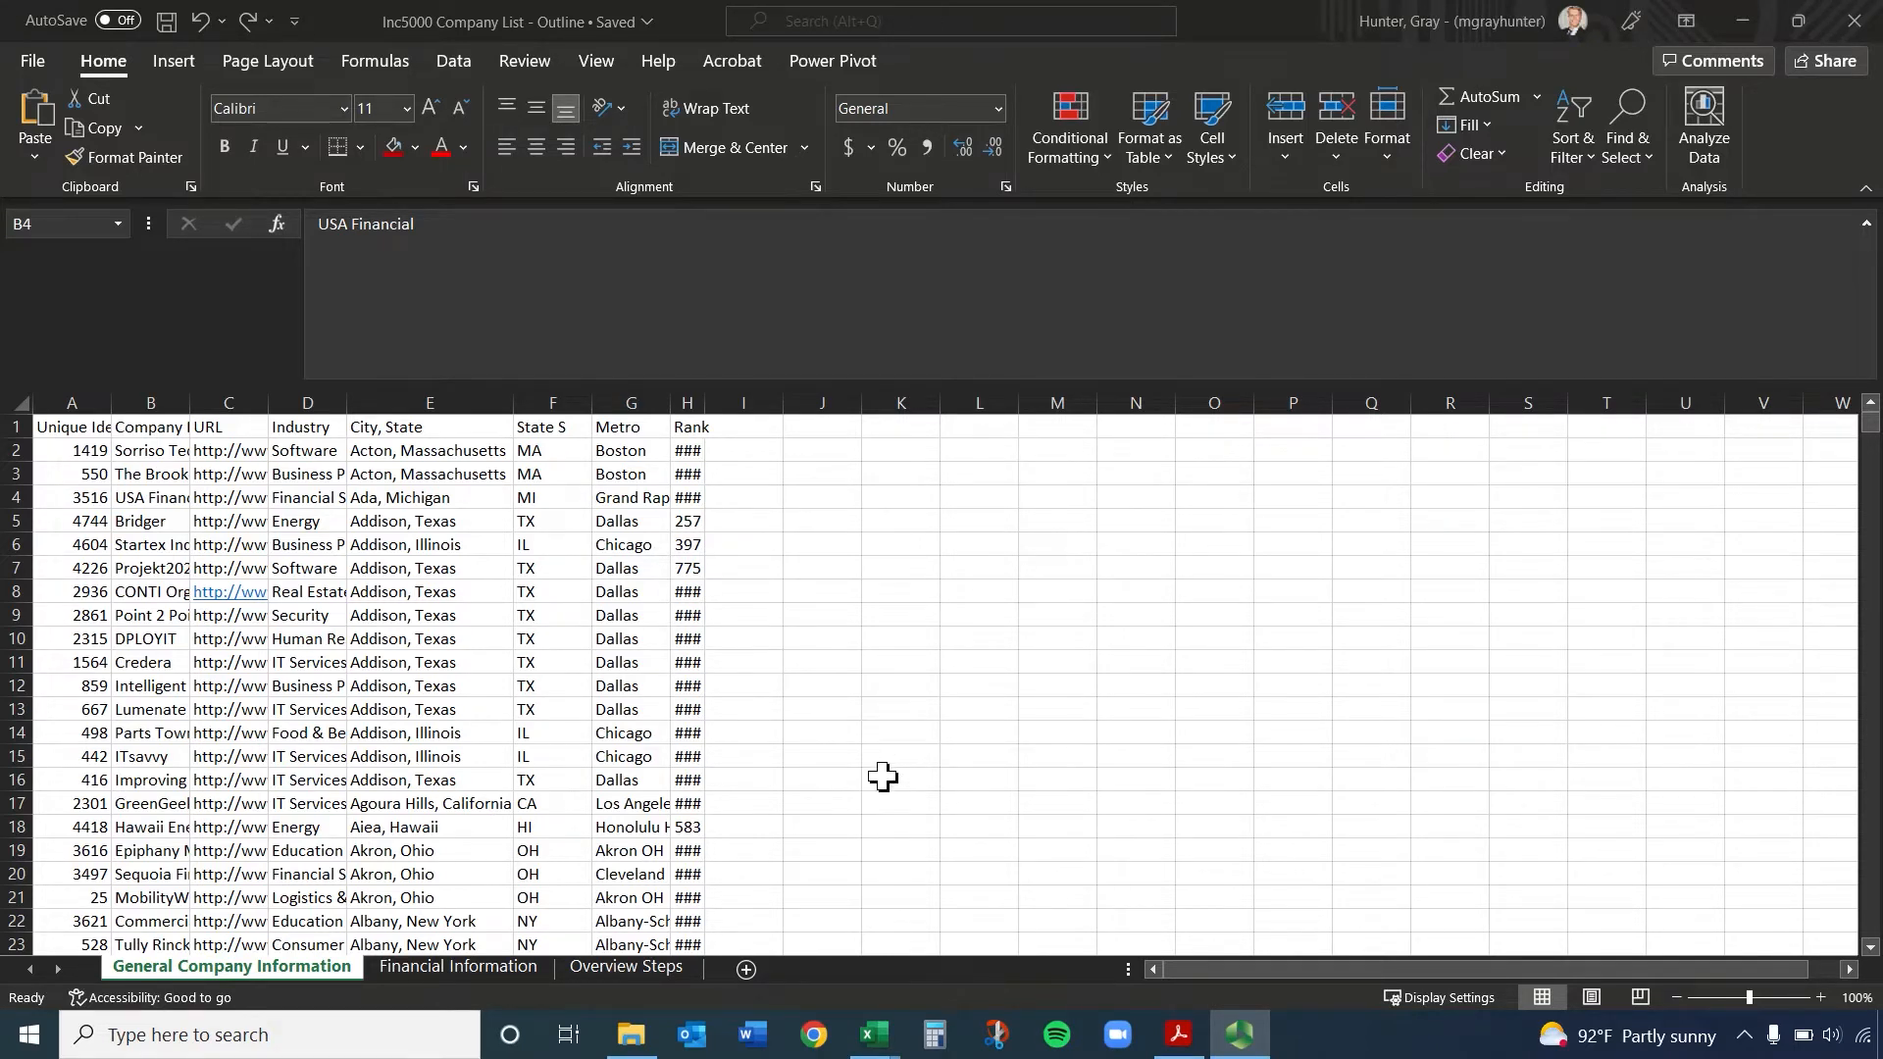
# Review the task outline on the Overview Steps sheet and the Microsoft Excel learning outcomes in the Technical Foundations PDF in Adobe Acrobat
pyautogui.click(627, 969)
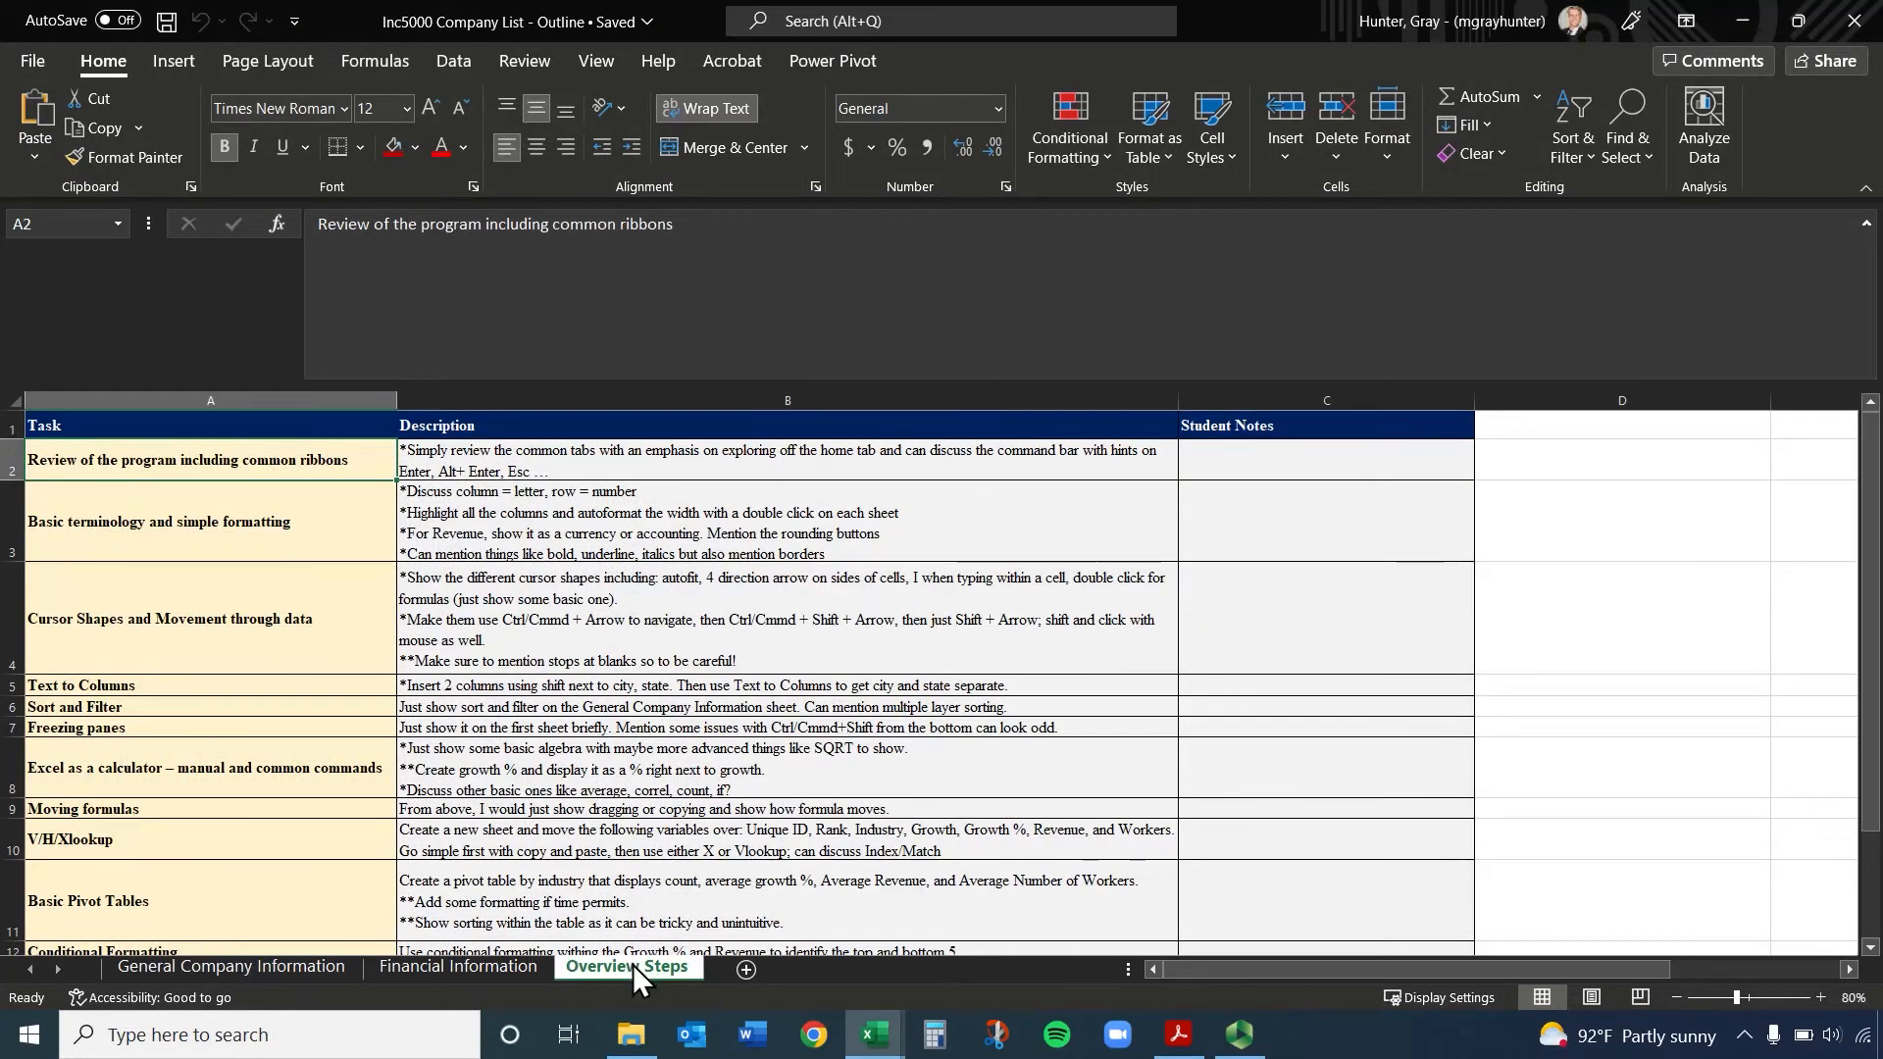
pyautogui.moveTo(188, 460)
pyautogui.mouseDown()
pyautogui.moveTo(513, 639)
pyautogui.moveTo(511, 968)
pyautogui.moveTo(525, 768)
pyautogui.mouseUp()
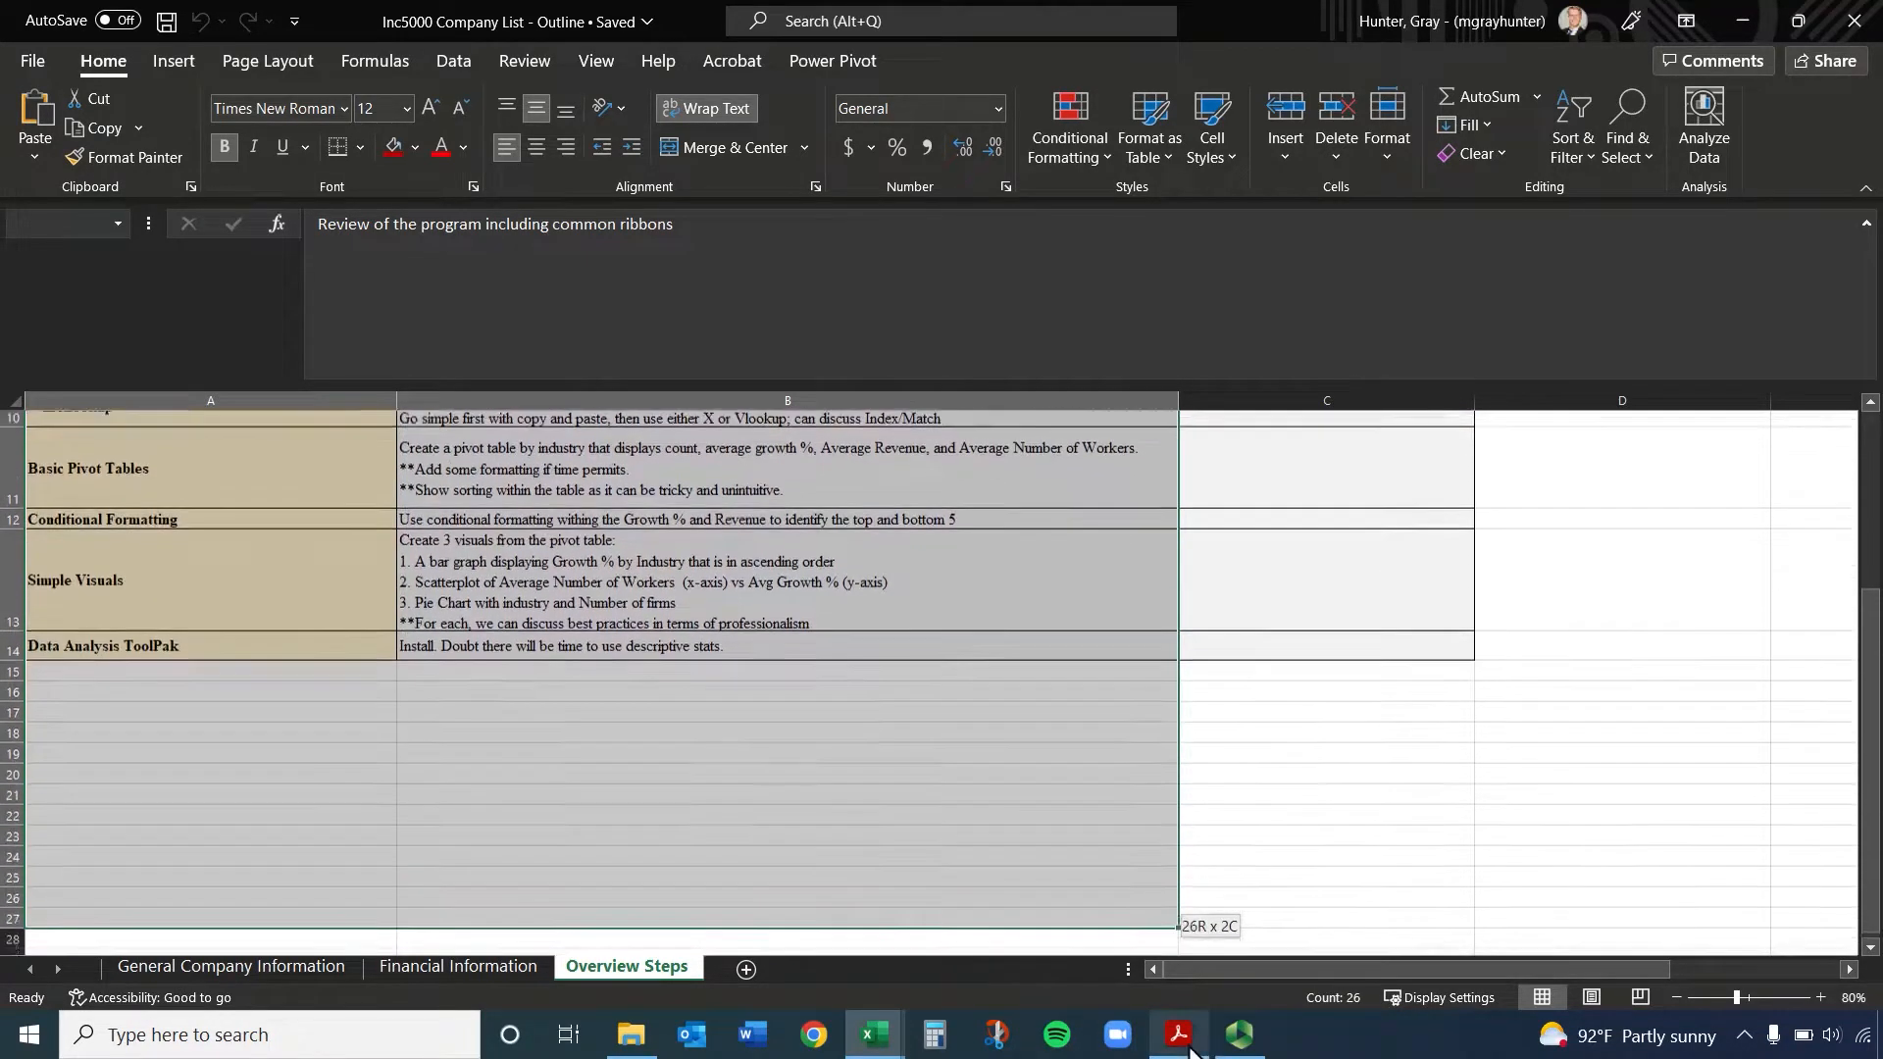
pyautogui.click(1188, 1041)
pyautogui.scroll(3, 605, 568)
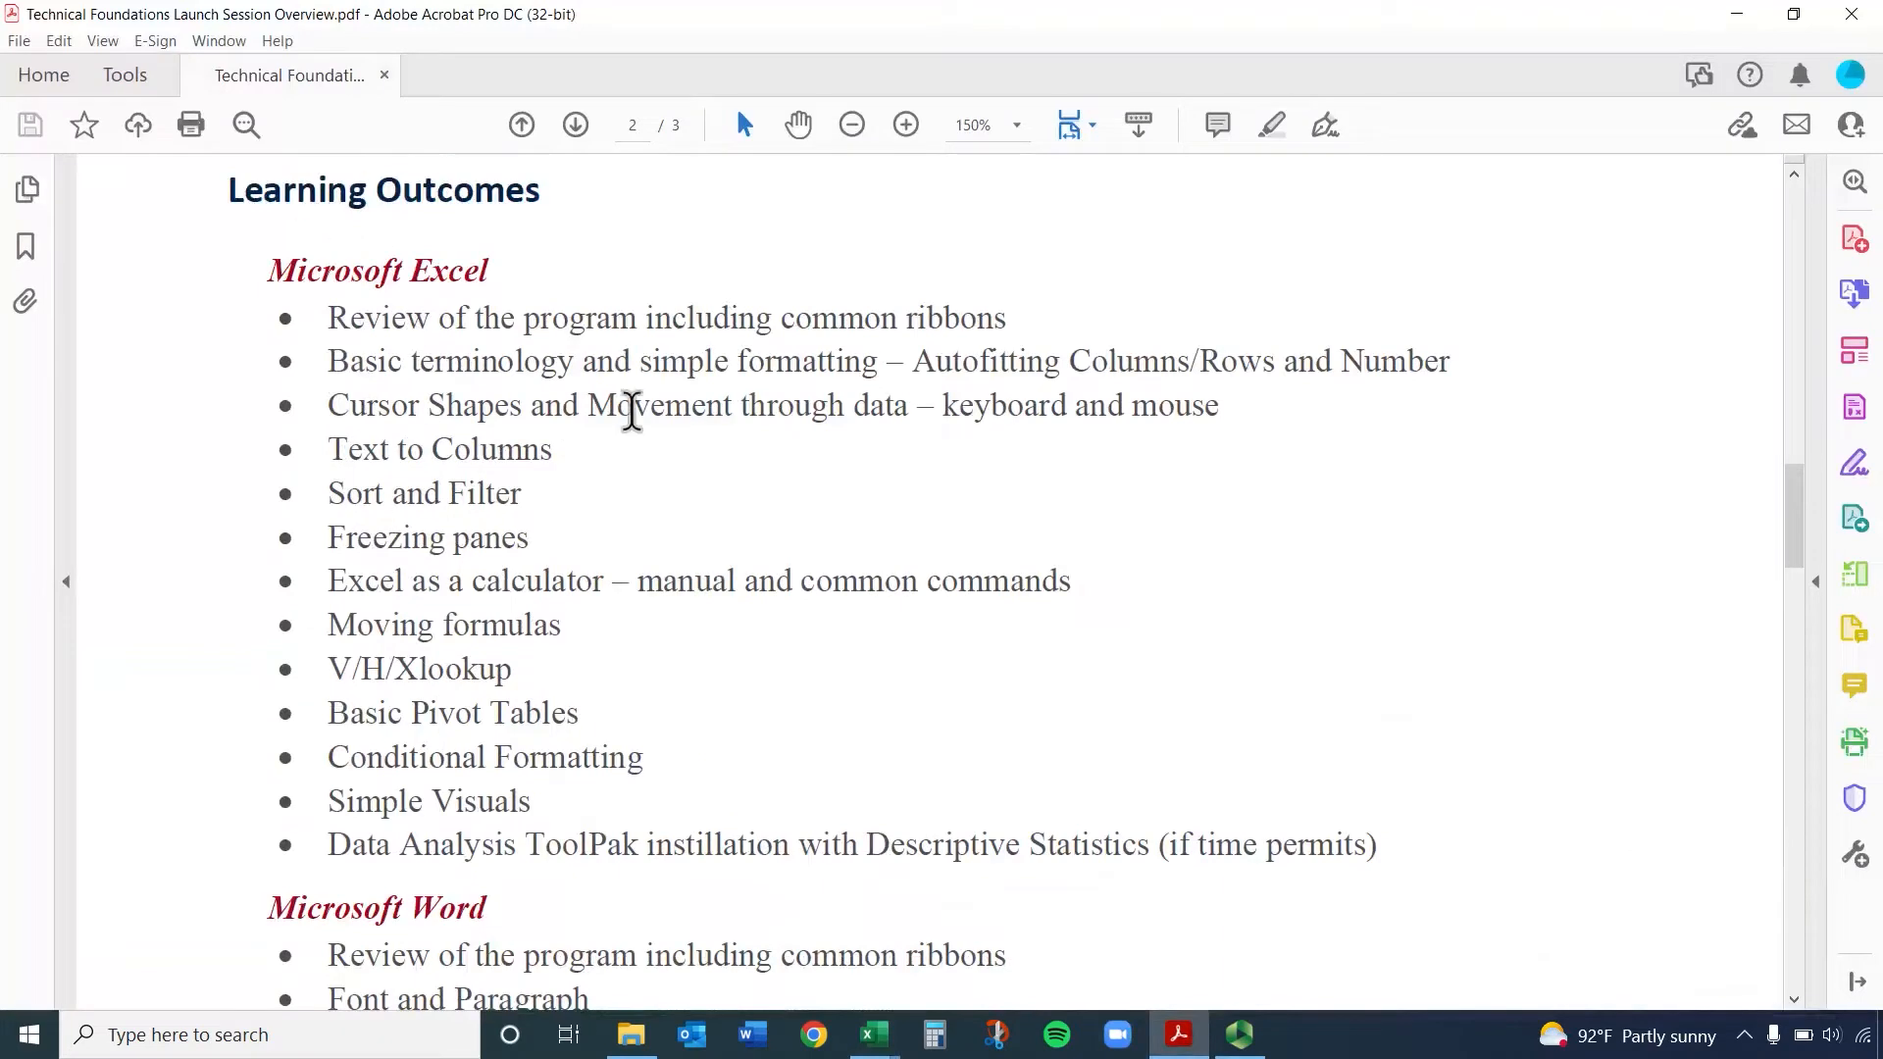
pyautogui.click(1736, 14)
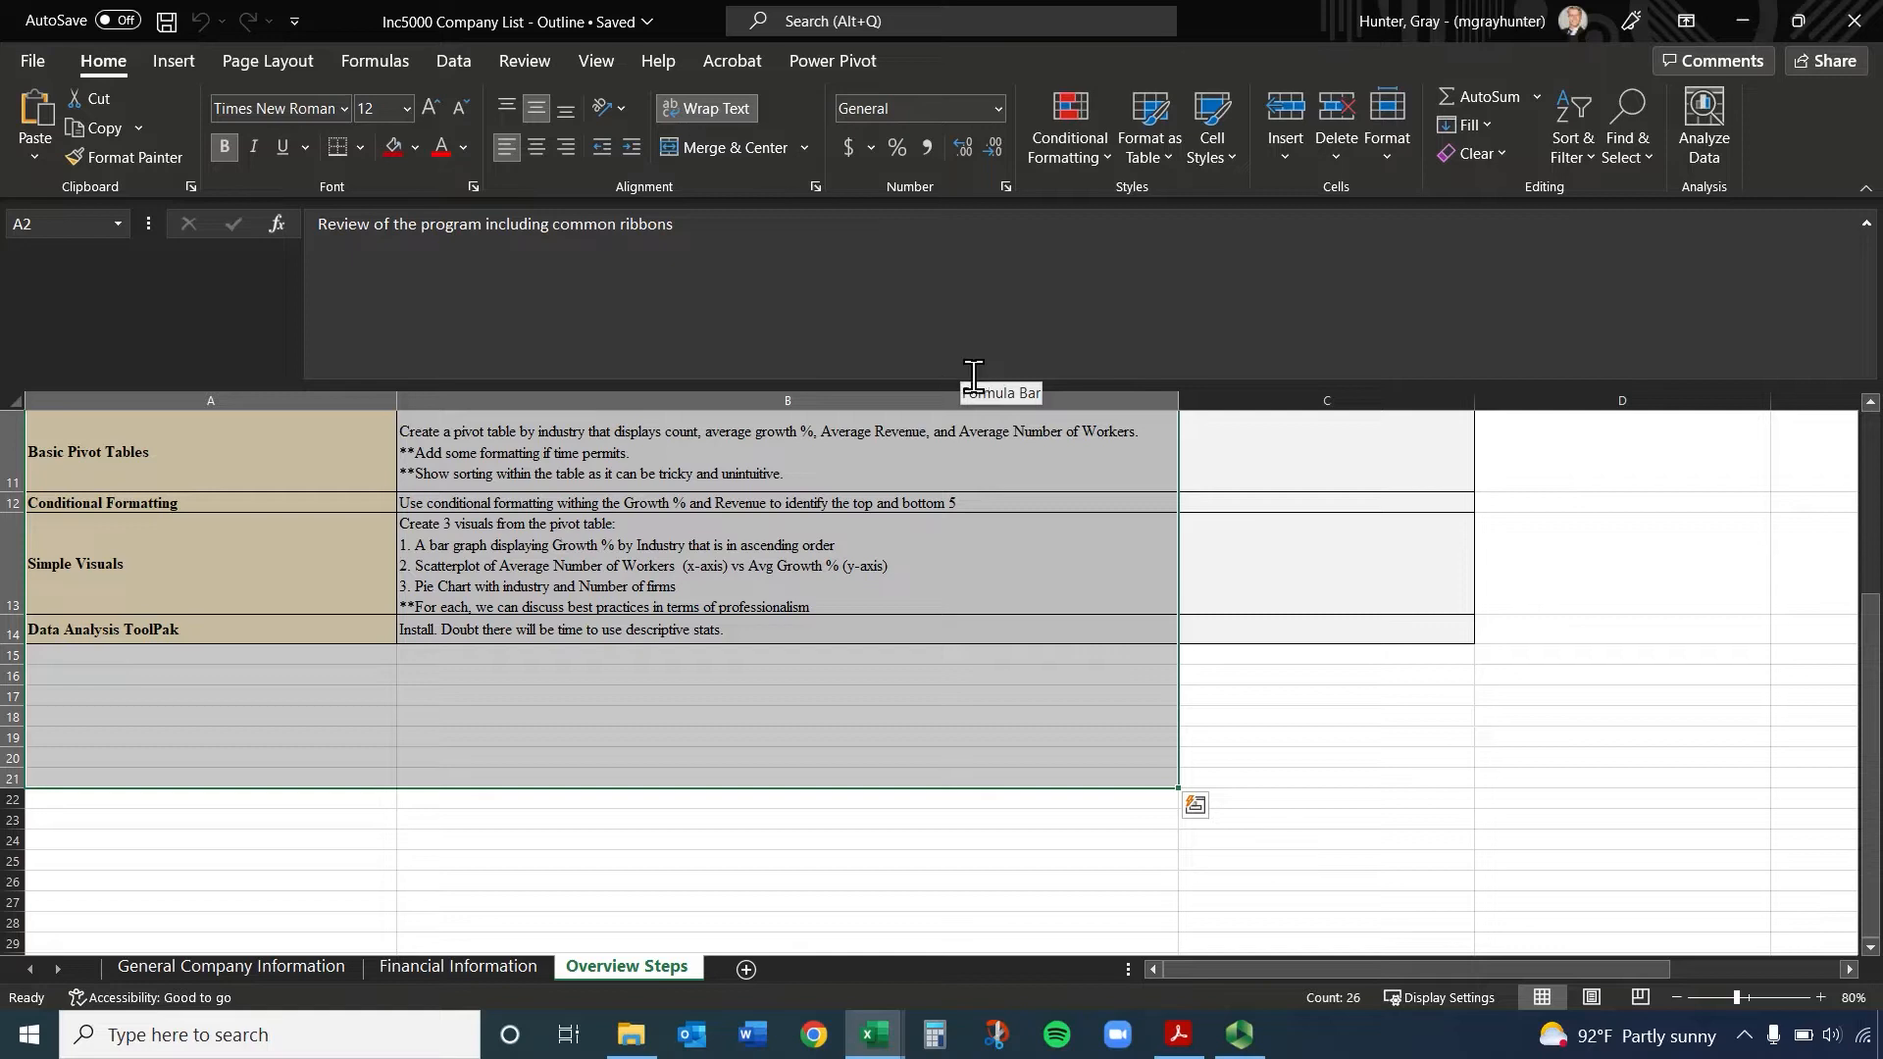
pyautogui.scroll(4, 706, 594)
pyautogui.click(725, 598)
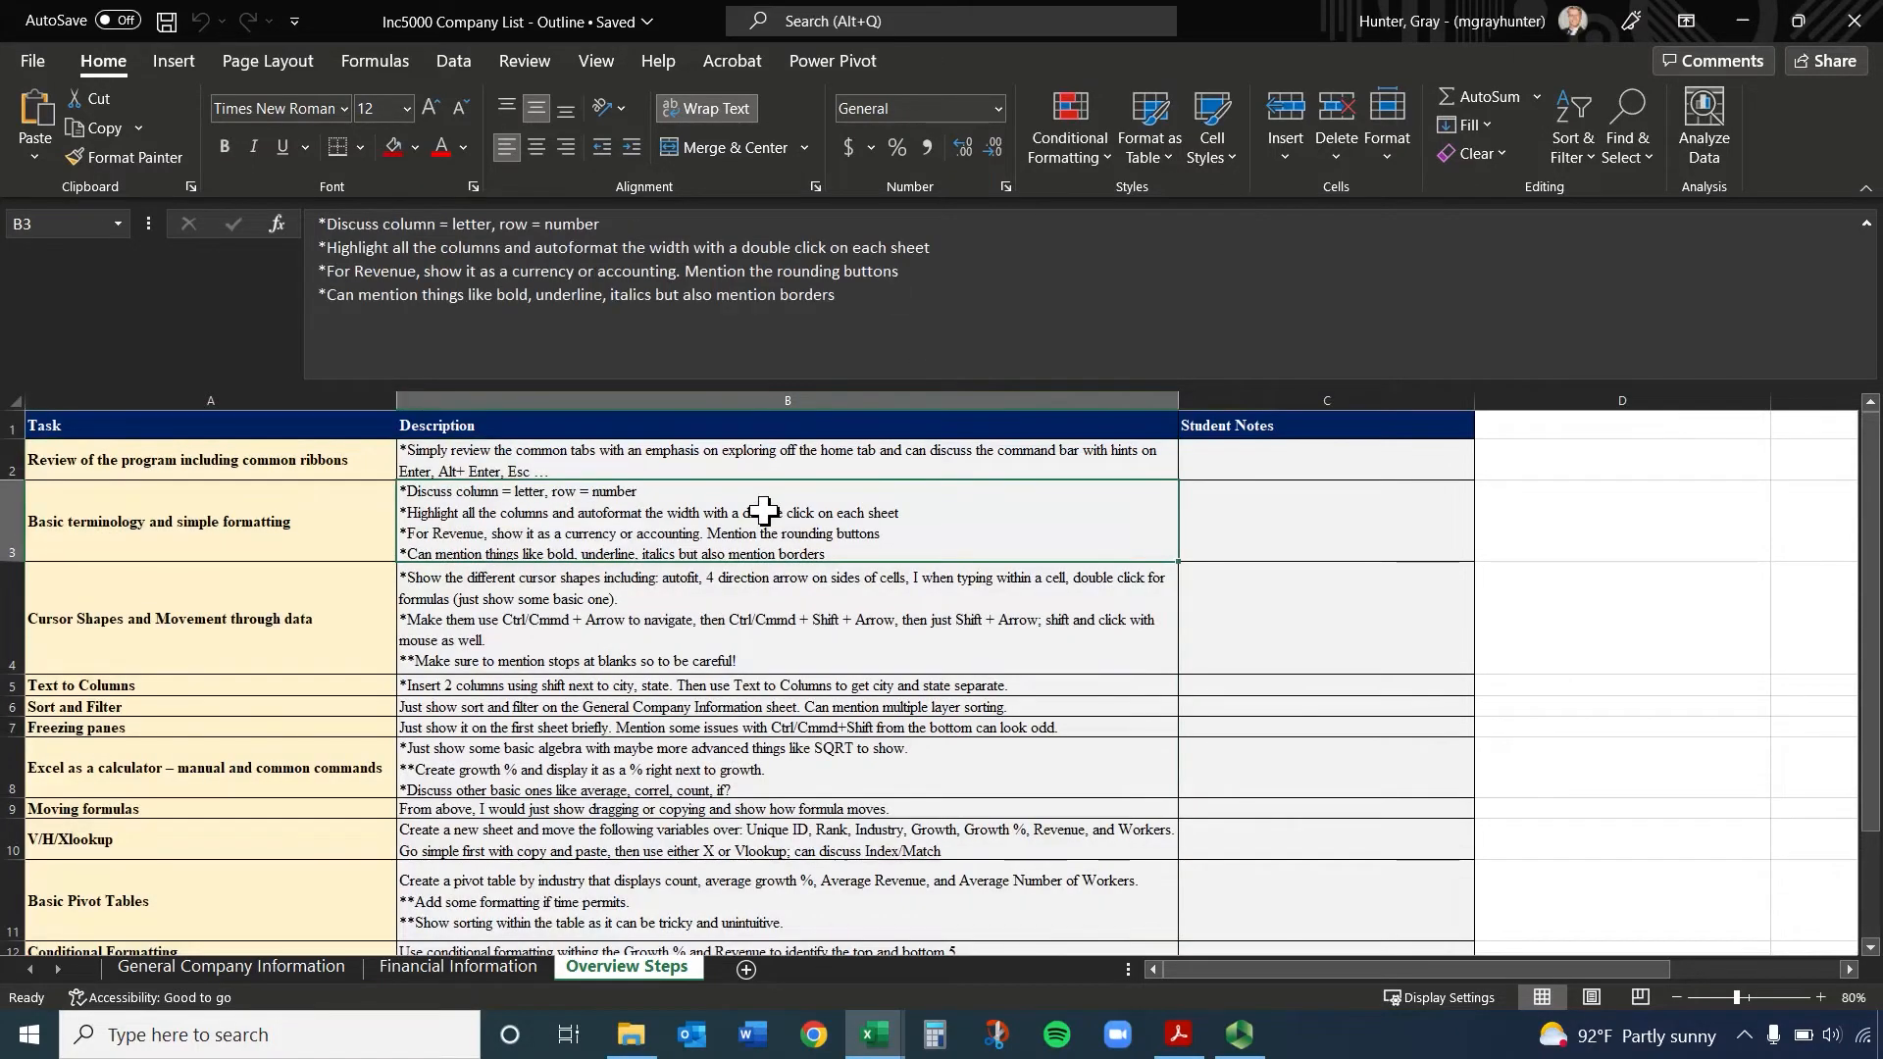
pyautogui.click(1311, 460)
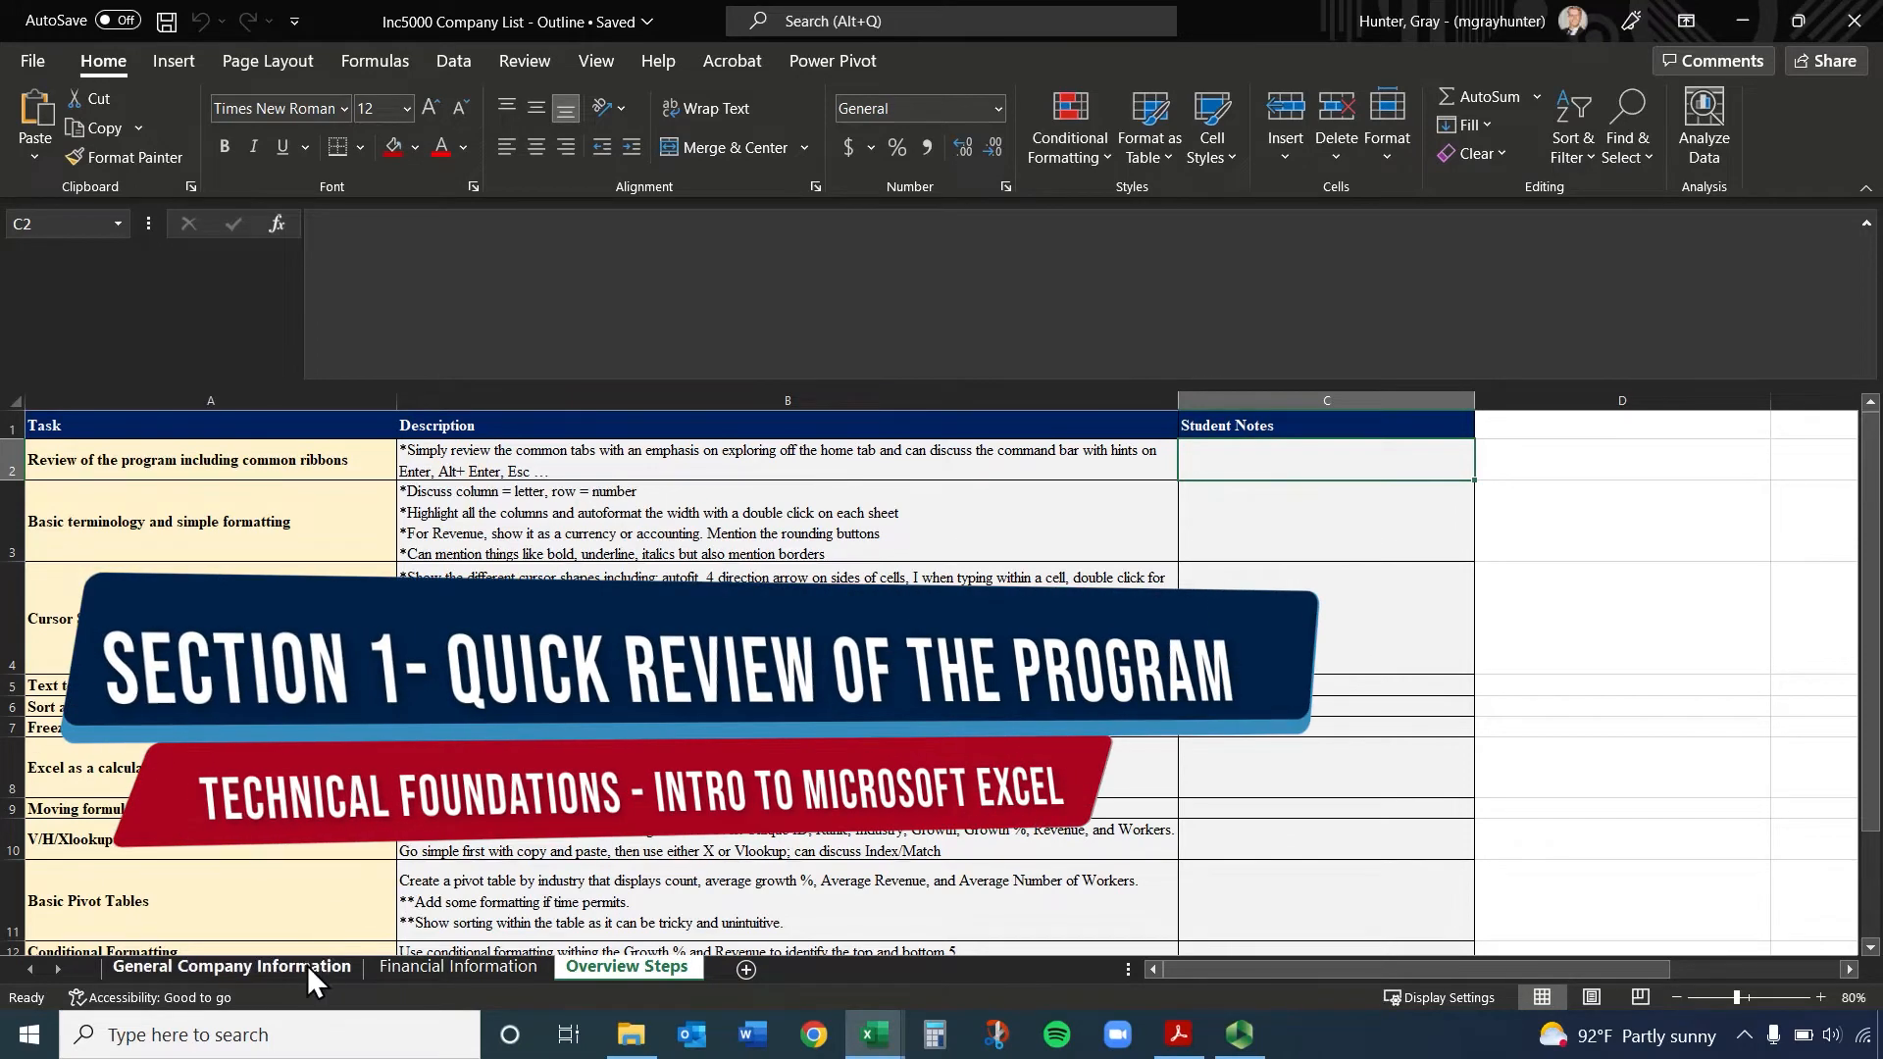
# Reduce the formula bar to a single line on the General Company Information sheet
pyautogui.click(308, 965)
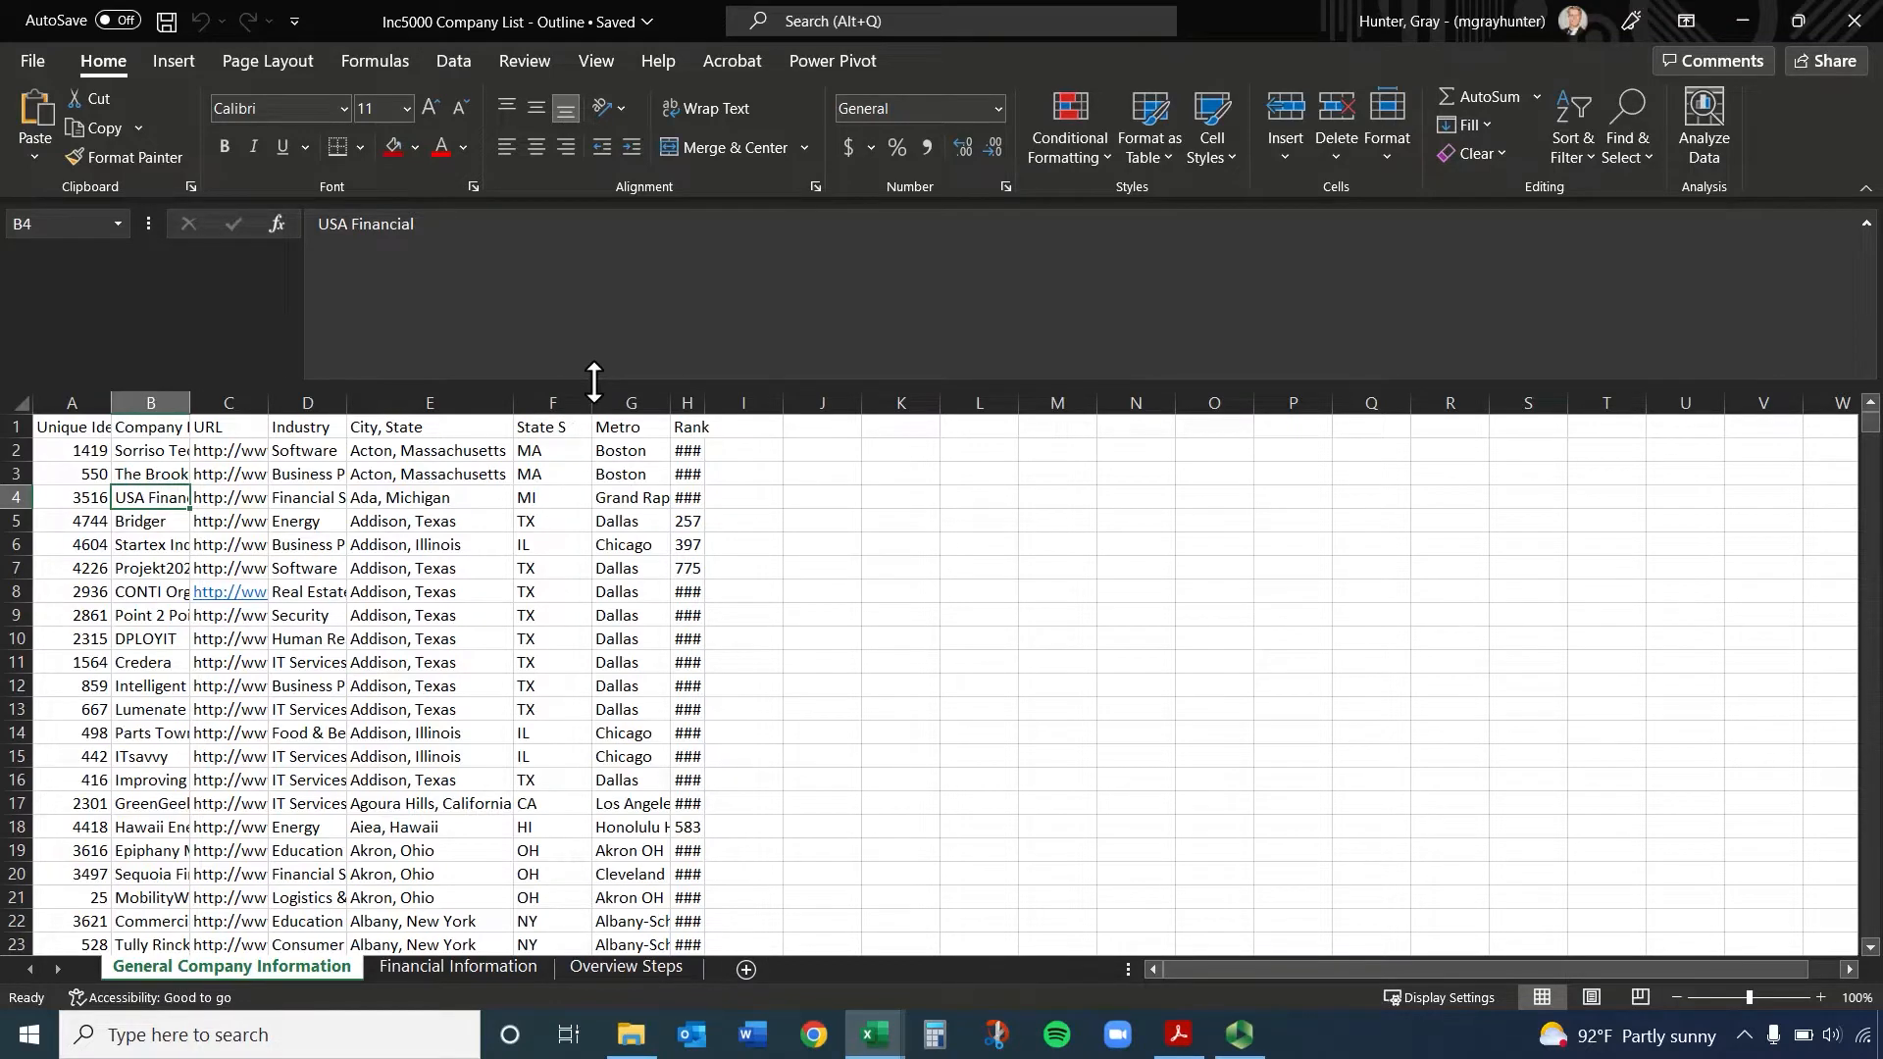
pyautogui.moveTo(593, 380); pyautogui.dragTo(601, 261)
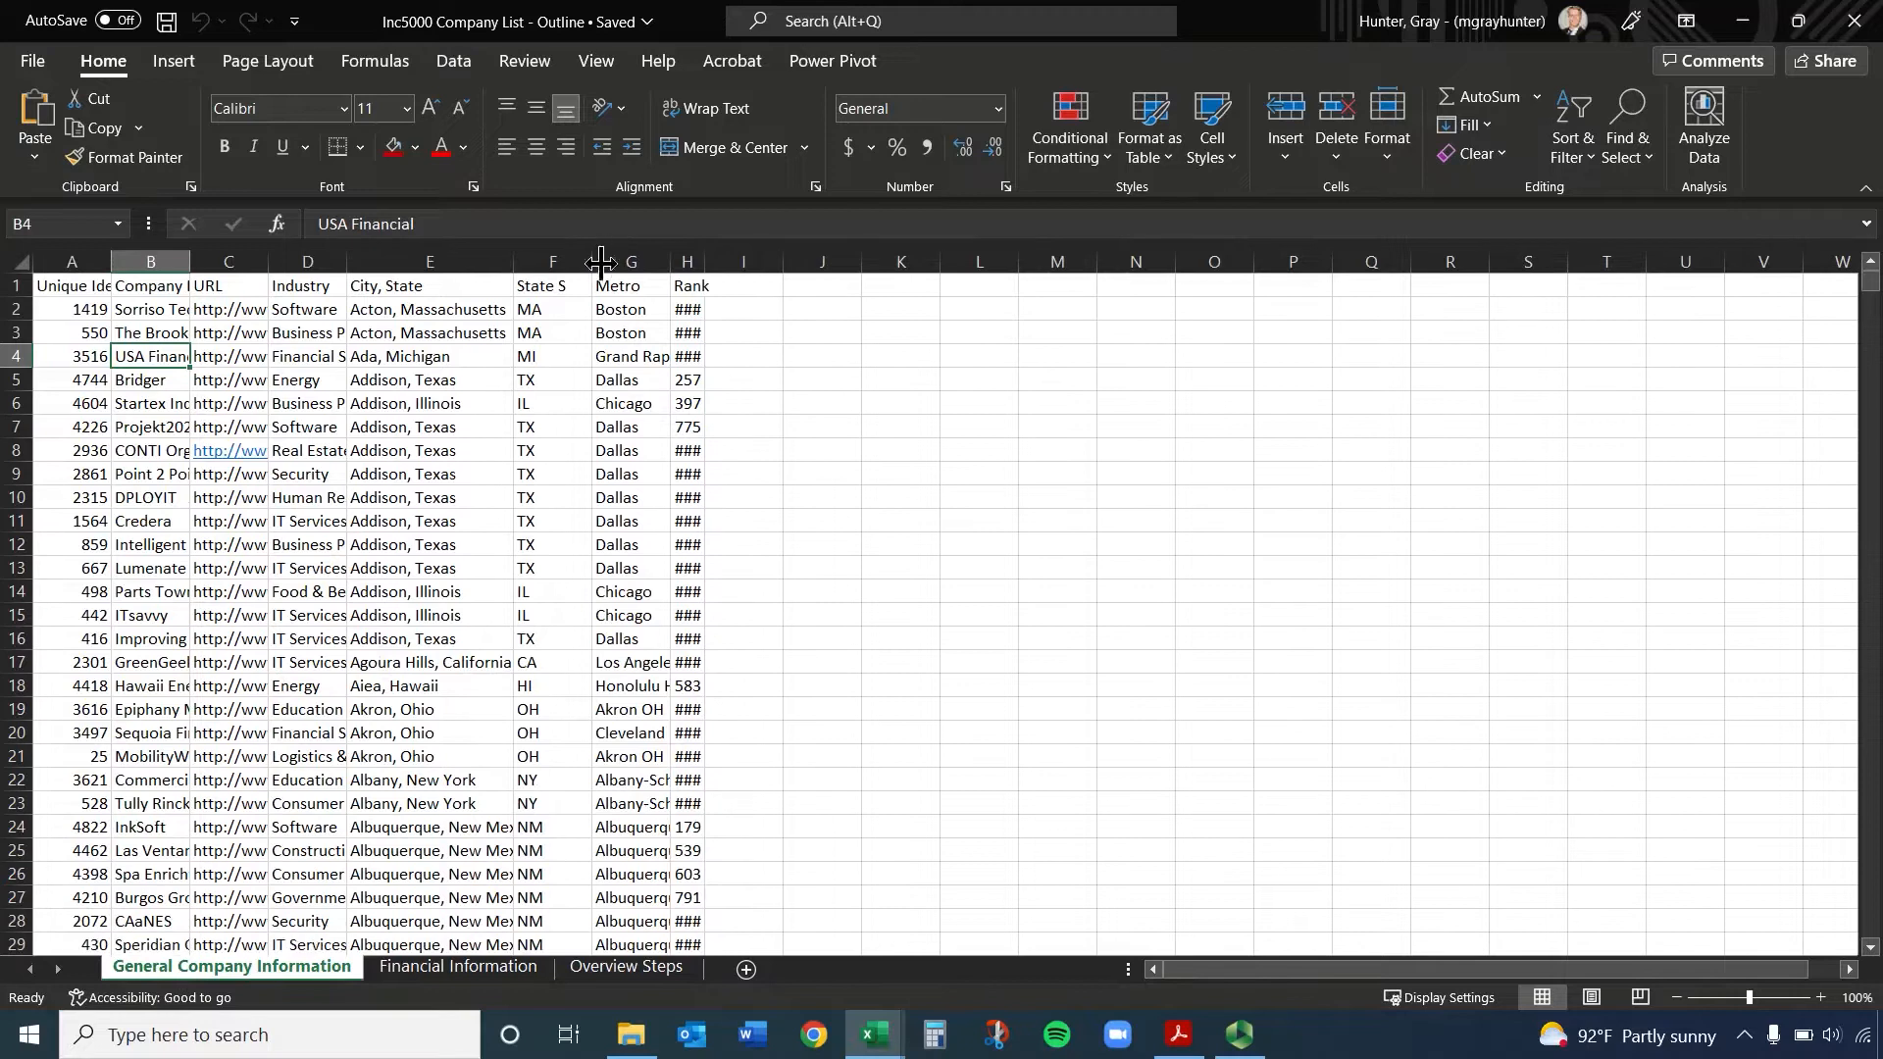
pyautogui.click(618, 361)
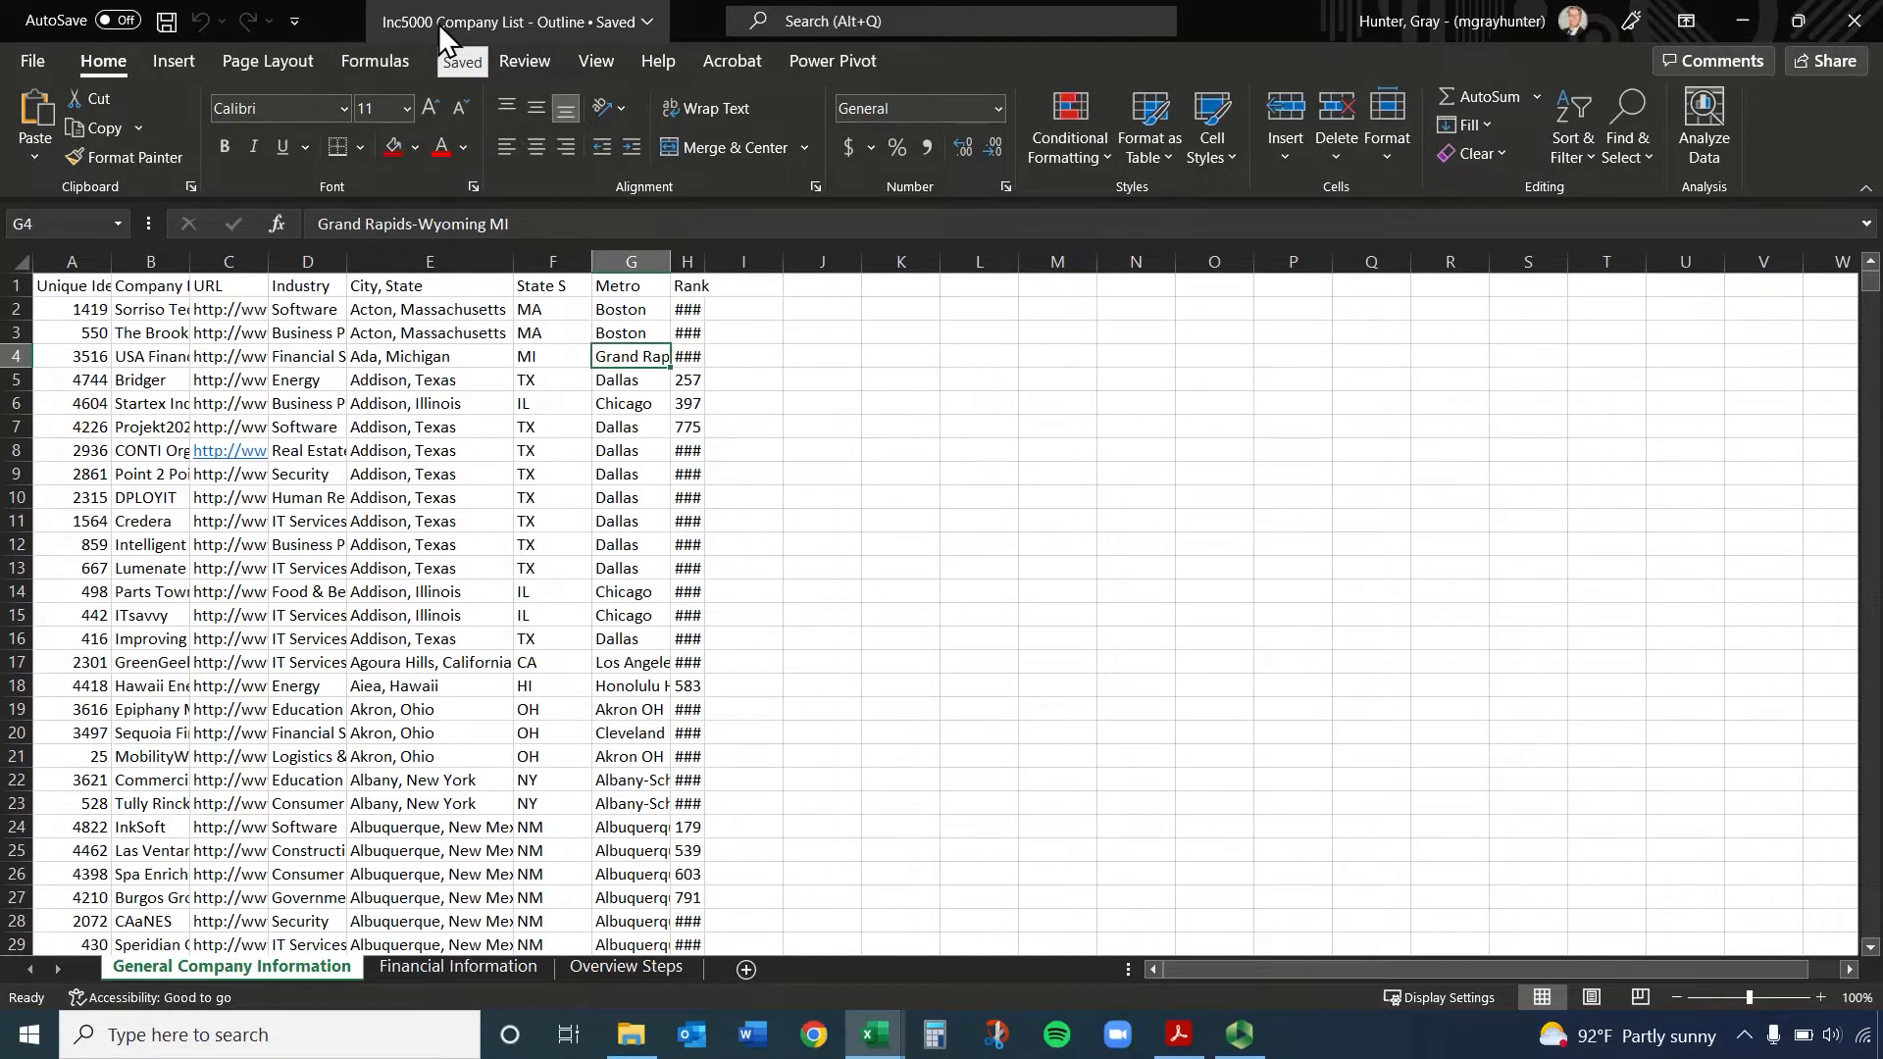
# Look through the Financial Information and Overview Steps sheets and return to General Company Information
pyautogui.click(479, 971)
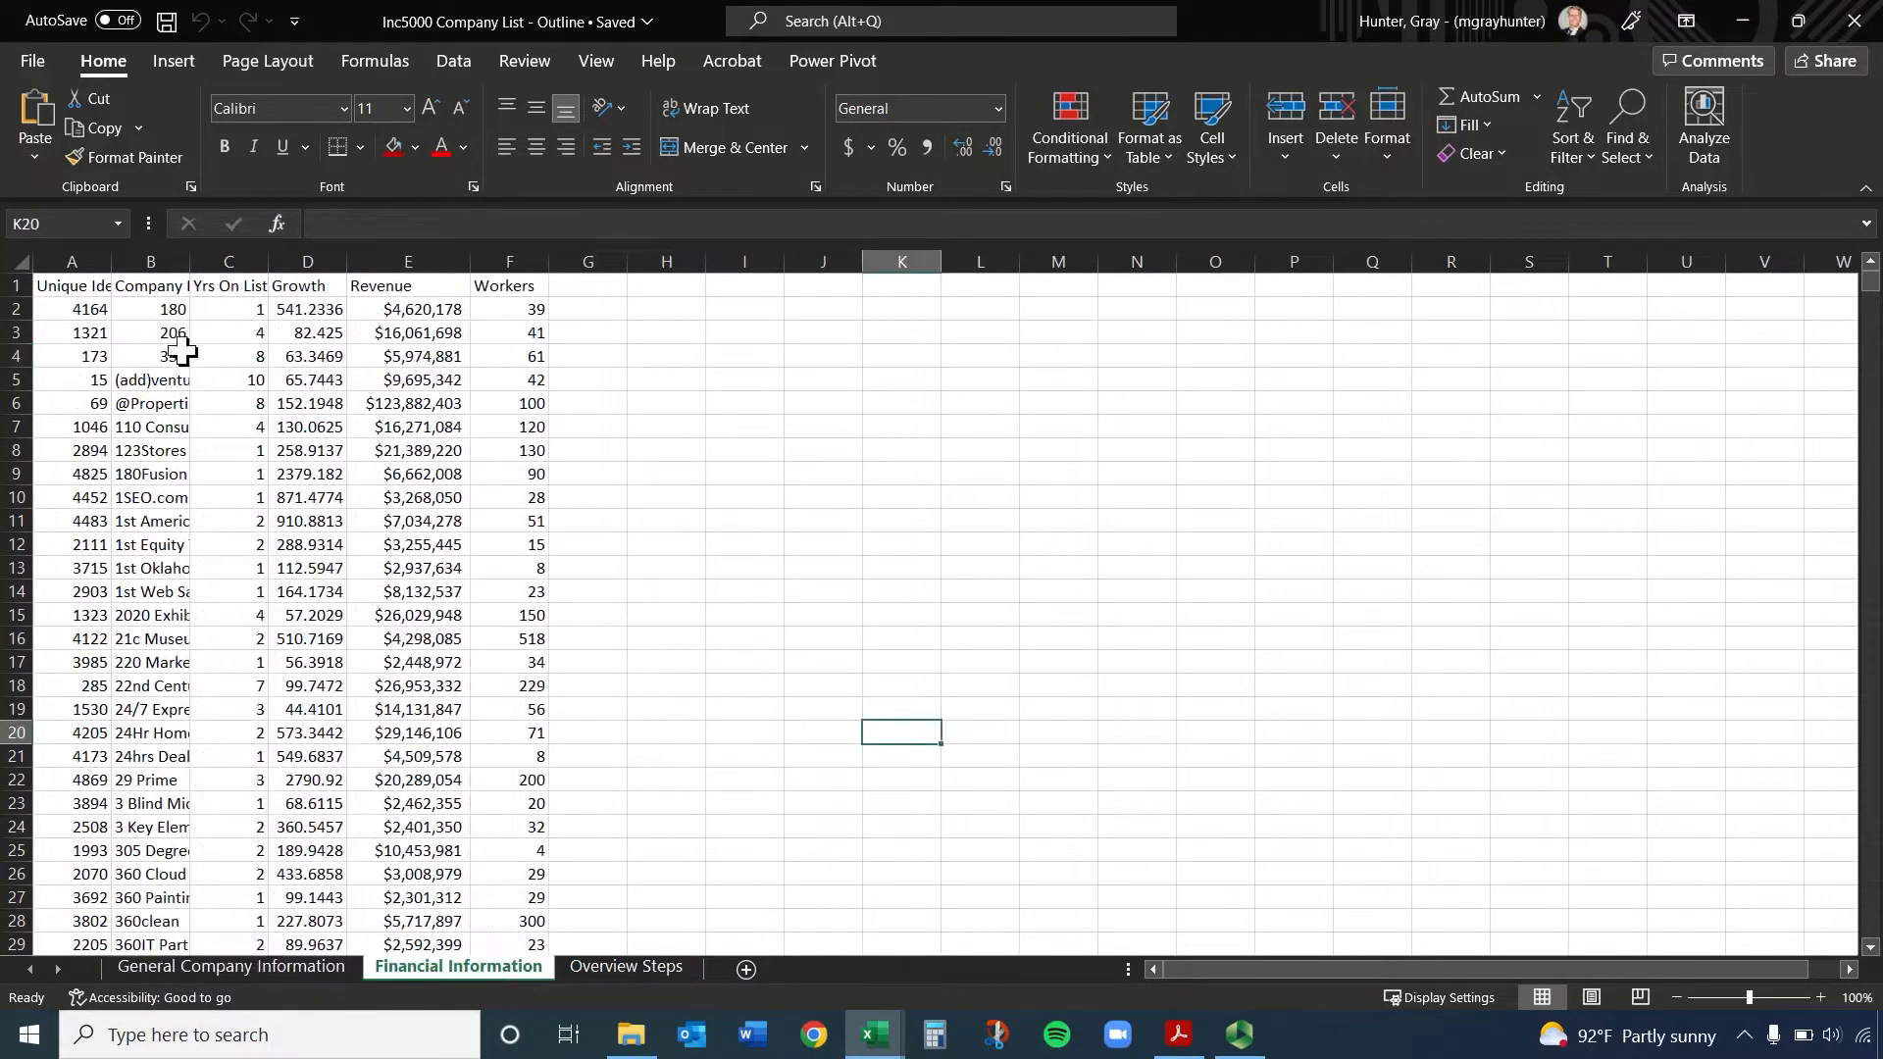
pyautogui.click(627, 969)
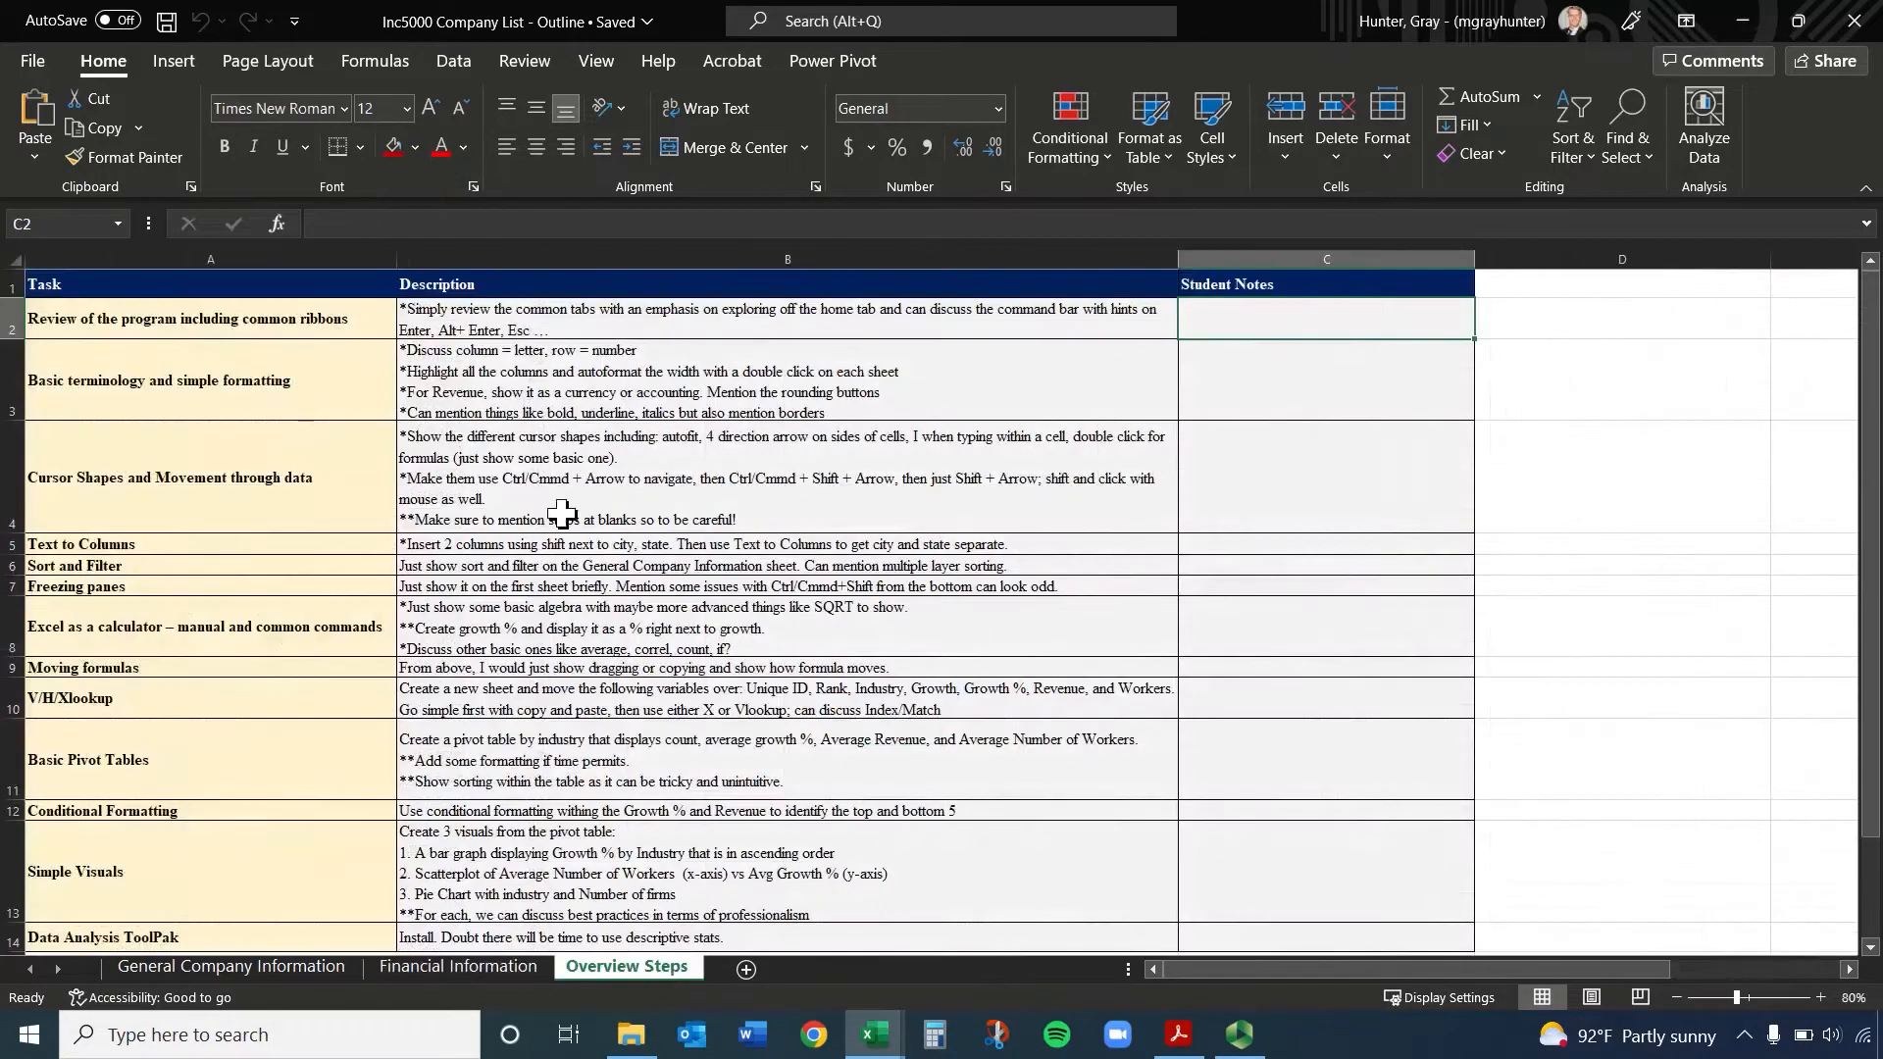
pyautogui.click(436, 969)
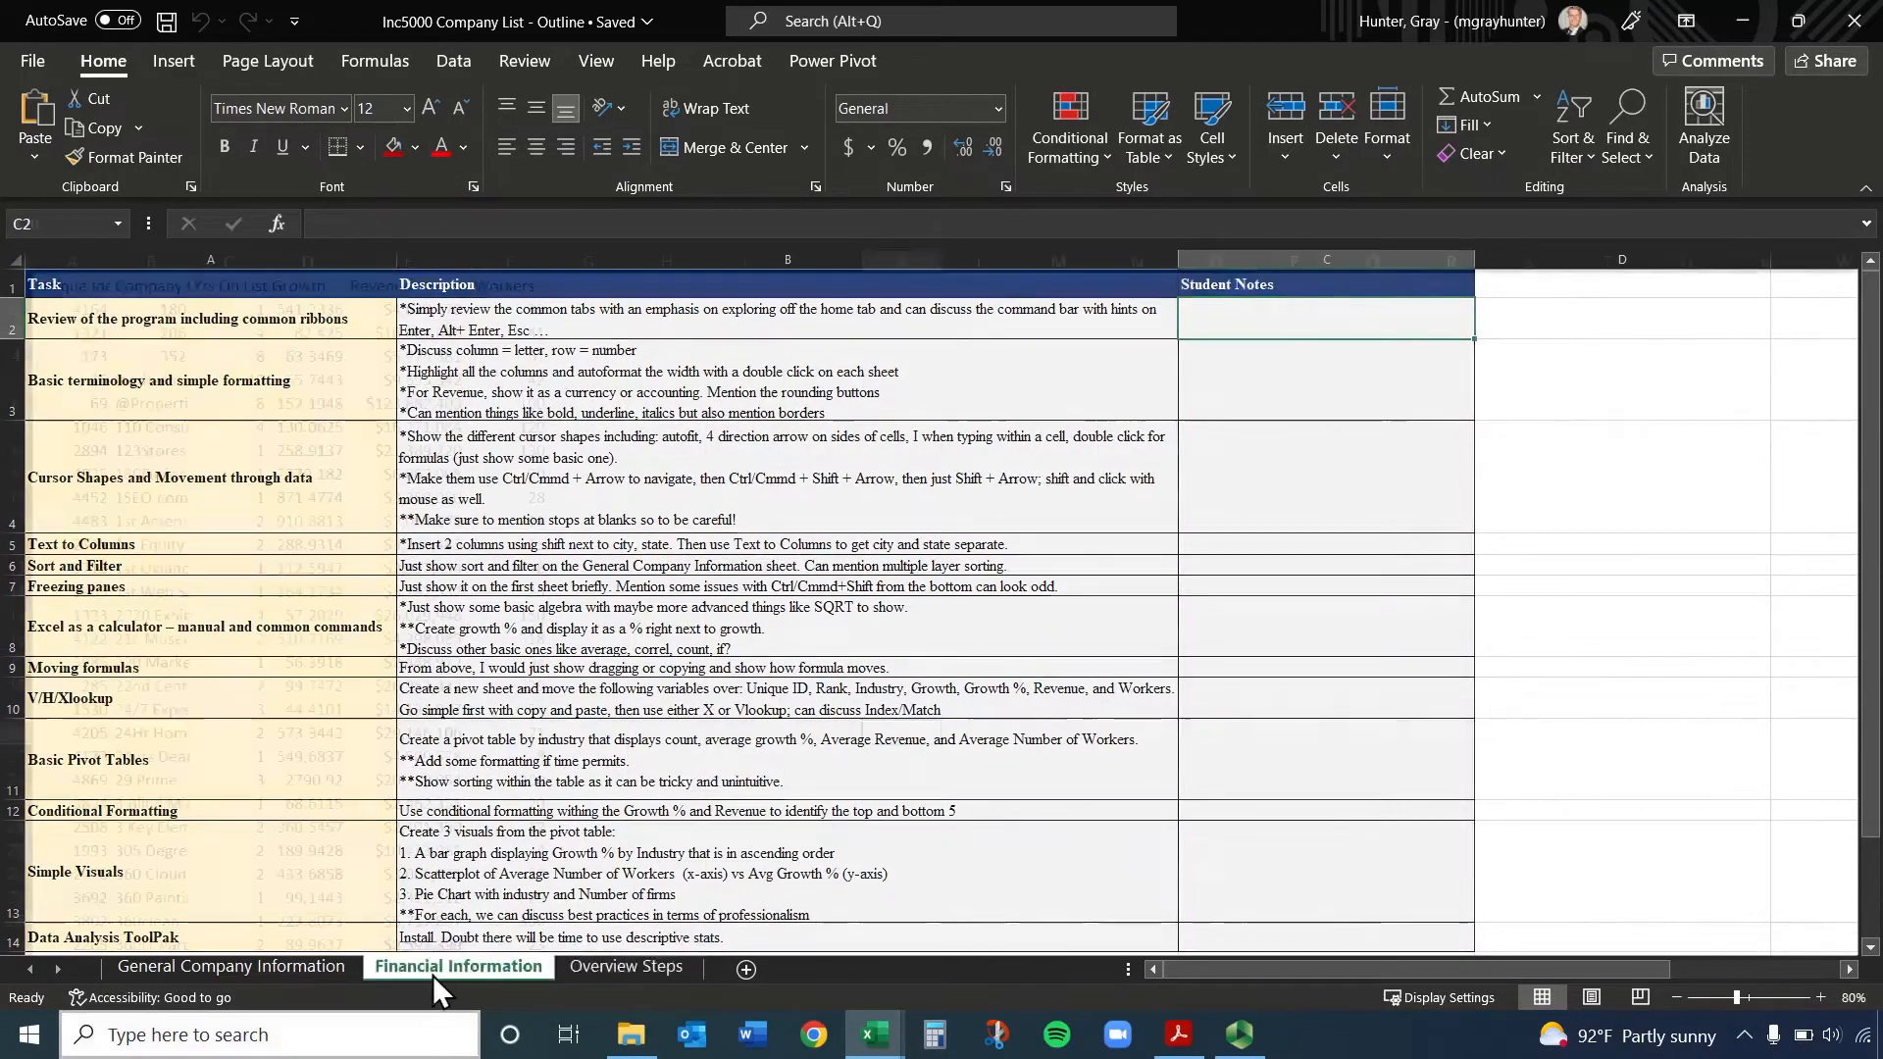
pyautogui.click(312, 971)
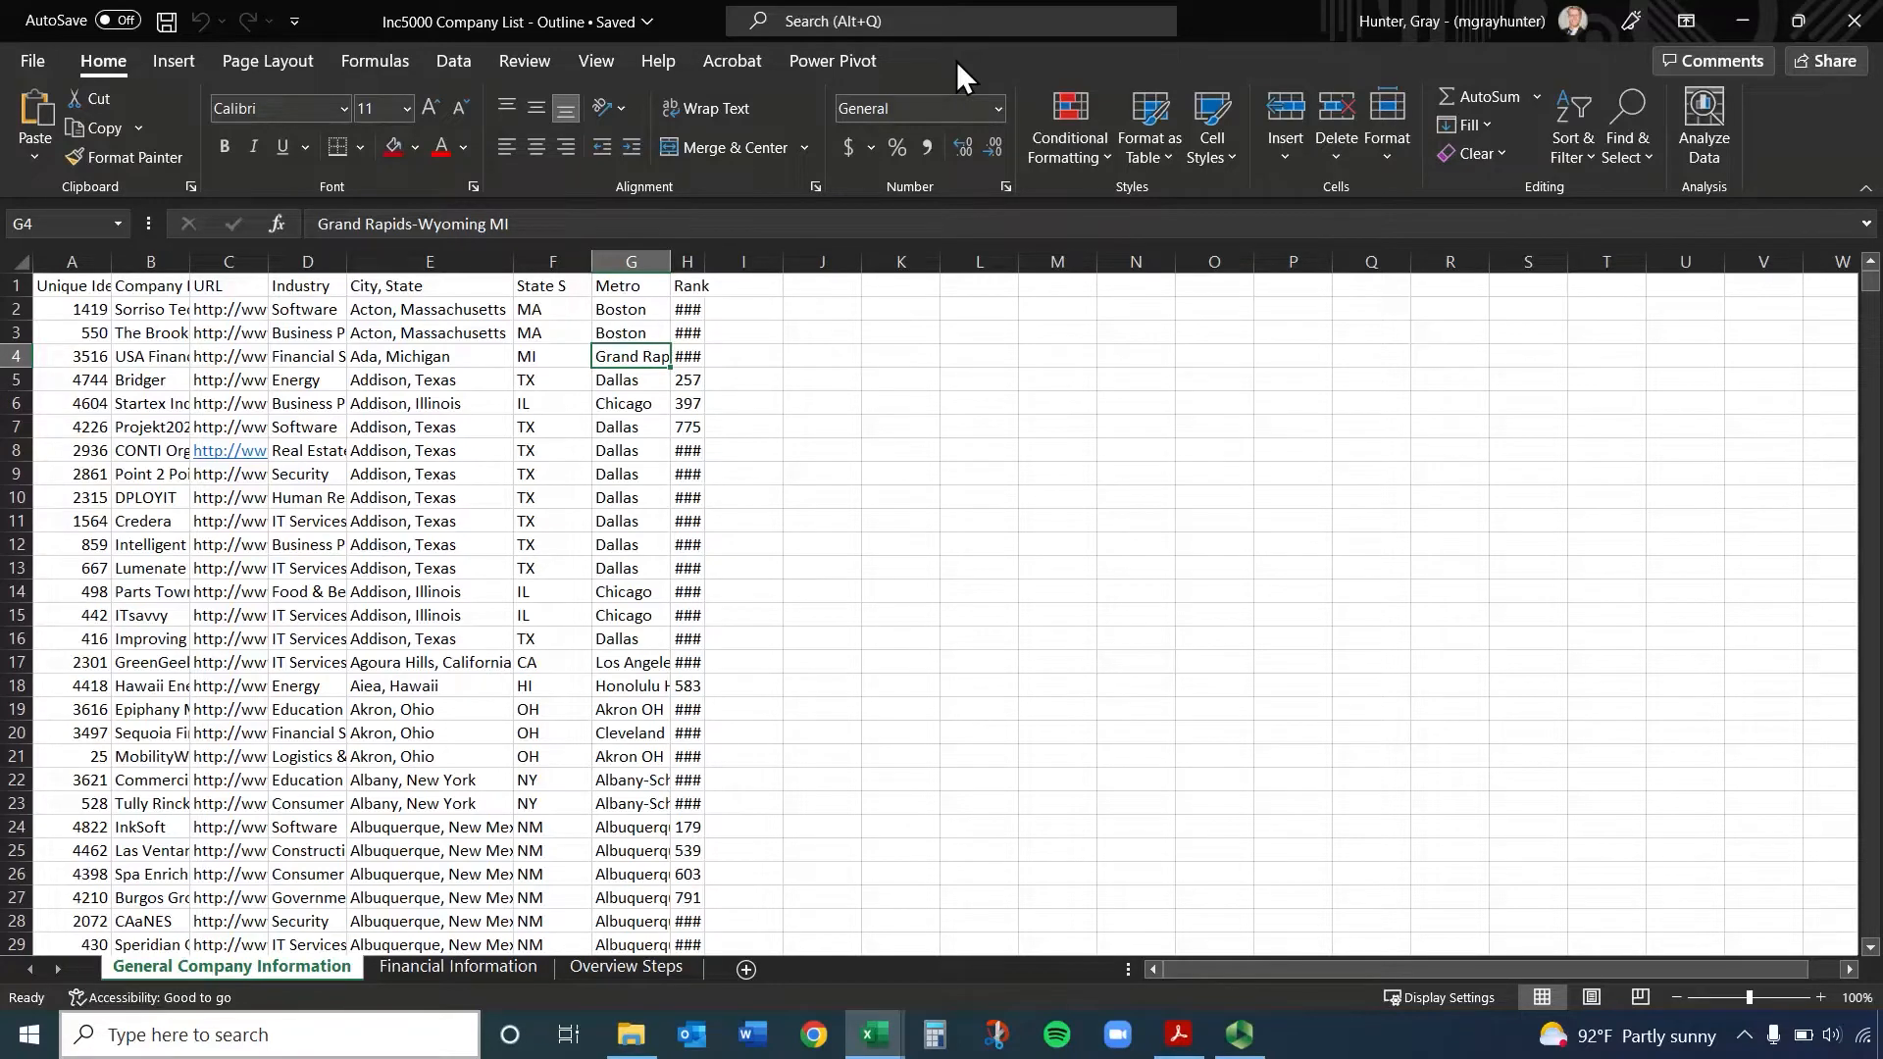
# Examine the Insert, Page Layout, Formulas, Data, Review and Power Pivot commands, check how the ribbon adapts to a smaller window, and return to Home
pyautogui.click(174, 65)
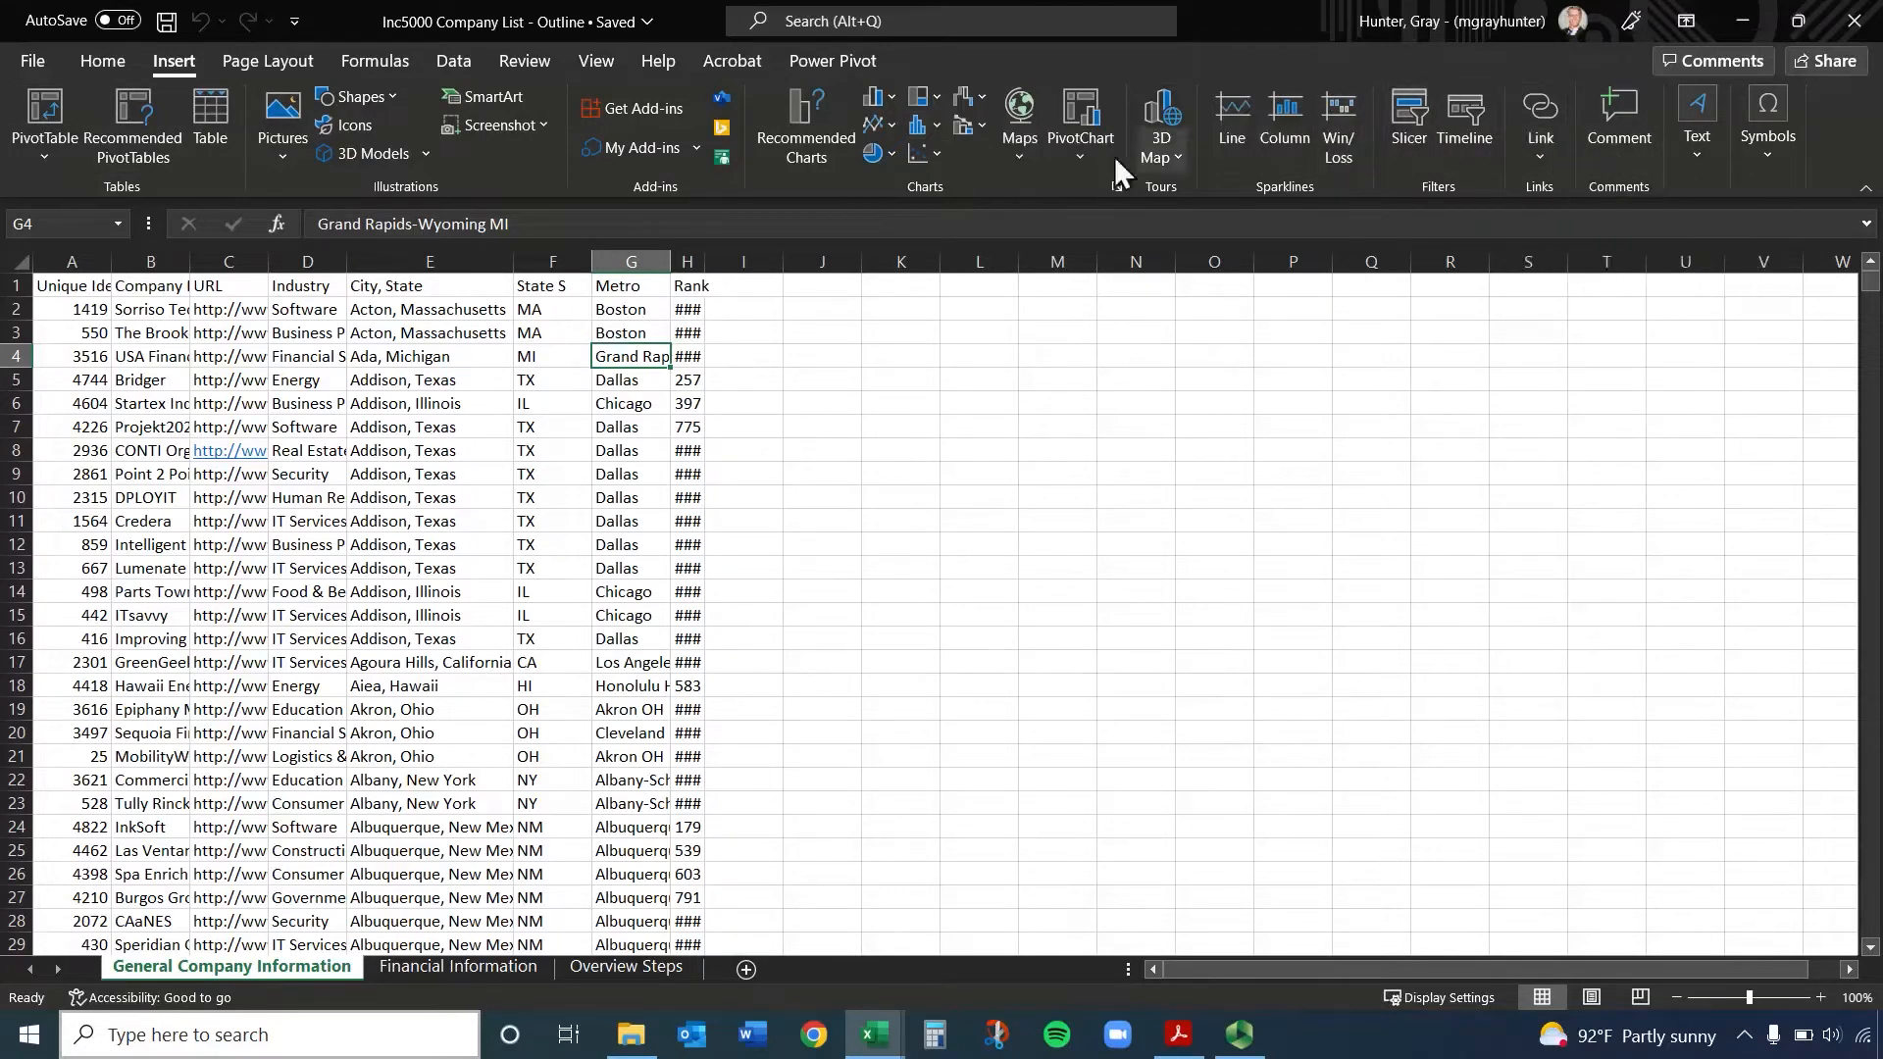
pyautogui.click(268, 59)
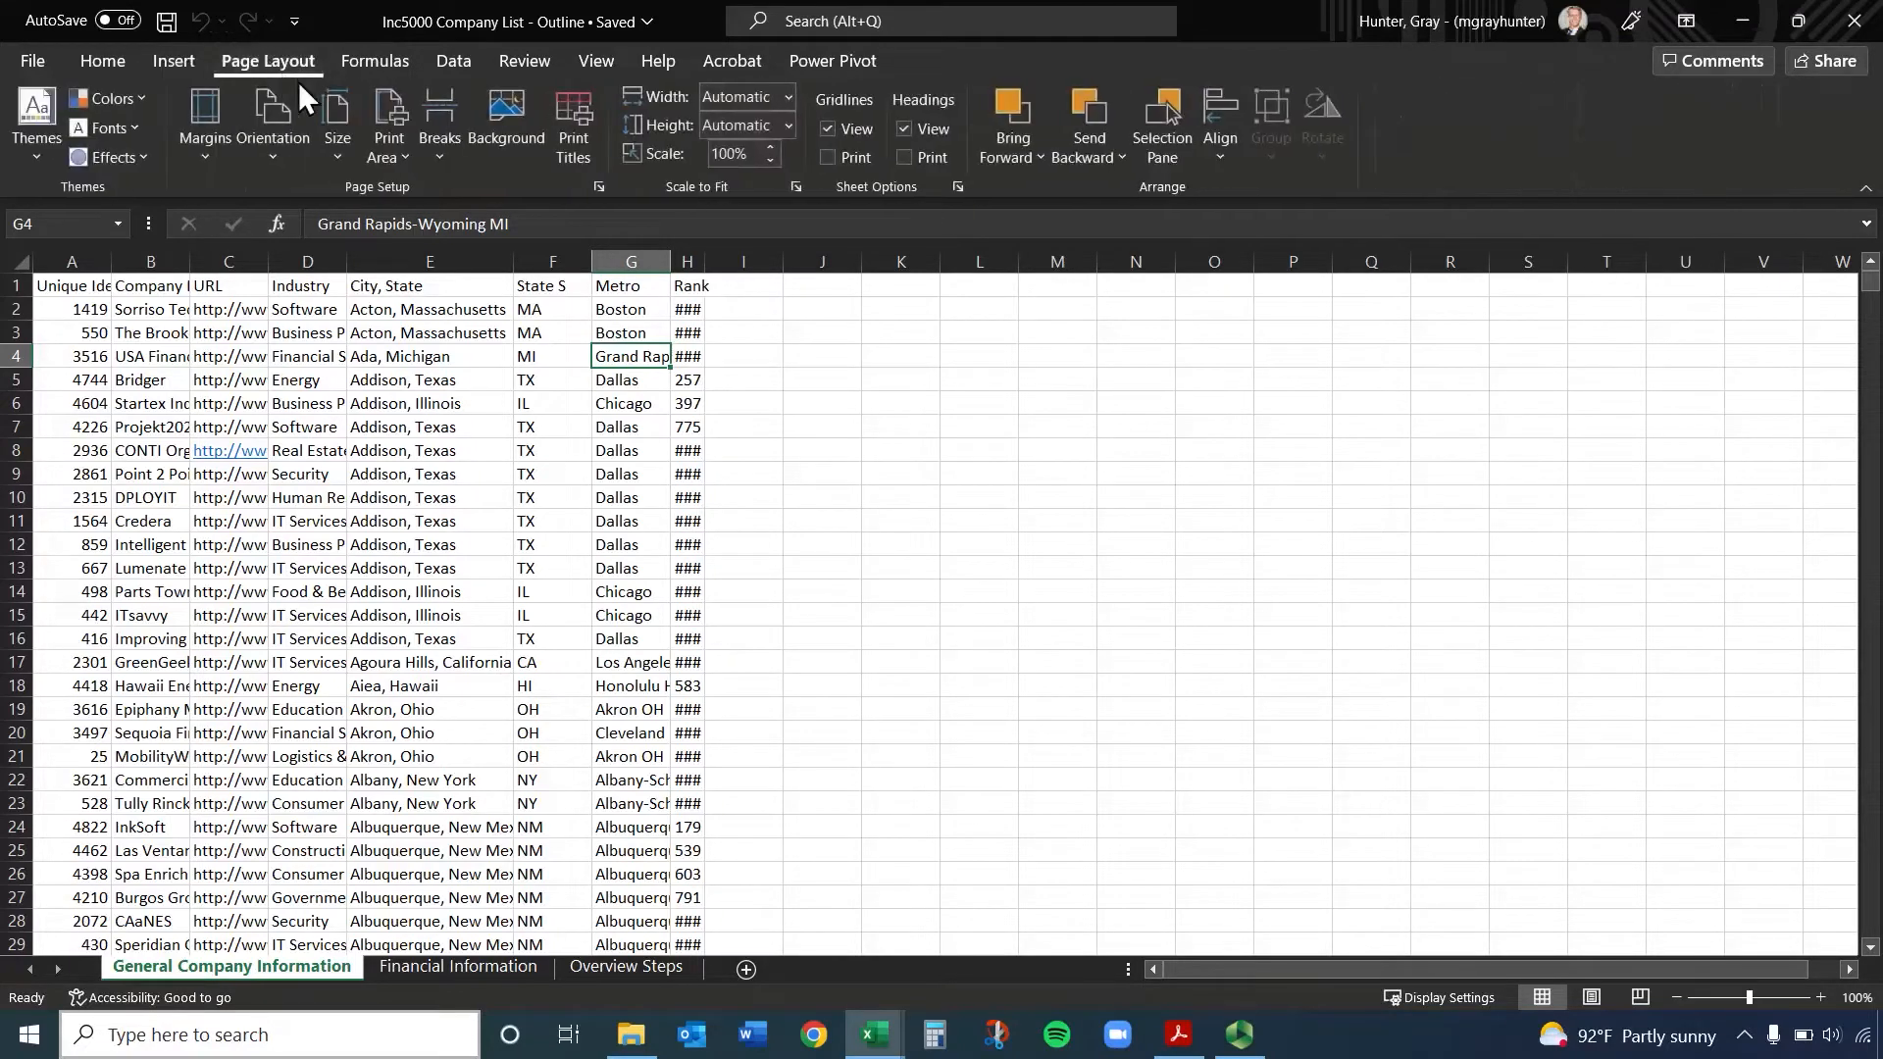
pyautogui.click(375, 65)
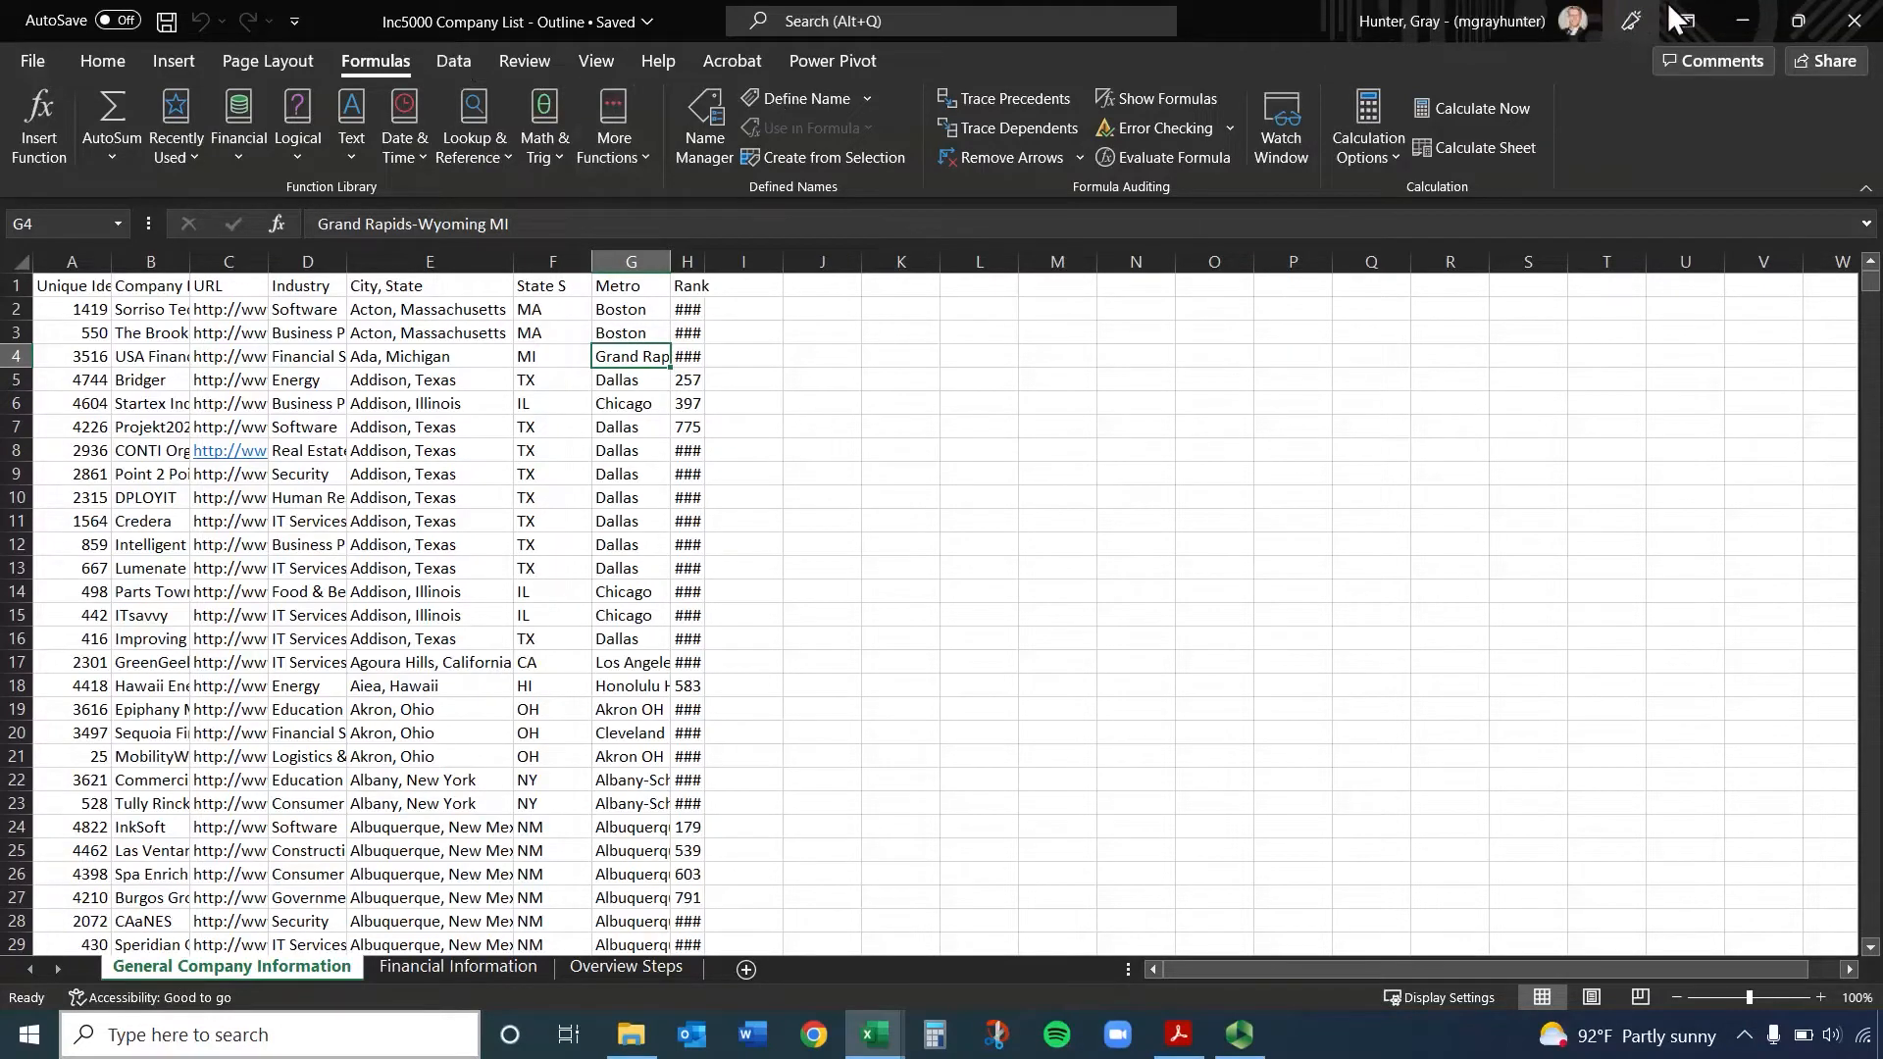
pyautogui.click(1784, 17)
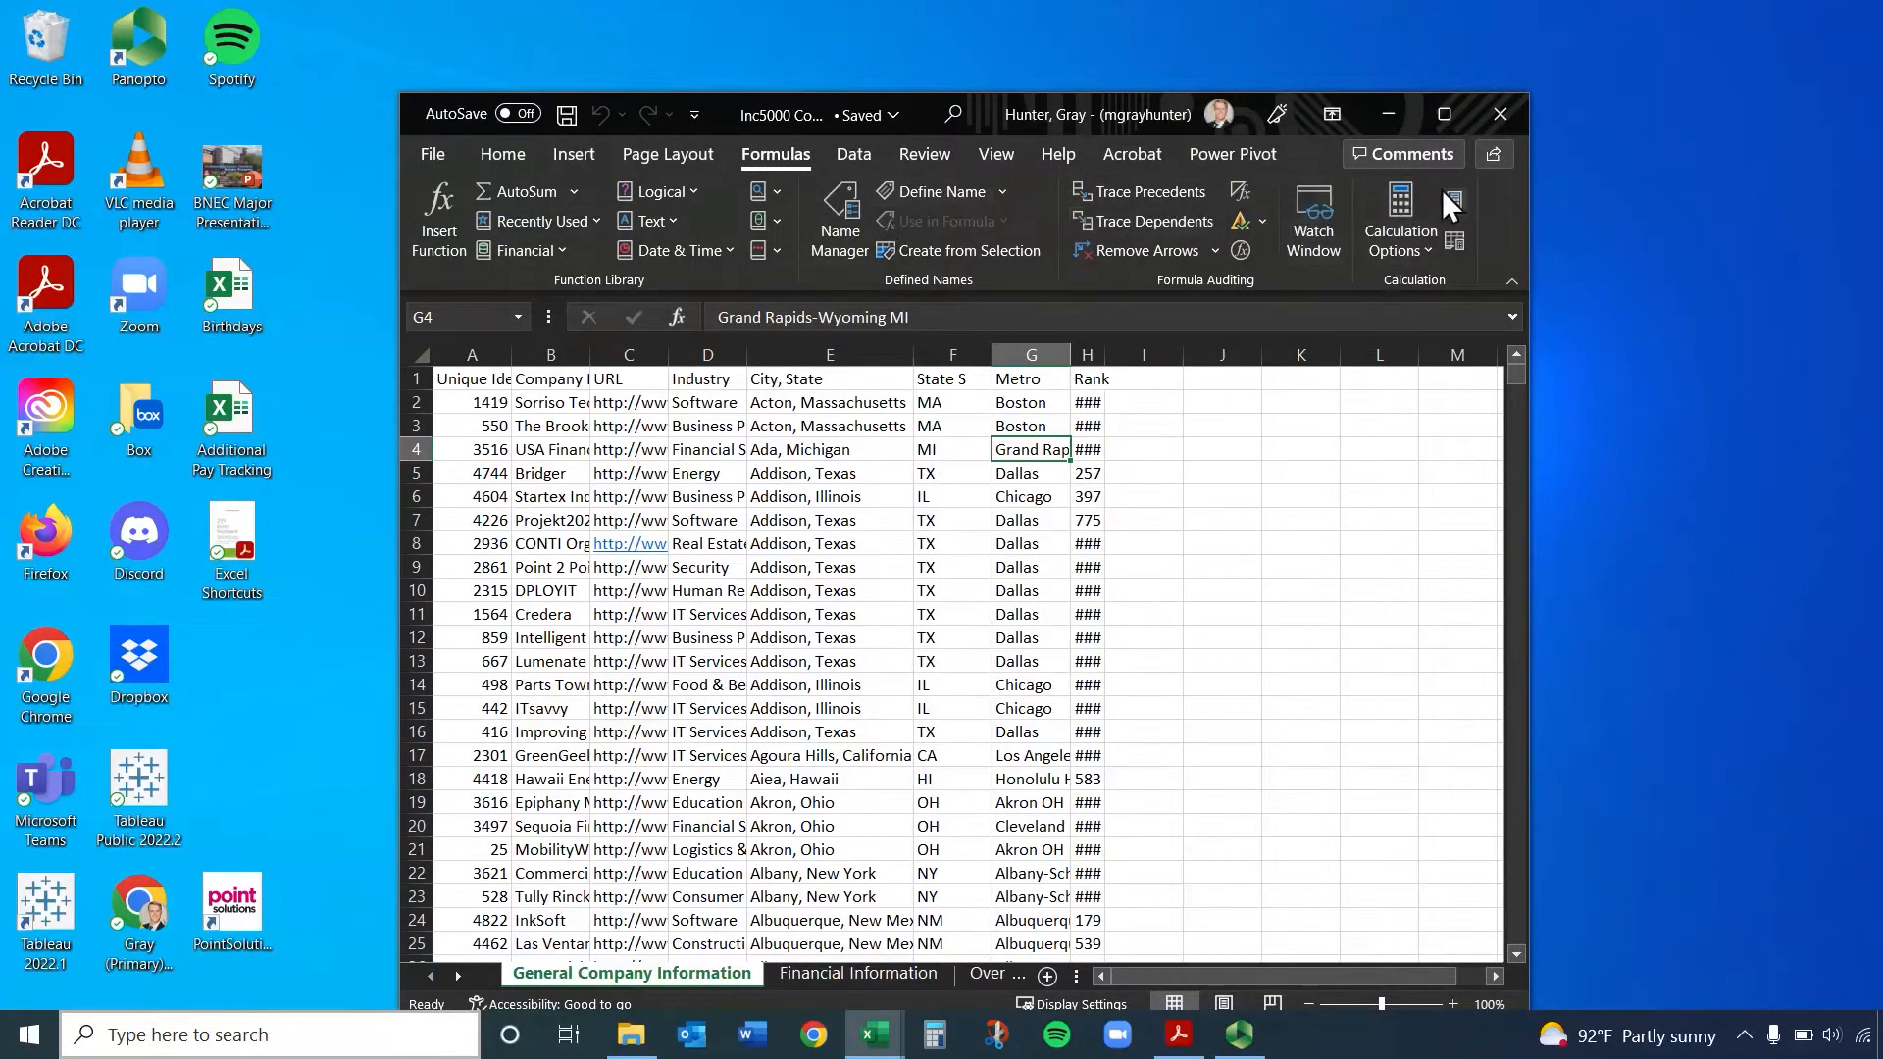
pyautogui.click(1444, 115)
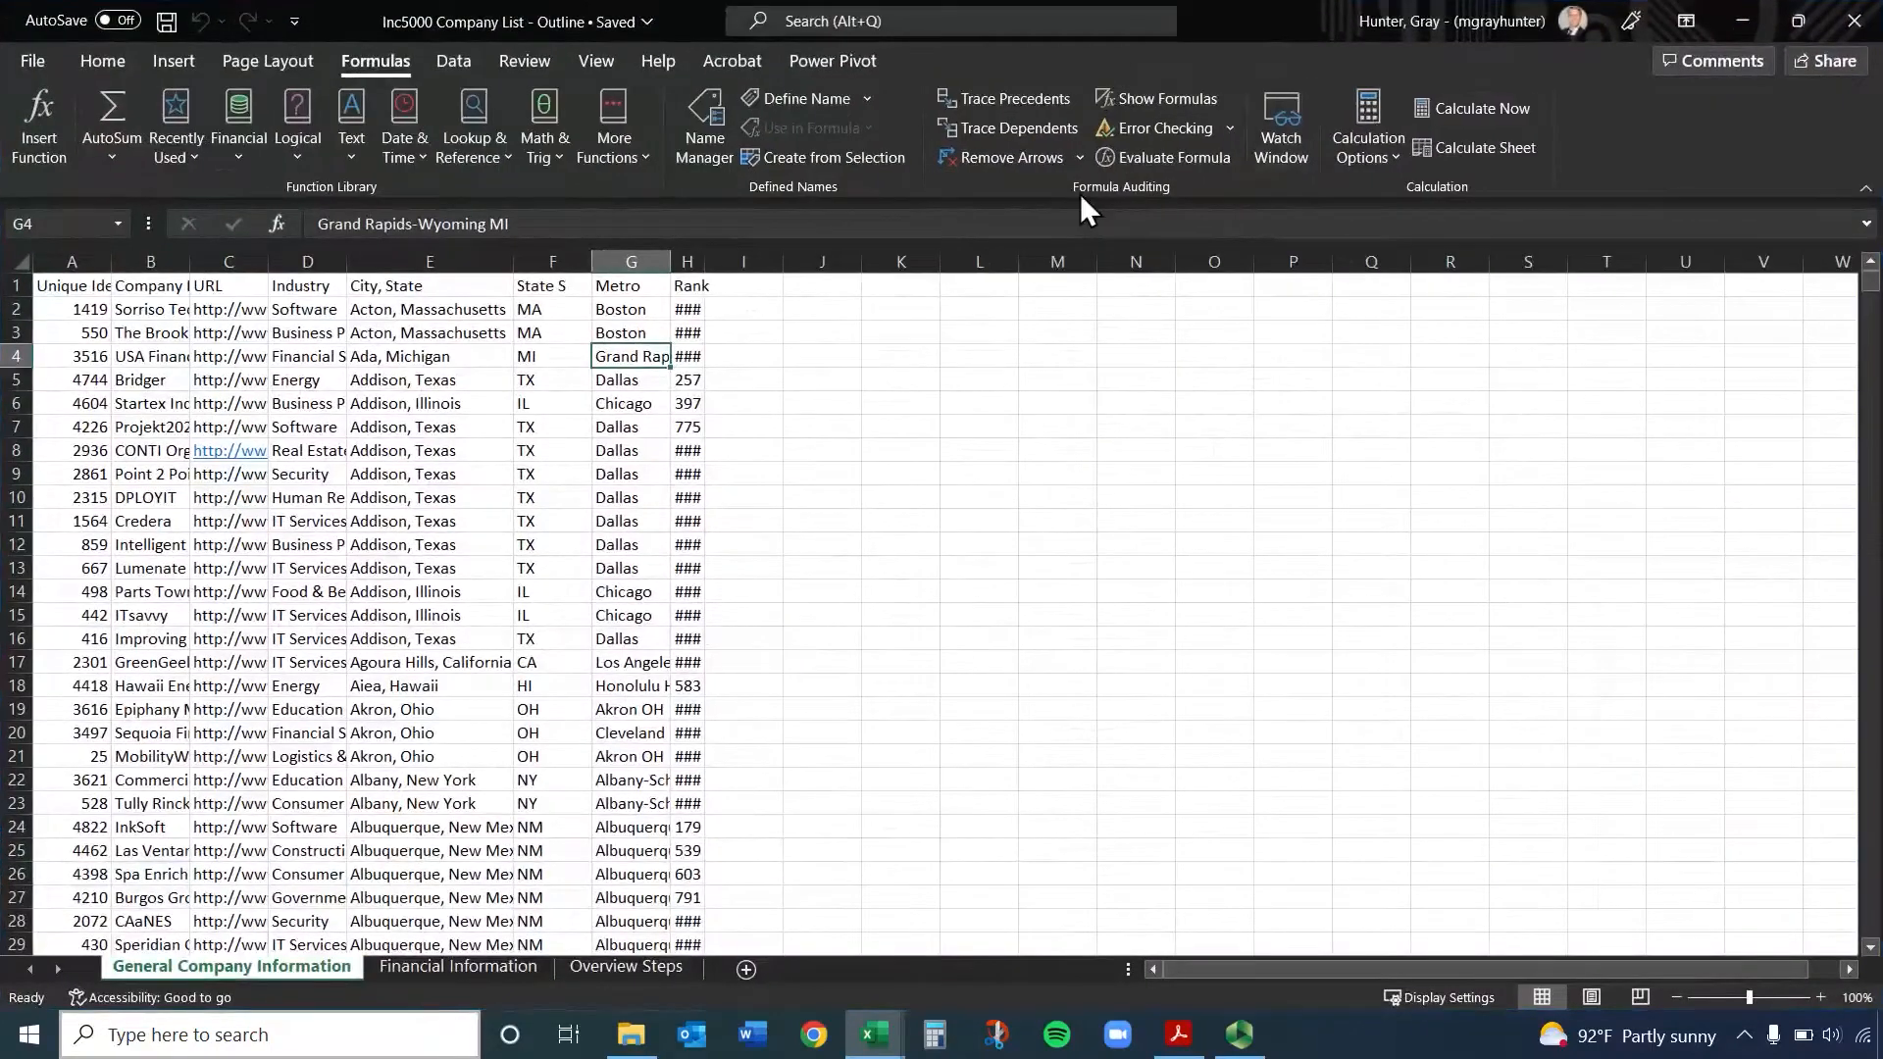
pyautogui.click(457, 65)
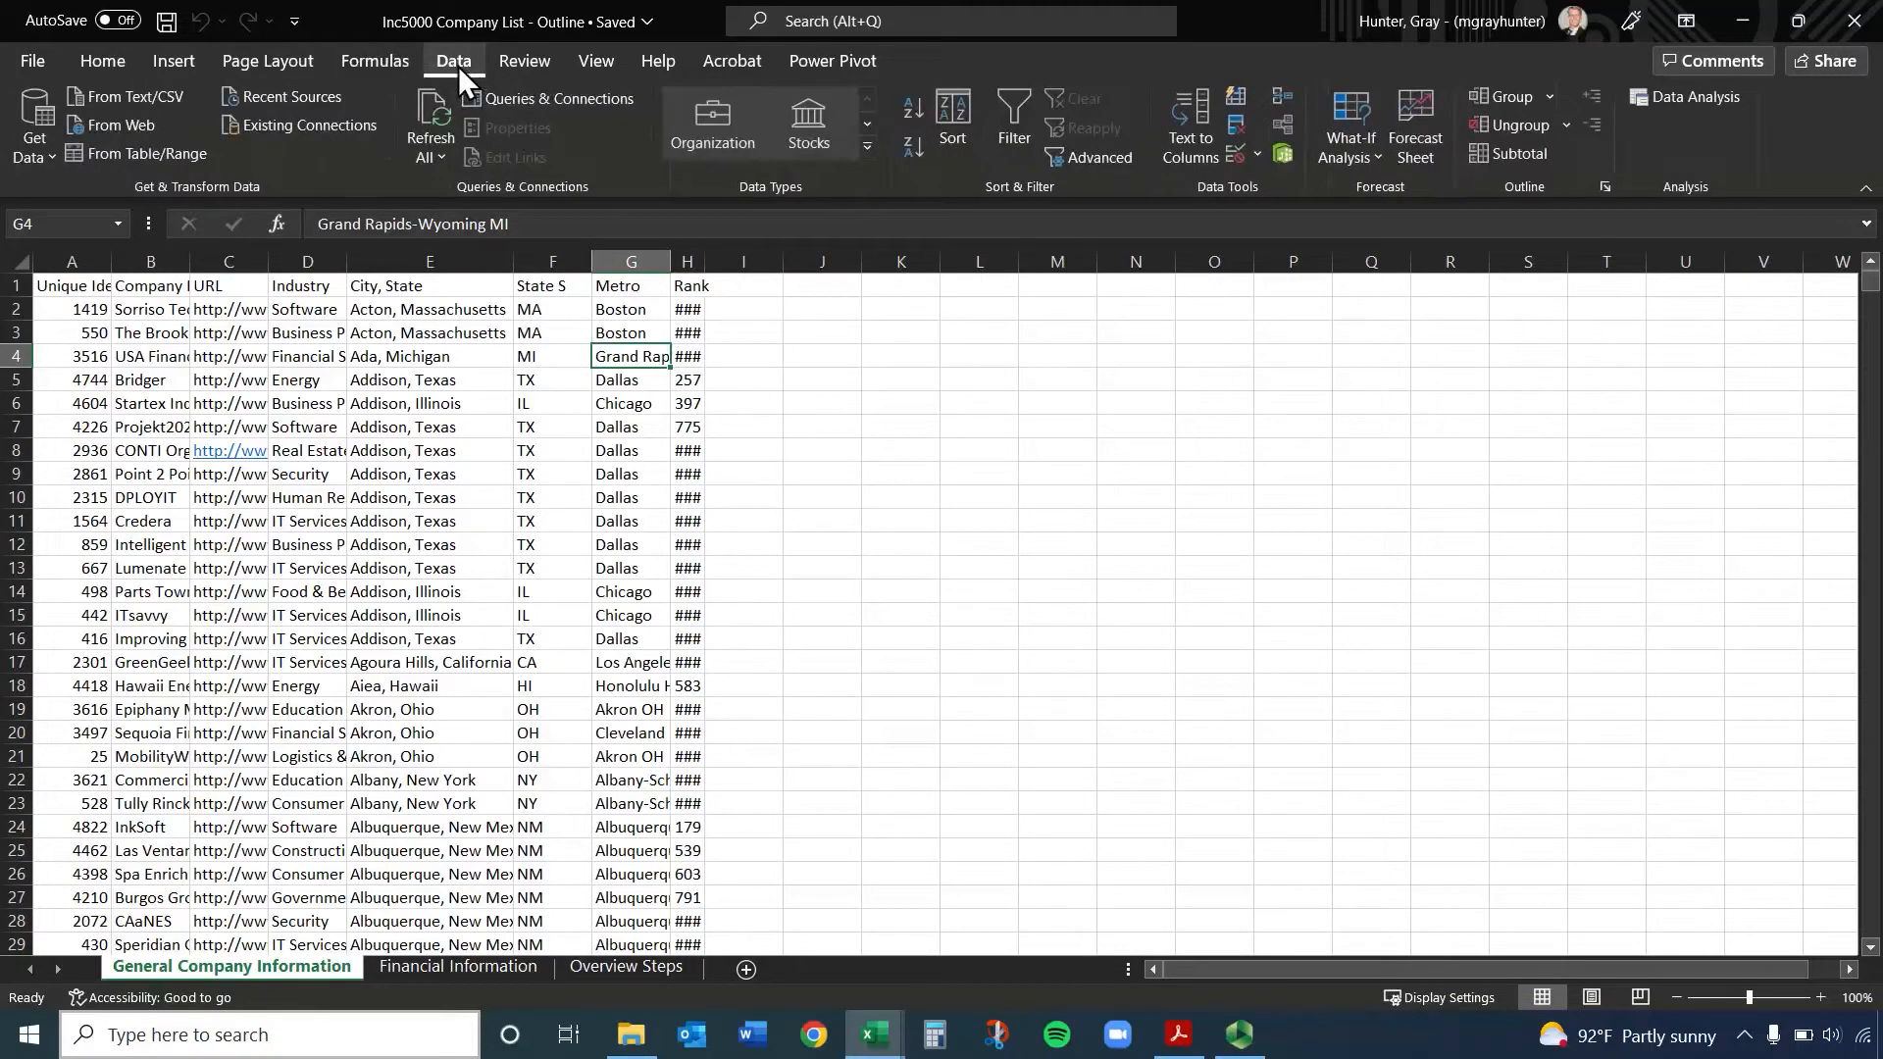
pyautogui.click(522, 59)
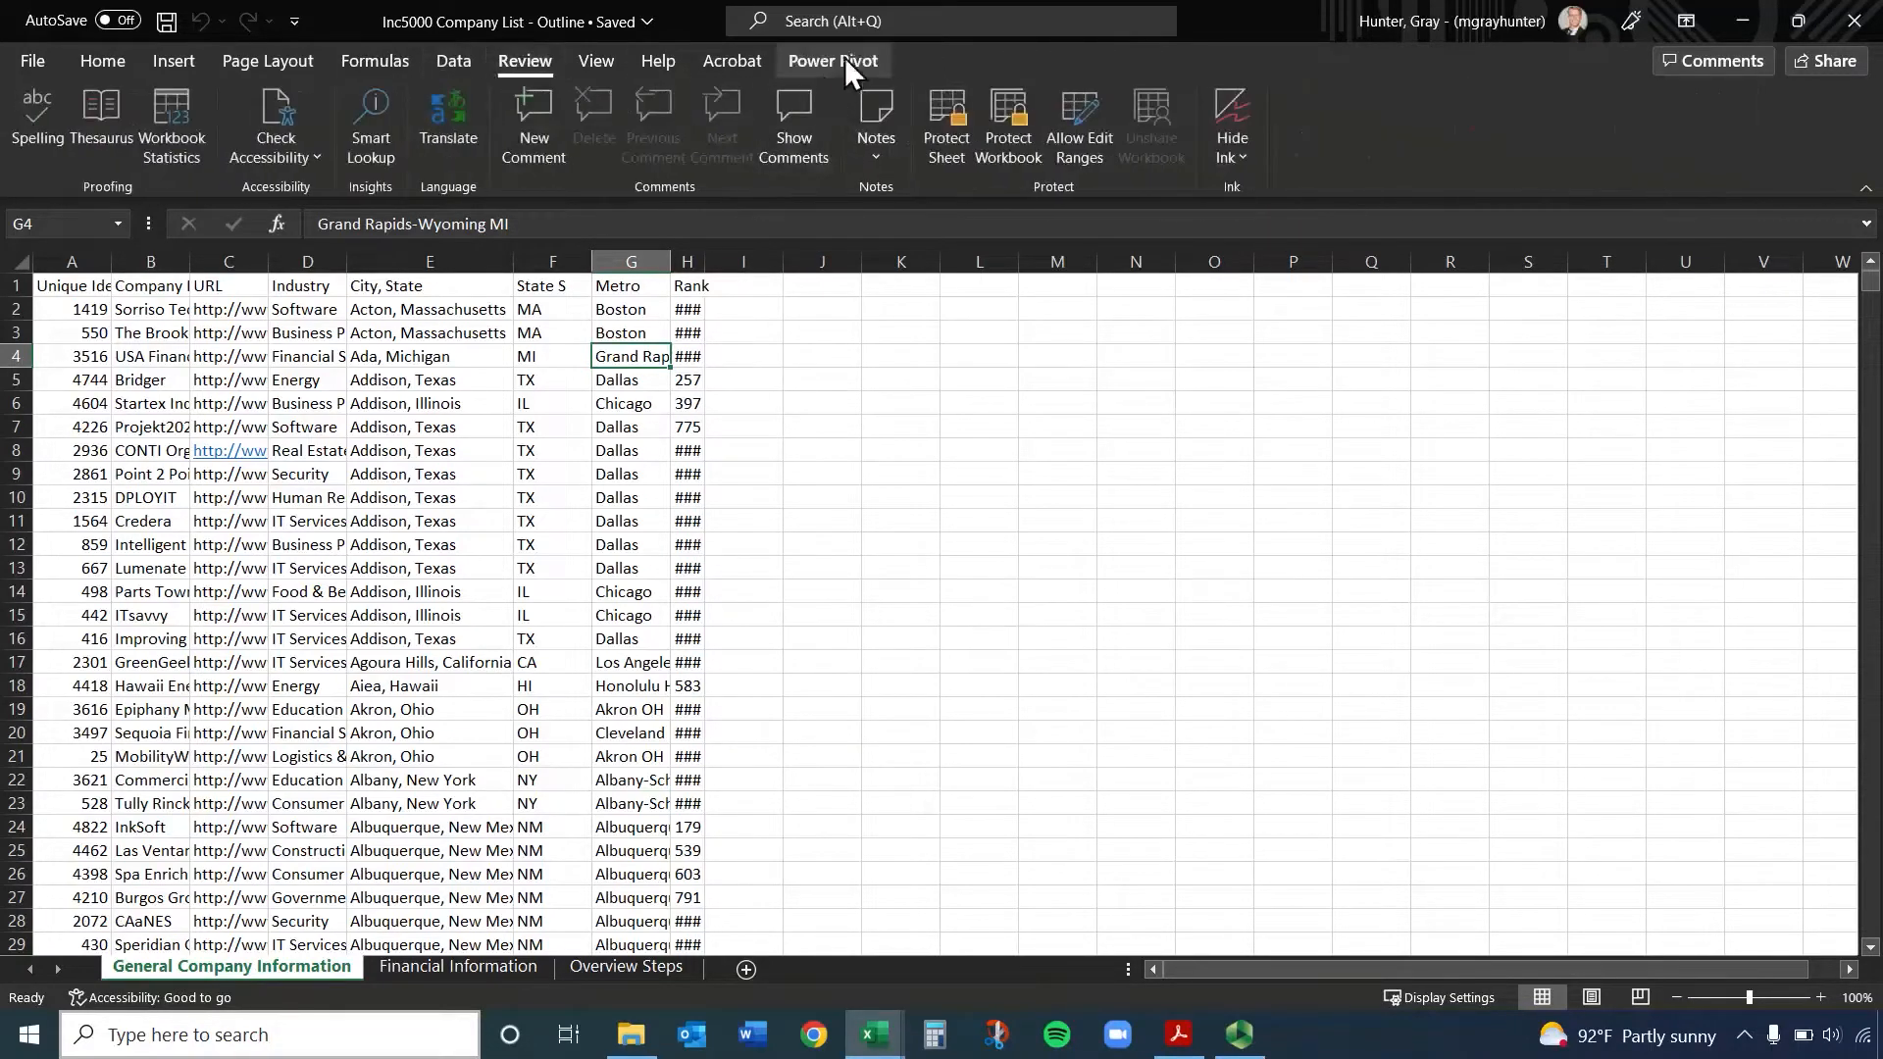
pyautogui.click(847, 65)
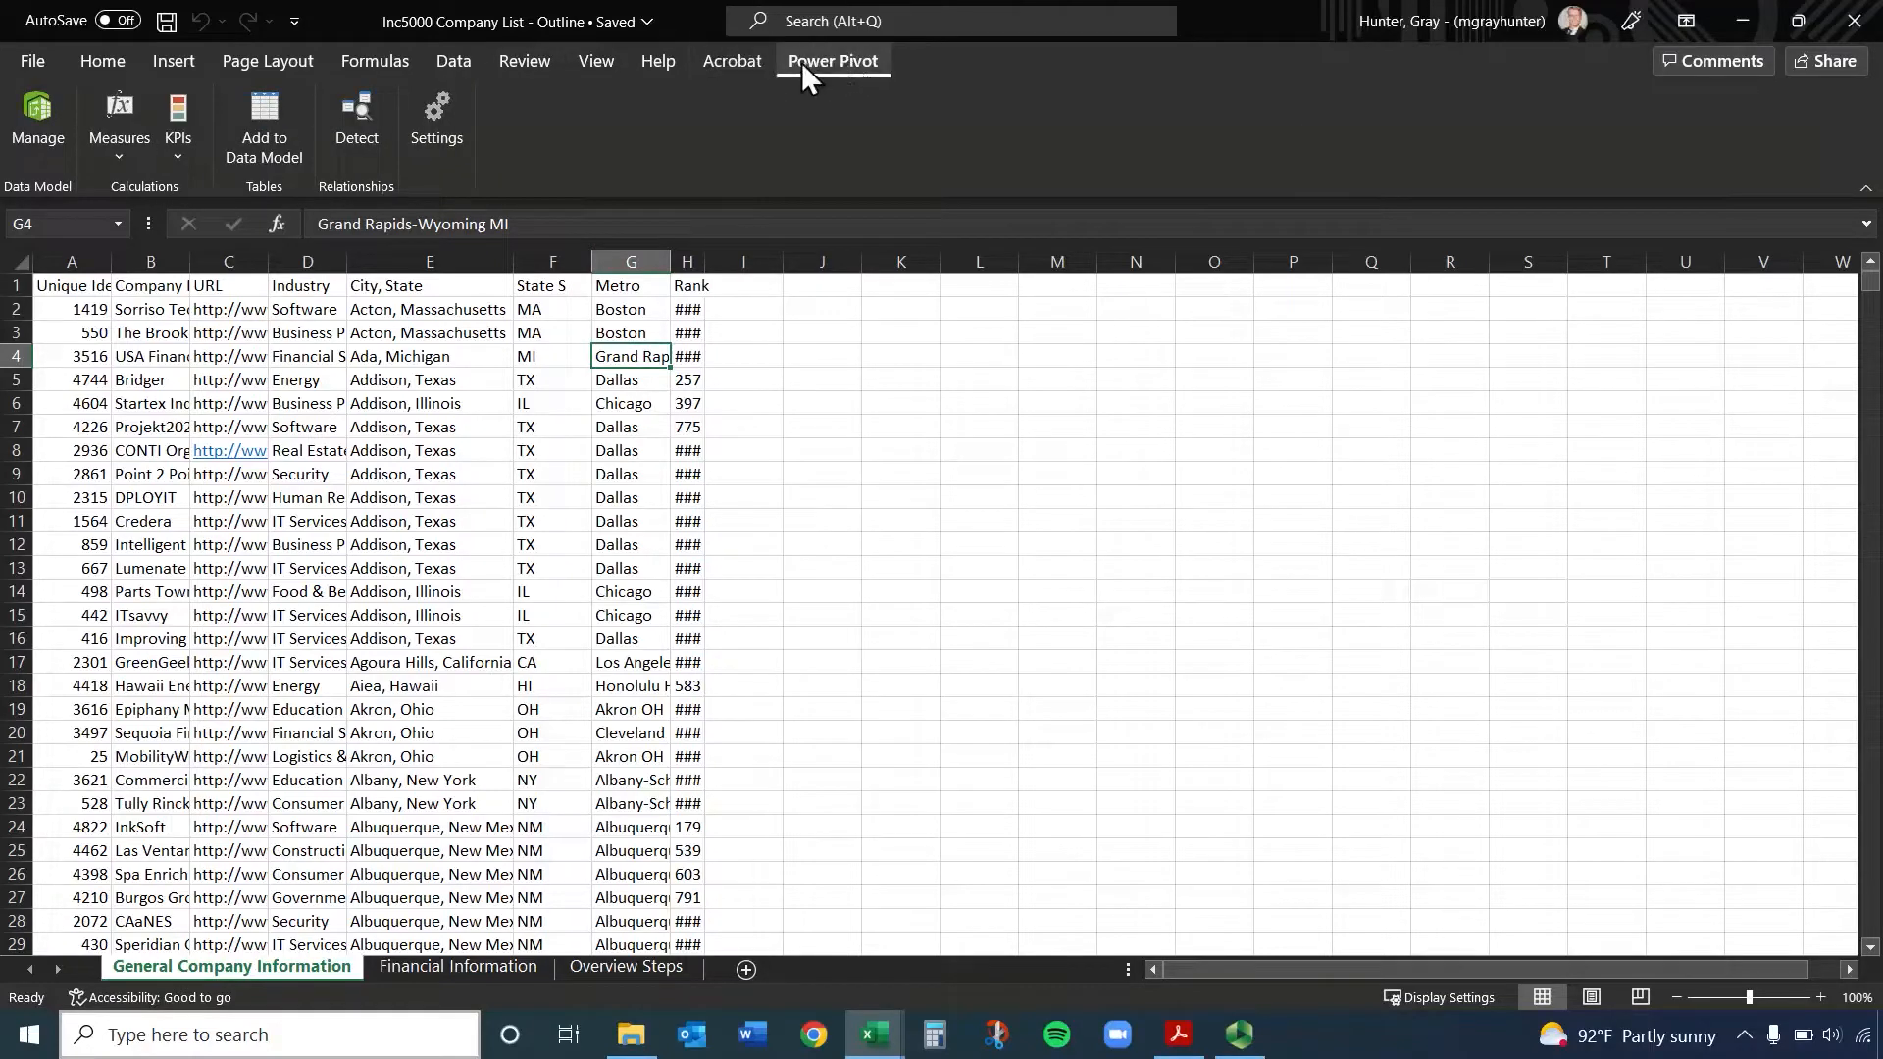
pyautogui.click(98, 61)
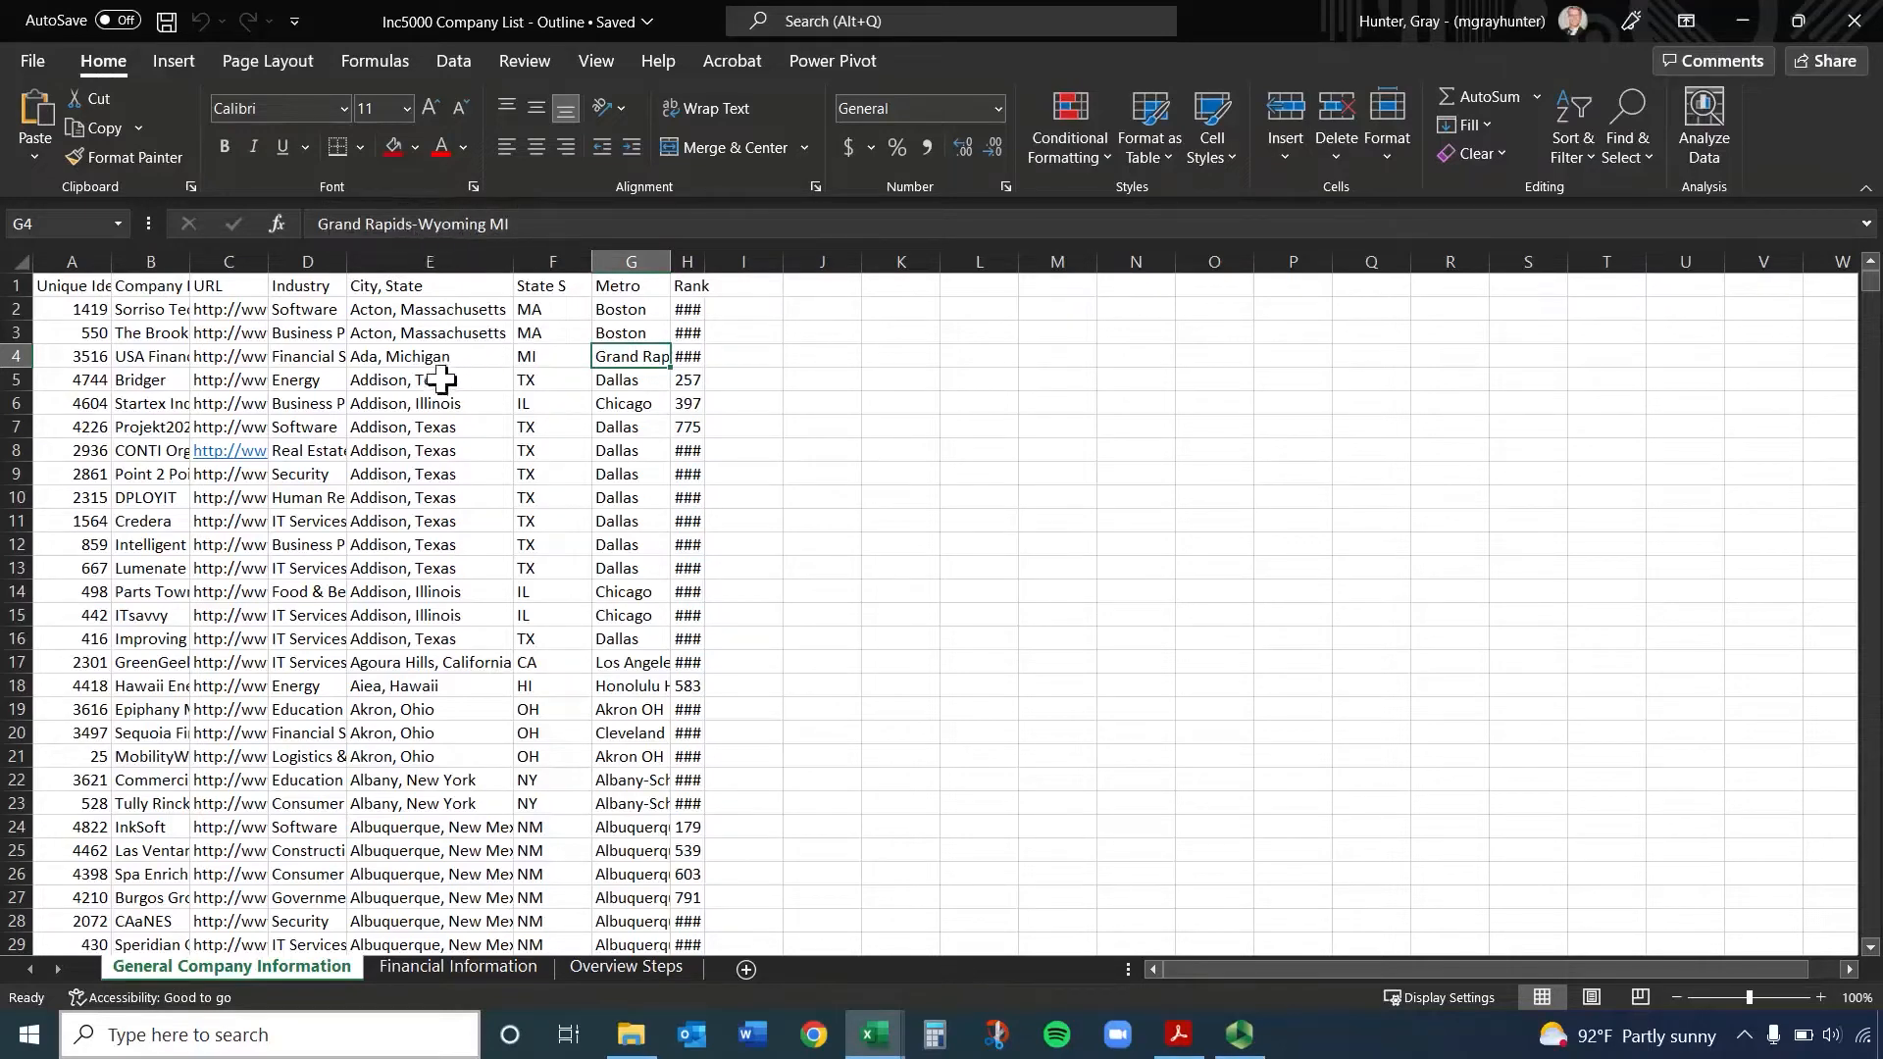
# Inspect the full contents of individual cells in the company, URL, industry and City, State columns
pyautogui.click(416, 336)
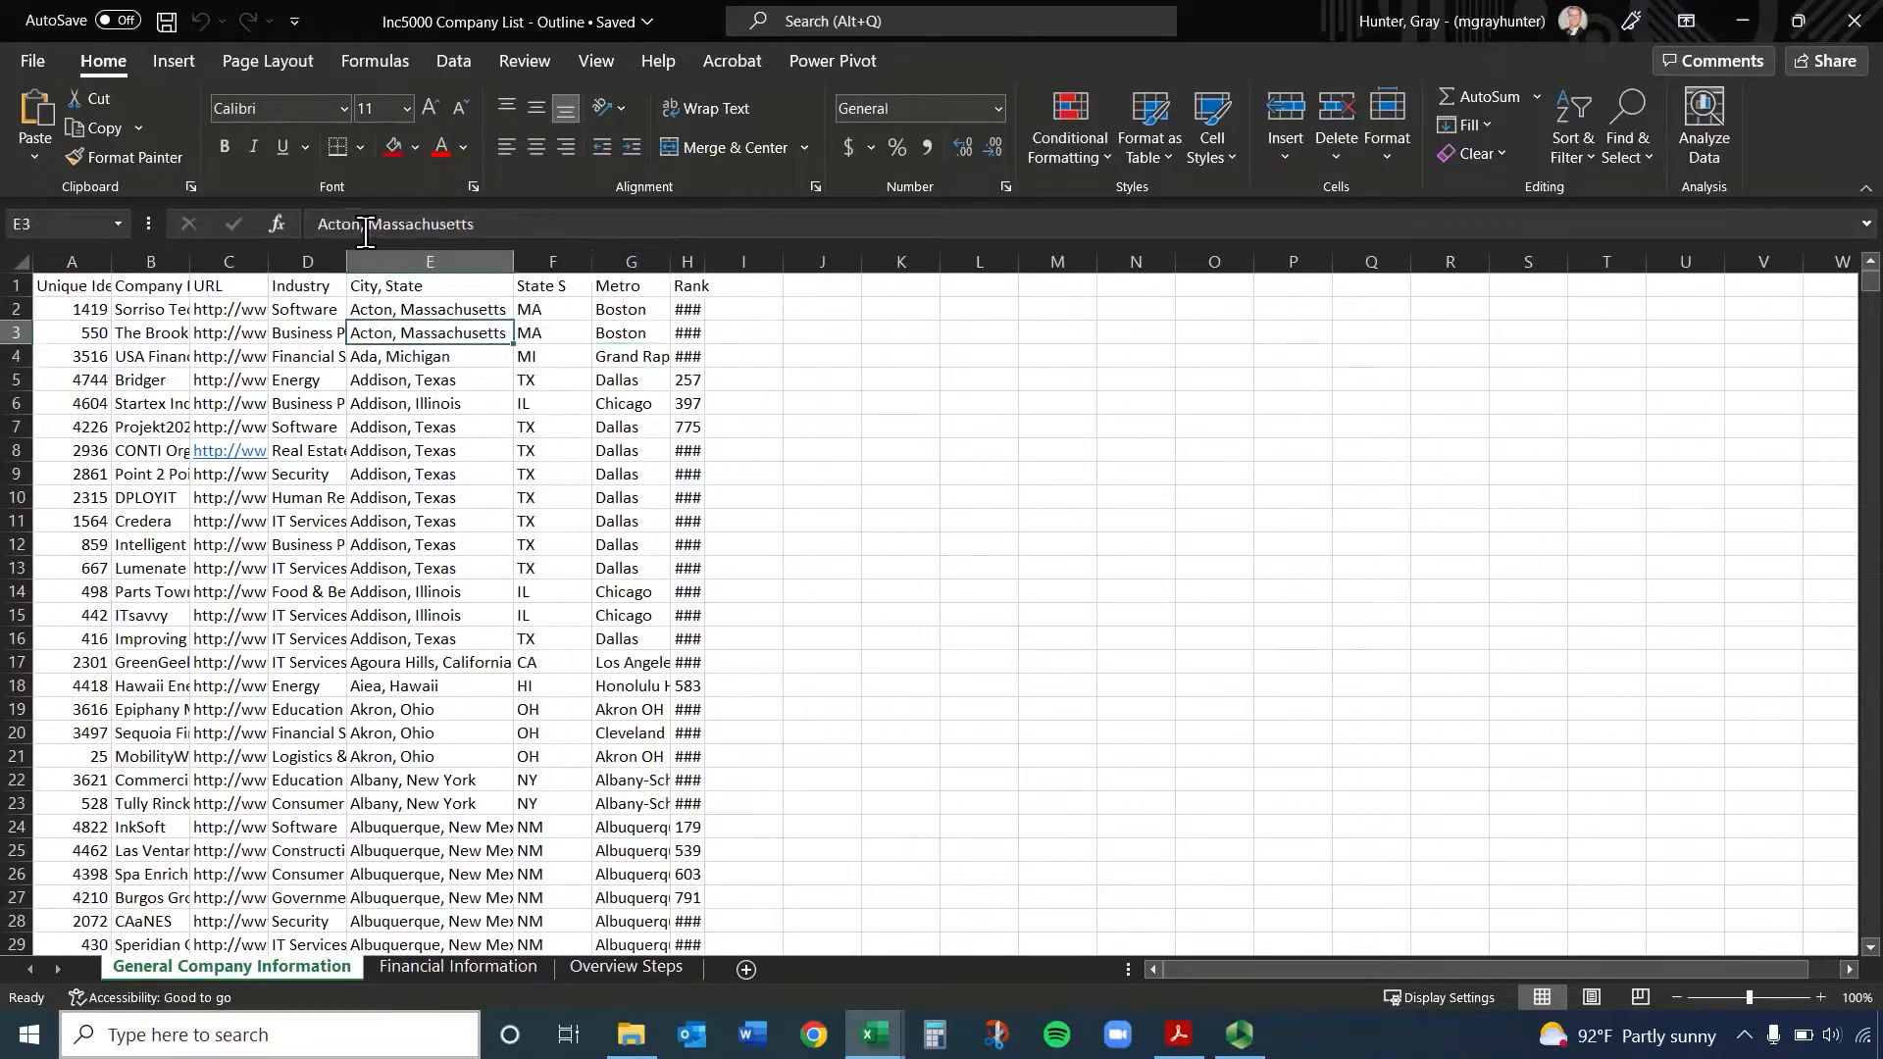
pyautogui.click(306, 357)
pyautogui.click(213, 380)
pyautogui.click(165, 358)
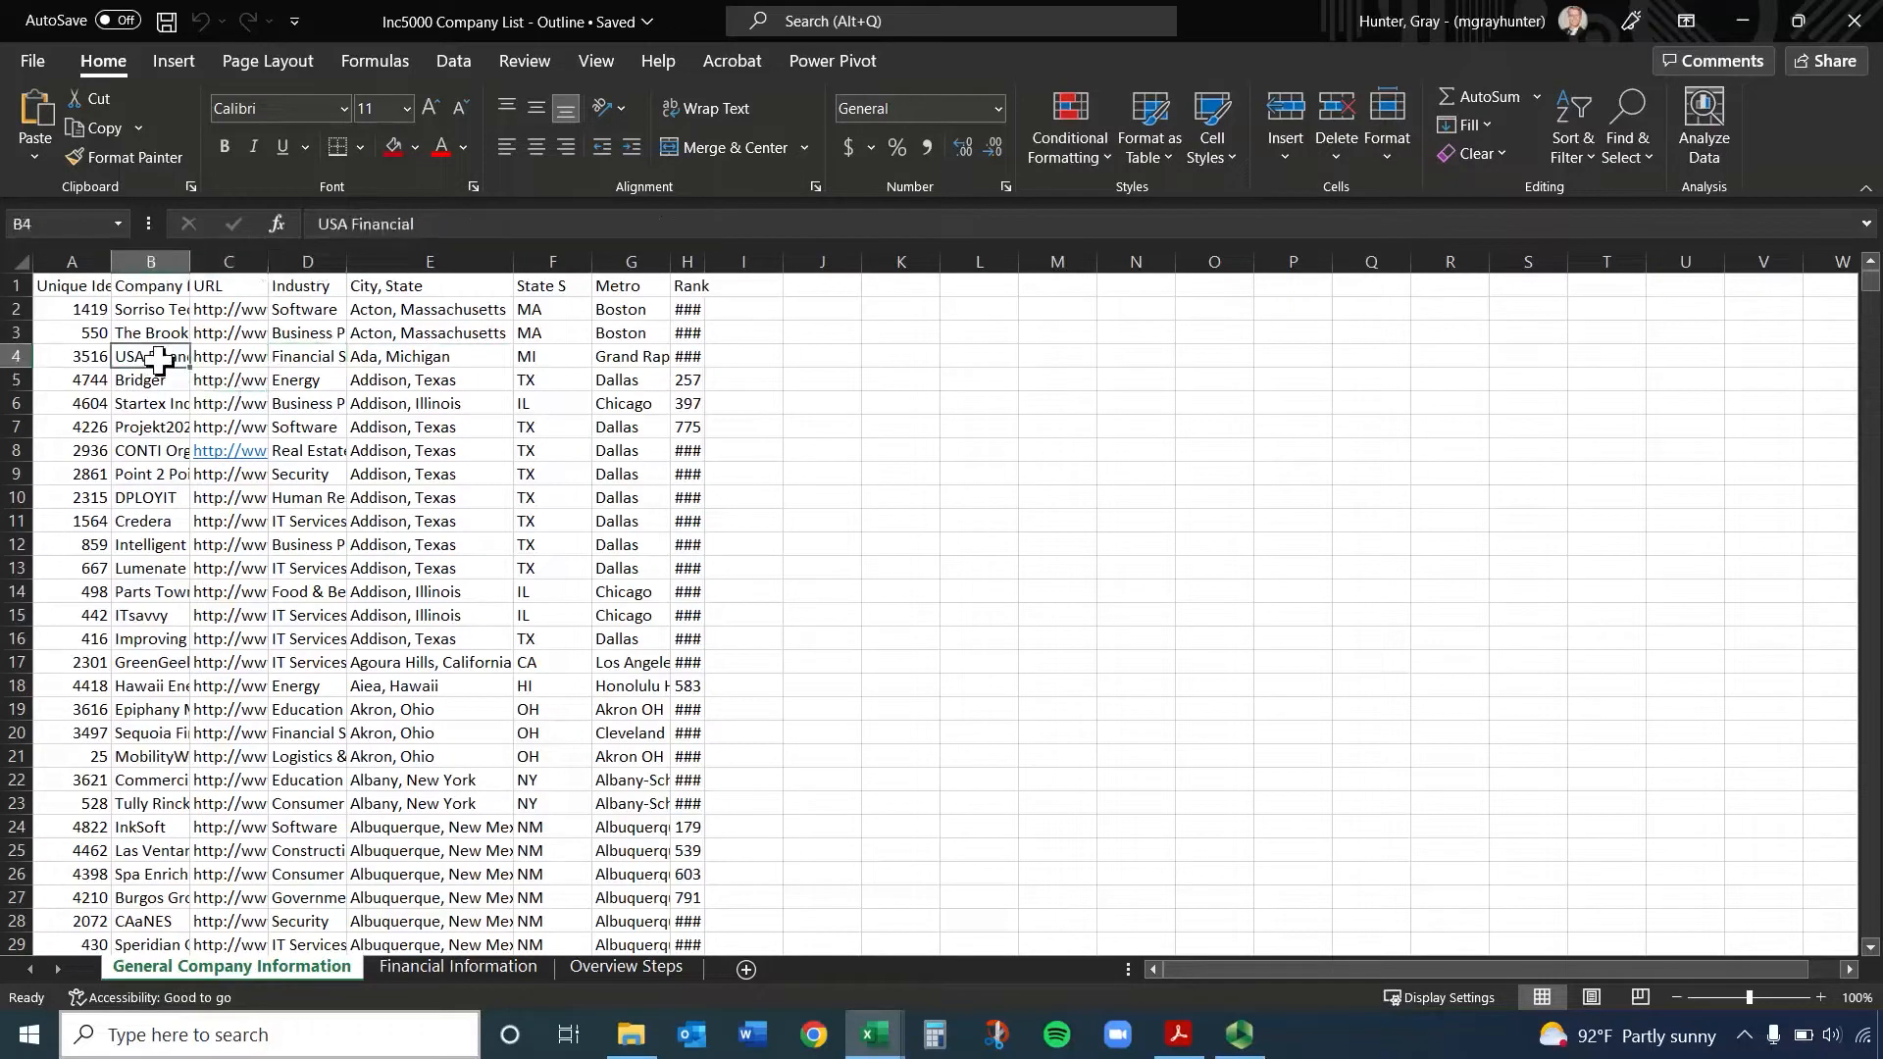
pyautogui.click(404, 359)
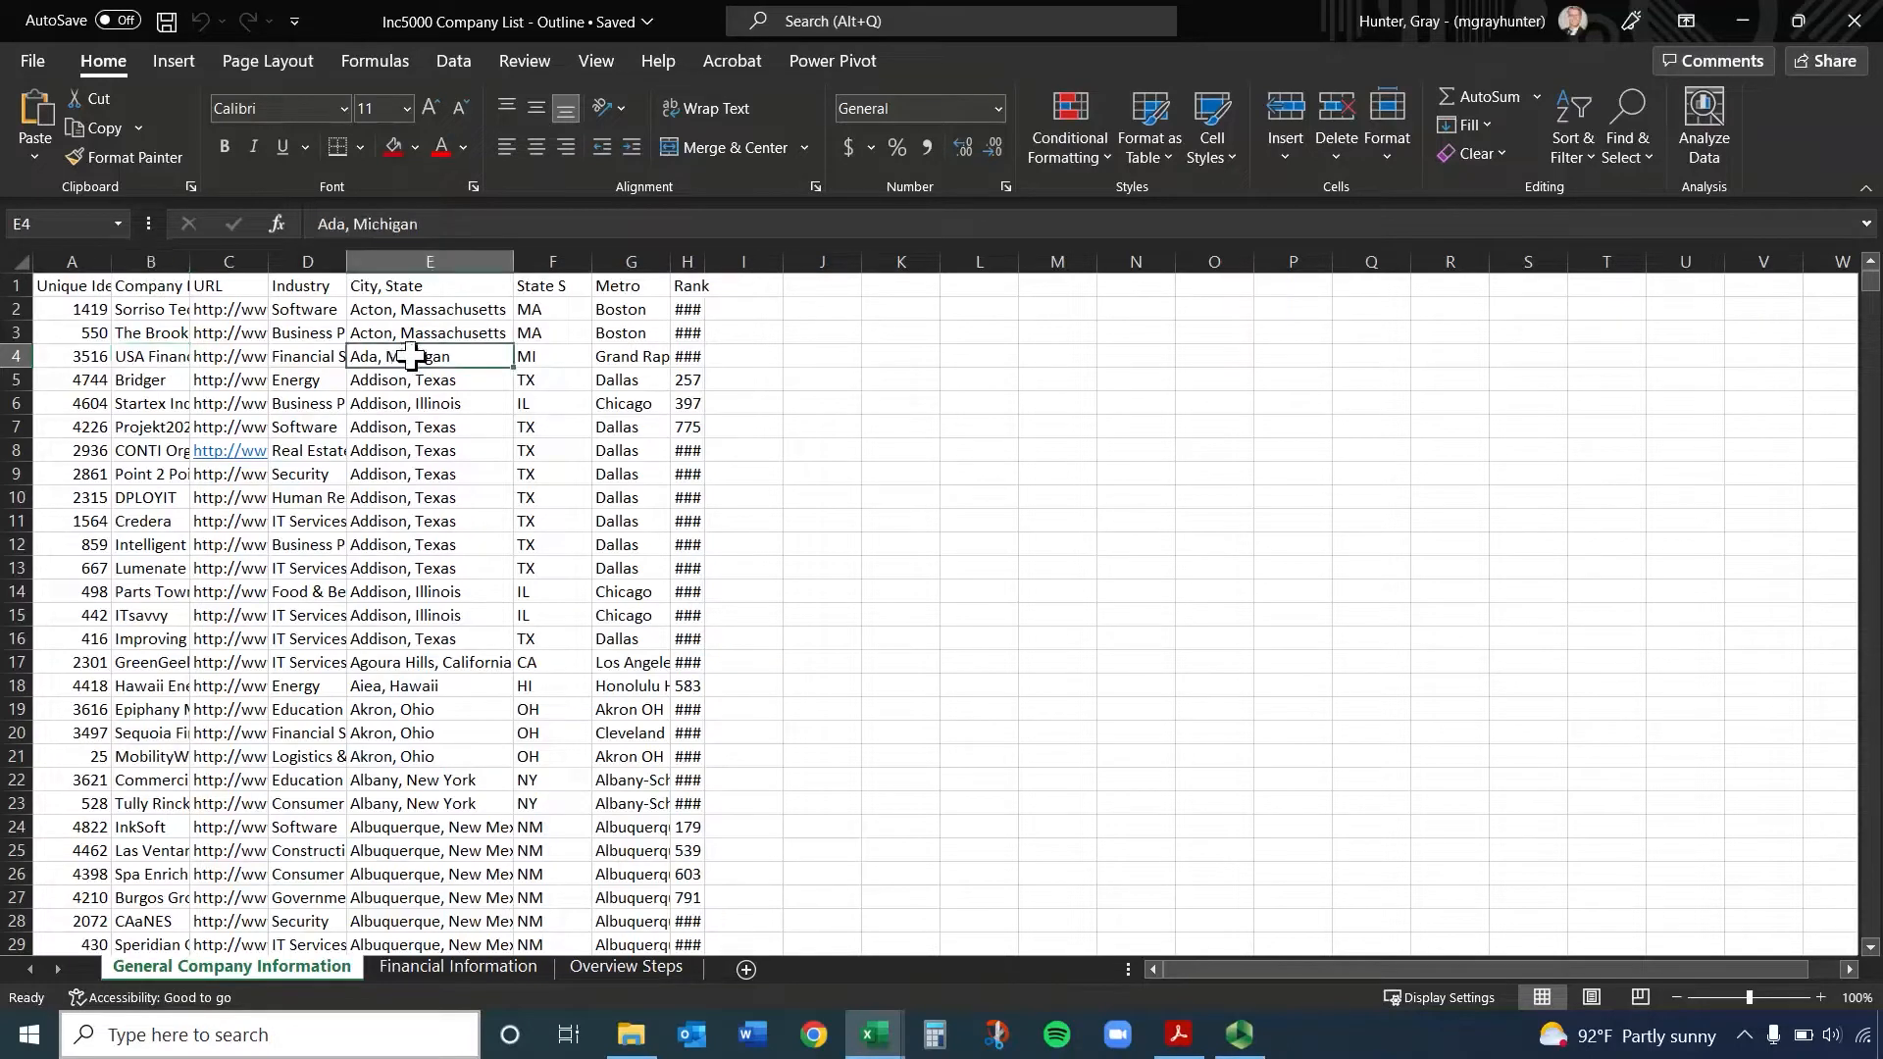
pyautogui.click(425, 400)
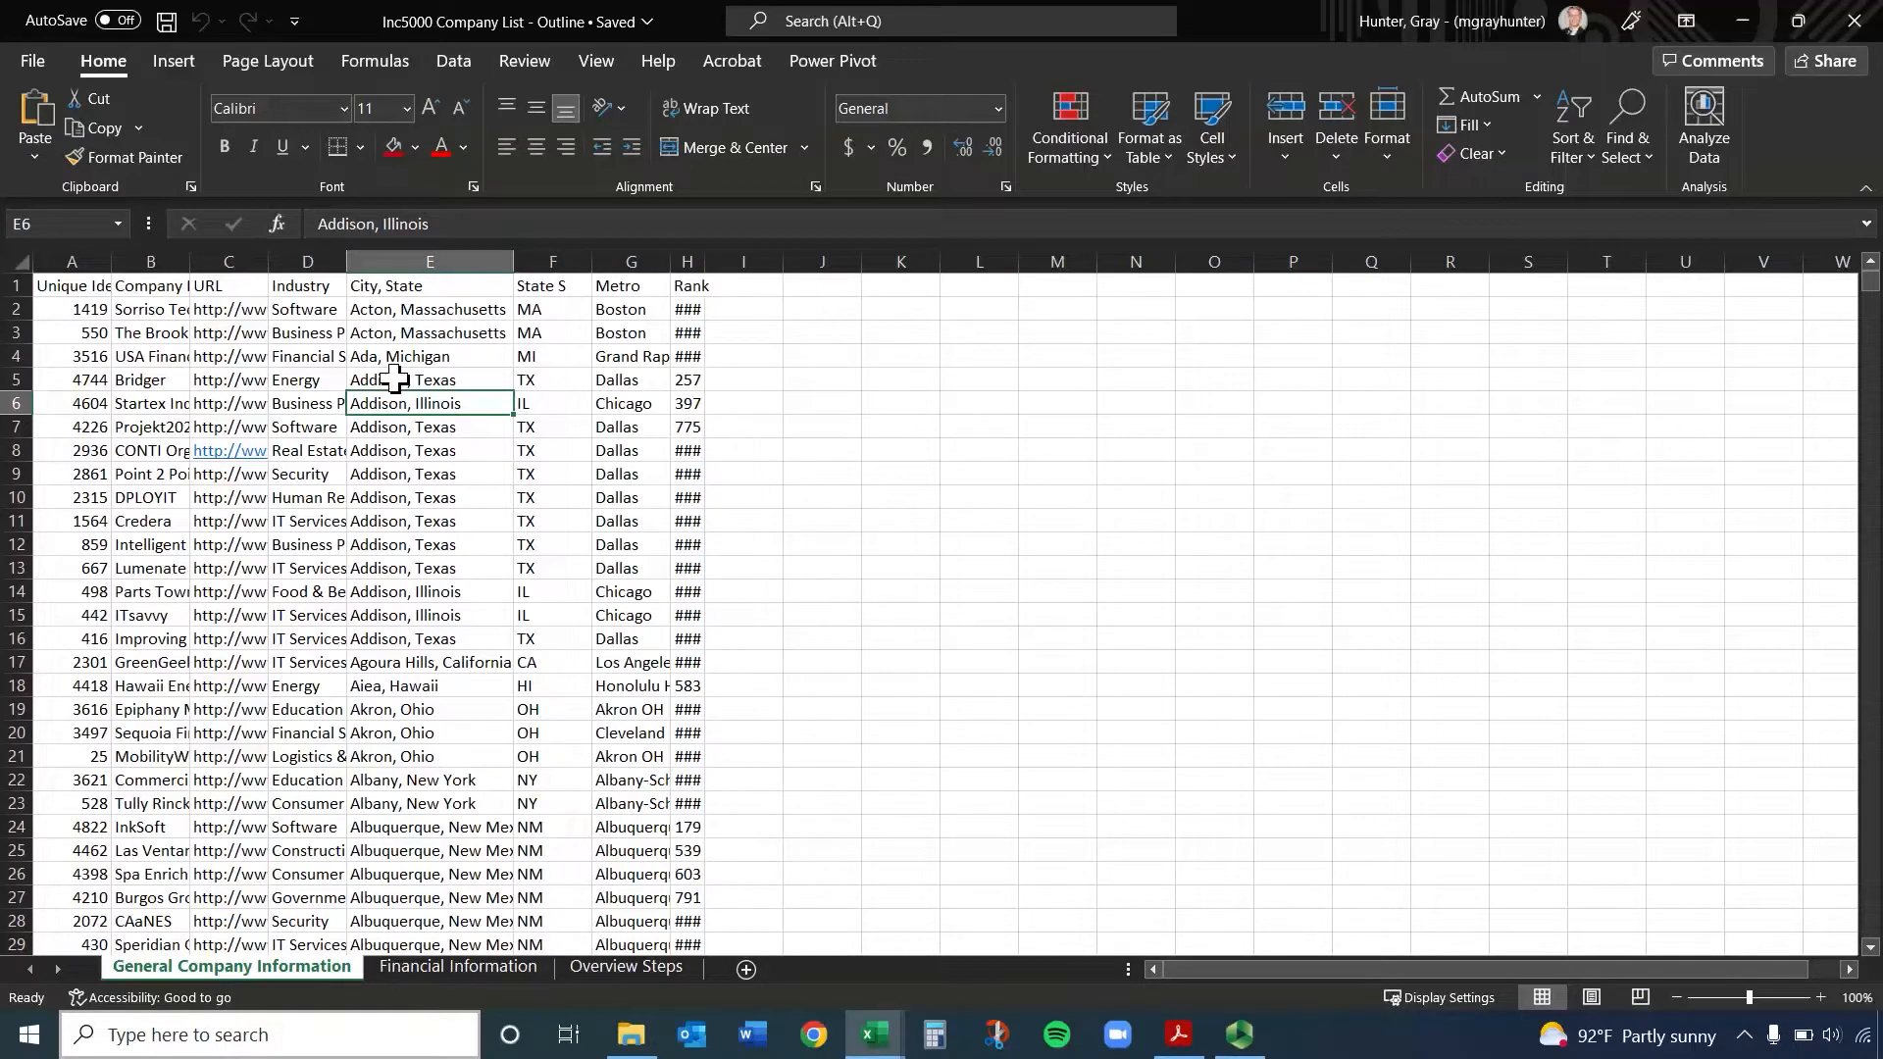
# Move the active cell down the empty column J from J2 to J10
pyautogui.click(839, 312)
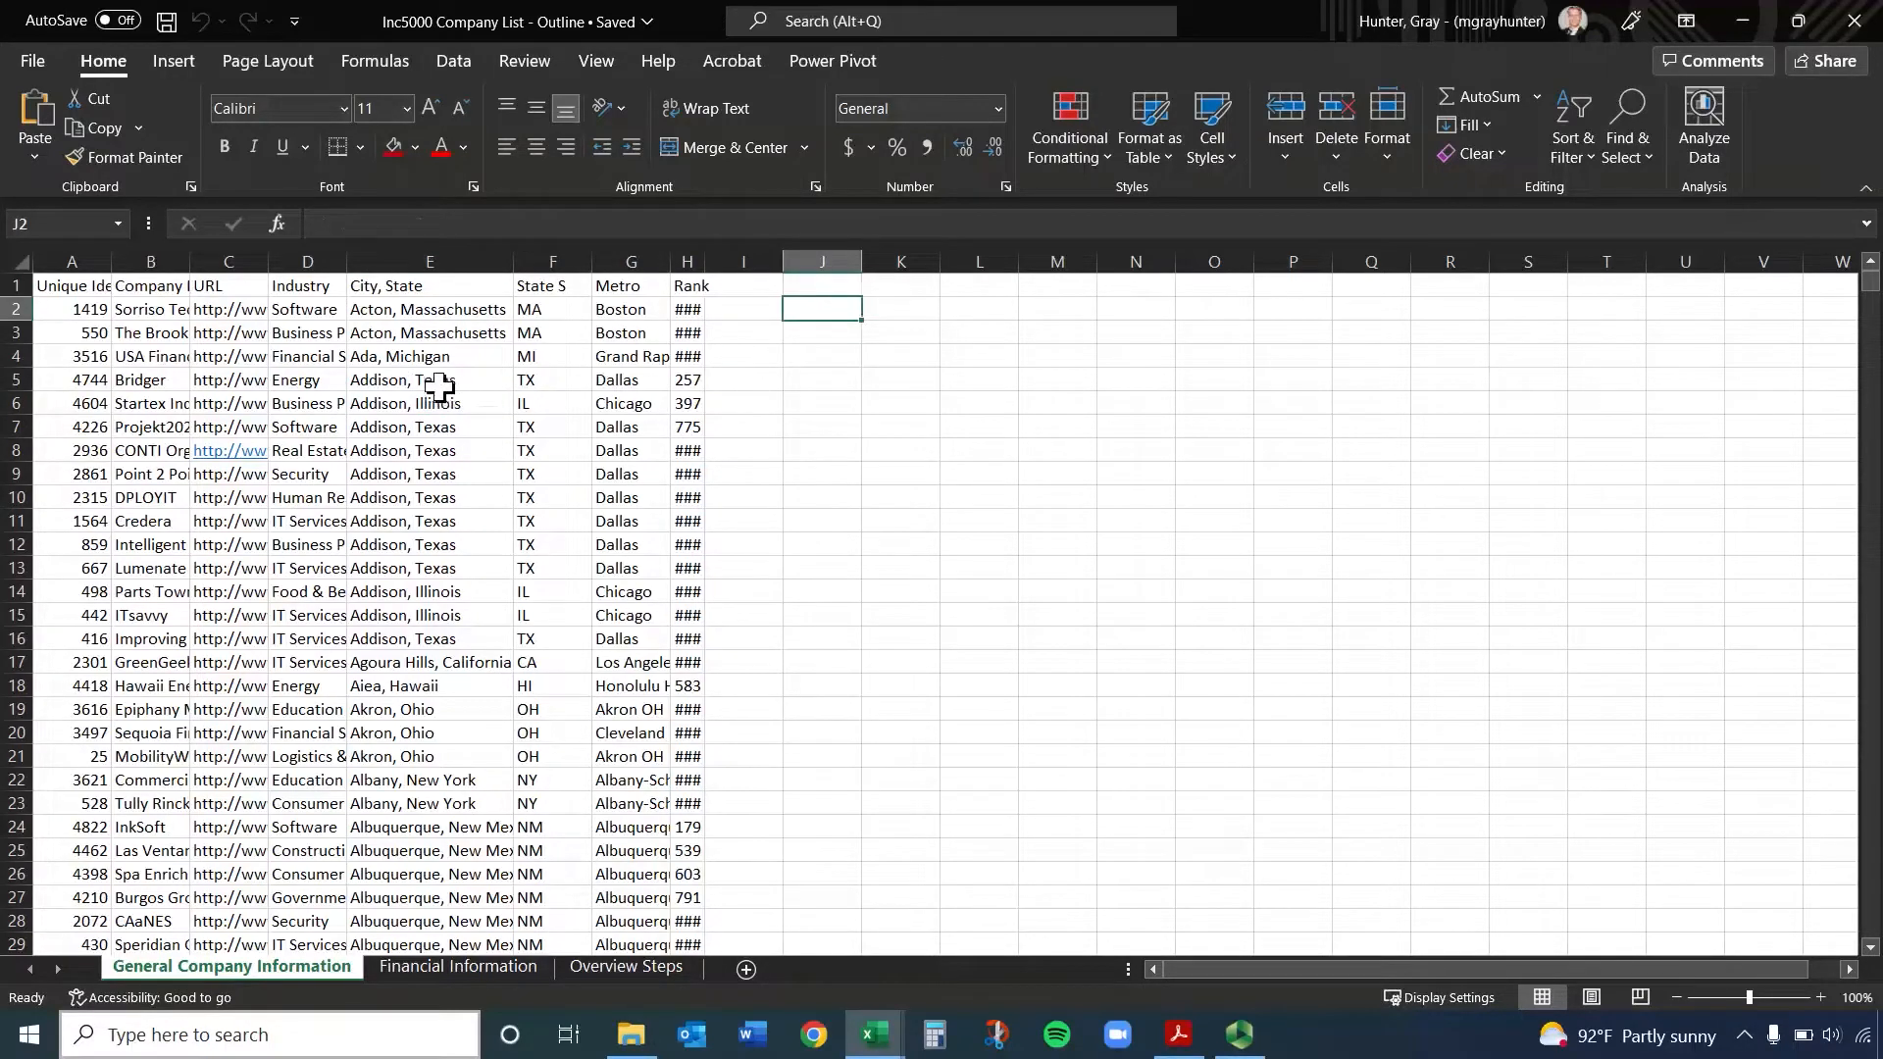
pyautogui.press('Return')
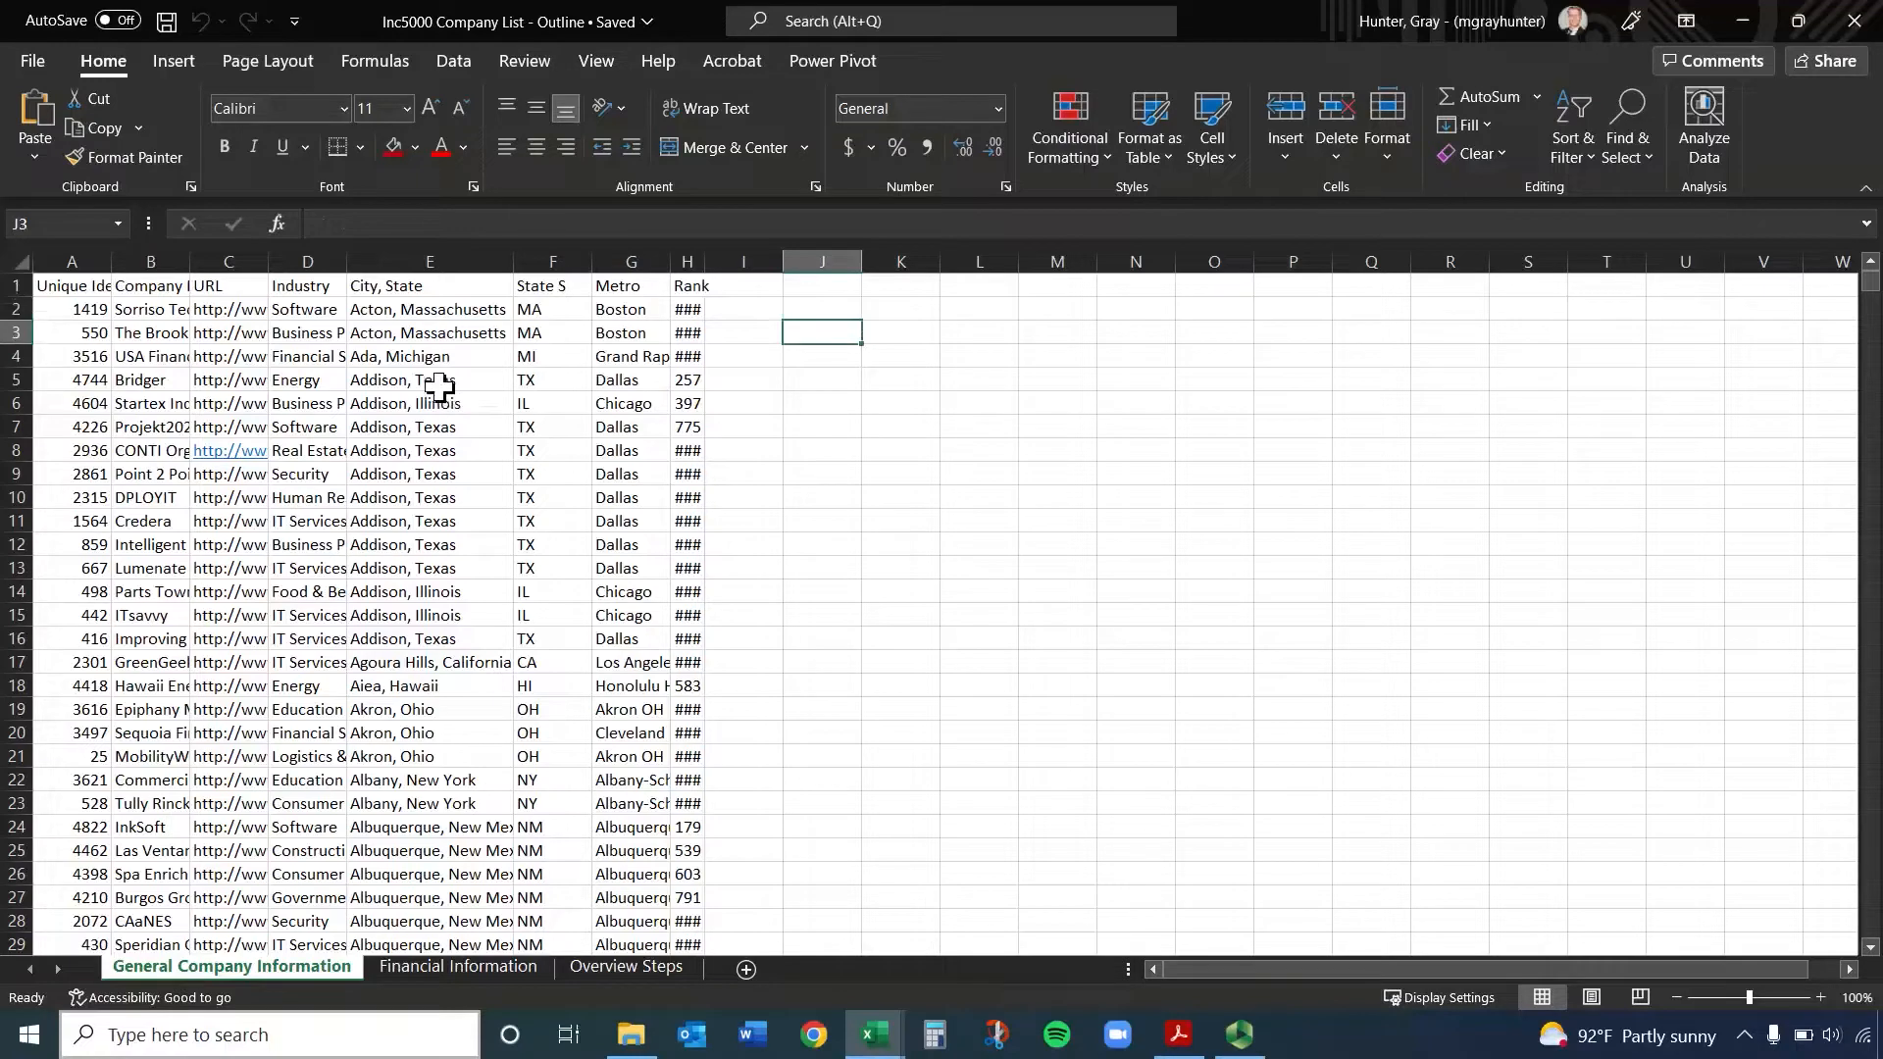
pyautogui.press('Down')
pyautogui.press('Down')
pyautogui.press('Down')
pyautogui.press('Down')
pyautogui.press('Down')
pyautogui.press('Down')
pyautogui.press('Down')
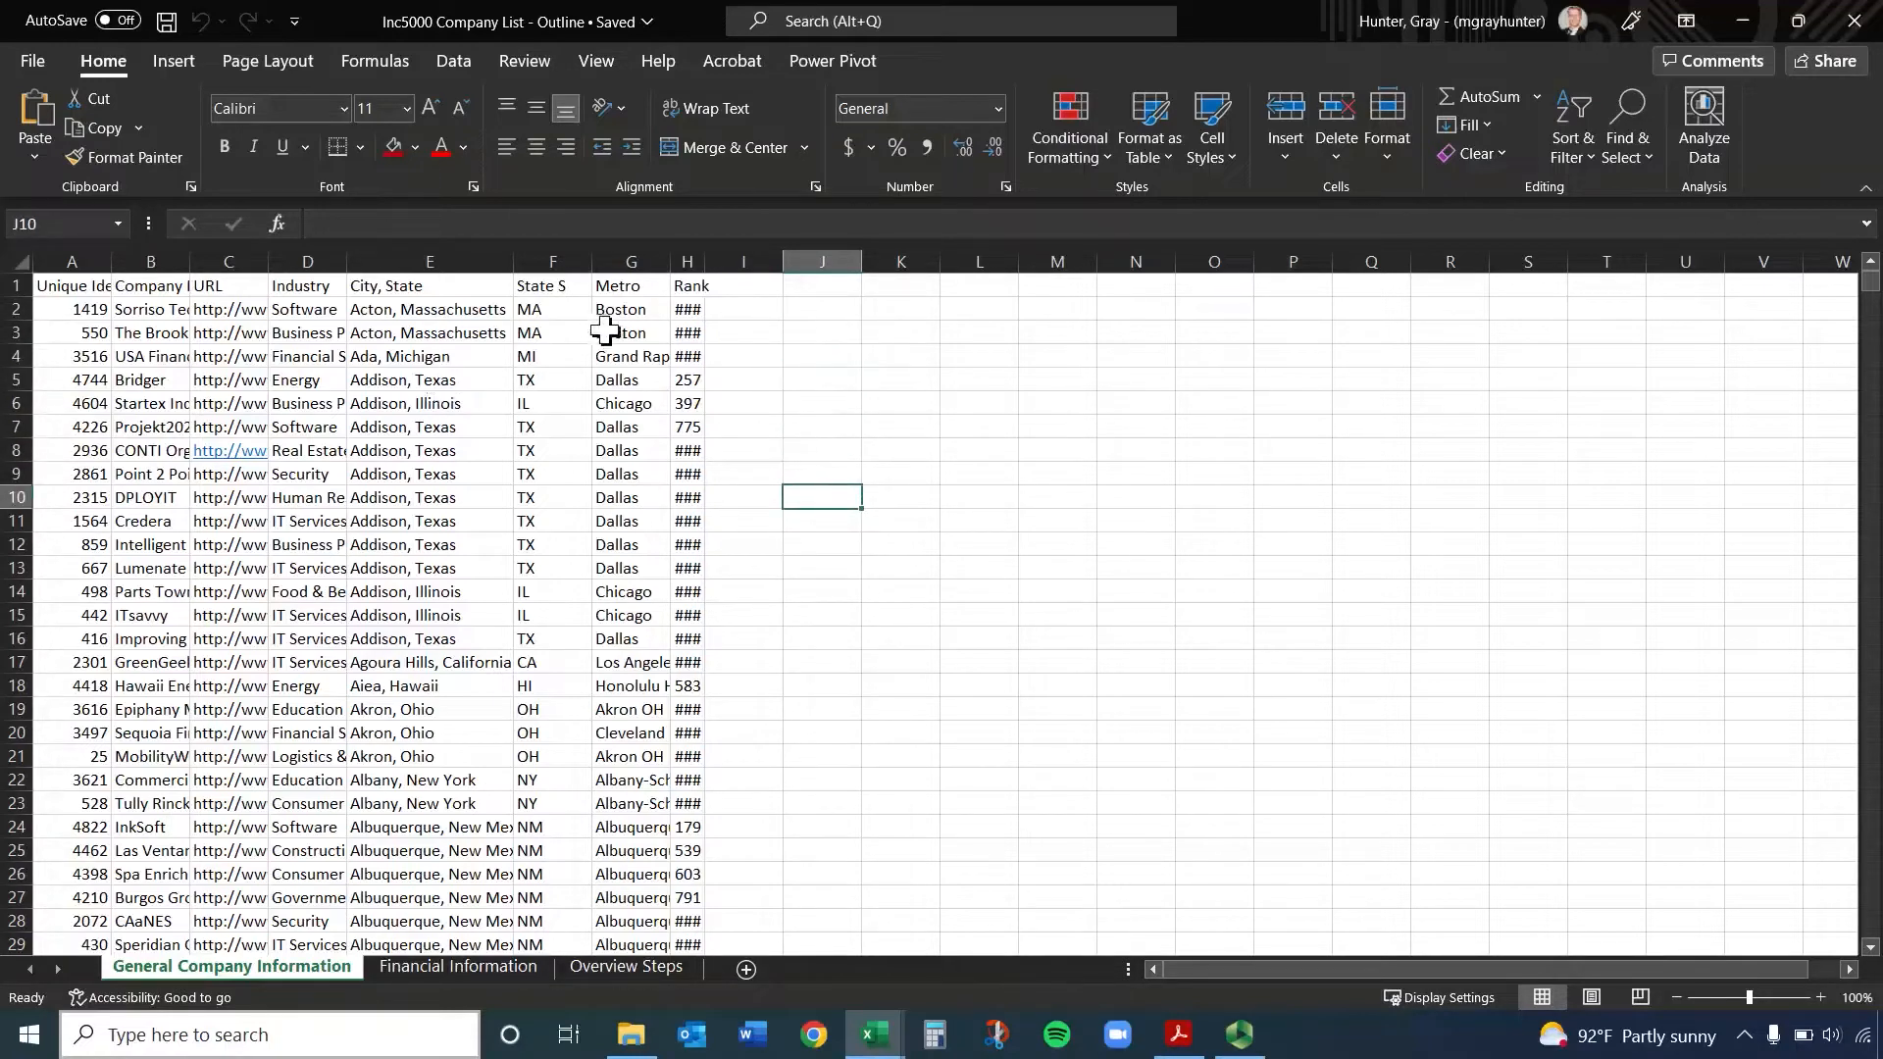
# Start a trial text entry in cell J2 and discard it before committing
pyautogui.click(817, 306)
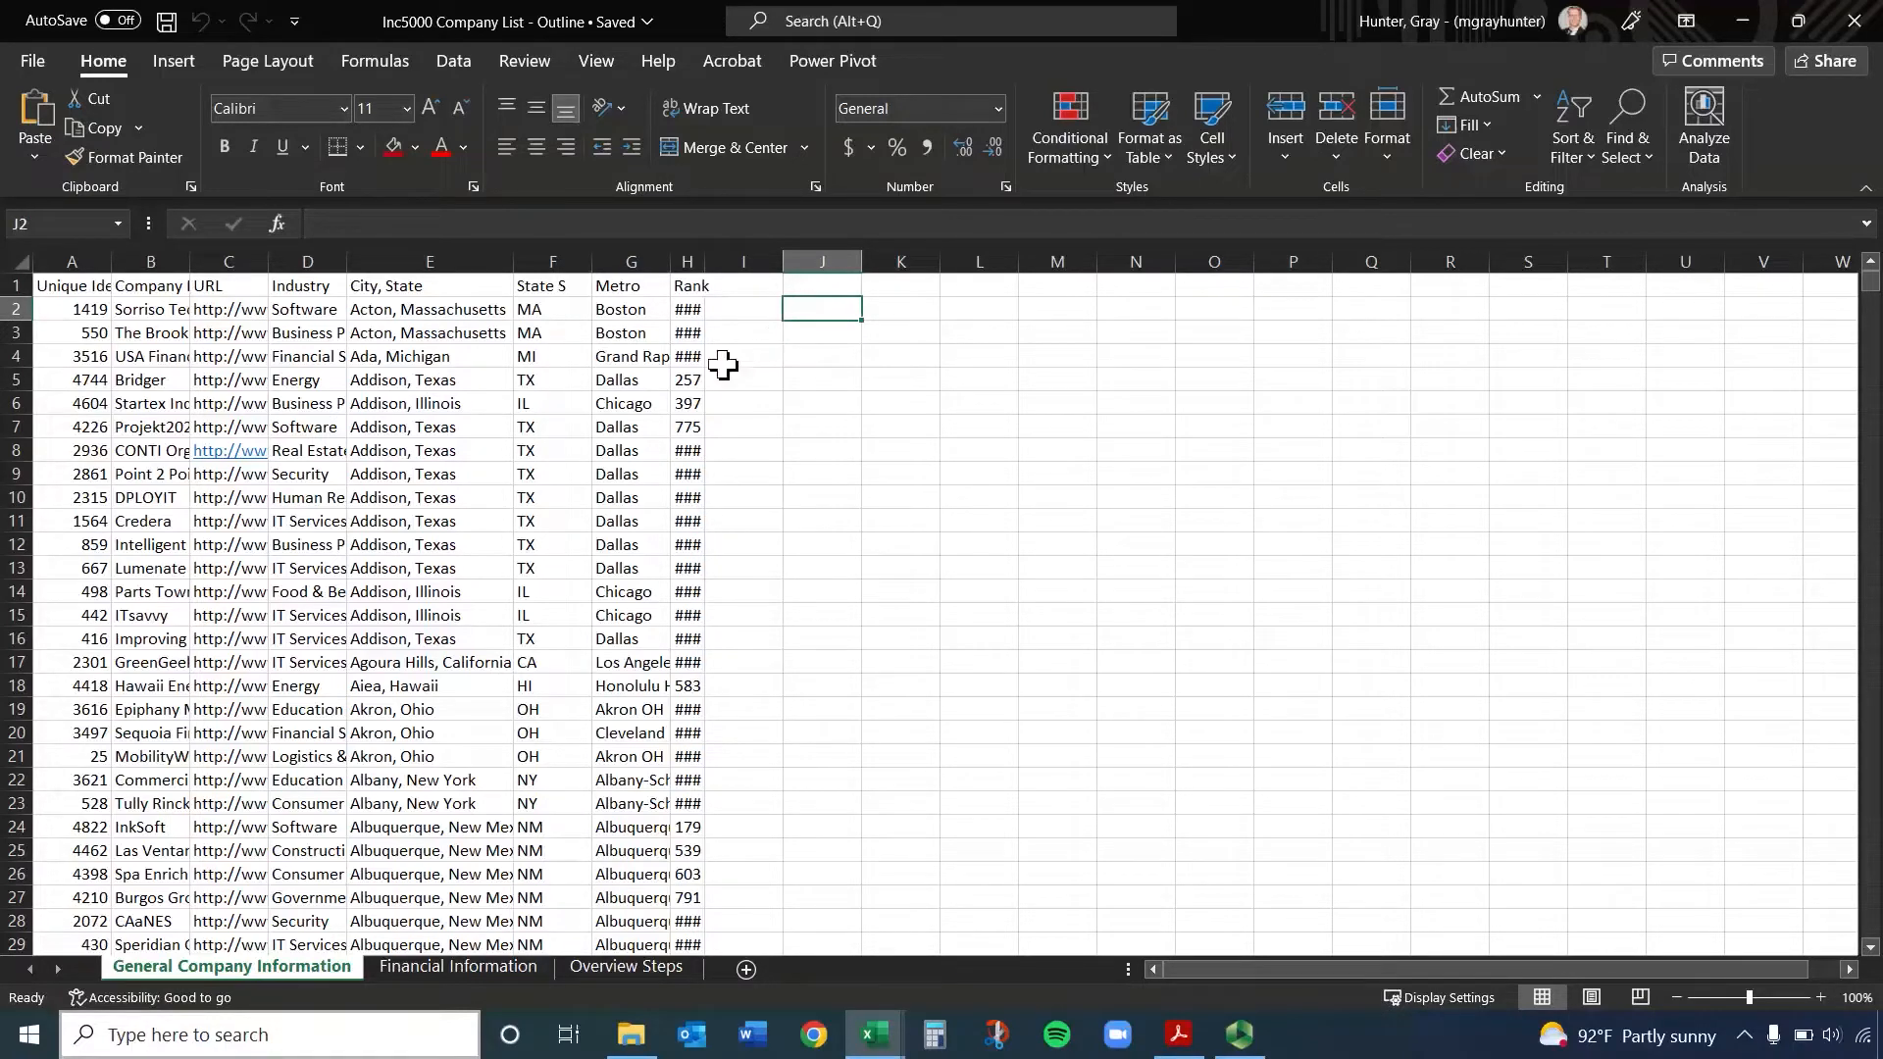
pyautogui.write('fskfds')
pyautogui.press('Escape')
# Enter the trial text "fsdfds" in cell J2 and clear the cell again
pyautogui.doubleClick(823, 308)
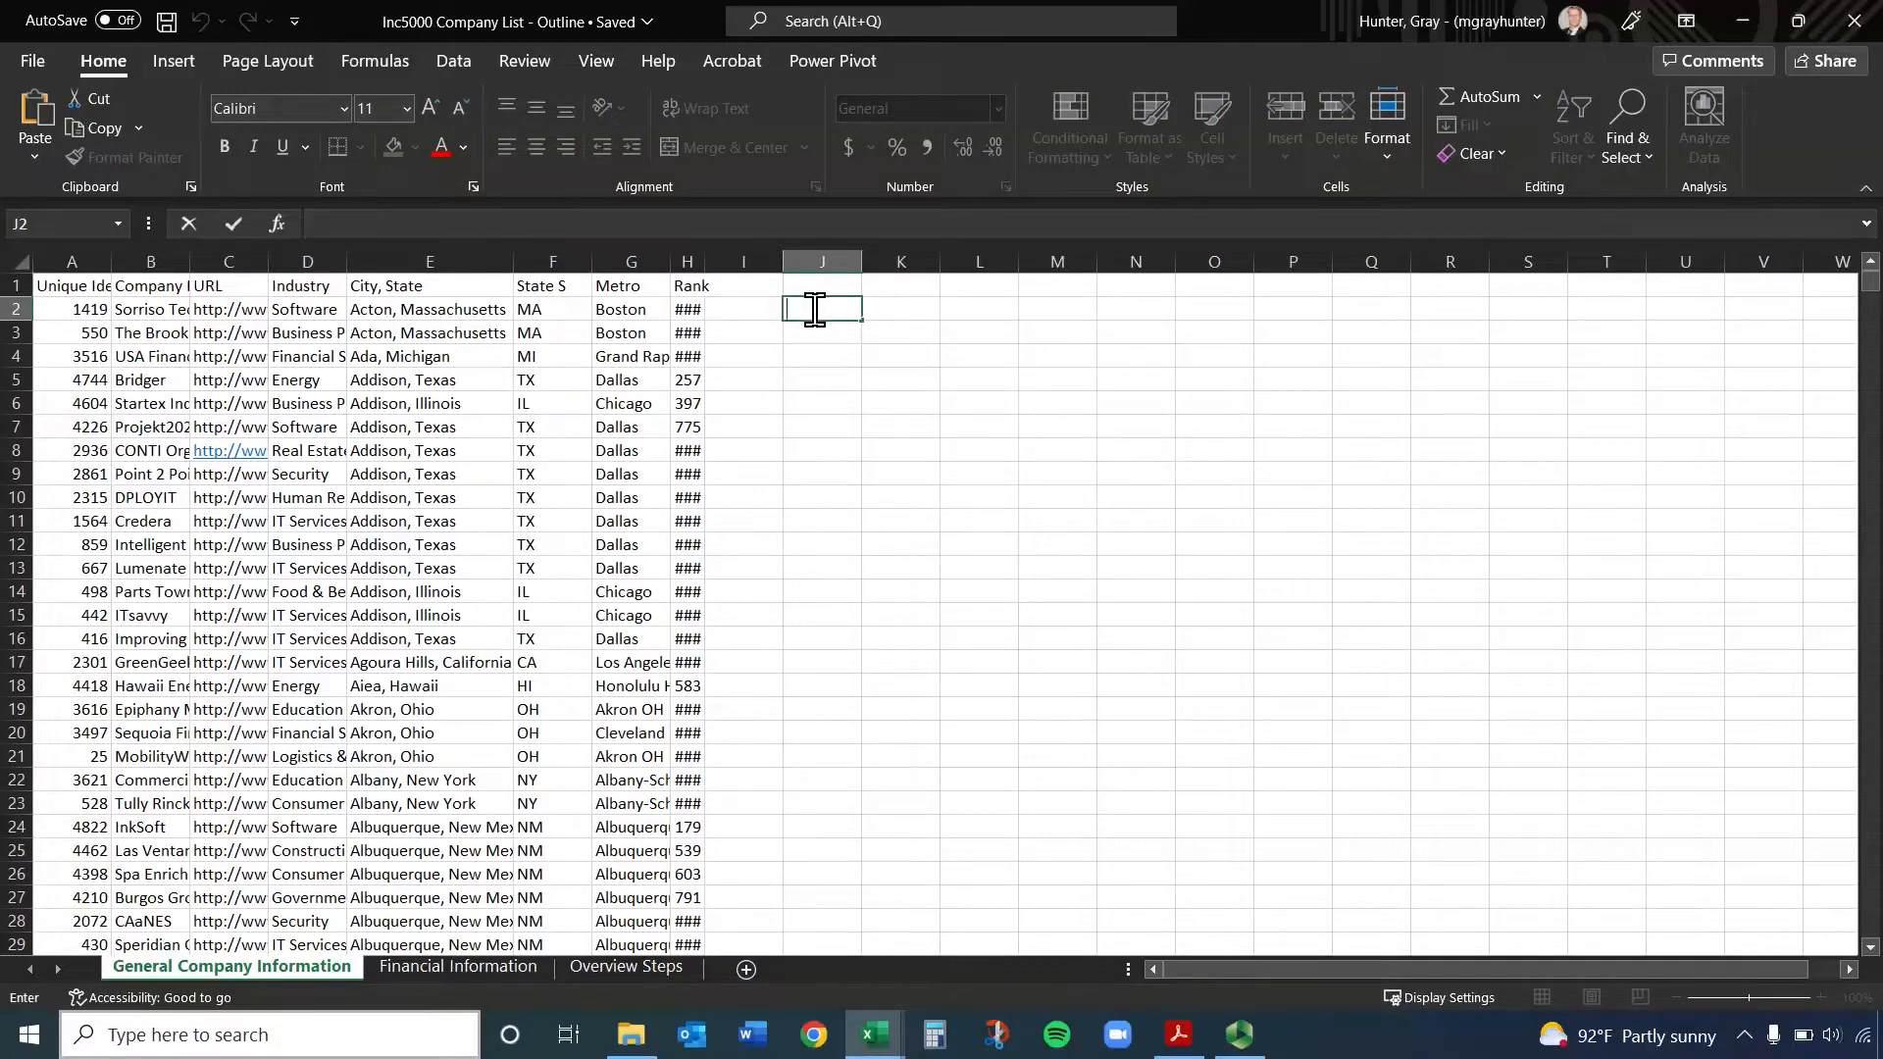
pyautogui.write('fsdfds')
pyautogui.press('Return')
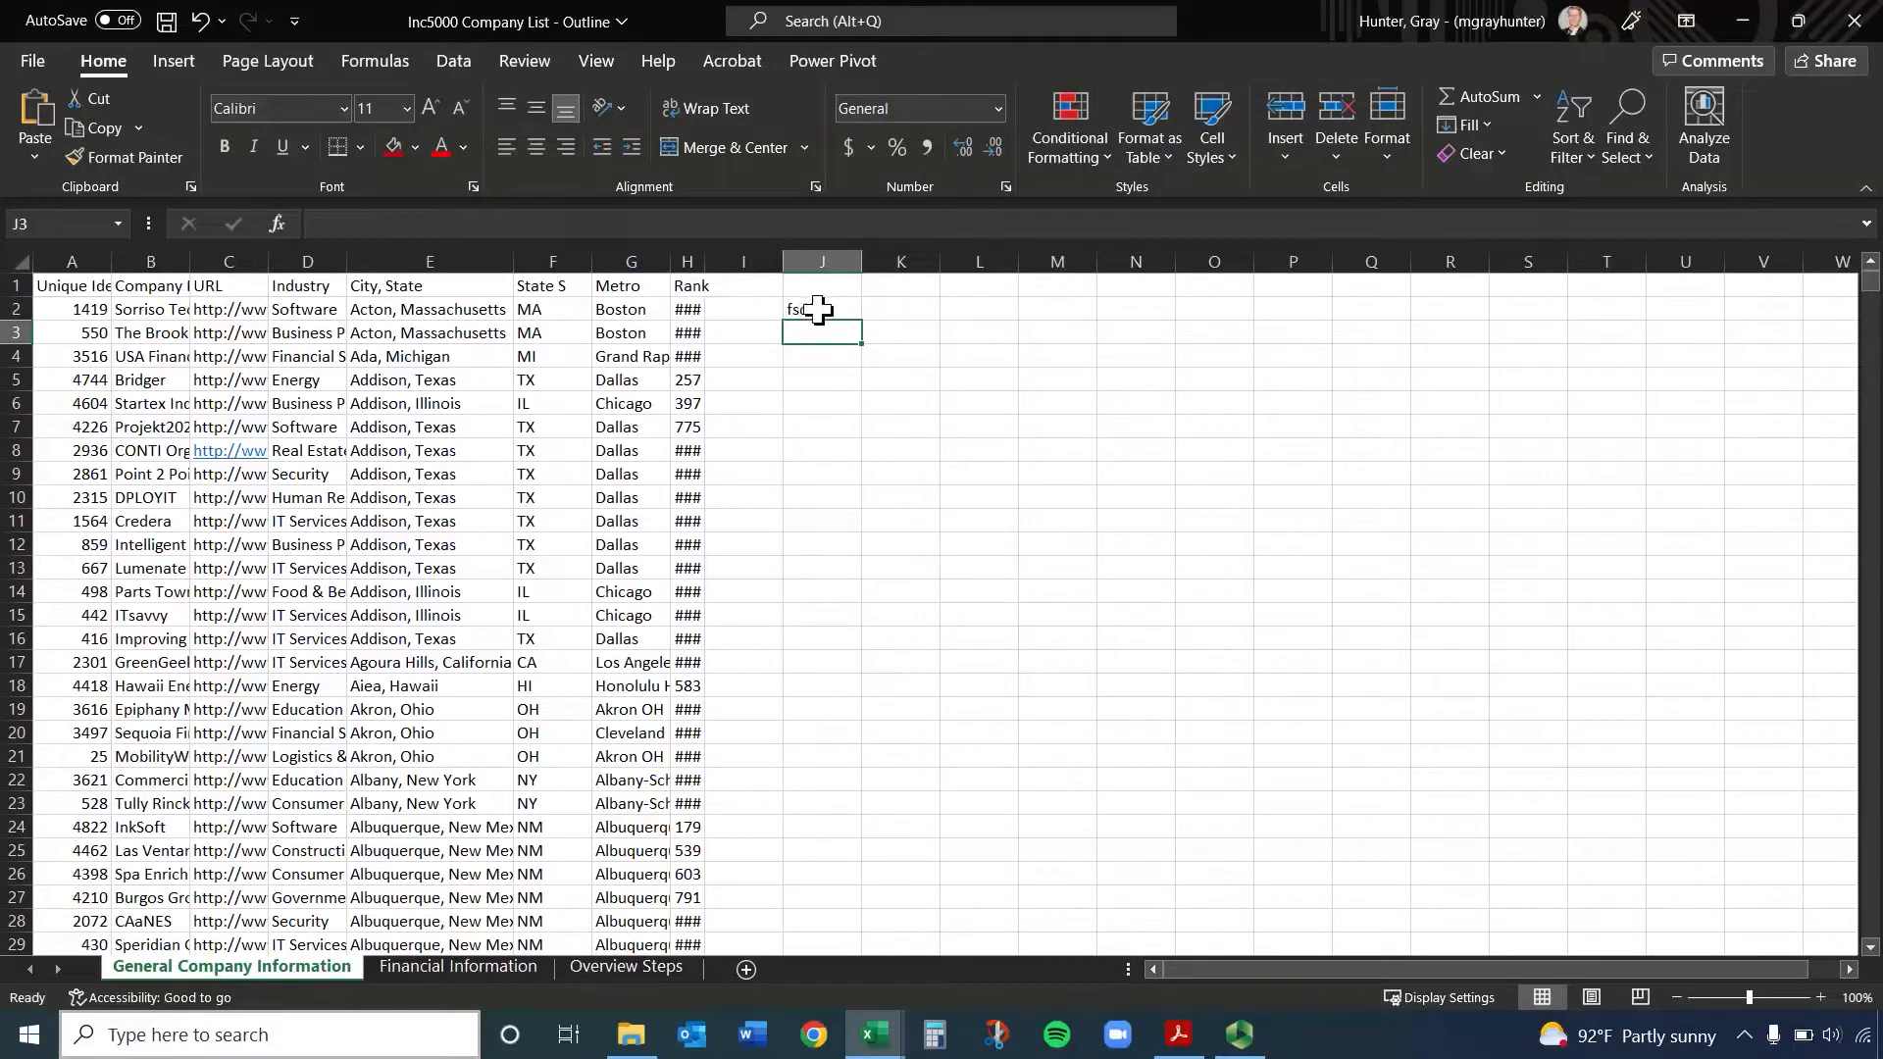
pyautogui.click(820, 308)
pyautogui.press('BackSpace')
# Enter "fsdfsdfd" and "fsdfdsfd" in cell J3 as two lines separated by a line break within the cell
pyautogui.press('Return')
pyautogui.write('fsdfsdfd')
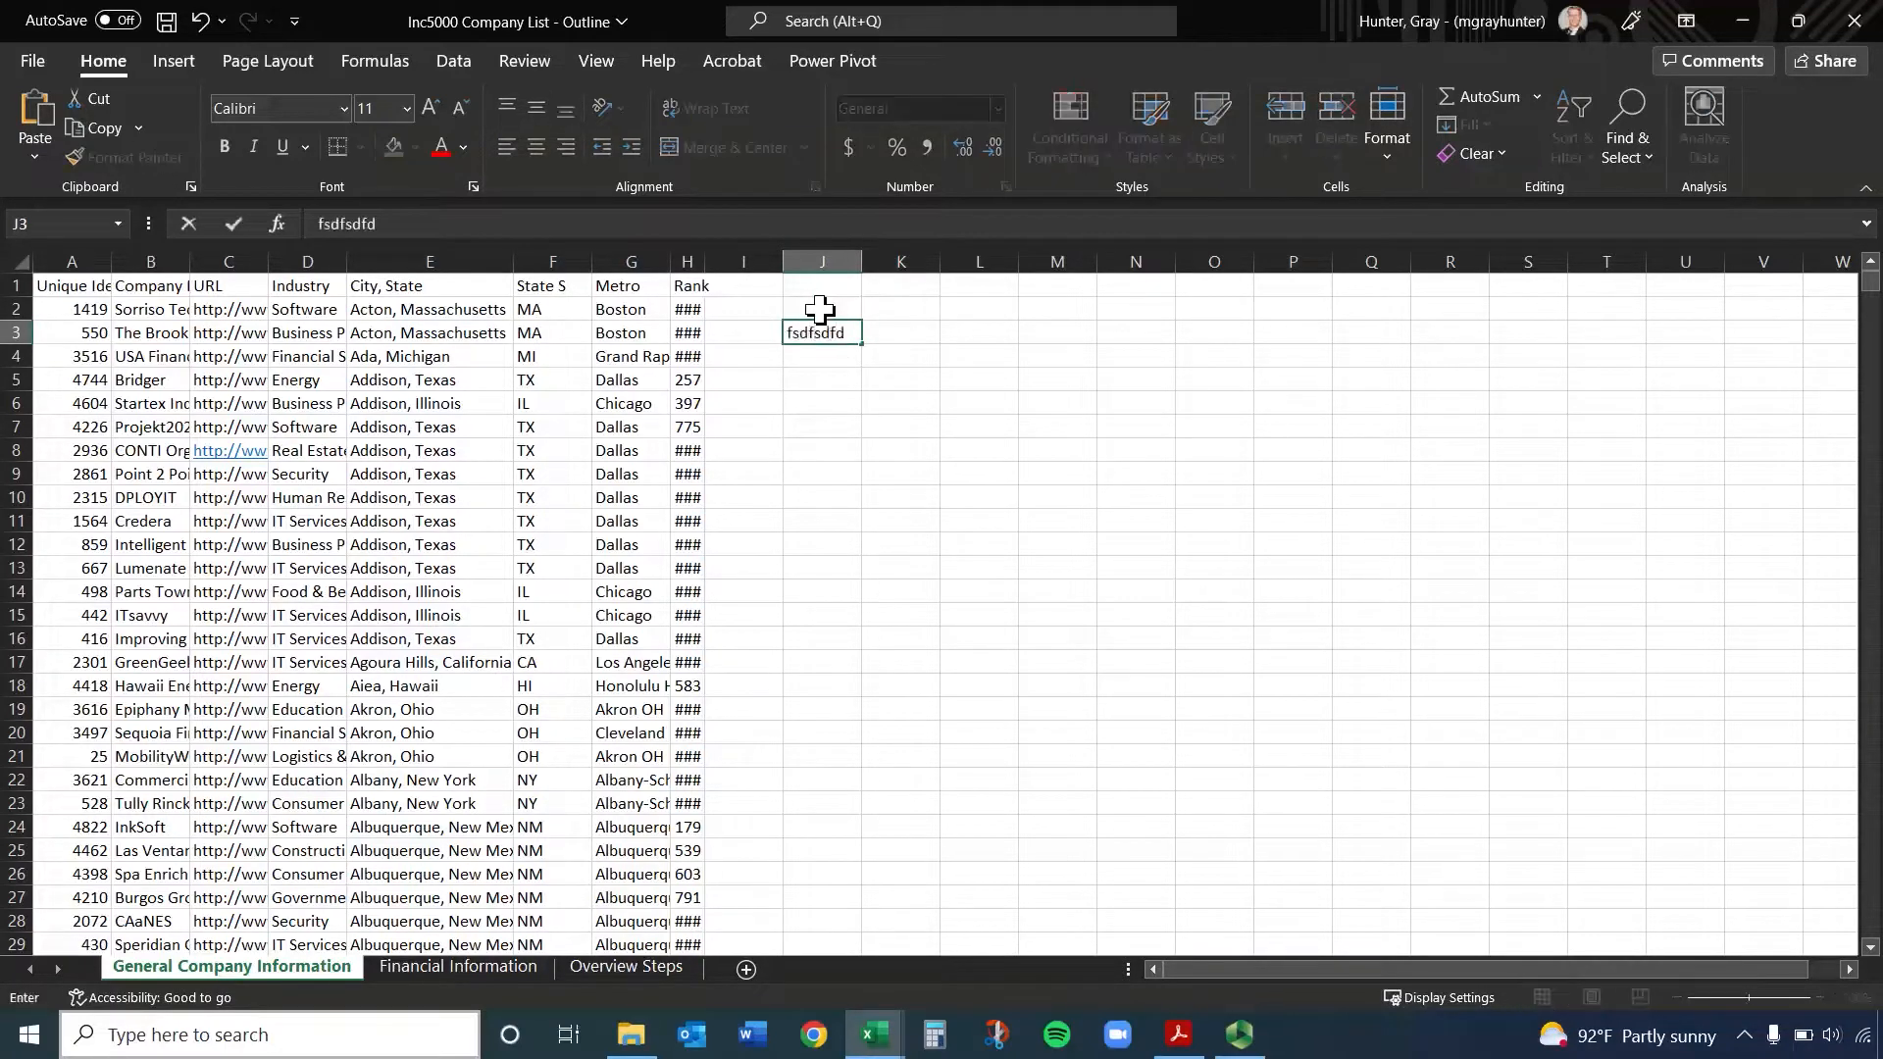
pyautogui.hotkey('alt', 'Return')
pyautogui.write('fsdfdsfd')
pyautogui.press('Return')
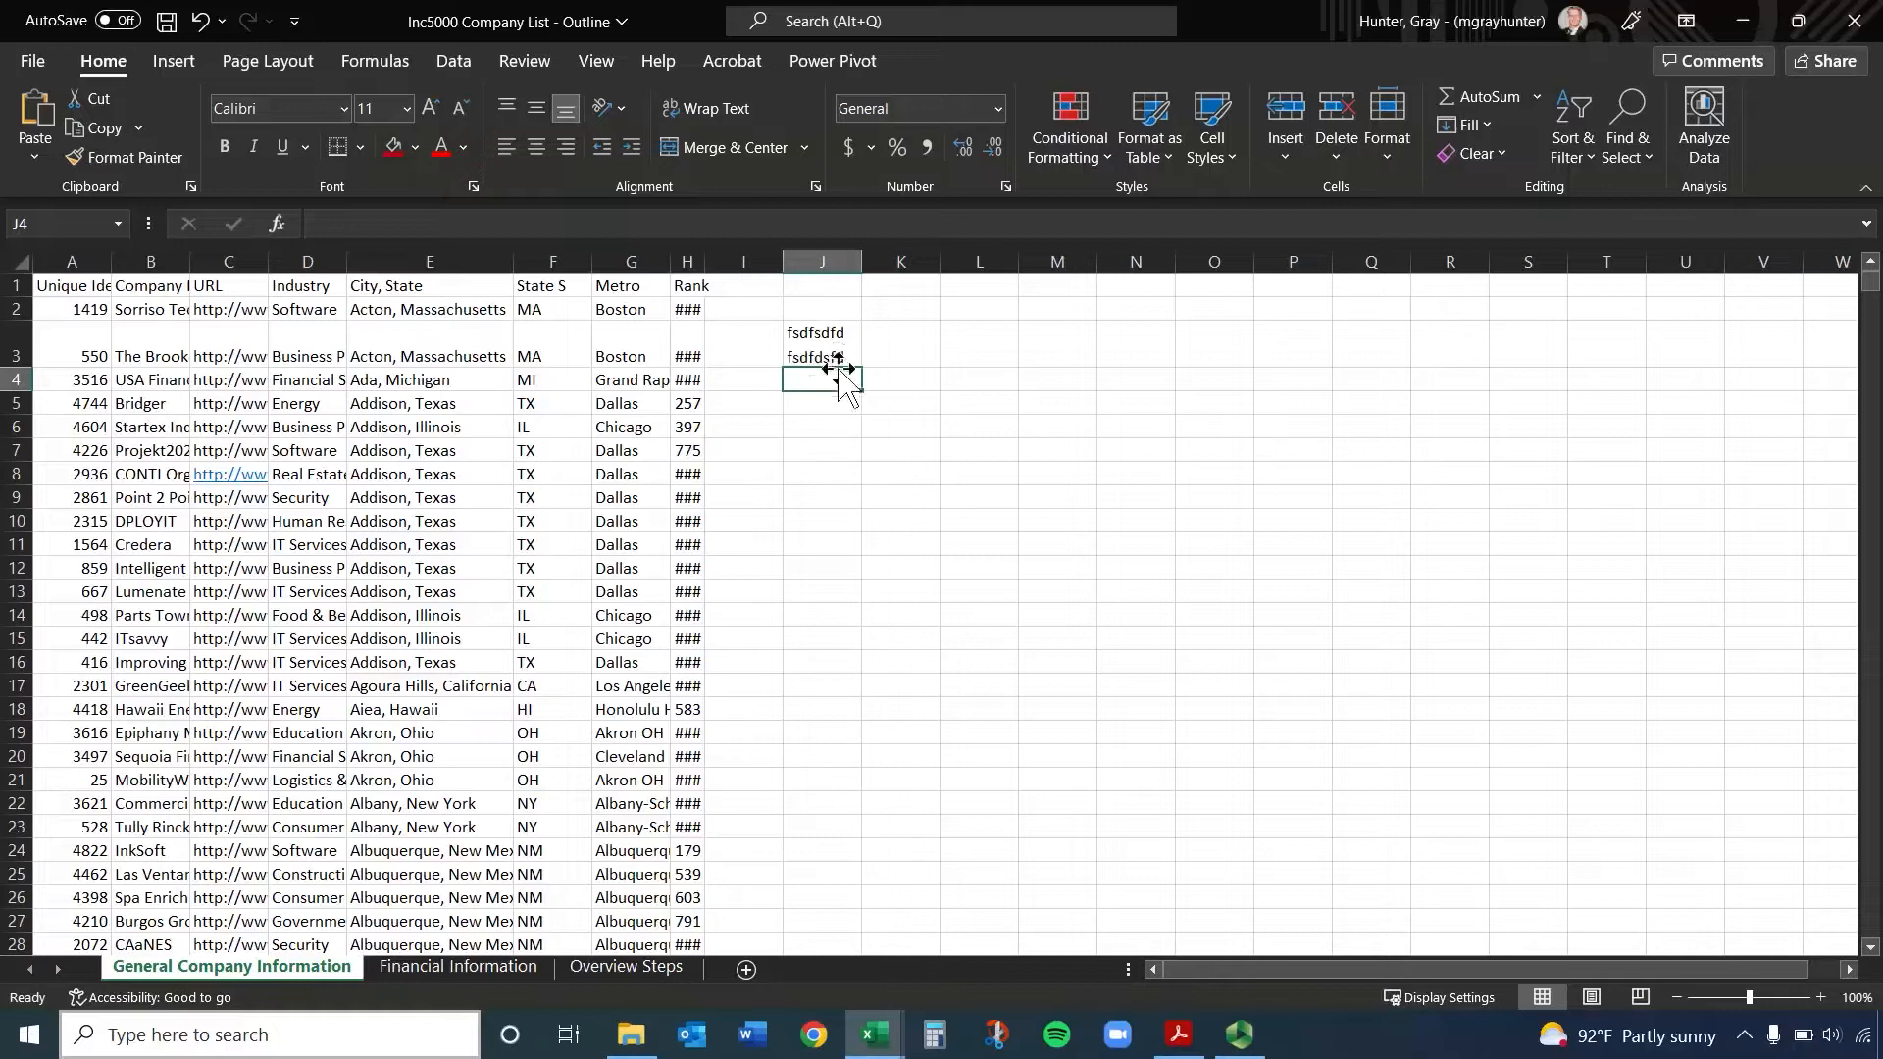
pyautogui.click(829, 355)
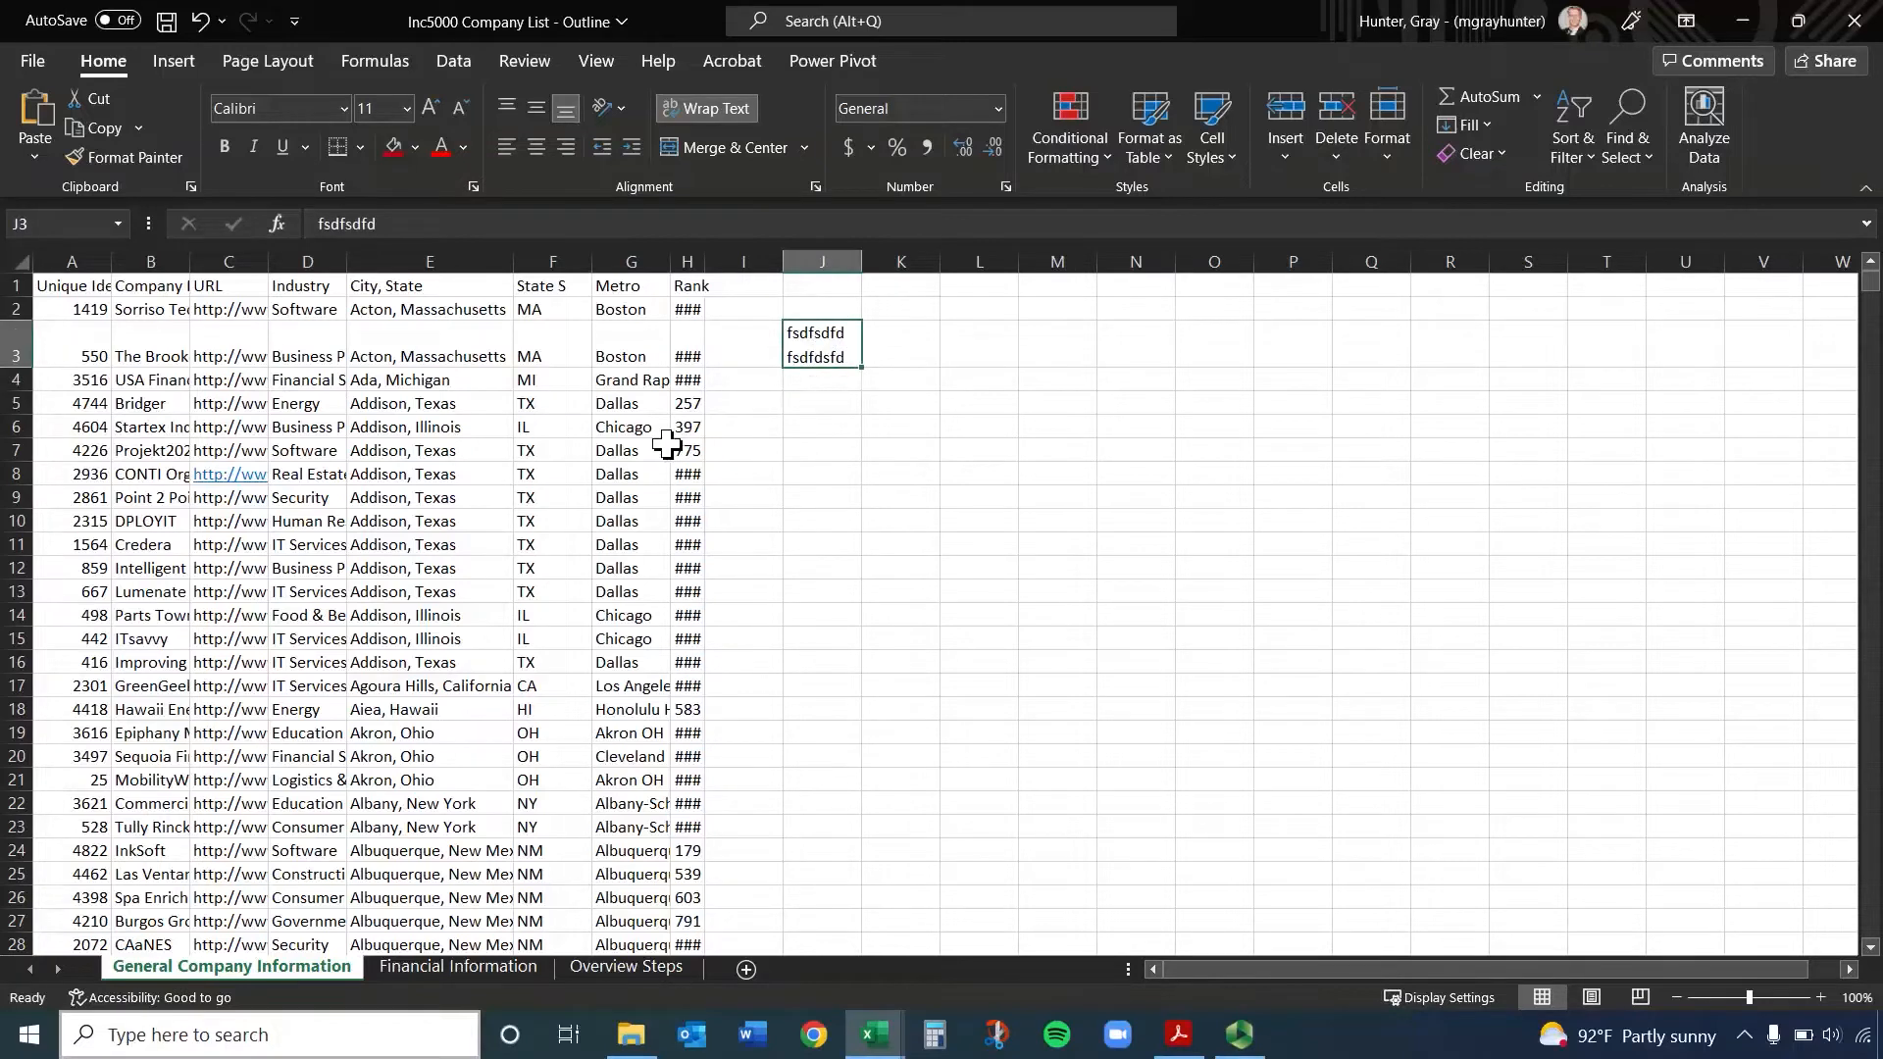
# Undo the two-line trial text in cell J3 and select the unique identifier in cell A7
pyautogui.hotkey('ctrl', 'z')
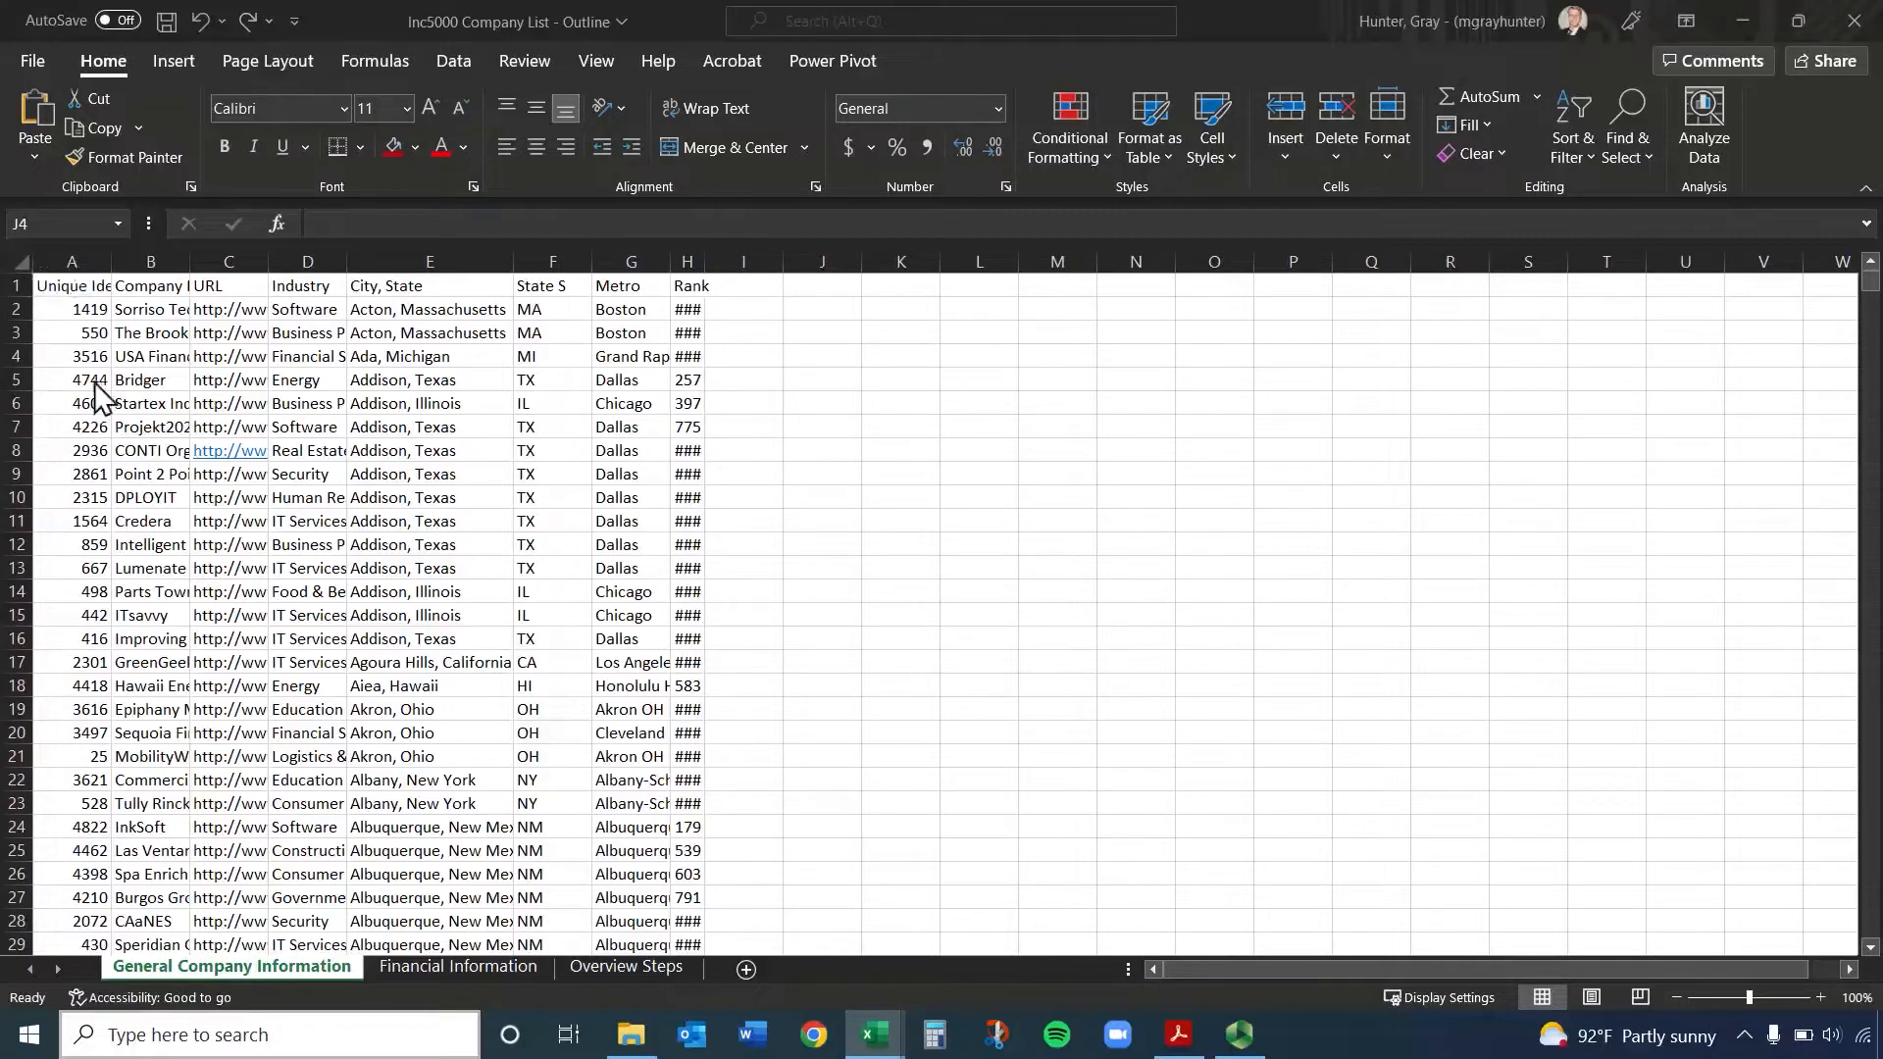
pyautogui.click(64, 421)
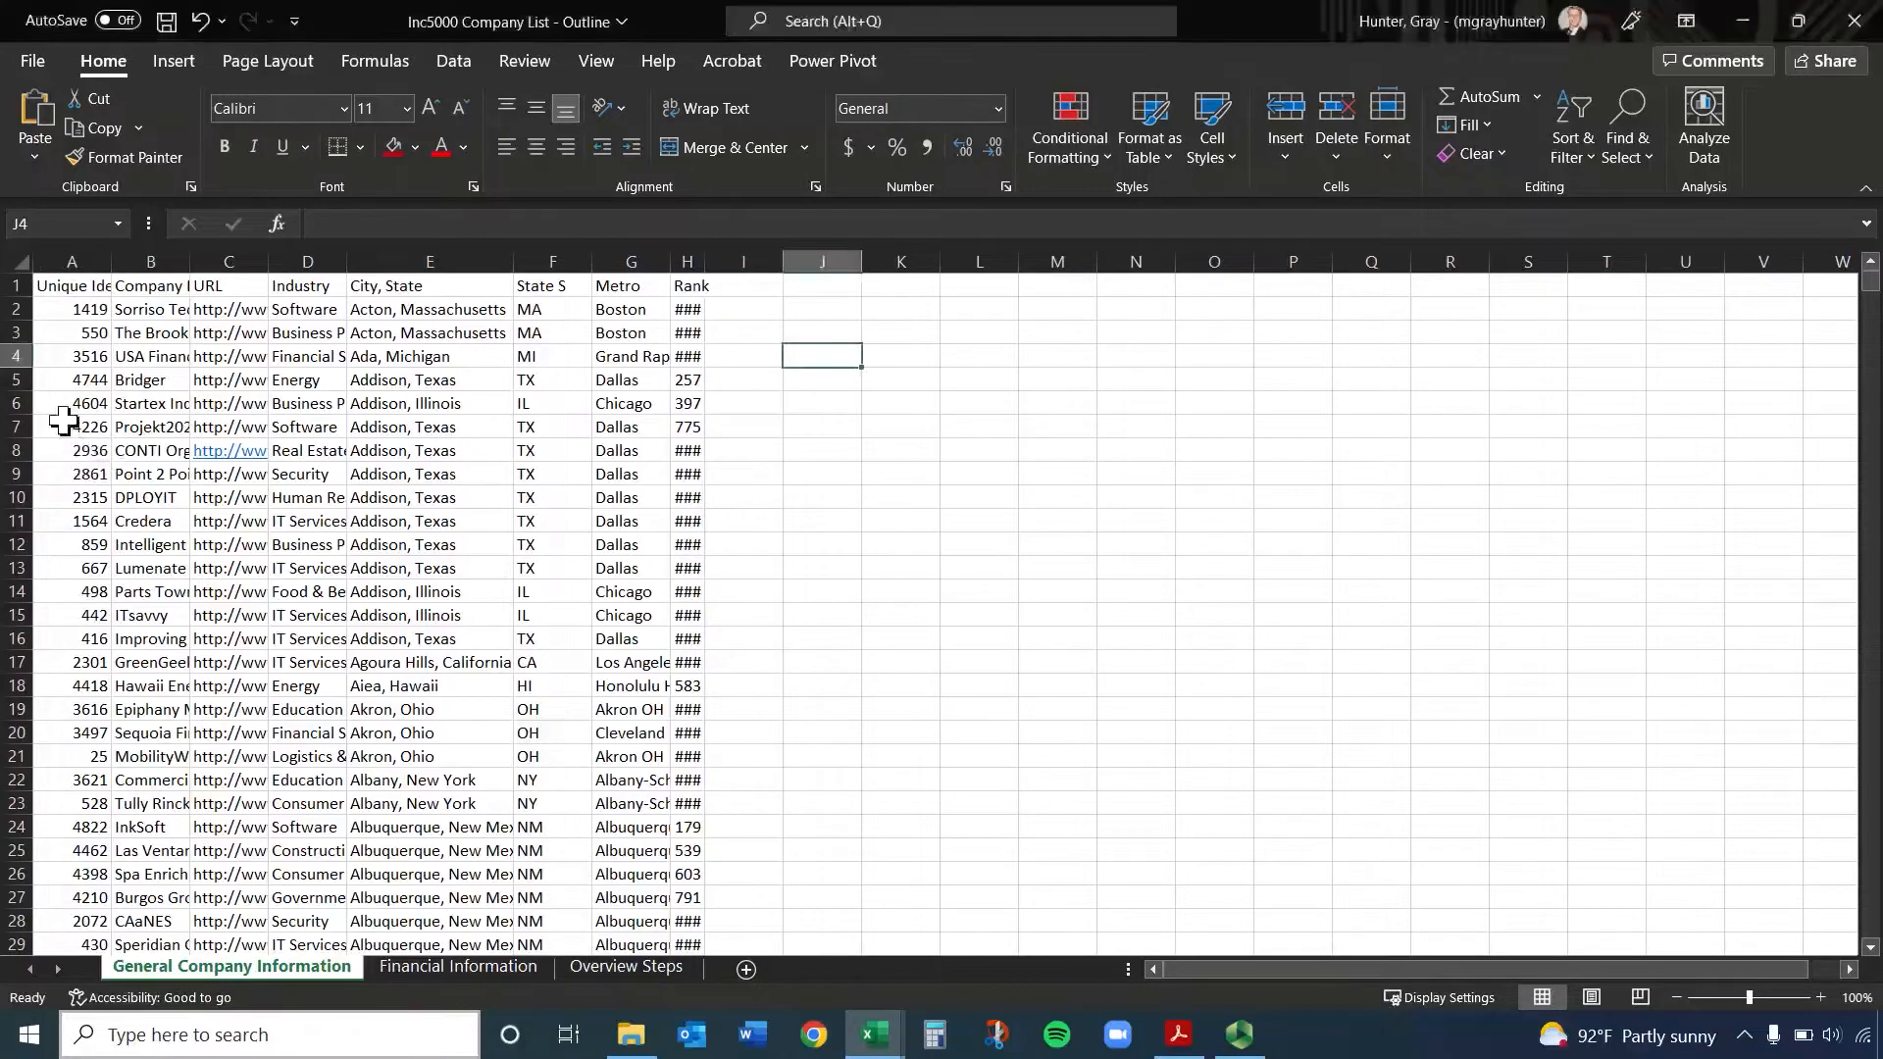
pyautogui.click(64, 426)
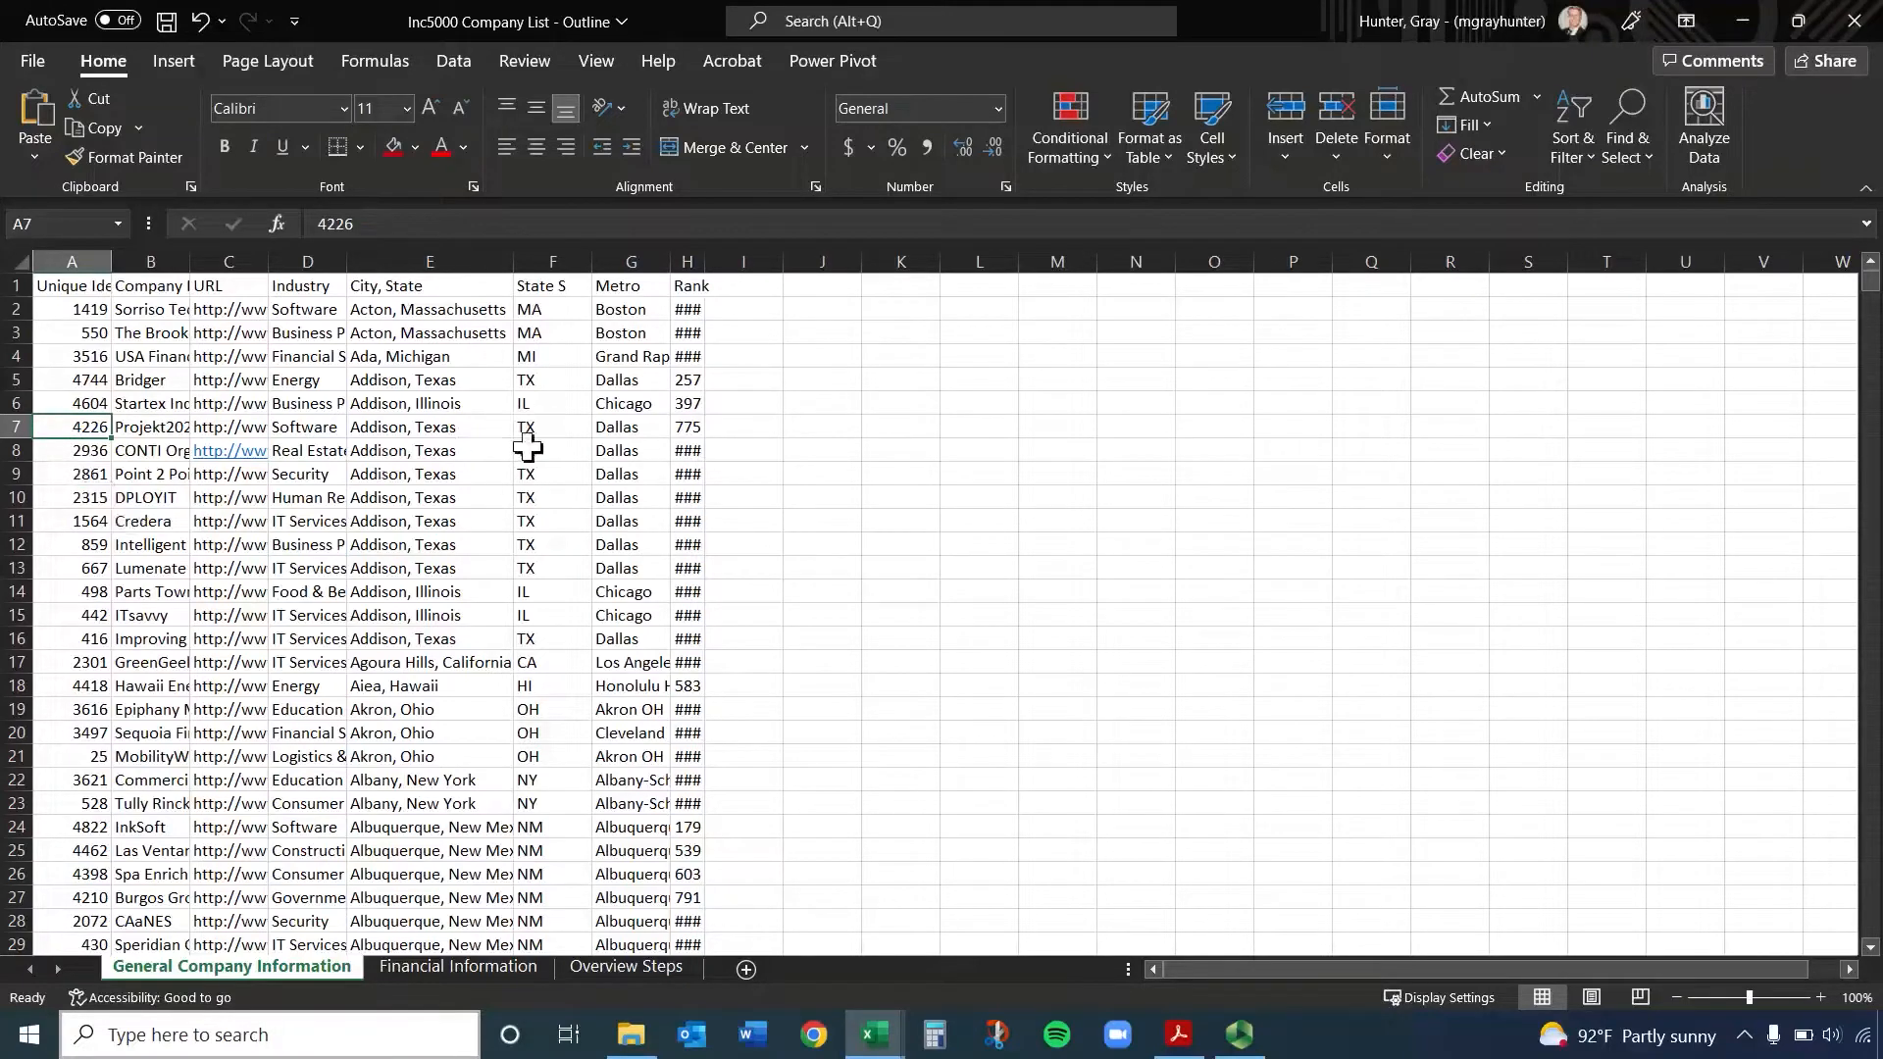
# Examine the full Metro name in cell G4 through the formula bar and compare it with empty cells
pyautogui.click(627, 354)
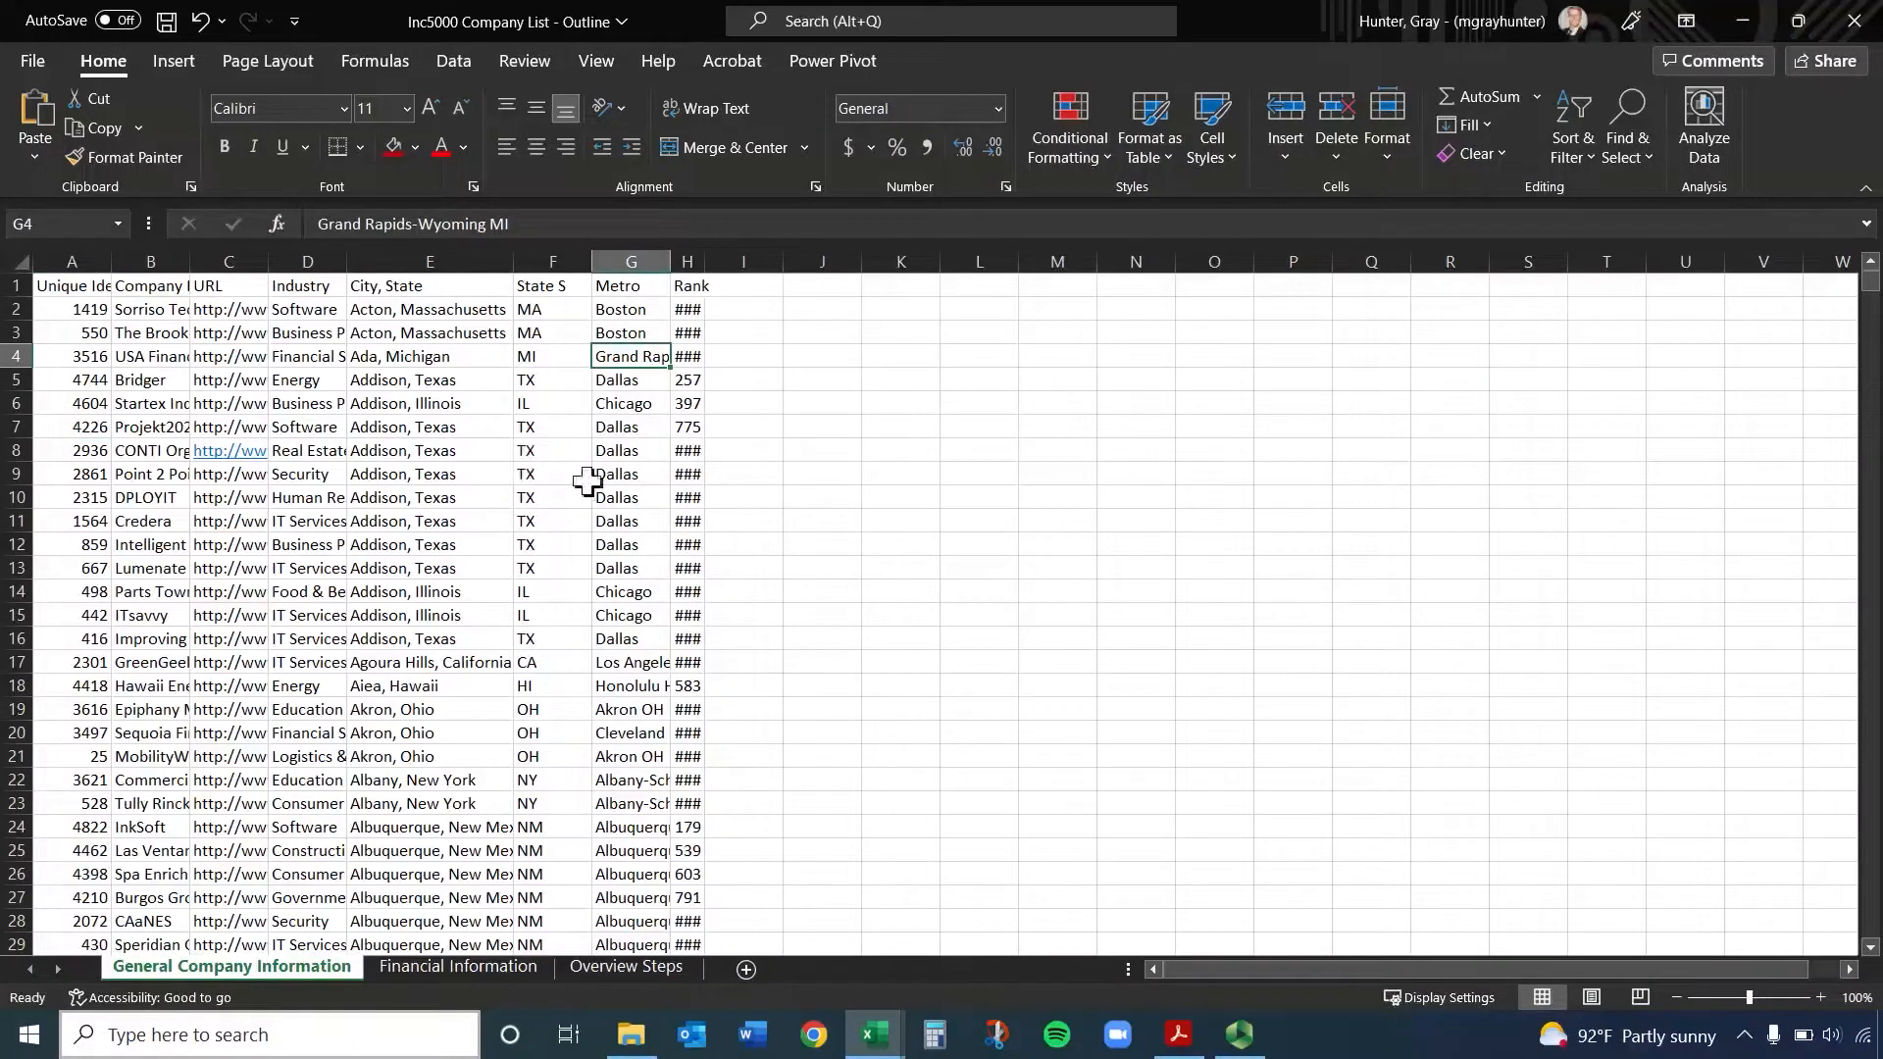
pyautogui.click(863, 429)
pyautogui.click(624, 357)
pyautogui.moveTo(1287, 451); pyautogui.dragTo(1147, 494)
pyautogui.click(979, 498)
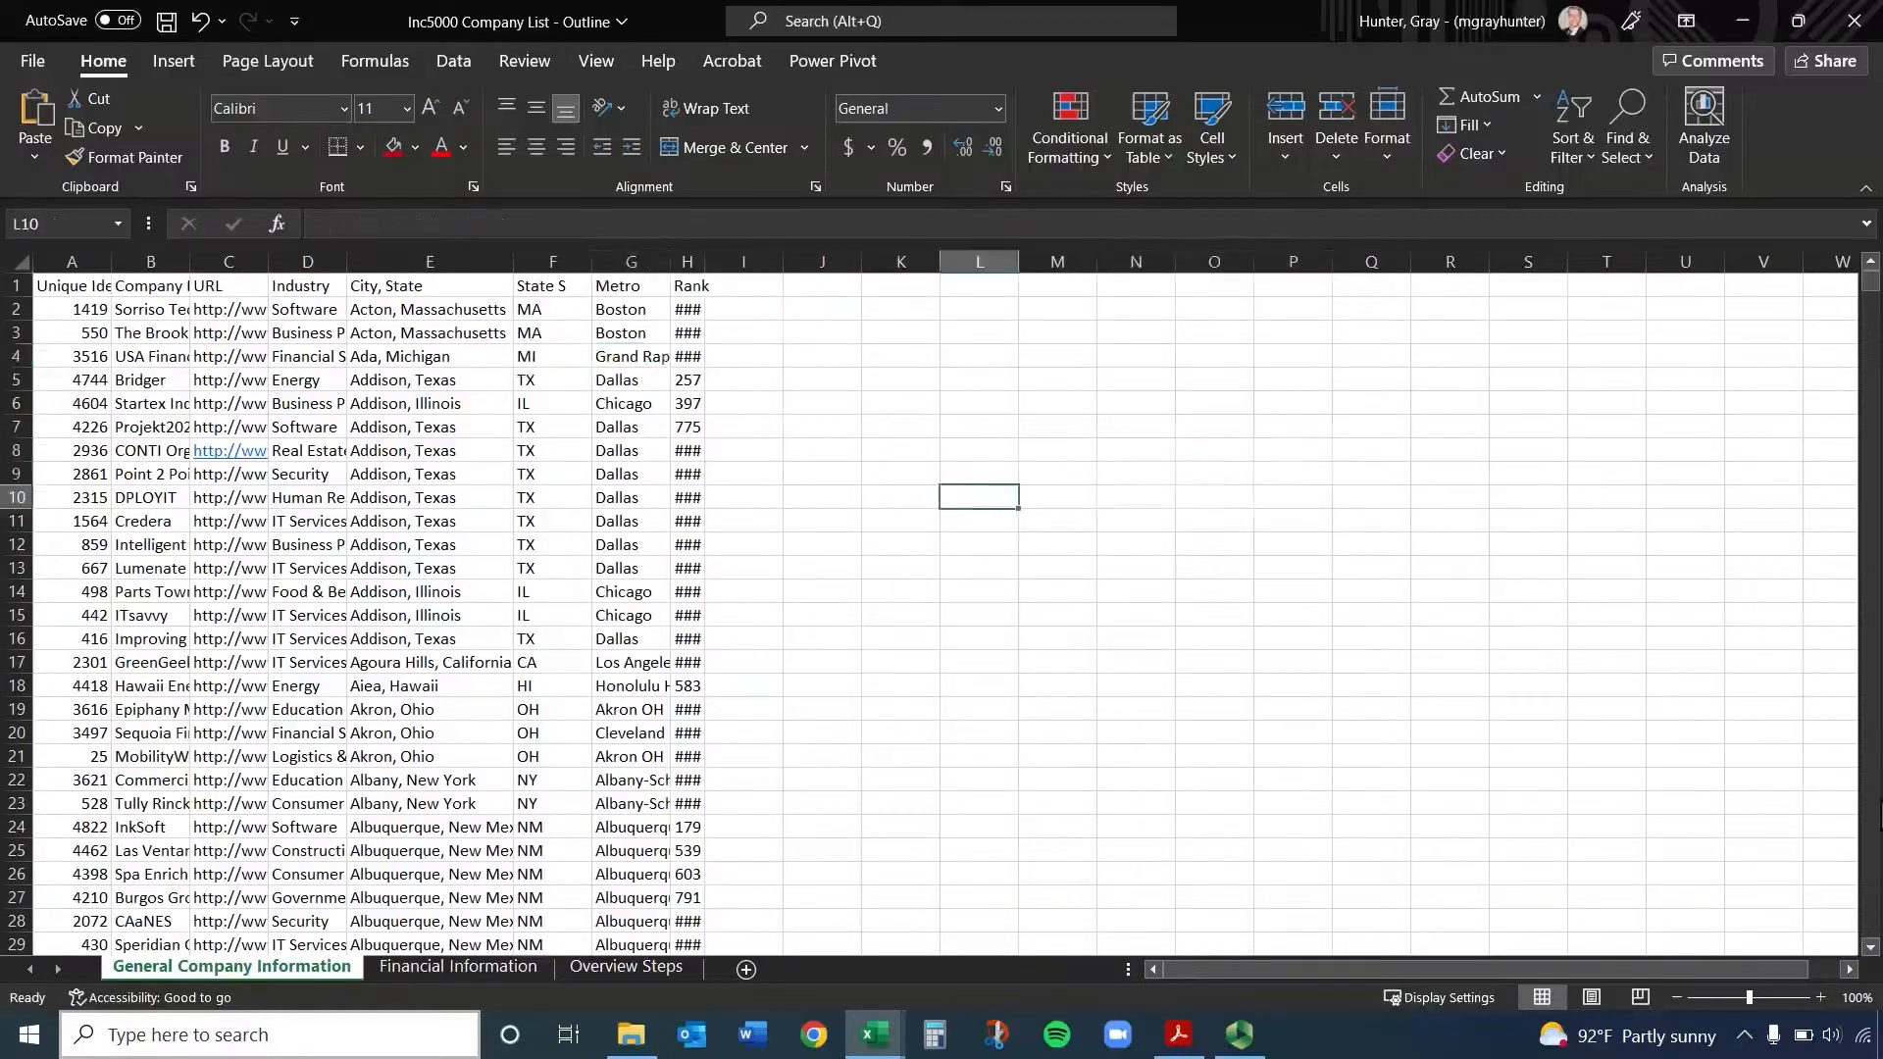
# Page down through the company rows and return to the first row of the sheet
pyautogui.click(900, 544)
pyautogui.press('pagedown')
pyautogui.click(1539, 566)
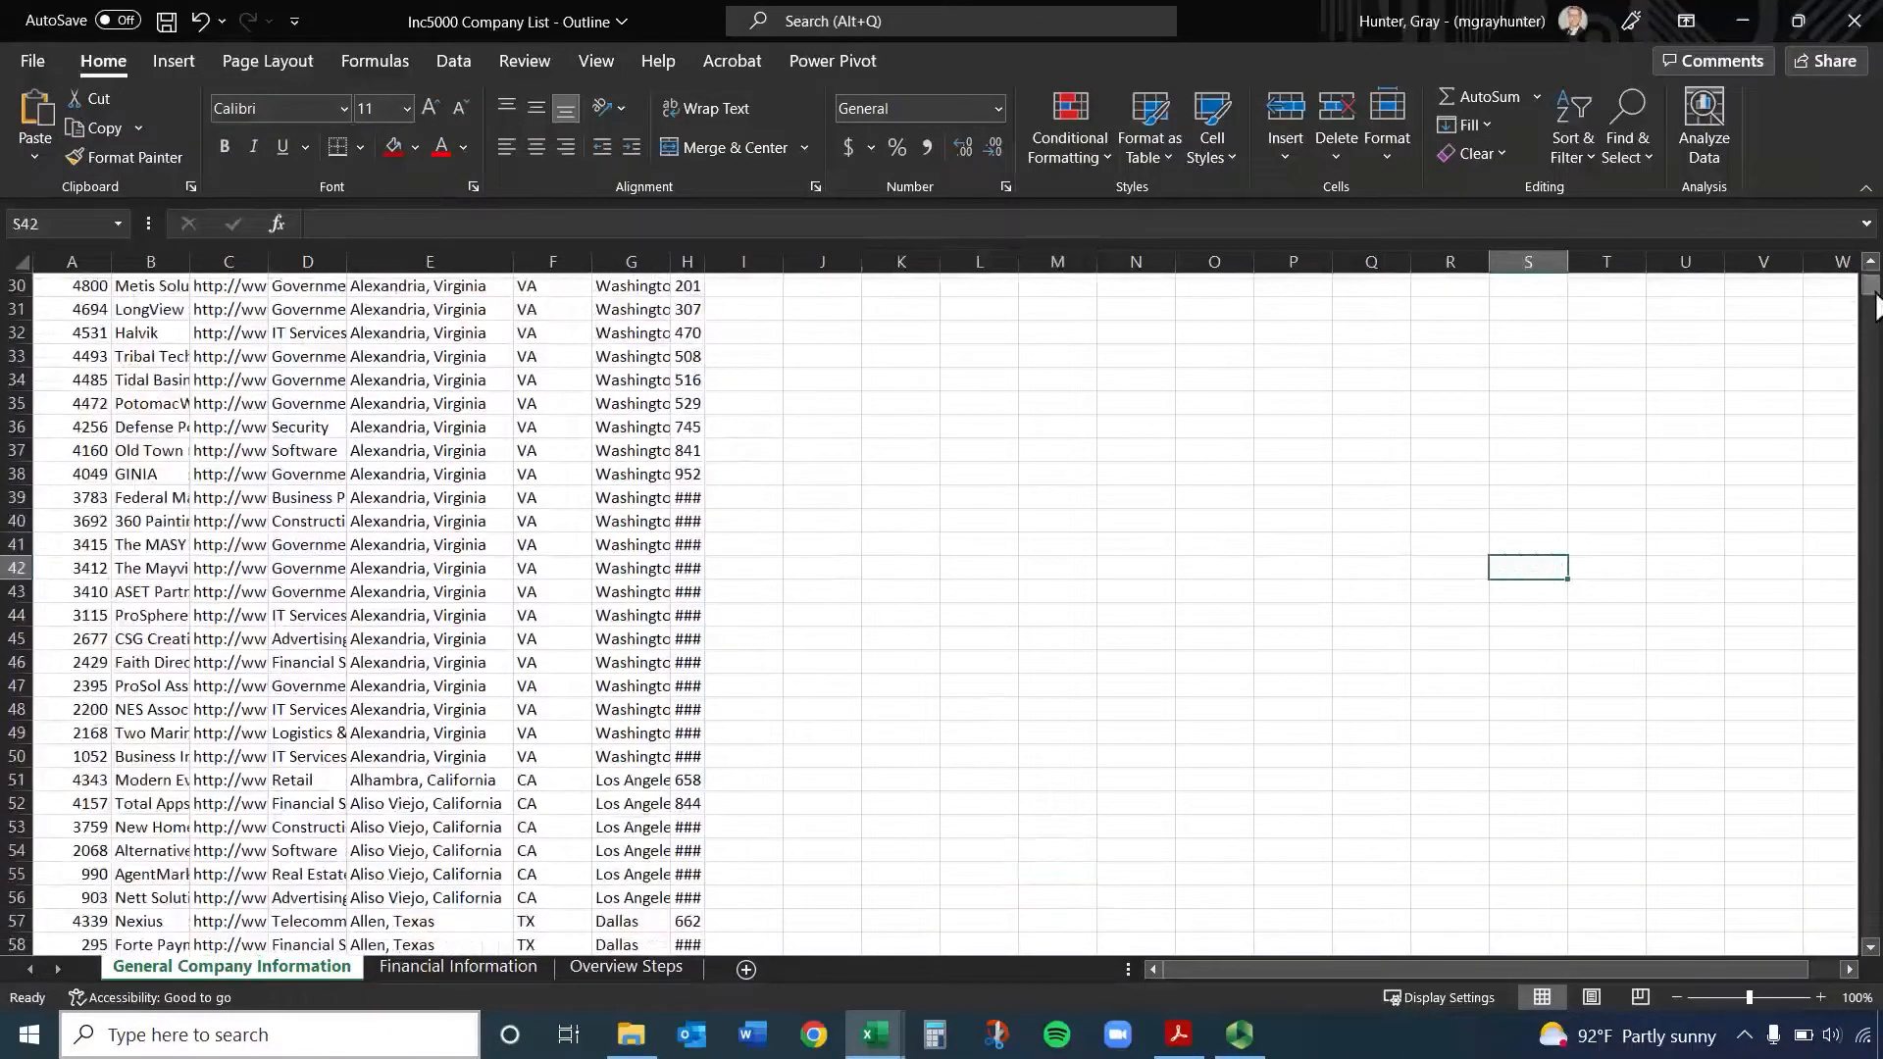
pyautogui.moveTo(1871, 296); pyautogui.dragTo(1870, 289)
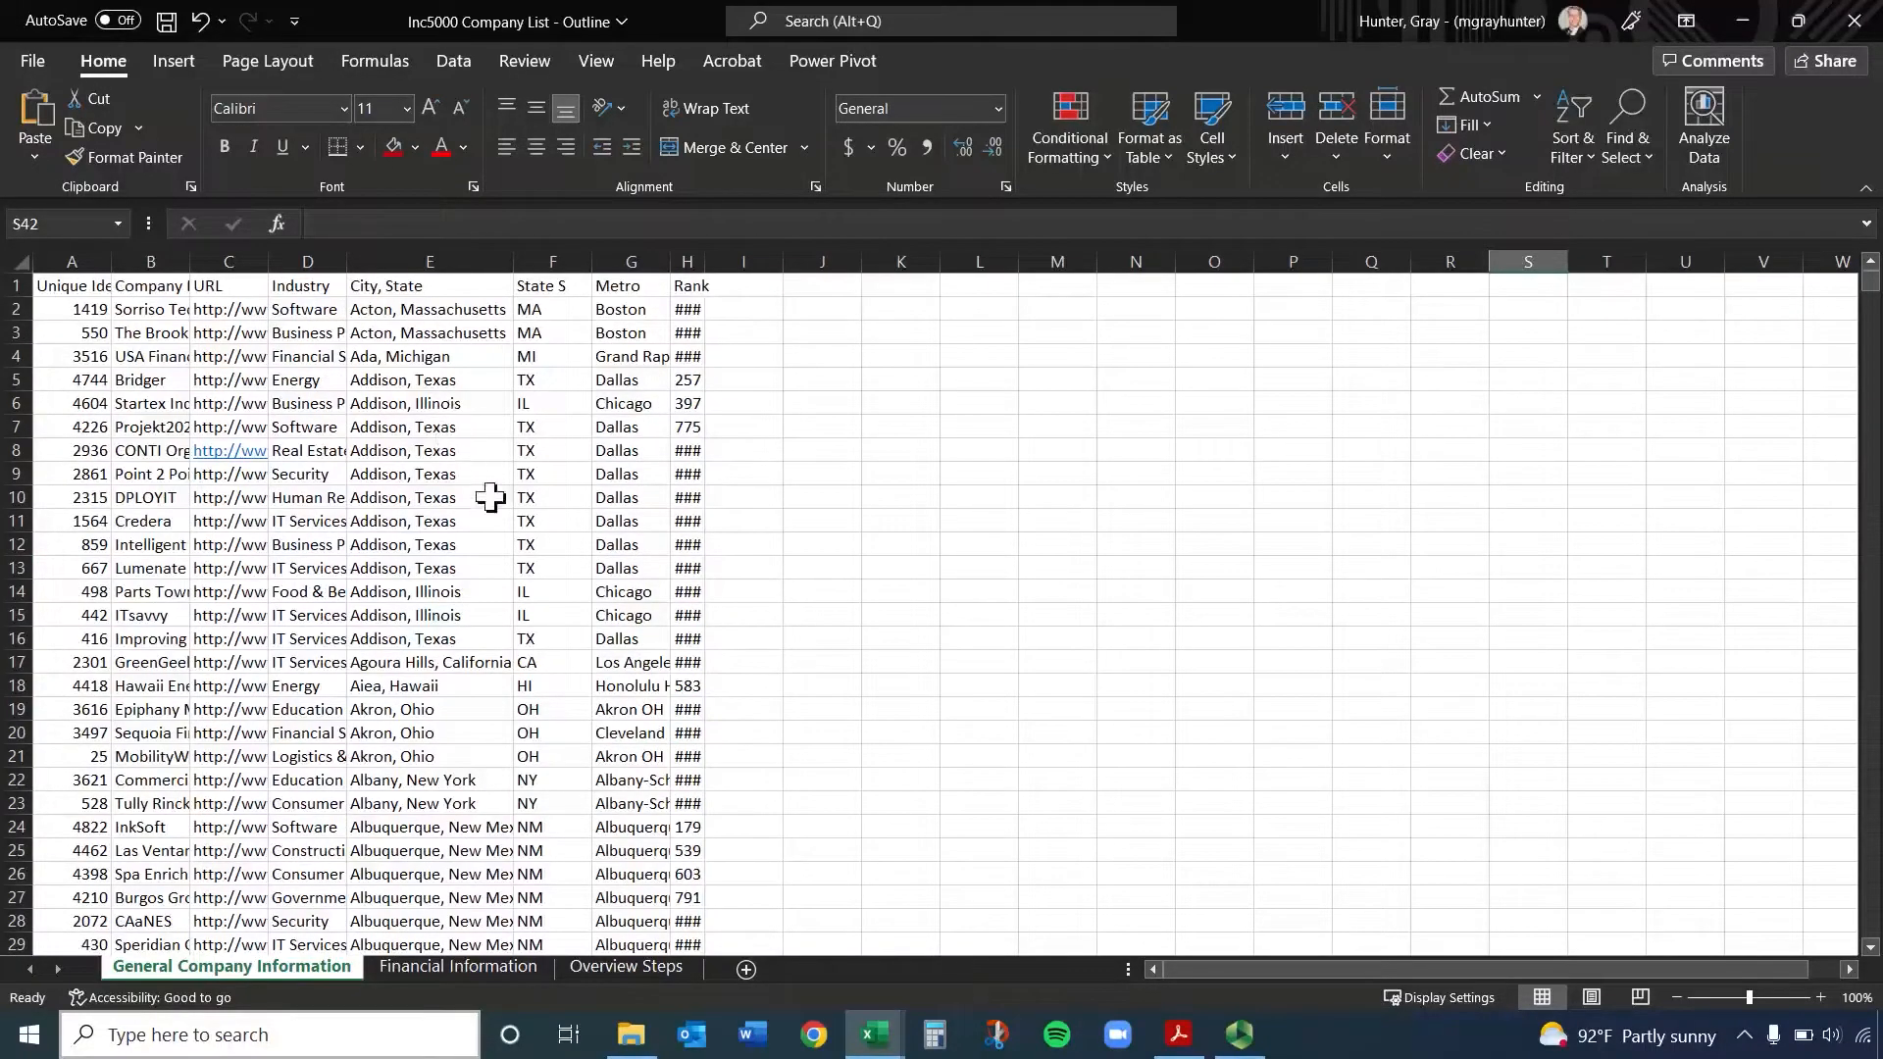
# Widen the Metro column G and AutoFit it to its longest entry
pyautogui.click(633, 261)
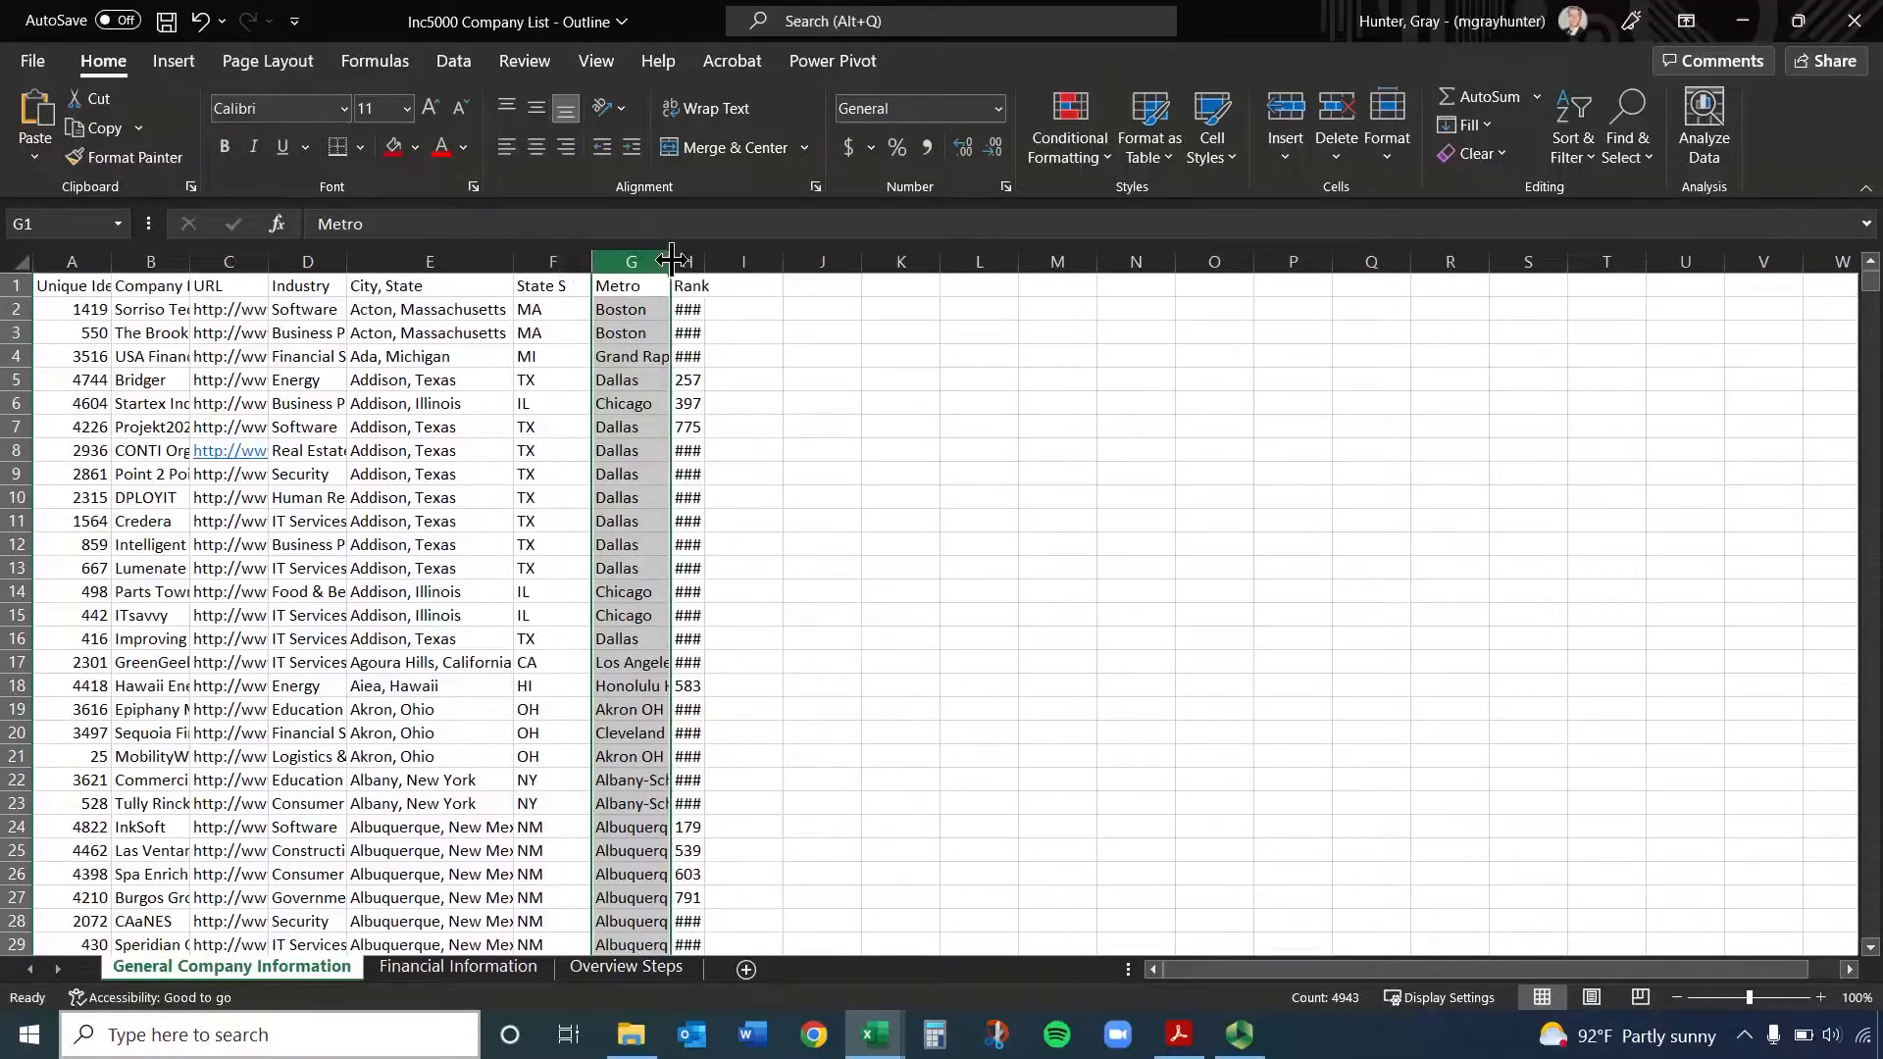
pyautogui.moveTo(670, 257); pyautogui.dragTo(801, 262)
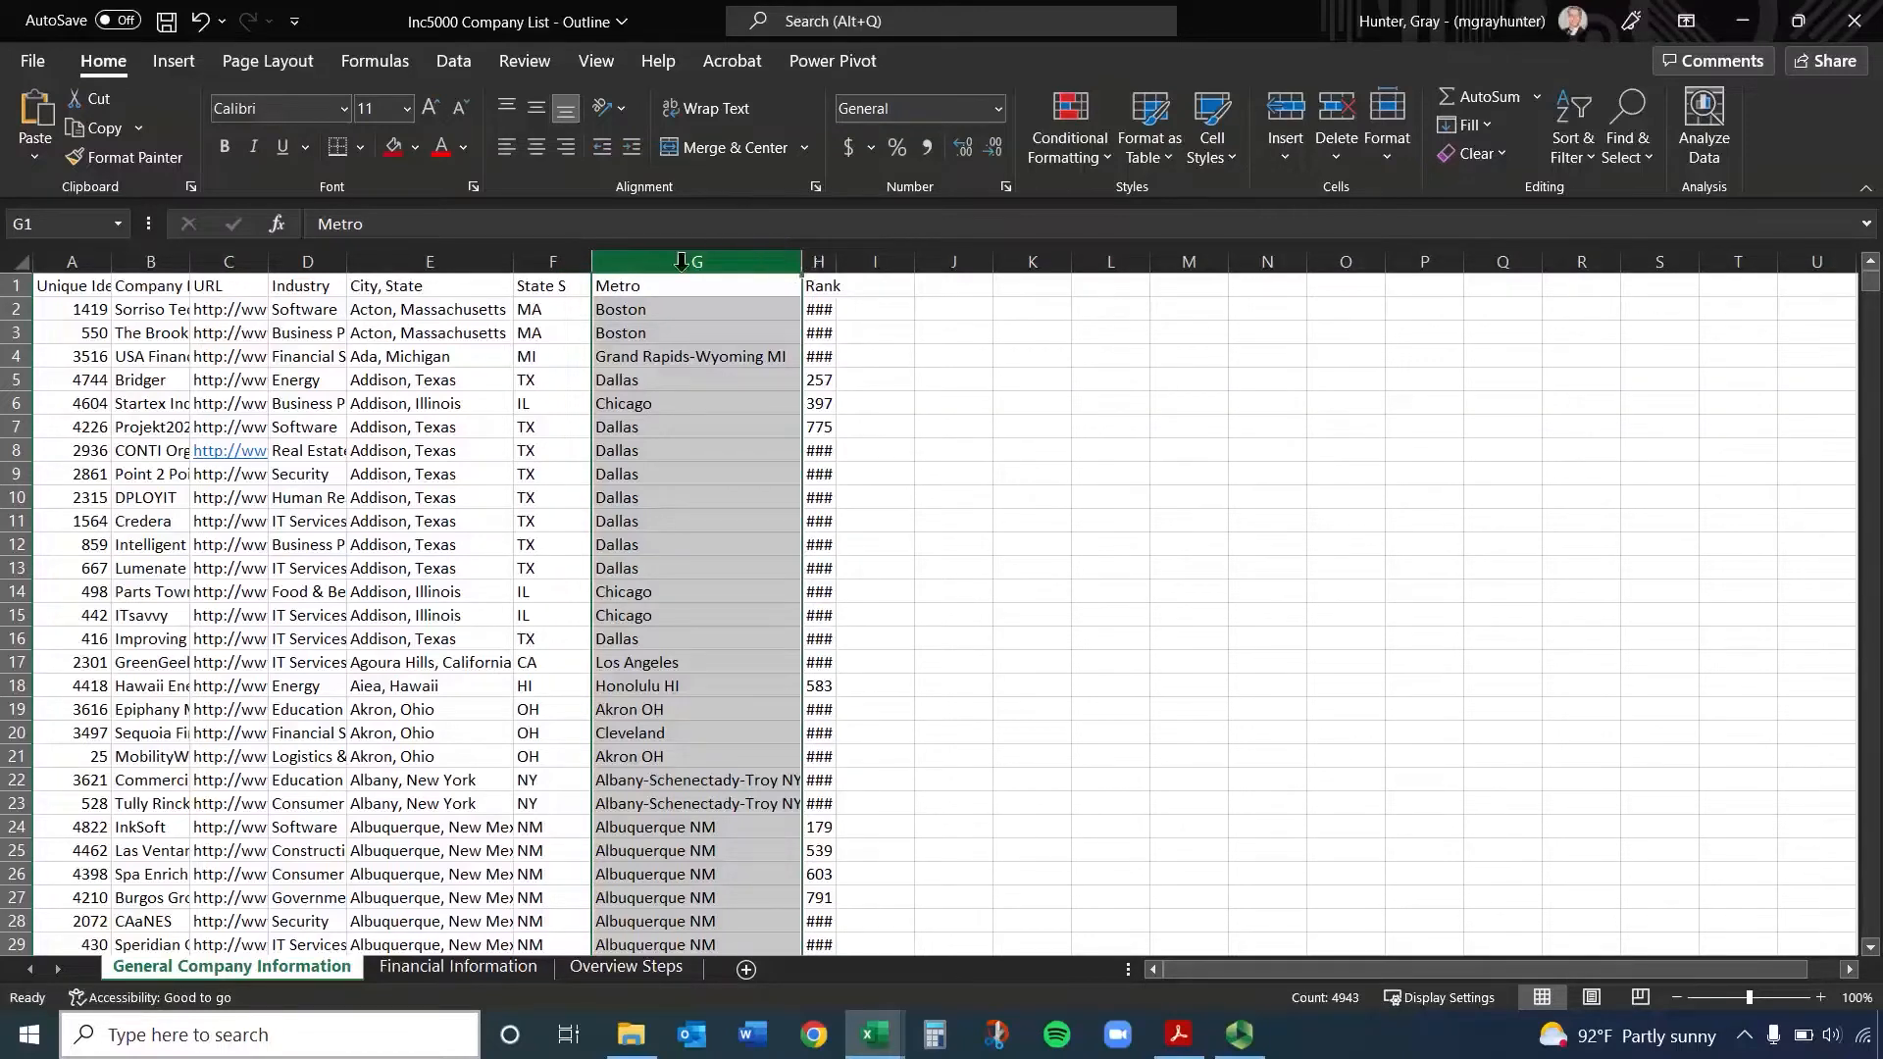
pyautogui.doubleClick(800, 259)
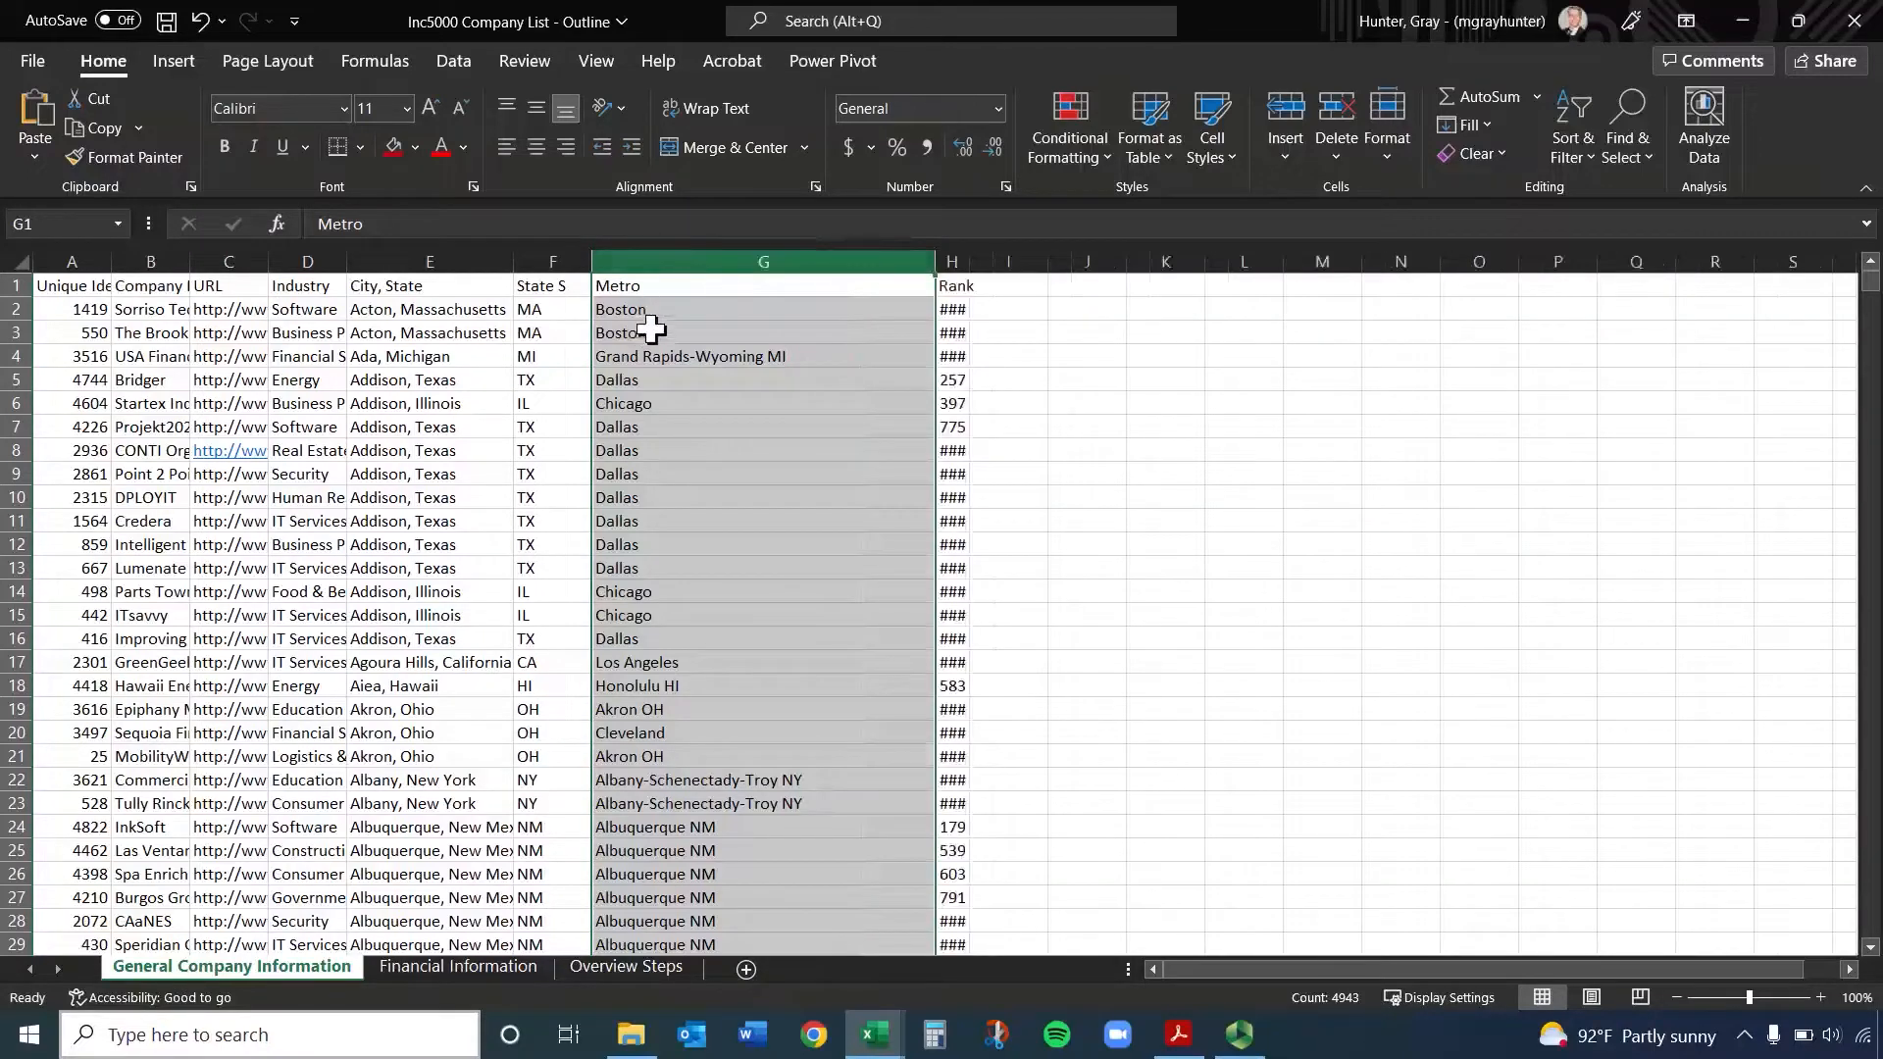
# Check the Rank value of cell H2 in the formula bar and AutoFit column H to its contents
pyautogui.click(957, 312)
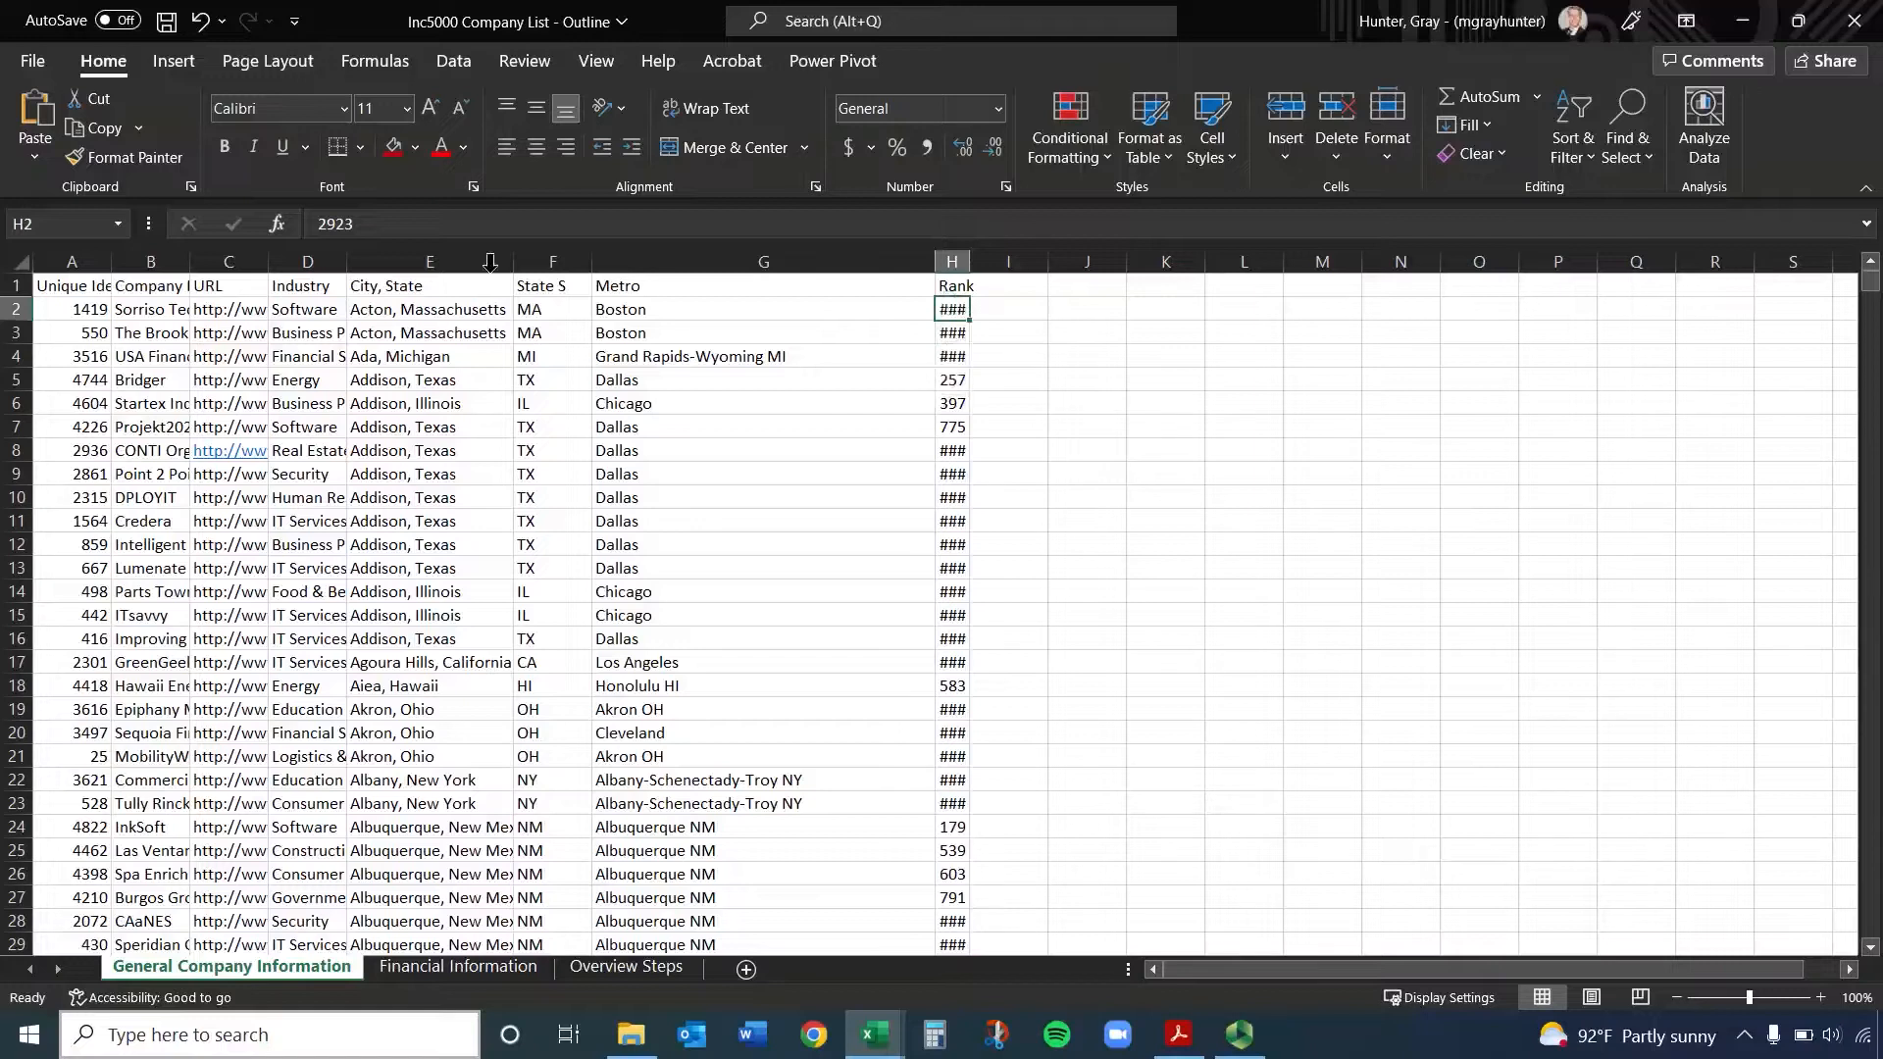
pyautogui.click(355, 223)
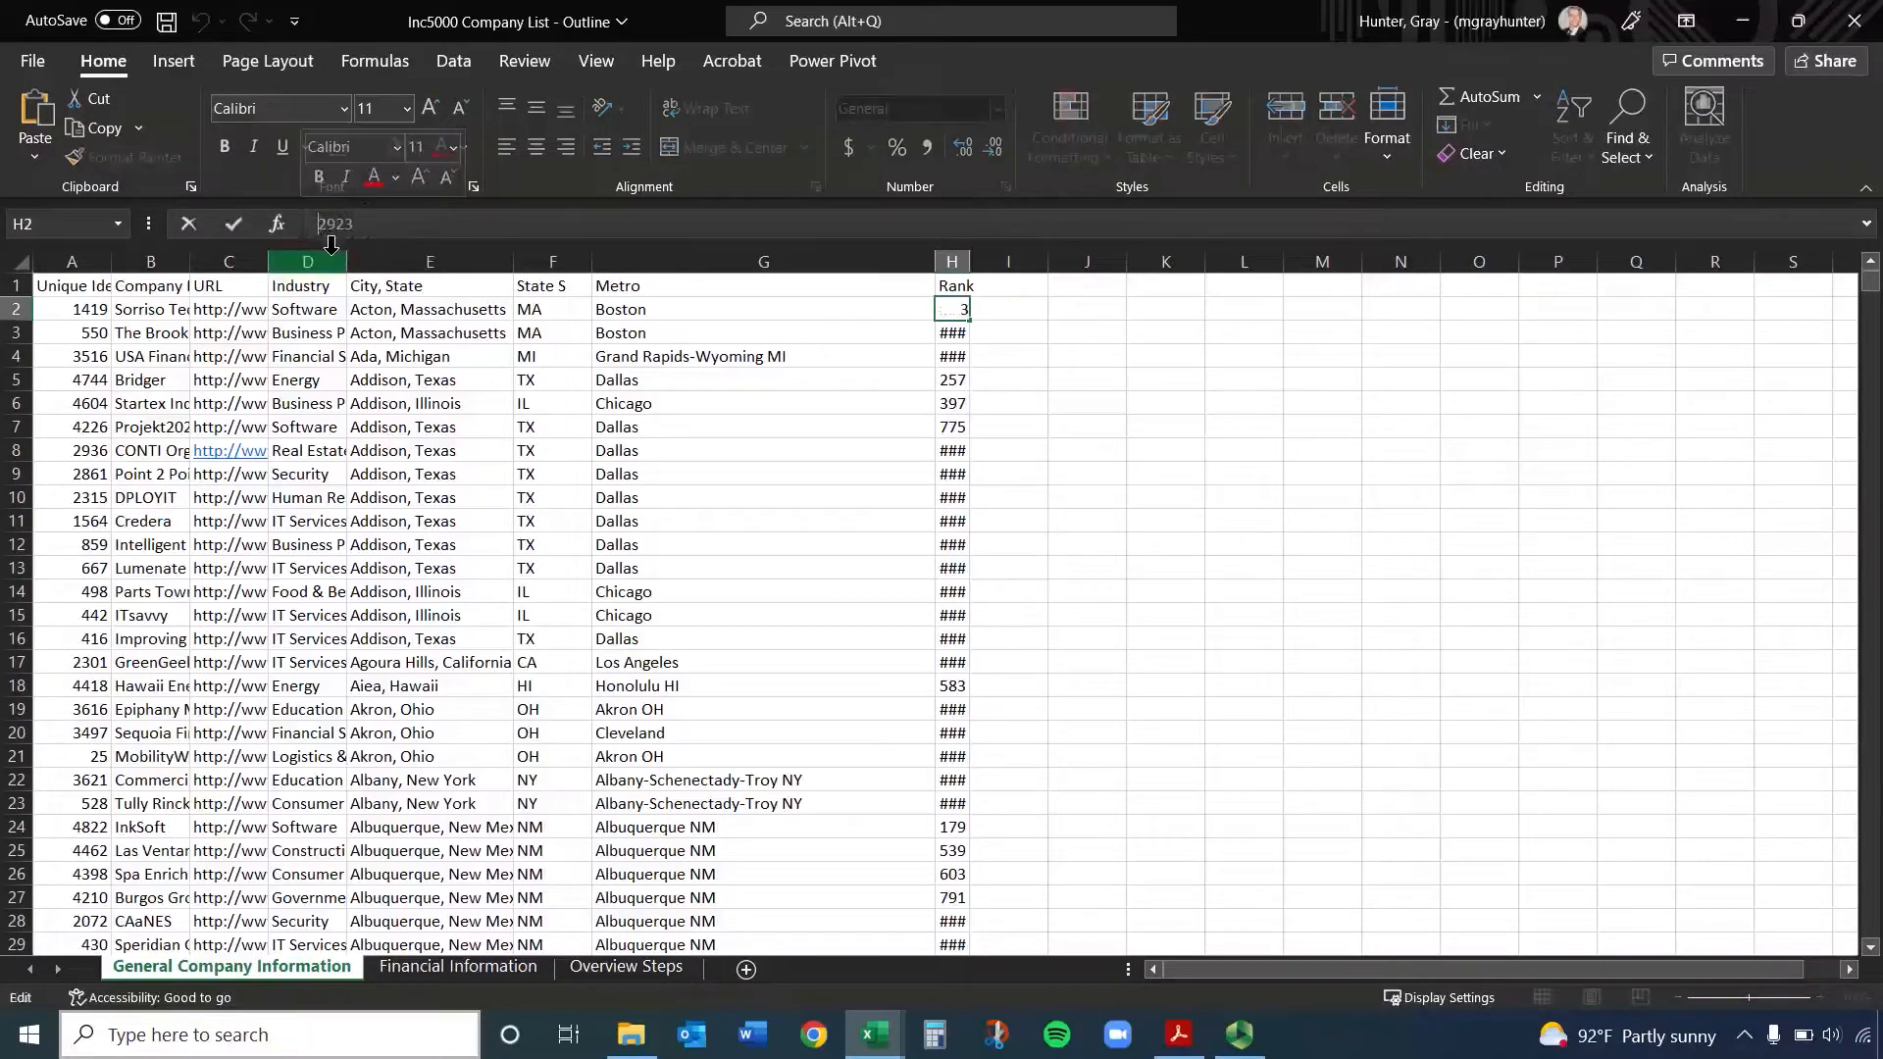
pyautogui.click(794, 475)
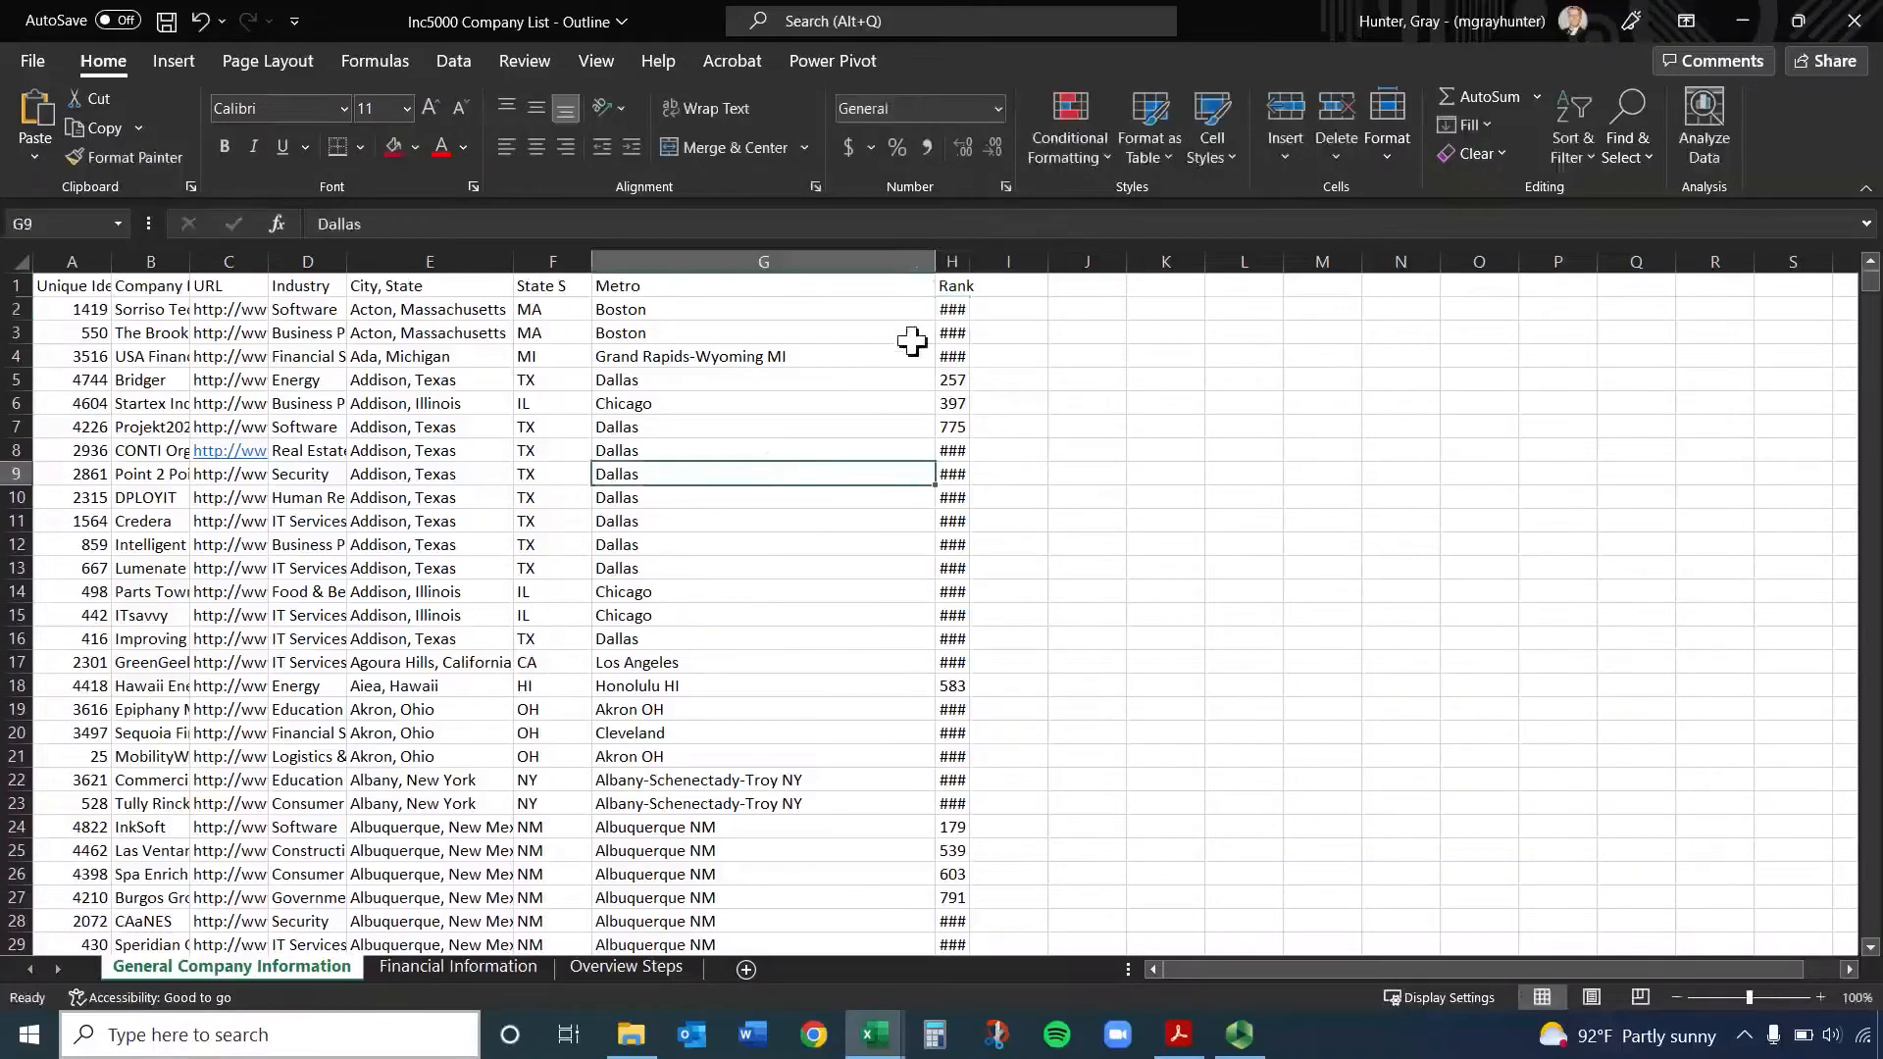
pyautogui.doubleClick(969, 259)
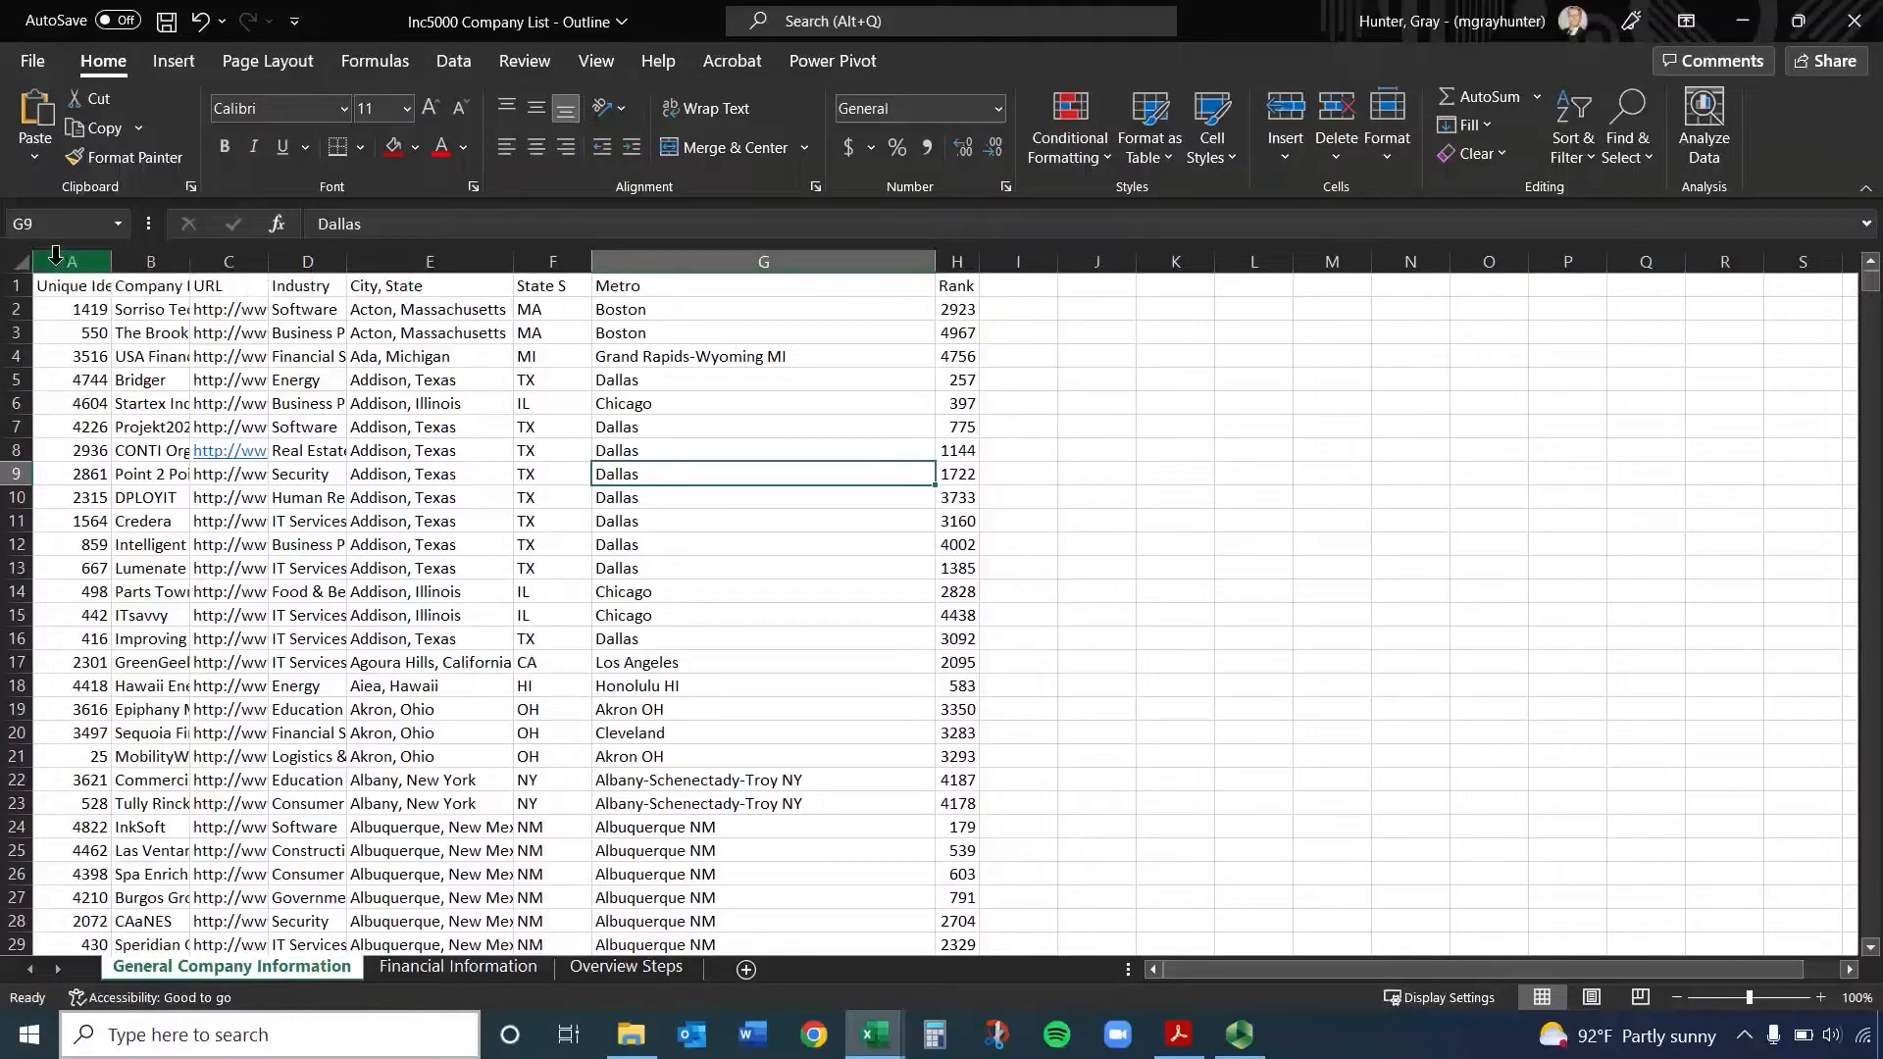
# Try AutoFitting columns A through H together as one selection, and undo the width changes
pyautogui.moveTo(56, 255); pyautogui.dragTo(942, 259)
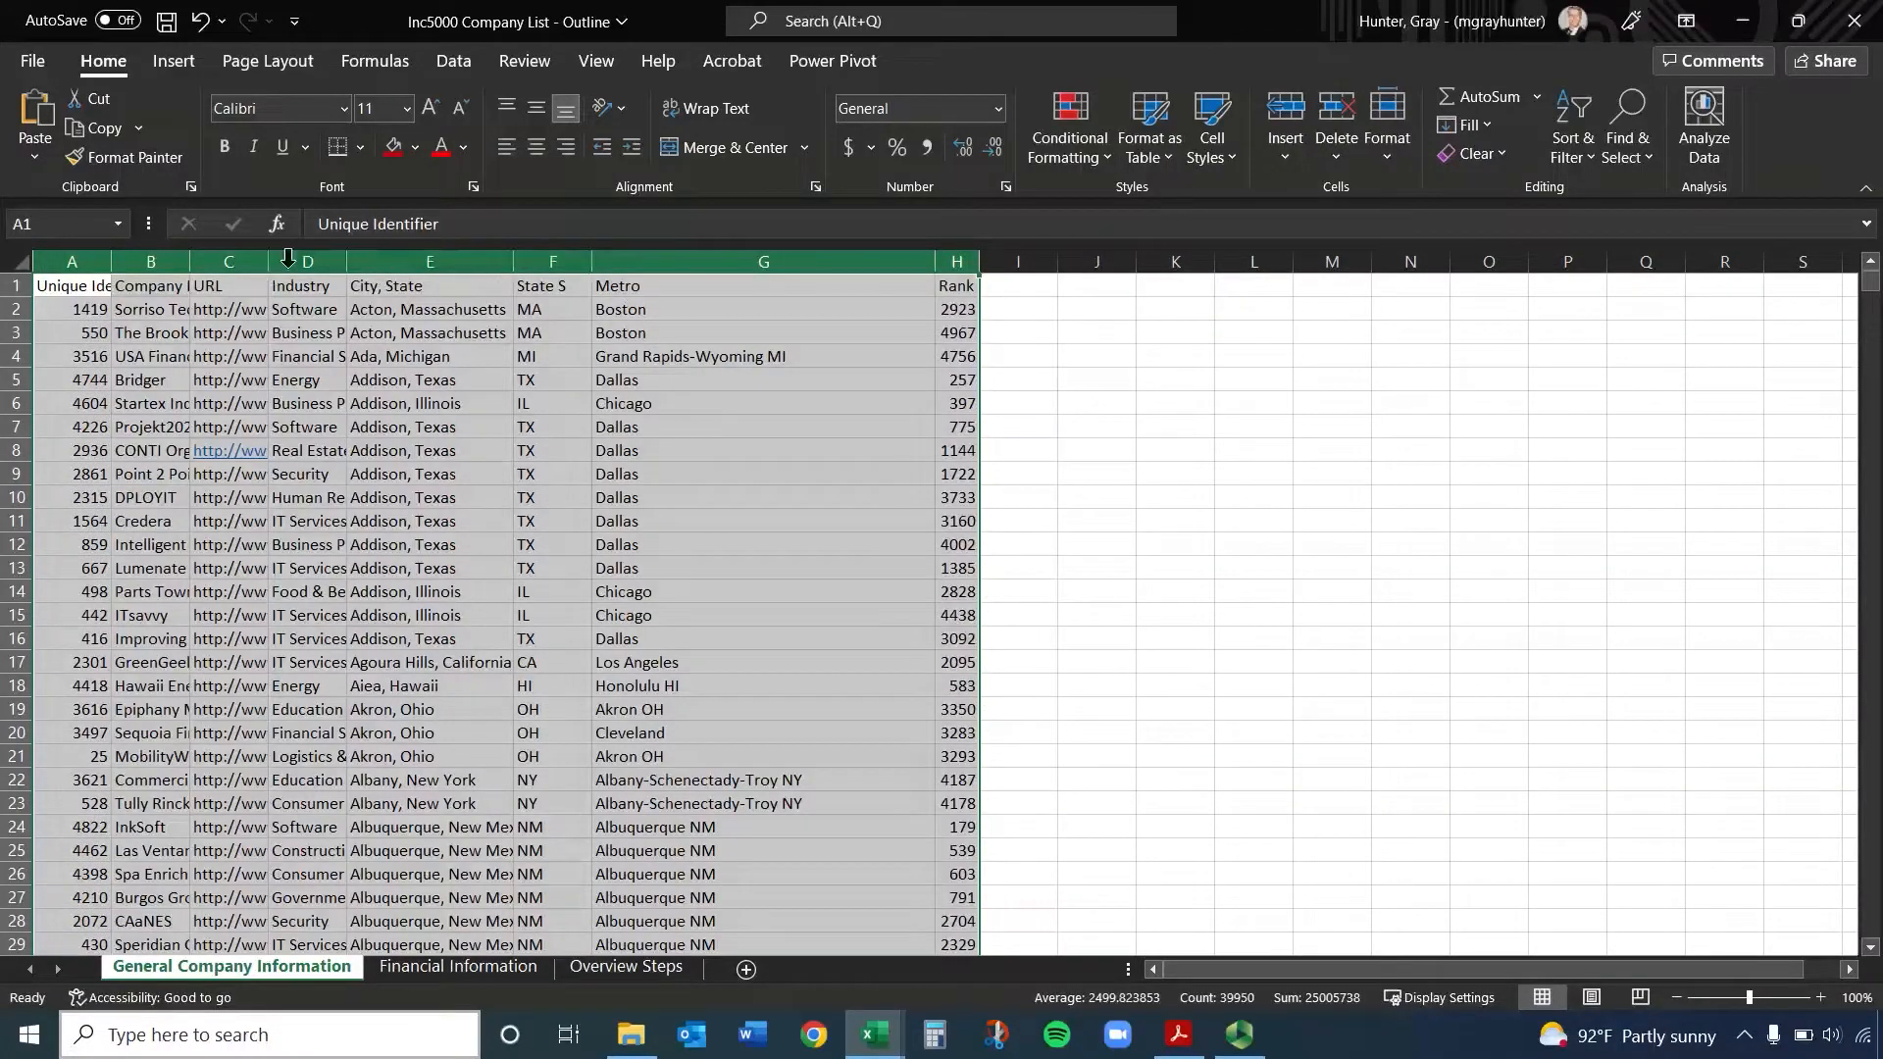
pyautogui.doubleClick(591, 257)
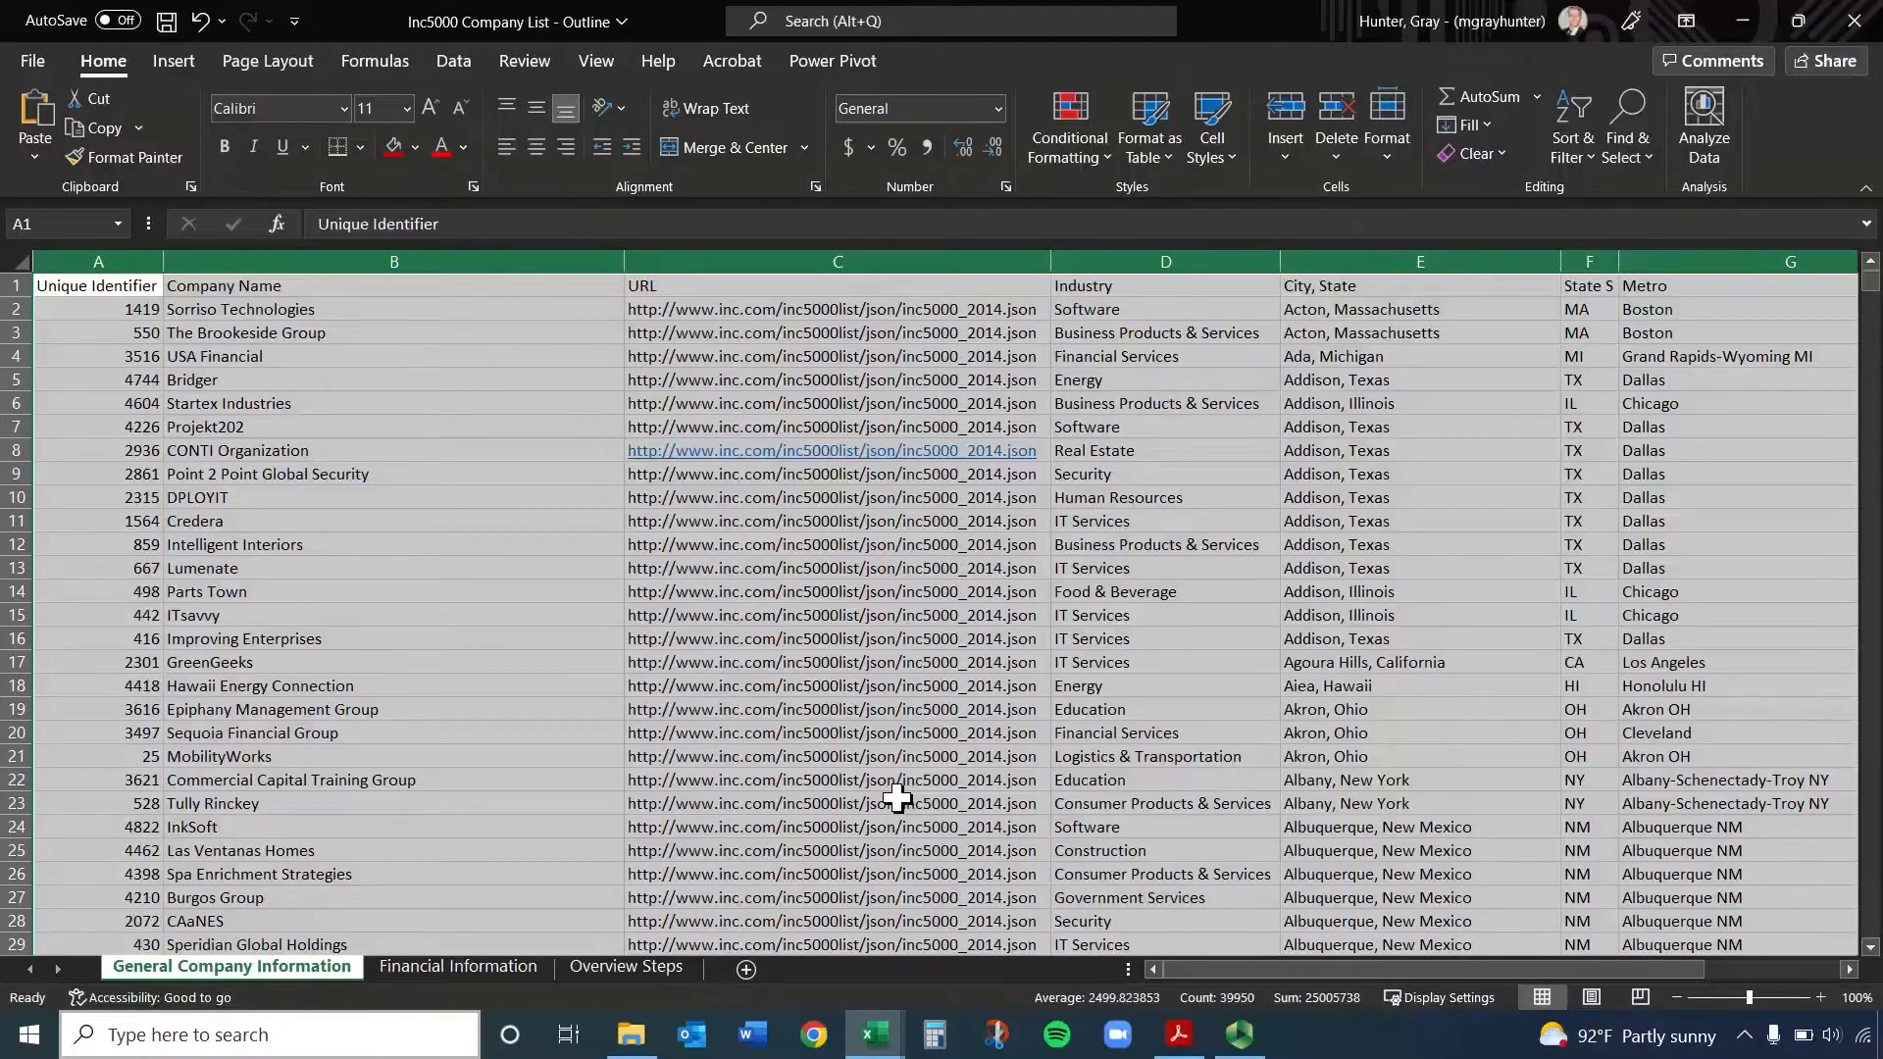
pyautogui.hotkey('ctrl', 'z')
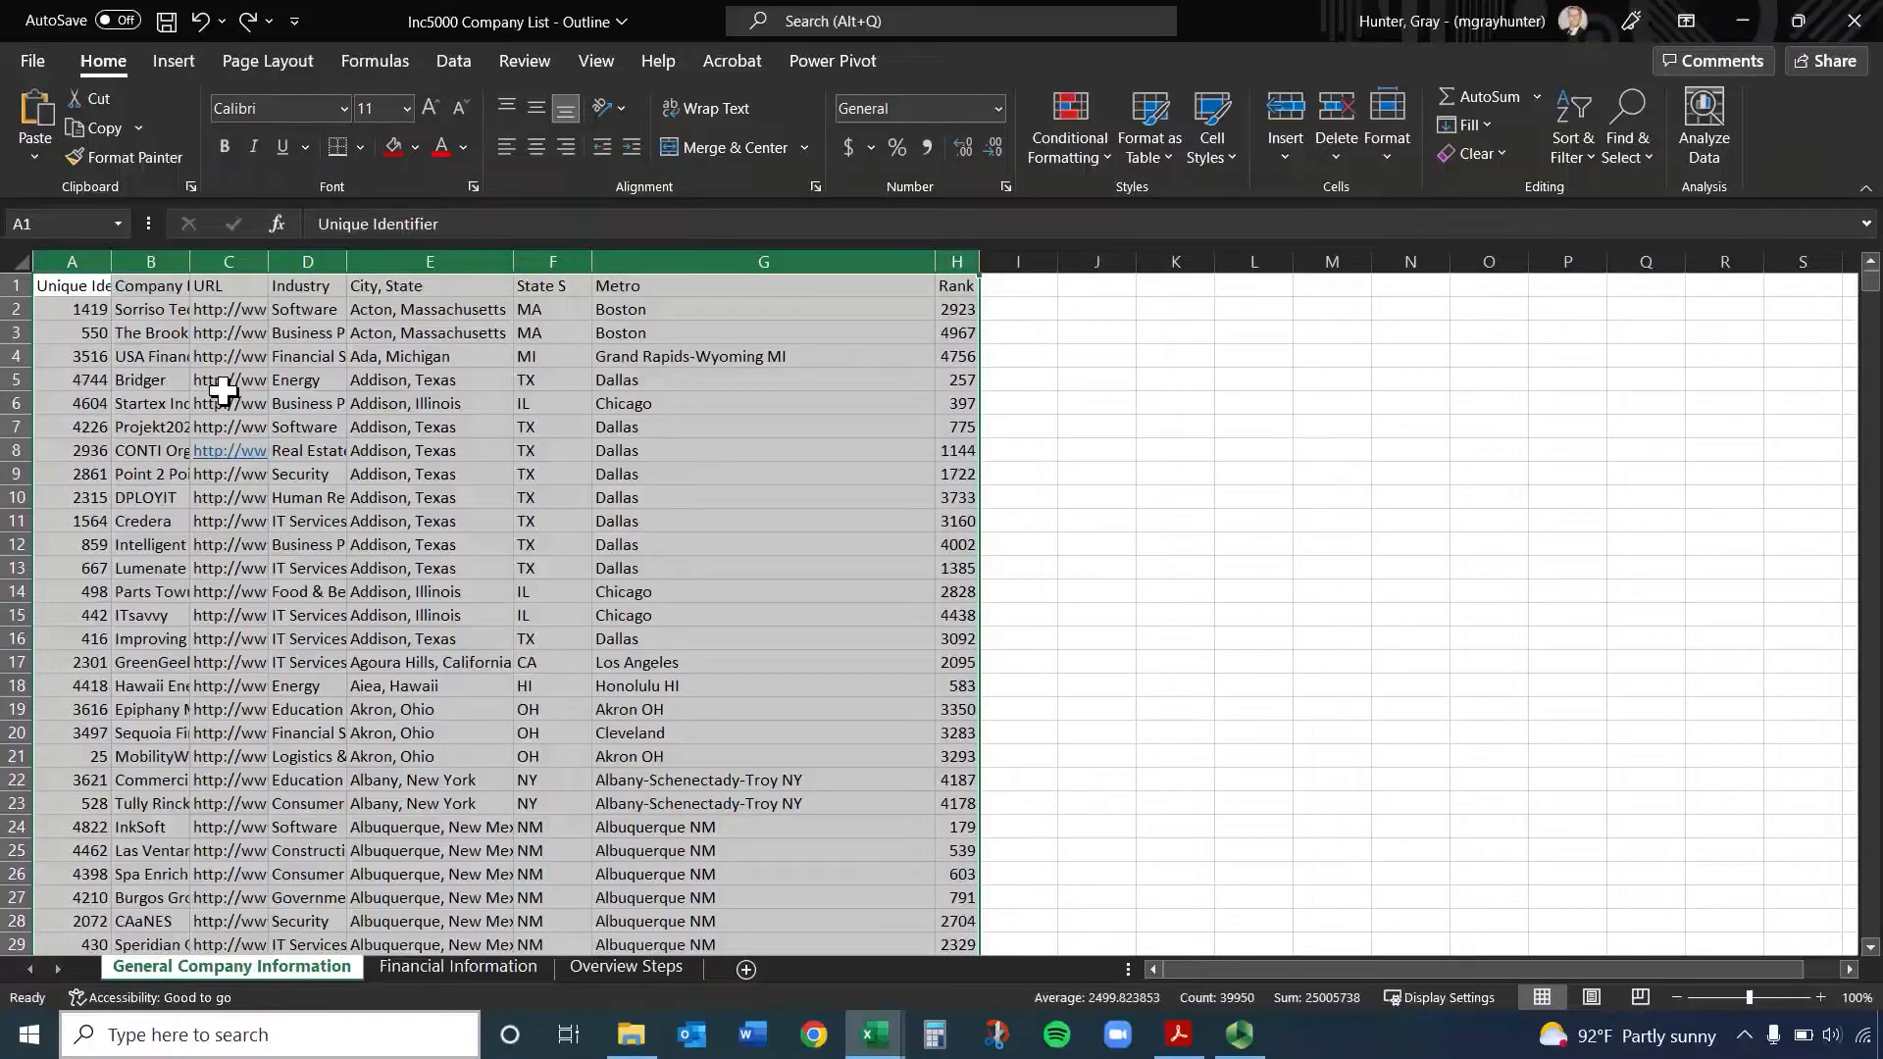
pyautogui.click(1223, 382)
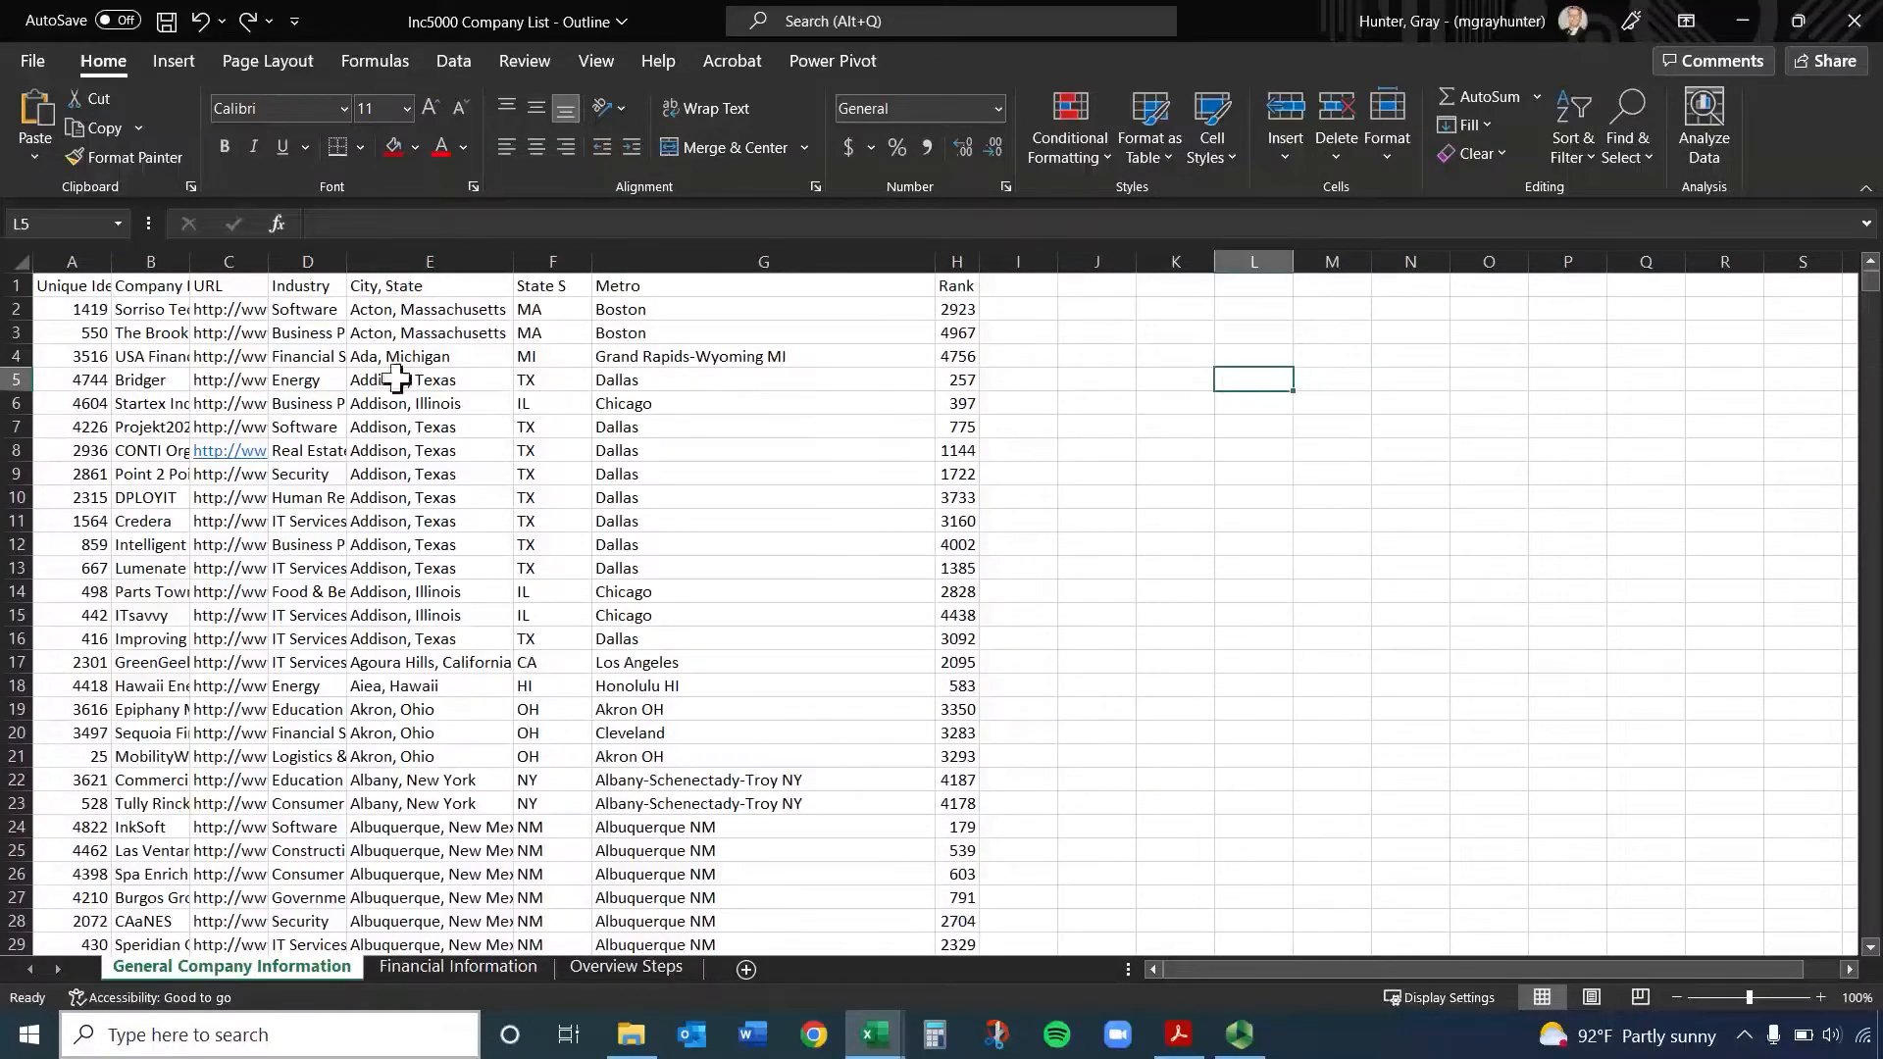
# Select the entire General Company Information sheet and AutoFit all its columns at once
pyautogui.click(18, 259)
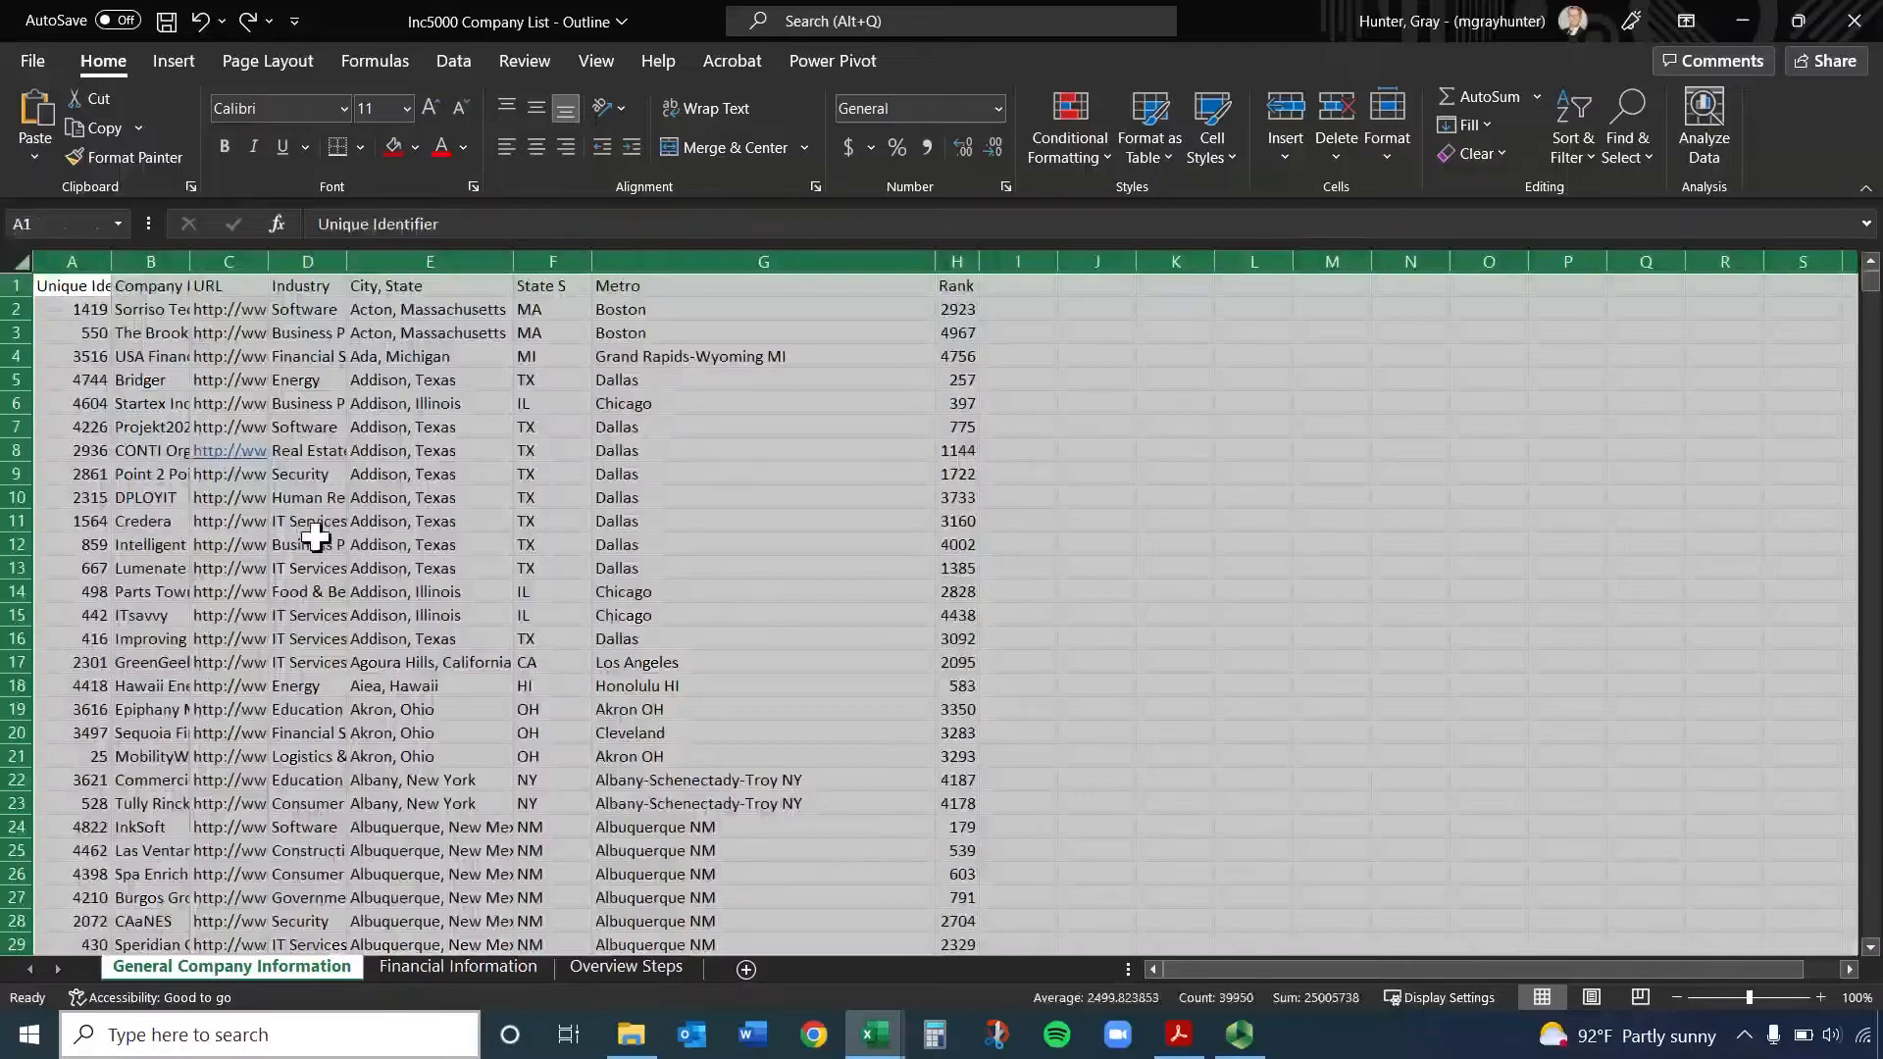
pyautogui.click(444, 450)
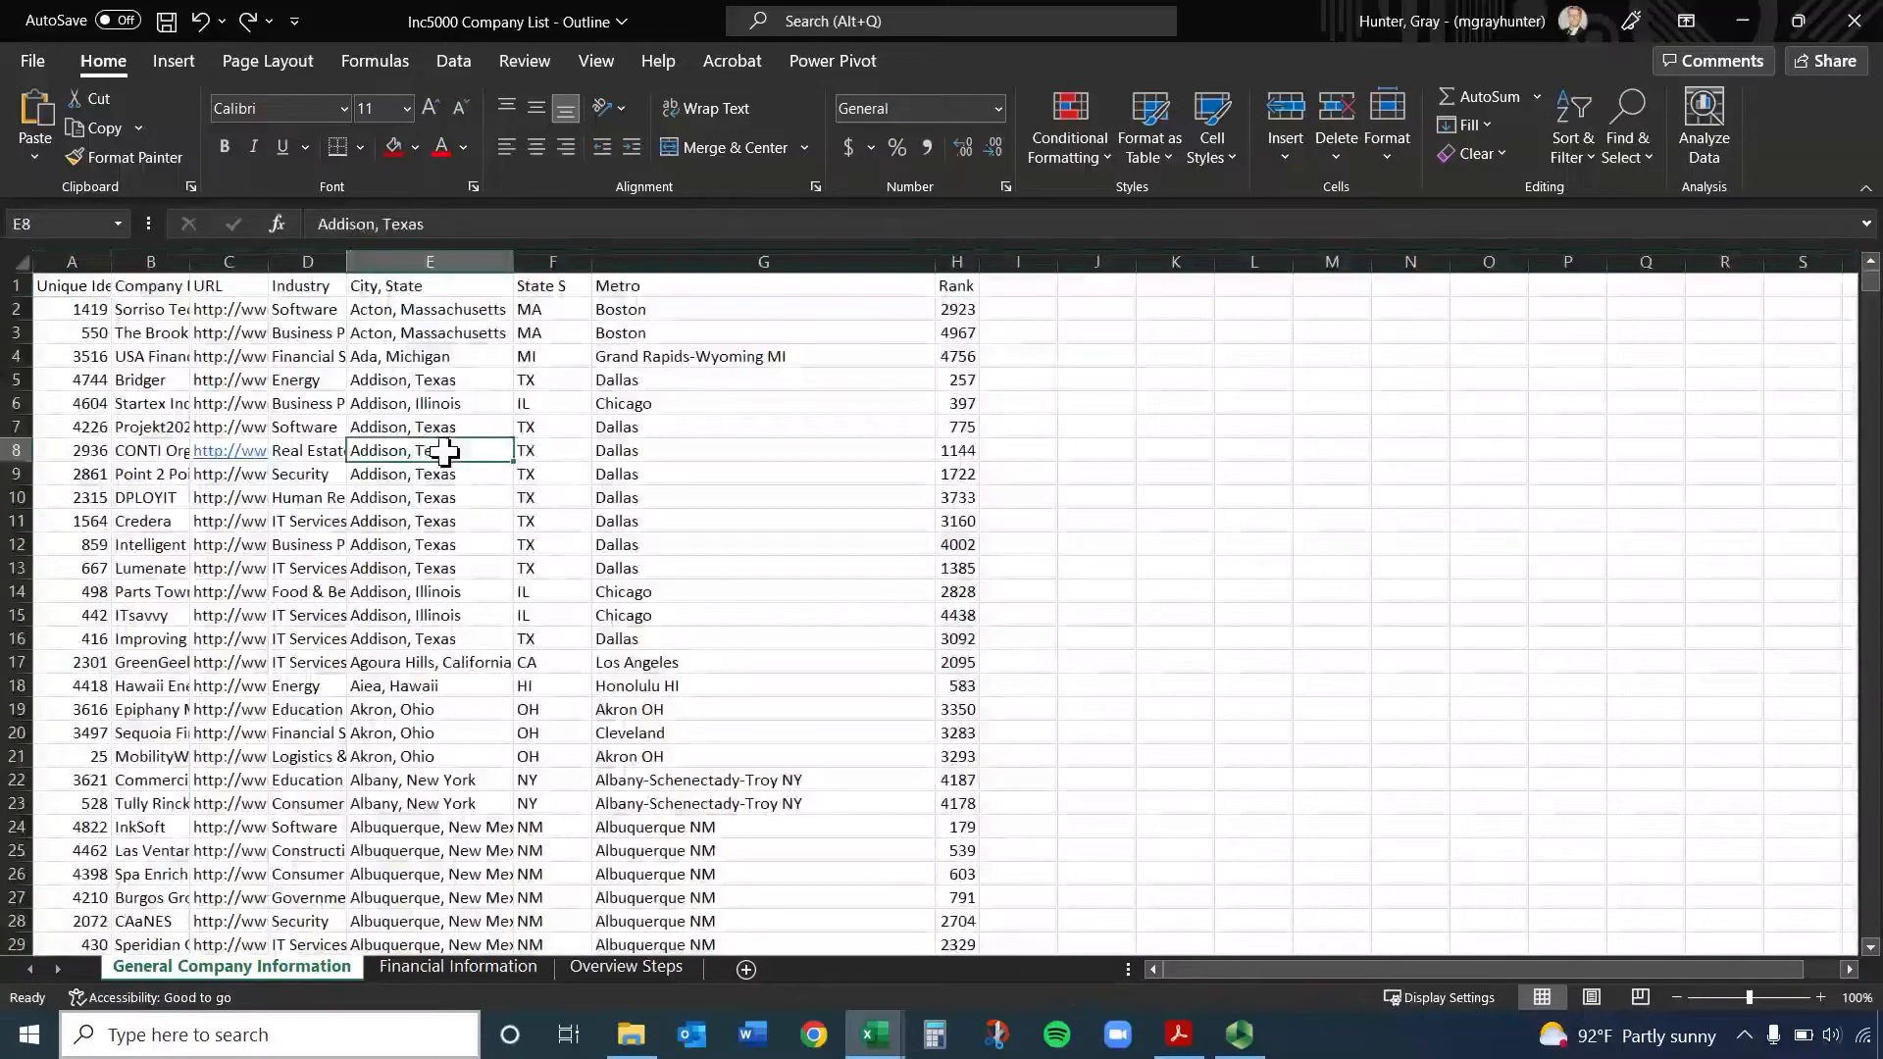
pyautogui.hotkey('ctrl', 'a')
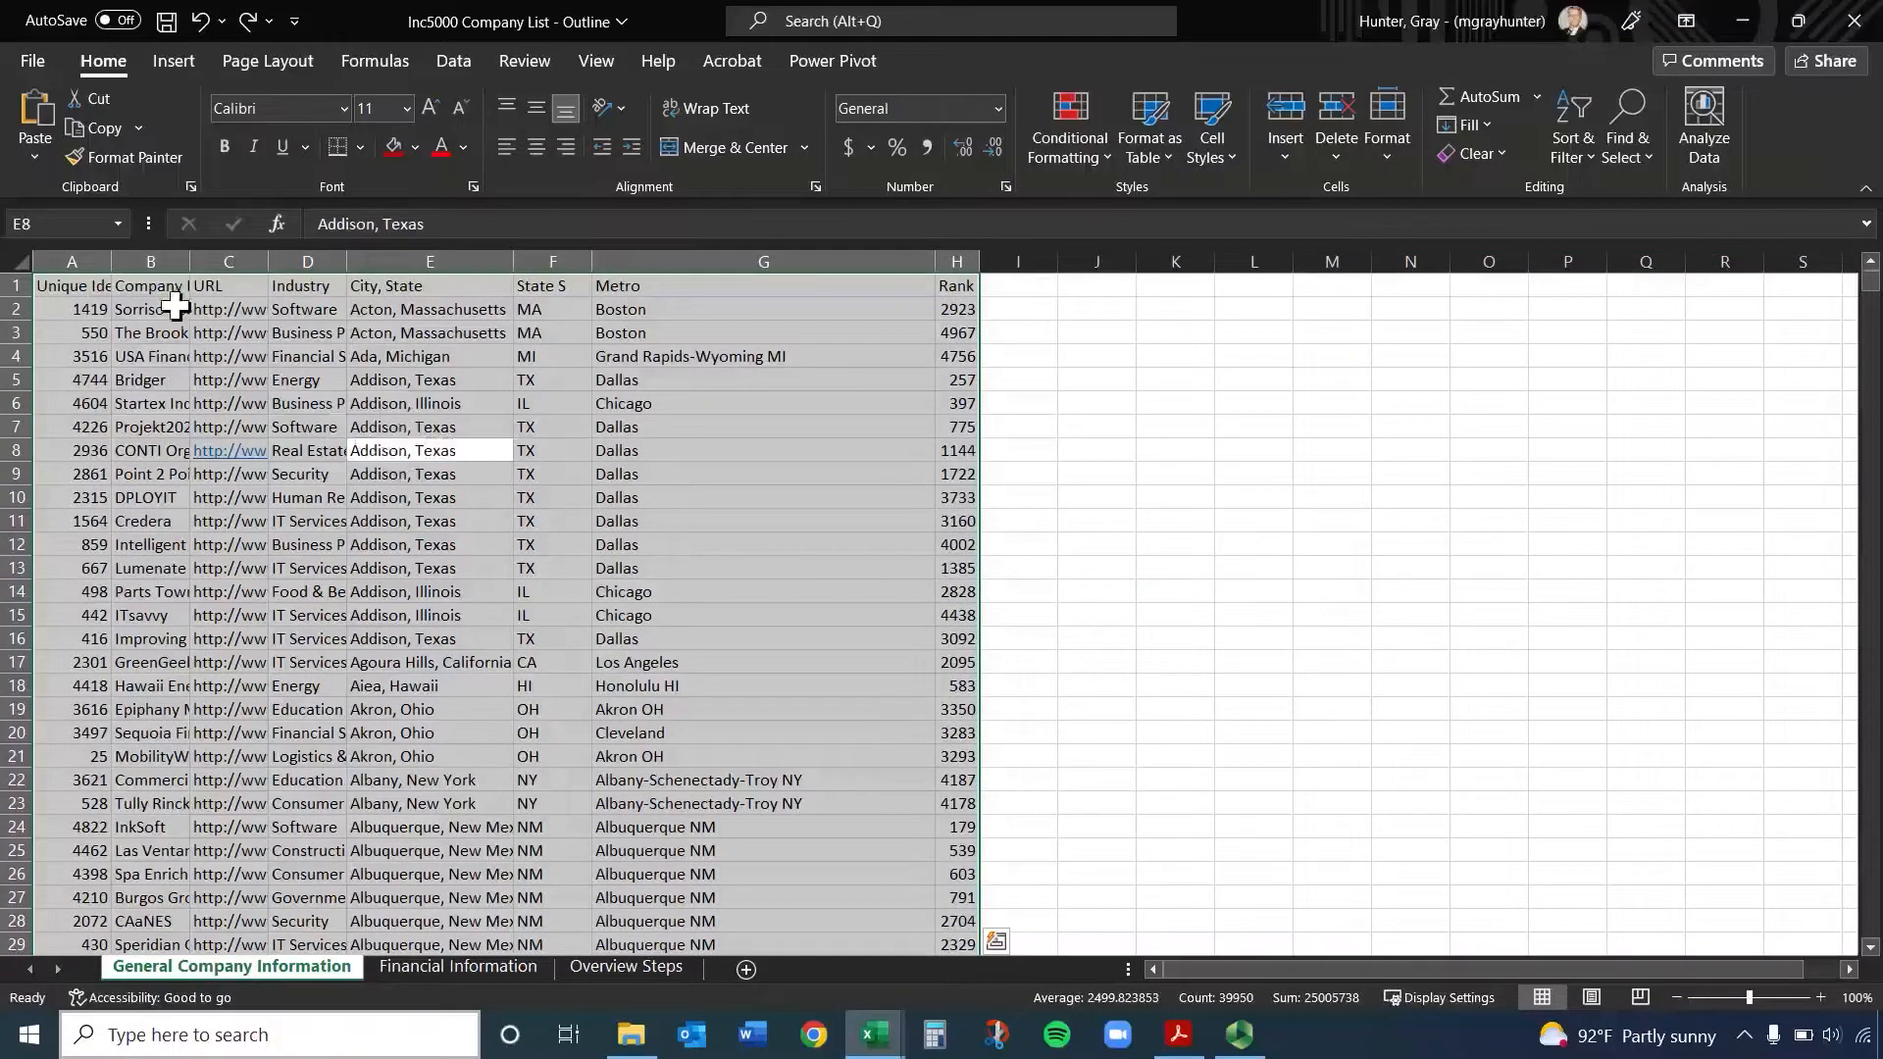
pyautogui.click(14, 259)
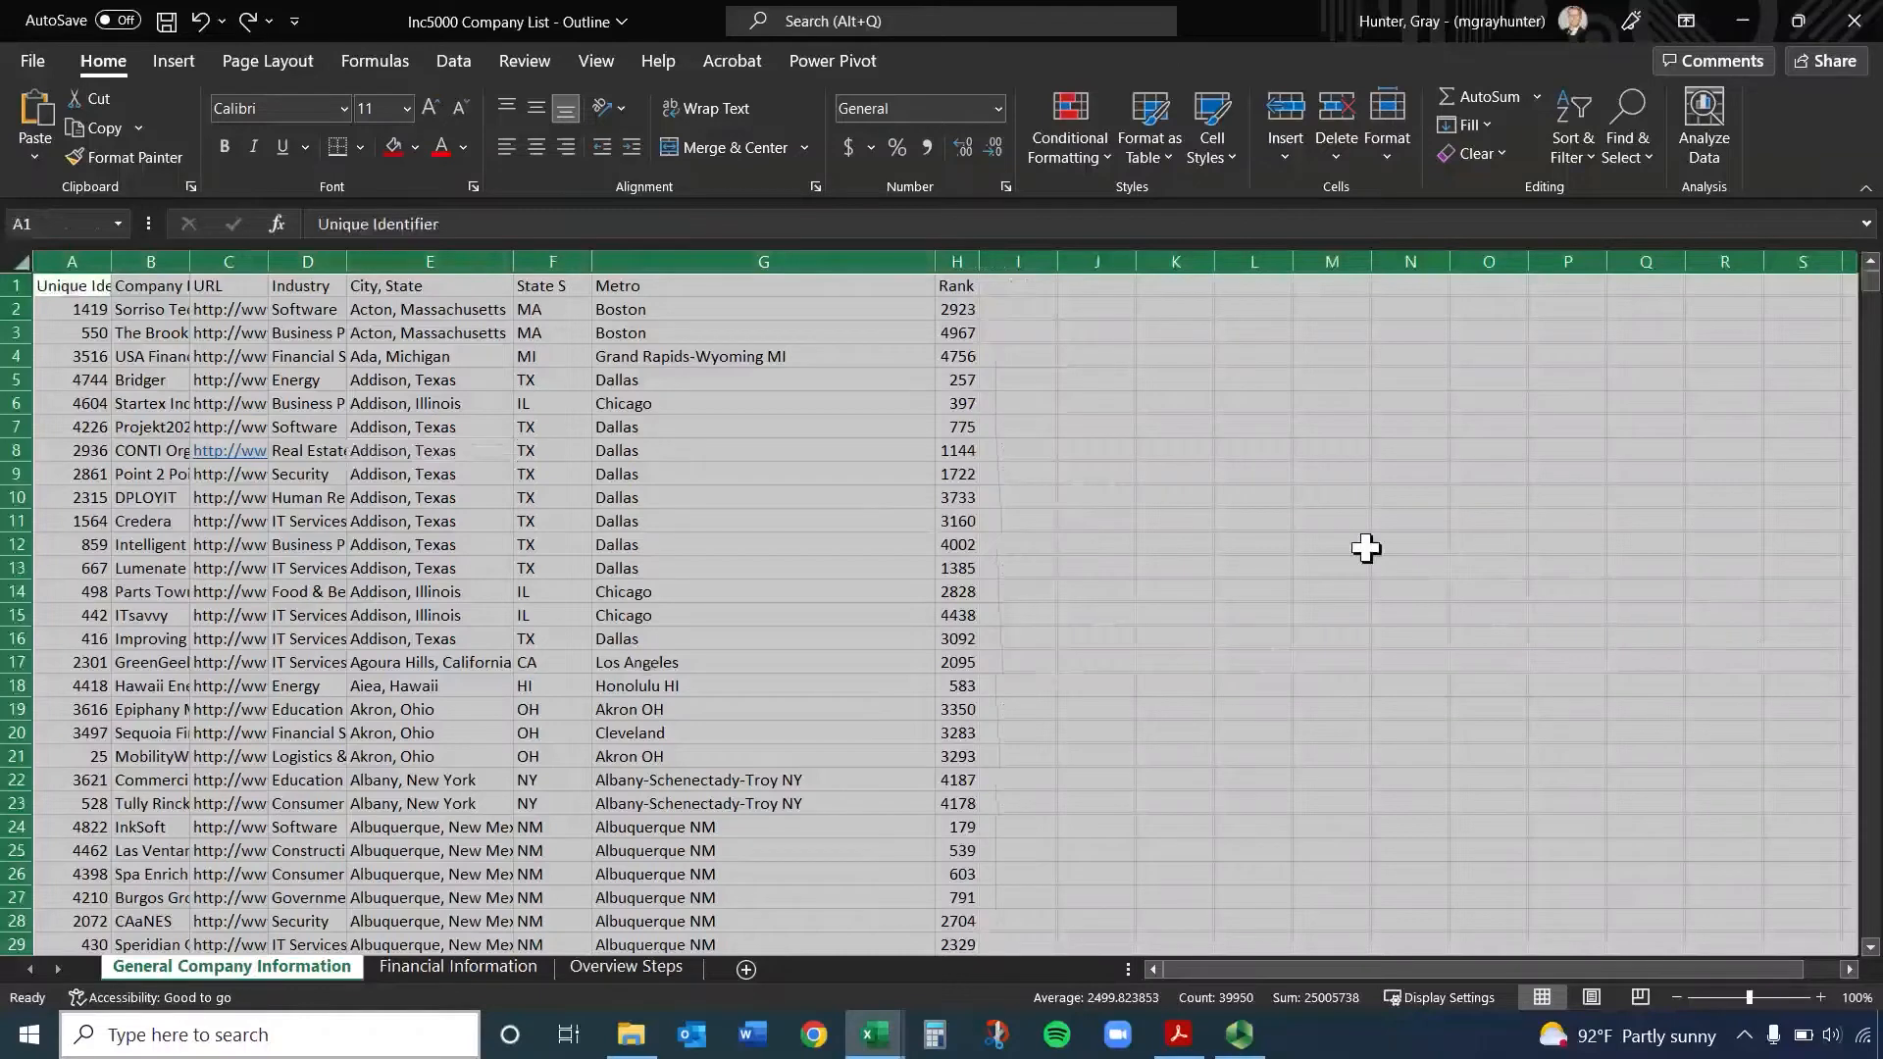
pyautogui.doubleClick(190, 258)
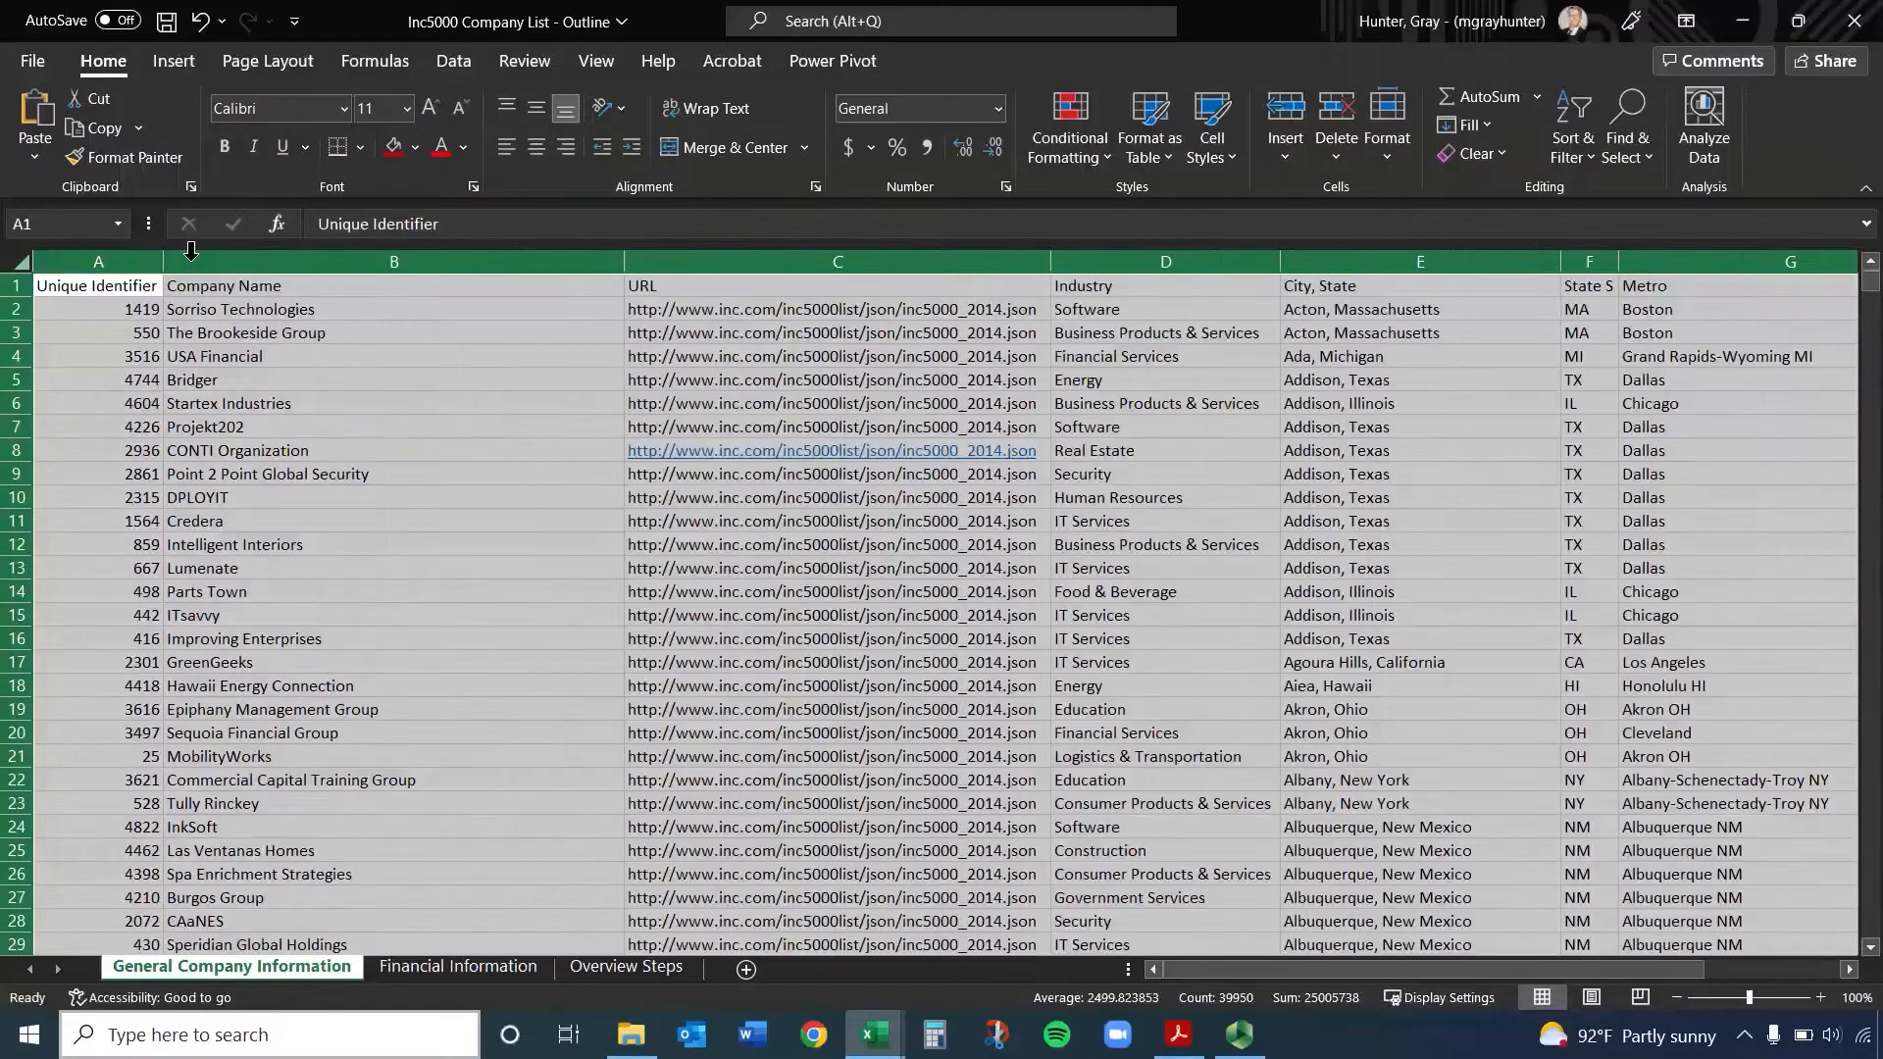
# AutoFit all columns of the Financial Information sheet at once and clear the whole-sheet selection
pyautogui.click(471, 968)
pyautogui.click(21, 257)
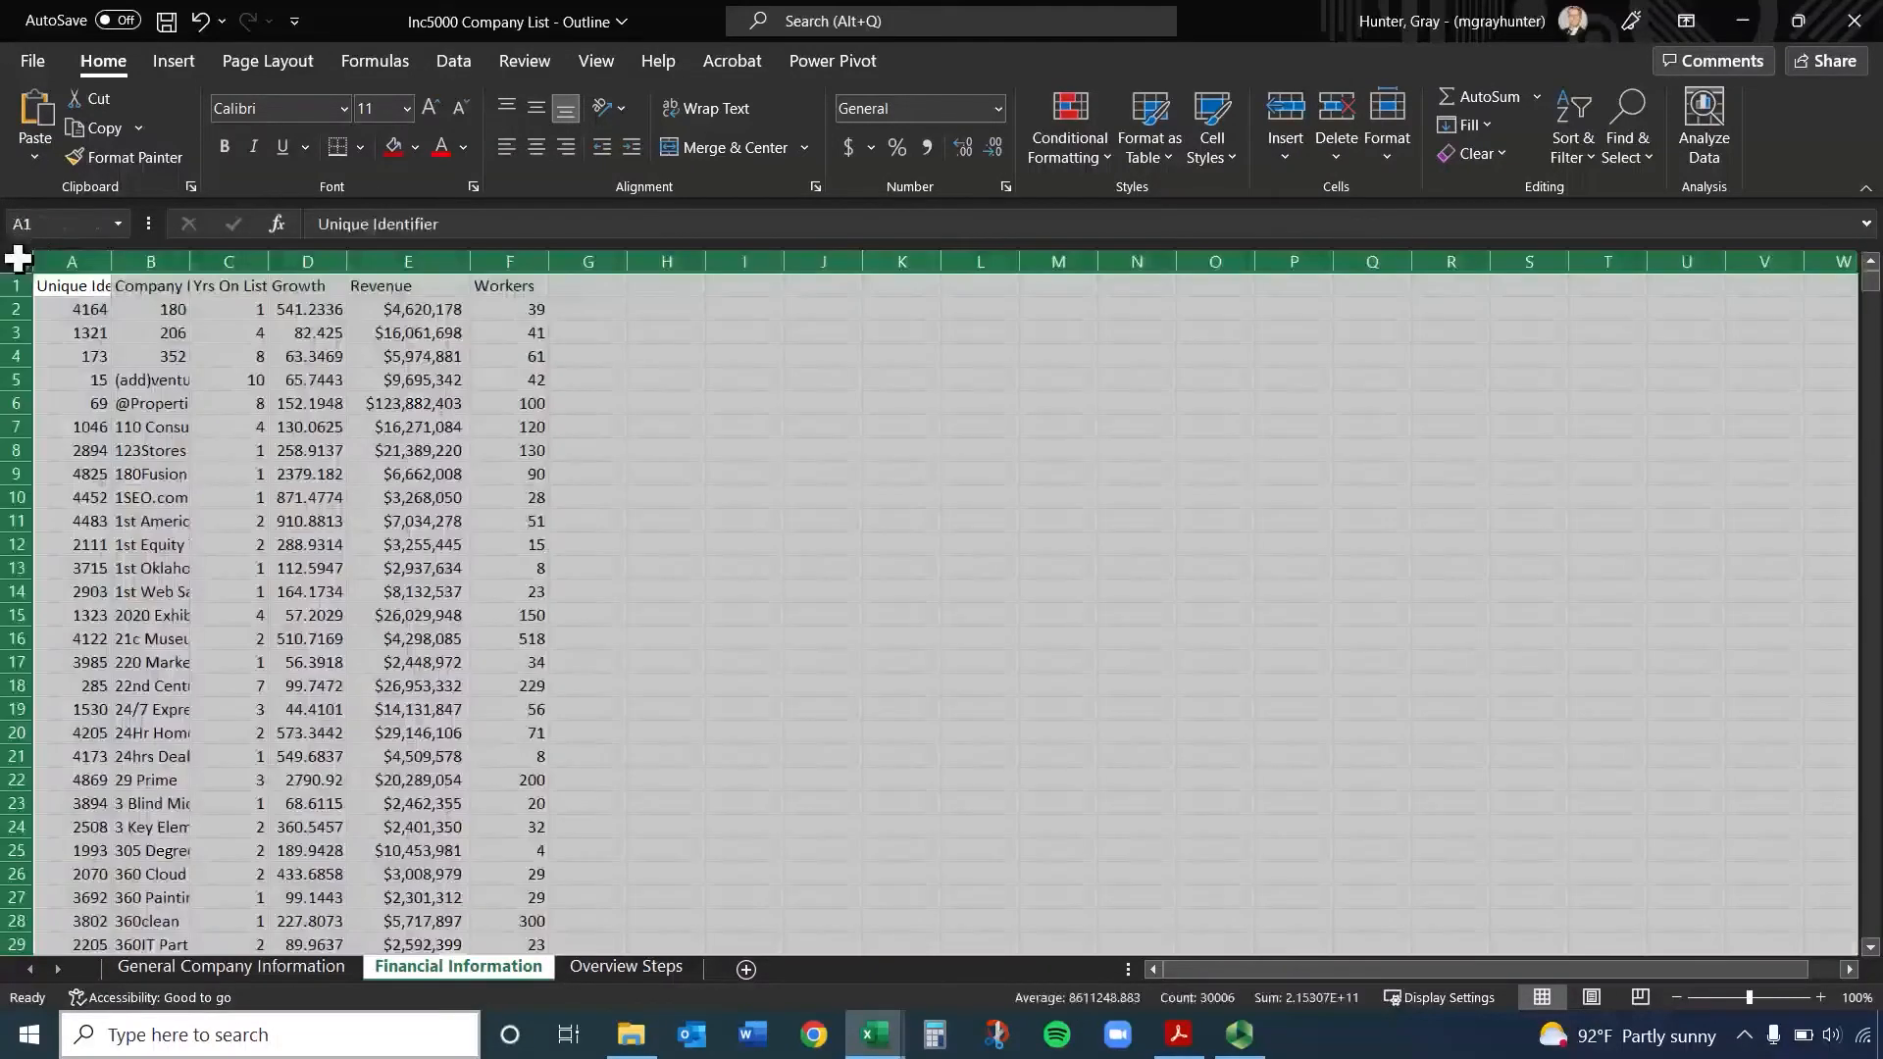
pyautogui.doubleClick(276, 261)
pyautogui.click(965, 495)
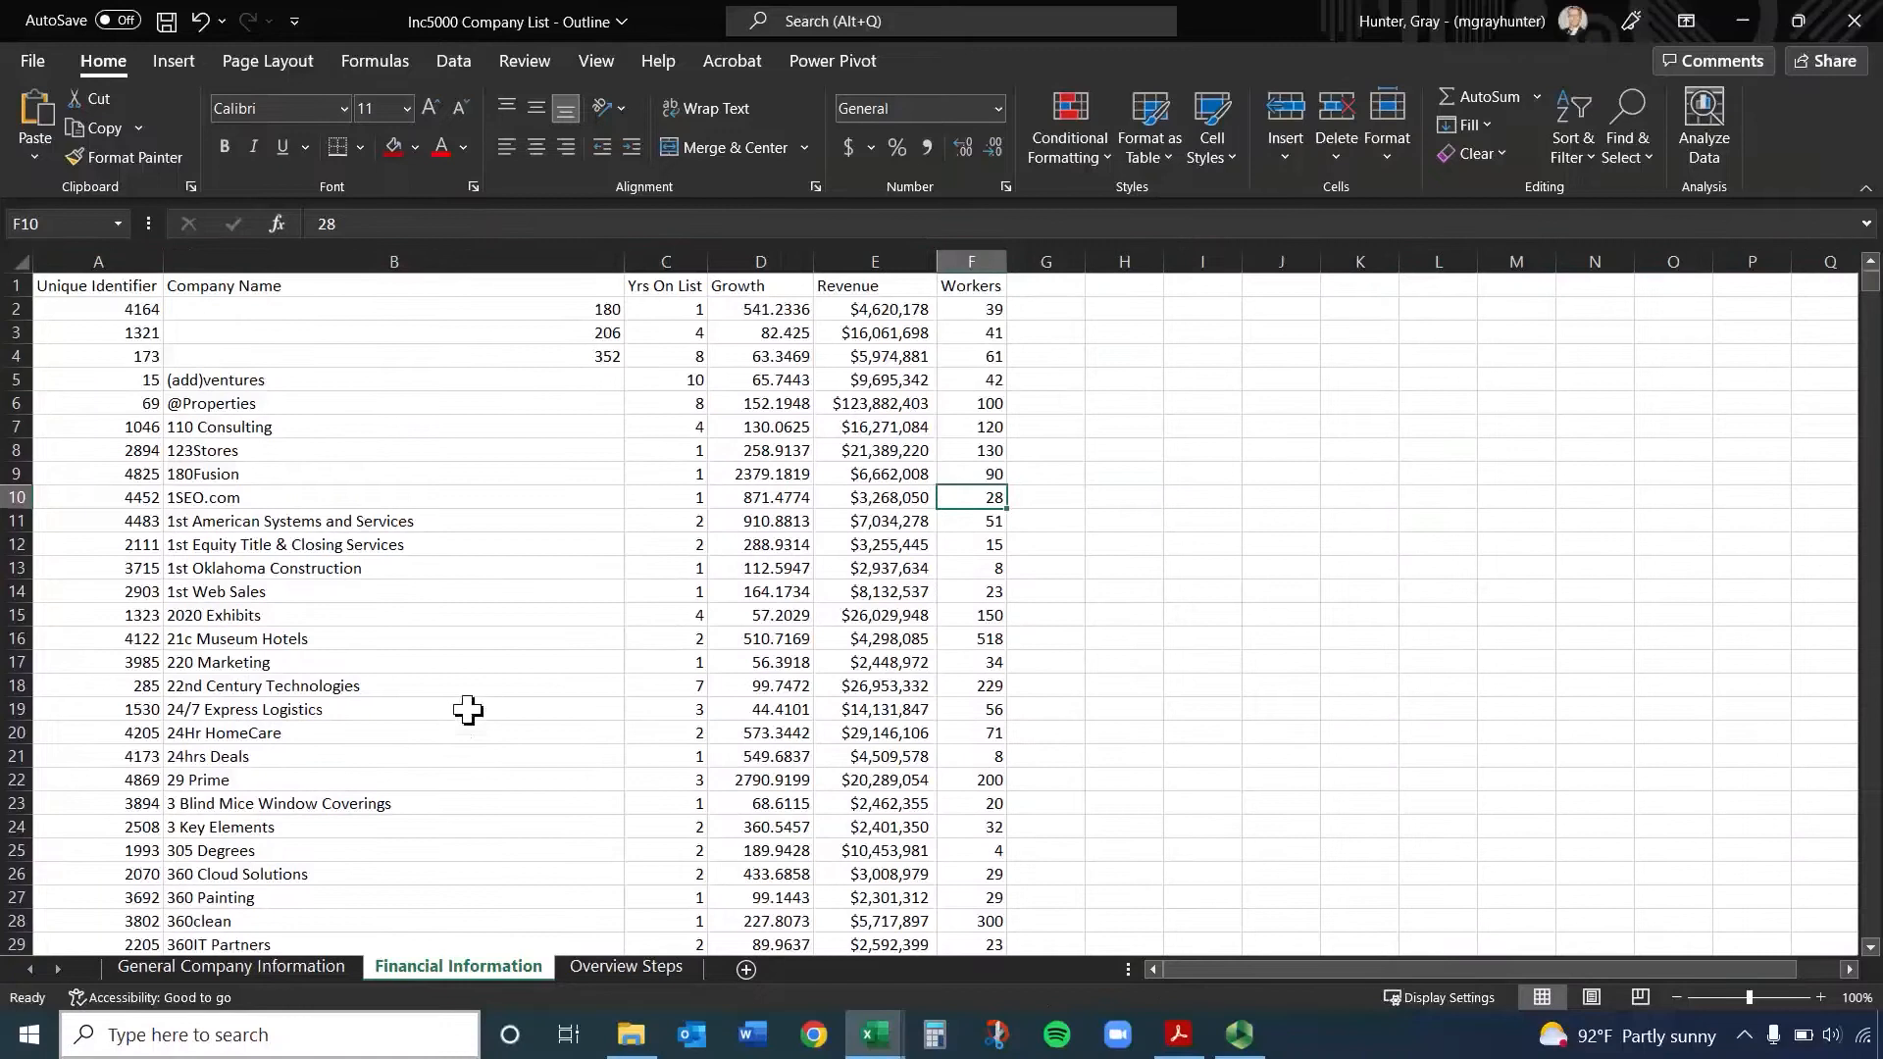
# Narrow the URL column C on the General Company Information sheet to roughly the width of its header
pyautogui.click(255, 975)
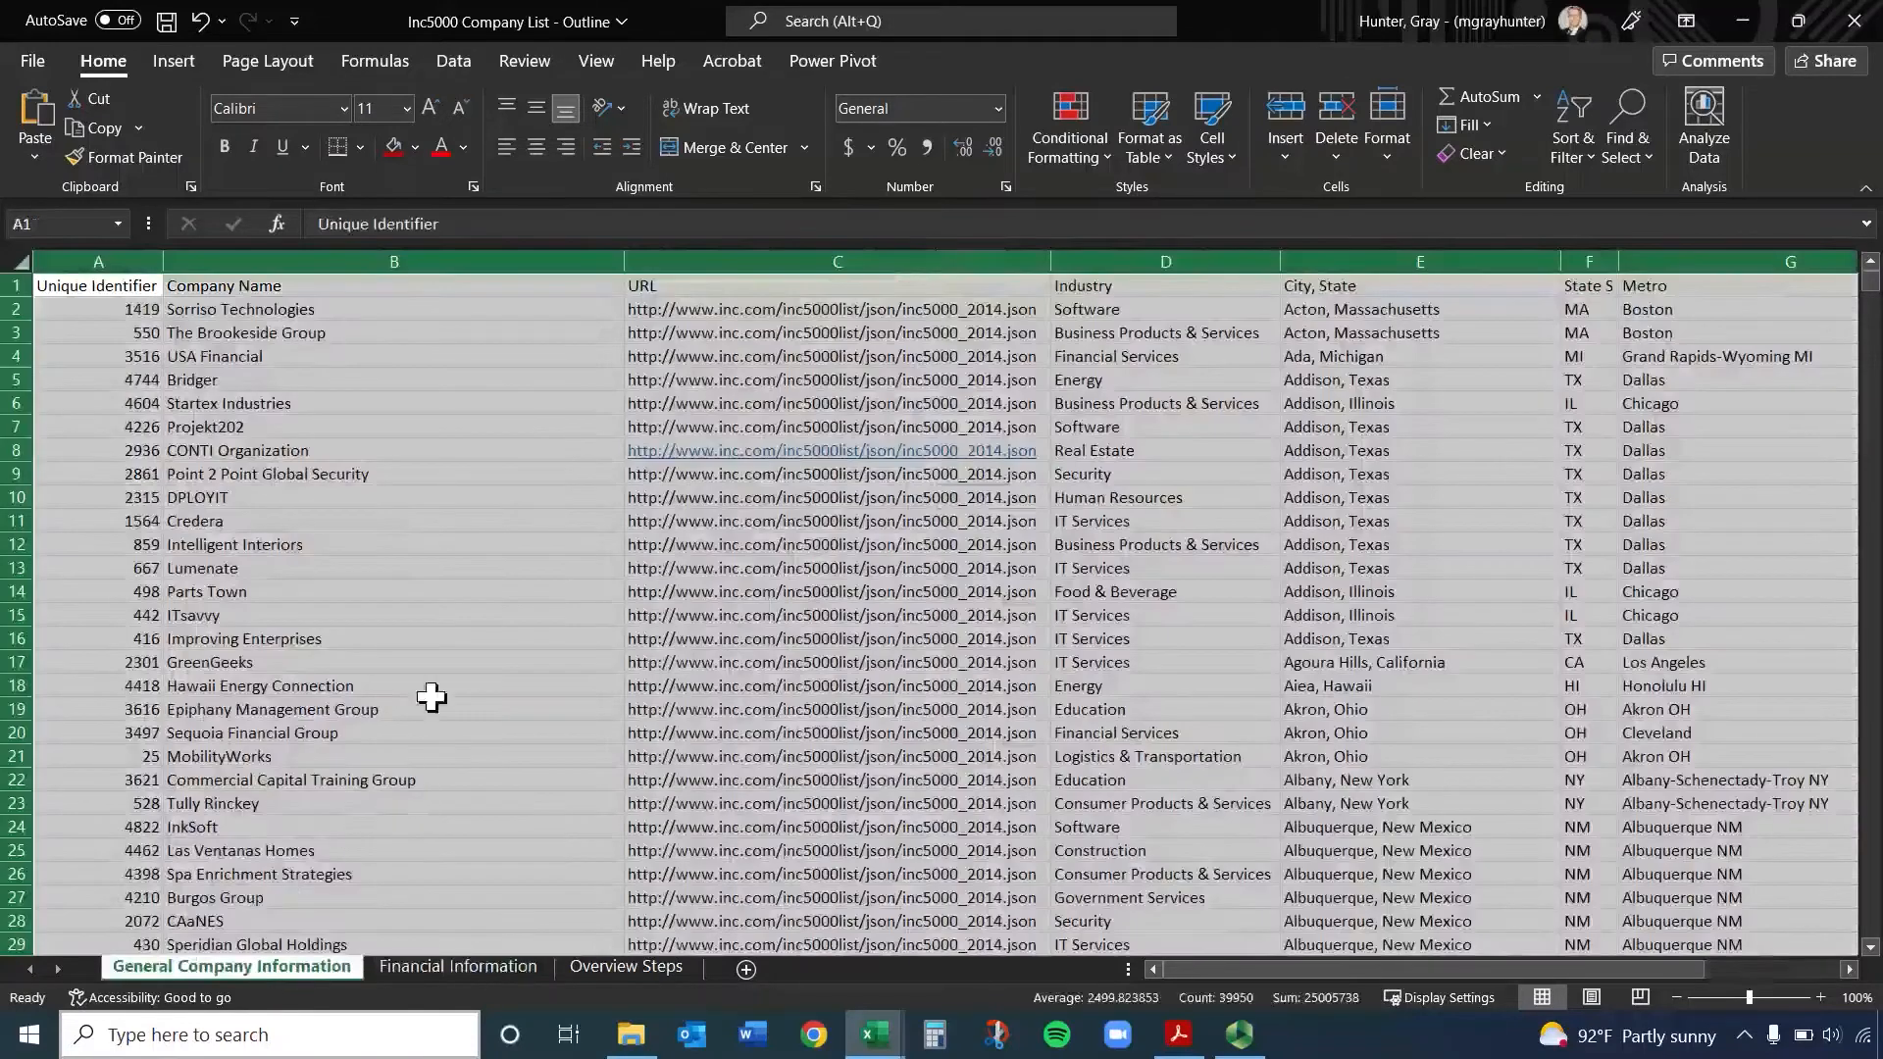
pyautogui.click(534, 523)
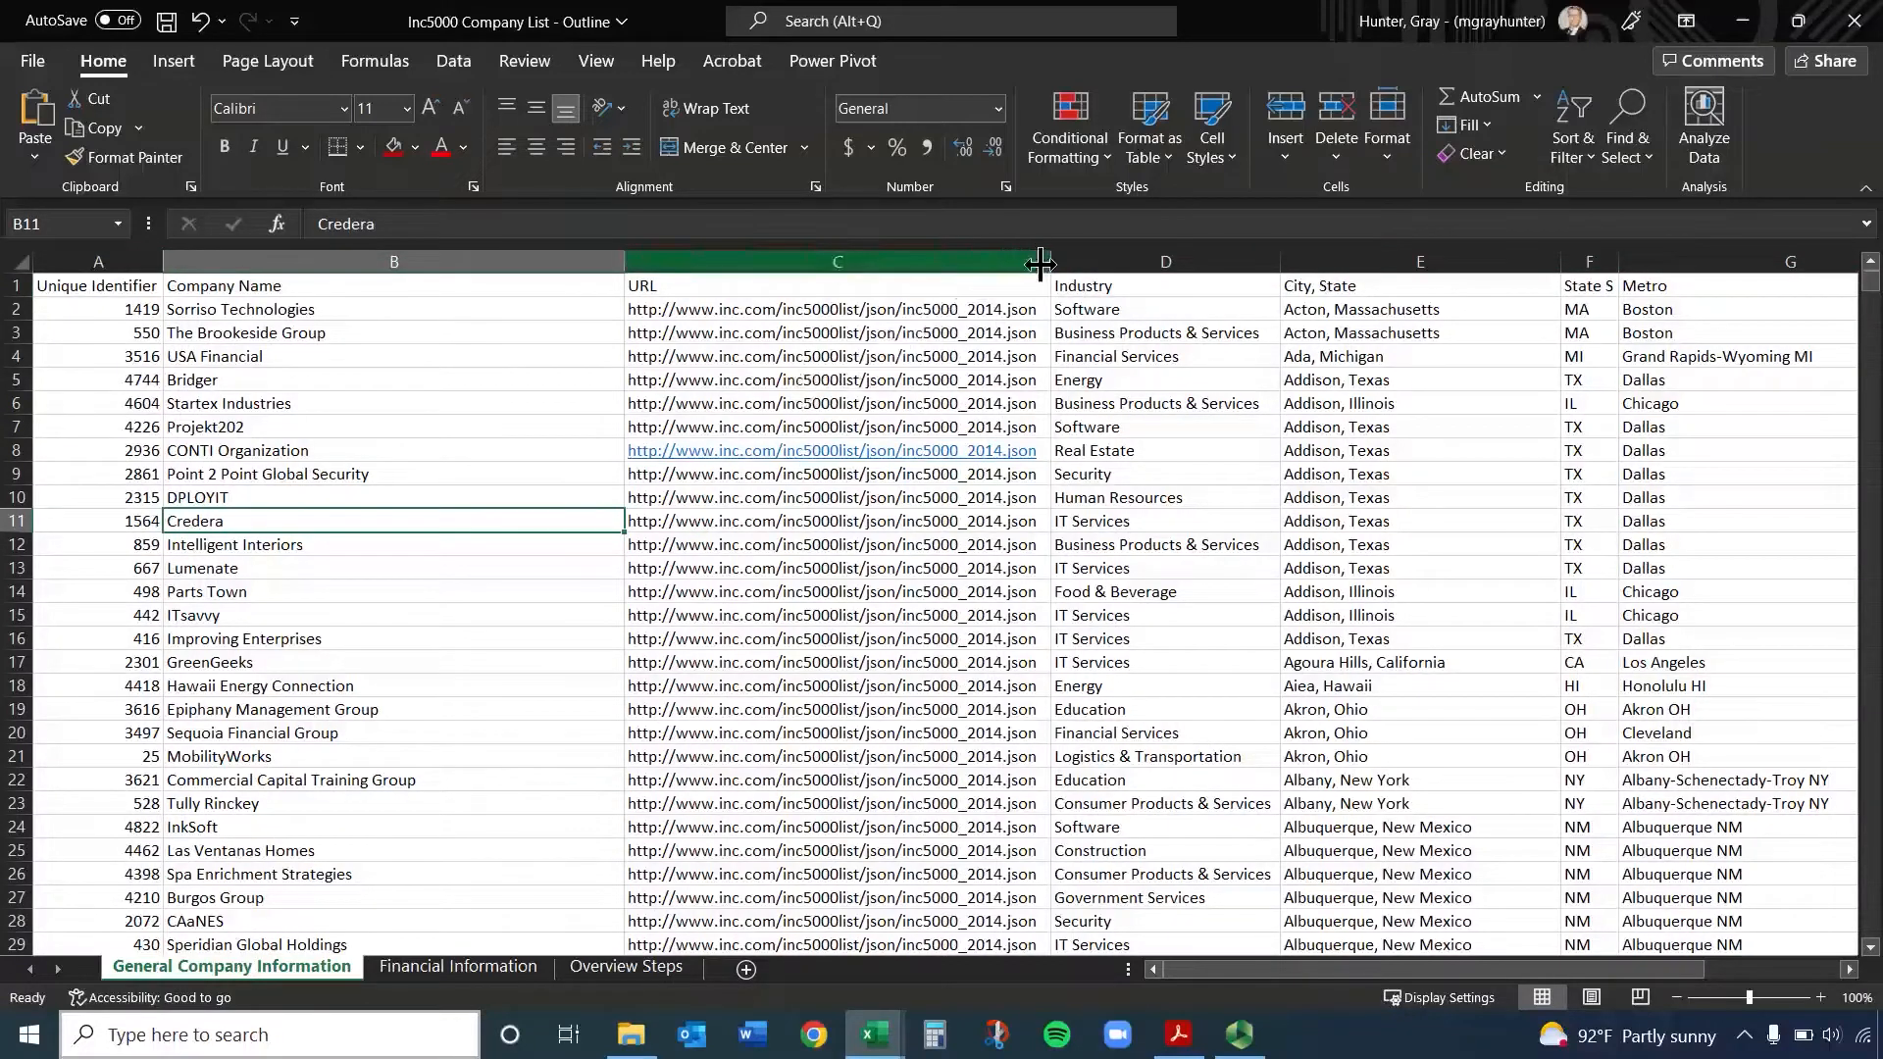
pyautogui.moveTo(1048, 263); pyautogui.dragTo(683, 273)
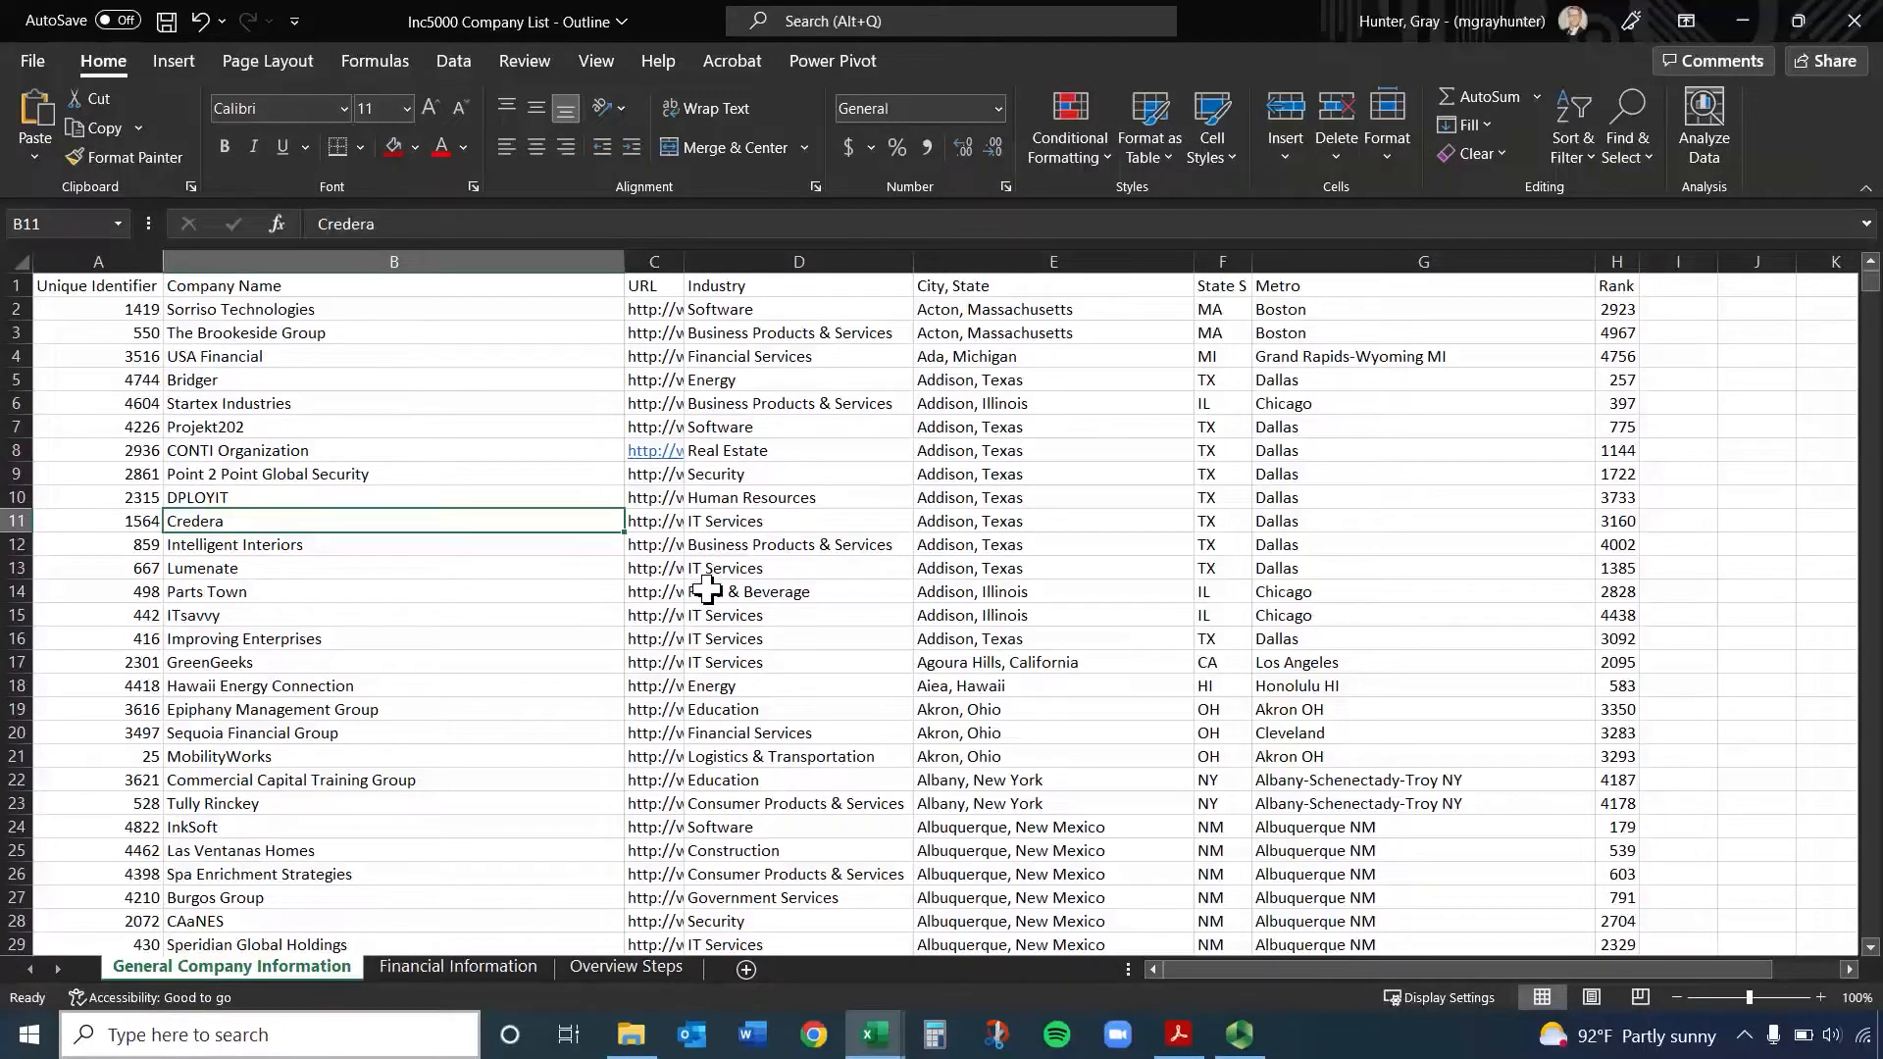
# Examine the number format and underlying values of Revenue cells E2, E5, E7 and E12 on the Financial Information sheet
pyautogui.click(441, 964)
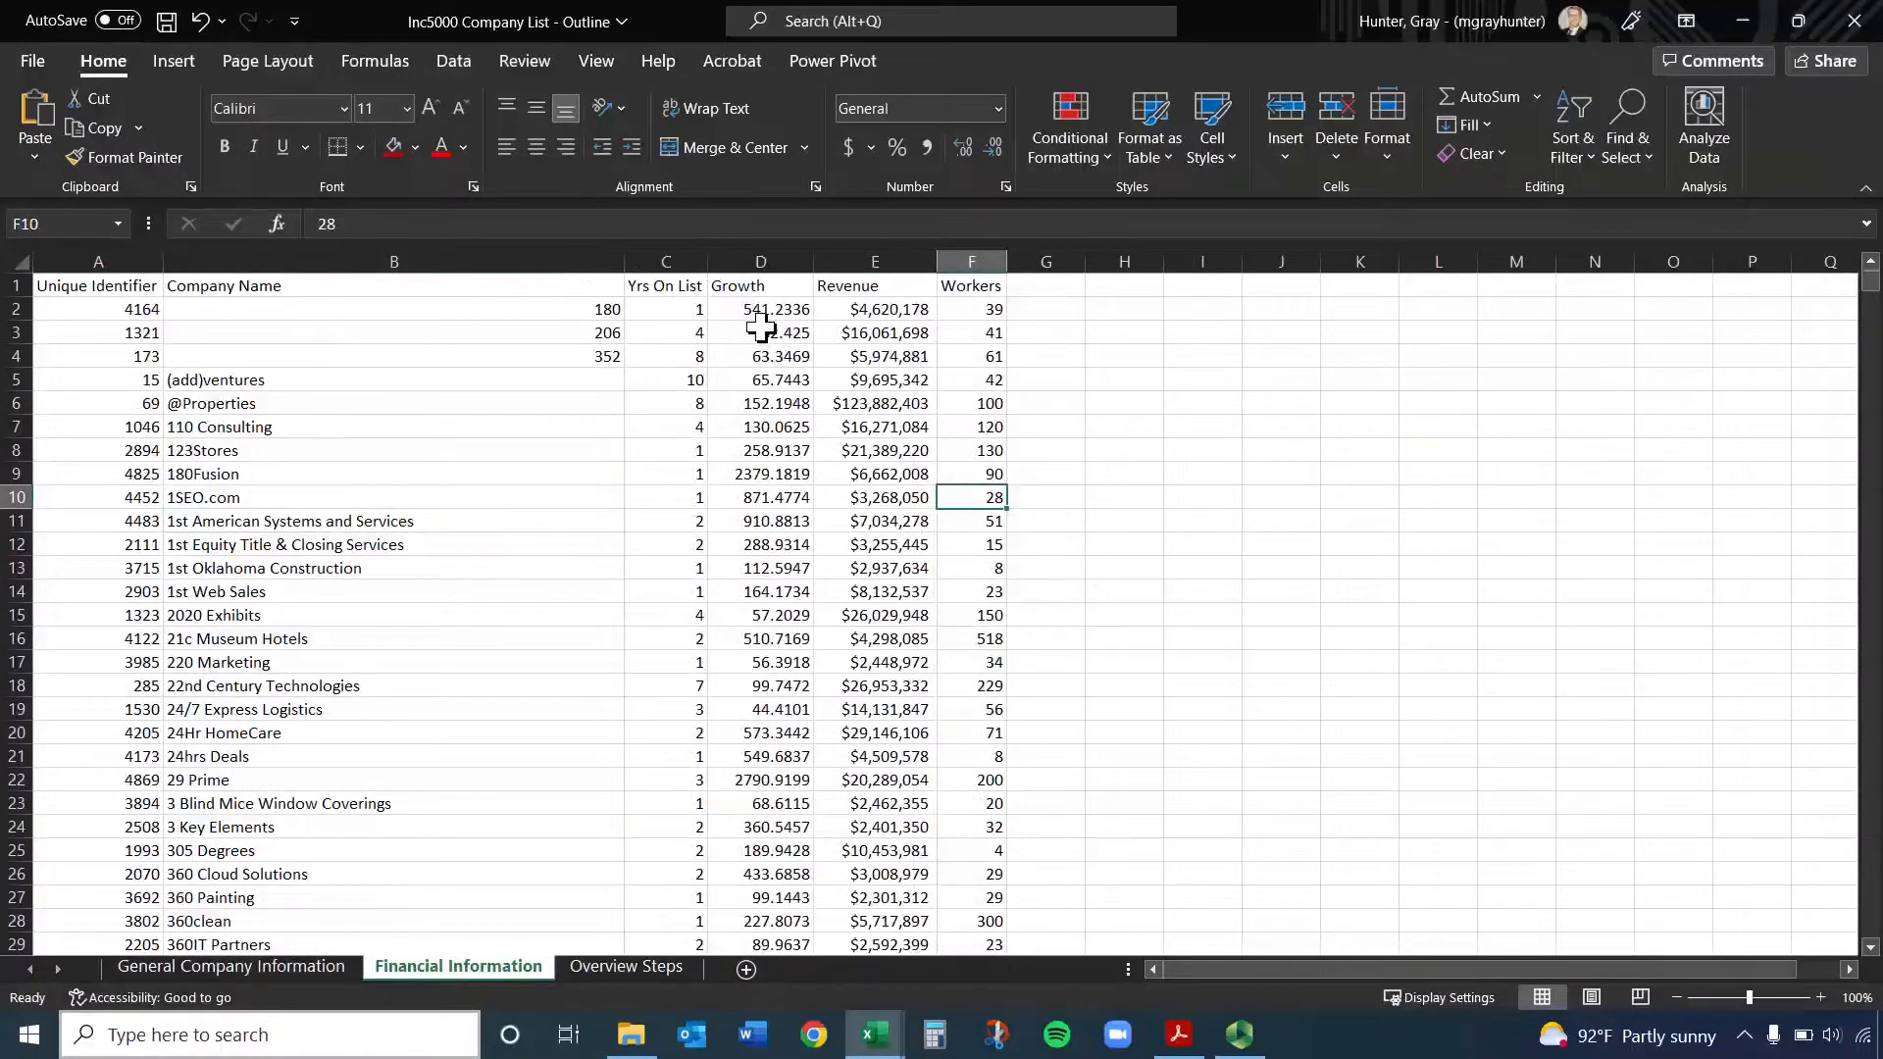
pyautogui.click(887, 309)
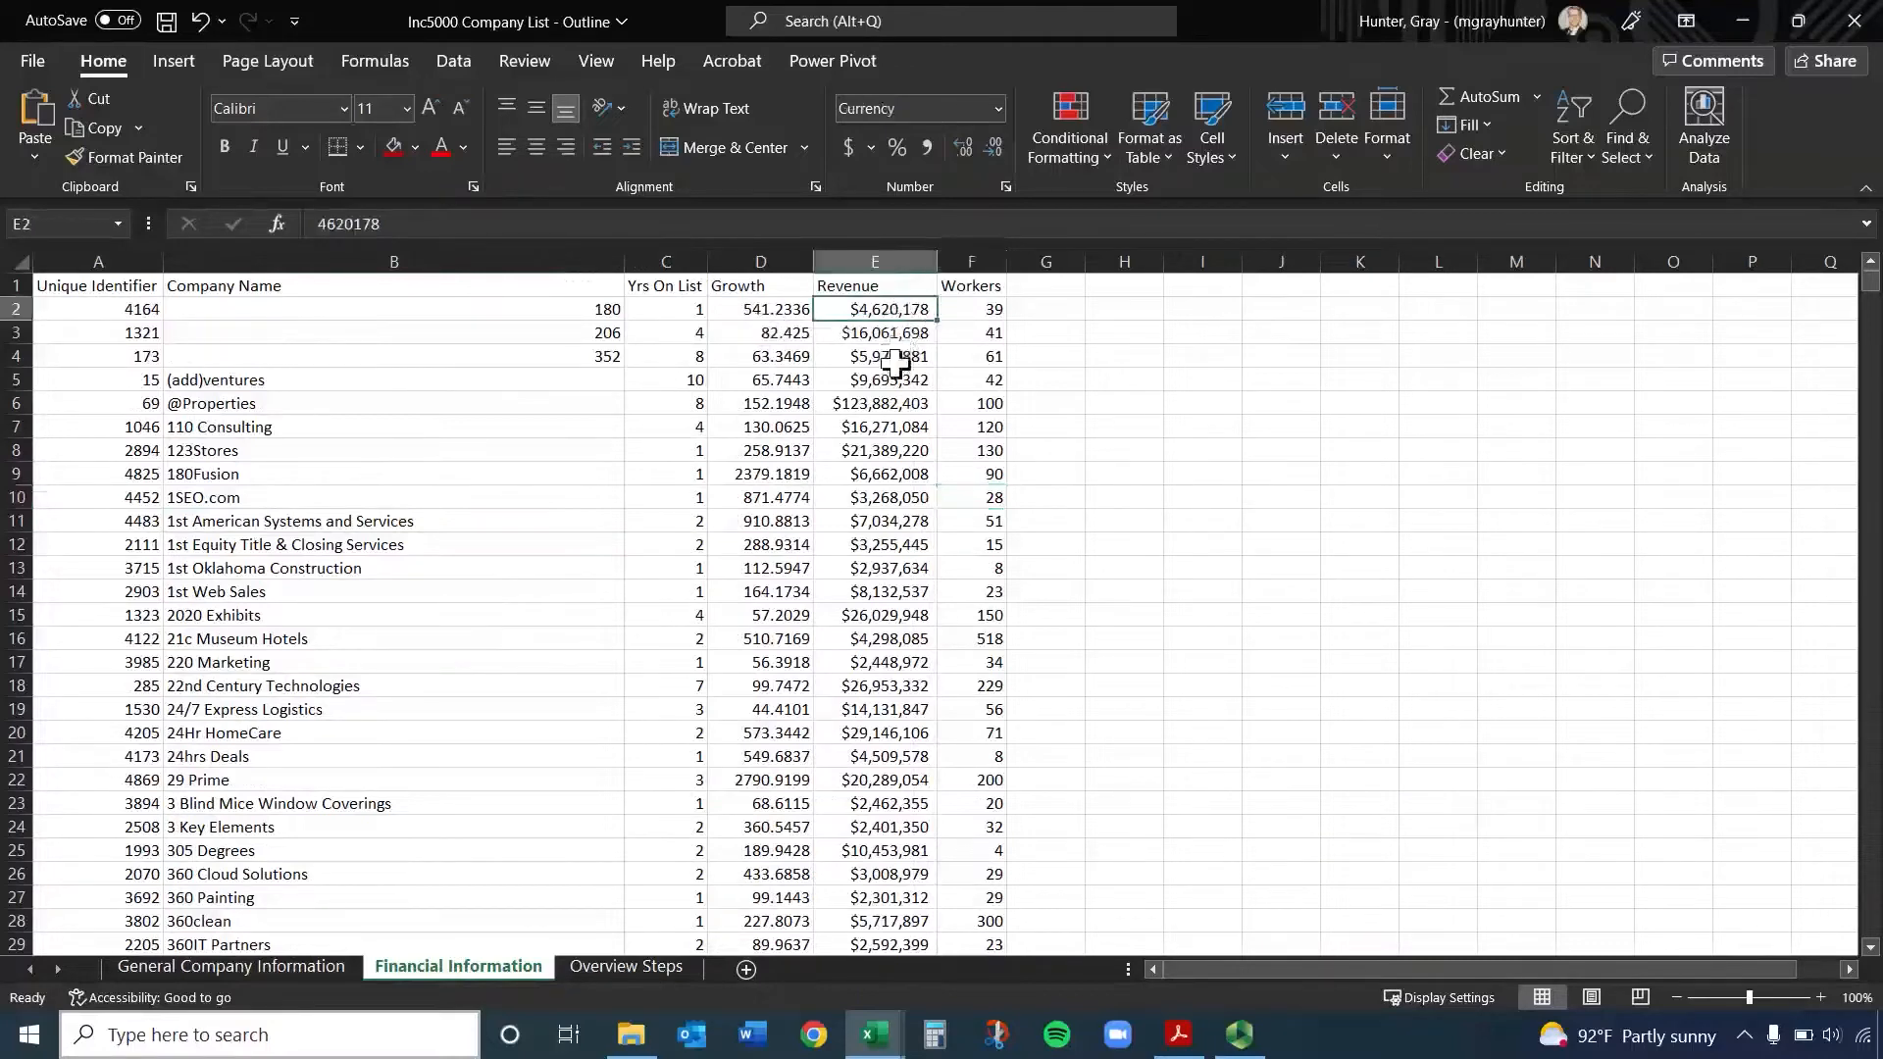
pyautogui.click(880, 379)
pyautogui.click(862, 428)
pyautogui.click(857, 544)
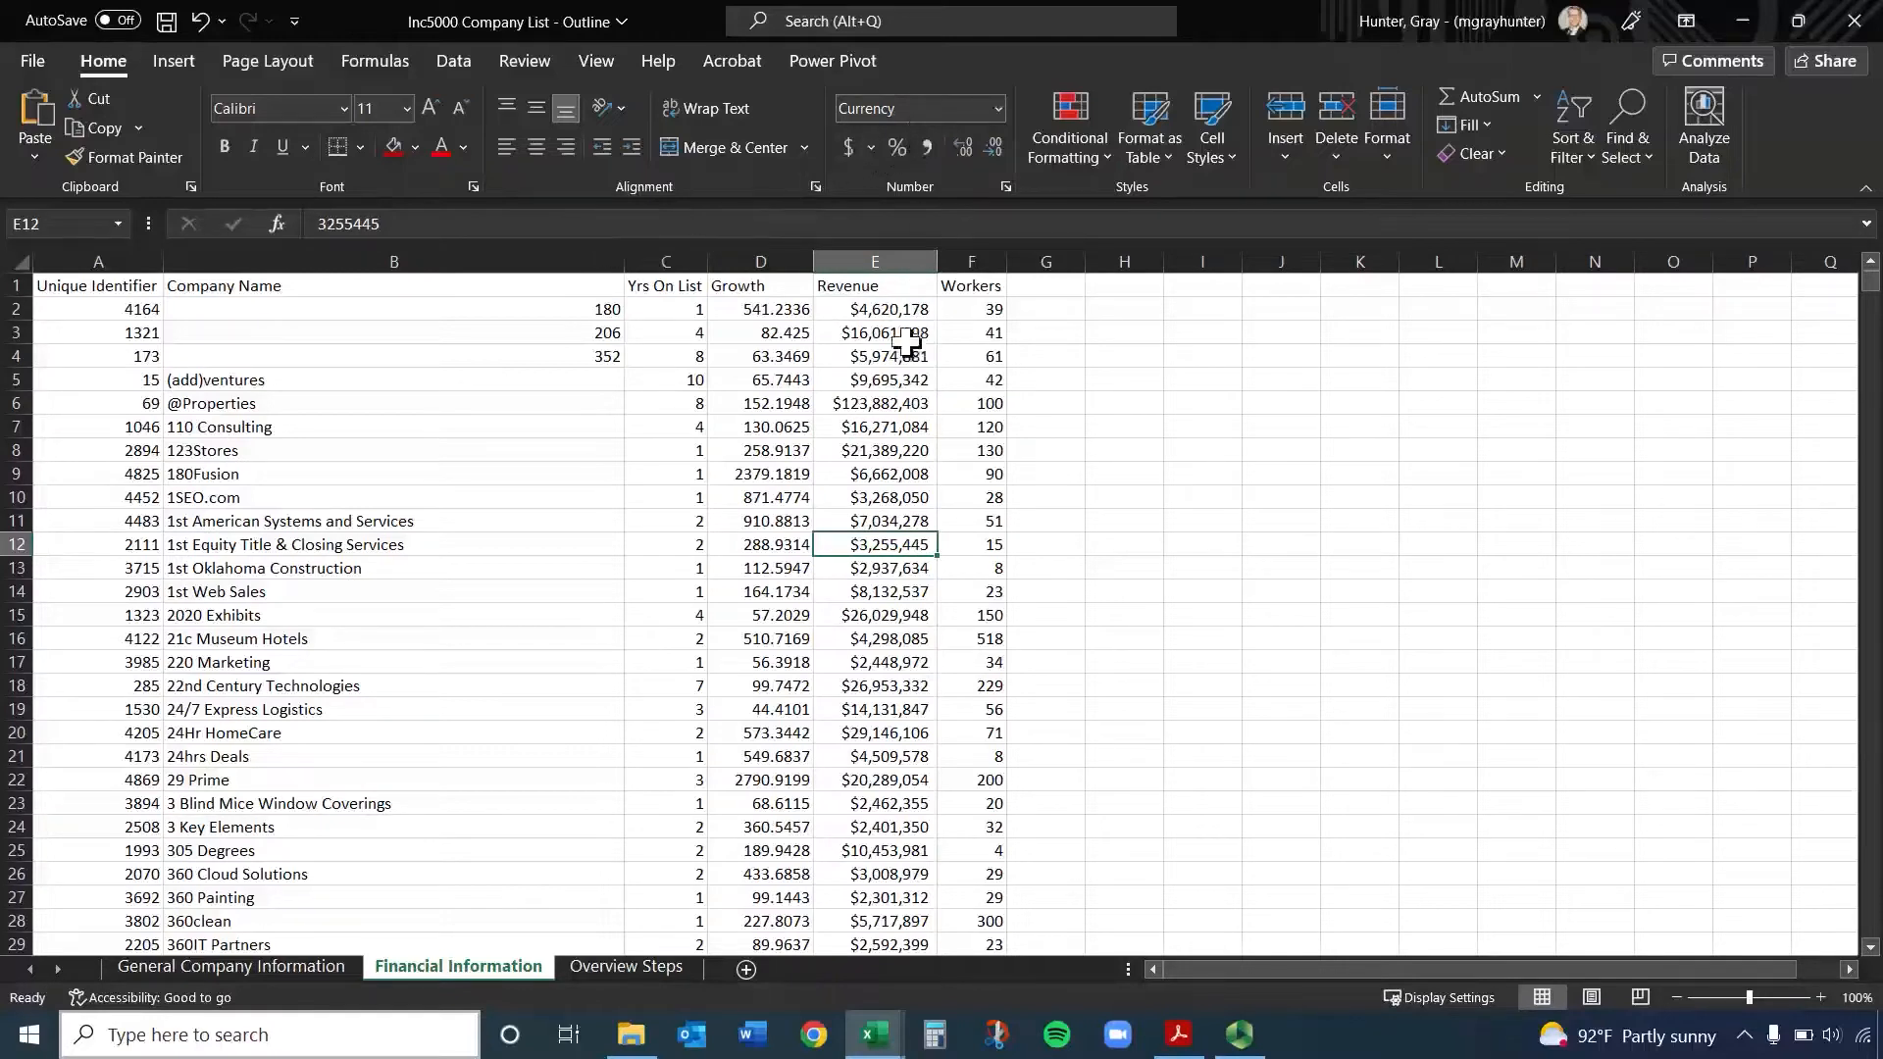
# Set the number format of the entire Revenue column E to General and deselect the column
pyautogui.click(892, 256)
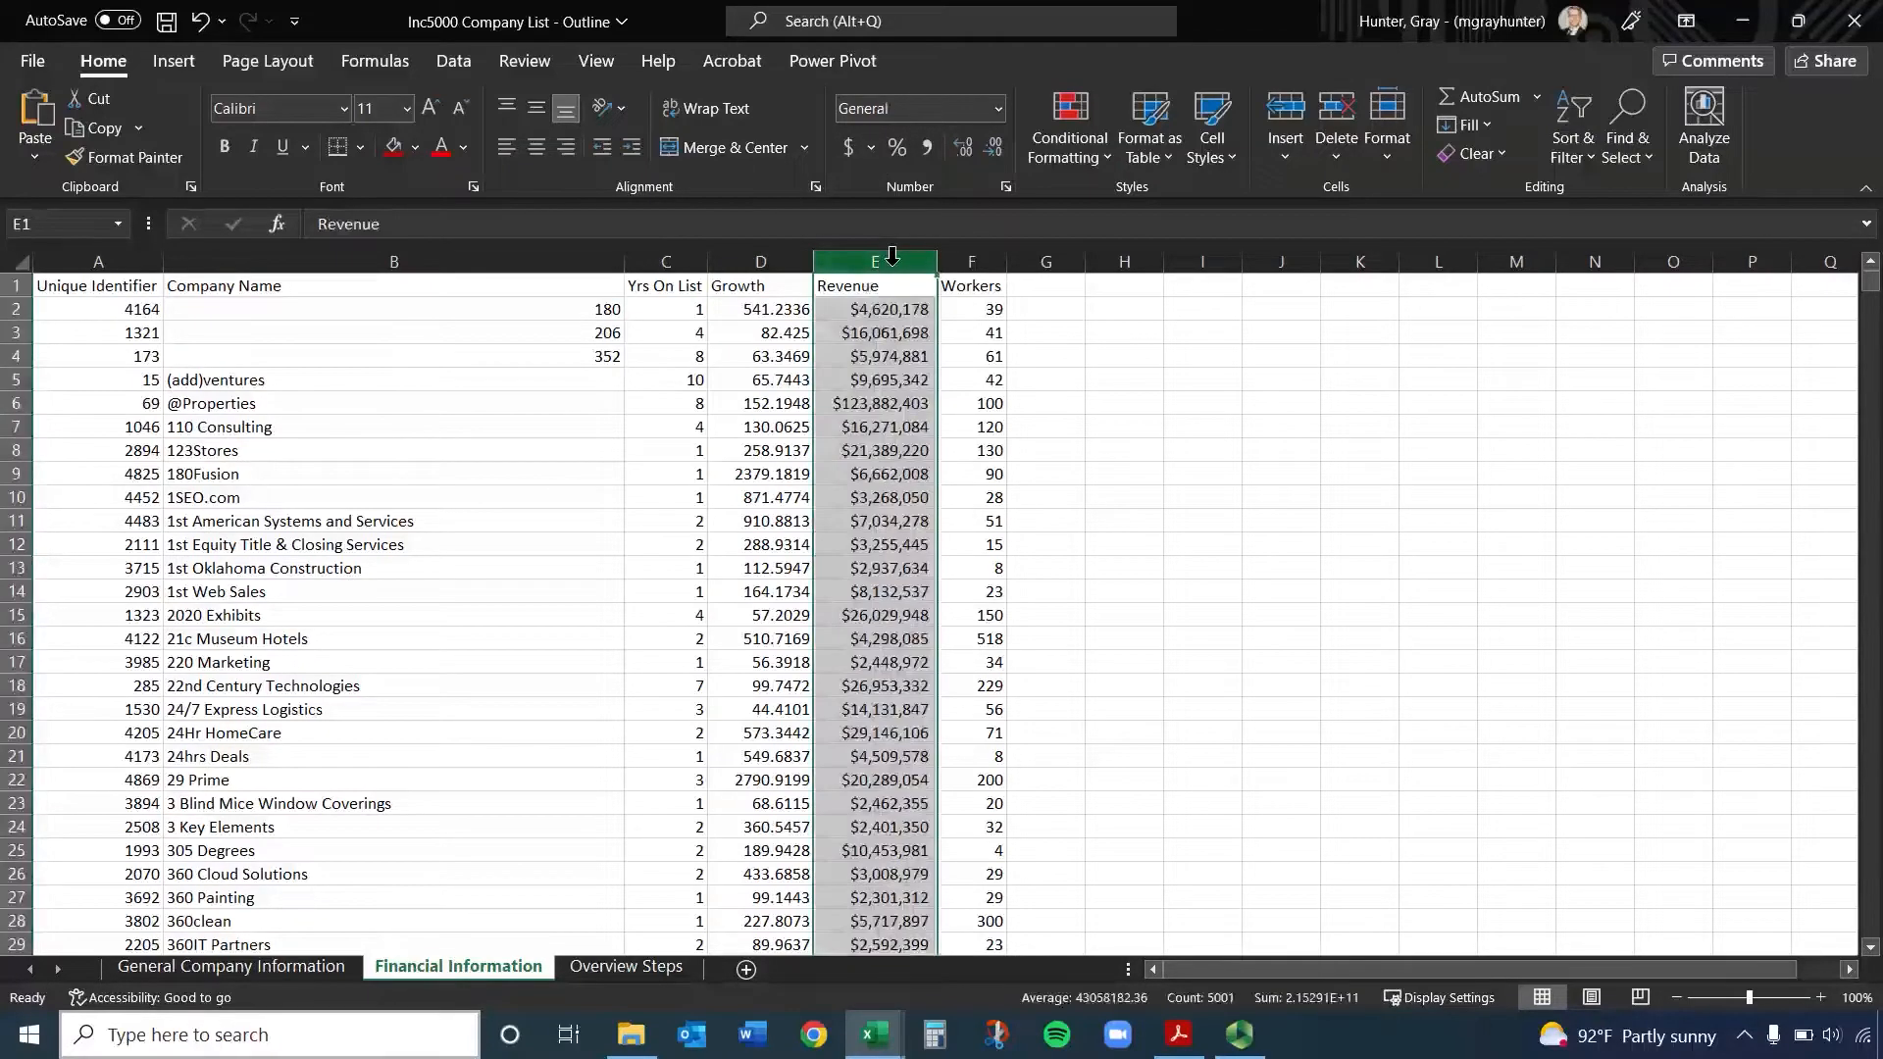
pyautogui.click(999, 110)
pyautogui.click(986, 168)
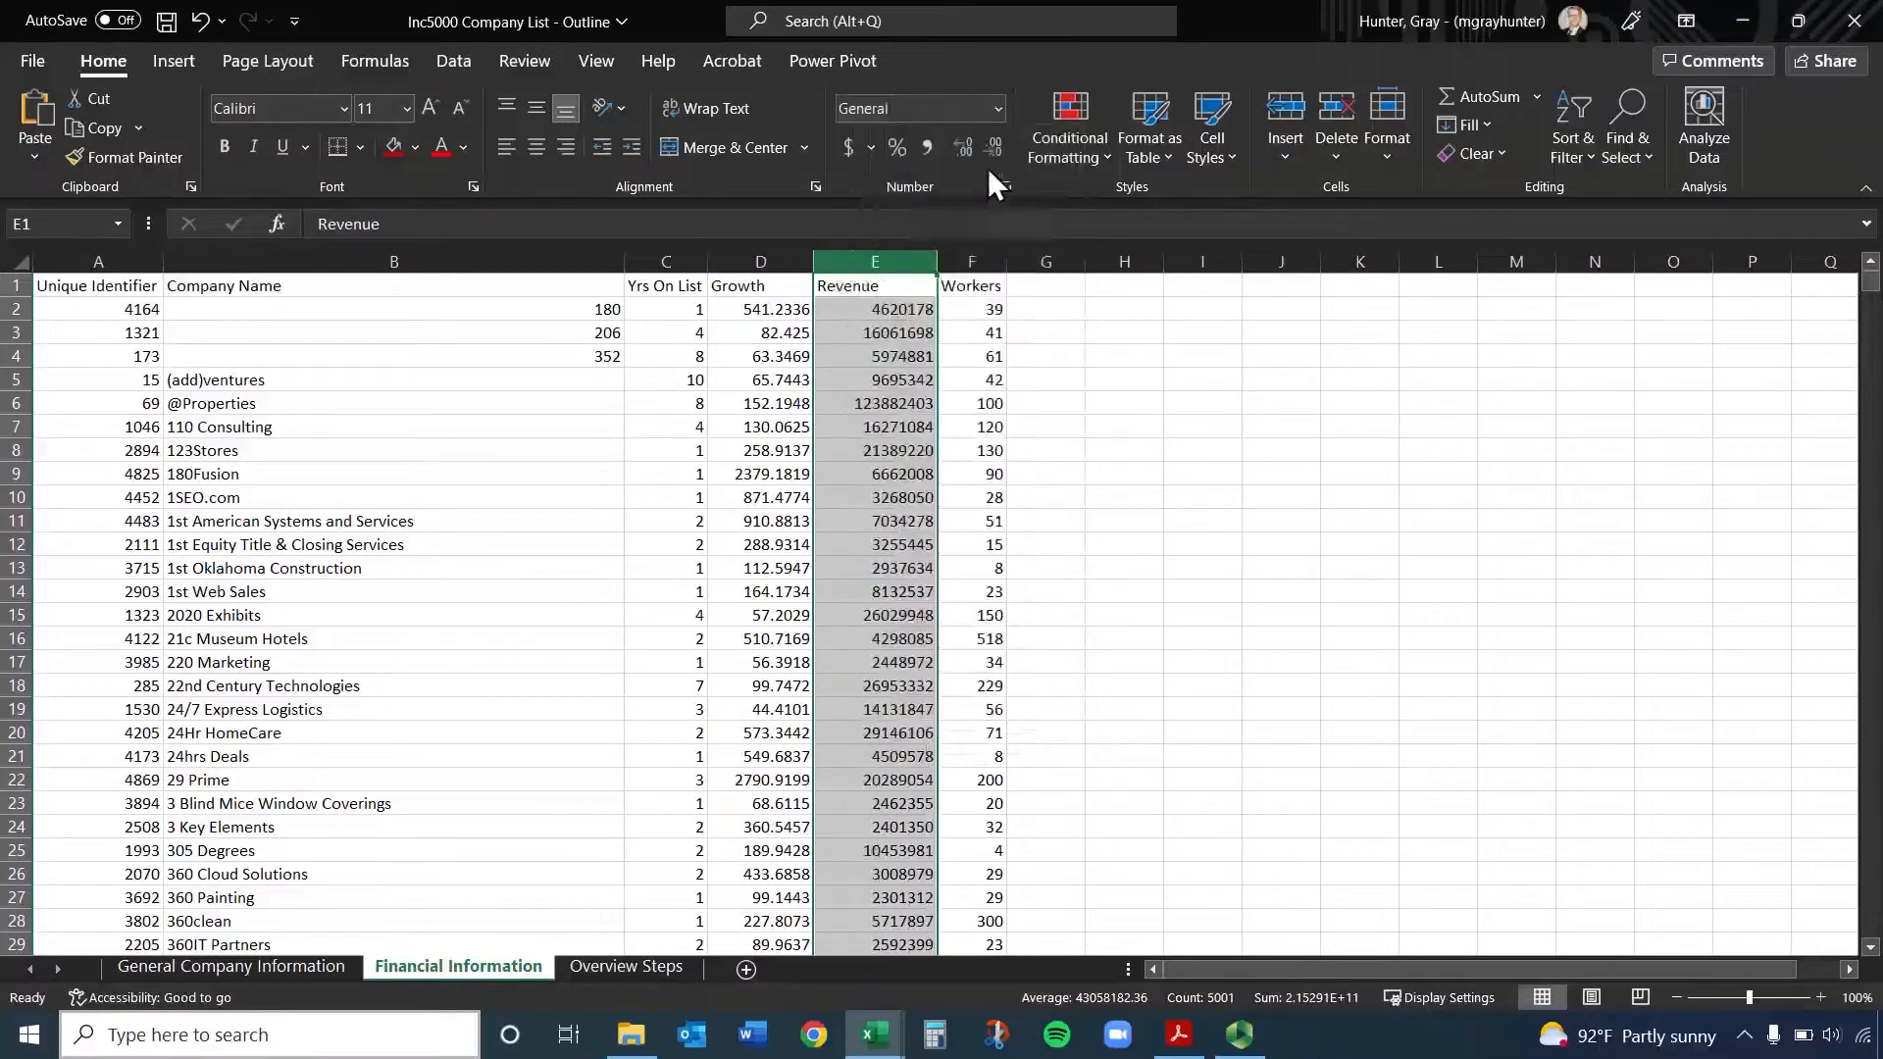
pyautogui.click(903, 359)
pyautogui.click(1194, 520)
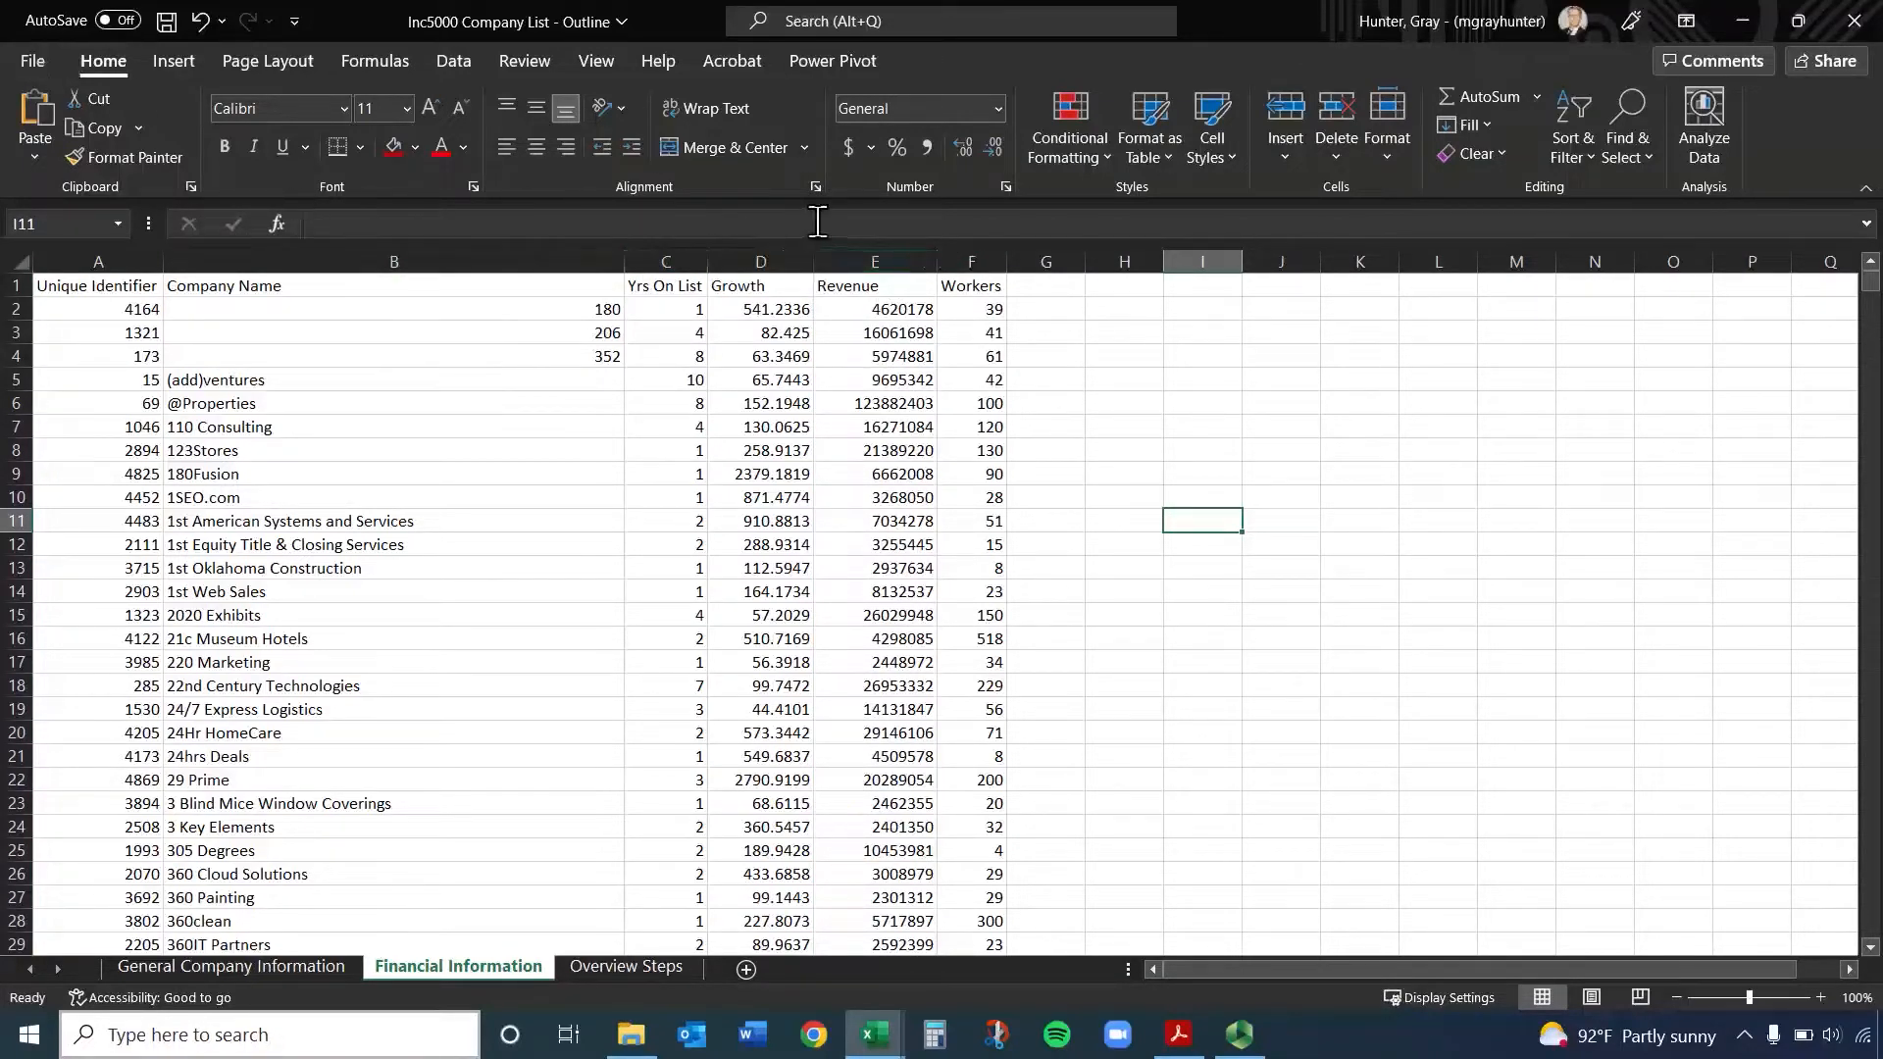
# Format the entire Revenue column E as Accounting on the Financial Information sheet and look through the result
pyautogui.click(872, 254)
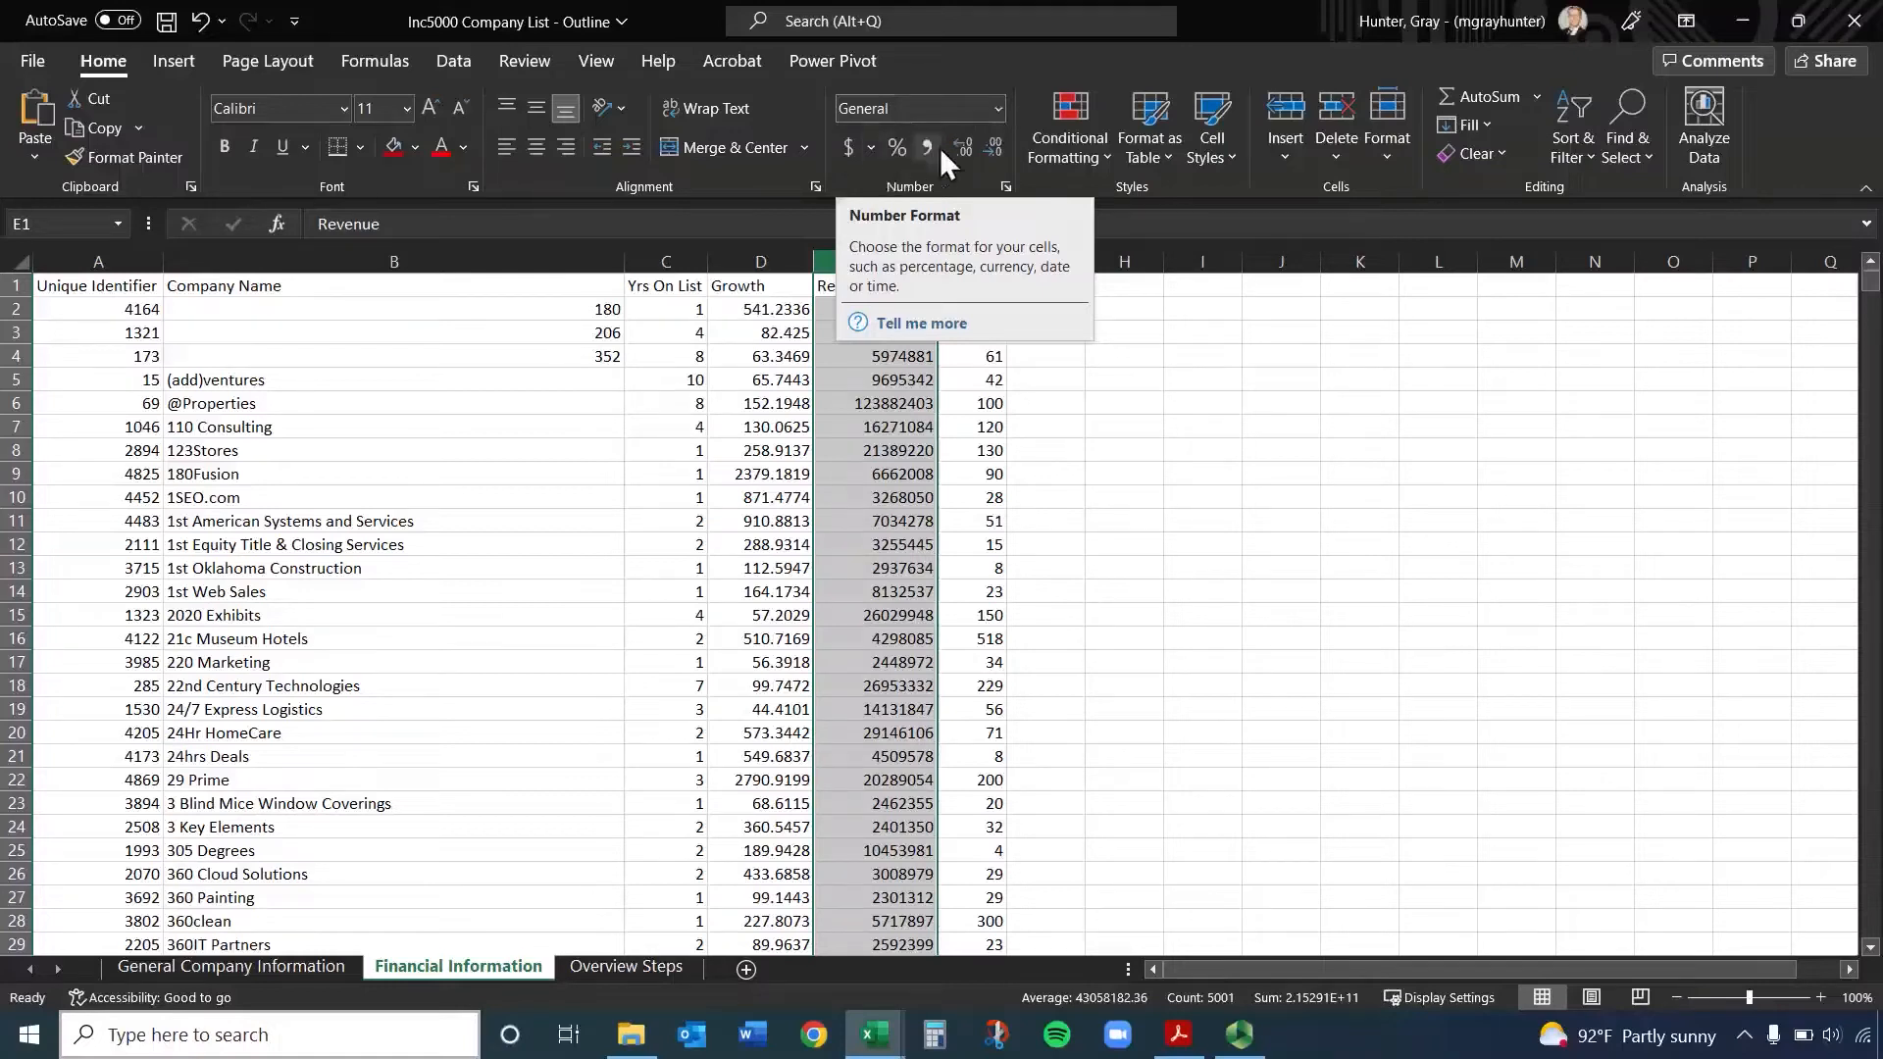
pyautogui.click(851, 151)
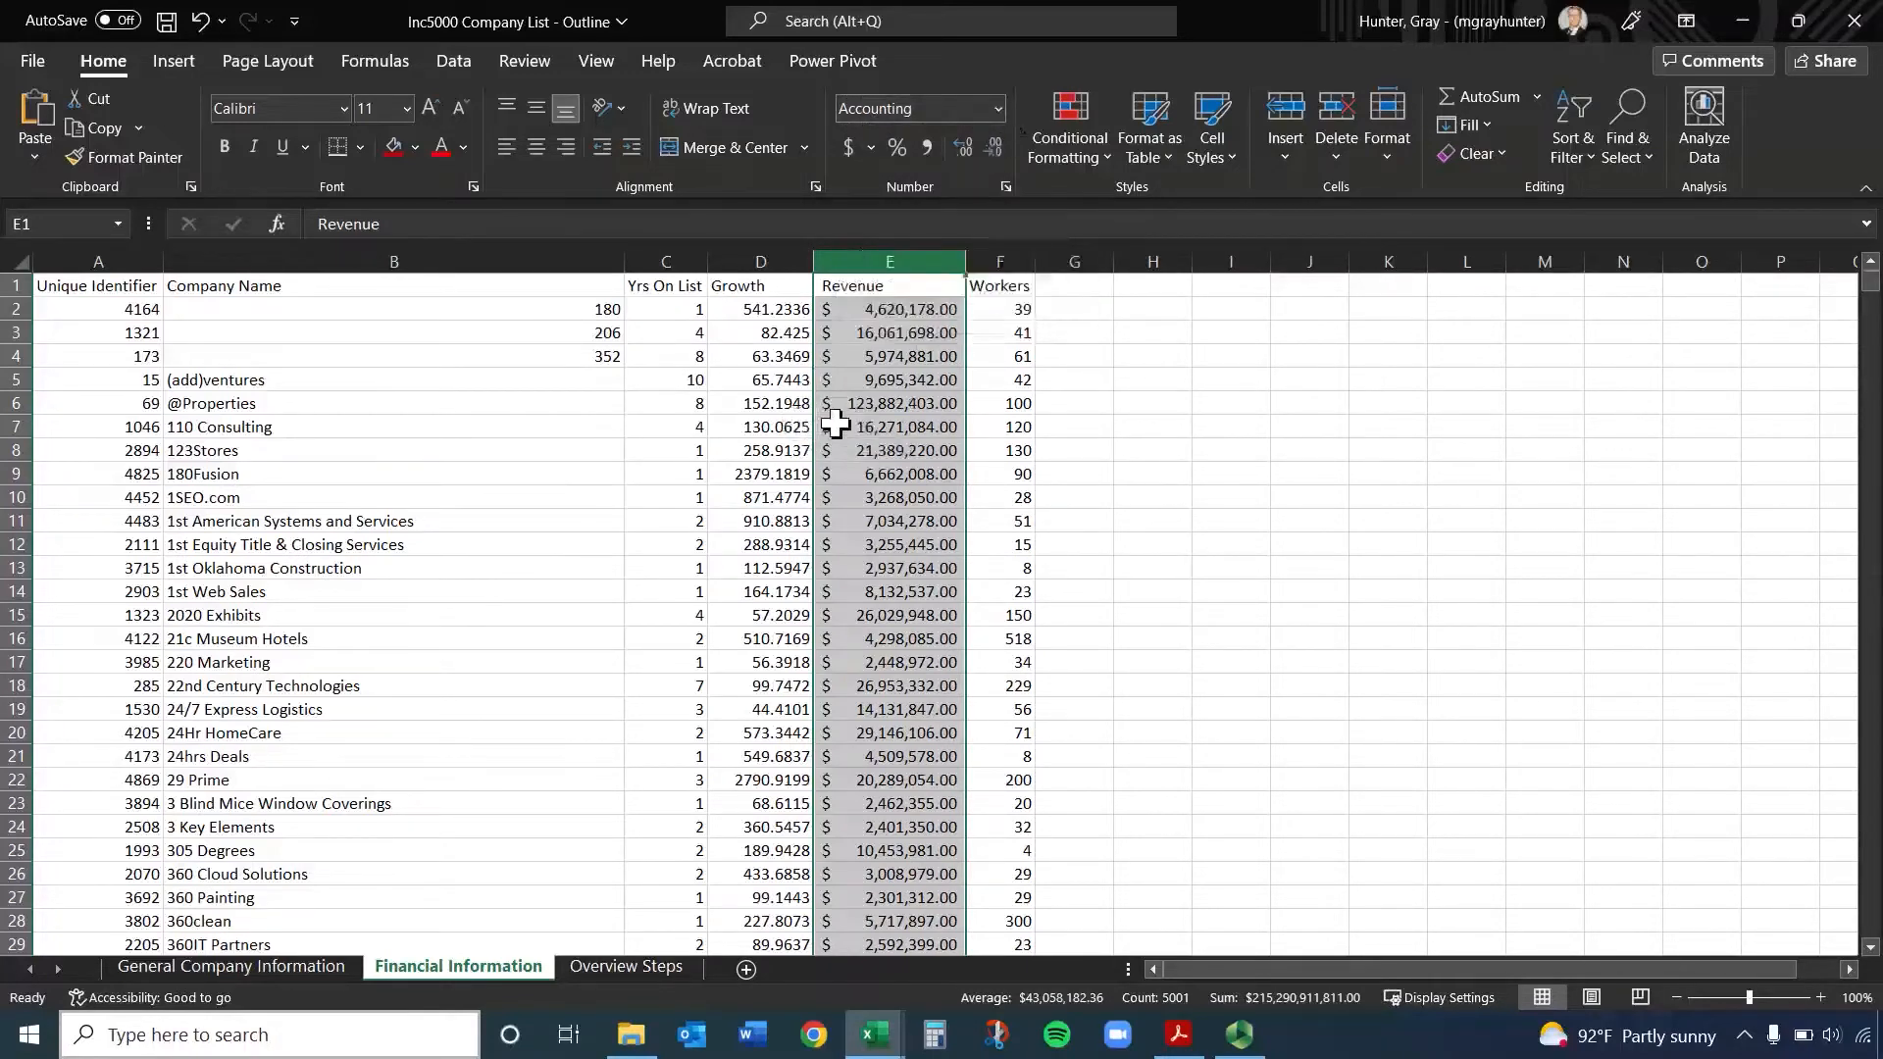
pyautogui.scroll(-3, 840, 424)
pyautogui.scroll(3, 841, 424)
# Switch the Revenue column's number format to Currency and check individual revenue cells
pyautogui.click(994, 110)
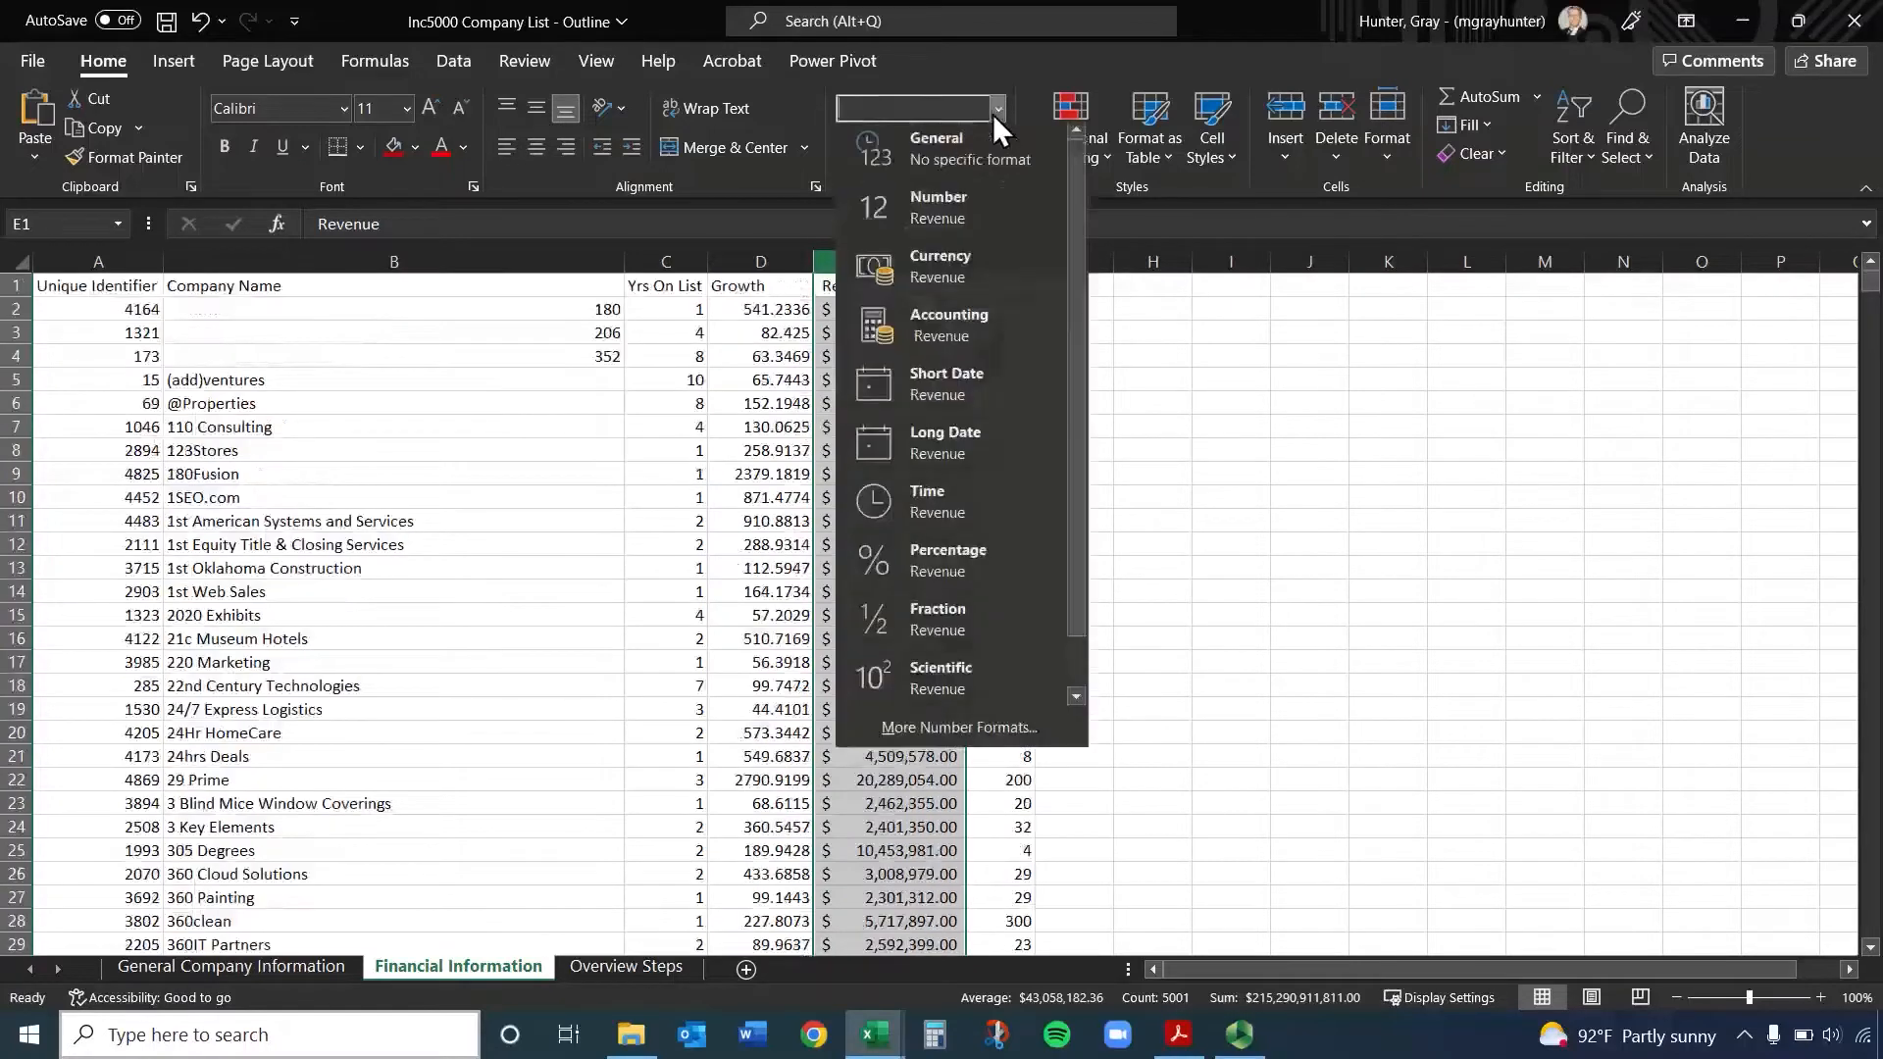
pyautogui.click(985, 276)
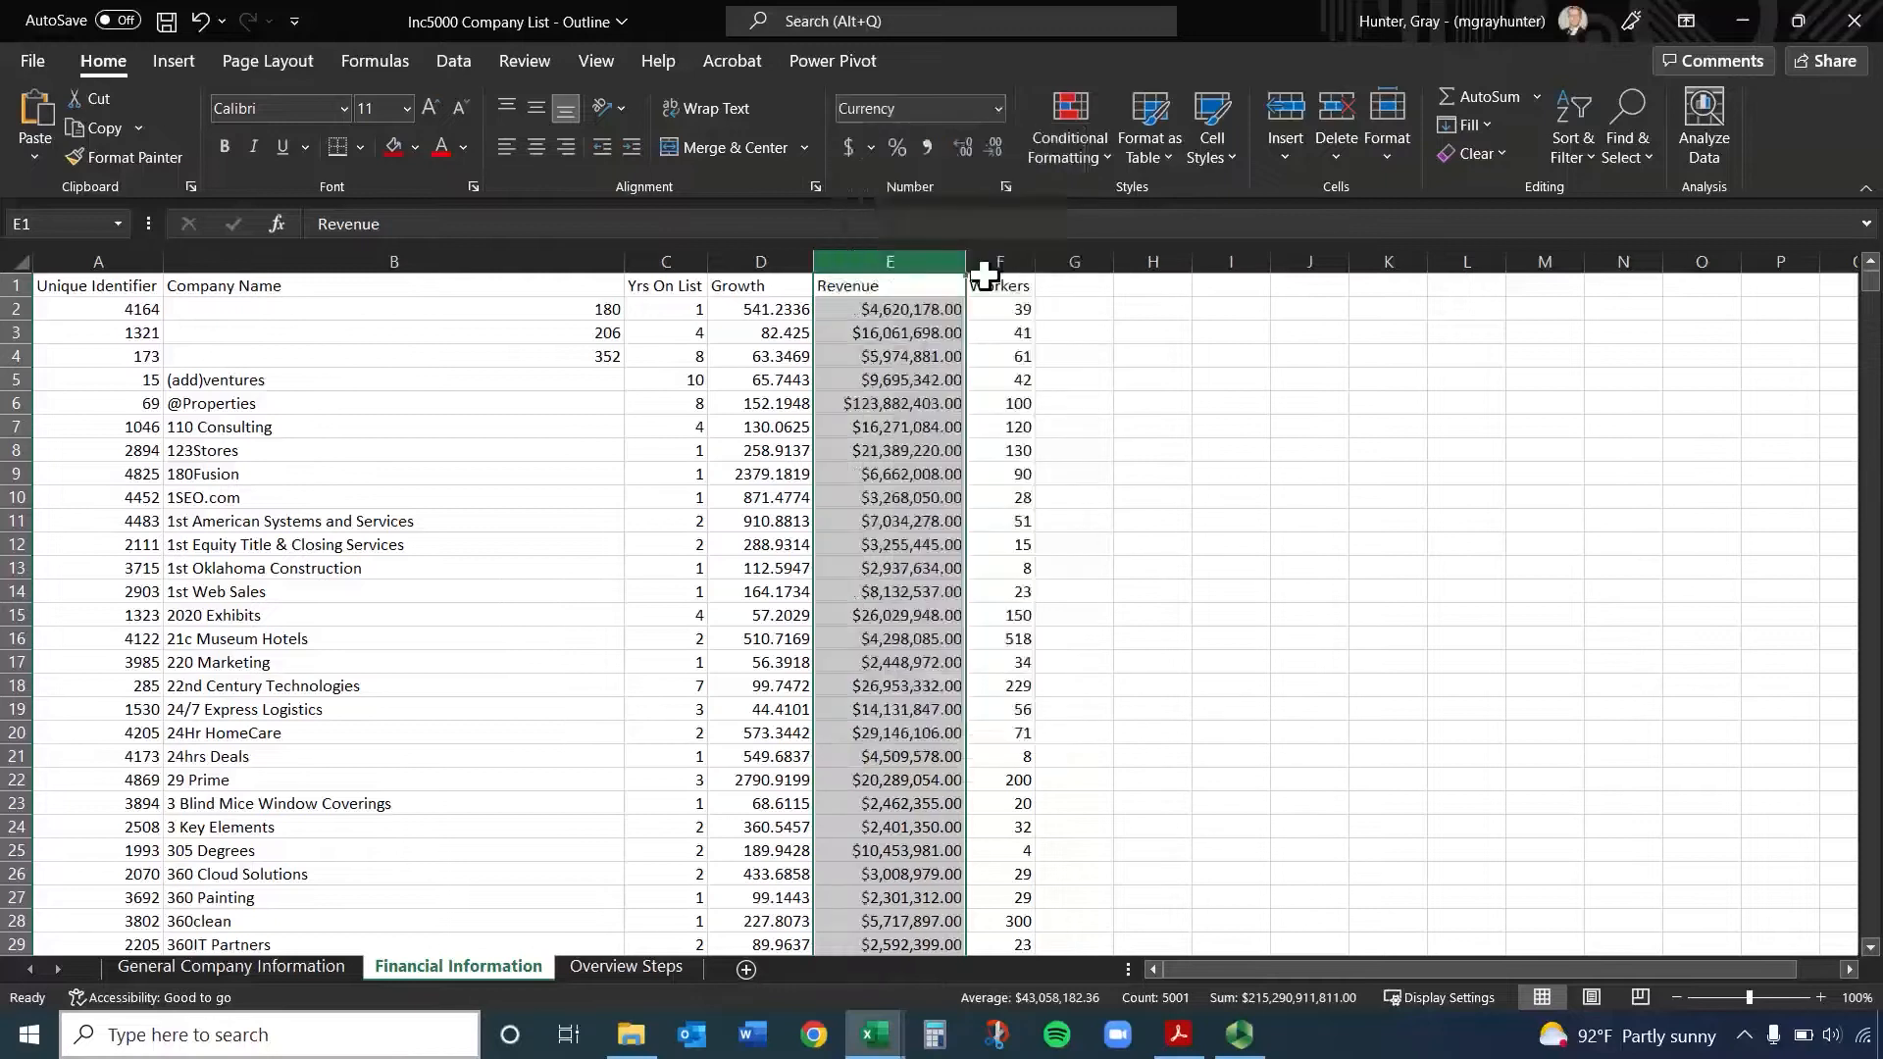
pyautogui.click(907, 473)
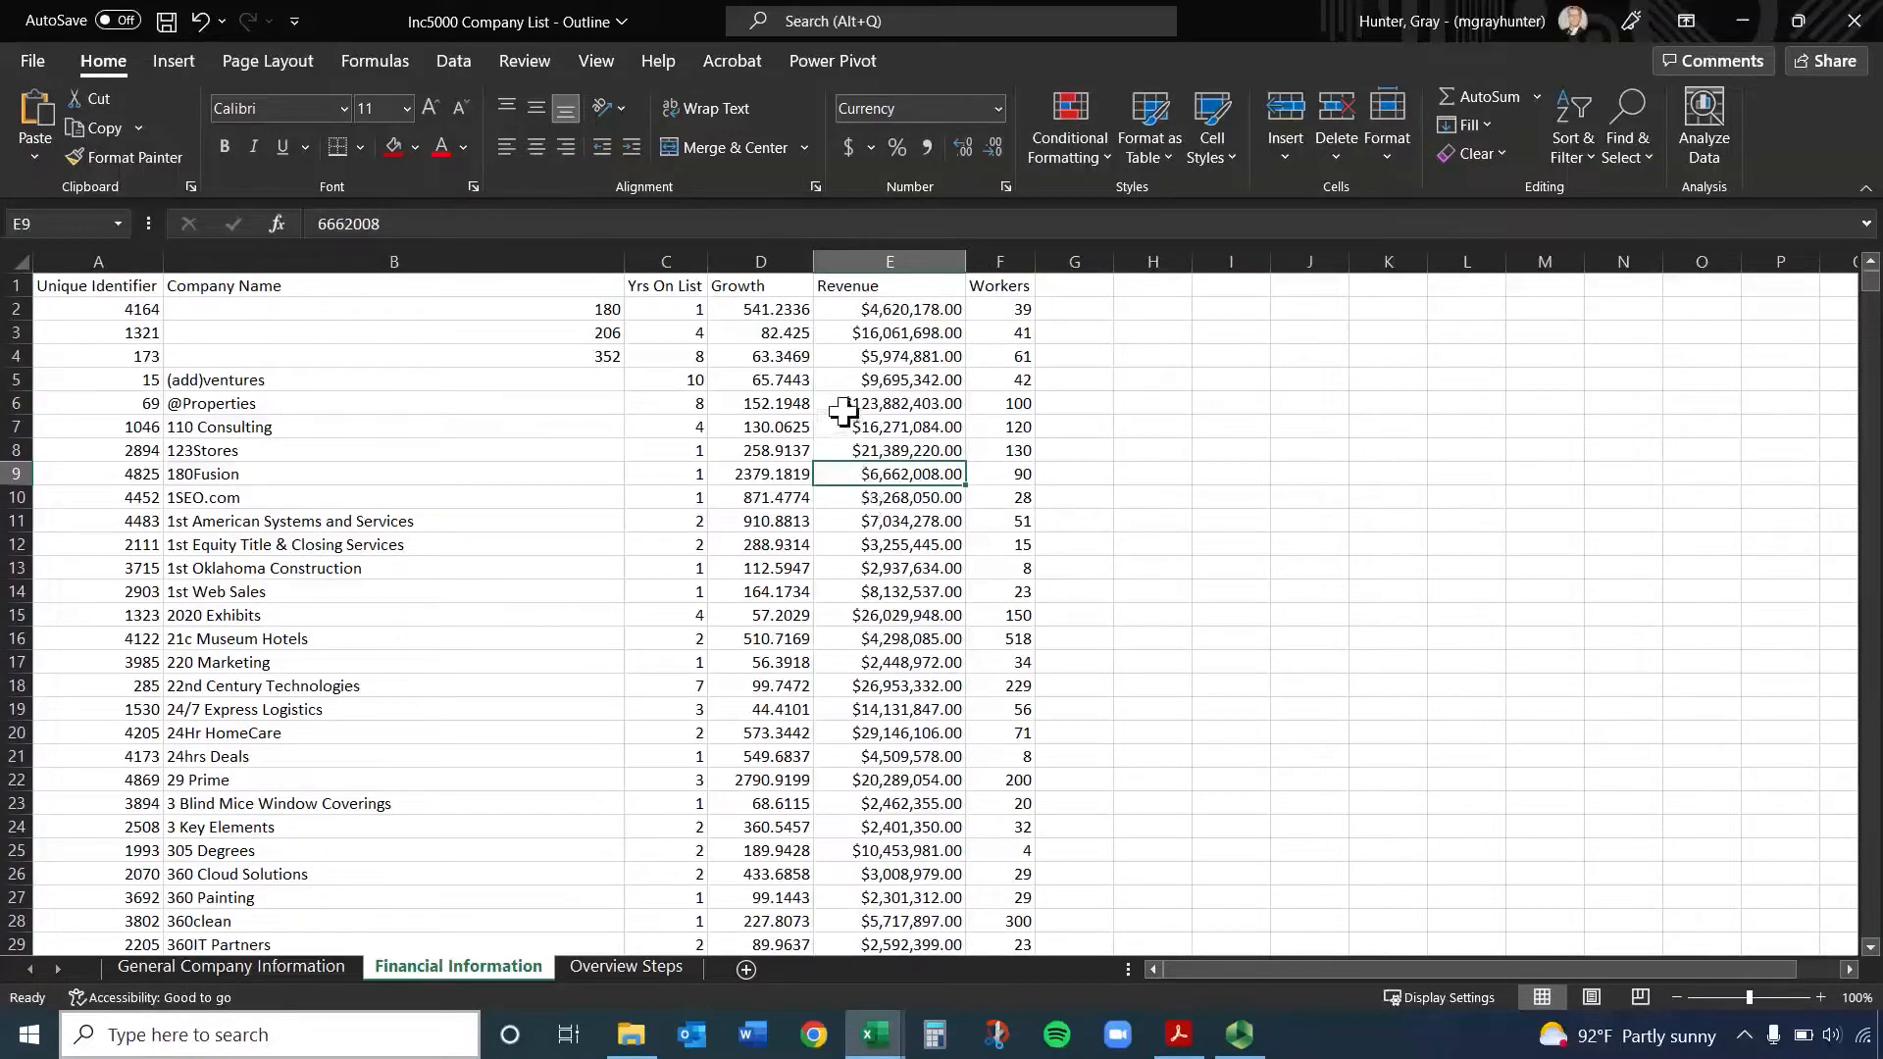
pyautogui.click(897, 313)
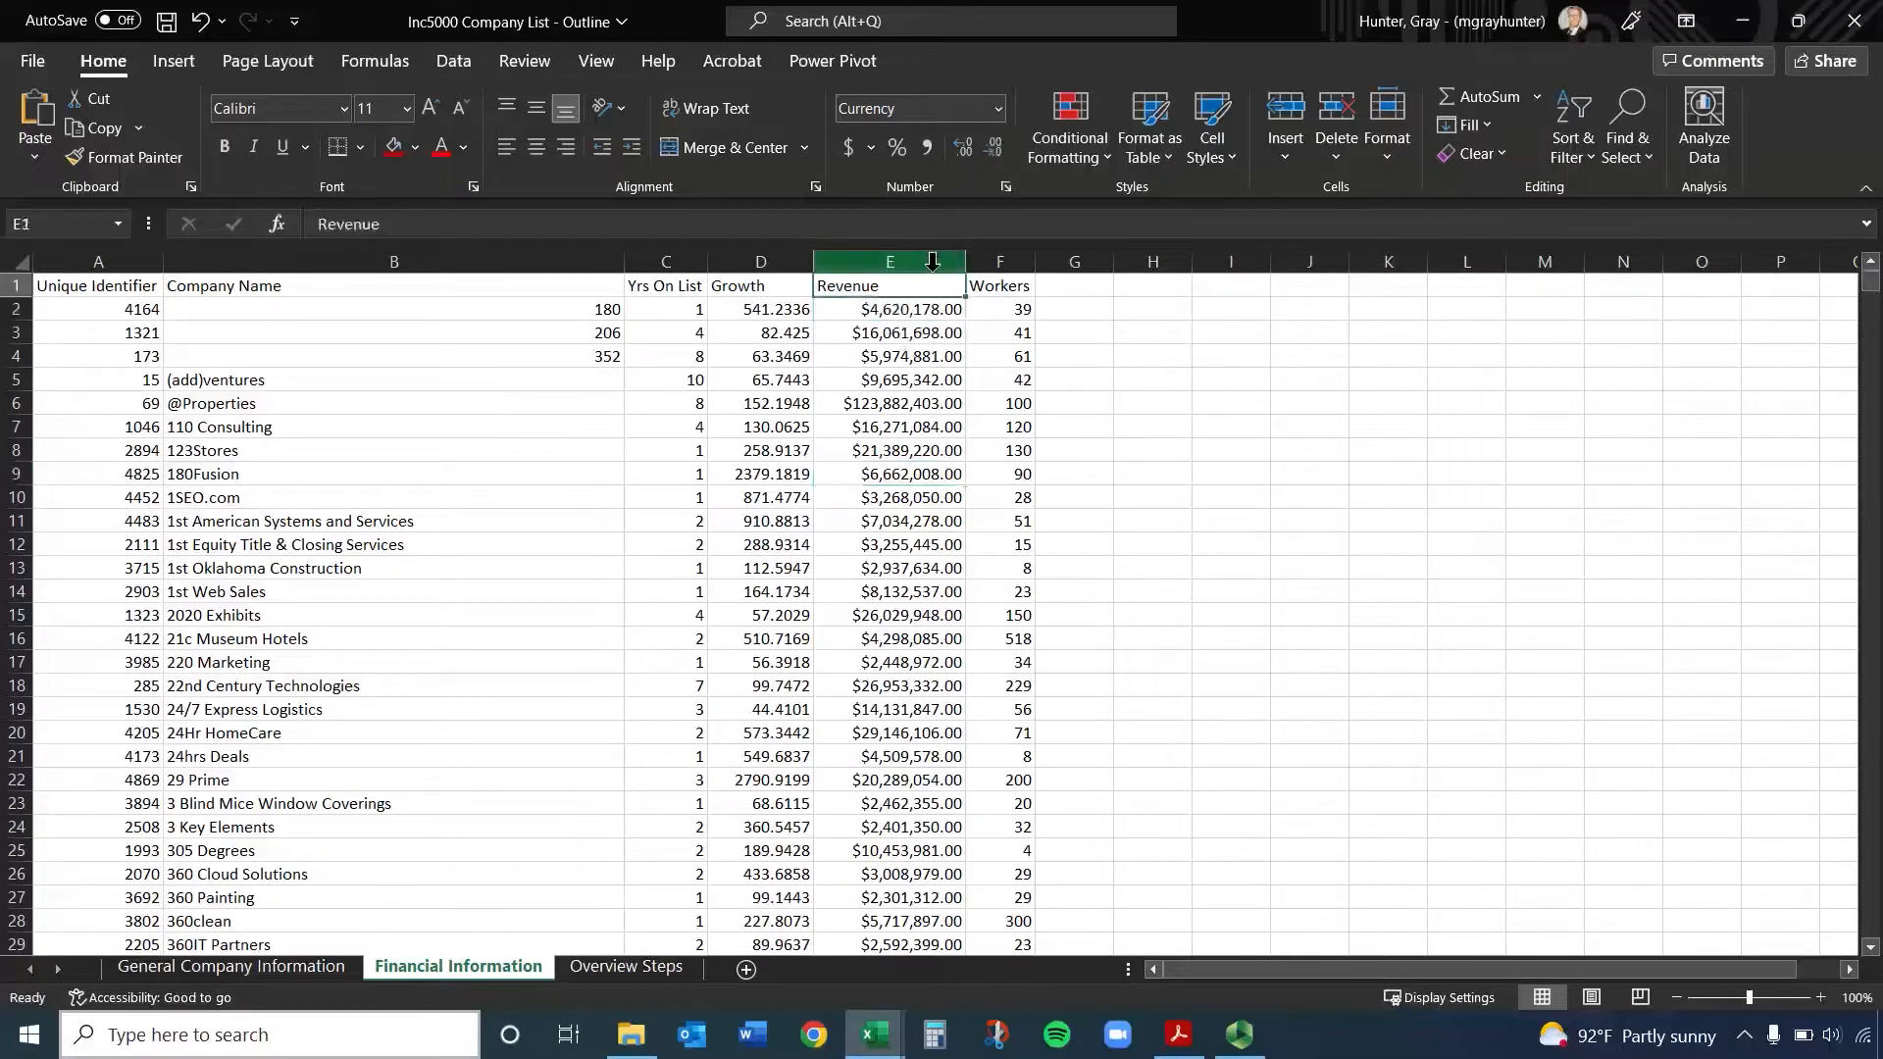
# Apply the Accounting format to the whole Revenue column again
pyautogui.click(889, 261)
pyautogui.click(998, 110)
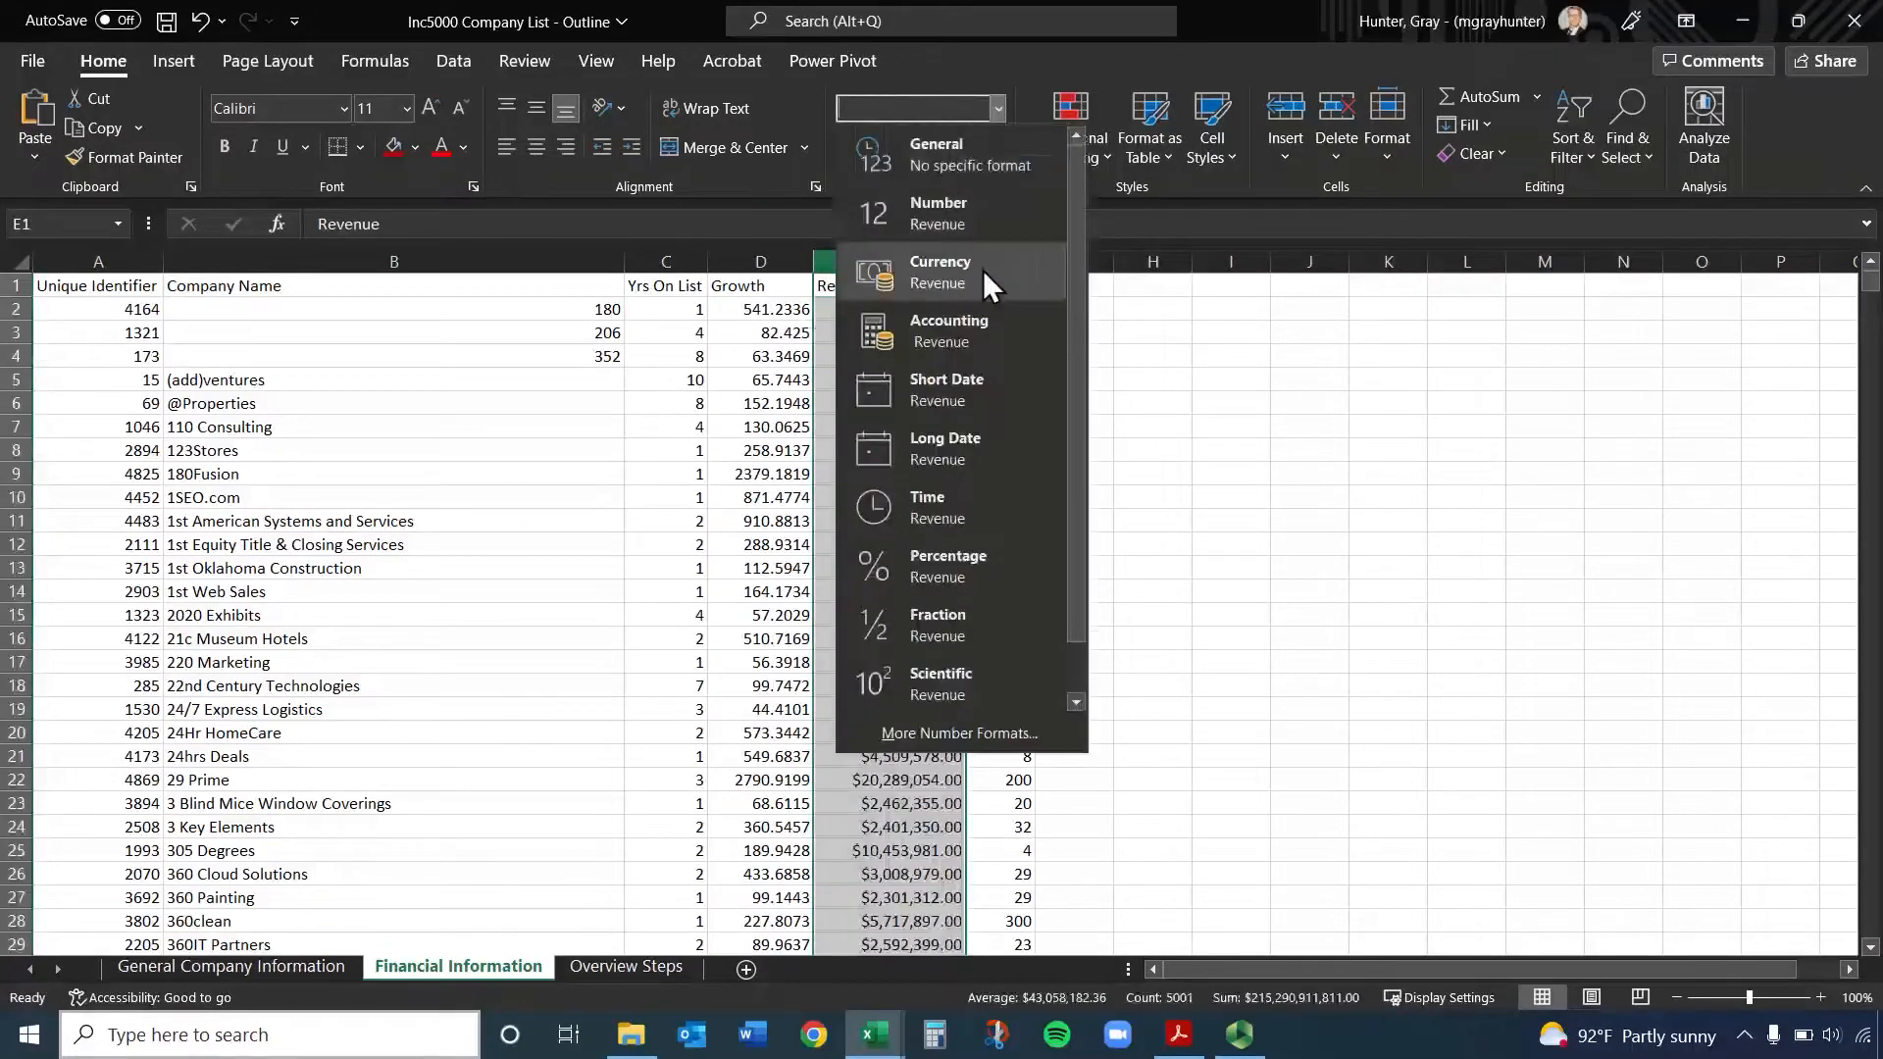
pyautogui.click(986, 335)
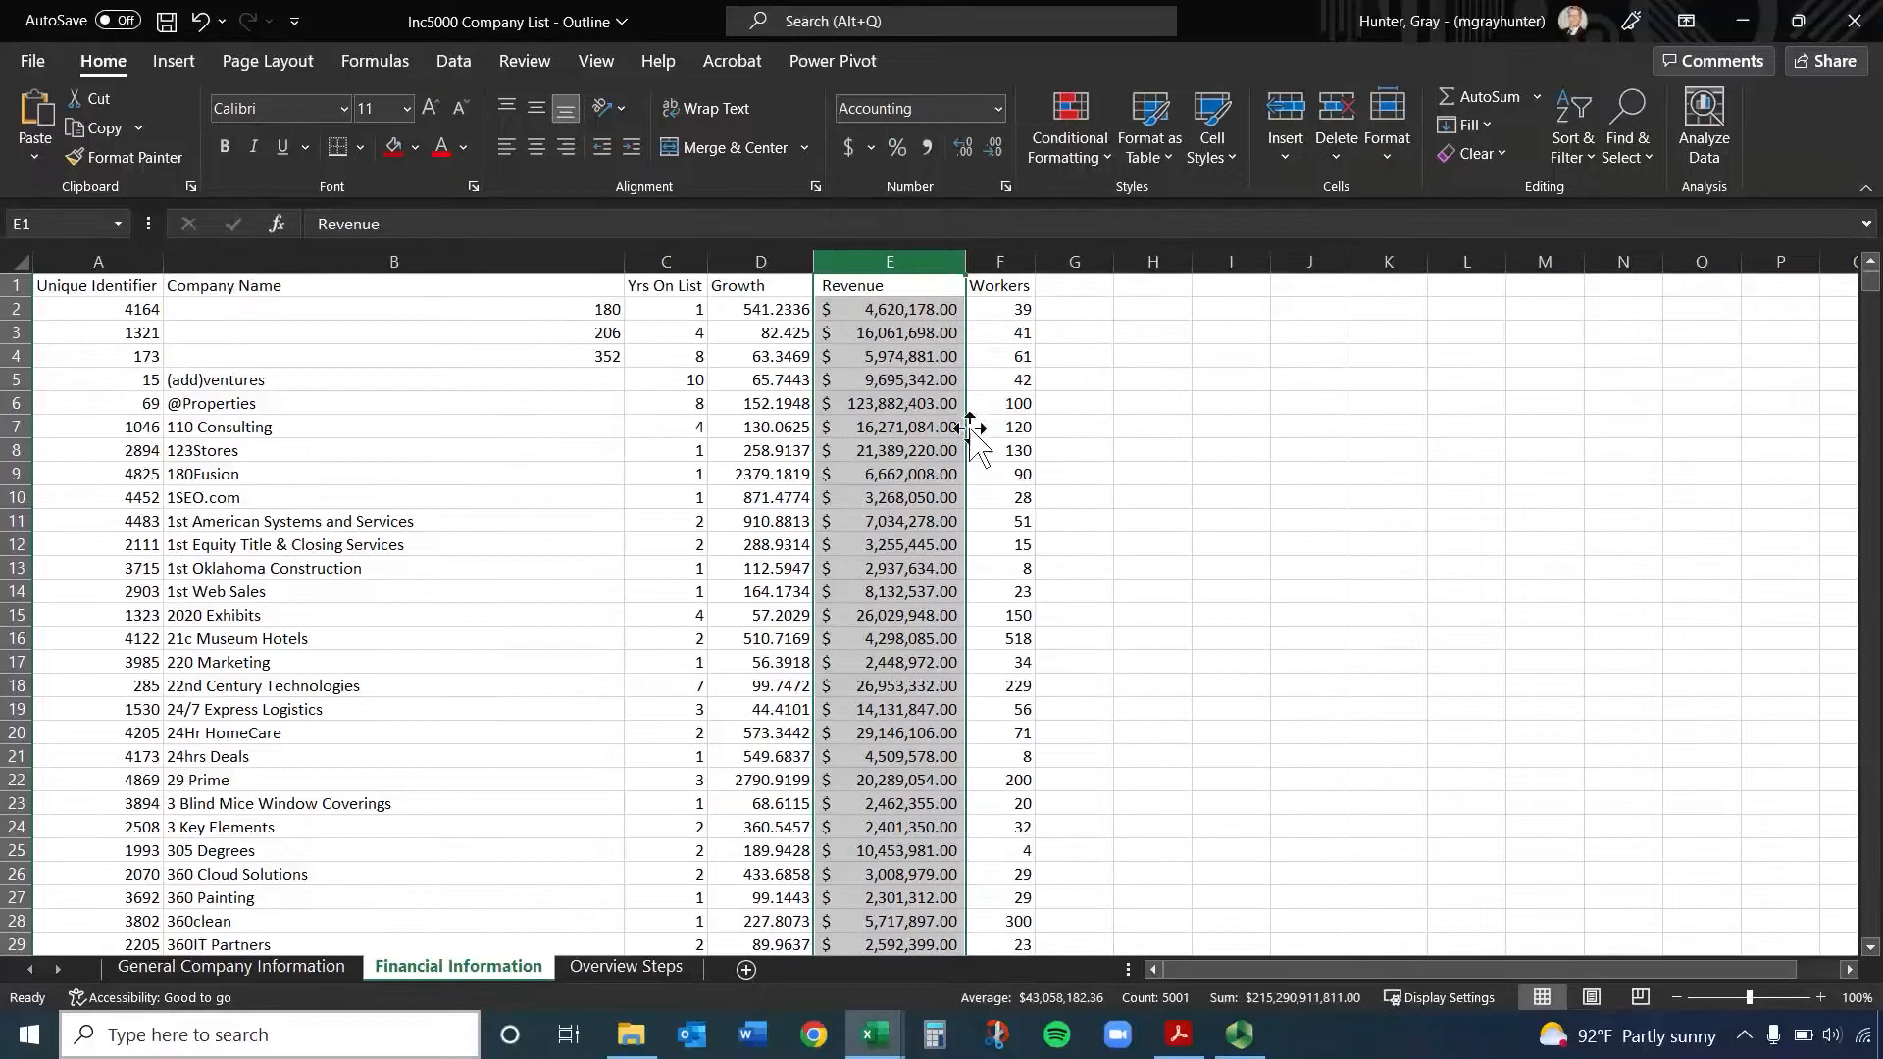
# Decrease the decimals of Revenue cell E2 to whole dollars
pyautogui.click(943, 306)
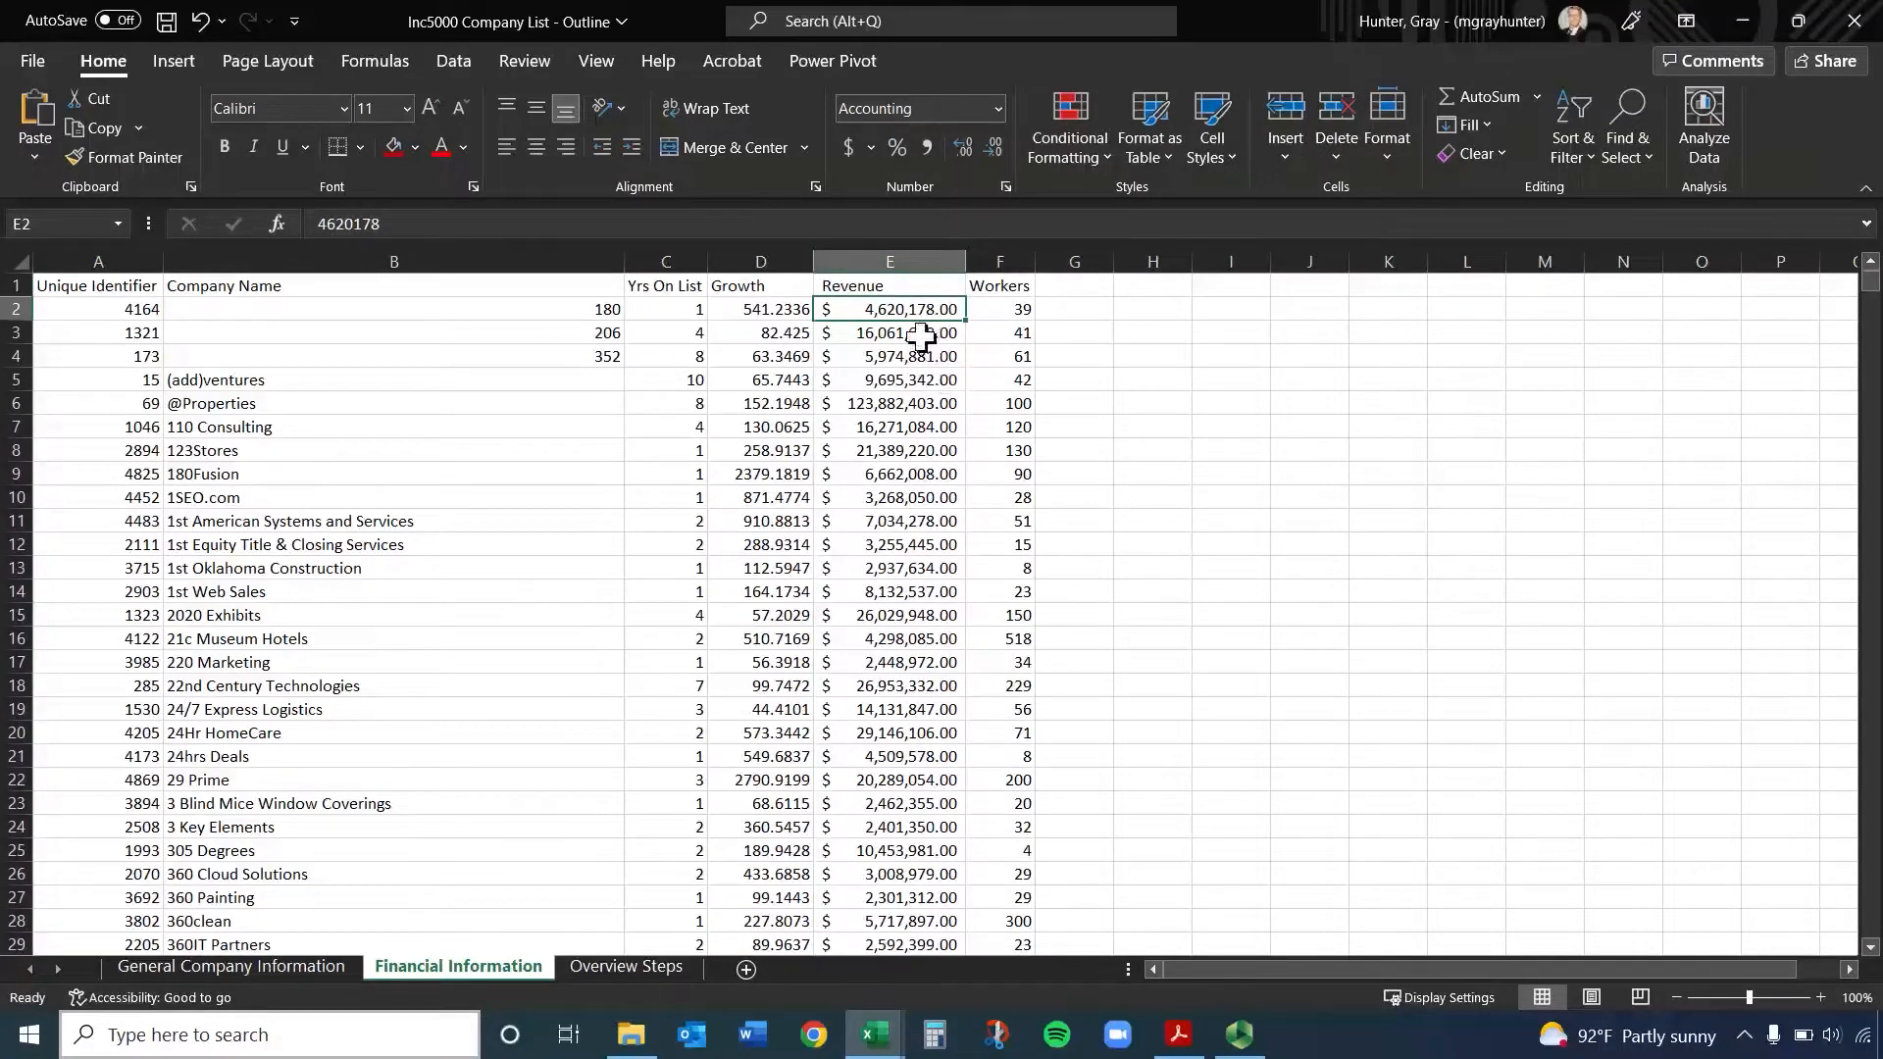
pyautogui.click(990, 151)
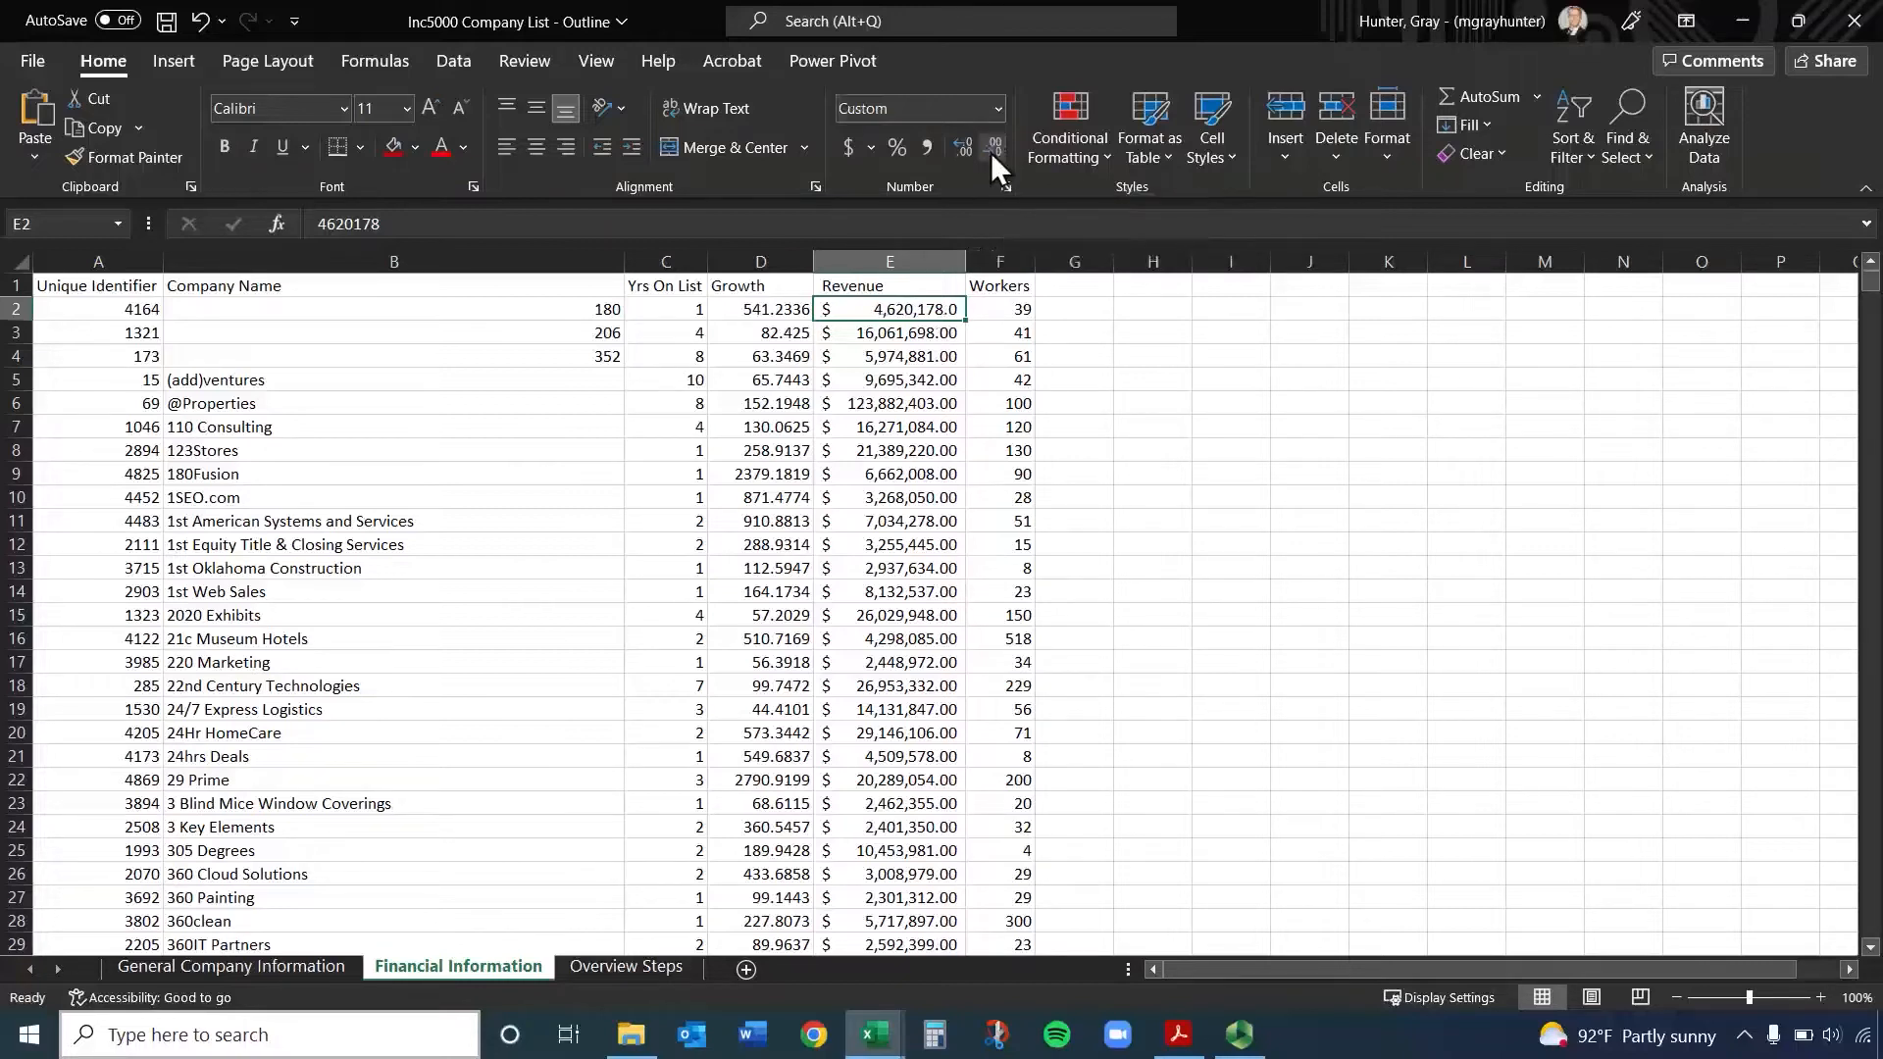
pyautogui.click(988, 151)
# Increase the decimal places of Revenue cell E2 repeatedly to a long row of zeros
pyautogui.click(955, 149)
pyautogui.click(955, 149)
pyautogui.doubleClick(955, 149)
pyautogui.tripleClick(955, 149)
pyautogui.tripleClick(955, 149)
pyautogui.doubleClick(955, 149)
pyautogui.doubleClick(955, 149)
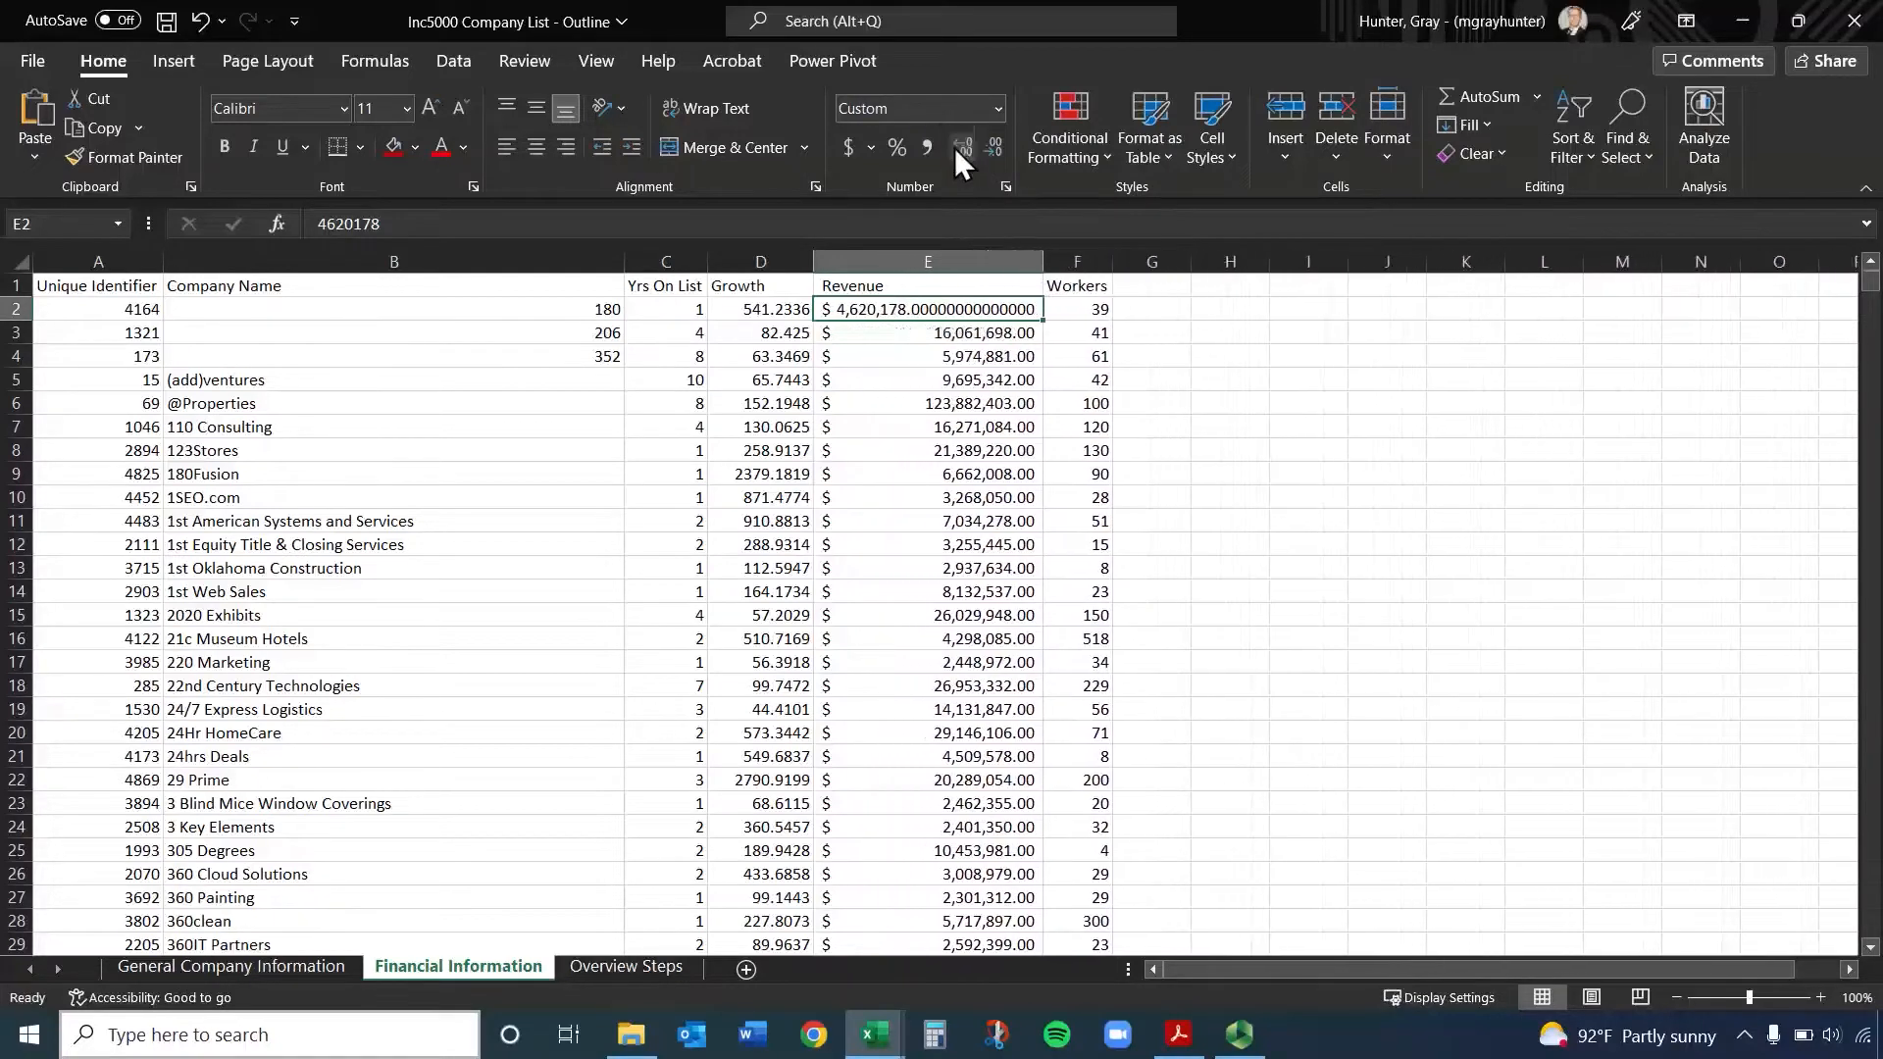
pyautogui.tripleClick(955, 149)
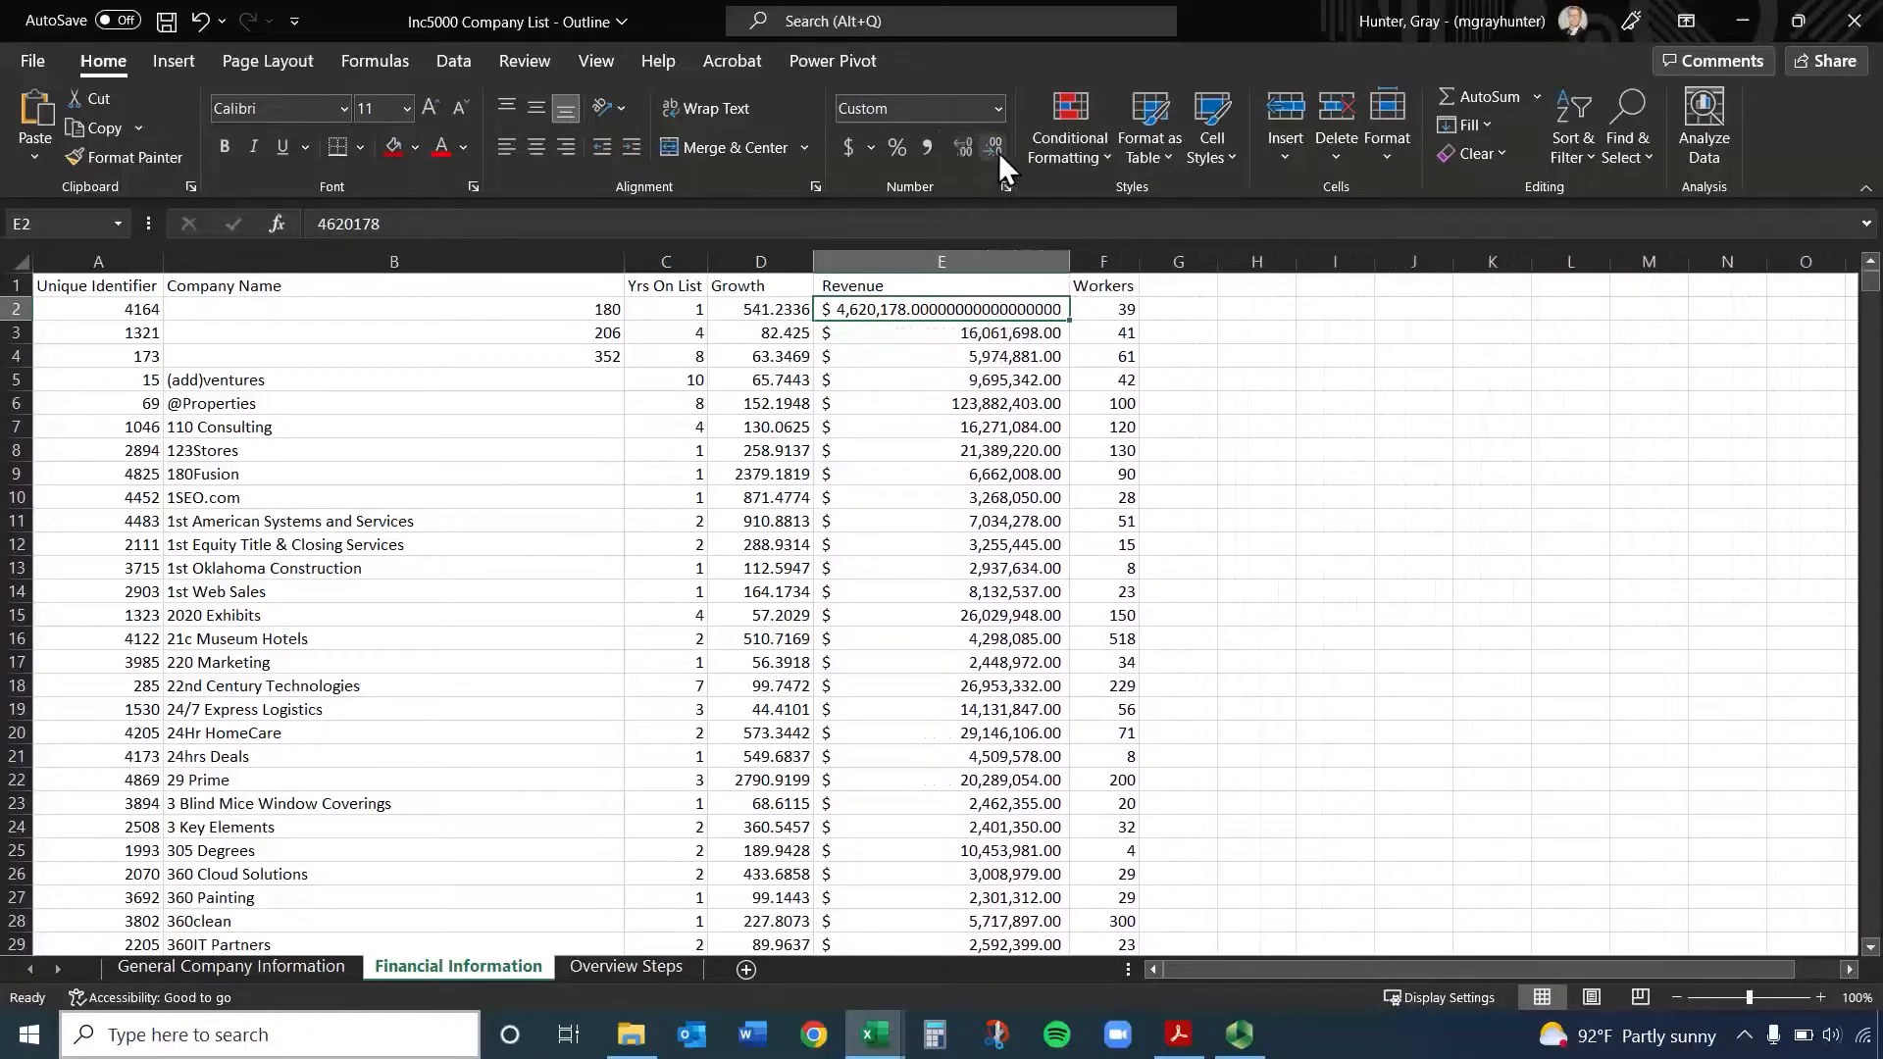
# Decrease the decimals of Revenue cell E2 down to none and add one decimal place back
pyautogui.click(993, 147)
pyautogui.doubleClick(990, 145)
pyautogui.tripleClick(991, 146)
pyautogui.tripleClick(990, 145)
pyautogui.tripleClick(991, 145)
pyautogui.tripleClick(991, 145)
pyautogui.click(990, 145)
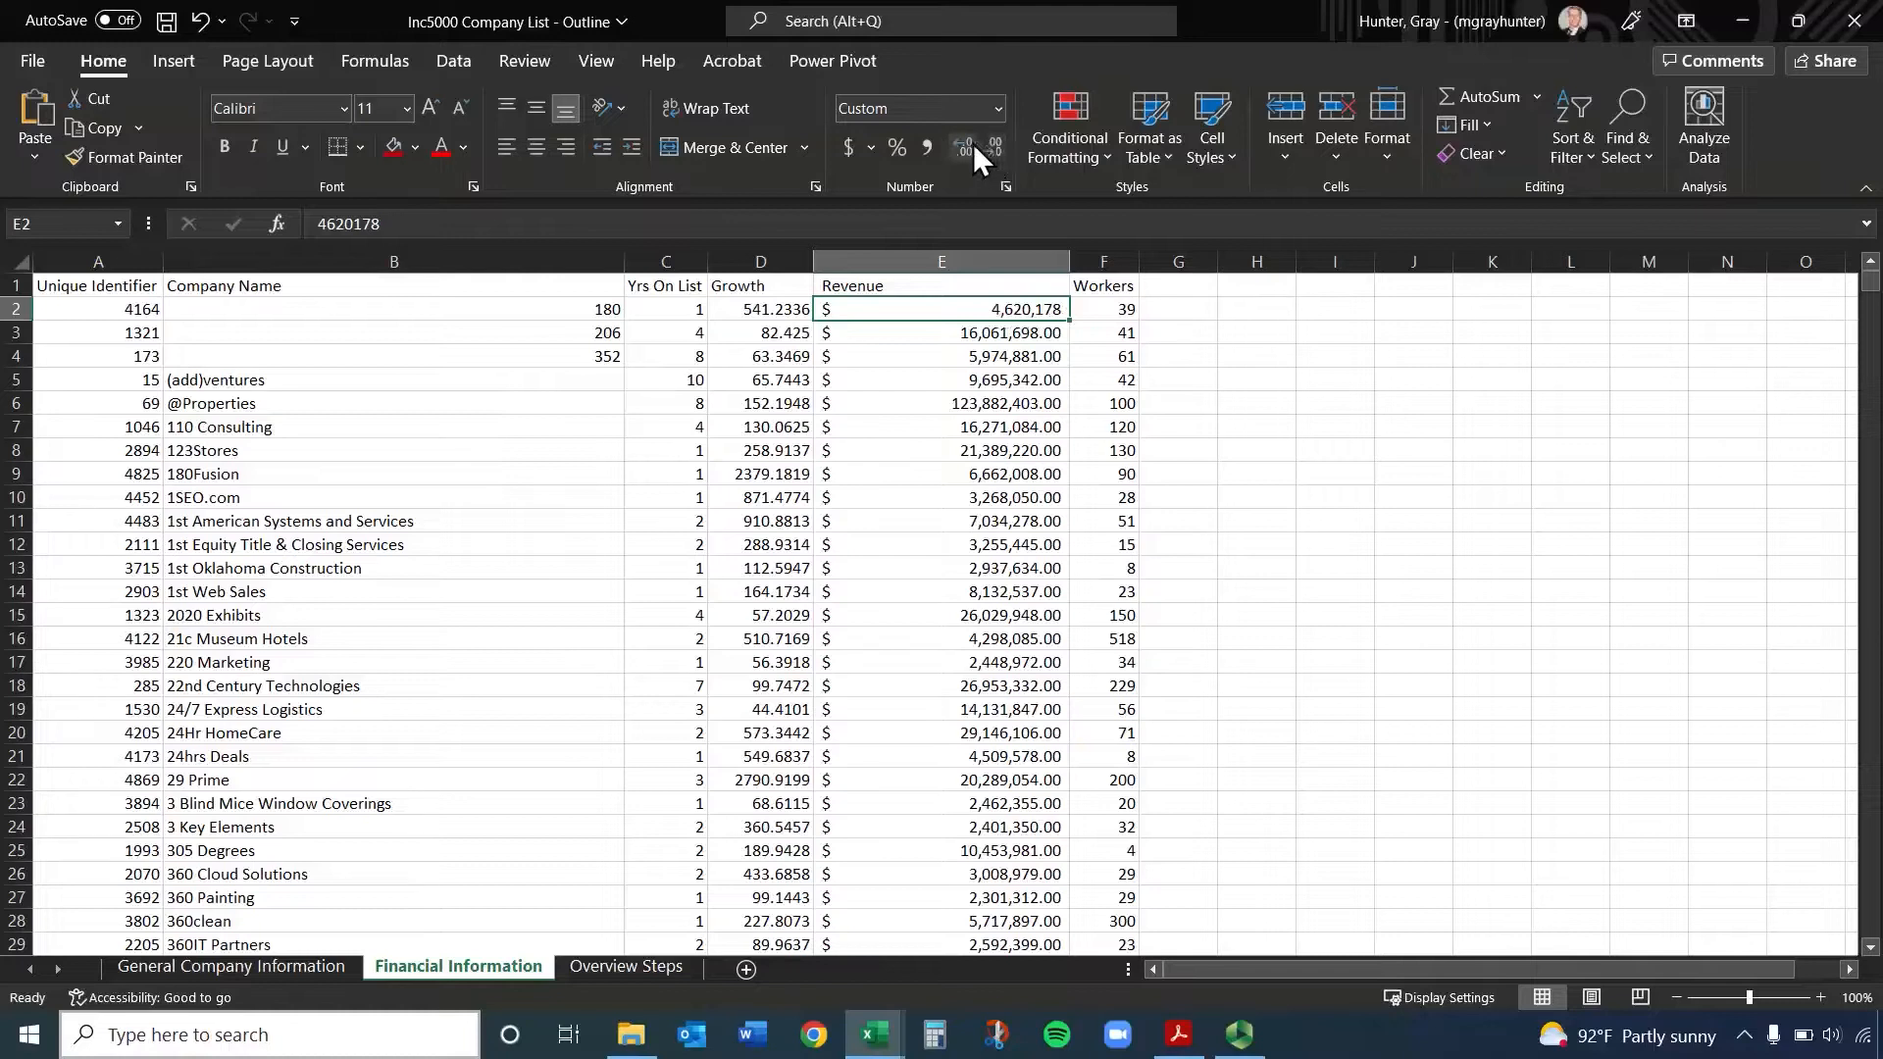
pyautogui.click(961, 143)
# Format the entire Revenue column E as Currency so all its cells share one format
pyautogui.click(941, 261)
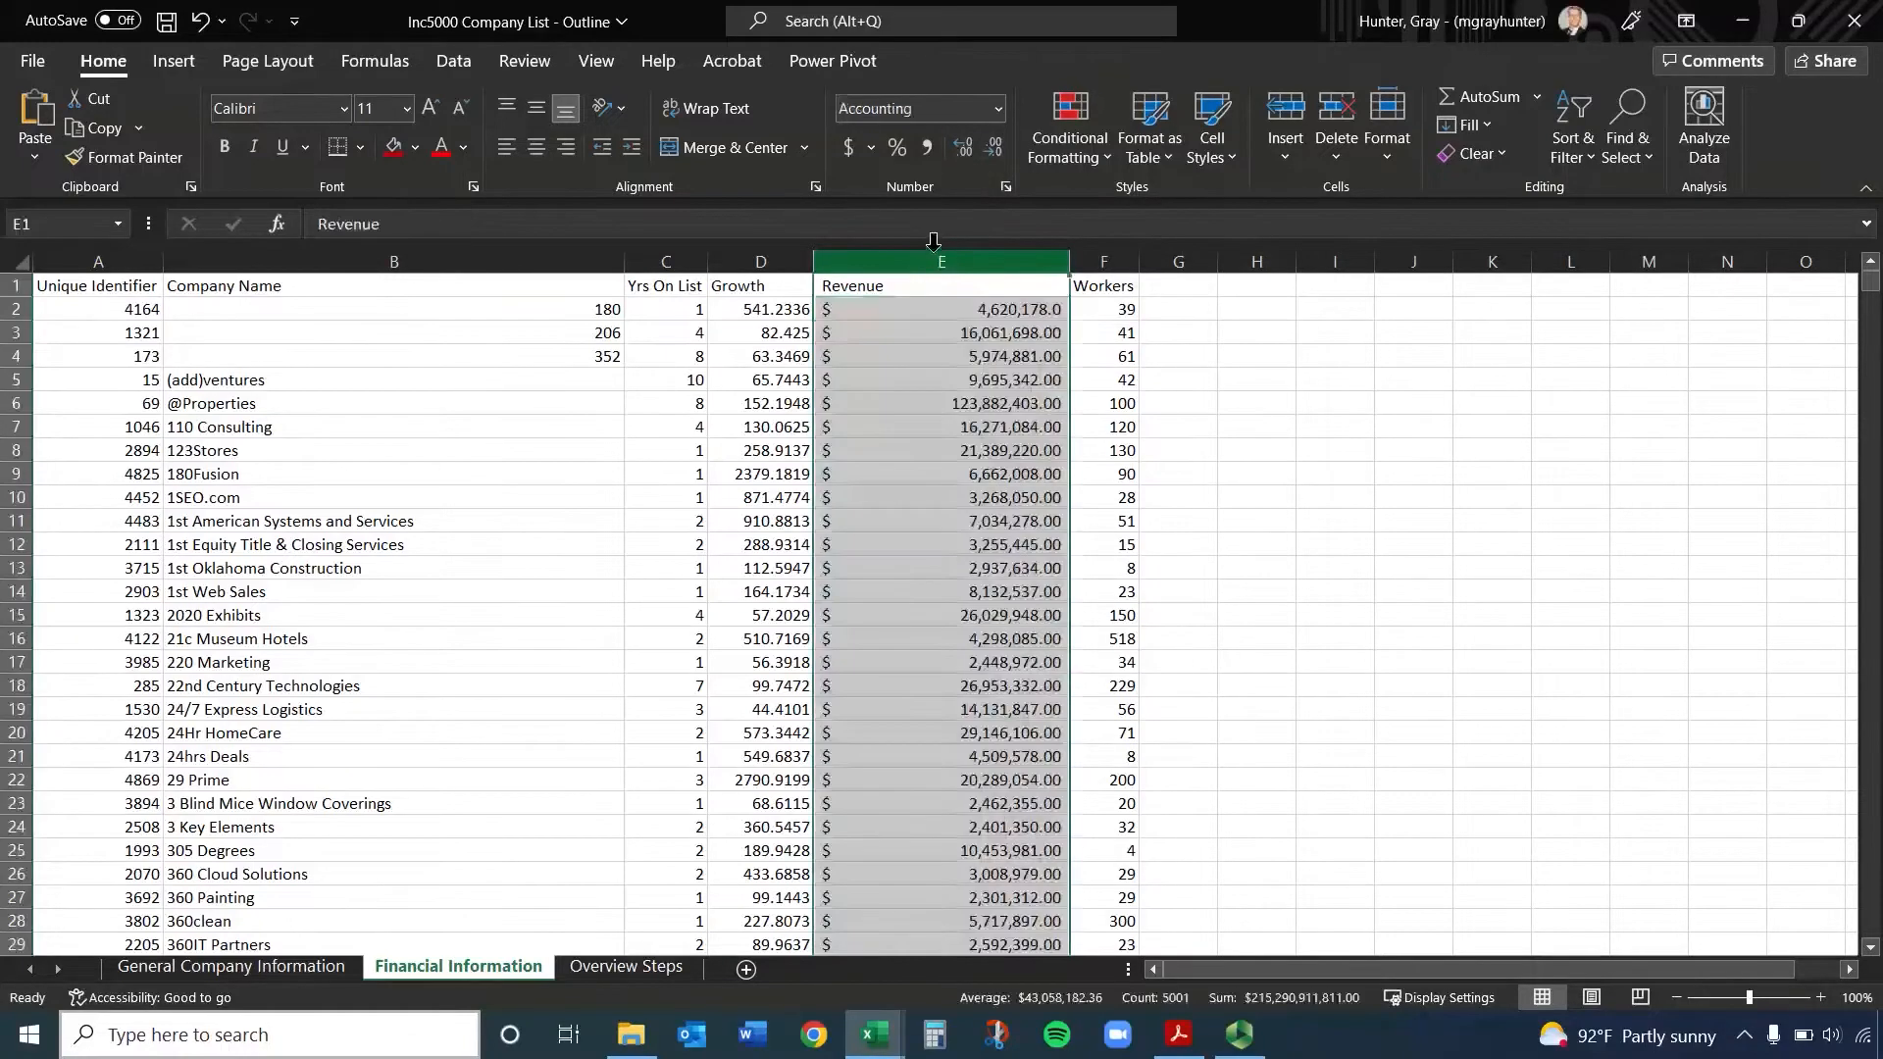
pyautogui.click(998, 109)
pyautogui.click(969, 276)
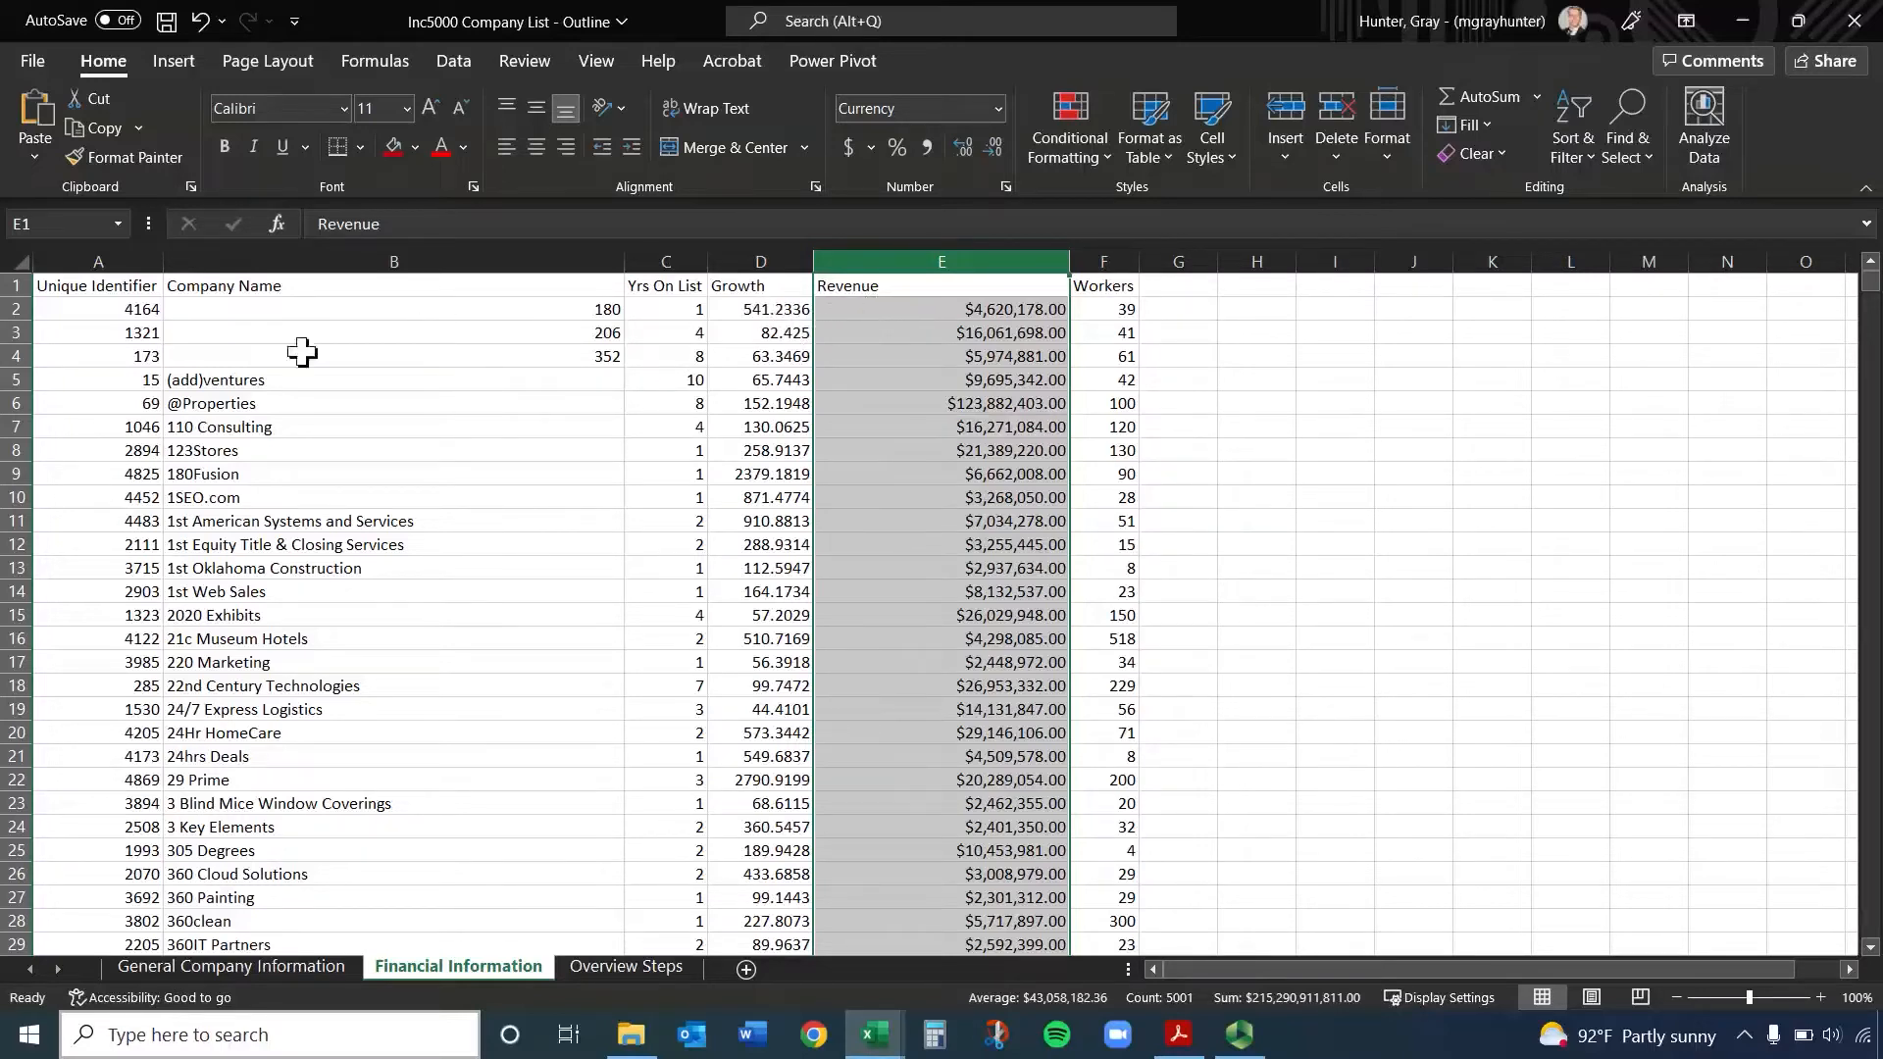
# Make the whole header row 1 of the Financial Information sheet bold
pyautogui.click(61, 287)
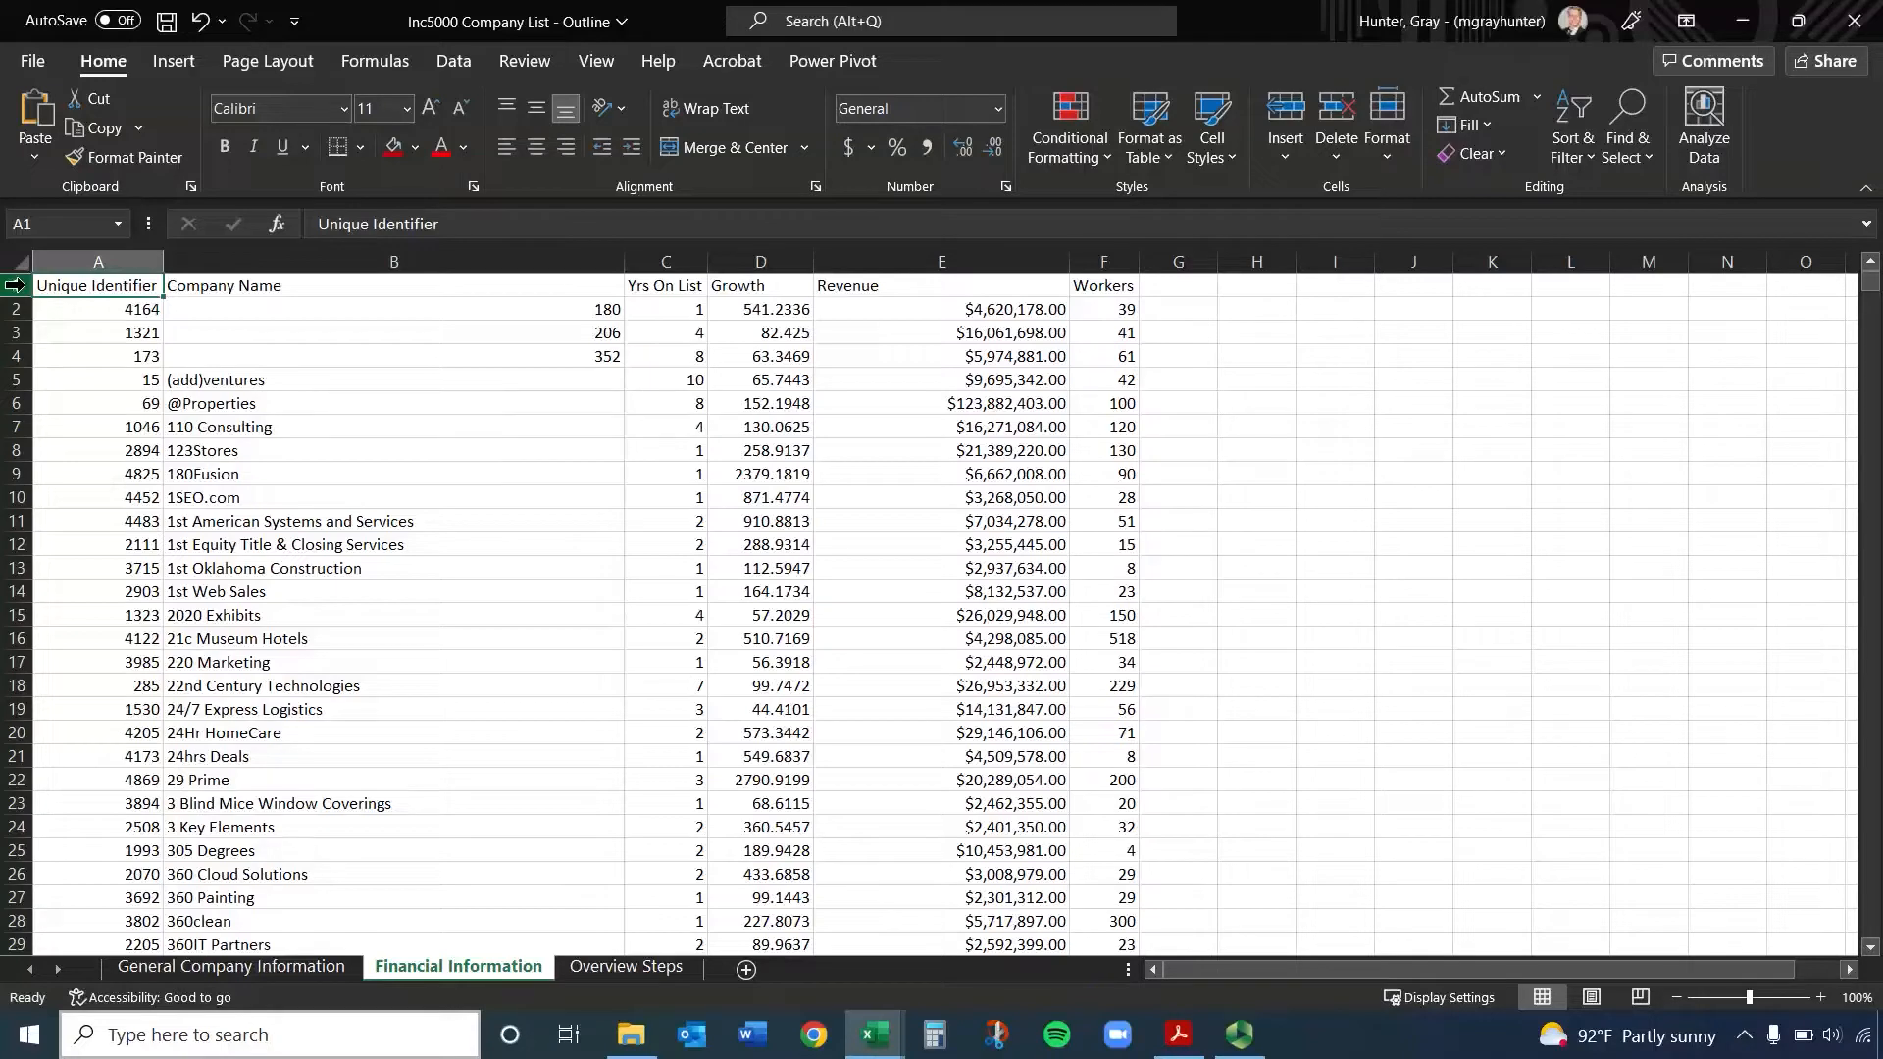
pyautogui.click(86, 259)
pyautogui.click(17, 286)
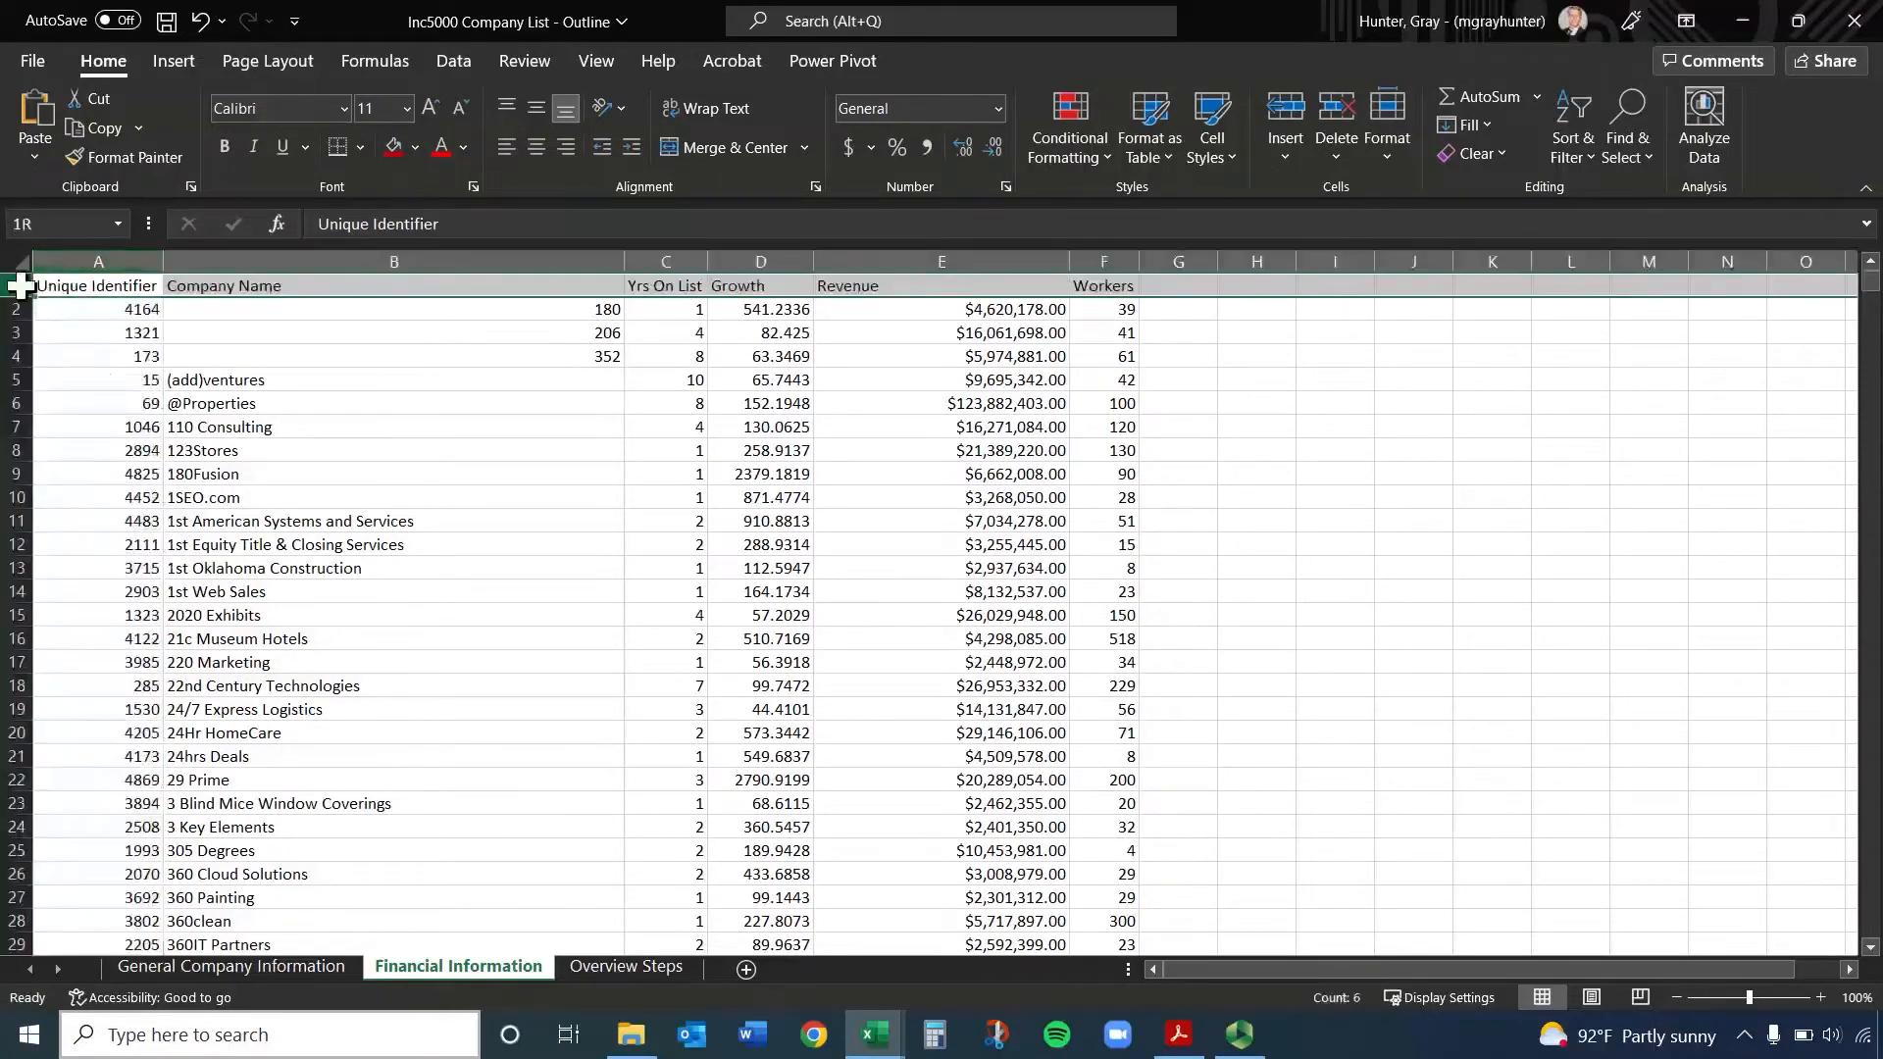
pyautogui.click(212, 403)
pyautogui.moveTo(138, 286); pyautogui.dragTo(1113, 285)
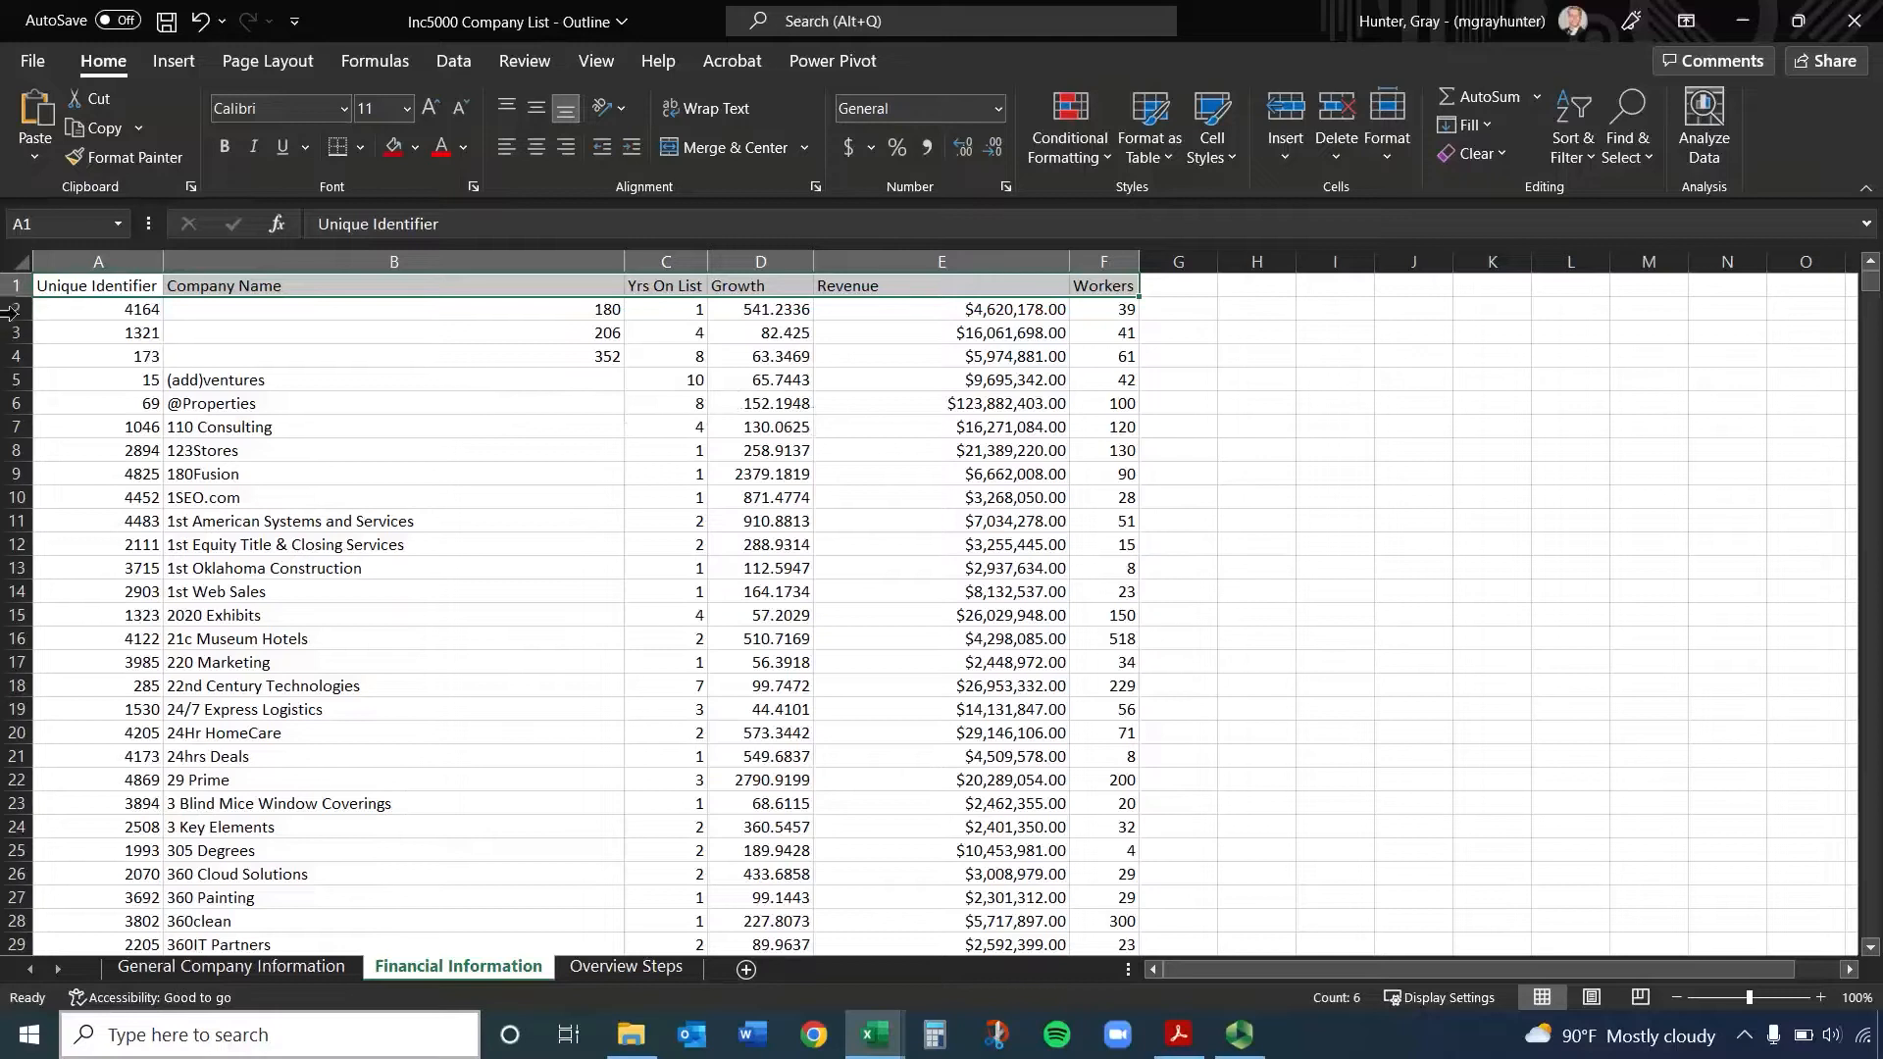
pyautogui.click(8, 286)
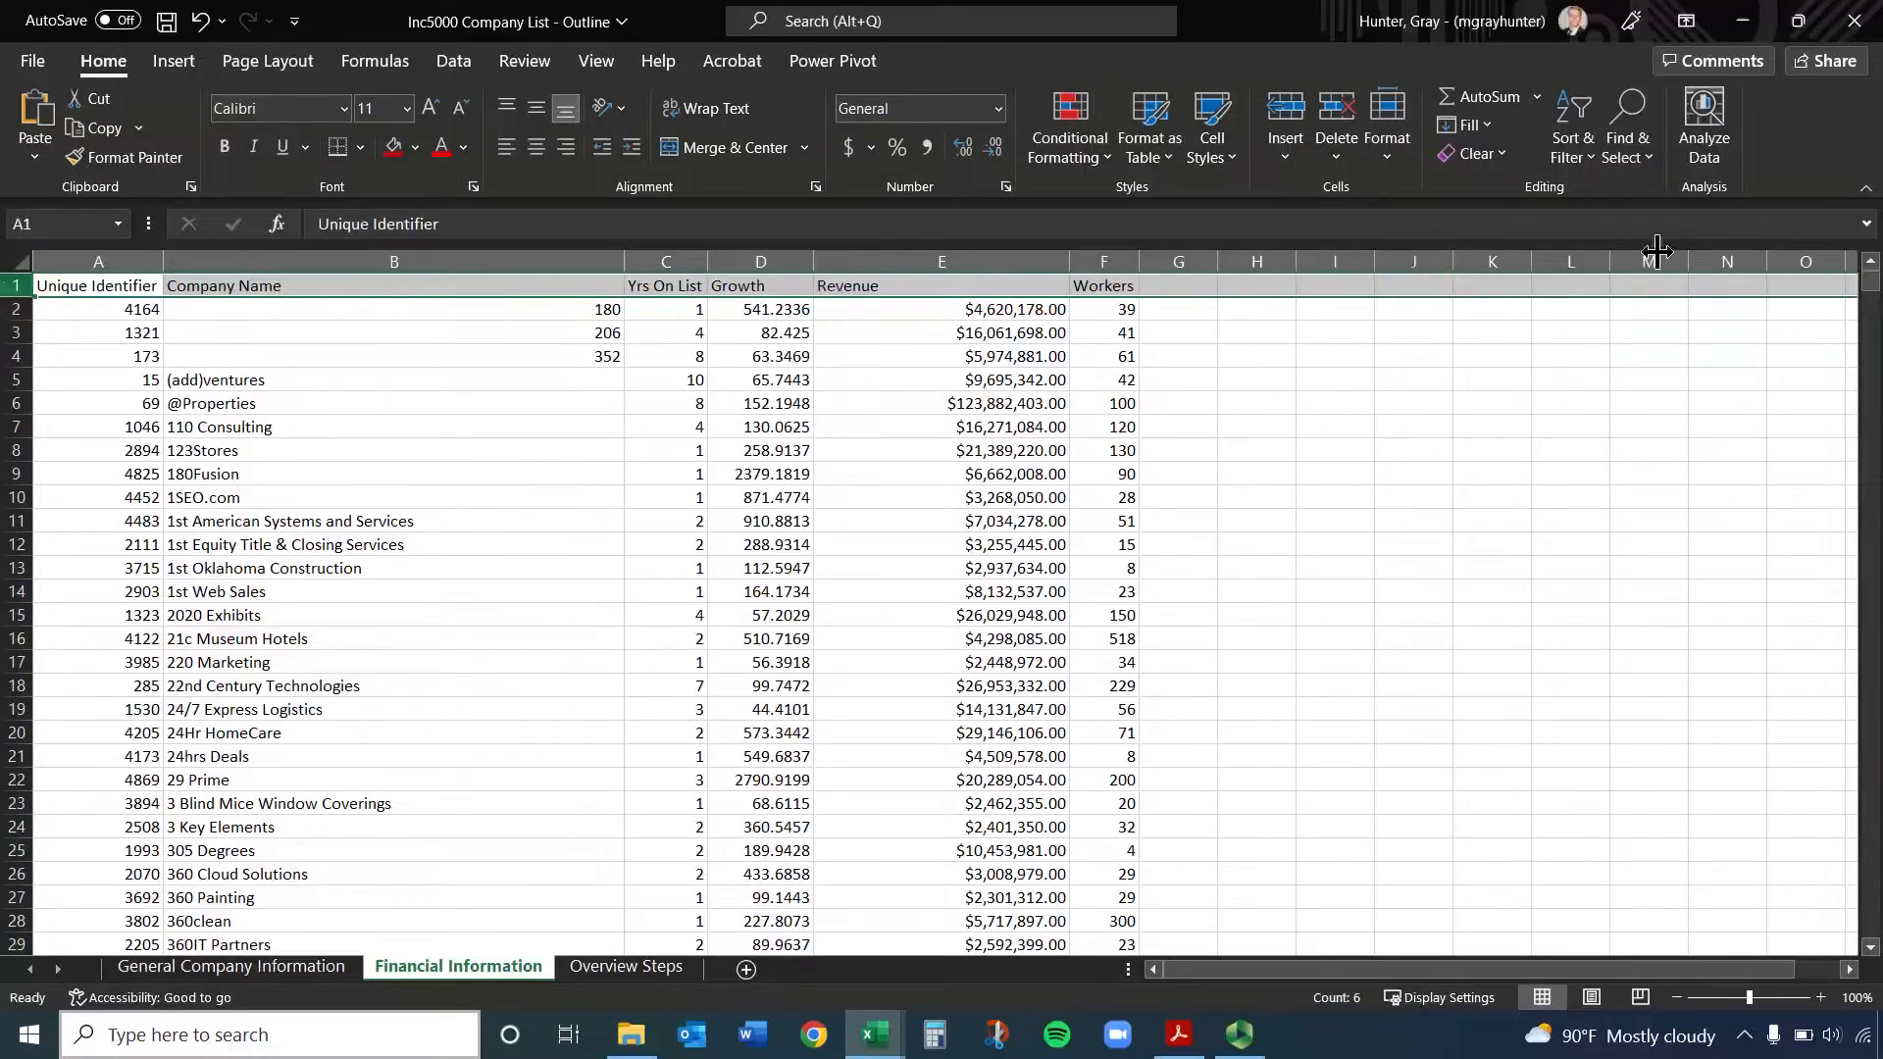
pyautogui.click(232, 150)
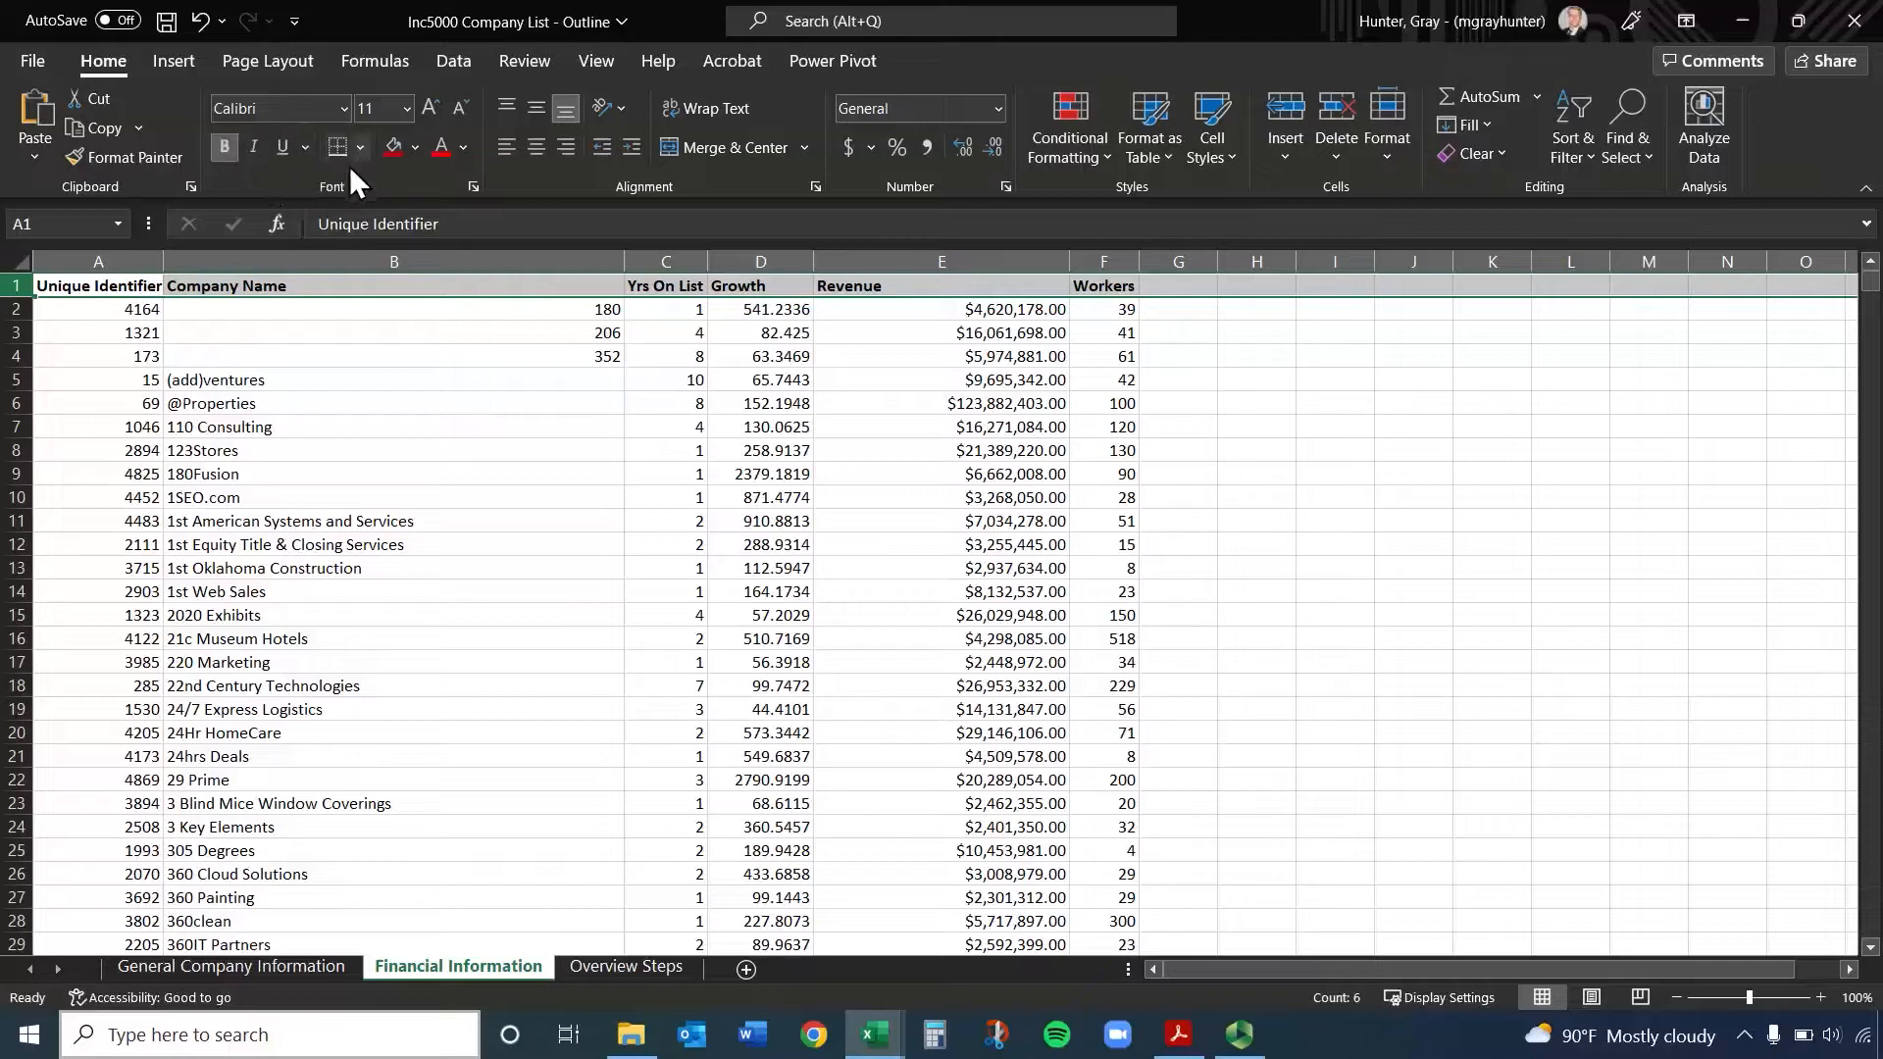
# Italicize header row 1, try an underline on it and remove the underline again
pyautogui.click(280, 147)
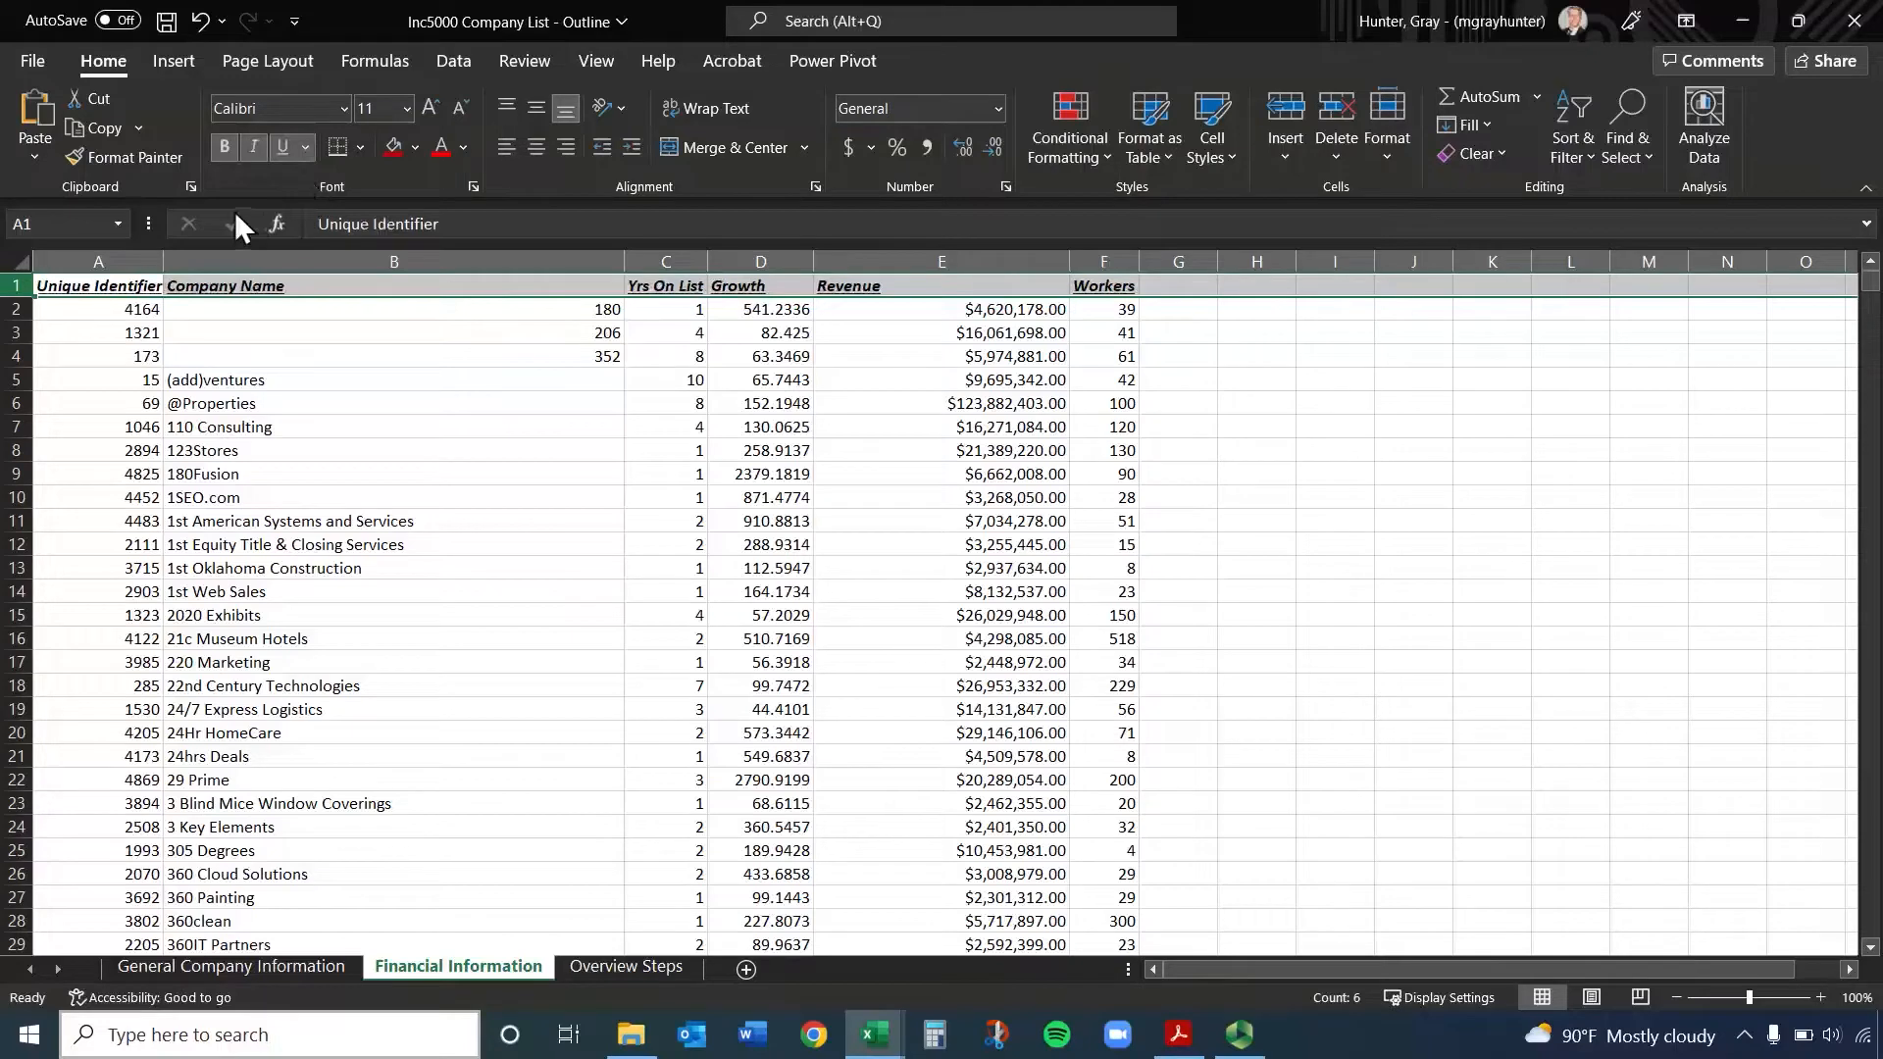
pyautogui.click(273, 150)
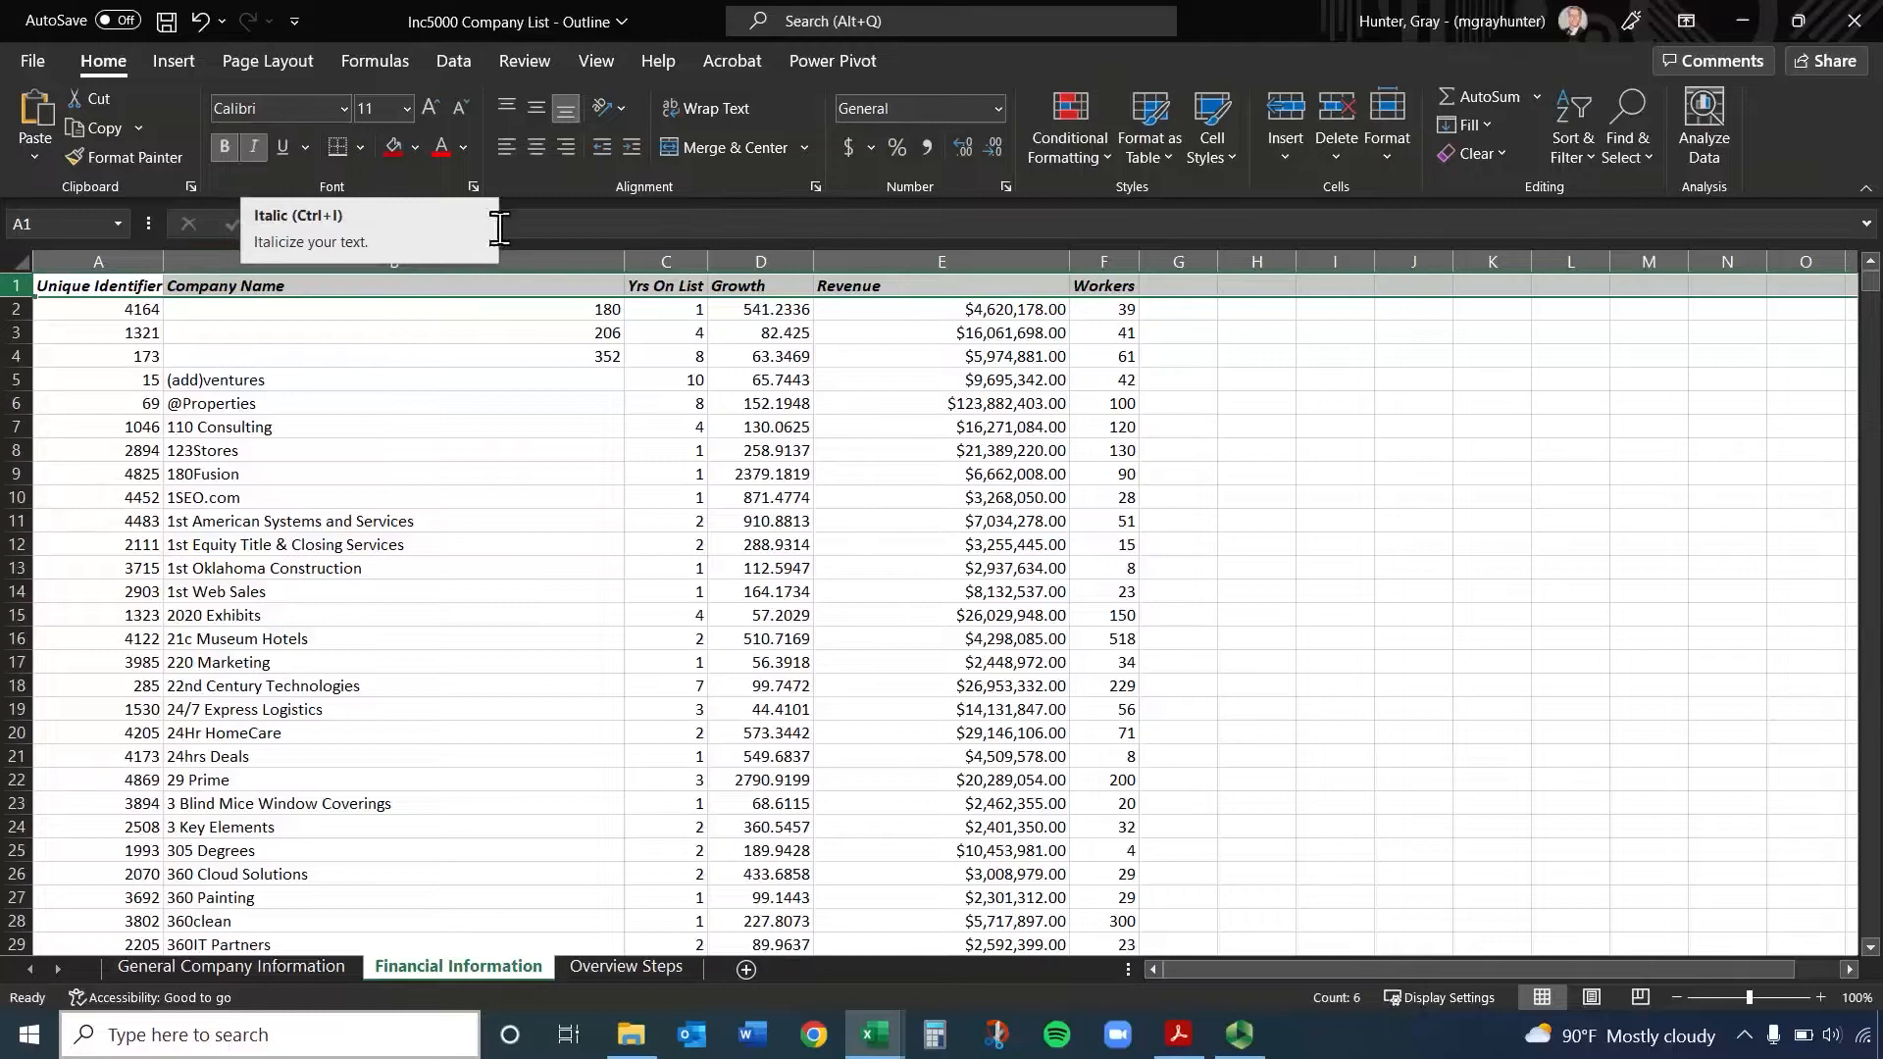
pyautogui.click(596, 454)
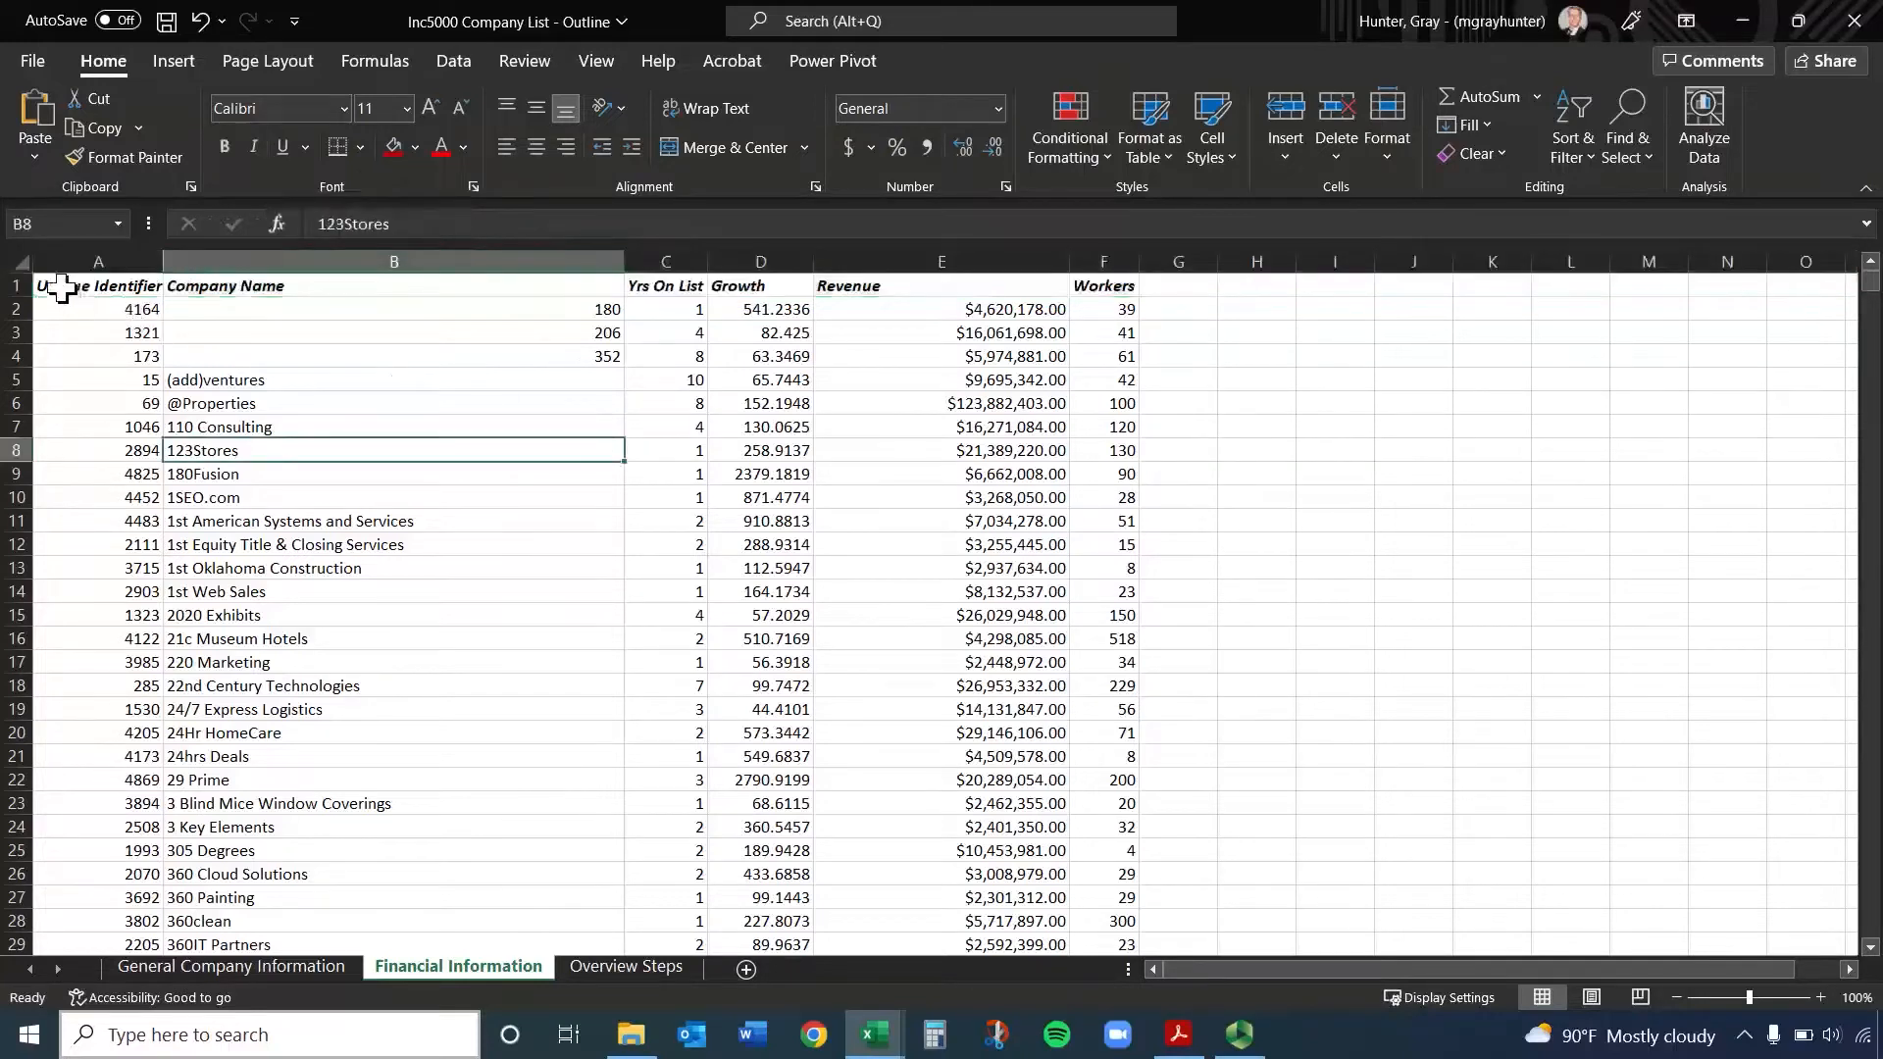
pyautogui.click(6, 286)
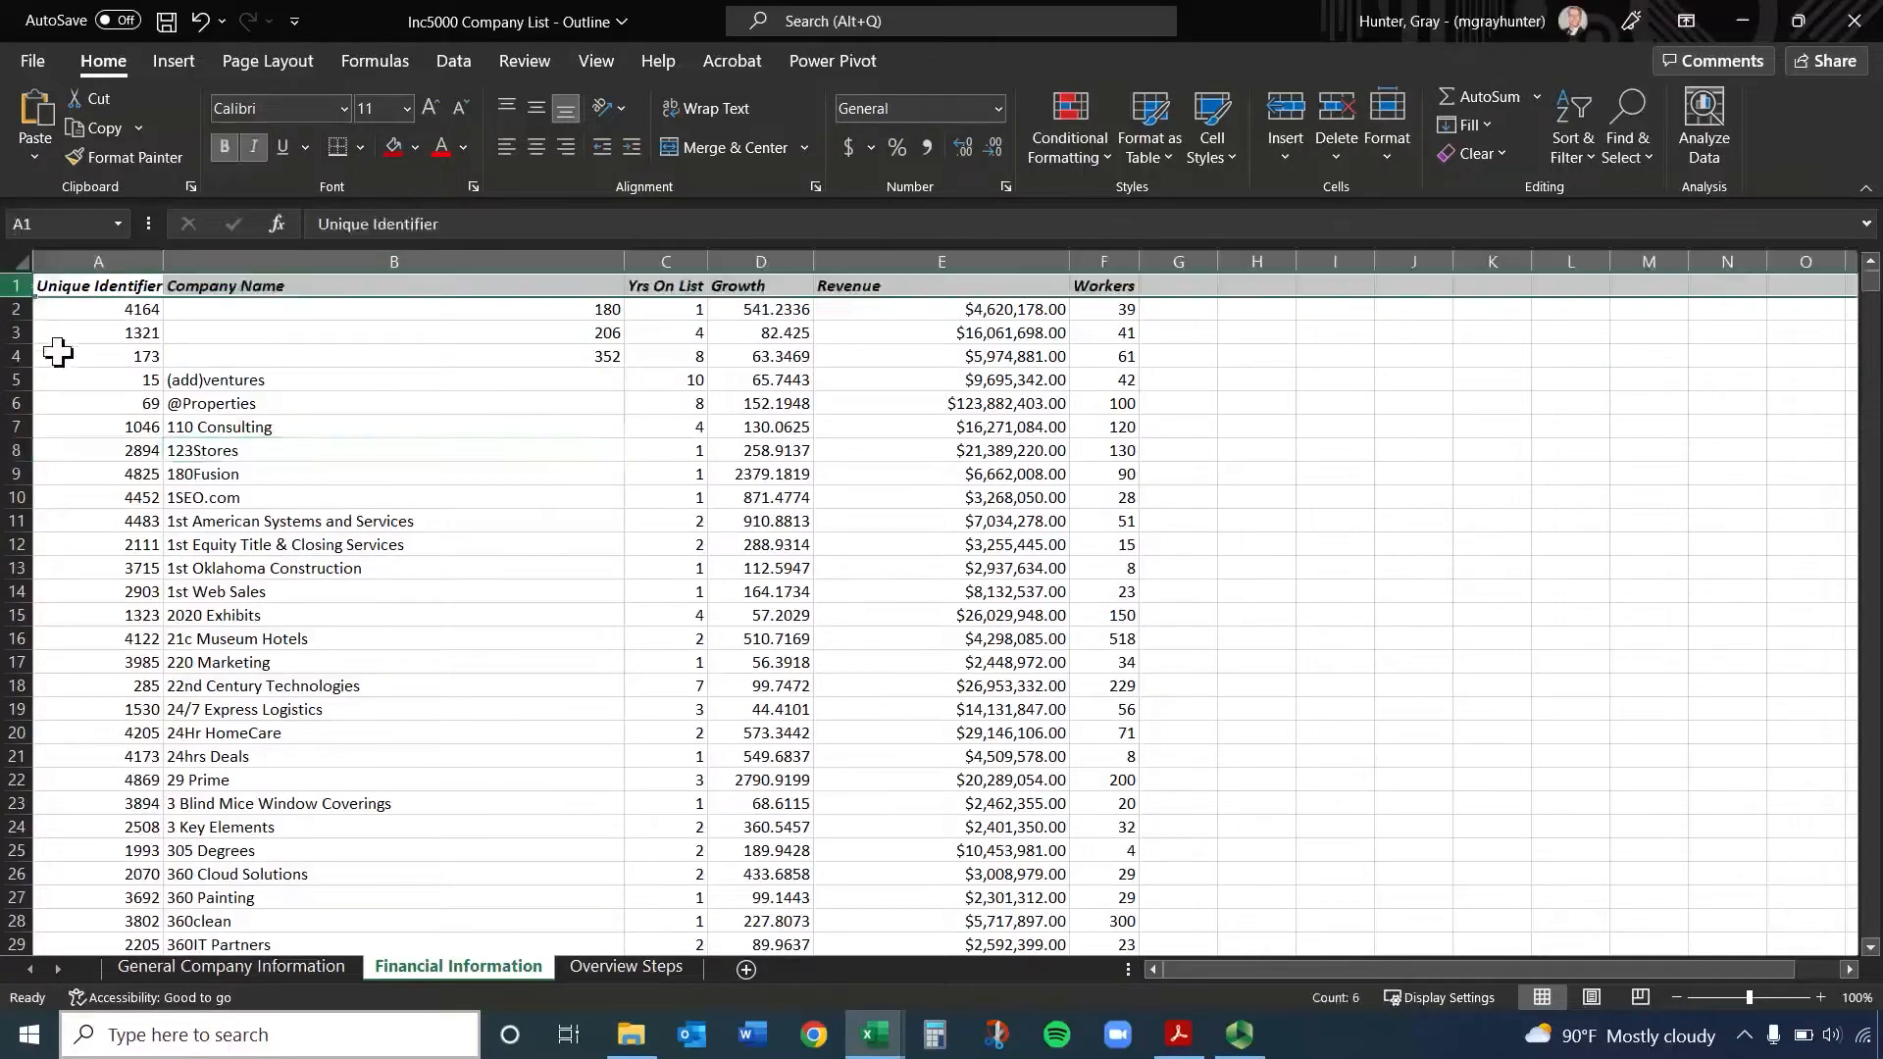
pyautogui.click(172, 334)
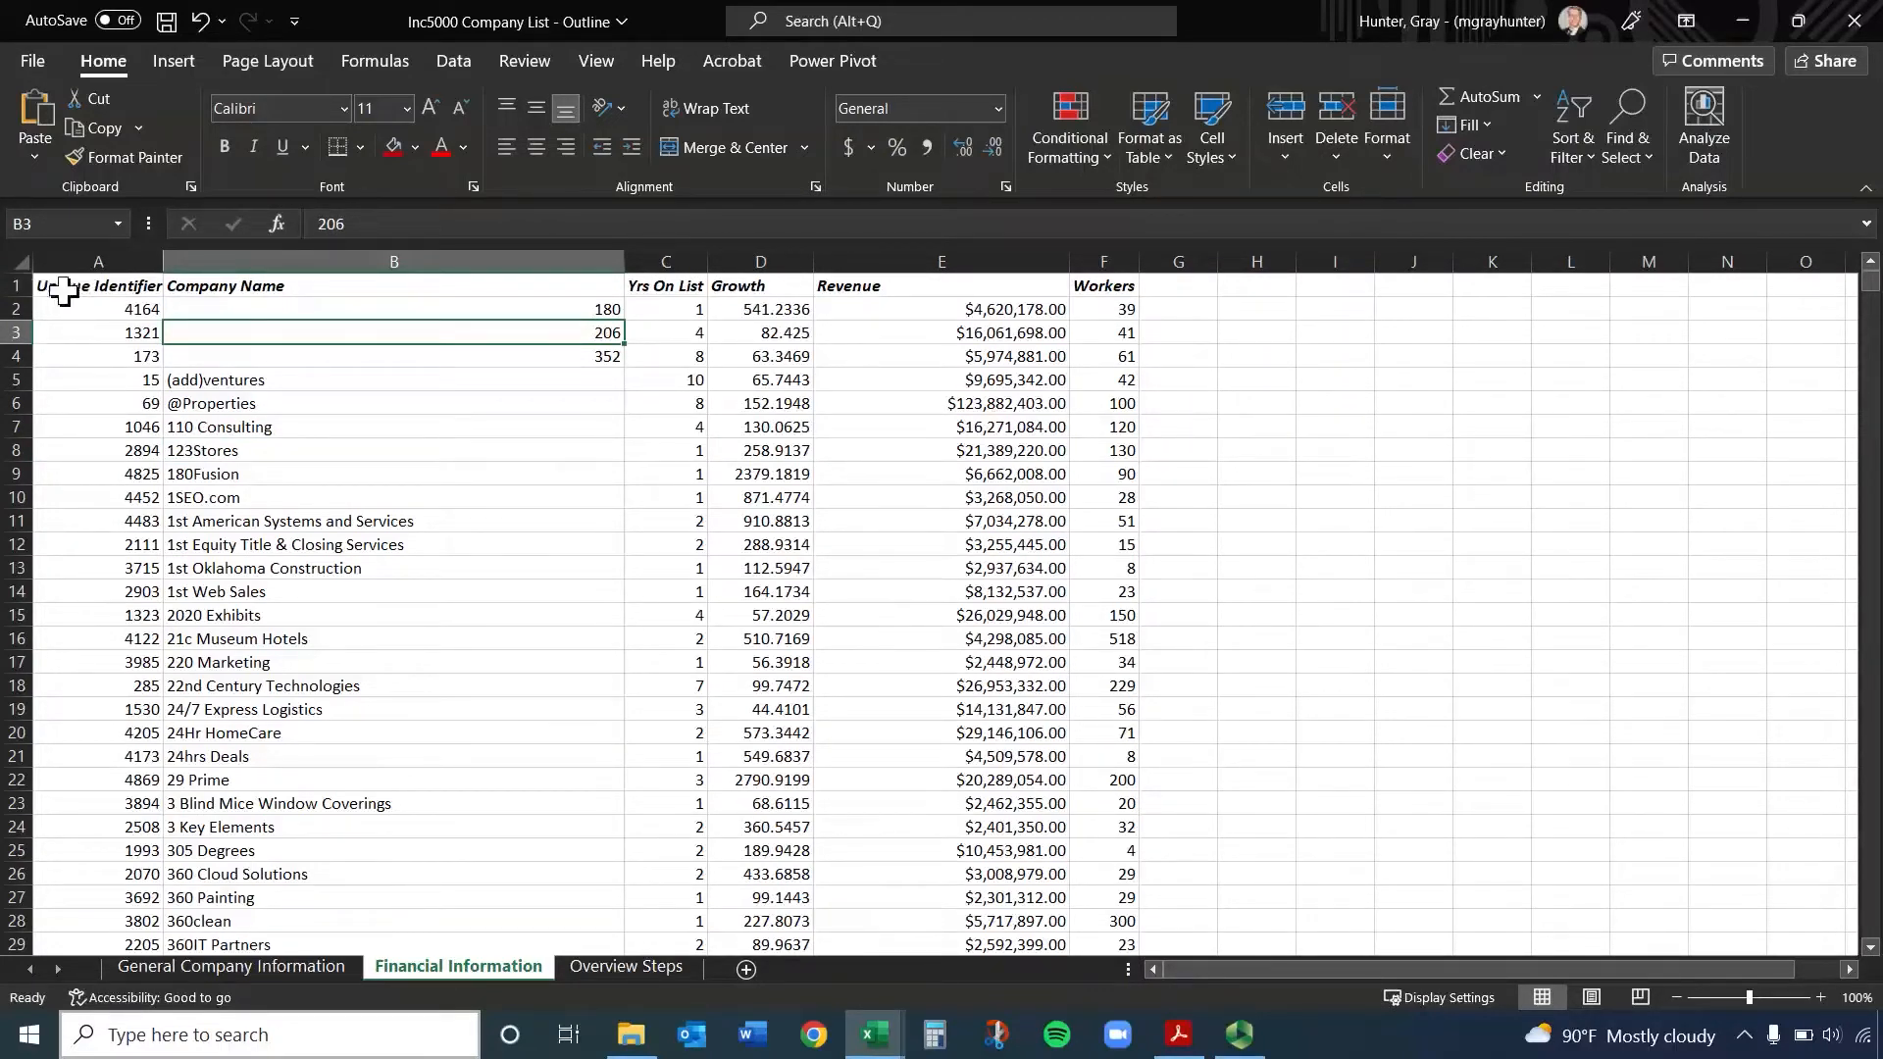
# Try a Thick Bottom Border across the entire row 1 and undo it
pyautogui.moveTo(64, 291); pyautogui.dragTo(1085, 285)
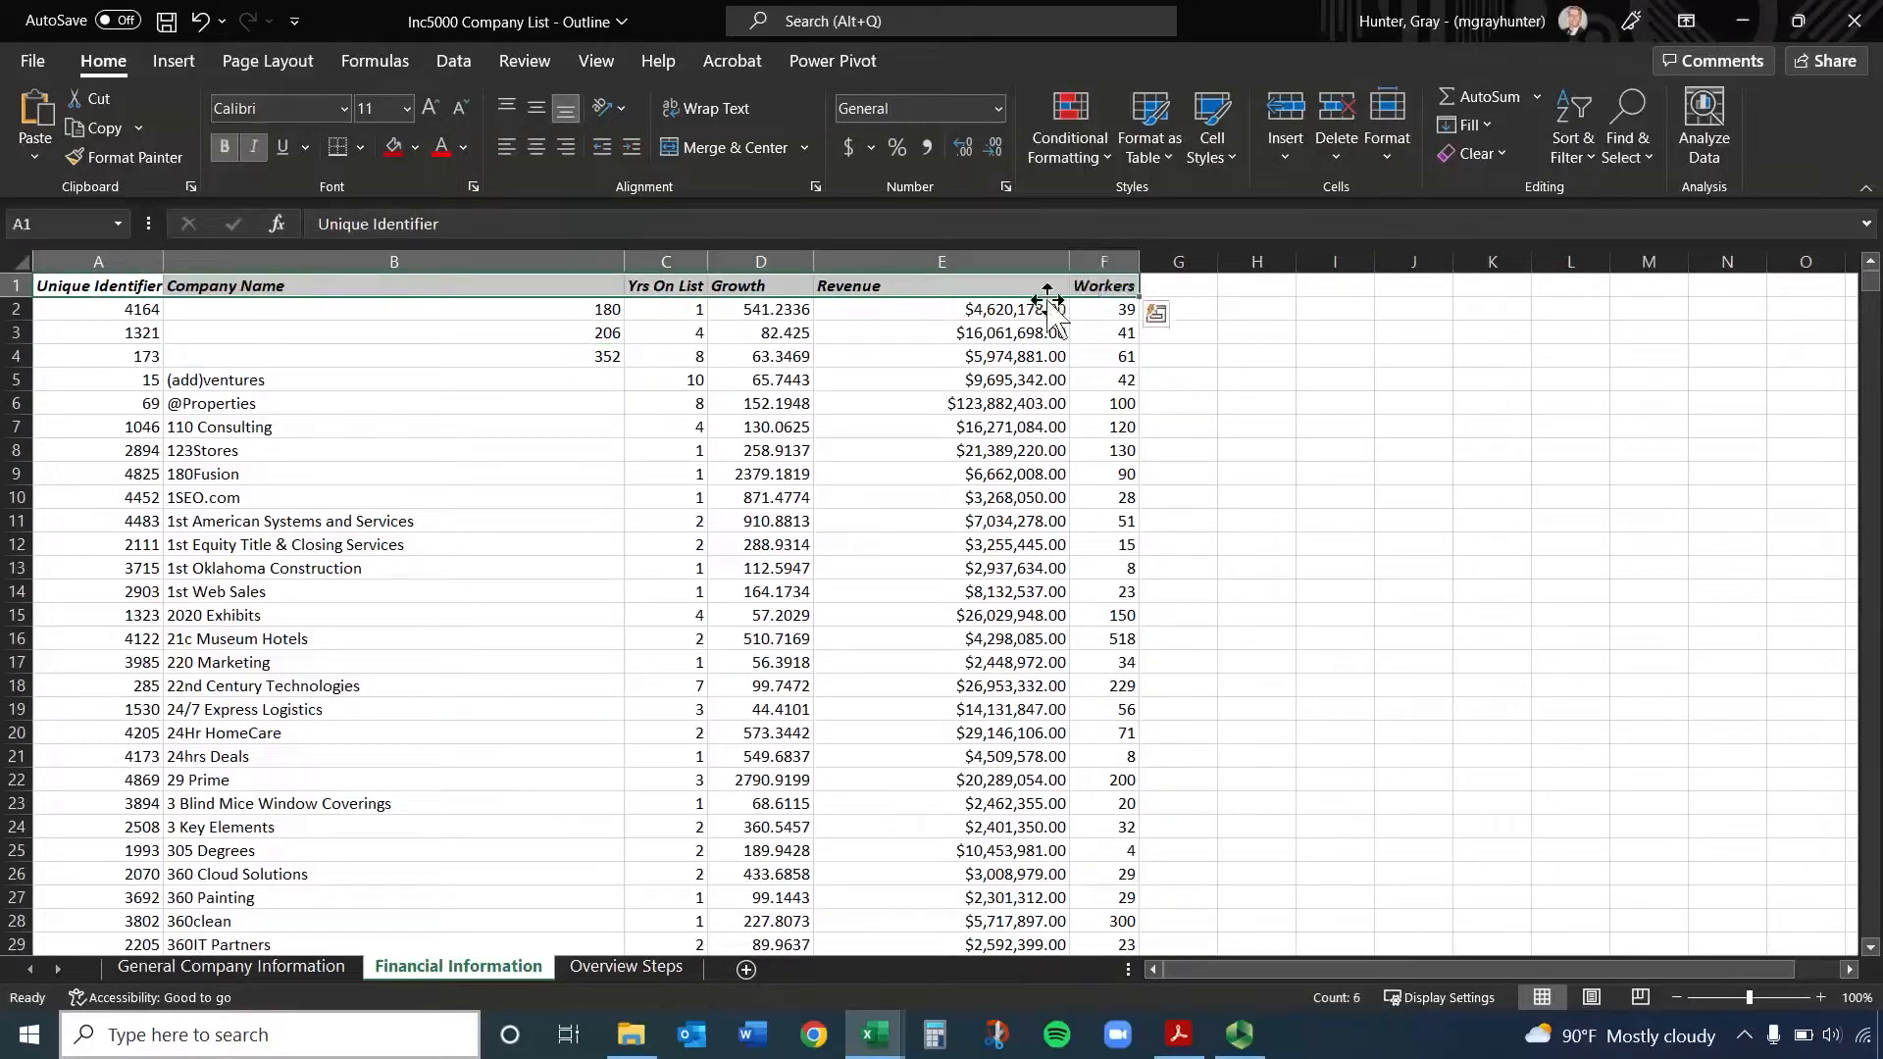
pyautogui.click(12, 284)
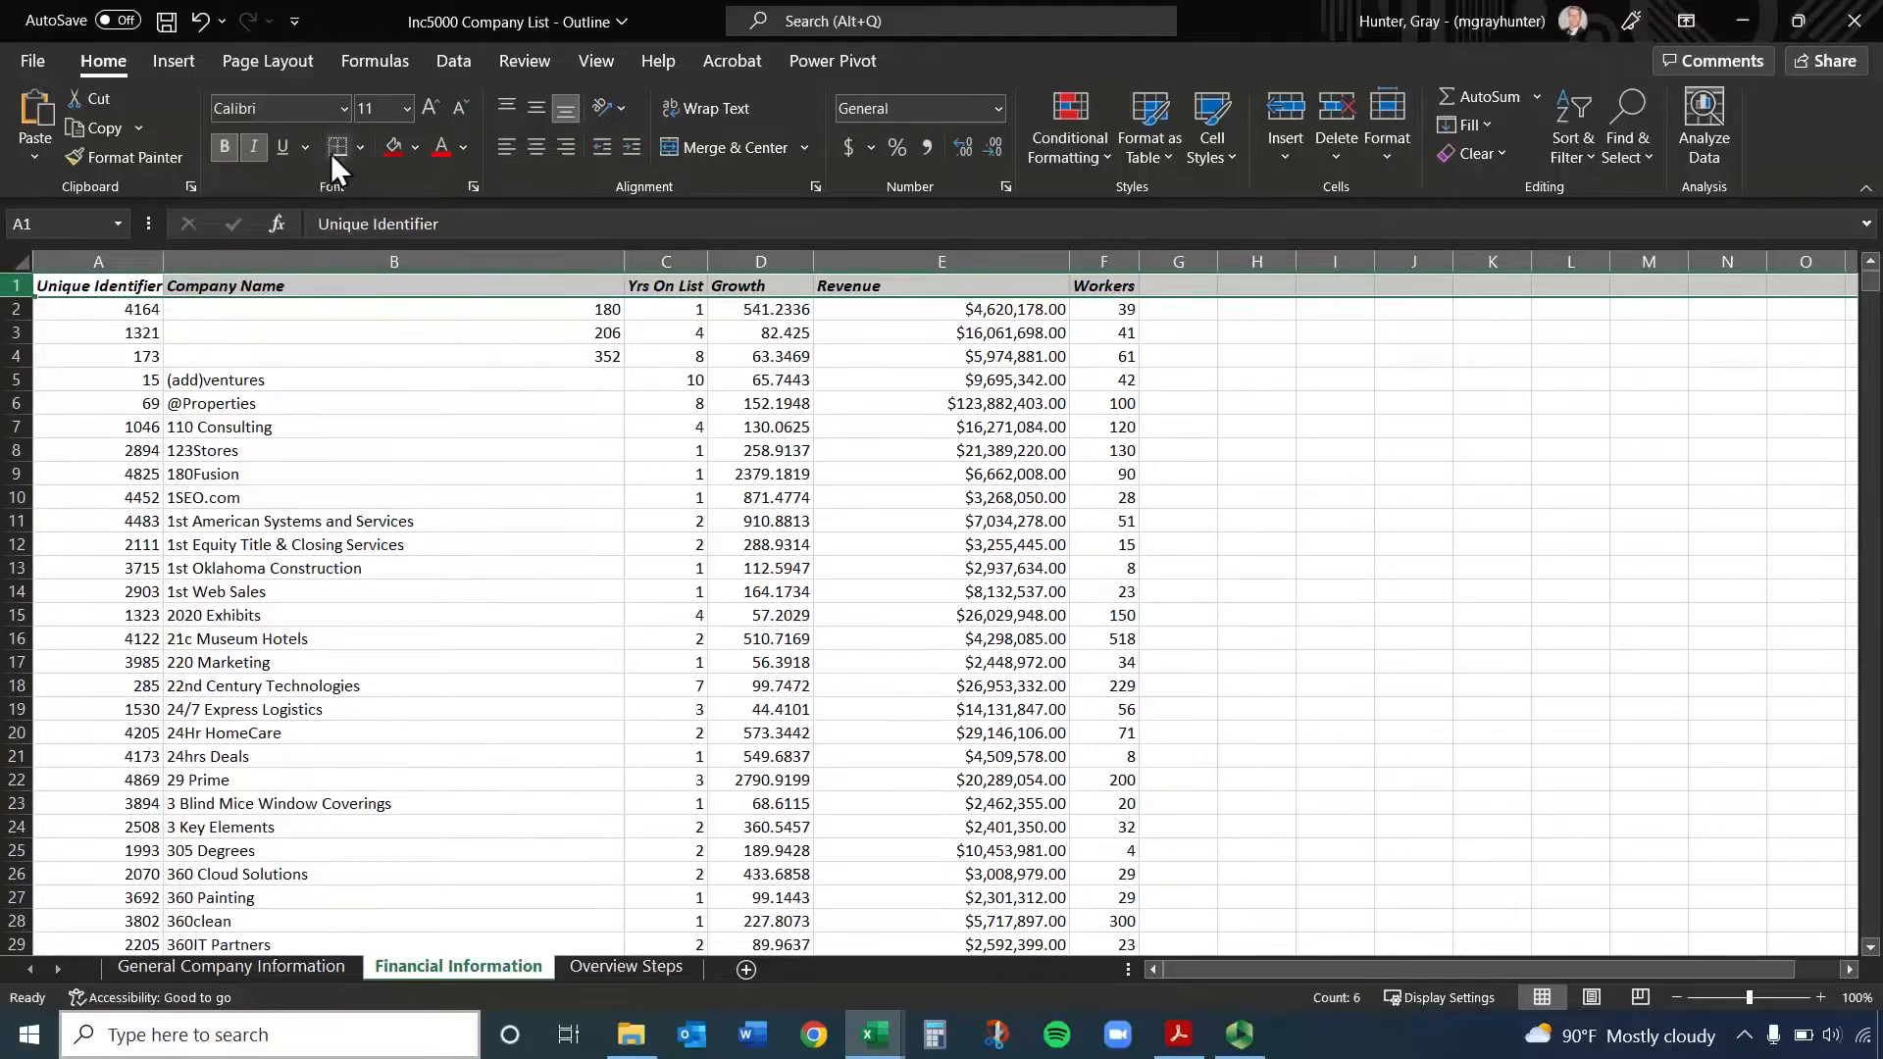
pyautogui.click(361, 146)
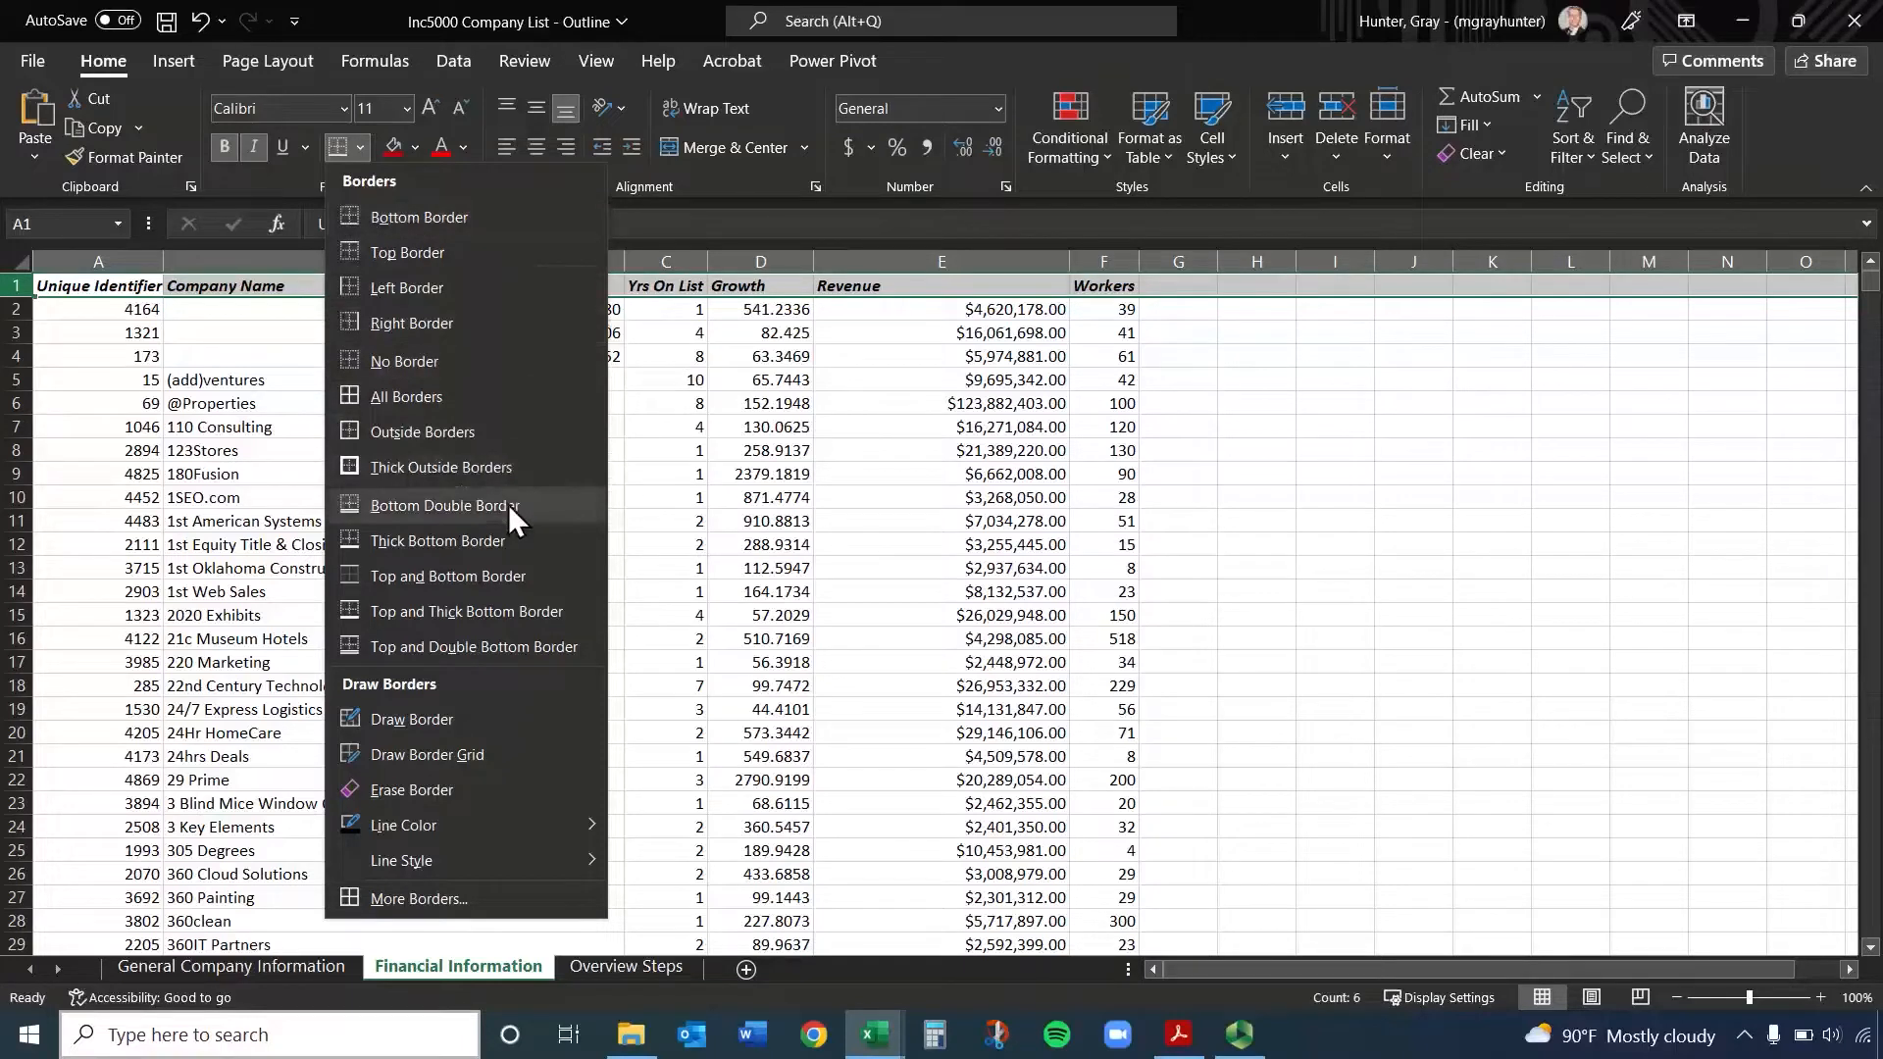
pyautogui.click(480, 535)
pyautogui.click(484, 522)
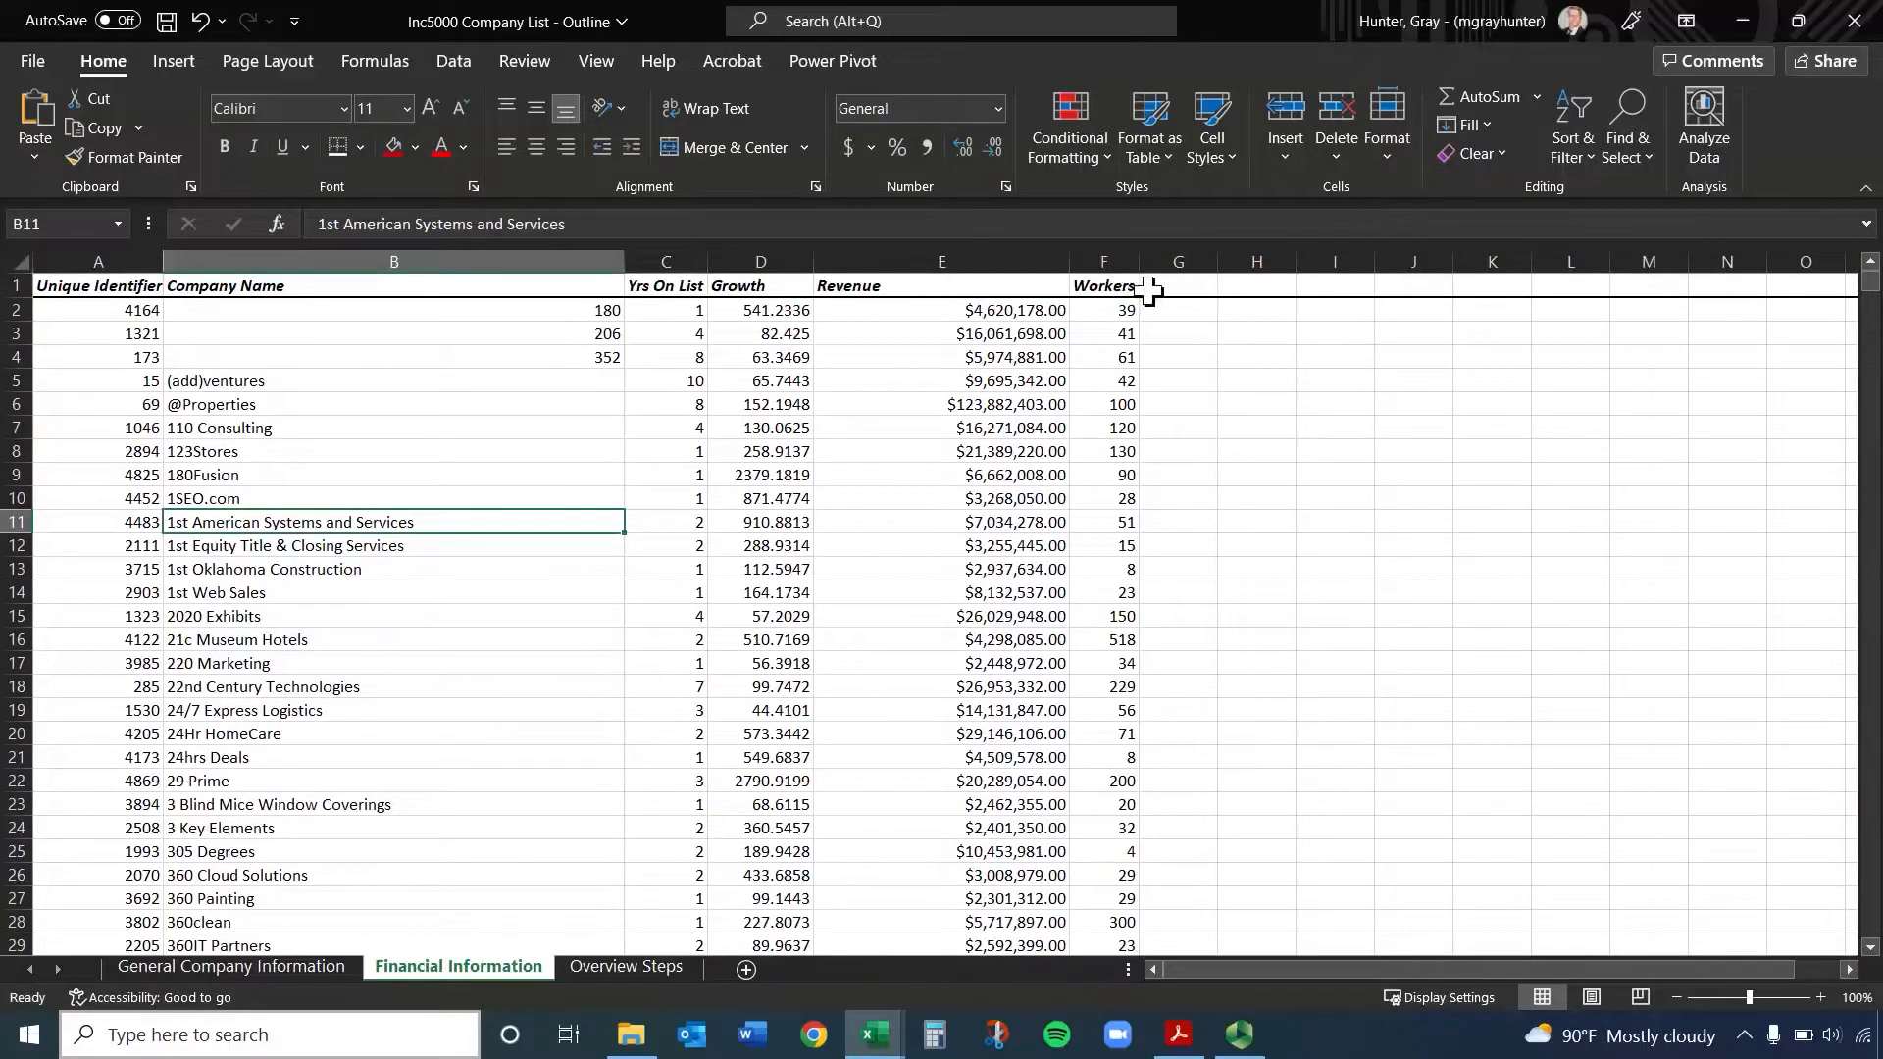
pyautogui.hotkey('ctrl', 'z')
# Add a thick bottom border to only the header cells A1:F1
pyautogui.moveTo(64, 285); pyautogui.dragTo(1098, 285)
pyautogui.click(327, 148)
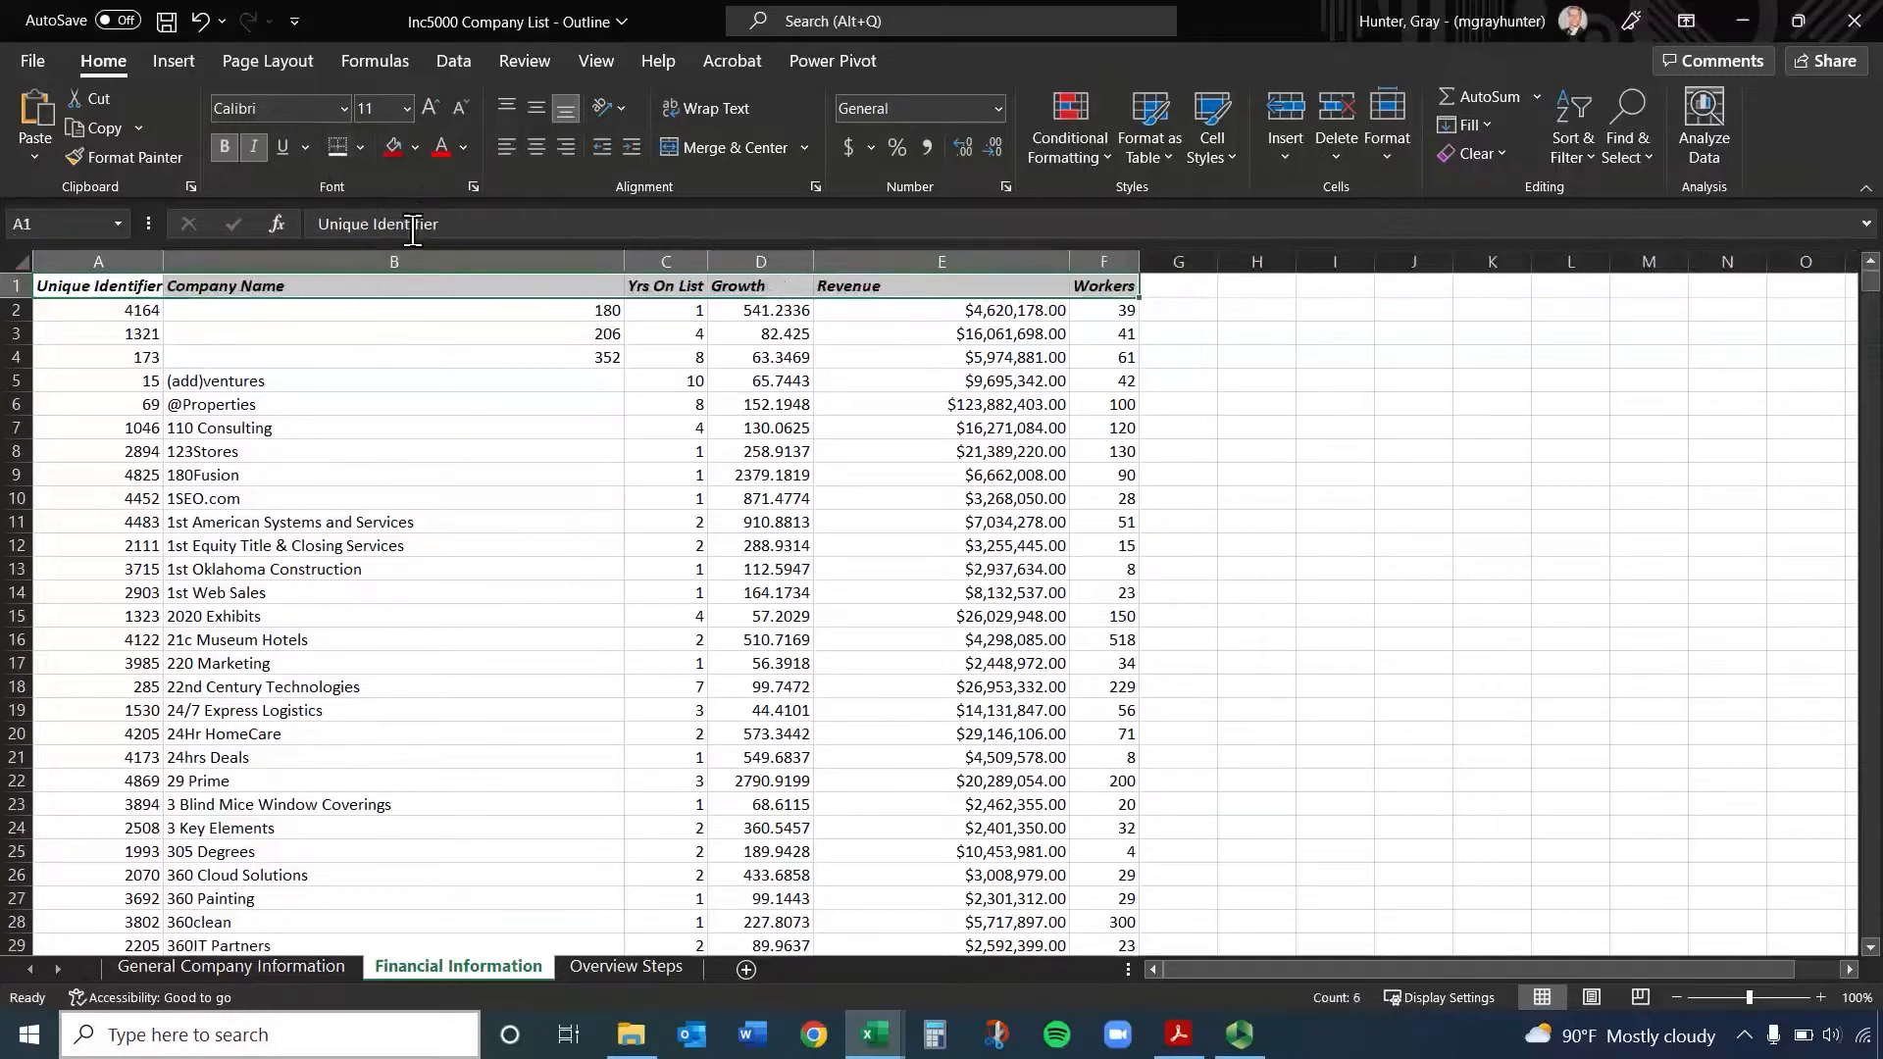
# Fill header cells A1:F1 with the standard dark blue and set their font color to white
pyautogui.click(417, 150)
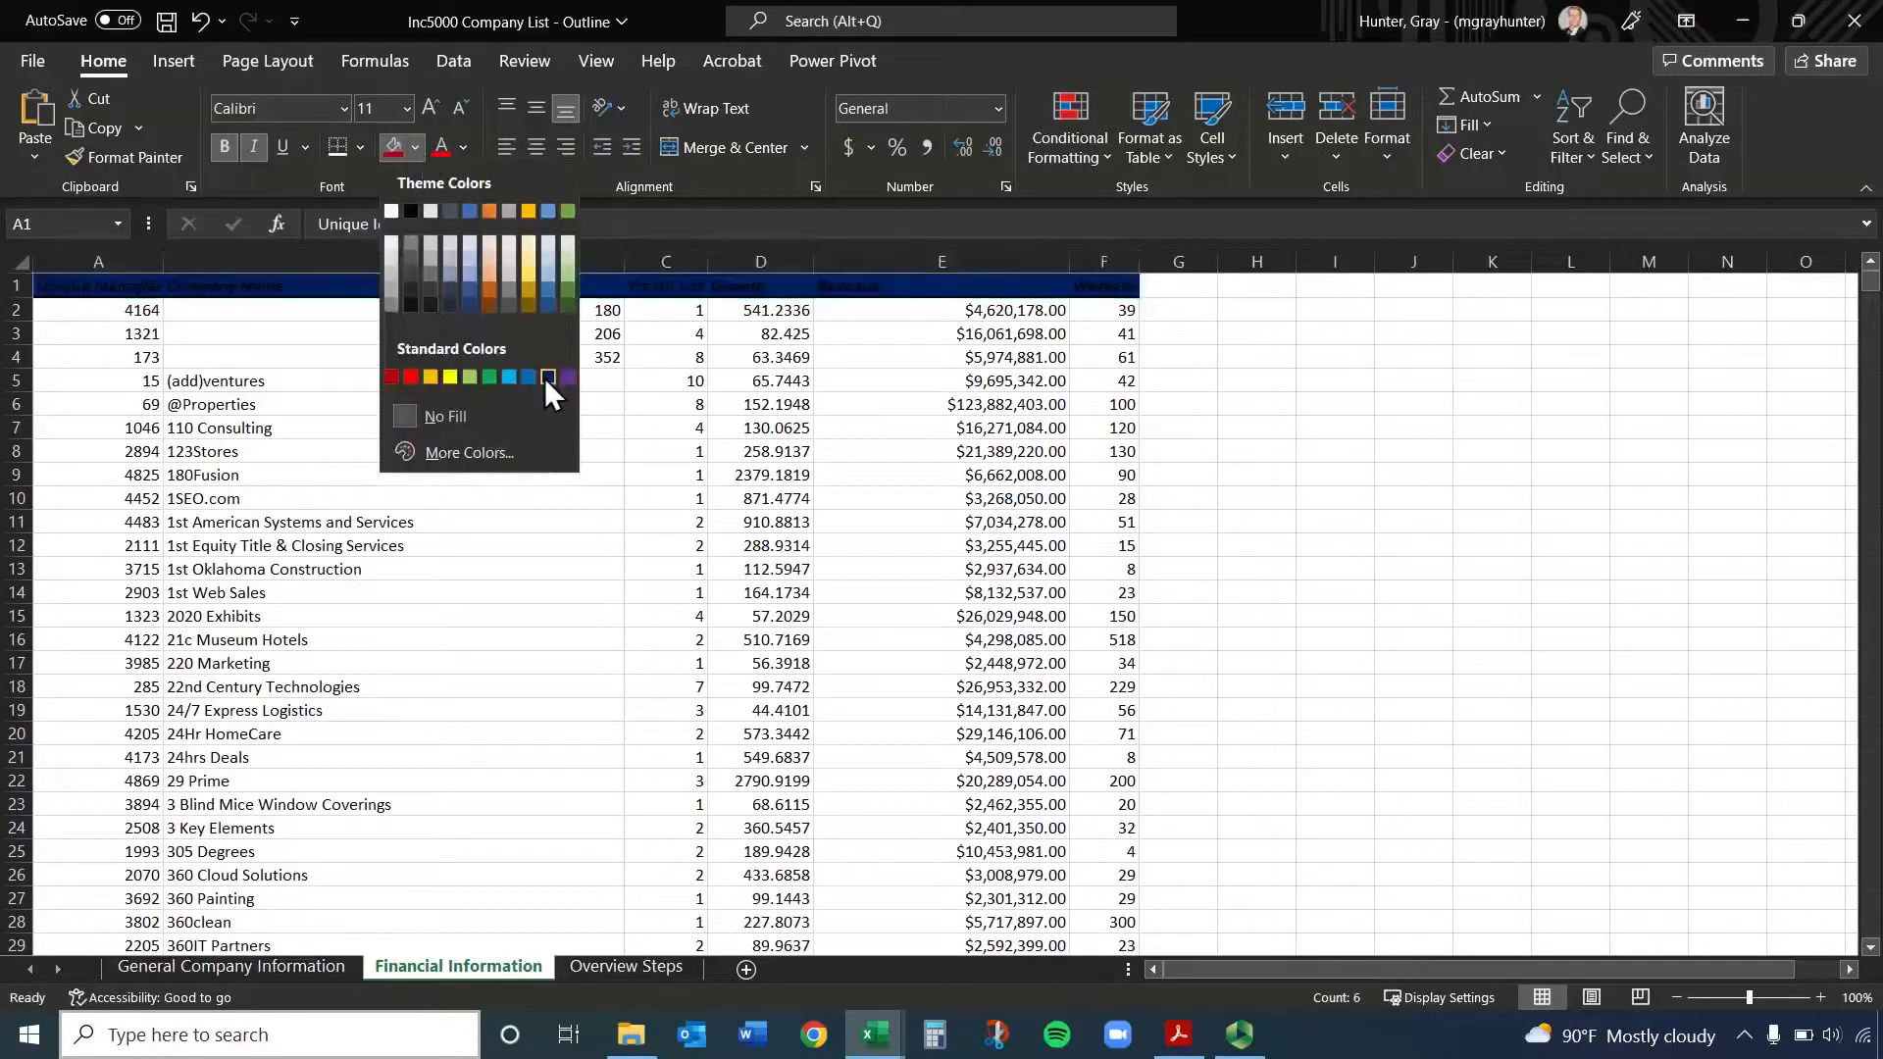
pyautogui.click(545, 377)
pyautogui.click(463, 143)
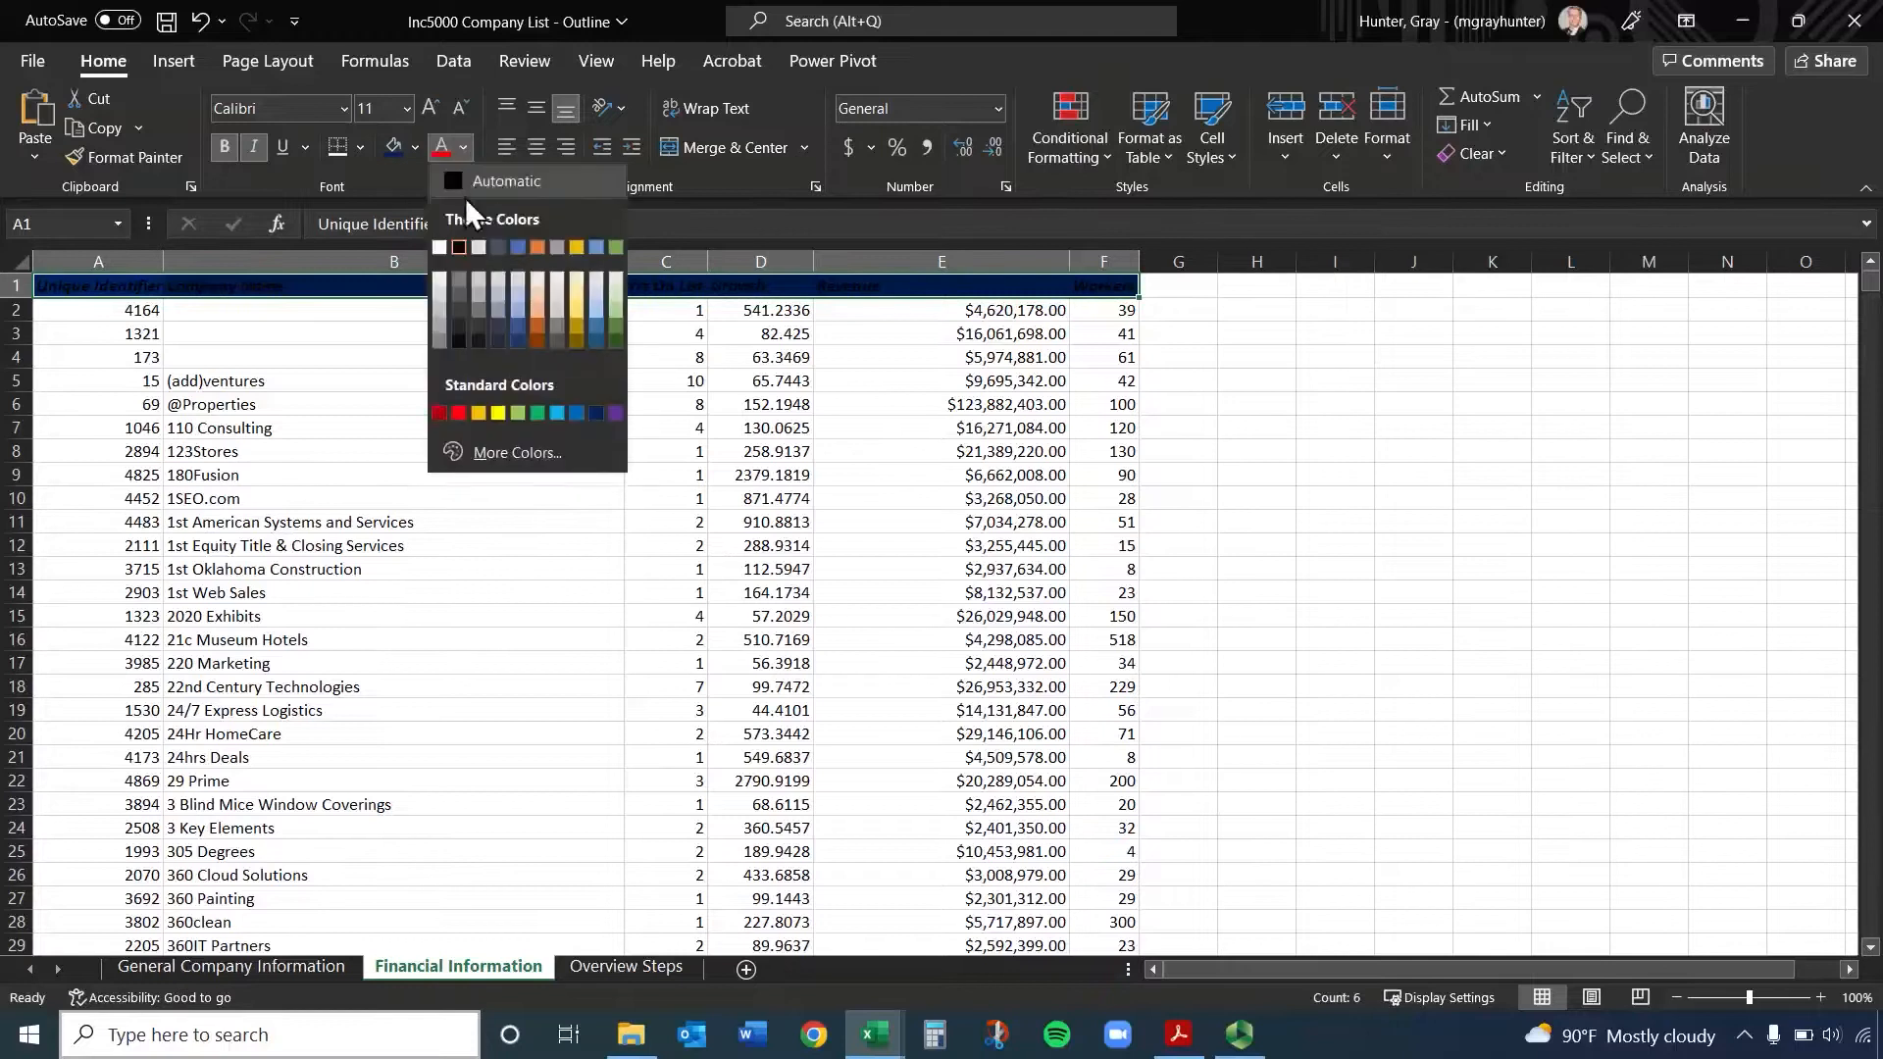
pyautogui.click(438, 245)
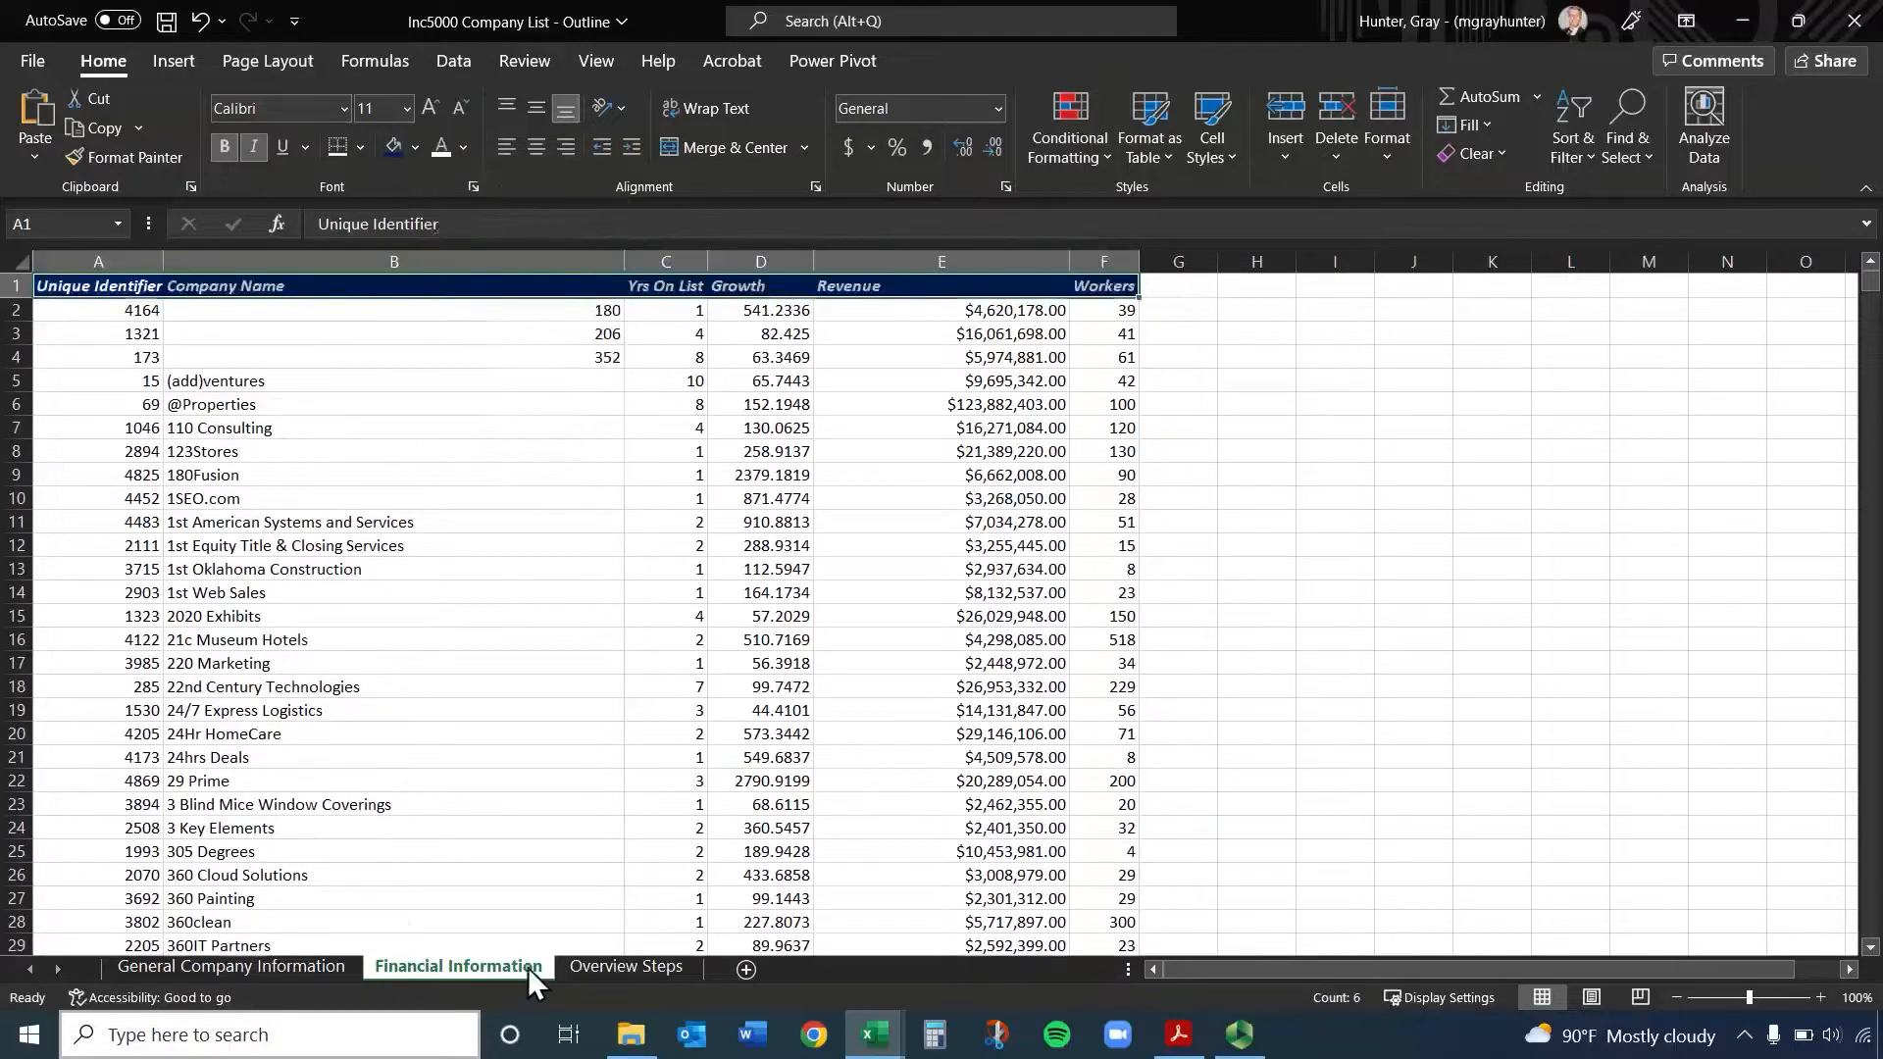
# On the General Company Information sheet, fill header cells A1:H1 with dark blue and make their text white and bold
pyautogui.click(291, 965)
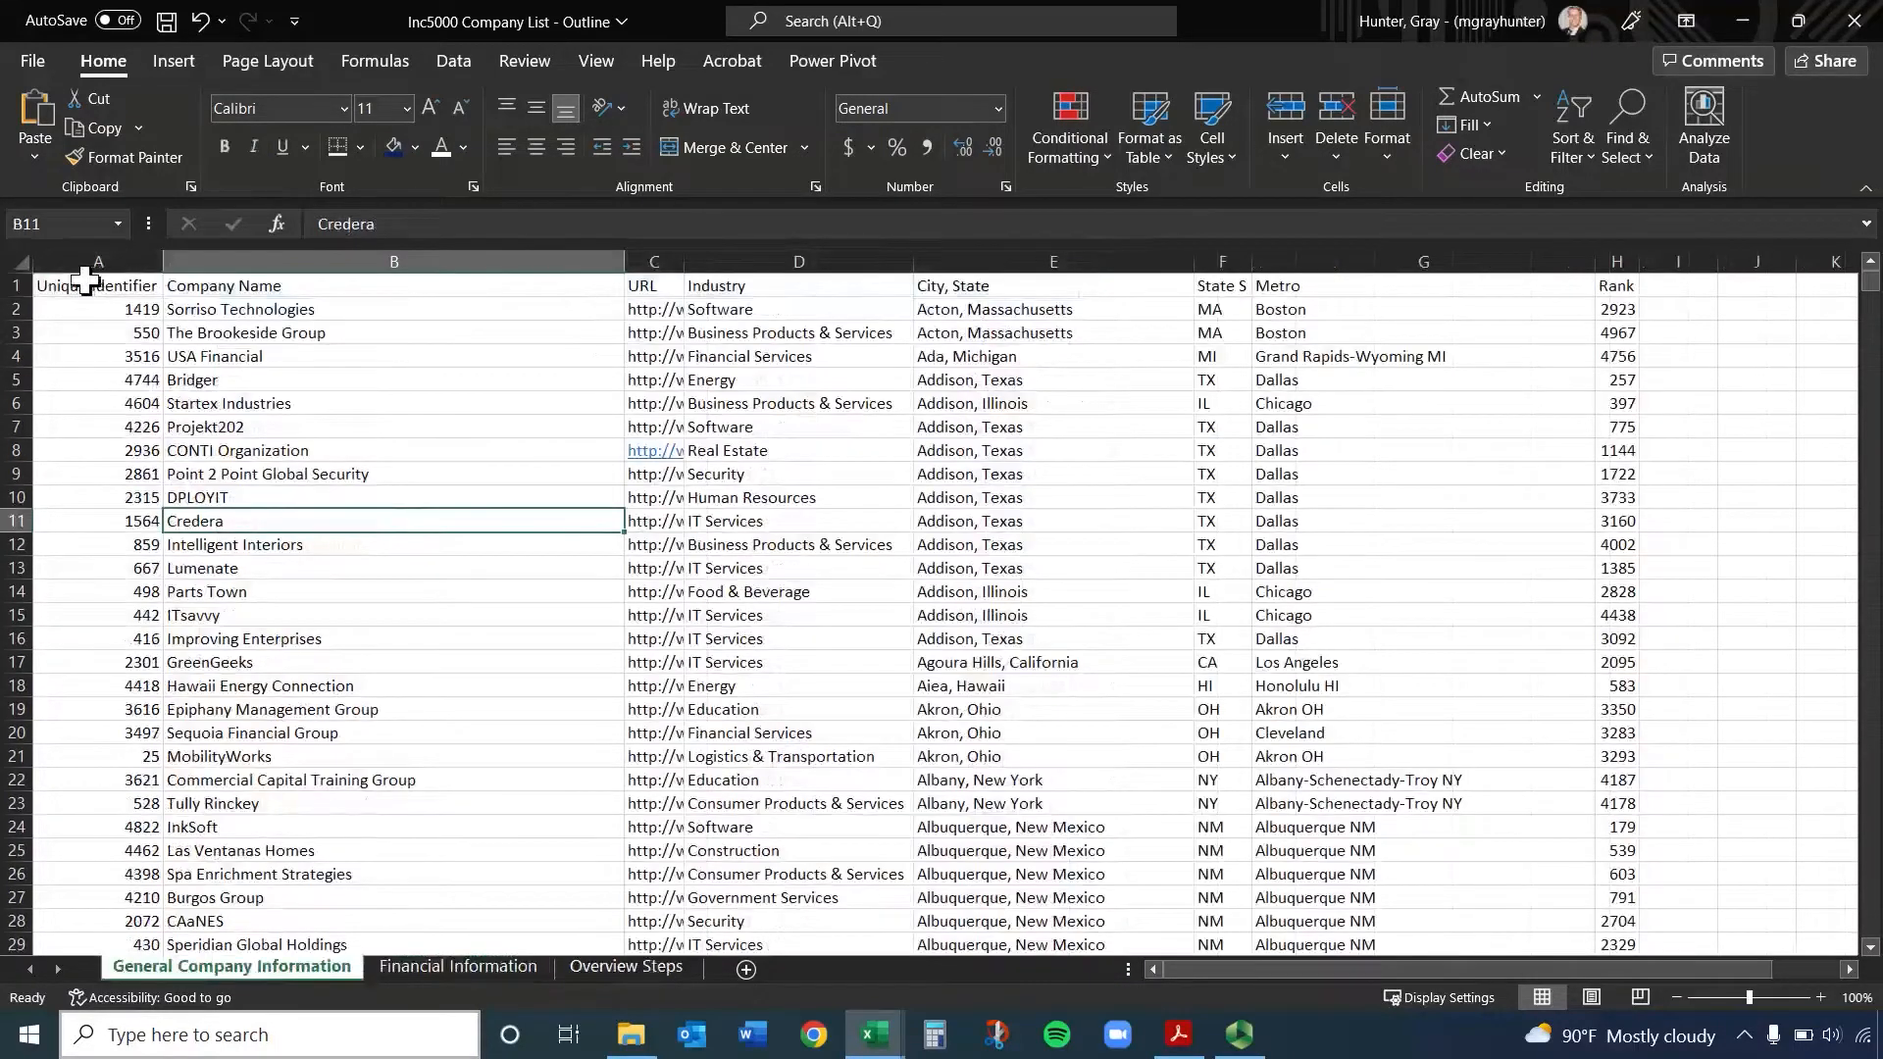
pyautogui.moveTo(87, 286); pyautogui.dragTo(1604, 286)
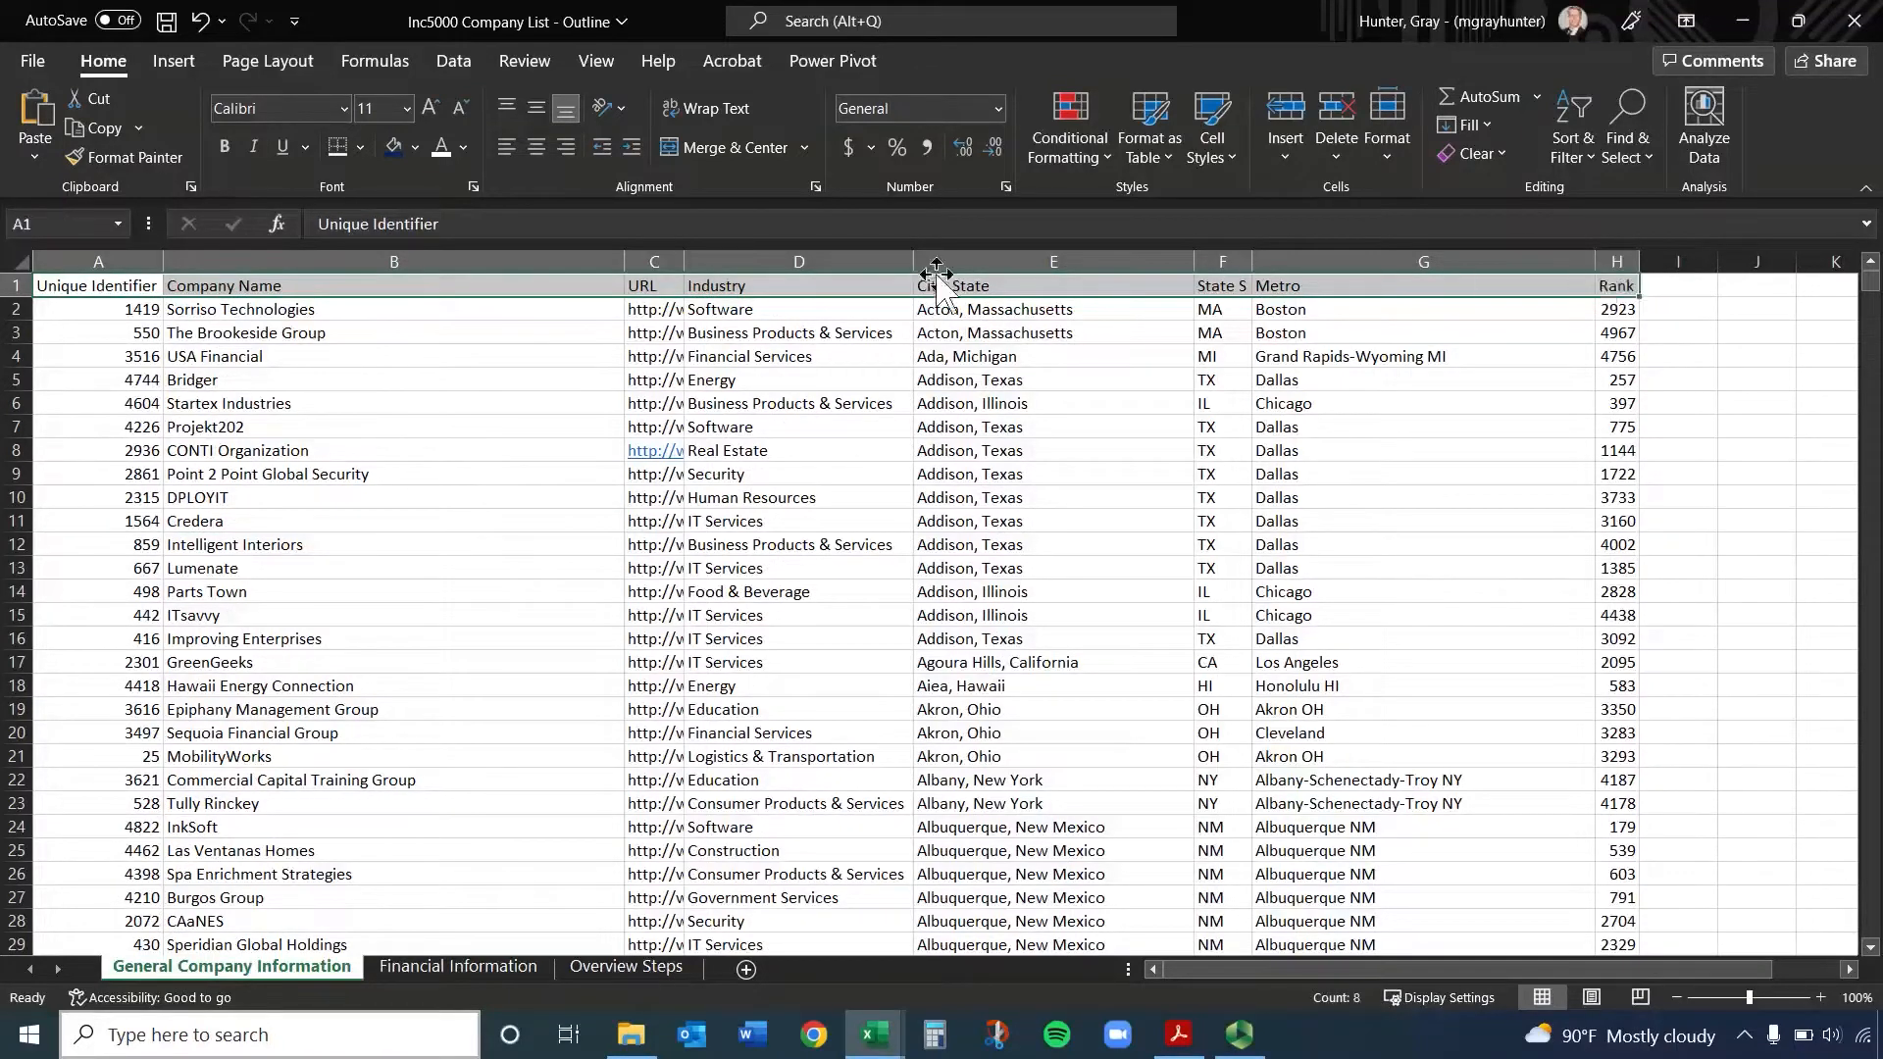
pyautogui.click(394, 146)
pyautogui.click(438, 145)
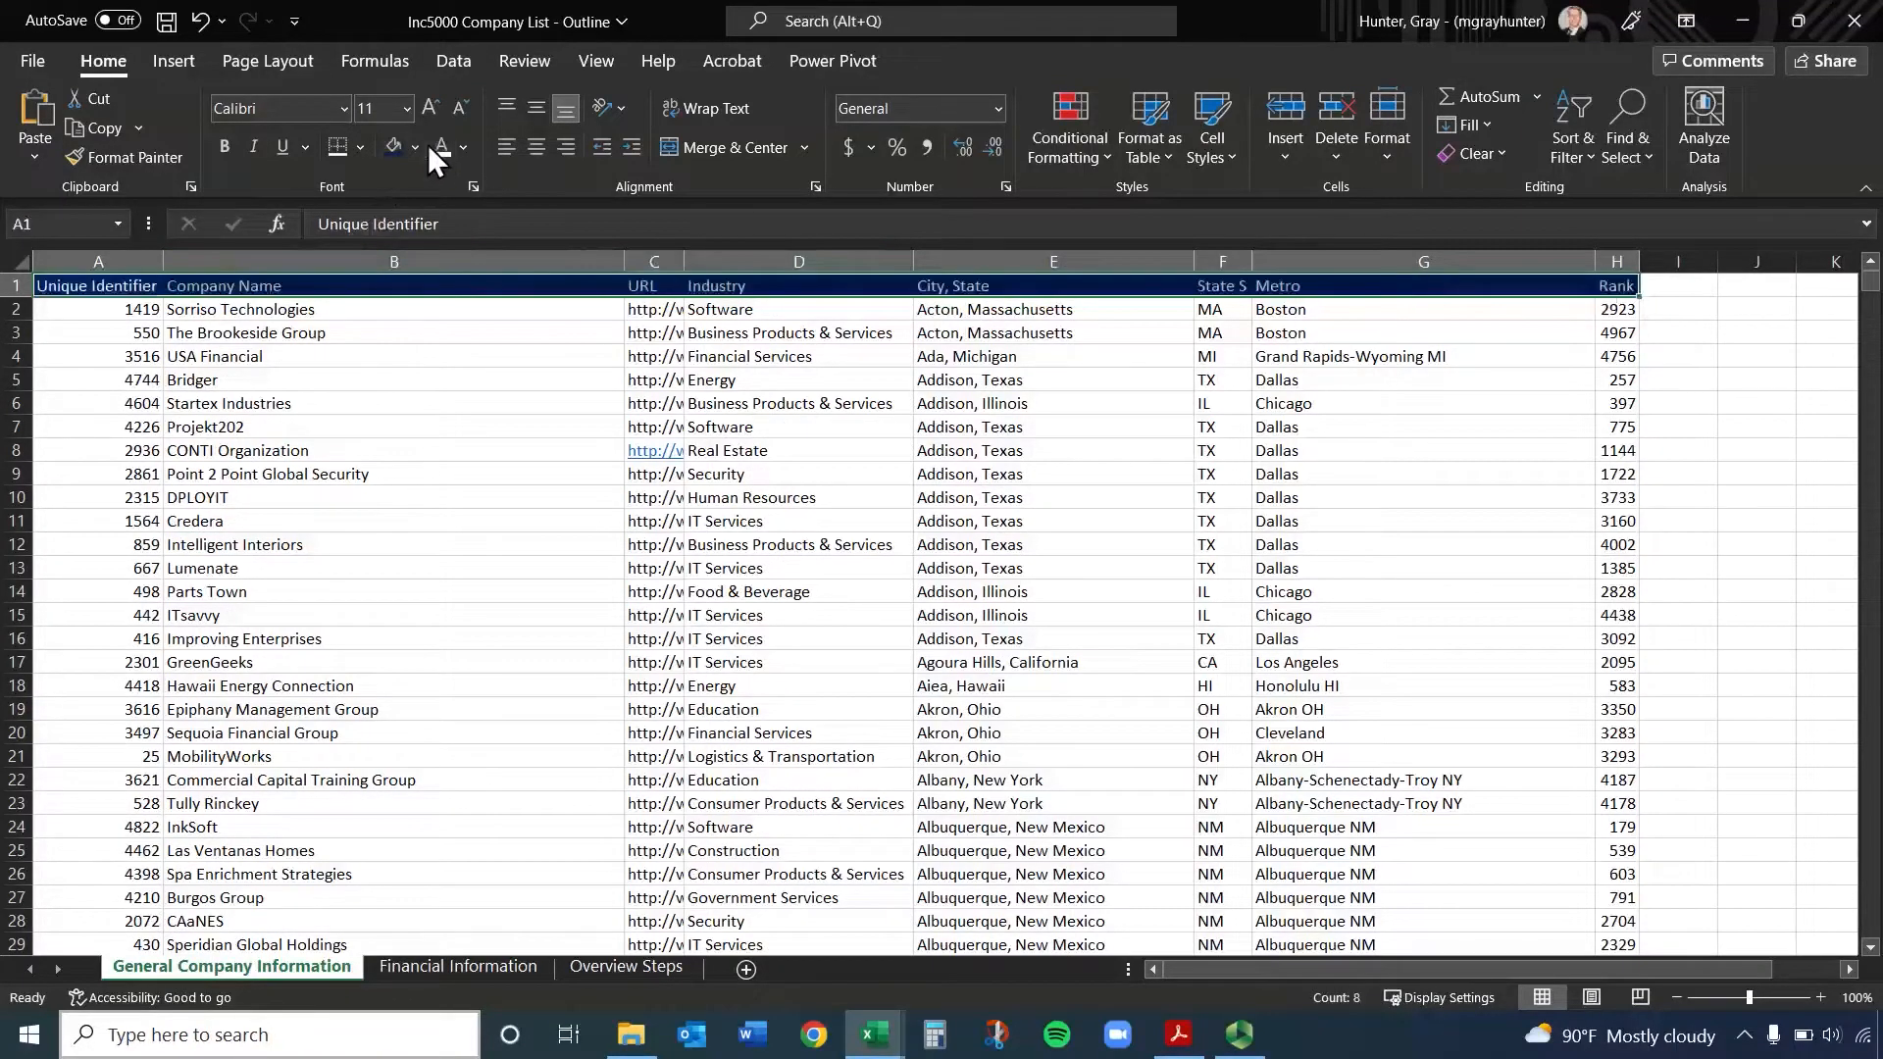
pyautogui.click(223, 146)
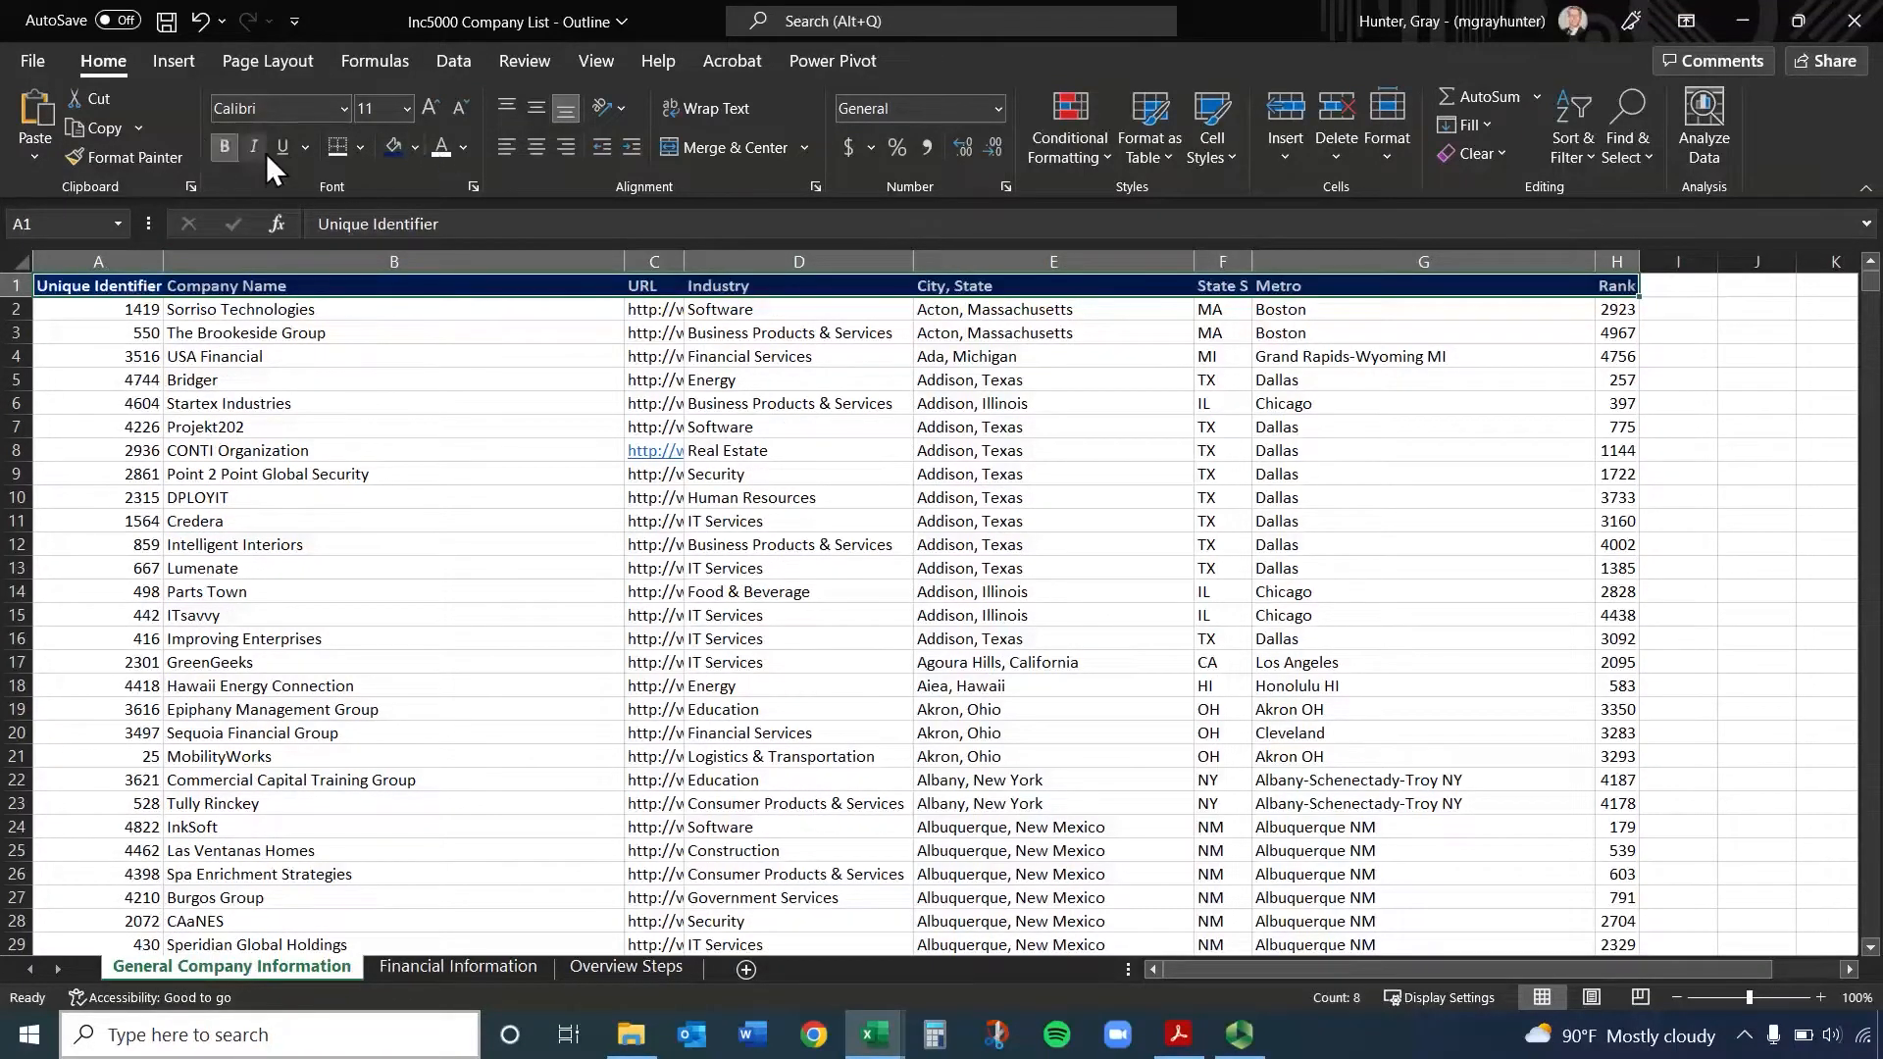
pyautogui.click(345, 361)
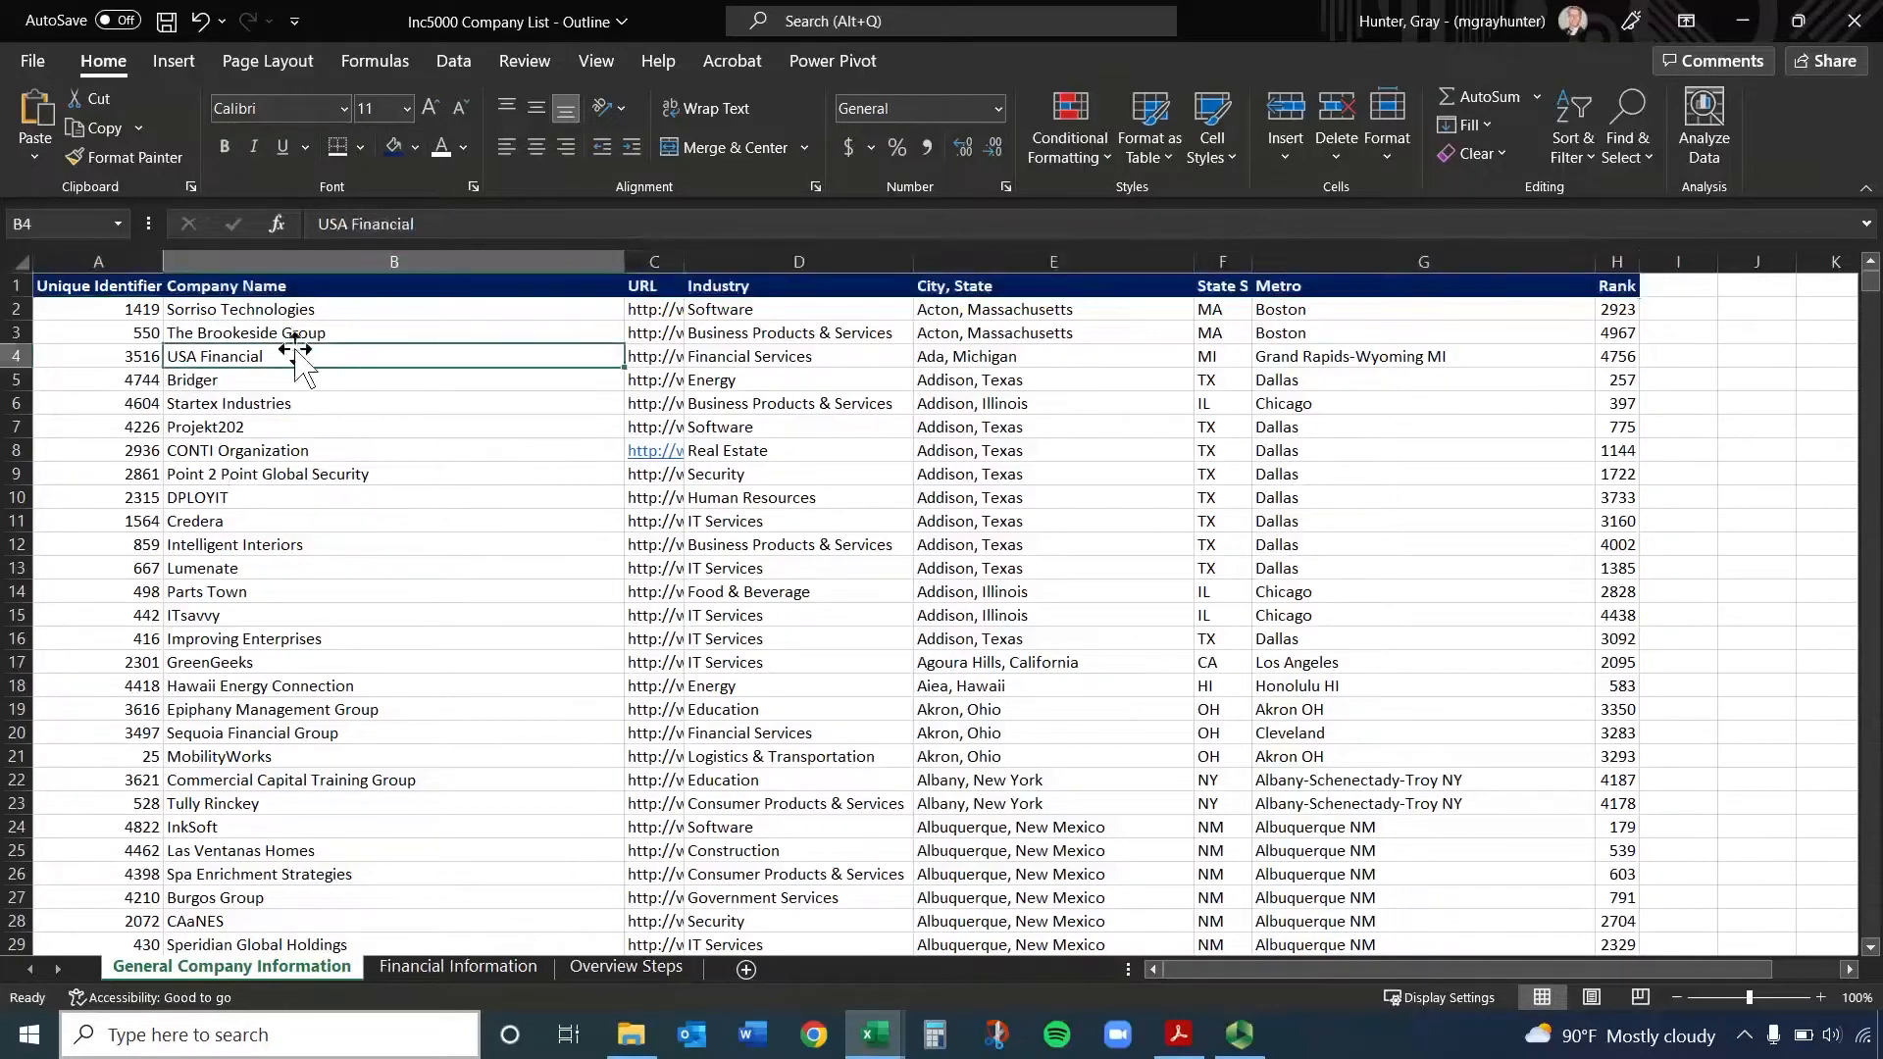
pyautogui.moveTo(135, 287)
pyautogui.mouseDown()
pyautogui.moveTo(1630, 287)
pyautogui.moveTo(137, 286)
pyautogui.mouseUp()
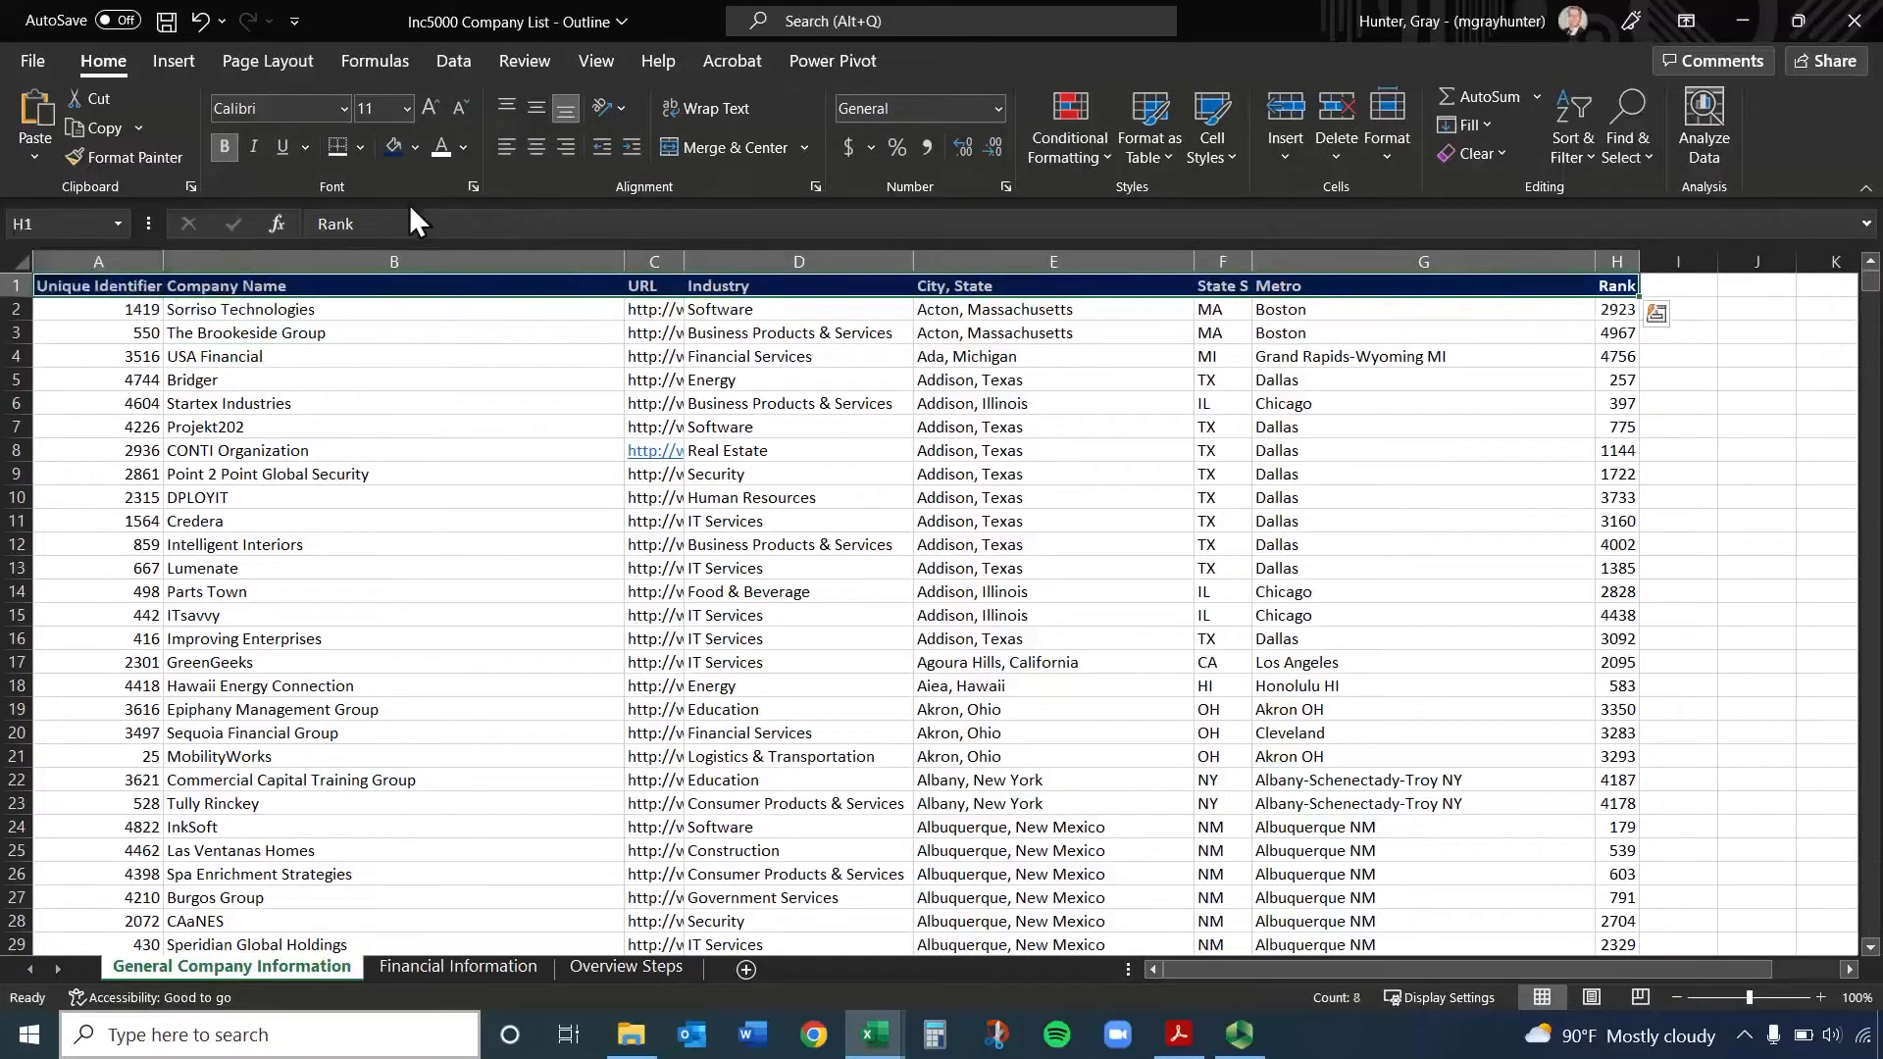
pyautogui.click(336, 361)
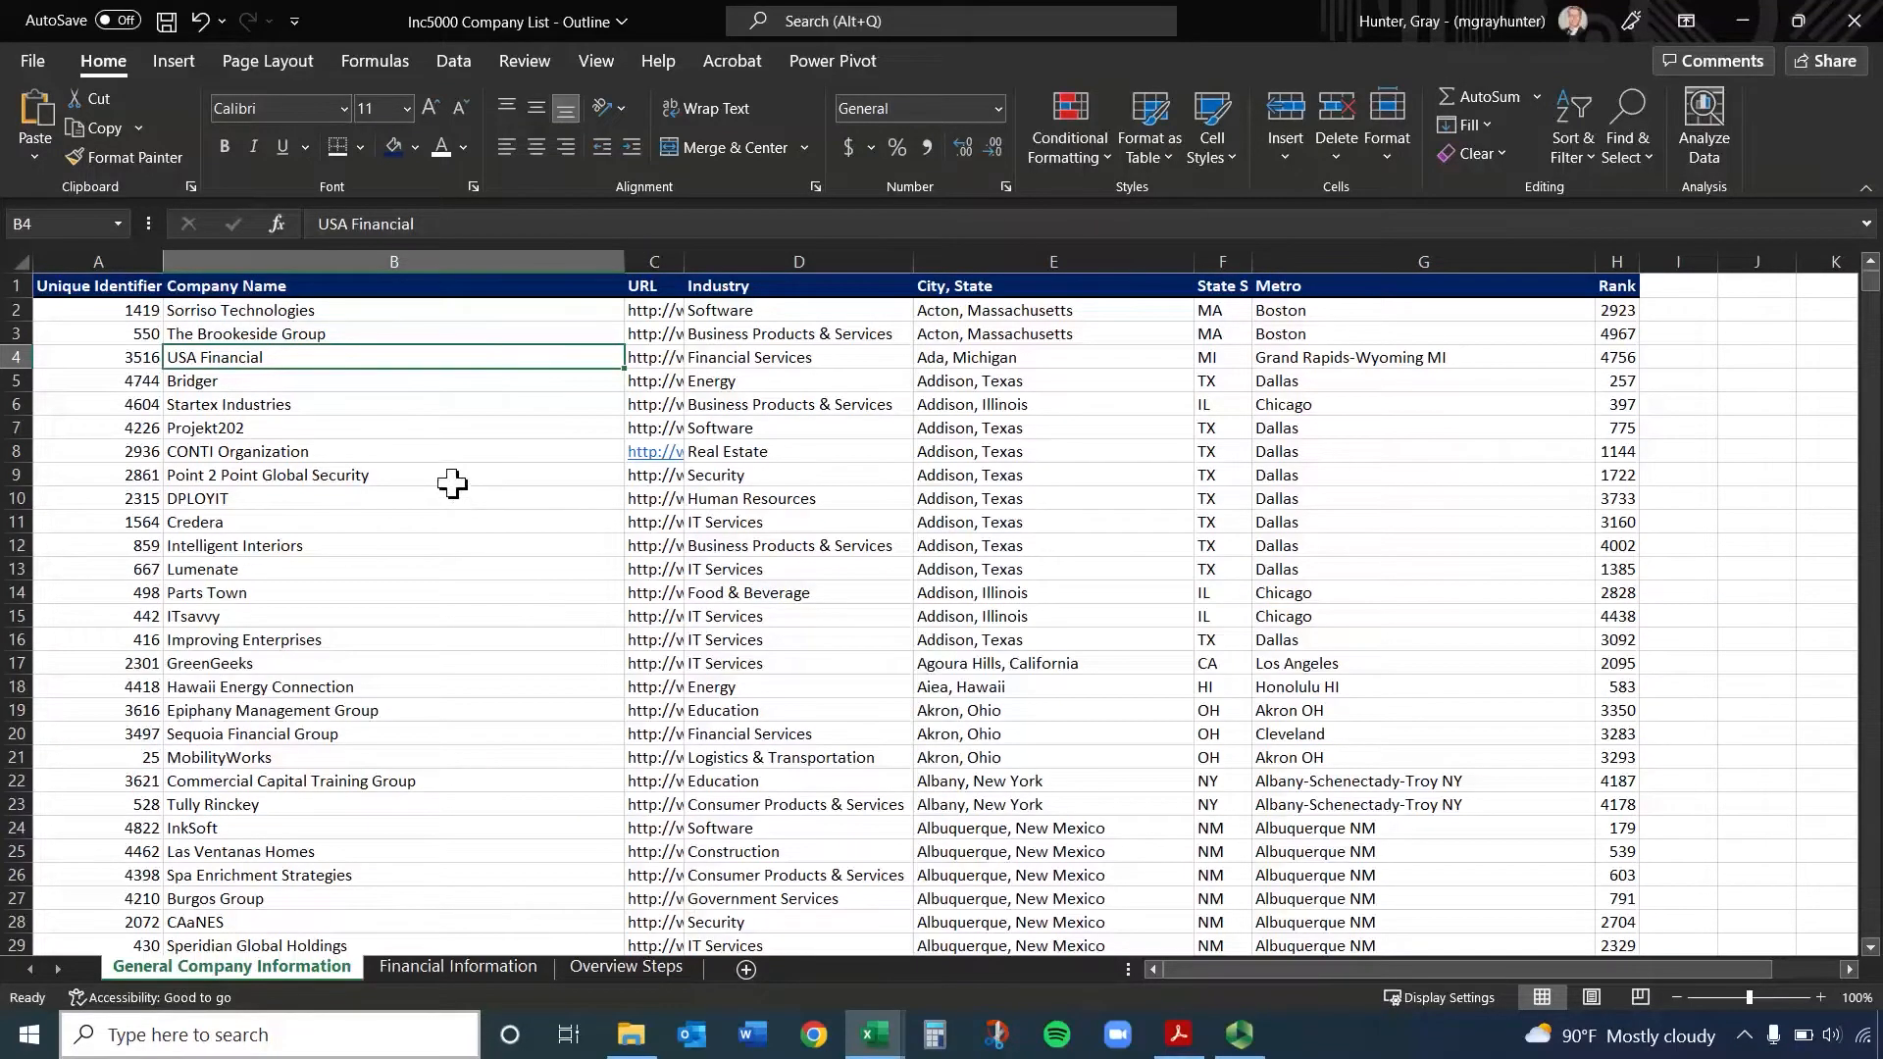
# Jump to the end of the company list, select cell B4995, and return to the first rows
pyautogui.hotkey('ctrl', 'Down')
pyautogui.click(416, 480)
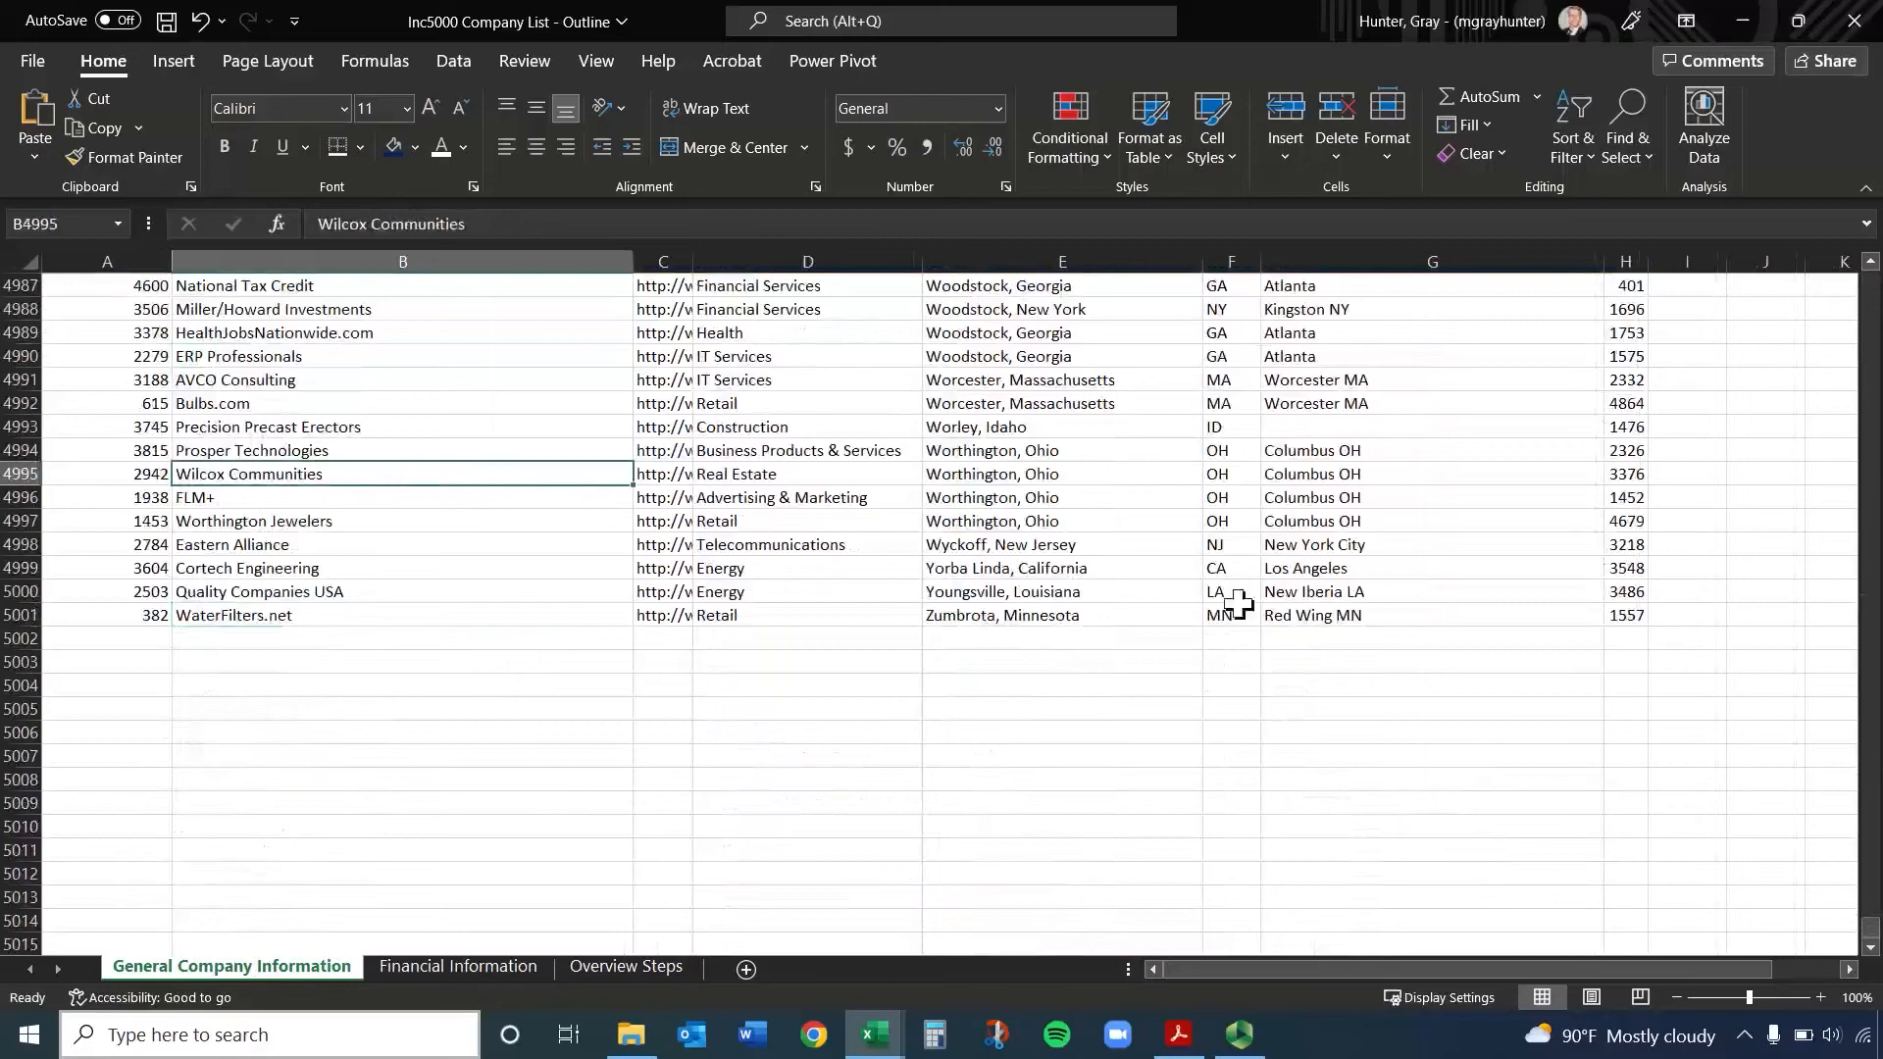
pyautogui.moveTo(1868, 951); pyautogui.dragTo(1770, 284)
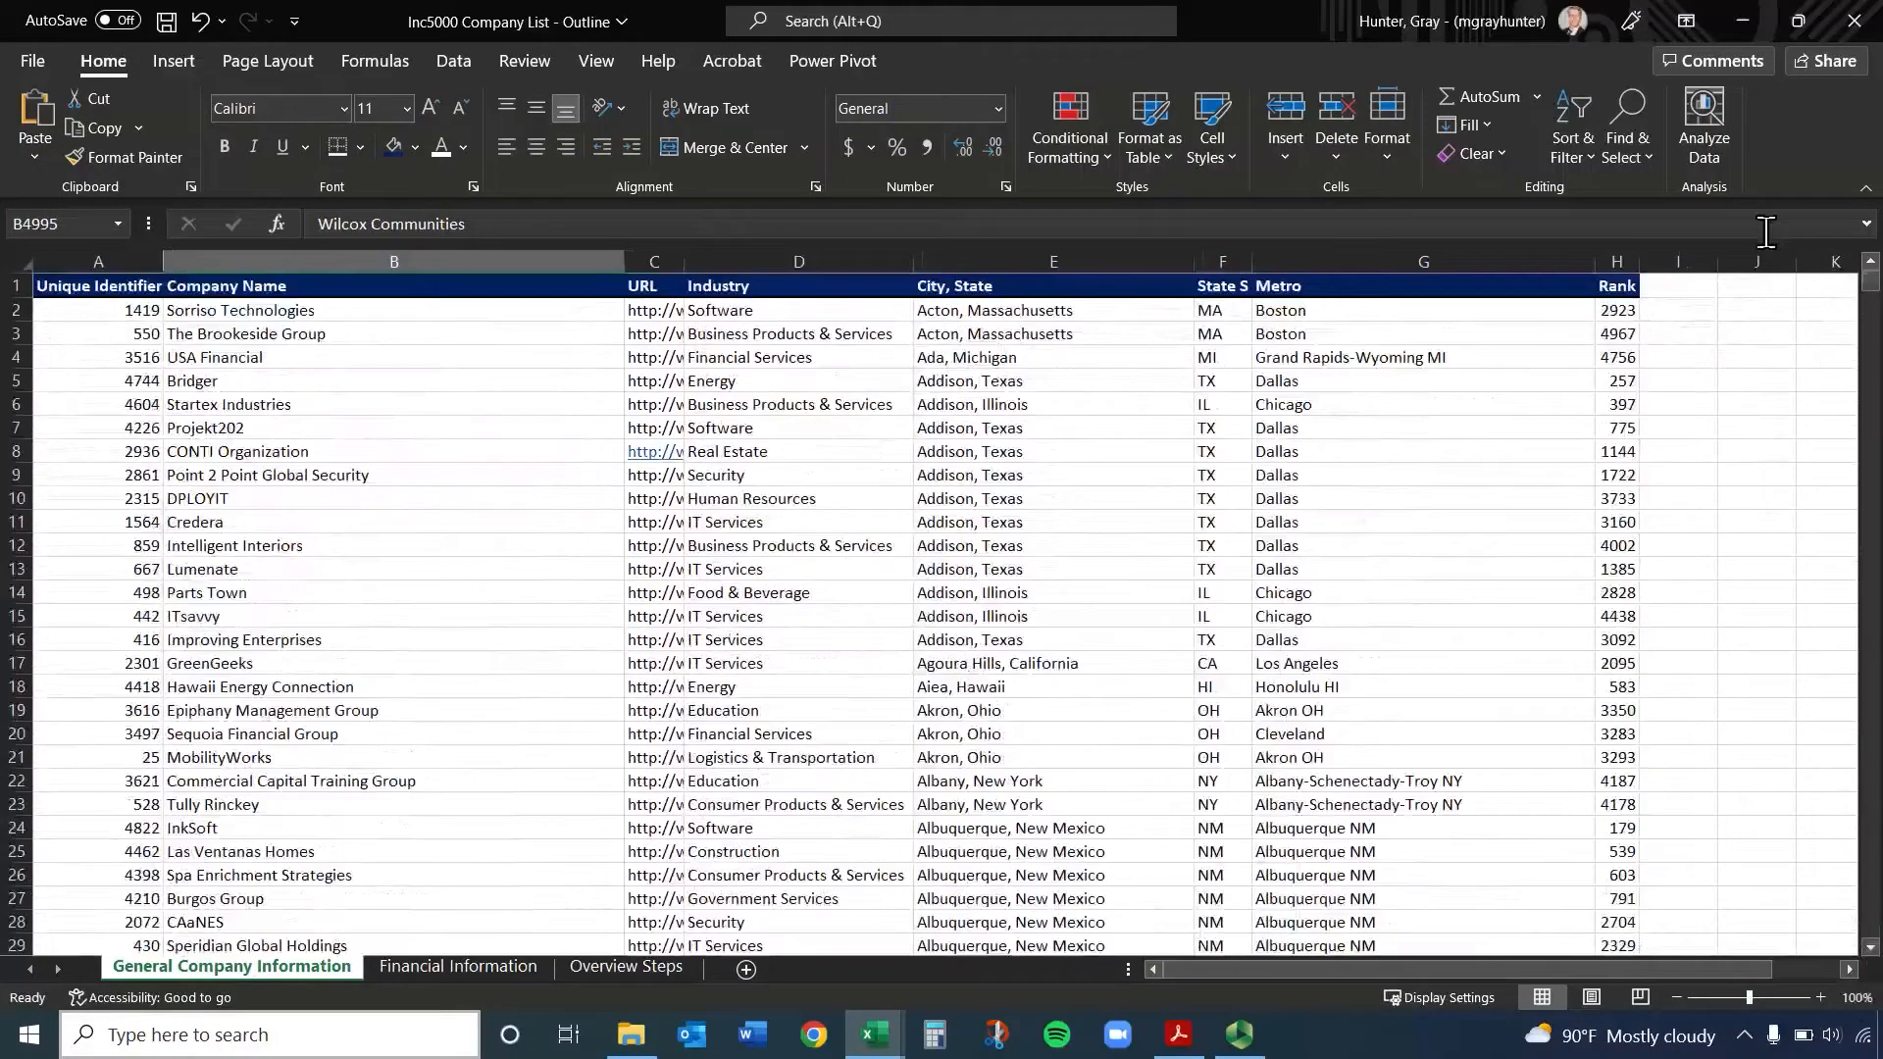
# Start overwriting cell B8 with the sample text "vdczfdgfds" and cancel the entry
pyautogui.click(275, 451)
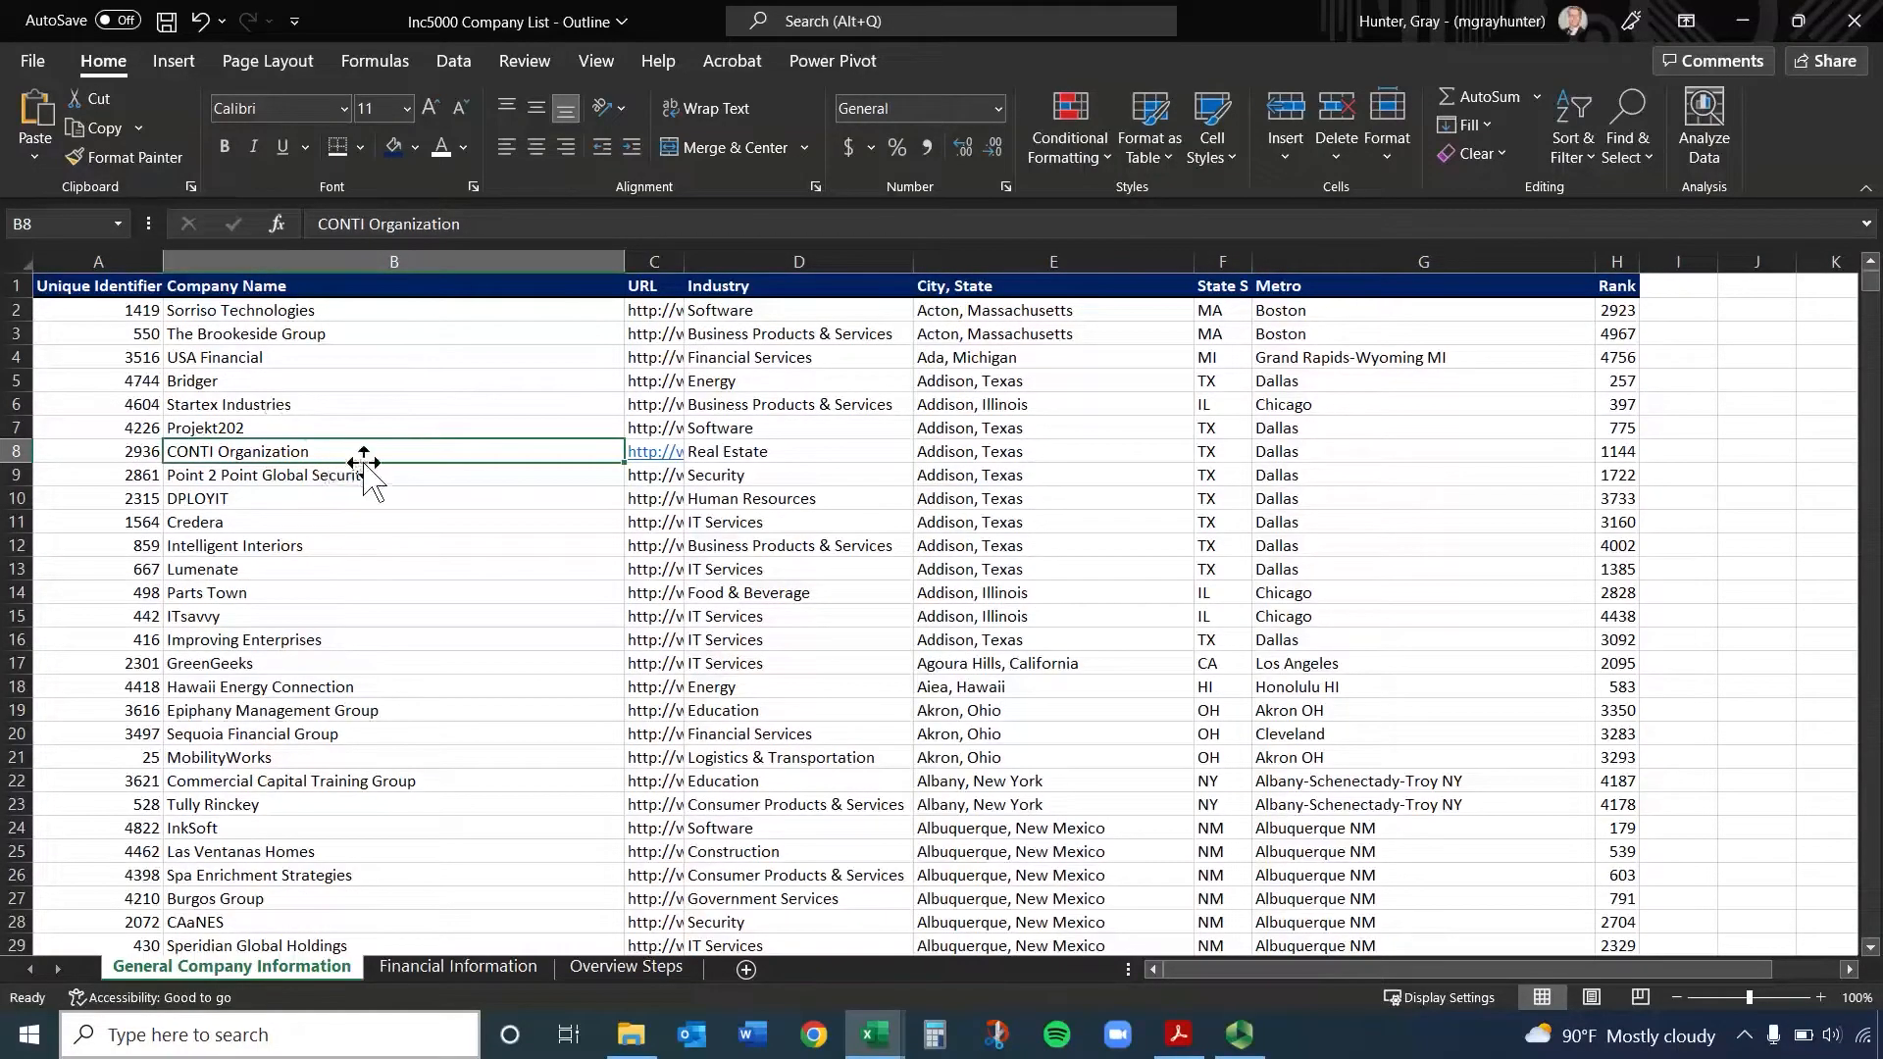
pyautogui.write('vdczfdgfds')
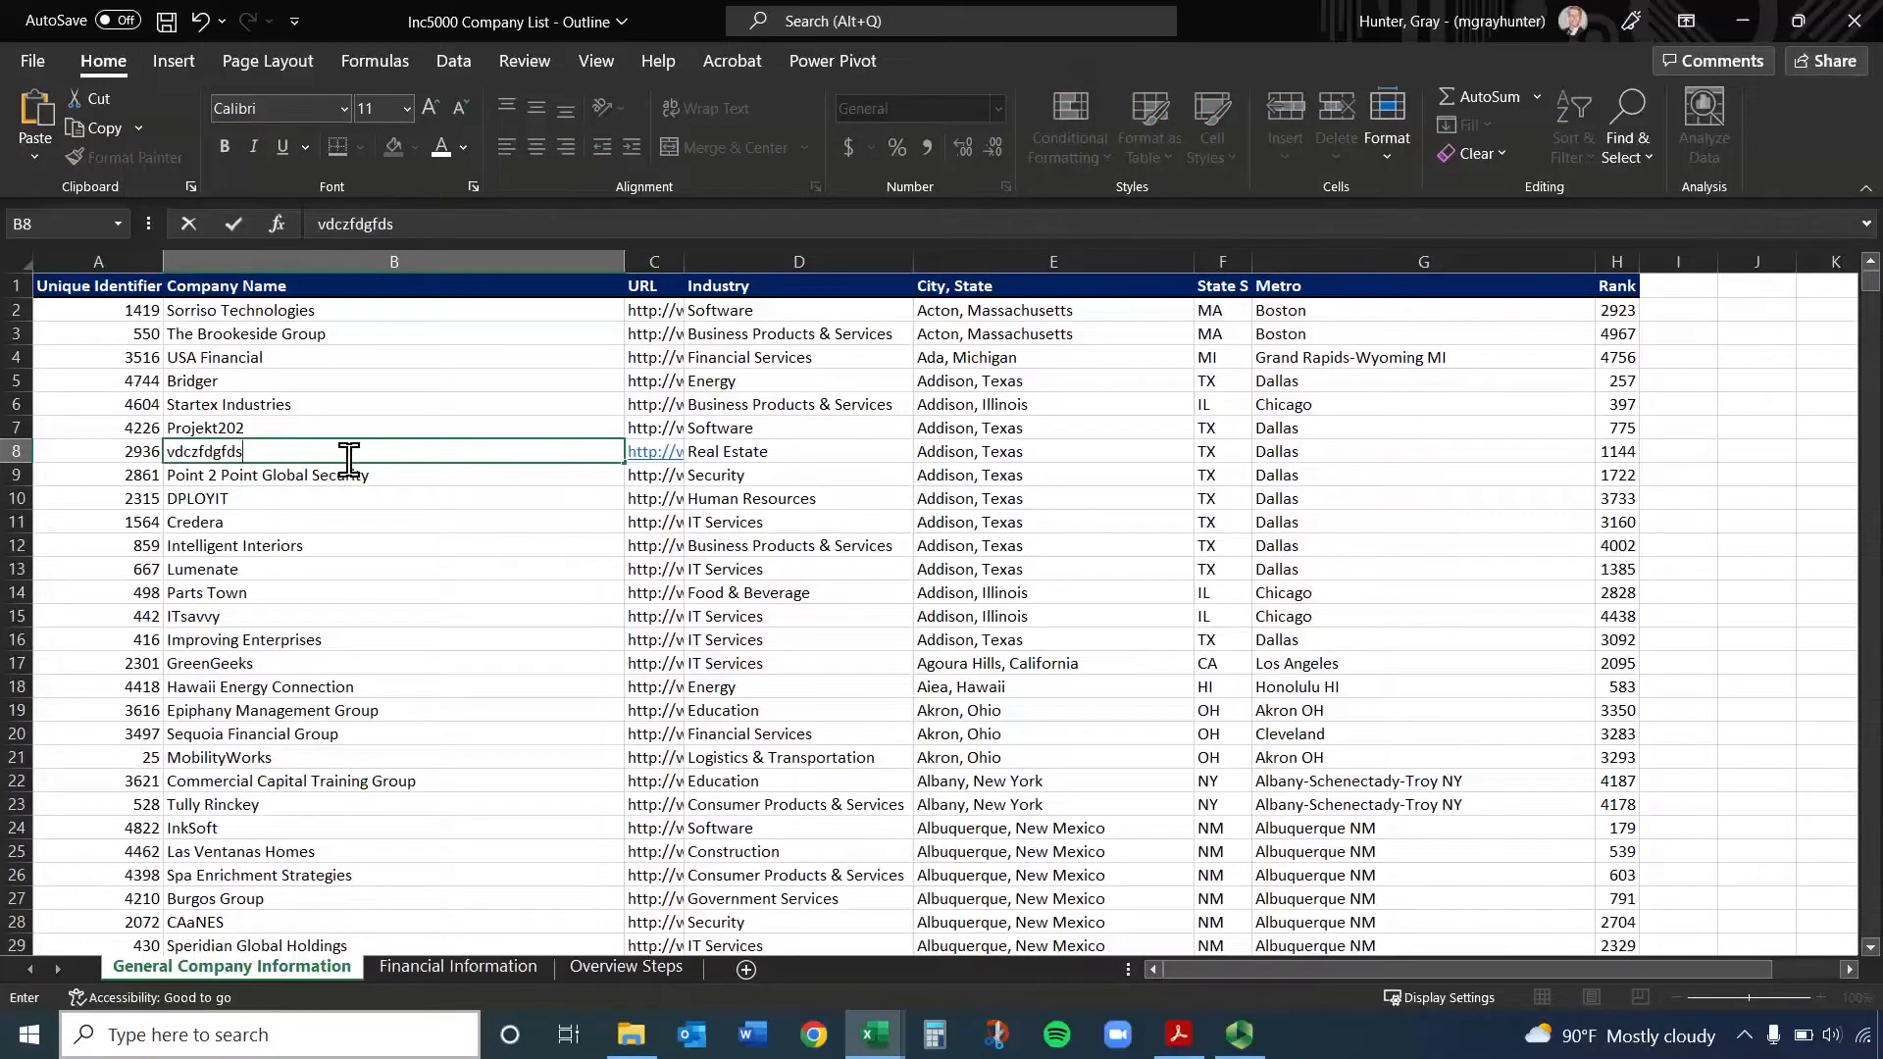
pyautogui.press('Escape')
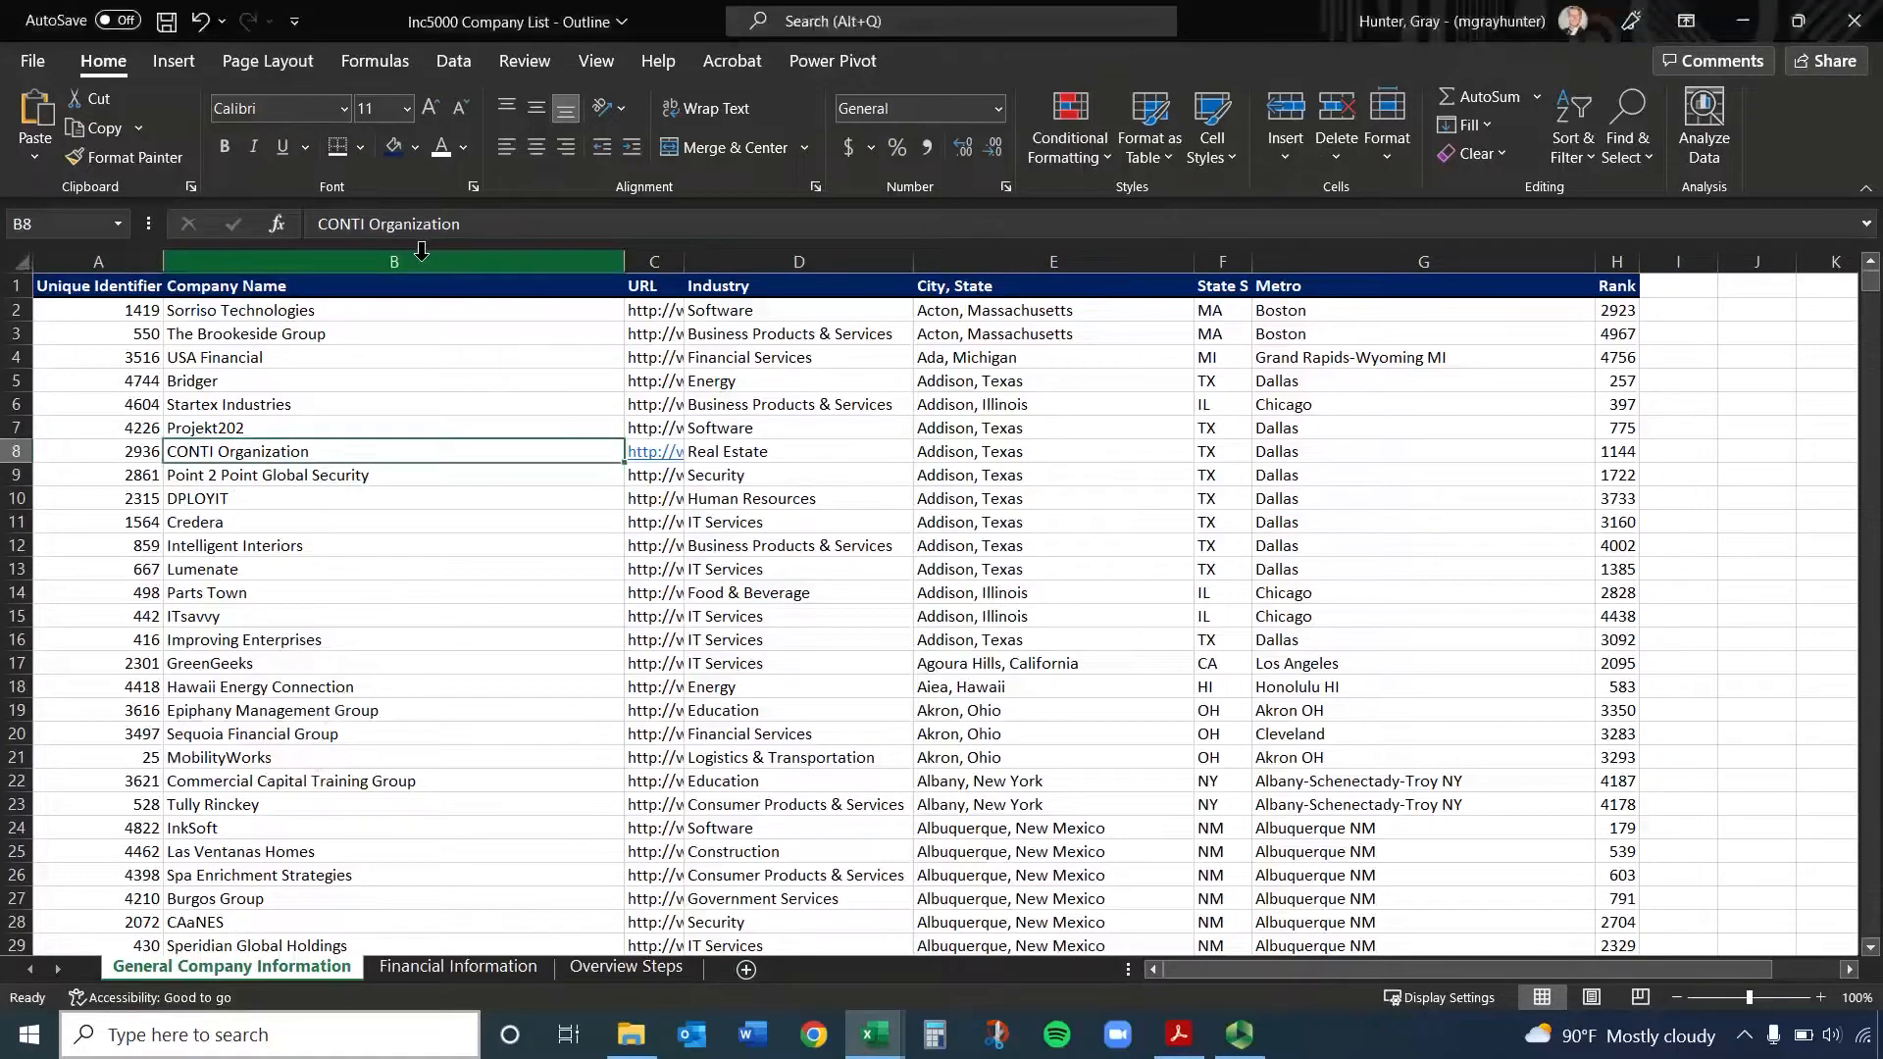
# Select all of row 4 and all of column B, ending on the single cell B5
pyautogui.click(21, 359)
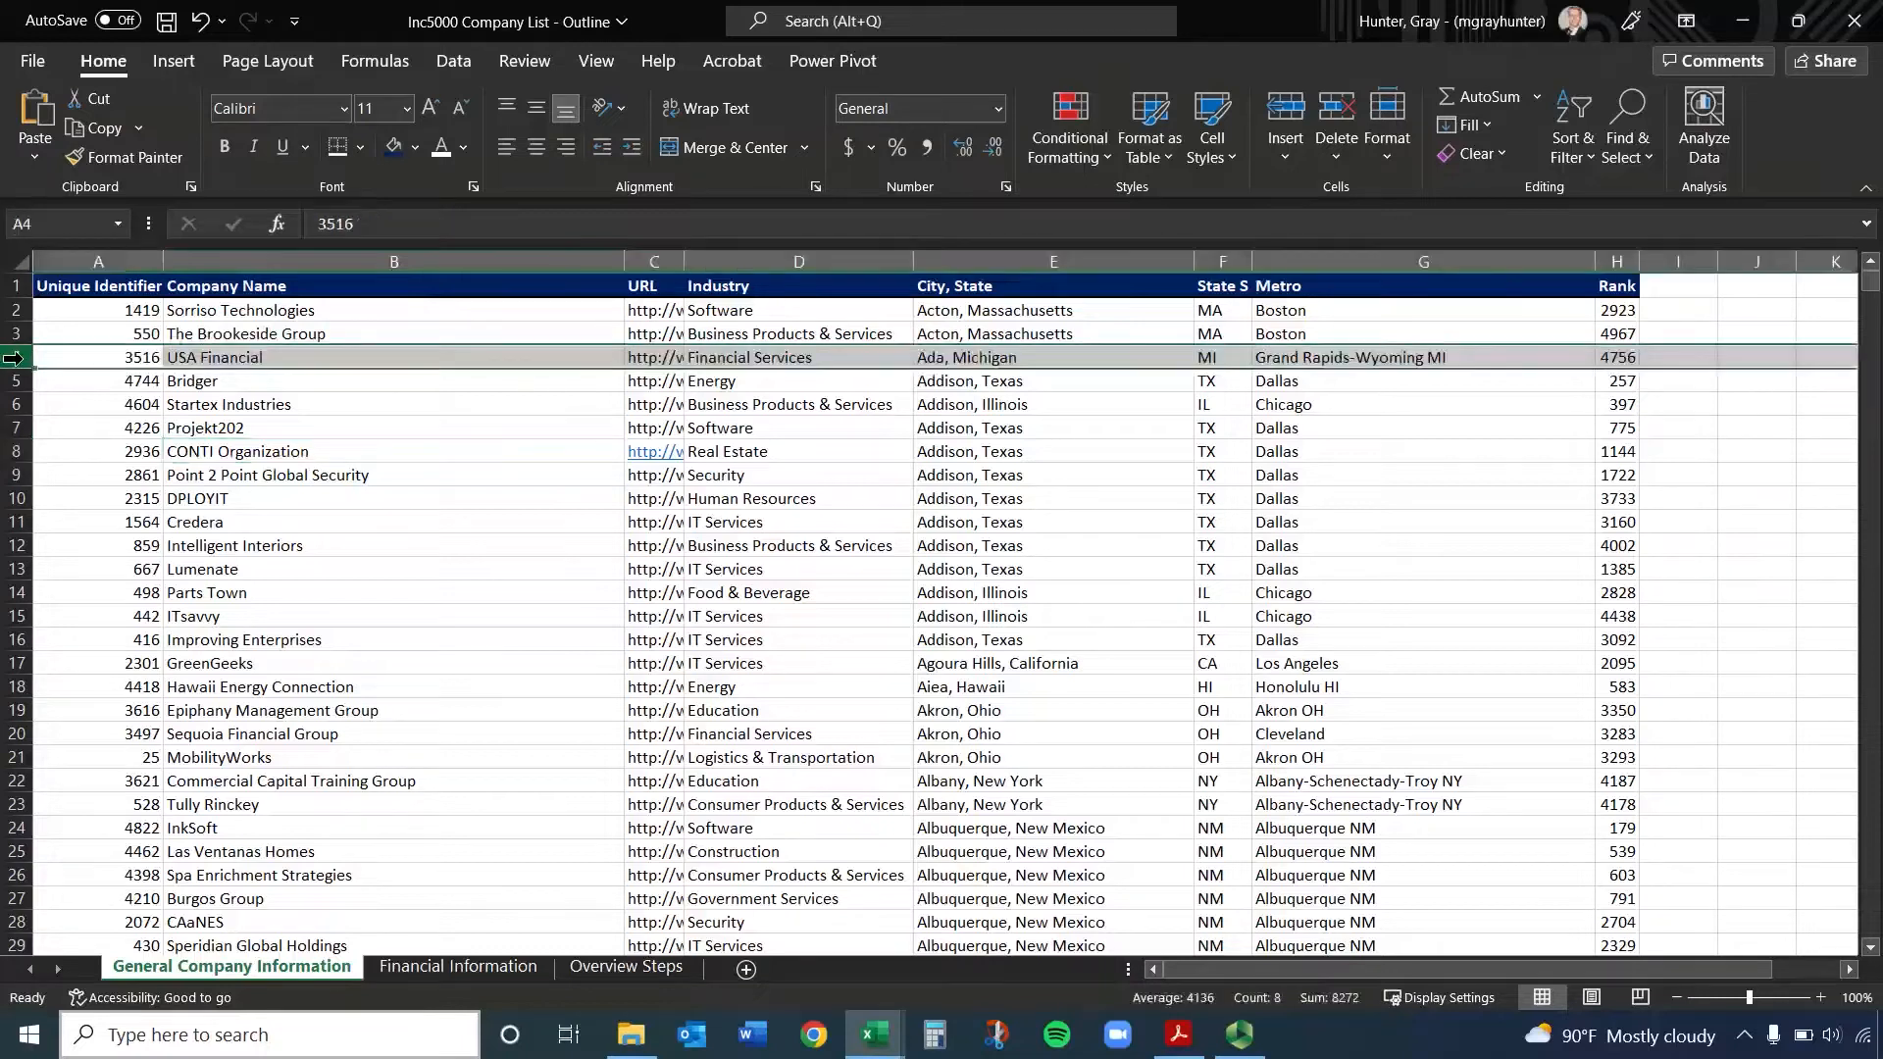
pyautogui.click(363, 259)
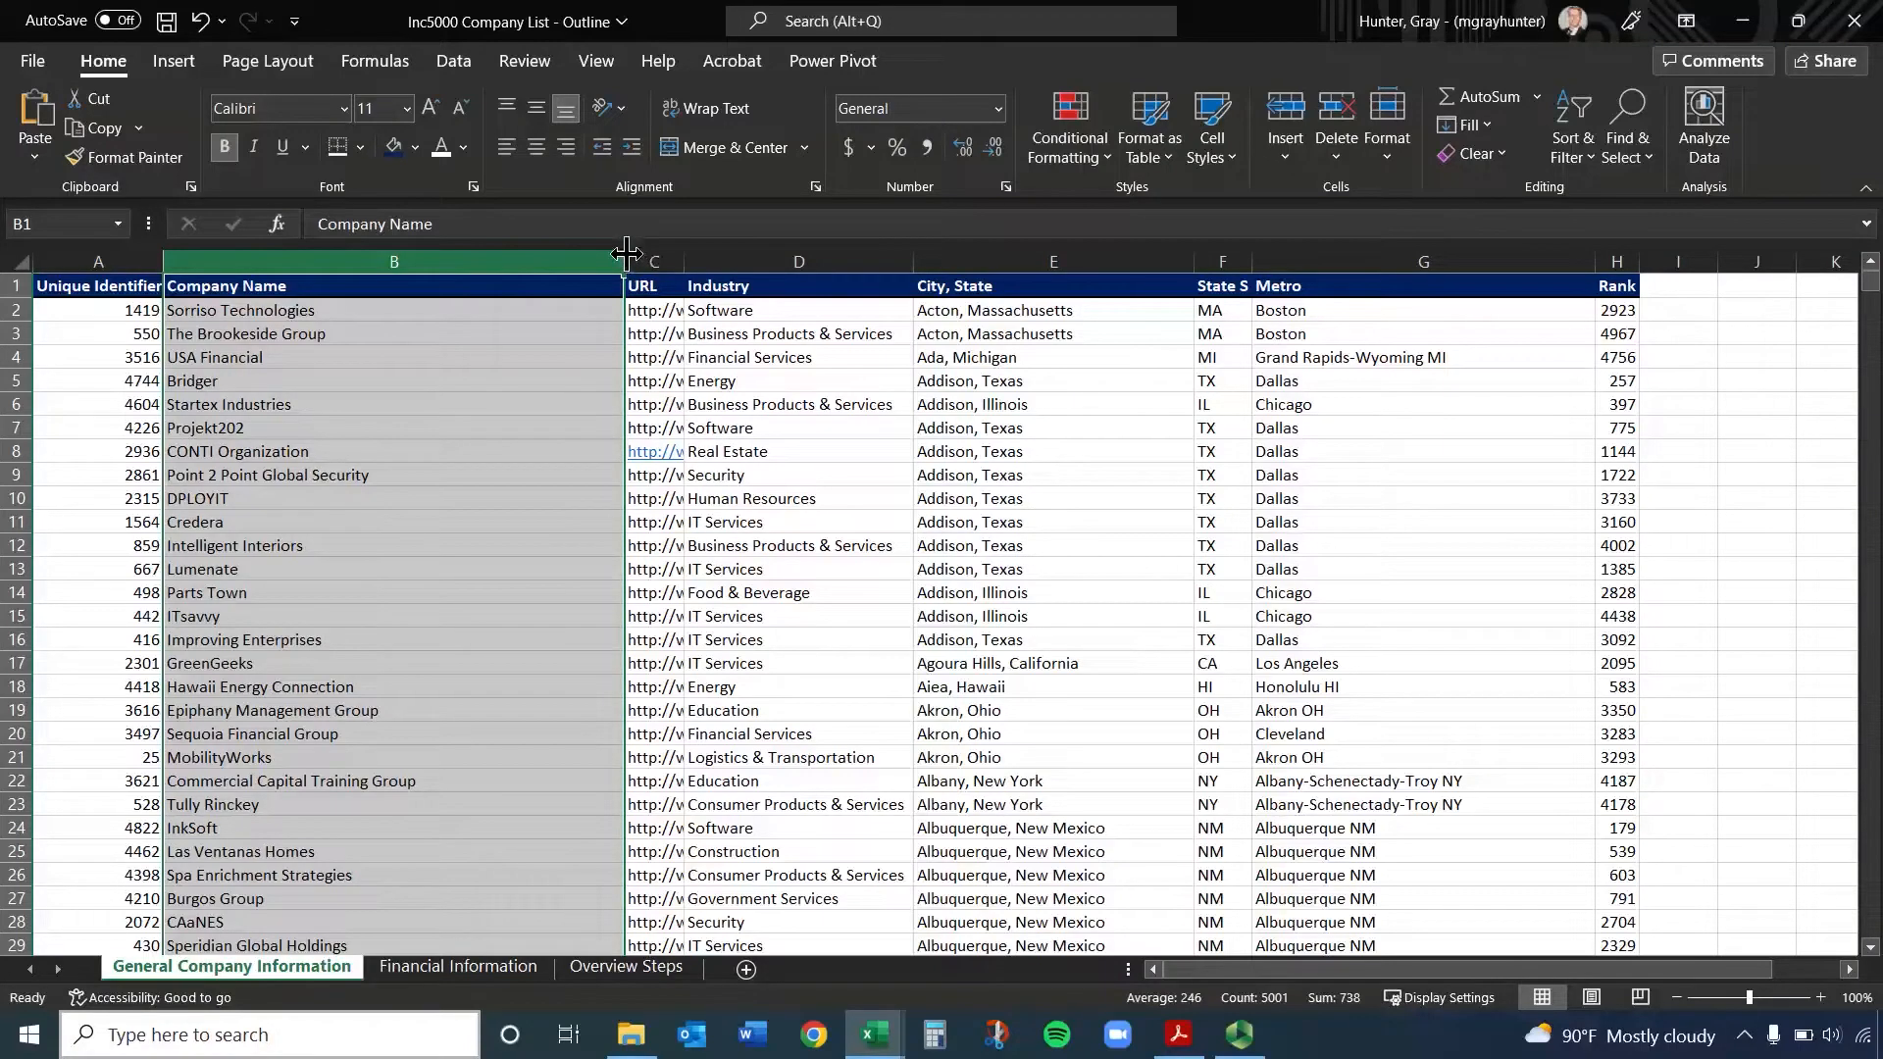
pyautogui.click(763, 383)
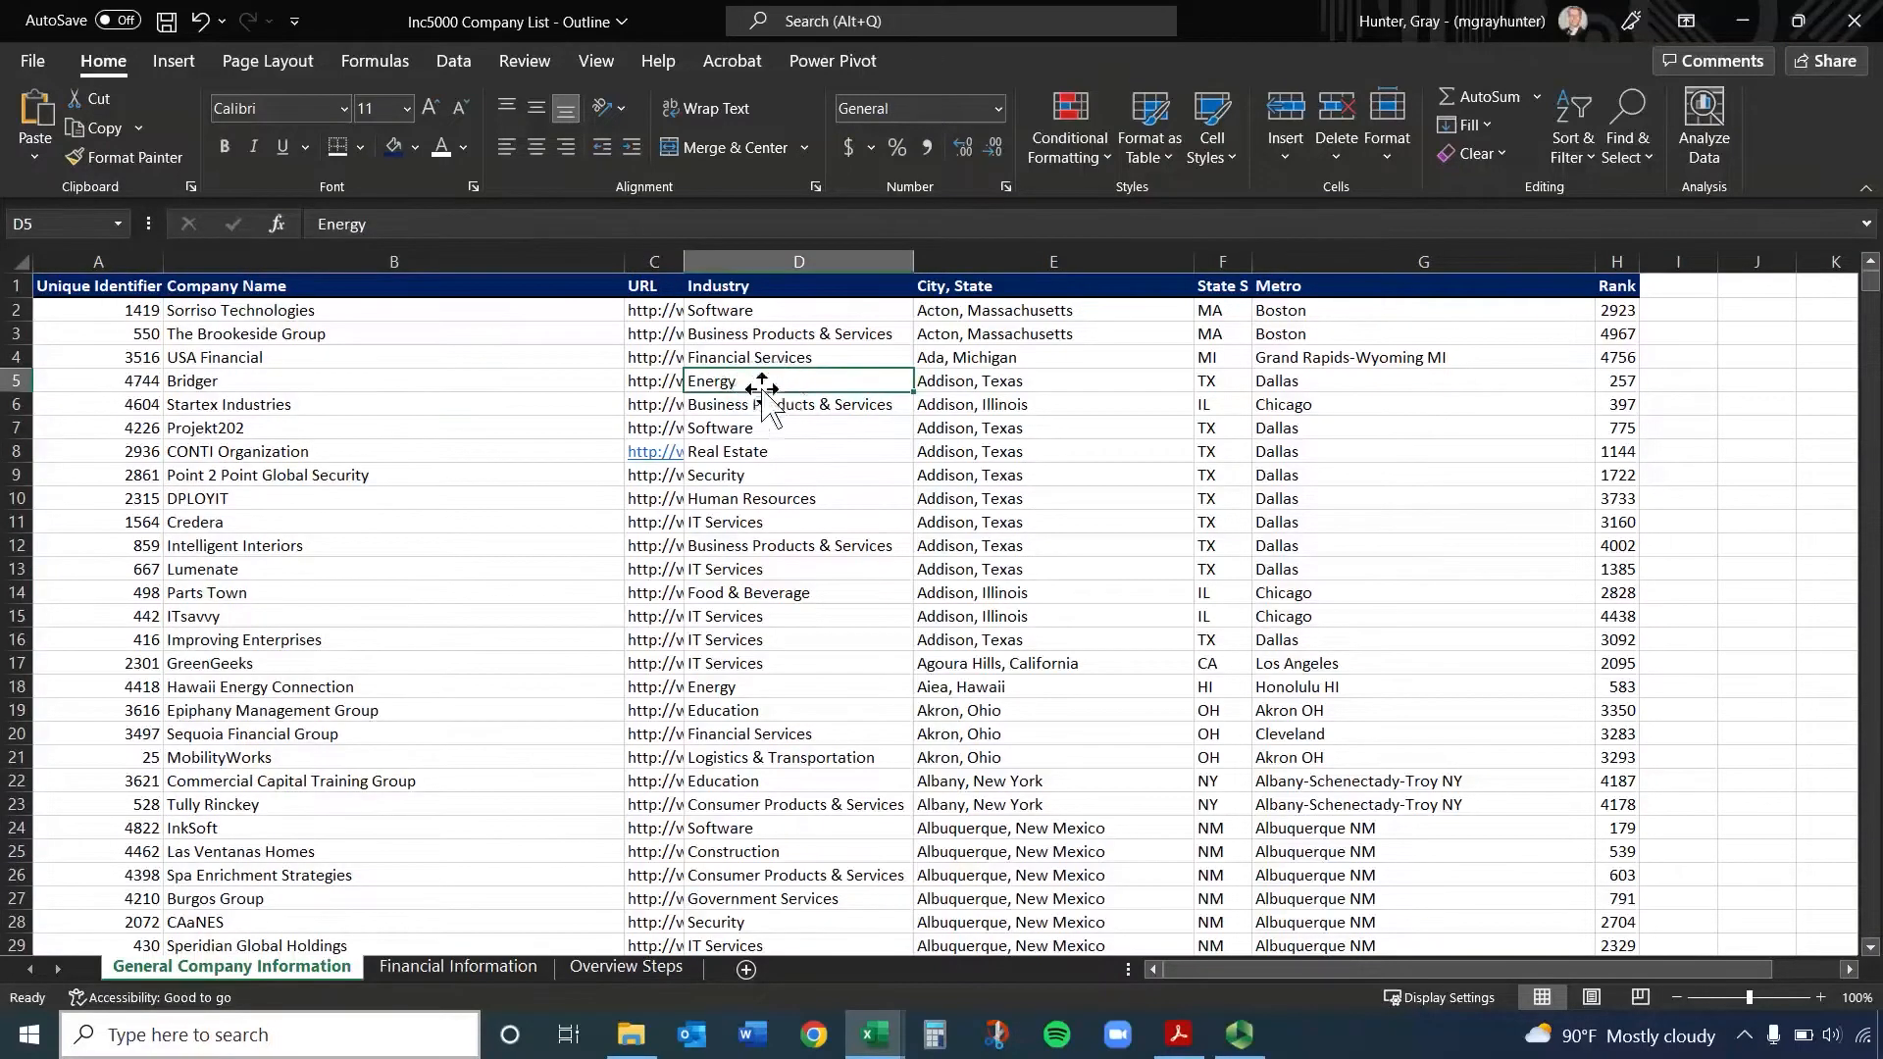
pyautogui.click(478, 377)
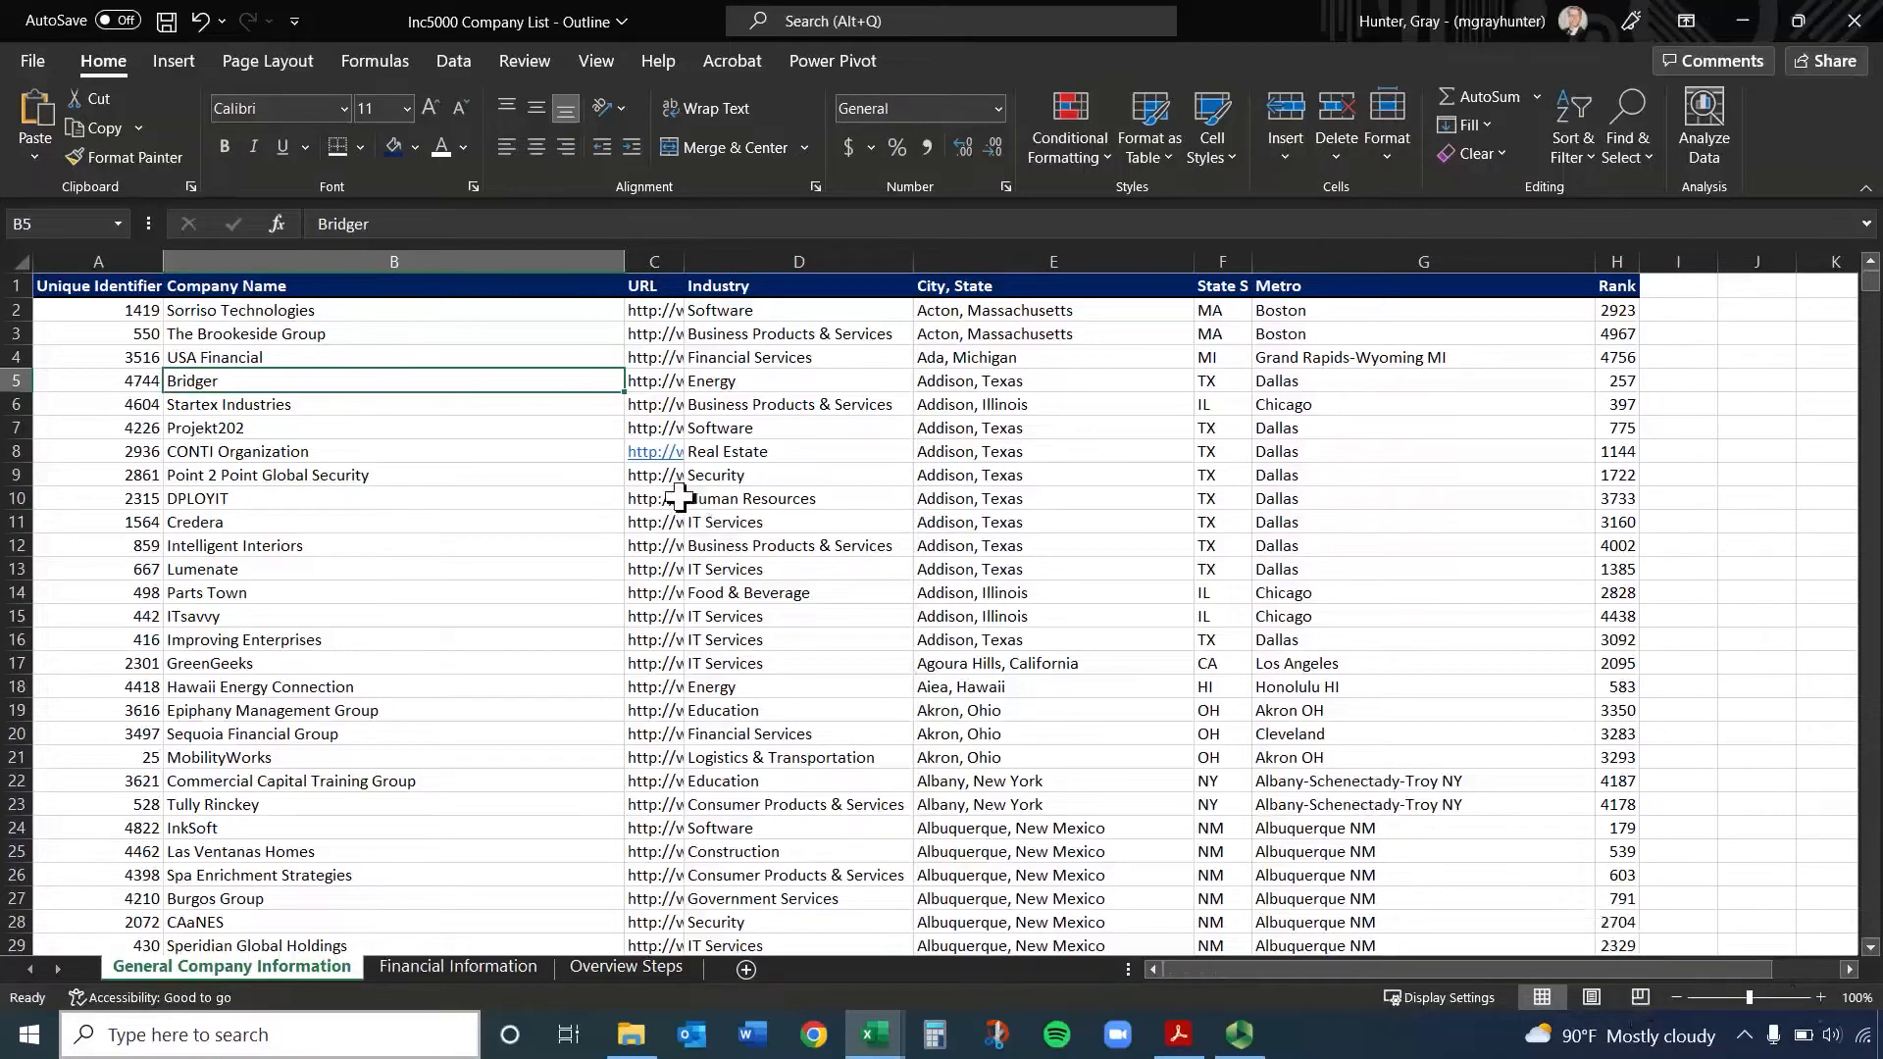
# Zoom the worksheet in to 120% and back out to 100%
pyautogui.scroll(2, 670, 505)
pyautogui.scroll(-2, 670, 505)
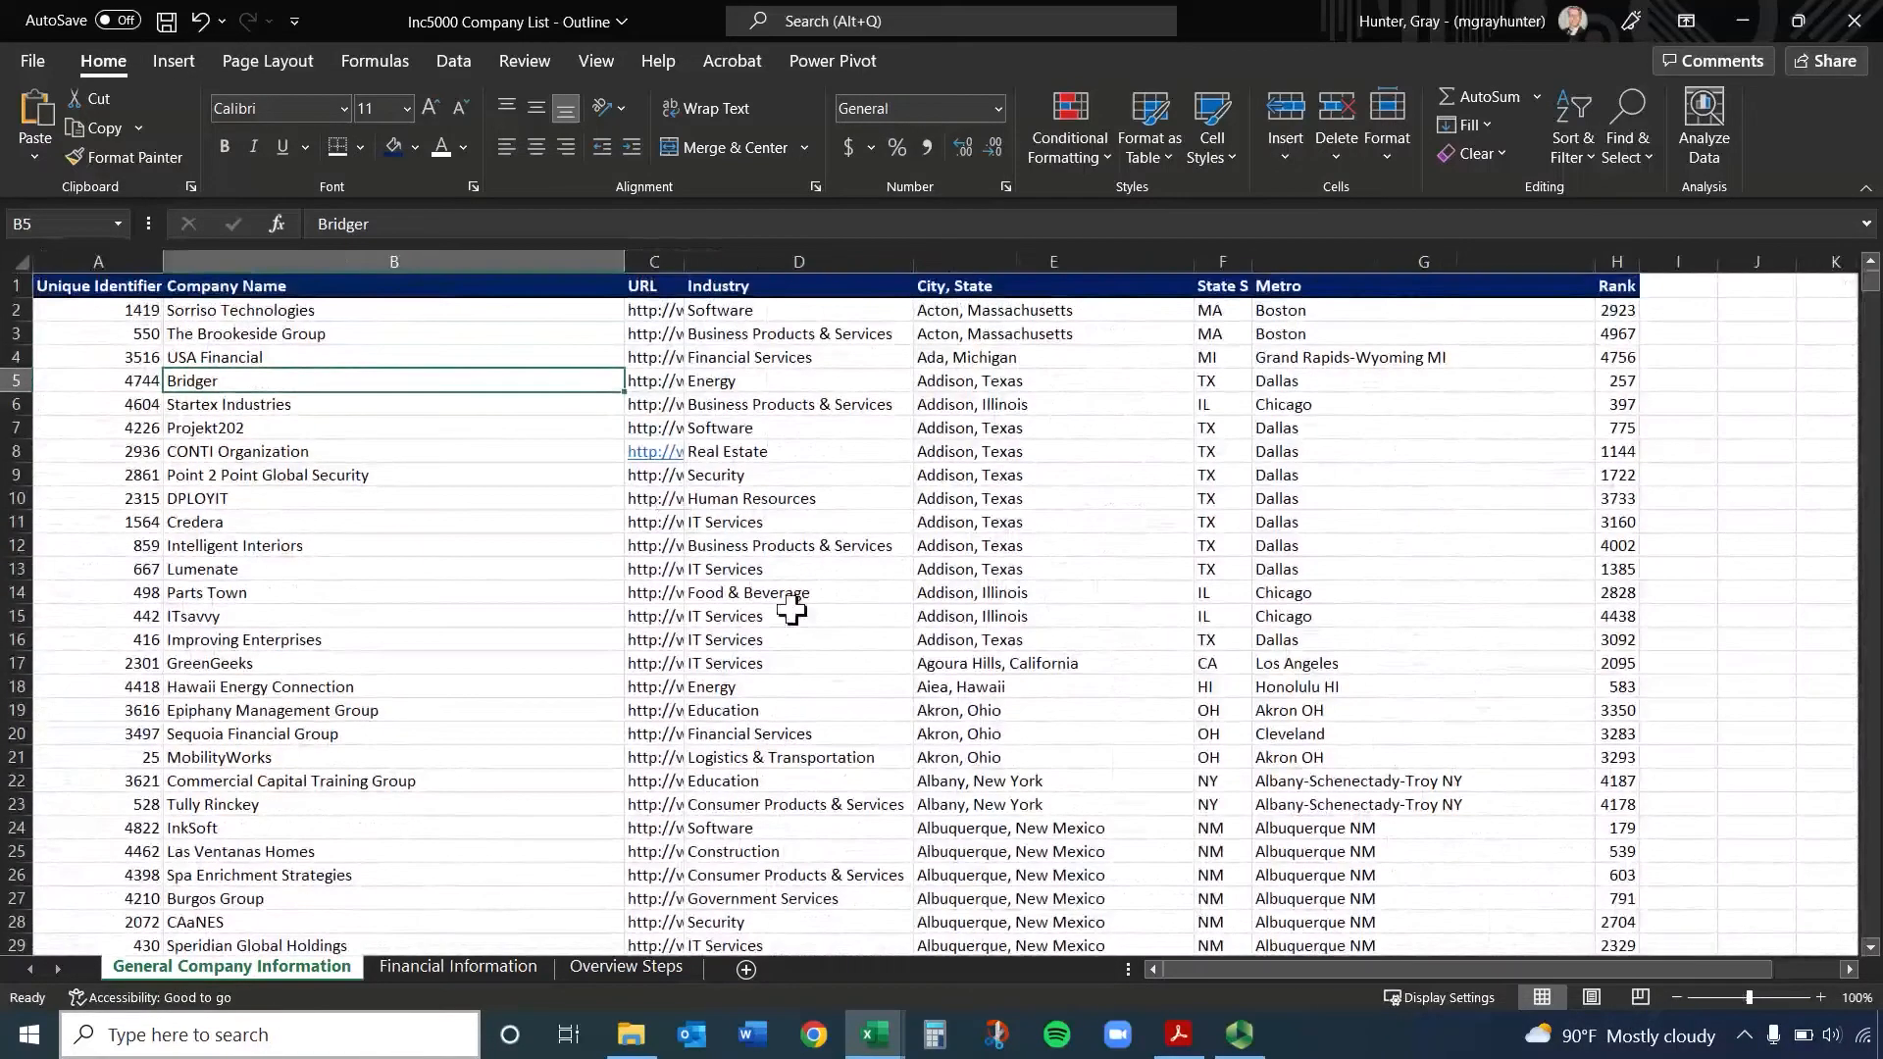
pyautogui.click(1820, 996)
pyautogui.click(1820, 996)
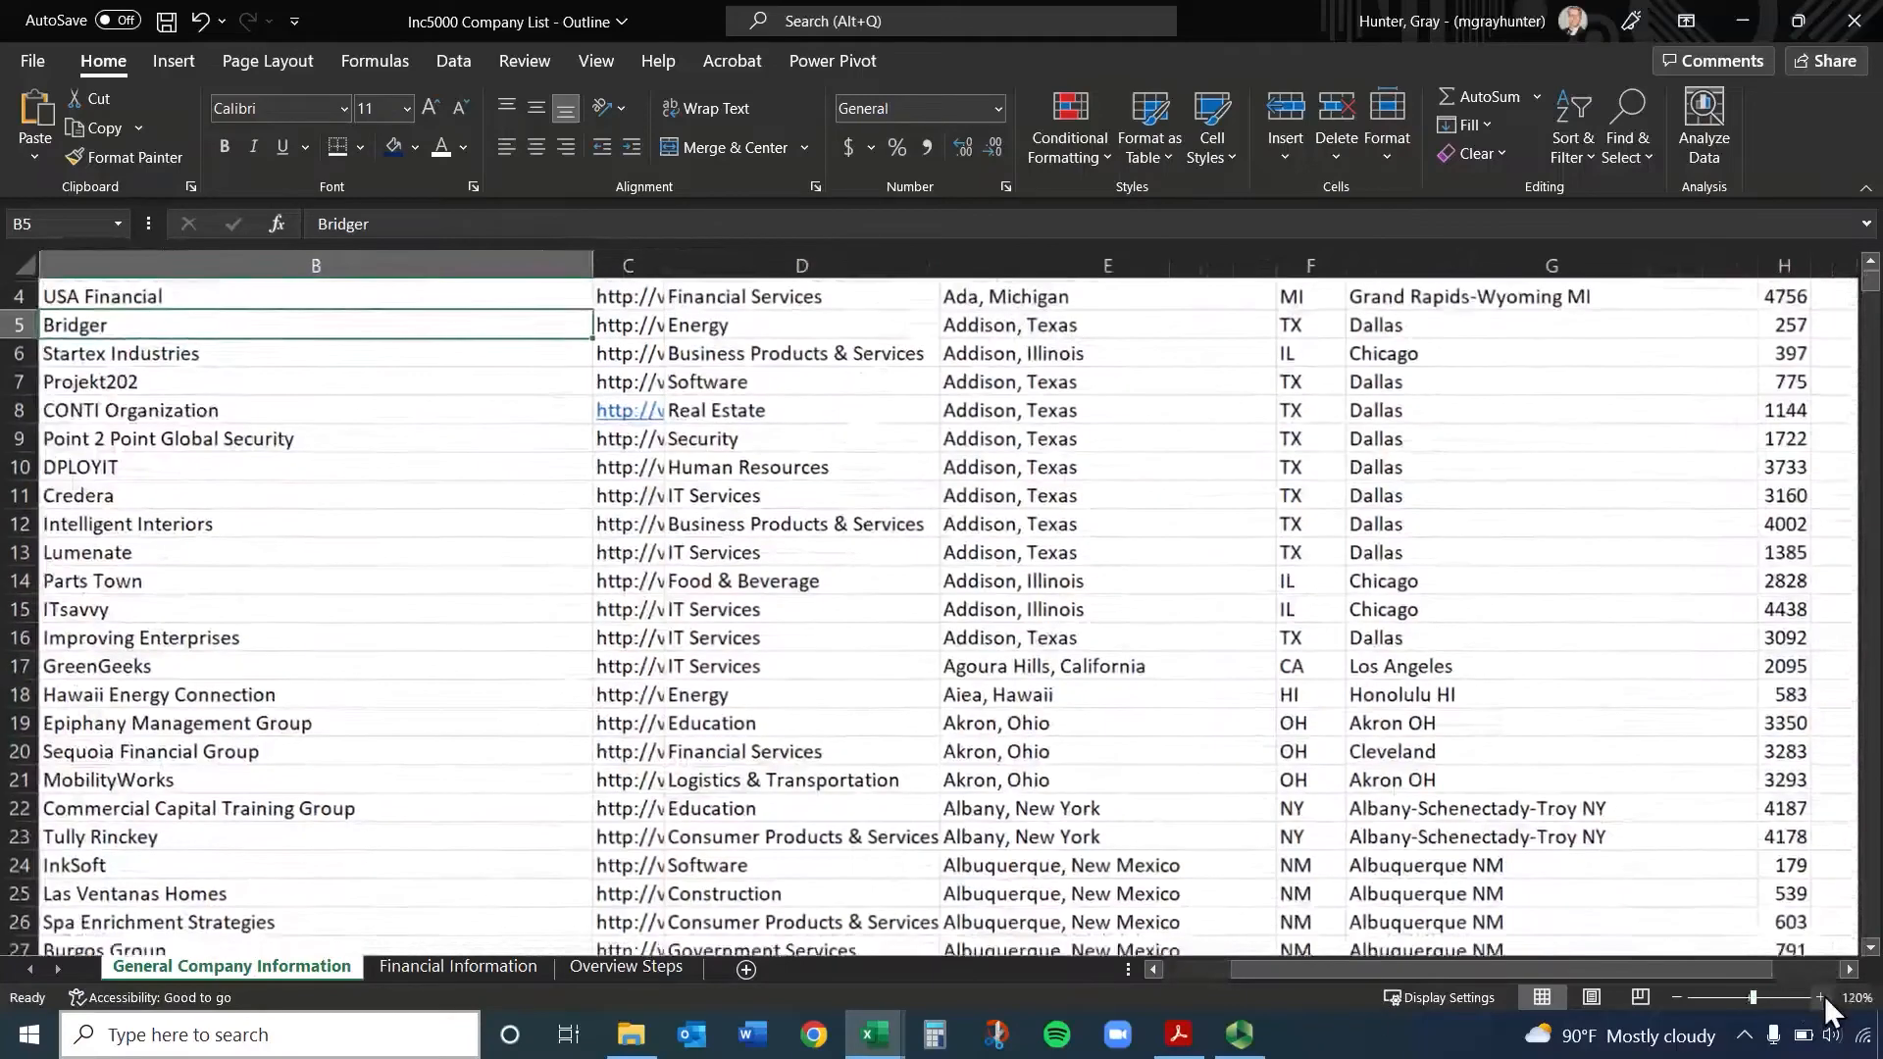
pyautogui.click(1676, 996)
pyautogui.click(1675, 997)
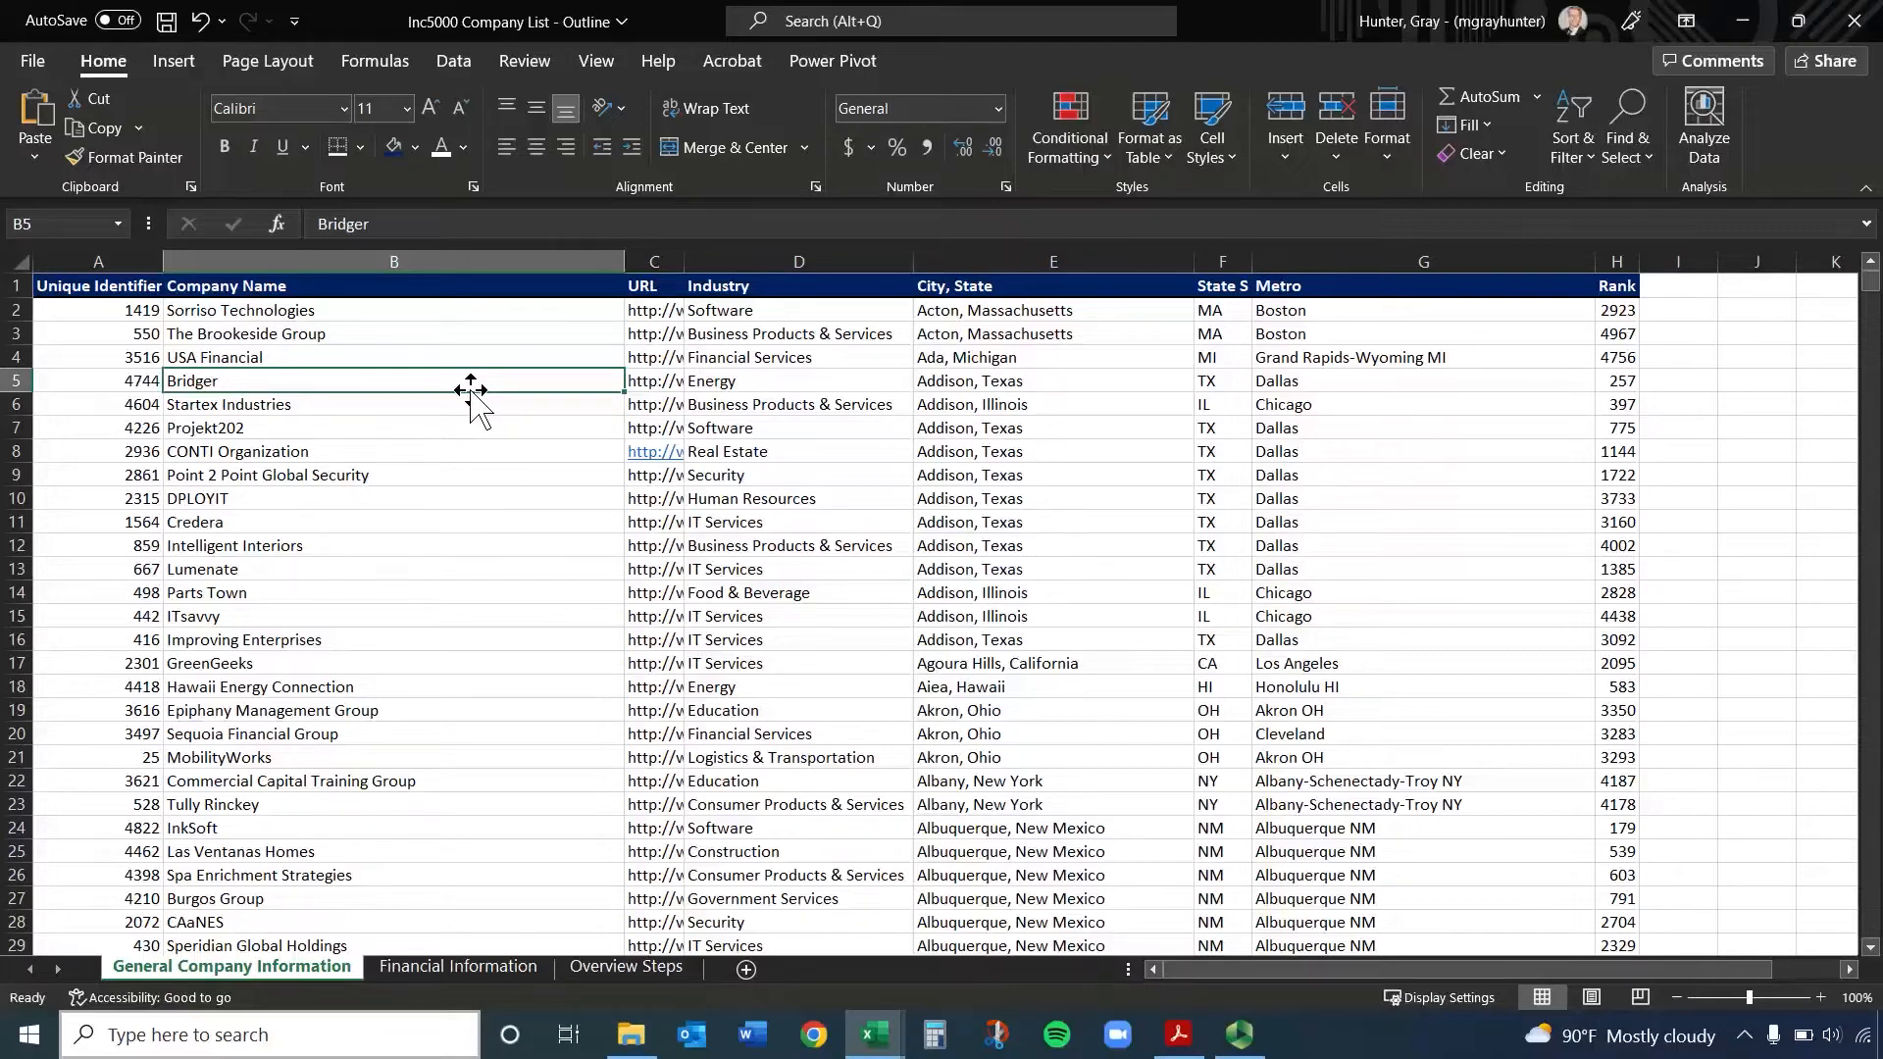
# Jump from B5 to the last data row, its last column, up to header H1 and back to the row's first cell
pyautogui.hotkey('ctrl', 'Down')
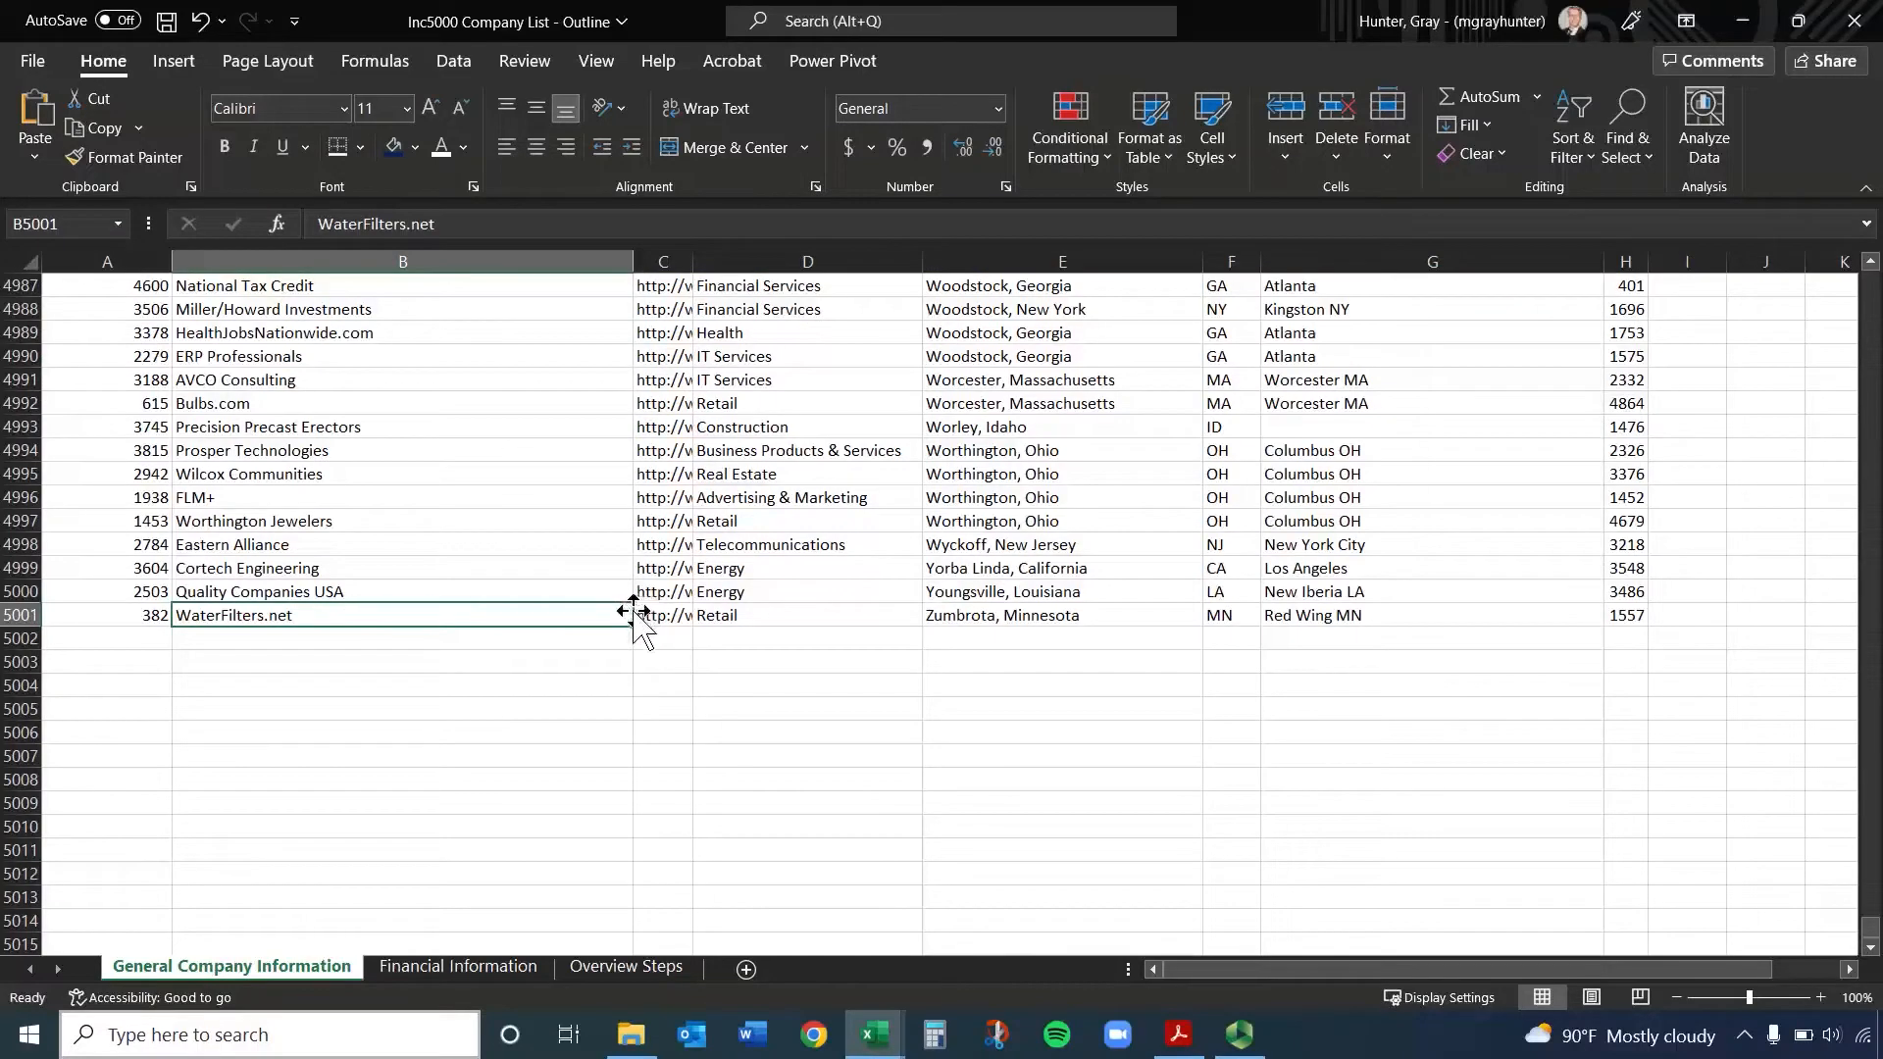
pyautogui.hotkey('ctrl', 'Right')
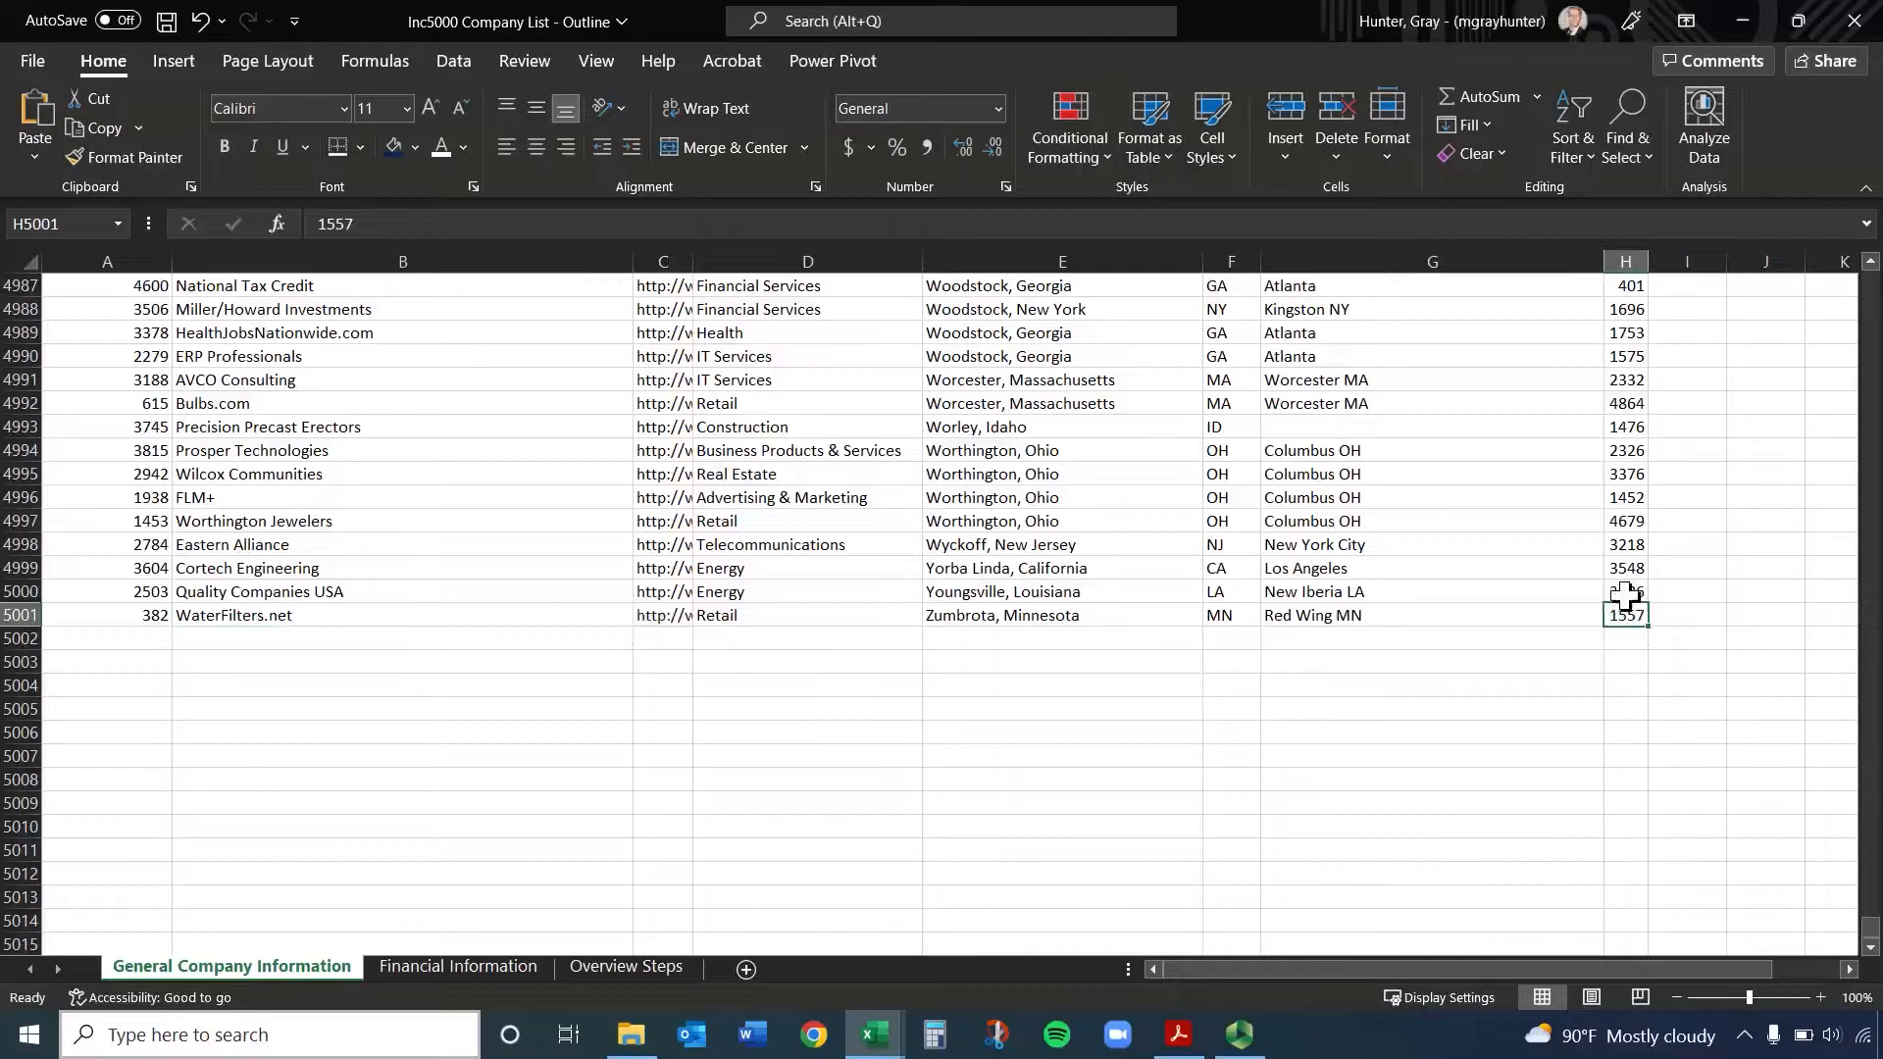
pyautogui.hotkey('ctrl', 'Up')
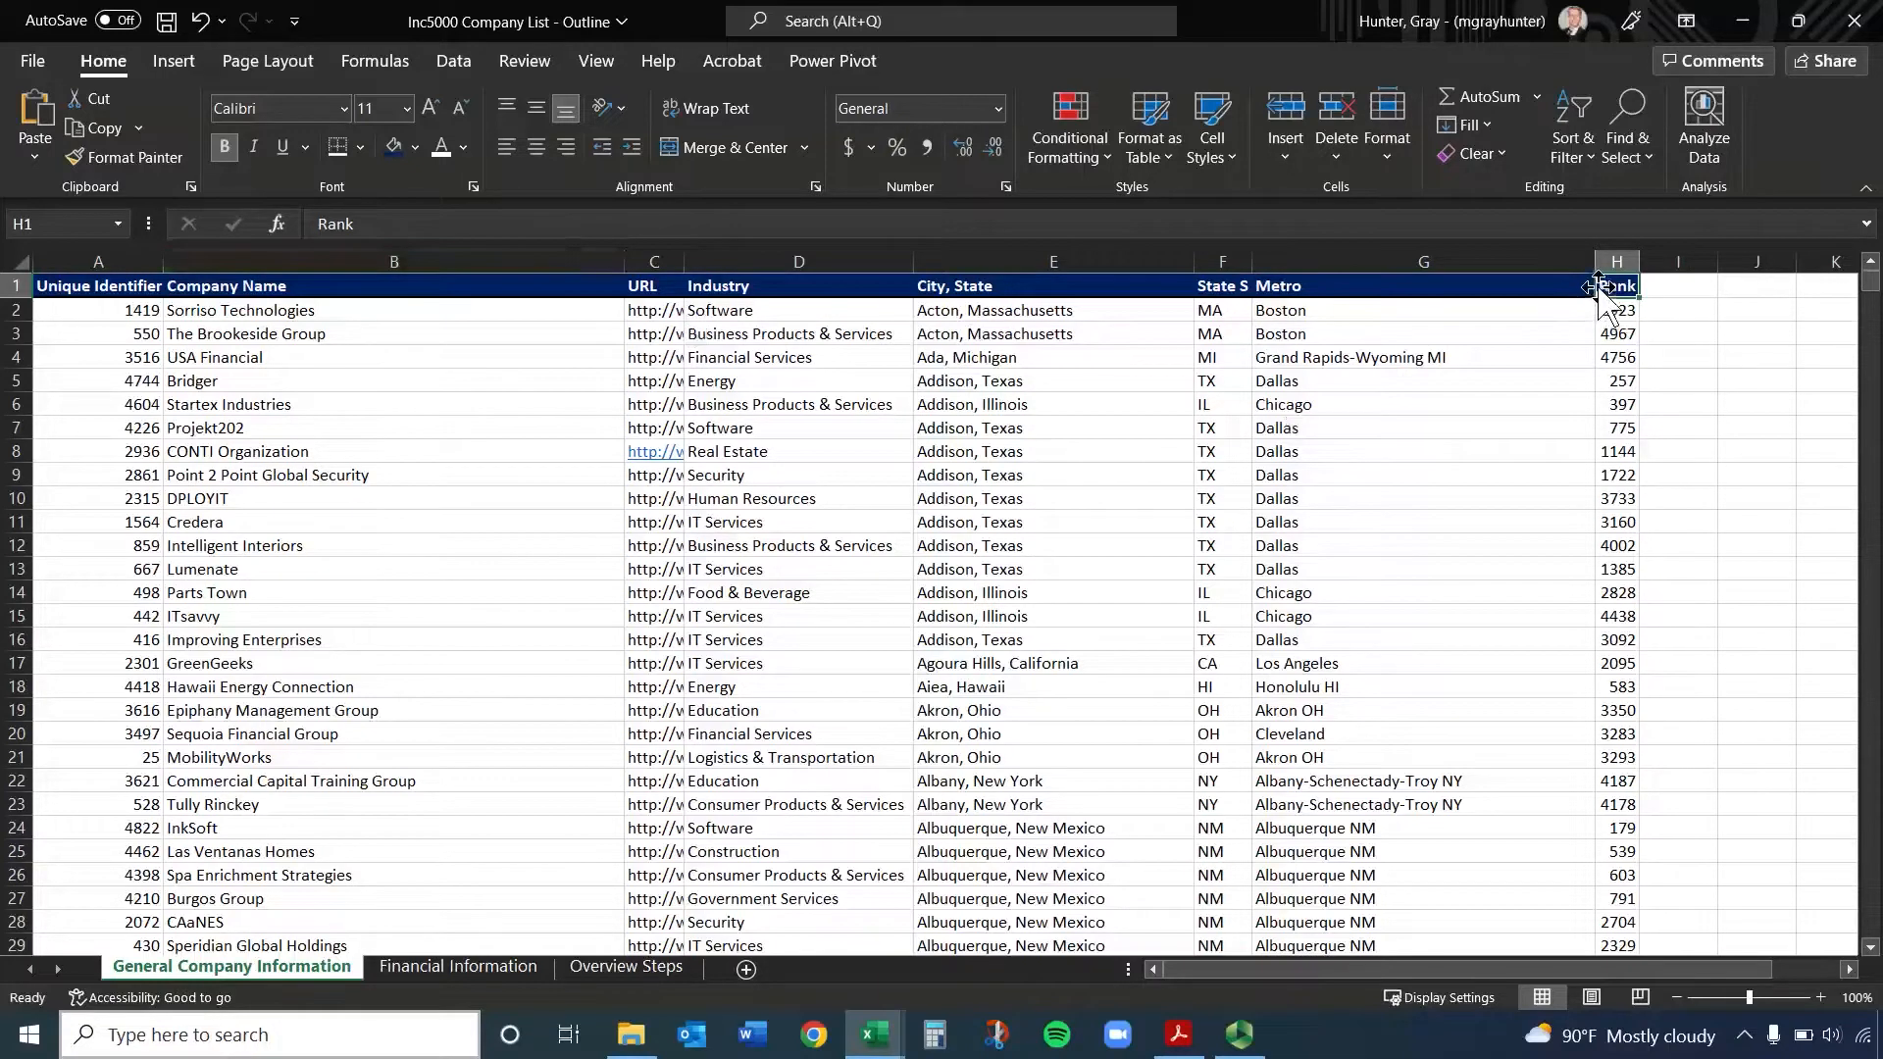
pyautogui.press('Home')
# From cell G8, jump to the first cell of row 8, and select the company name in B8
pyautogui.click(1383, 446)
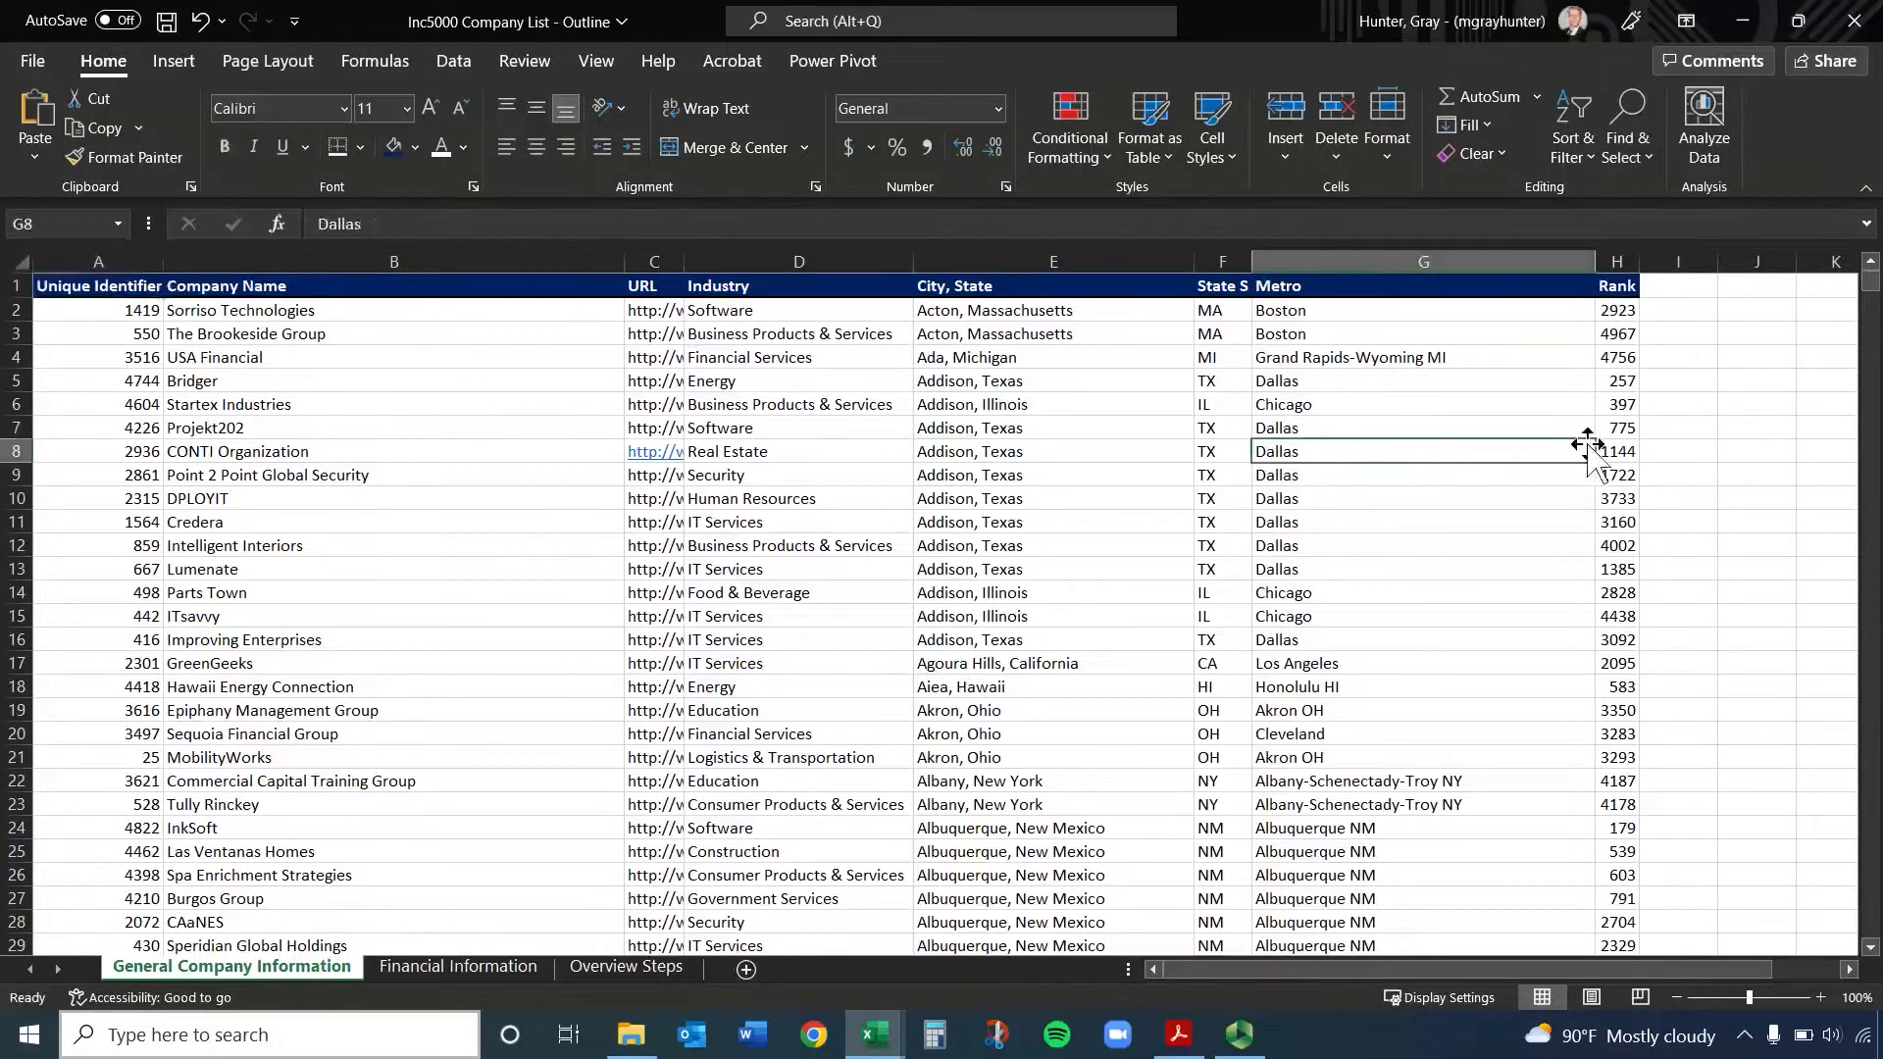
pyautogui.press('Home')
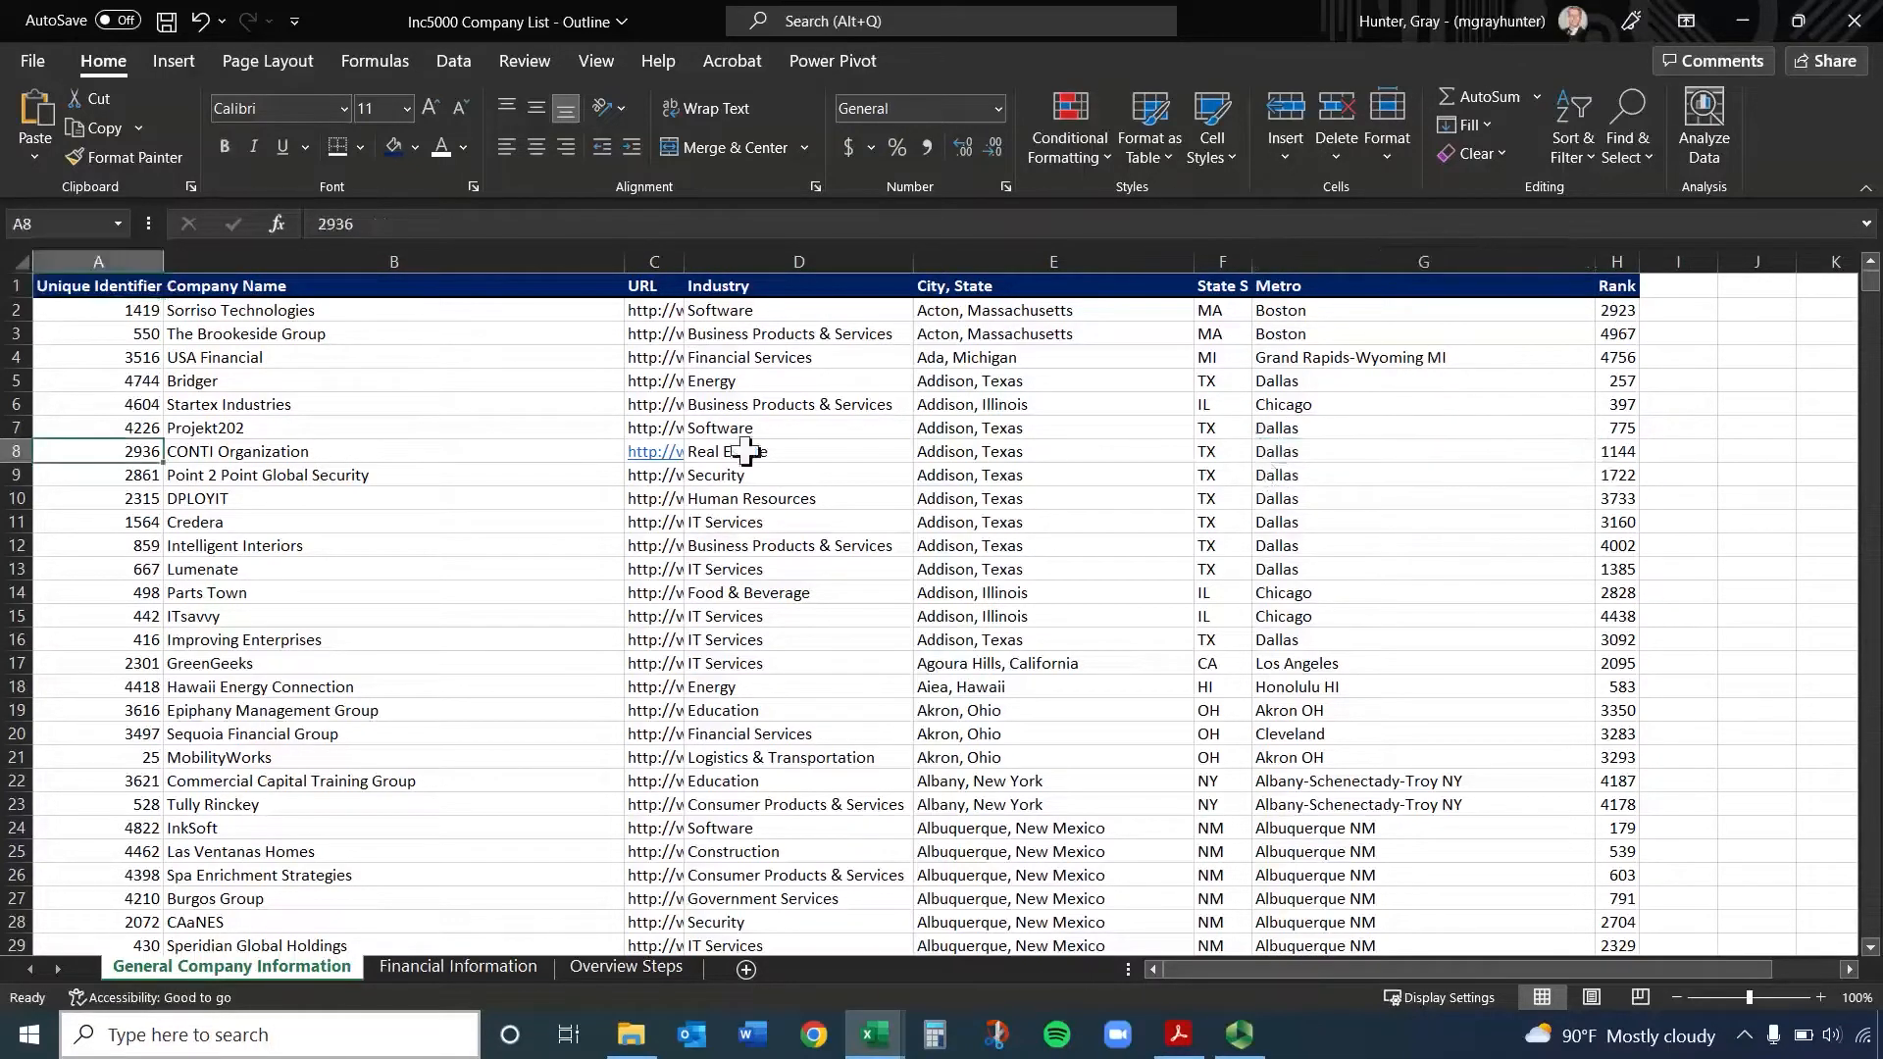
pyautogui.click(441, 447)
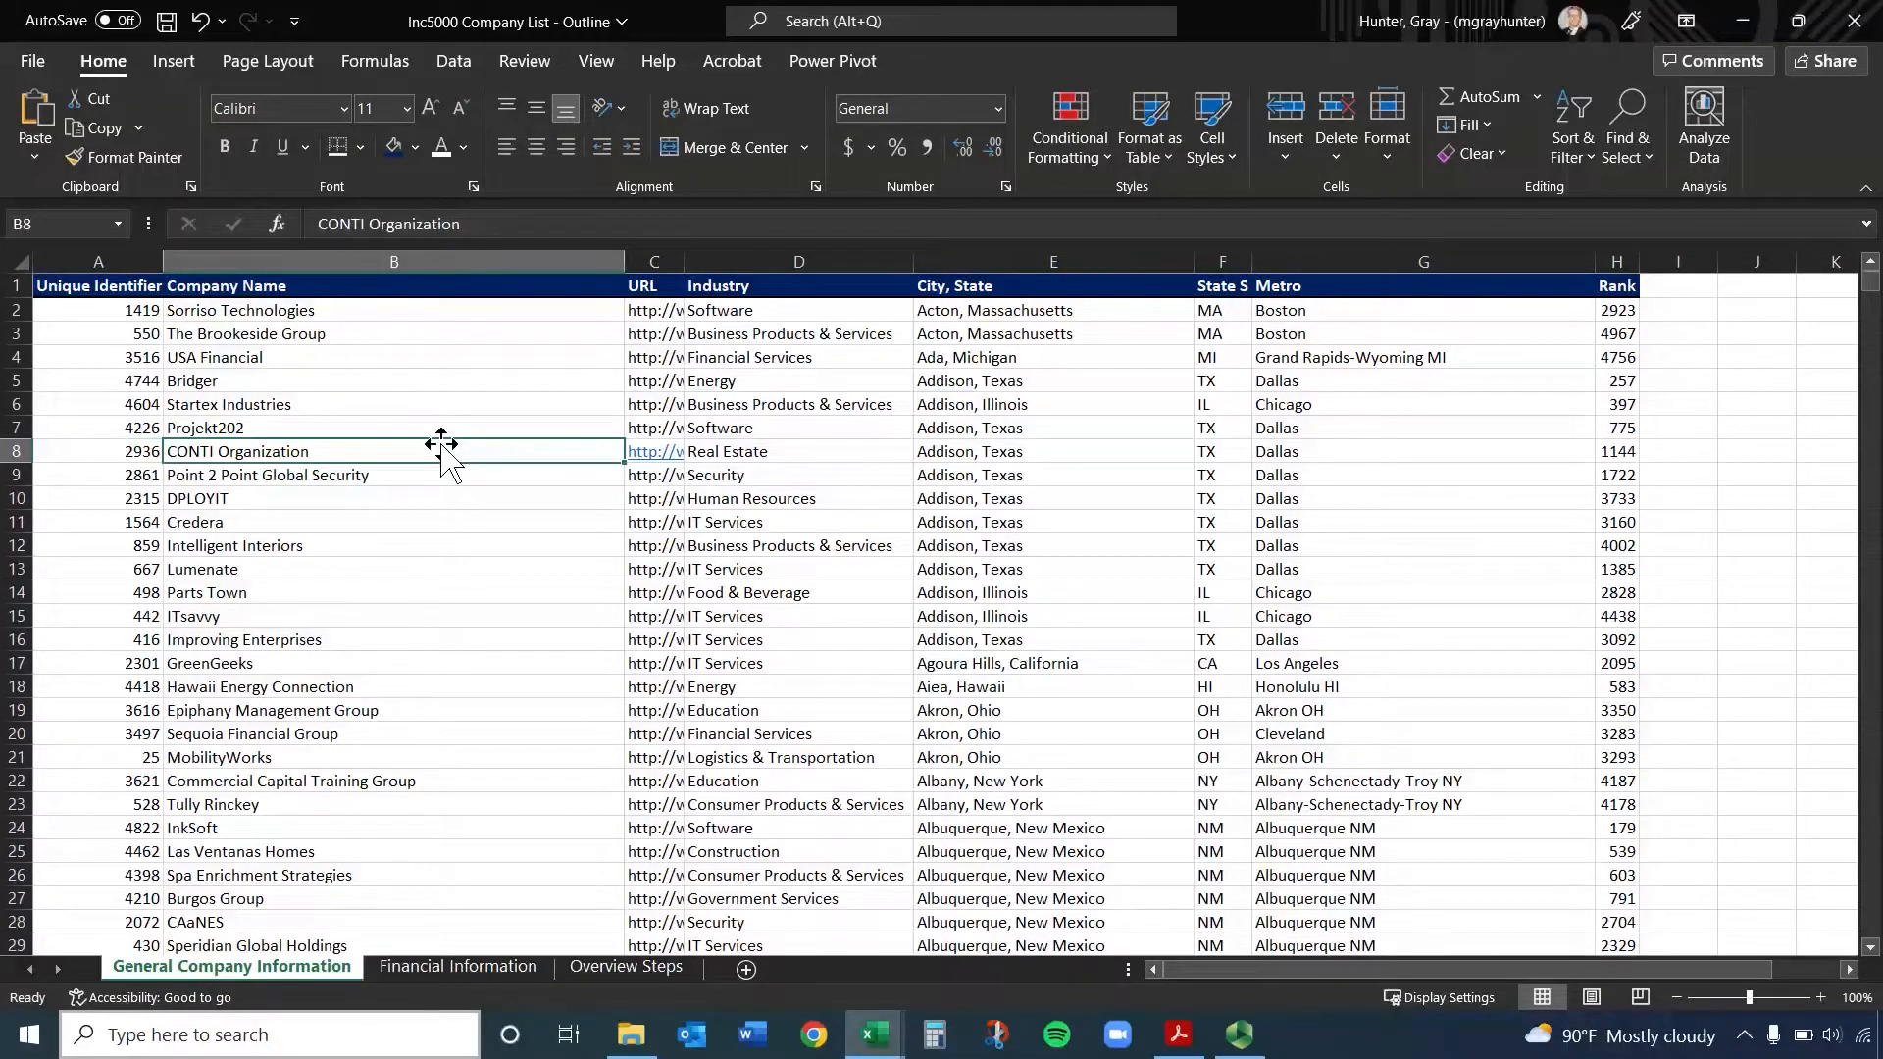
# Starting from cell B2, move to A2 and jump to the last entry in the Unique Identifier column
pyautogui.click(460, 311)
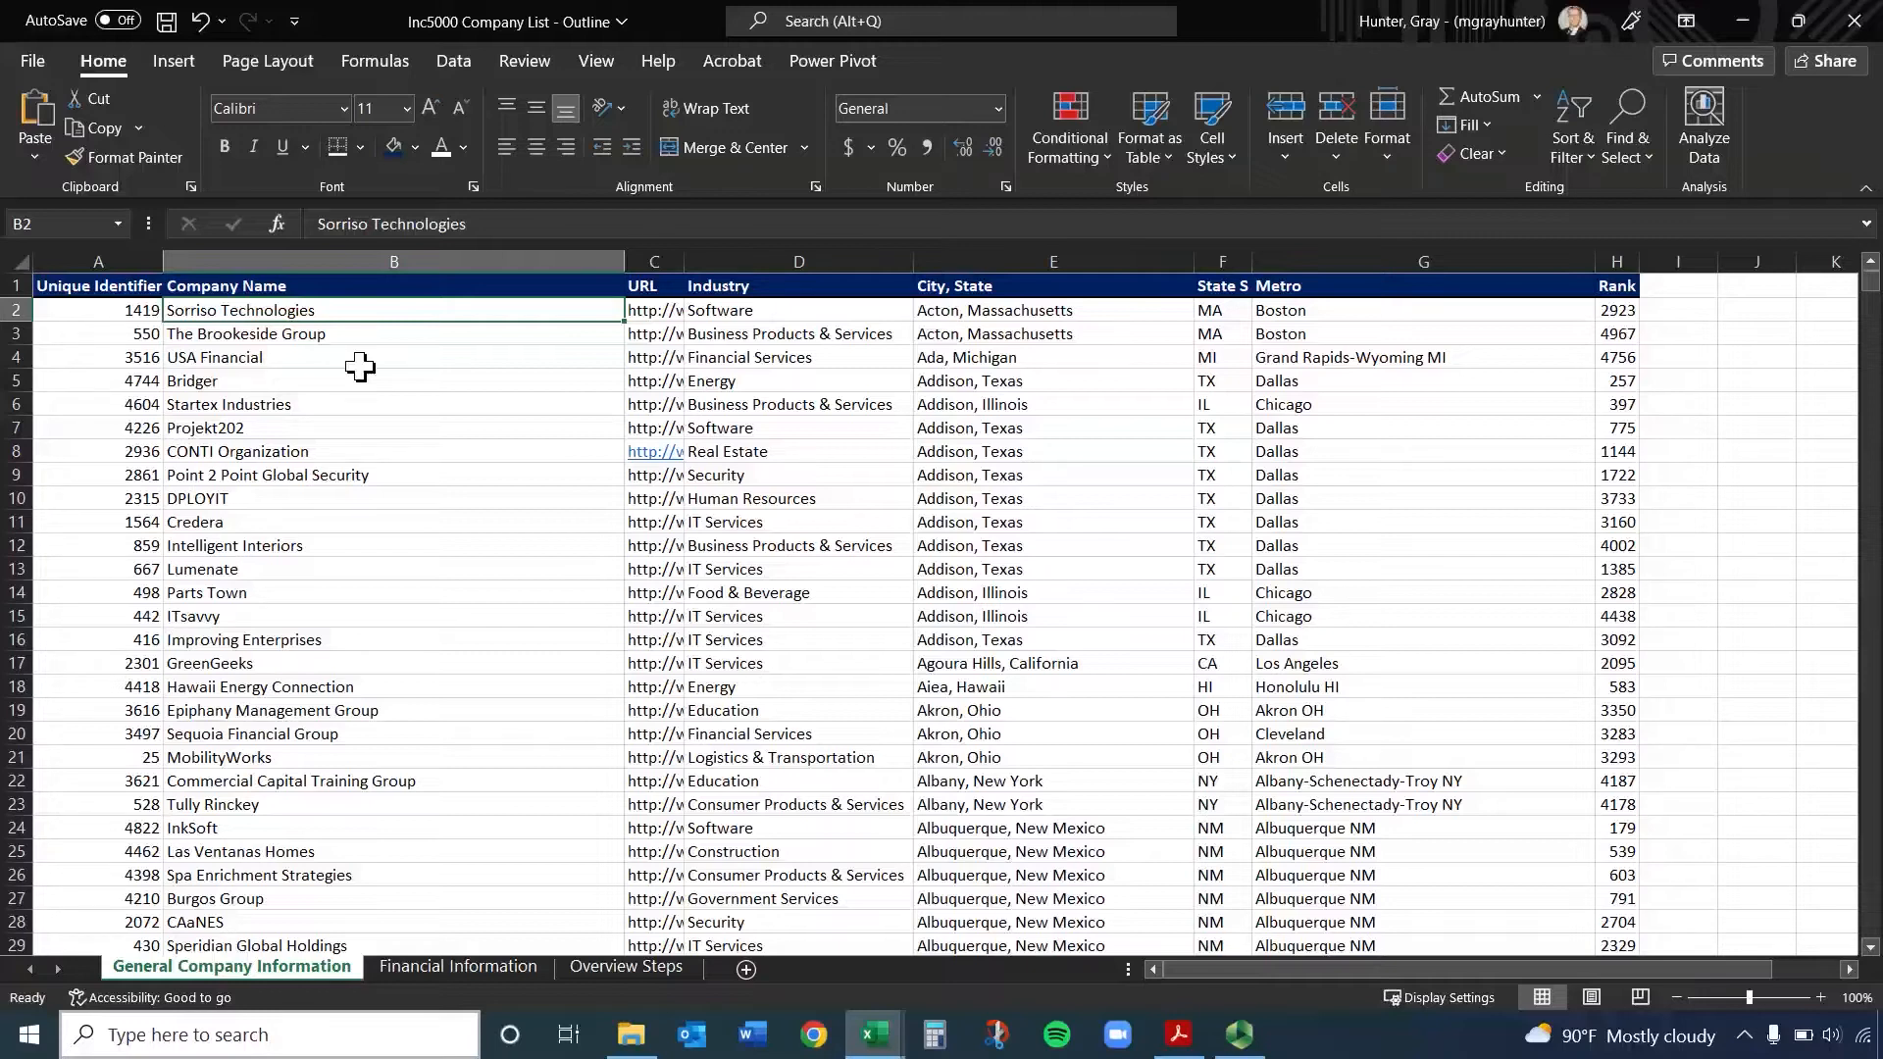
pyautogui.press('Left')
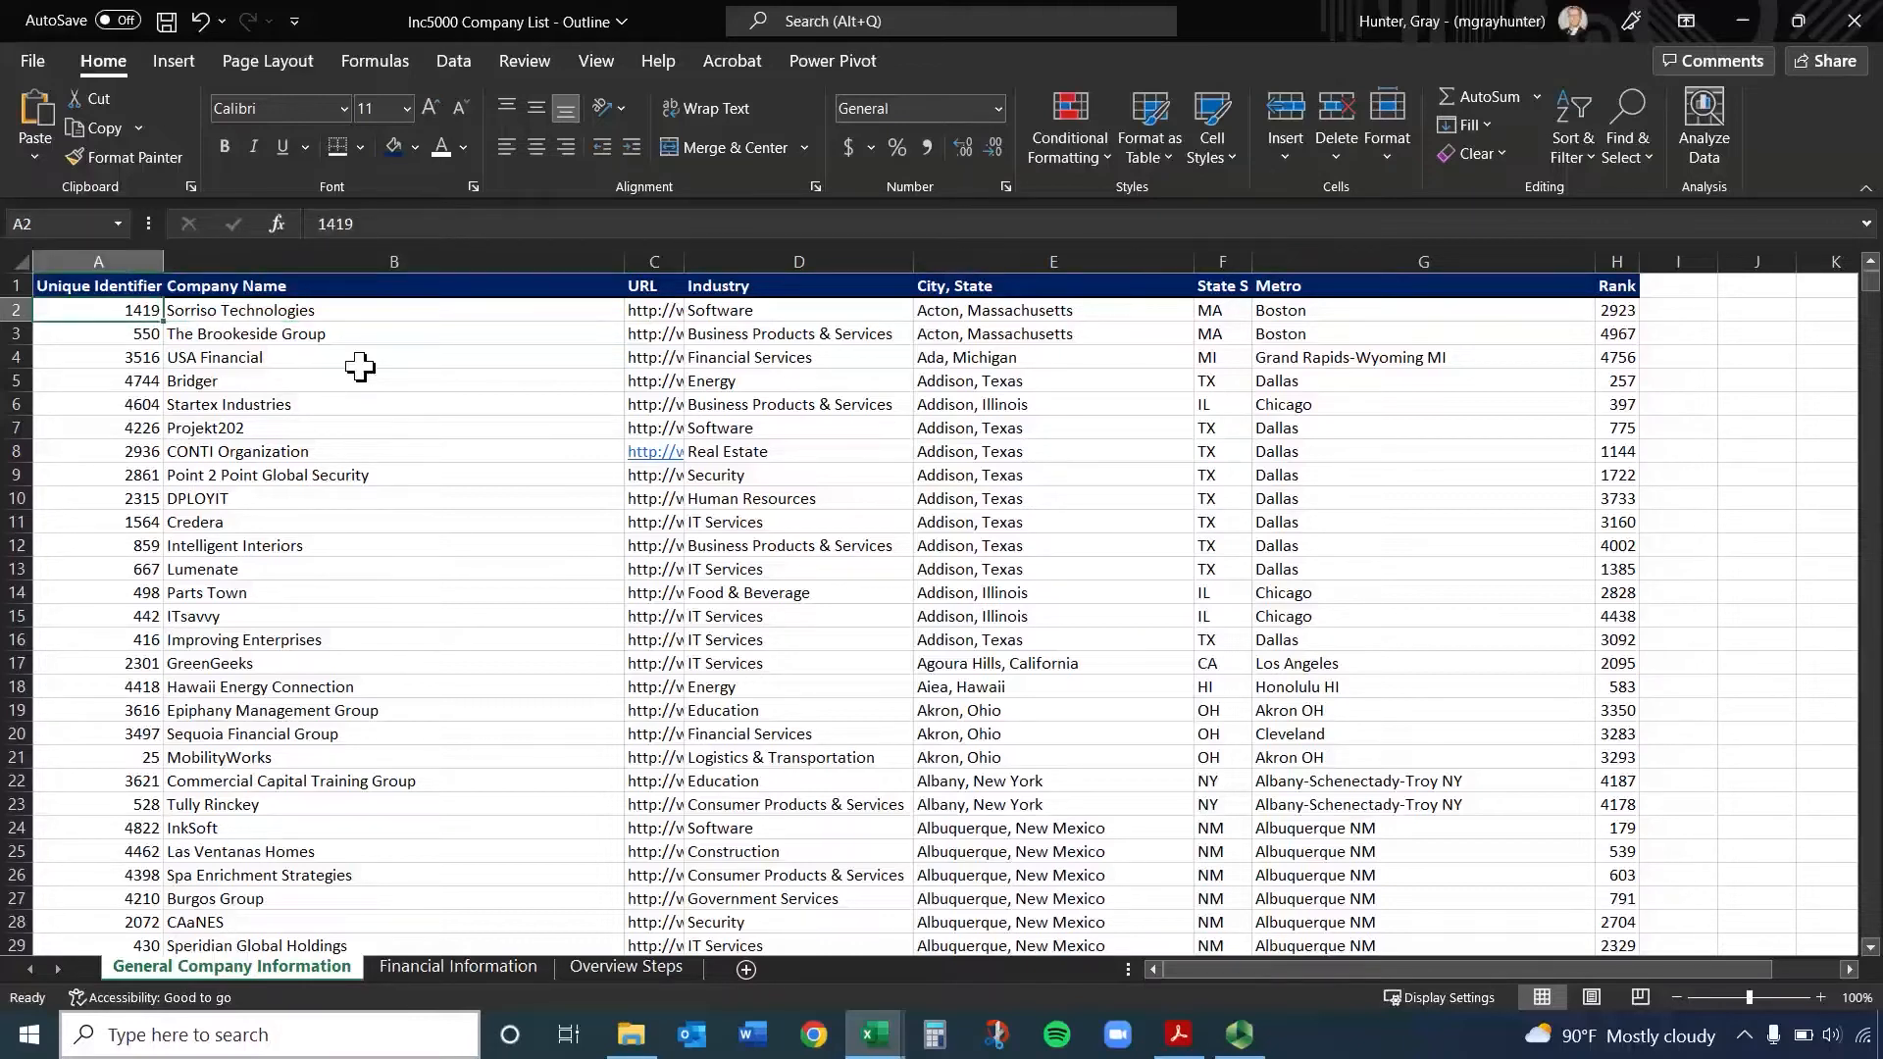
pyautogui.hotkey('ctrl', 'Down')
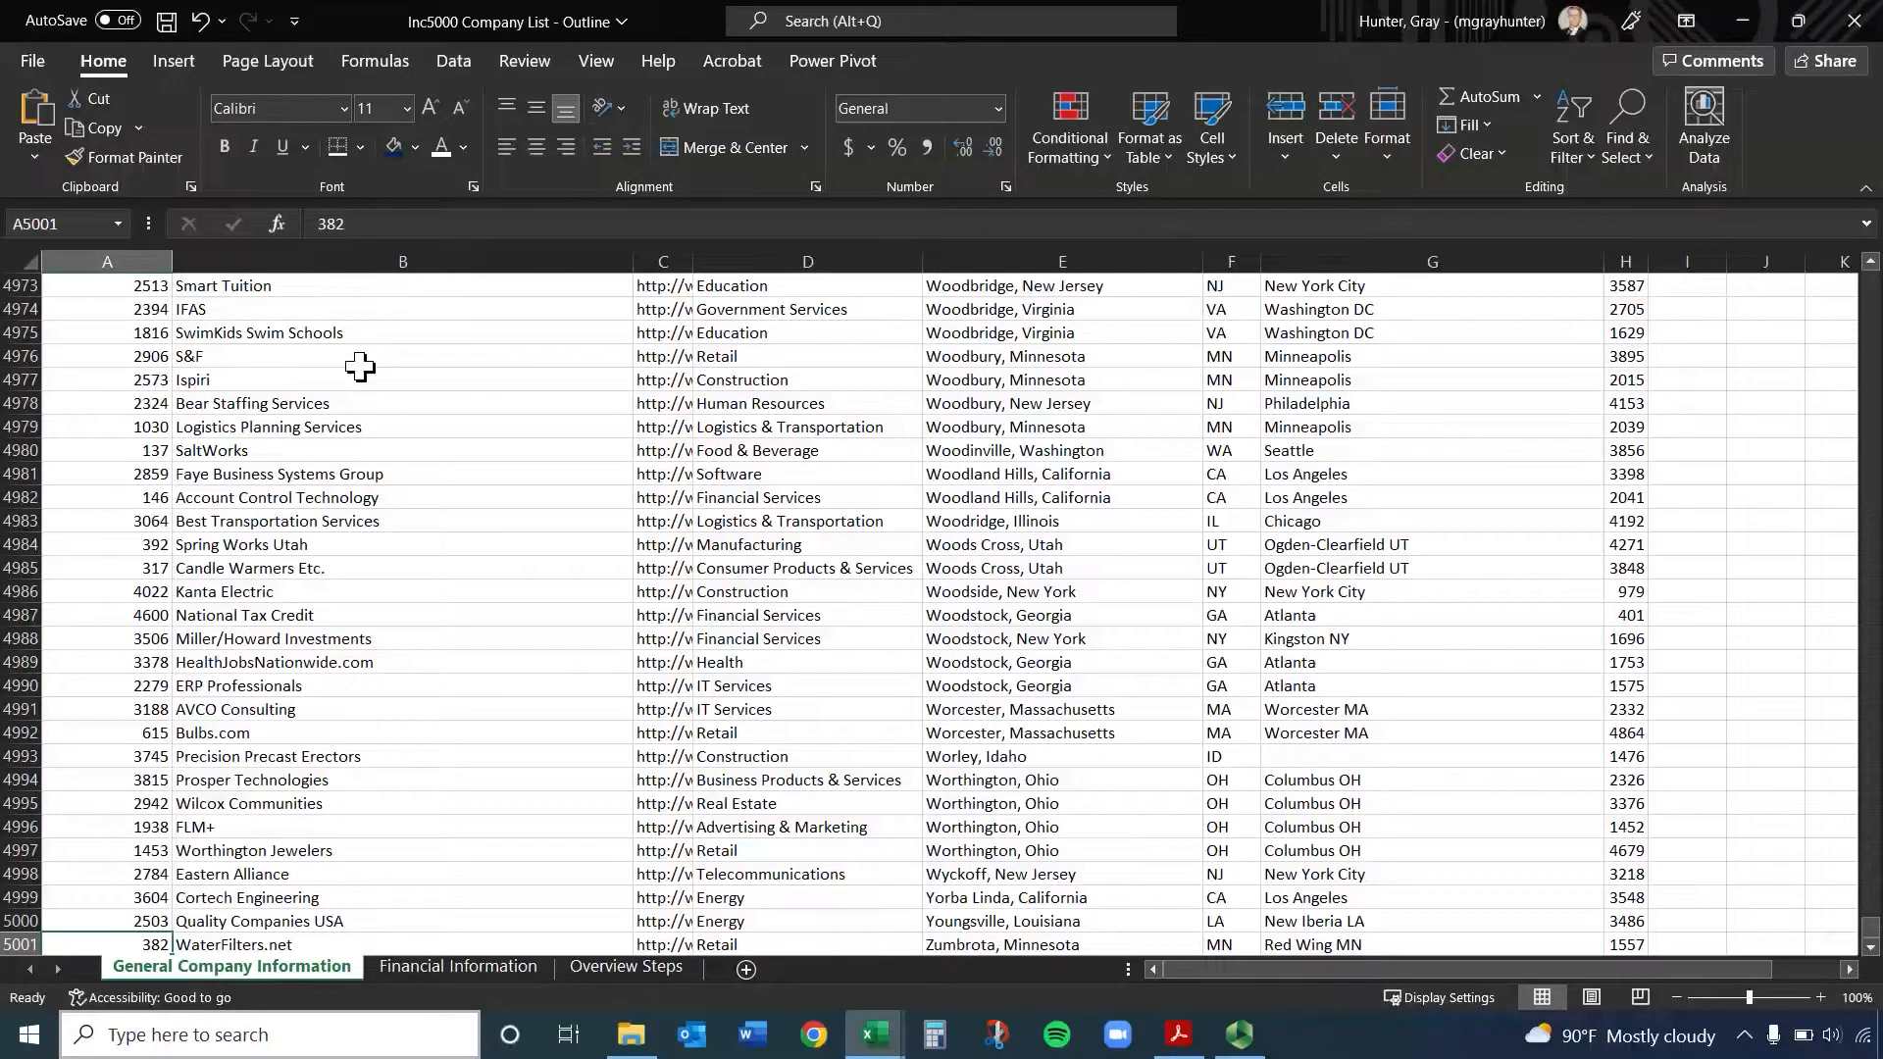
# Examine the blank Metro cell G4993 and its neighbours, select all of column G, and return to cell G4990
pyautogui.click(1515, 756)
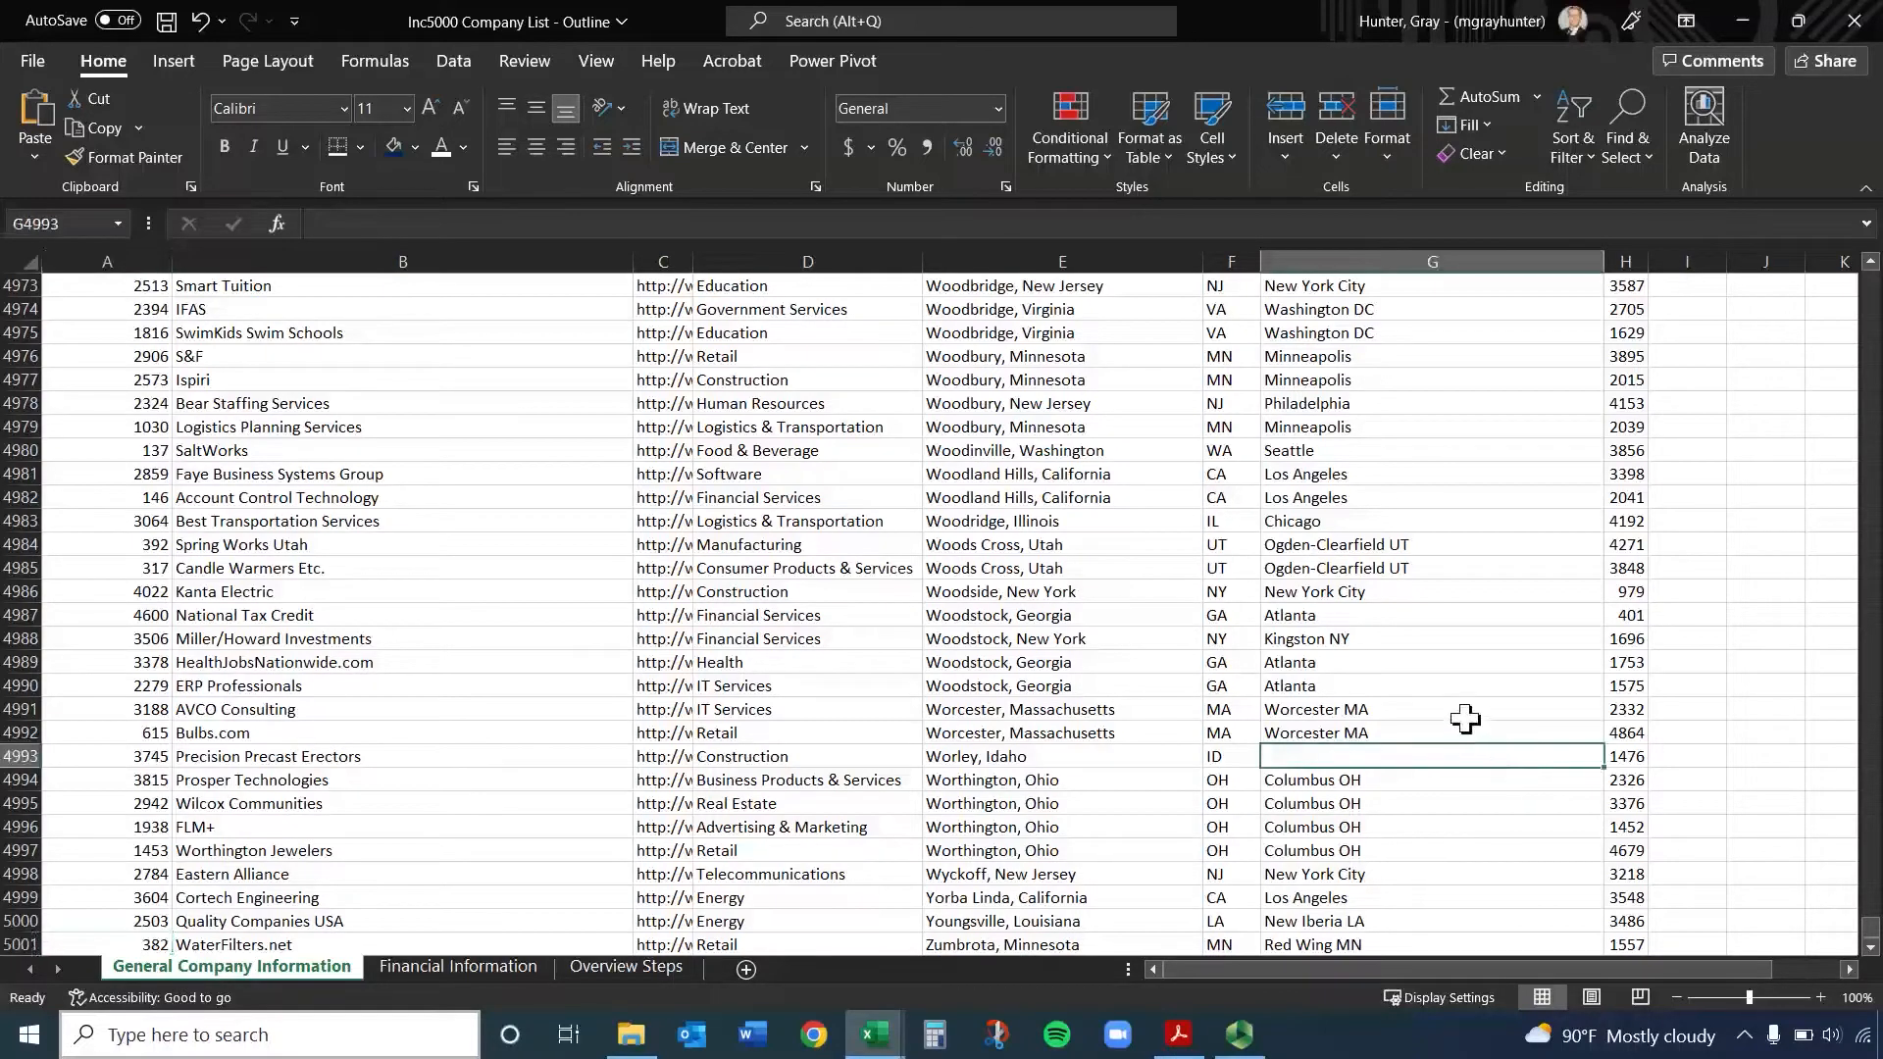
pyautogui.click(1449, 685)
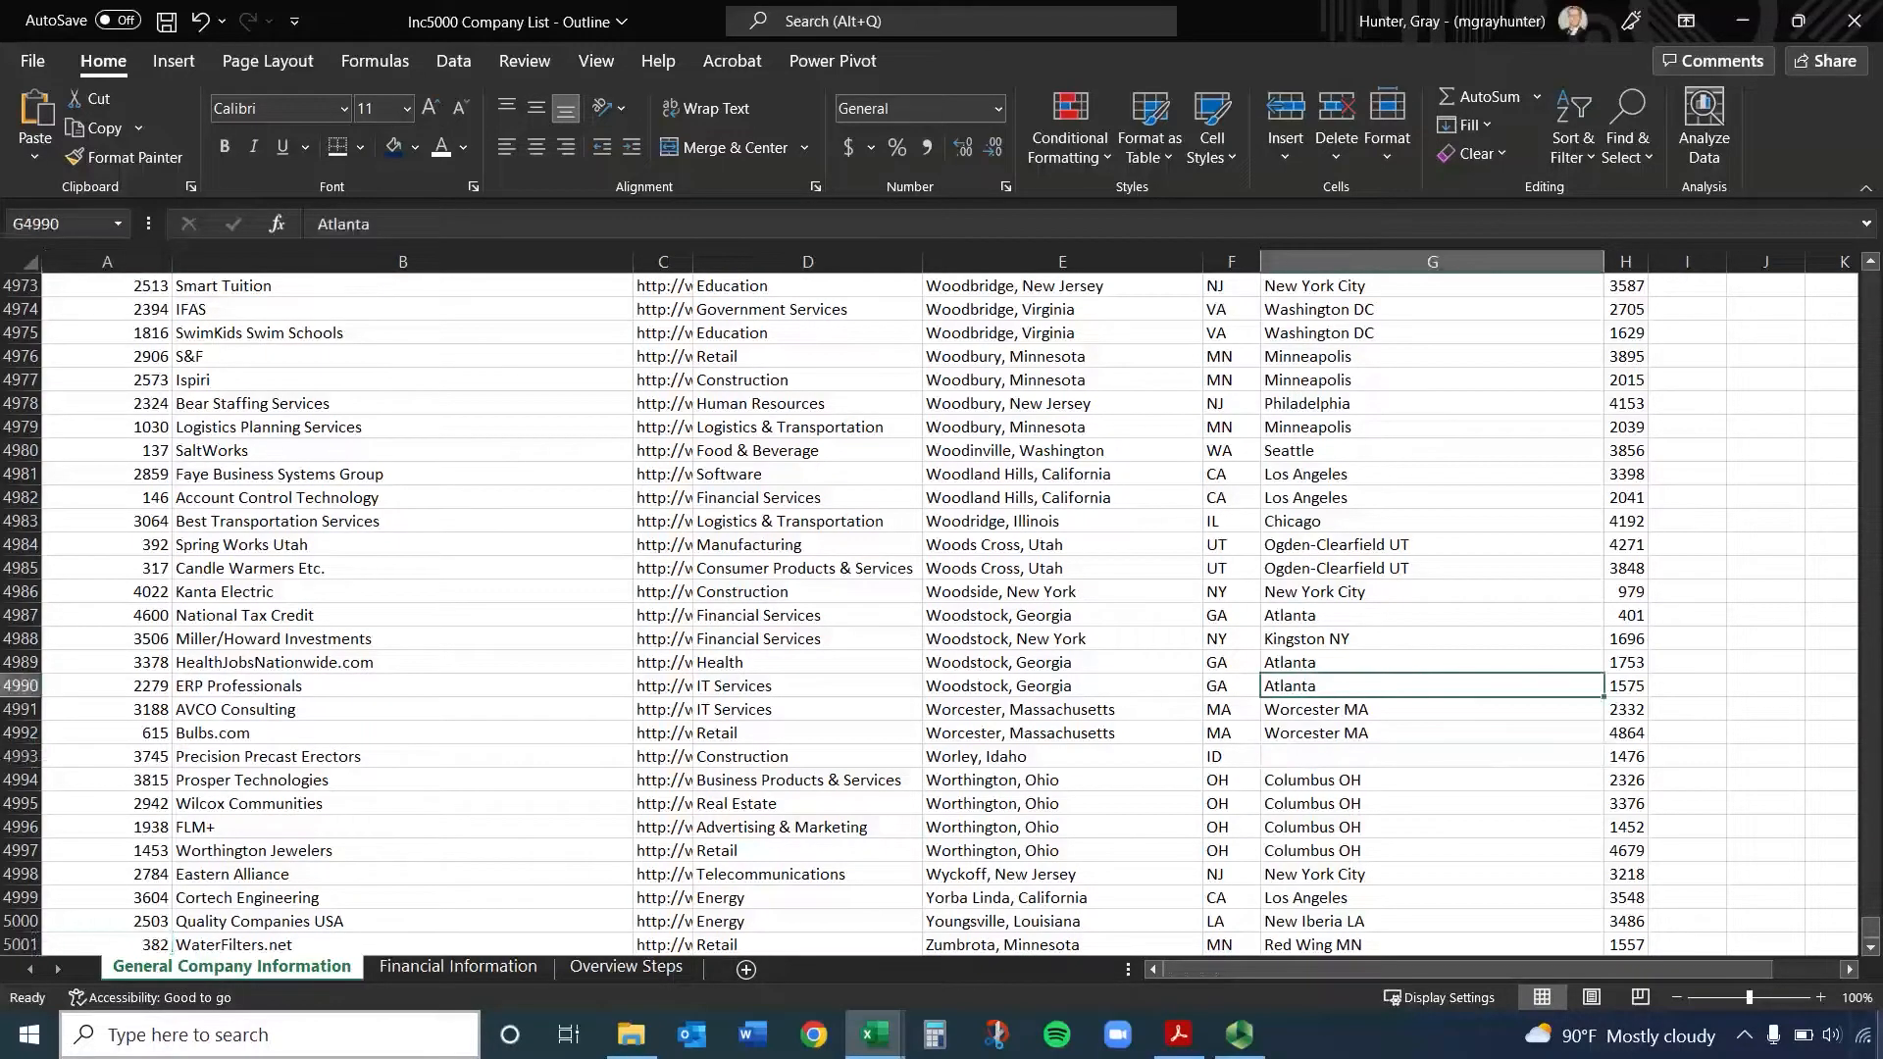
pyautogui.click(1358, 731)
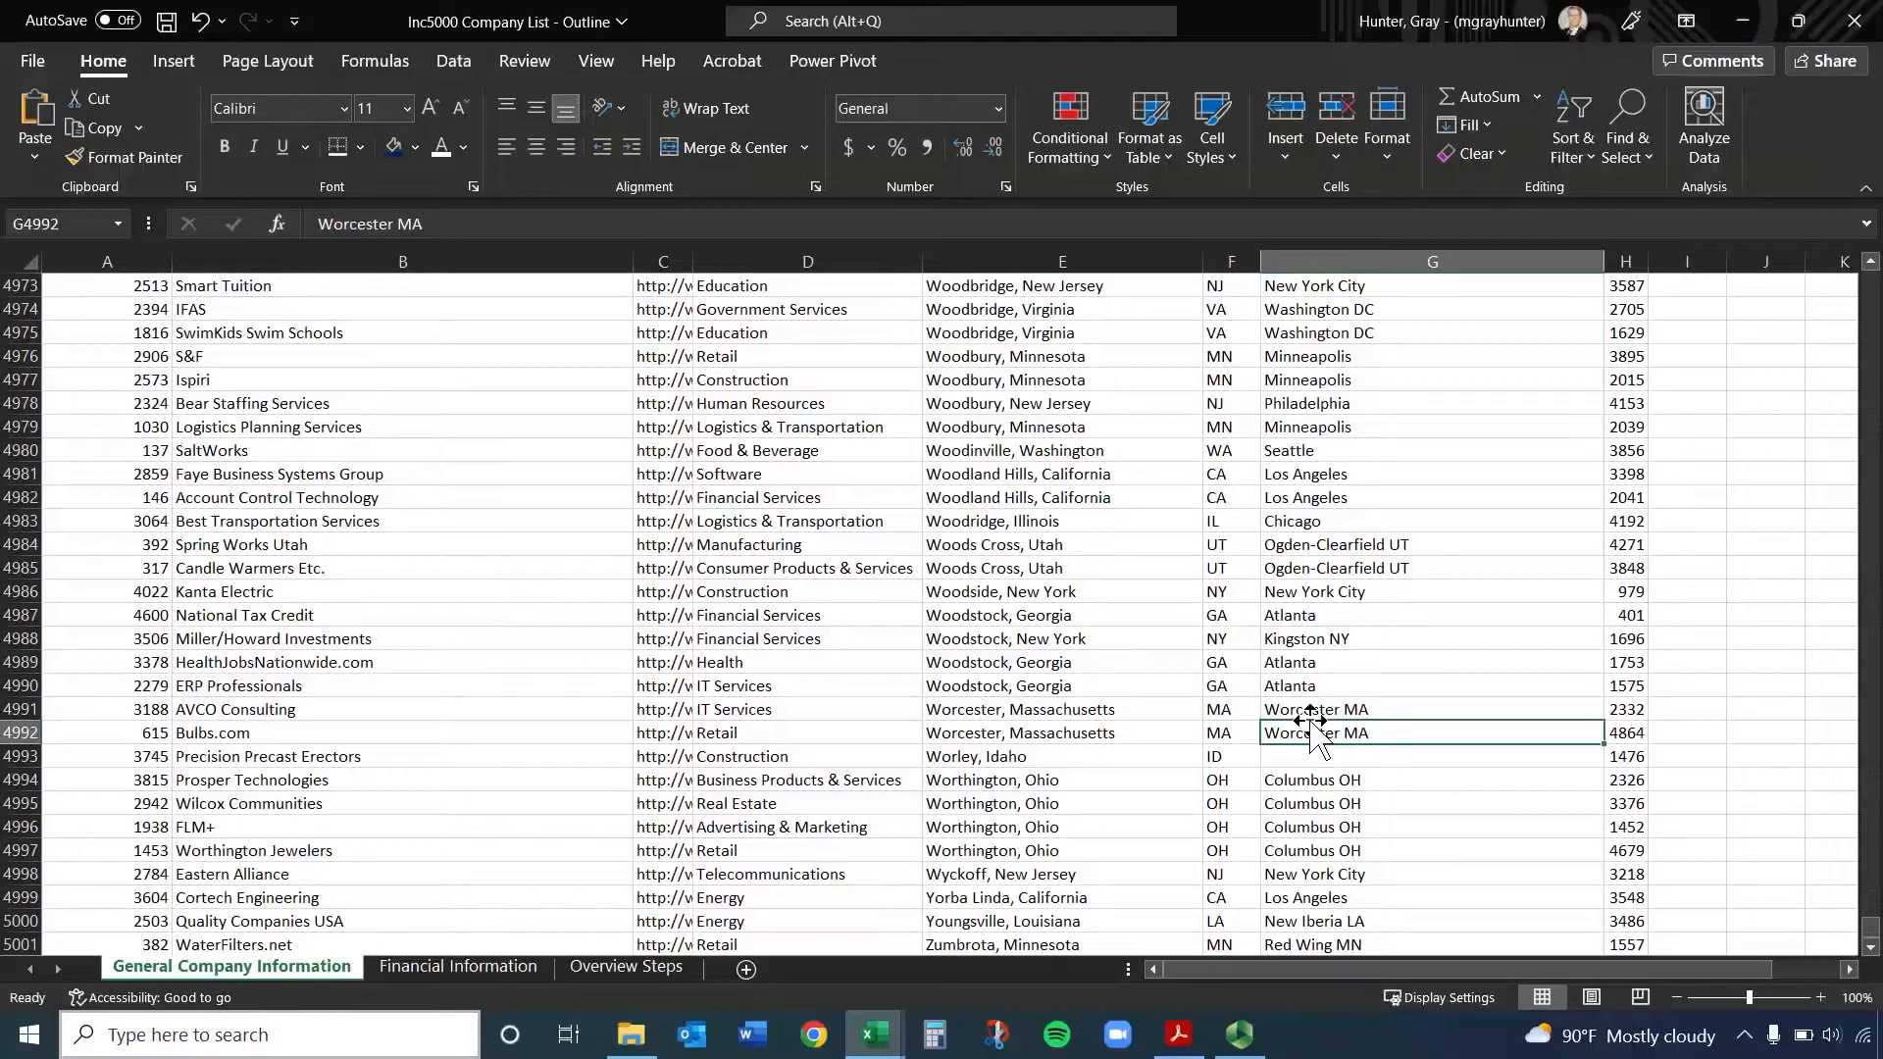
pyautogui.click(1474, 251)
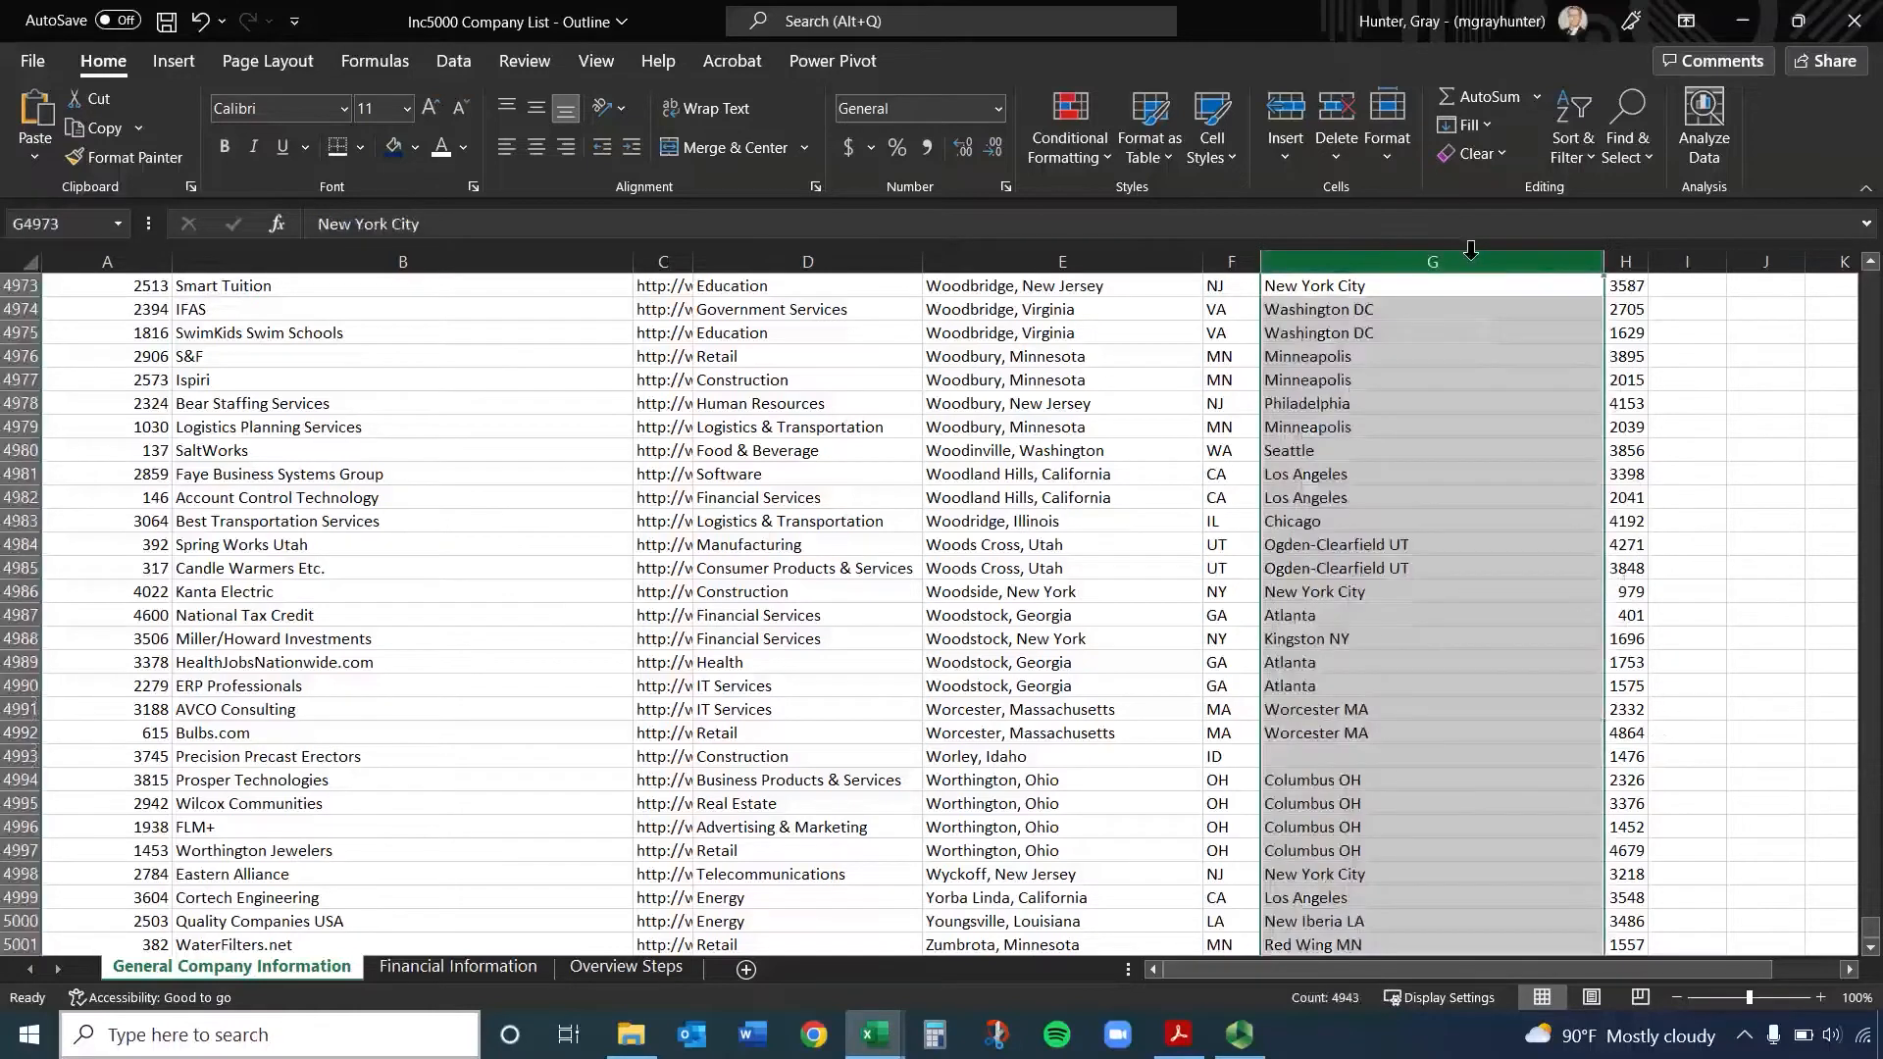
pyautogui.click(1415, 684)
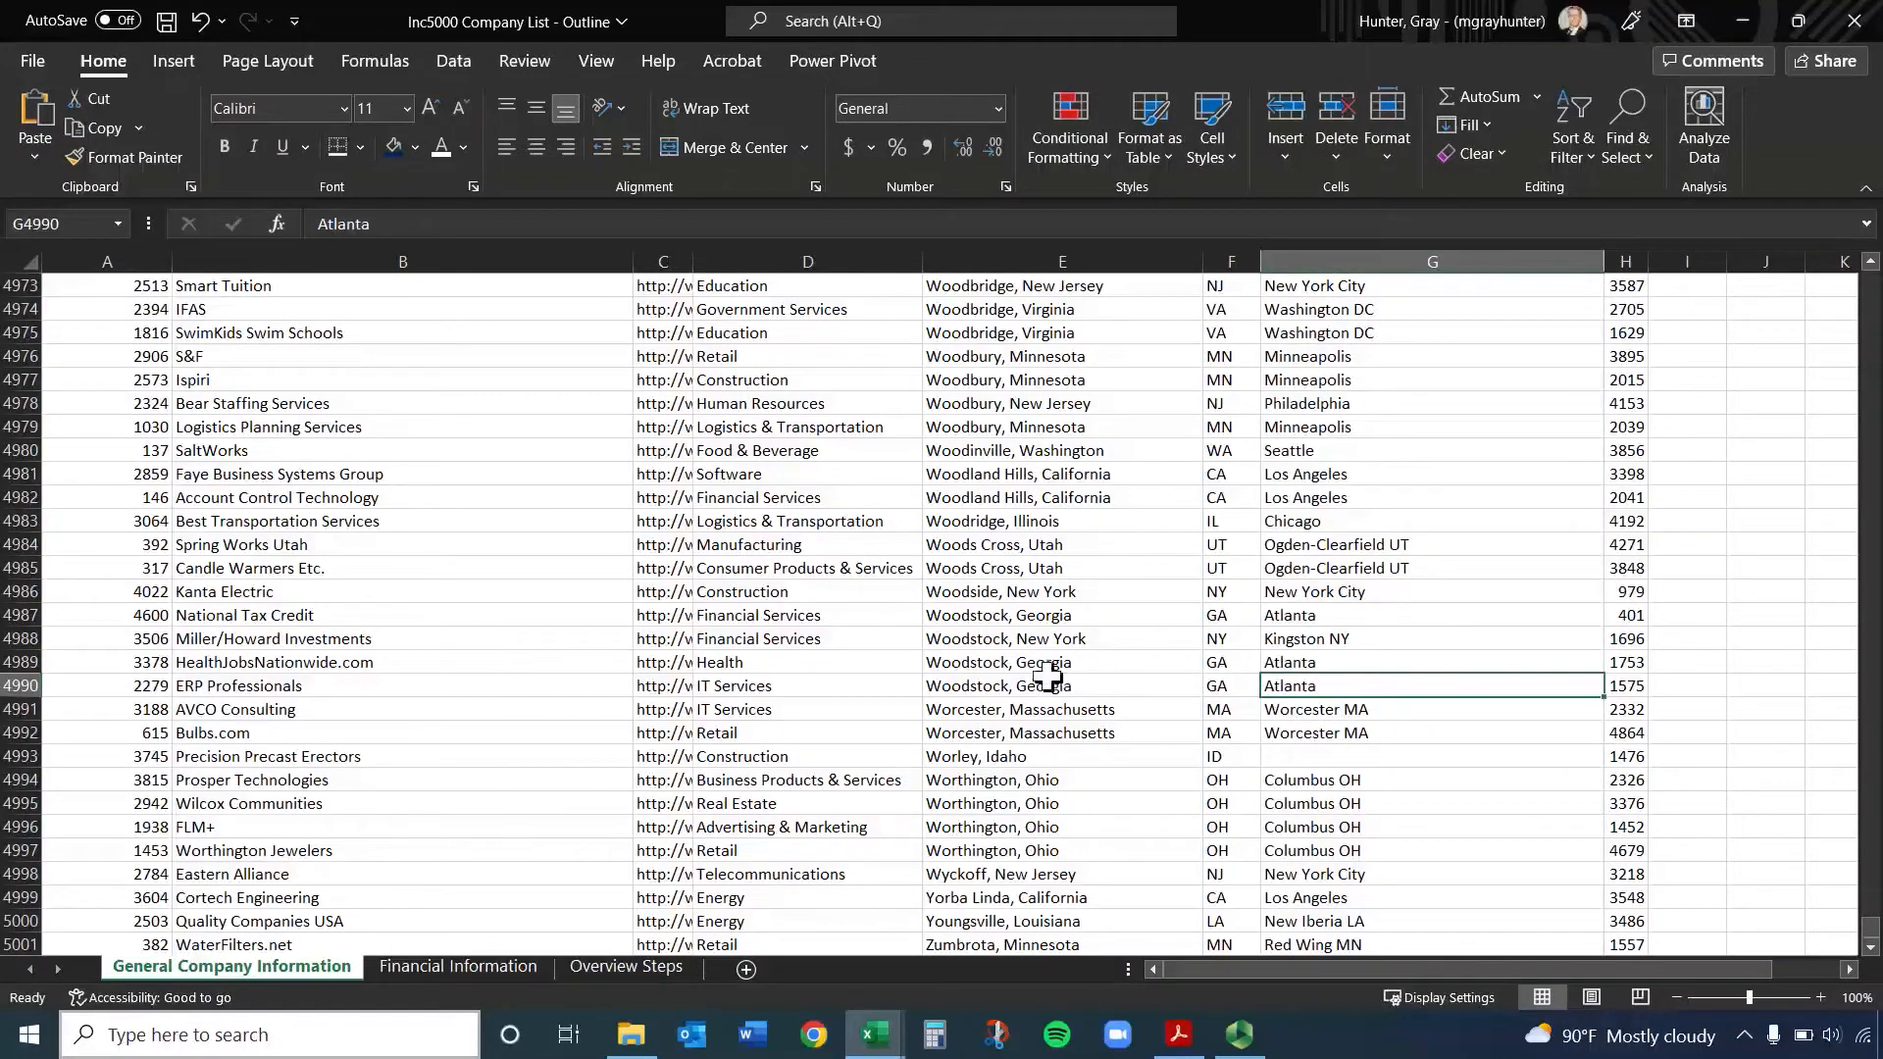
# From company name cell B4991, jump to the last filled column of that row
pyautogui.click(284, 713)
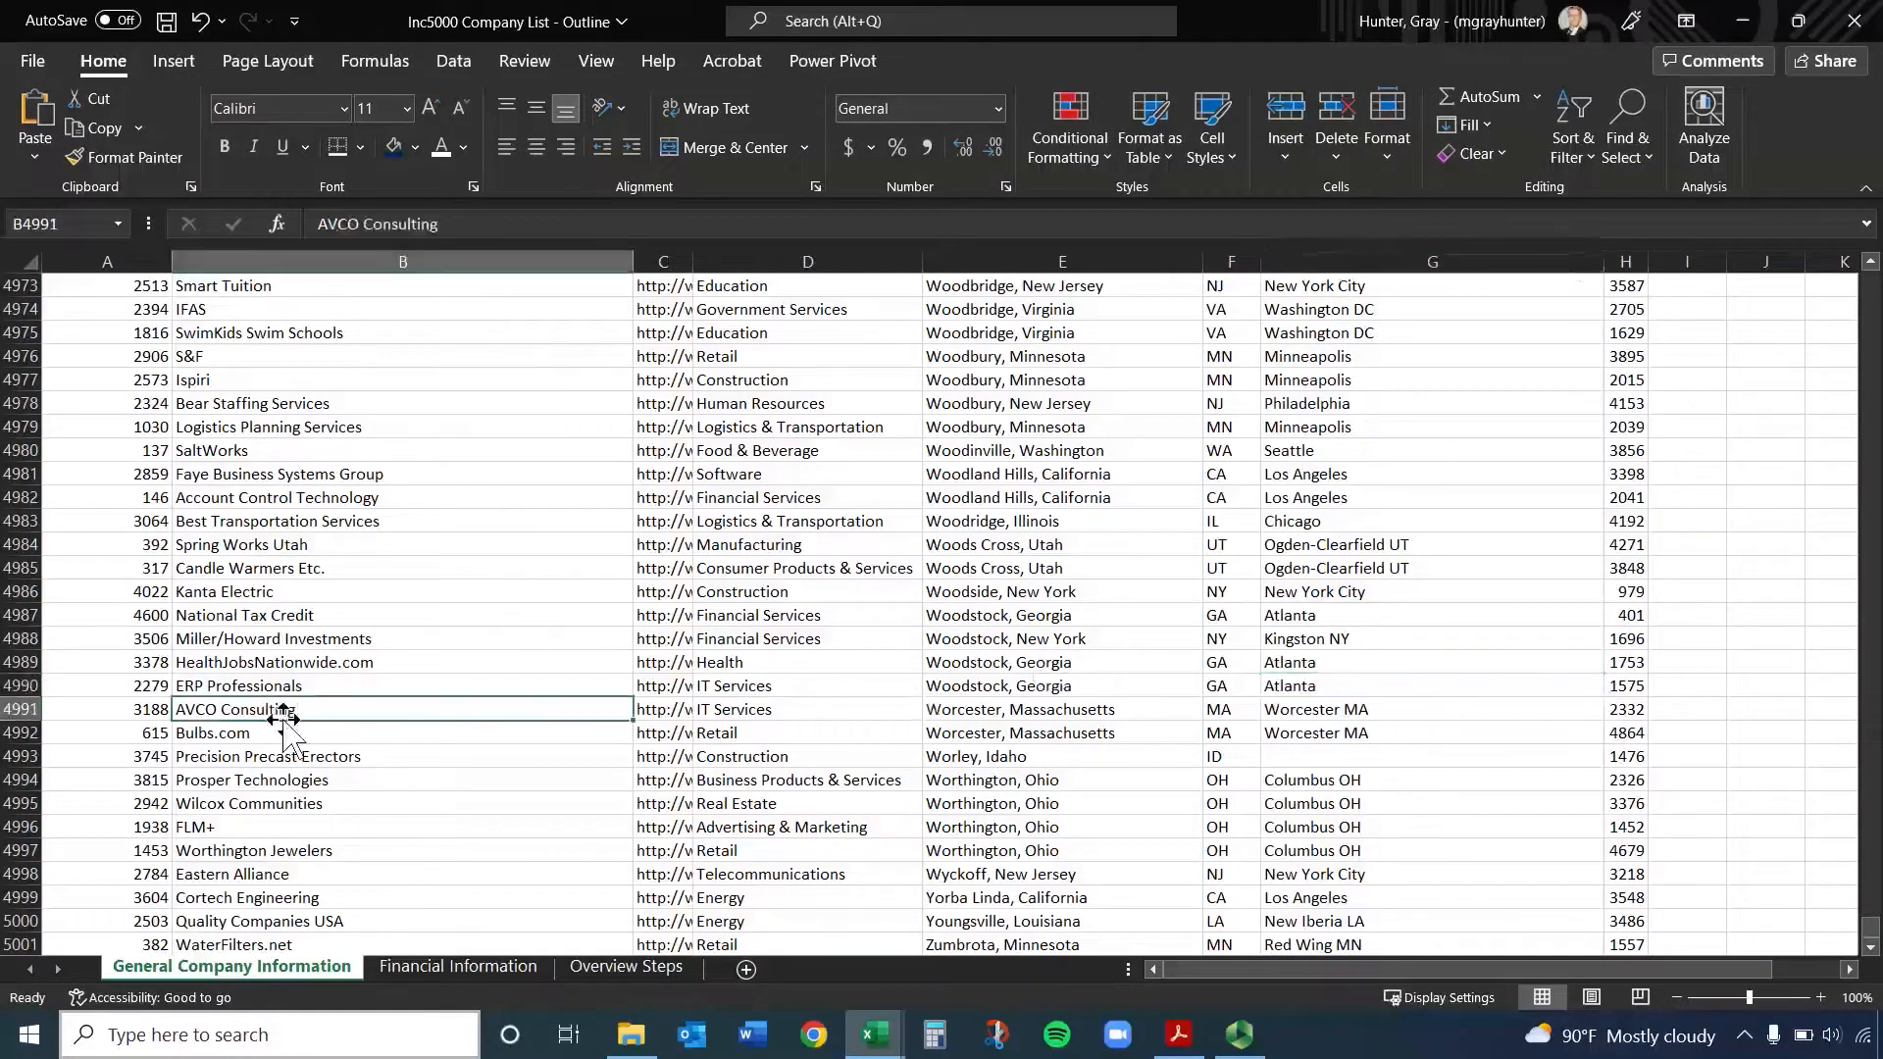
pyautogui.hotkey('ctrl', 'Right')
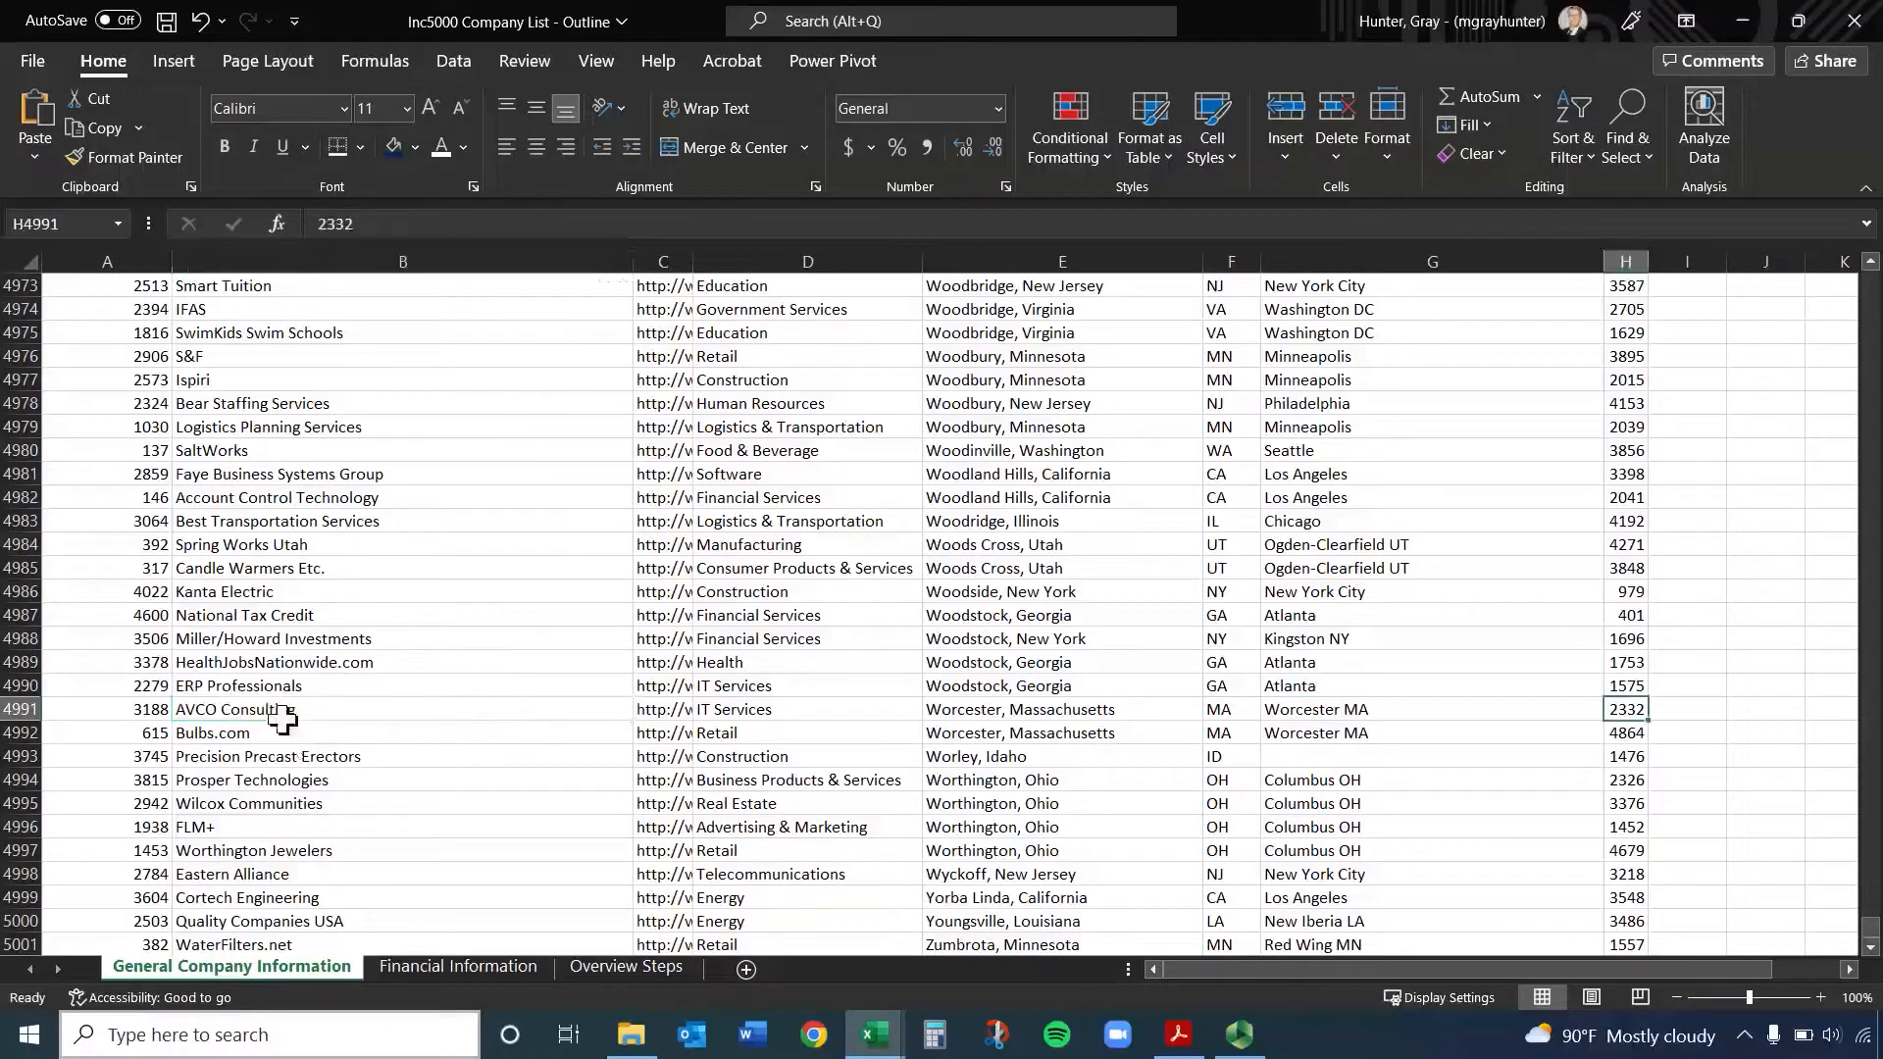
# Return to the first cell A1 of the sheet and move to company name cell B2
pyautogui.hotkey('ctrl', 'Home')
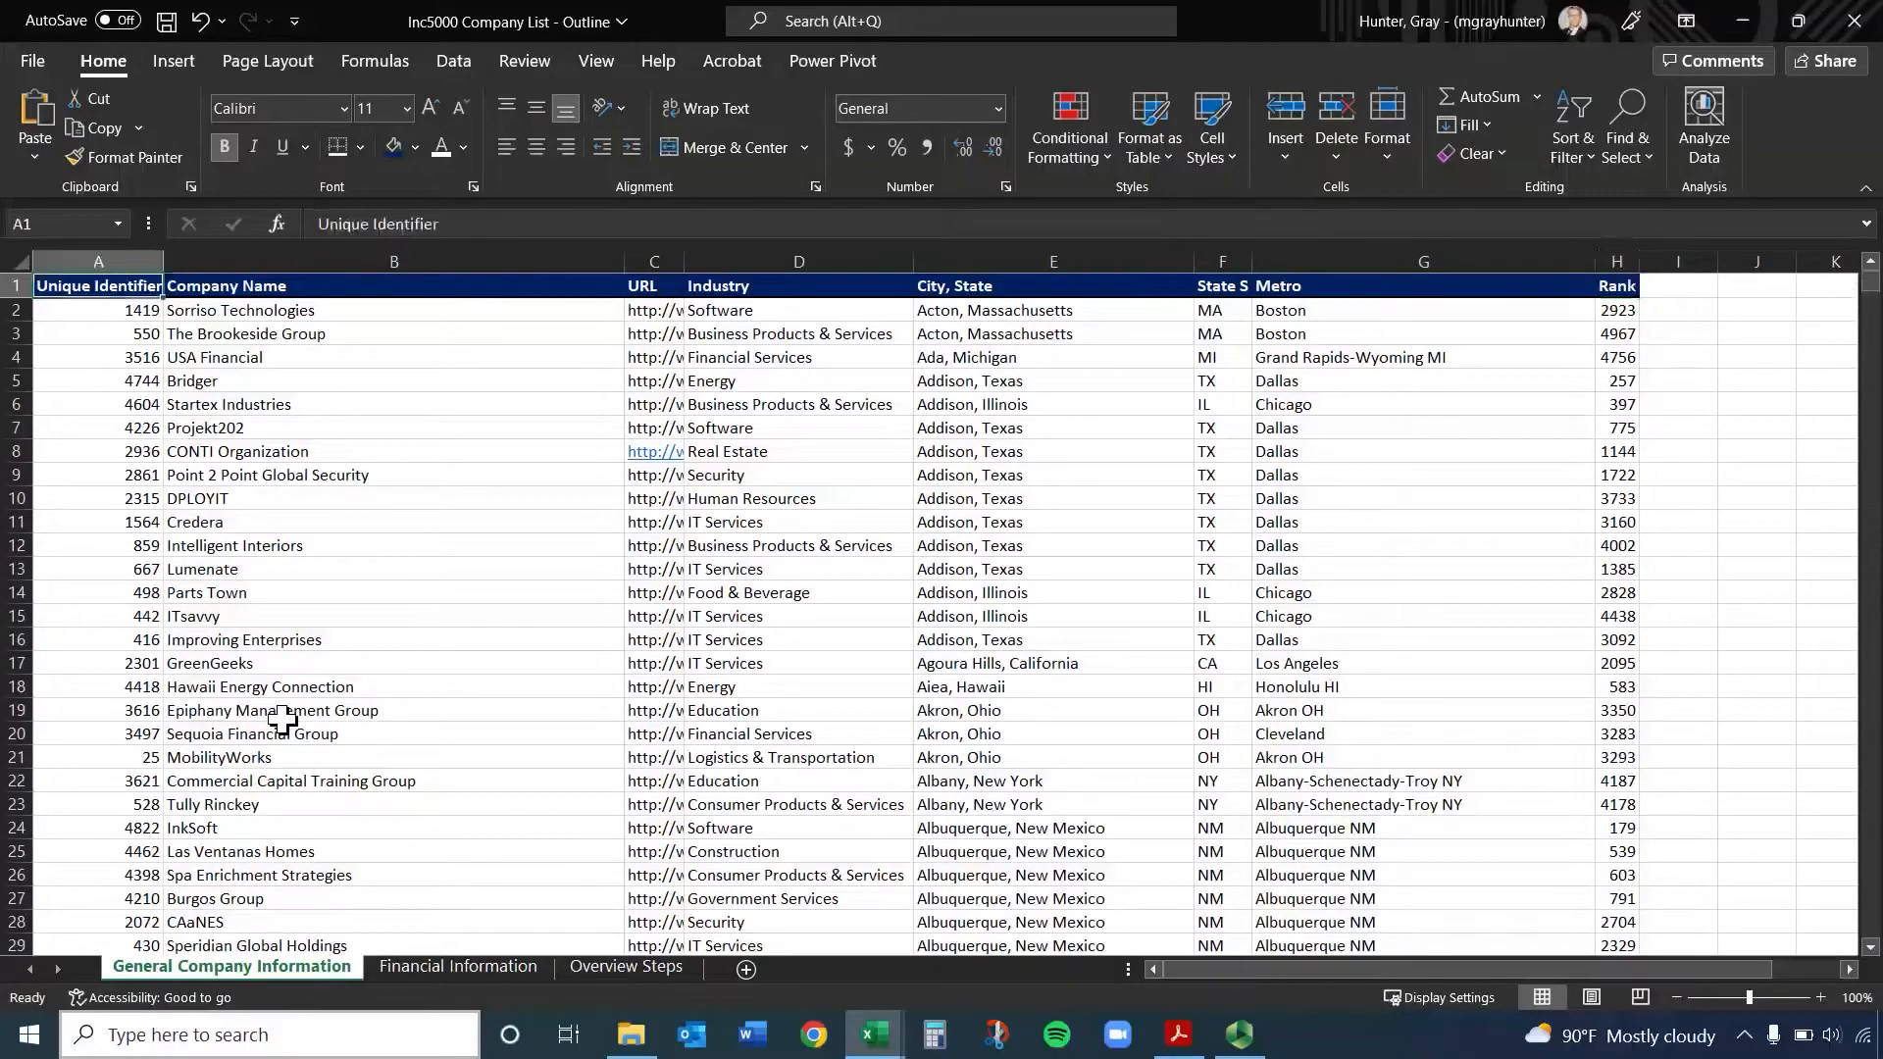
pyautogui.press('Right')
pyautogui.press('Right')
pyautogui.press('Left')
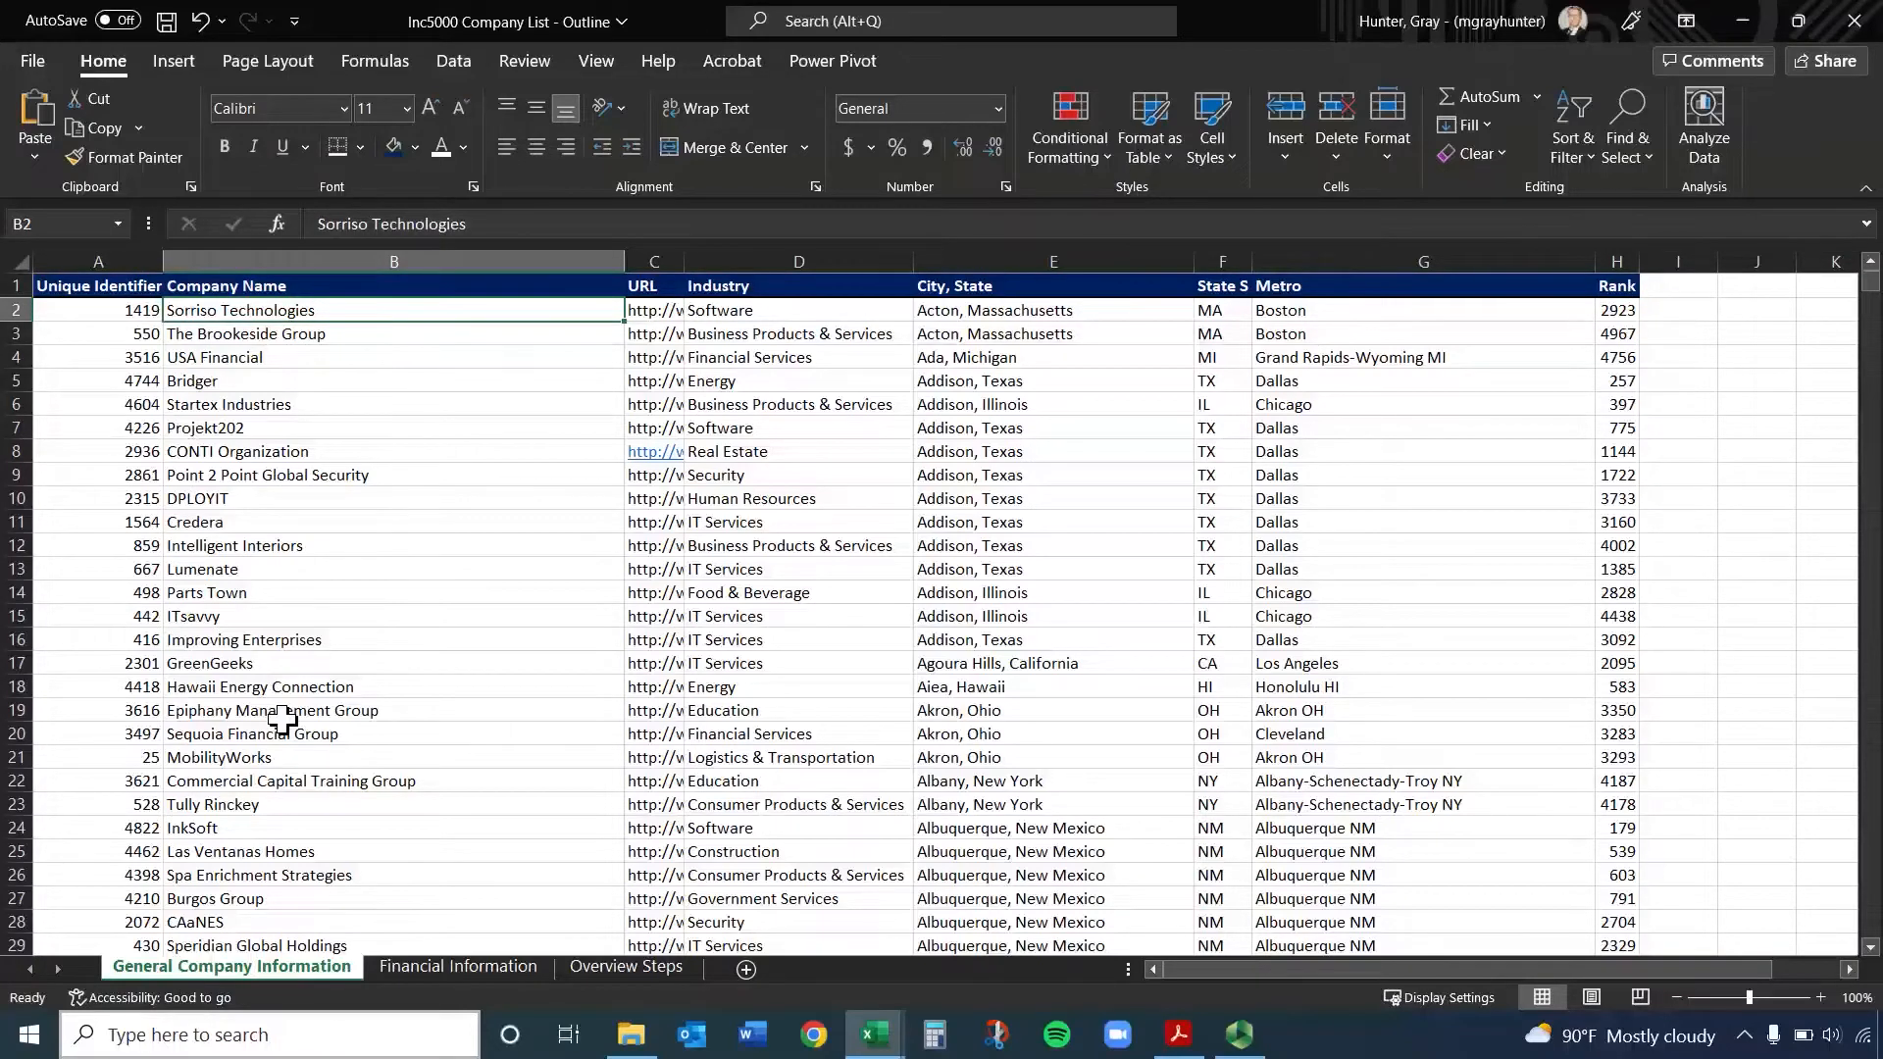
# Move cell by cell back and forth across row 2 and down into row 3, ending at URL cell C3
pyautogui.press('Right')
pyautogui.press('Home')
pyautogui.press('Right')
pyautogui.press('Right')
pyautogui.press('Right')
pyautogui.press('Left')
pyautogui.press('Left')
pyautogui.press('Left')
pyautogui.press('Down')
# Move down to row 4 one cell at a time, visit URL cell C4, and stop at company name cell B4
pyautogui.press('Right')
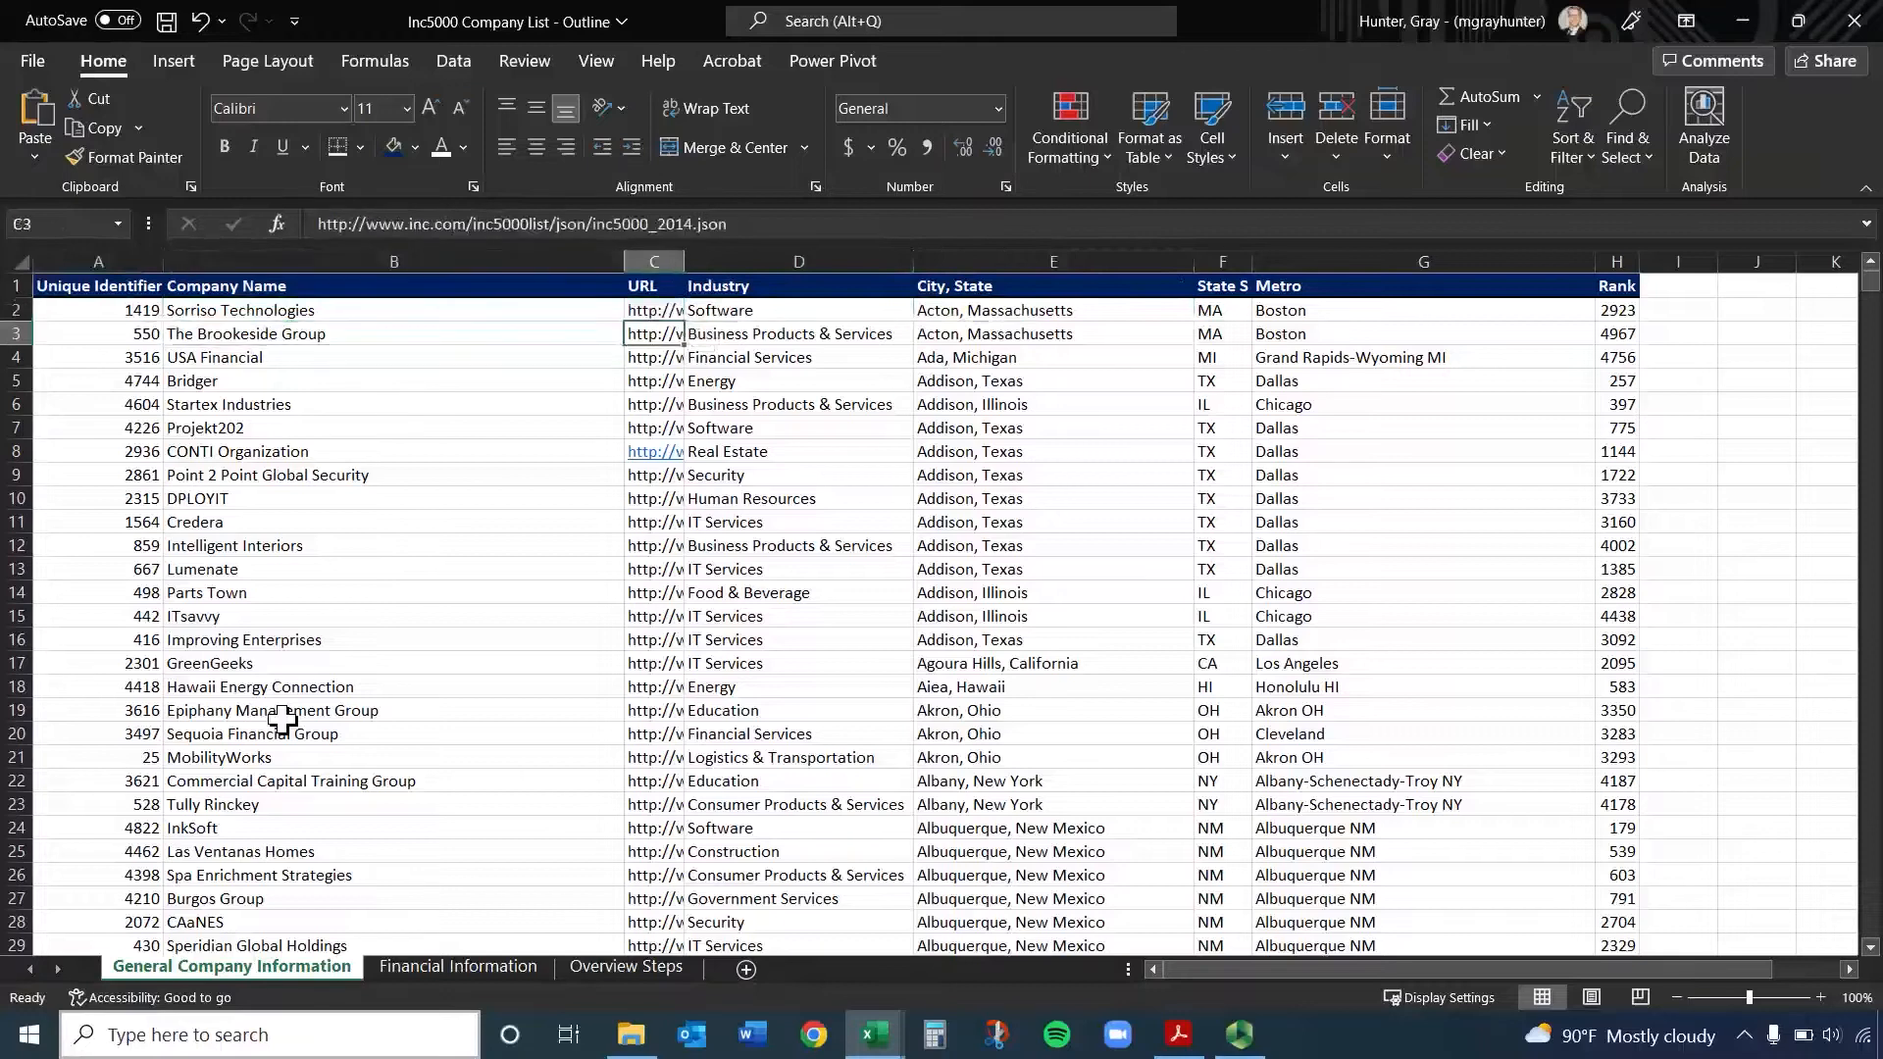
pyautogui.press('Left')
pyautogui.press('Up')
pyautogui.press('Down')
pyautogui.press('Down')
pyautogui.press('Right')
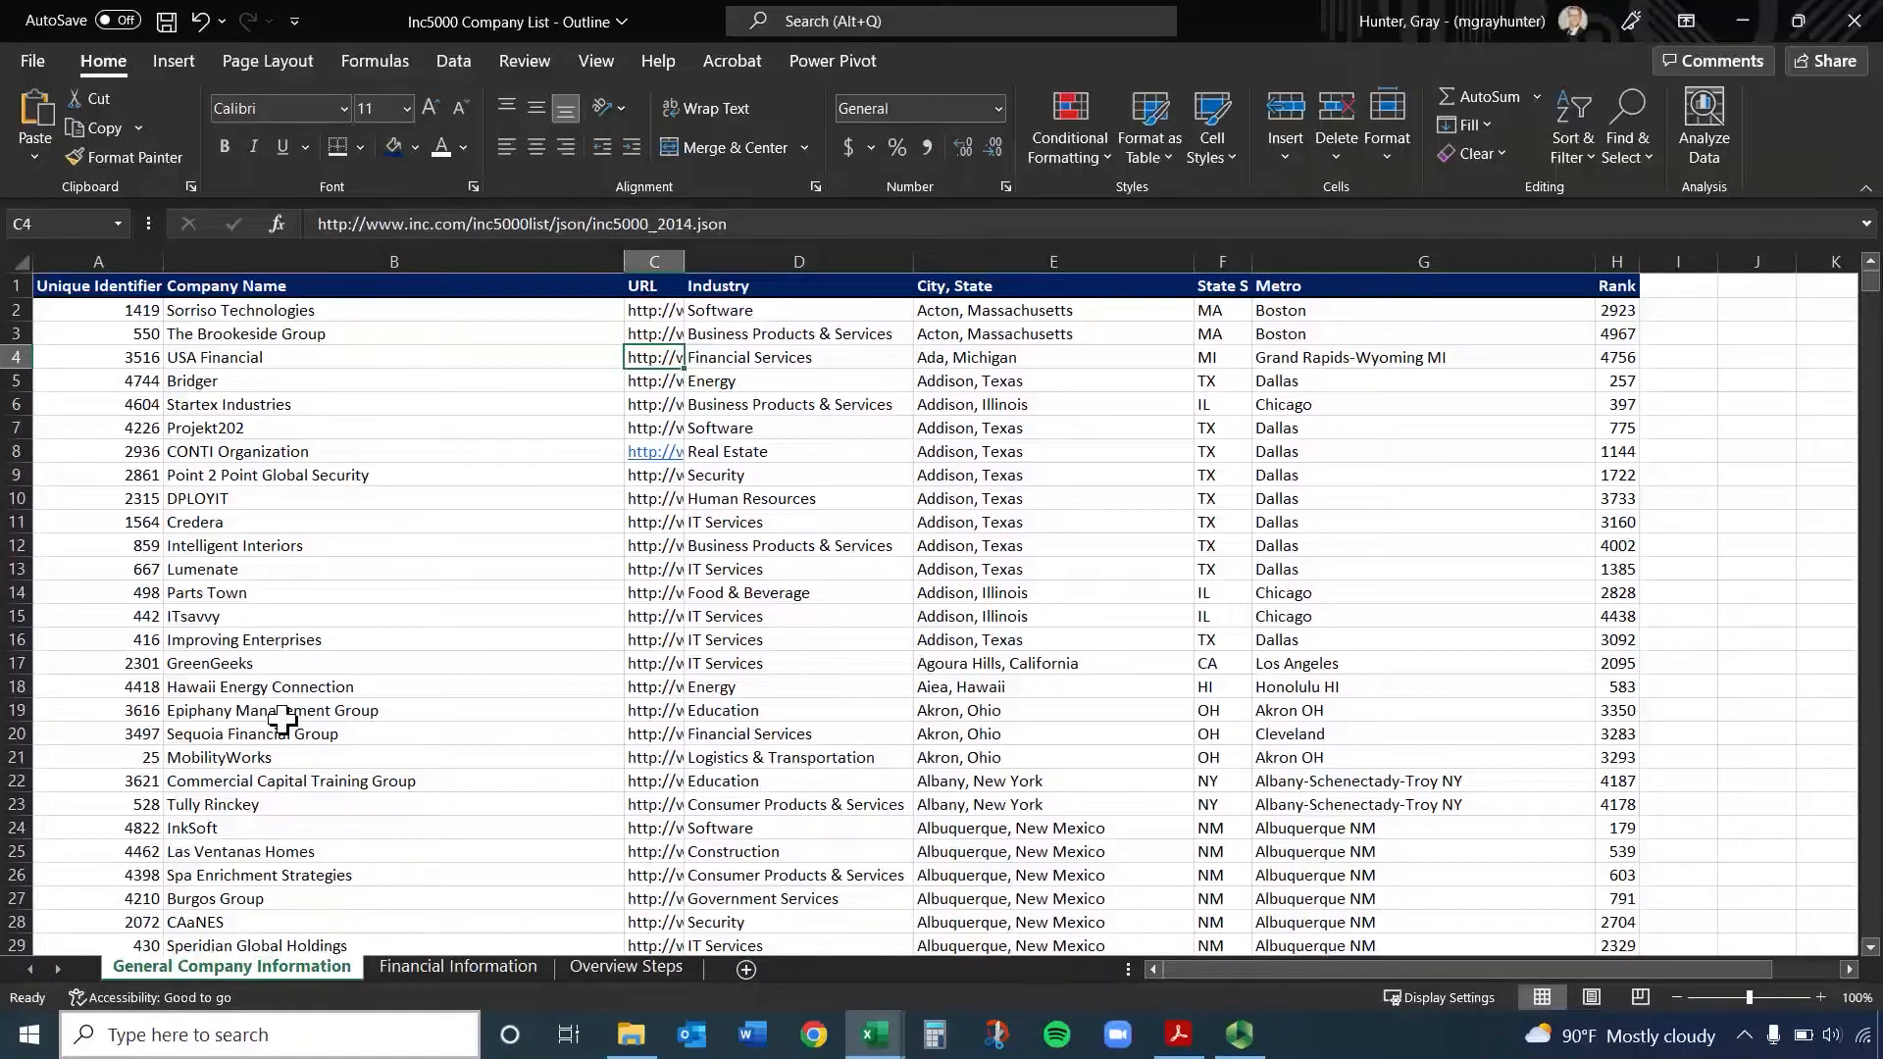
pyautogui.press('Left')
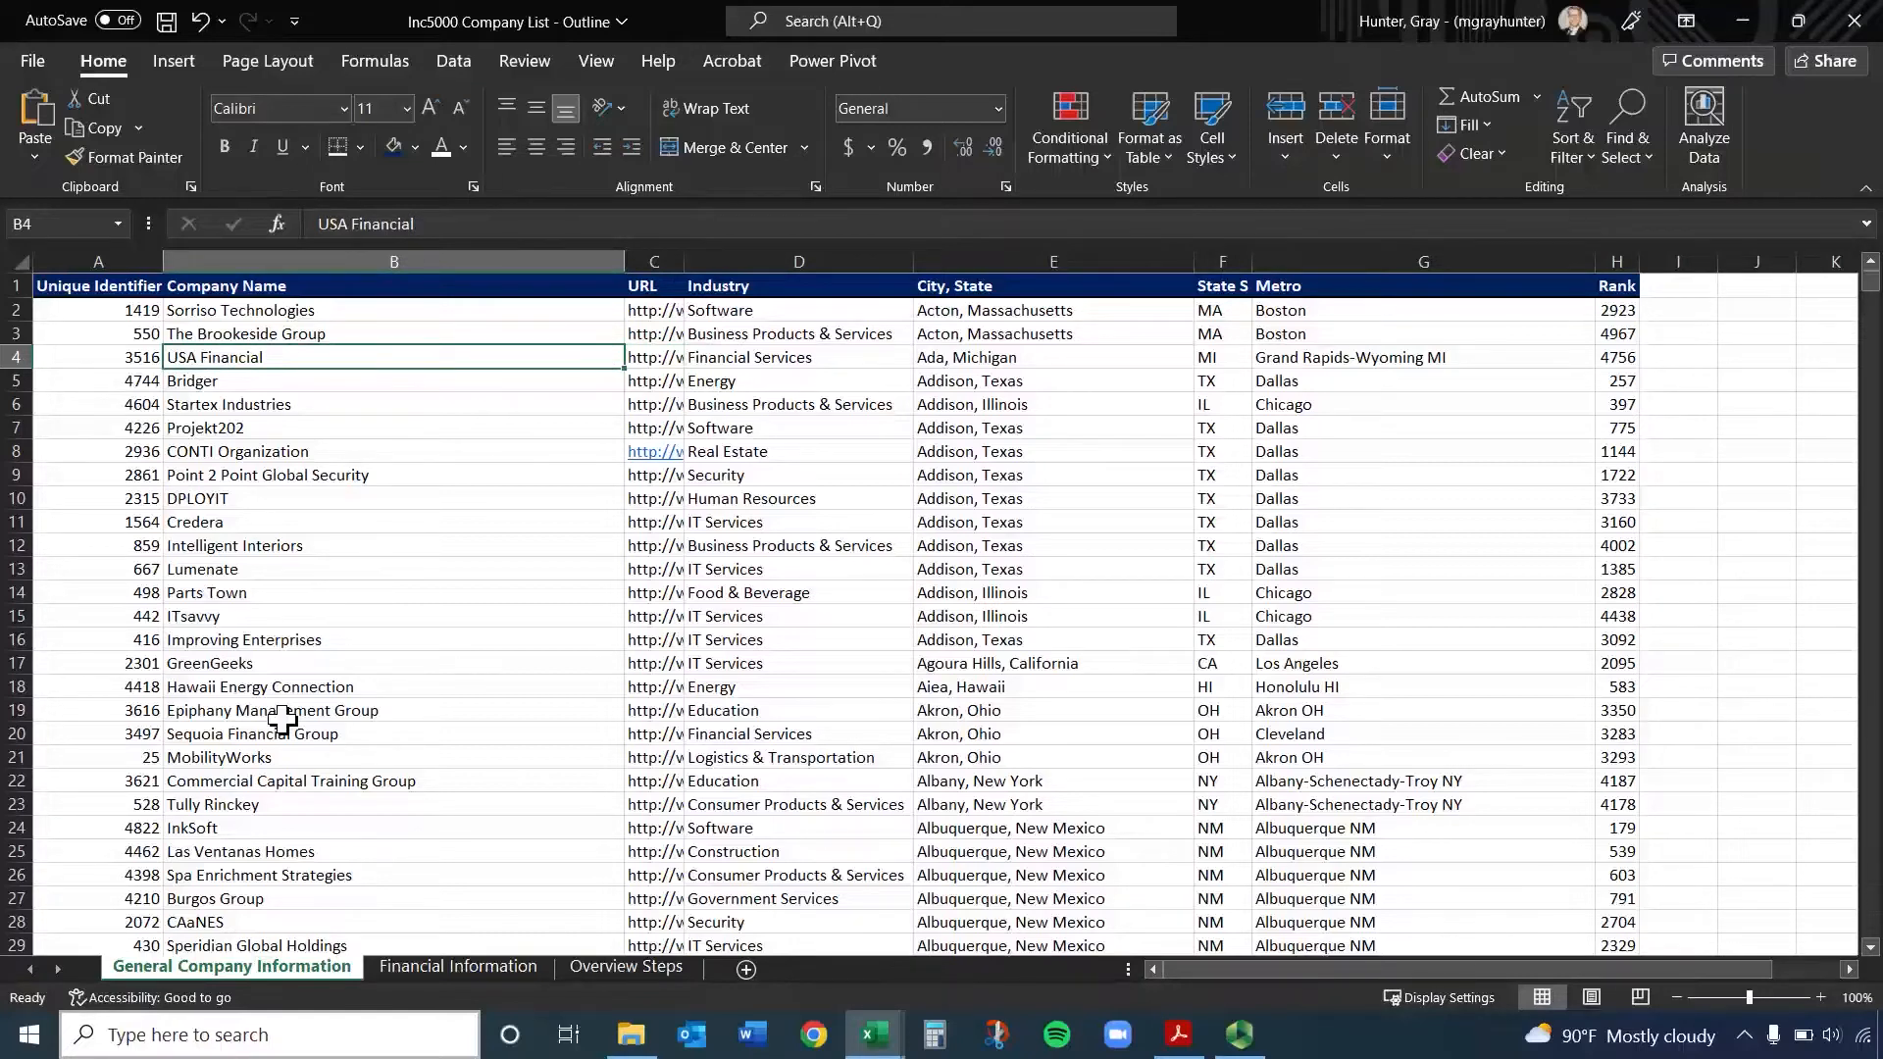
# Extend the selection from B4 cell by cell across row 4 to the Rank value in H4
pyautogui.hotkey('shift', 'Right')
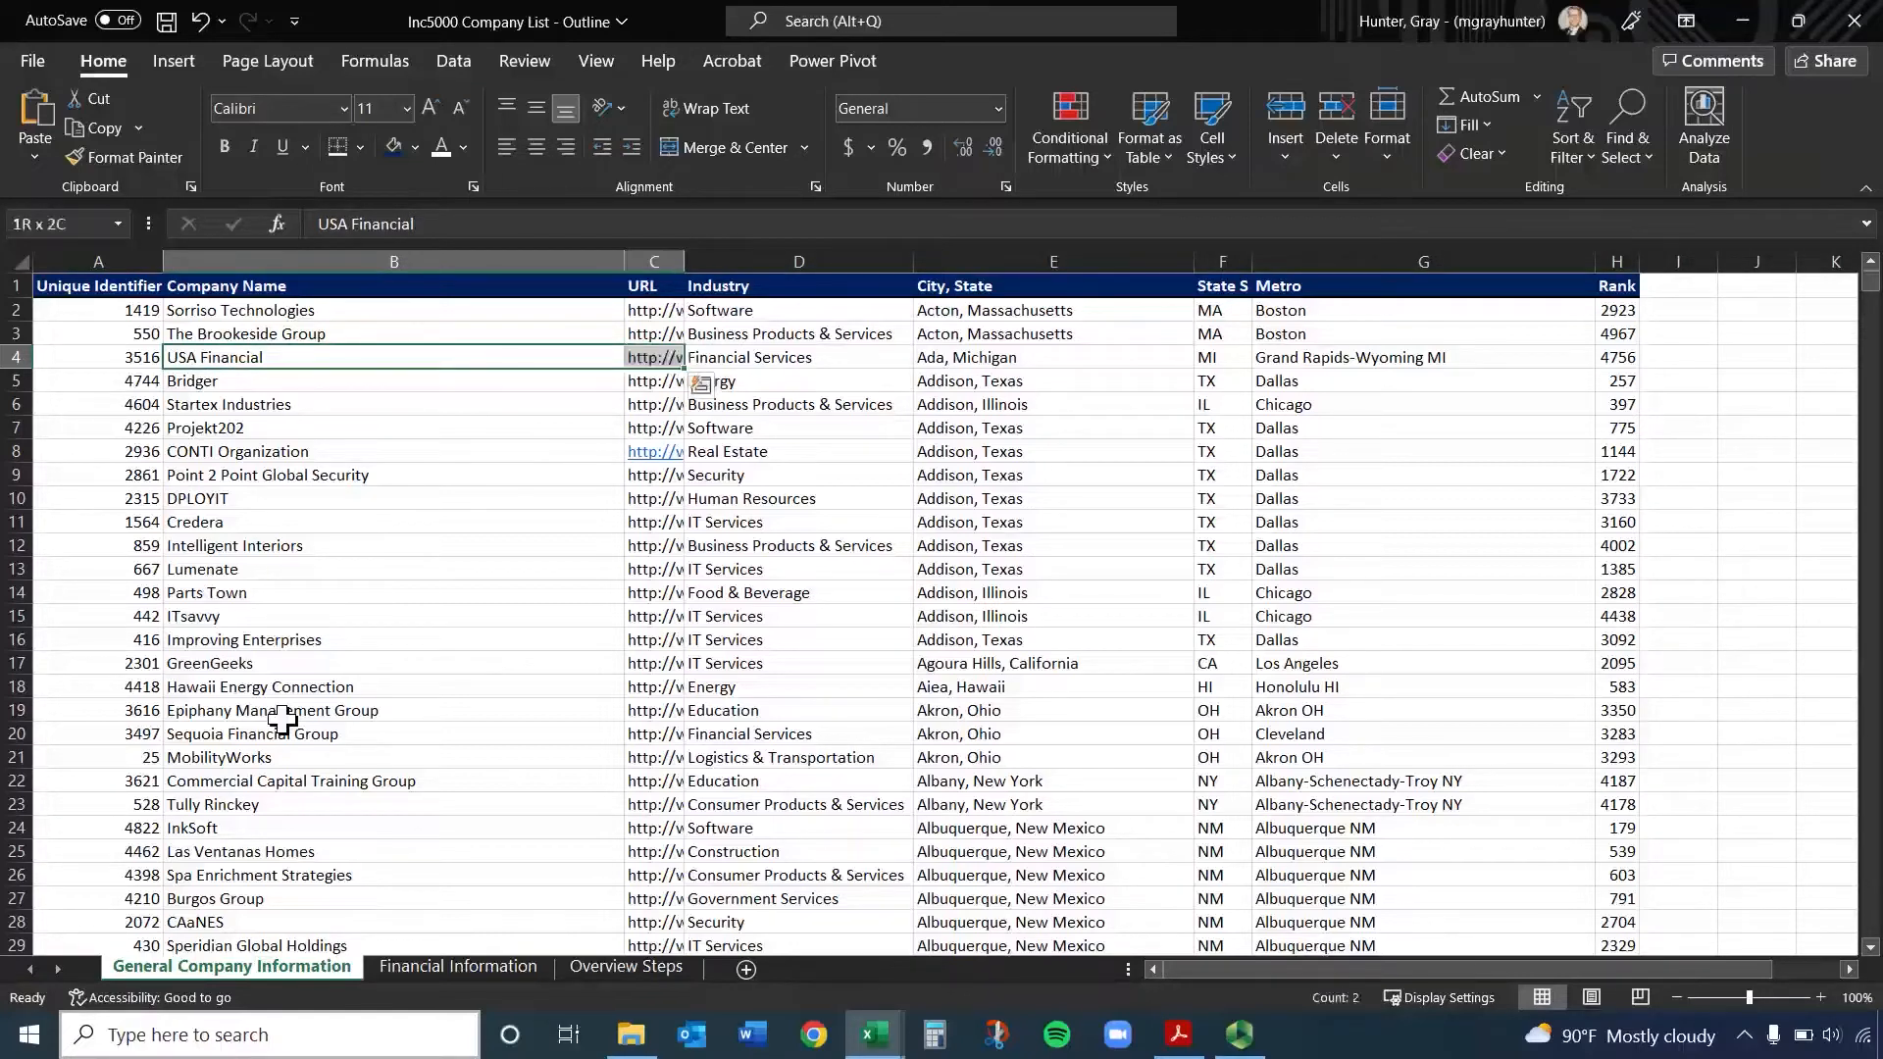
pyautogui.hotkey('shift', 'Right')
pyautogui.hotkey('shift', 'Right')
pyautogui.hotkey('shift', 'Right')
pyautogui.hotkey('shift', 'Right')
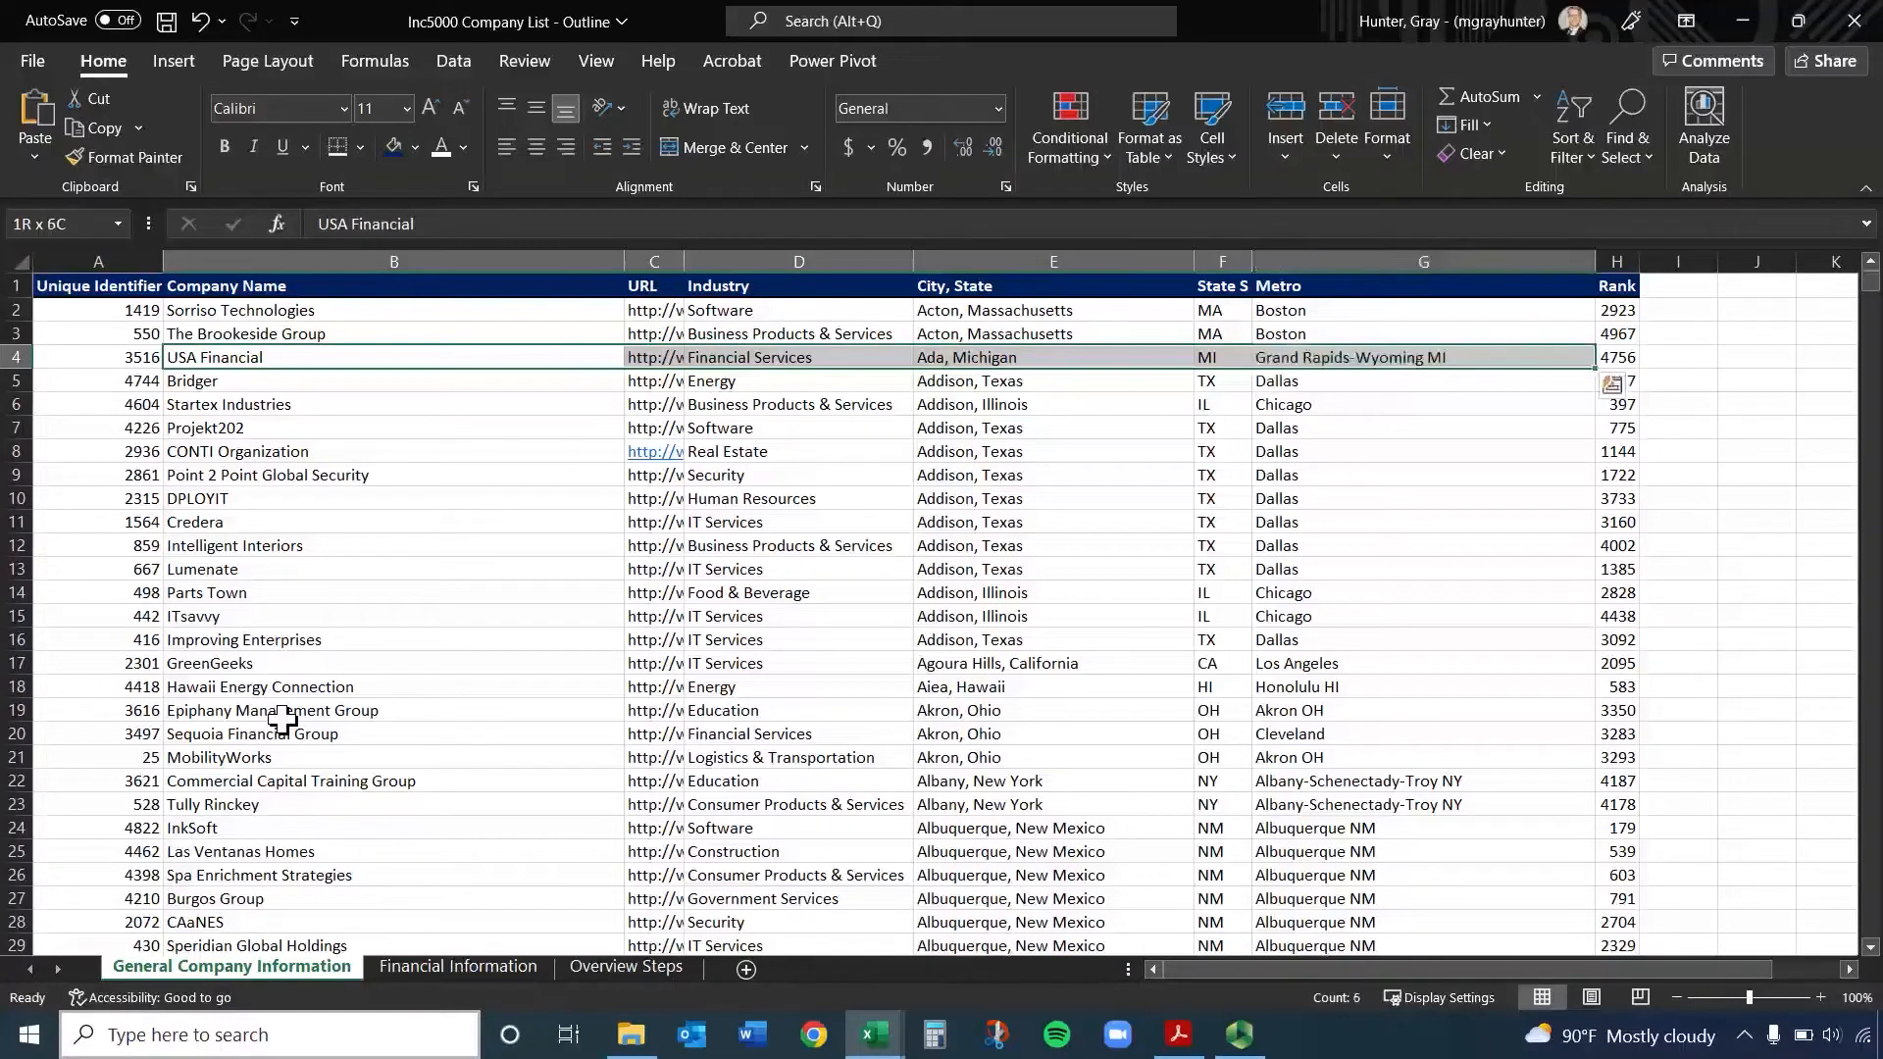
pyautogui.hotkey('shift', 'Right')
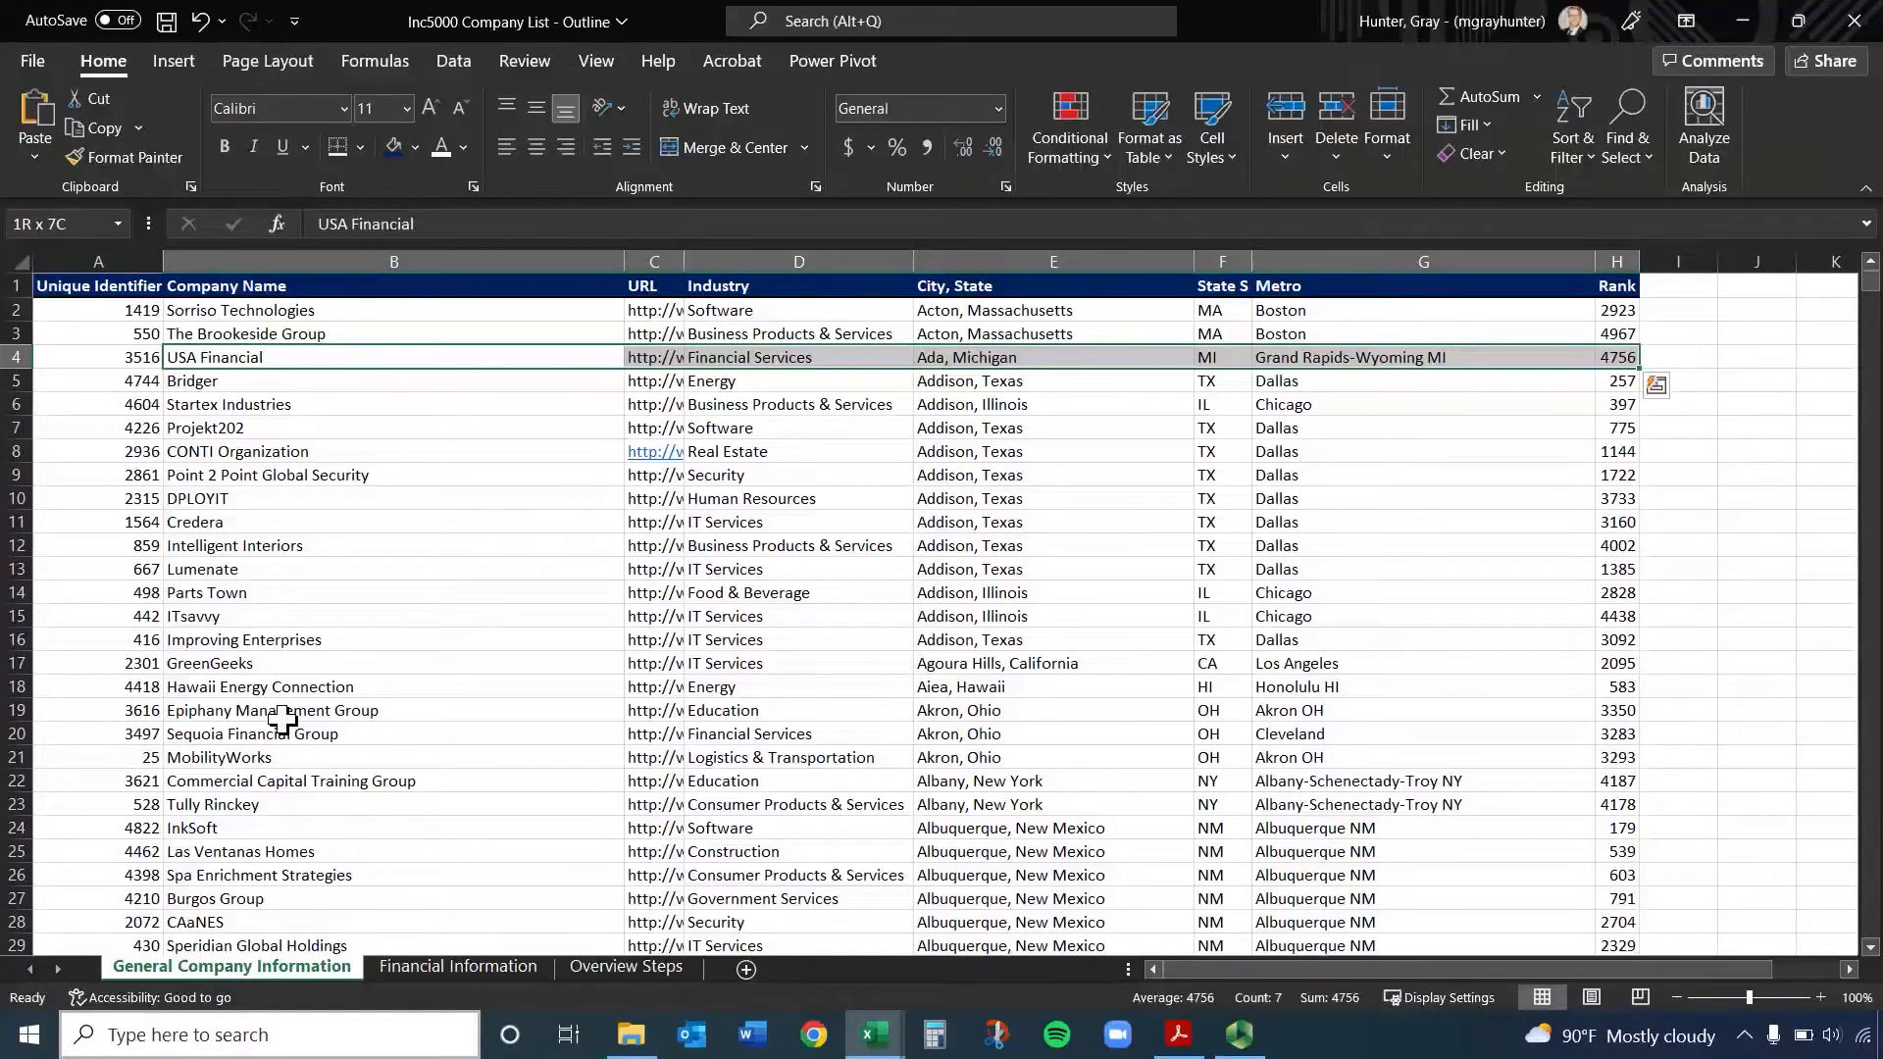
# Copy the selected cells B4:H4, cancel the copy, and copy the same range again
pyautogui.rightClick(1416, 356)
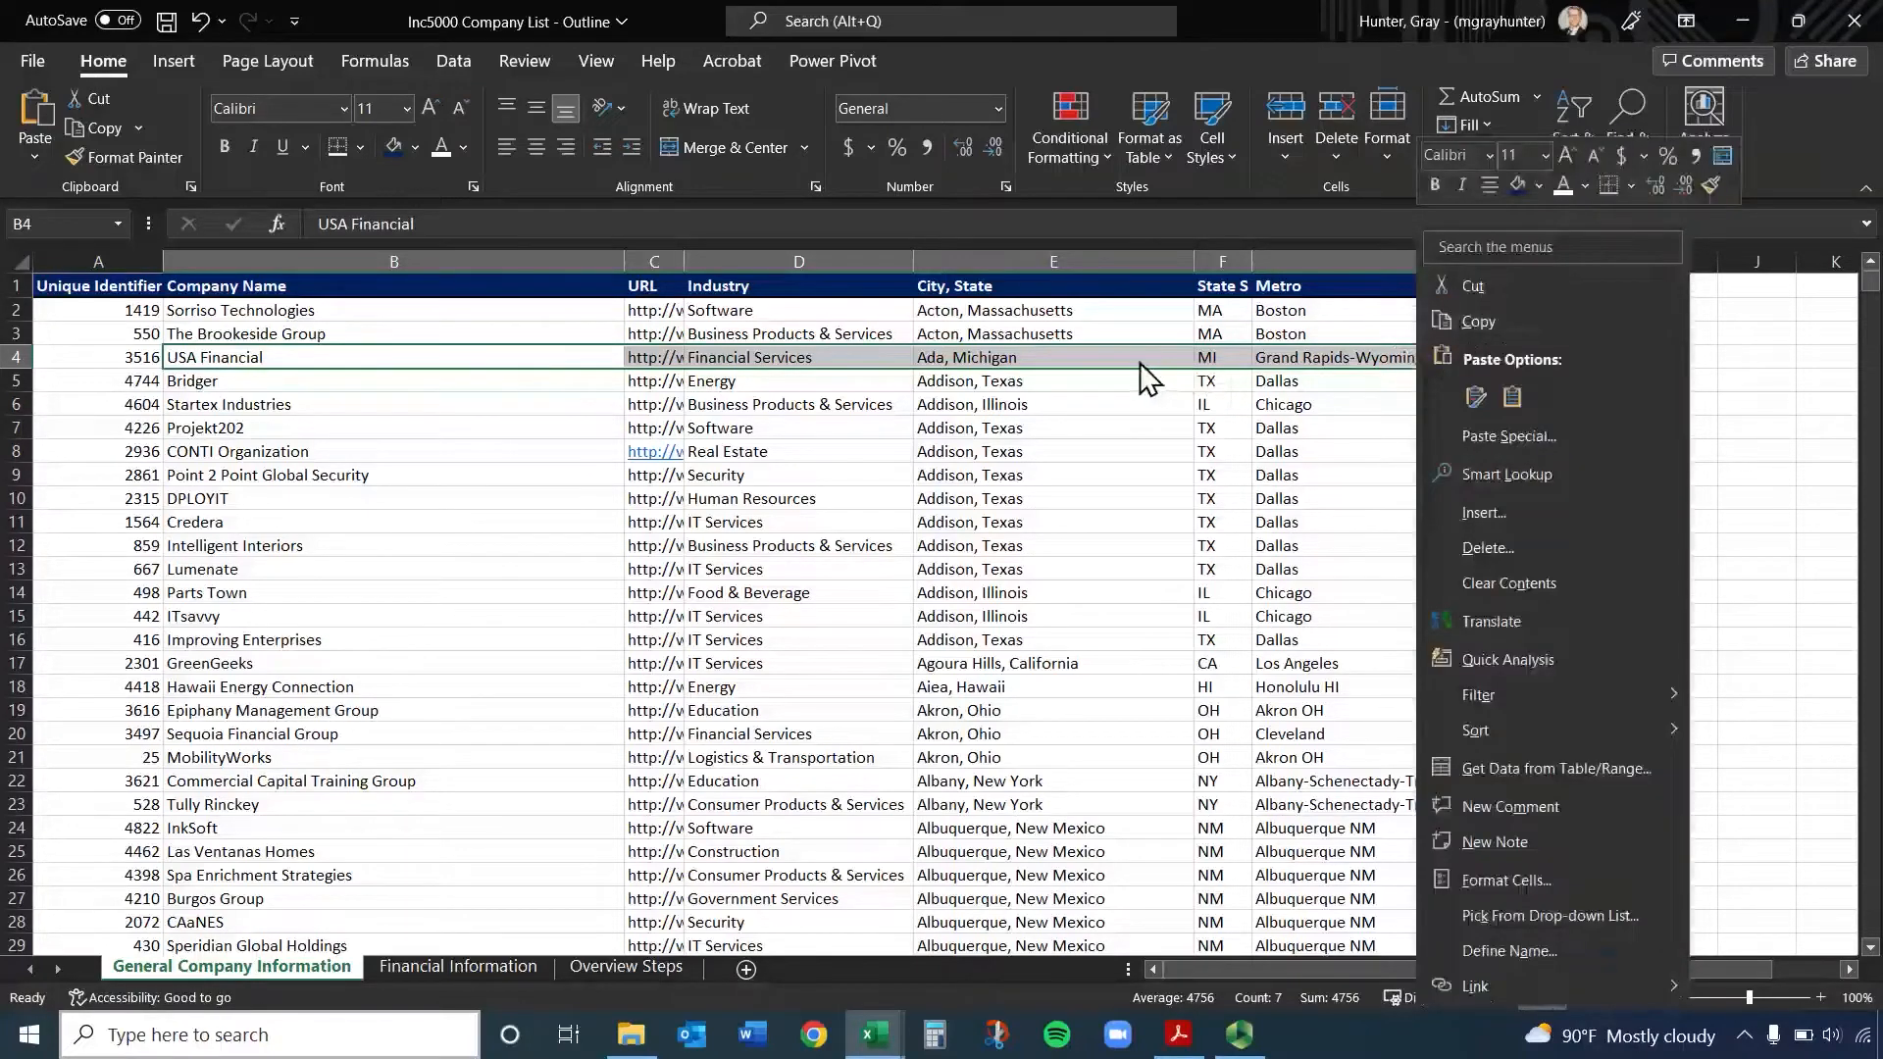
pyautogui.press('Escape')
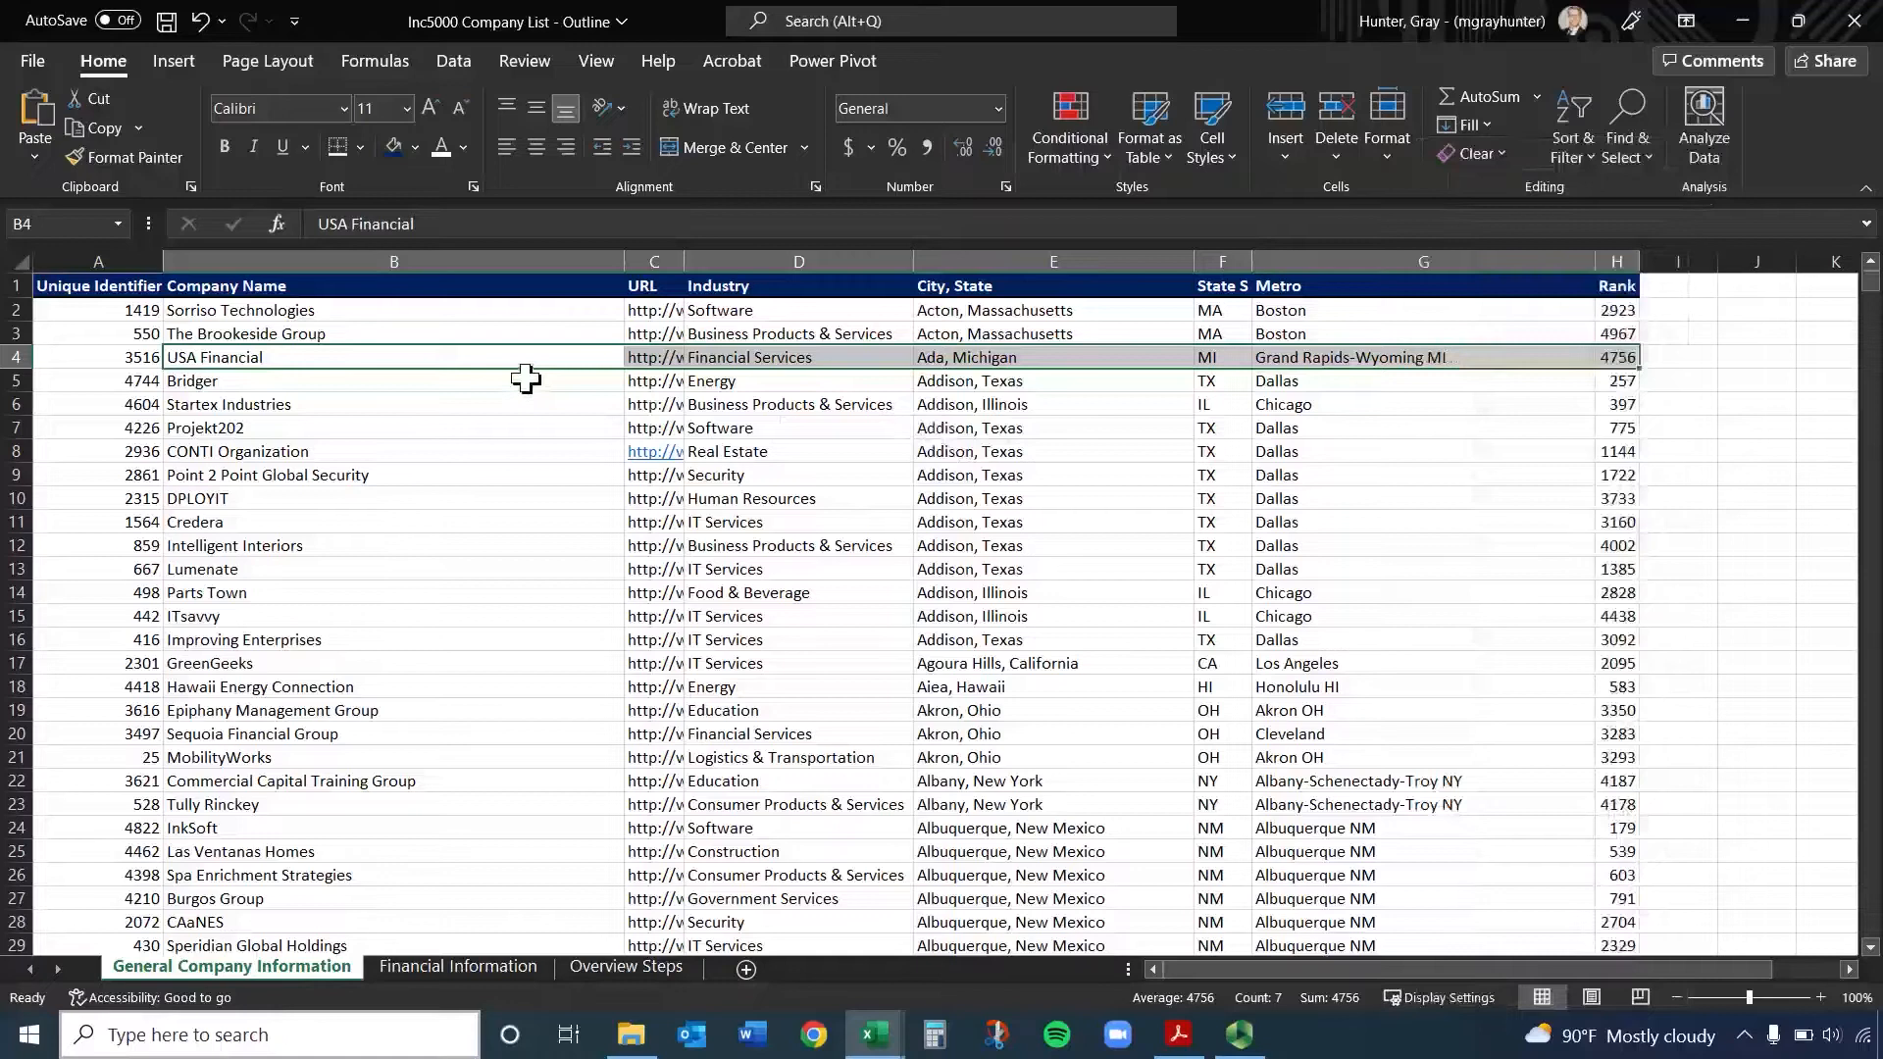
pyautogui.hotkey('ctrl', 'c')
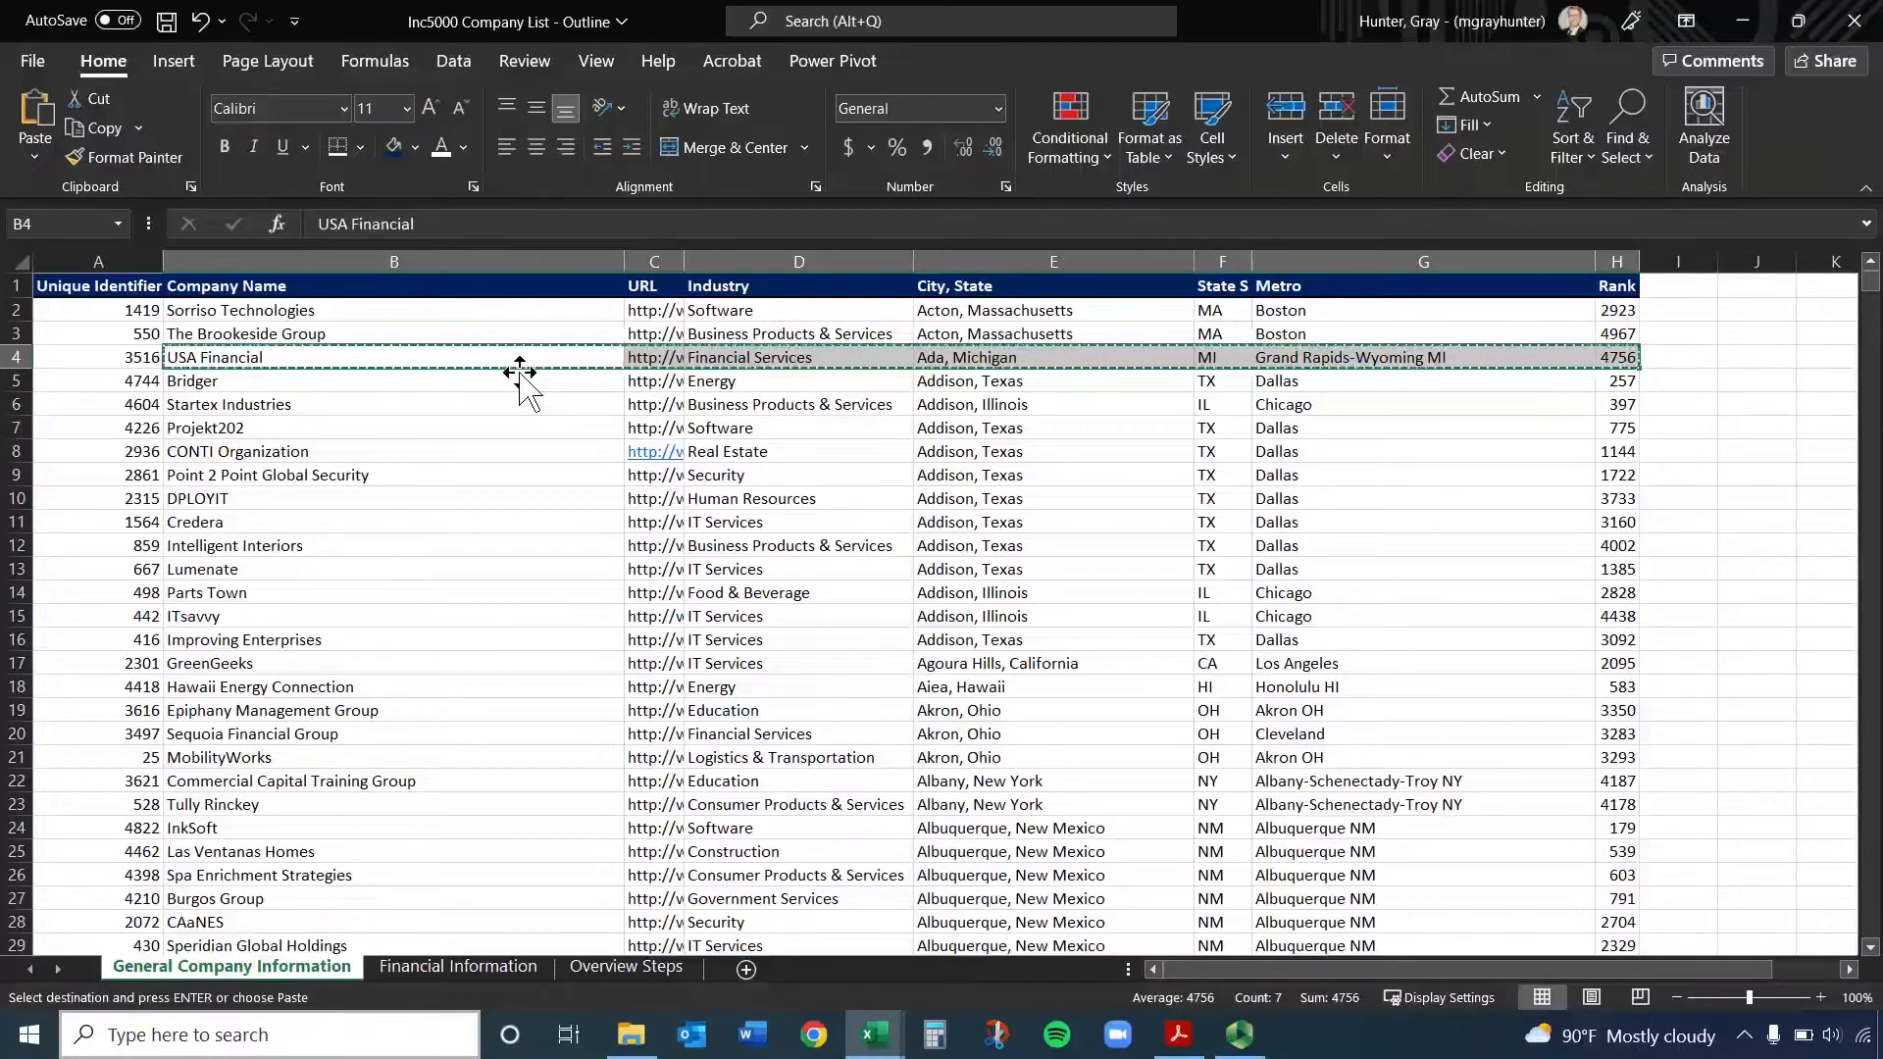
pyautogui.press('Escape')
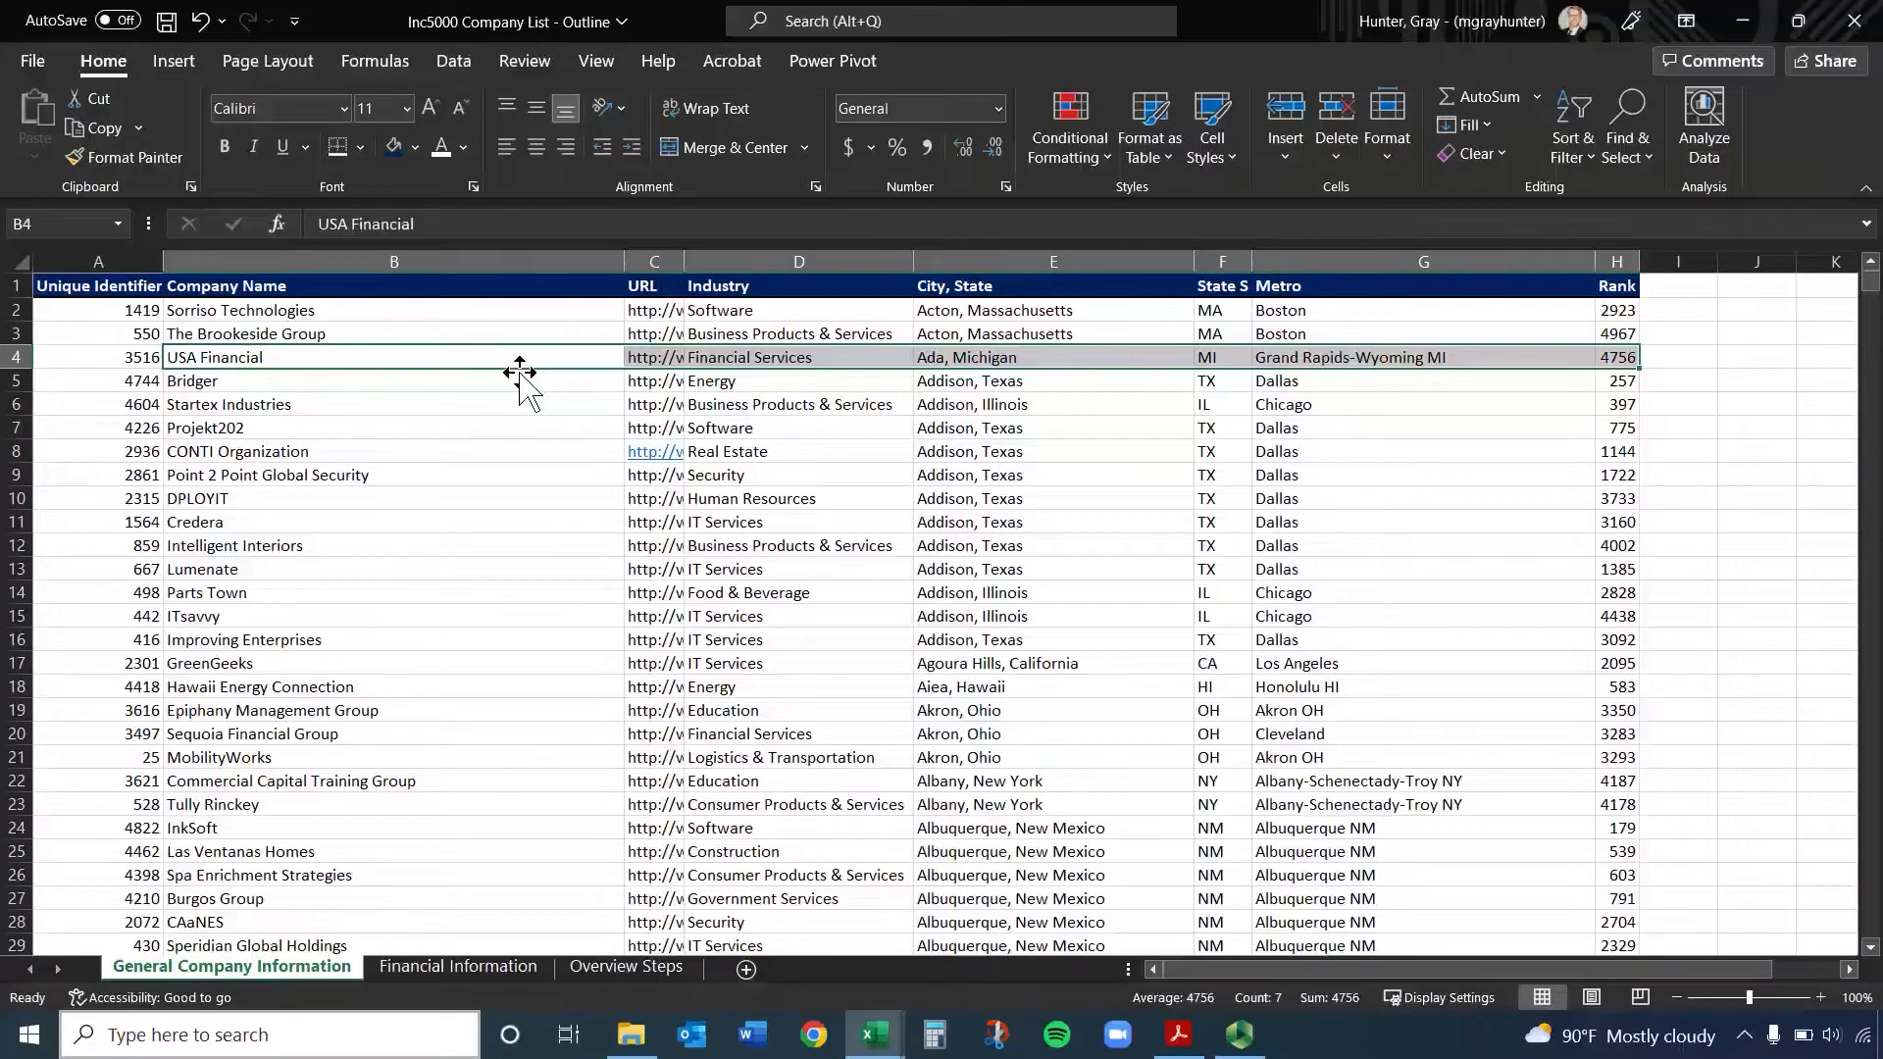
pyautogui.hotkey('ctrl', 'c')
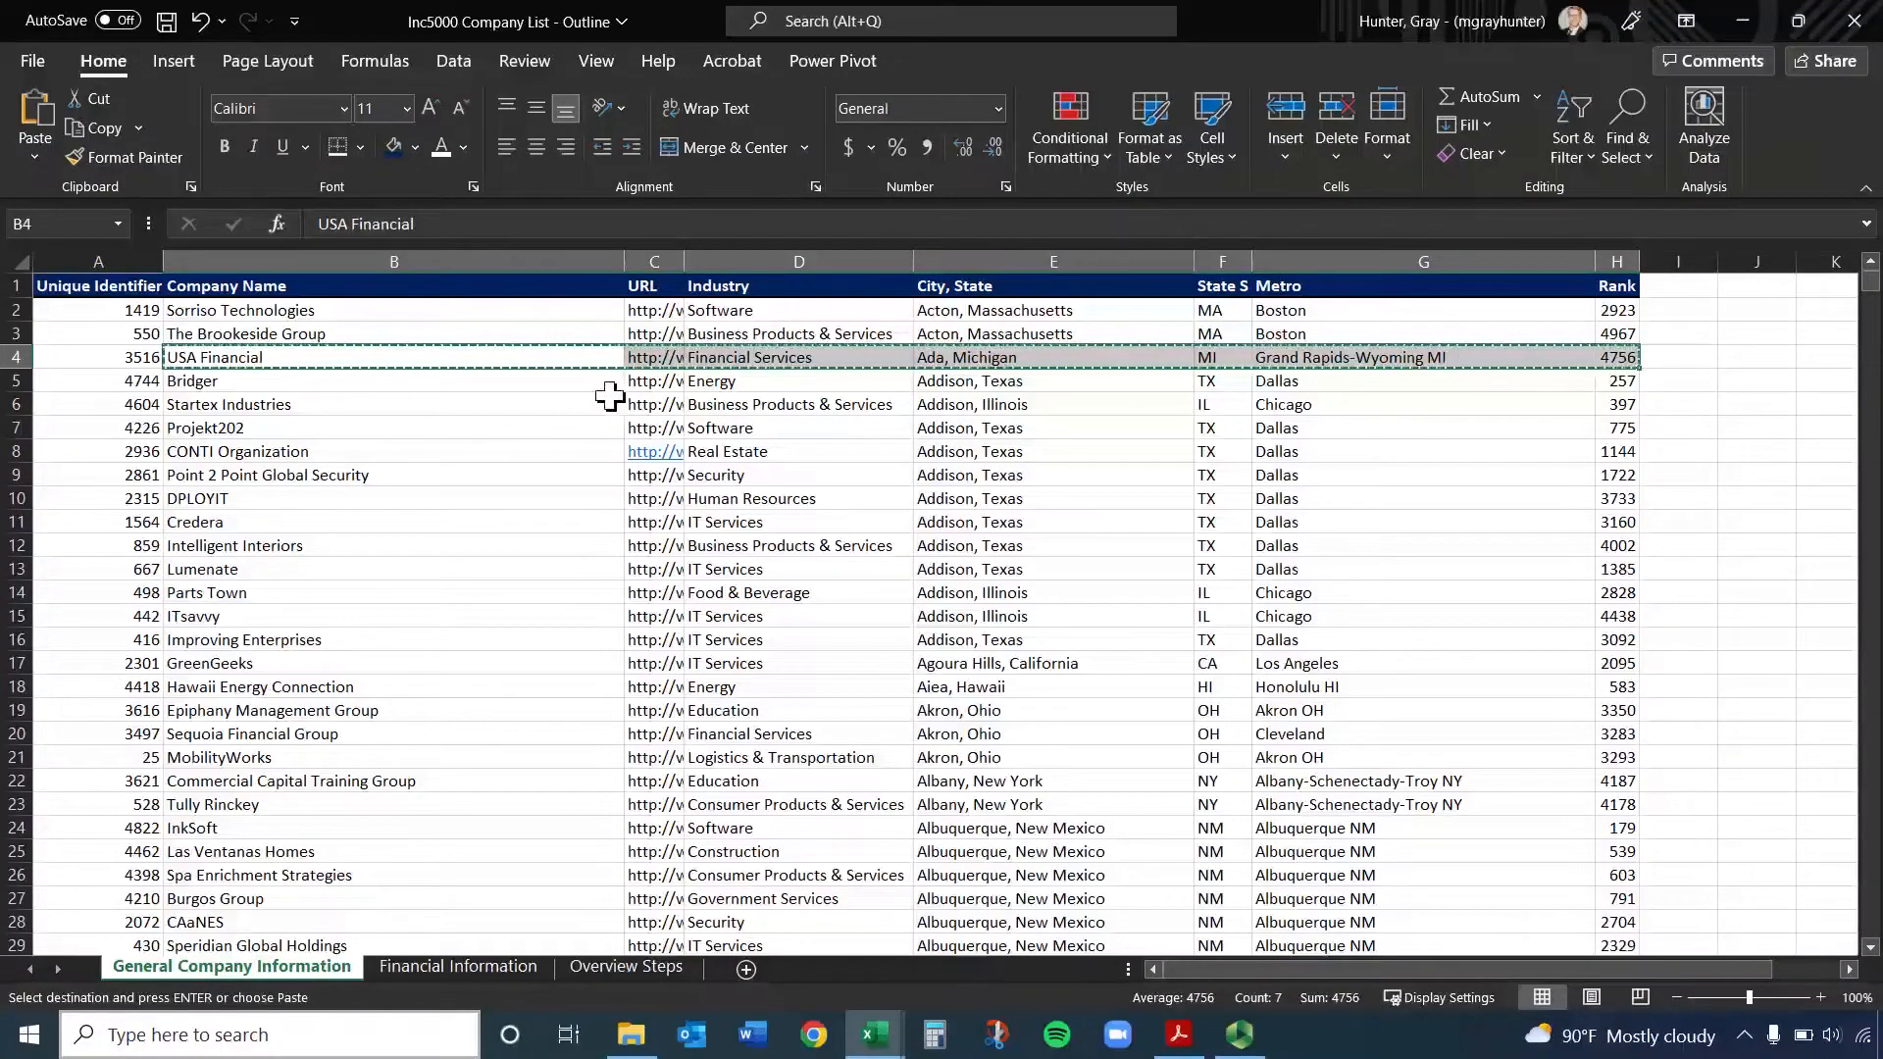
# Enter "s" in the empty cell J4, and undo the entry
pyautogui.click(1768, 355)
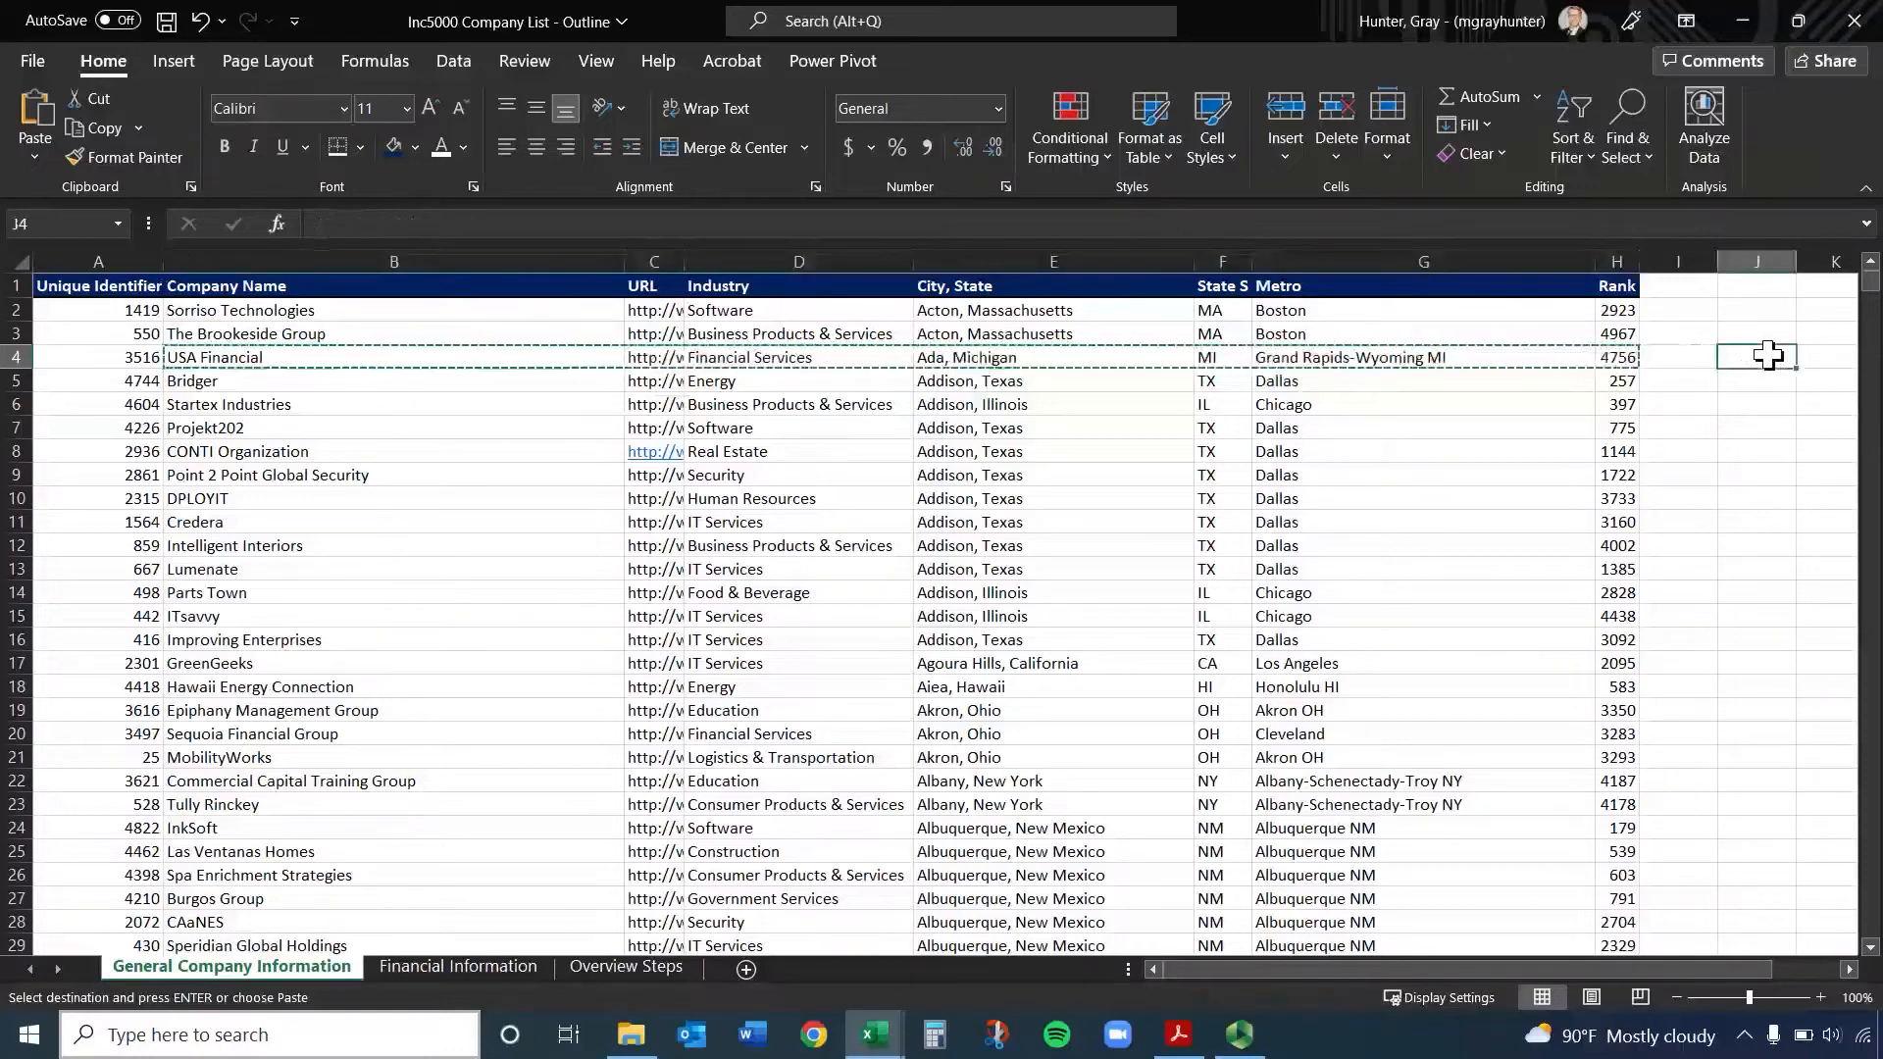
pyautogui.write('s')
pyautogui.press('Return')
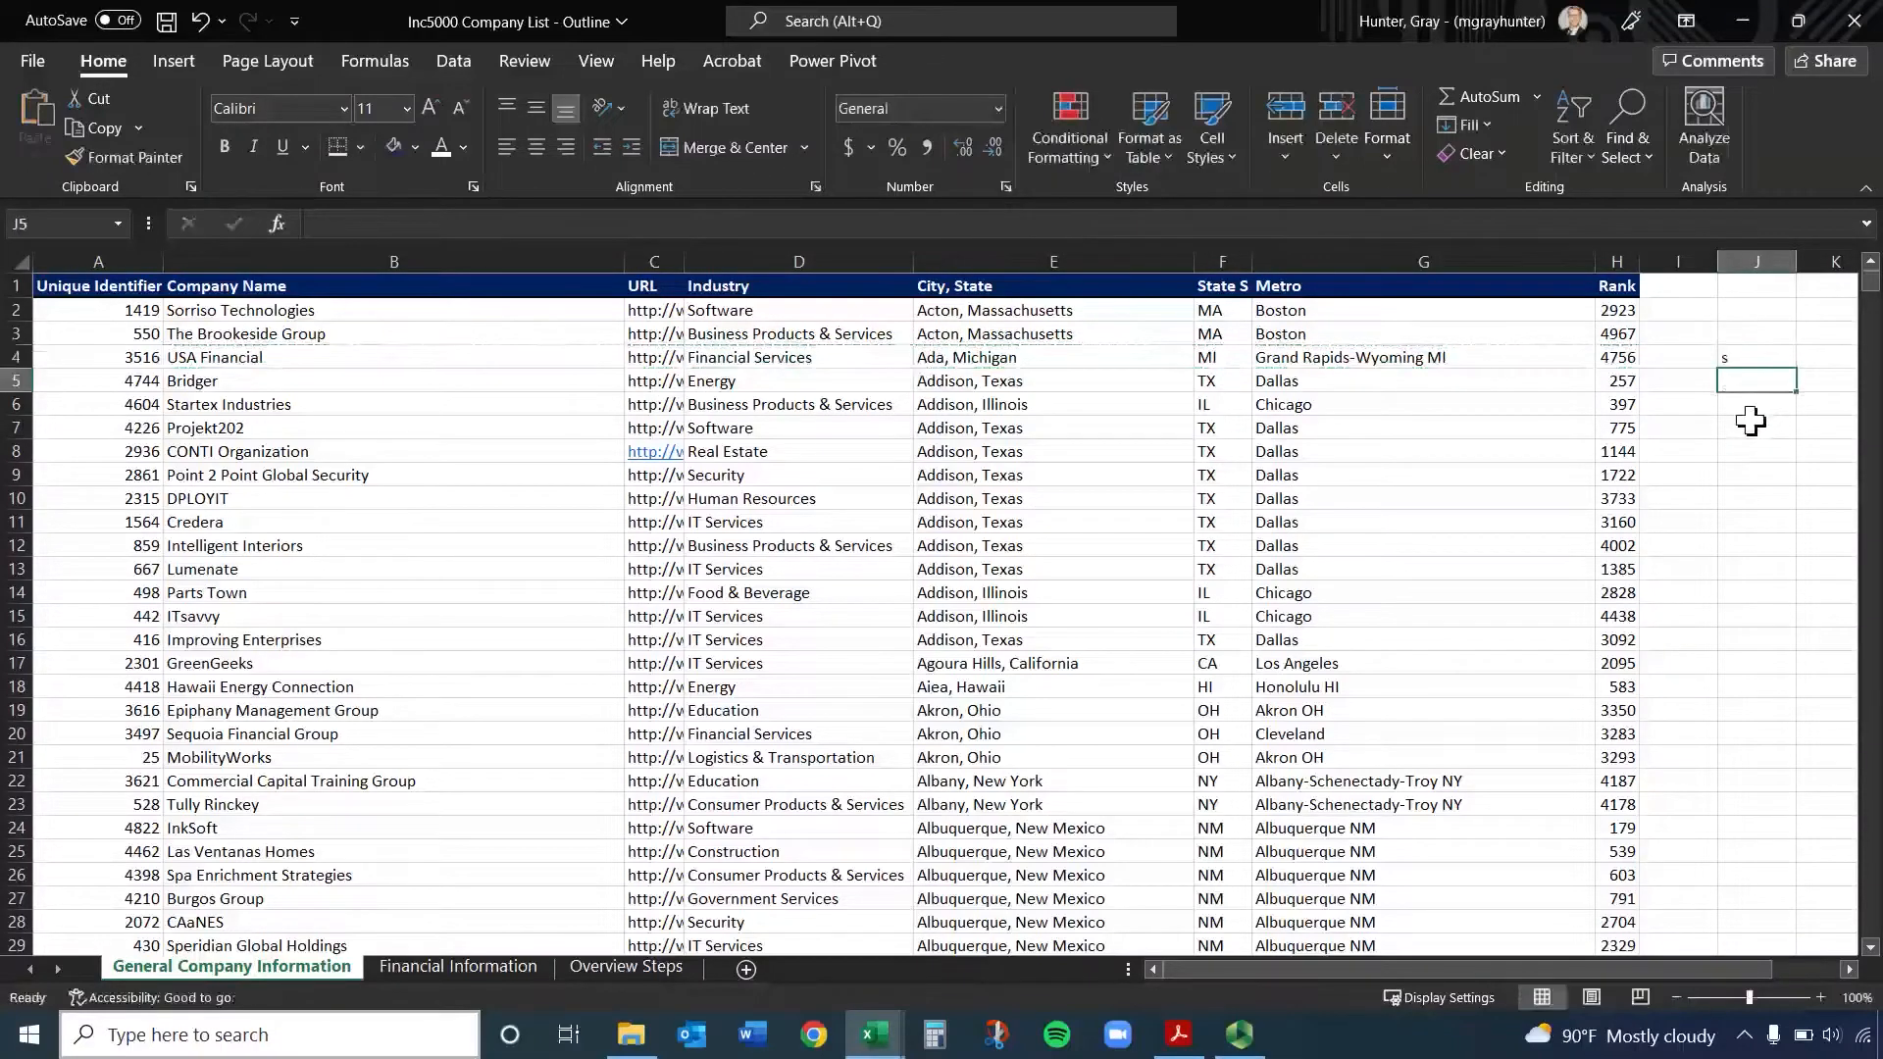
pyautogui.hotkey('ctrl', 'z')
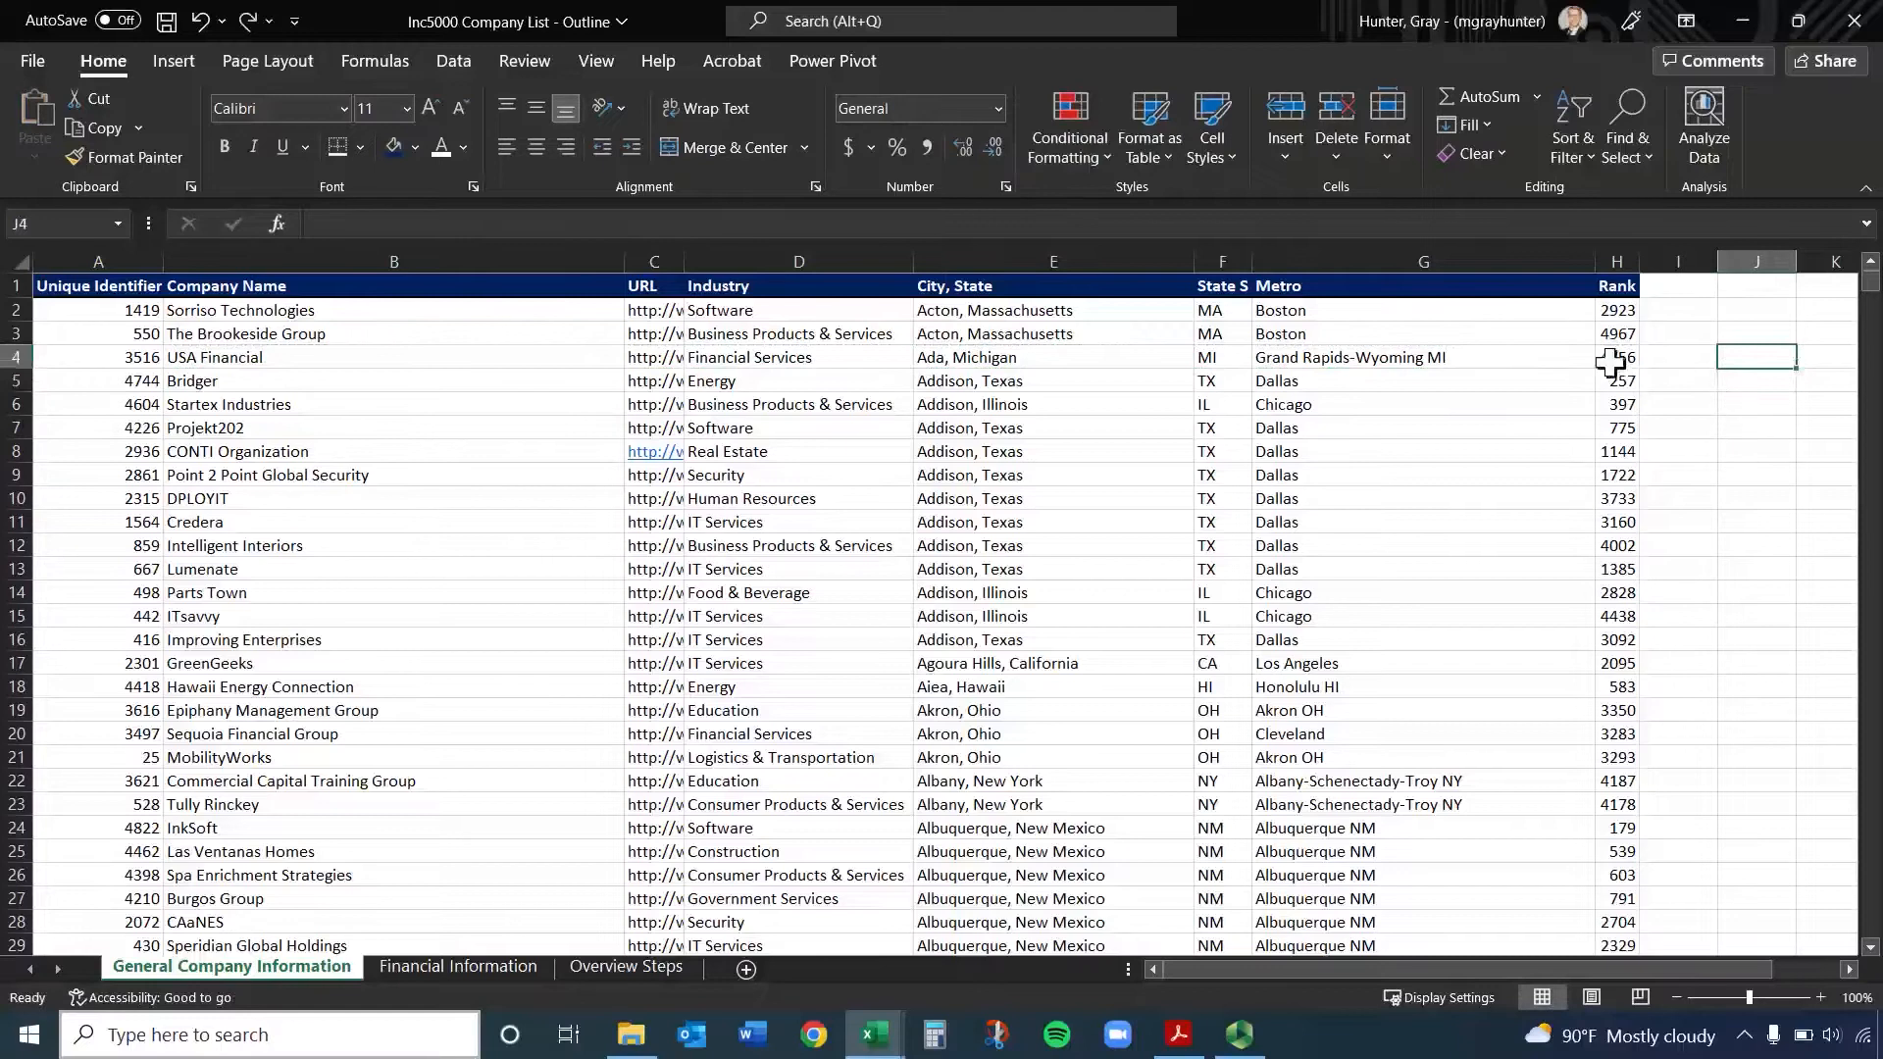
# Extend the selection from B4 to cover the block B4:G32, and return to company name cell B2
pyautogui.click(414, 353)
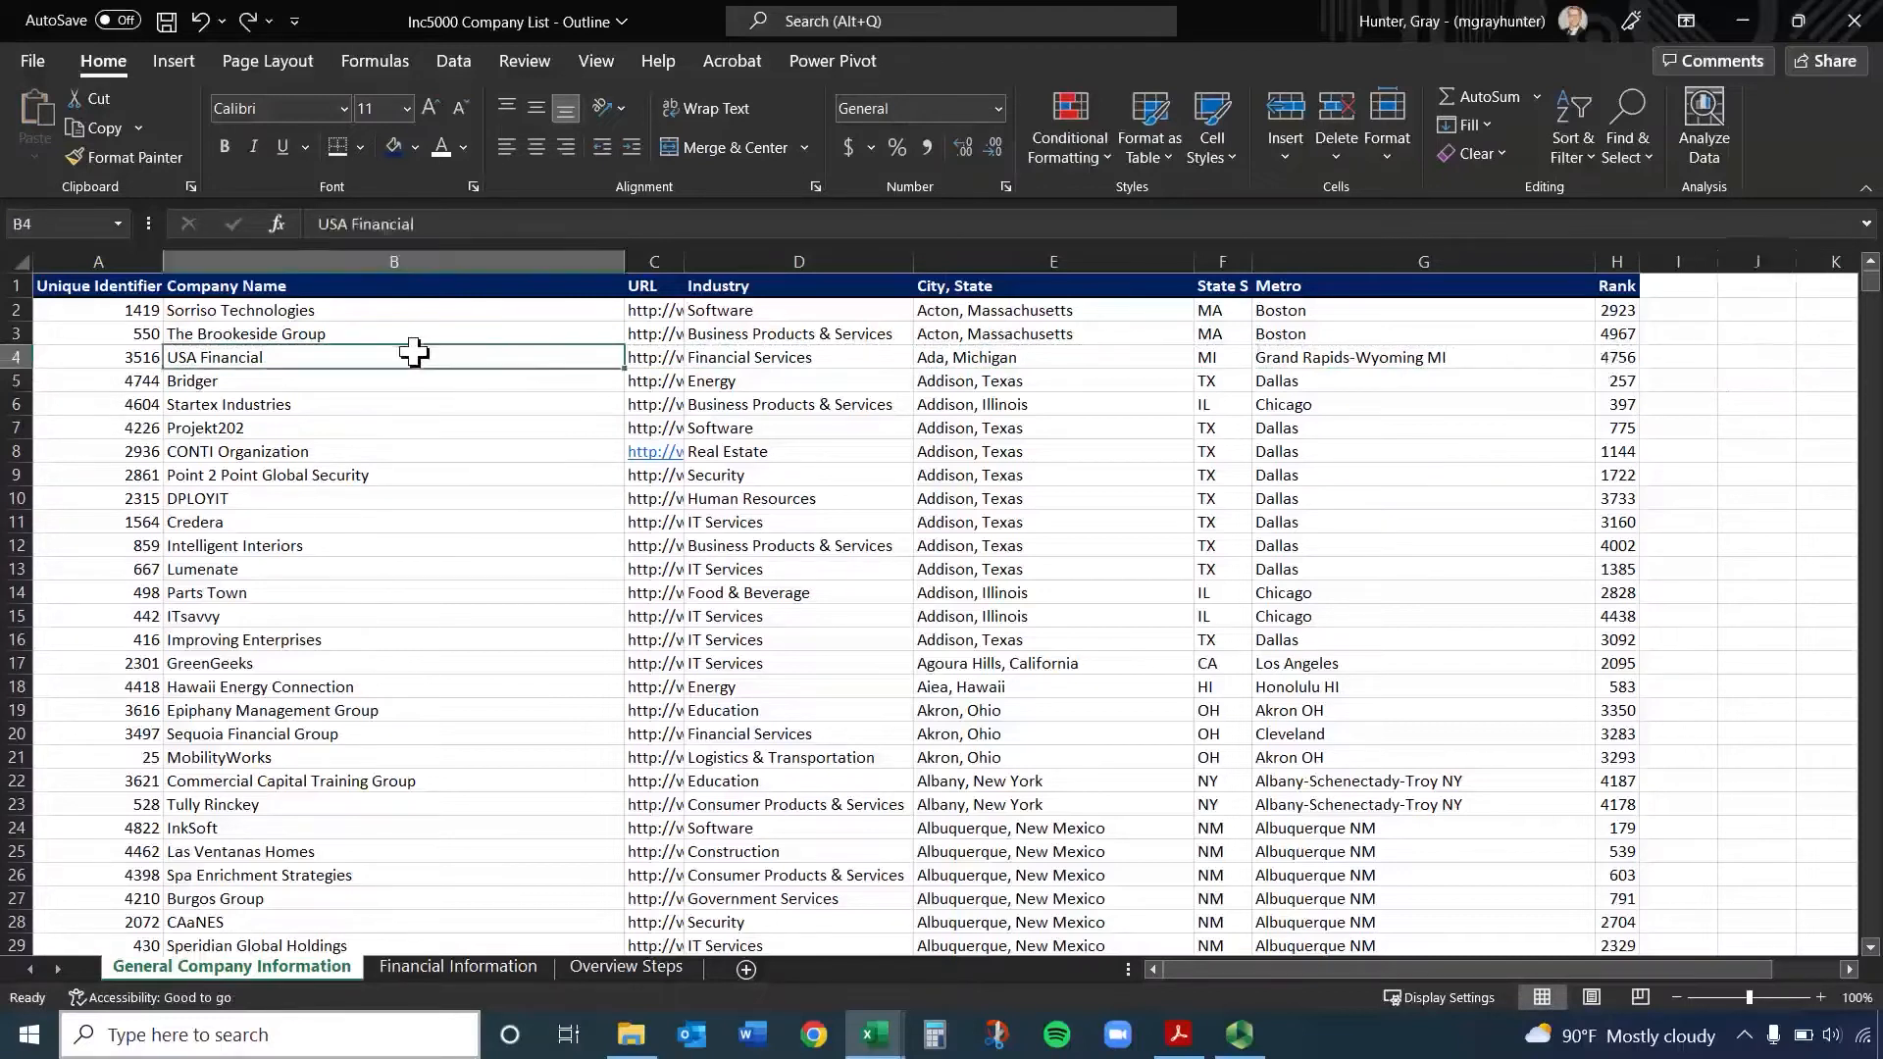
pyautogui.hotkey('shift', 'Right')
pyautogui.hotkey('shift', 'Right')
pyautogui.hotkey('shift', 'Right')
pyautogui.hotkey('shift', 'Right')
pyautogui.hotkey('shift', 'Right')
pyautogui.hotkey('shift', 'pagedown')
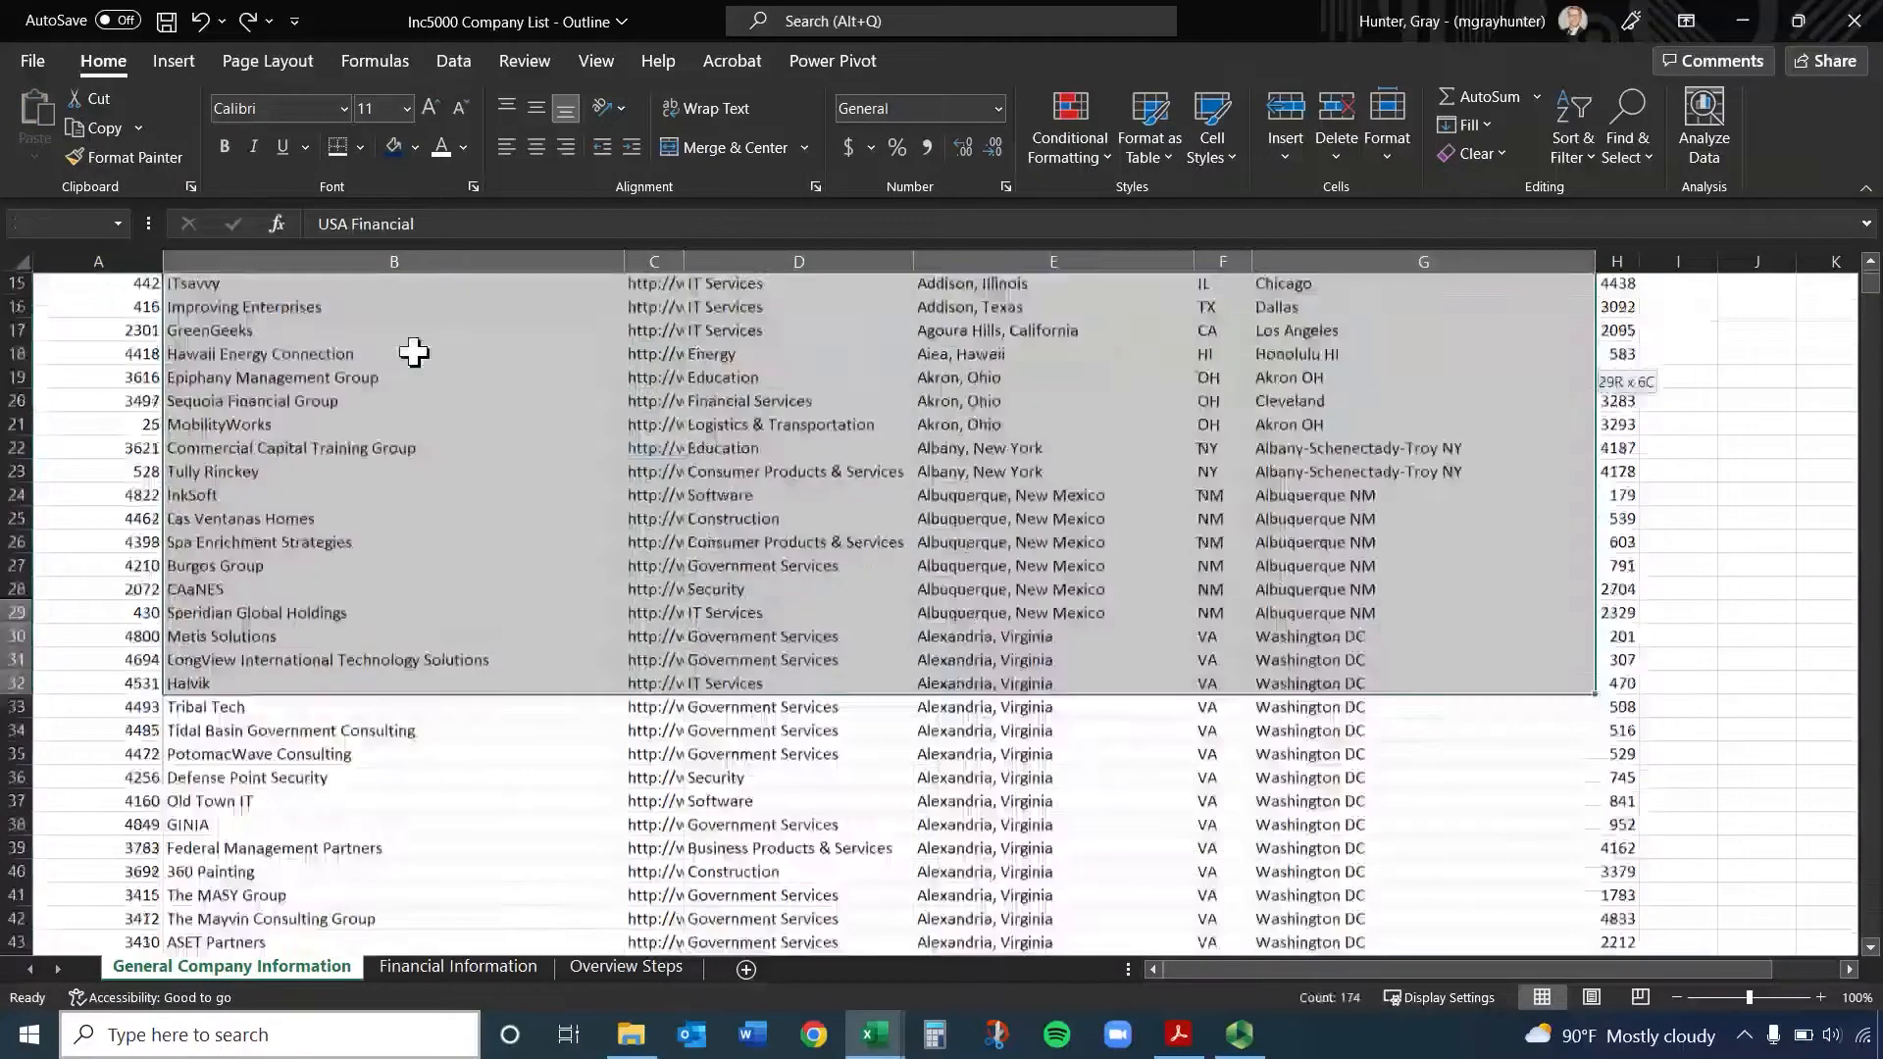
pyautogui.scroll(10, 715, 285)
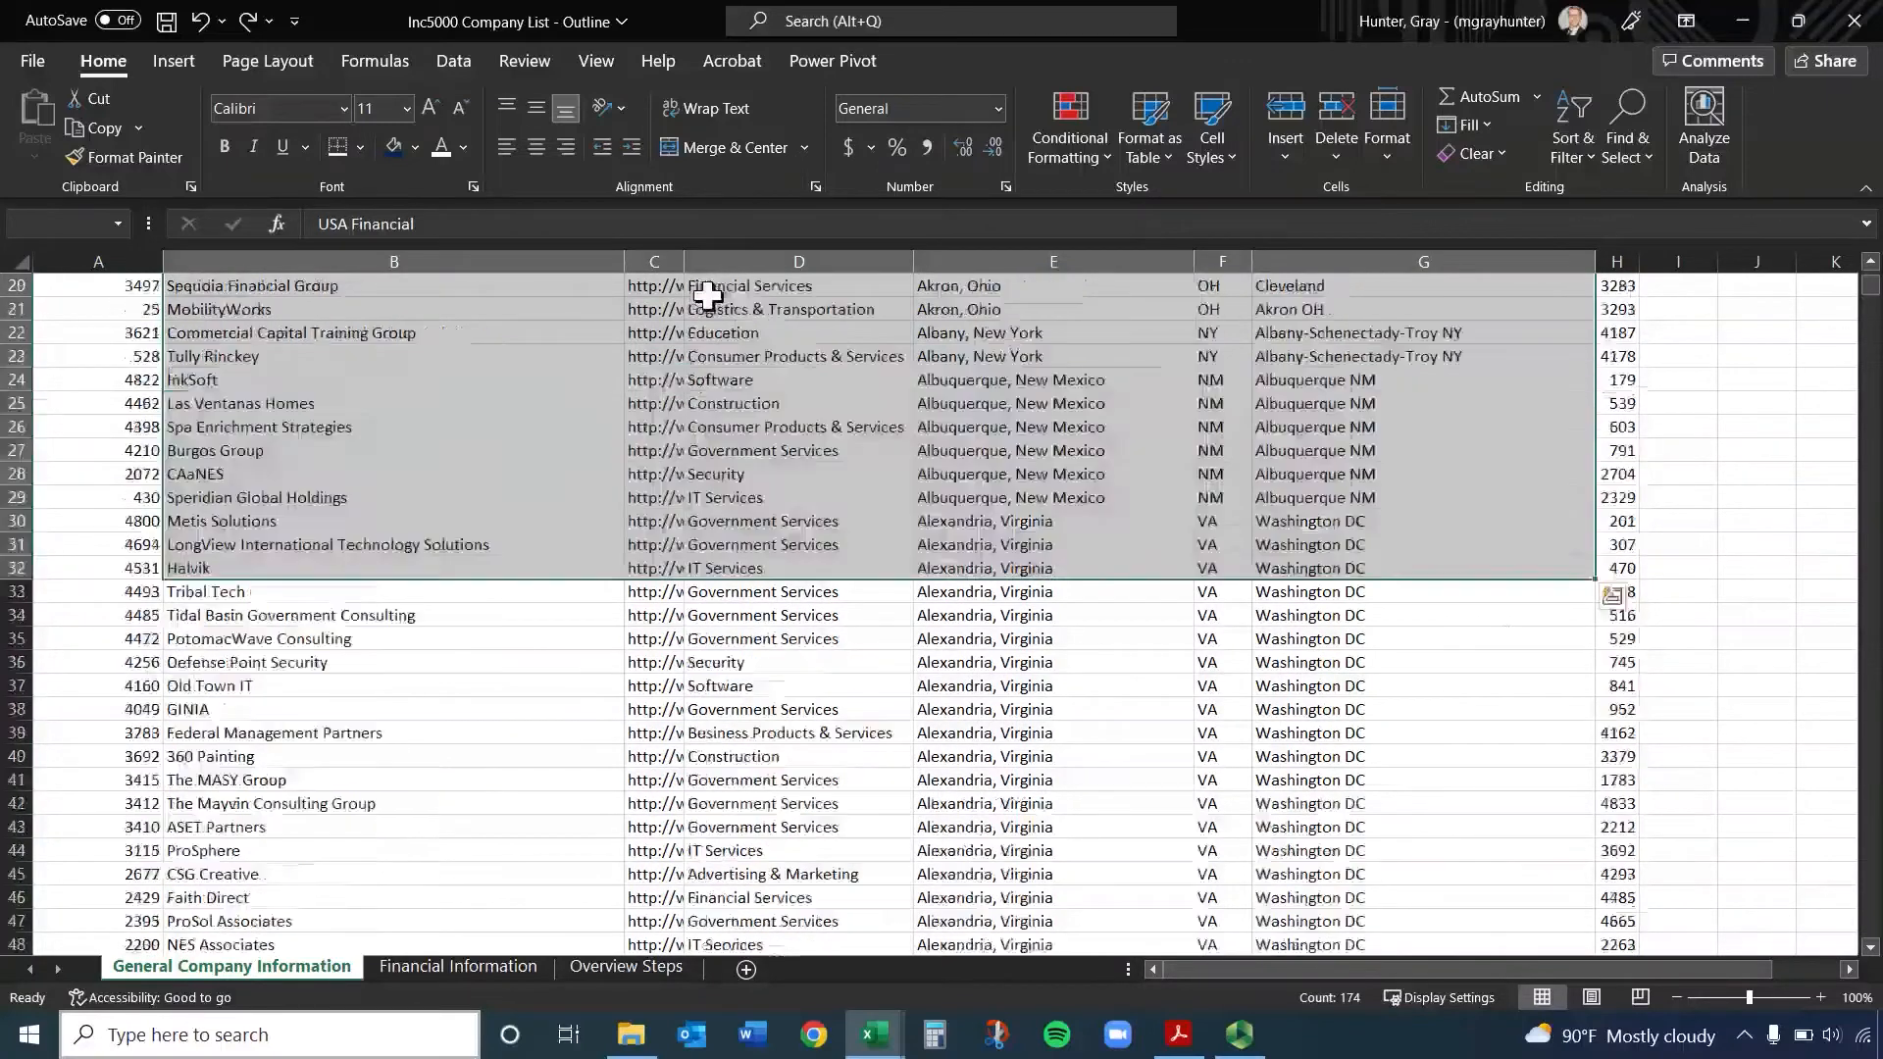
pyautogui.click(292, 333)
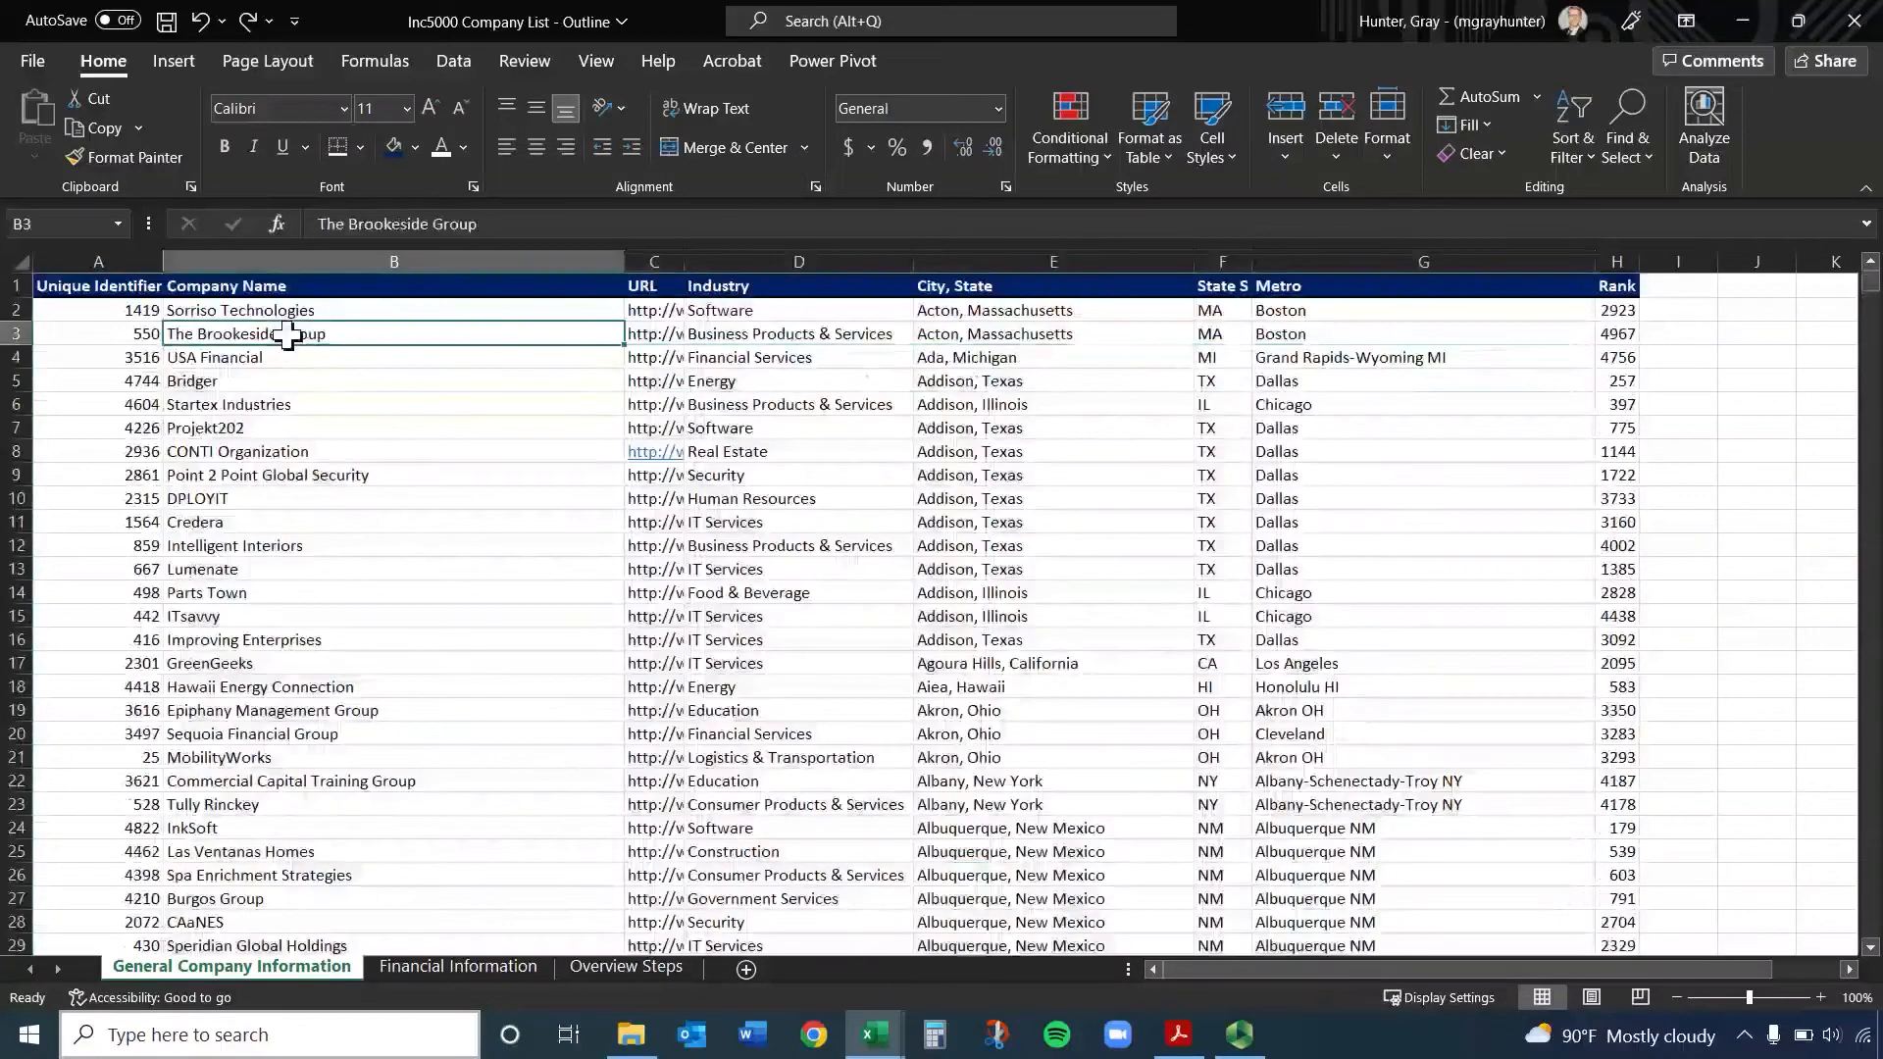
pyautogui.click(235, 308)
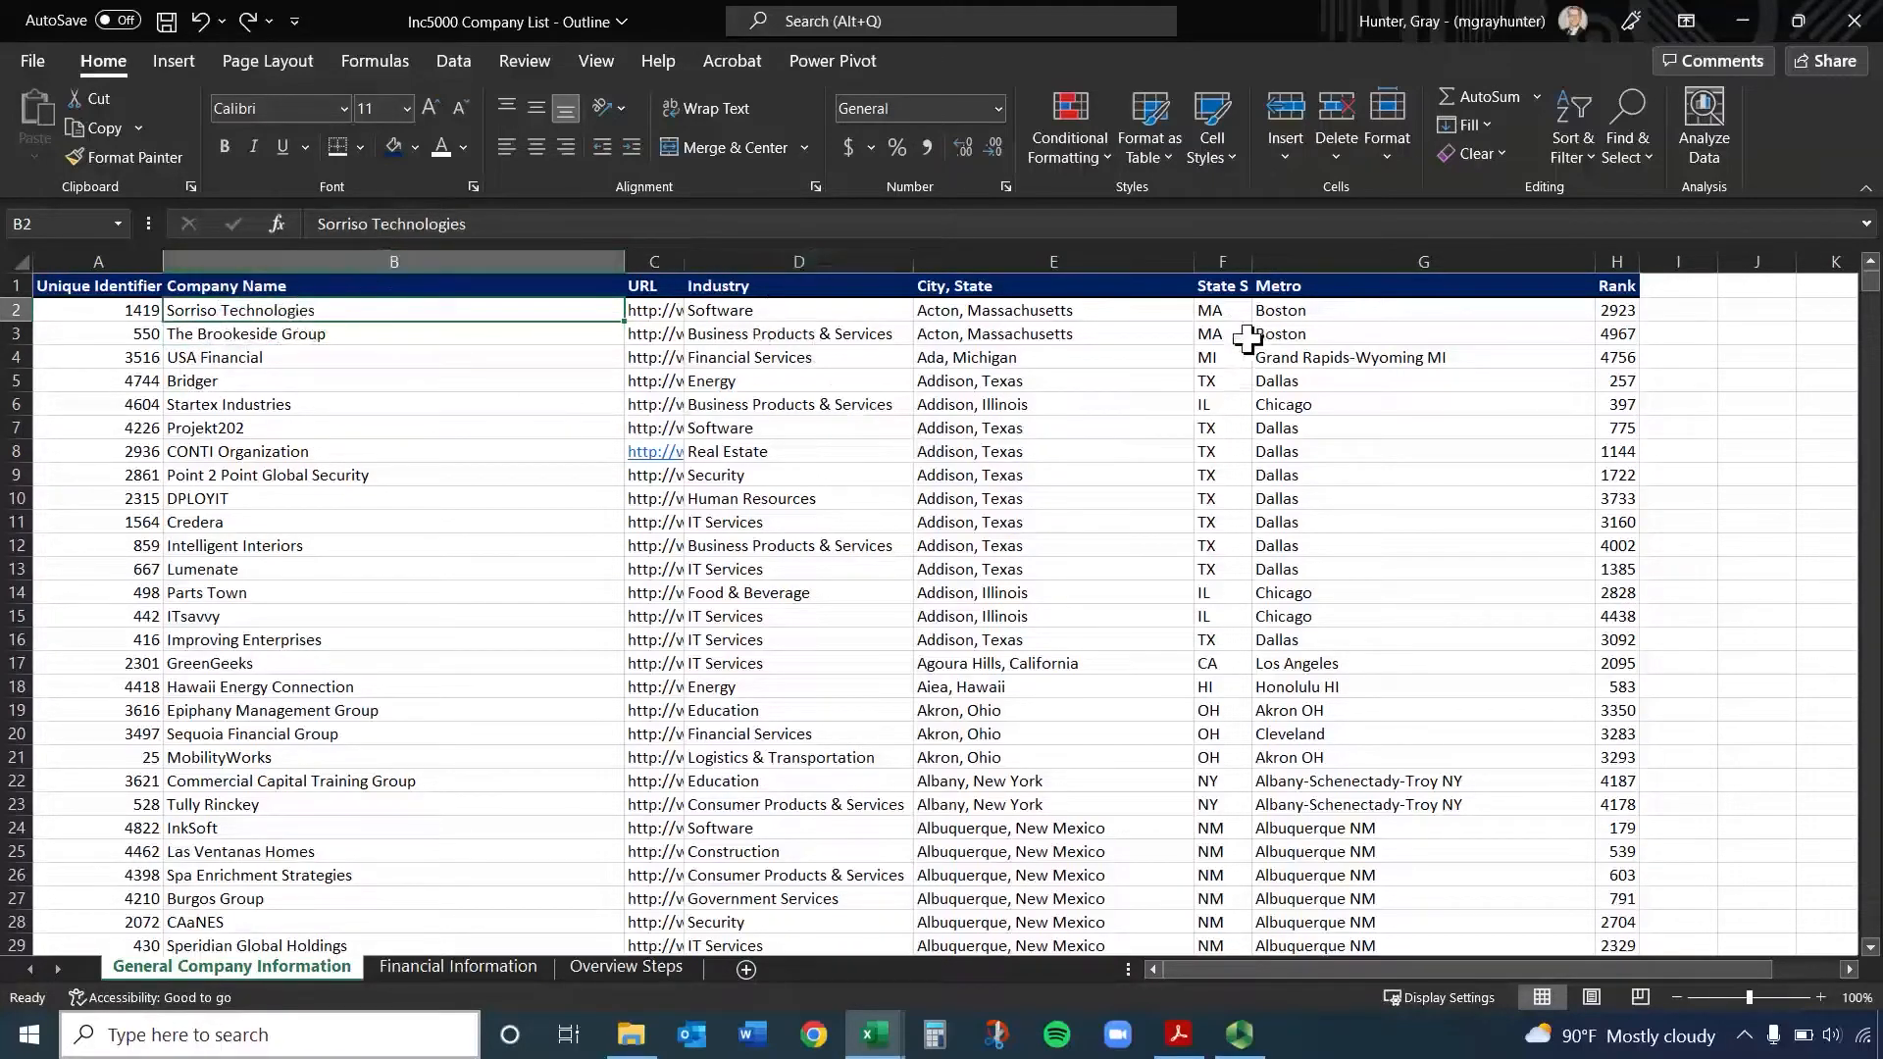
# Copy the non-adjacent Company Name, Industry and Metro columns together and paste them starting at cell K1
pyautogui.click(395, 260)
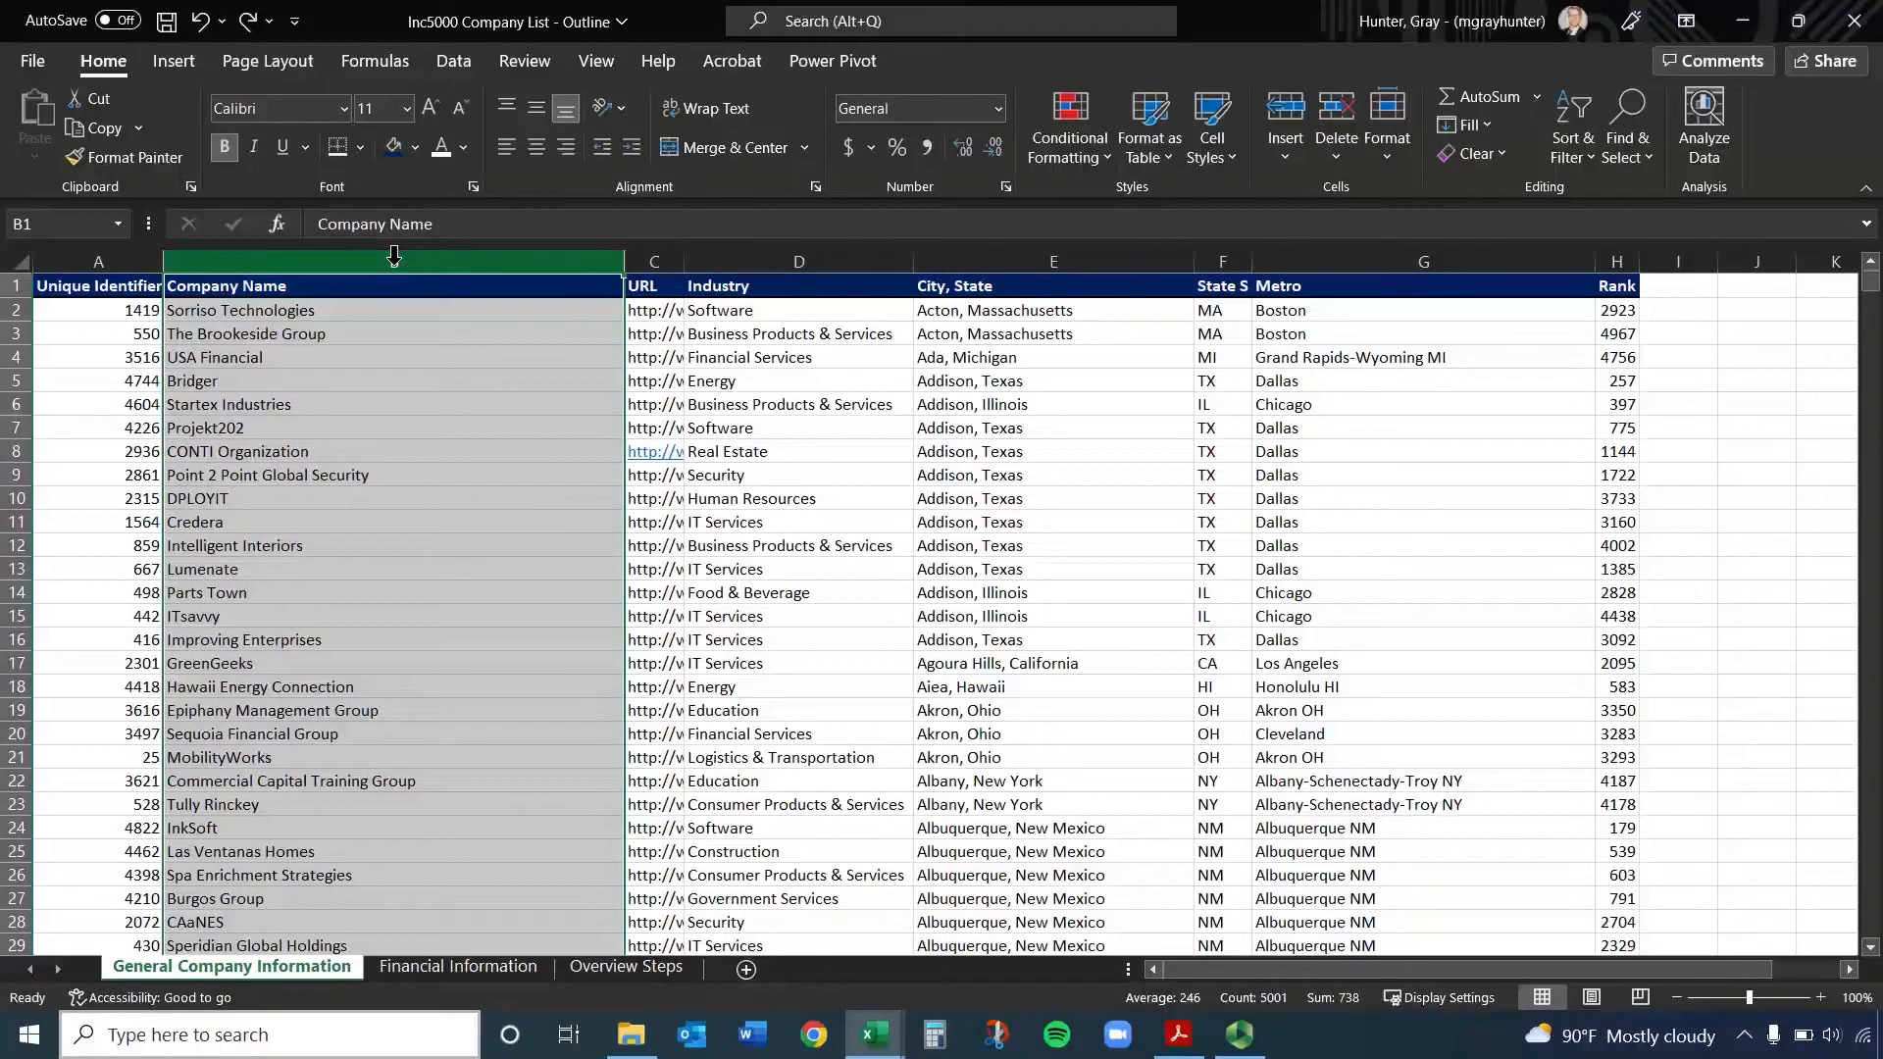
pyautogui.keyDown('ctrl'); pyautogui.click(859, 260); pyautogui.keyUp('ctrl')
pyautogui.keyDown('ctrl'); pyautogui.click(1447, 257); pyautogui.keyUp('ctrl')
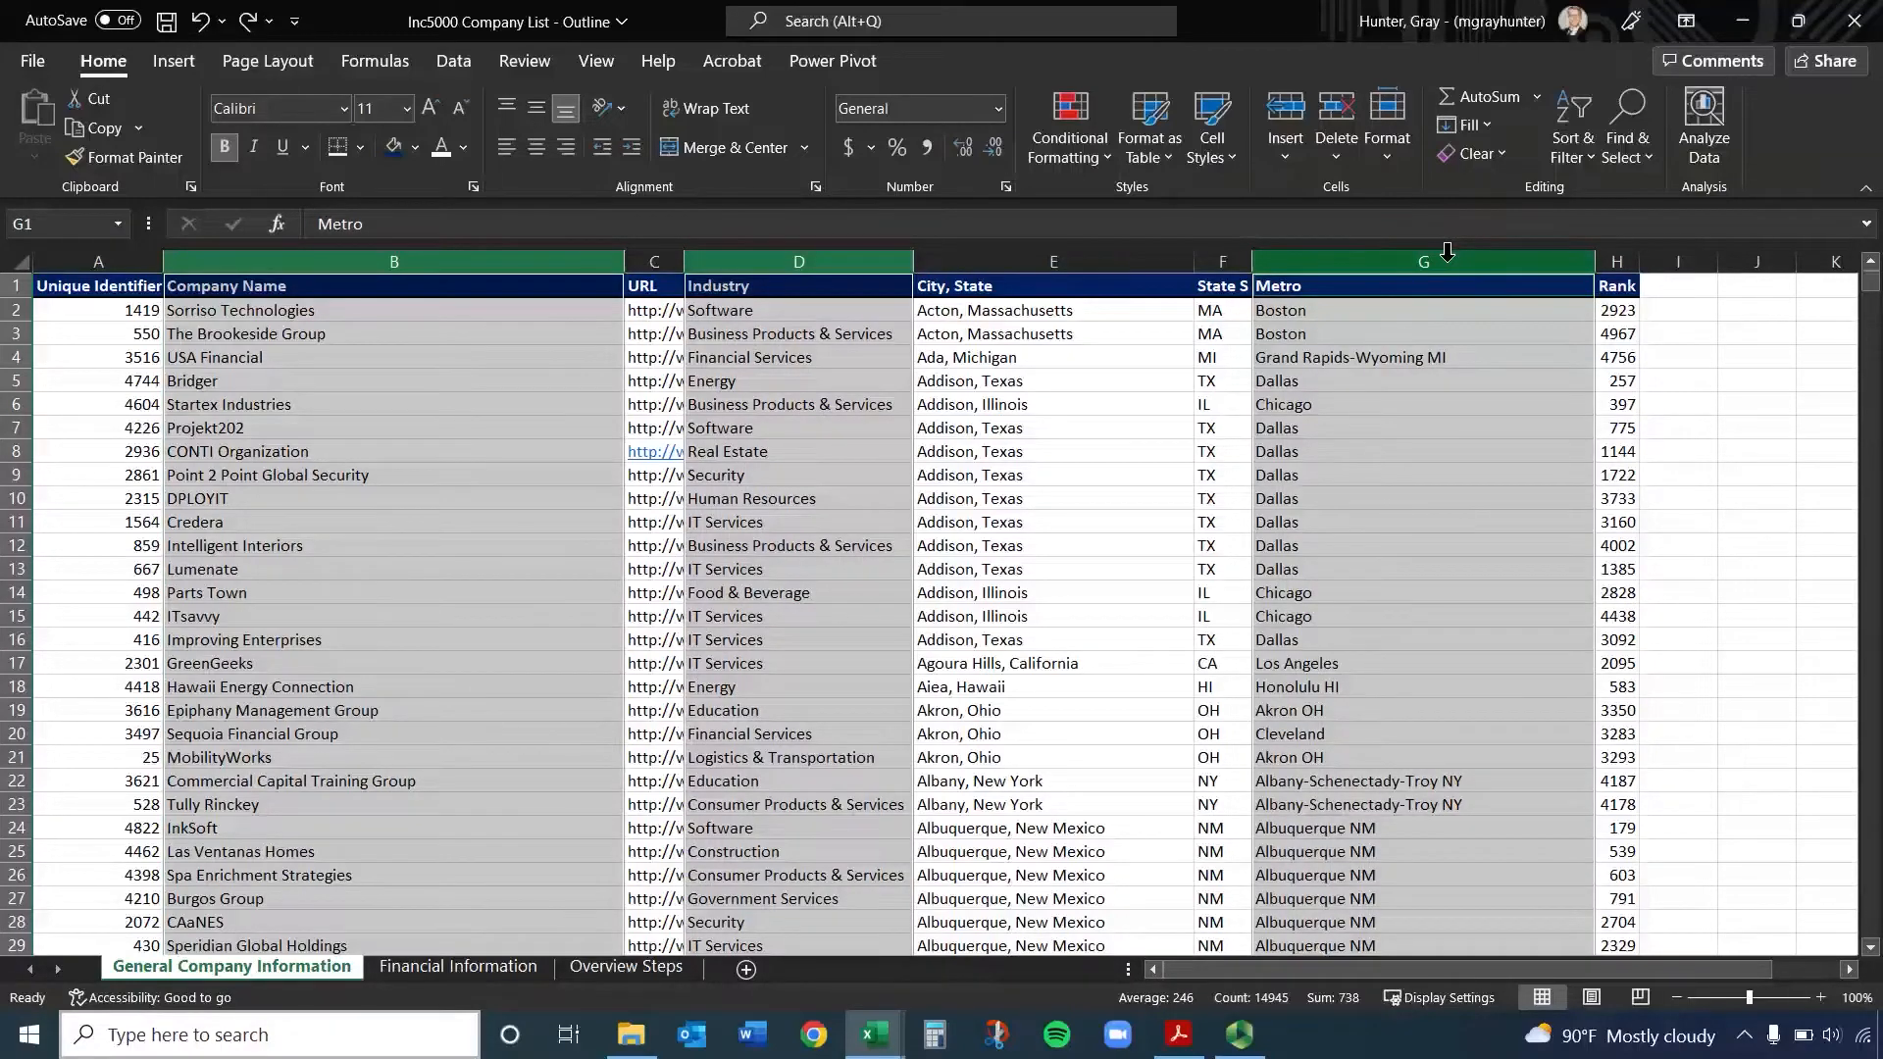
pyautogui.hotkey('ctrl', 'c')
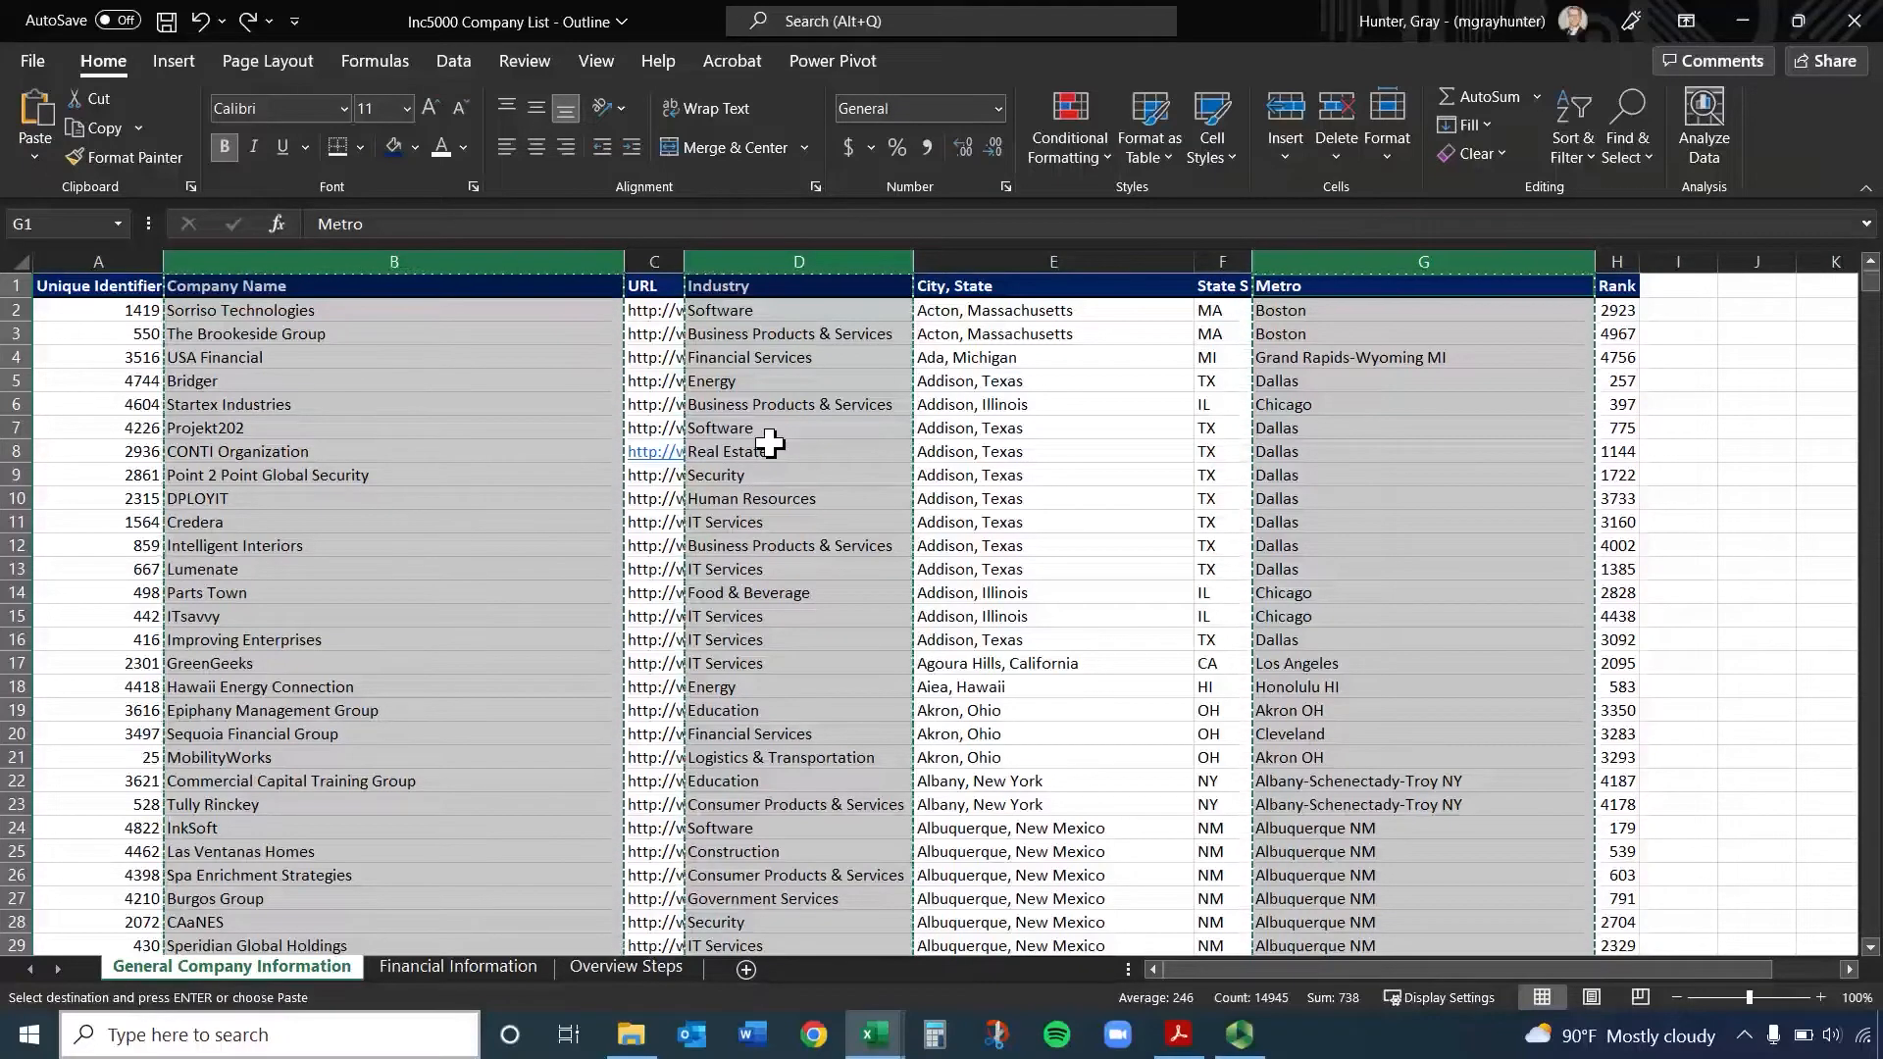
pyautogui.moveTo(1769, 974); pyautogui.dragTo(1842, 973)
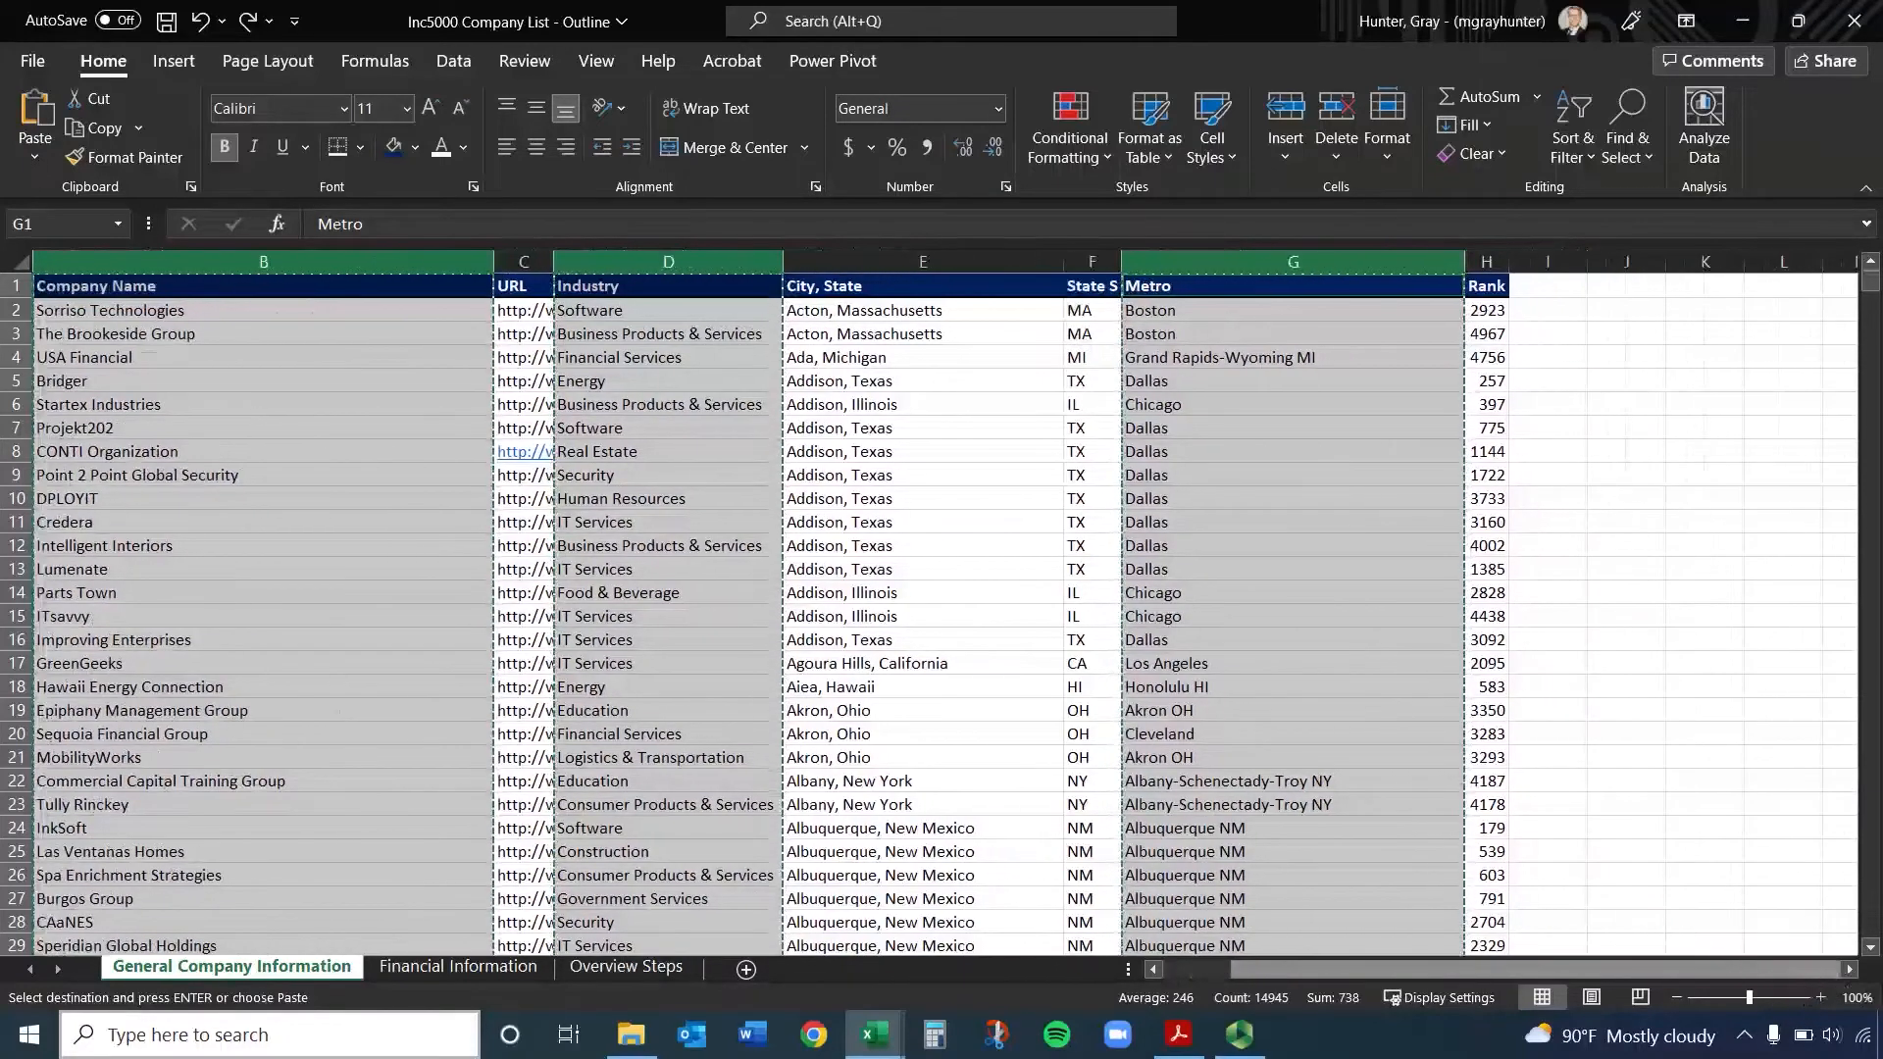
pyautogui.click(1703, 288)
pyautogui.hotkey('ctrl', 'v')
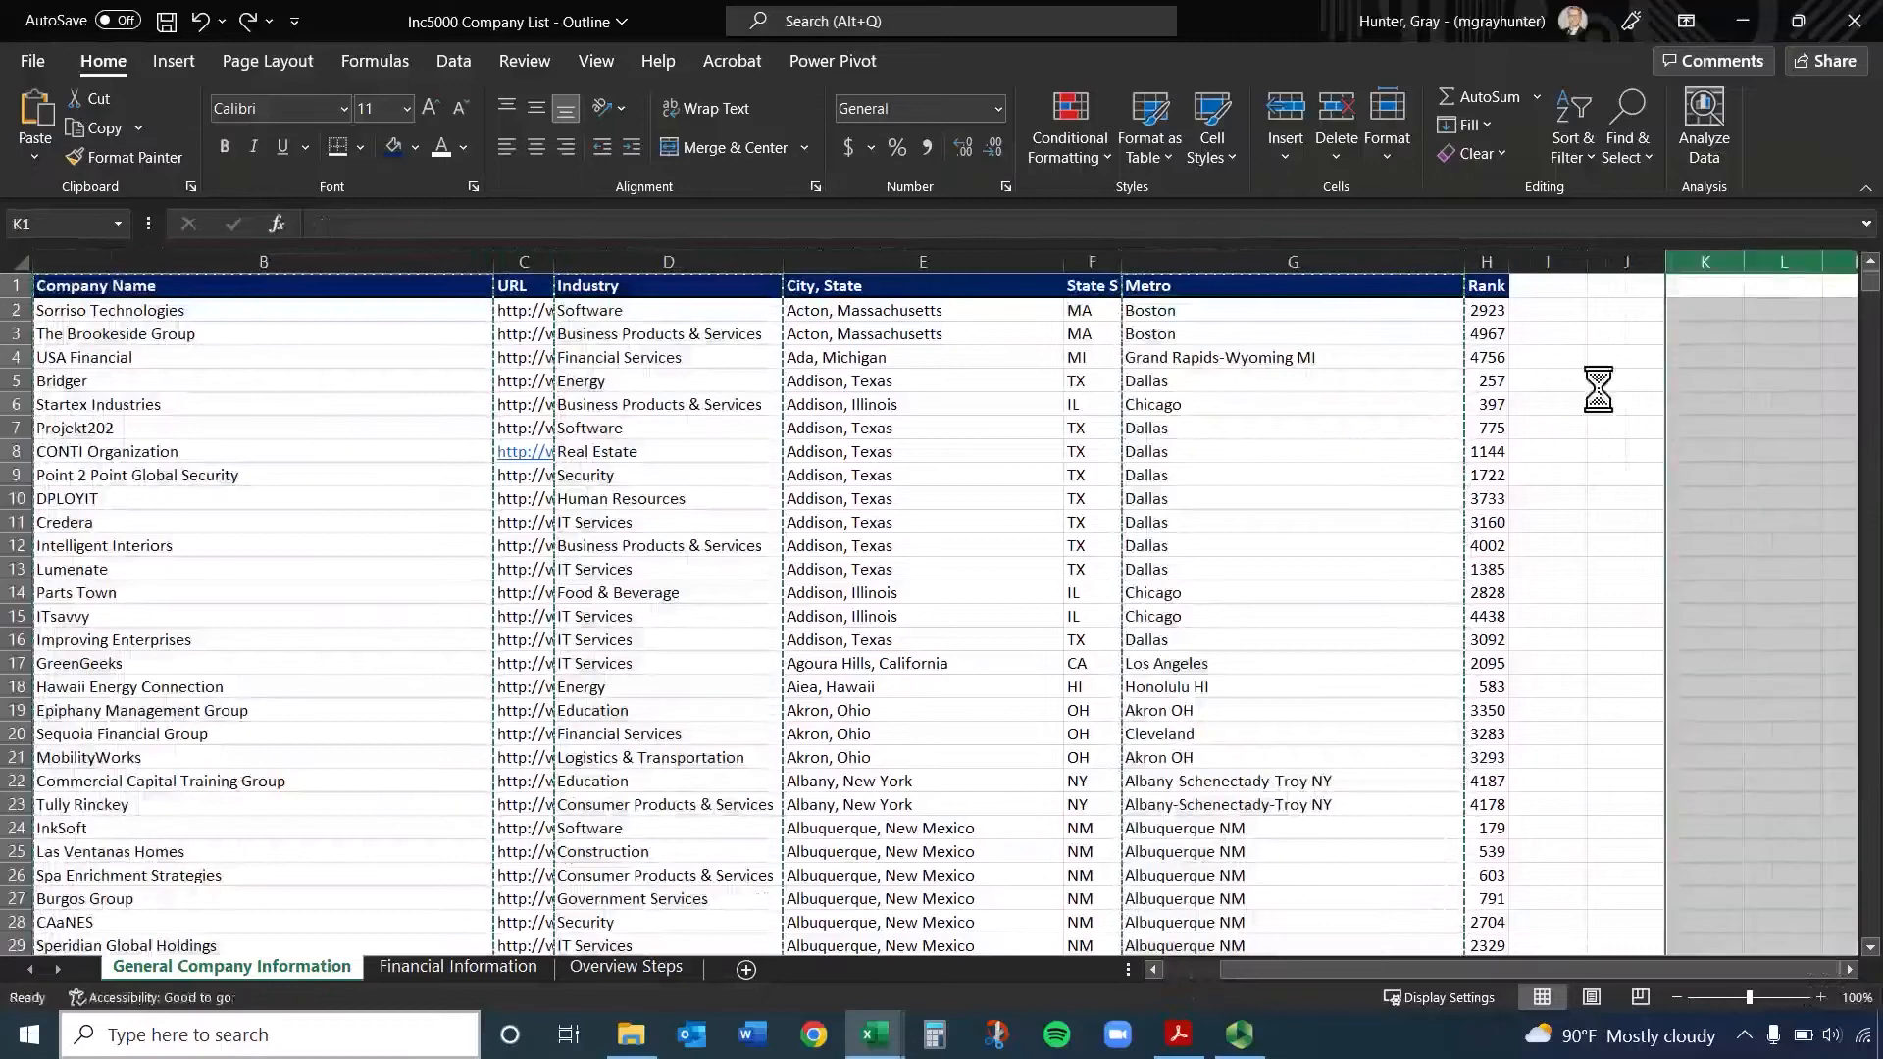
# Undo the column paste, cancel the pending copy, and select company name cell B2
pyautogui.moveTo(1579, 965); pyautogui.dragTo(1445, 916)
pyautogui.hotkey('ctrl', 'z')
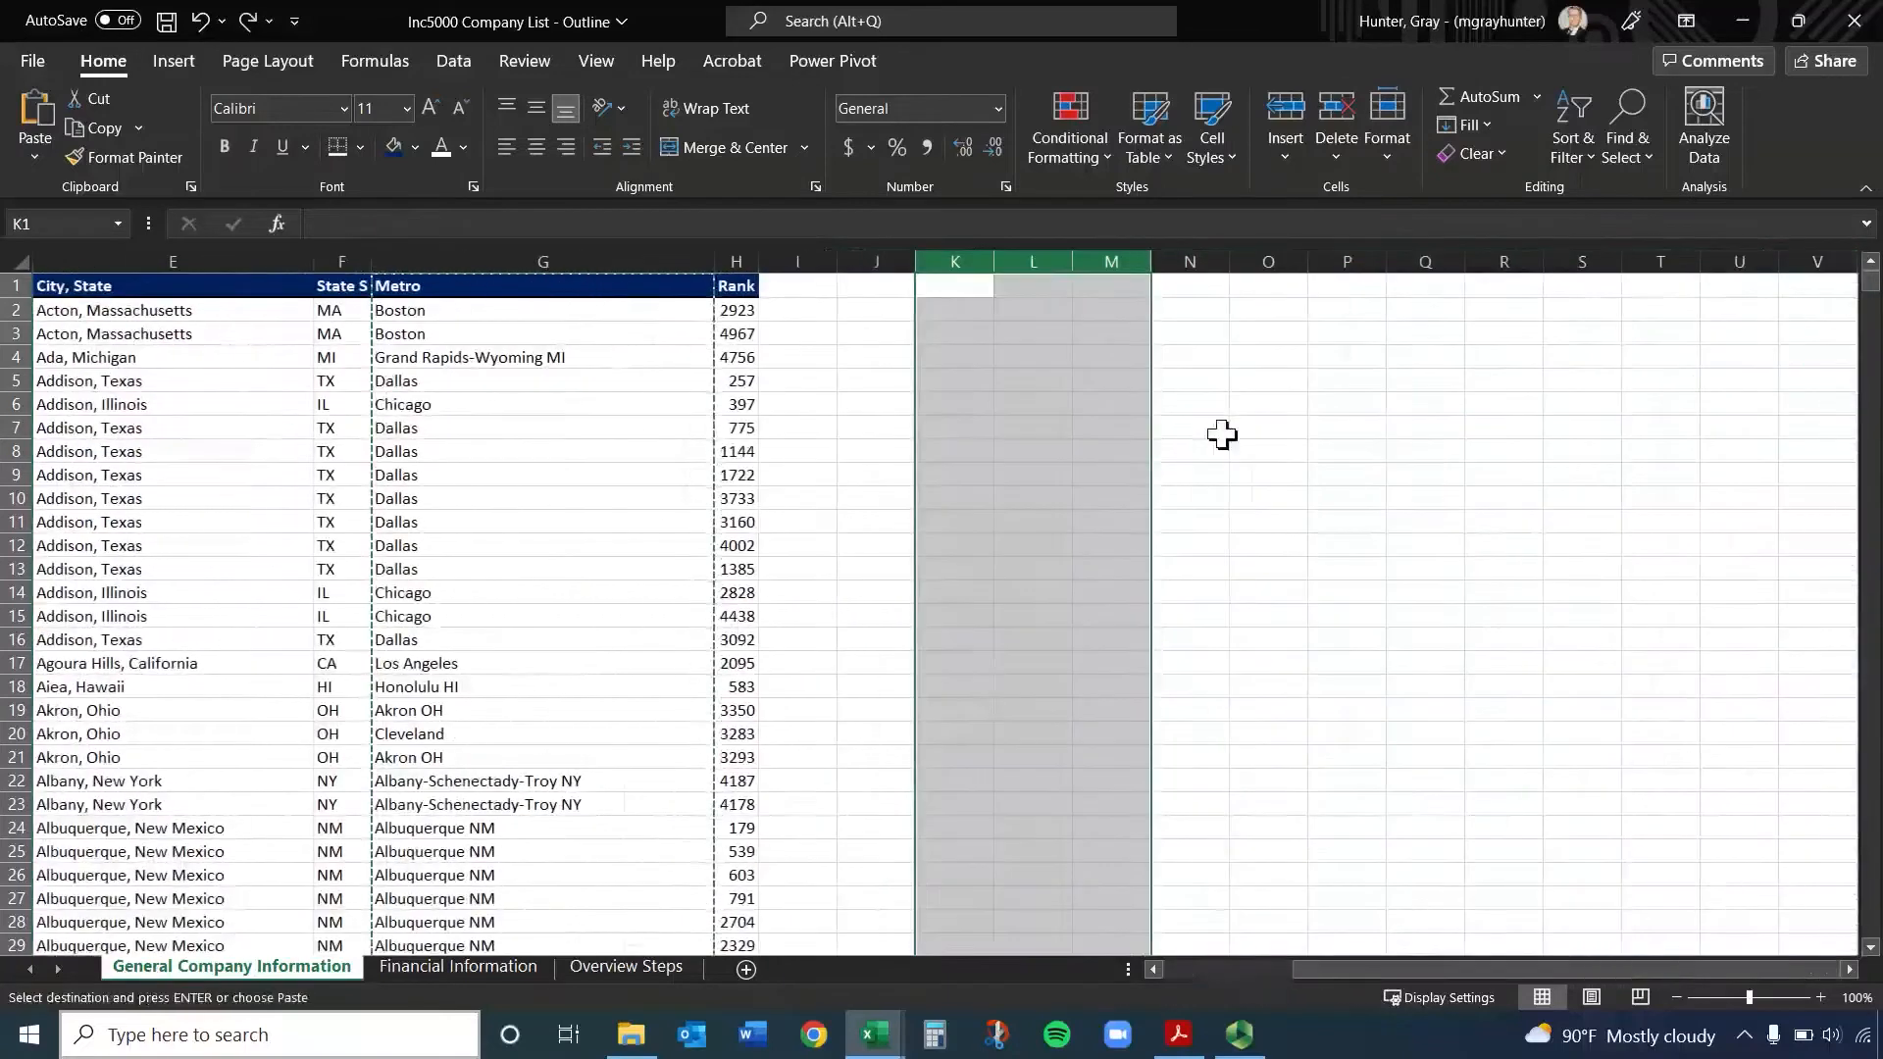
pyautogui.moveTo(1475, 968); pyautogui.dragTo(1249, 968)
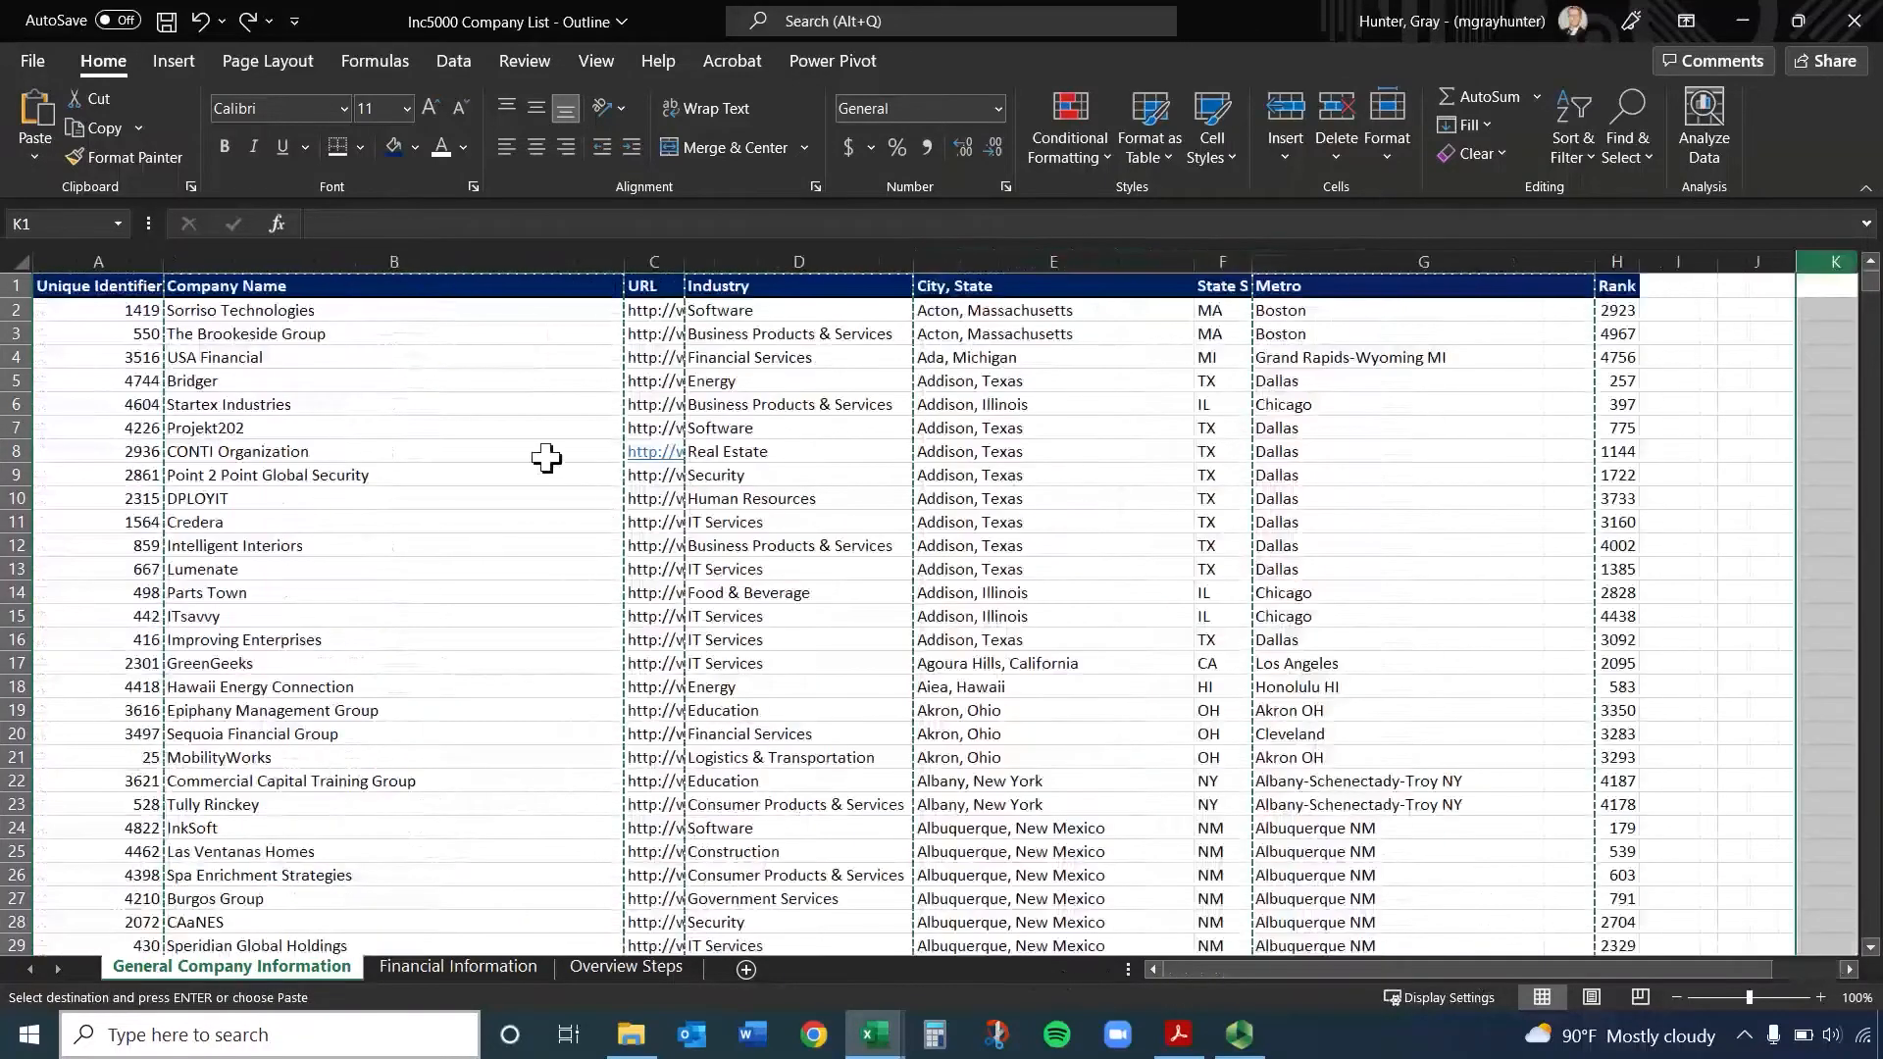
pyautogui.click(500, 404)
pyautogui.press('Escape')
pyautogui.click(490, 336)
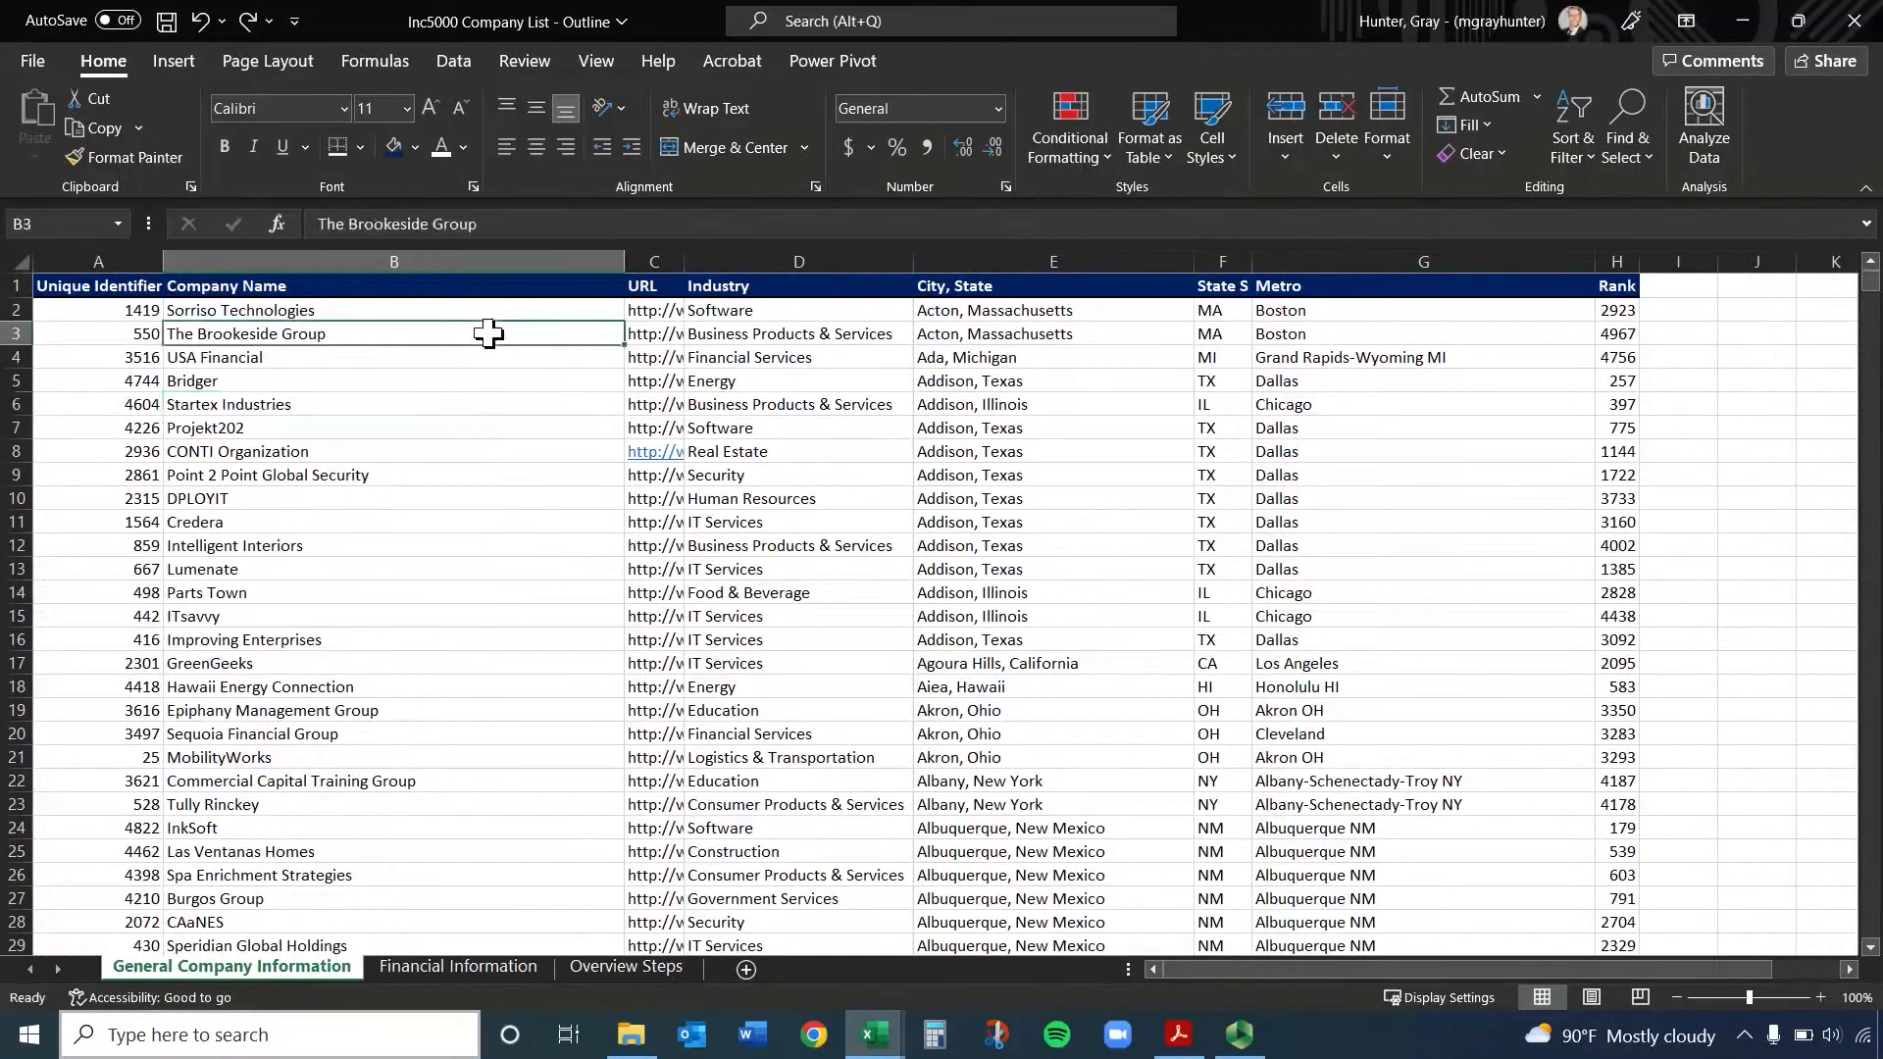
pyautogui.click(439, 309)
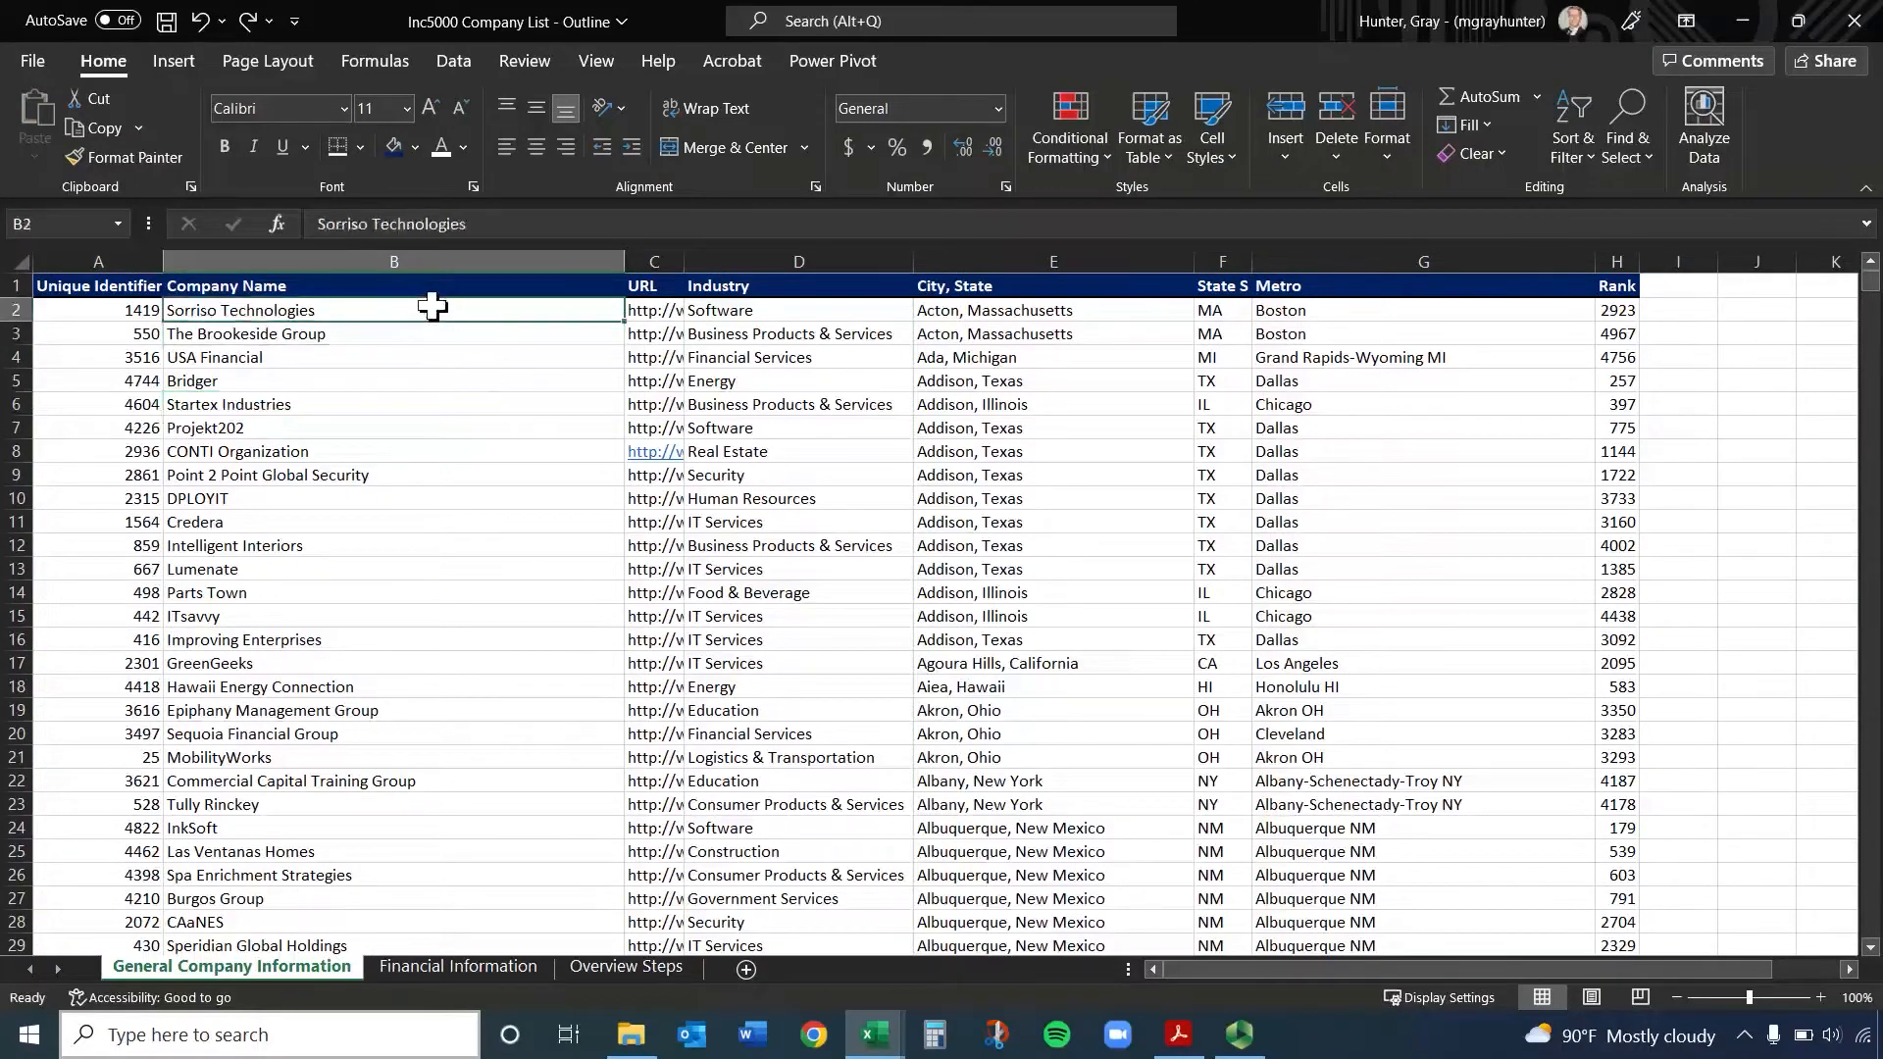
# Select the data block from A2 through H26, and clear it by selecting single cells, ending at A3
pyautogui.click(142, 309)
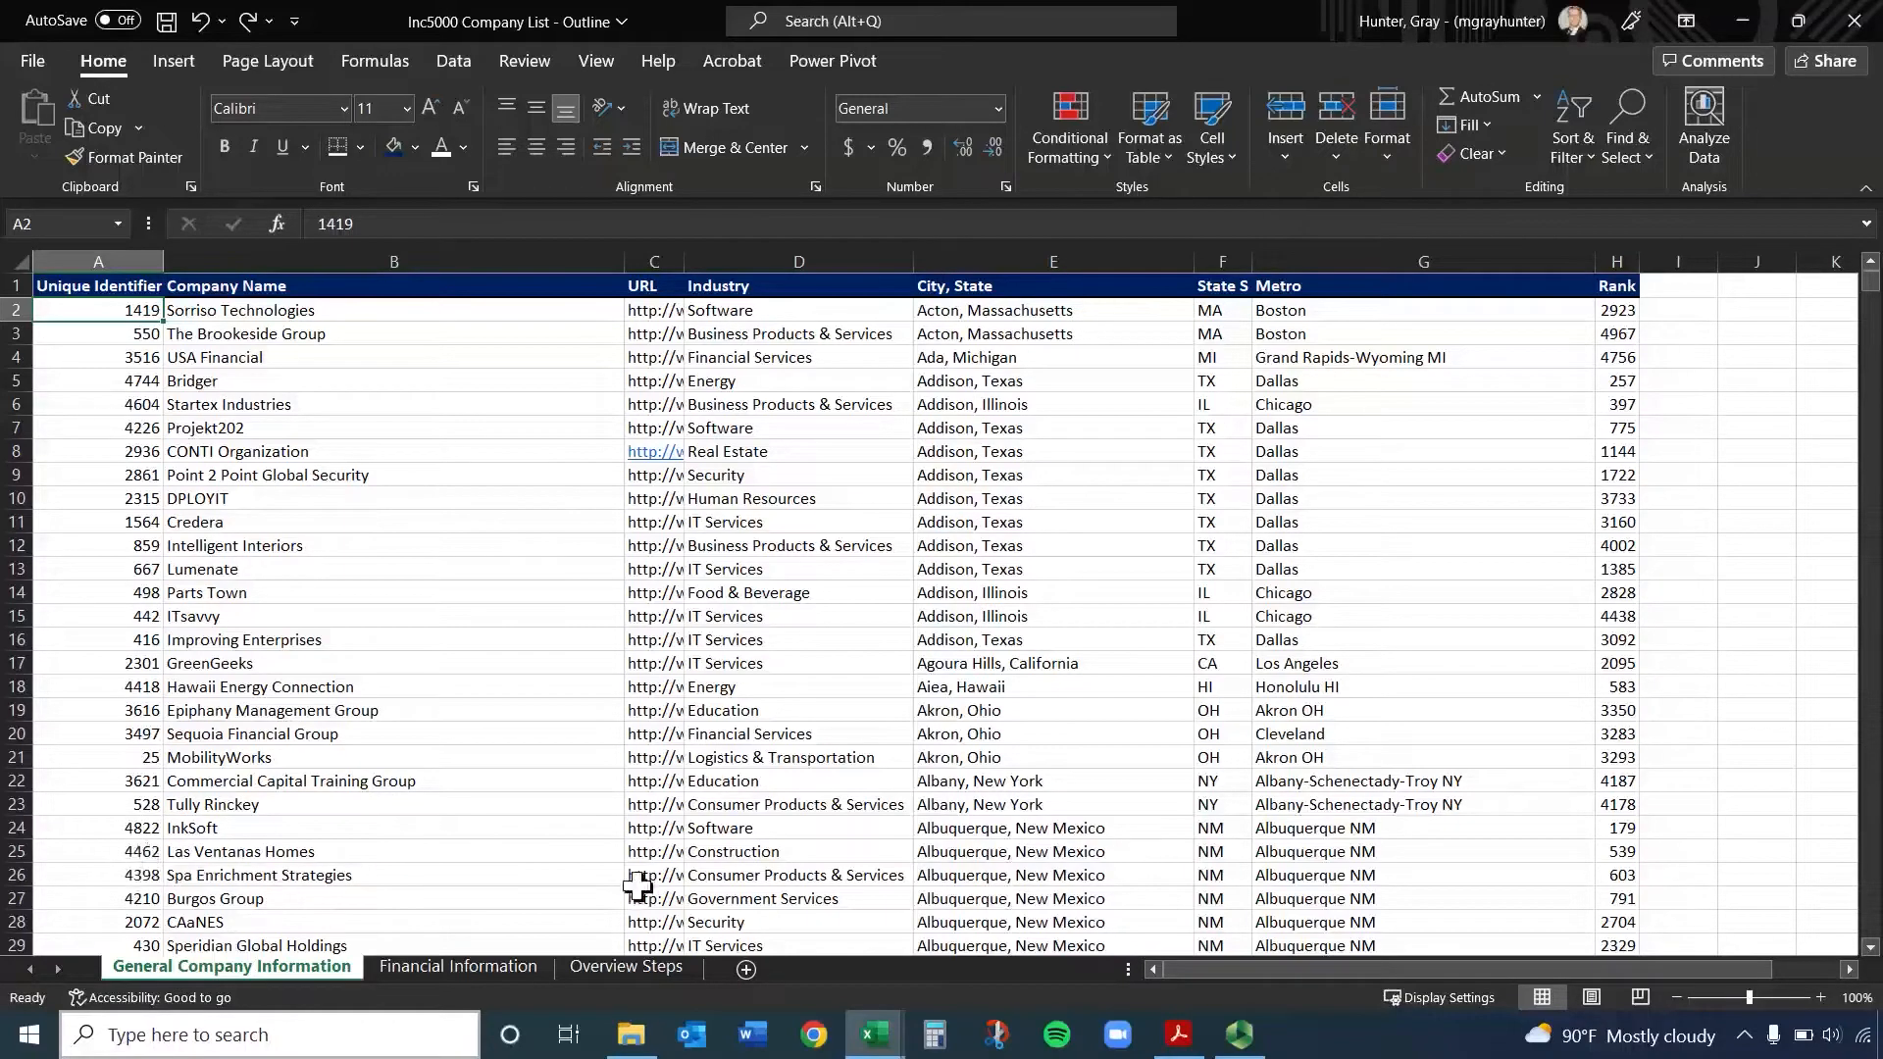
pyautogui.keyDown('shift'); pyautogui.click(1623, 880); pyautogui.keyUp('shift')
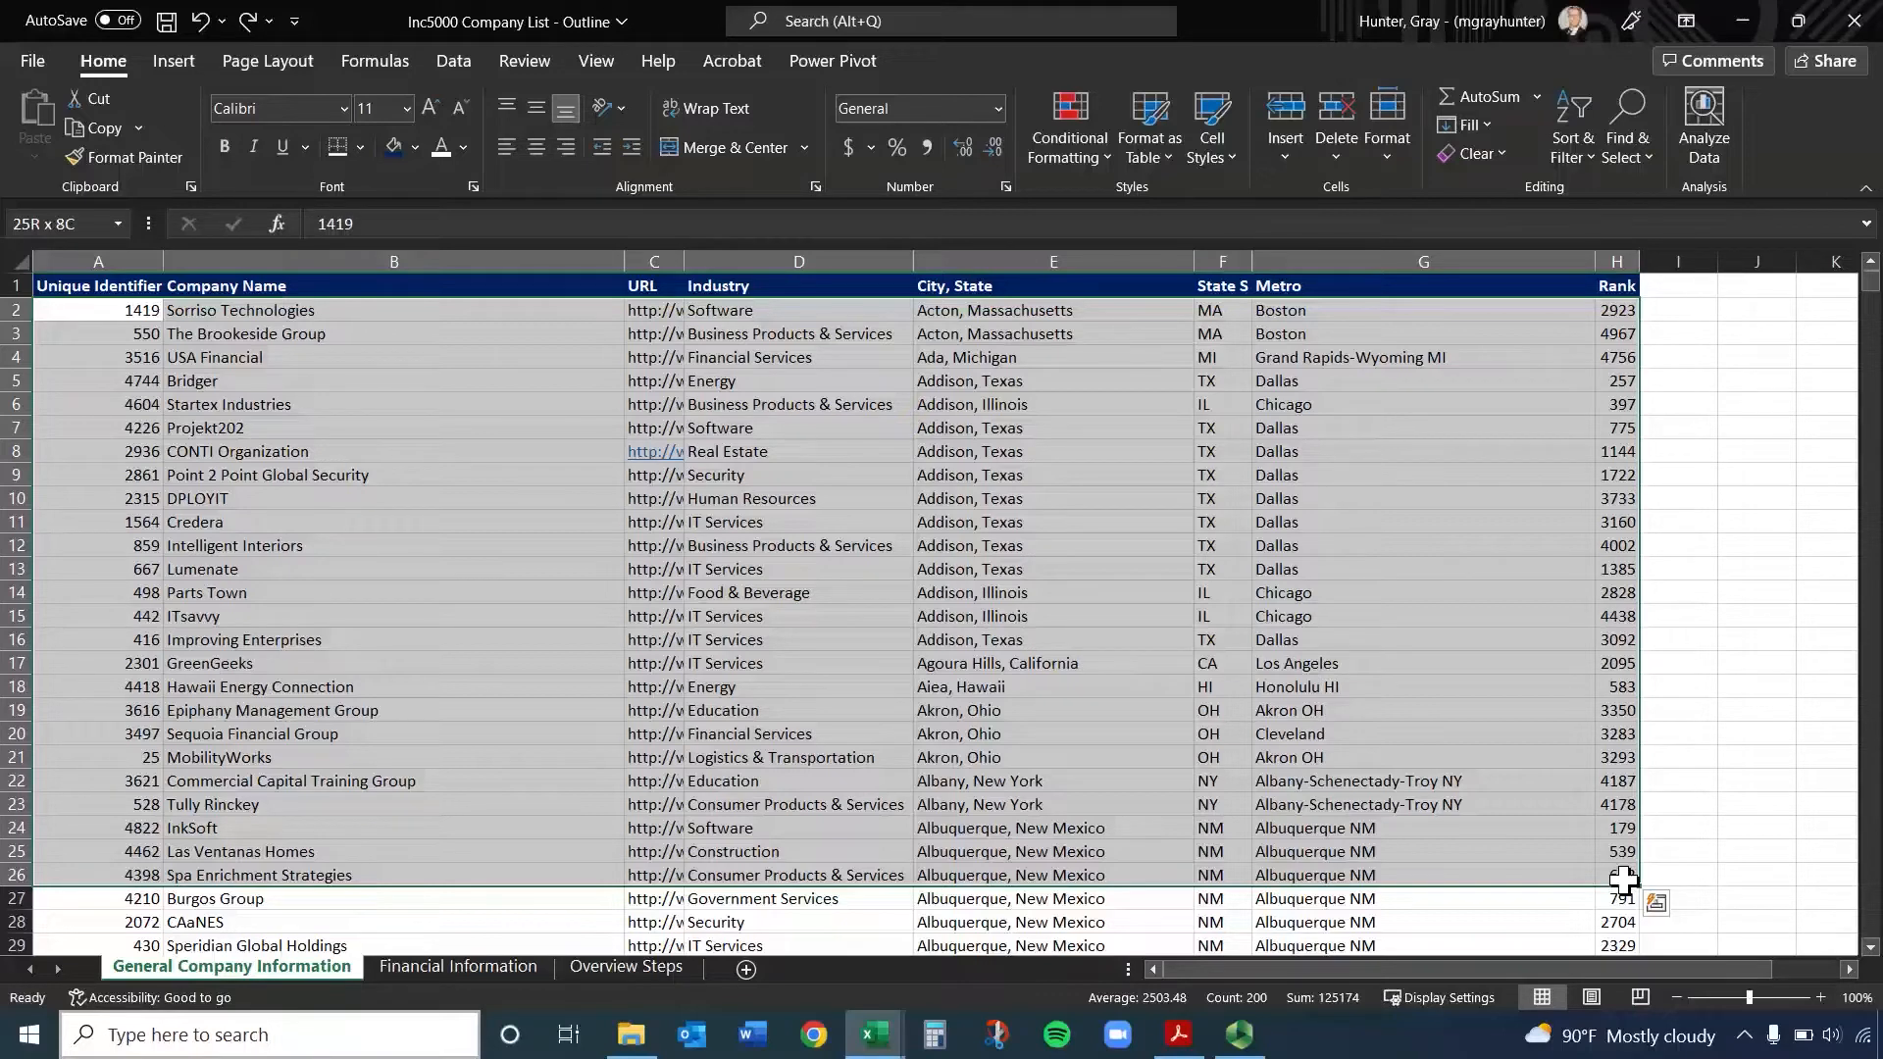
pyautogui.keyDown('shift'); pyautogui.click(1088, 802); pyautogui.keyUp('shift')
pyautogui.click(781, 710)
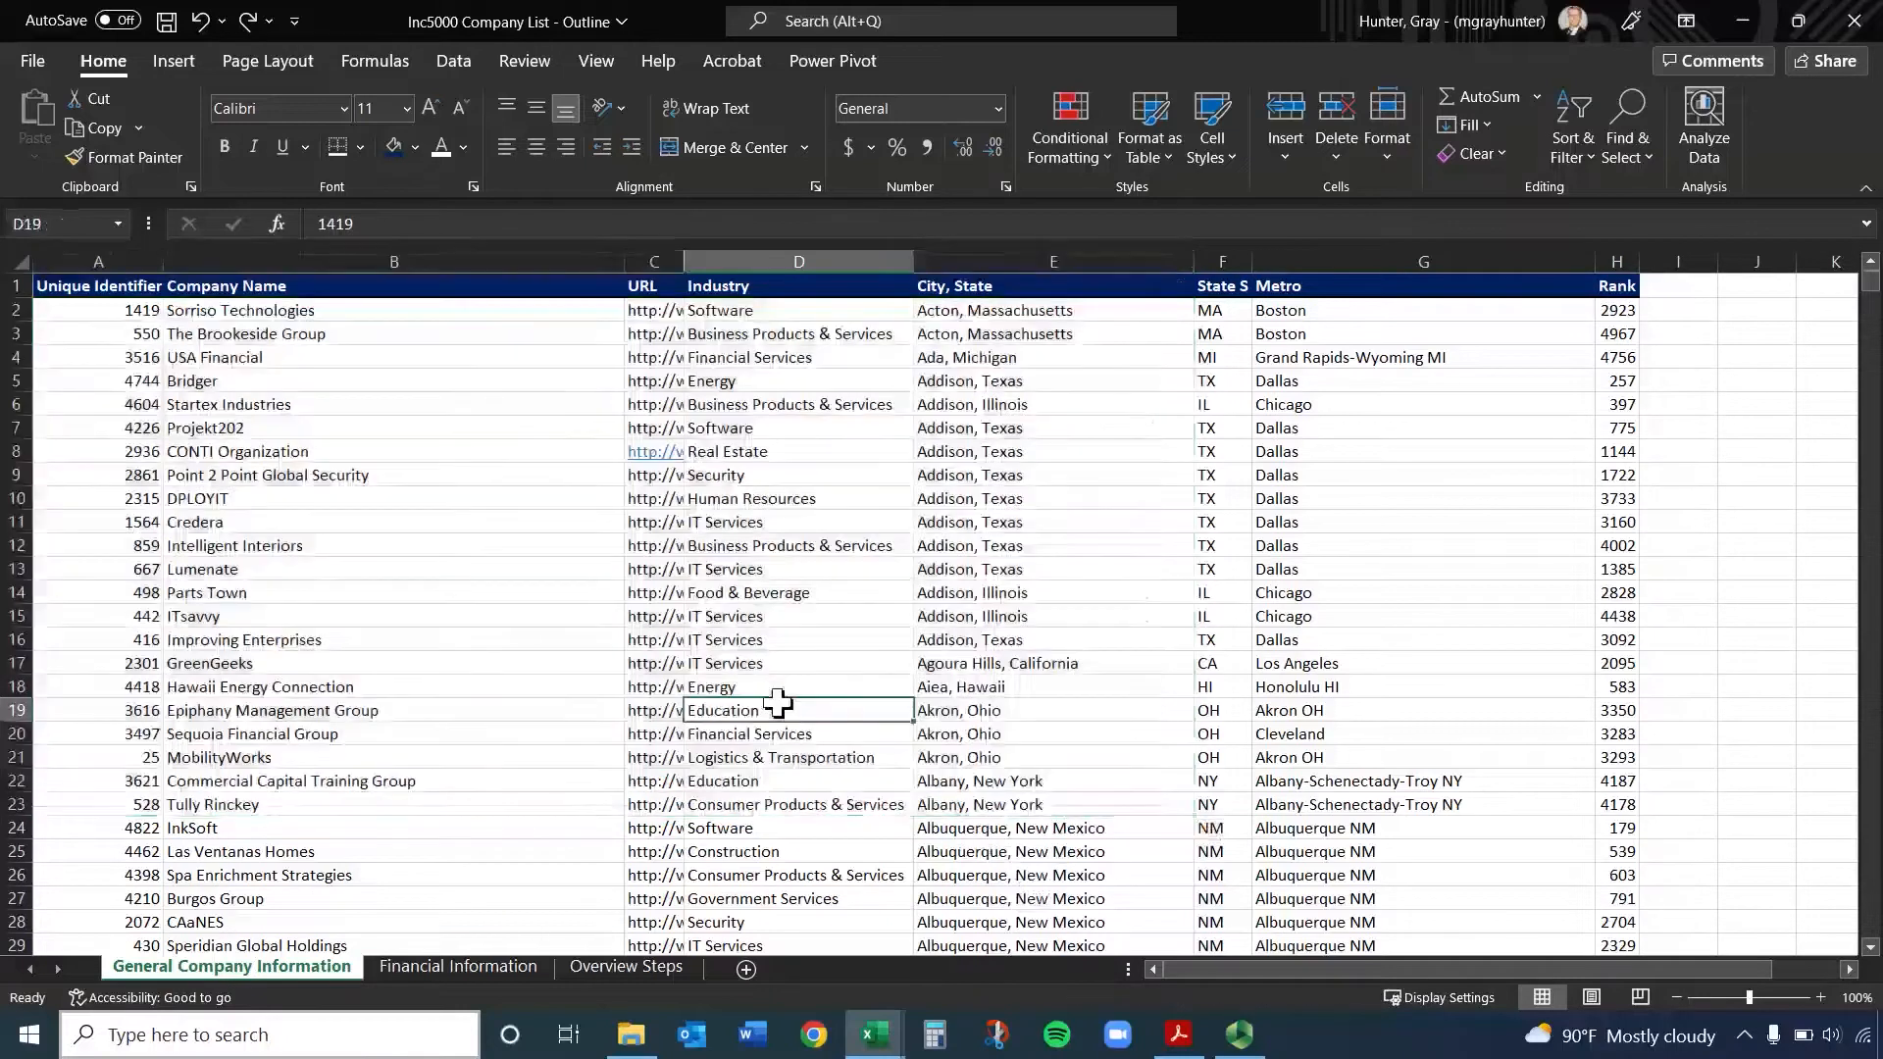
pyautogui.click(1445, 639)
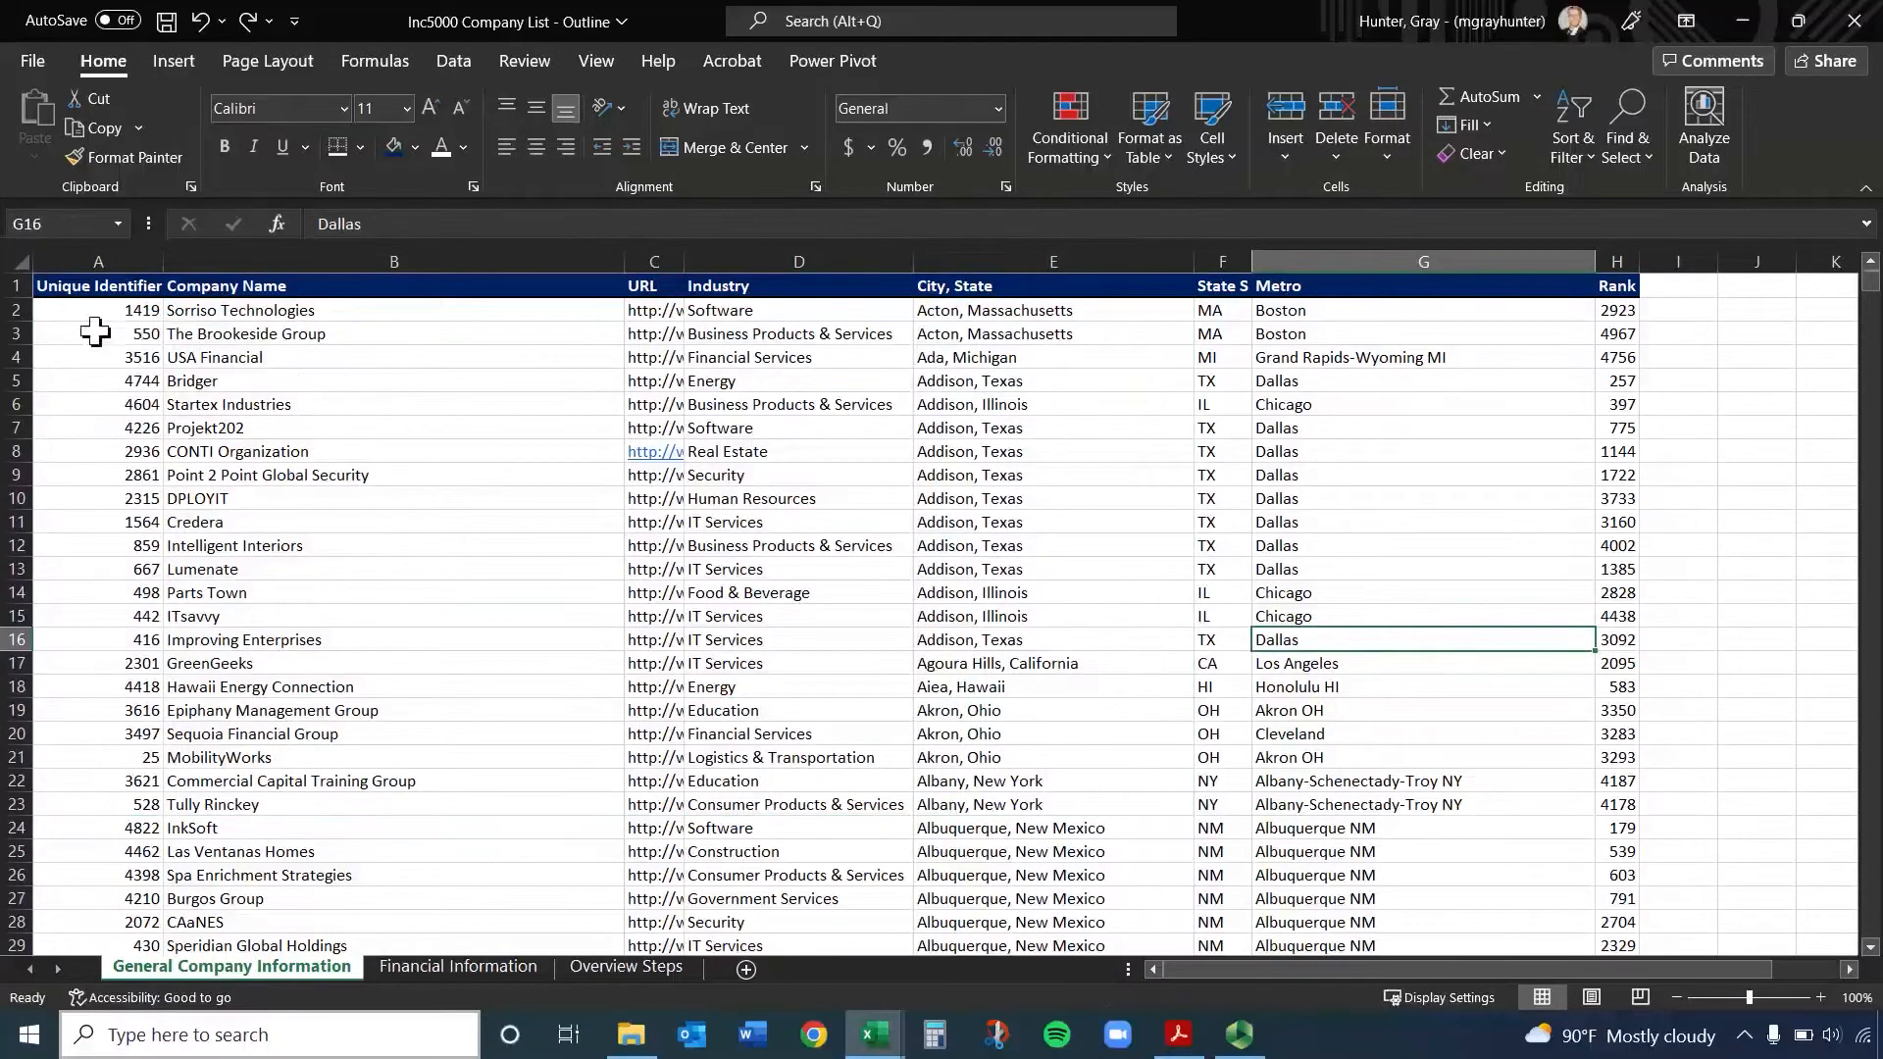
pyautogui.click(88, 328)
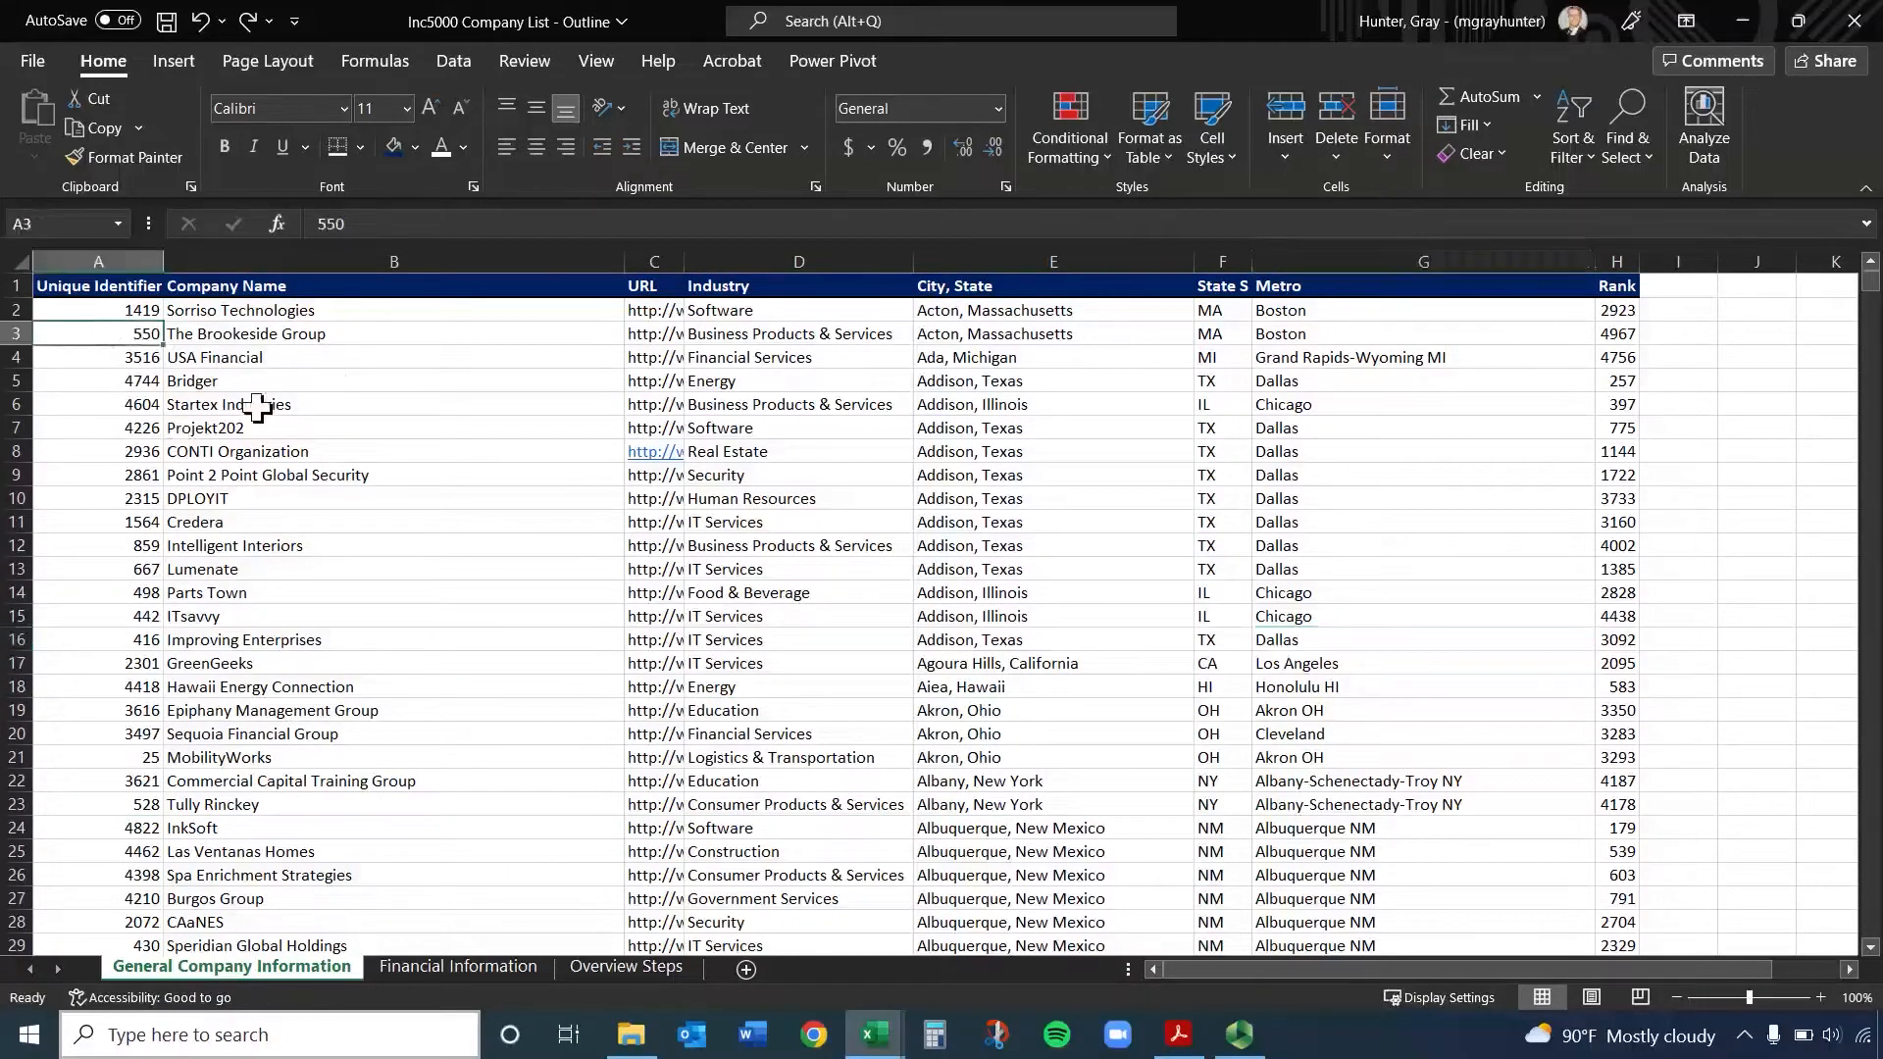
# Select header cell A1, and select all of columns A through H together
pyautogui.click(147, 310)
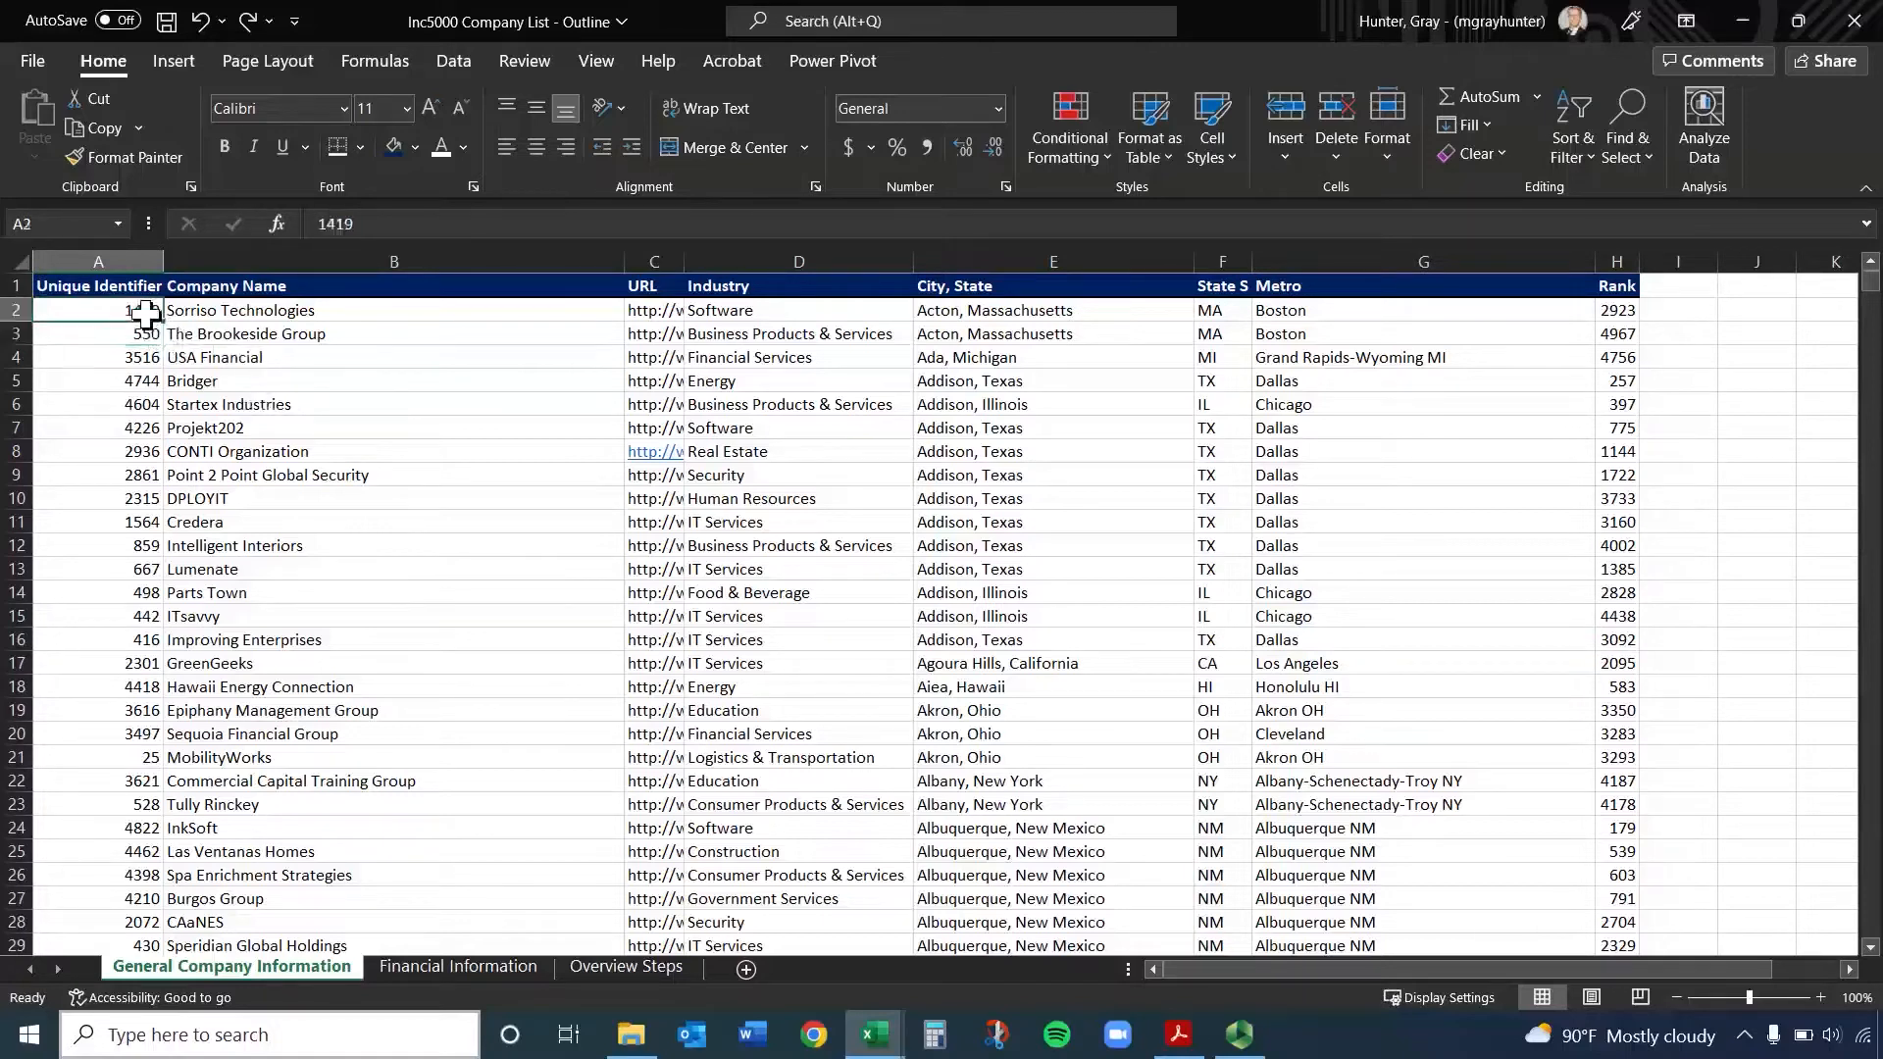
pyautogui.click(127, 286)
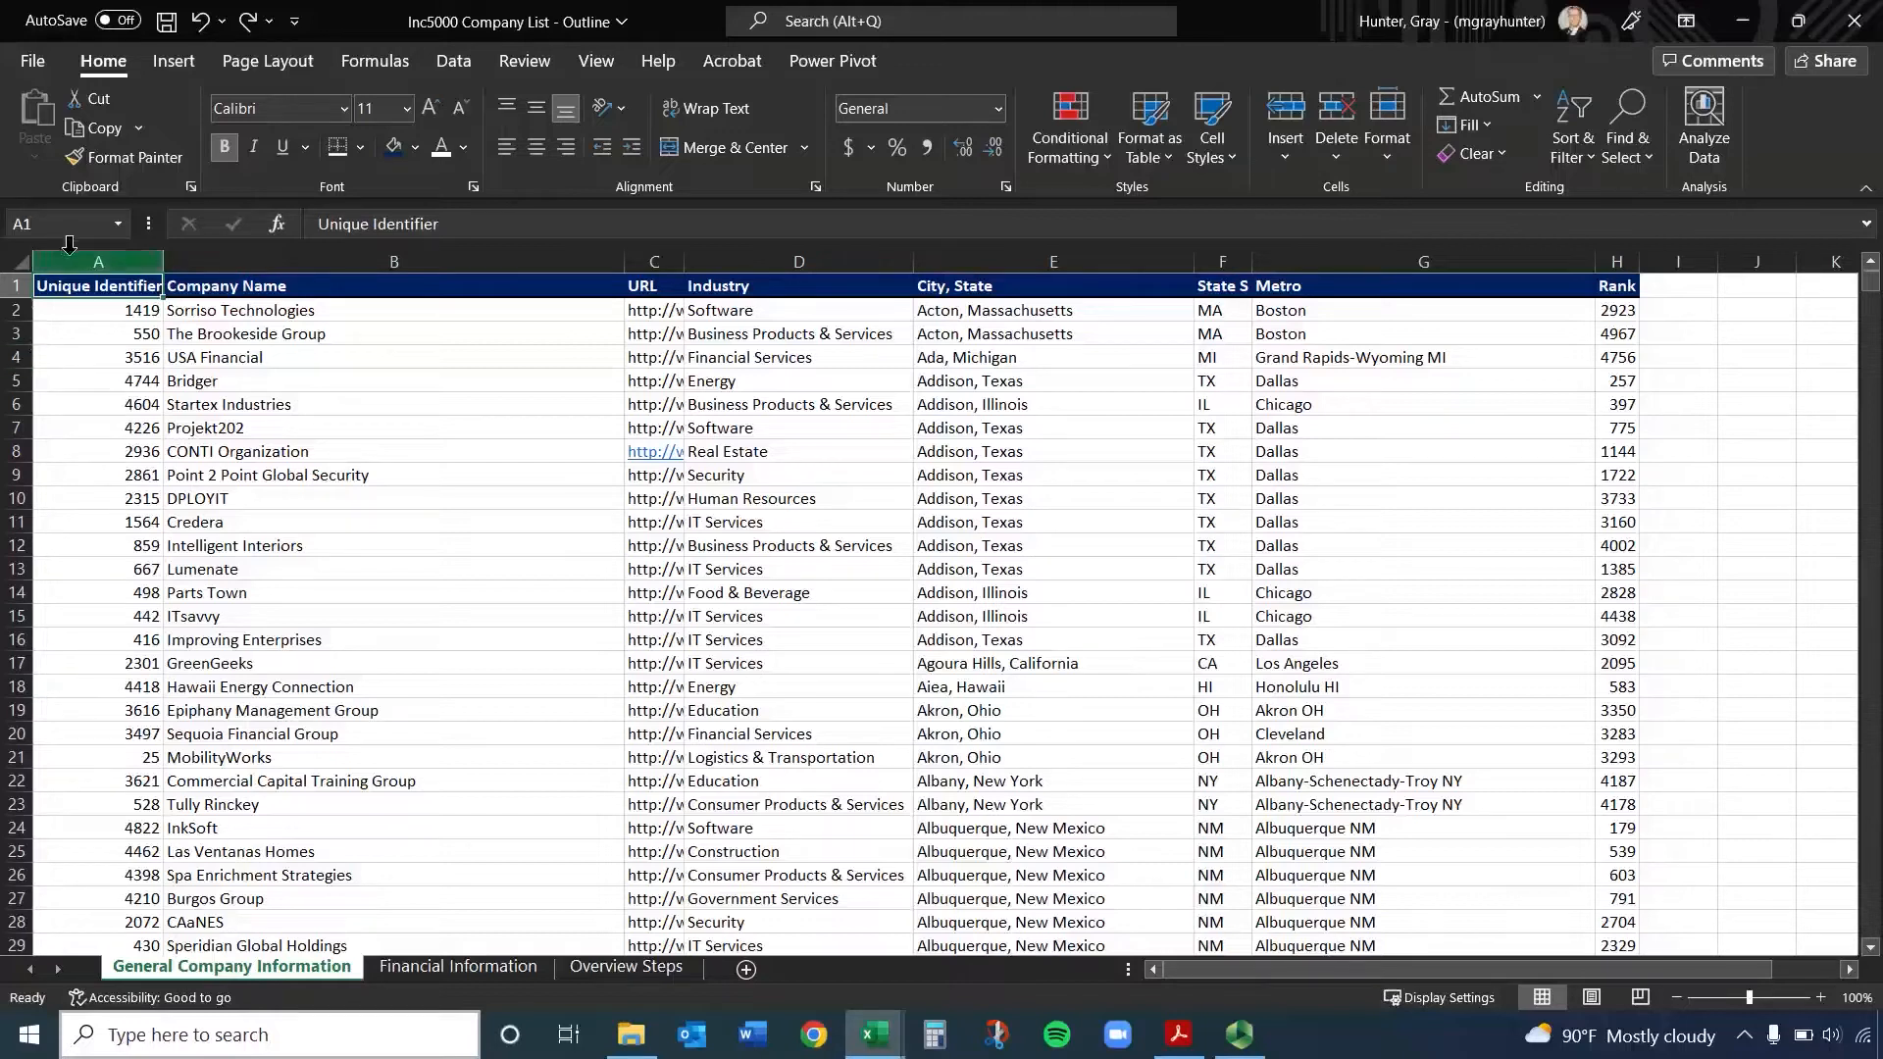
pyautogui.moveTo(83, 257); pyautogui.dragTo(1617, 259)
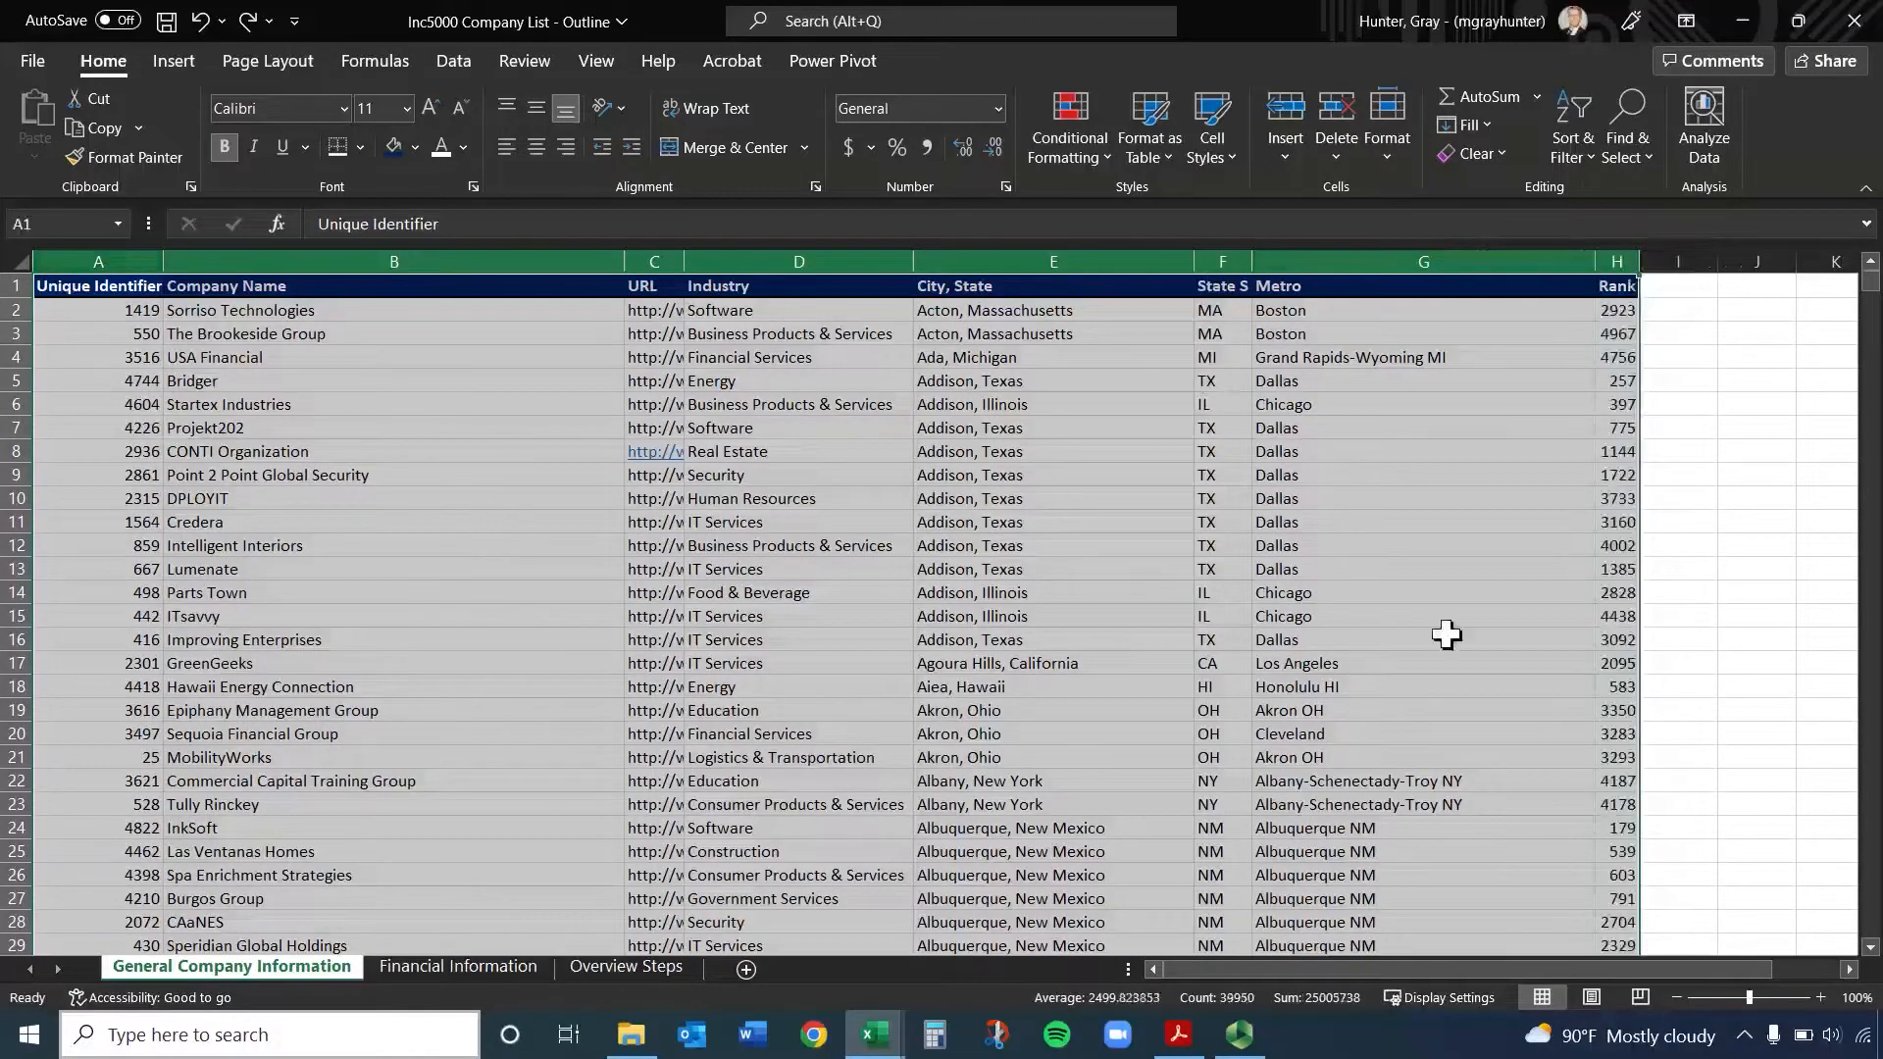
# Extend the selection from A1 across the dataset to H5001, try widening it to full columns, and finish on cell B5001
pyautogui.click(59, 287)
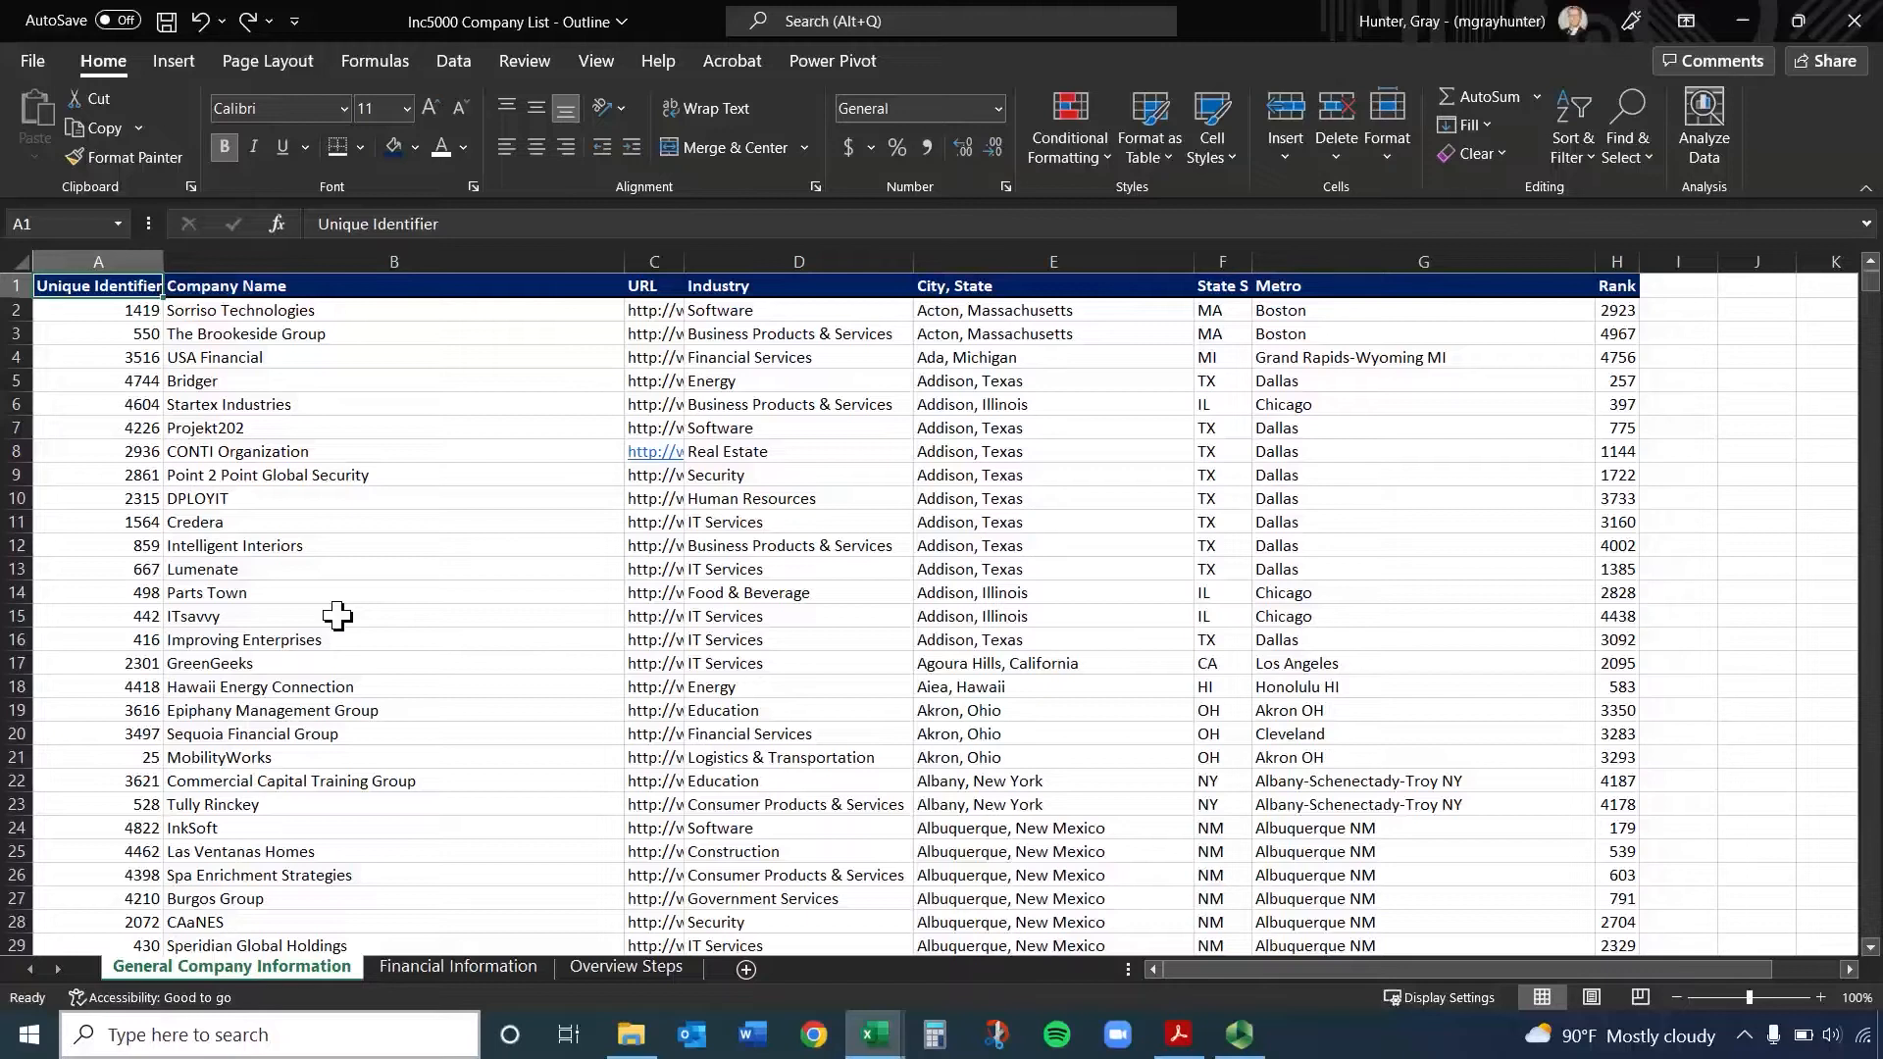
pyautogui.hotkey('ctrl', 'shift', 'Right')
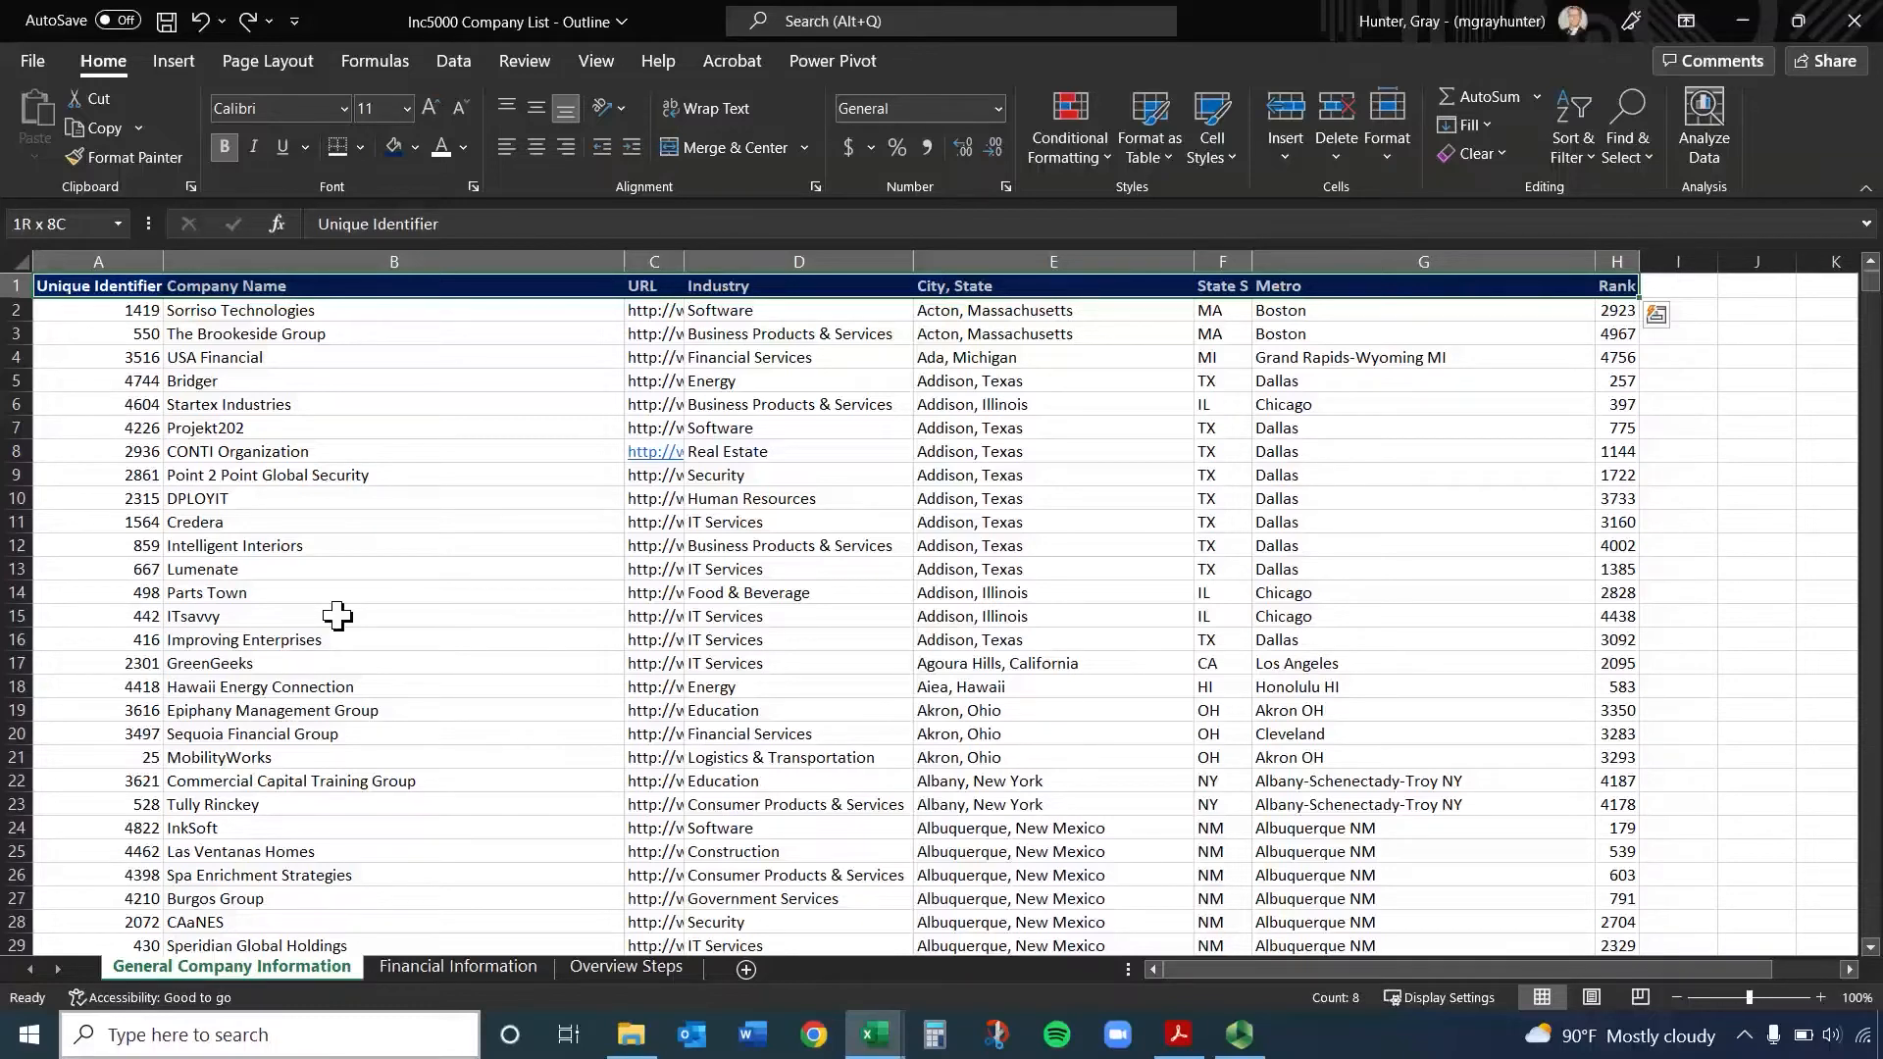
pyautogui.hotkey('ctrl', 'shift', 'Down')
pyautogui.scroll(-2, 343, 613)
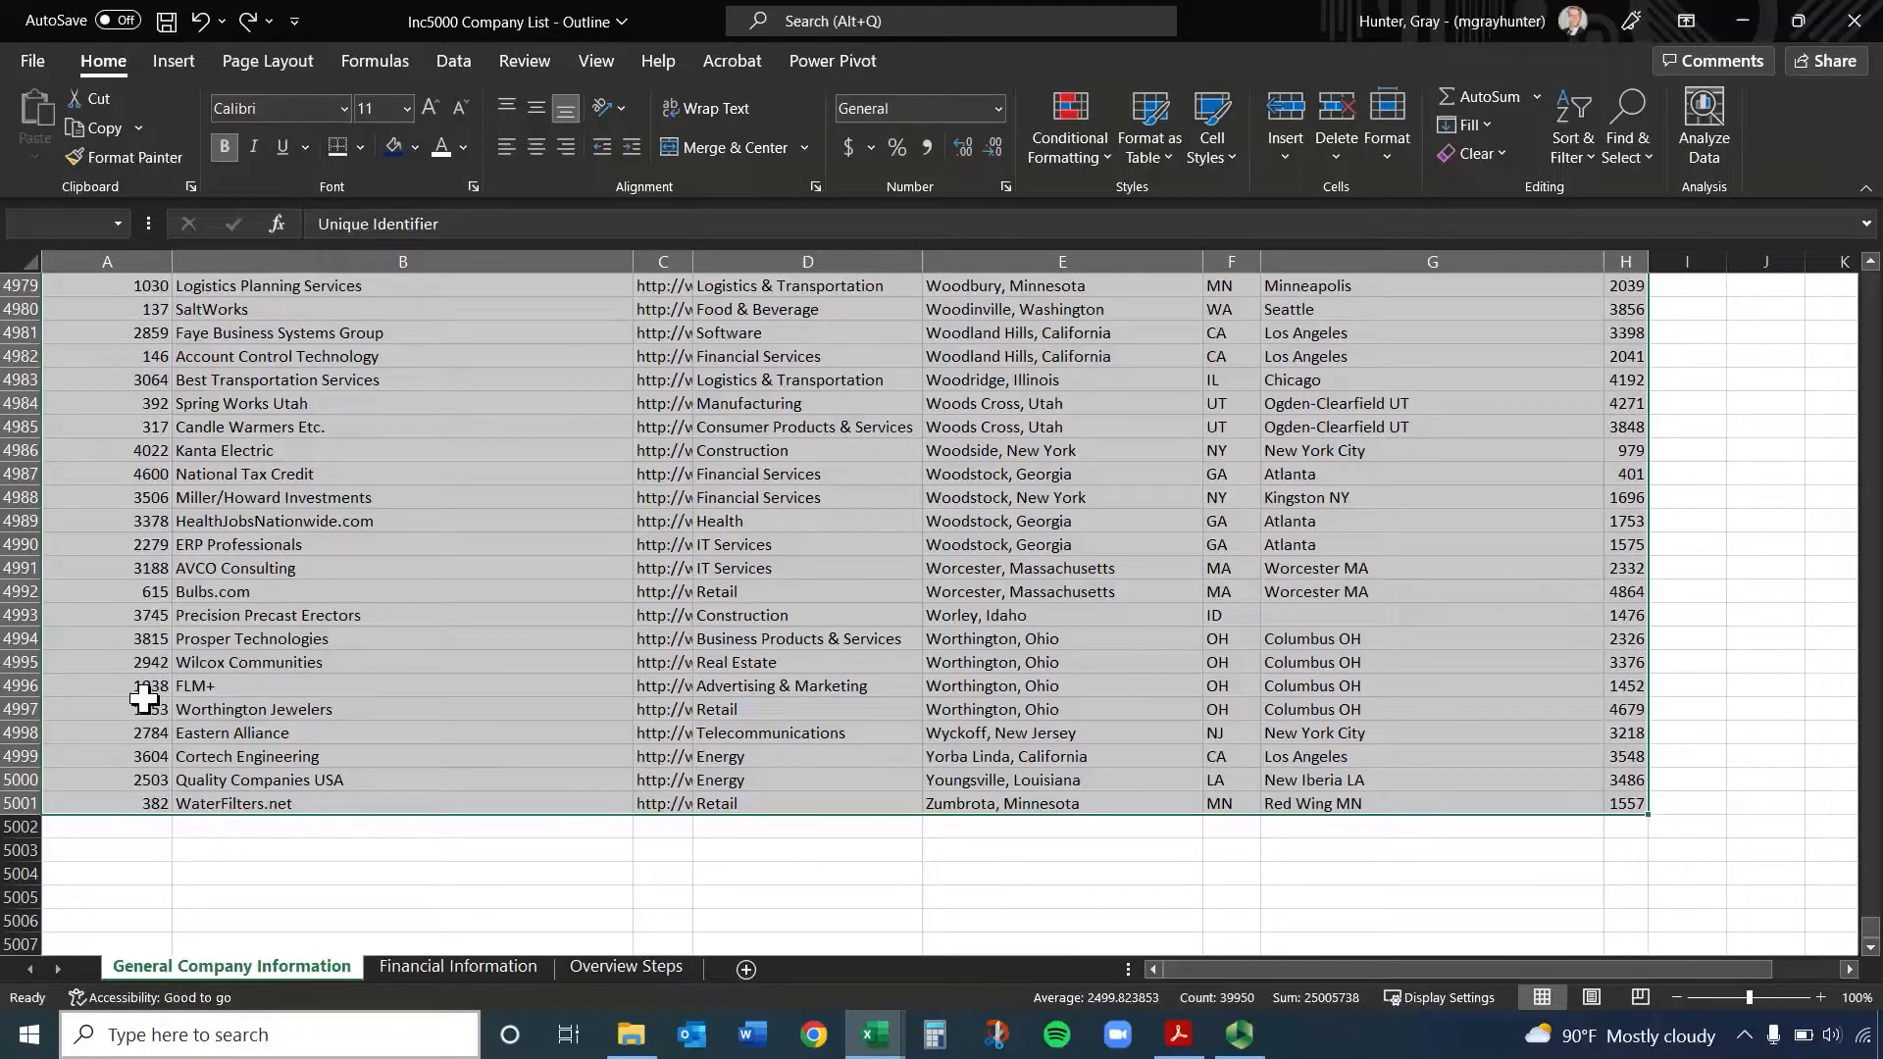
pyautogui.hotkey('ctrl', 'space')
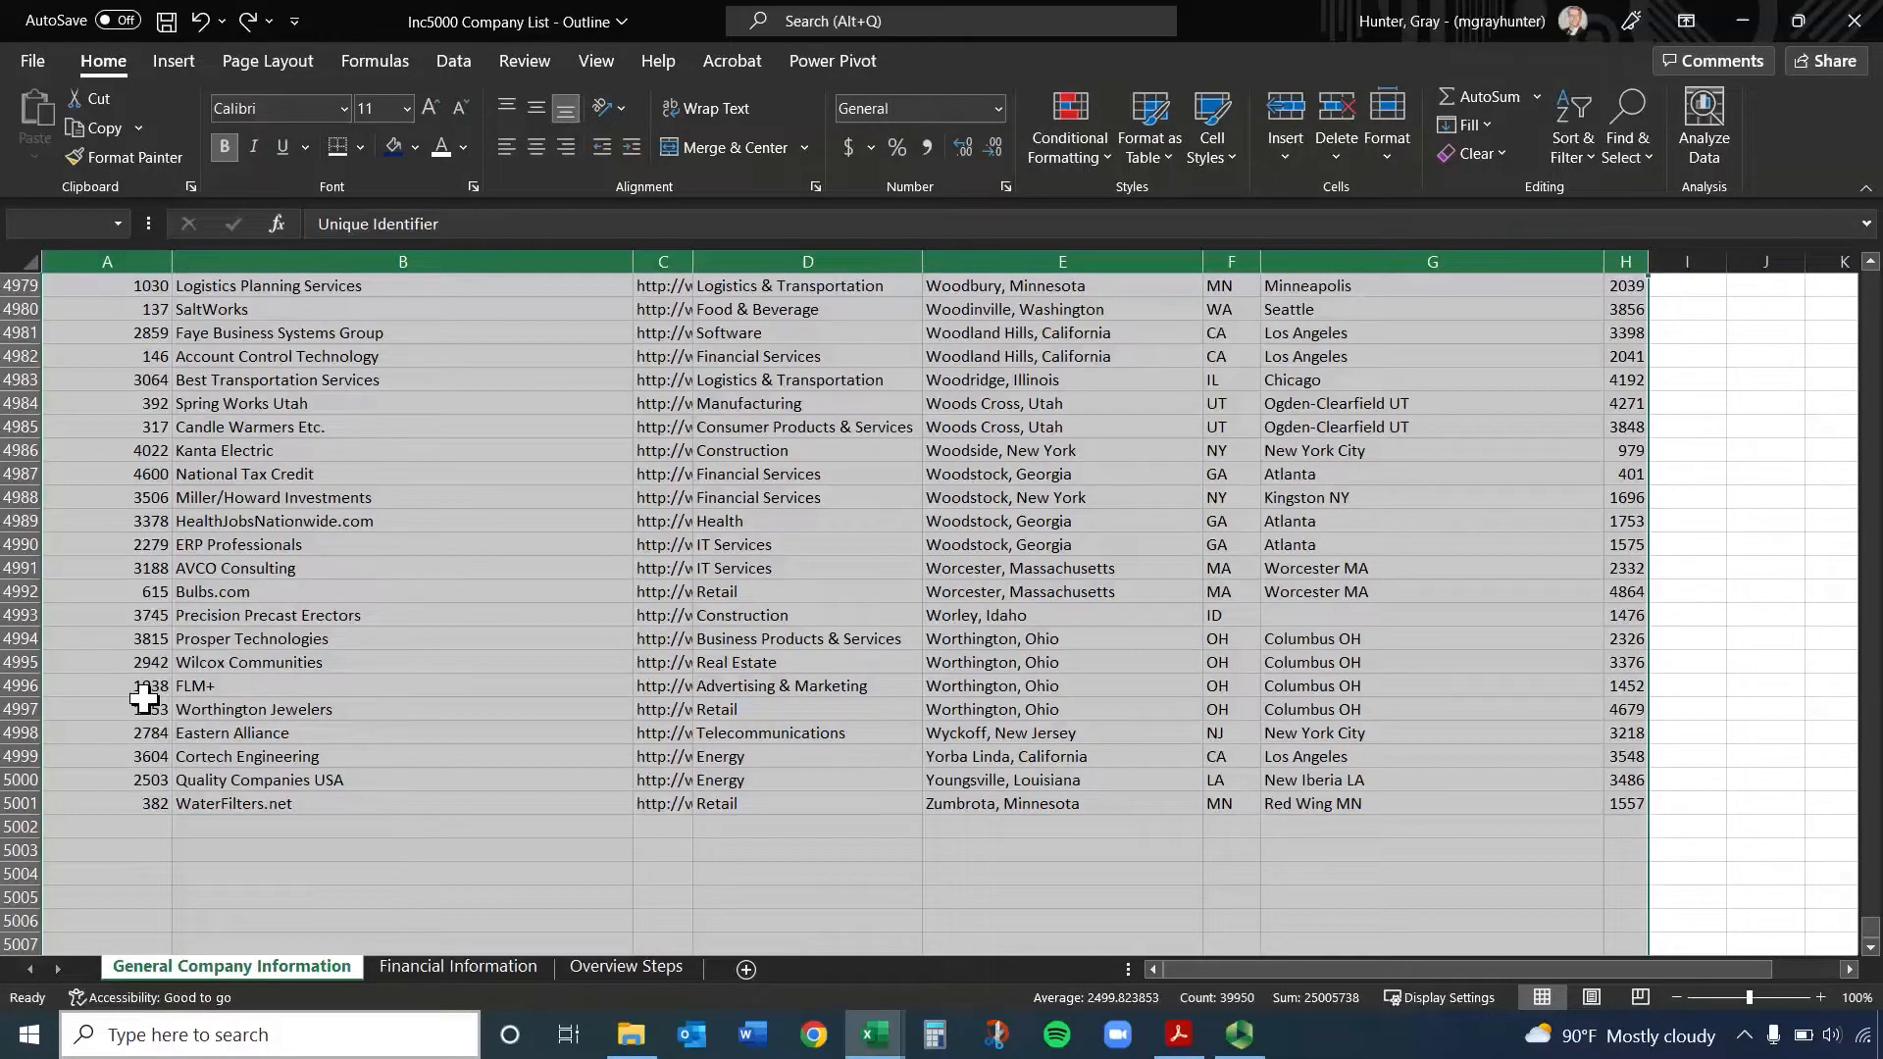
pyautogui.hotkey('ctrl', 'shift', 'Up')
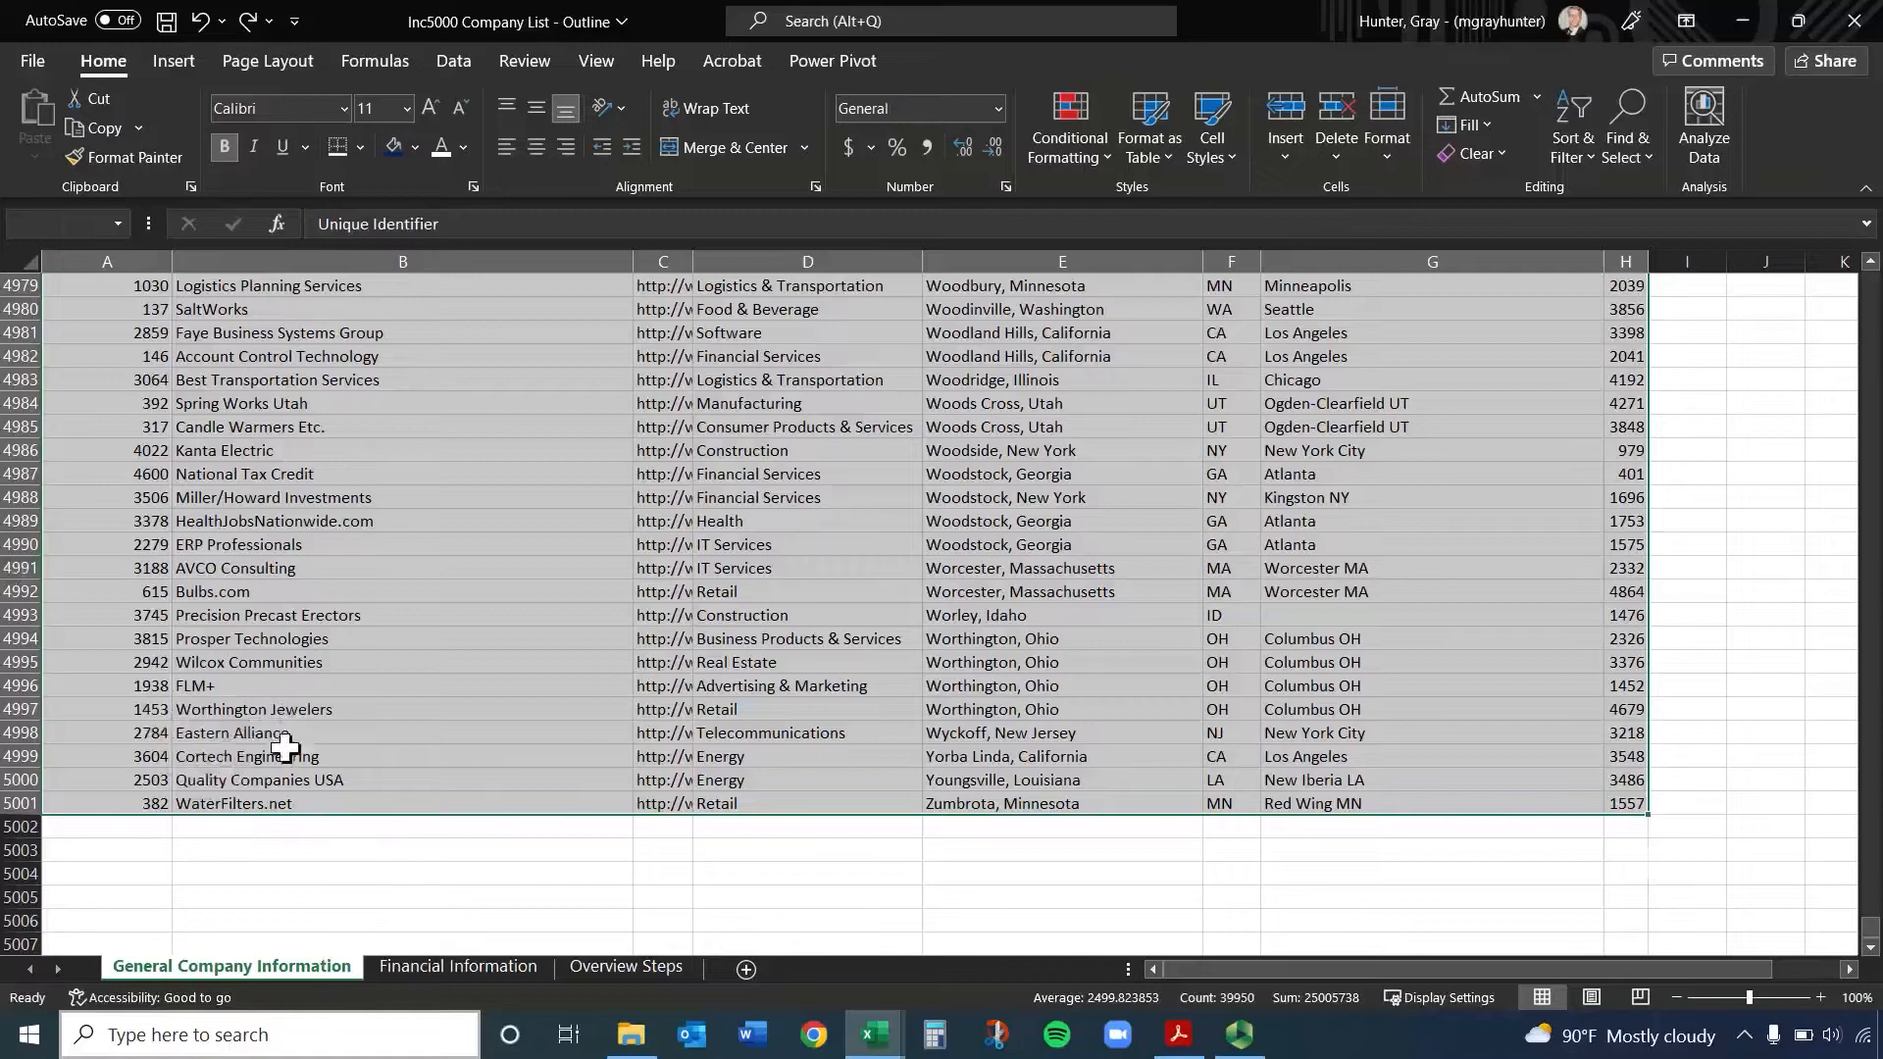
pyautogui.click(290, 806)
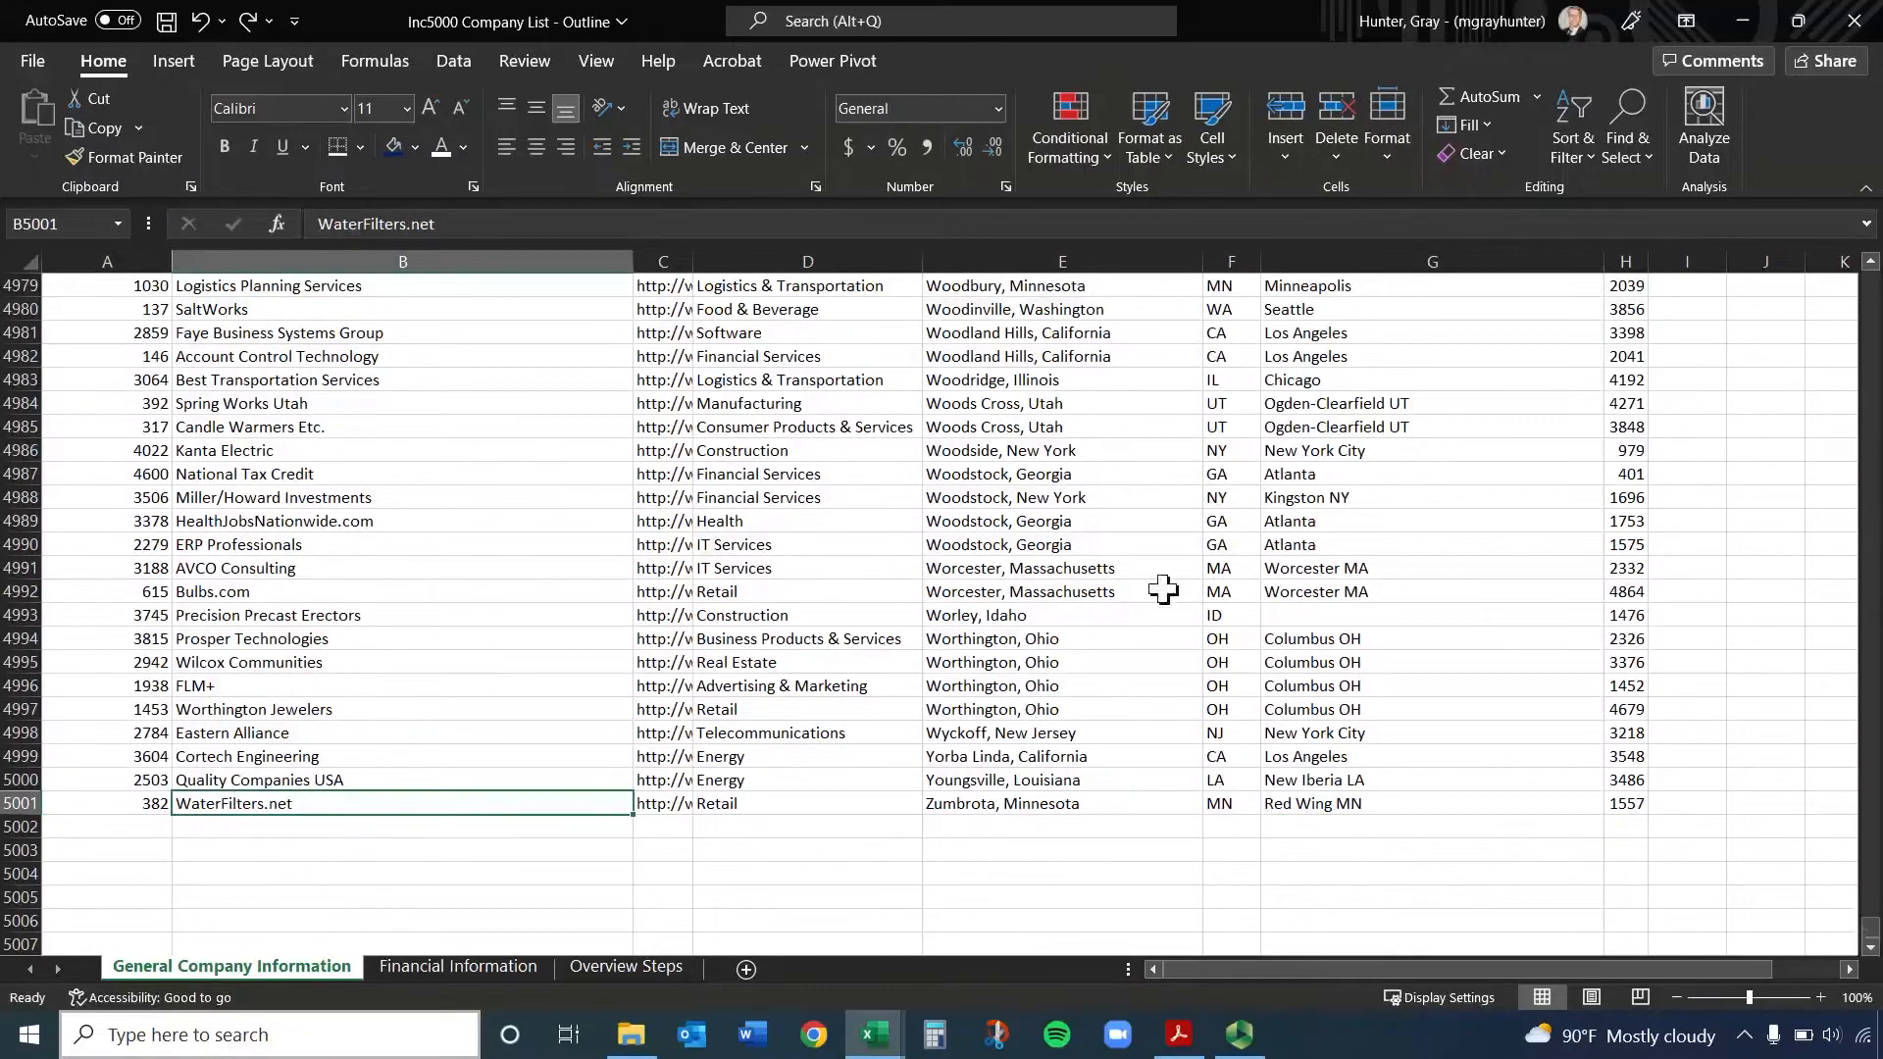
# Move back up the company list from its last row, and select the City, State cell E3432
pyautogui.scroll(20, 1143, 588)
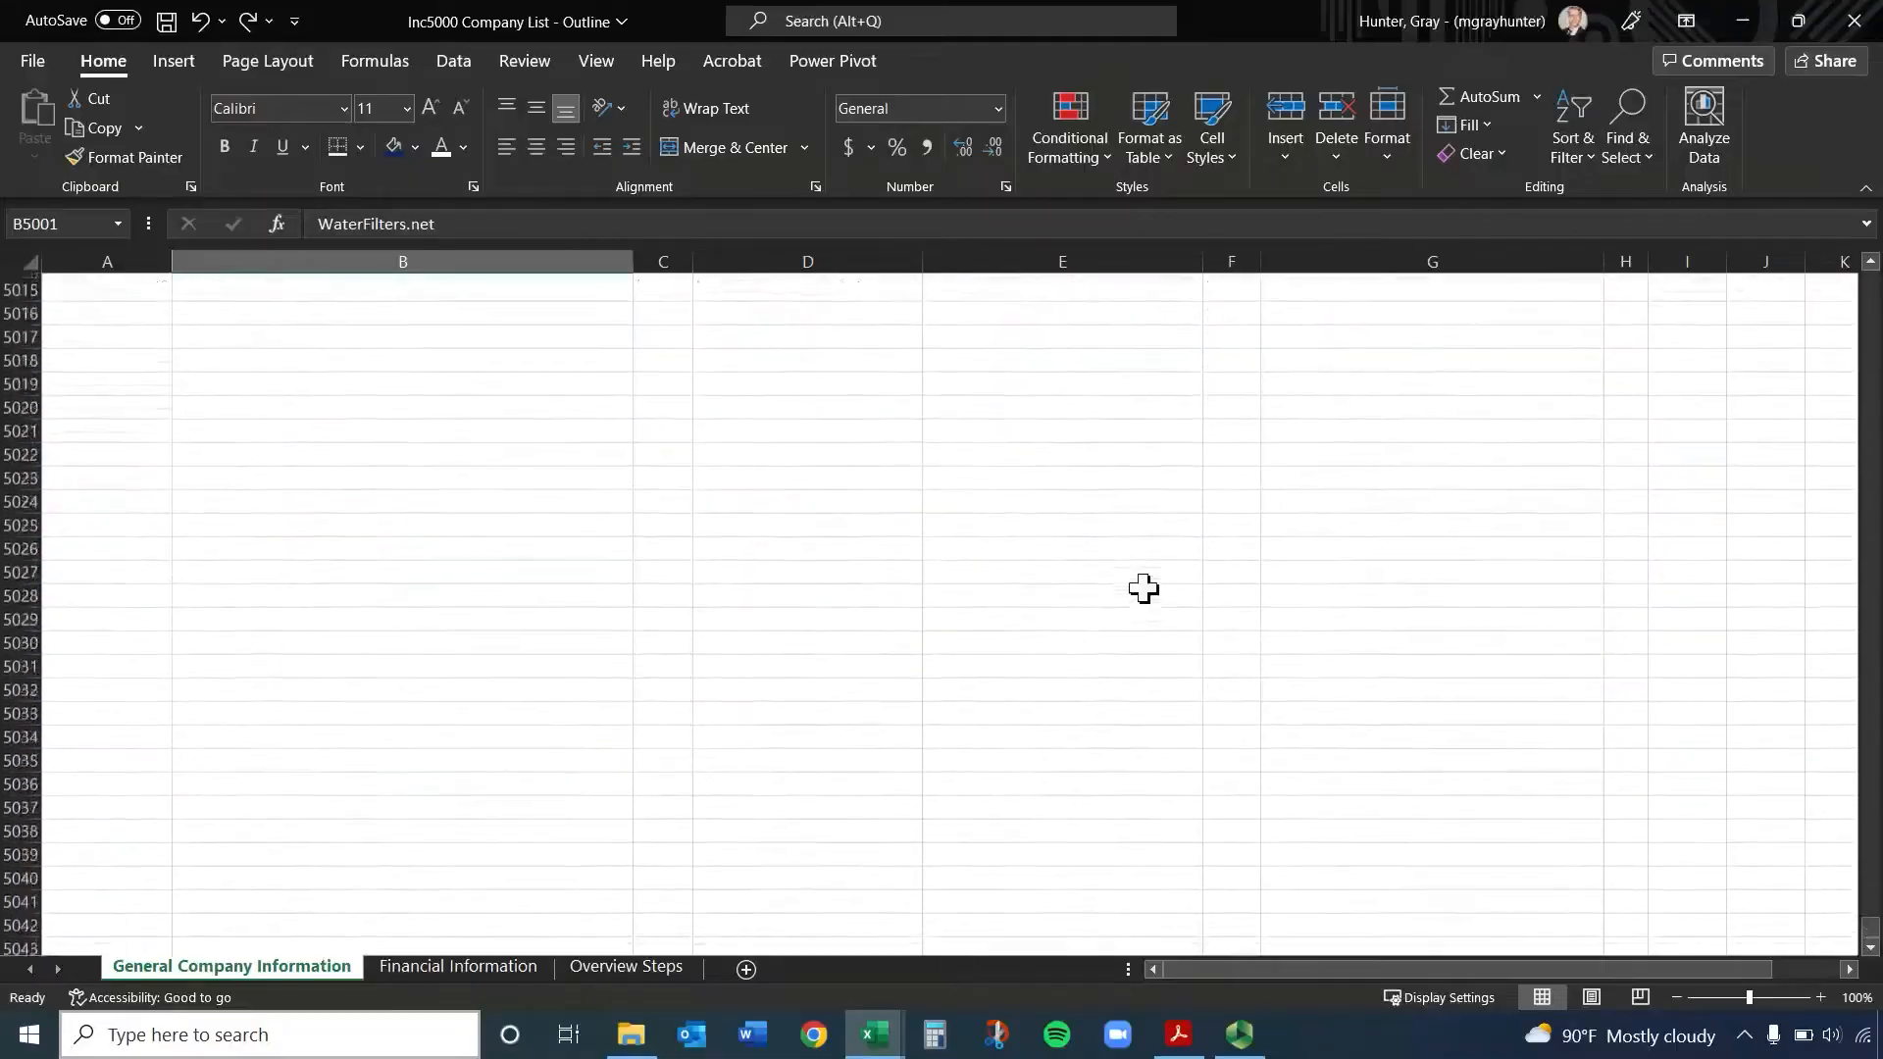
pyautogui.scroll(20, 1143, 588)
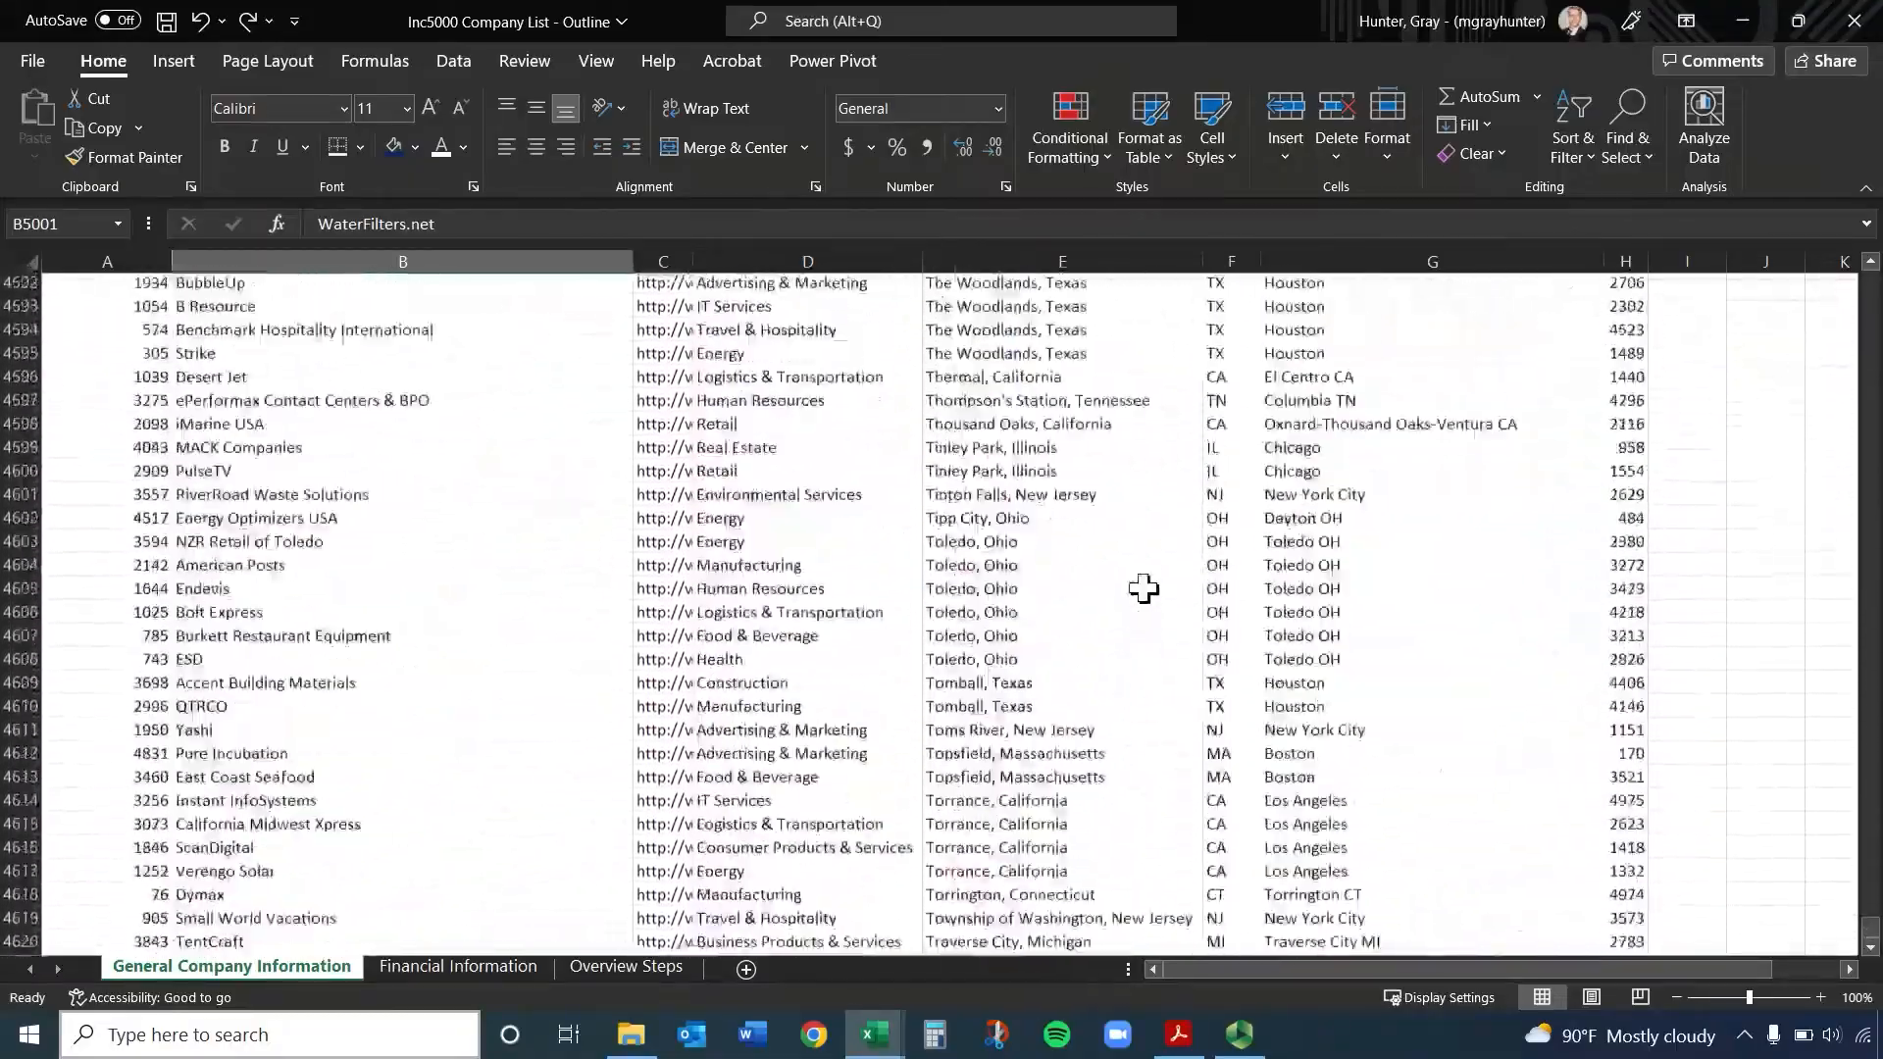
pyautogui.scroll(20, 1144, 588)
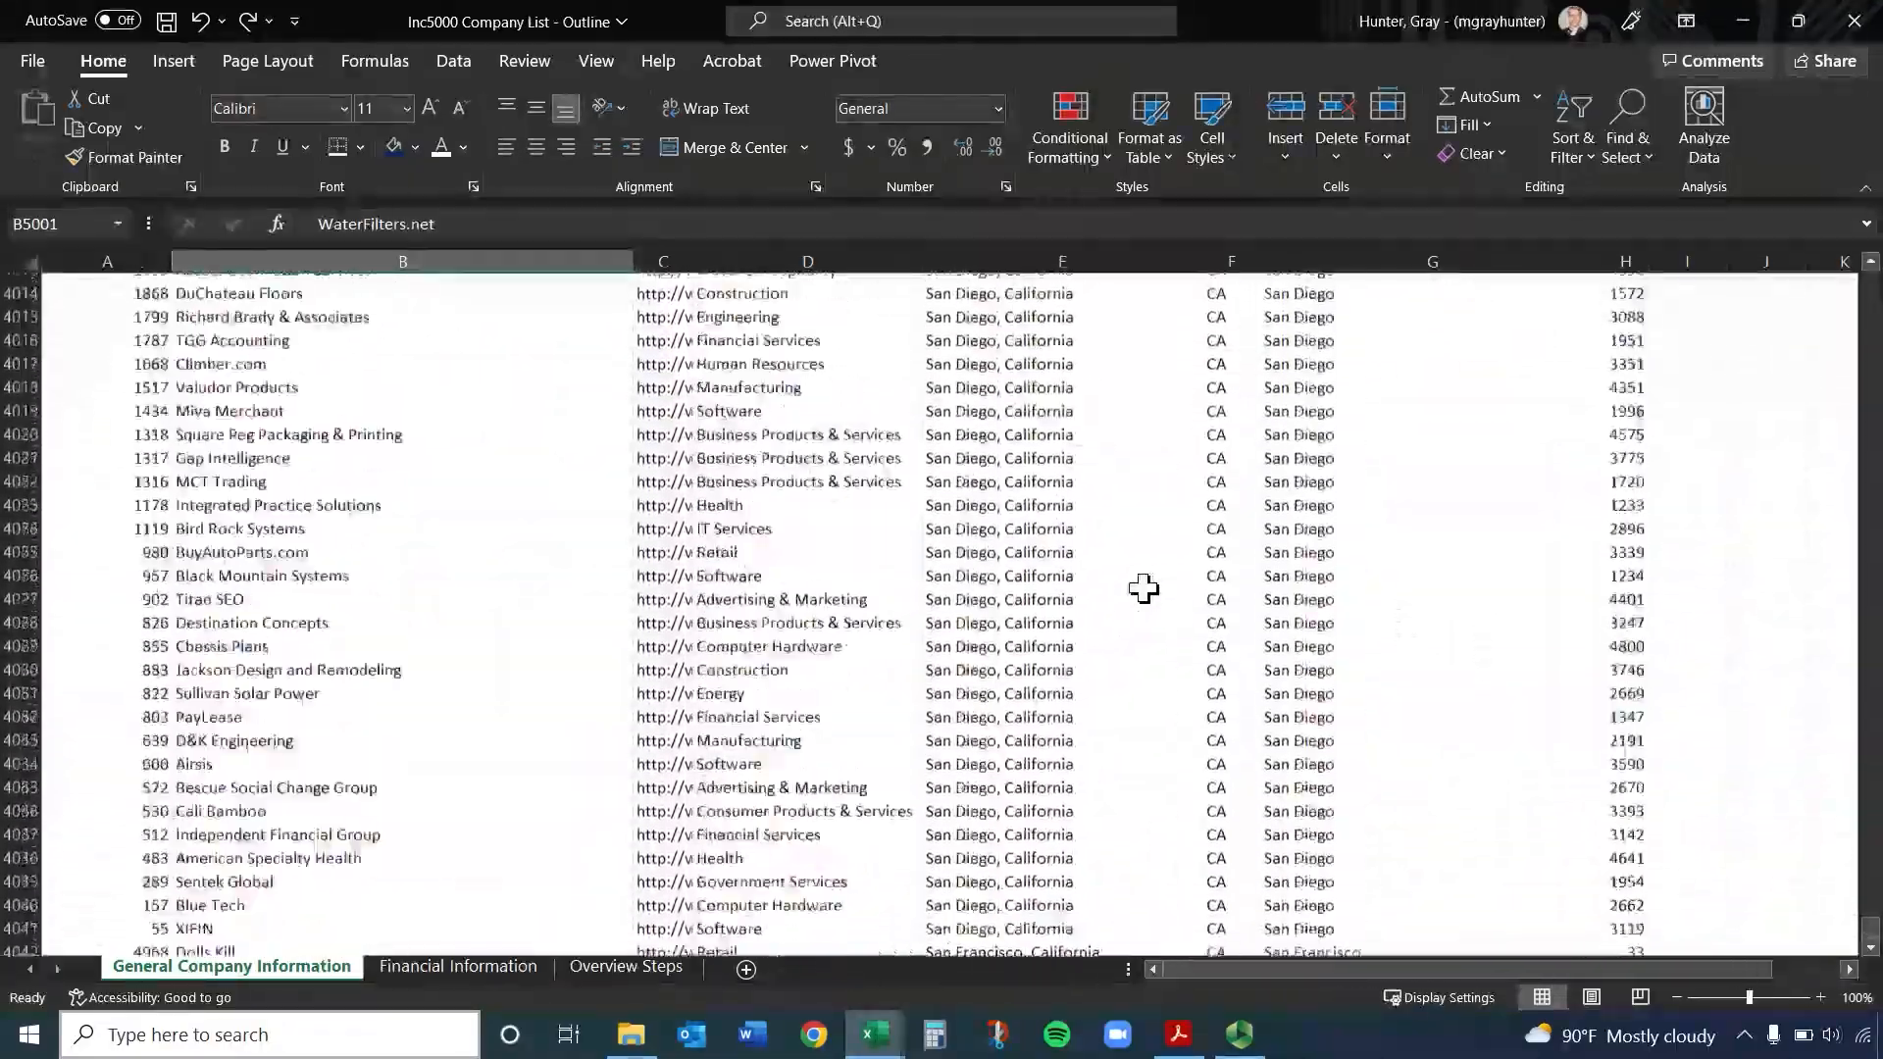
pyautogui.scroll(20, 1143, 588)
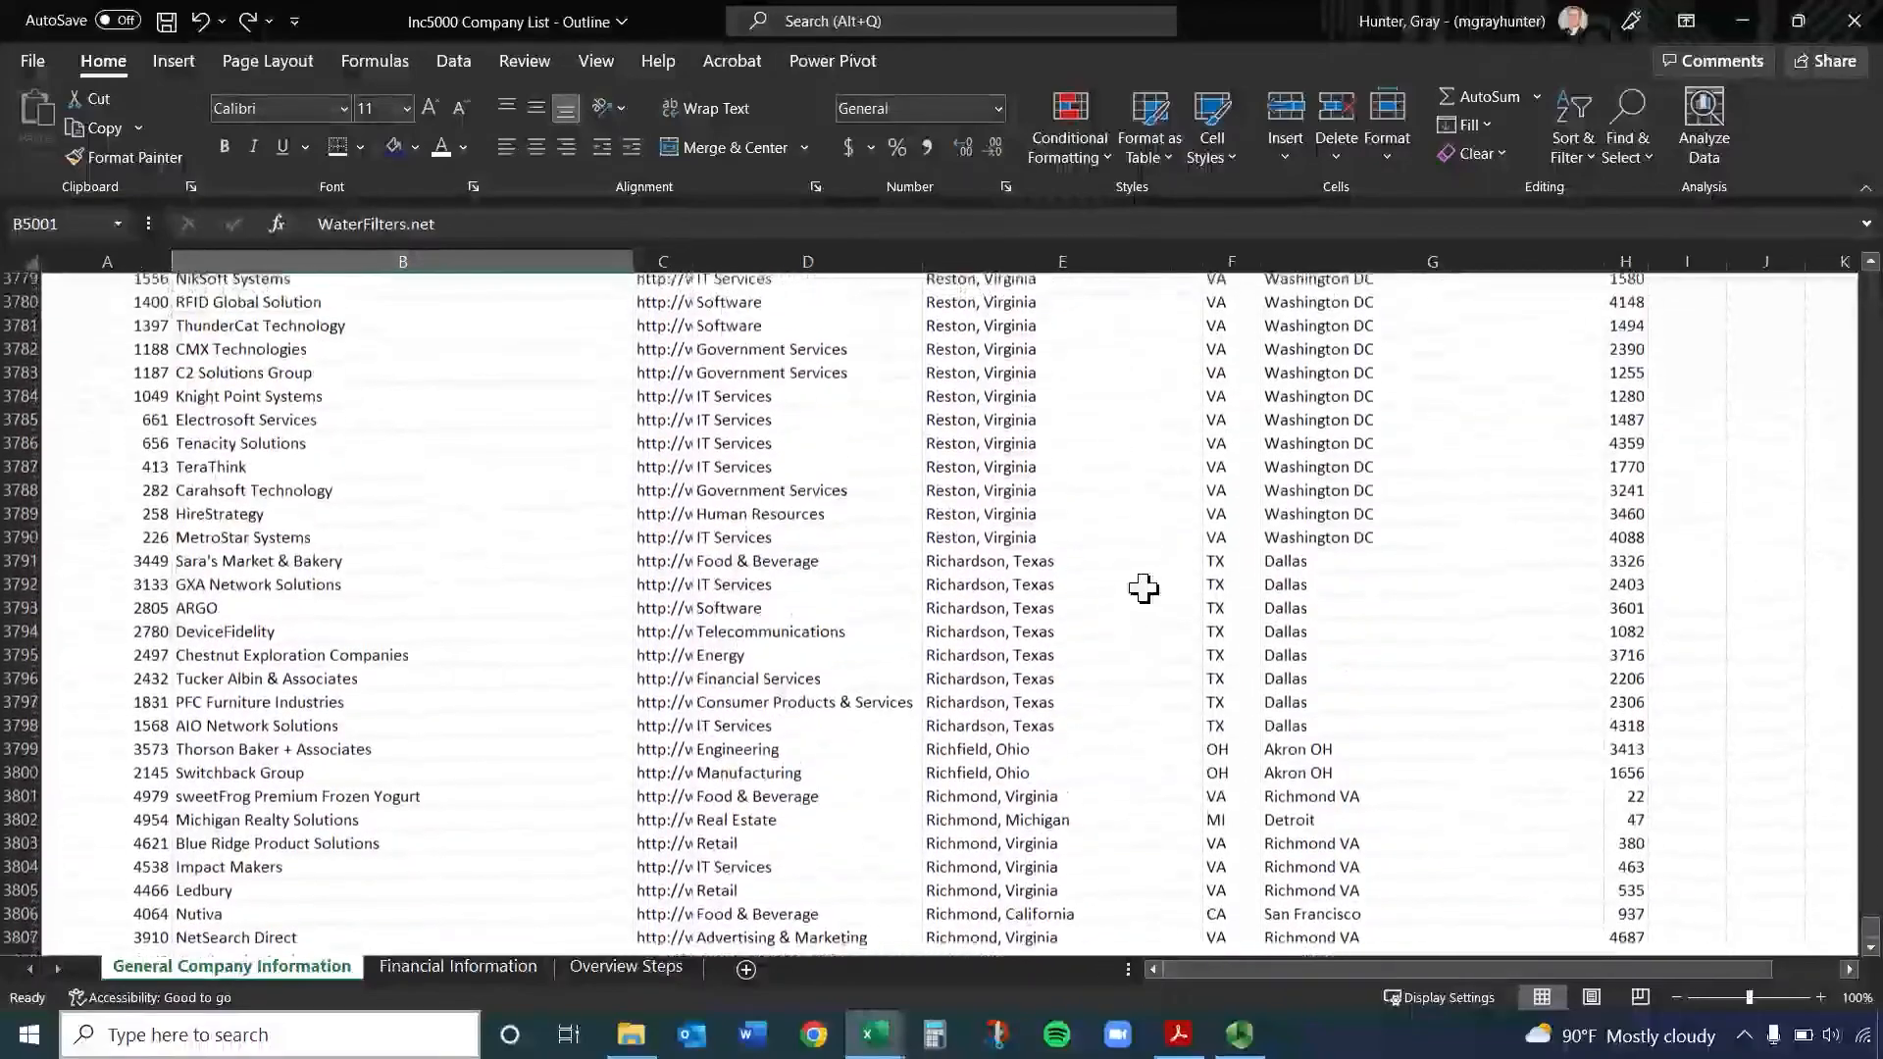
pyautogui.scroll(20, 1144, 588)
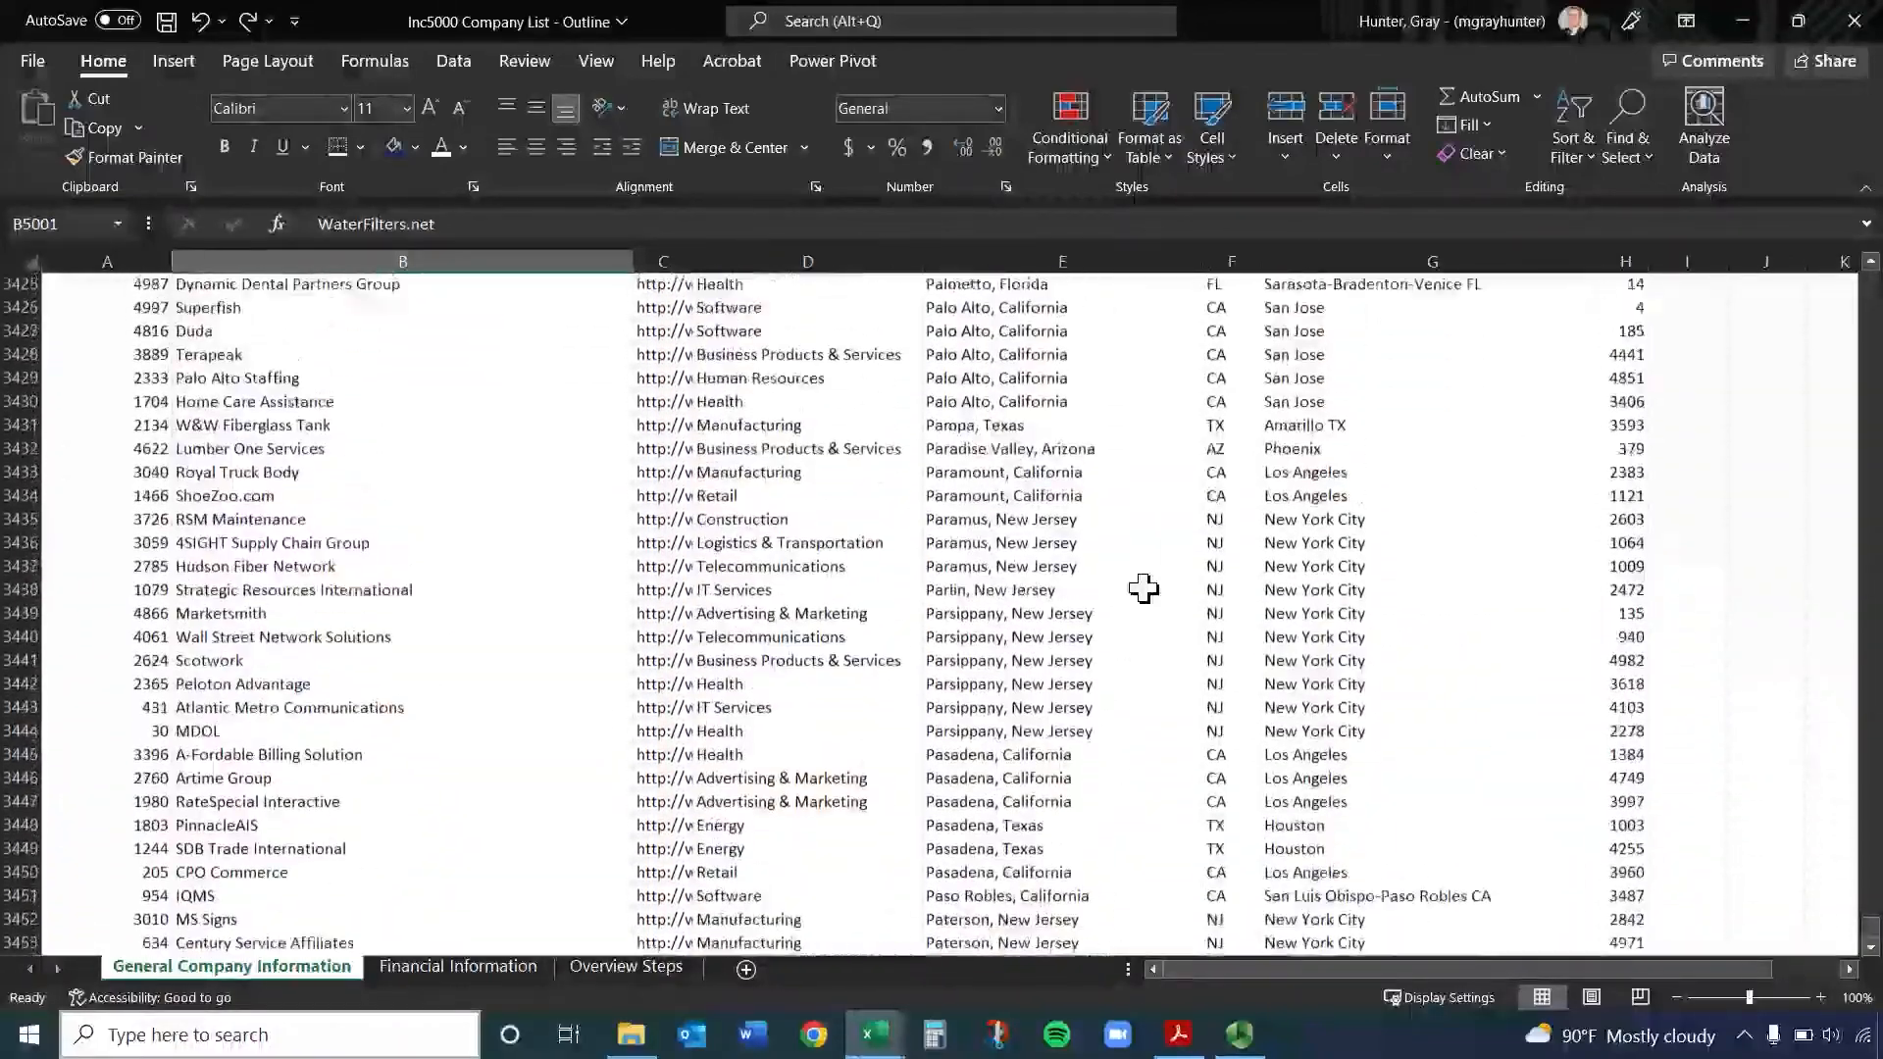
pyautogui.click(1143, 588)
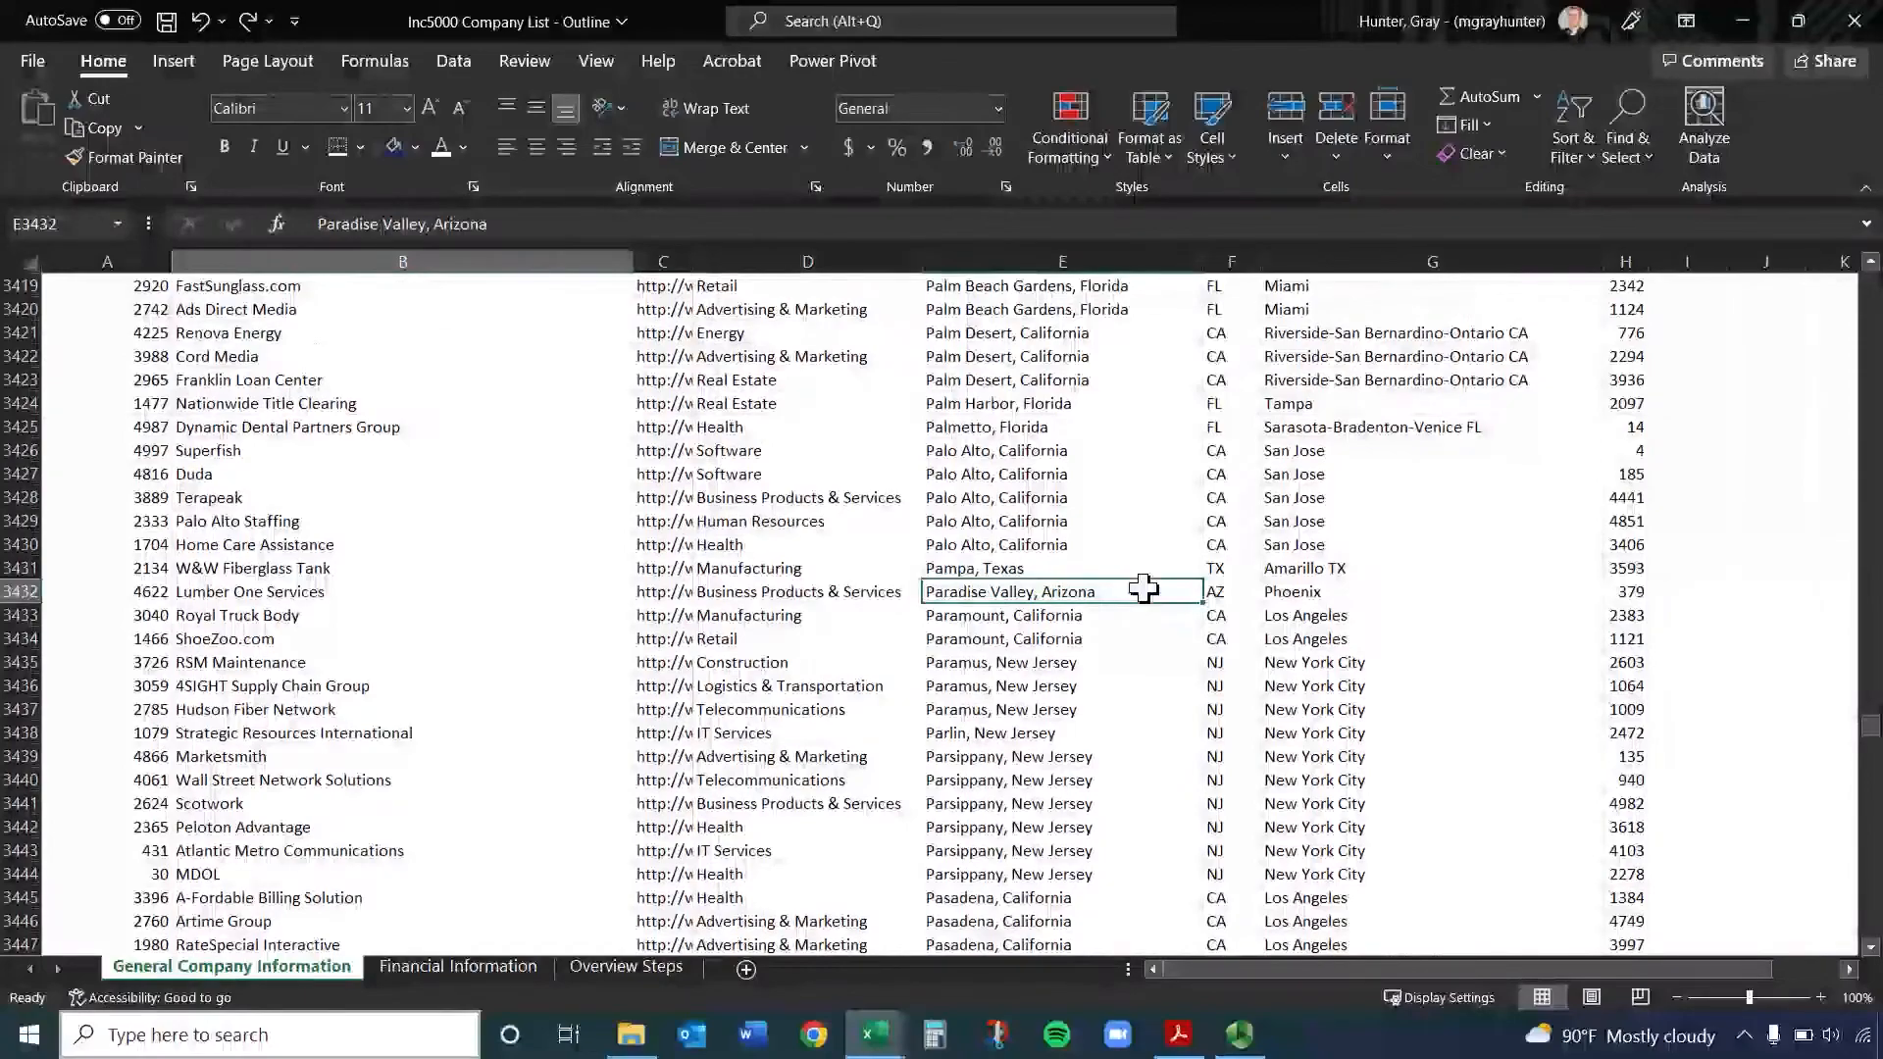
# Jump upward from G4161 within the Metro column, and go from empty cell J3906 to J1
pyautogui.scroll(20, 1143, 588)
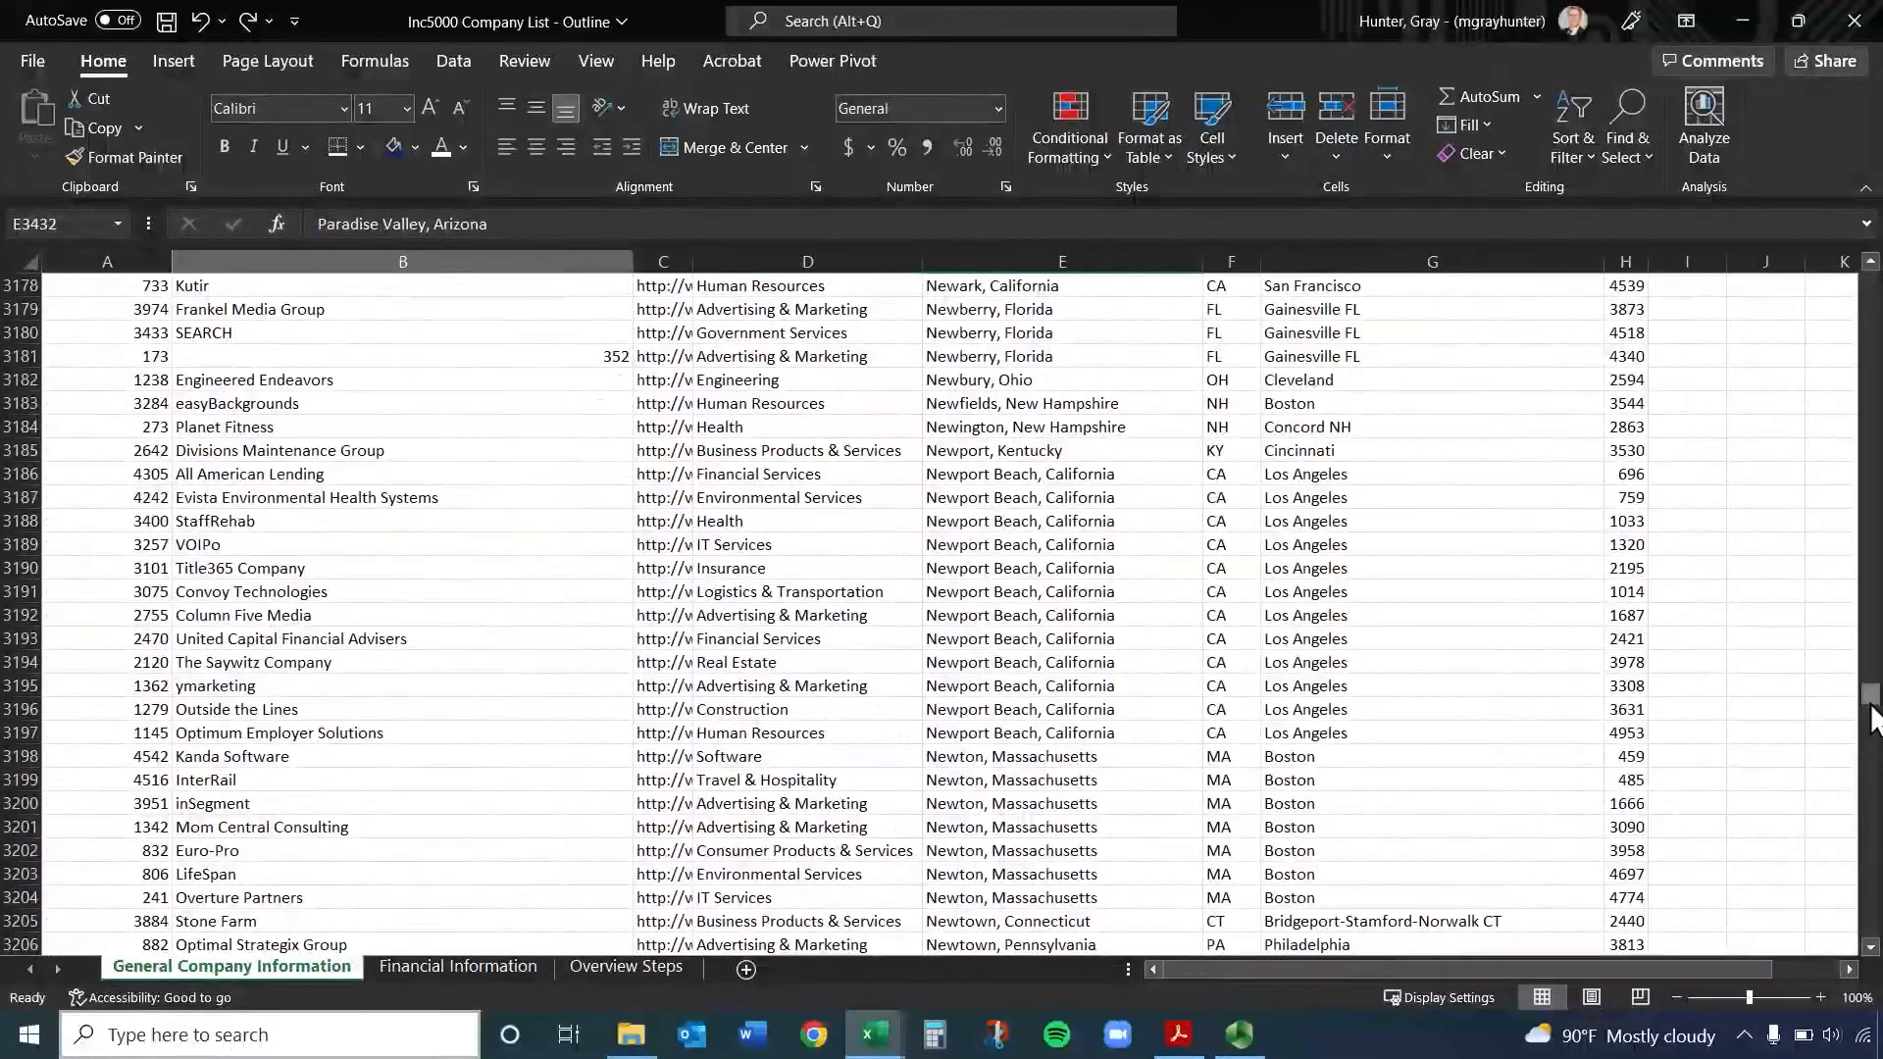
pyautogui.moveTo(1871, 721); pyautogui.dragTo(1867, 813)
pyautogui.scroll(-3, 1592, 890)
pyautogui.click(1422, 776)
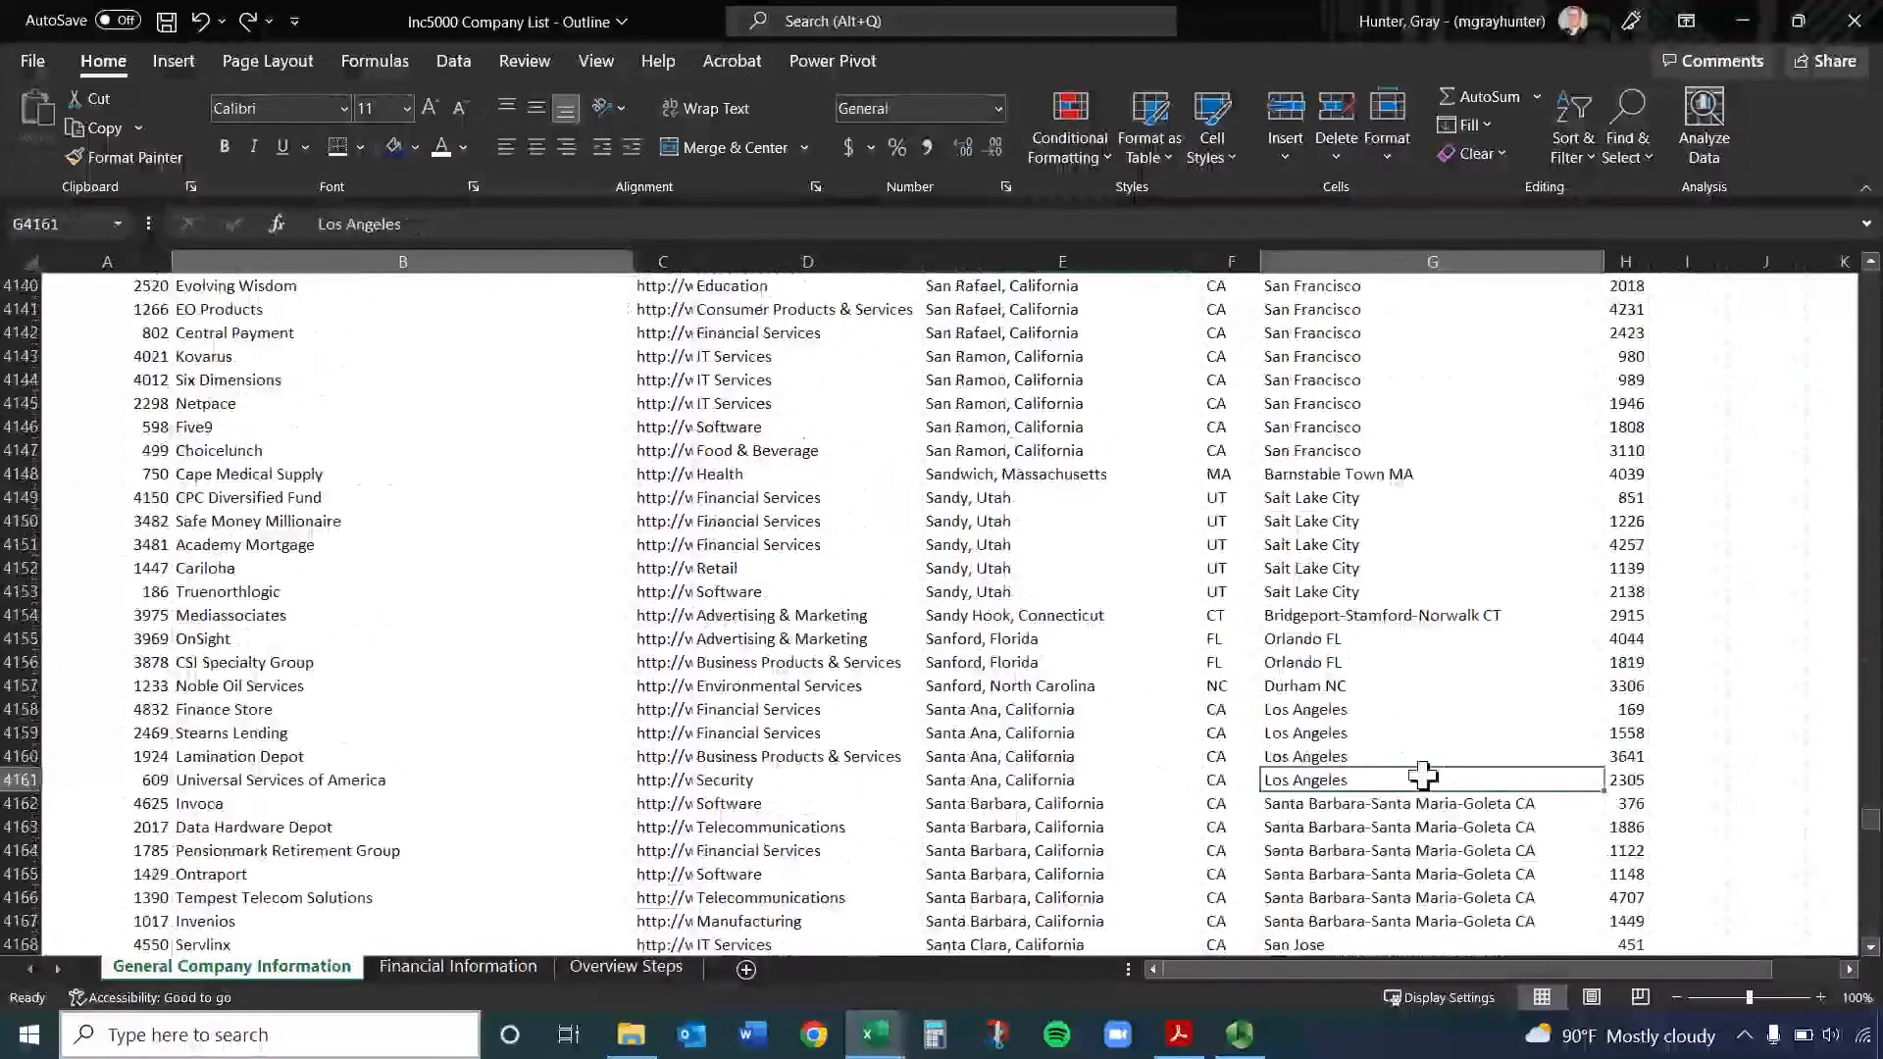
pyautogui.hotkey('ctrl', 'Up')
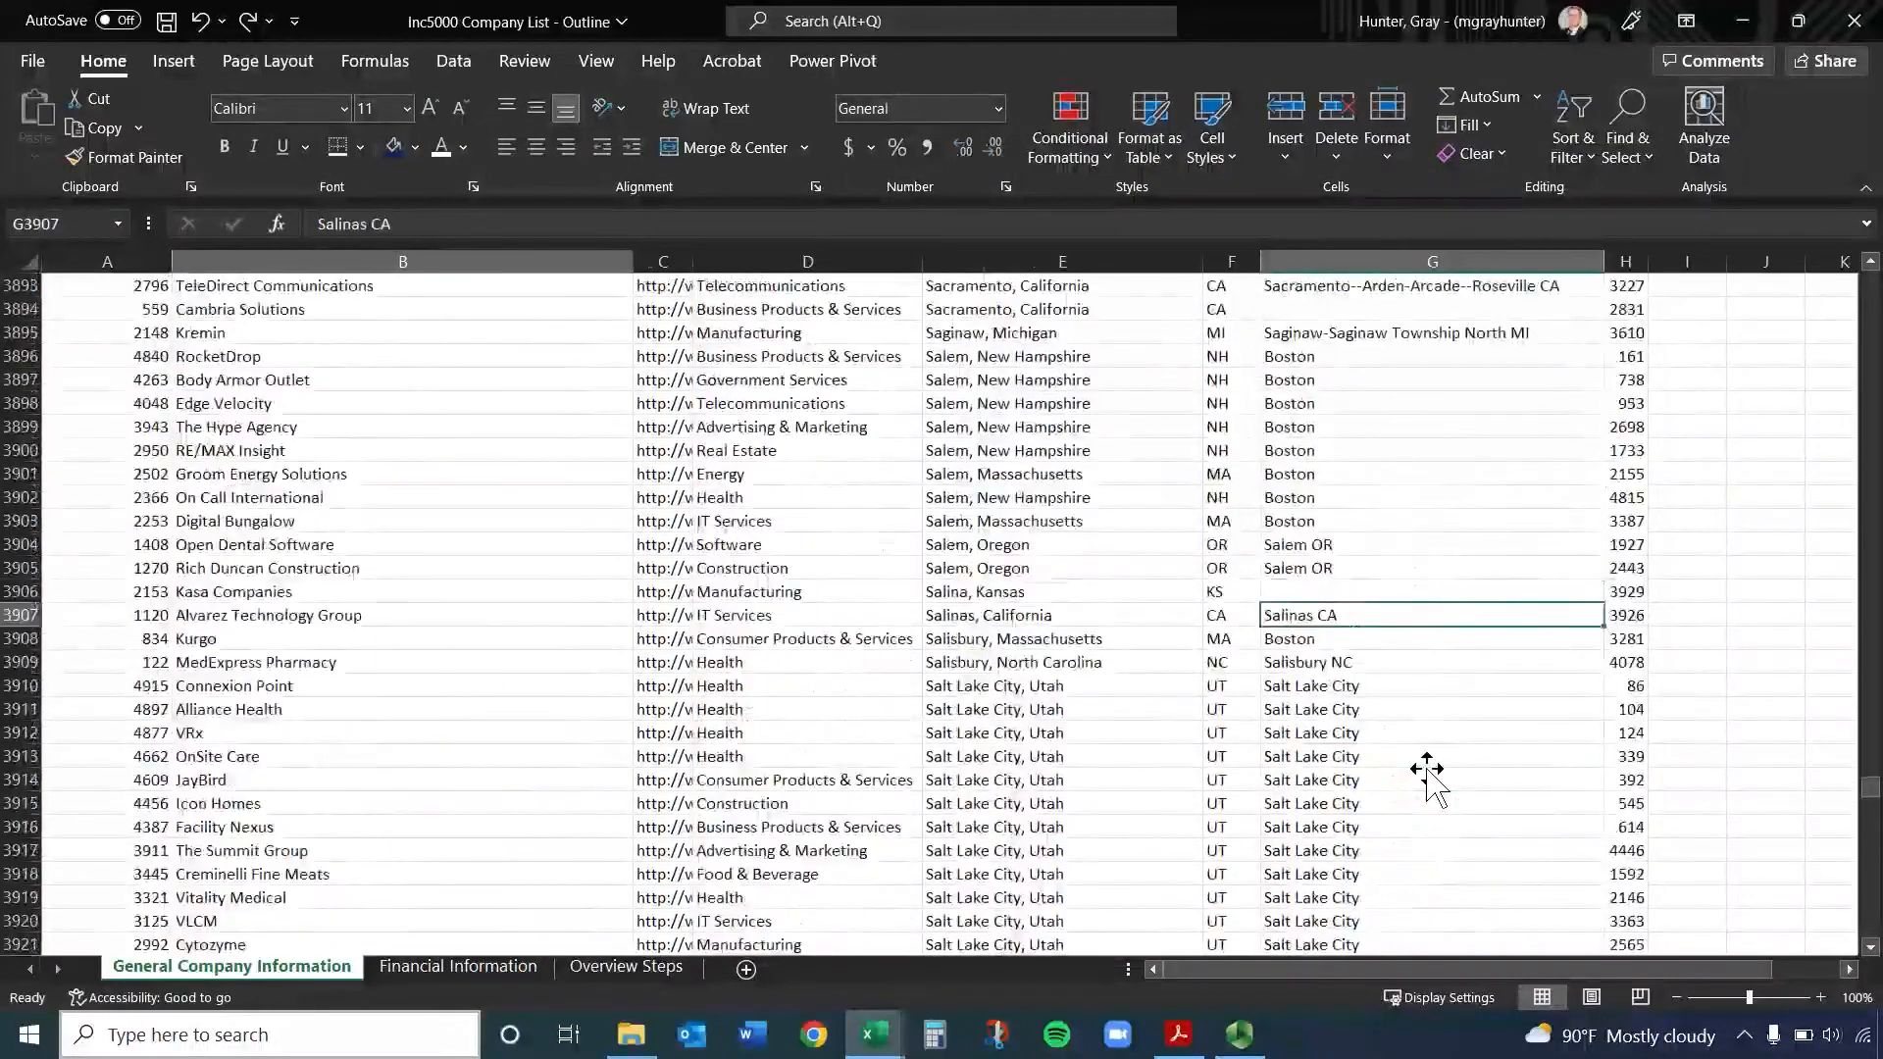
pyautogui.click(1765, 592)
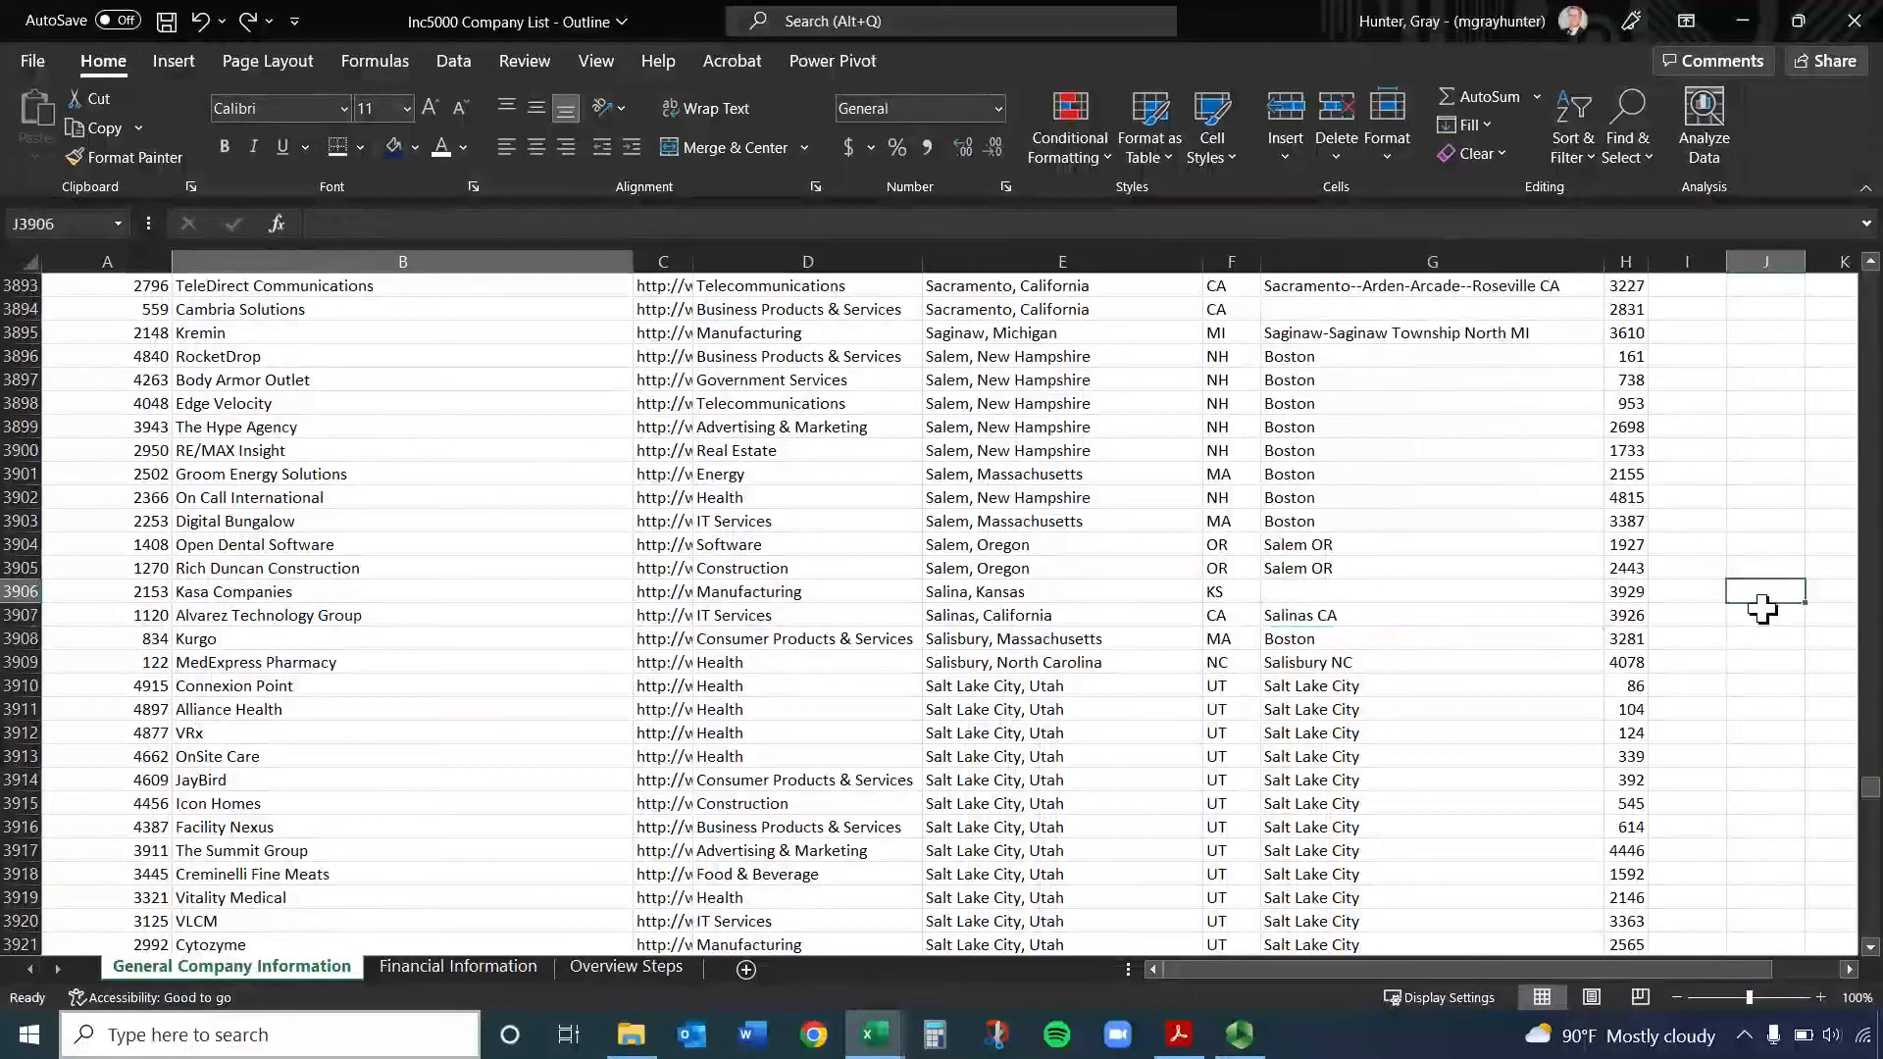
pyautogui.hotkey('ctrl', 'Up')
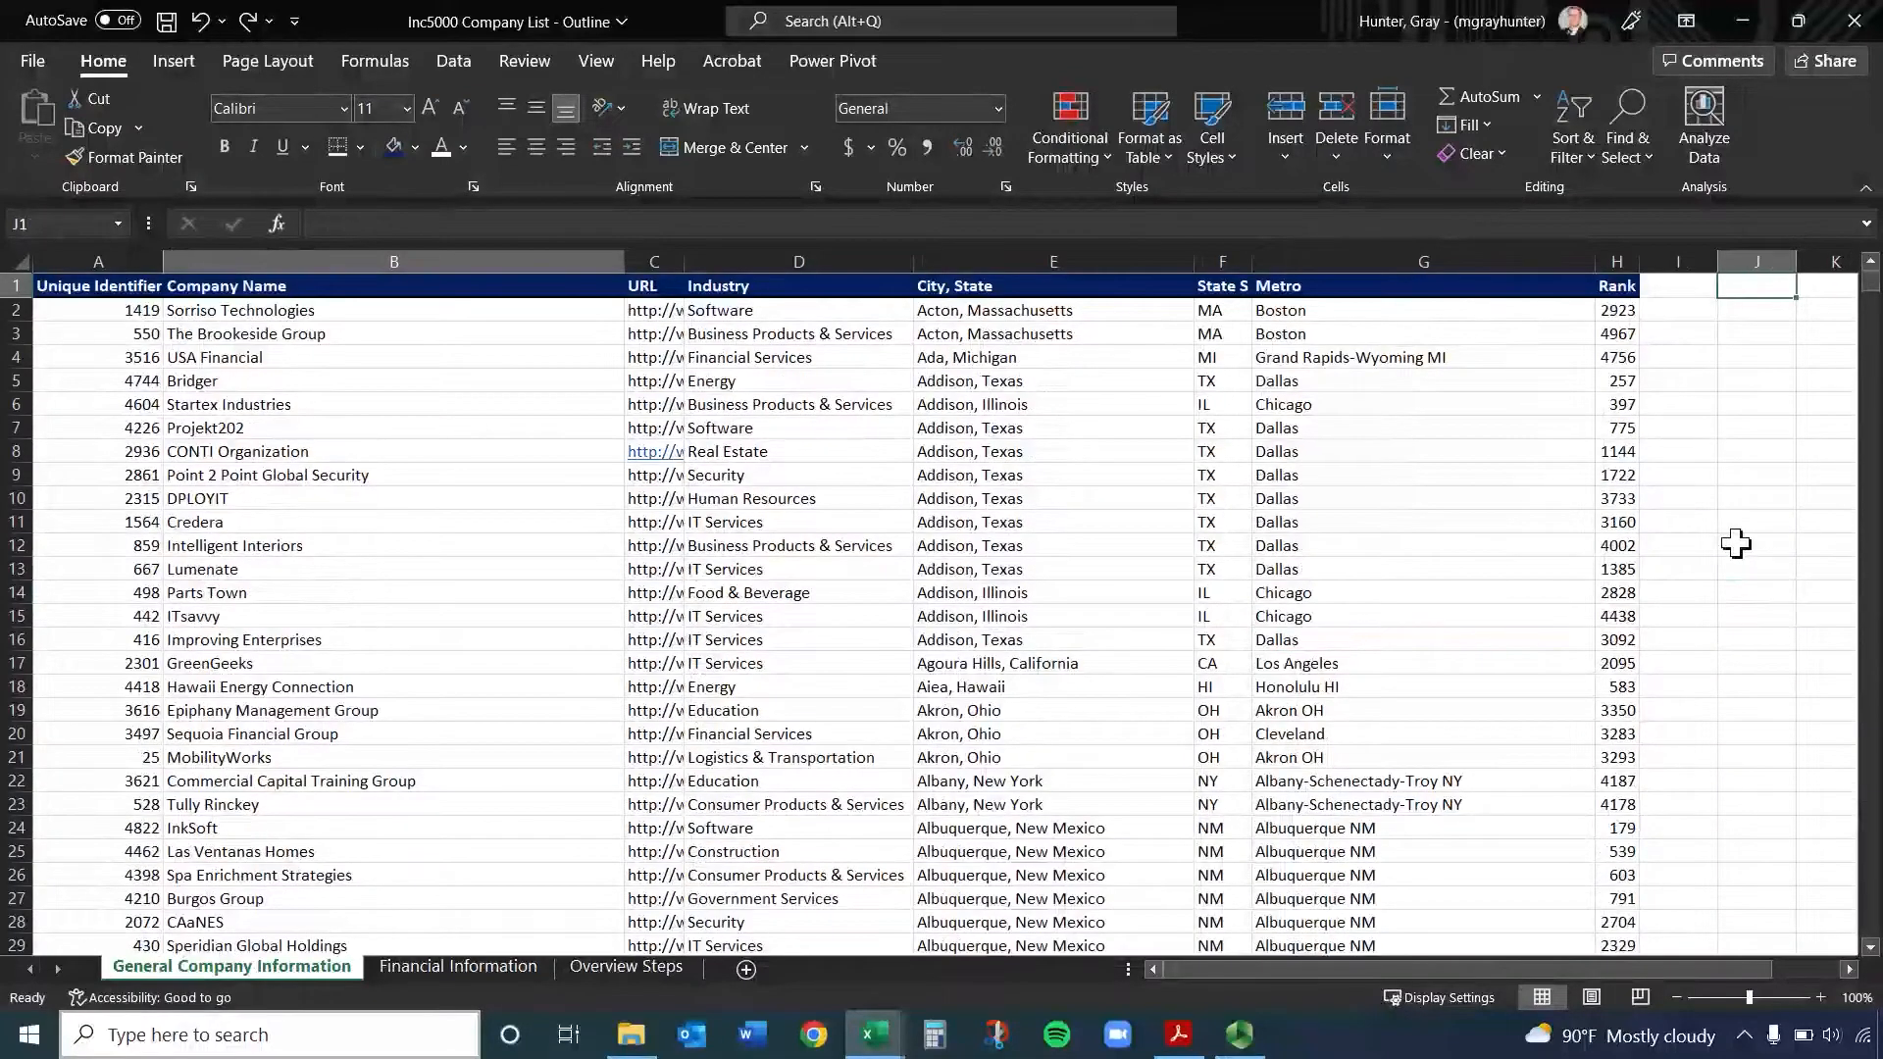
# Jump to the last entry of the Company Name column at B5001, and back to header cell B1
pyautogui.moveTo(1873, 402); pyautogui.dragTo(1870, 922)
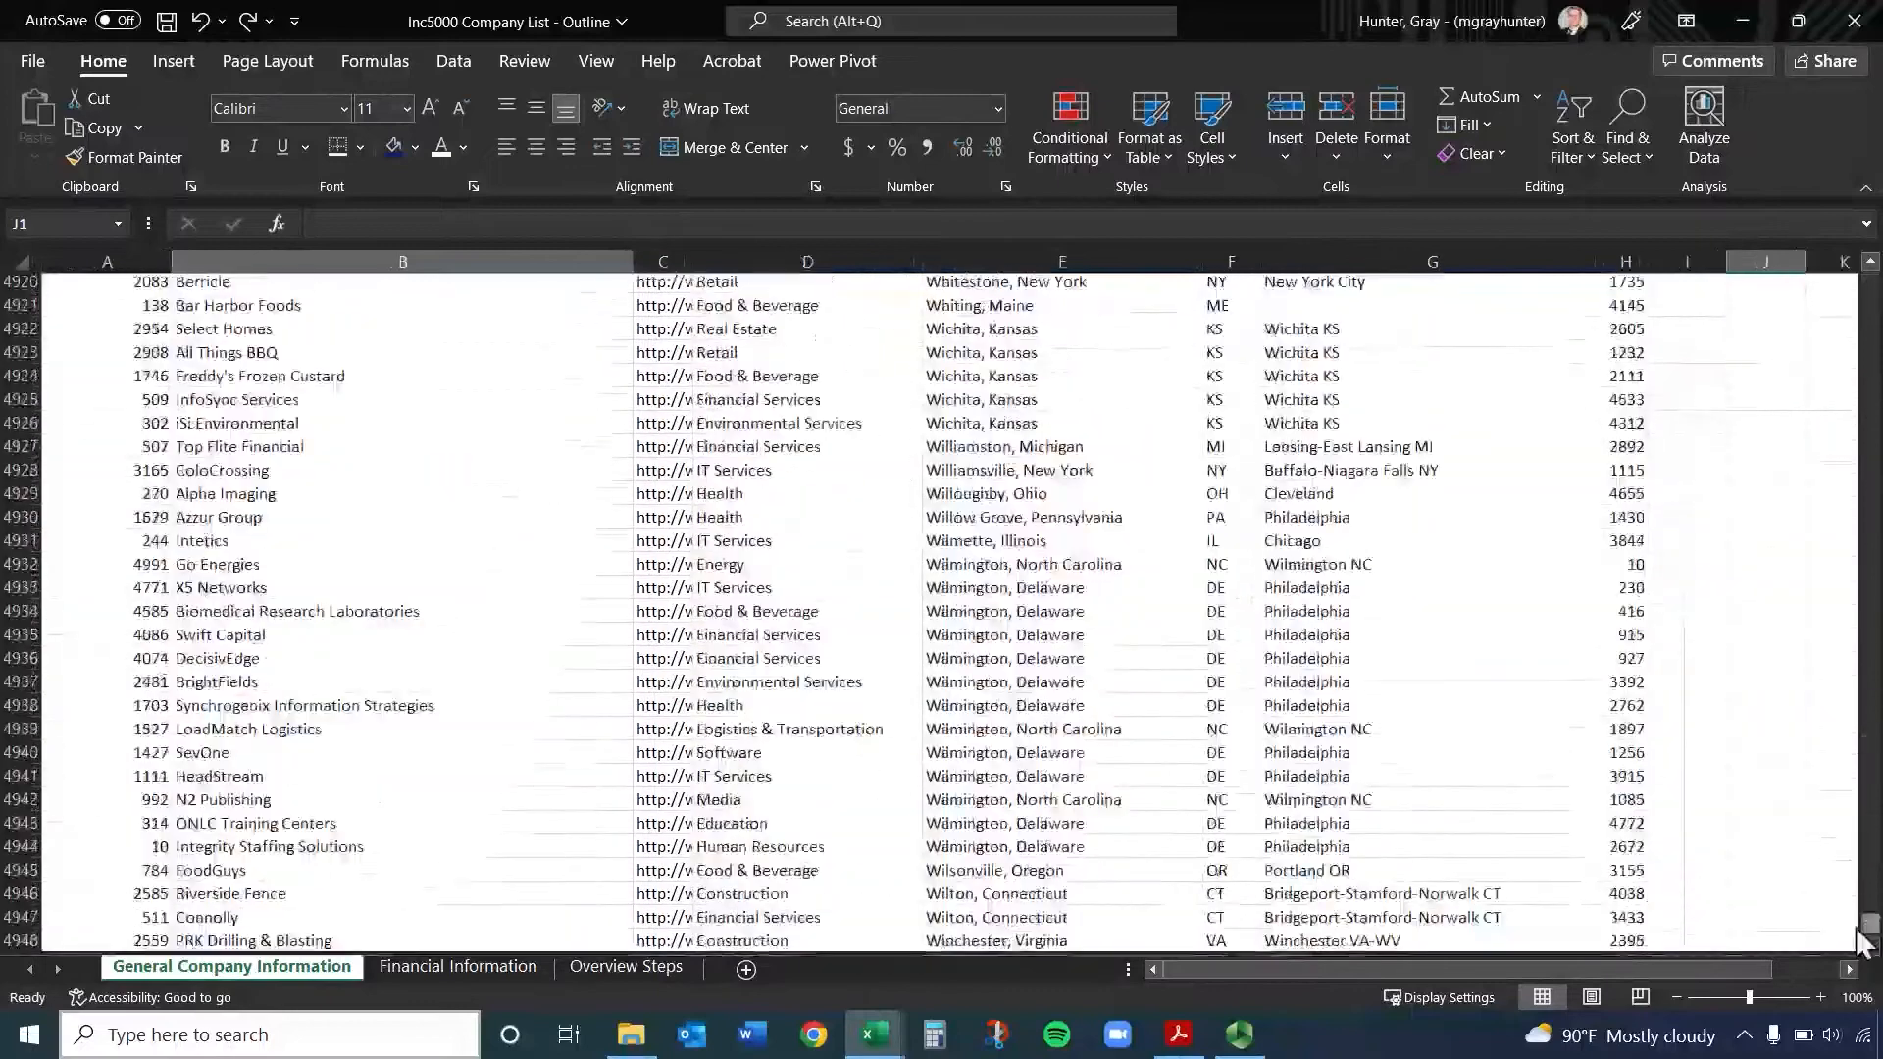
pyautogui.click(495, 538)
pyautogui.hotkey('ctrl', 'Down')
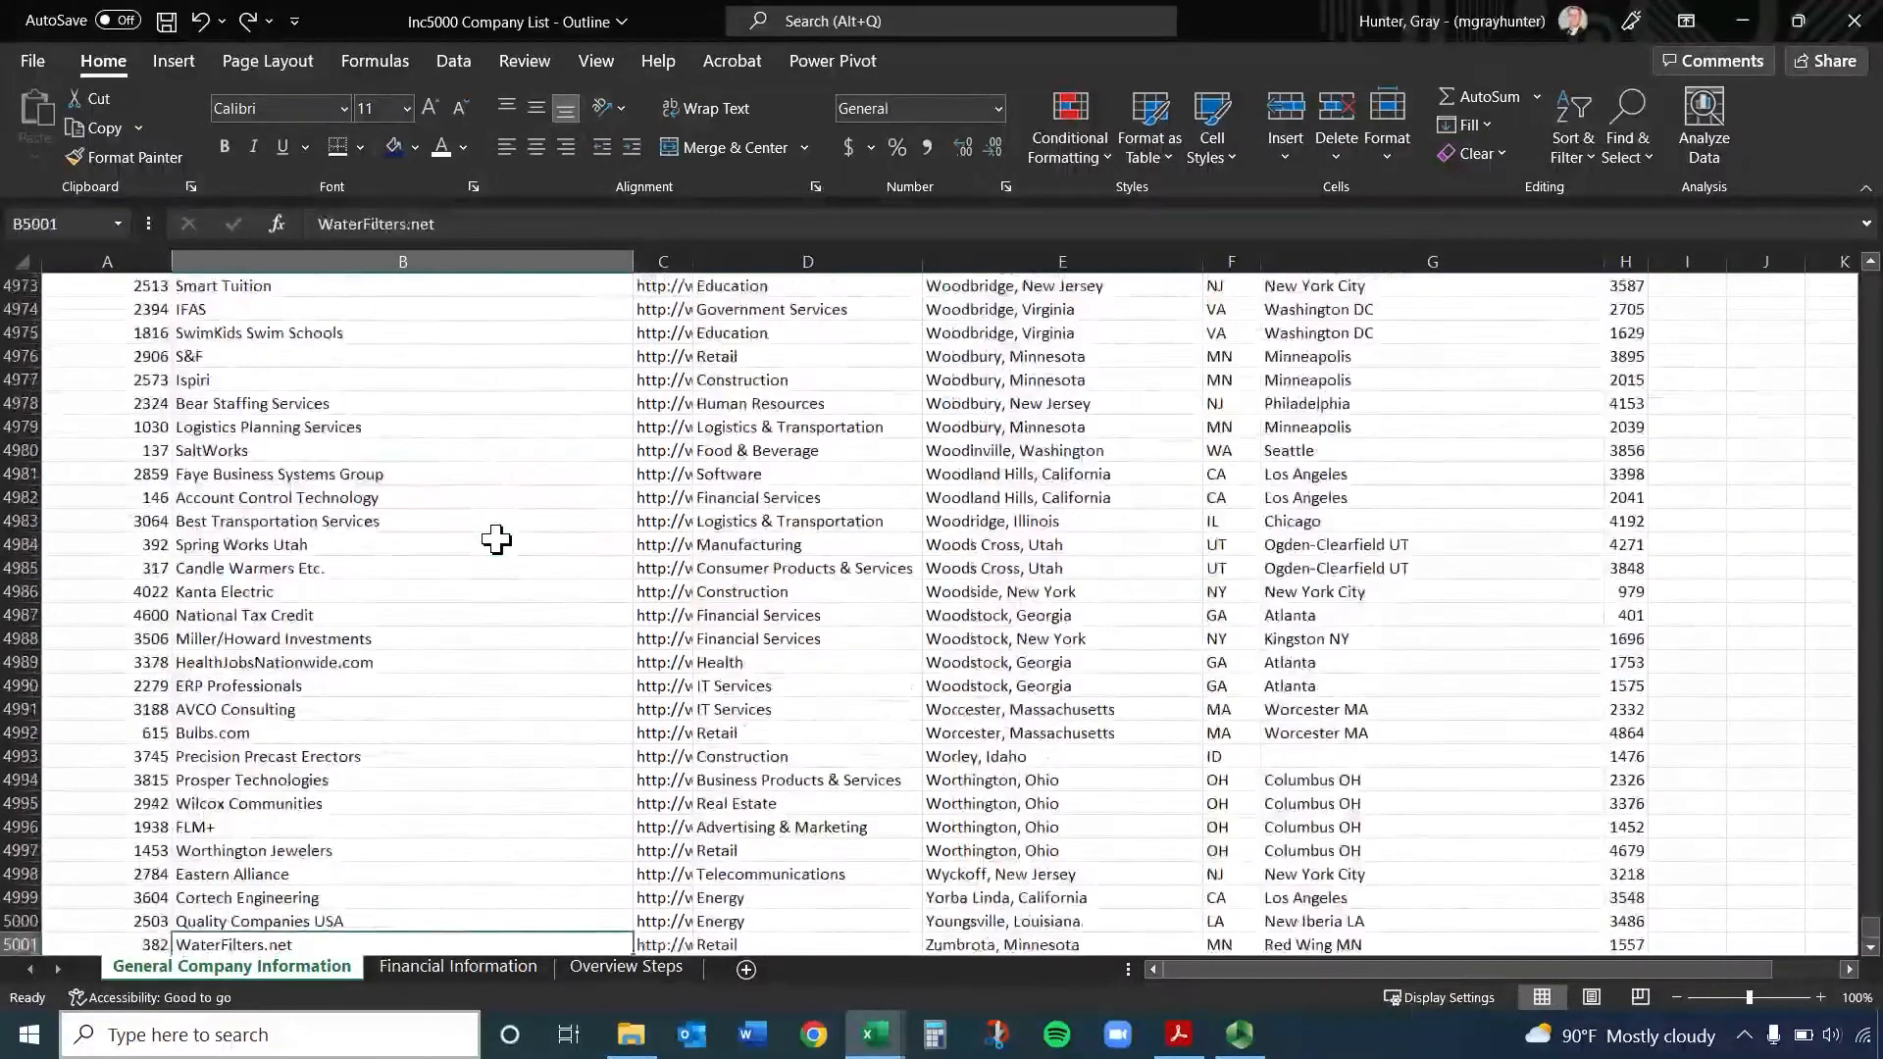
pyautogui.scroll(-3, 411, 524)
pyautogui.hotkey('ctrl', 'Up')
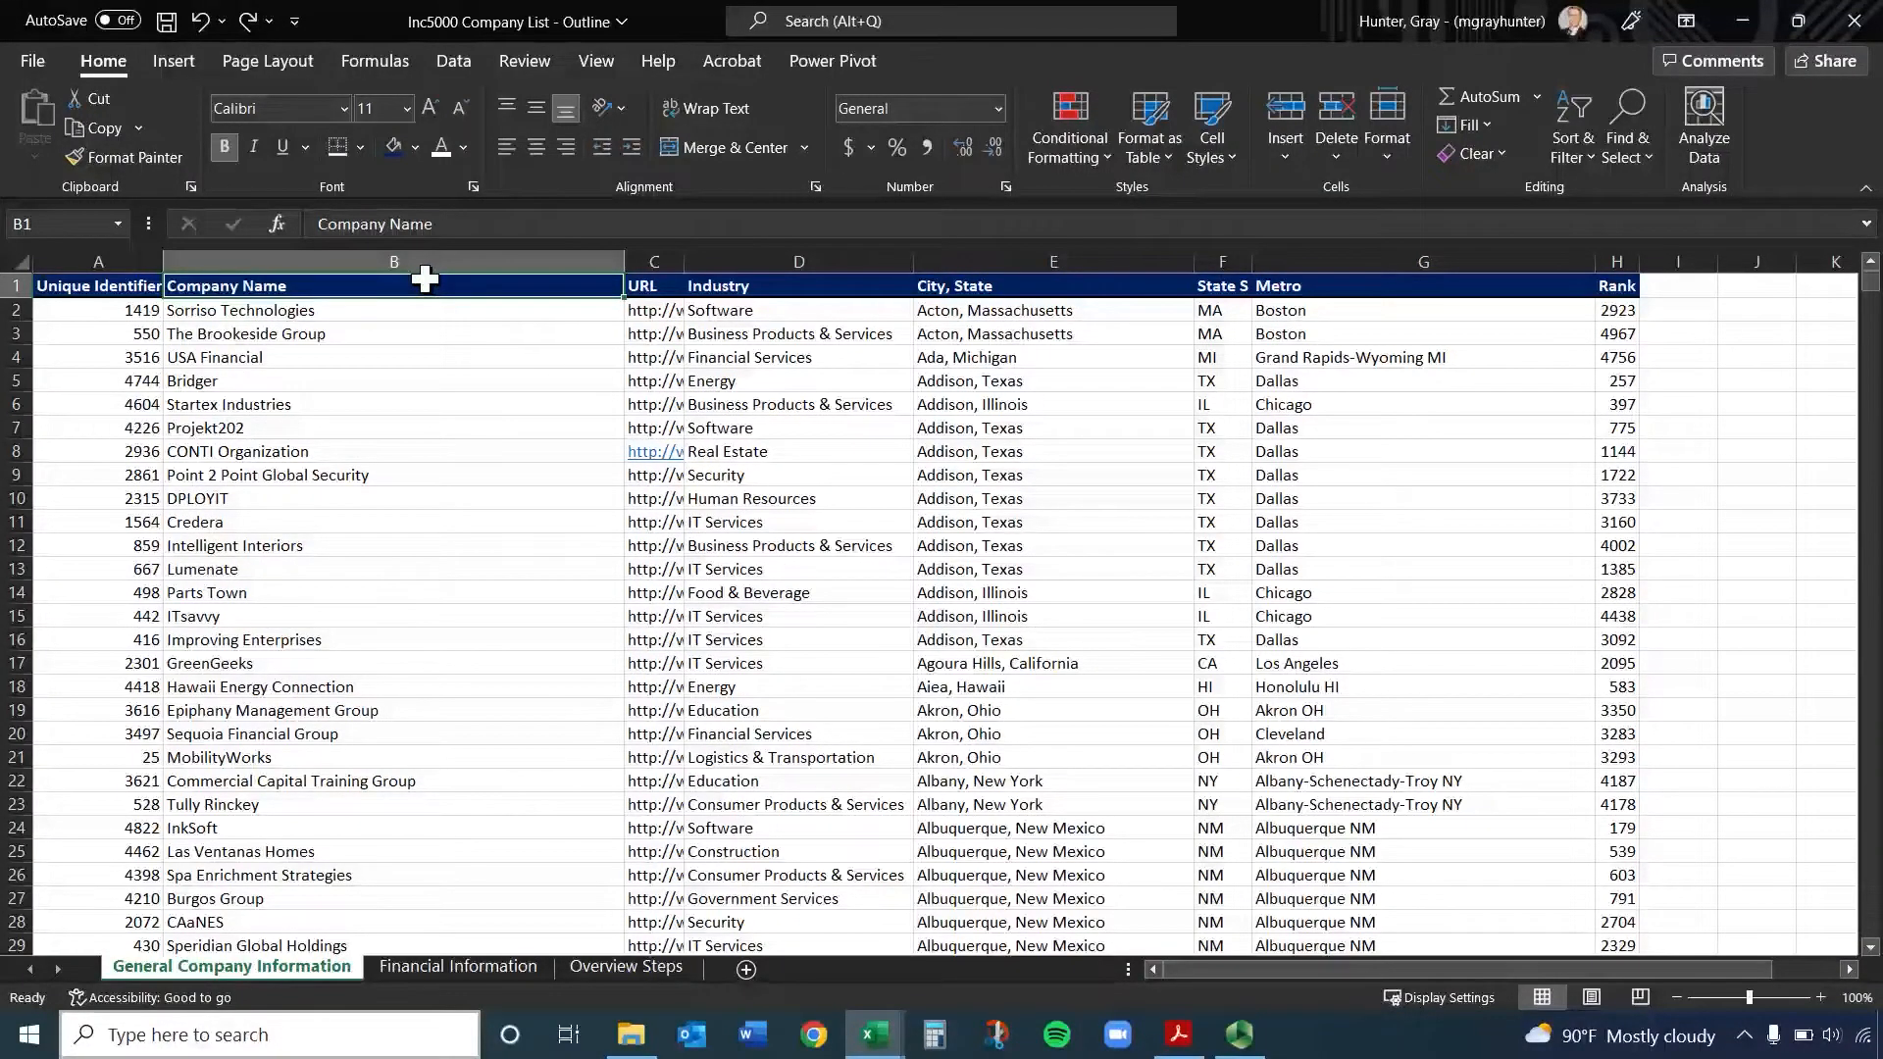
# Extend the selection from B1 through the Rank header H1, and shrink it column by column toward the Industry header
pyautogui.hotkey('ctrl', 'shift', 'Right')
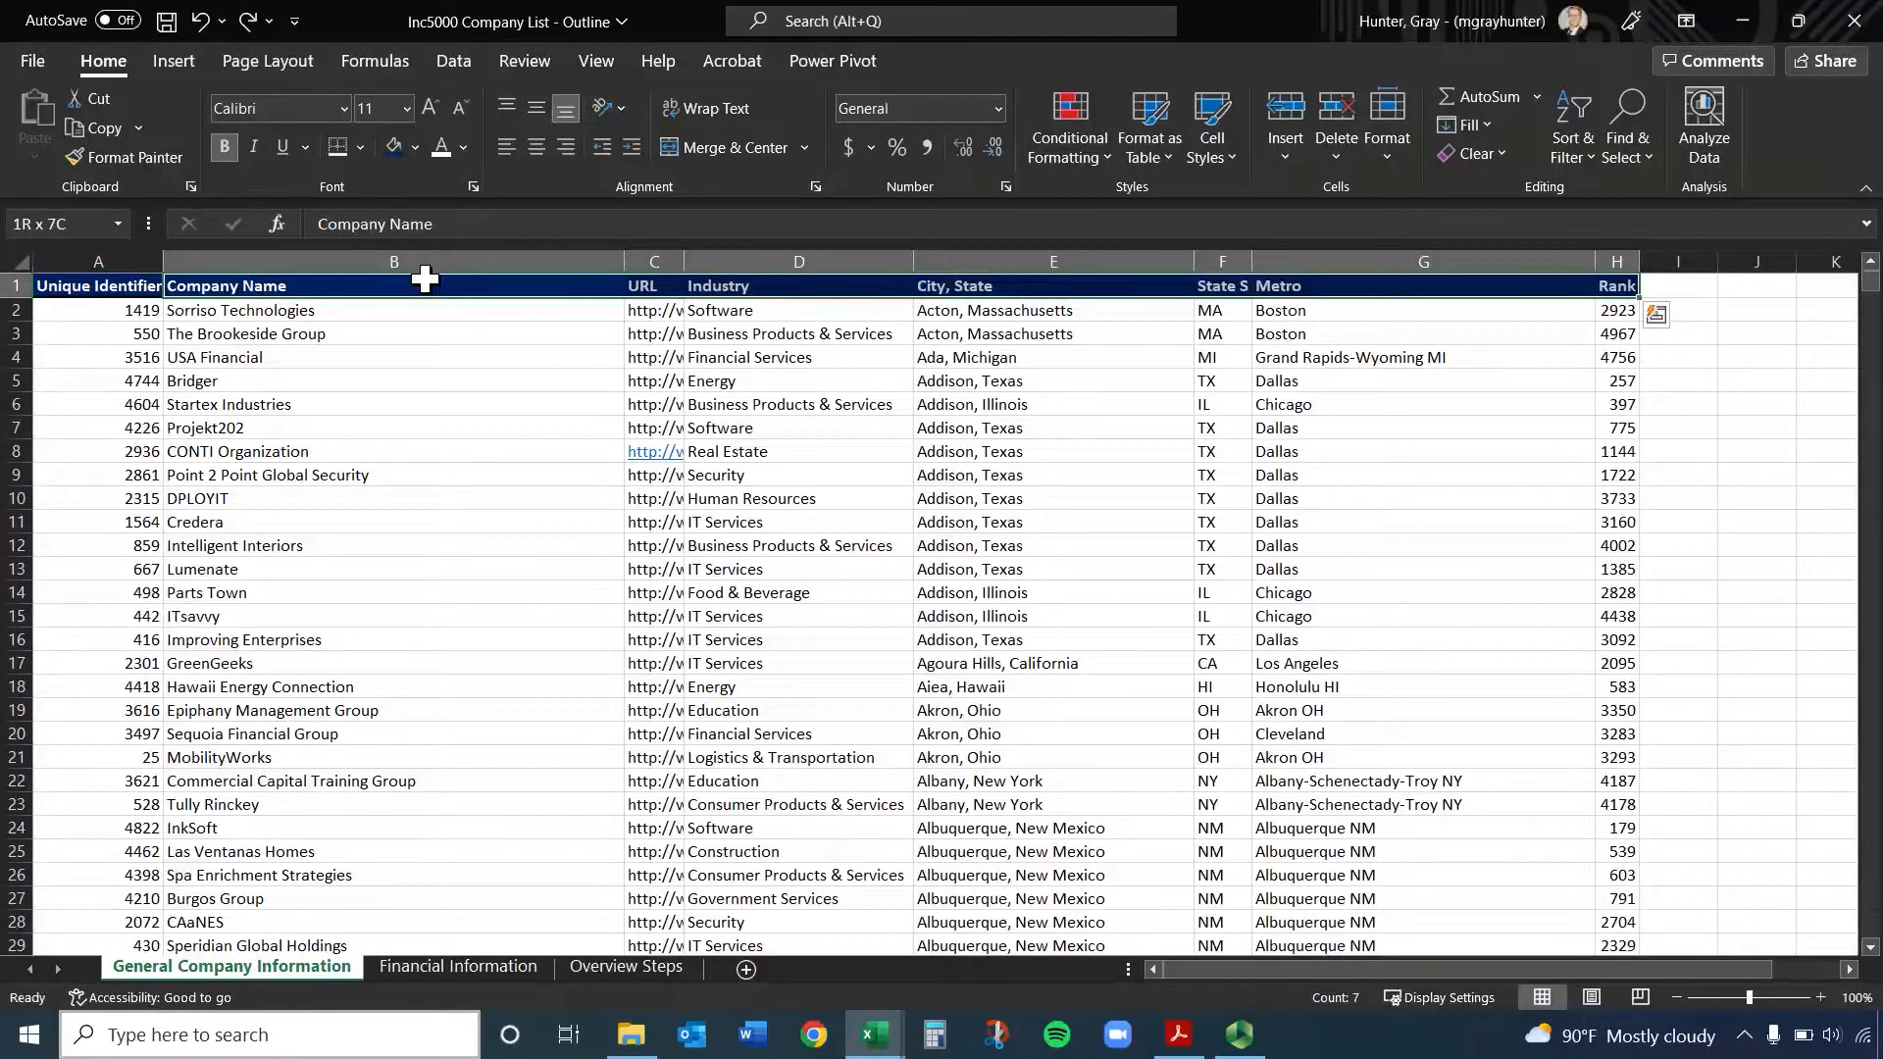
pyautogui.hotkey('shift', 'Left')
pyautogui.hotkey('shift', 'Left')
pyautogui.hotkey('shift', 'Left')
pyautogui.hotkey('shift', 'Left')
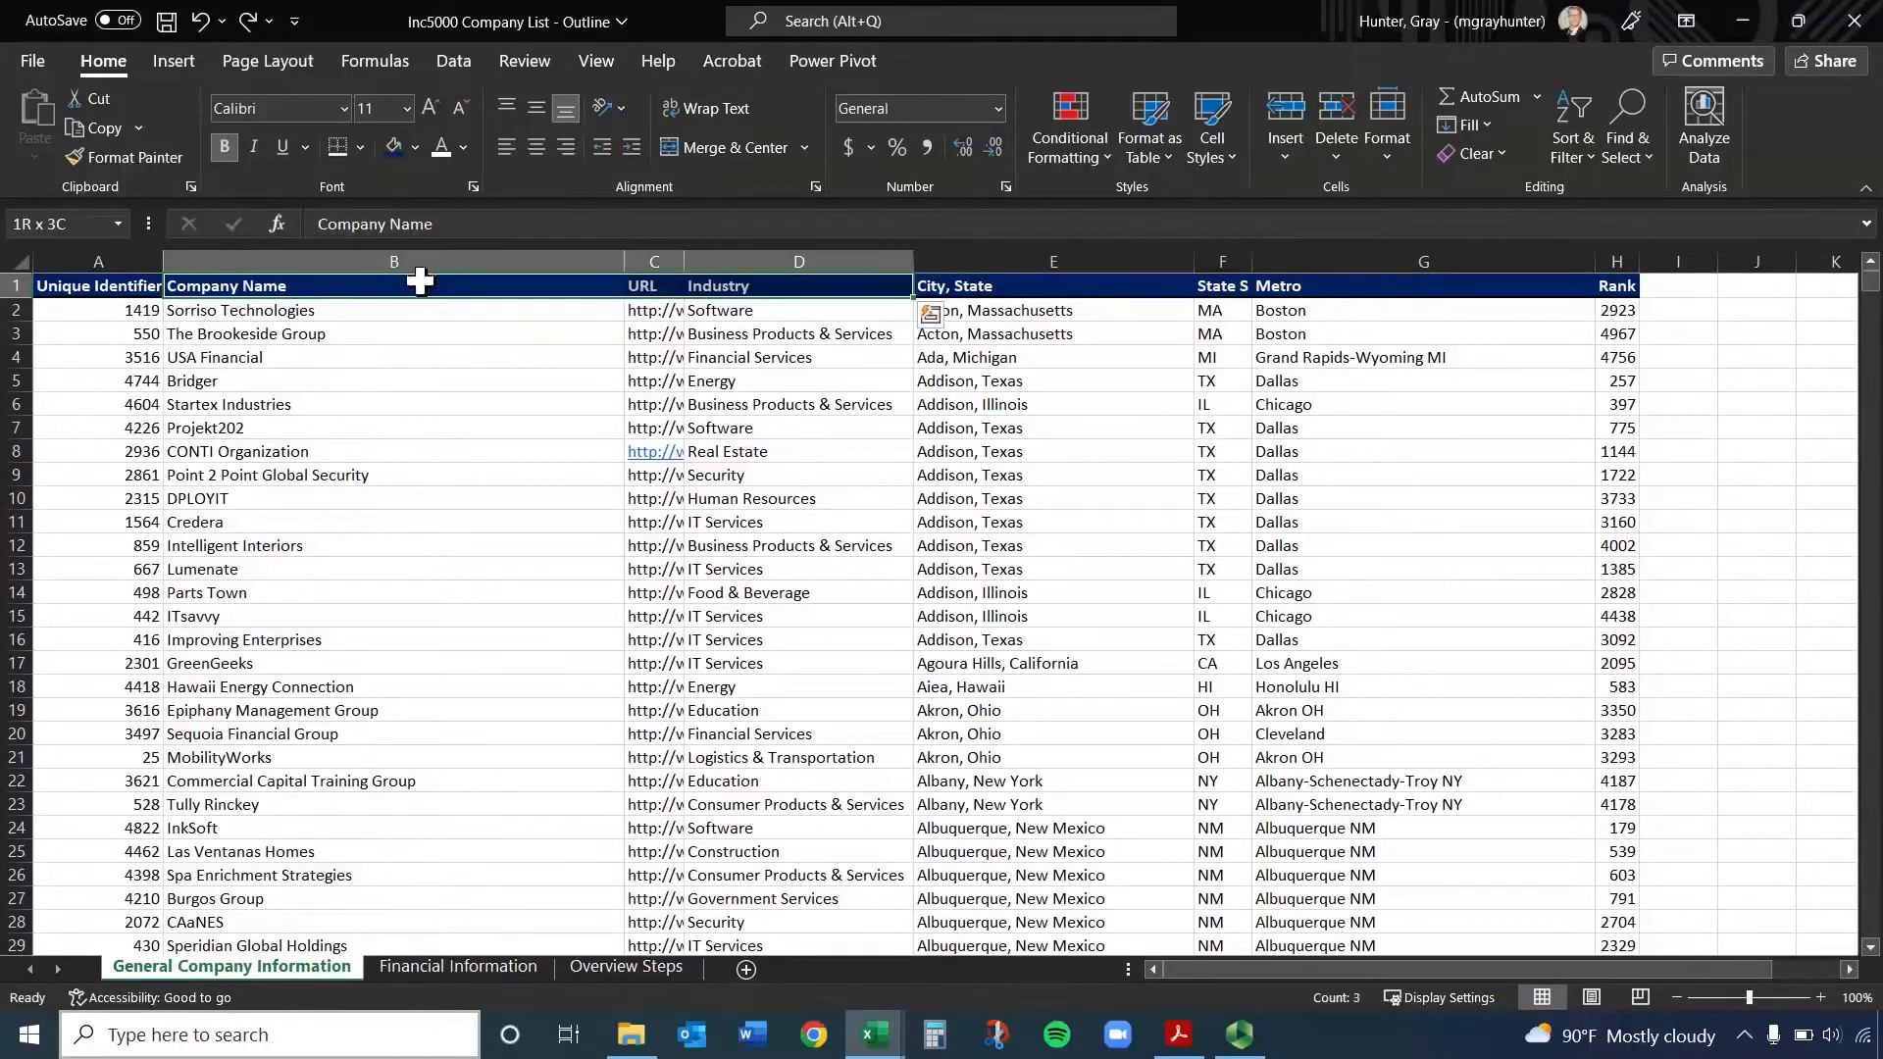
# Select the Company Name, URL and Industry data from B1 through D5001, and finish on cell B5001
pyautogui.click(419, 282)
pyautogui.hotkey('shift', 'Right')
pyautogui.hotkey('shift', 'Right')
pyautogui.hotkey('ctrl', 'shift', 'Down')
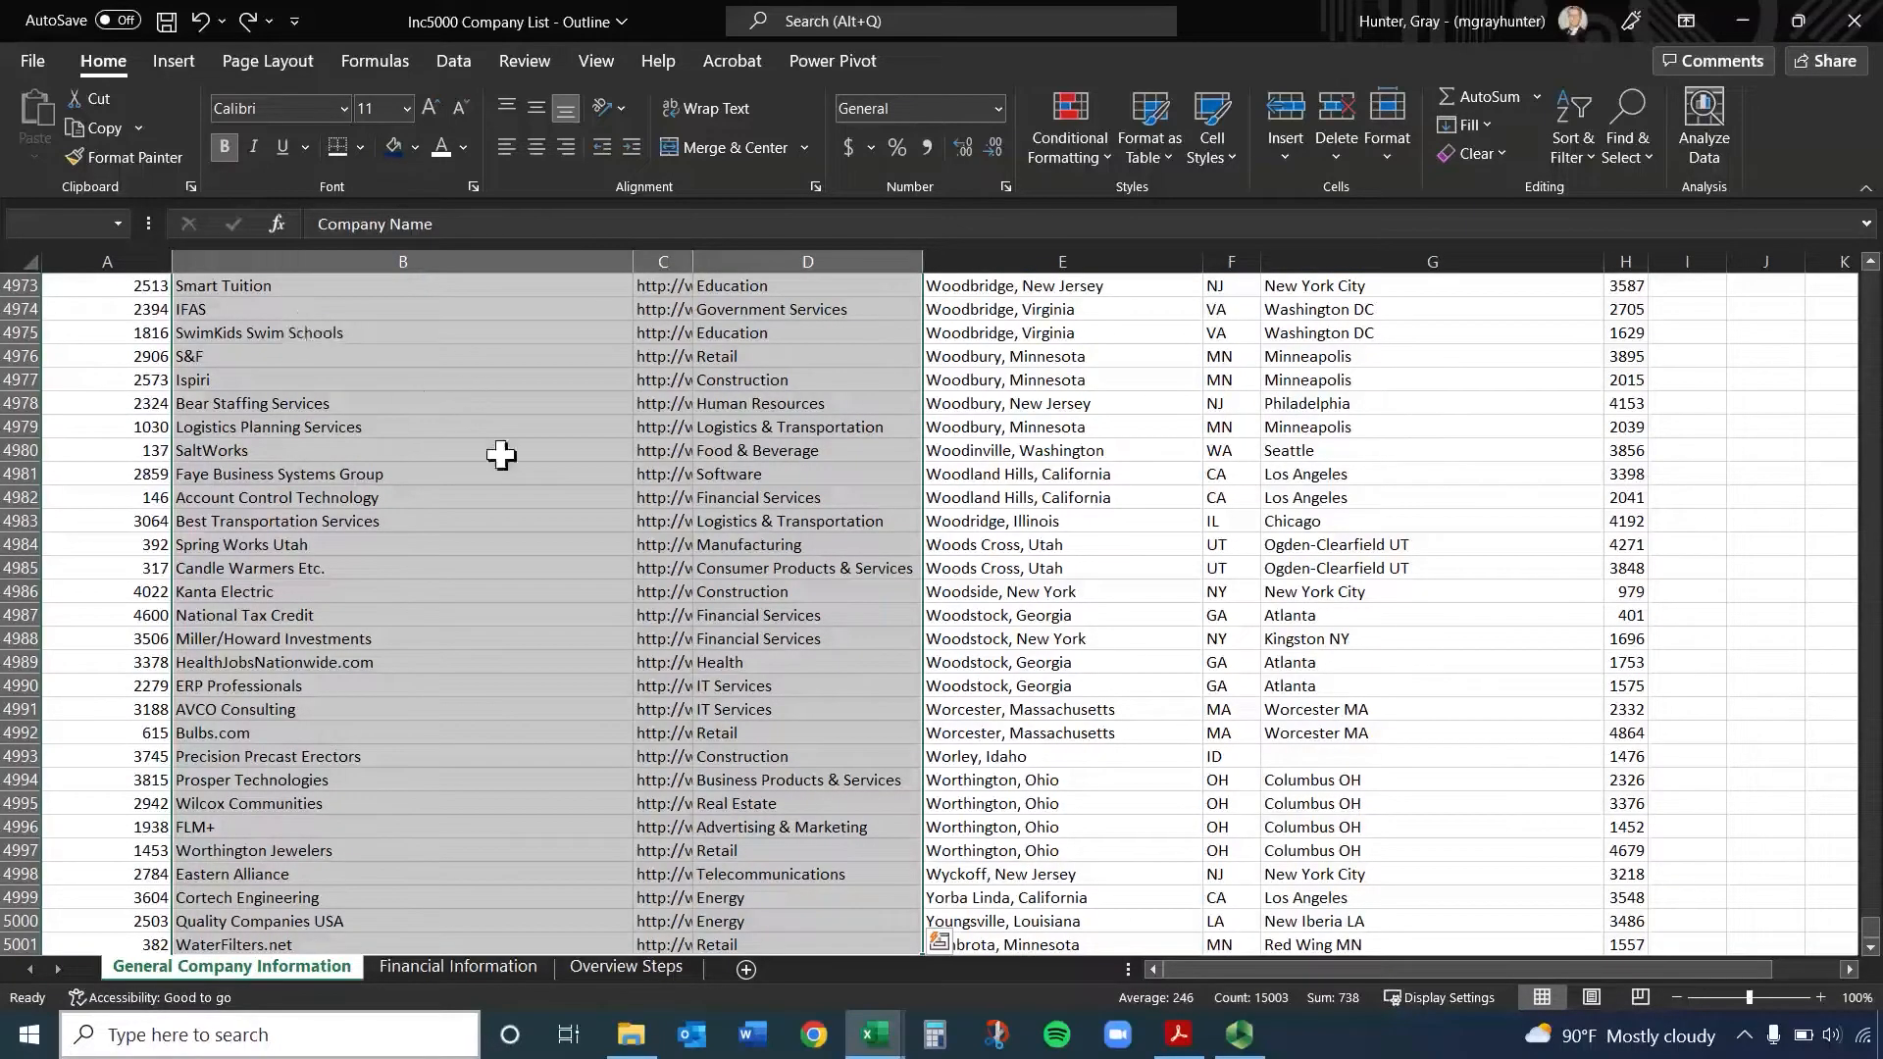
pyautogui.scroll(-2, 568, 546)
pyautogui.click(506, 805)
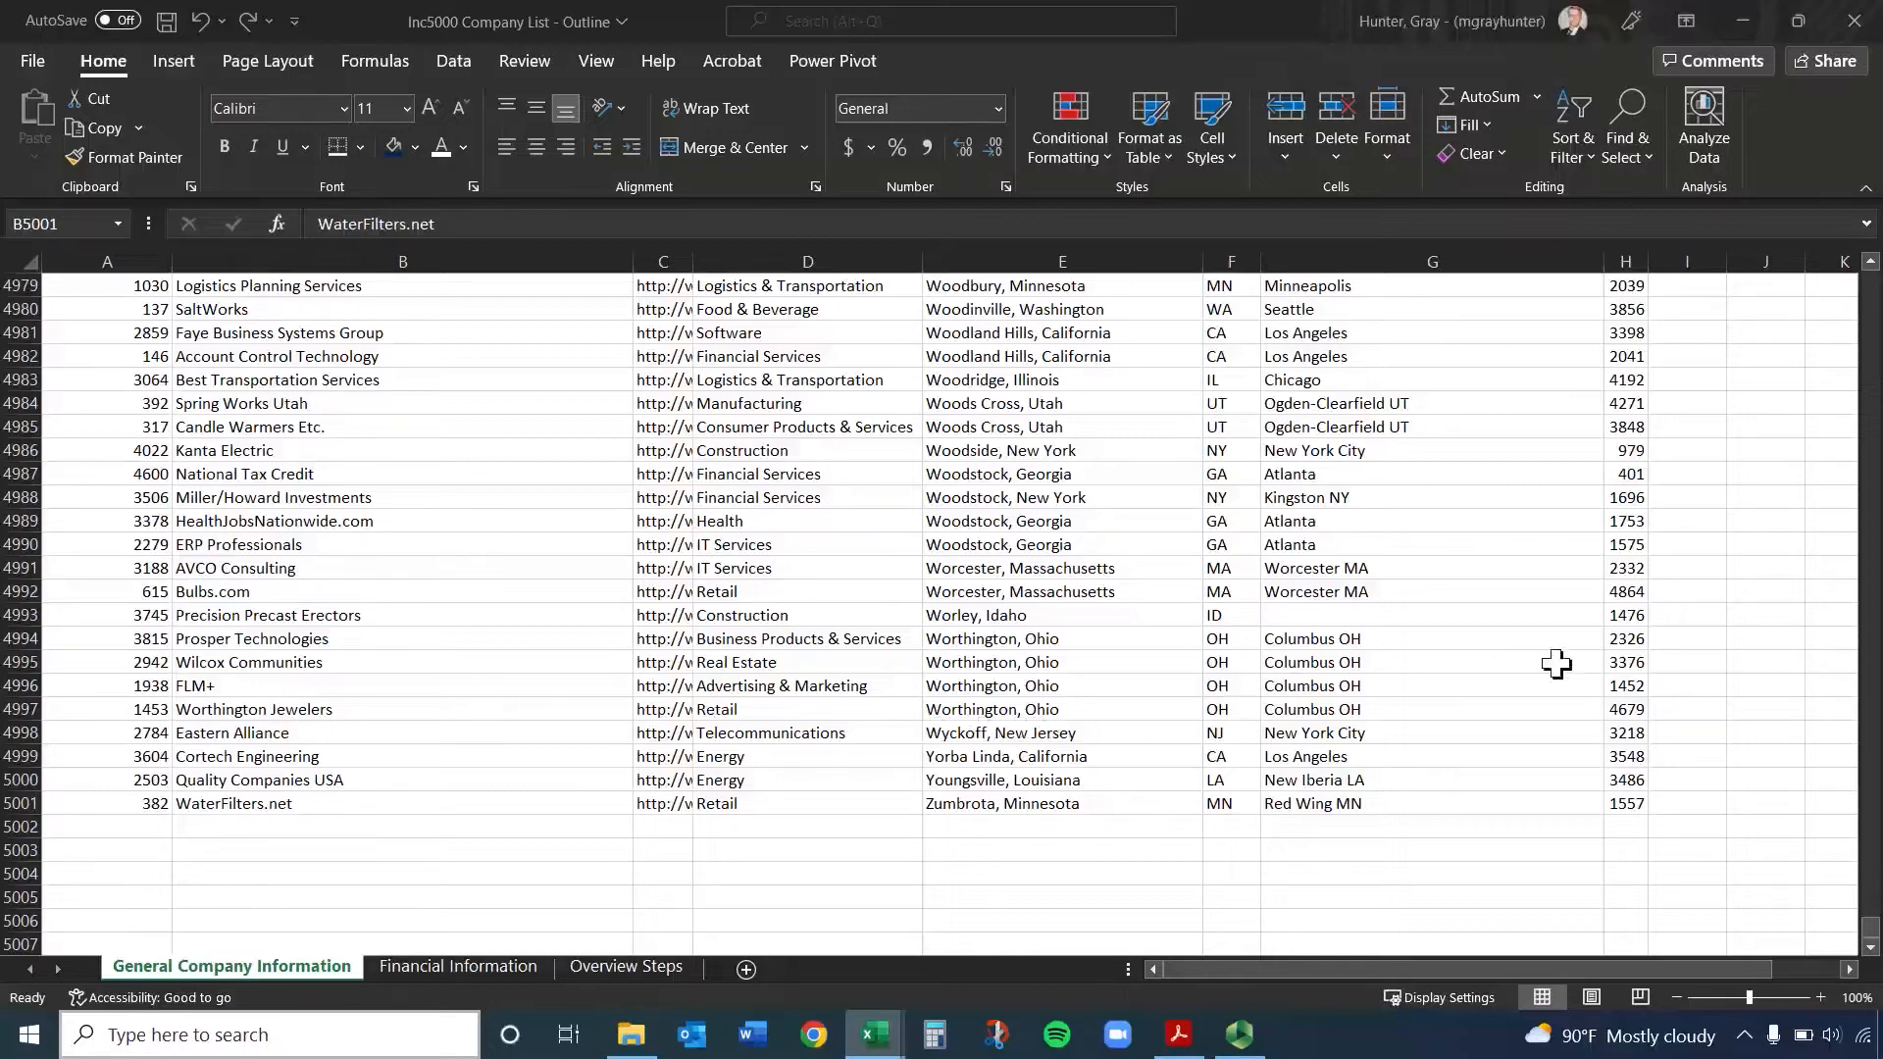
# Return to the top of the sheet and select the whole City, State and State S columns in turn, ending on City, State
pyautogui.moveTo(1871, 936); pyautogui.dragTo(1871, 282)
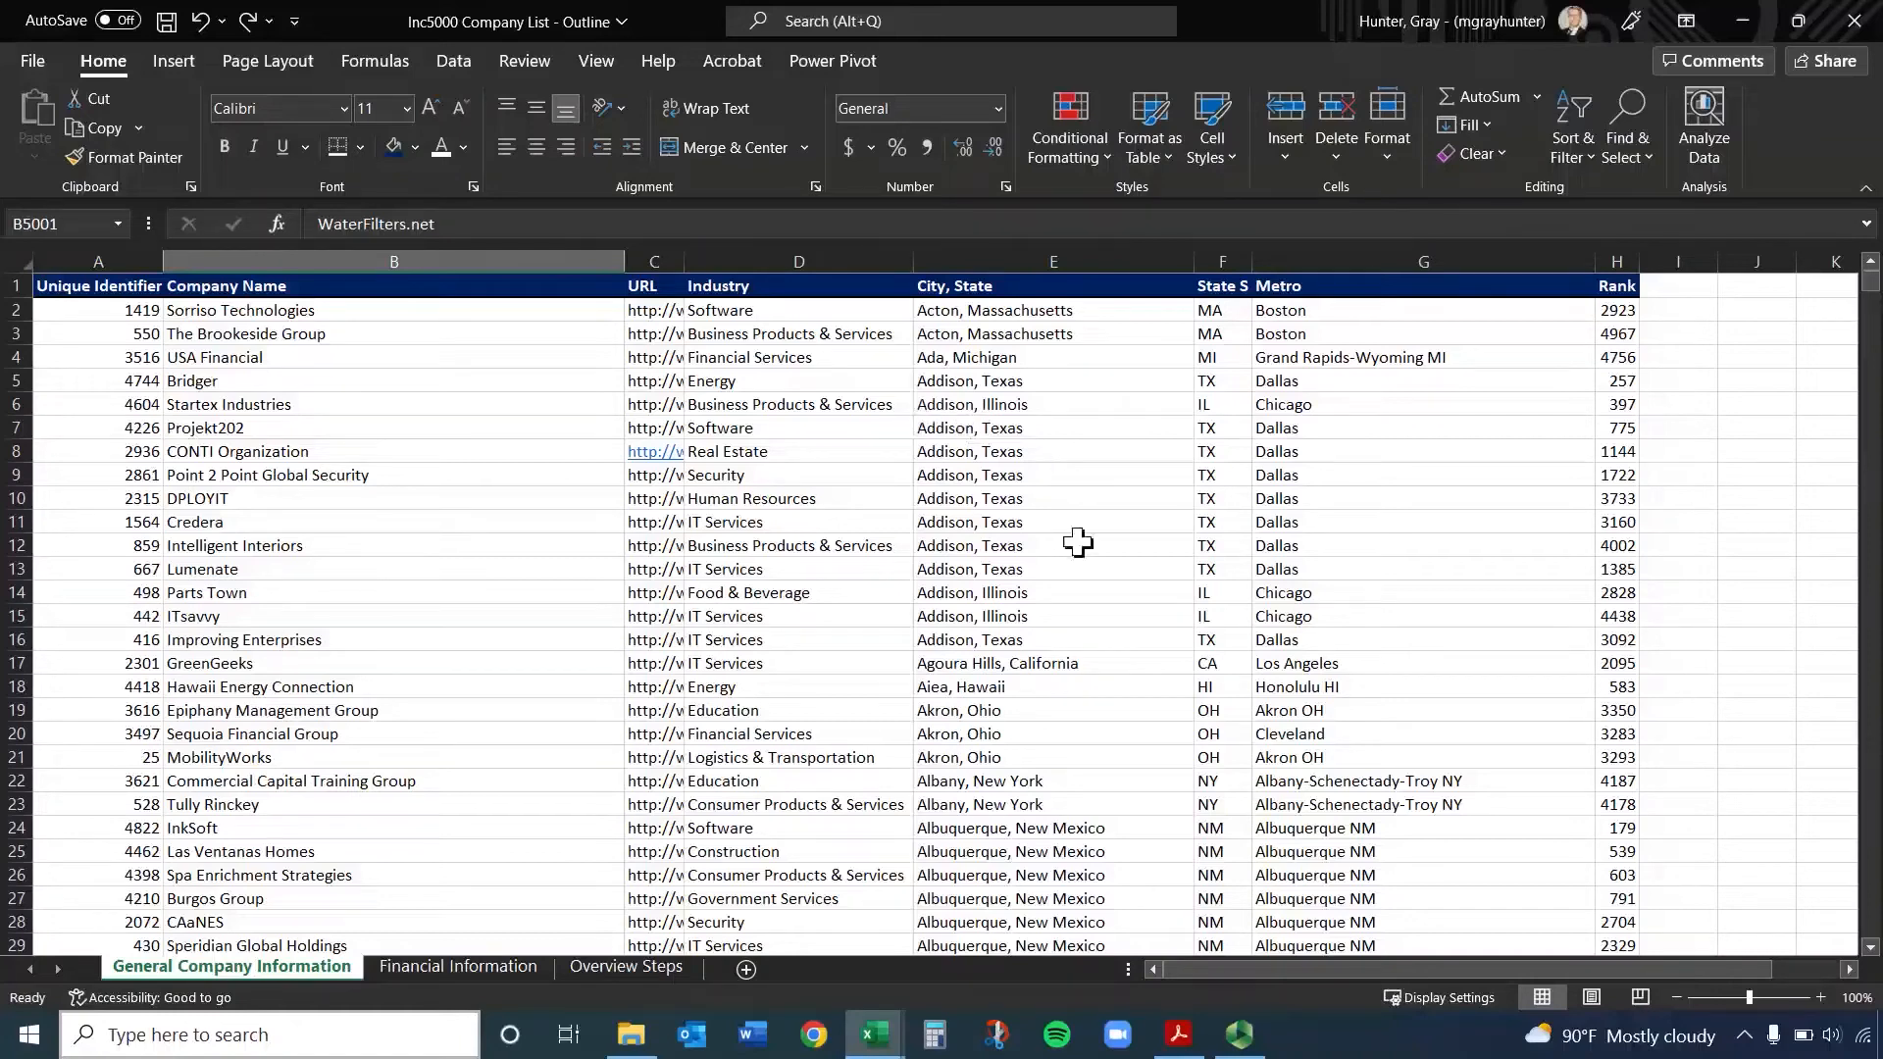
pyautogui.click(1040, 257)
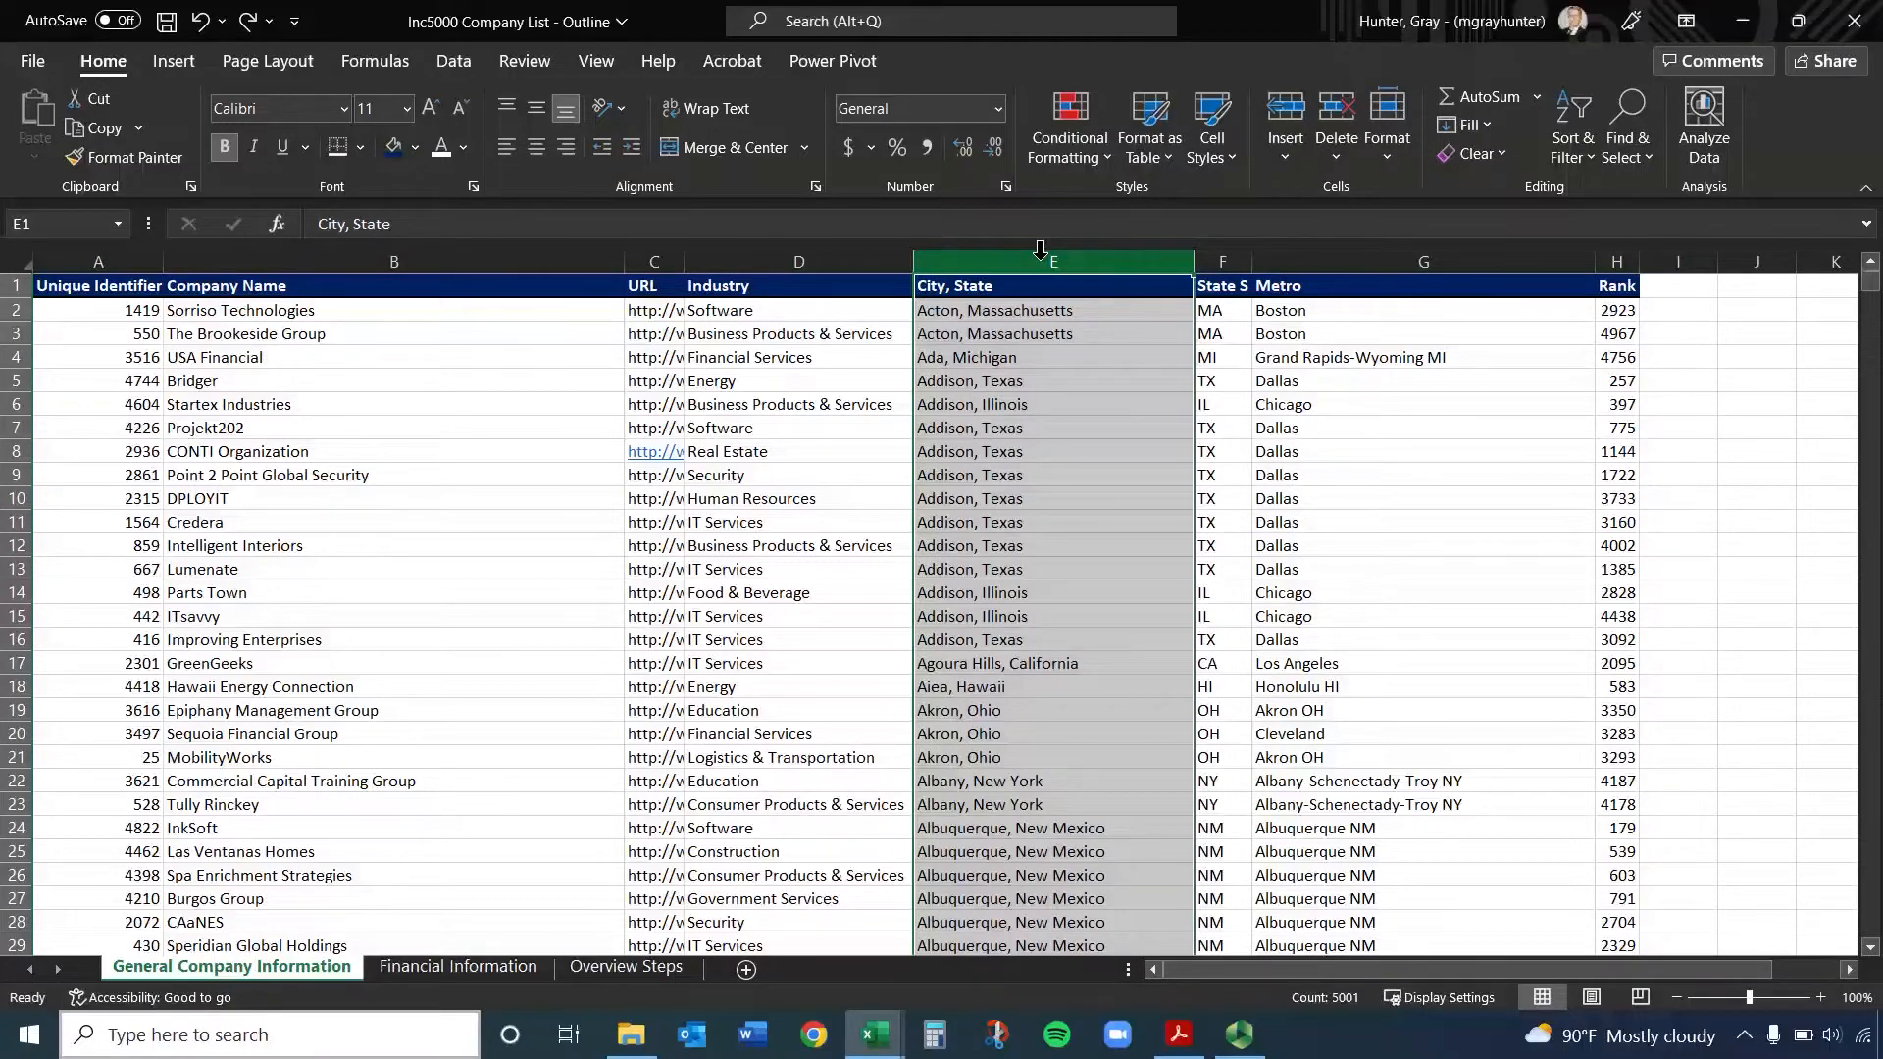
pyautogui.click(1210, 258)
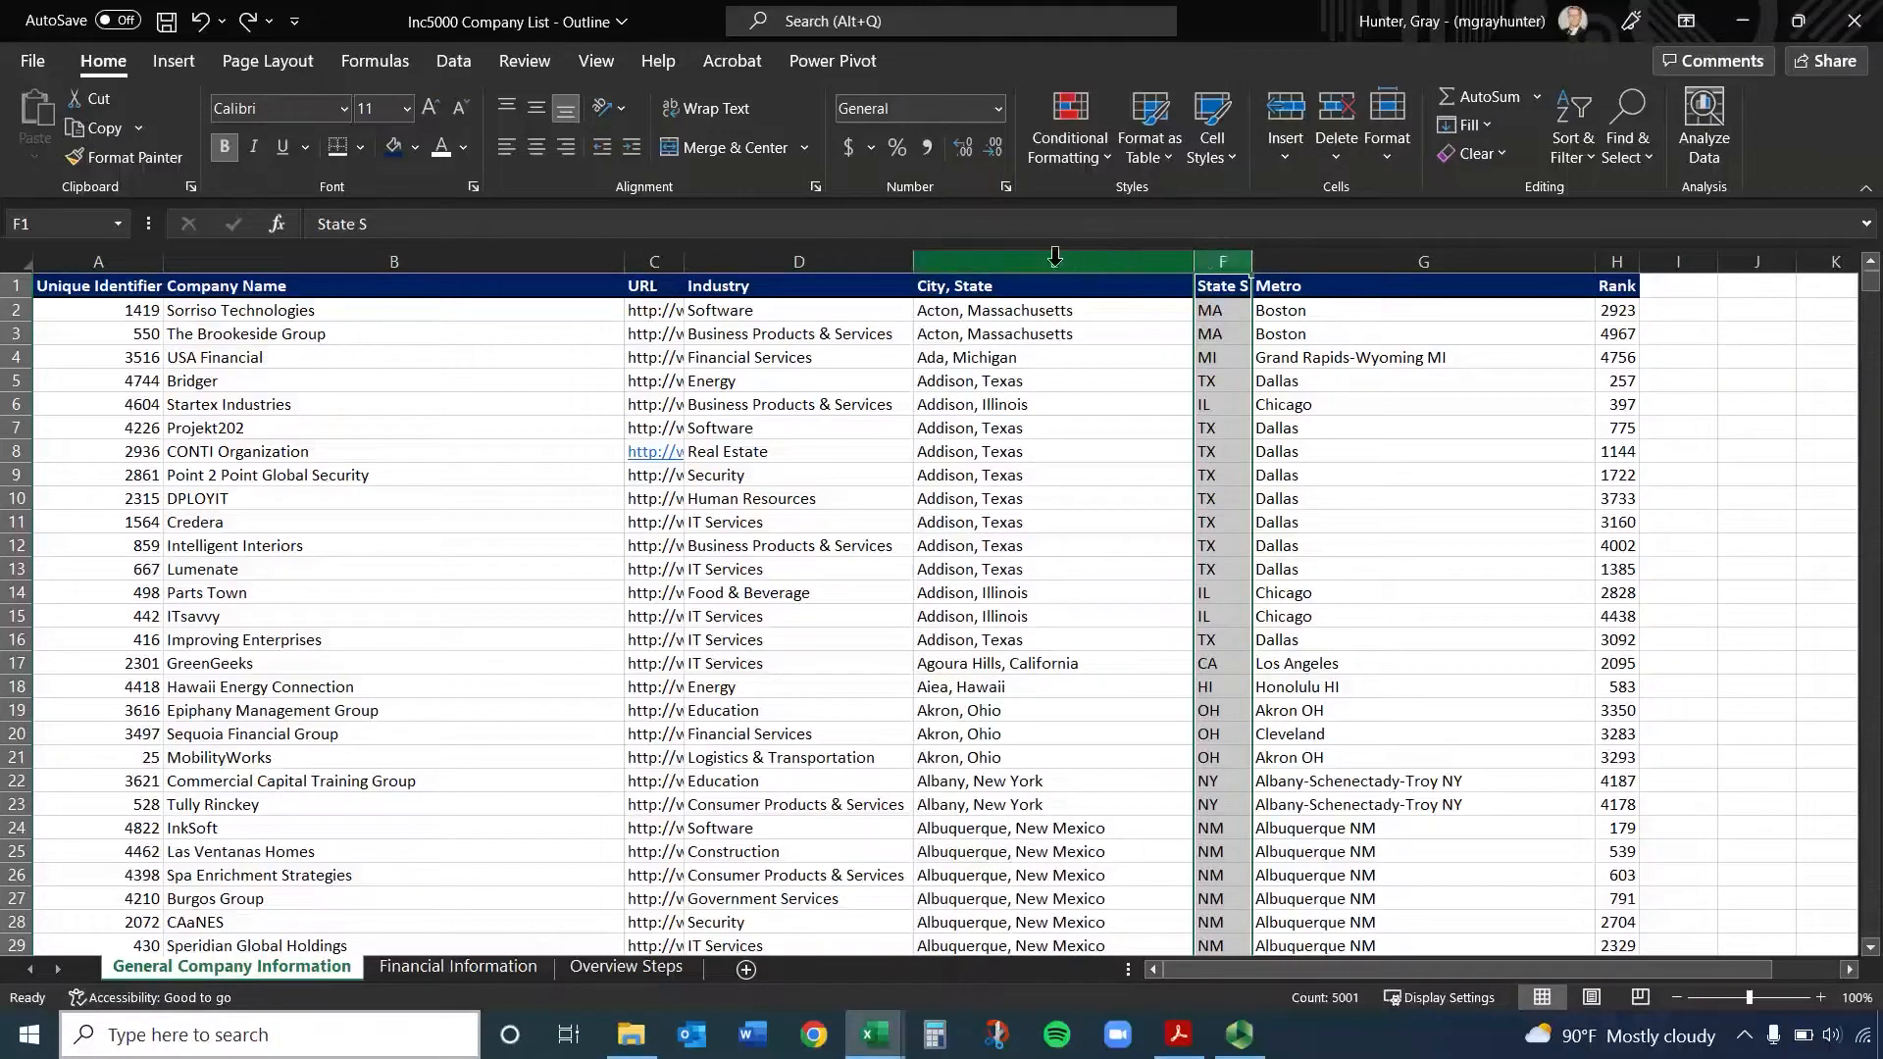
pyautogui.click(1015, 255)
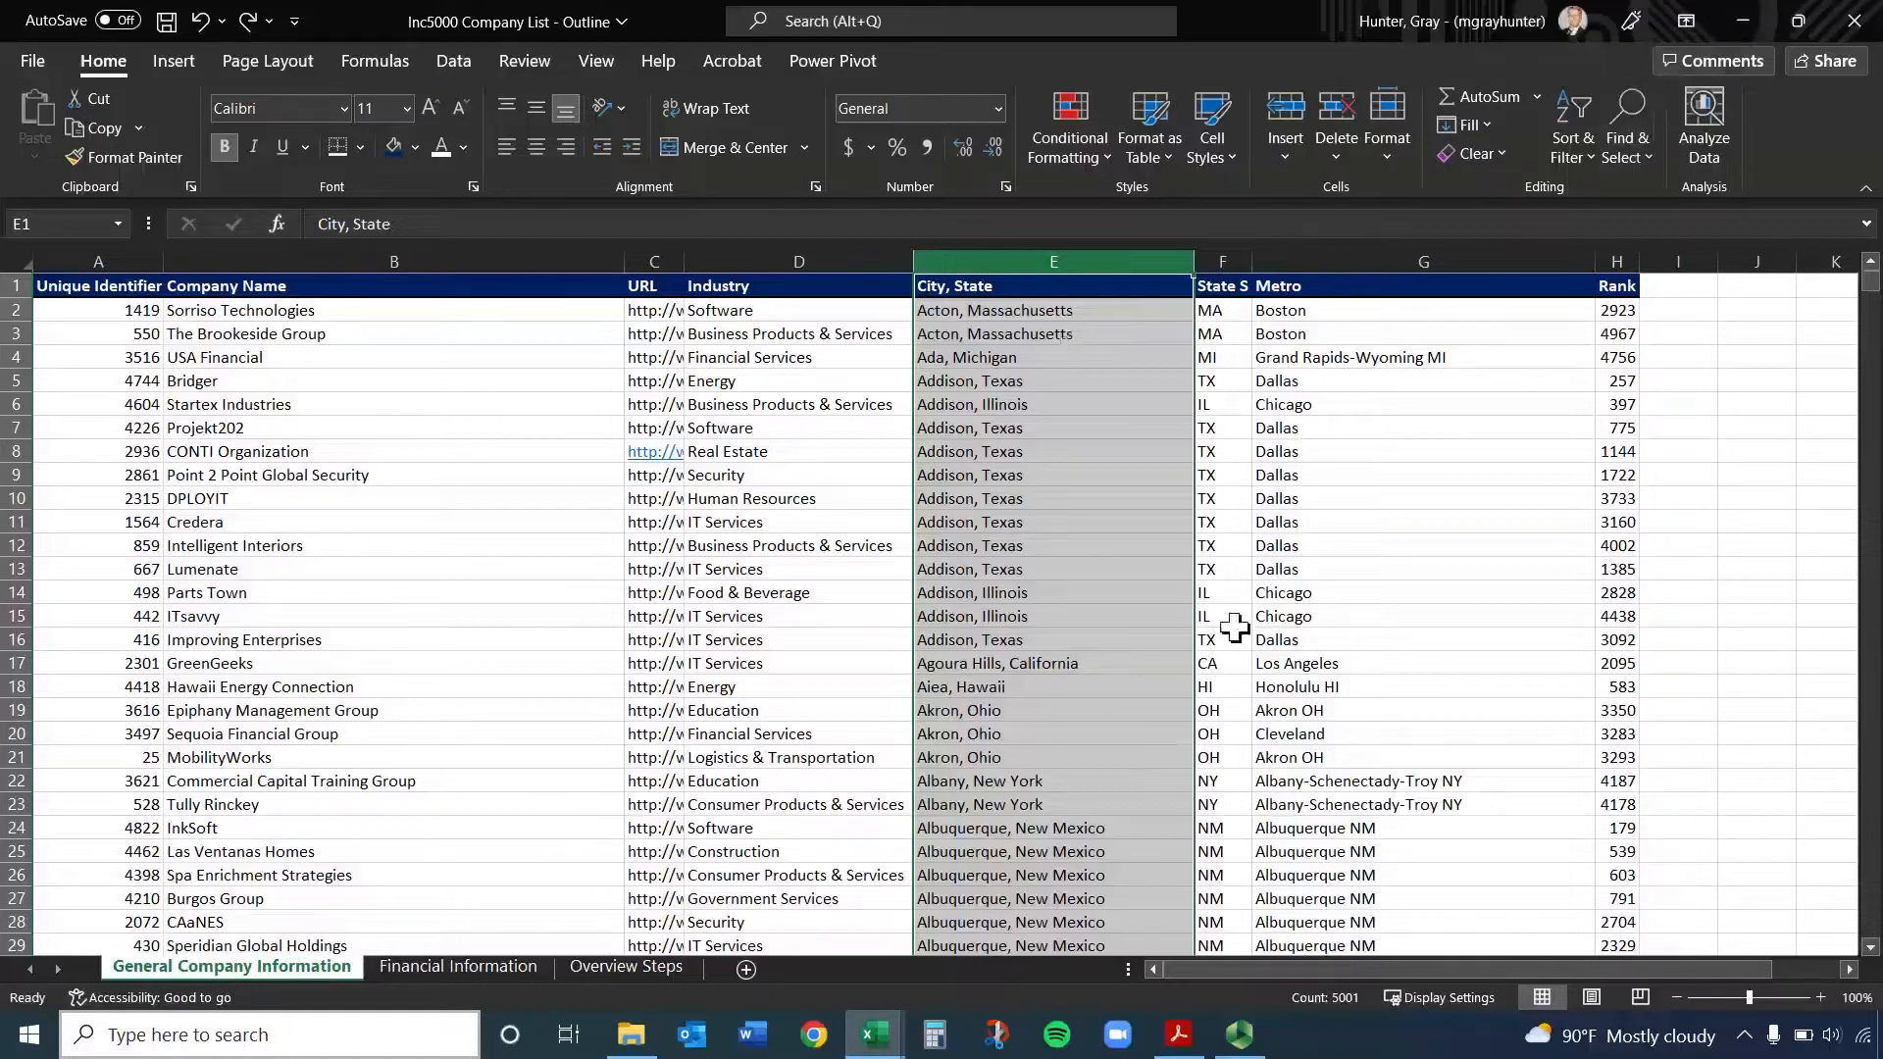
pyautogui.keyDown('ctrl'); pyautogui.click(1558, 251); pyautogui.keyUp('ctrl')
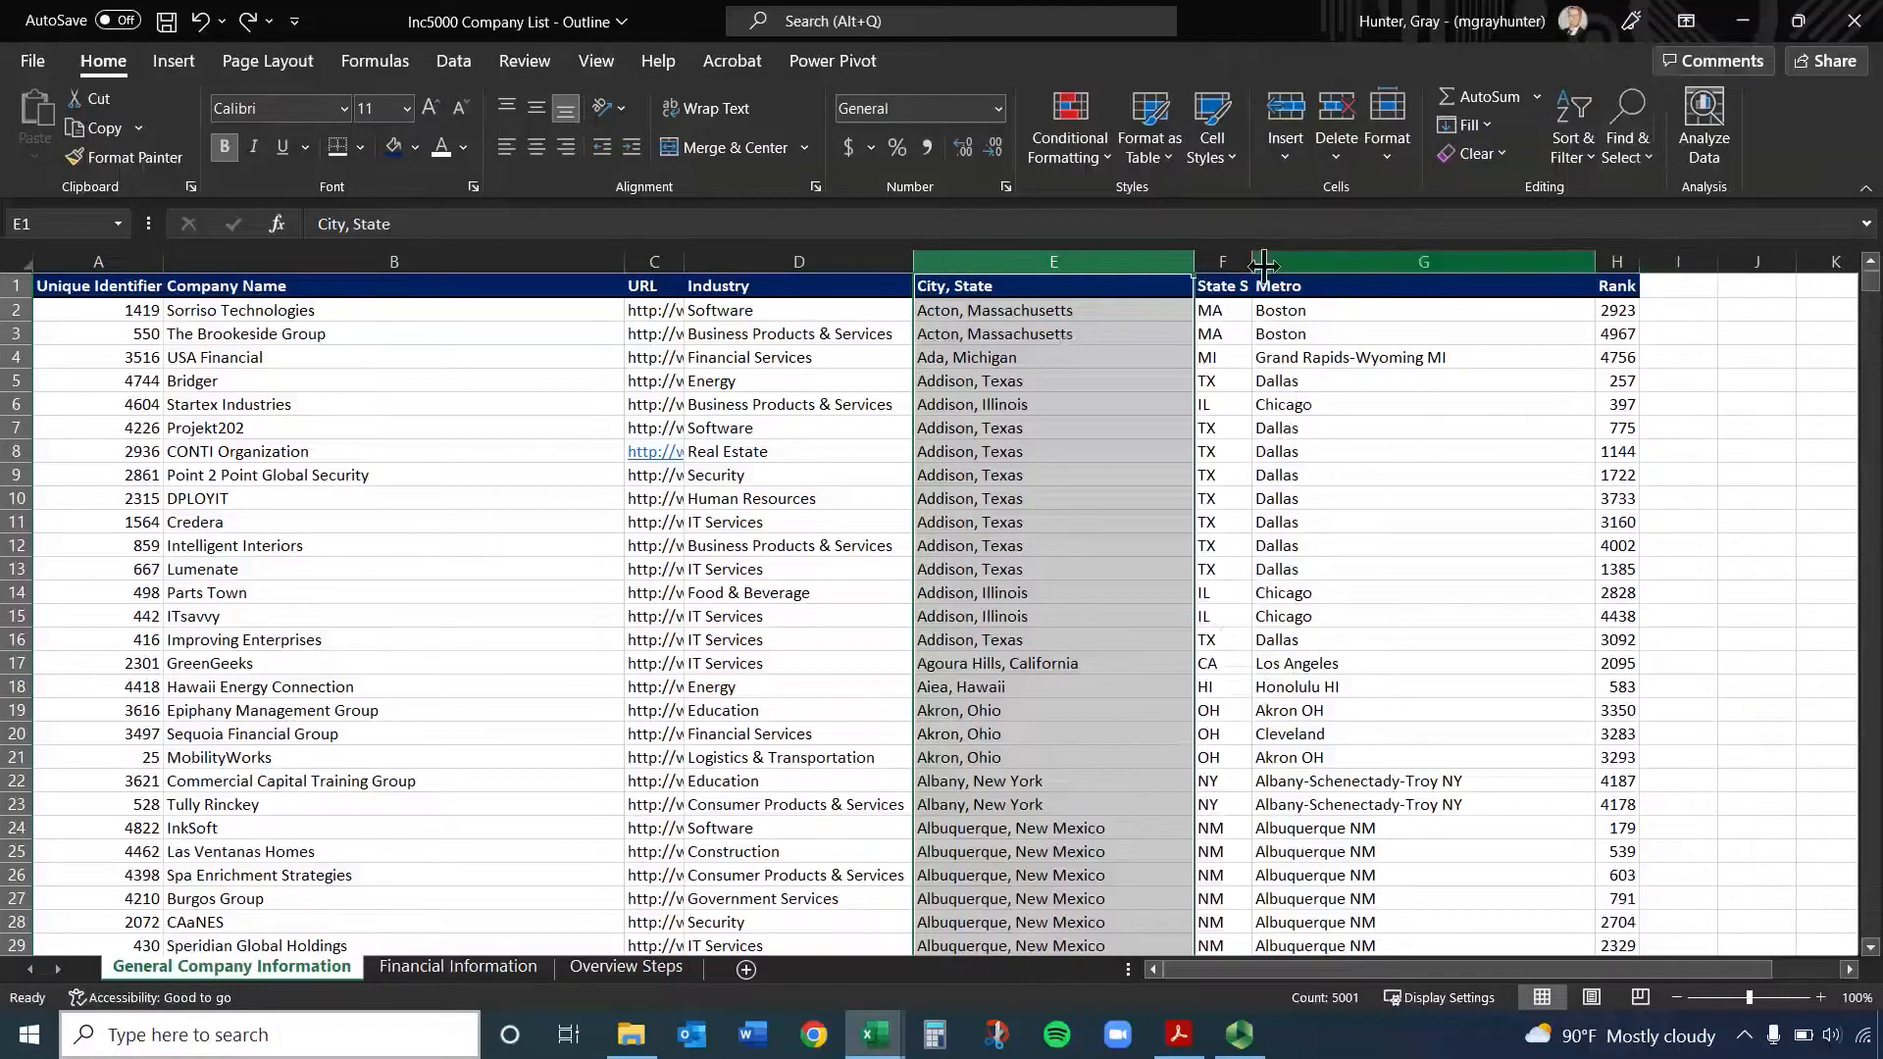
# Copy the entire City, State column
pyautogui.click(1094, 251)
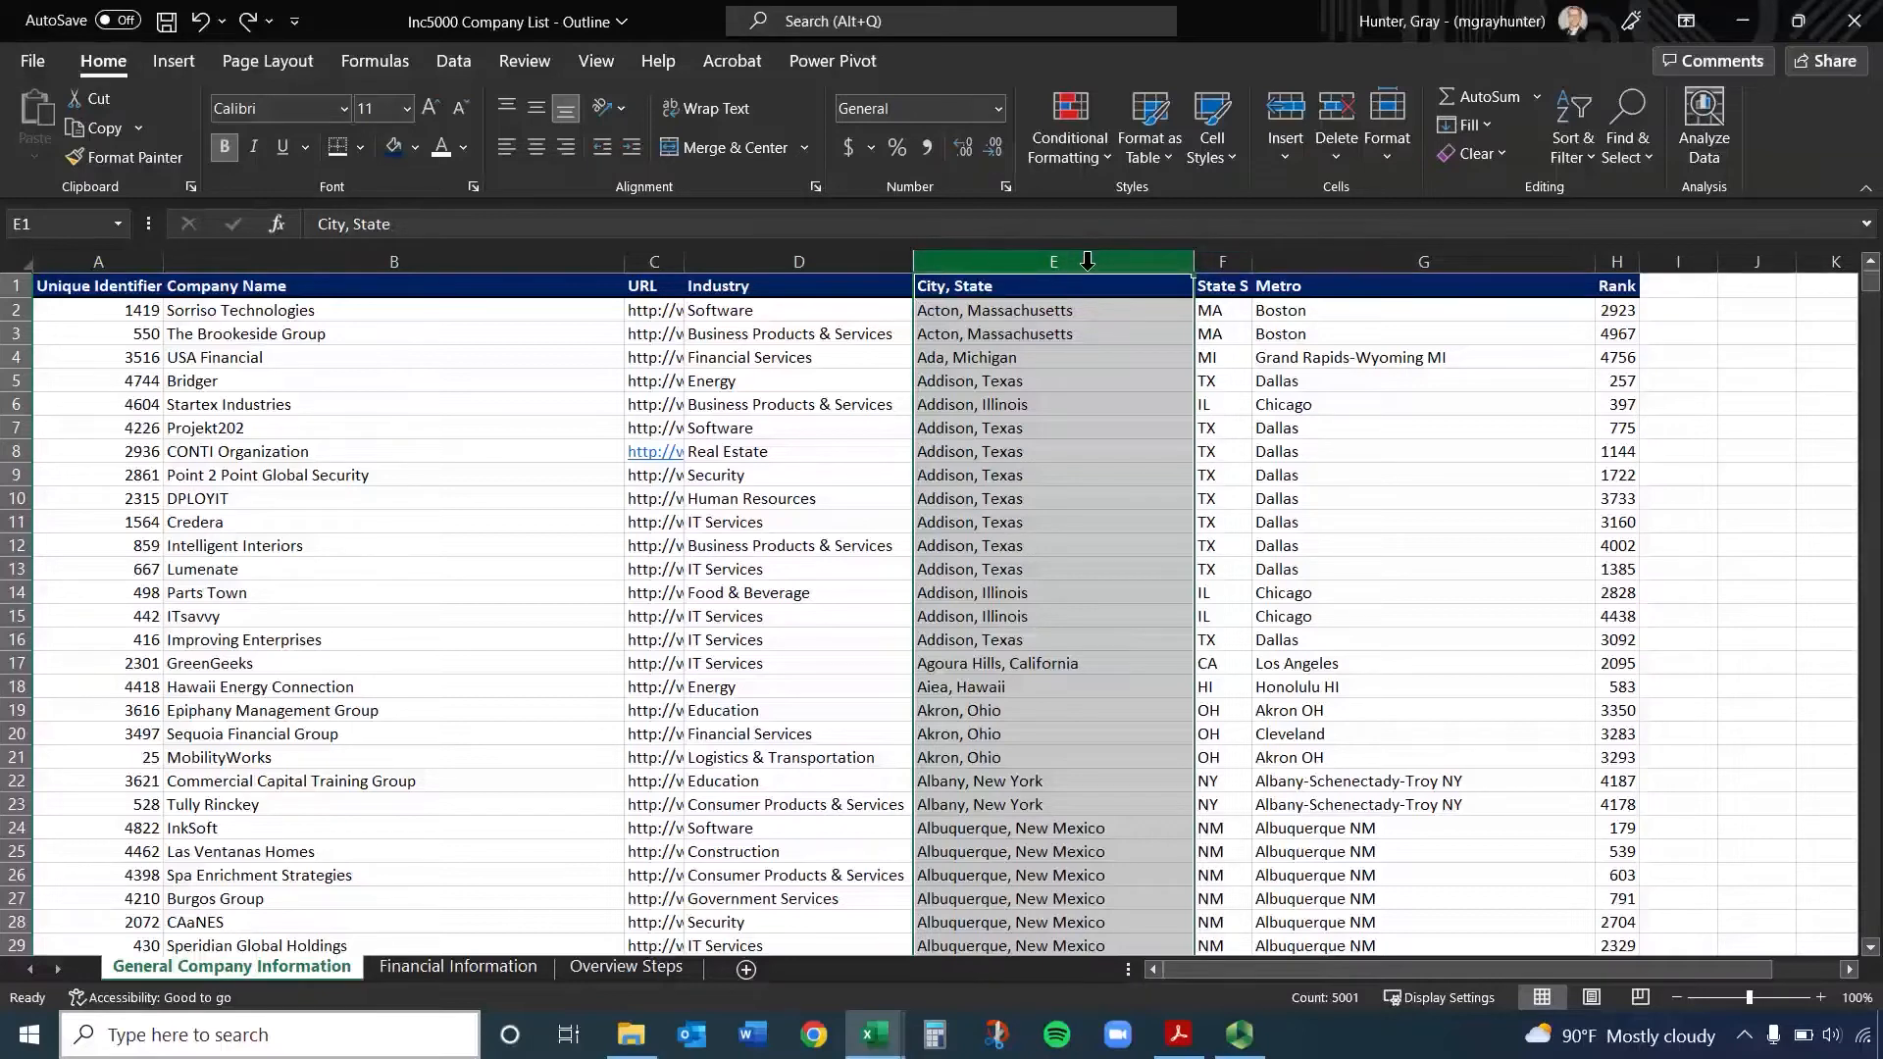
pyautogui.rightClick(1086, 259)
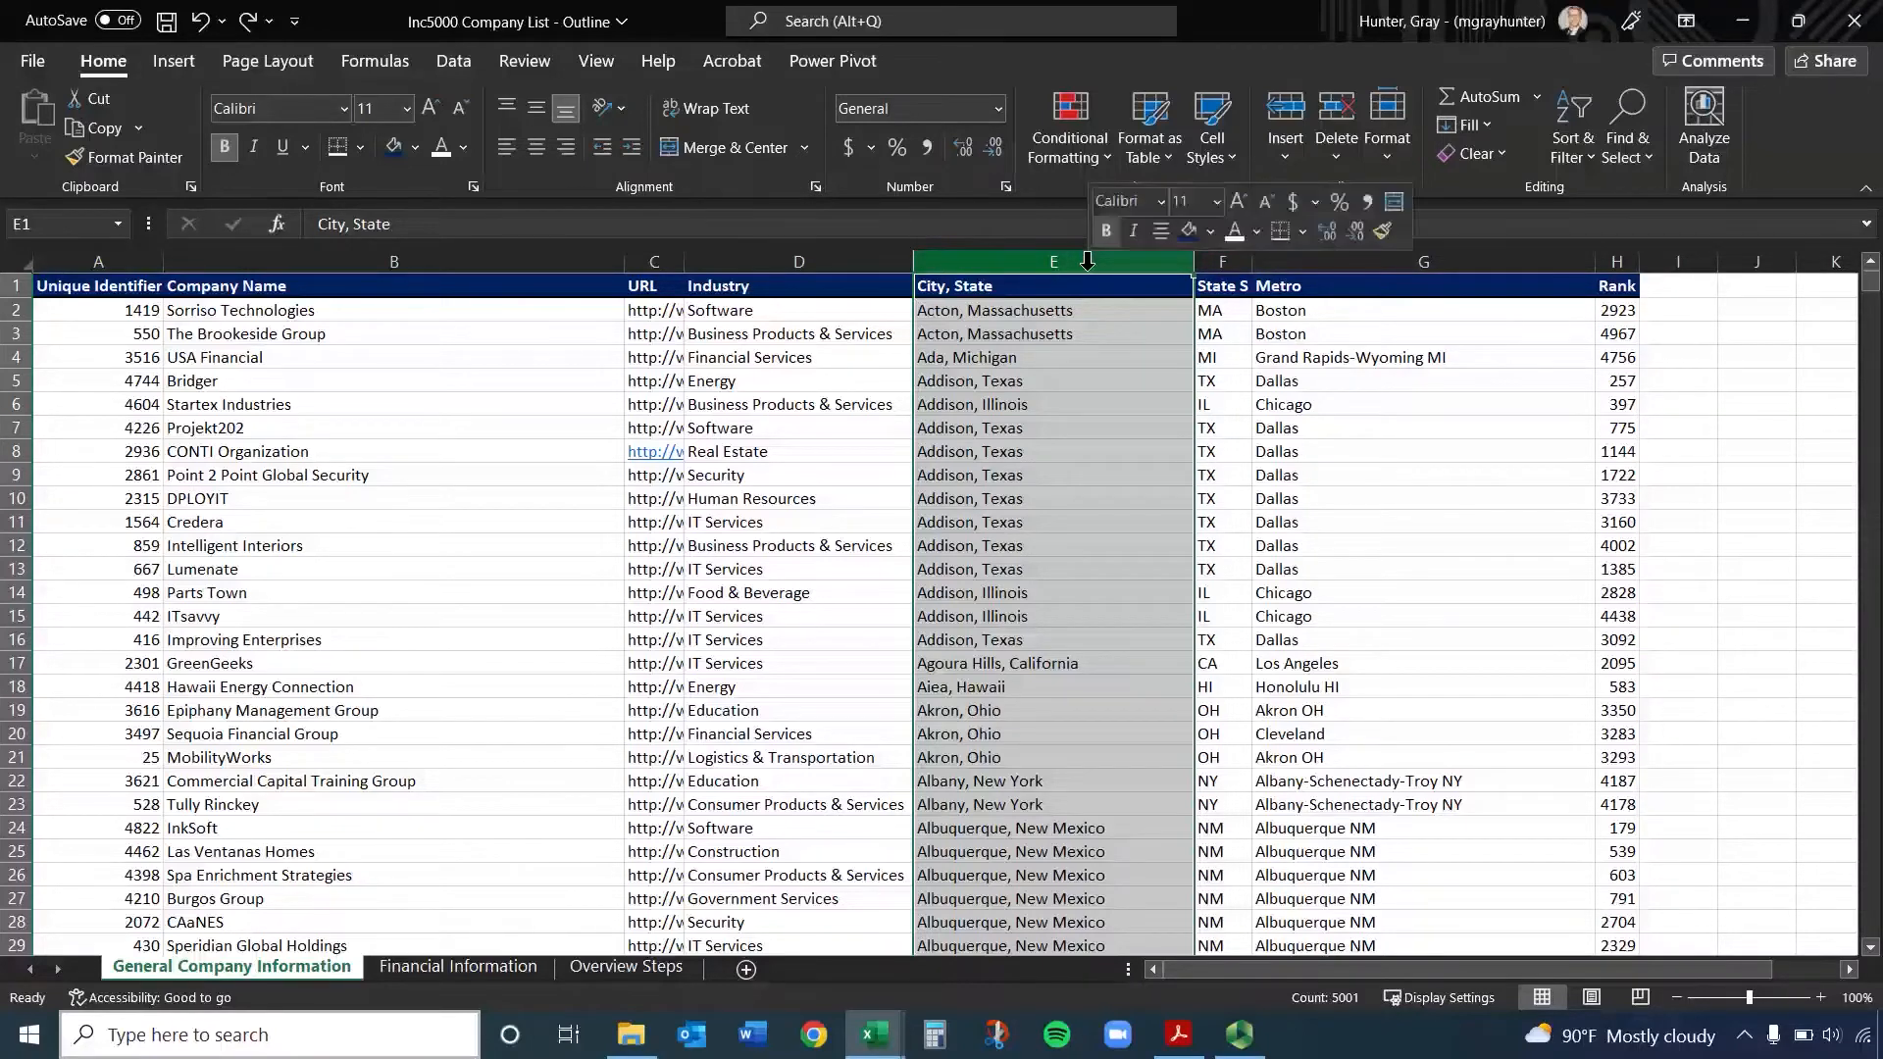
pyautogui.click(1138, 333)
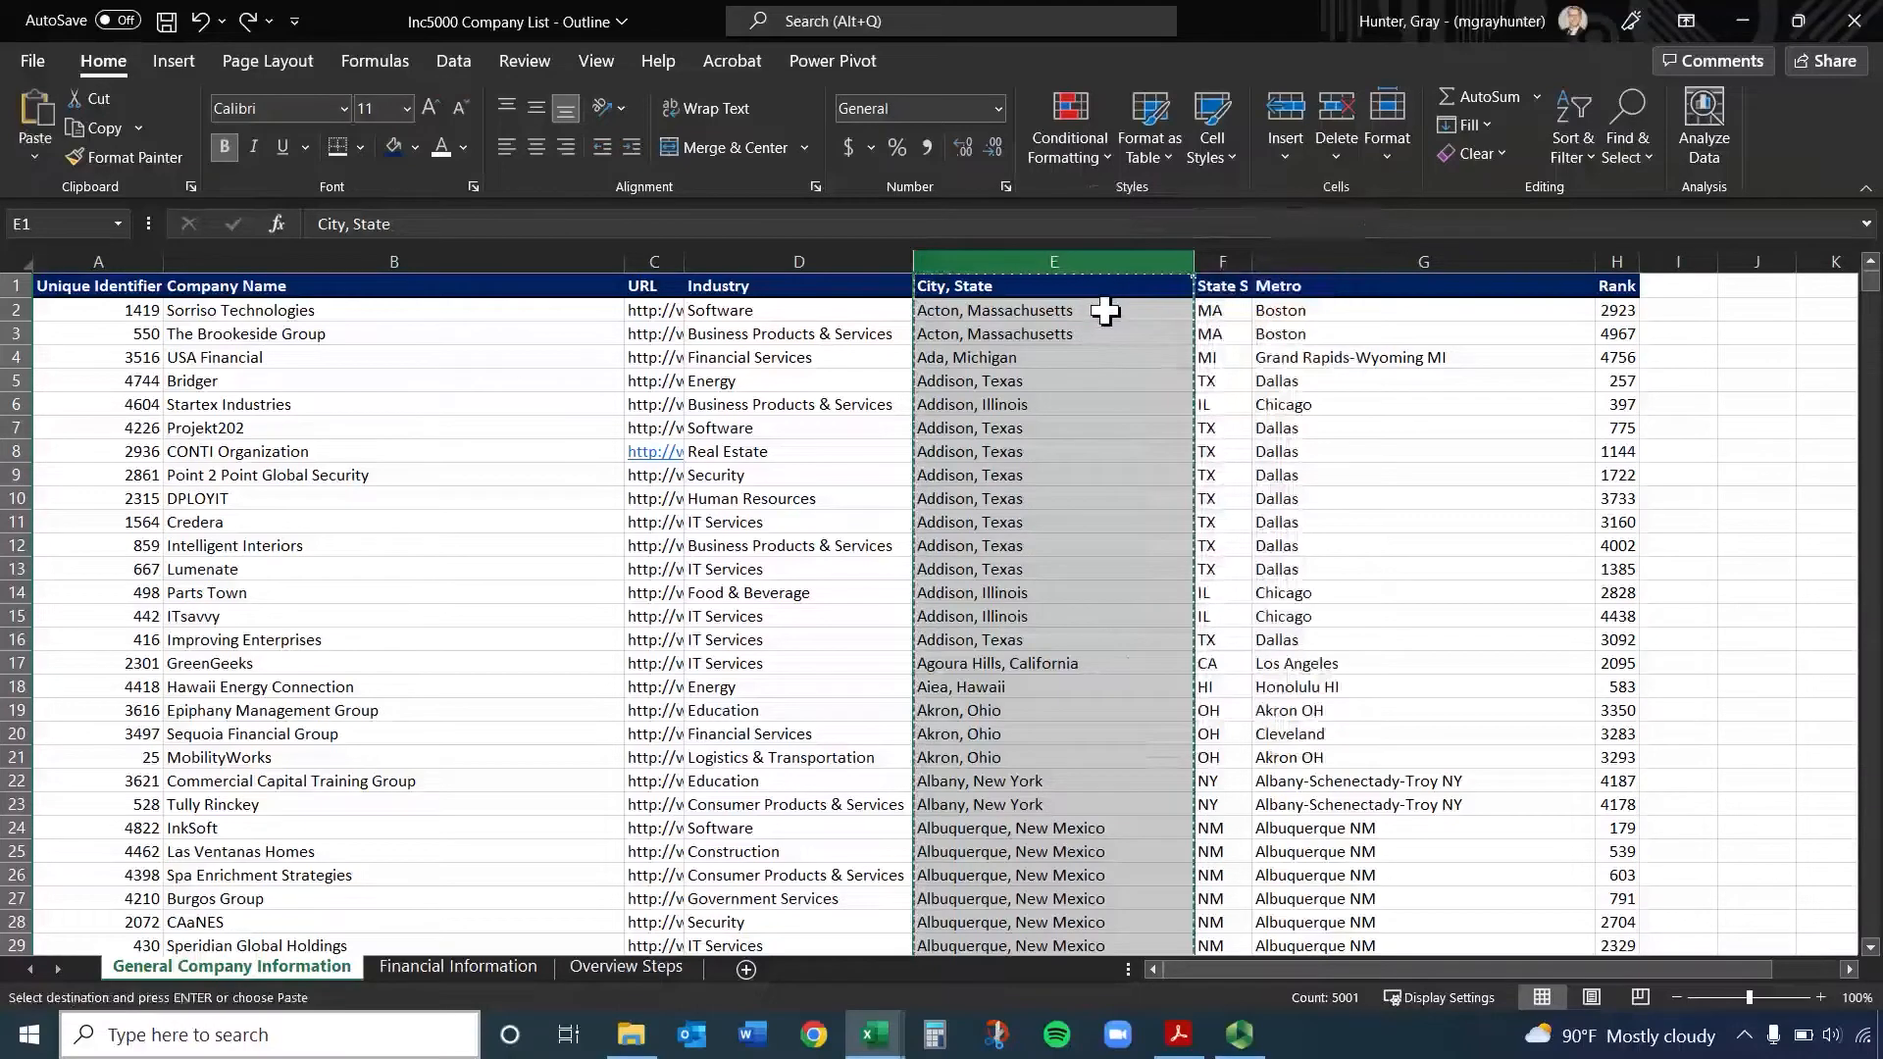
# Paste the City, State column into empty column I after Rank, and delete the emptied column E
pyautogui.click(1678, 260)
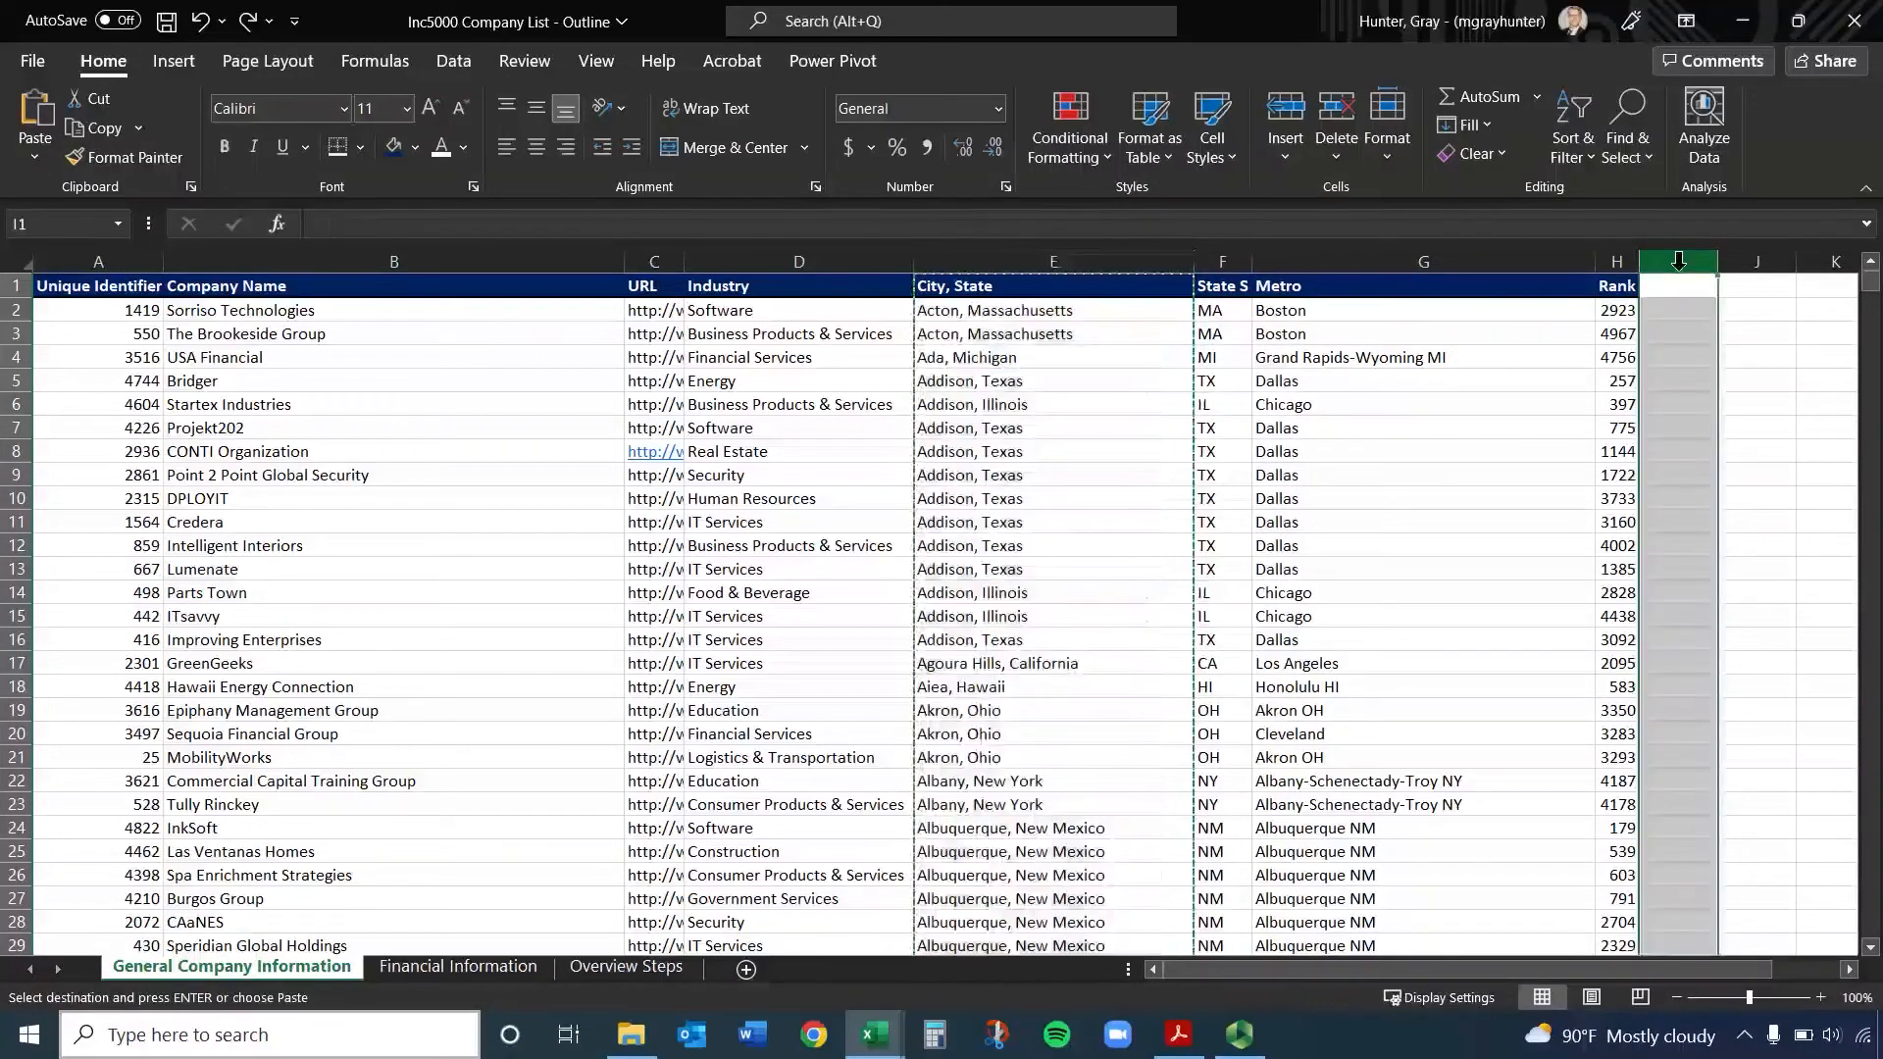
pyautogui.hotkey('ctrl', 'v')
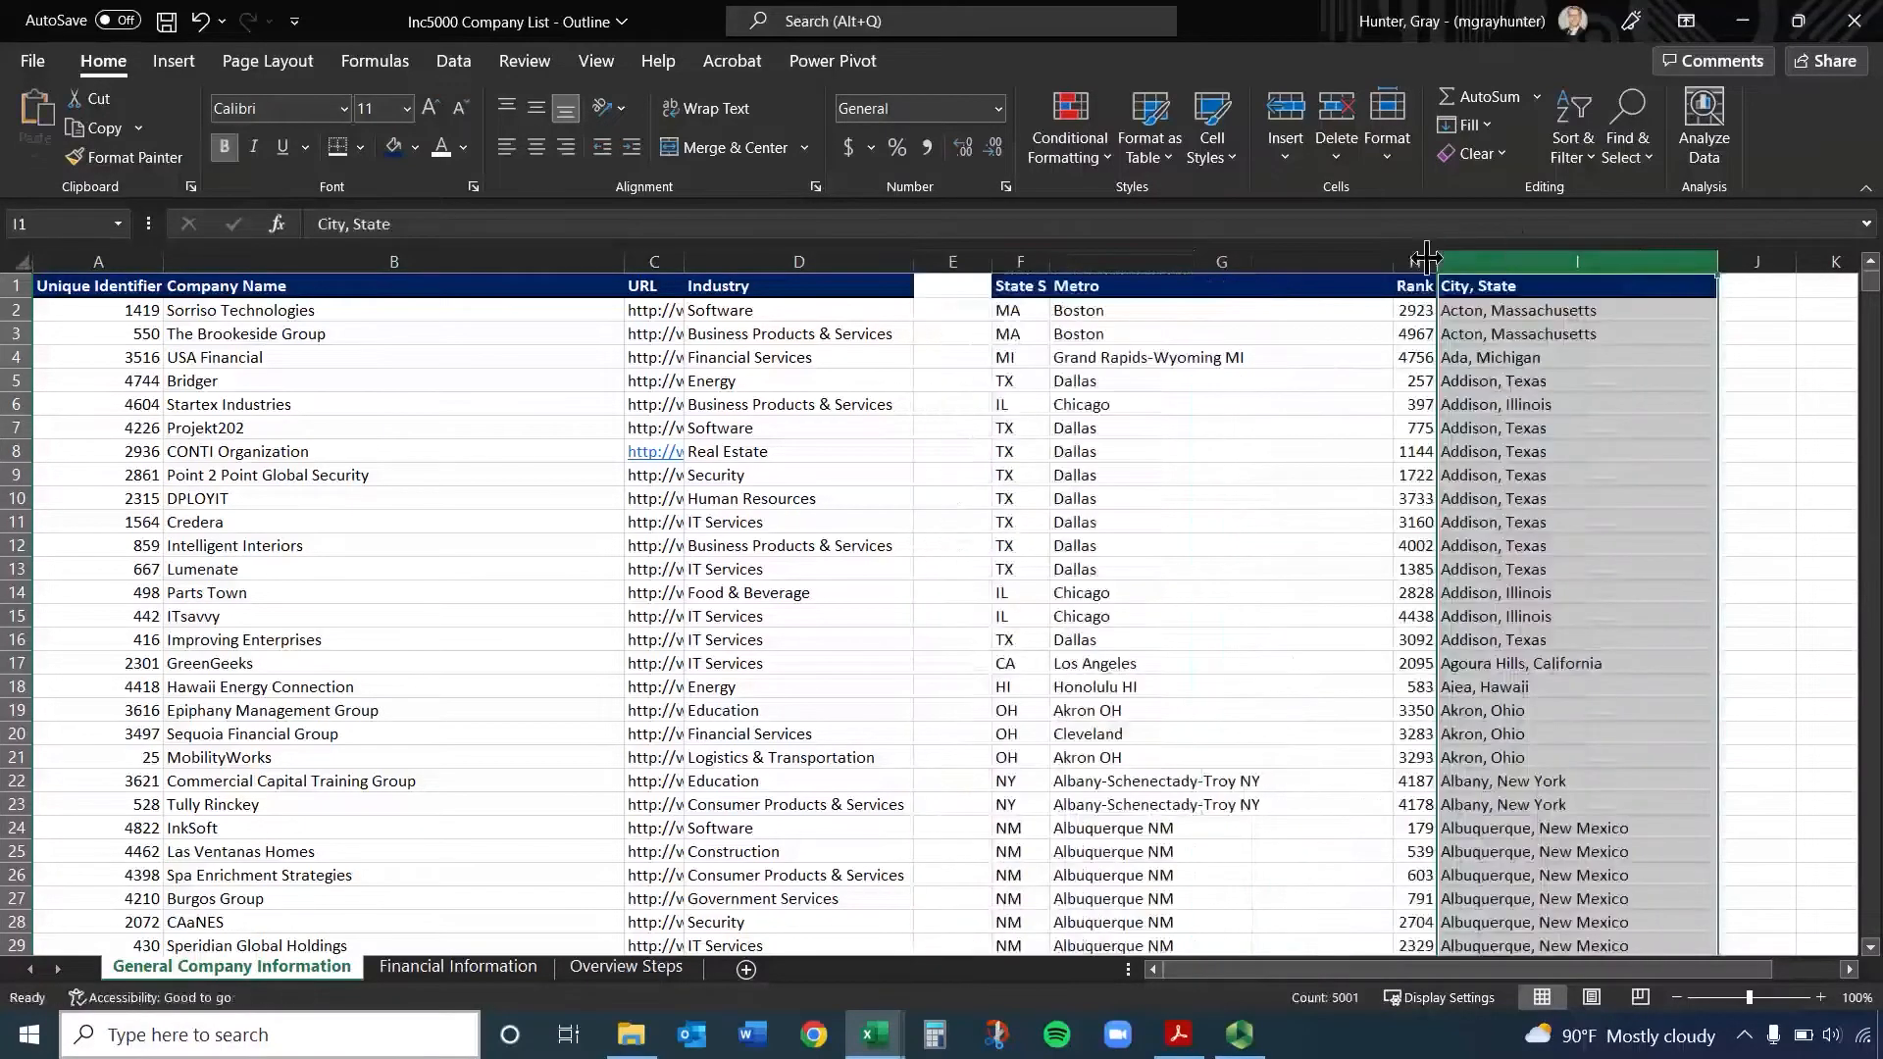
pyautogui.rightClick(960, 258)
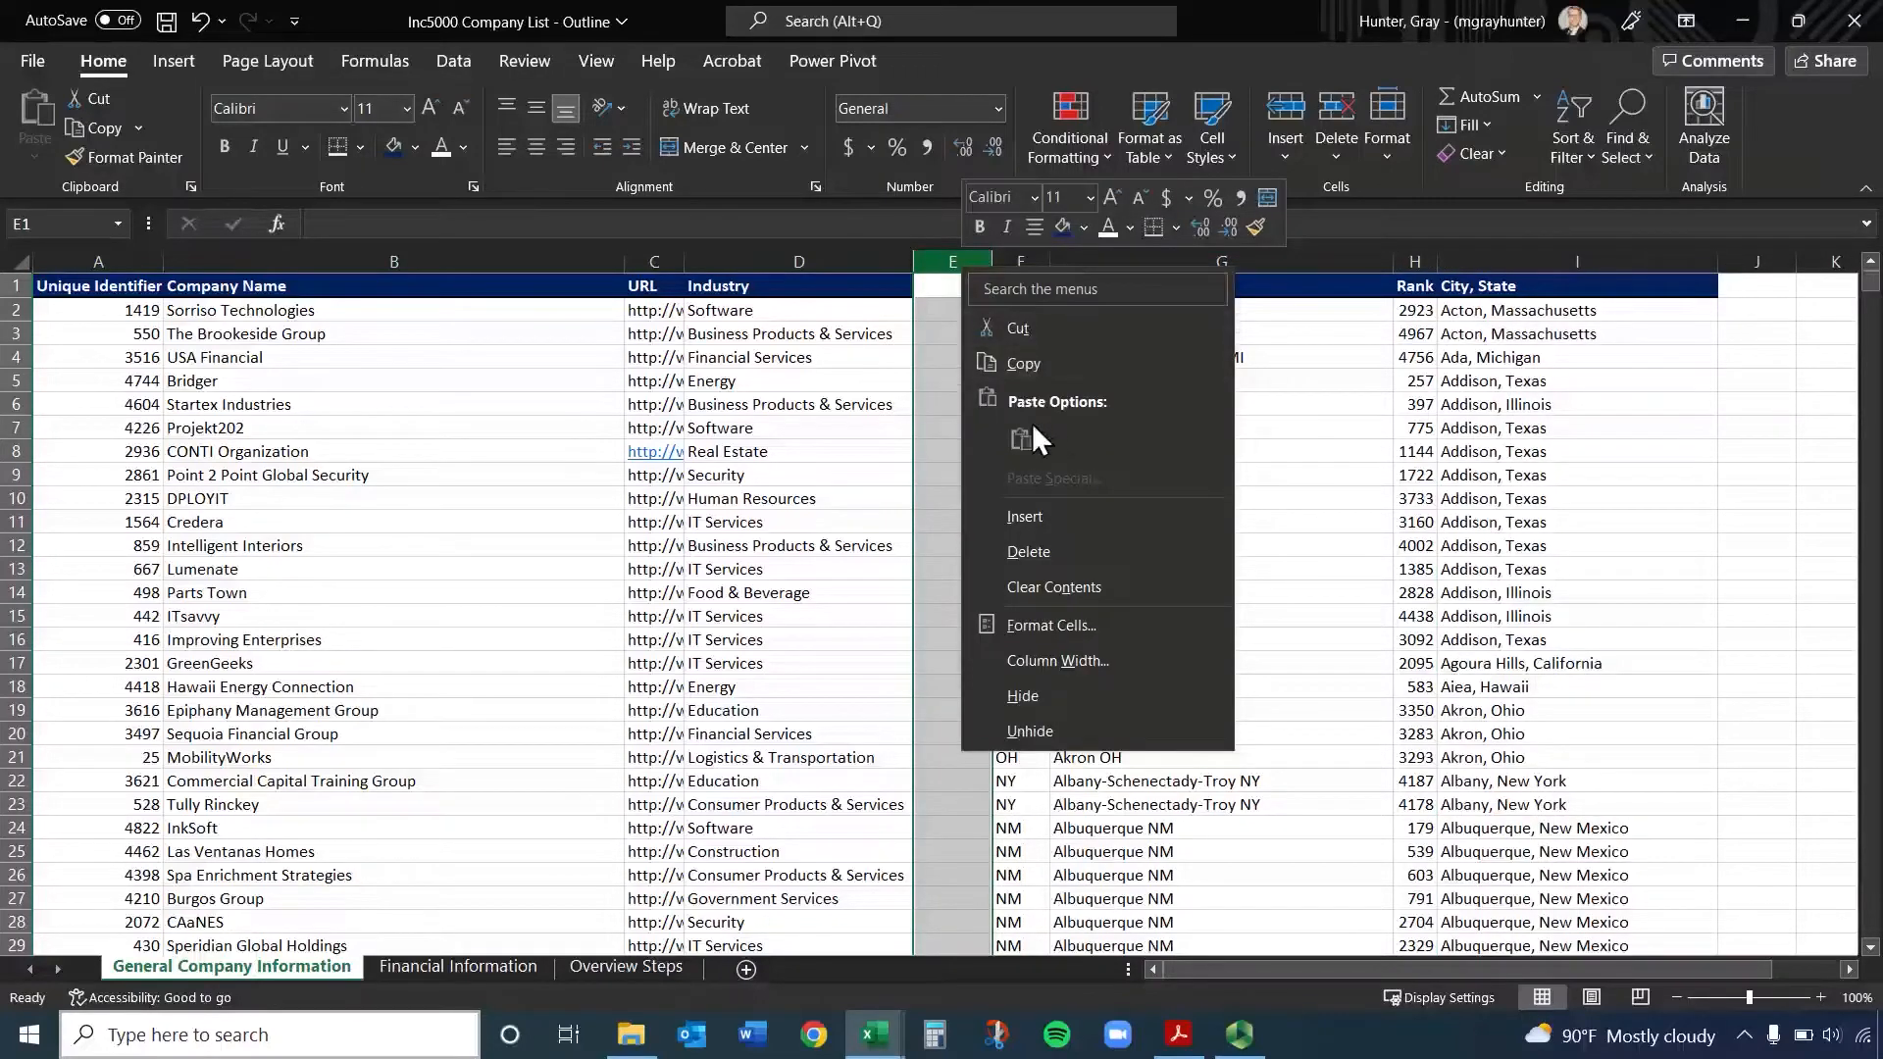
pyautogui.click(1055, 545)
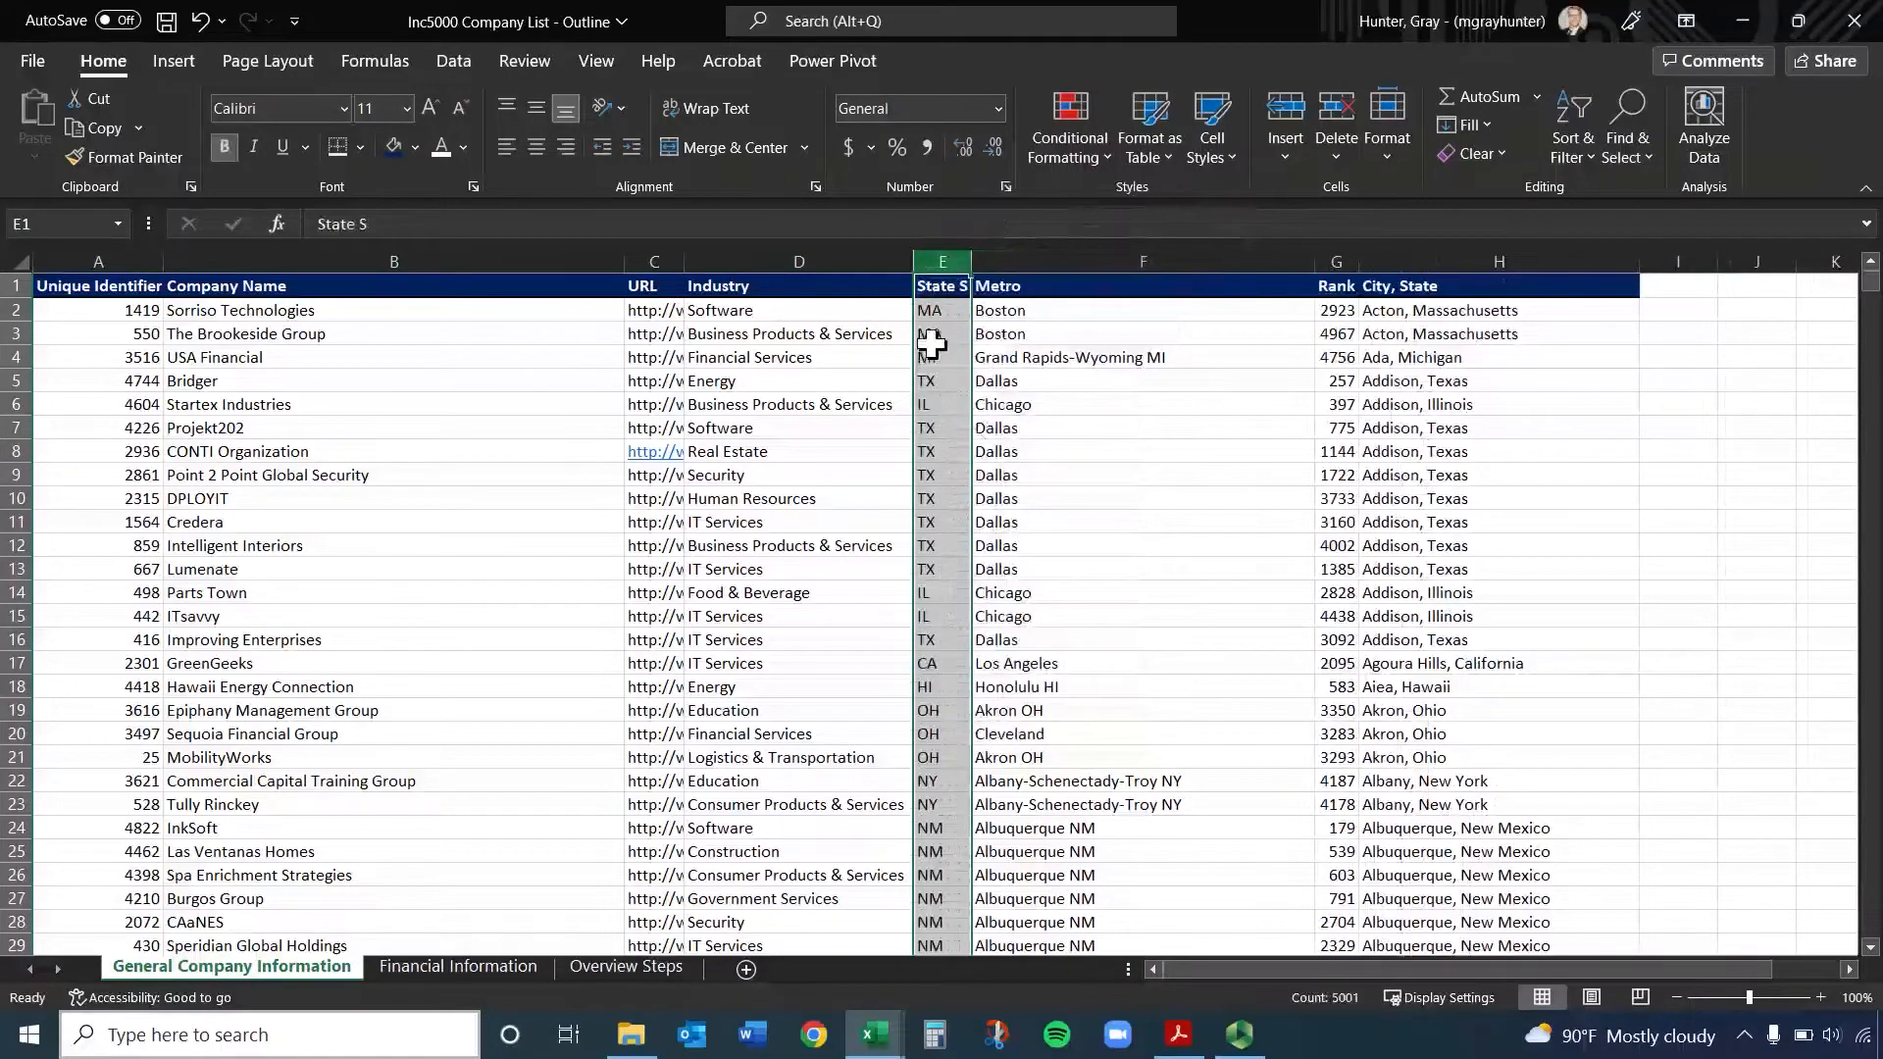
pyautogui.click(1019, 358)
# Select the whole City, State column H and open the Text to Columns wizard for it
pyautogui.click(1847, 968)
pyautogui.click(1848, 969)
pyautogui.click(1848, 969)
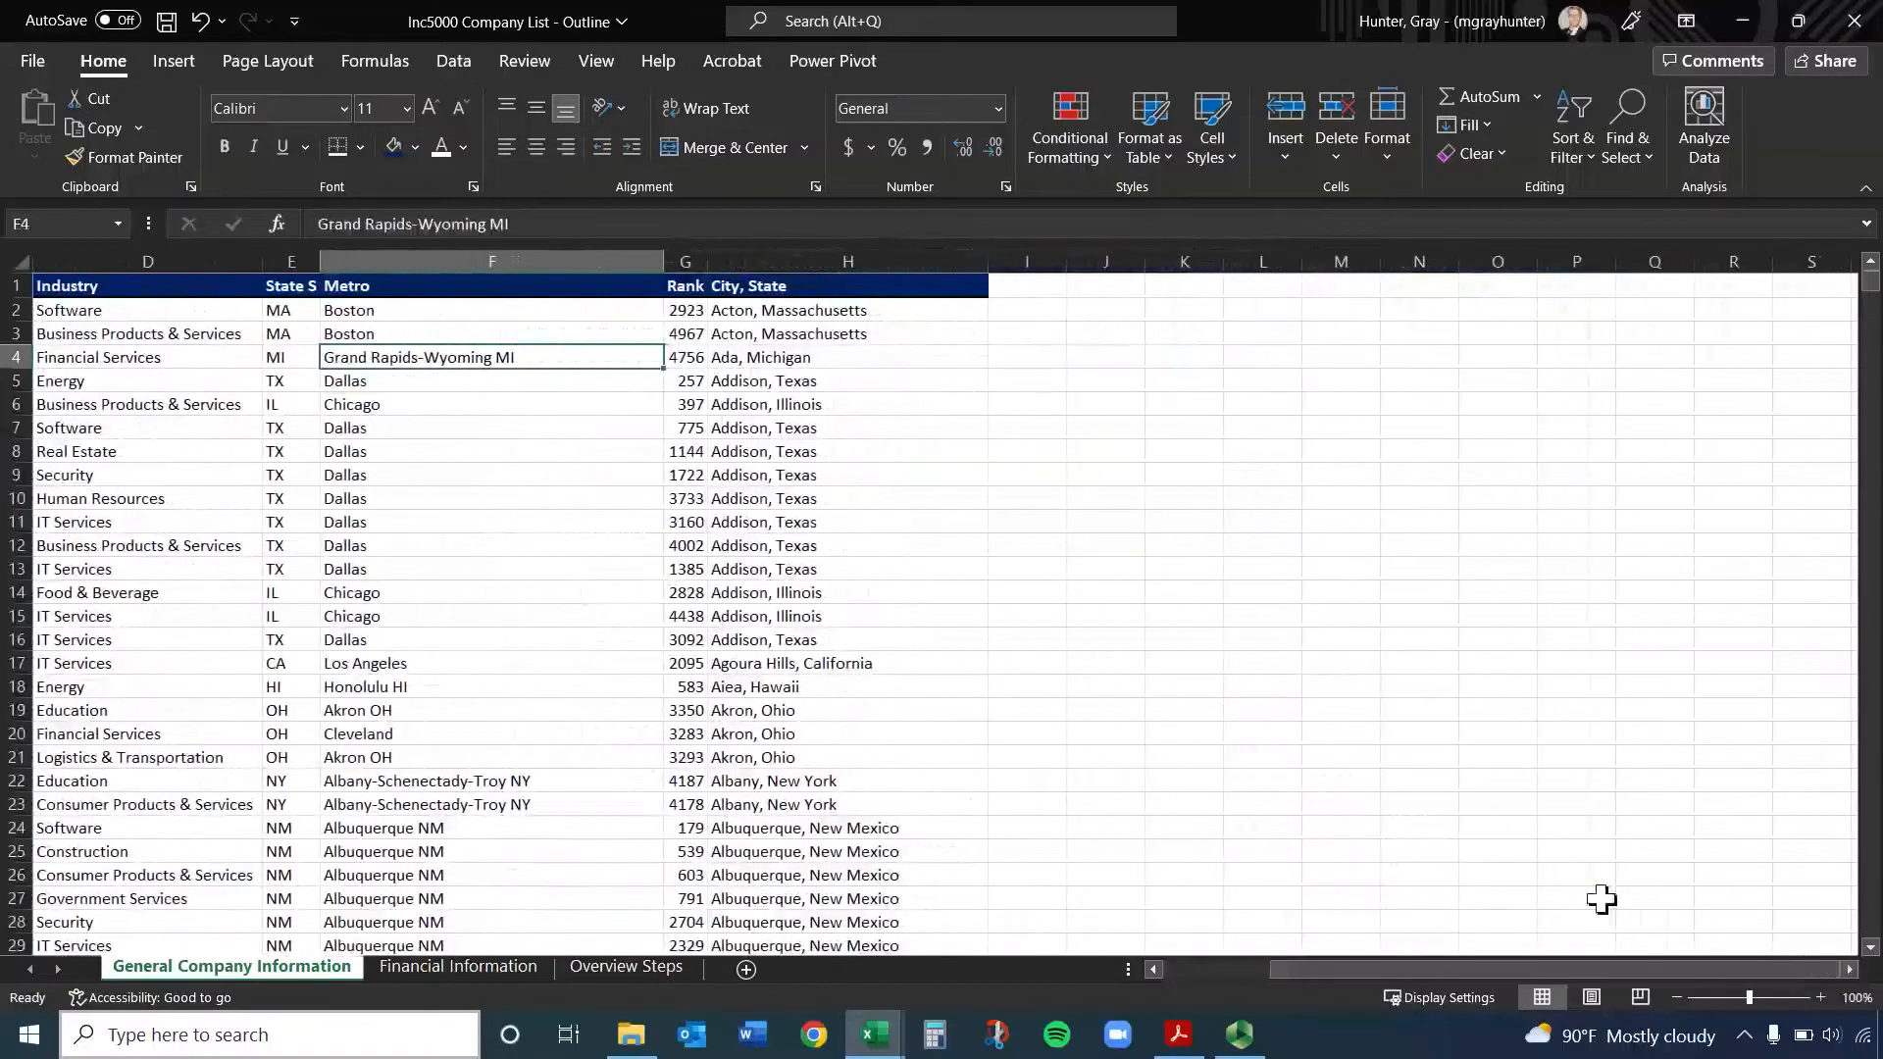
pyautogui.click(838, 257)
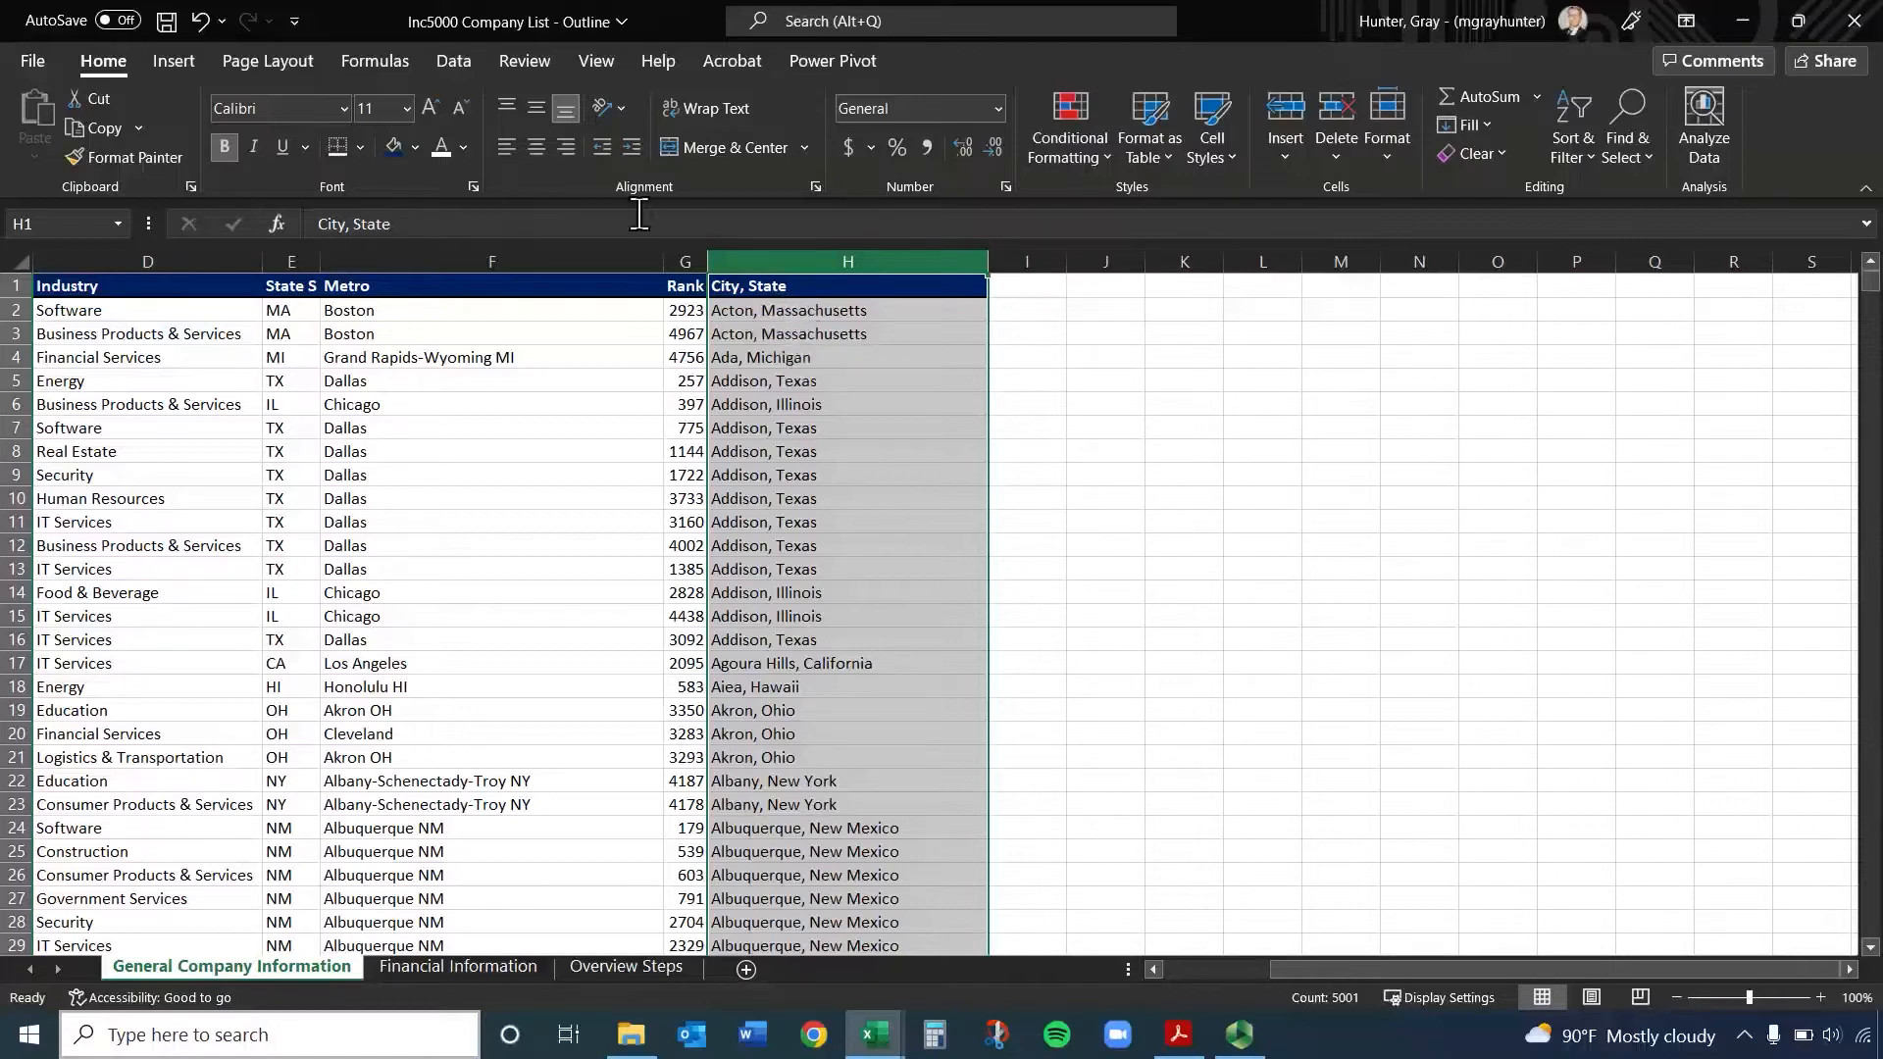
pyautogui.click(459, 59)
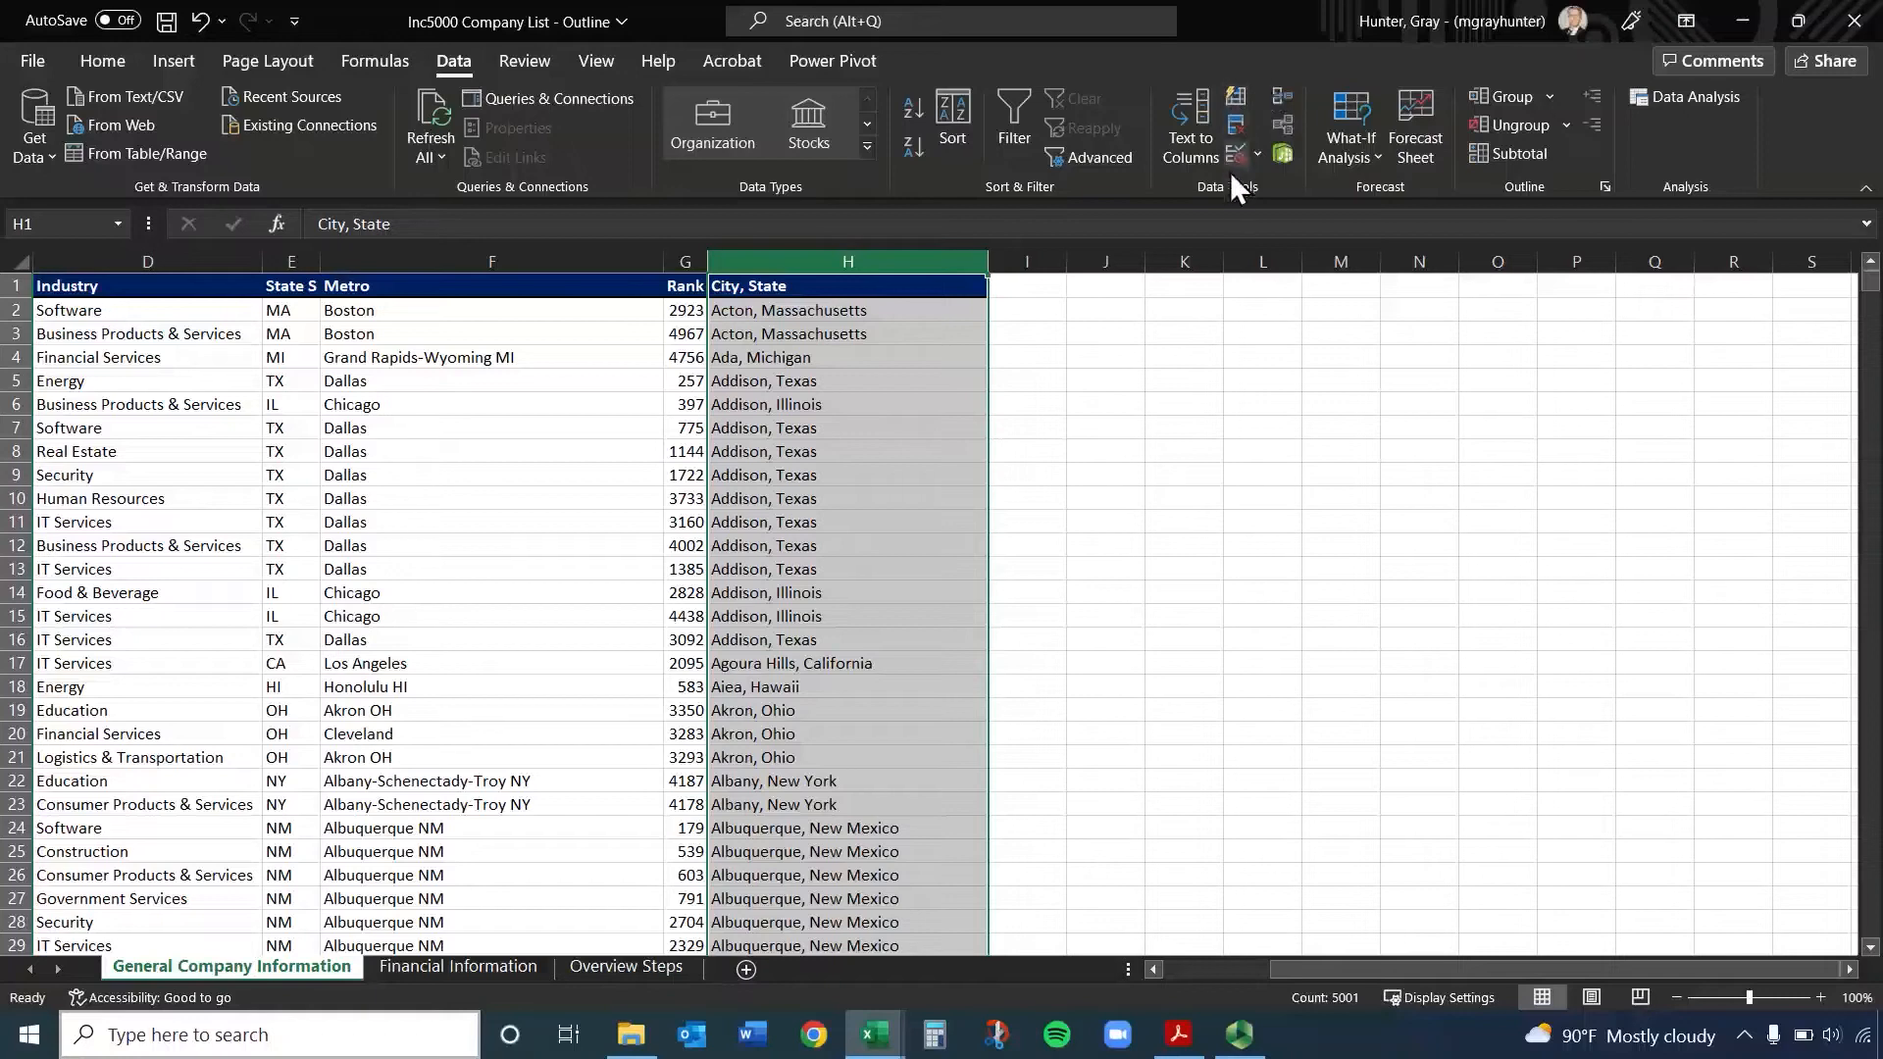
pyautogui.click(1196, 122)
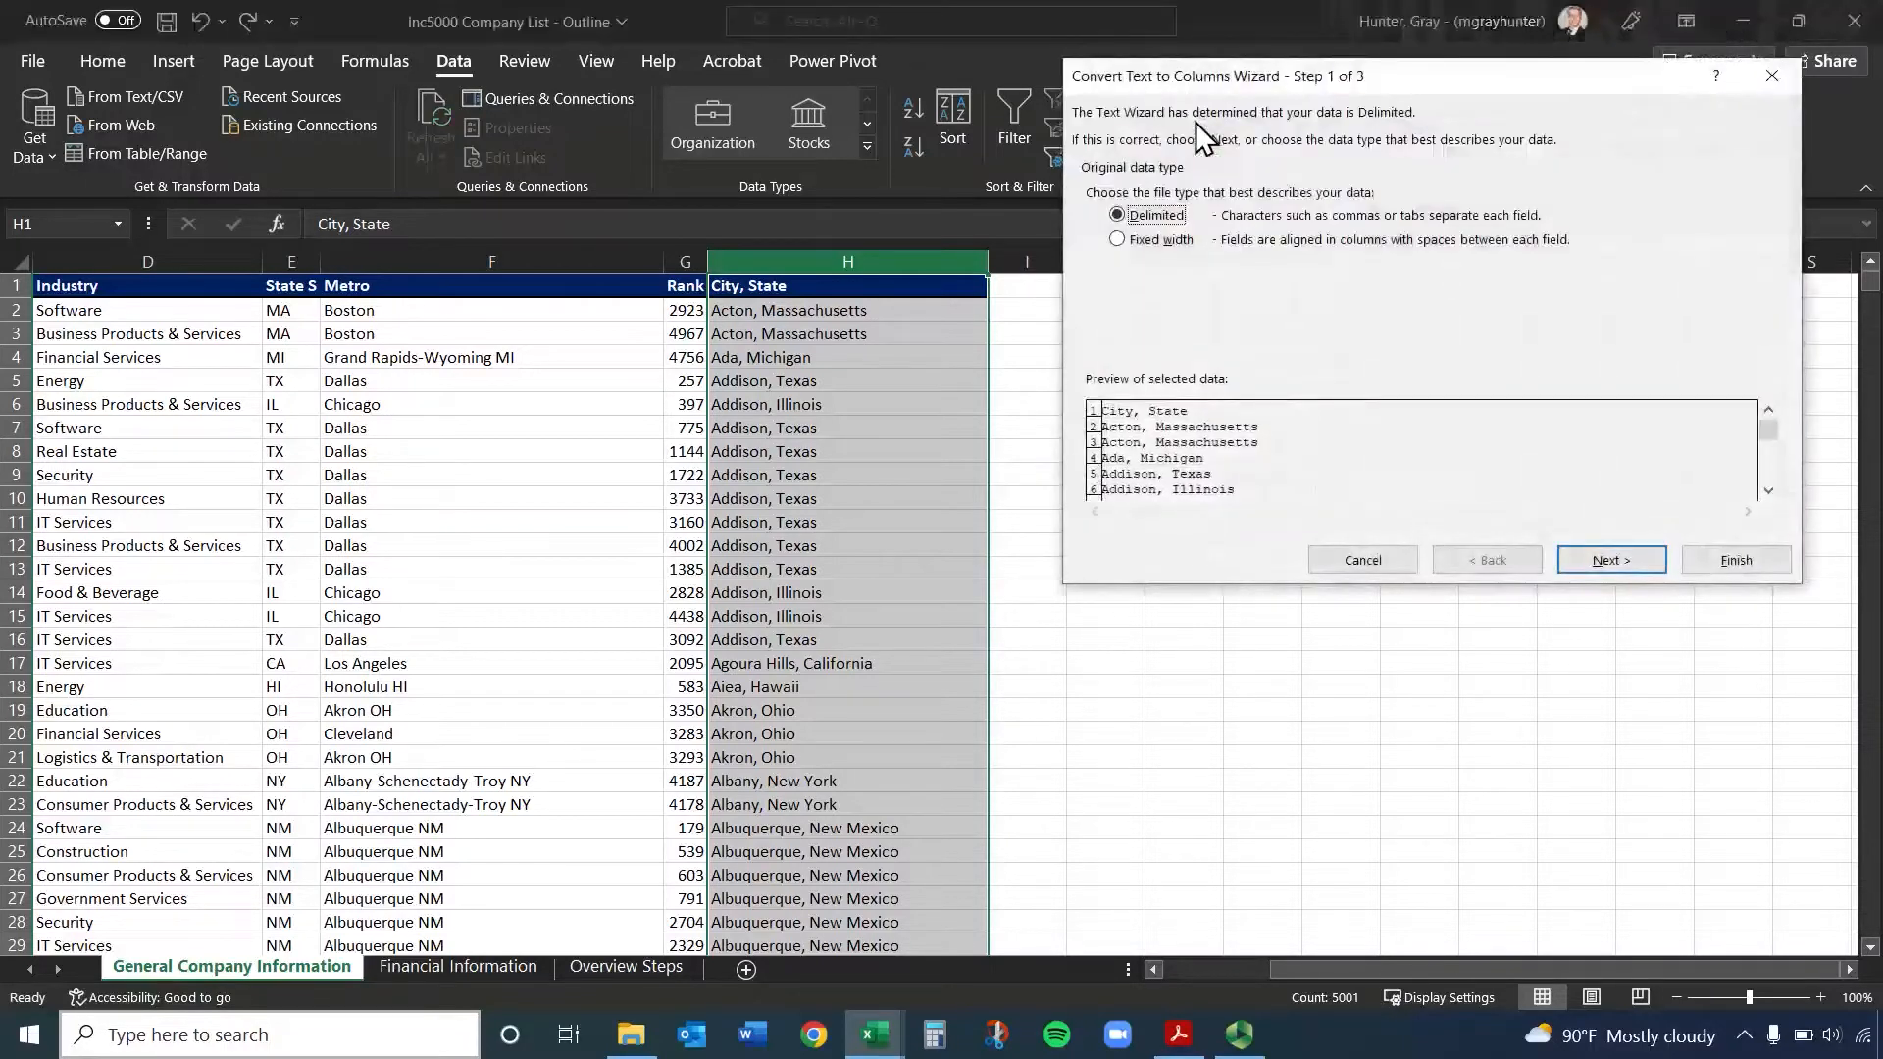
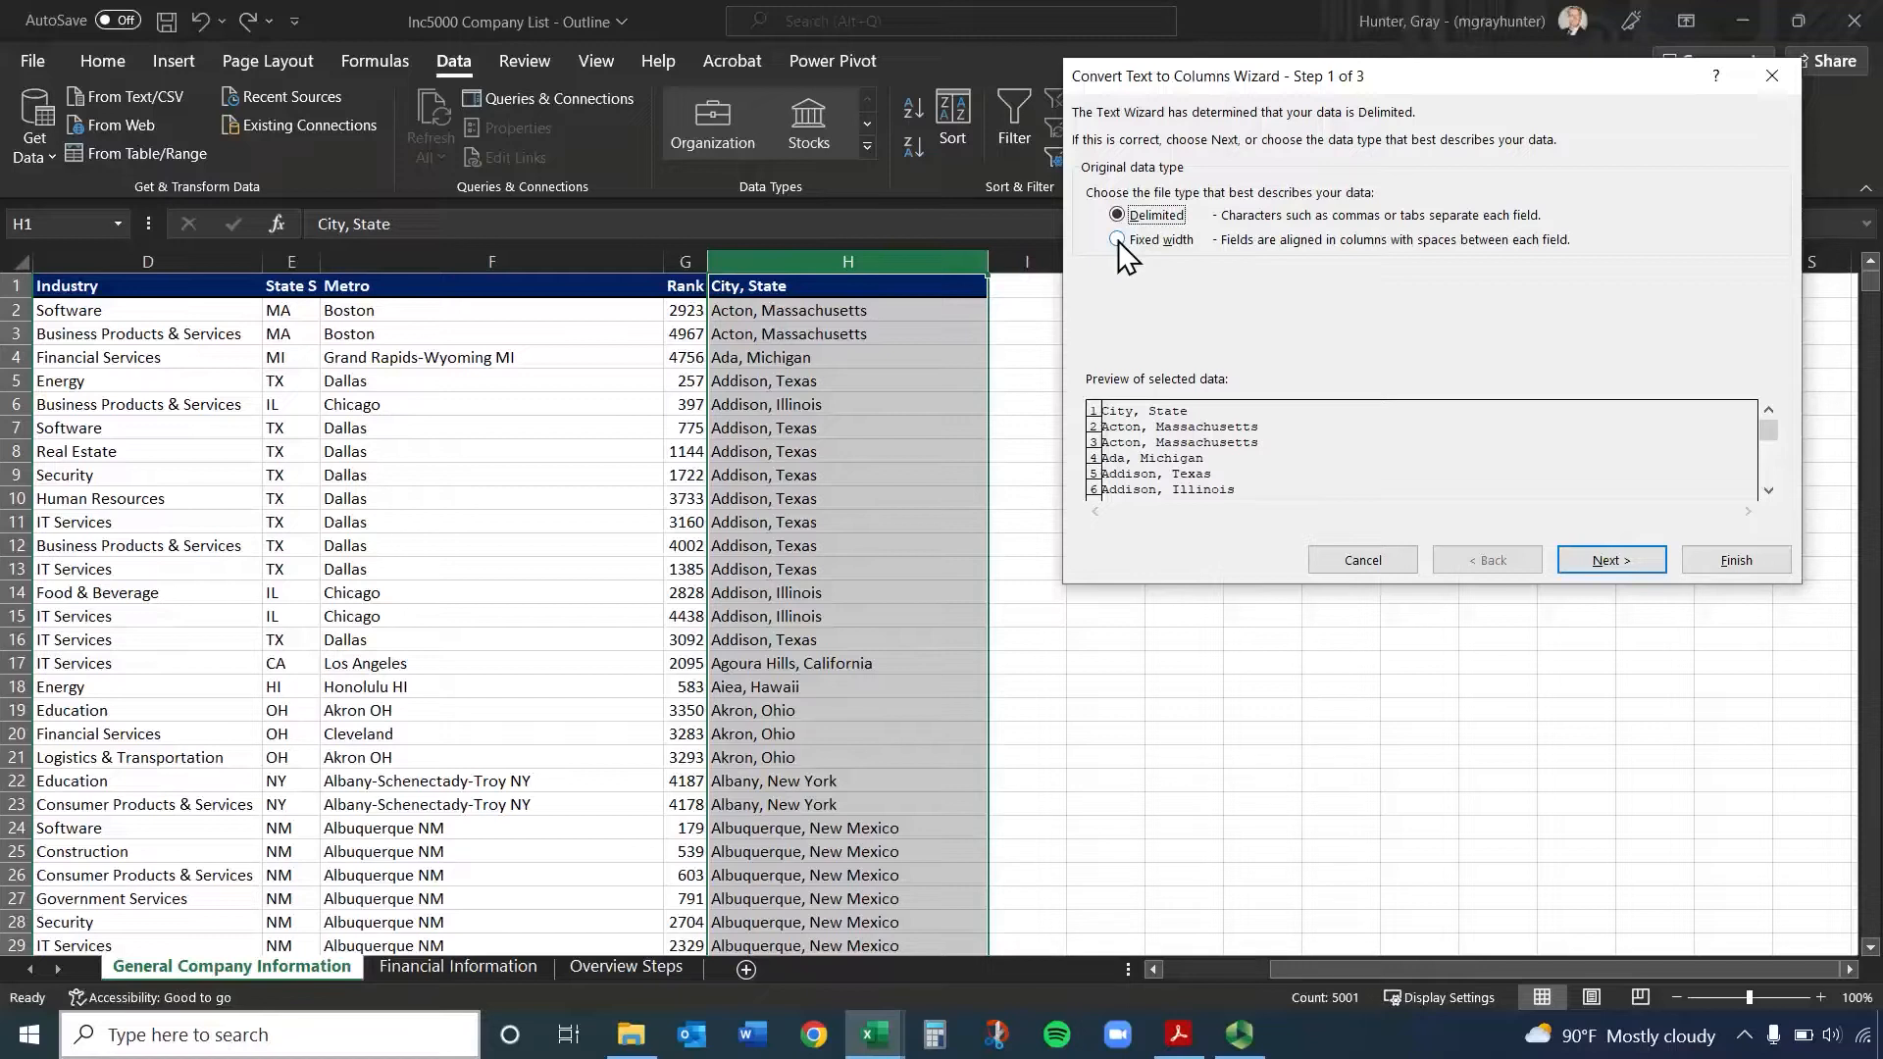
# Choose comma as the only delimiter for splitting the City, State column and proceed to the column data format settings
pyautogui.click(1611, 561)
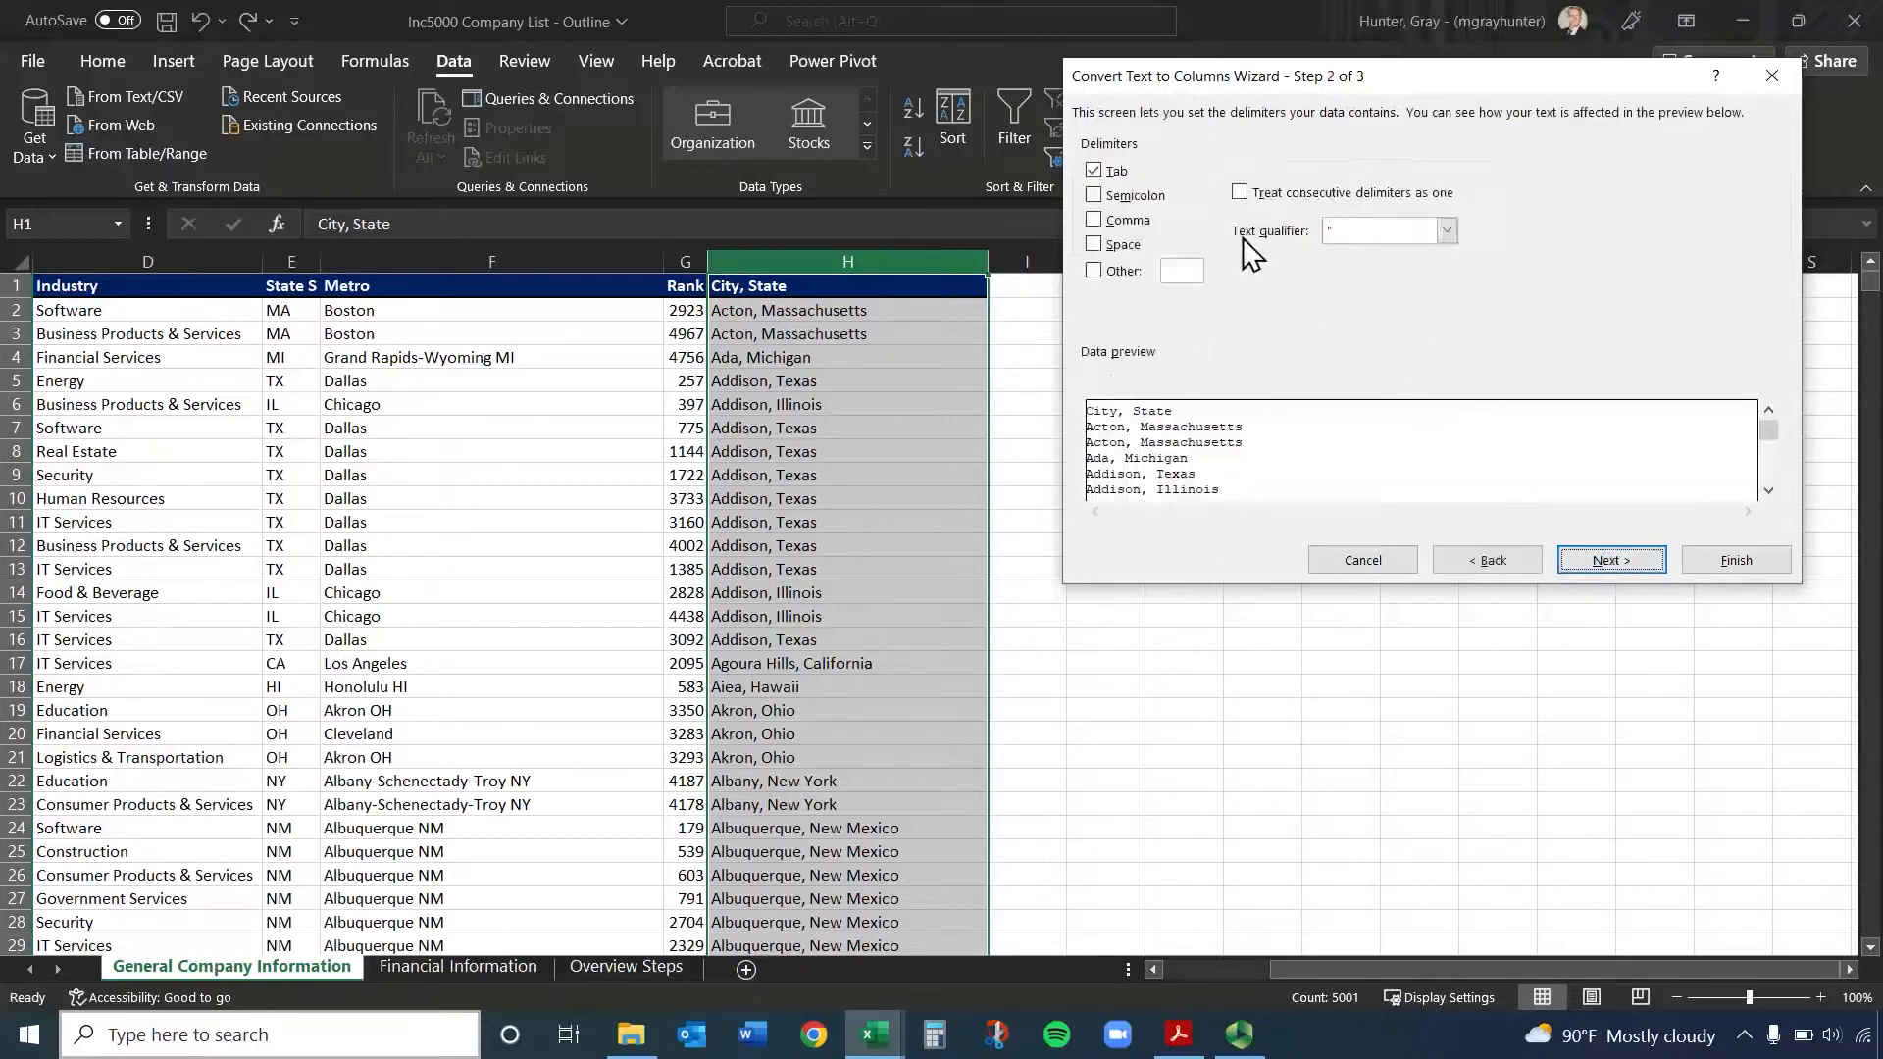
pyautogui.click(1094, 173)
pyautogui.click(1095, 219)
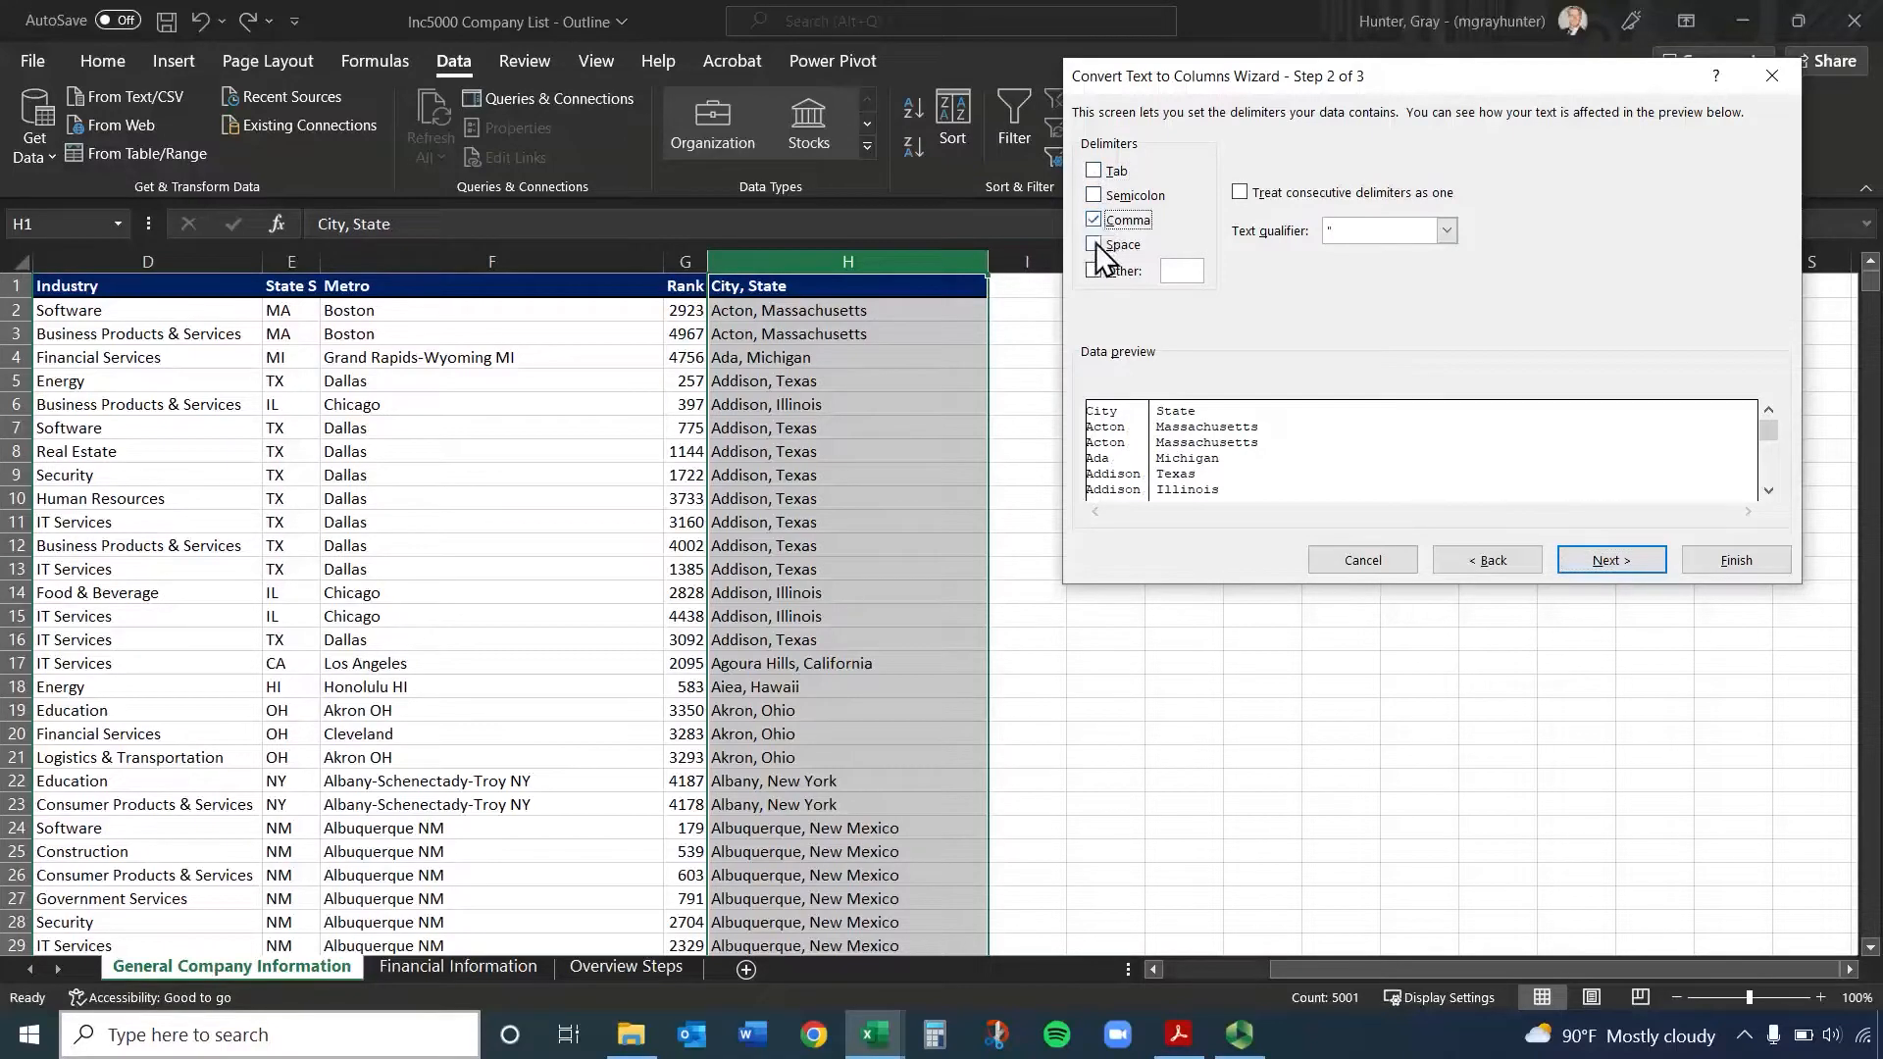
pyautogui.click(1182, 280)
pyautogui.click(1093, 196)
pyautogui.click(1095, 222)
pyautogui.click(1097, 221)
pyautogui.click(1628, 566)
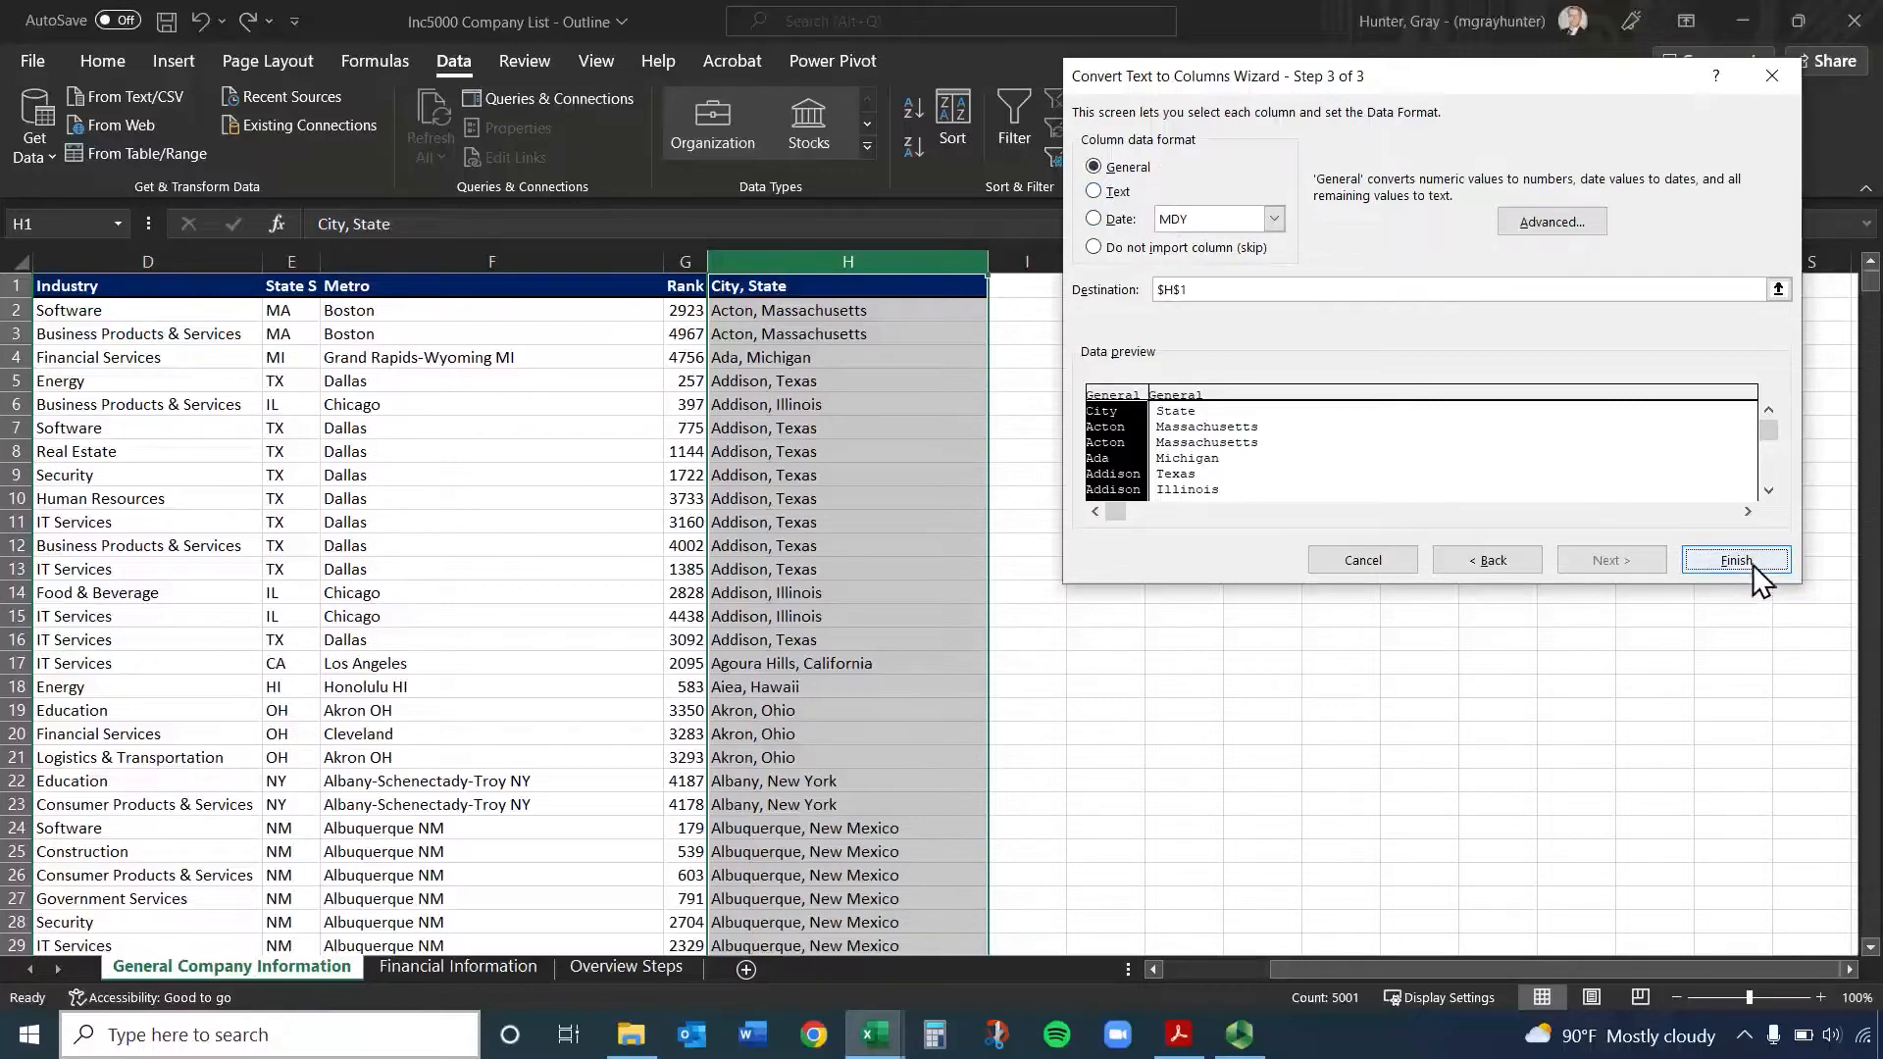
# Set the City column's data format to Date MDY and finish splitting column H
pyautogui.click(1216, 224)
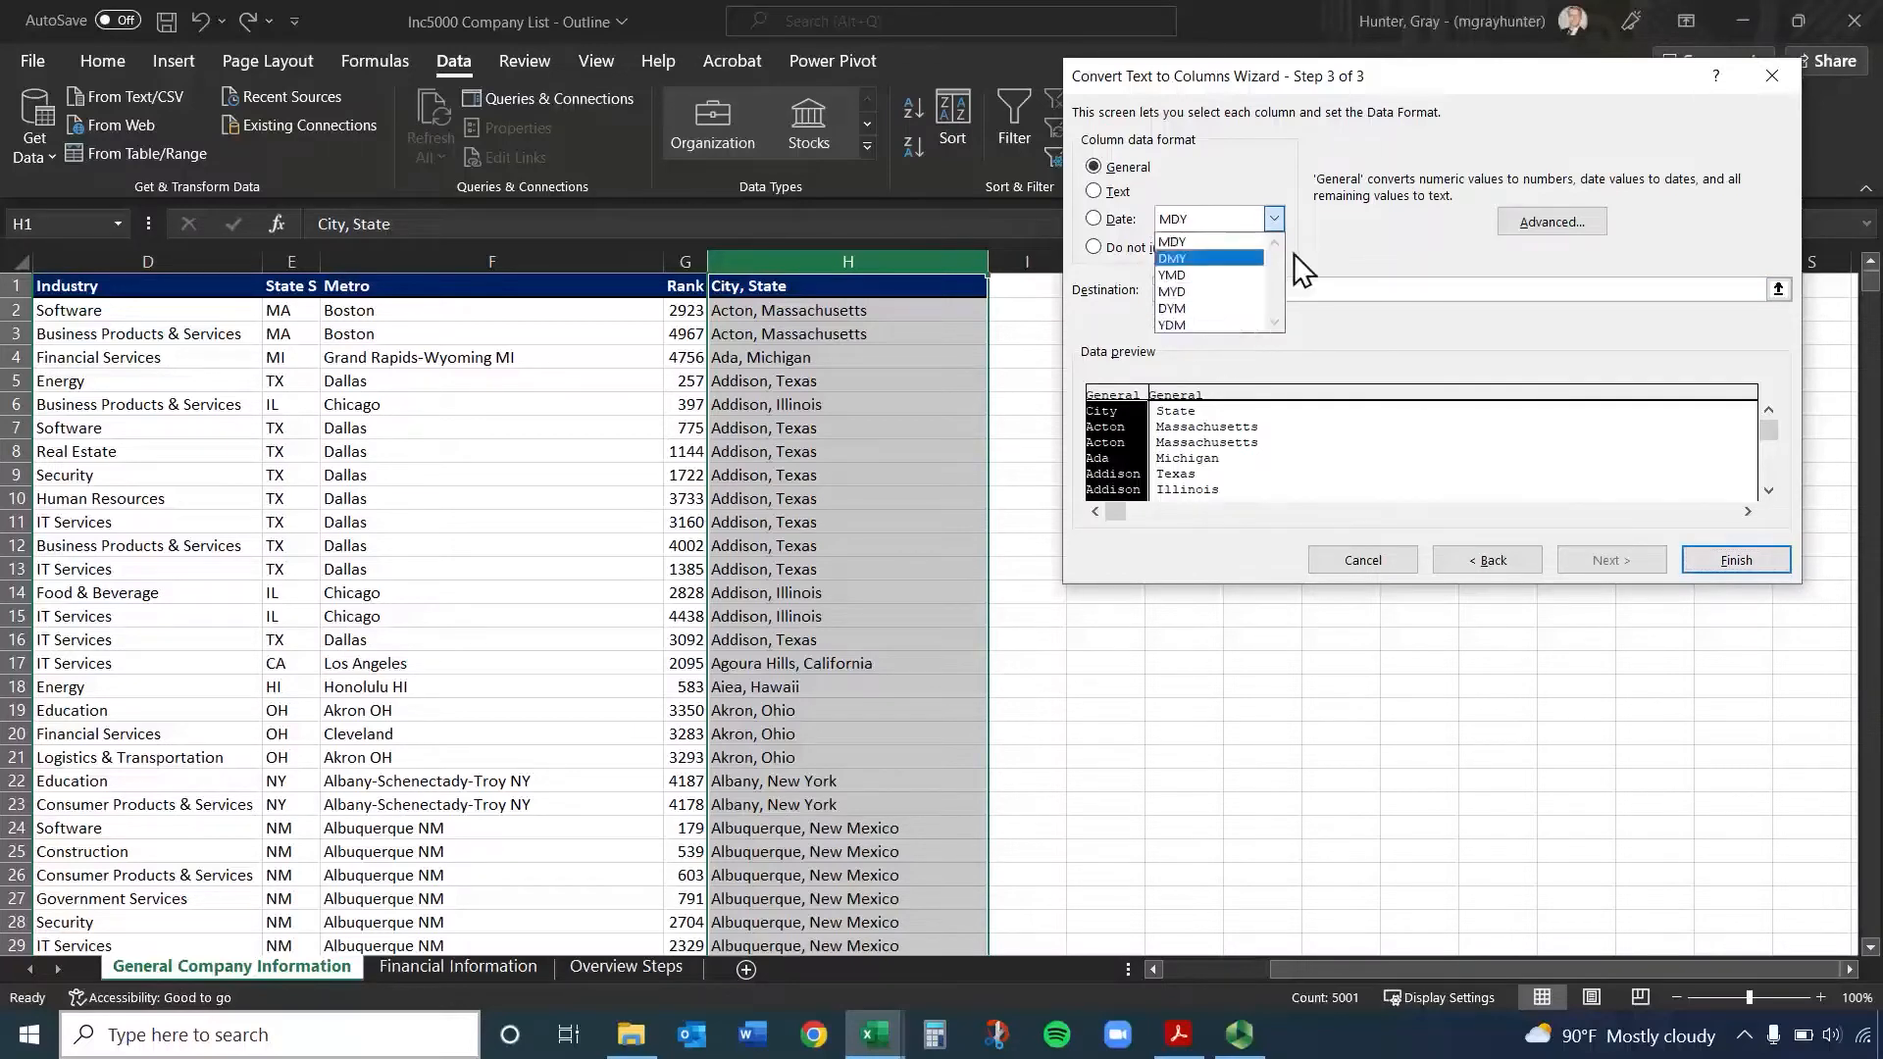
pyautogui.click(1351, 232)
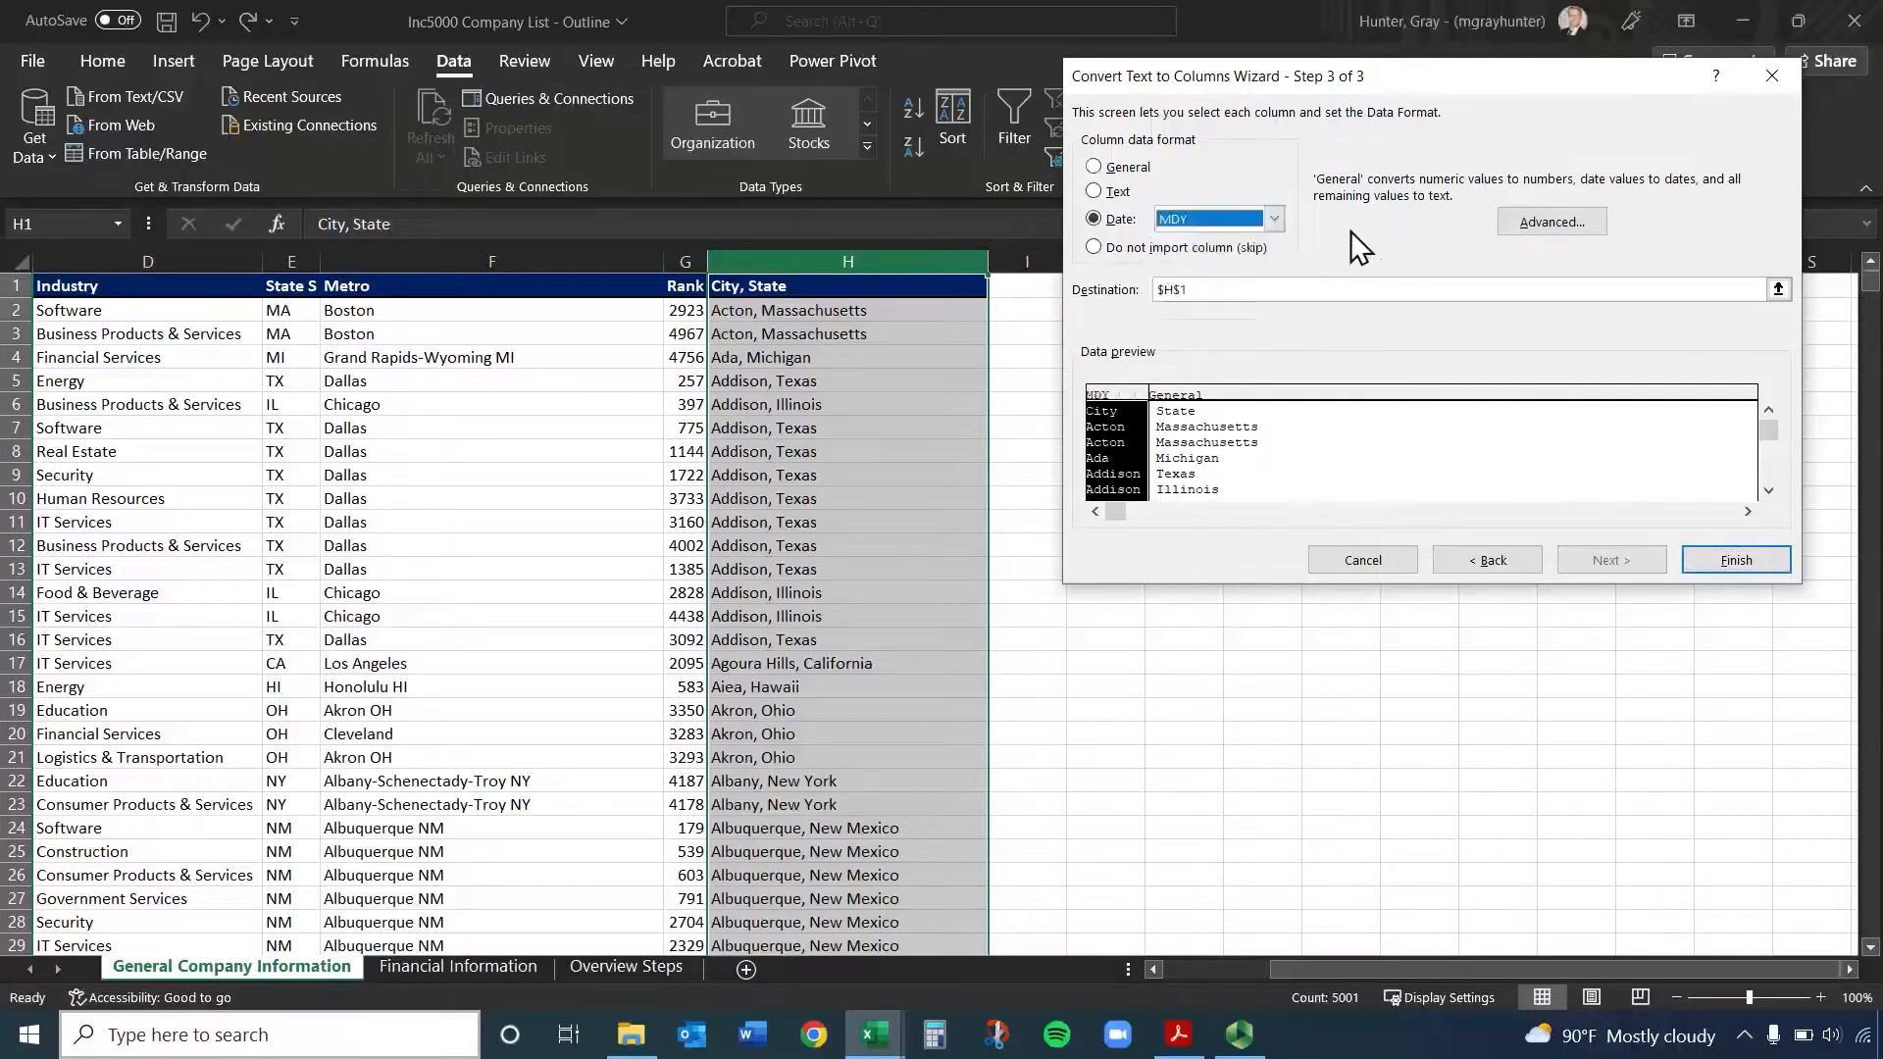
pyautogui.click(1735, 560)
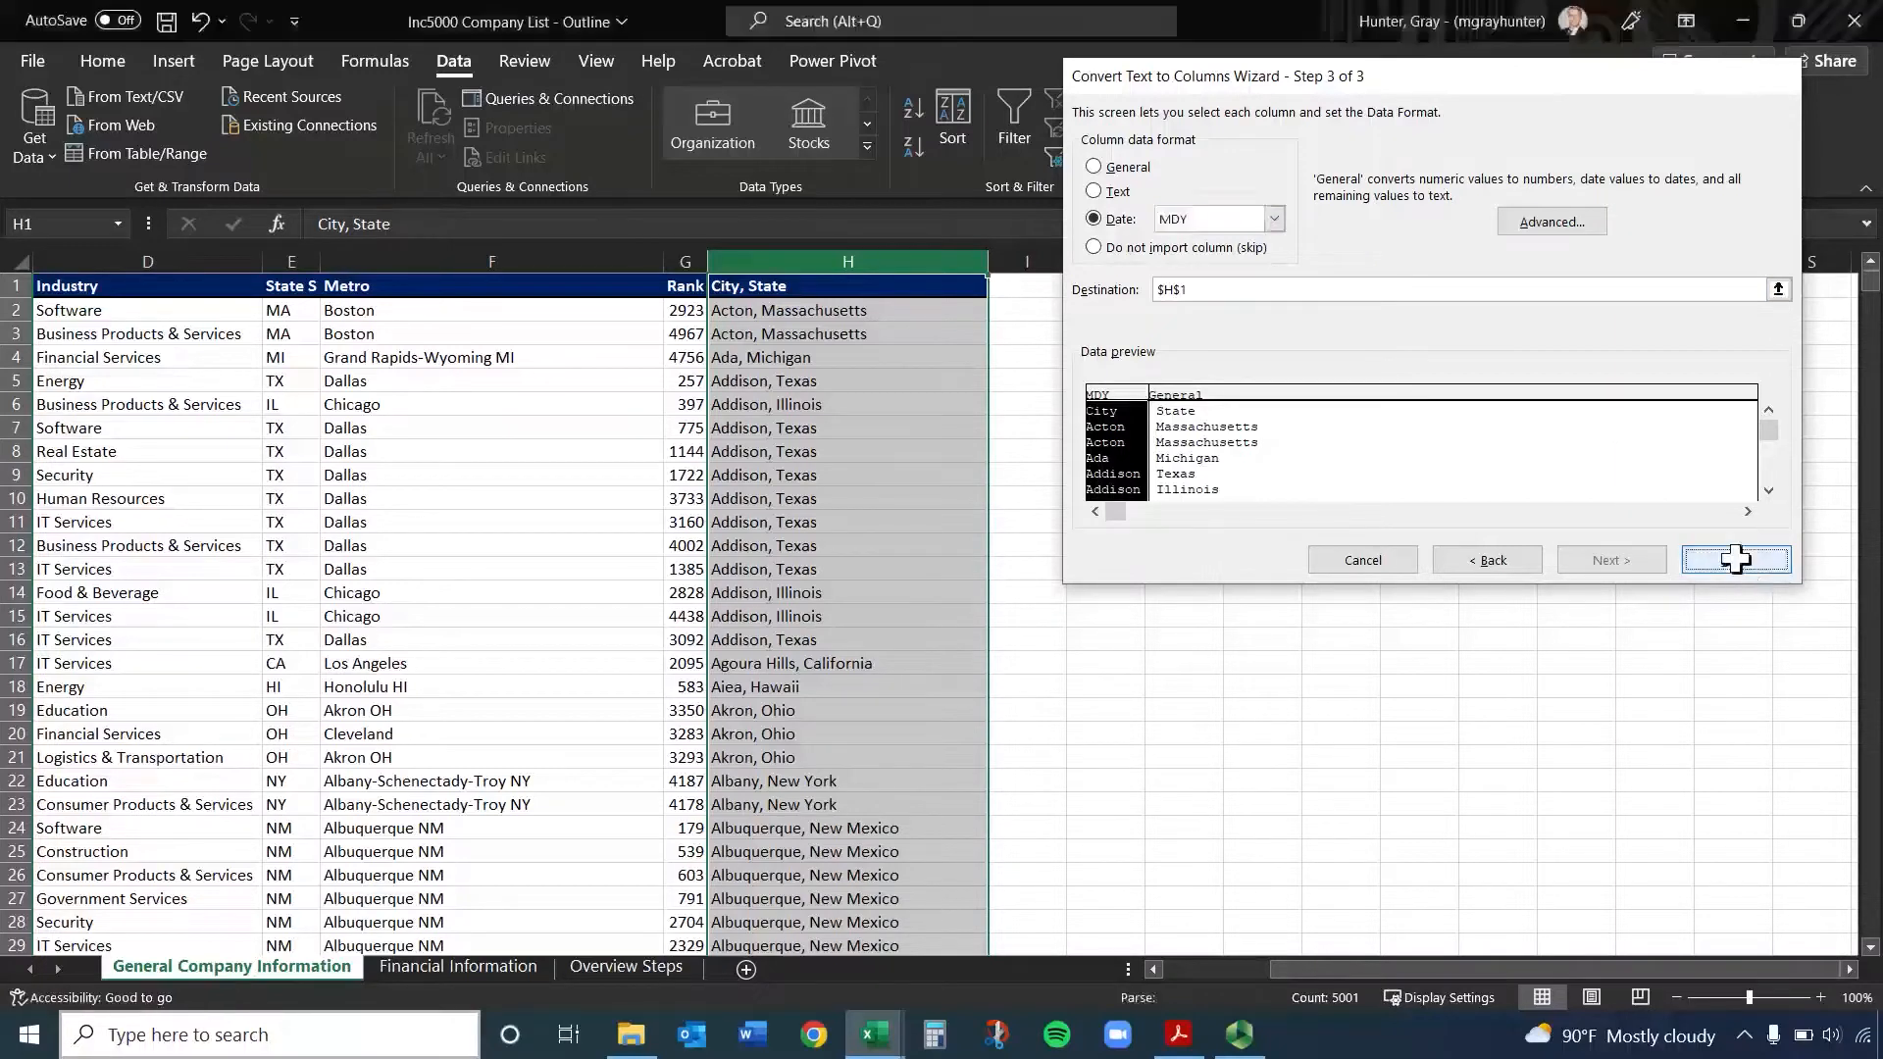
pyautogui.click(1183, 569)
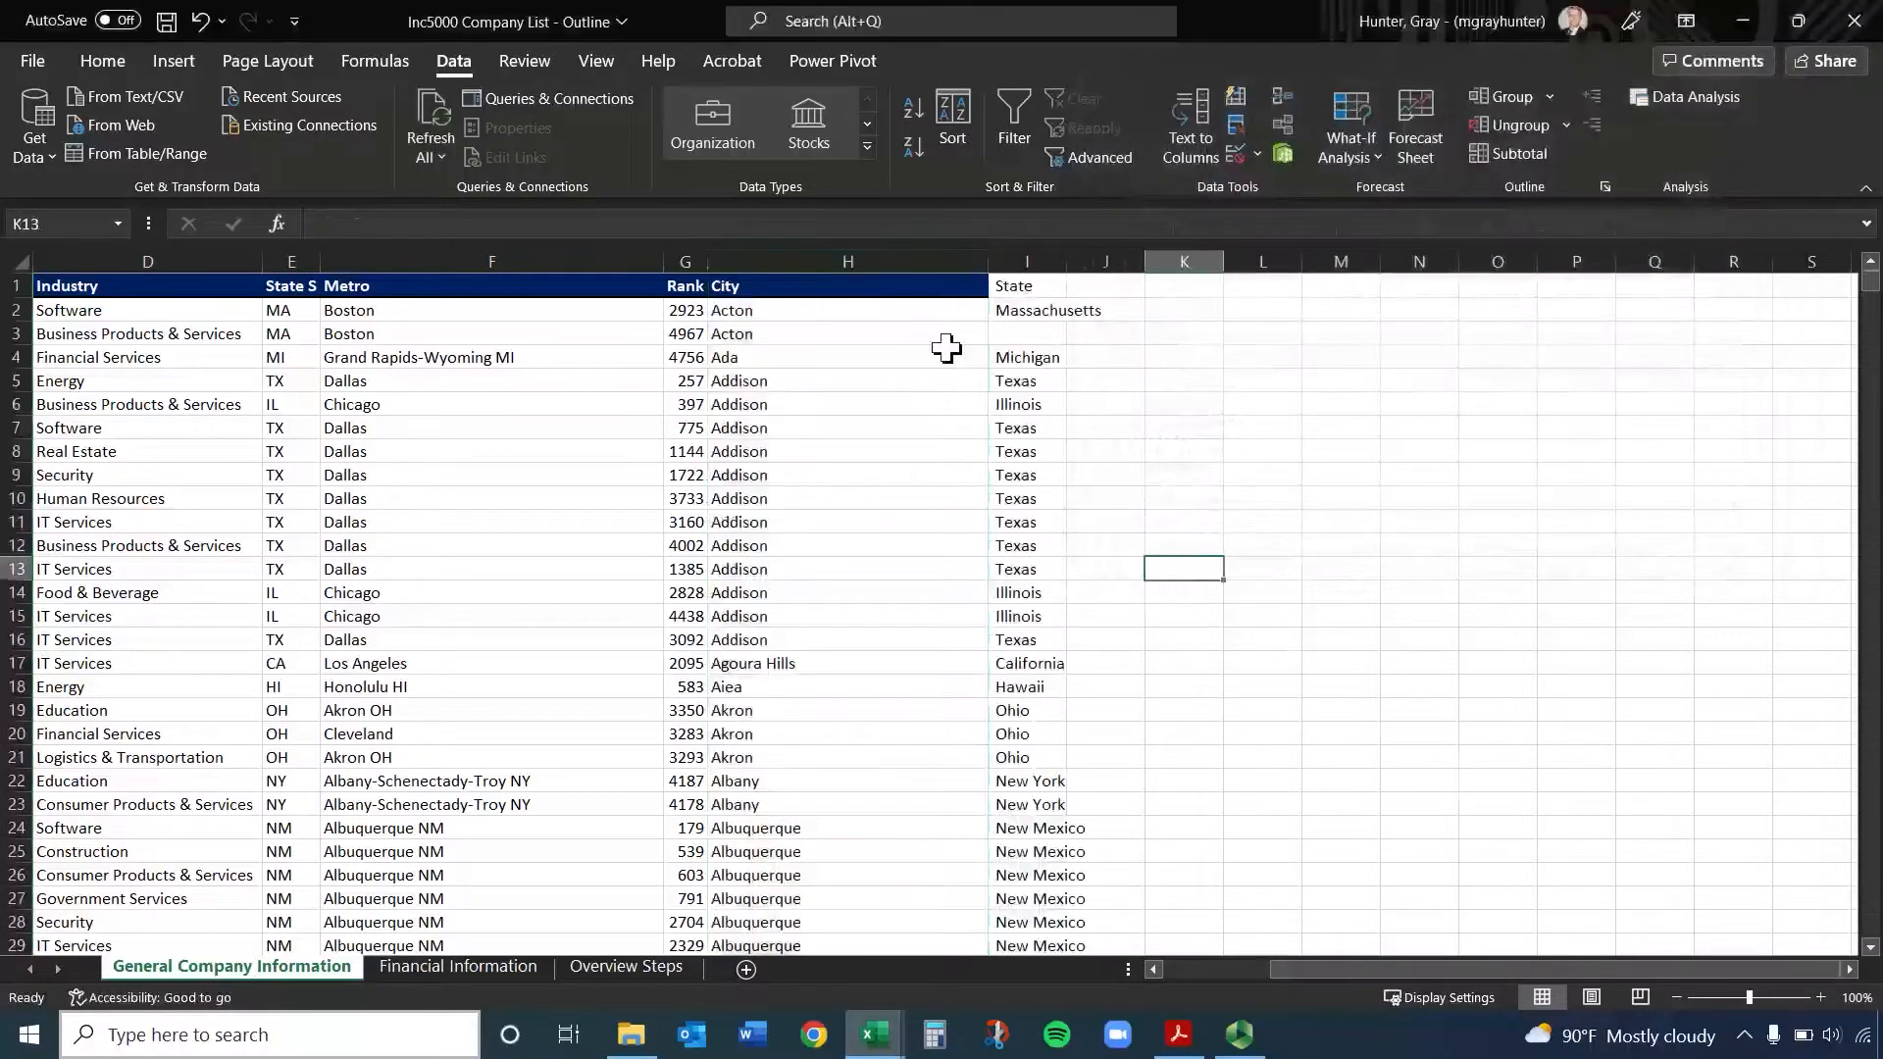
# Format the State header in I1 with the dark blue fill and bold white text of the other headers
pyautogui.click(822, 287)
pyautogui.click(993, 285)
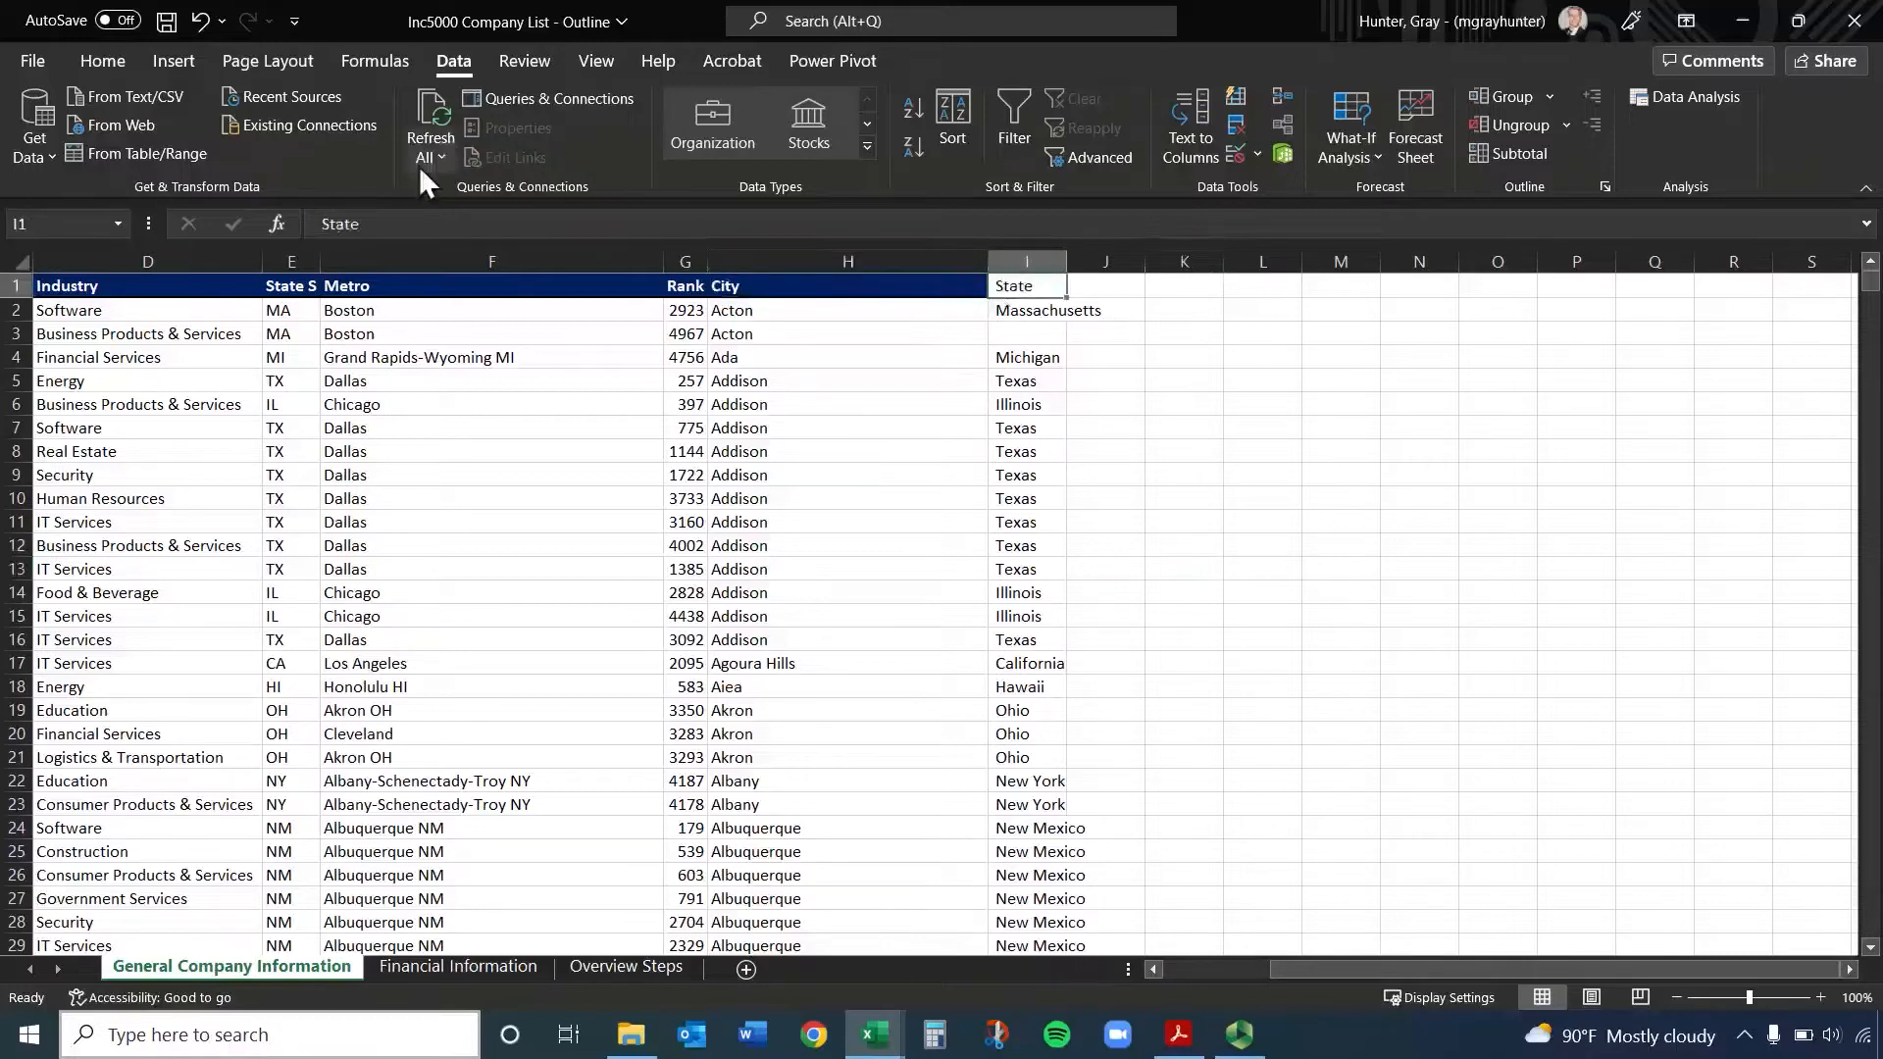
pyautogui.click(103, 60)
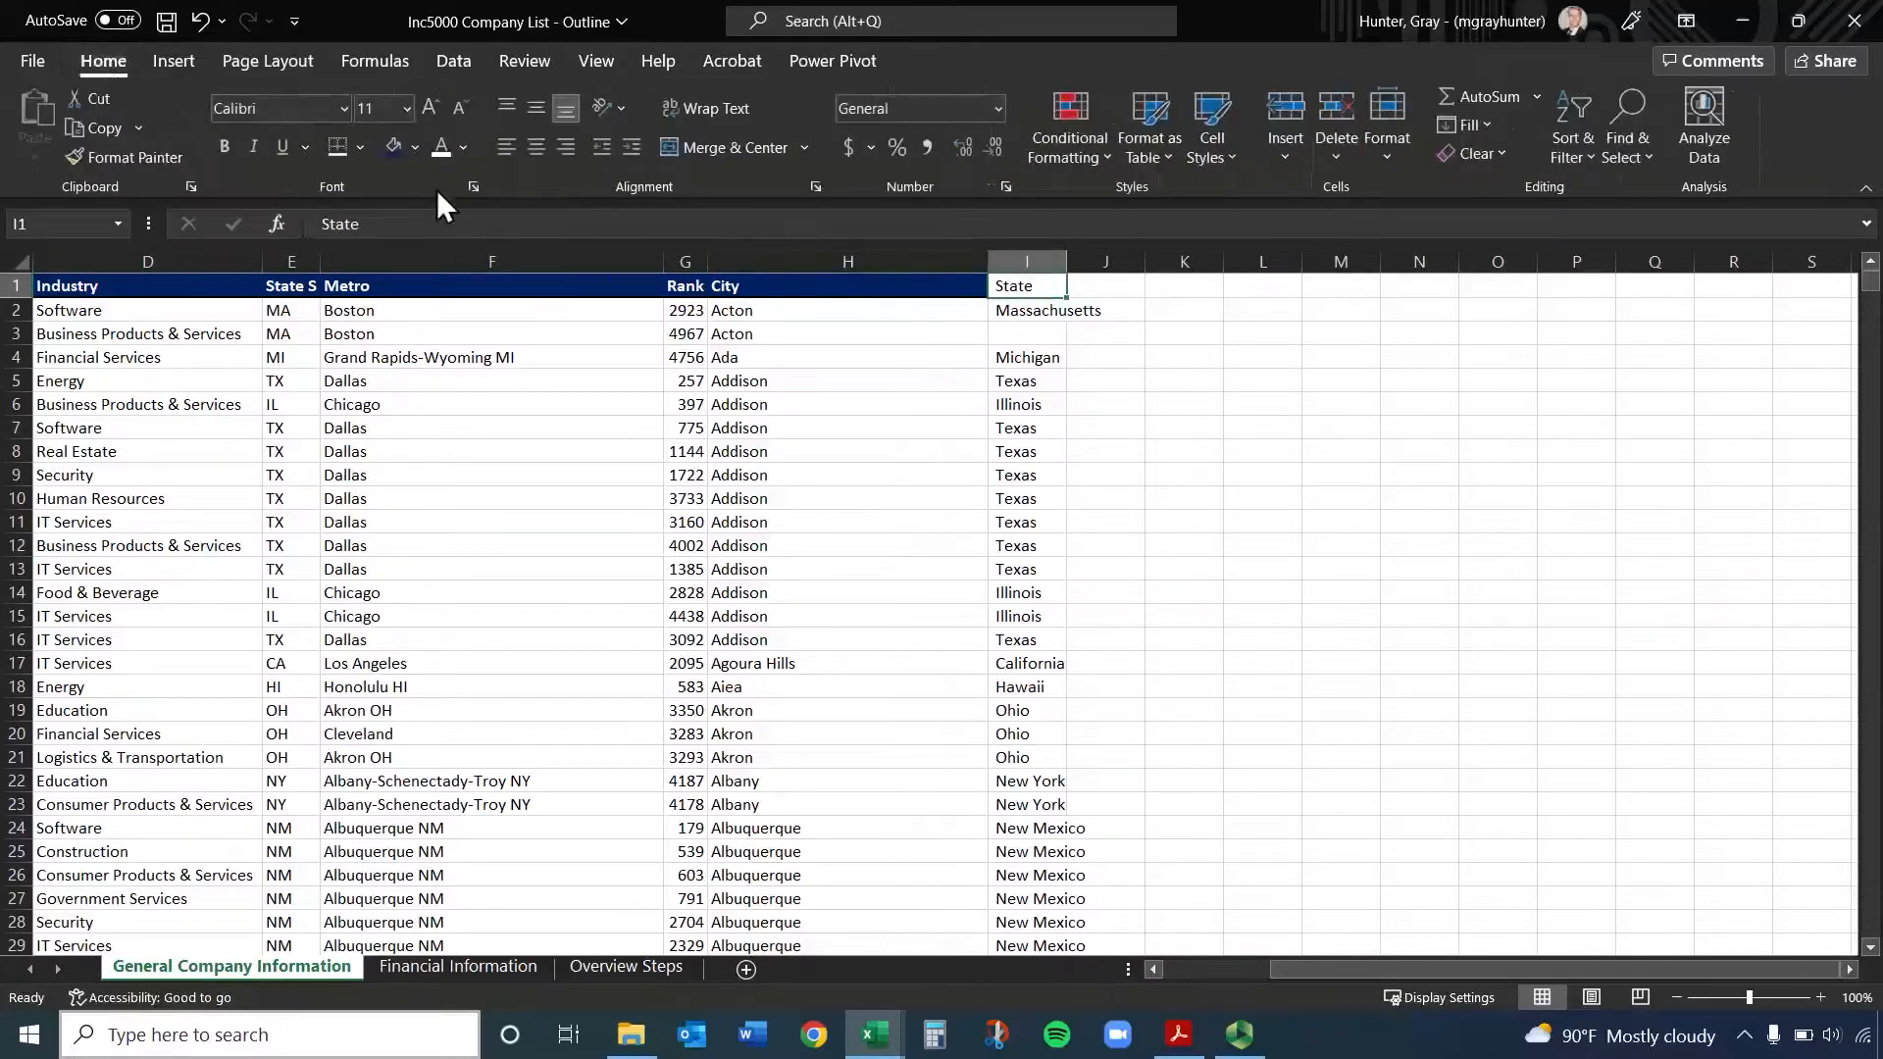
pyautogui.click(404, 145)
pyautogui.click(436, 151)
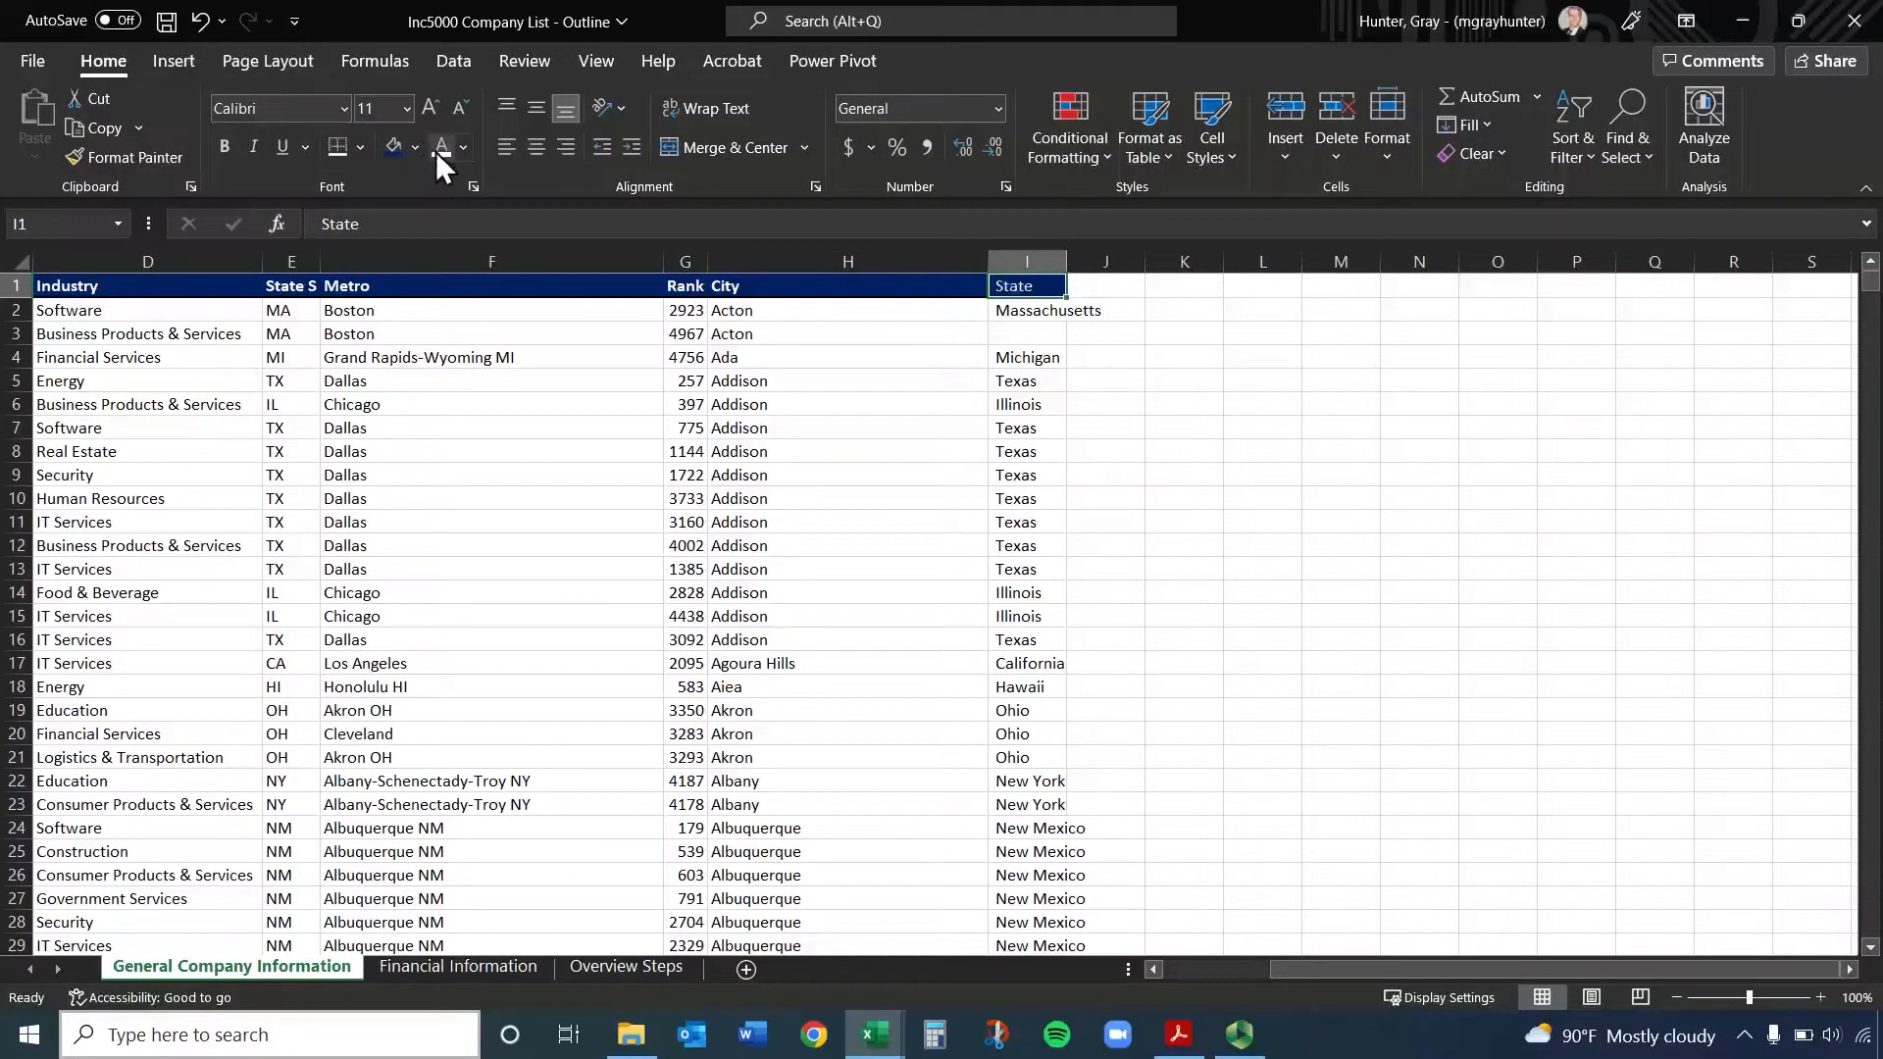
pyautogui.click(1181, 453)
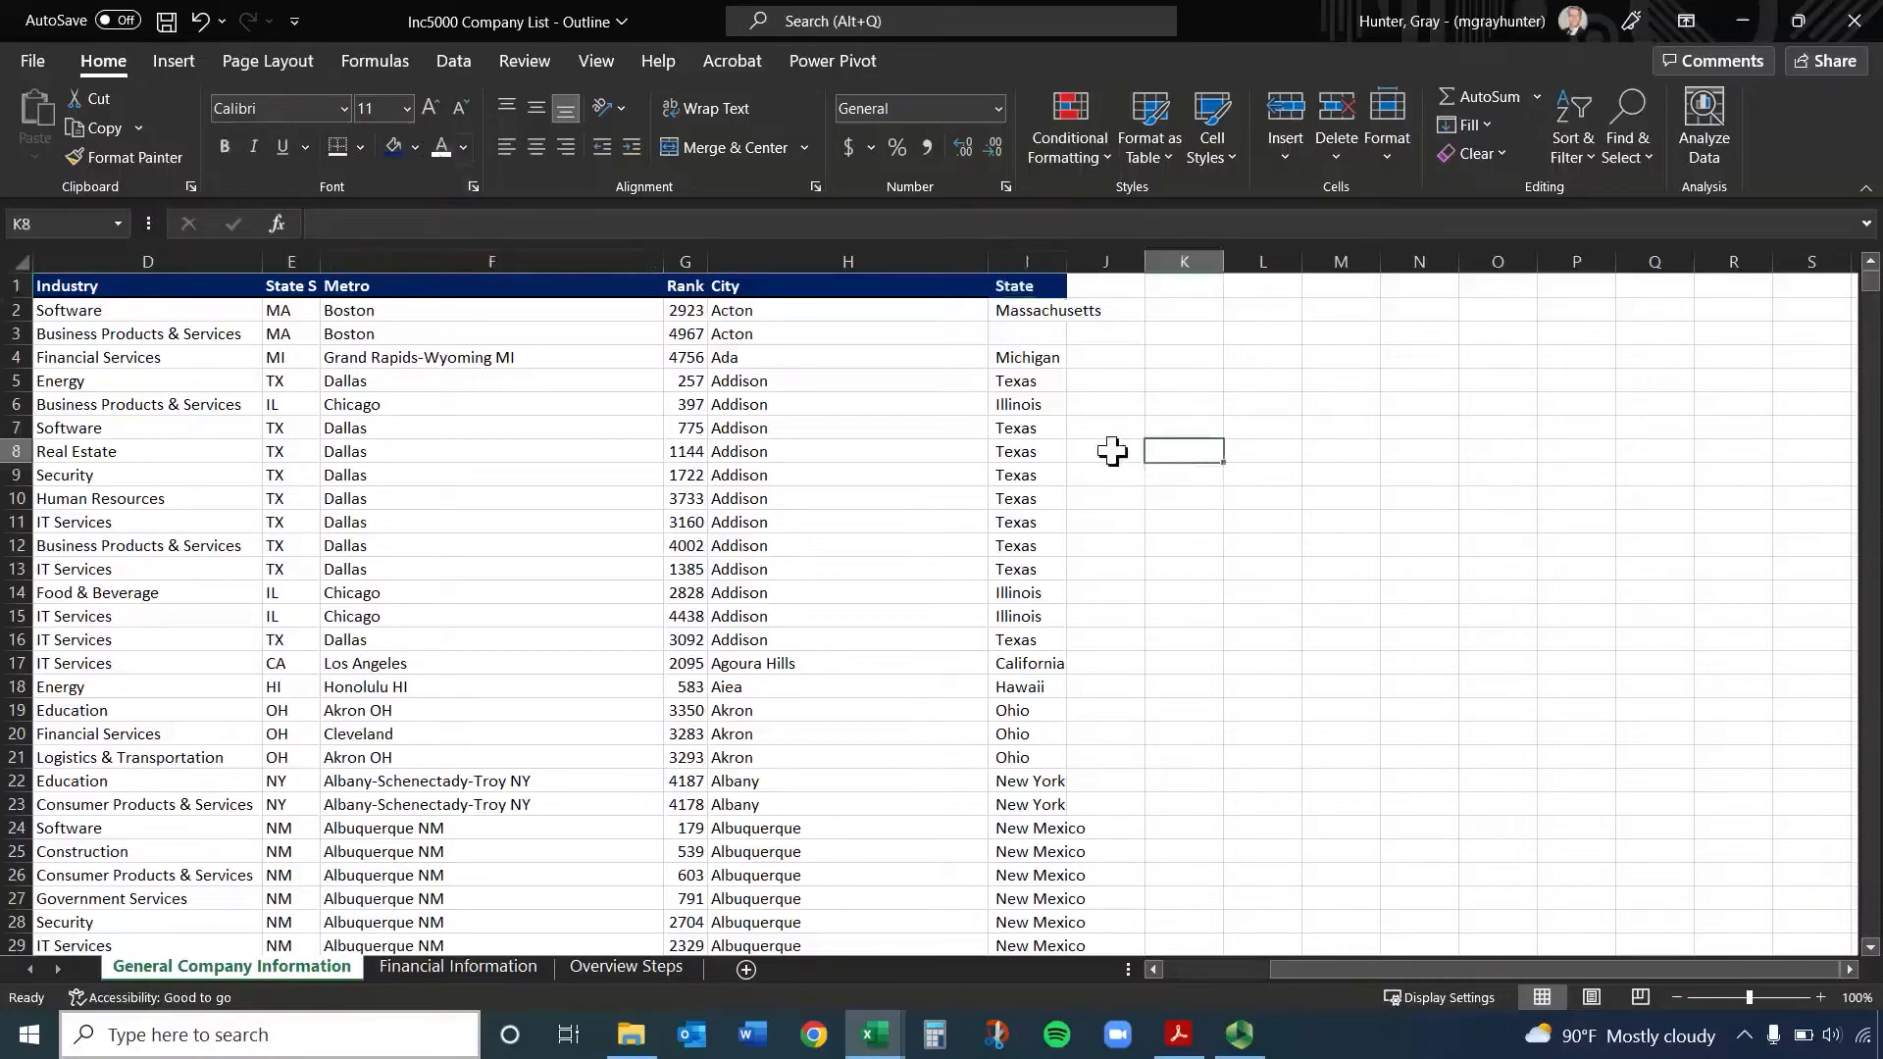
# Undo the header formatting and the split, and split the City, State column H again as delimited text by comma
pyautogui.click(1010, 332)
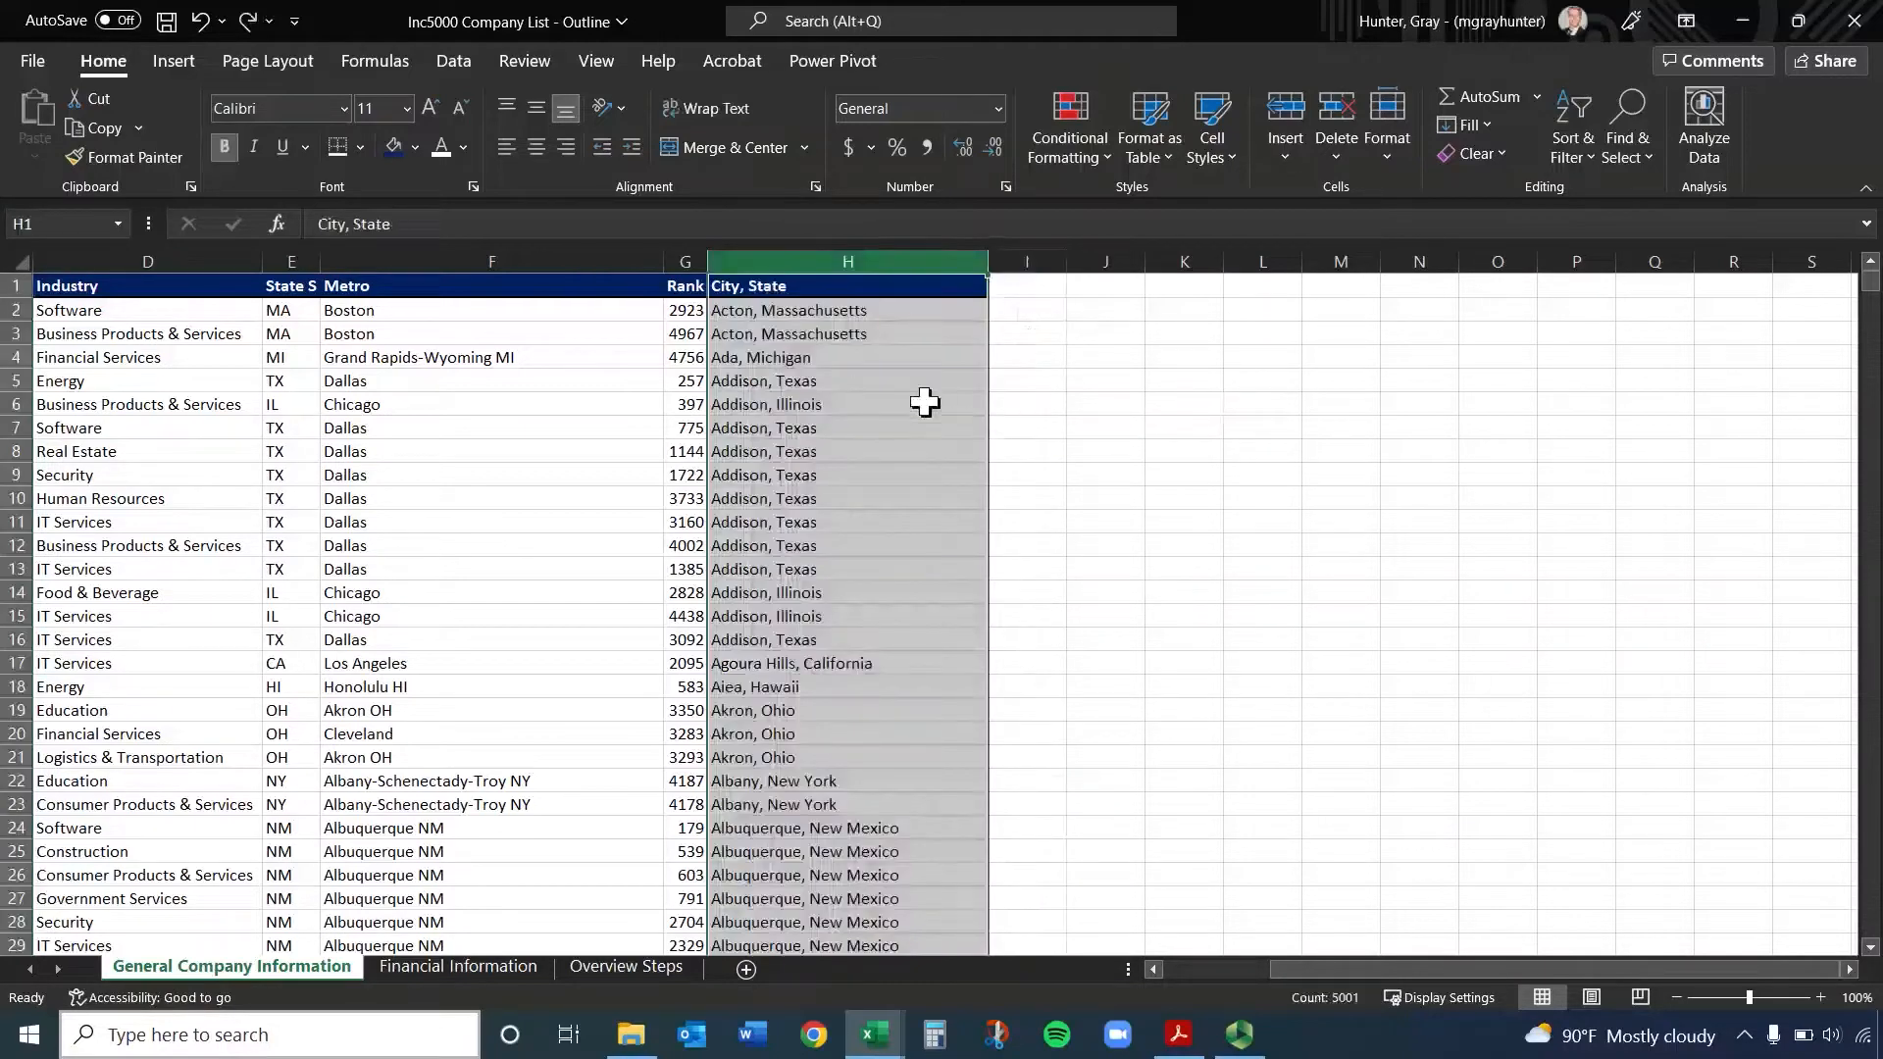
pyautogui.click(787, 335)
pyautogui.click(761, 261)
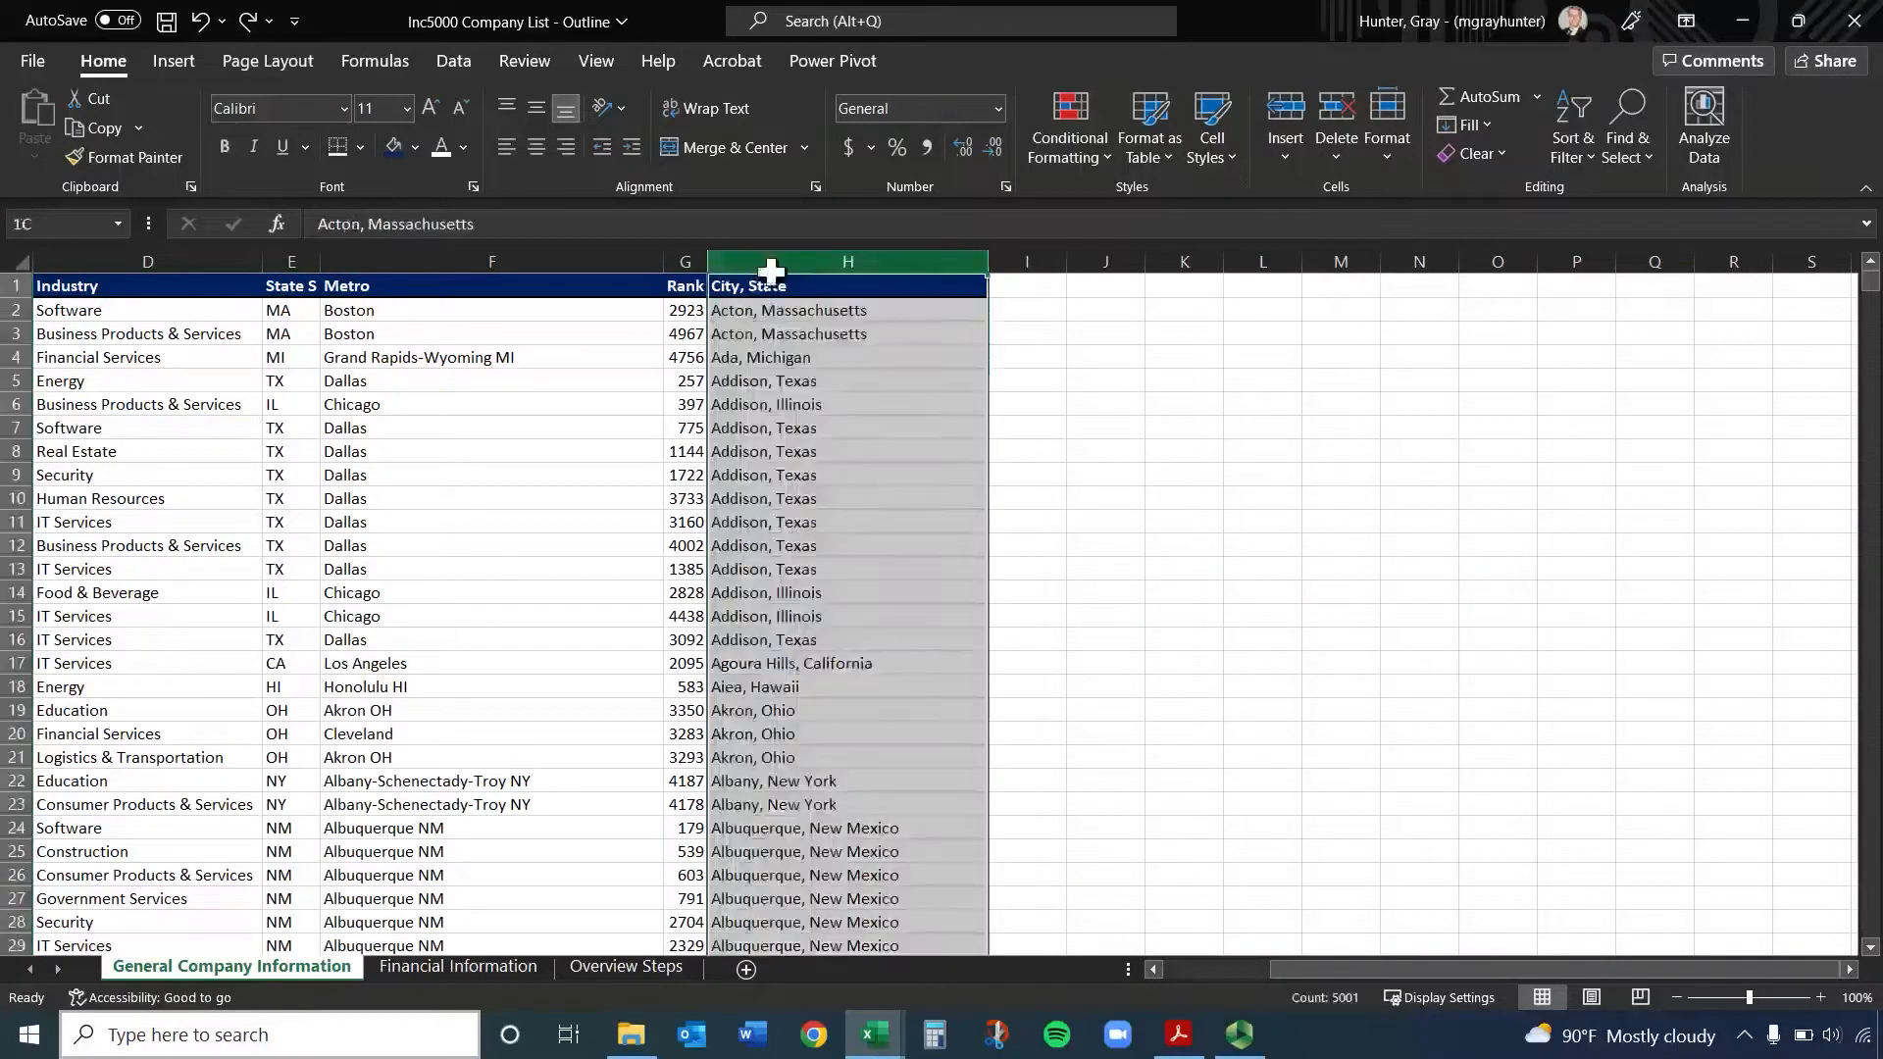
pyautogui.click(456, 63)
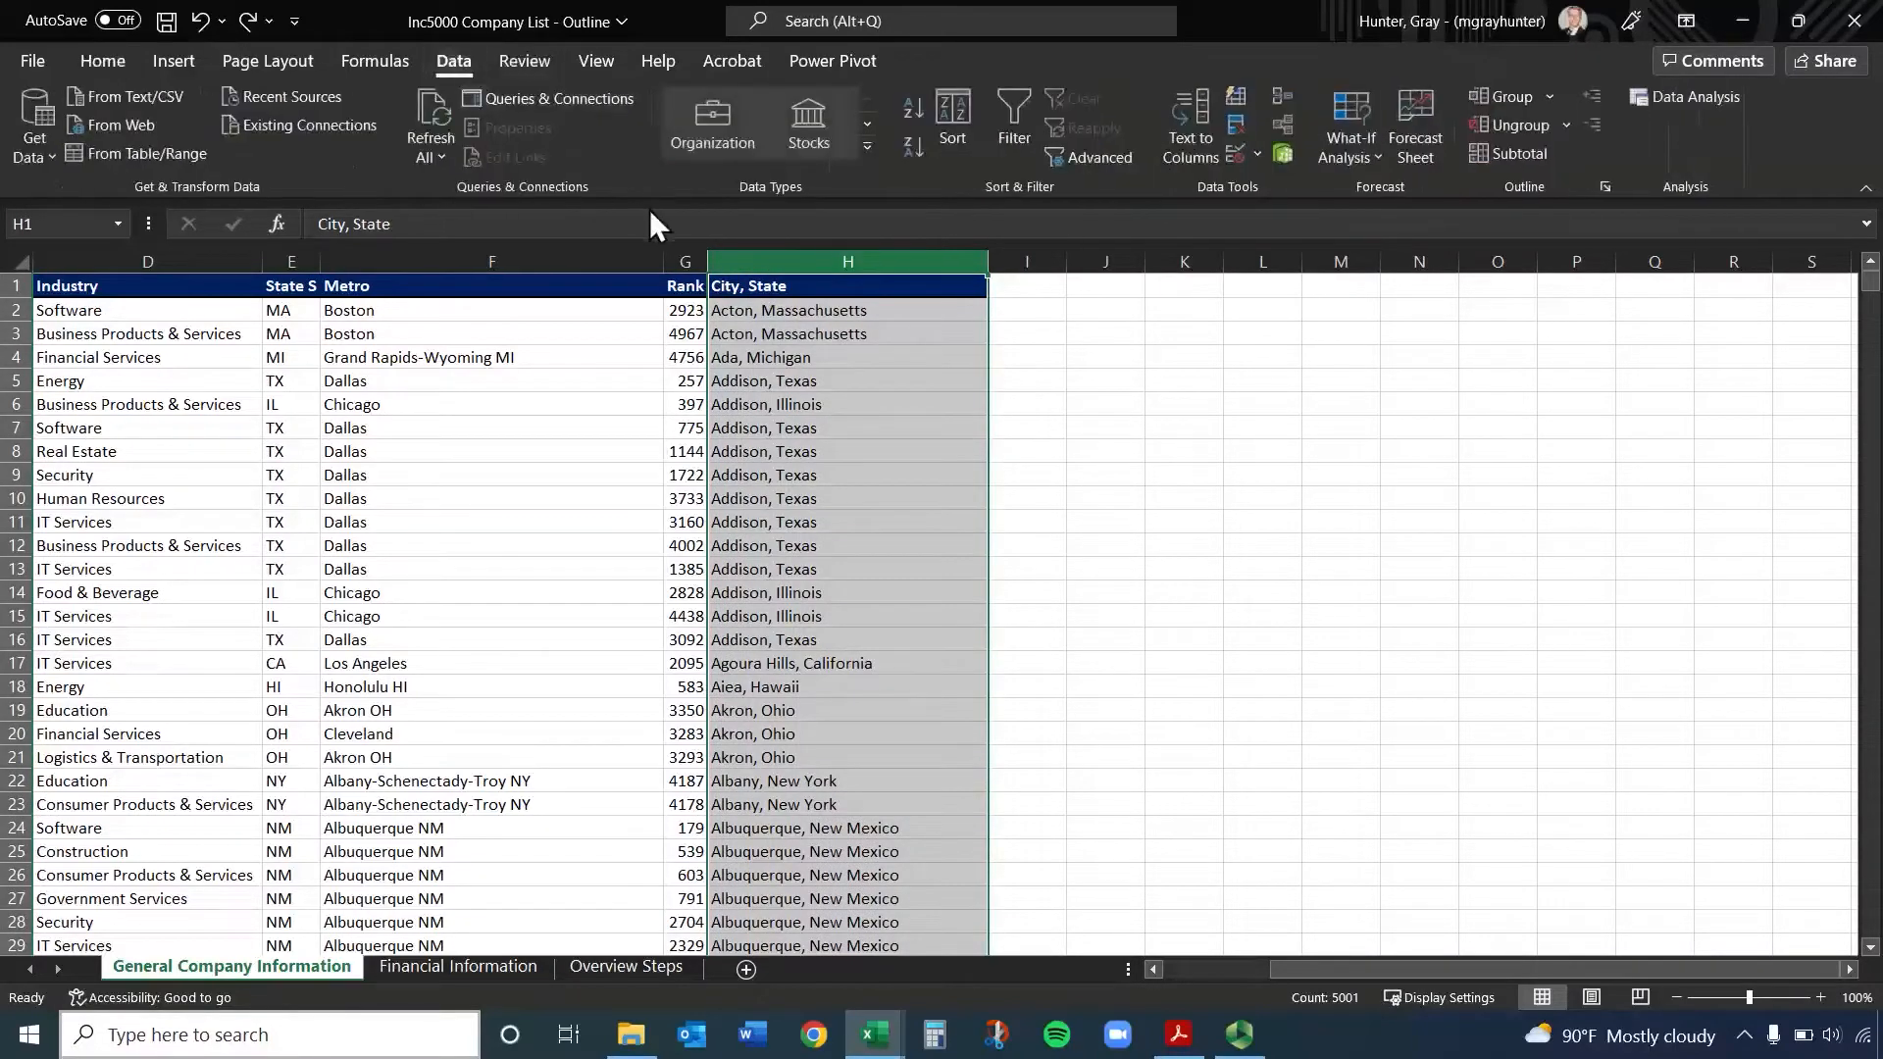
pyautogui.click(1198, 112)
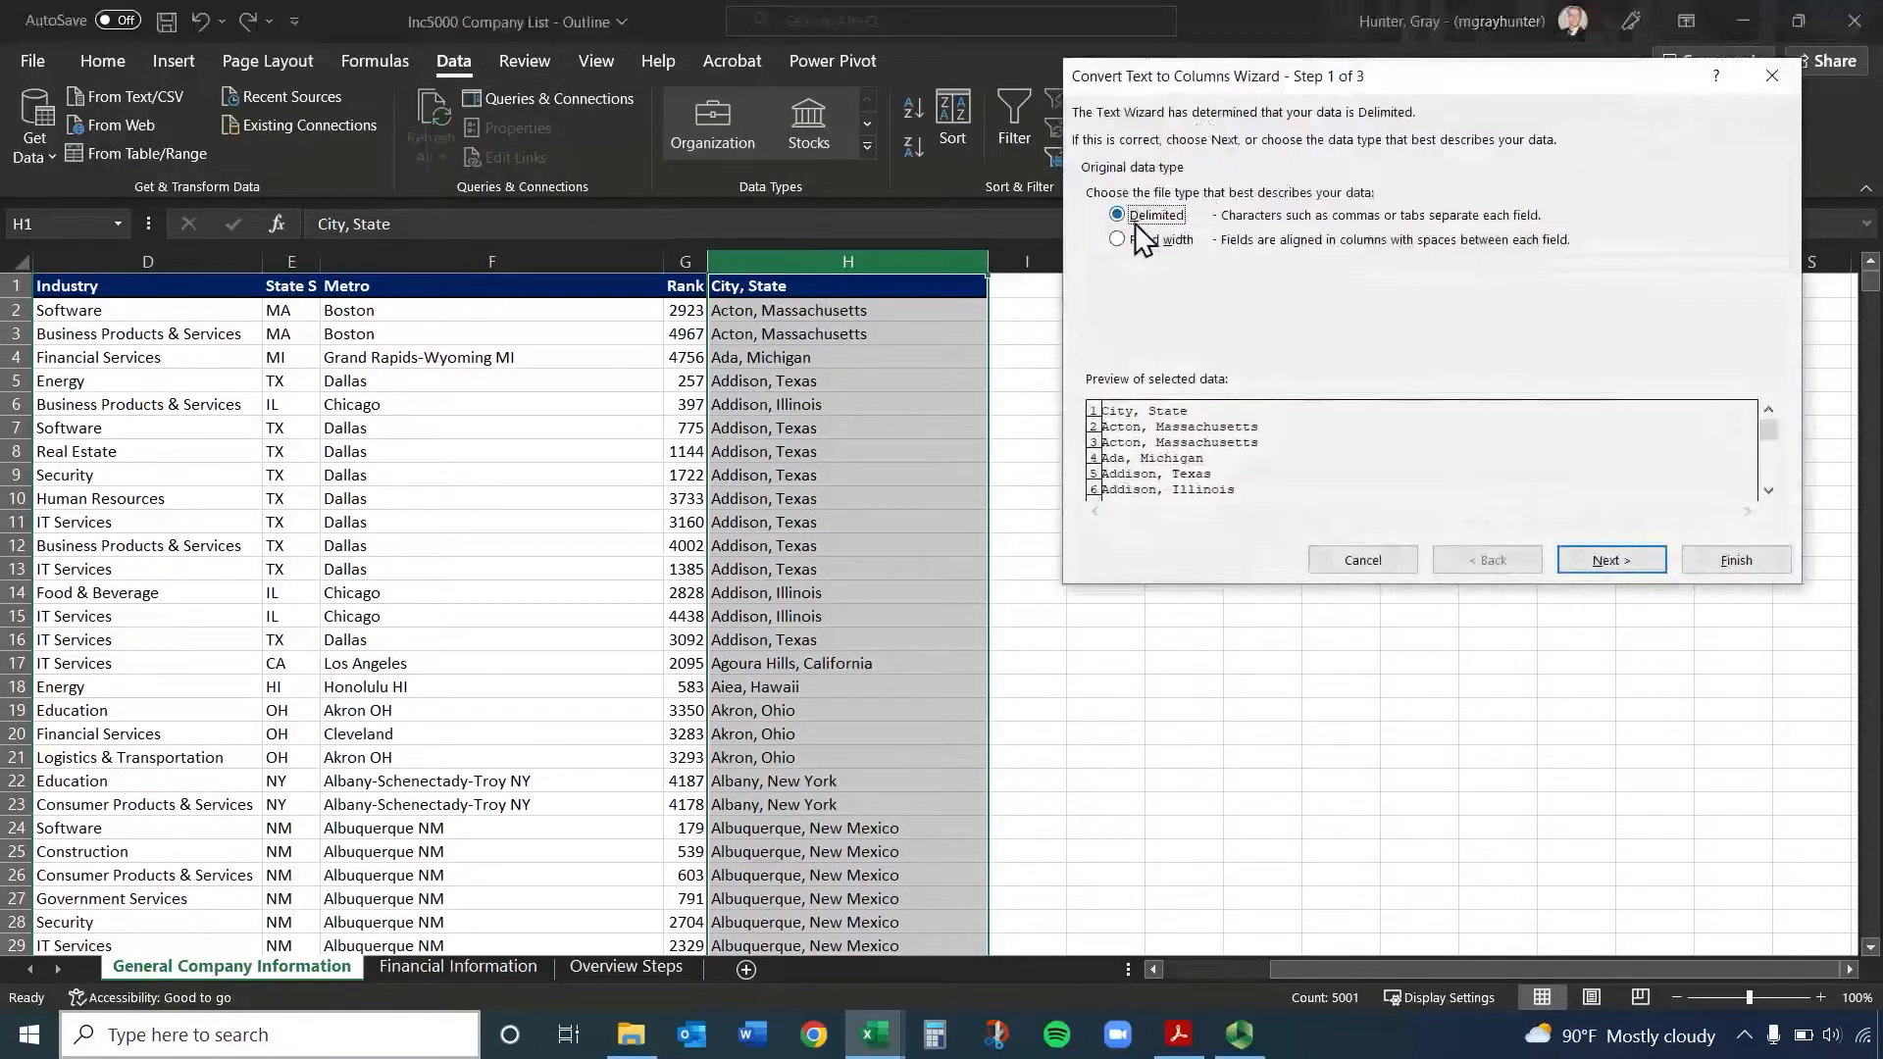
pyautogui.click(1639, 556)
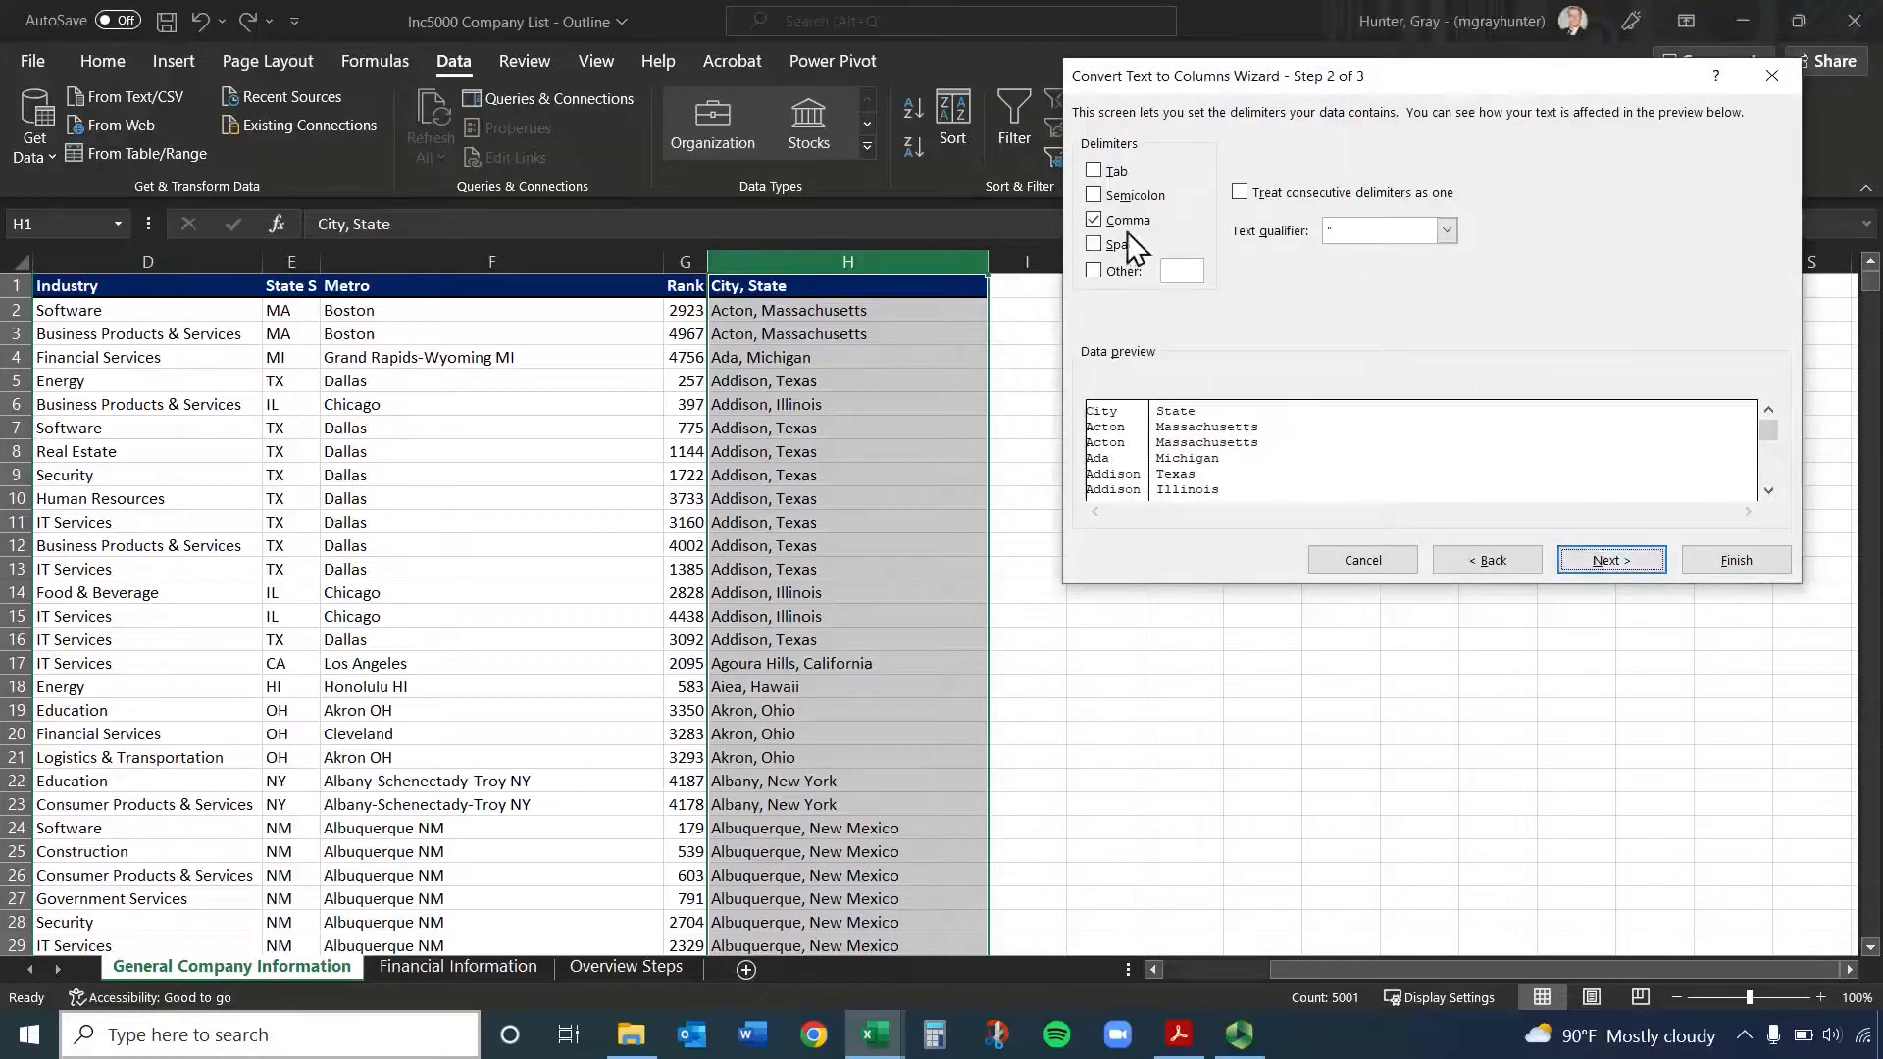
pyautogui.doubleClick(1100, 223)
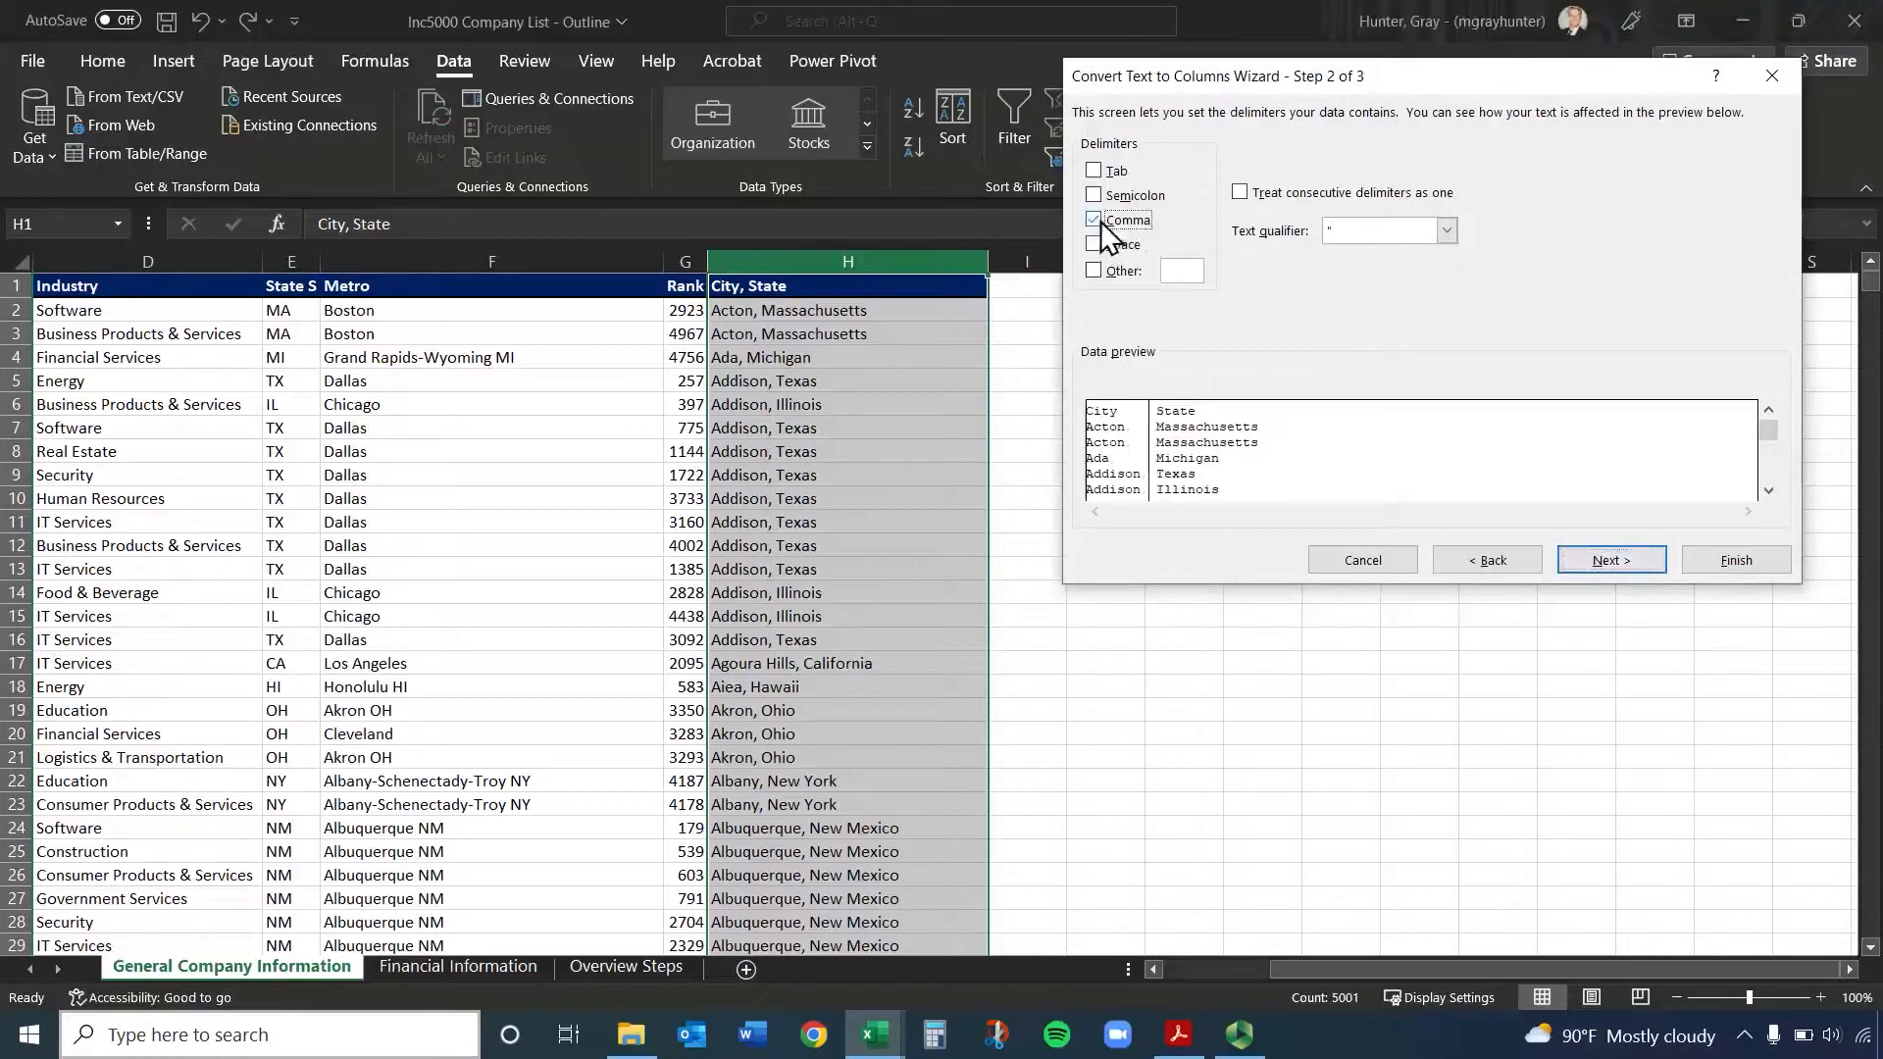
pyautogui.click(1727, 559)
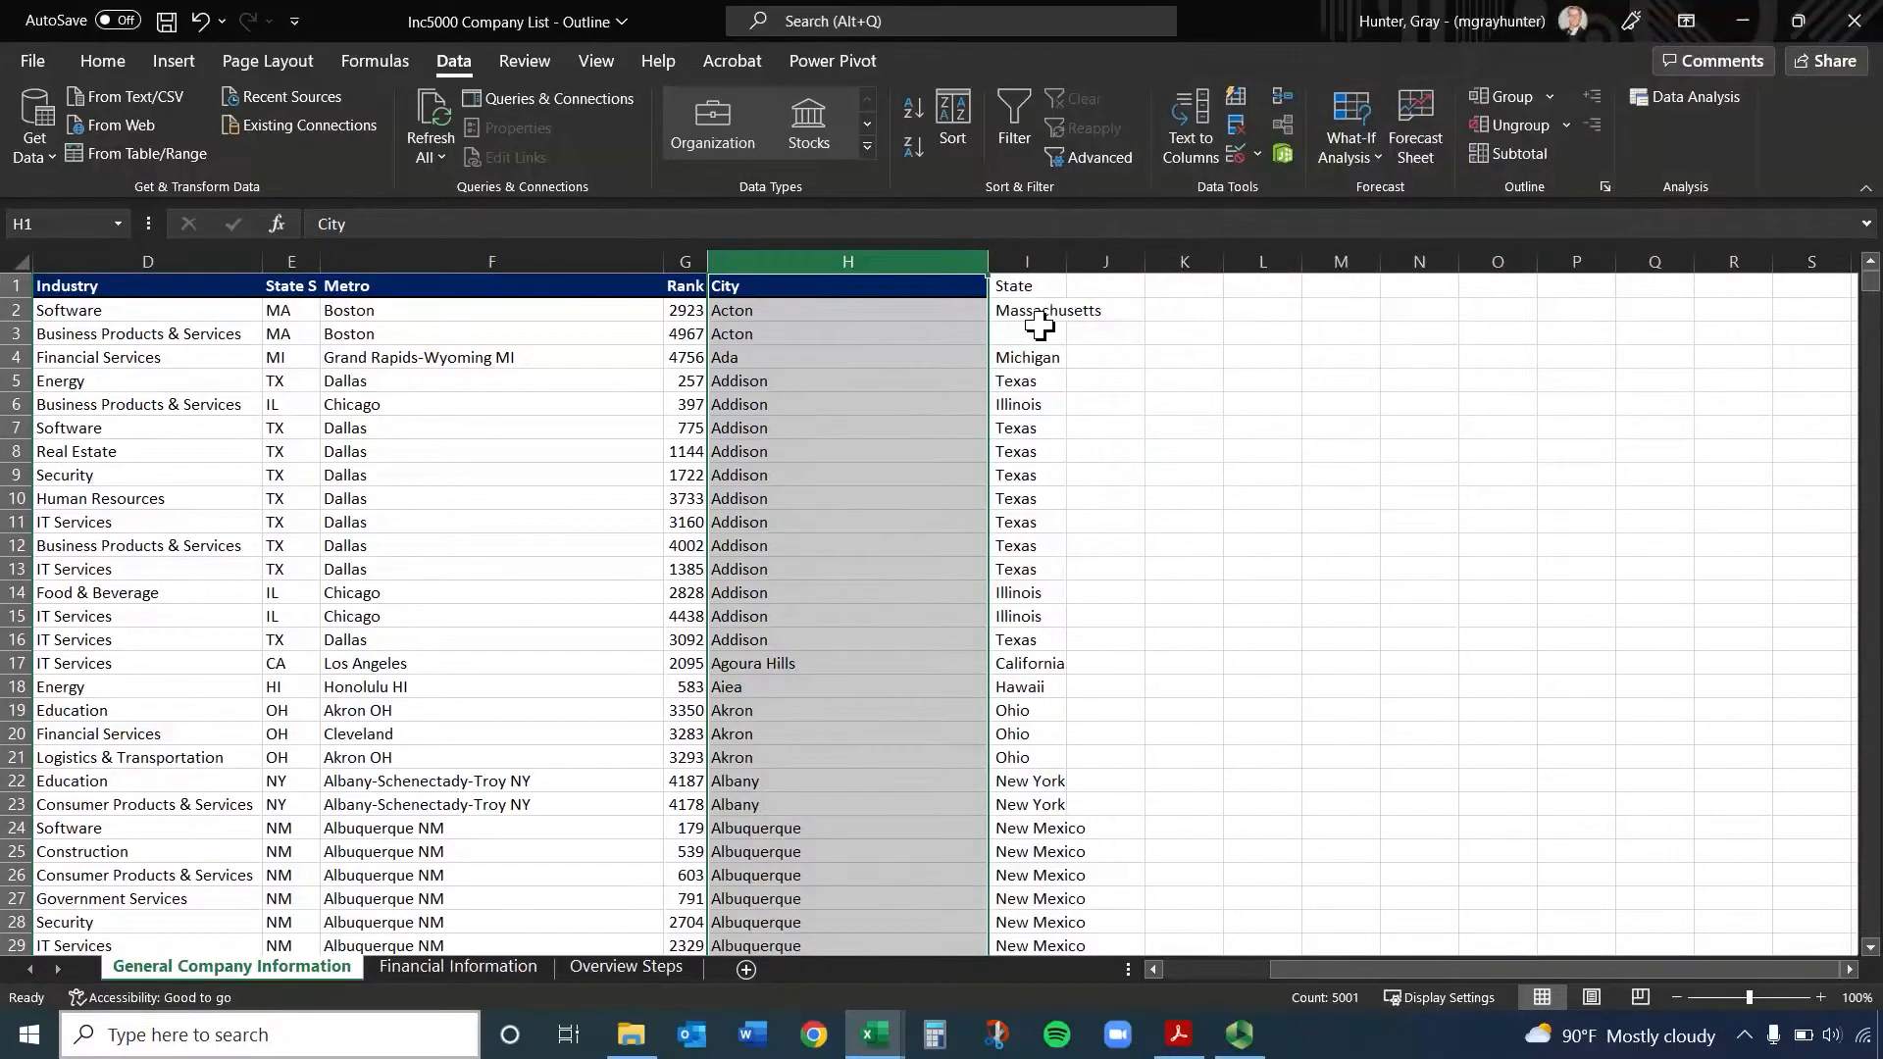
# Examine the split State values in column I down to the last data row and return to the header
pyautogui.click(1040, 329)
pyautogui.scroll(-20, 1098, 437)
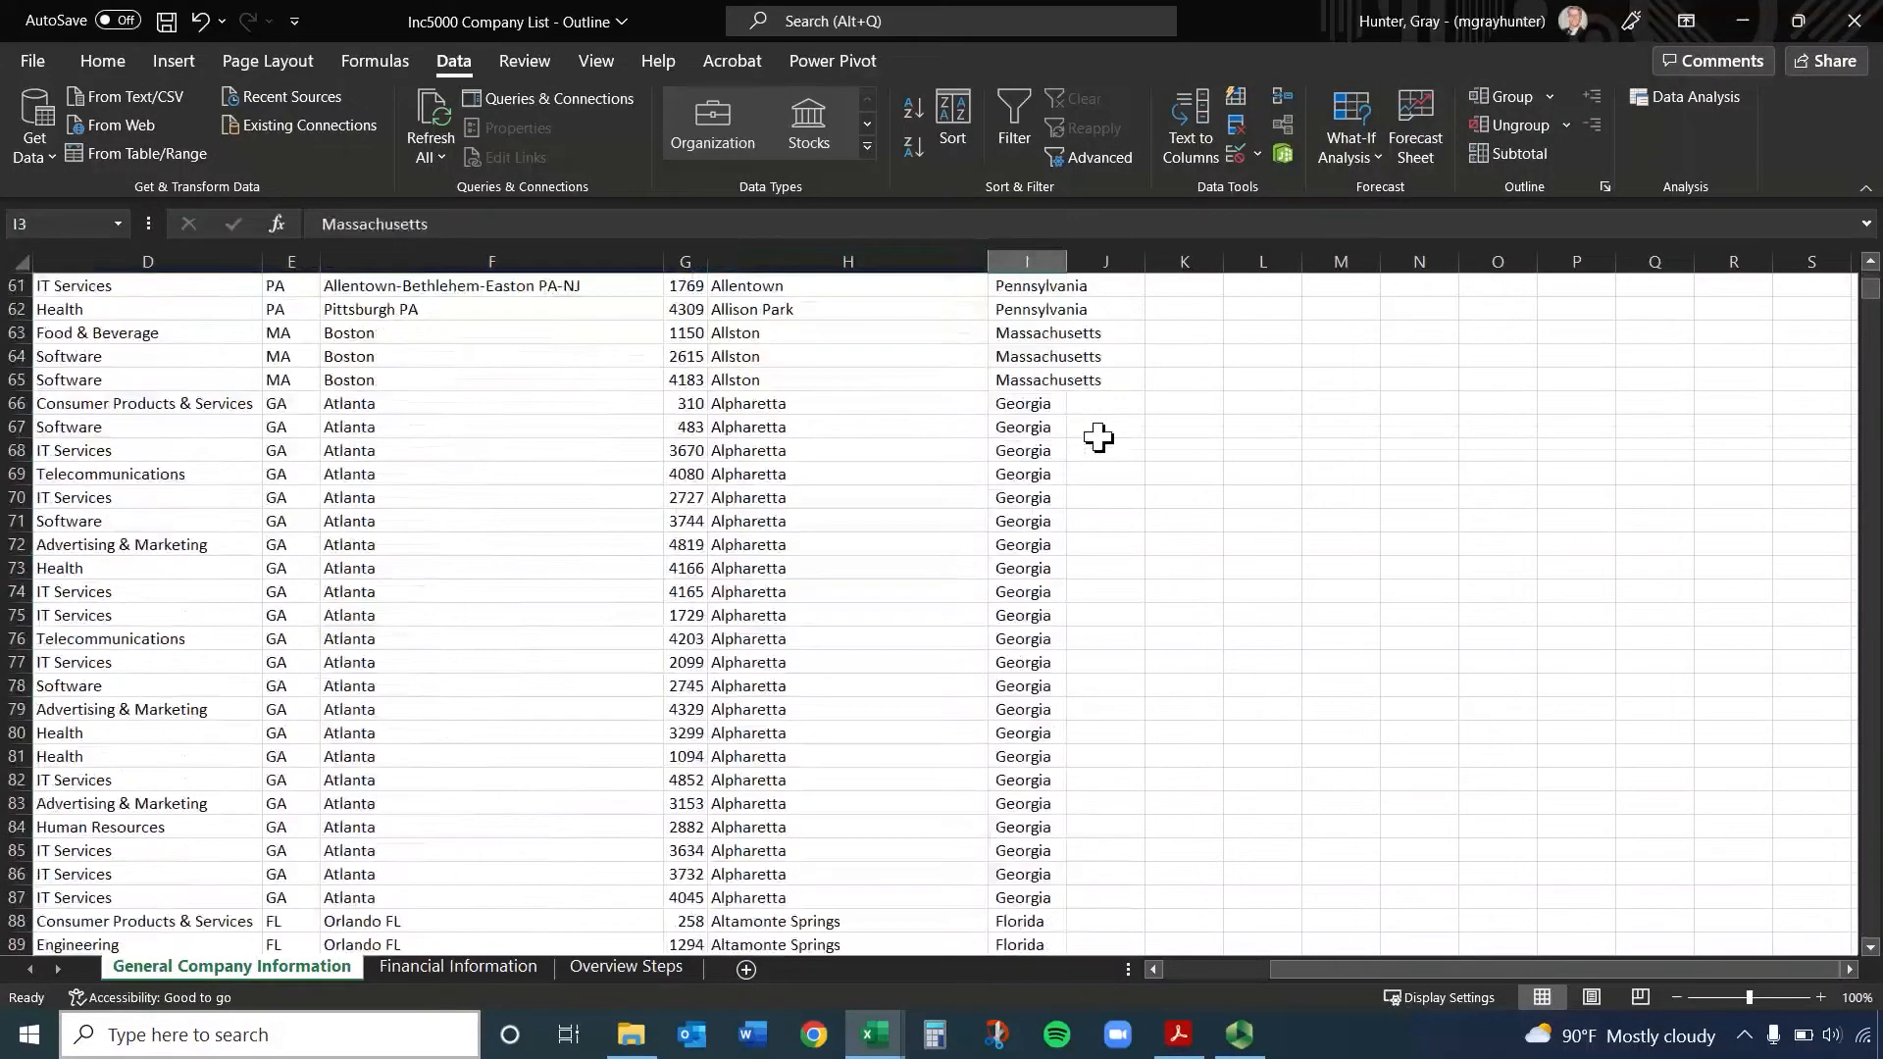
pyautogui.scroll(-11, 1098, 437)
pyautogui.scroll(14, 1098, 437)
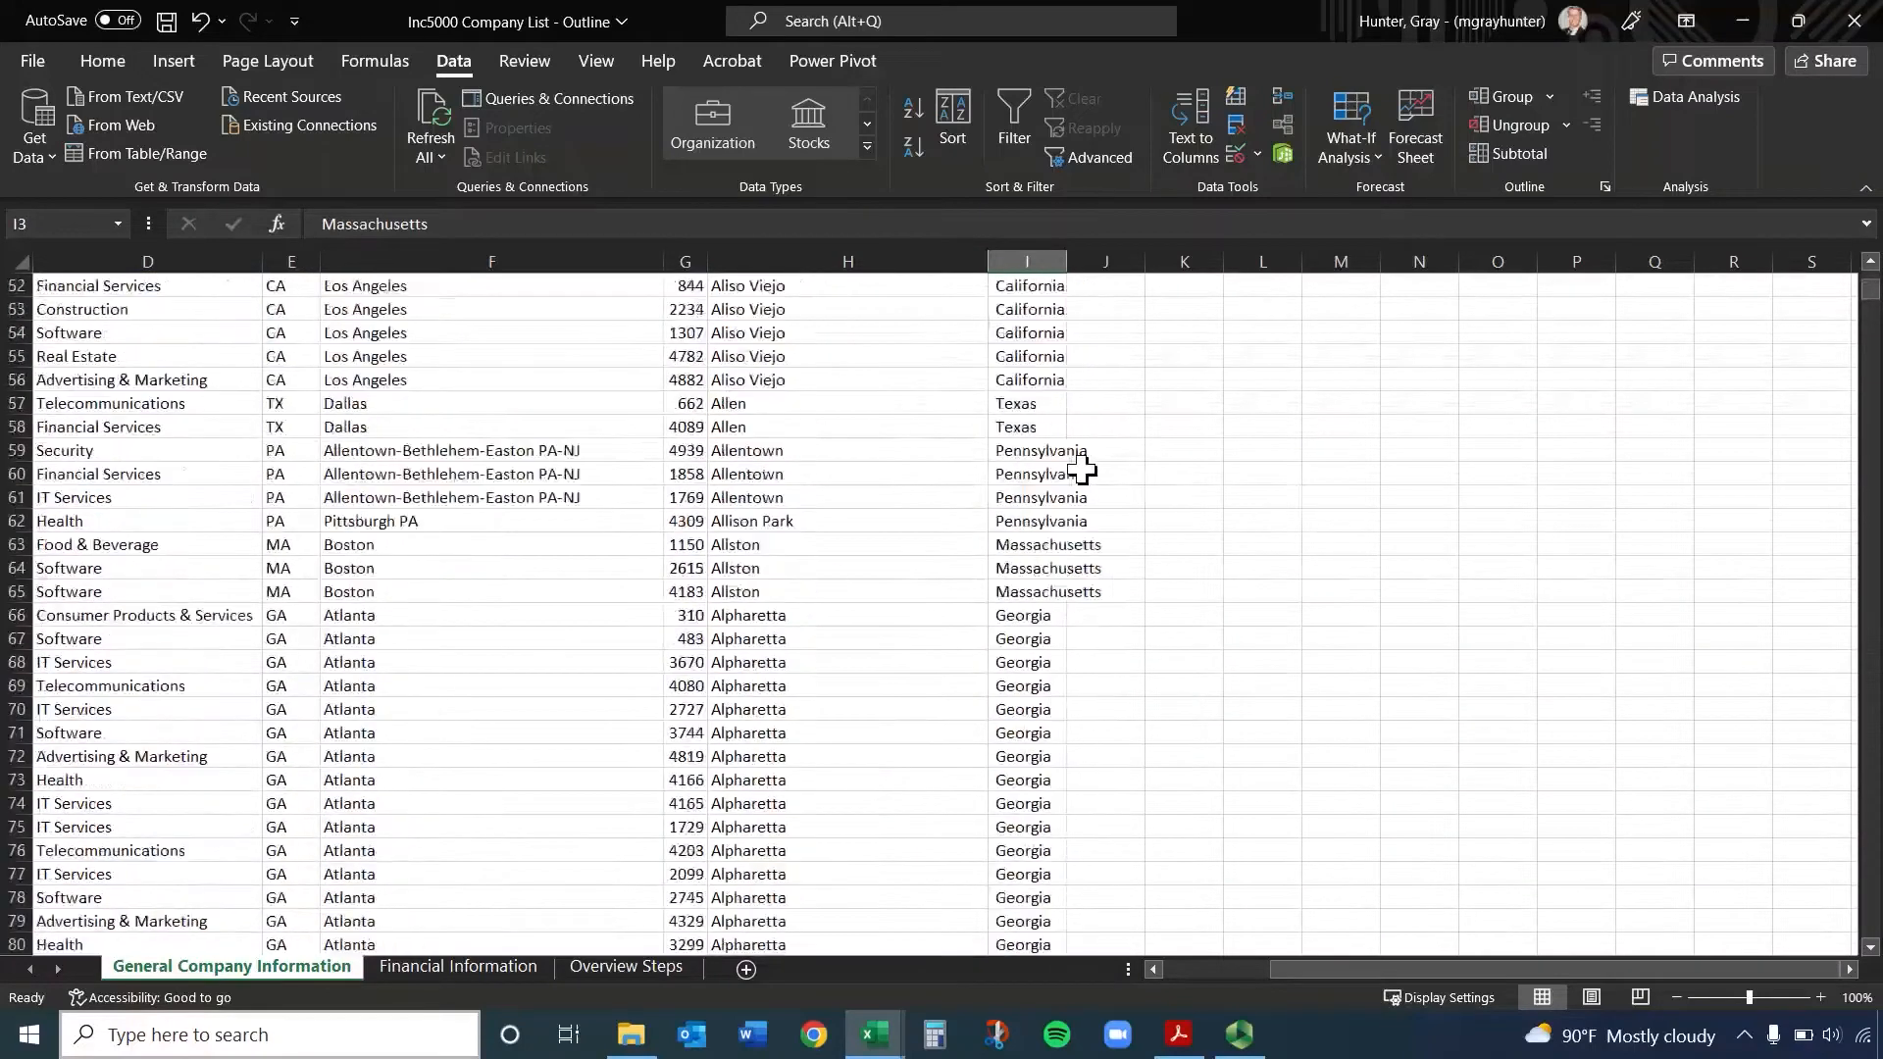
pyautogui.scroll(17, 1082, 470)
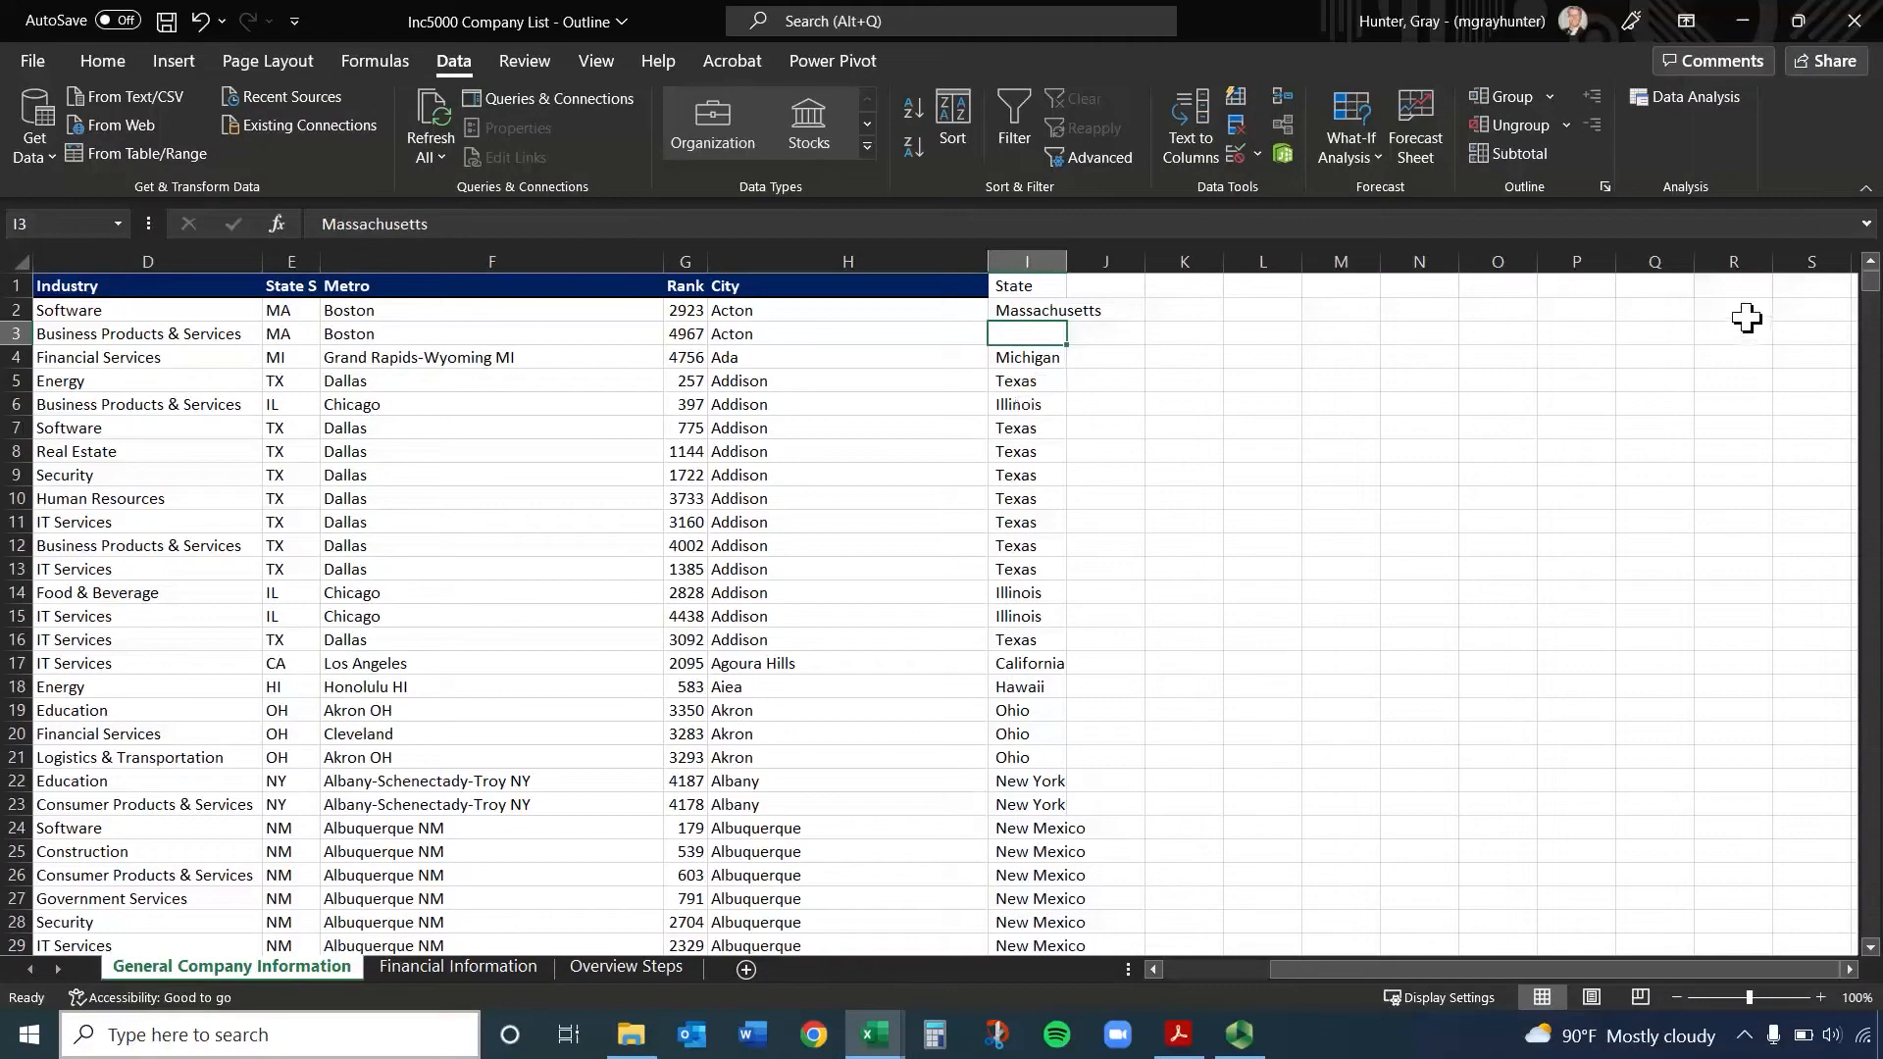
pyautogui.hotkey('ctrl', 'Down')
pyautogui.hotkey('ctrl', 'Down')
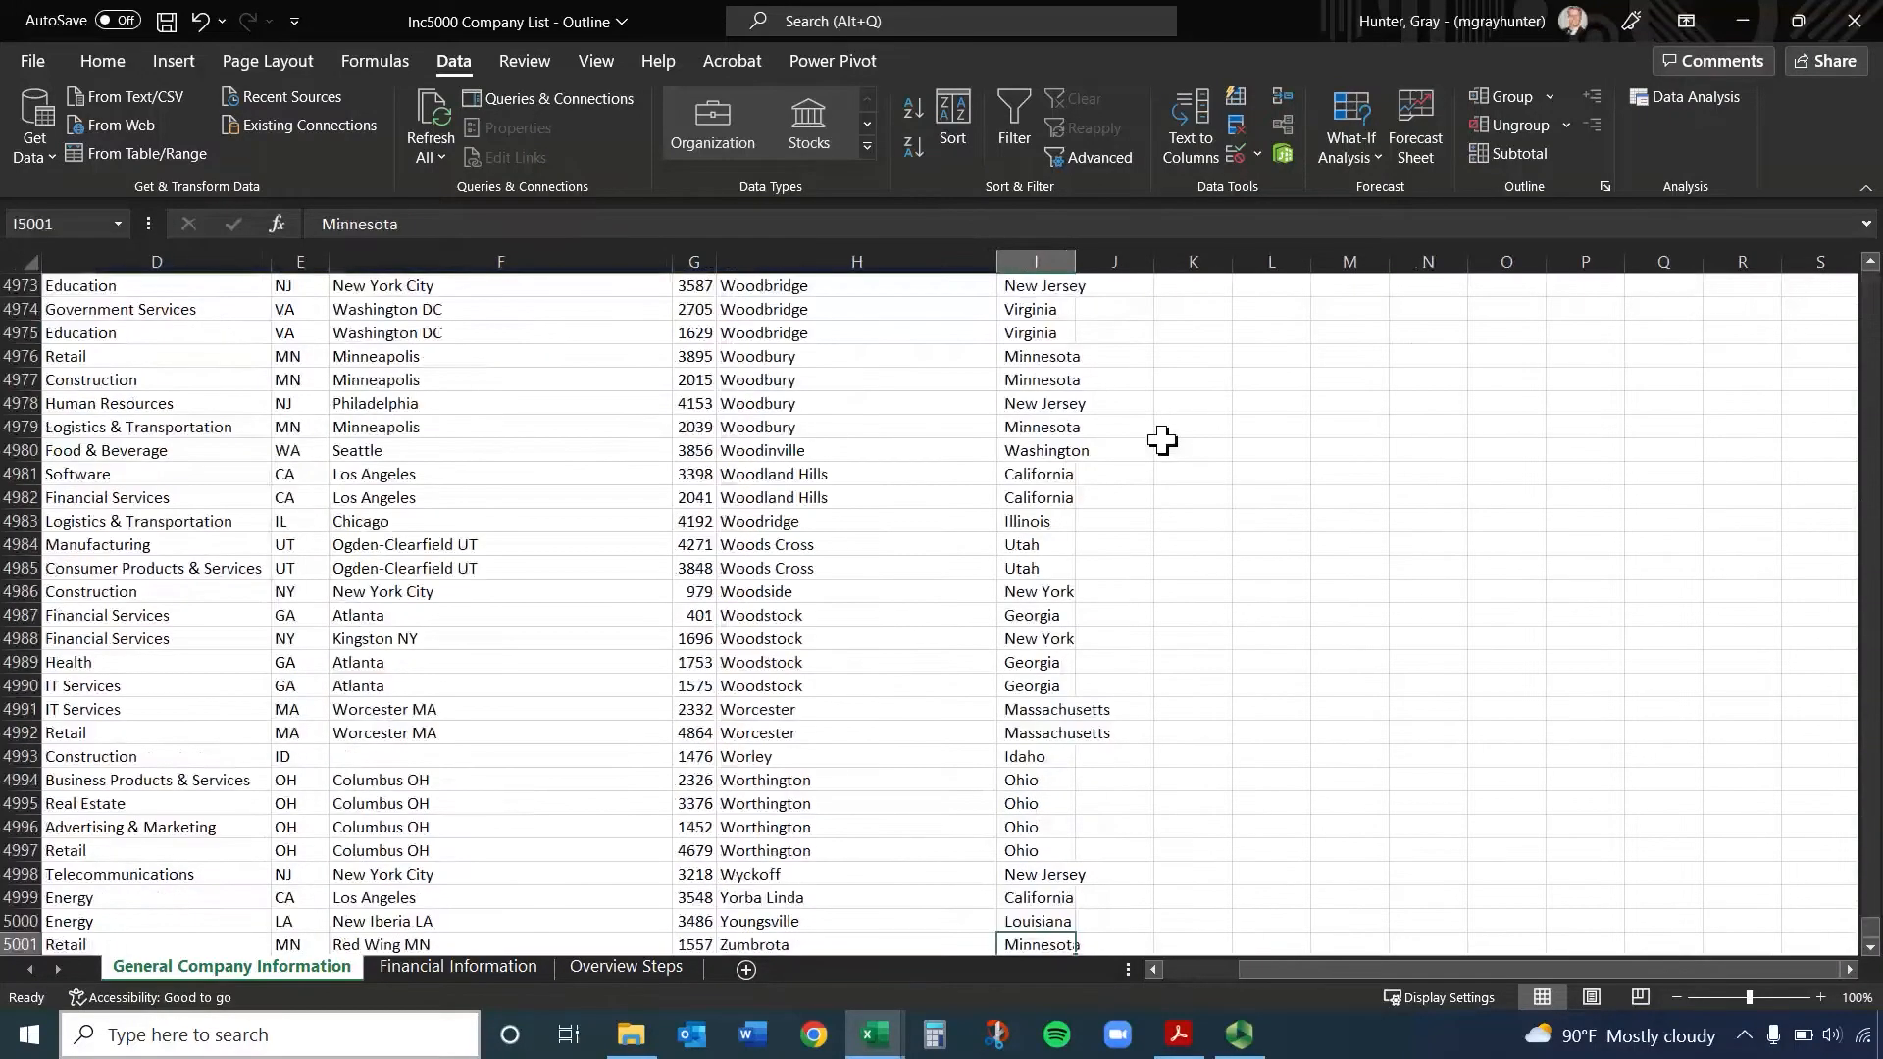
pyautogui.scroll(-1, 1104, 633)
pyautogui.hotkey('ctrl', 'Up')
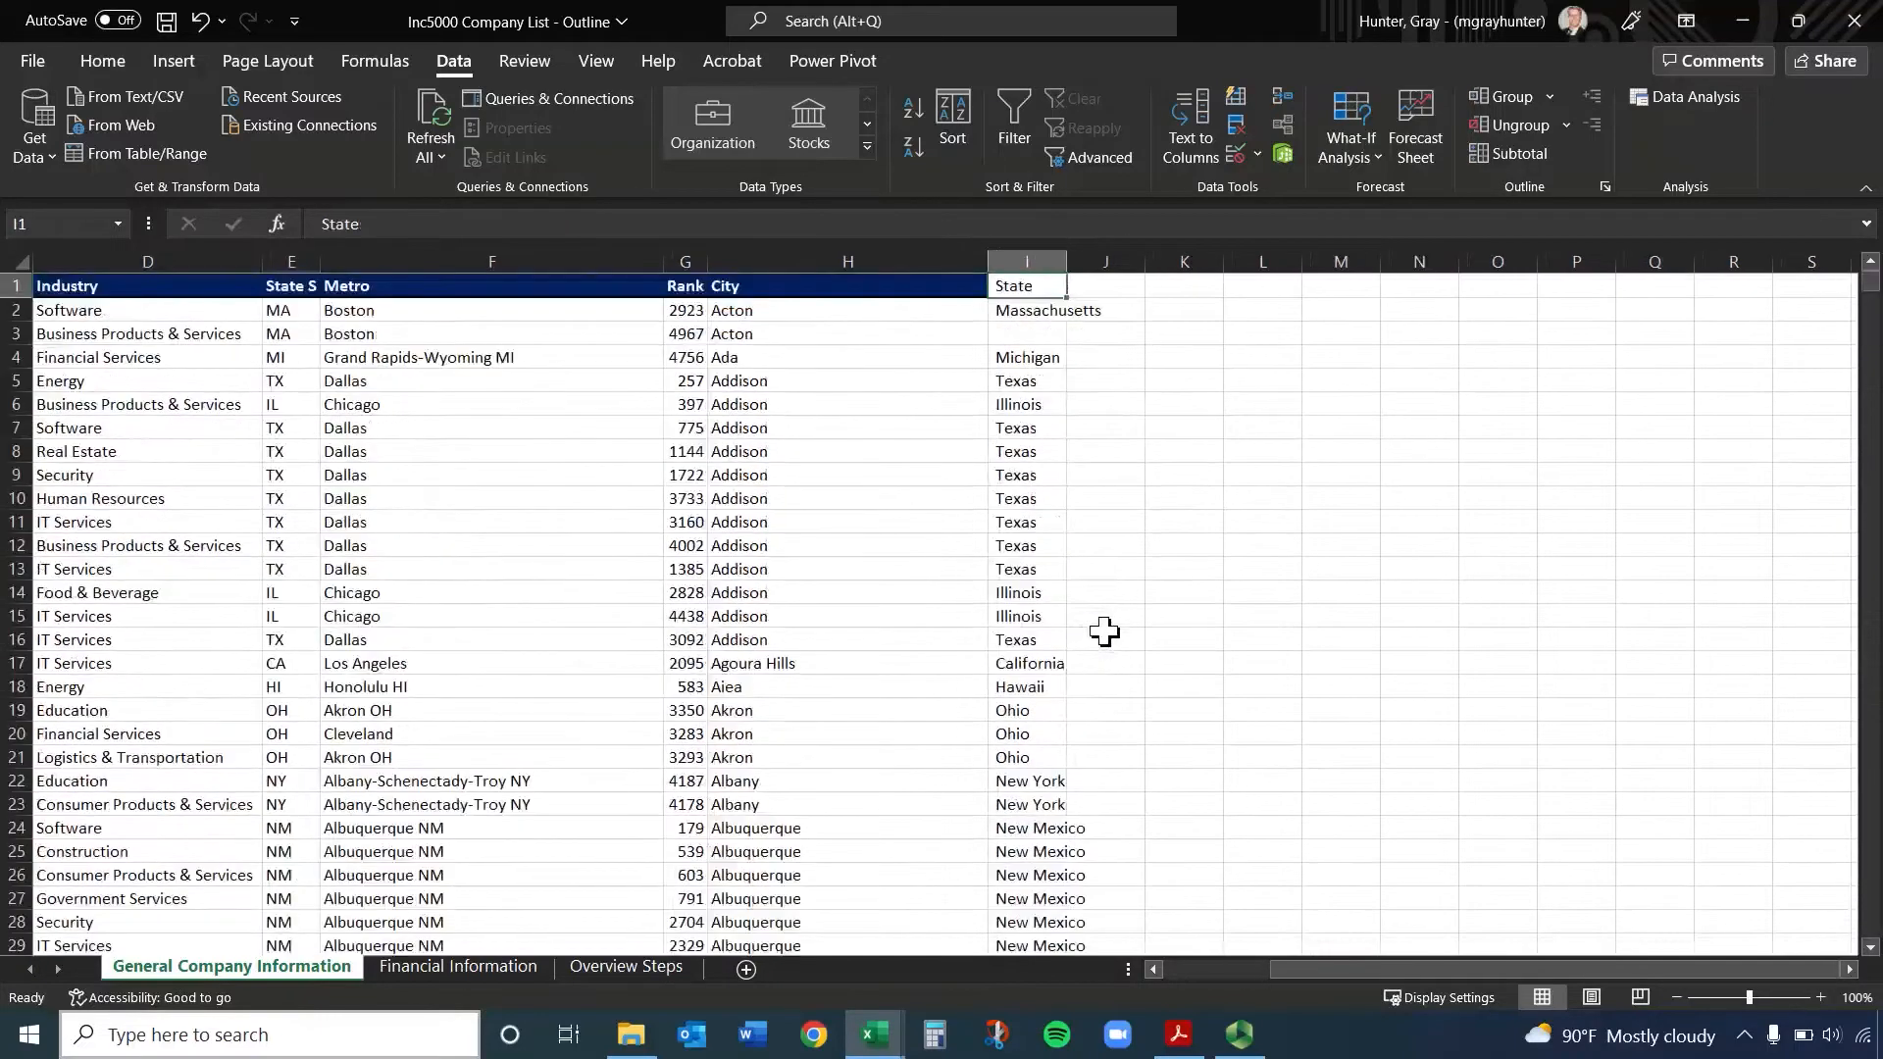
# Inspect the contents of State cells I2 to I4 and the neighbouring cells H3 and K3
pyautogui.click(1024, 336)
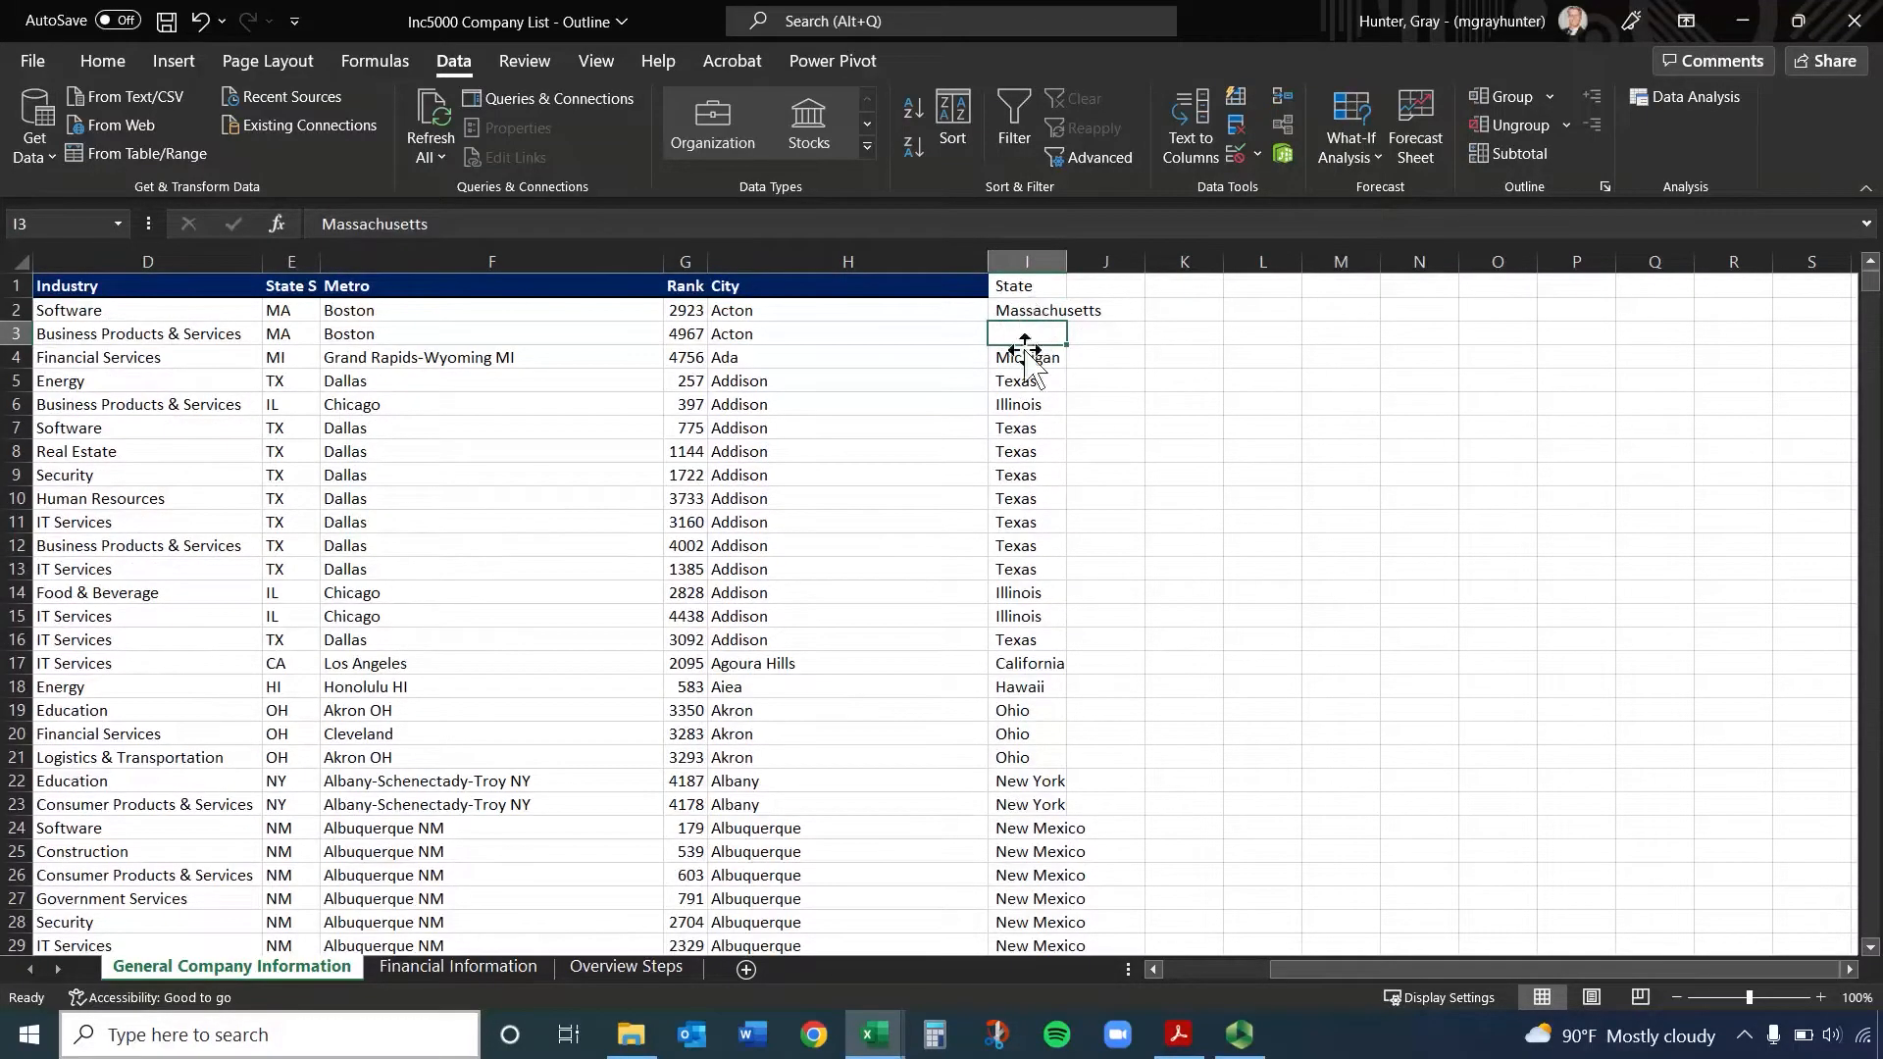
pyautogui.click(1024, 358)
pyautogui.click(1027, 310)
pyautogui.click(914, 336)
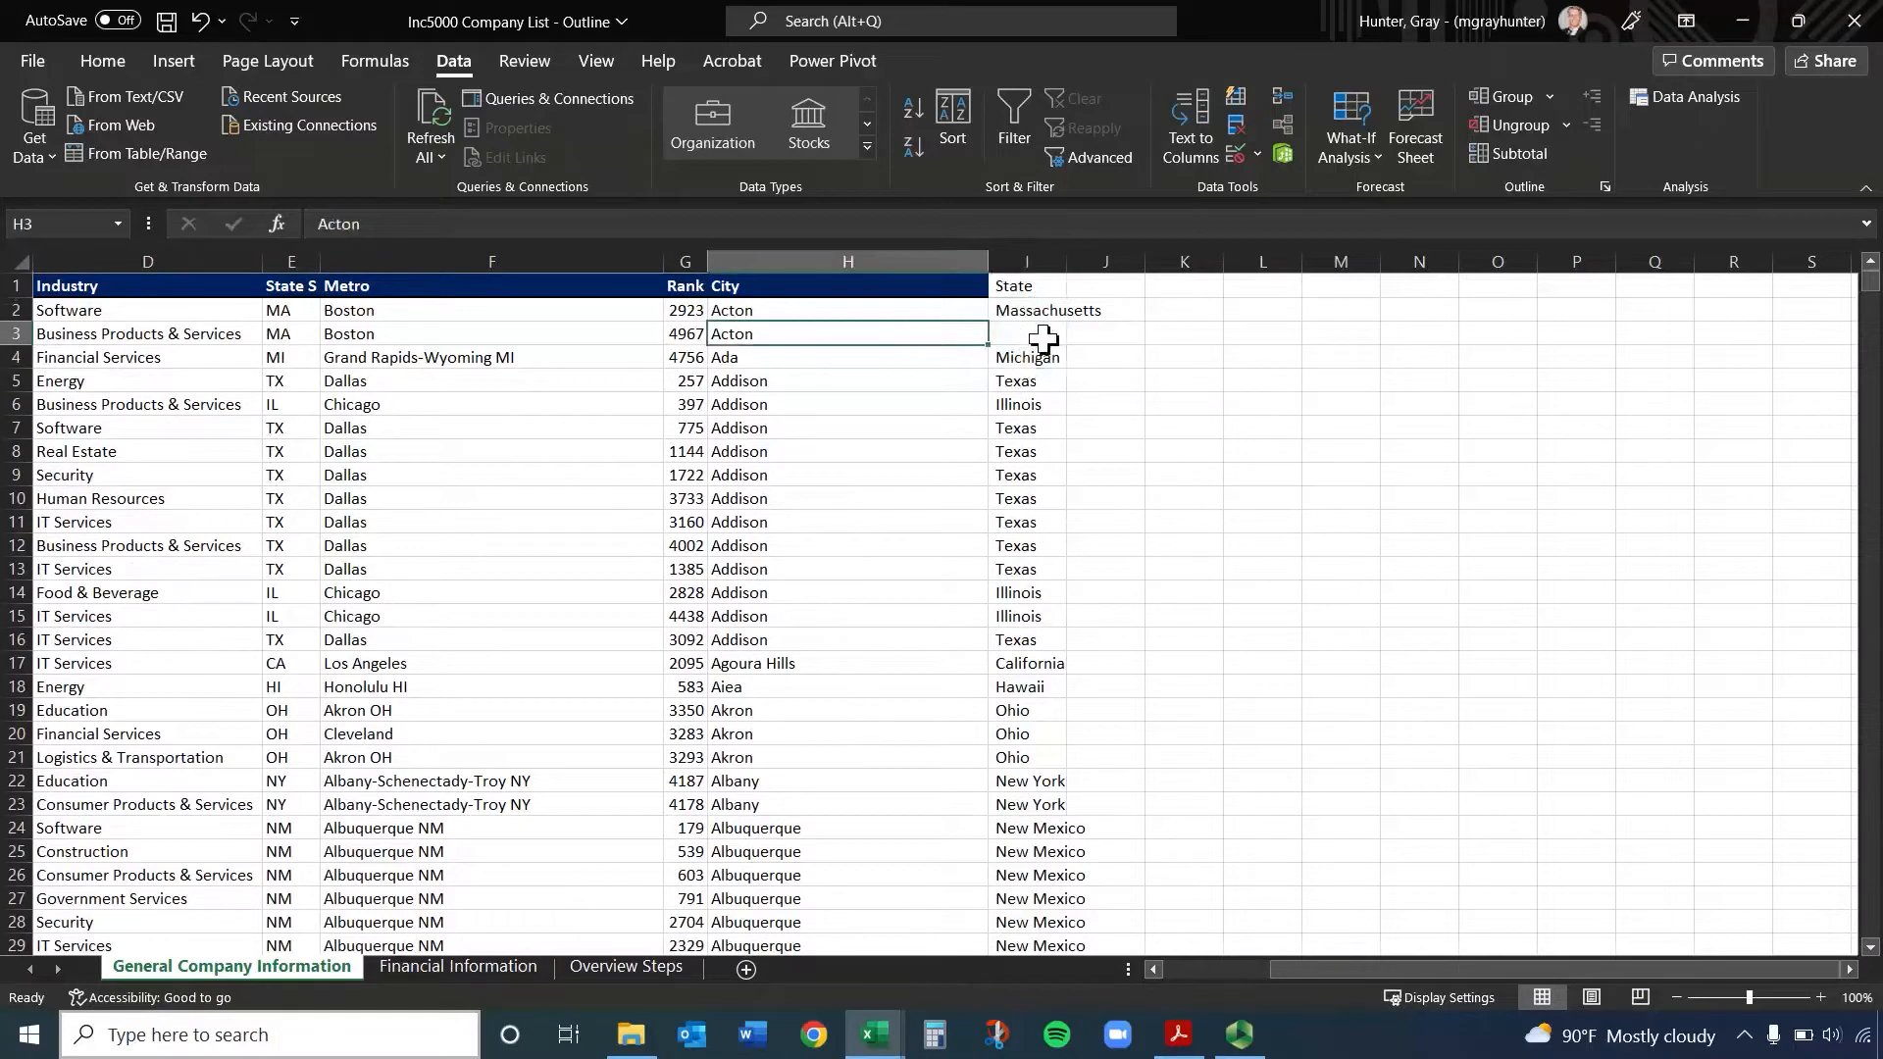
pyautogui.click(1147, 336)
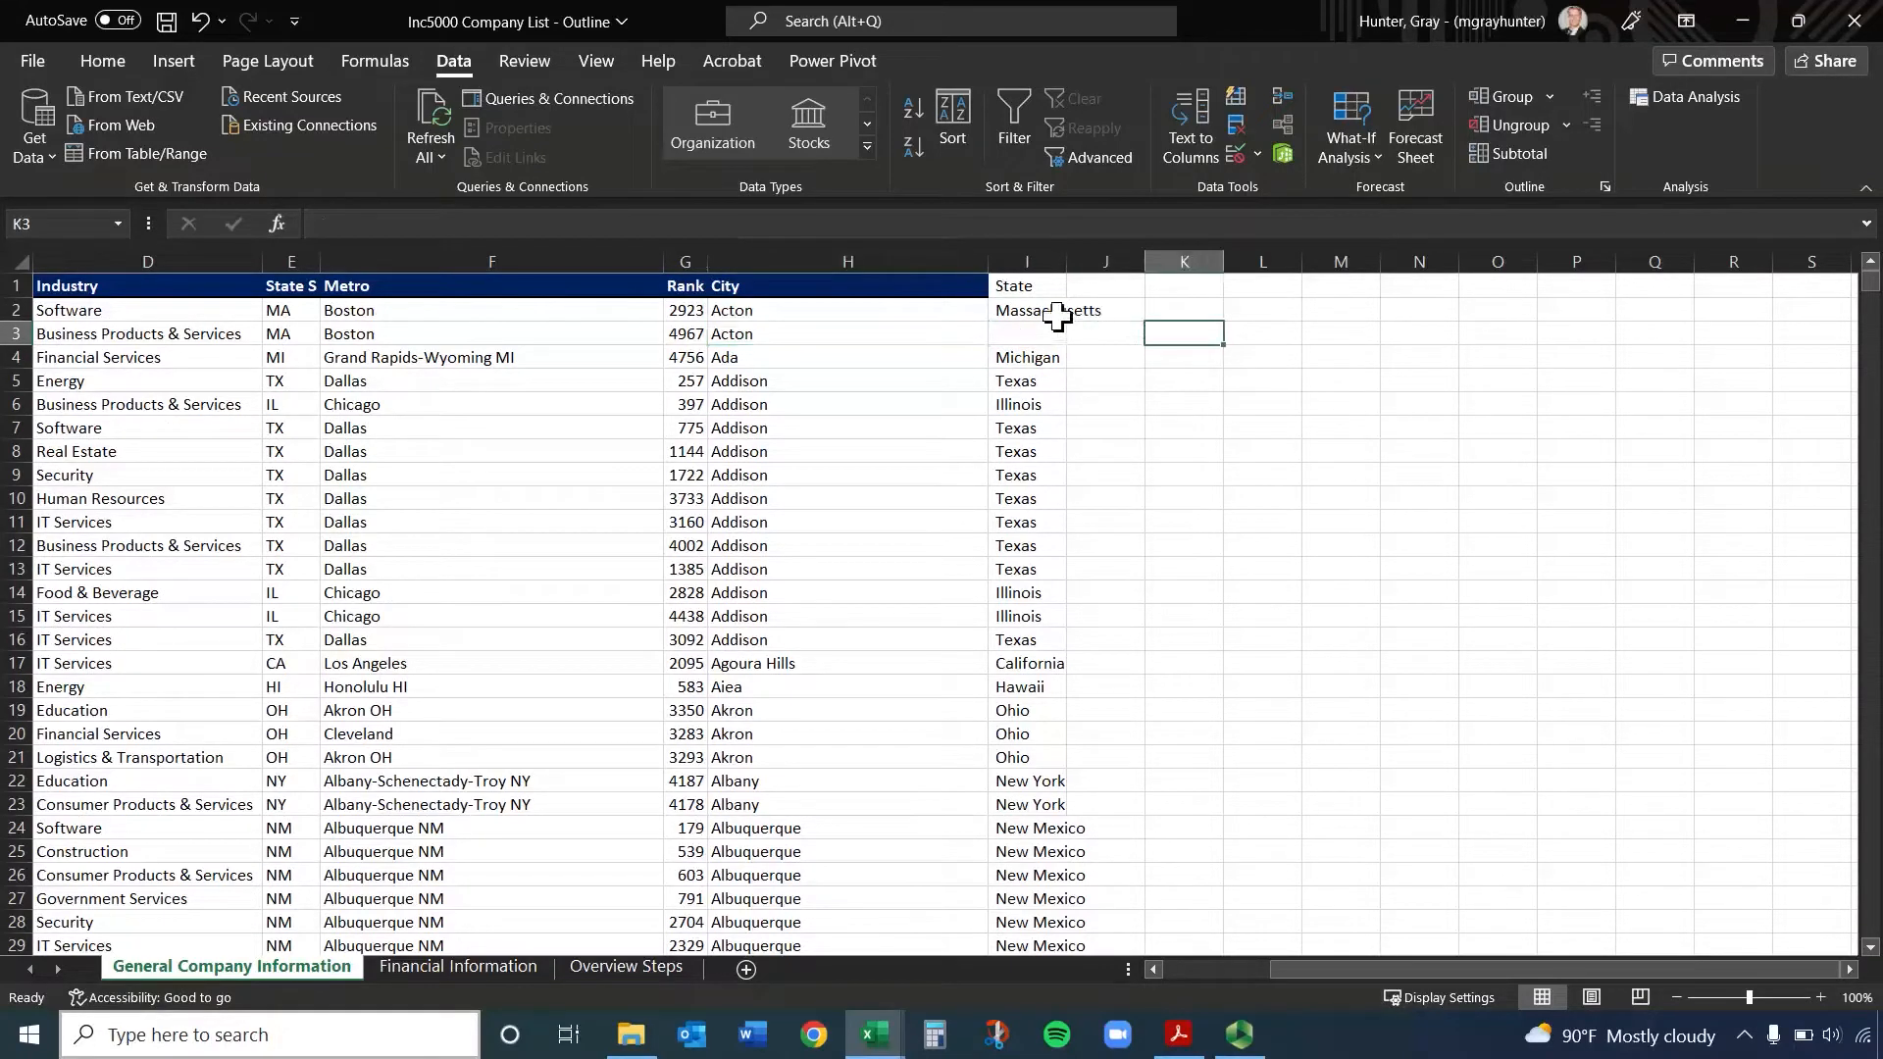
pyautogui.click(924, 333)
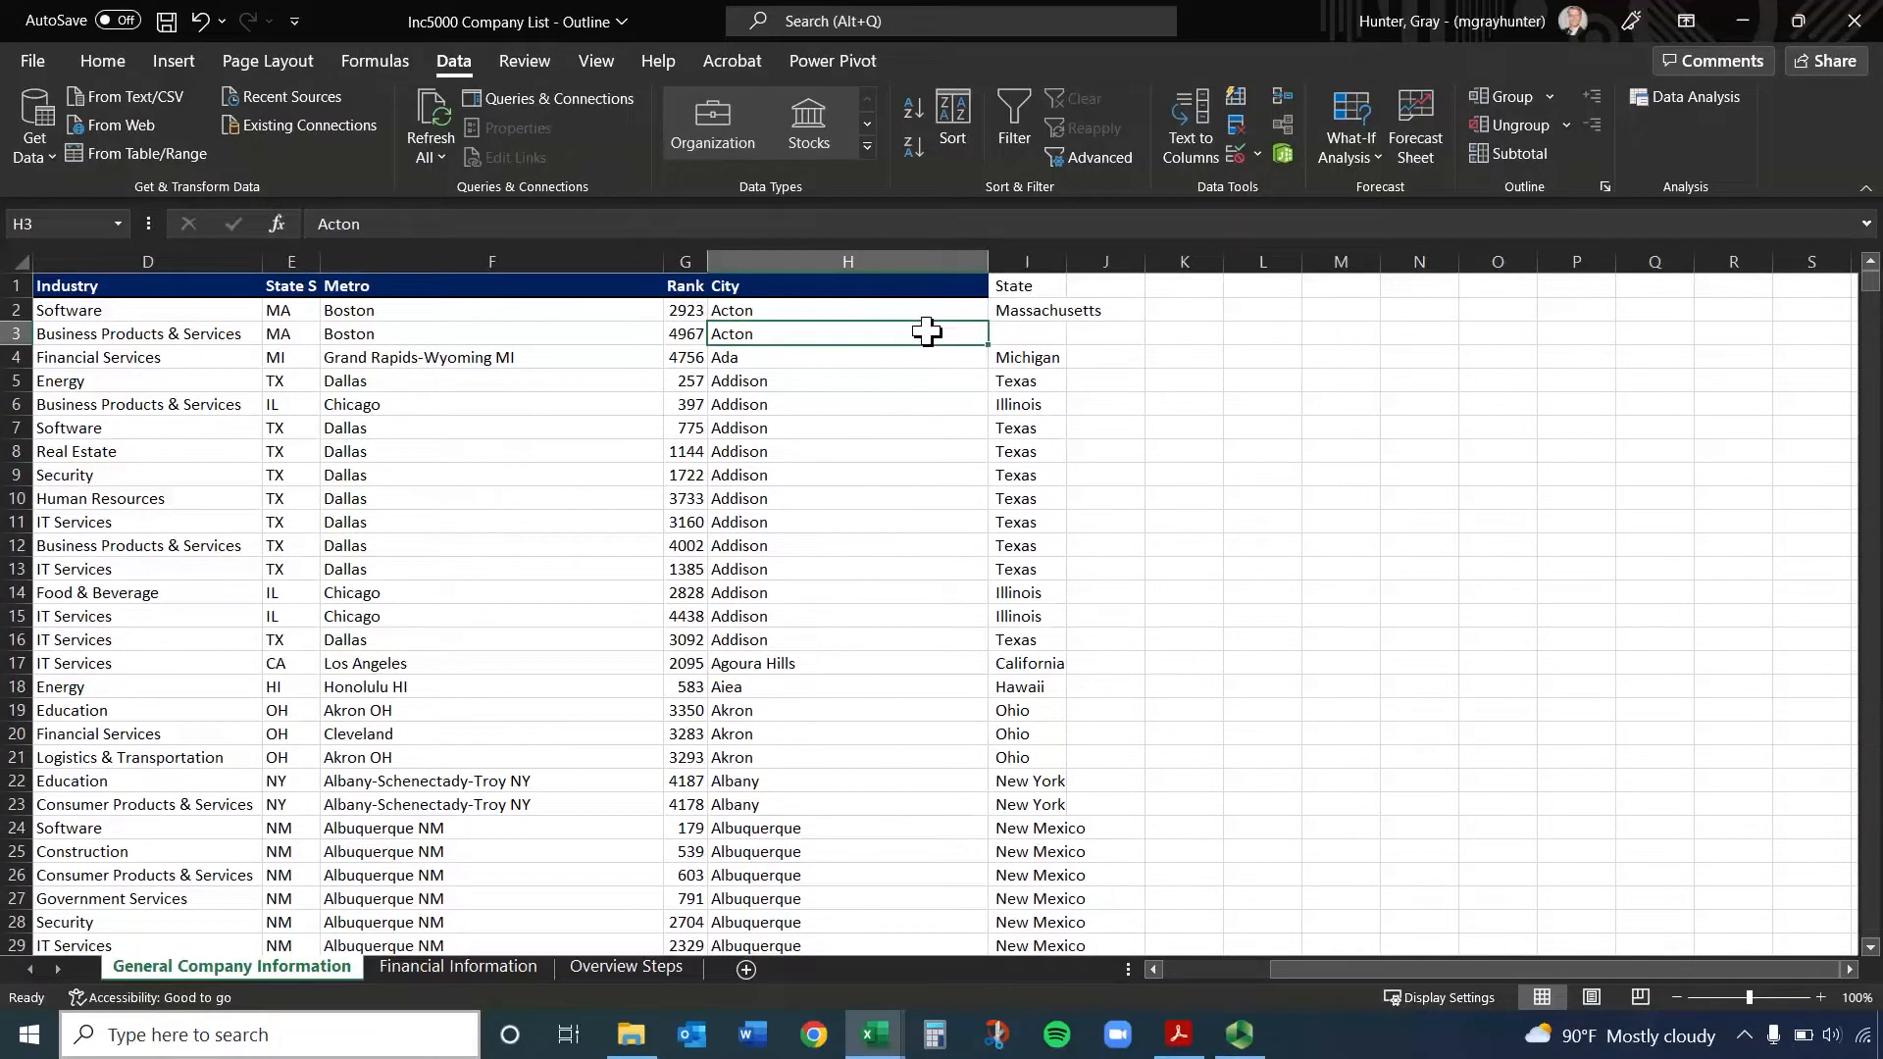
# Undo the split and split column H by comma again, treating consecutive delimiters as one
pyautogui.hotkey('ctrl', 'z')
pyautogui.click(1190, 126)
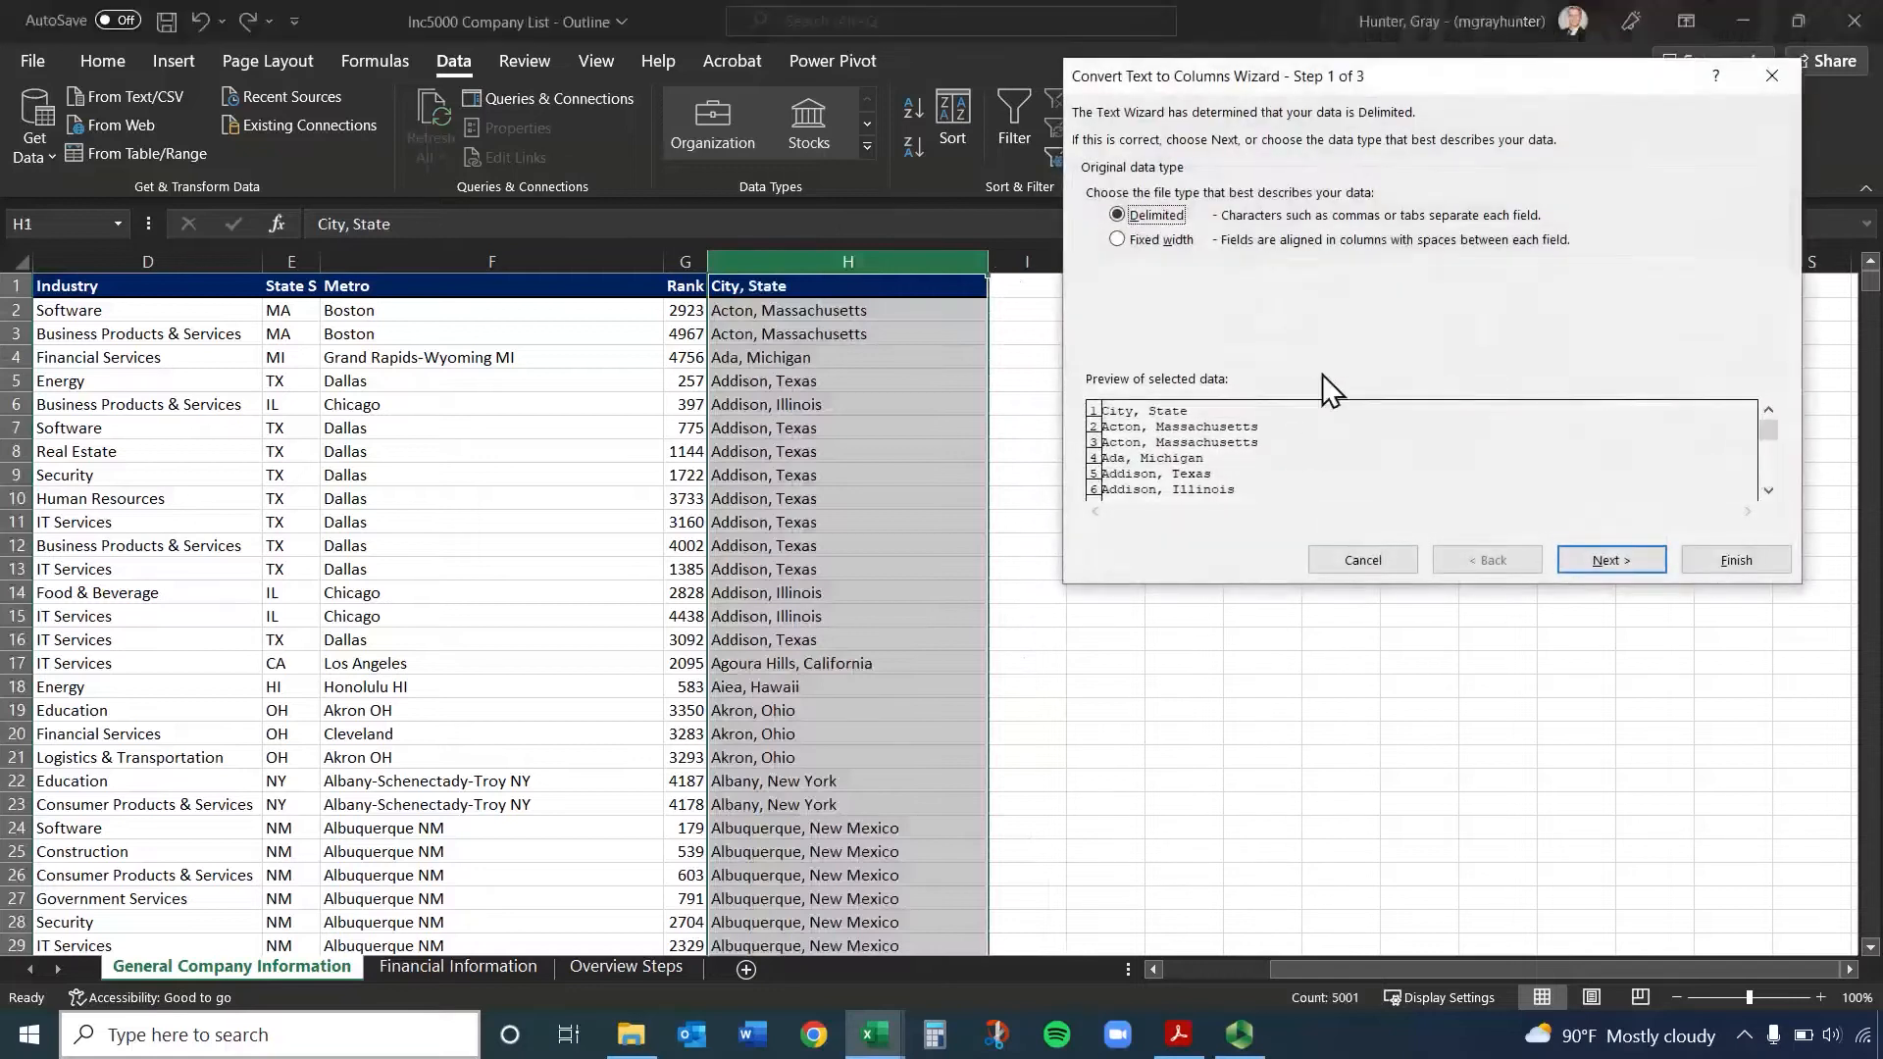
pyautogui.click(1613, 563)
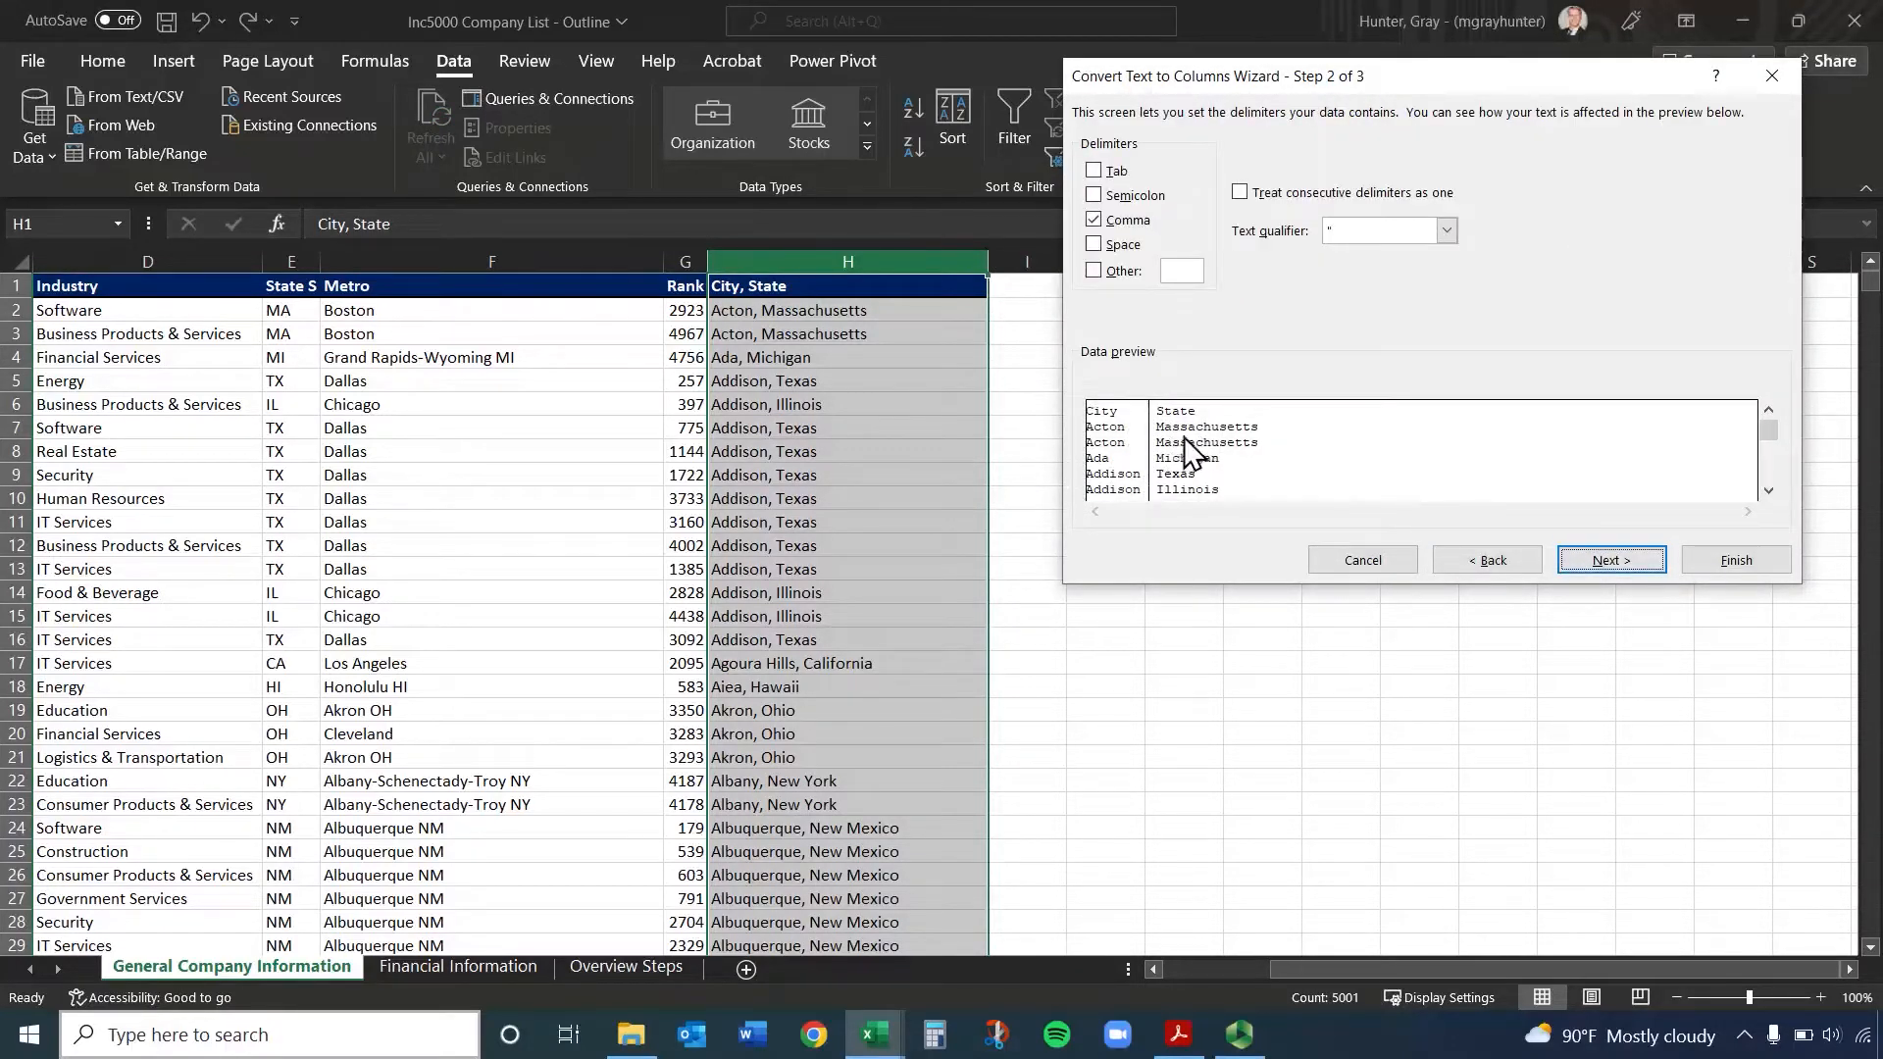
pyautogui.click(1241, 192)
pyautogui.click(1743, 561)
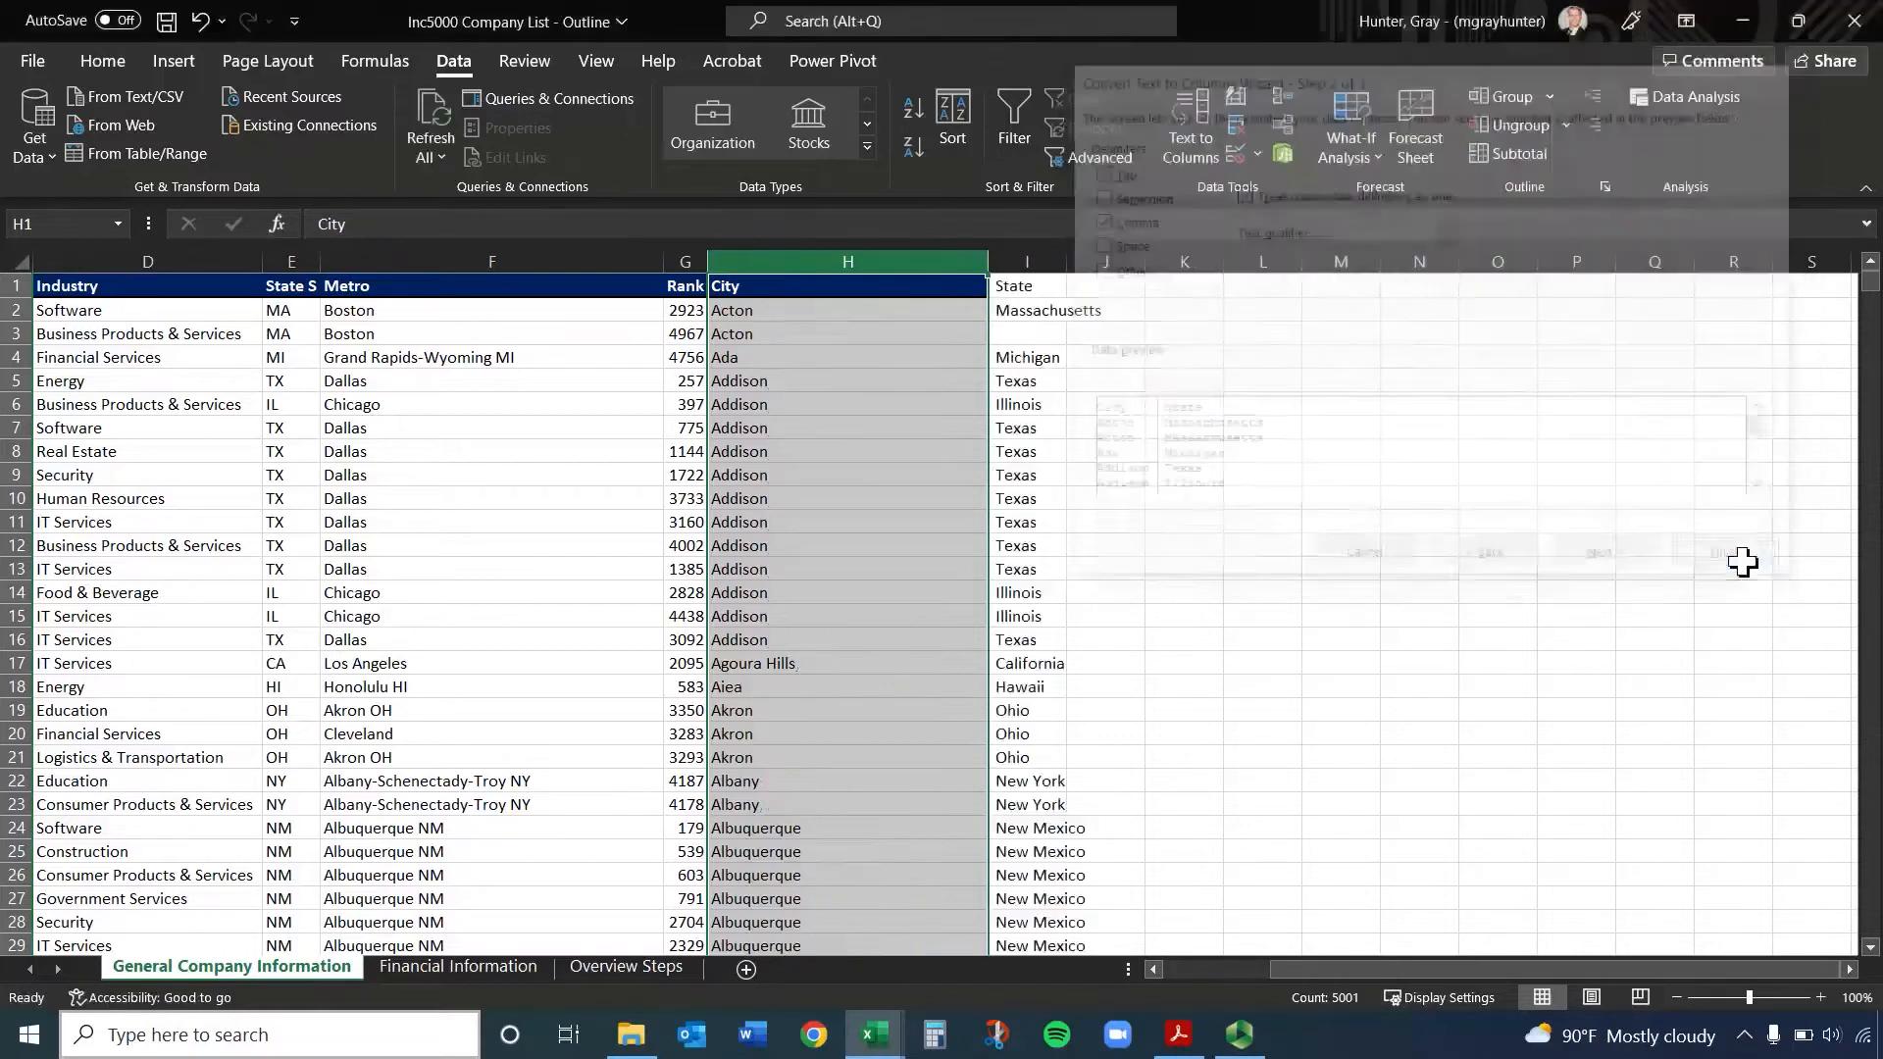
# Undo the last split, and undo and restore the deletion of the empty column E
pyautogui.hotkey('ctrl', 'z')
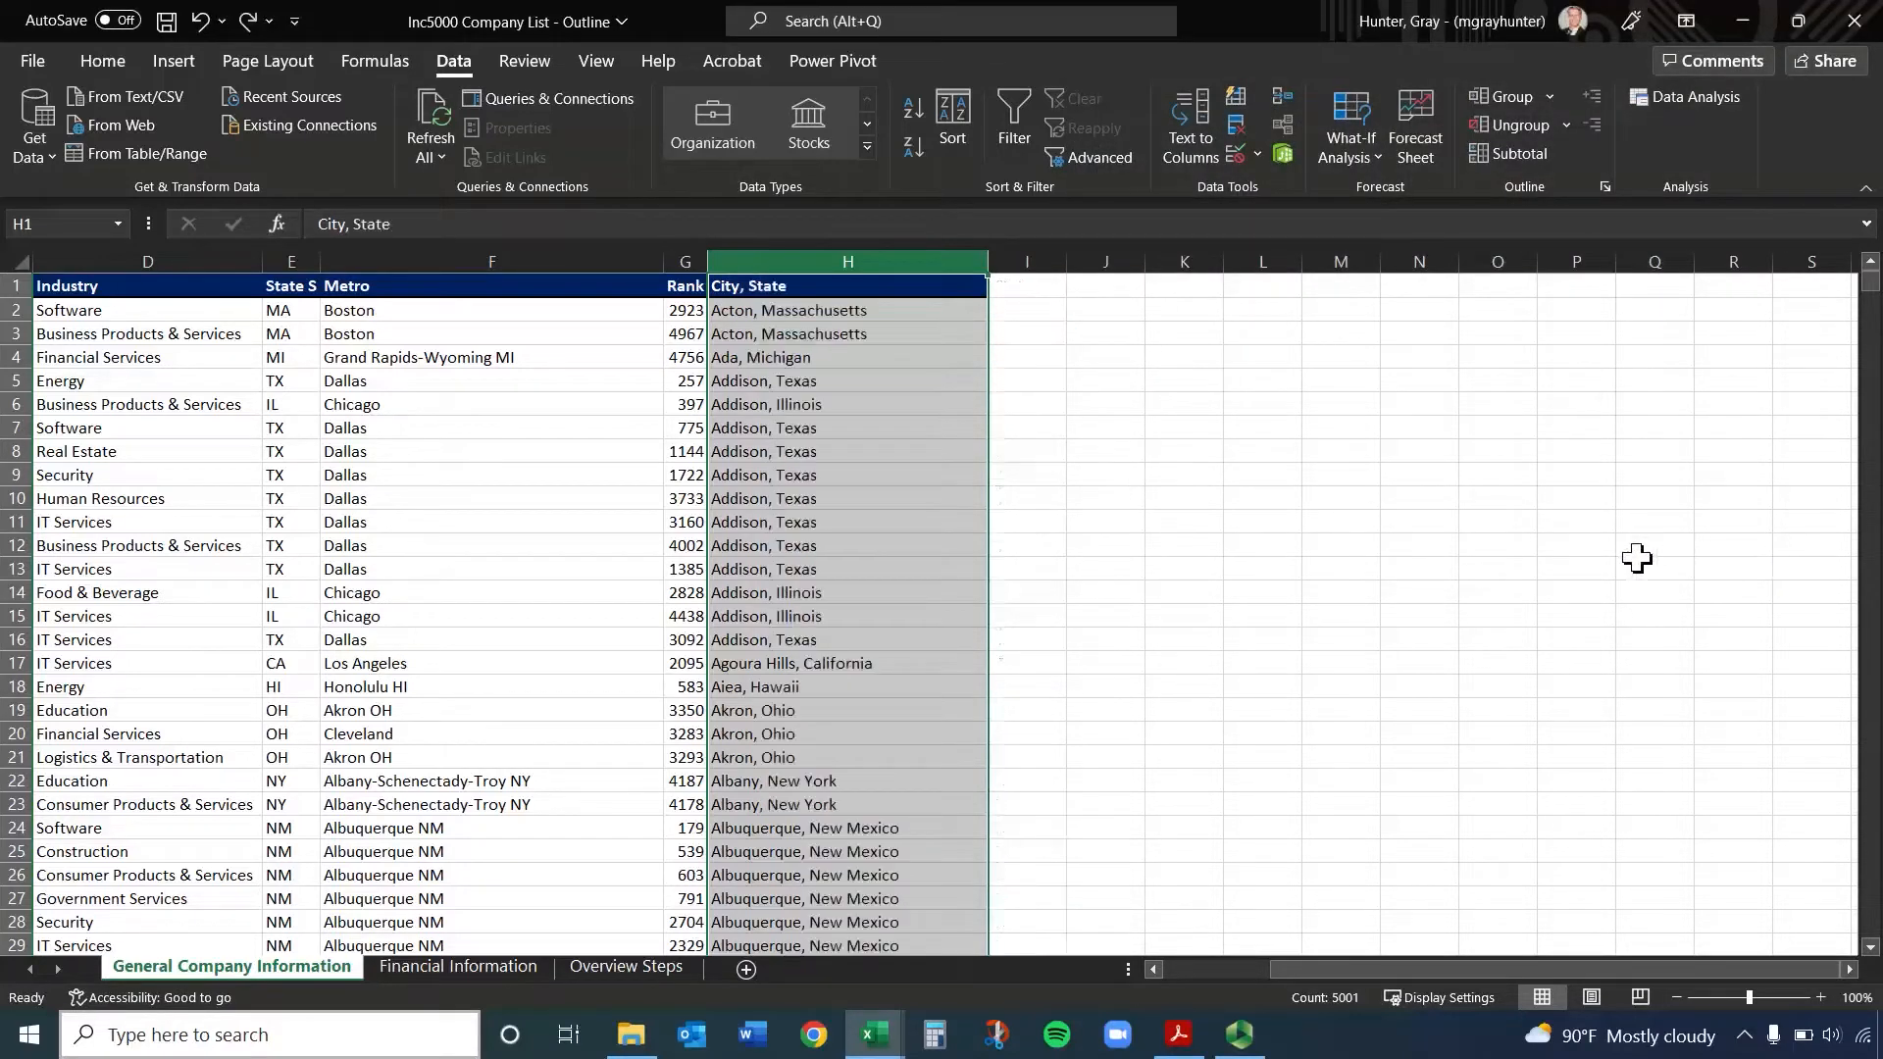
pyautogui.hotkey('ctrl', 'z')
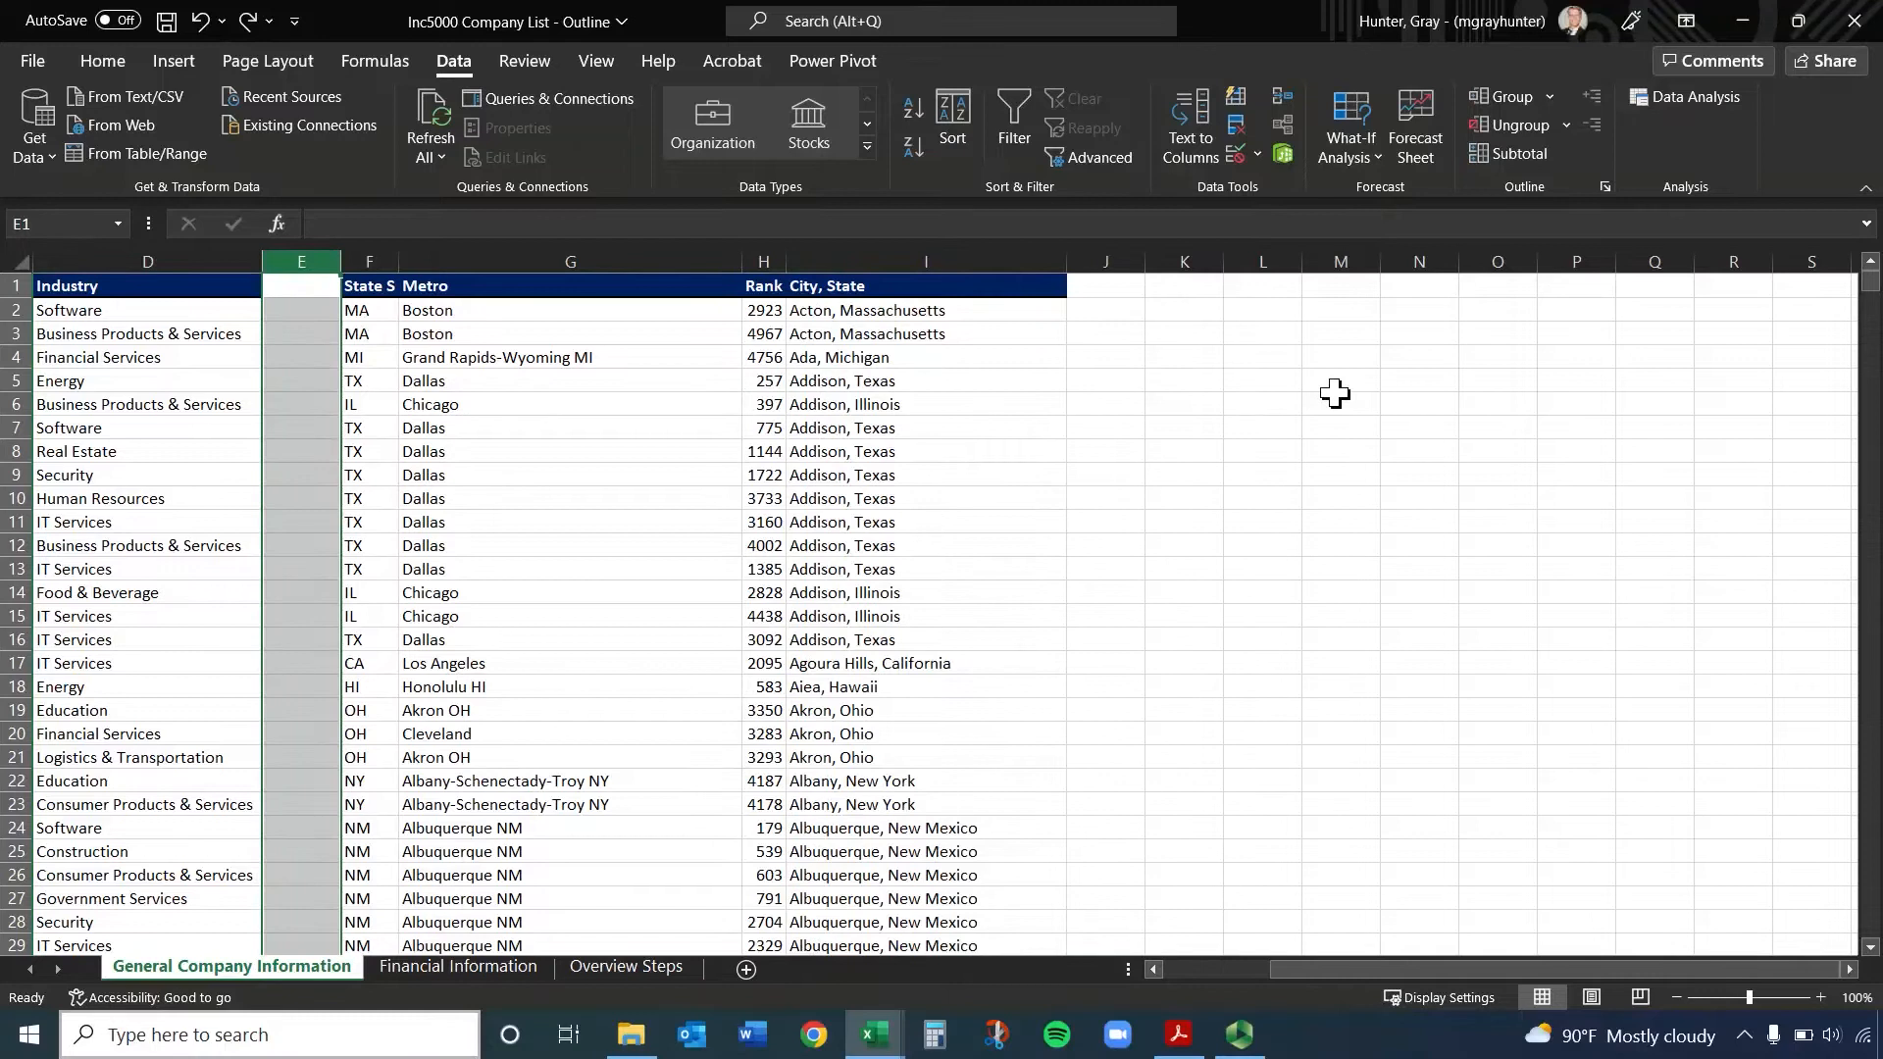
pyautogui.hotkey('ctrl', 'z')
# Split the whole City, State column H with Text to Columns using the retained delimiter settings, and select cell I2
pyautogui.click(895, 261)
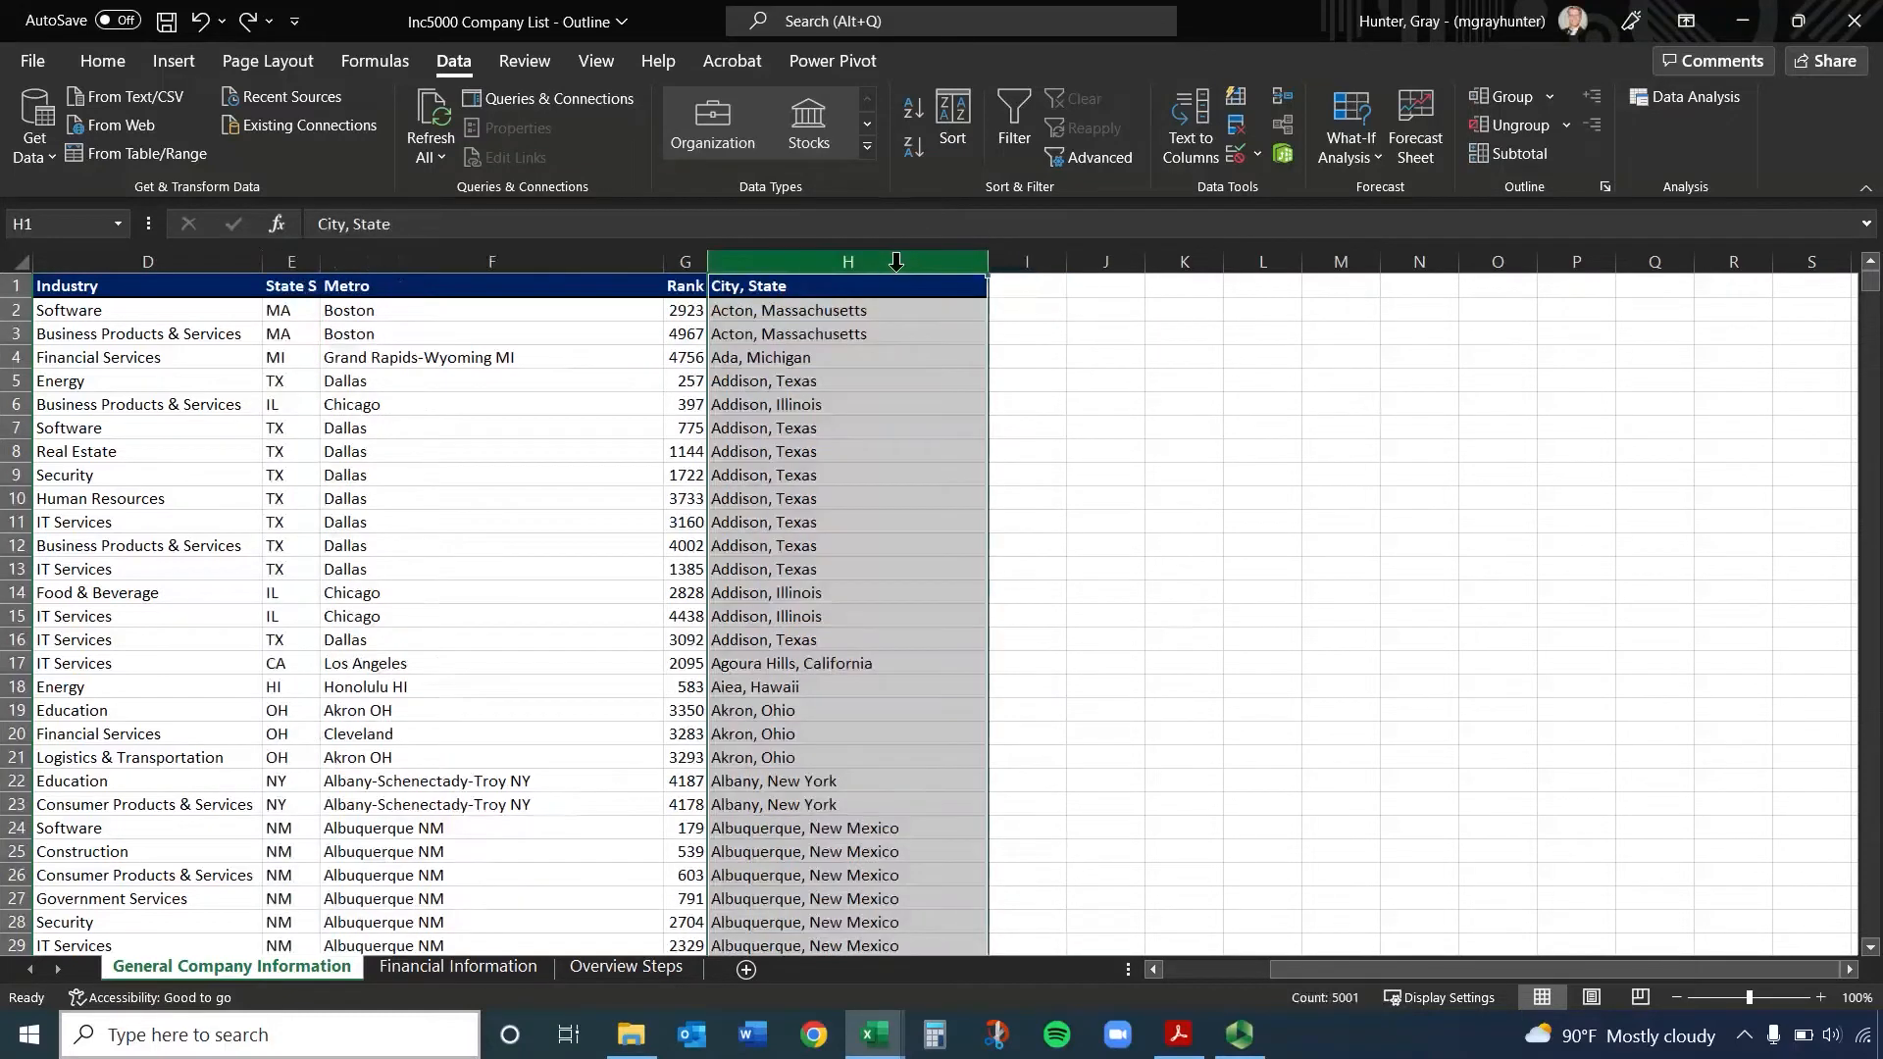
pyautogui.click(1197, 122)
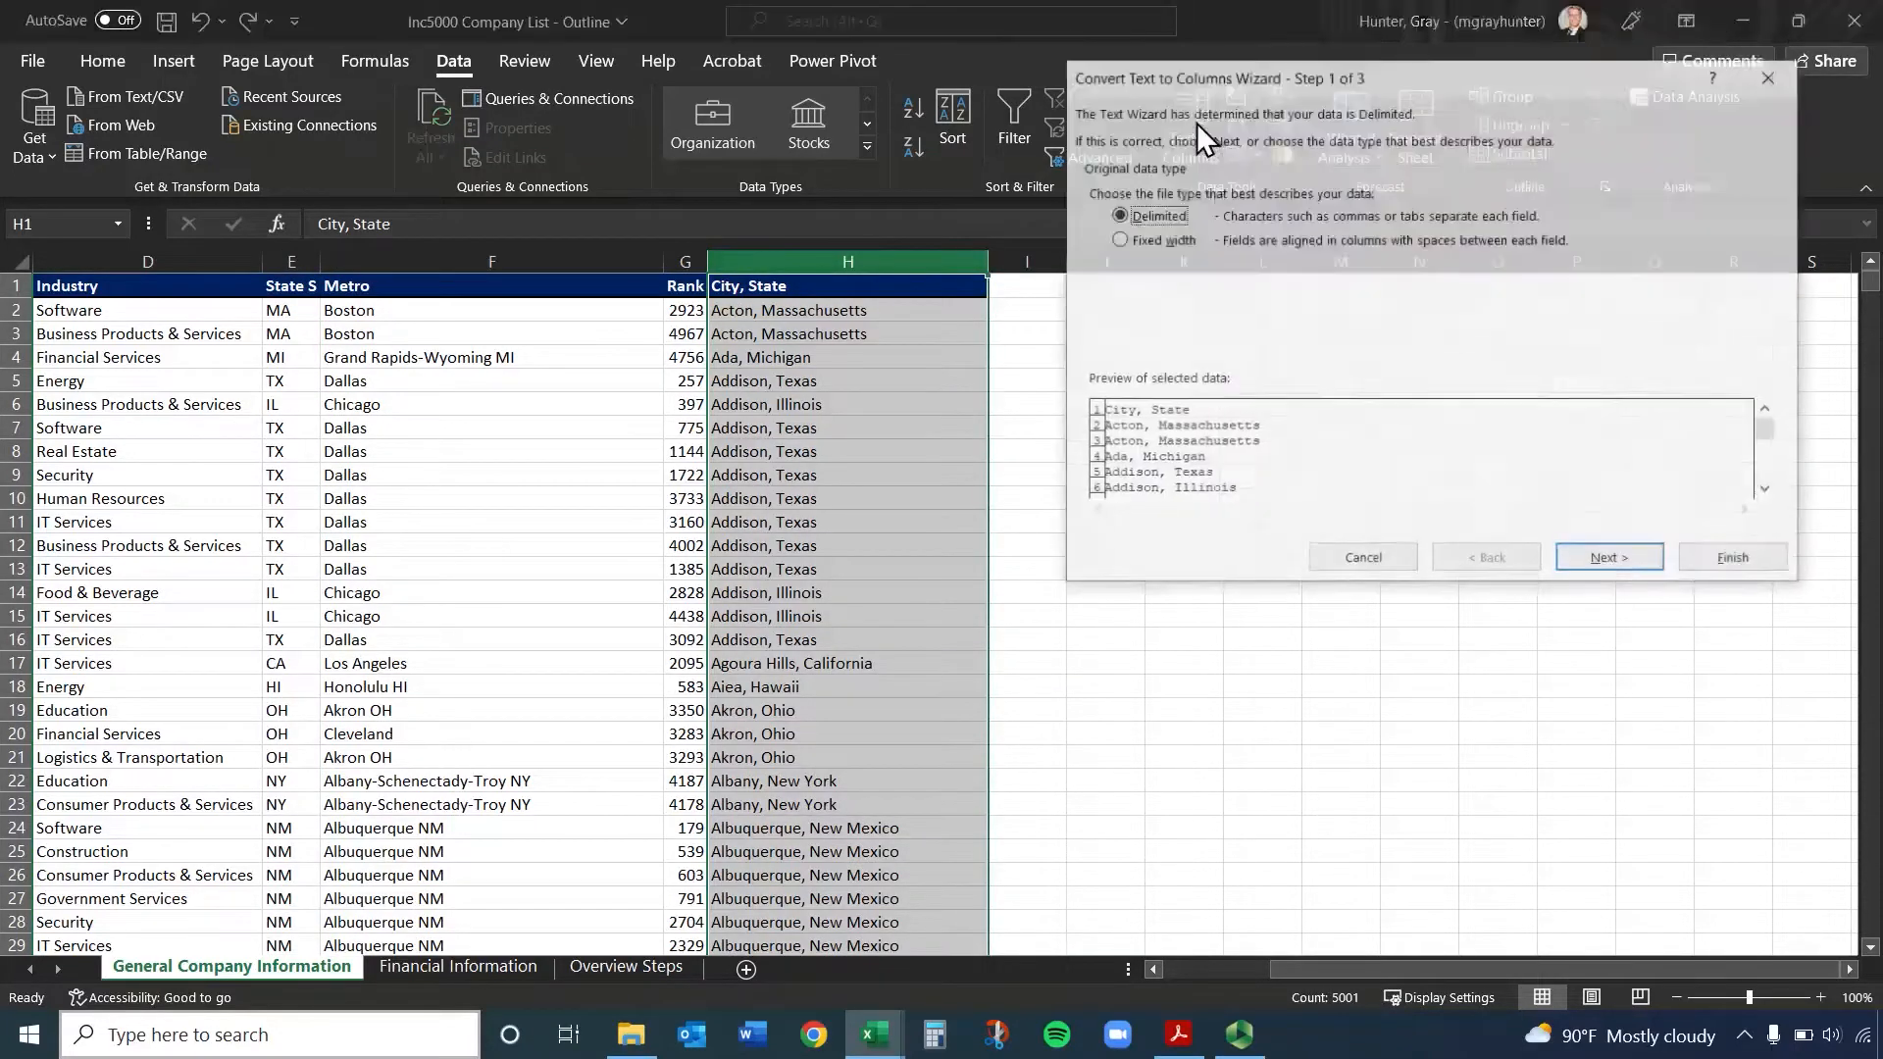
pyautogui.click(1726, 562)
pyautogui.click(1020, 310)
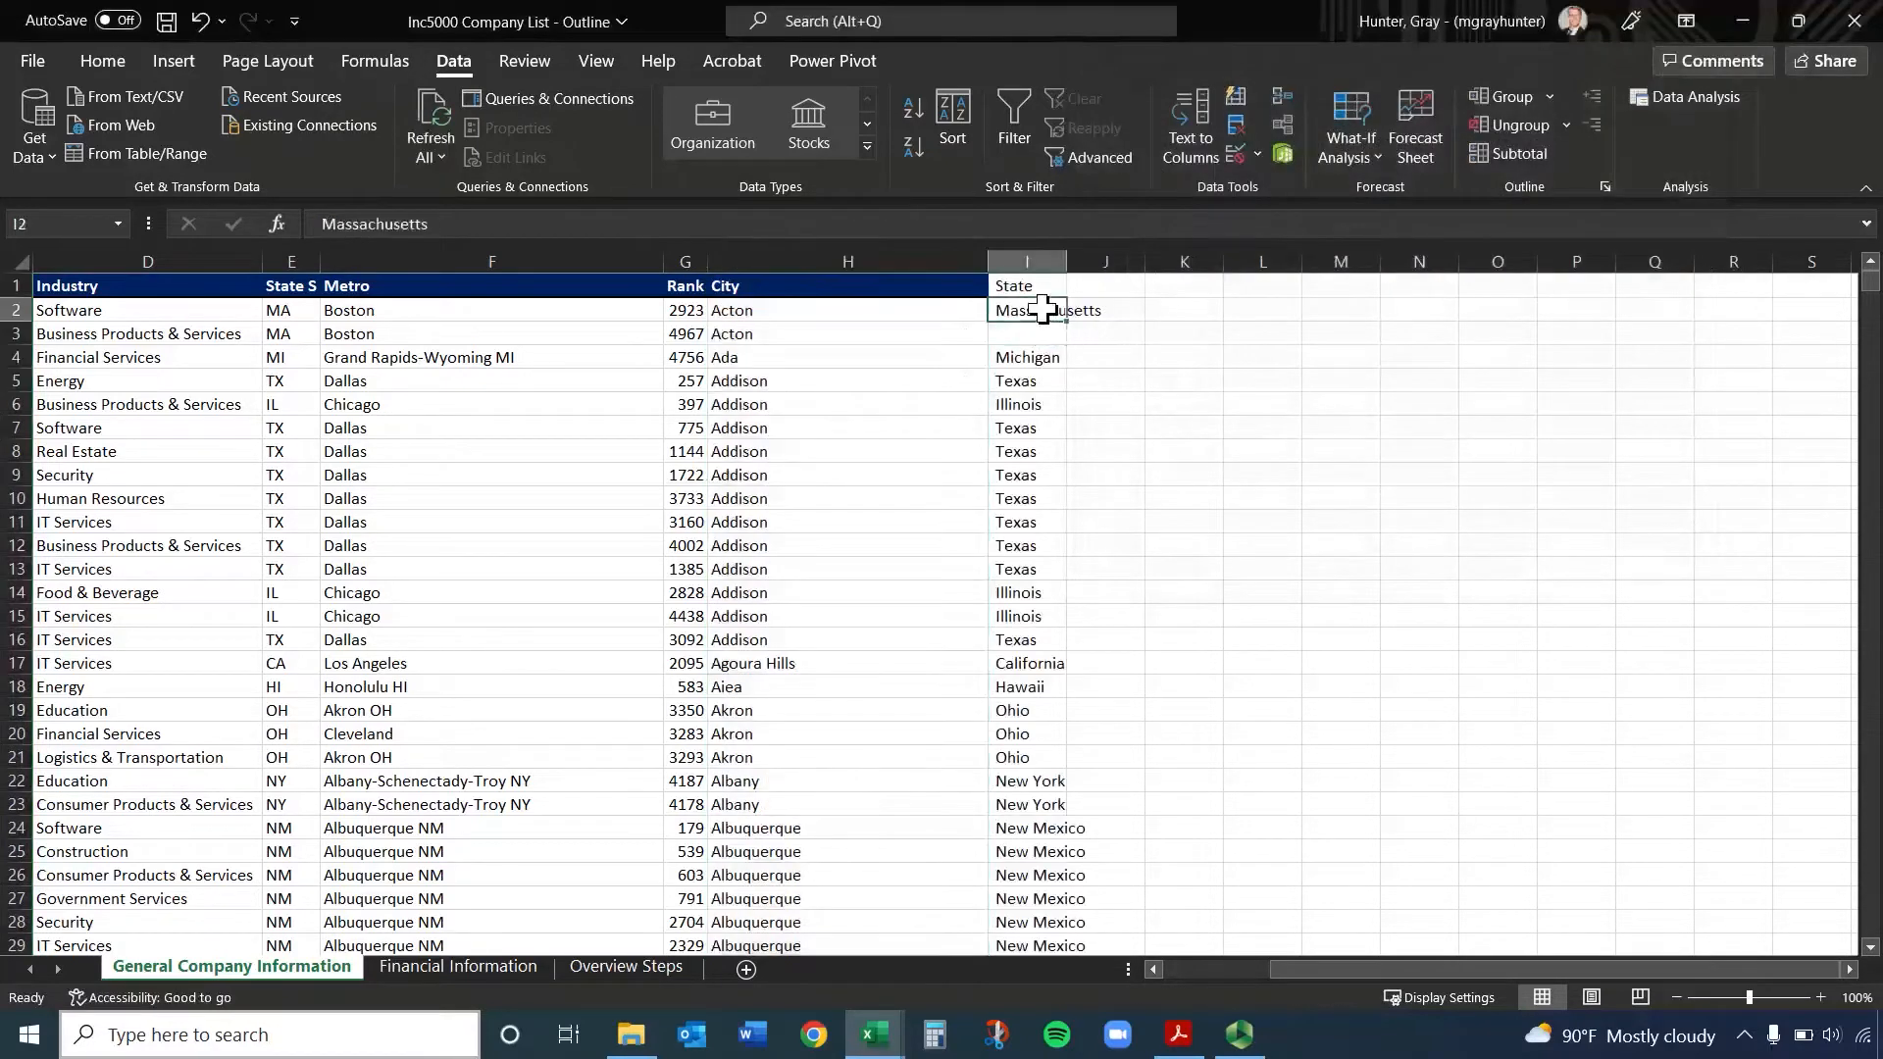
# Copy Massachusetts from cell I2 into the blank State cell I3
pyautogui.hotkey('ctrl', 'c')
pyautogui.click(1041, 339)
pyautogui.hotkey('ctrl', 'v')
# Format the State header in cell I1 with the dark blue fill and white font color of the other headers
pyautogui.click(1025, 286)
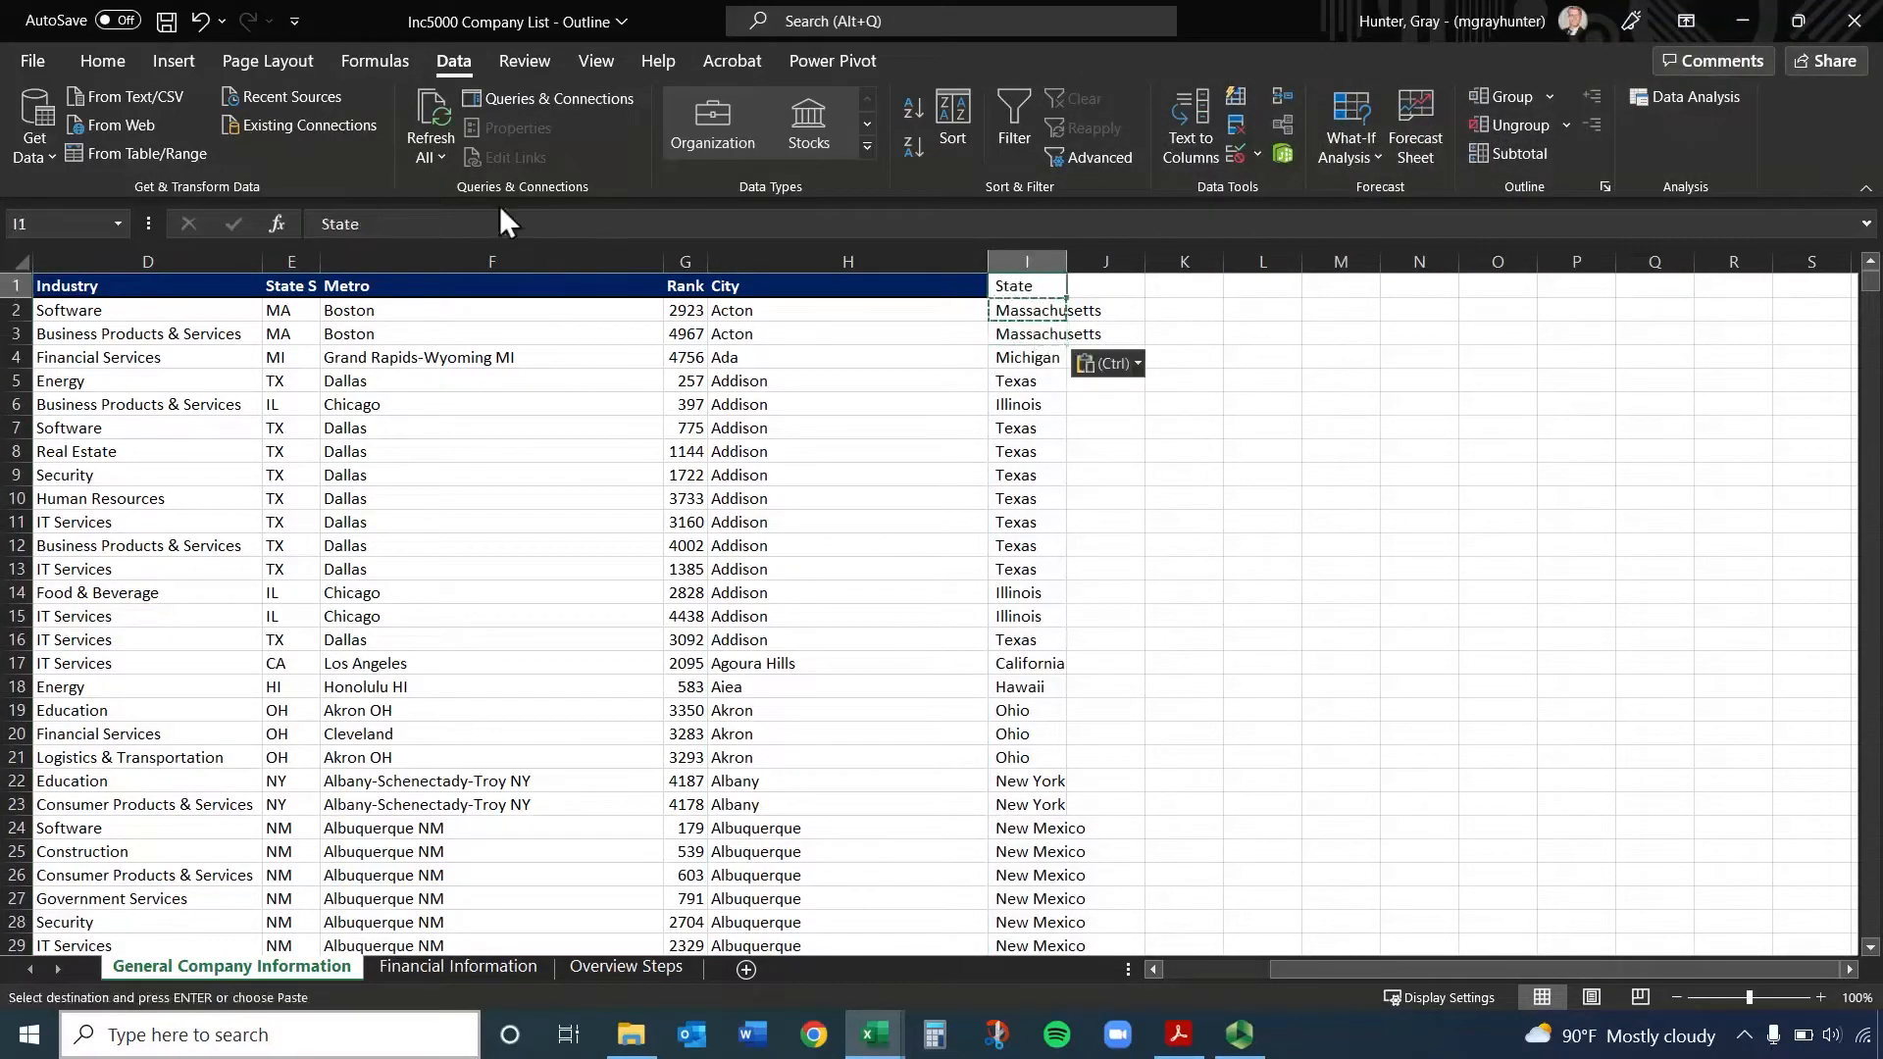
pyautogui.click(105, 65)
pyautogui.click(393, 148)
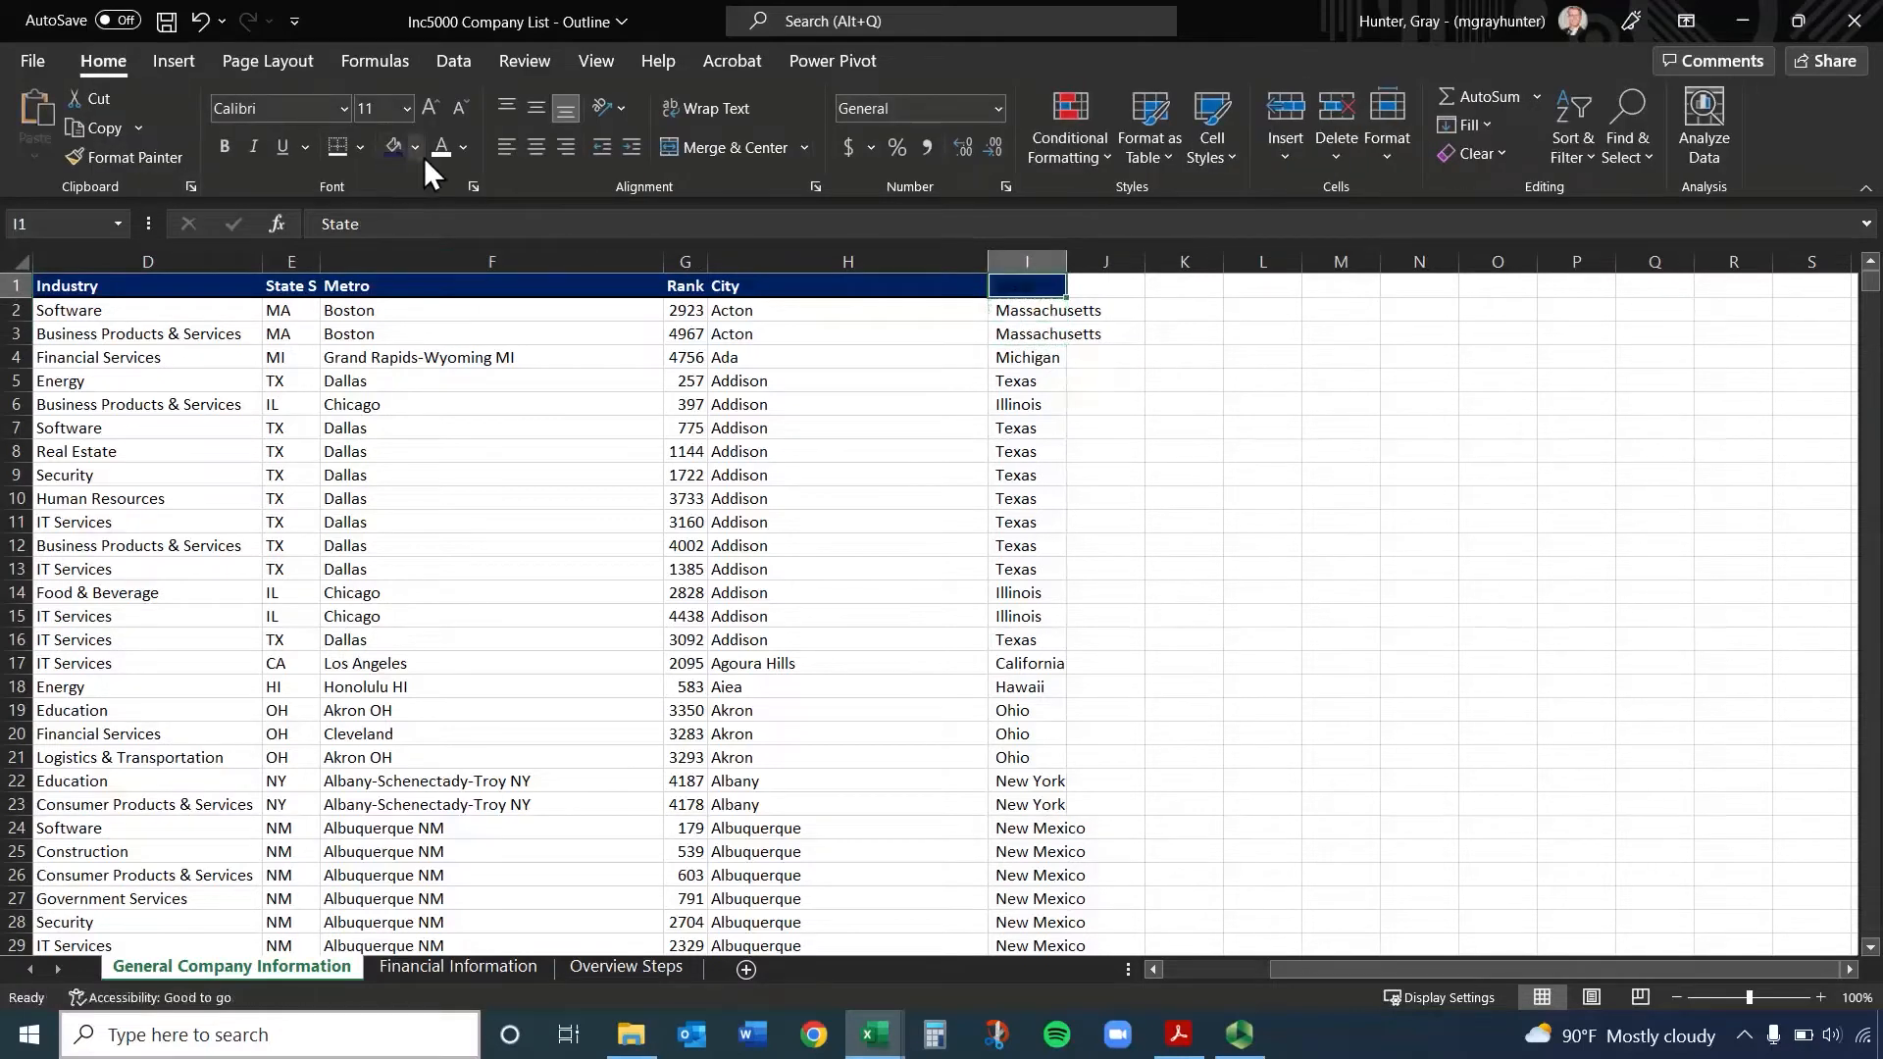
pyautogui.click(441, 150)
pyautogui.click(1232, 354)
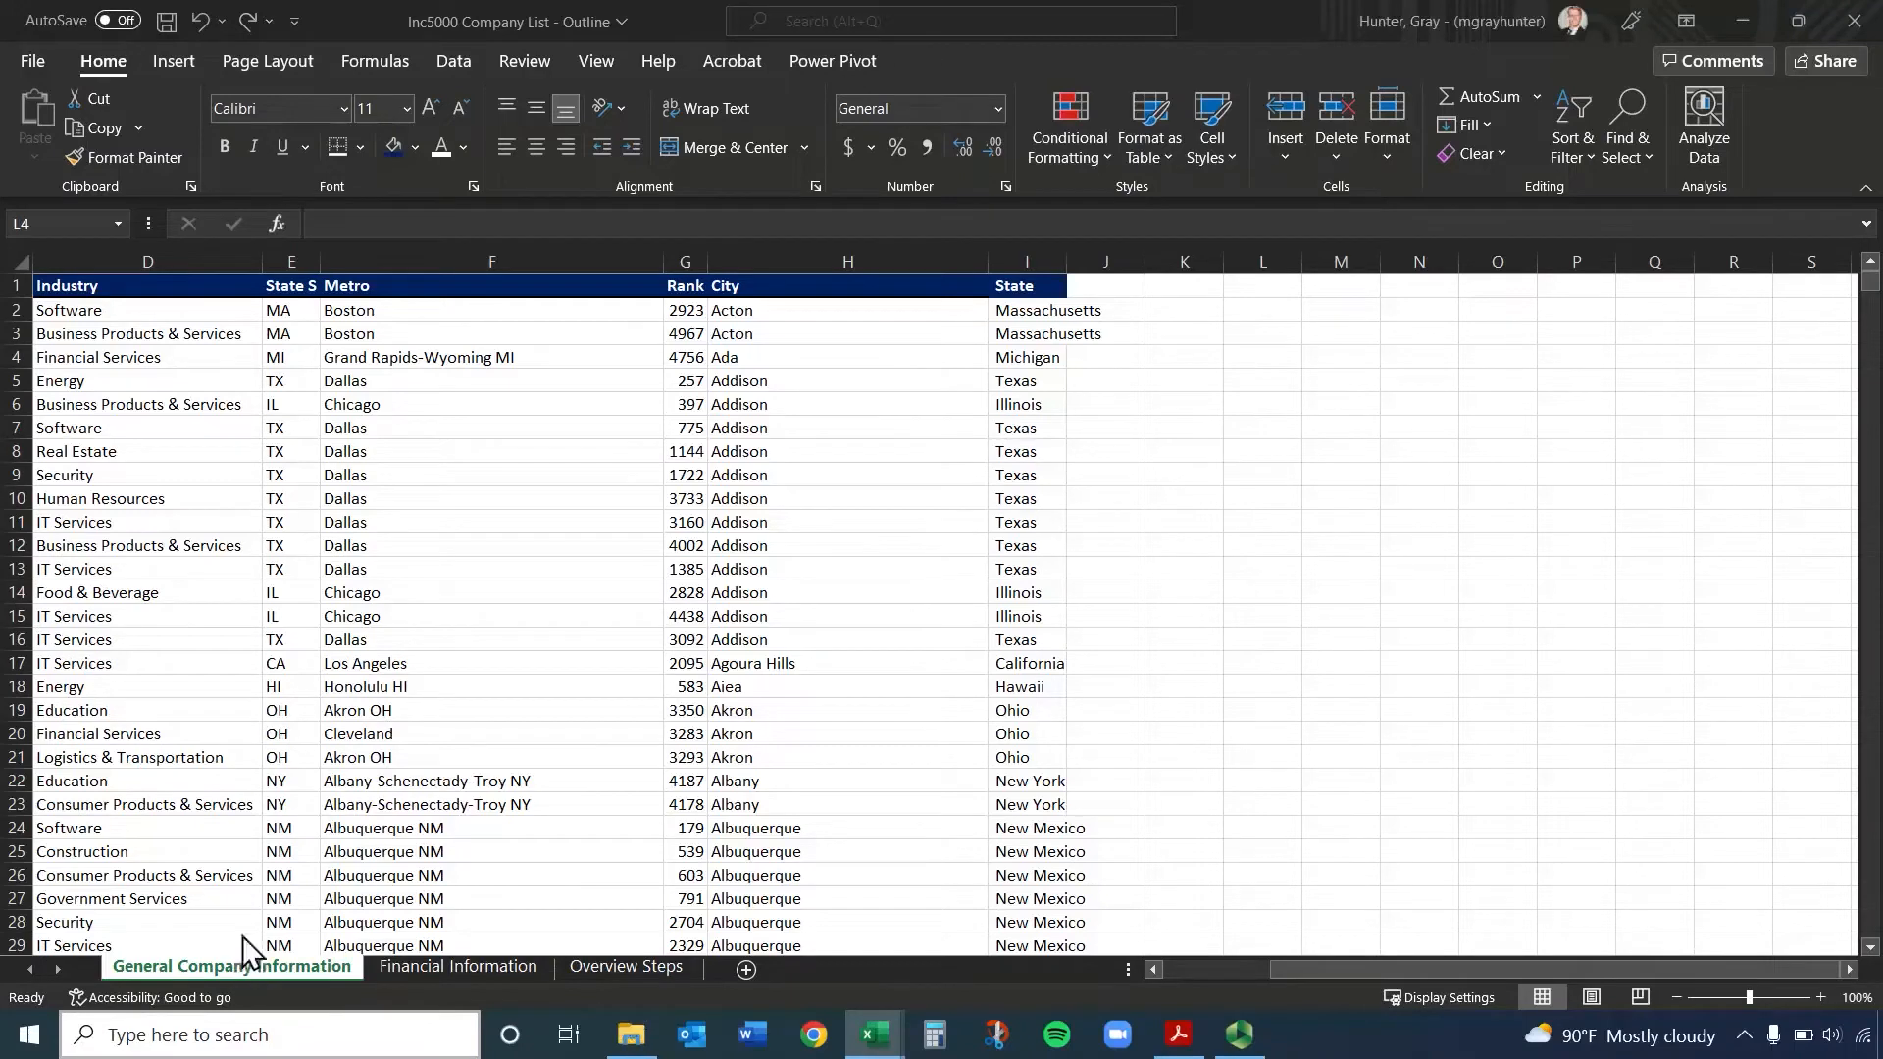
# Select the whole of columns A through I, from Unique Identifier to State, and clear the selection
pyautogui.click(336, 783)
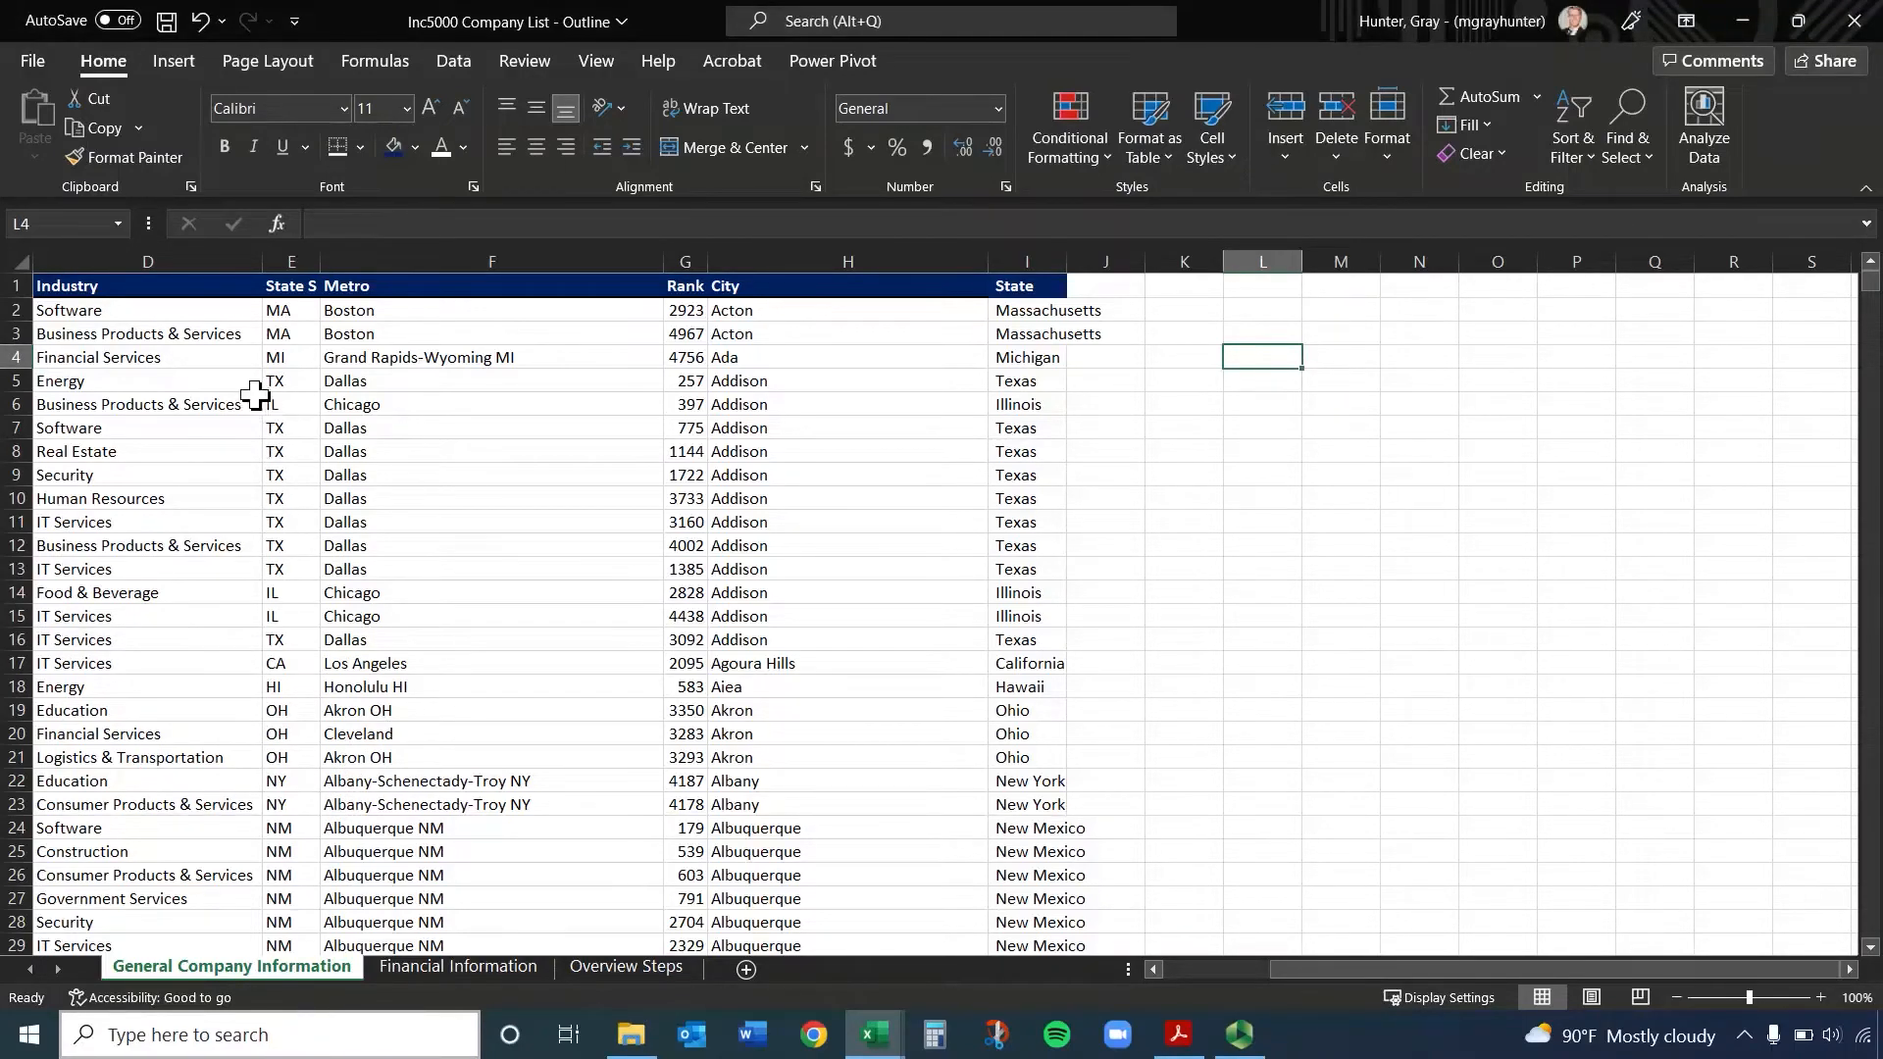
pyautogui.moveTo(1491, 968); pyautogui.dragTo(1303, 968)
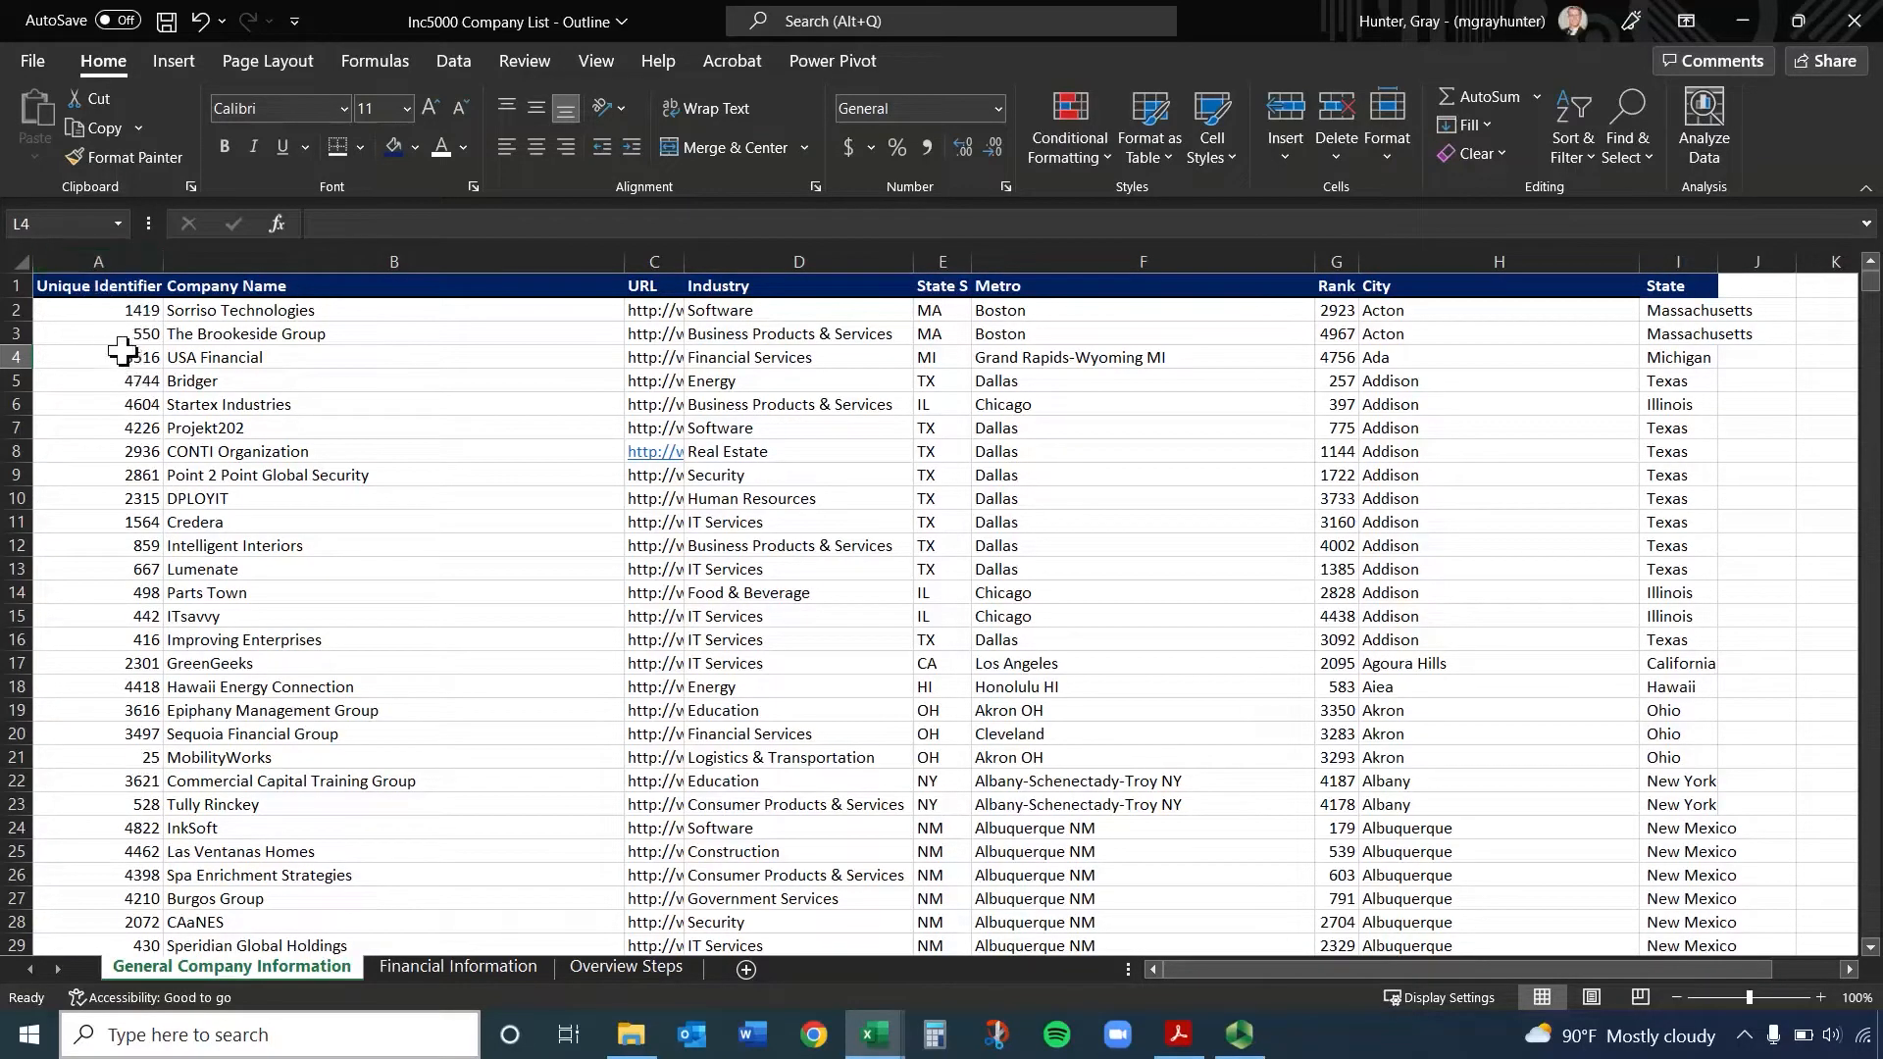
pyautogui.moveTo(89, 252); pyautogui.dragTo(1681, 261)
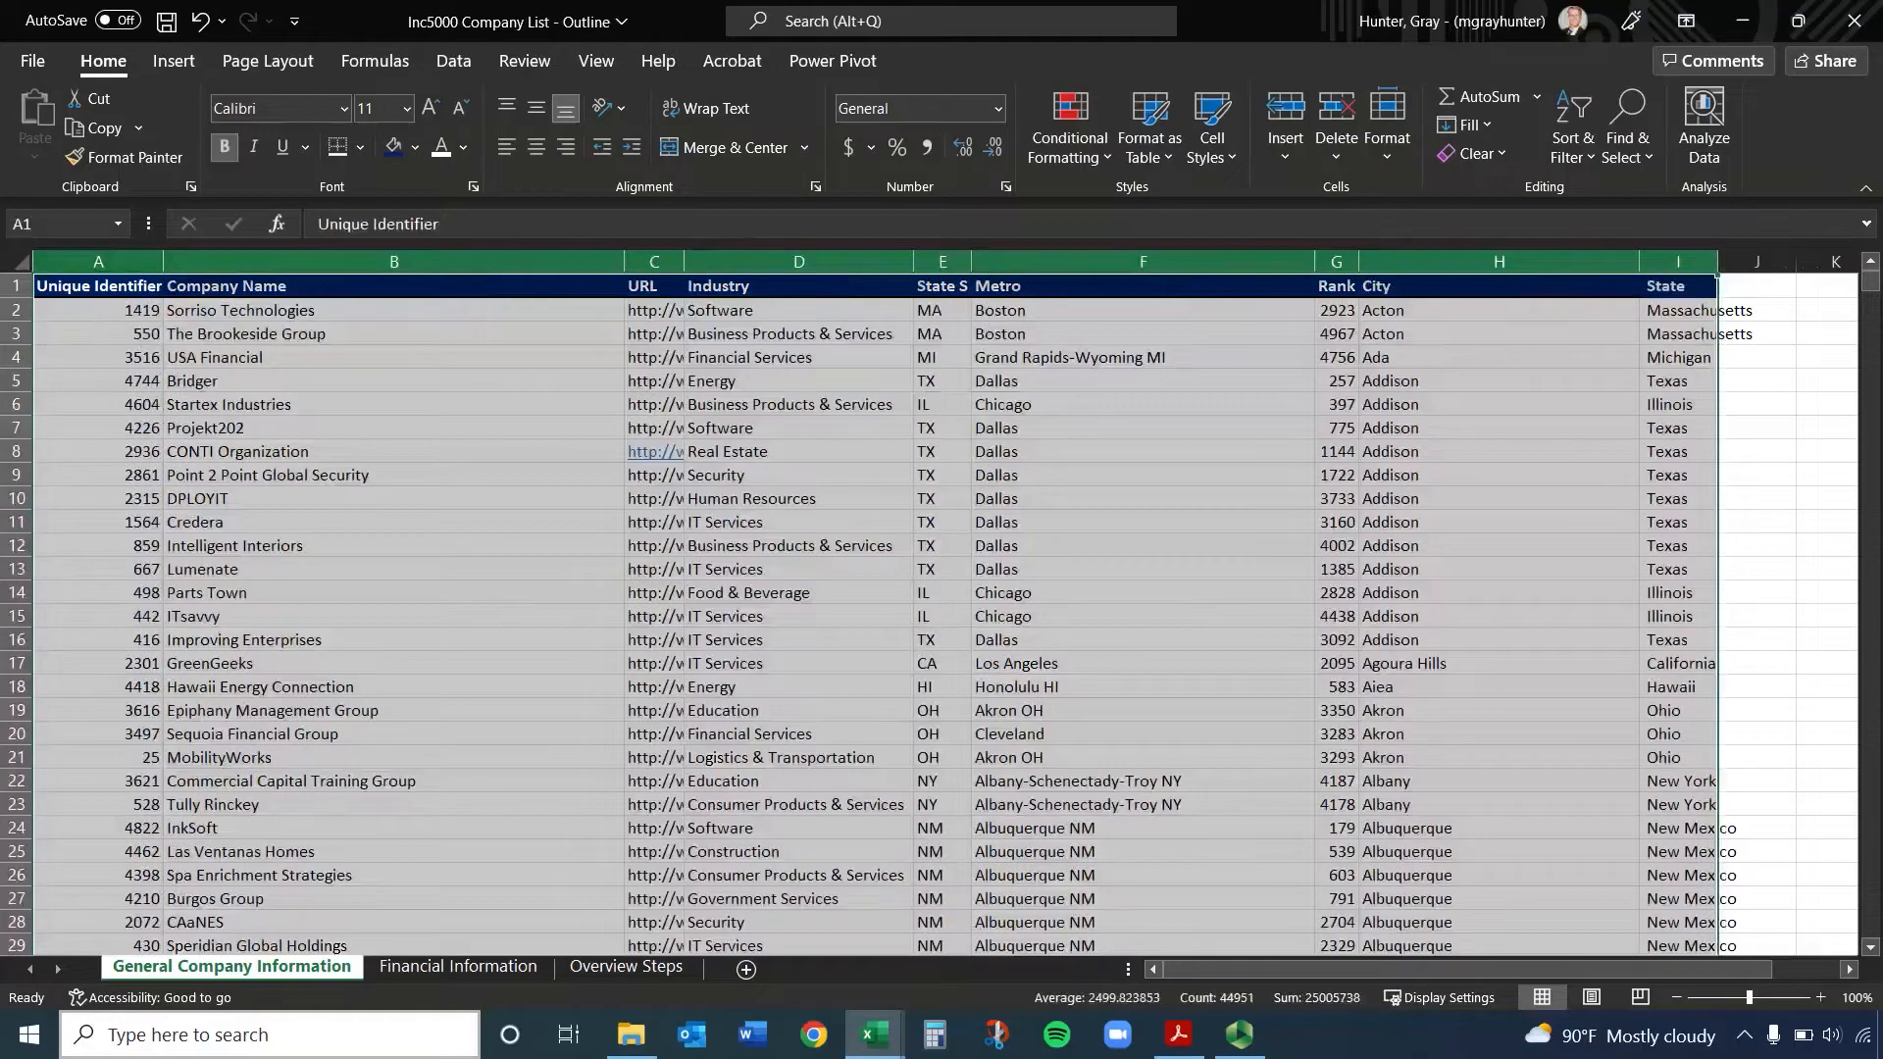
pyautogui.click(392, 496)
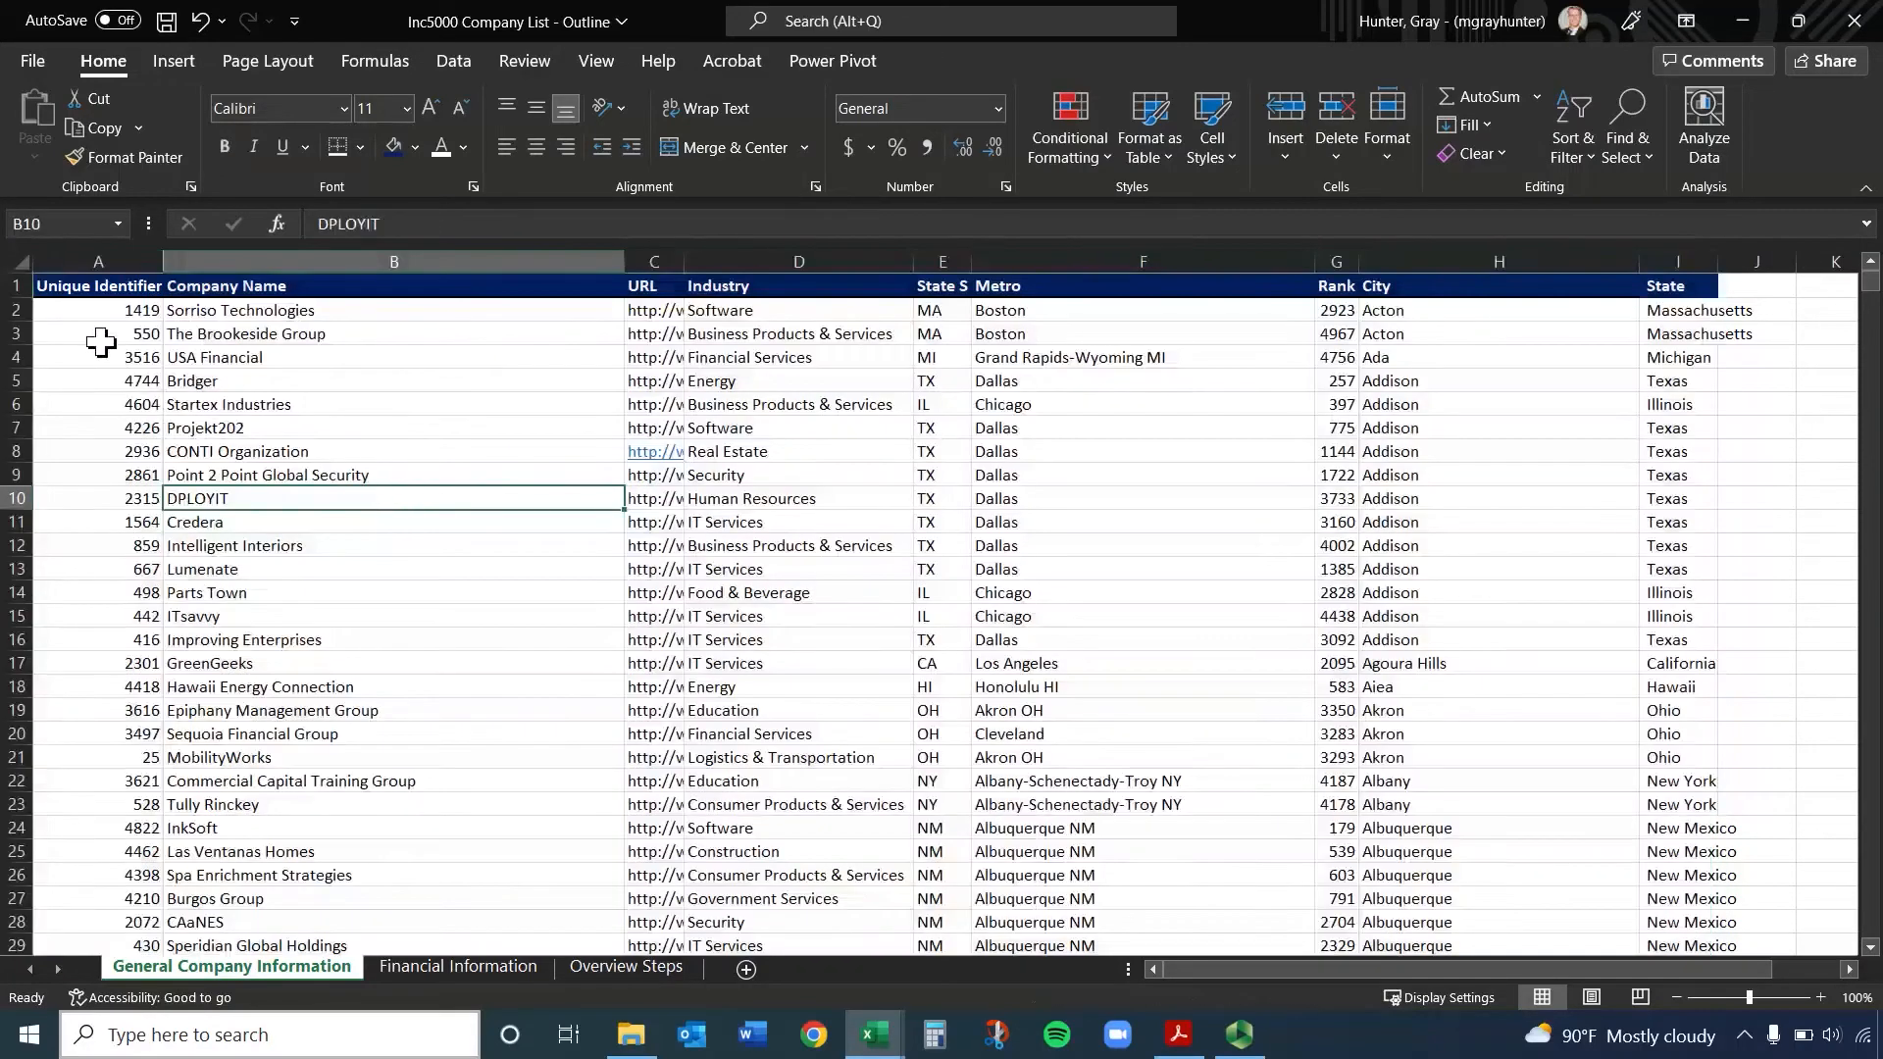
# Select the entire General Company Information sheet and open the Sort dialog
pyautogui.click(18, 261)
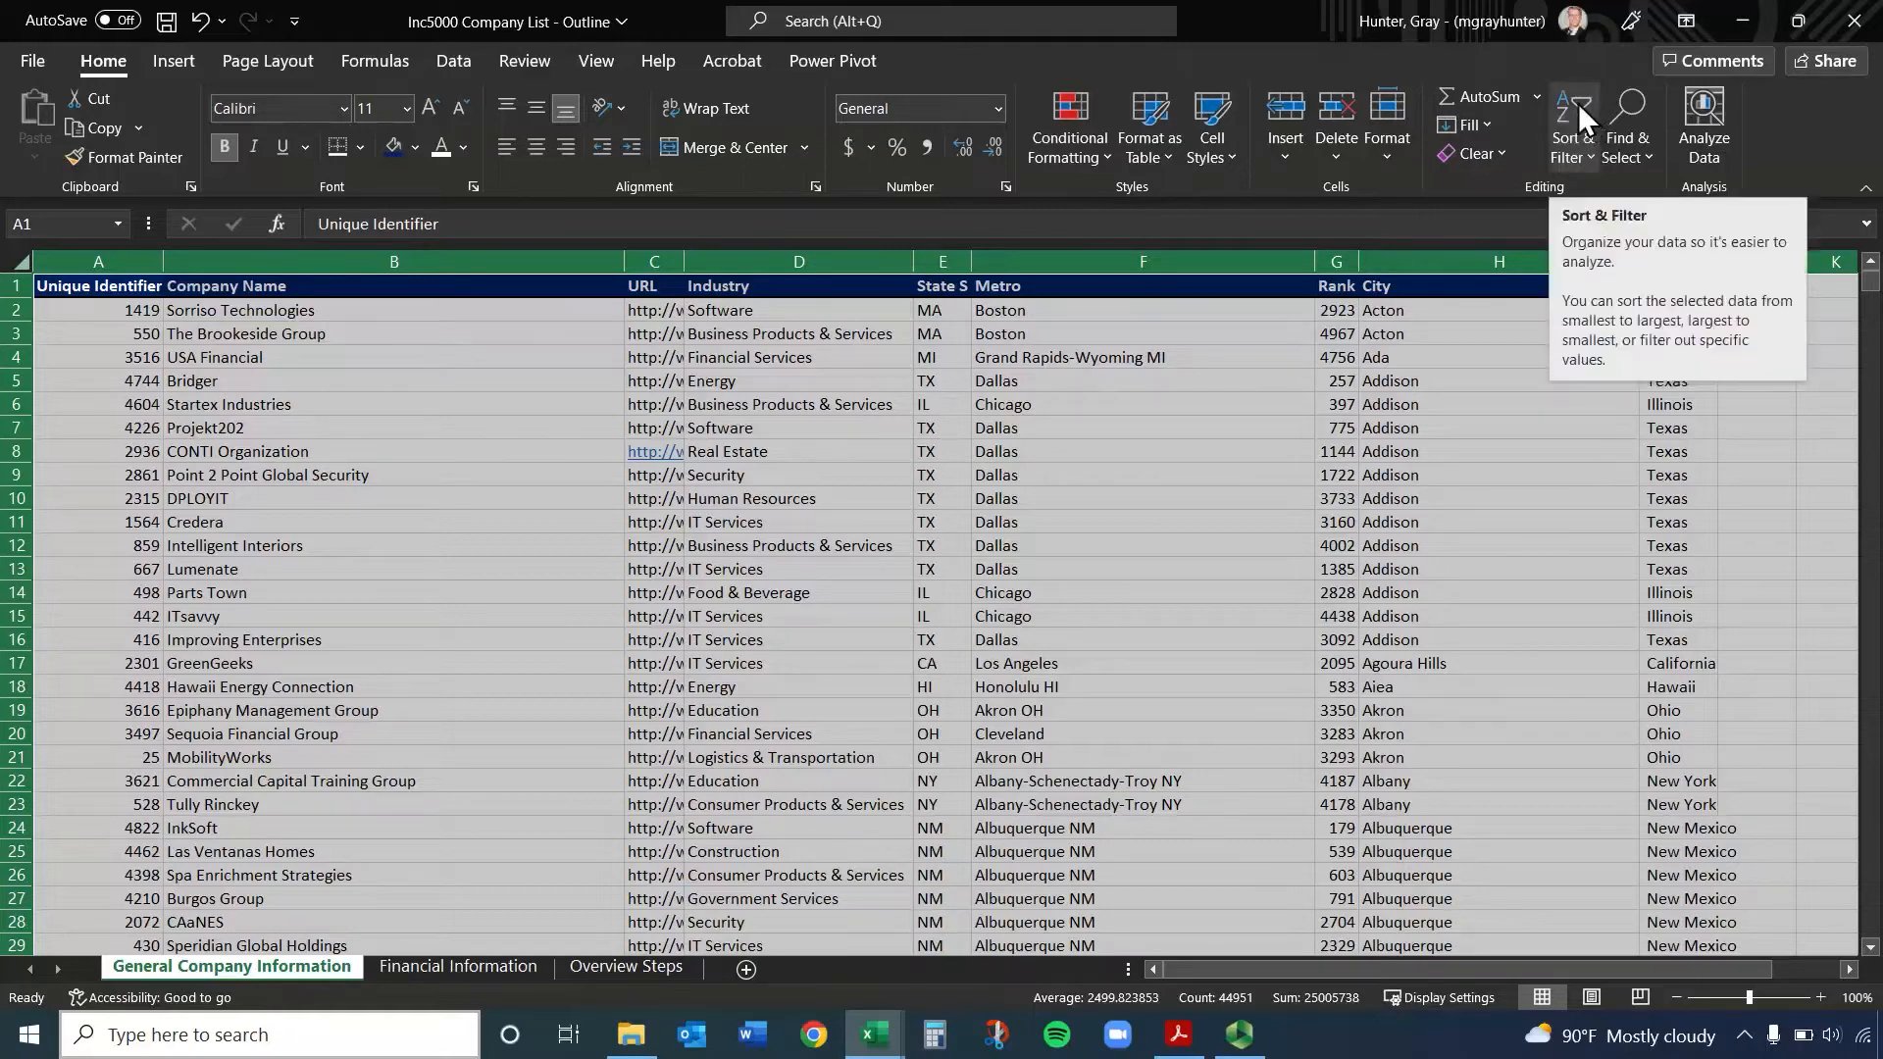
pyautogui.click(452, 61)
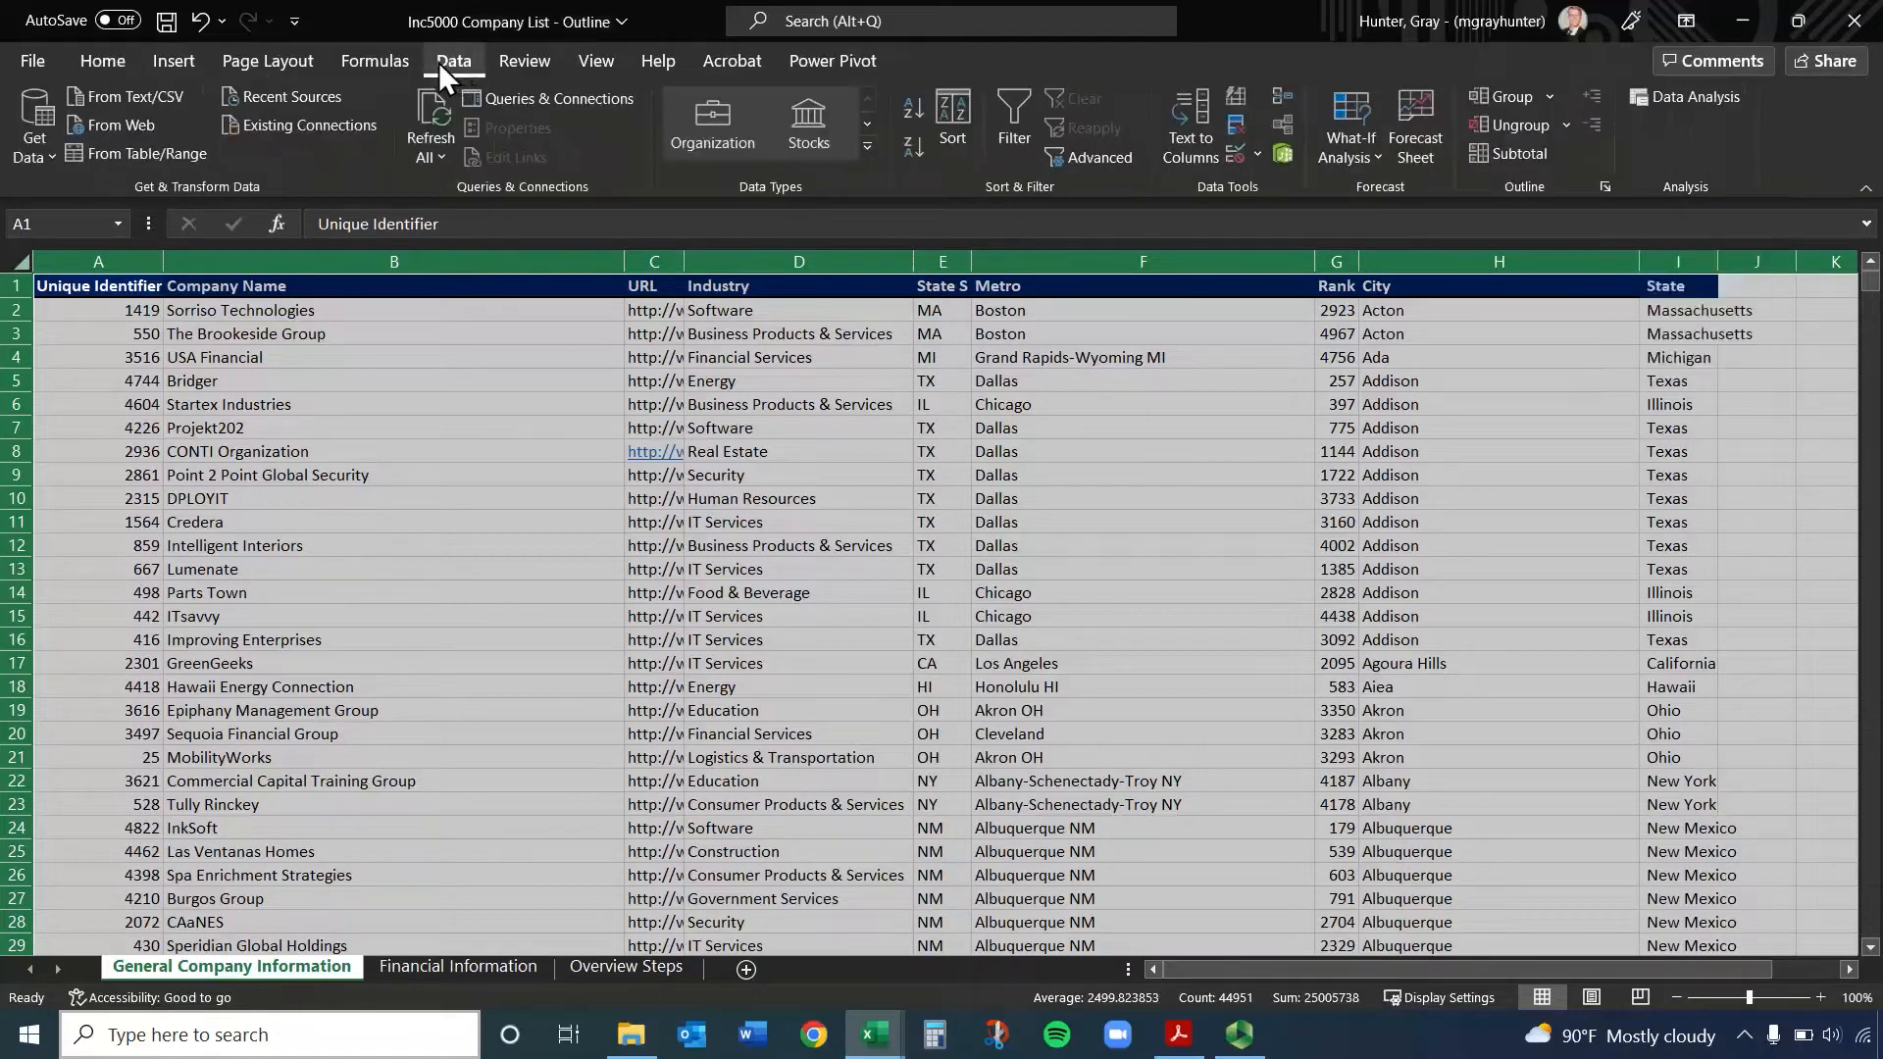
pyautogui.rightClick(131, 288)
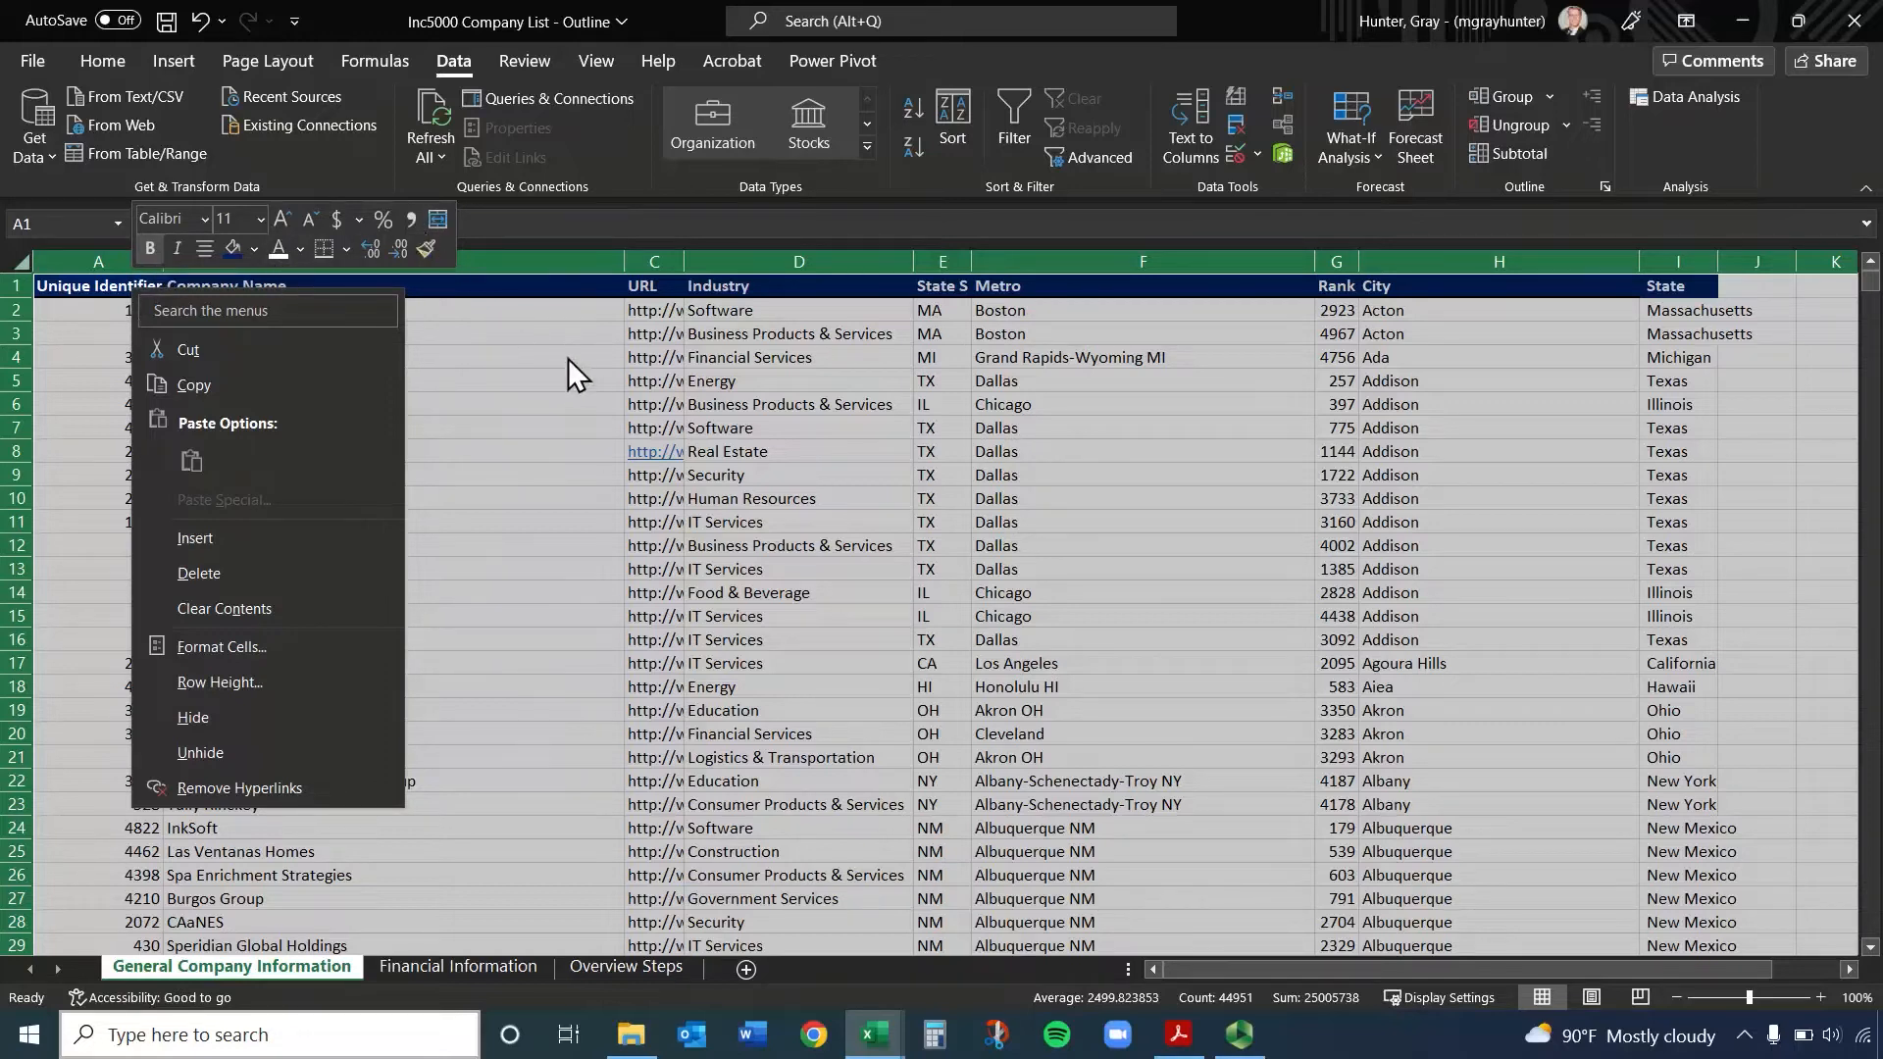
pyautogui.press('Escape')
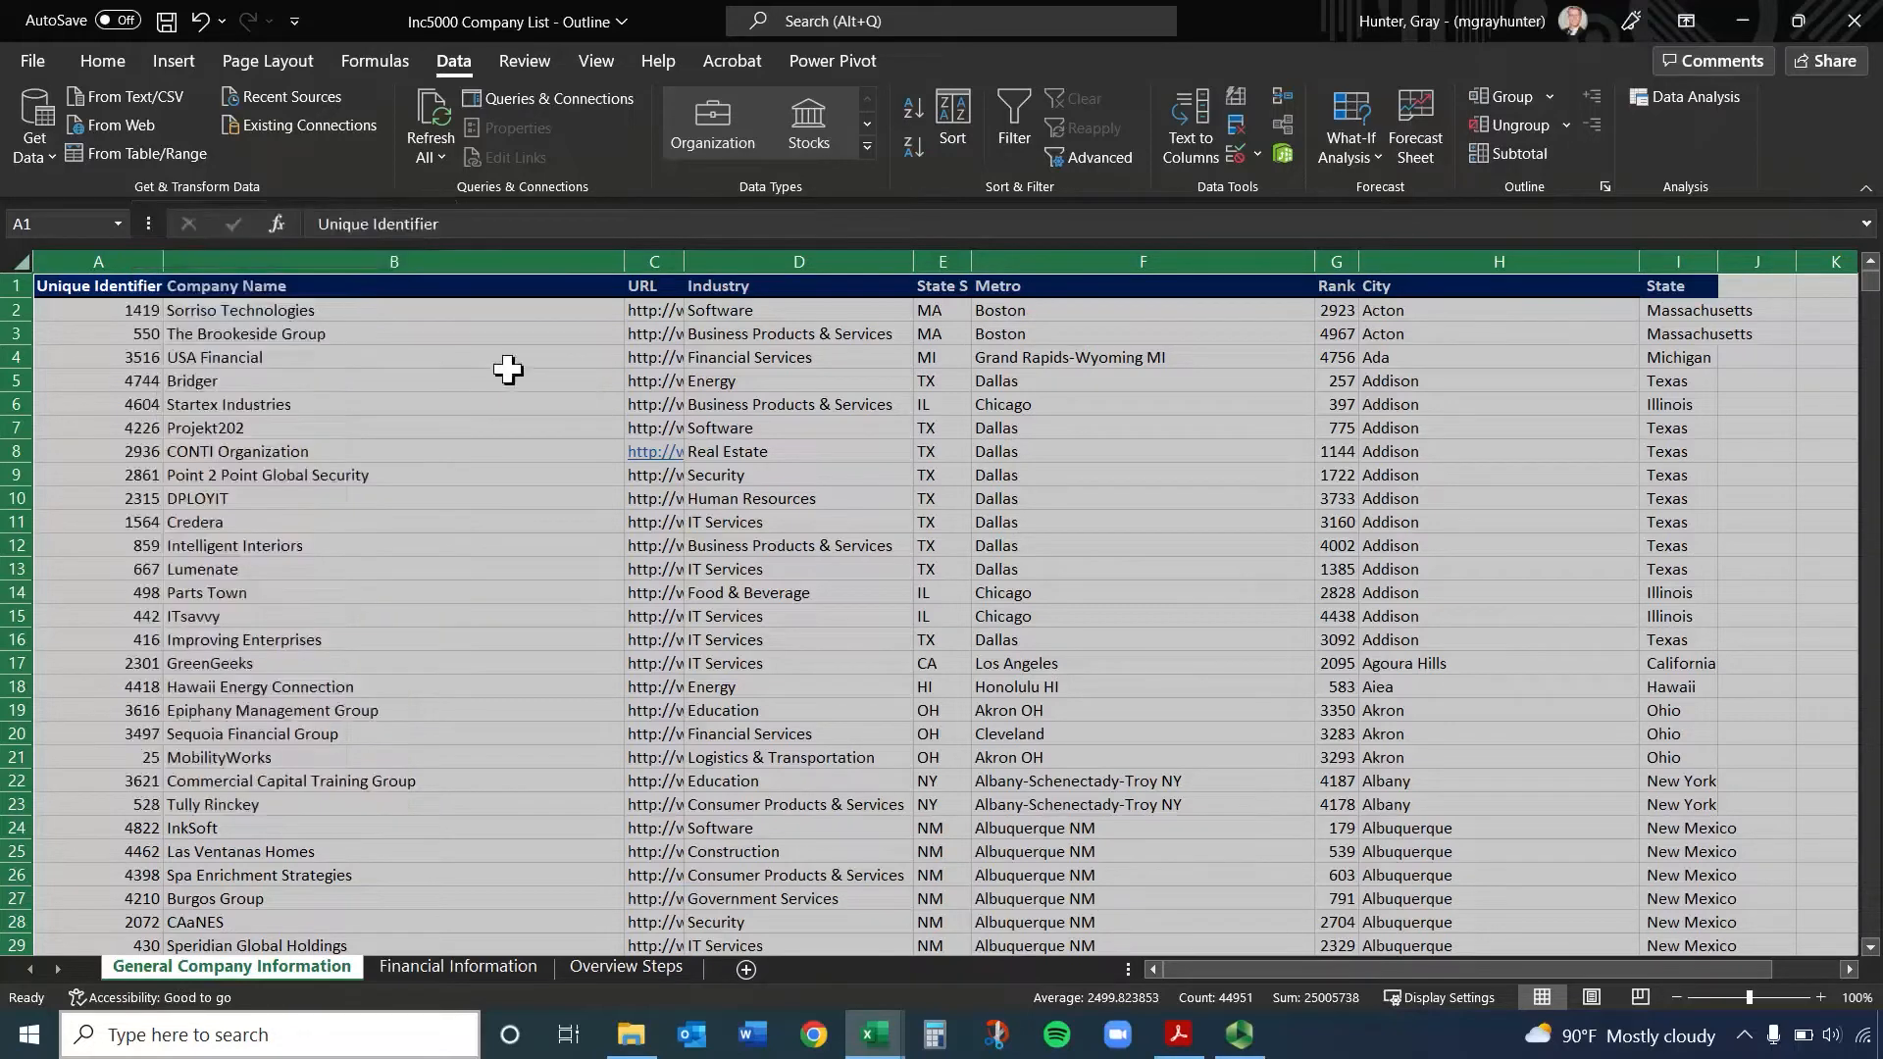
pyautogui.click(953, 109)
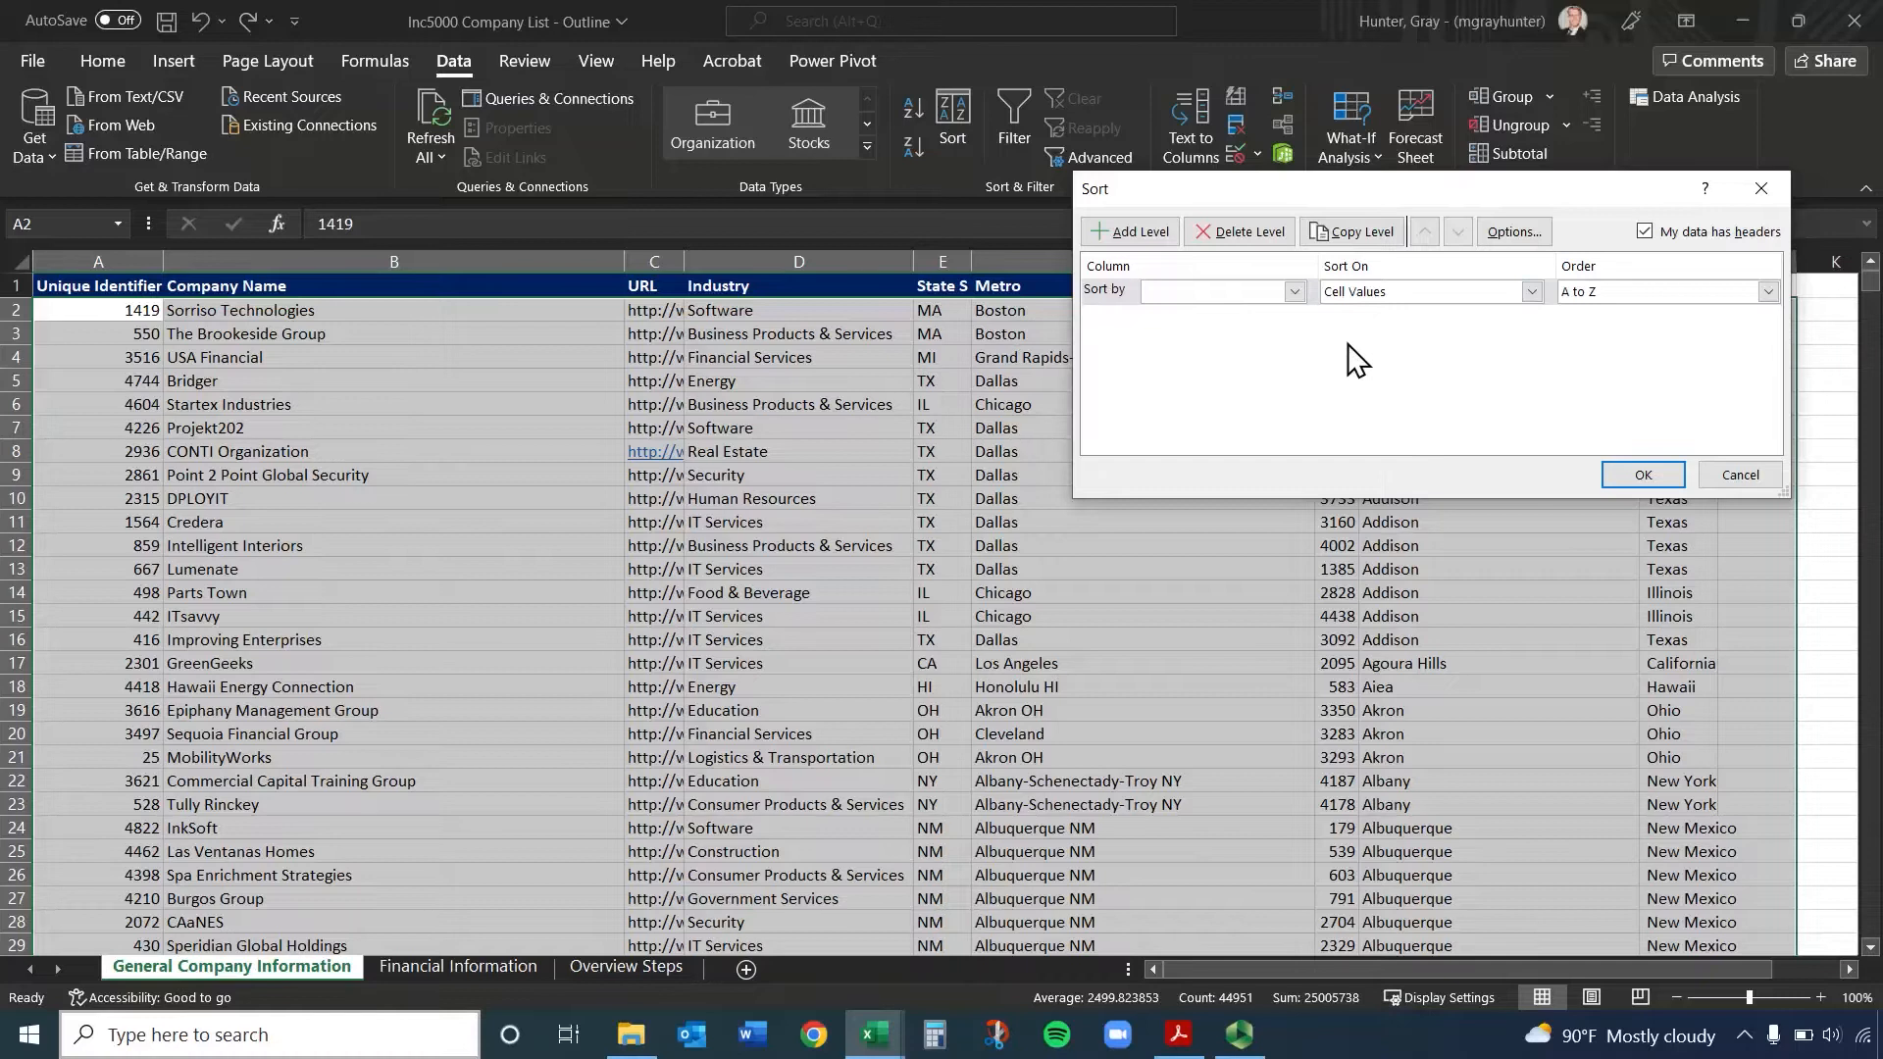
# Compare the available sort columns with the data headers option off and on, leaving it on
pyautogui.click(1644, 231)
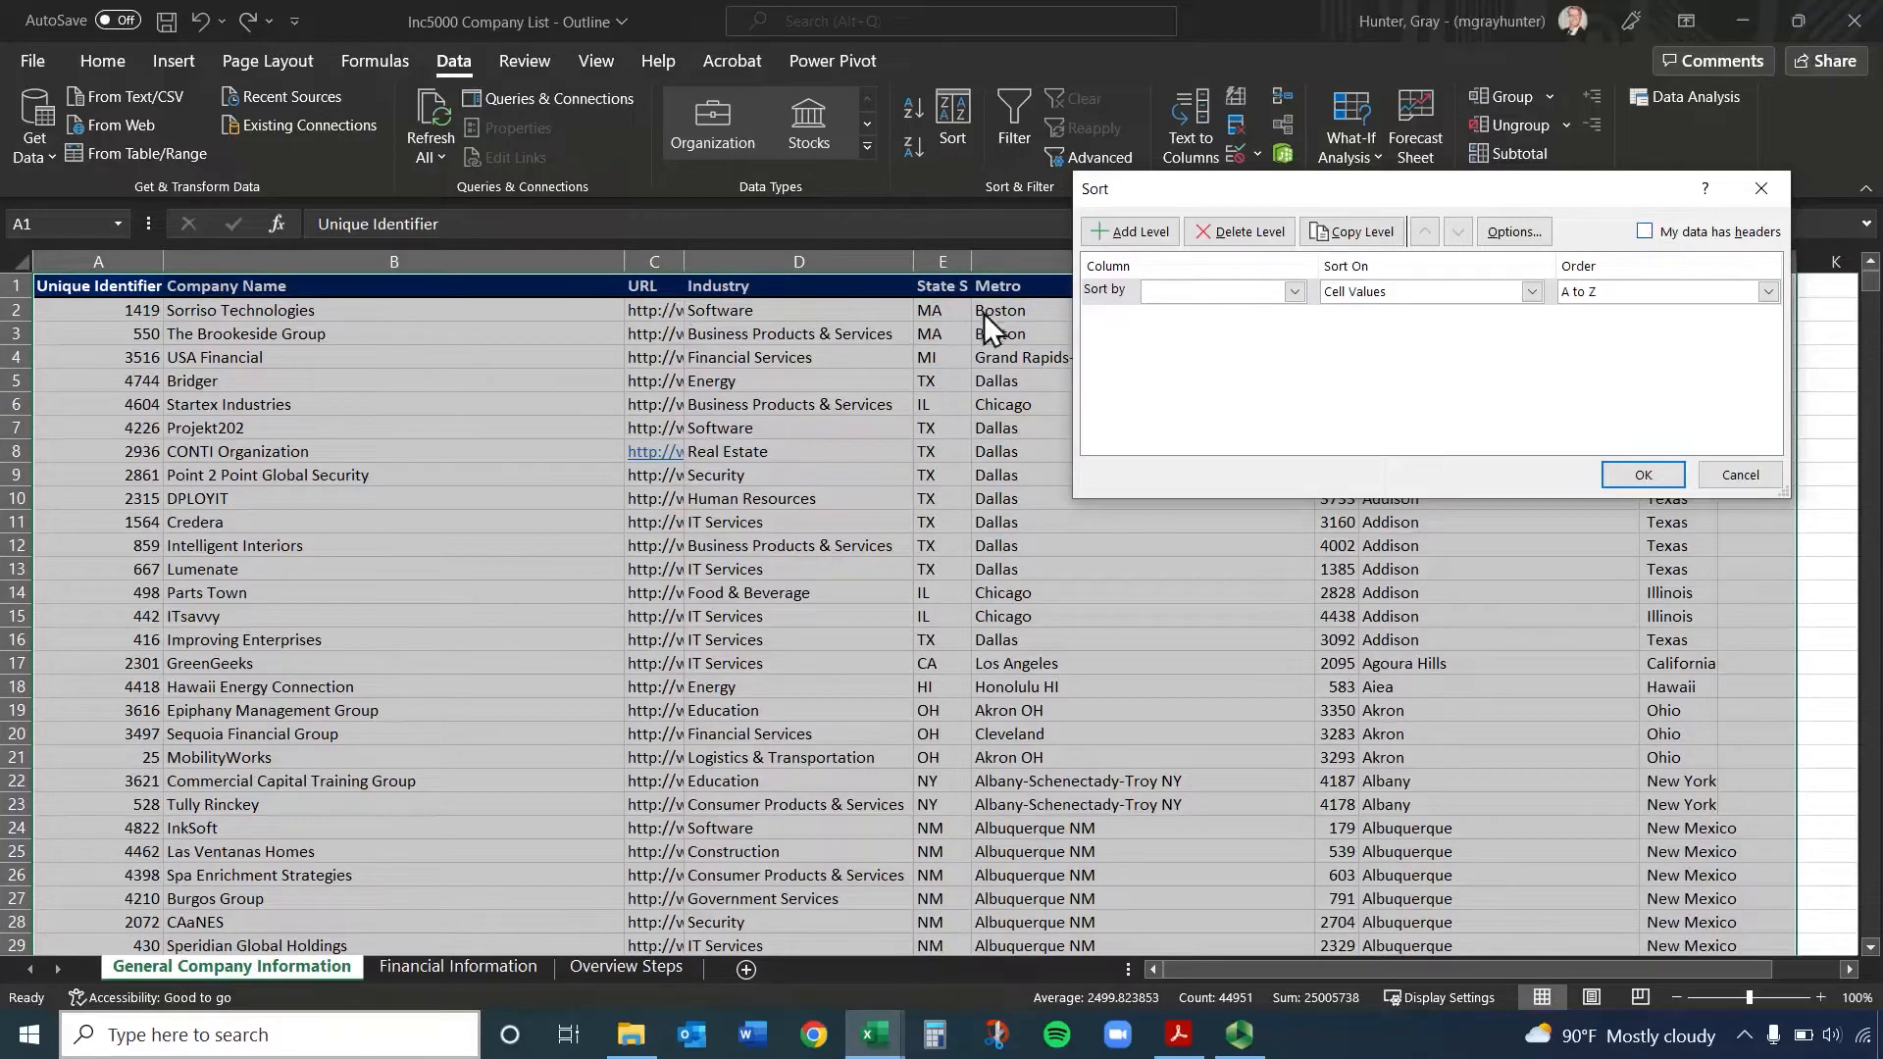
pyautogui.click(1292, 292)
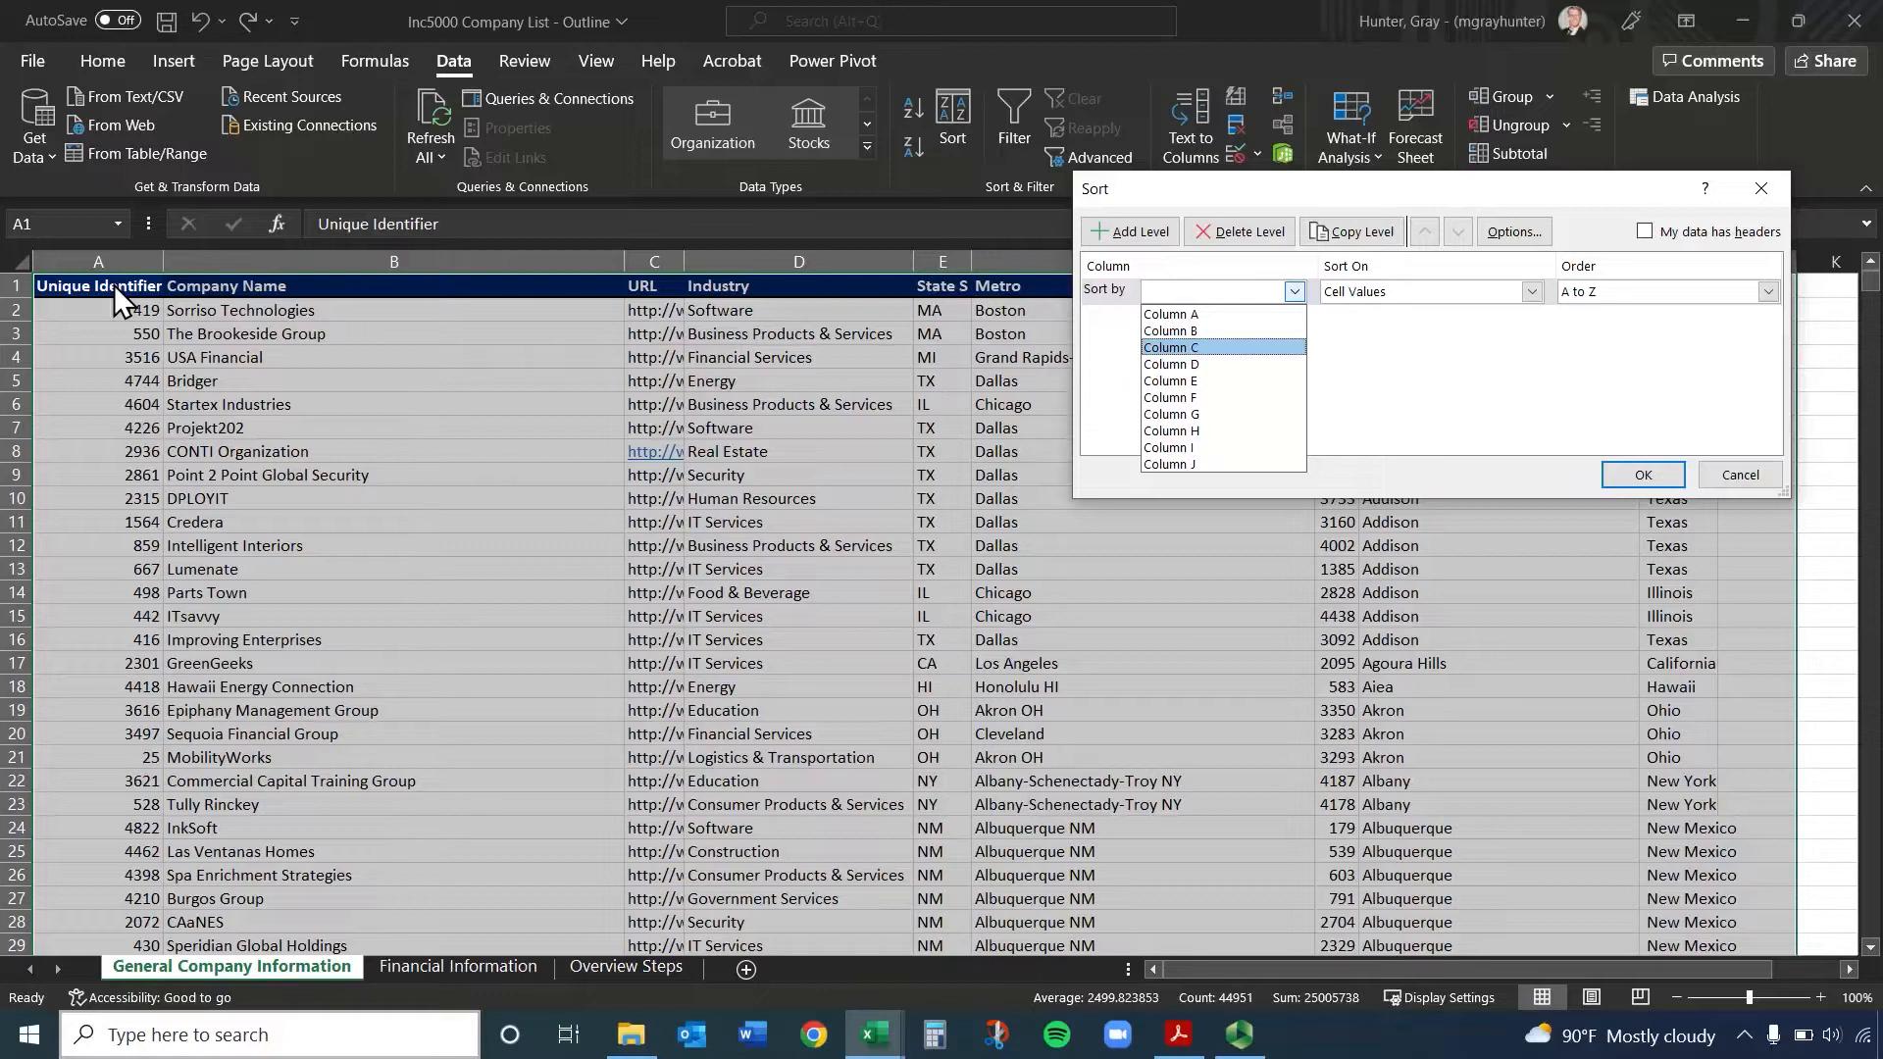
pyautogui.click(1644, 231)
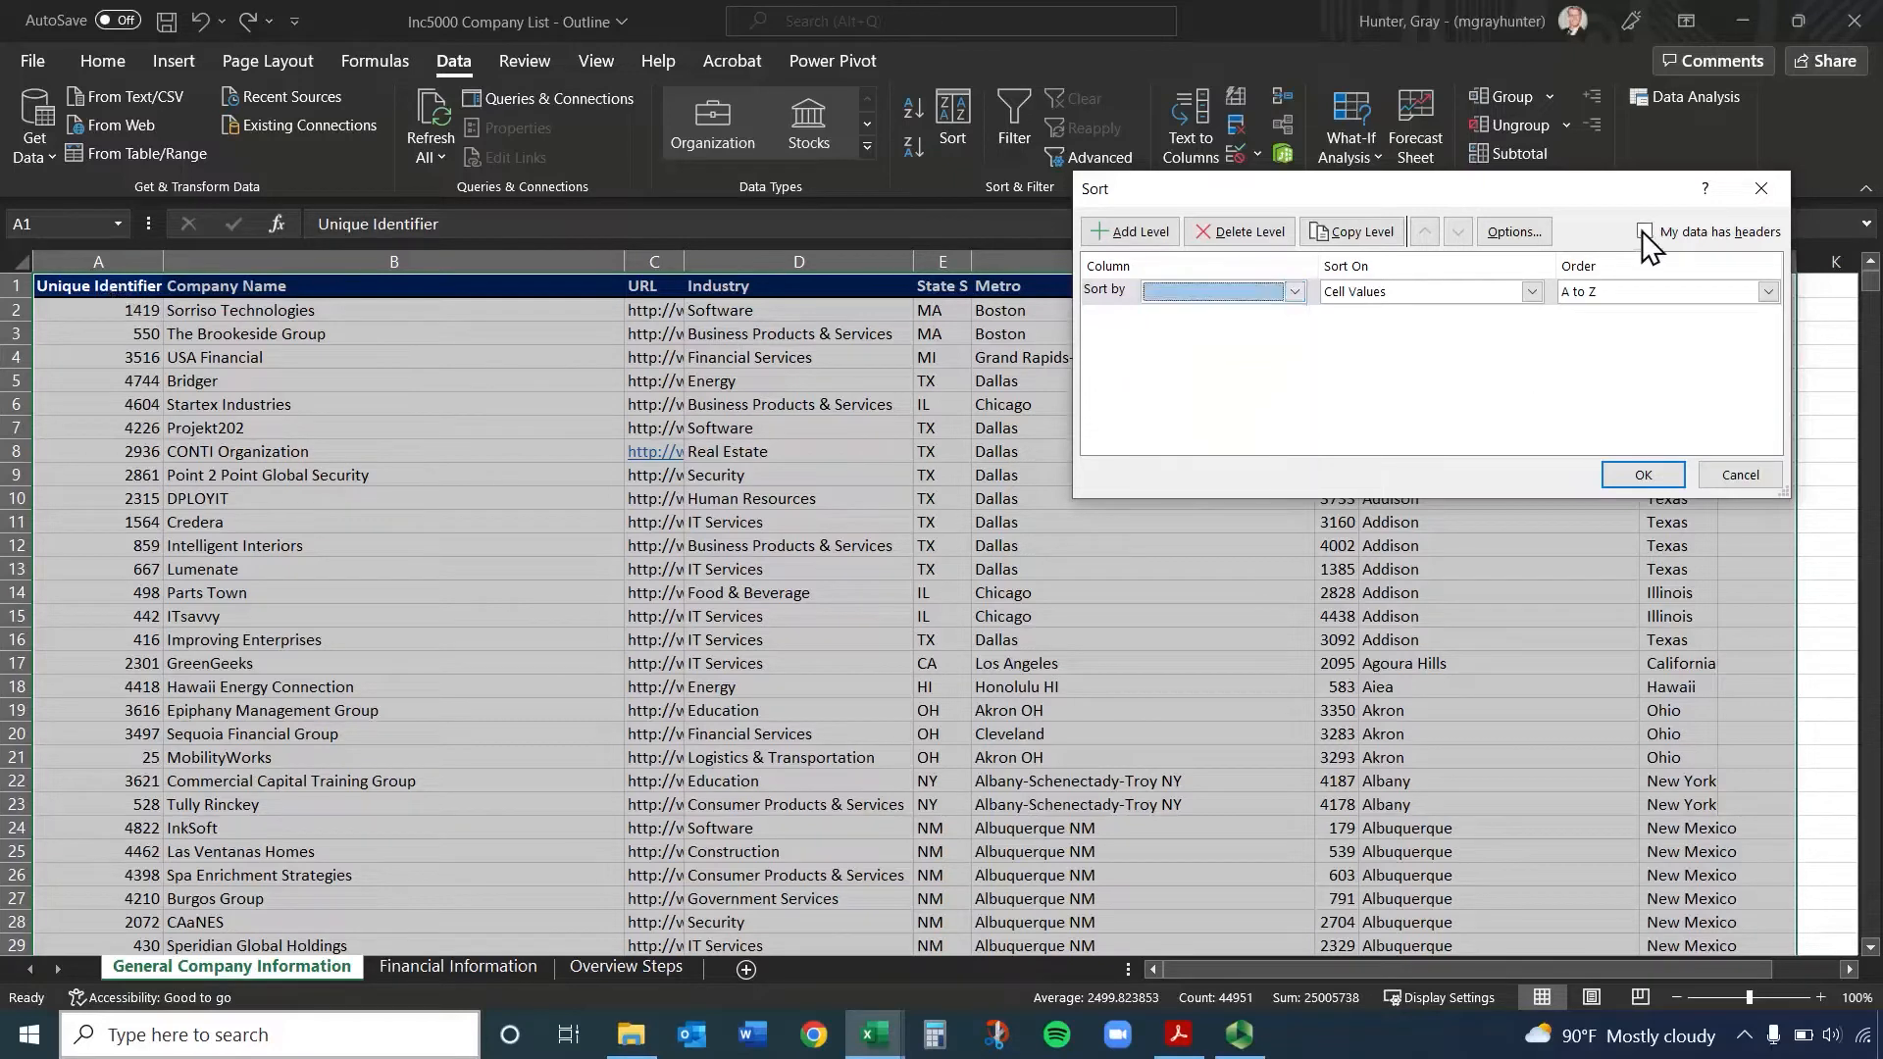
pyautogui.click(1643, 232)
pyautogui.click(1292, 293)
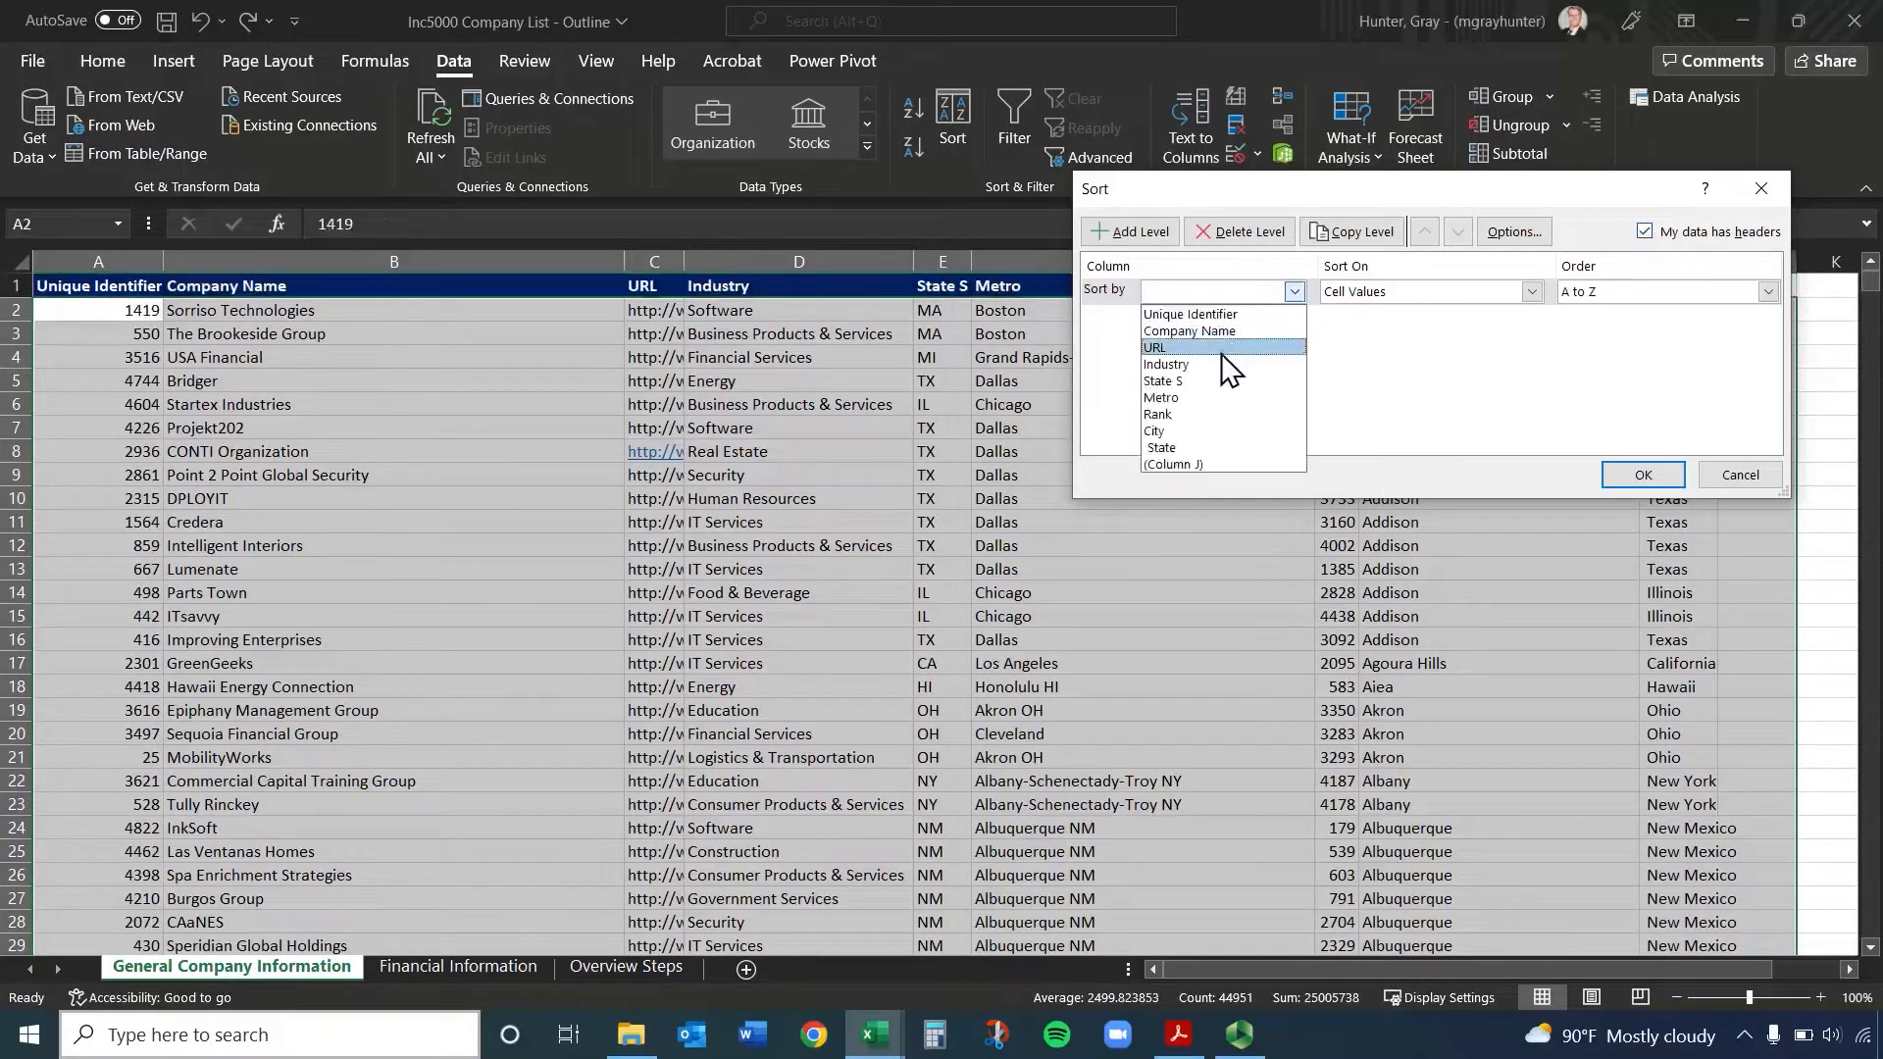
pyautogui.click(1532, 188)
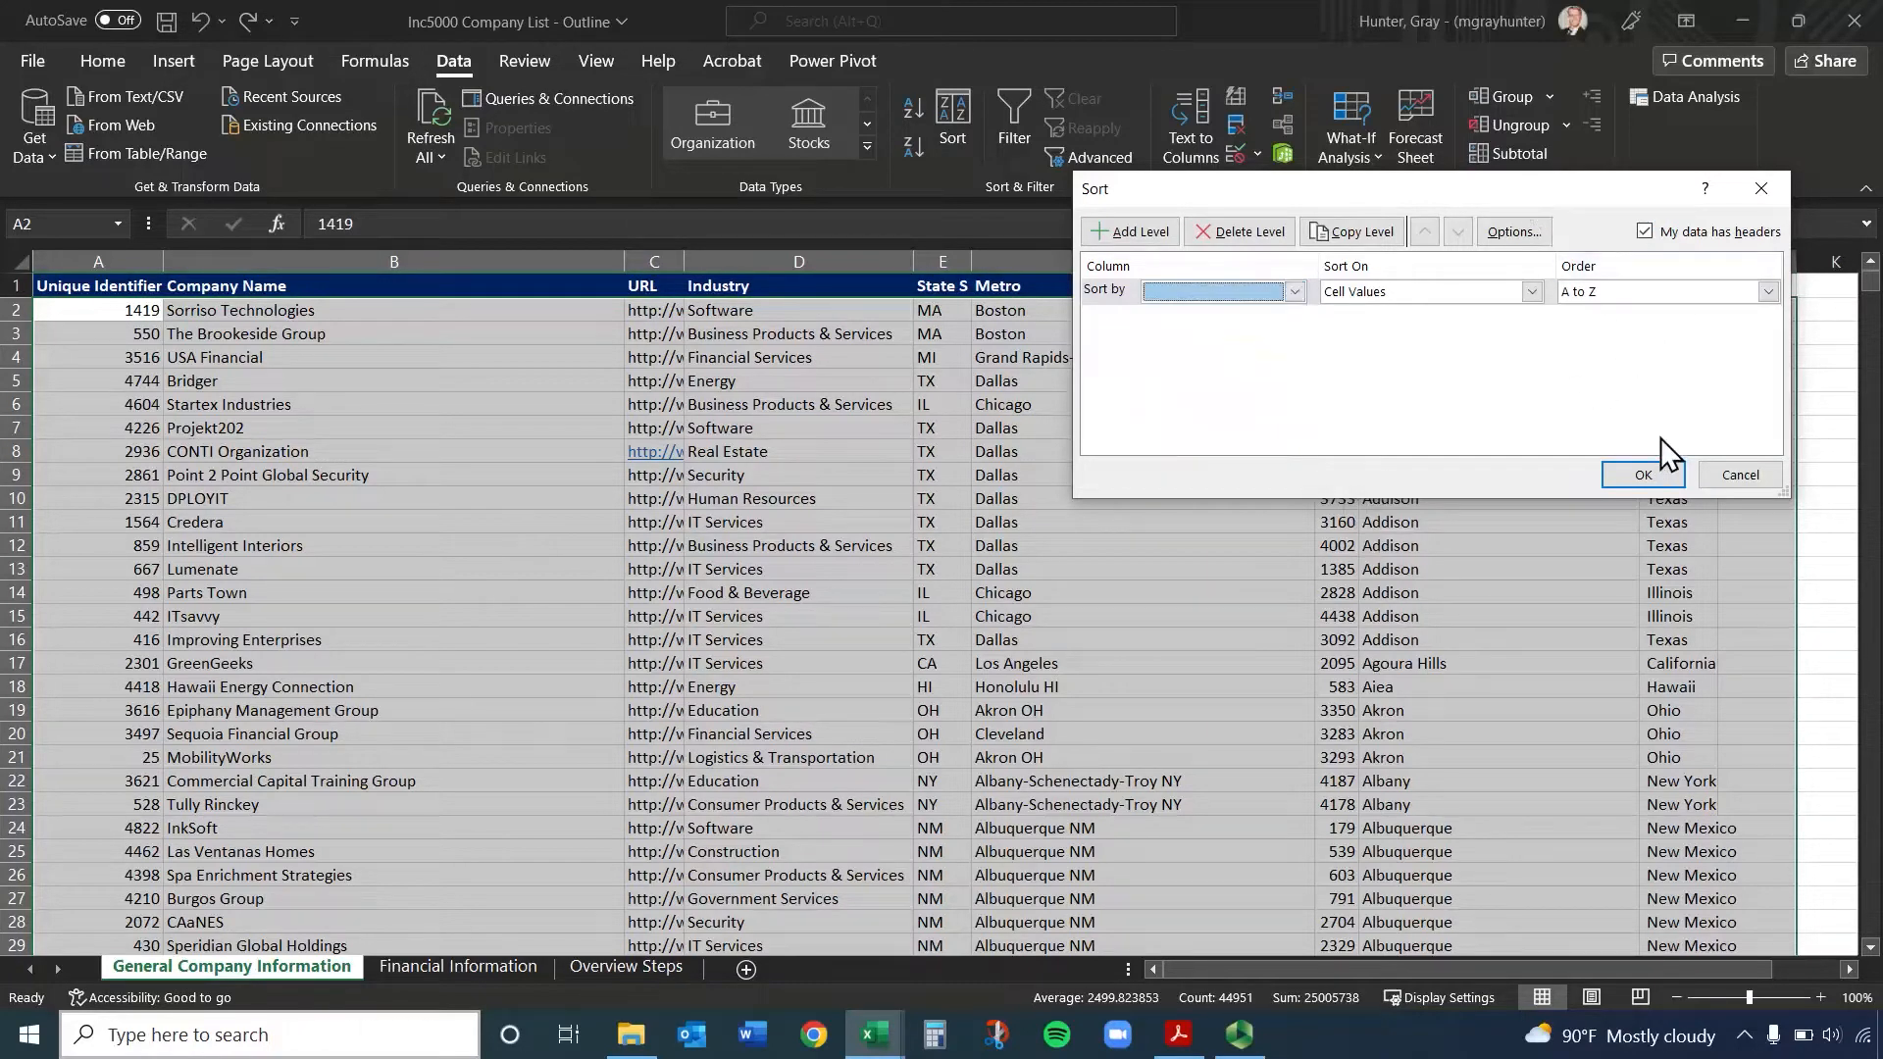
# Sort the sheet by Unique Identifier on cell values, from smallest to largest
pyautogui.click(1256, 292)
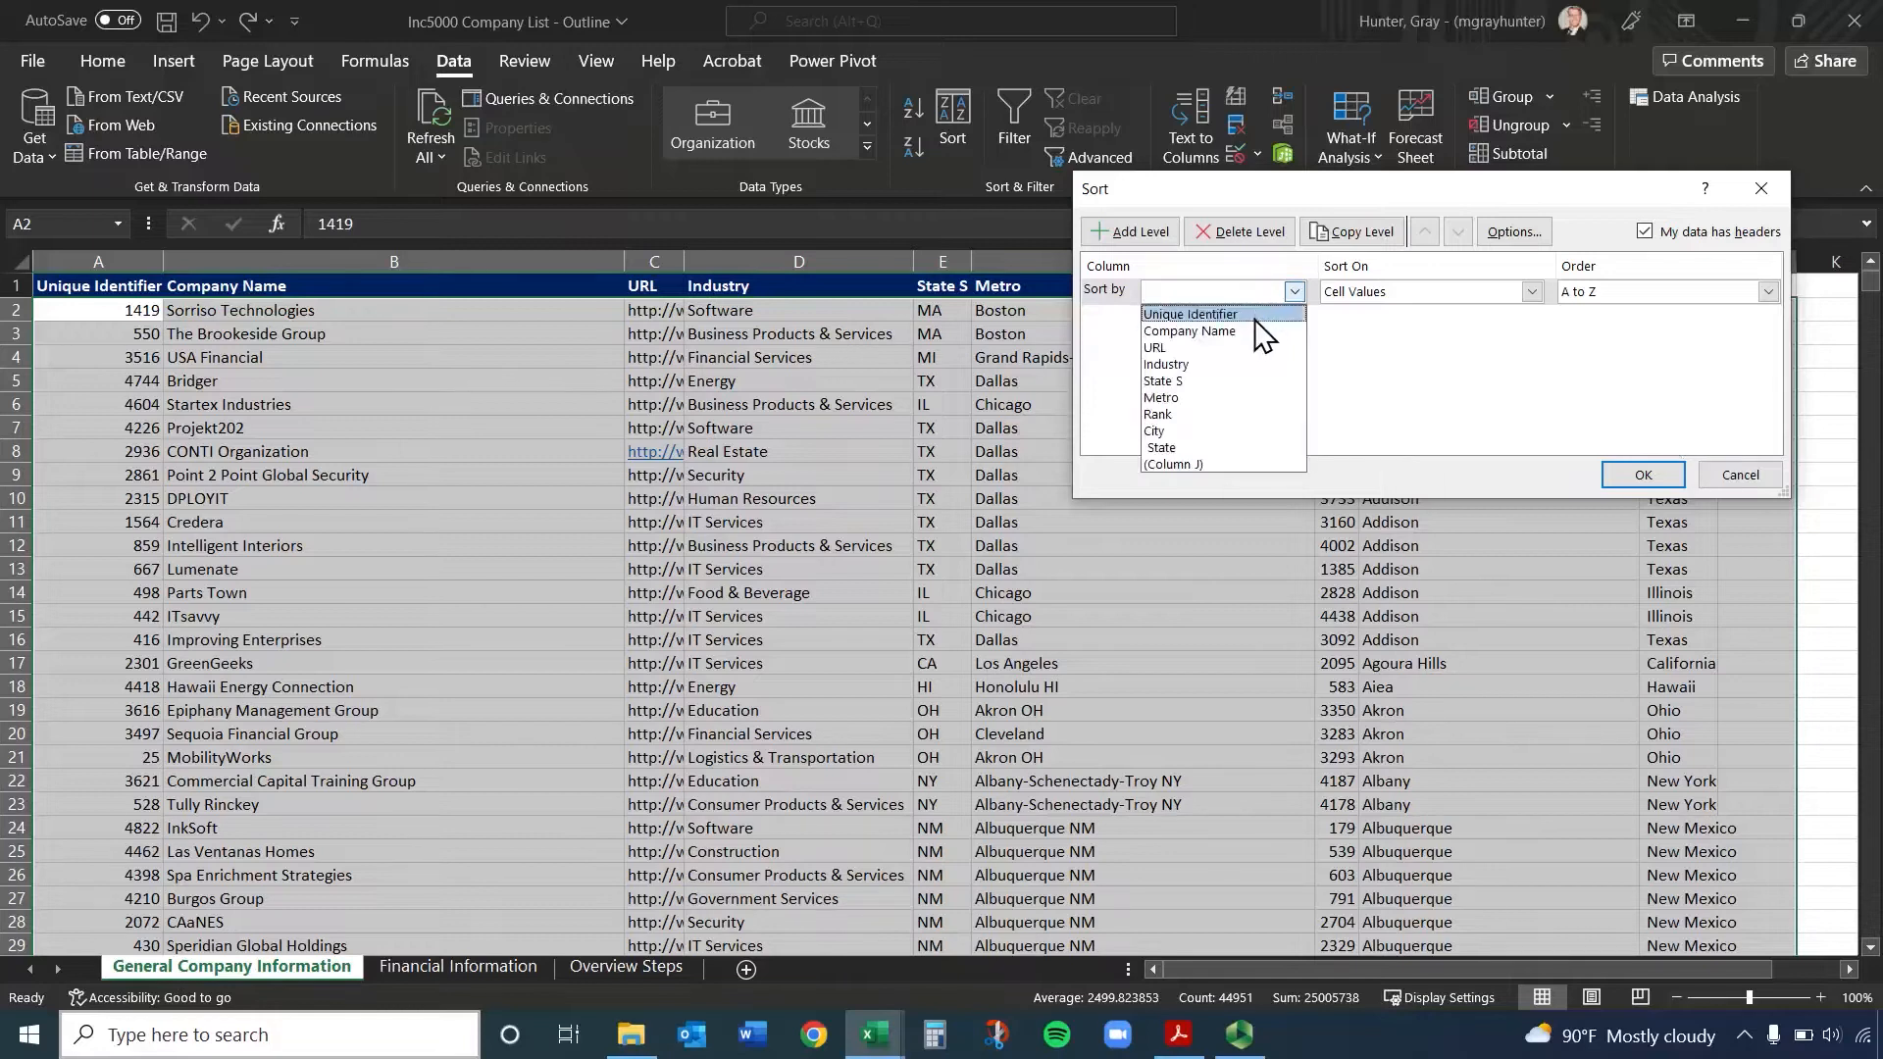
pyautogui.click(1247, 331)
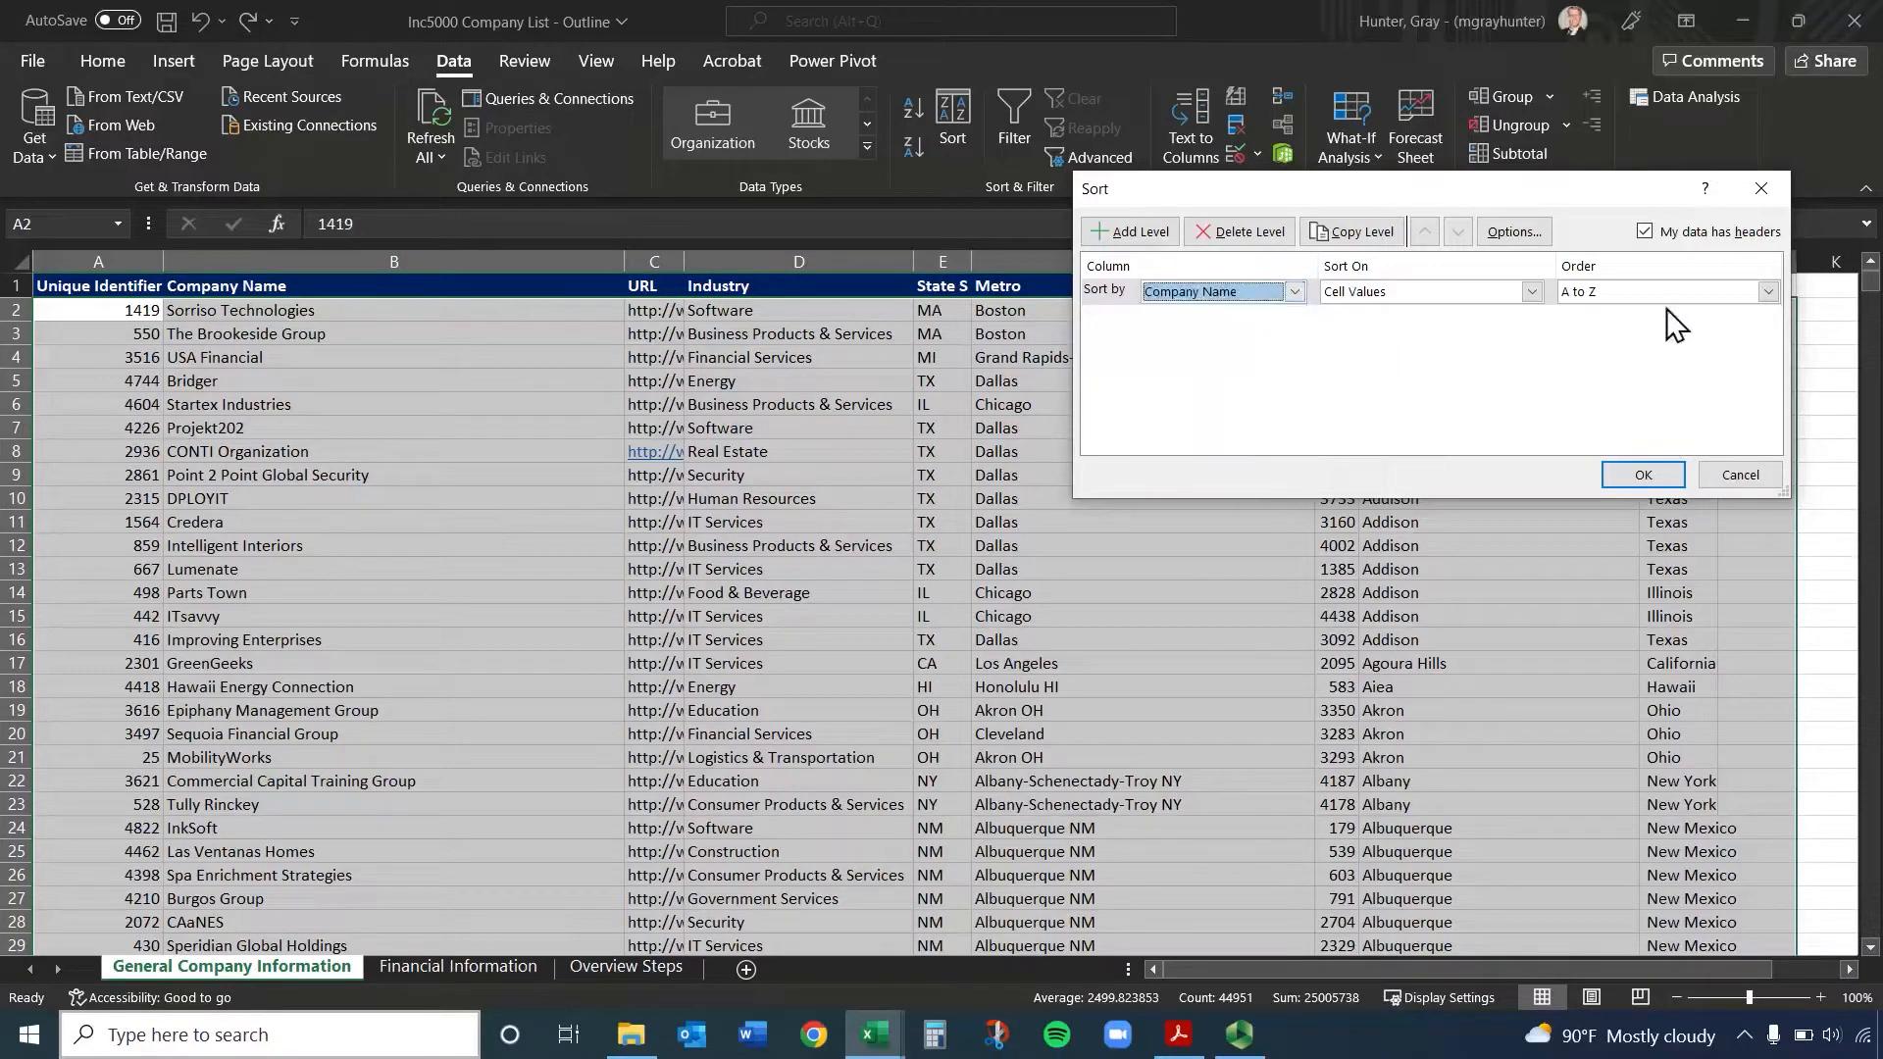
pyautogui.click(1292, 294)
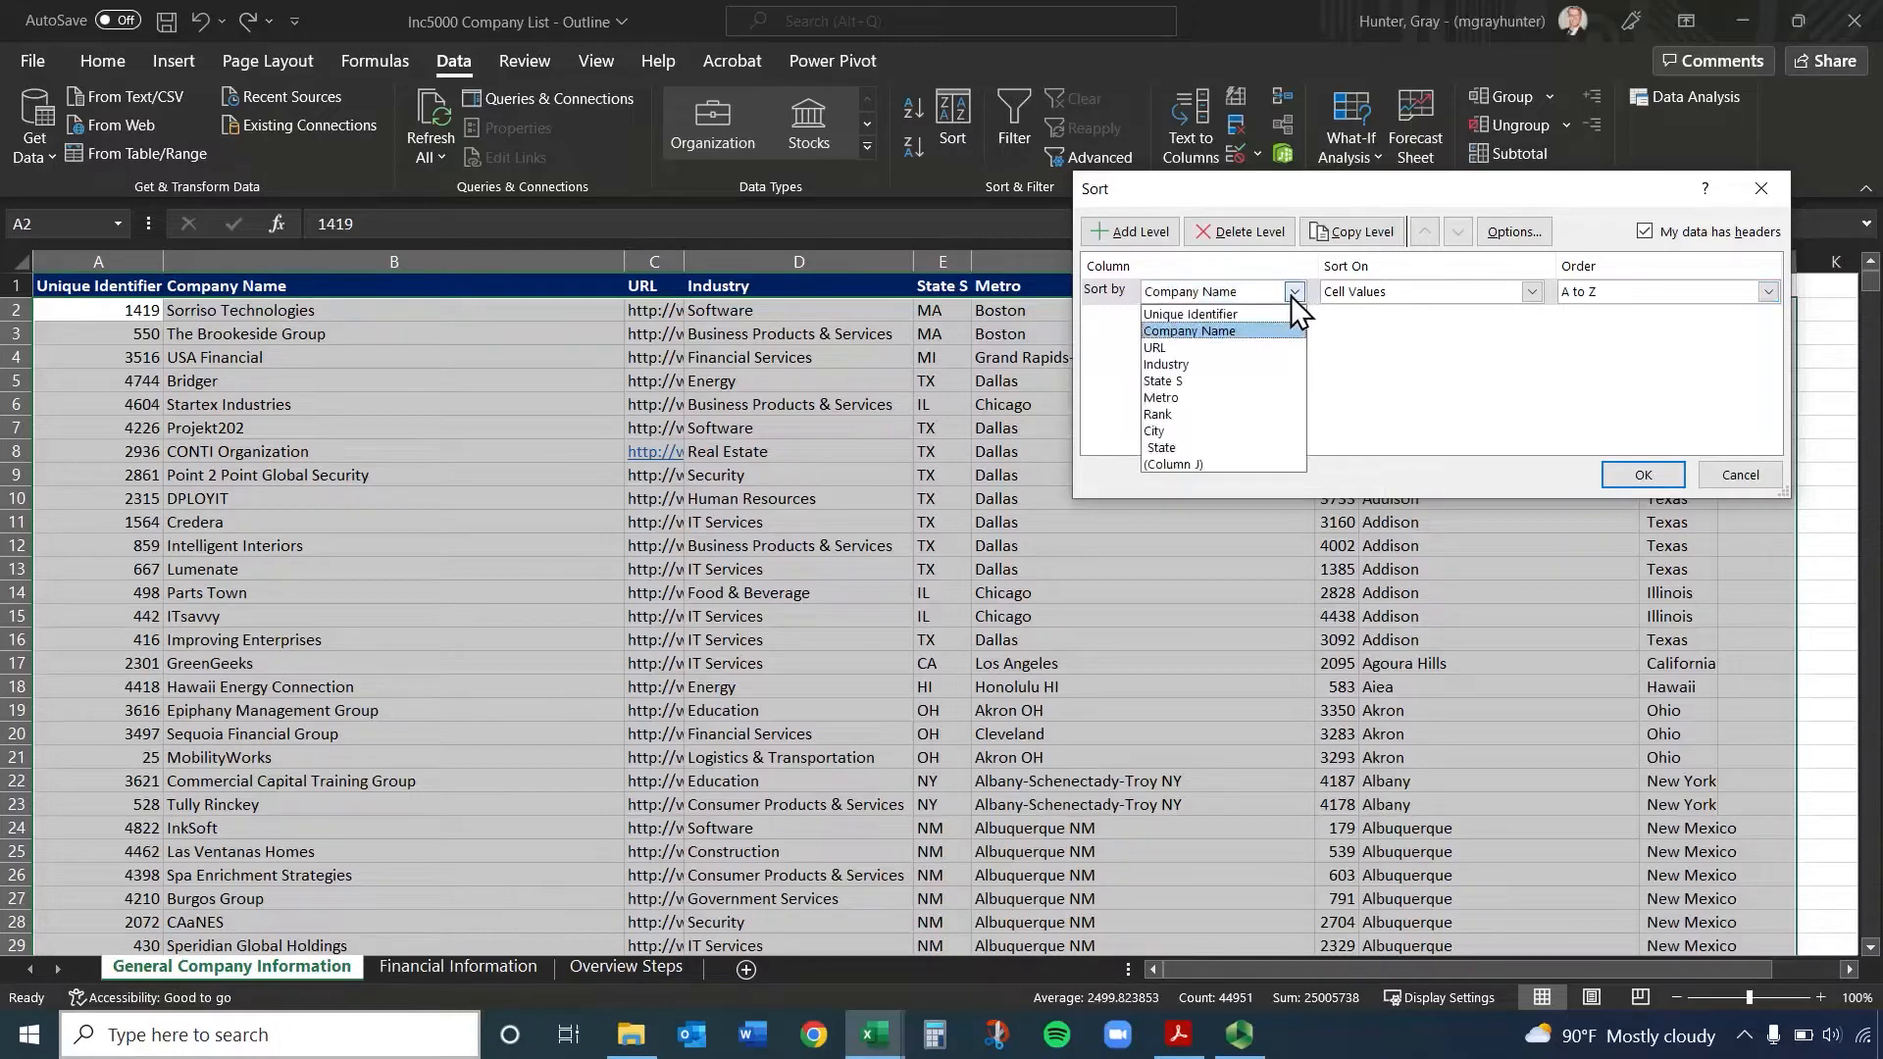
pyautogui.click(1251, 312)
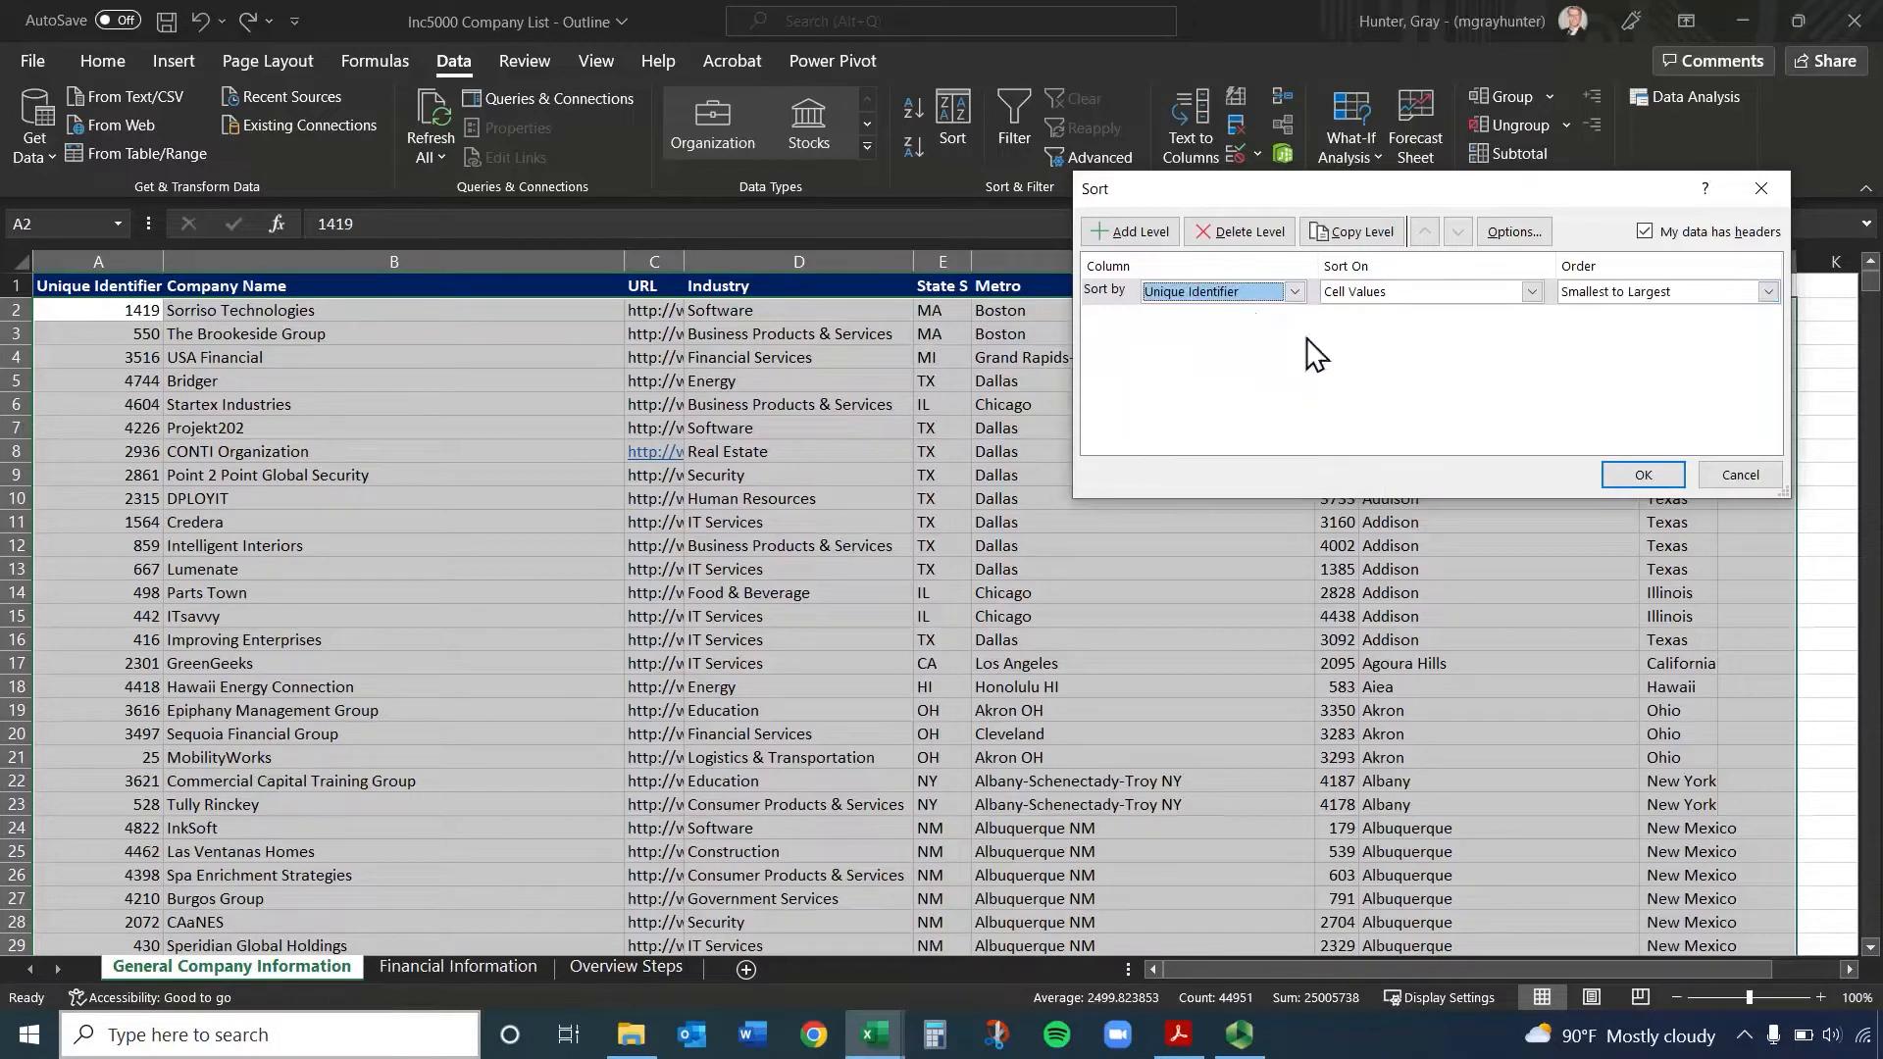
pyautogui.click(1617, 299)
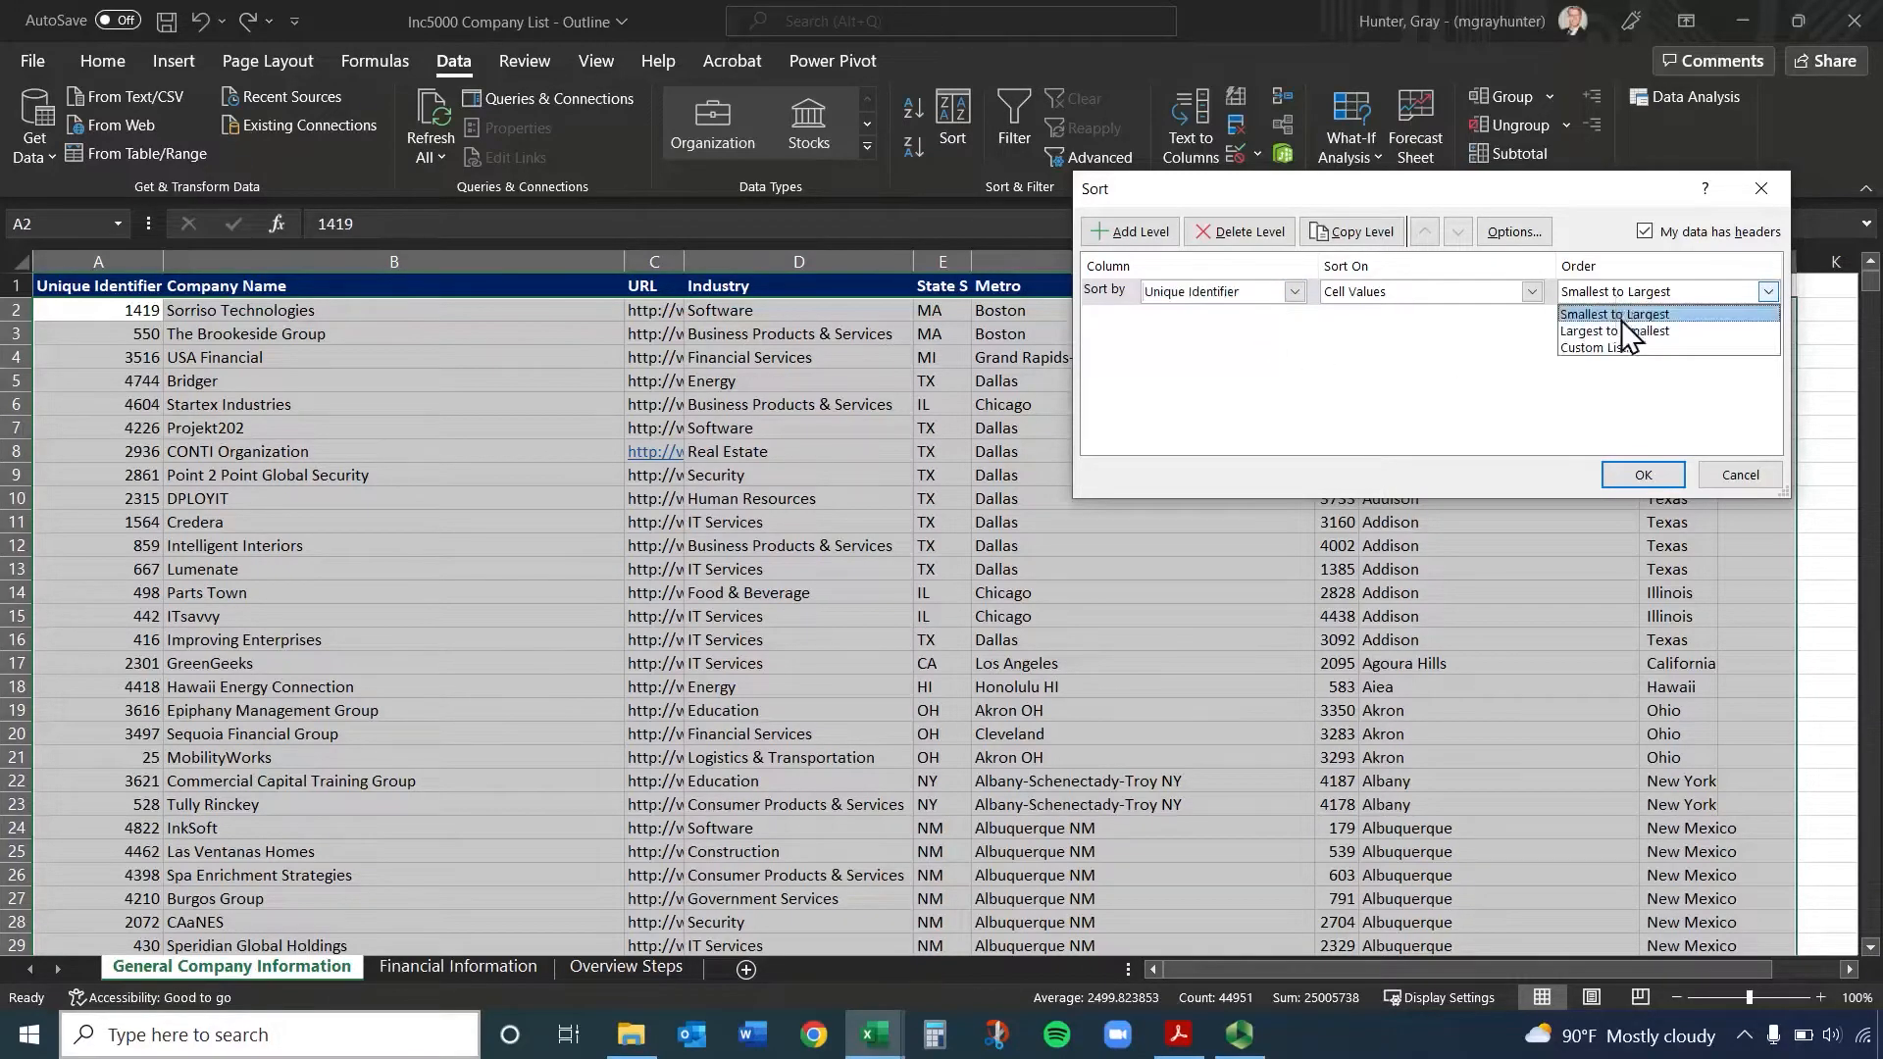
pyautogui.click(1588, 316)
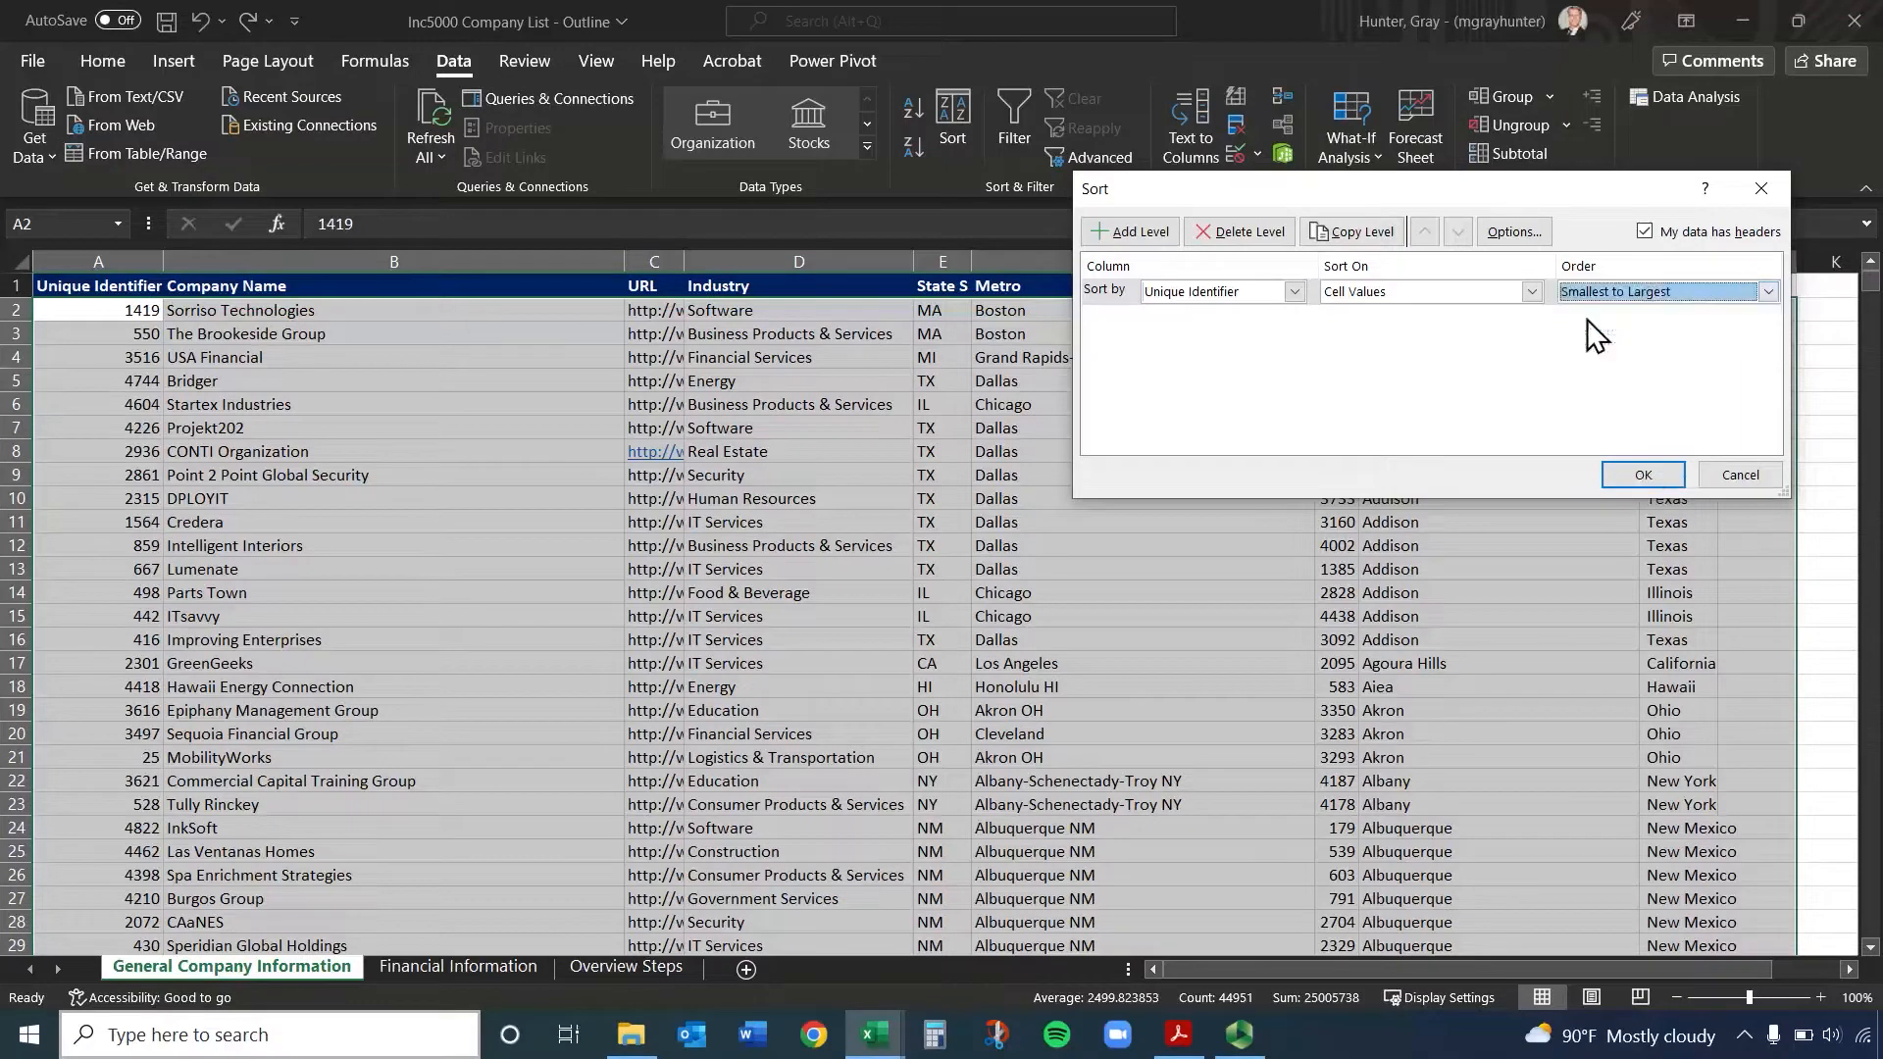
pyautogui.click(1643, 475)
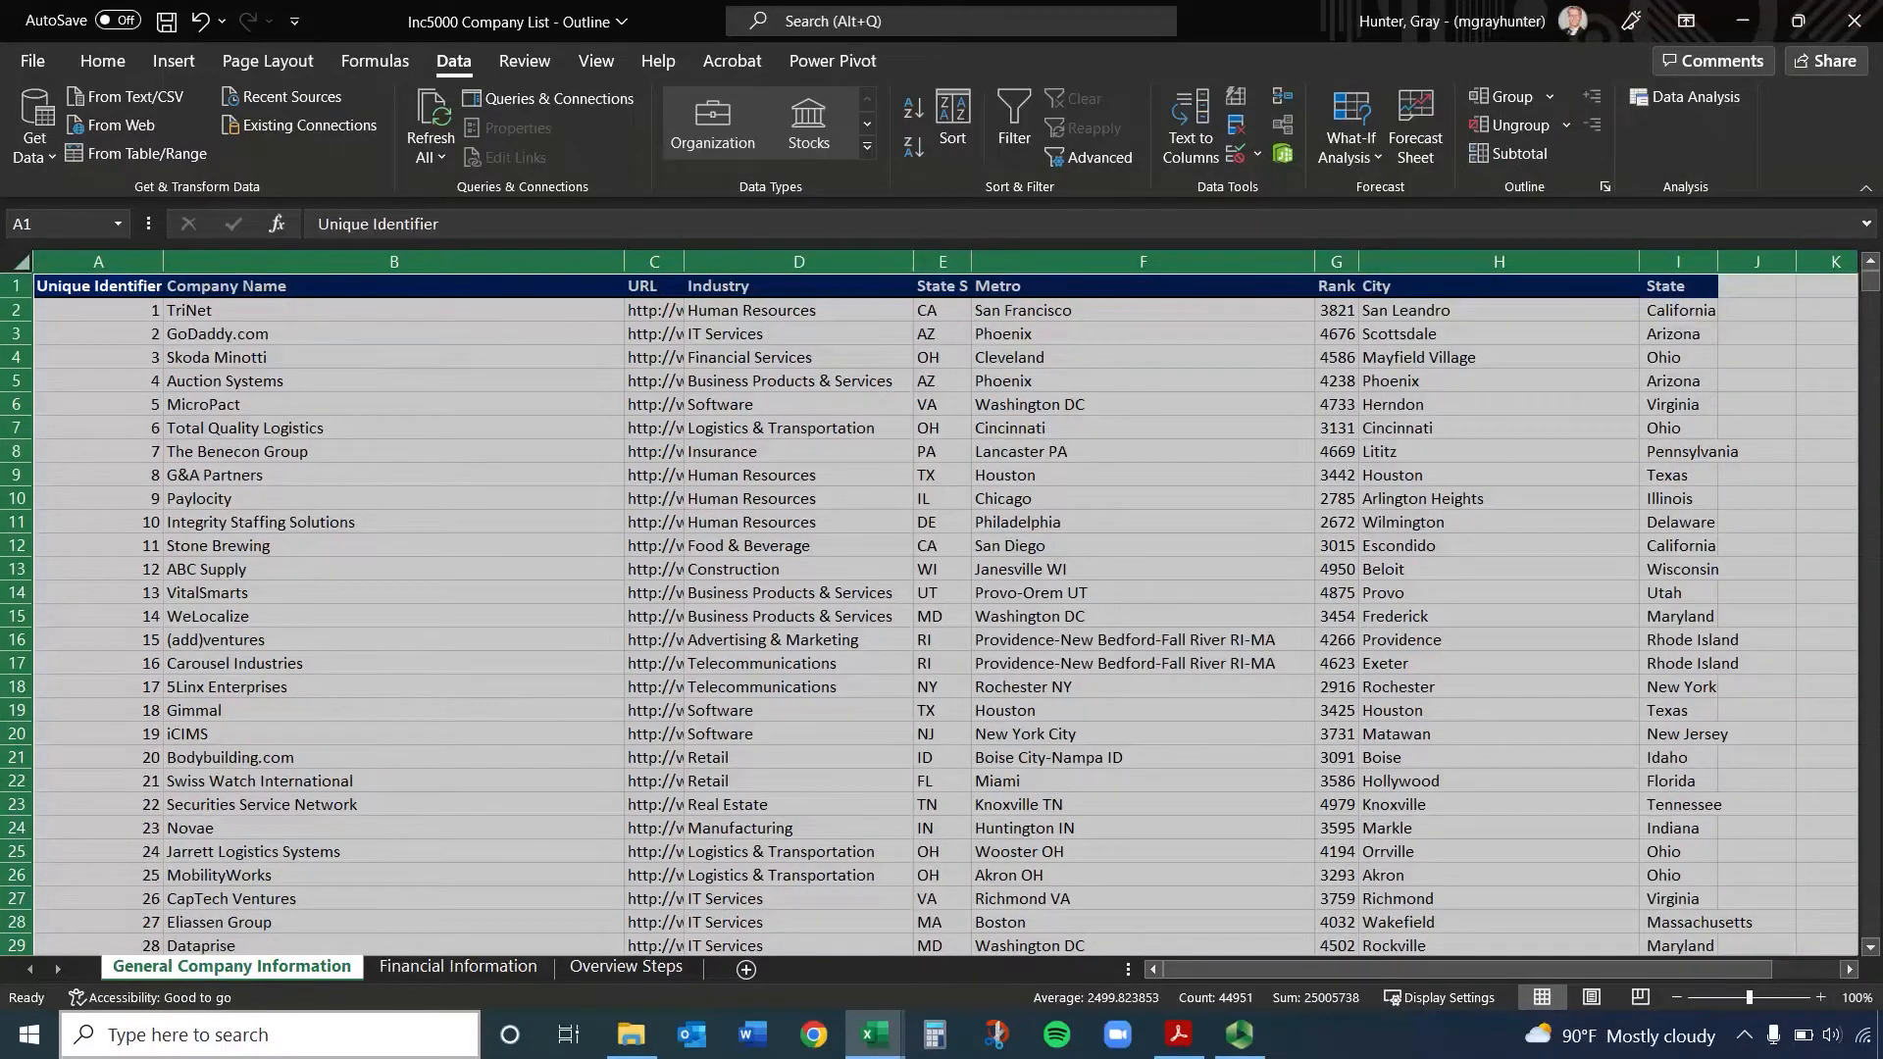
# Start a sort from the Company Name column, expanding the selection to the adjacent data, and move the Sort dialog over the table's middle
pyautogui.click(492, 683)
pyautogui.click(423, 263)
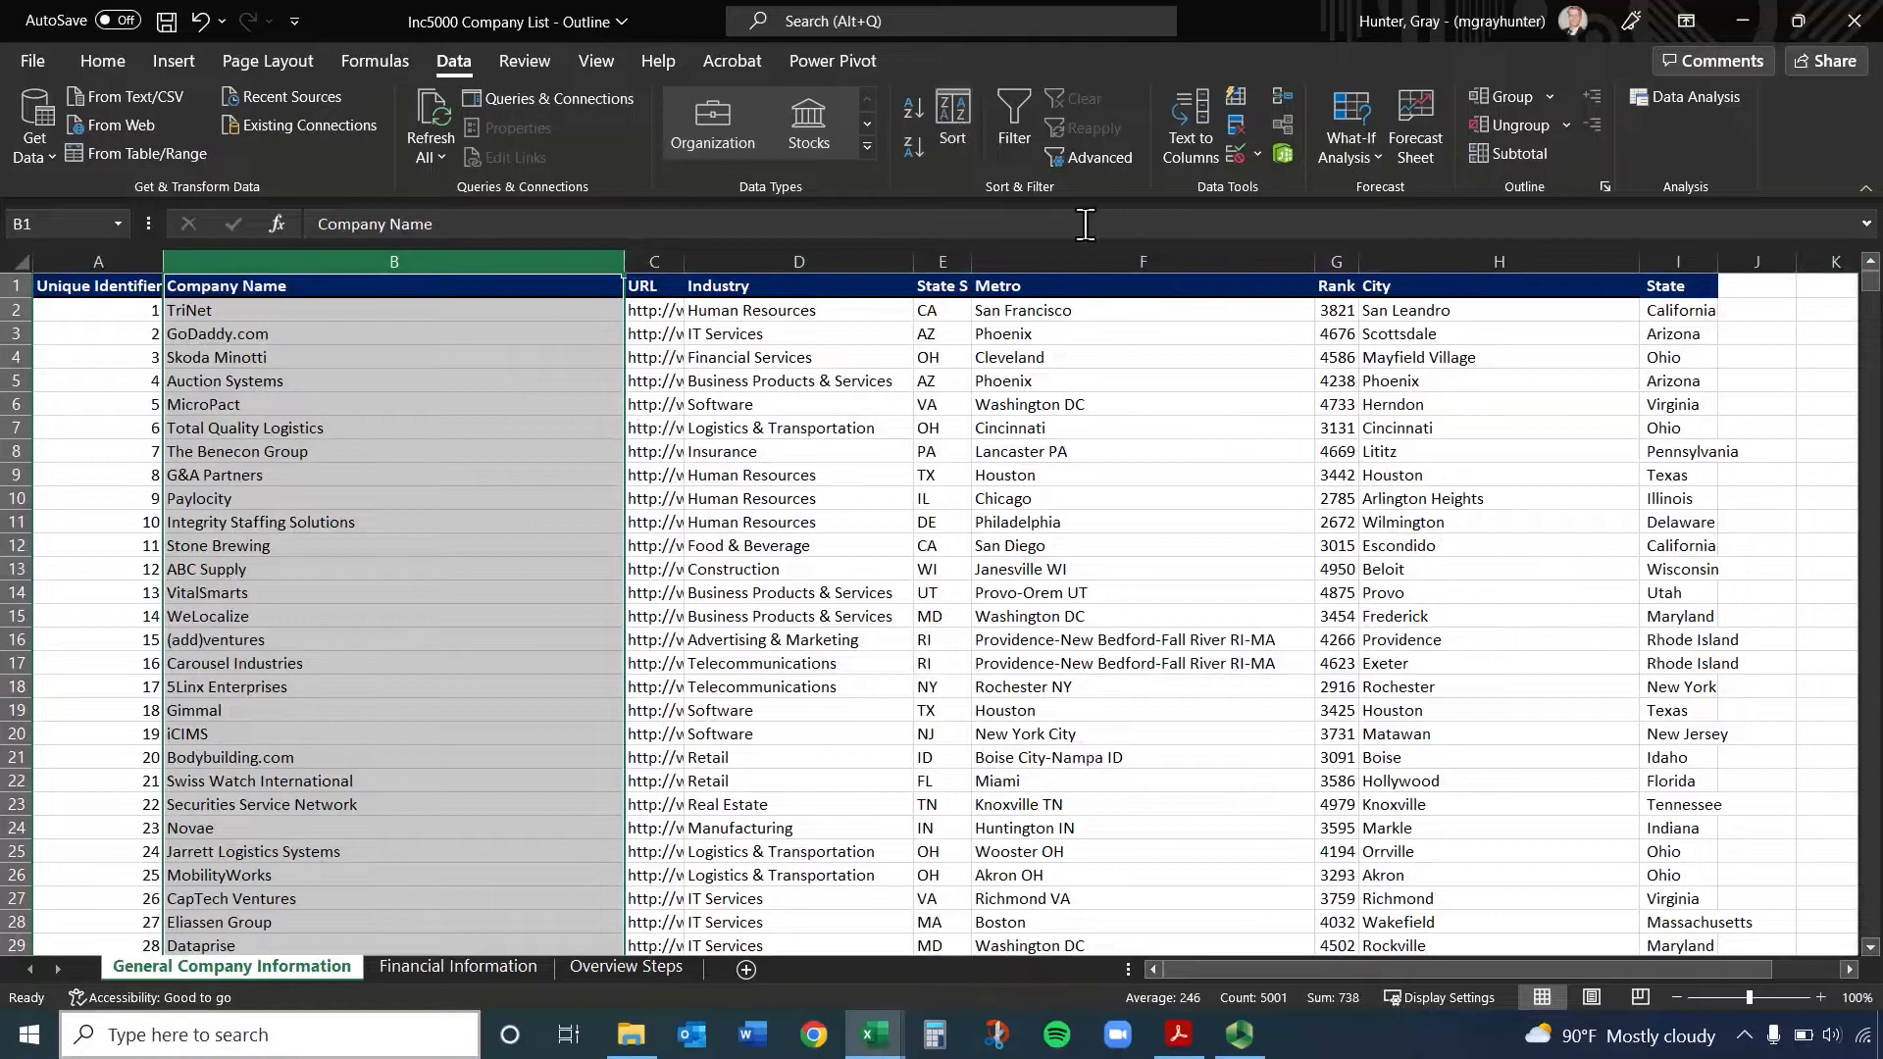
pyautogui.click(950, 106)
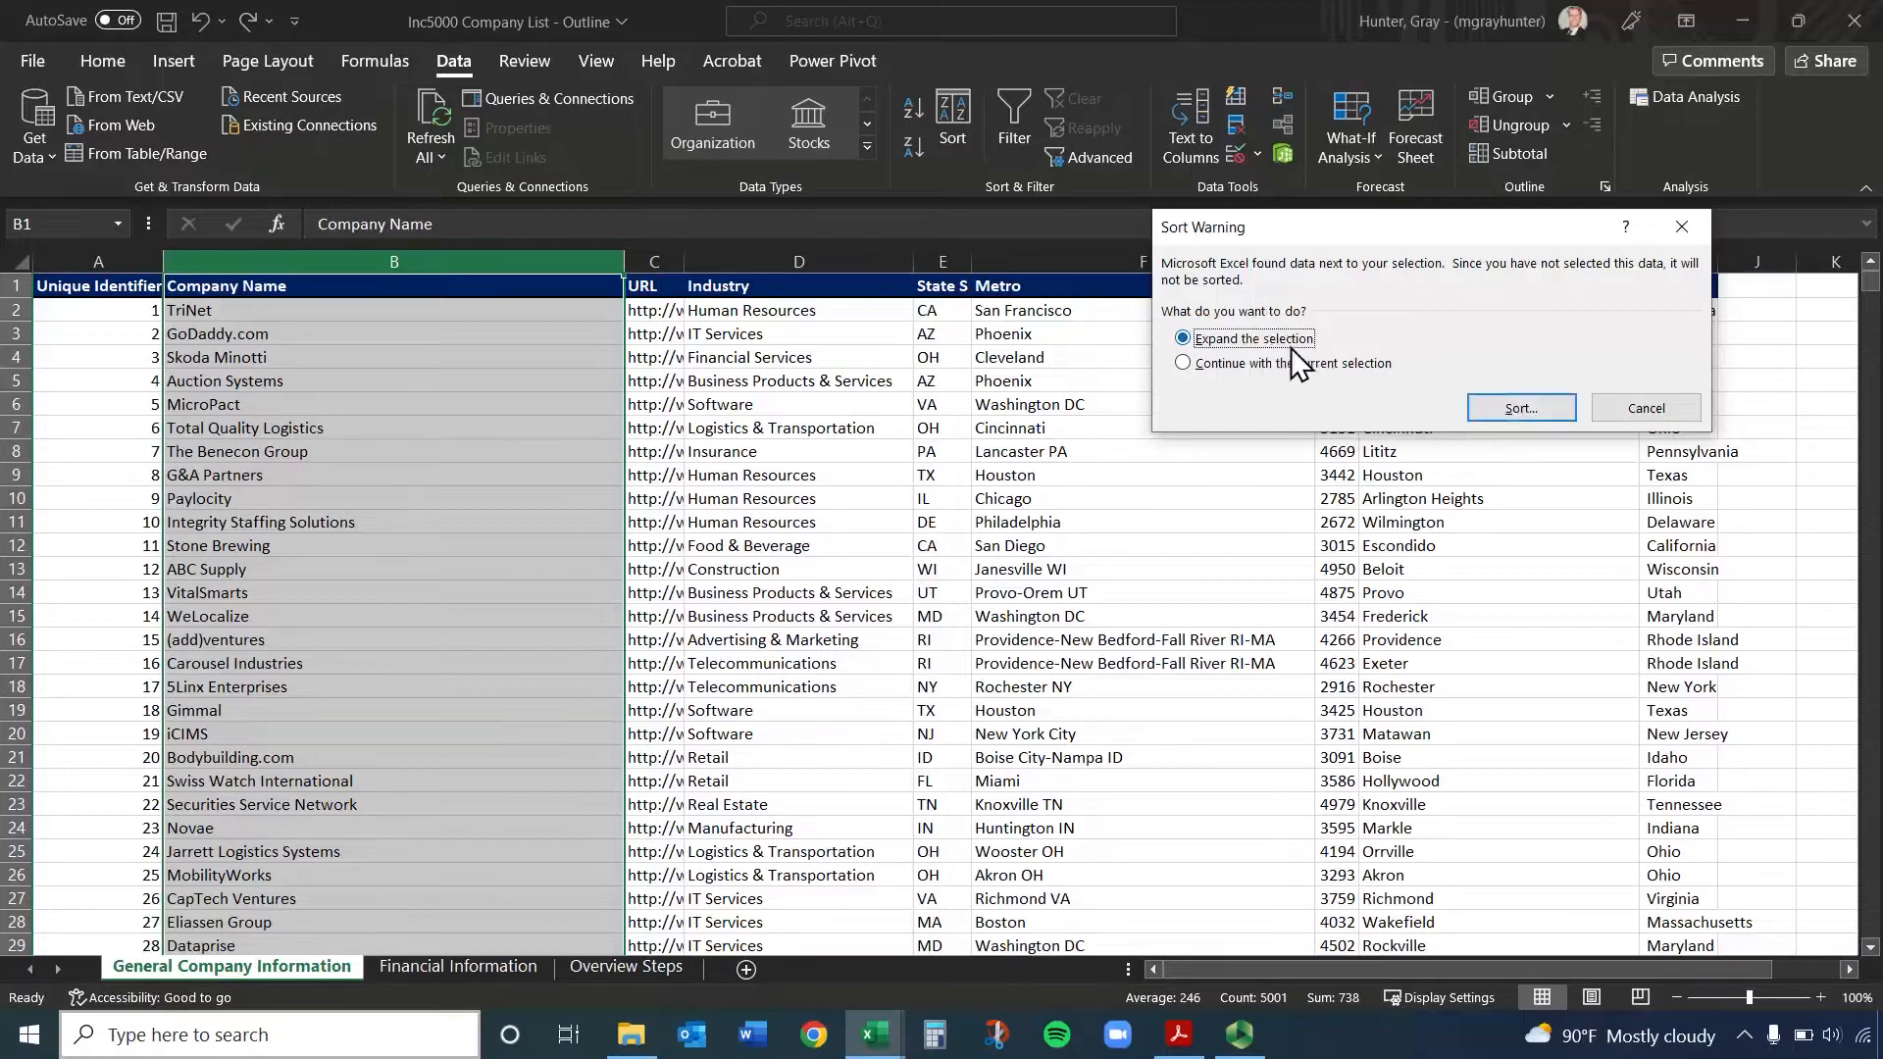
pyautogui.click(1504, 406)
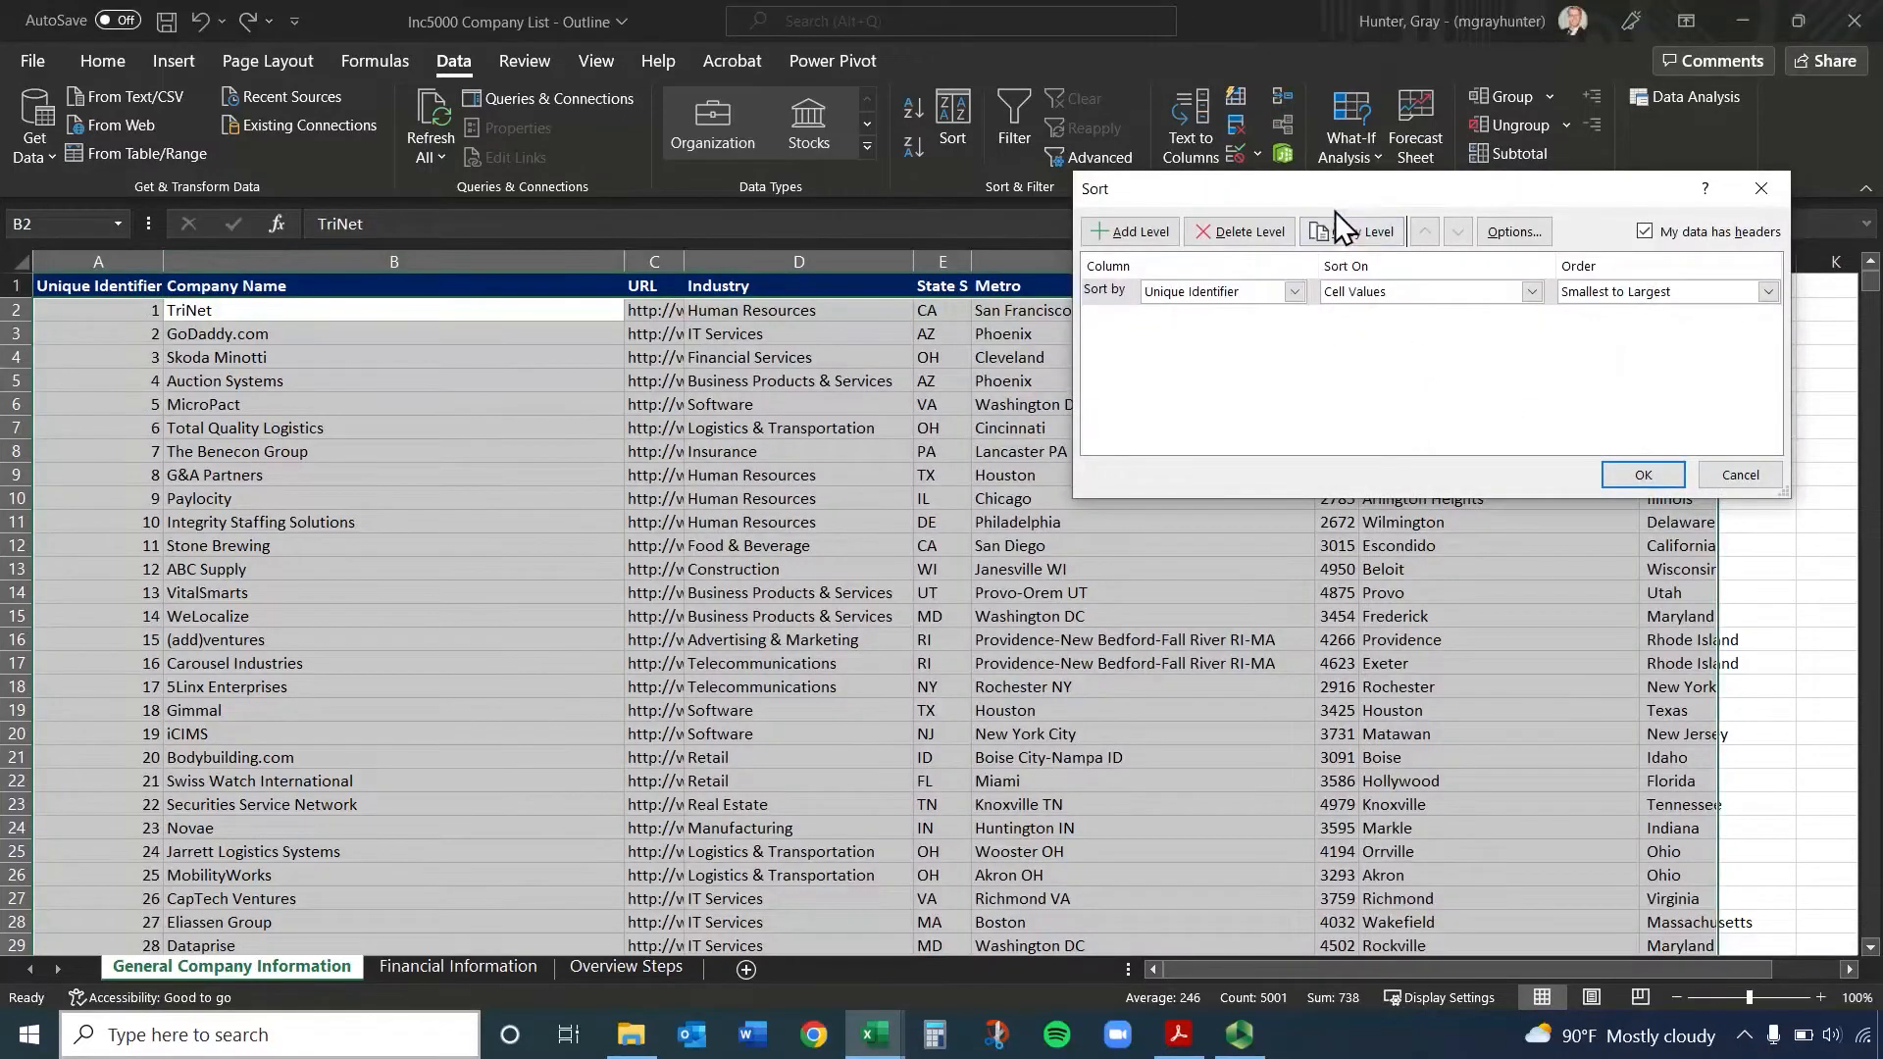
pyautogui.moveTo(1341, 196); pyautogui.dragTo(747, 511)
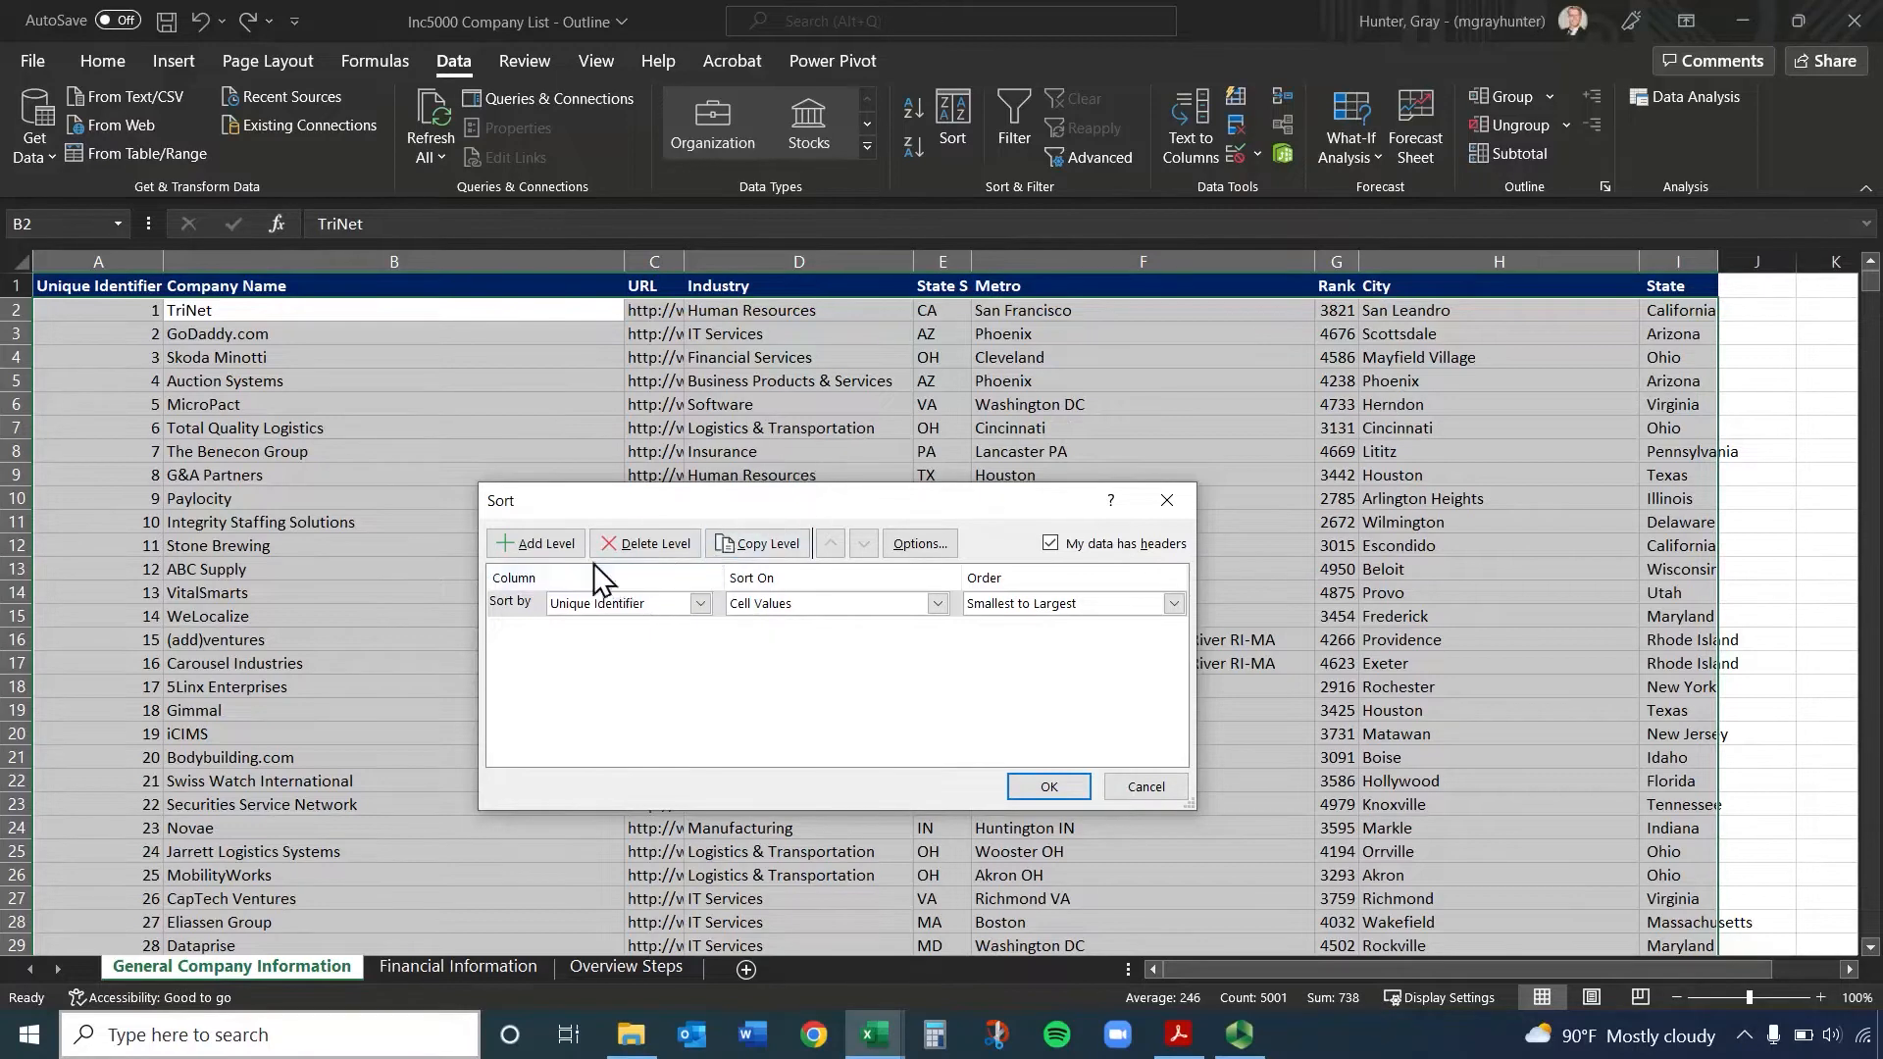
# Sort the table by State and then by City, both A to Z, and inspect the order of both columns
pyautogui.click(544, 545)
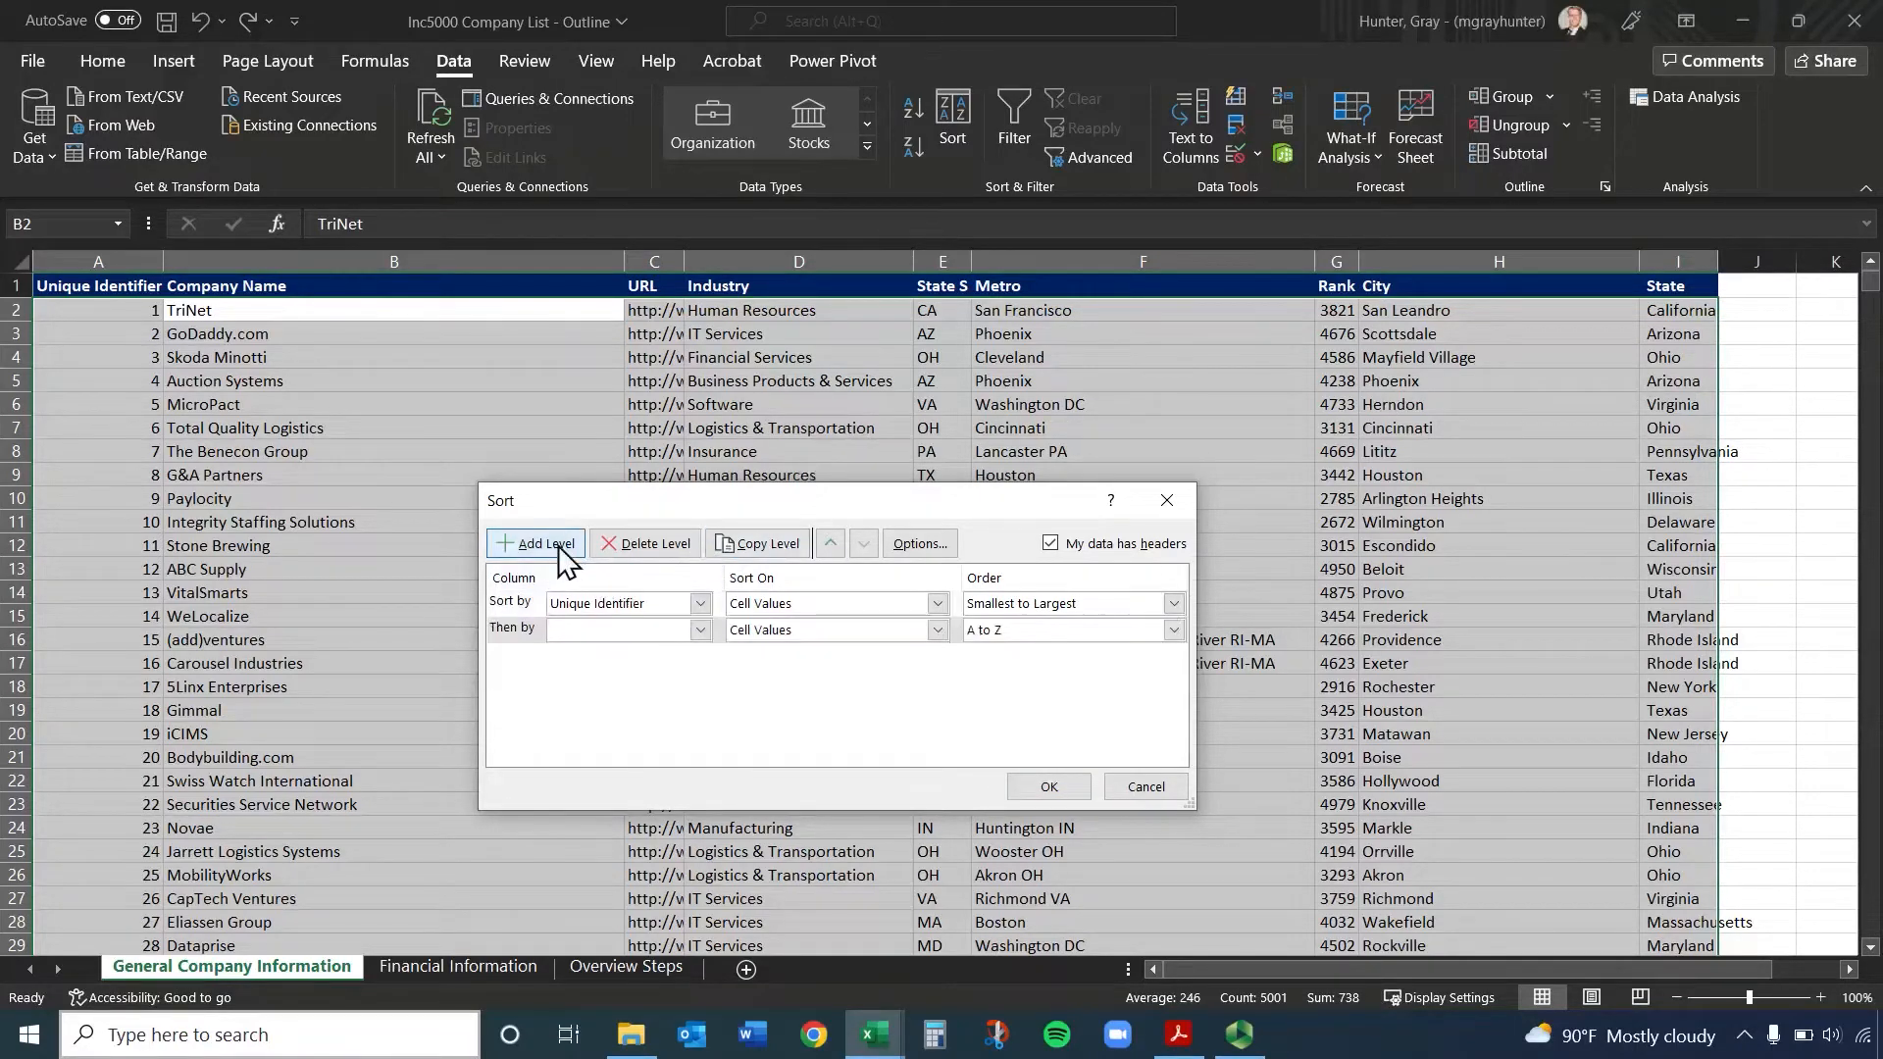
pyautogui.click(611, 608)
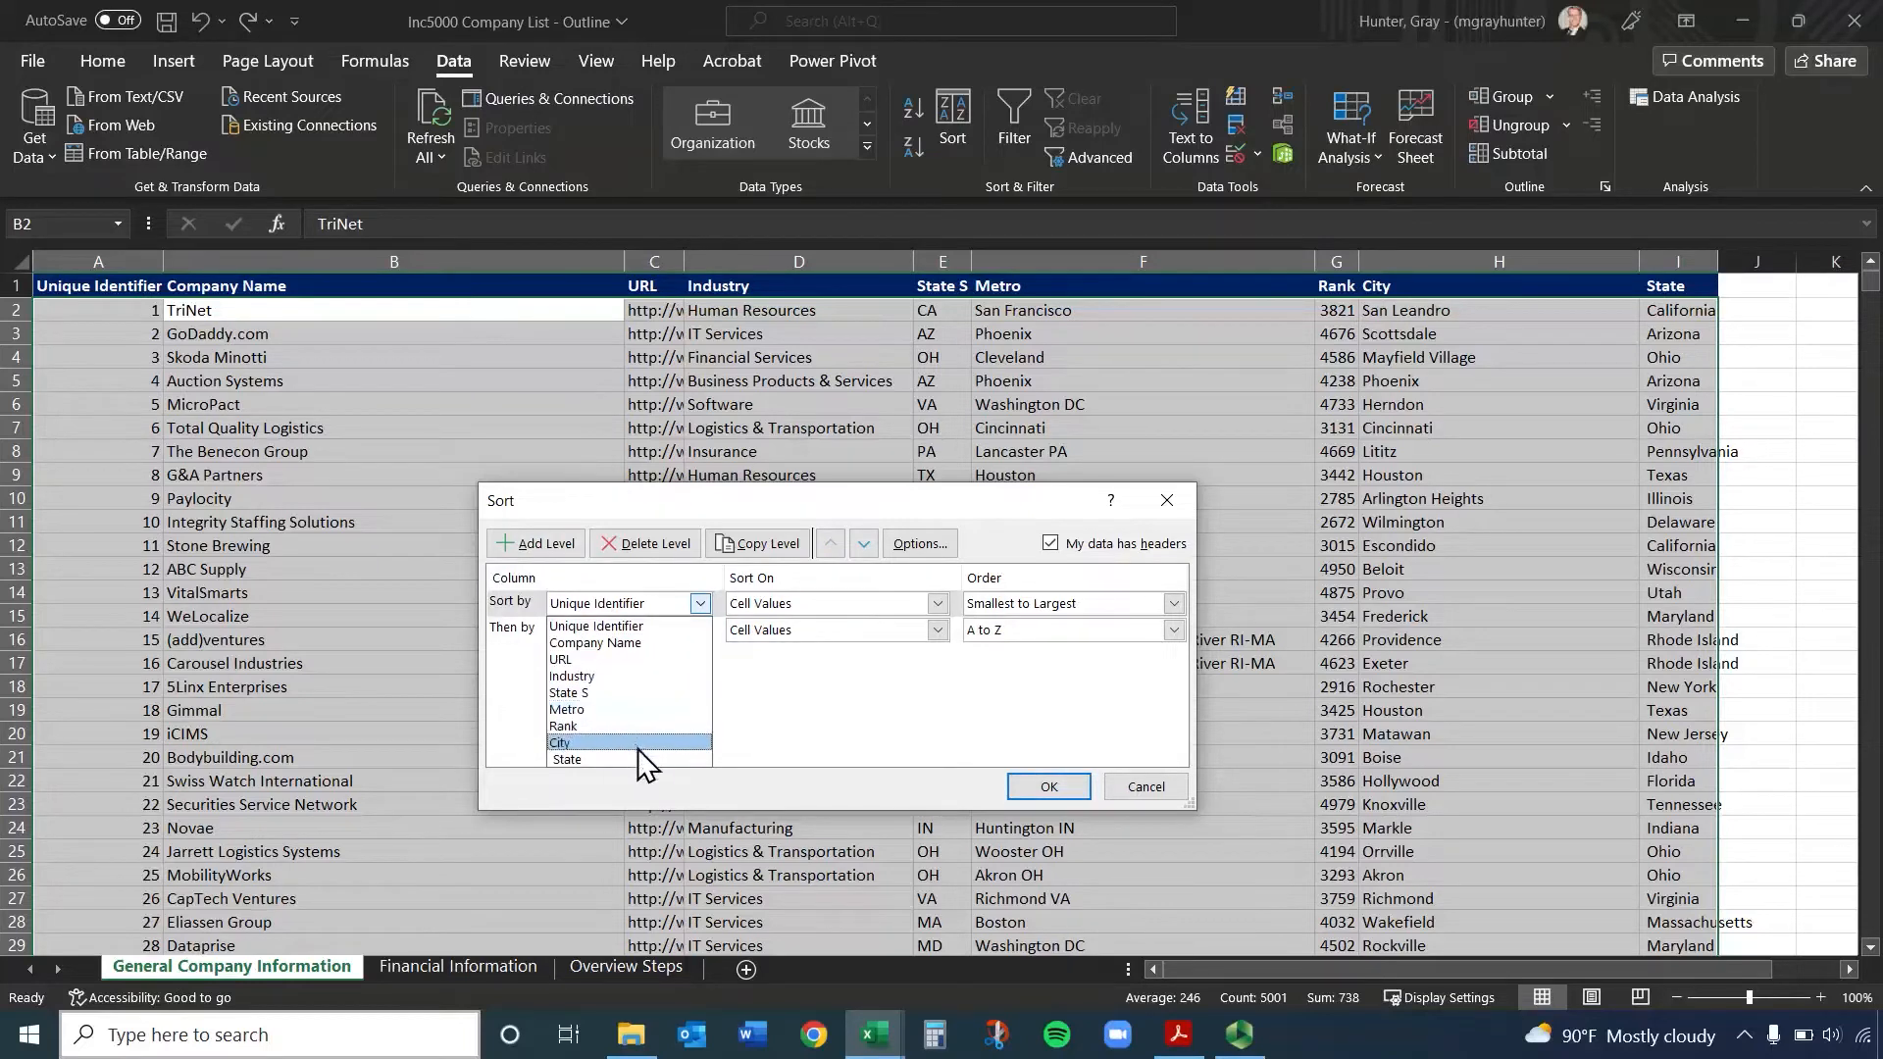
pyautogui.click(639, 760)
pyautogui.click(627, 644)
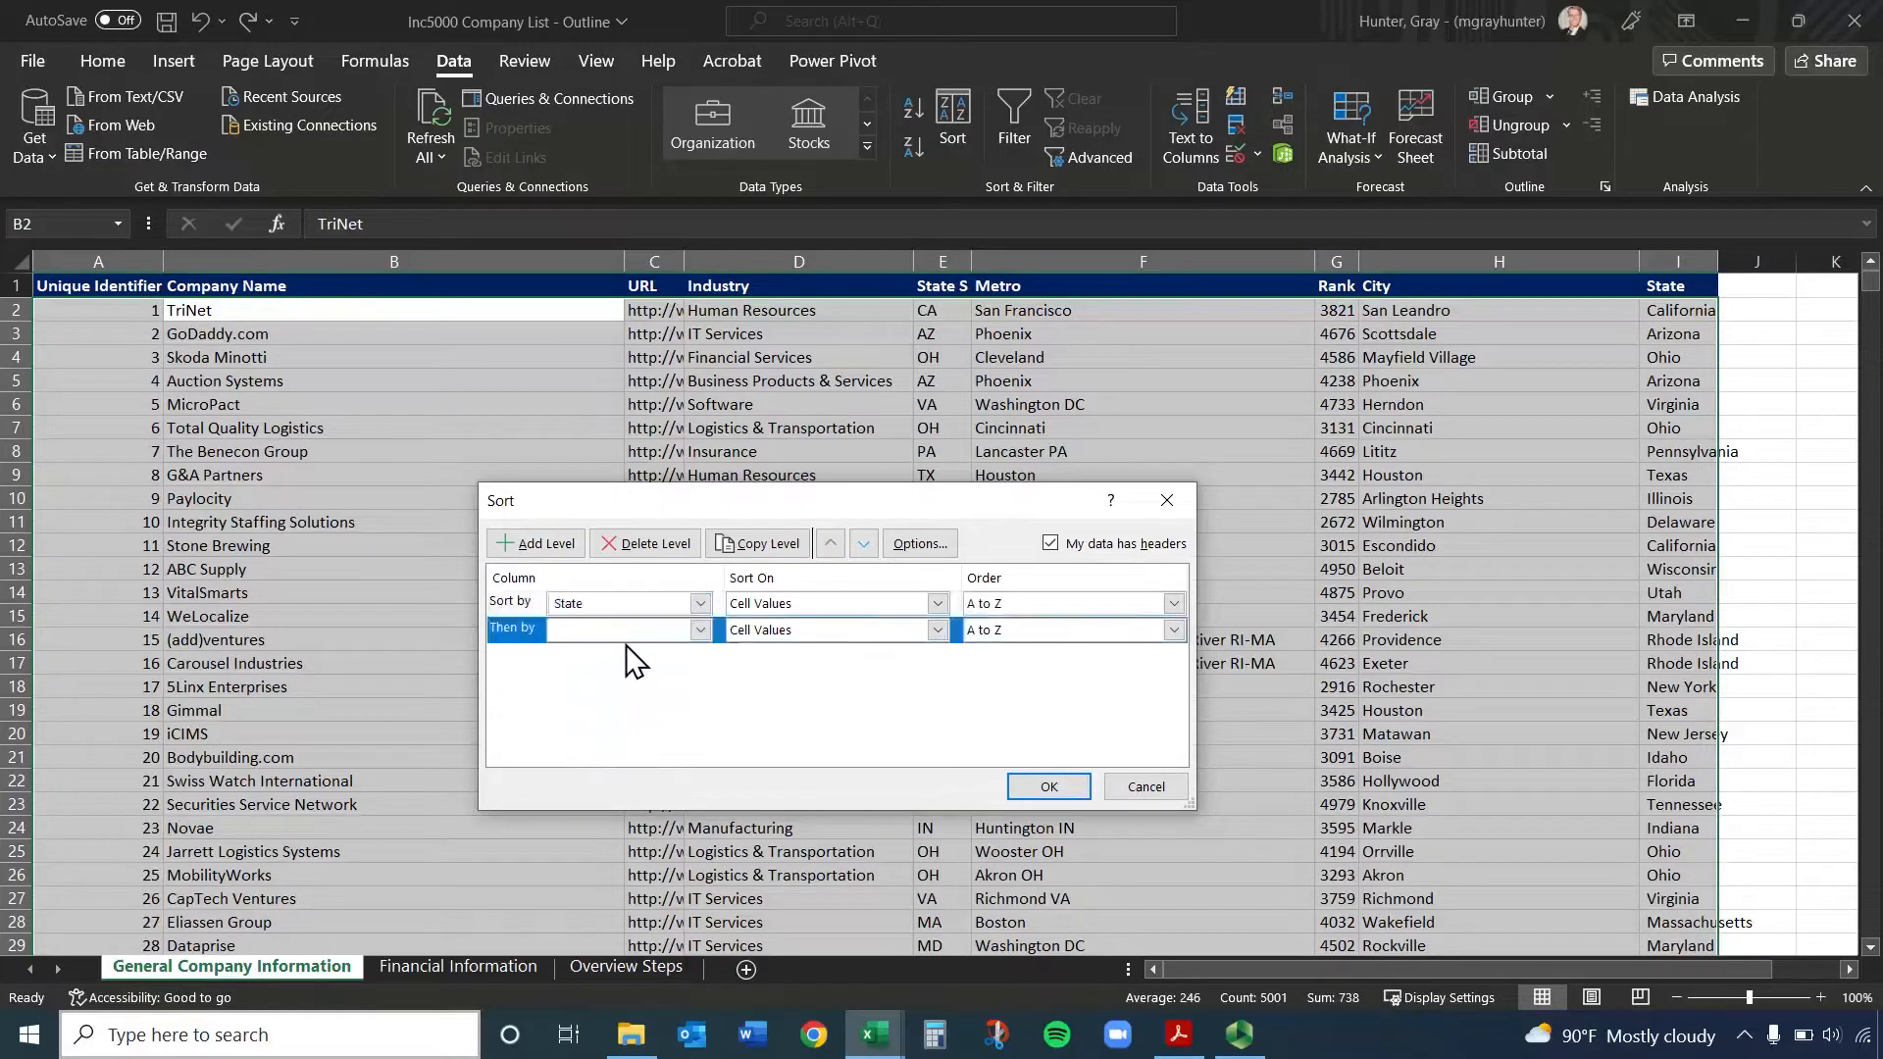
pyautogui.click(624, 633)
pyautogui.click(634, 769)
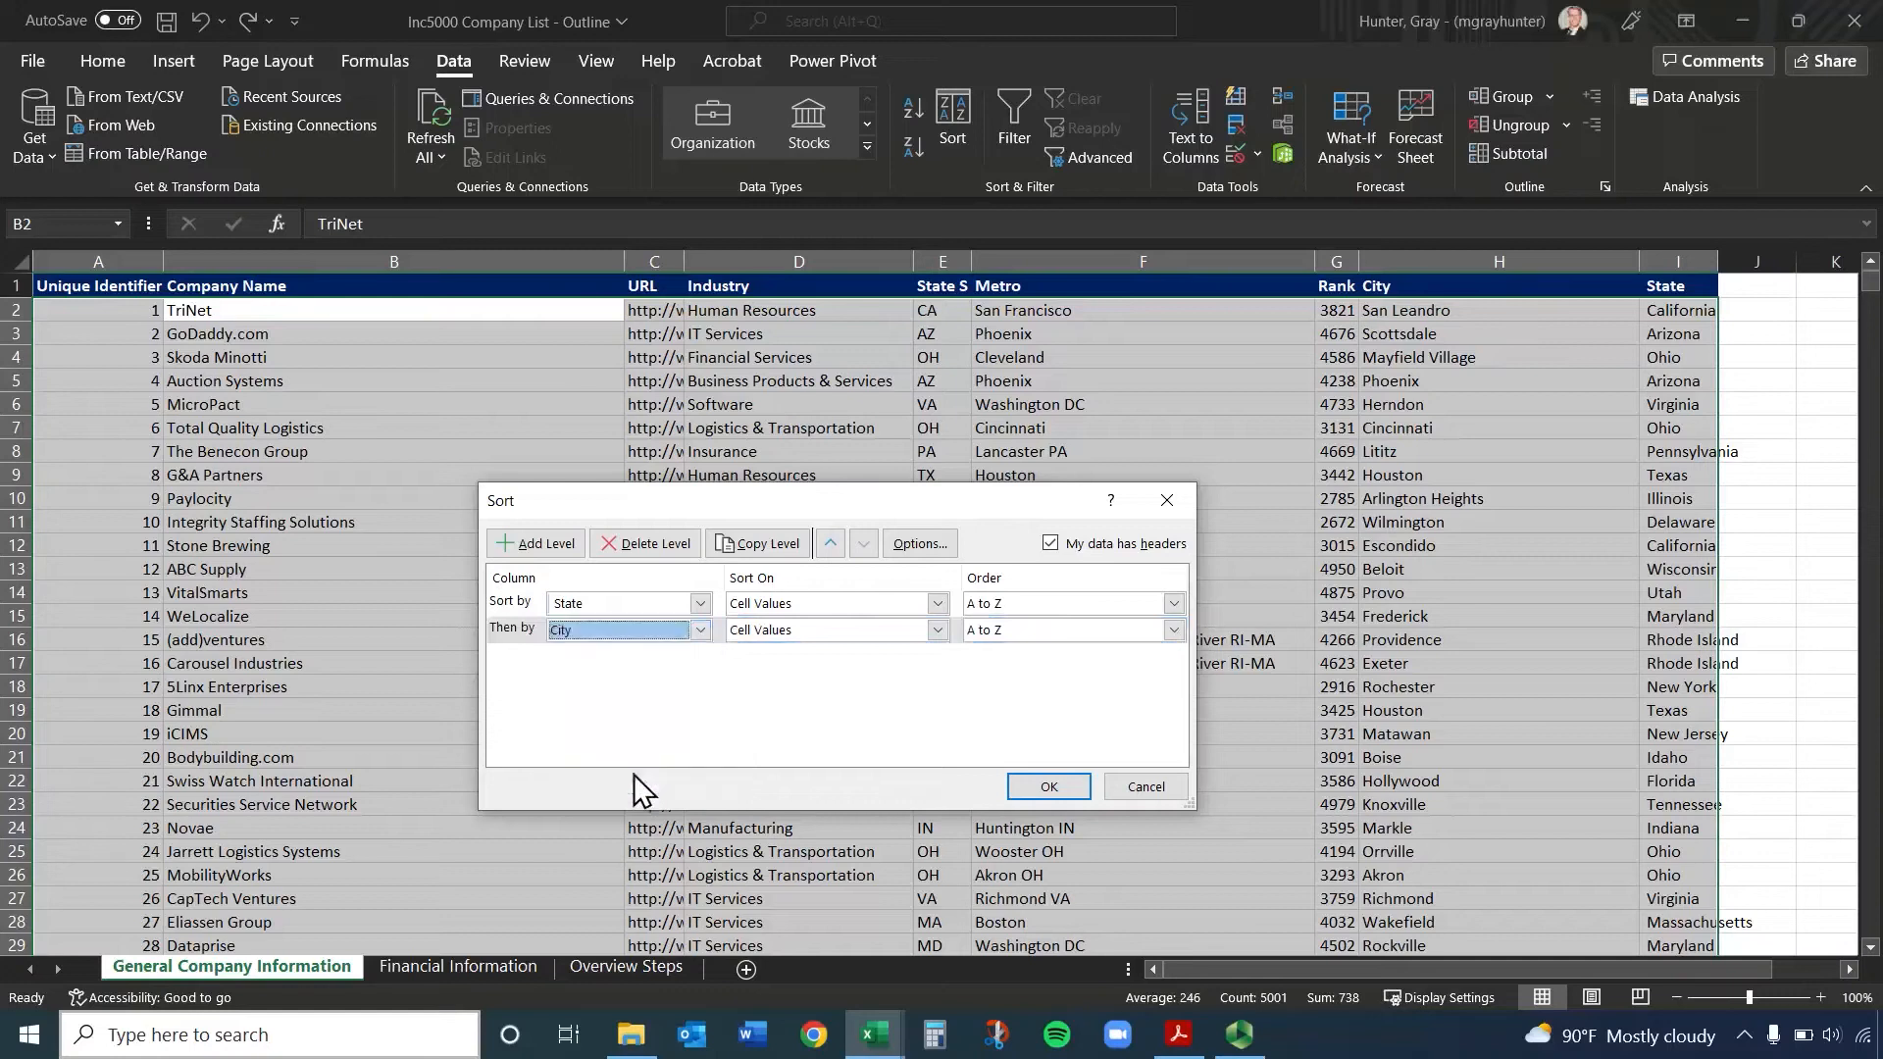
pyautogui.click(1071, 786)
pyautogui.moveTo(1682, 311); pyautogui.dragTo(1676, 639)
pyautogui.moveTo(1392, 310); pyautogui.dragTo(1450, 733)
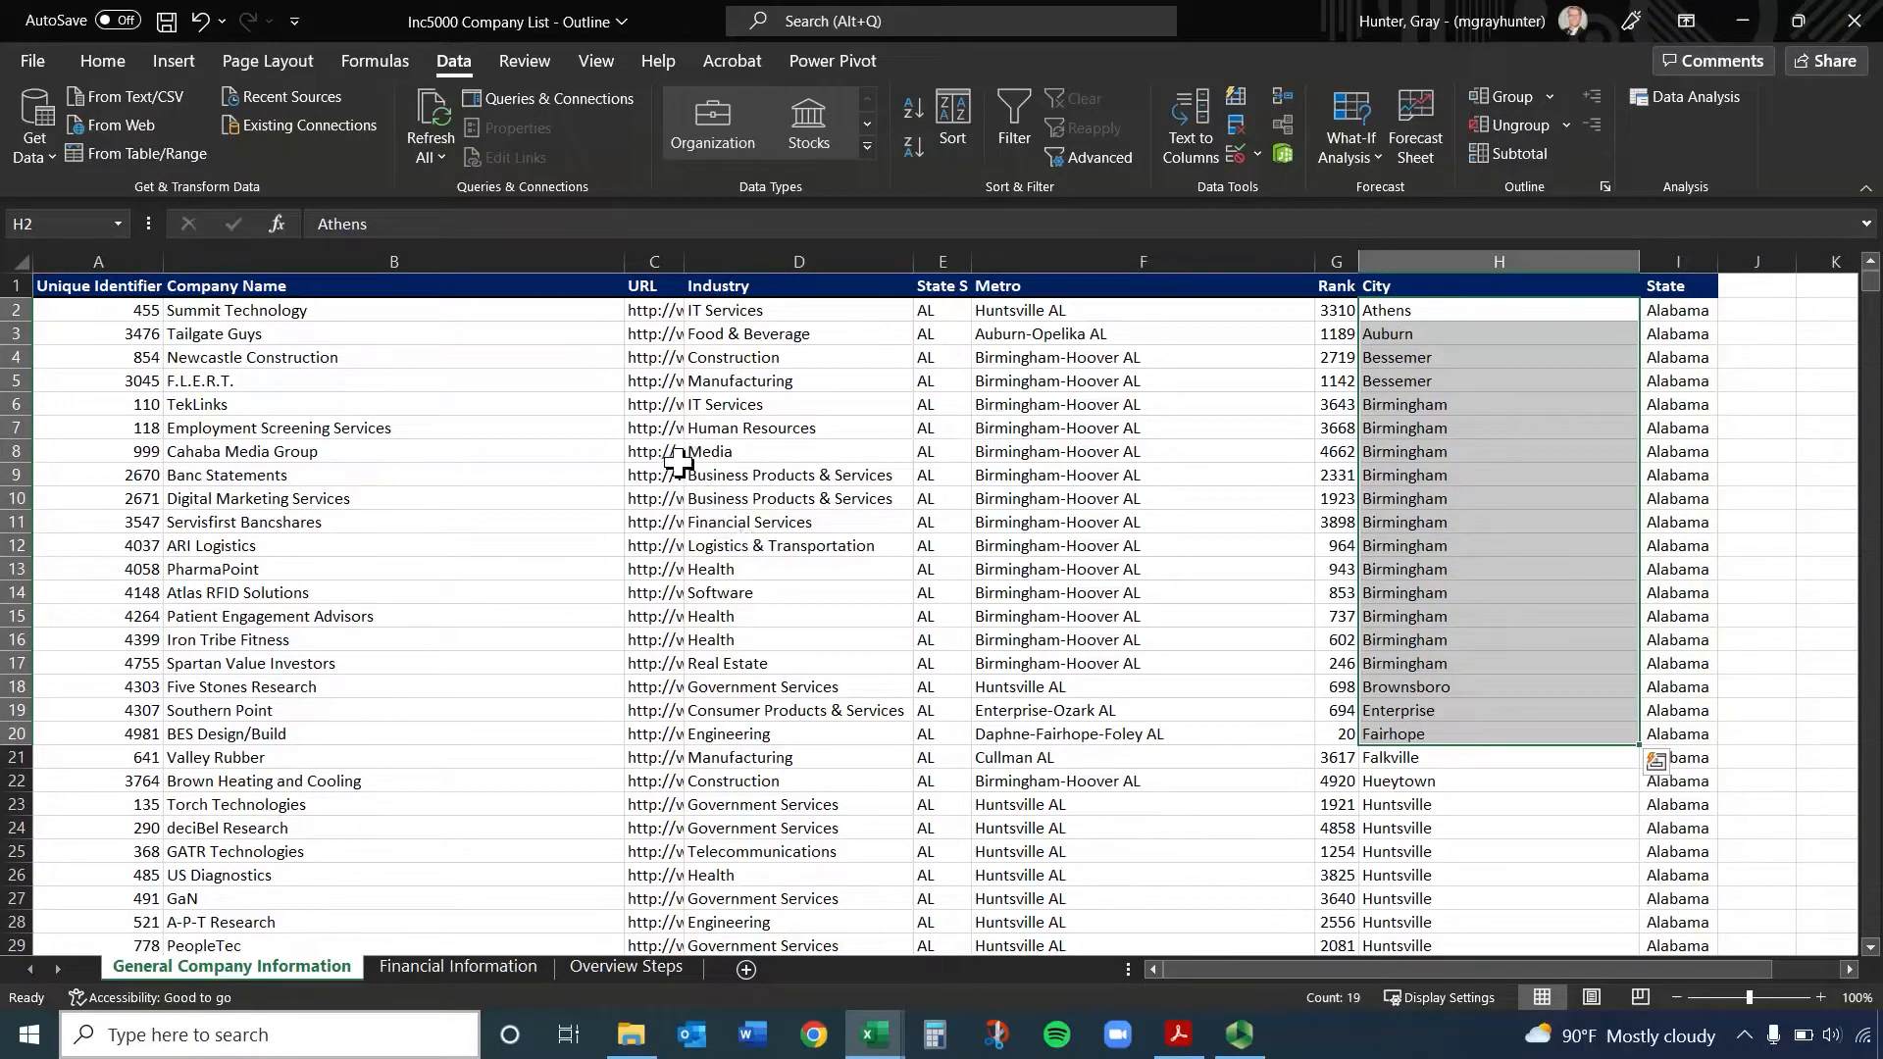
# Turn on filtering for the company table, starting from the Unique Identifier header cell
pyautogui.click(113, 288)
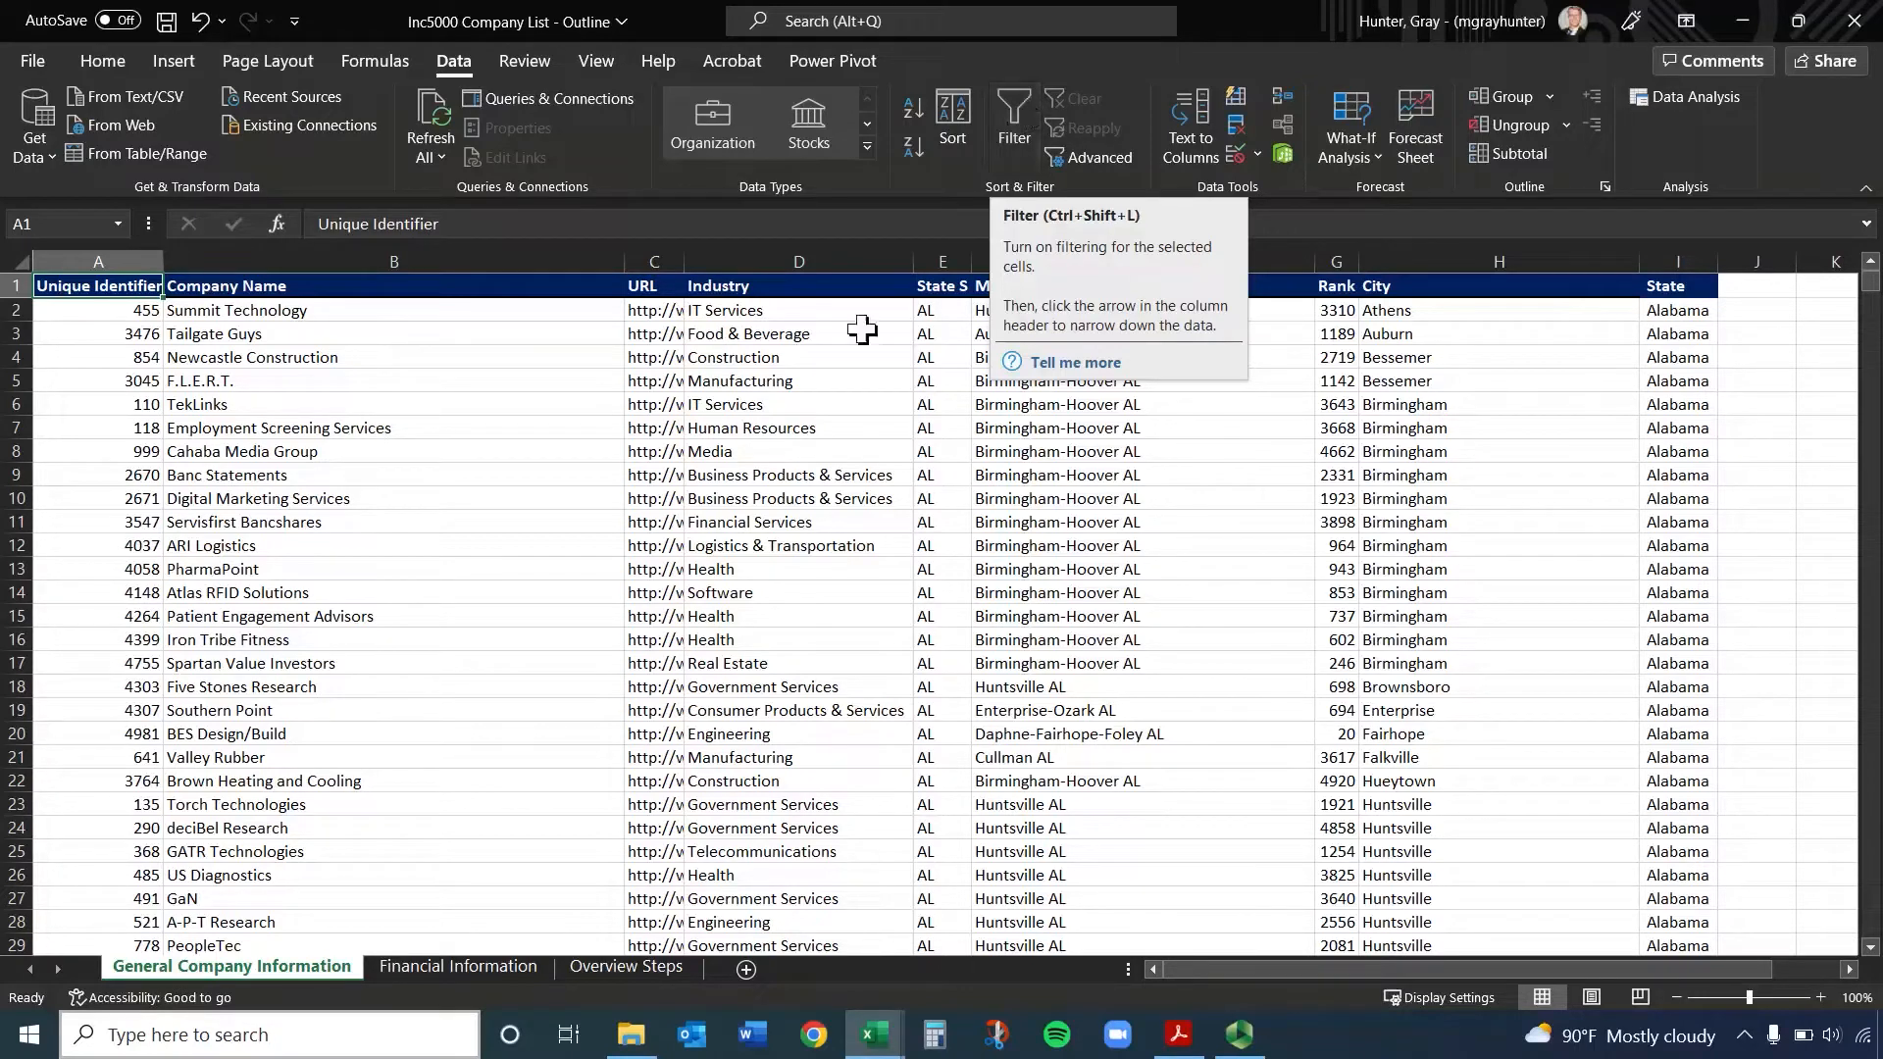
pyautogui.click(711, 428)
pyautogui.click(129, 285)
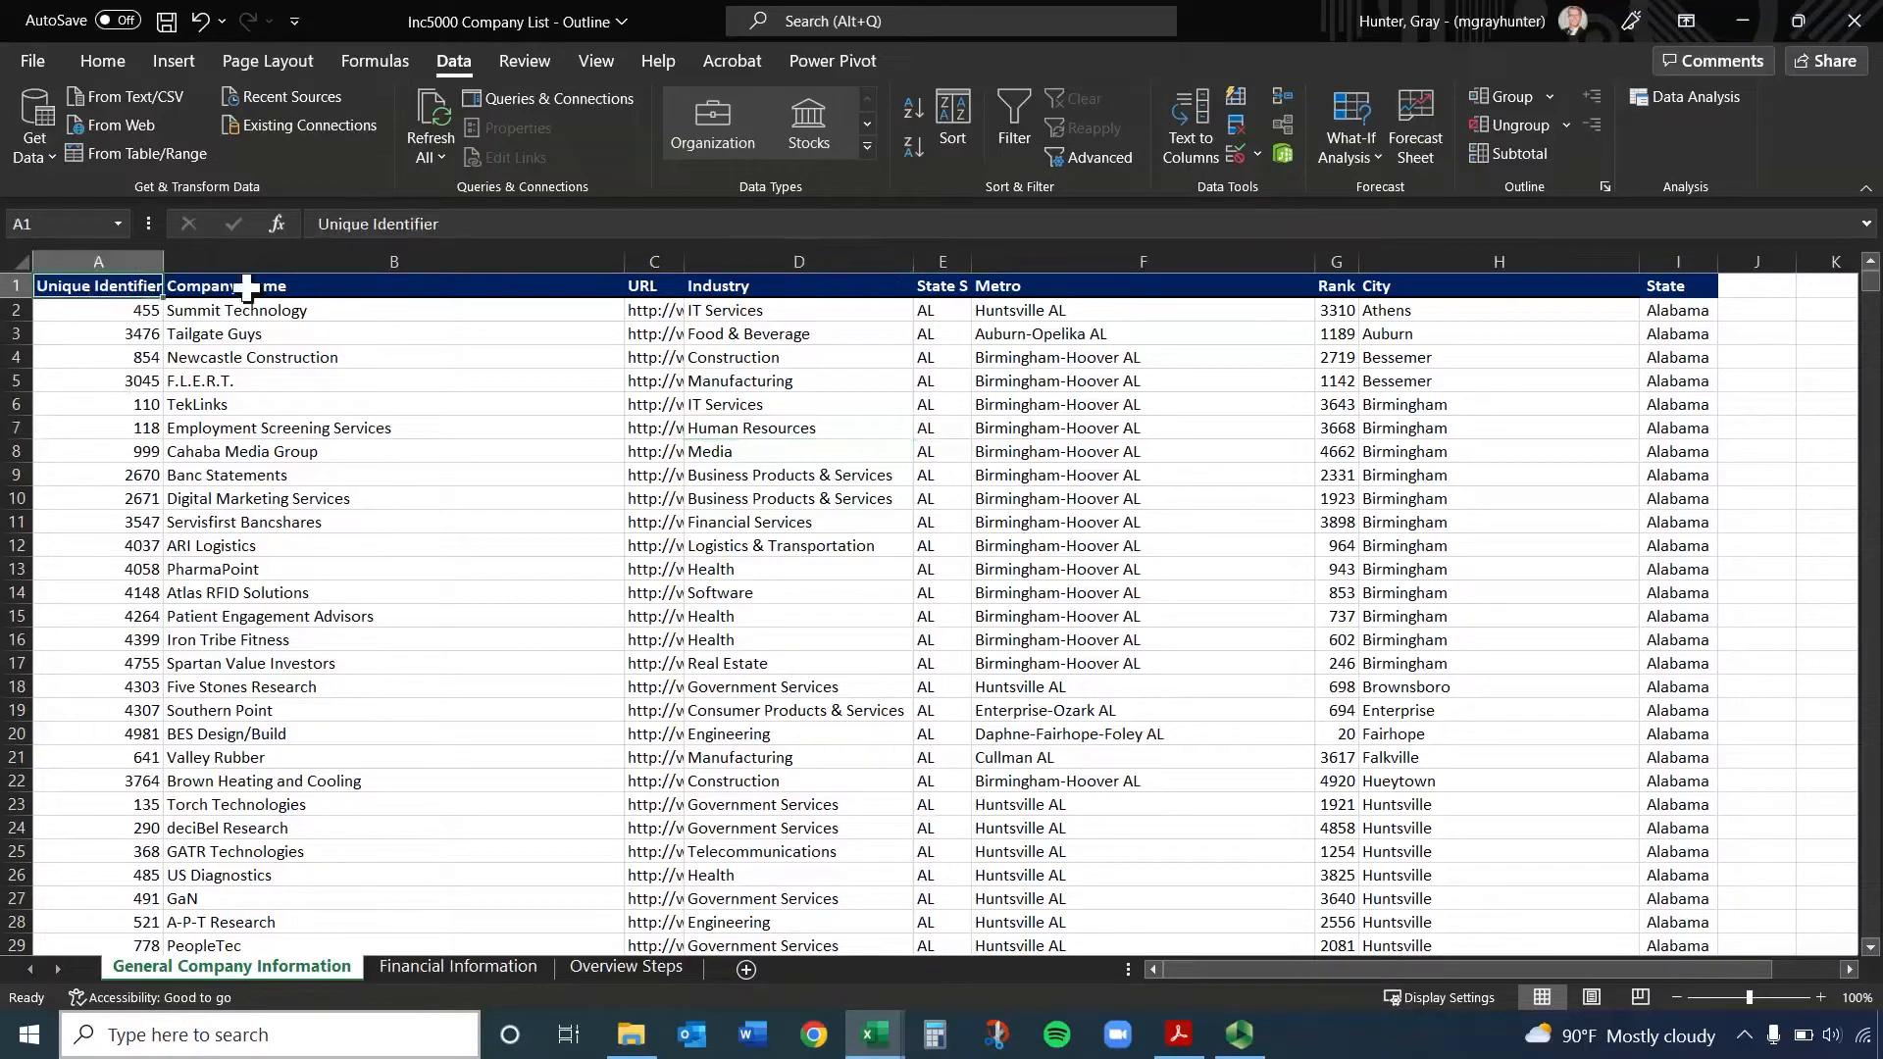
pyautogui.click(1004, 96)
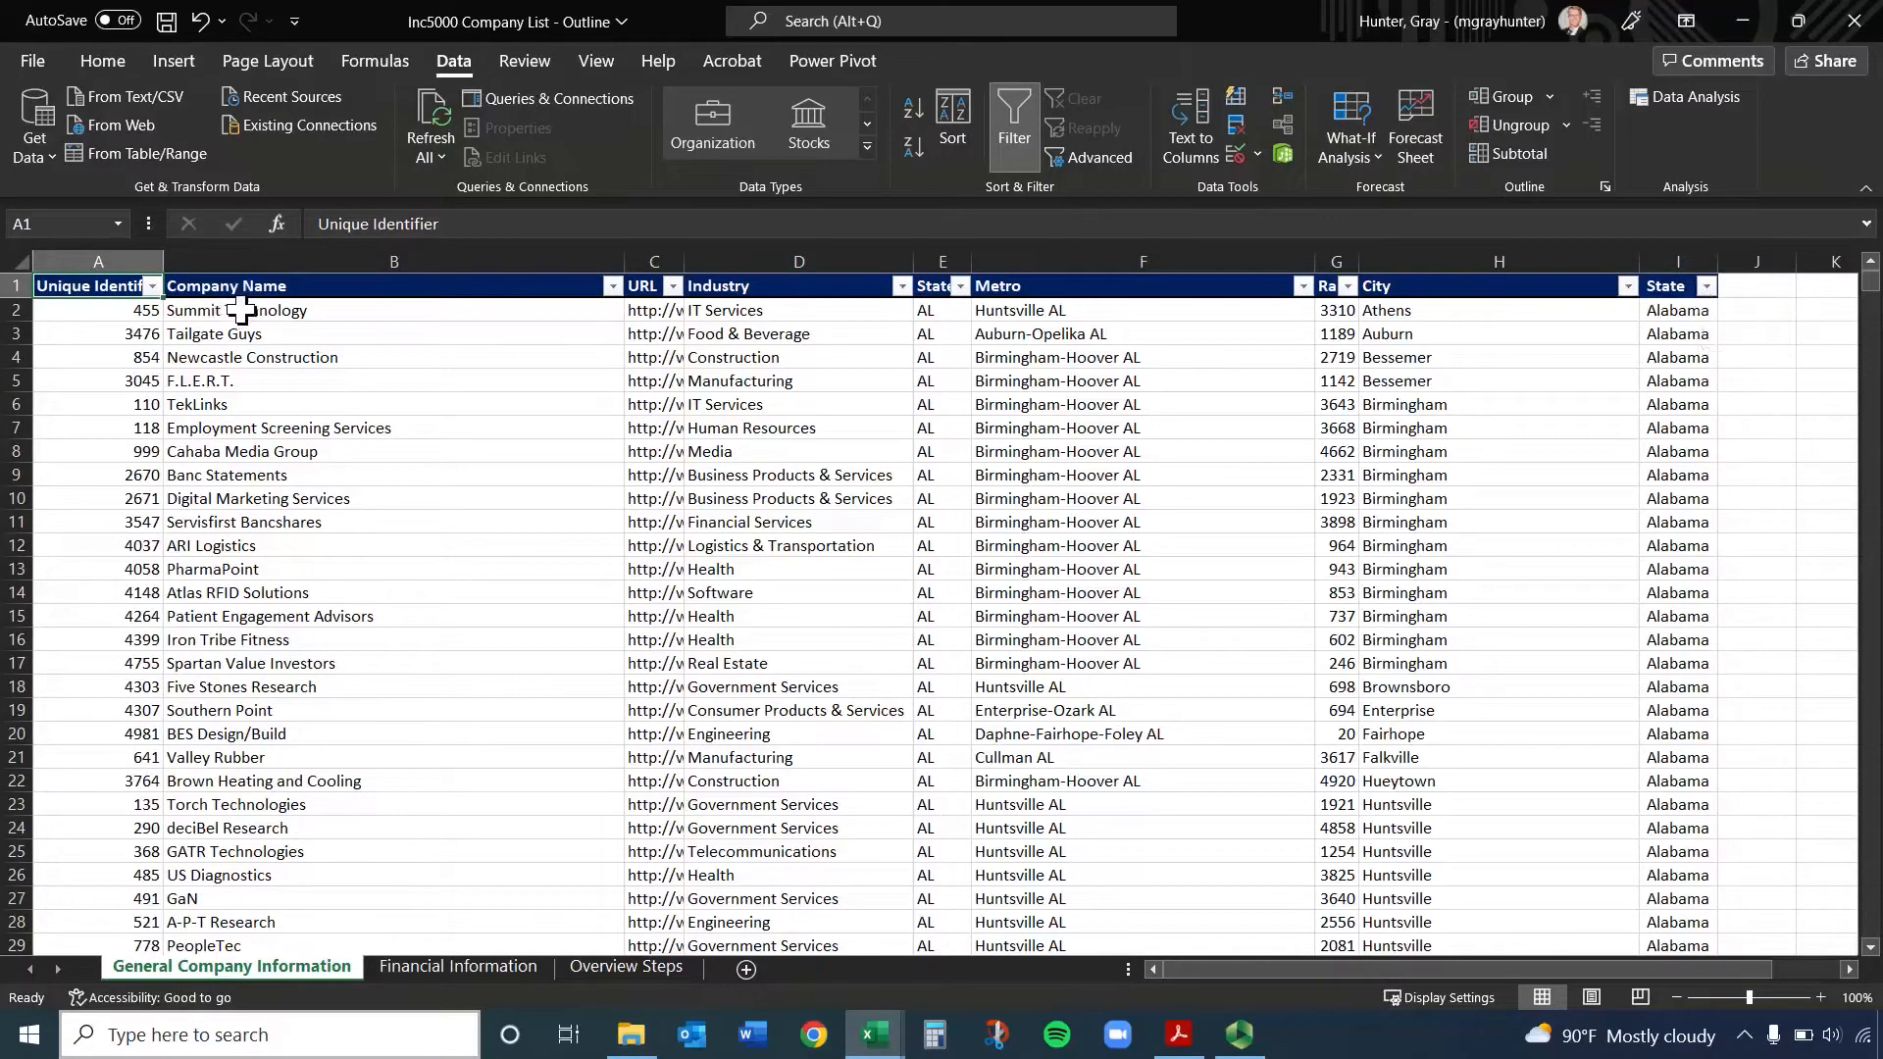
# Sort the company table by Unique Identifier from smallest to largest using the column's filter options
pyautogui.moveTo(98, 285)
pyautogui.mouseDown()
pyautogui.moveTo(677, 368)
pyautogui.moveTo(1672, 785)
pyautogui.moveTo(1679, 804)
pyautogui.mouseUp()
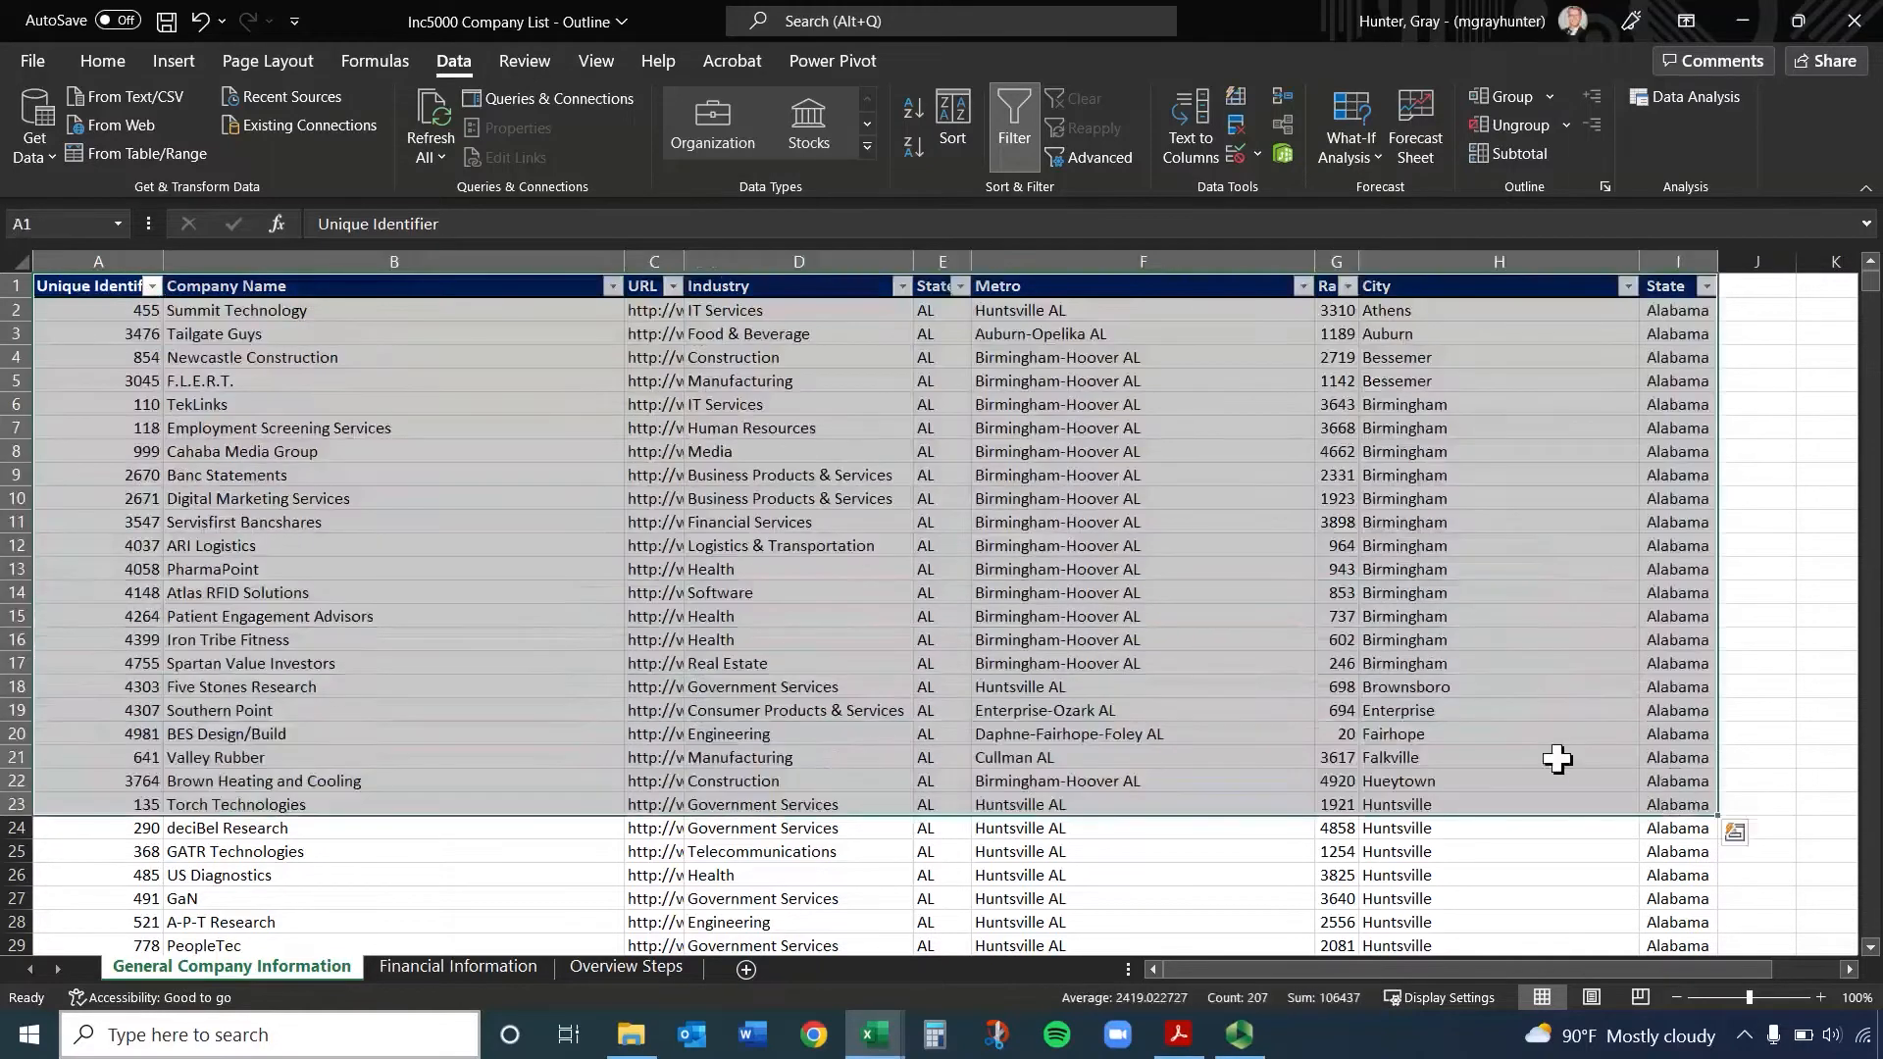
pyautogui.click(150, 288)
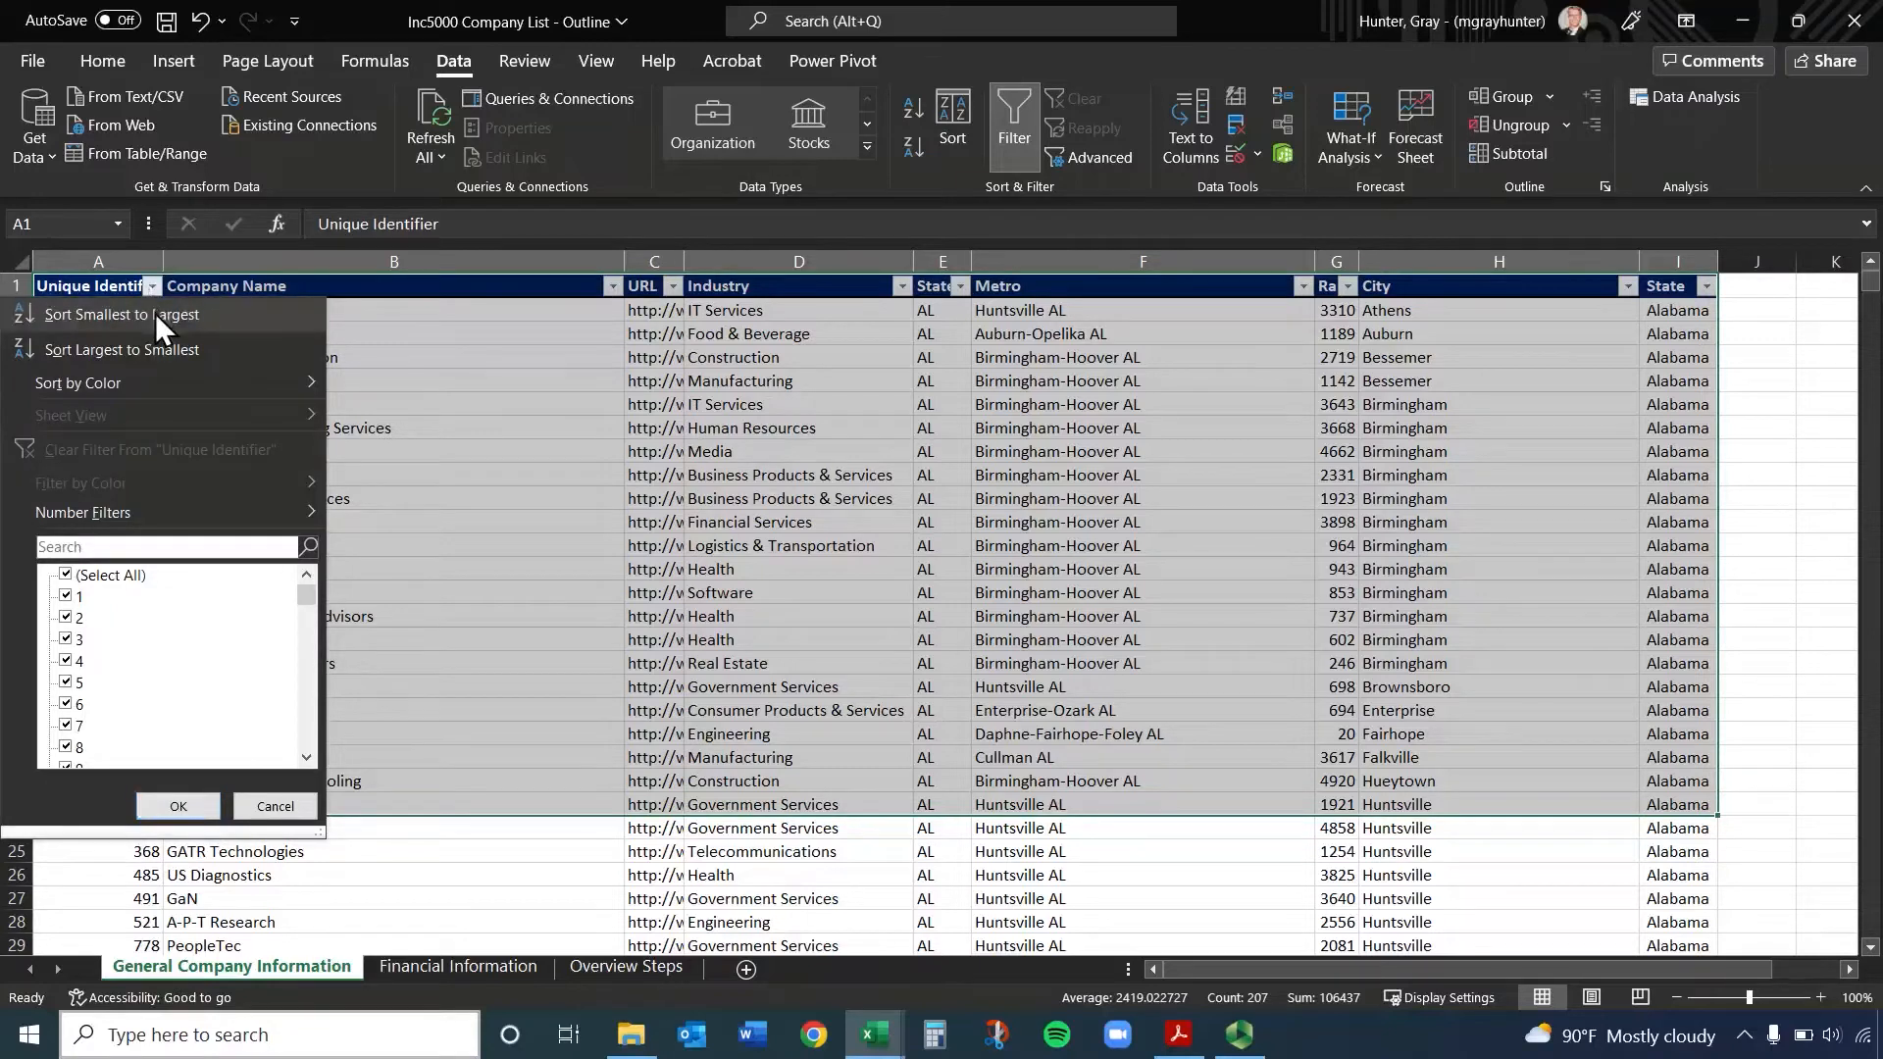
pyautogui.click(150, 314)
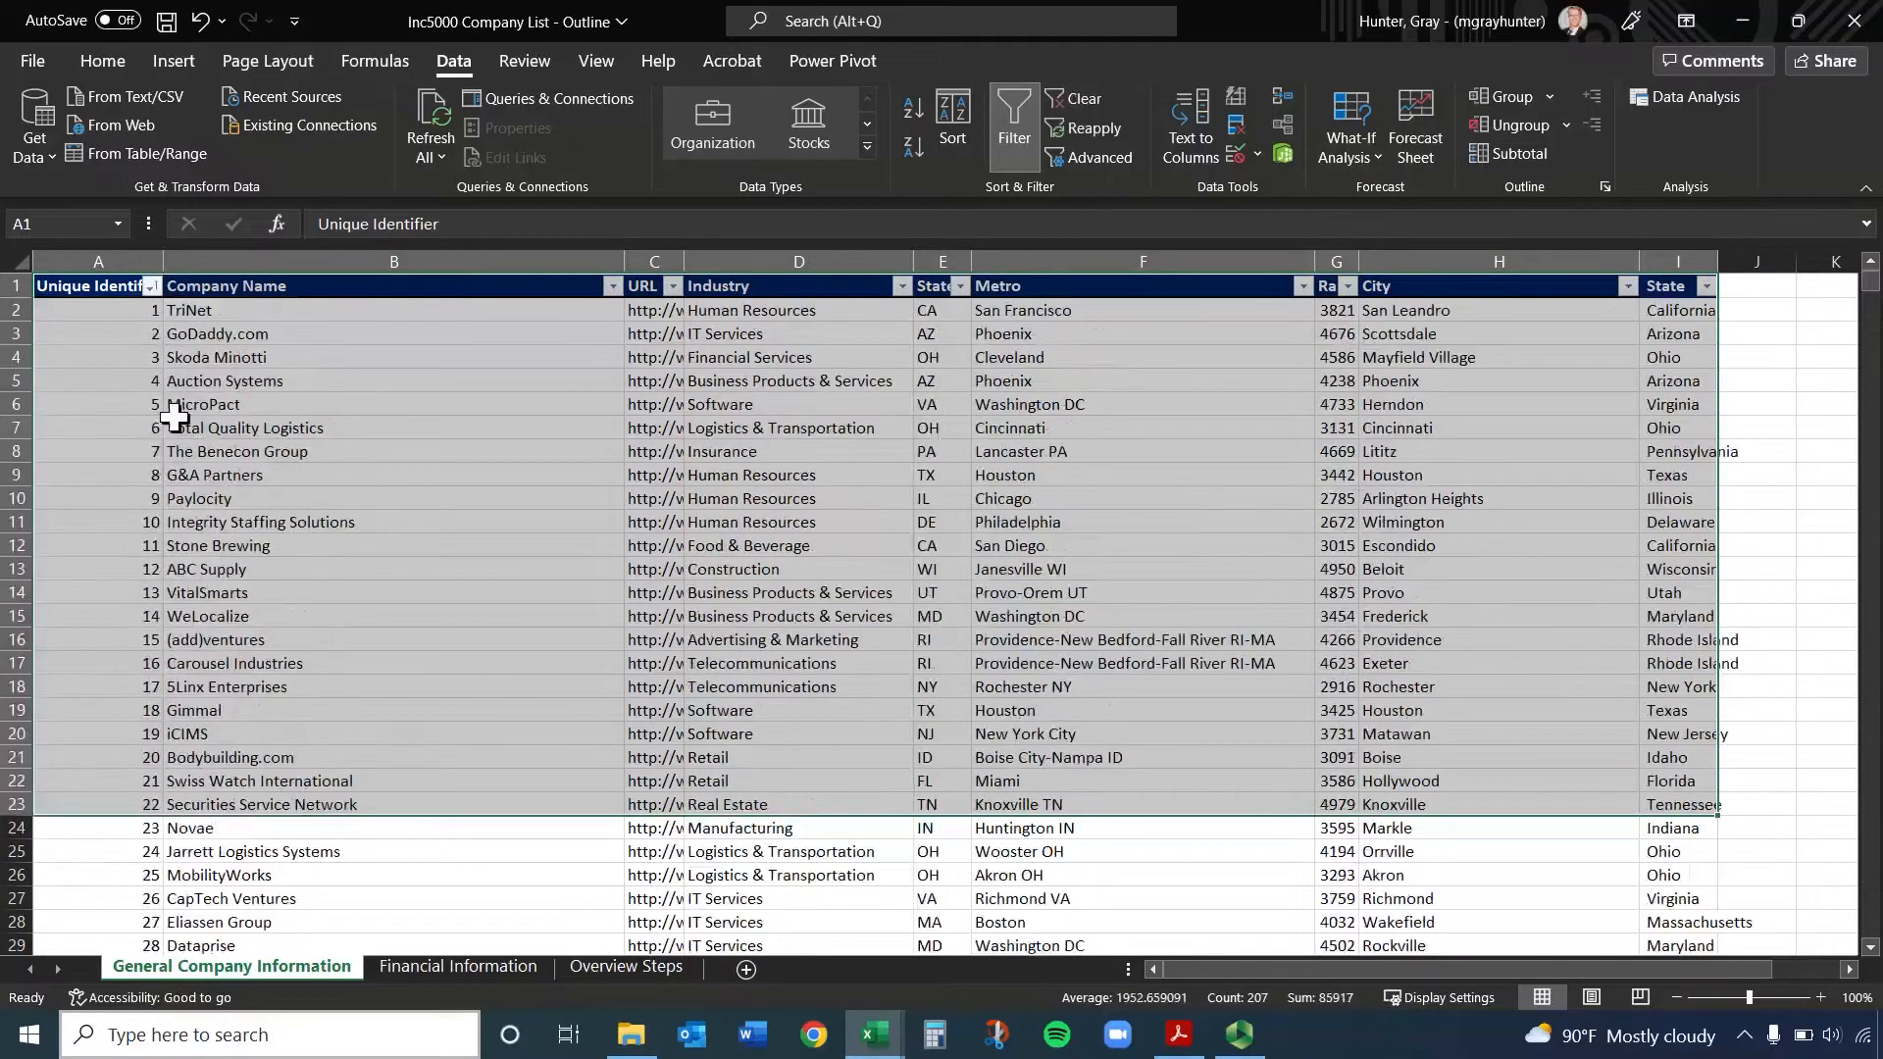
pyautogui.click(171, 410)
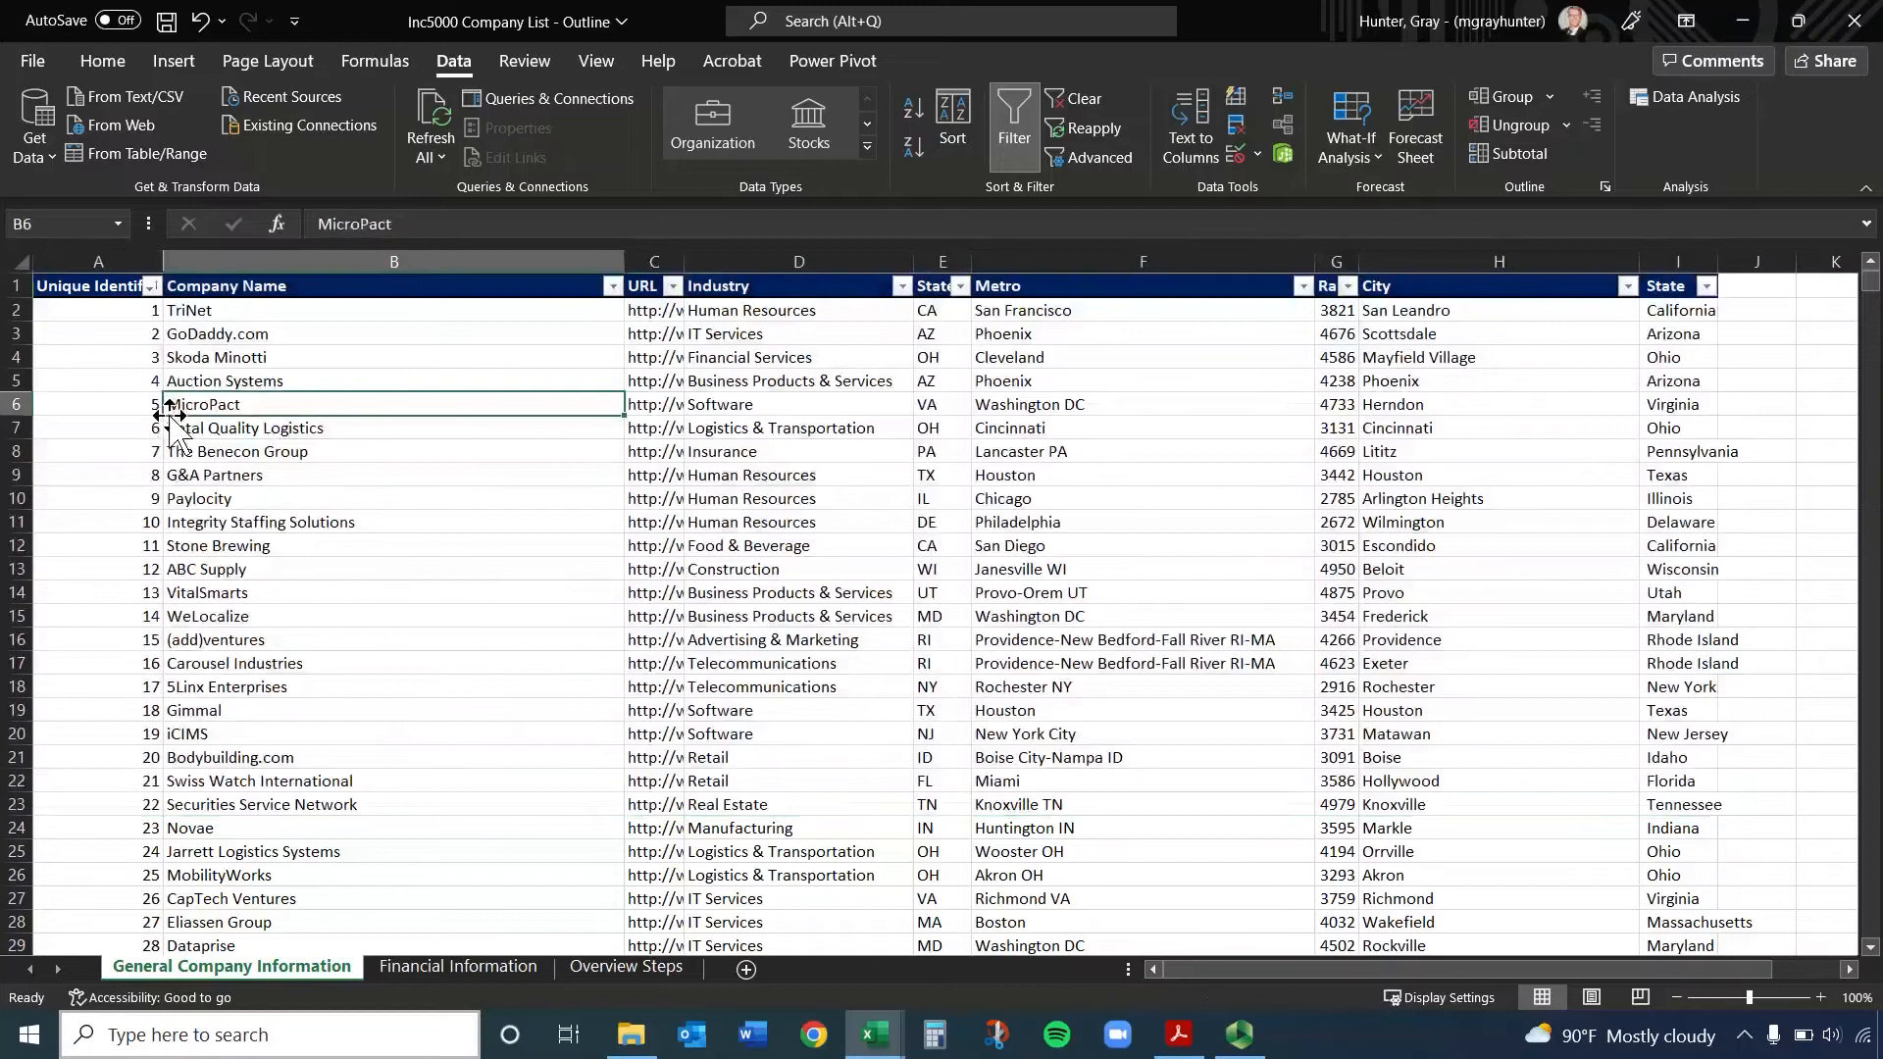
# Examine the sort, color, number filter and search options offered for the Unique Identifier column, and dismiss them
pyautogui.click(151, 286)
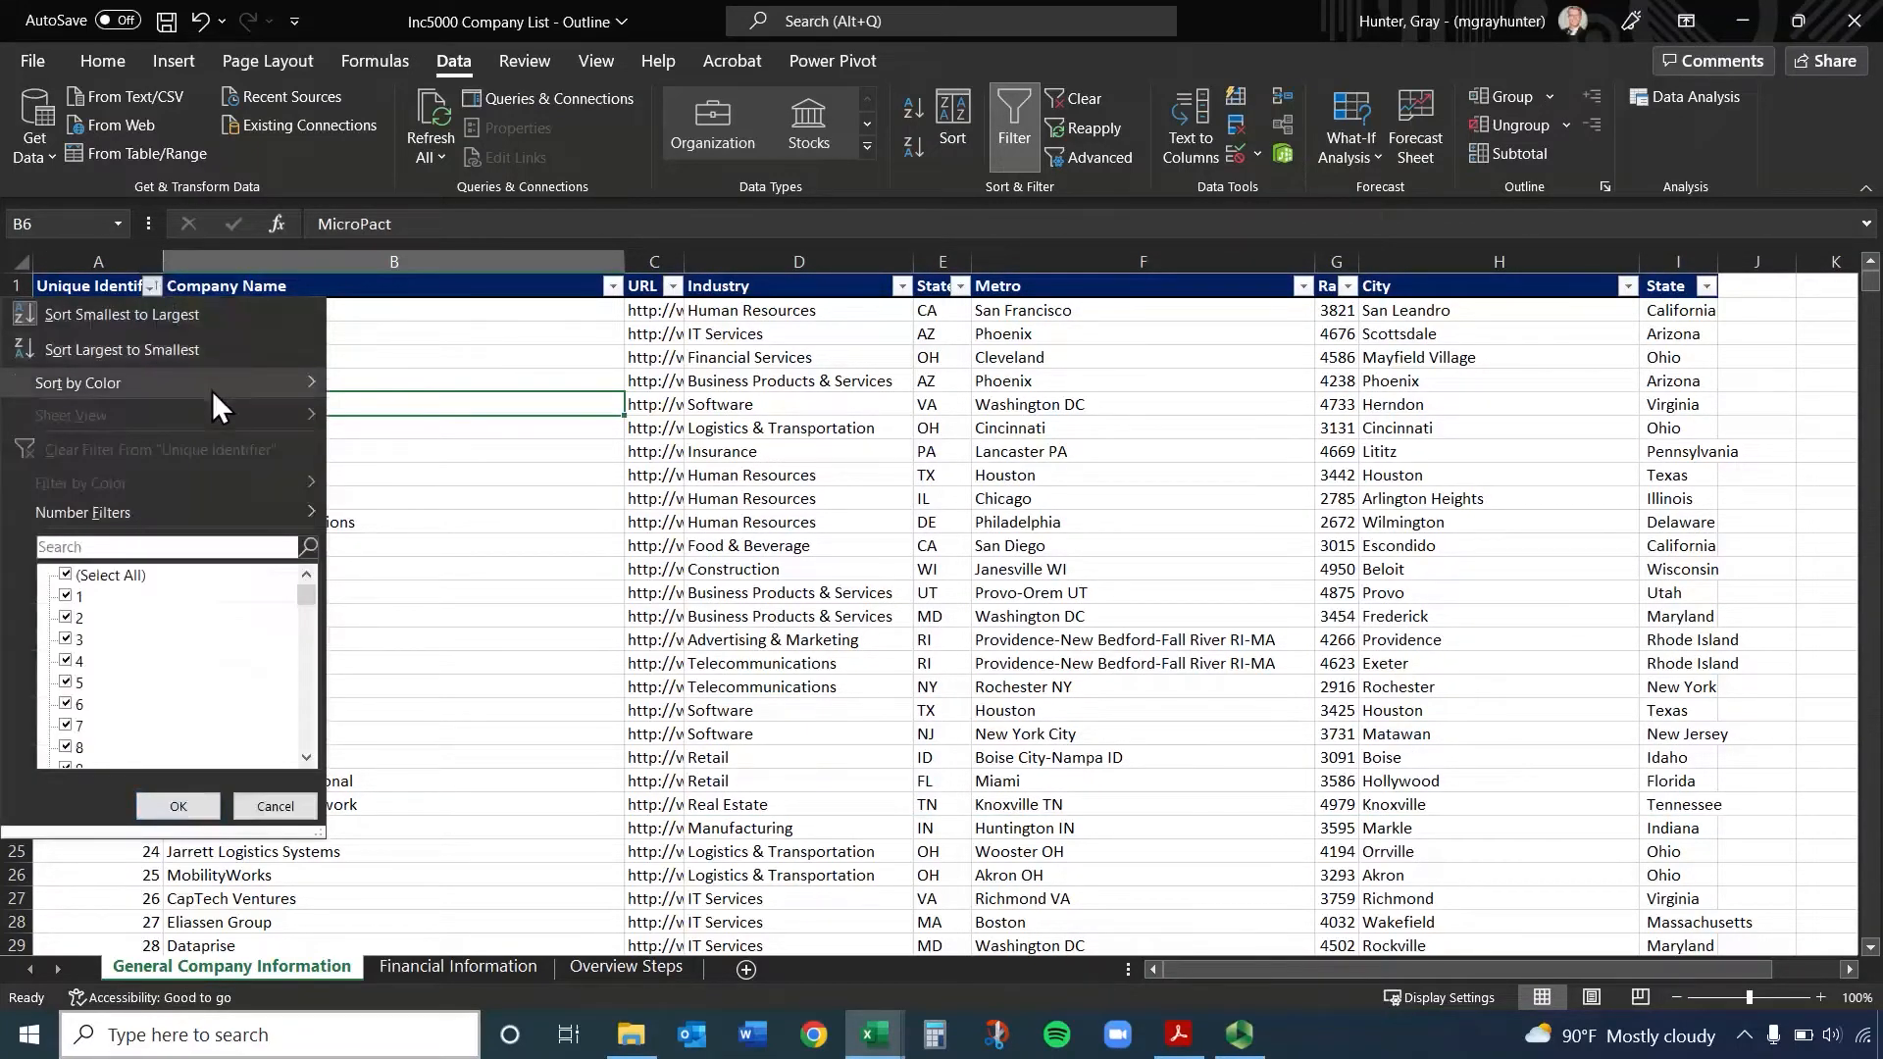
pyautogui.moveTo(212, 391)
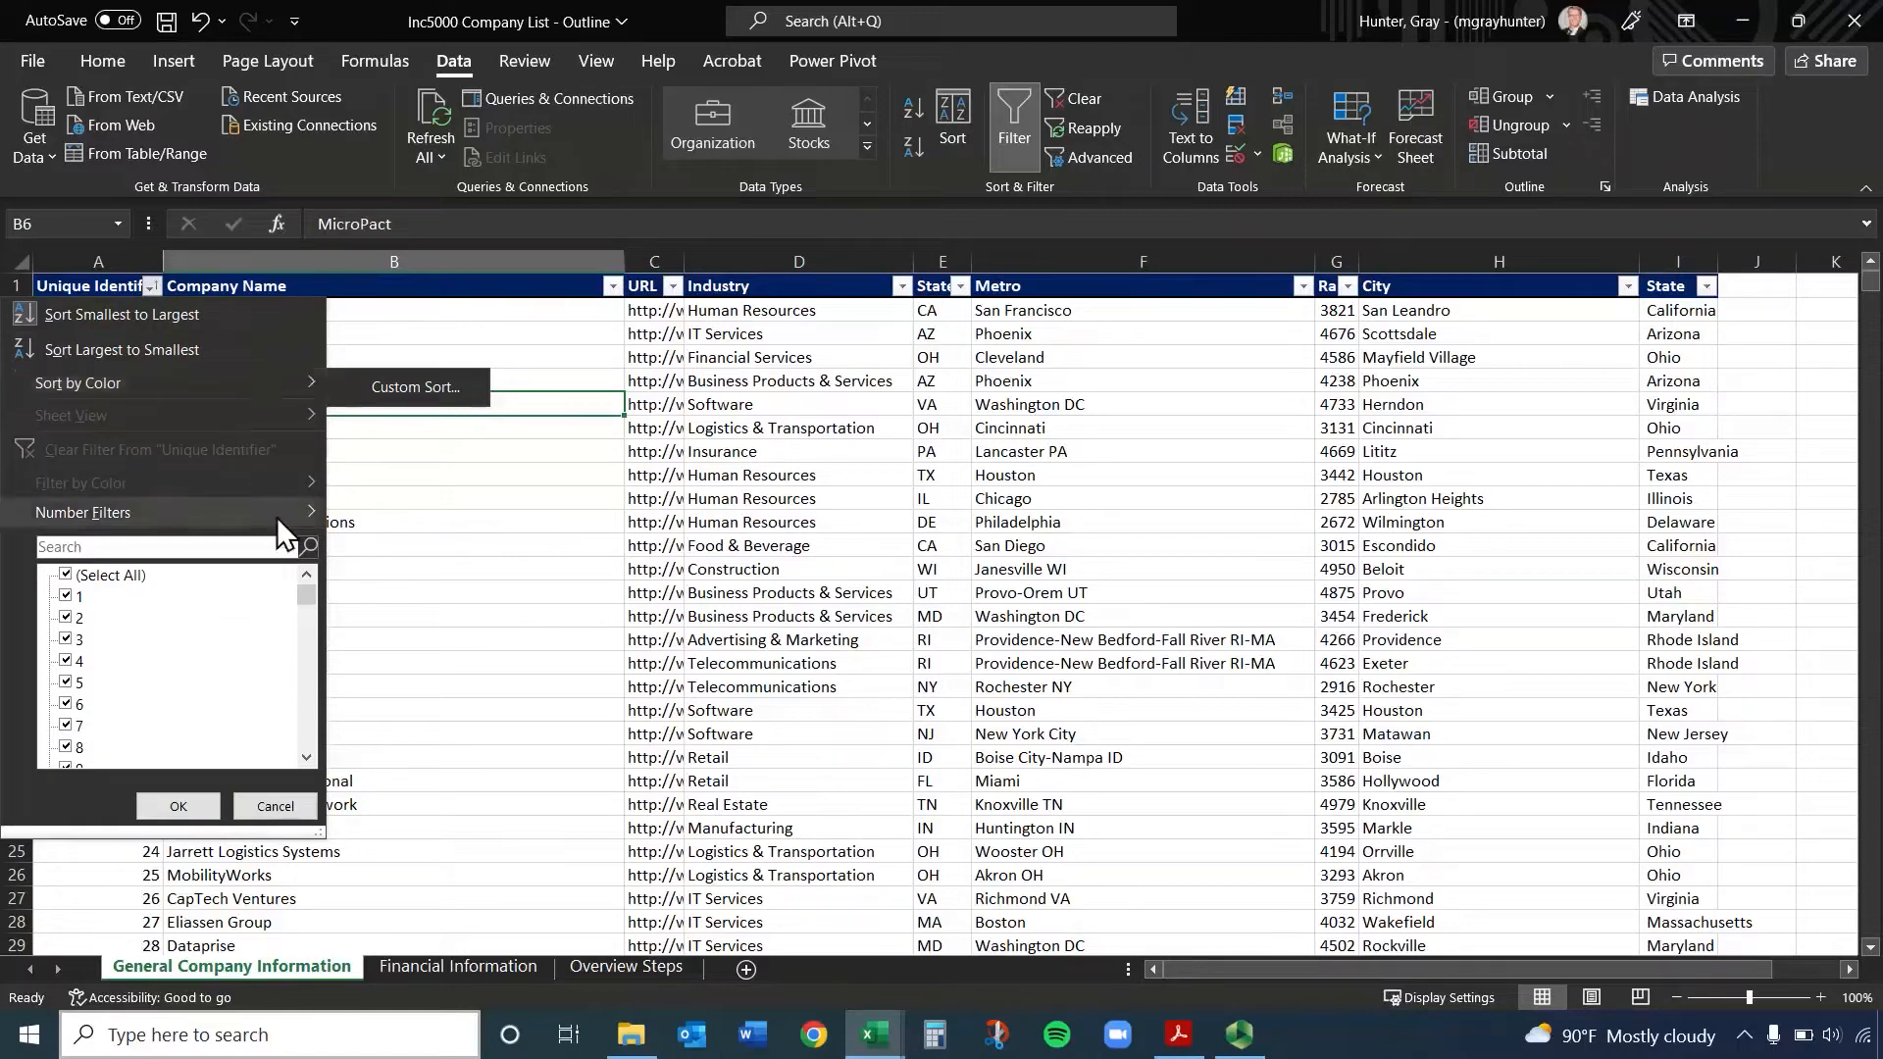
pyautogui.moveTo(274, 514)
pyautogui.click(226, 543)
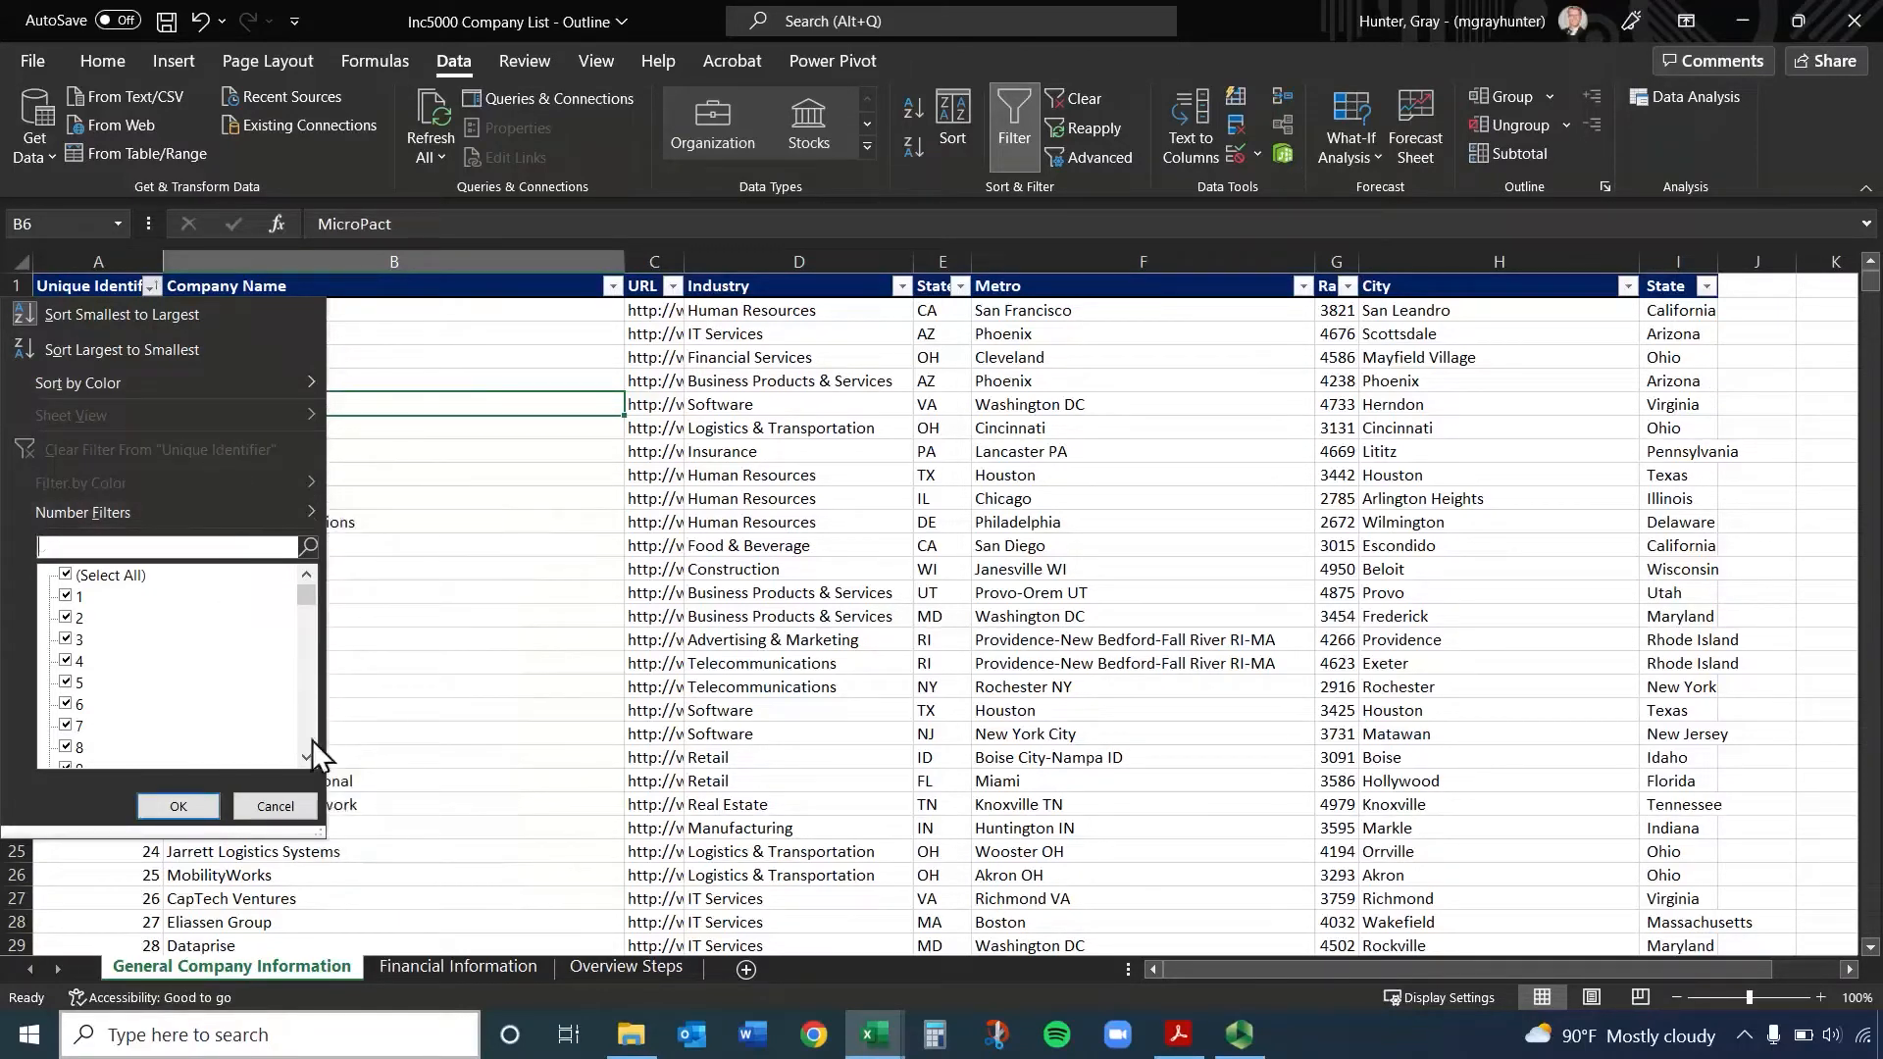
pyautogui.click(275, 807)
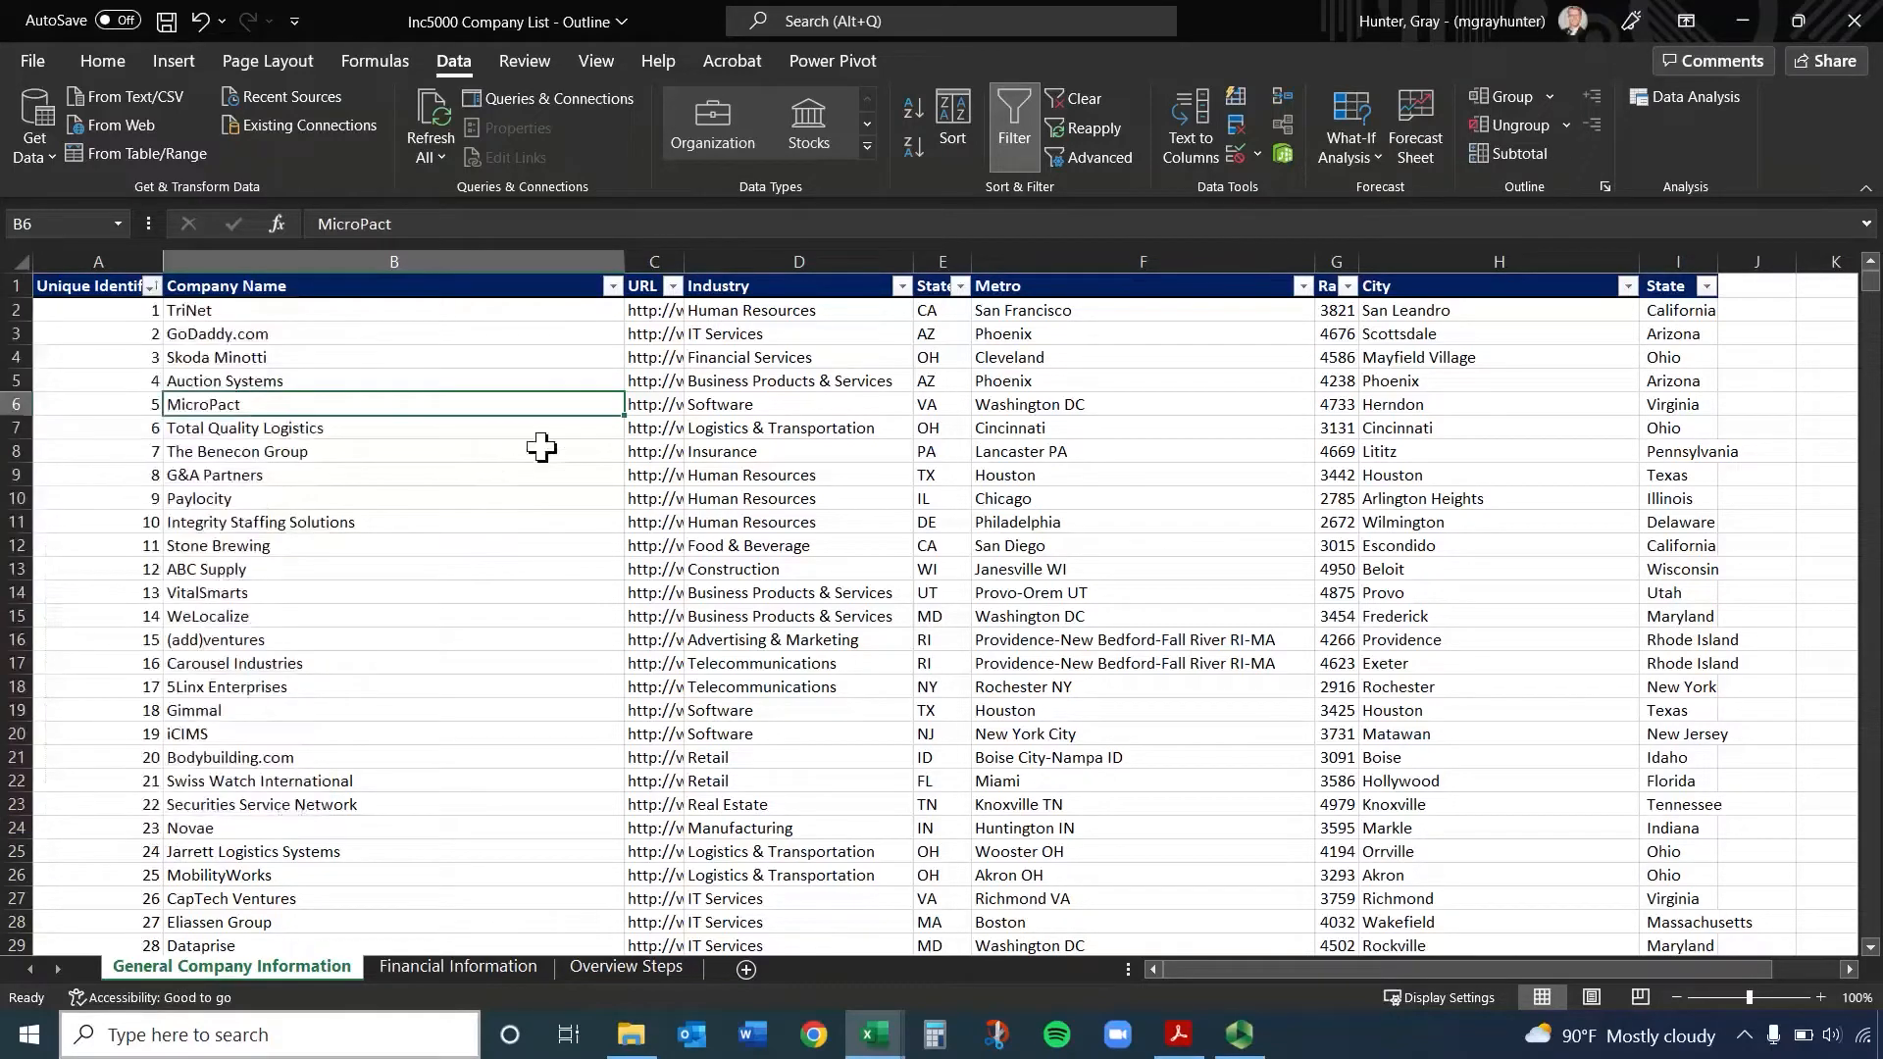
# Browse the company names in the Company Name filter, filter the list to "zoosk", and select the matching row
pyautogui.click(612, 286)
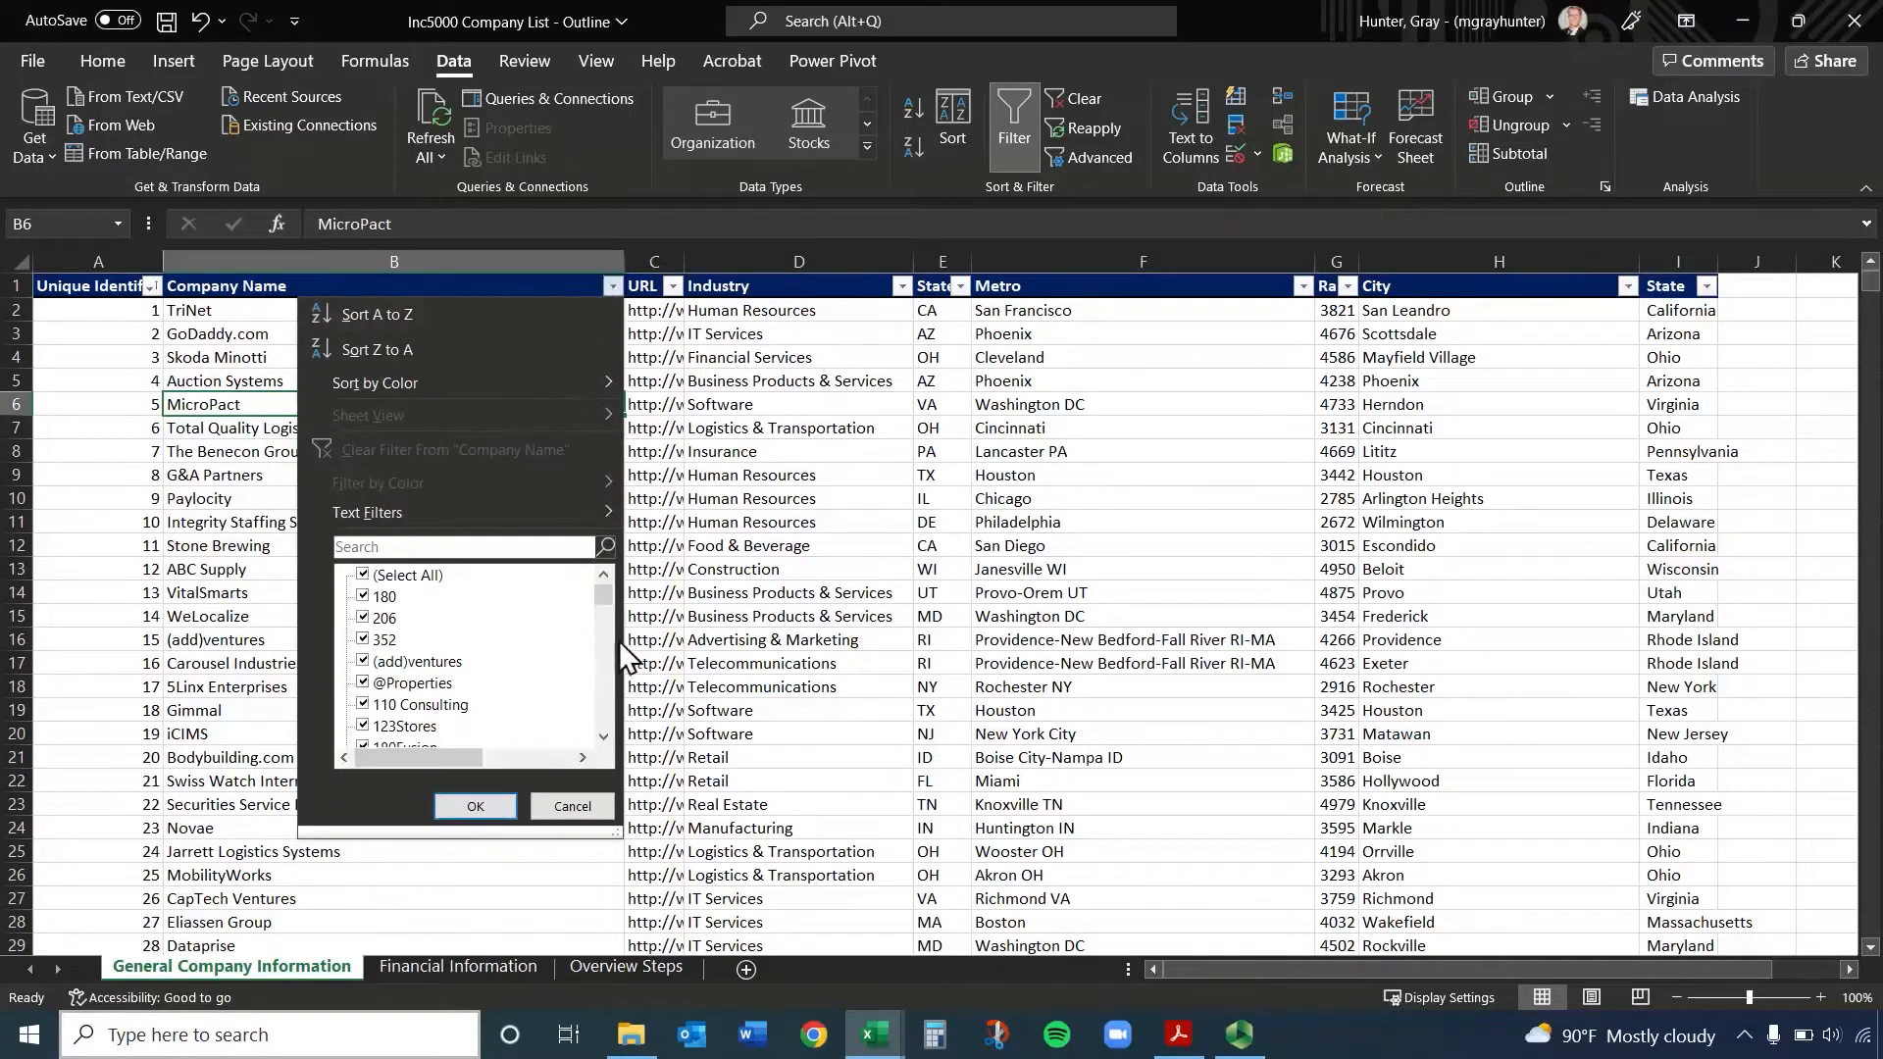
pyautogui.click(515, 547)
pyautogui.moveTo(610, 597); pyautogui.dragTo(624, 755)
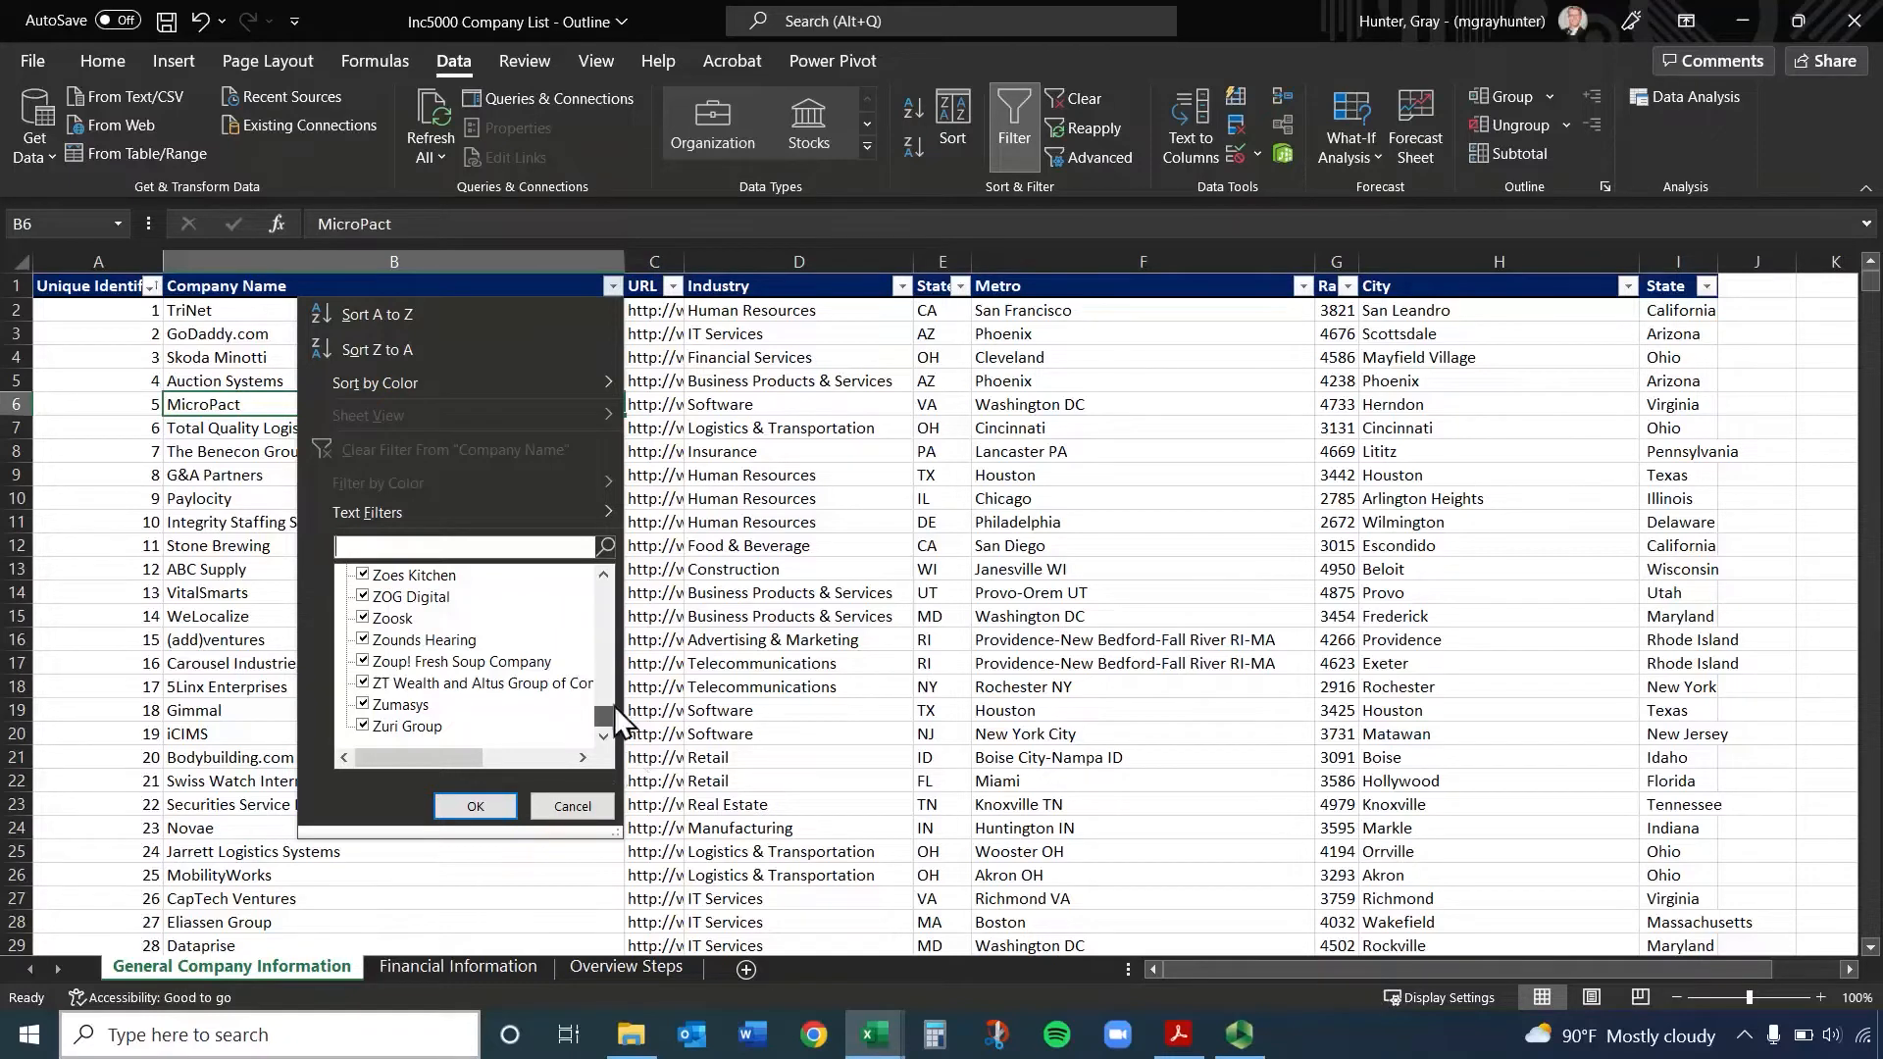
pyautogui.moveTo(604, 706); pyautogui.dragTo(610, 523)
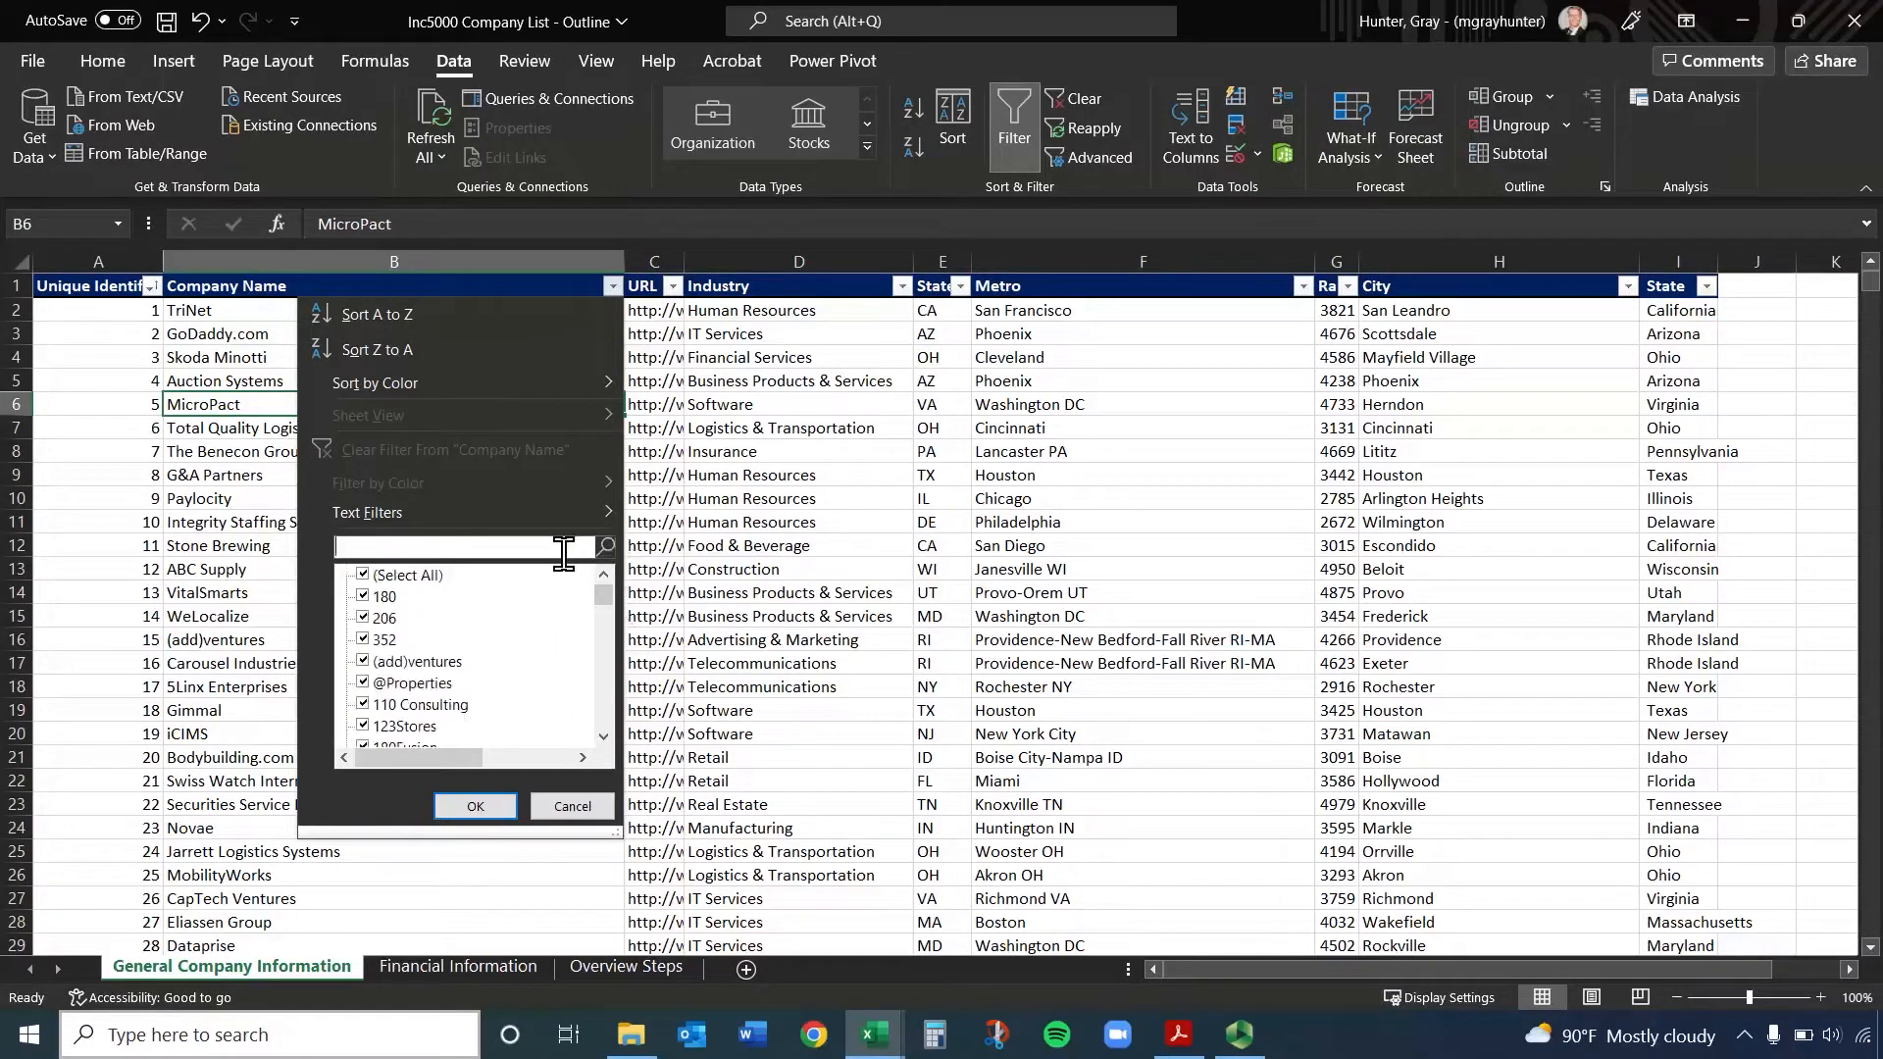
pyautogui.write('zoosk')
pyautogui.press('Return')
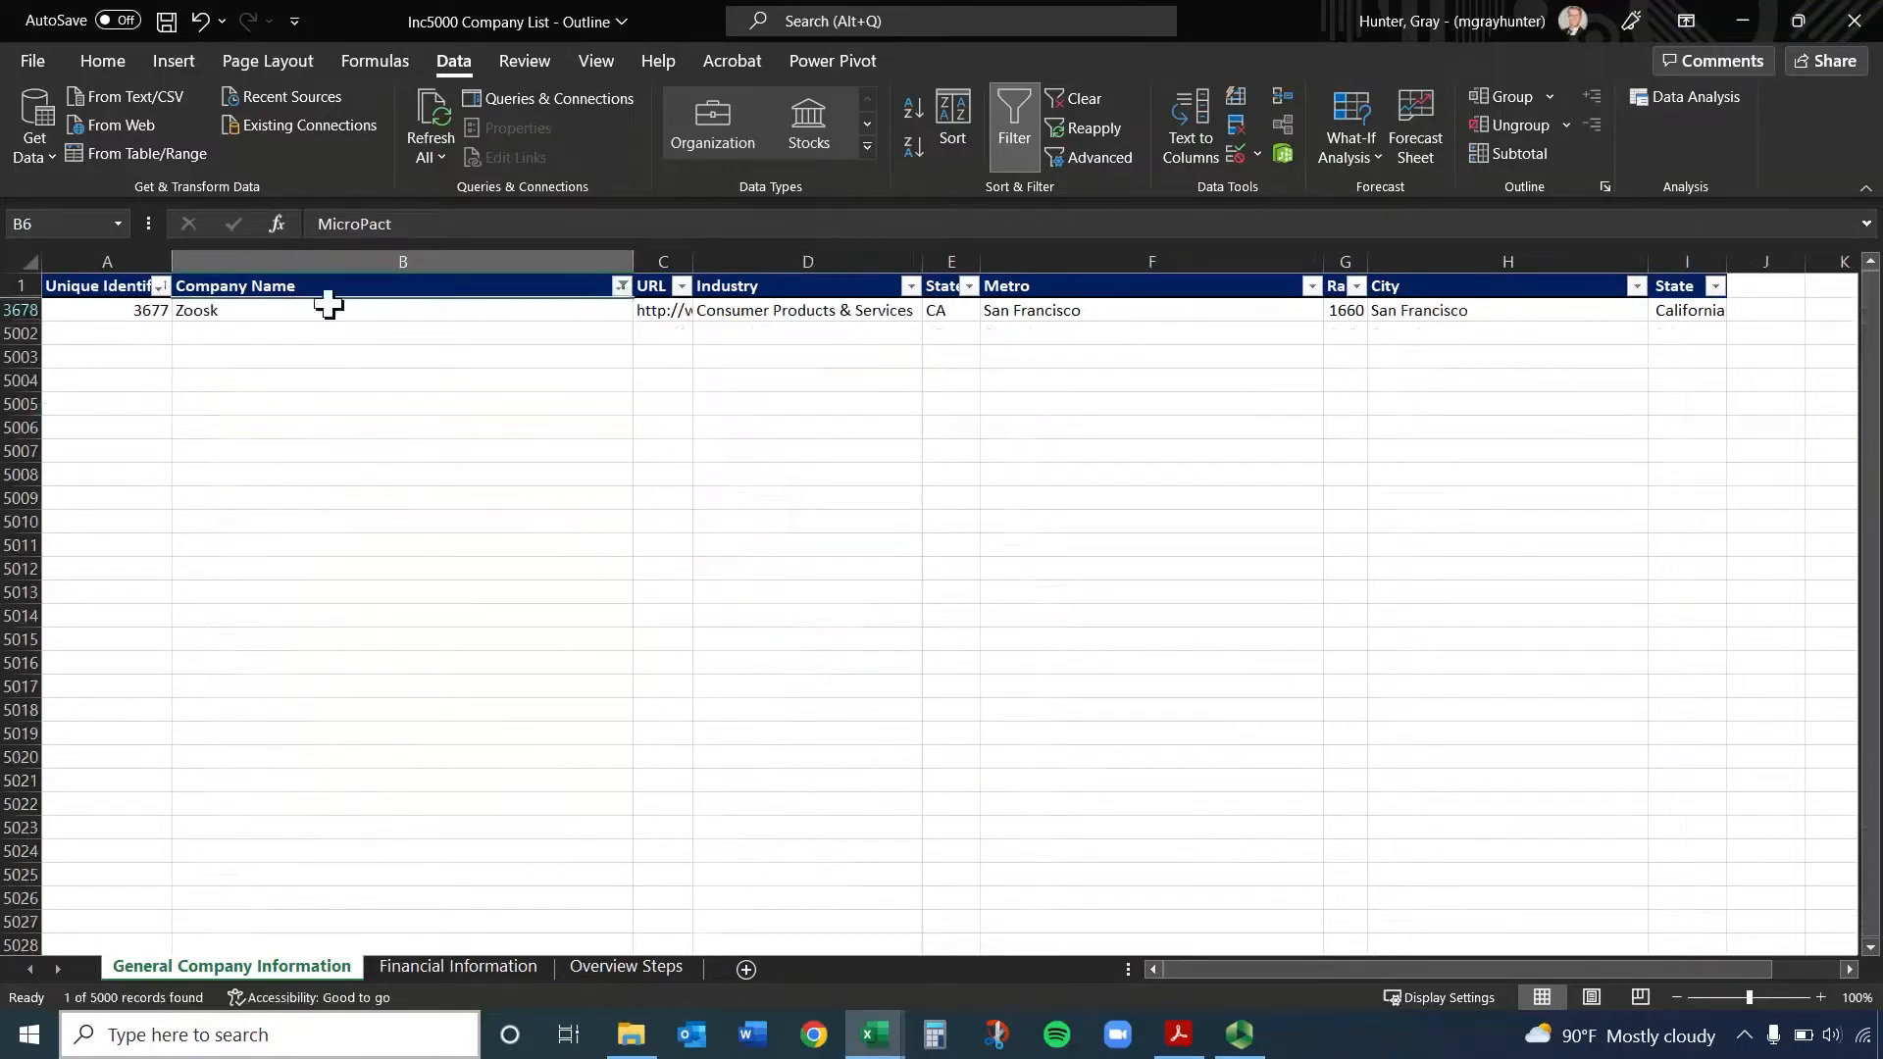
pyautogui.click(21, 308)
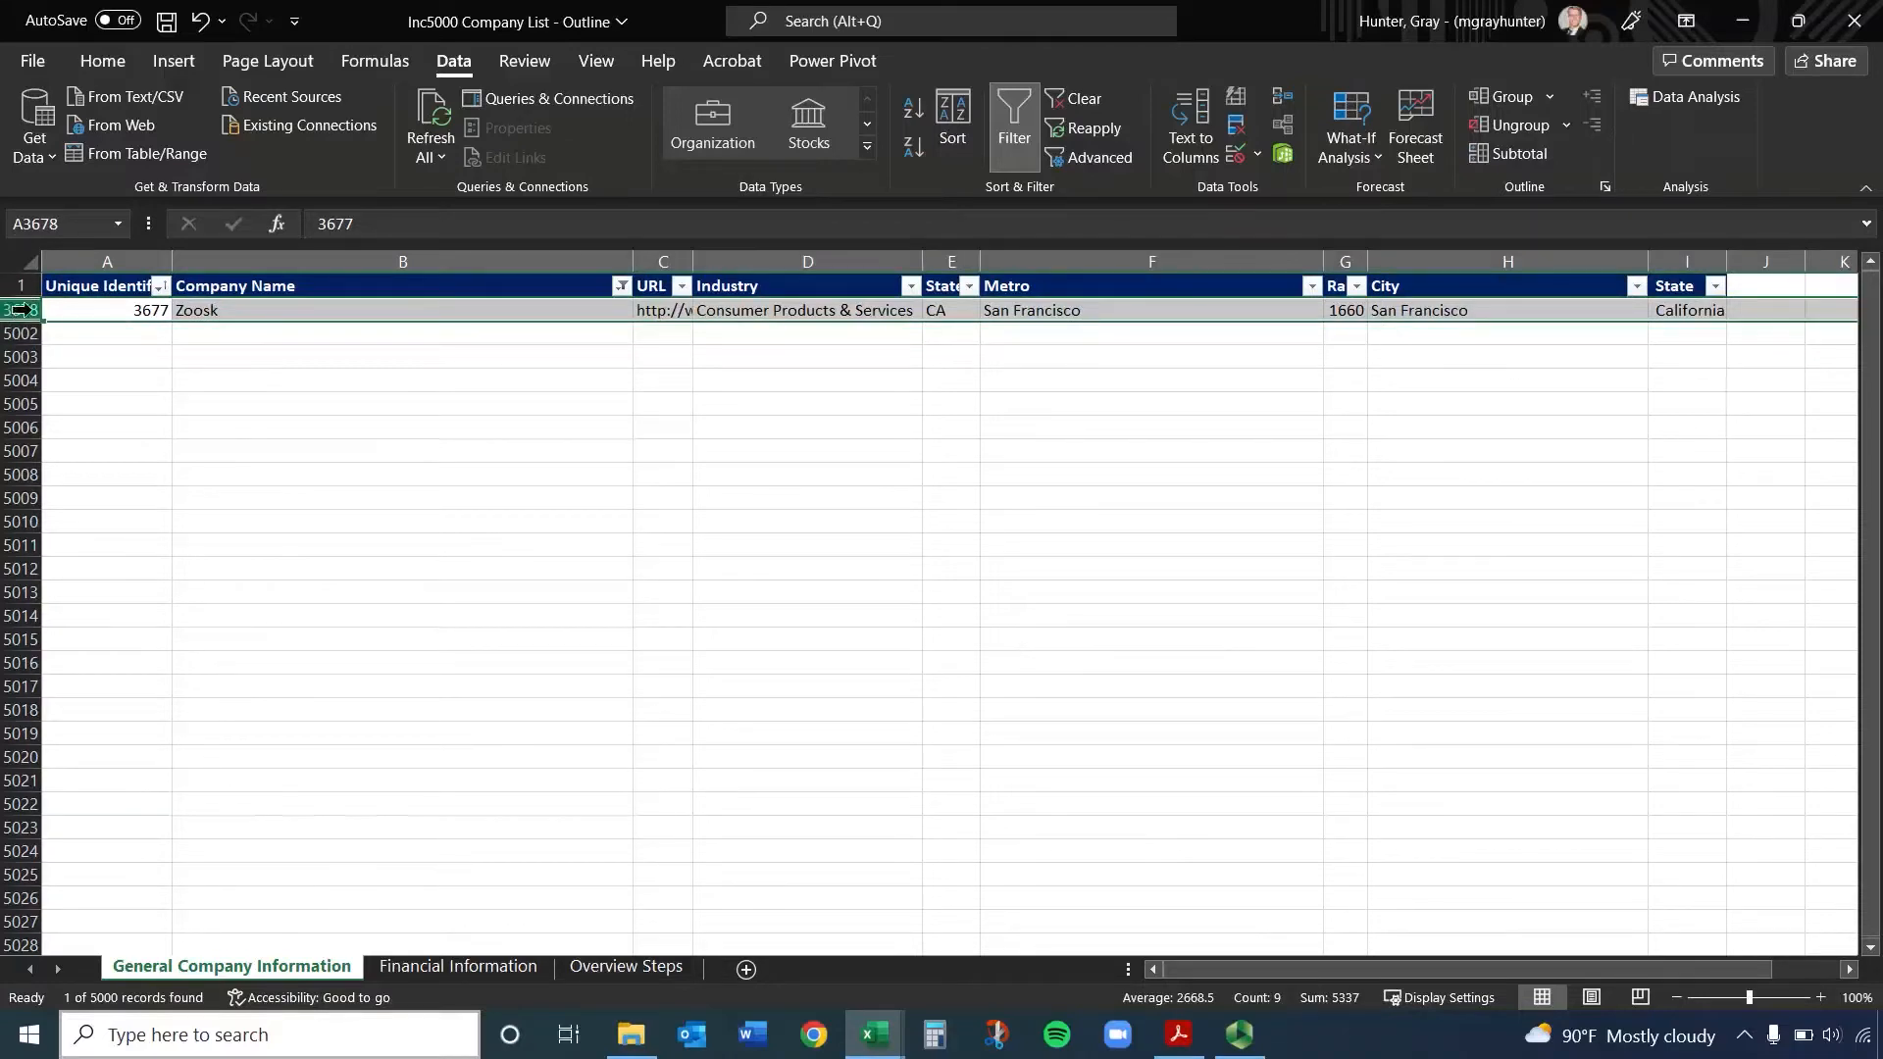
# Reset the Company Name filter to include all companies
pyautogui.click(621, 286)
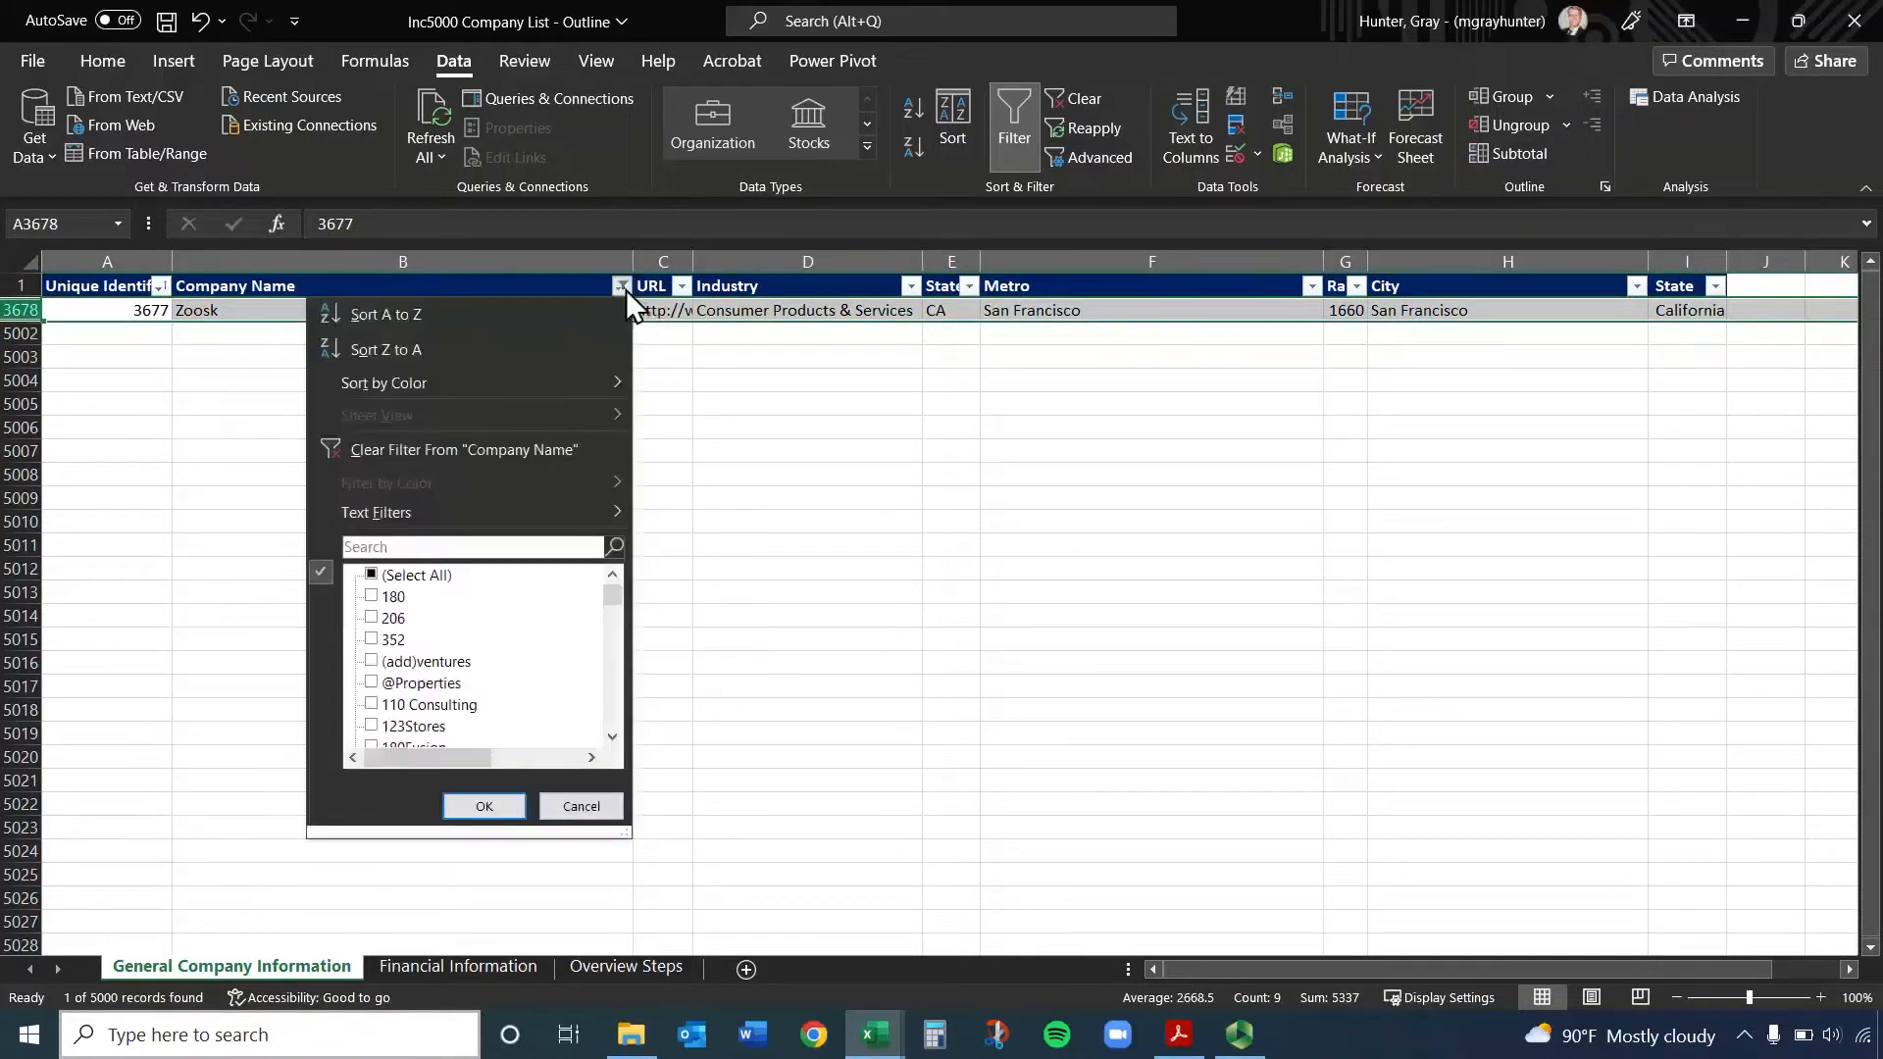
pyautogui.click(373, 577)
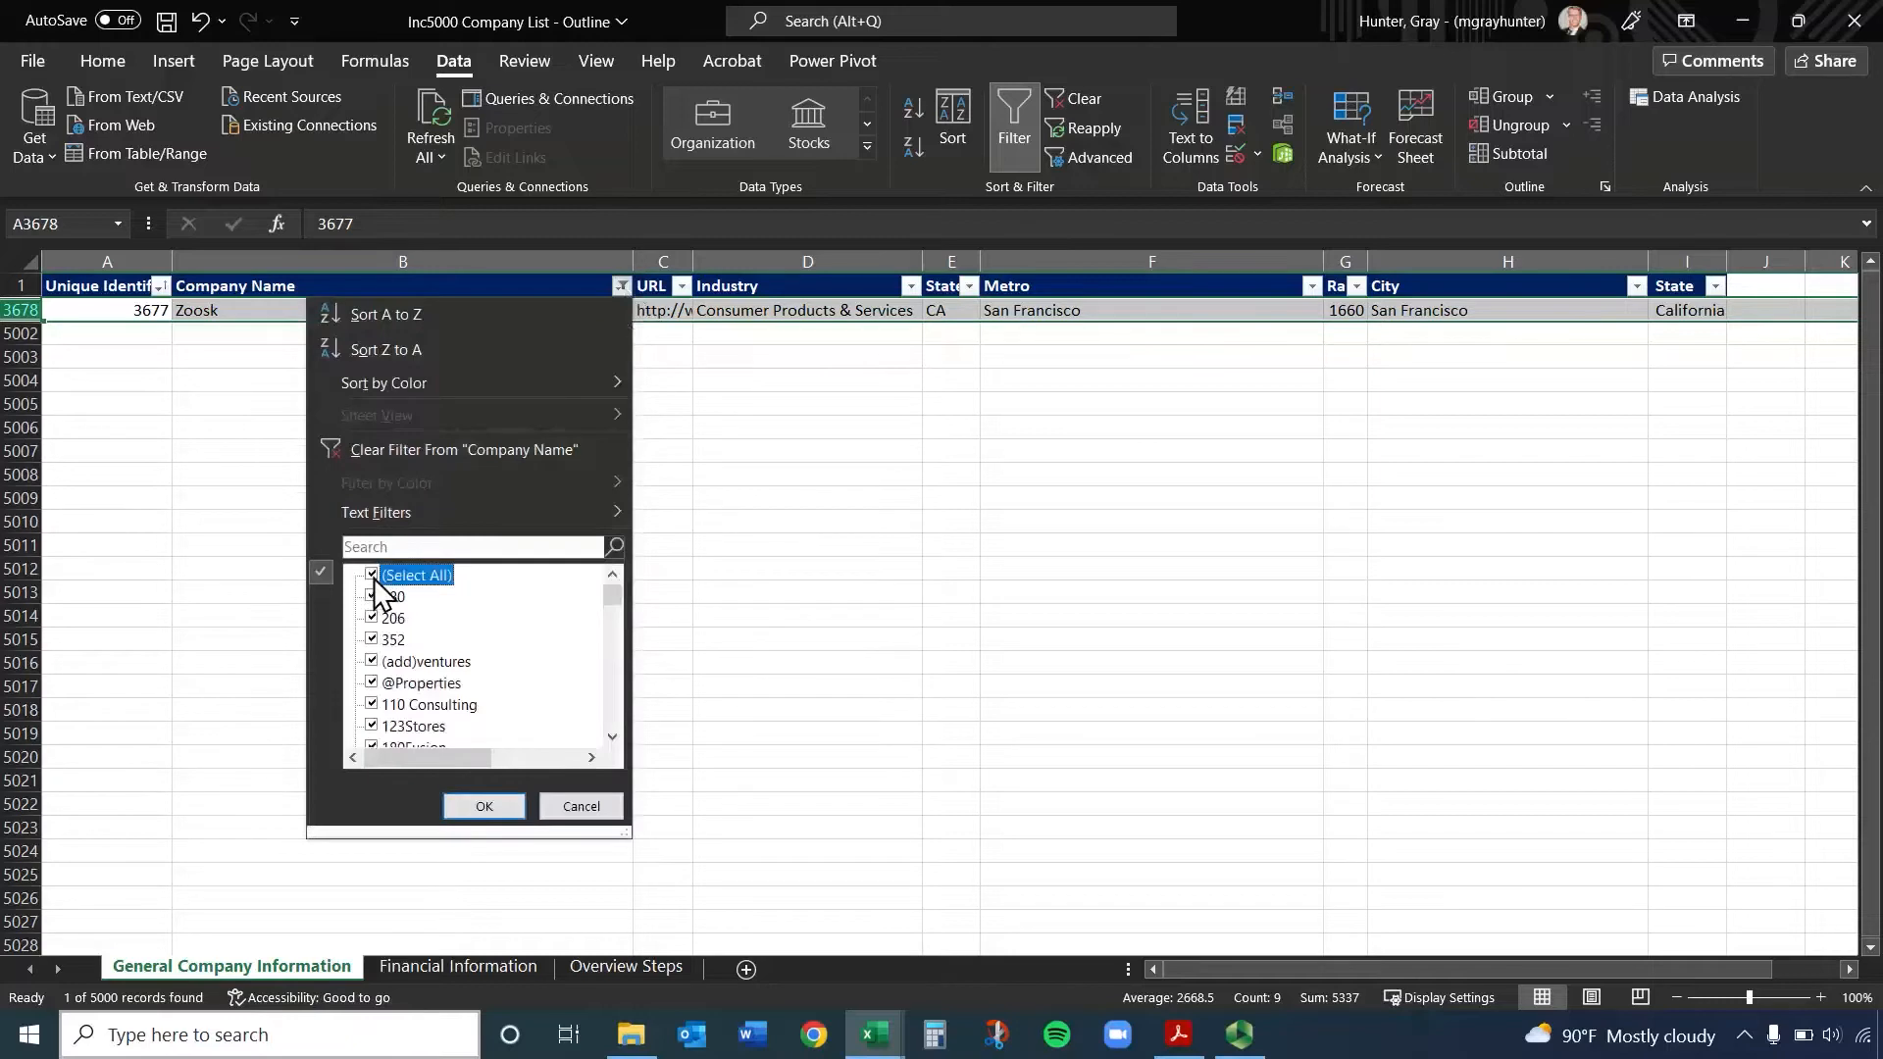
pyautogui.click(485, 806)
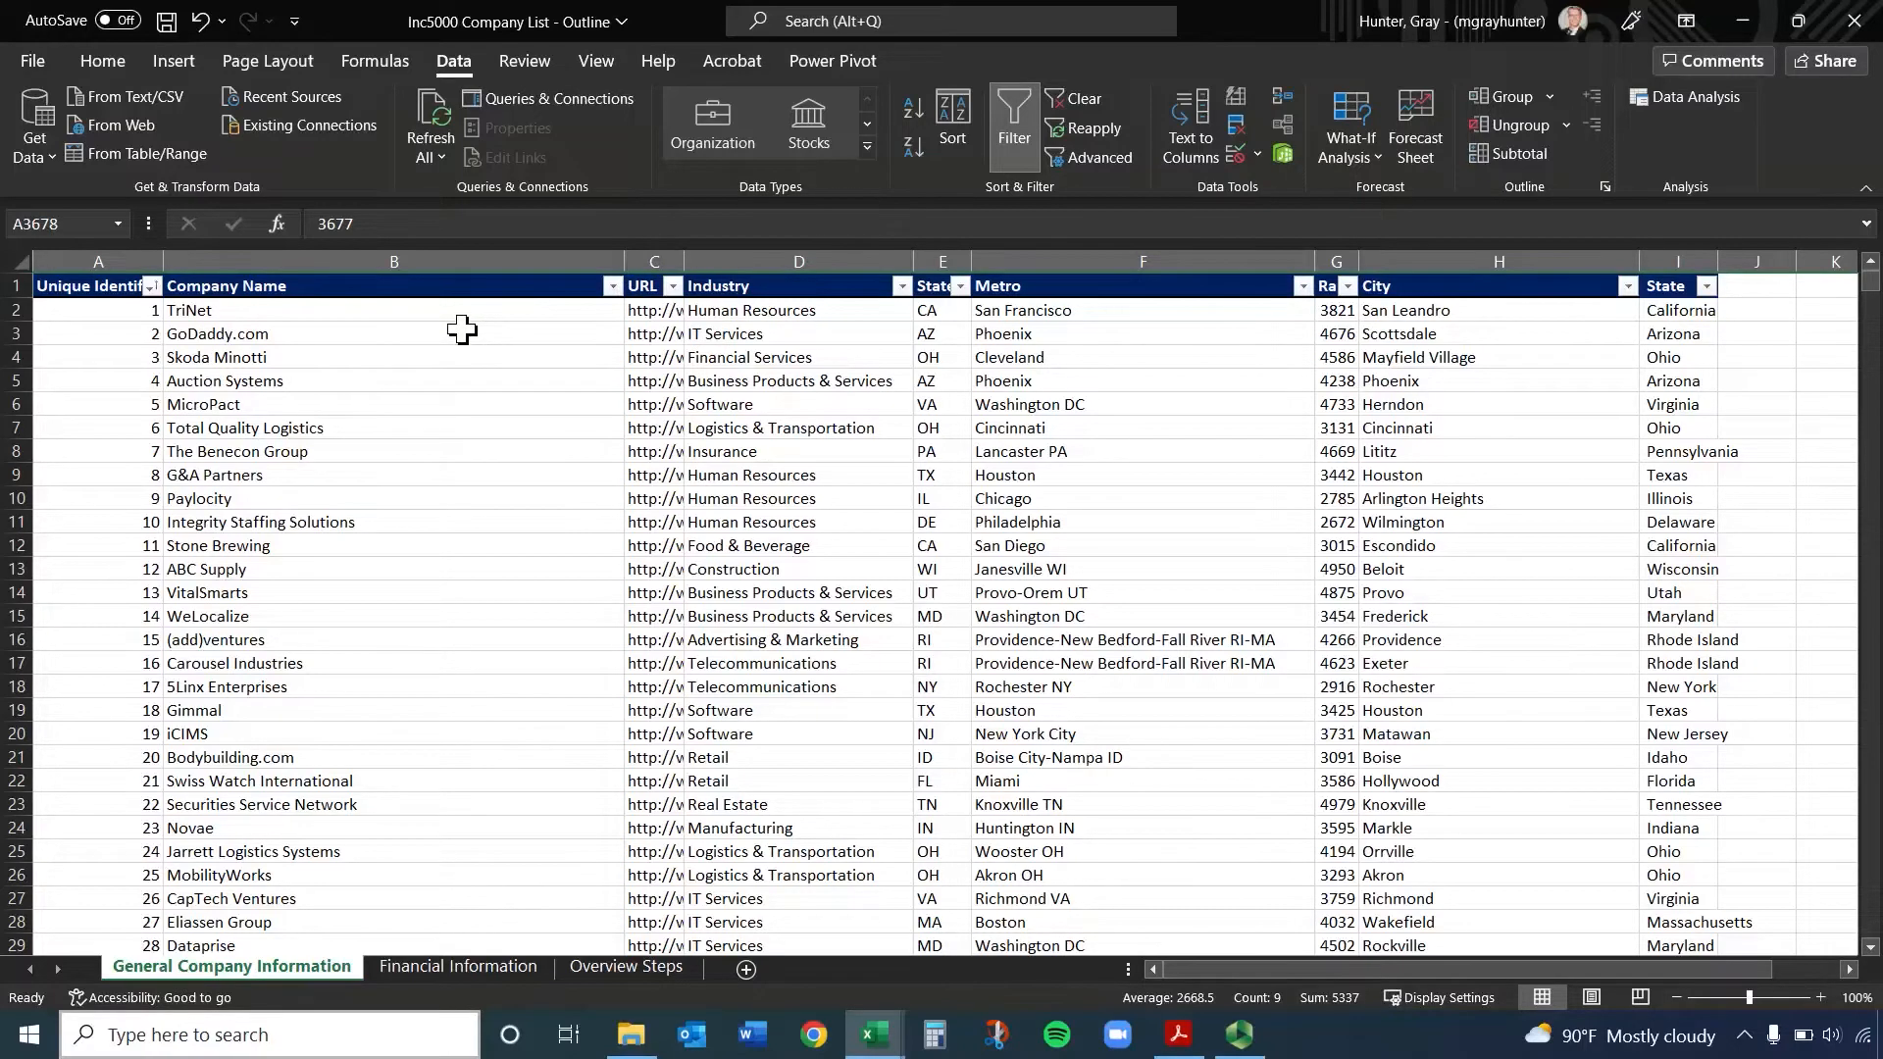
# Filter the State column to Arizona only, and restore the full list by selecting all states again
pyautogui.click(1706, 286)
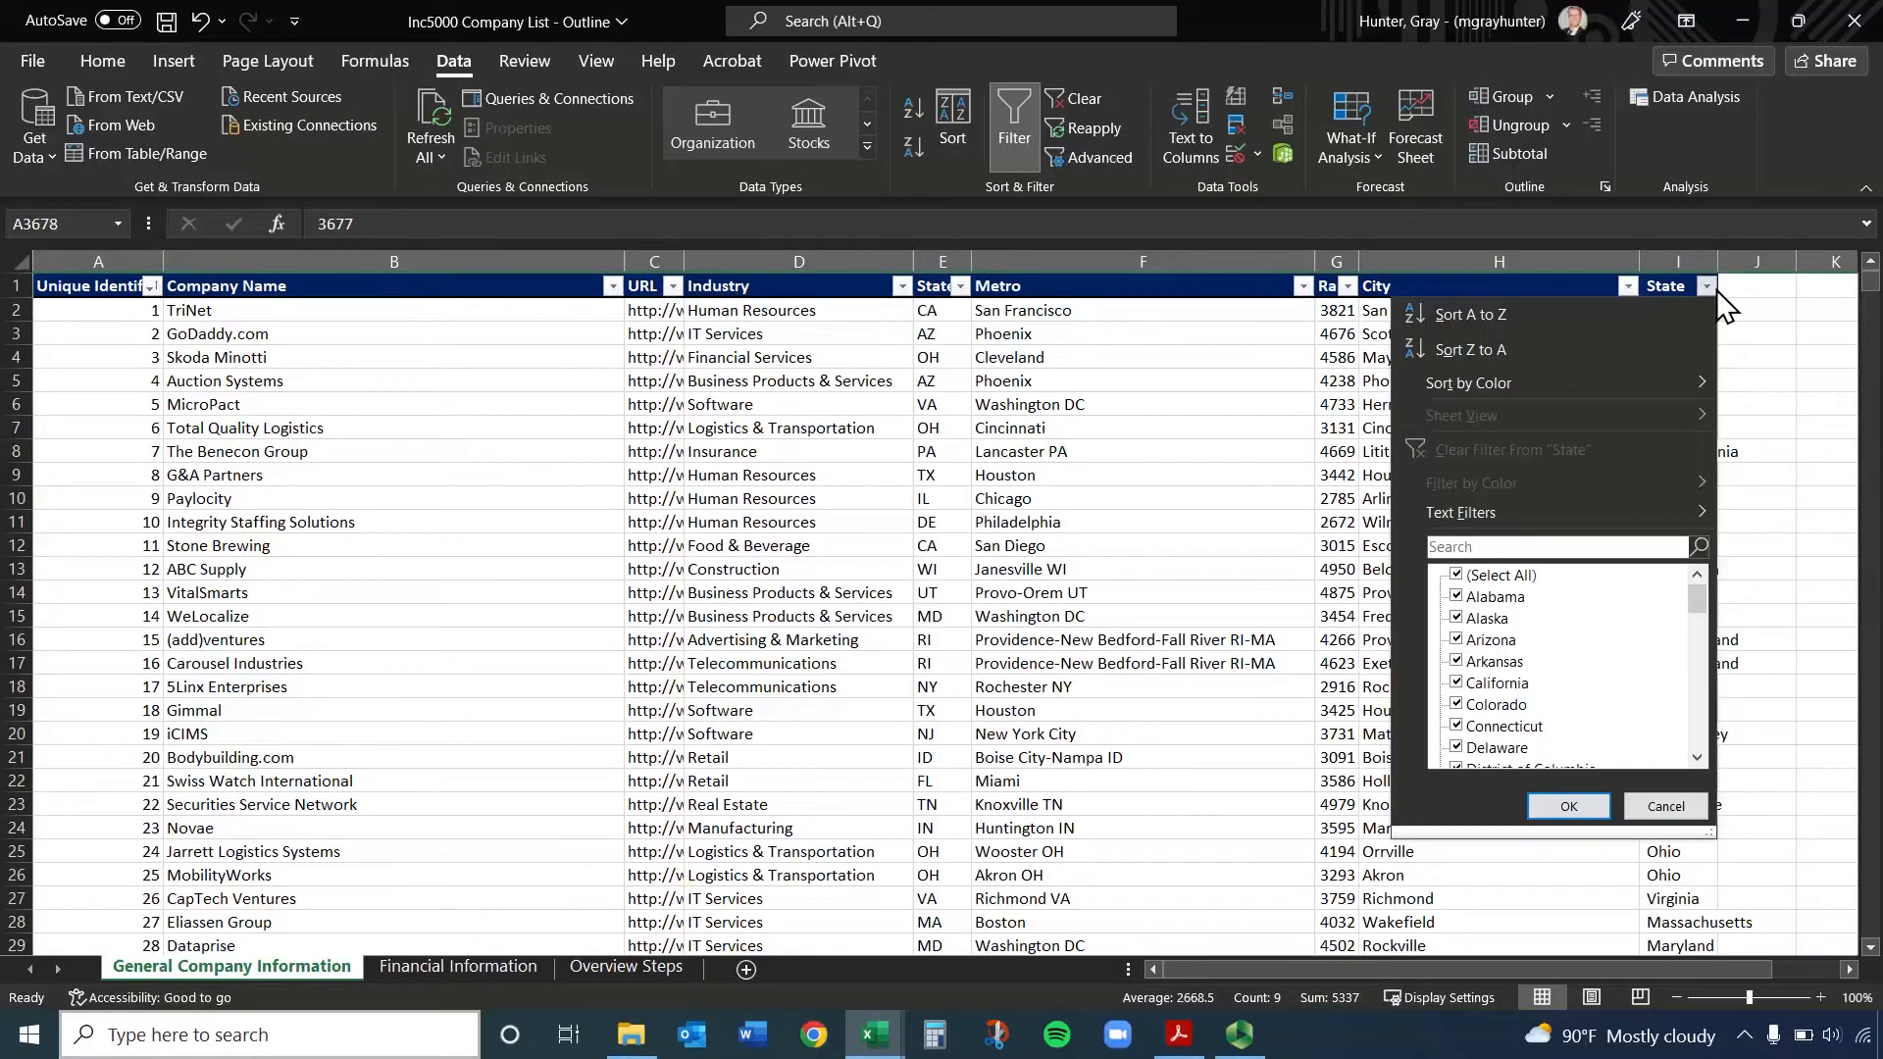
pyautogui.click(1456, 575)
pyautogui.click(1480, 641)
pyautogui.click(1567, 805)
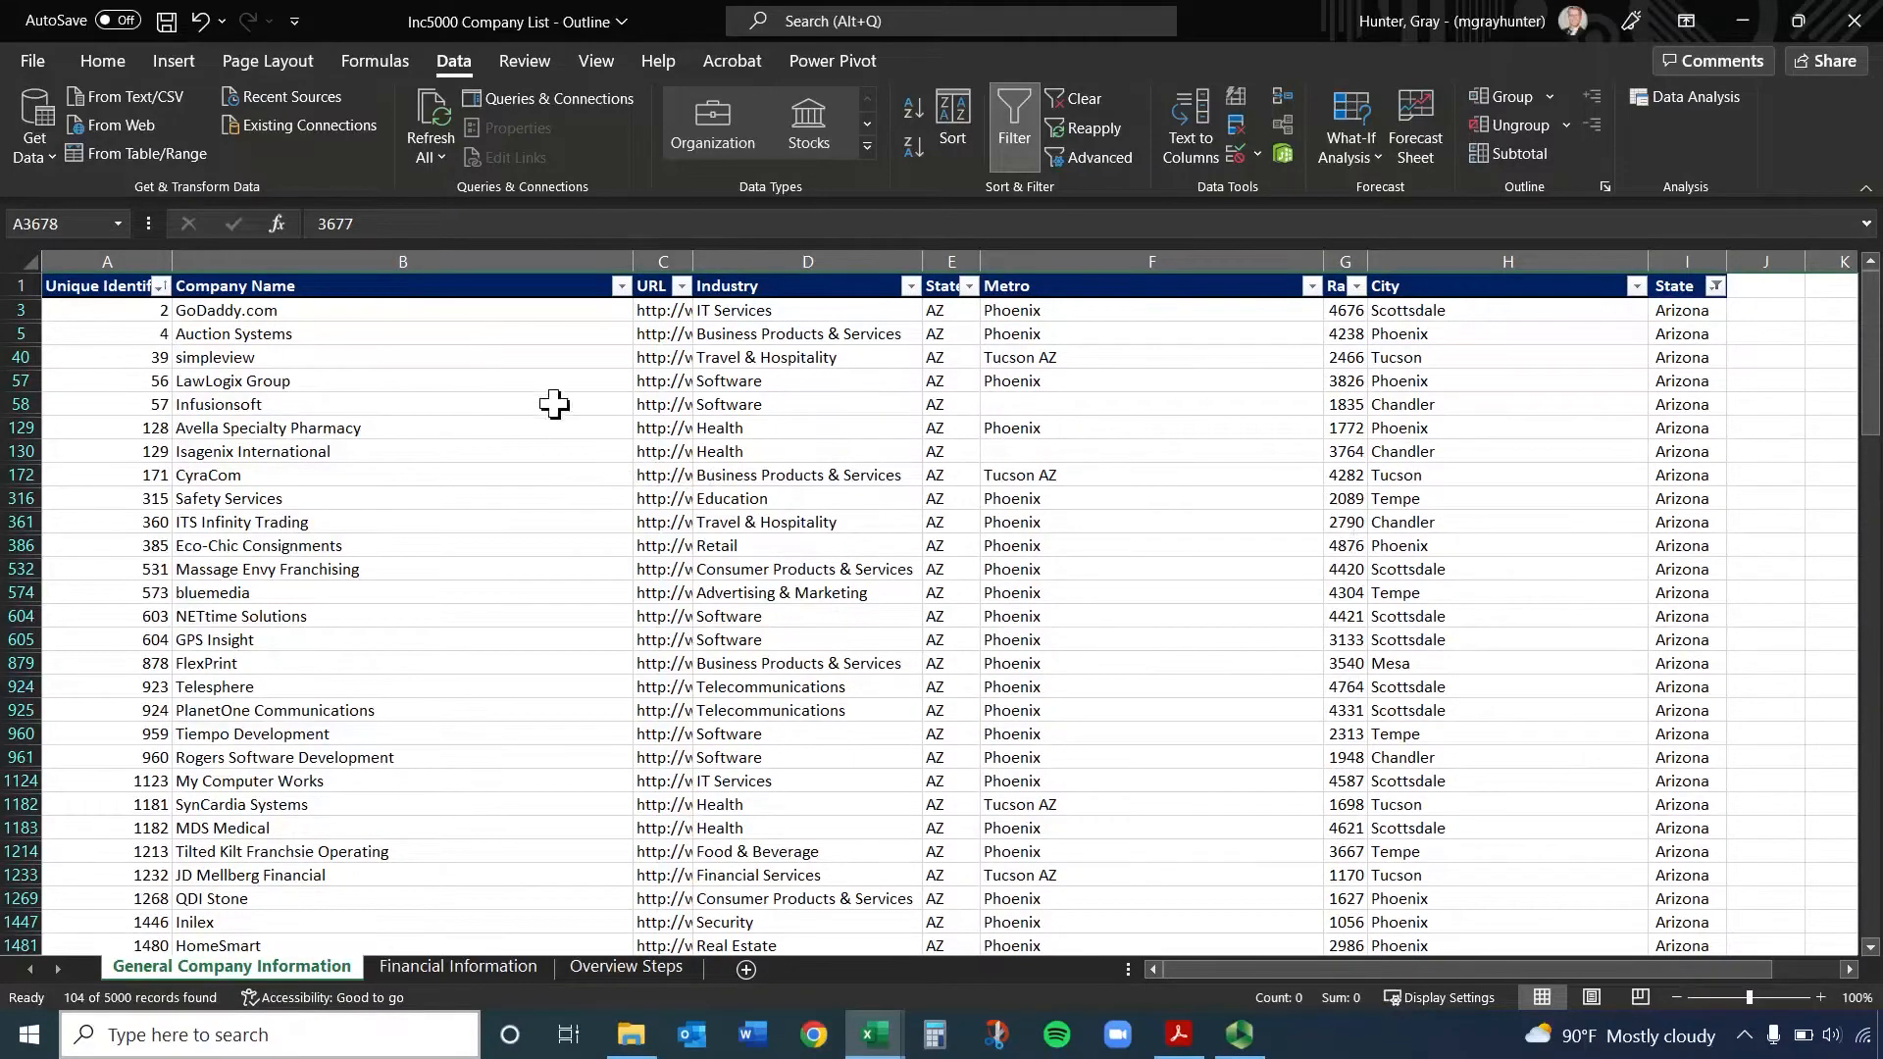
pyautogui.click(1715, 286)
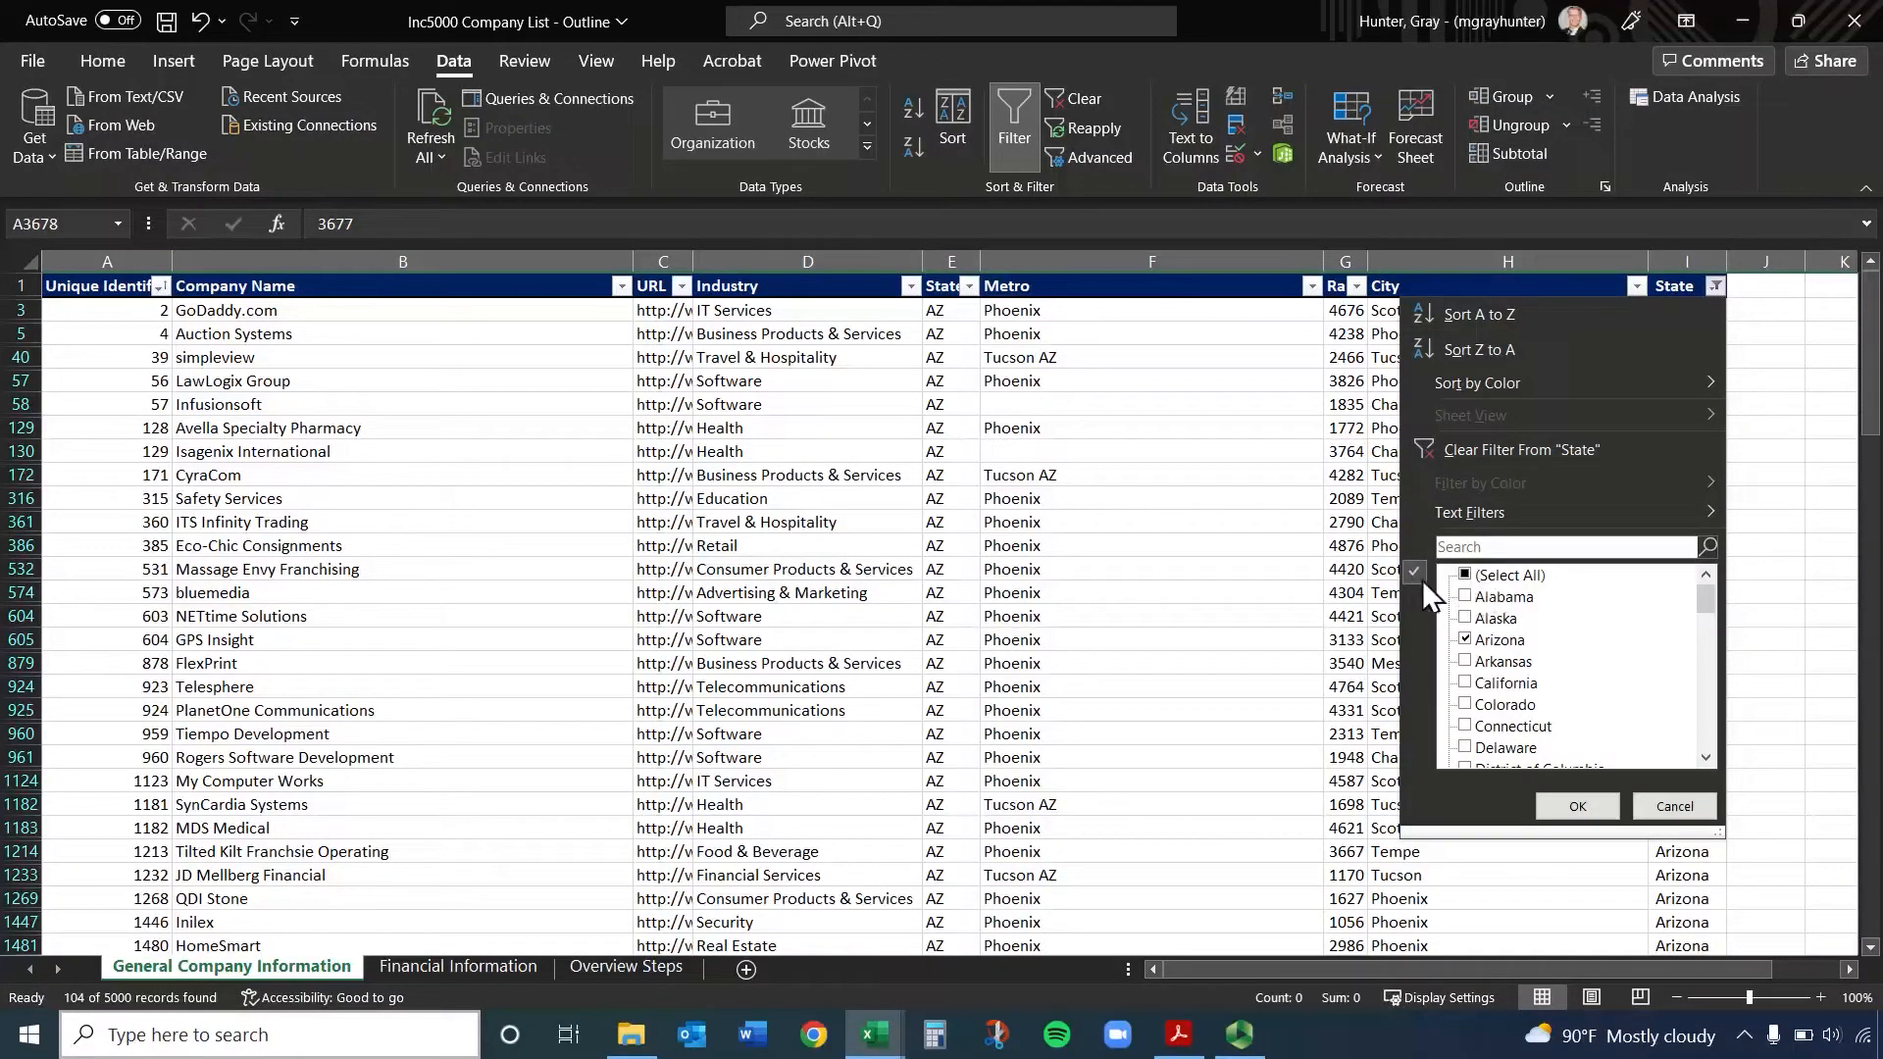
pyautogui.click(1506, 575)
pyautogui.click(1576, 806)
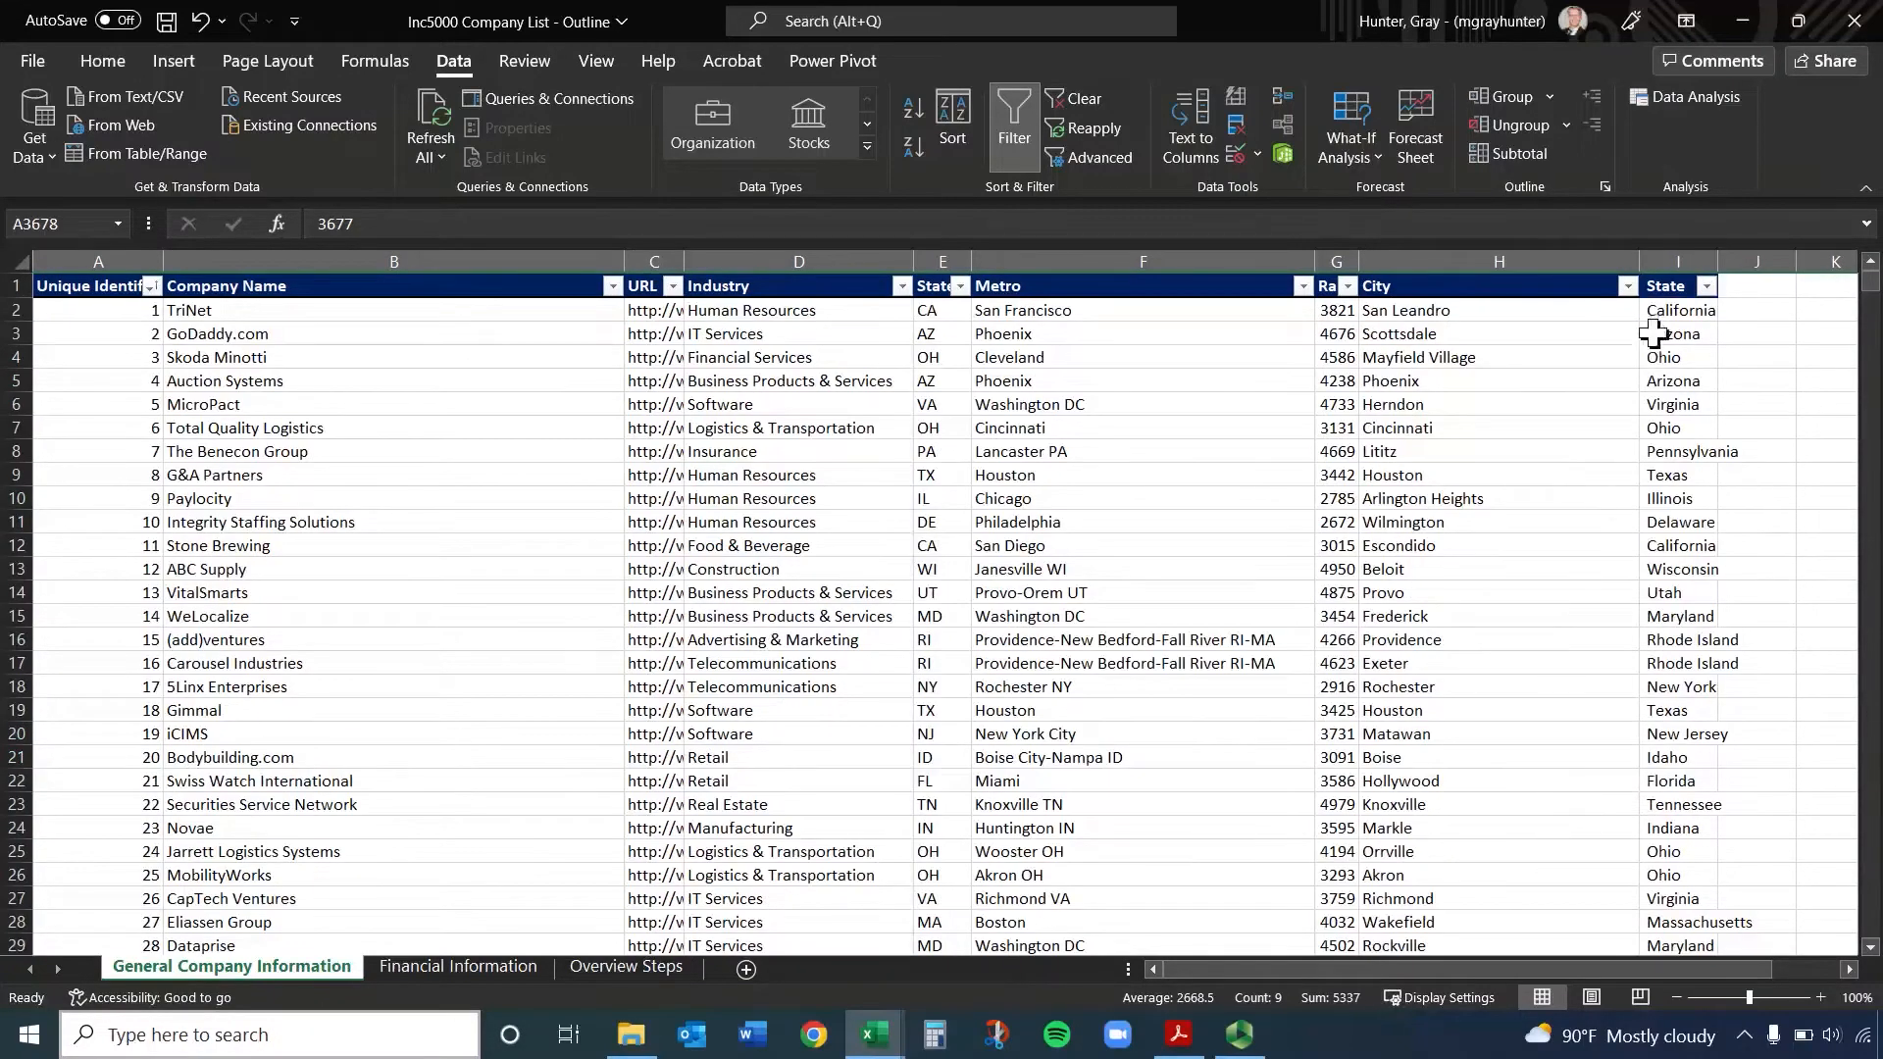
# Reapply the State filter with only Arizona checked
pyautogui.click(1706, 285)
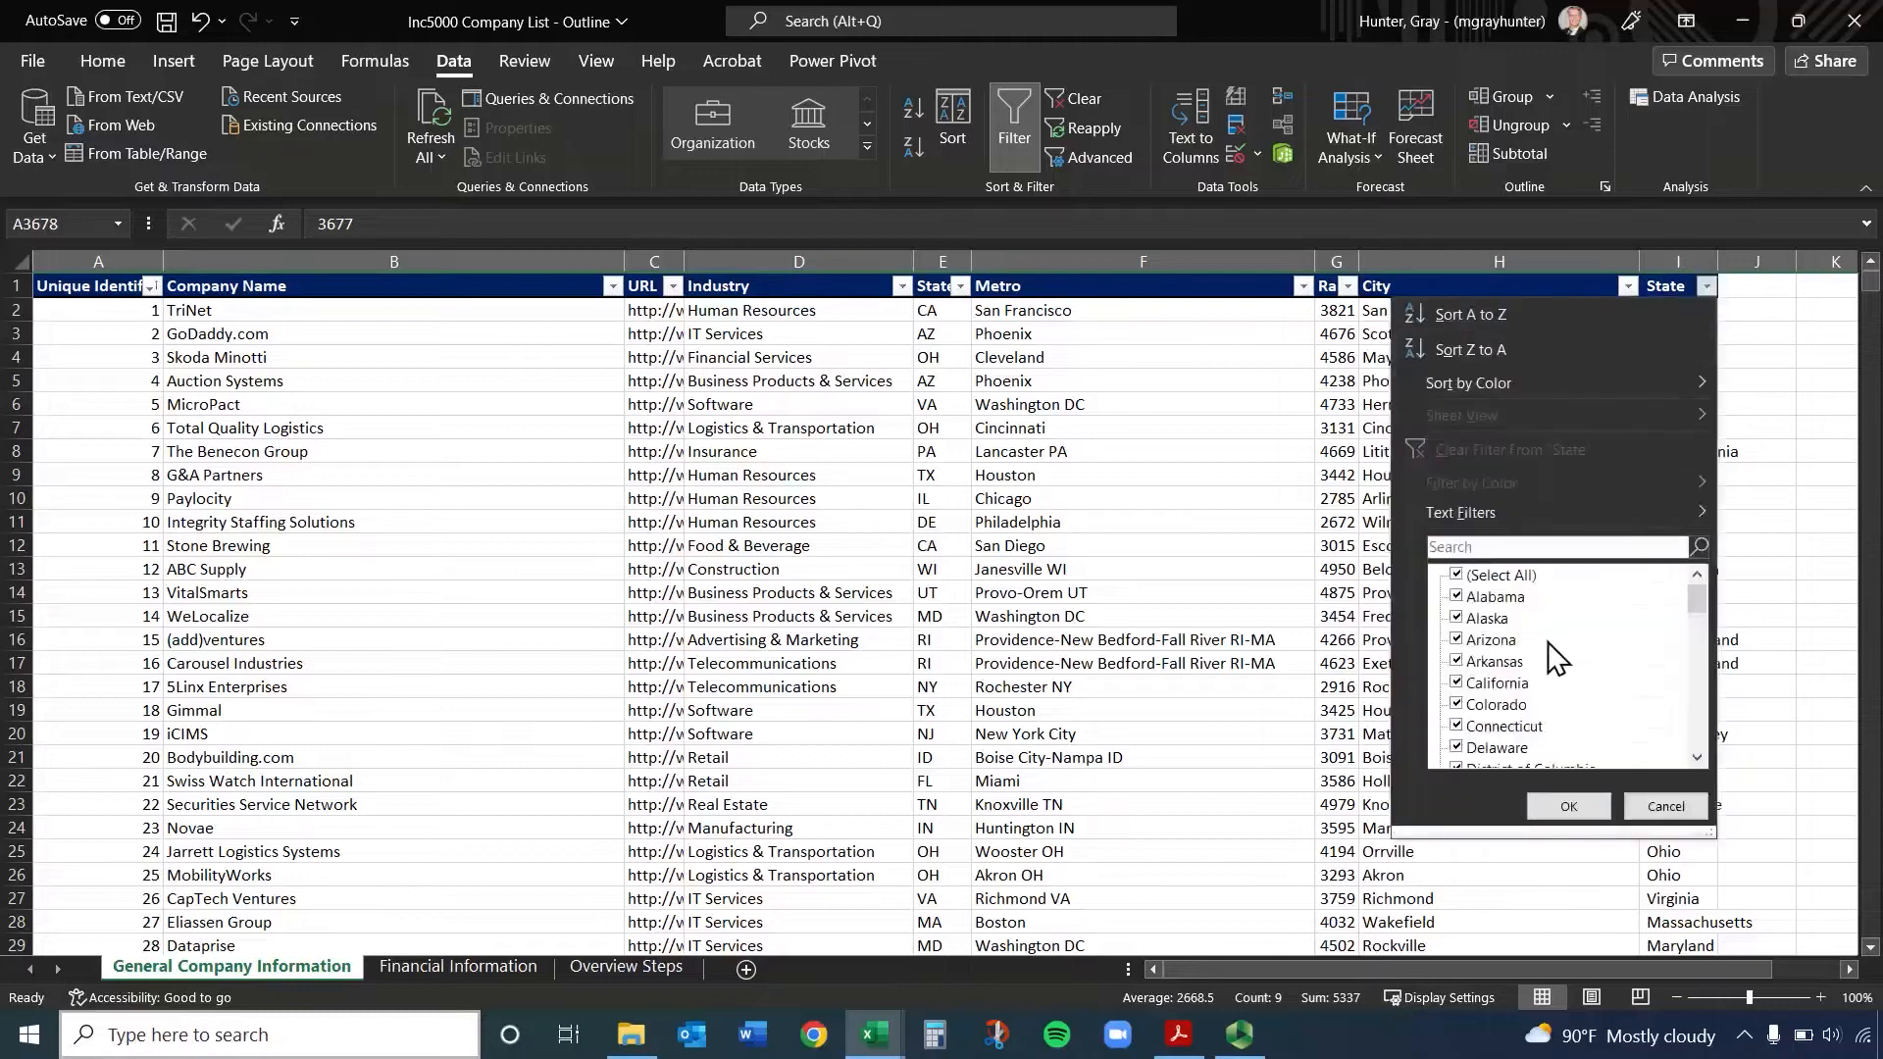
pyautogui.click(1458, 576)
pyautogui.click(1456, 642)
pyautogui.click(1572, 807)
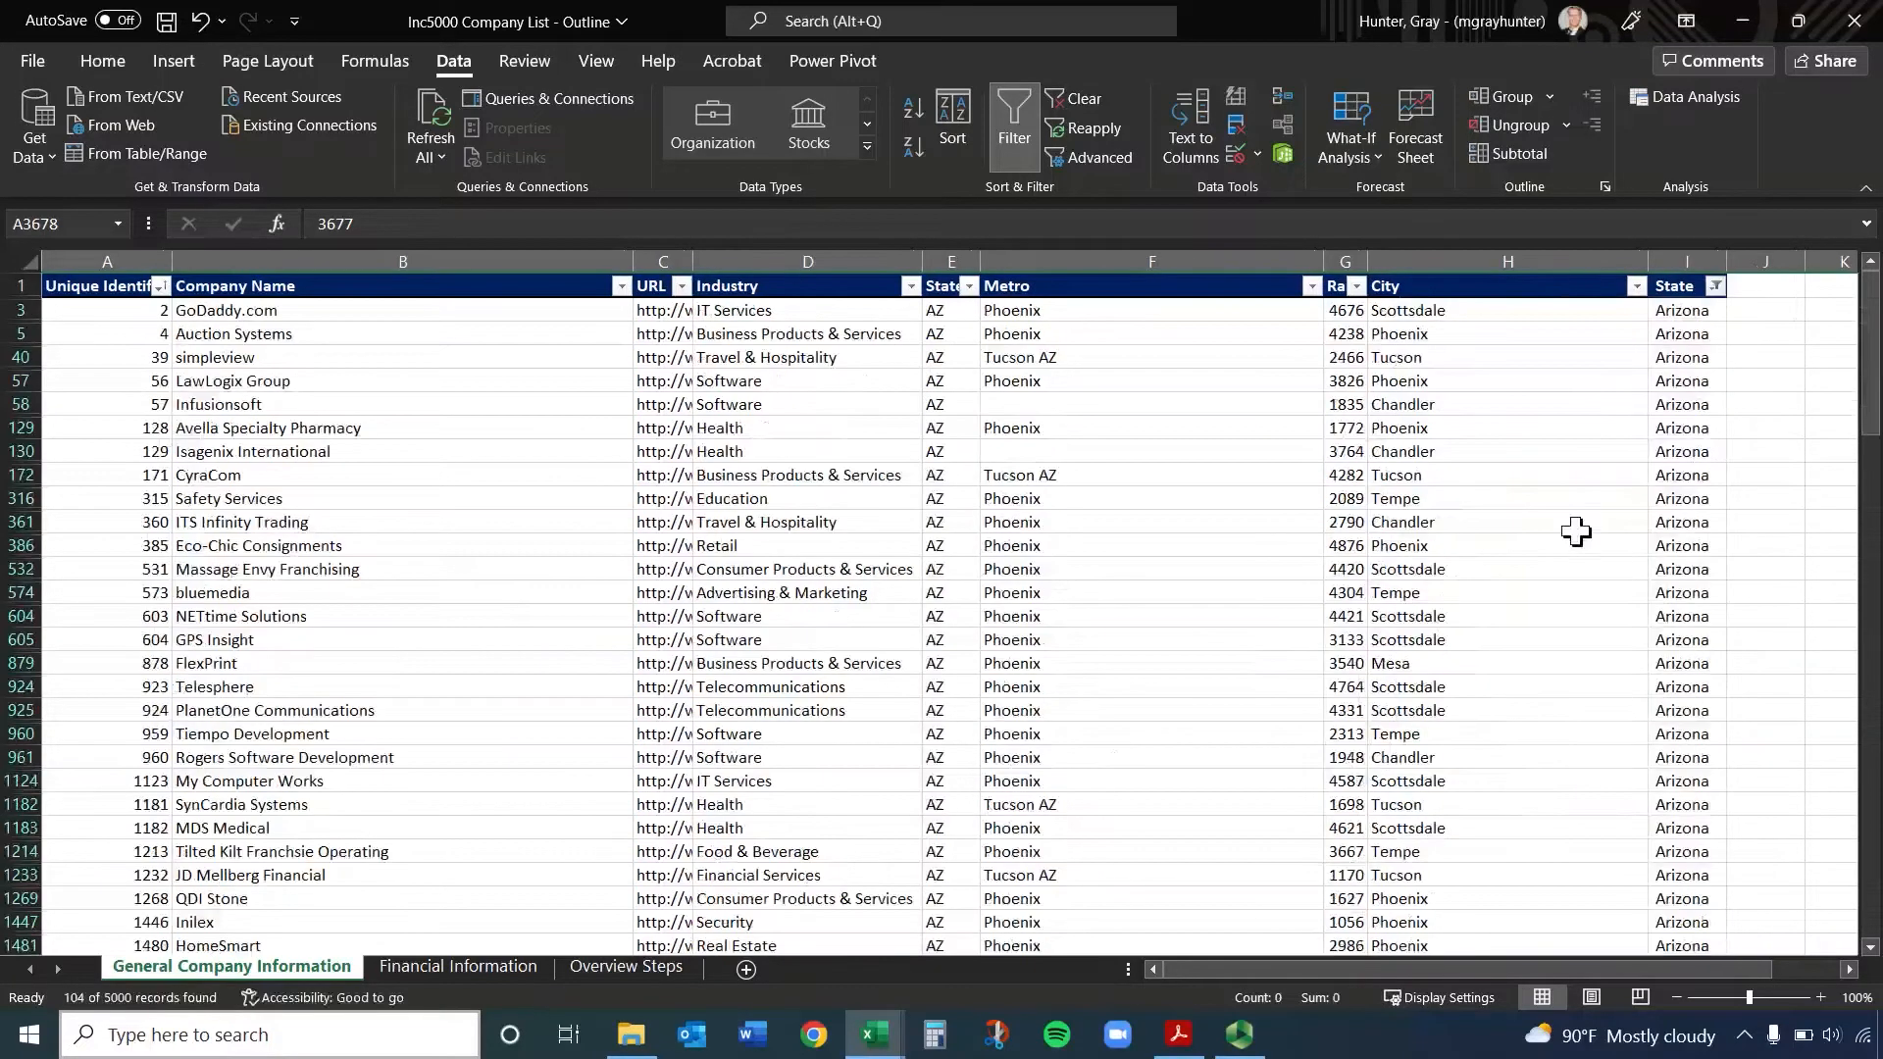
# Filter the Arizona companies by City, keeping only Gilbert and Phoenix
pyautogui.click(1636, 286)
pyautogui.click(1387, 577)
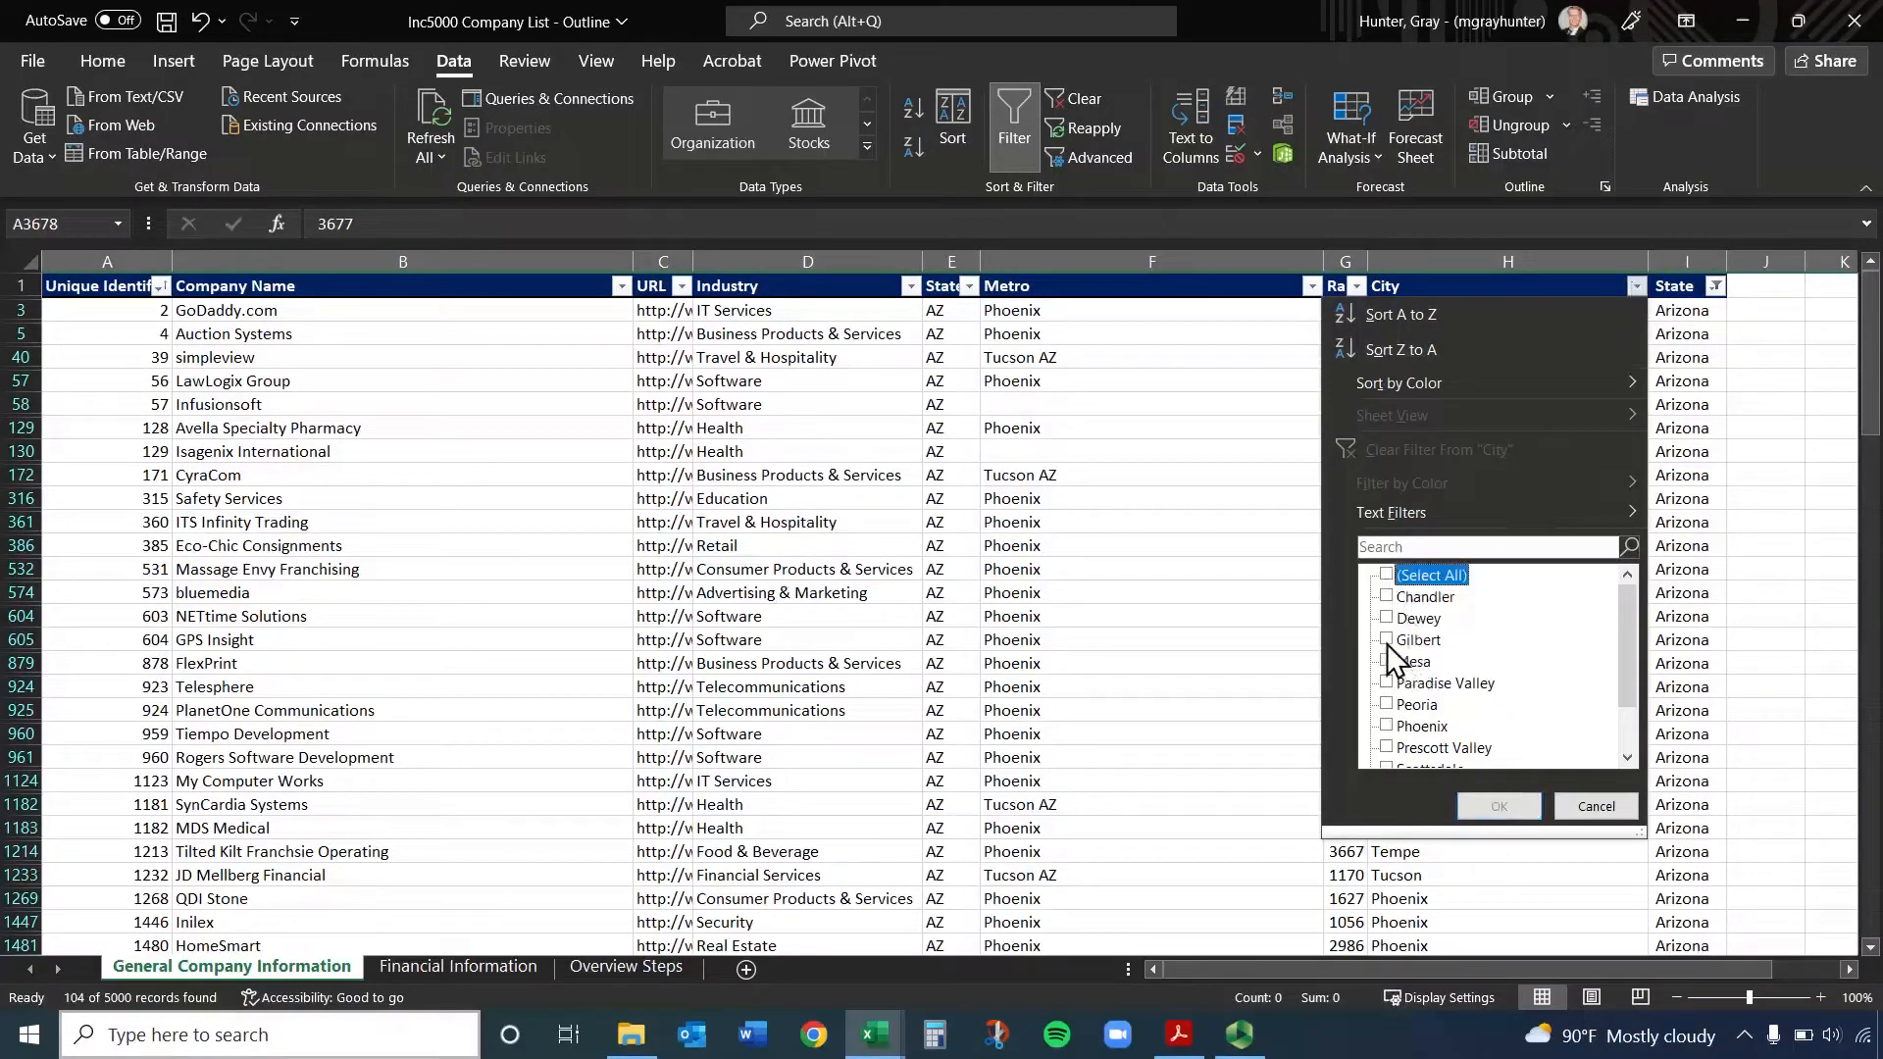
pyautogui.click(1387, 639)
pyautogui.click(1387, 727)
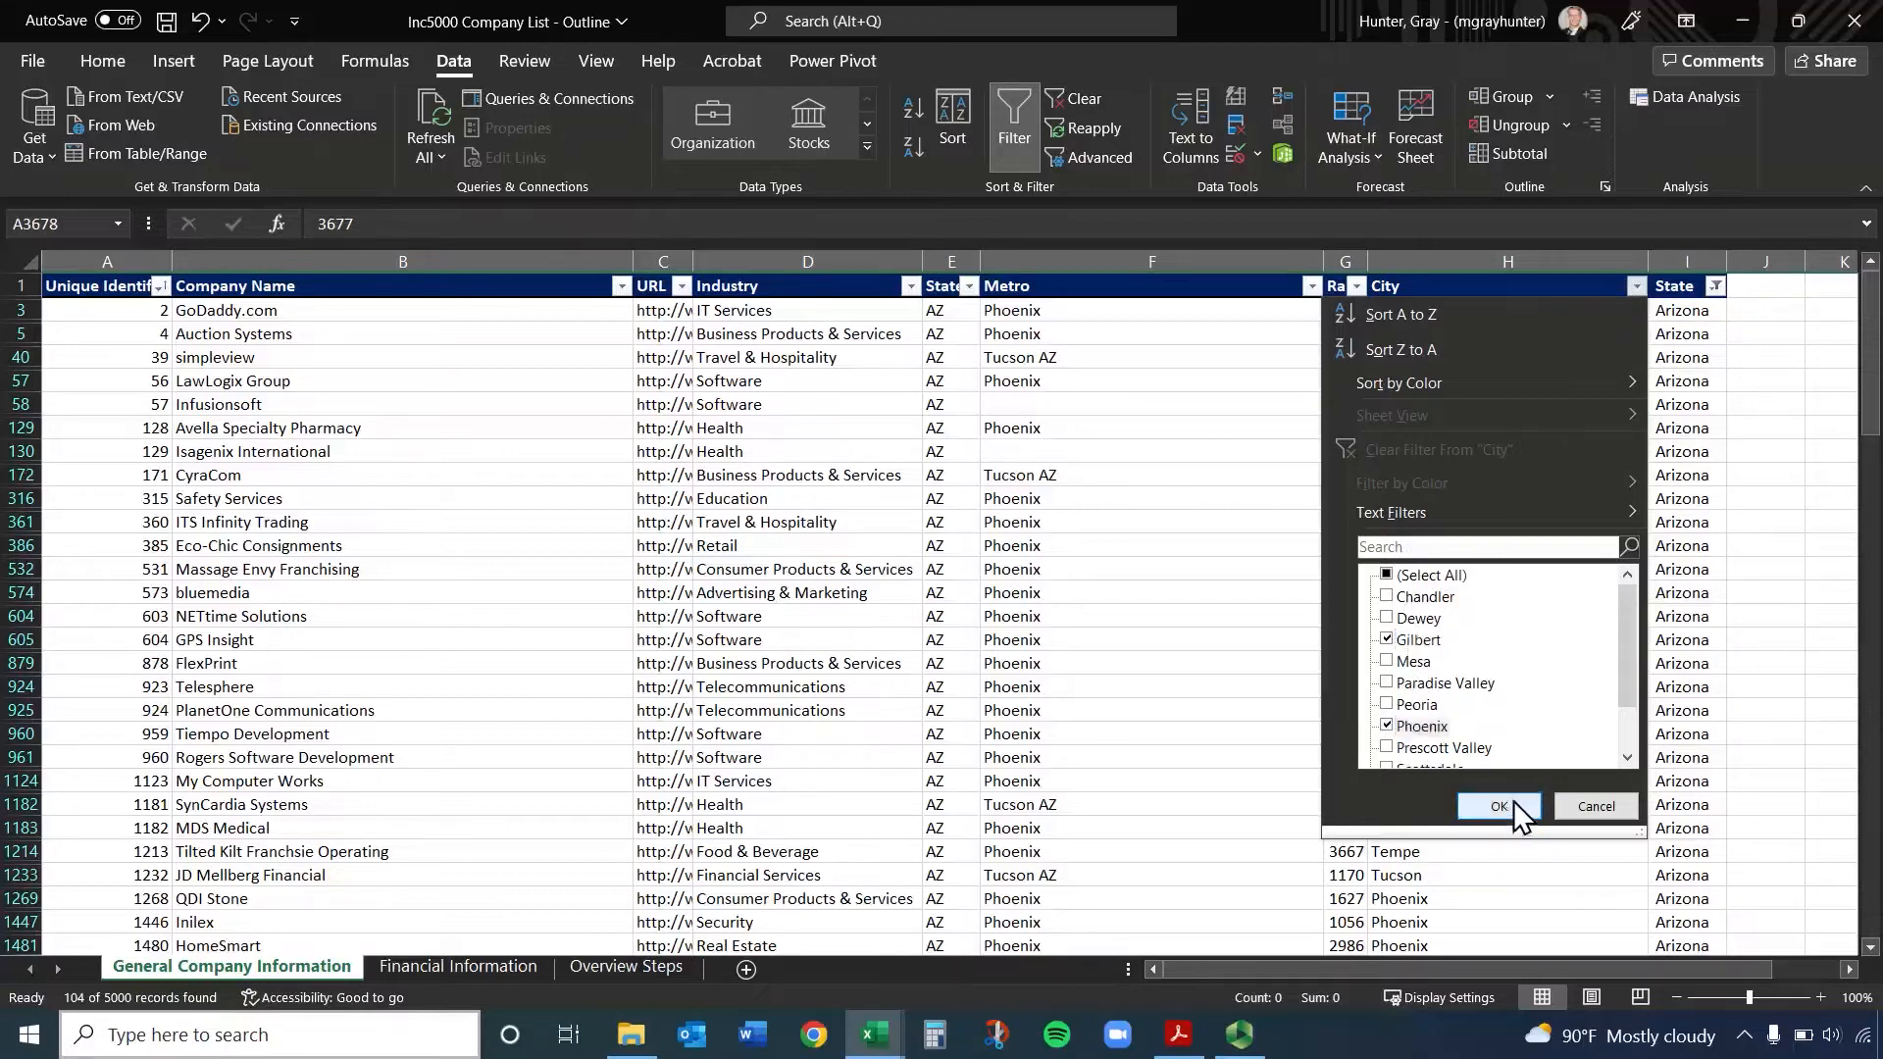
pyautogui.click(1505, 806)
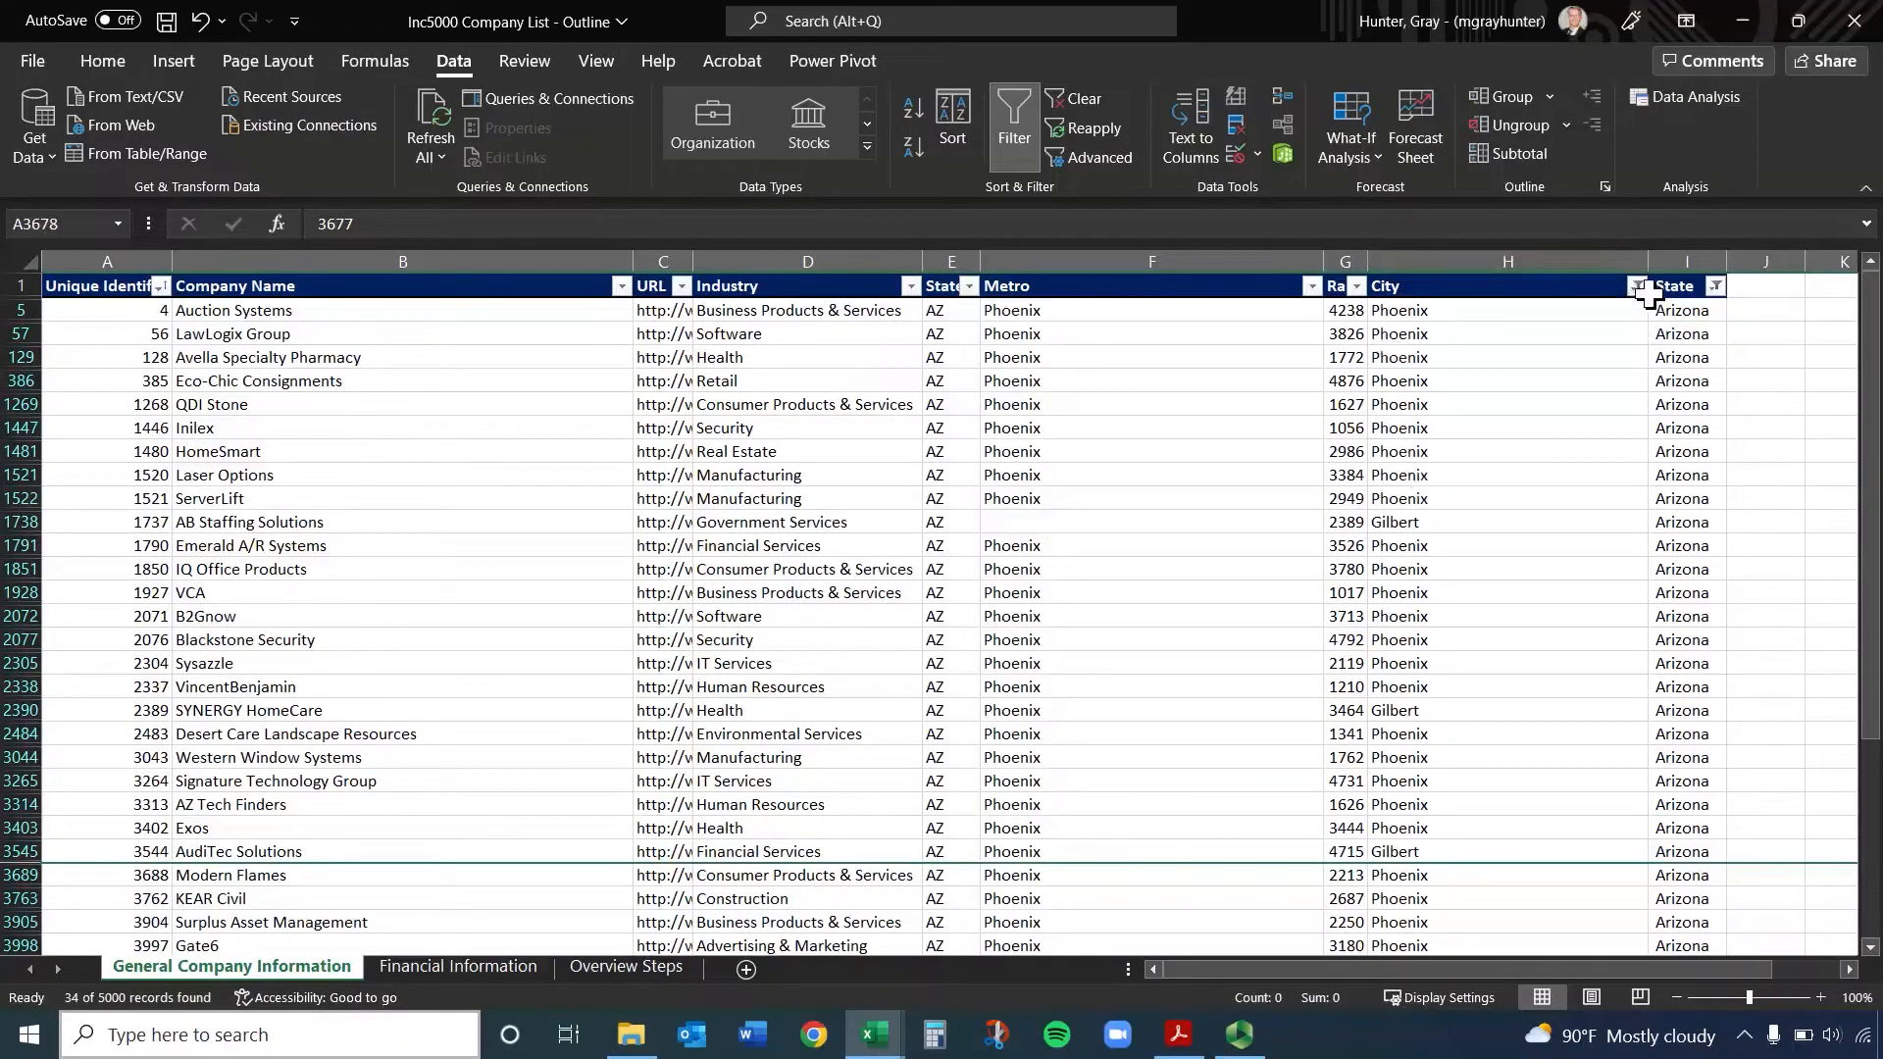
pyautogui.moveTo(1643, 306)
pyautogui.click(158, 287)
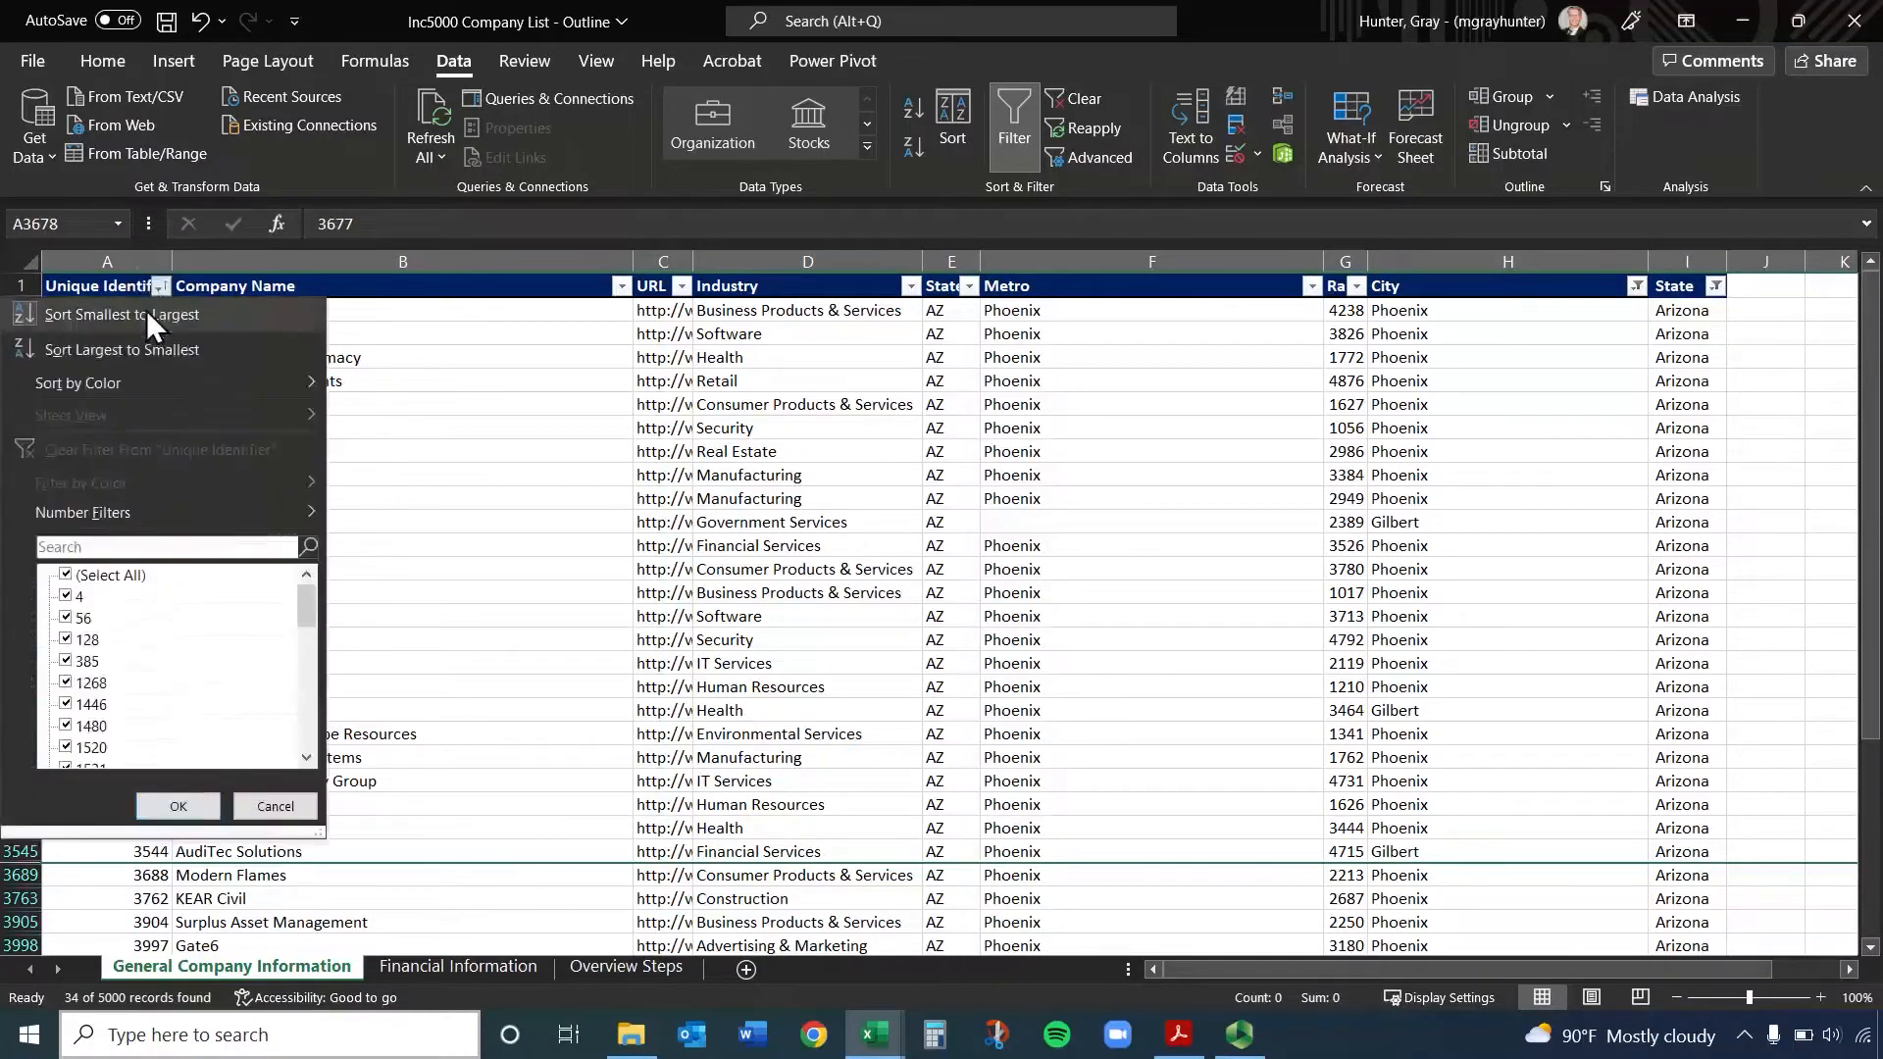
pyautogui.click(54, 324)
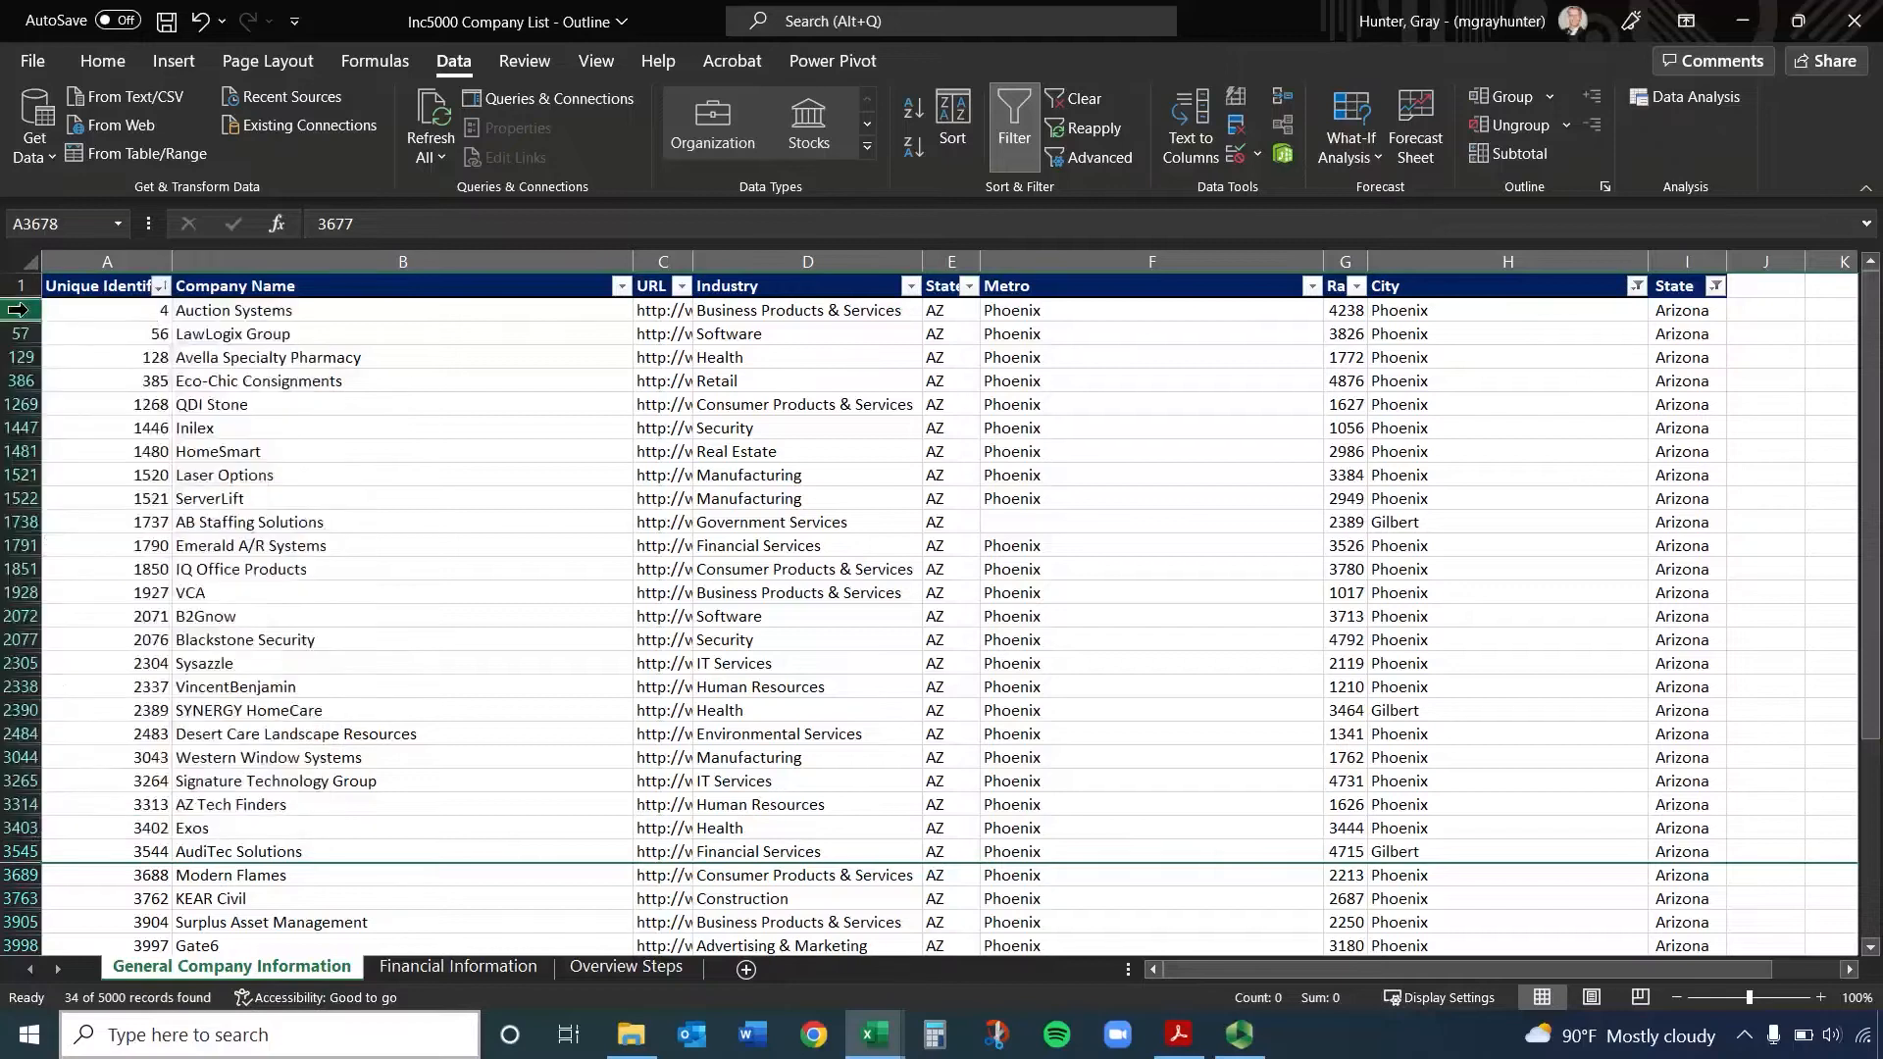
pyautogui.click(290, 382)
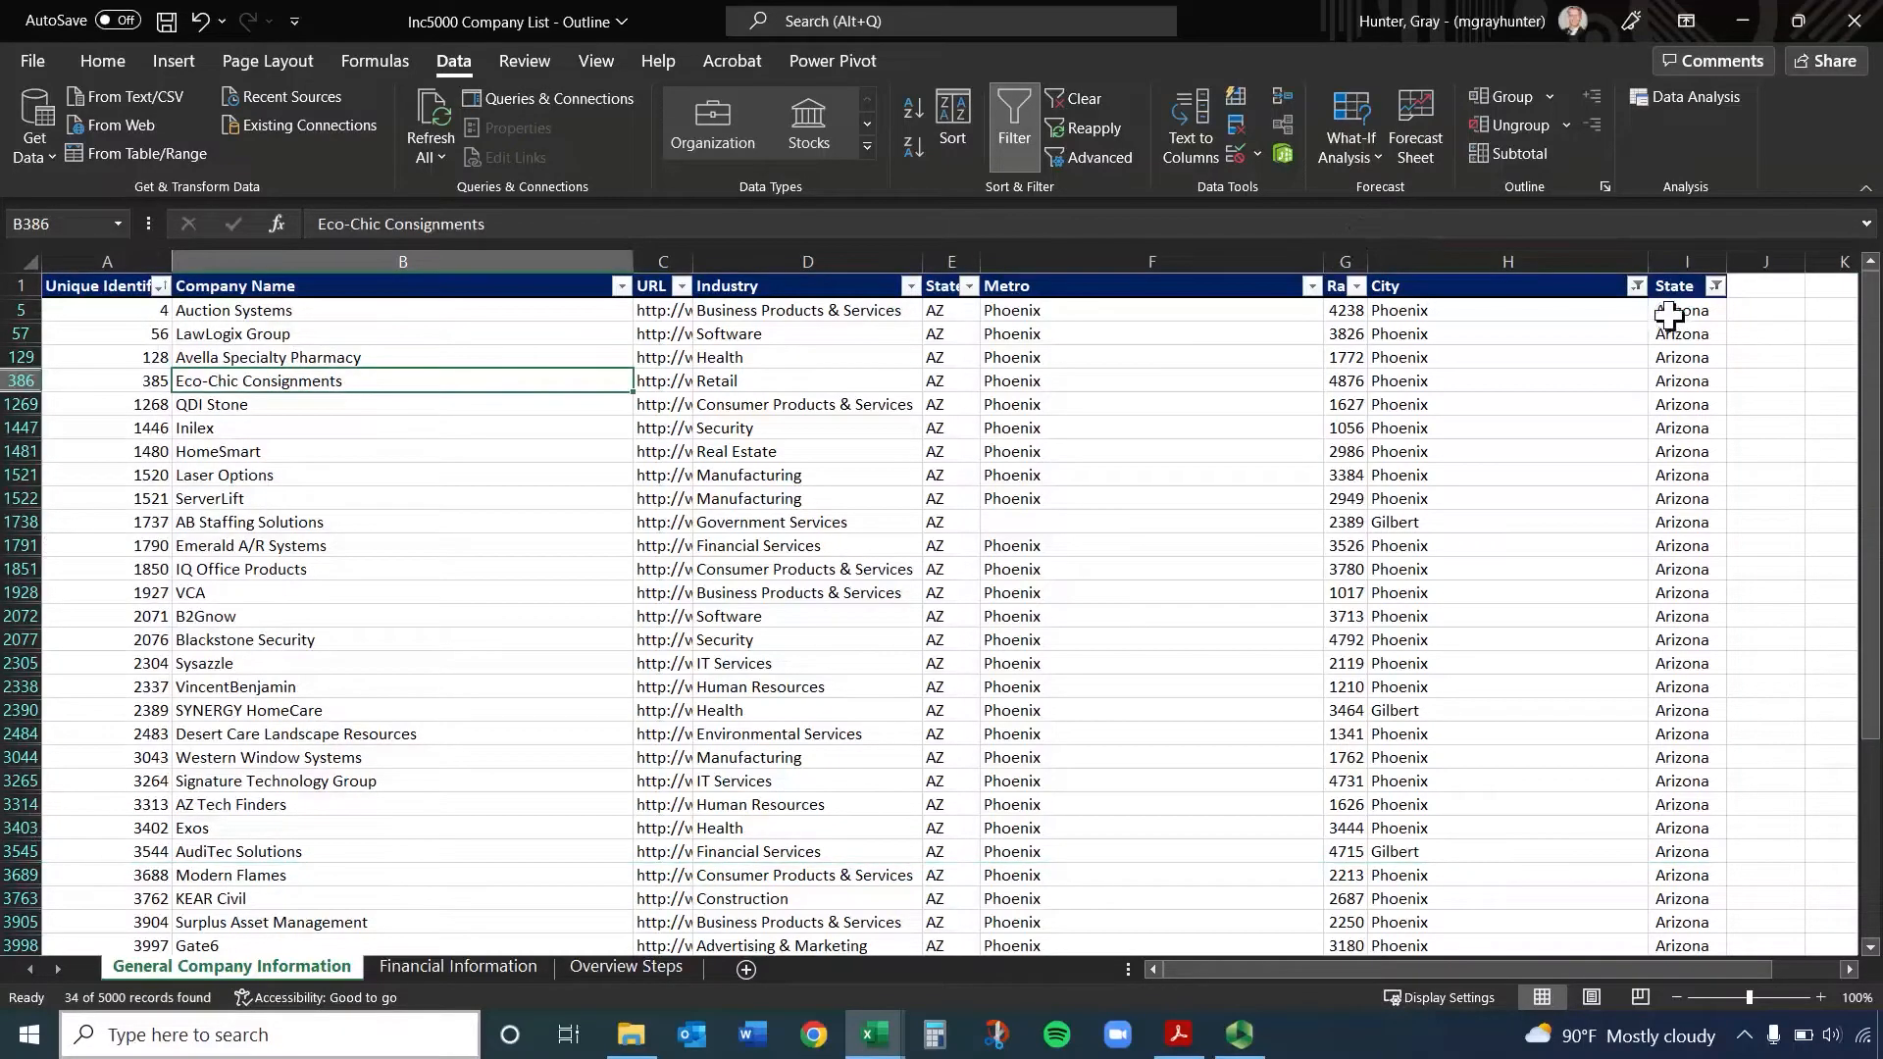
# Clear the State and City filters by switching table filtering off and on again
pyautogui.click(1670, 286)
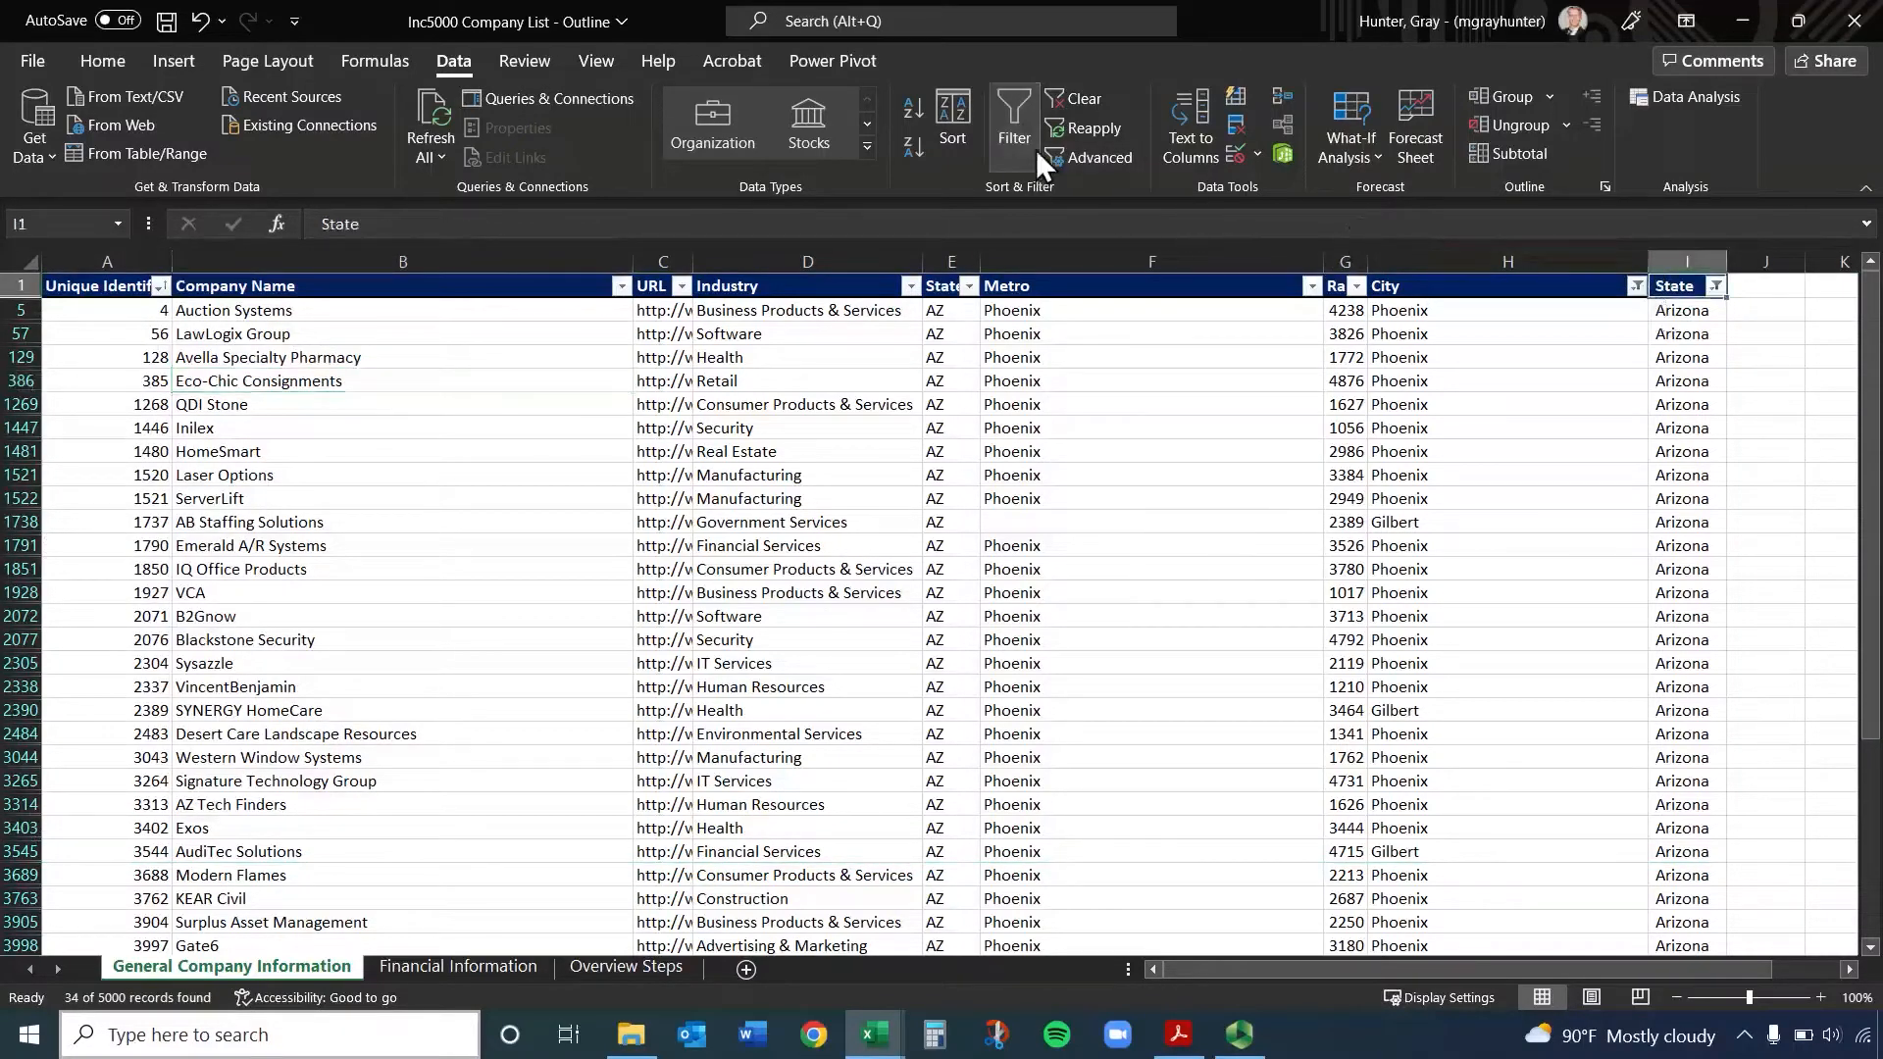
pyautogui.click(1008, 102)
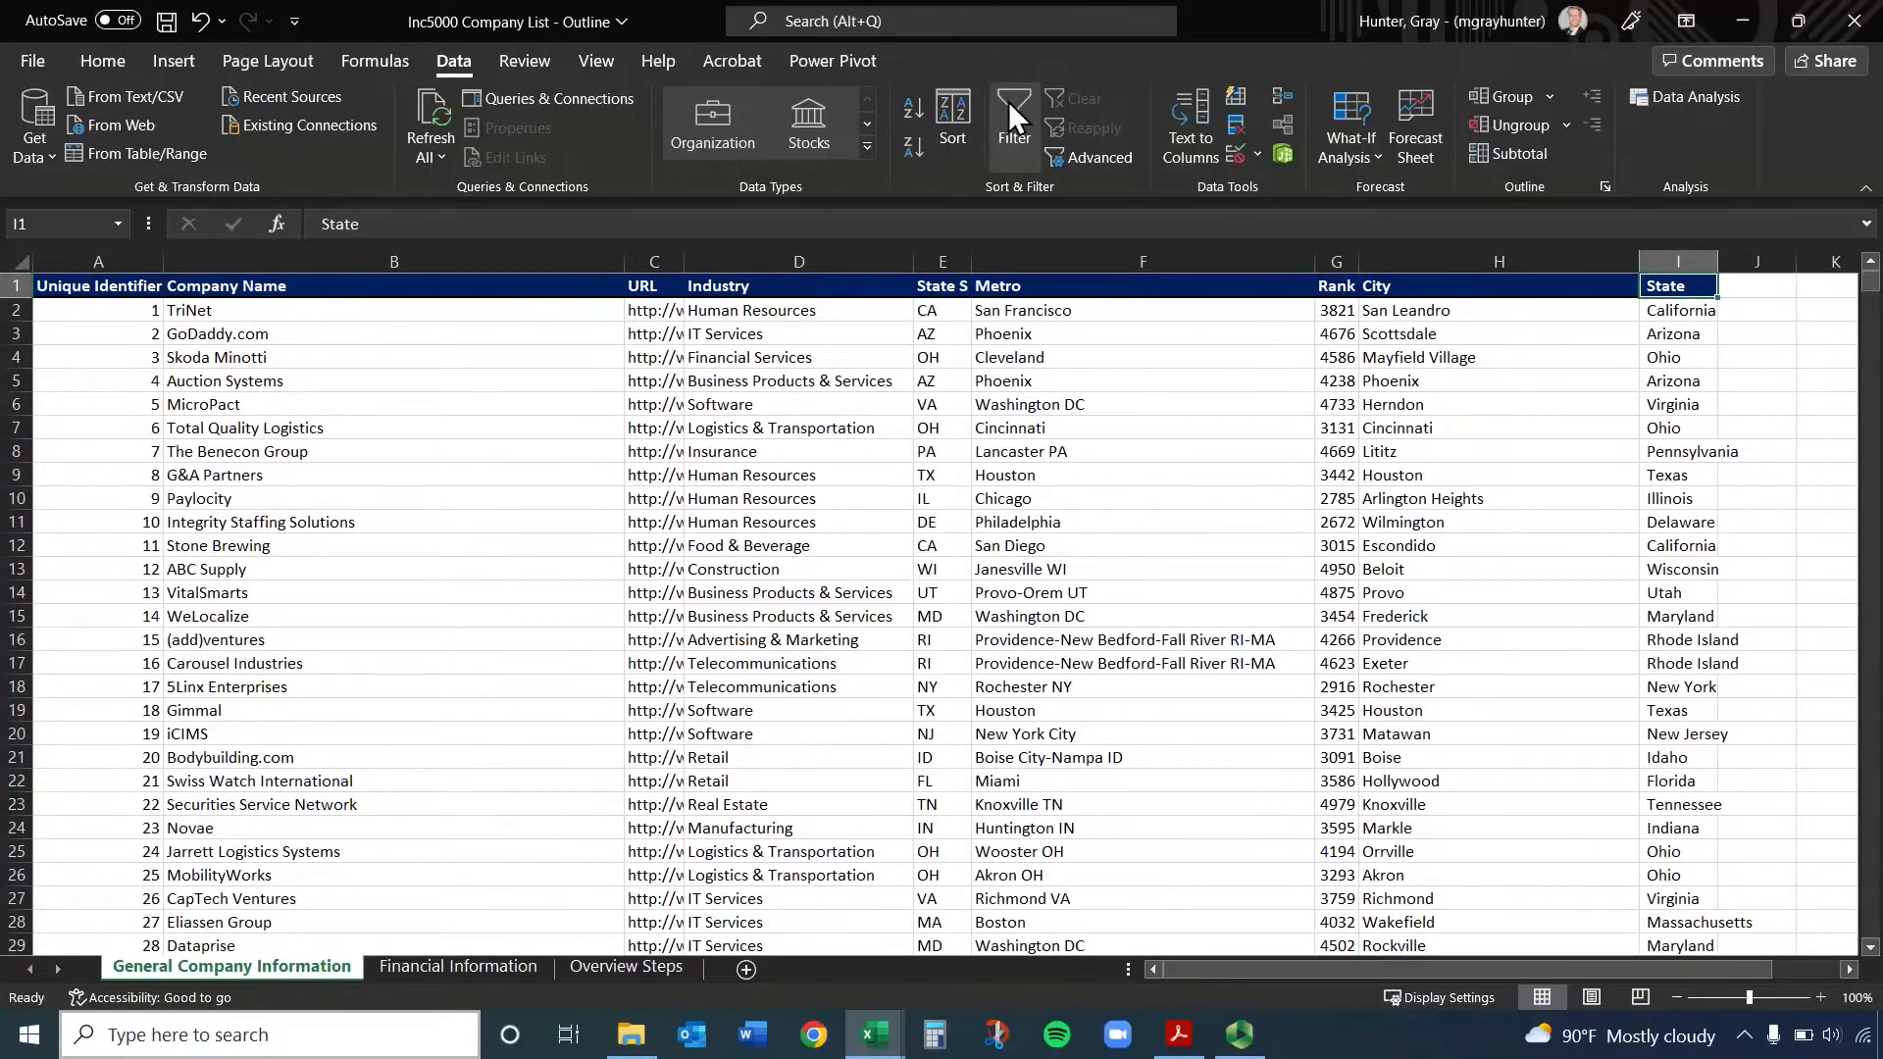
pyautogui.click(1008, 102)
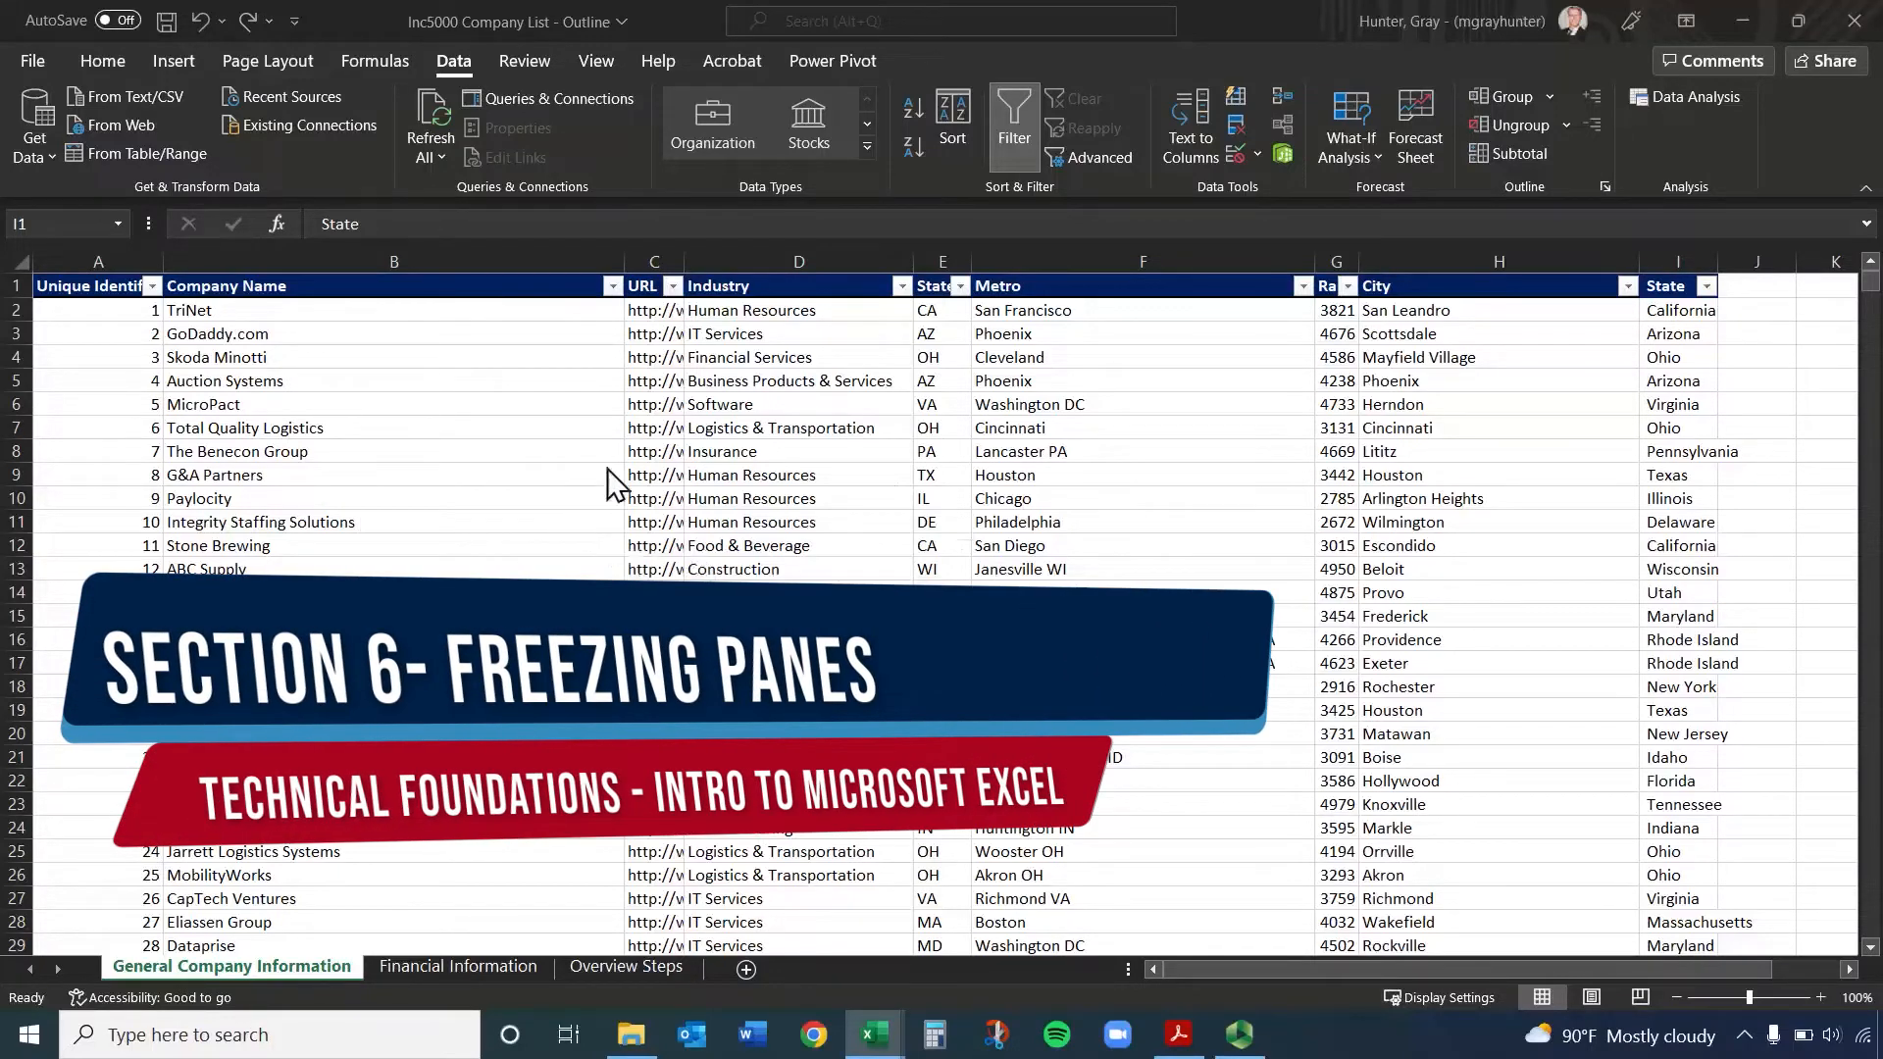
# Examine whether the column headers stay in view far down the General Company Information and Financial Information sheets
pyautogui.scroll(-20, 610, 470)
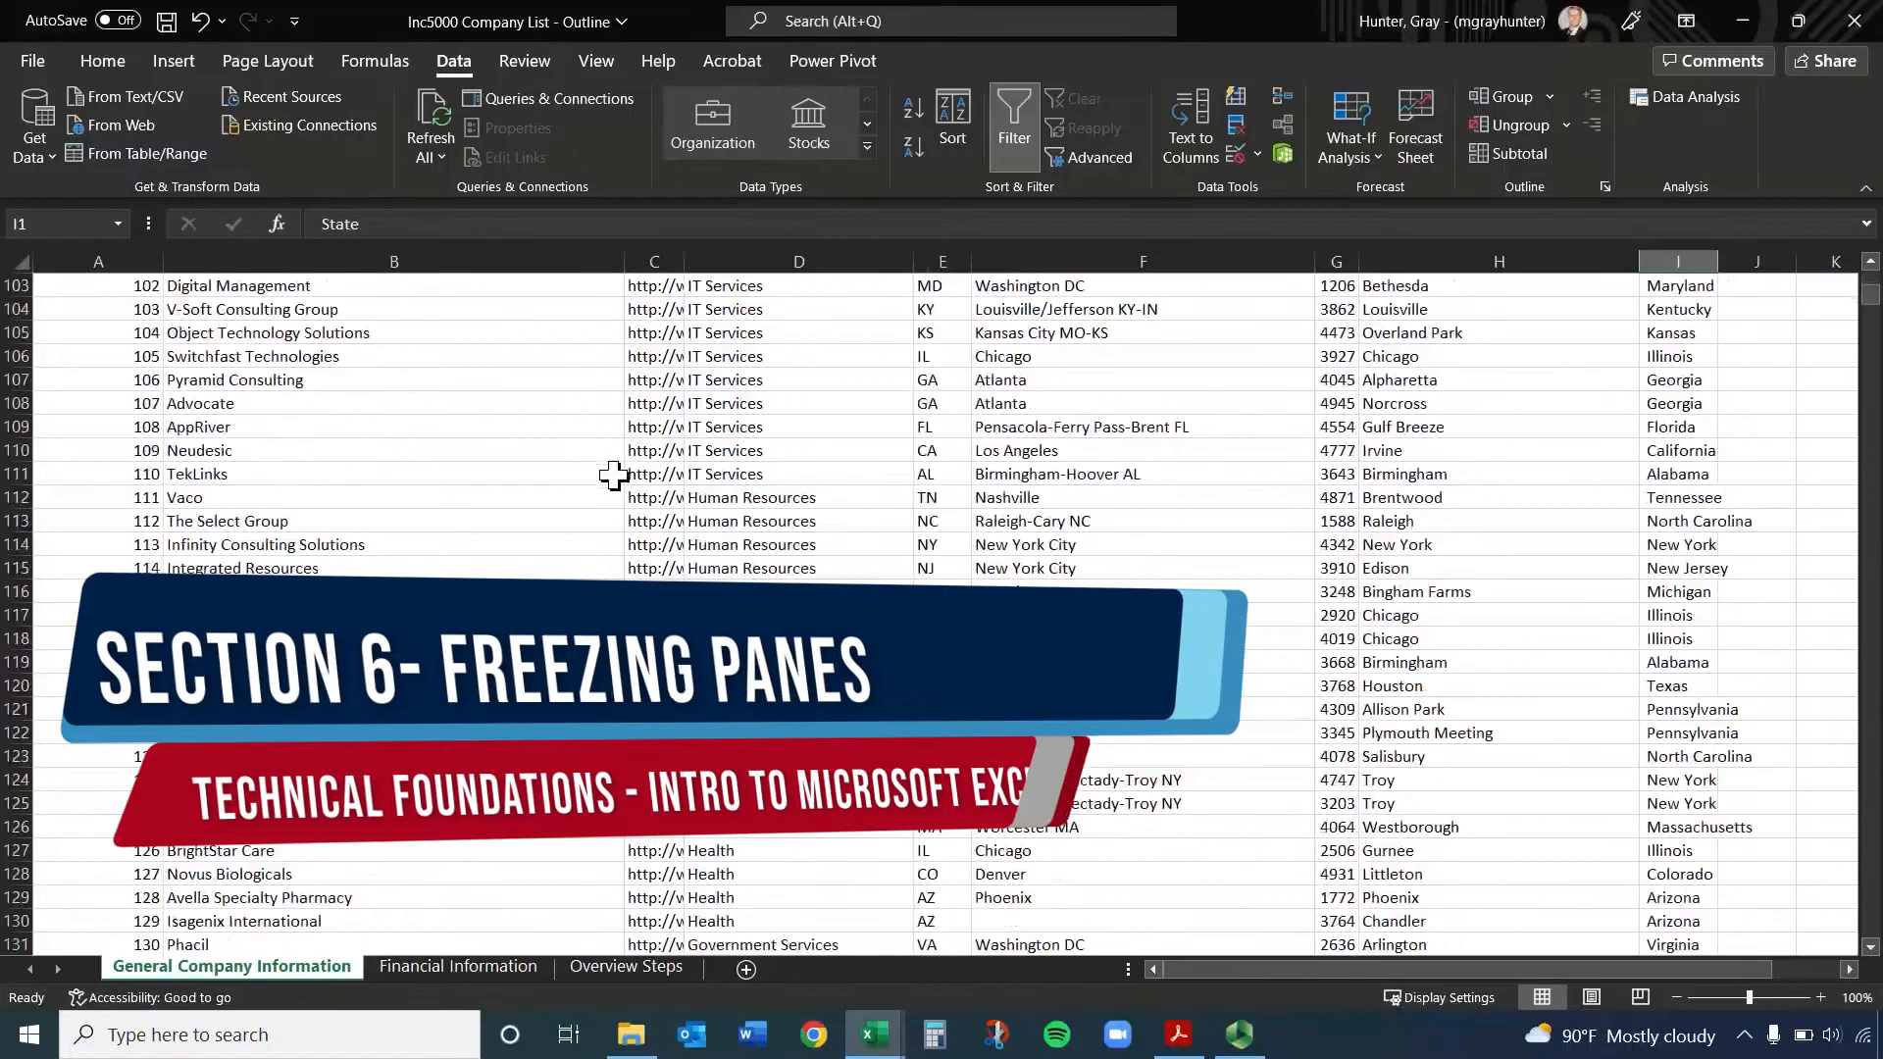
pyautogui.click(905, 643)
pyautogui.click(1088, 618)
pyautogui.click(1337, 569)
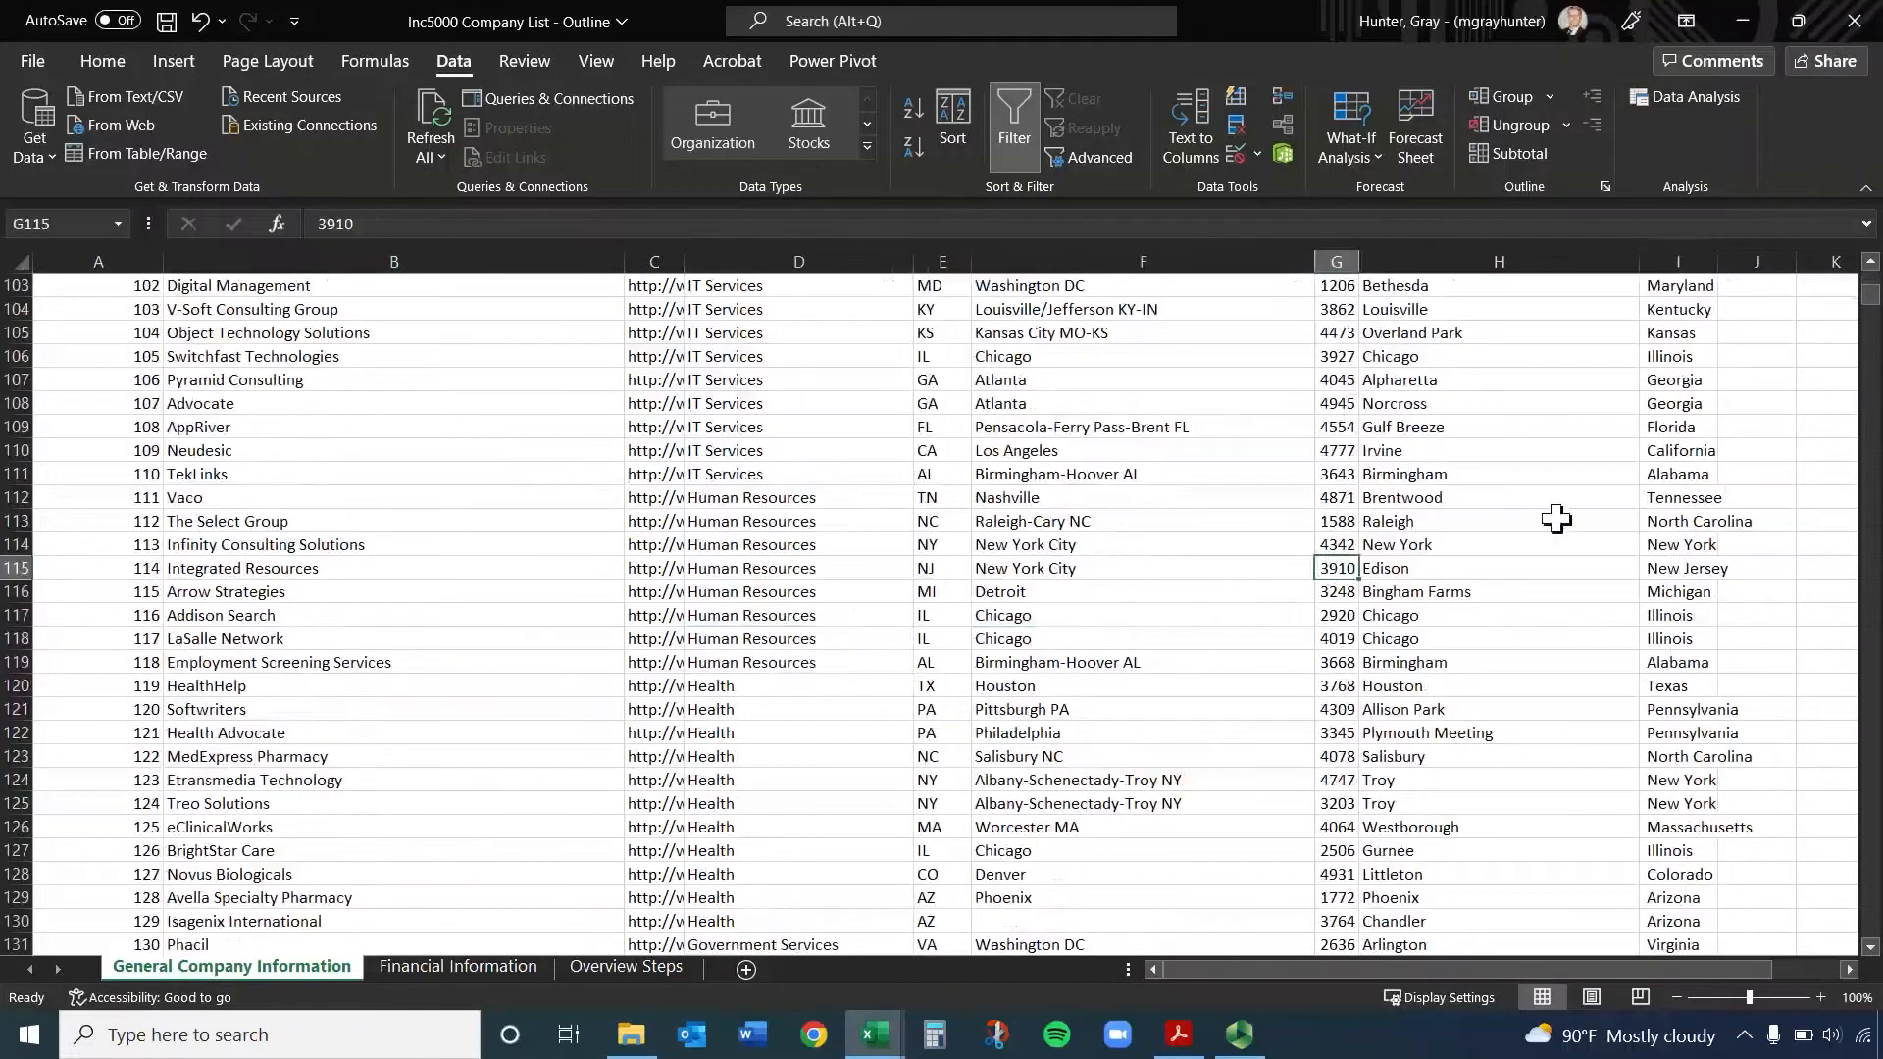
pyautogui.click(1672, 497)
pyautogui.click(493, 969)
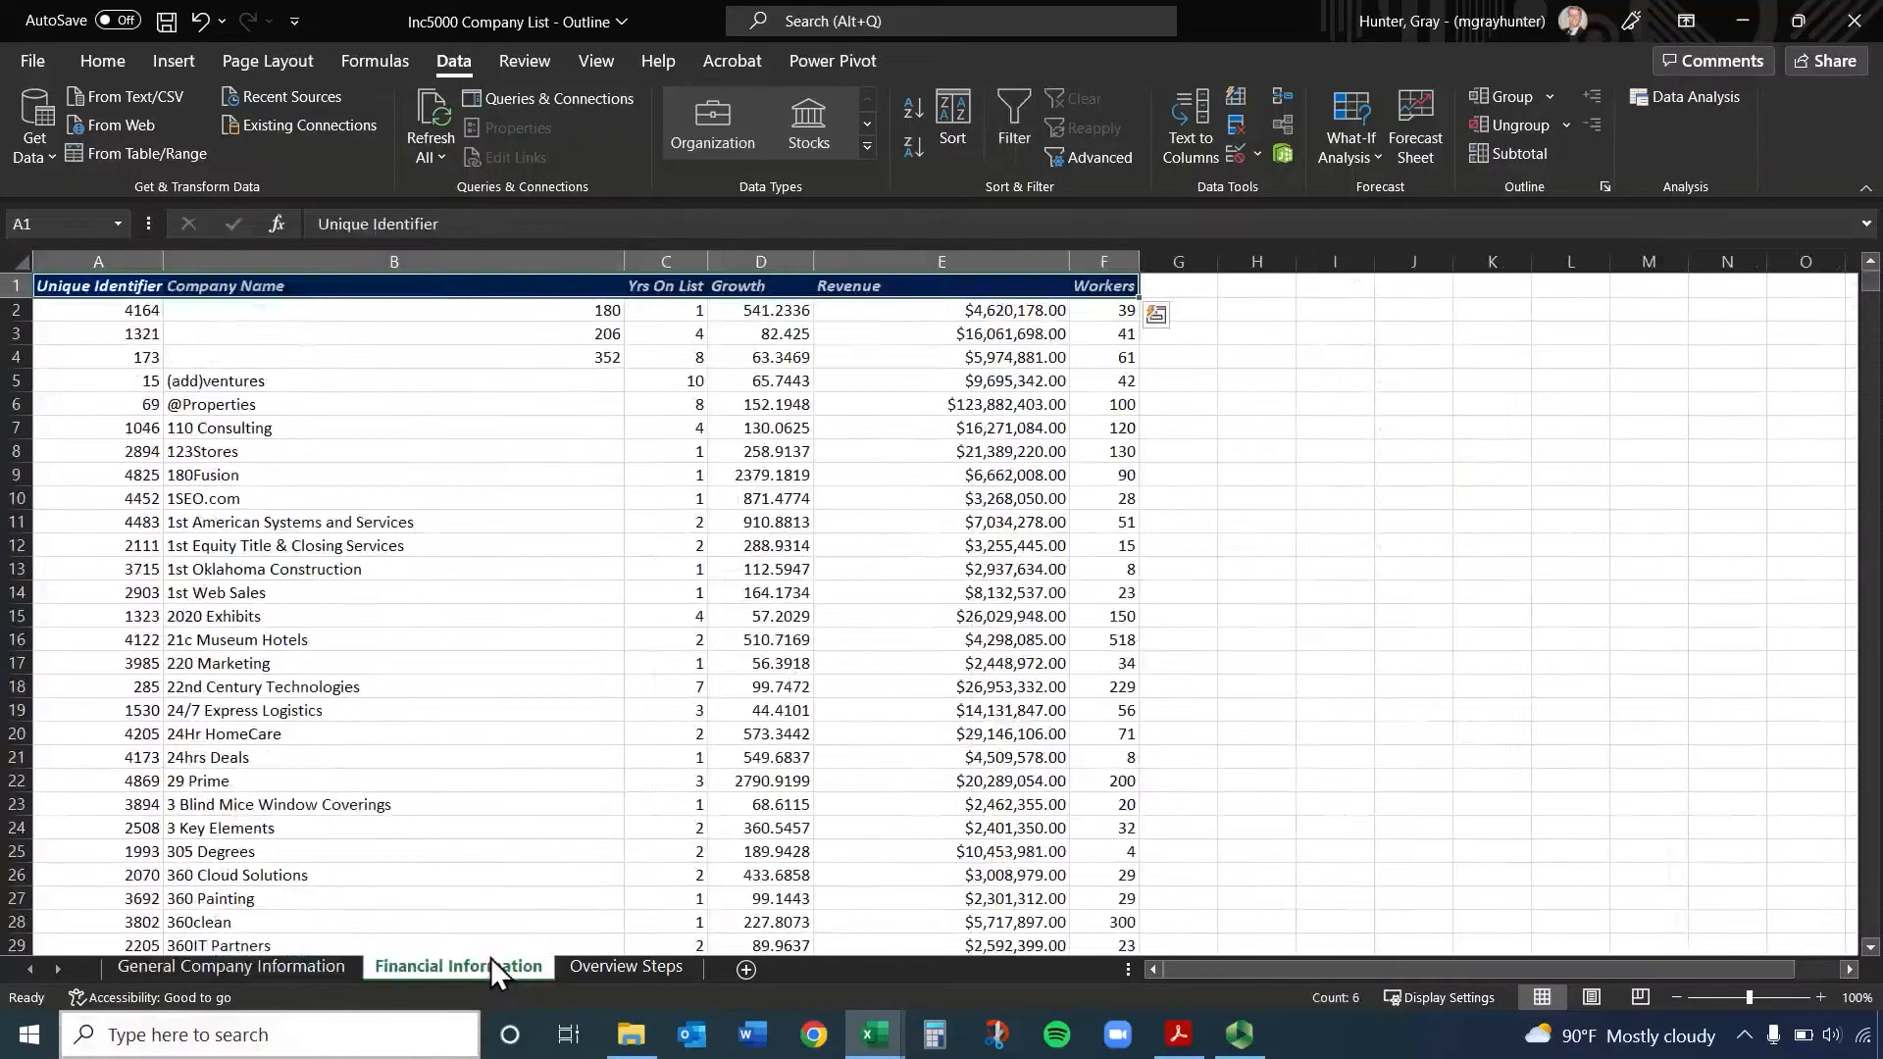
pyautogui.scroll(-7, 445, 482)
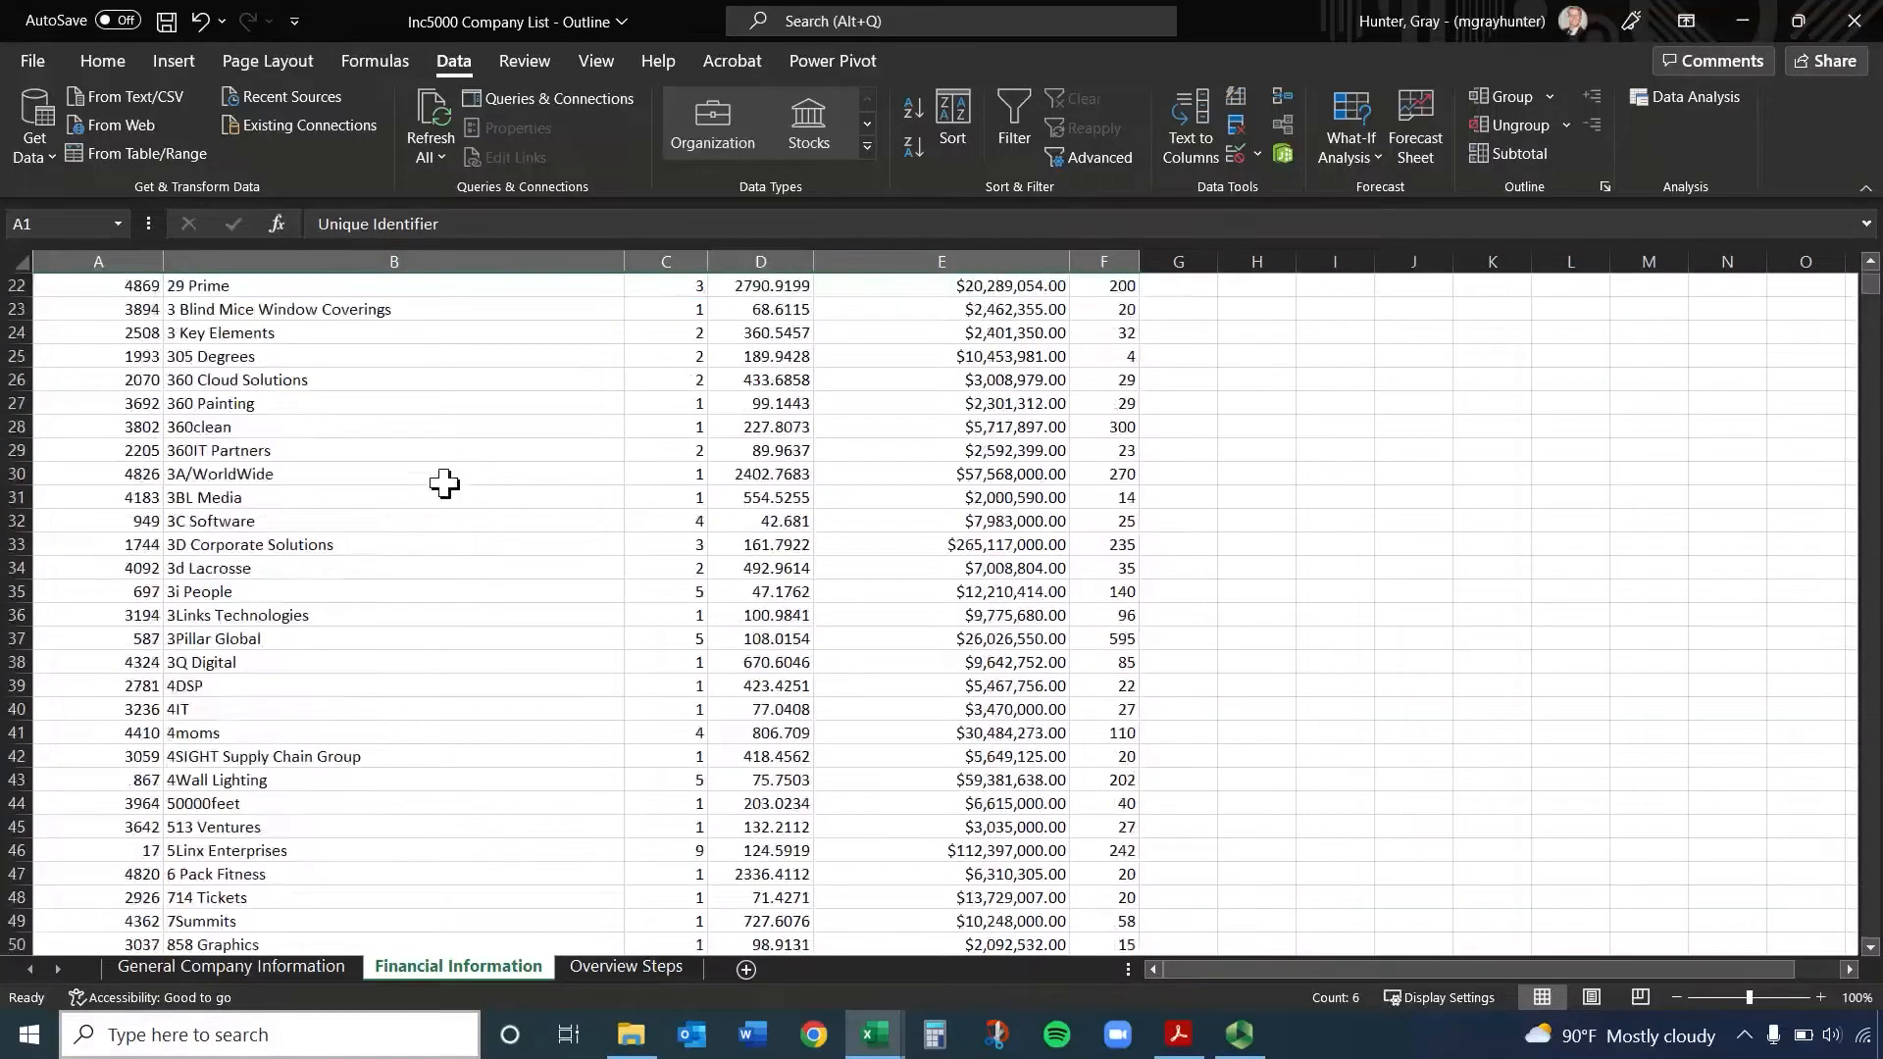
pyautogui.scroll(-20, 444, 483)
pyautogui.click(1103, 615)
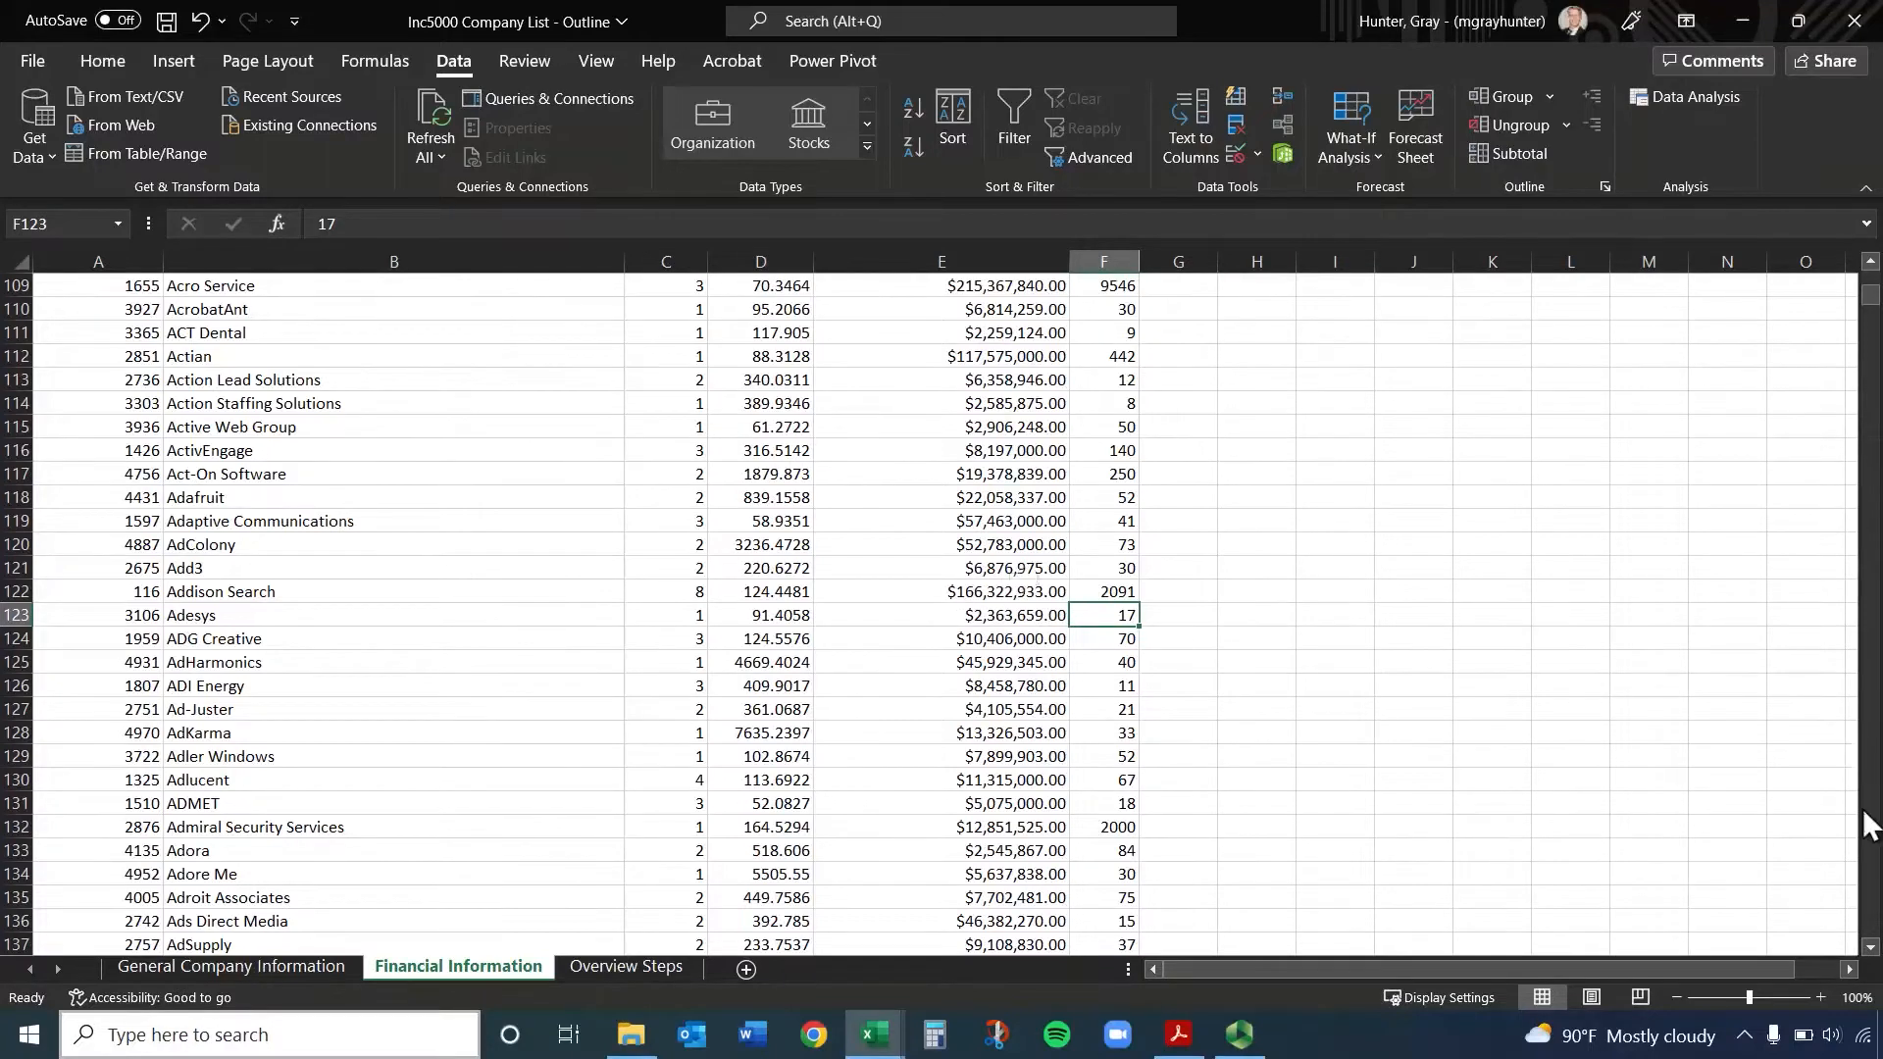
pyautogui.moveTo(1871, 294); pyautogui.dragTo(1871, 279)
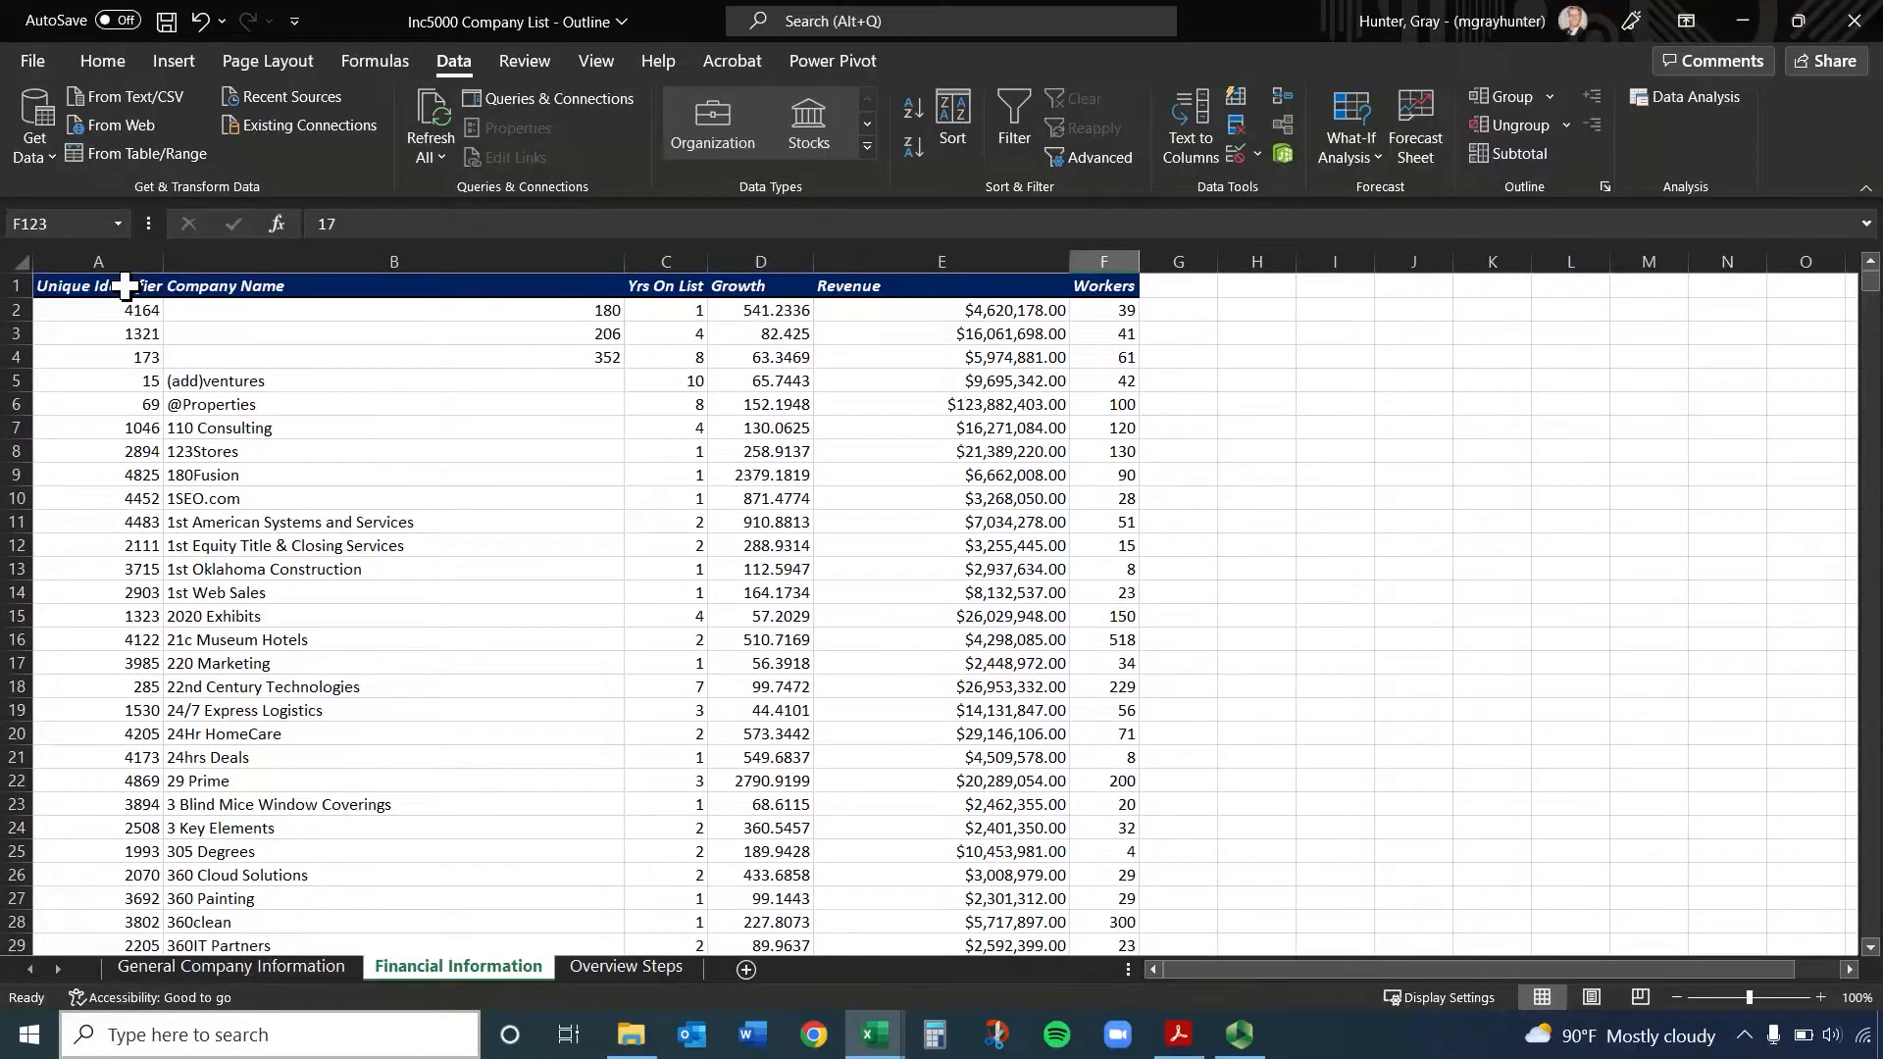
# Freeze the panes at cell B3 on the Financial Information sheet, holding the first two rows and column A
pyautogui.click(120, 61)
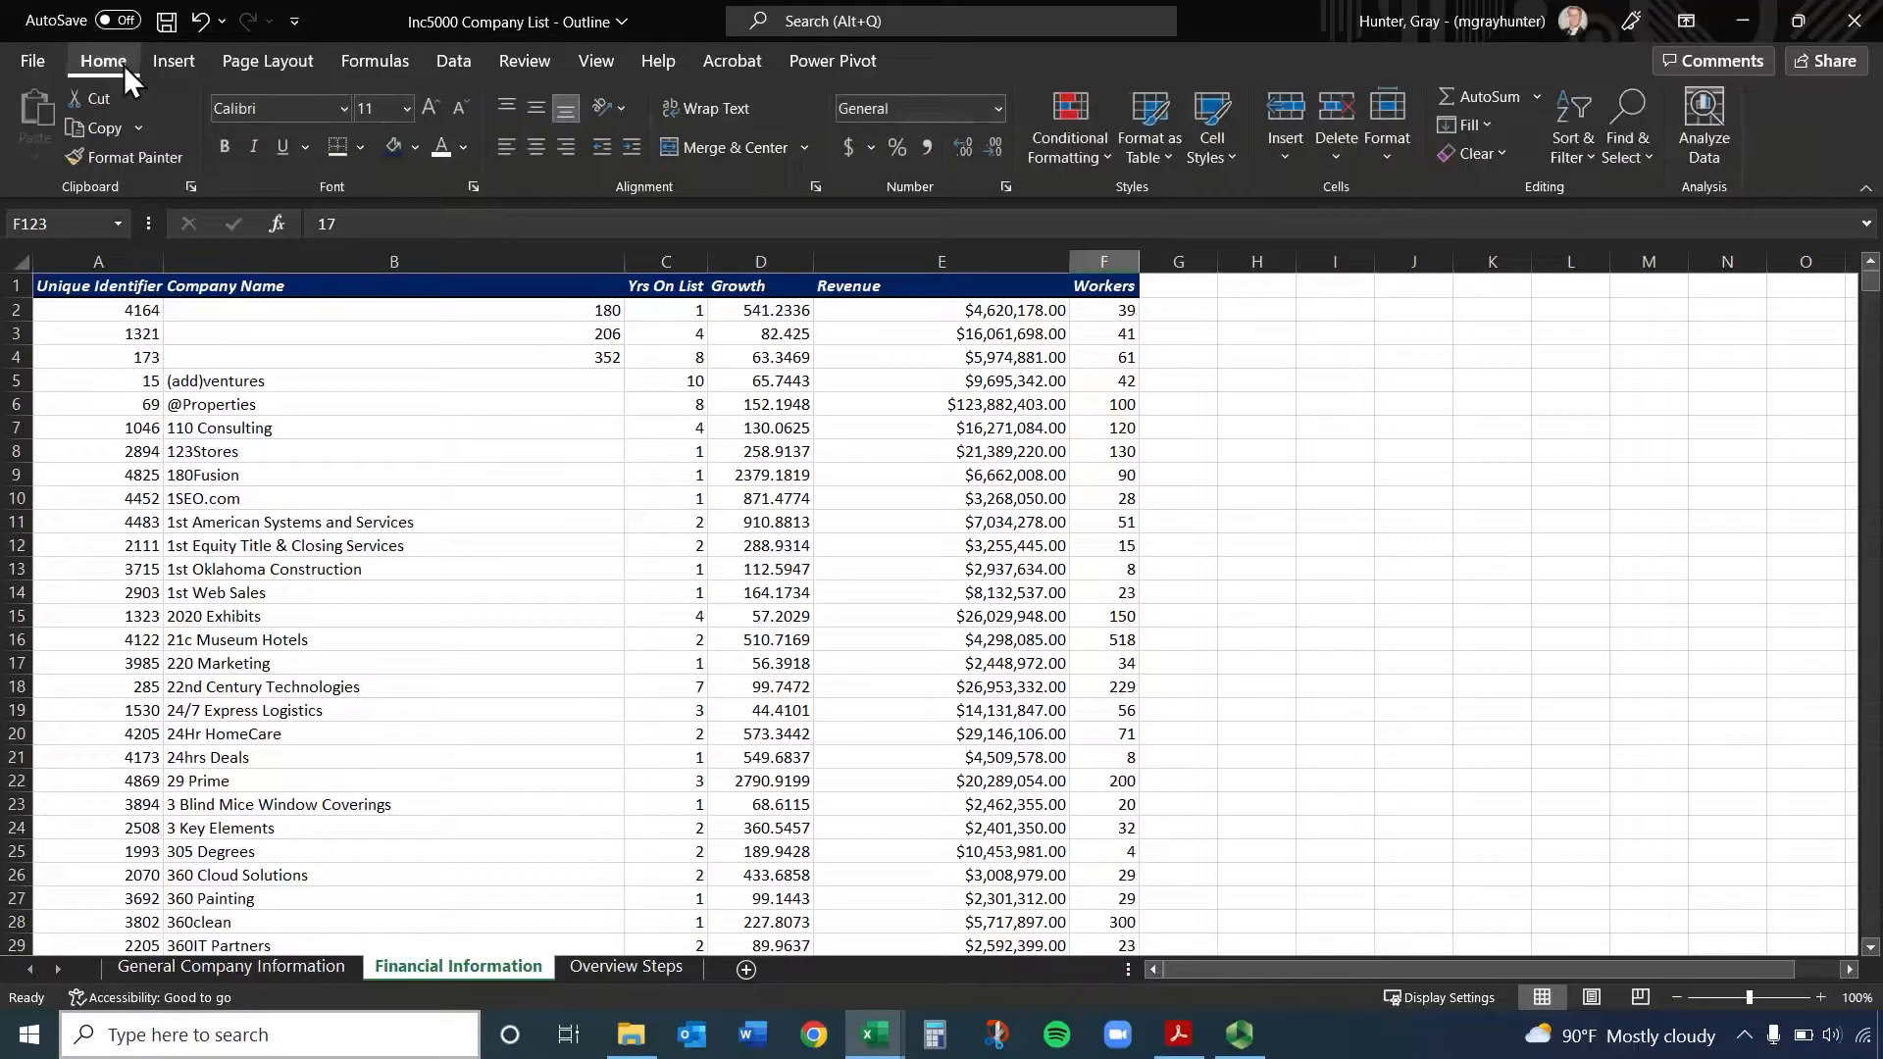
pyautogui.click(595, 69)
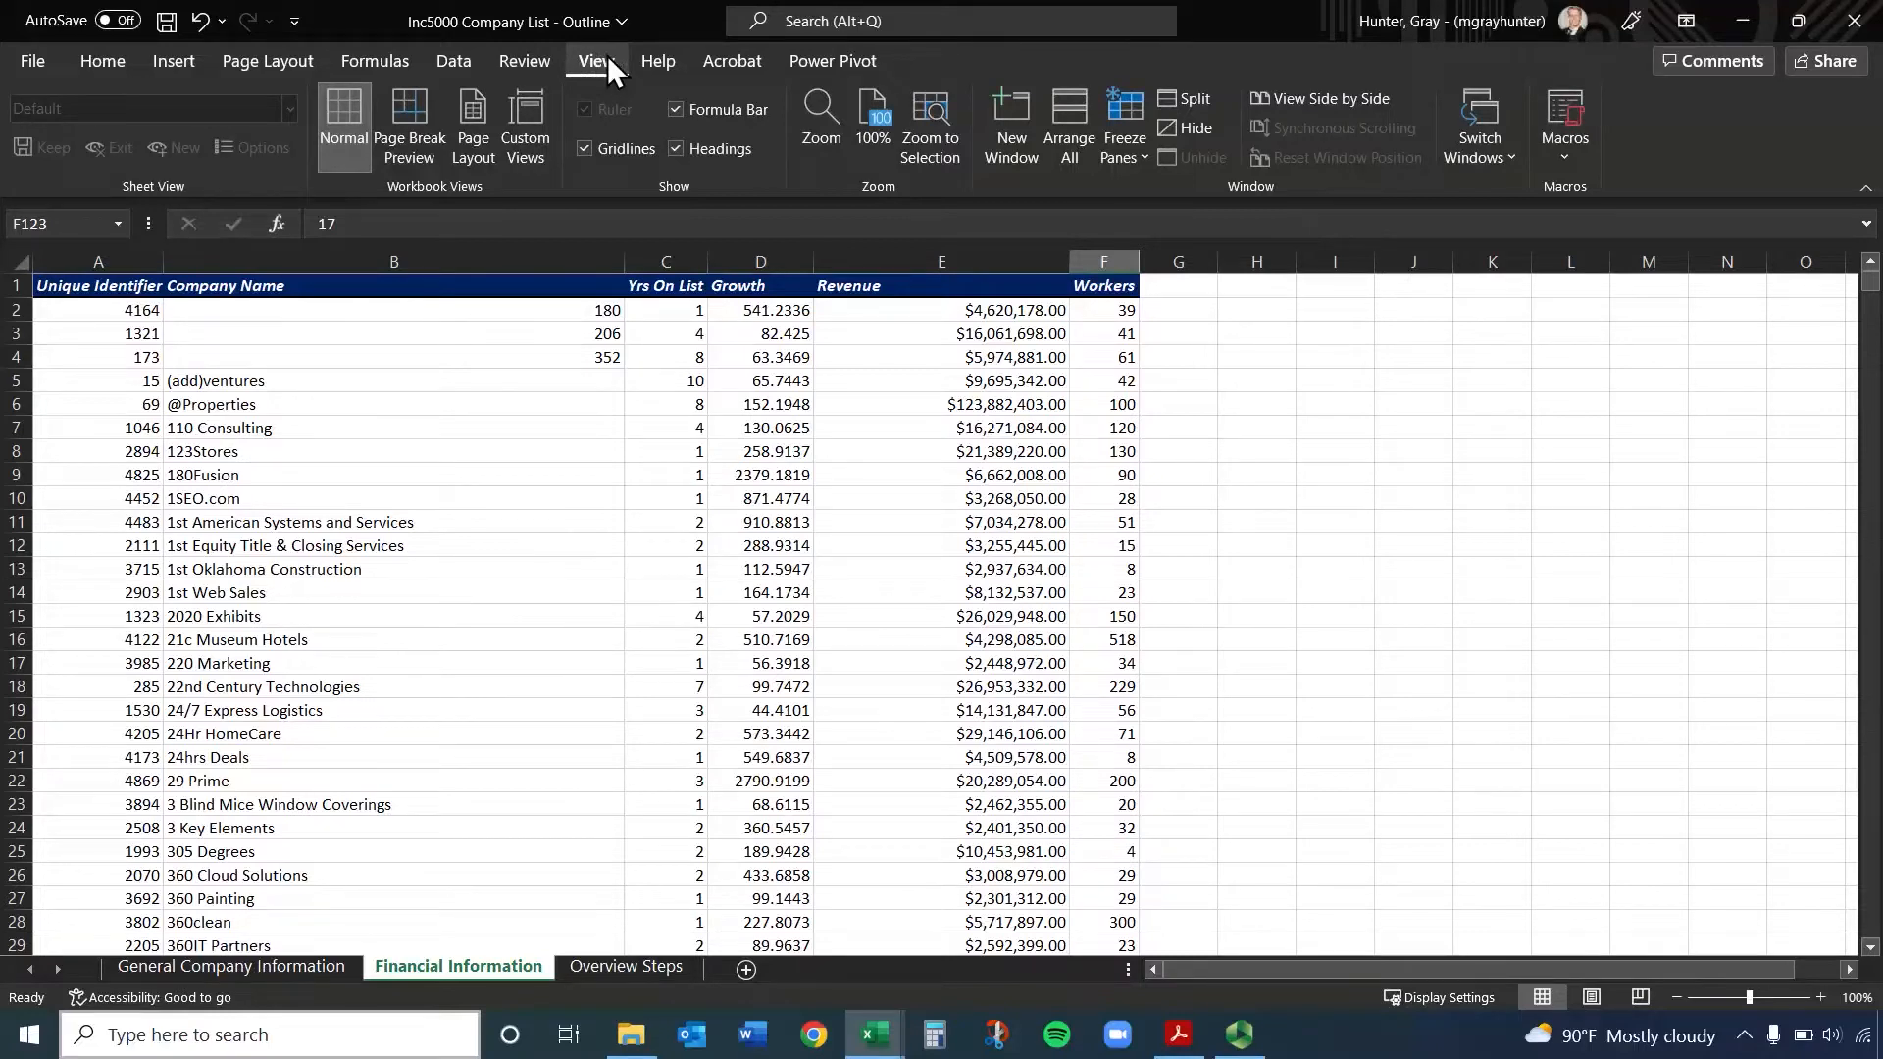
pyautogui.click(605, 332)
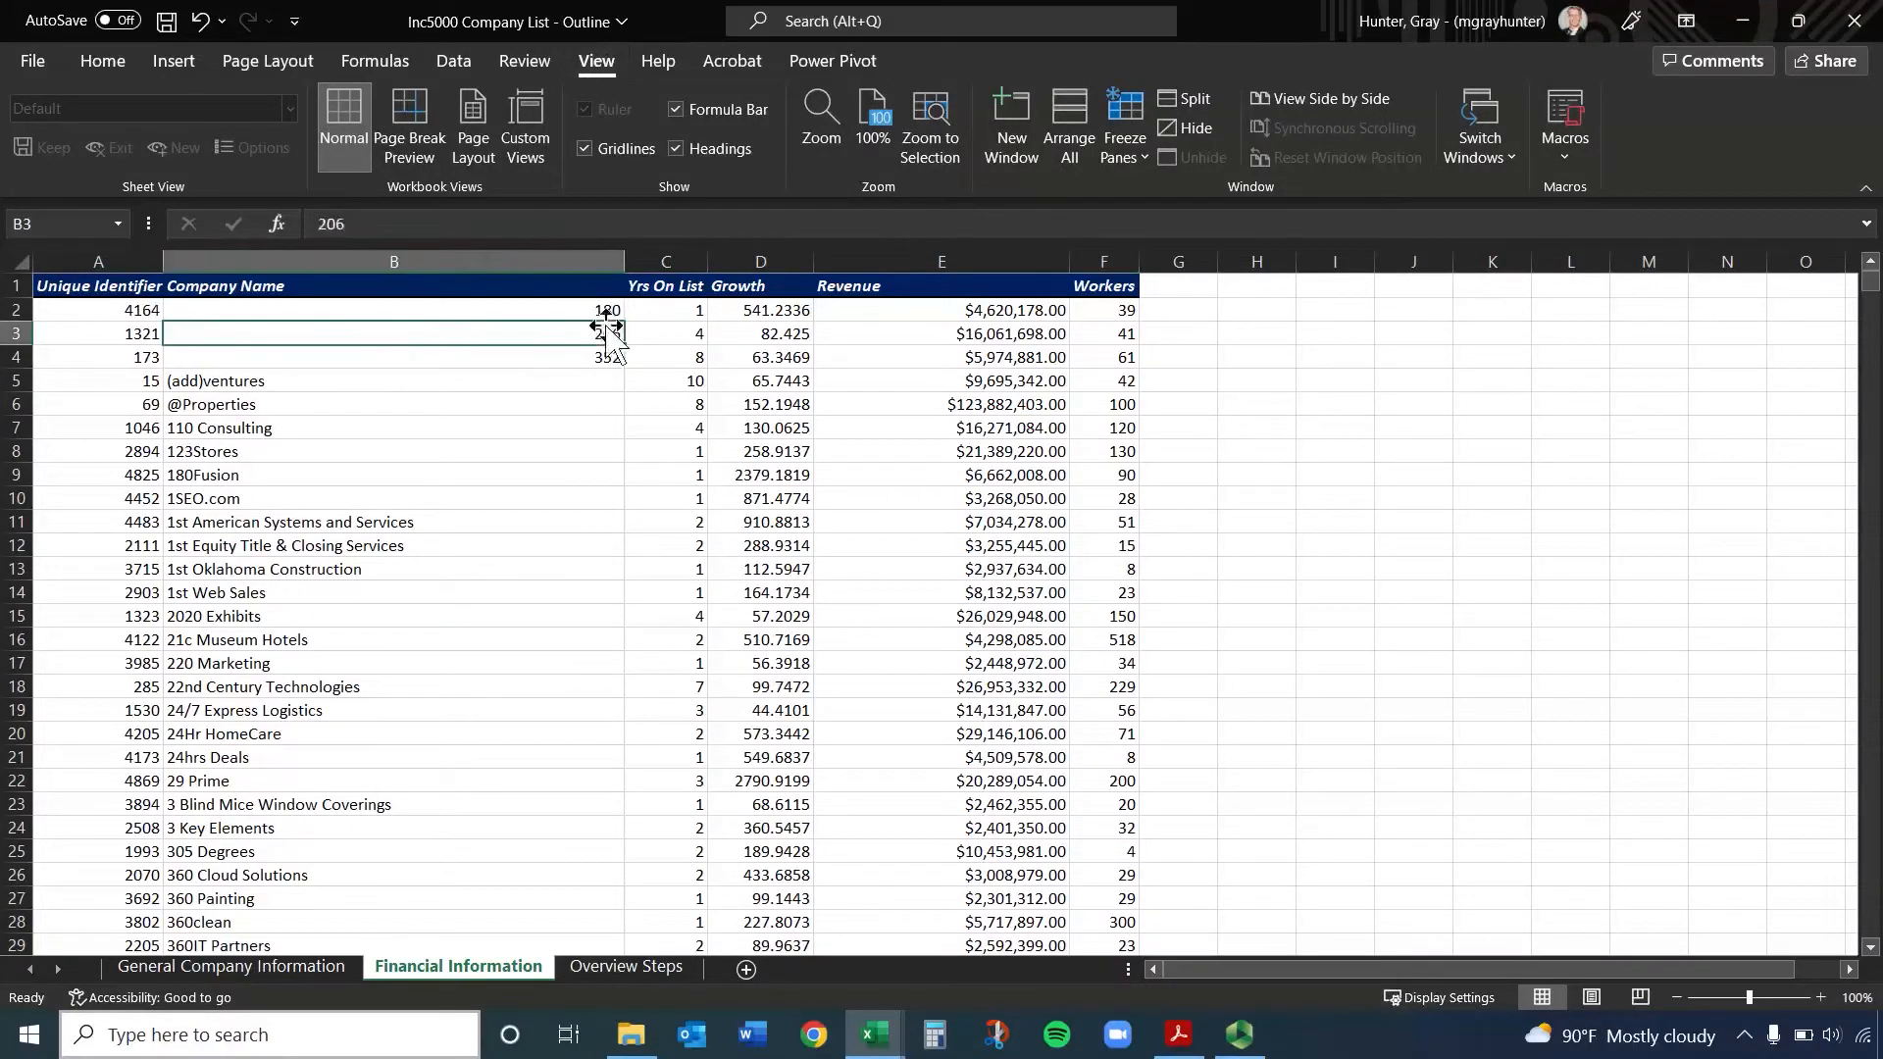
pyautogui.click(143, 293)
pyautogui.click(1132, 155)
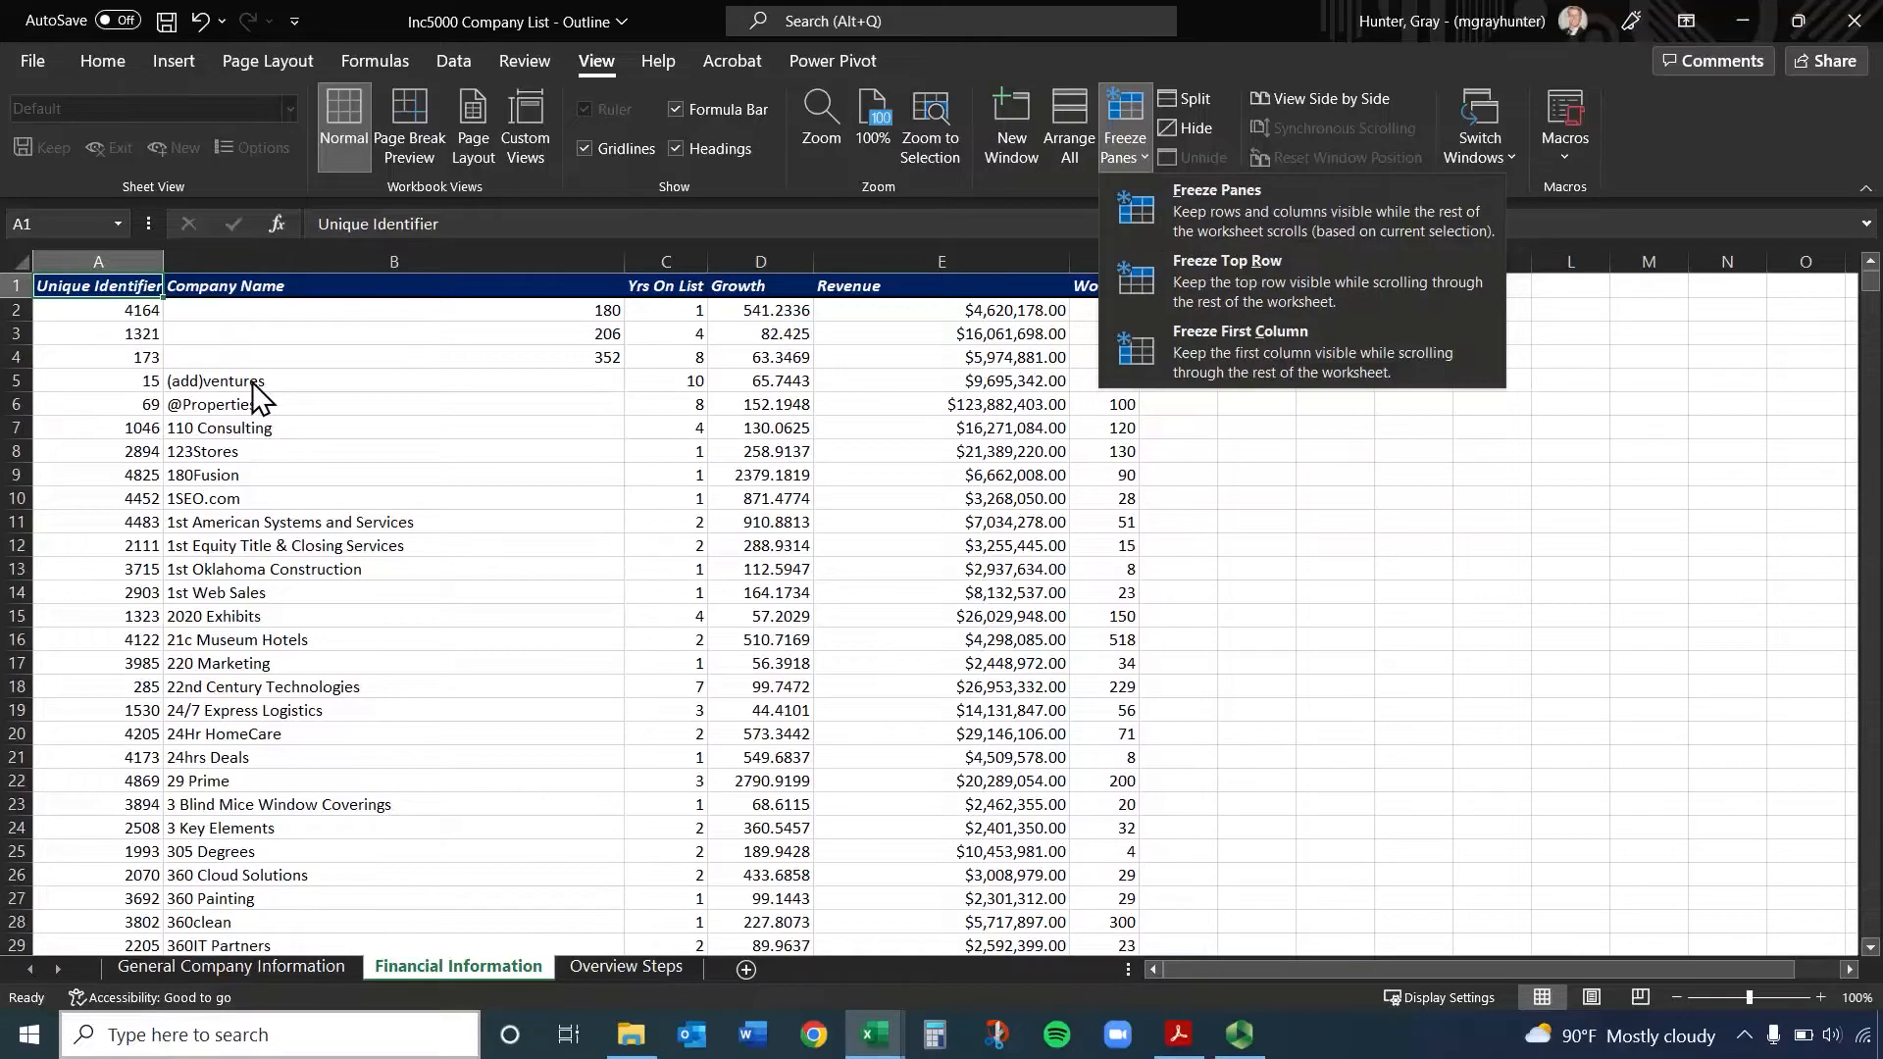
pyautogui.click(321, 327)
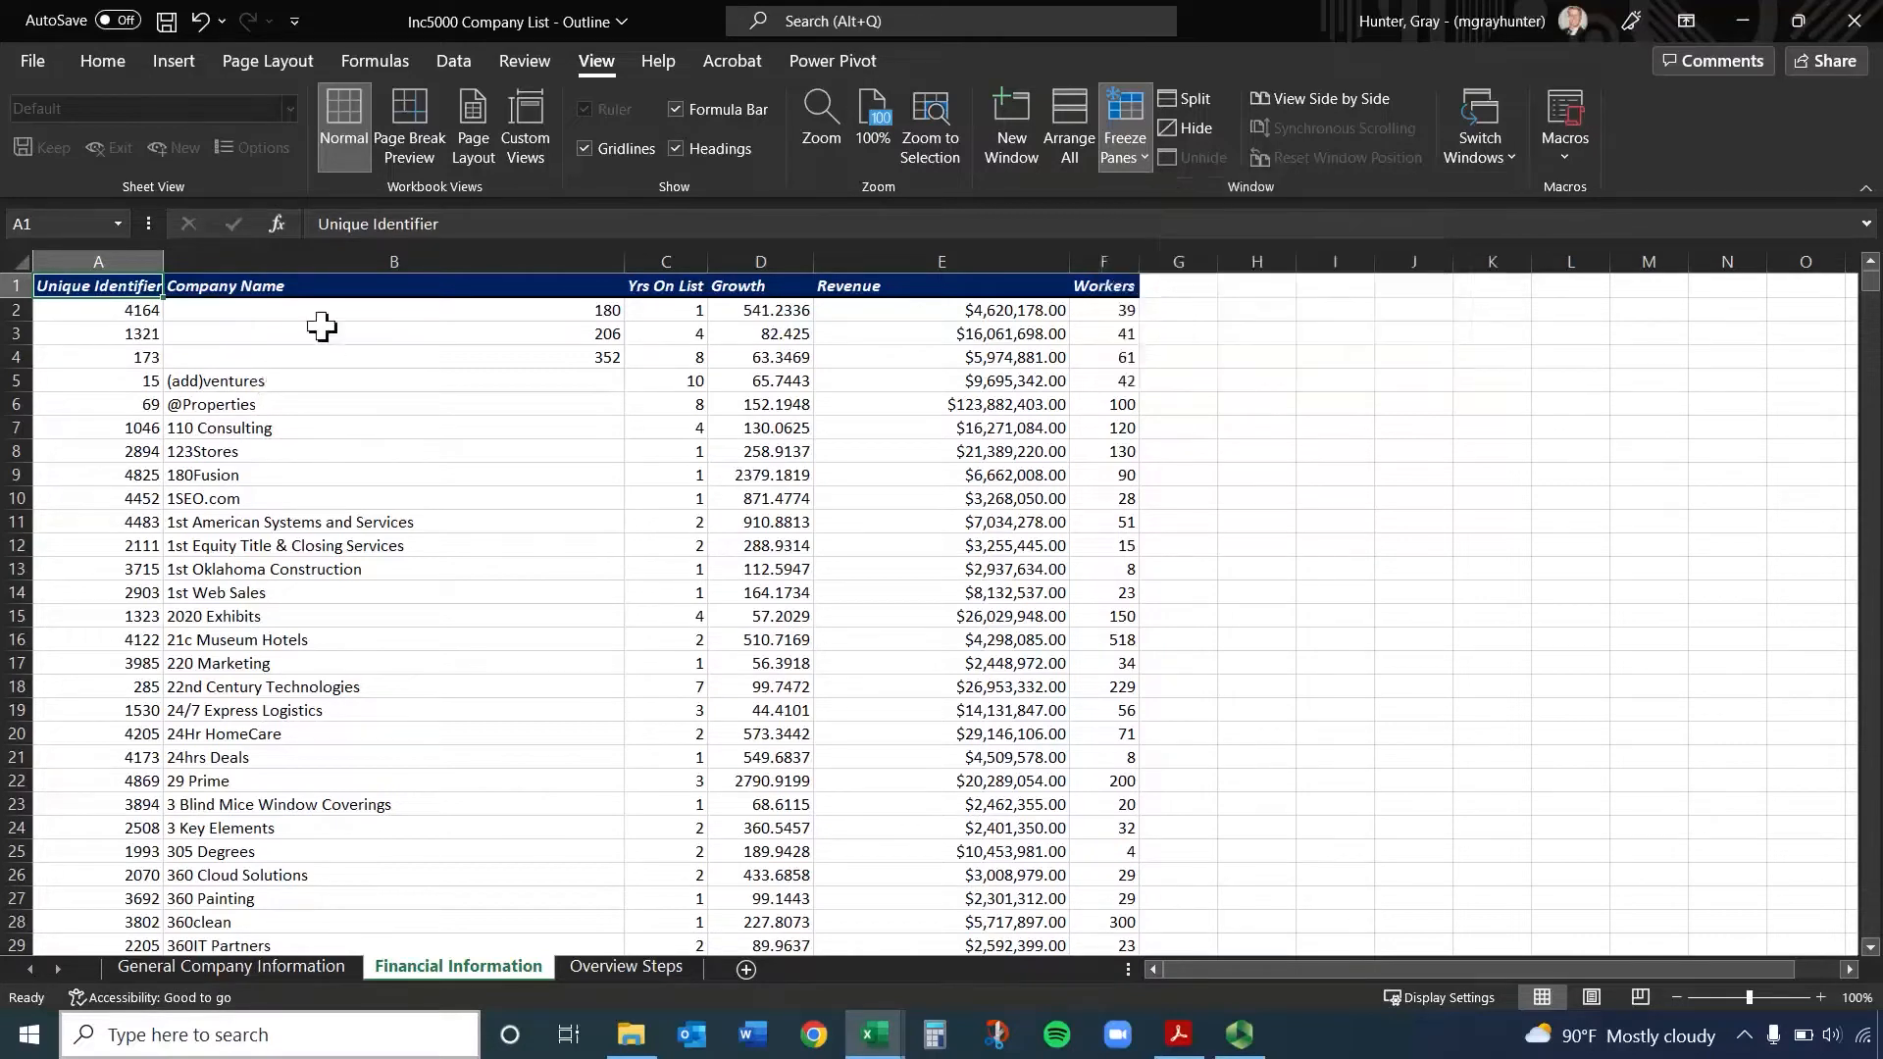
pyautogui.click(377, 331)
pyautogui.click(1130, 163)
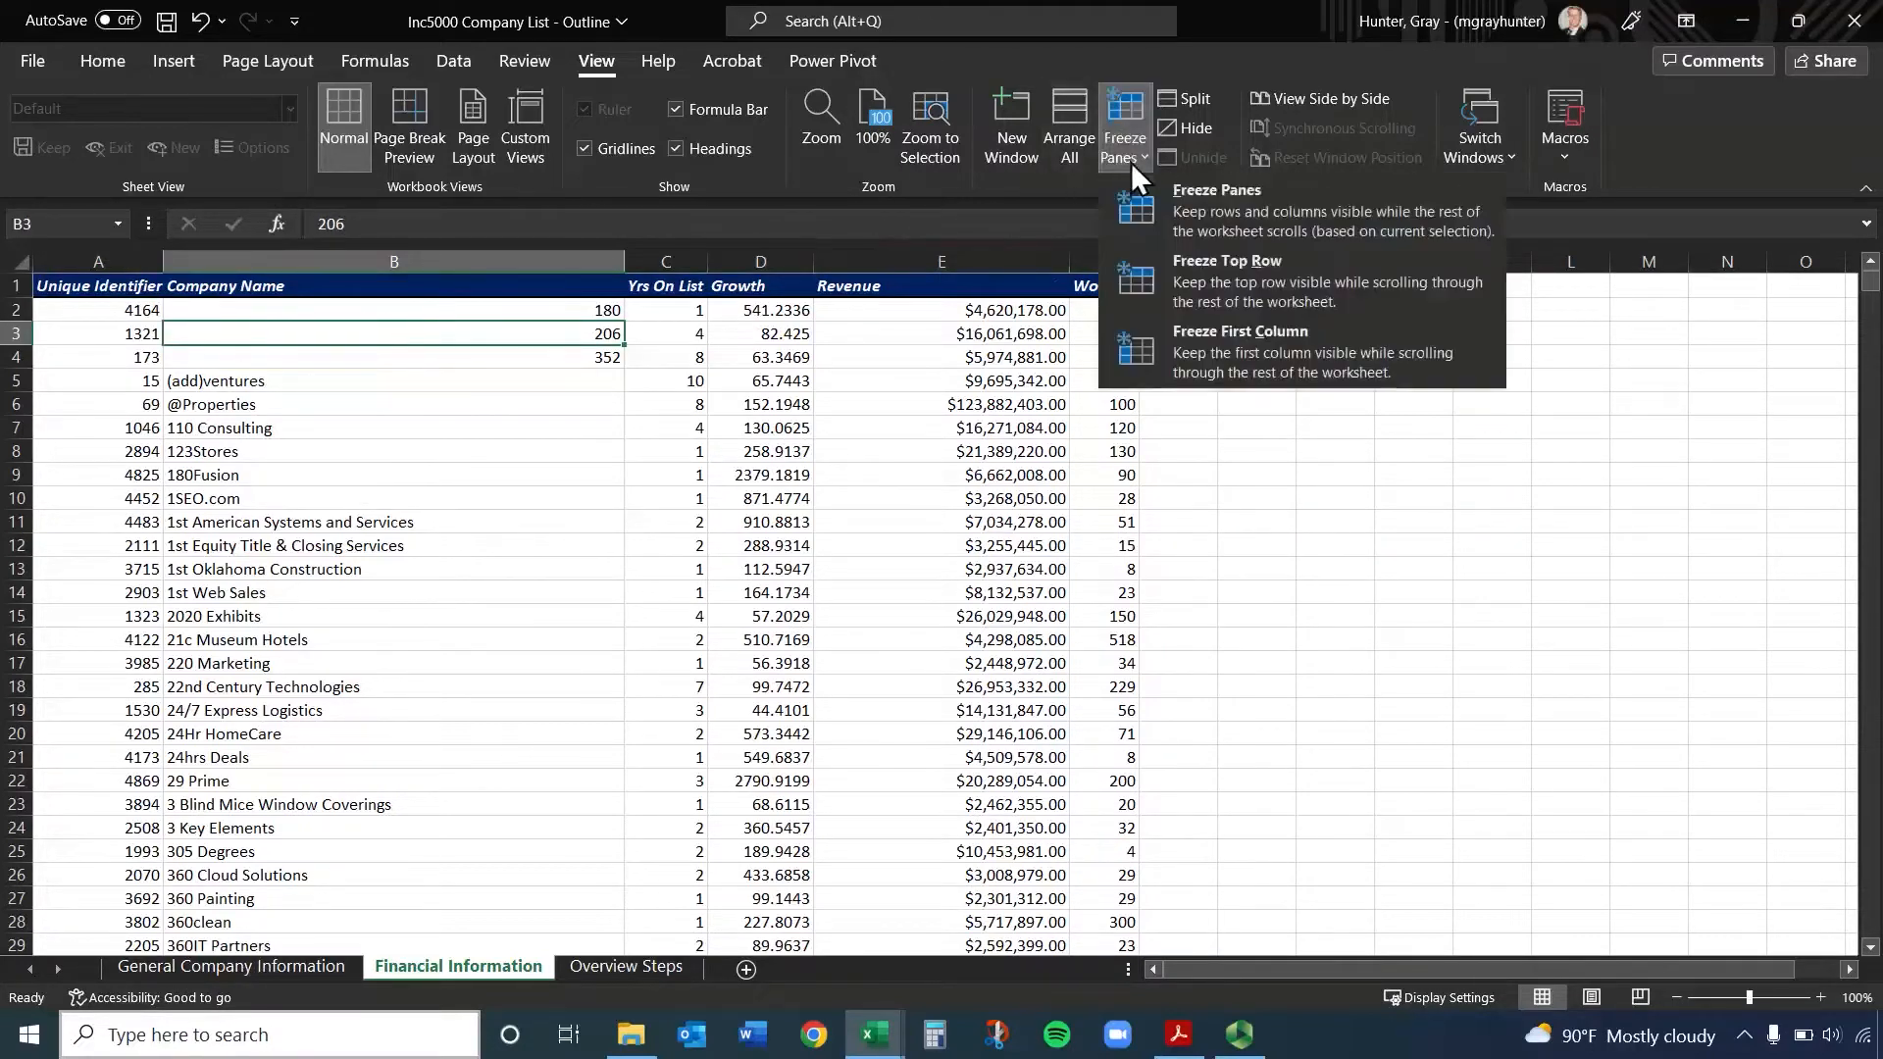
pyautogui.click(1225, 192)
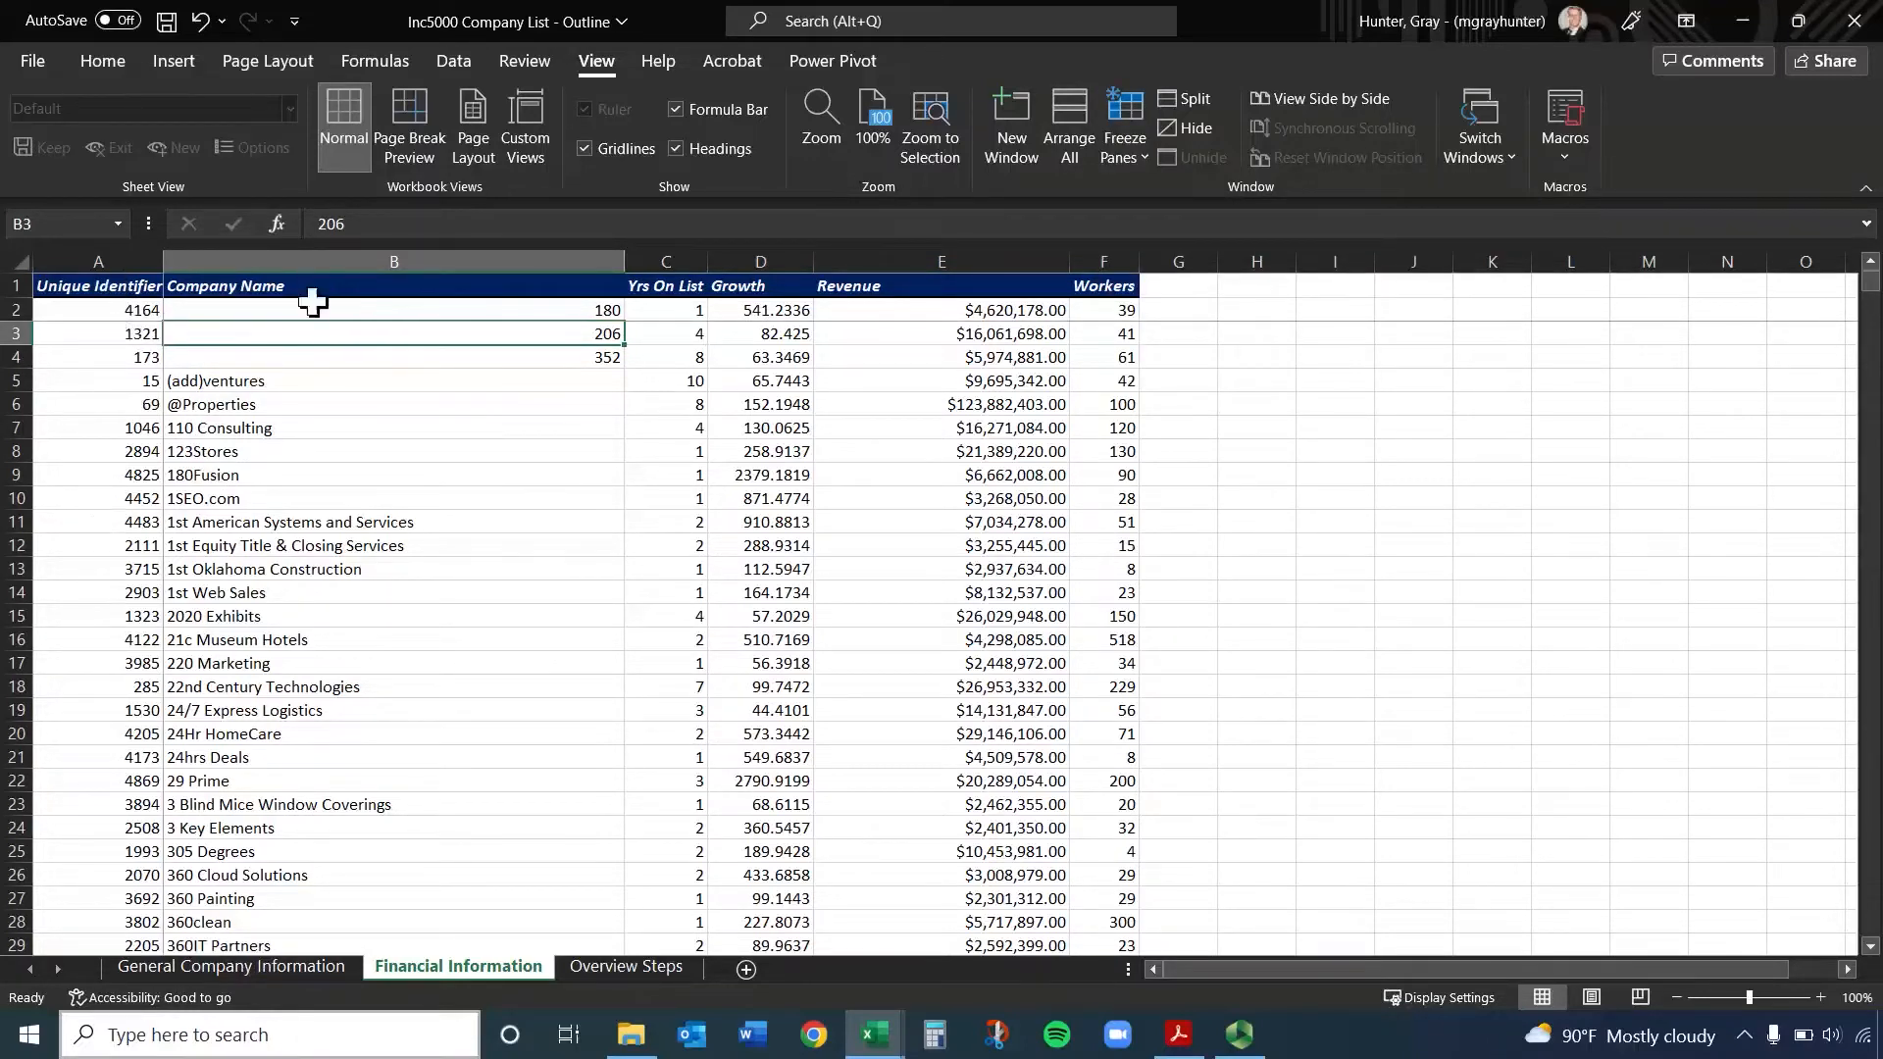
# Check which rows and columns stay fixed while moving down and across the Financial Information sheet
pyautogui.scroll(-6, 263, 333)
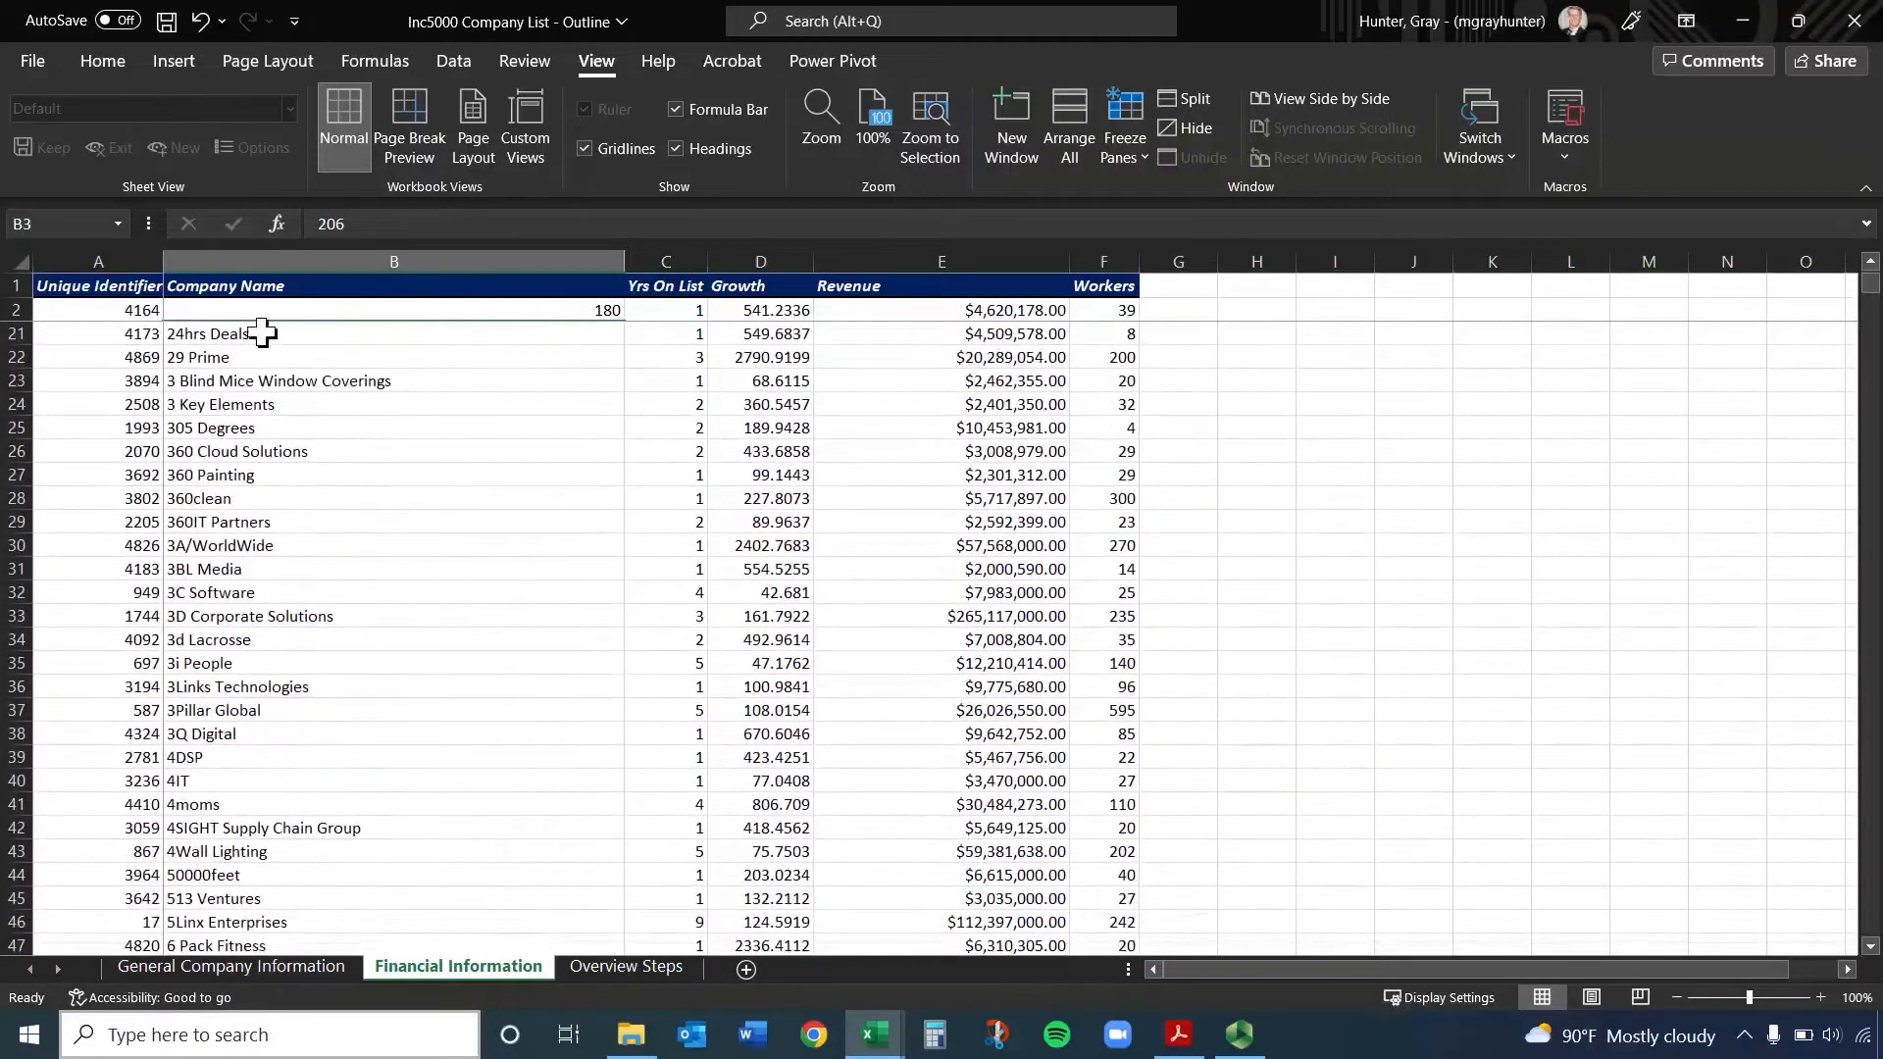
pyautogui.moveTo(108, 285); pyautogui.dragTo(1177, 310)
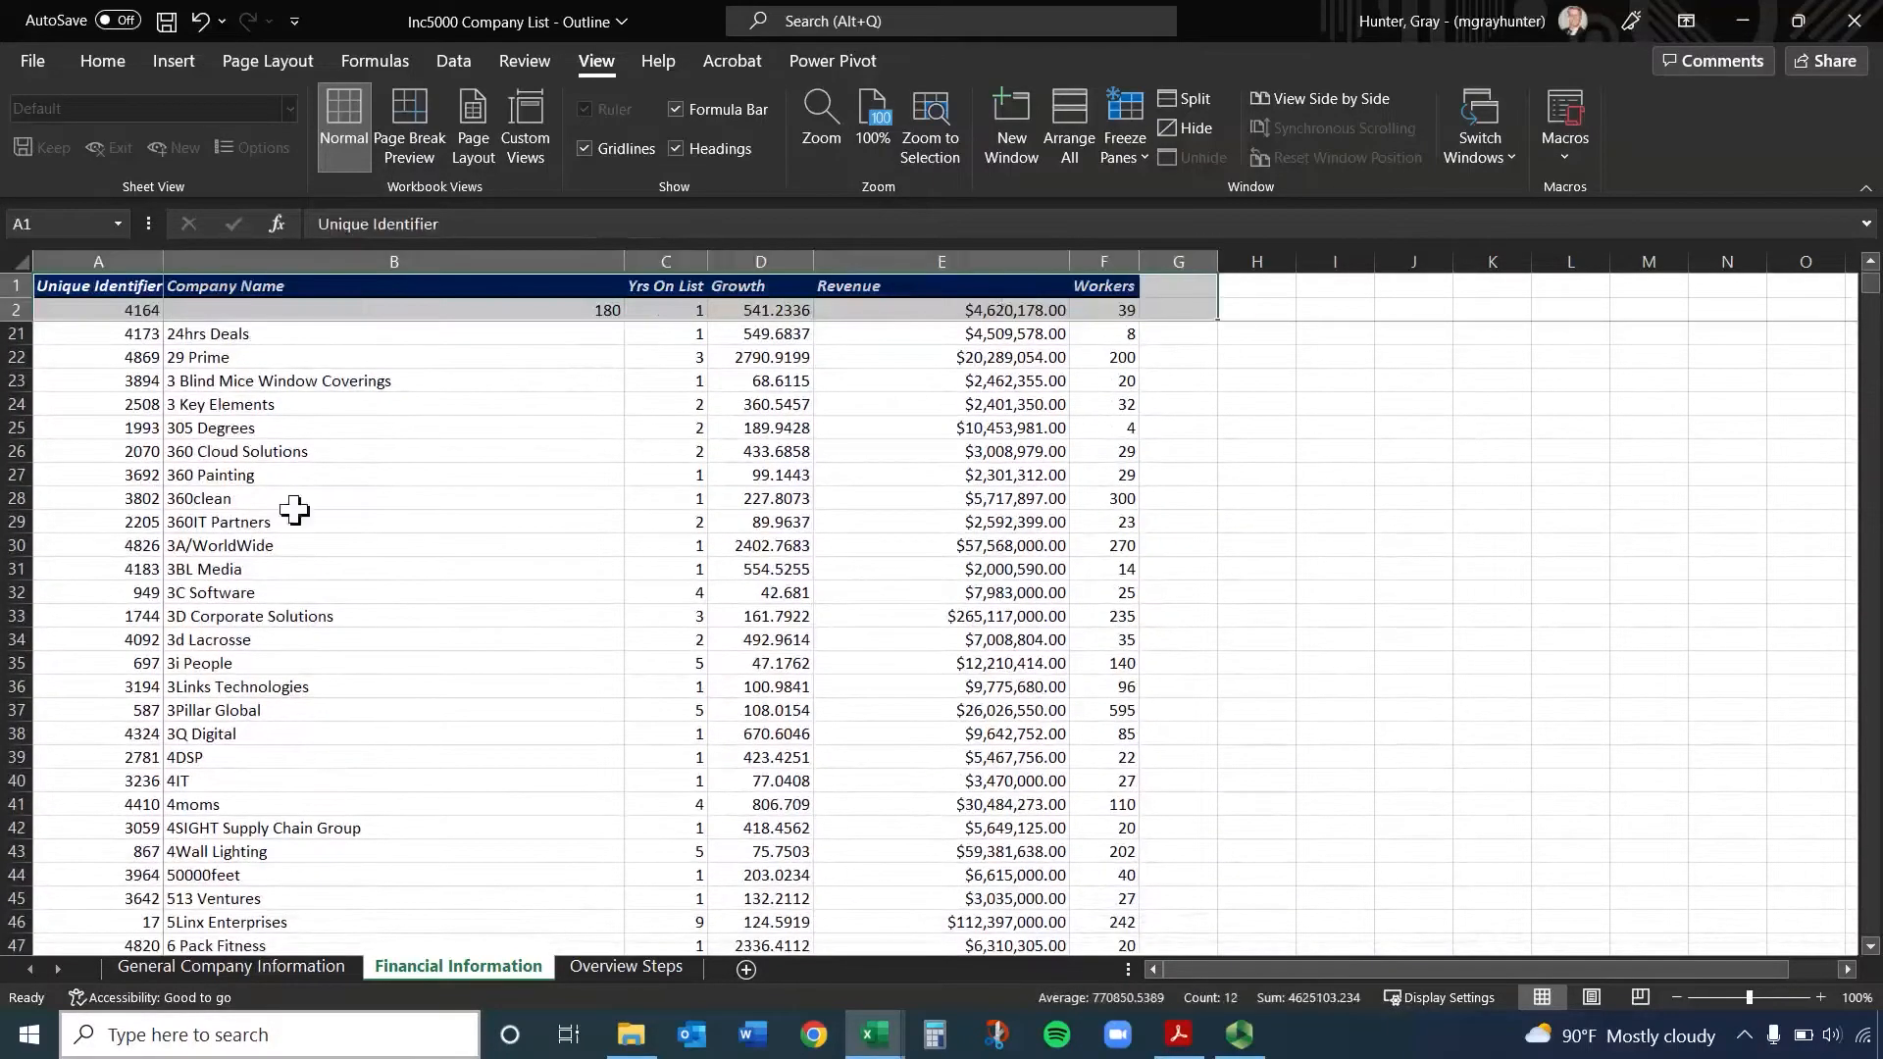
pyautogui.scroll(-2, 294, 510)
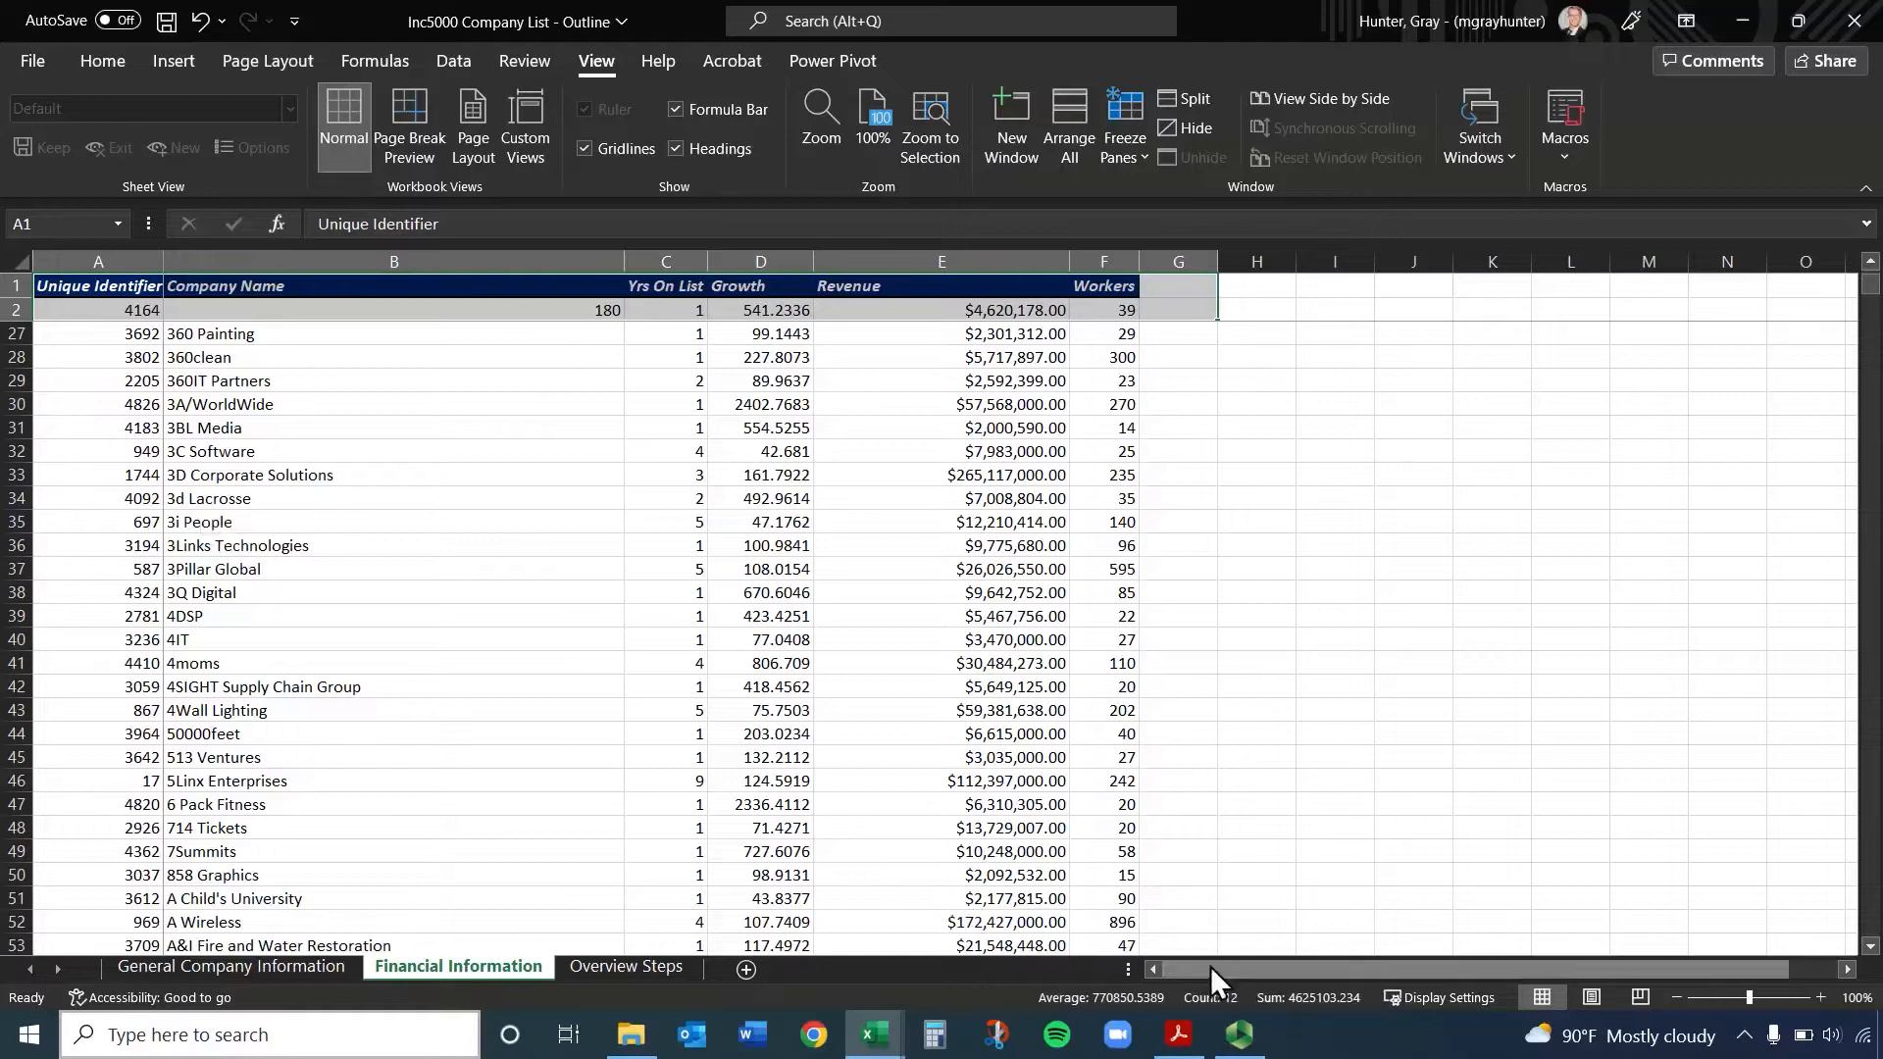
pyautogui.moveTo(1210, 966); pyautogui.dragTo(1408, 959)
pyautogui.click(796, 357)
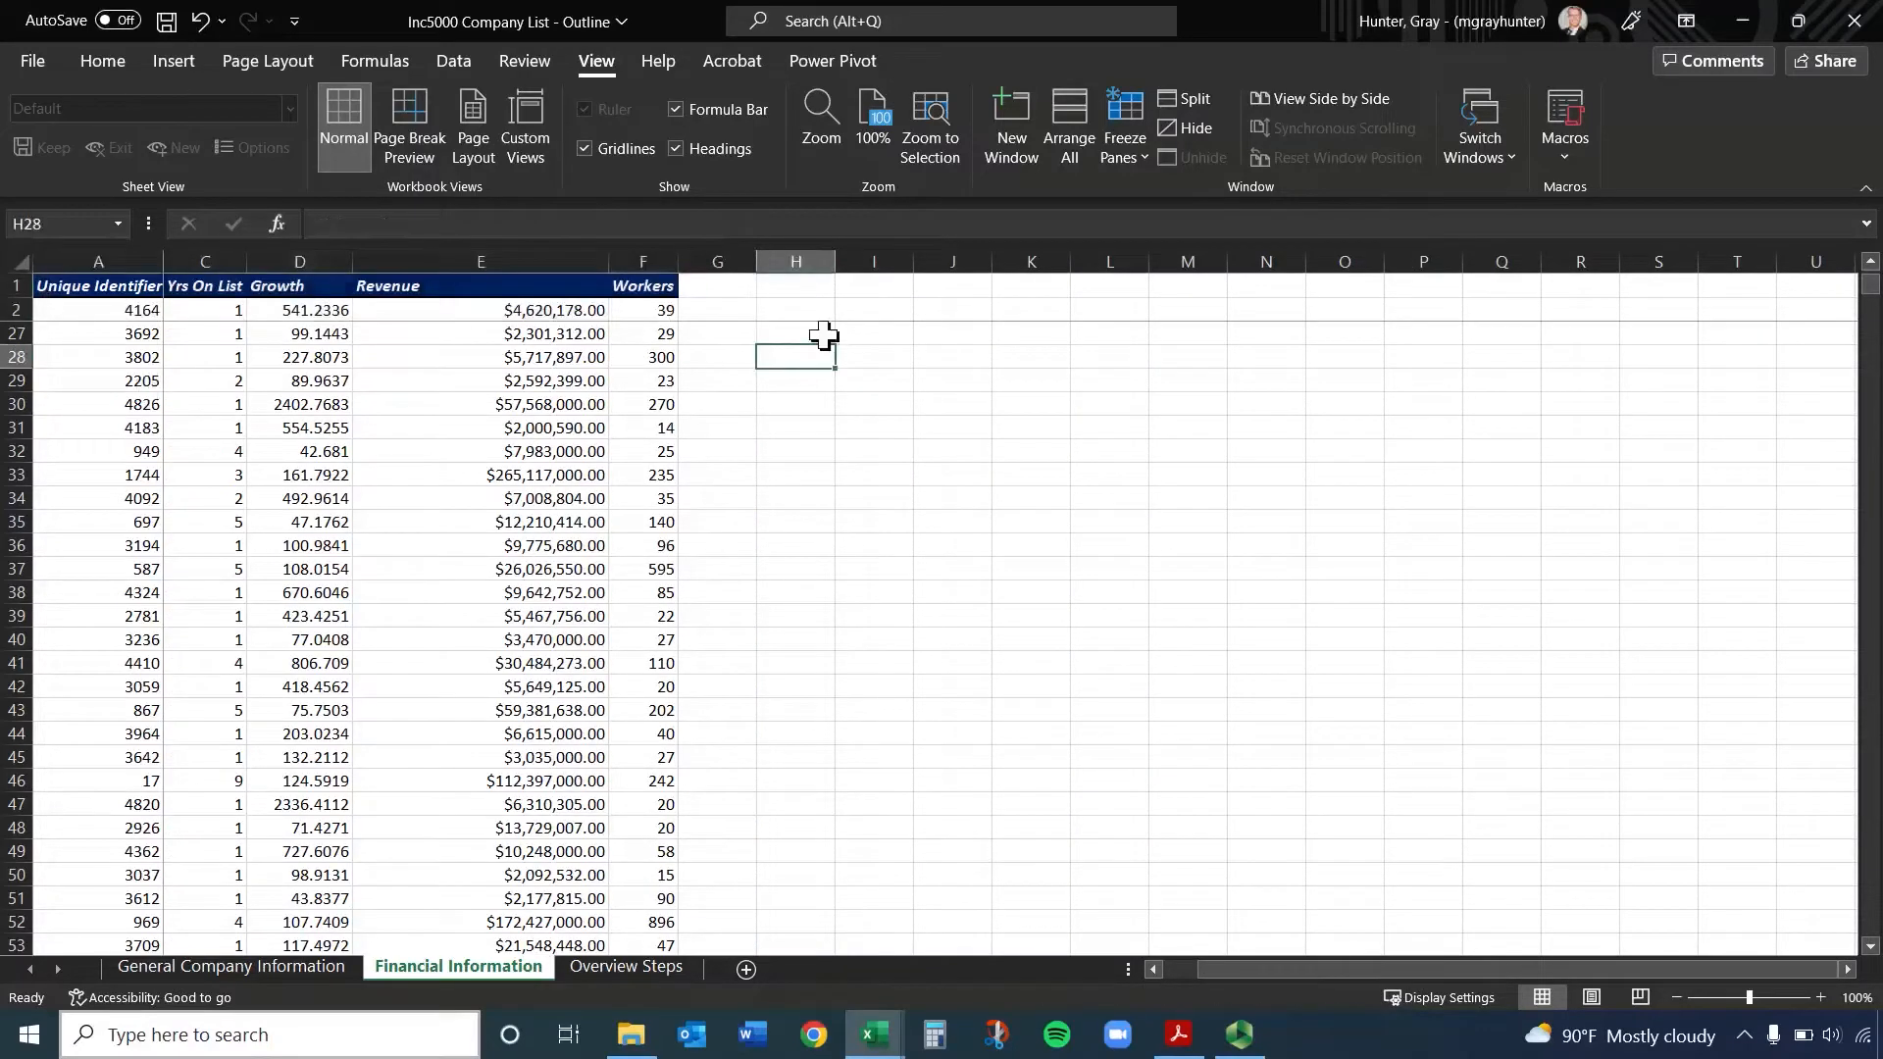
pyautogui.press('Right')
pyautogui.press('Right')
pyautogui.press('Right')
pyautogui.press('Right')
pyautogui.press('Right')
pyautogui.press('Right')
pyautogui.press('Right')
pyautogui.press('Right')
pyautogui.press('Right')
pyautogui.press('Right')
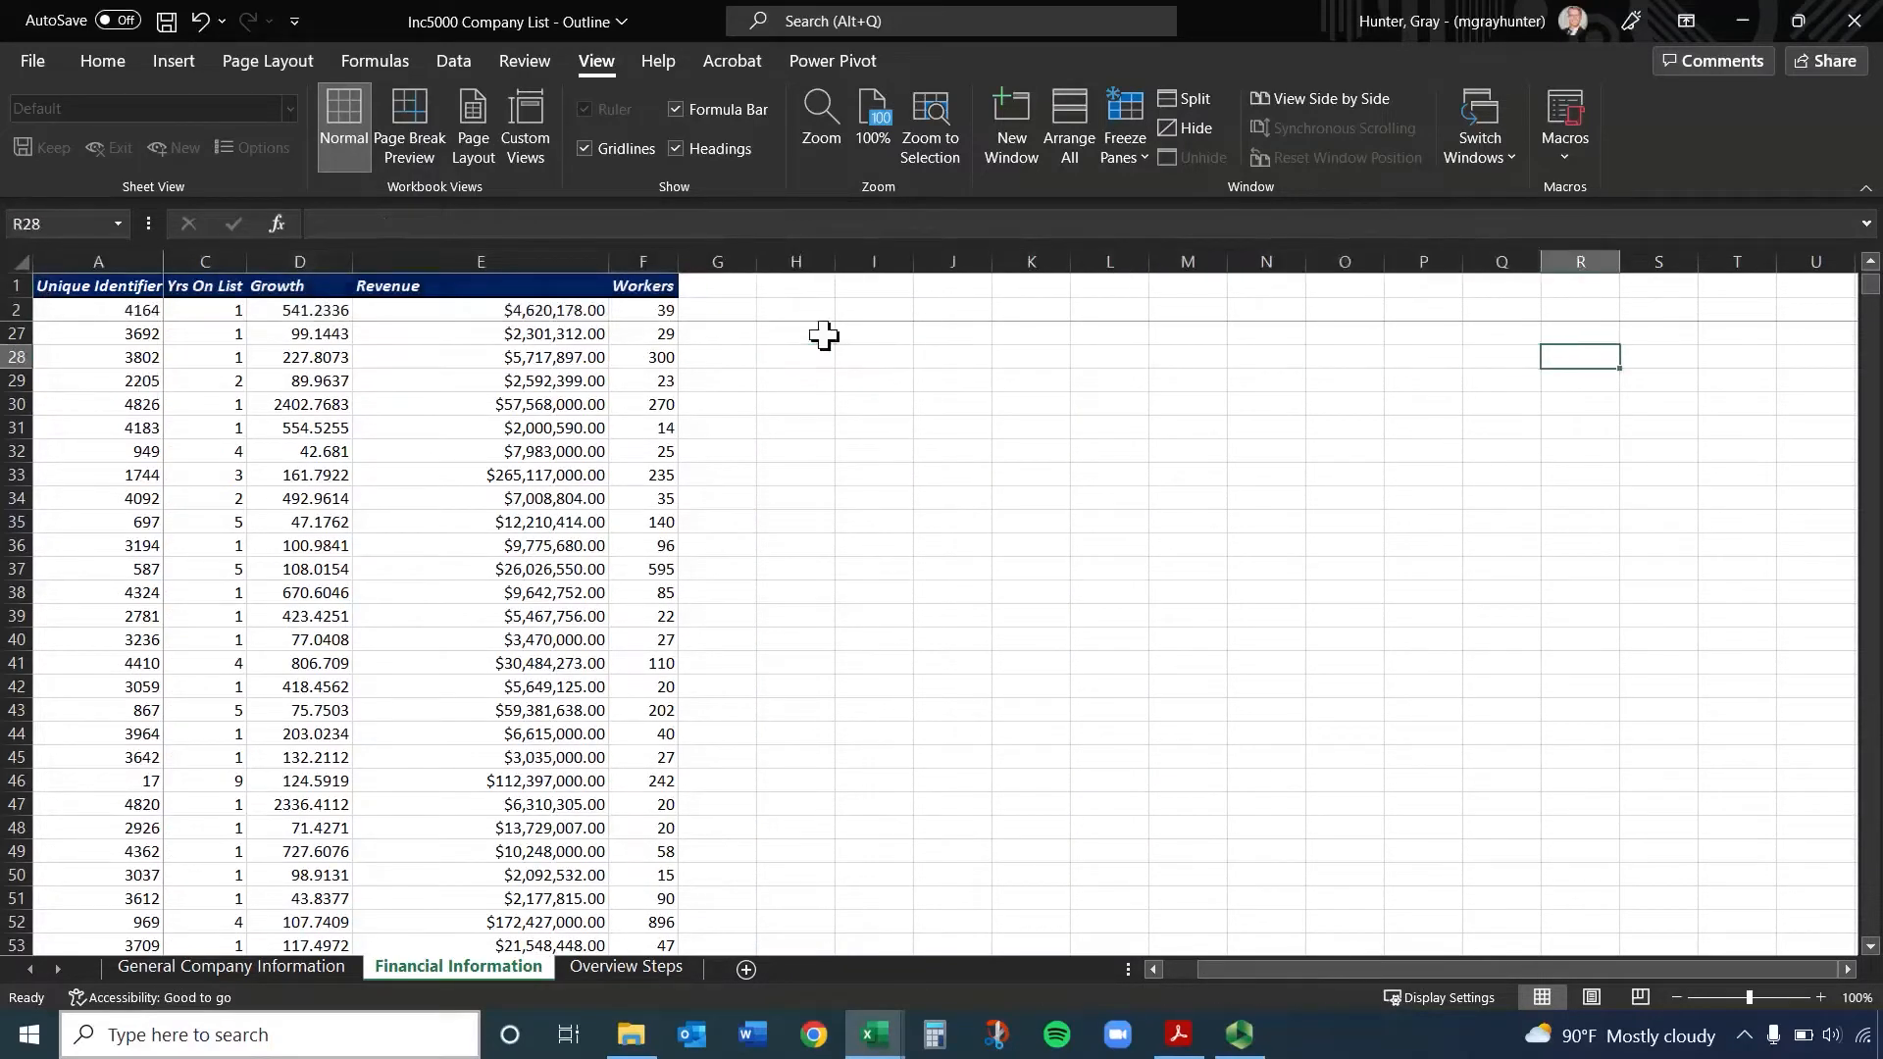
pyautogui.press('Right')
pyautogui.press('Right')
pyautogui.press('Right')
pyautogui.press('Right')
pyautogui.press('Right')
pyautogui.press('Right')
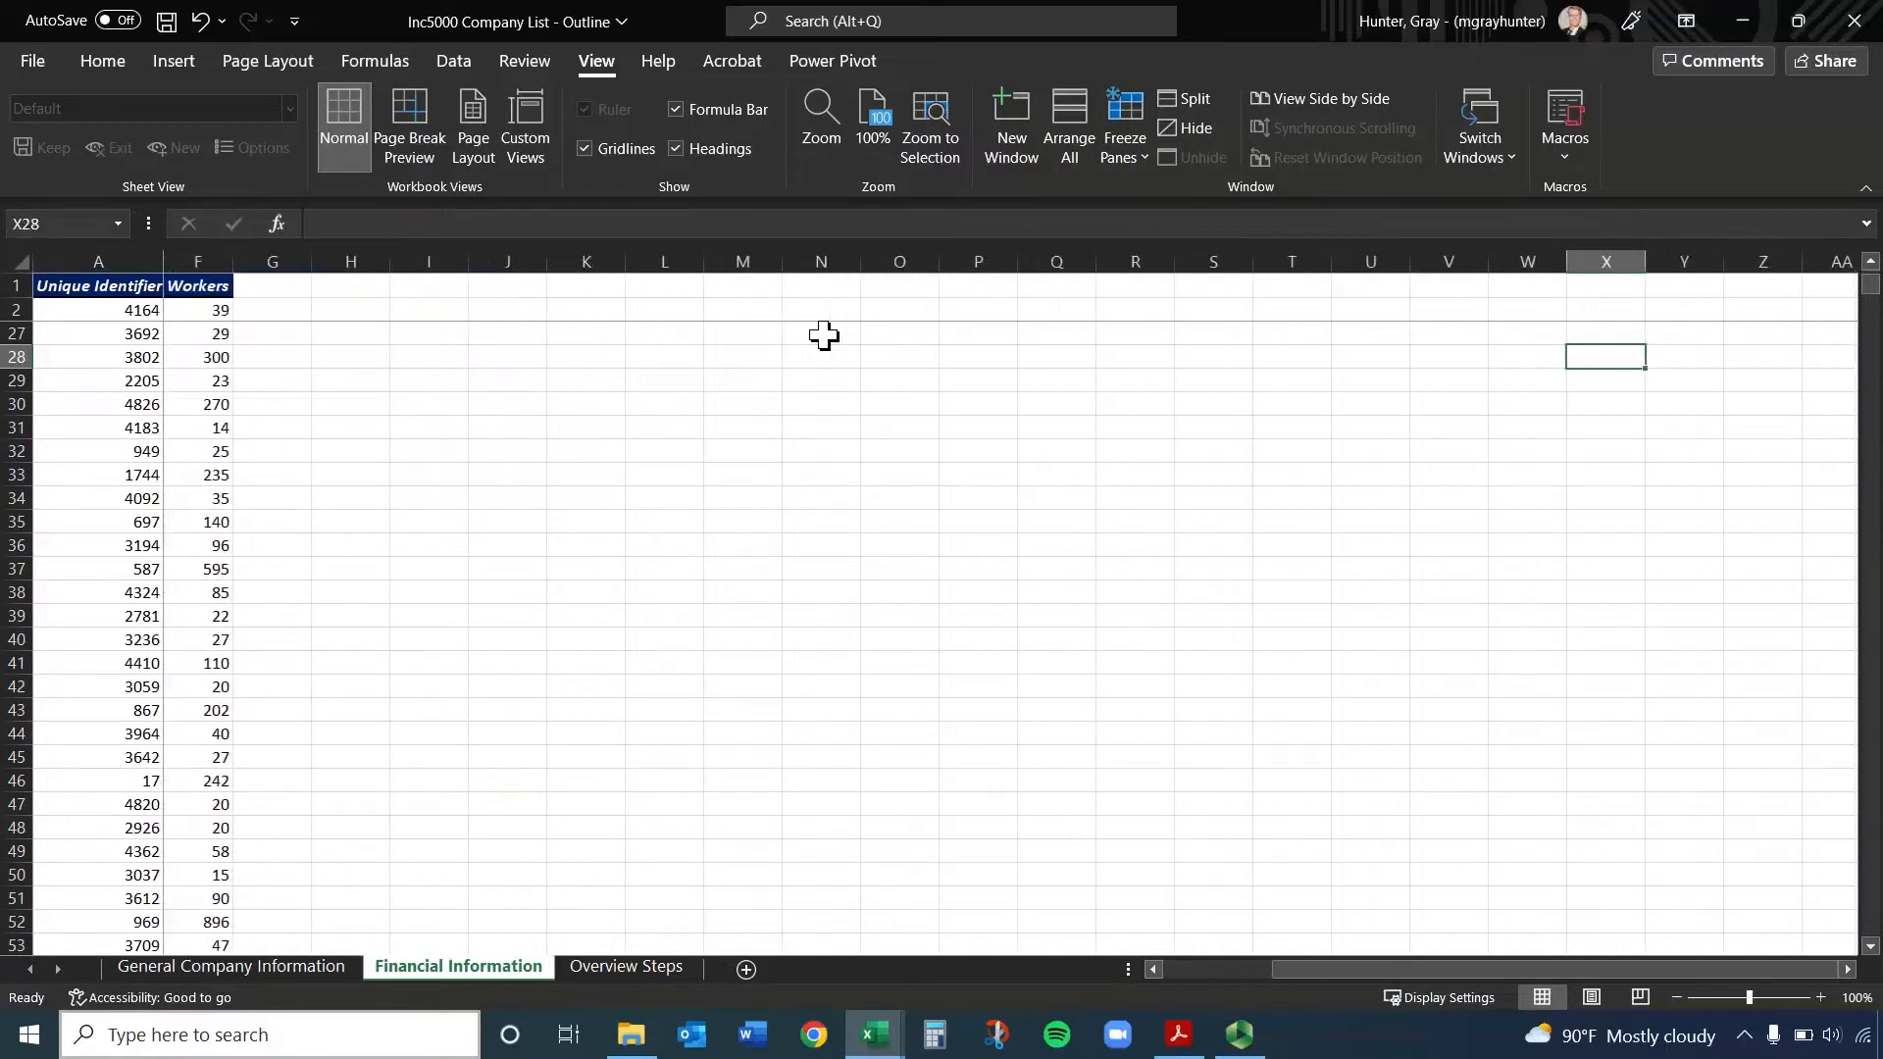
# Unfreeze the panes set at cell B3 on the Financial Information sheet
pyautogui.hotkey('ctrl', 'pageup')
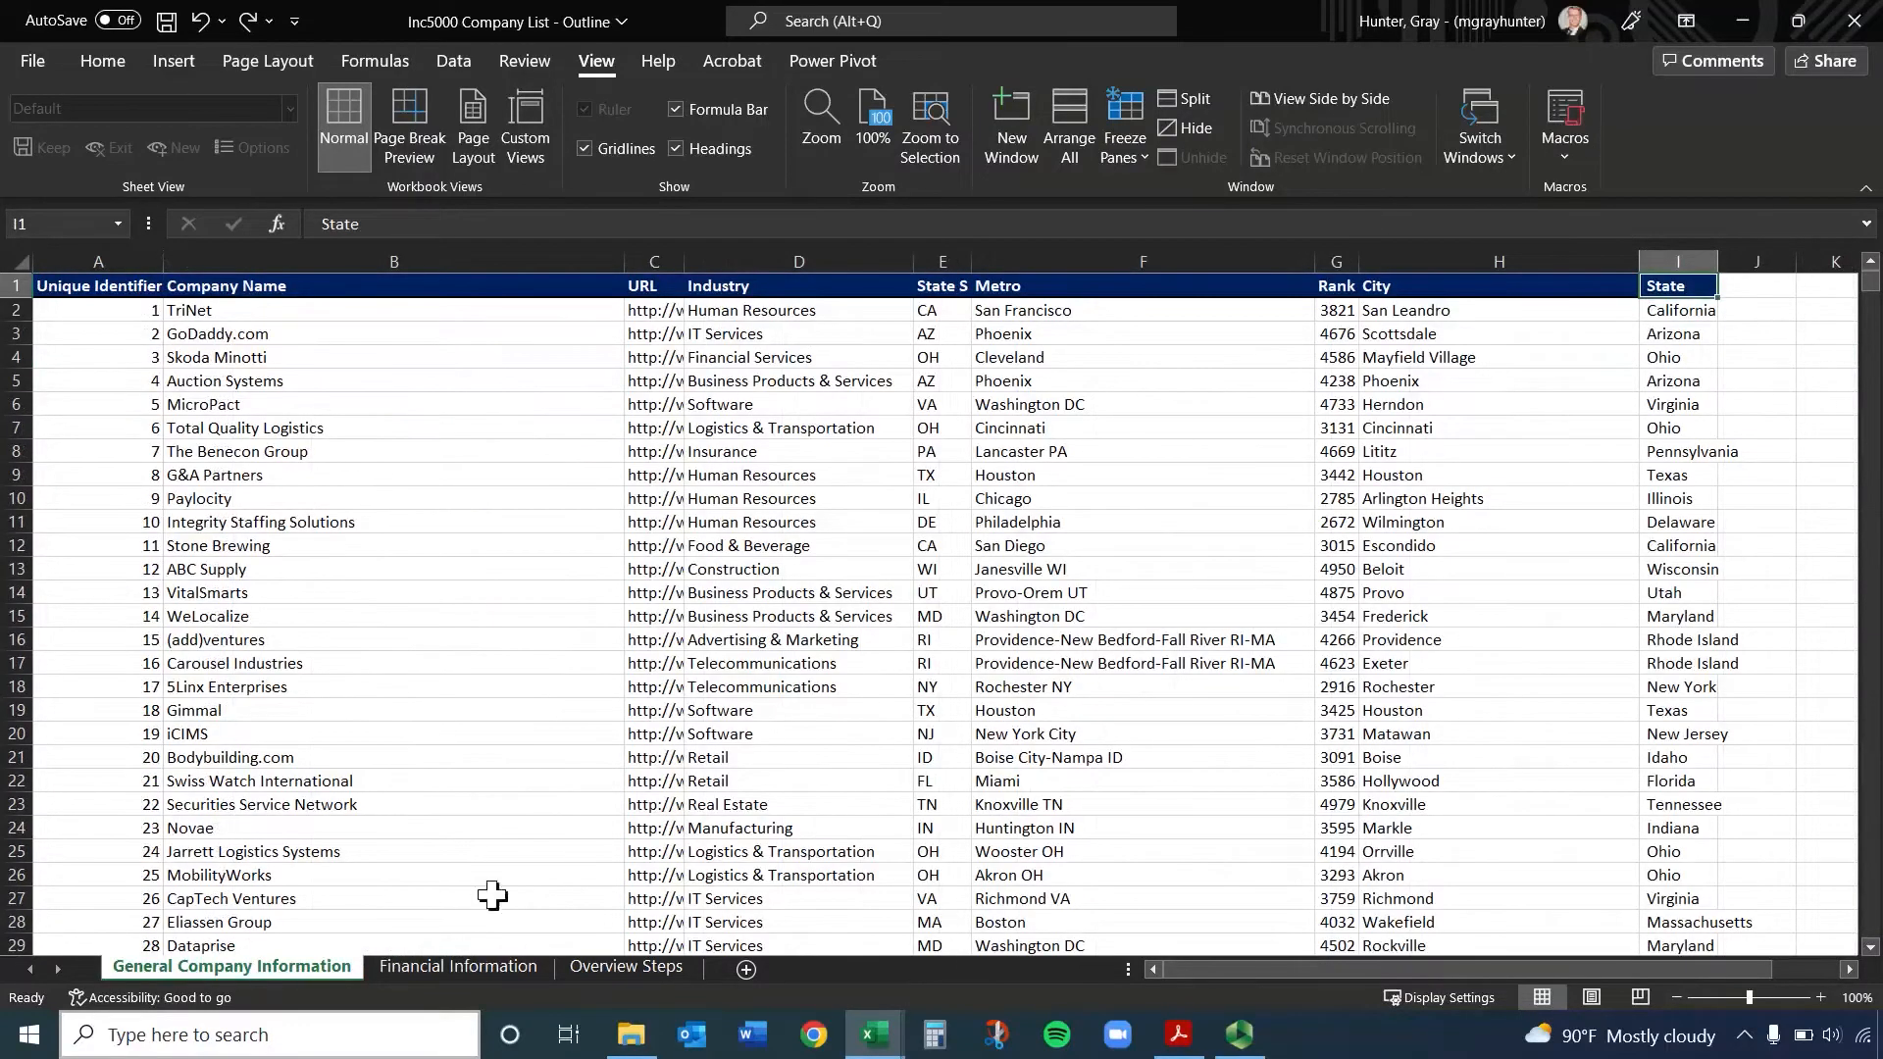
pyautogui.click(485, 966)
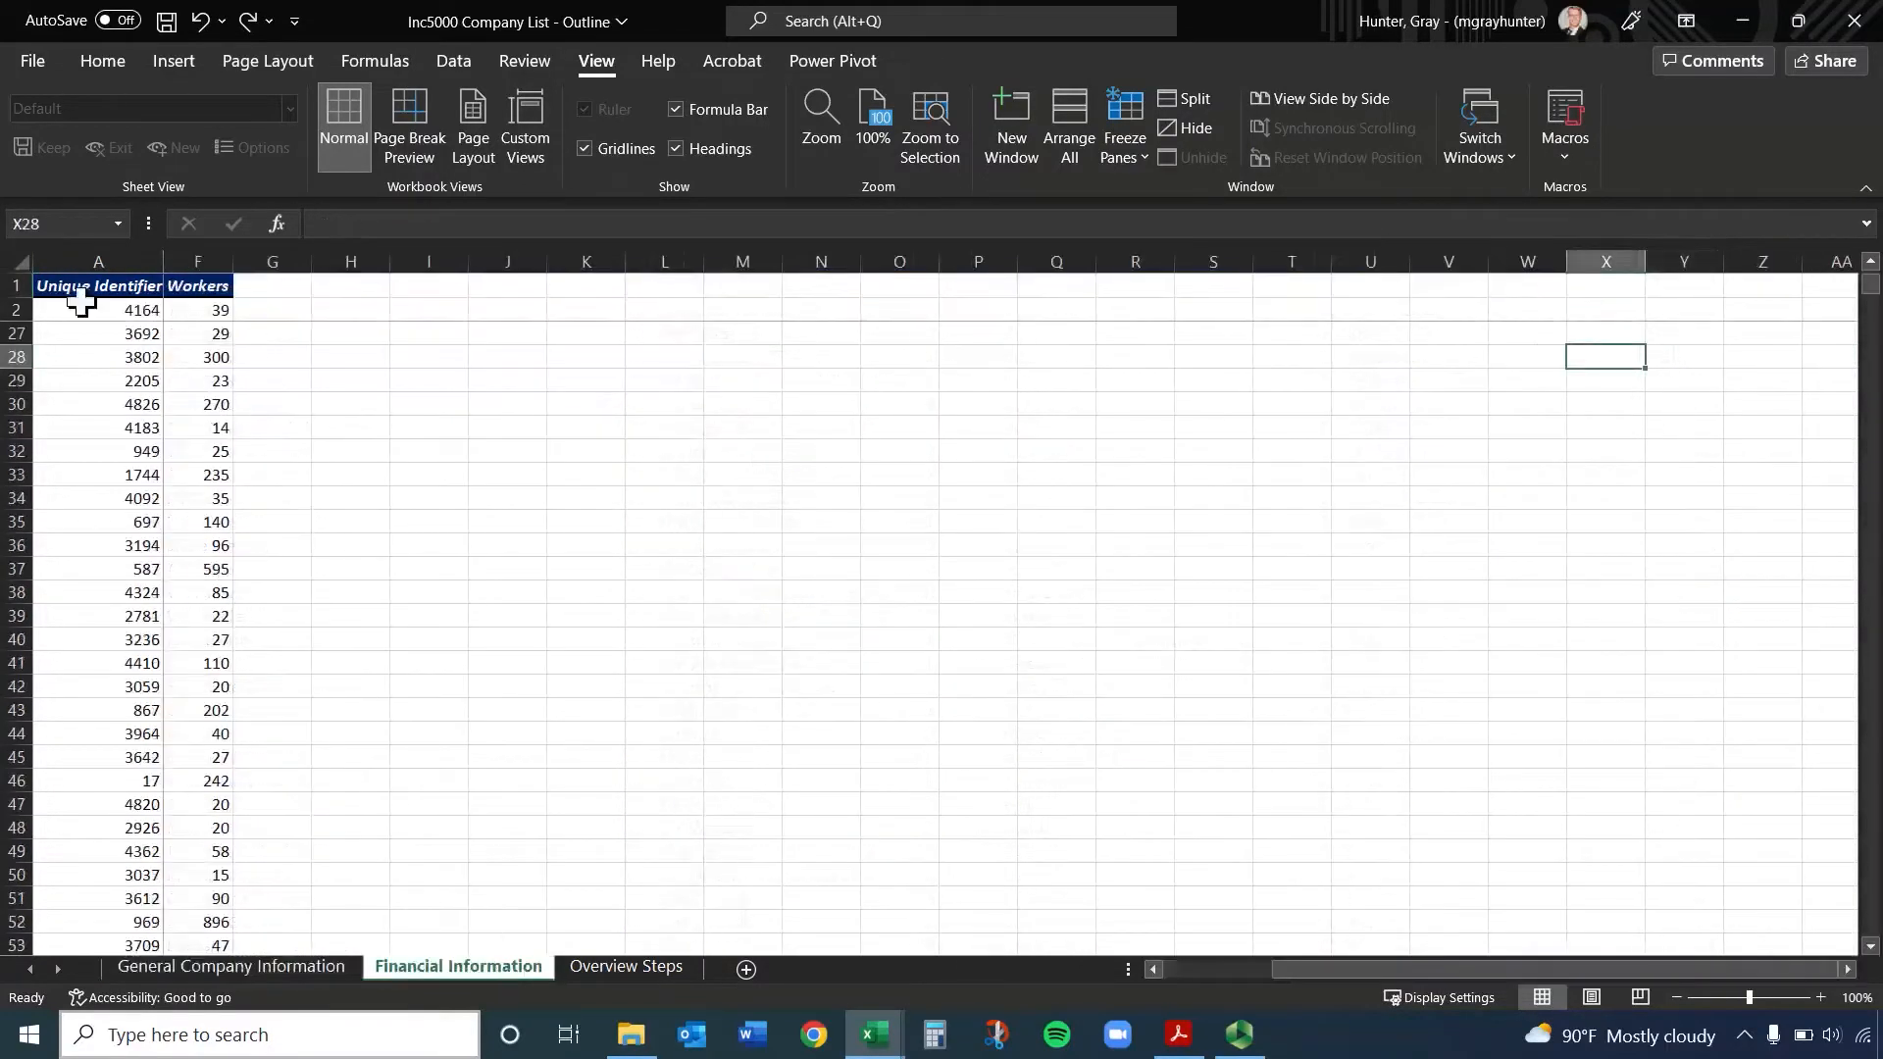
pyautogui.click(1125, 152)
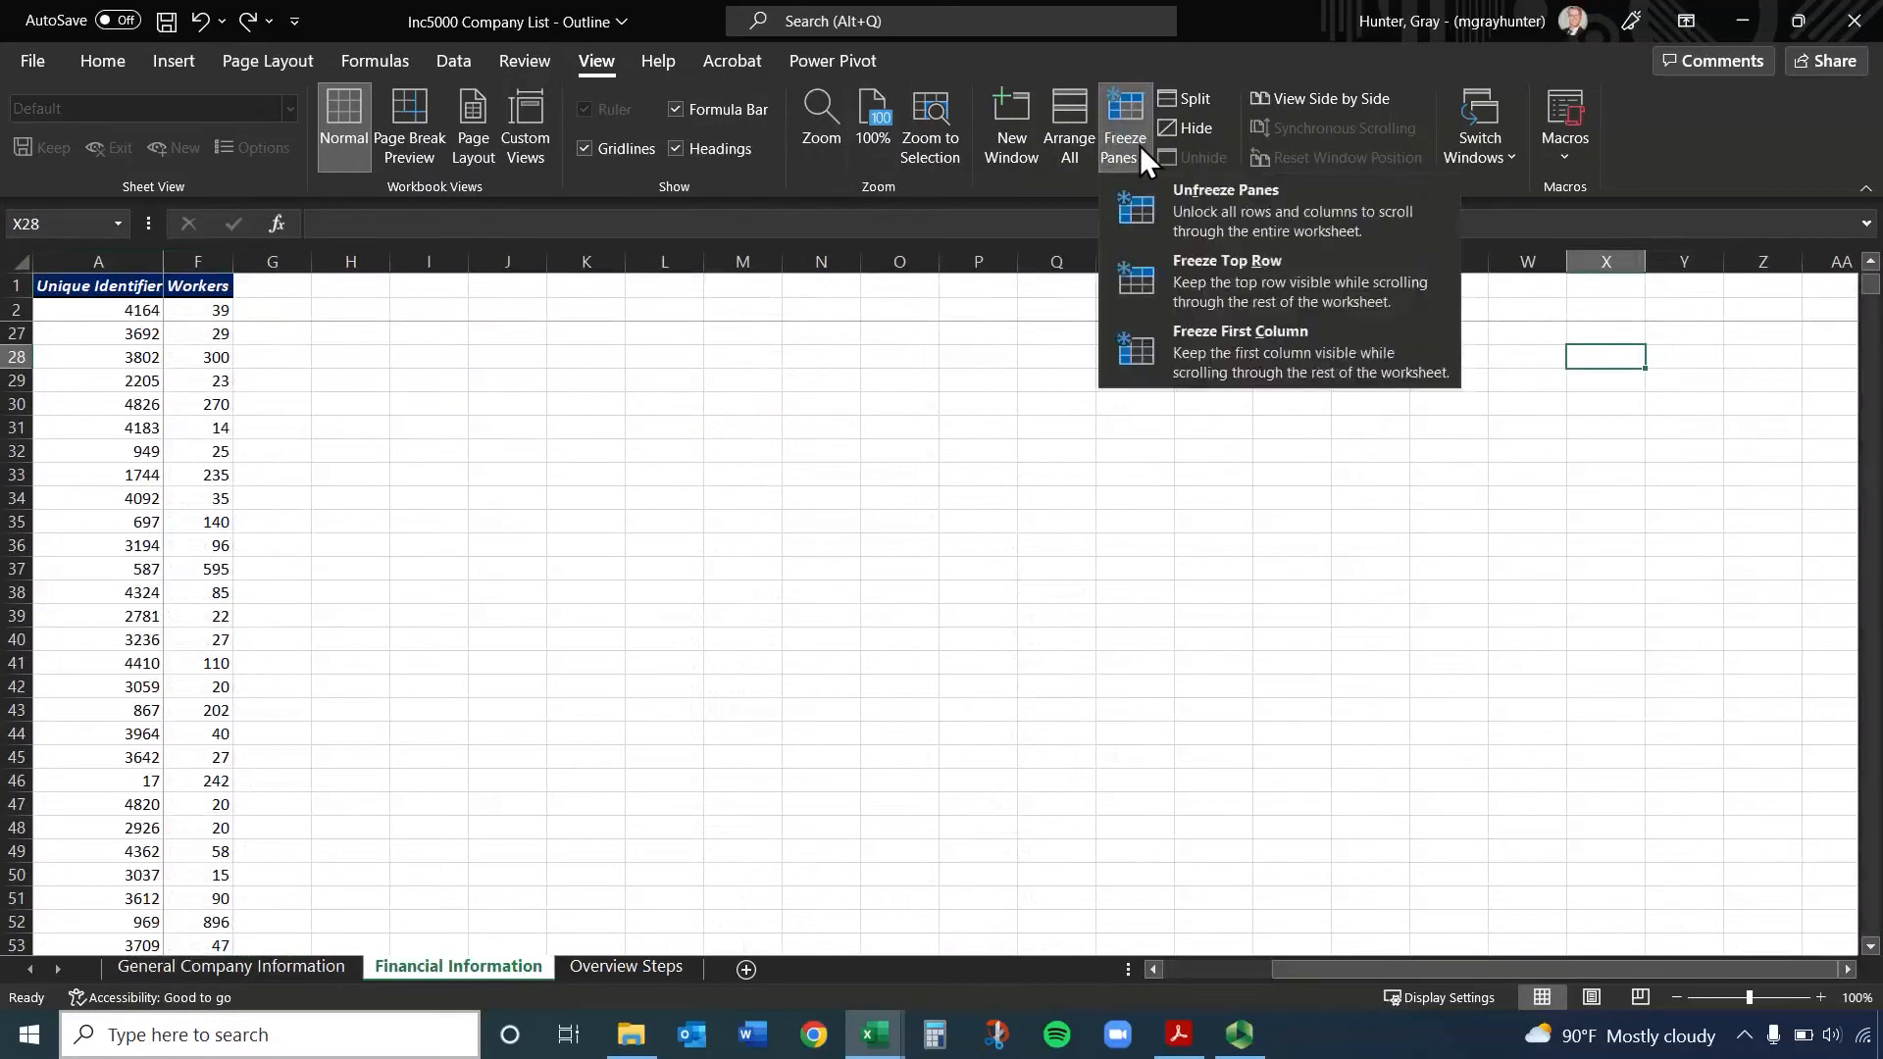
pyautogui.click(1227, 202)
pyautogui.click(306, 378)
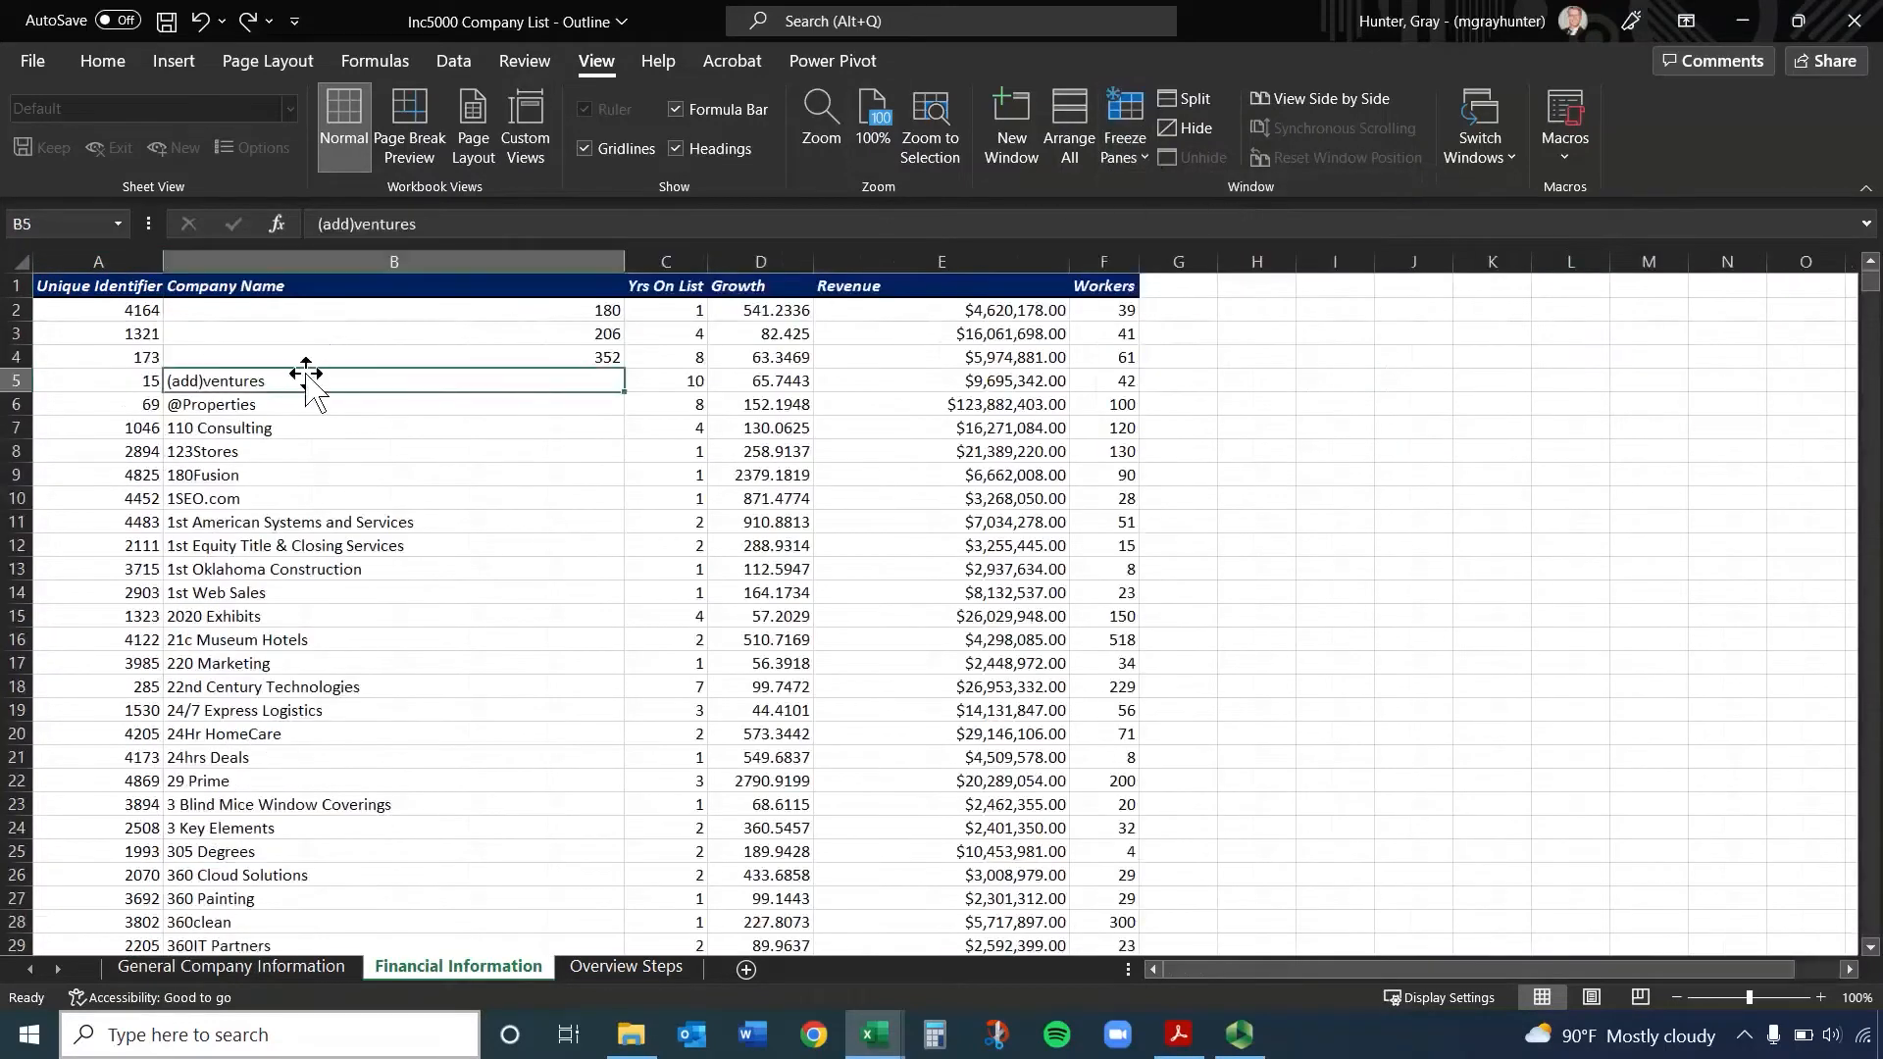
# Try freezing the panes with header cell A1 selected, check the scrolling, and unfreeze them
pyautogui.click(131, 285)
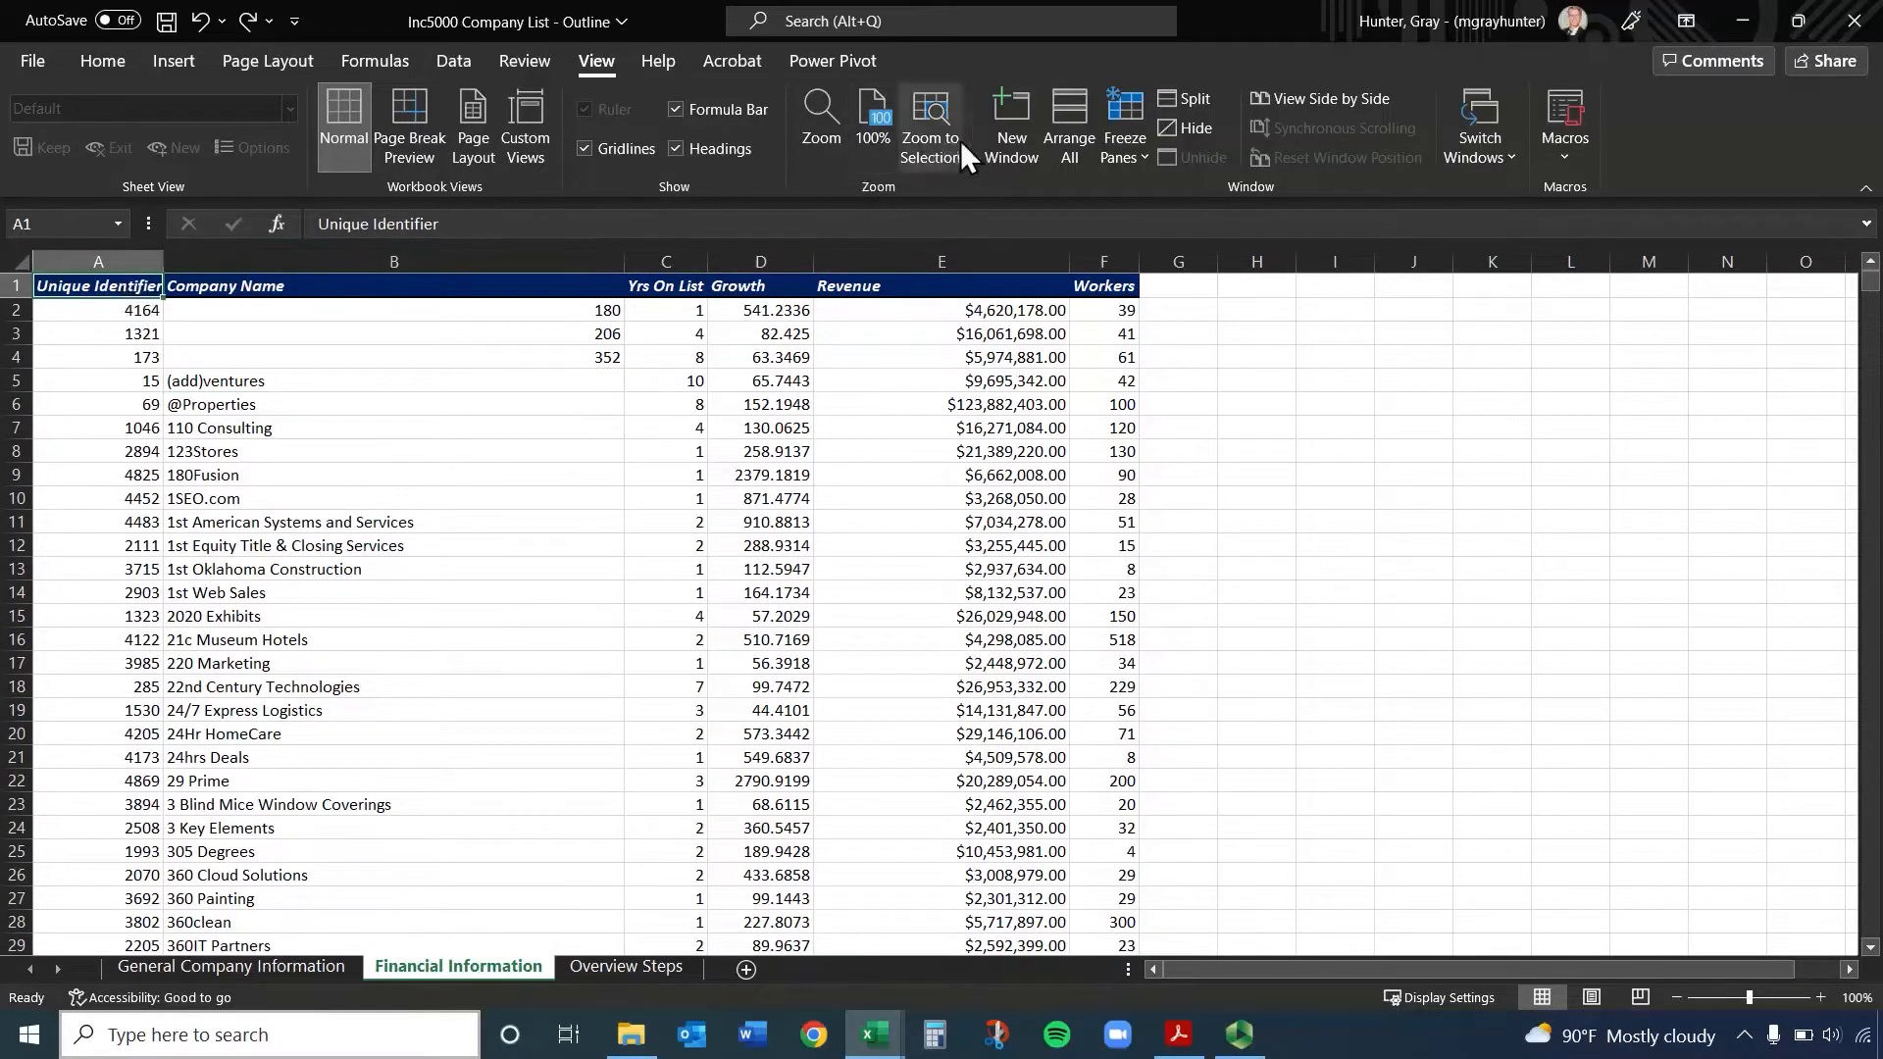
pyautogui.click(1134, 160)
pyautogui.click(1235, 250)
pyautogui.scroll(-5, 191, 482)
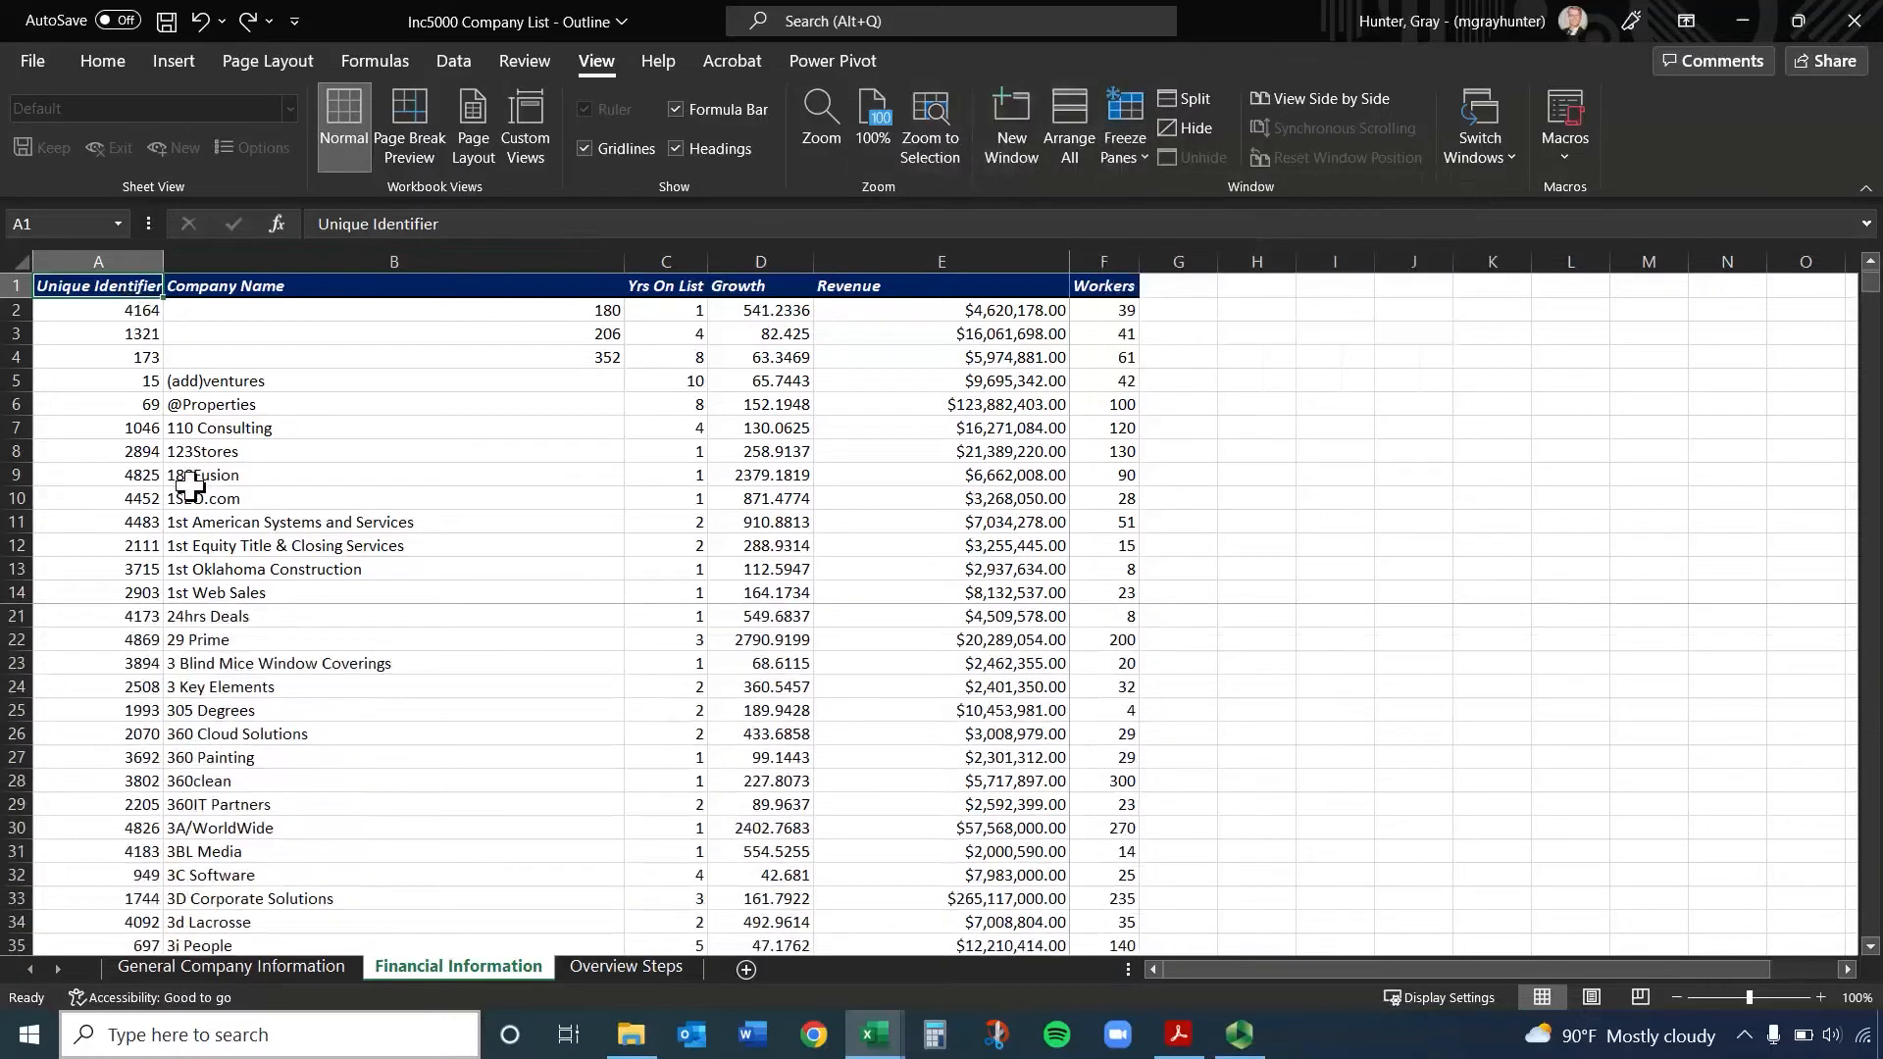
pyautogui.scroll(5, 191, 482)
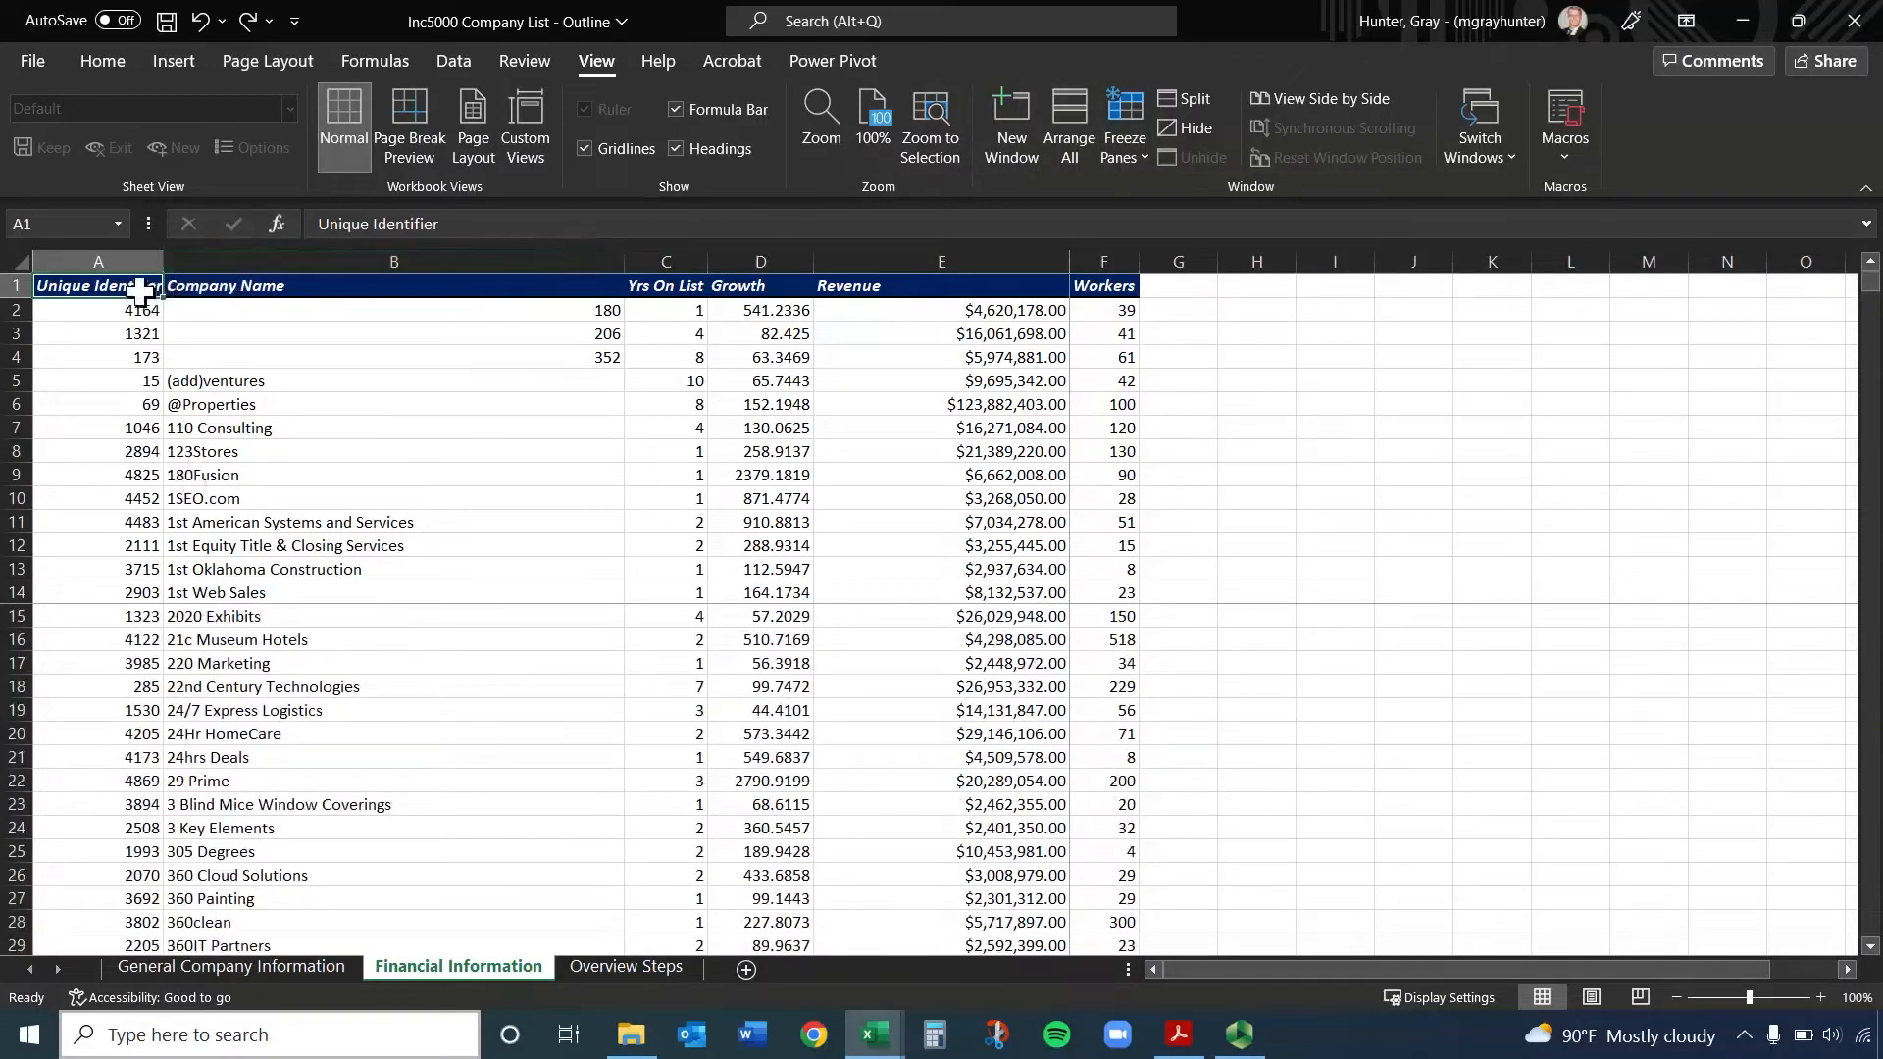
pyautogui.click(1124, 155)
pyautogui.click(1185, 212)
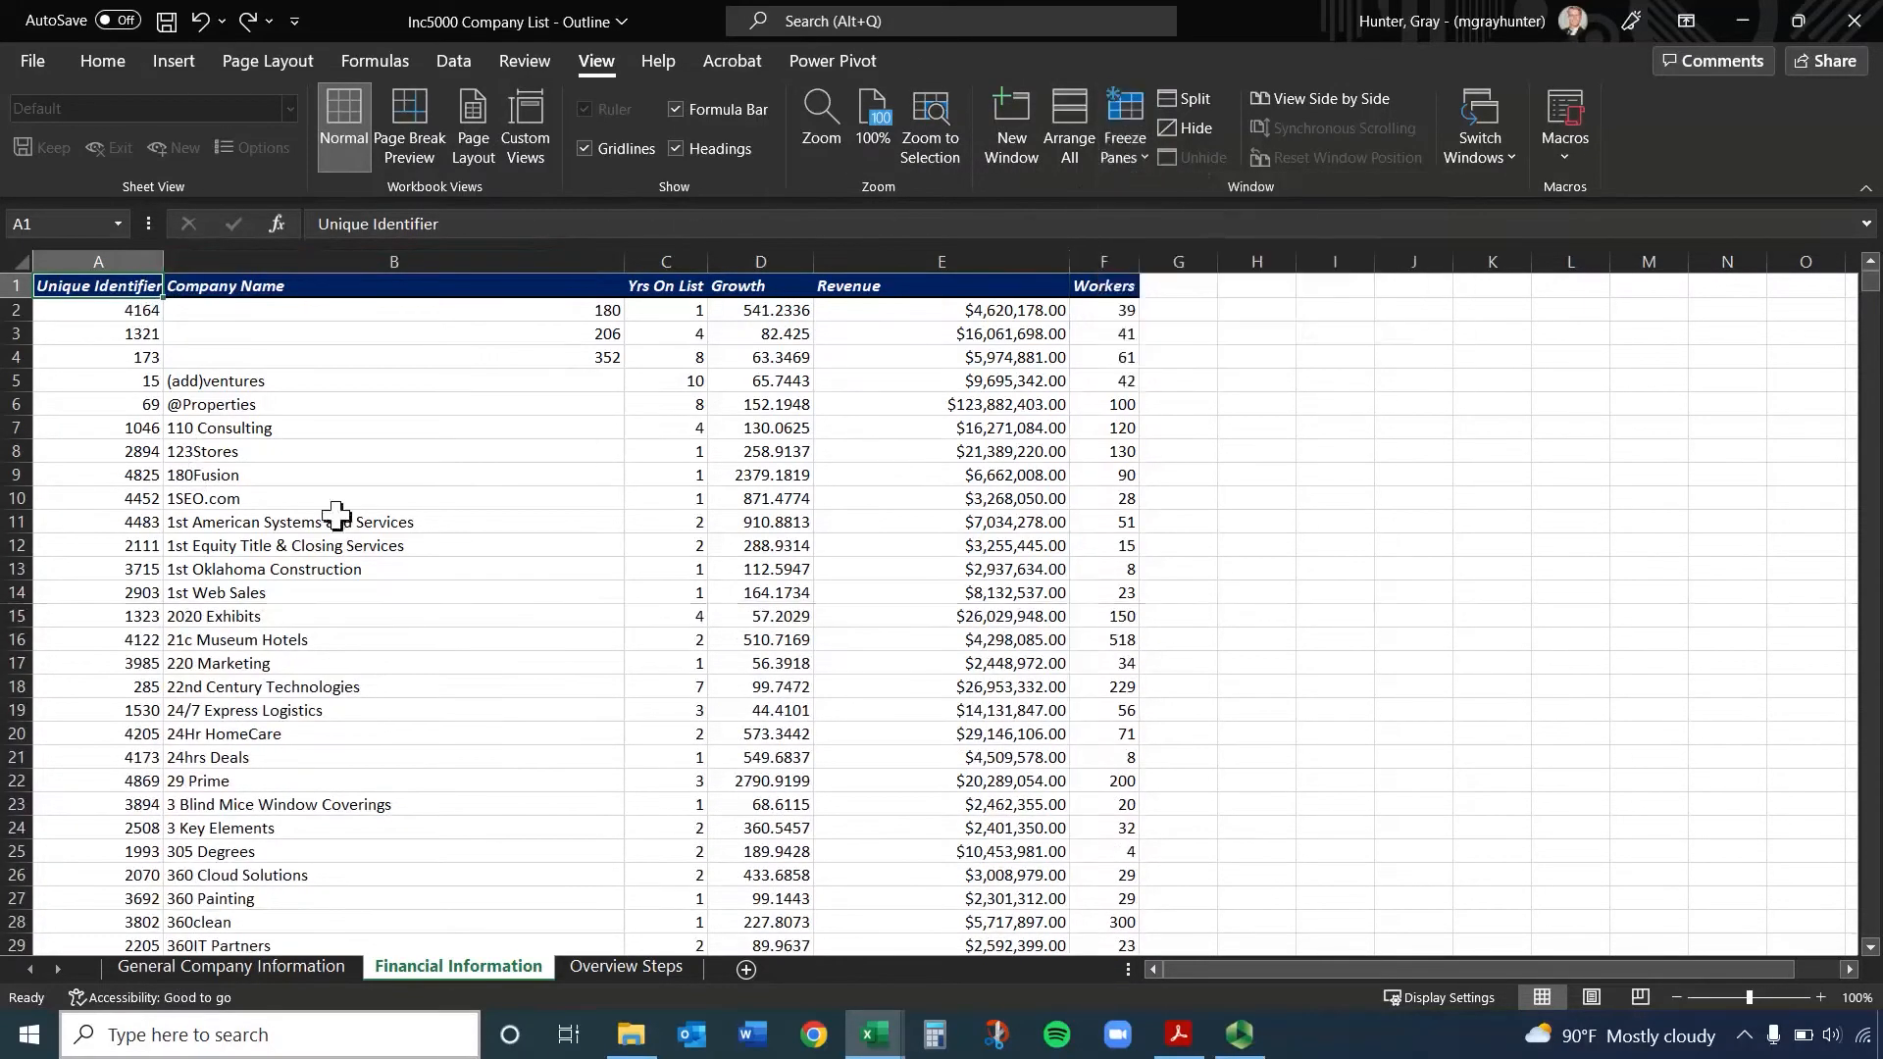
# Freeze the panes again from cell A1 and check which rows stay fixed further down the list
pyautogui.click(336, 517)
pyautogui.click(113, 289)
pyautogui.click(1135, 155)
pyautogui.click(1220, 210)
pyautogui.scroll(-3, 616, 502)
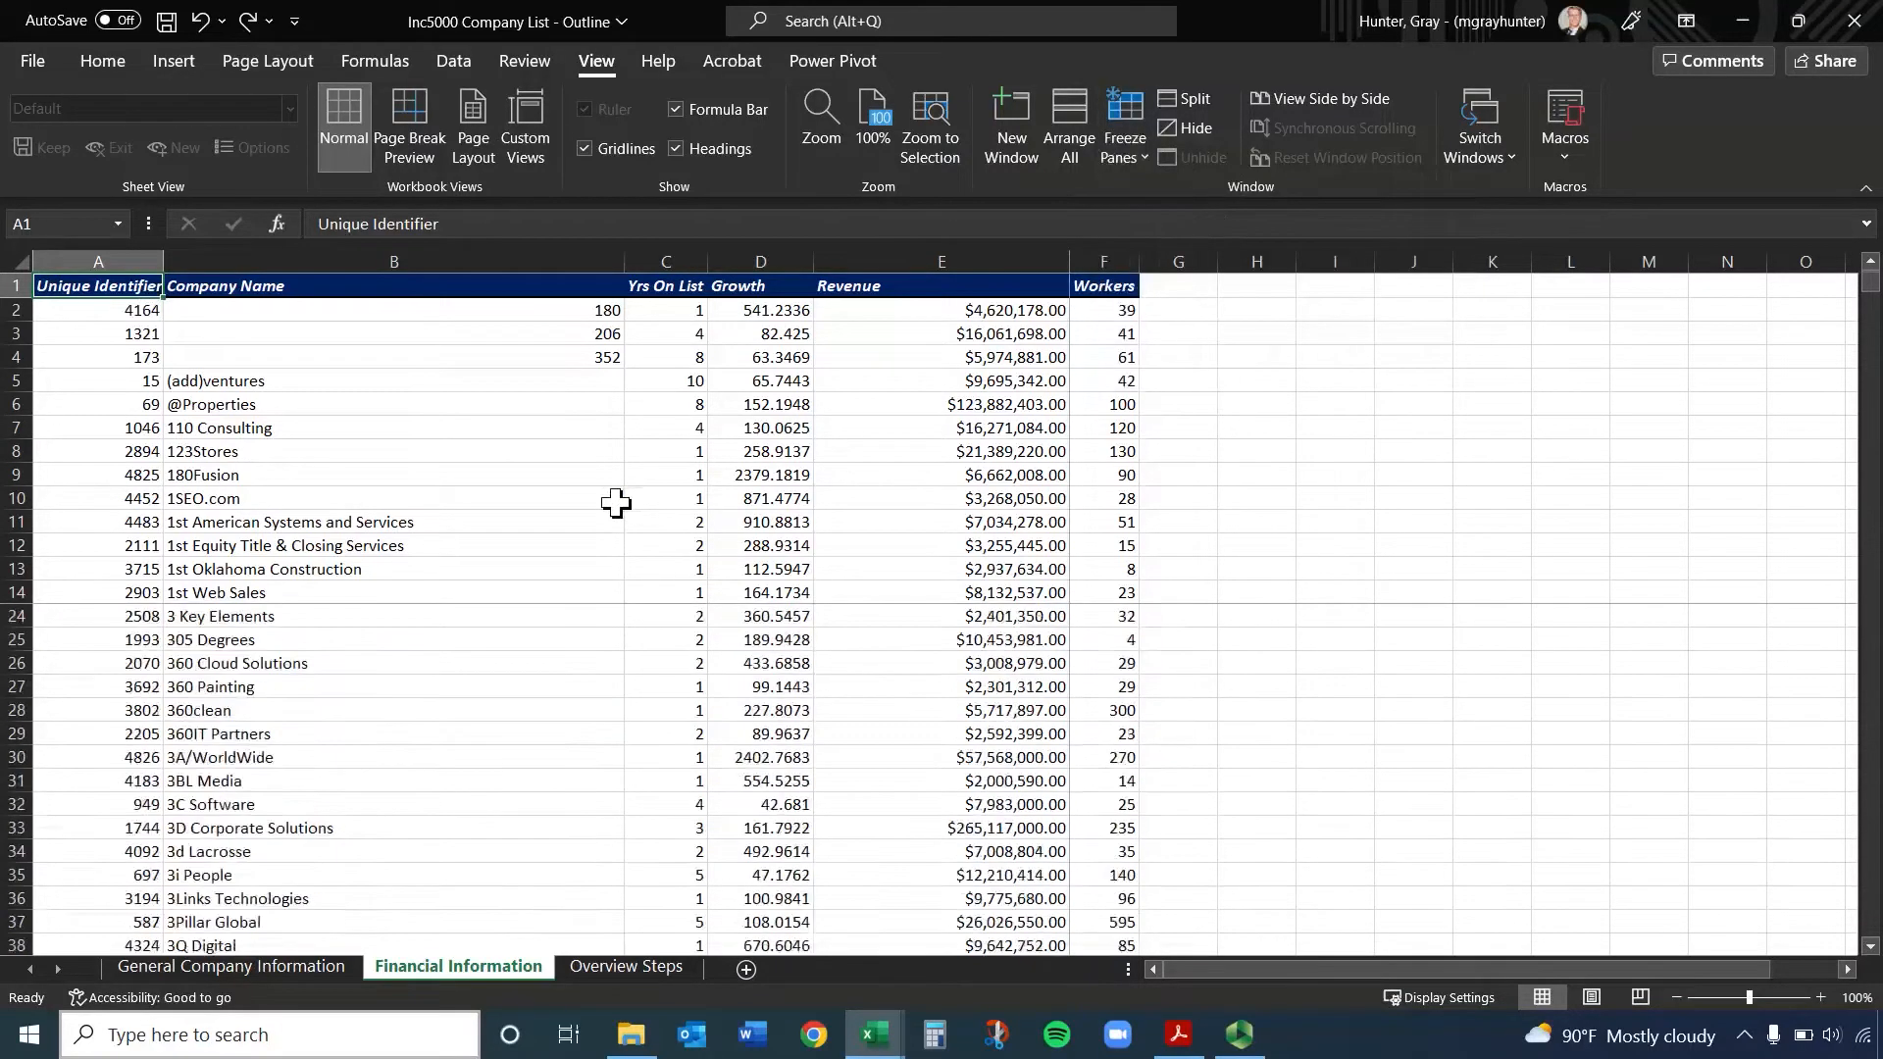
pyautogui.scroll(-5, 616, 502)
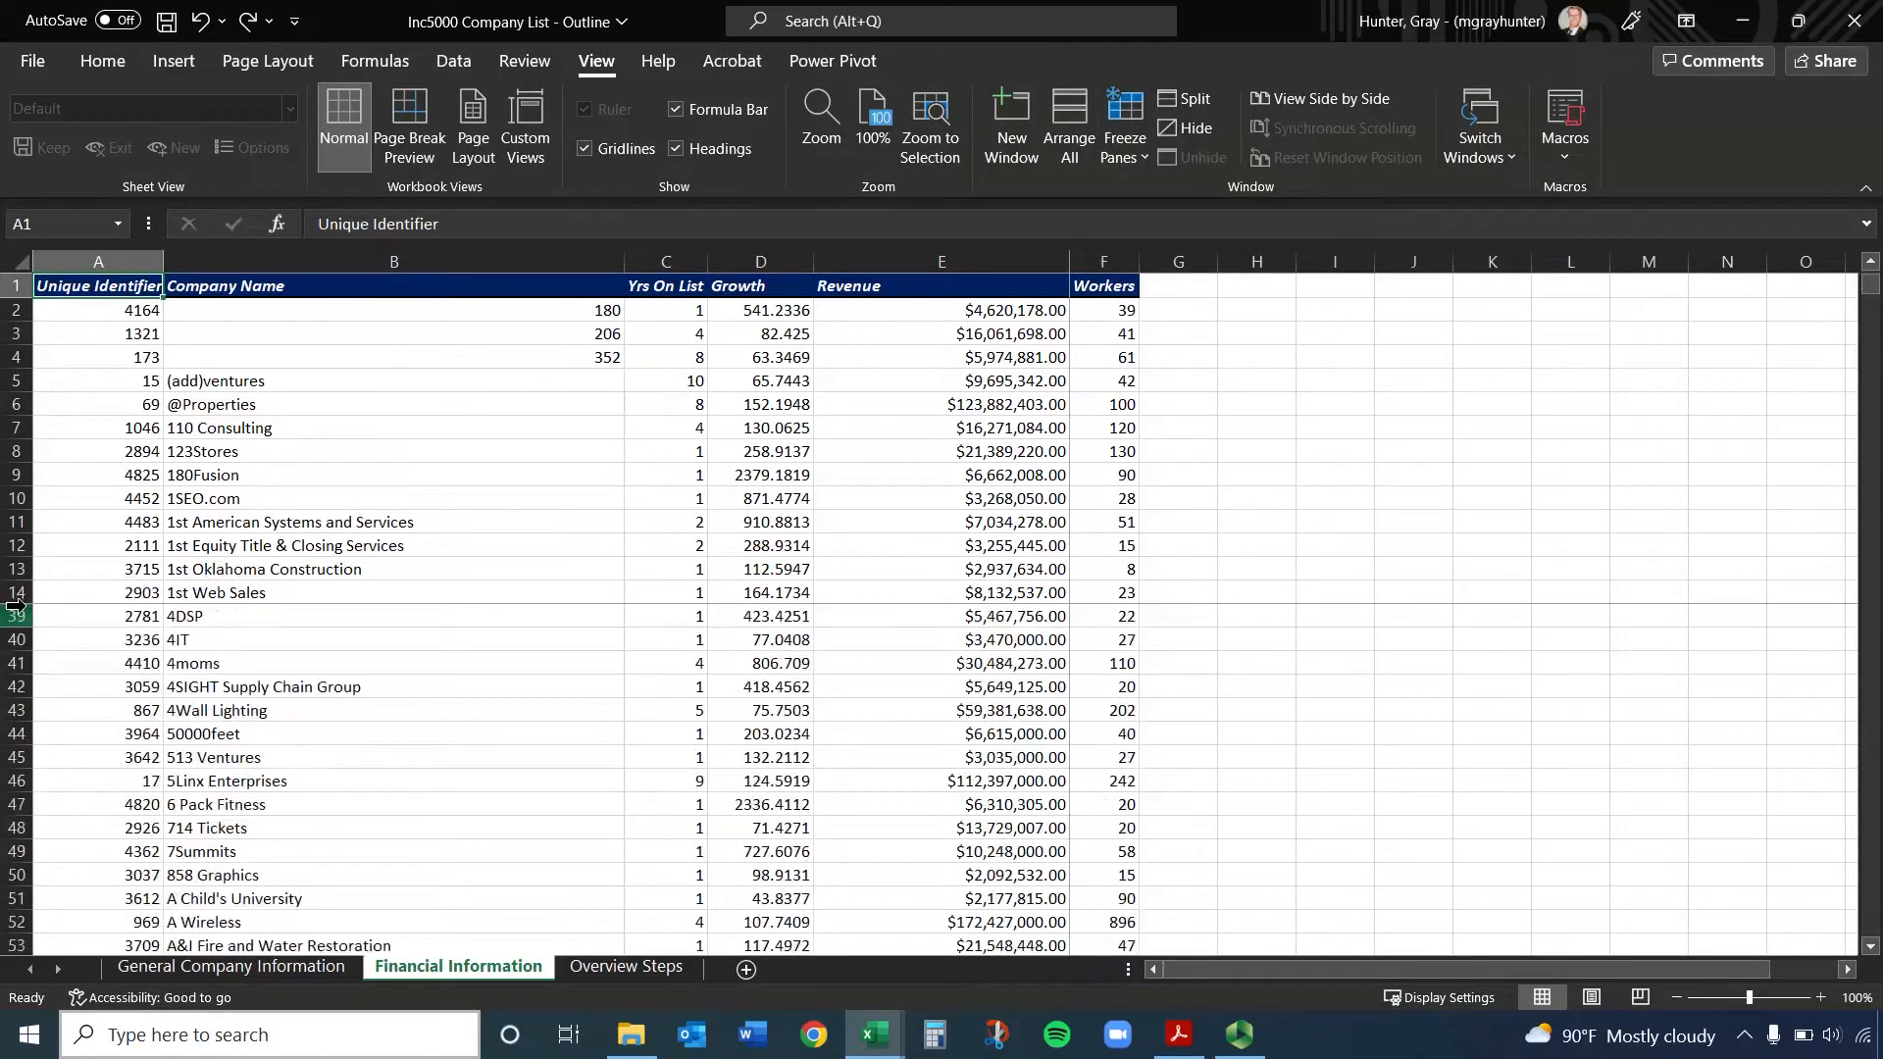
# Return to the Financial Information sheet and remove the freeze applied from cell A1
pyautogui.click(1134, 154)
pyautogui.click(1133, 154)
pyautogui.click(804, 358)
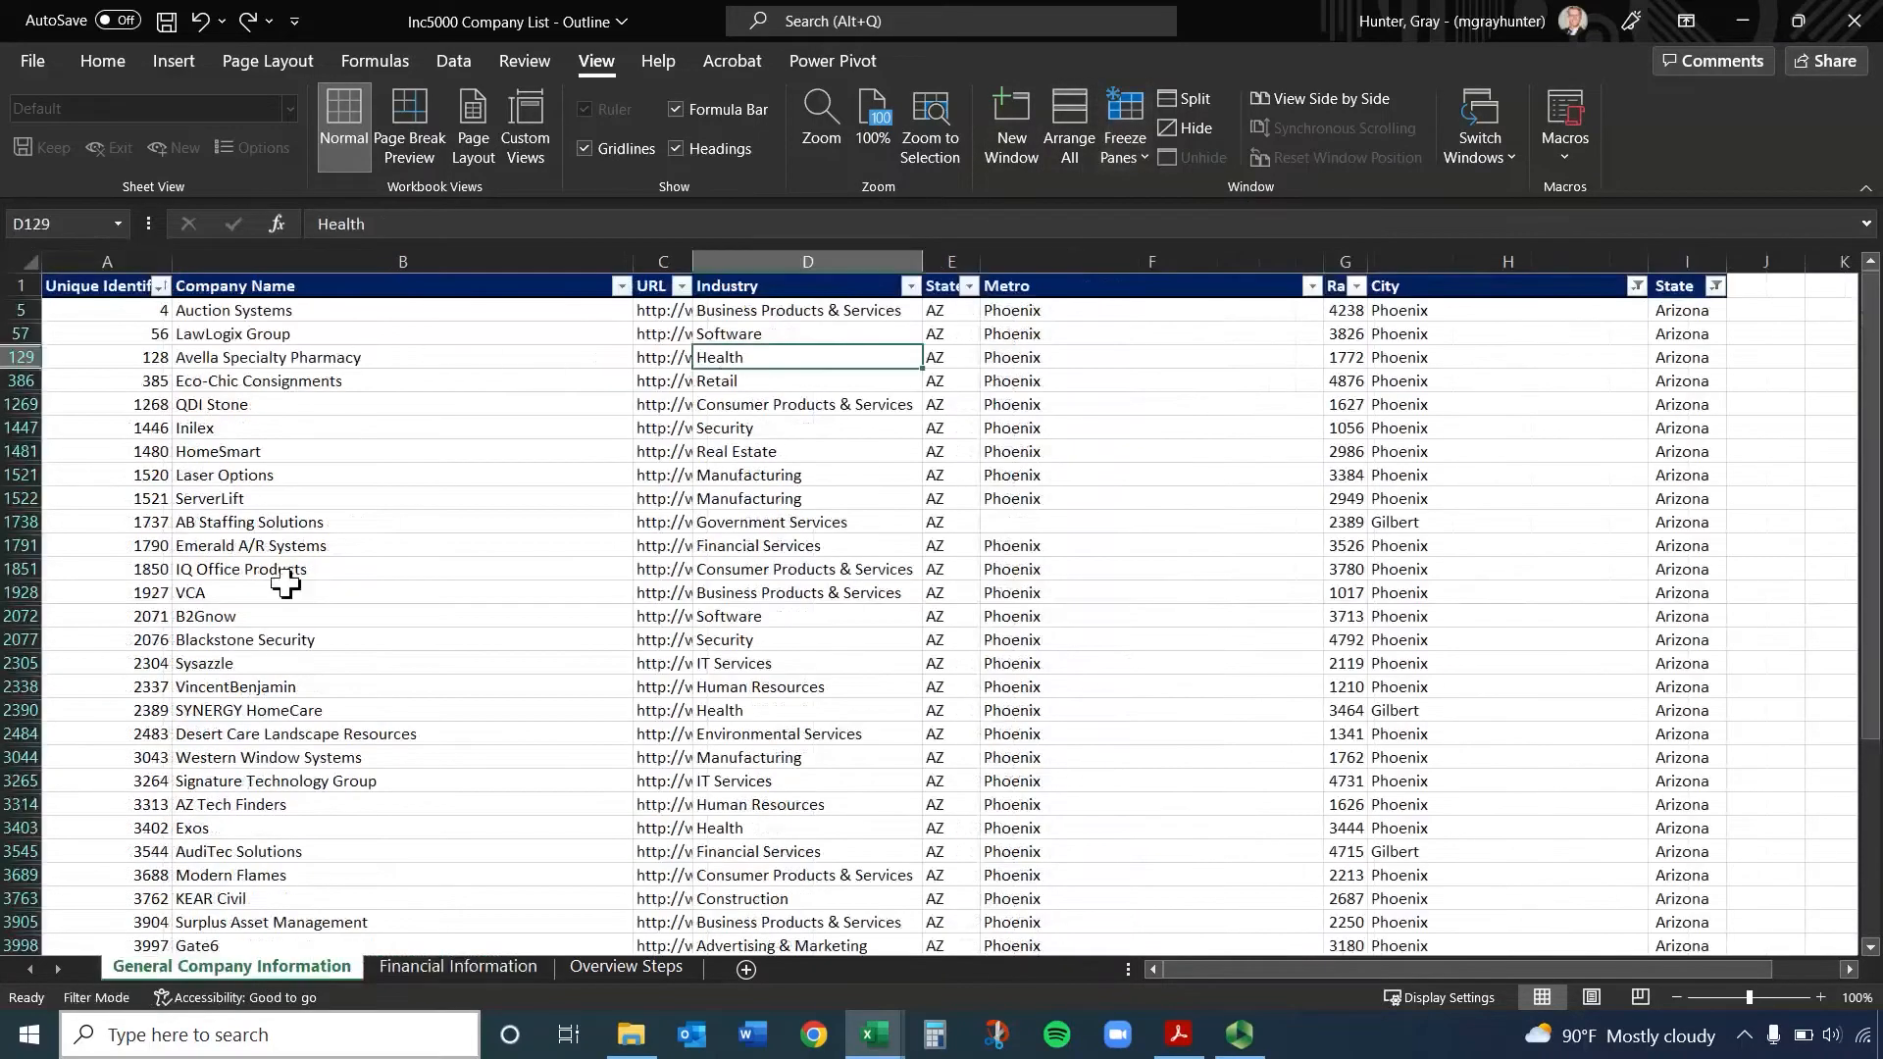
pyautogui.click(463, 965)
pyautogui.click(1129, 155)
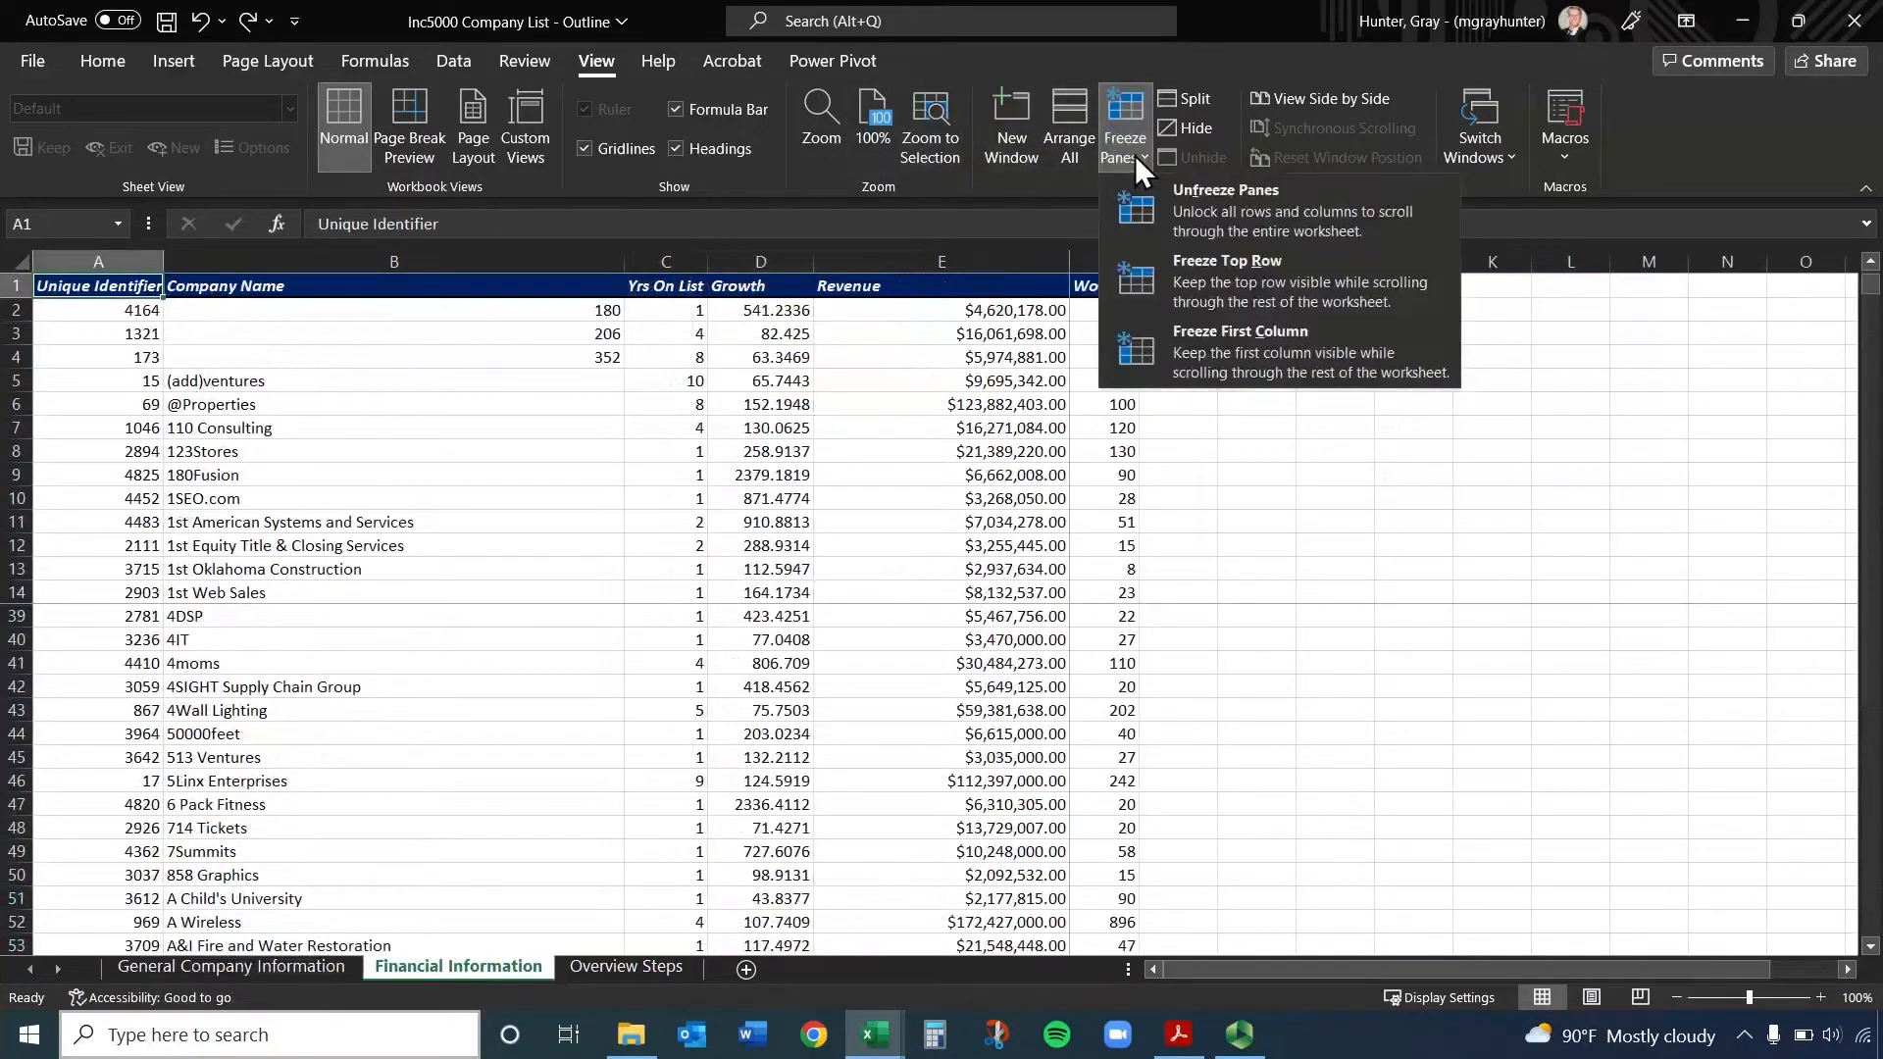
pyautogui.click(1206, 201)
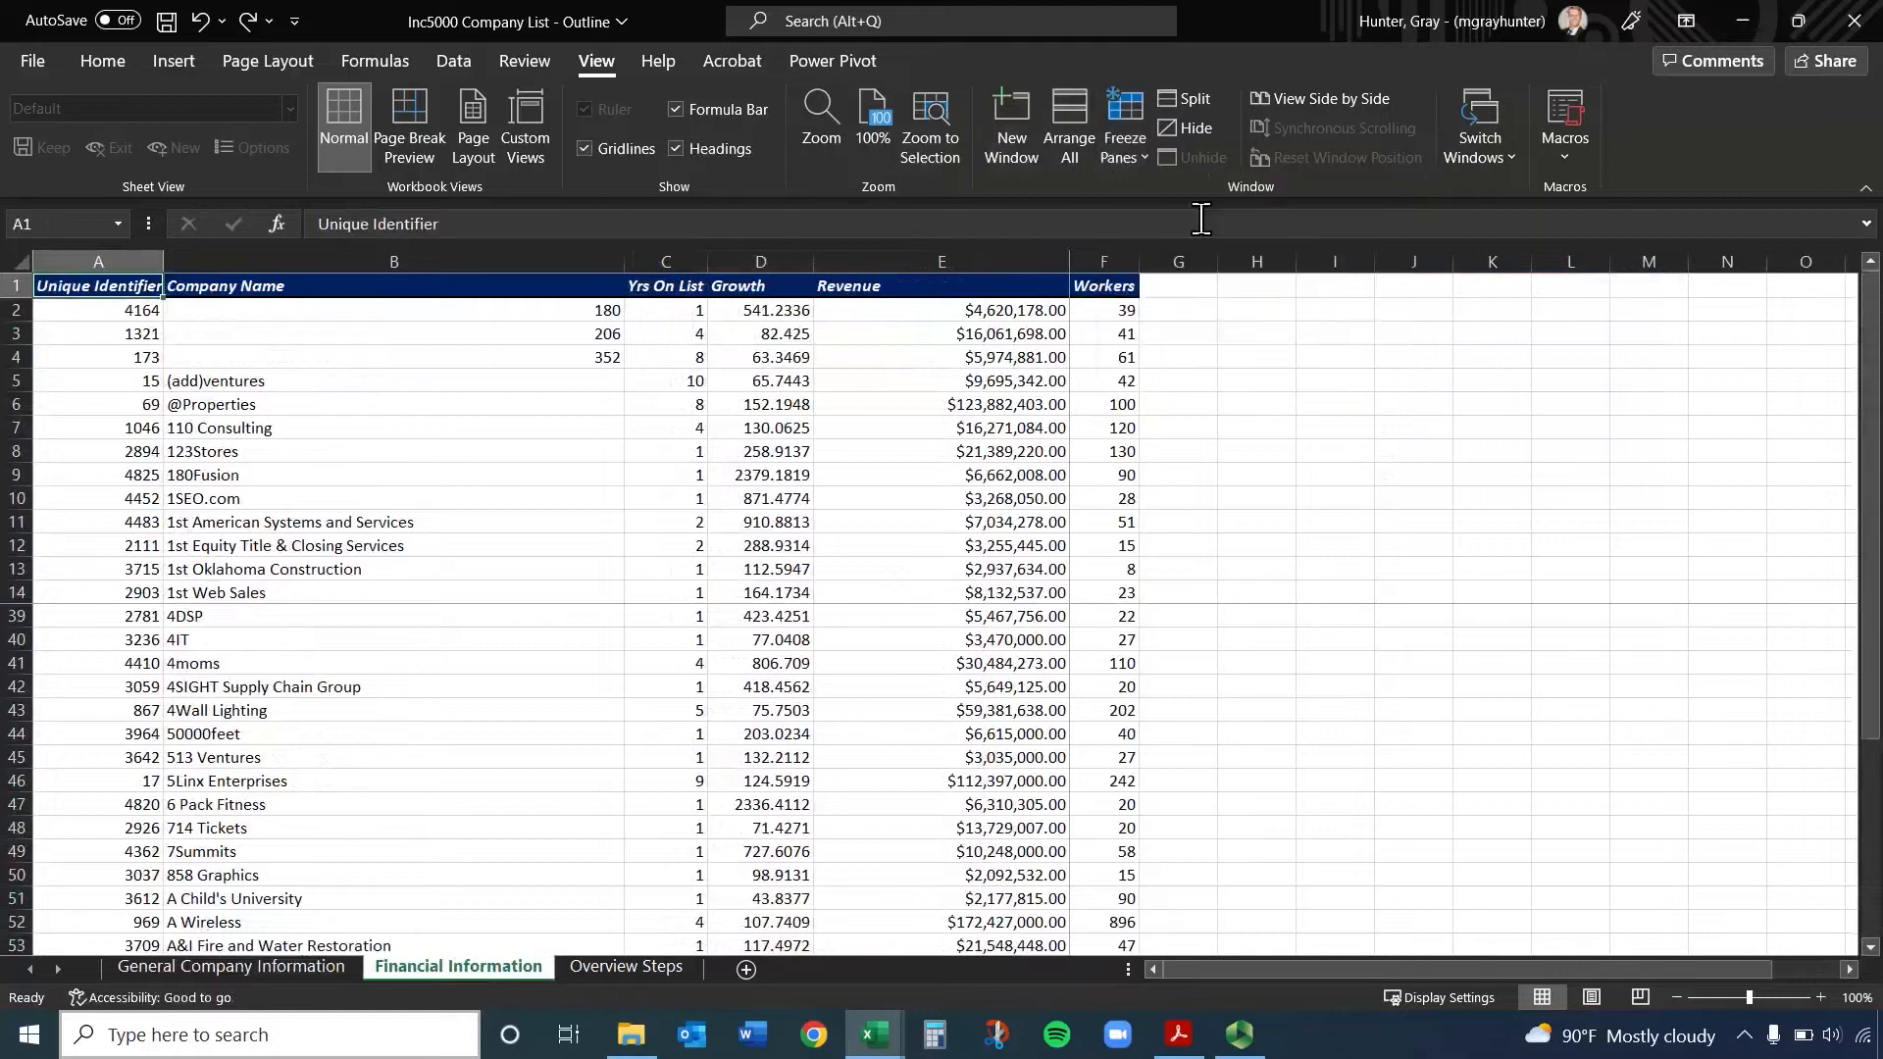
# Freeze the panes at cell A2 to hold only the header row, and check it further down the list
pyautogui.click(133, 309)
pyautogui.click(1117, 157)
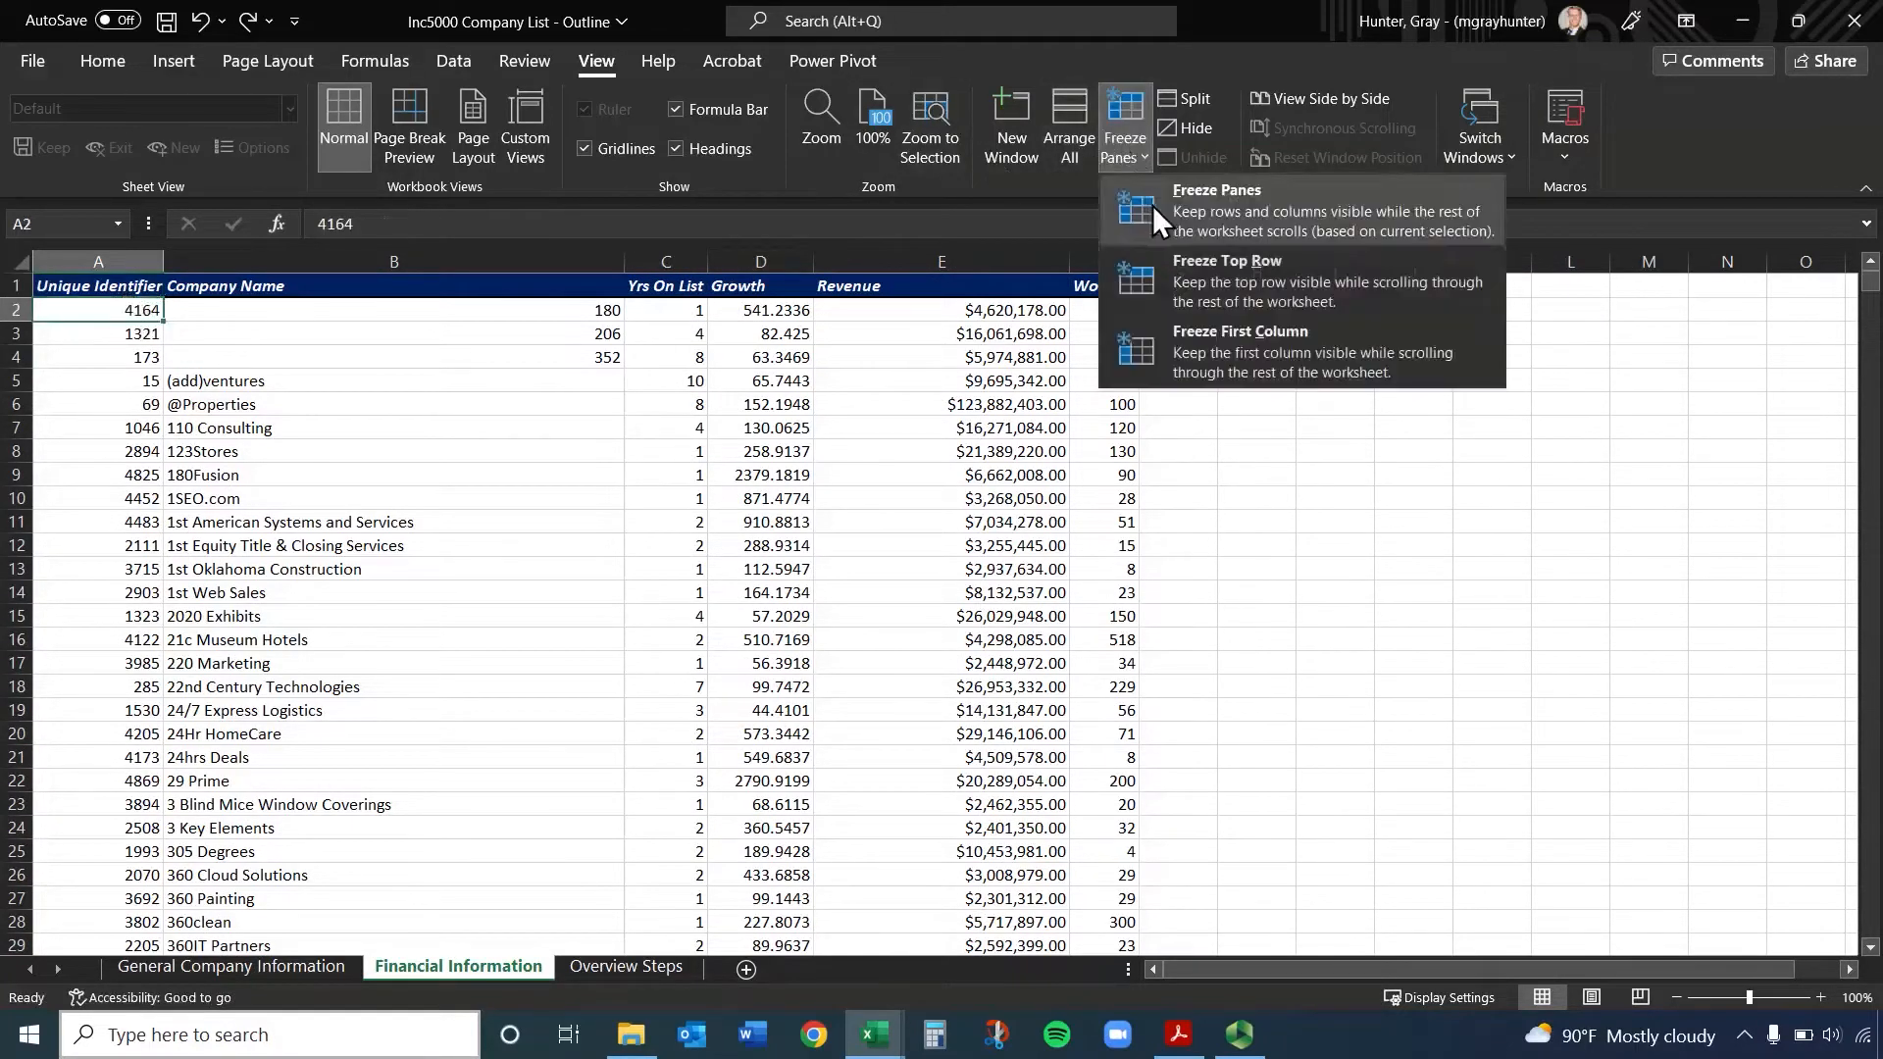
pyautogui.click(1196, 204)
pyautogui.scroll(-7, 182, 408)
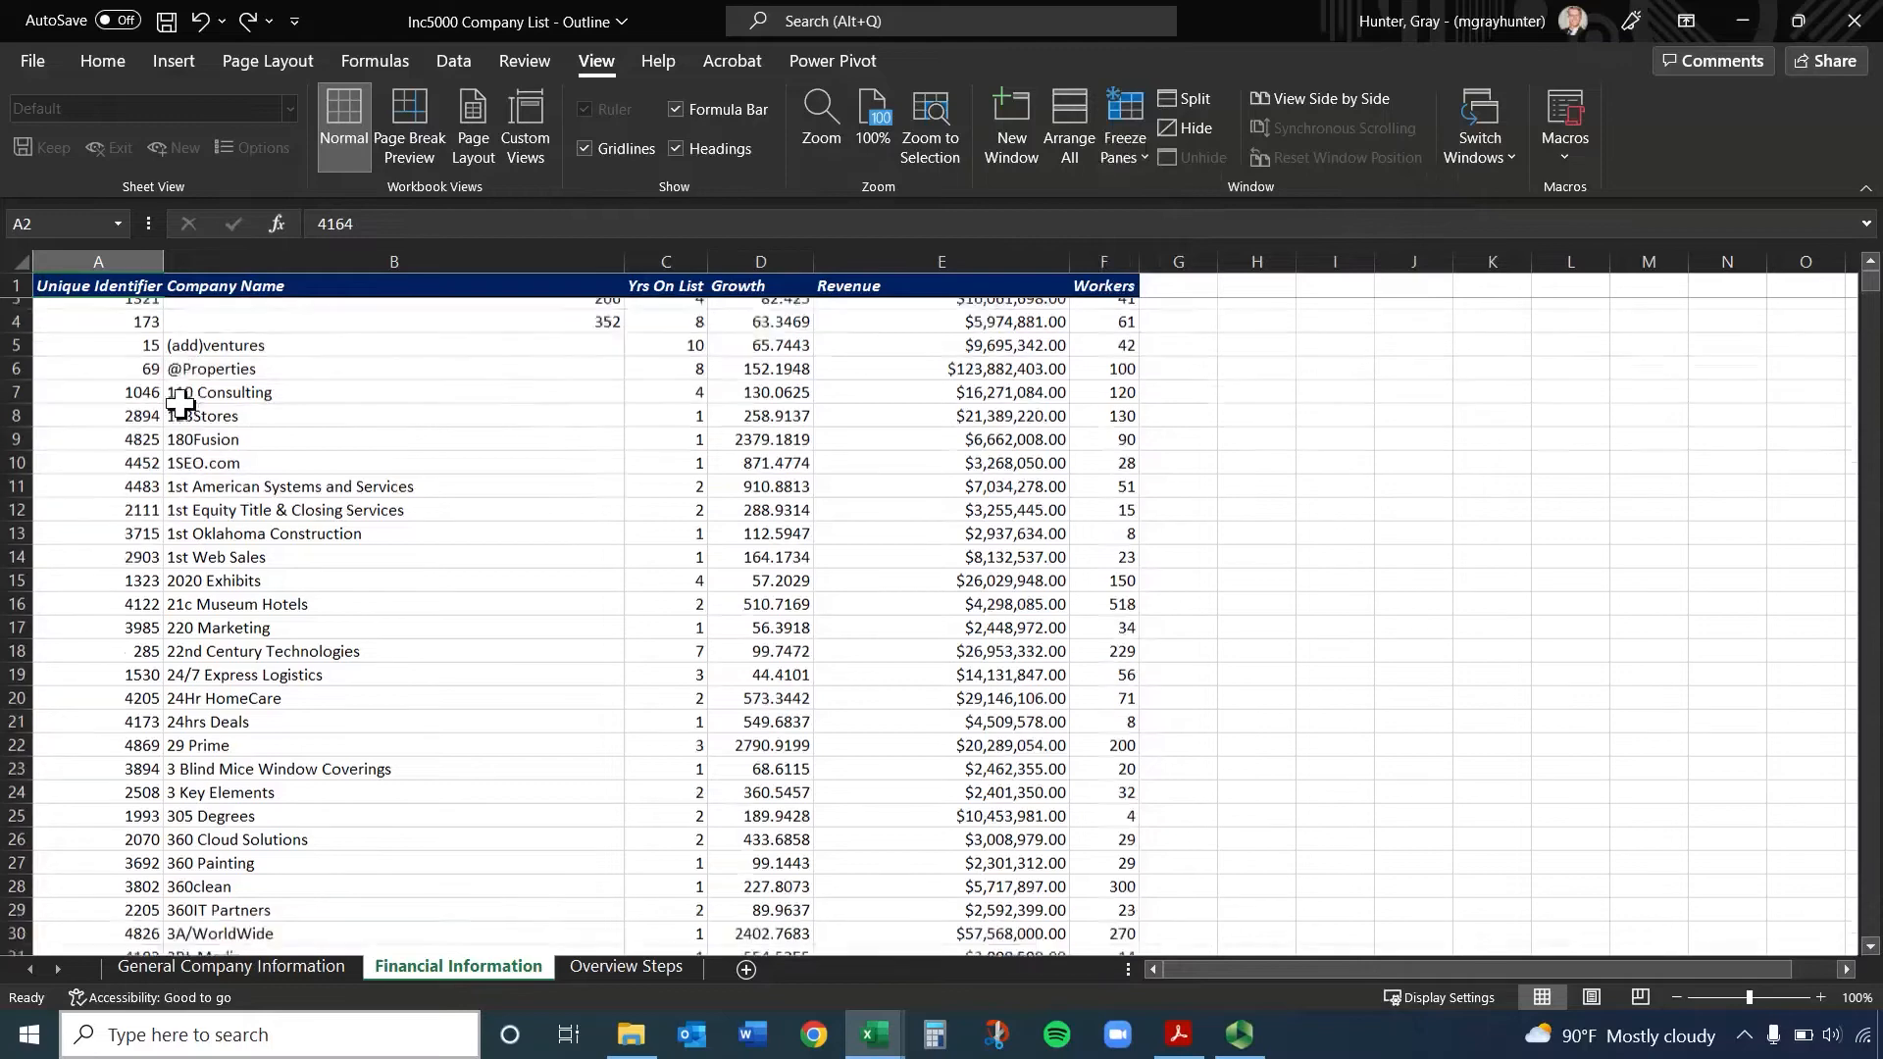
pyautogui.scroll(-11, 181, 404)
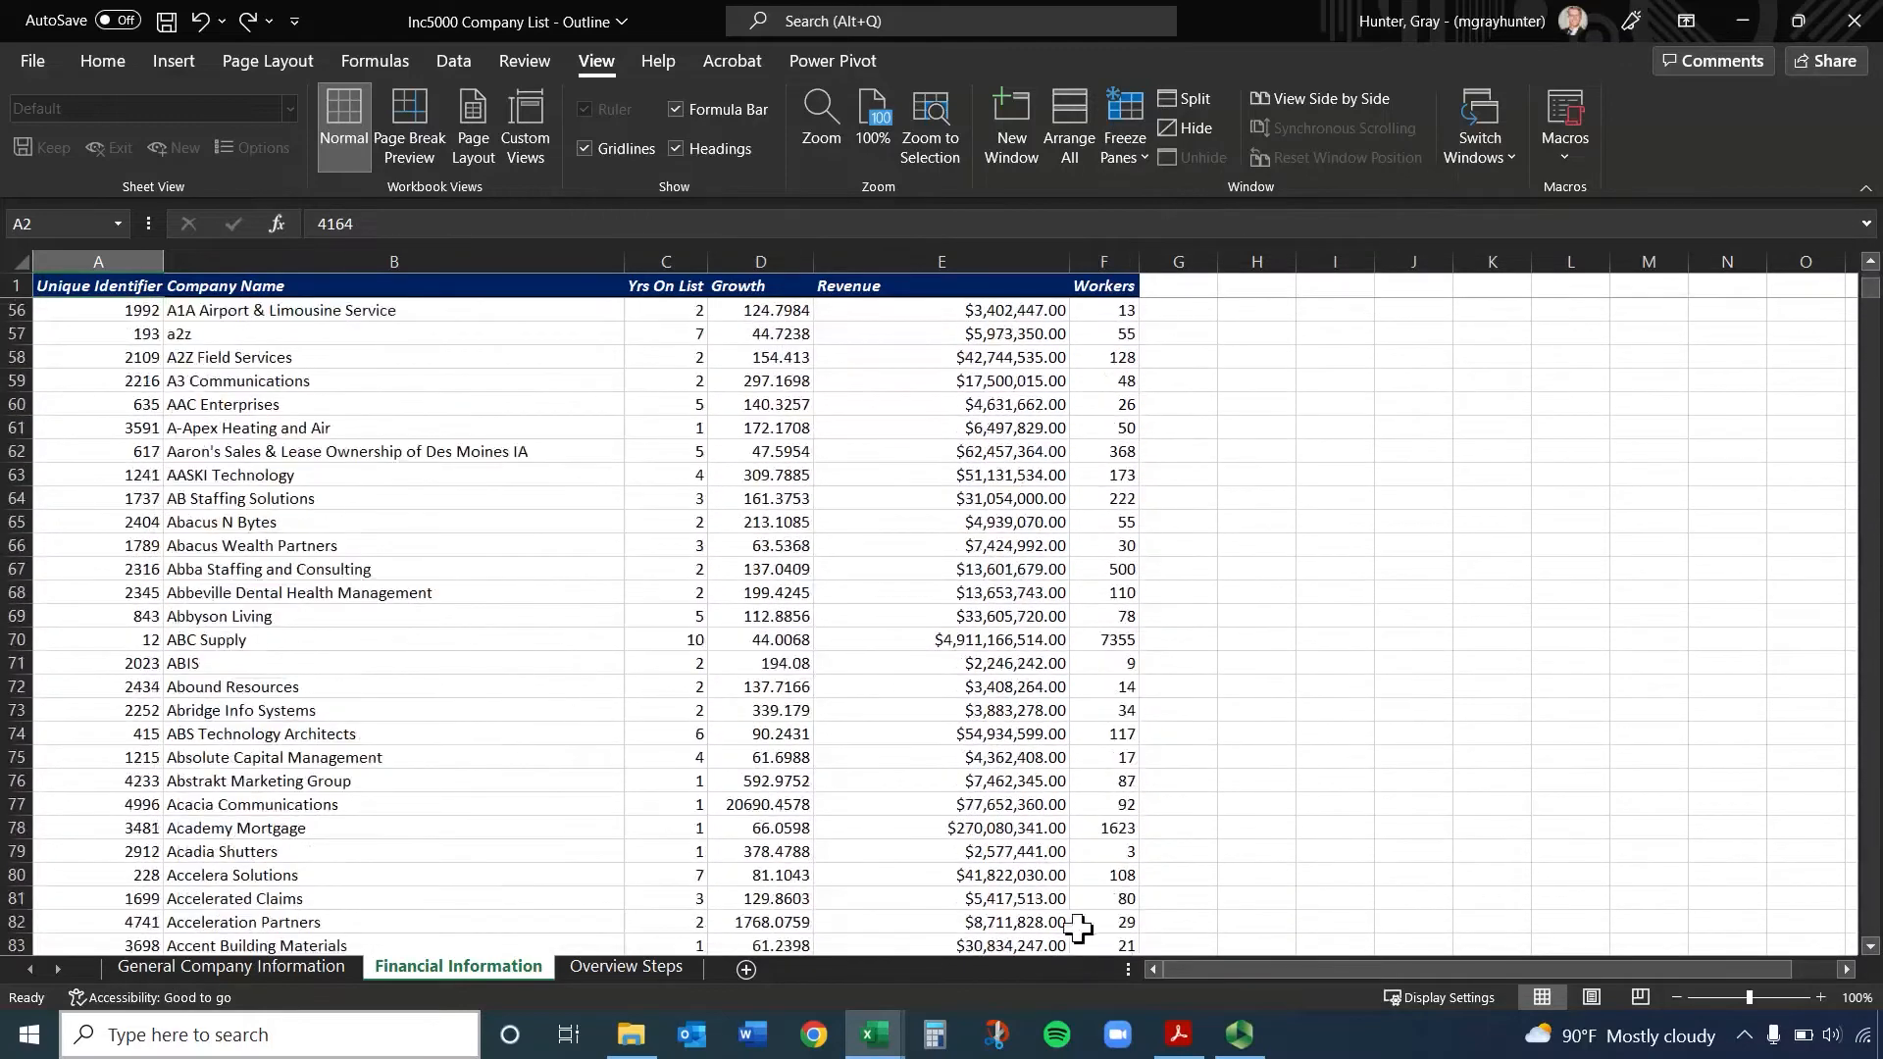
# Remove the freeze that holds the header row on the Financial Information sheet
pyautogui.moveTo(1222, 973); pyautogui.dragTo(1122, 967)
pyautogui.scroll(18, 390, 458)
pyautogui.click(351, 312)
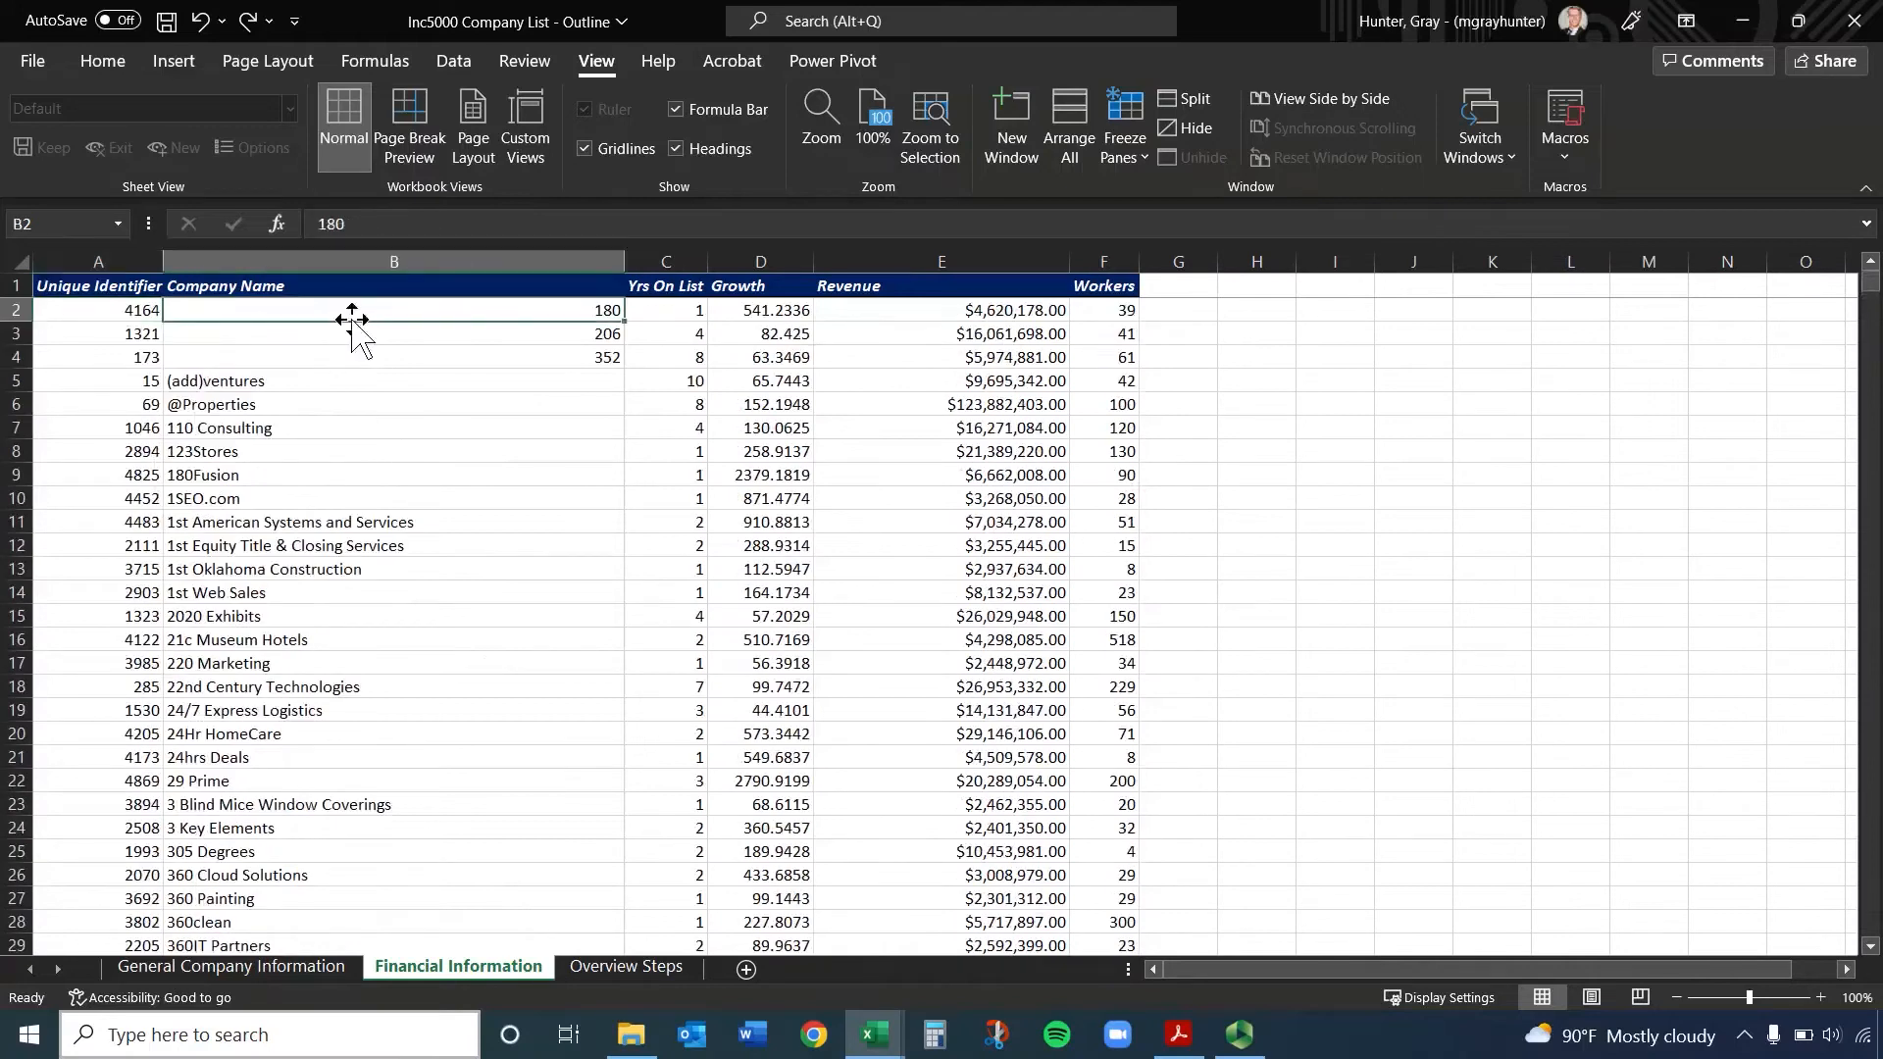
pyautogui.click(1129, 155)
pyautogui.click(1201, 237)
# Freeze the panes at cell B2 to hold the header row and the Unique Identifier column, and check it in both directions
pyautogui.click(353, 381)
pyautogui.click(345, 312)
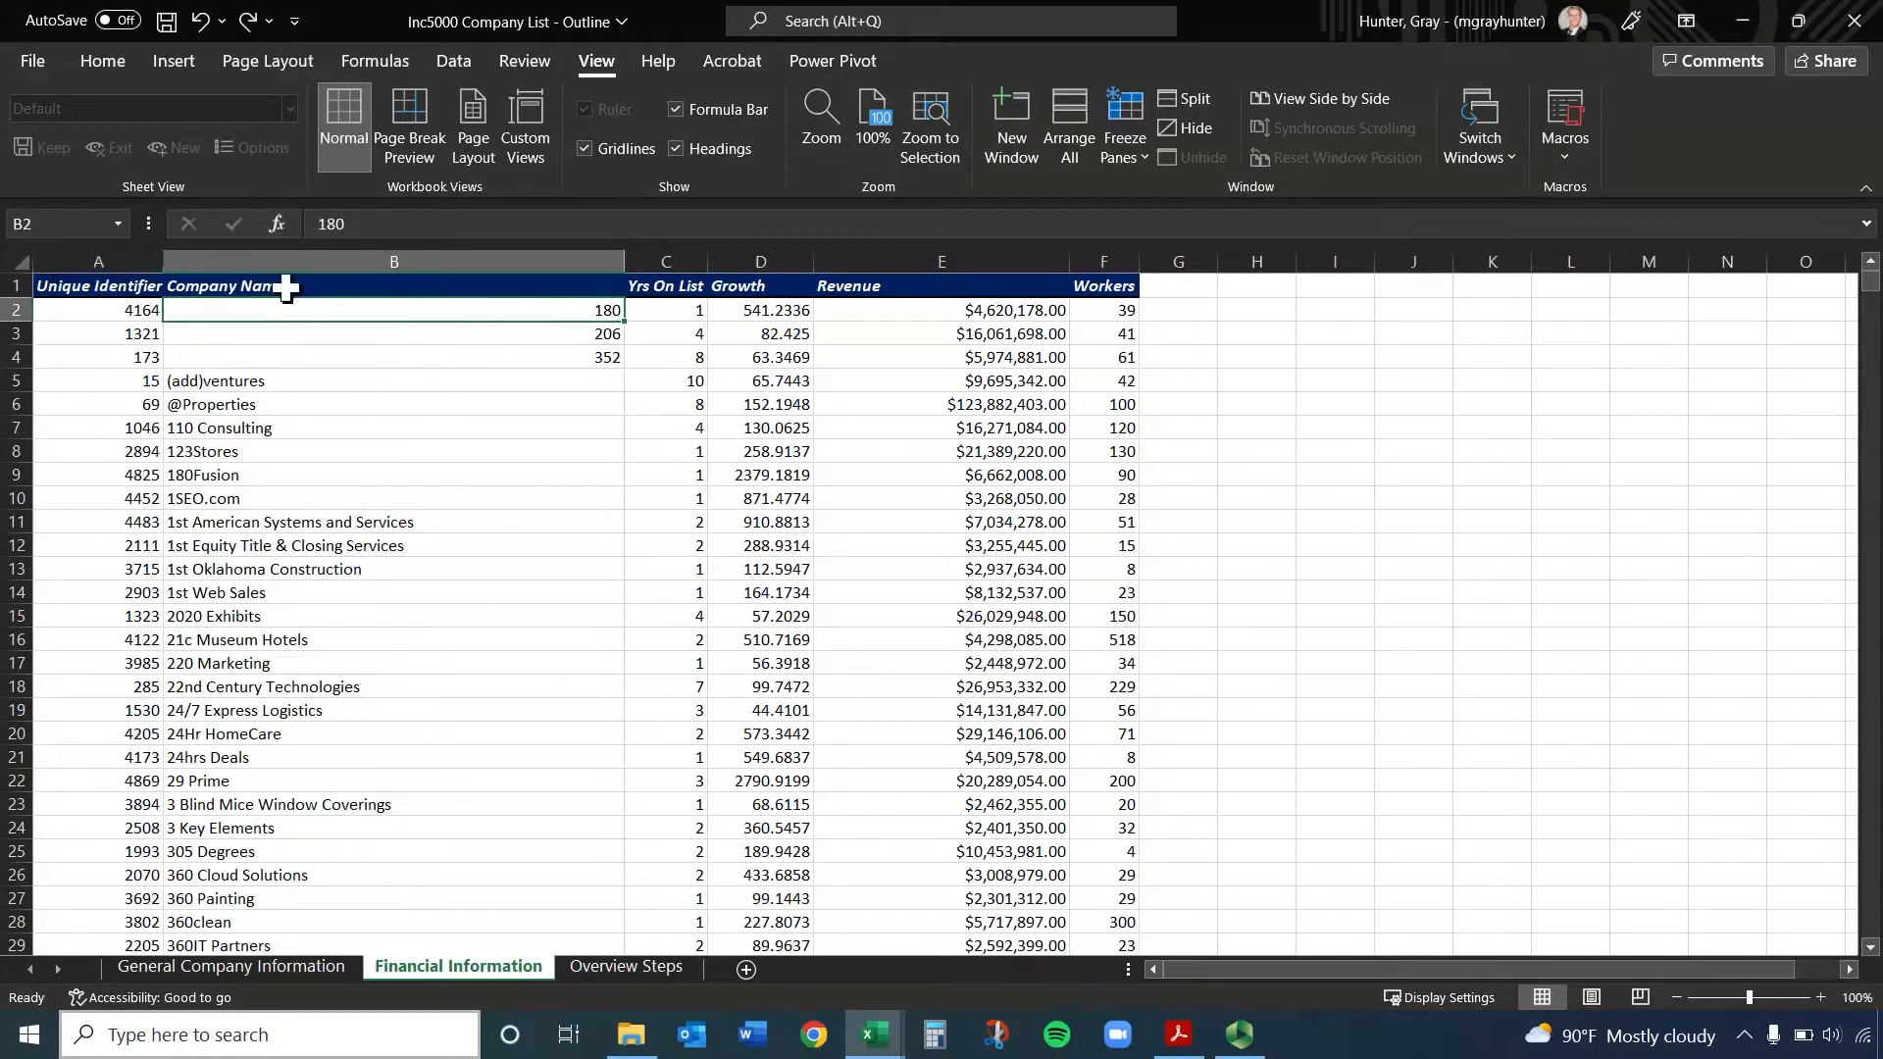
pyautogui.click(1125, 155)
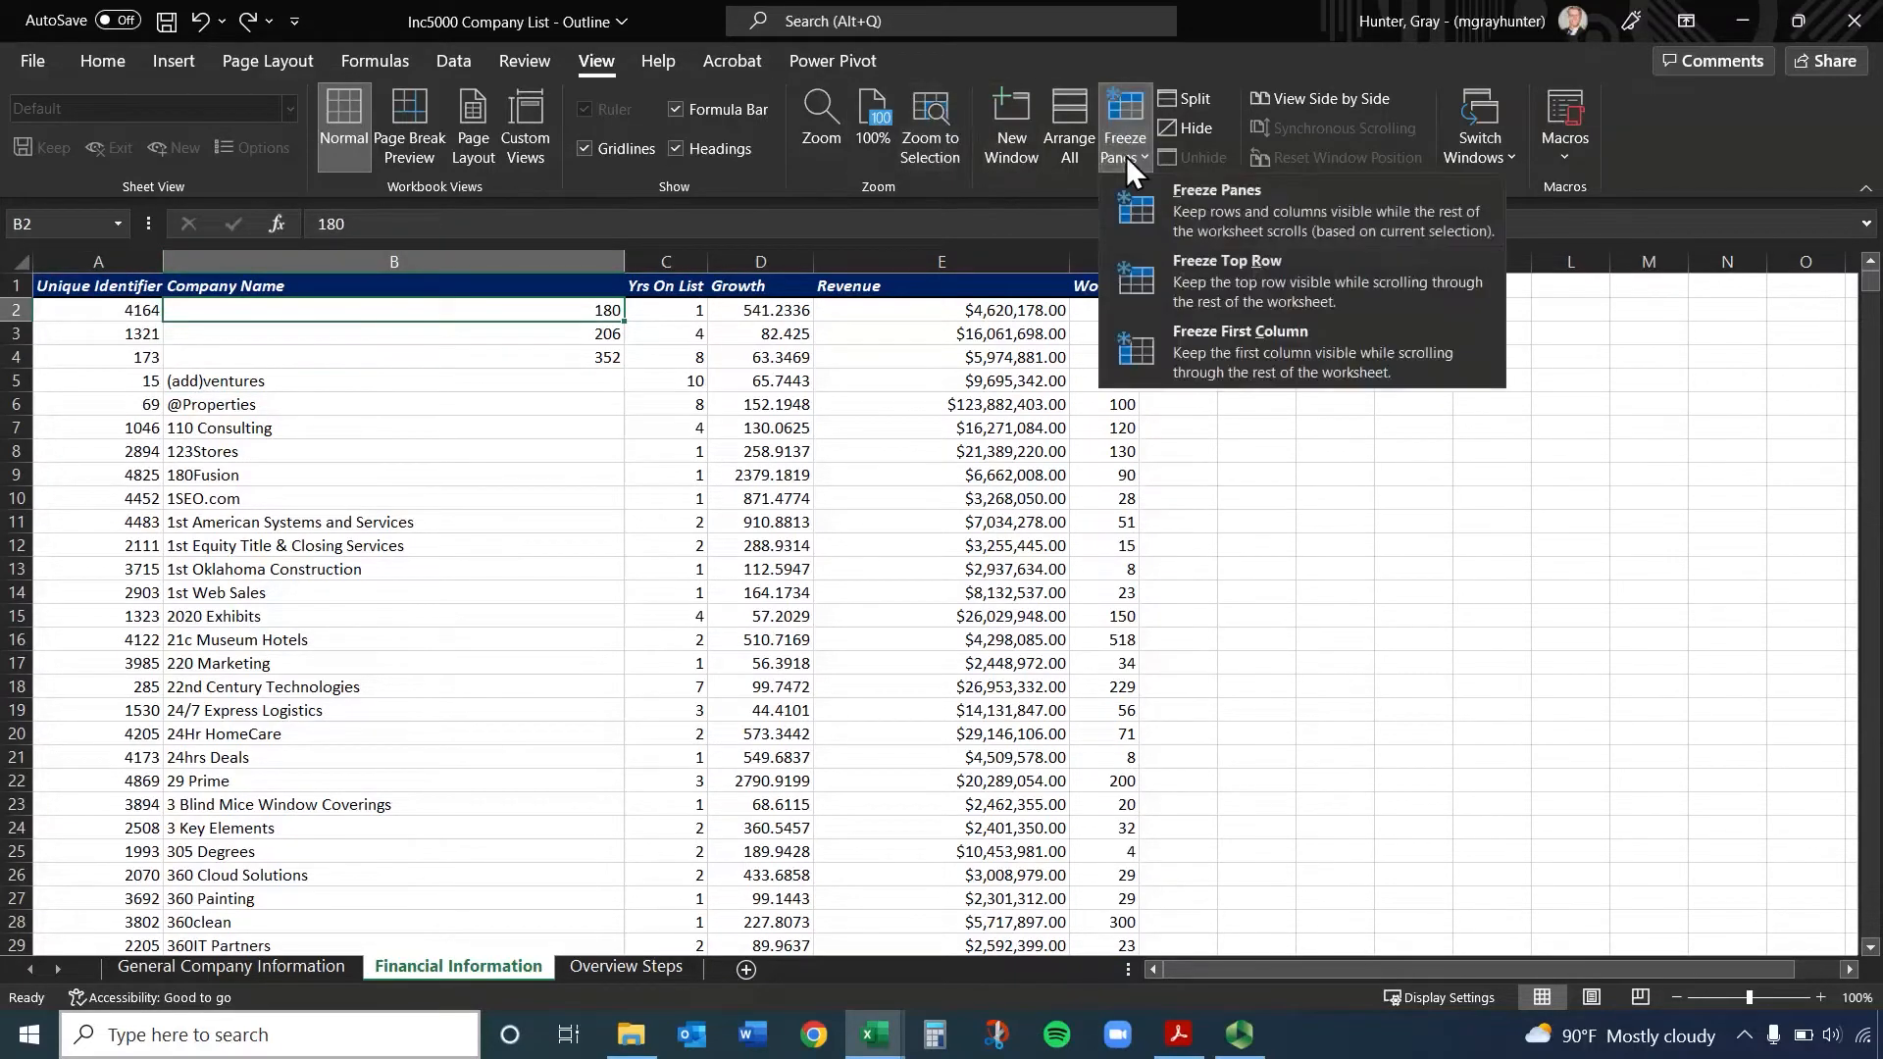
pyautogui.click(1281, 219)
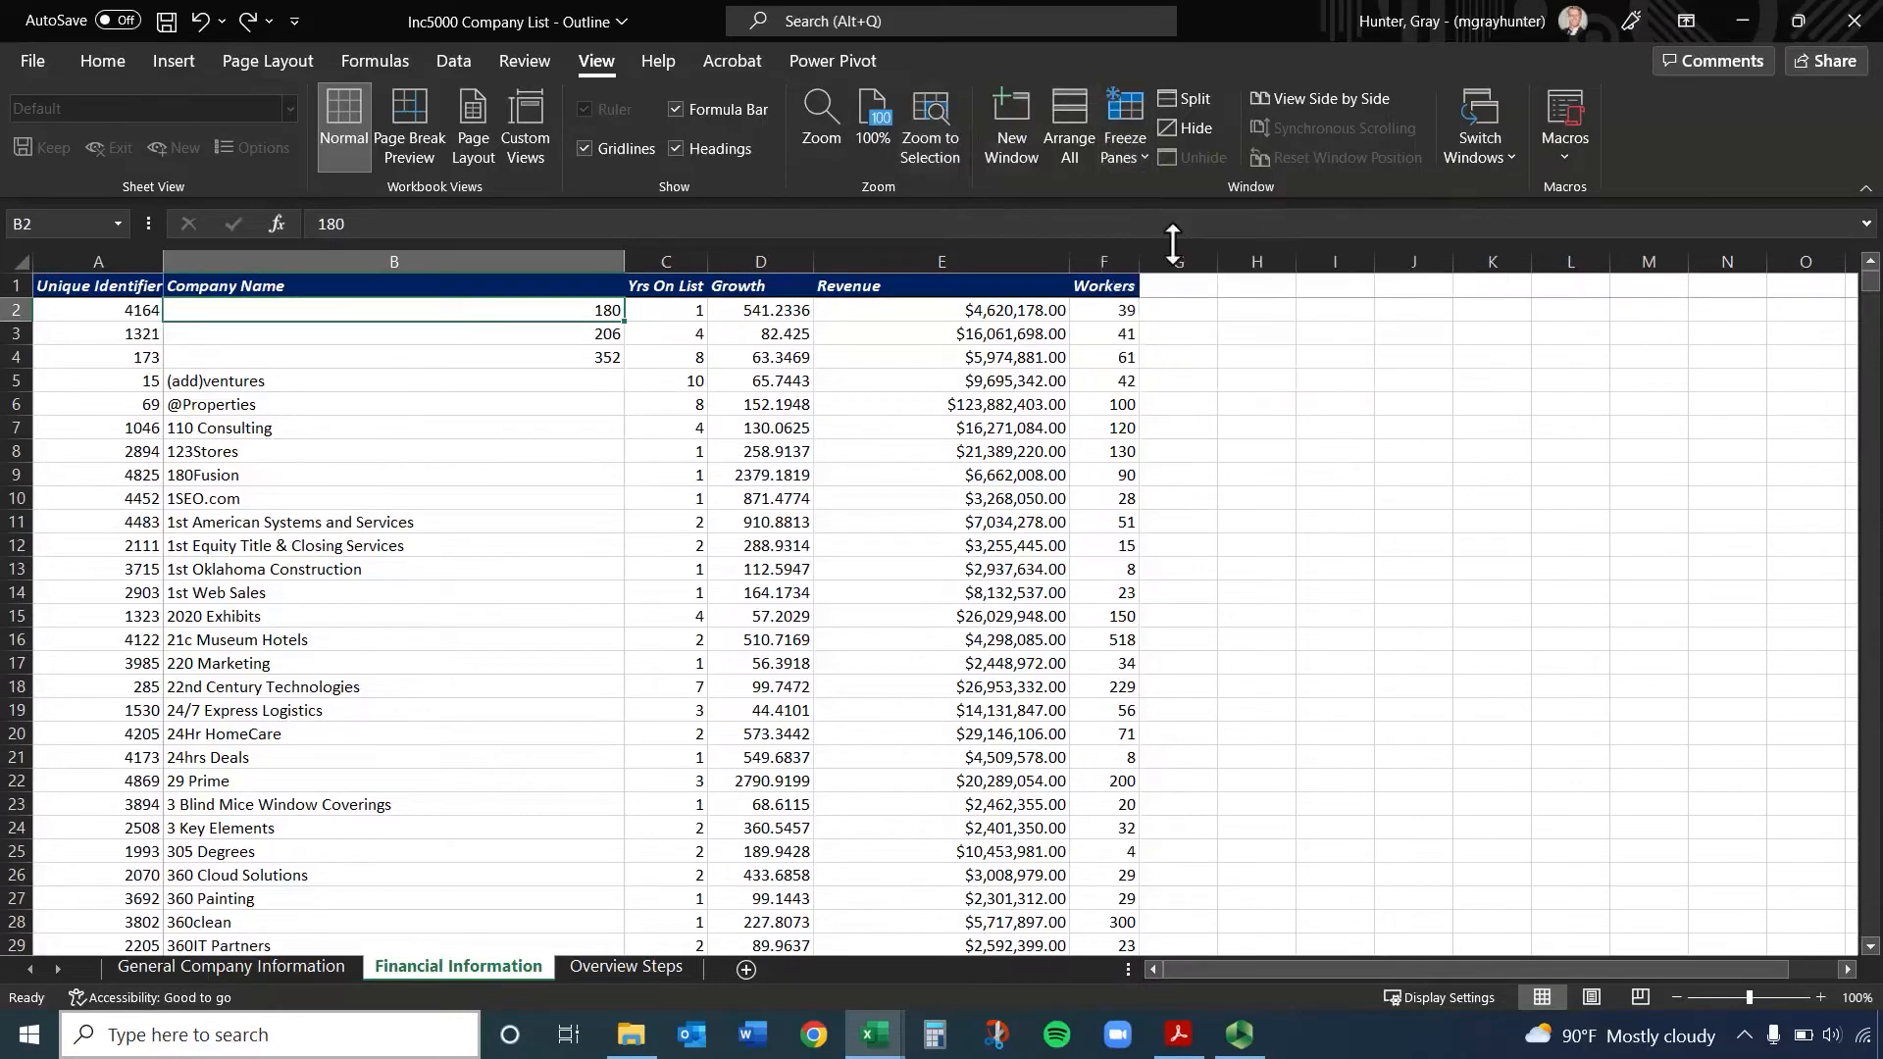
pyautogui.scroll(-19, 408, 449)
pyautogui.moveTo(1191, 968); pyautogui.dragTo(1008, 965)
pyautogui.scroll(18, 620, 640)
pyautogui.scroll(1, 619, 640)
# Replace the freeze at cell B2 with Freeze Top Row and check the header further down the list
pyautogui.click(1123, 157)
pyautogui.click(1169, 210)
pyautogui.click(1151, 157)
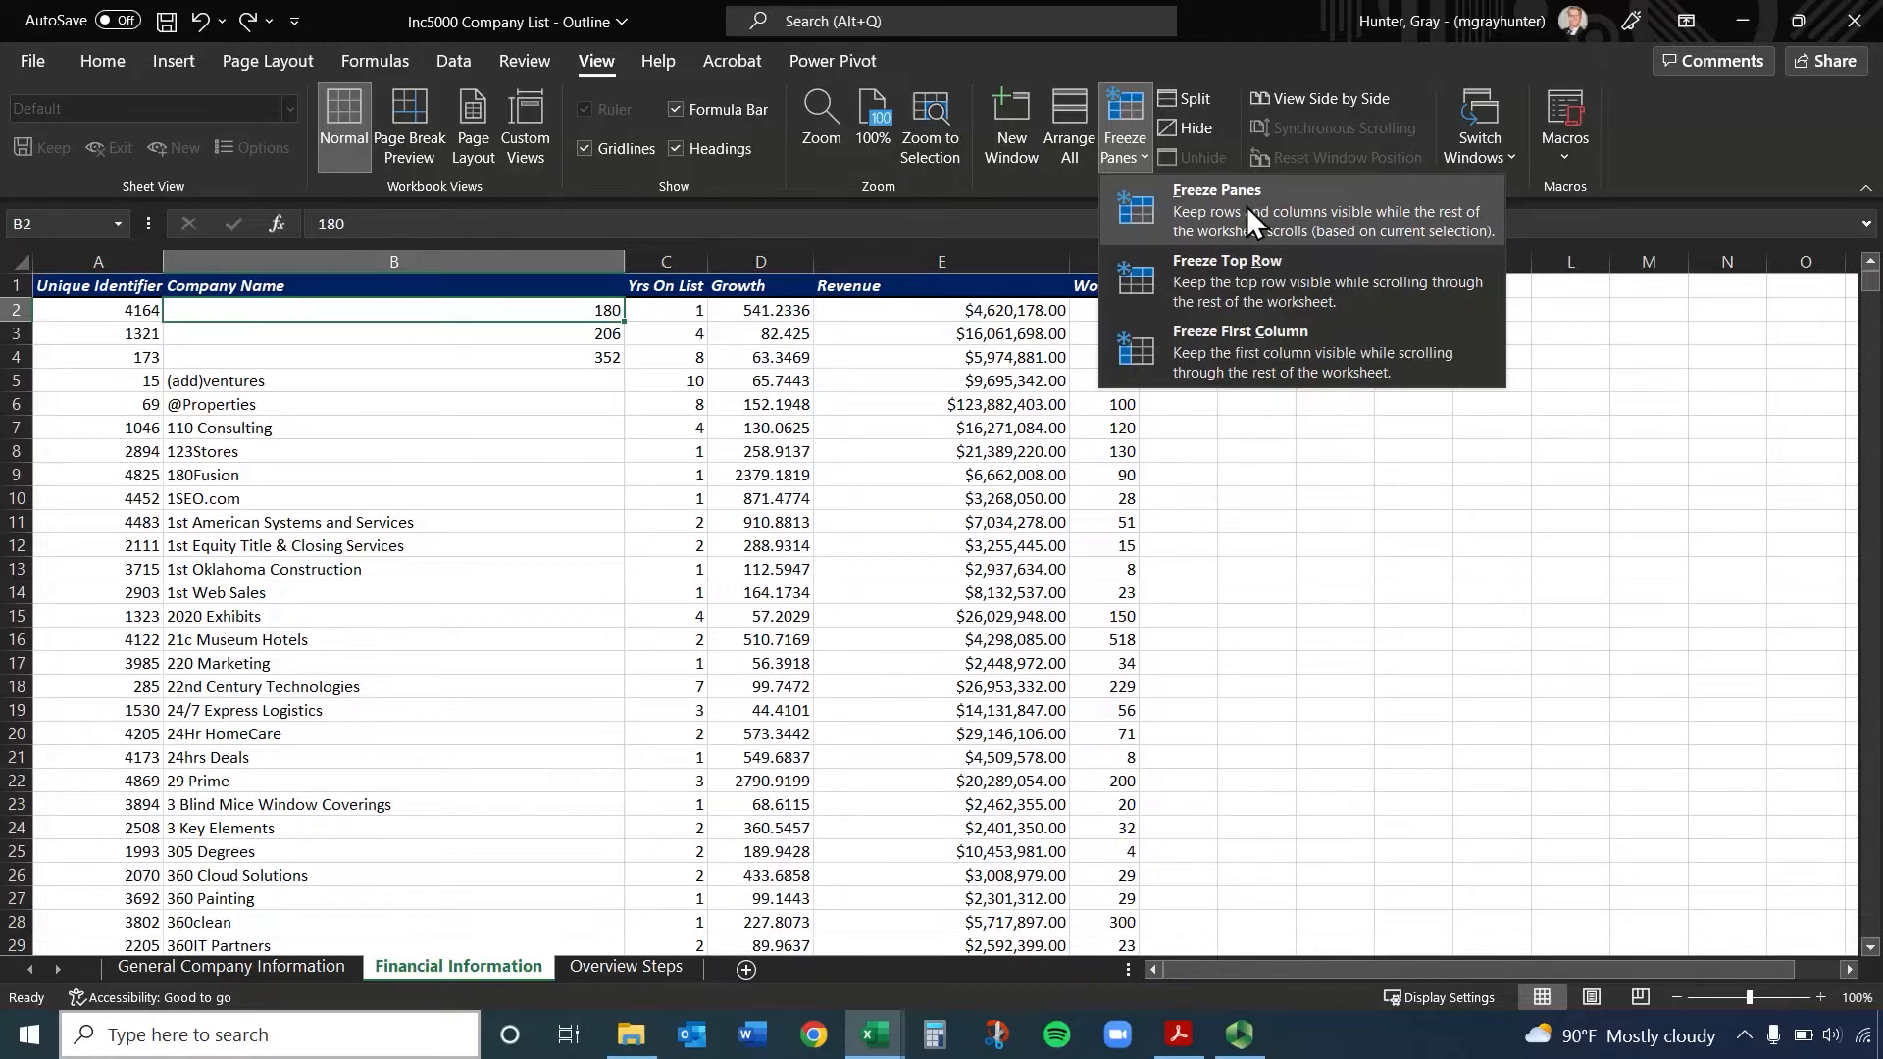
pyautogui.click(1244, 270)
pyautogui.scroll(-20, 748, 422)
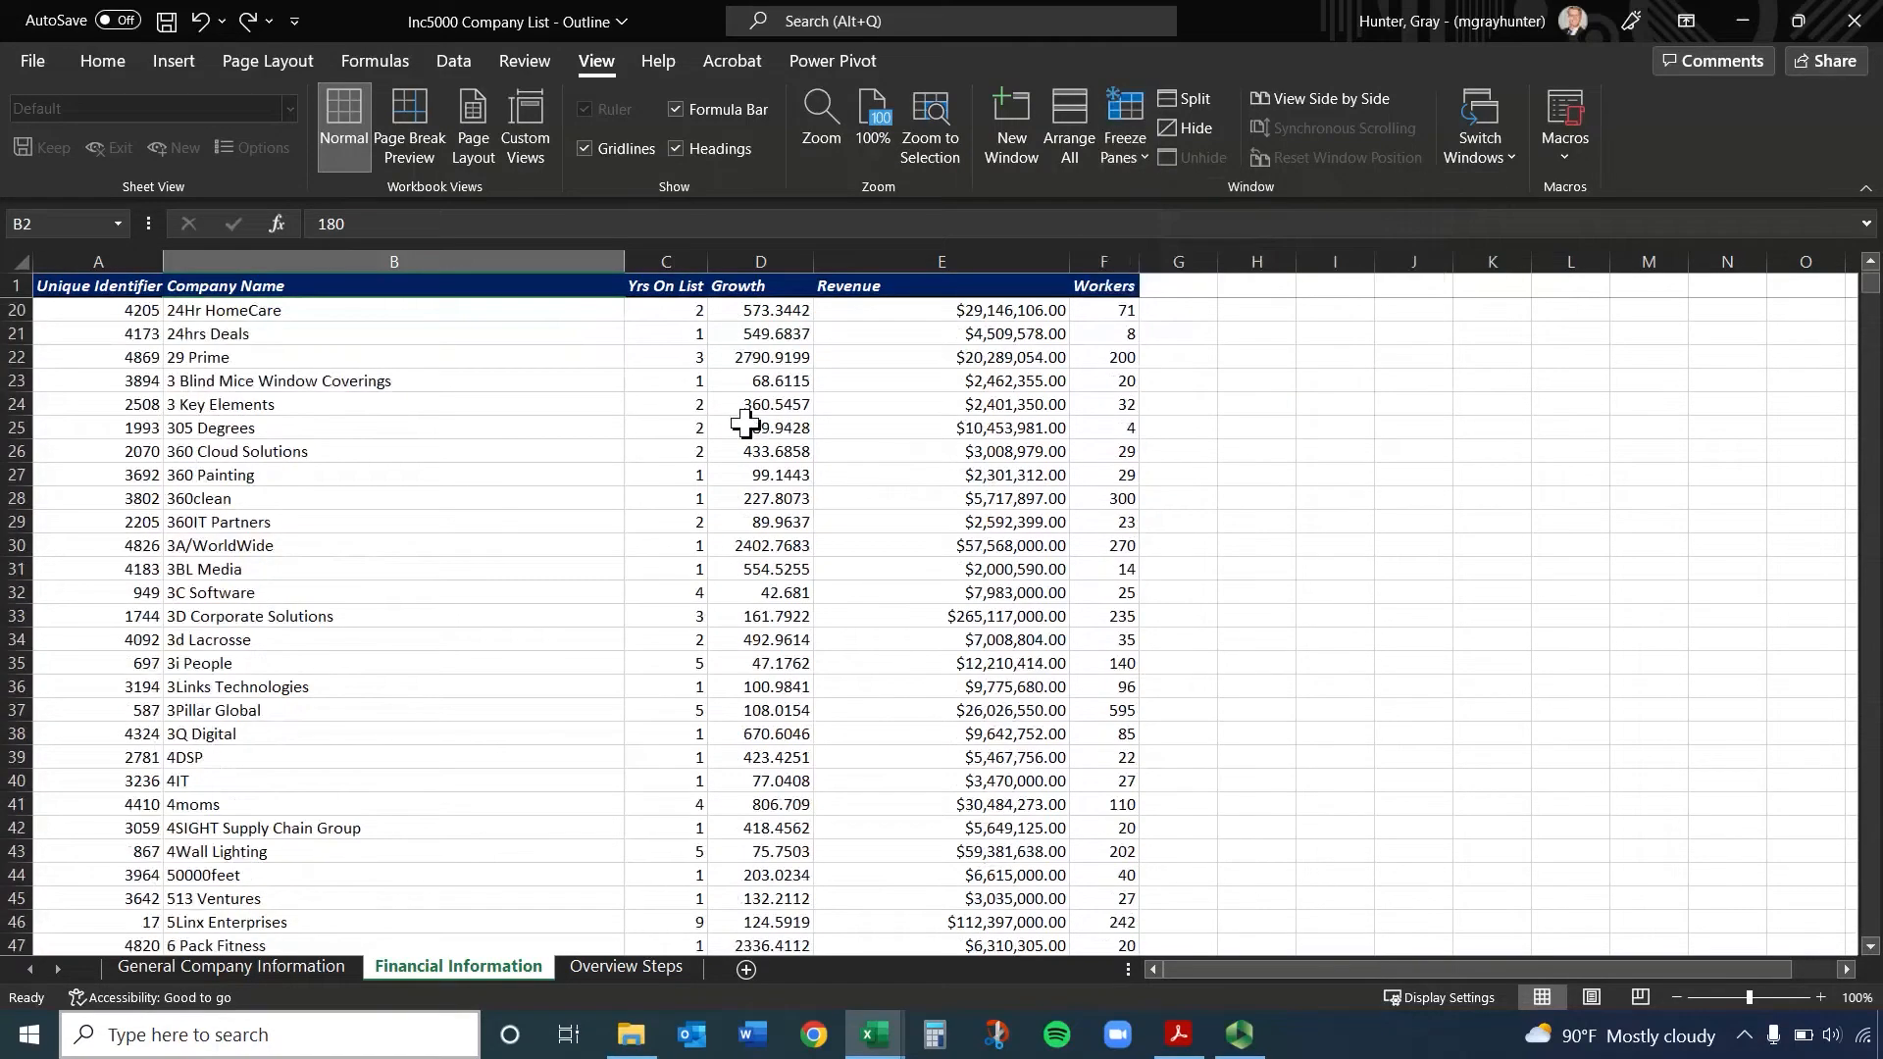
pyautogui.scroll(10, 588, 412)
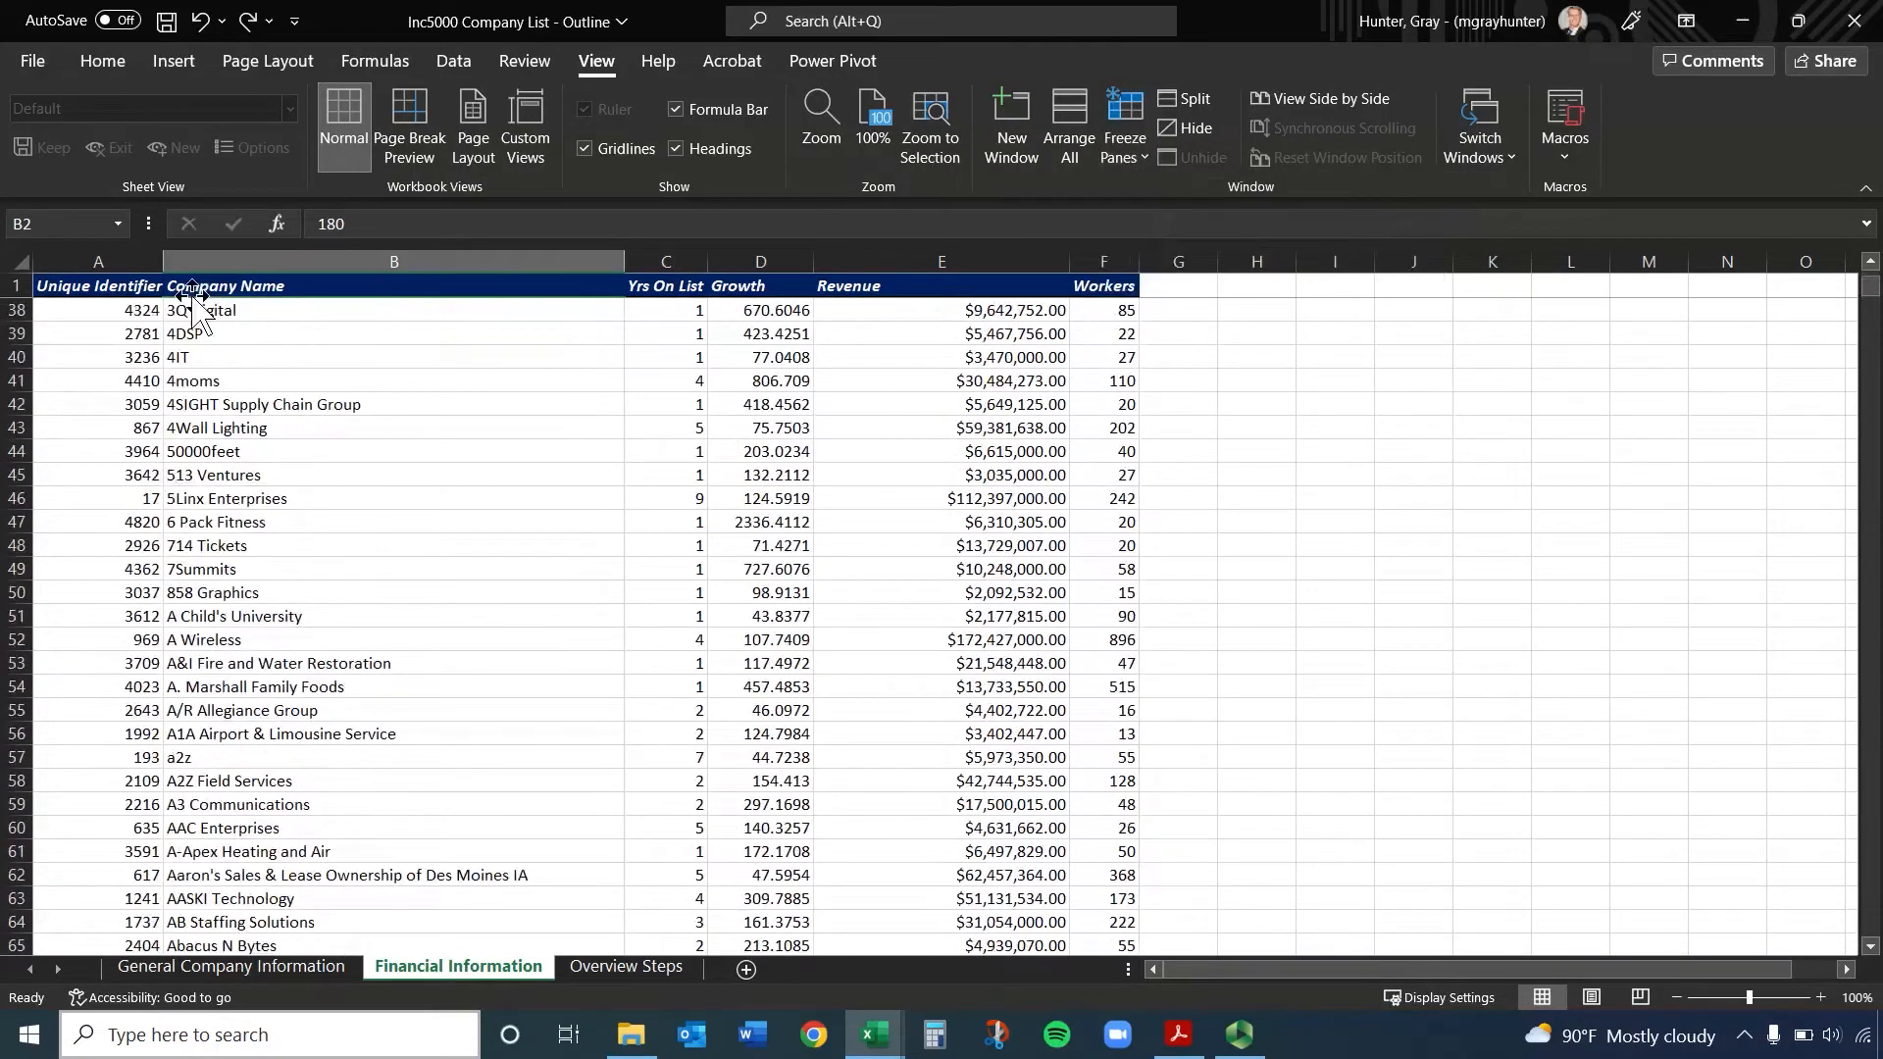
pyautogui.scroll(10, 201, 318)
# Unfreeze the header row and try Freeze Top Row again with row 34 as the first visible row, checking which row stays fixed
pyautogui.click(1117, 133)
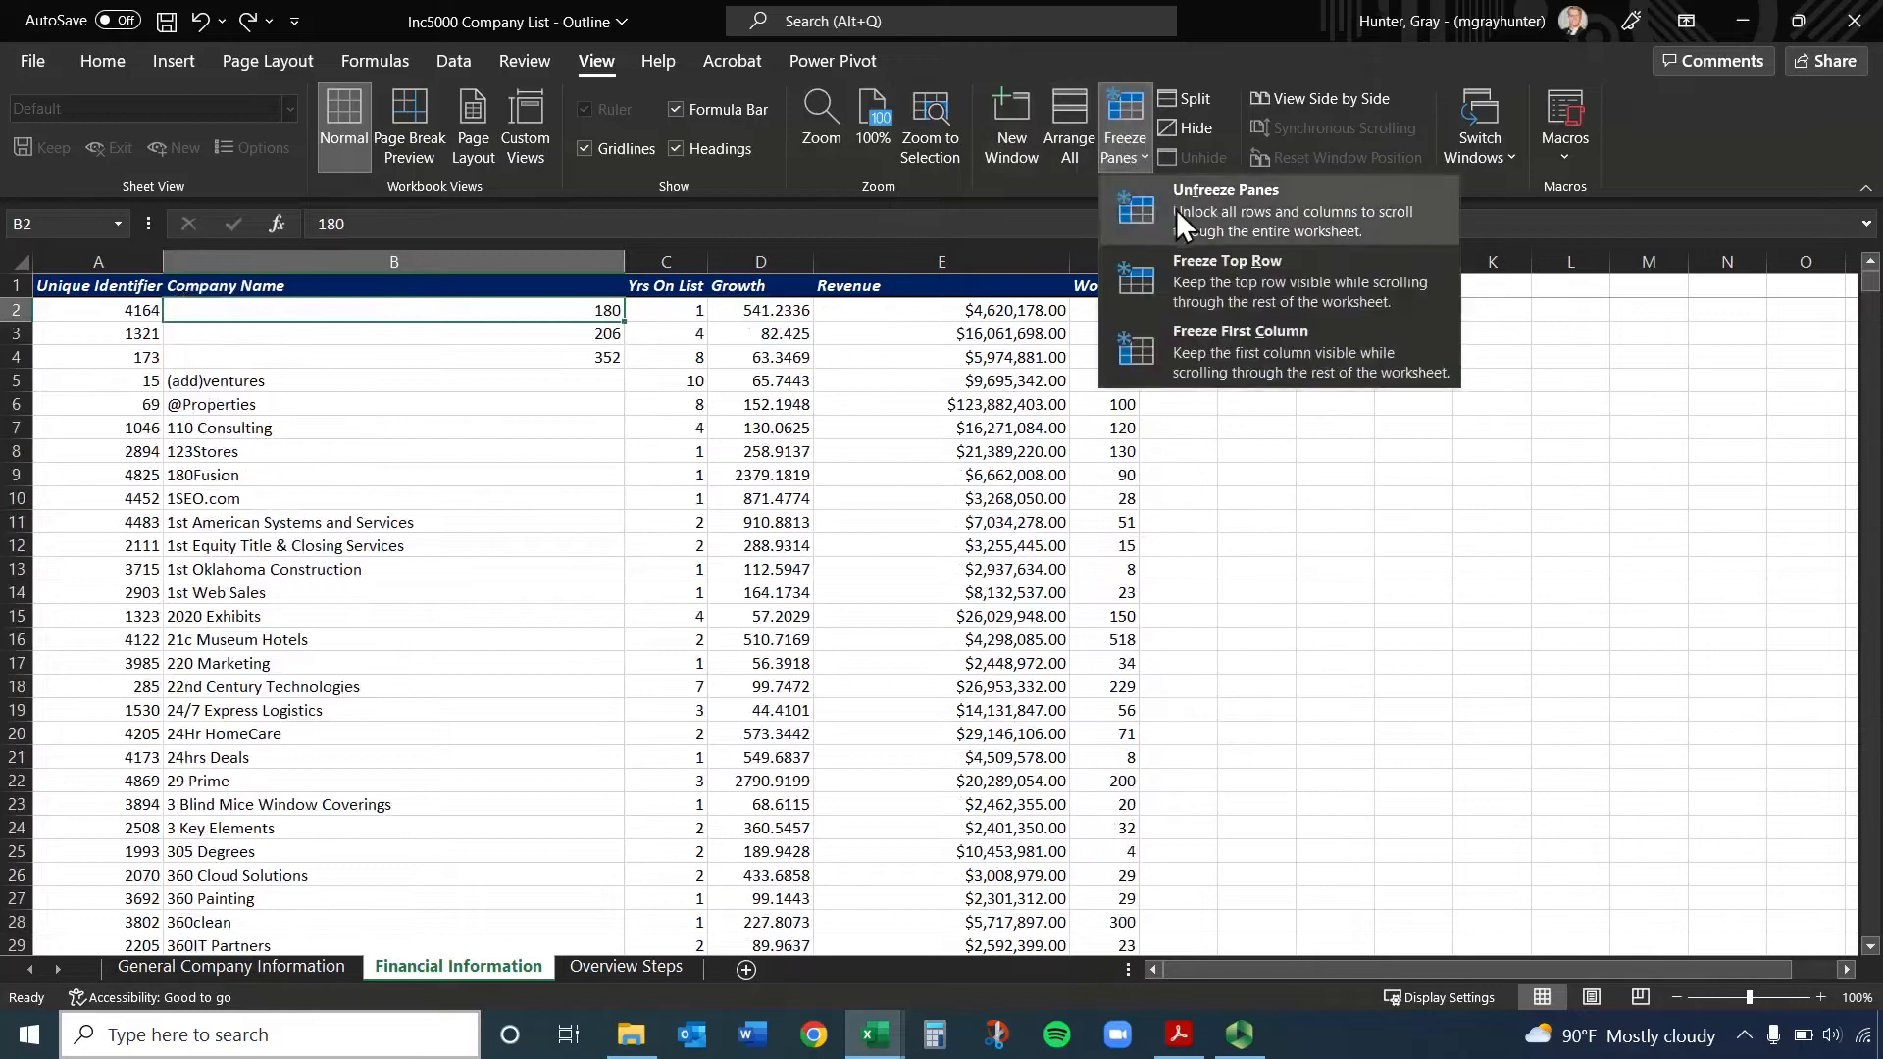
pyautogui.click(1174, 209)
pyautogui.scroll(-4, 654, 422)
pyautogui.scroll(-7, 654, 421)
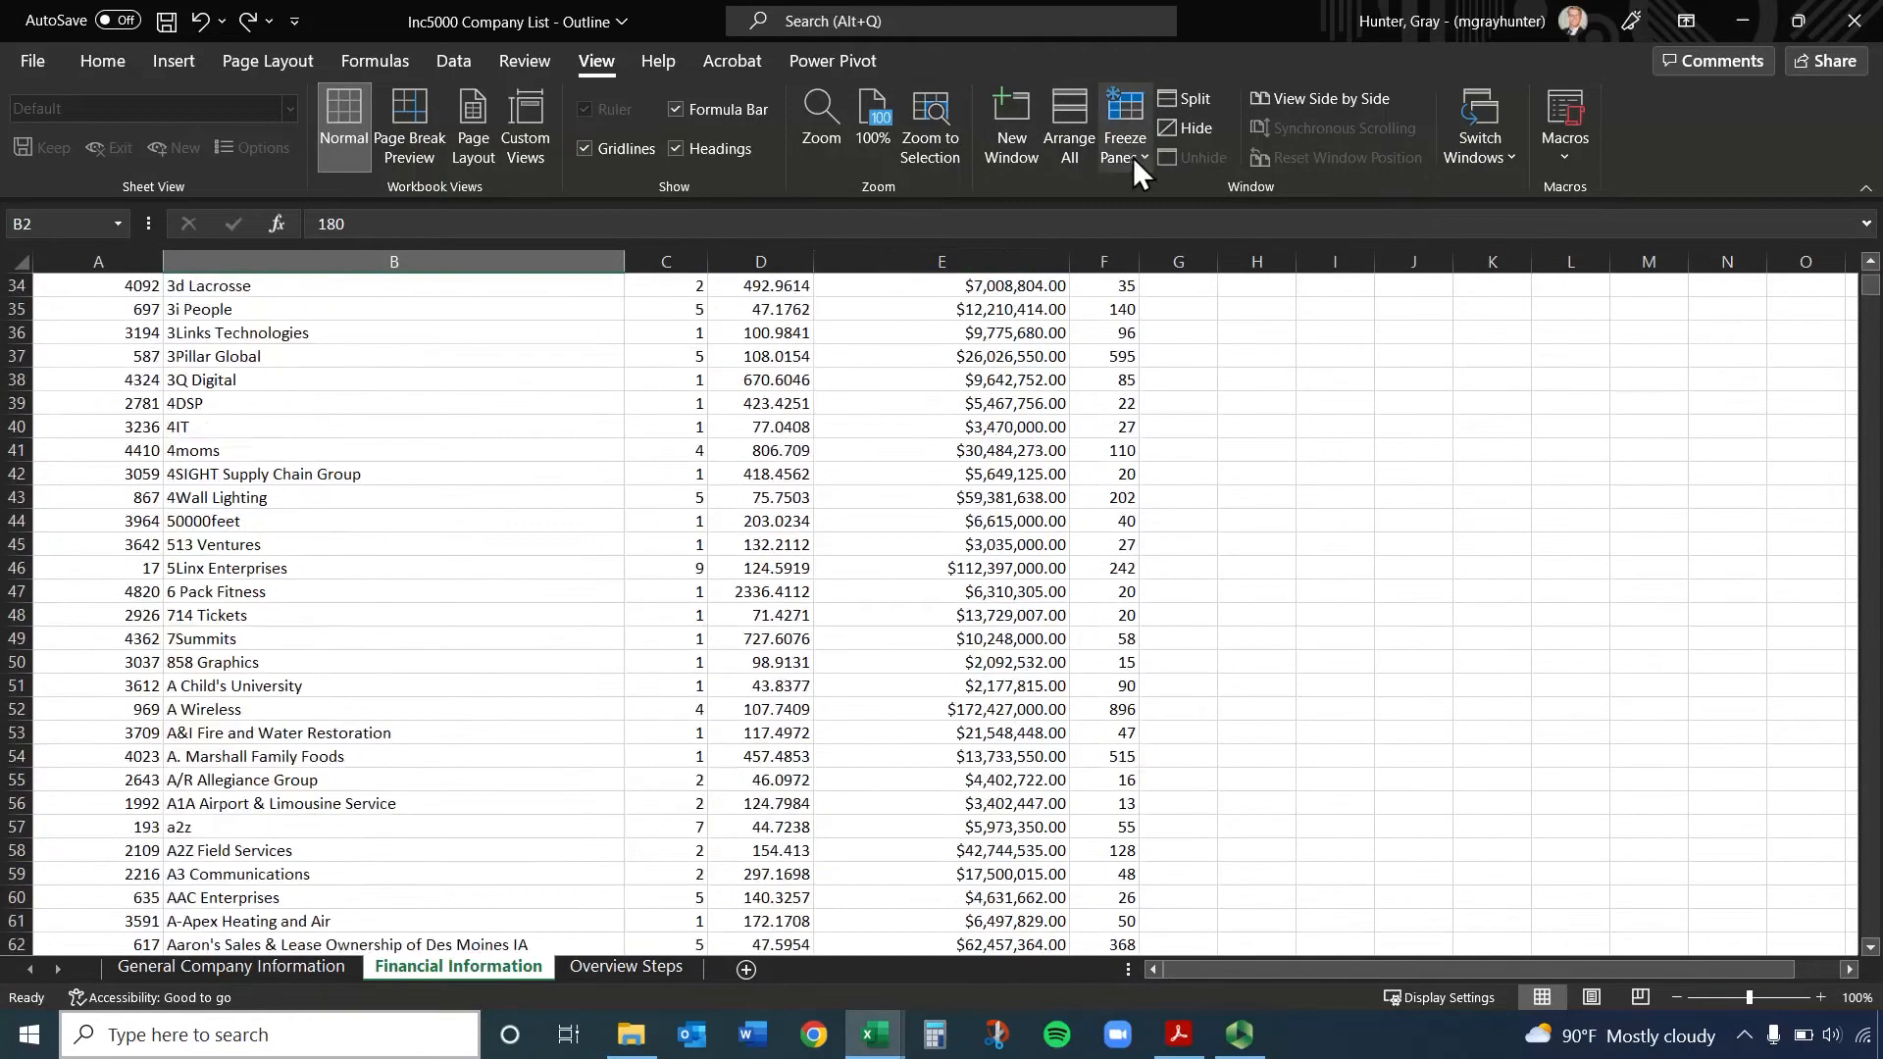
pyautogui.click(1132, 155)
pyautogui.click(1210, 281)
pyautogui.scroll(-20, 485, 544)
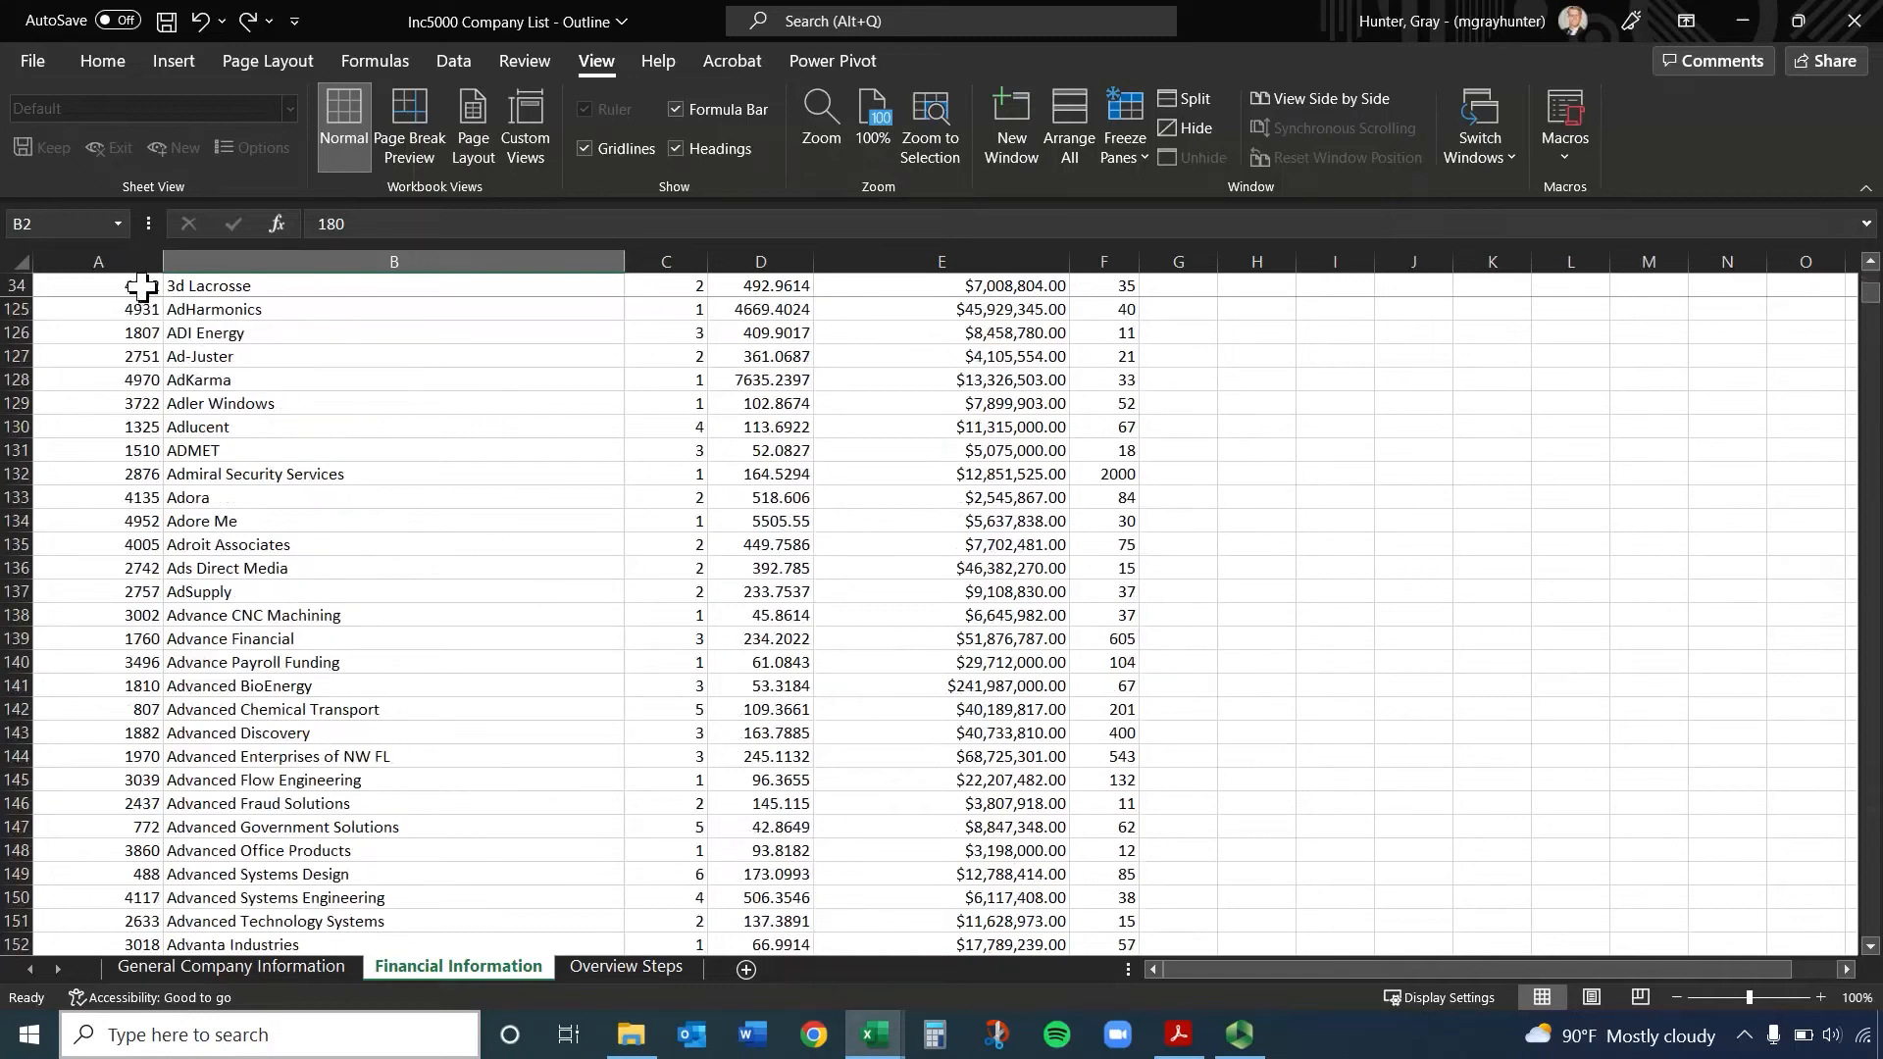
pyautogui.moveTo(147, 285); pyautogui.dragTo(1105, 287)
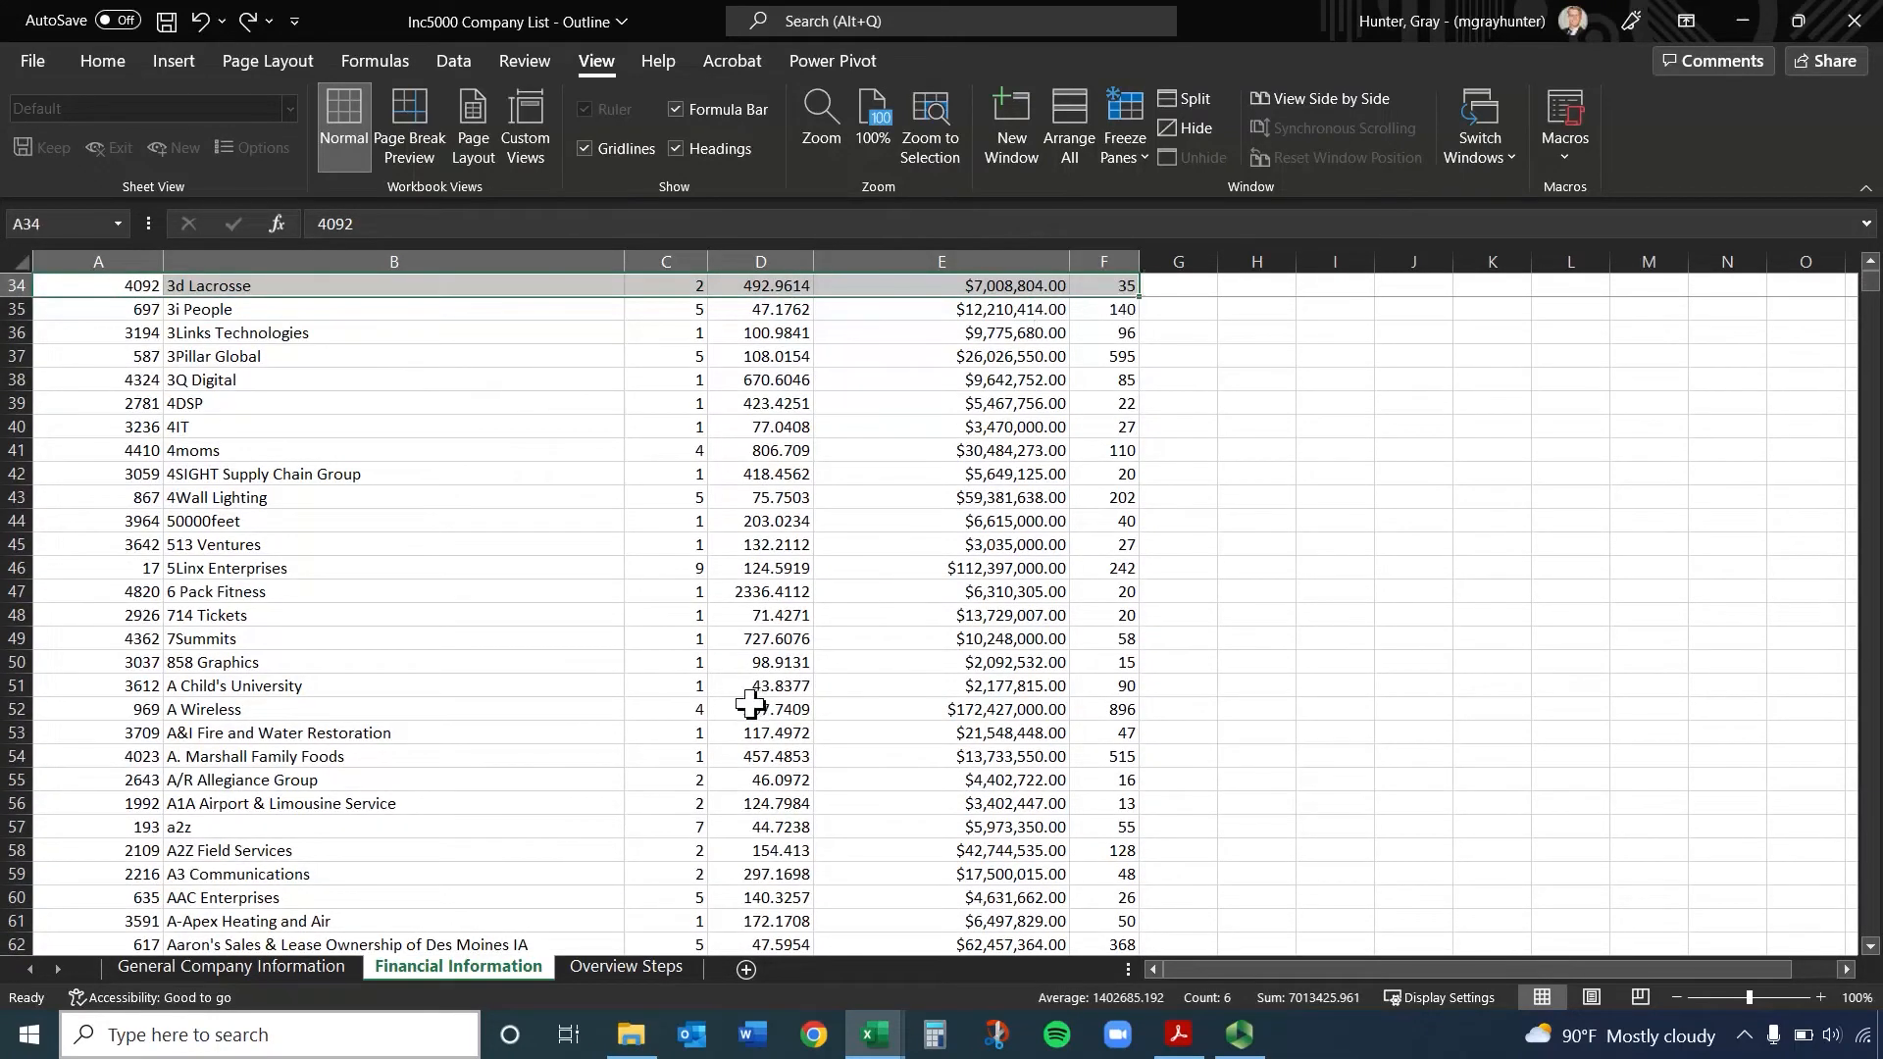
# Unfreeze row 34 and select the header cells A1 to F1 at the beginning of the list
pyautogui.click(475, 590)
pyautogui.click(370, 404)
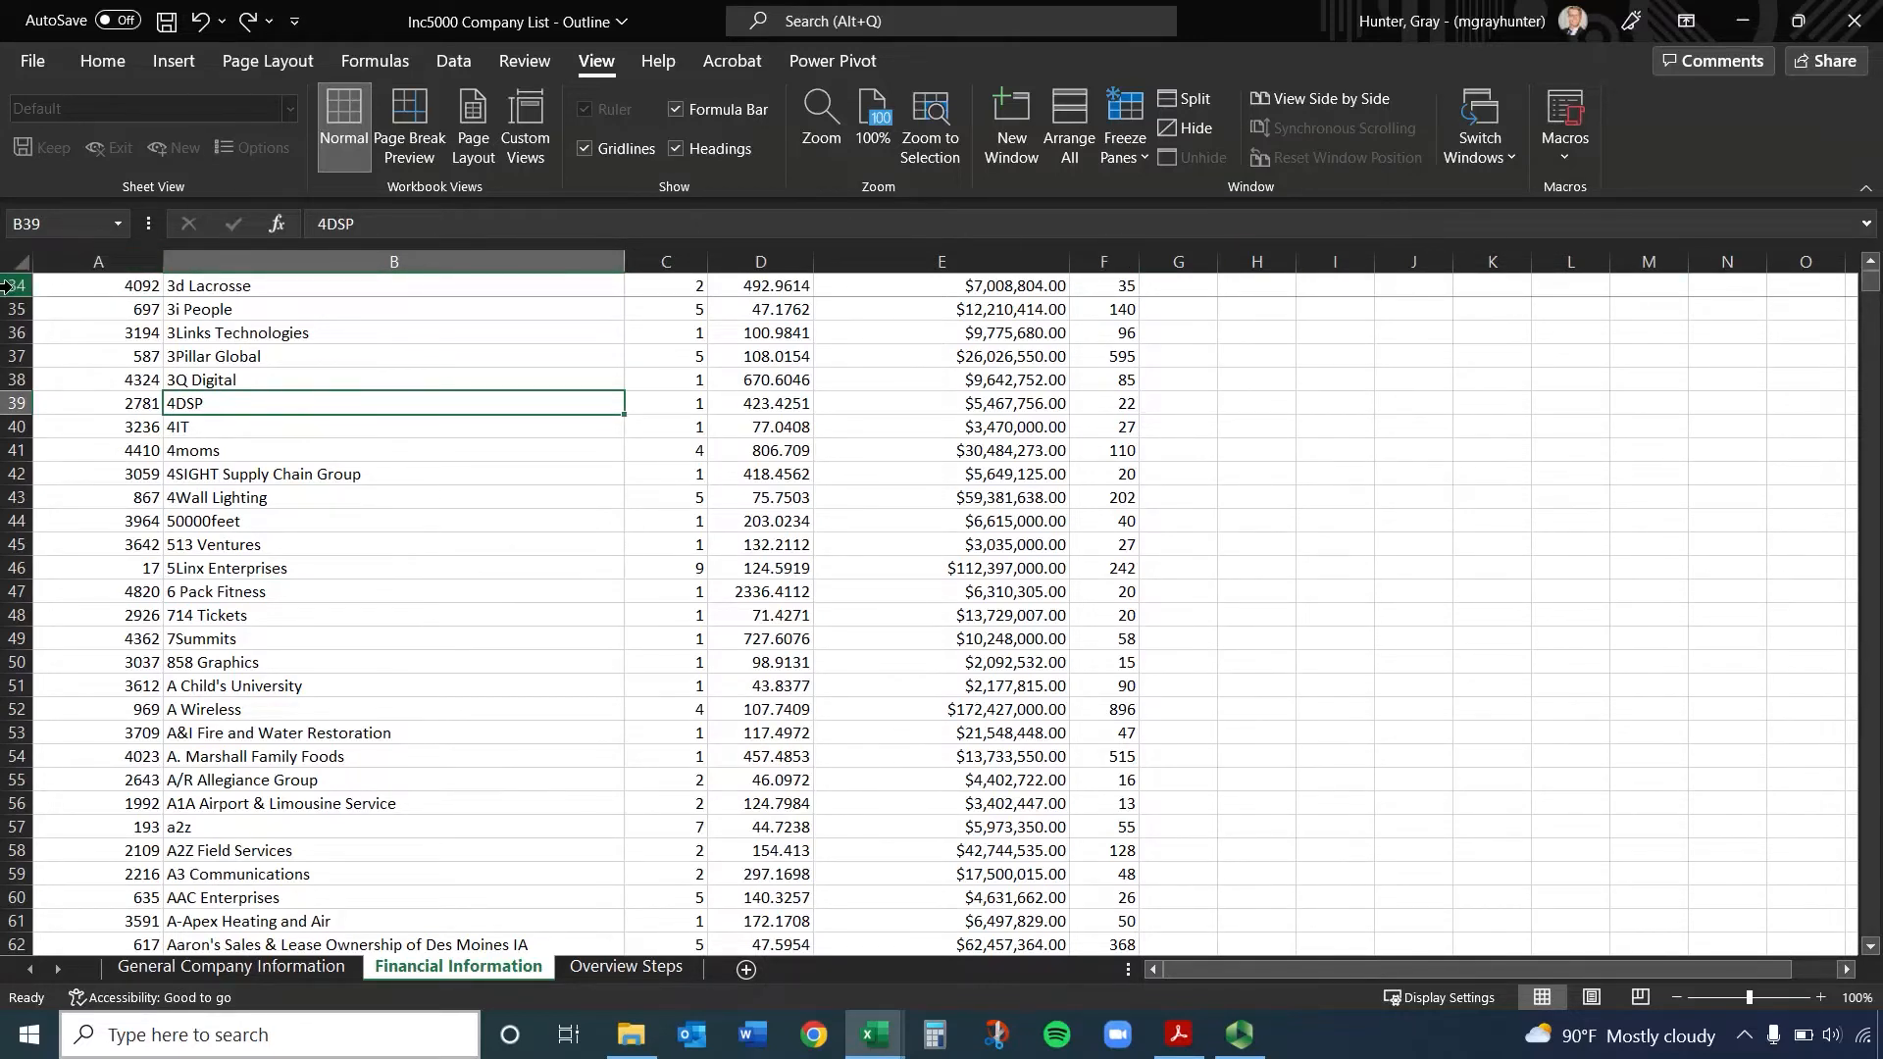
pyautogui.click(1132, 163)
pyautogui.click(1165, 193)
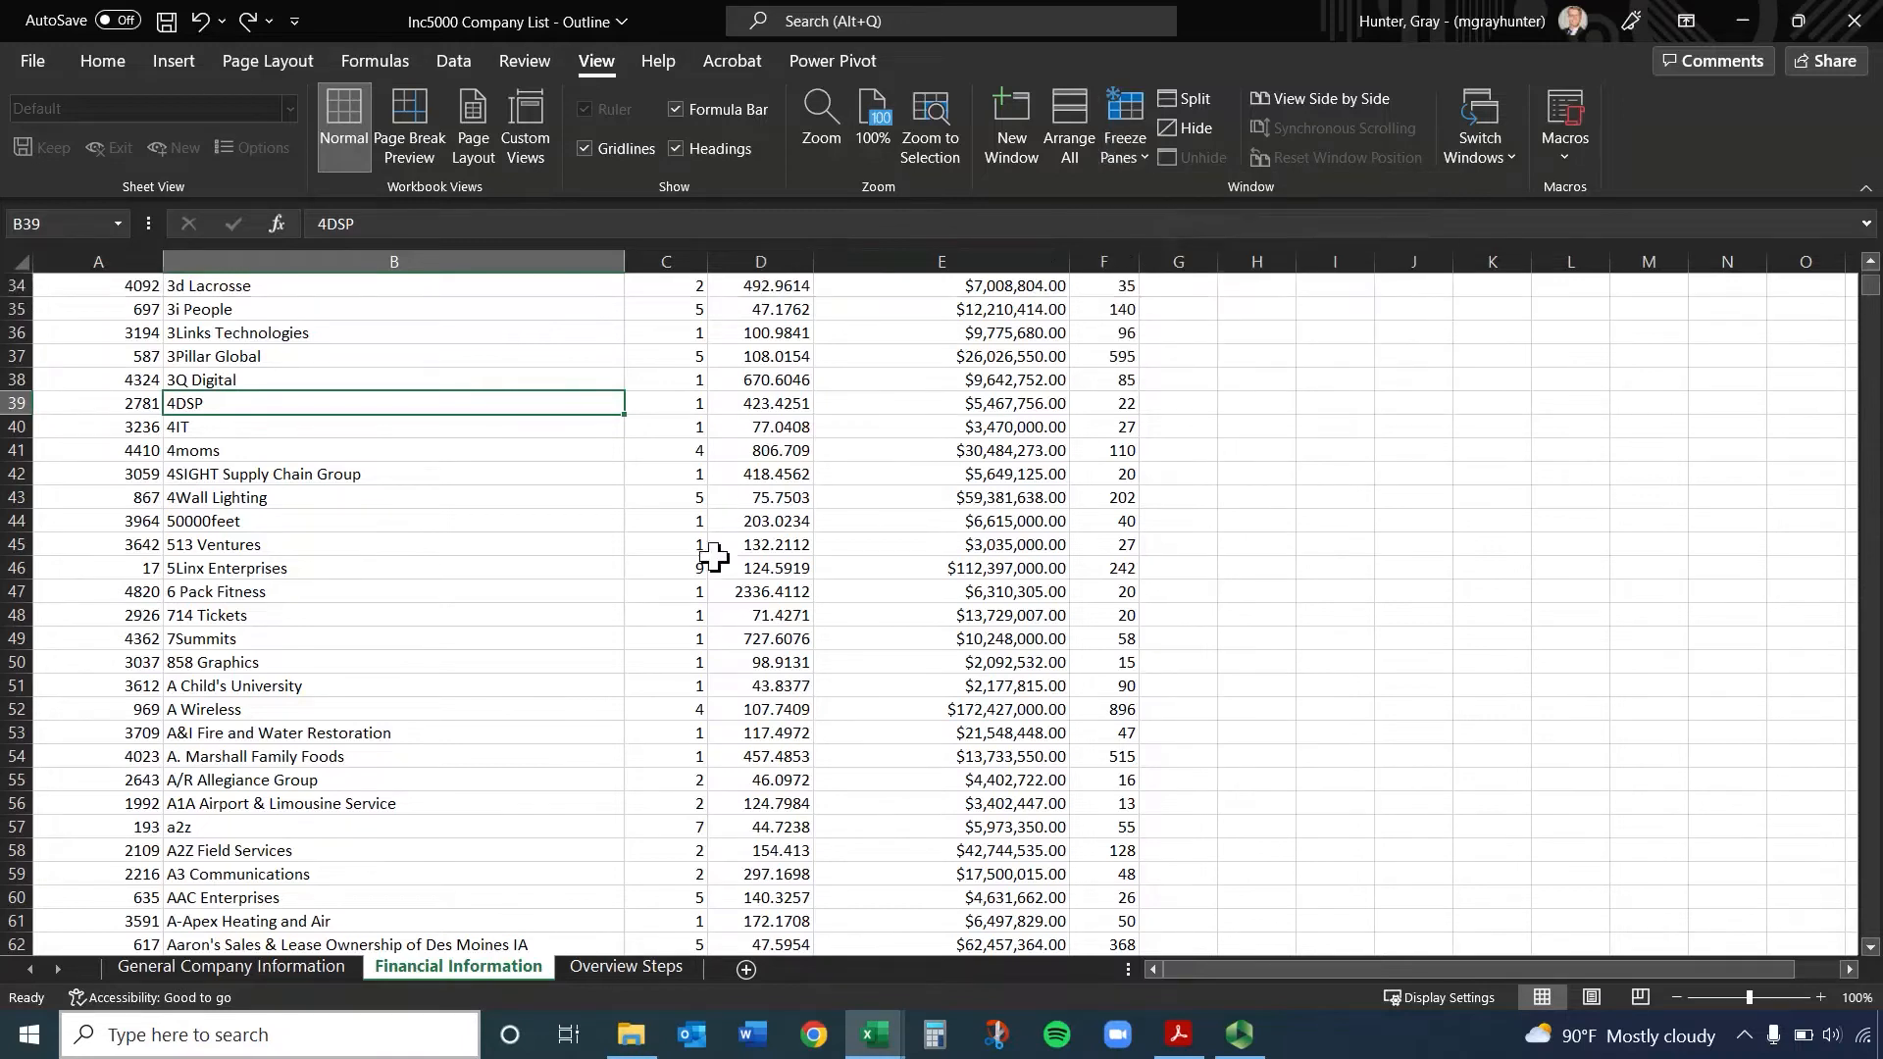
pyautogui.scroll(11, 723, 579)
pyautogui.moveTo(137, 285); pyautogui.dragTo(1072, 291)
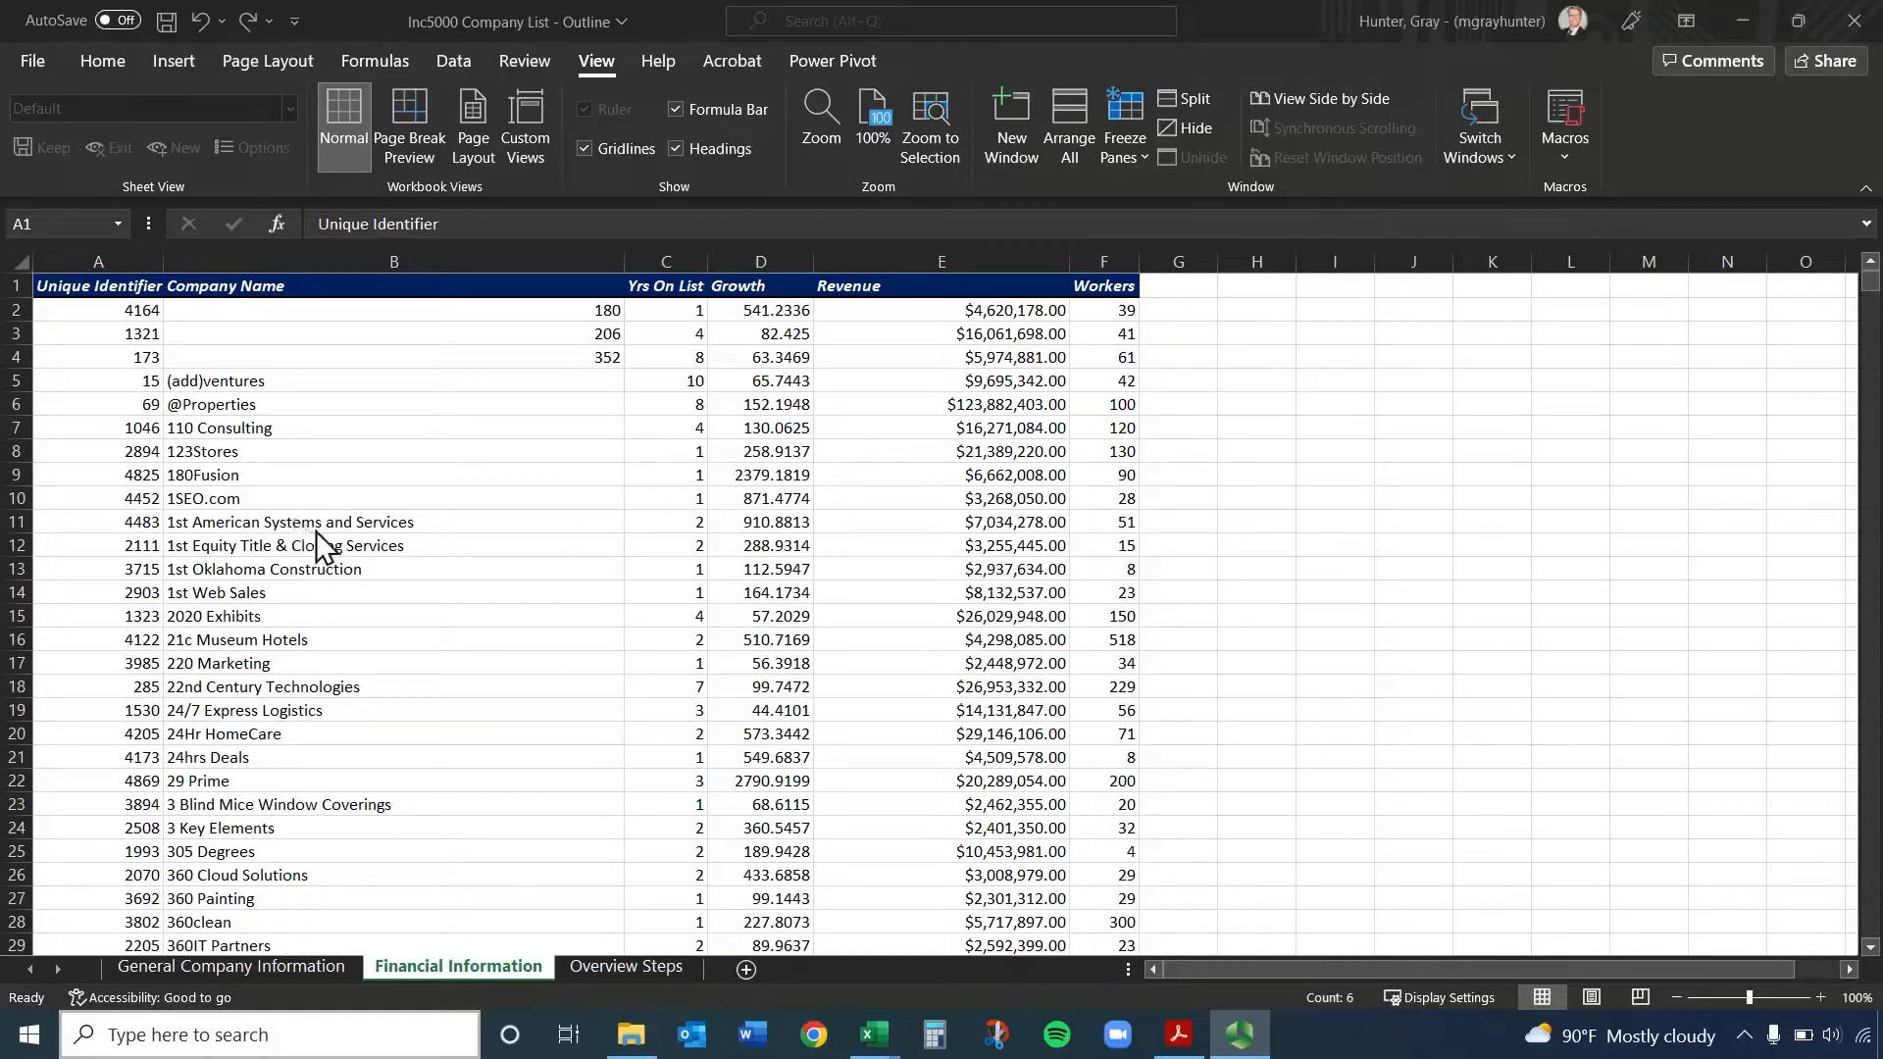
# Enter the sample formula =5+7 in cell H3, inspect it, and clear the cell
pyautogui.click(1185, 311)
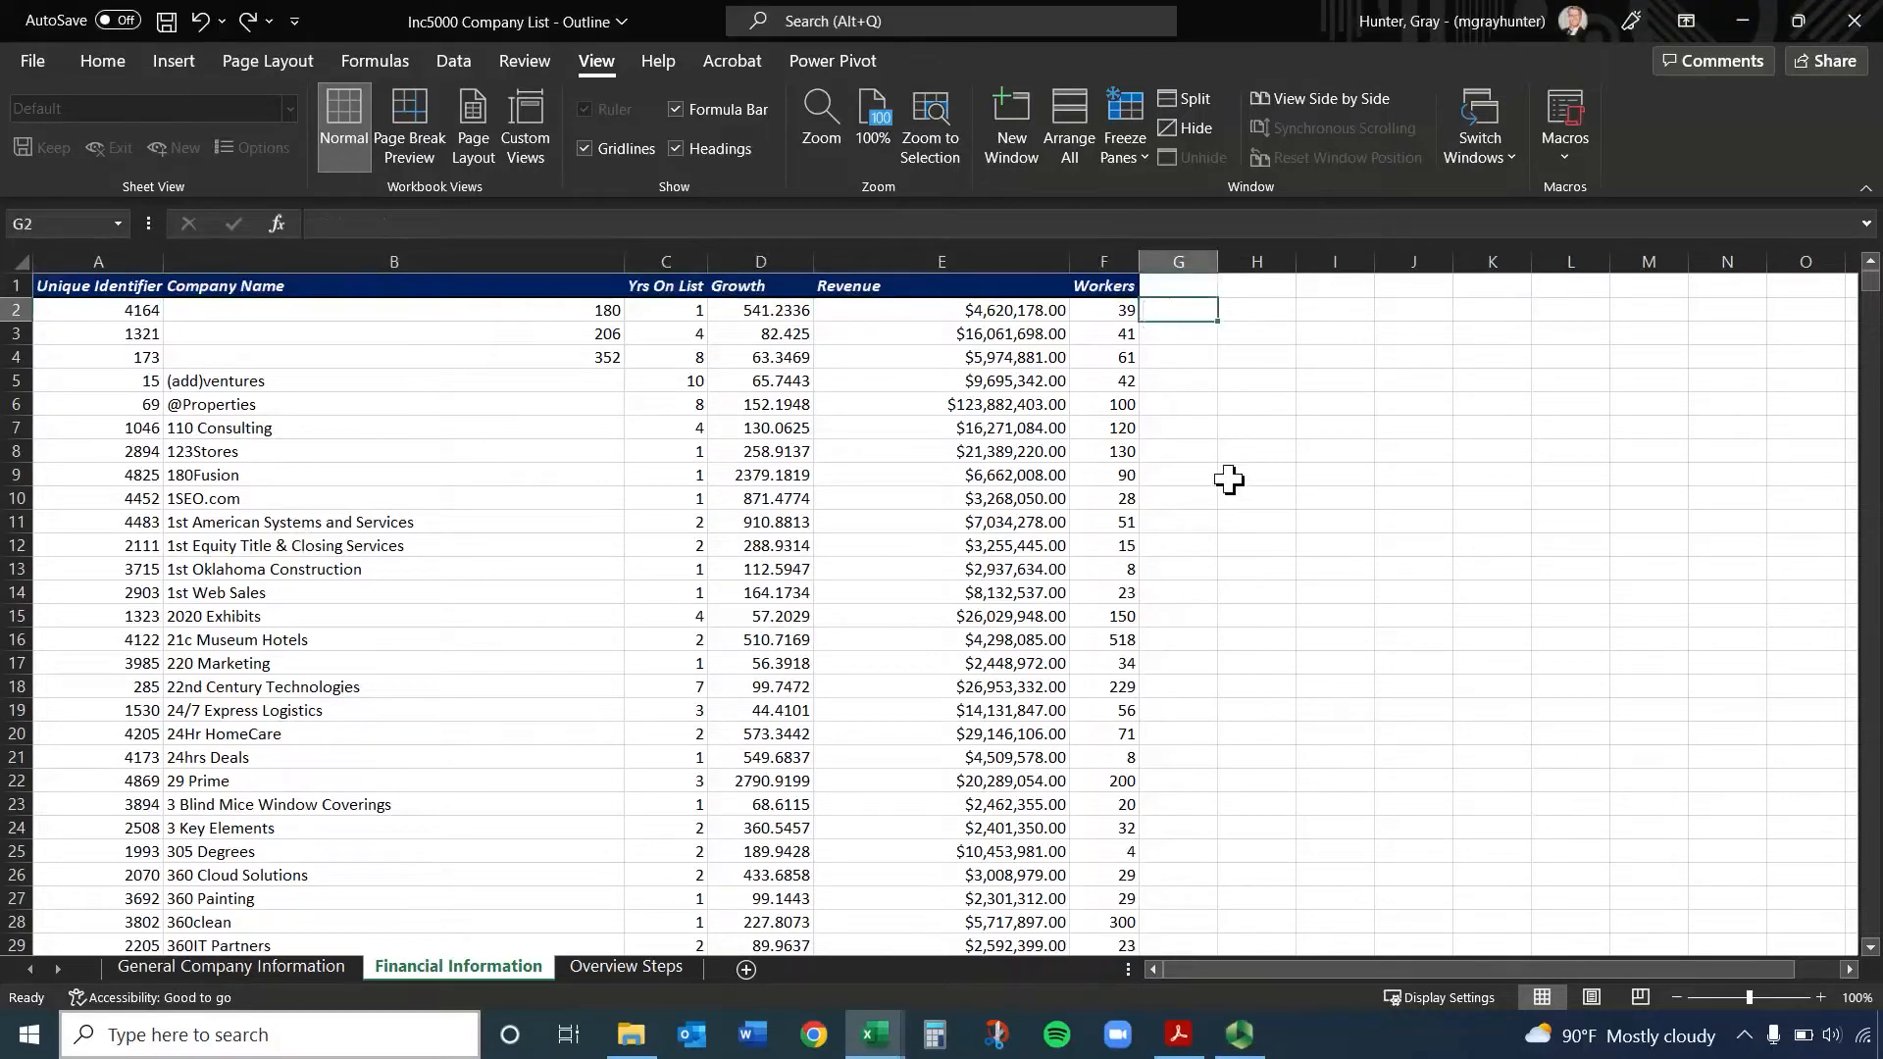
pyautogui.write('=')
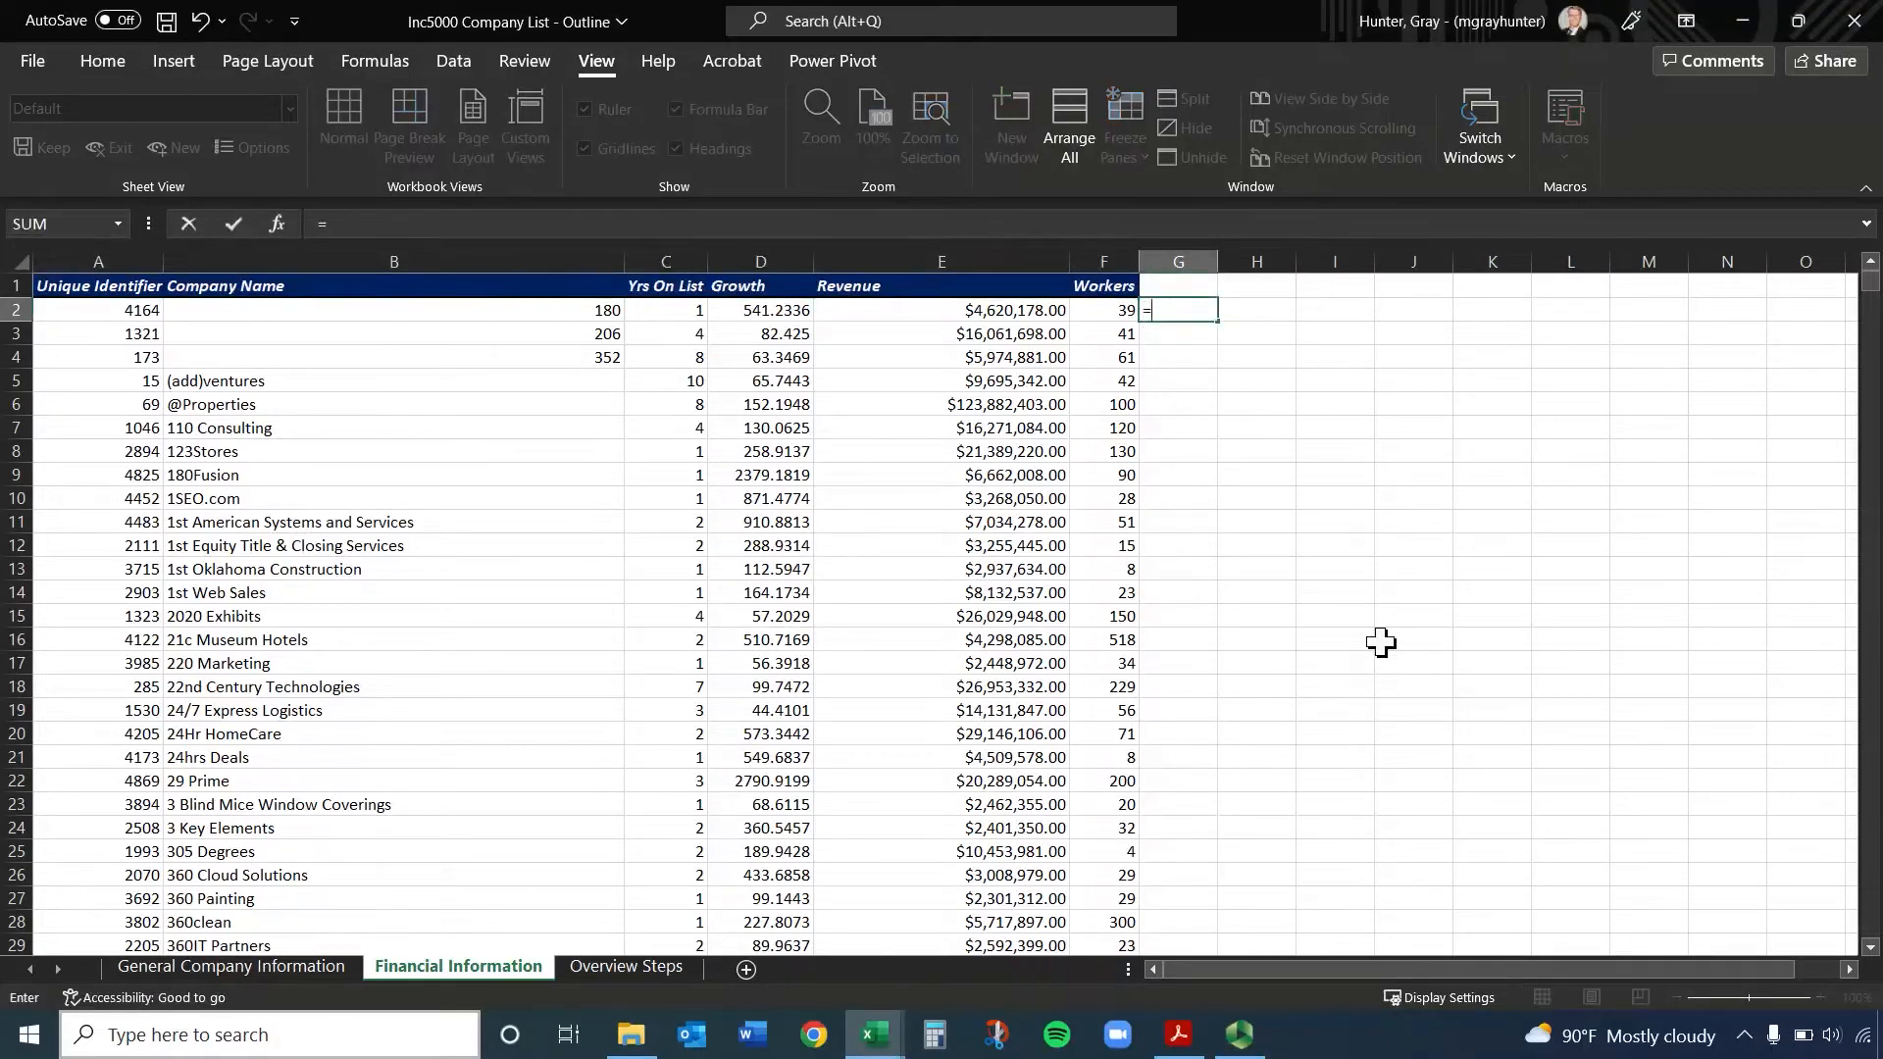
pyautogui.press('Return')
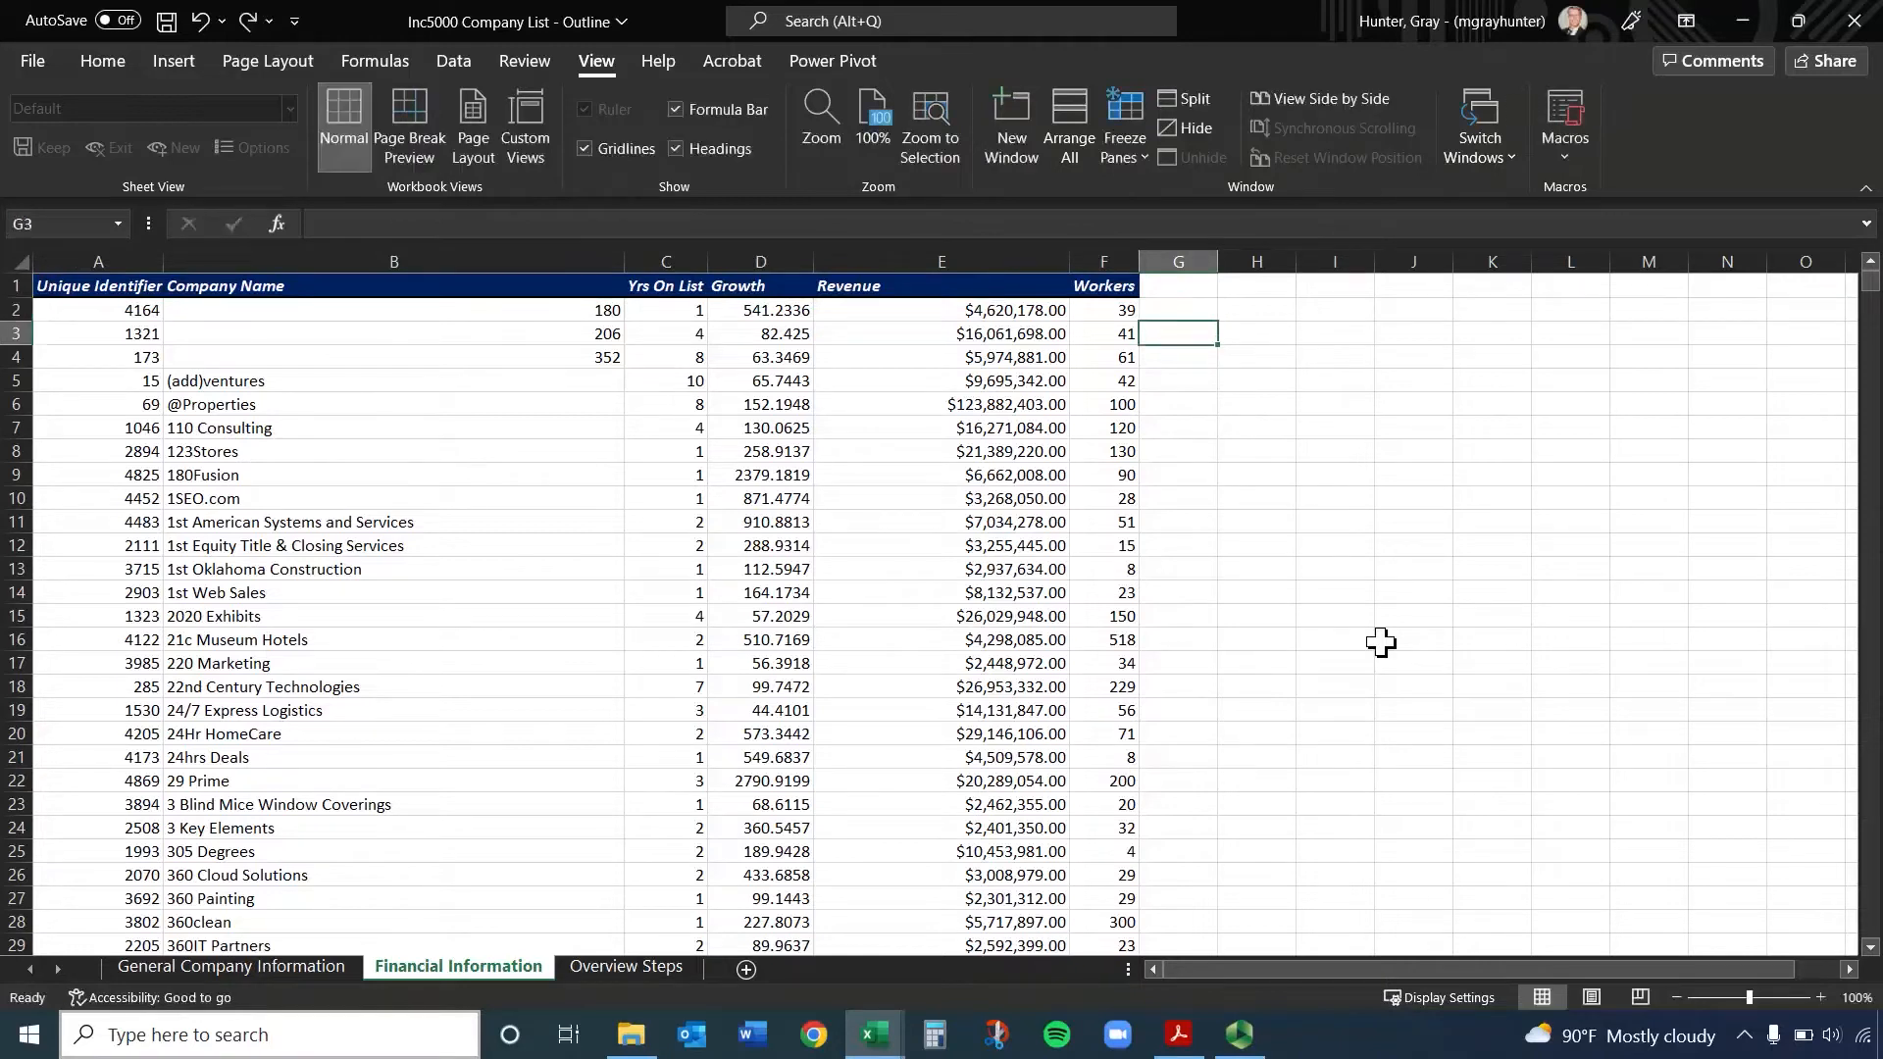
pyautogui.click(1259, 331)
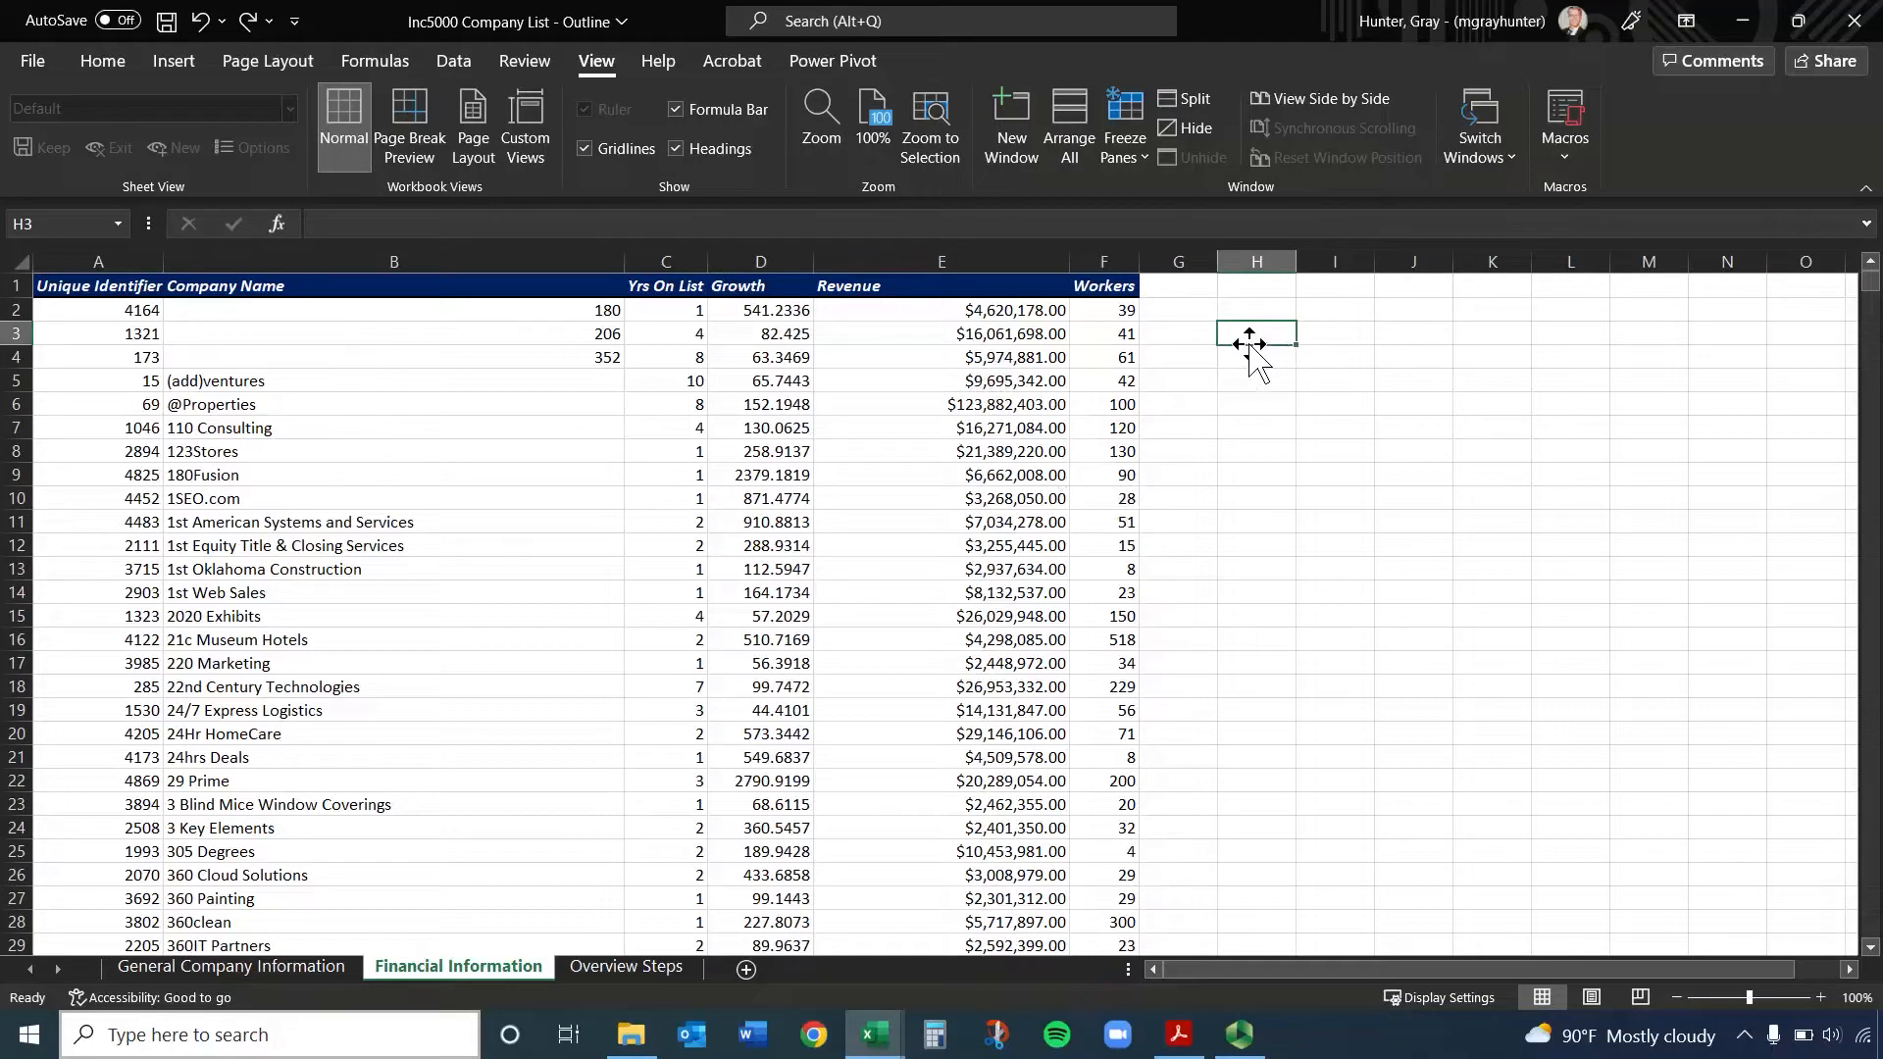
pyautogui.write('=')
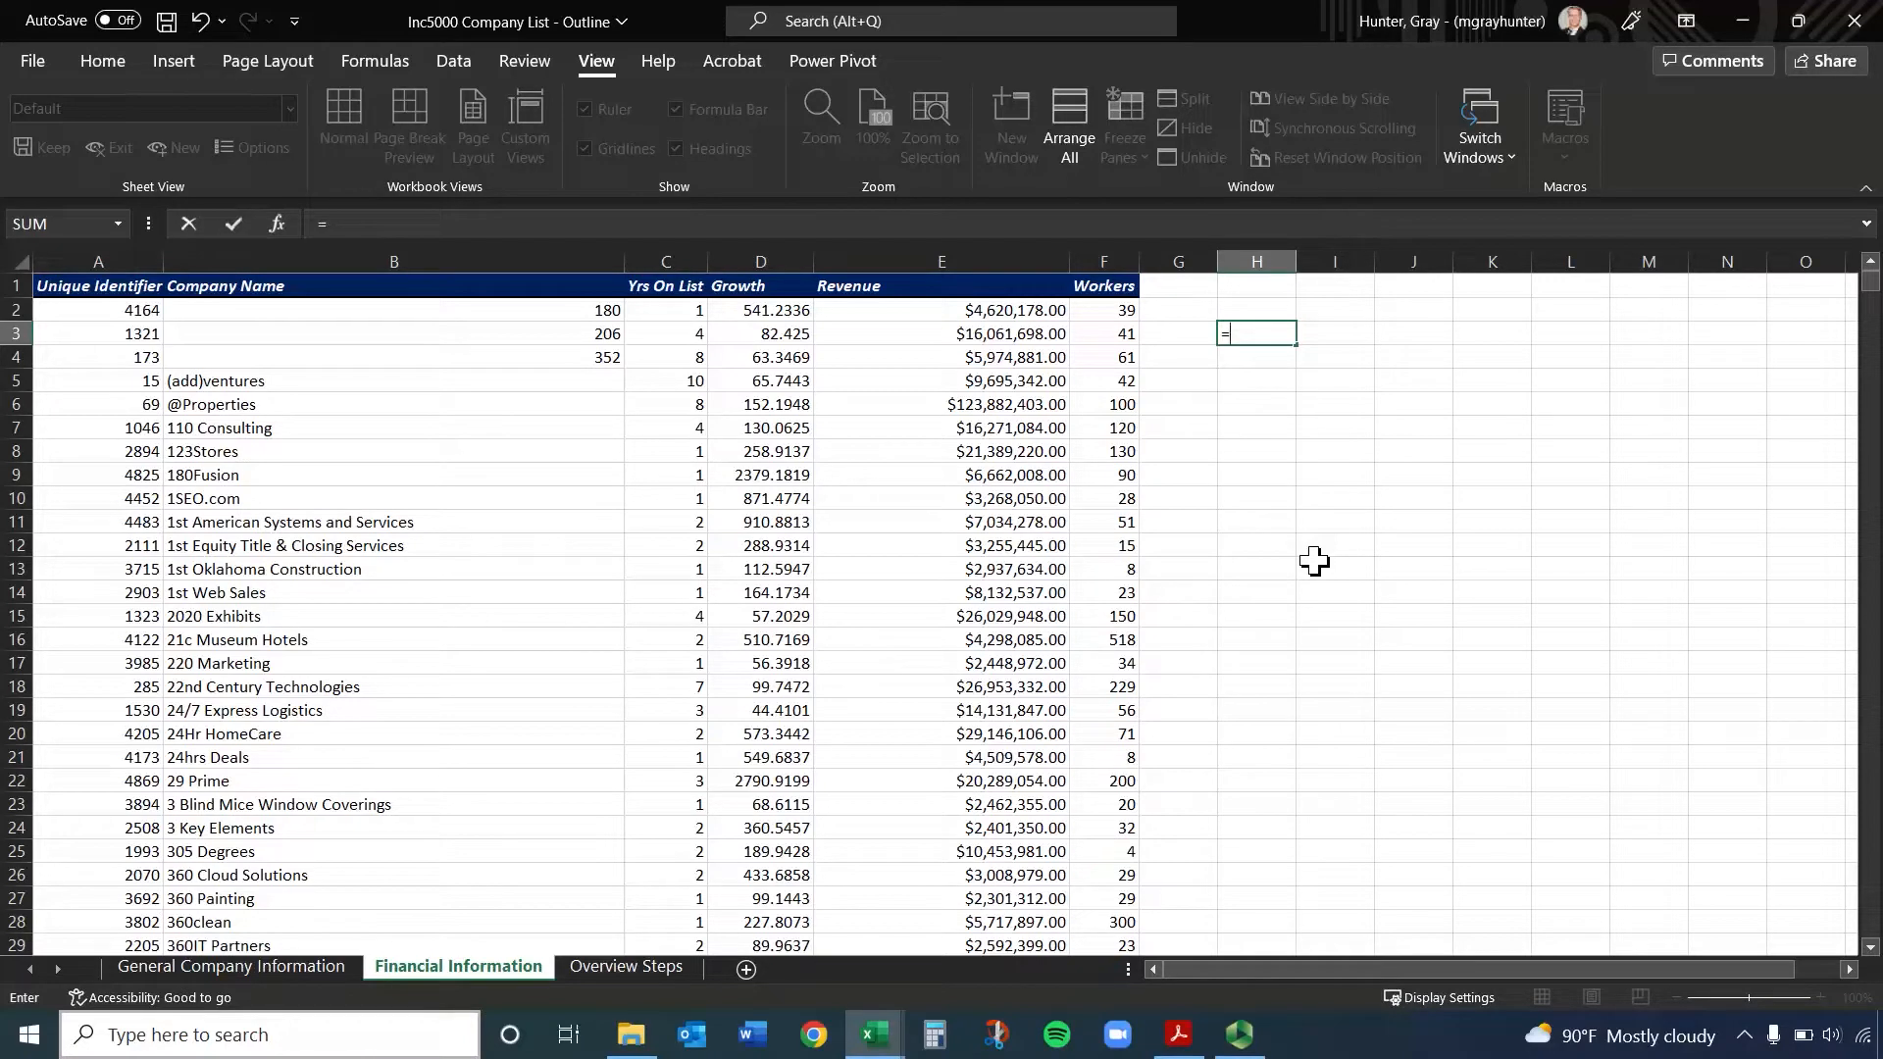
pyautogui.write('6+6')
pyautogui.press('Return')
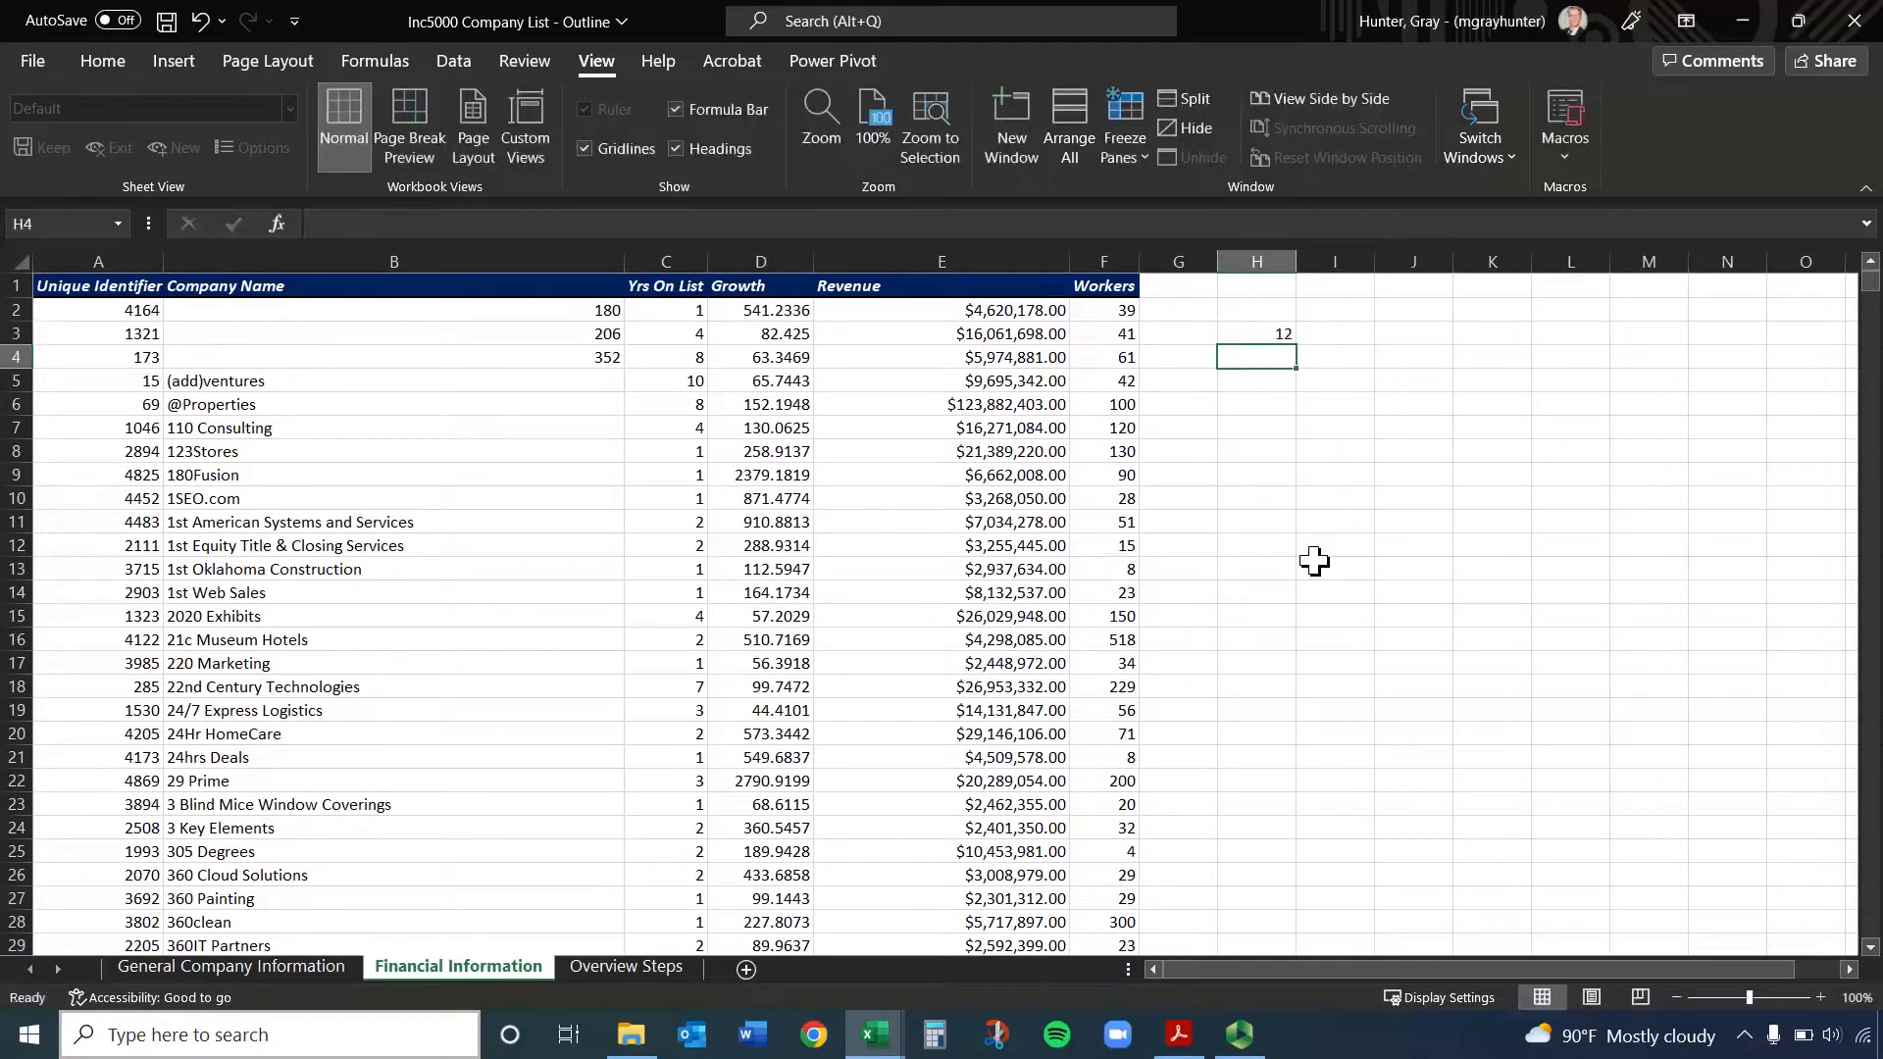
pyautogui.press('Up')
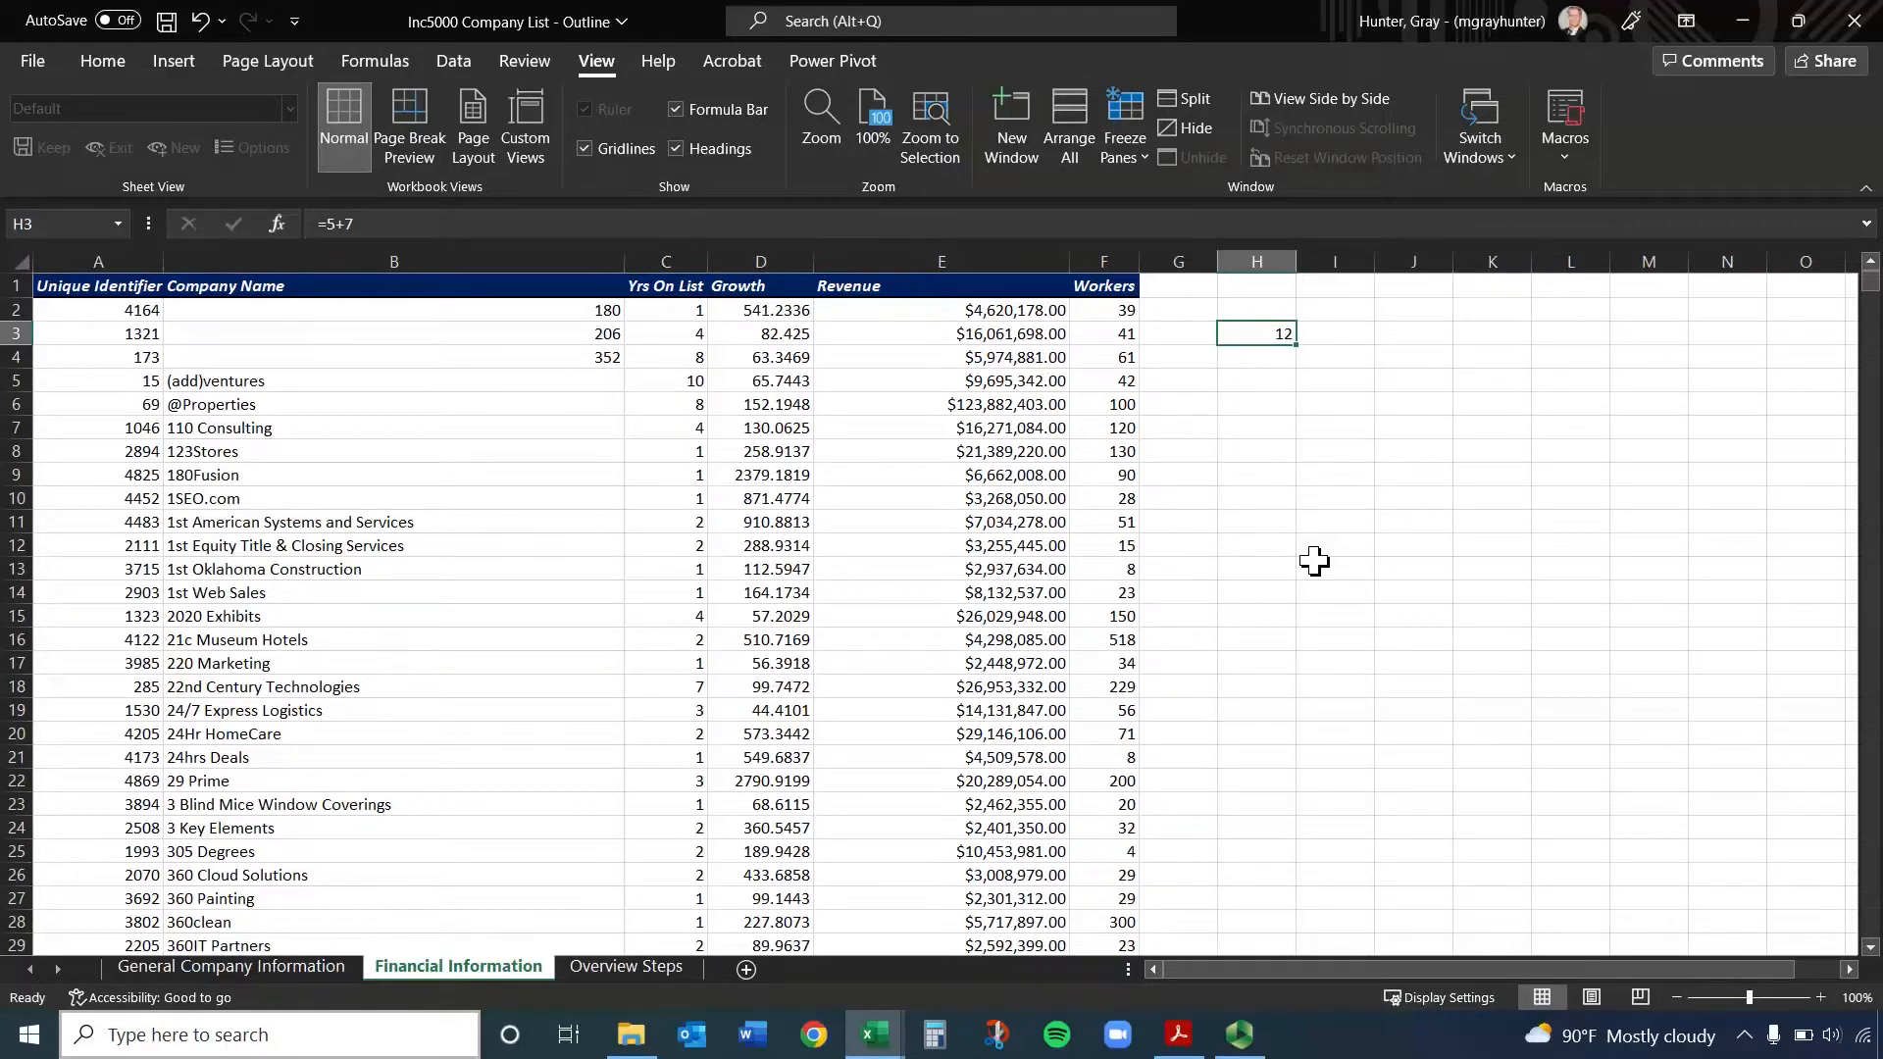
pyautogui.press('Down')
pyautogui.press('Up')
pyautogui.press('Left')
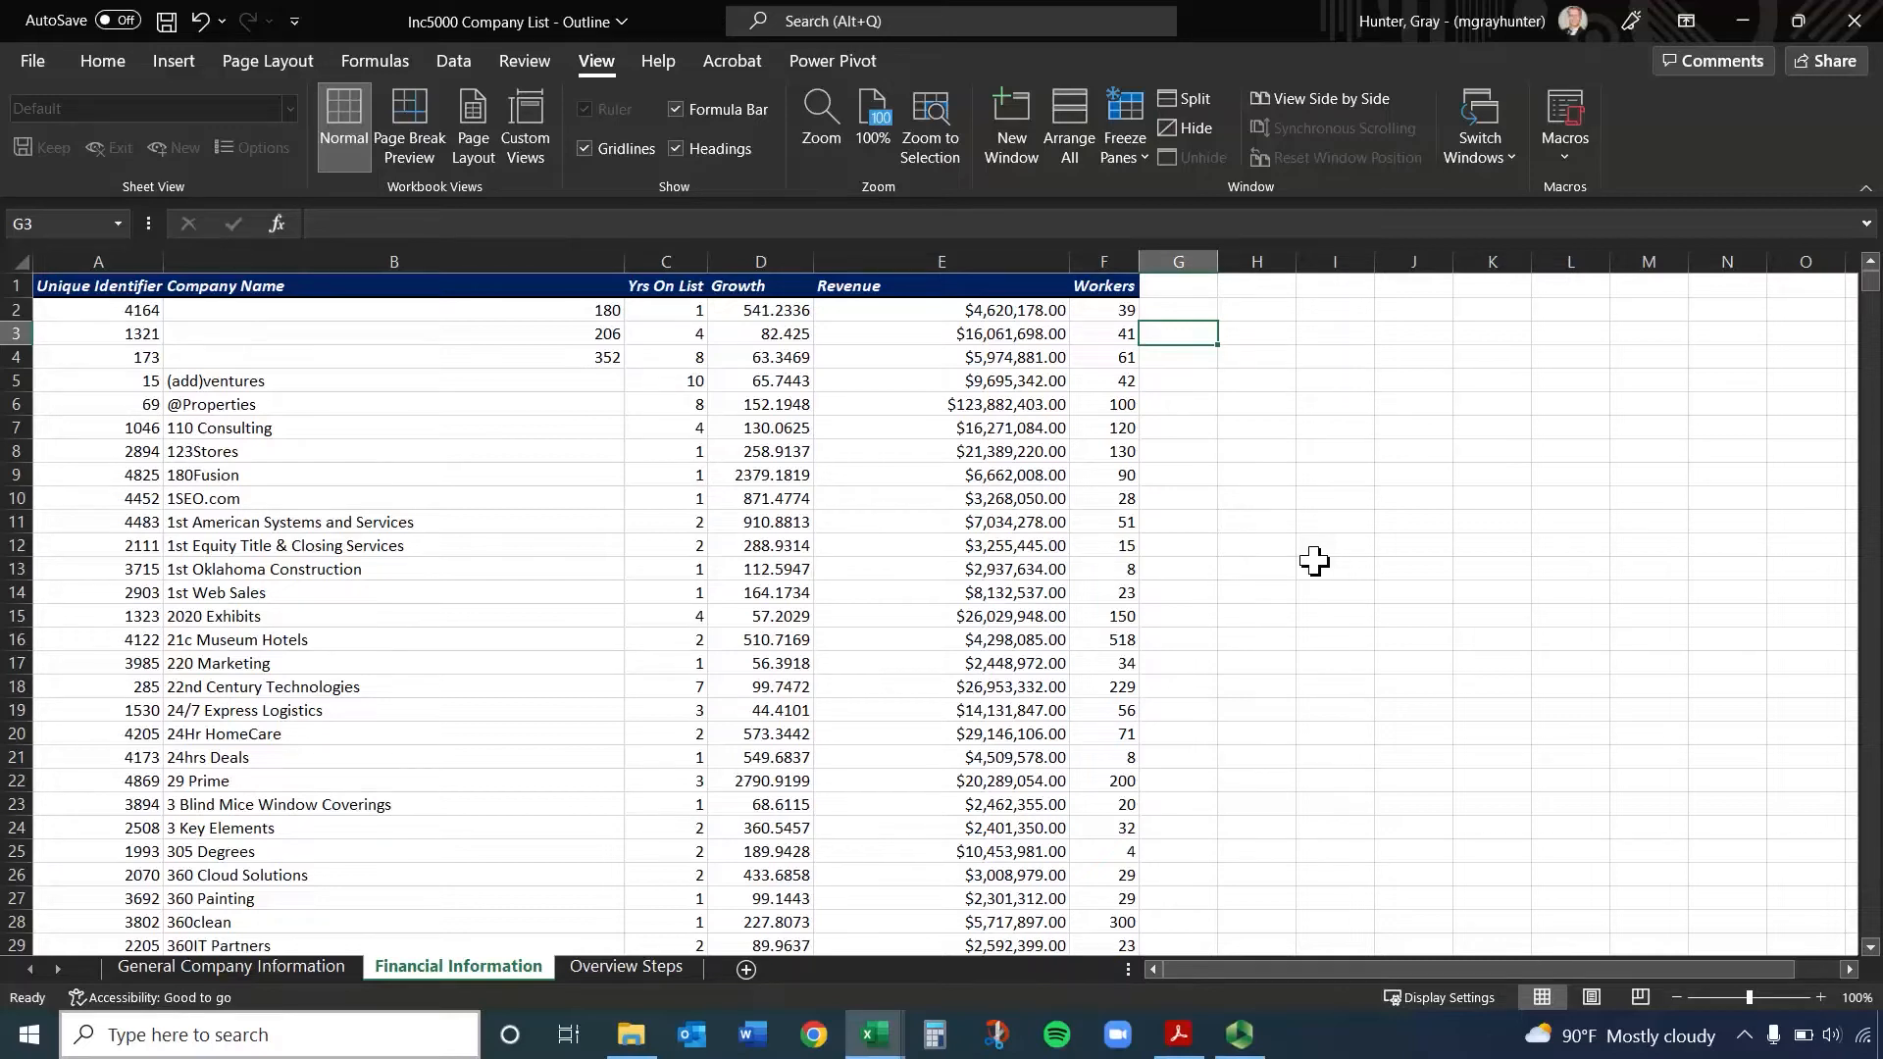
# Enter the square root formula =SQRT(100) in cell G2
pyautogui.click(1199, 311)
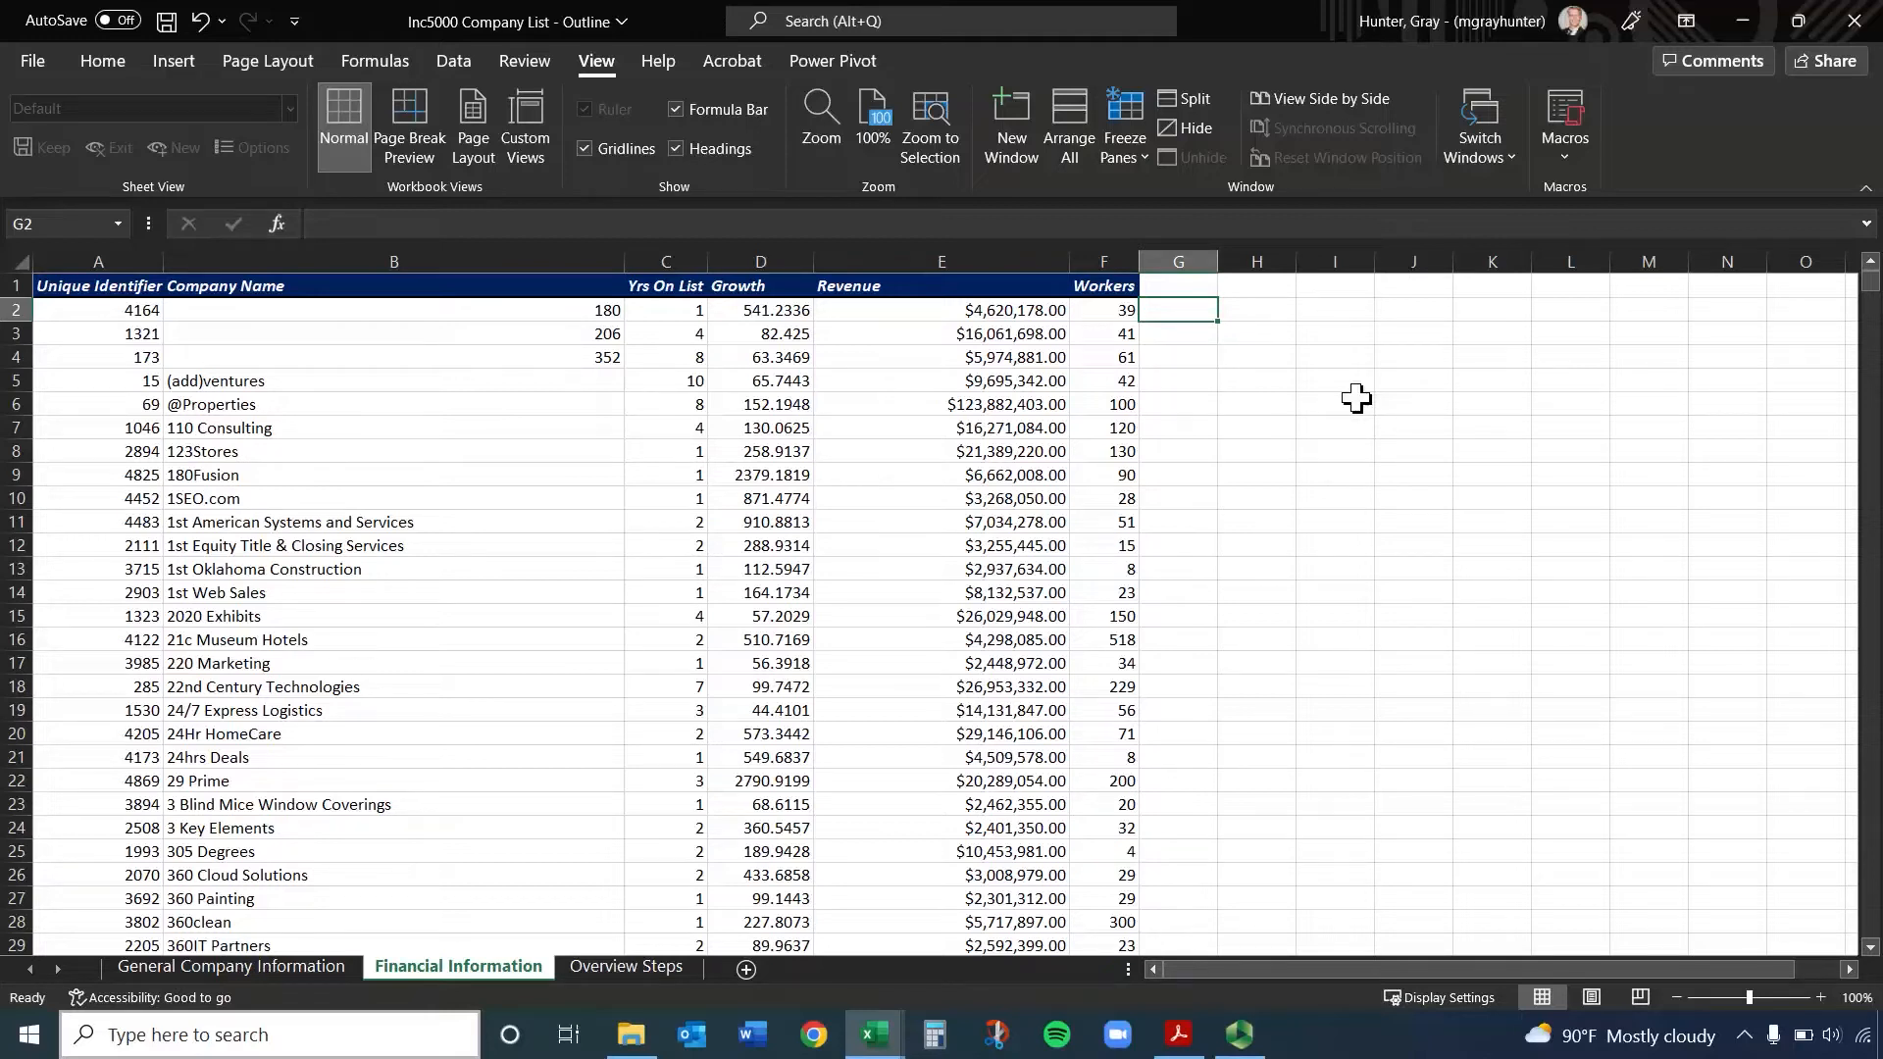
pyautogui.write('=sqrt')
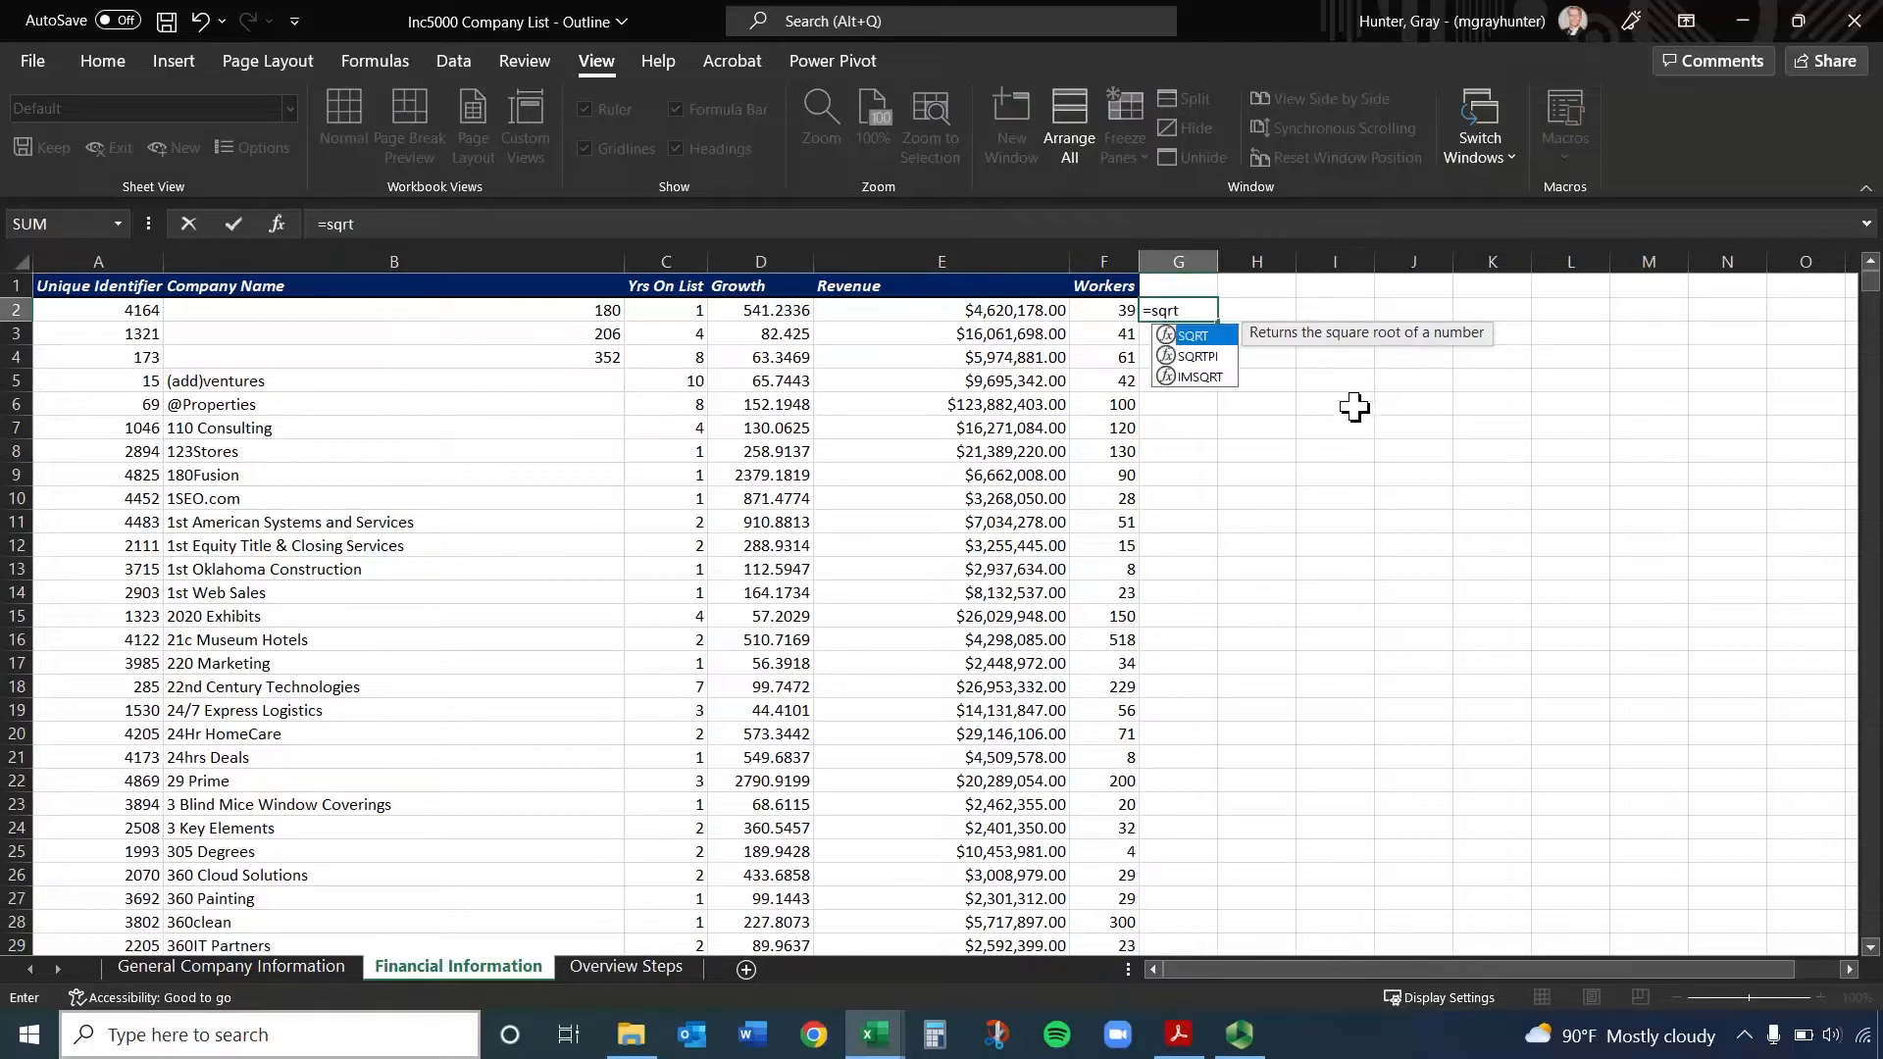
pyautogui.doubleClick(1203, 339)
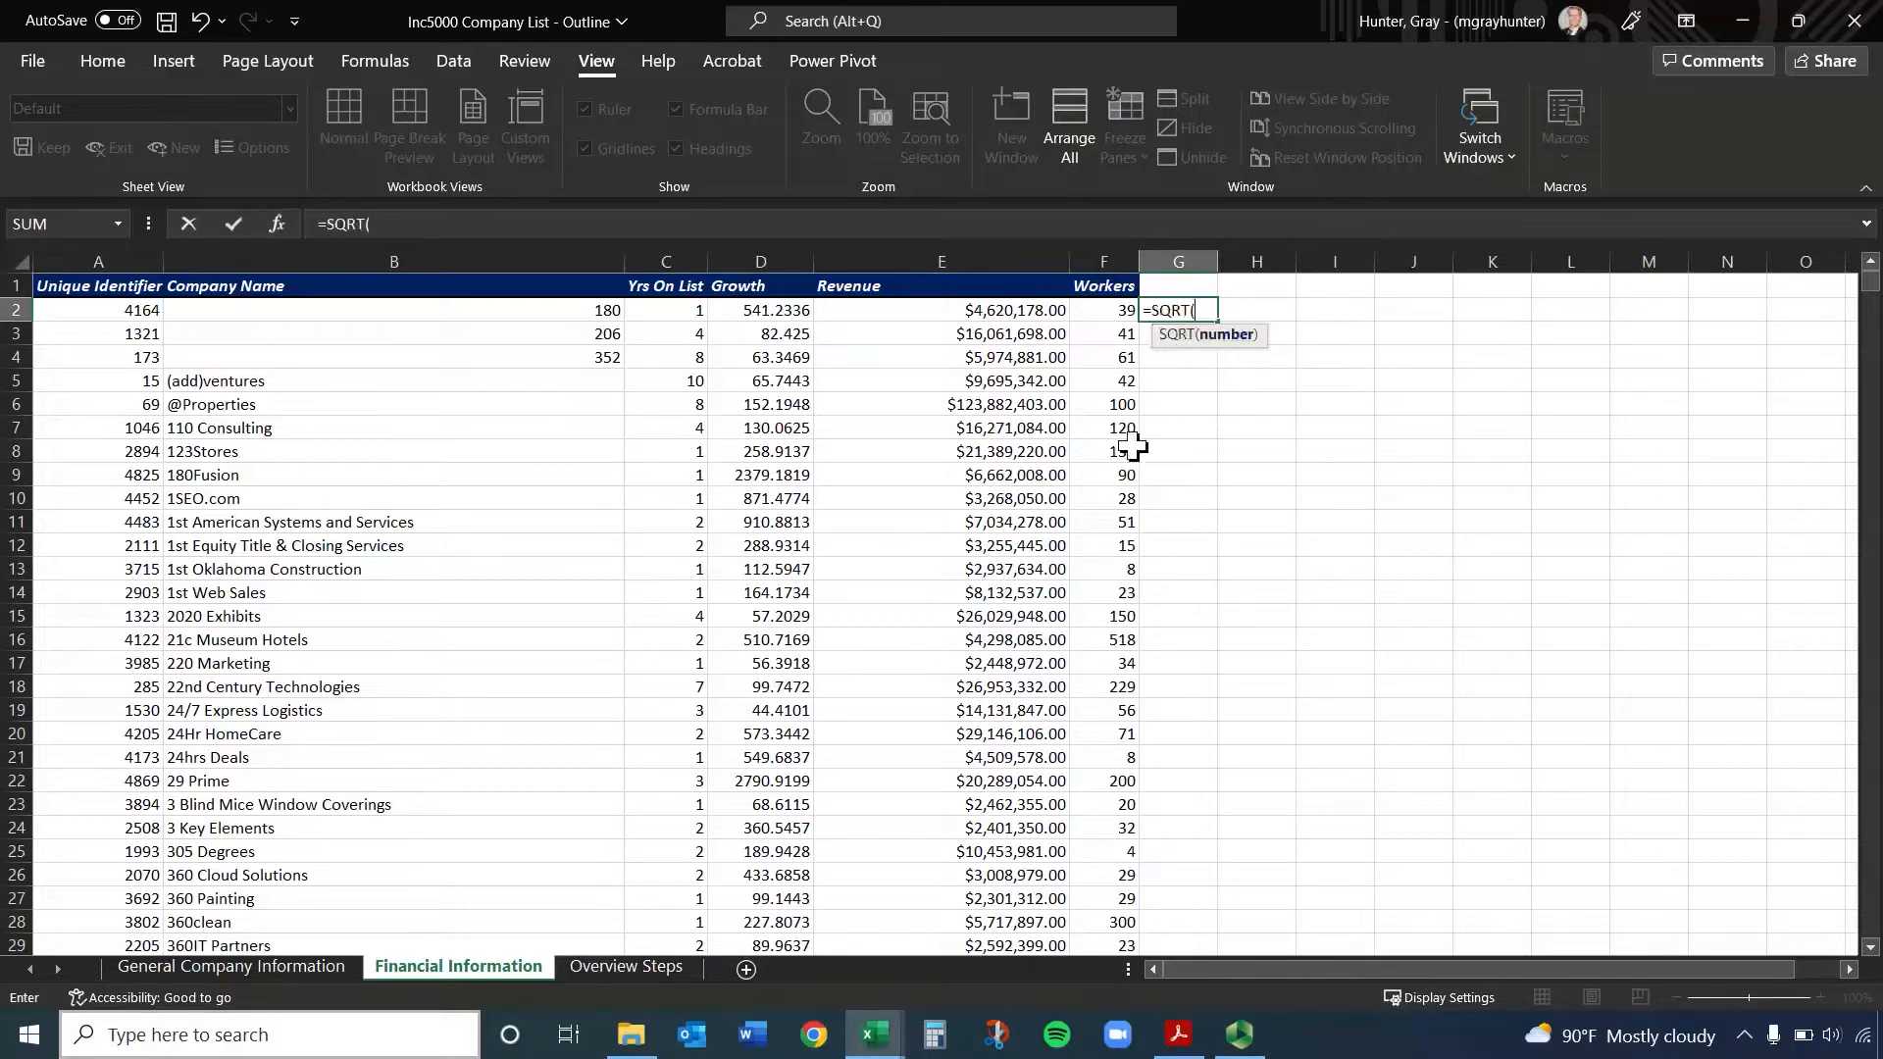
pyautogui.write('100)')
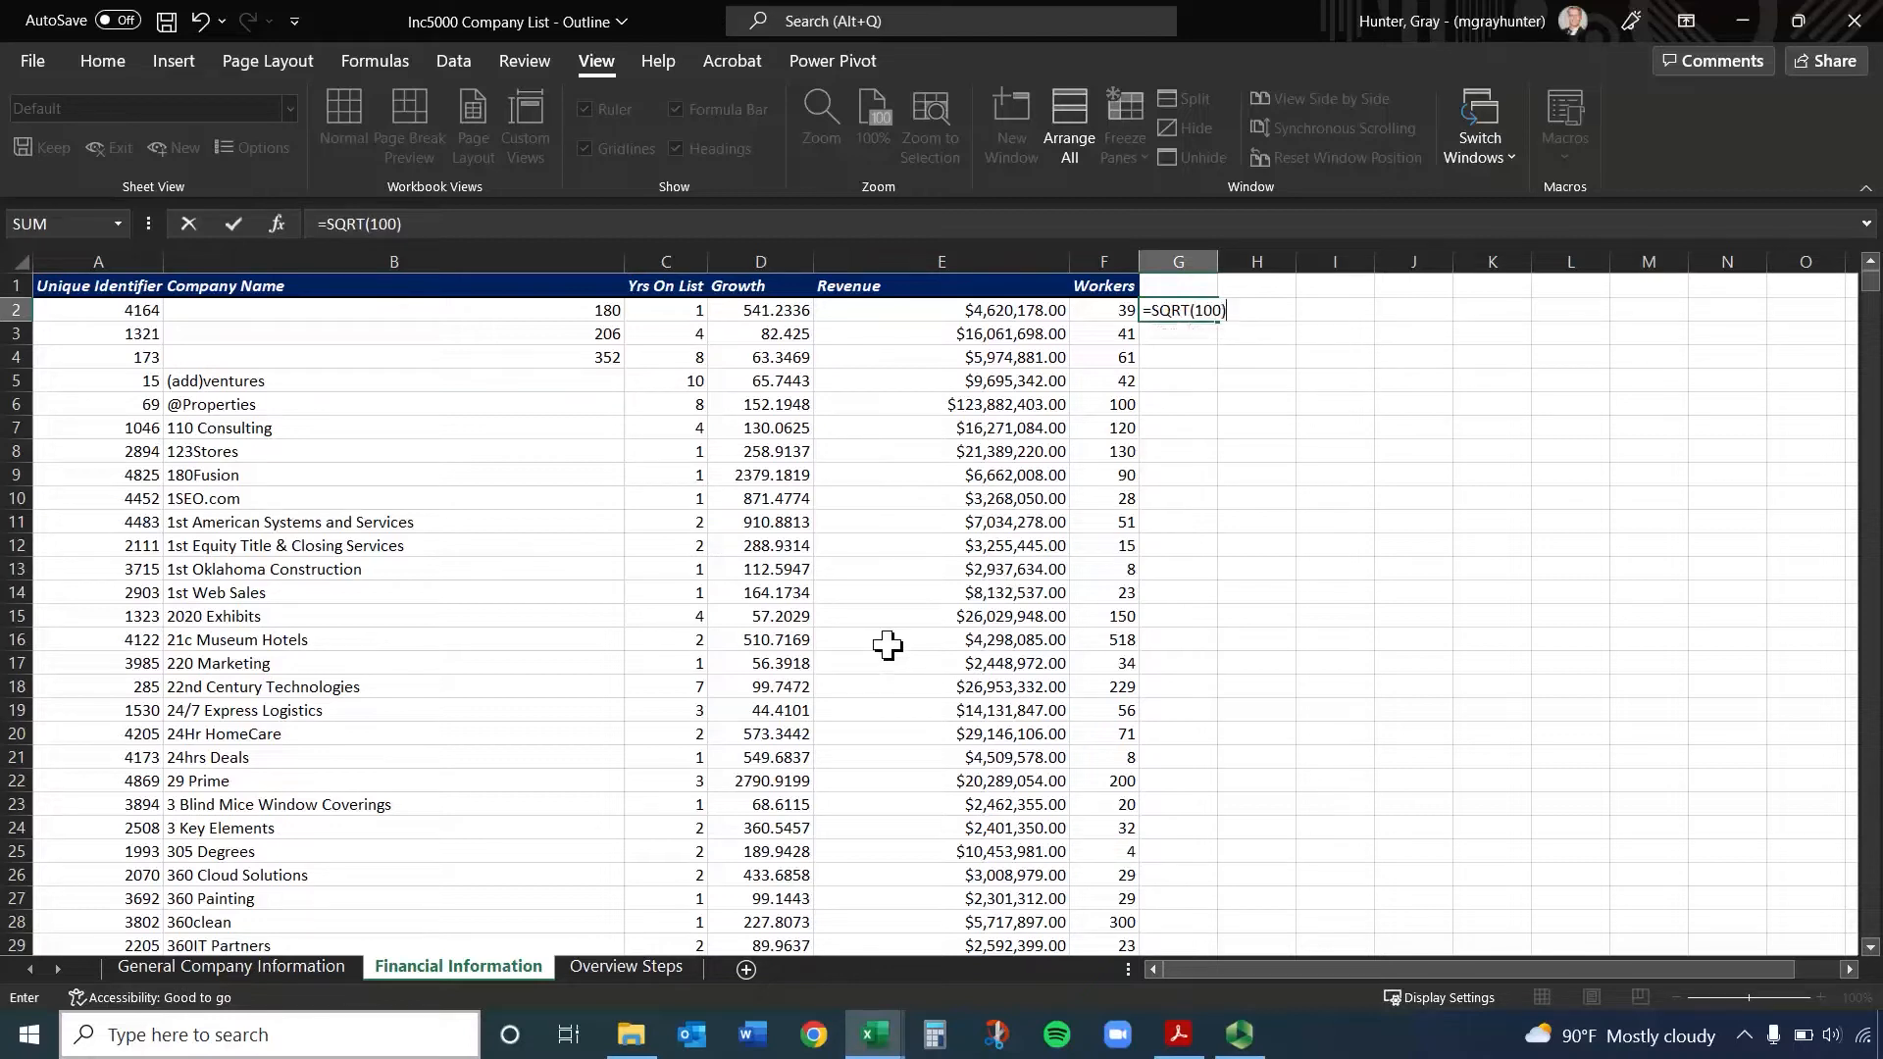
pyautogui.press('Return')
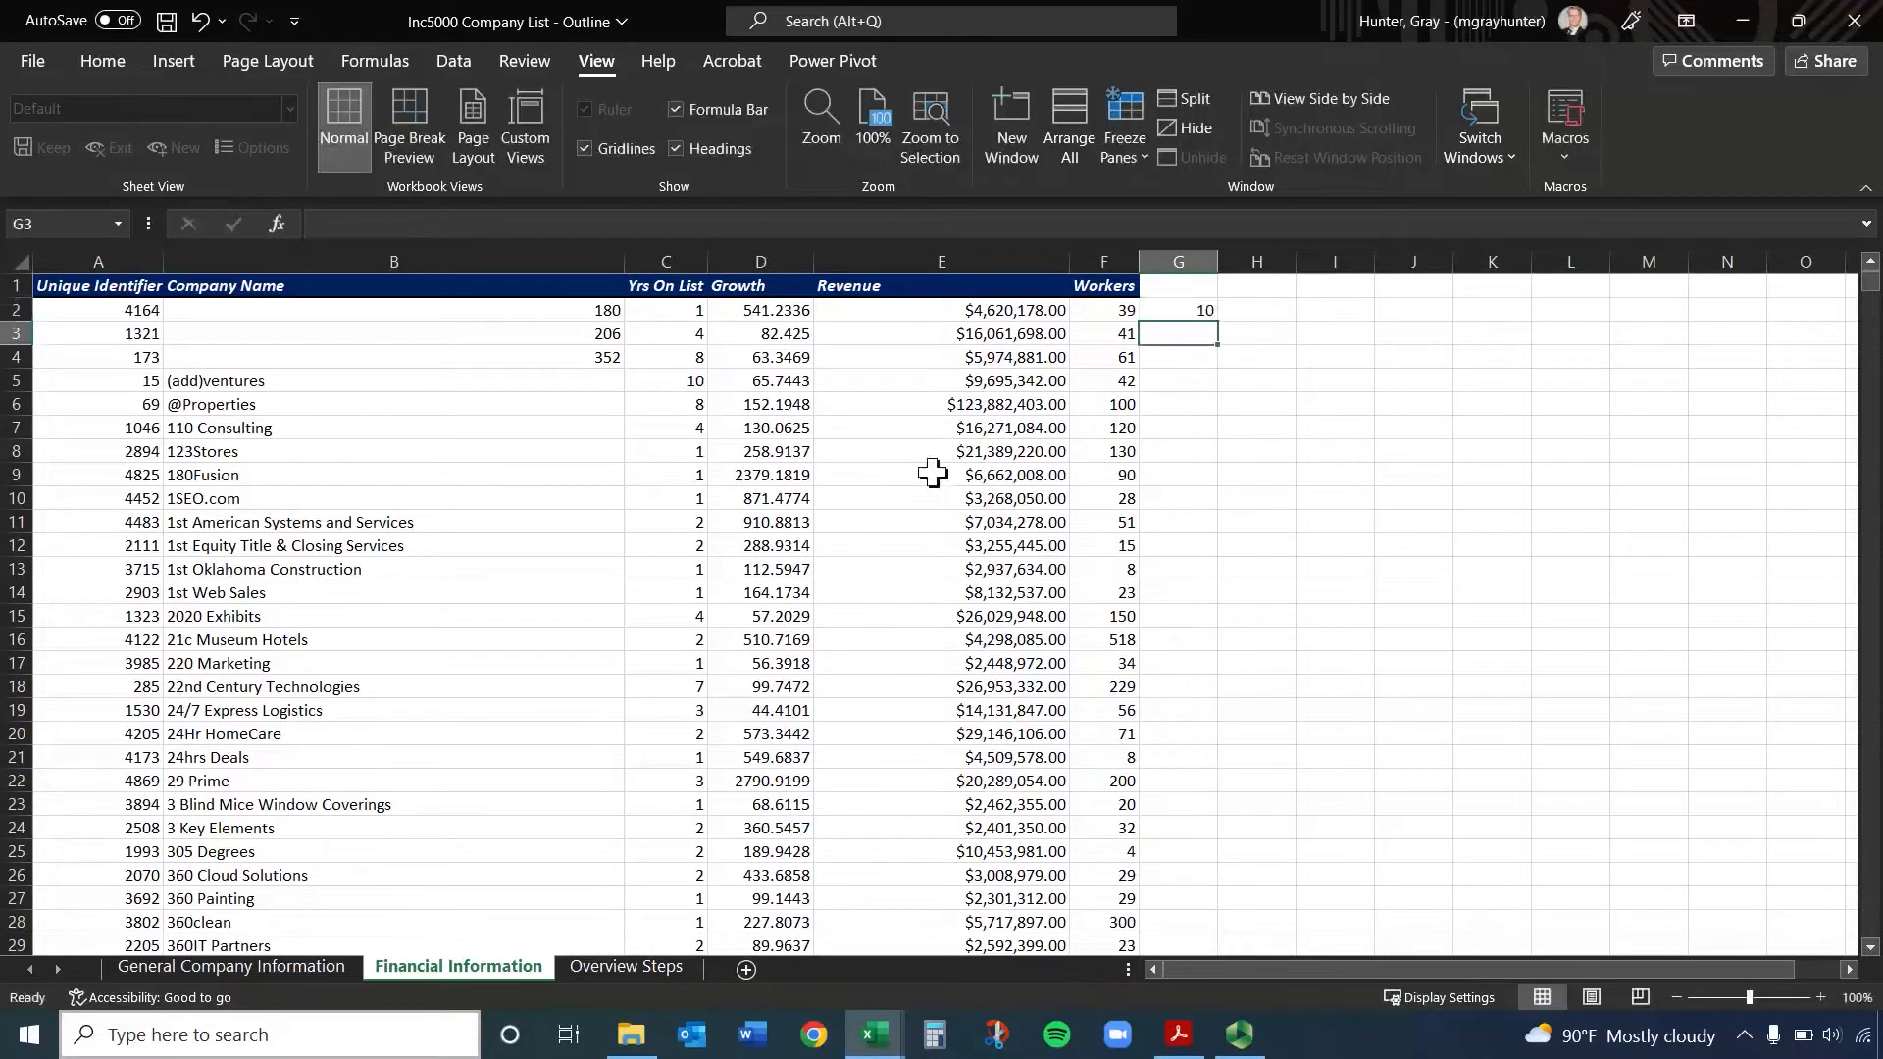
# Replace the 100 in cell G2's formula with the Workers value's cell reference, giving =SQRT(F2)
pyautogui.click(1204, 306)
pyautogui.doubleClick(1203, 306)
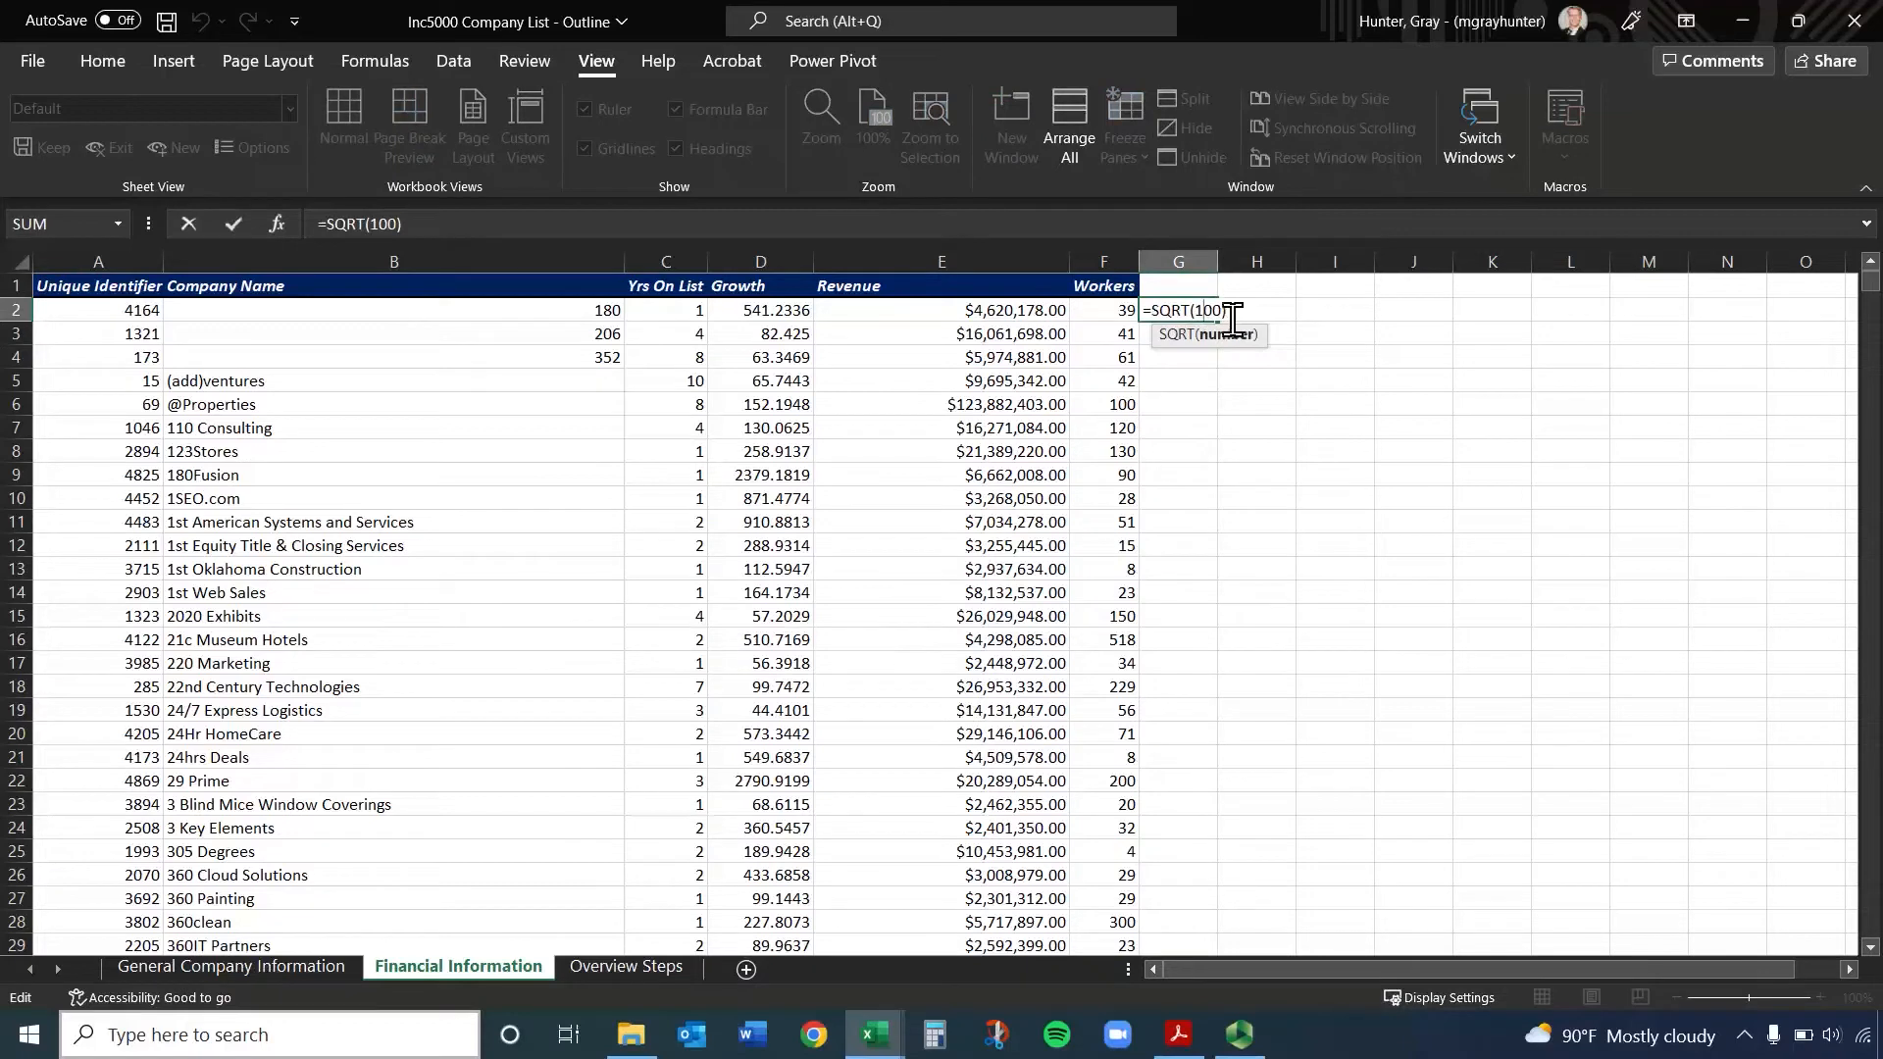
pyautogui.press('BackSpace')
pyautogui.press('BackSpace')
pyautogui.press('BackSpace')
pyautogui.click(1111, 312)
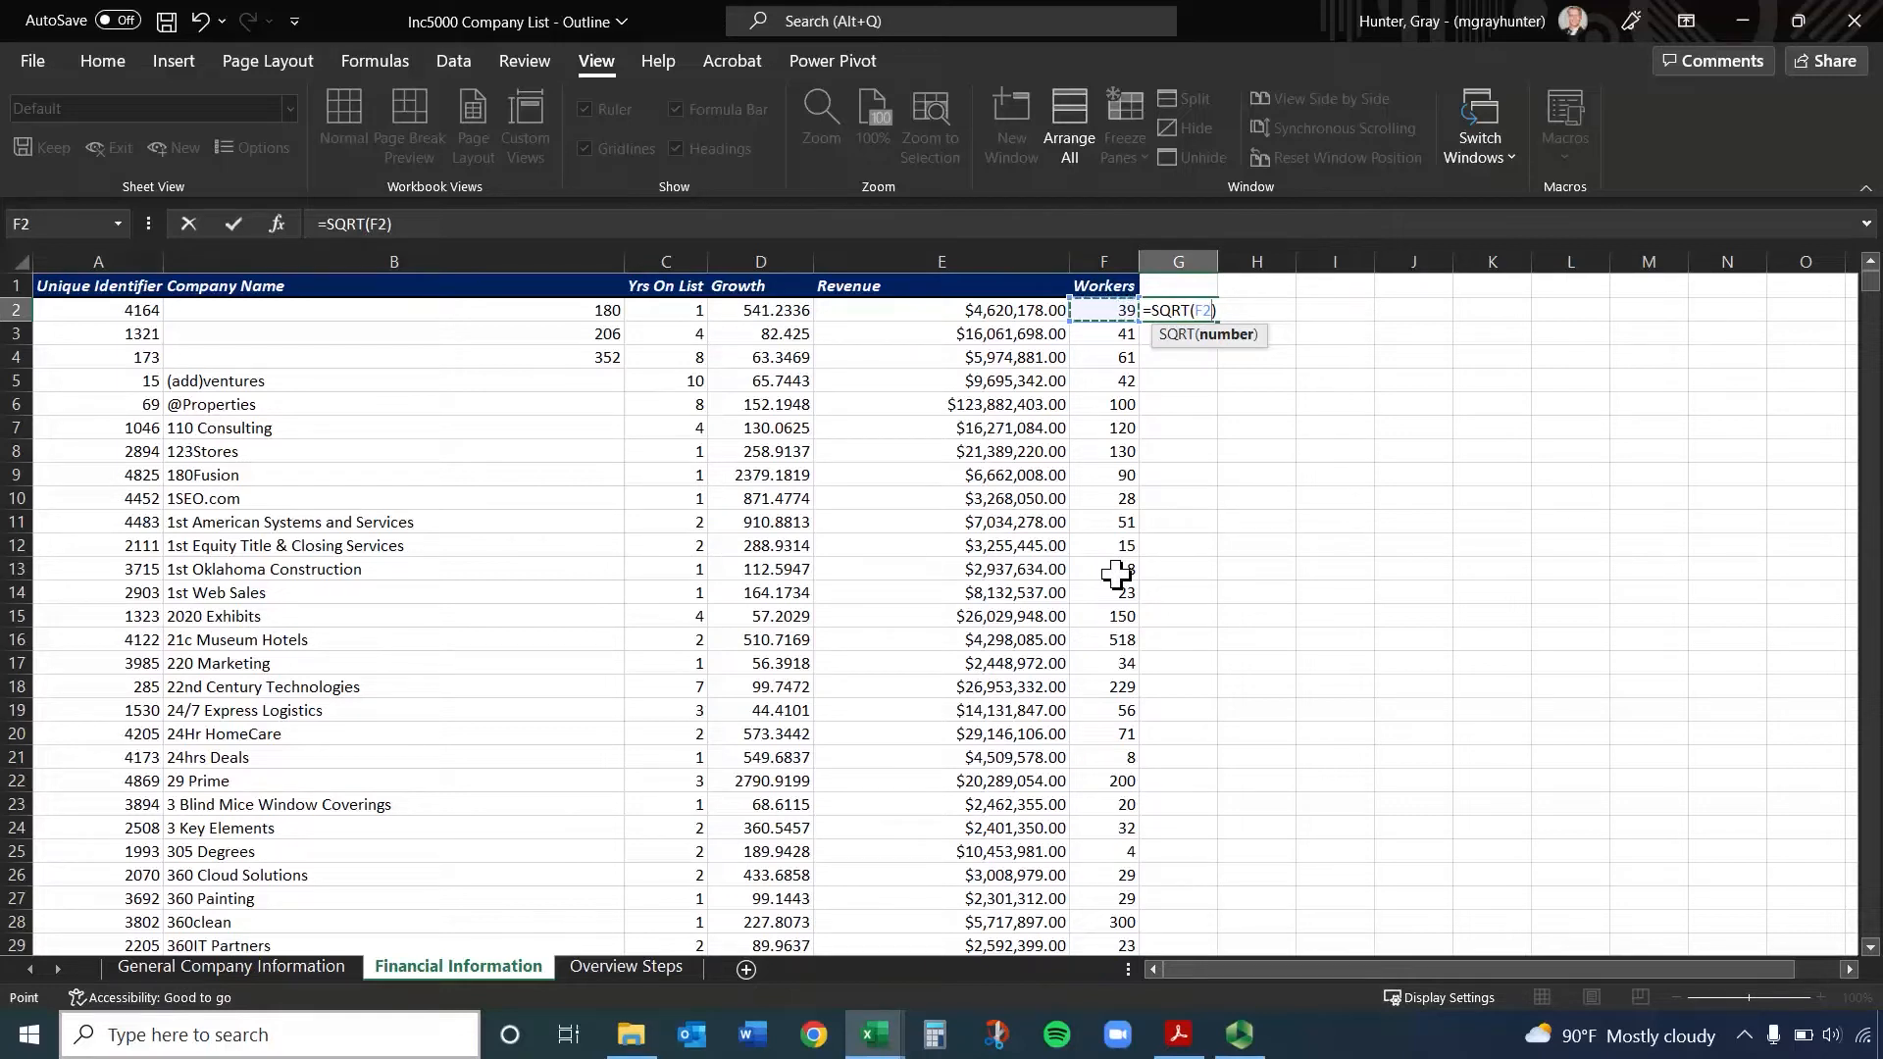
pyautogui.press('Return')
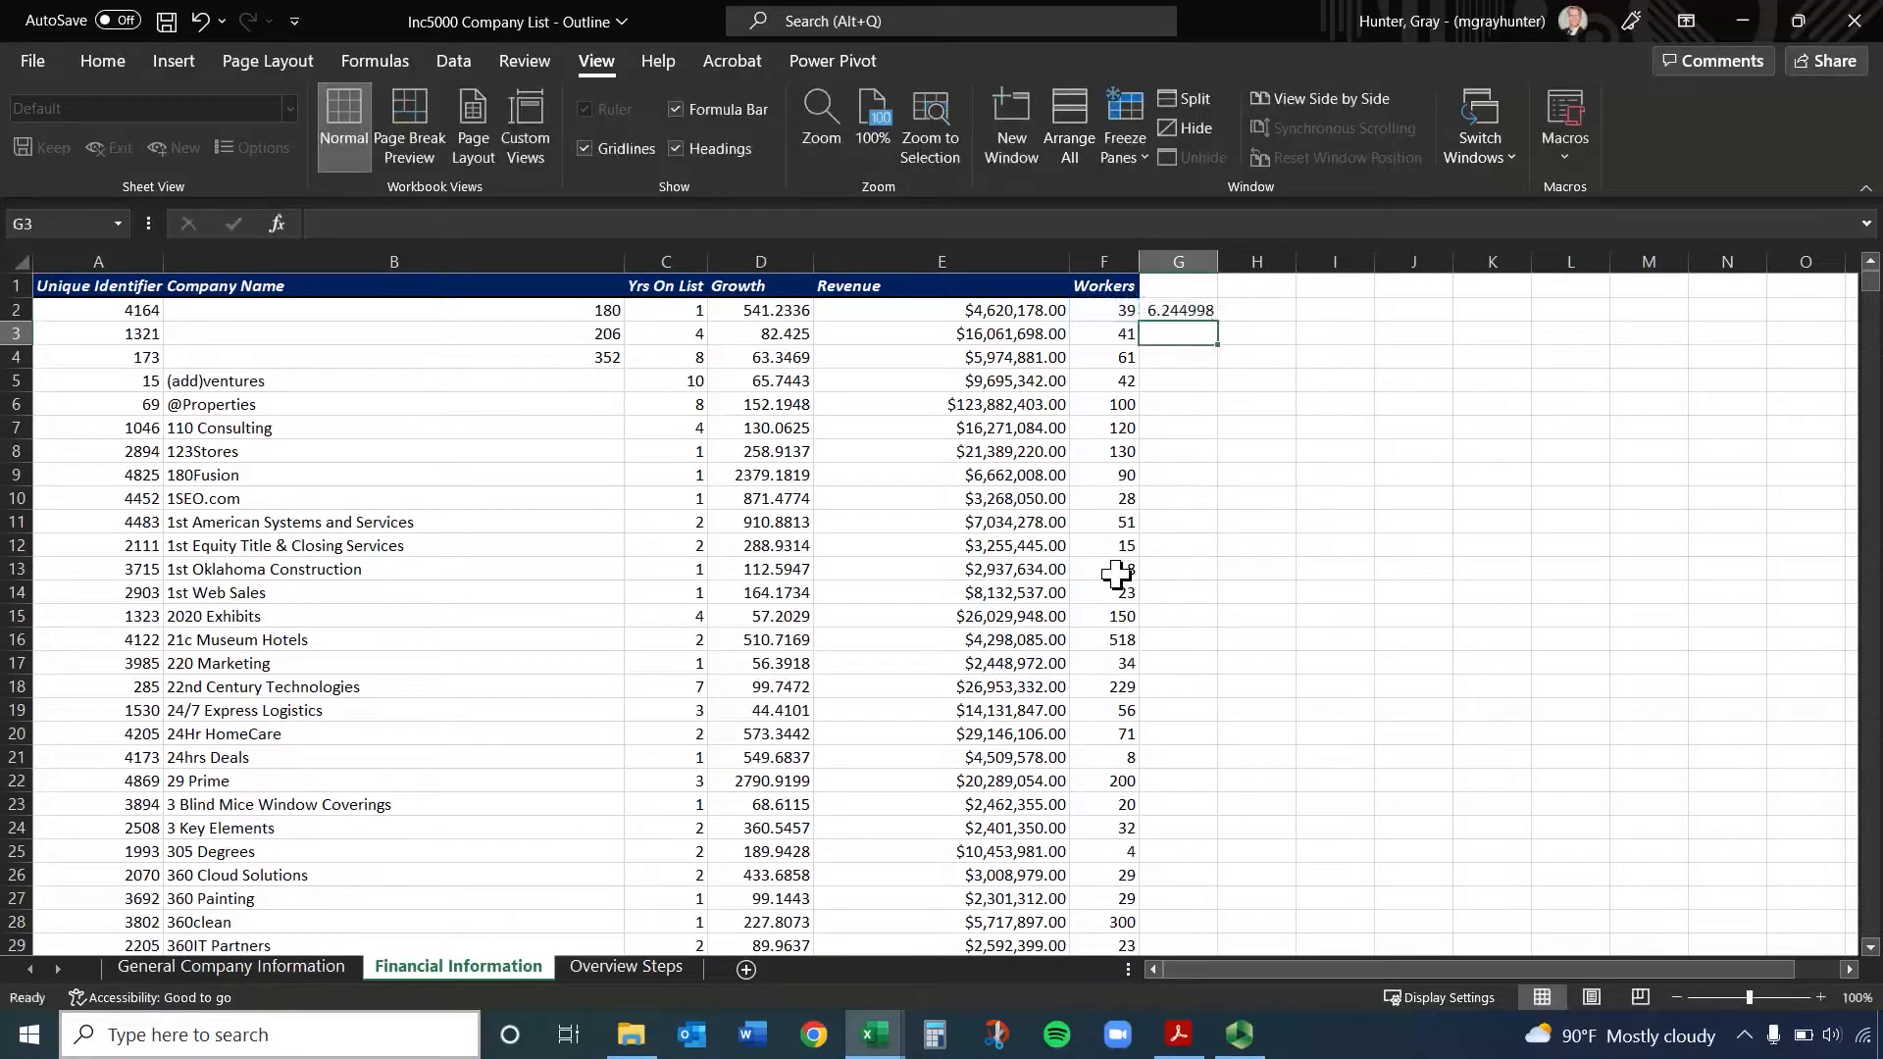
# Remove the sample square root formula from column G
pyautogui.click(1197, 312)
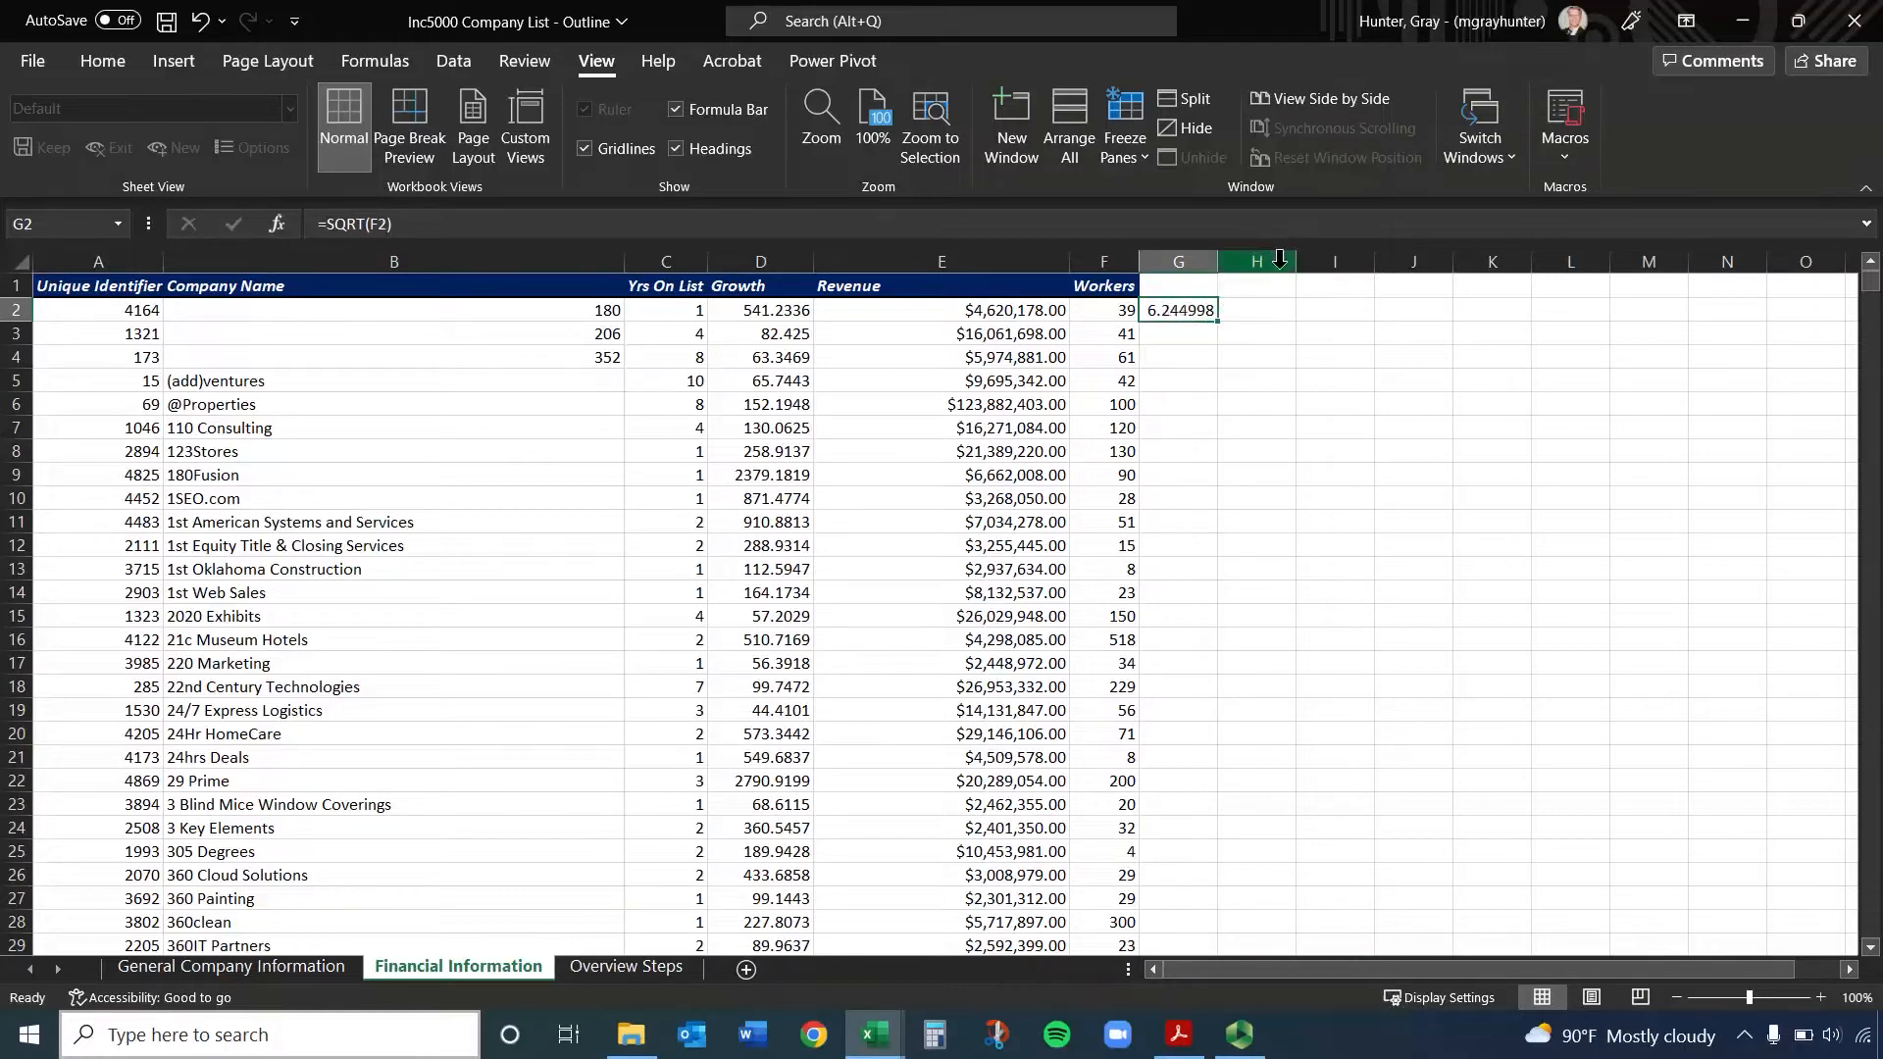
pyautogui.rightClick(1197, 263)
pyautogui.click(1316, 548)
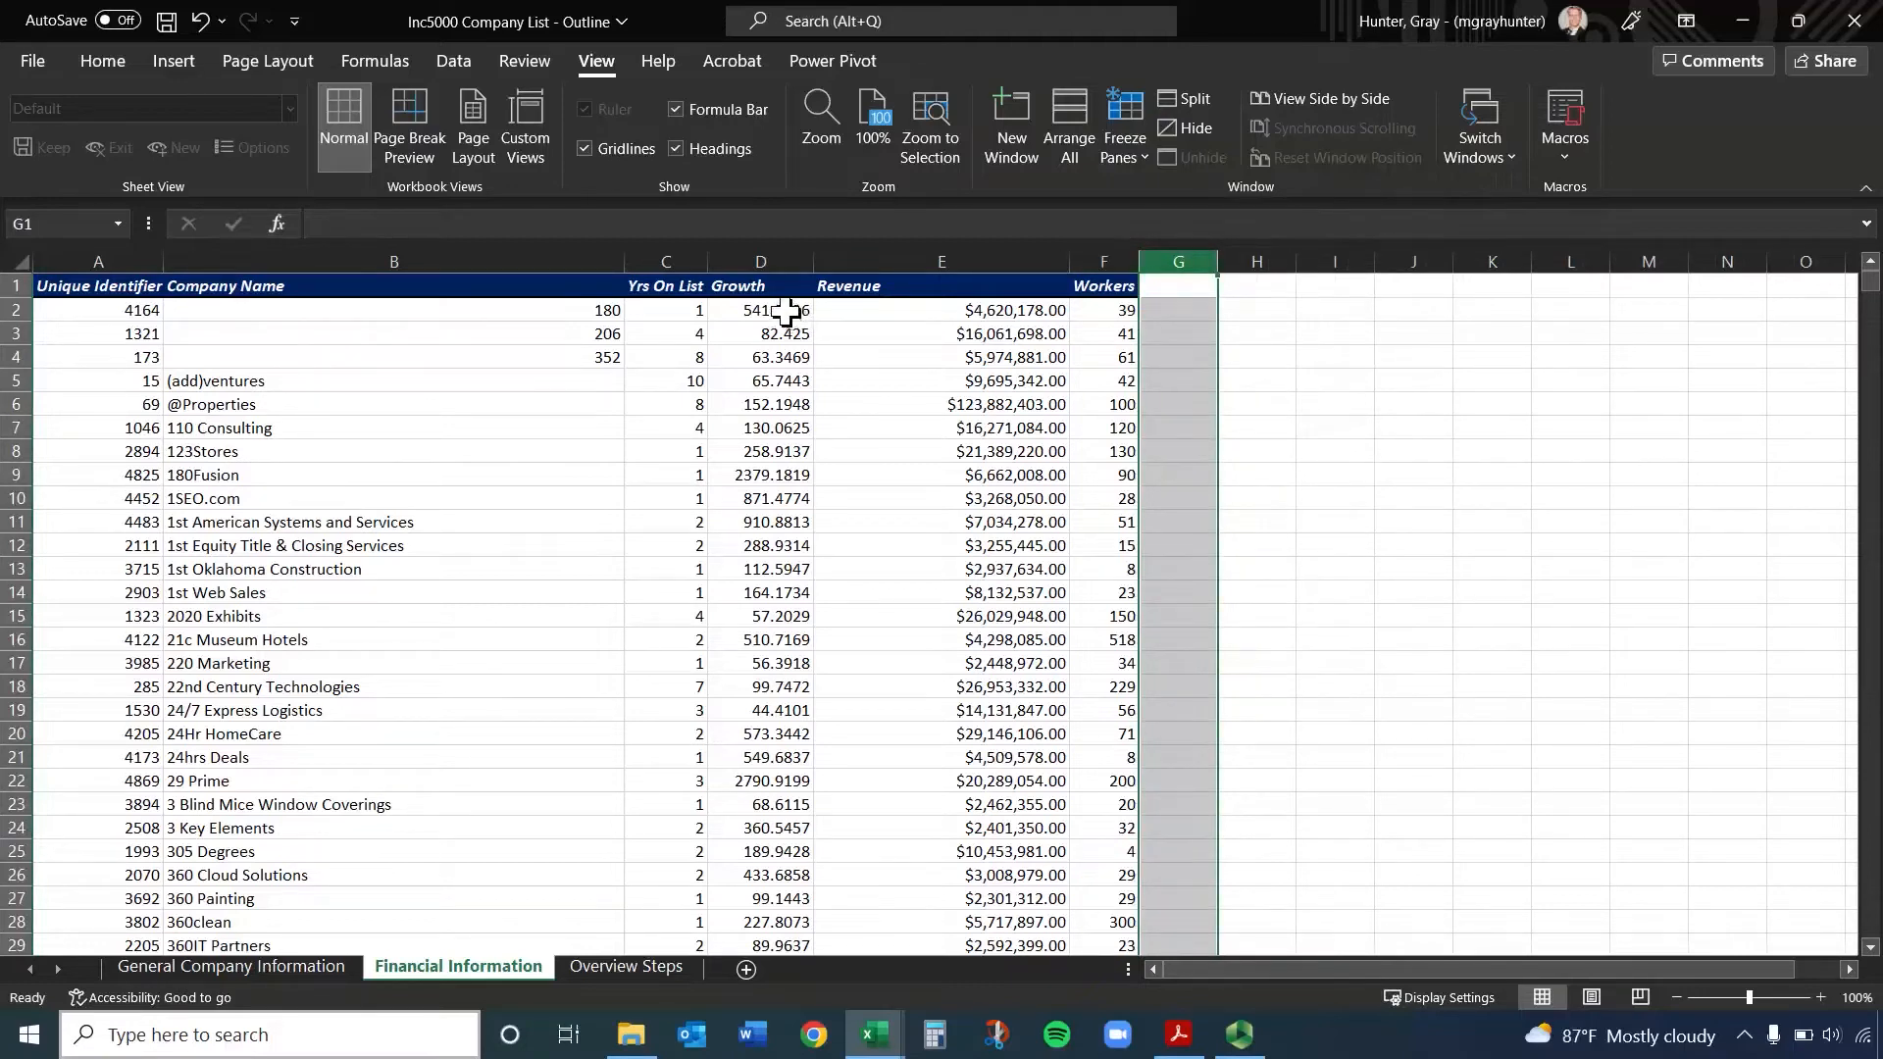
# Try the Percentage number format on the whole Growth column and undo it
pyautogui.moveTo(787, 311); pyautogui.dragTo(794, 616)
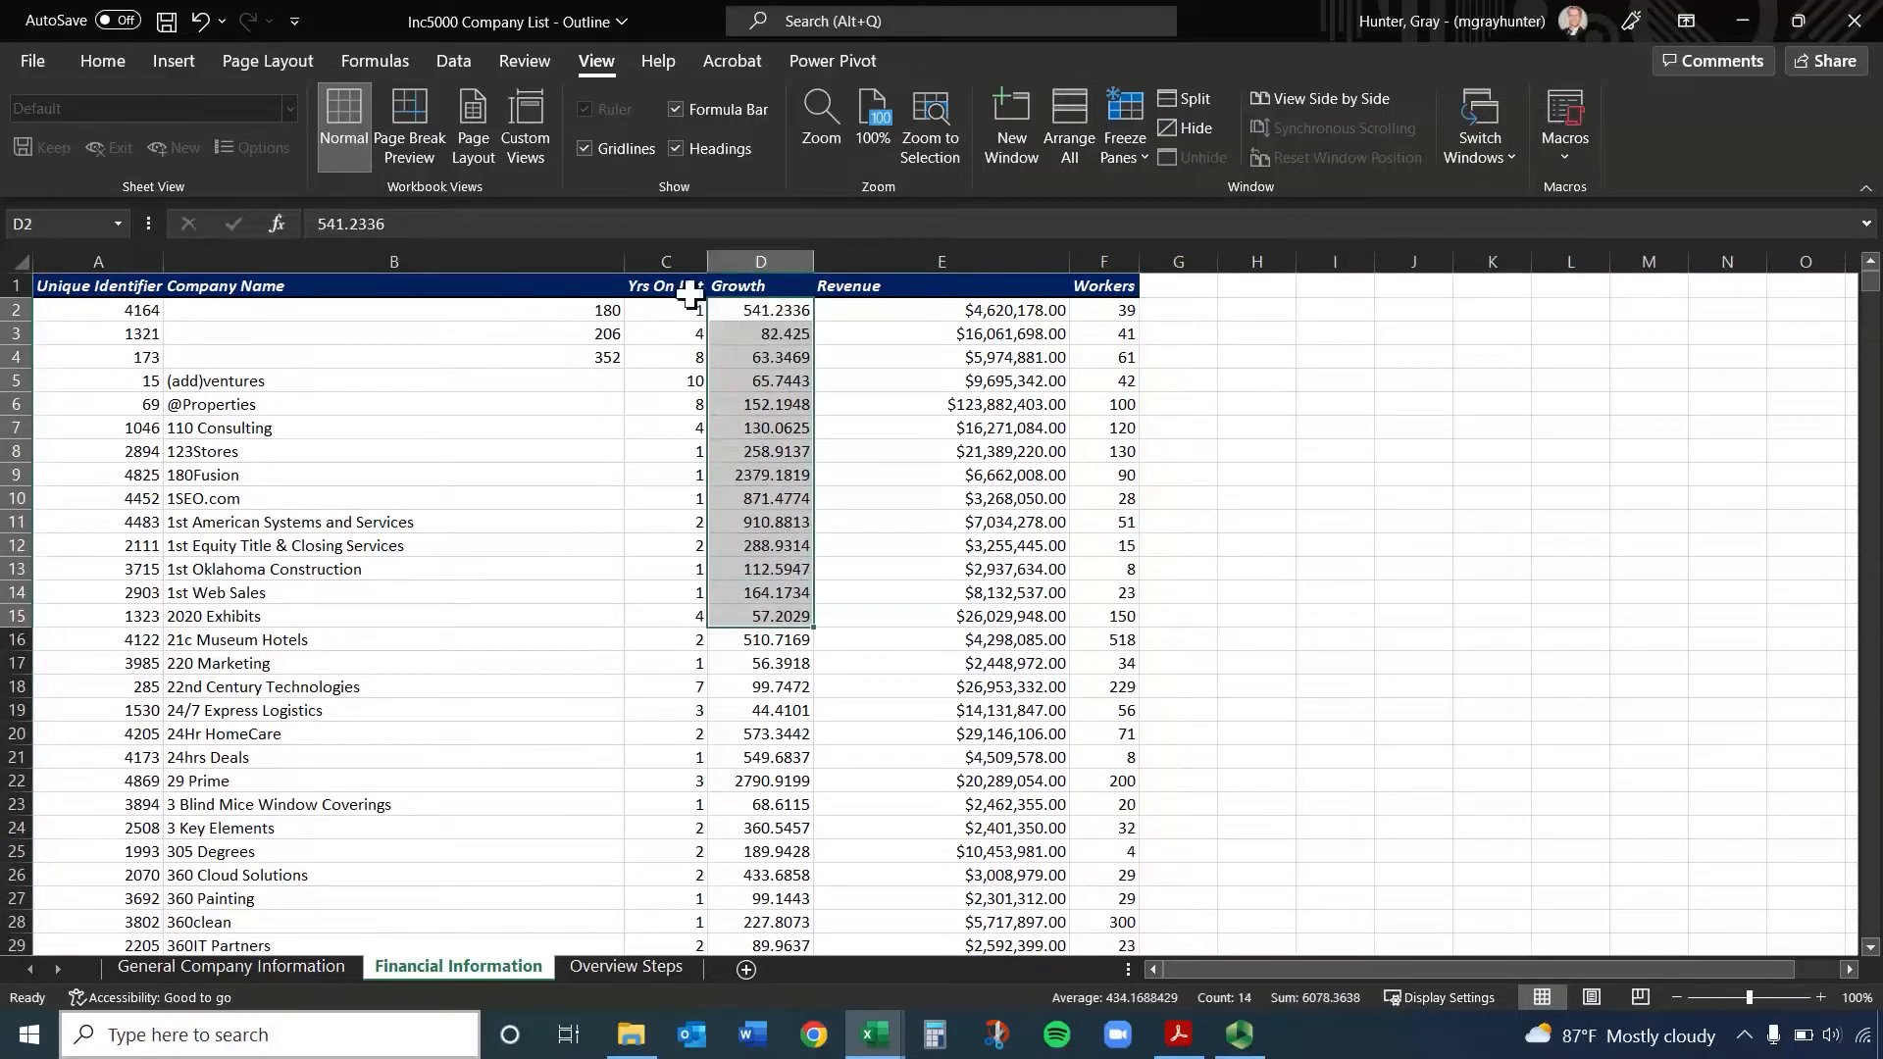
pyautogui.click(758, 257)
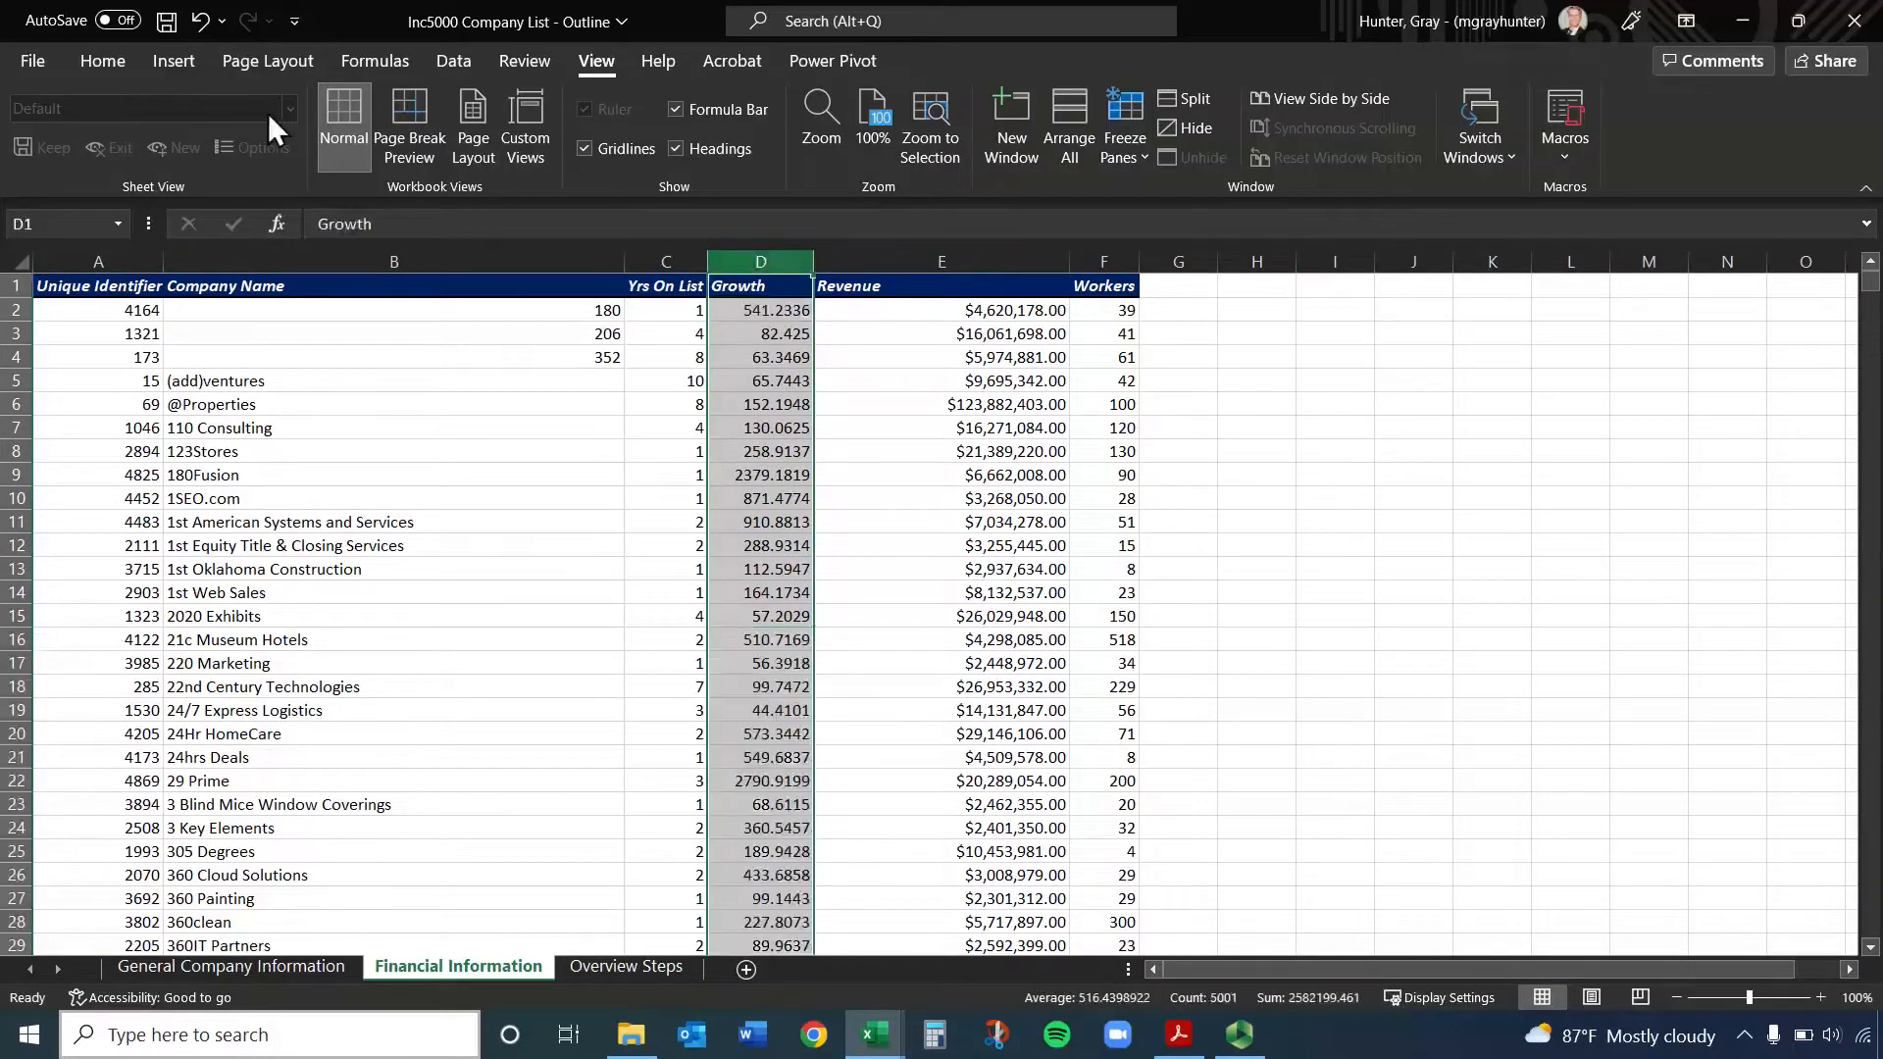
pyautogui.click(121, 67)
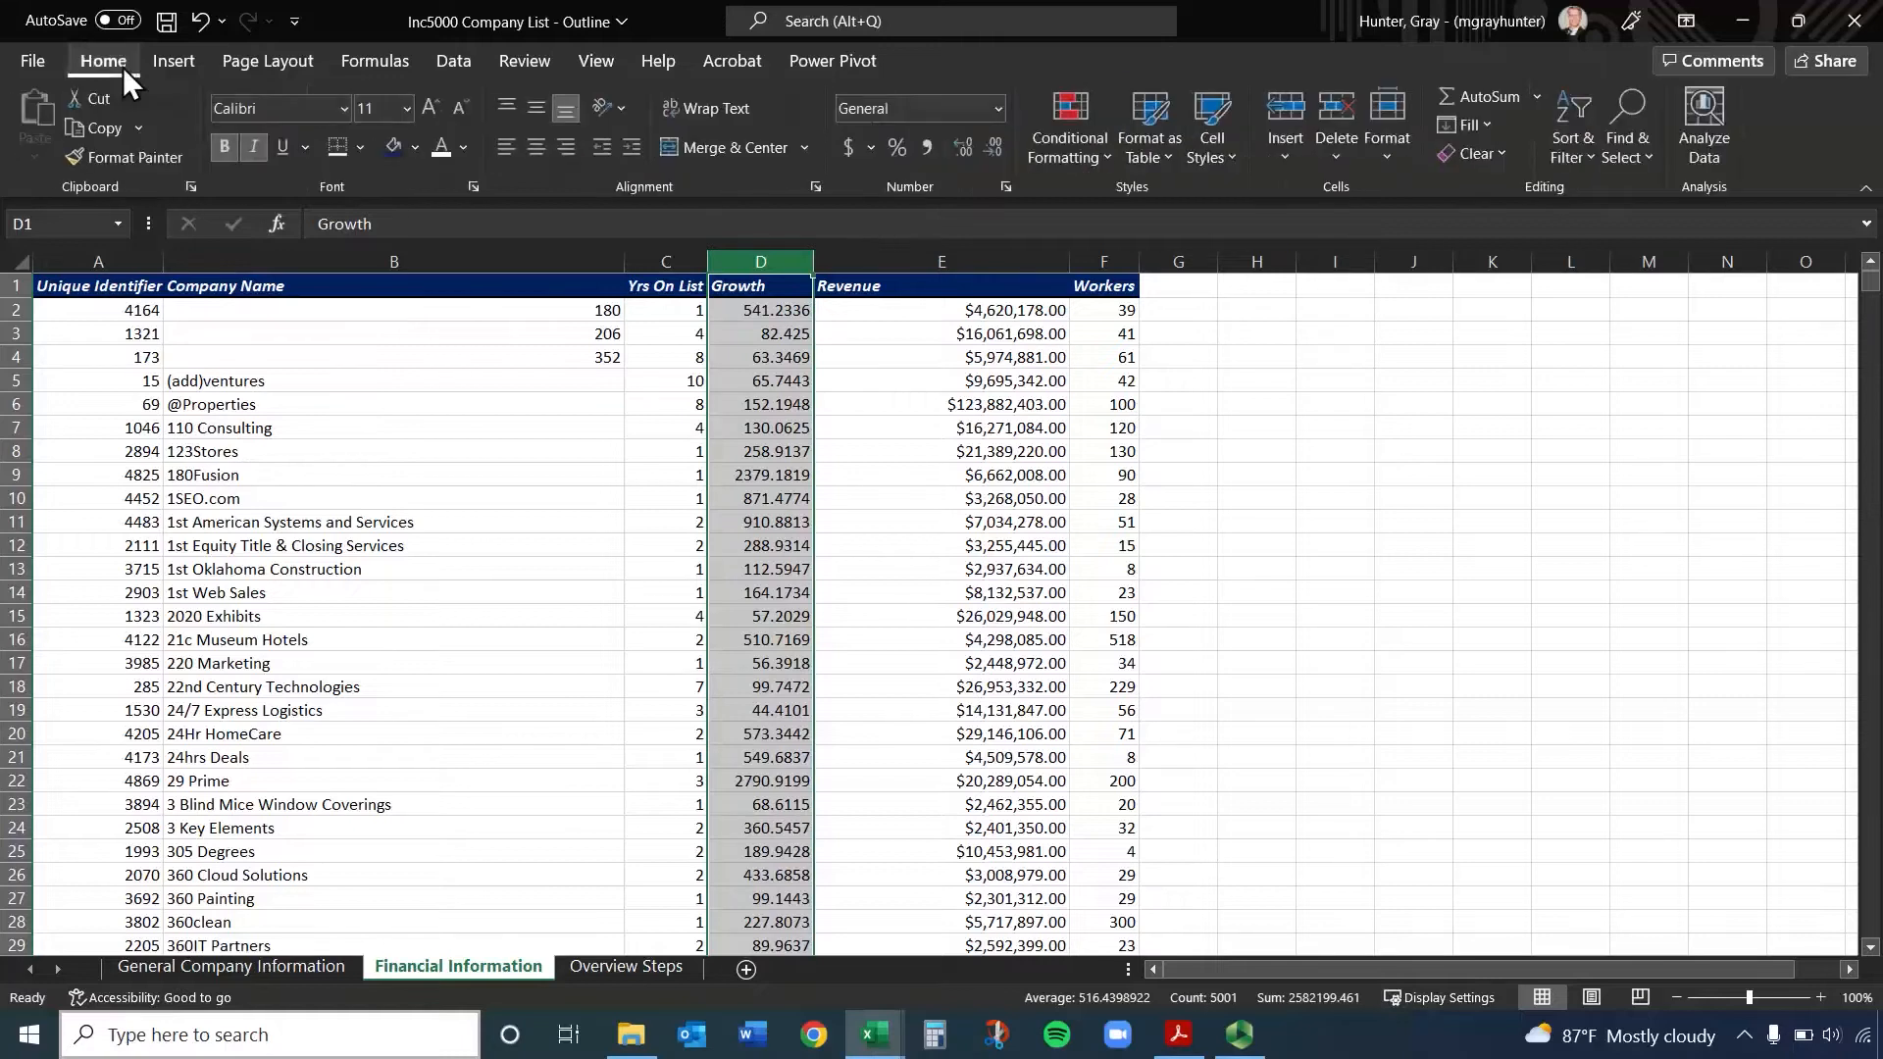
pyautogui.click(898, 151)
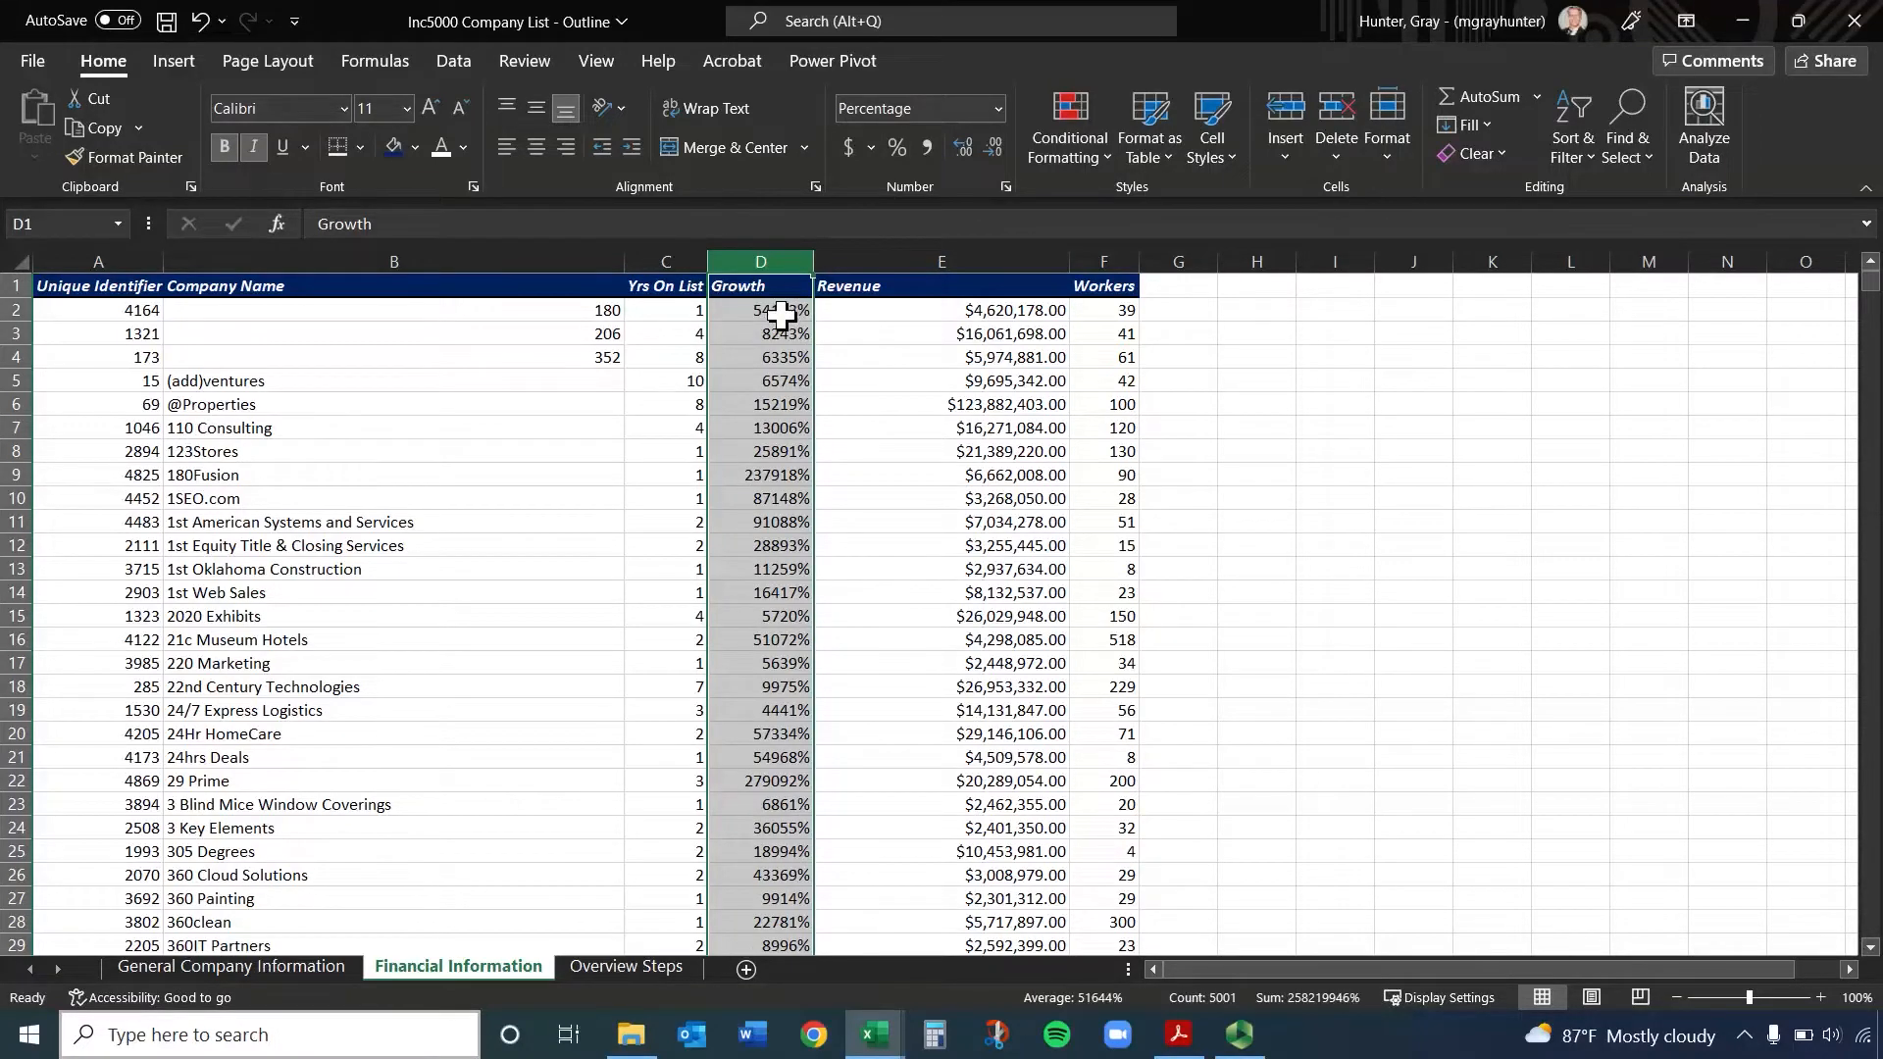
pyautogui.hotkey('ctrl', 'z')
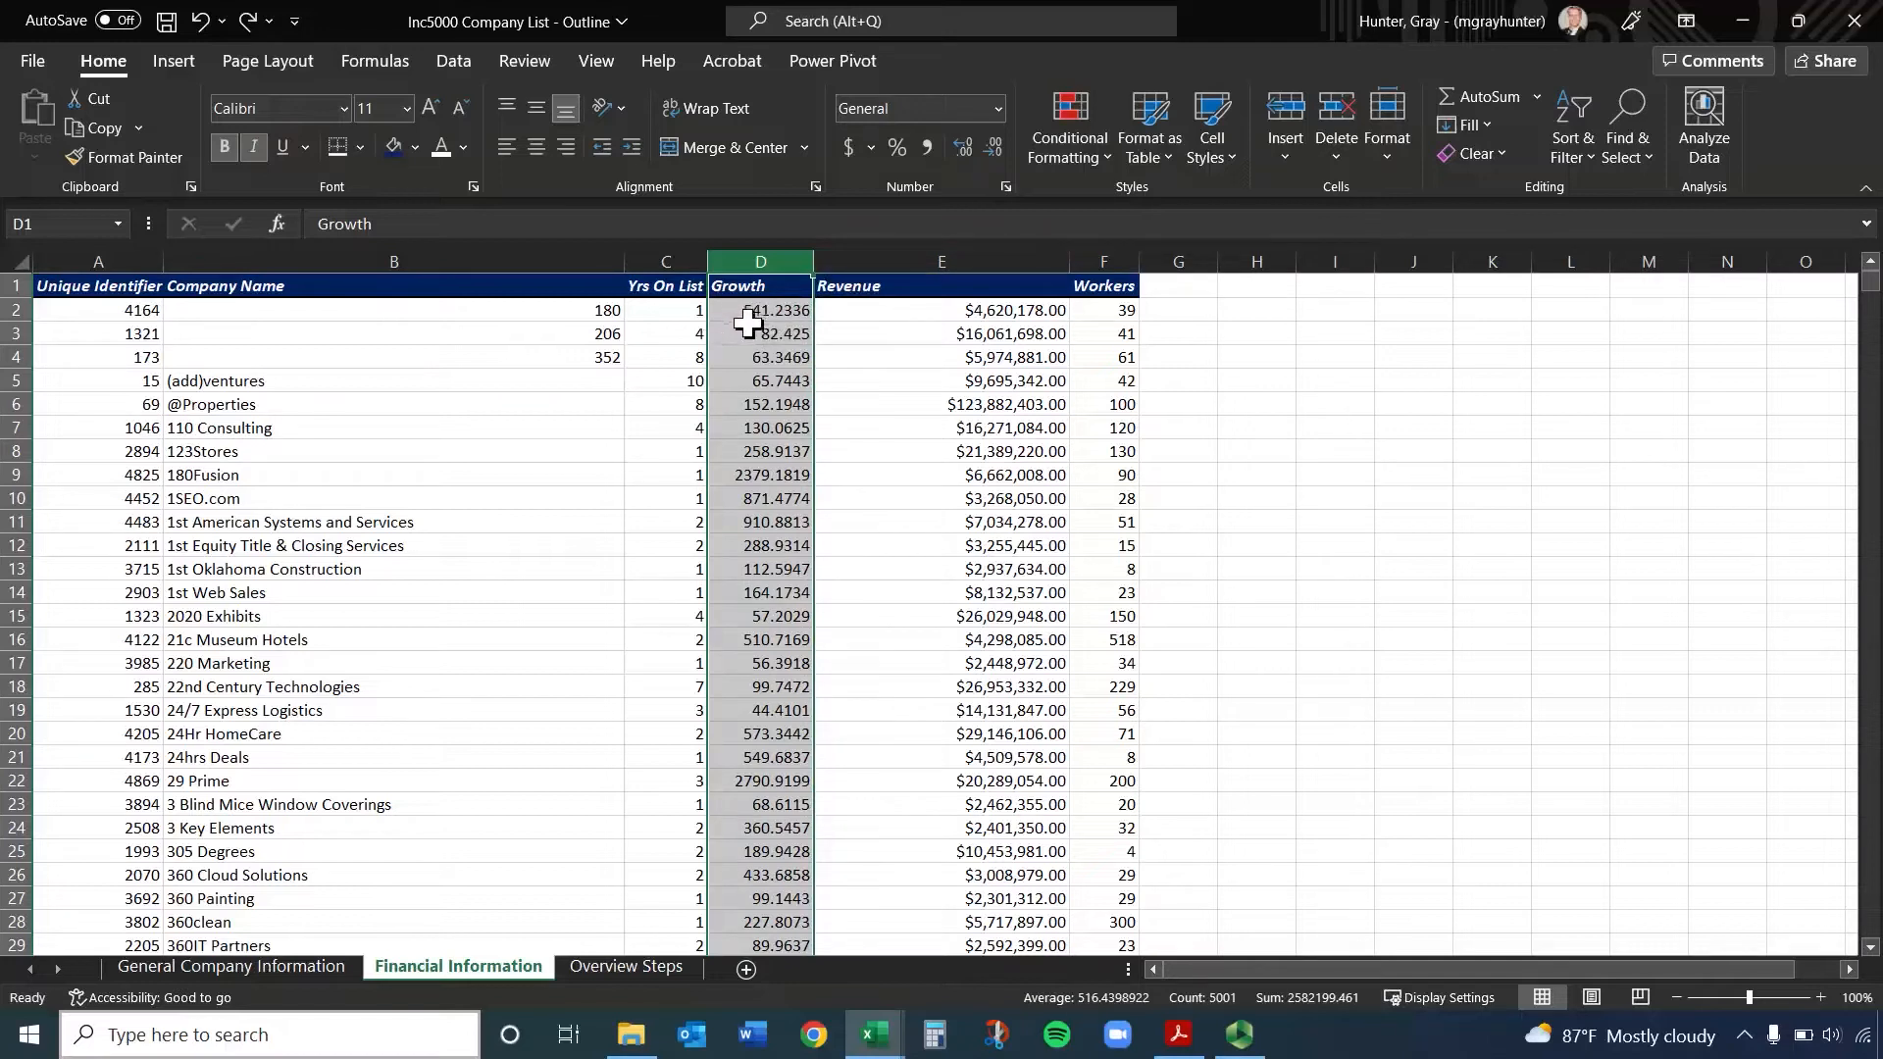
# Insert a new column before Revenue and give it the header "Growth %"
pyautogui.rightClick(945, 257)
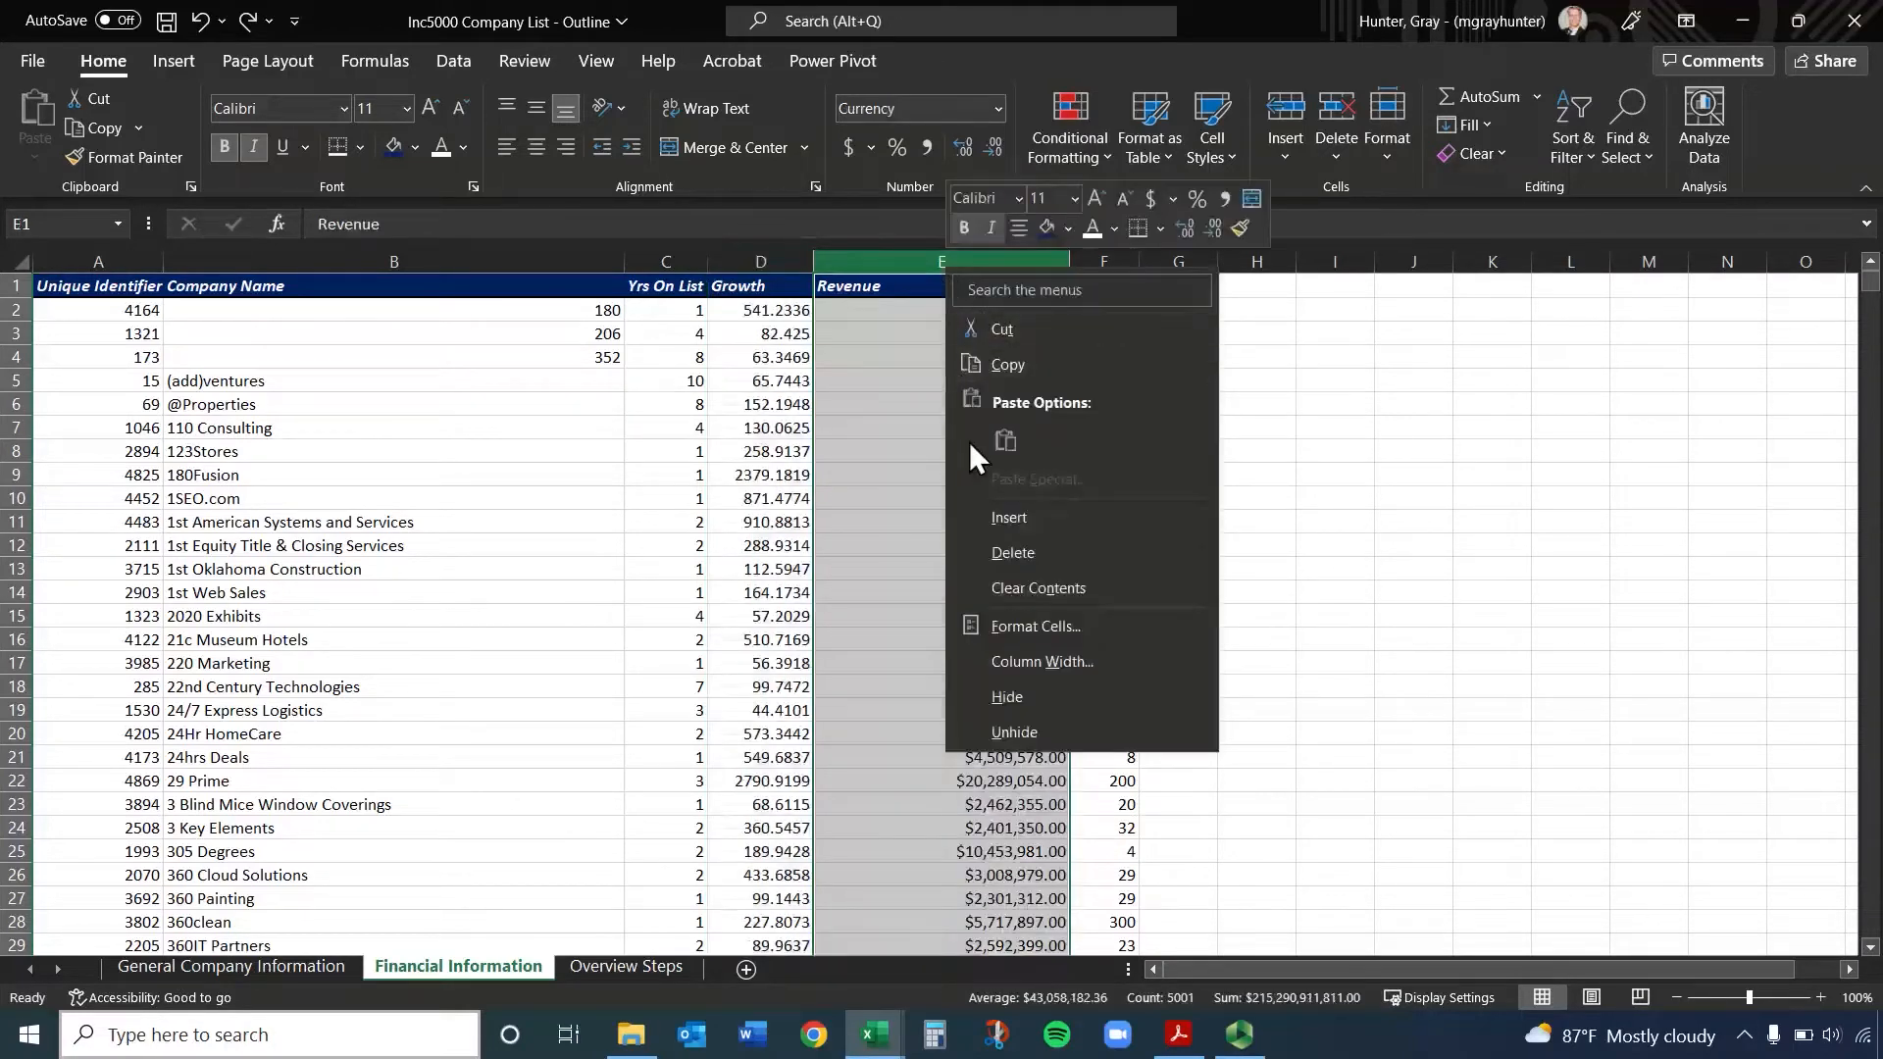
pyautogui.click(1020, 520)
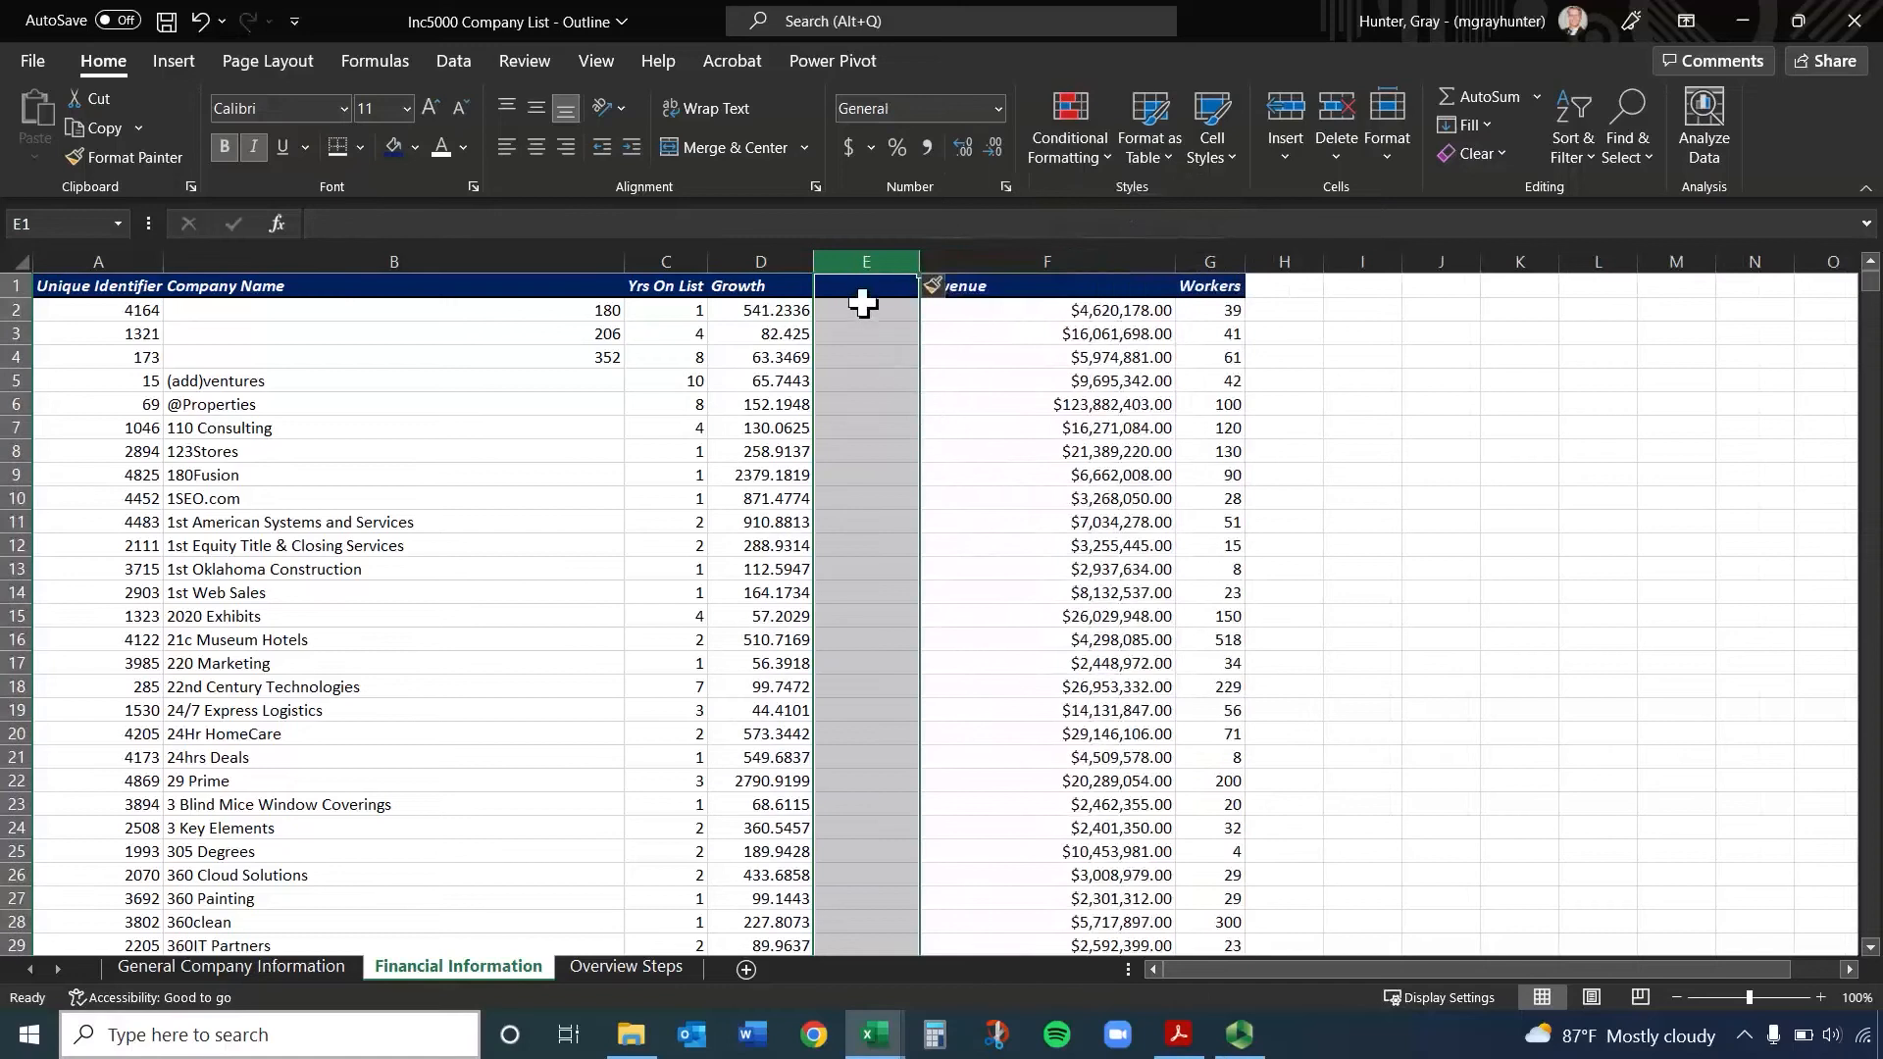
pyautogui.click(865, 289)
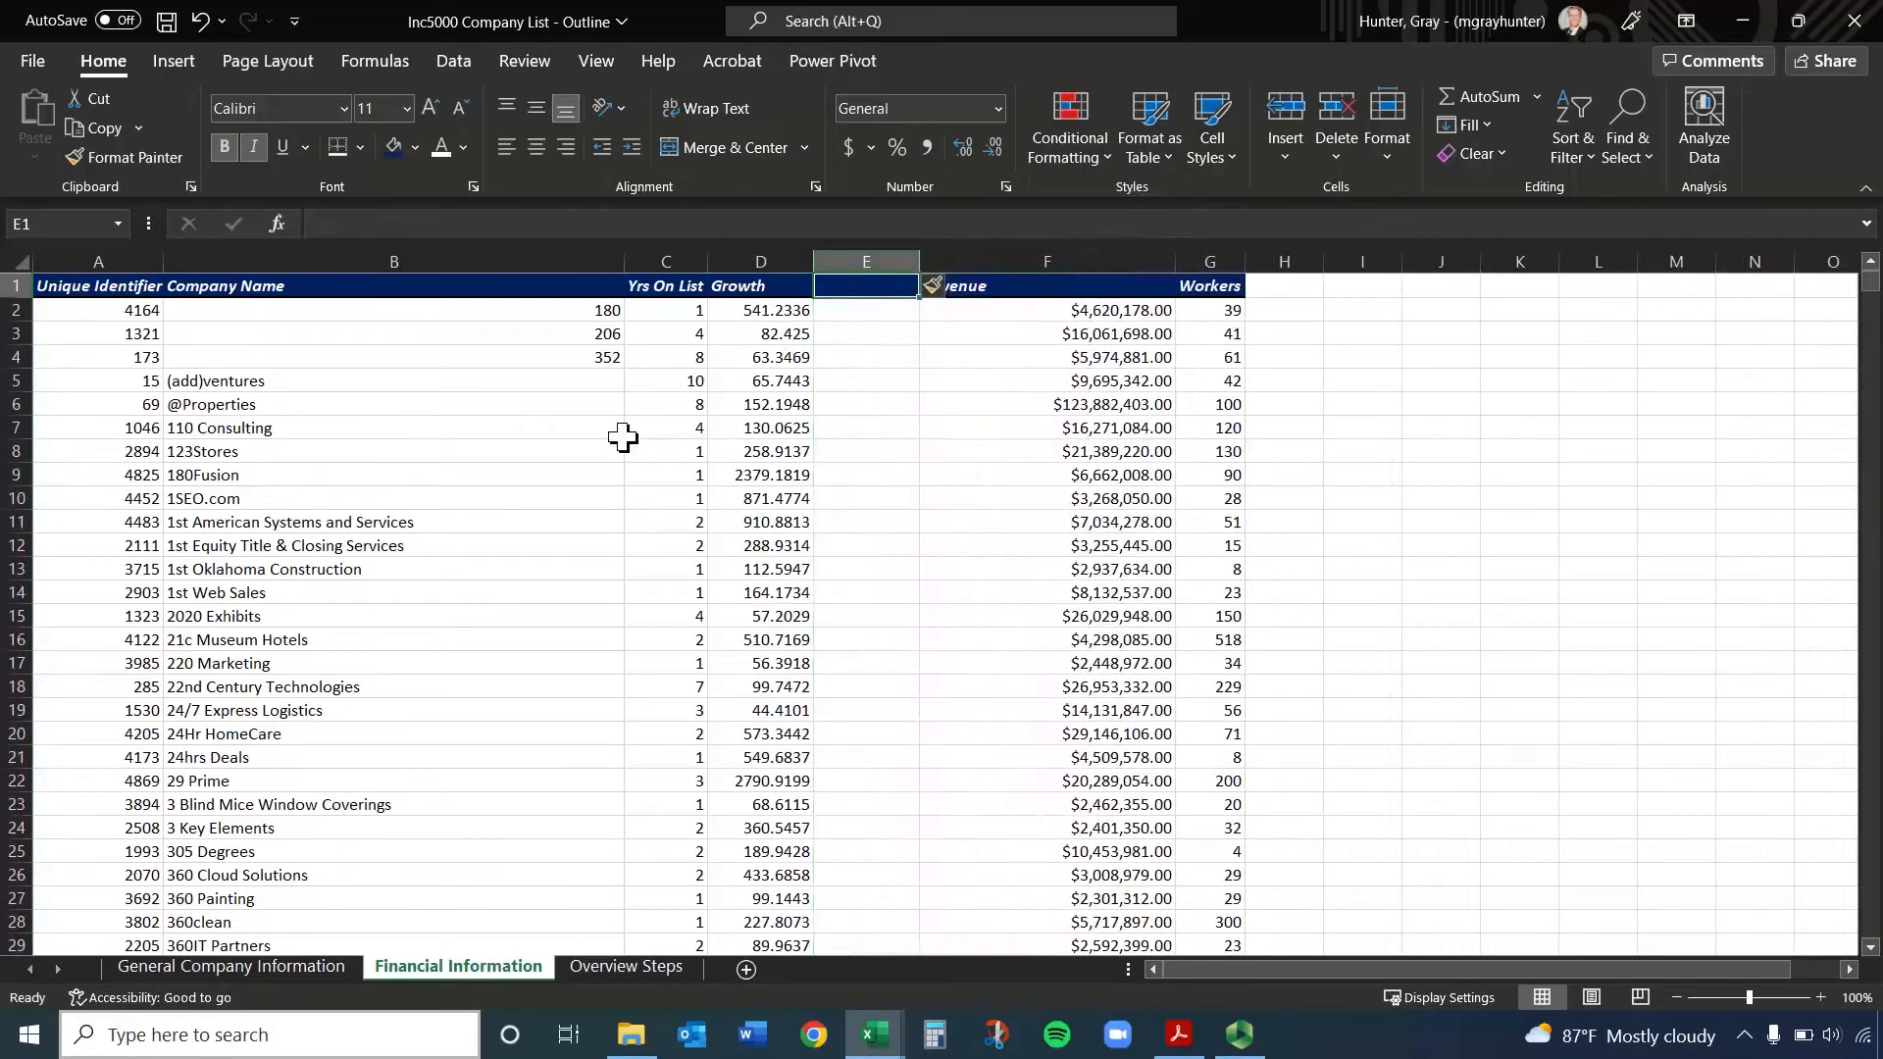
pyautogui.write('Growth')
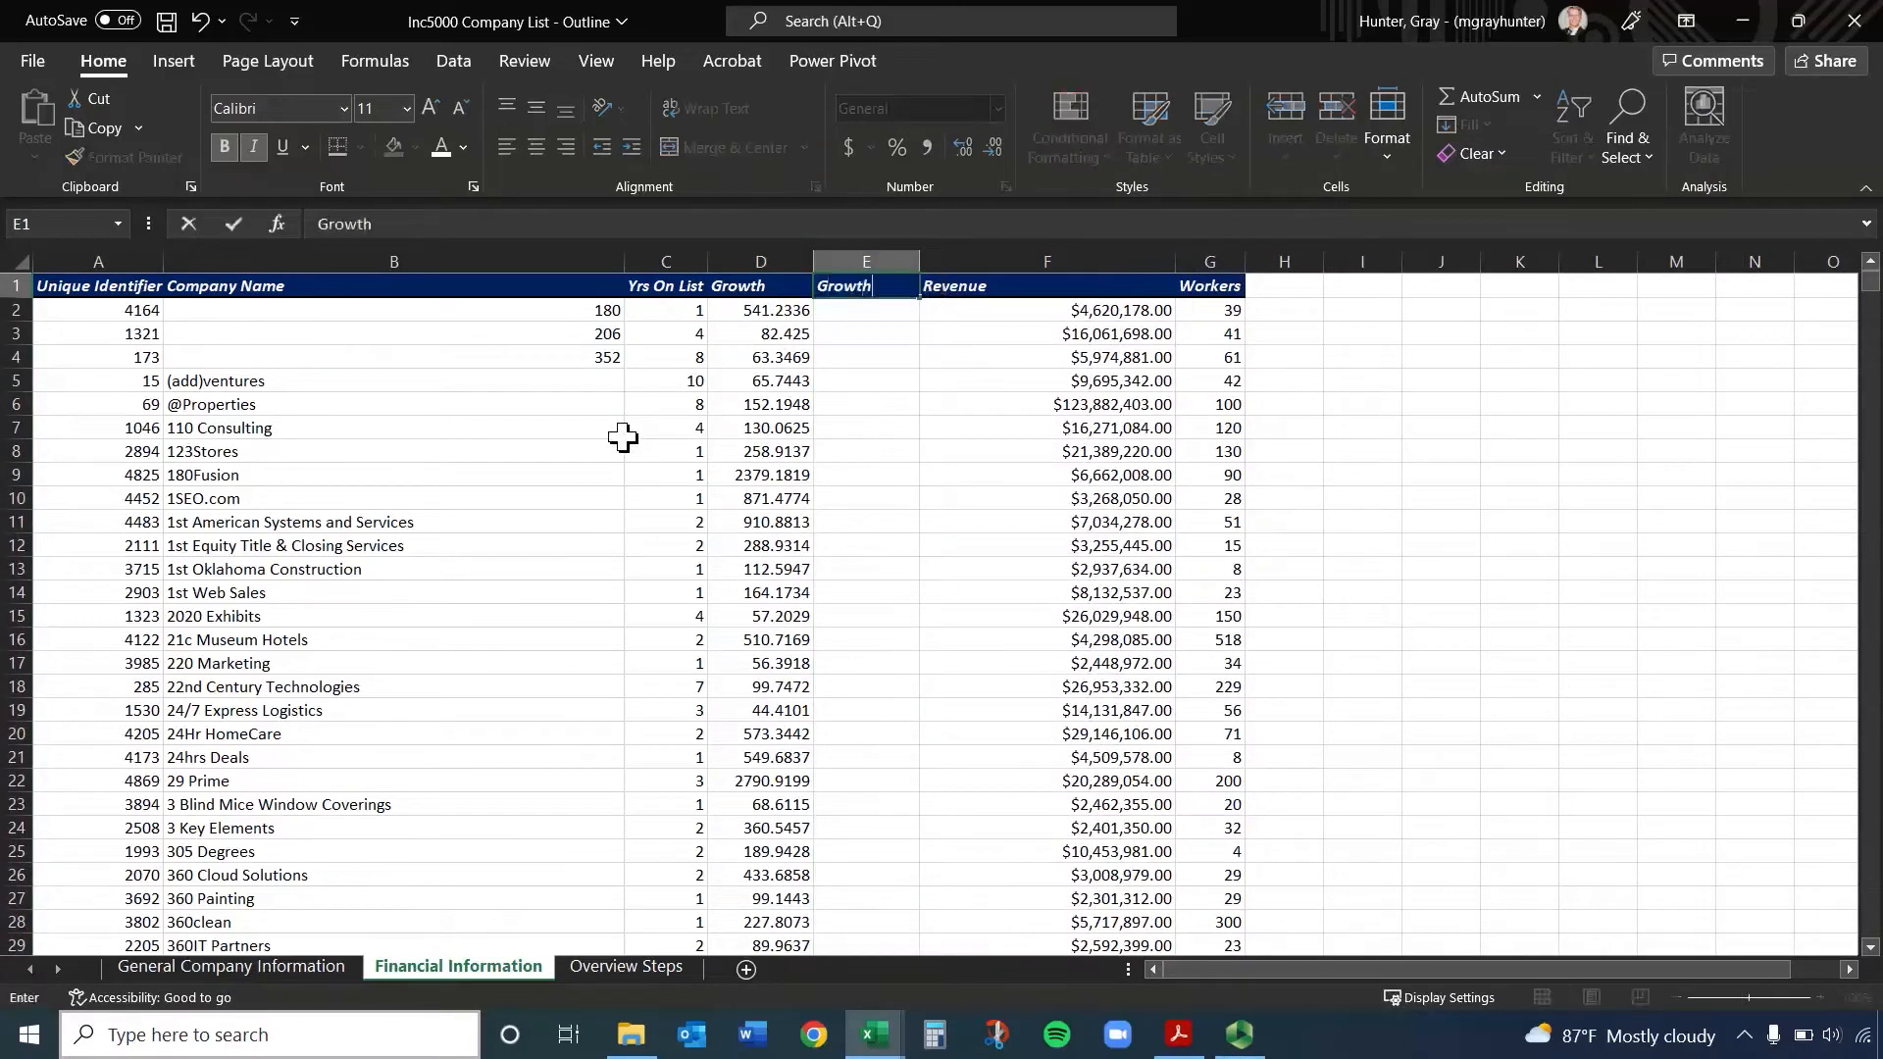
pyautogui.write(' %')
pyautogui.press('Return')
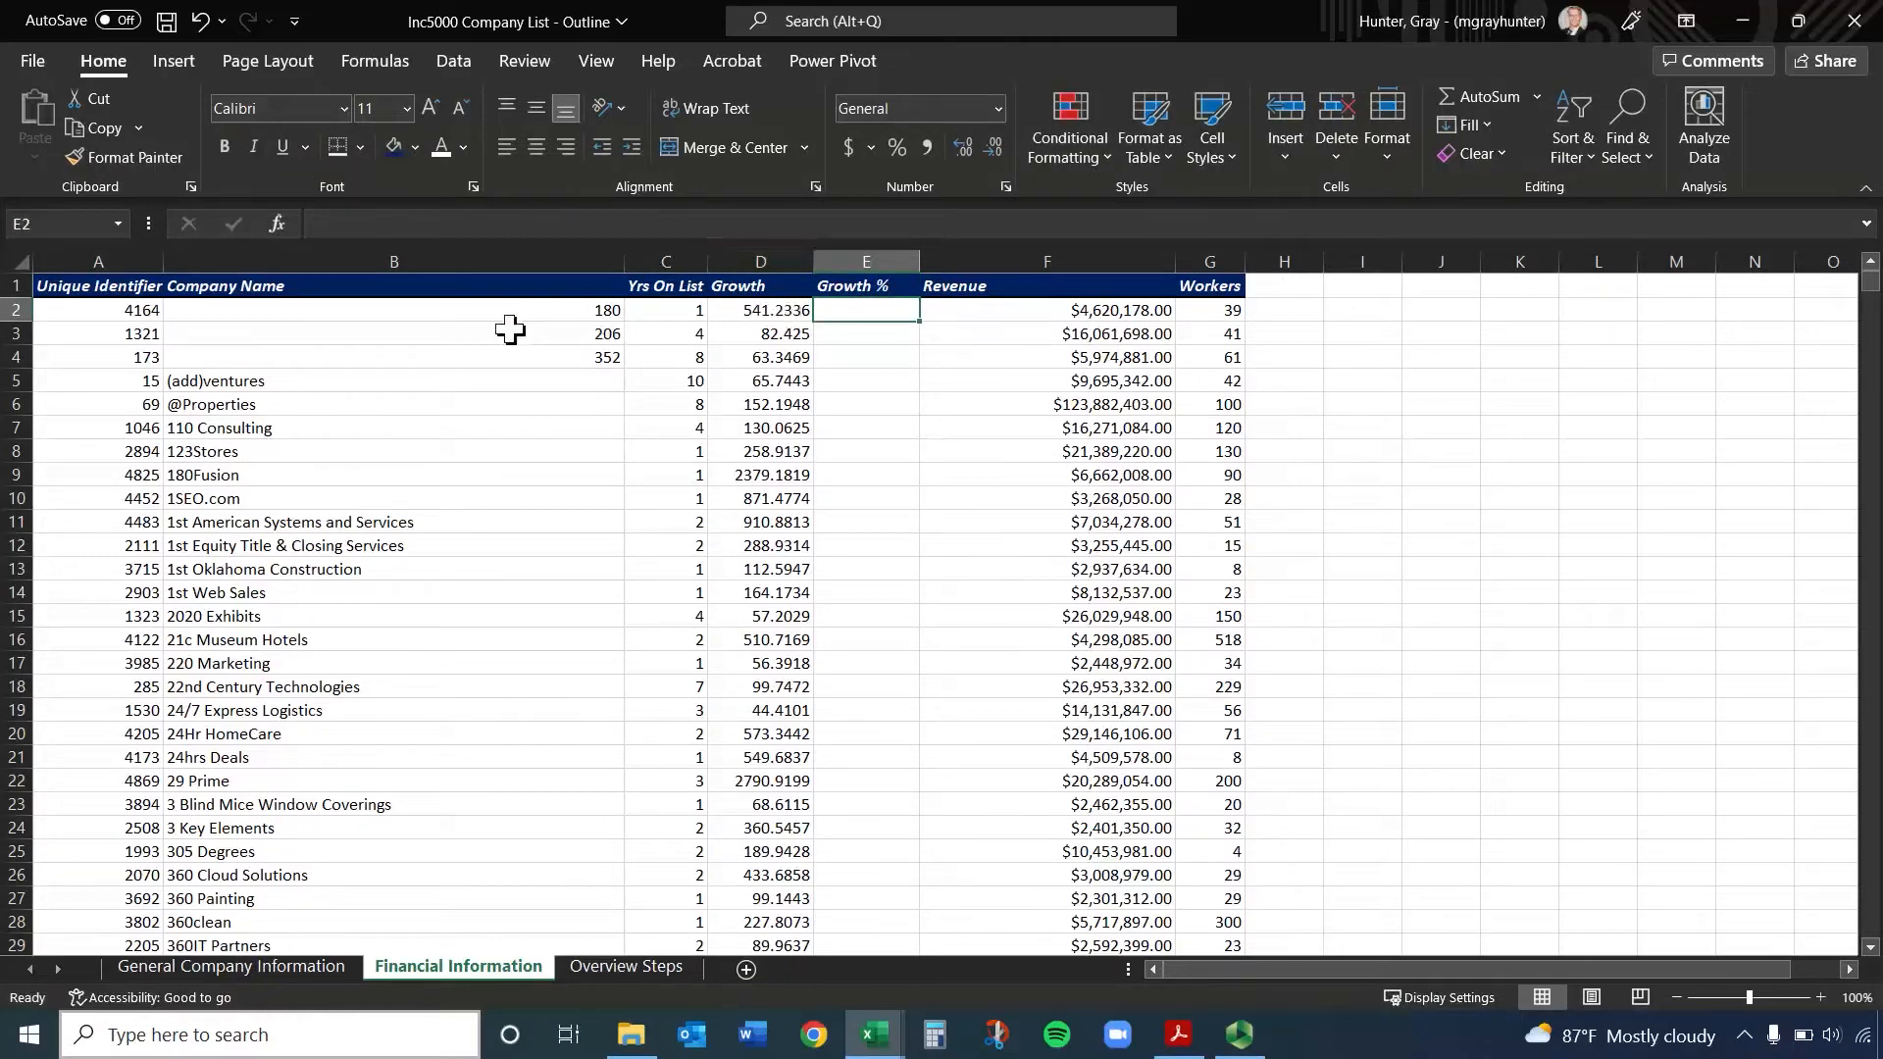
# Enter formulas dividing the Growth values by 100: =D2/100 in cell E2 and =D3/100 in cell E3
pyautogui.write('=')
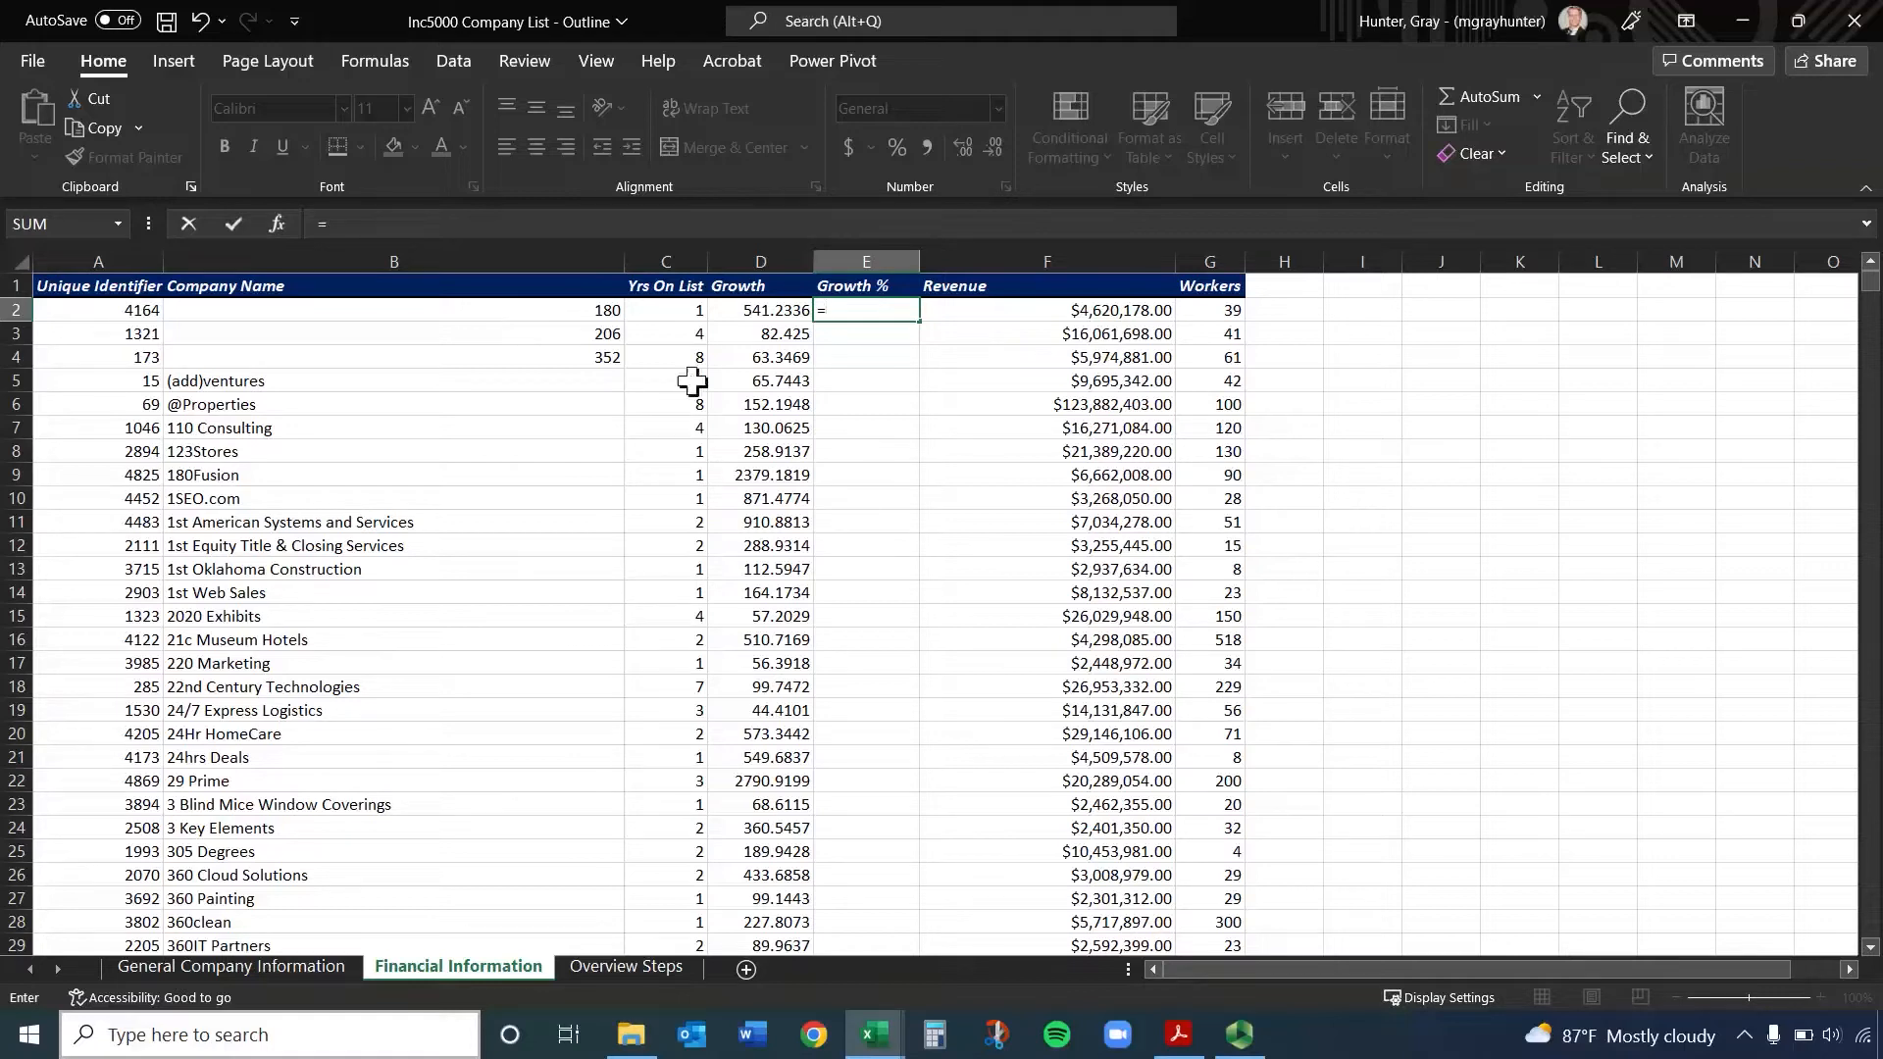
pyautogui.click(770, 310)
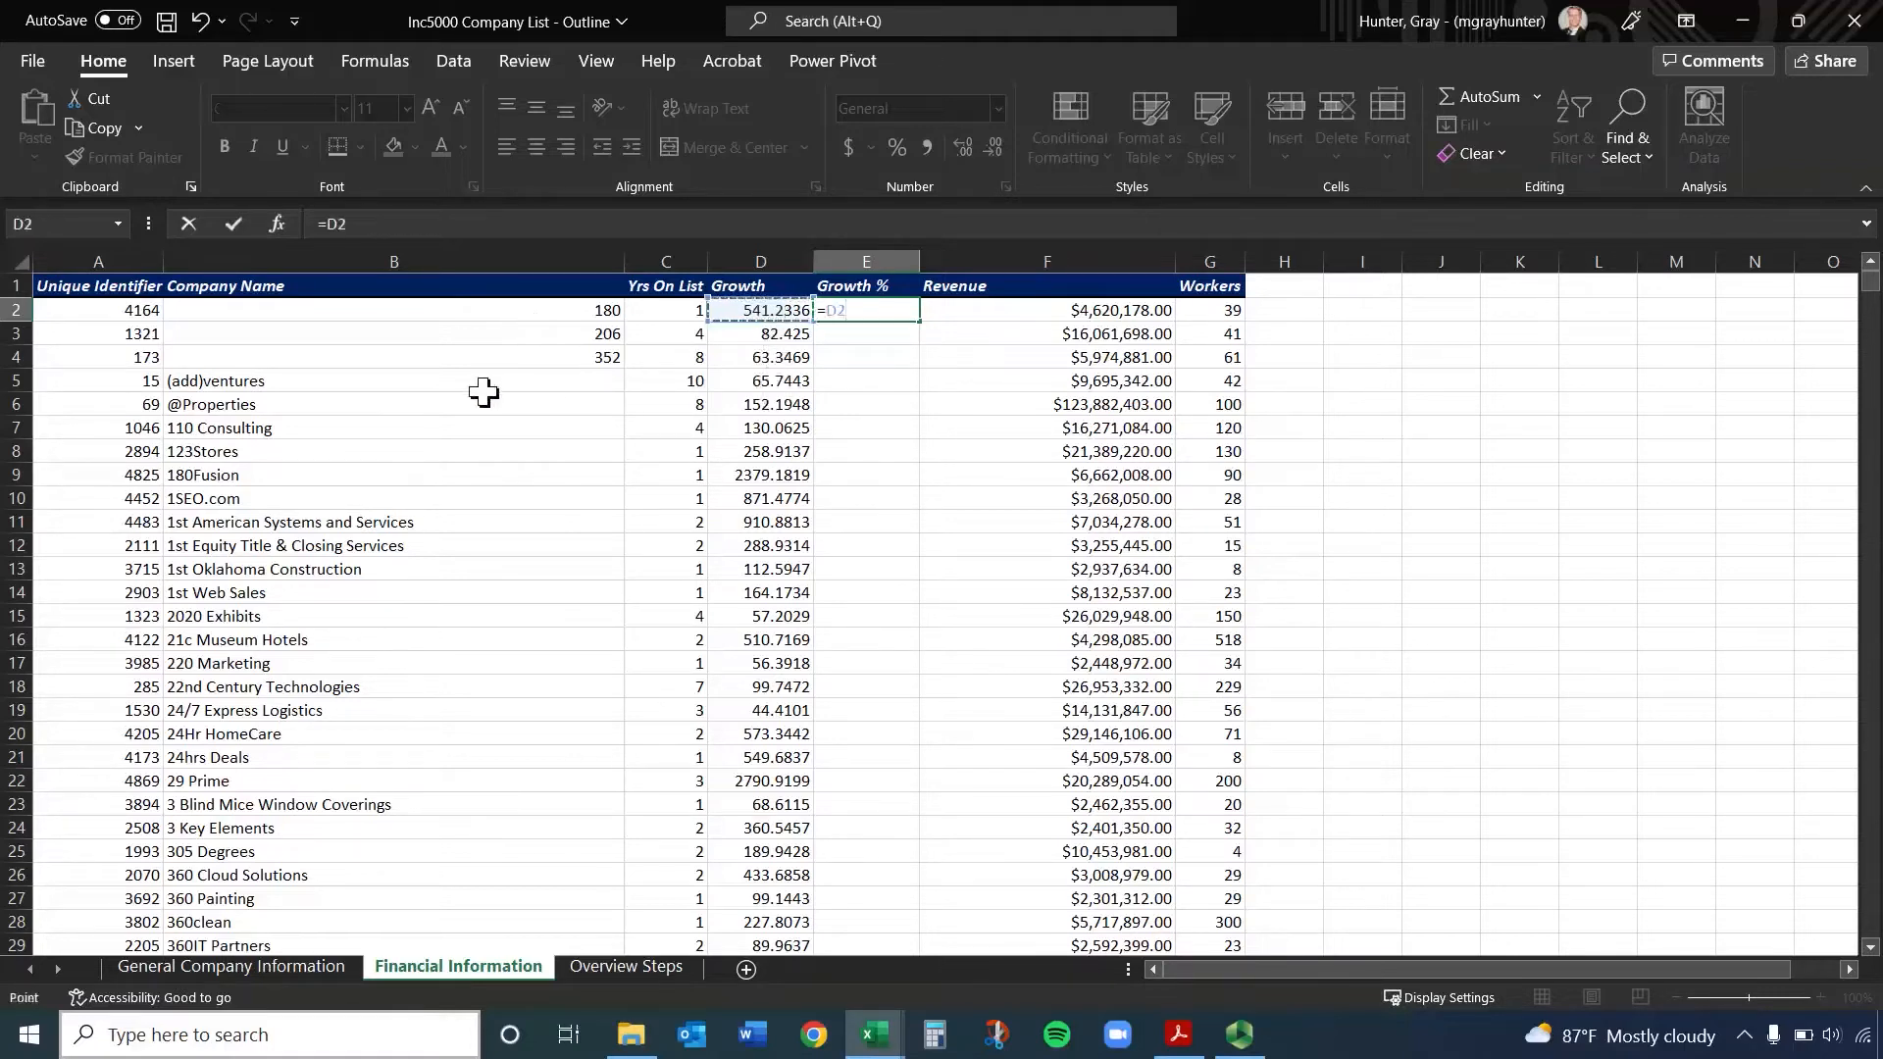
pyautogui.write('/100')
pyautogui.press('Return')
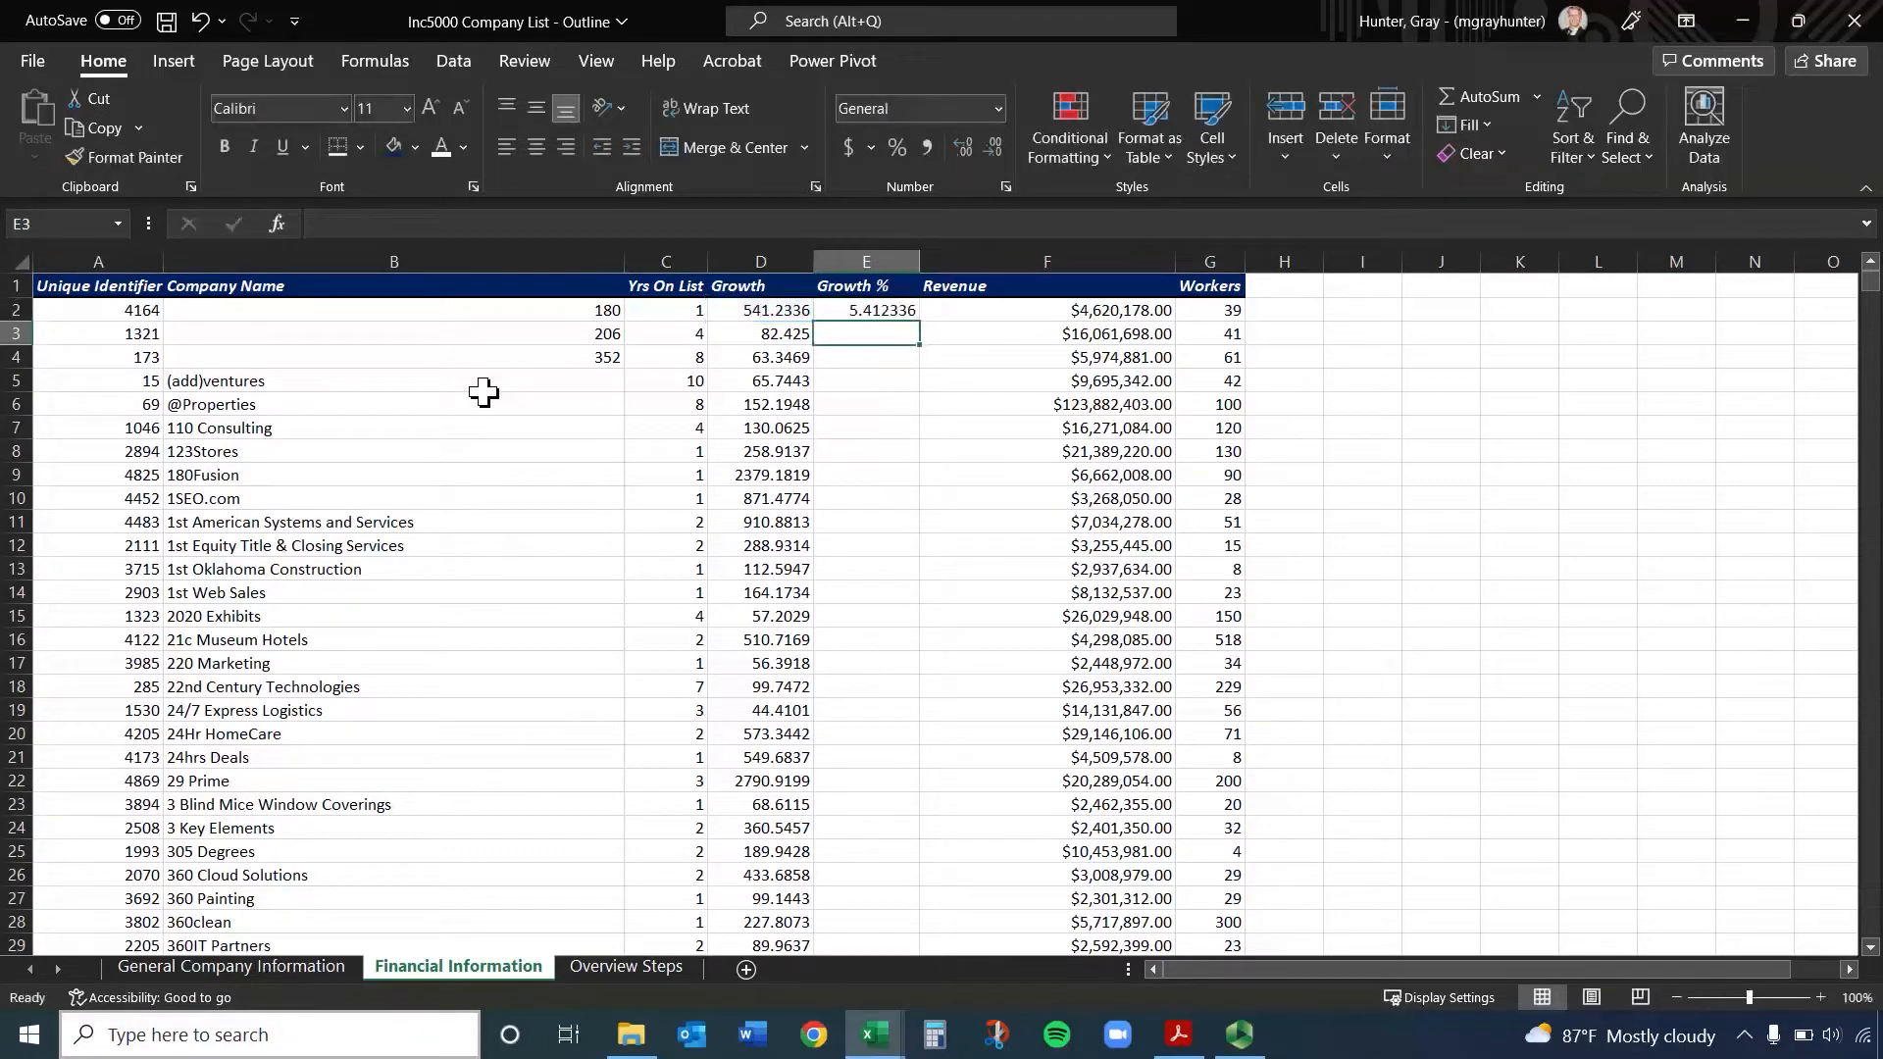
pyautogui.write('=')
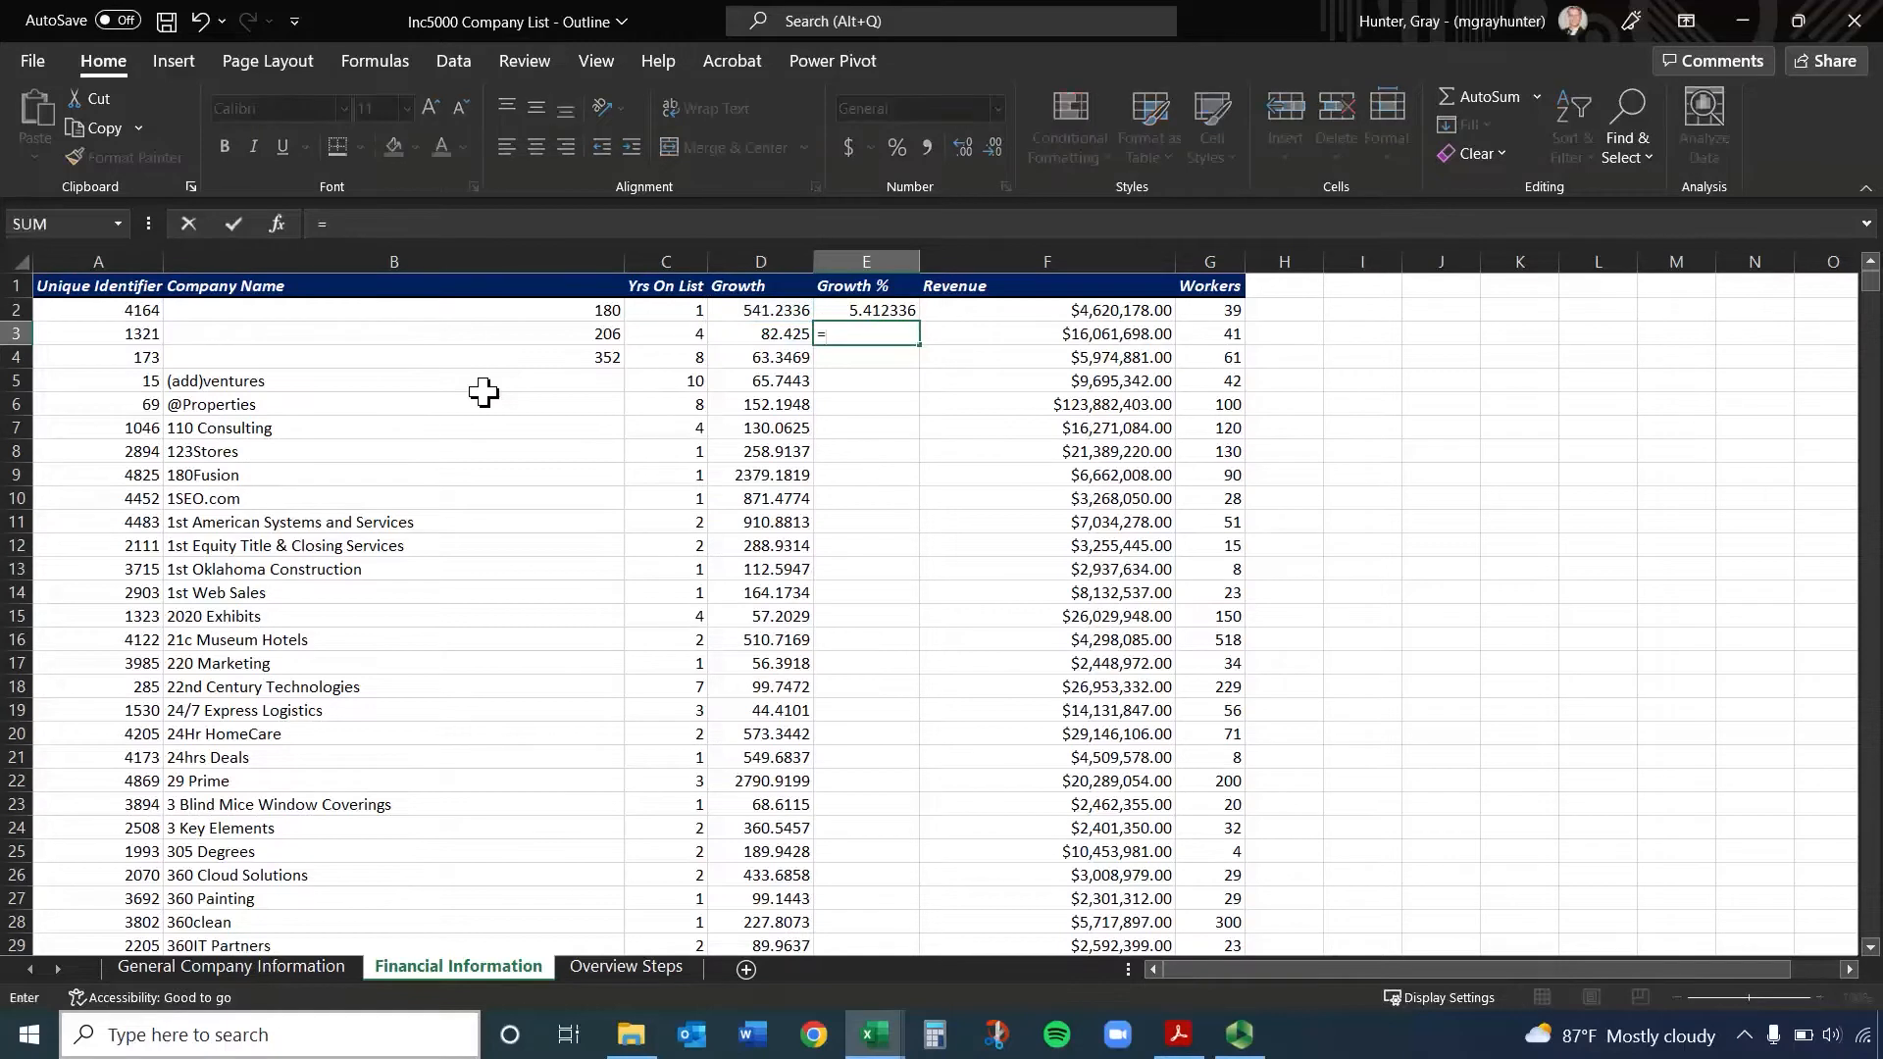
pyautogui.click(800, 341)
pyautogui.write('/100')
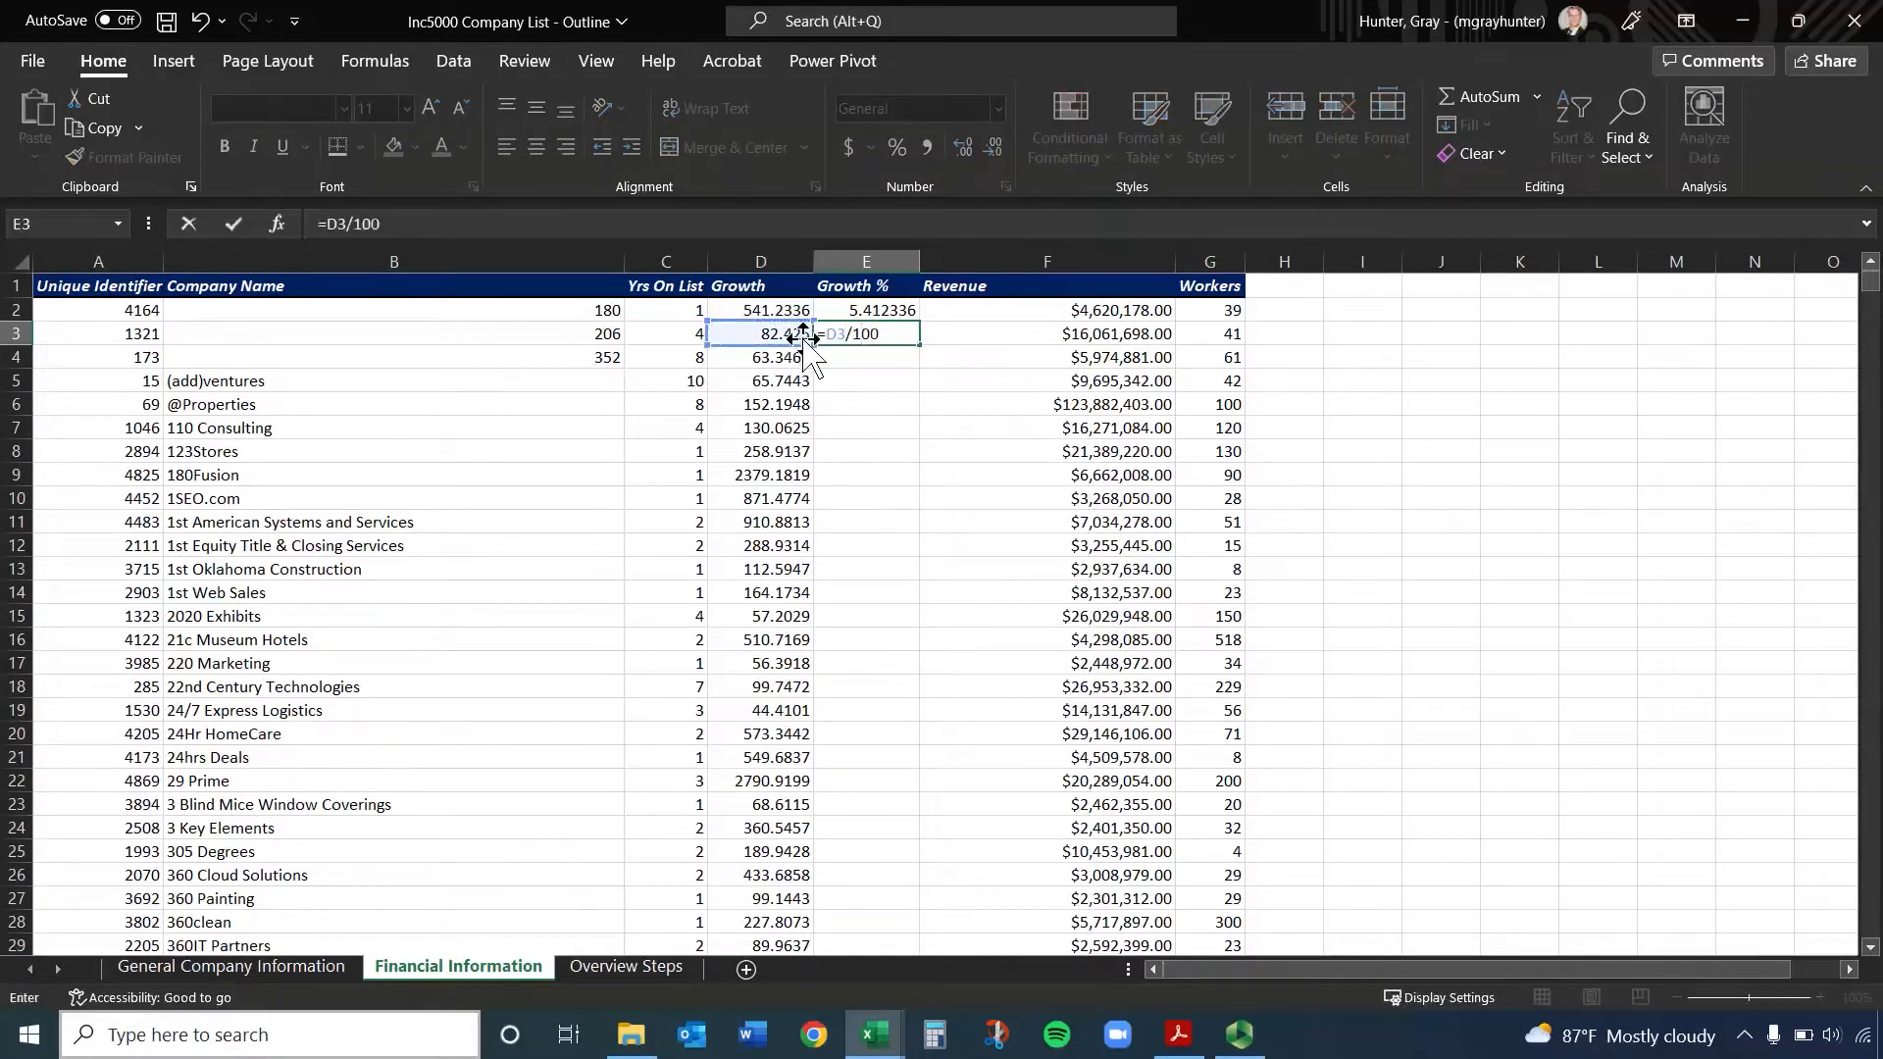
pyautogui.press('Return')
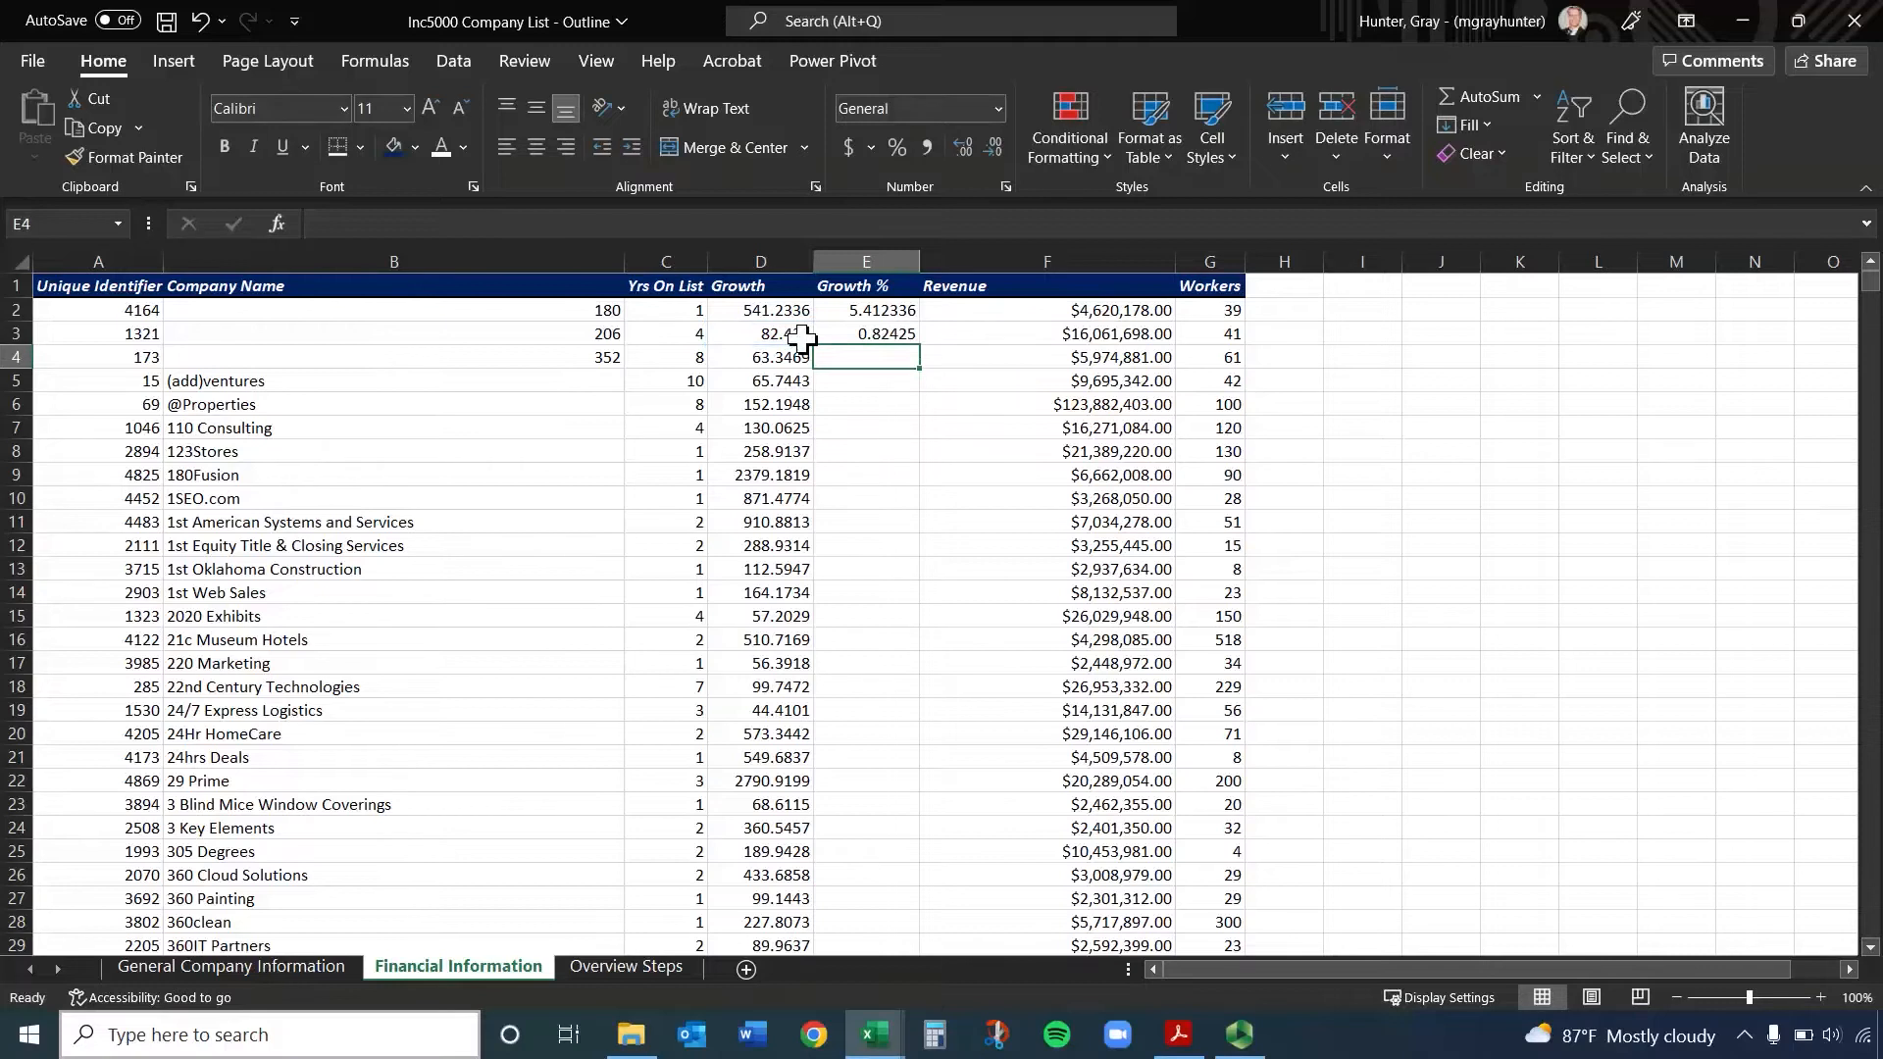
# Fill the formula in E2 down the Growth % column through cell E9
pyautogui.click(869, 255)
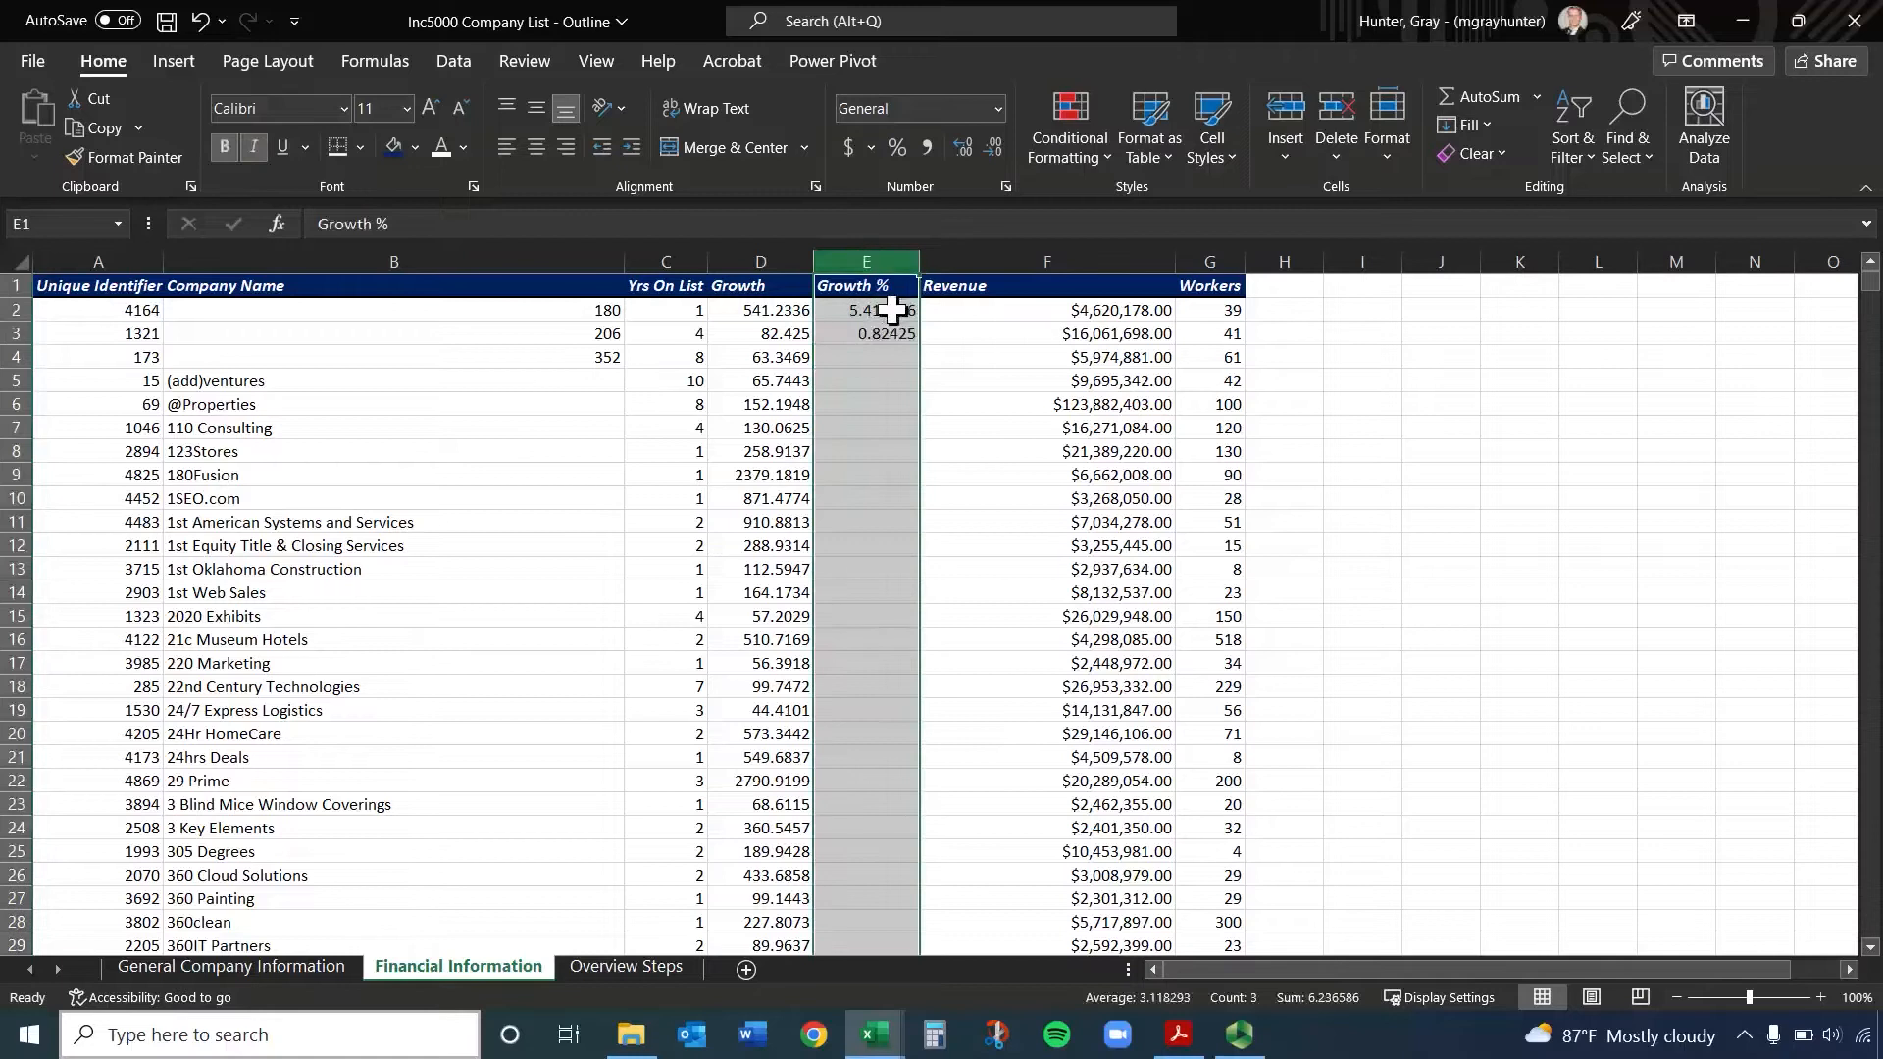
pyautogui.click(790, 309)
pyautogui.click(879, 261)
pyautogui.click(865, 310)
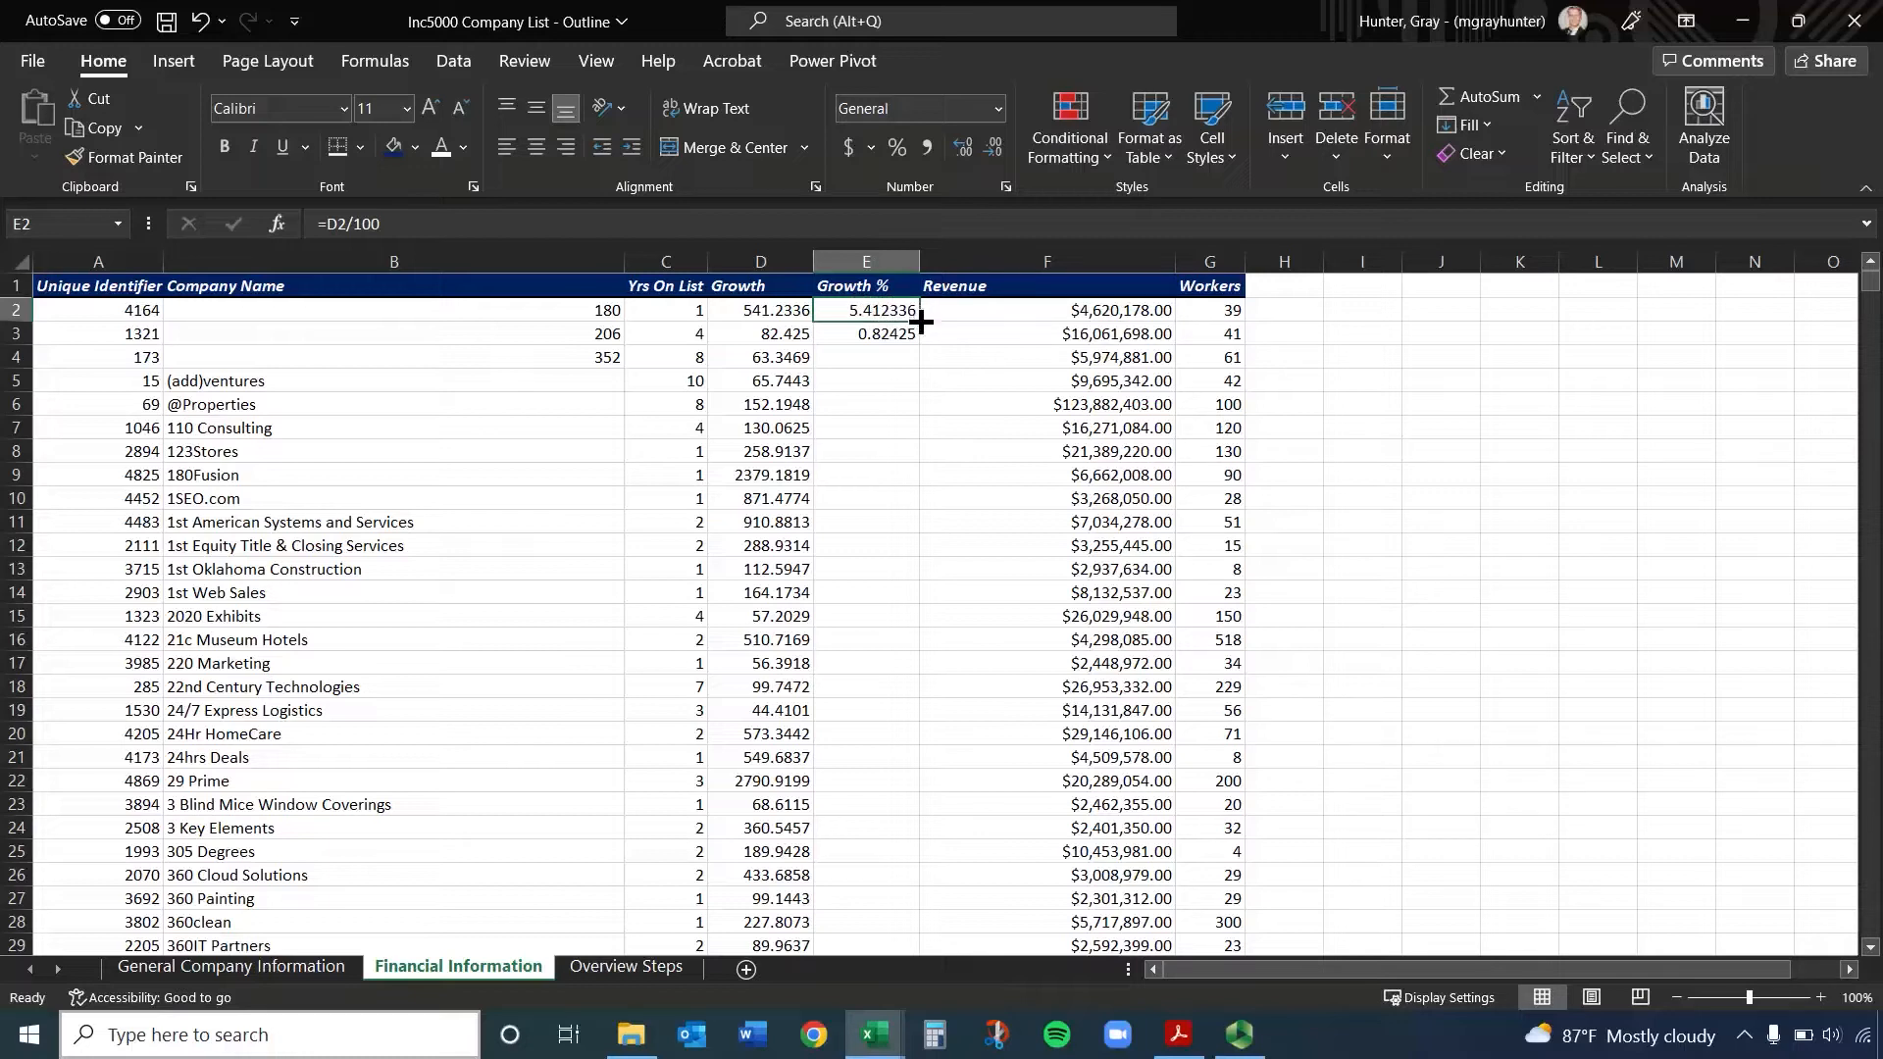
pyautogui.moveTo(921, 322); pyautogui.dragTo(891, 490)
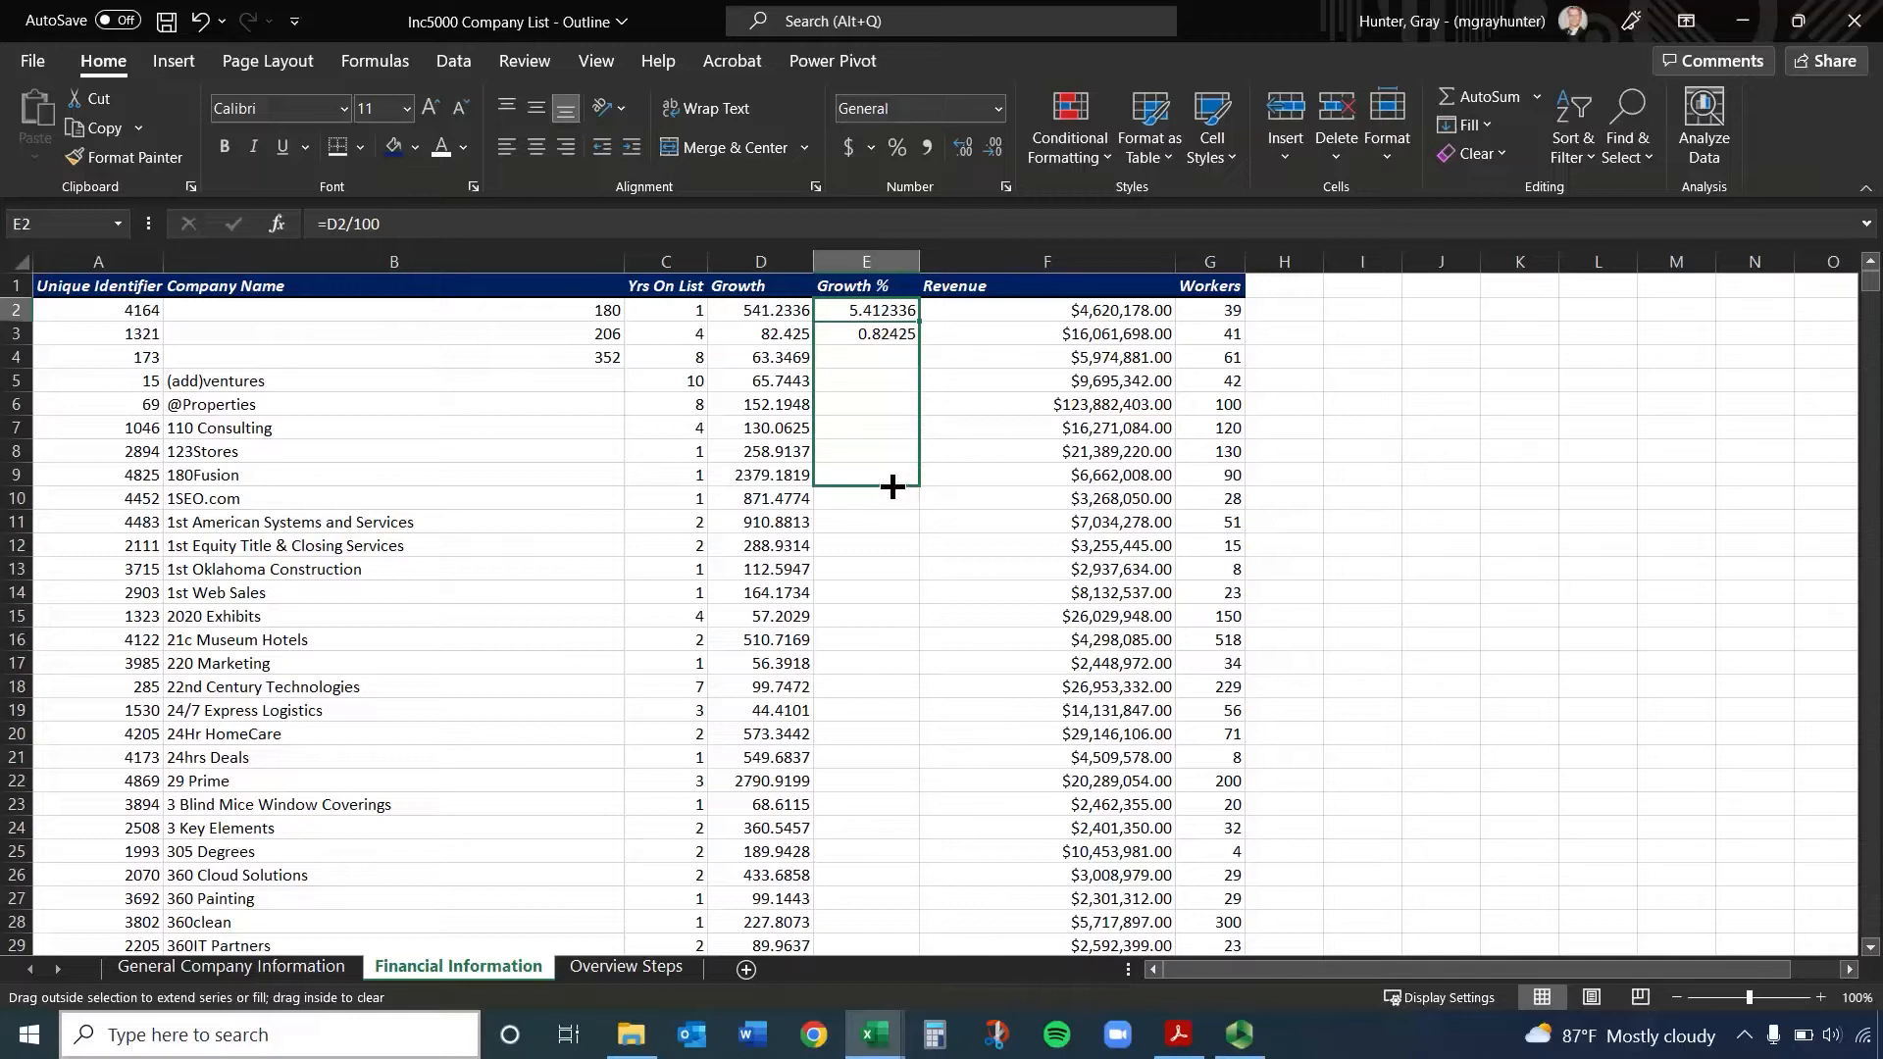
pyautogui.moveTo(892, 486); pyautogui.dragTo(891, 487)
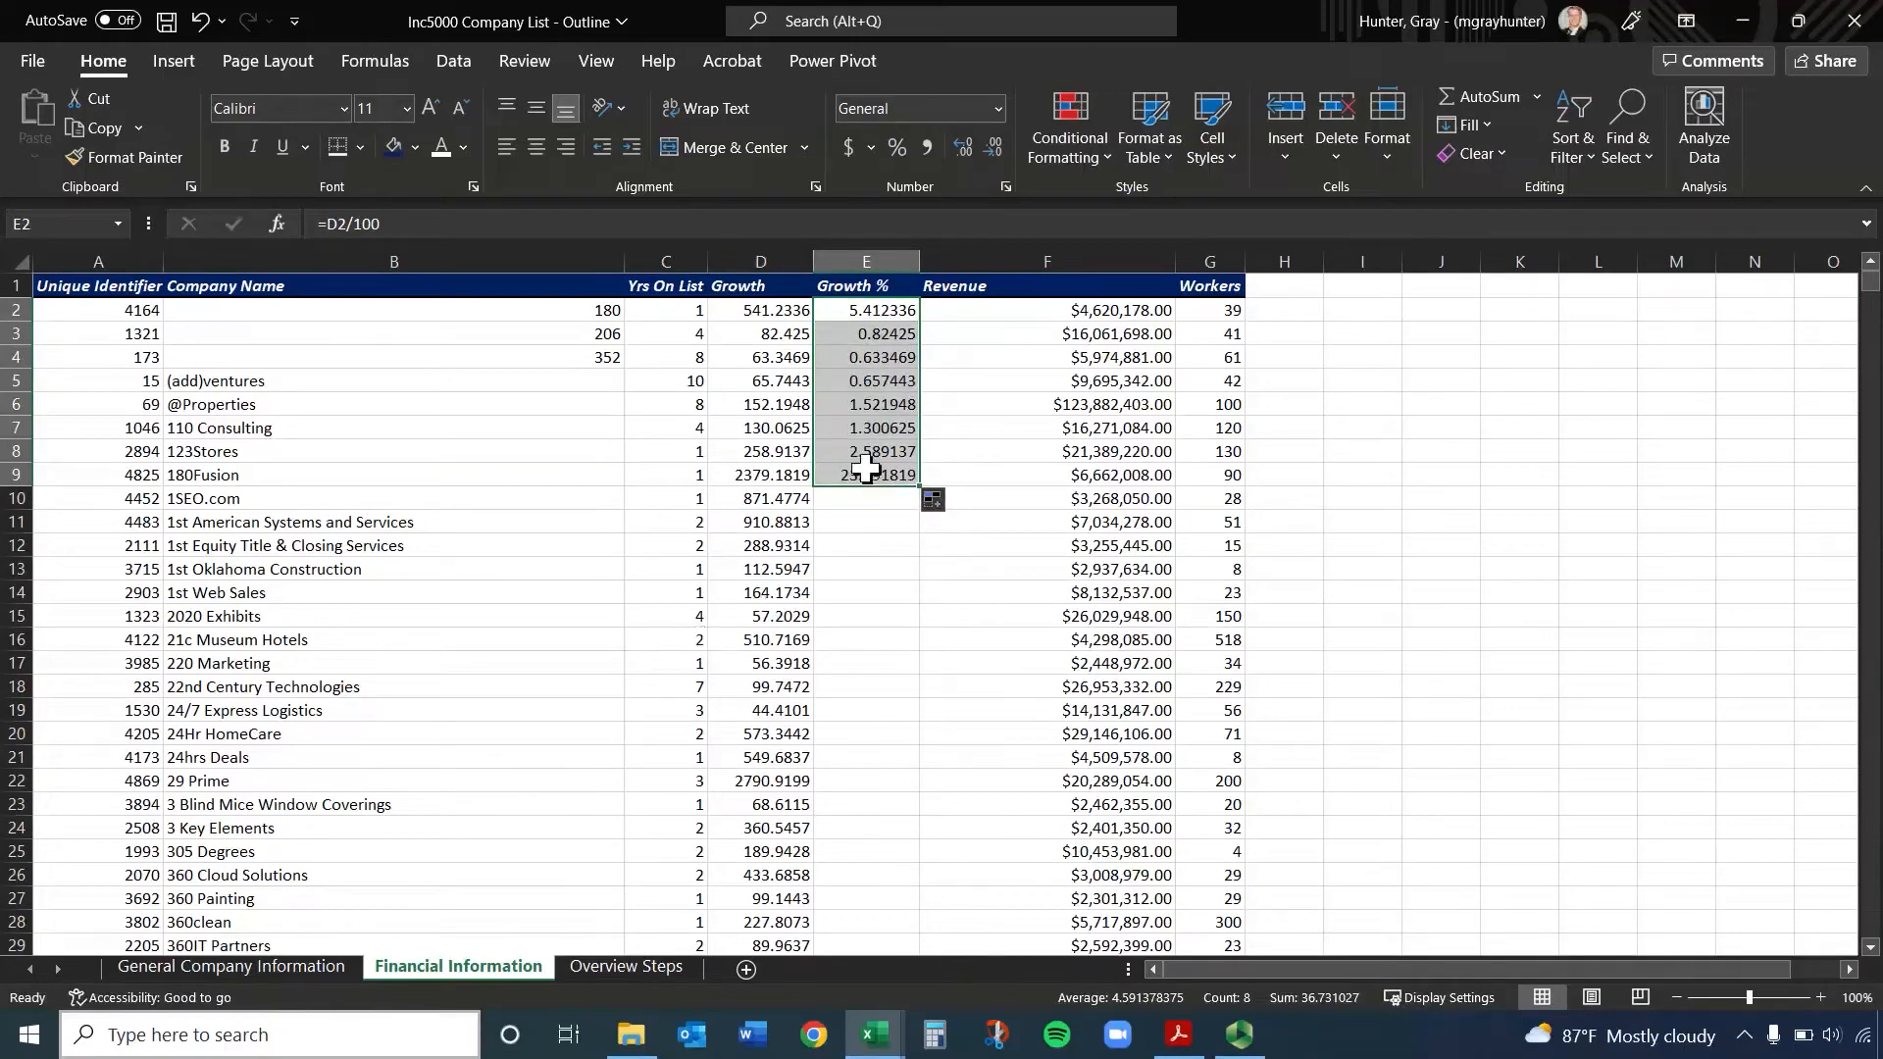
# Inspect the copied formula in cell E6 to check which Growth cell it references
pyautogui.click(873, 400)
pyautogui.press('End')
pyautogui.press('Up')
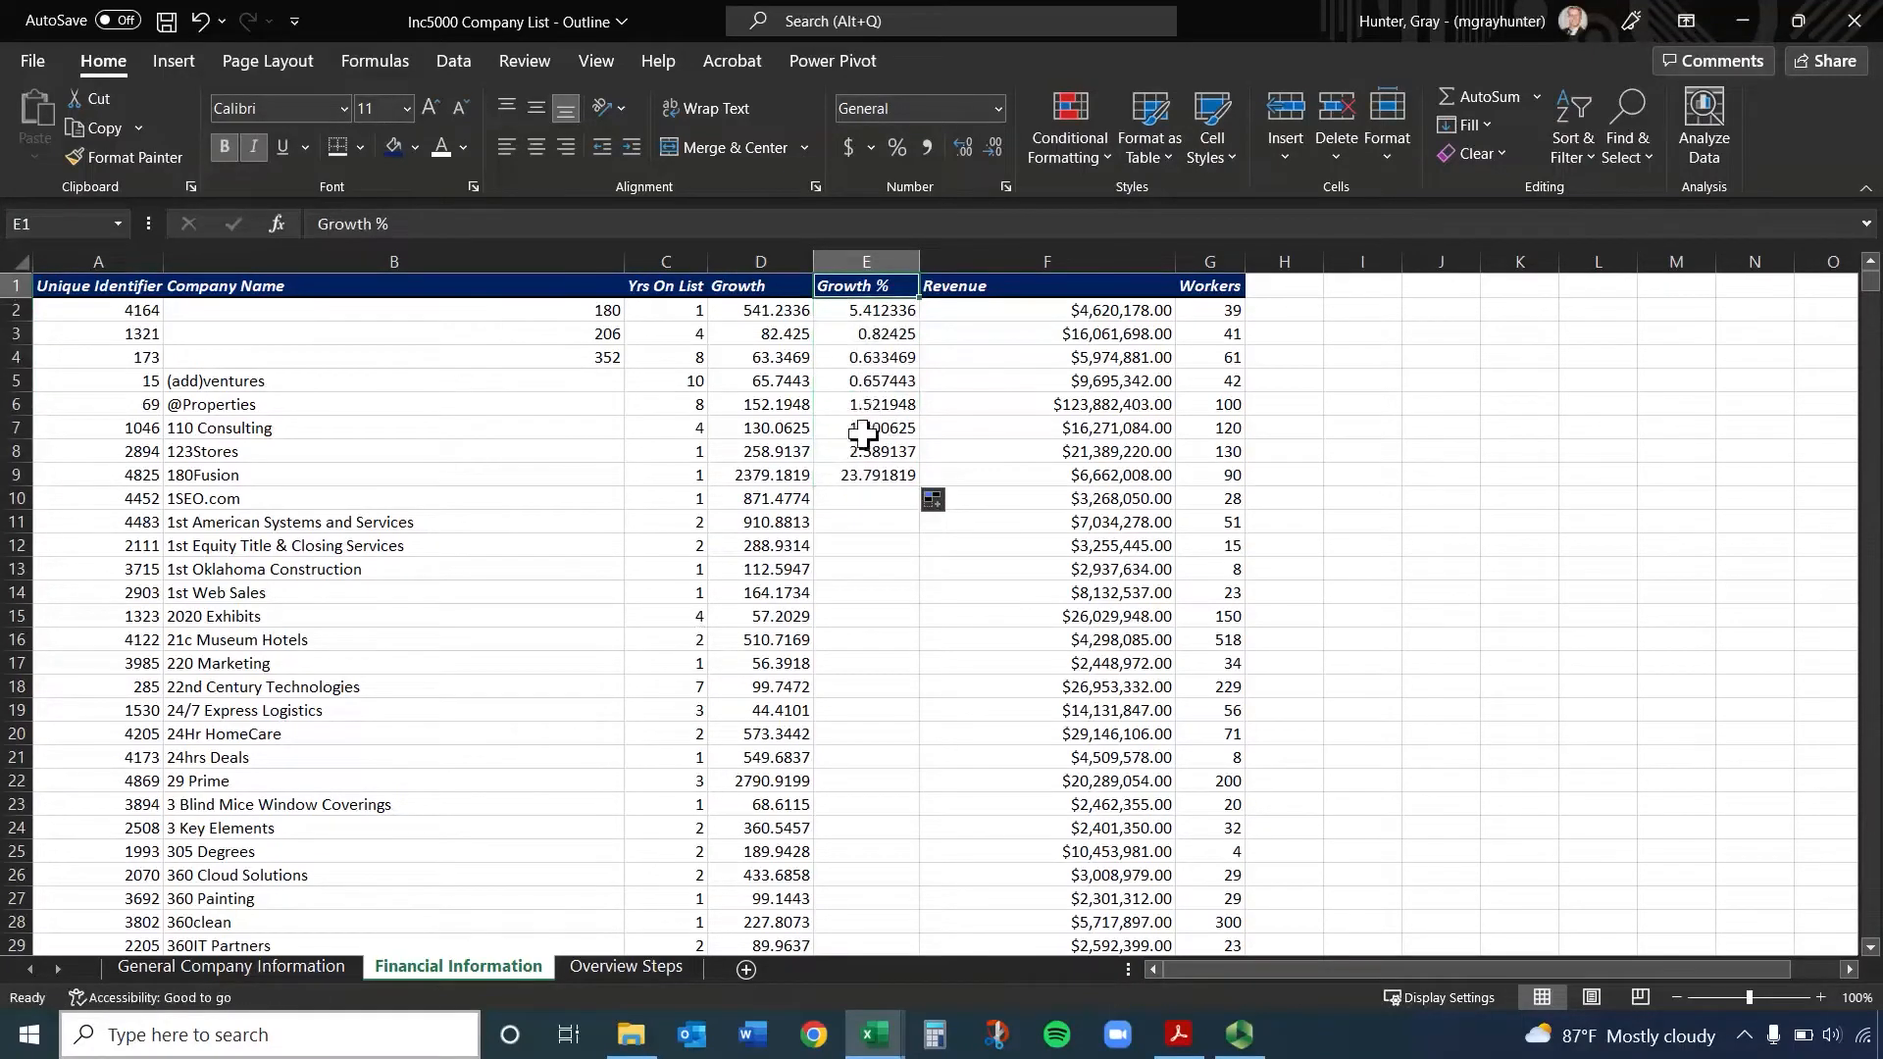
pyautogui.click(866, 407)
pyautogui.doubleClick(866, 407)
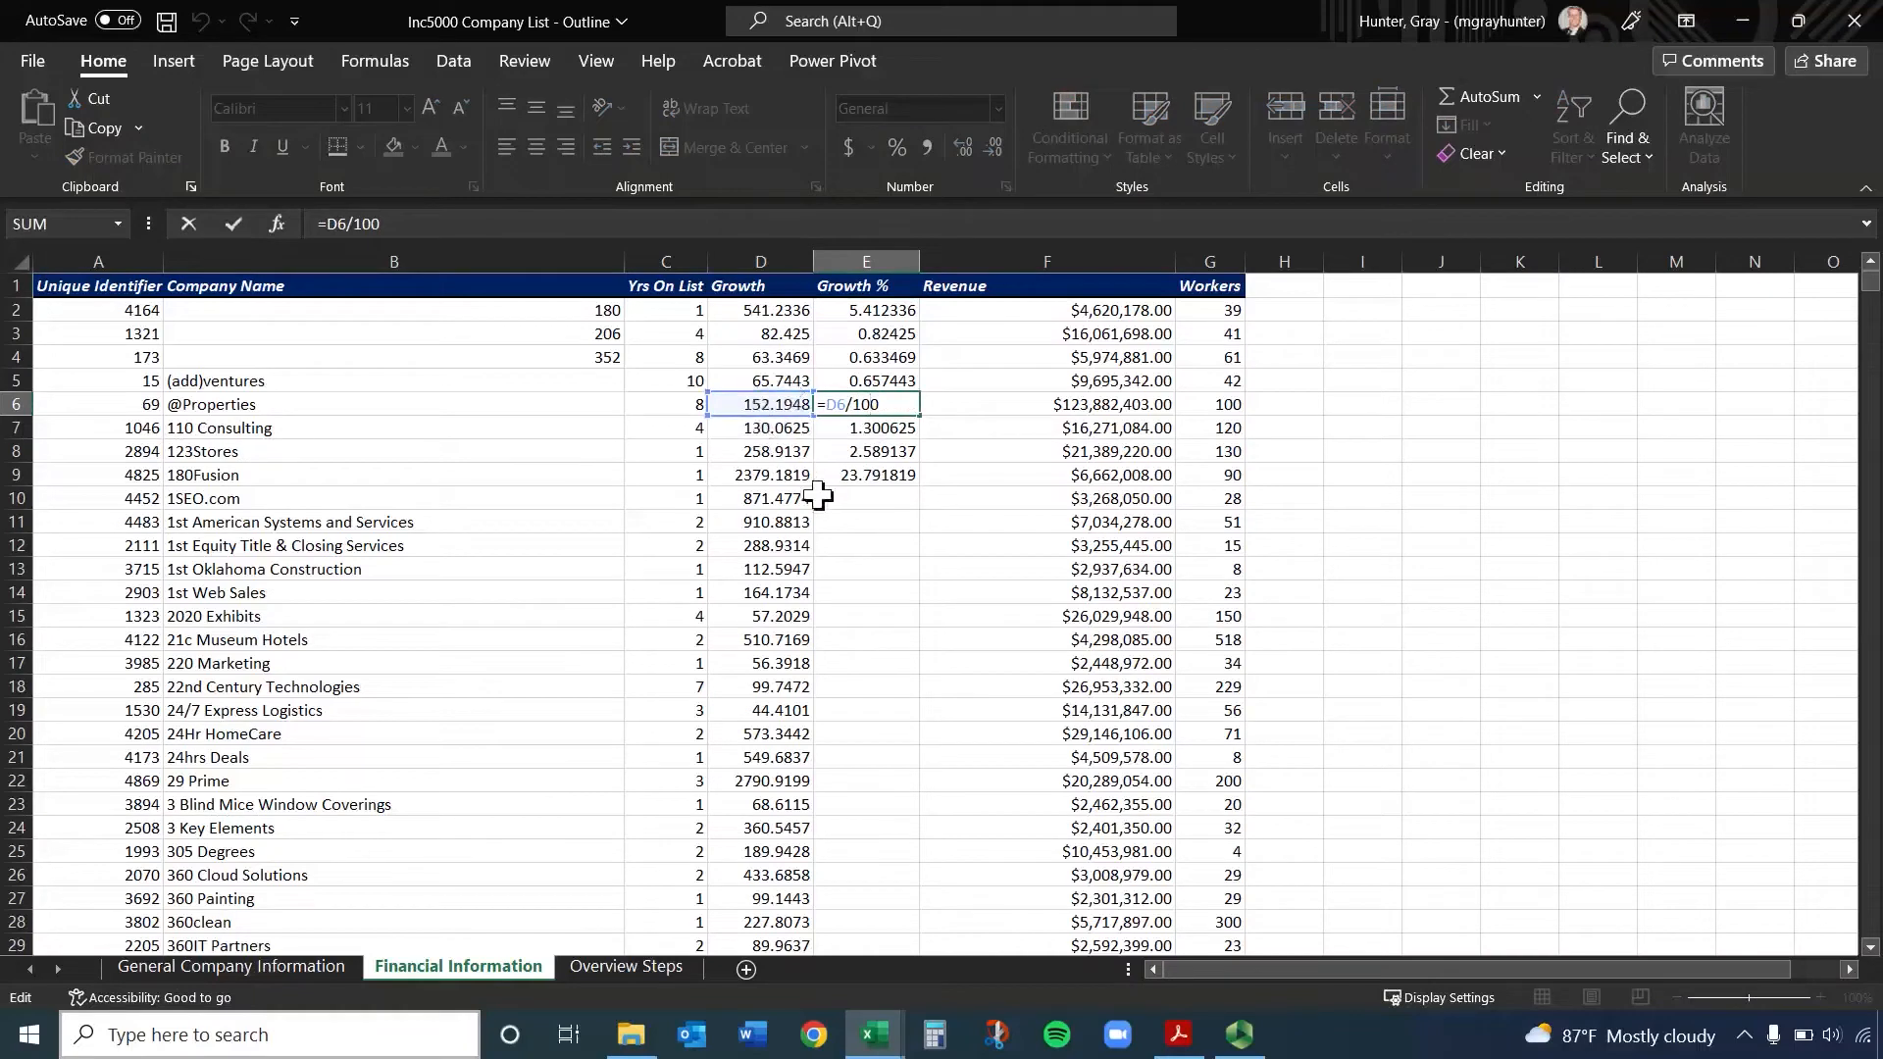
pyautogui.hotkey('ctrl', 'Return')
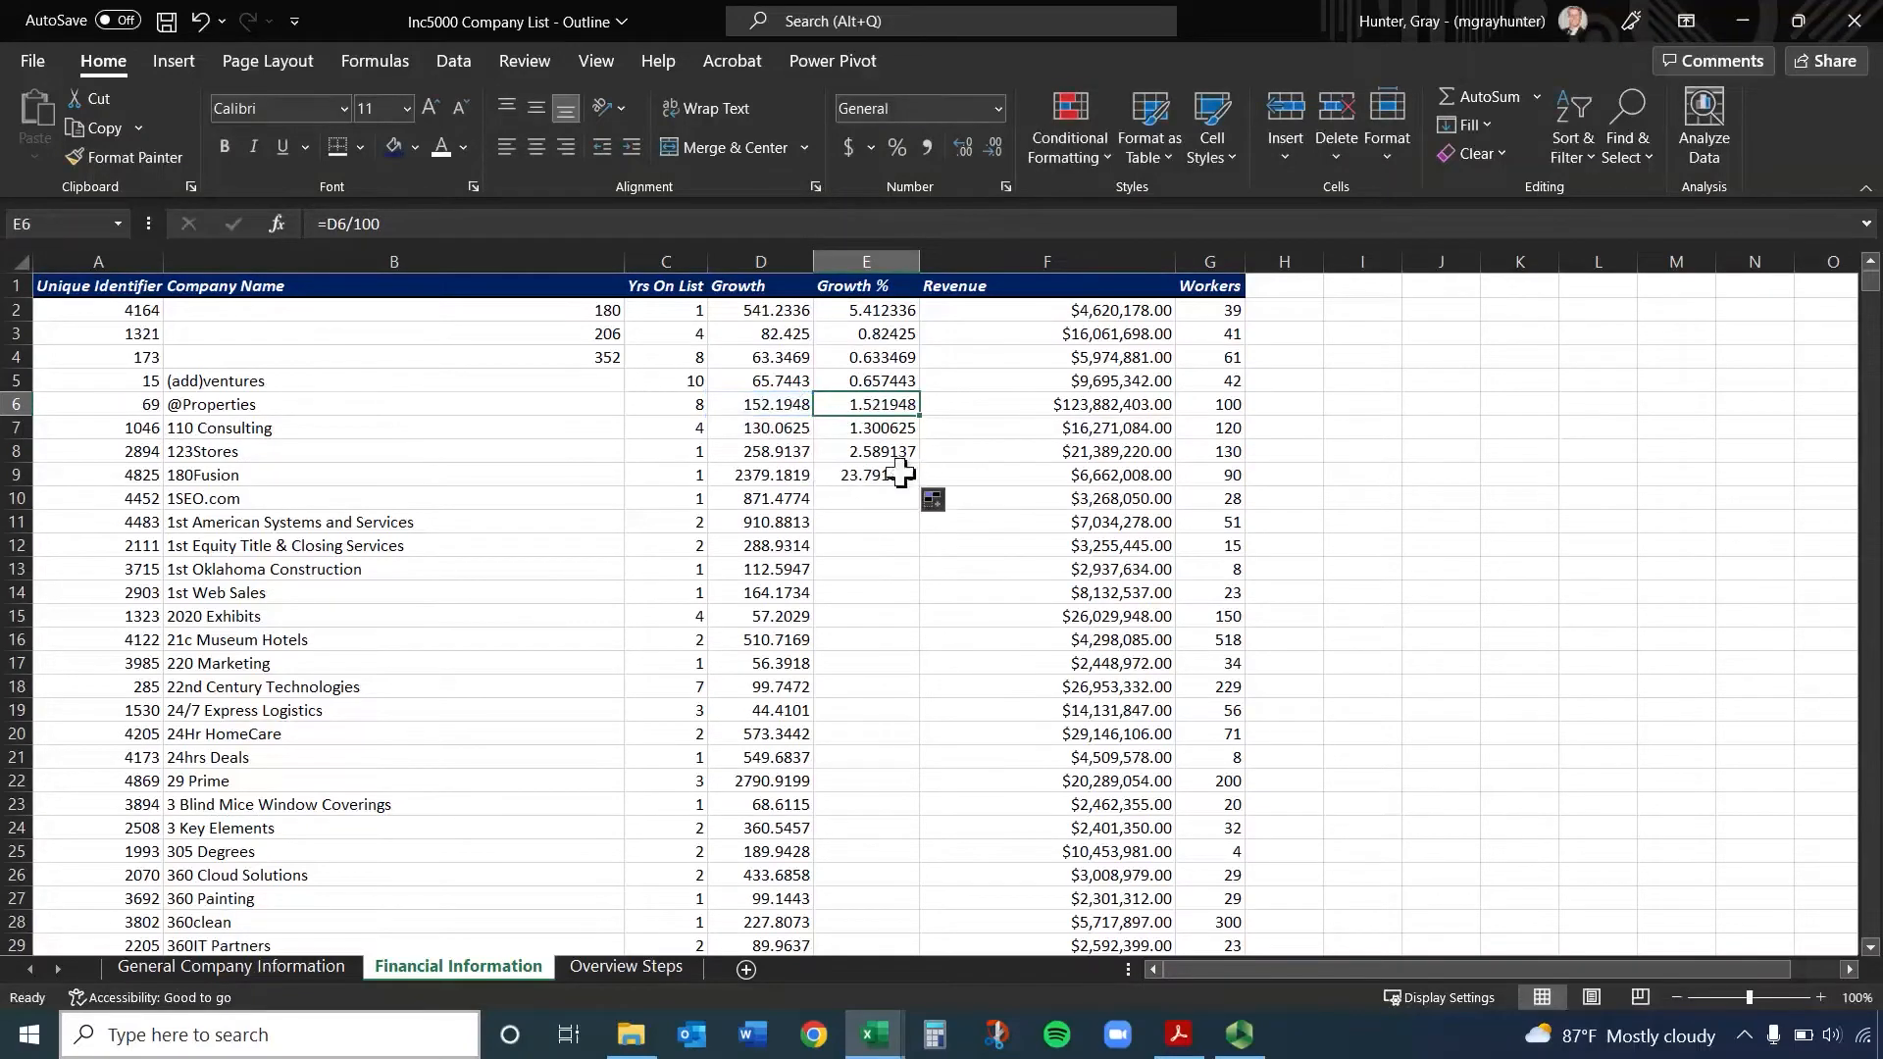
# Fill the formula in E9 down through the last data row of the Growth % column
pyautogui.click(898, 472)
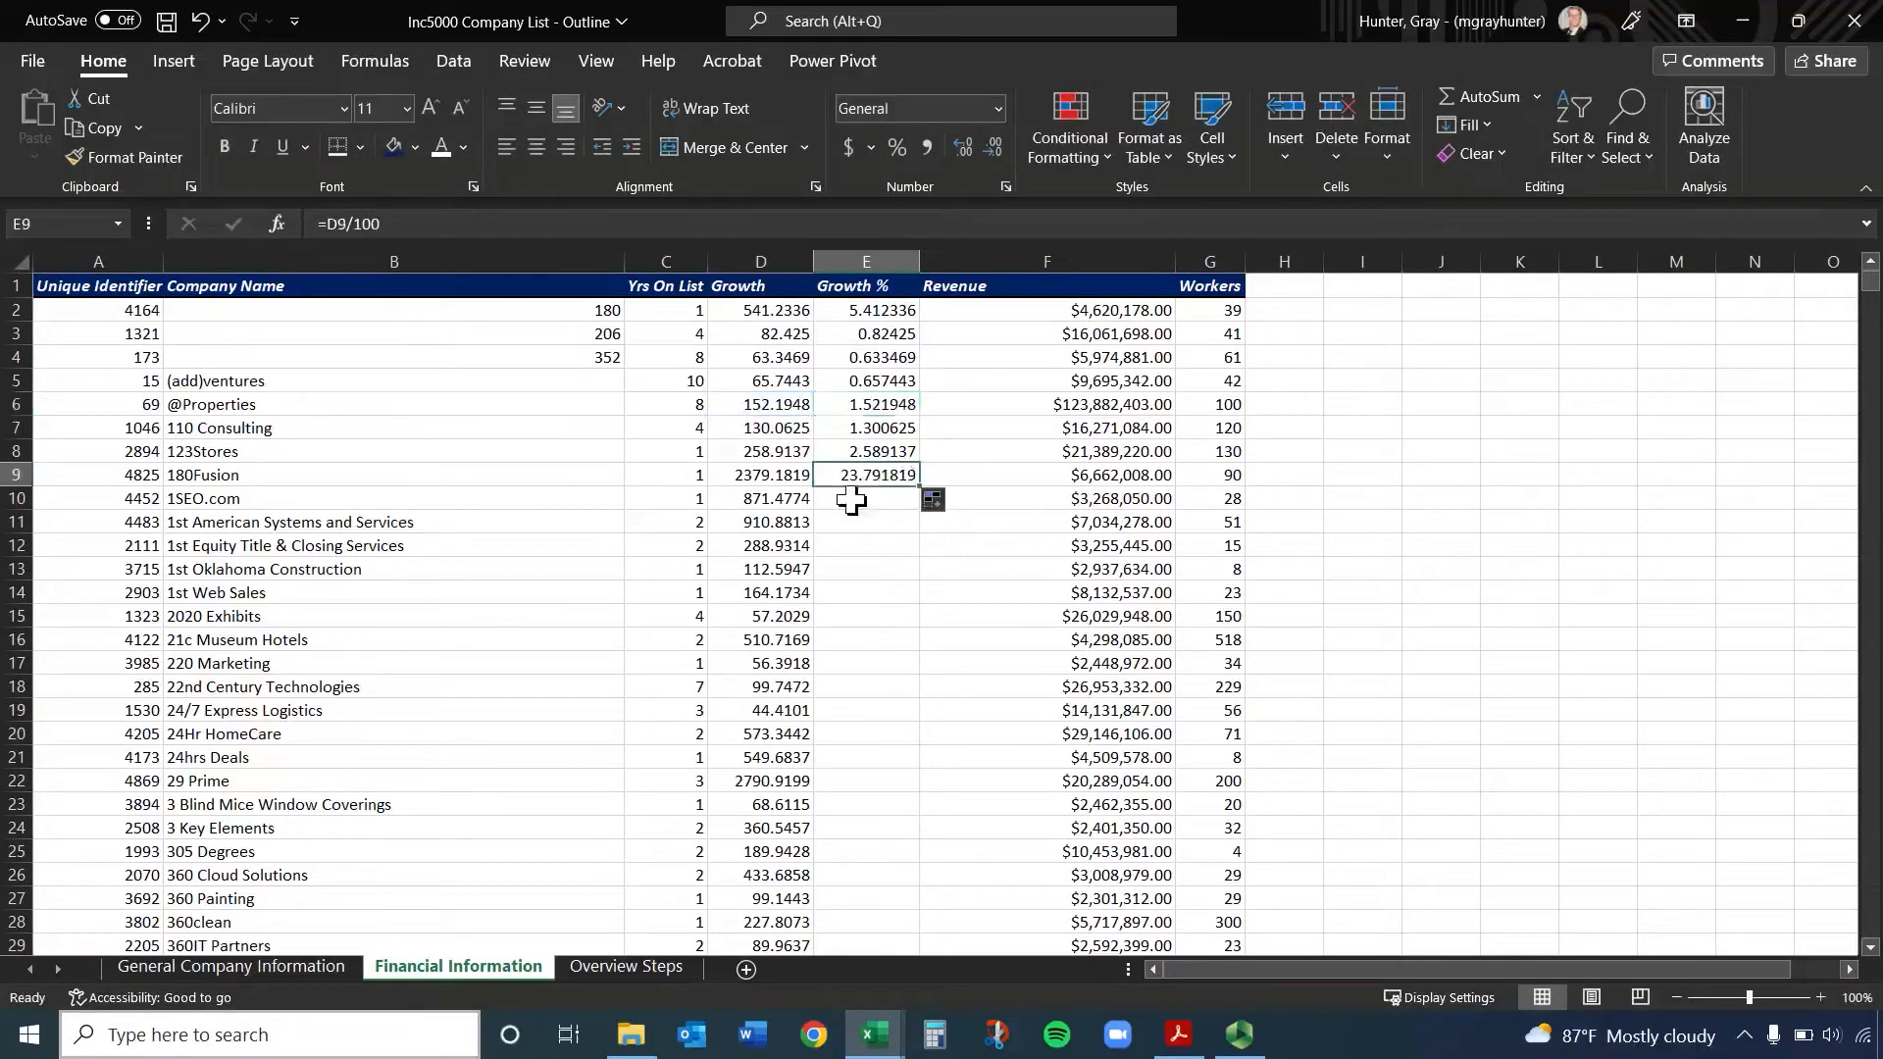
pyautogui.doubleClick(918, 483)
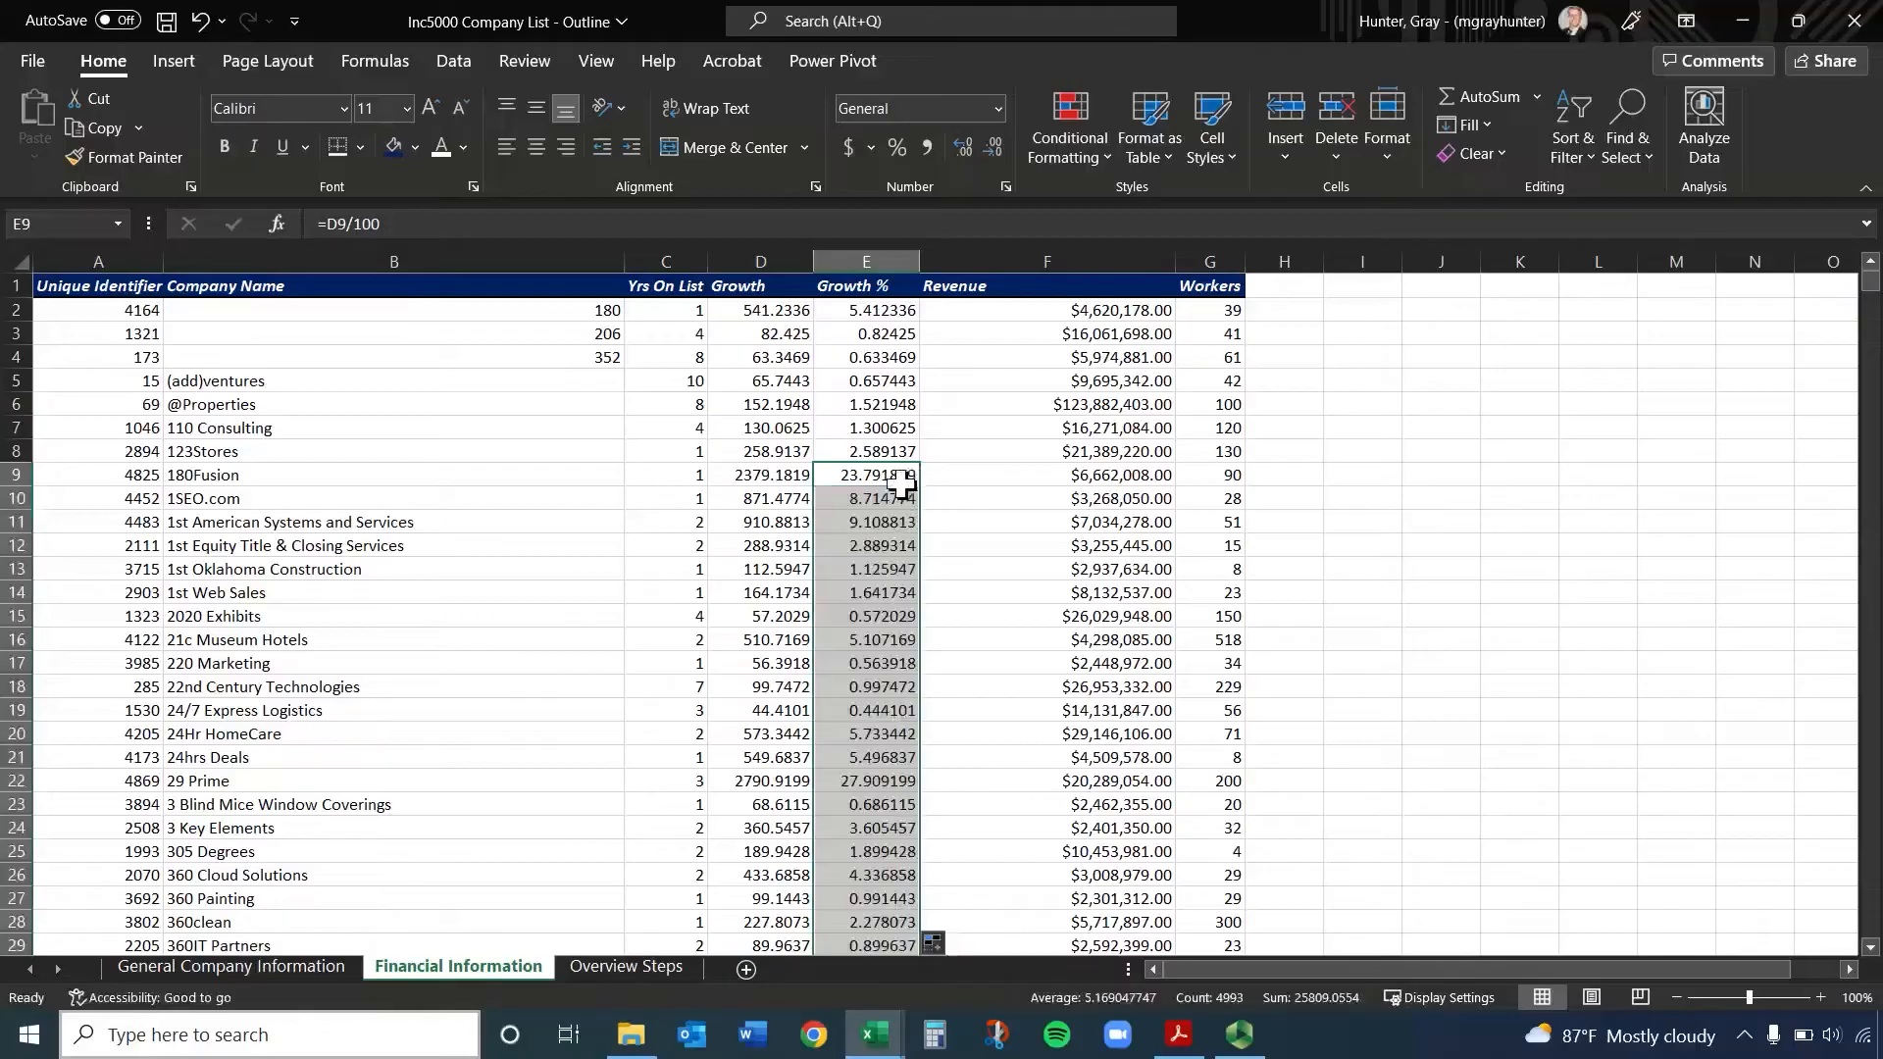
pyautogui.moveTo(1870, 284)
pyautogui.mouseDown()
pyautogui.moveTo(1815, 719)
pyautogui.moveTo(1877, 959)
pyautogui.moveTo(1871, 257)
pyautogui.mouseUp()
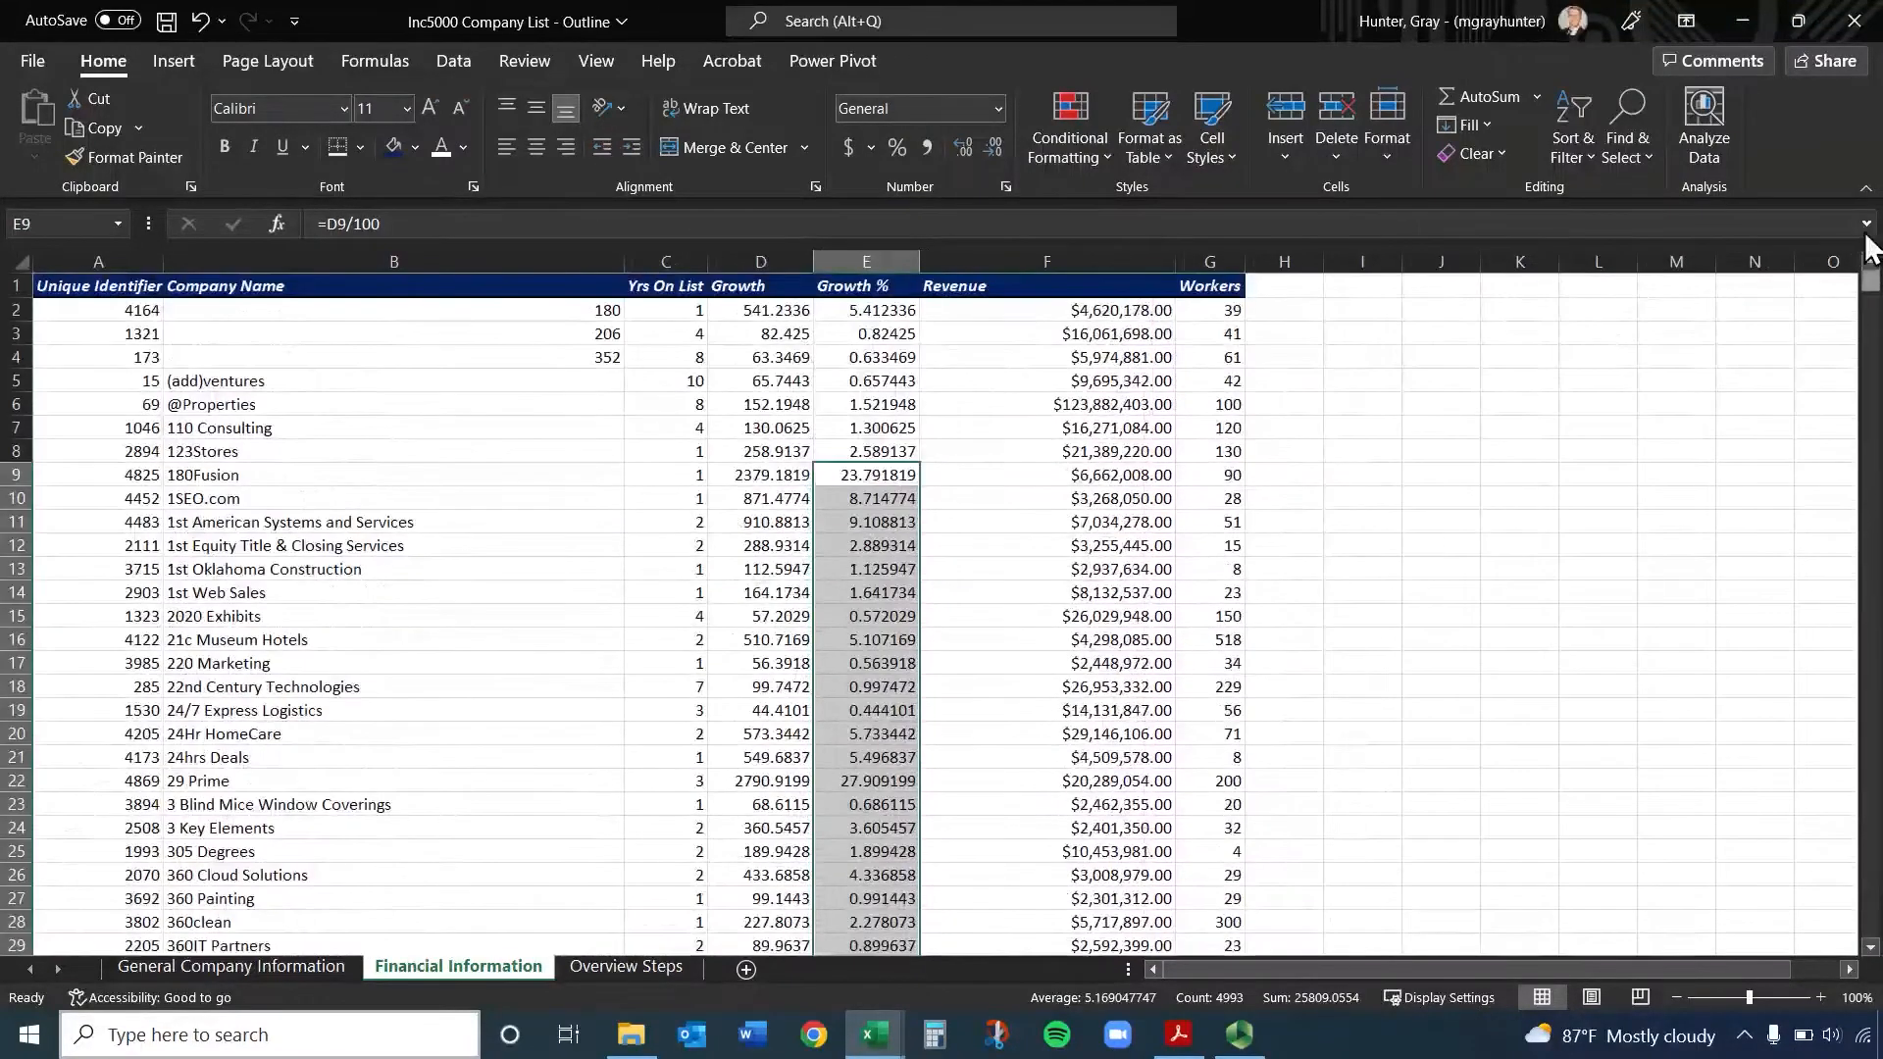
# Format the Growth % column as percentages with two decimal places
pyautogui.click(875, 263)
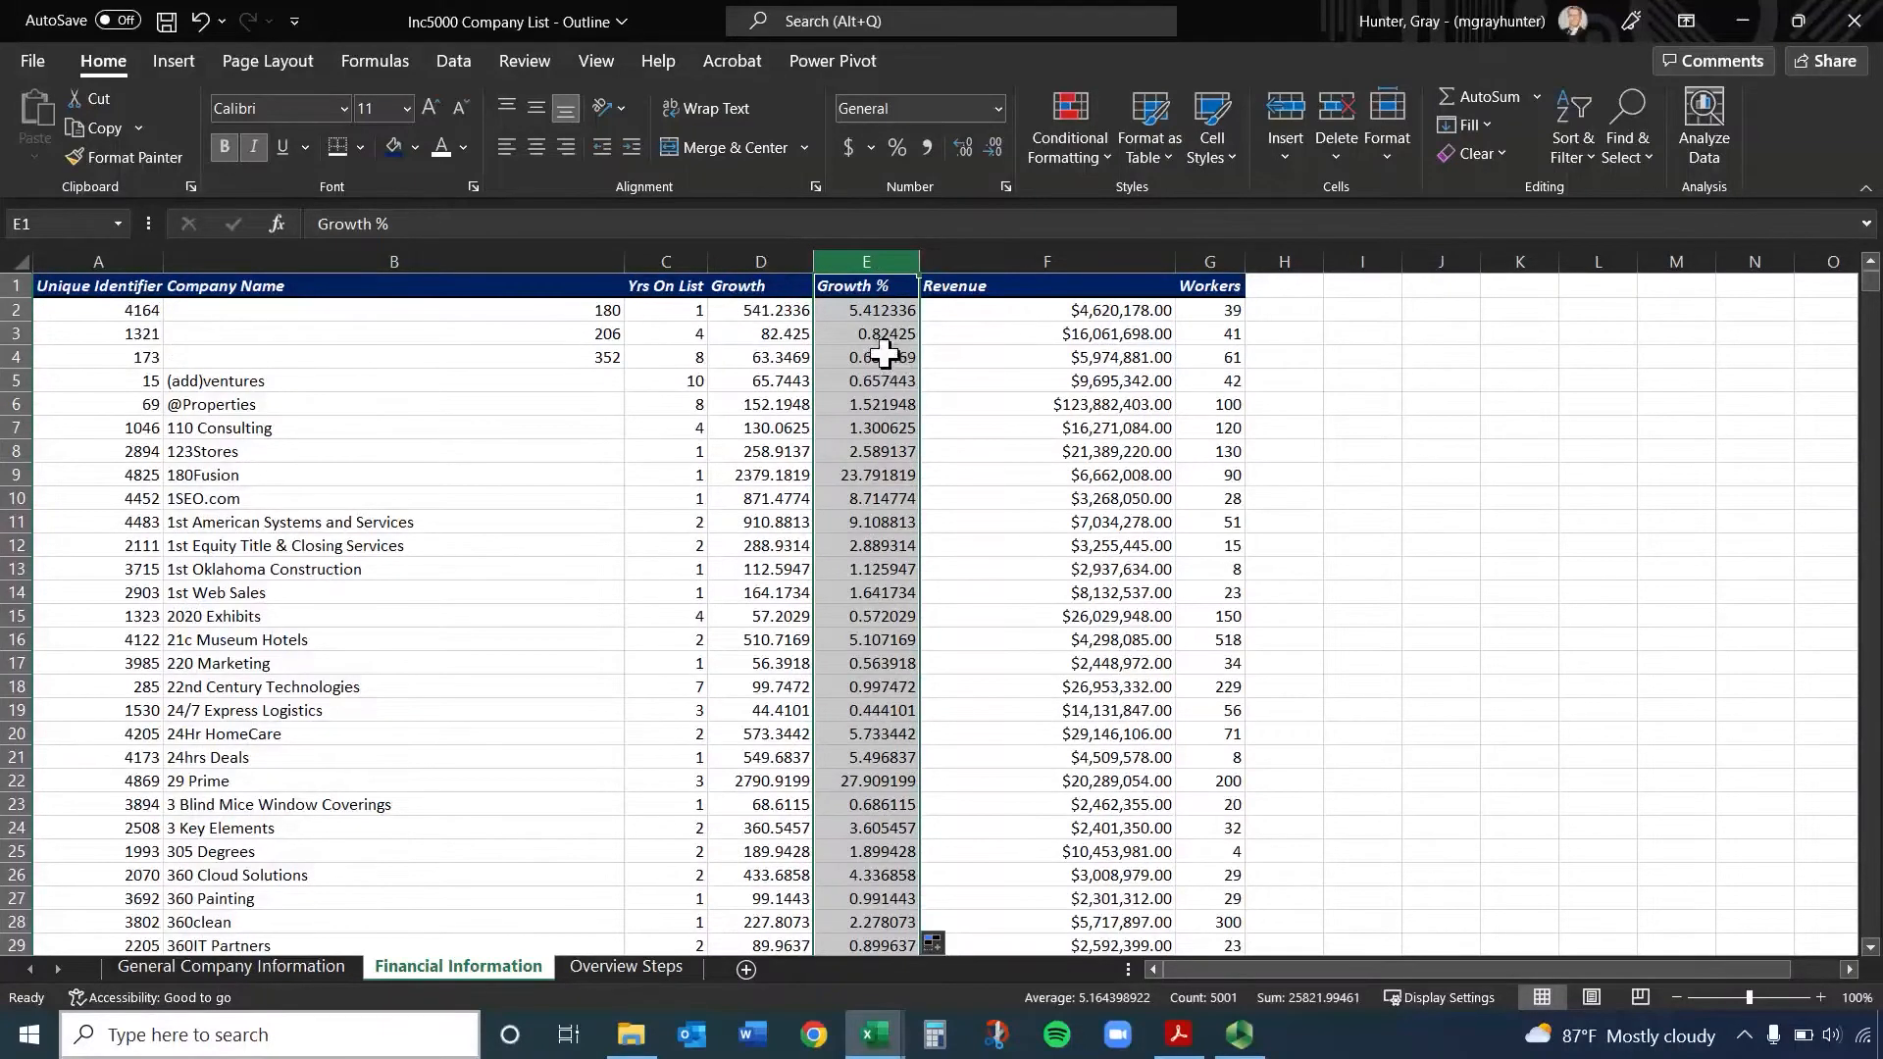
pyautogui.click(896, 147)
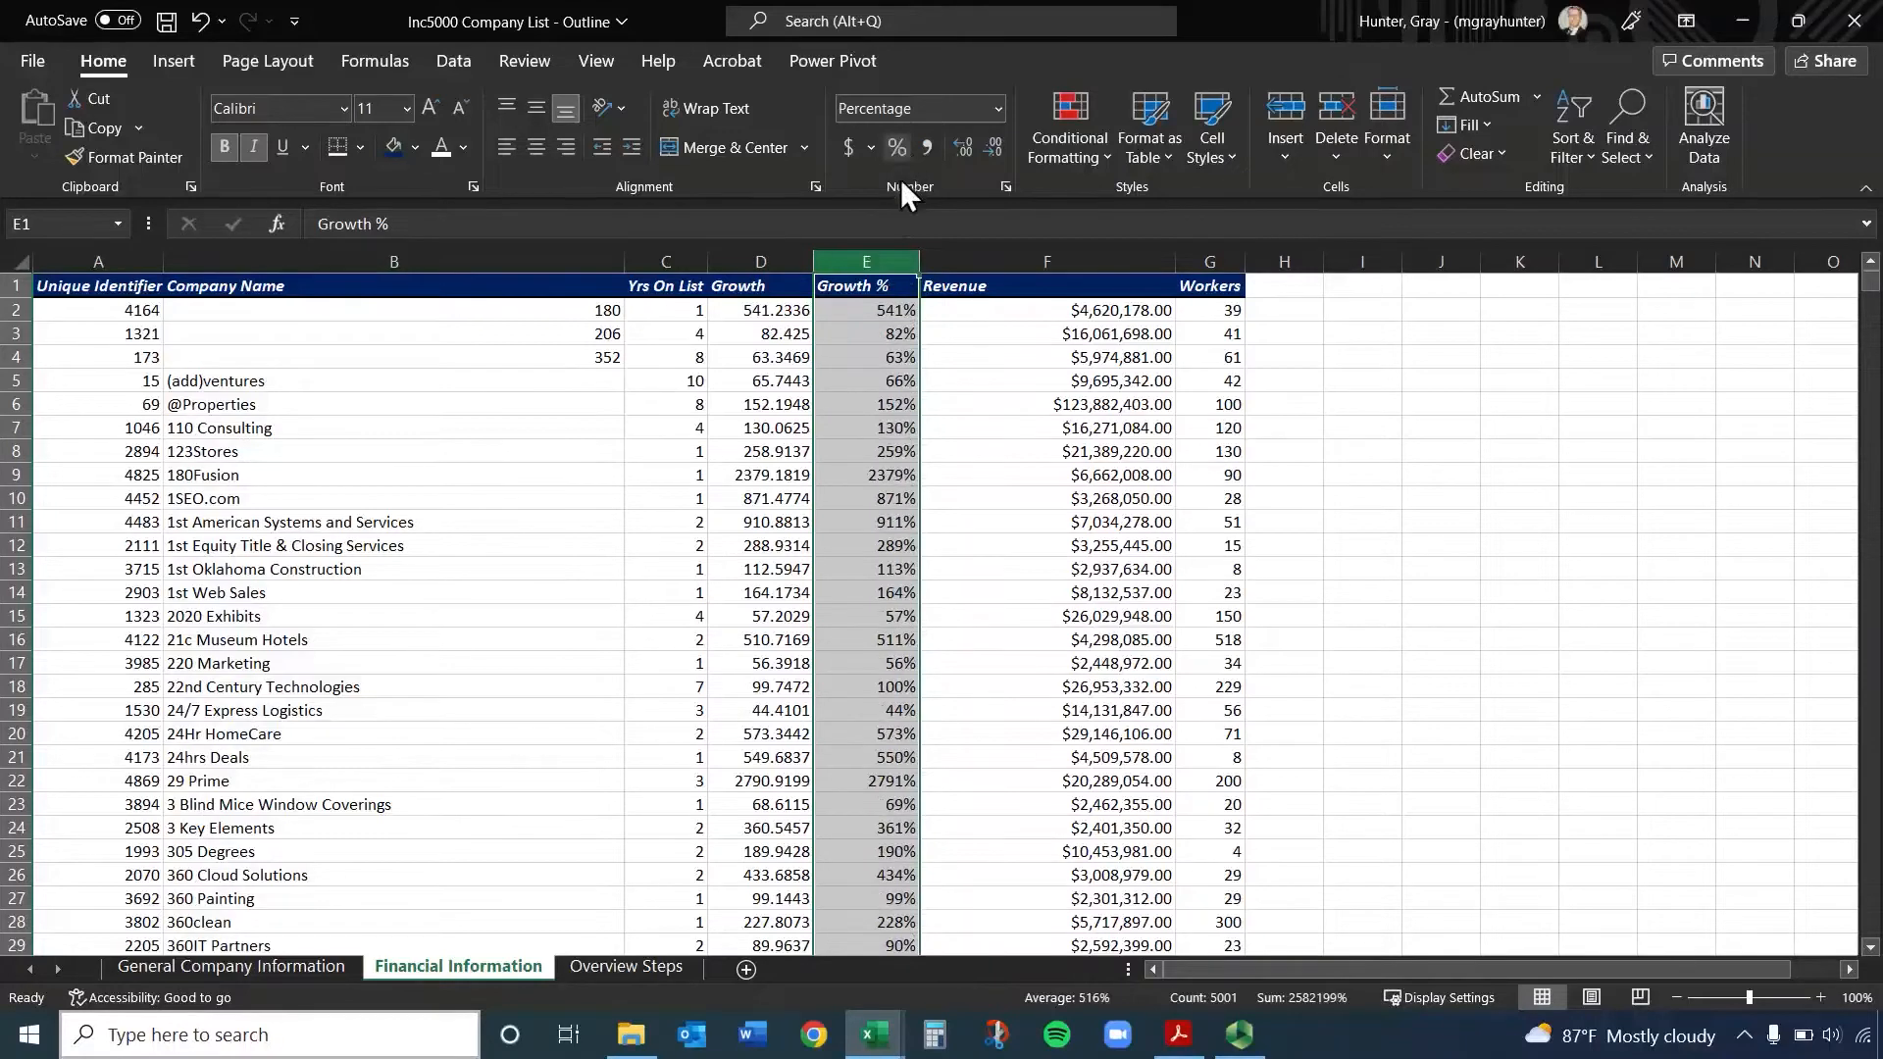
pyautogui.click(874, 314)
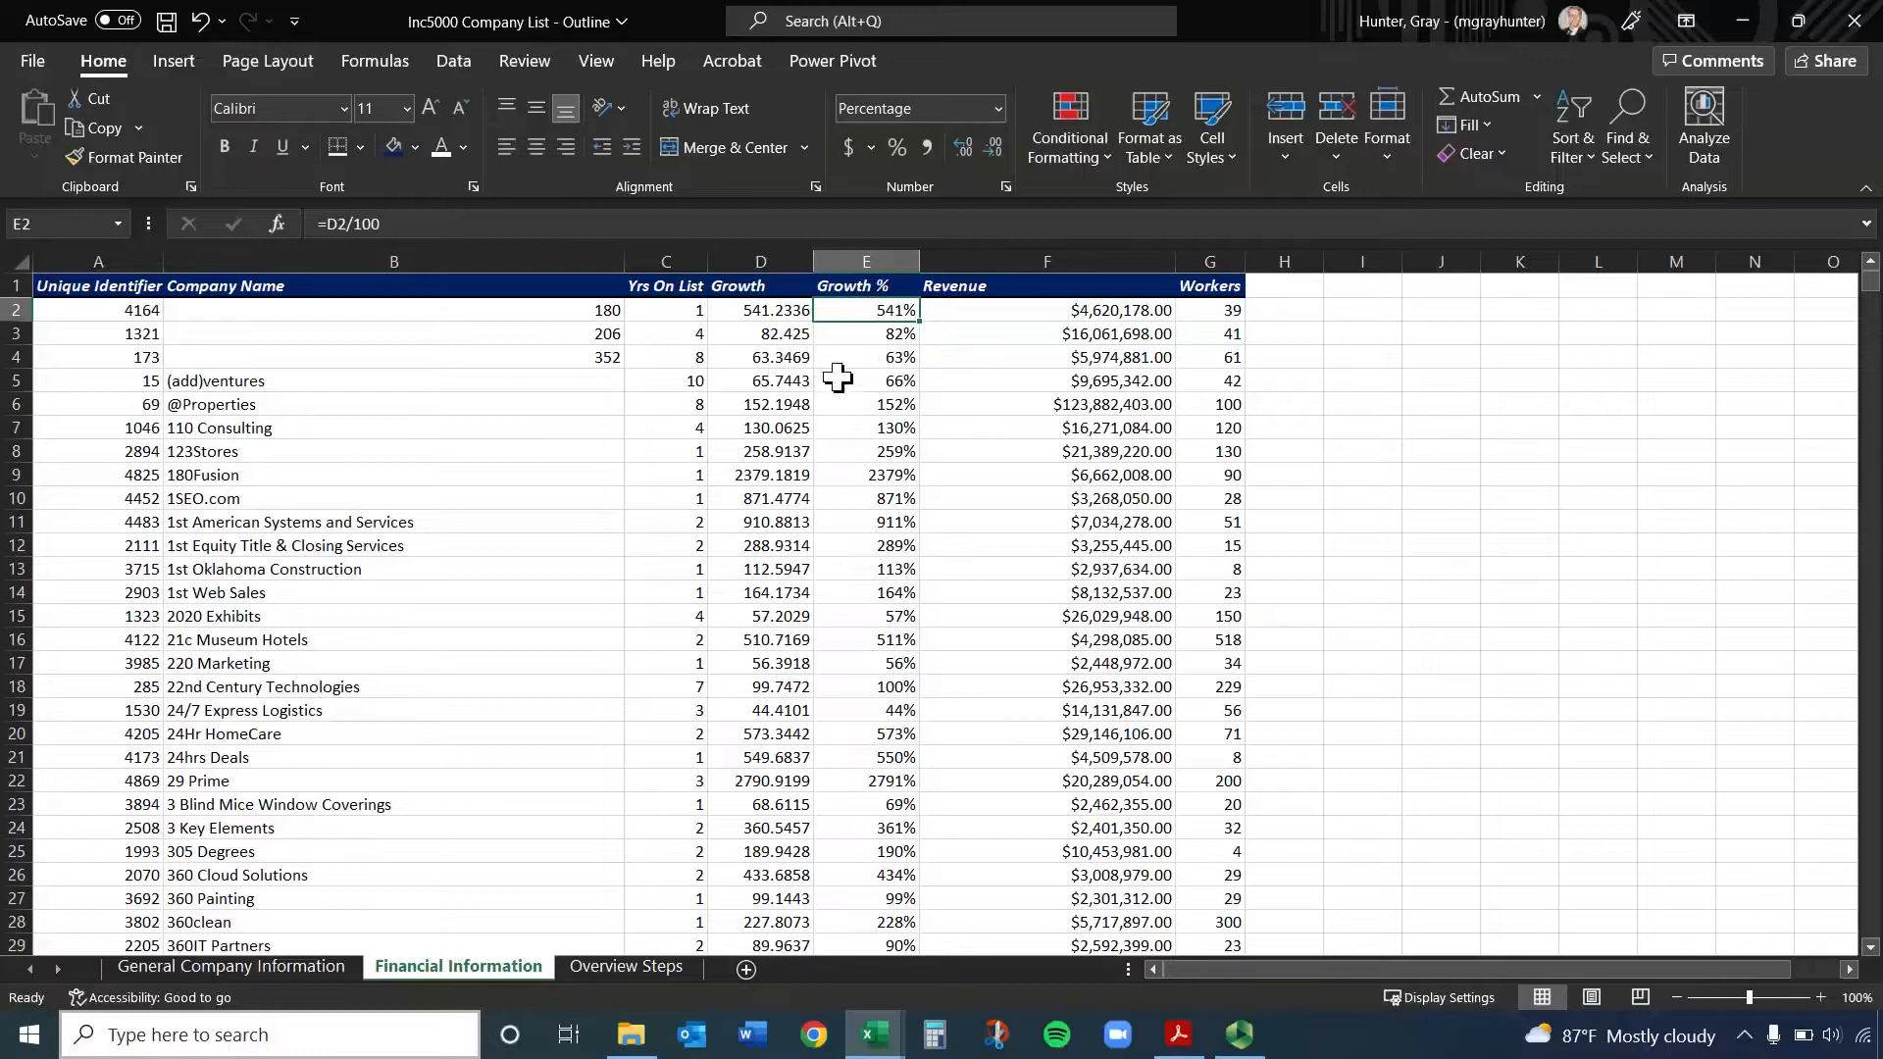
pyautogui.click(874, 255)
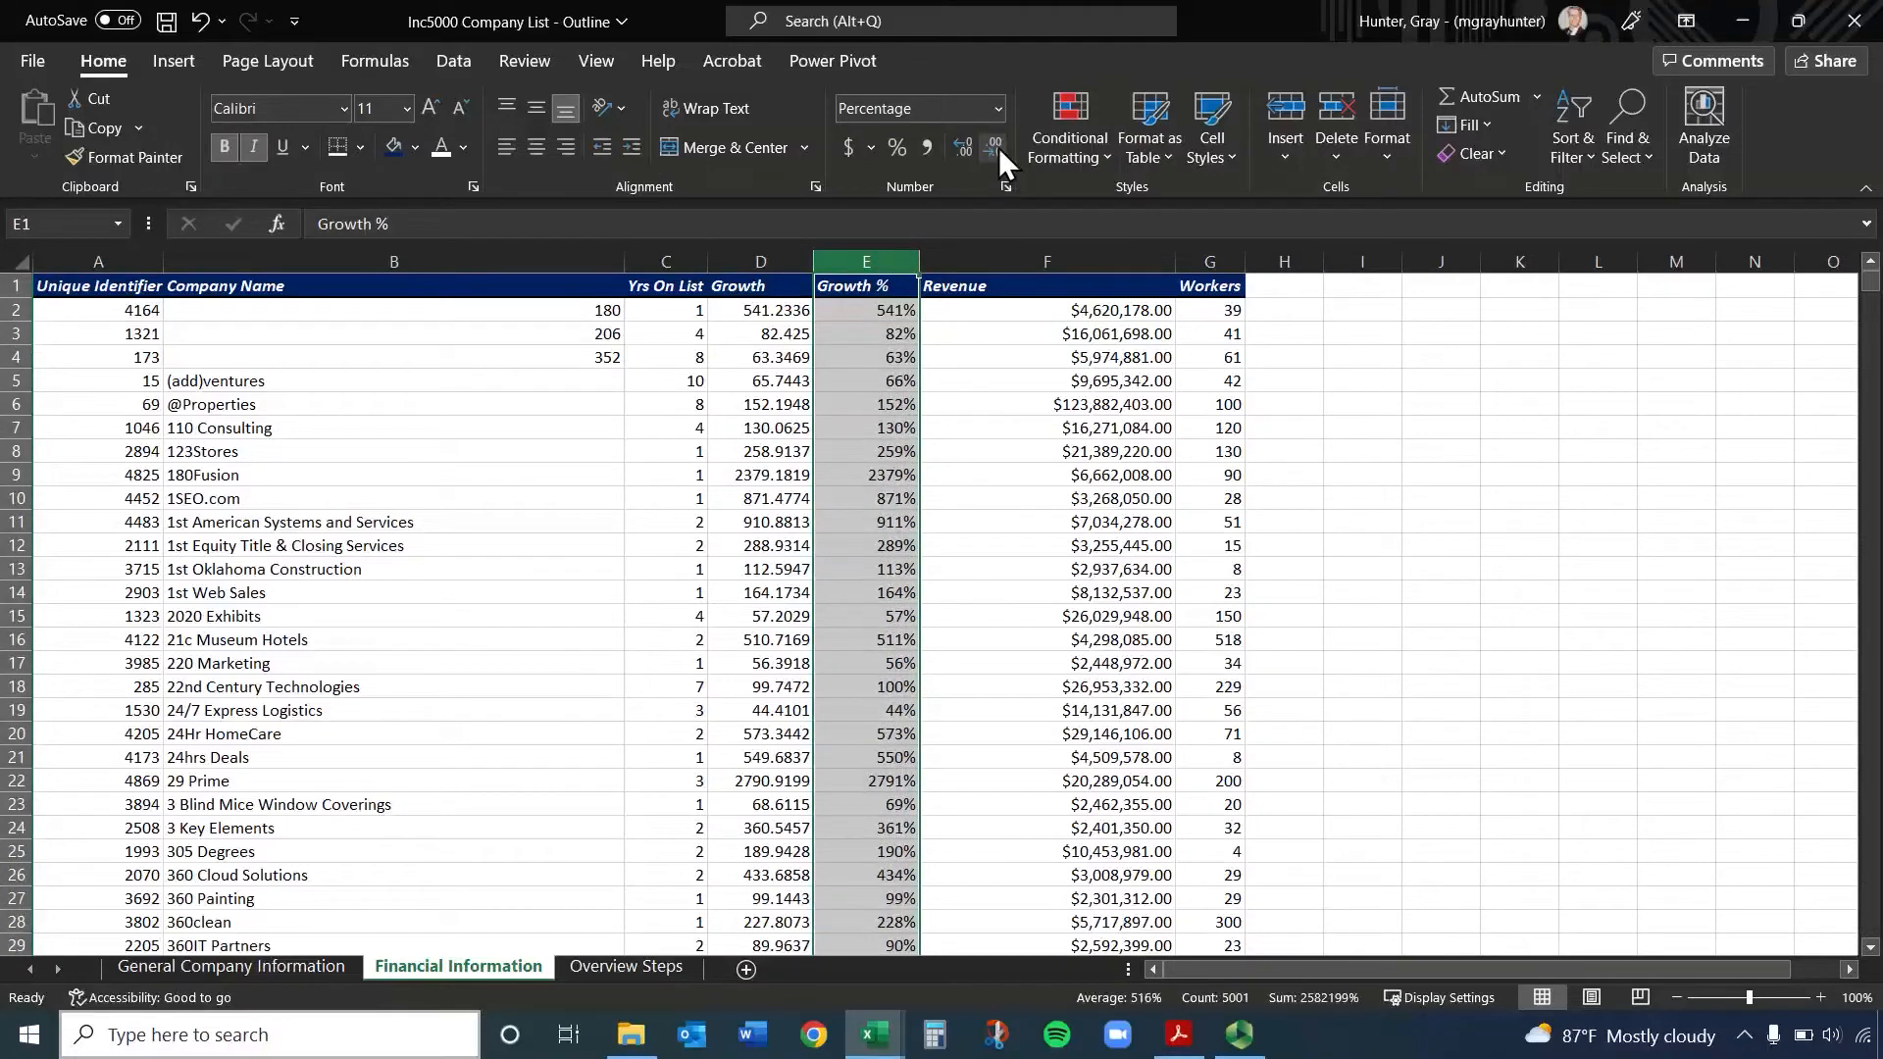
pyautogui.doubleClick(966, 148)
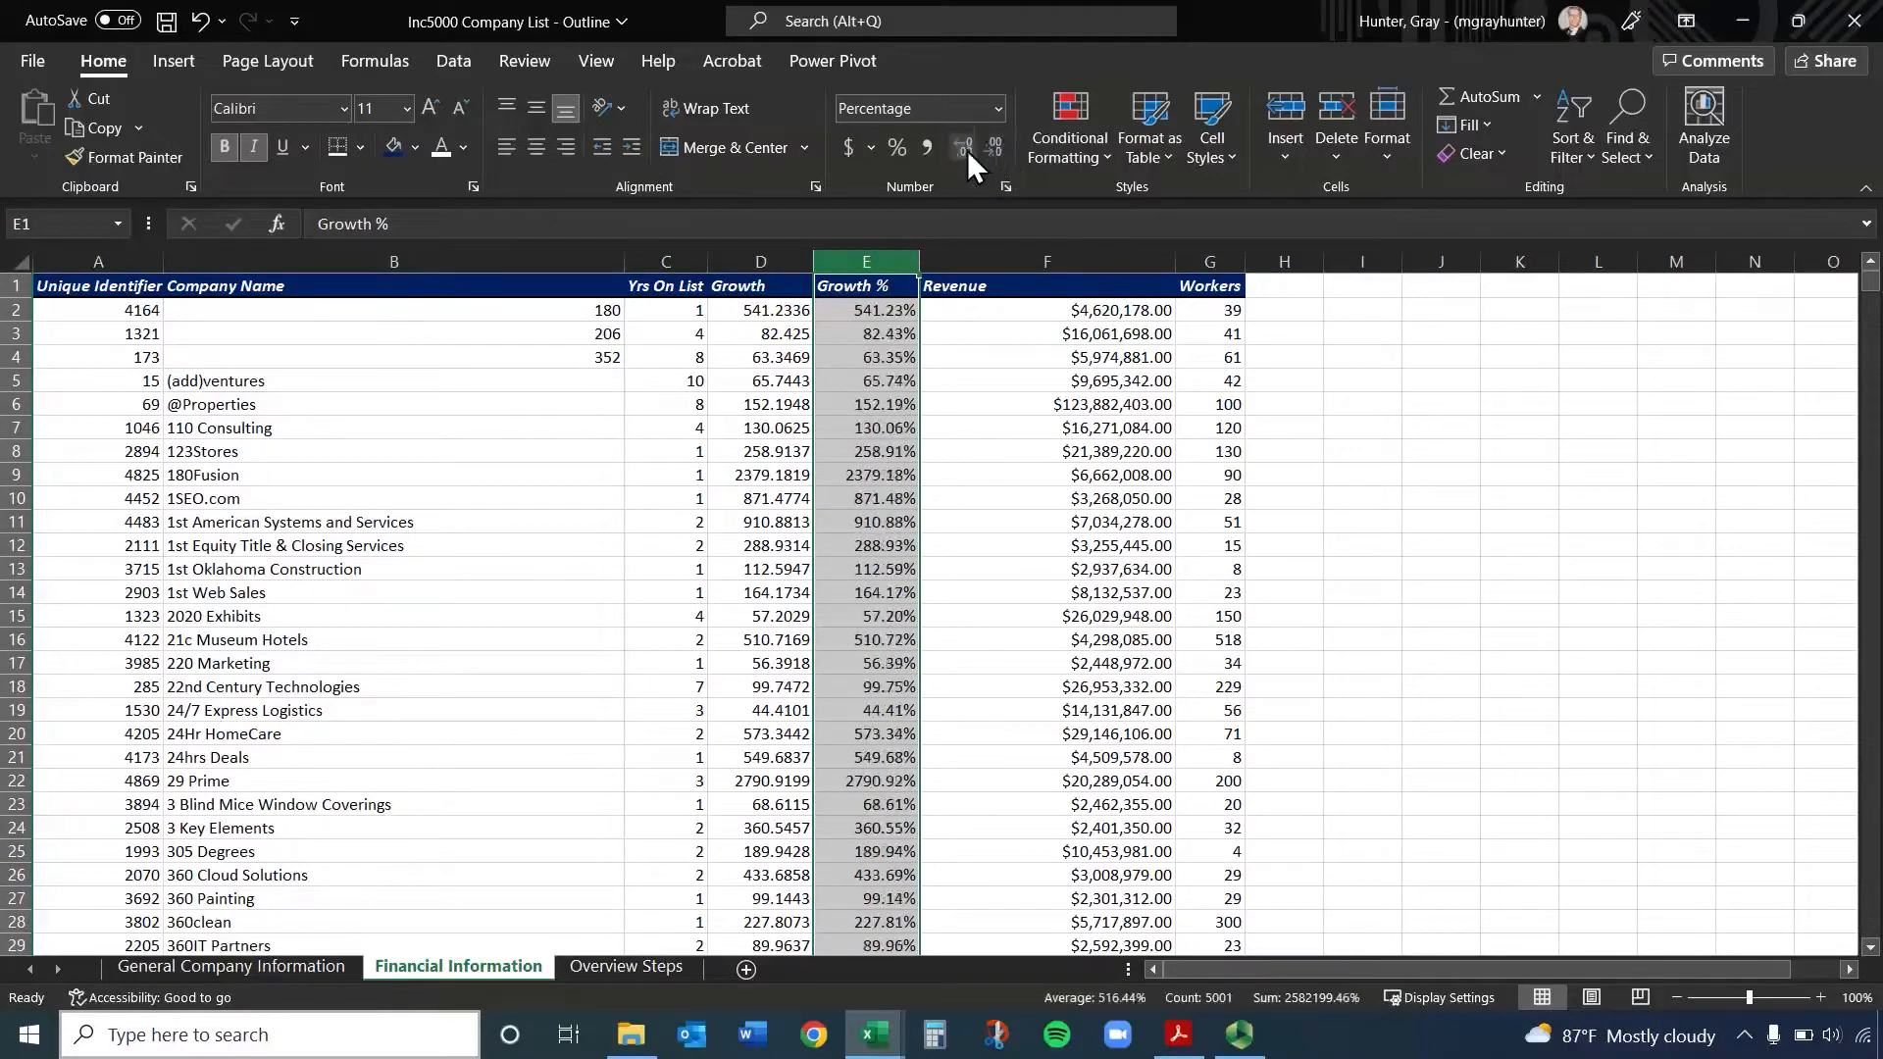
pyautogui.click(893, 381)
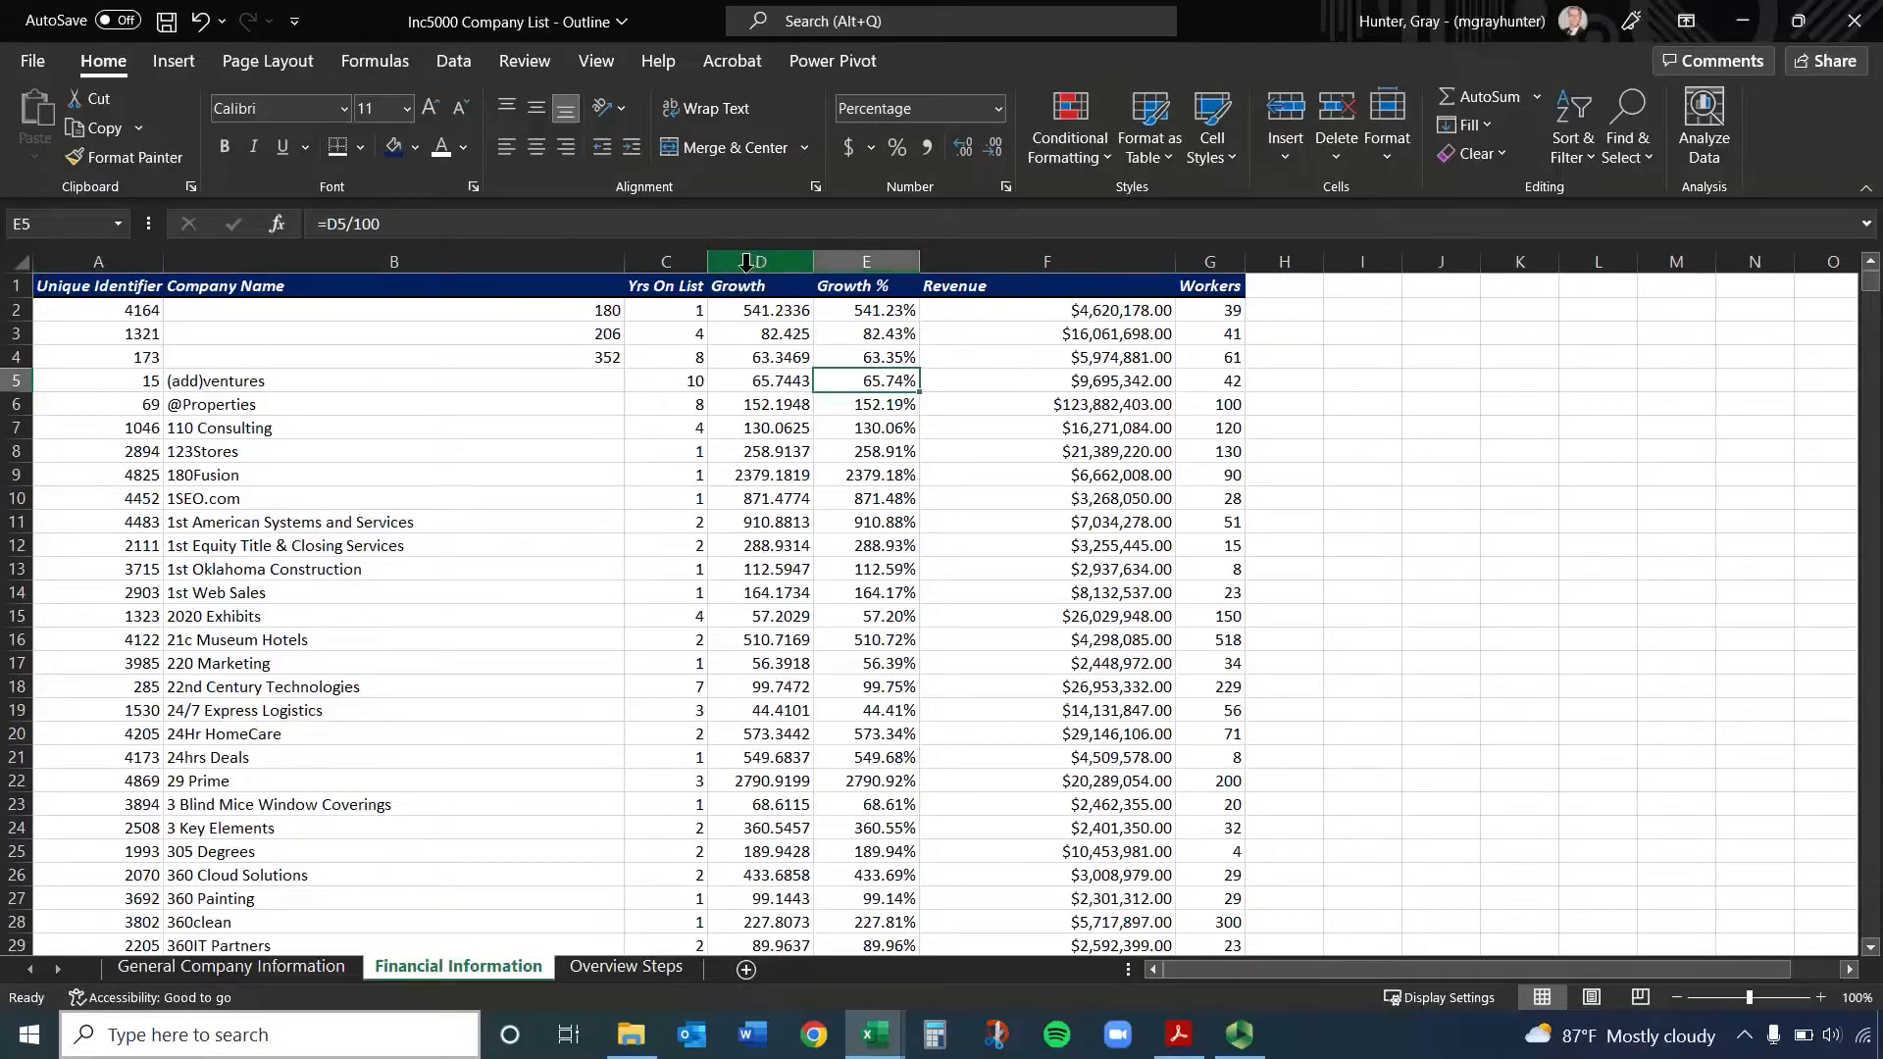
# Center the contents of columns C through G, from Yrs On List to Workers
pyautogui.moveTo(667, 262); pyautogui.dragTo(1190, 267)
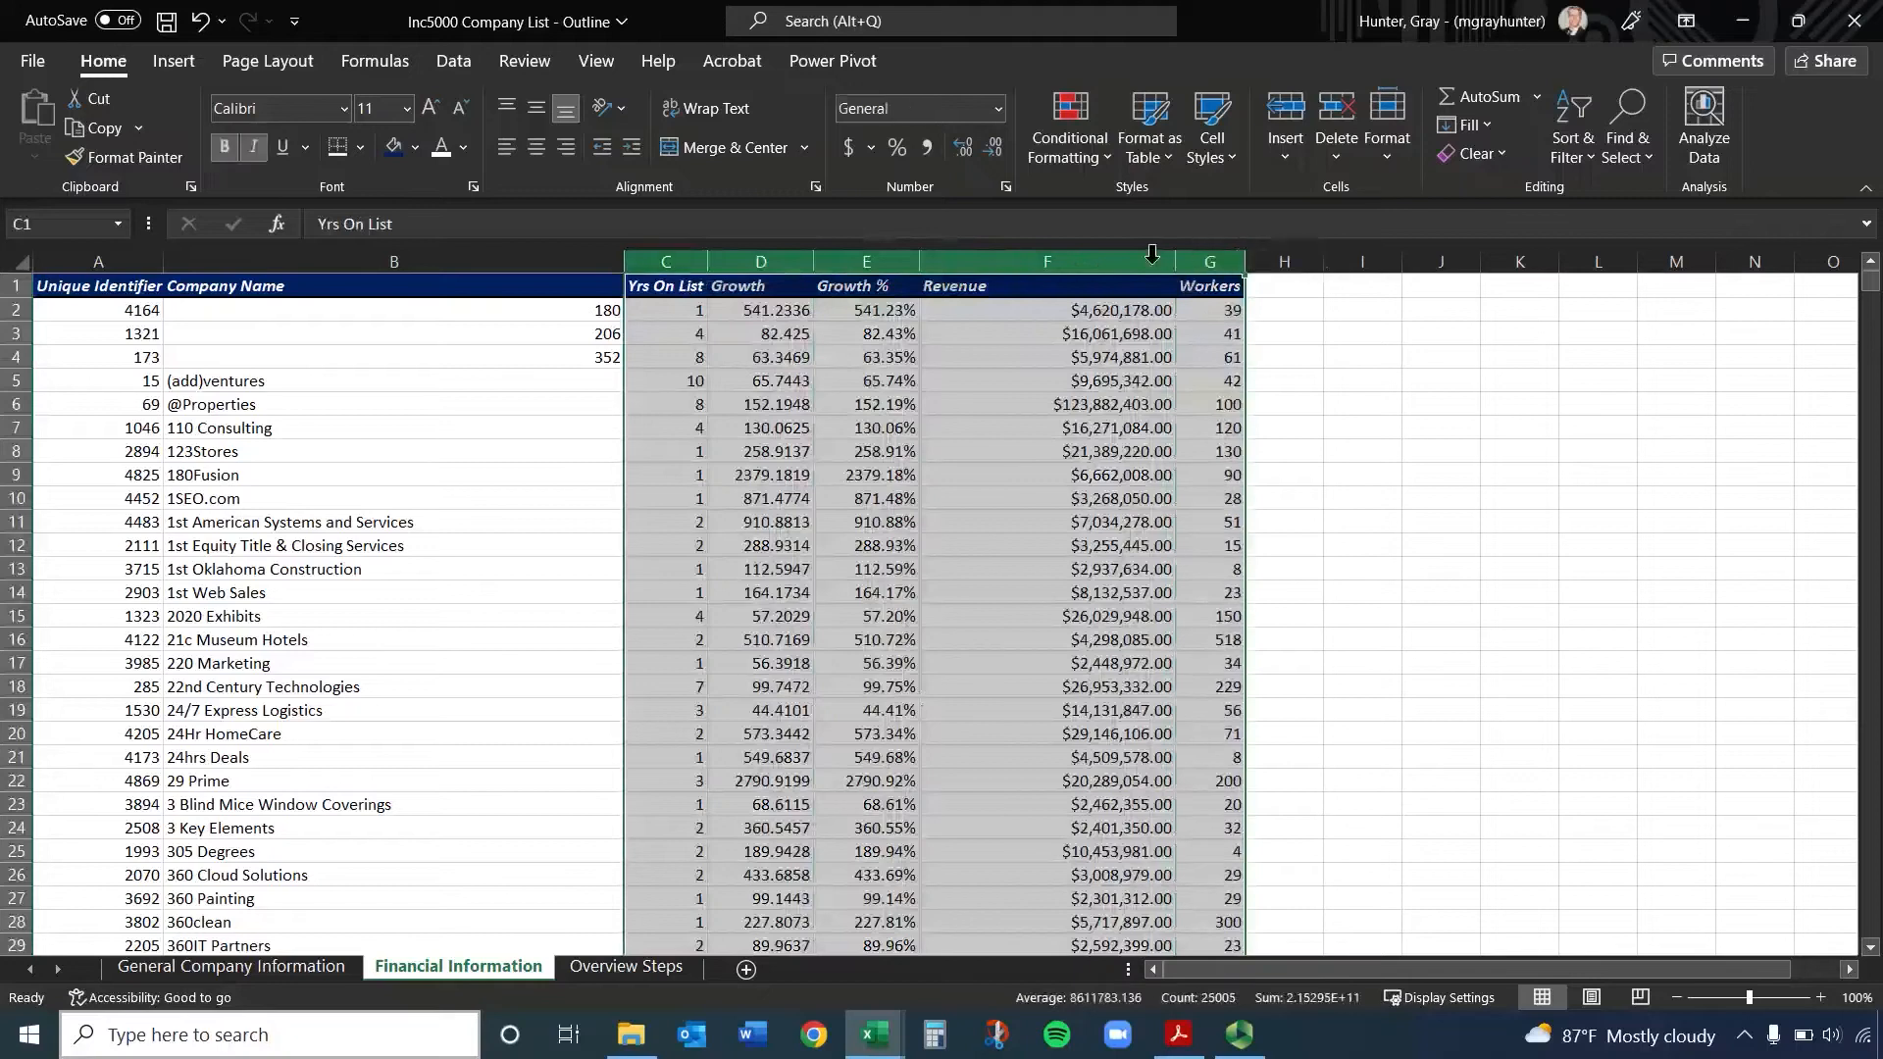
pyautogui.click(532, 144)
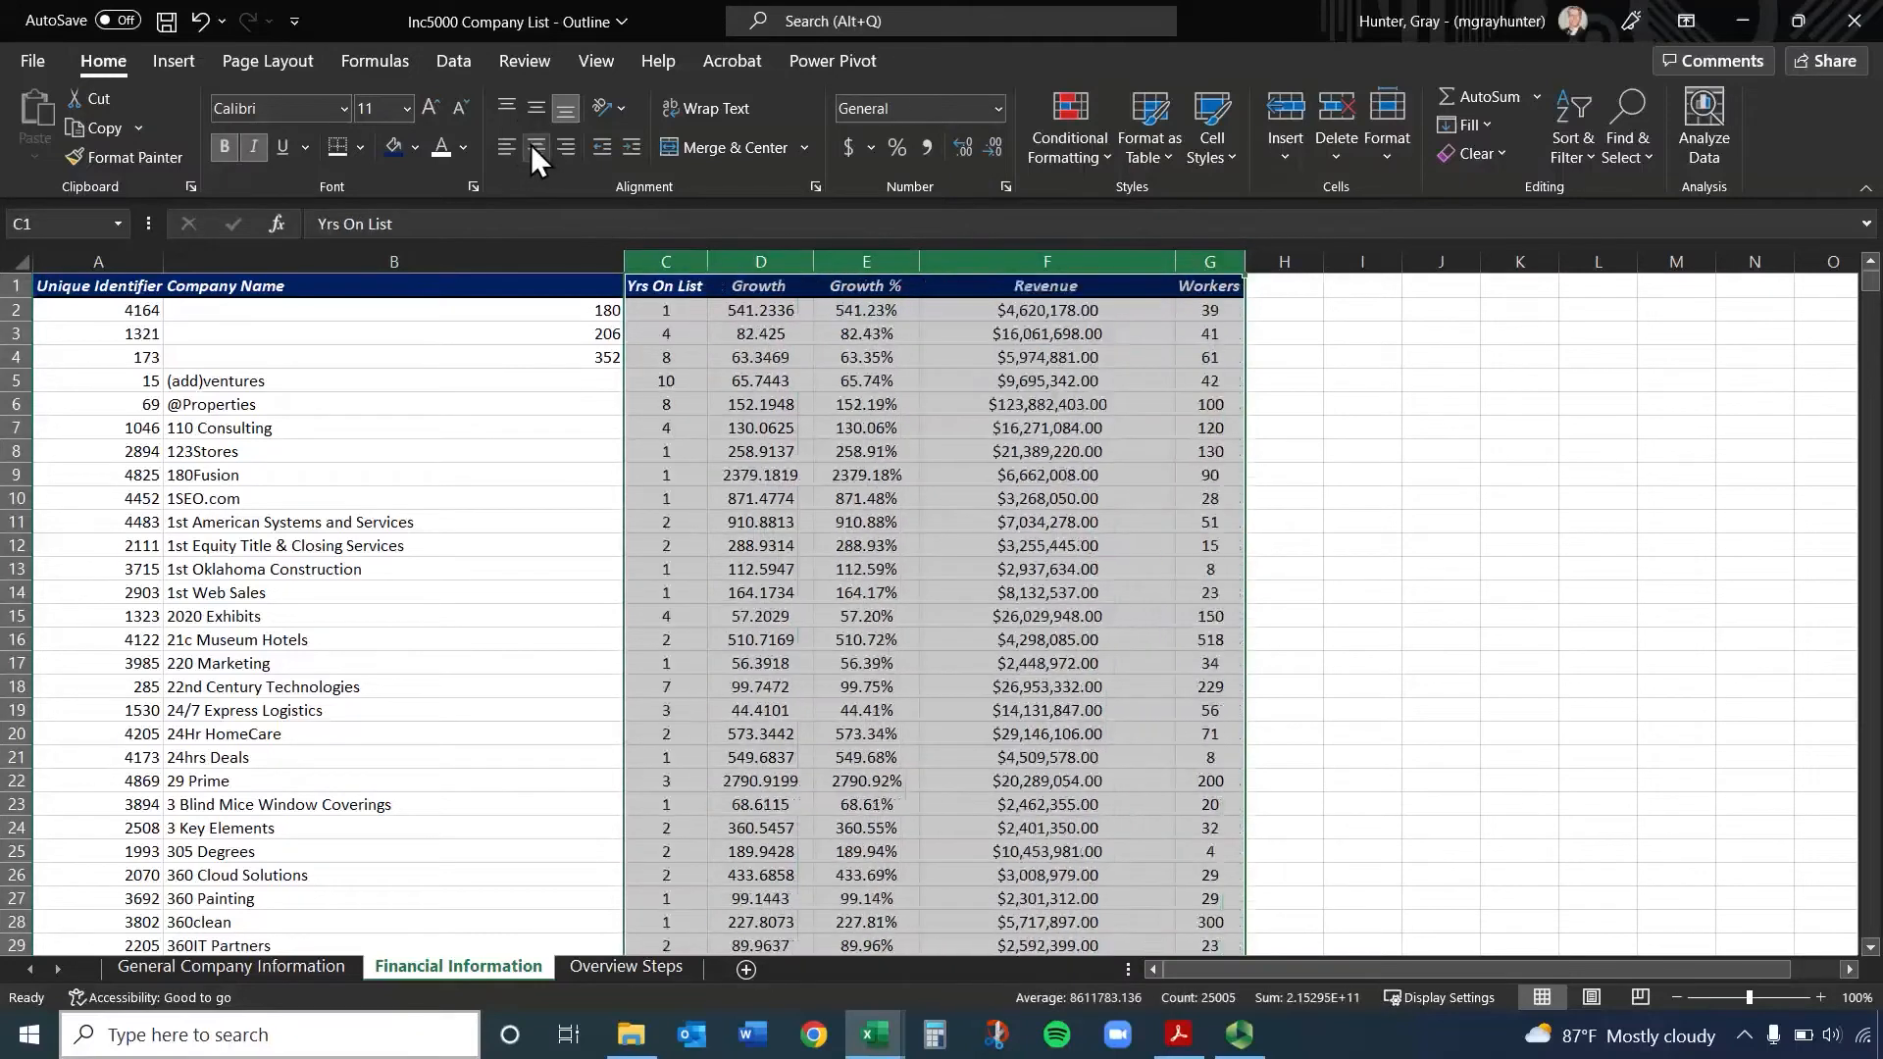
pyautogui.click(1050, 428)
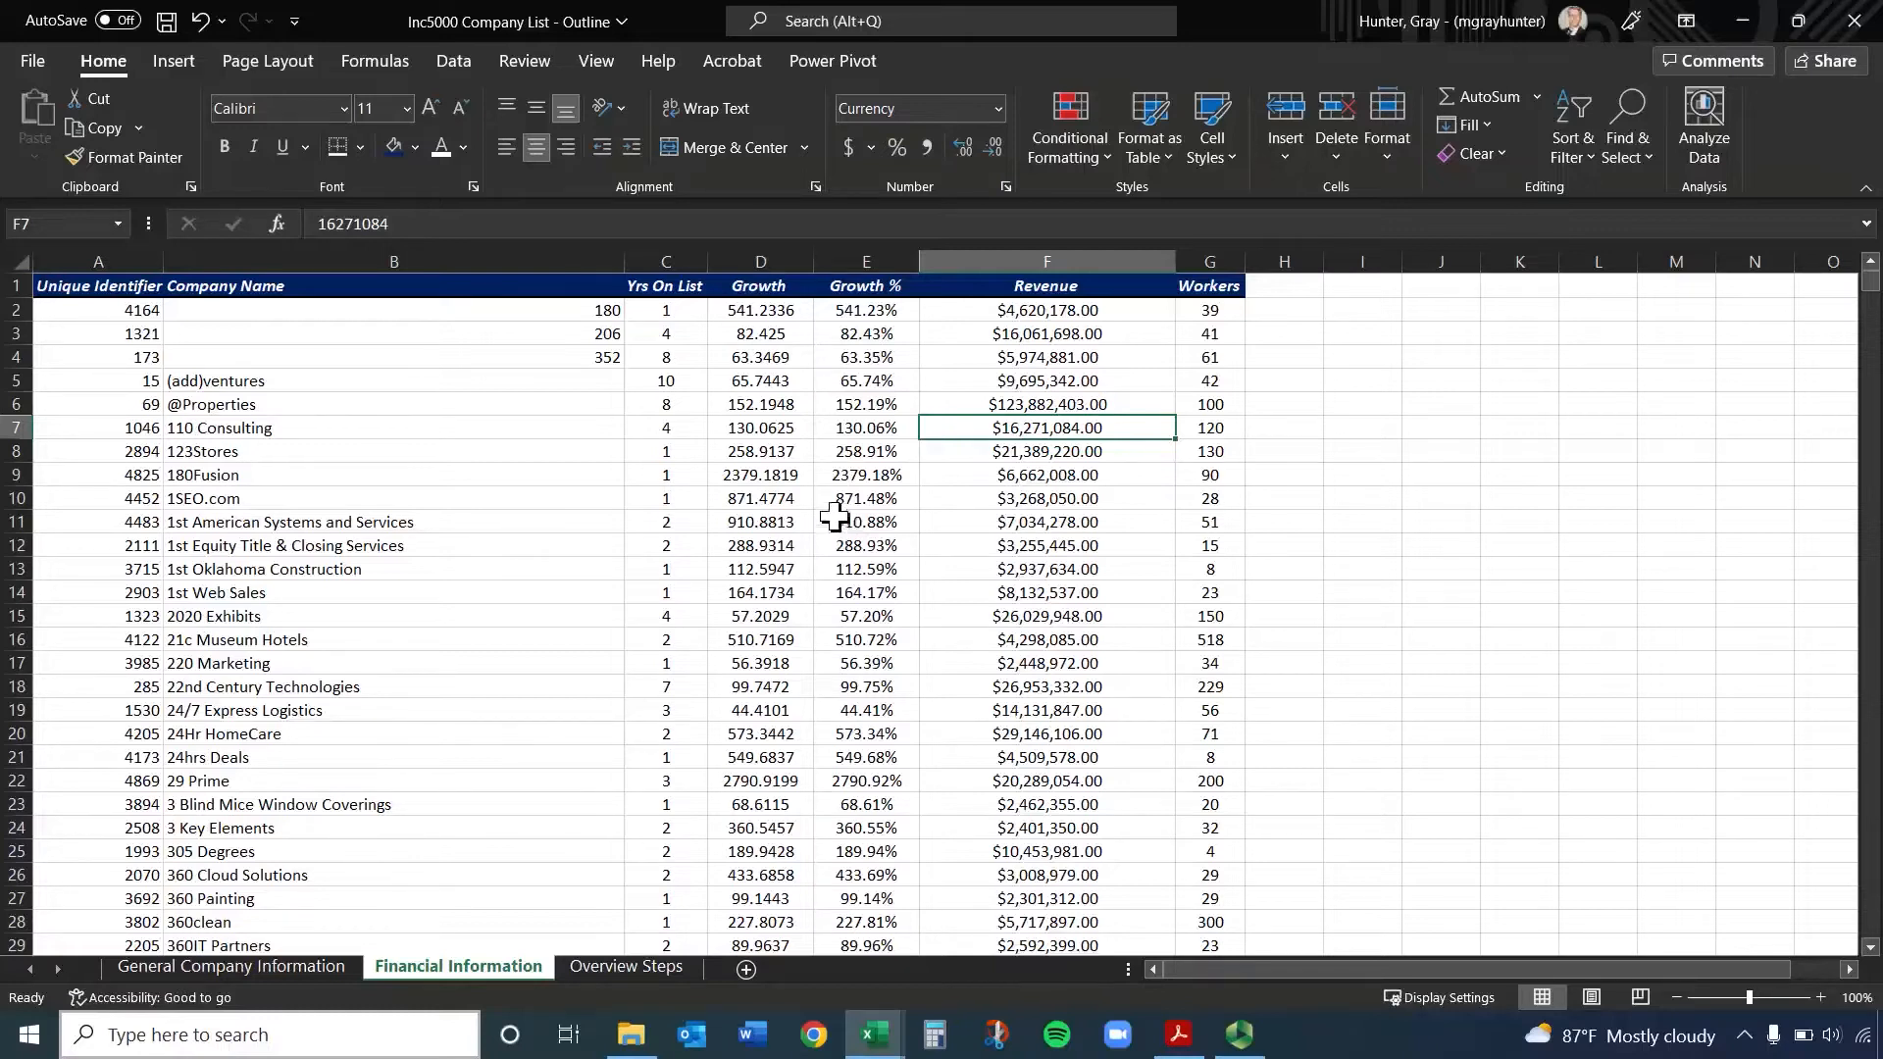
# Copy the Growth % formula from E3 and paste it into H3
pyautogui.click(781, 337)
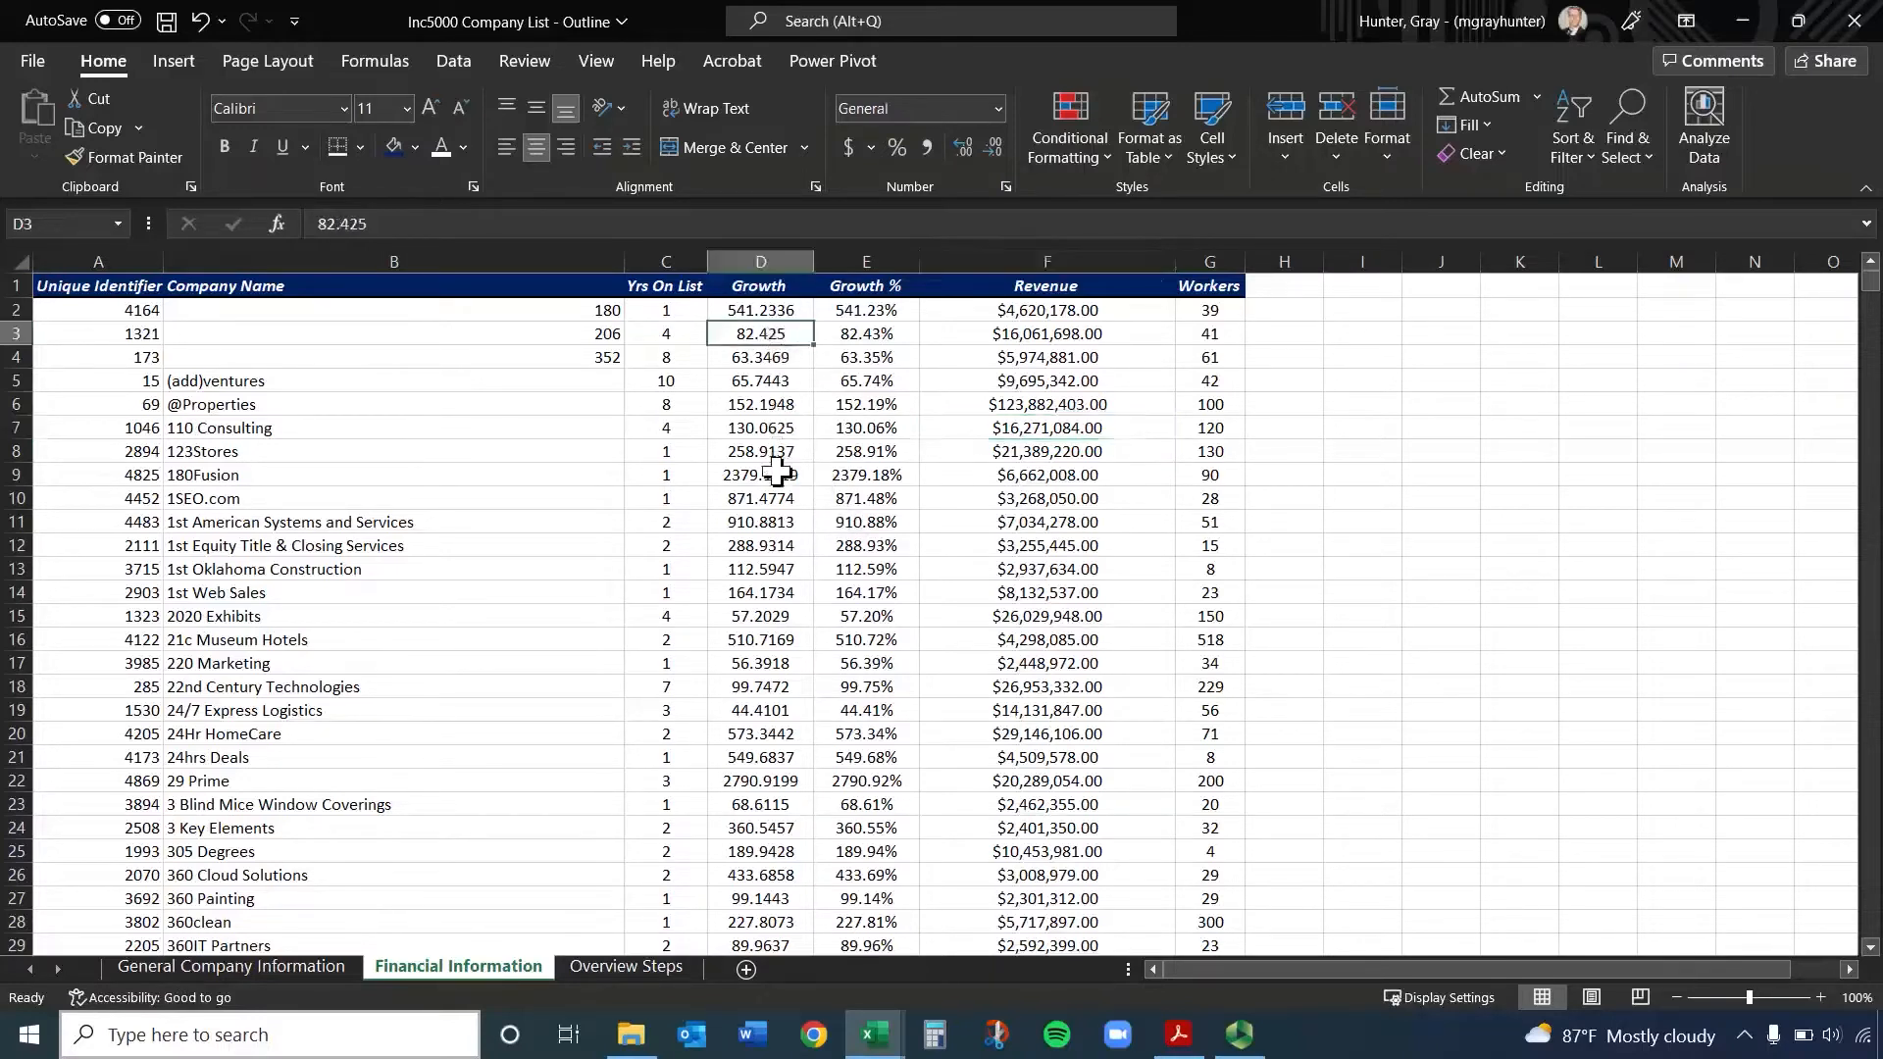
pyautogui.click(860, 336)
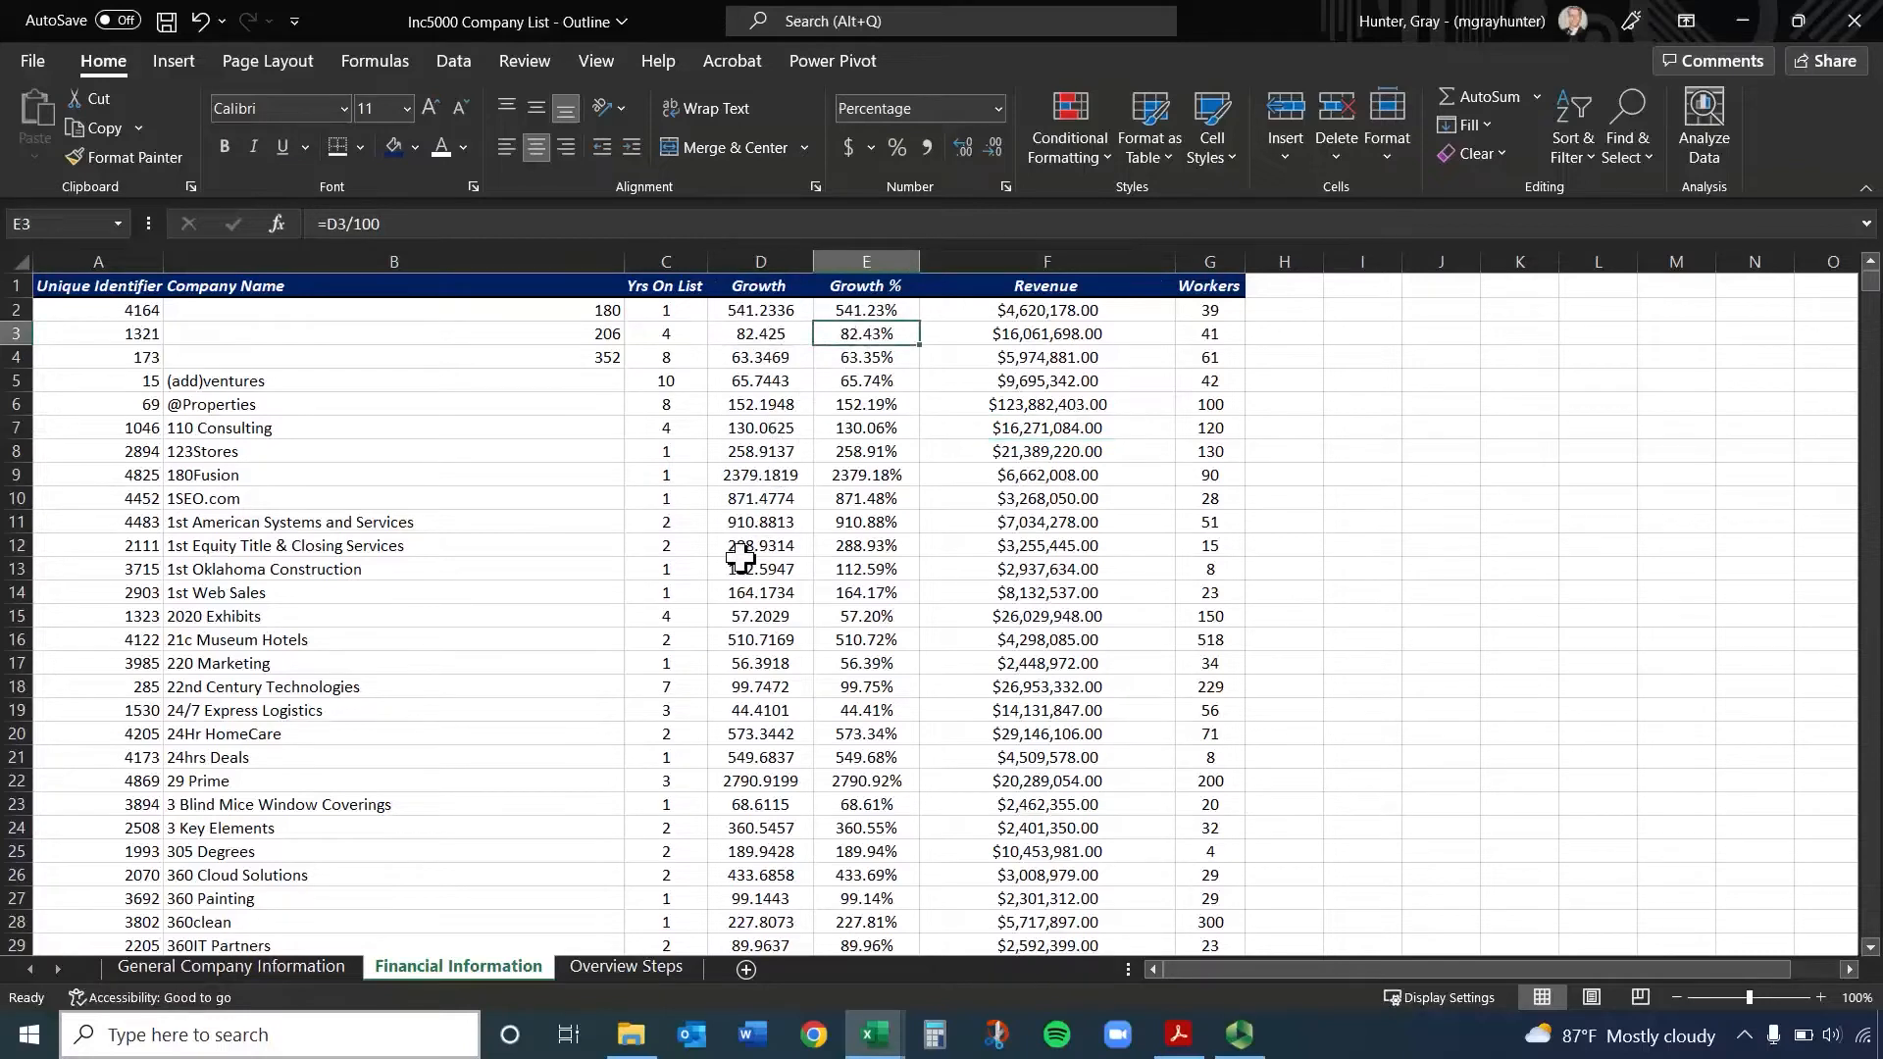
pyautogui.hotkey('ctrl', 'c')
pyautogui.click(1276, 333)
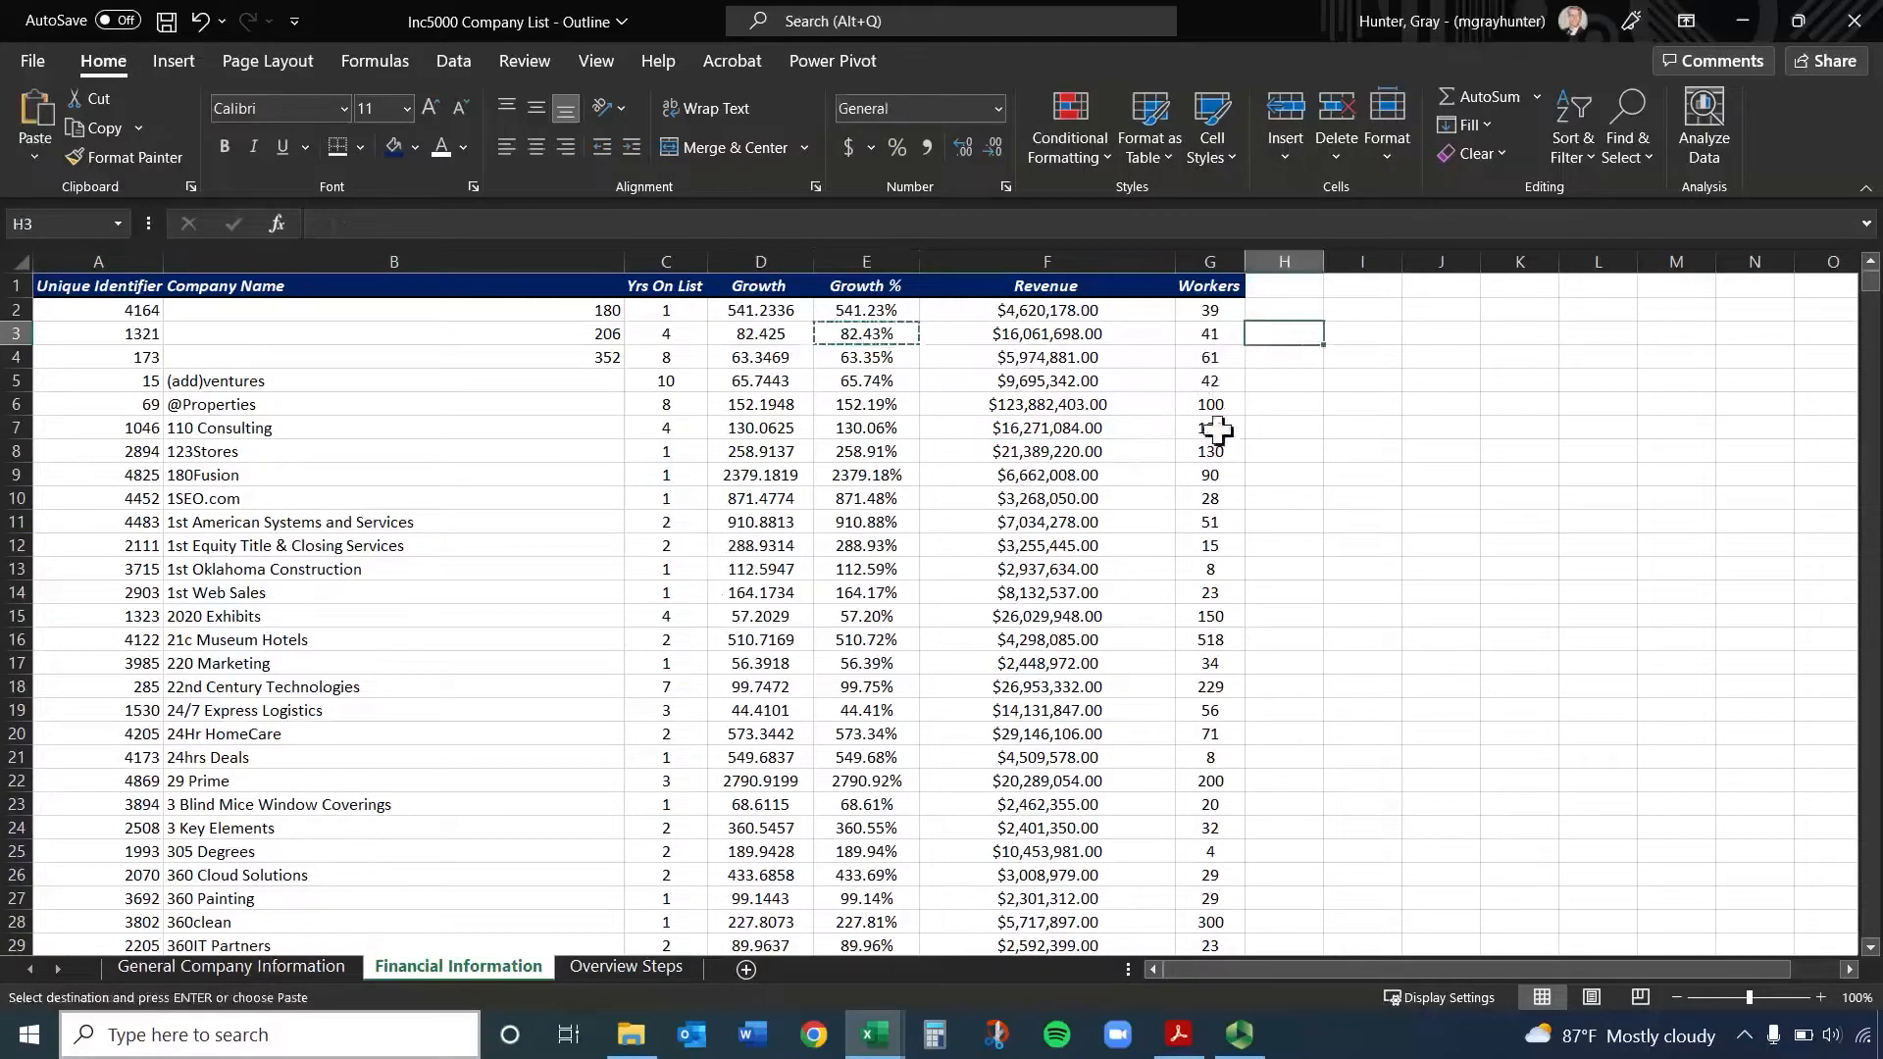
pyautogui.hotkey('ctrl', 'v')
pyautogui.press('ctrl')
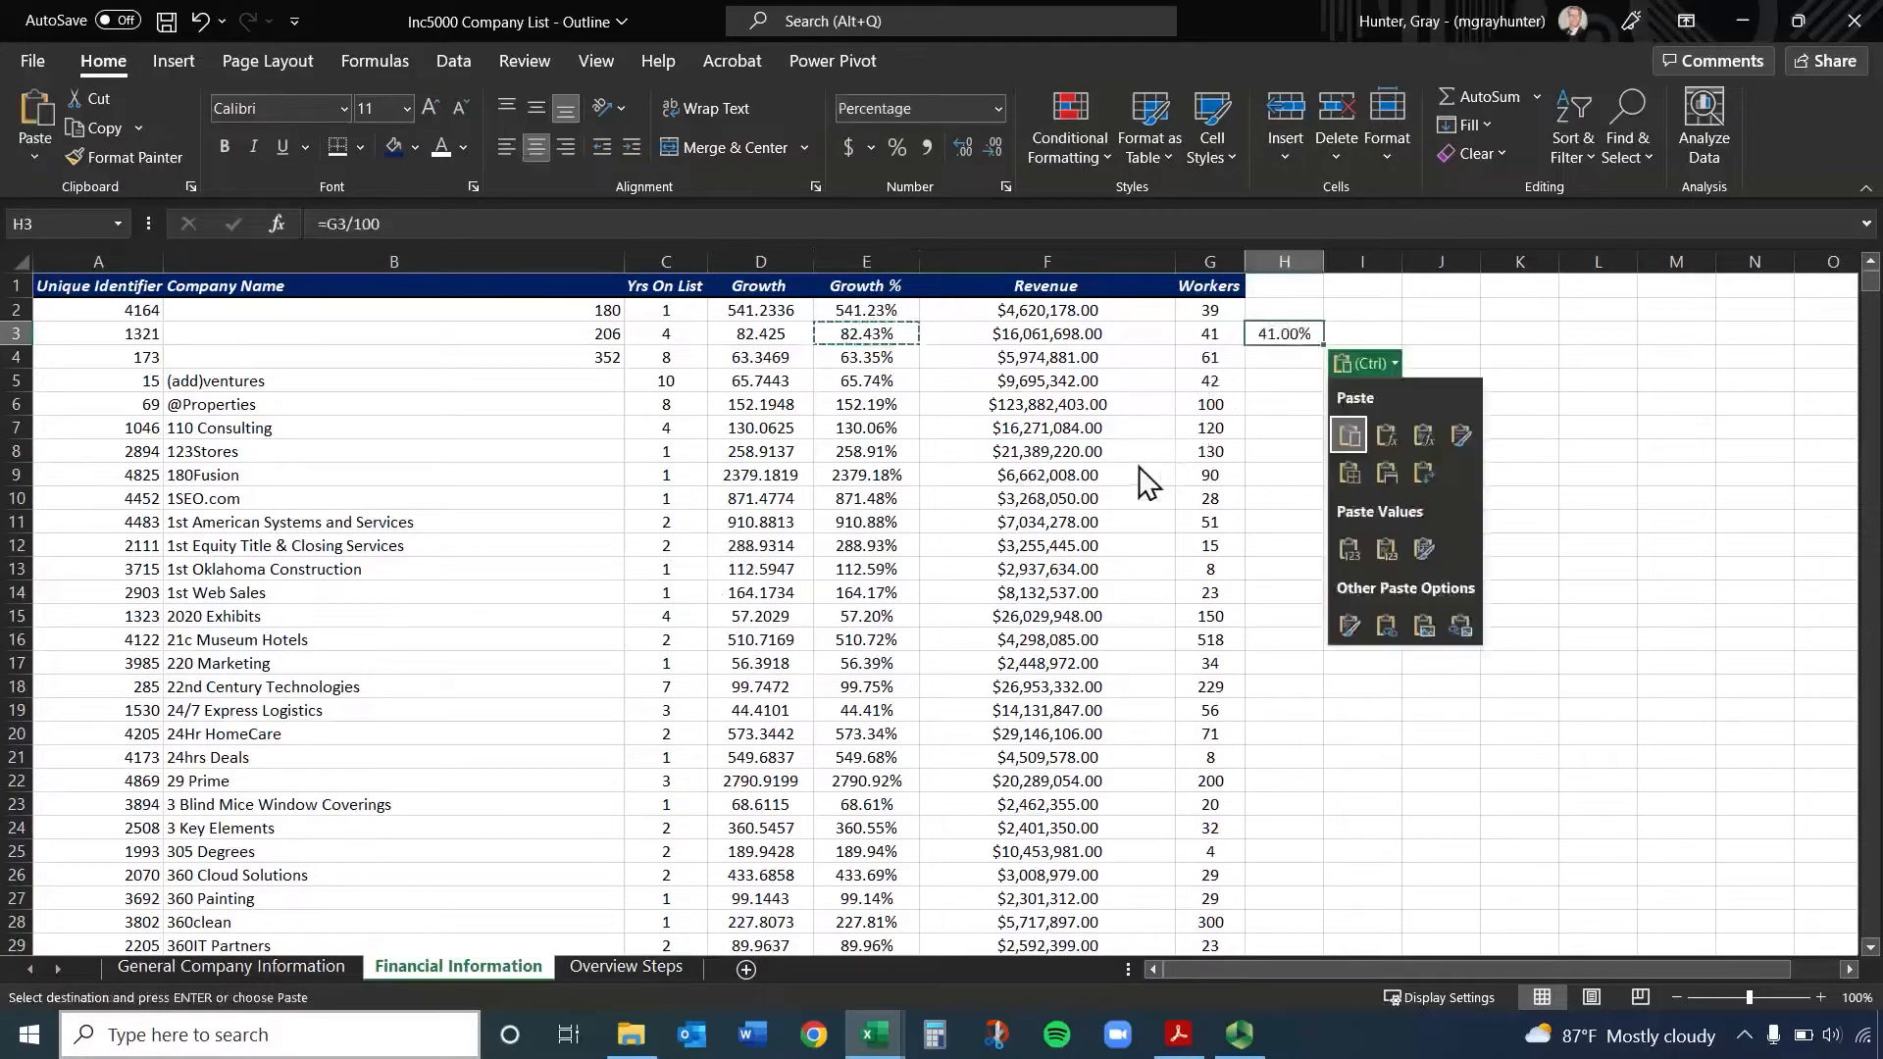
# Compare the formulas in H3 and E3 to check which cell each one references
pyautogui.click(1284, 334)
pyautogui.doubleClick(1280, 333)
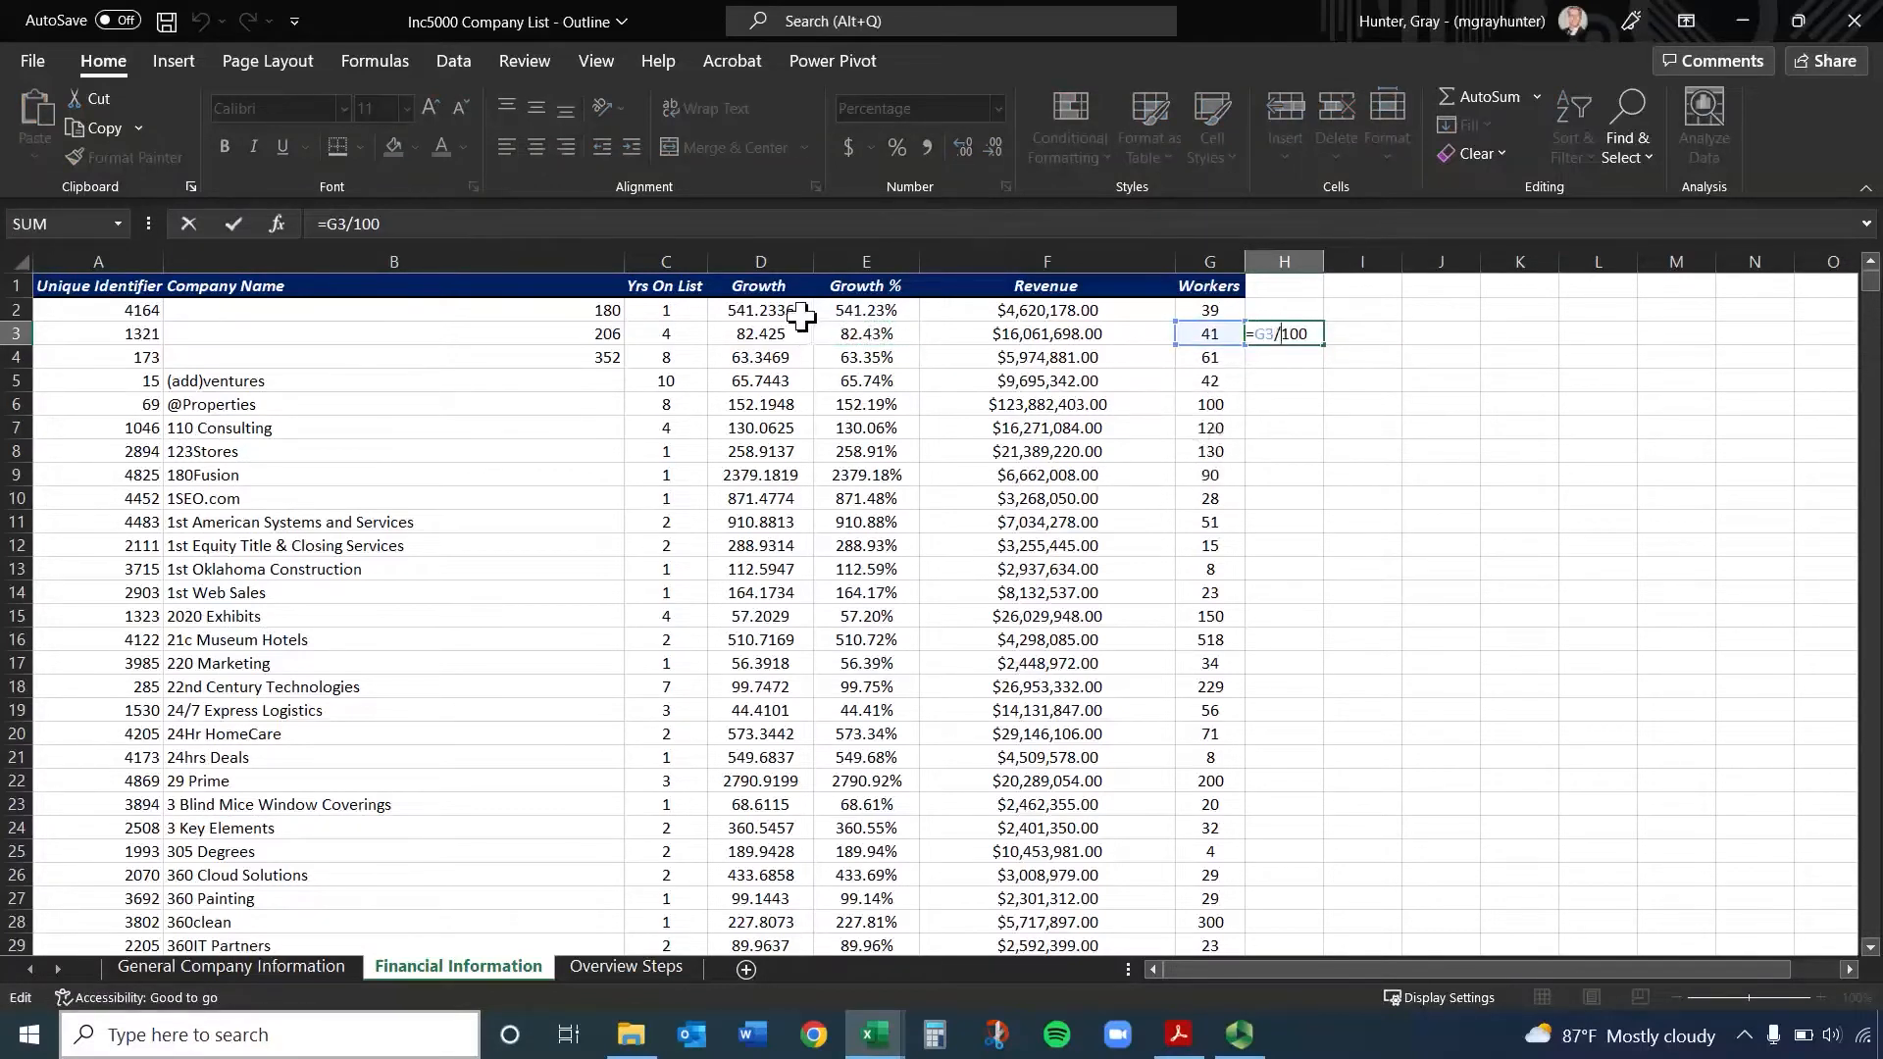
pyautogui.press('Escape')
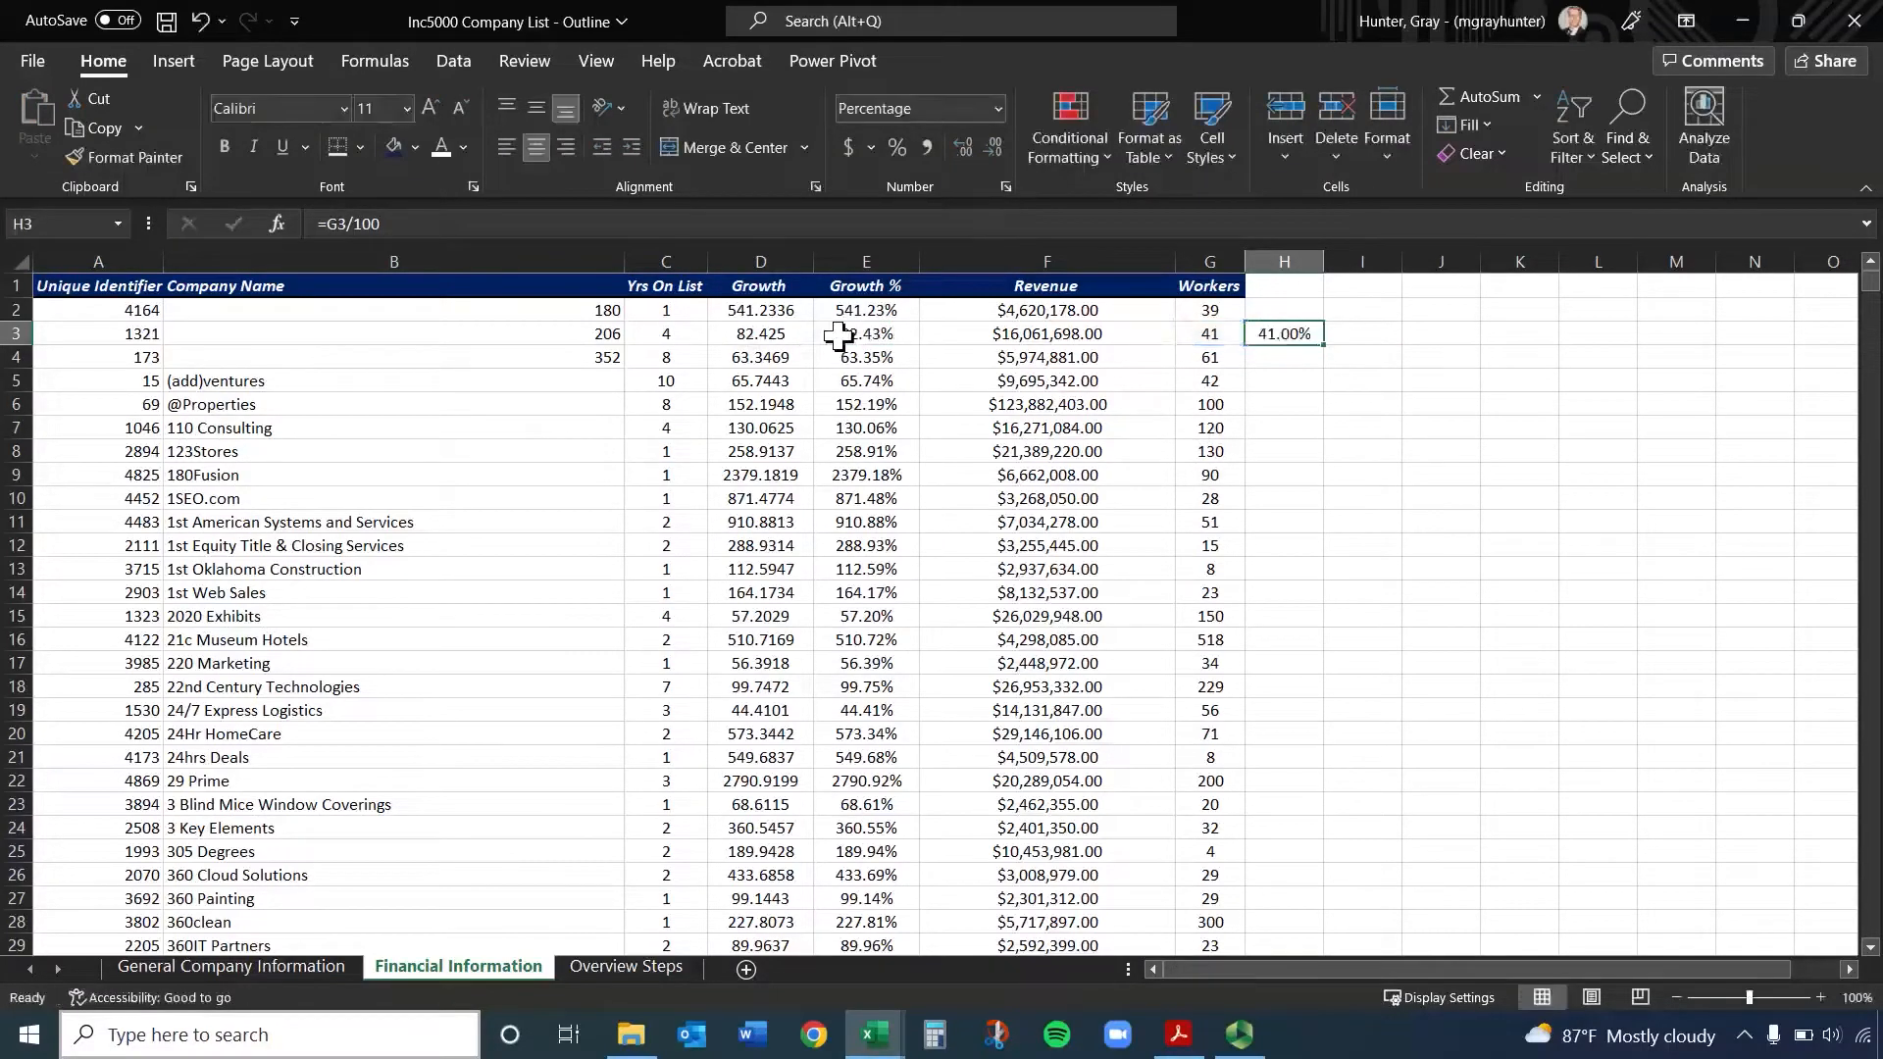
pyautogui.click(838, 337)
pyautogui.doubleClick(839, 337)
pyautogui.press('Escape')
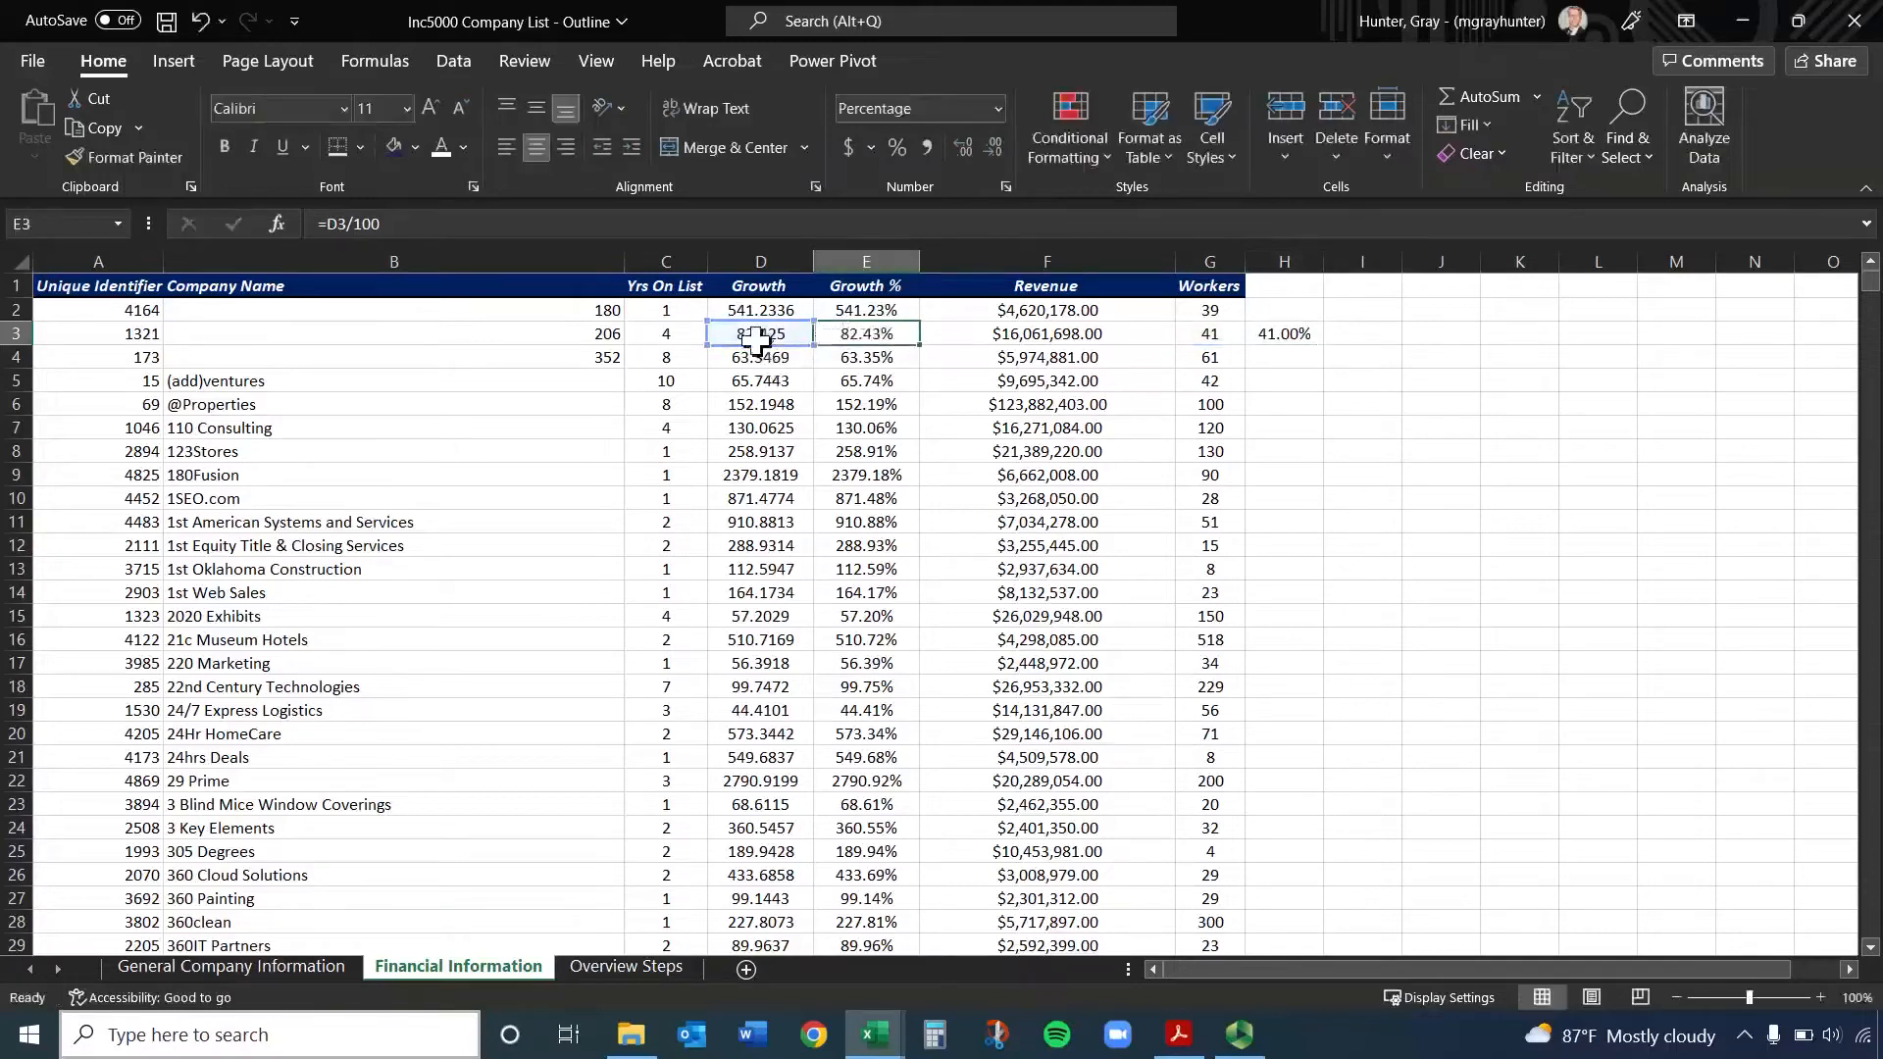
pyautogui.click(1295, 333)
pyautogui.doubleClick(1275, 335)
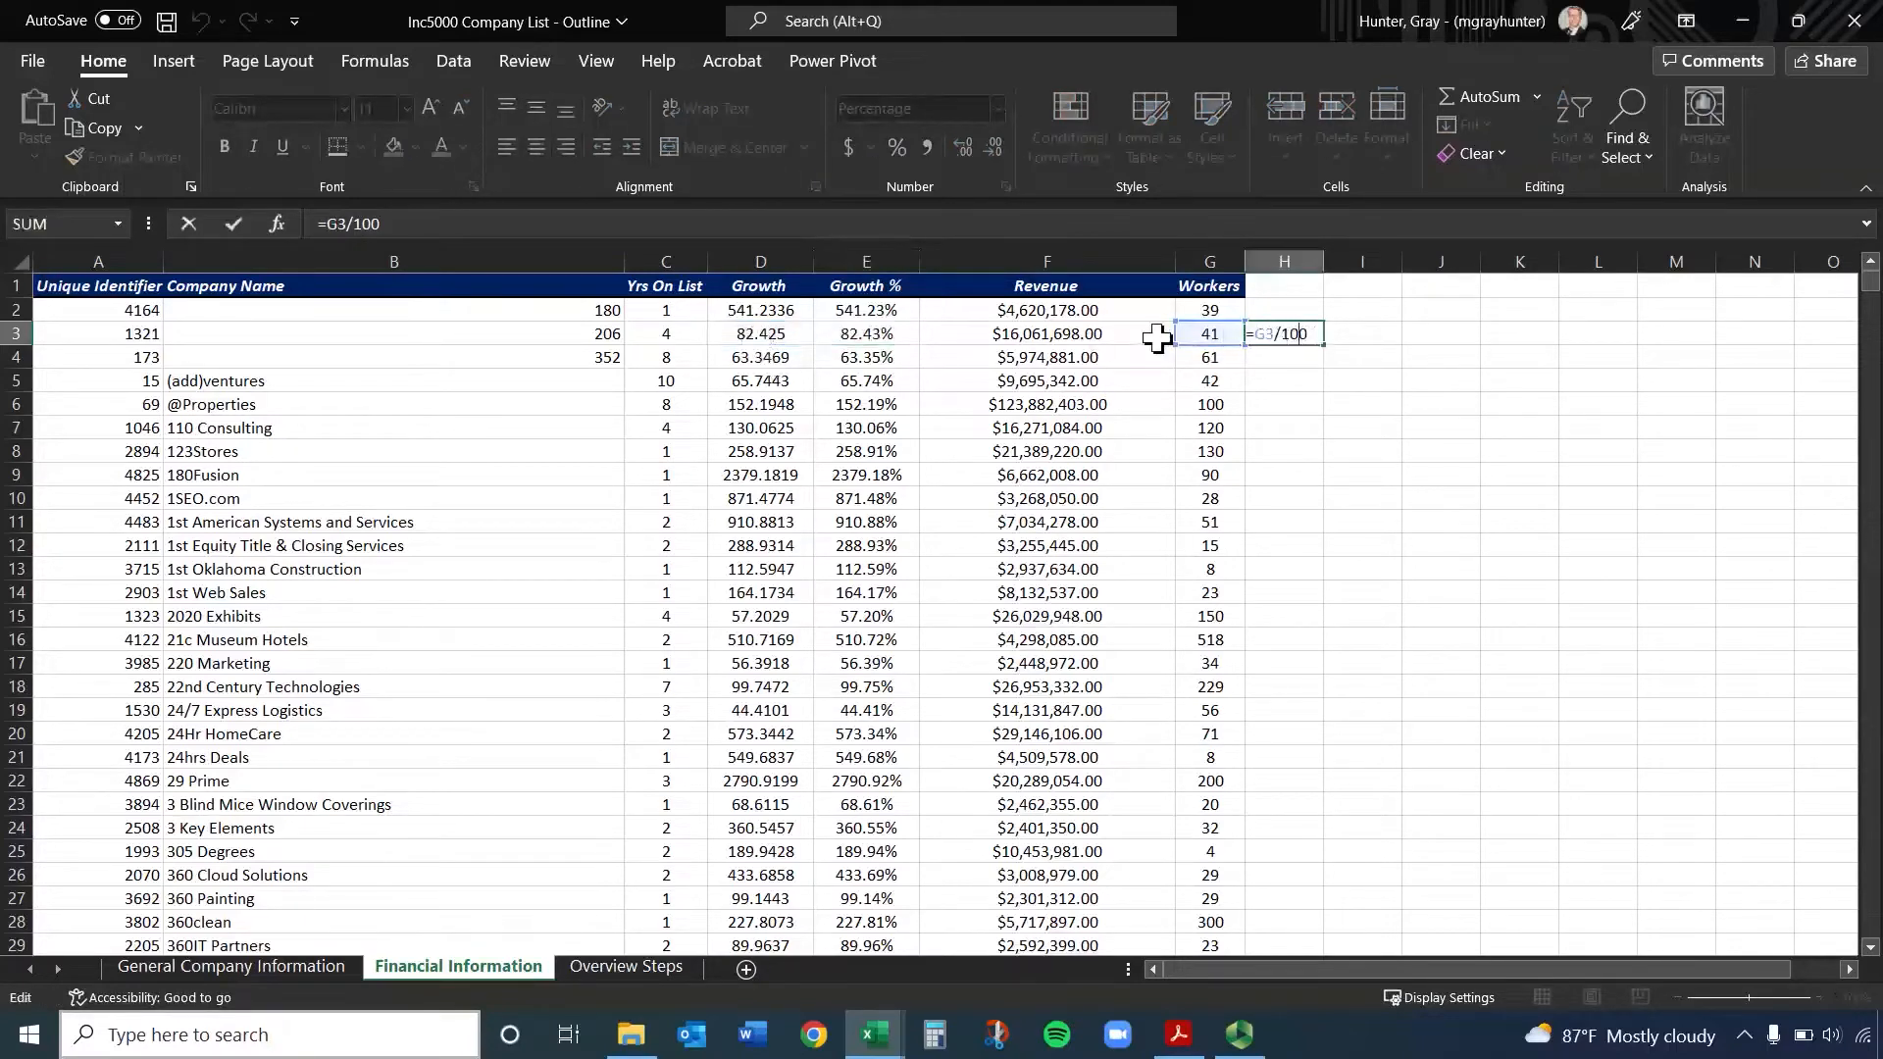
pyautogui.press('Escape')
# Clear the pasted formula from cell H3
pyautogui.click(1284, 262)
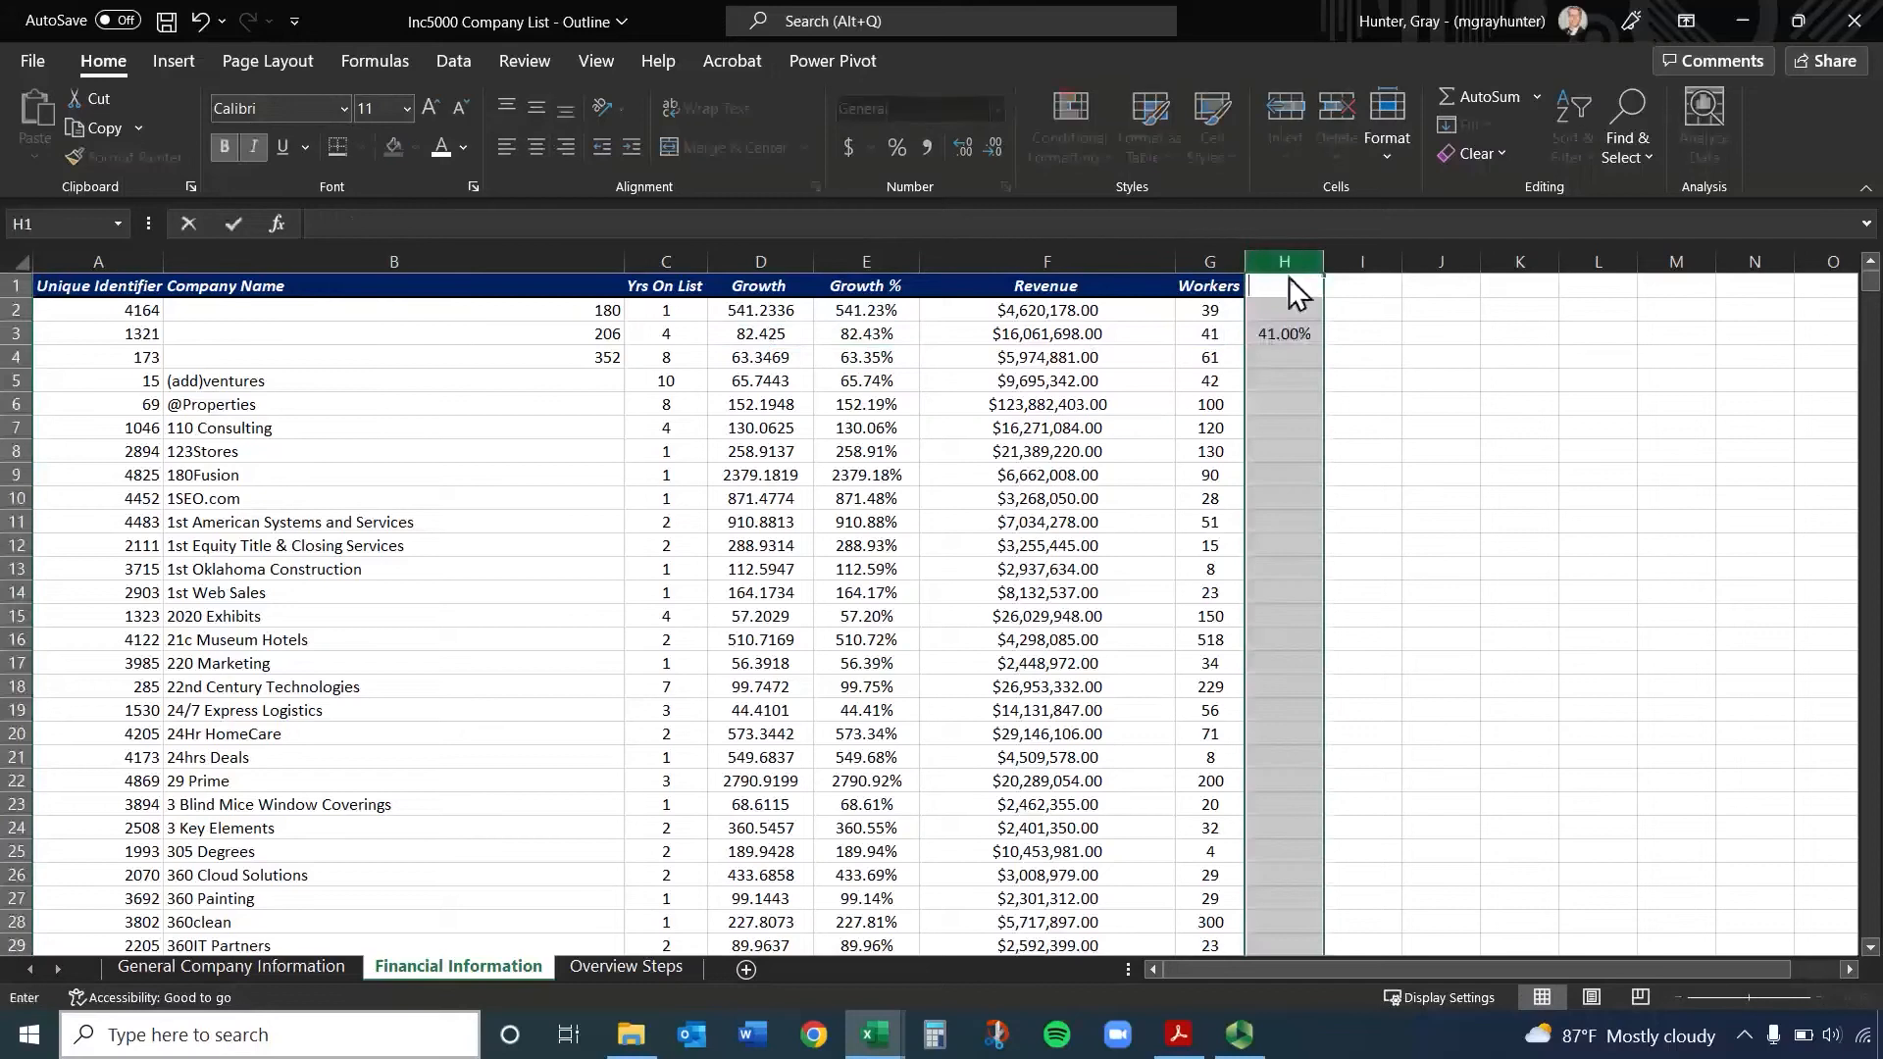
pyautogui.click(1302, 334)
pyautogui.click(1312, 358)
pyautogui.click(1333, 372)
pyautogui.click(1304, 336)
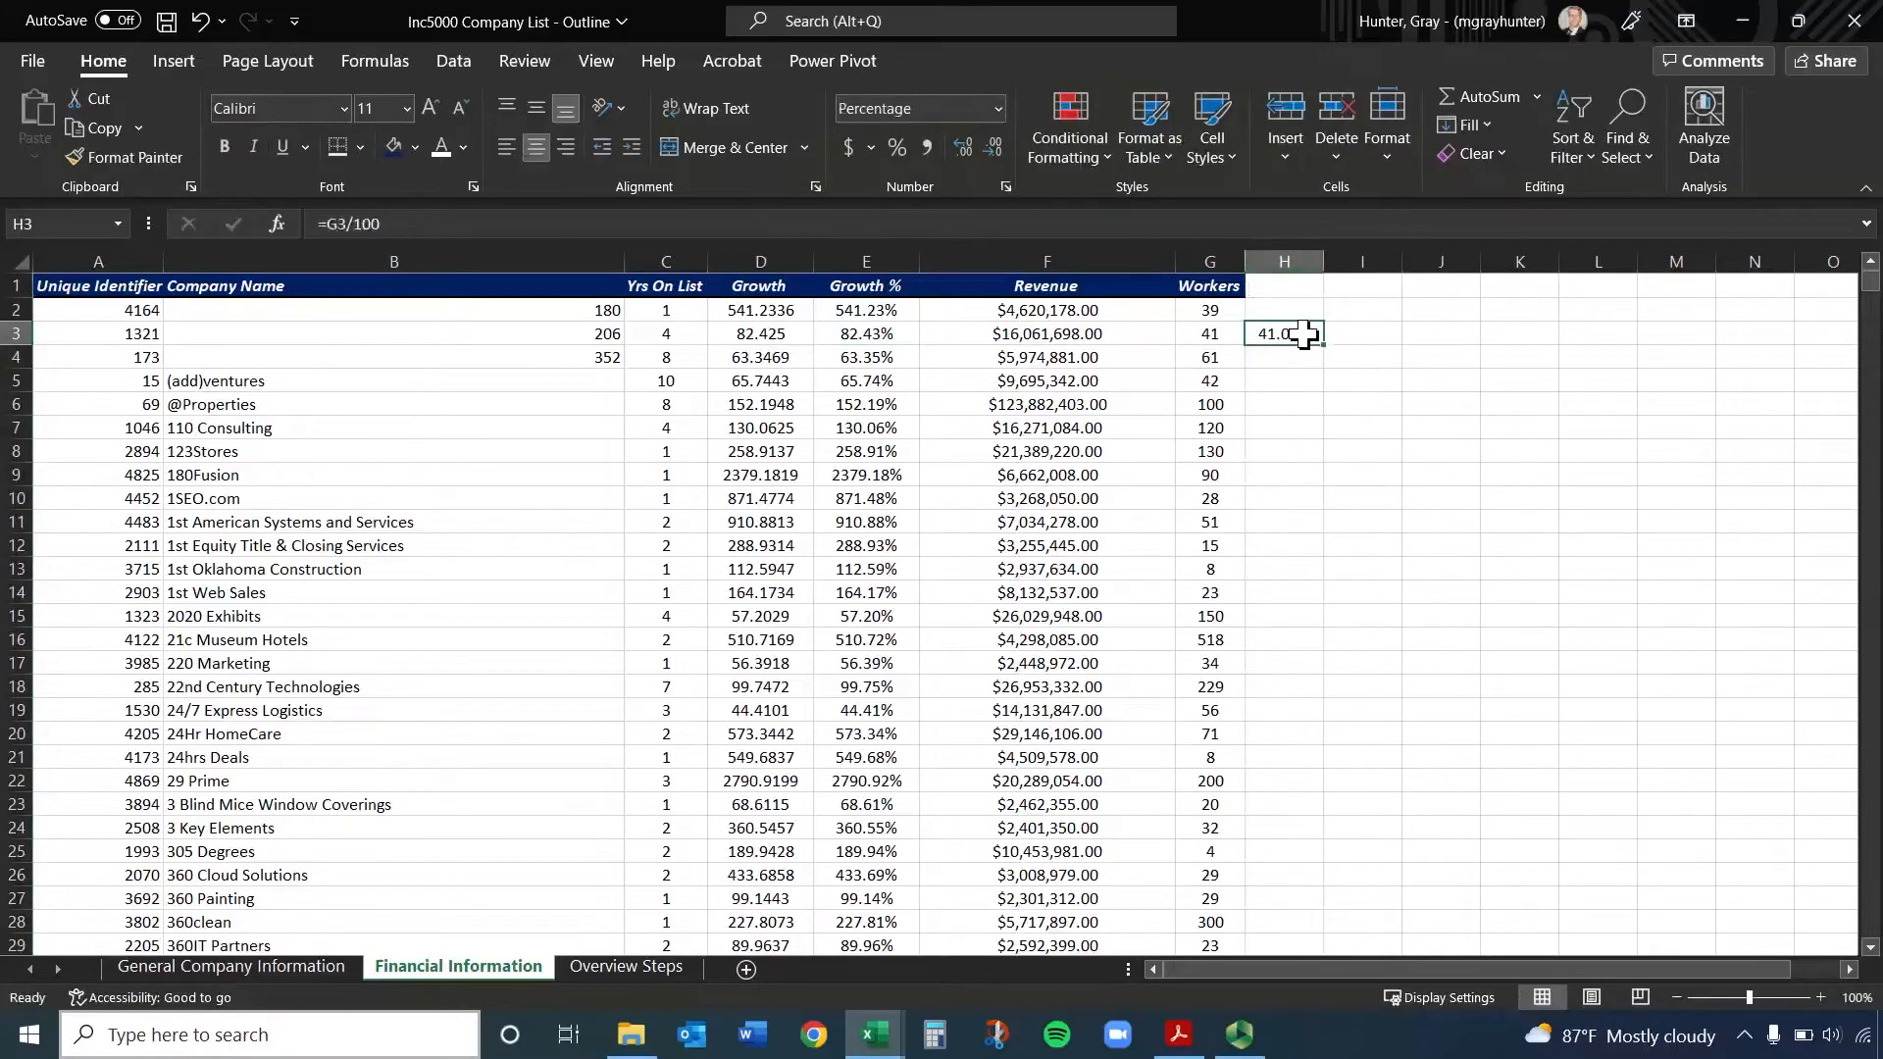
# Copy E3, paste only its value into H3, and undo the paste
pyautogui.click(892, 335)
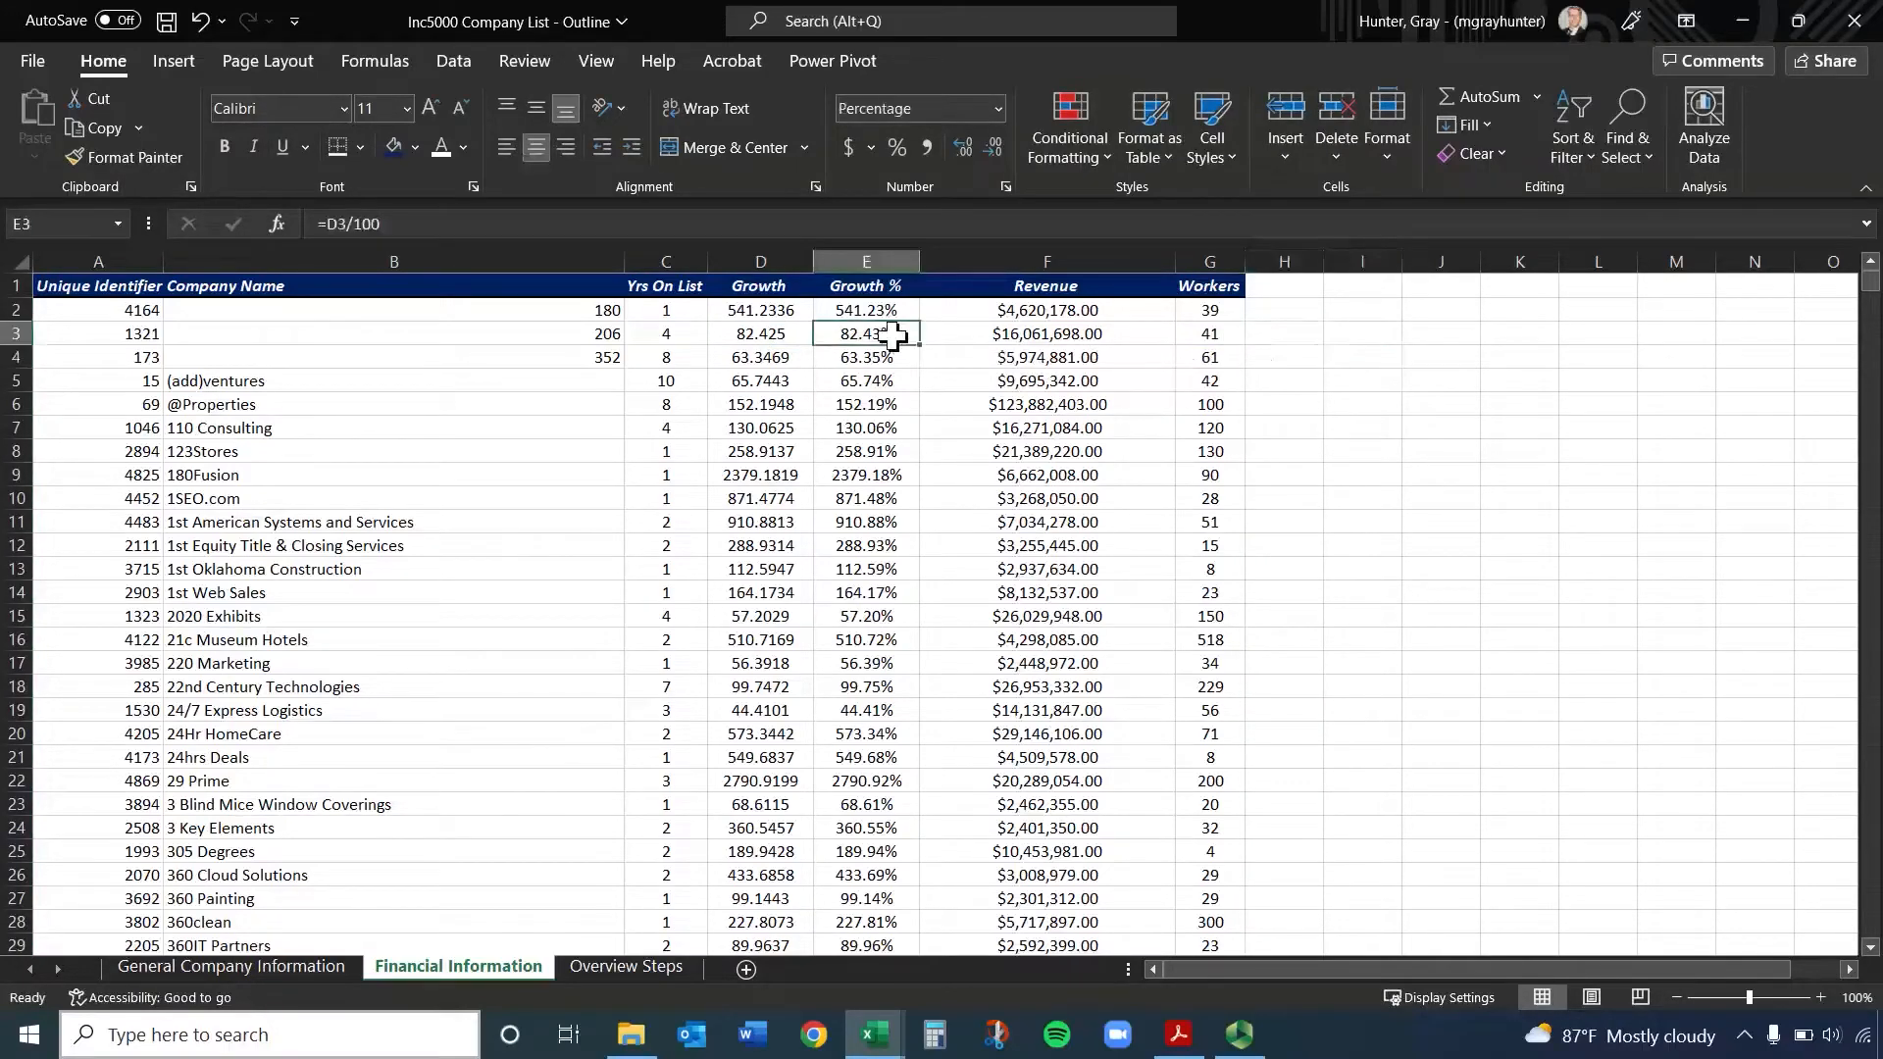
pyautogui.hotkey('ctrl', 'c')
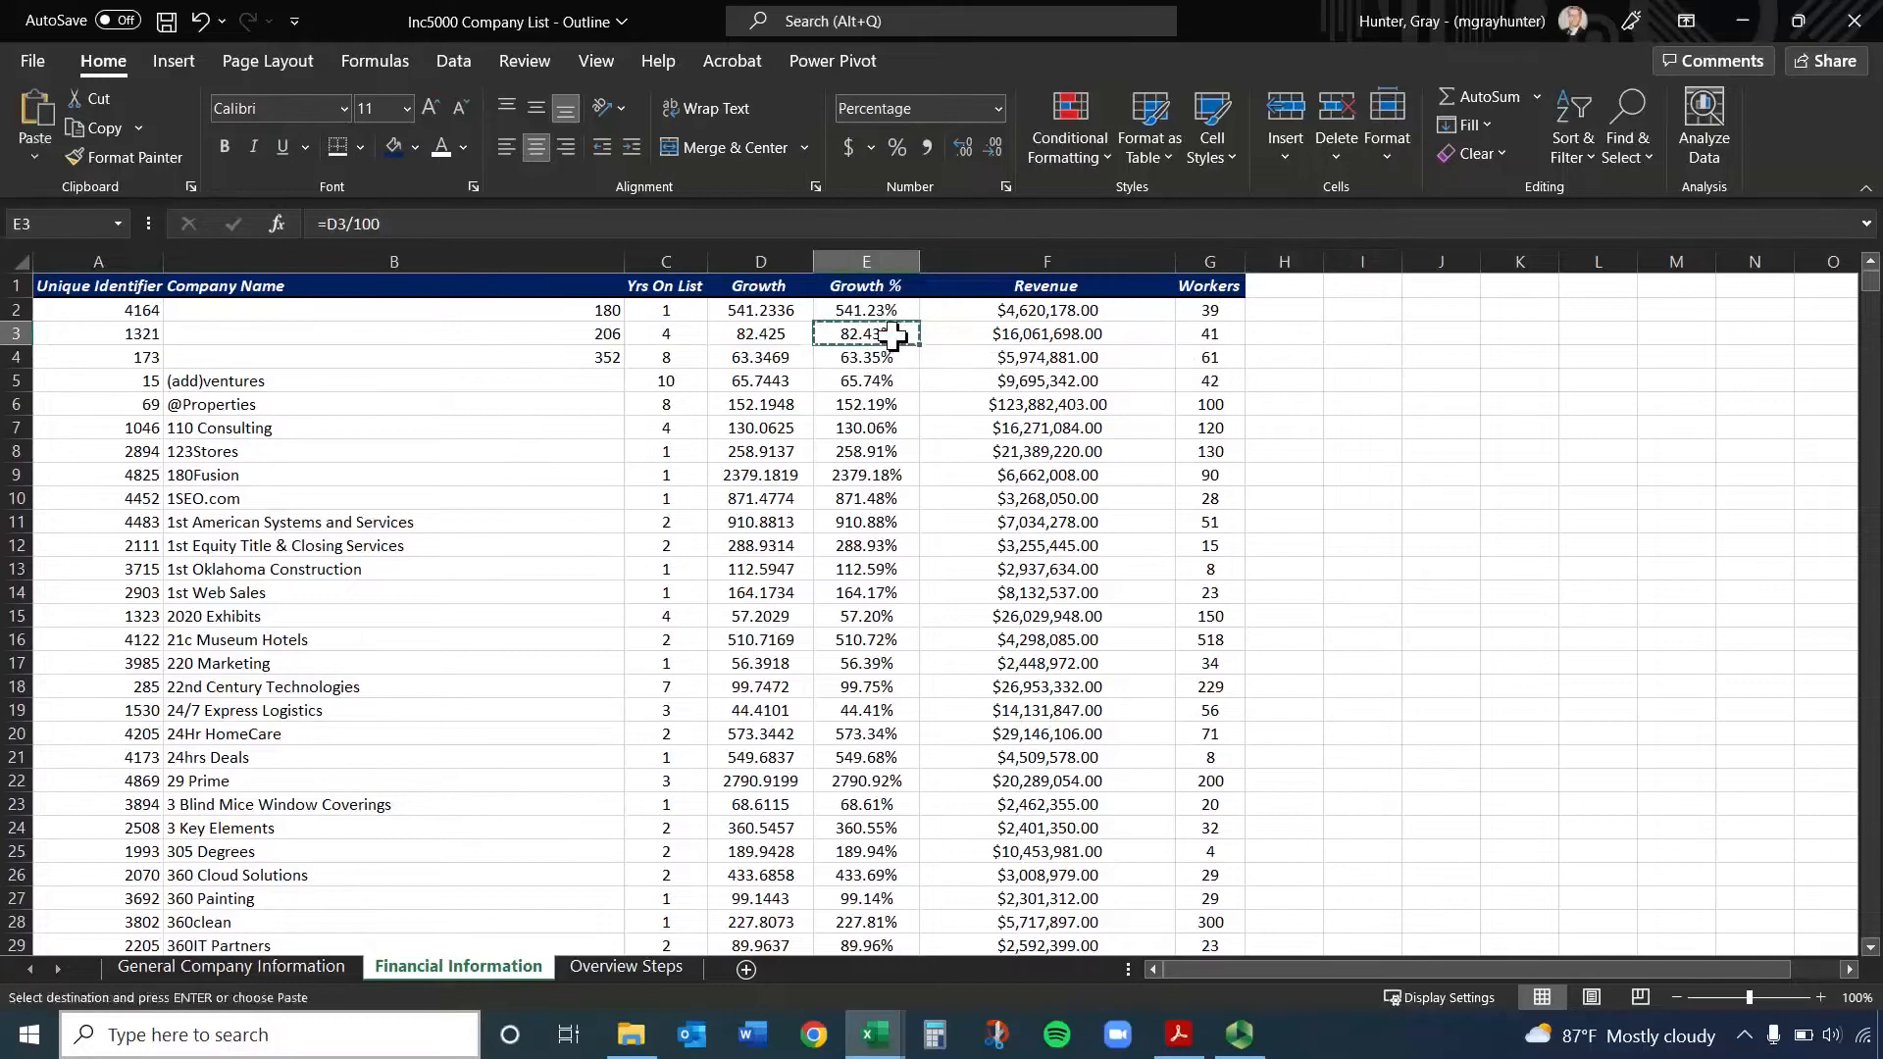
pyautogui.rightClick(1312, 336)
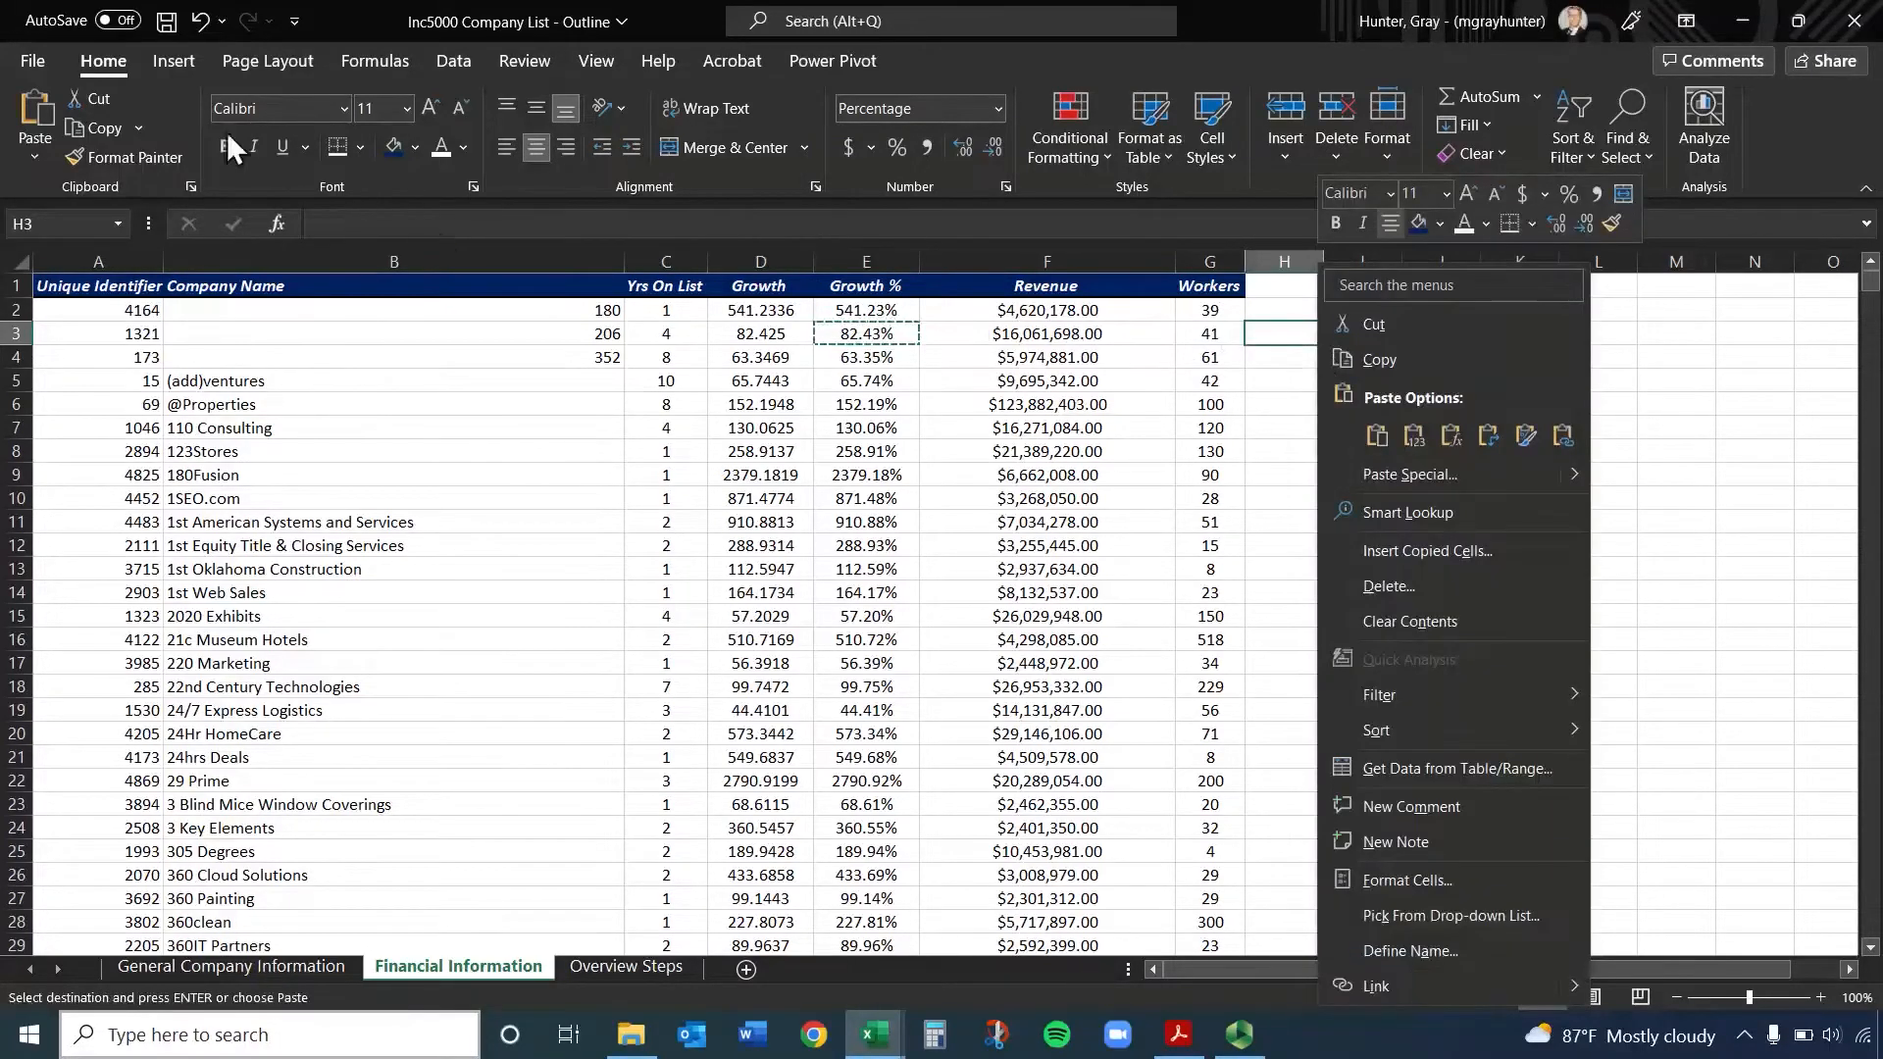
pyautogui.click(31, 155)
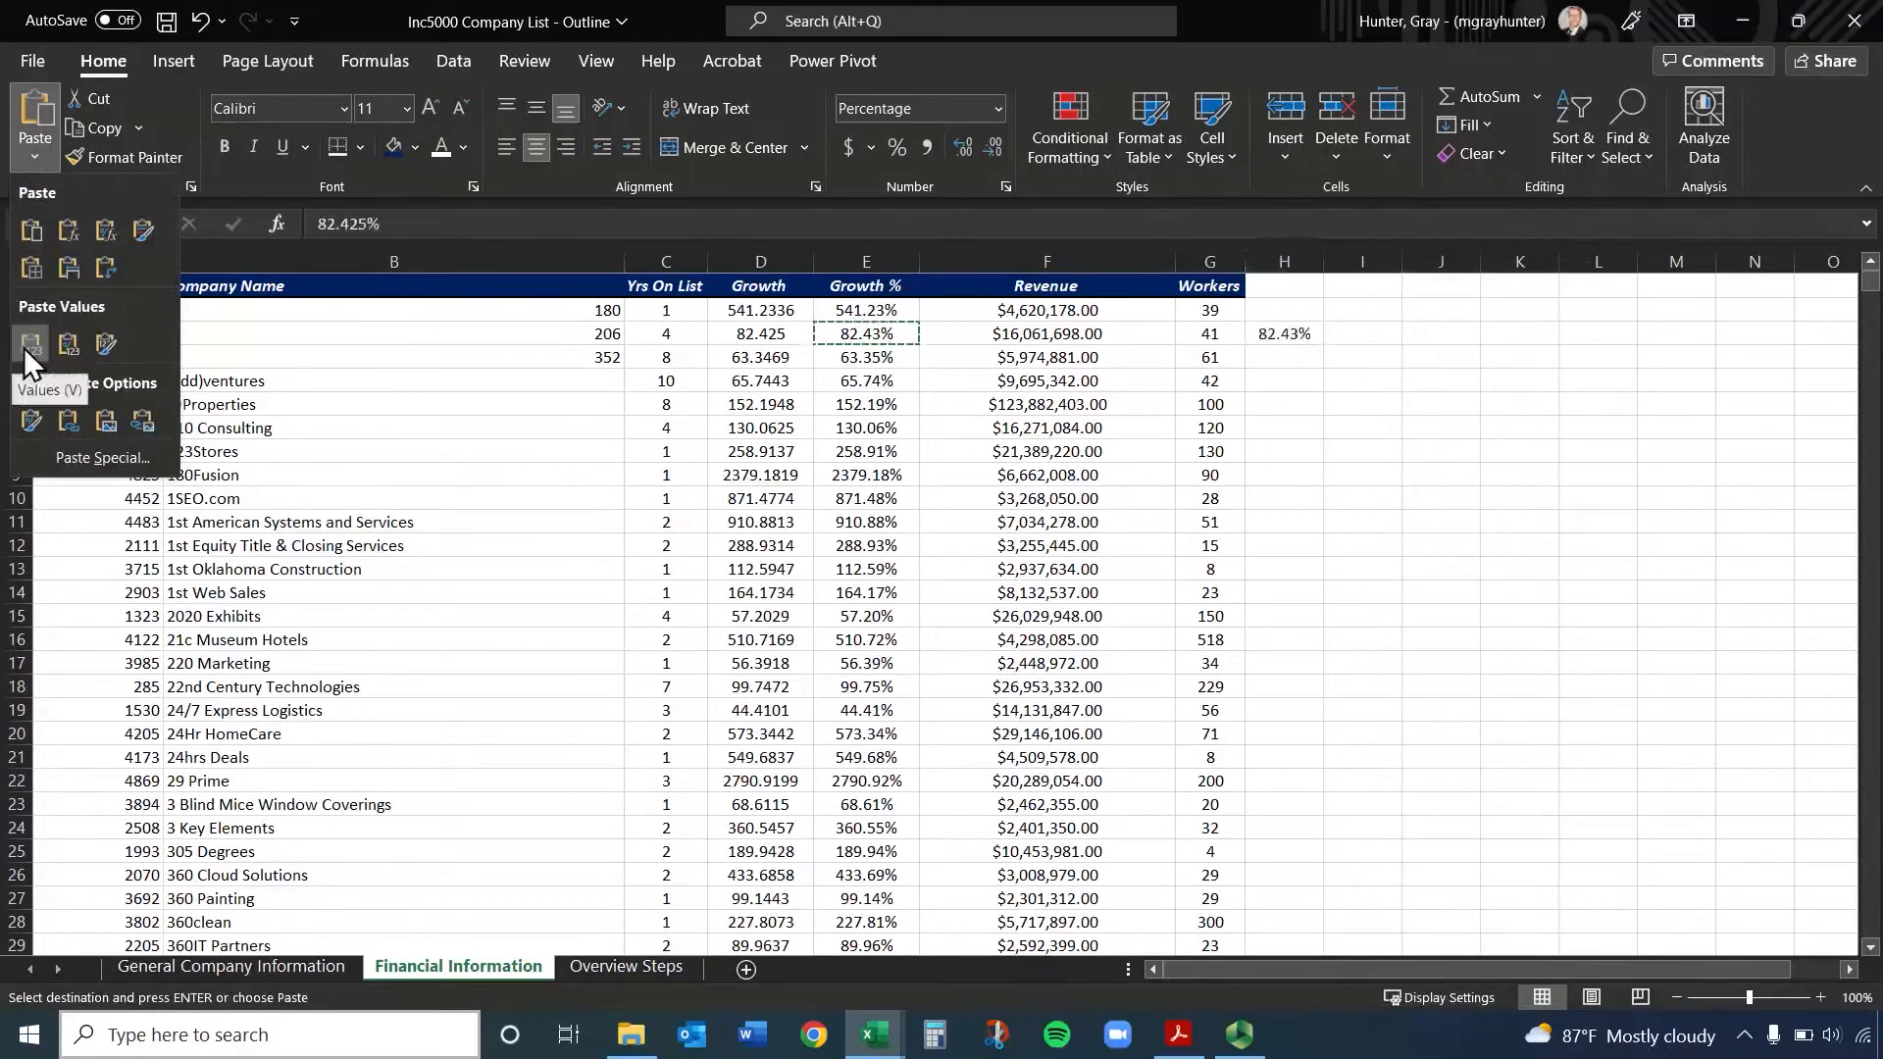
pyautogui.click(1285, 333)
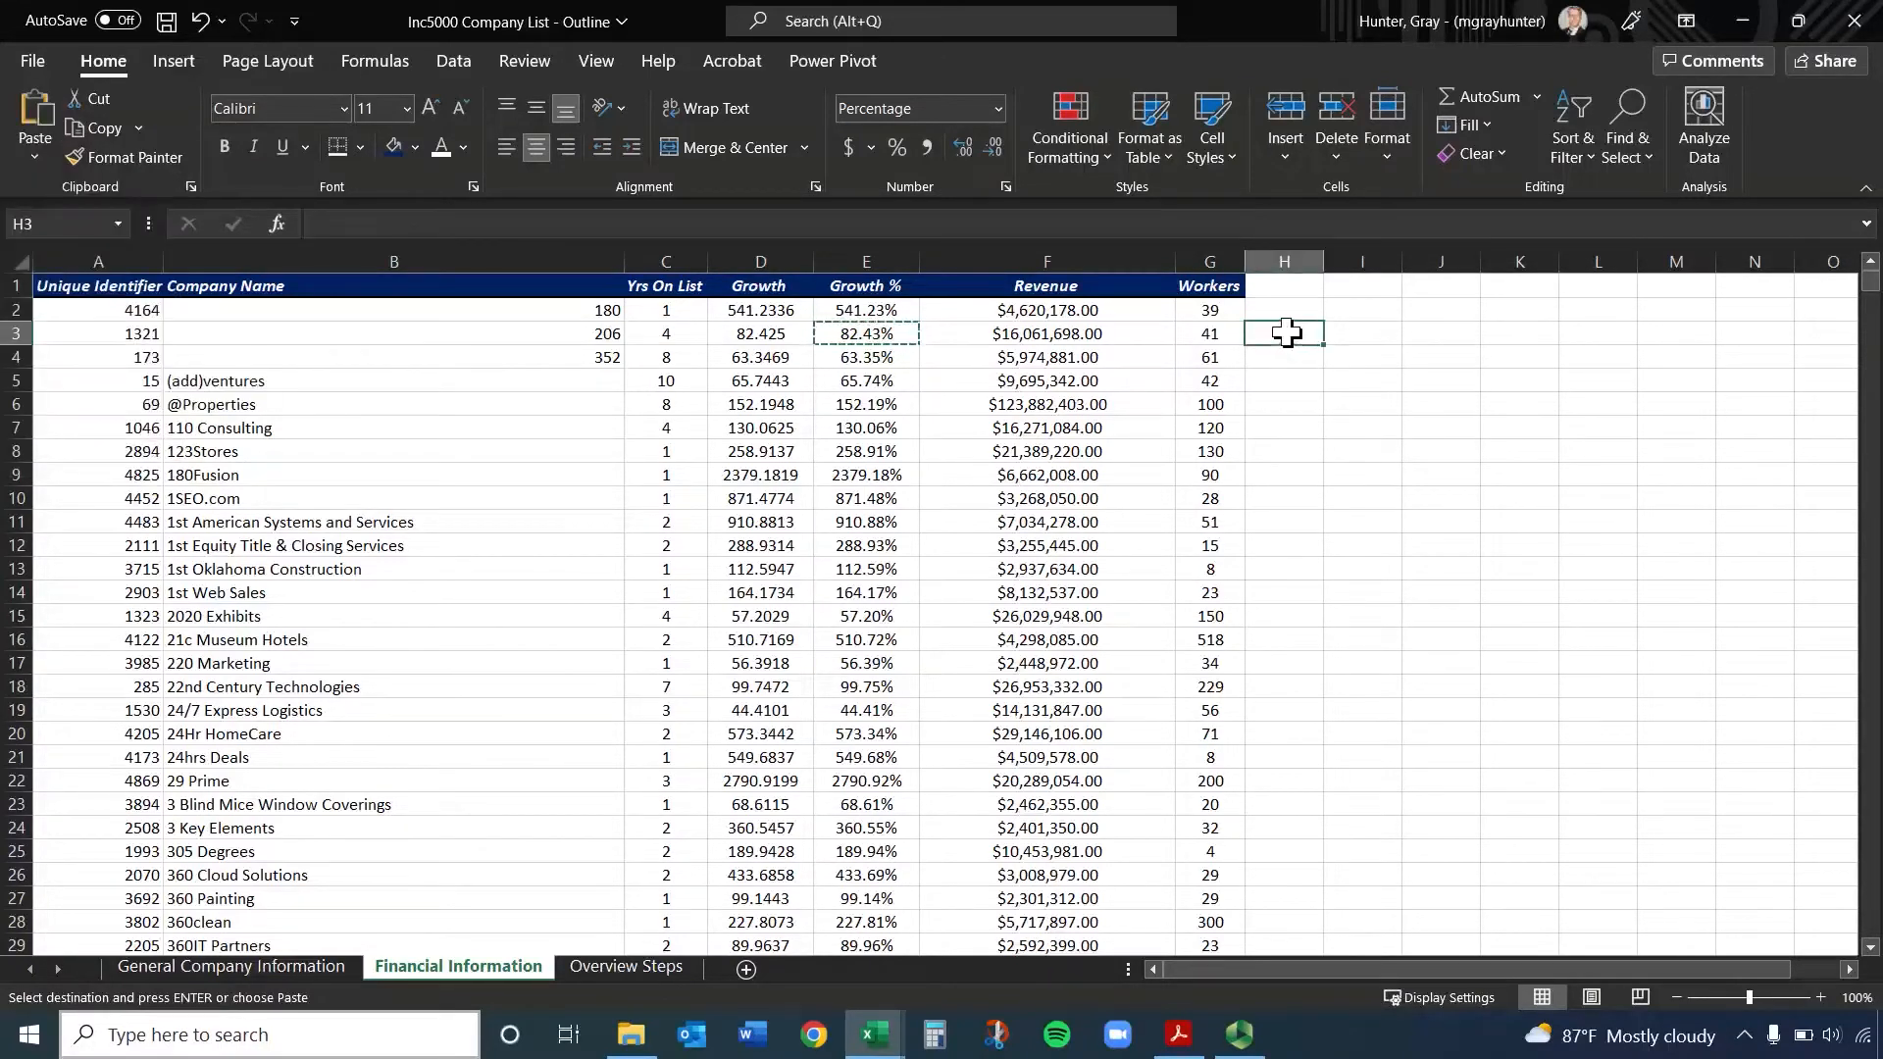
pyautogui.rightClick(1287, 333)
pyautogui.click(1386, 432)
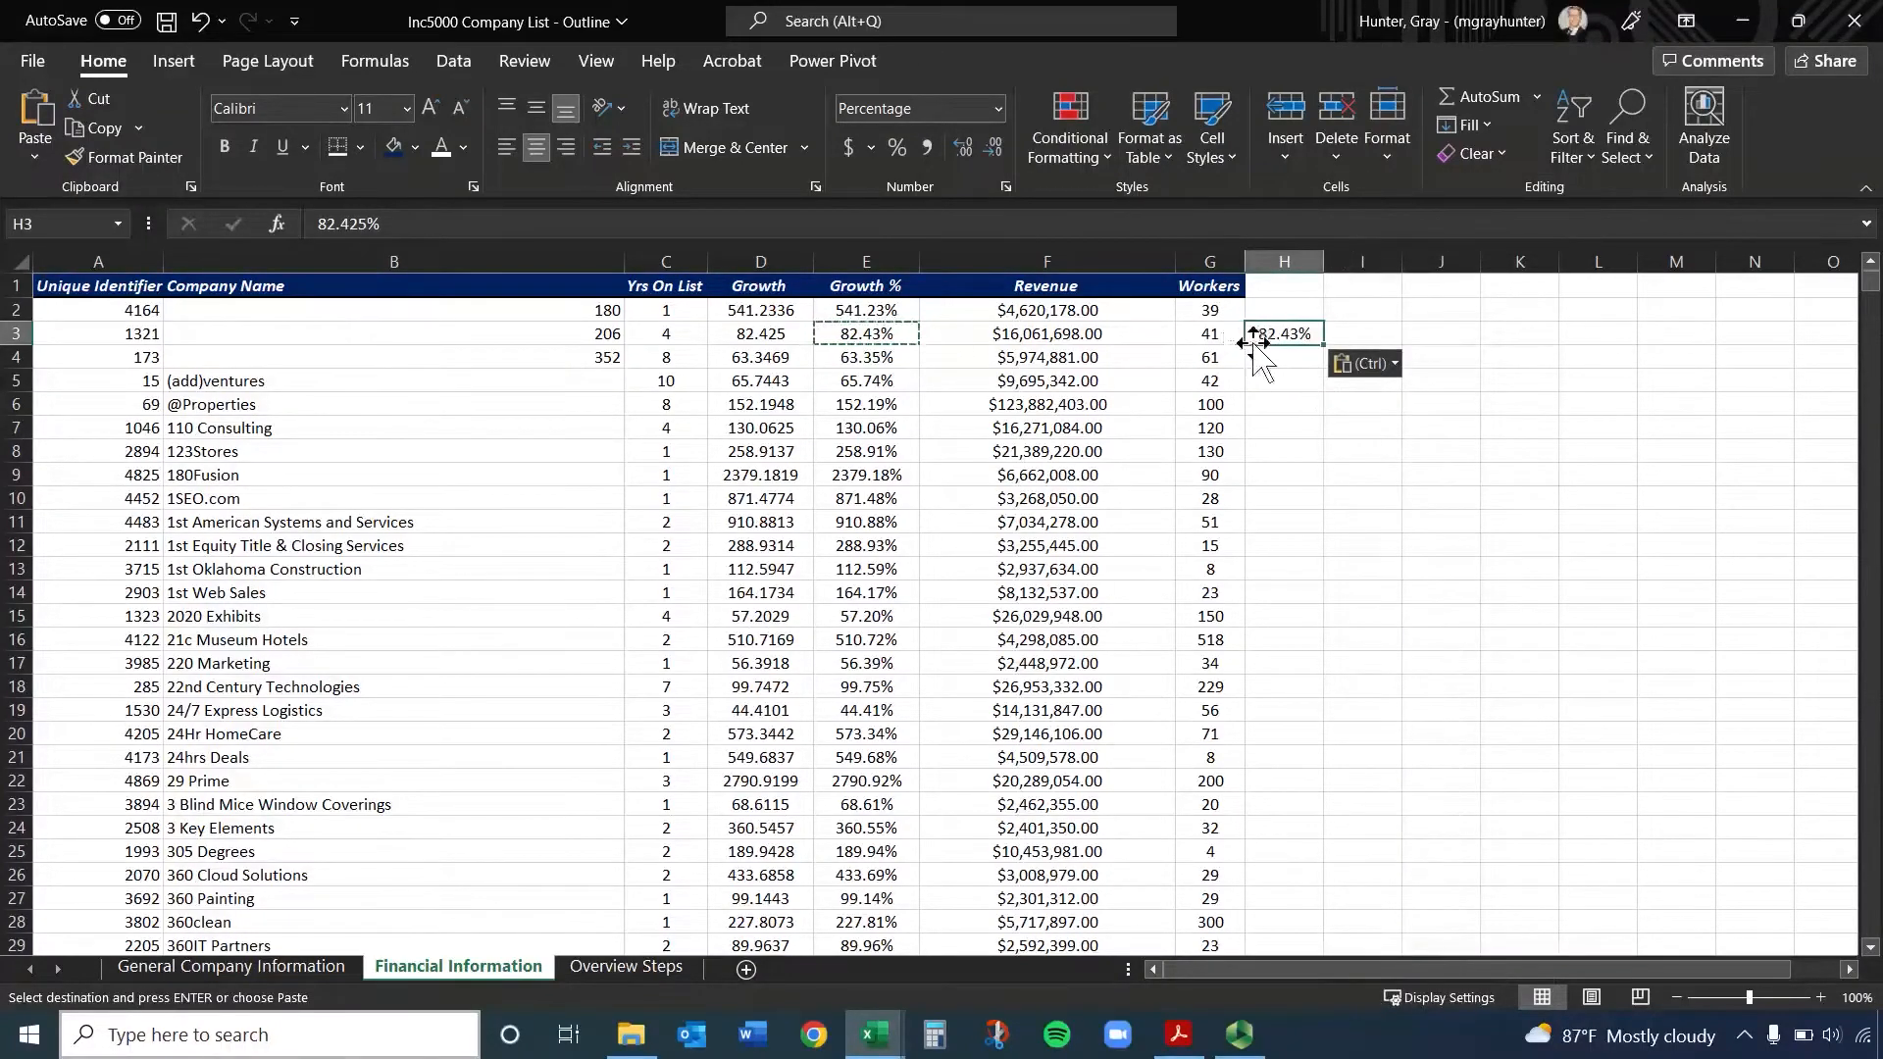
pyautogui.hotkey('ctrl', 'z')
pyautogui.click(1292, 428)
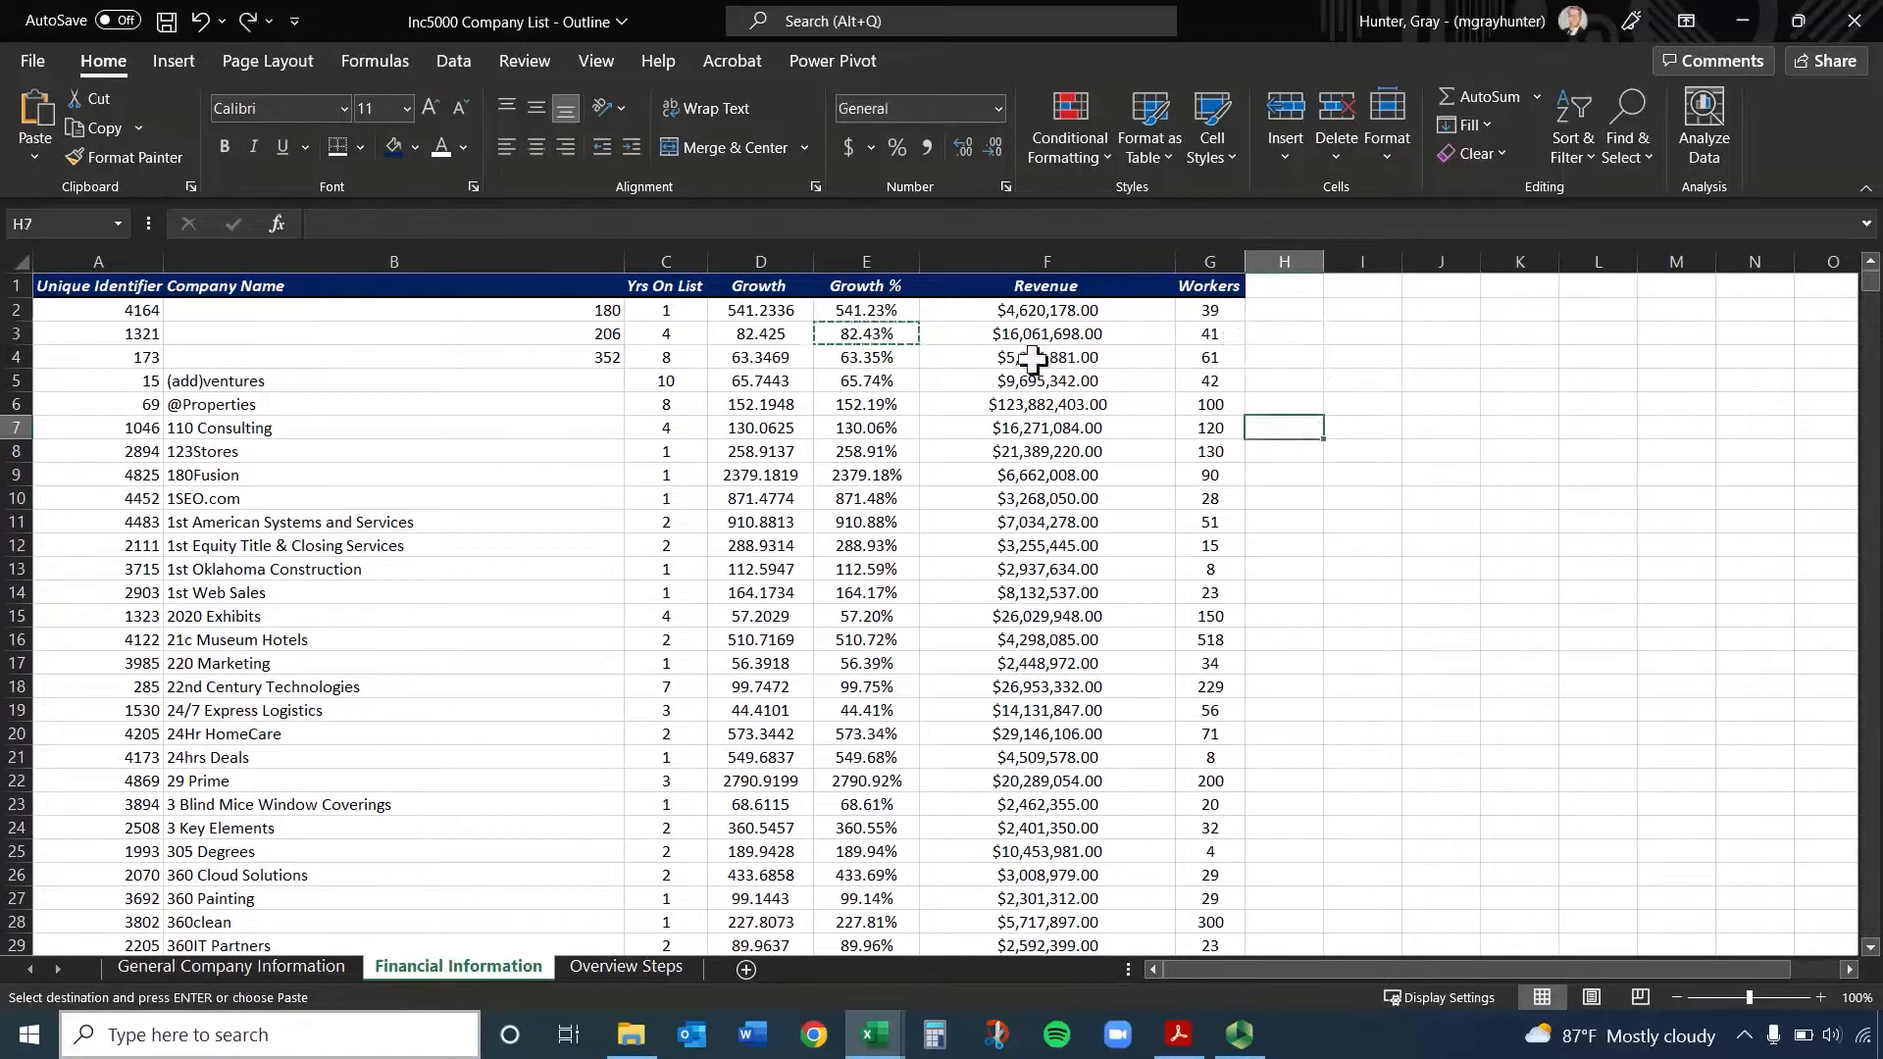
# Replace the formulas in the Growth % column with static values by pasting the copied column over itself as values only
pyautogui.click(871, 334)
pyautogui.click(873, 380)
pyautogui.click(874, 404)
pyautogui.click(880, 473)
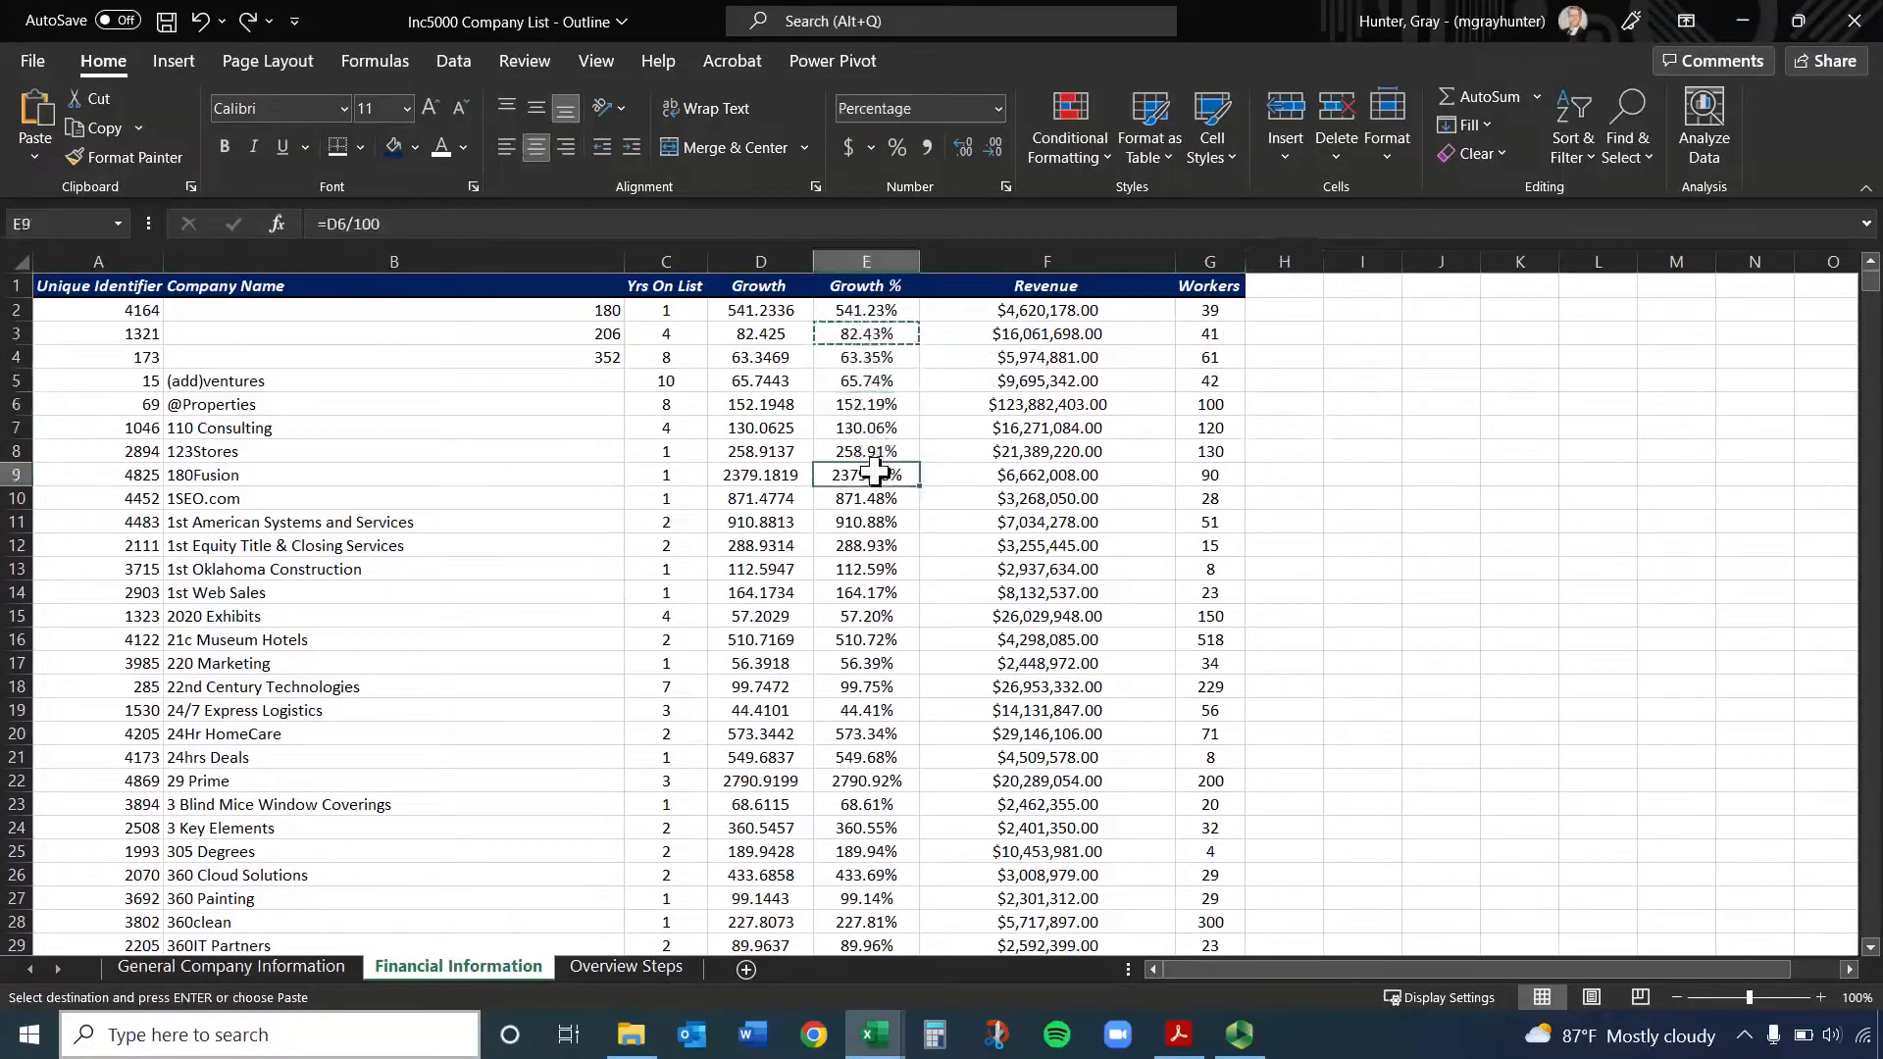
pyautogui.click(902, 614)
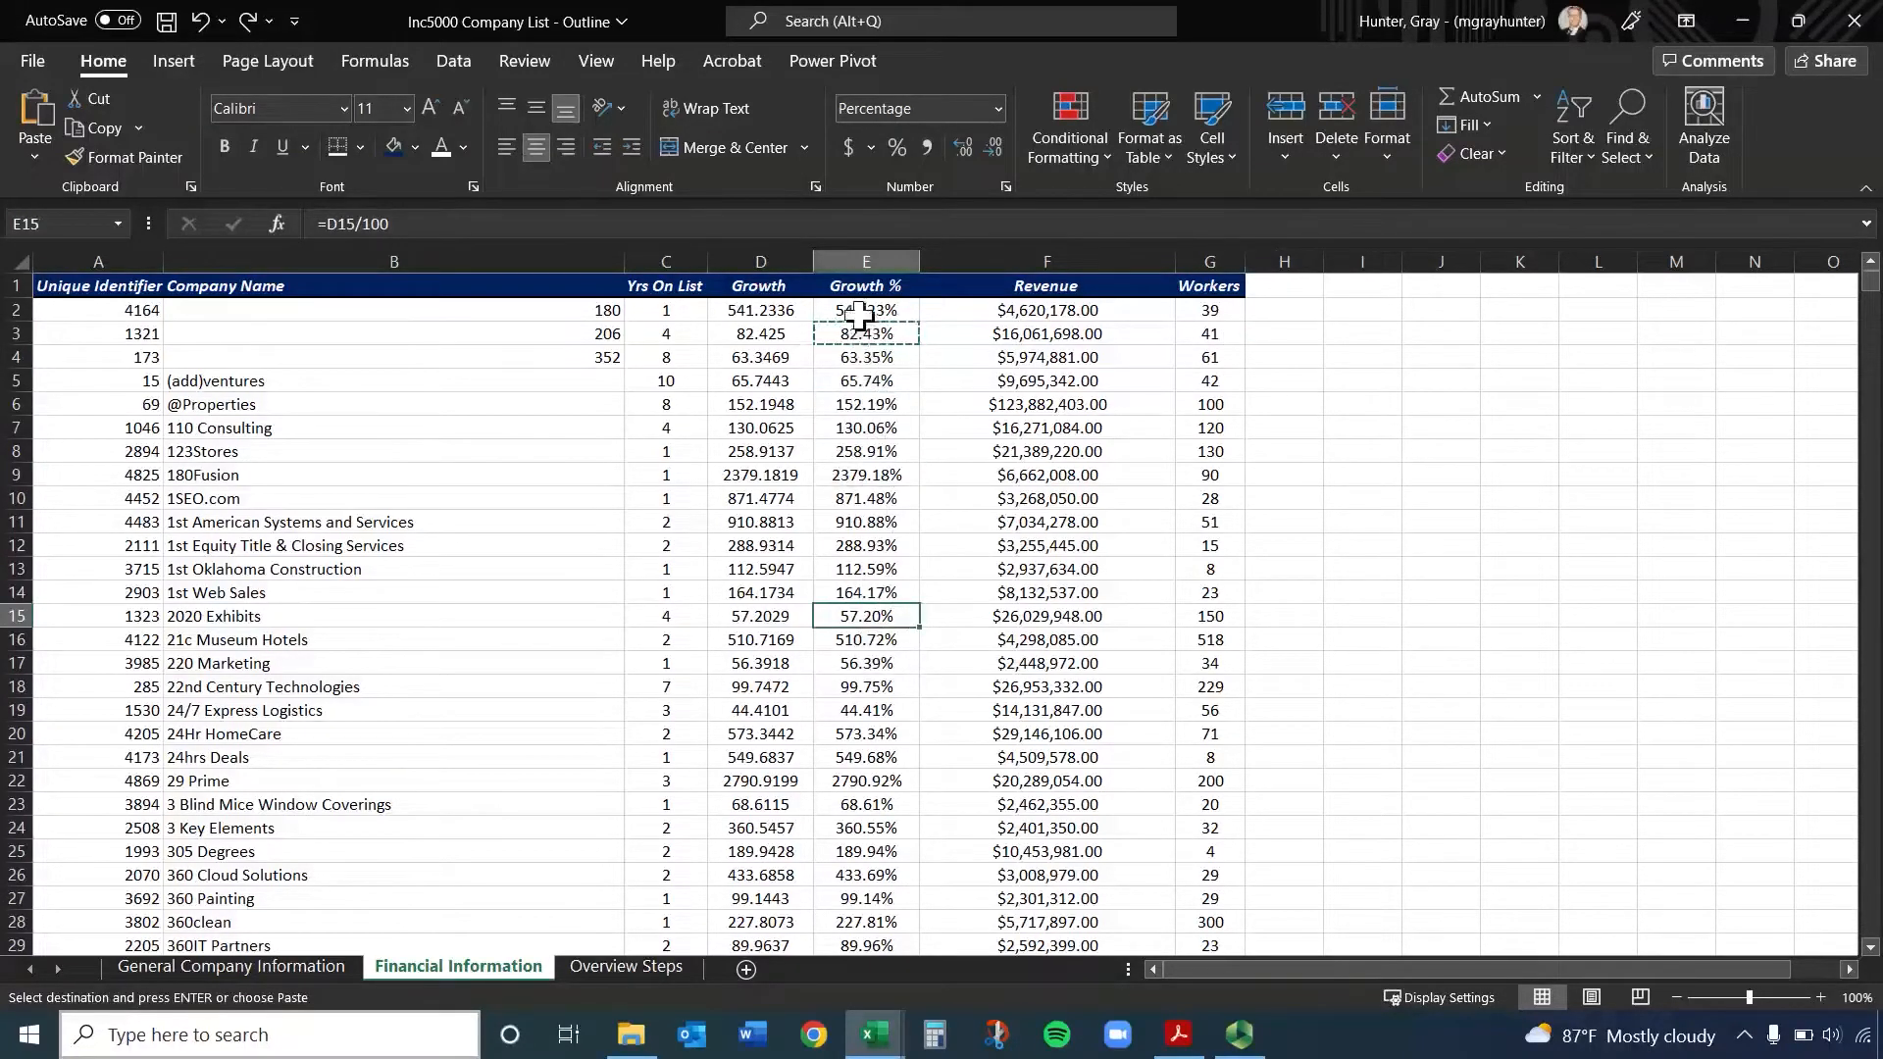
pyautogui.click(859, 254)
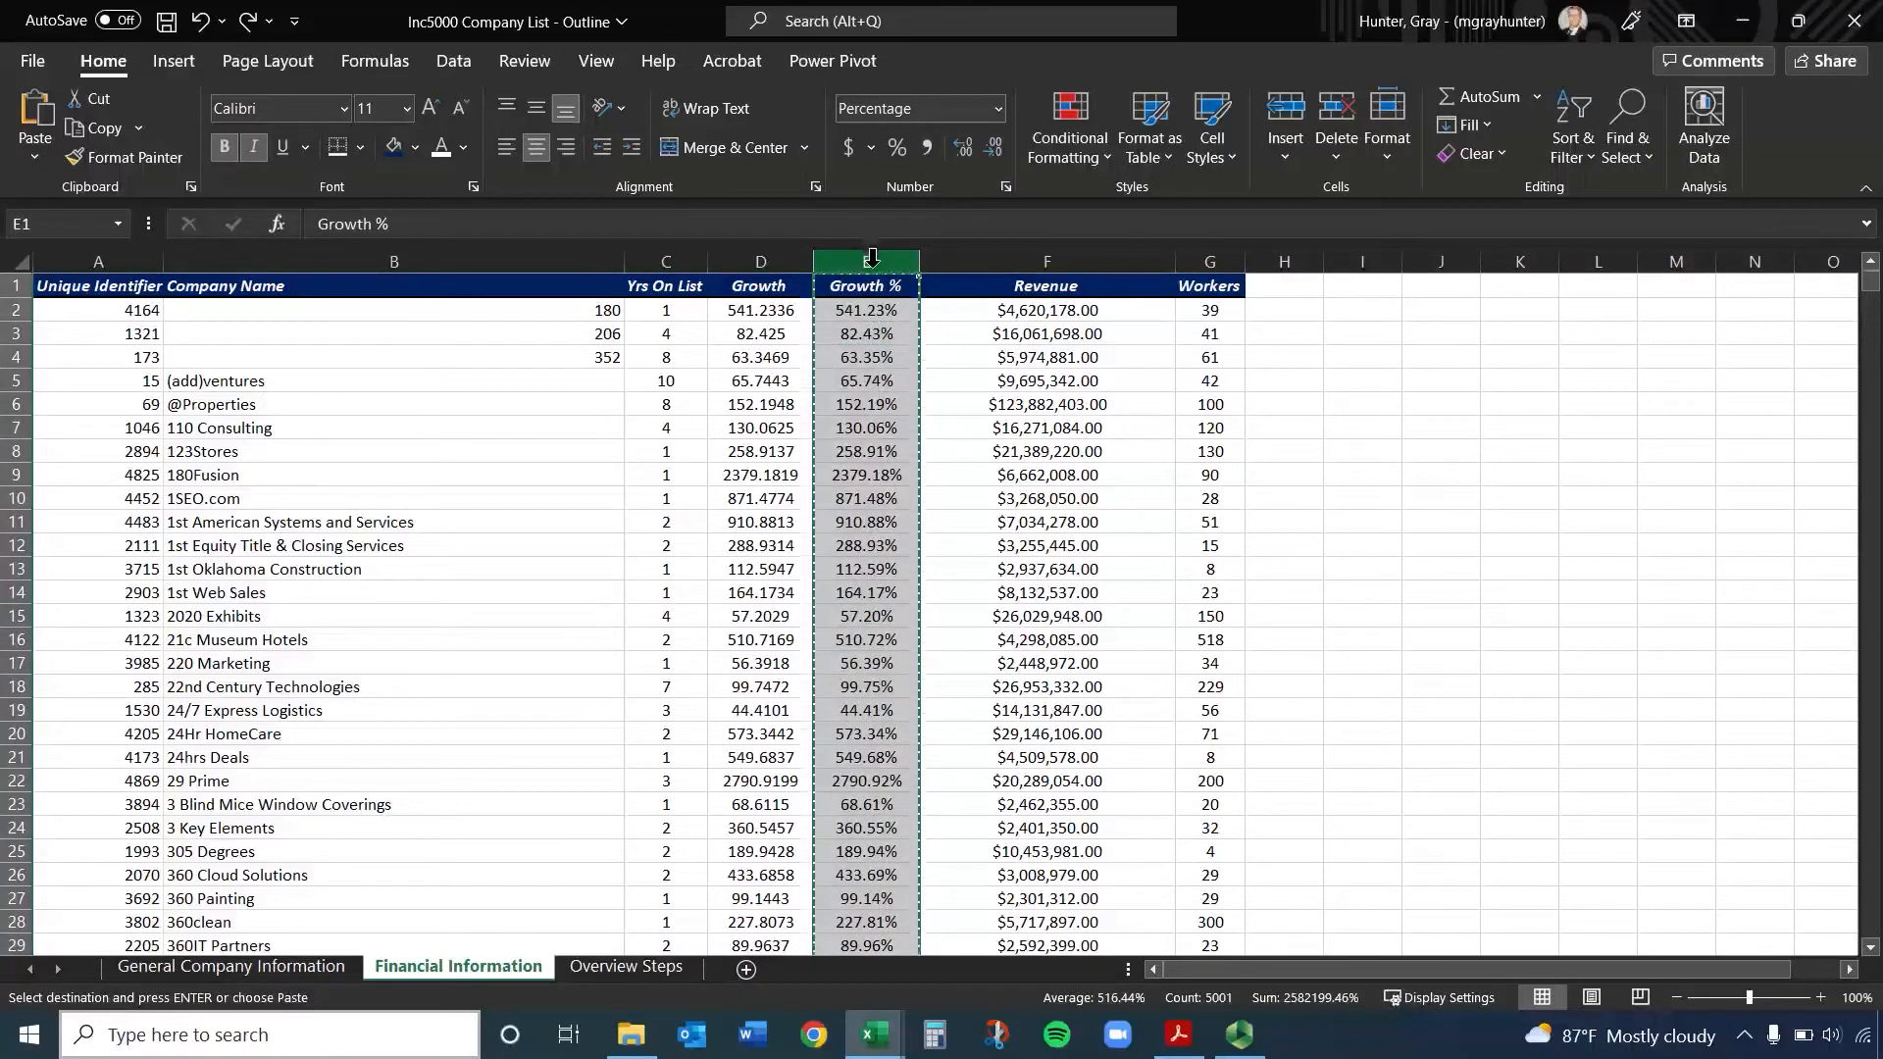
pyautogui.rightClick(872, 260)
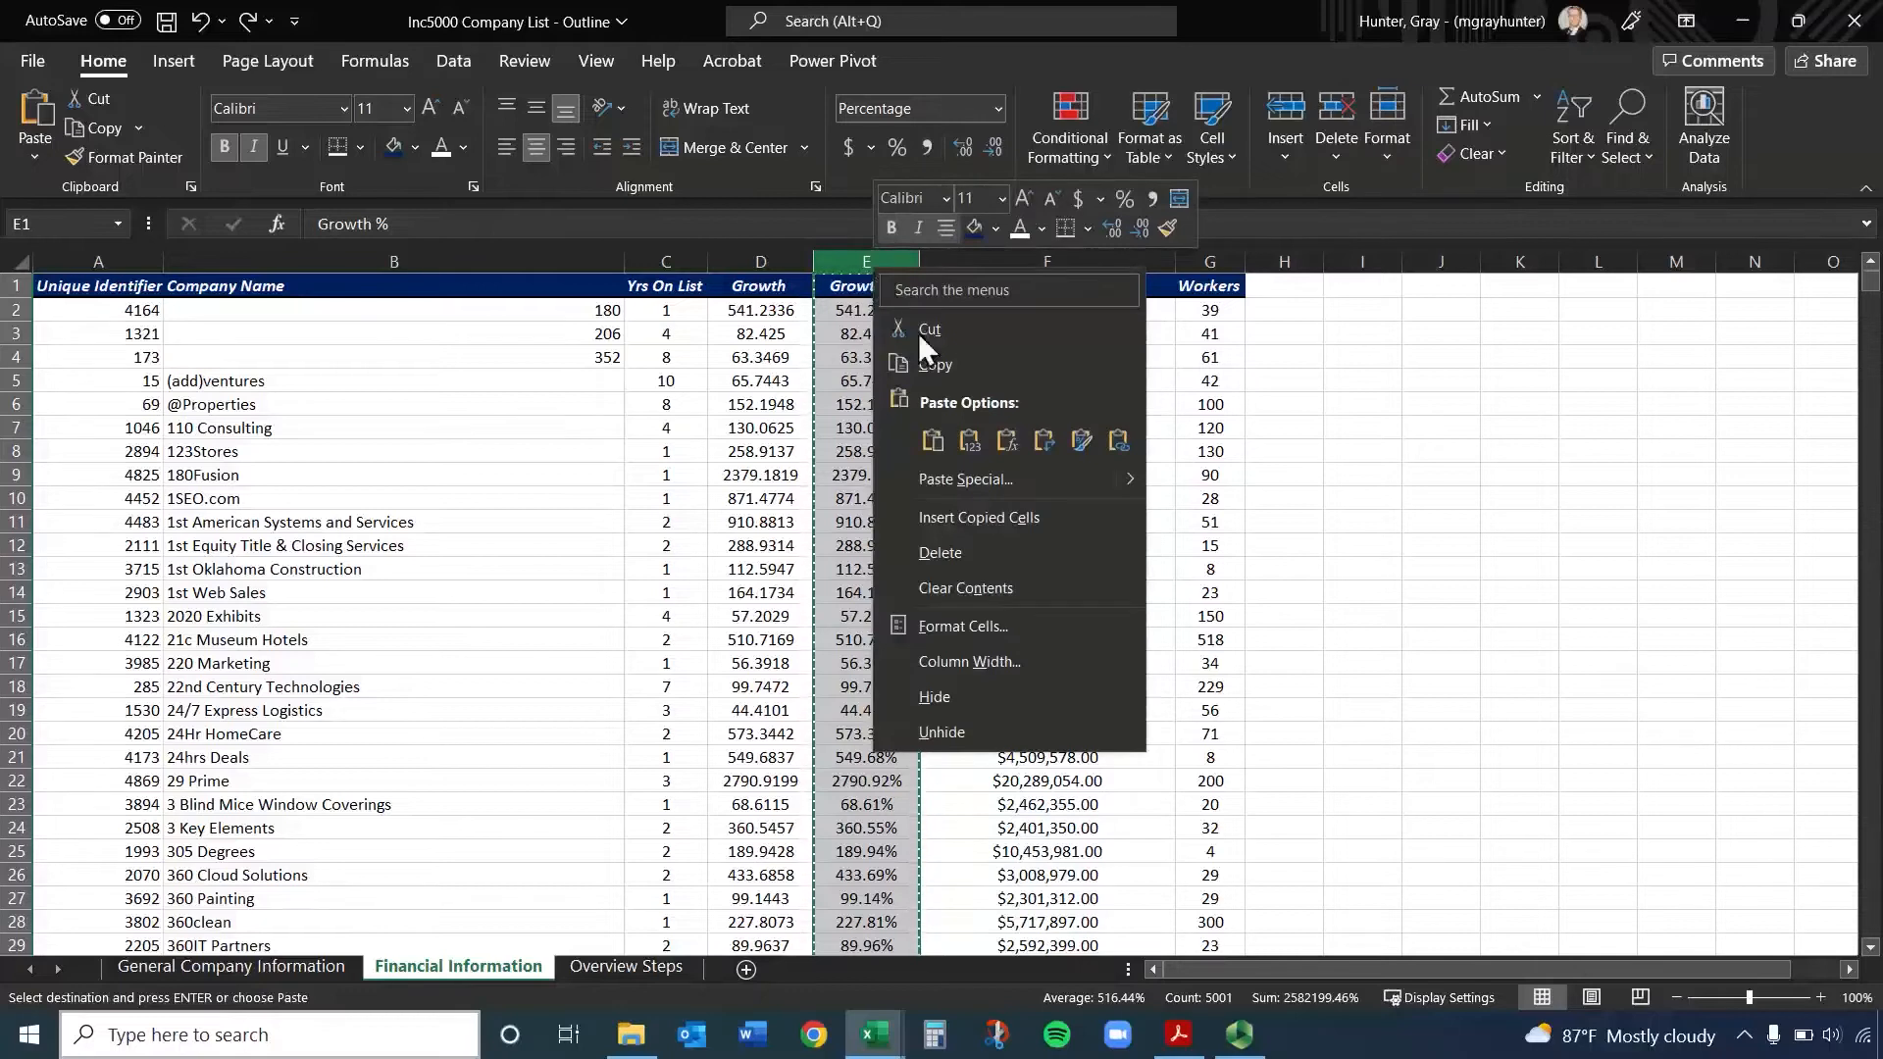
pyautogui.click(969, 440)
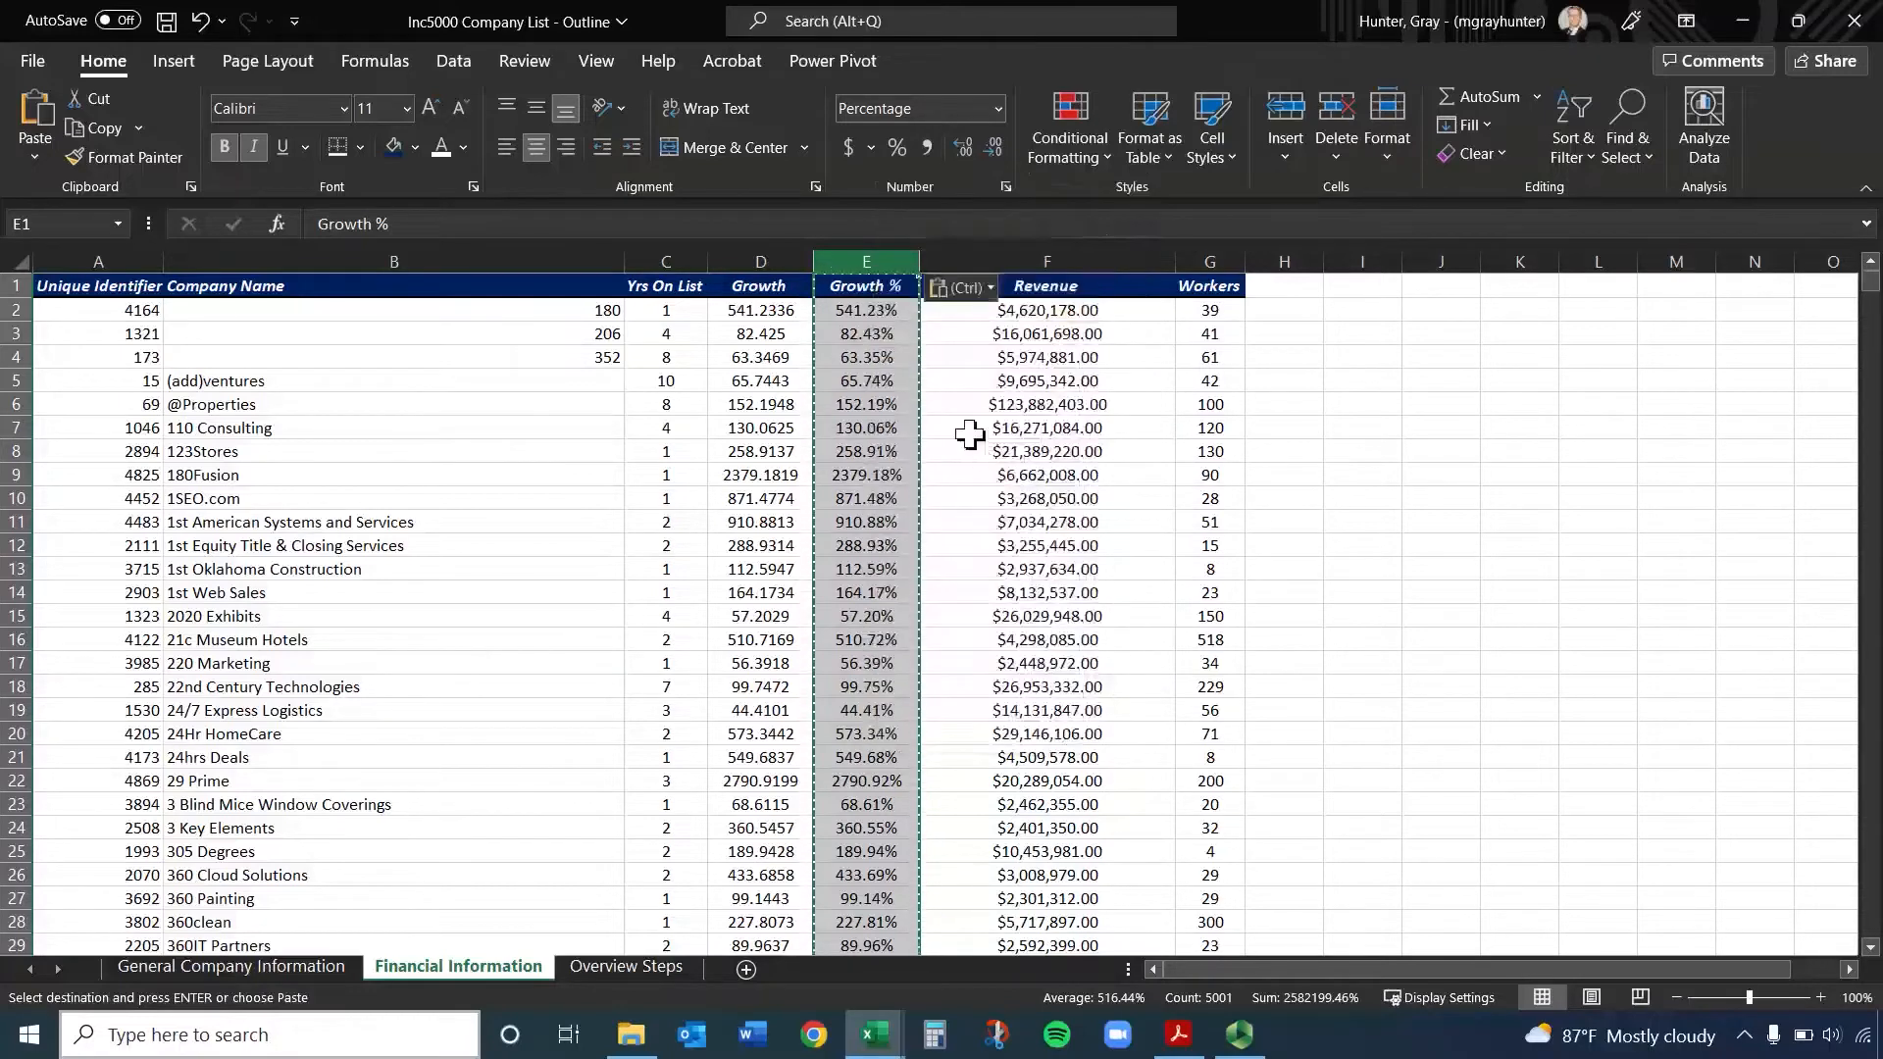
pyautogui.click(853, 380)
pyautogui.click(866, 615)
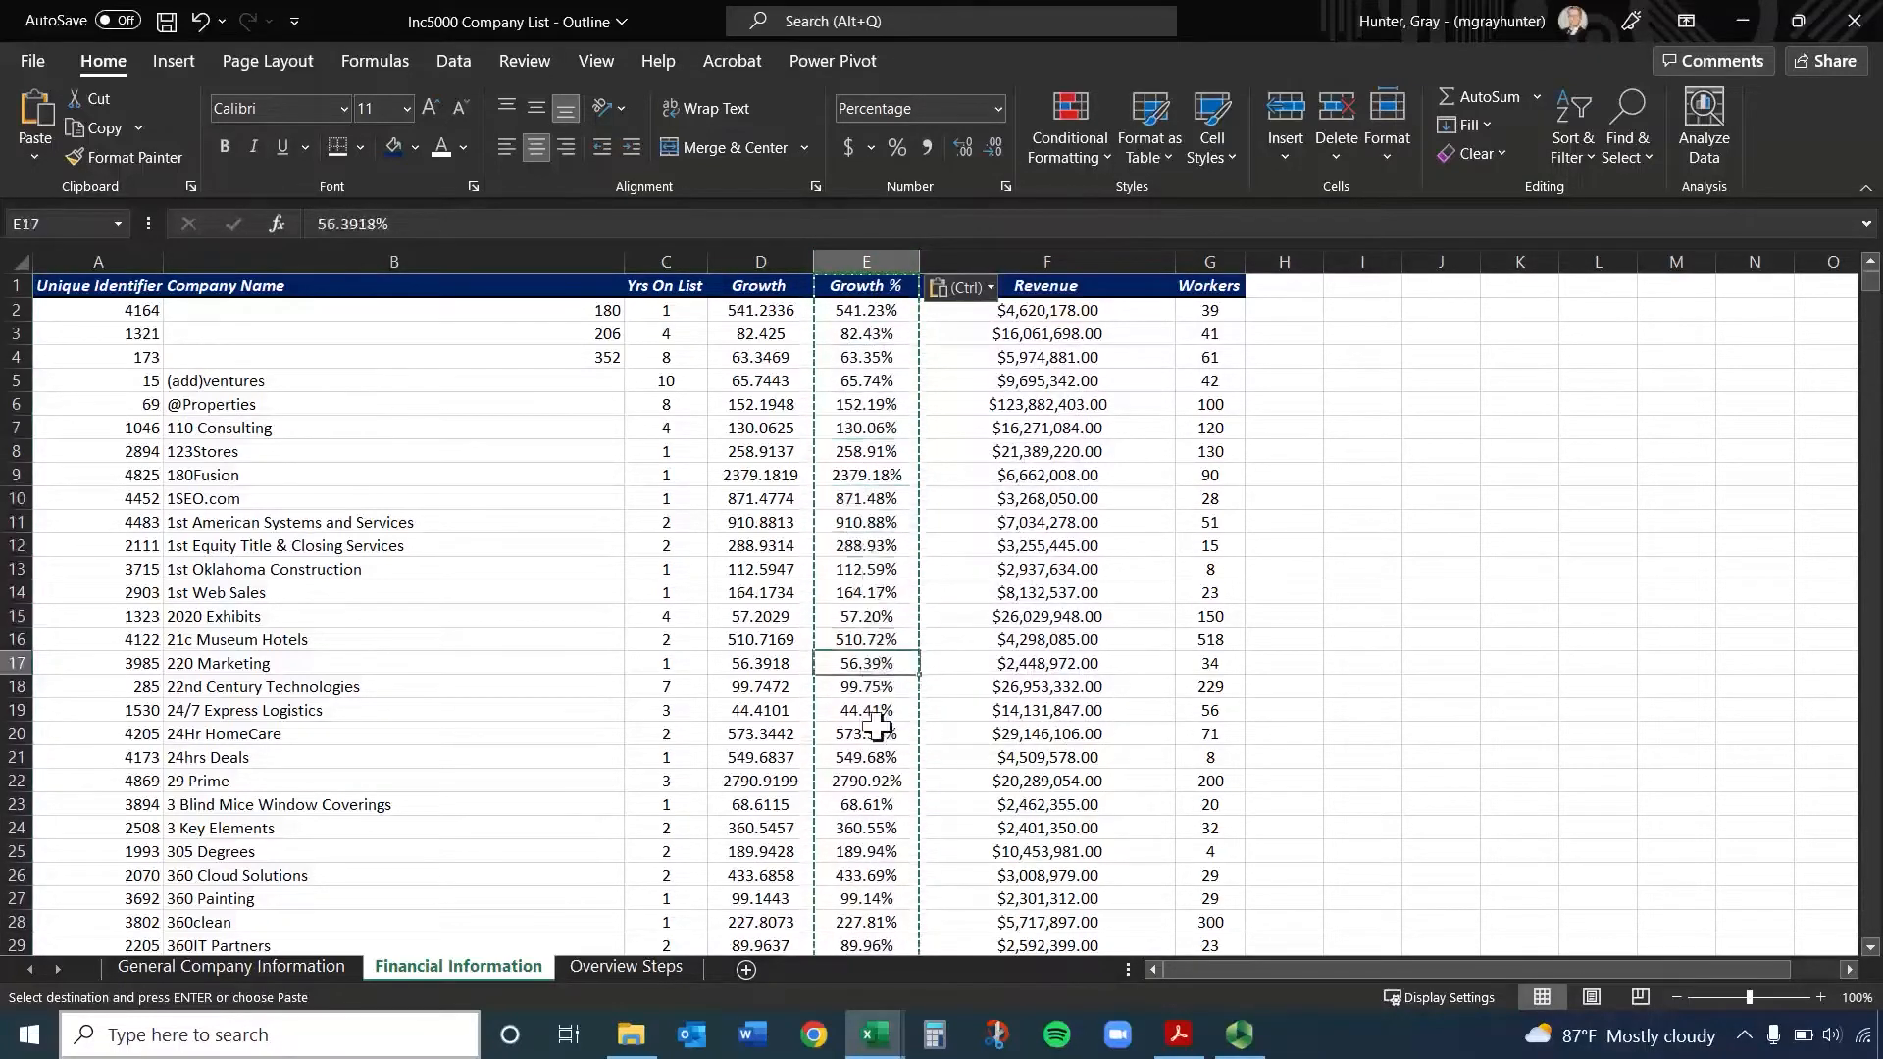
pyautogui.click(864, 312)
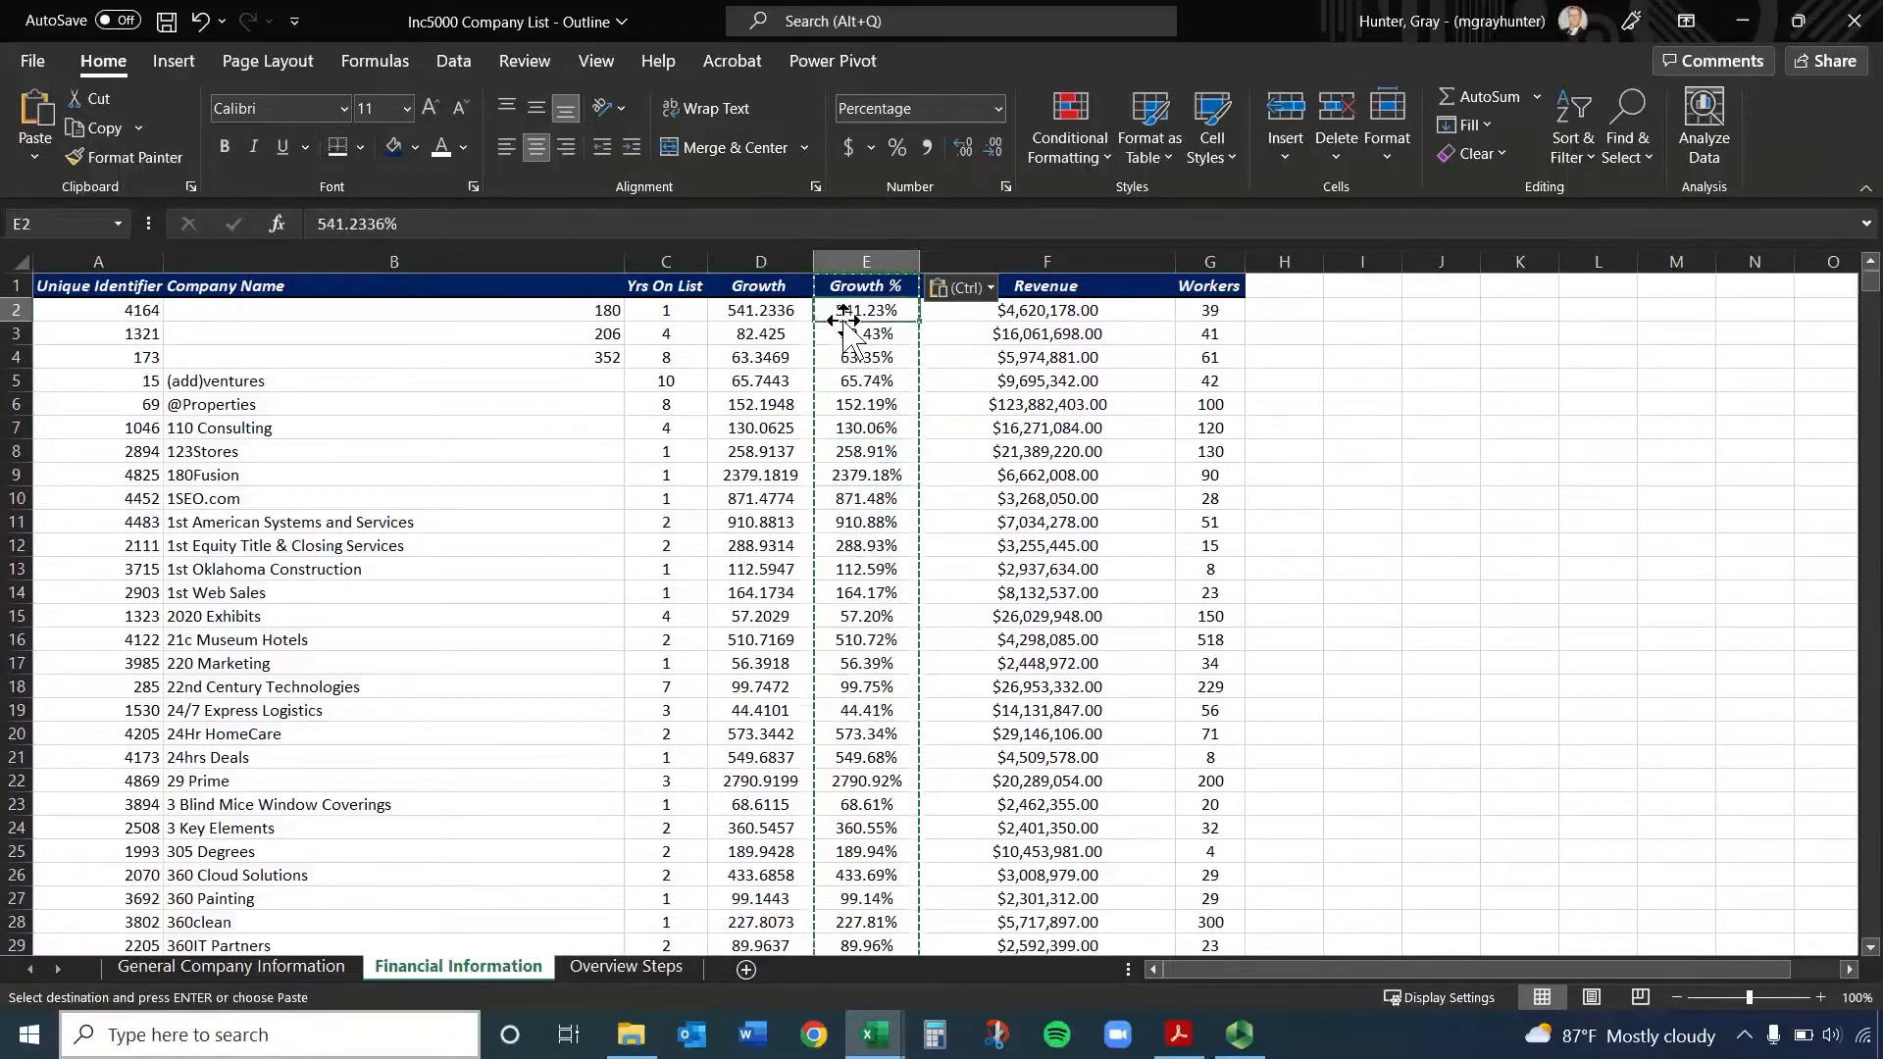
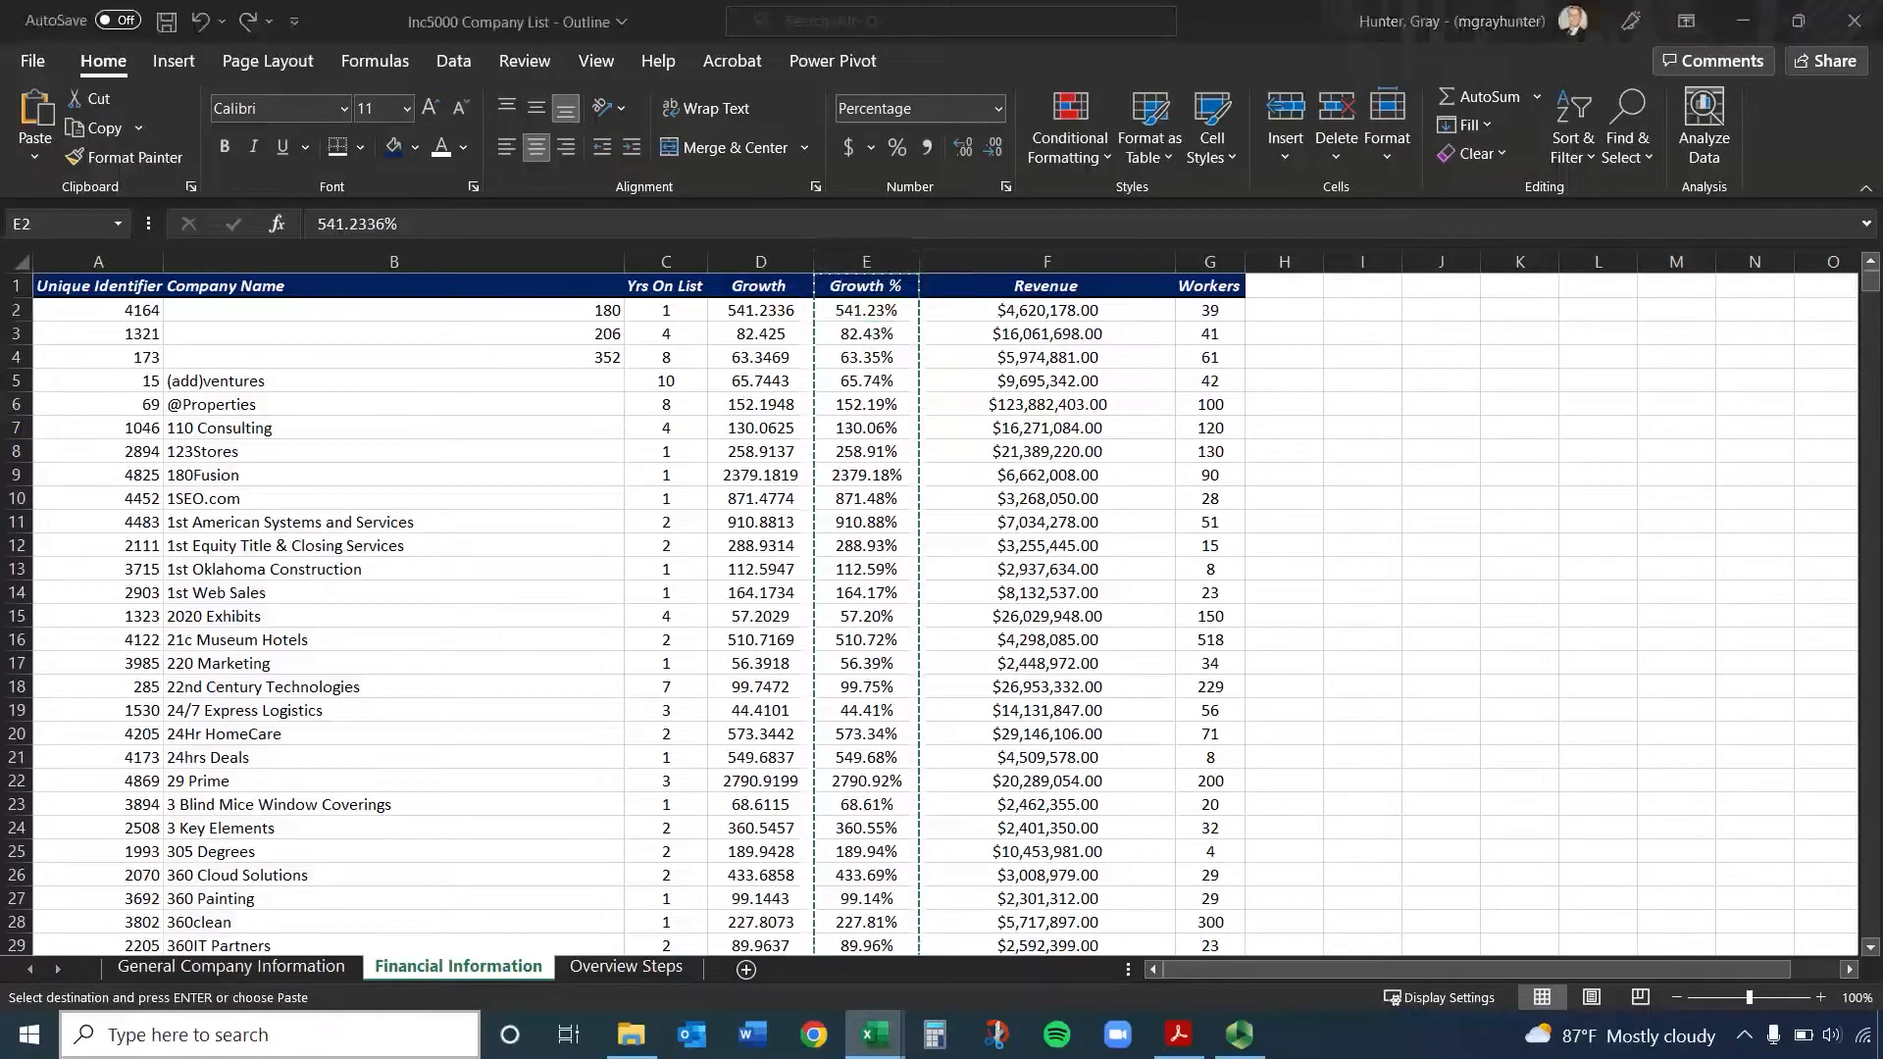
# Start a formula in I2 with the suggested AVERAGE function and erase it back to the equals sign
pyautogui.click(1310, 310)
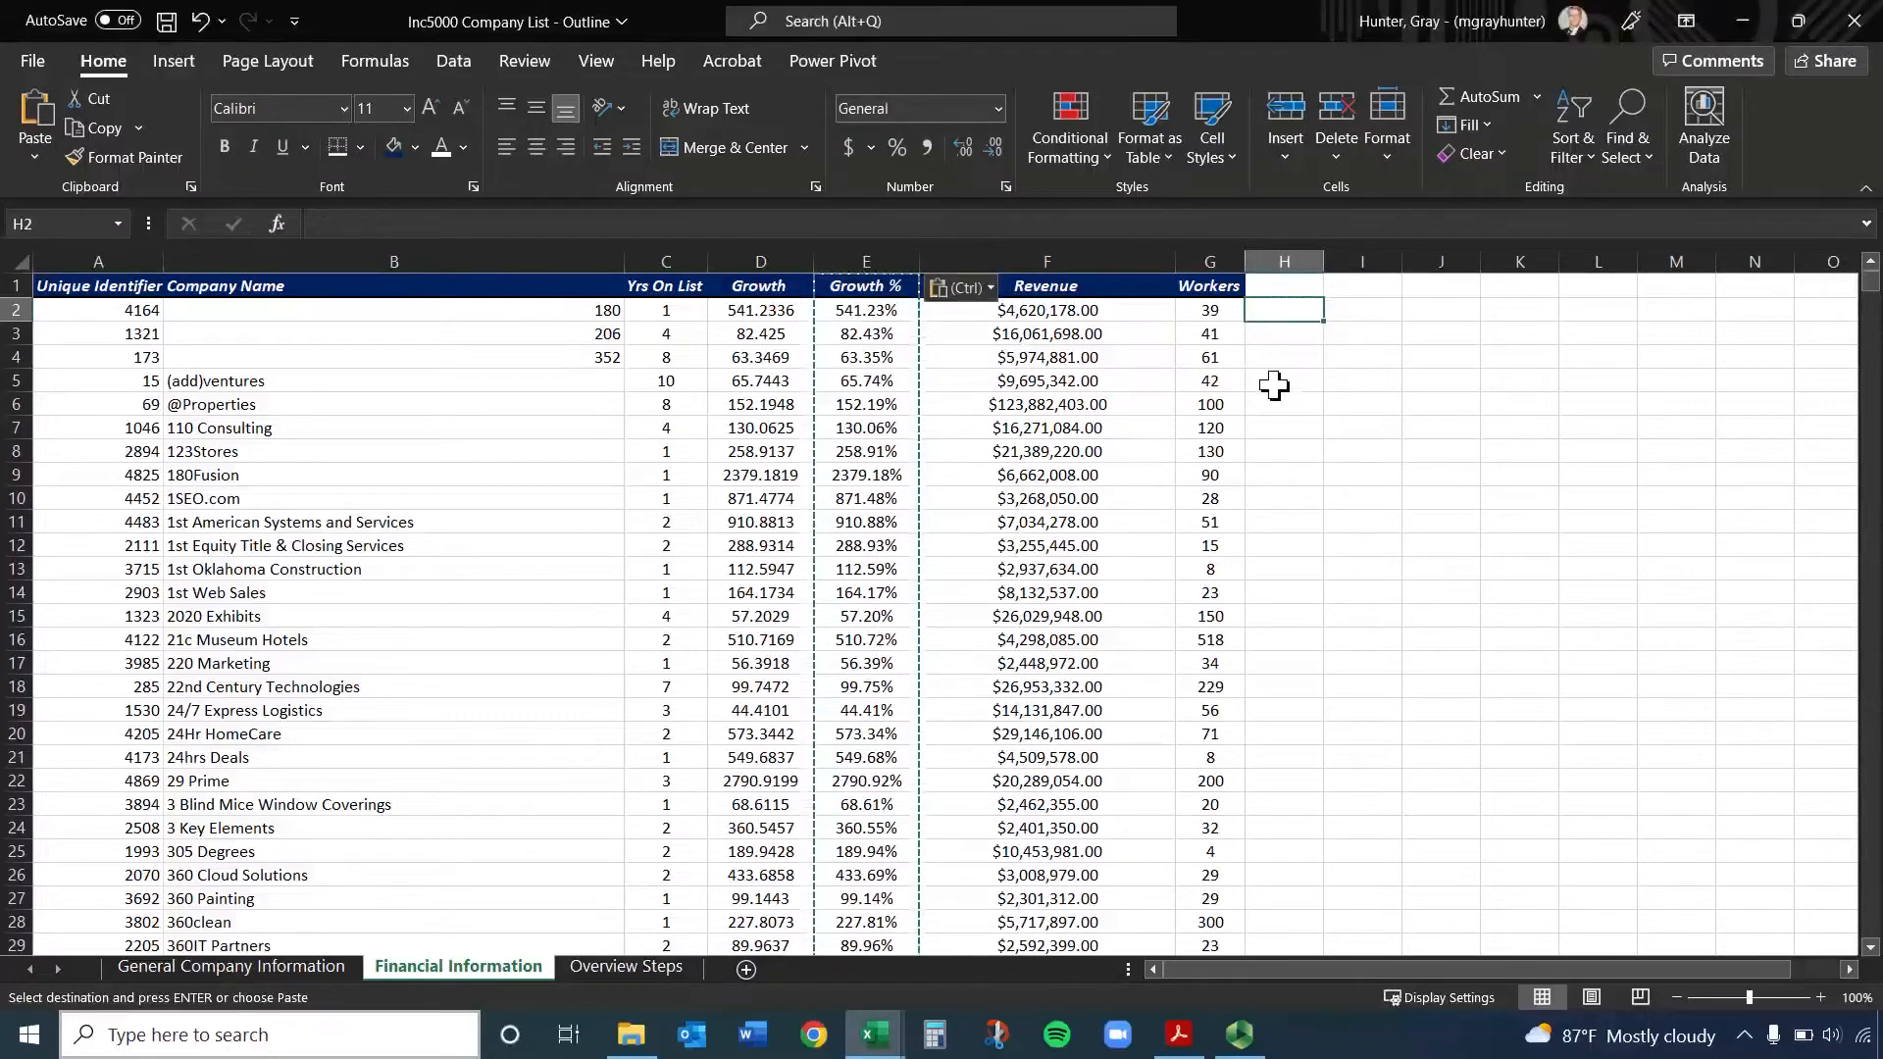
pyautogui.click(1219, 257)
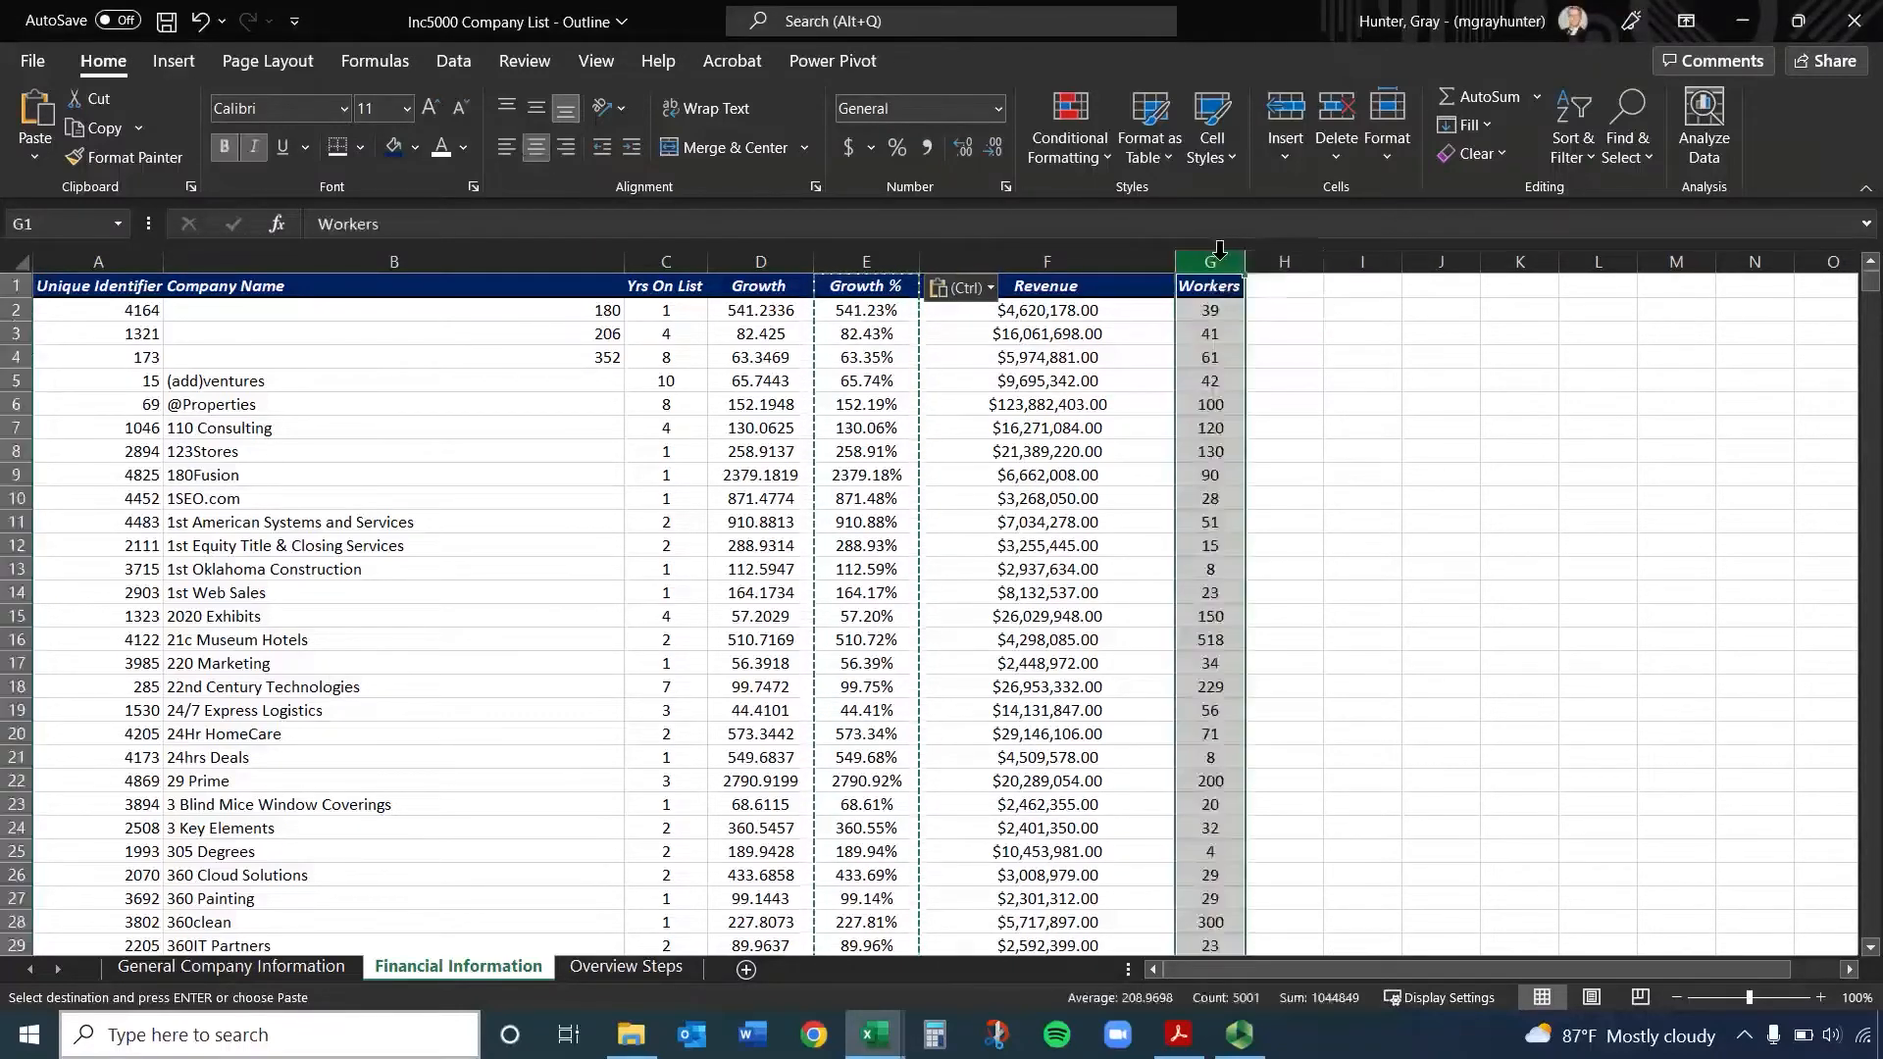
pyautogui.click(1333, 310)
pyautogui.write('=av')
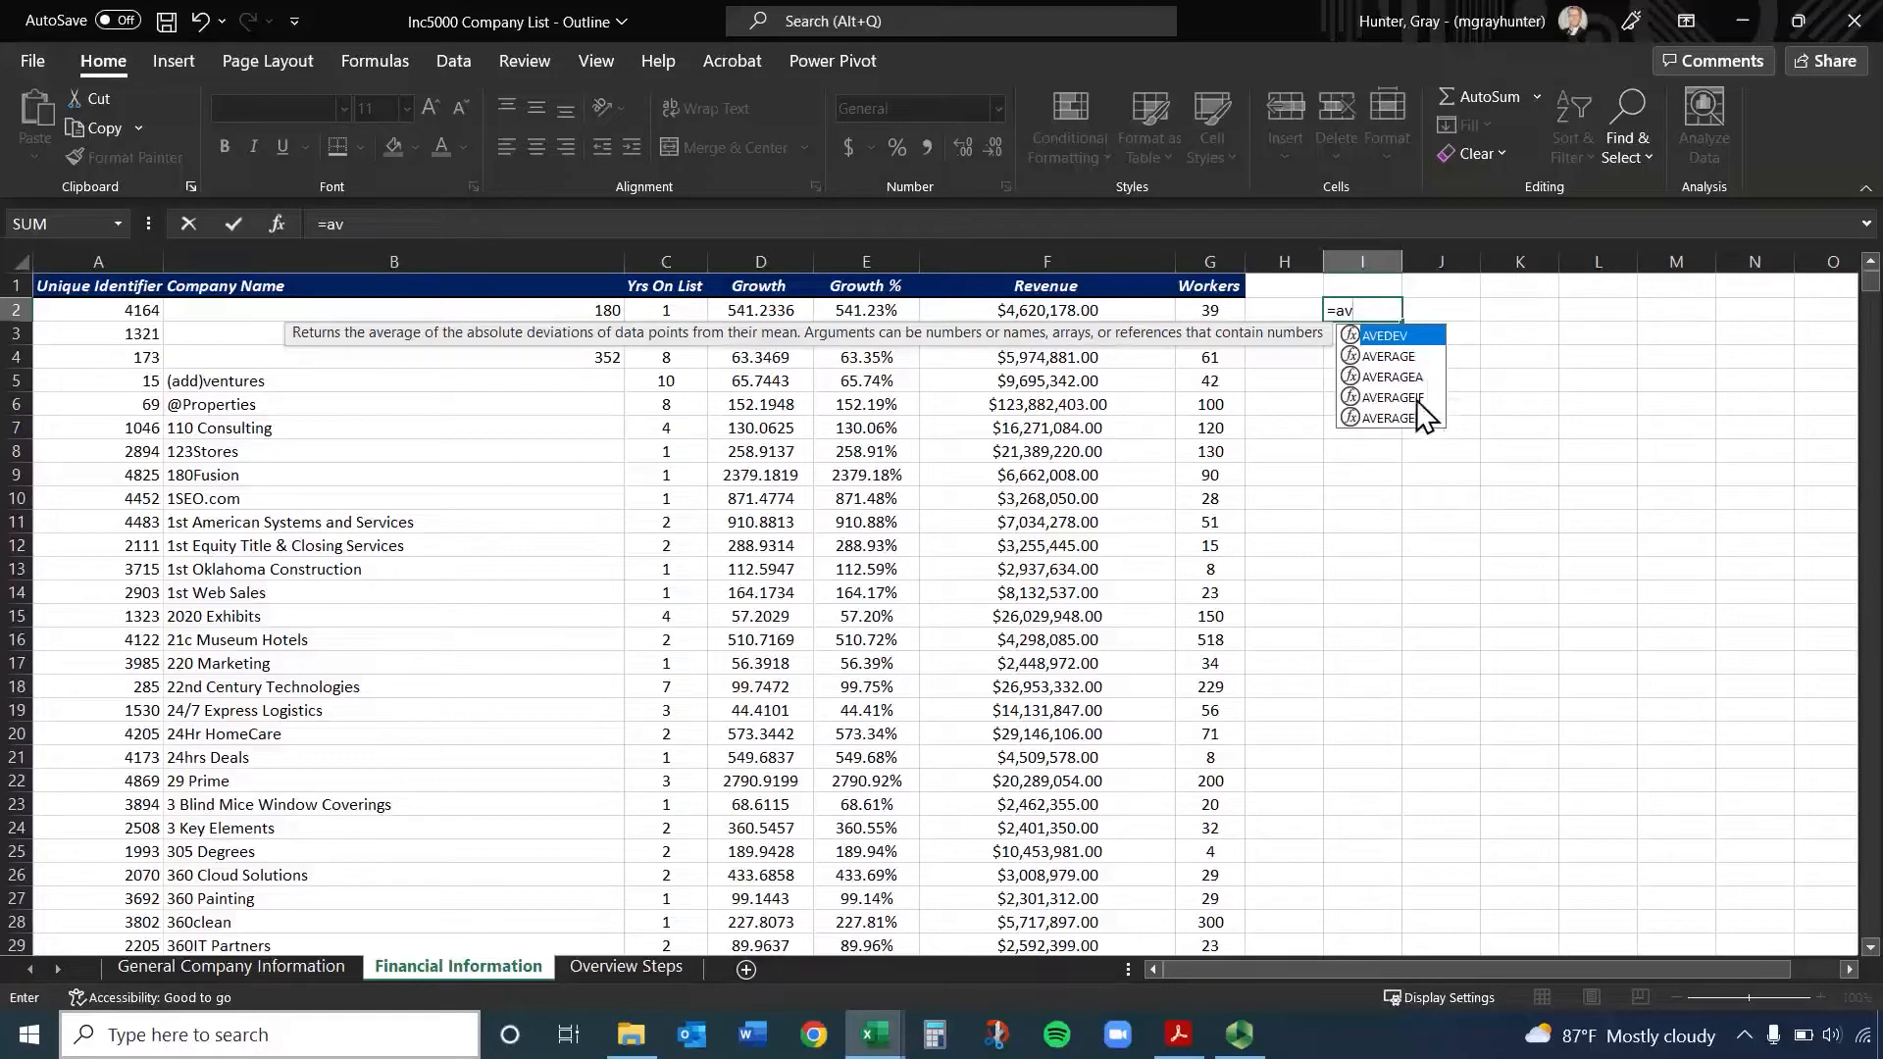
pyautogui.press('Down')
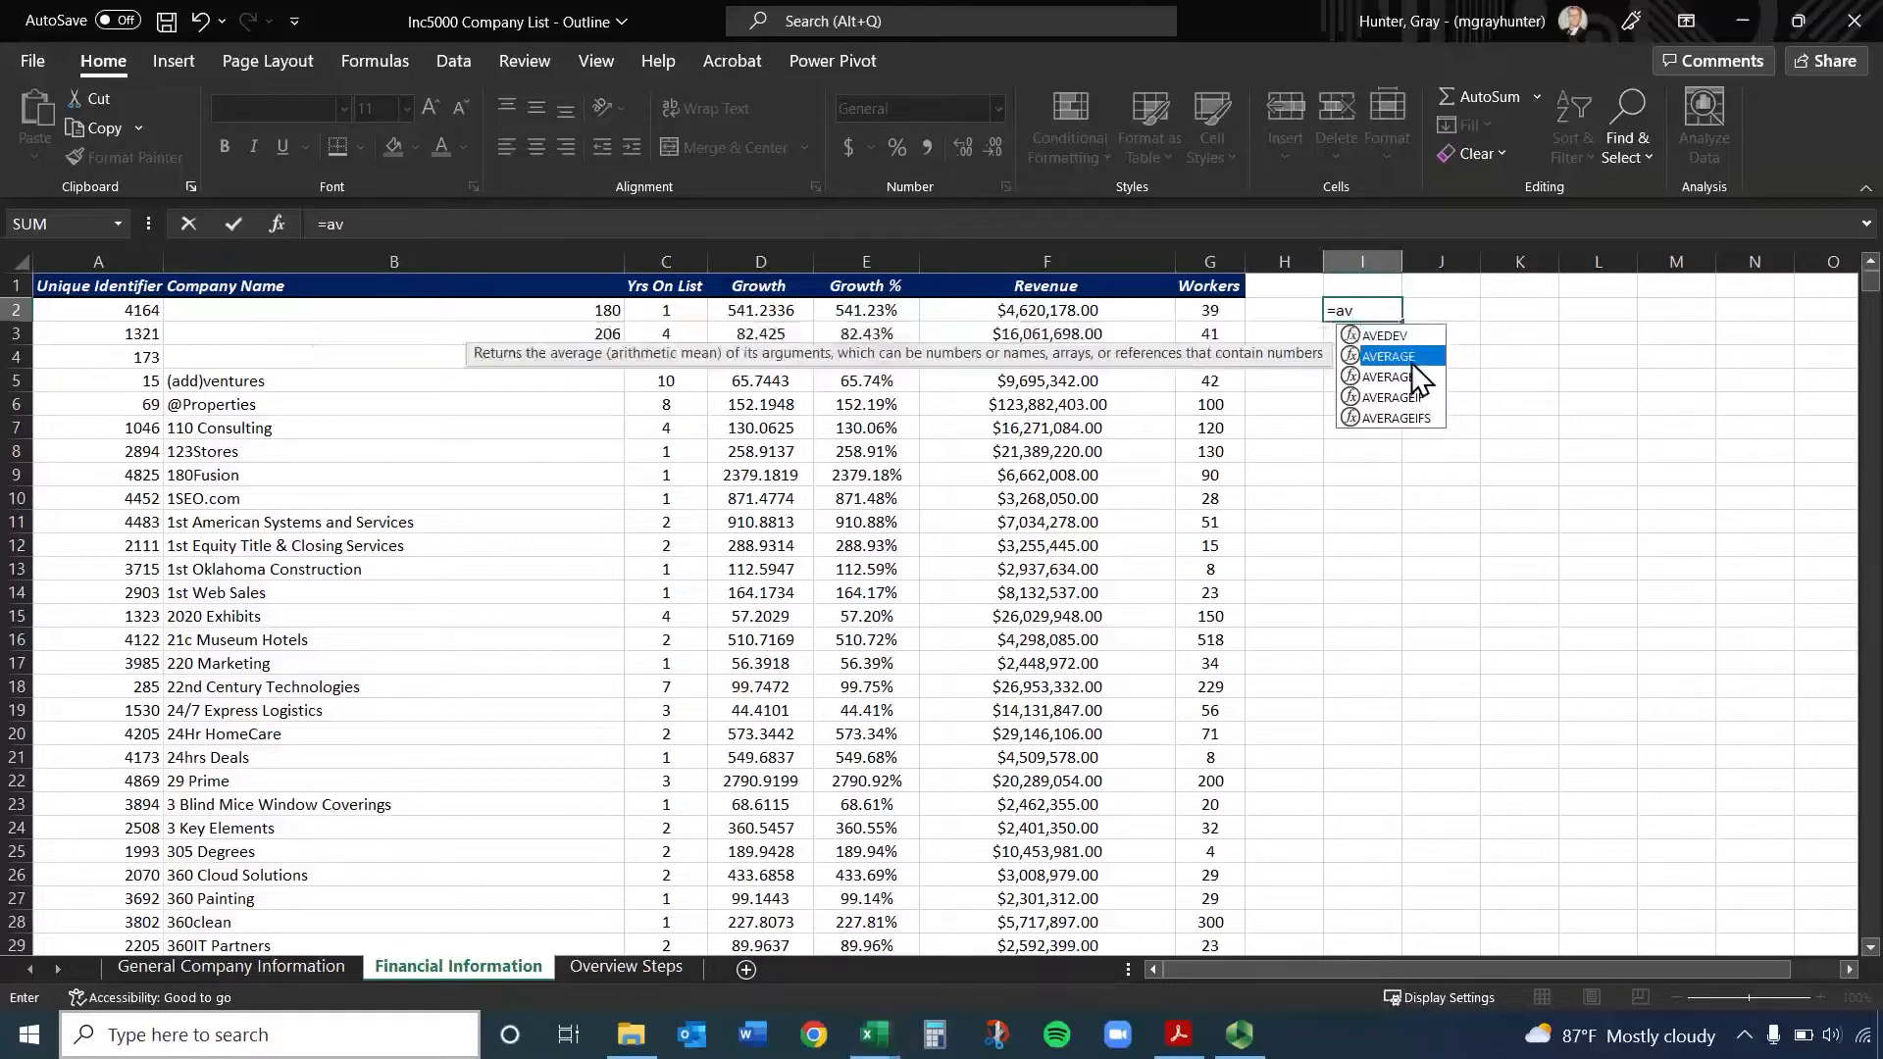
pyautogui.doubleClick(1408, 356)
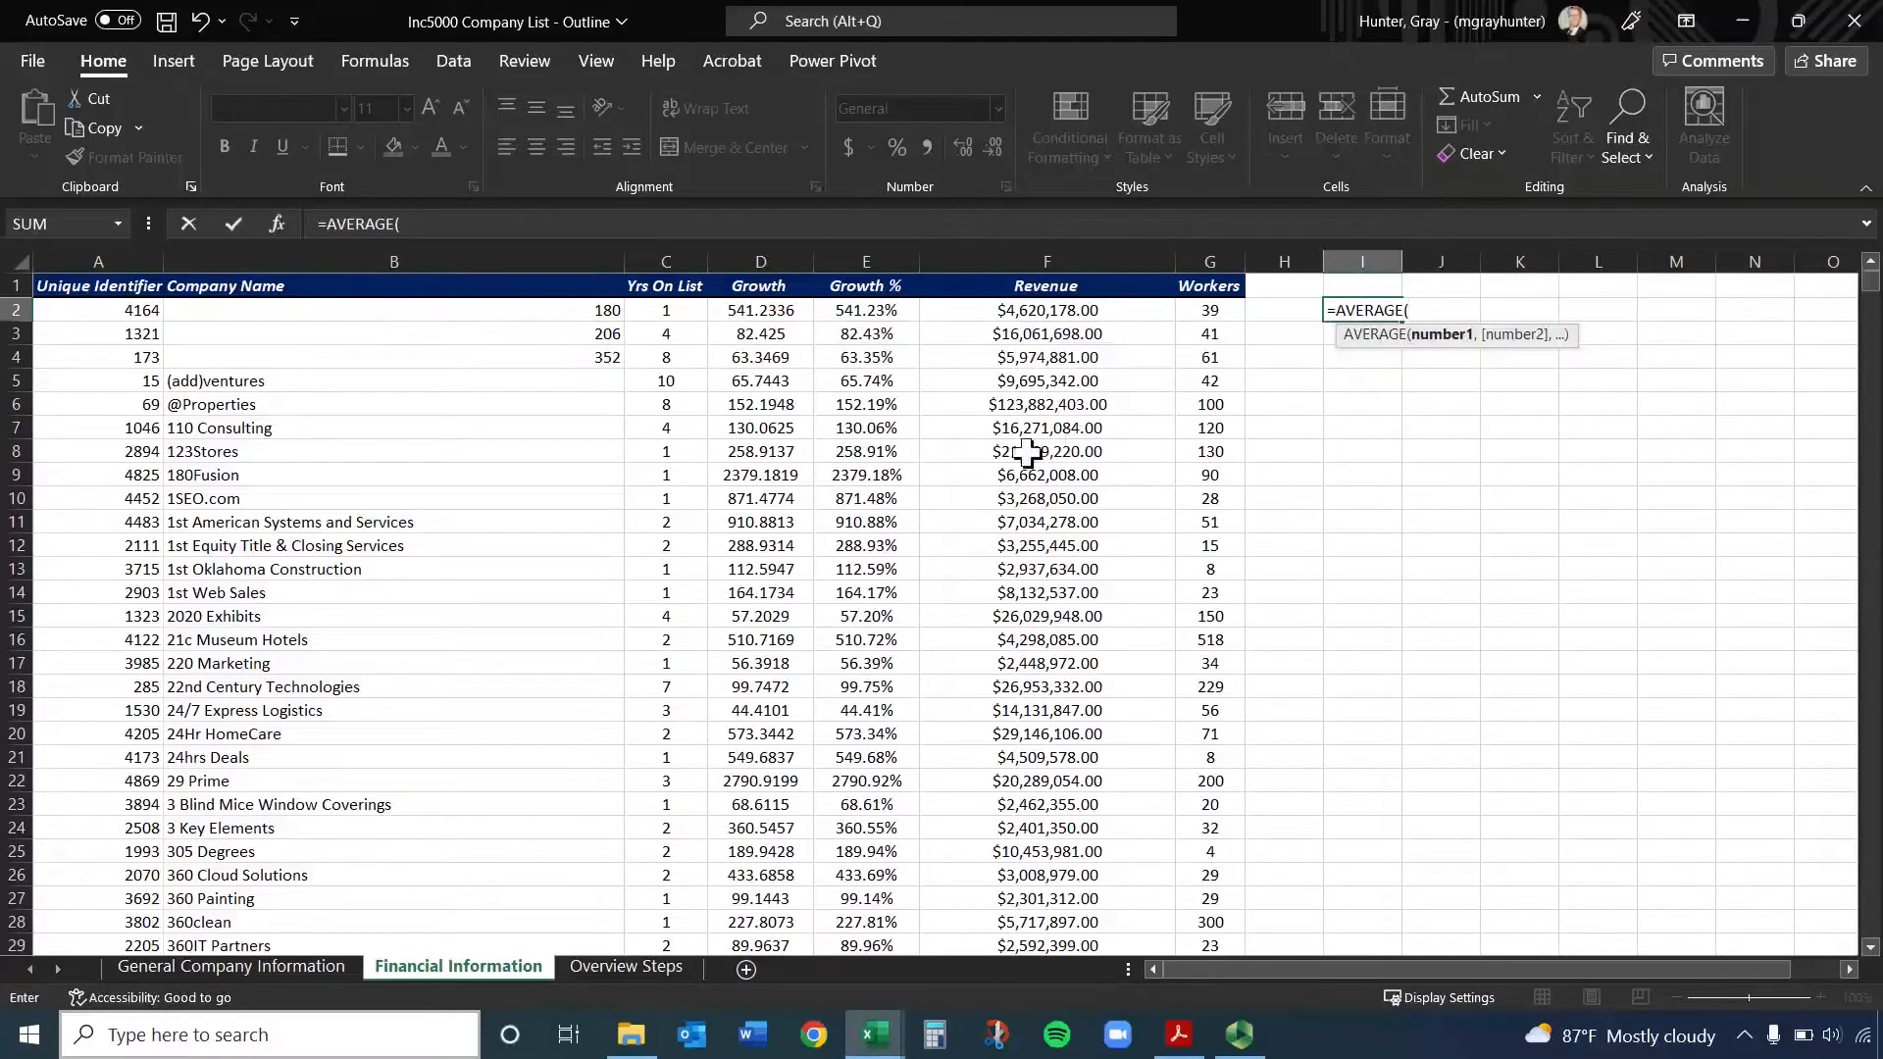
pyautogui.press('BackSpace')
pyautogui.press('BackSpace')
pyautogui.press('BackSpace')
pyautogui.press('BackSpace')
pyautogui.press('BackSpace')
pyautogui.press('BackSpace')
pyautogui.press('BackSpace')
pyautogui.press('BackSpace')
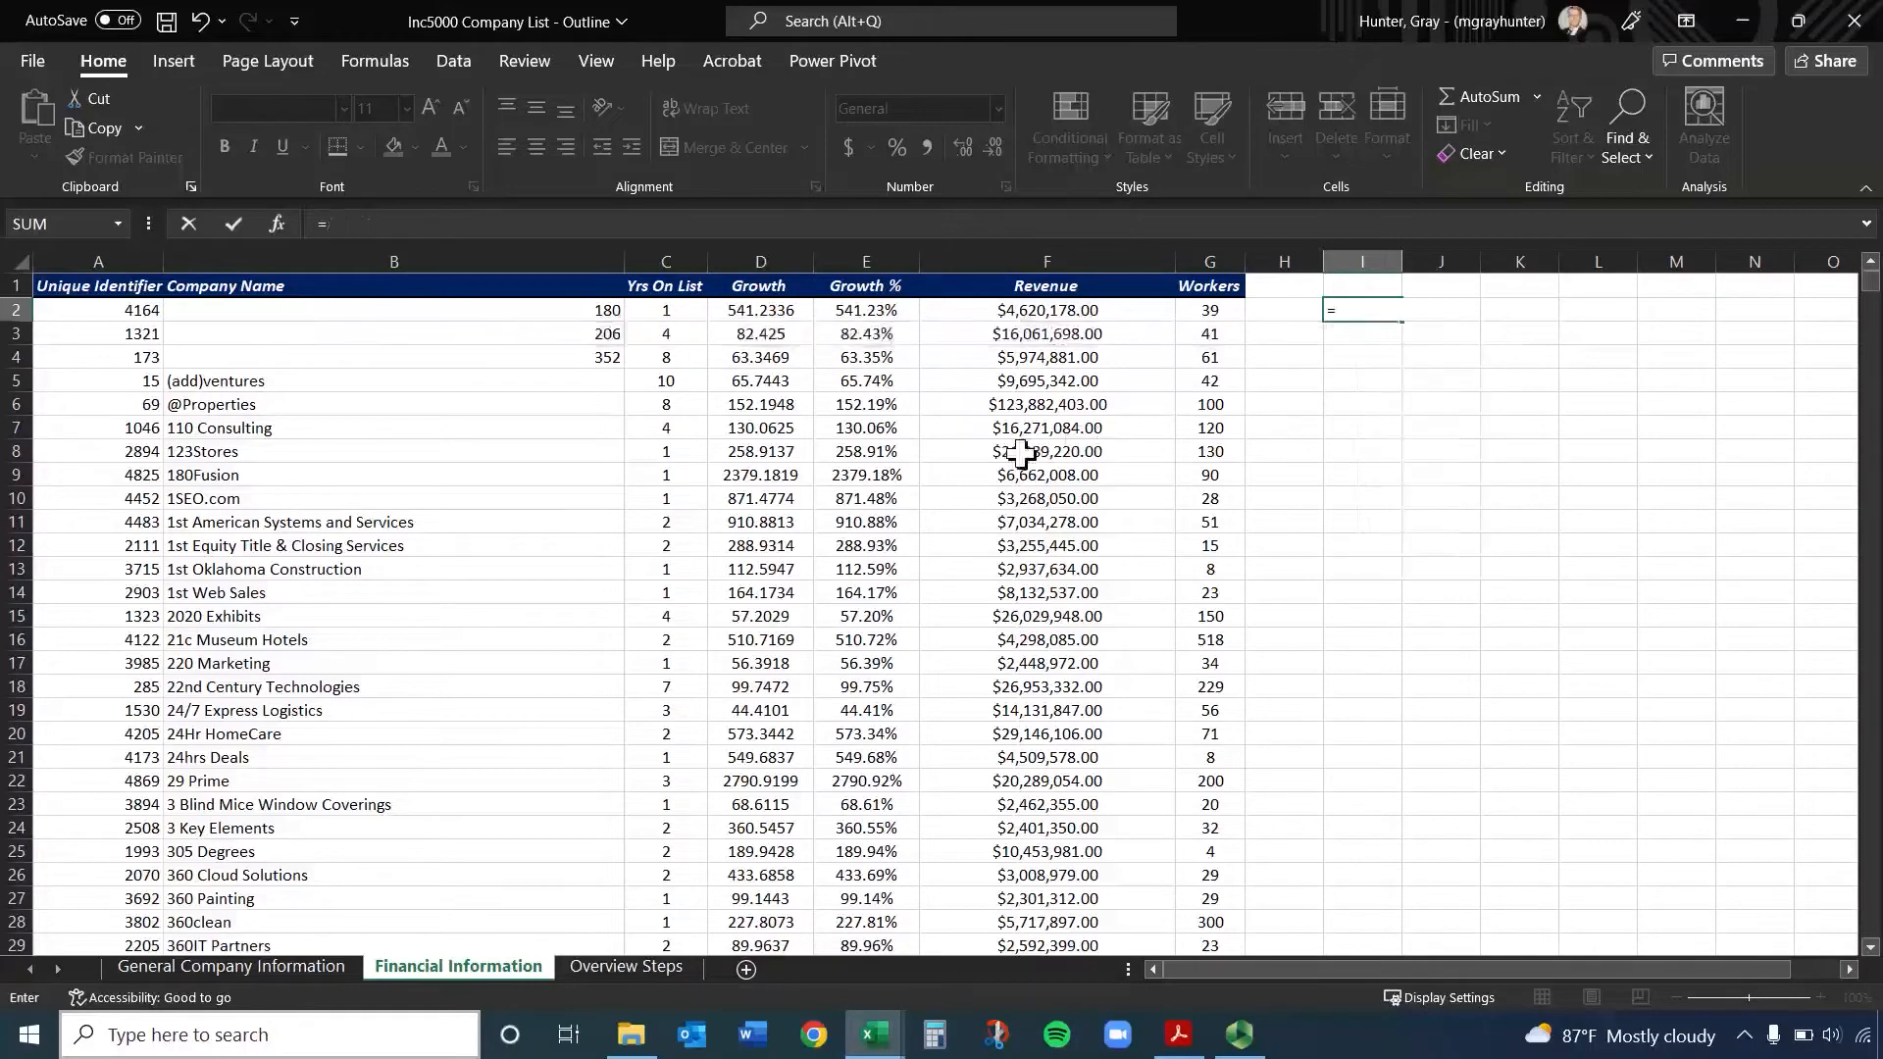
# Complete the formula in I2 as =average(G2:G5001) to average the Workers column, and clear the cell
pyautogui.write('average')
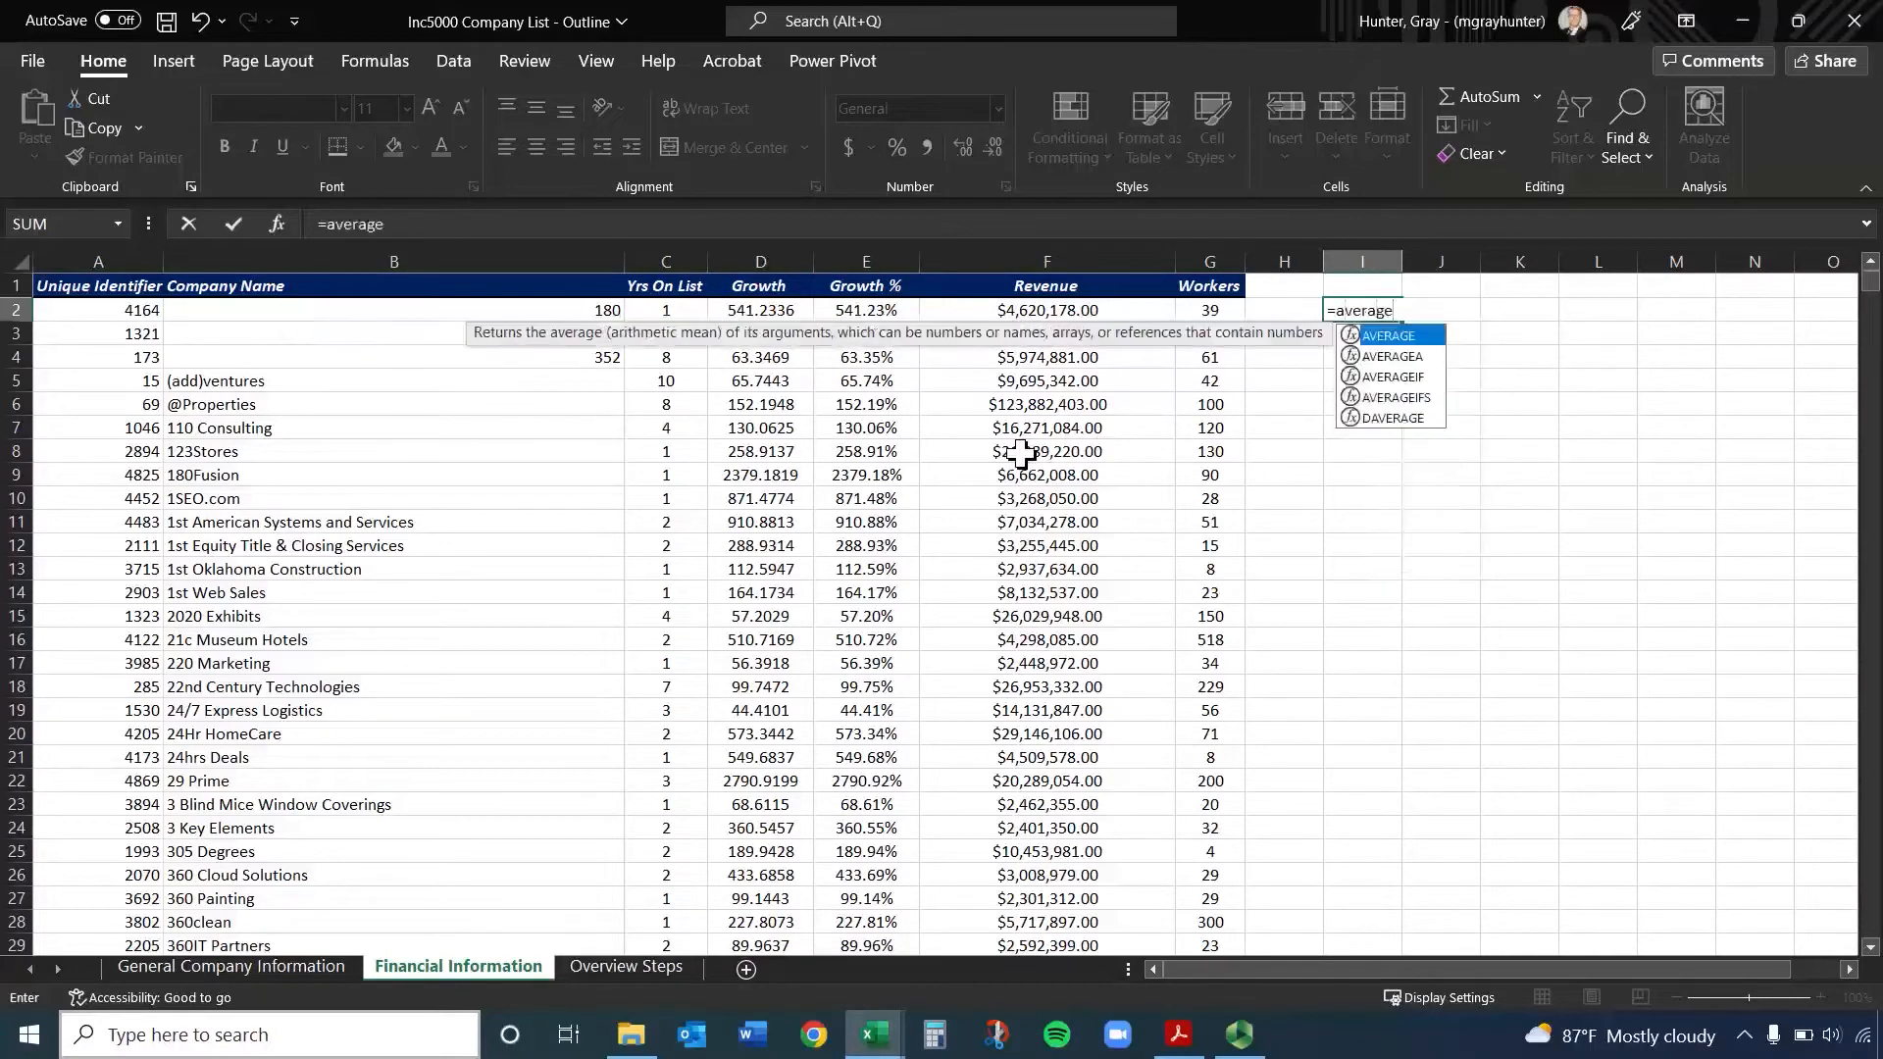
pyautogui.write(')')
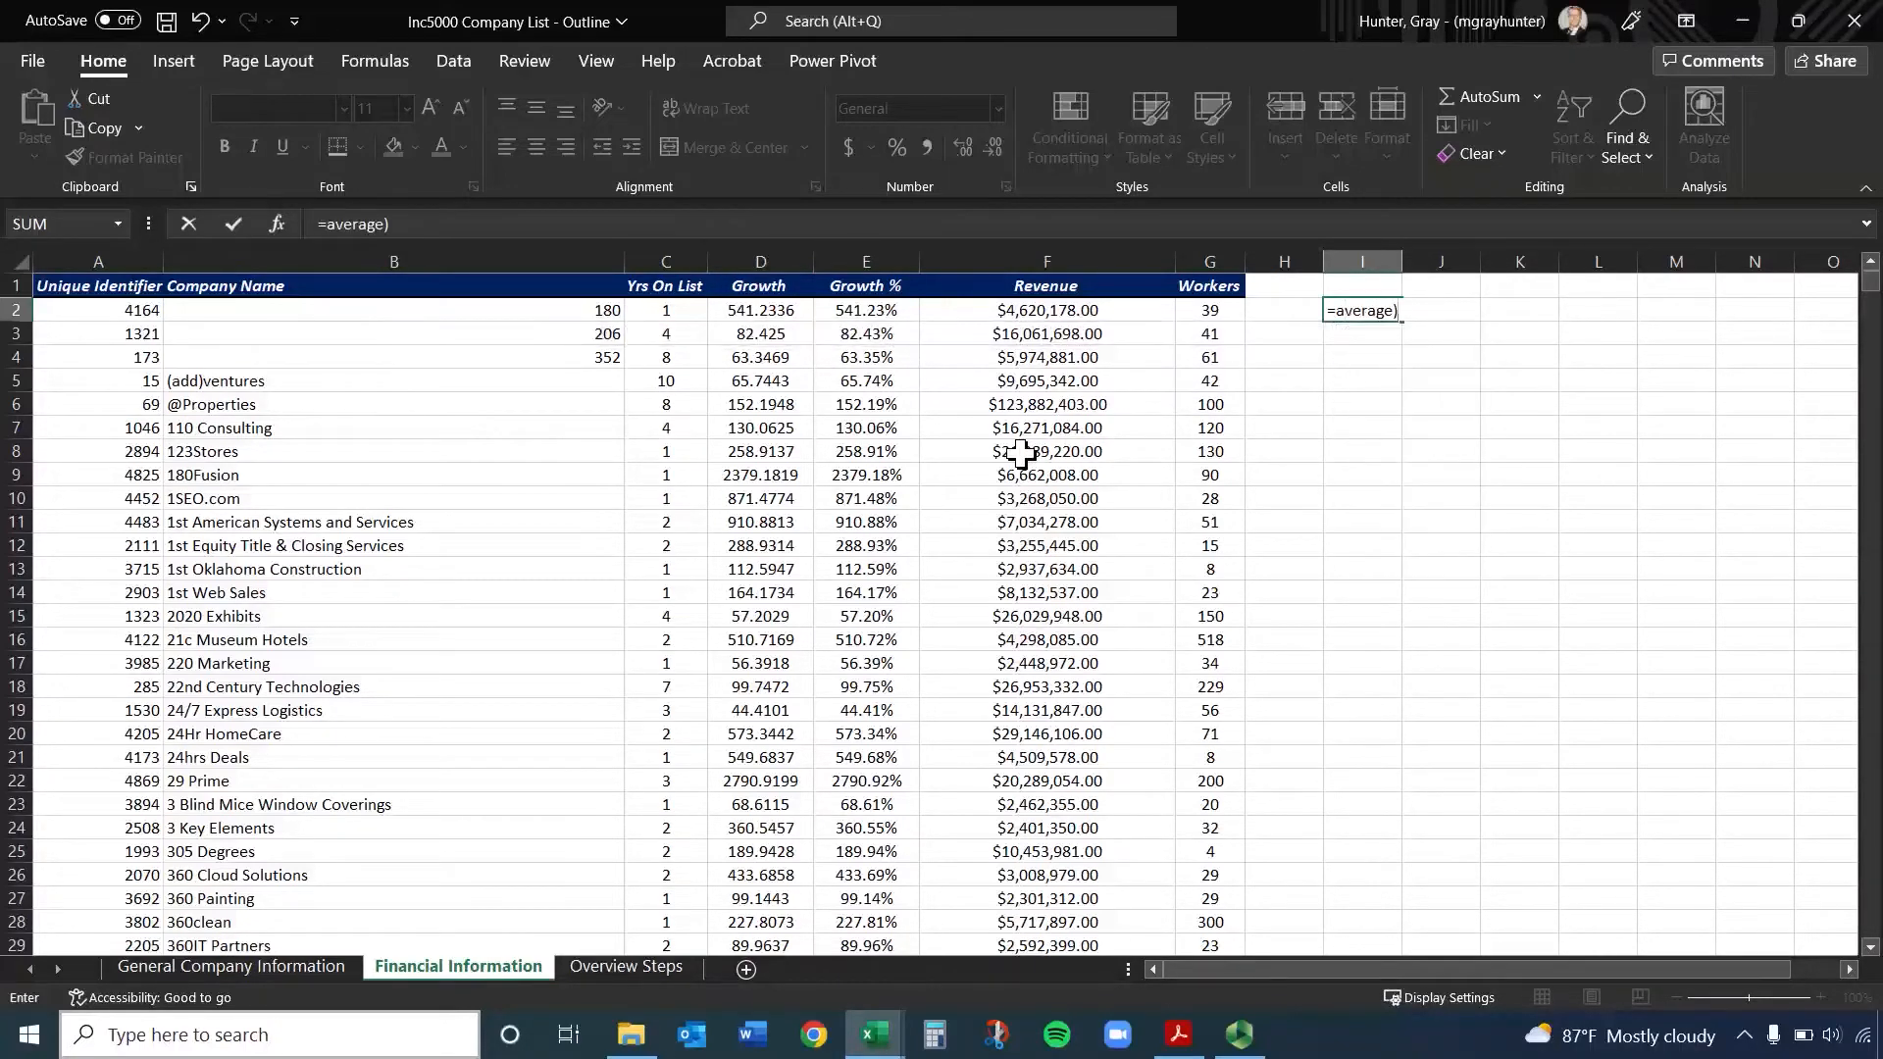
pyautogui.press('BackSpace')
pyautogui.write('(')
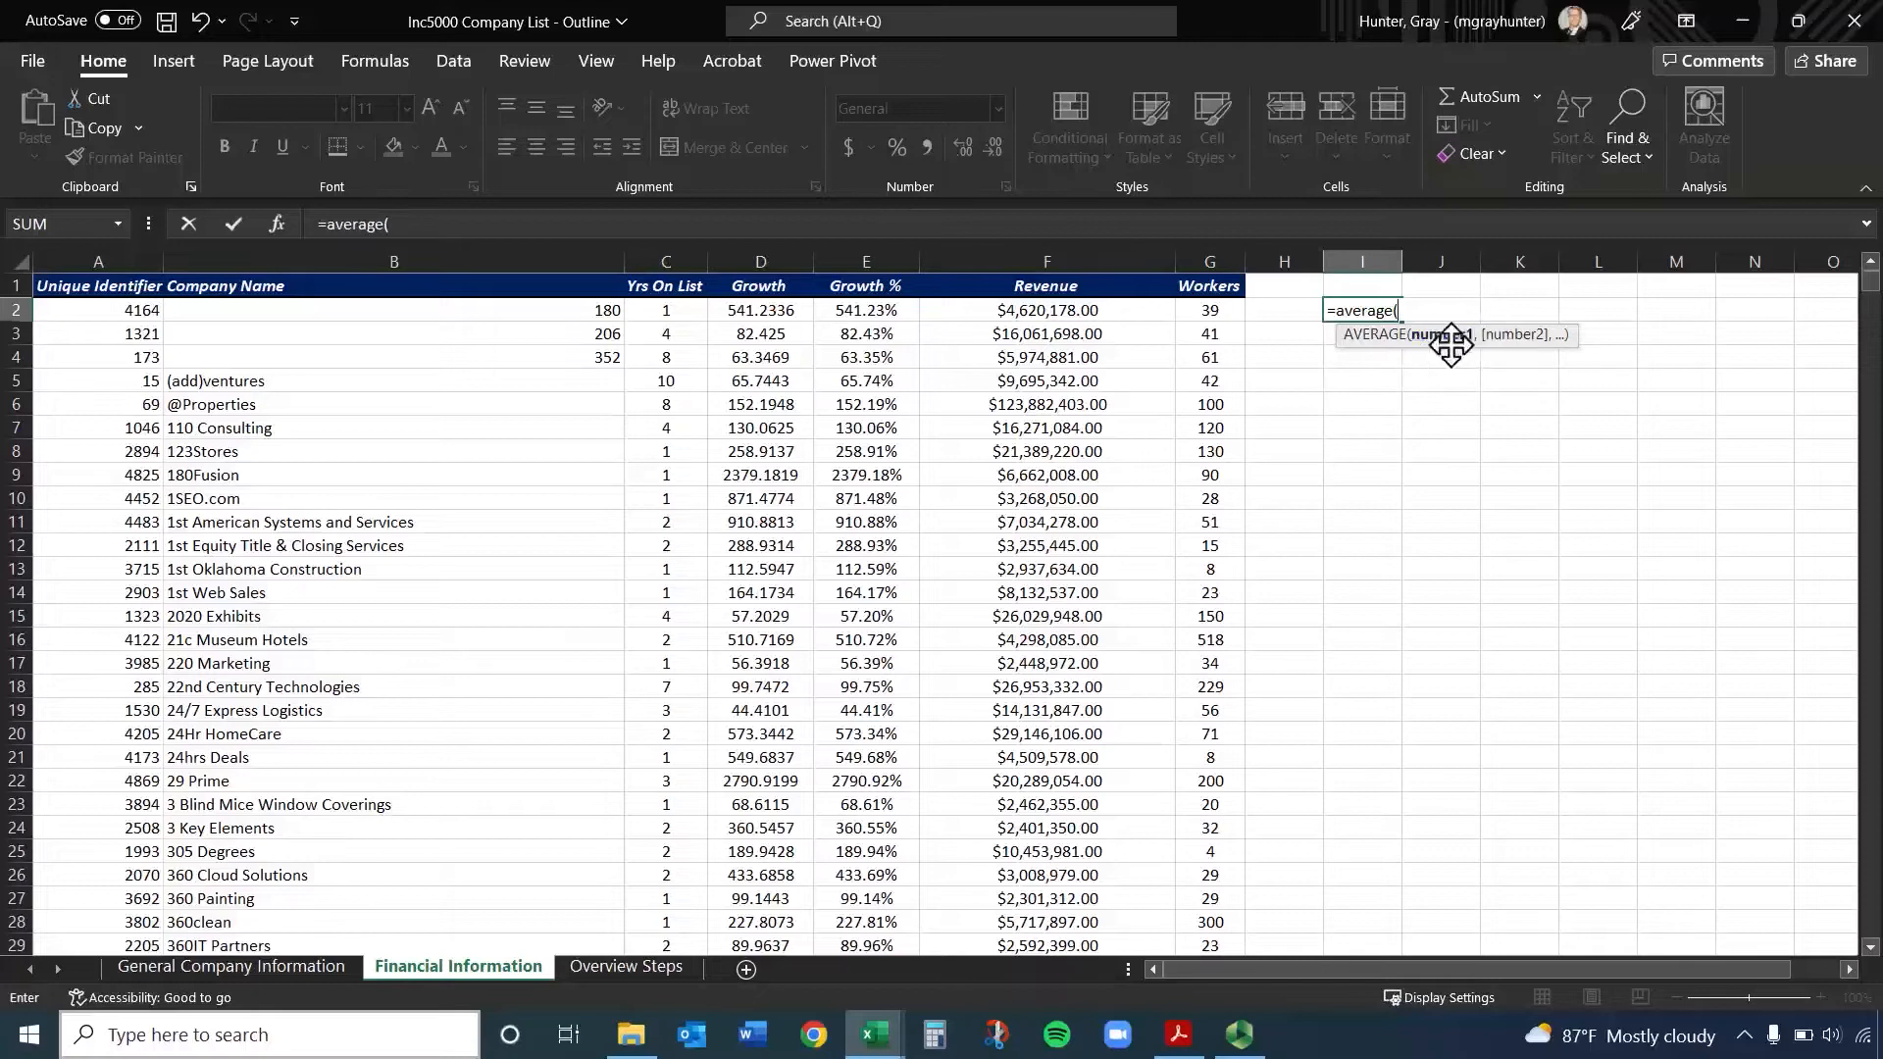
pyautogui.click(1206, 309)
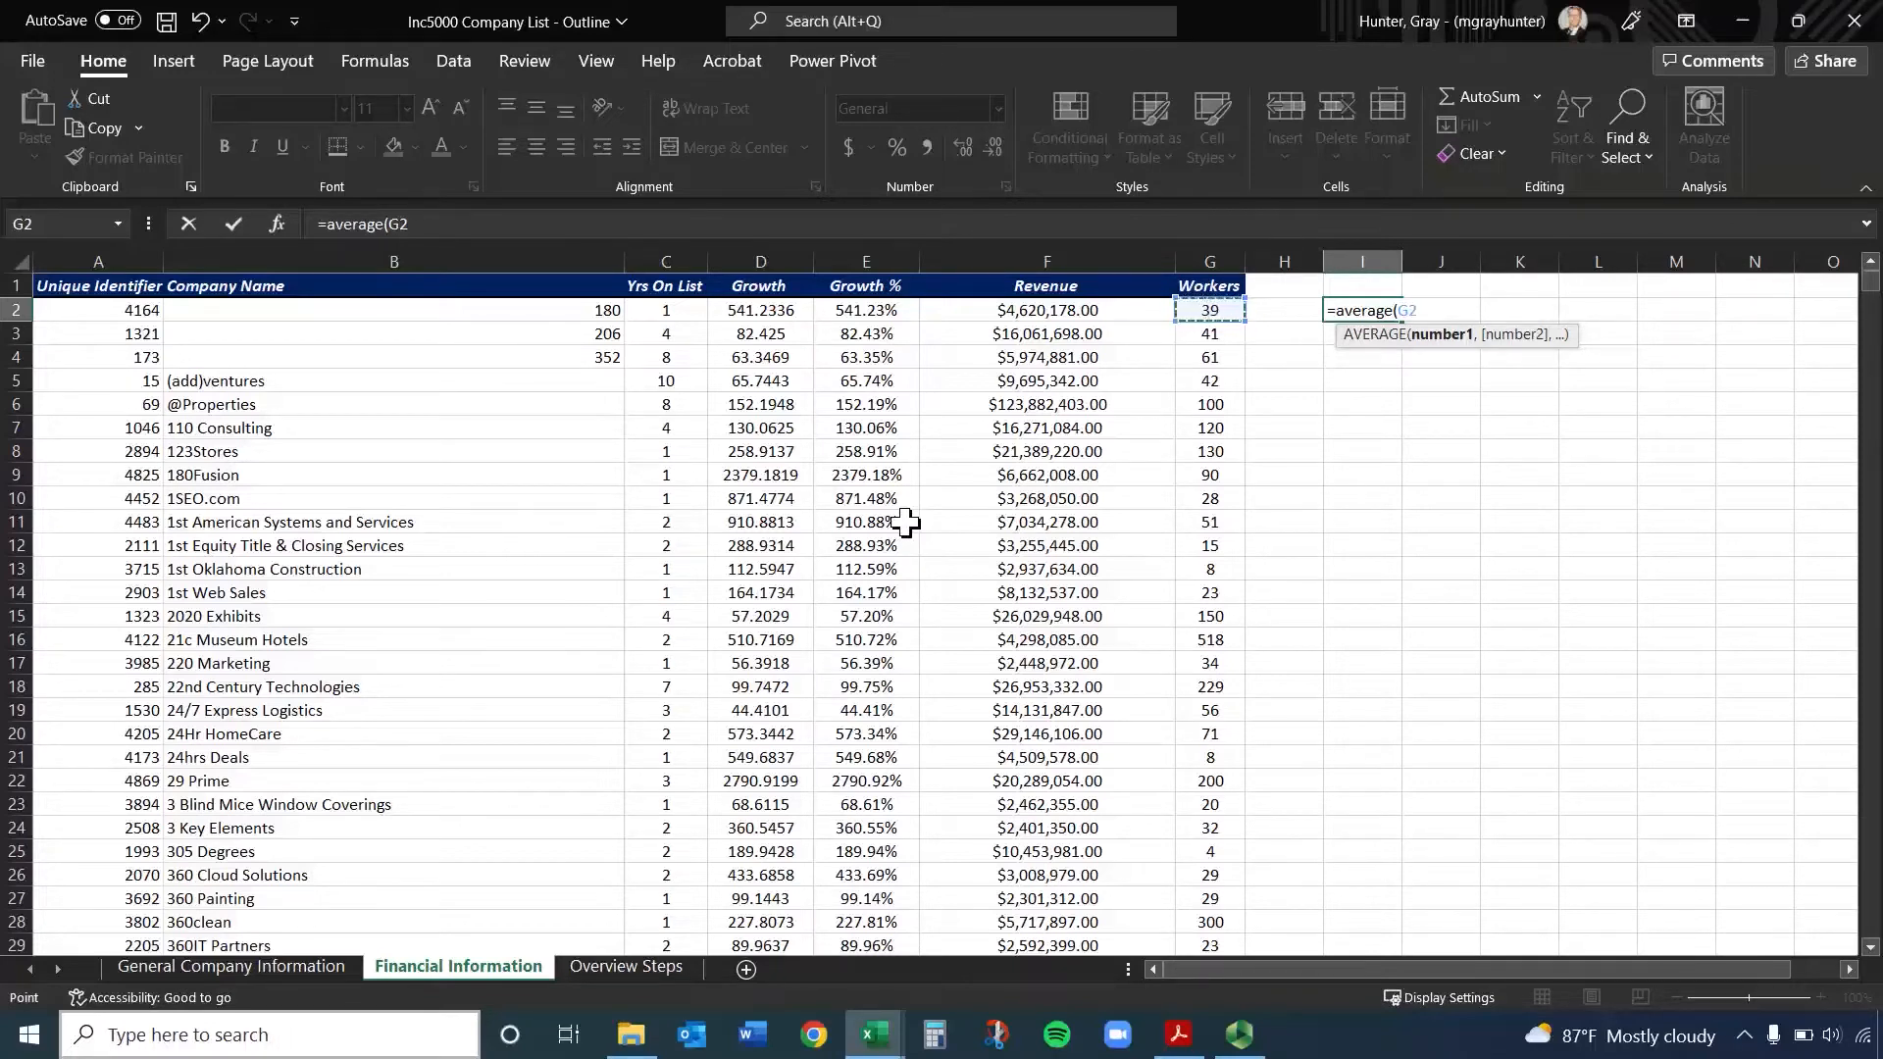
pyautogui.hotkey('ctrl', 'shift', 'Down')
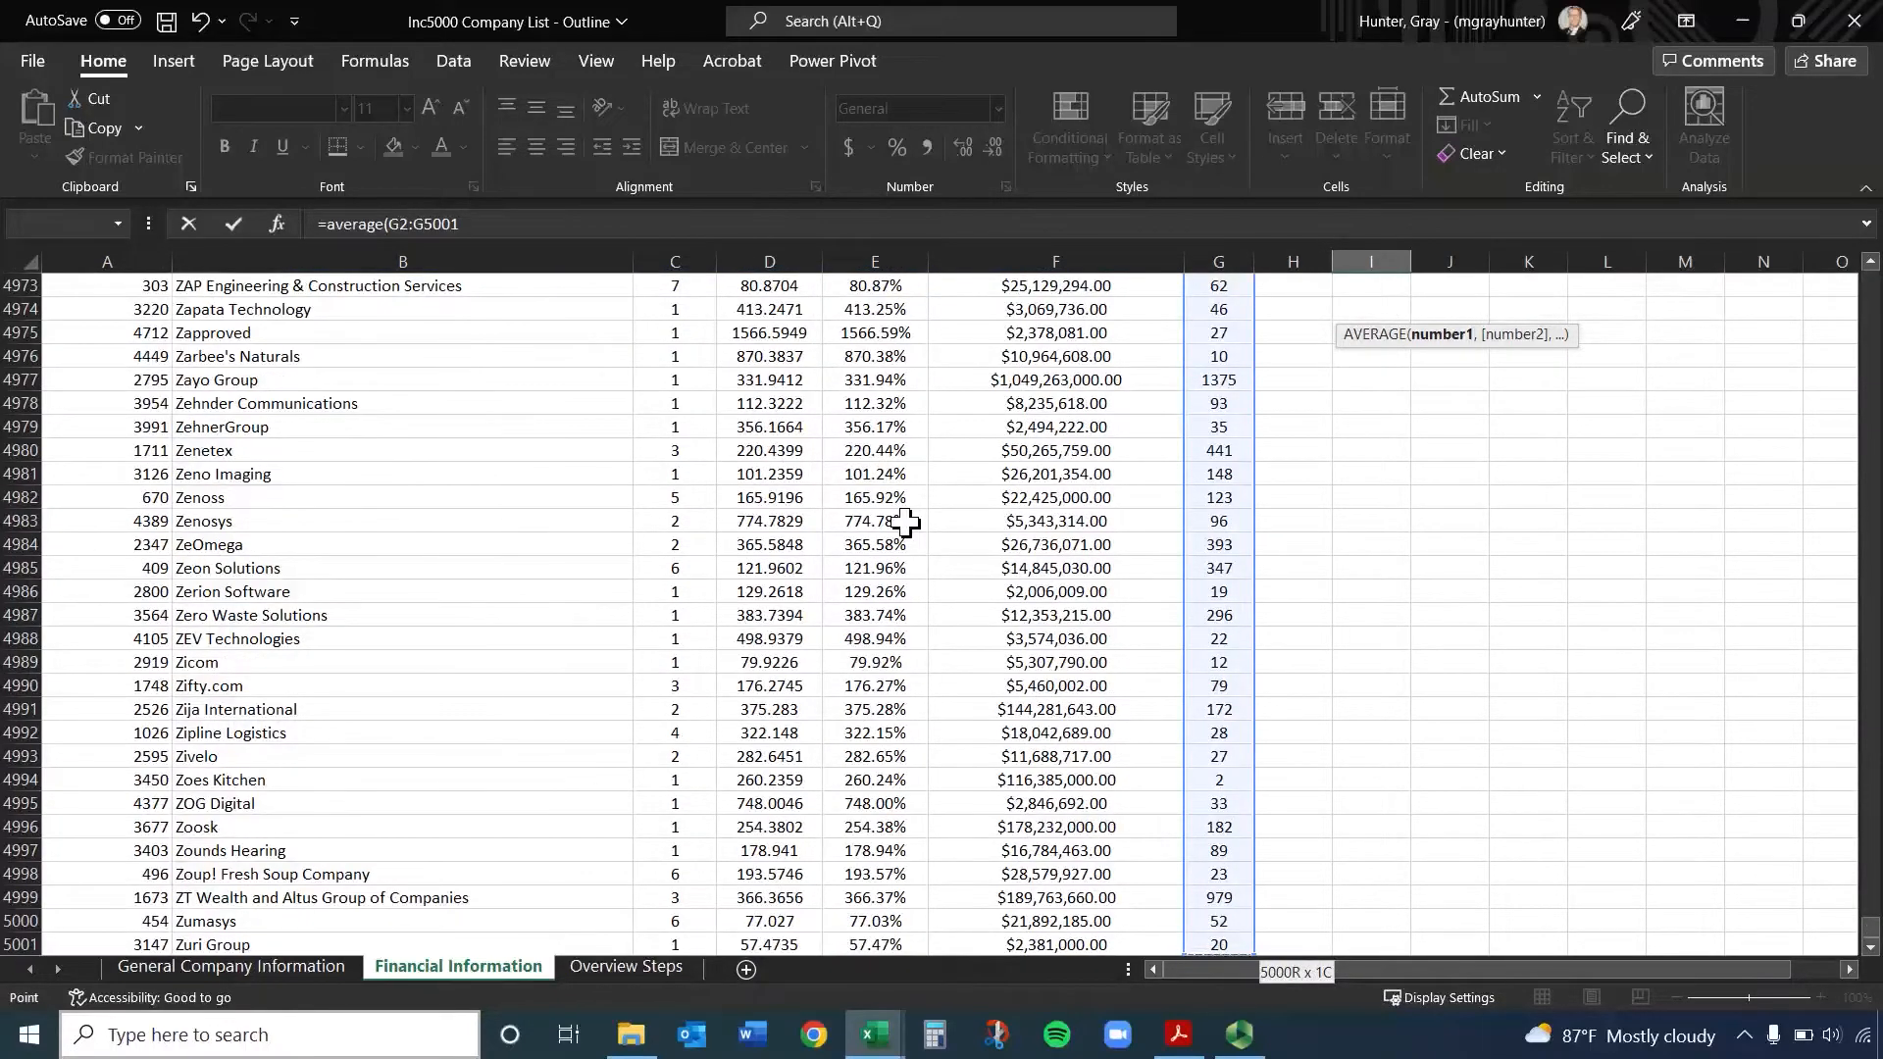
pyautogui.press('Return')
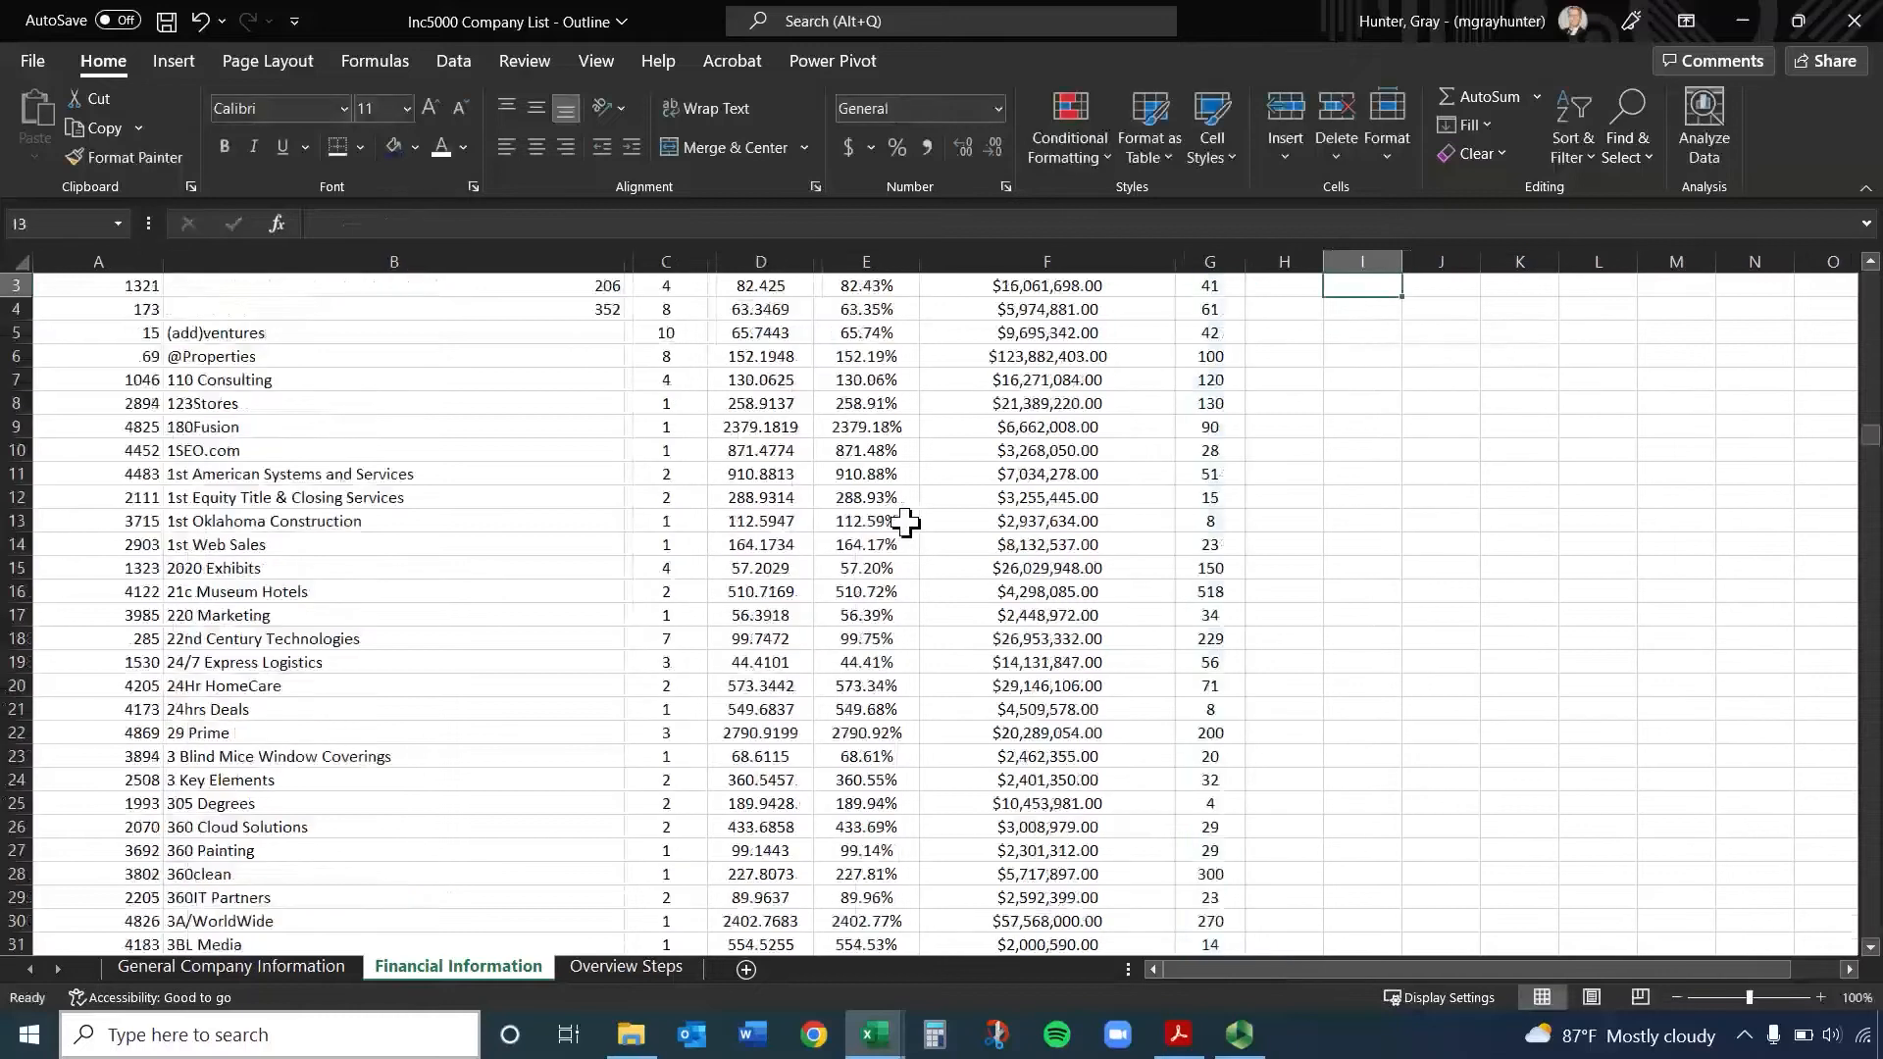
pyautogui.scroll(1, 1323, 447)
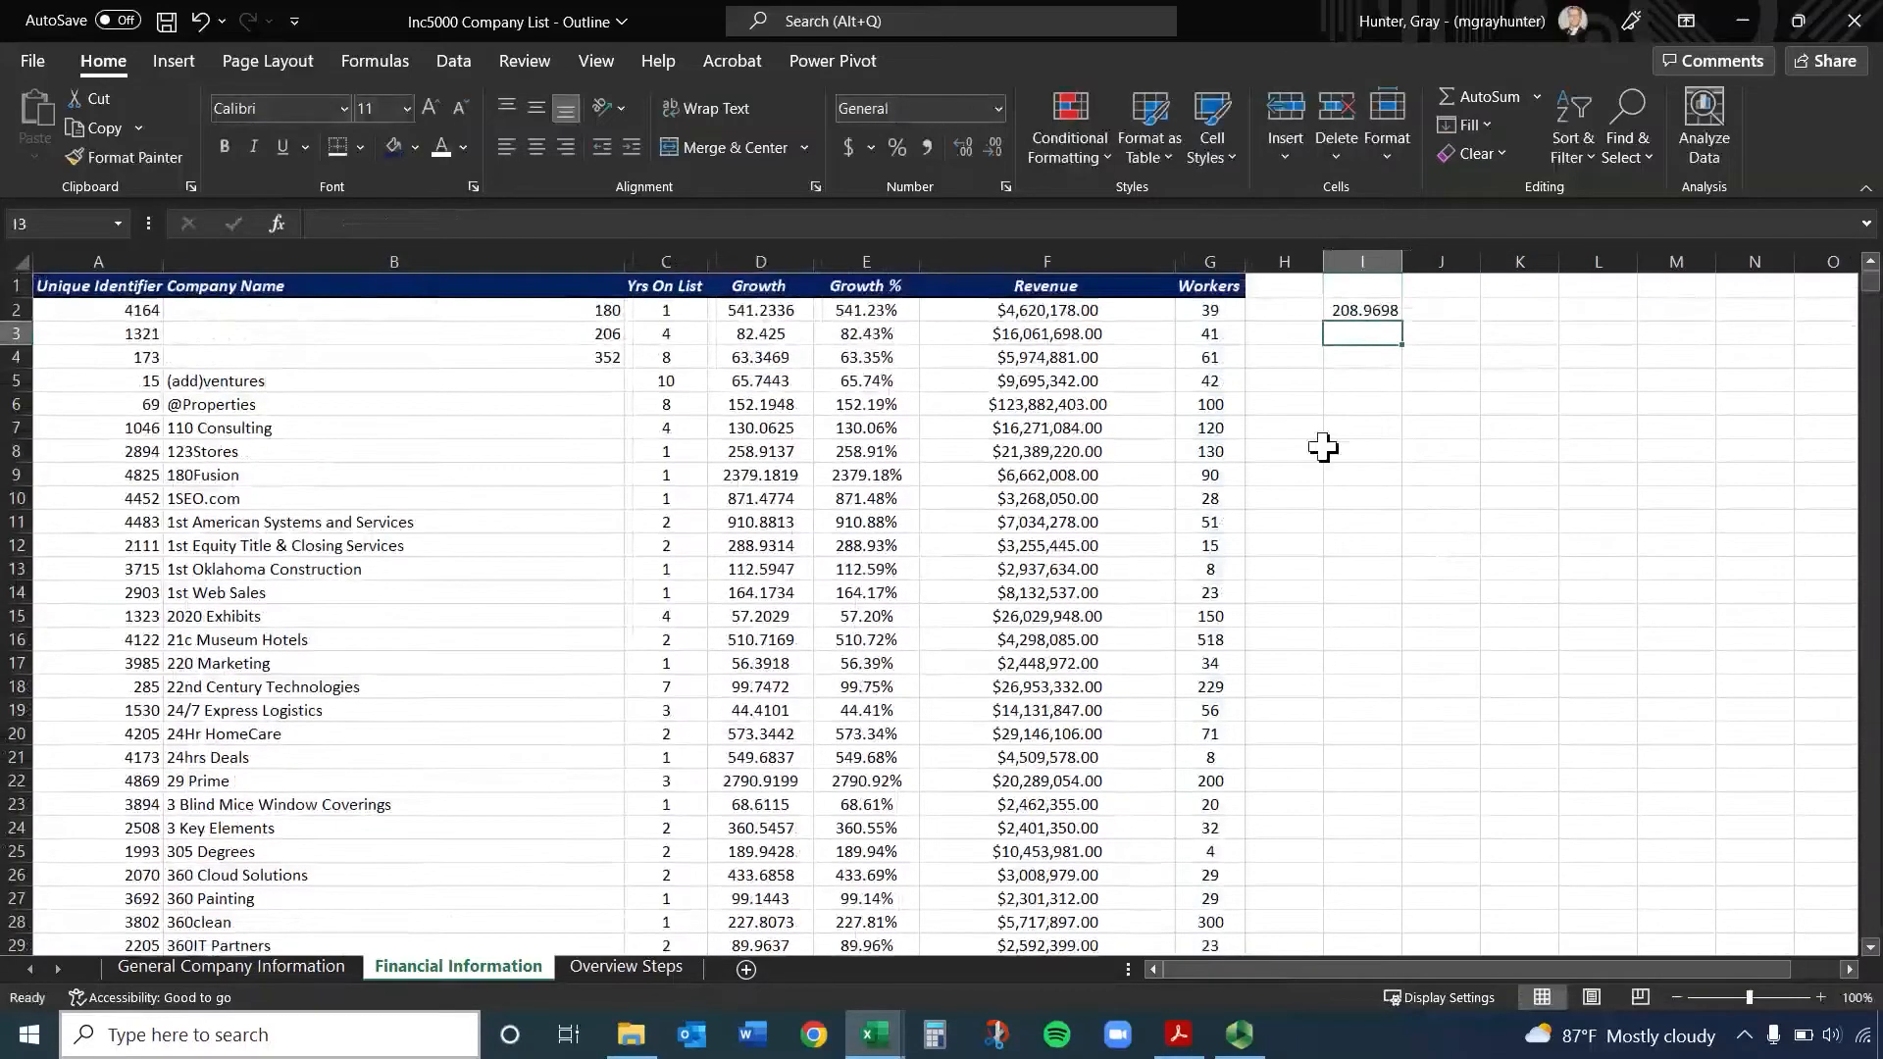
pyautogui.click(1378, 312)
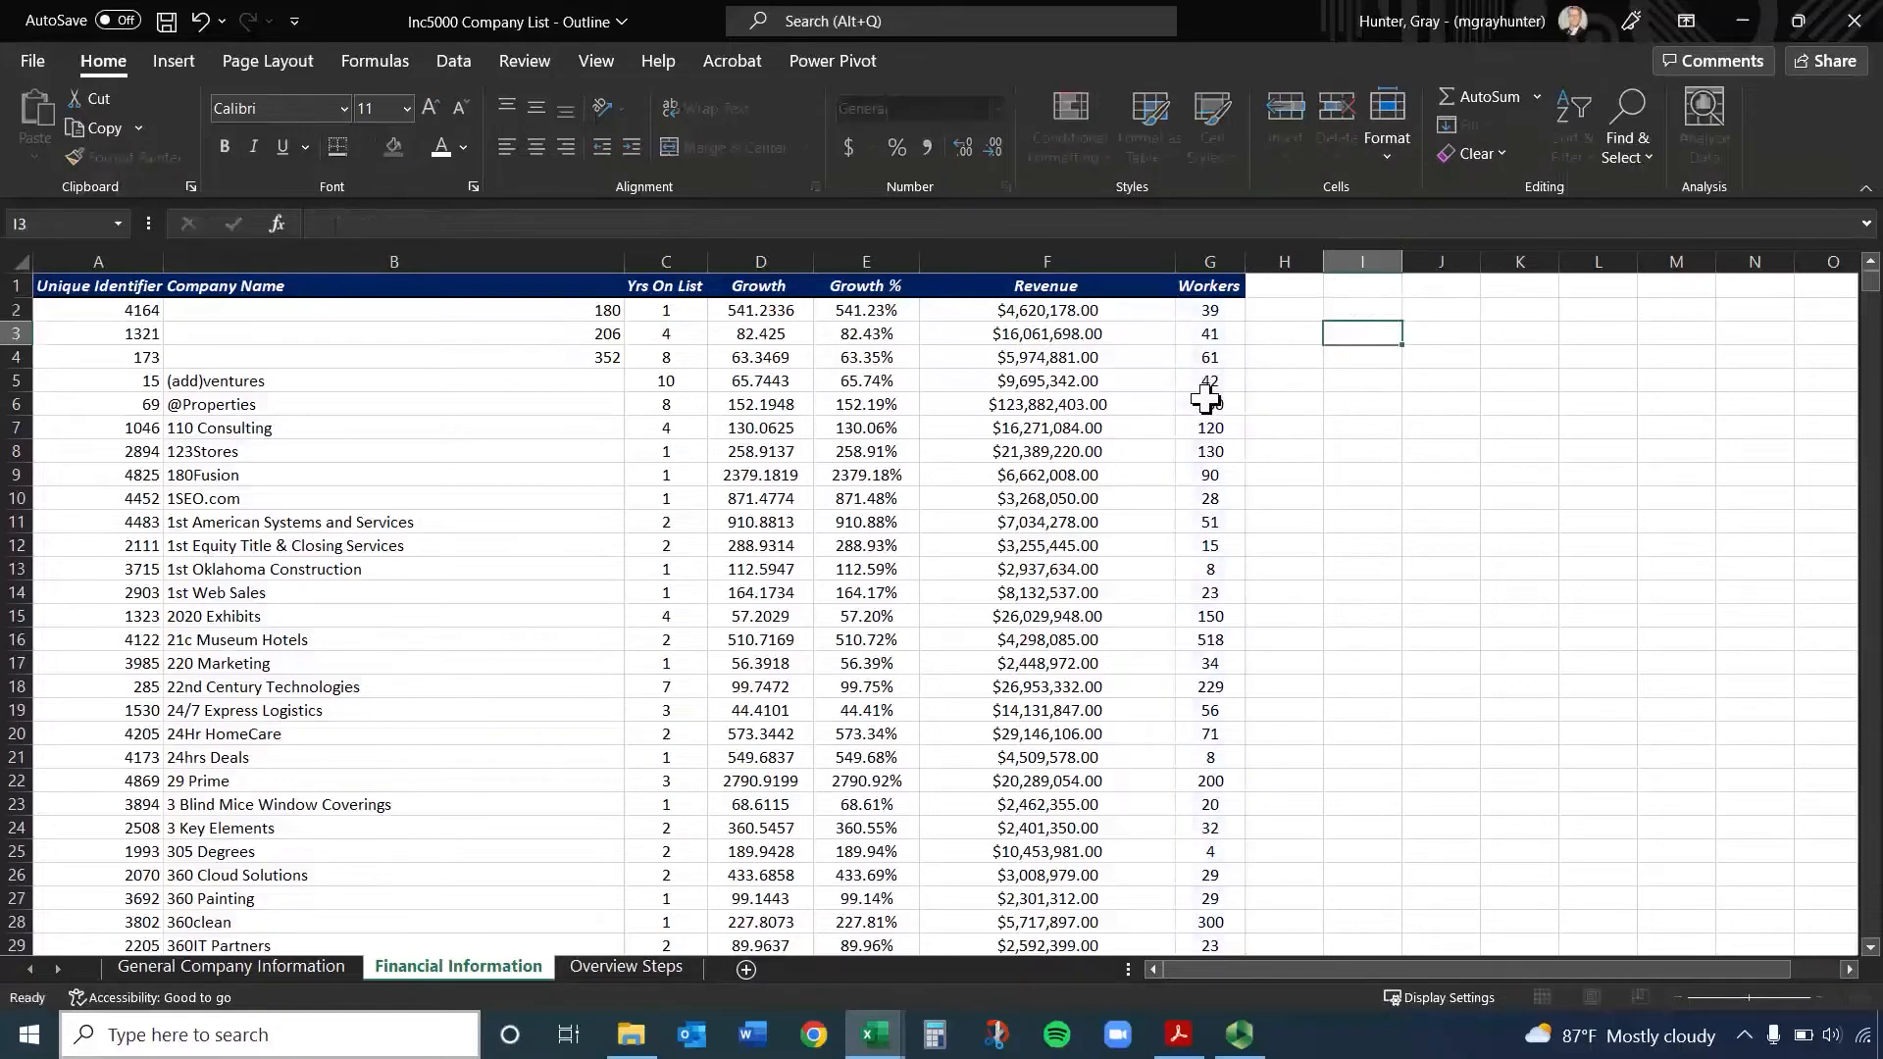
# Copy the Growth through Workers headers from D1:G1 to I1:L1 and label H2 as Average
pyautogui.moveTo(770, 287); pyautogui.dragTo(1206, 285)
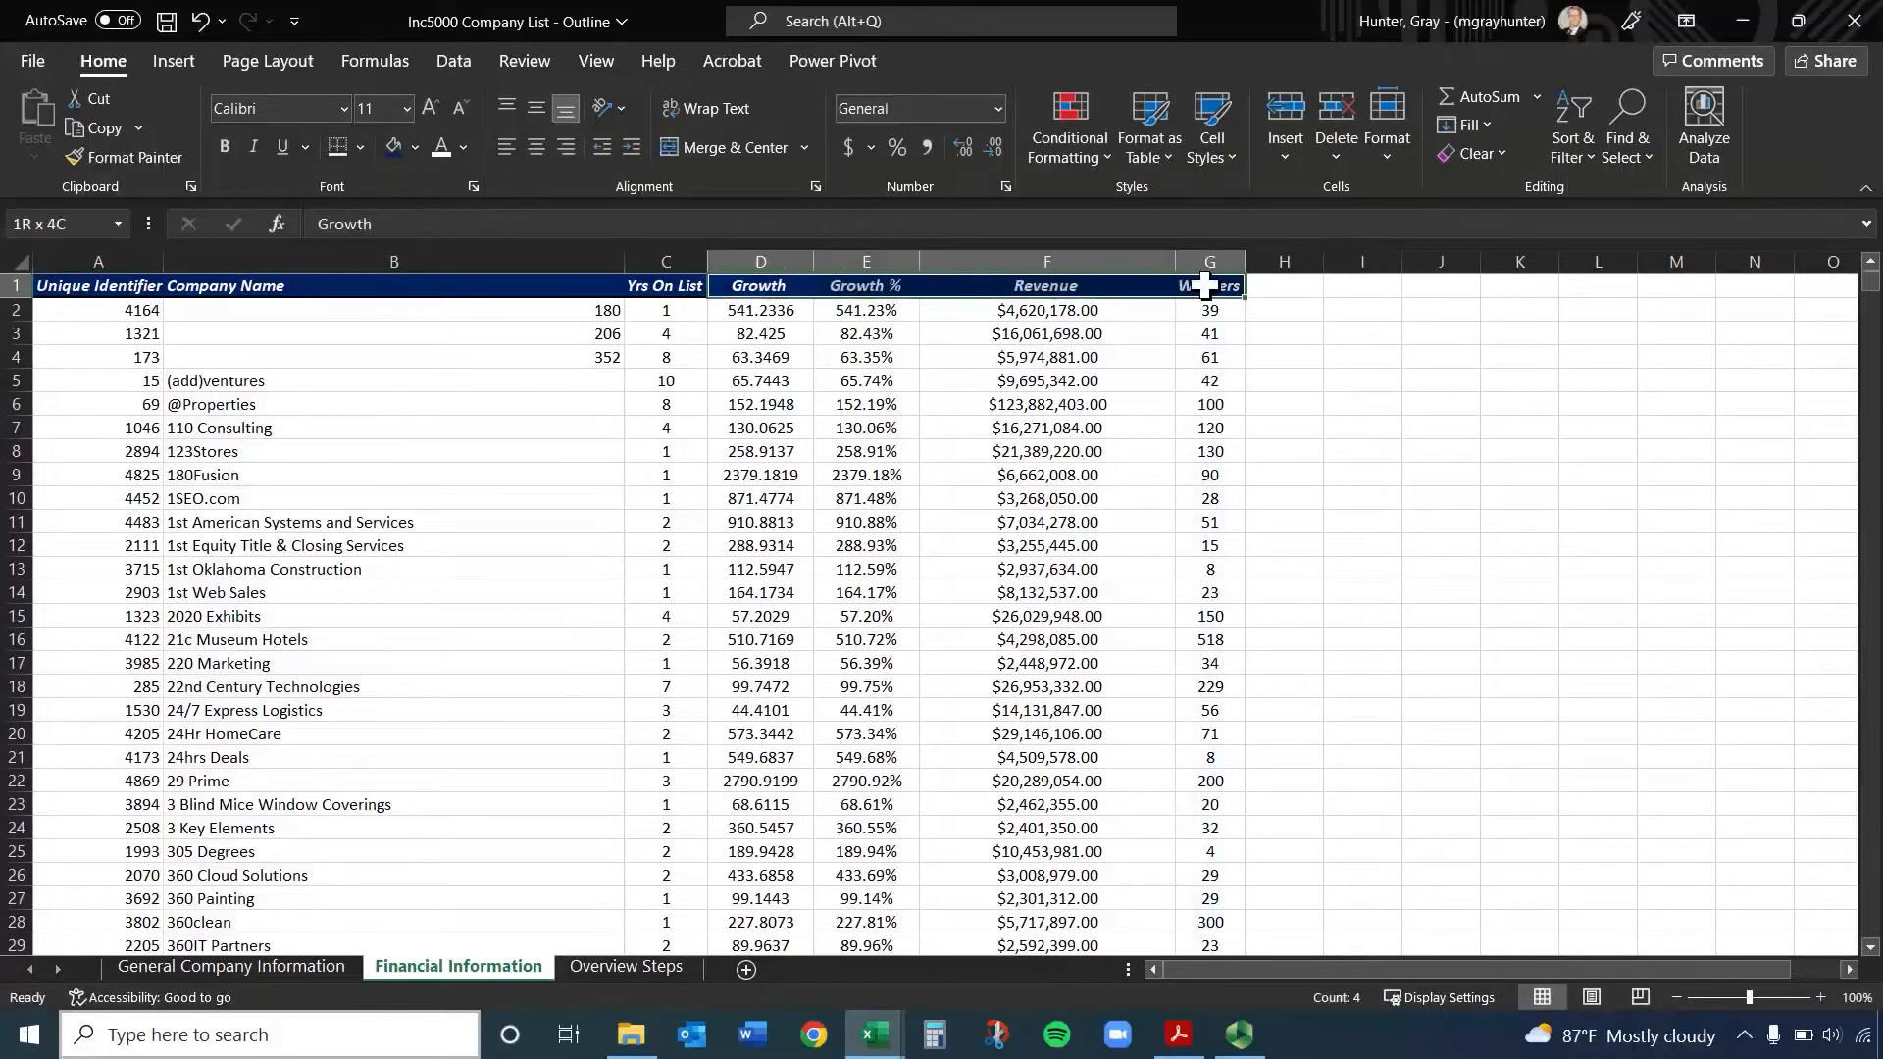
pyautogui.hotkey('ctrl', 'c')
pyautogui.click(1392, 286)
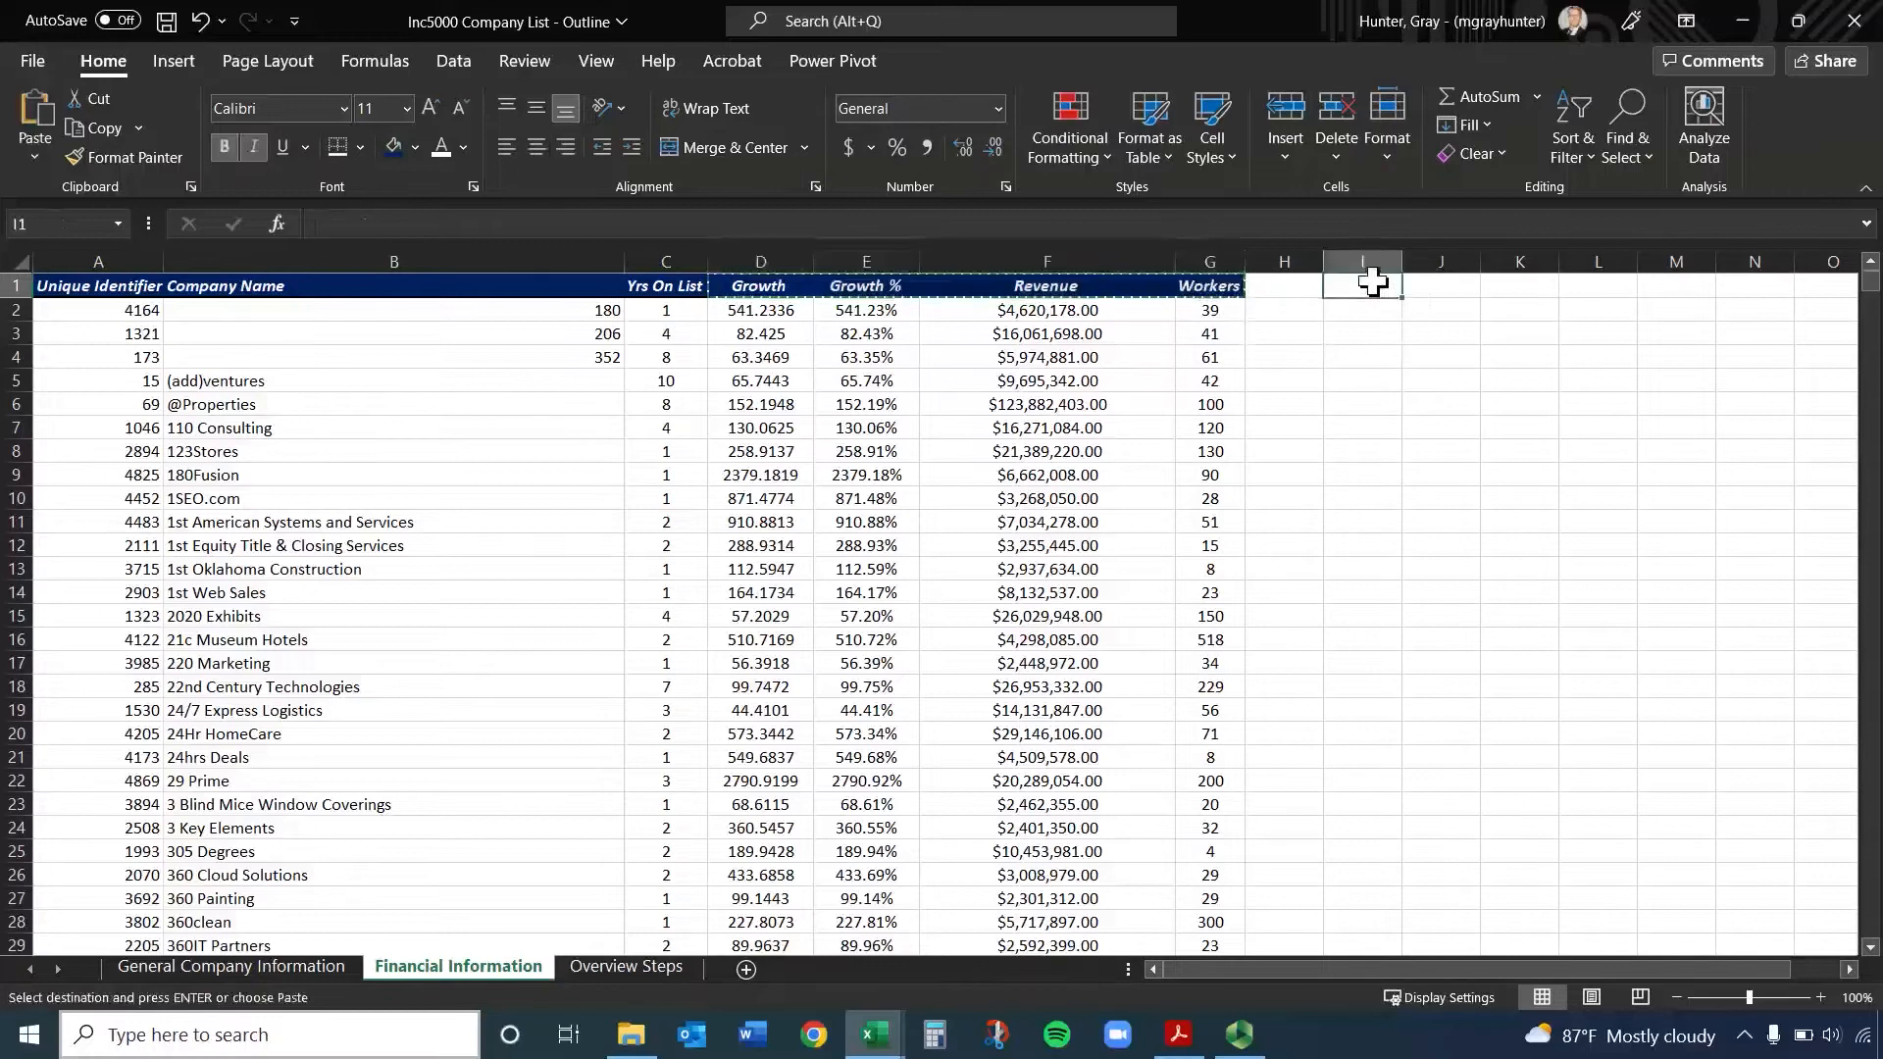
pyautogui.hotkey('ctrl', 'v')
pyautogui.click(1318, 310)
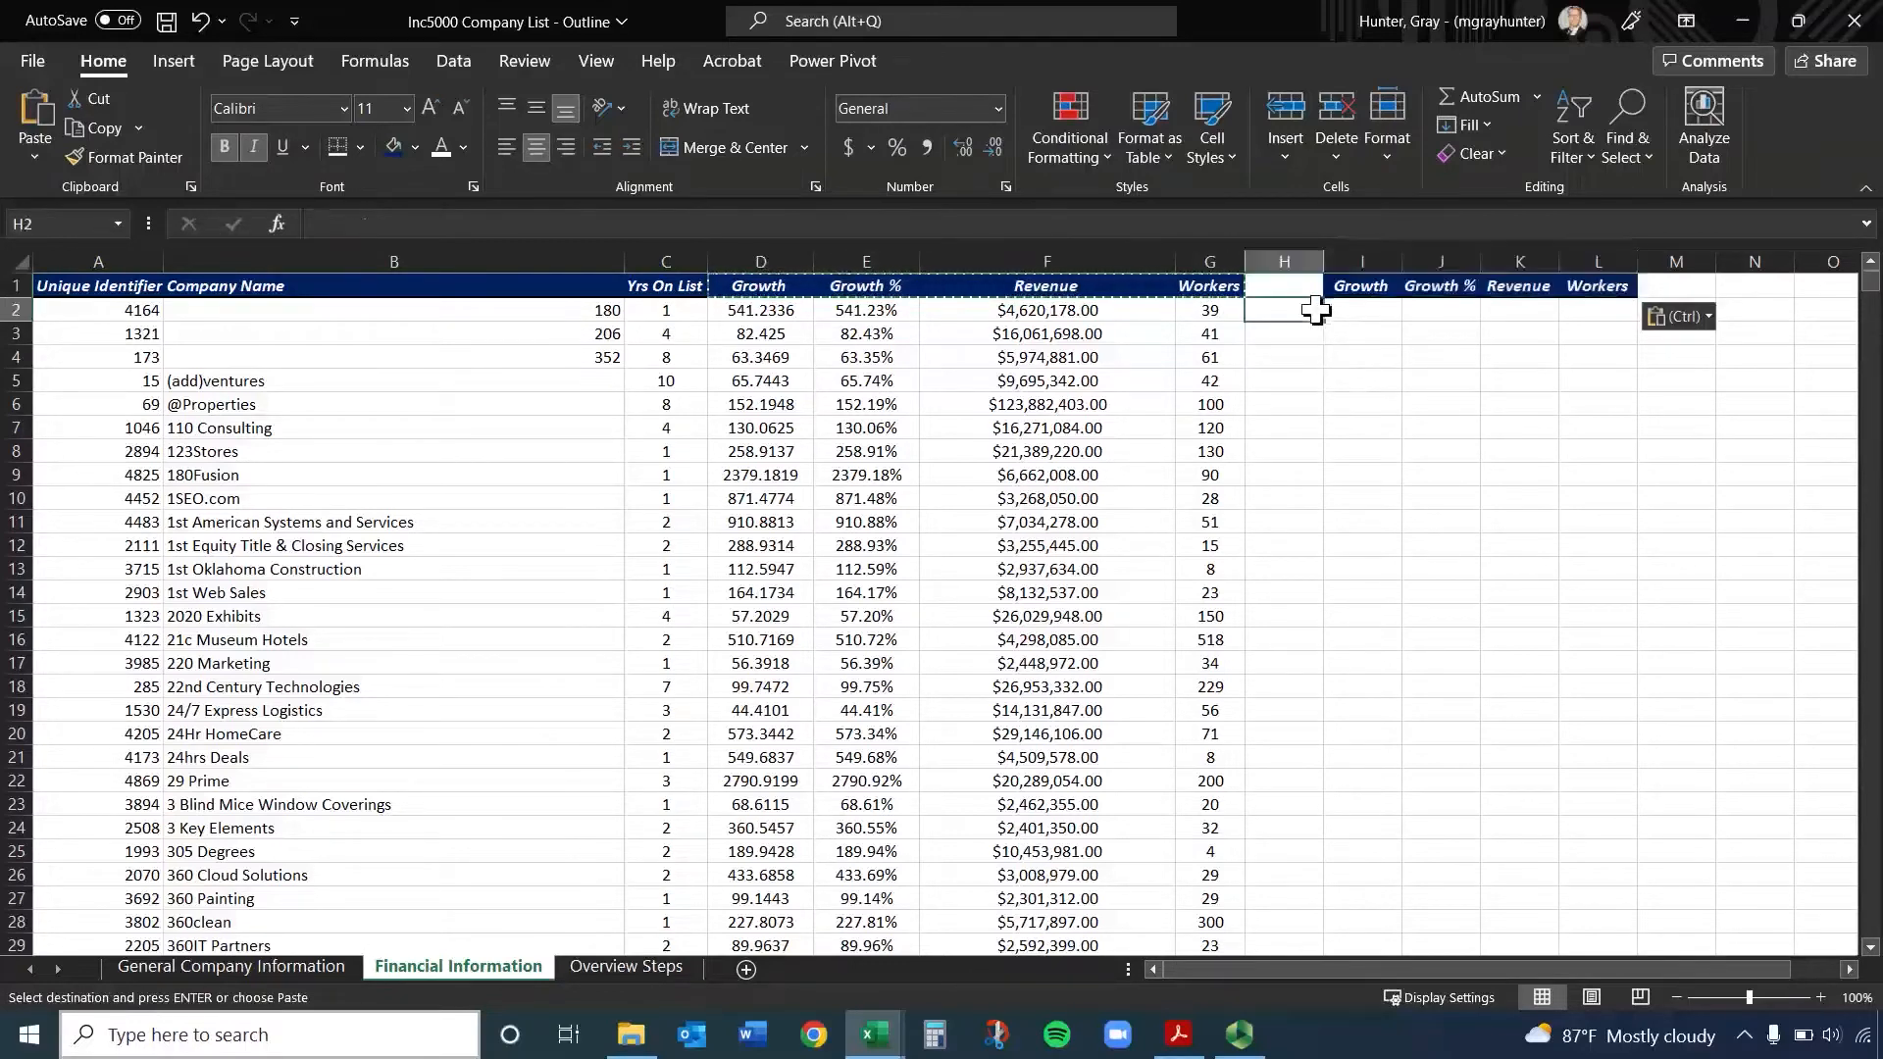
pyautogui.write('Average')
pyautogui.press('Return')
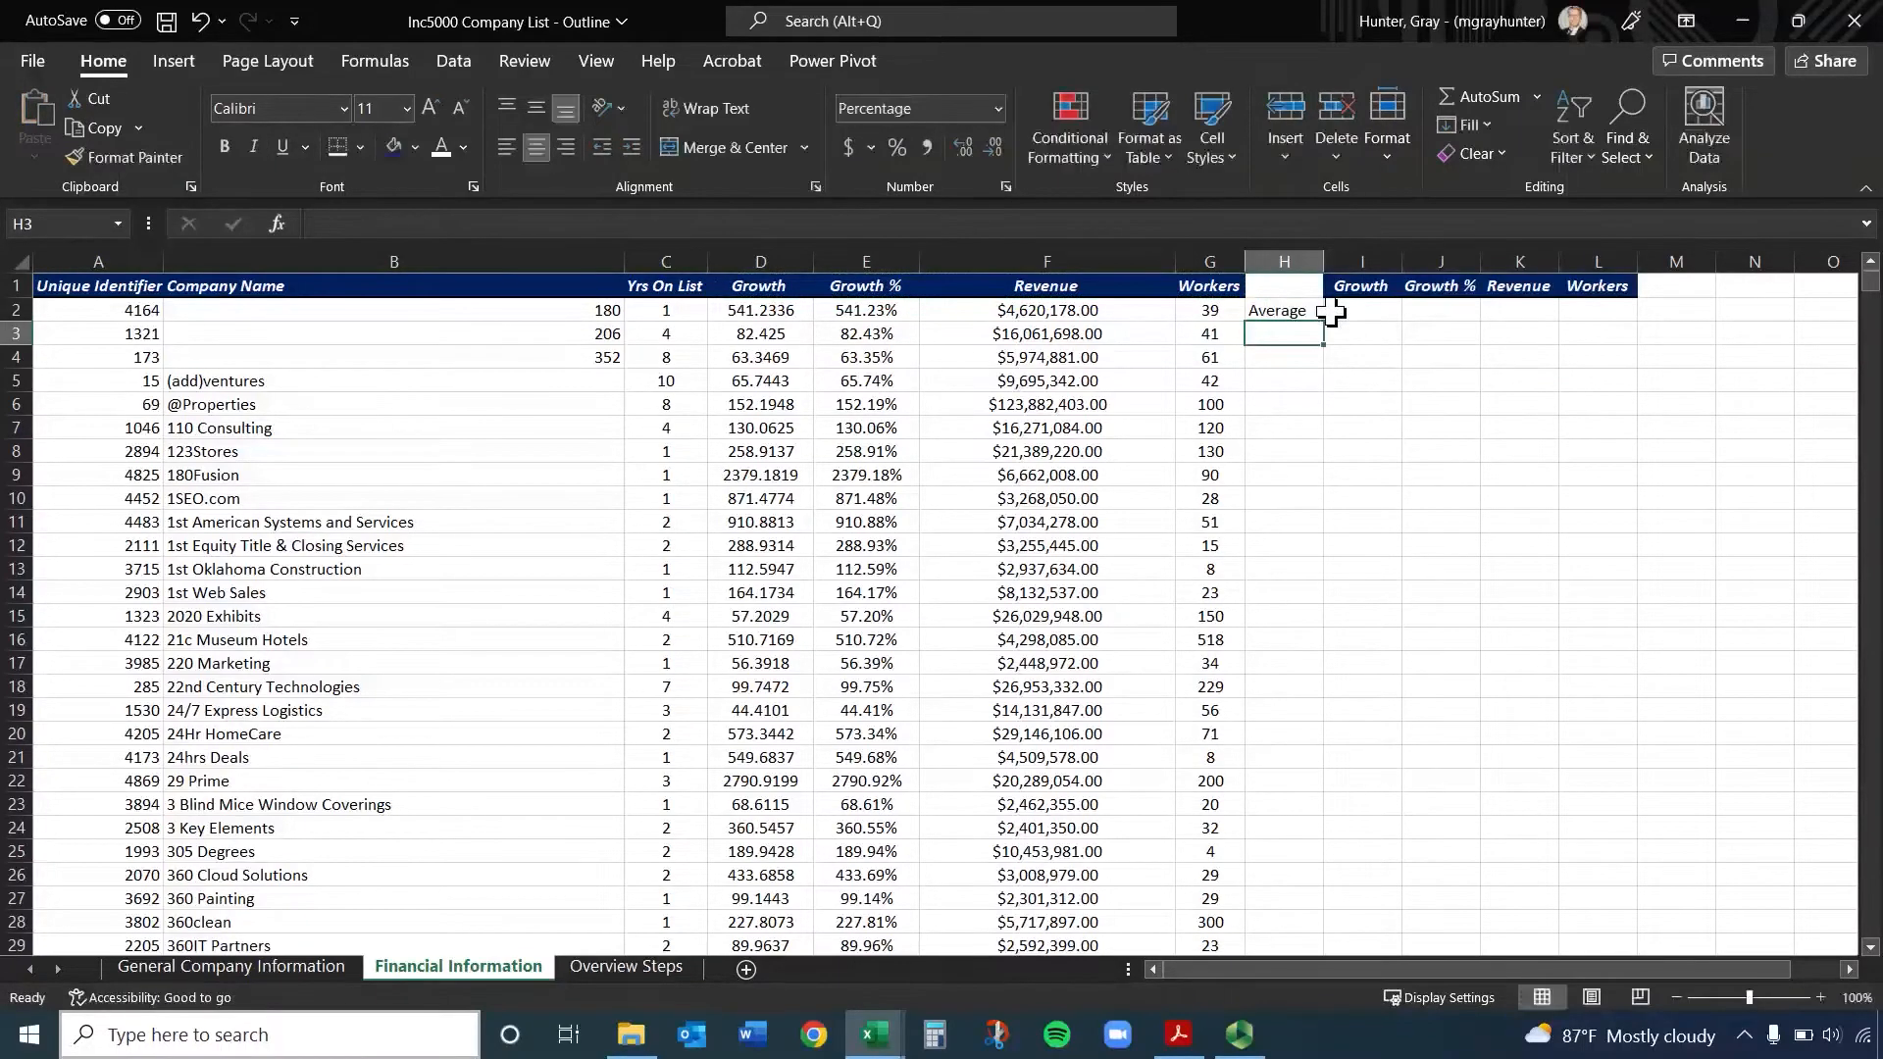
# Enter =AVERAGE(D2:D5001) in I2 to average the Growth column, and review the range it references
pyautogui.click(1373, 316)
pyautogui.write('=av')
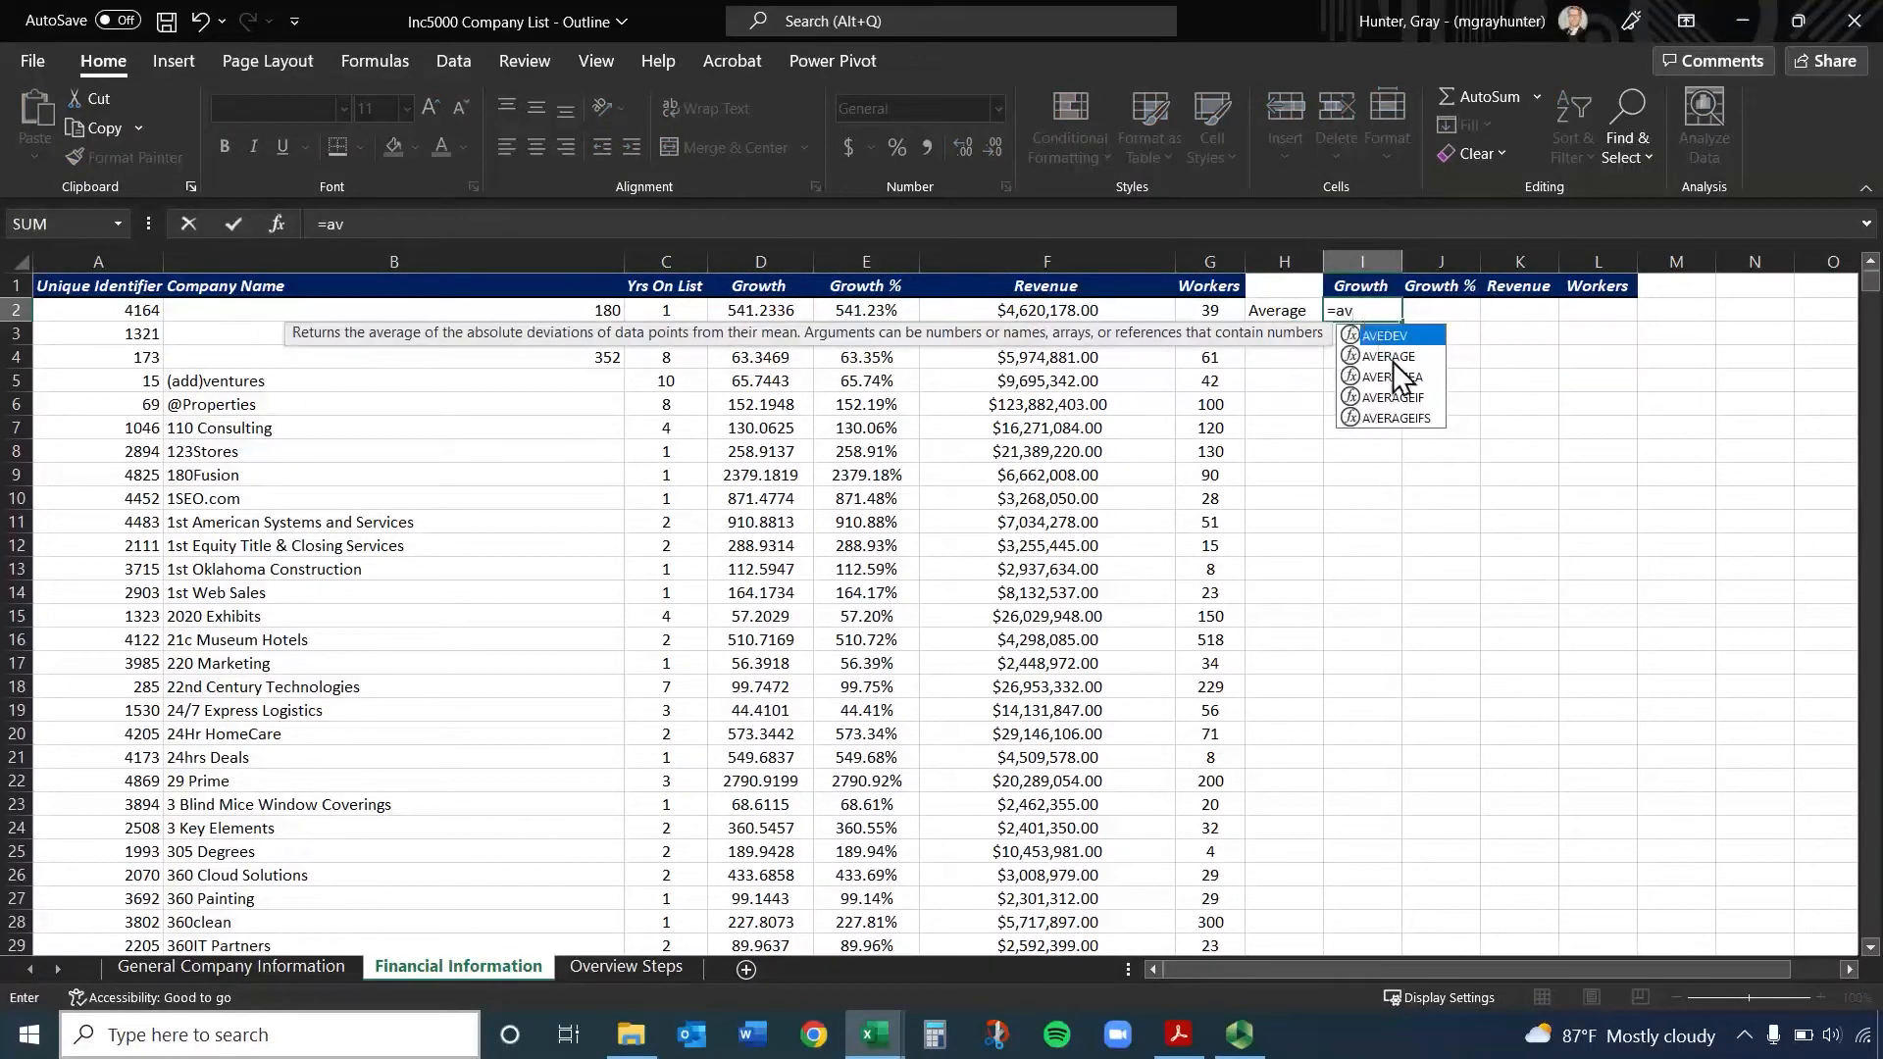
pyautogui.doubleClick(1393, 359)
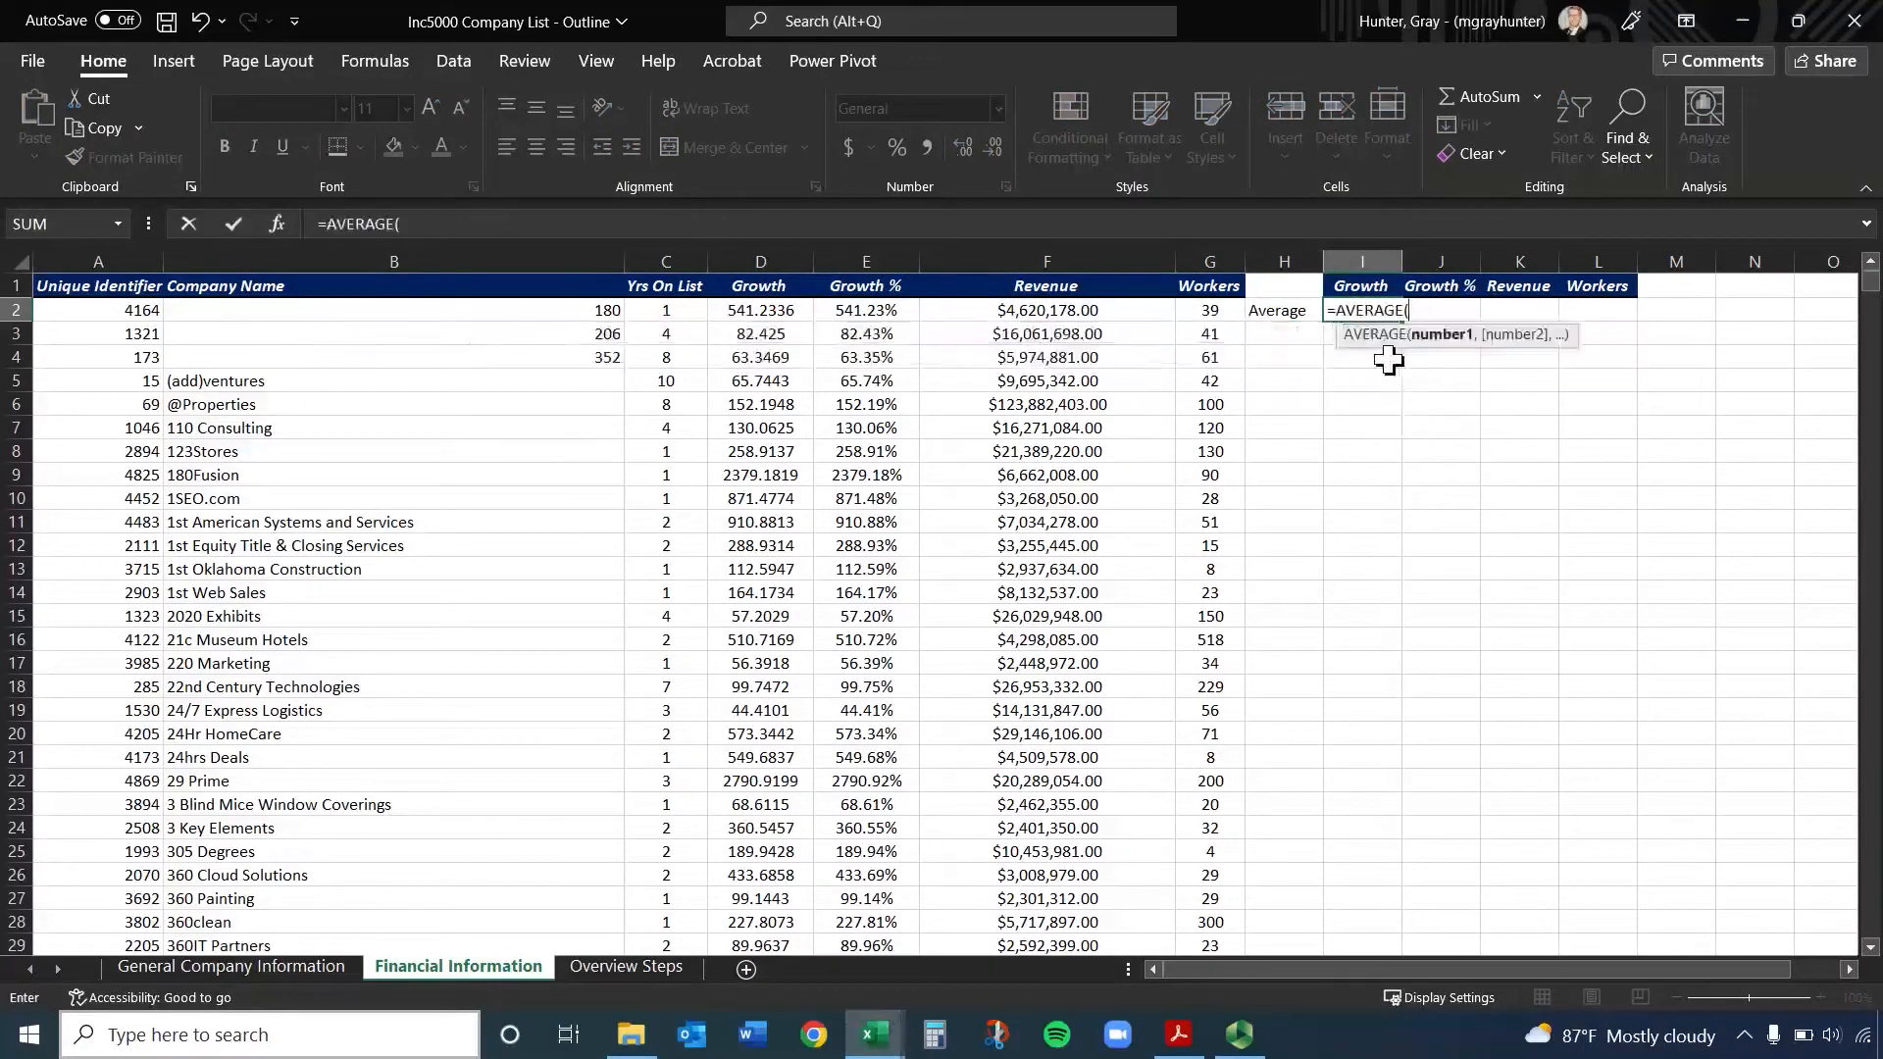
pyautogui.click(740, 314)
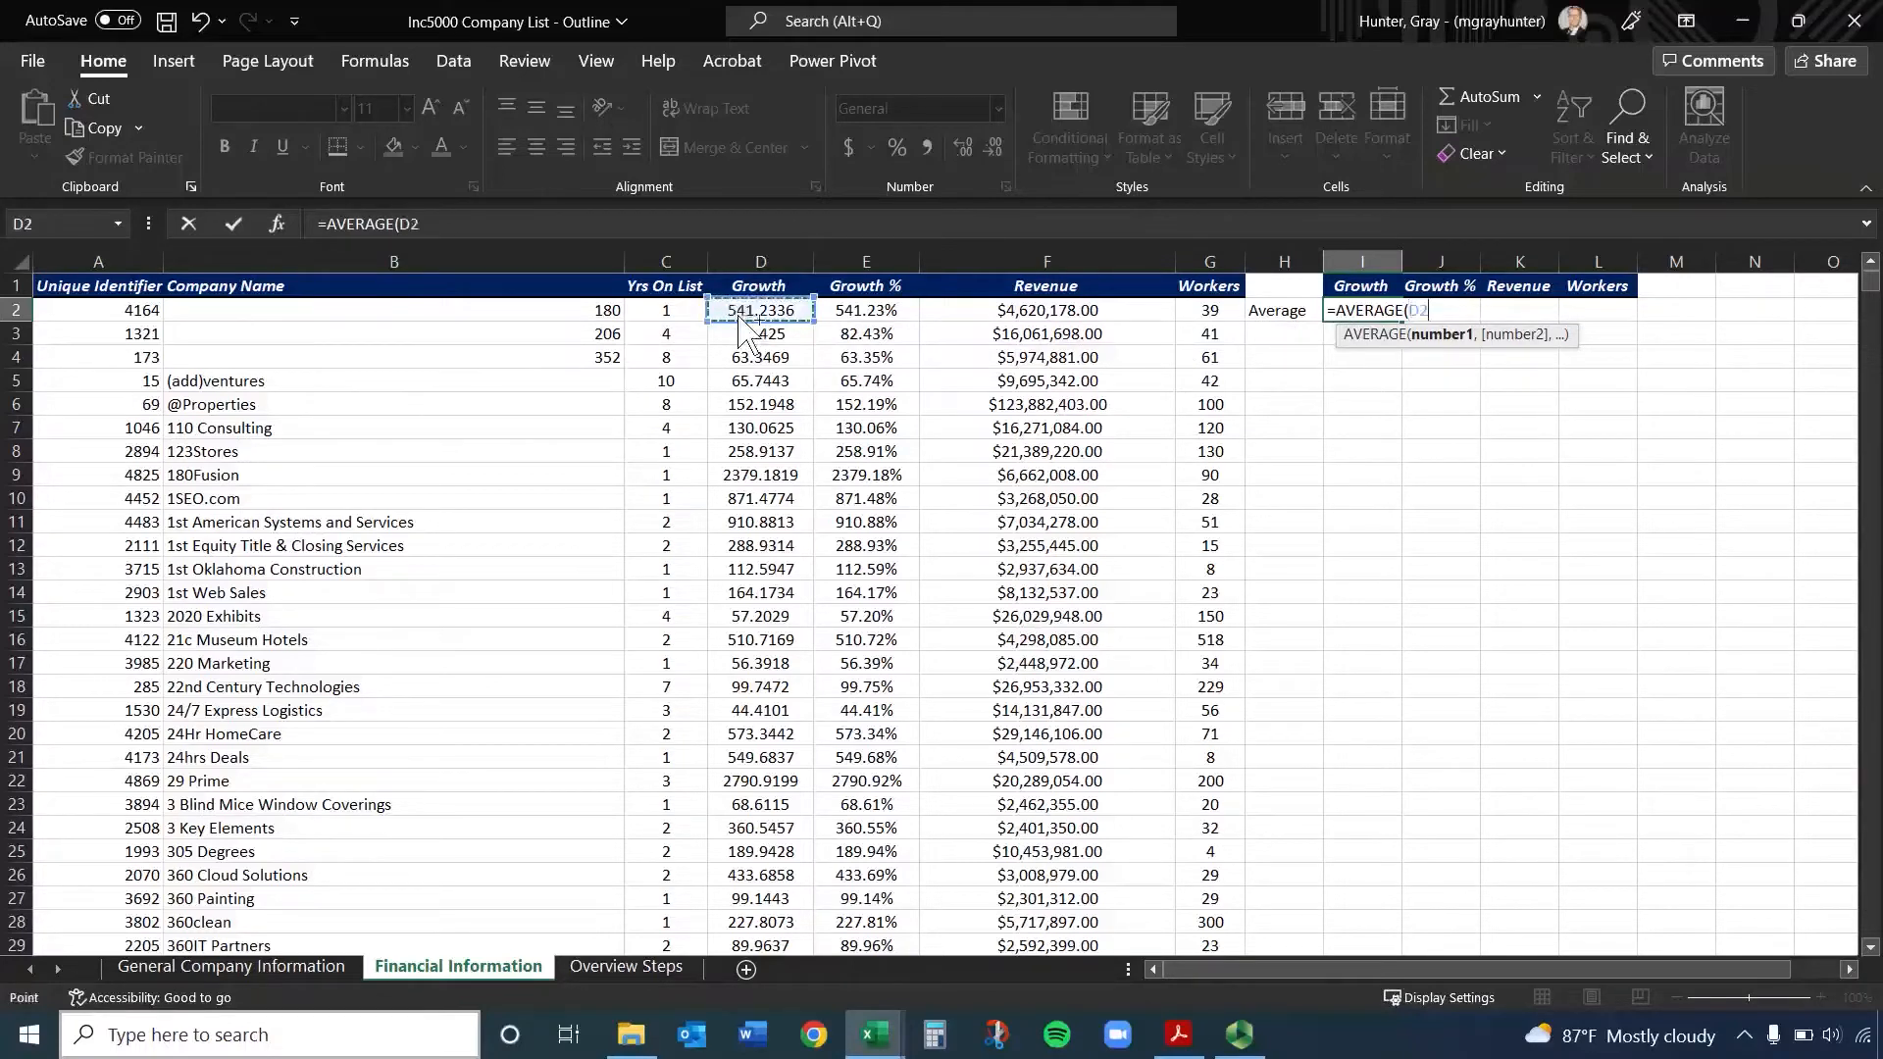
pyautogui.hotkey('ctrl', 'shift', 'Down')
pyautogui.press('Return')
pyautogui.scroll(1, 1520, 471)
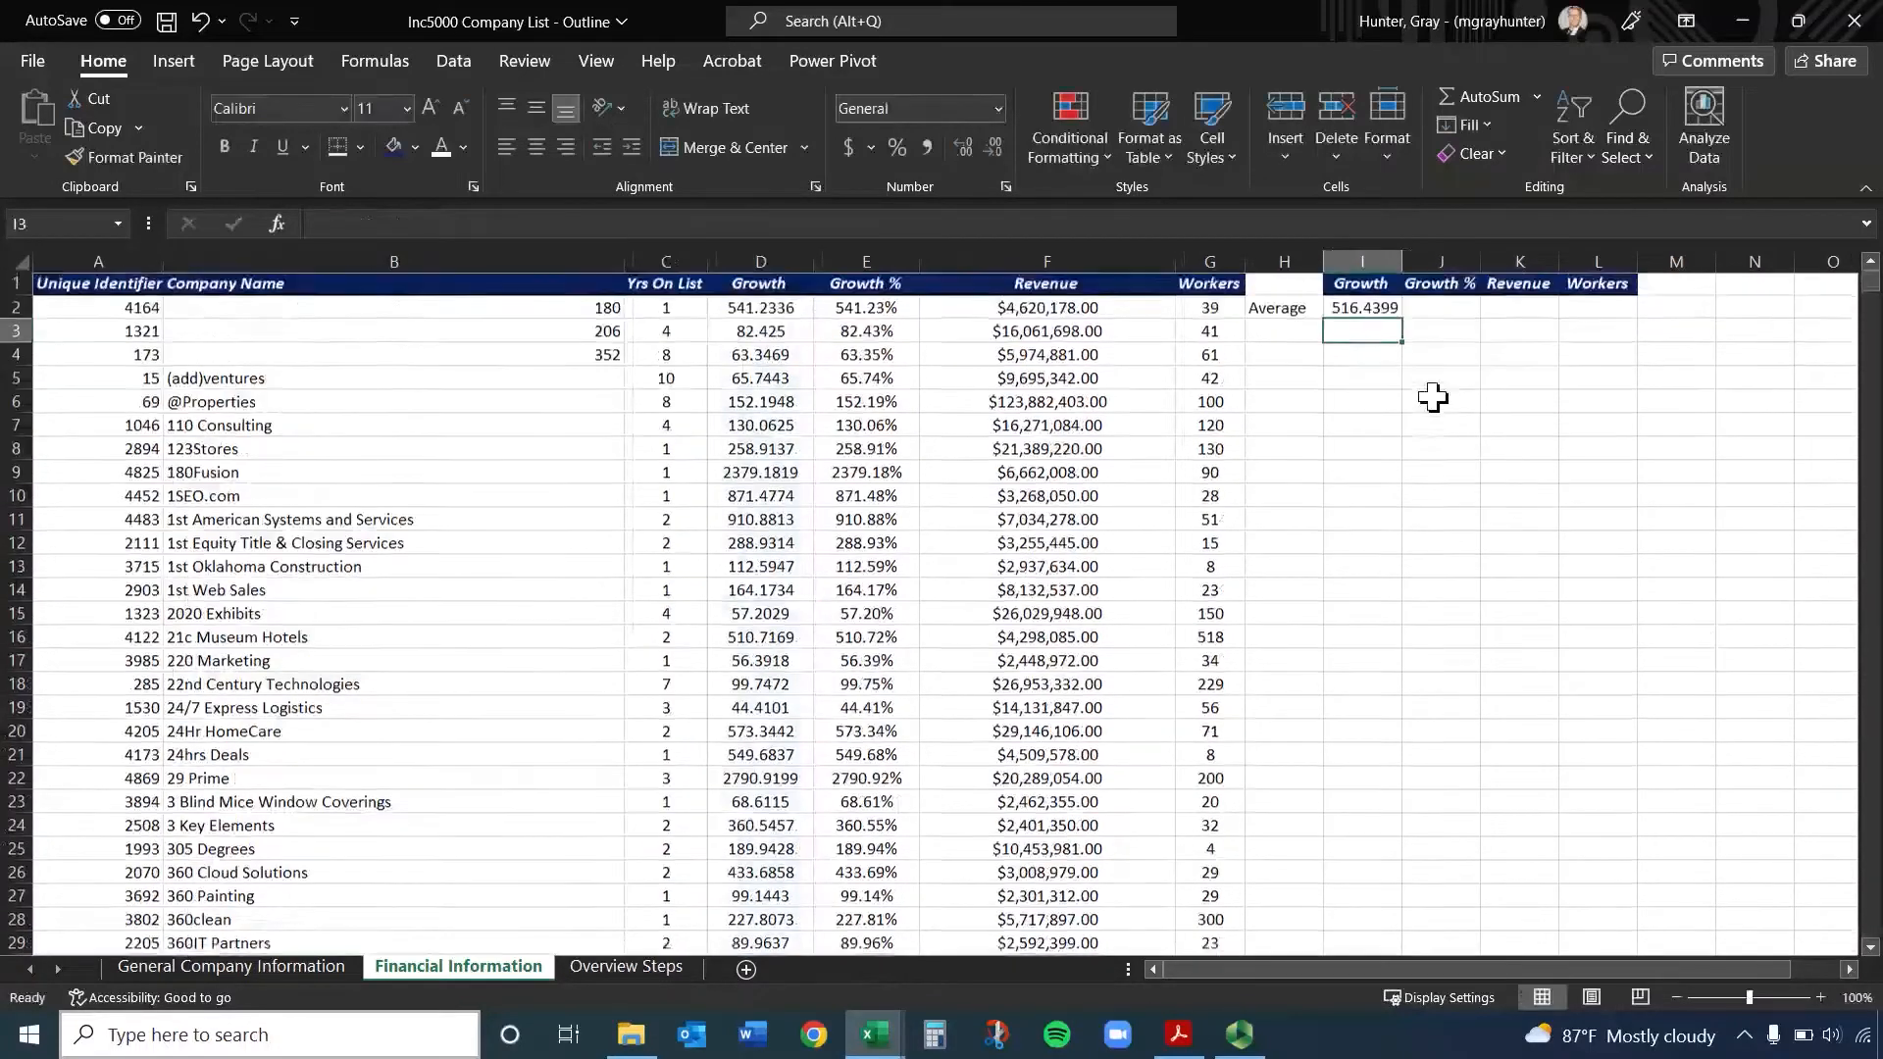
pyautogui.click(1383, 310)
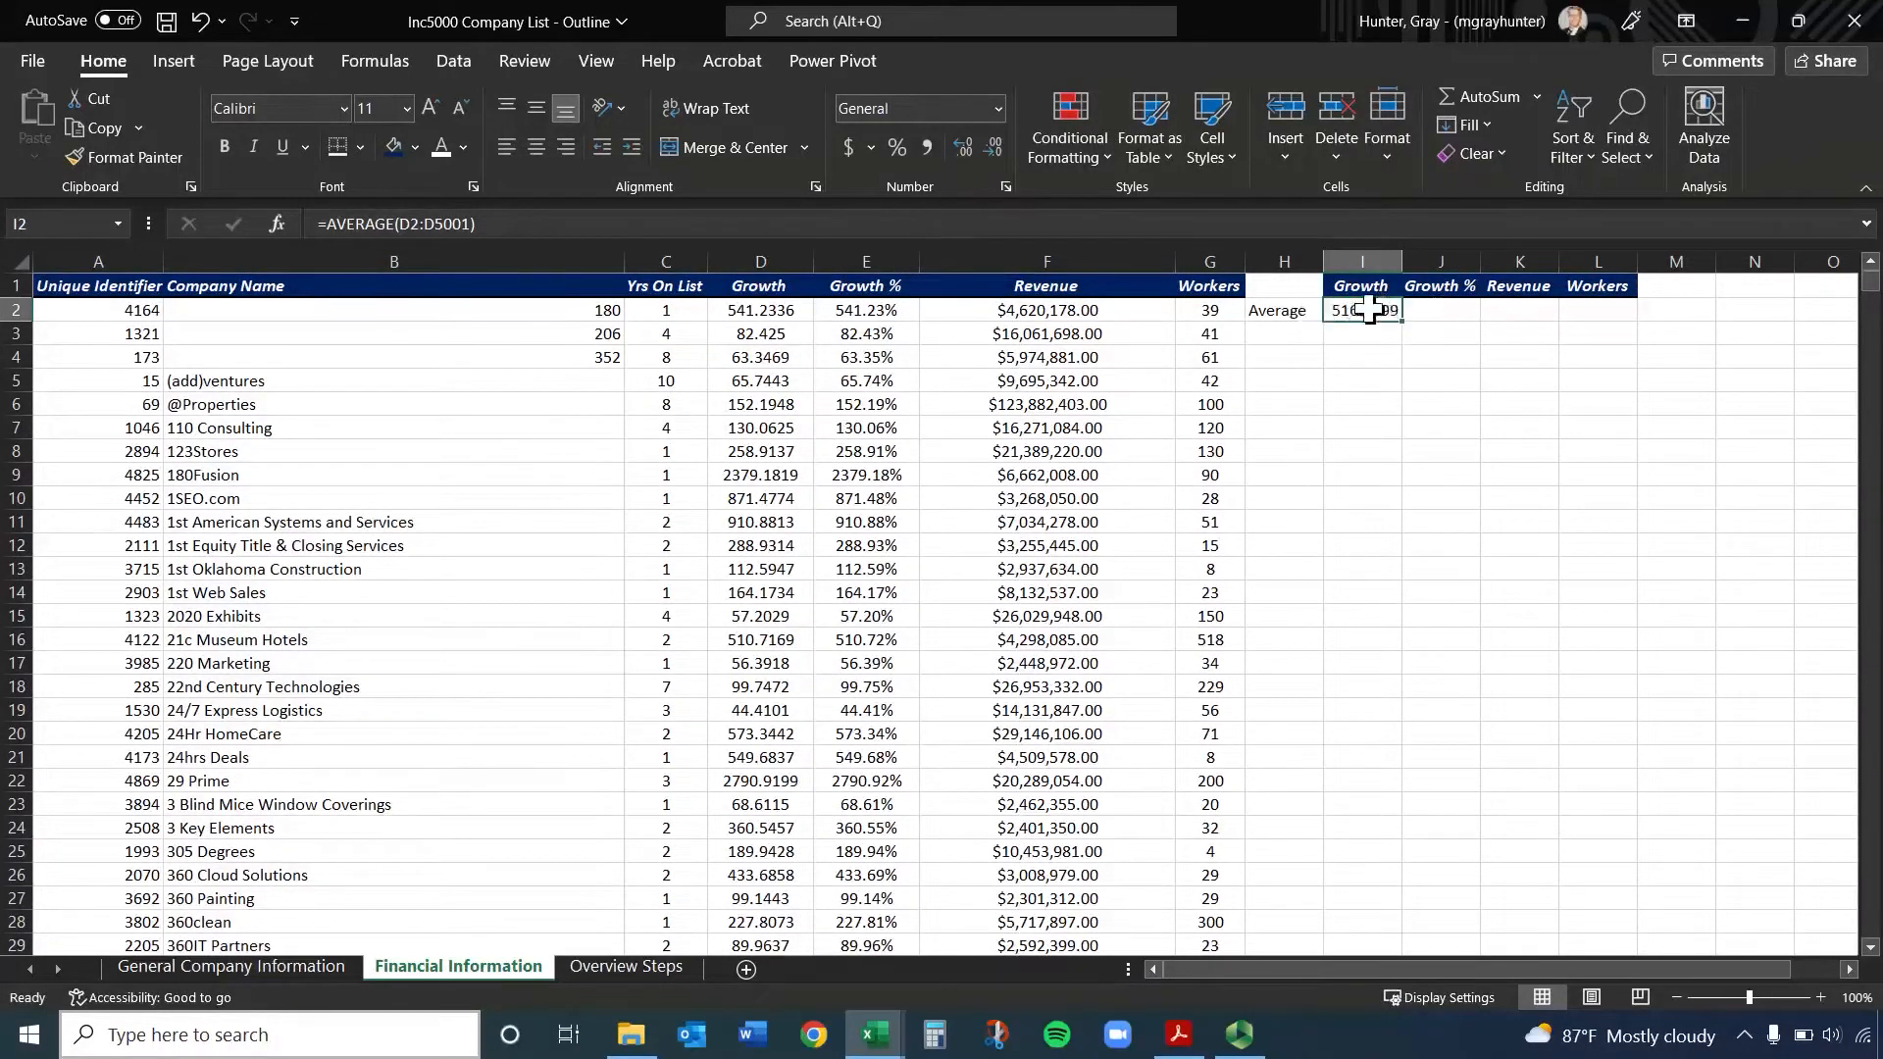
pyautogui.doubleClick(1370, 309)
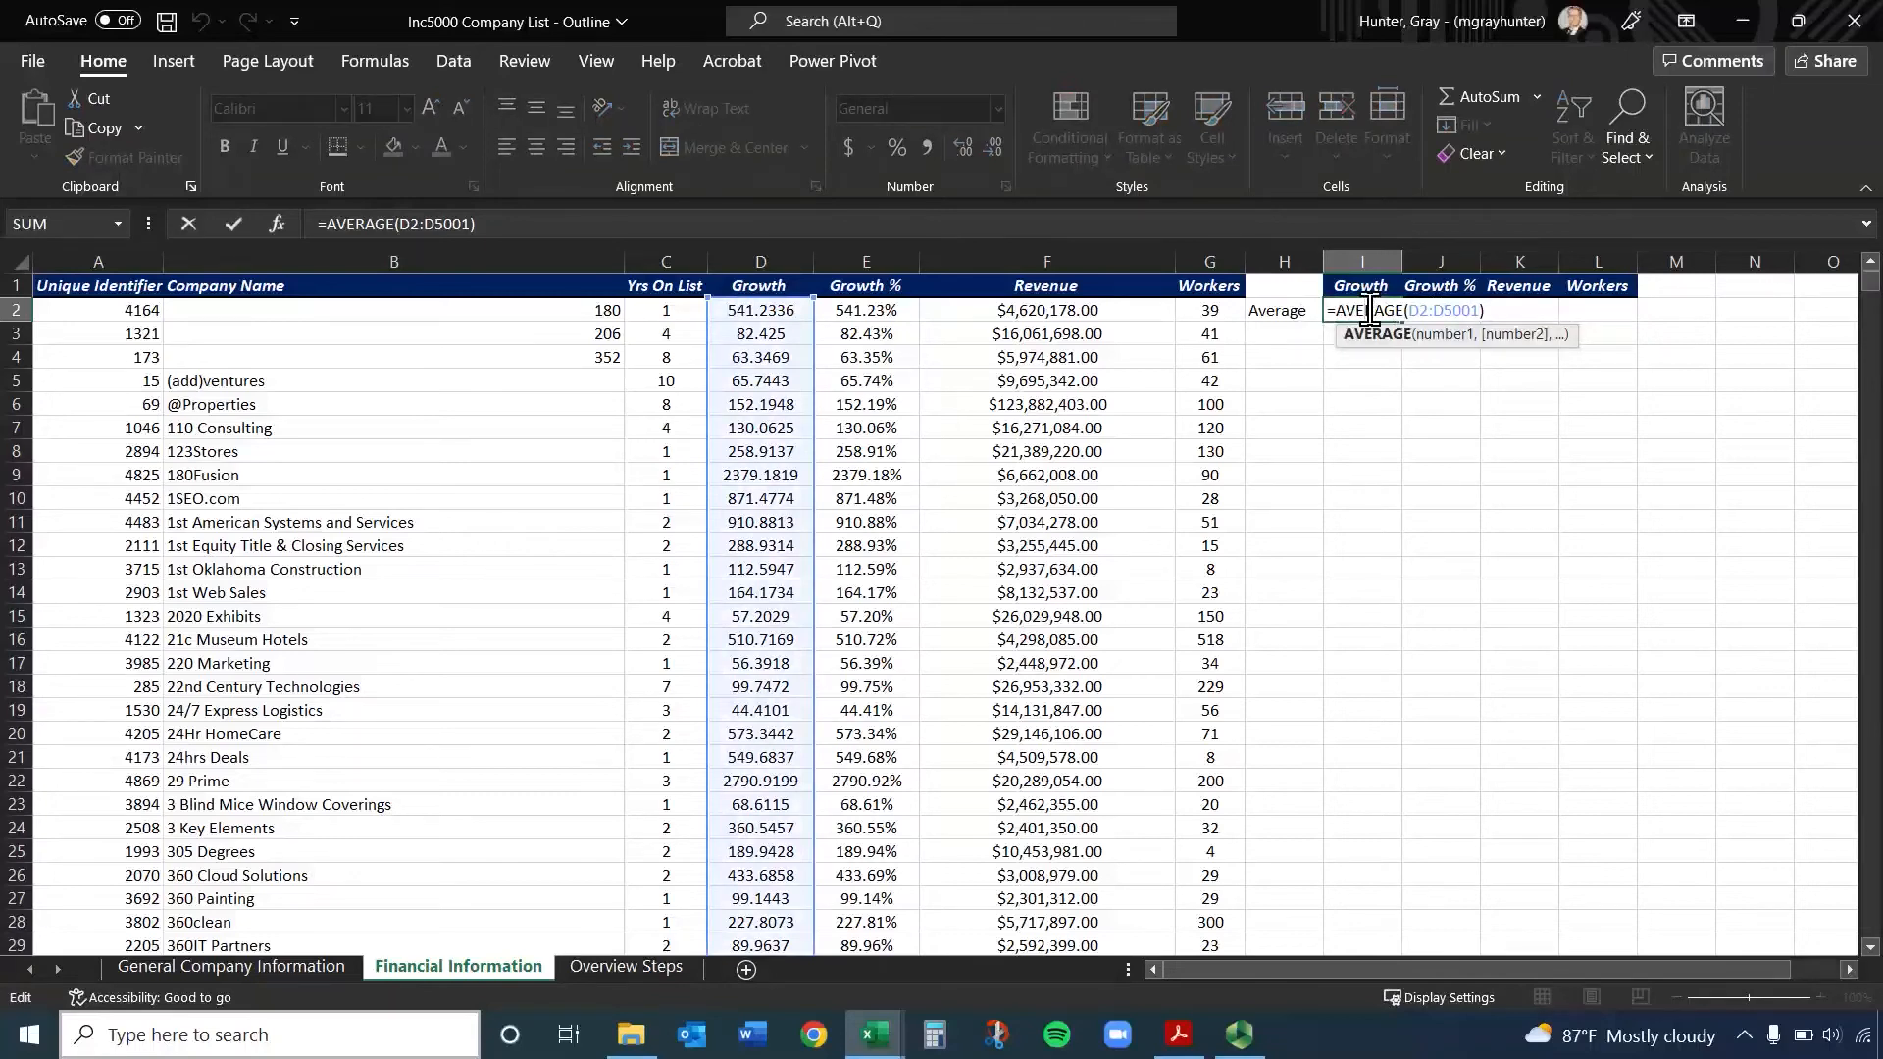
pyautogui.press('Escape')
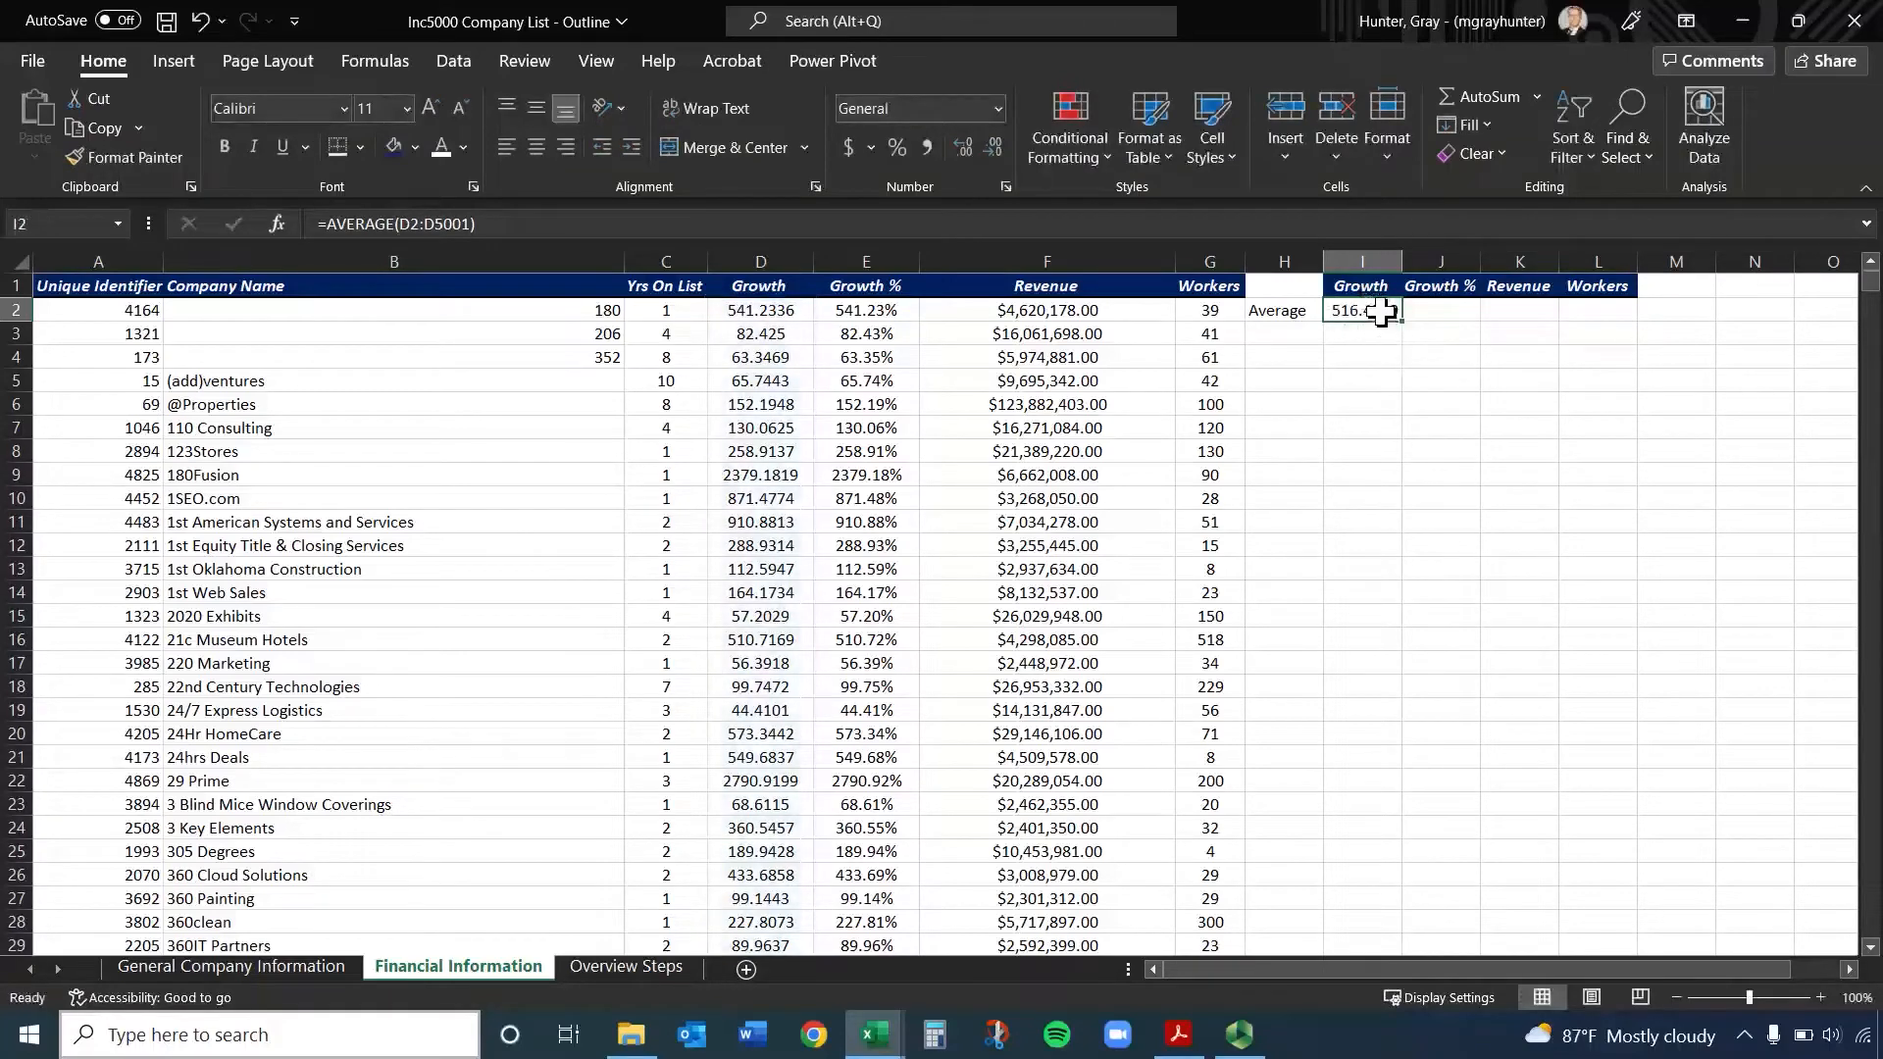
# Copy the average formula from I2 and paste it into J2, K2 and L2
pyautogui.hotkey('ctrl', 'c')
pyautogui.press('Right')
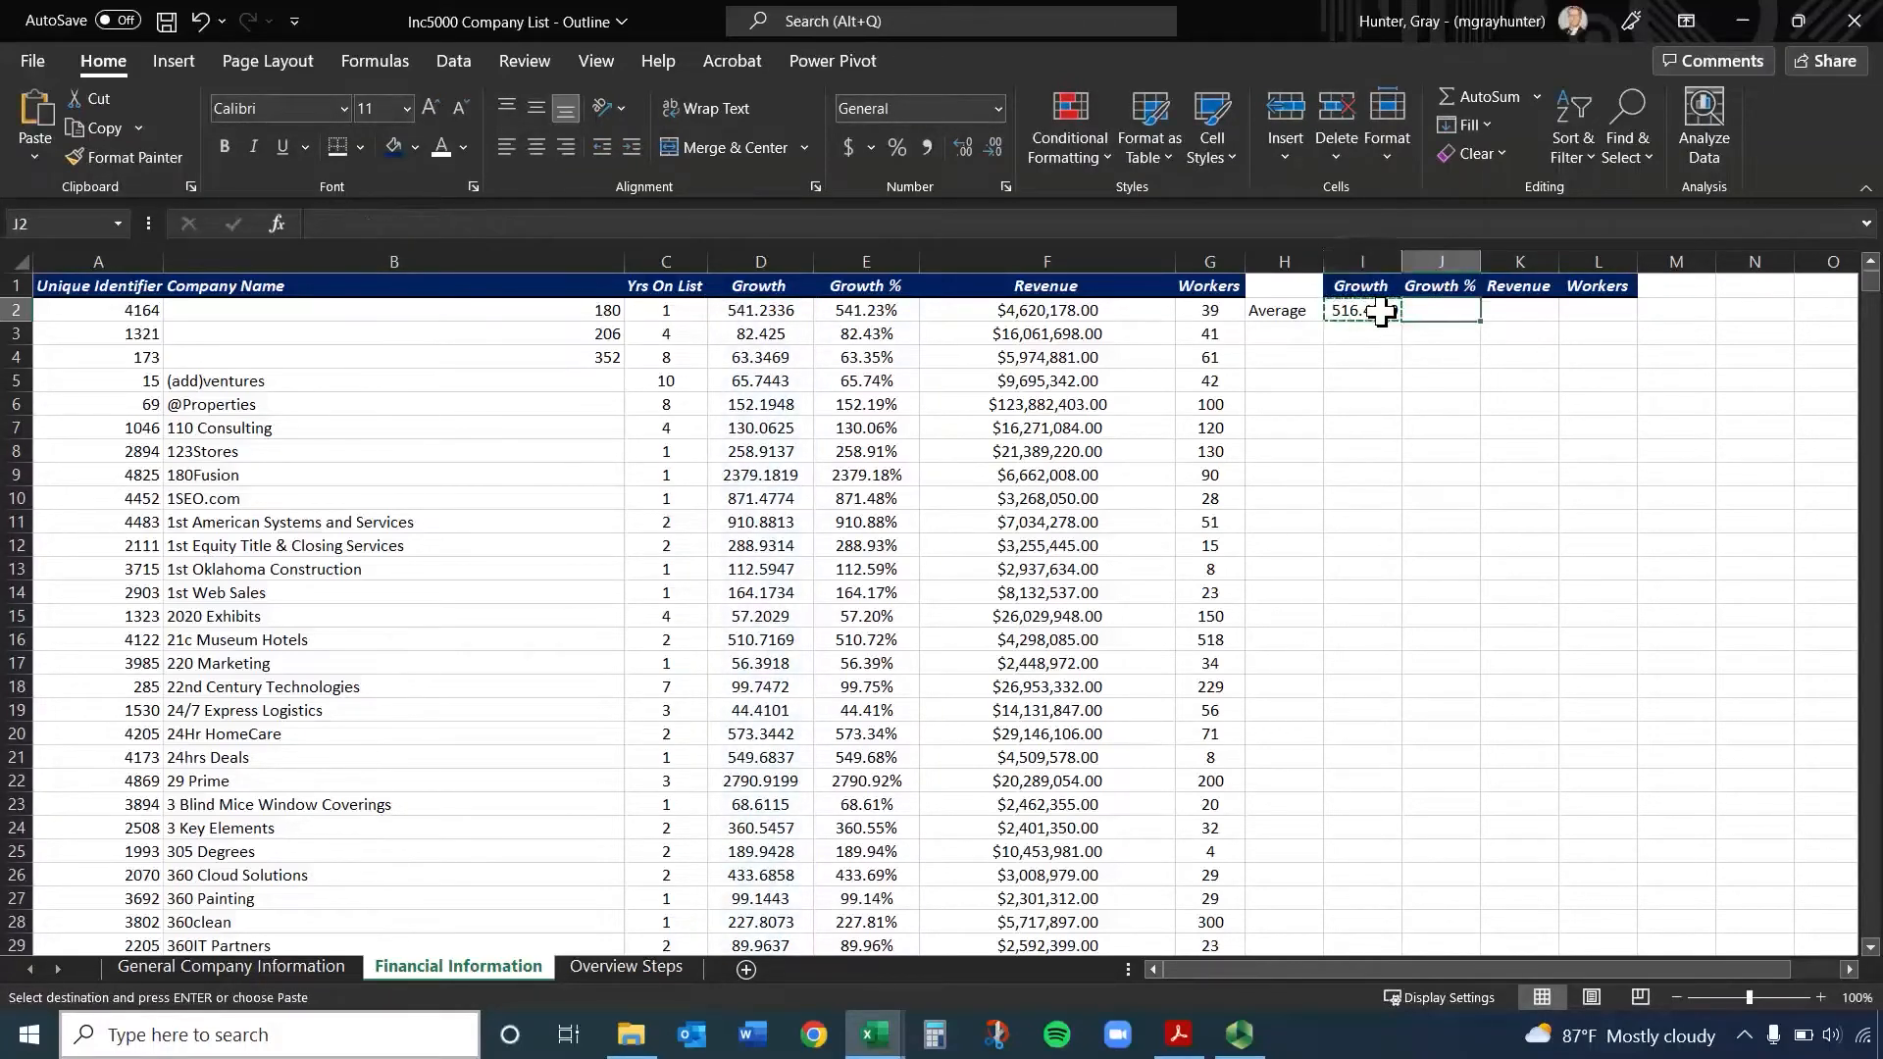
pyautogui.hotkey('ctrl', 'v')
pyautogui.press('Right')
pyautogui.hotkey('ctrl', 'v')
pyautogui.press('ctrl')
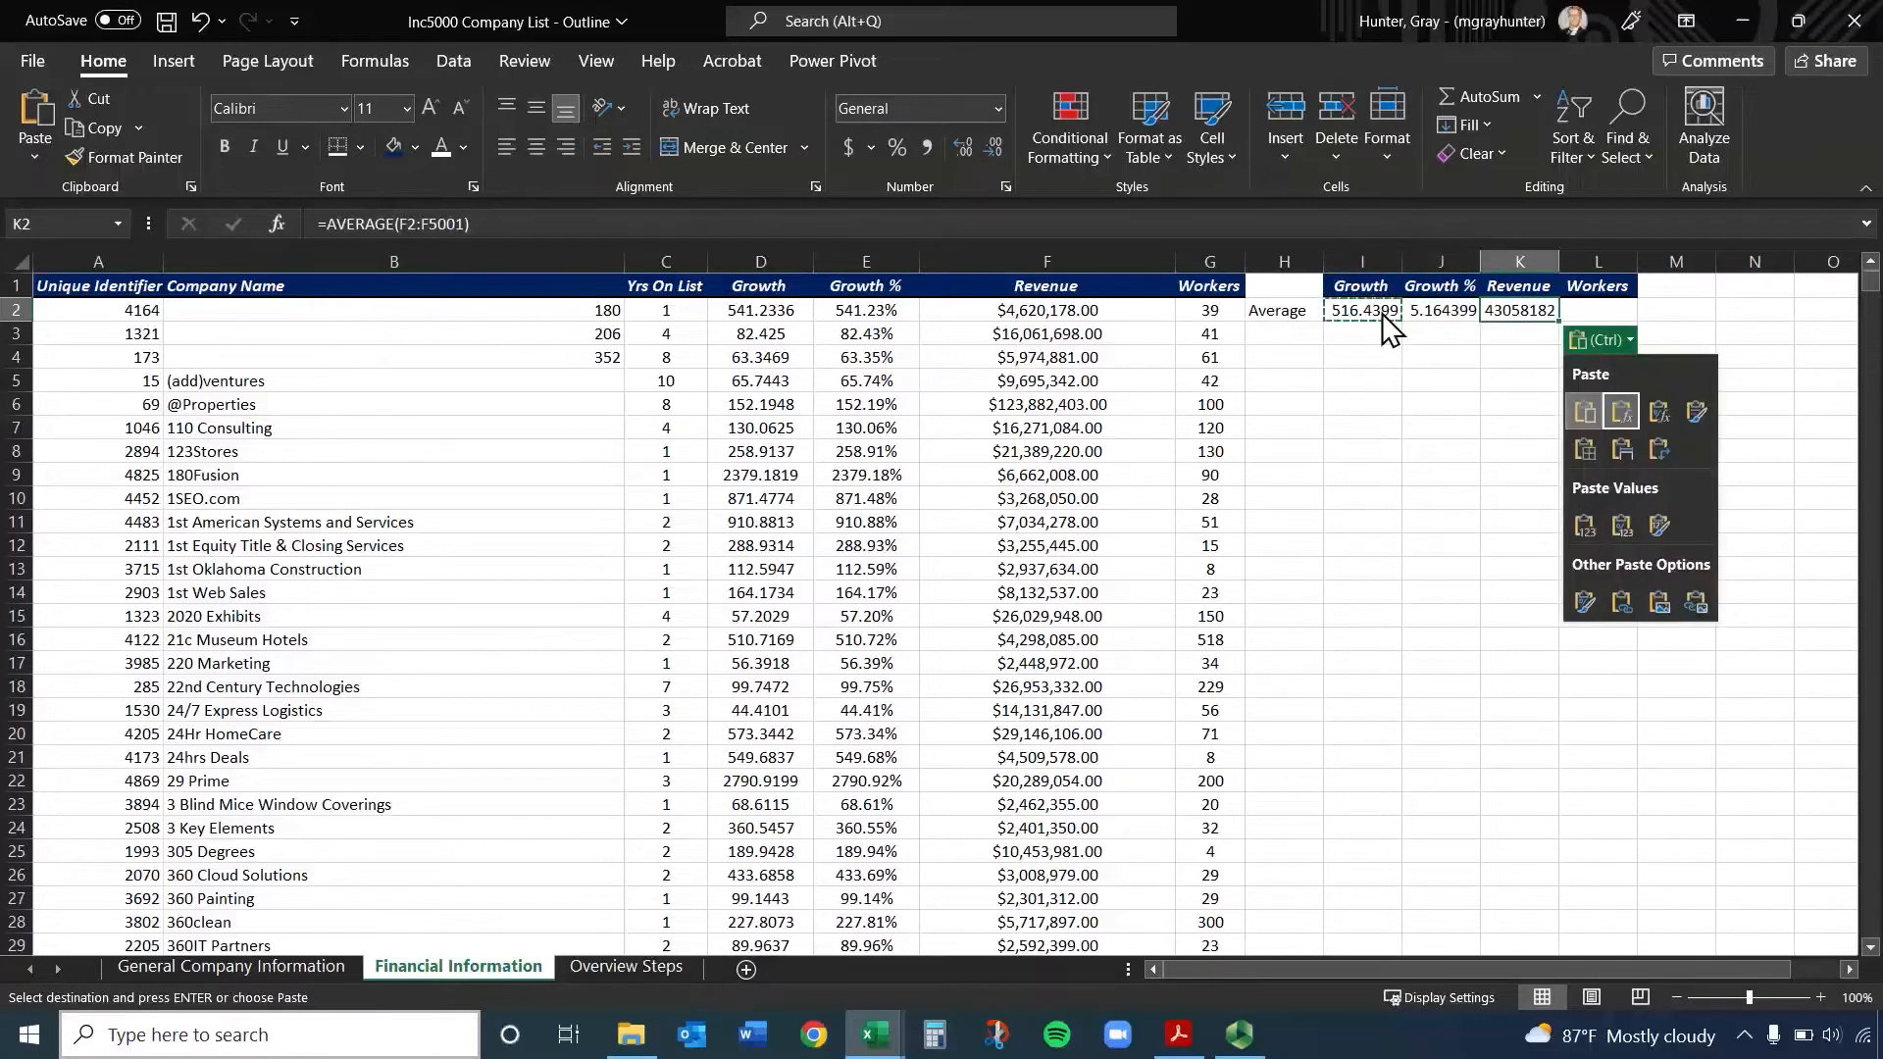
pyautogui.press('Escape')
pyautogui.press('Right')
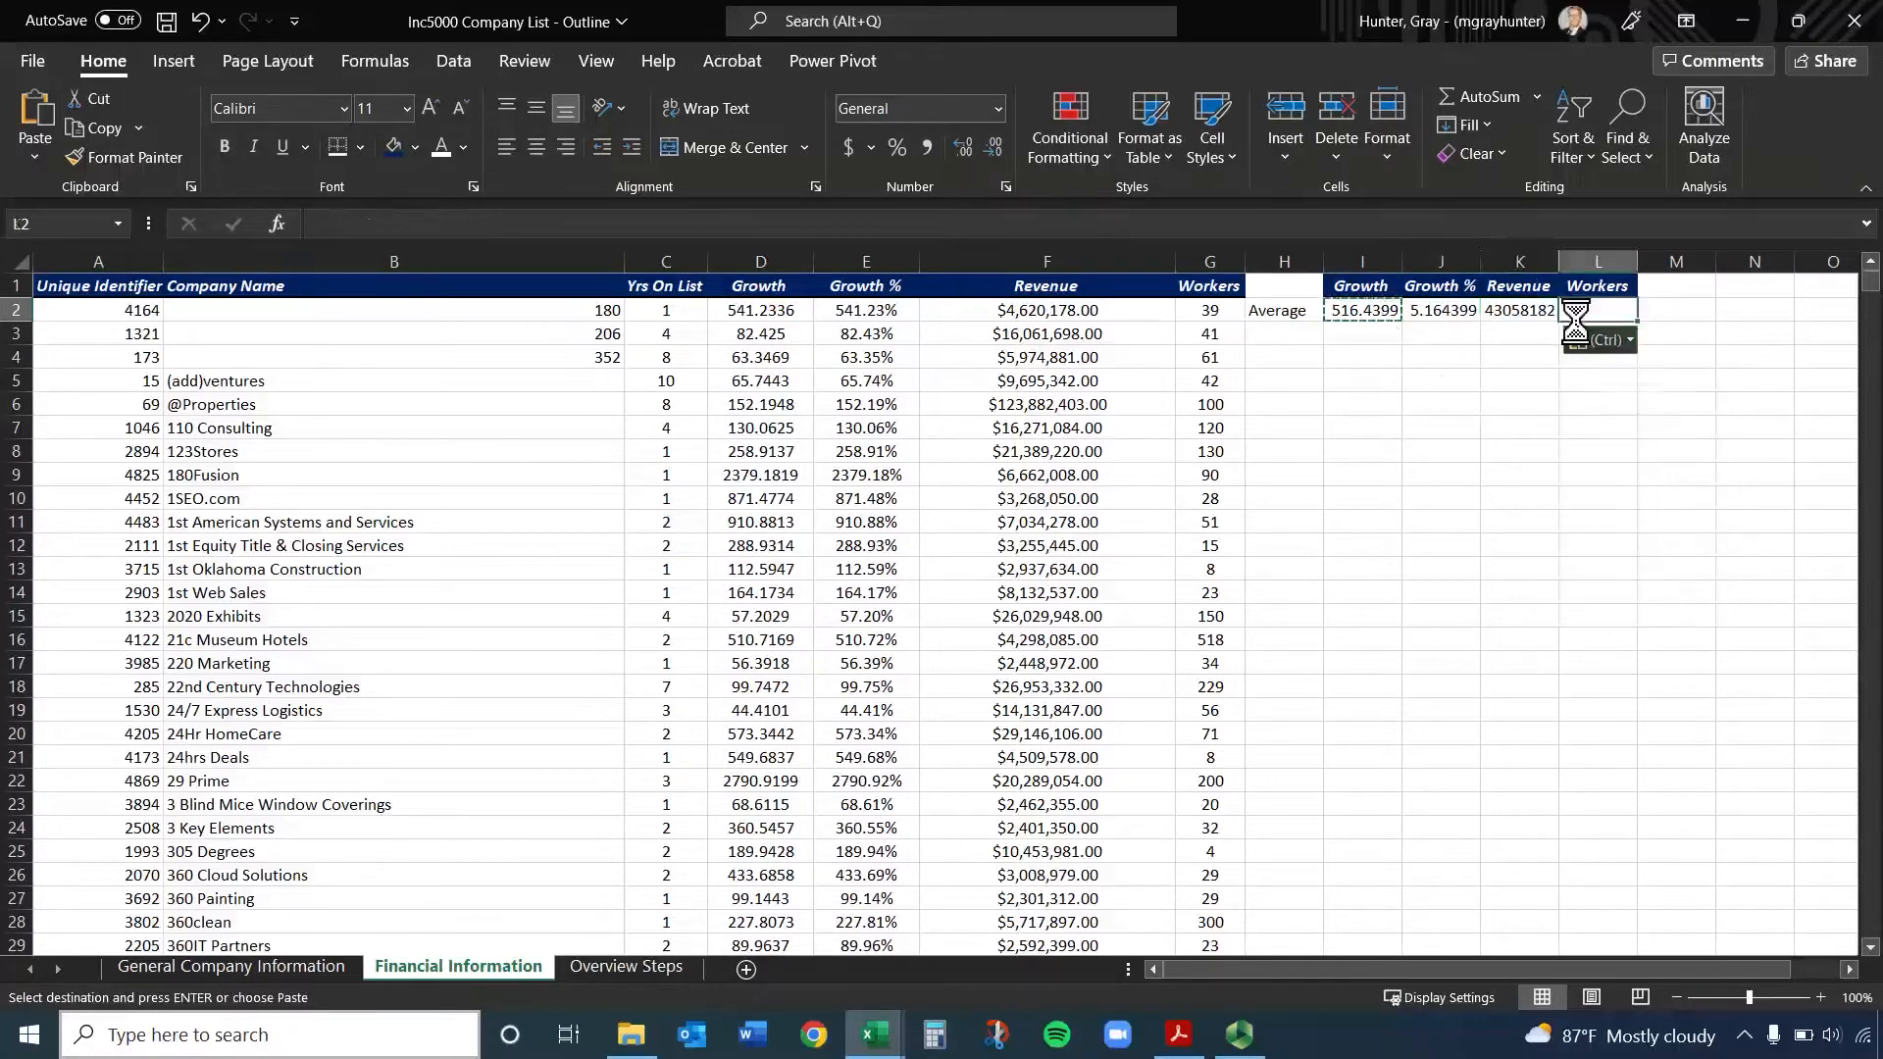
pyautogui.hotkey('ctrl', 'v')
# Check which columns the average formulas in L2, J2 and I2 reference
pyautogui.doubleClick(1581, 309)
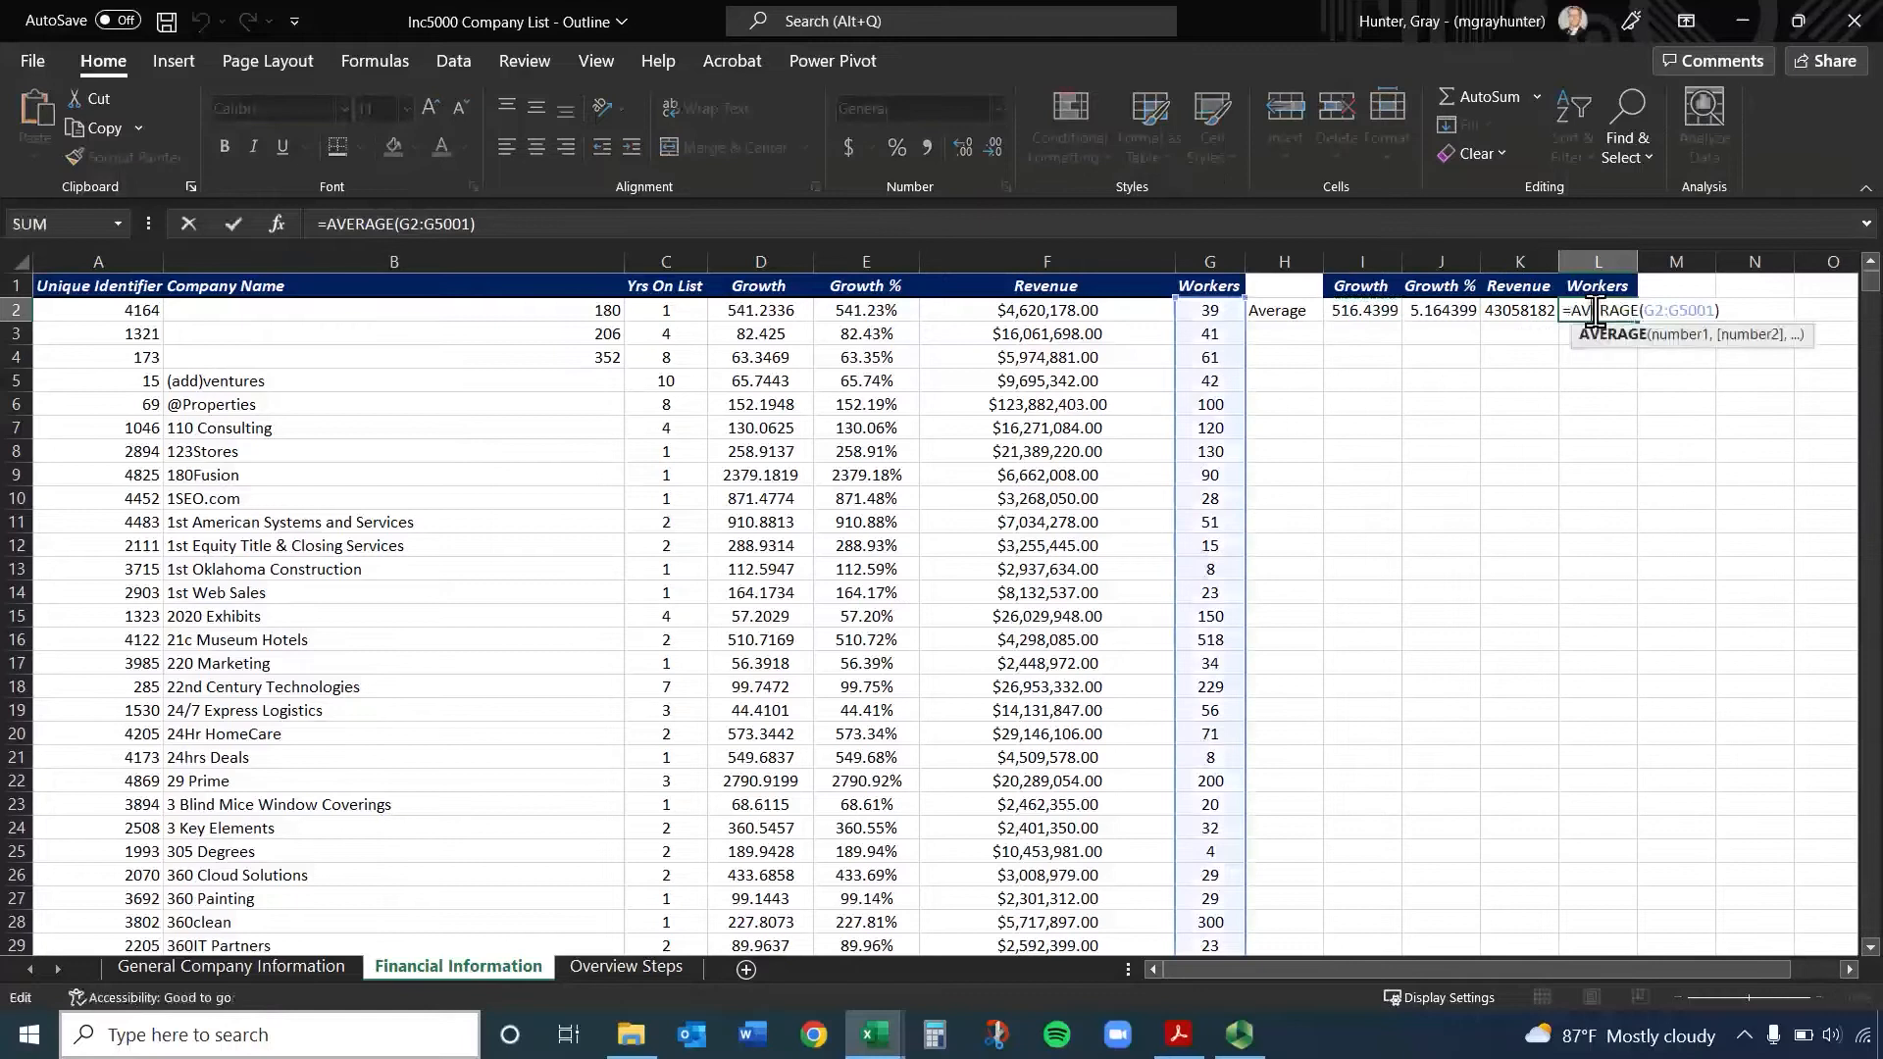
pyautogui.click(1526, 312)
pyautogui.click(1441, 311)
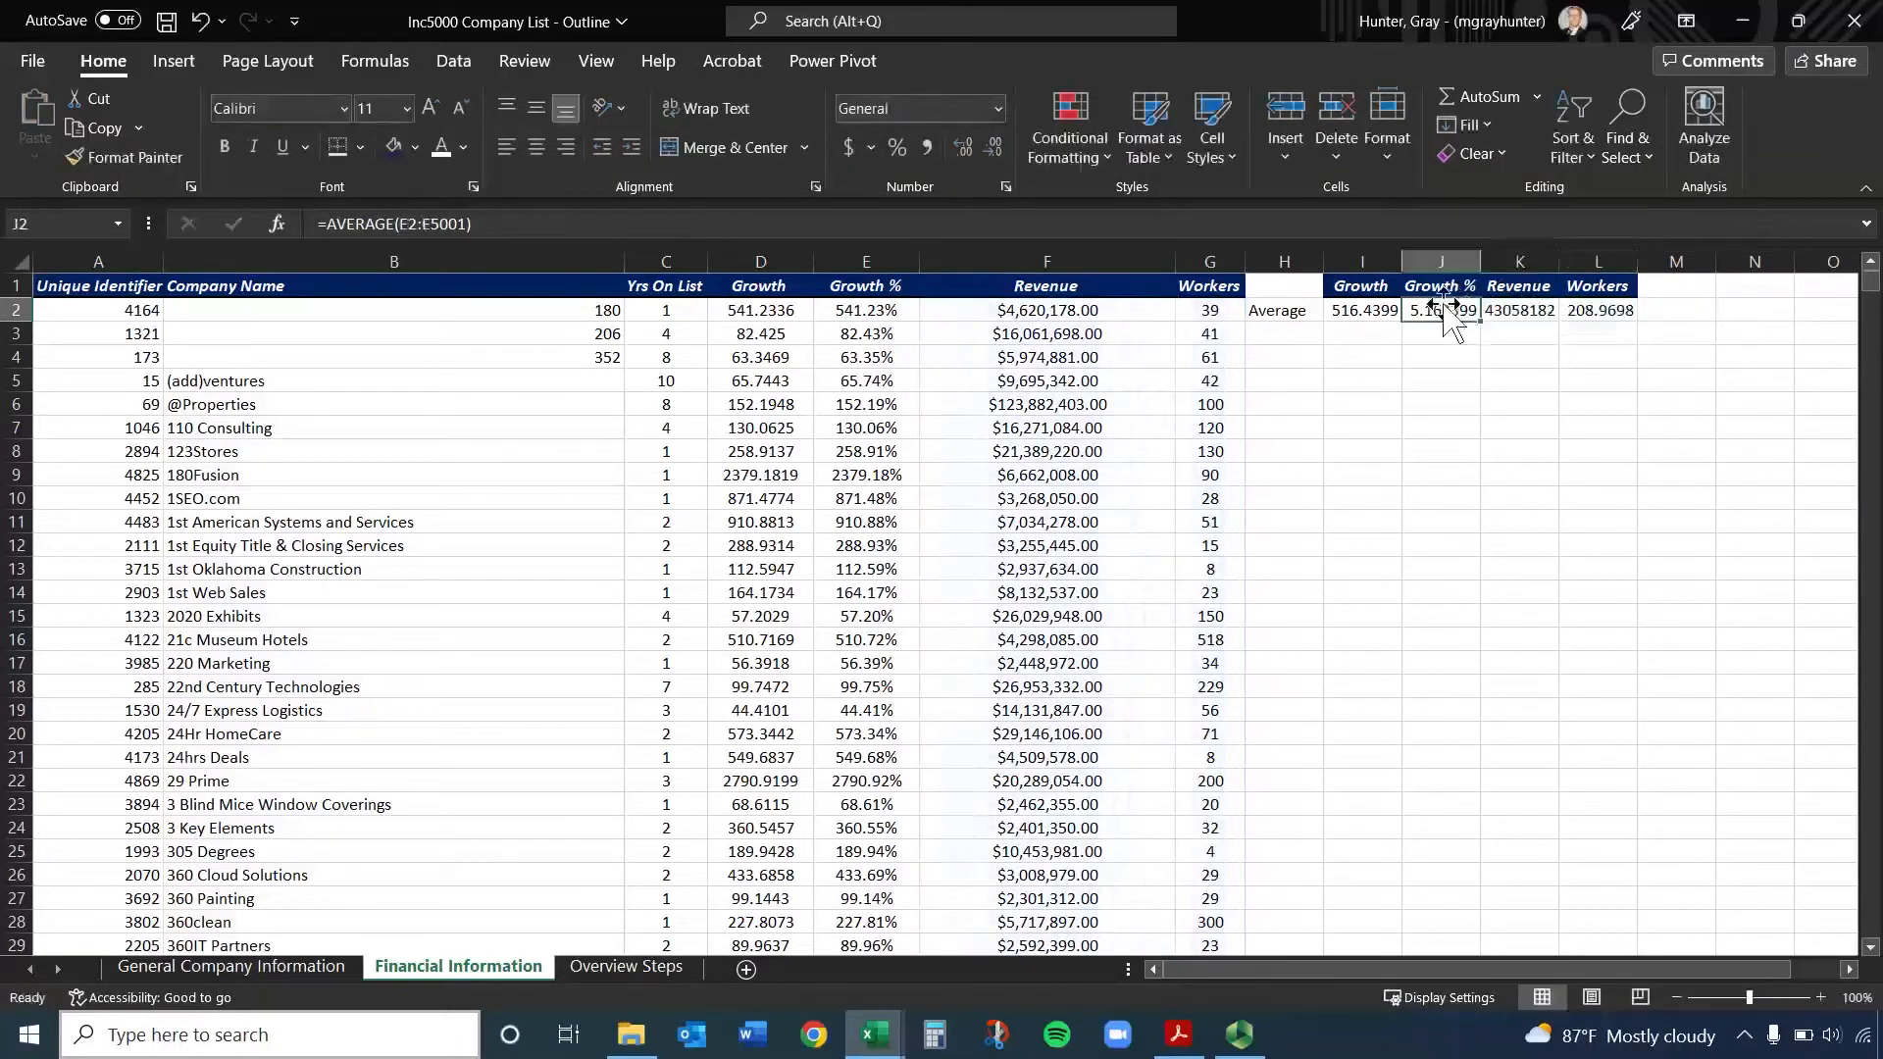
pyautogui.click(1372, 314)
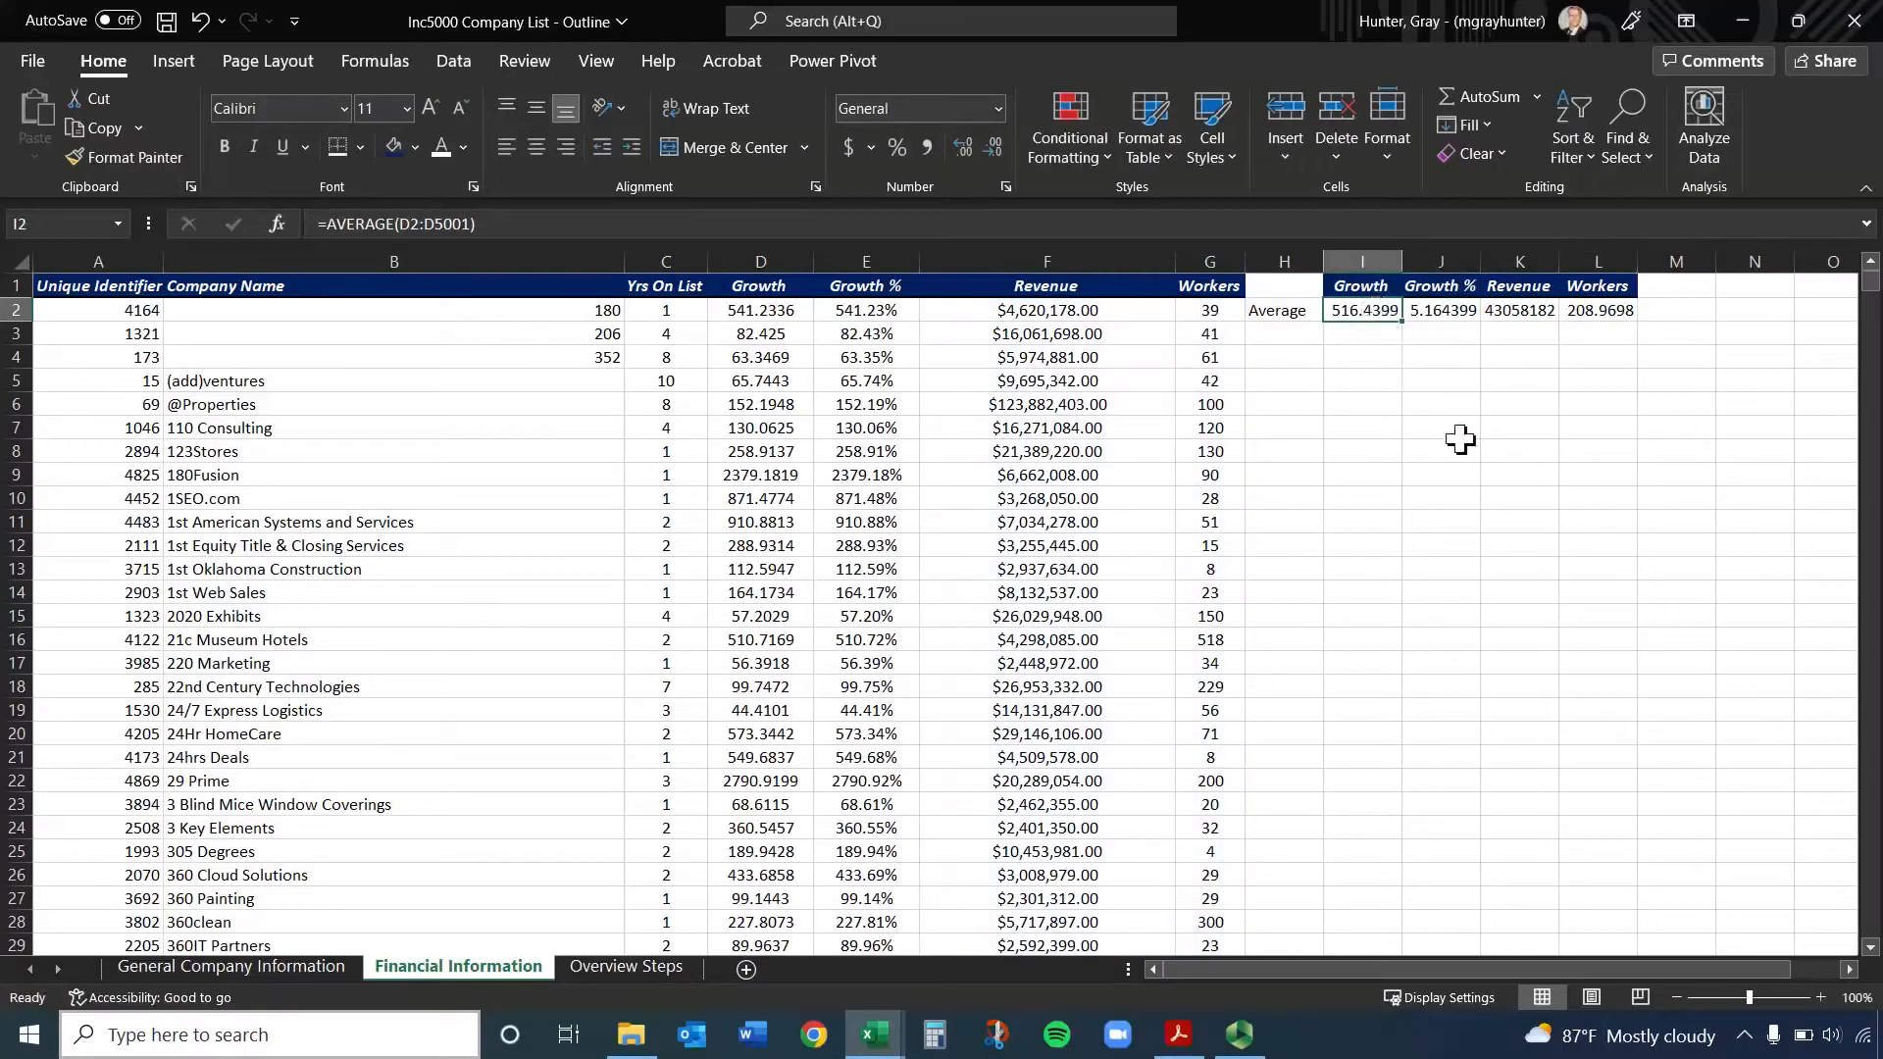
# Undo the three pasted average formulas in J2:L2
pyautogui.hotkey('ctrl', 'c')
pyautogui.hotkey('ctrl', 'z')
pyautogui.hotkey('ctrl', 'z')
pyautogui.hotkey('ctrl', 'z')
# Fill the average formula from I2 across to L2
pyautogui.click(1392, 429)
pyautogui.click(1372, 312)
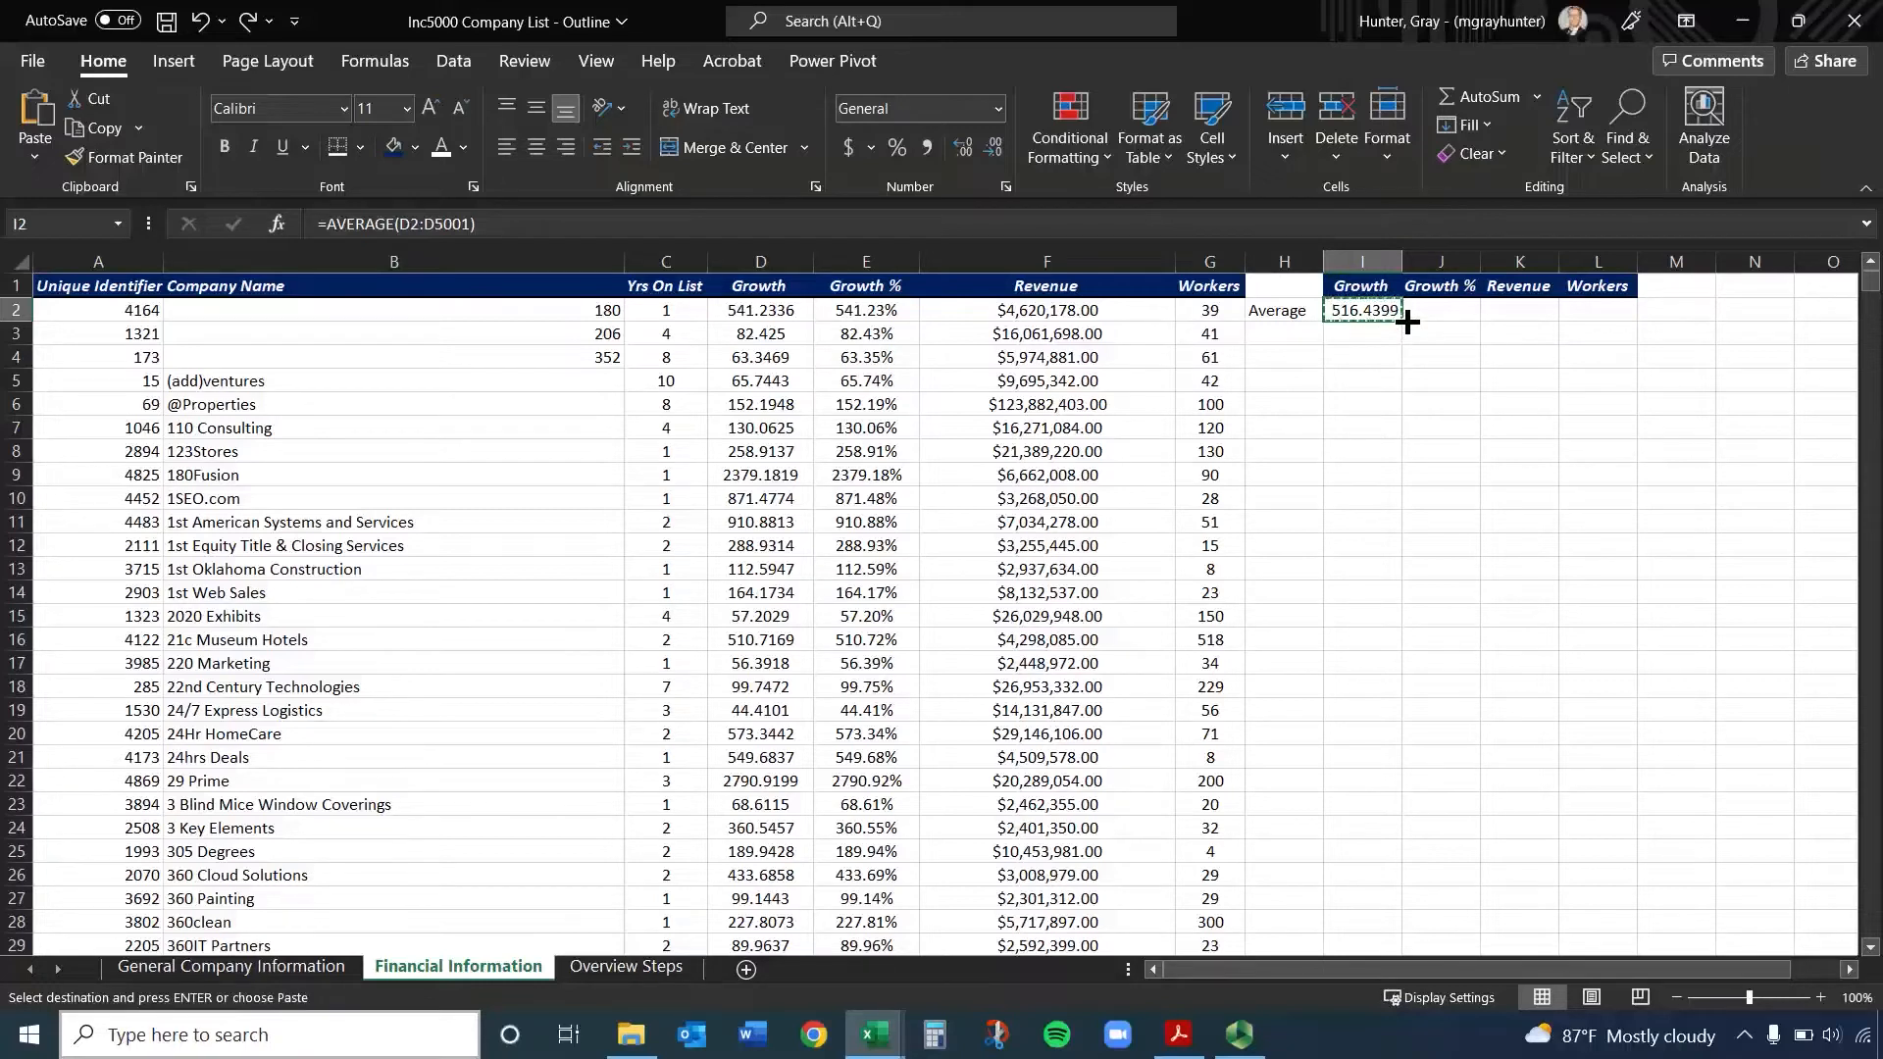
pyautogui.moveTo(1408, 322); pyautogui.dragTo(1608, 312)
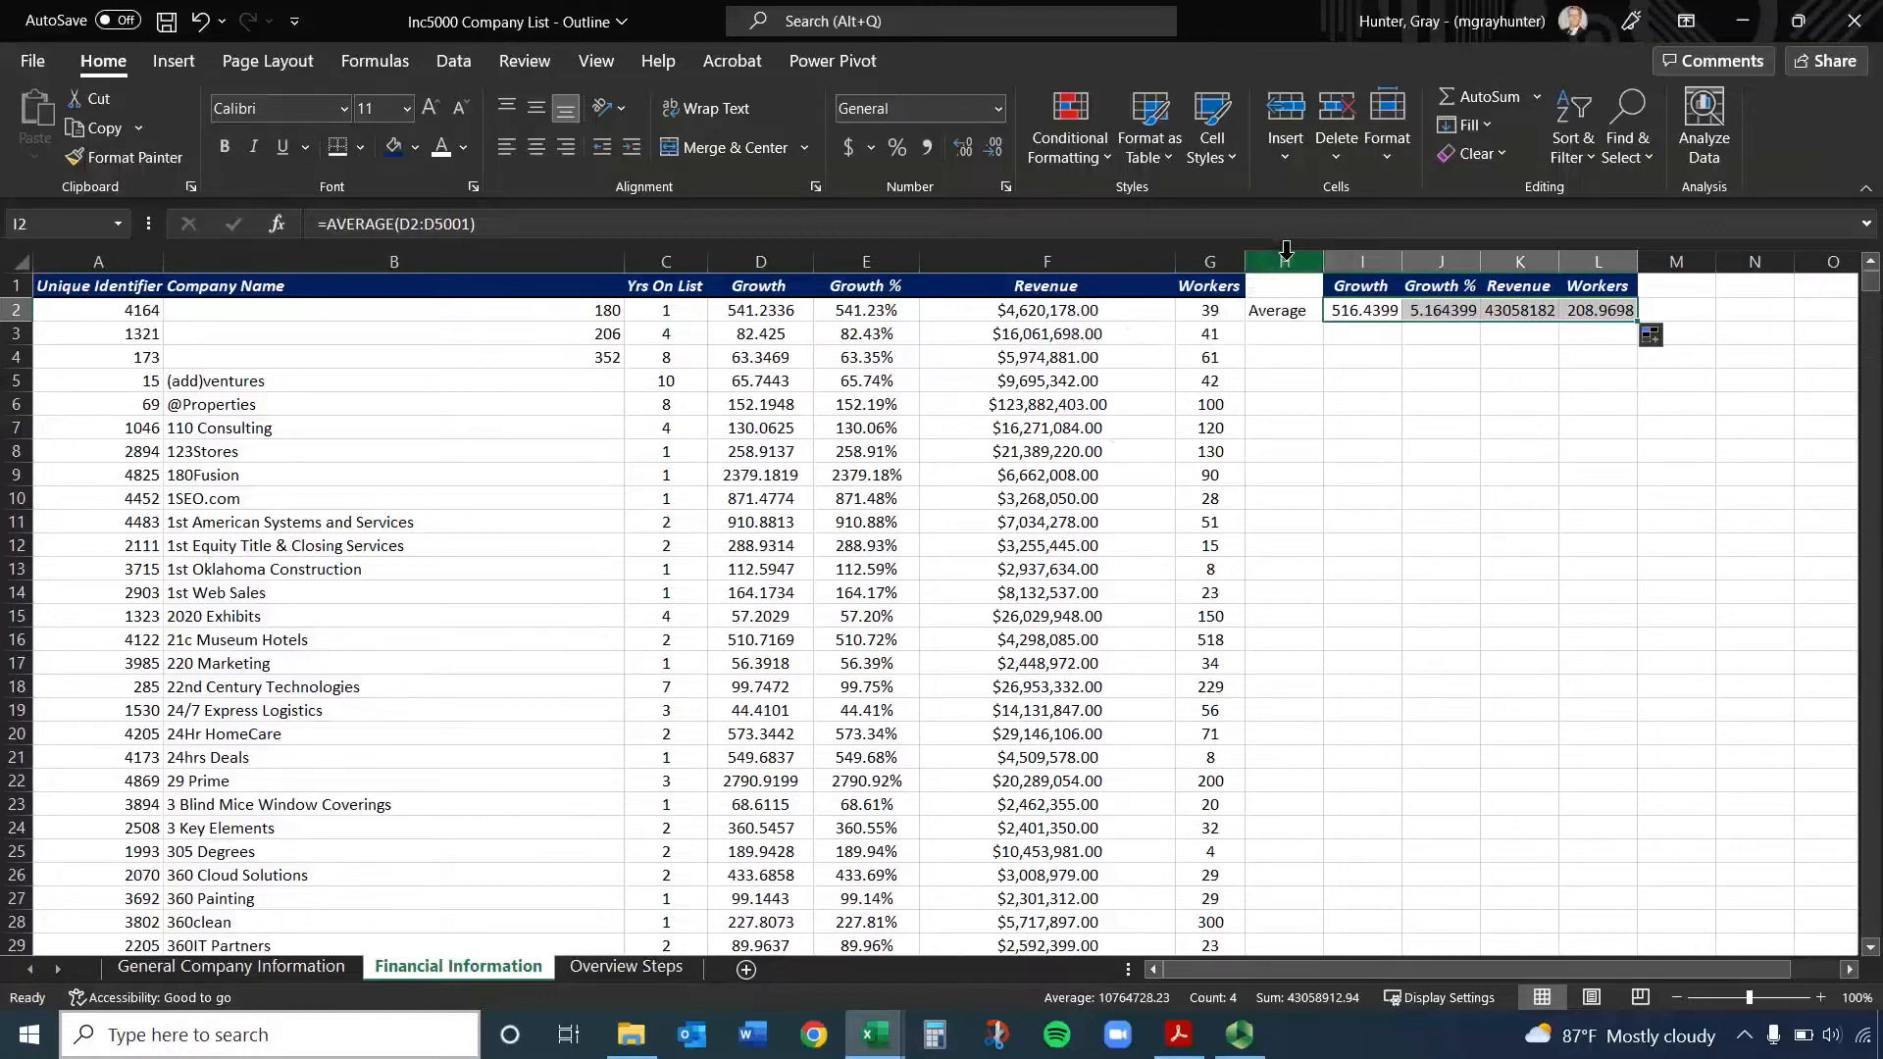
# Delete columns H through L containing the averages table
pyautogui.moveTo(1285, 250); pyautogui.dragTo(1597, 261)
pyautogui.rightClick(1594, 267)
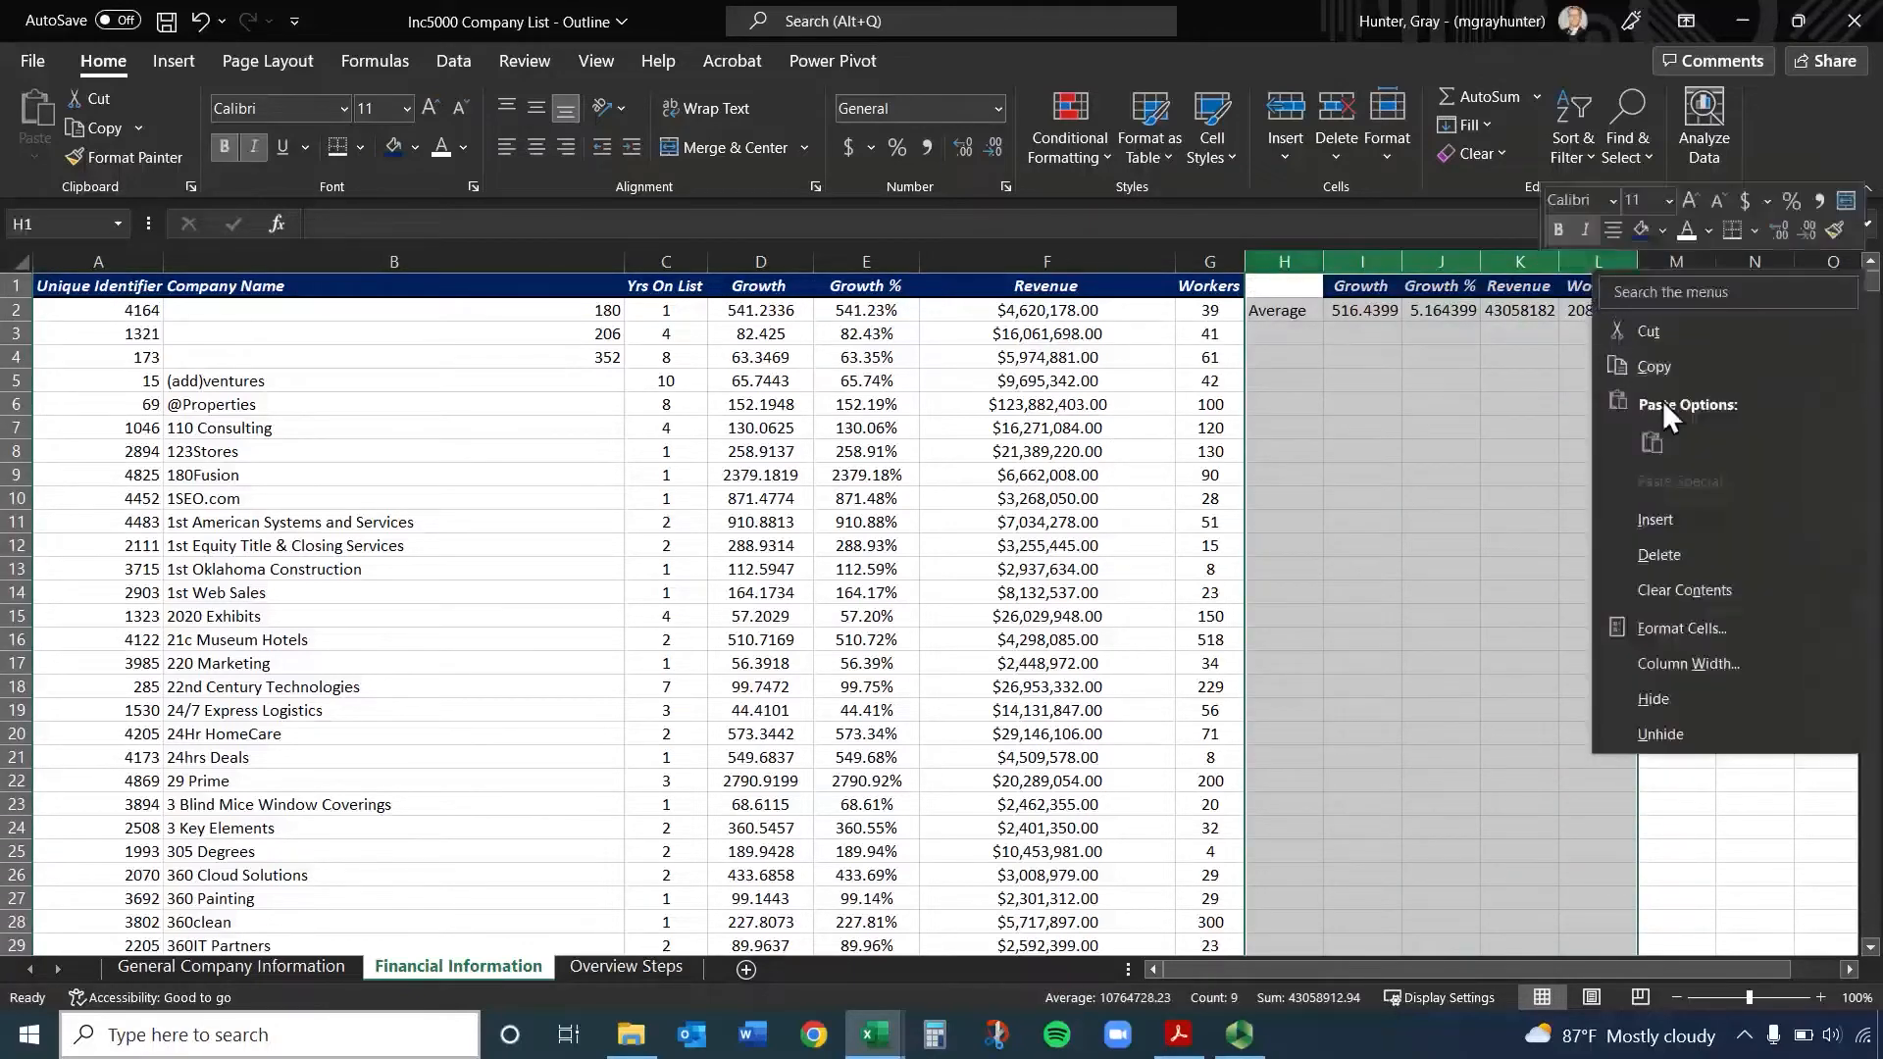
pyautogui.click(1698, 553)
pyautogui.click(1383, 371)
pyautogui.click(1301, 310)
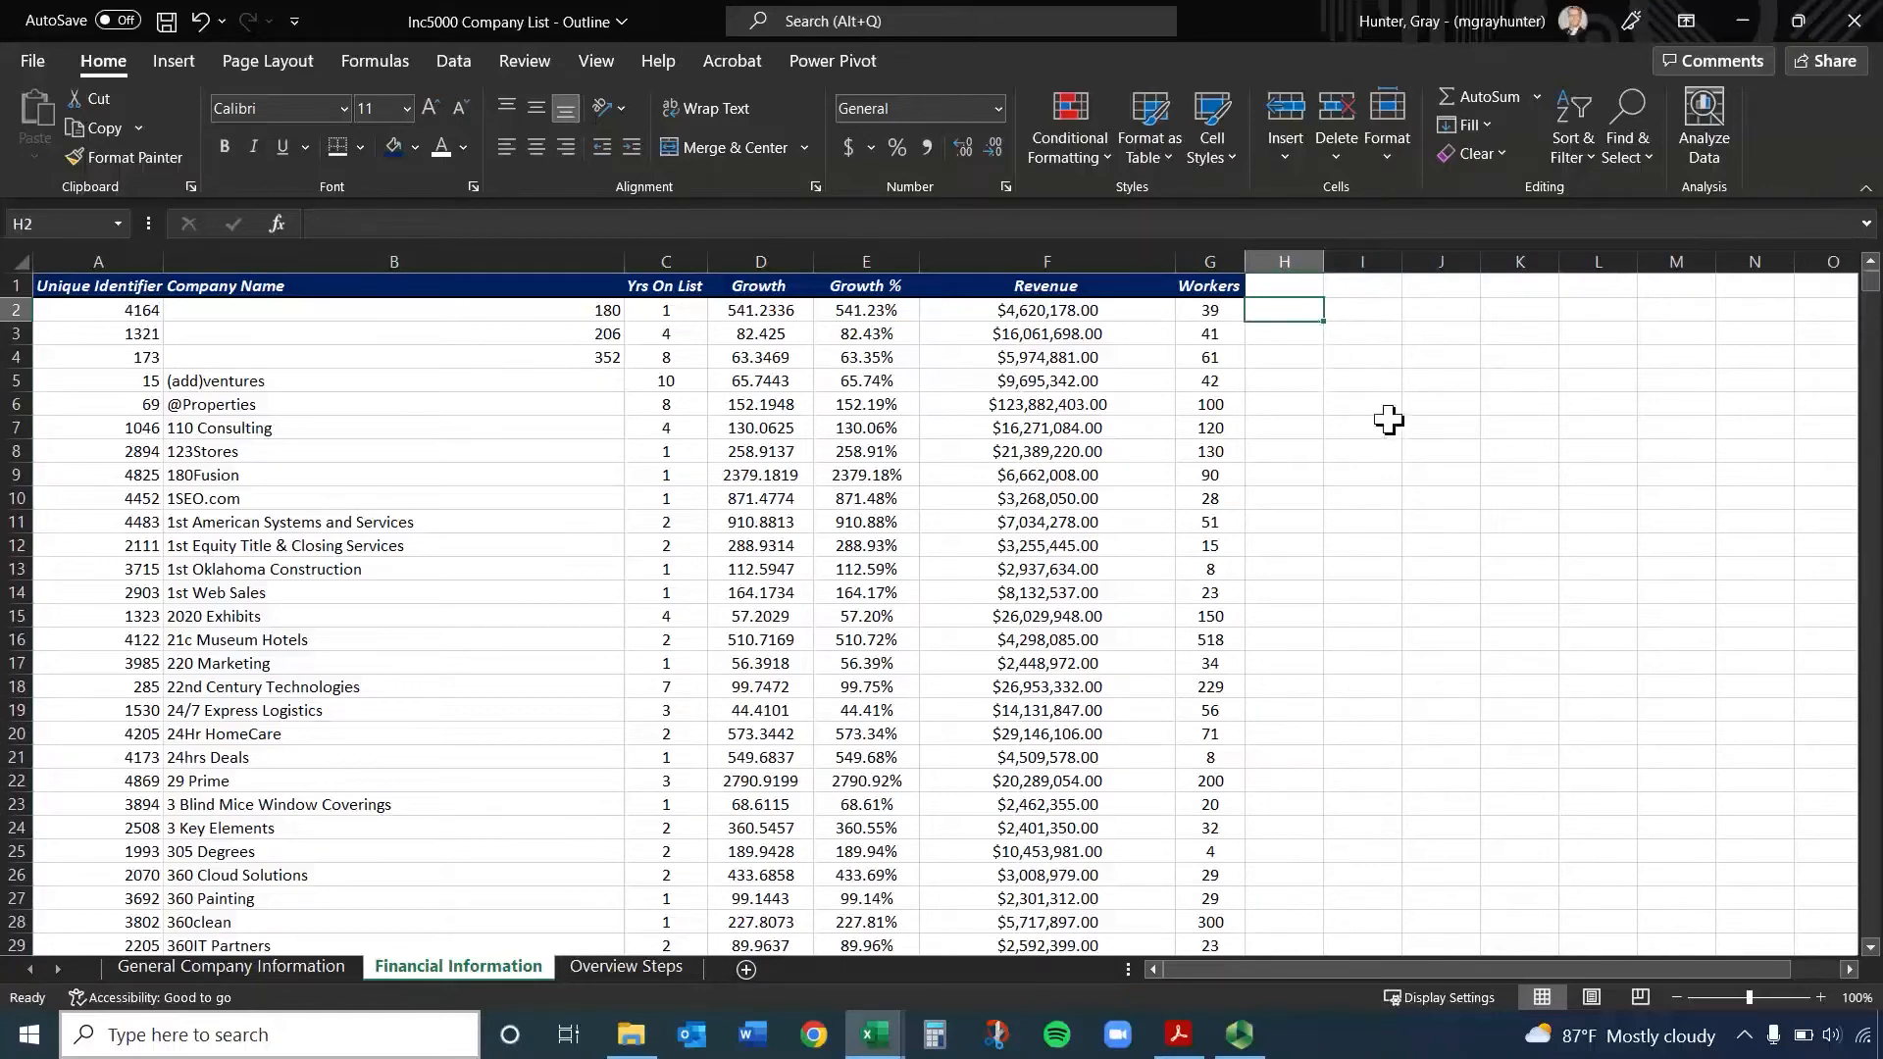
# Enter the header High Revenue in H1
pyautogui.click(1318, 287)
pyautogui.write('Hi')
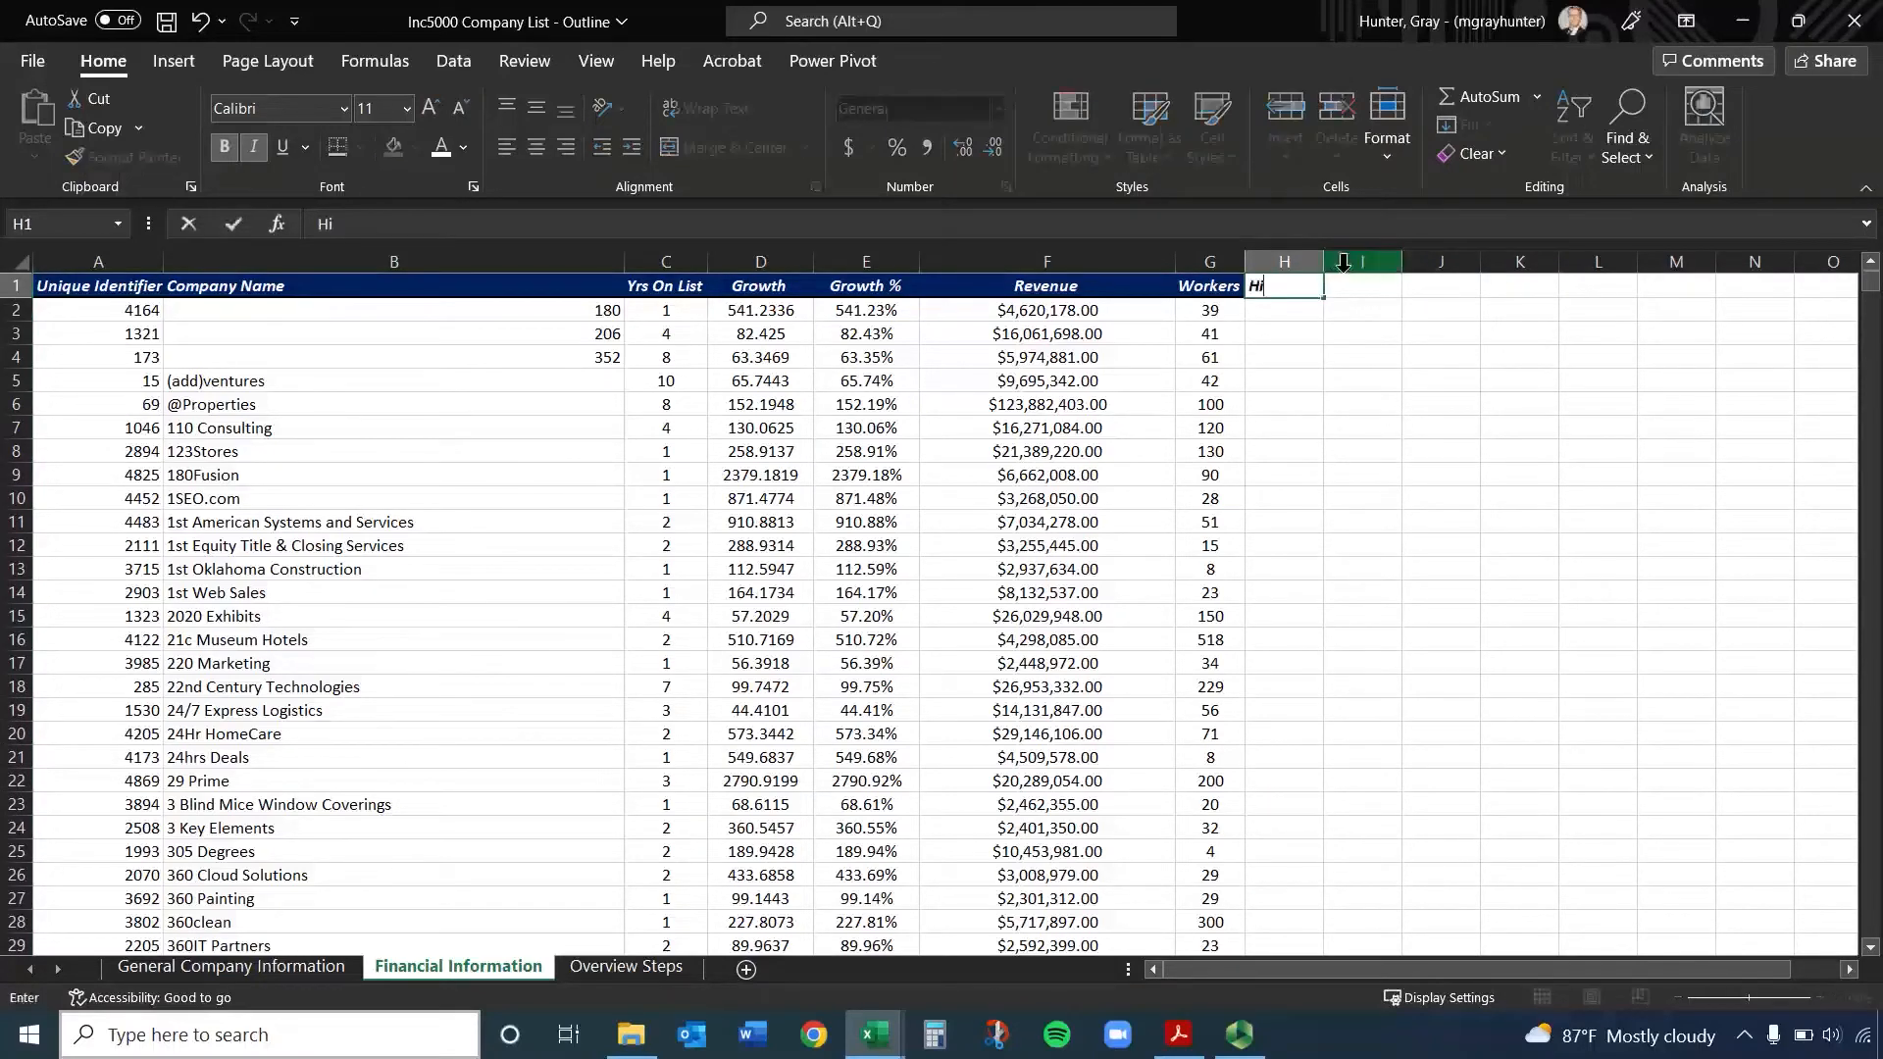
pyautogui.write('gh Revenue')
pyautogui.press('Return')
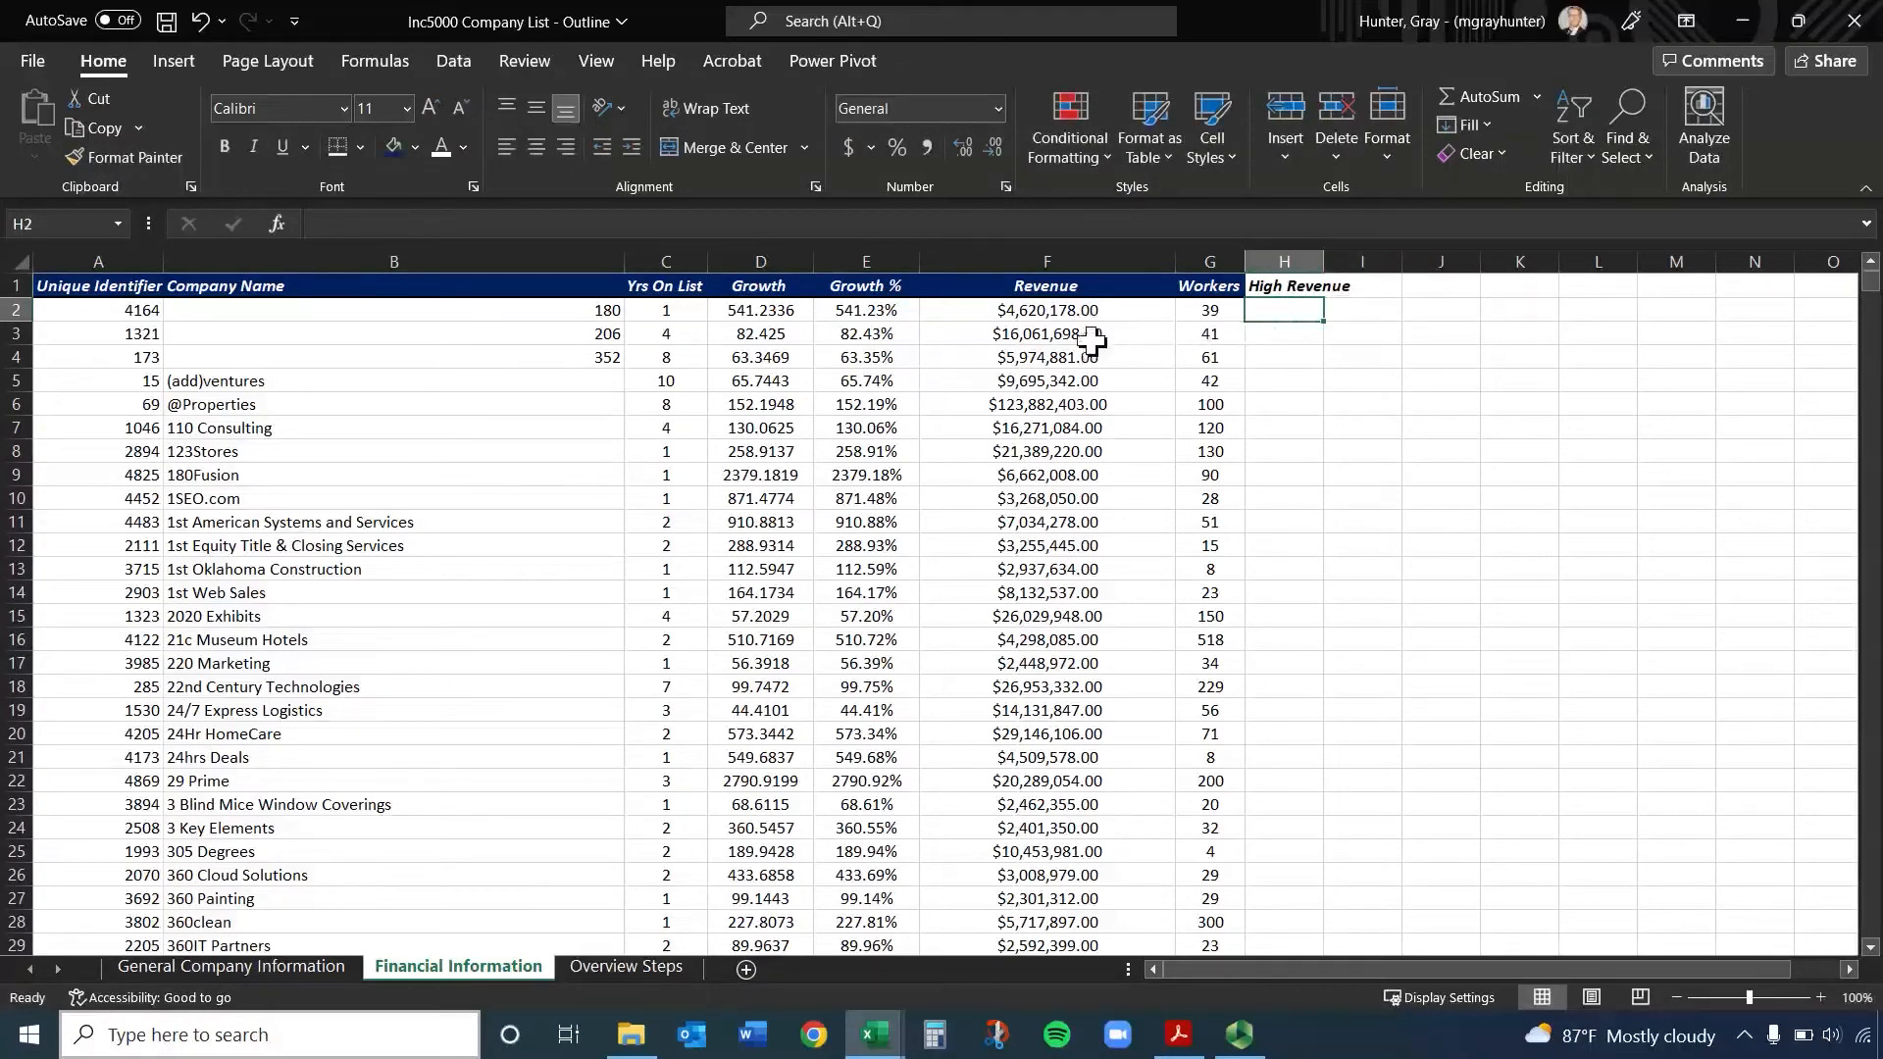
# Set the H1 header to Big Firm (>100) and widen column H to fit it
pyautogui.click(1299, 287)
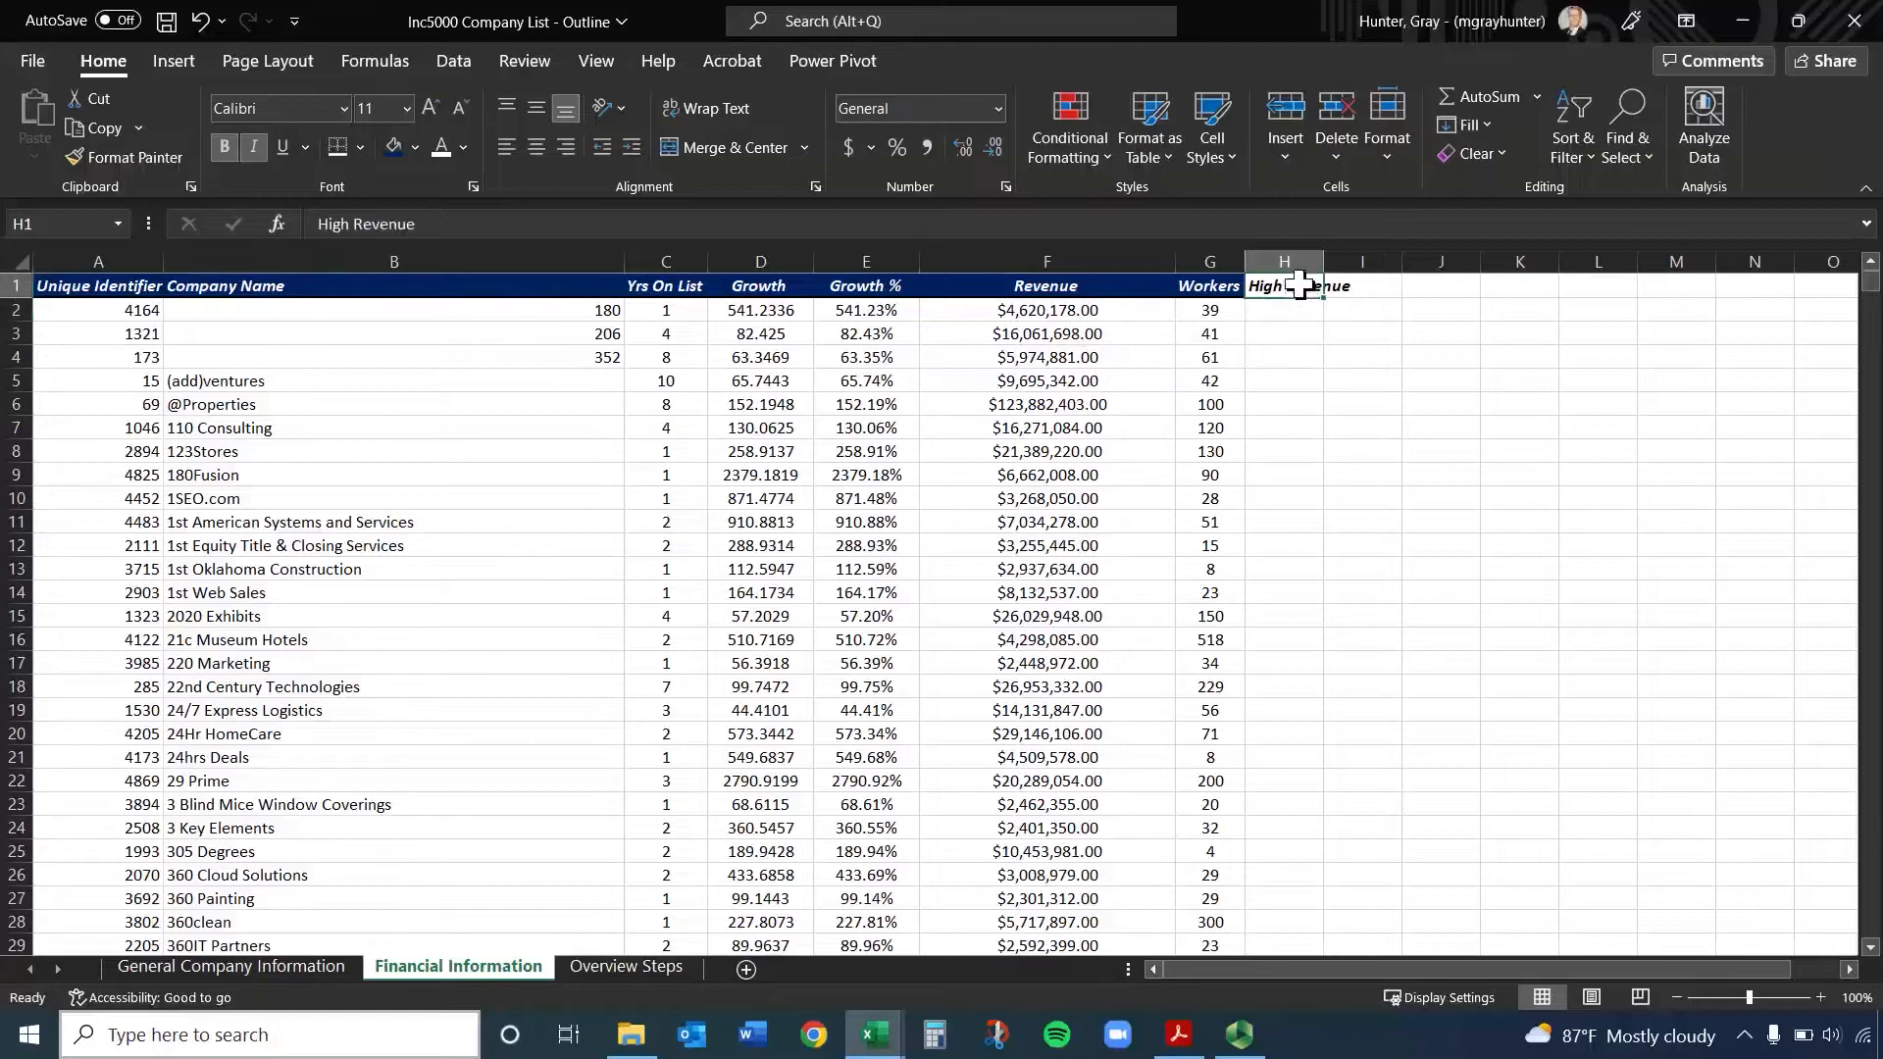
pyautogui.write('Big ')
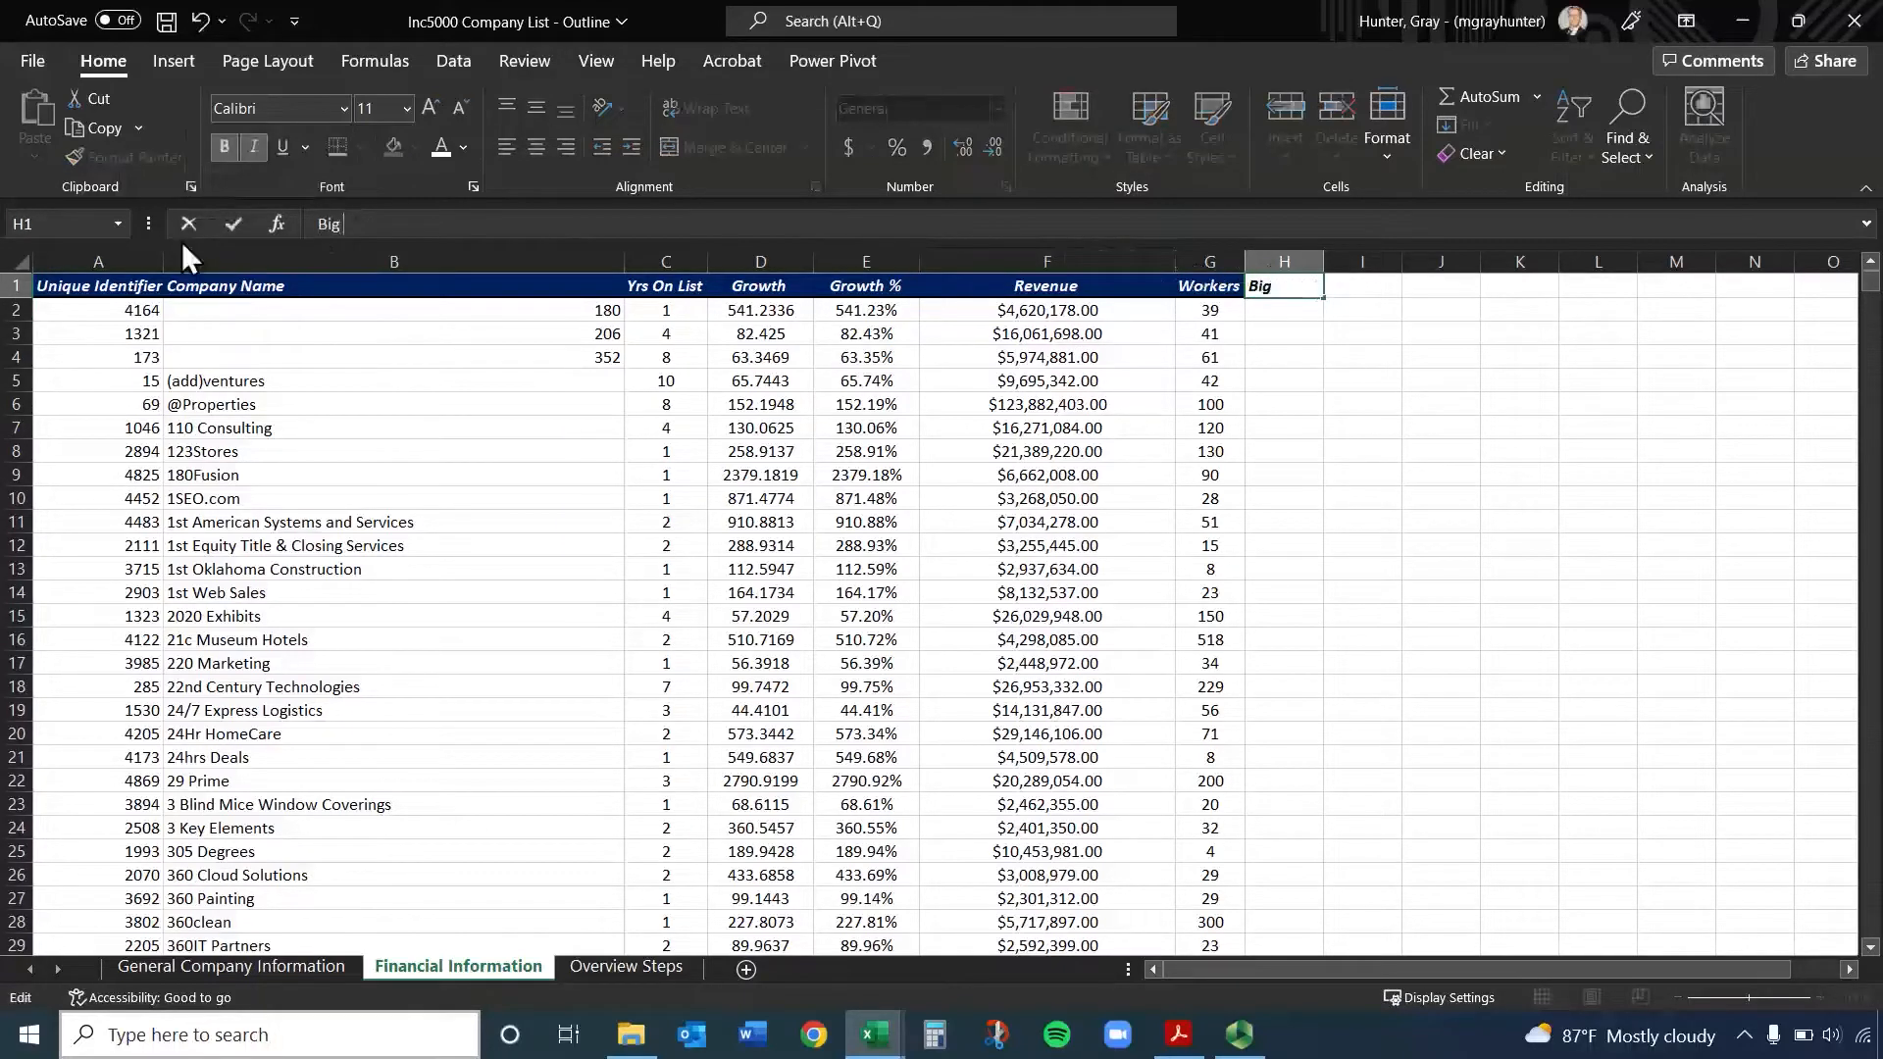
pyautogui.write('Firm (>100)')
pyautogui.press('Return')
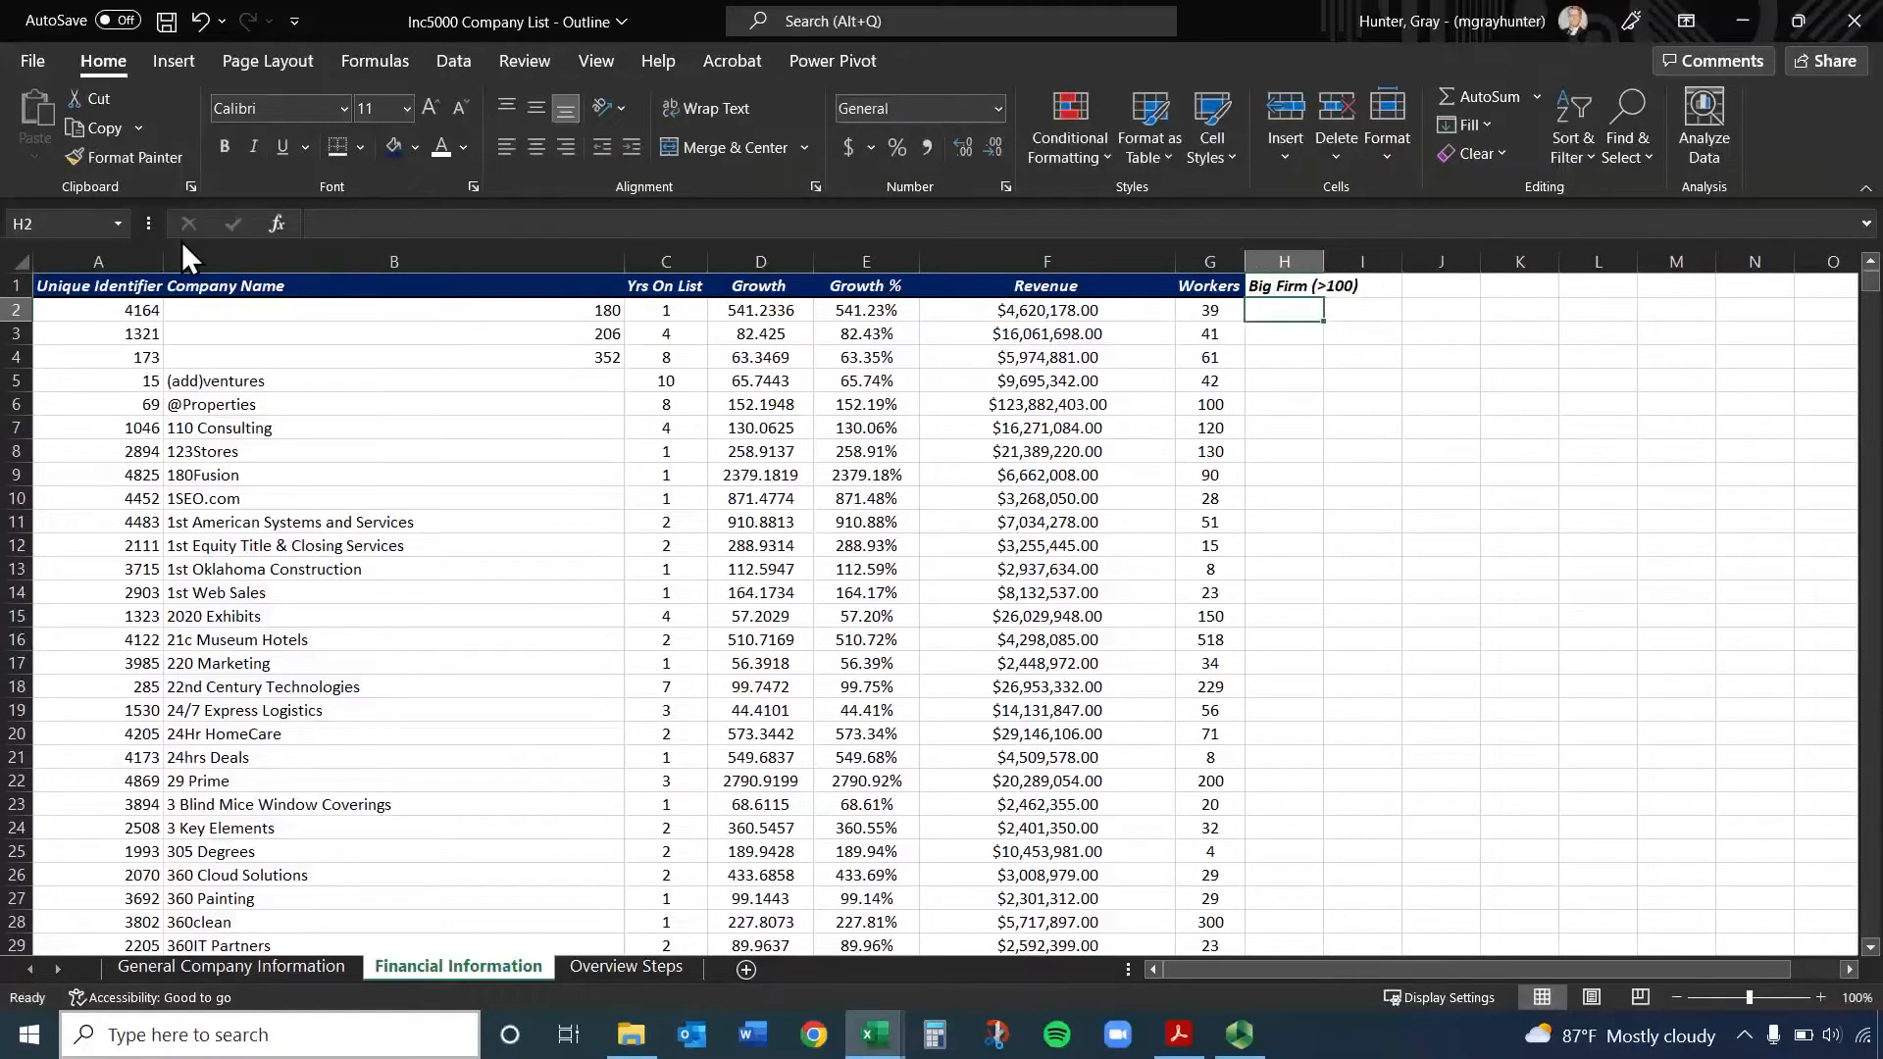
pyautogui.moveTo(1327, 249); pyautogui.dragTo(1383, 253)
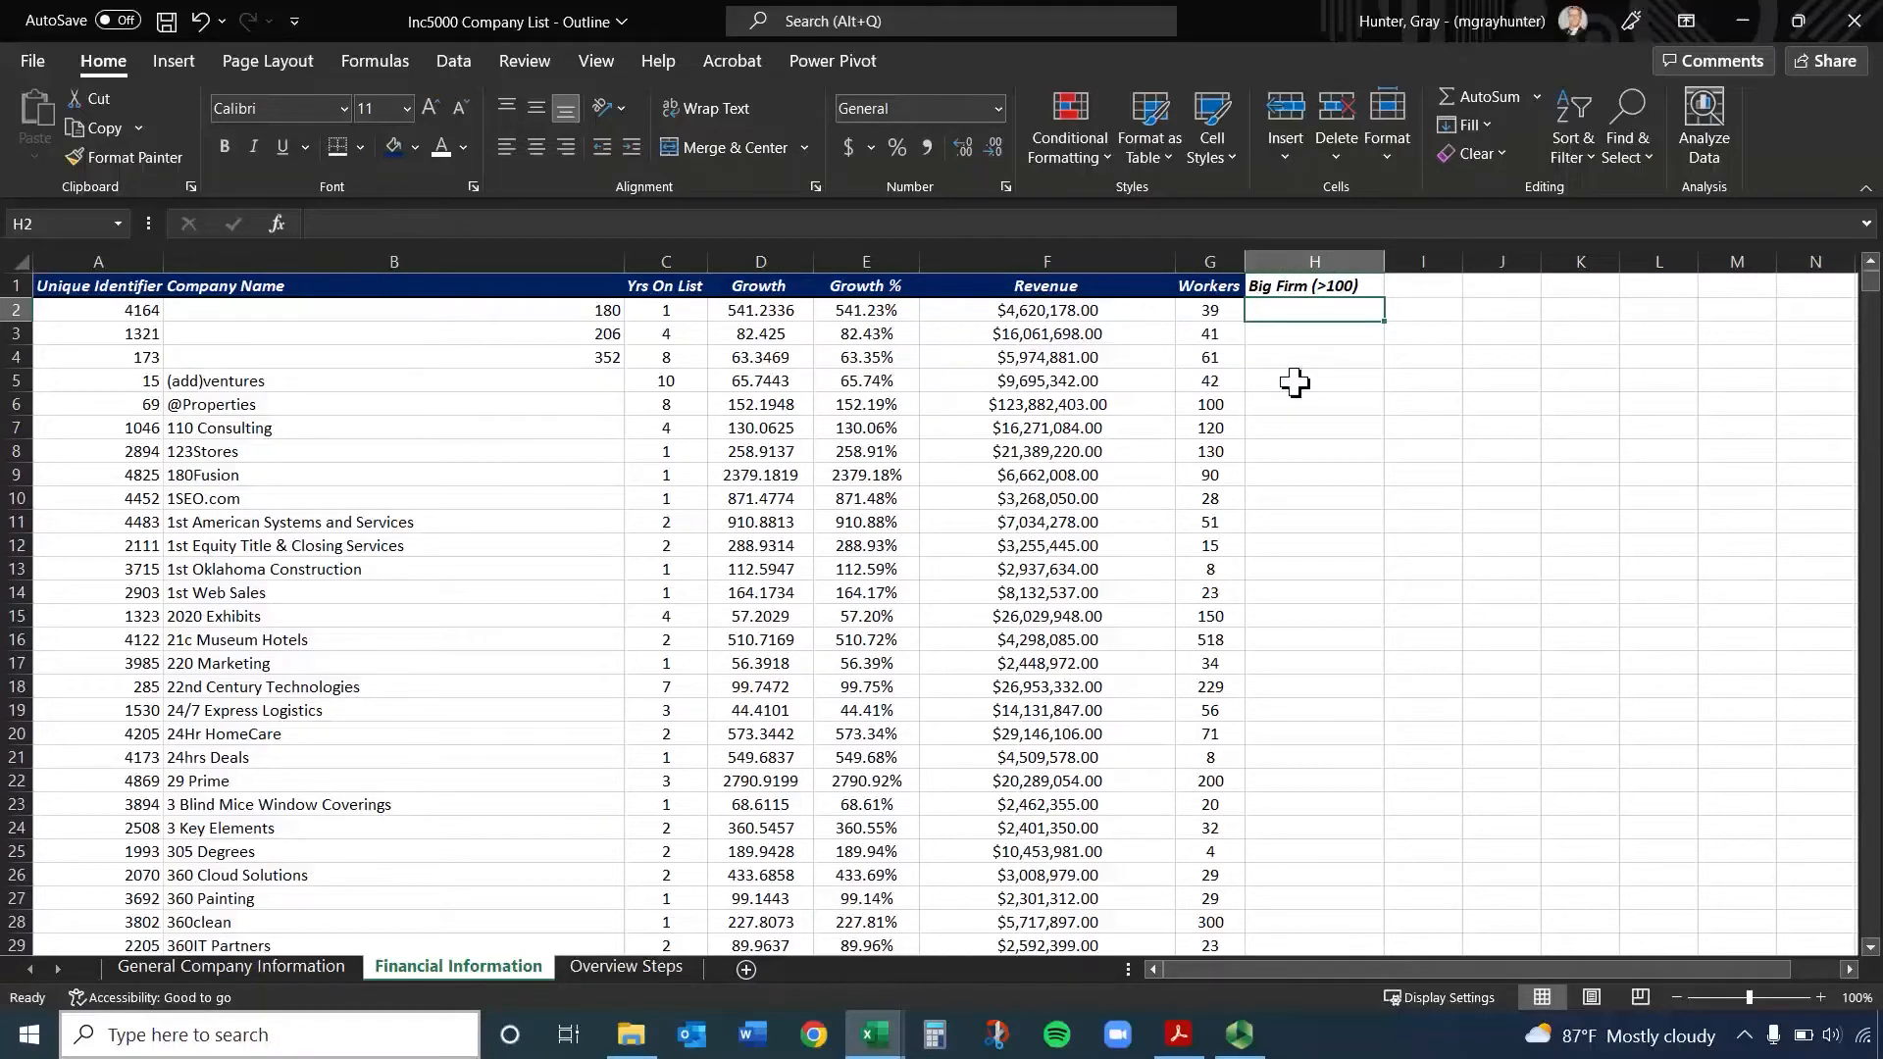
# Try entering No by hand in H2 through H4, and clear those three cells
pyautogui.write('No')
pyautogui.press('Return')
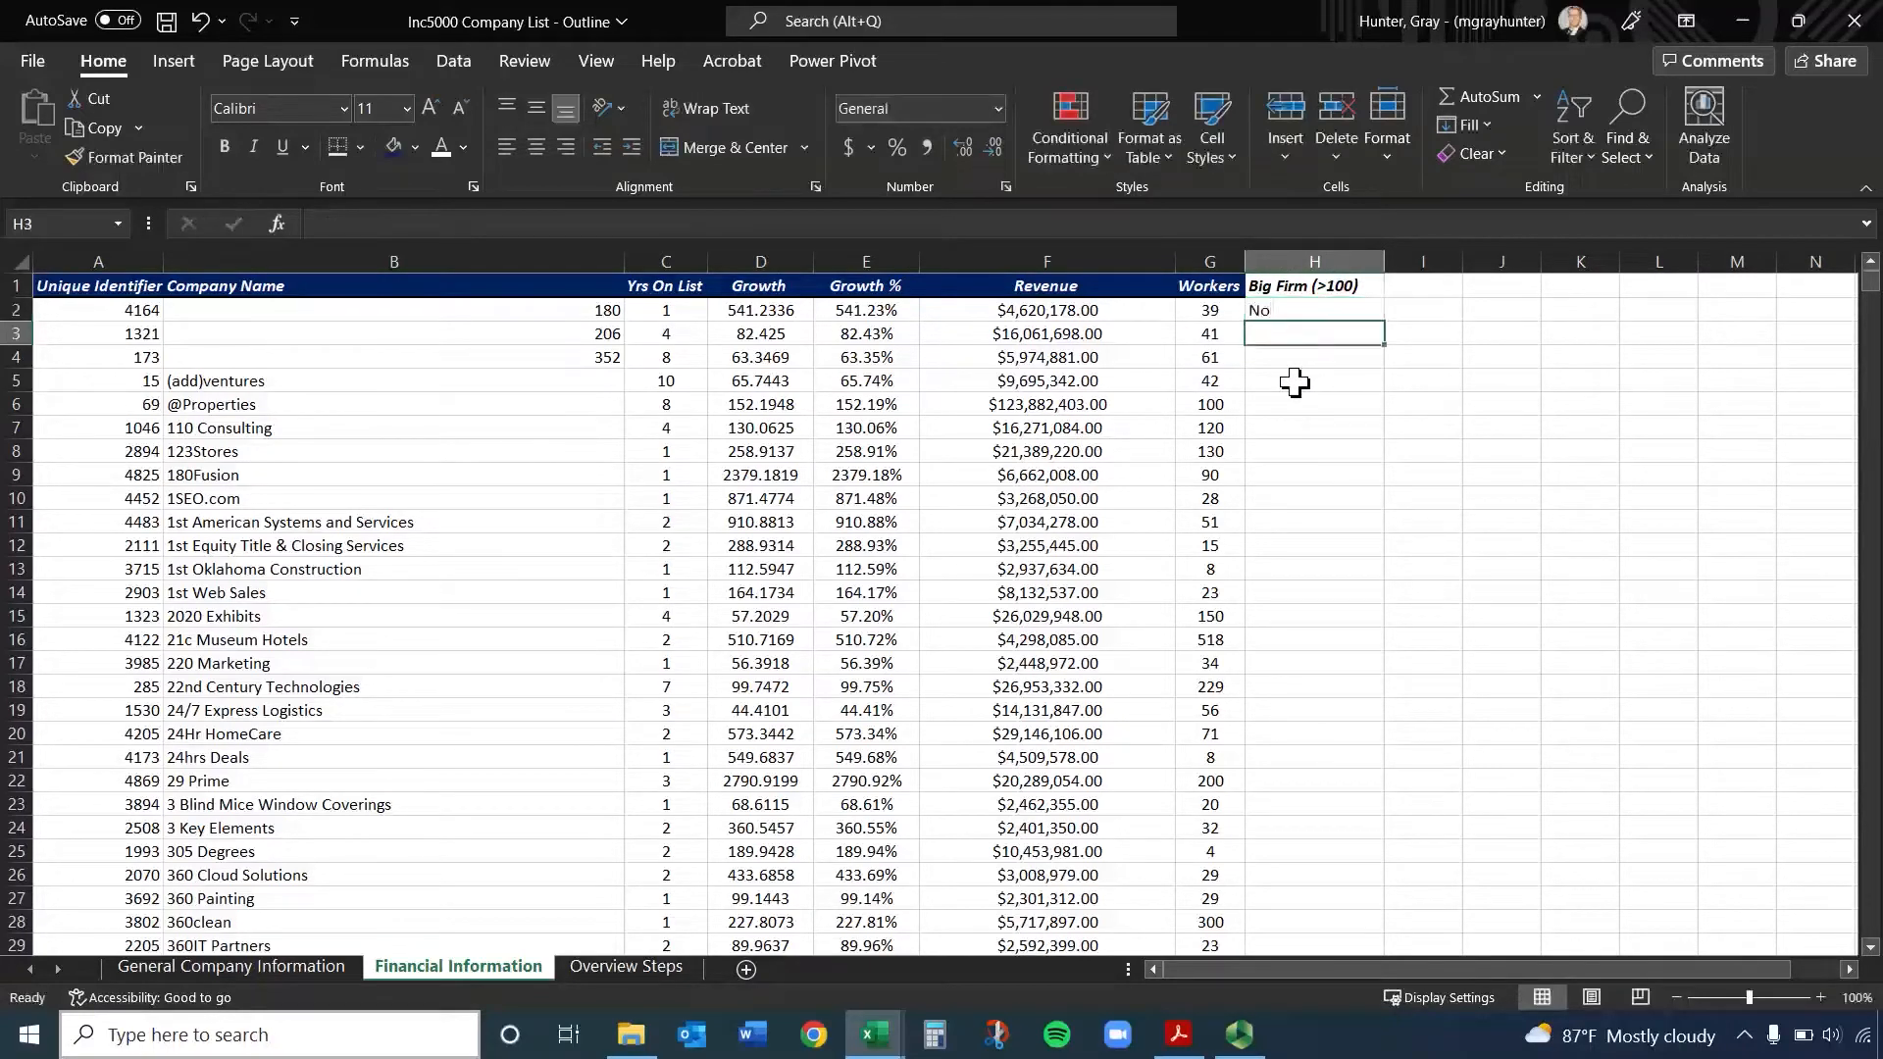
pyautogui.write('No')
pyautogui.press('Return')
pyautogui.write('Nop')
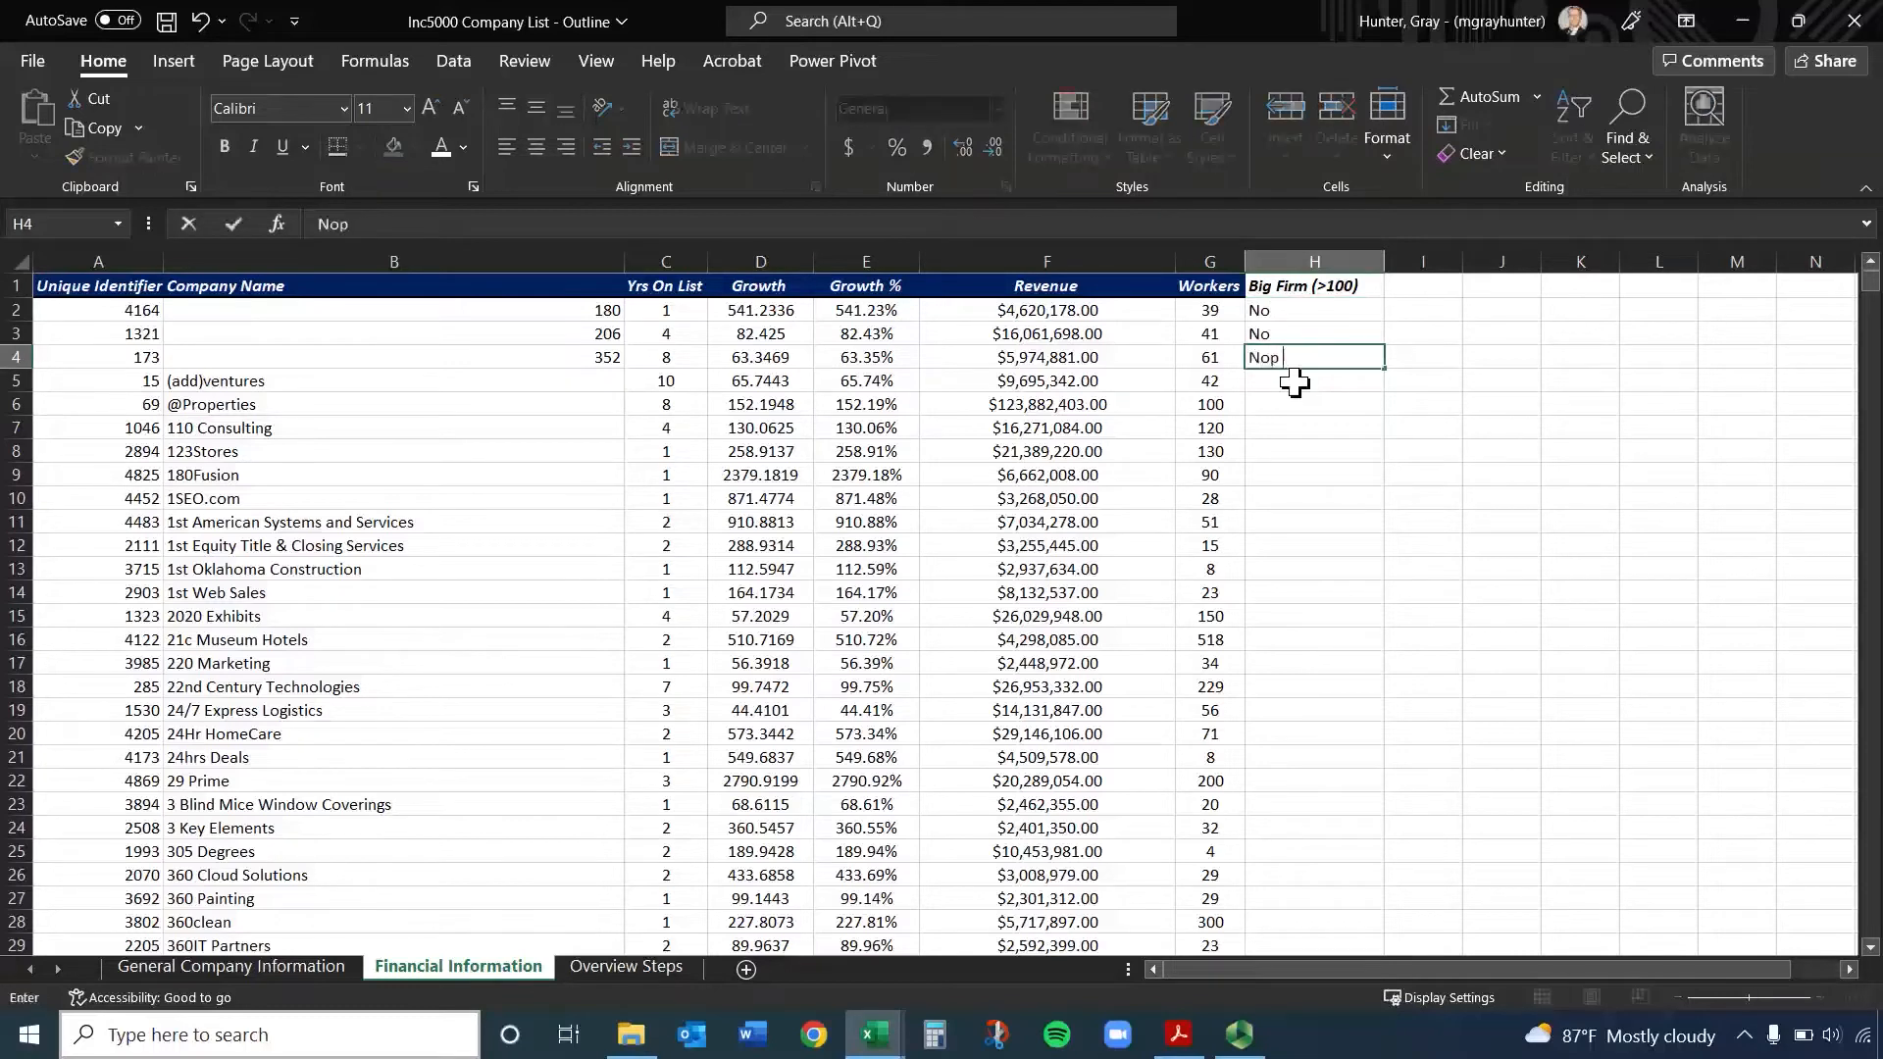
pyautogui.press('BackSpace')
pyautogui.press('Return')
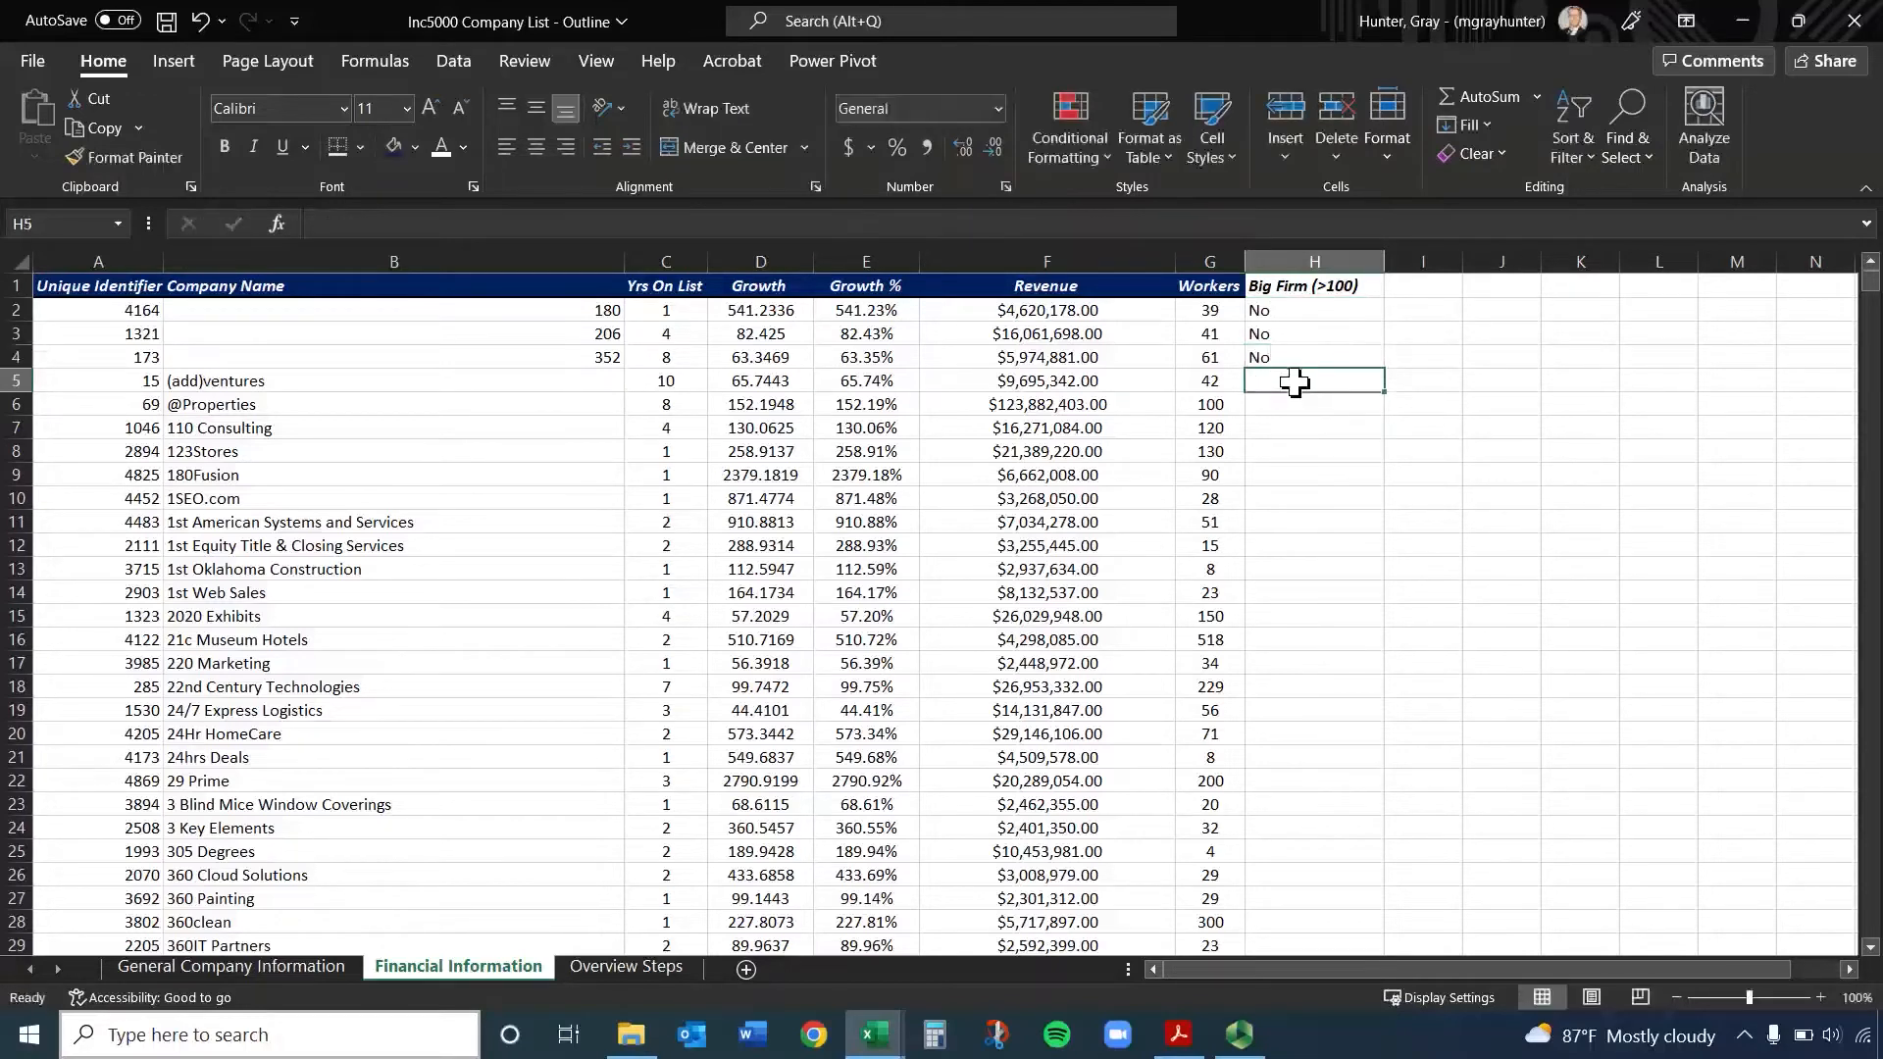
pyautogui.moveTo(1308, 312); pyautogui.dragTo(1315, 357)
pyautogui.press('Delete')
# Enter the formula =IF(G2>100,Yes,No) in H2 to test the worker count
pyautogui.click(1302, 306)
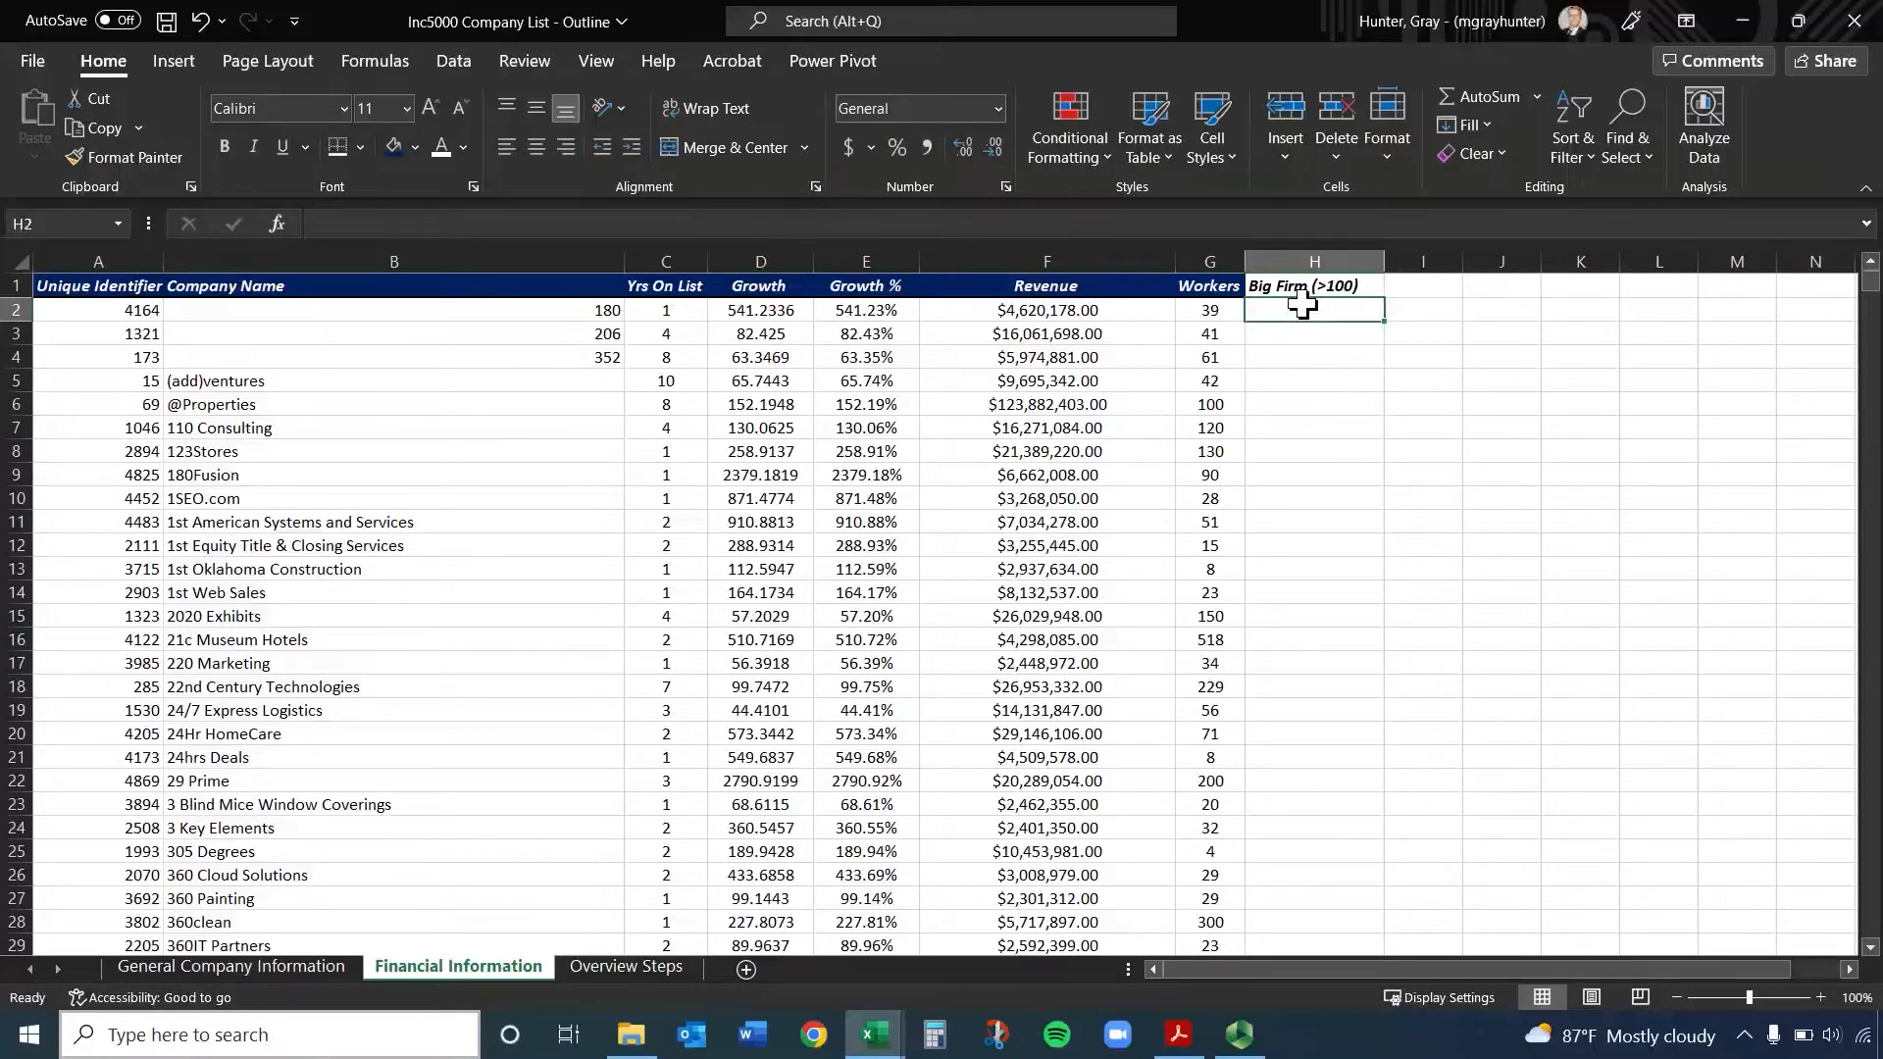
pyautogui.write('=if')
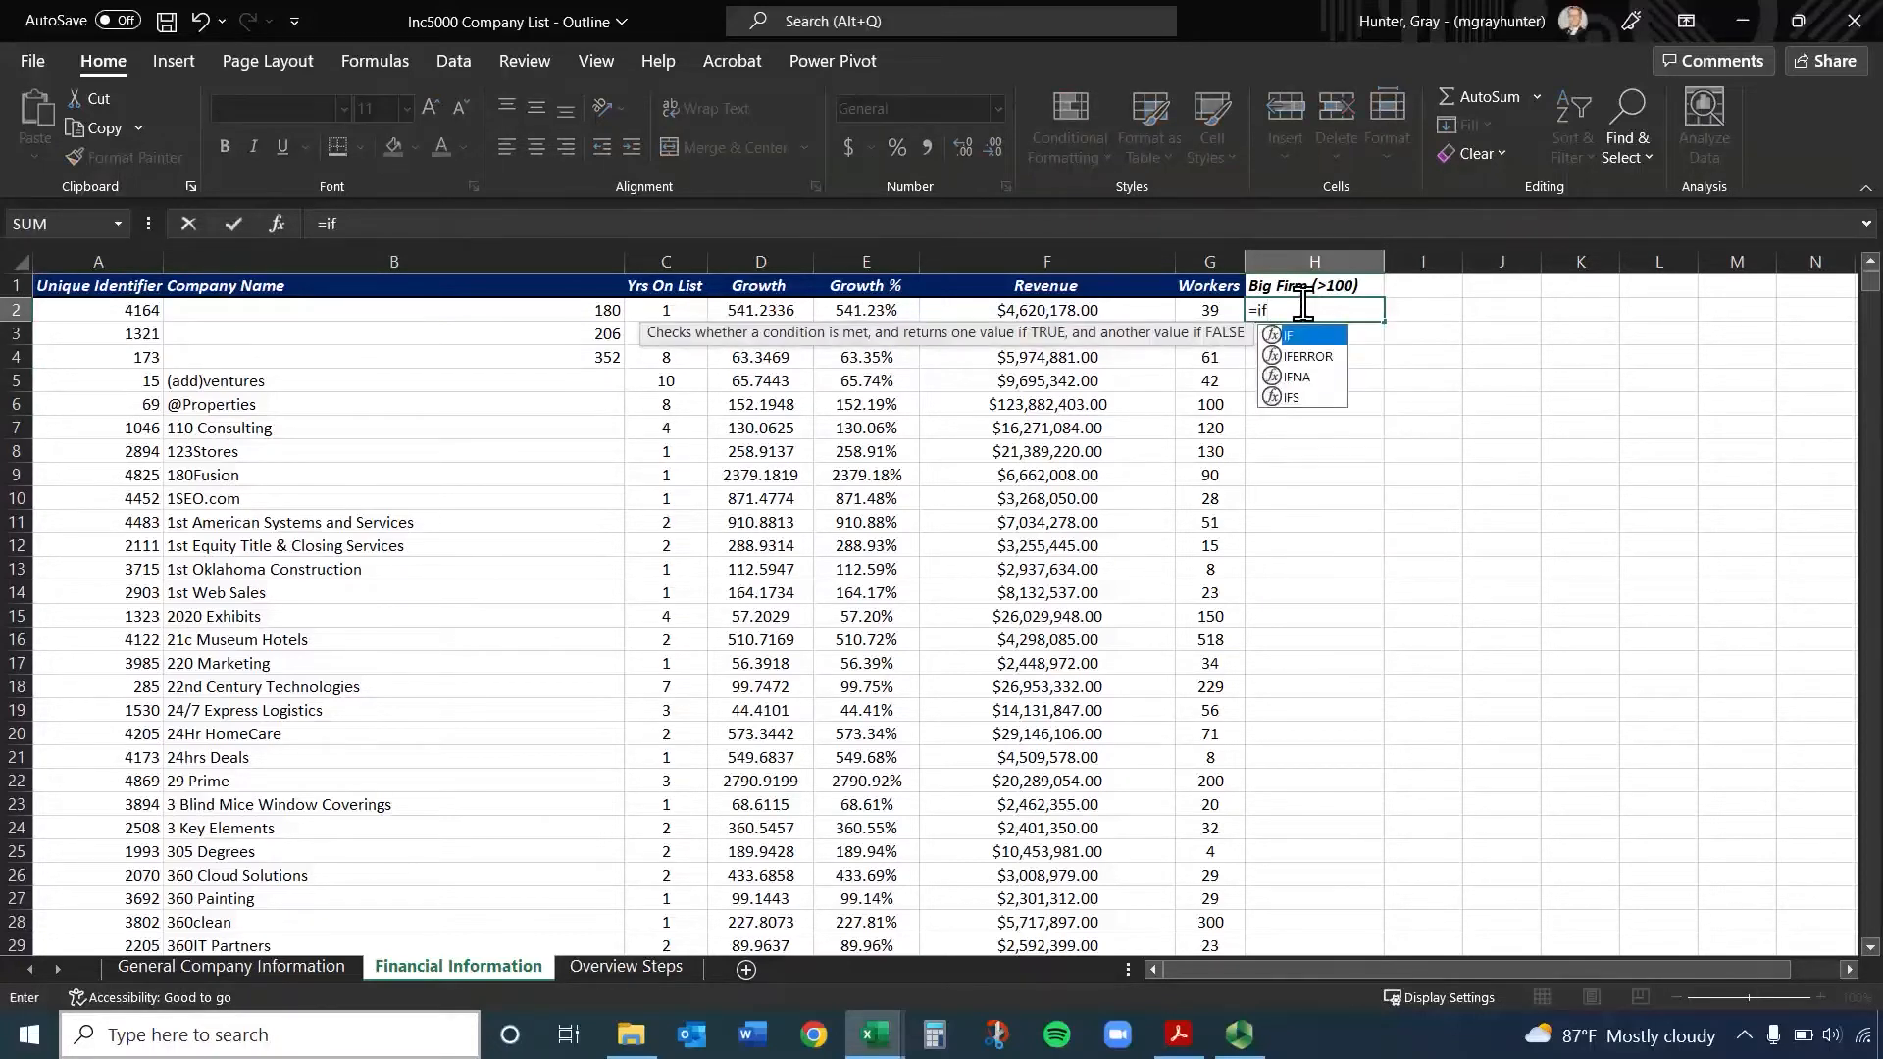
pyautogui.write('(')
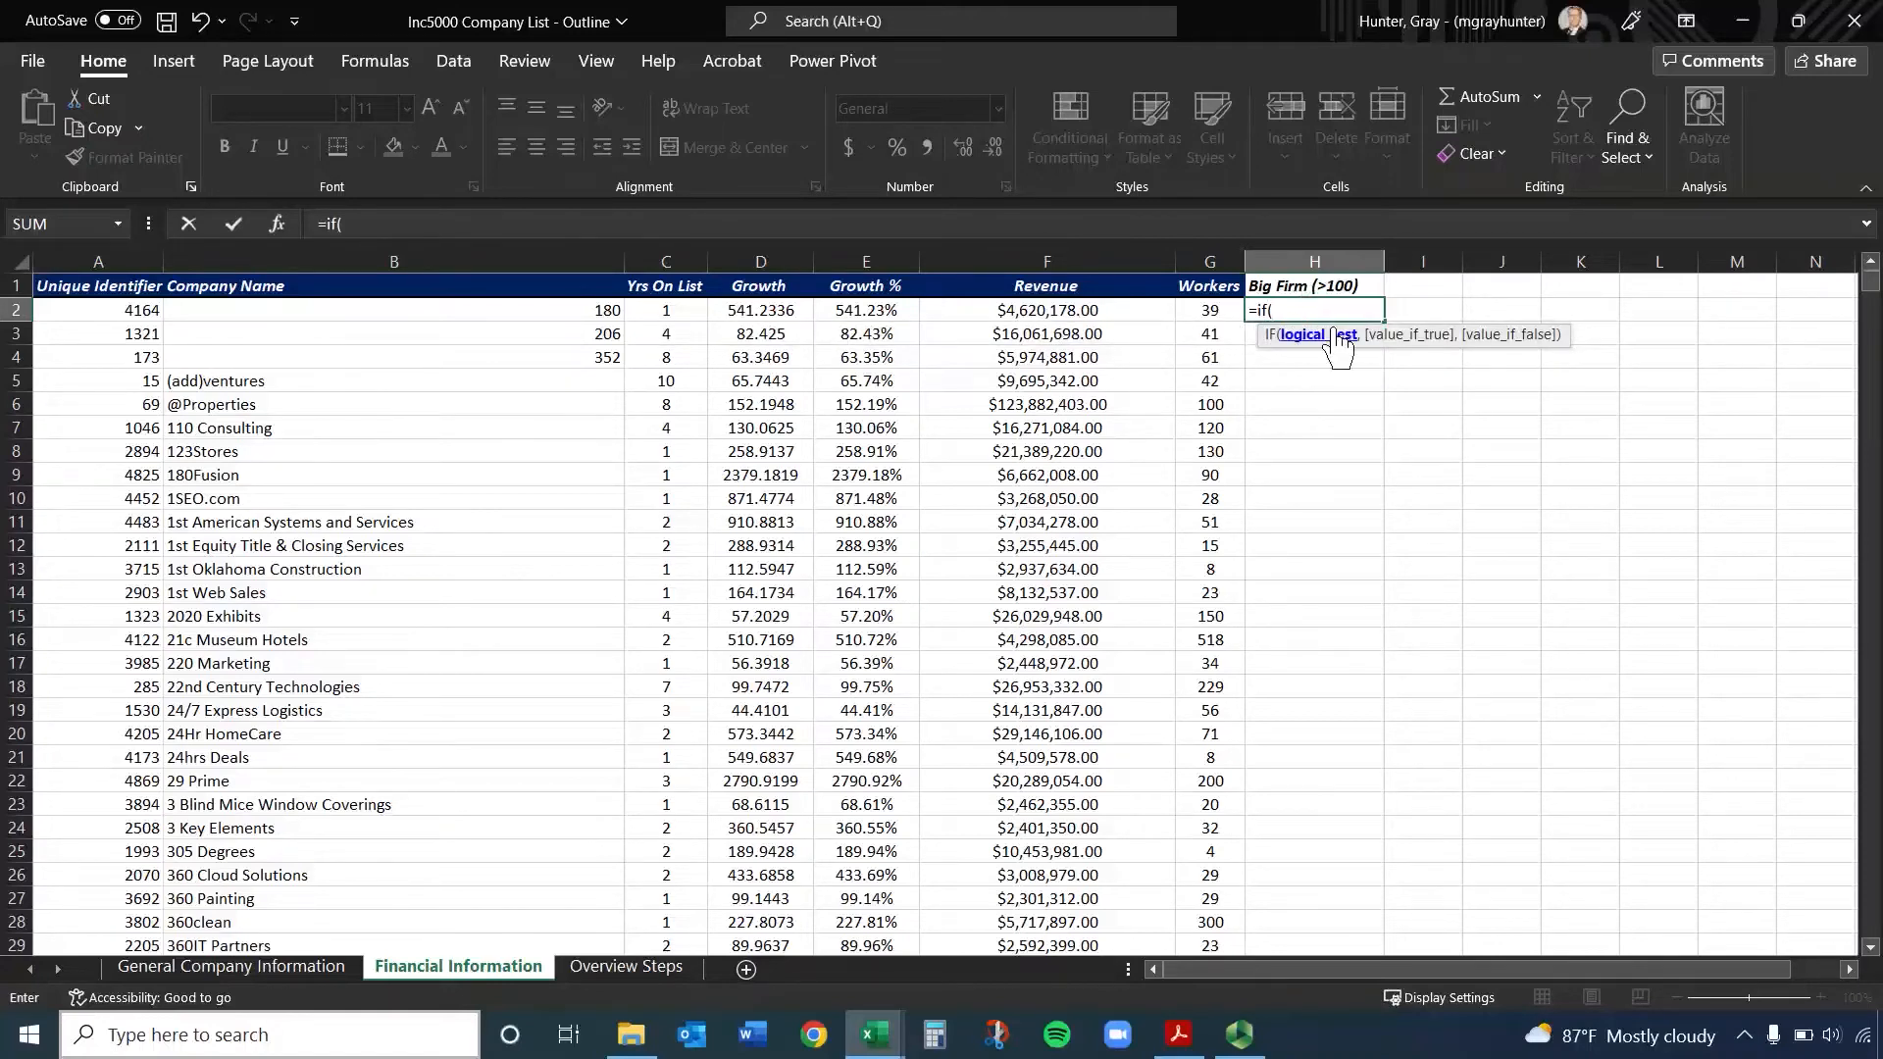
pyautogui.click(1207, 312)
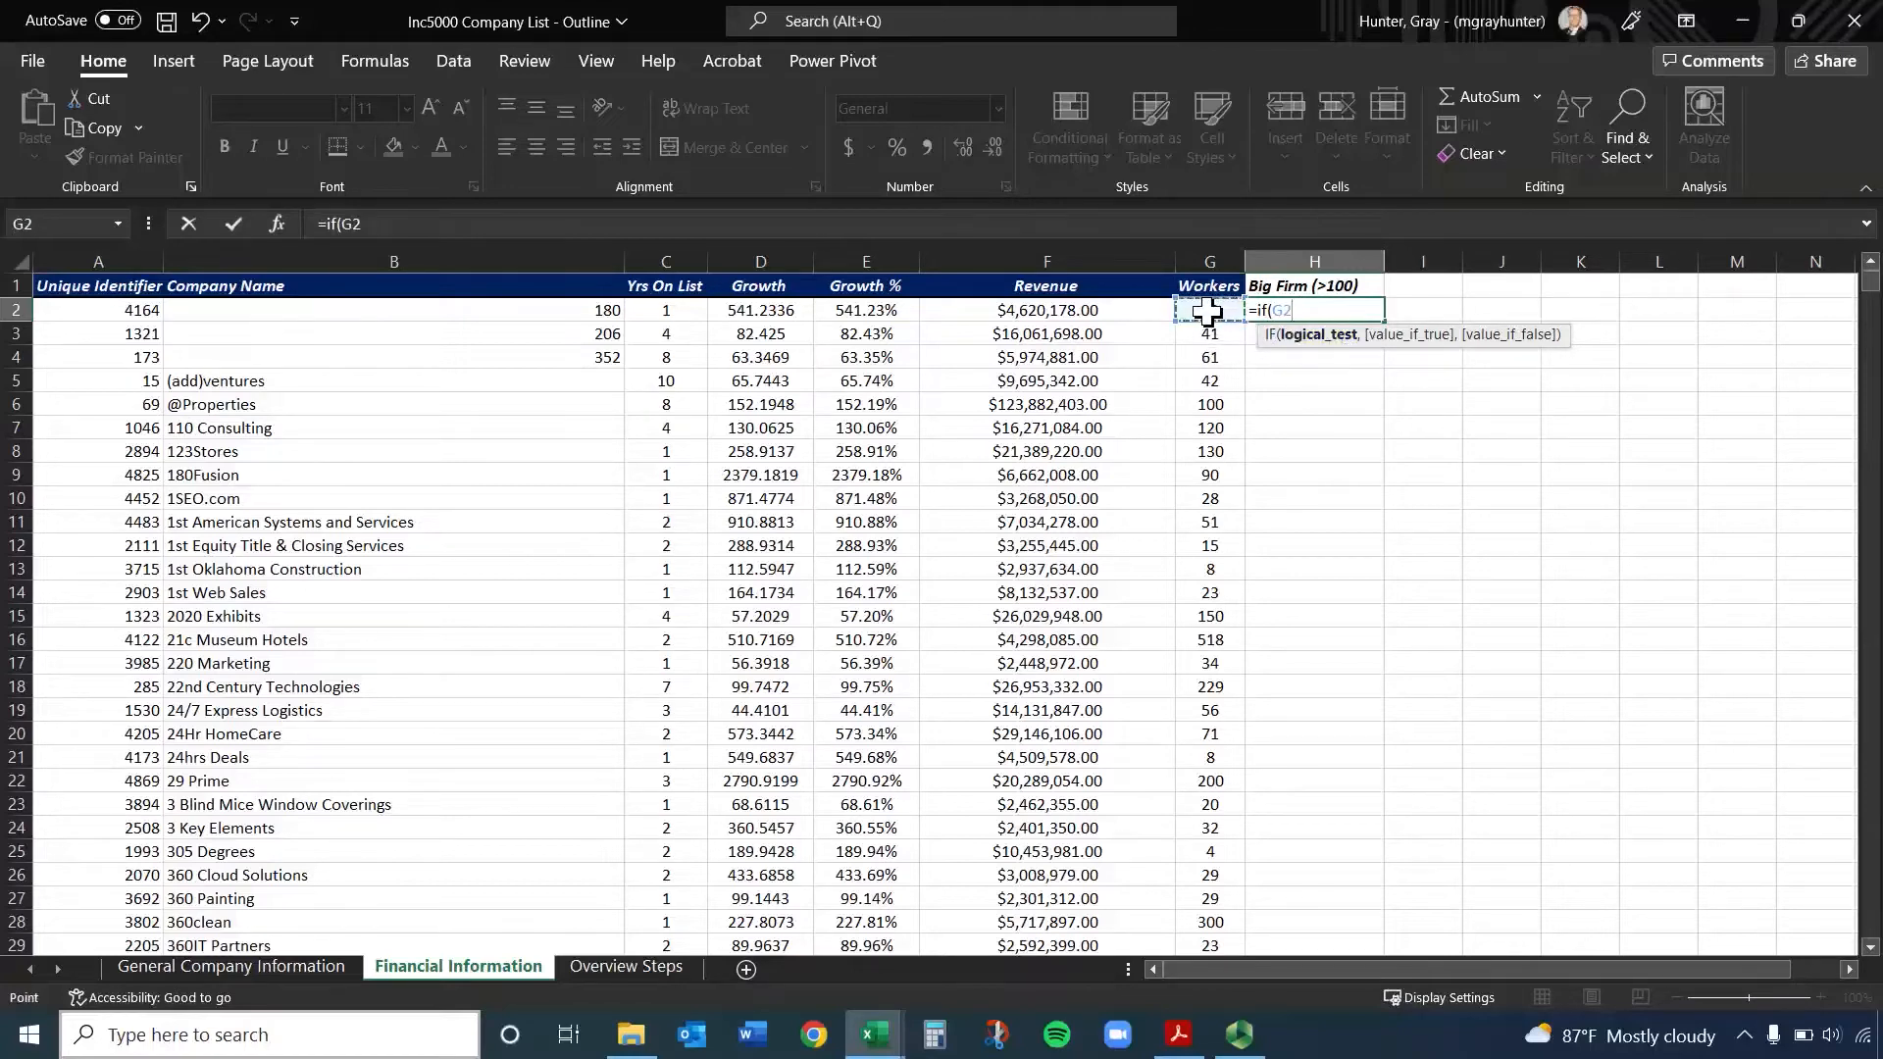
pyautogui.write('>100,')
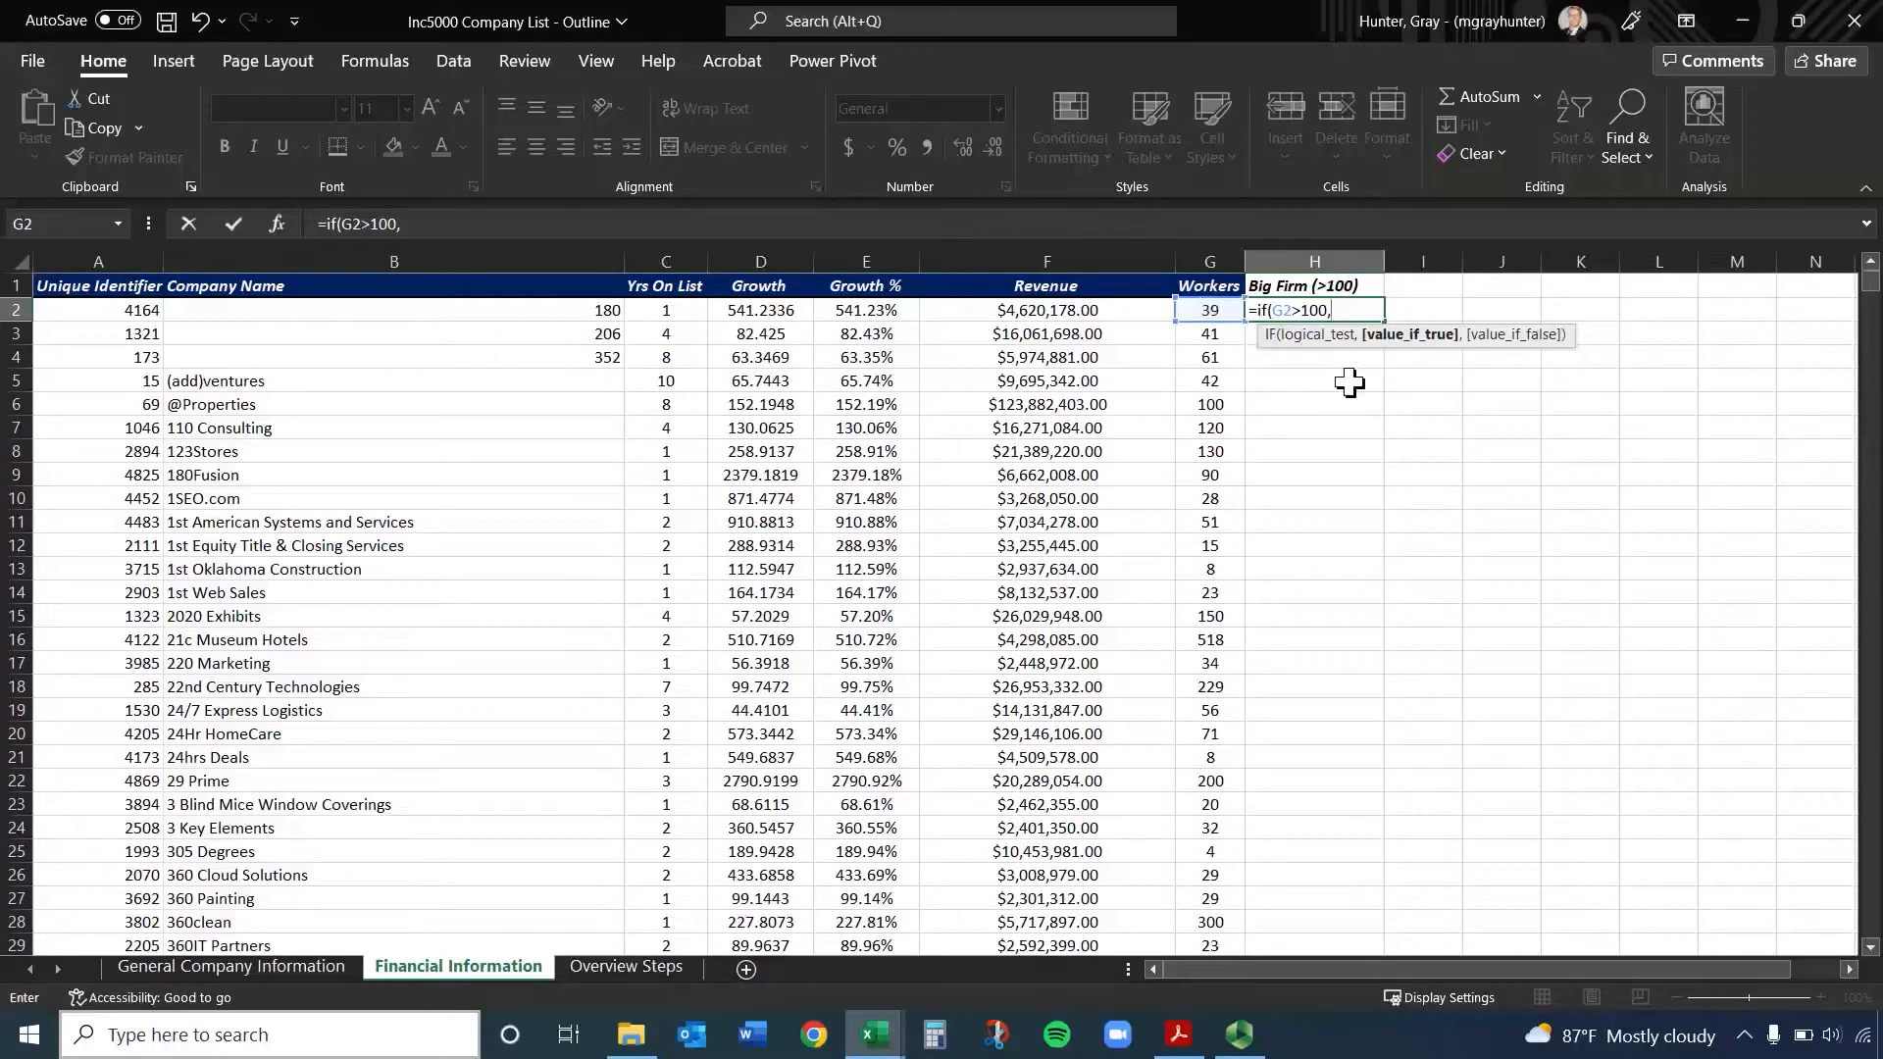
pyautogui.write('Yest')
pyautogui.write(',')
pyautogui.write('No')
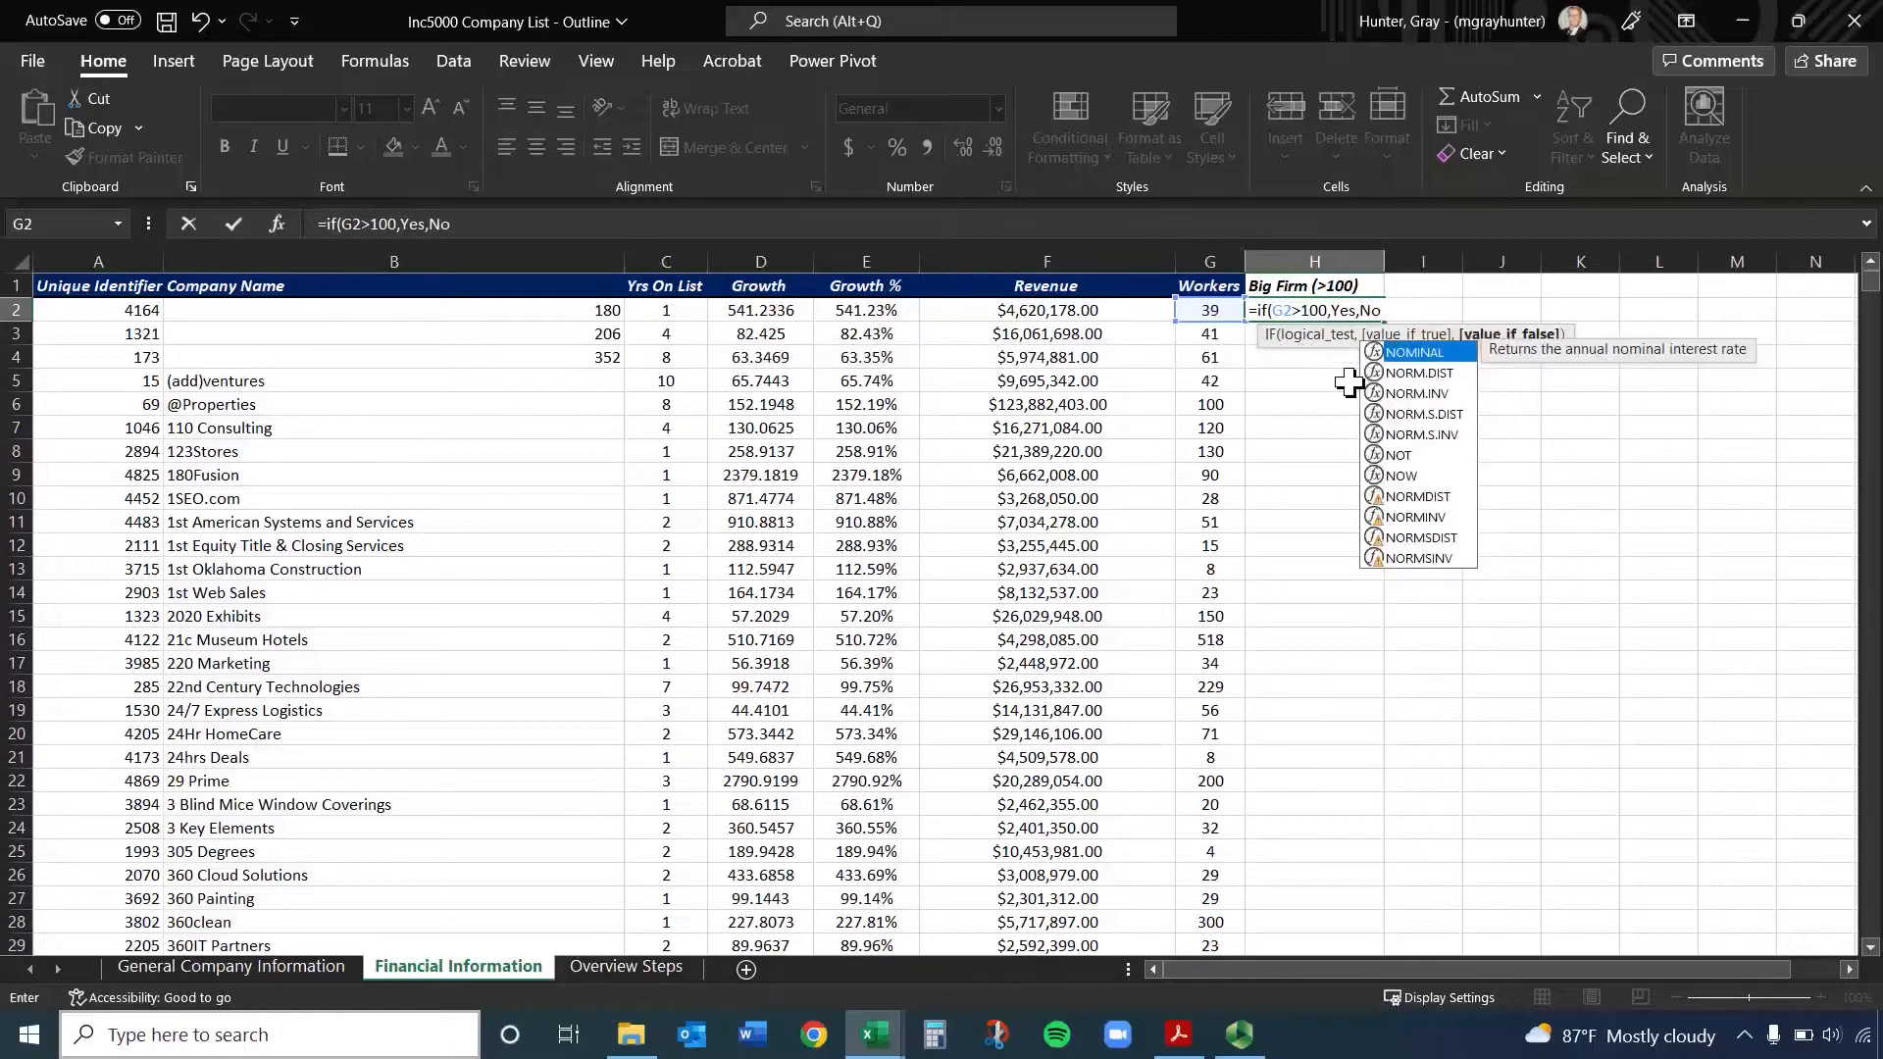
pyautogui.write(')')
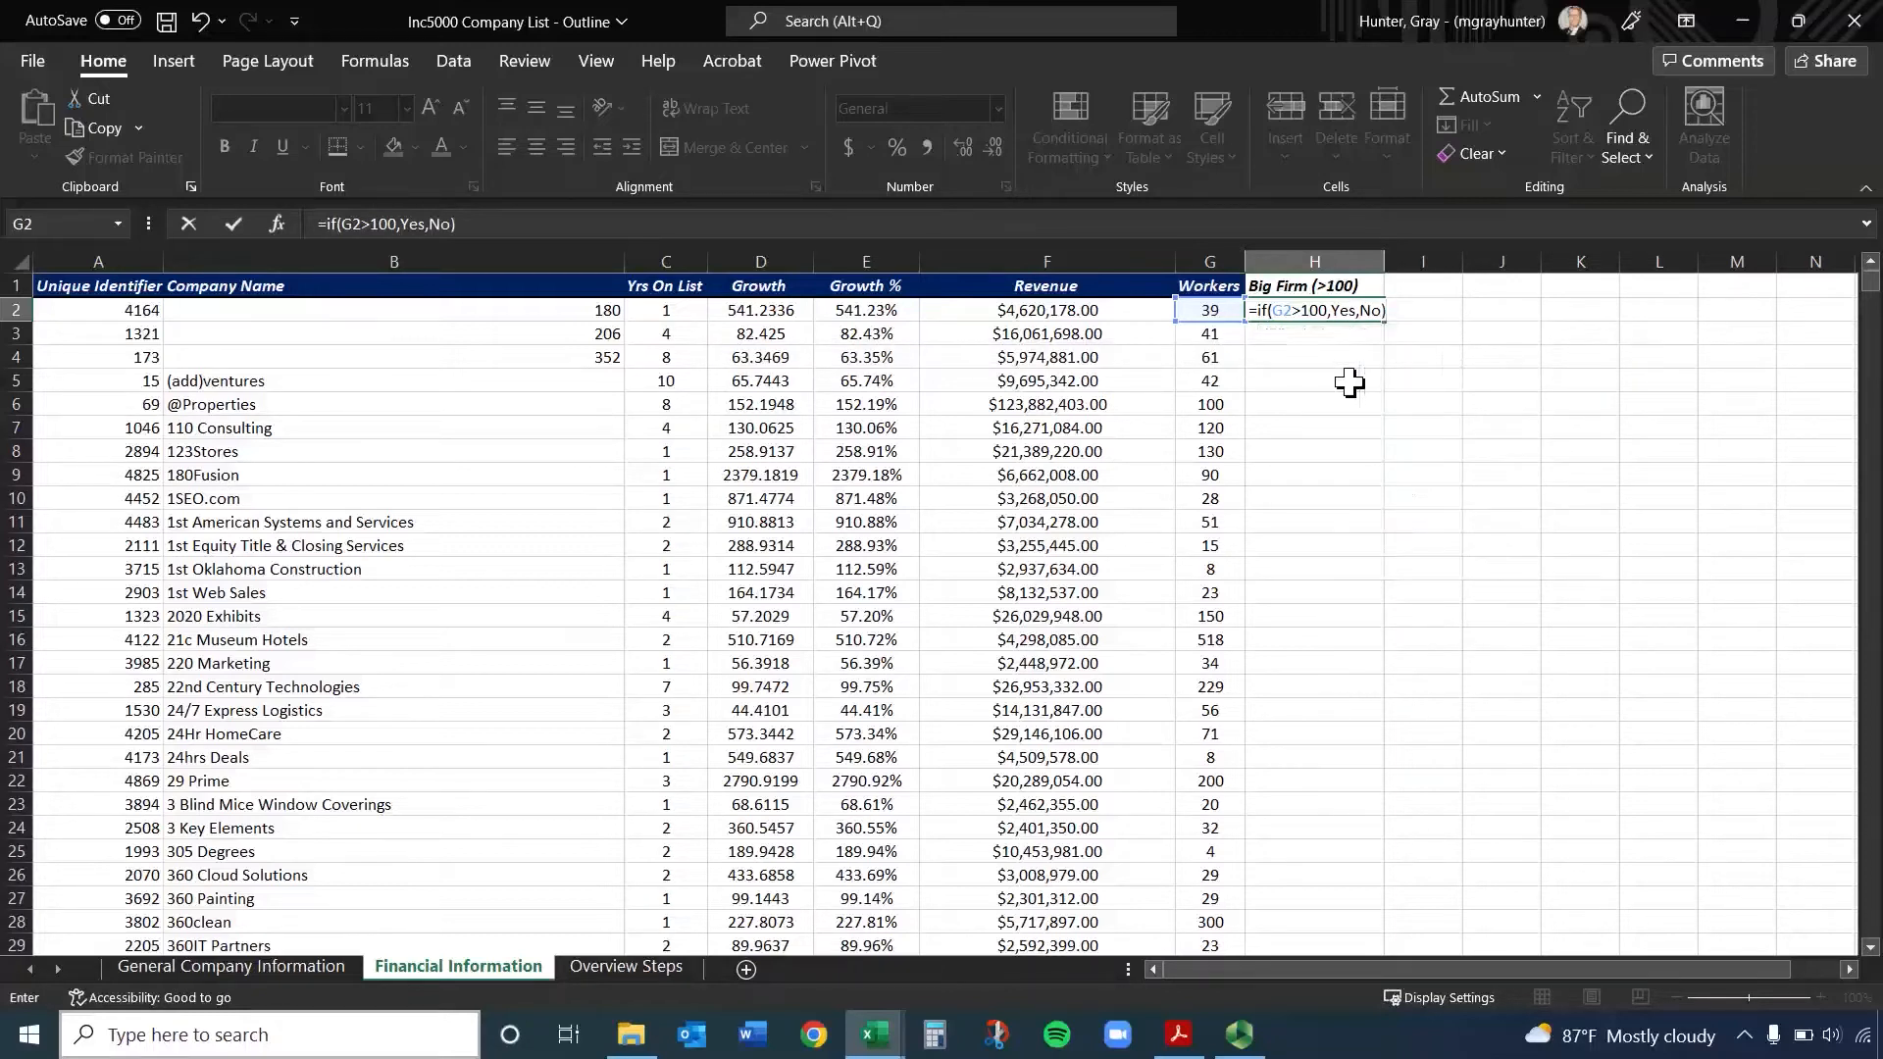
pyautogui.press('Return')
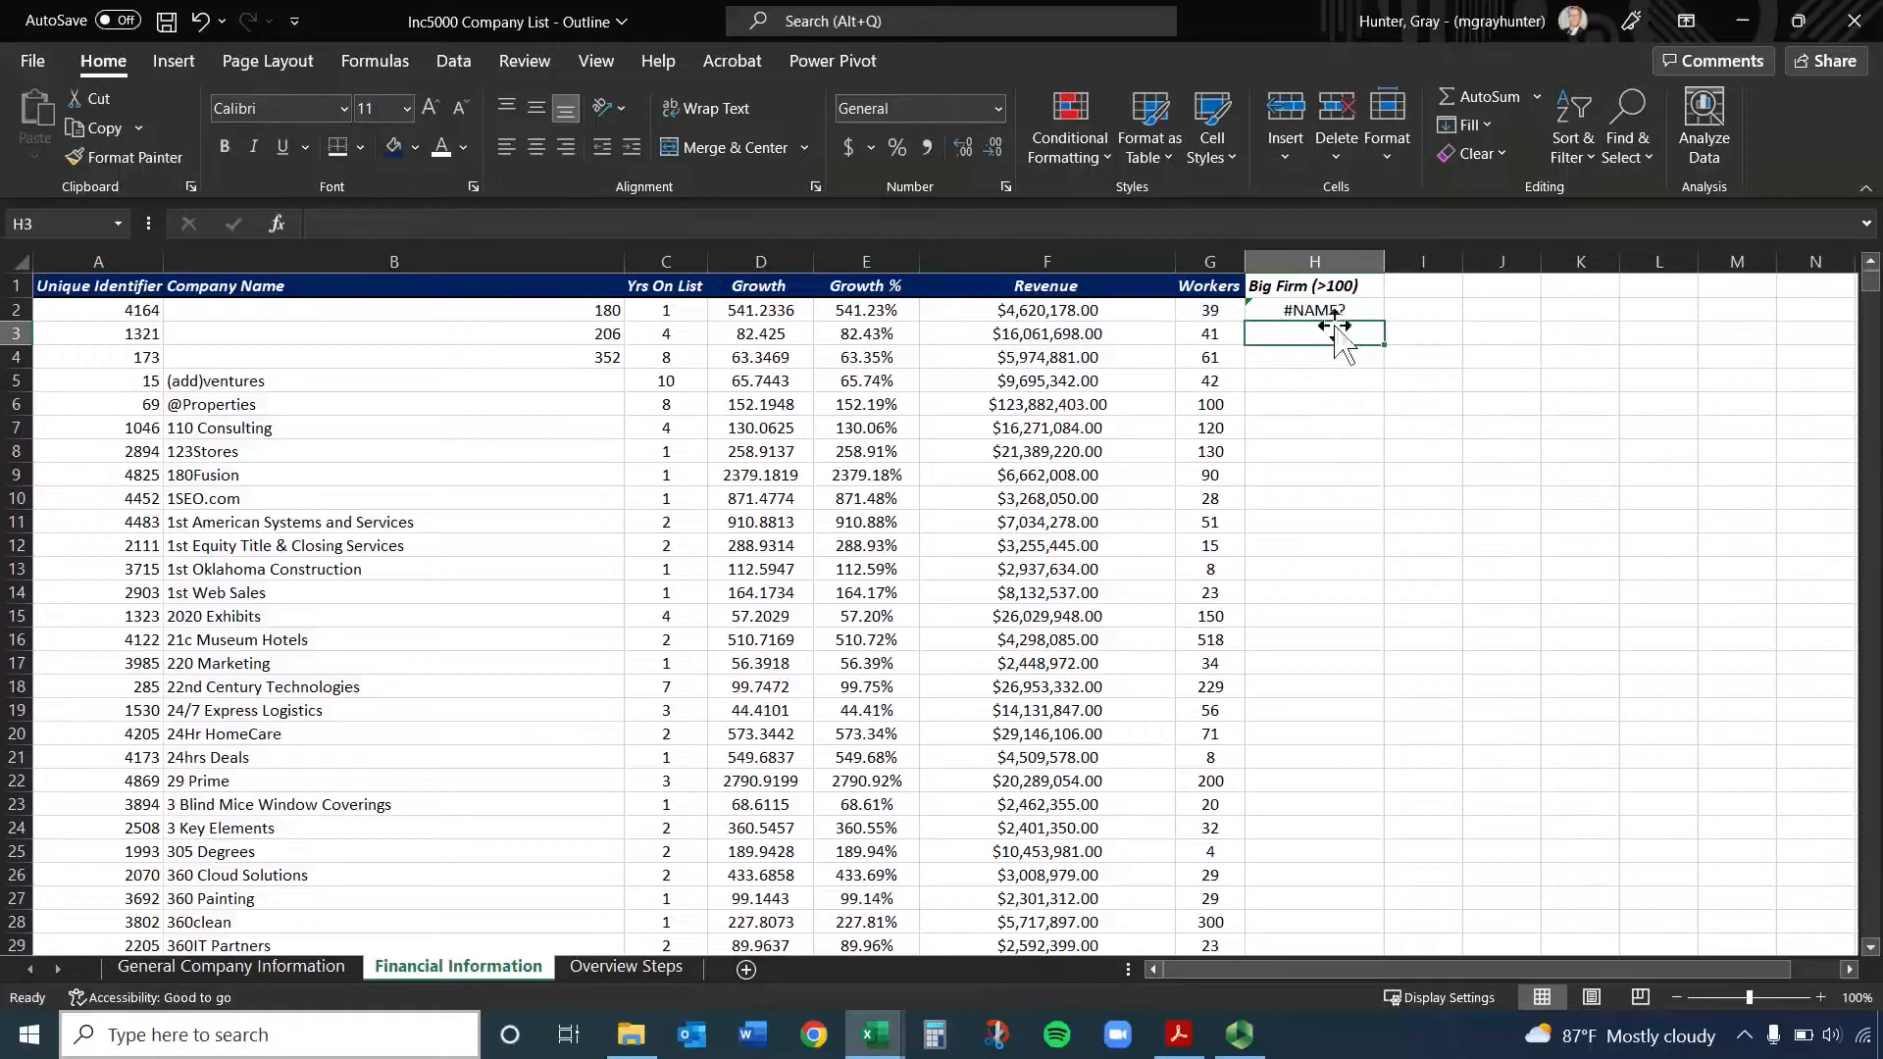
# Put quotation marks around Yes and No so the H2 formula reads =IF(G2>100,"Yes","No")
pyautogui.doubleClick(1341, 309)
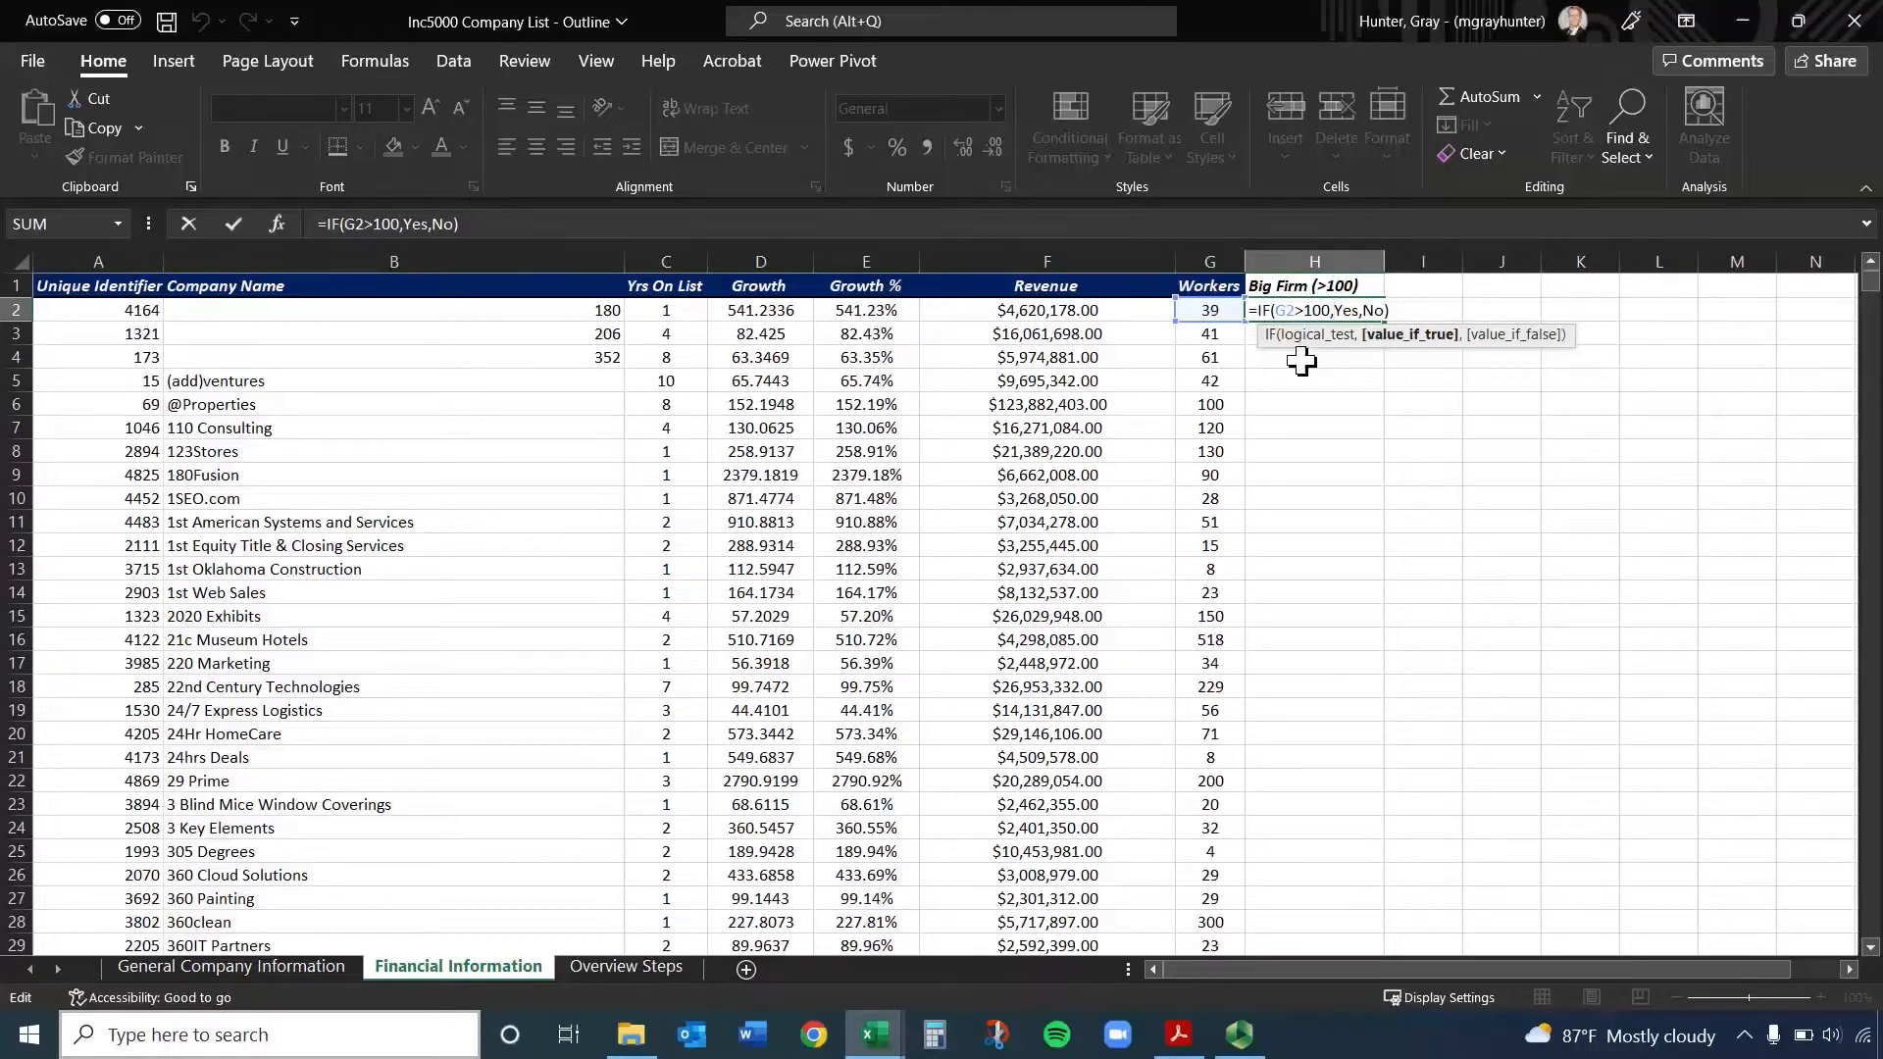
pyautogui.write('"Yes"')
pyautogui.press('Right')
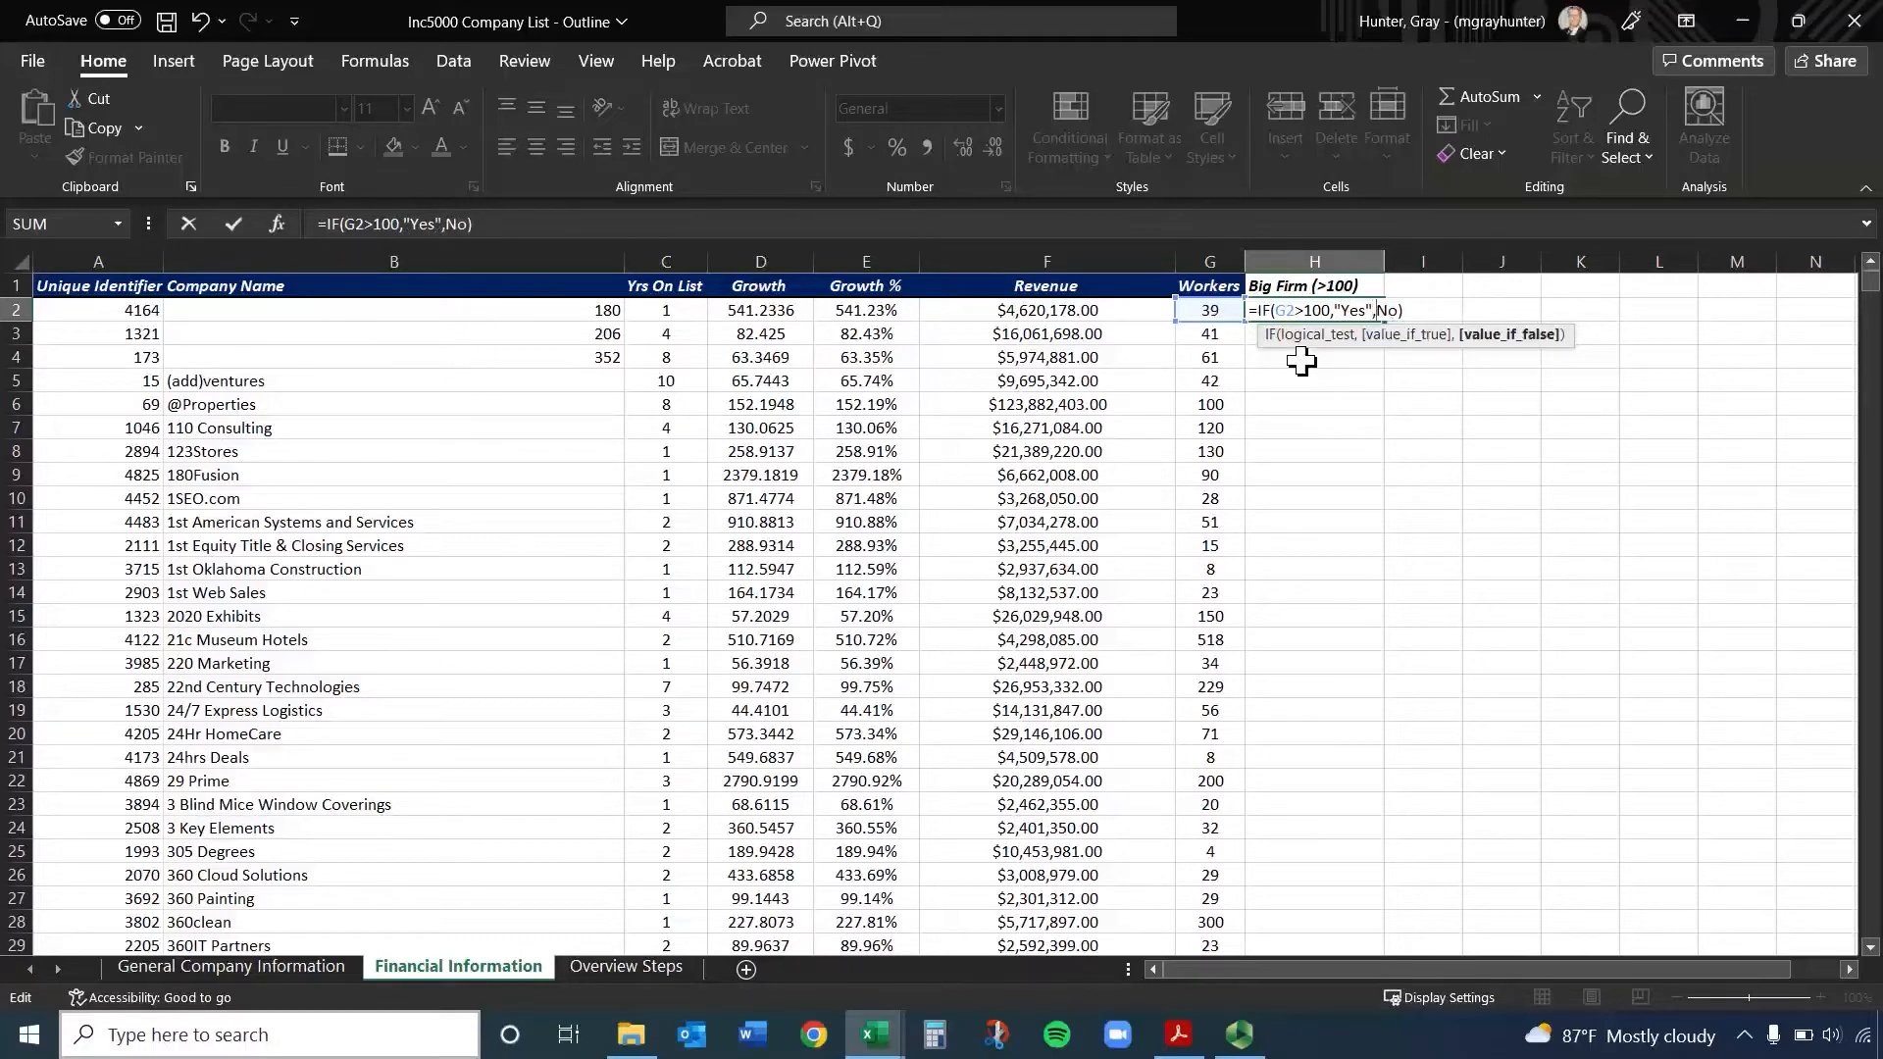
pyautogui.write('","')
pyautogui.press('Return')
# Fill the IF formula from H2 down the whole company list and check a few of the filled cells
pyautogui.click(1328, 312)
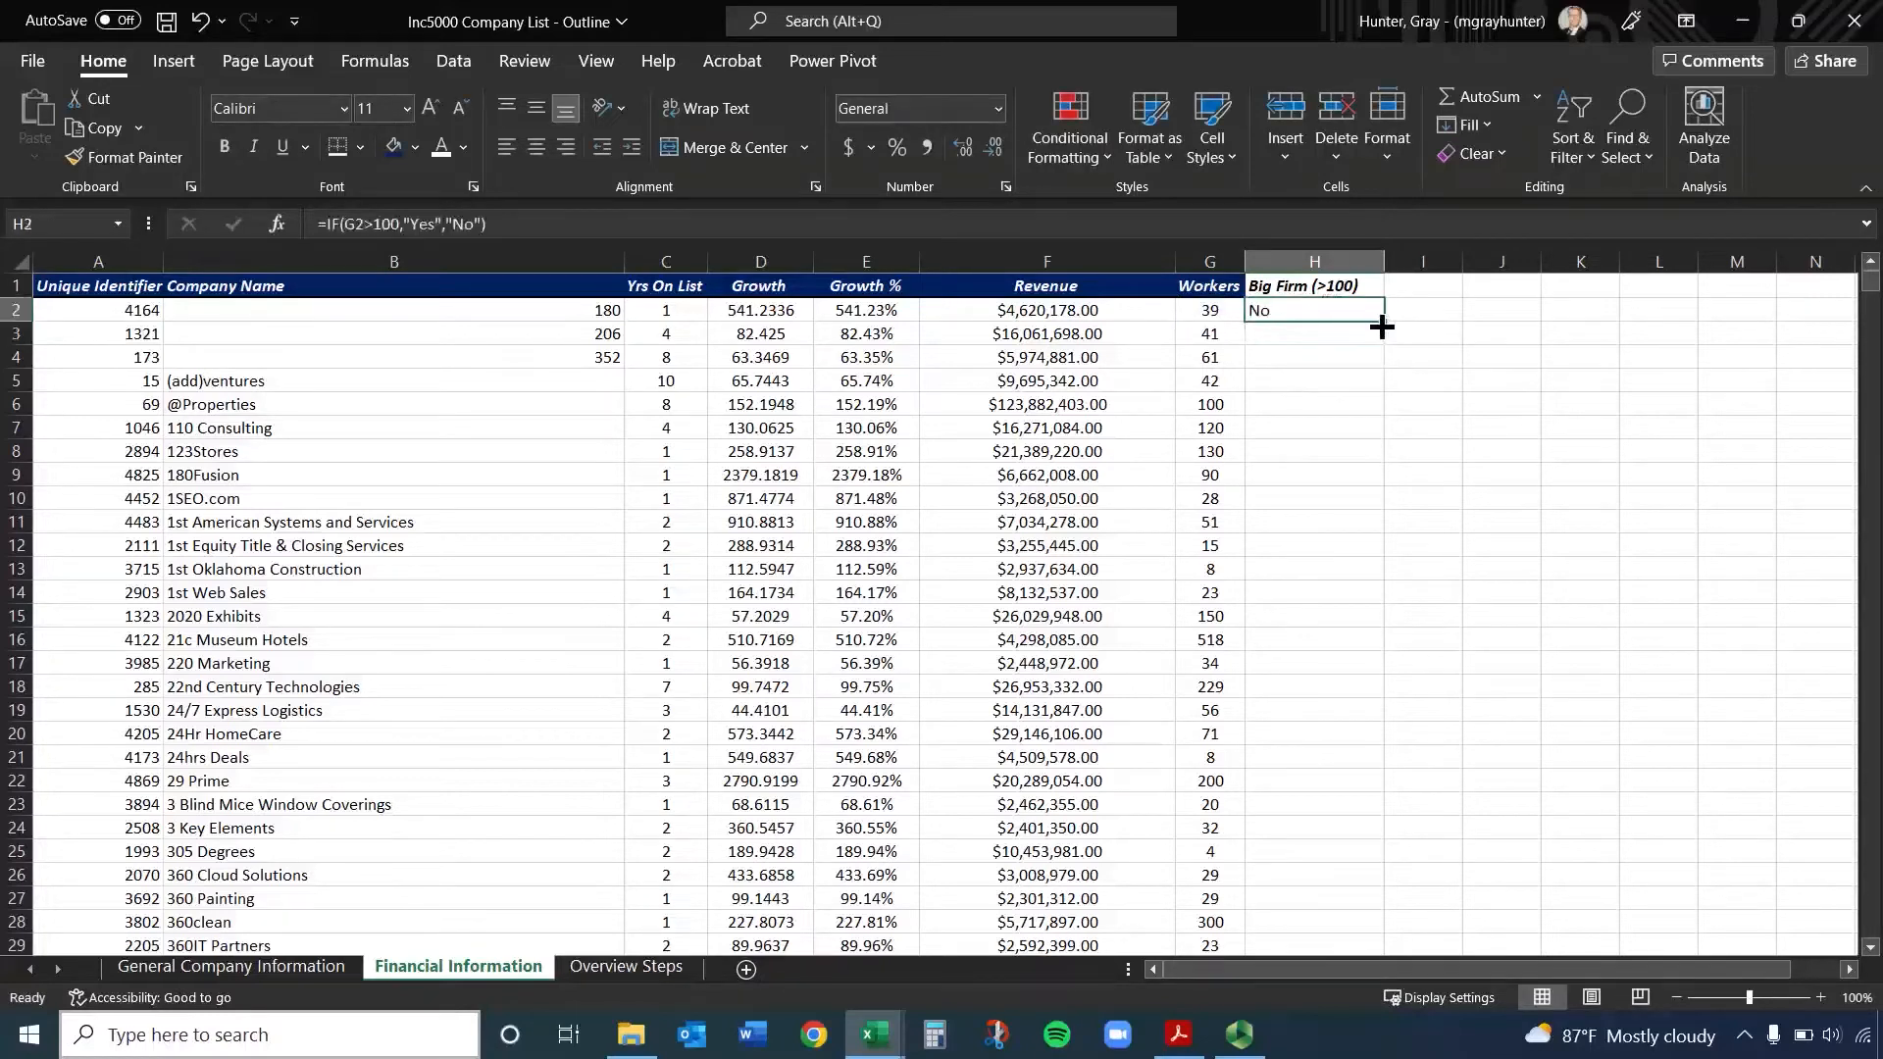
pyautogui.doubleClick(1381, 326)
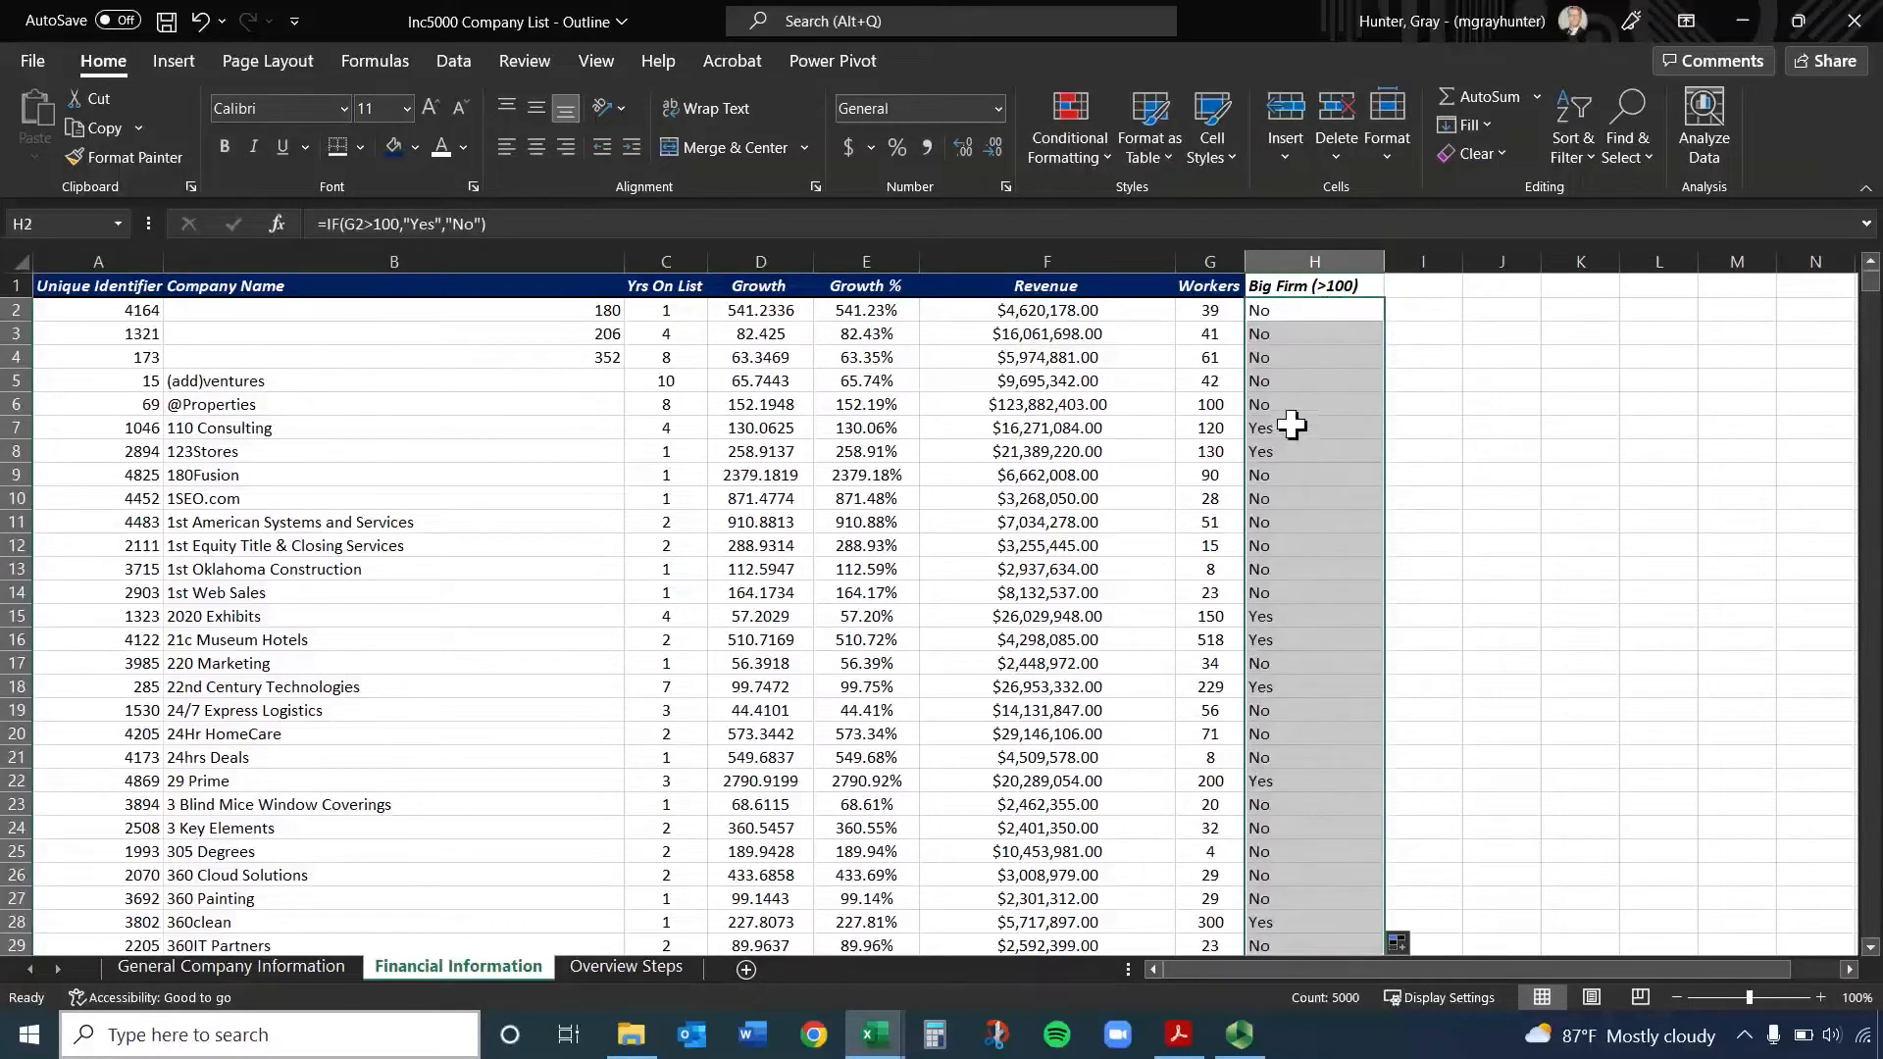
pyautogui.click(1299, 380)
pyautogui.click(1294, 450)
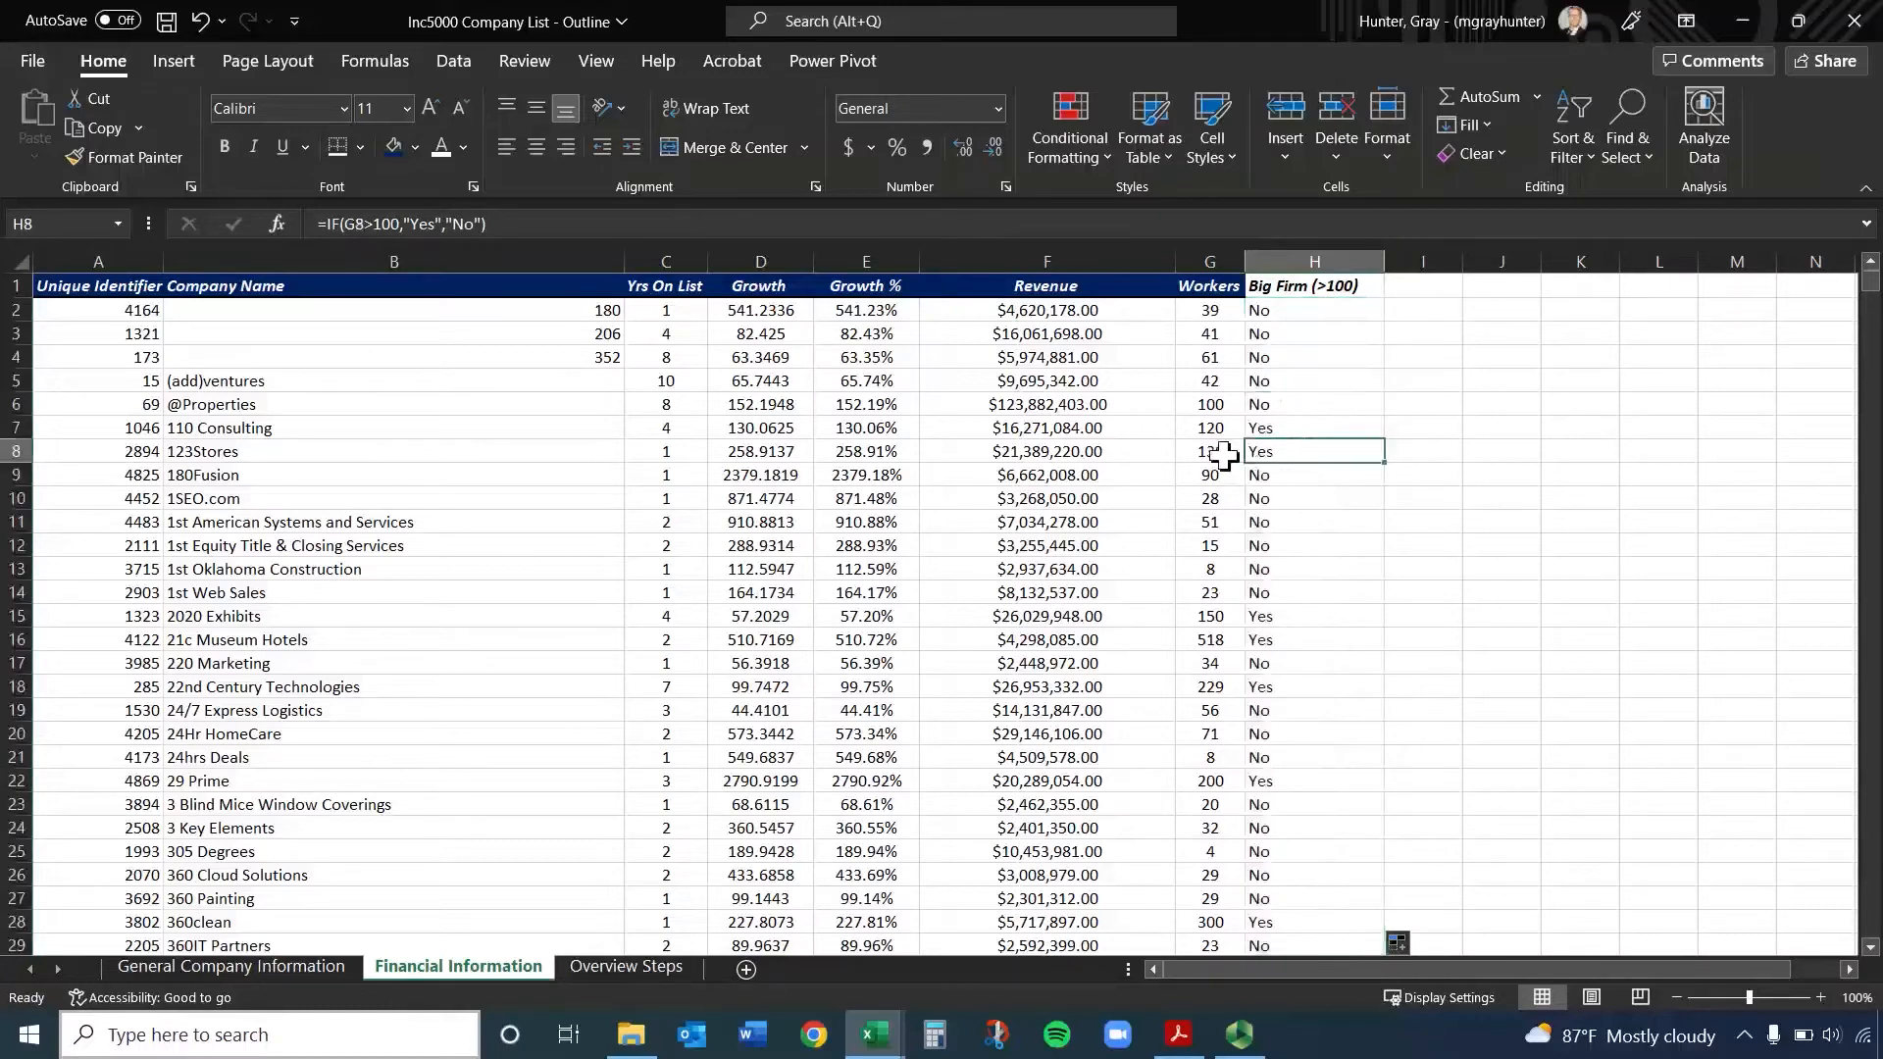
# Center column H and give only its header cell H1 the dark blue fill with white text
pyautogui.click(1304, 261)
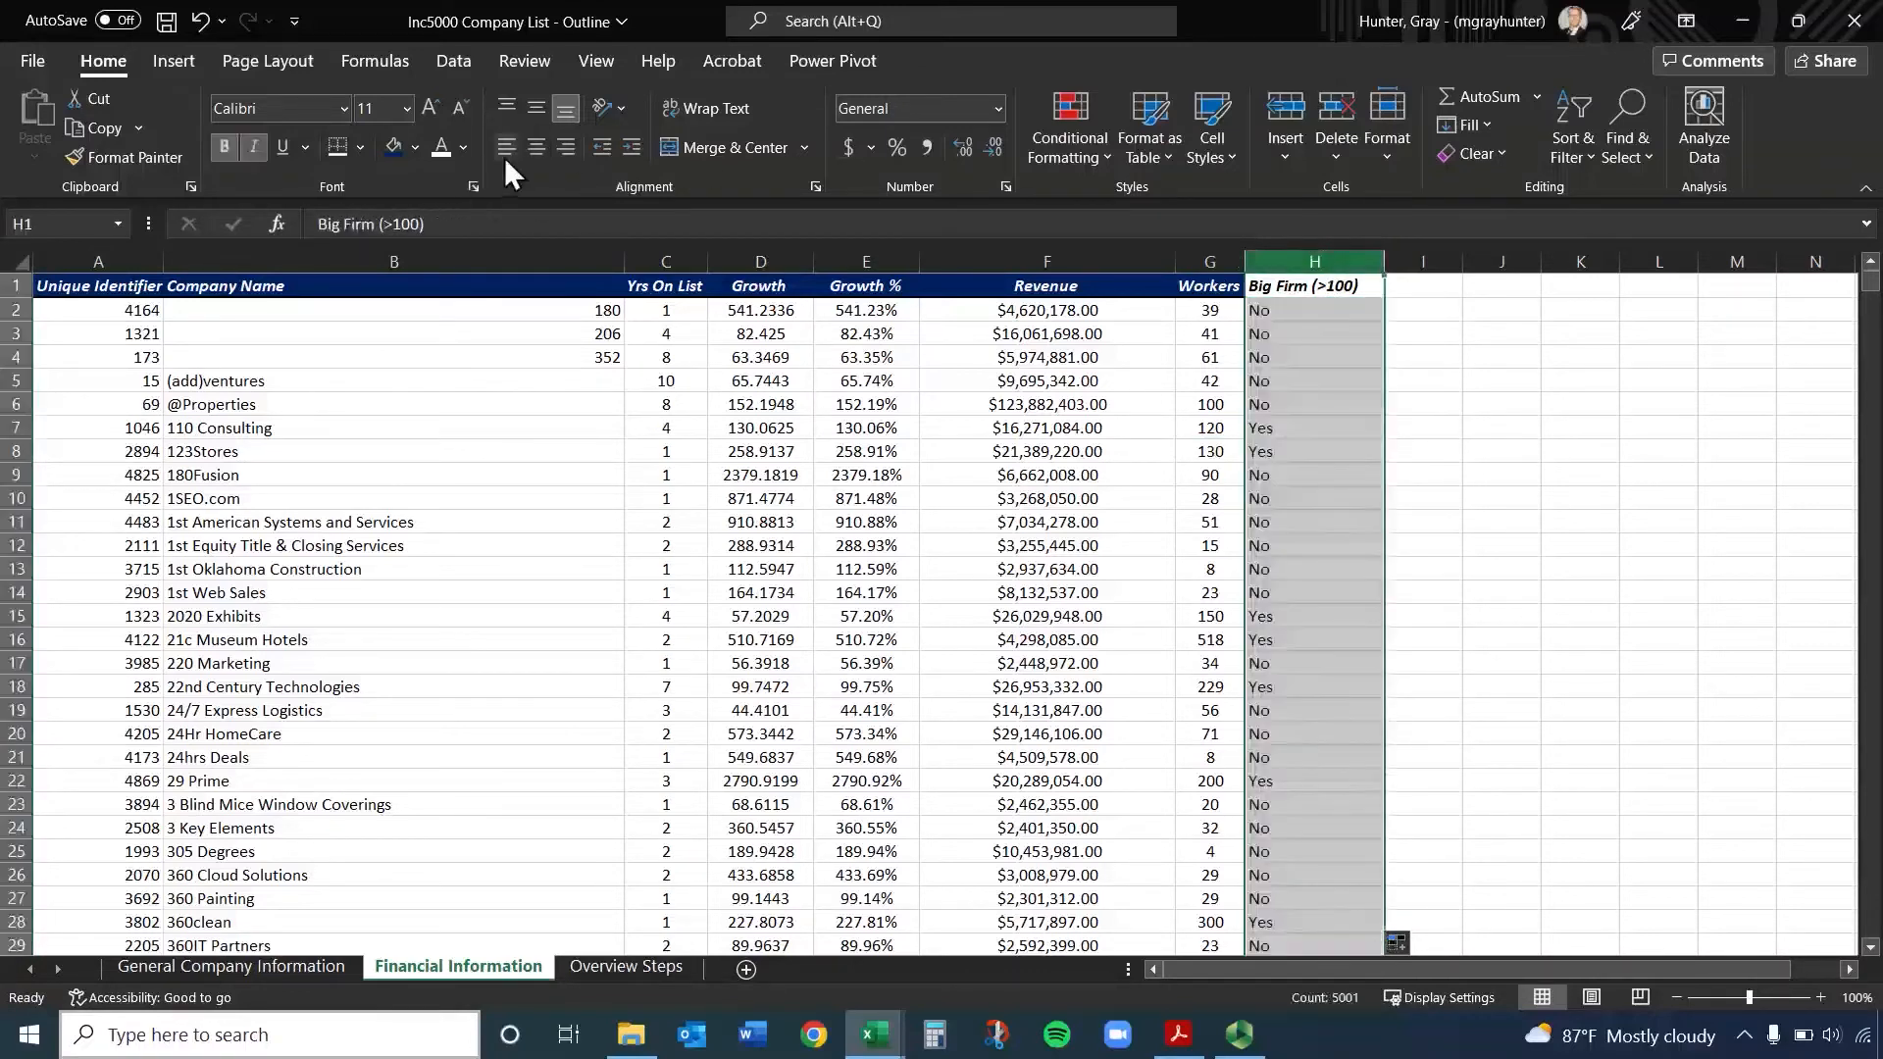
pyautogui.click(536, 146)
pyautogui.click(389, 140)
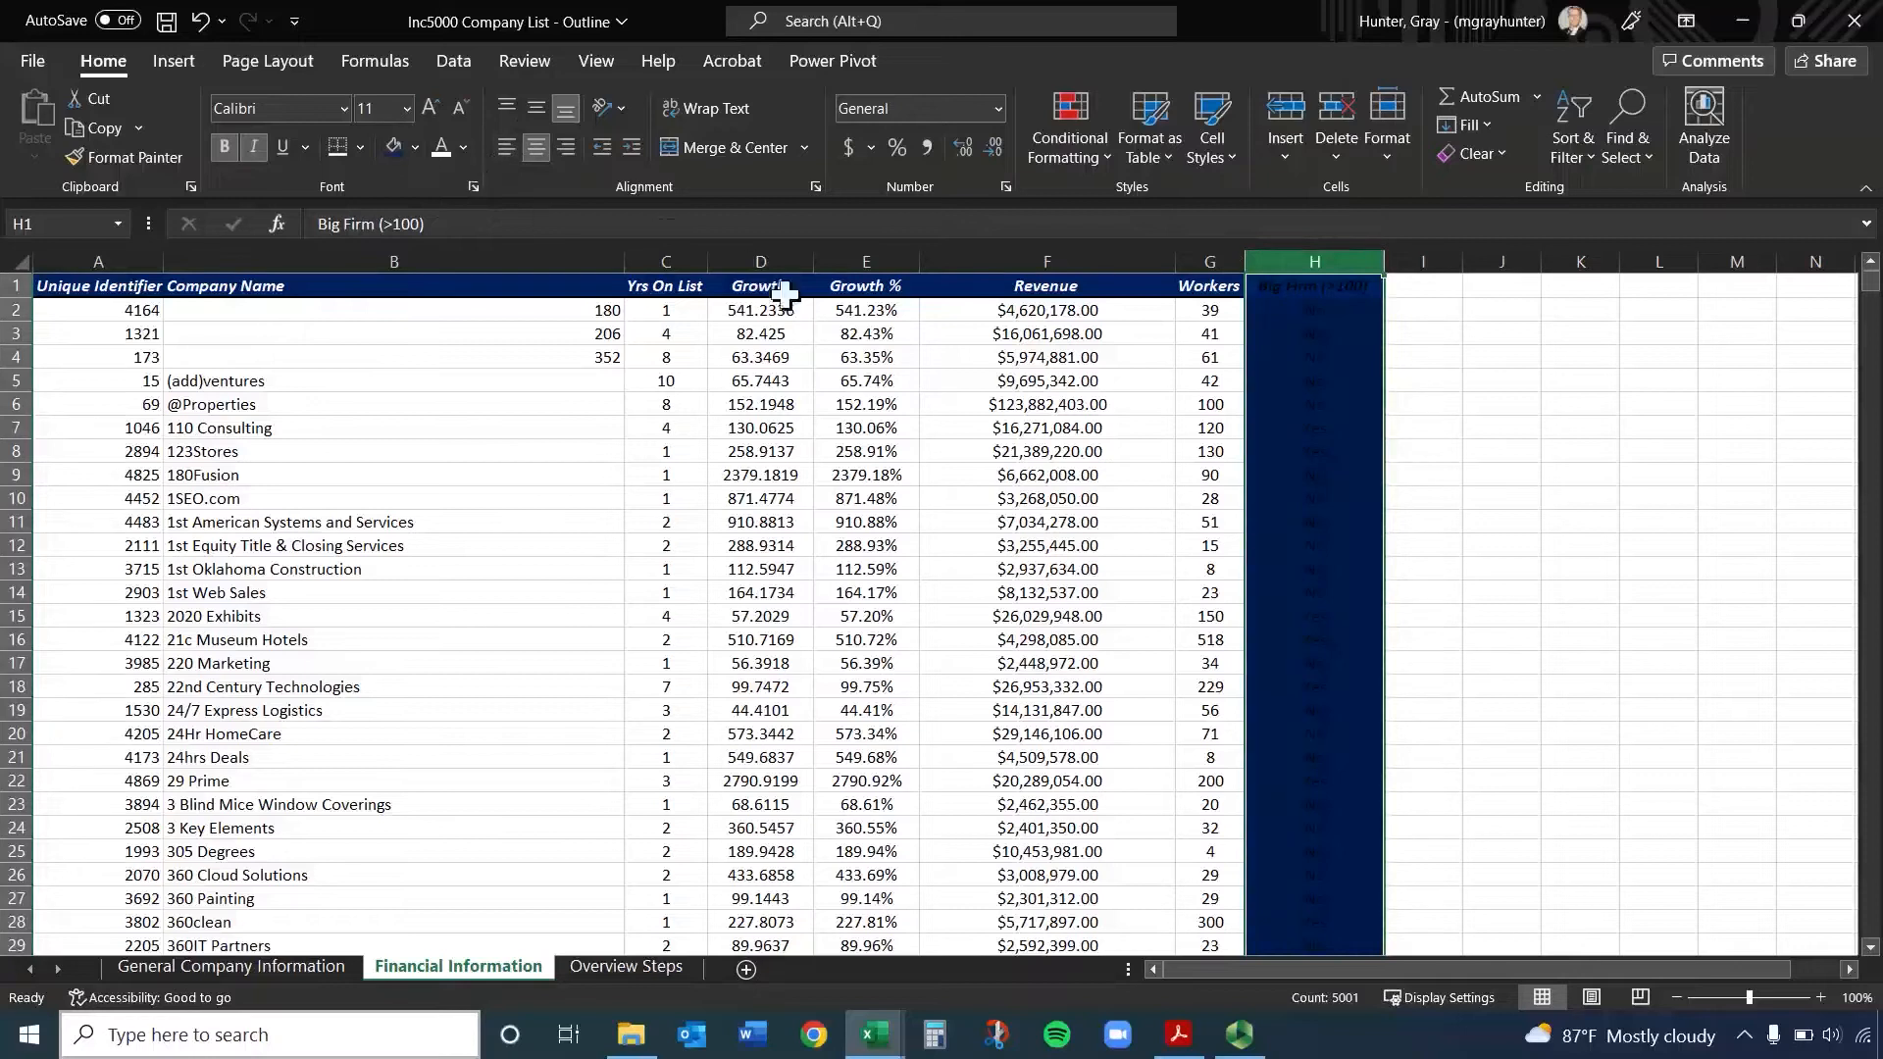
pyautogui.hotkey('ctrl', 'z')
pyautogui.click(1273, 286)
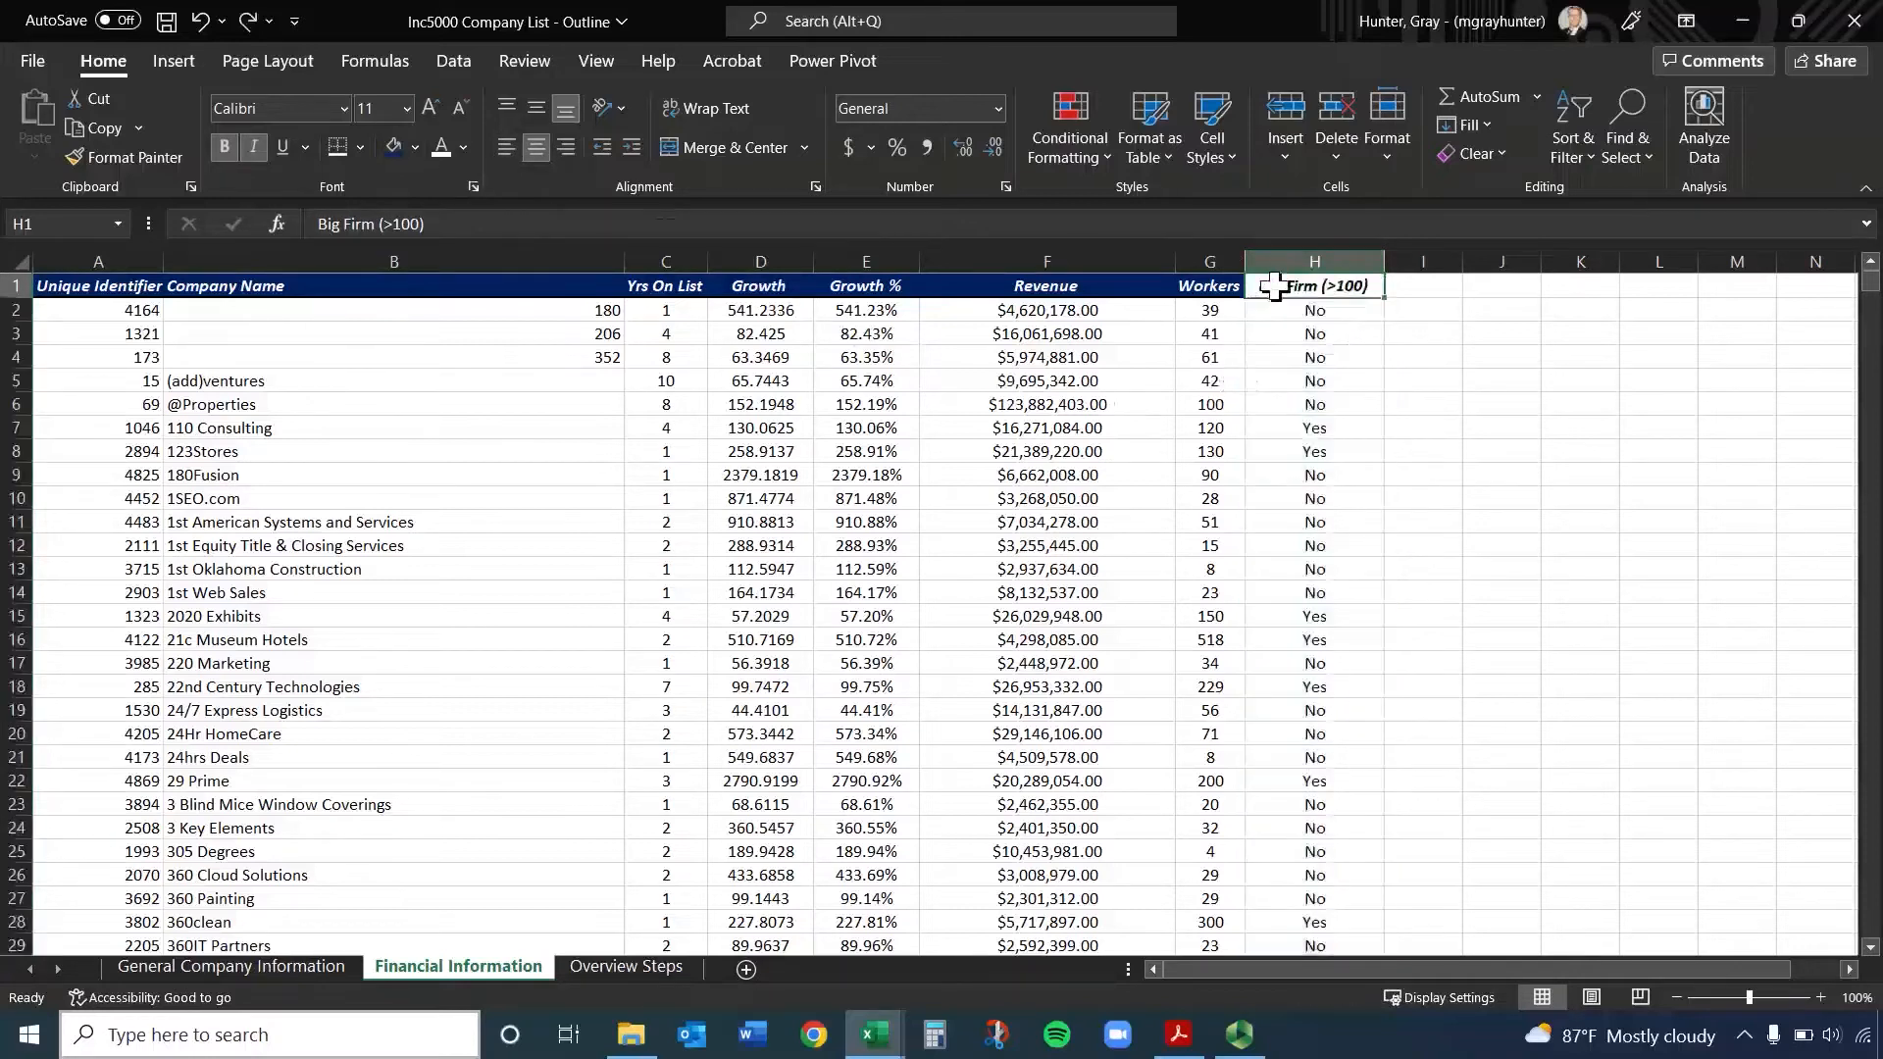
pyautogui.click(393, 146)
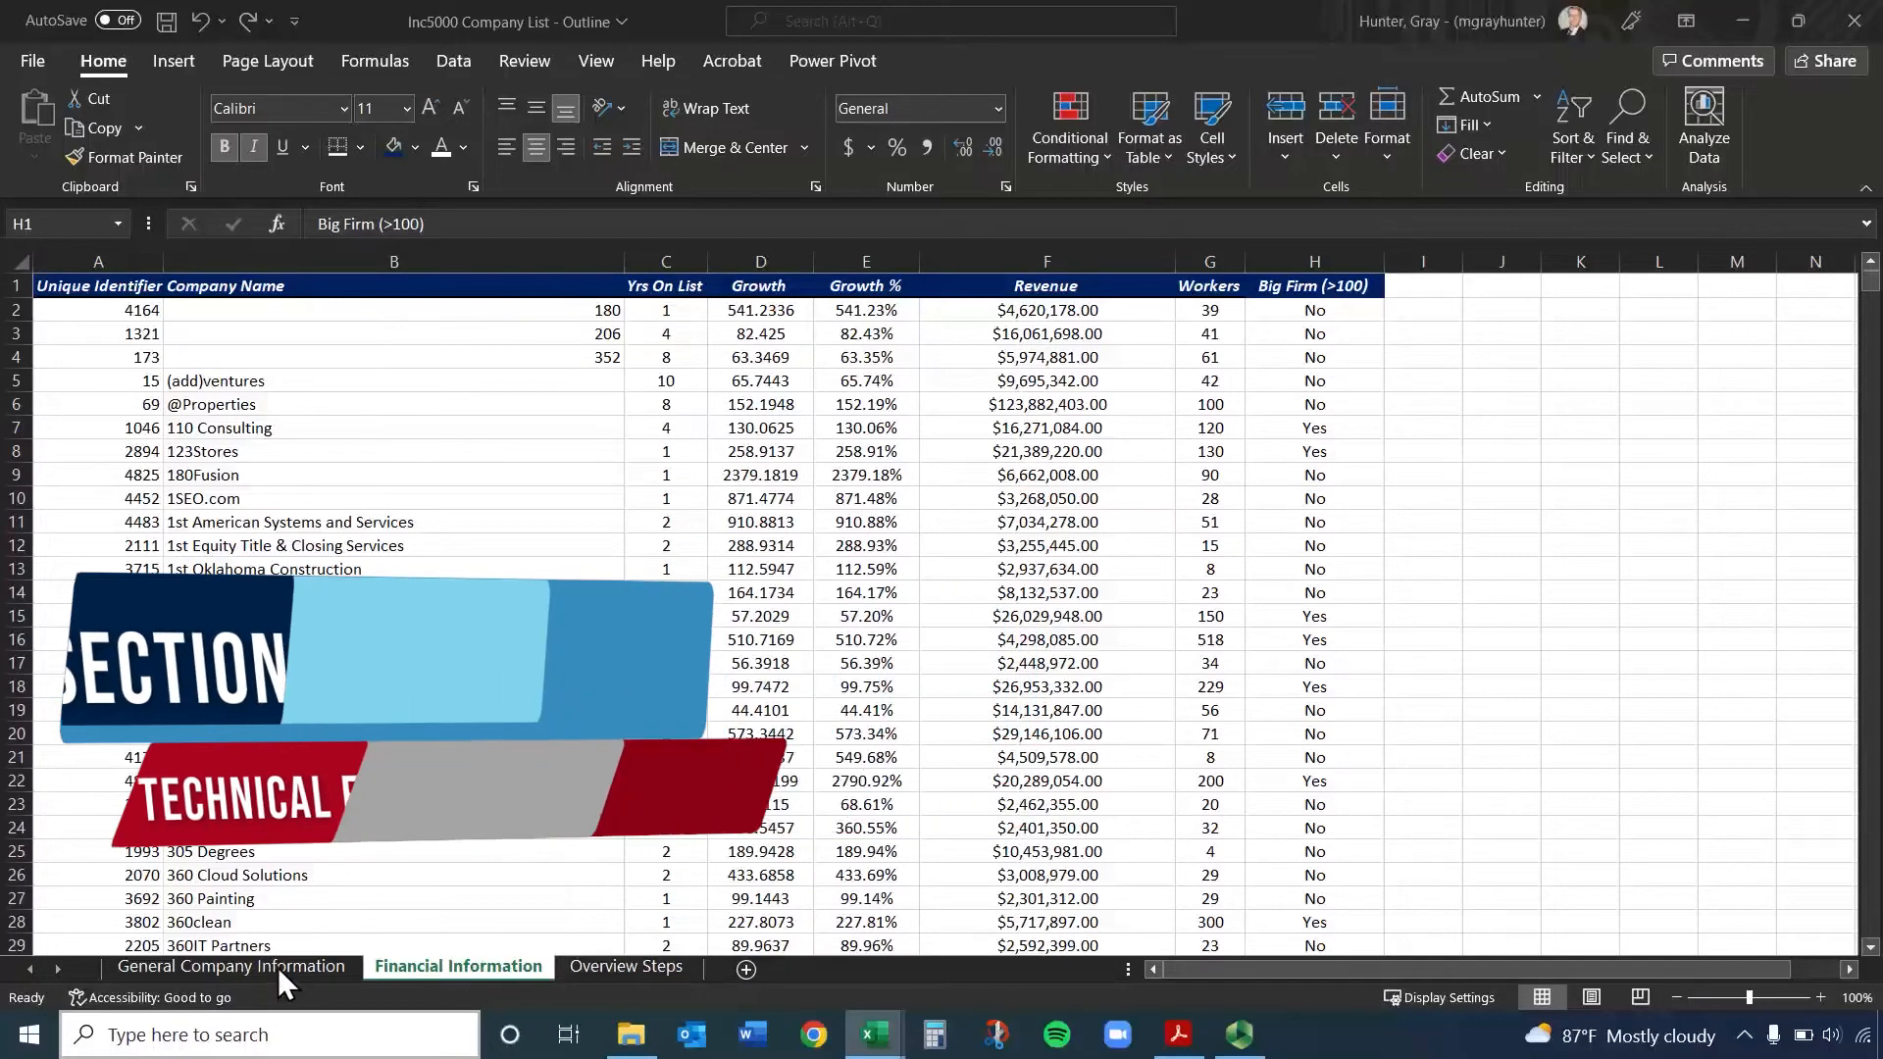
# Clear the City and State filters on the General Company Information sheet
pyautogui.click(278, 967)
pyautogui.click(416, 971)
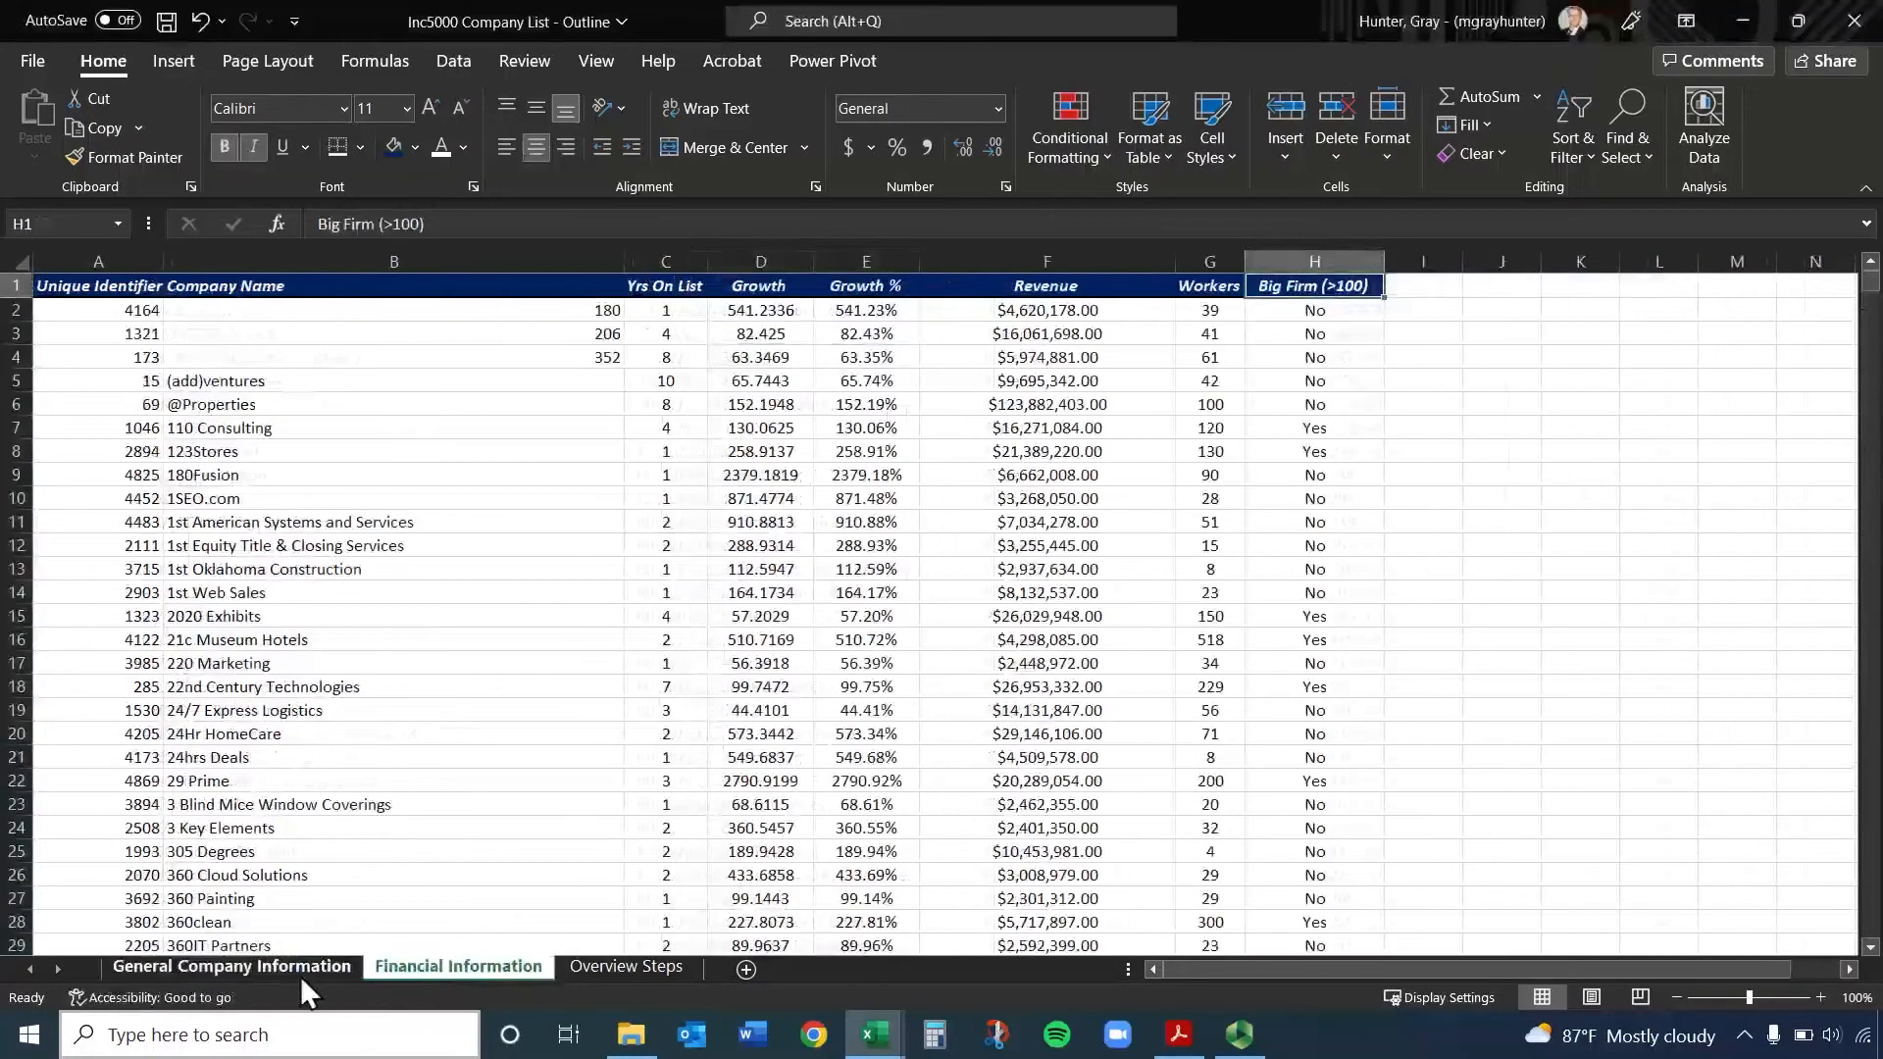
pyautogui.click(300, 970)
pyautogui.click(416, 965)
pyautogui.click(308, 963)
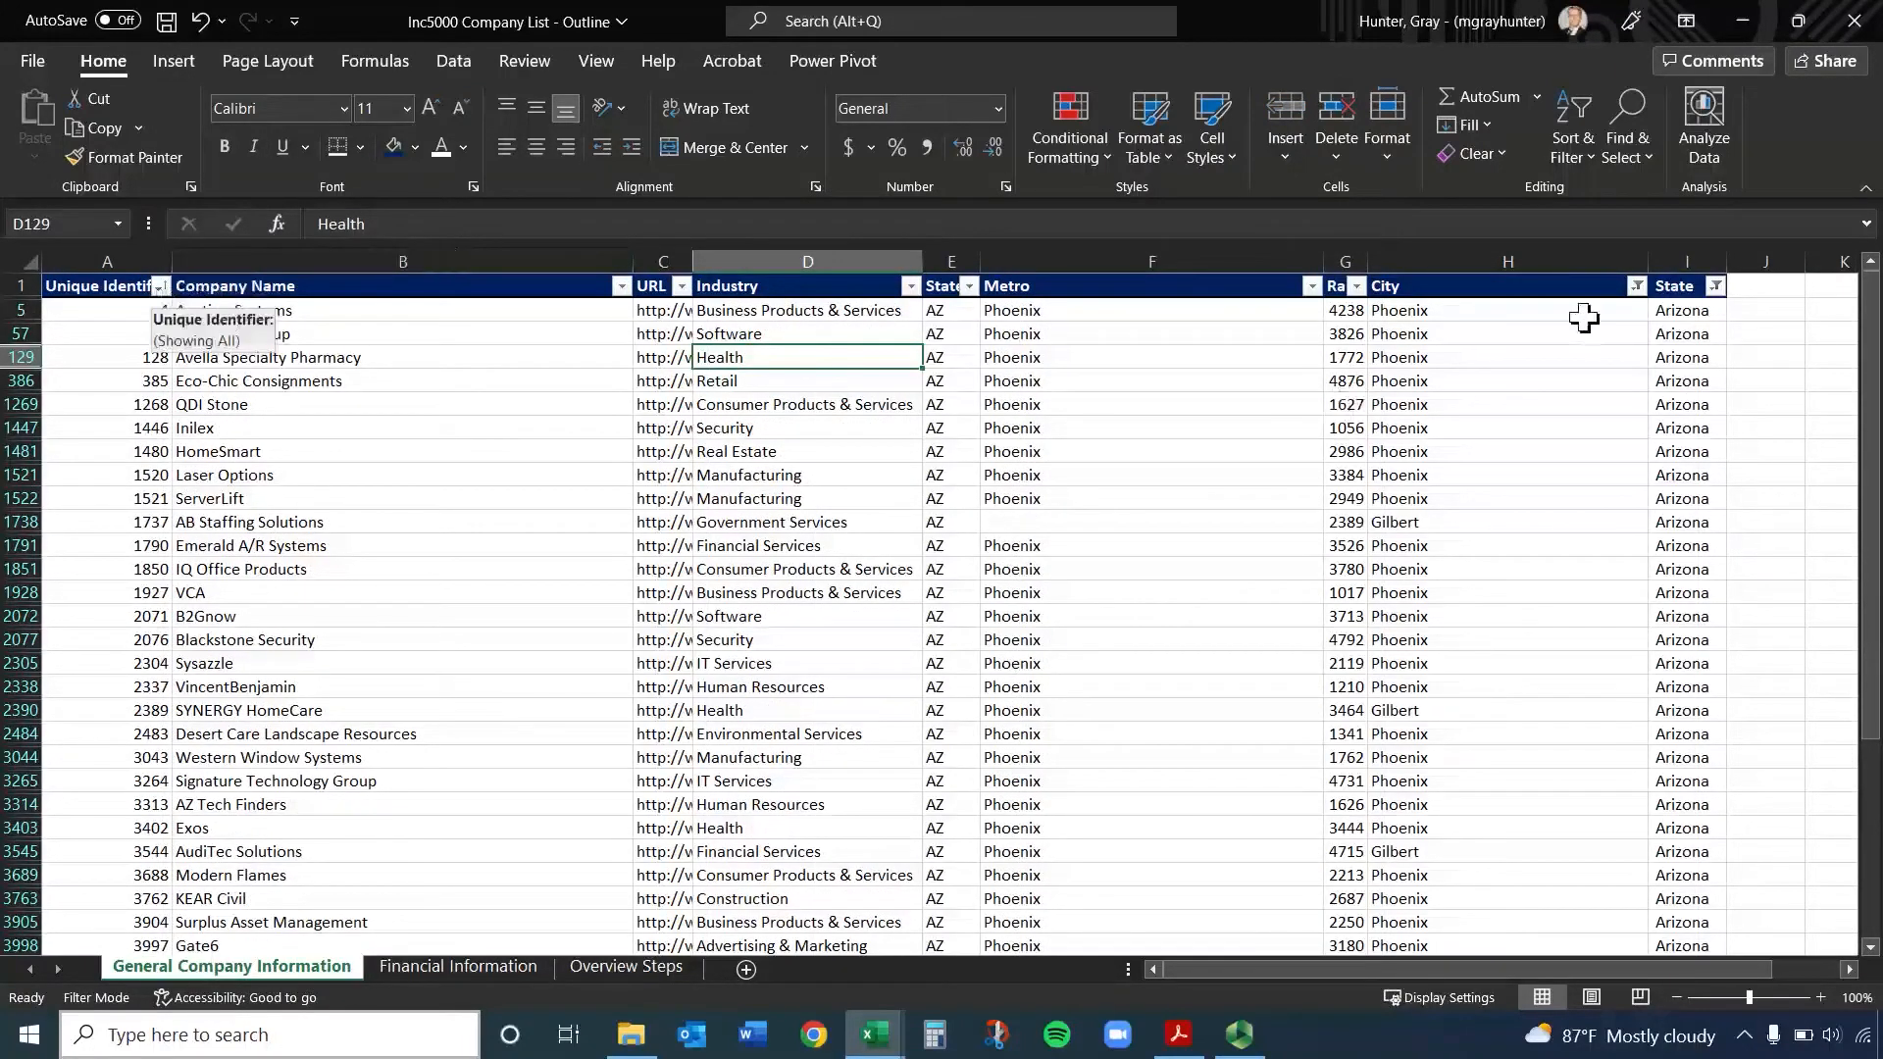
pyautogui.click(1636, 294)
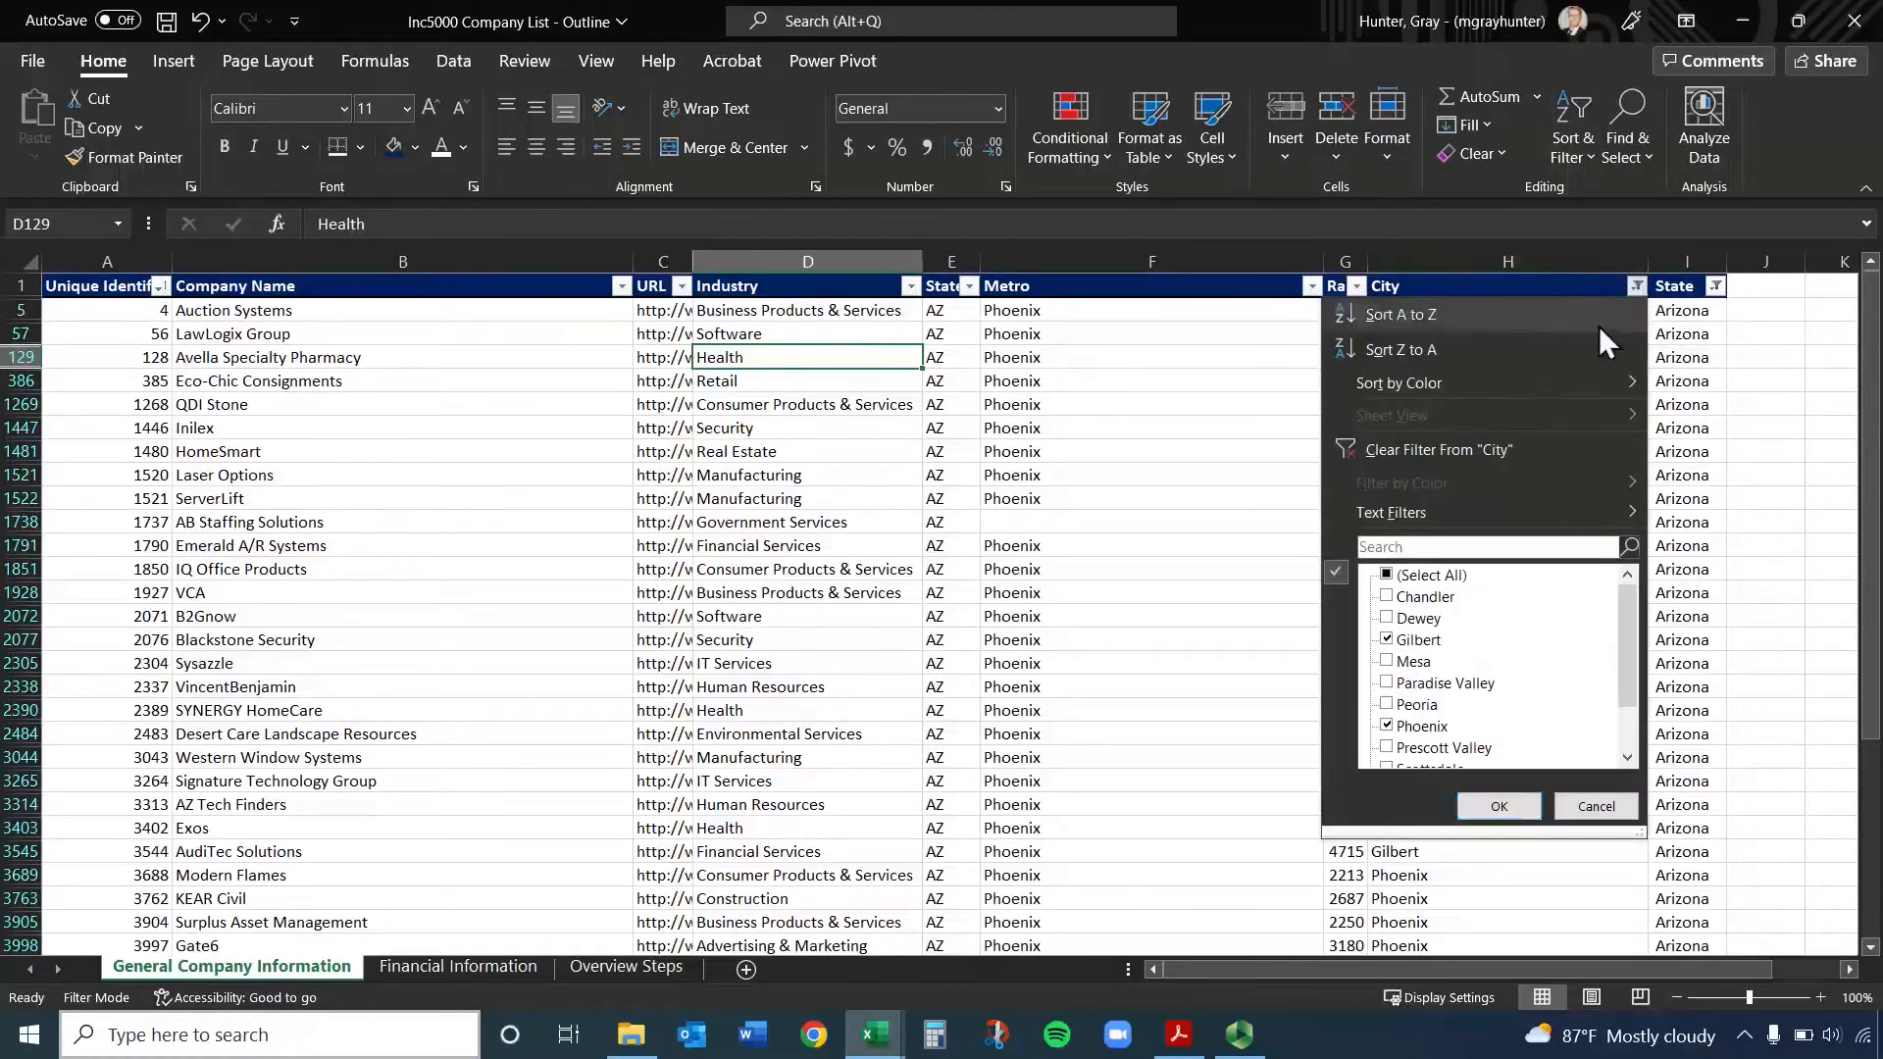
pyautogui.click(1491, 451)
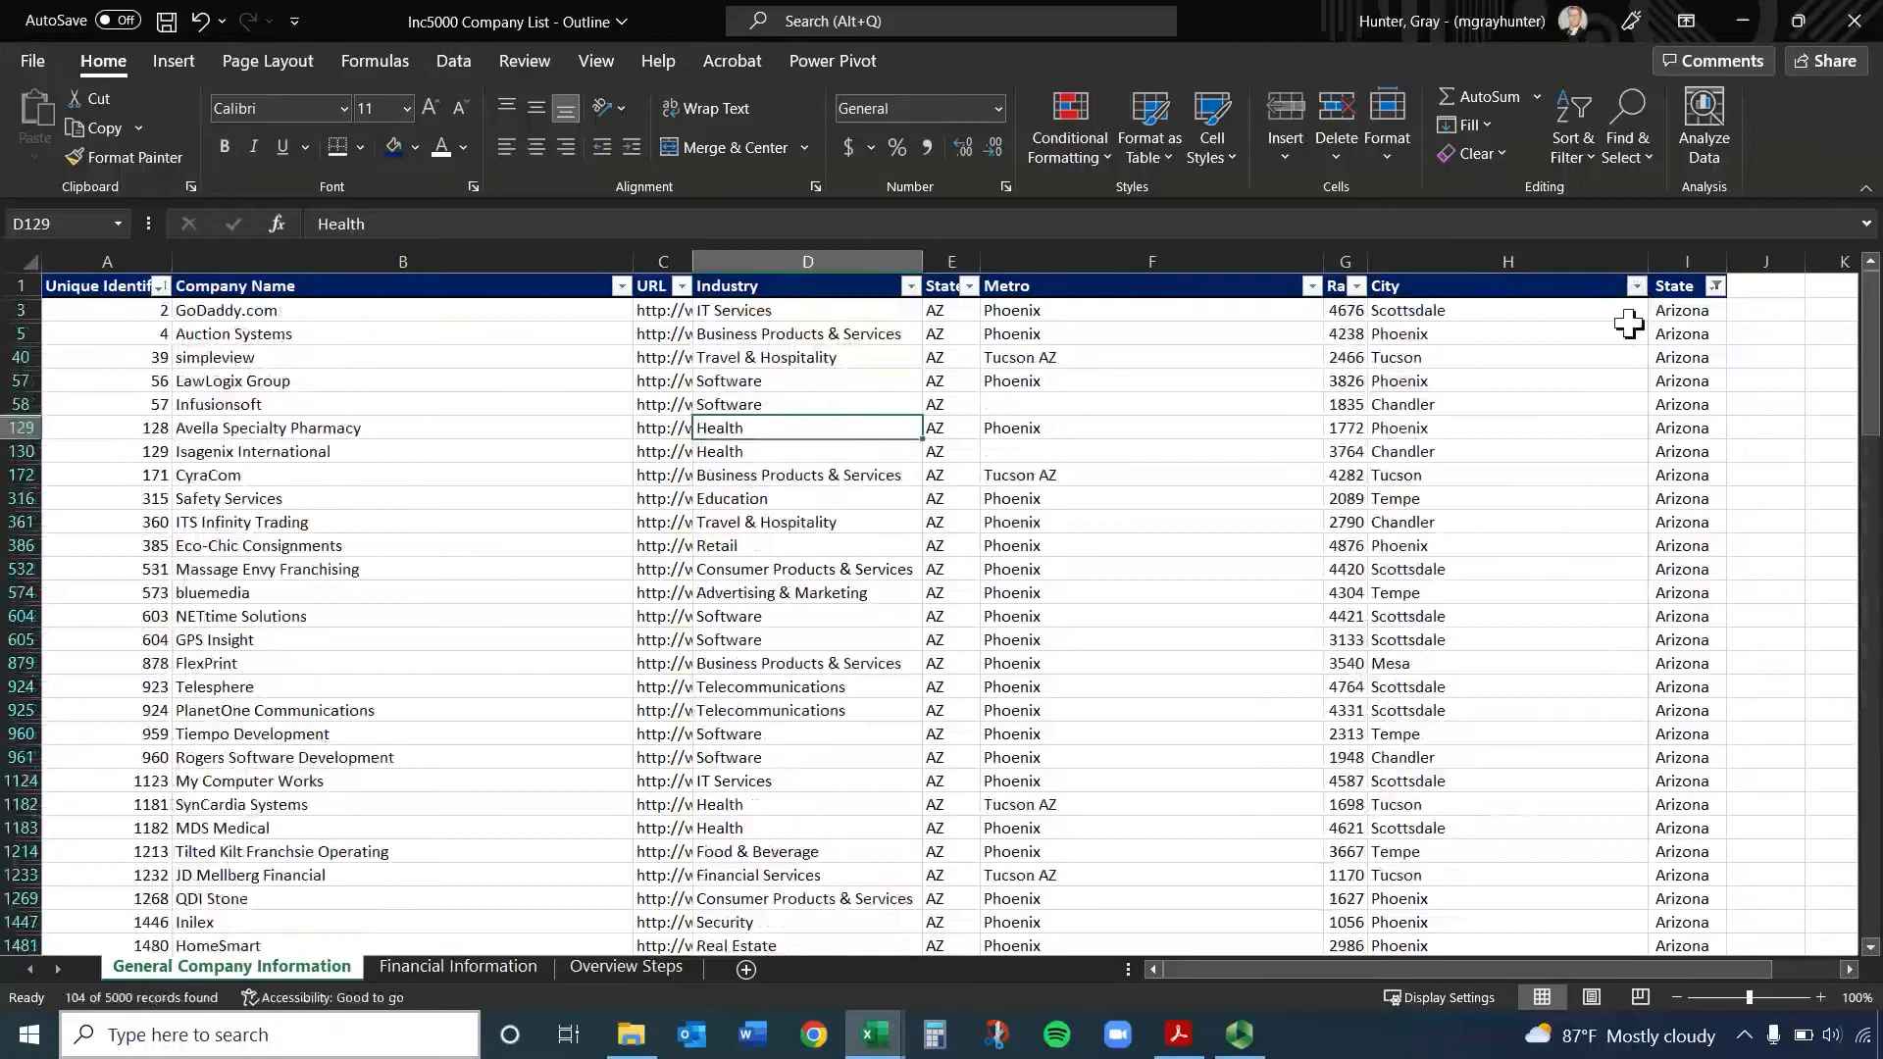
pyautogui.click(1715, 285)
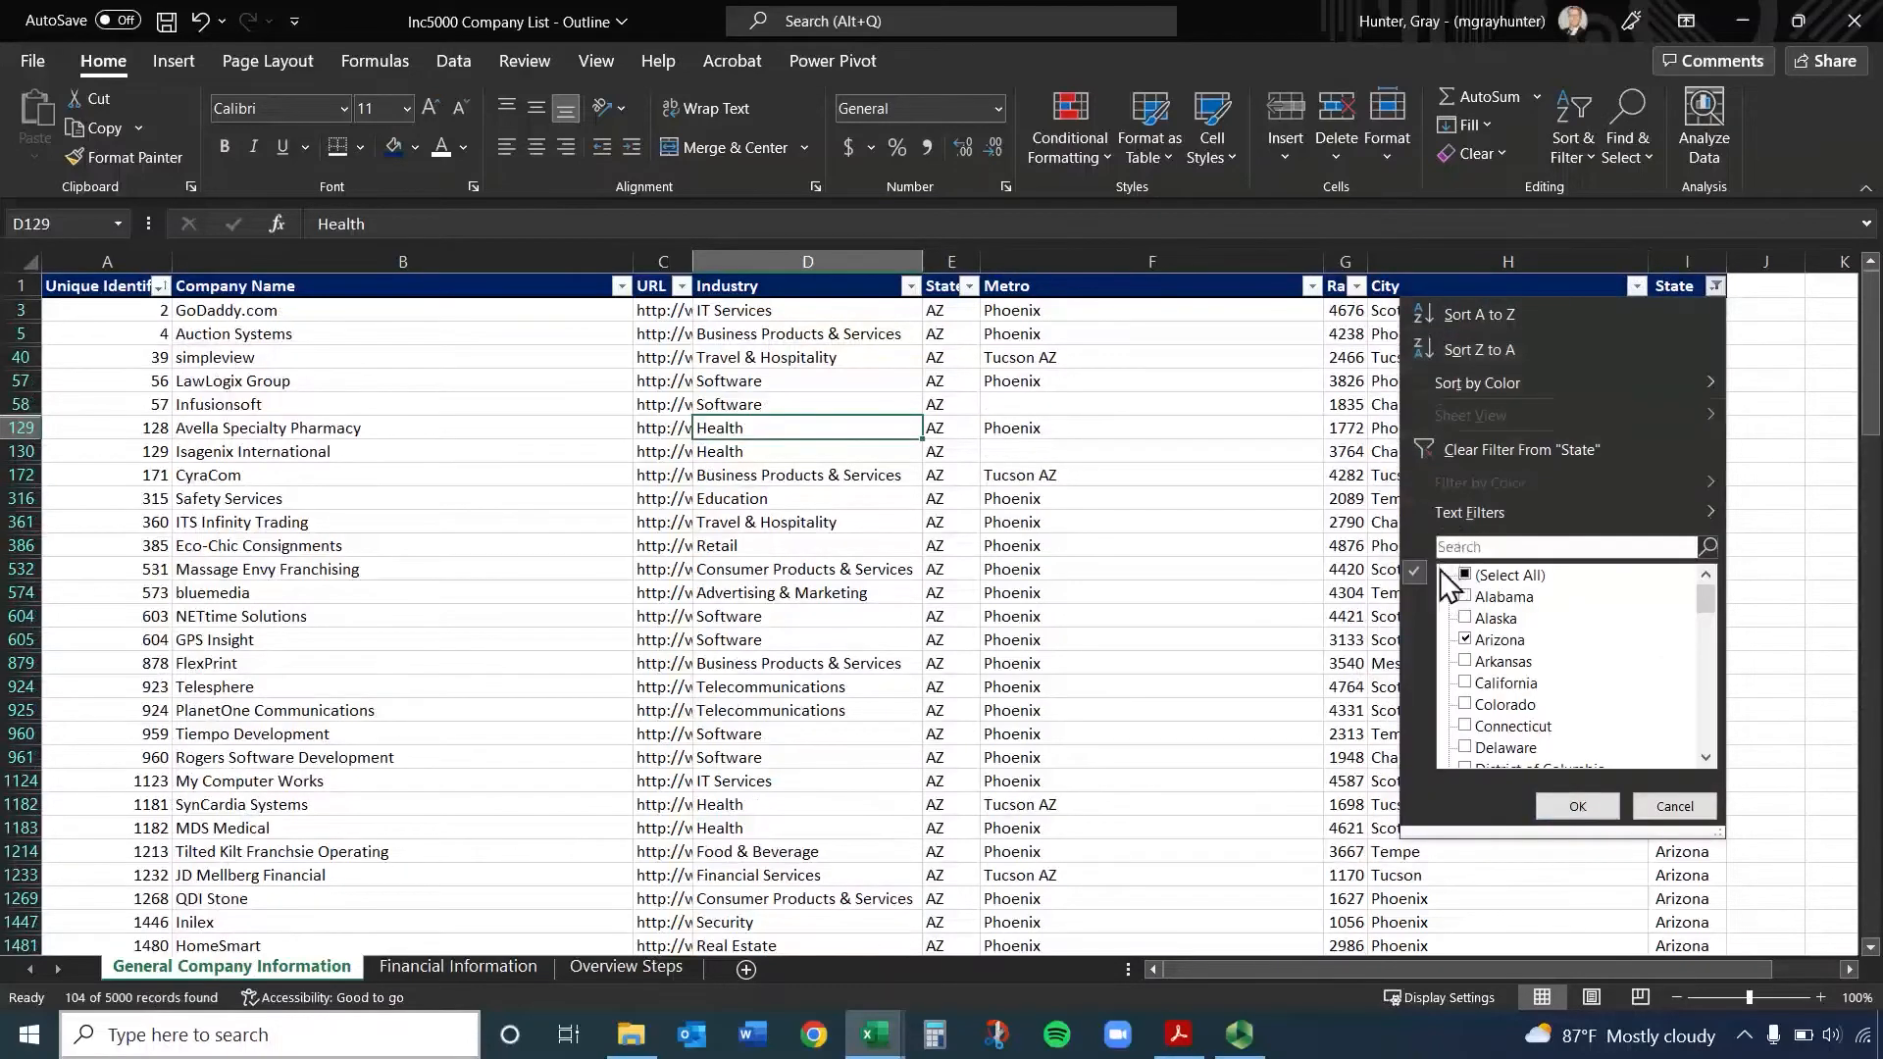
pyautogui.click(1477, 454)
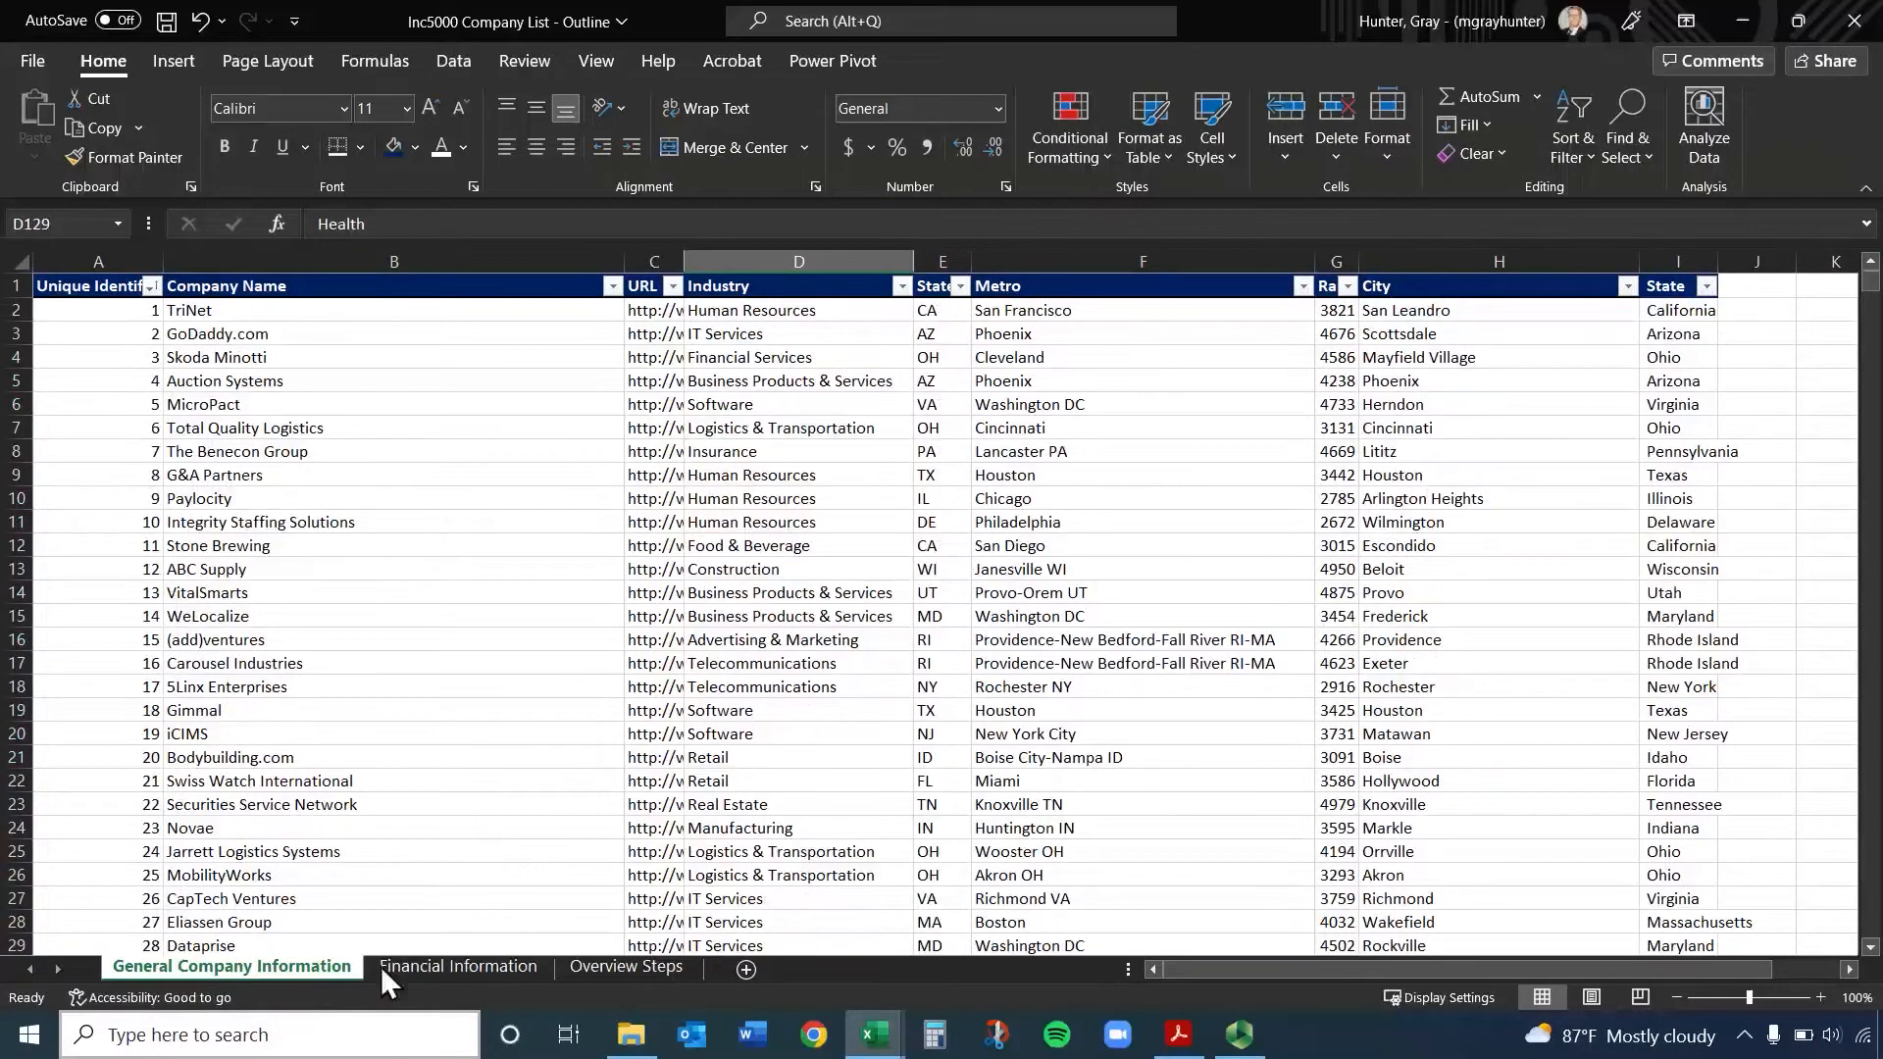
# Return to the Financial Information sheet and select its Unique Identifier column
pyautogui.click(617, 545)
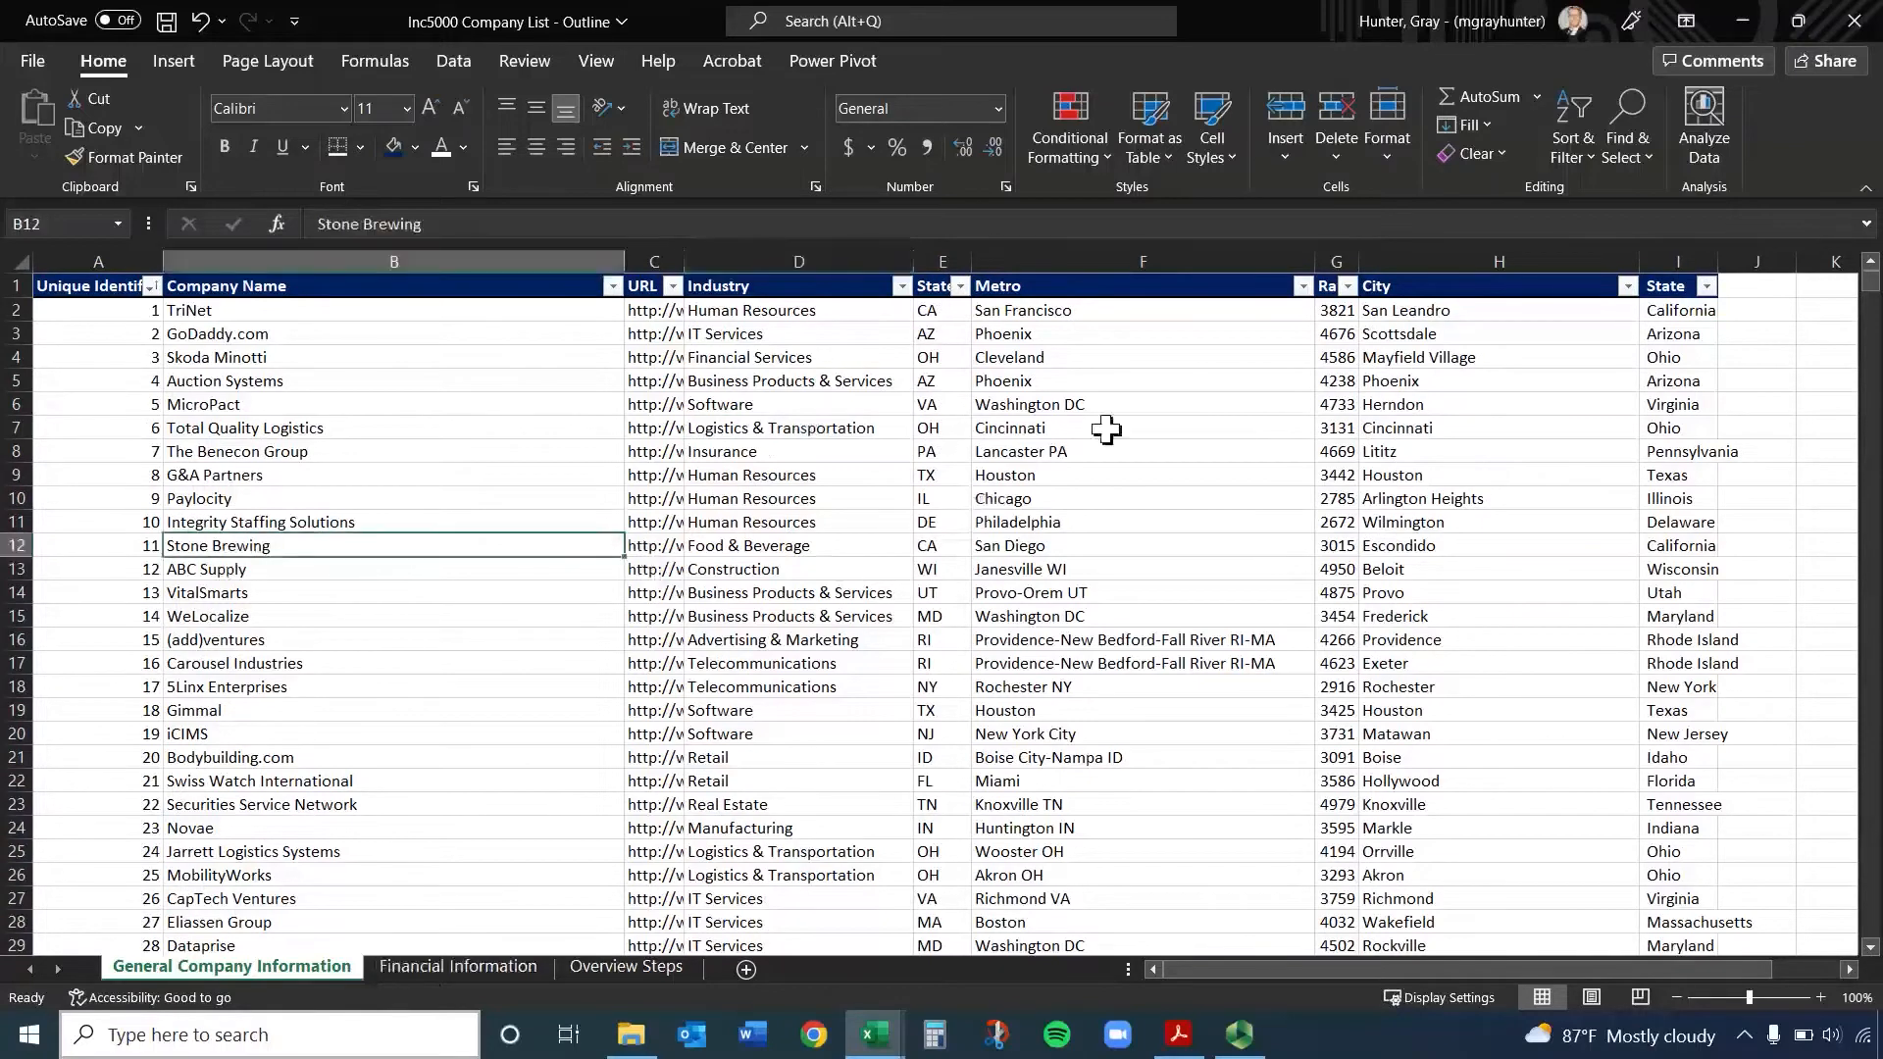
pyautogui.click(445, 966)
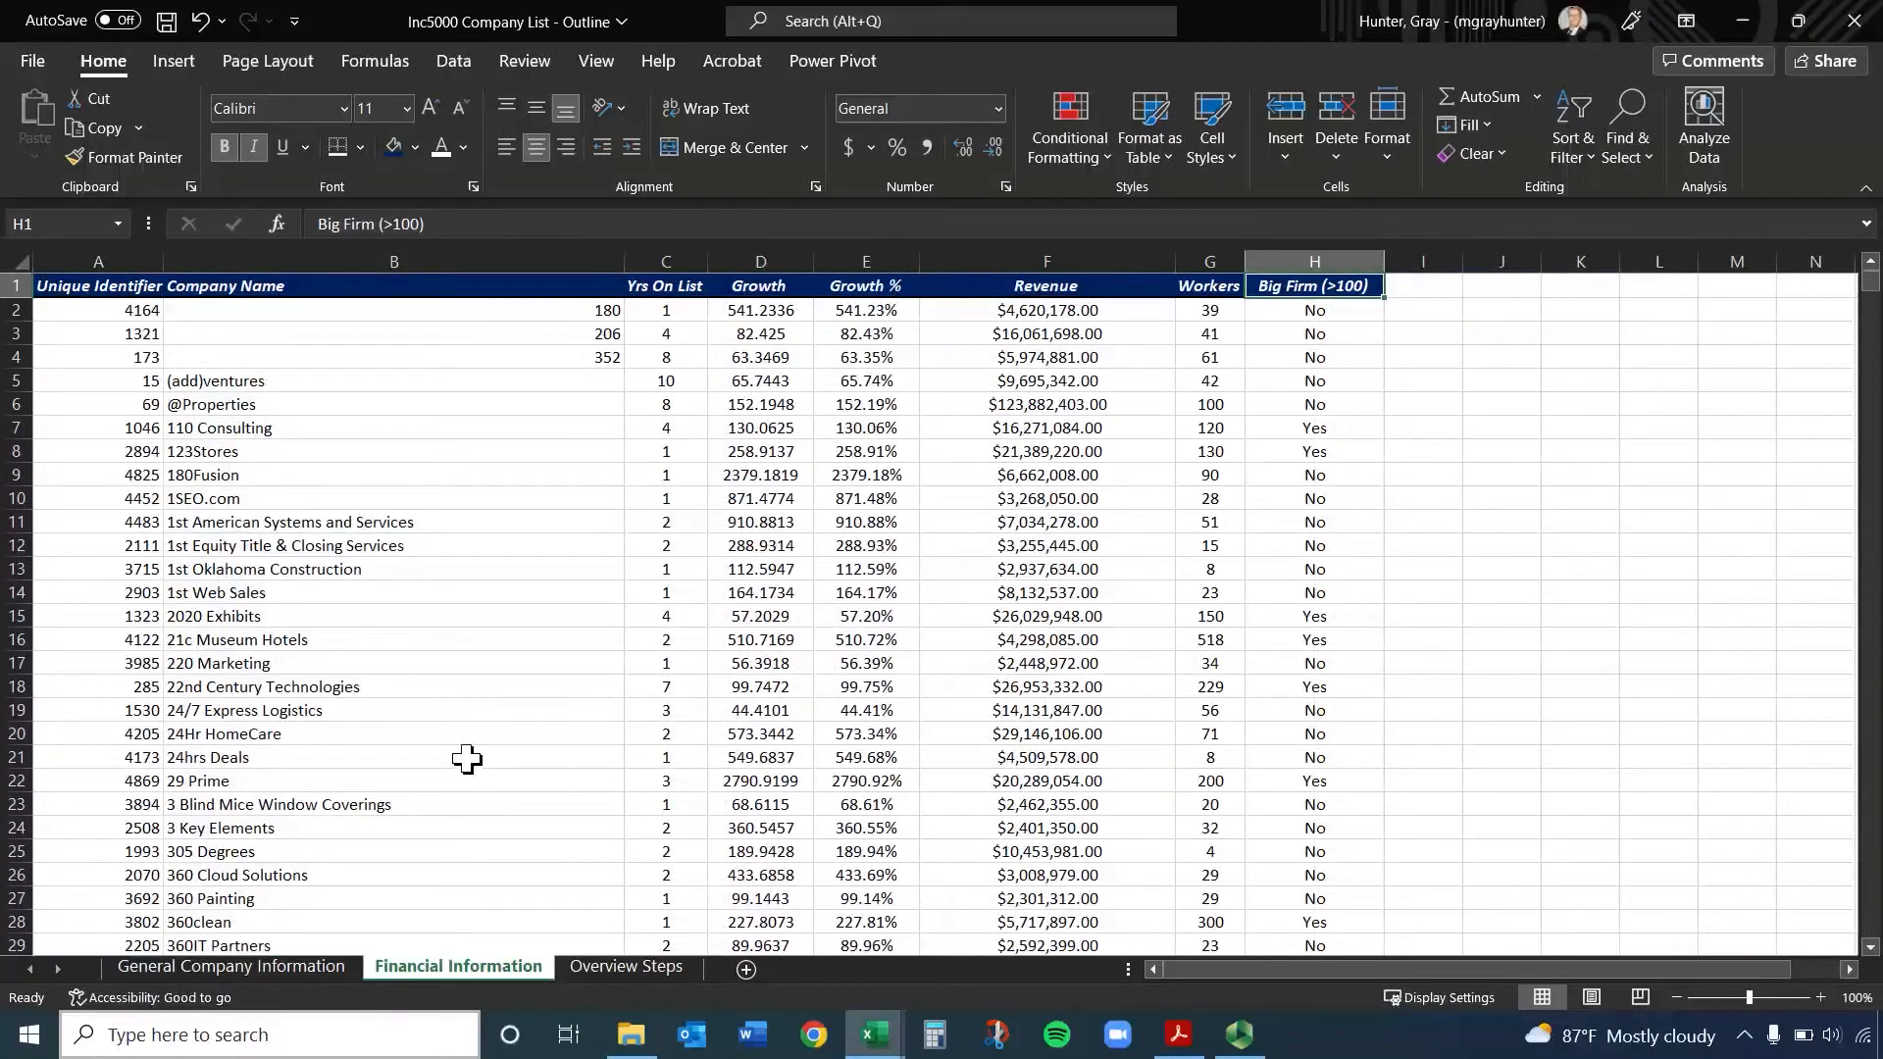
pyautogui.click(78, 253)
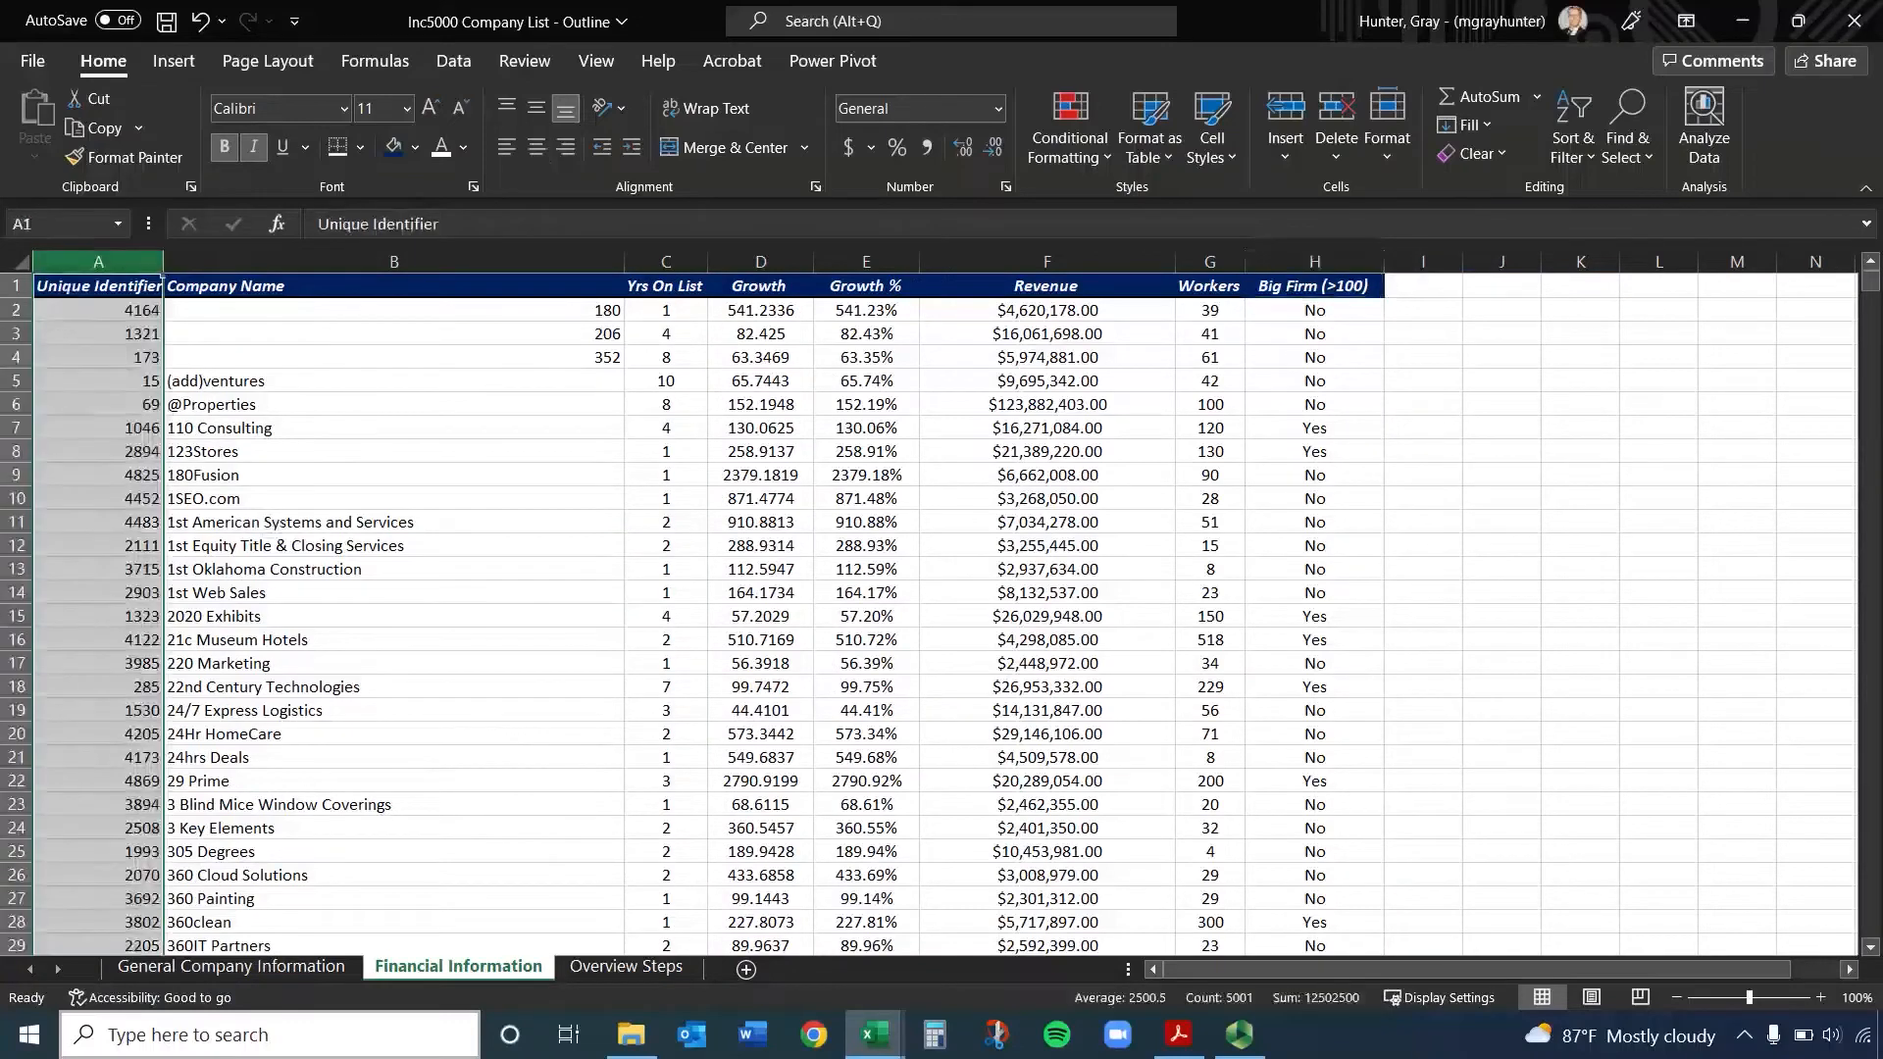
# Compare the Unique Identifier columns of the General Company Information and Financial Information sheets
pyautogui.click(274, 963)
pyautogui.click(425, 966)
pyautogui.click(337, 960)
pyautogui.click(424, 967)
pyautogui.click(326, 961)
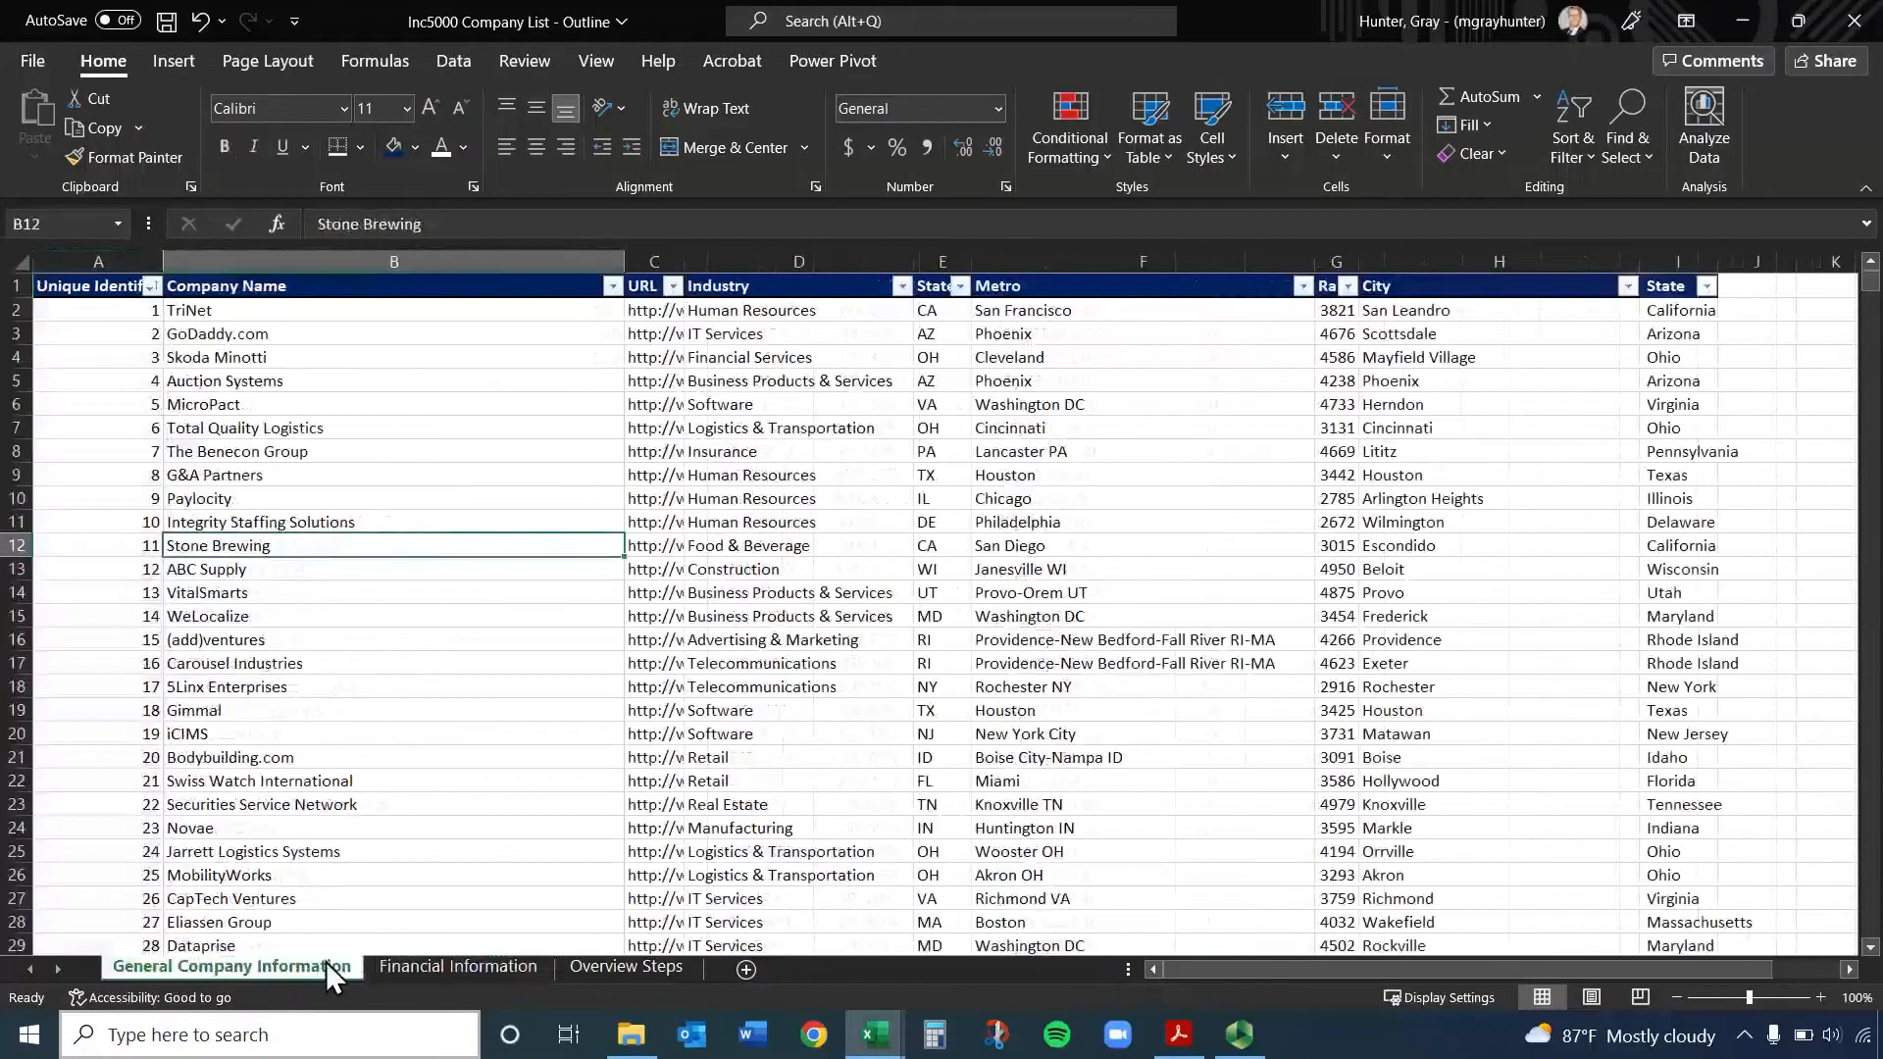
pyautogui.click(380, 963)
pyautogui.click(357, 965)
pyautogui.click(74, 286)
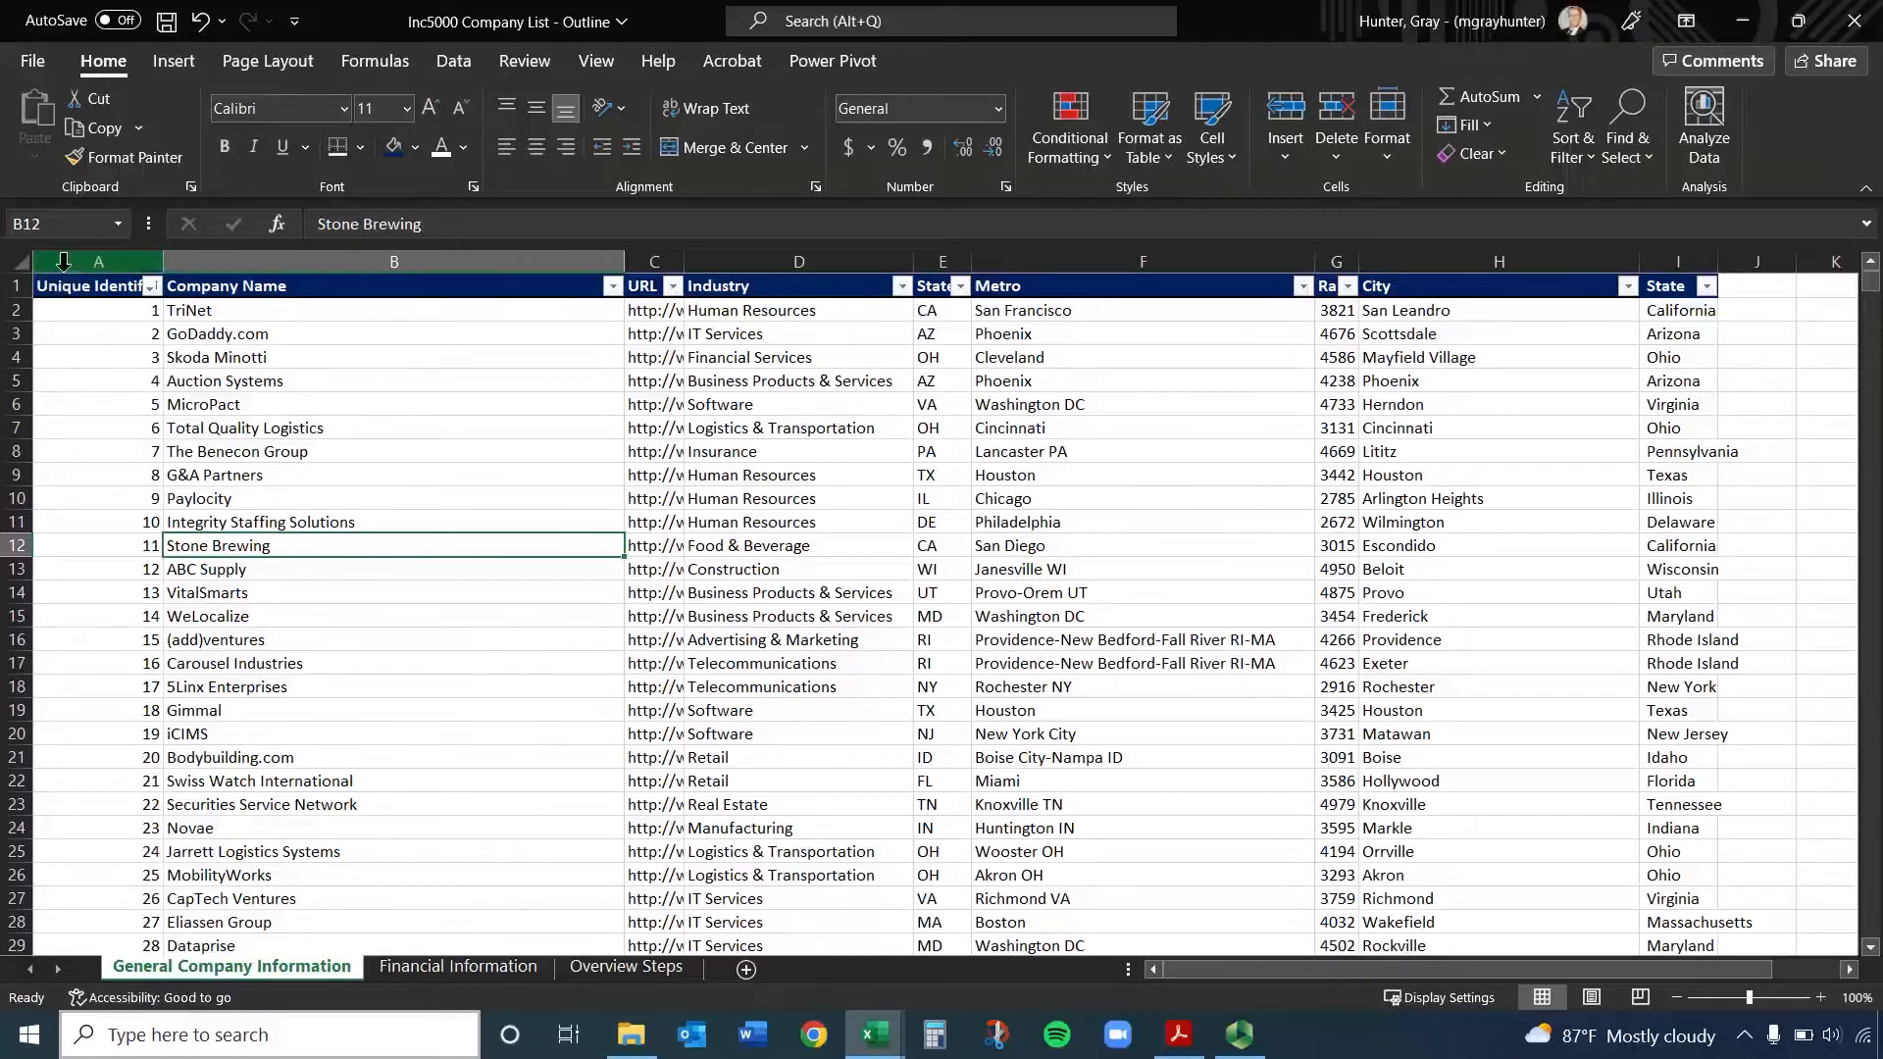
pyautogui.hotkey('ctrl', 'shift', 'Down')
pyautogui.click(433, 967)
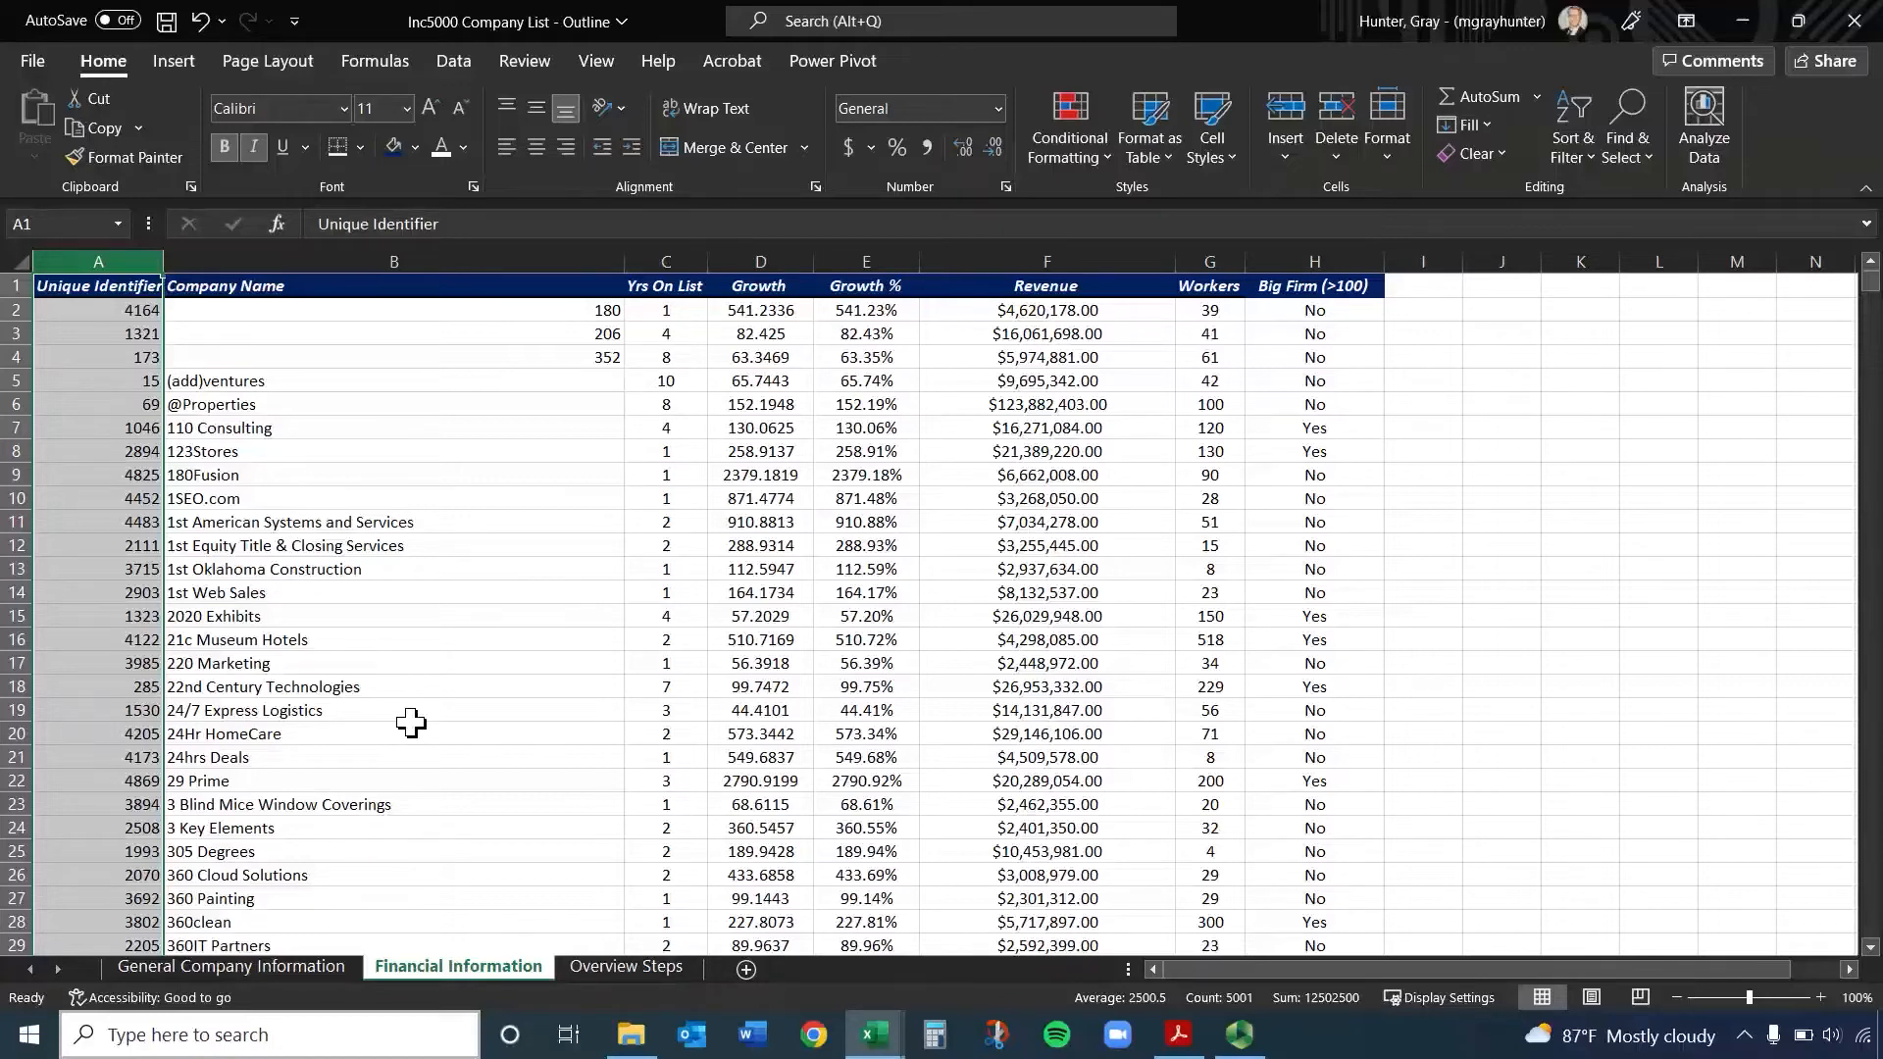
# Add a new sheet after Financial Information and name it Consolidated
pyautogui.click(747, 971)
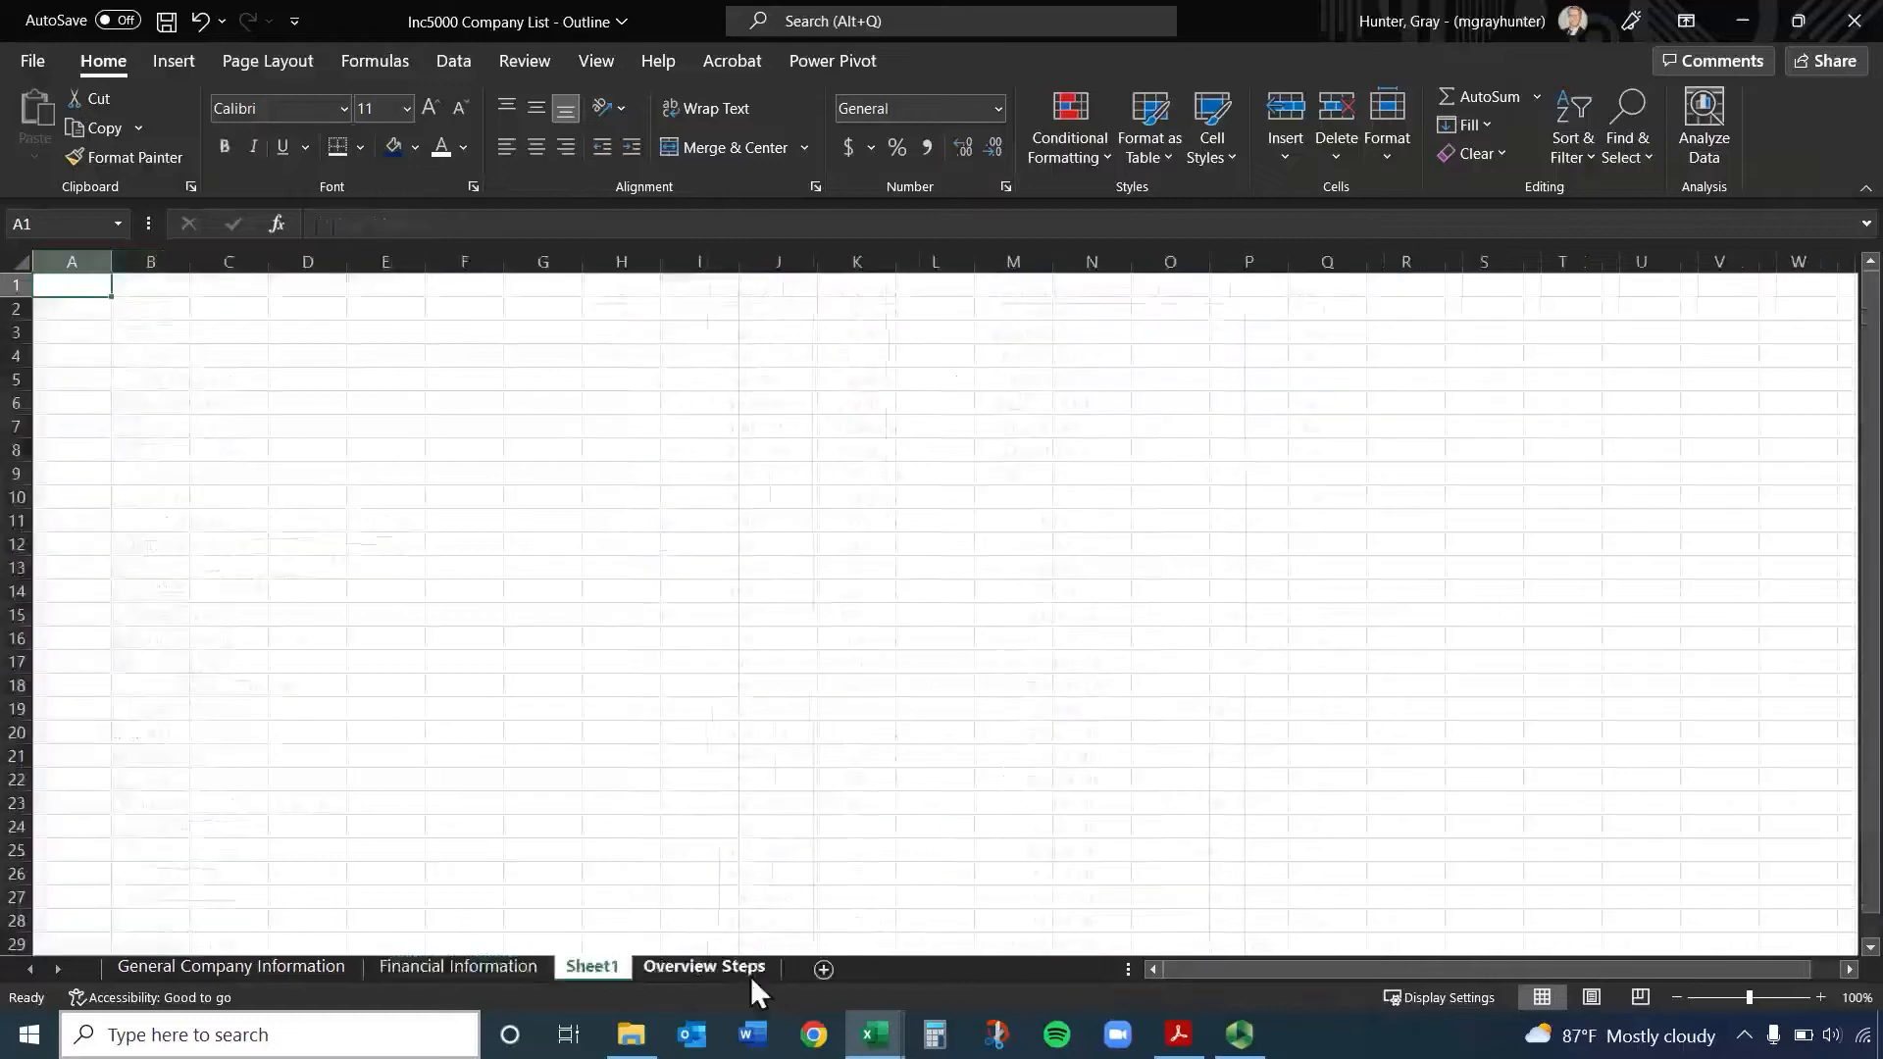
pyautogui.rightClick(596, 971)
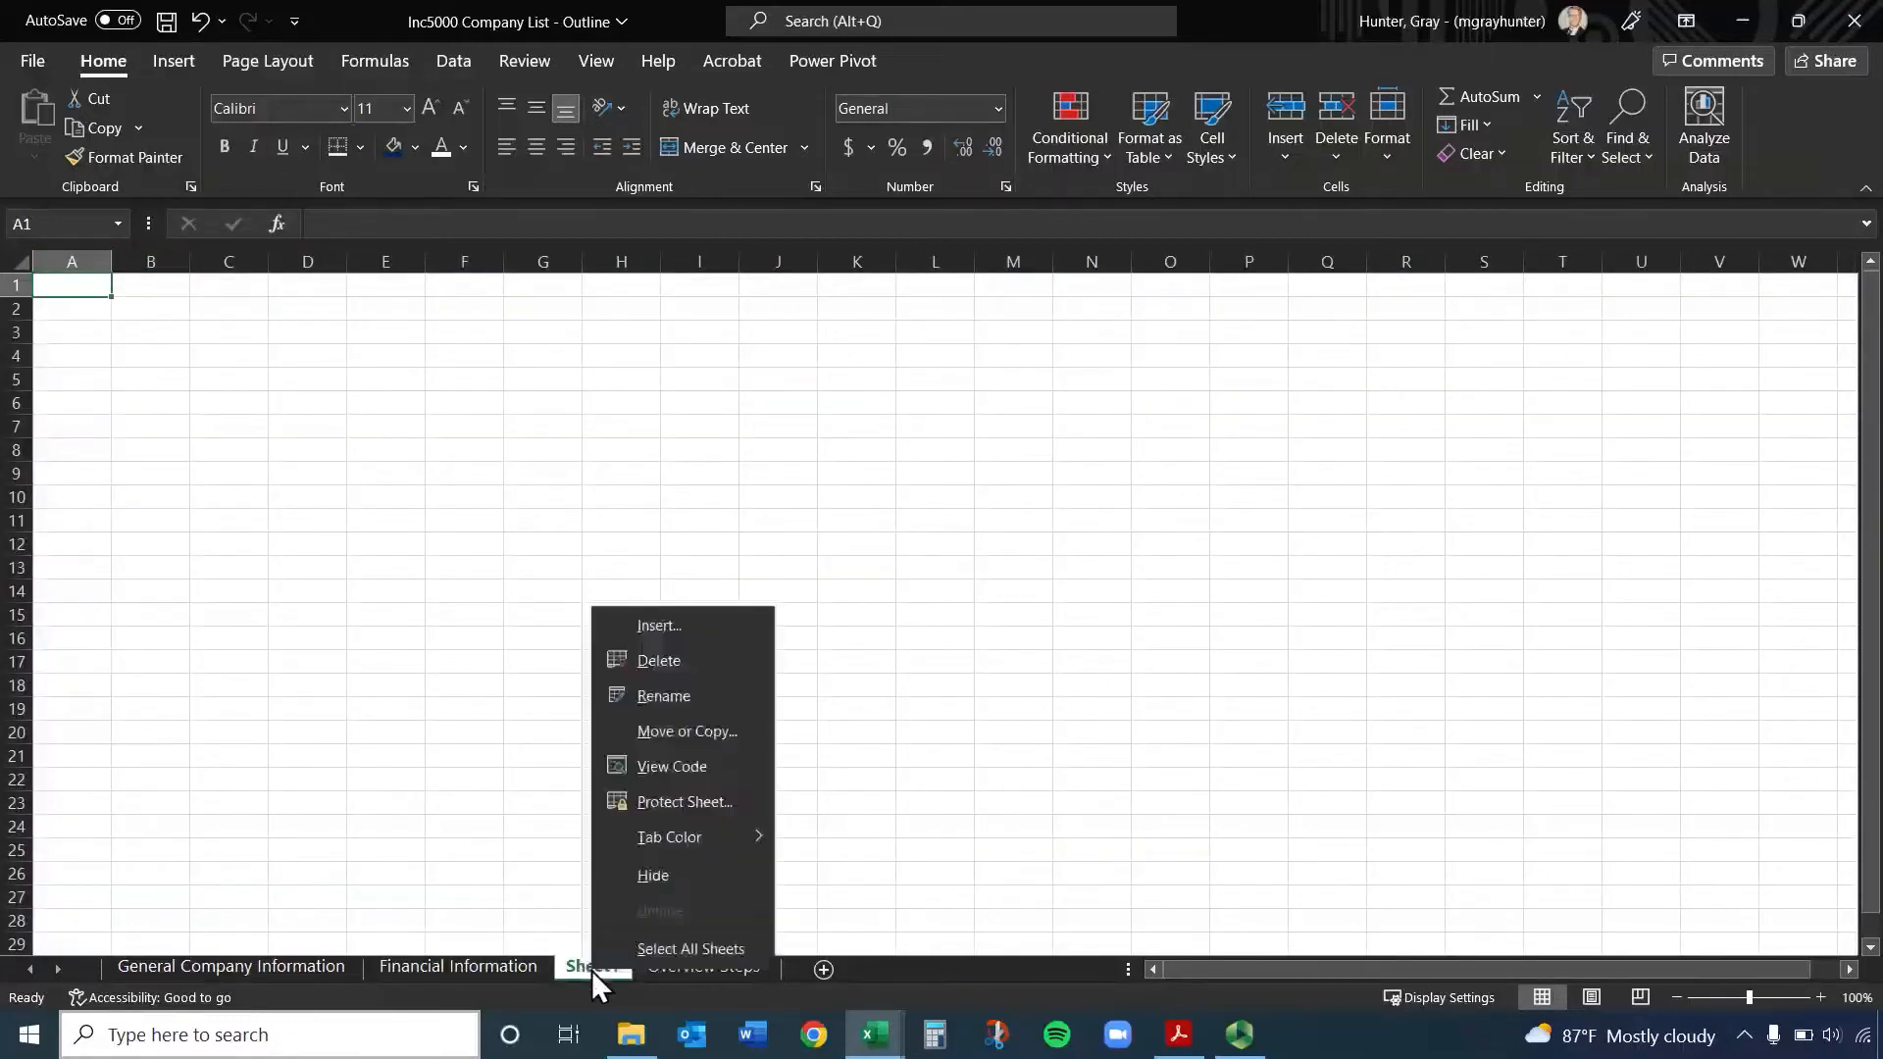
pyautogui.click(705, 695)
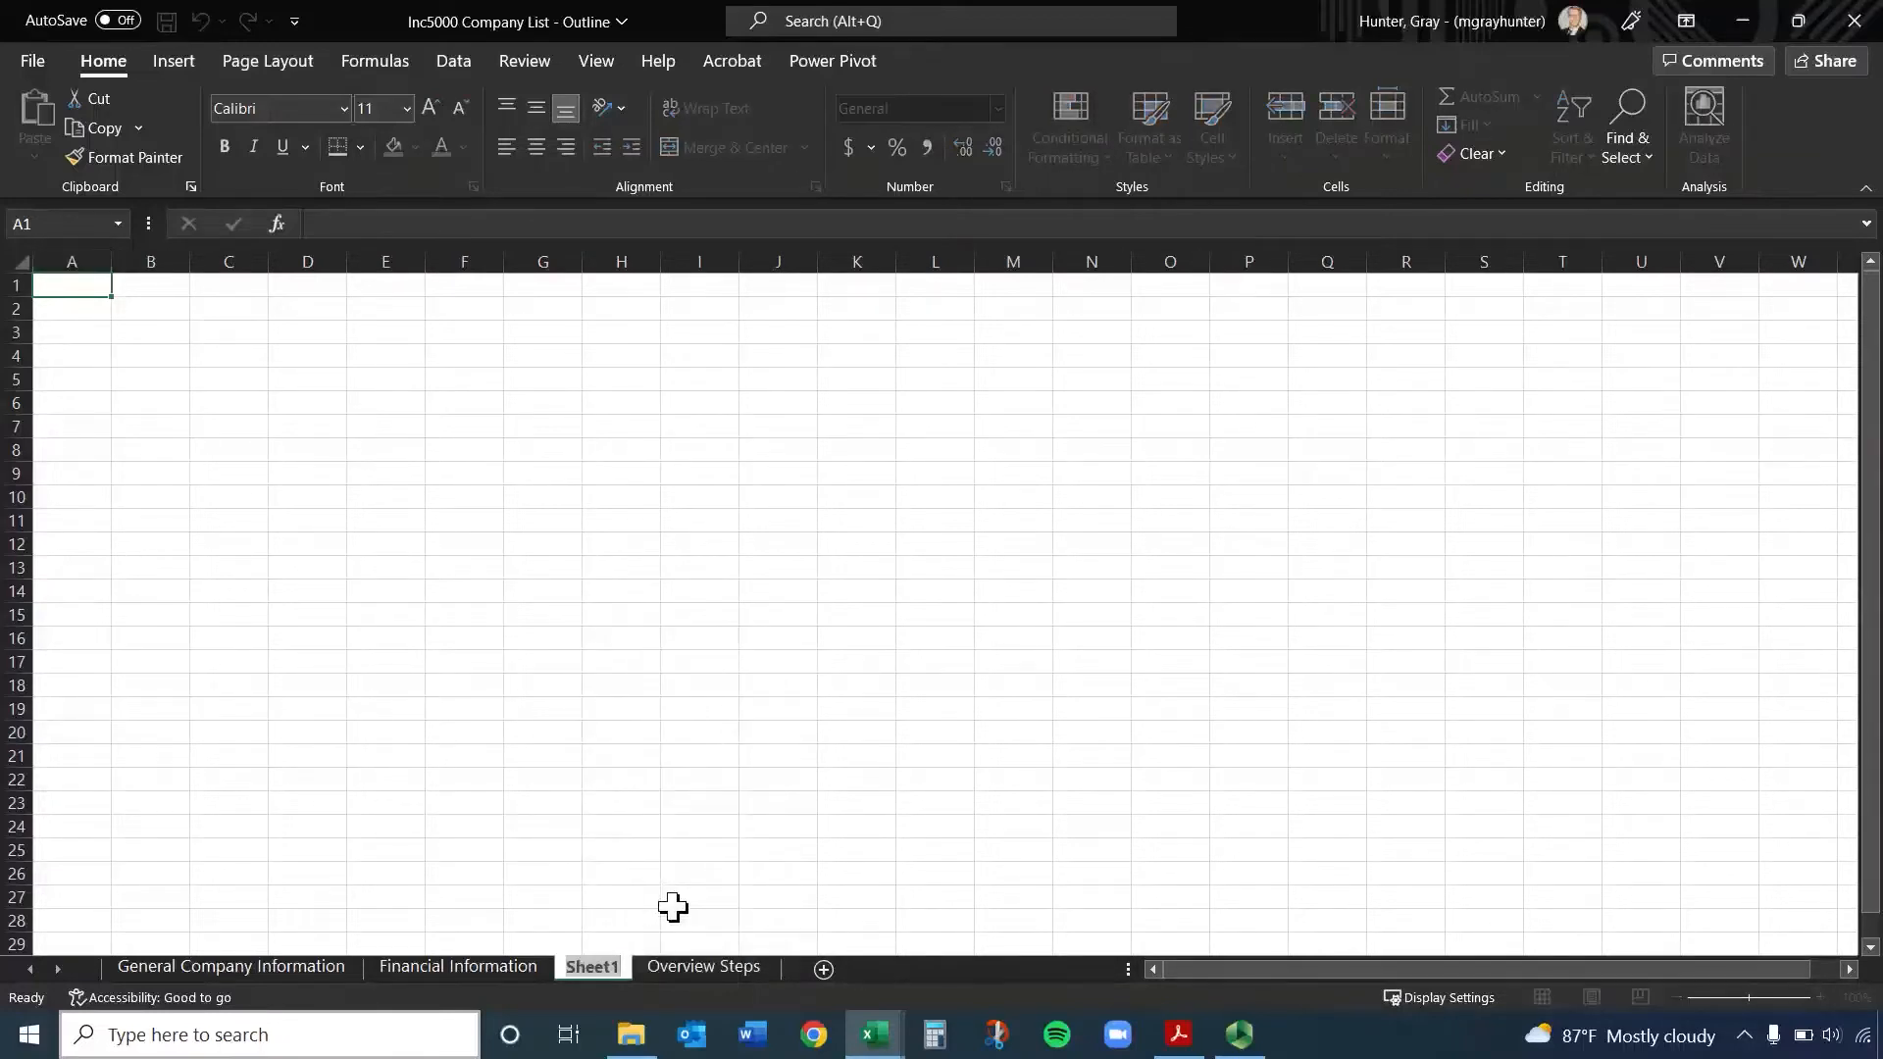
pyautogui.write('Consolid')
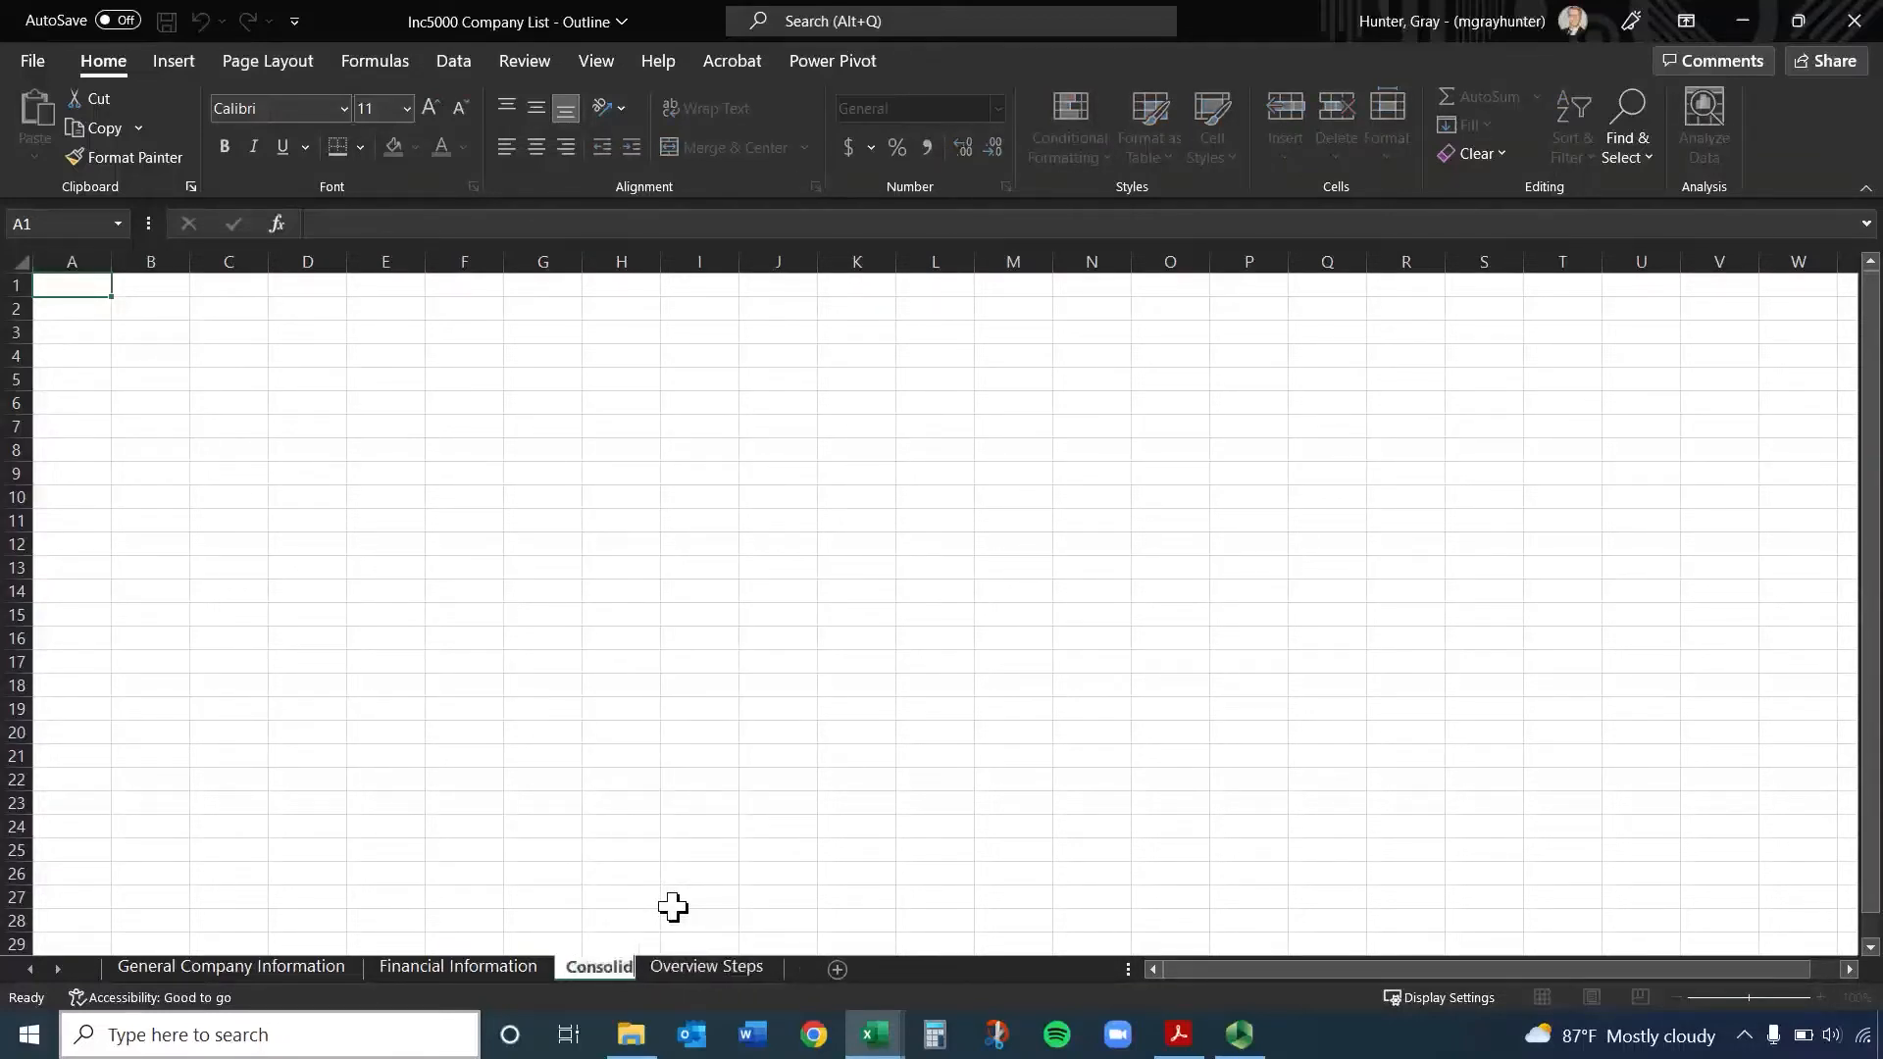
pyautogui.write('ated')
pyautogui.press('Return')
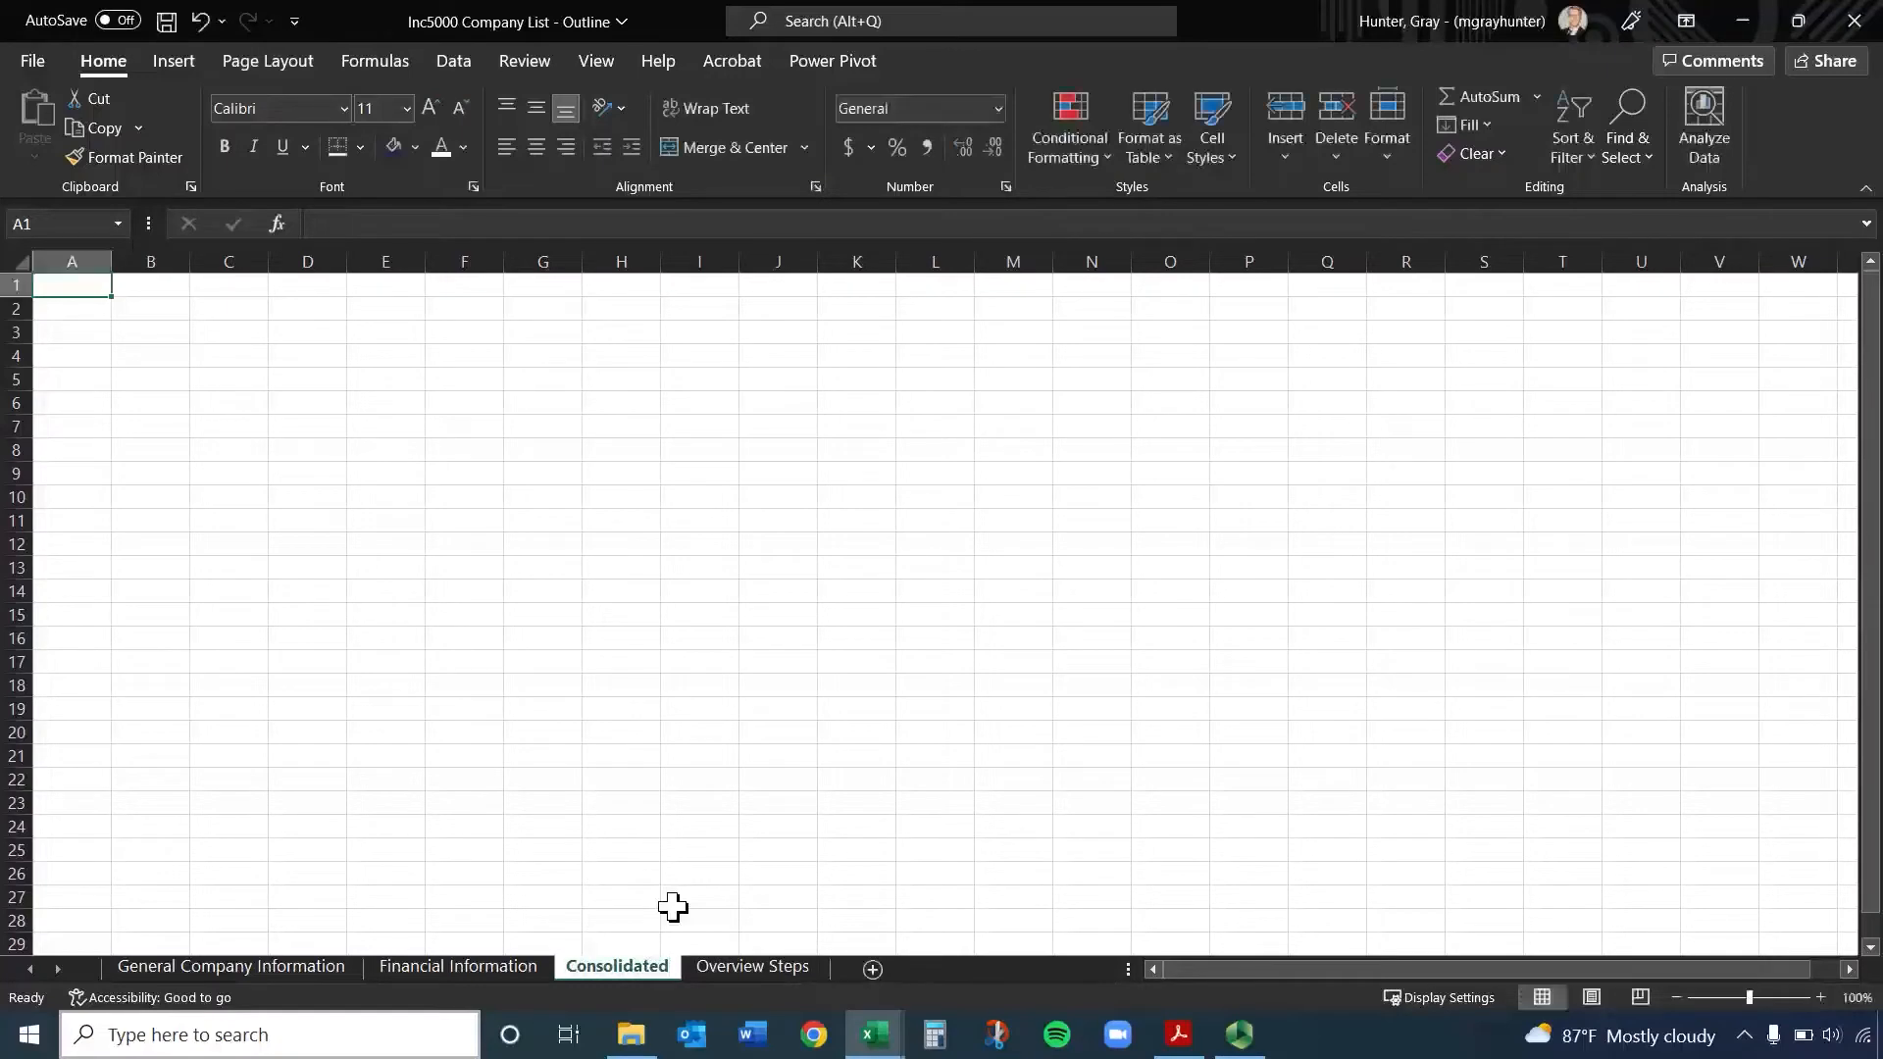
# Copy the whole Unique Identifier column from the General Company Information sheet into column A of the Consolidated sheet
pyautogui.click(221, 967)
pyautogui.click(478, 975)
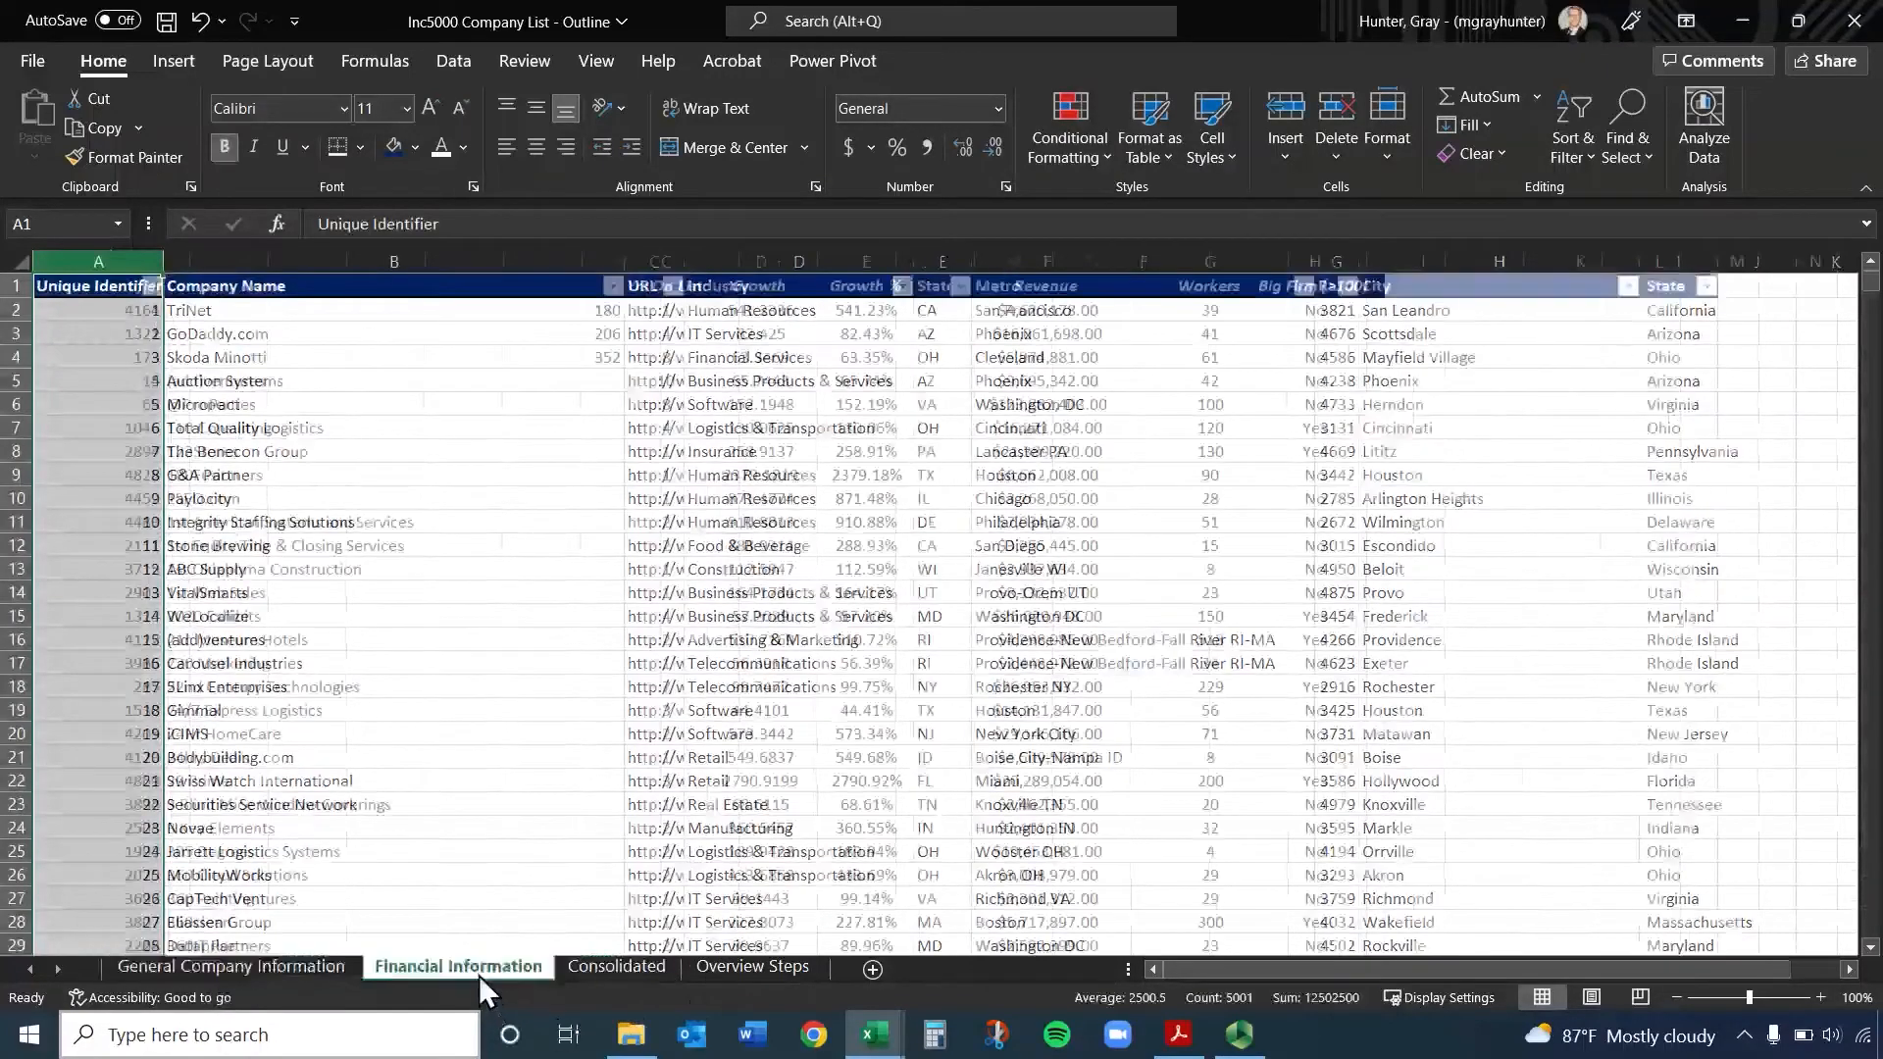
pyautogui.click(202, 968)
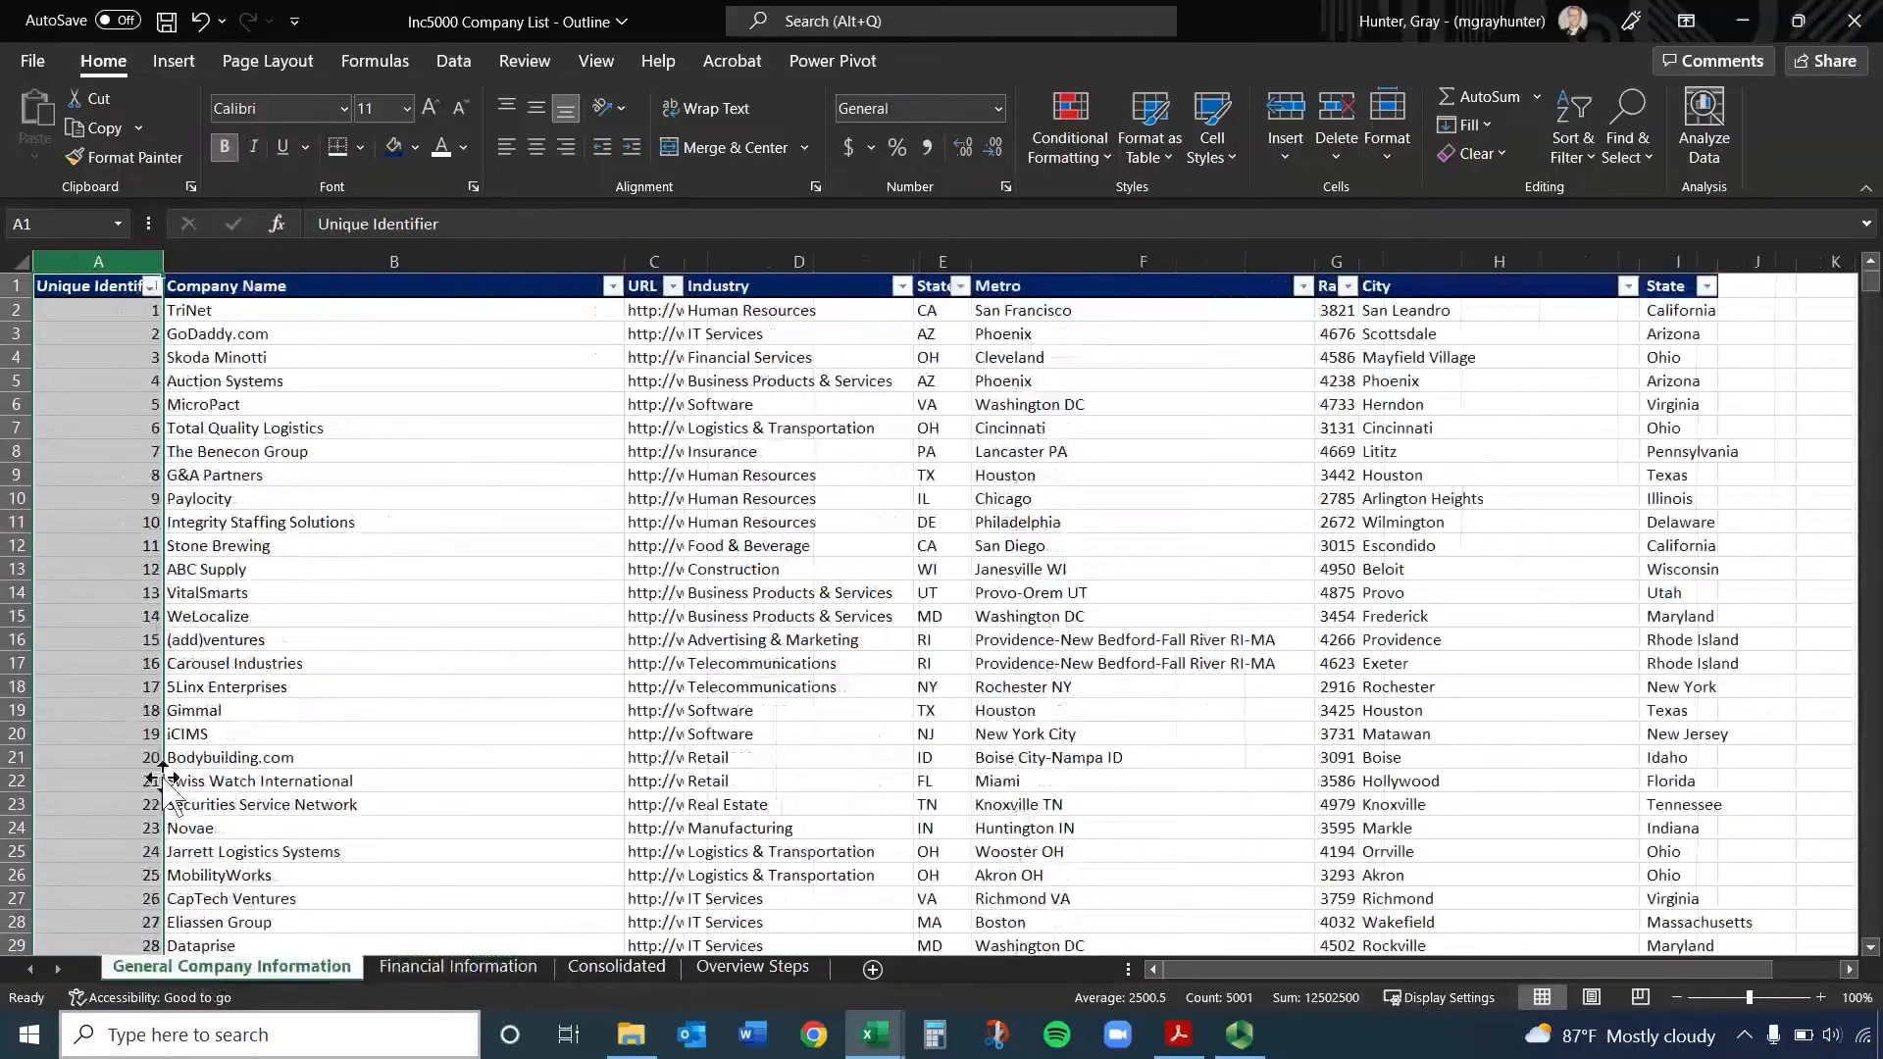
pyautogui.click(453, 967)
pyautogui.click(298, 966)
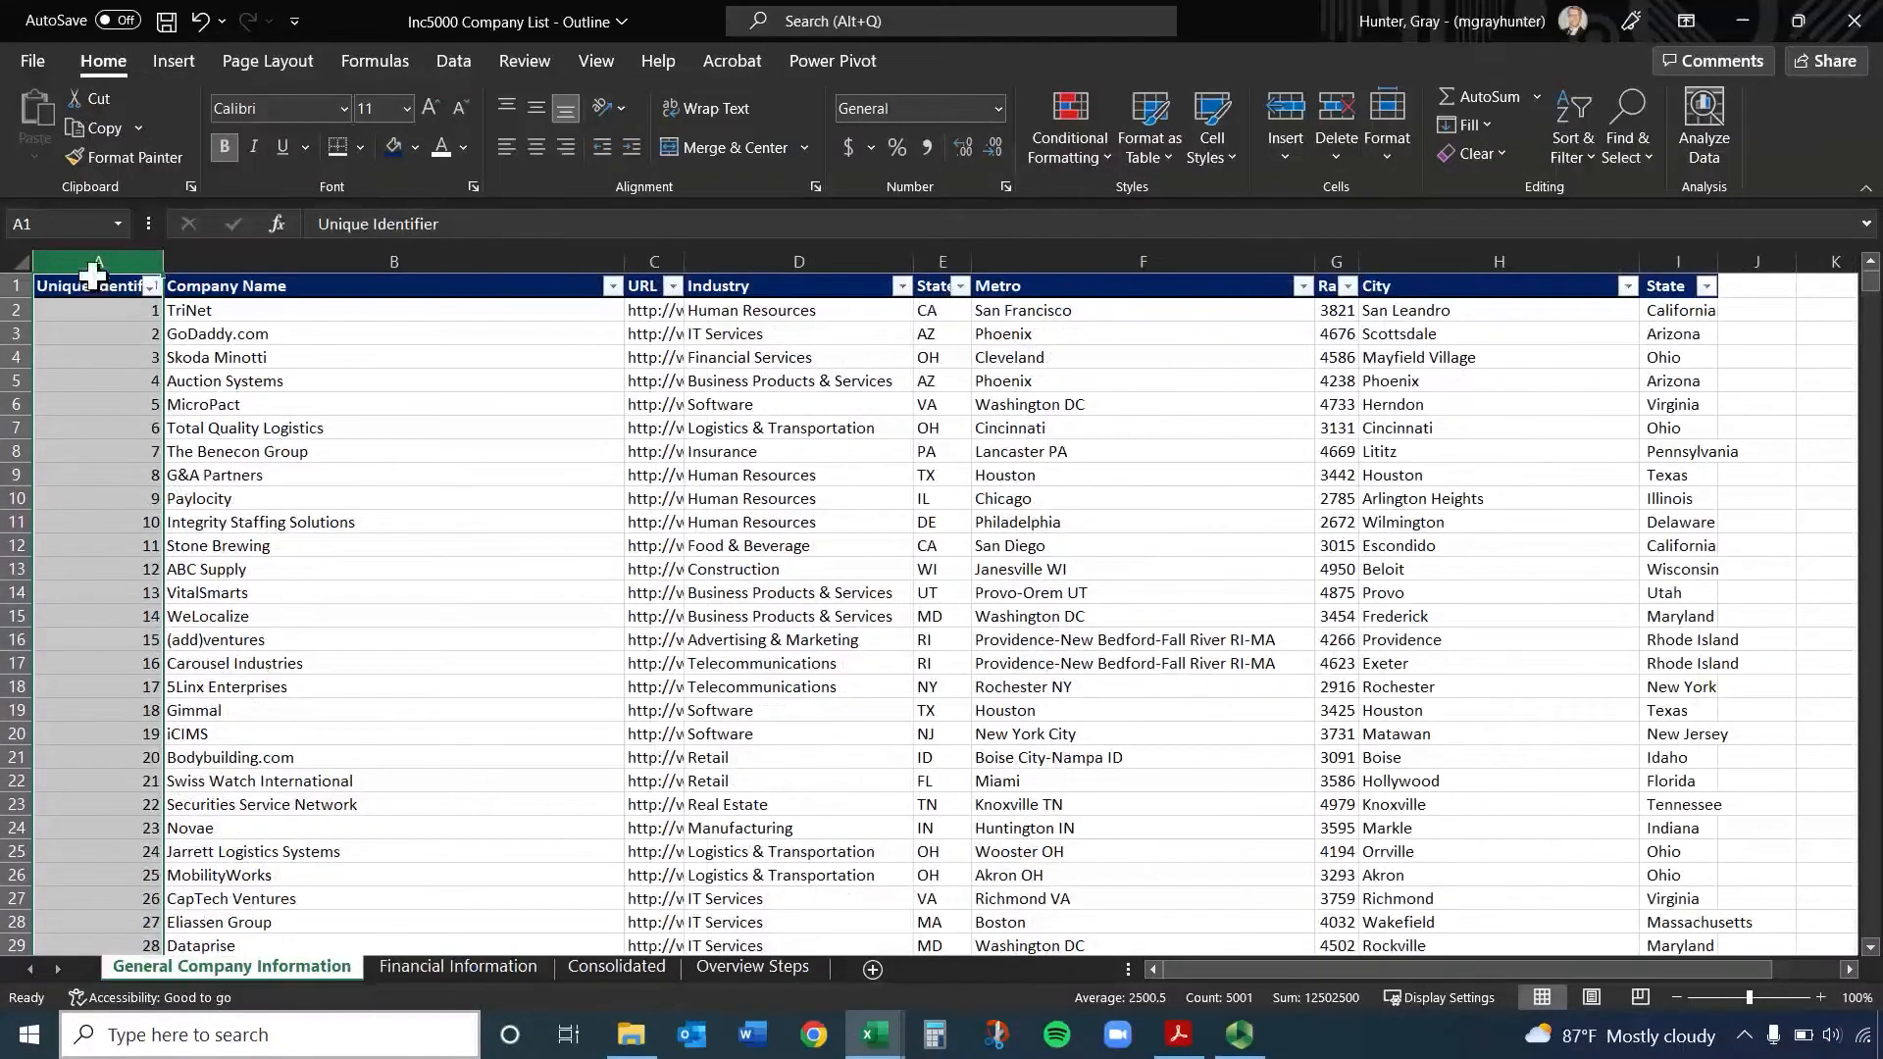
pyautogui.hotkey('ctrl', 'c')
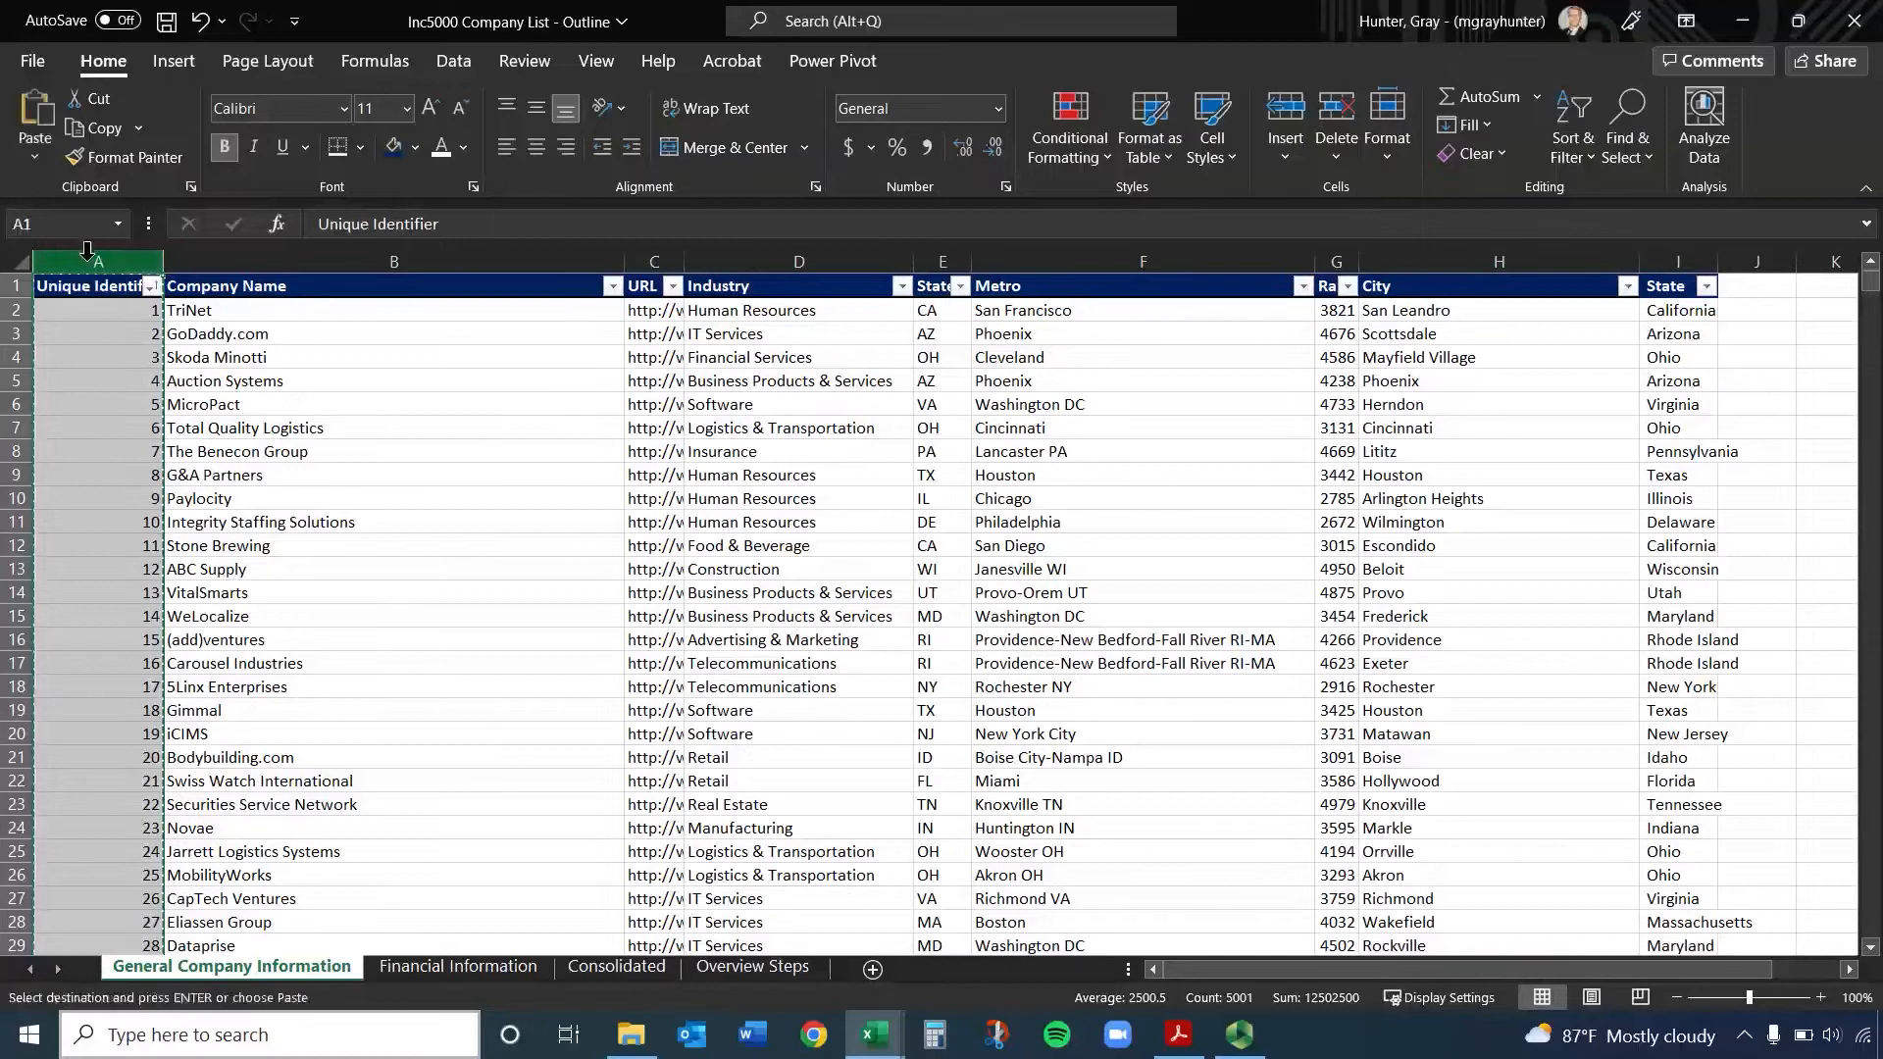
pyautogui.click(644, 967)
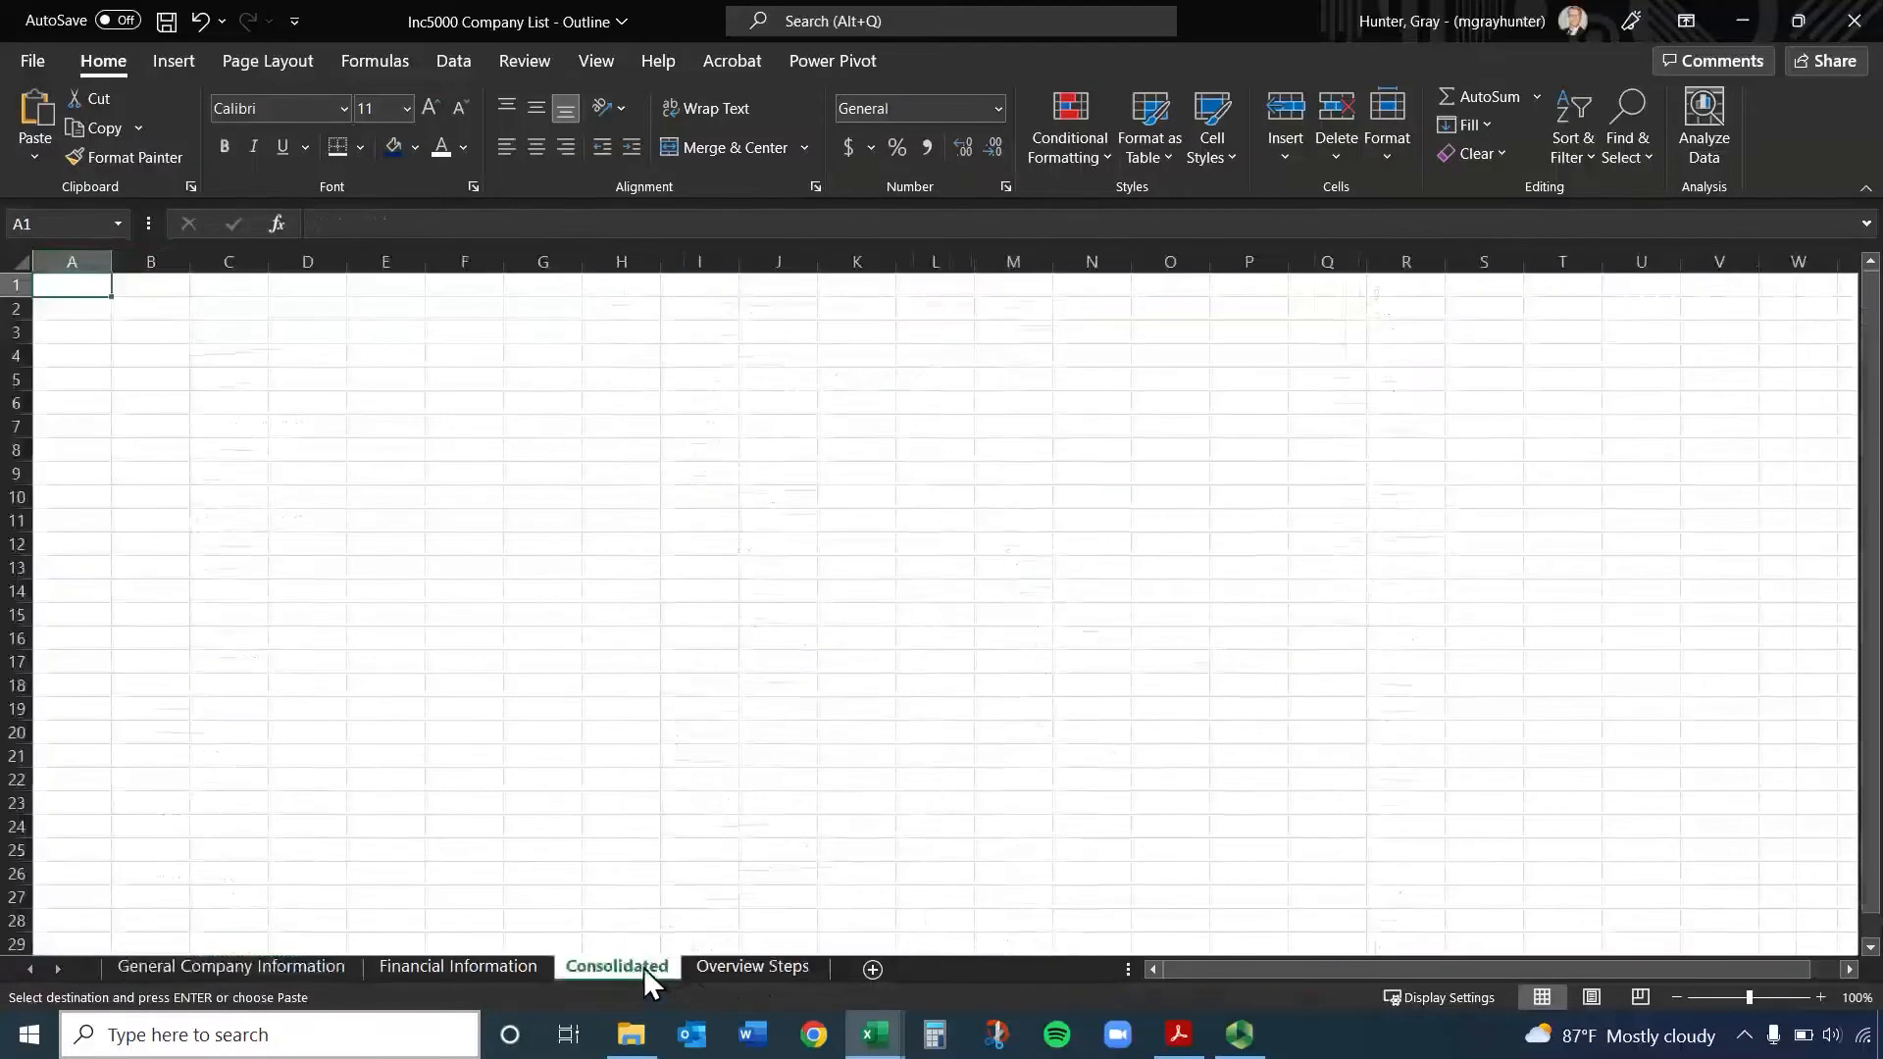
pyautogui.click(72, 261)
pyautogui.hotkey('ctrl', 'v')
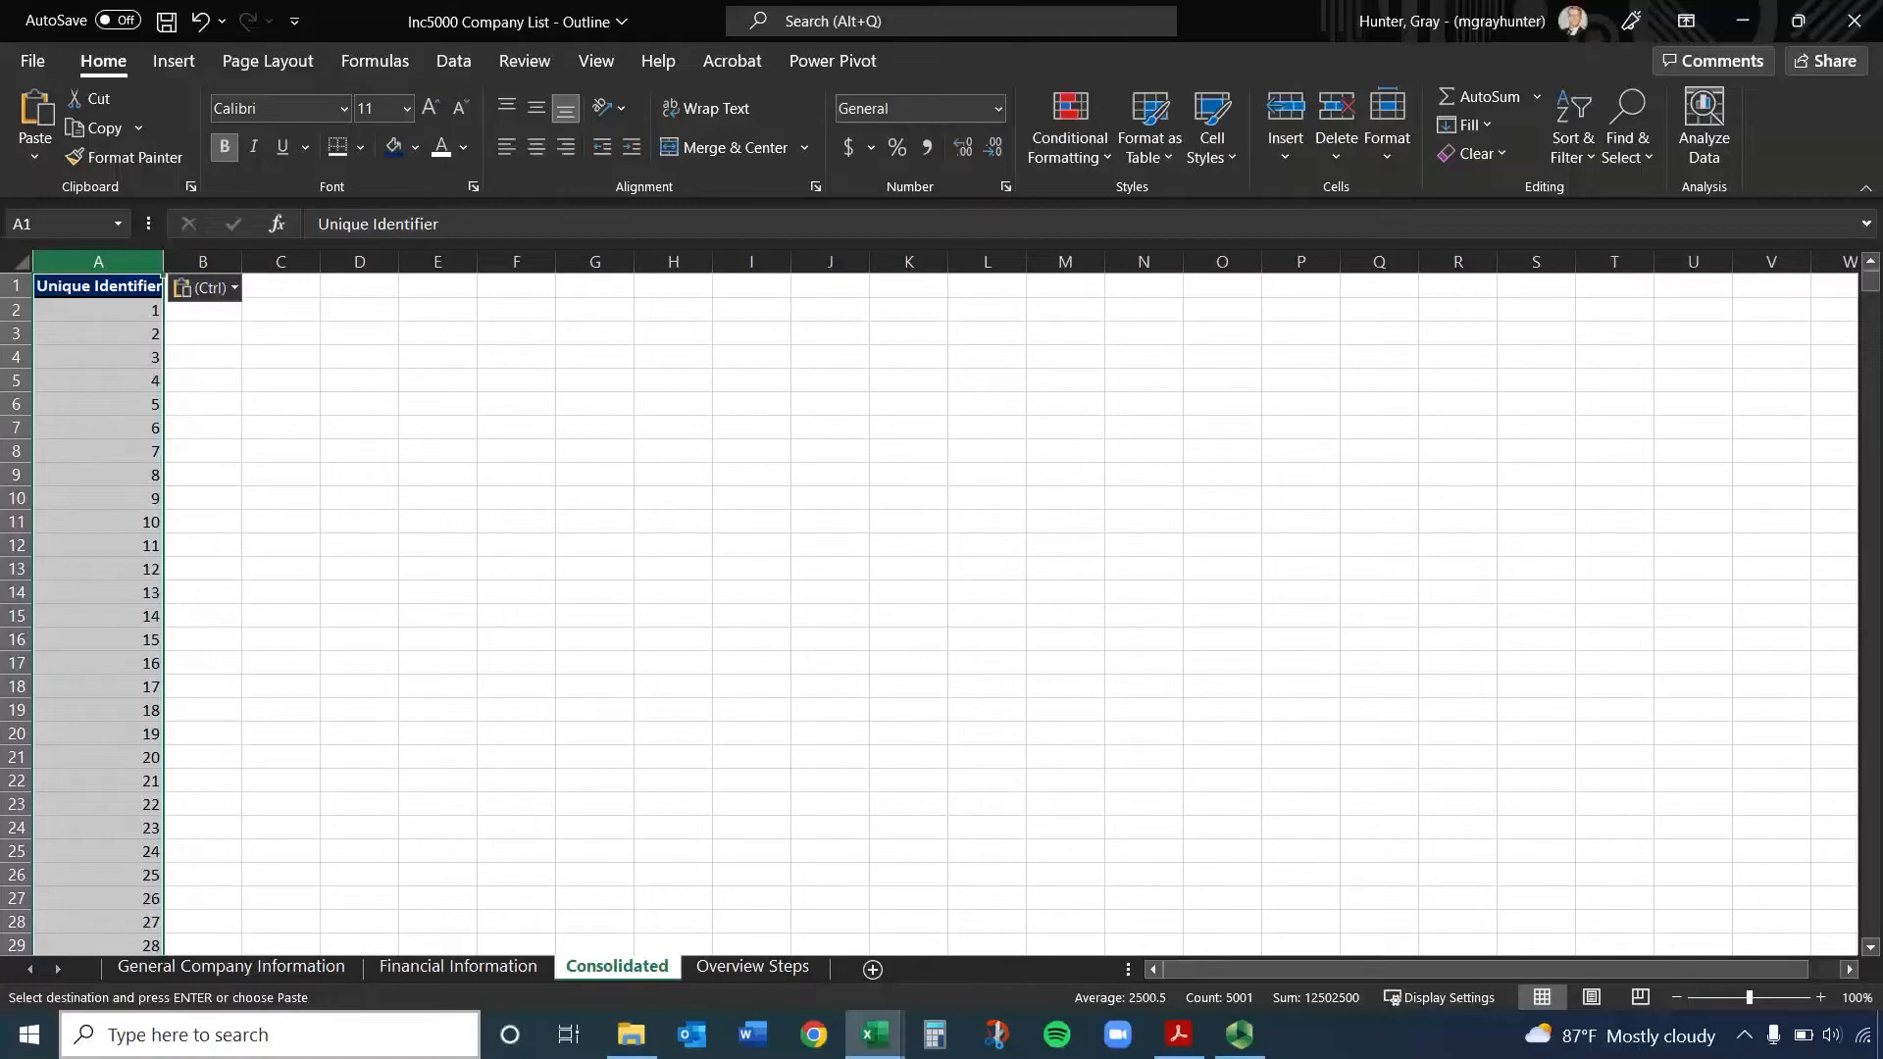
# Widen the Rank column on General Company Information, and copy the Industry and Rank columns into Consolidated columns B and C
pyautogui.click(296, 966)
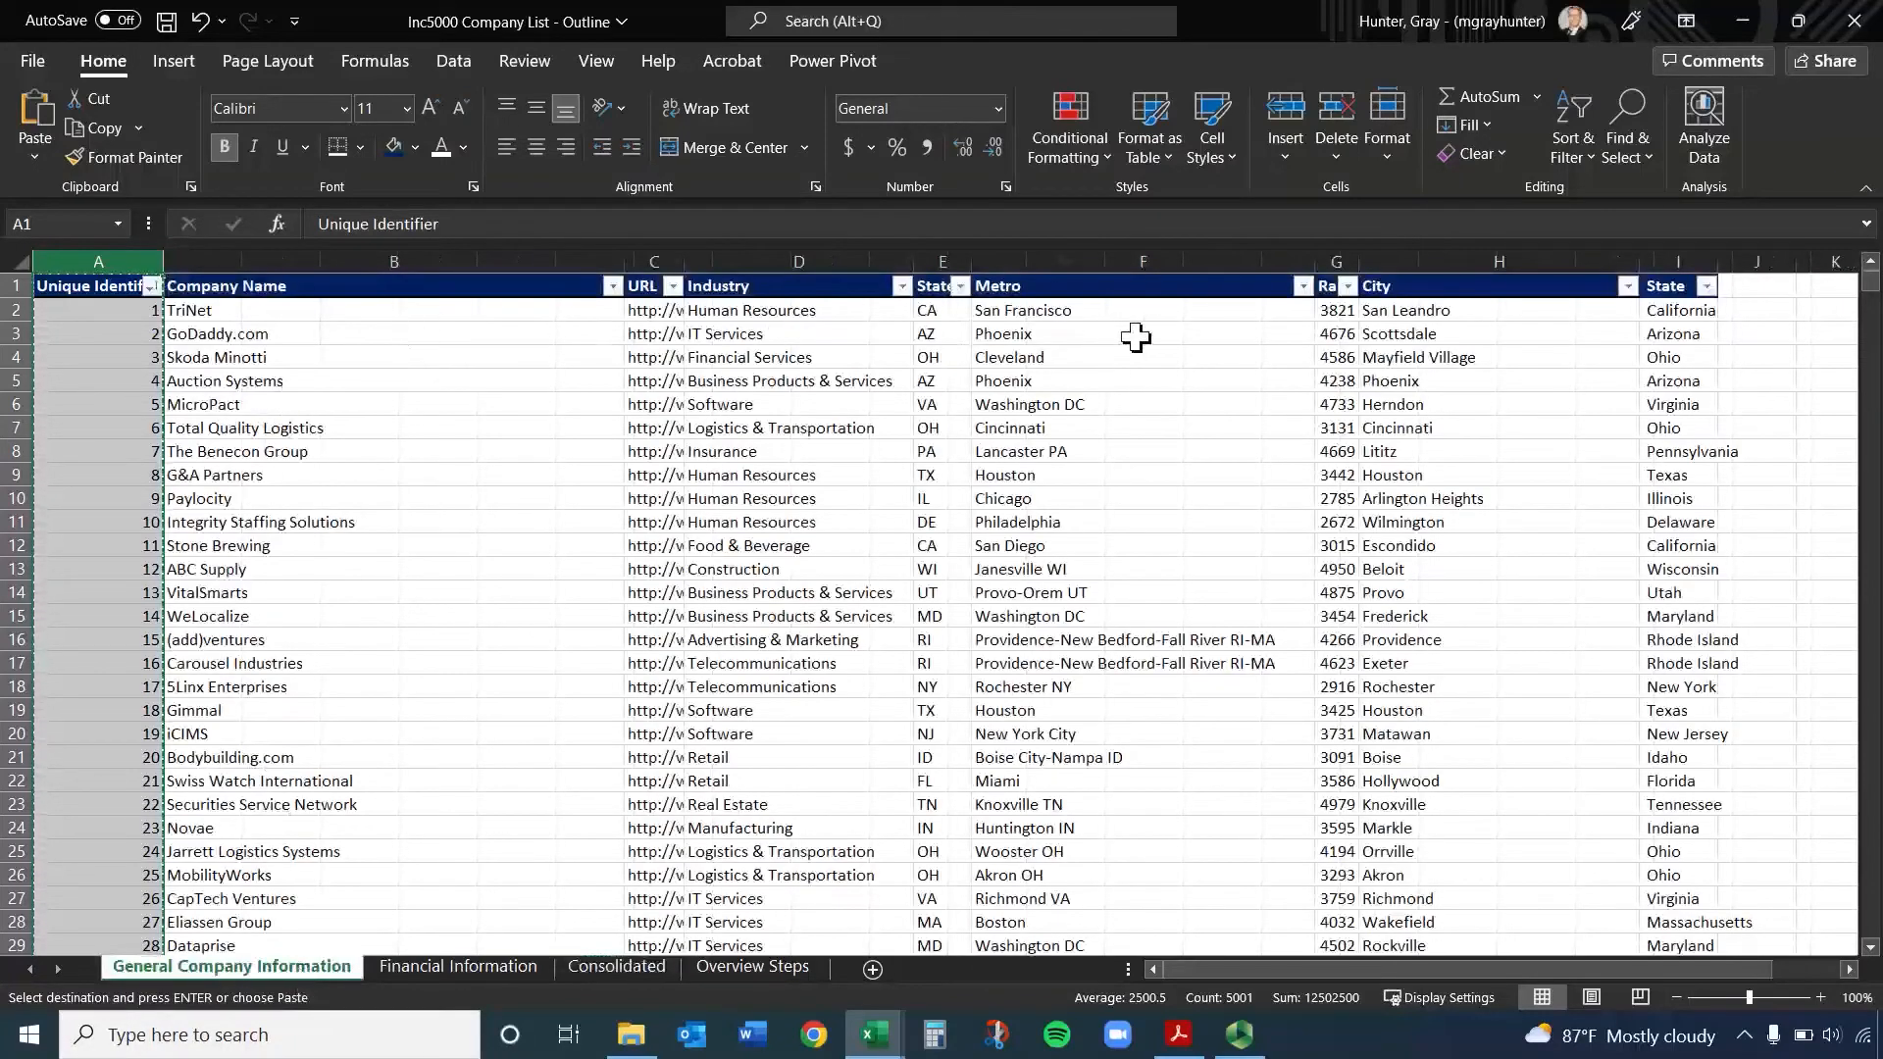
pyautogui.moveTo(1358, 261); pyautogui.dragTo(1392, 261)
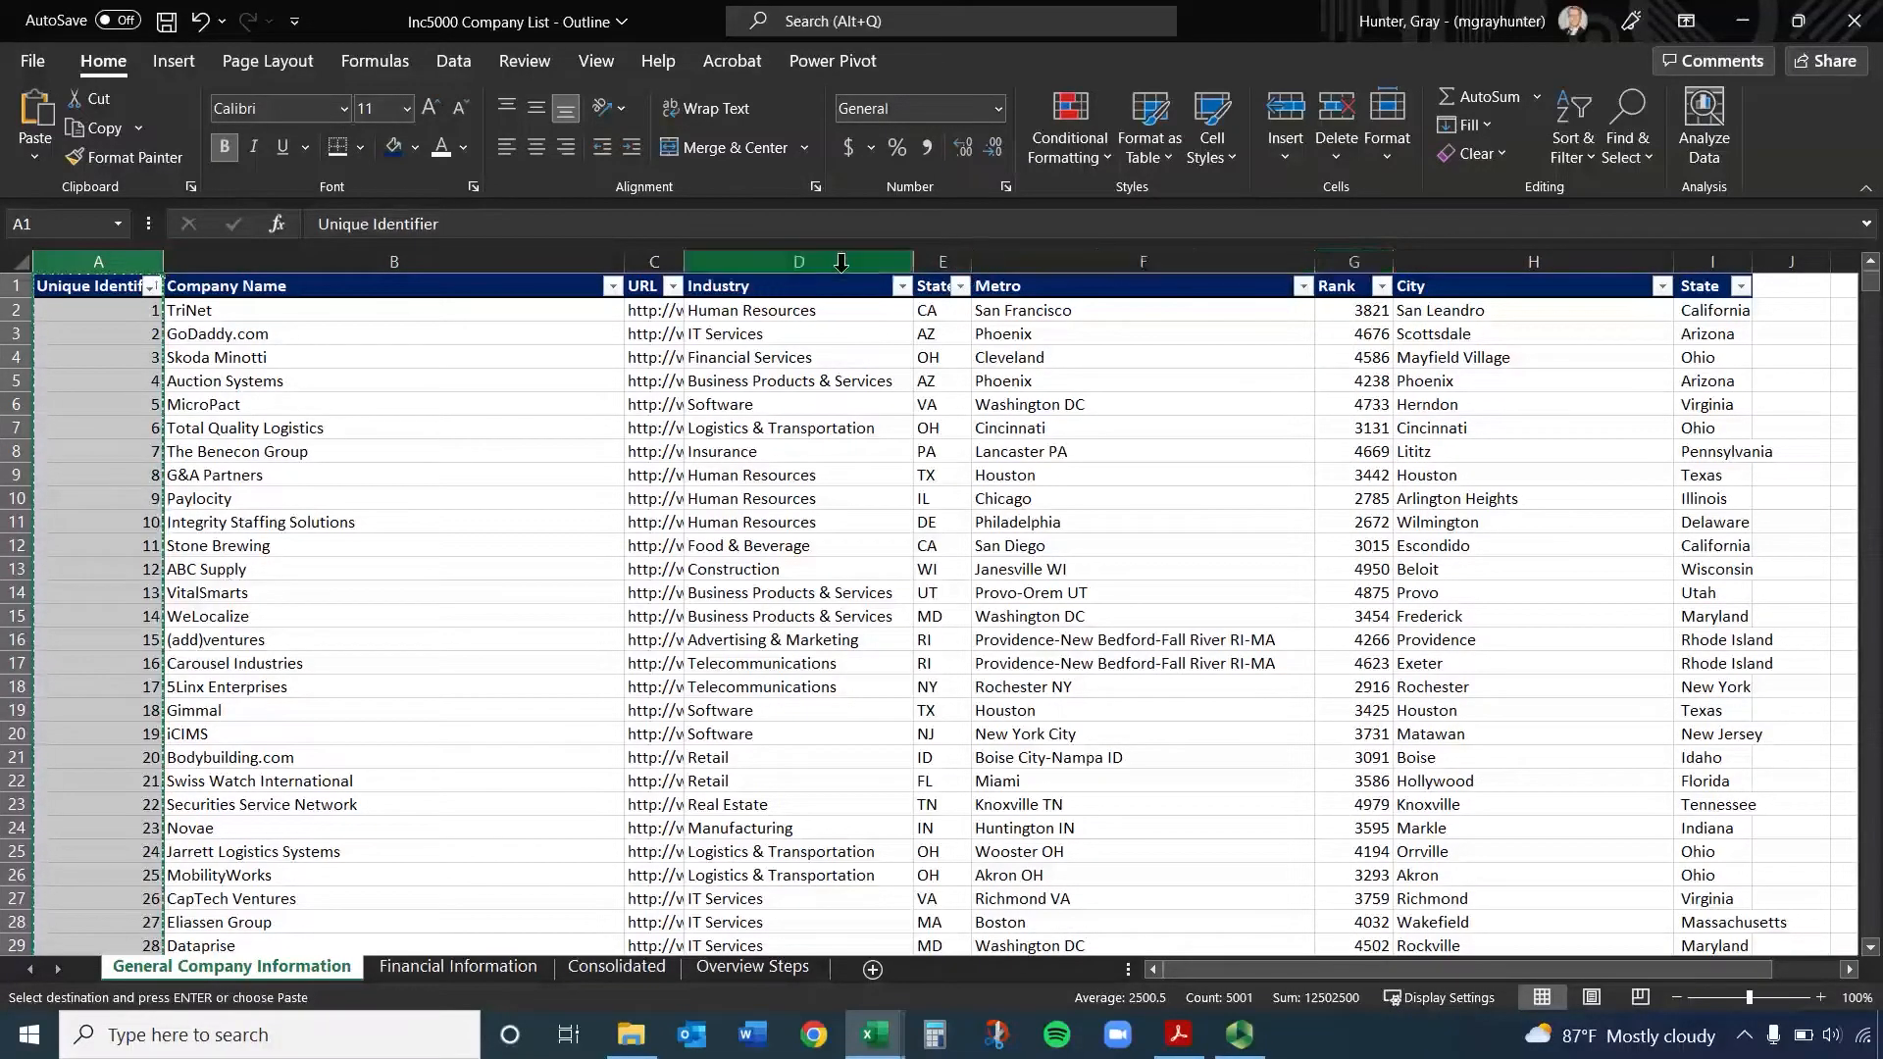
pyautogui.click(1354, 255)
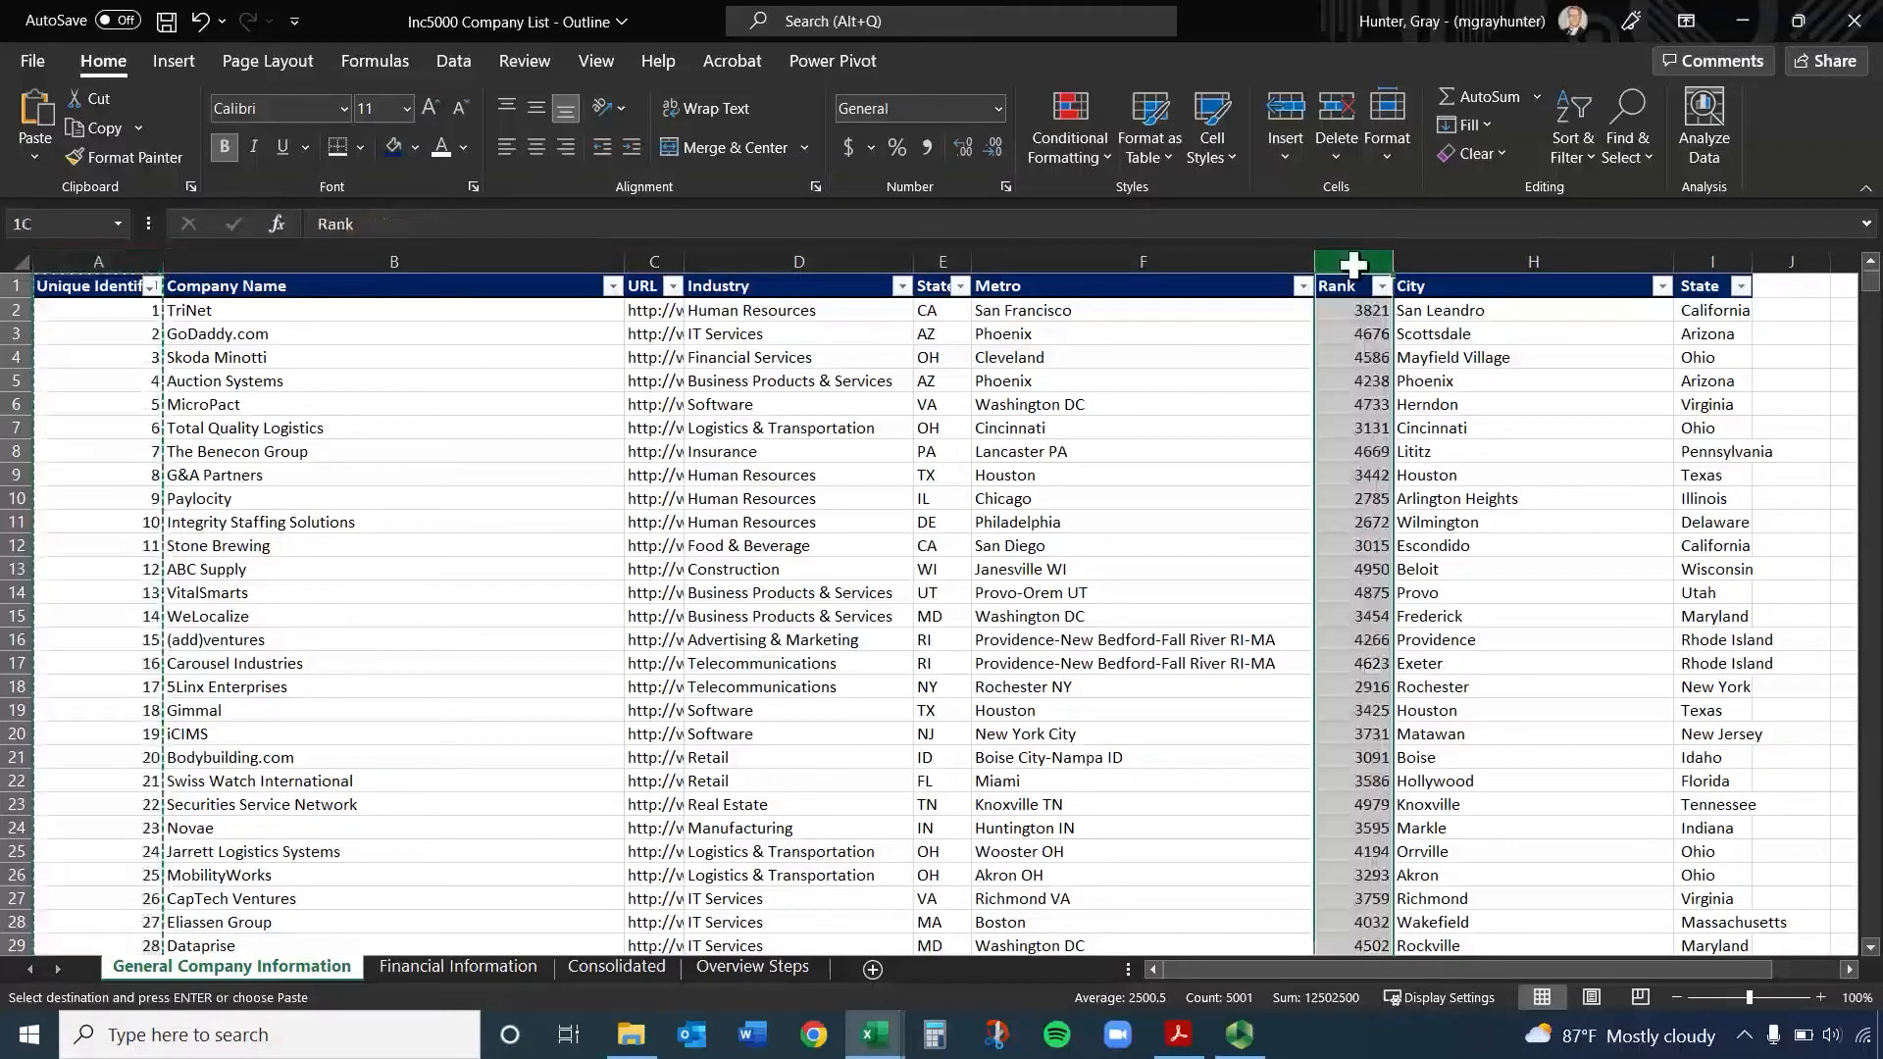
pyautogui.keyDown('ctrl'); pyautogui.click(794, 256); pyautogui.keyUp('ctrl')
pyautogui.click(833, 294)
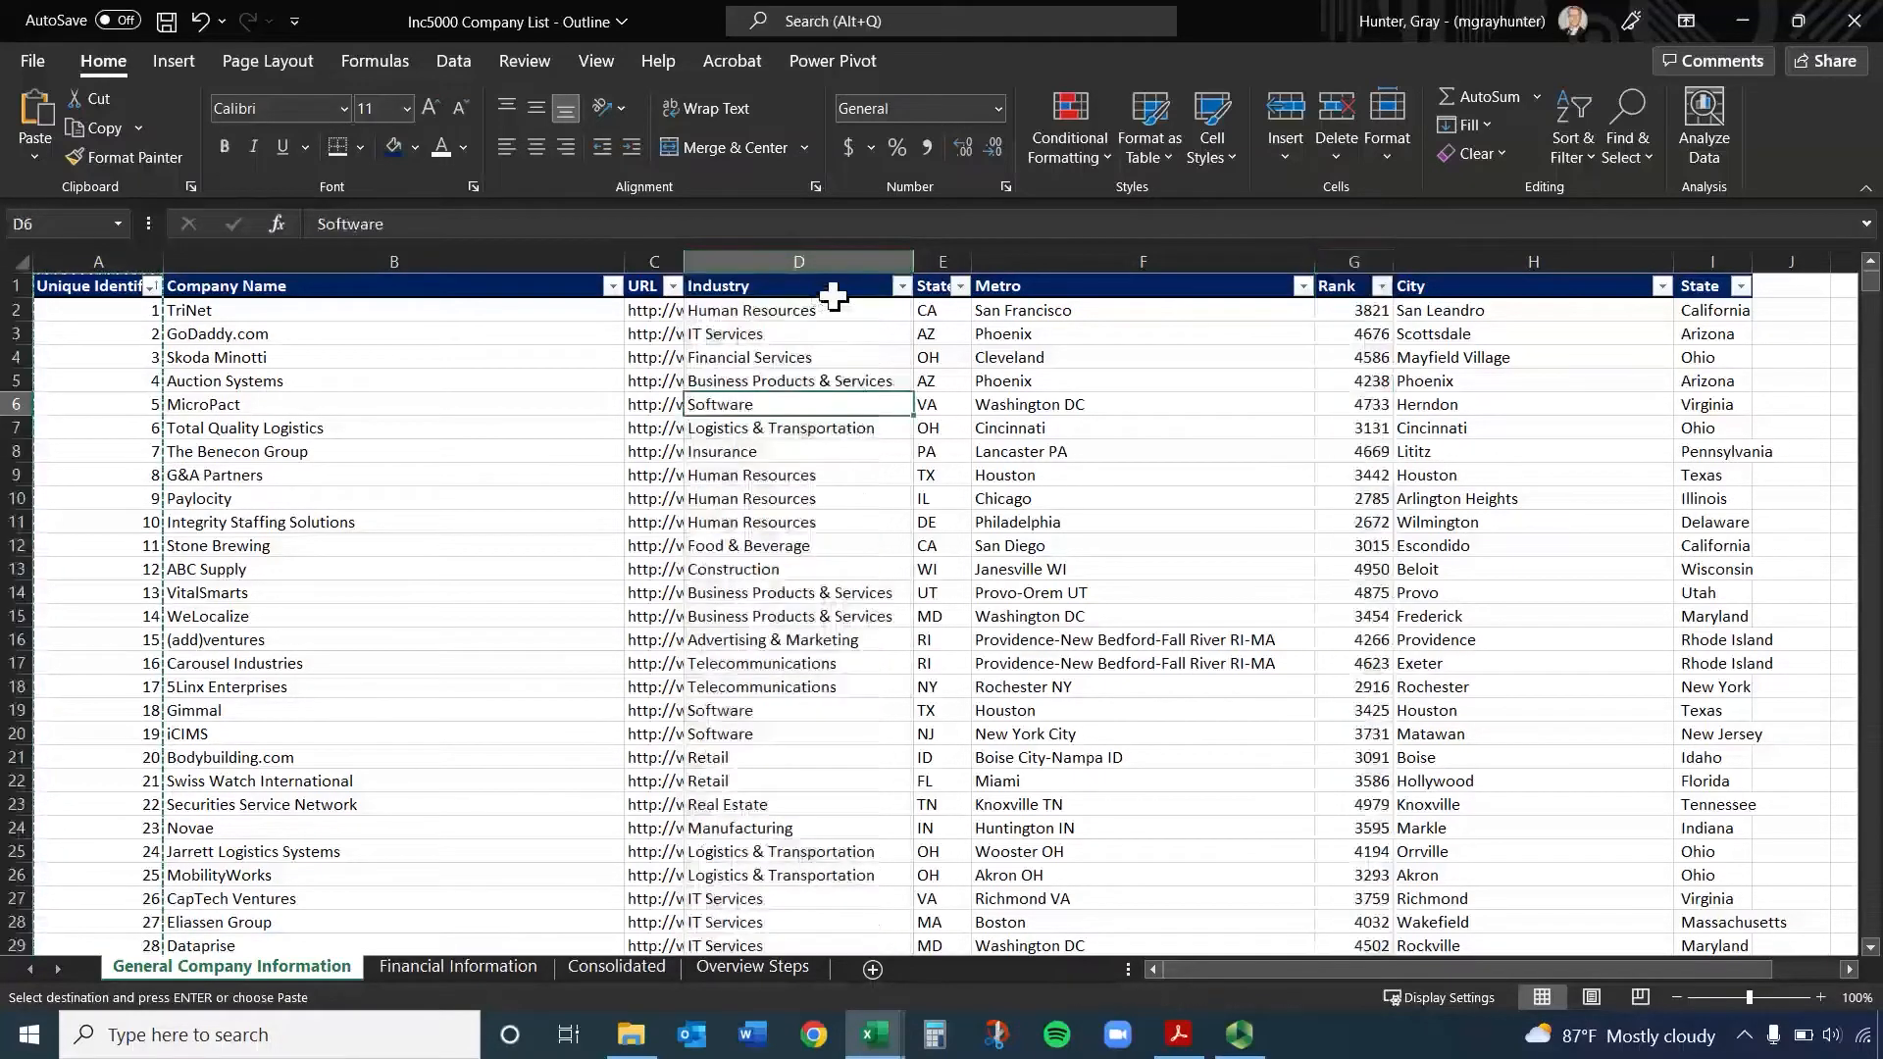
pyautogui.click(799, 261)
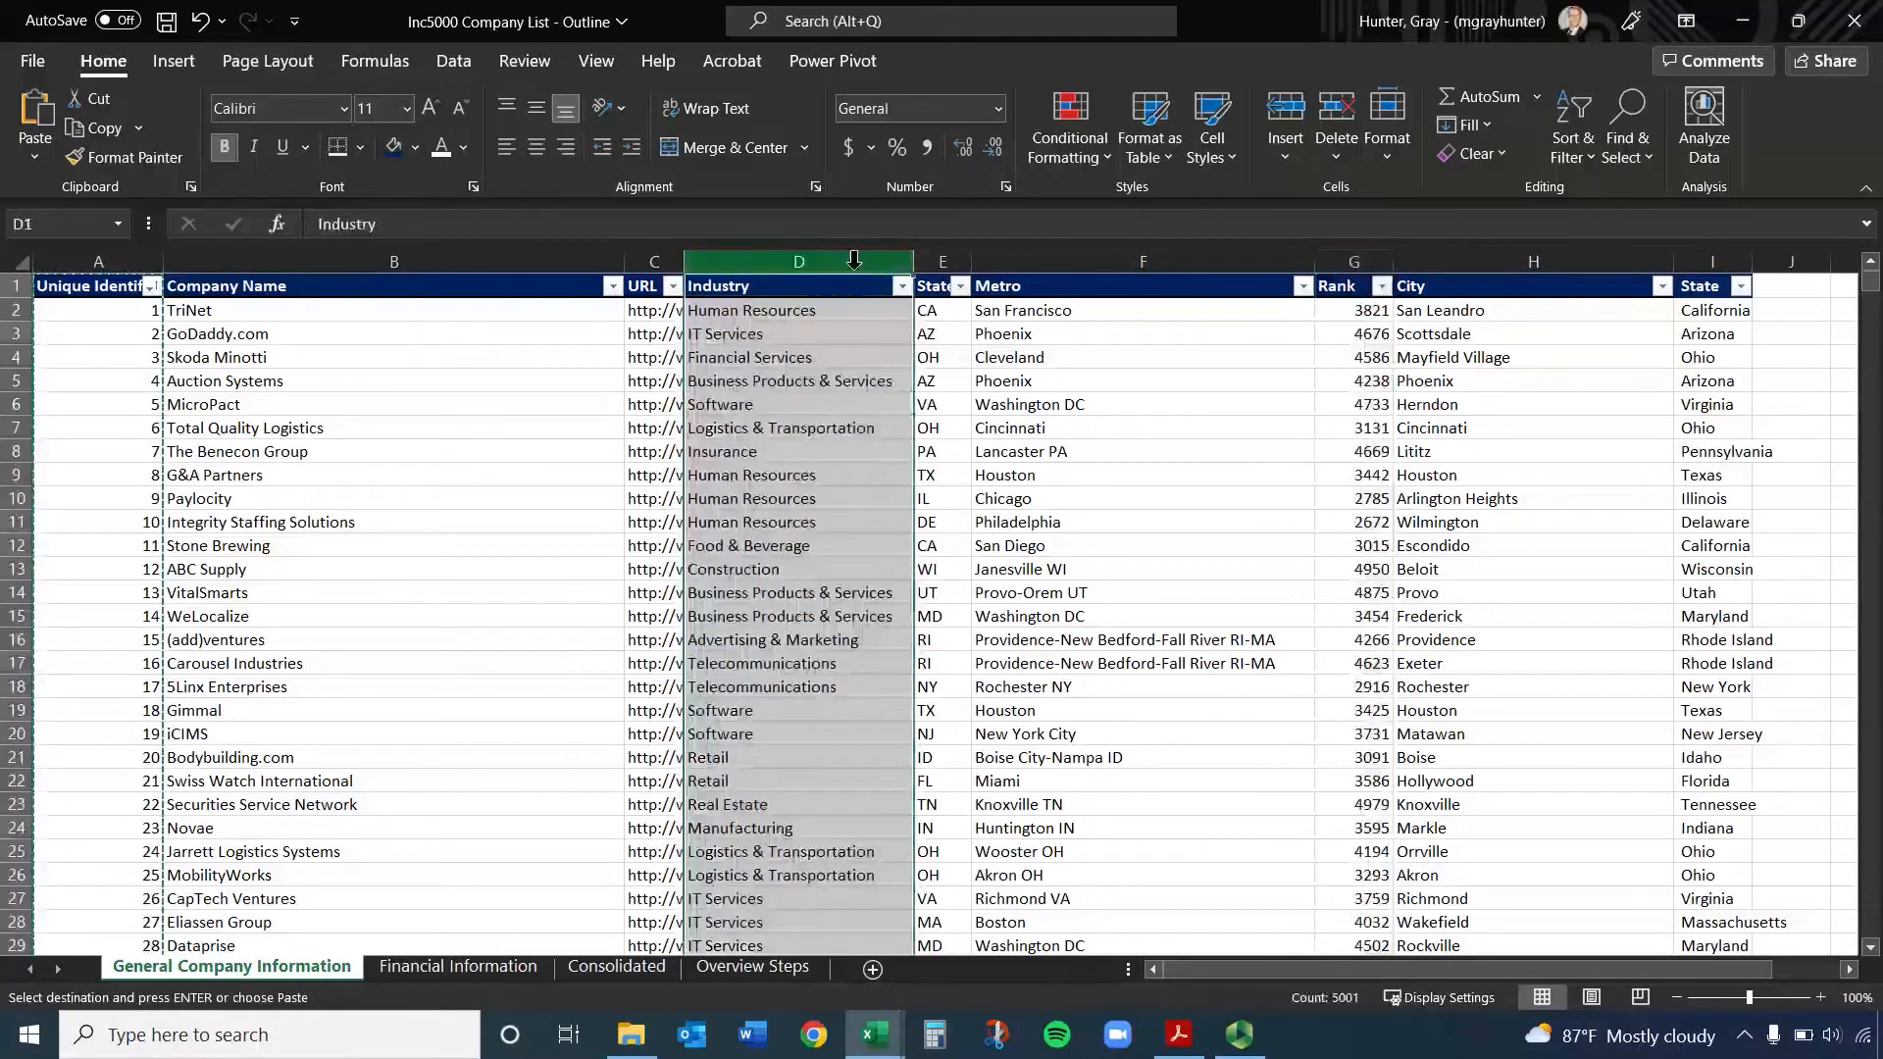
pyautogui.keyDown('ctrl'); pyautogui.click(1365, 255); pyautogui.keyUp('ctrl')
pyautogui.hotkey('ctrl', 'c')
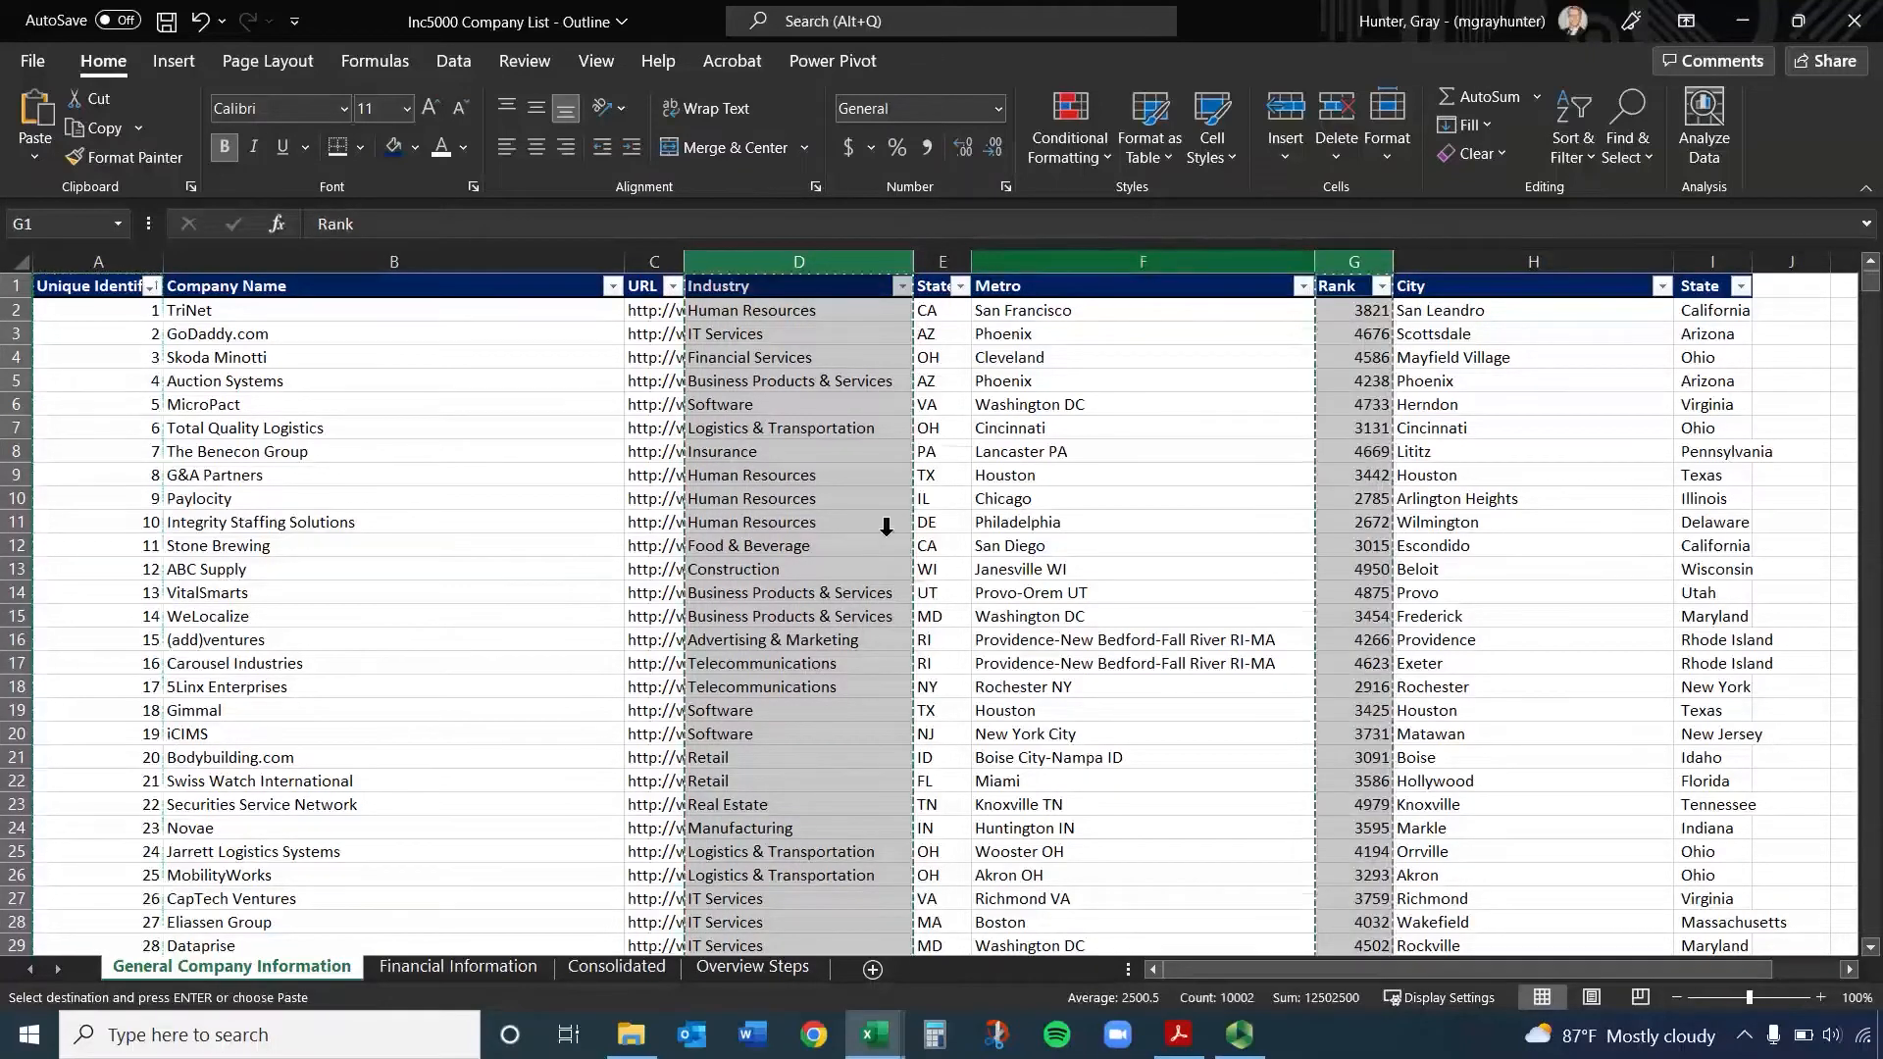
pyautogui.click(616, 964)
pyautogui.click(196, 261)
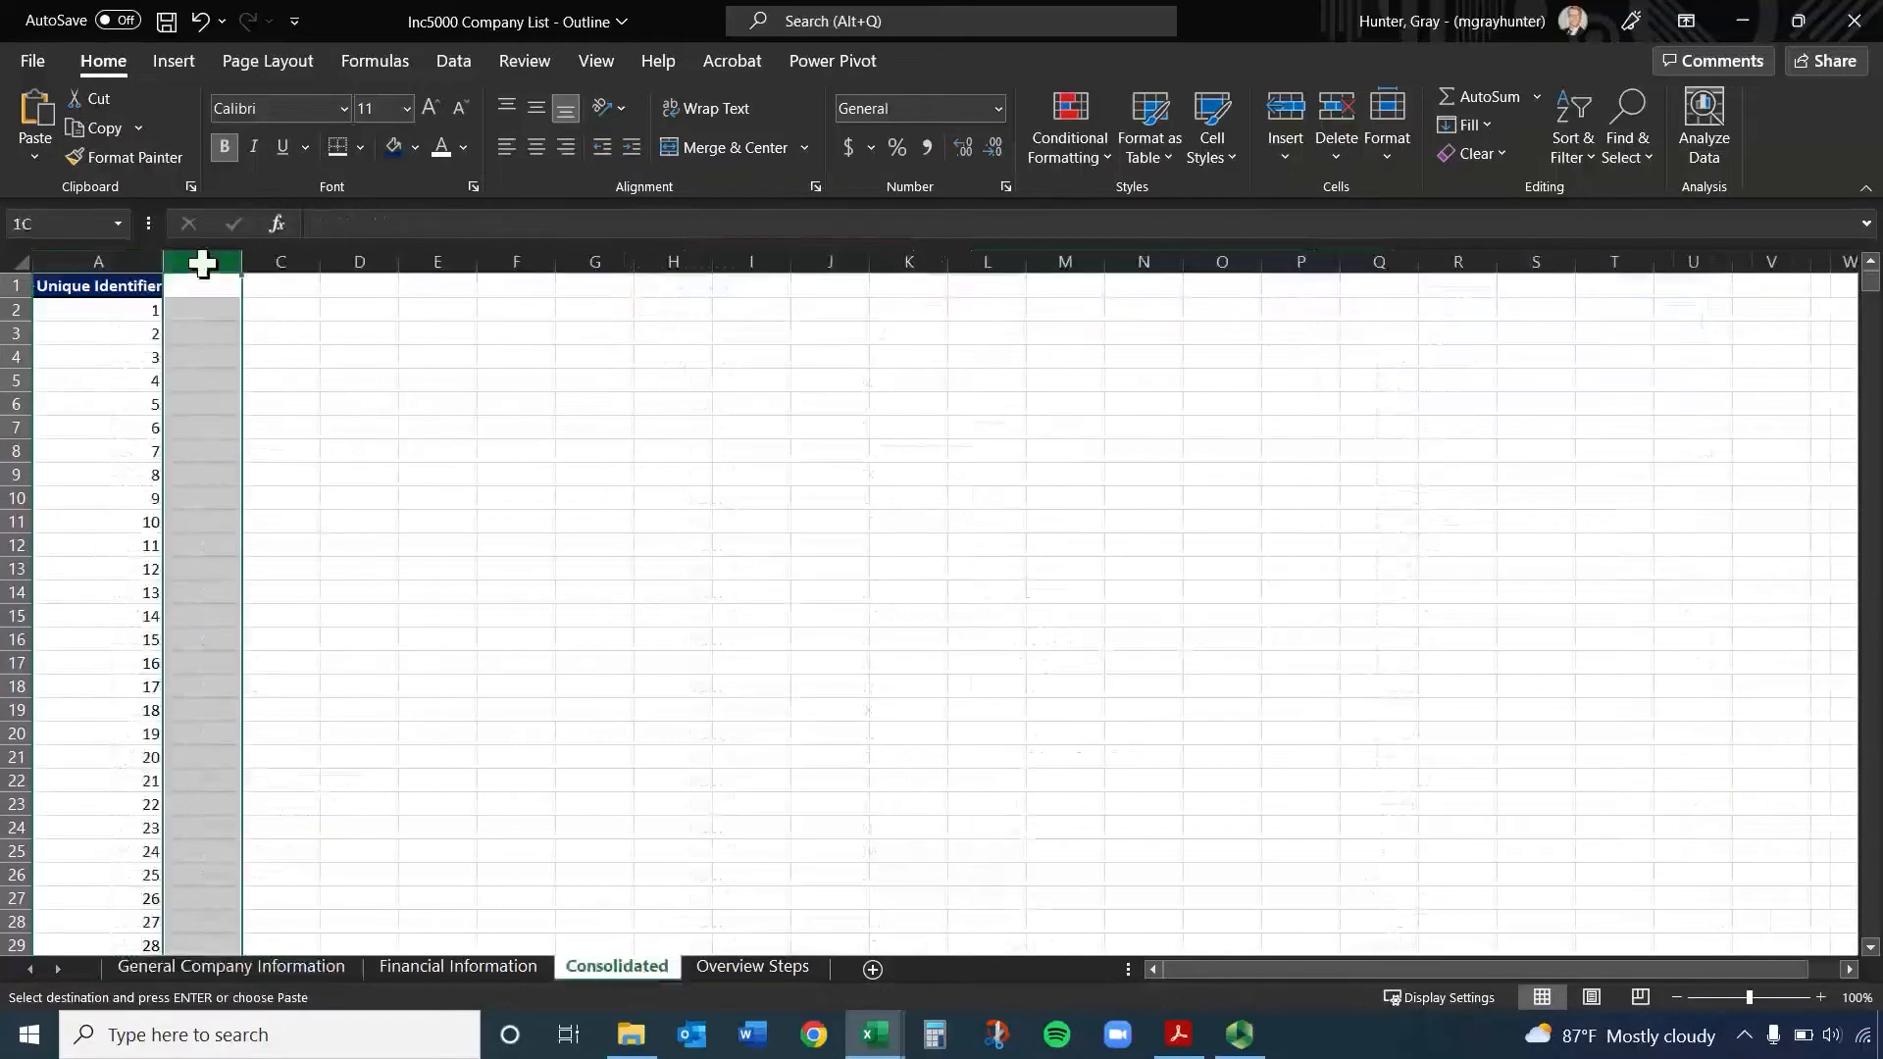
pyautogui.hotkey('ctrl', 'v')
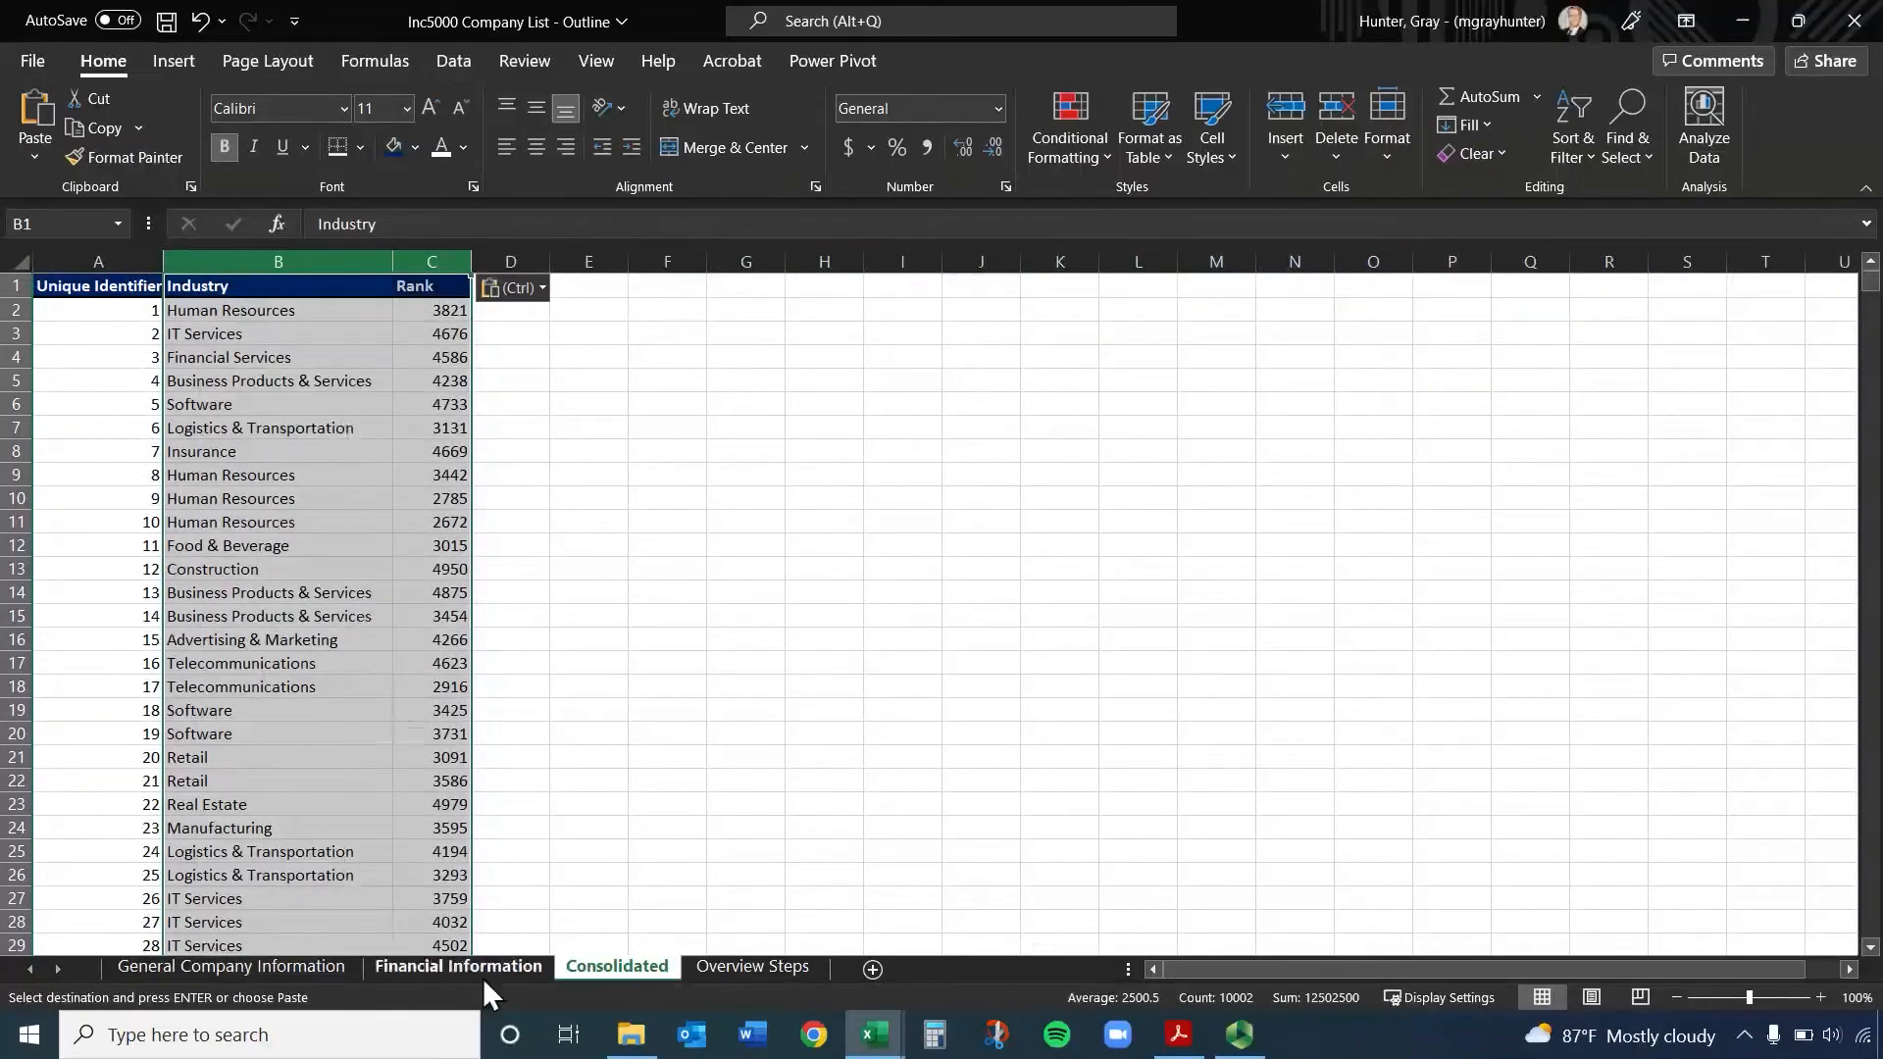
# Check how the Unique Identifiers are ordered on Financial Information compared with Consolidated, and end the pending copy
pyautogui.click(478, 974)
pyautogui.click(137, 380)
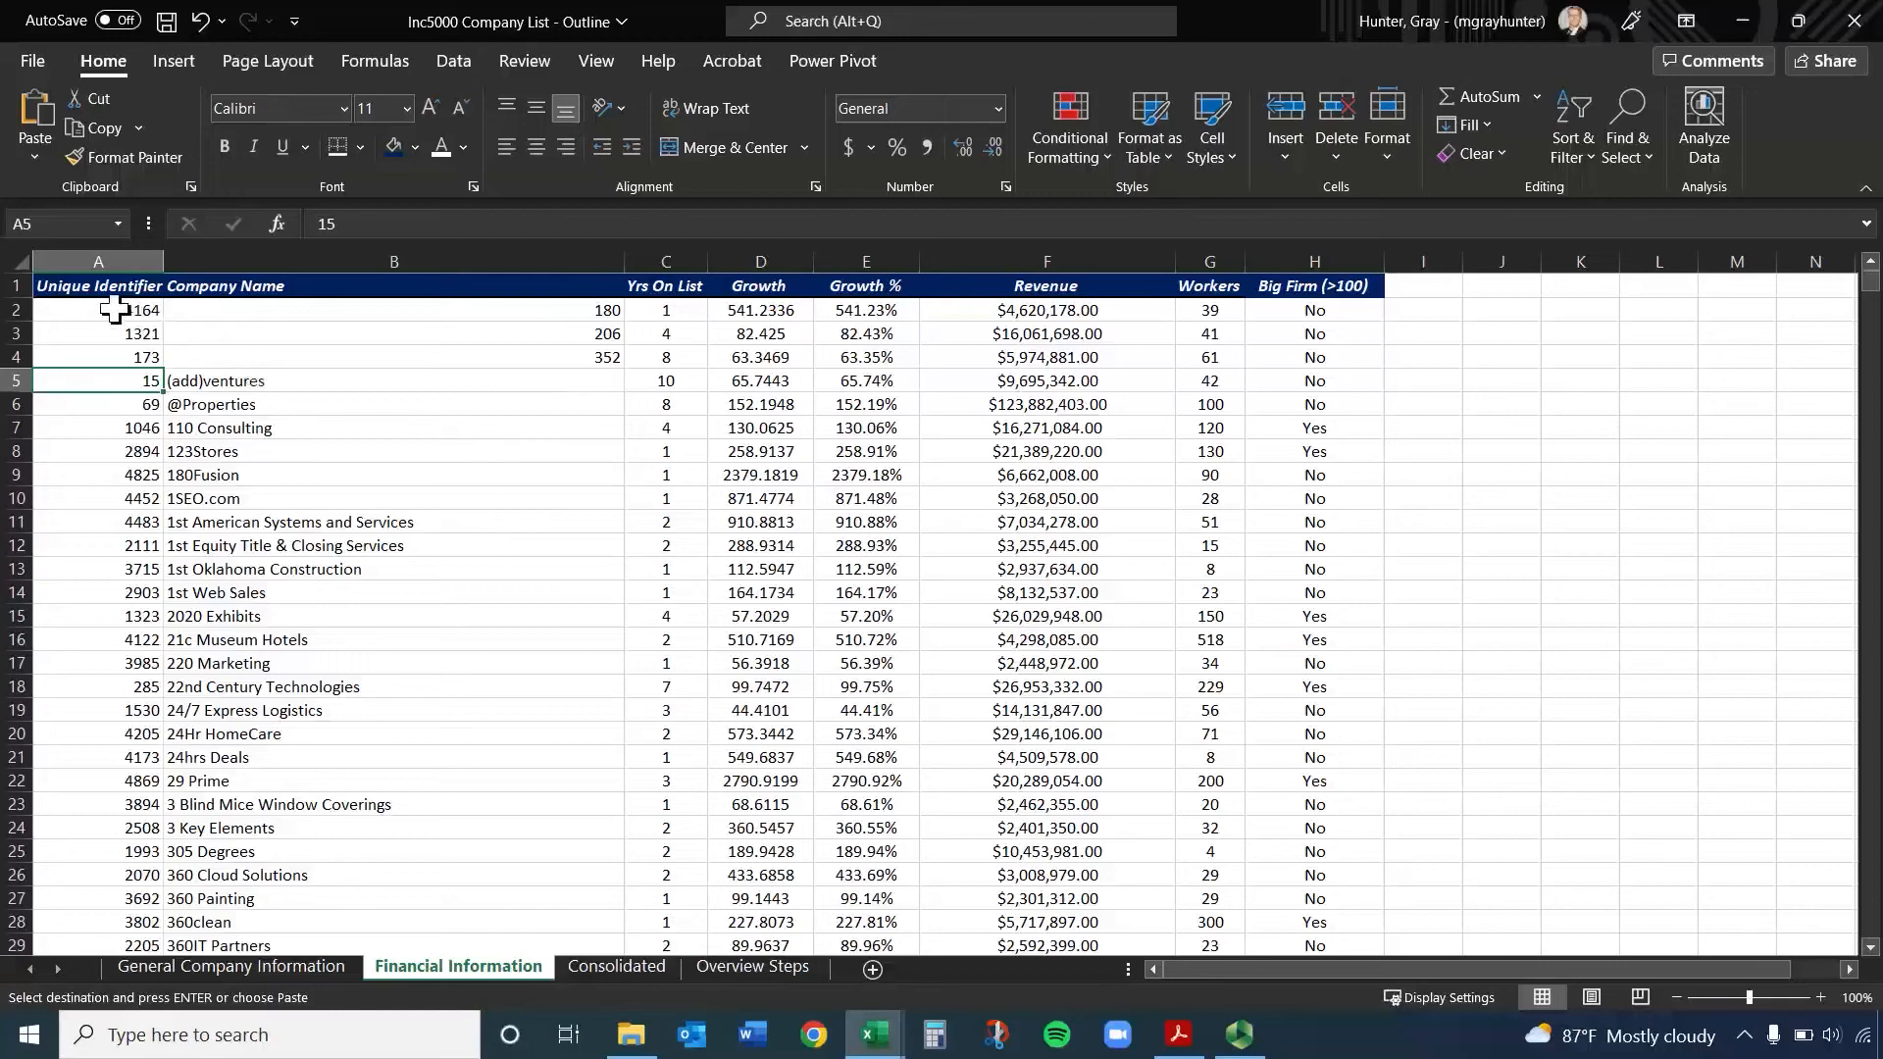
pyautogui.click(617, 966)
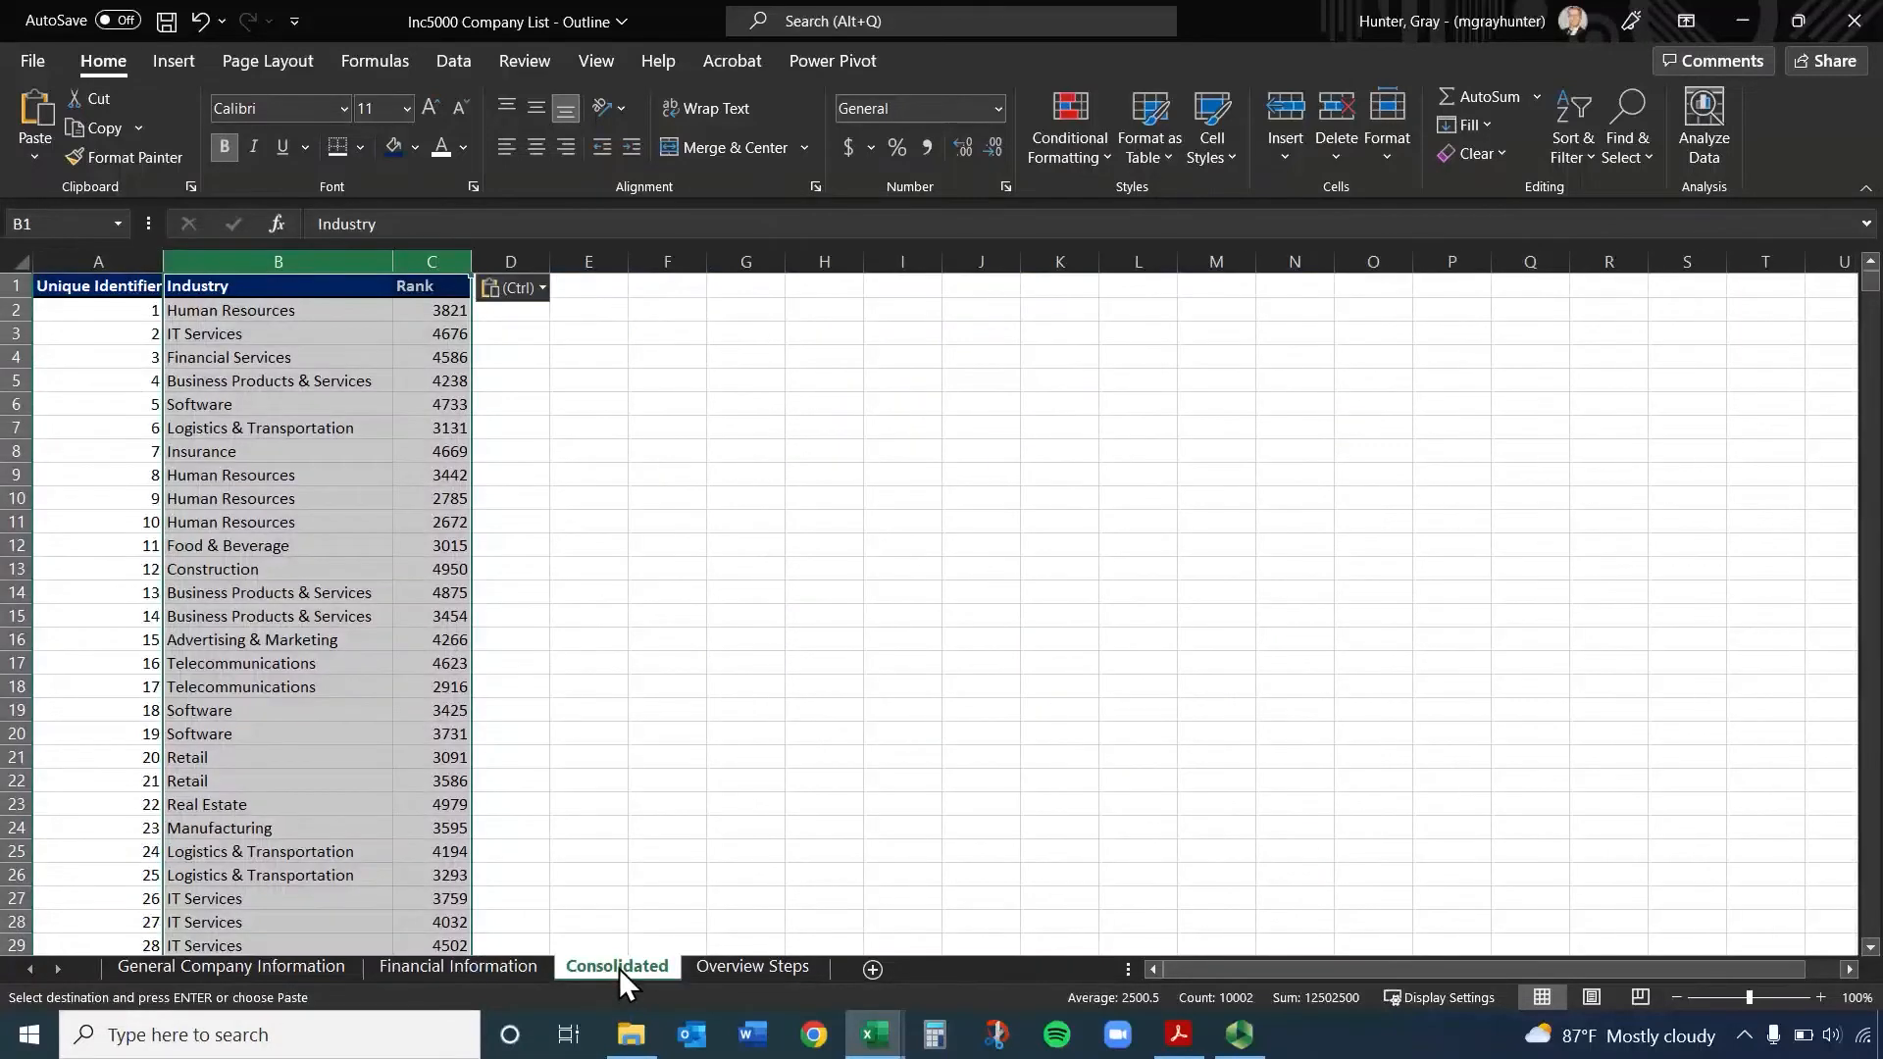
pyautogui.click(583, 691)
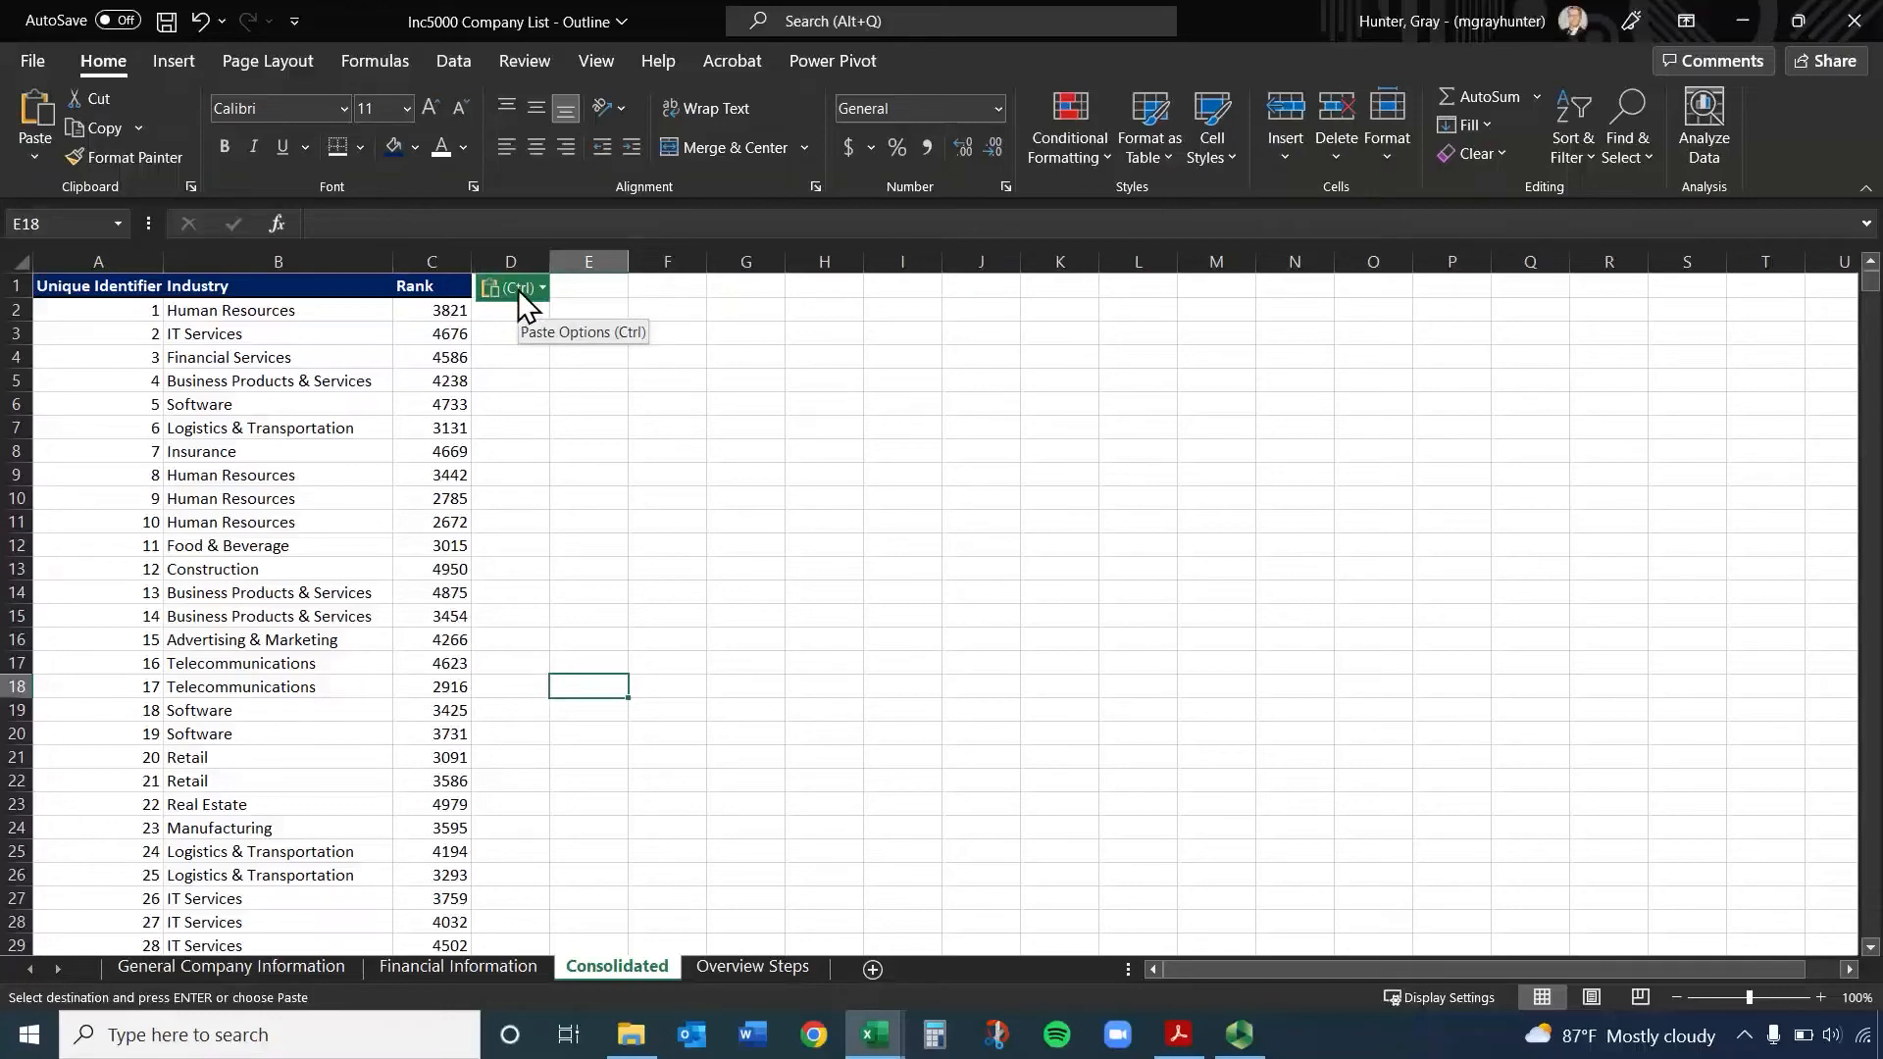
pyautogui.press('Escape')
# Copy the Growth, Growth %, Revenue and Workers headers from Financial Information into Consolidated, starting at D1
pyautogui.click(510, 286)
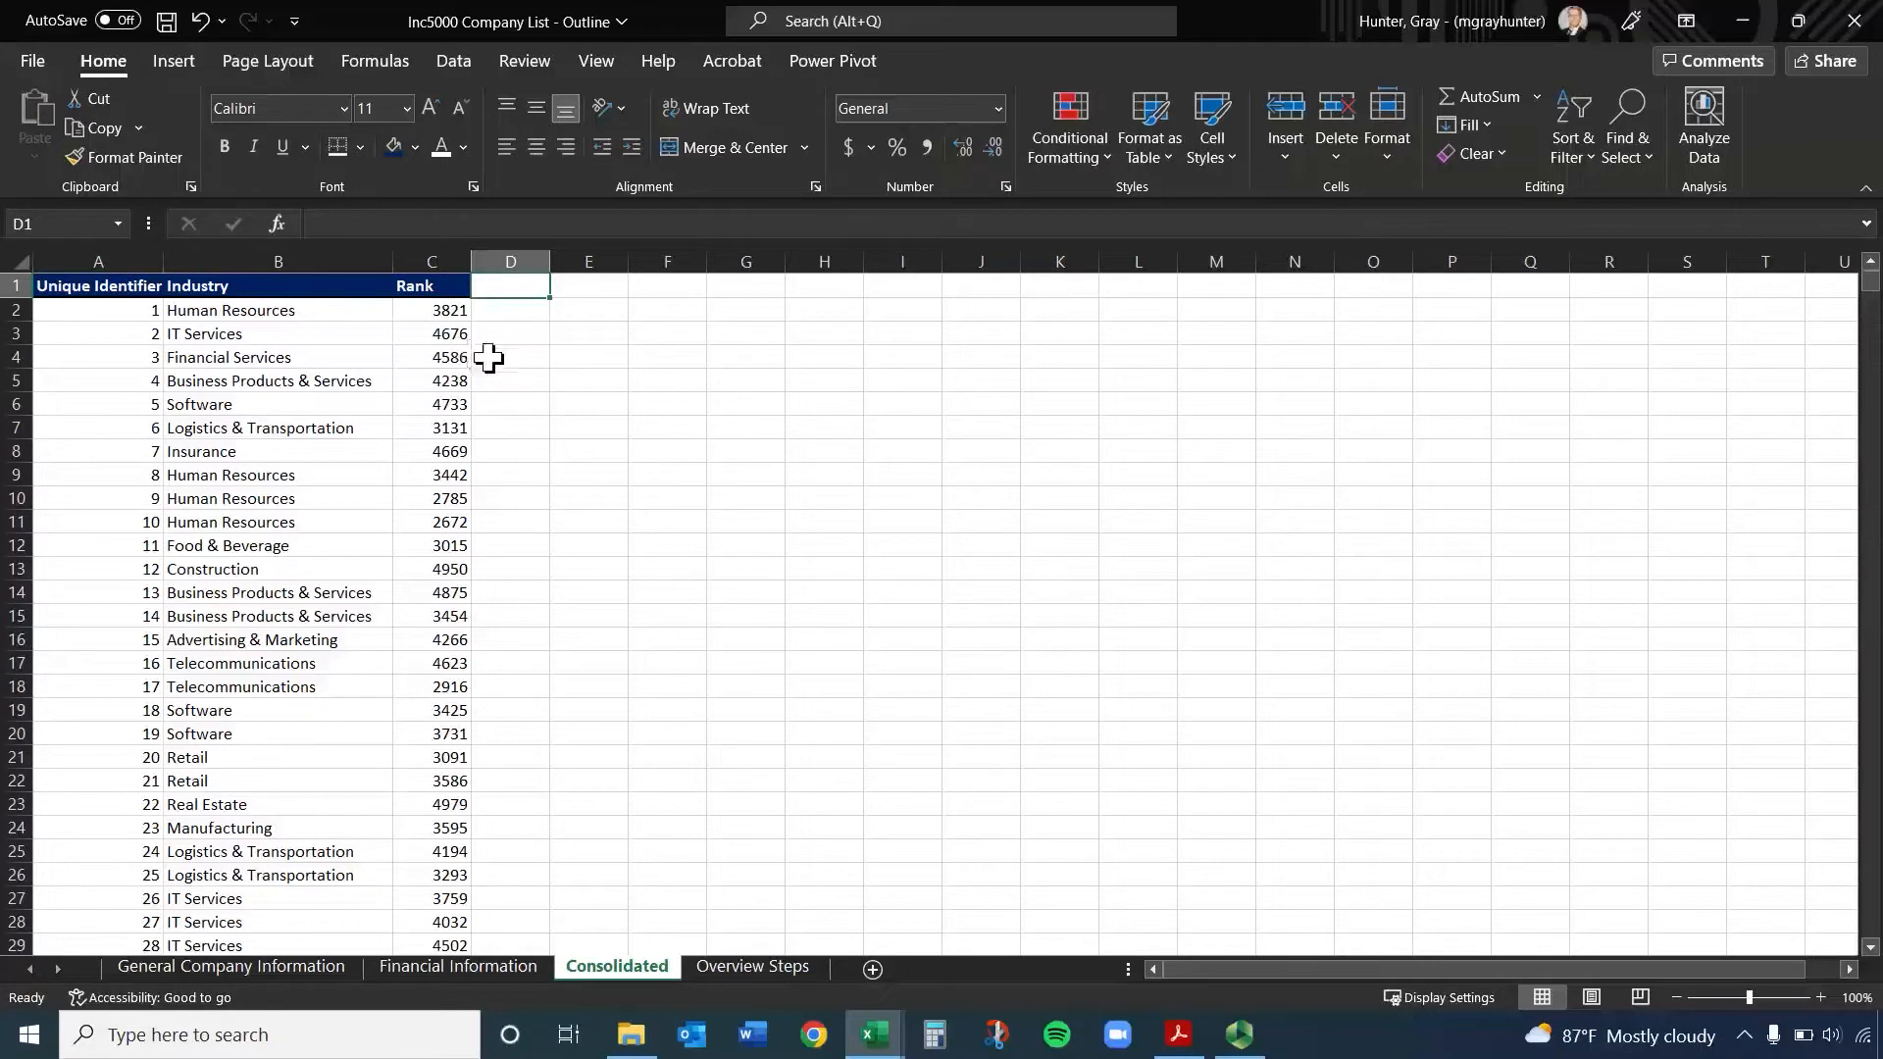
pyautogui.click(464, 971)
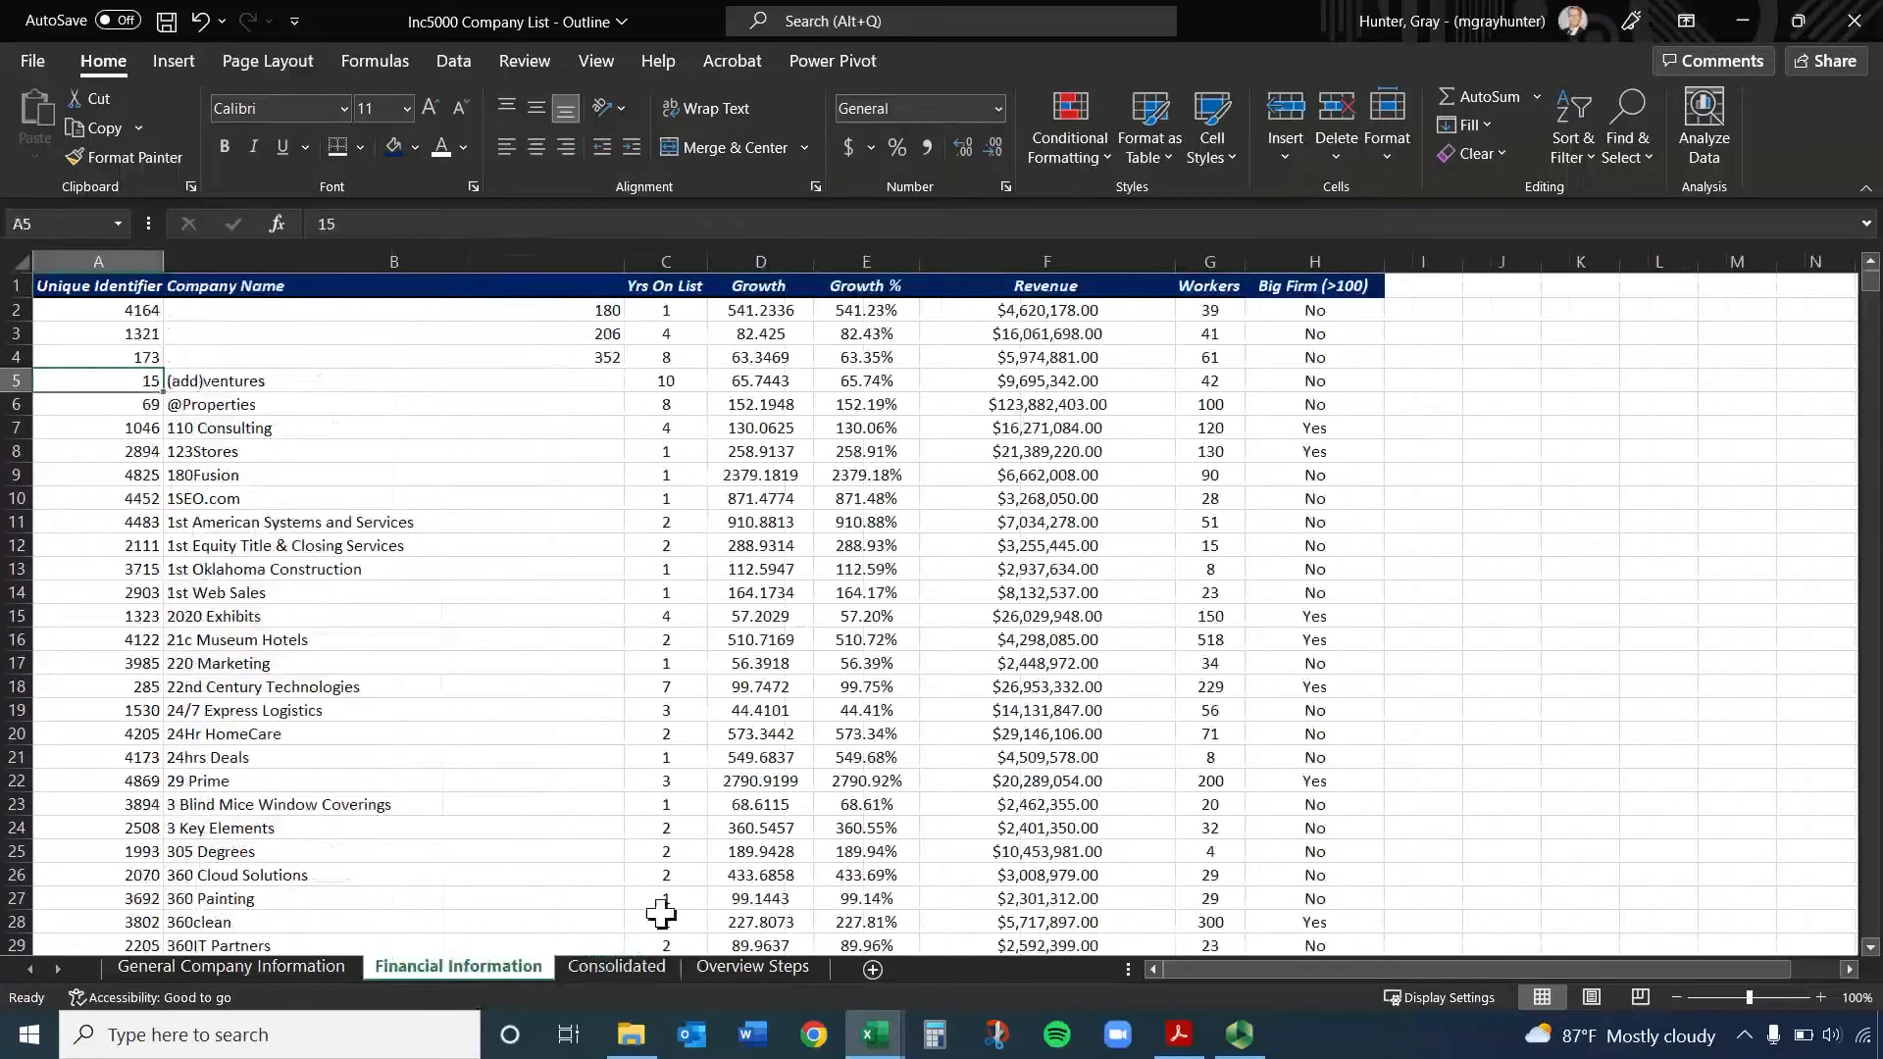
pyautogui.click(771, 291)
pyautogui.moveTo(771, 291); pyautogui.dragTo(1035, 291)
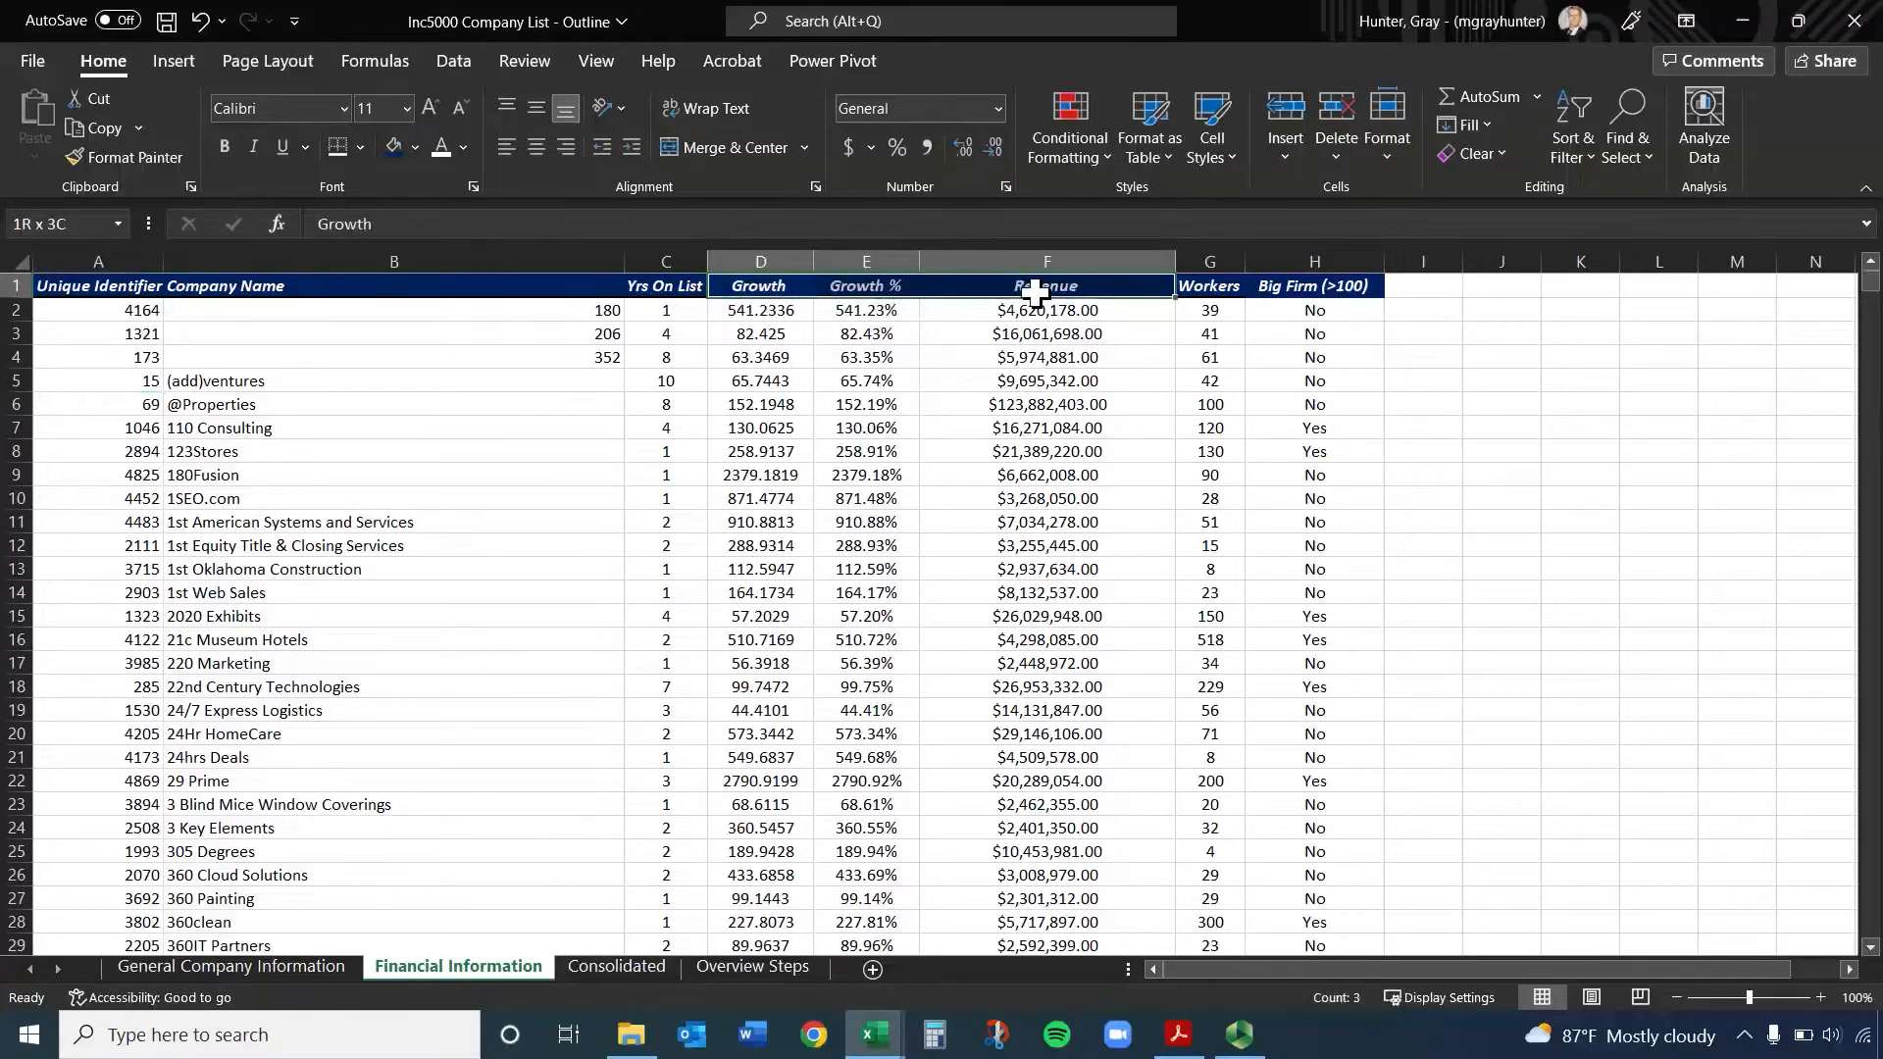
pyautogui.moveTo(1035, 291); pyautogui.dragTo(1211, 285)
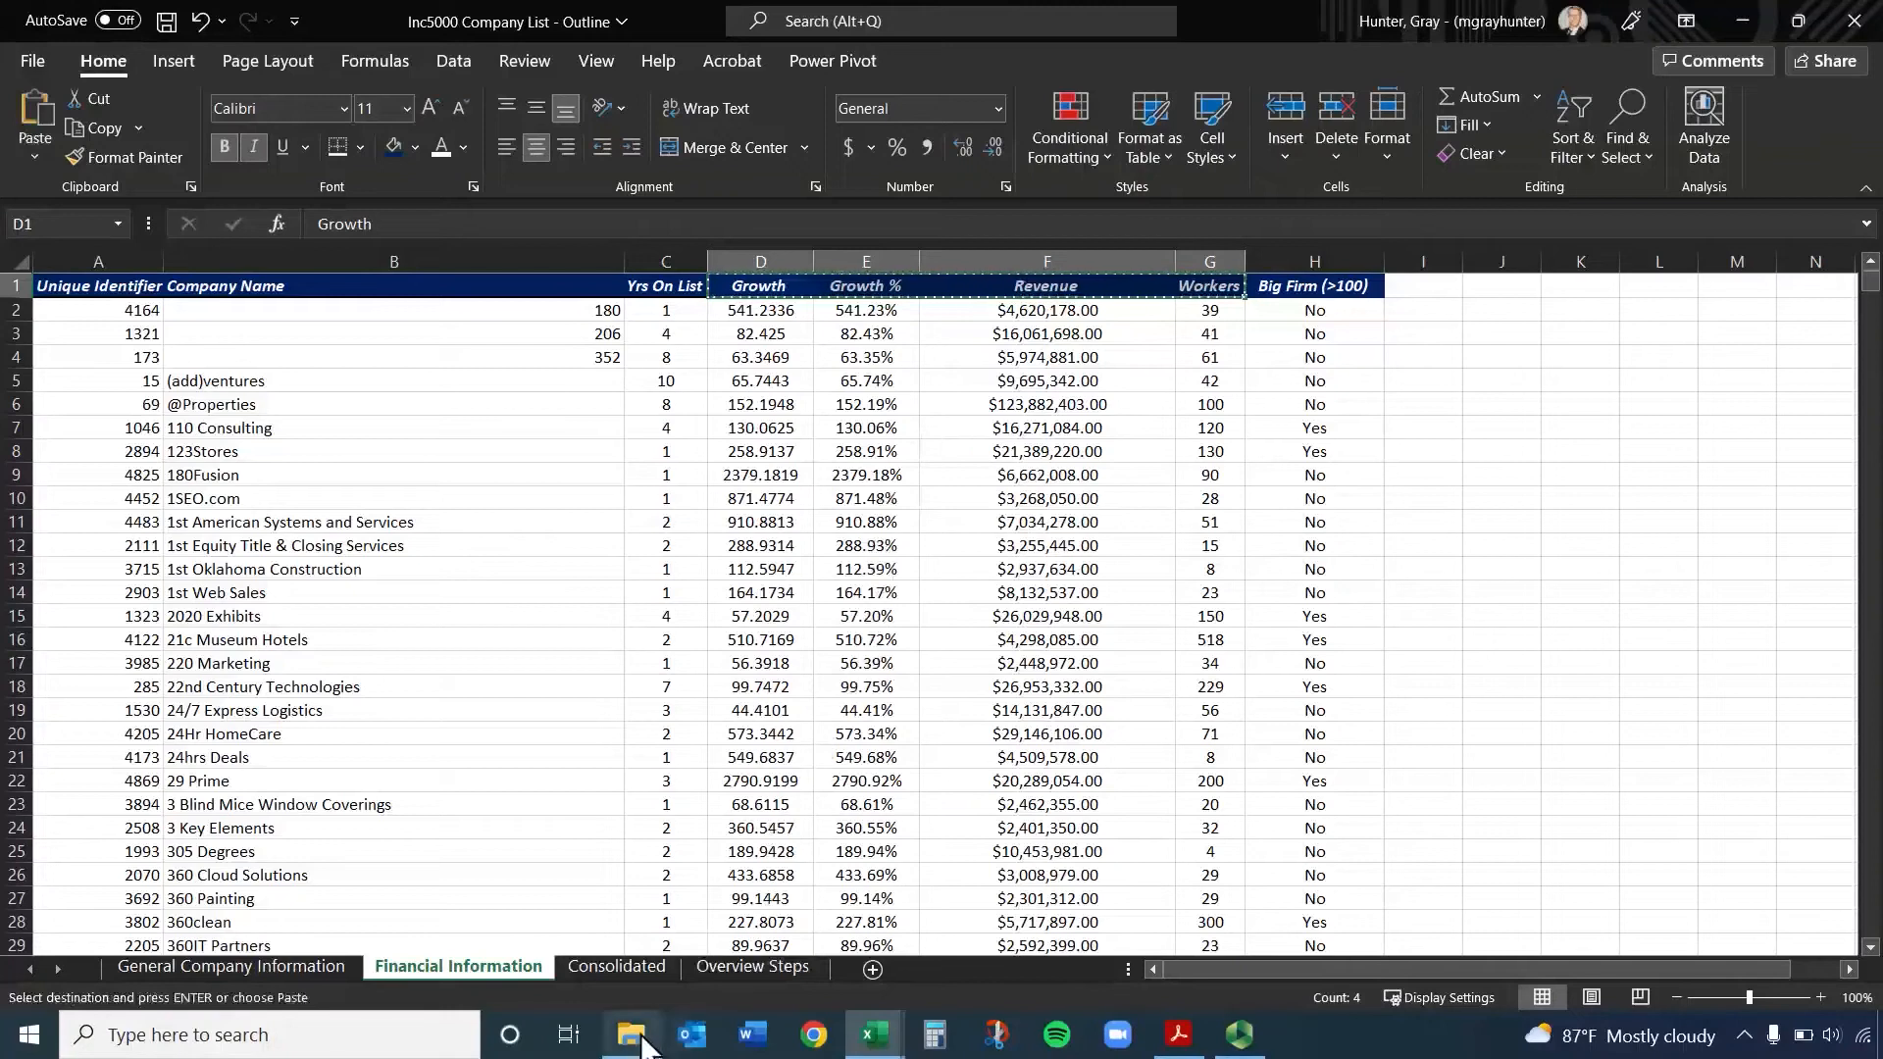
pyautogui.click(639, 967)
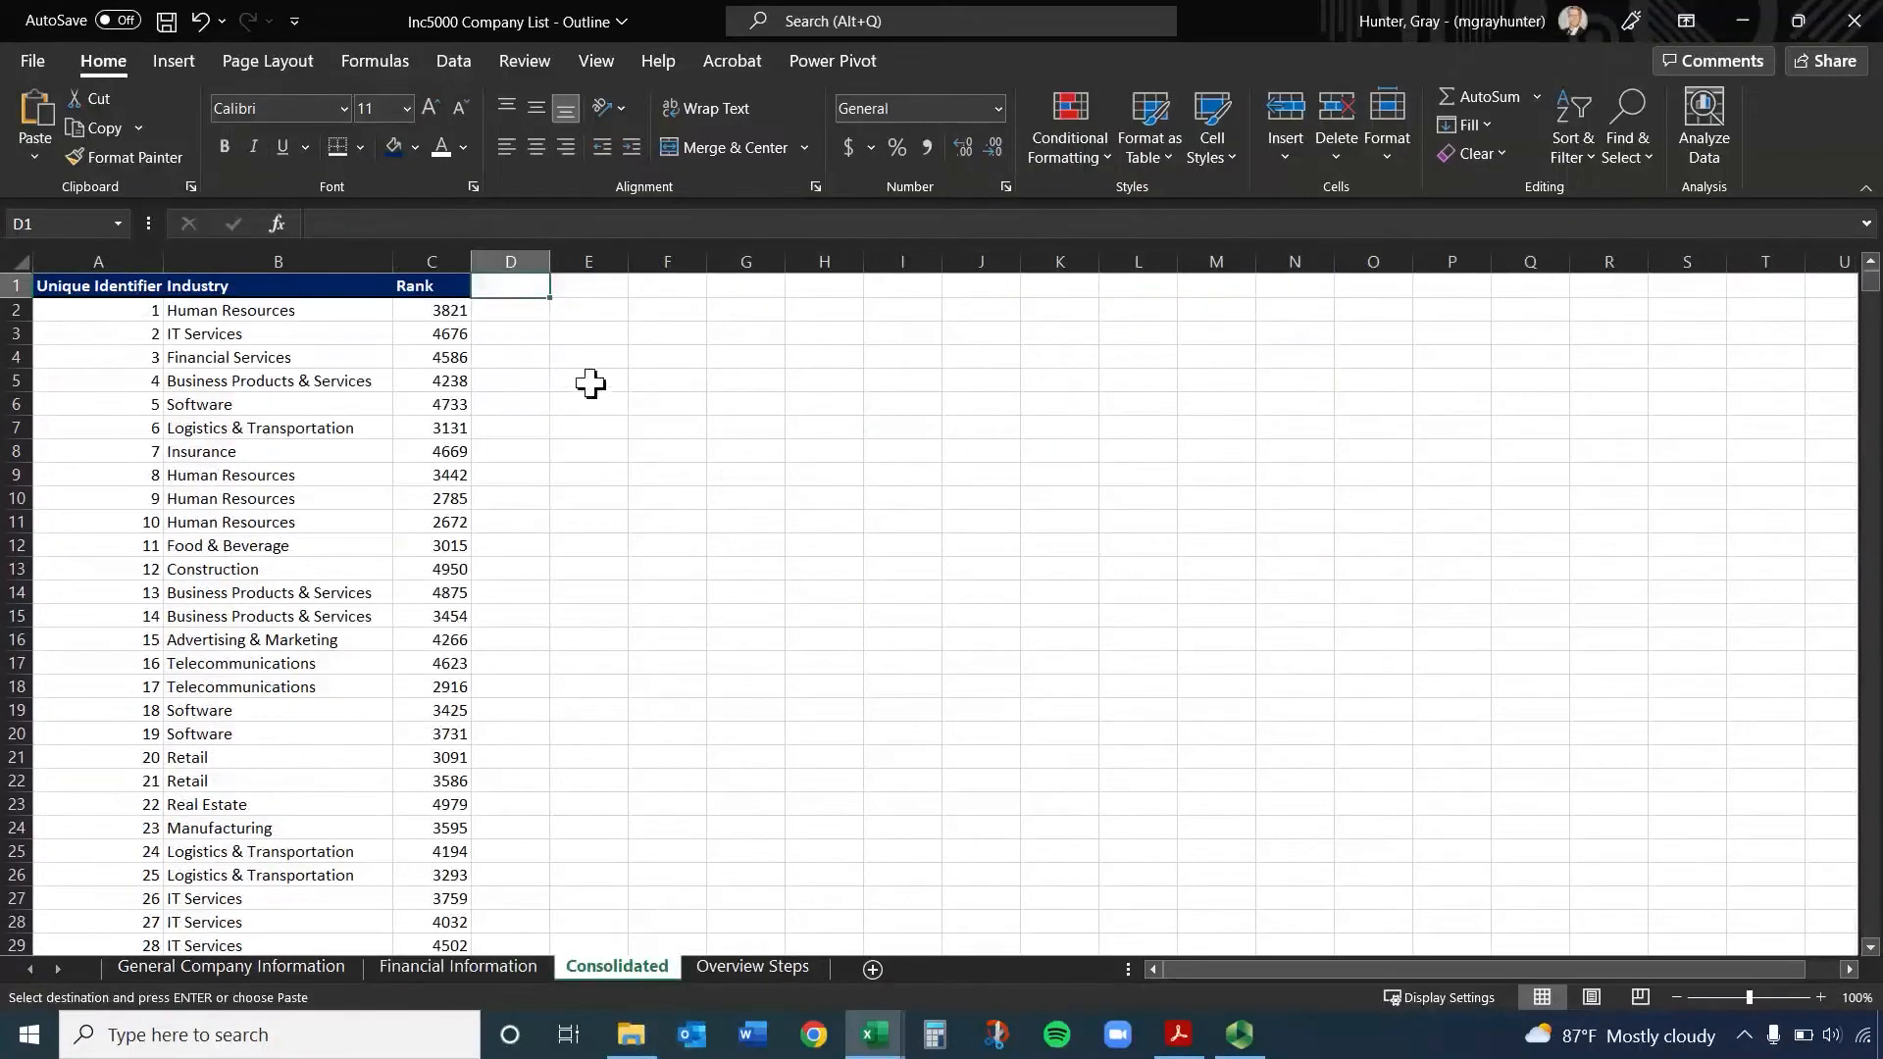
pyautogui.hotkey('ctrl', 'v')
# Enter =XLOOKUP(A2,'Financial Information'!A:A,'Financial Information'!D:D) in cell D2 of the Consolidated sheet to return Growth
pyautogui.click(533, 308)
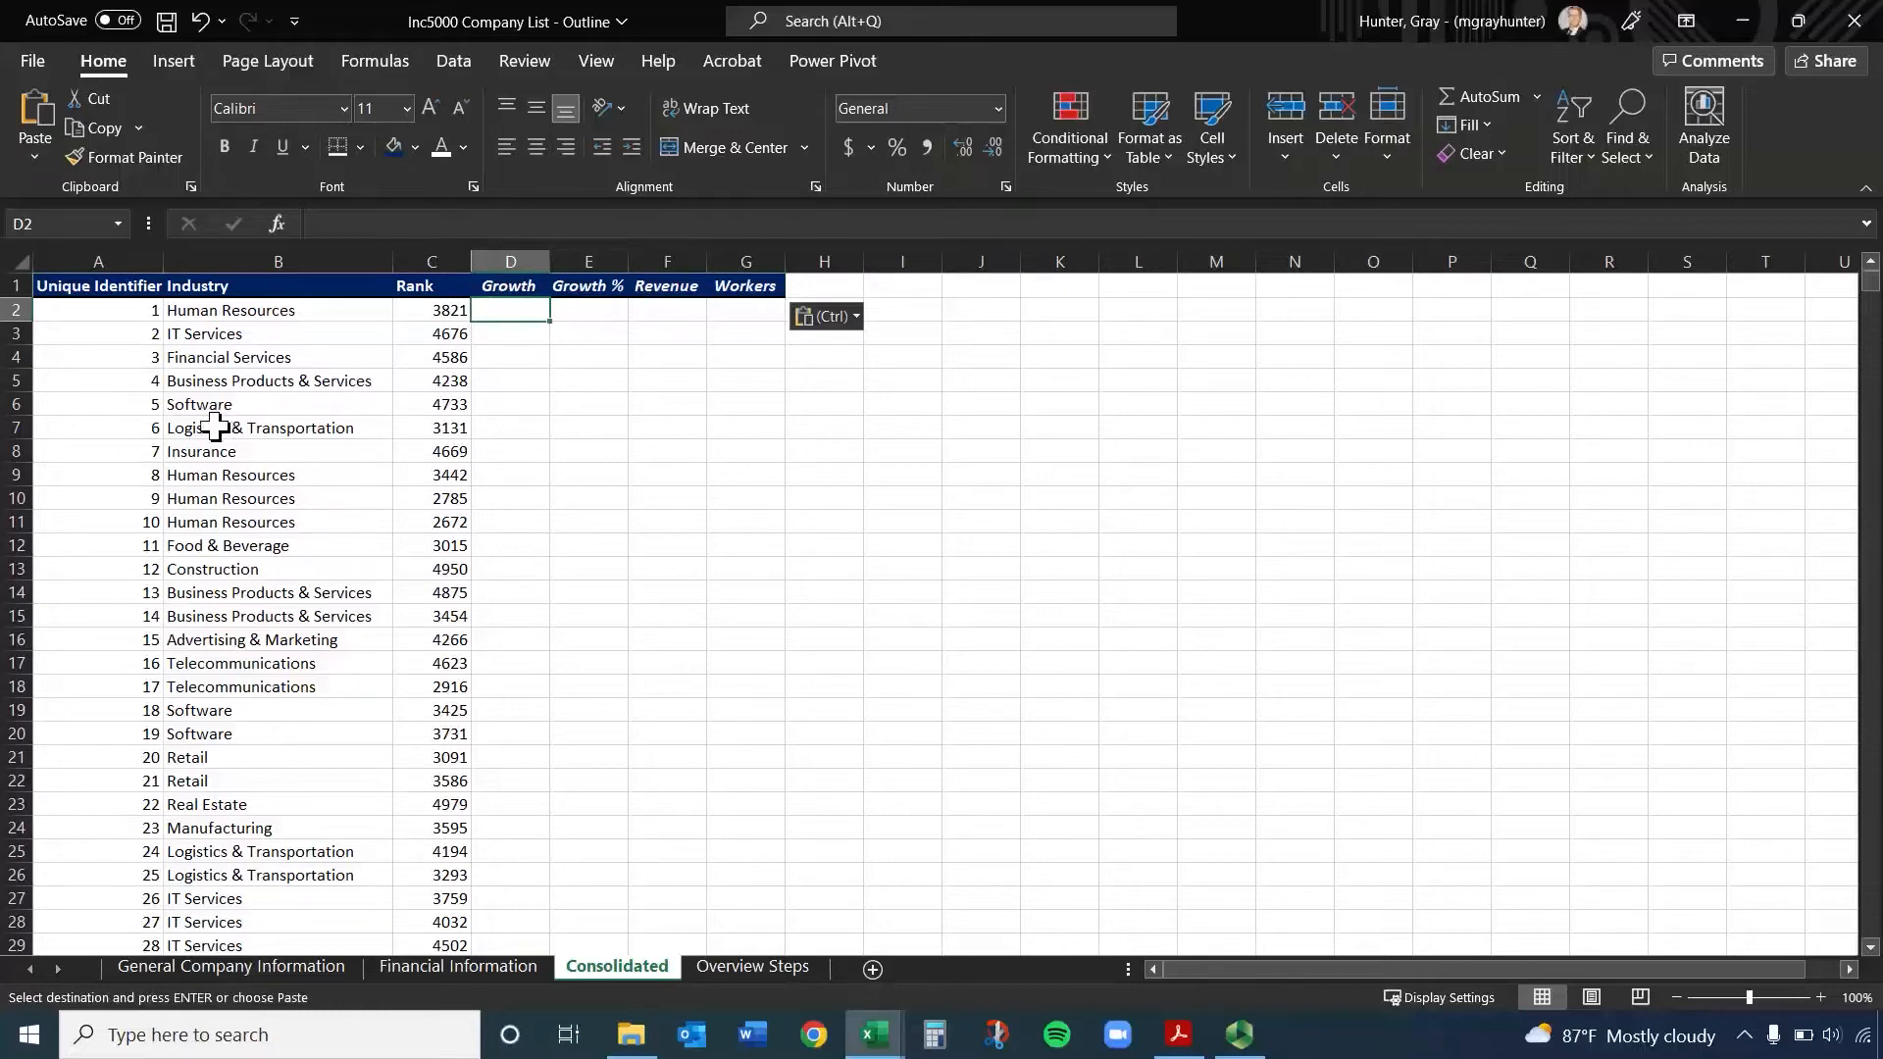
pyautogui.write('=x')
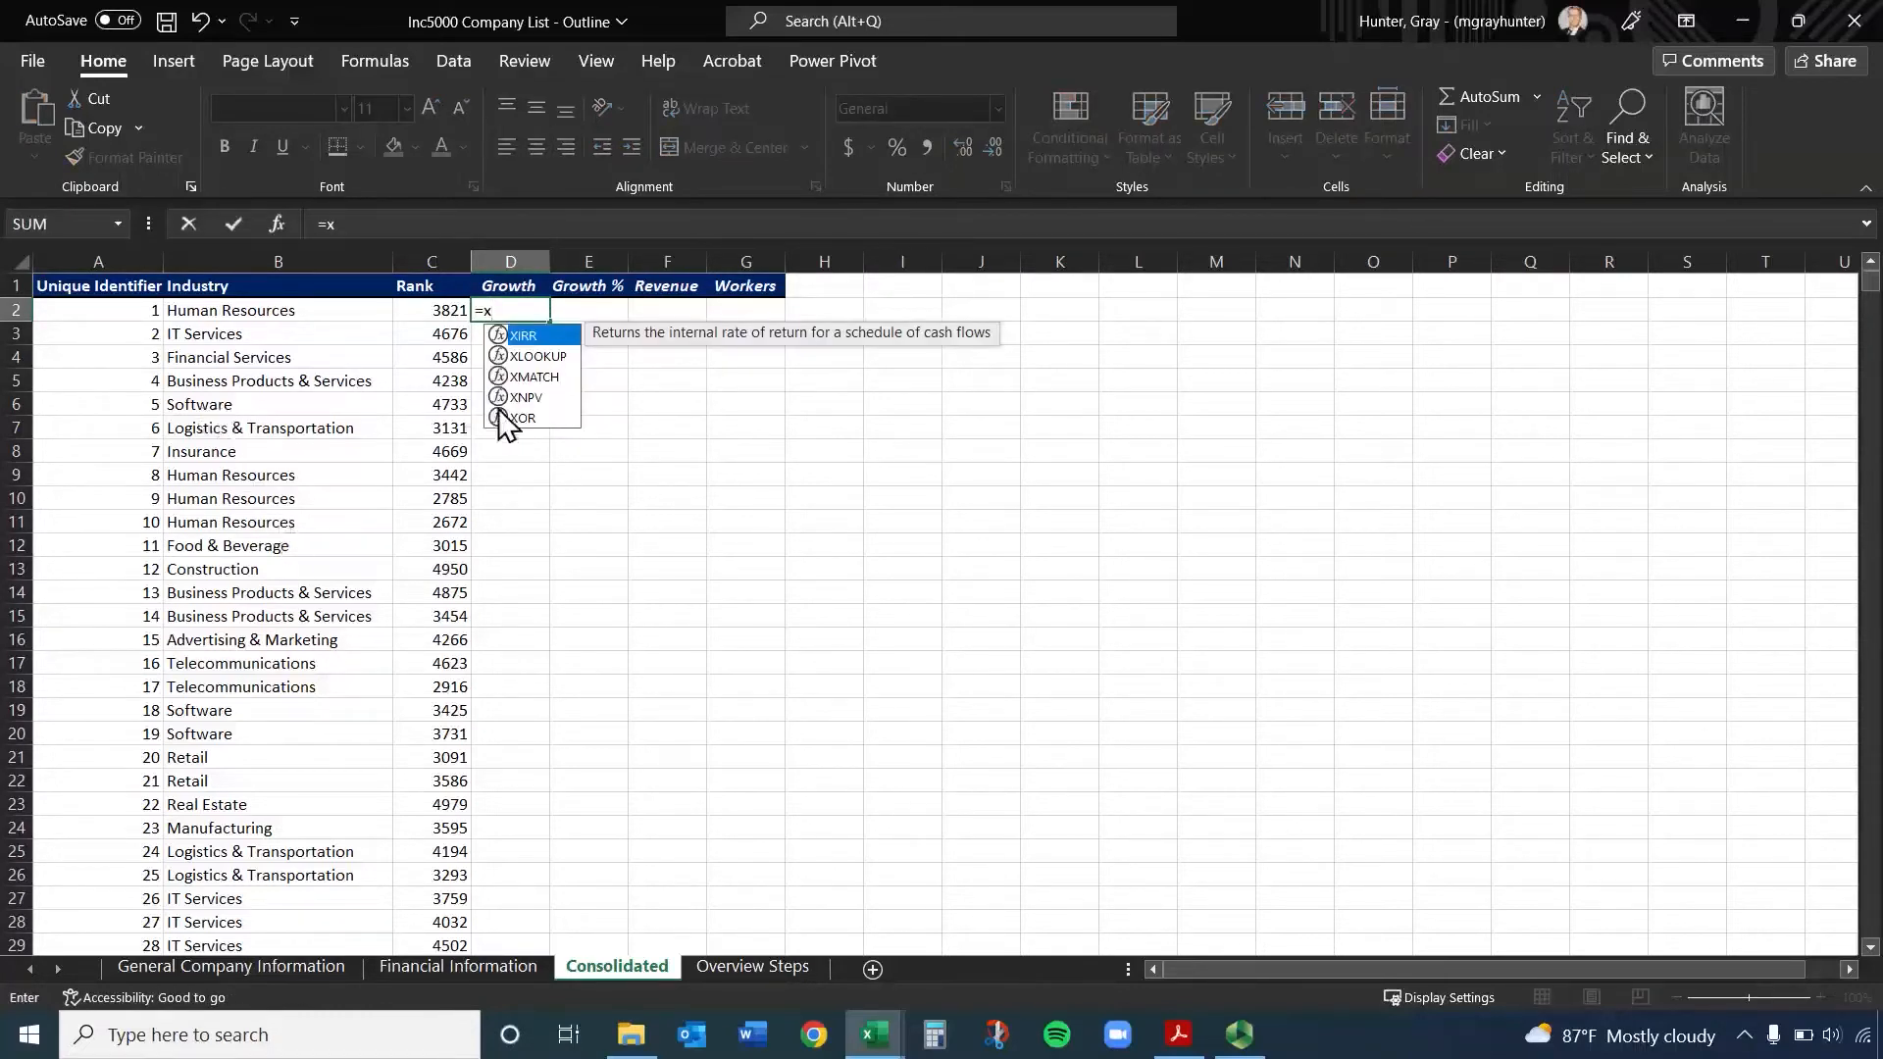
pyautogui.click(545, 357)
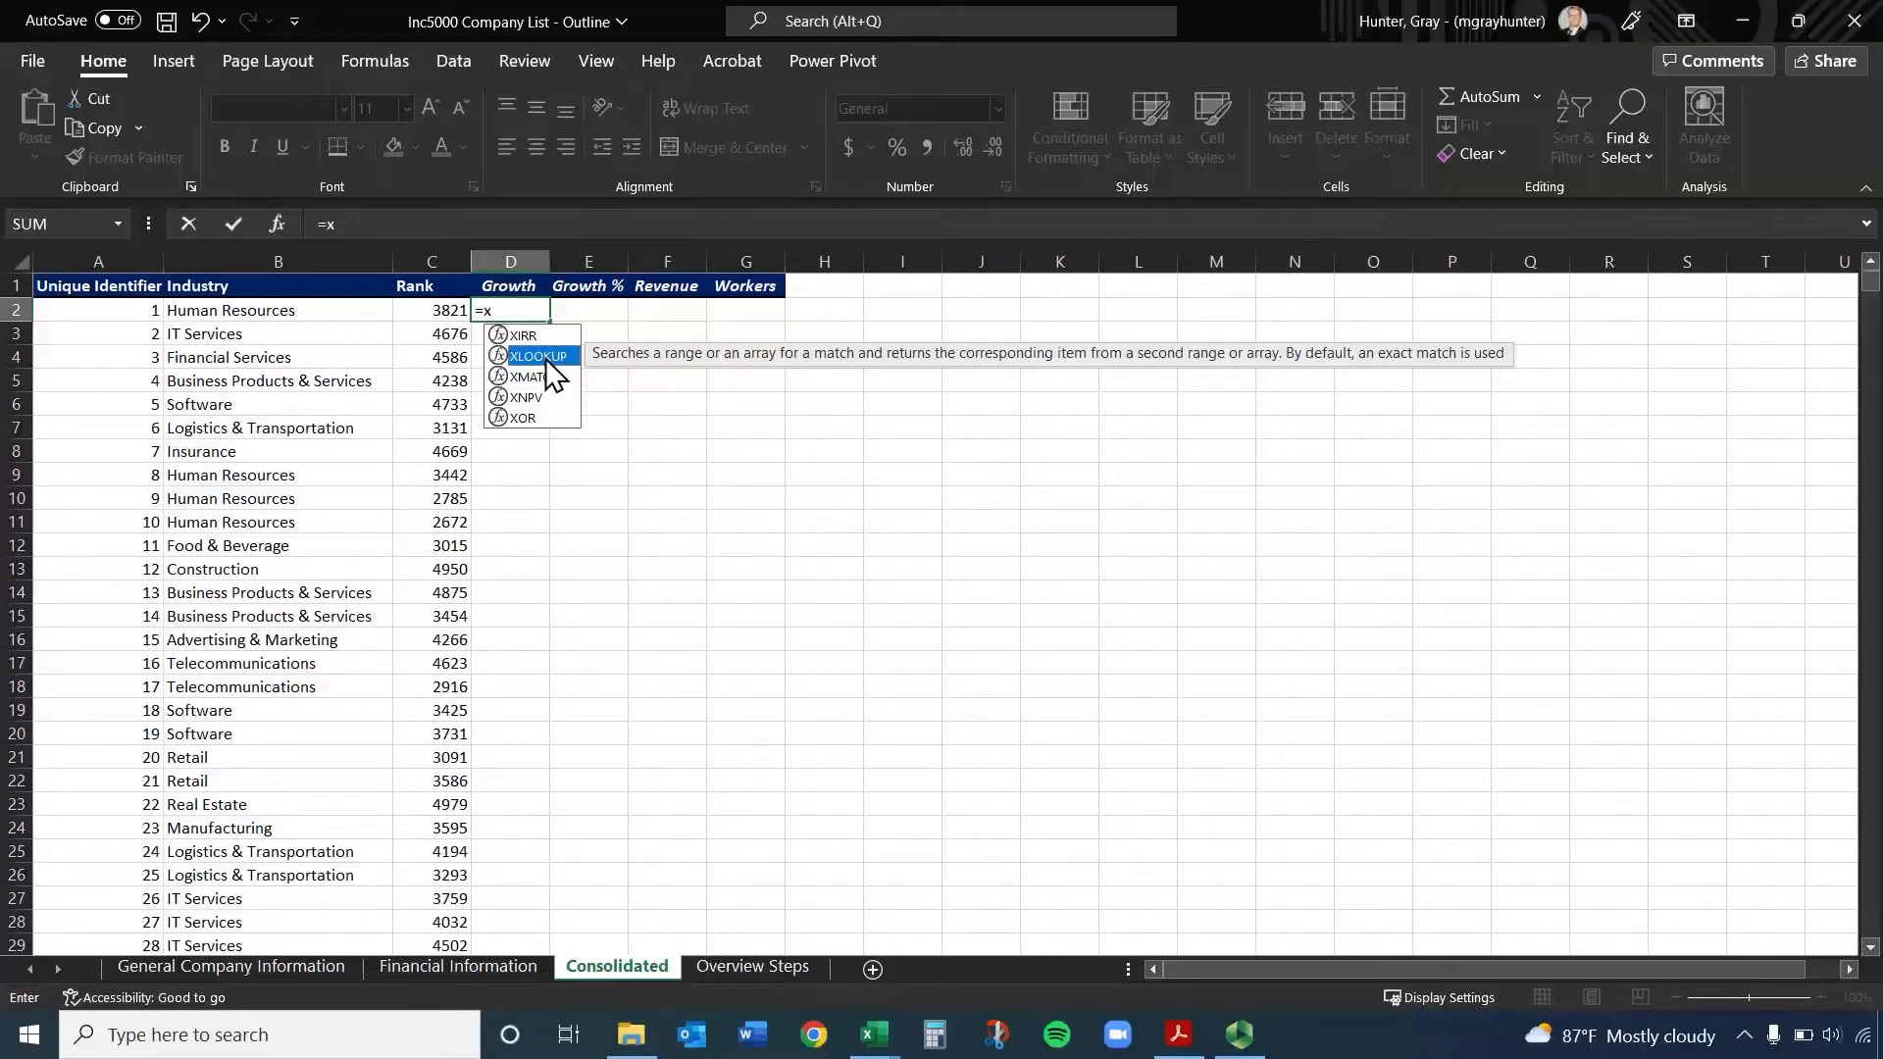
pyautogui.doubleClick(545, 357)
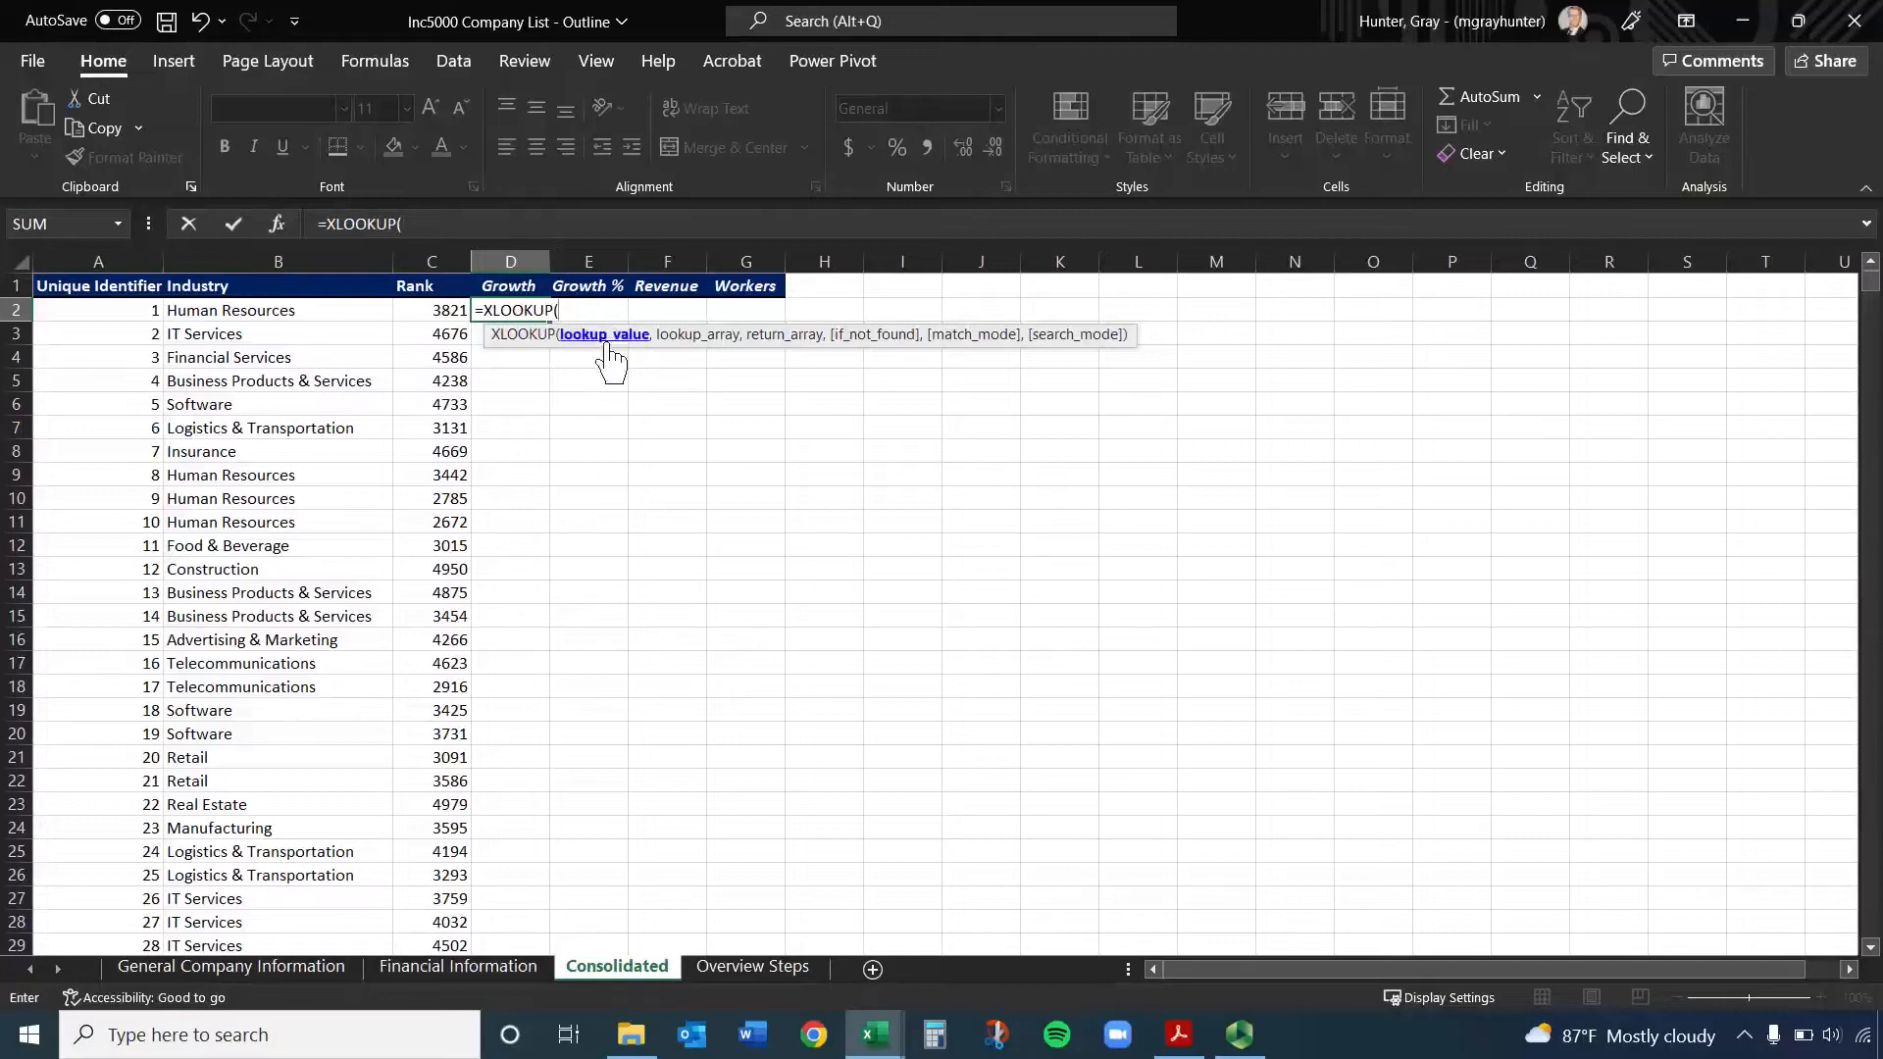
pyautogui.click(103, 310)
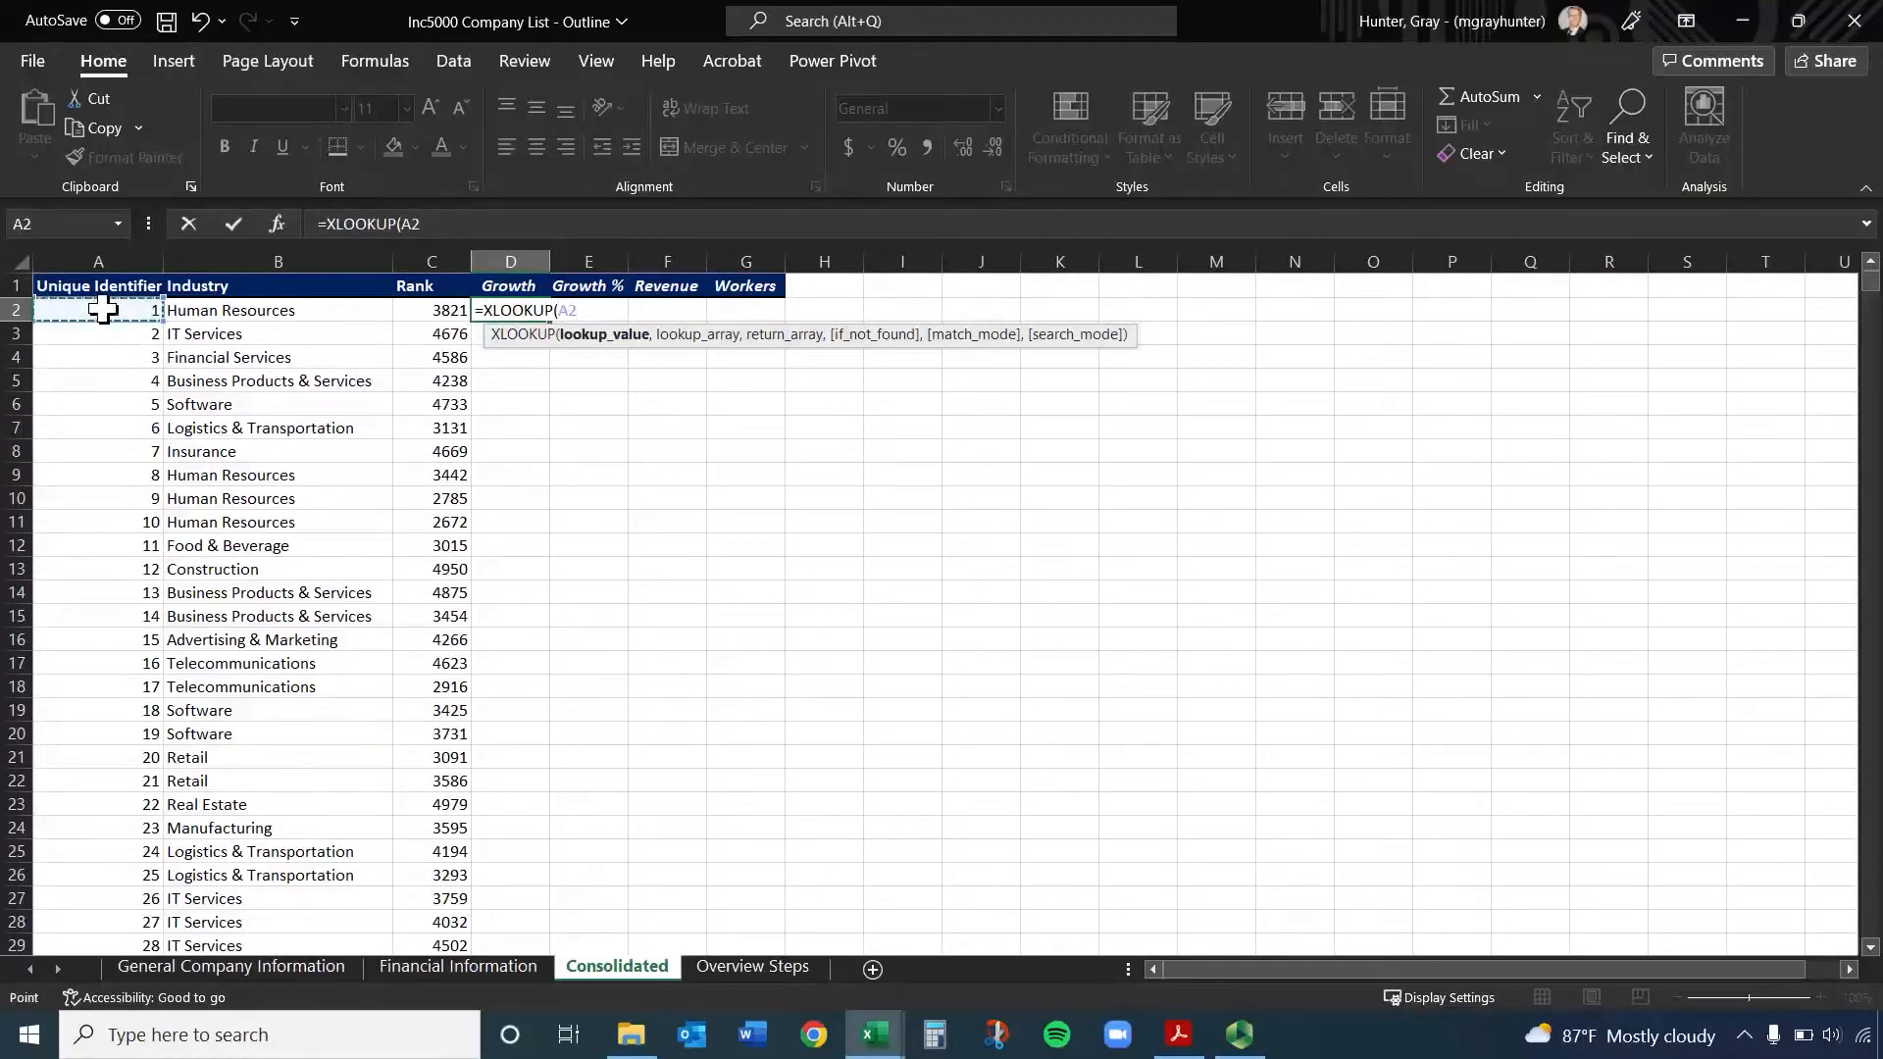
pyautogui.write(',')
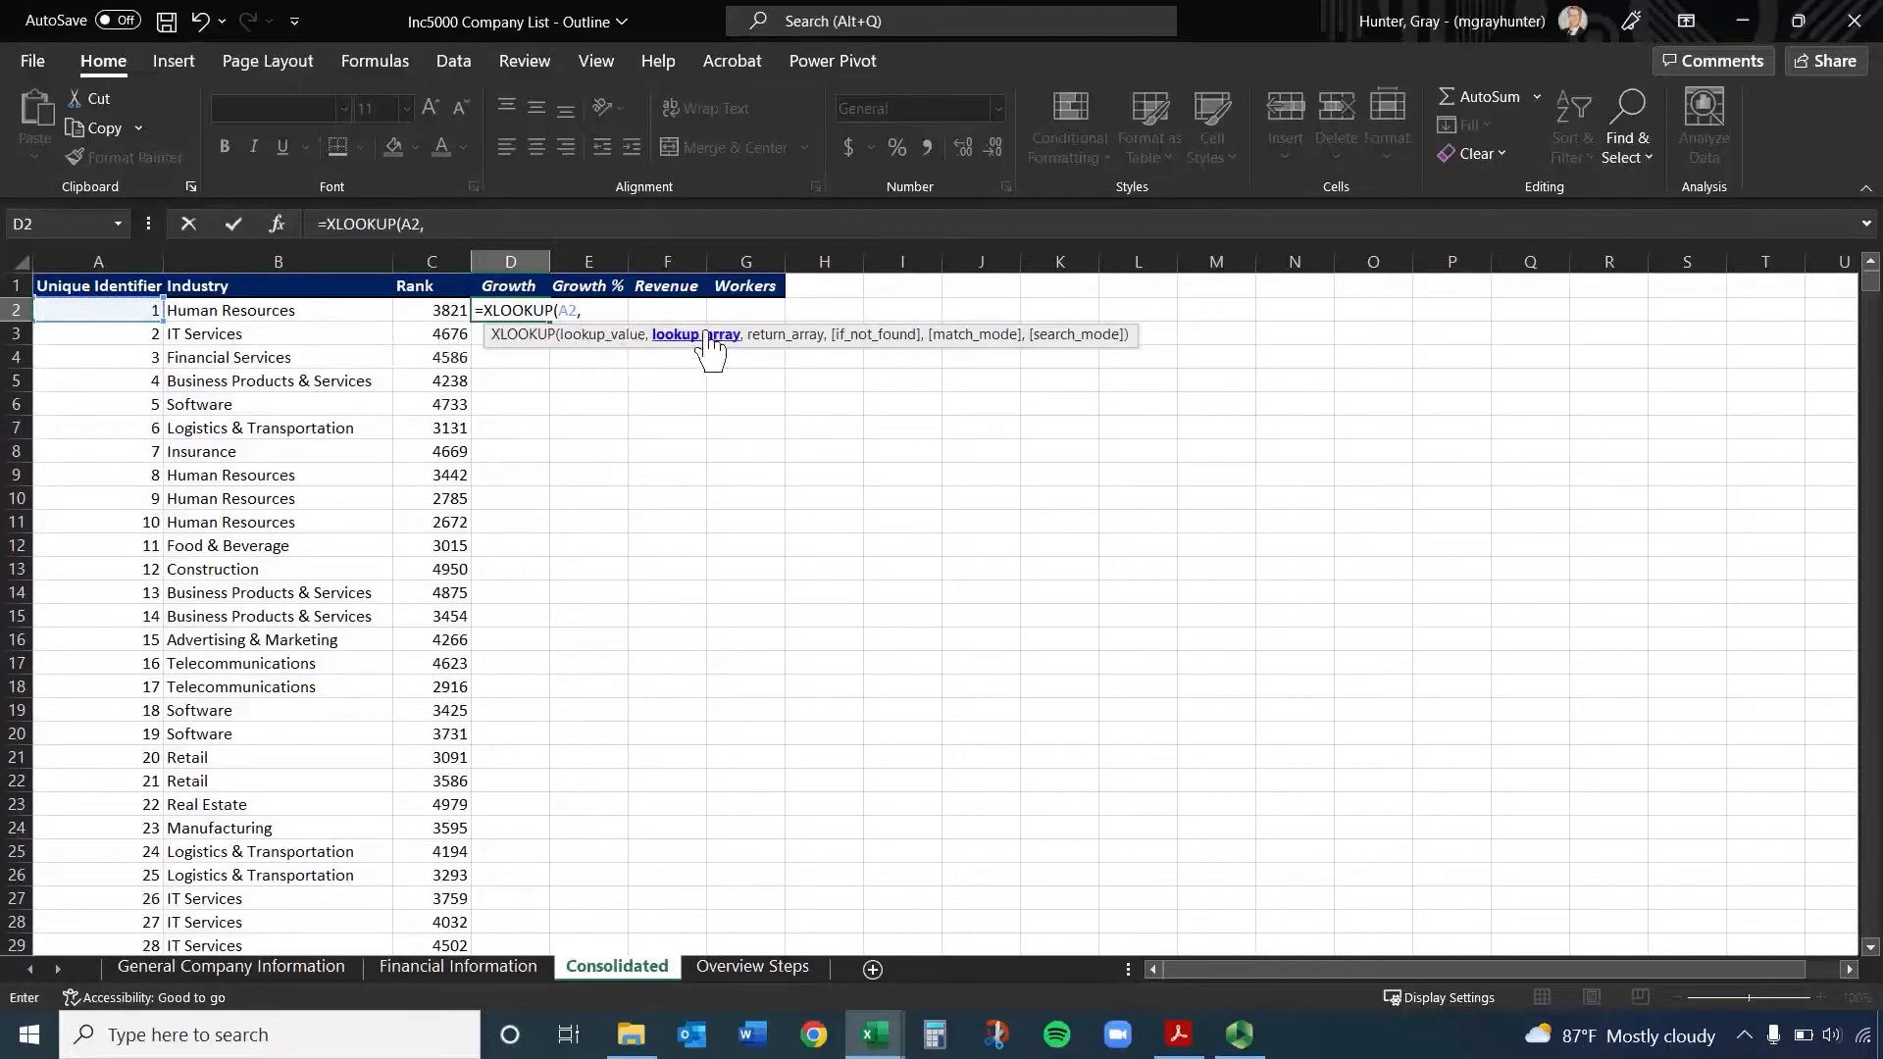
pyautogui.click(474, 968)
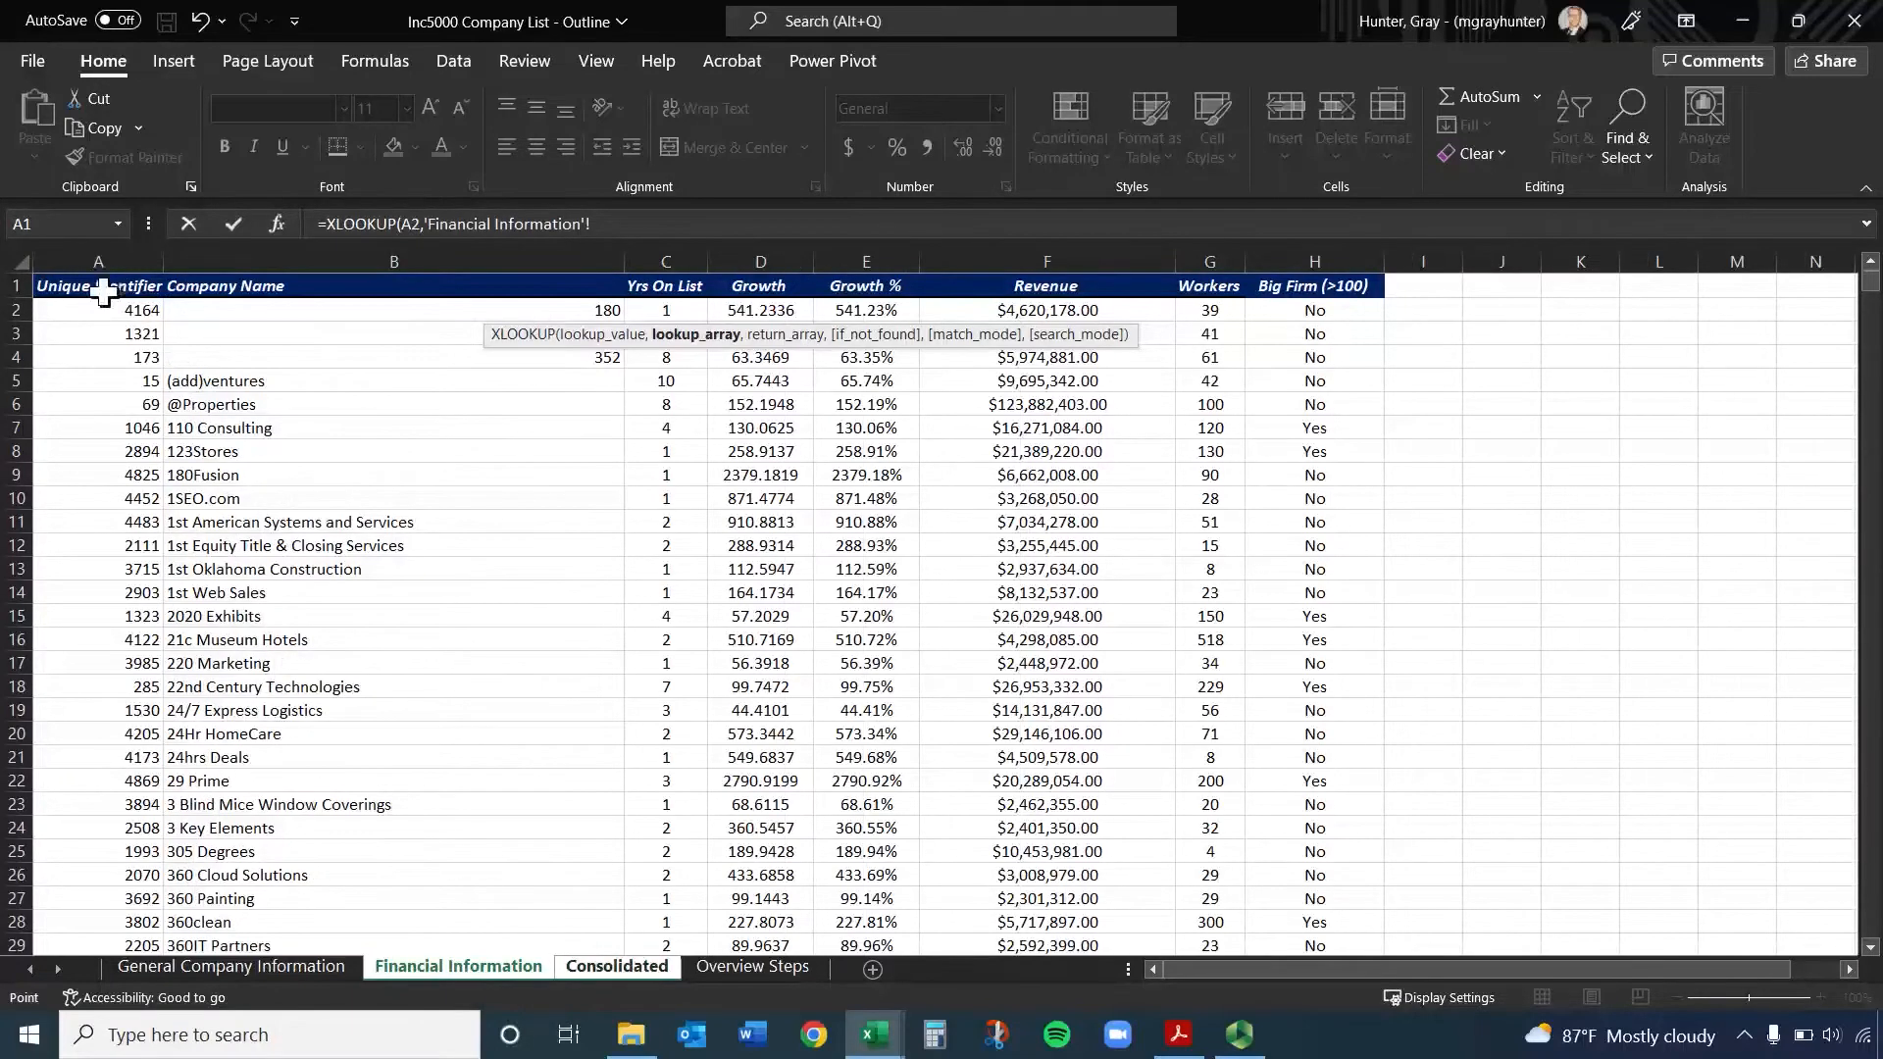
pyautogui.click(106, 257)
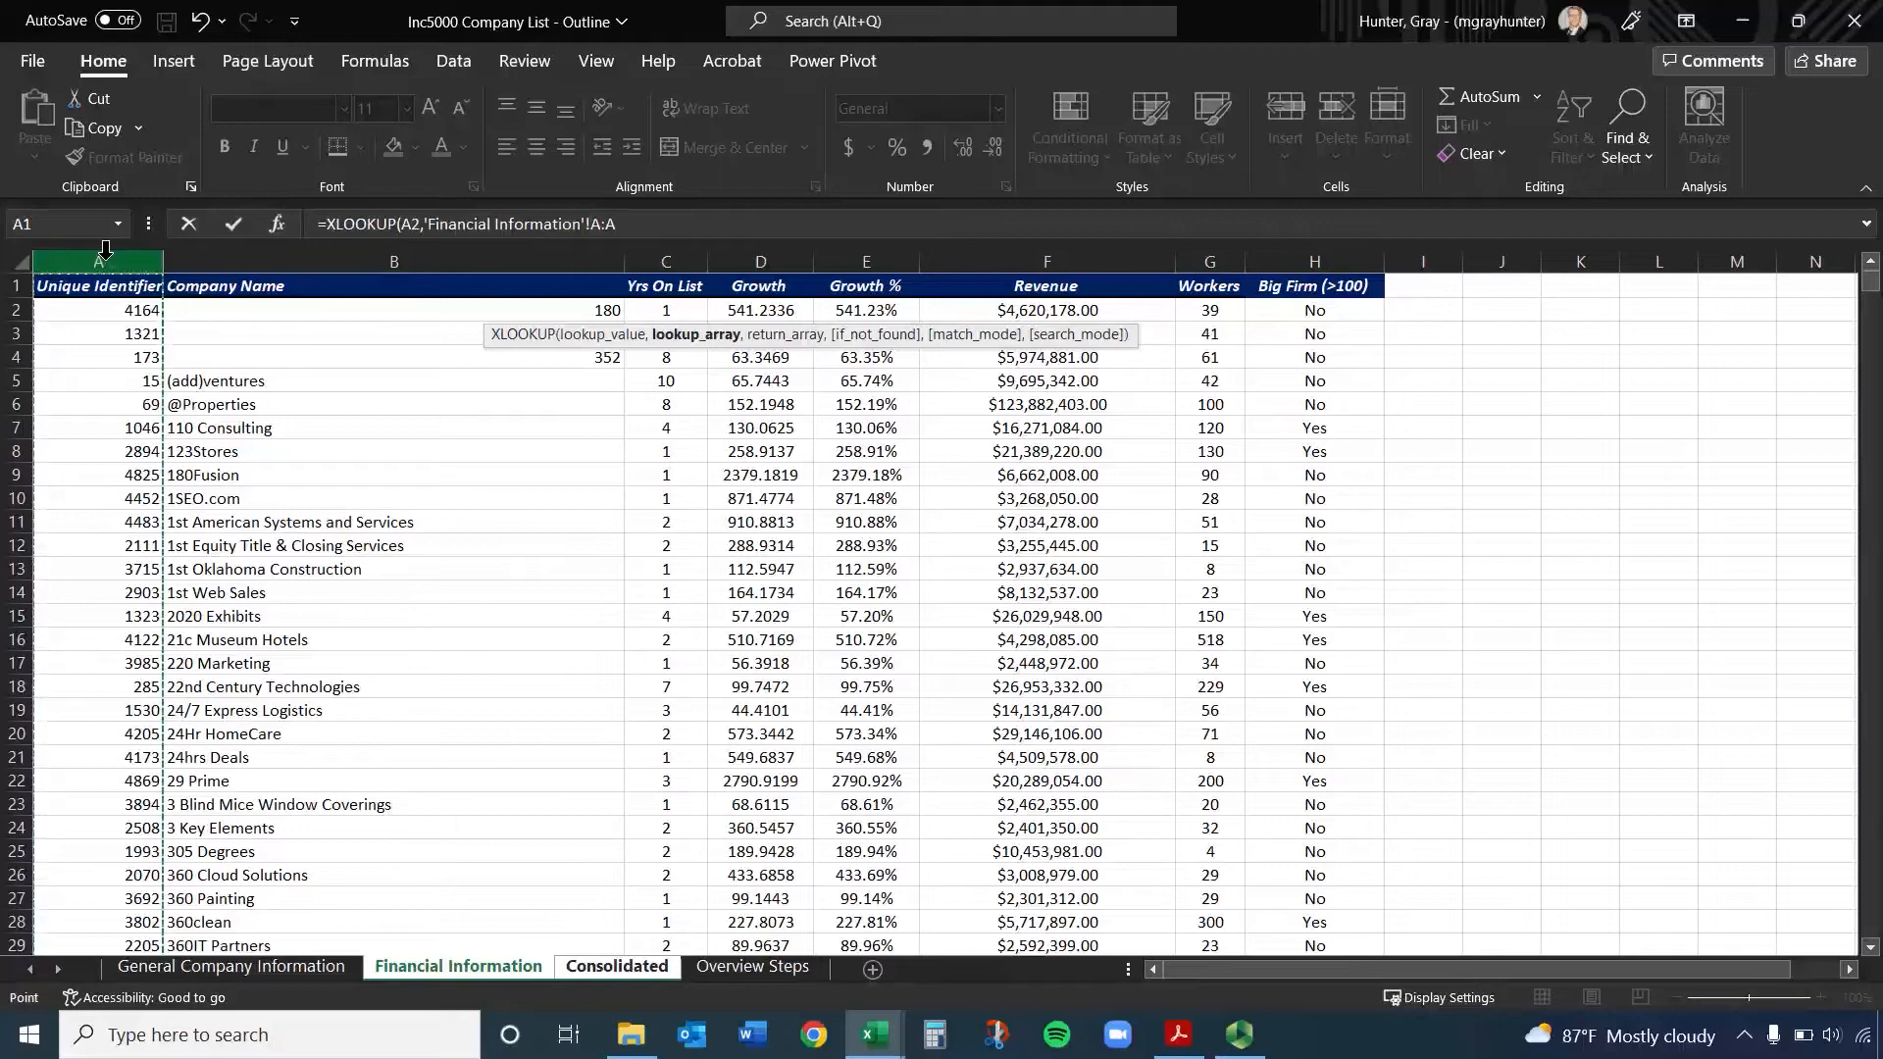
pyautogui.write(',')
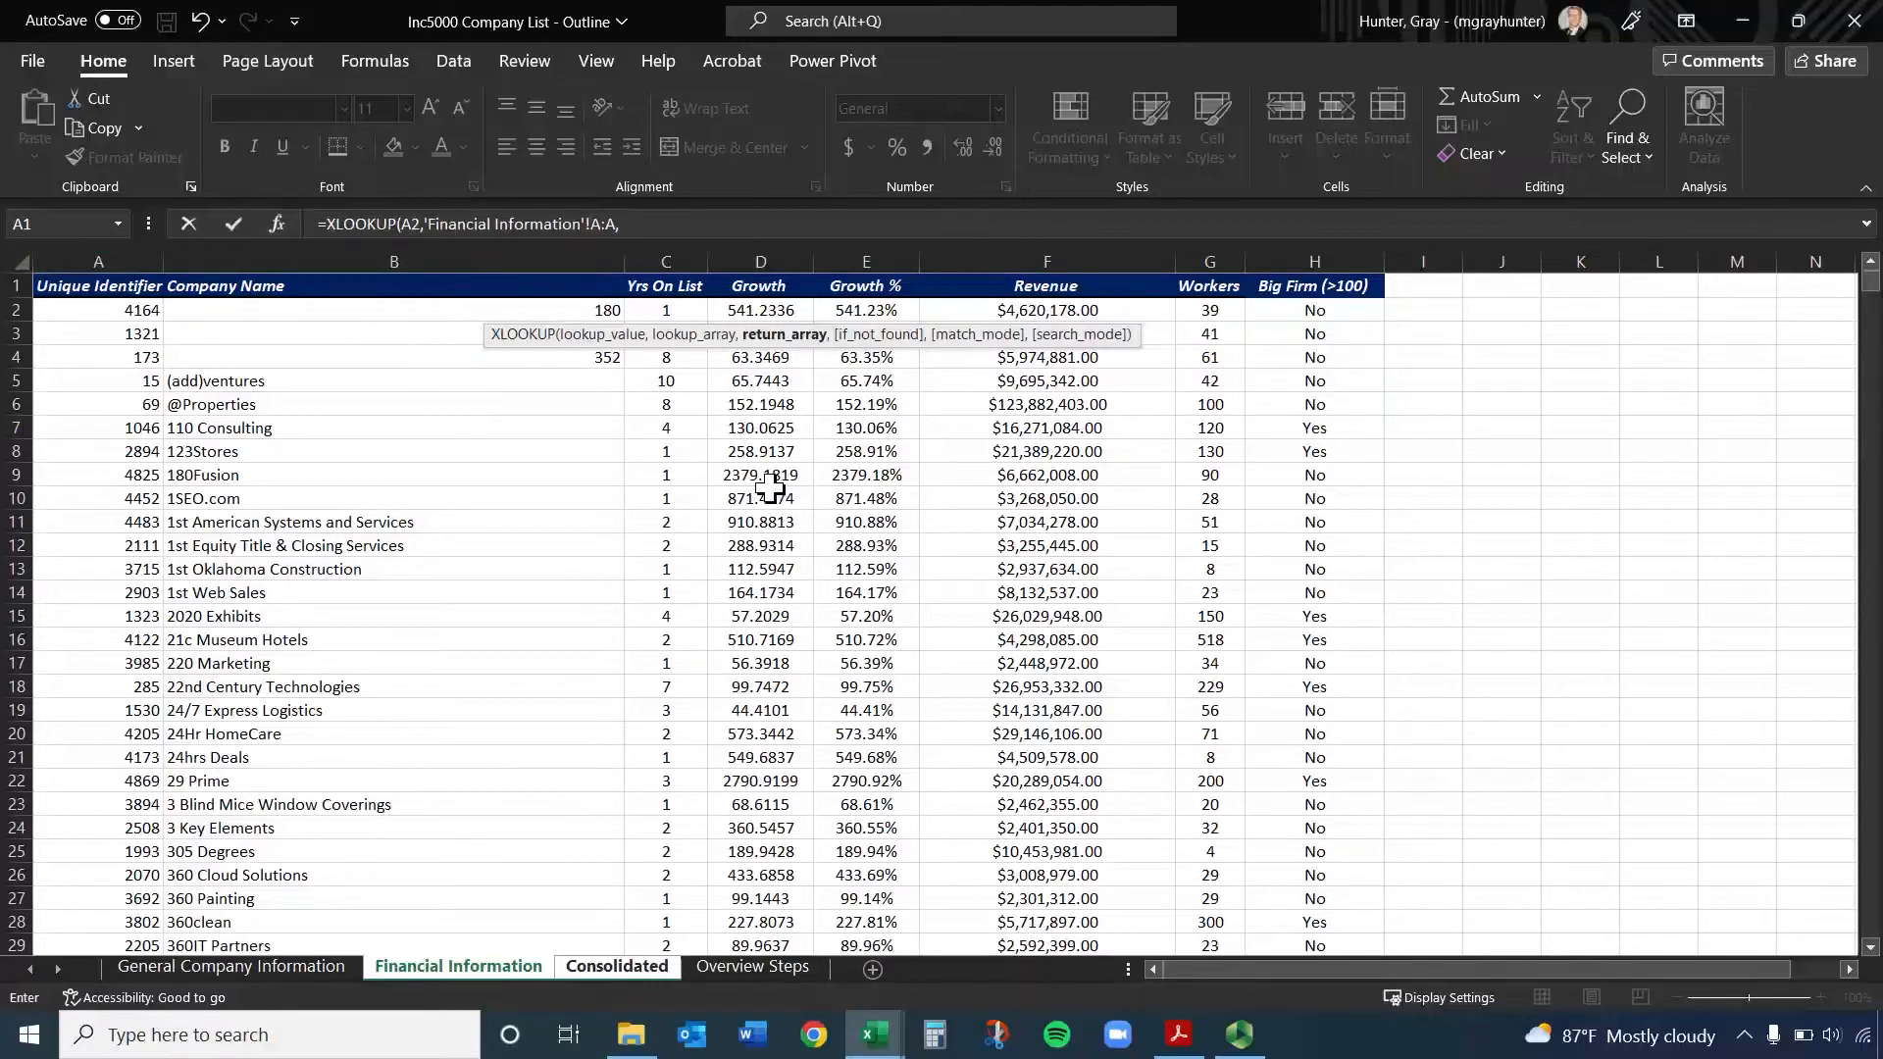
pyautogui.click(758, 255)
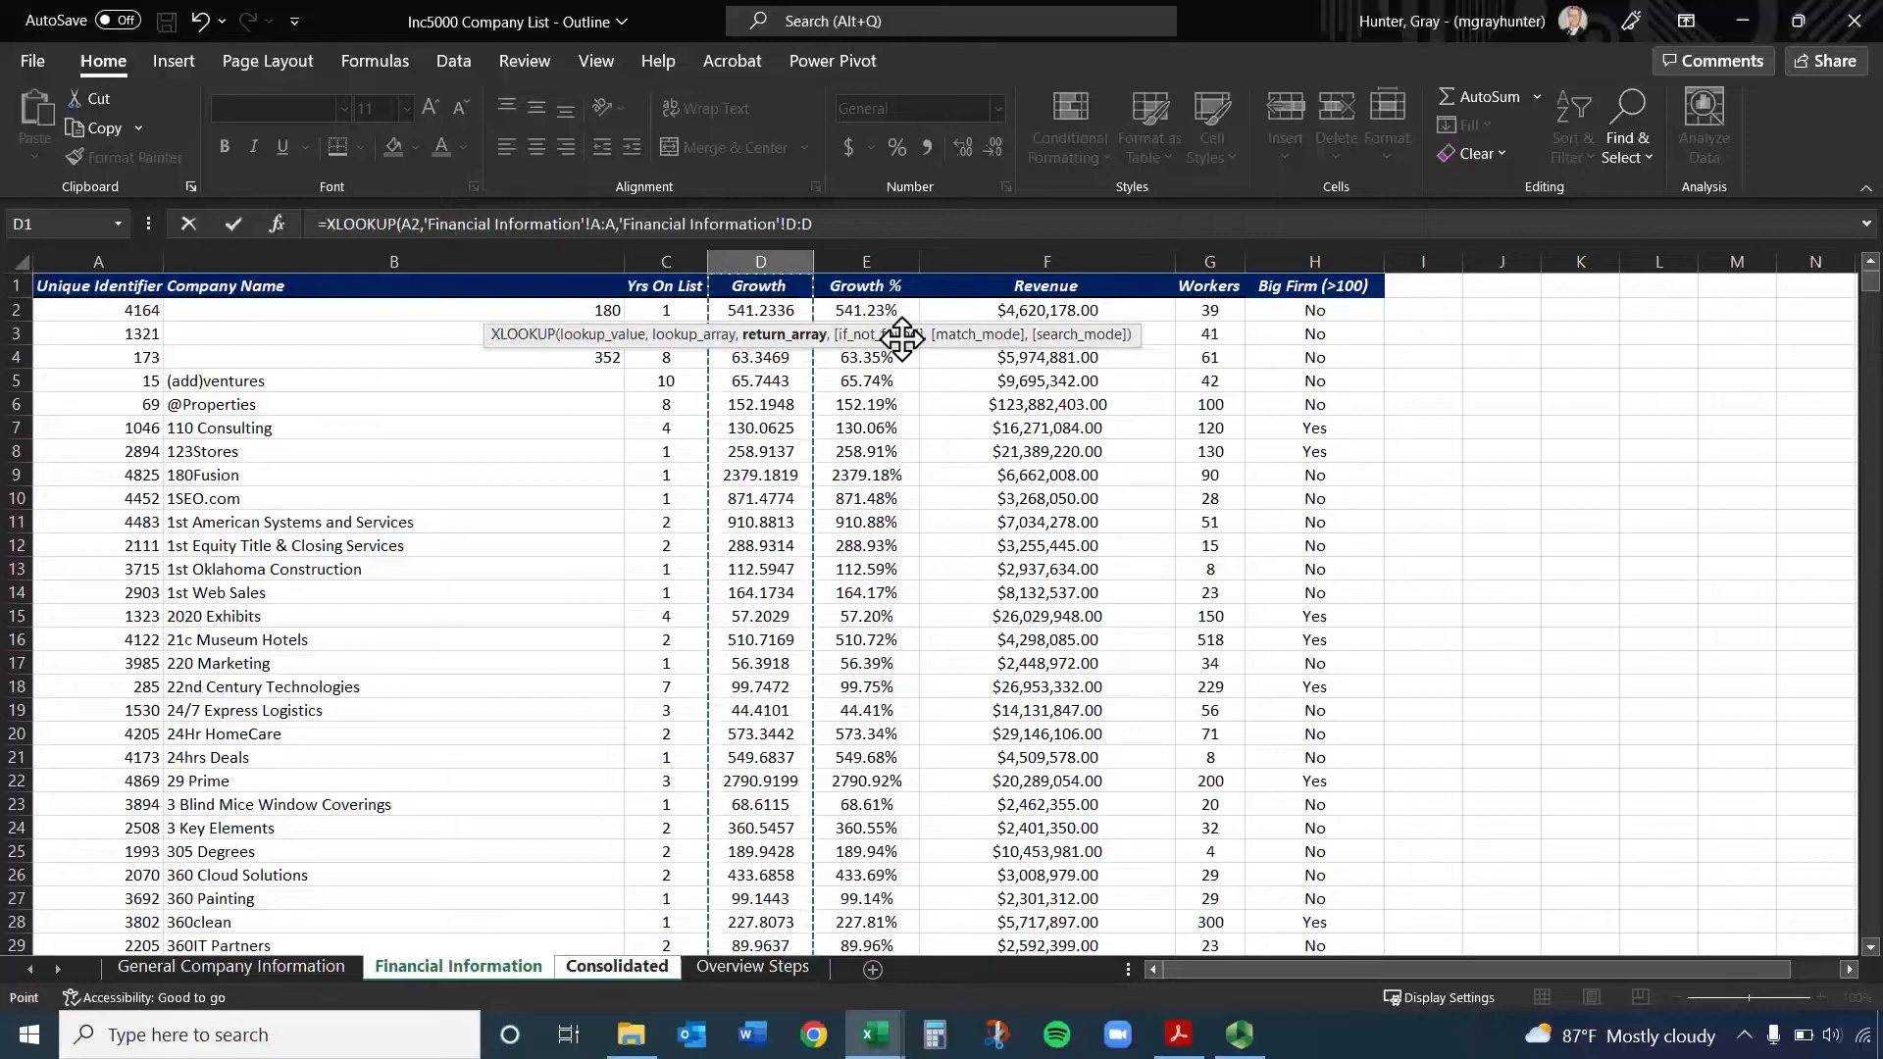
pyautogui.press('Return')
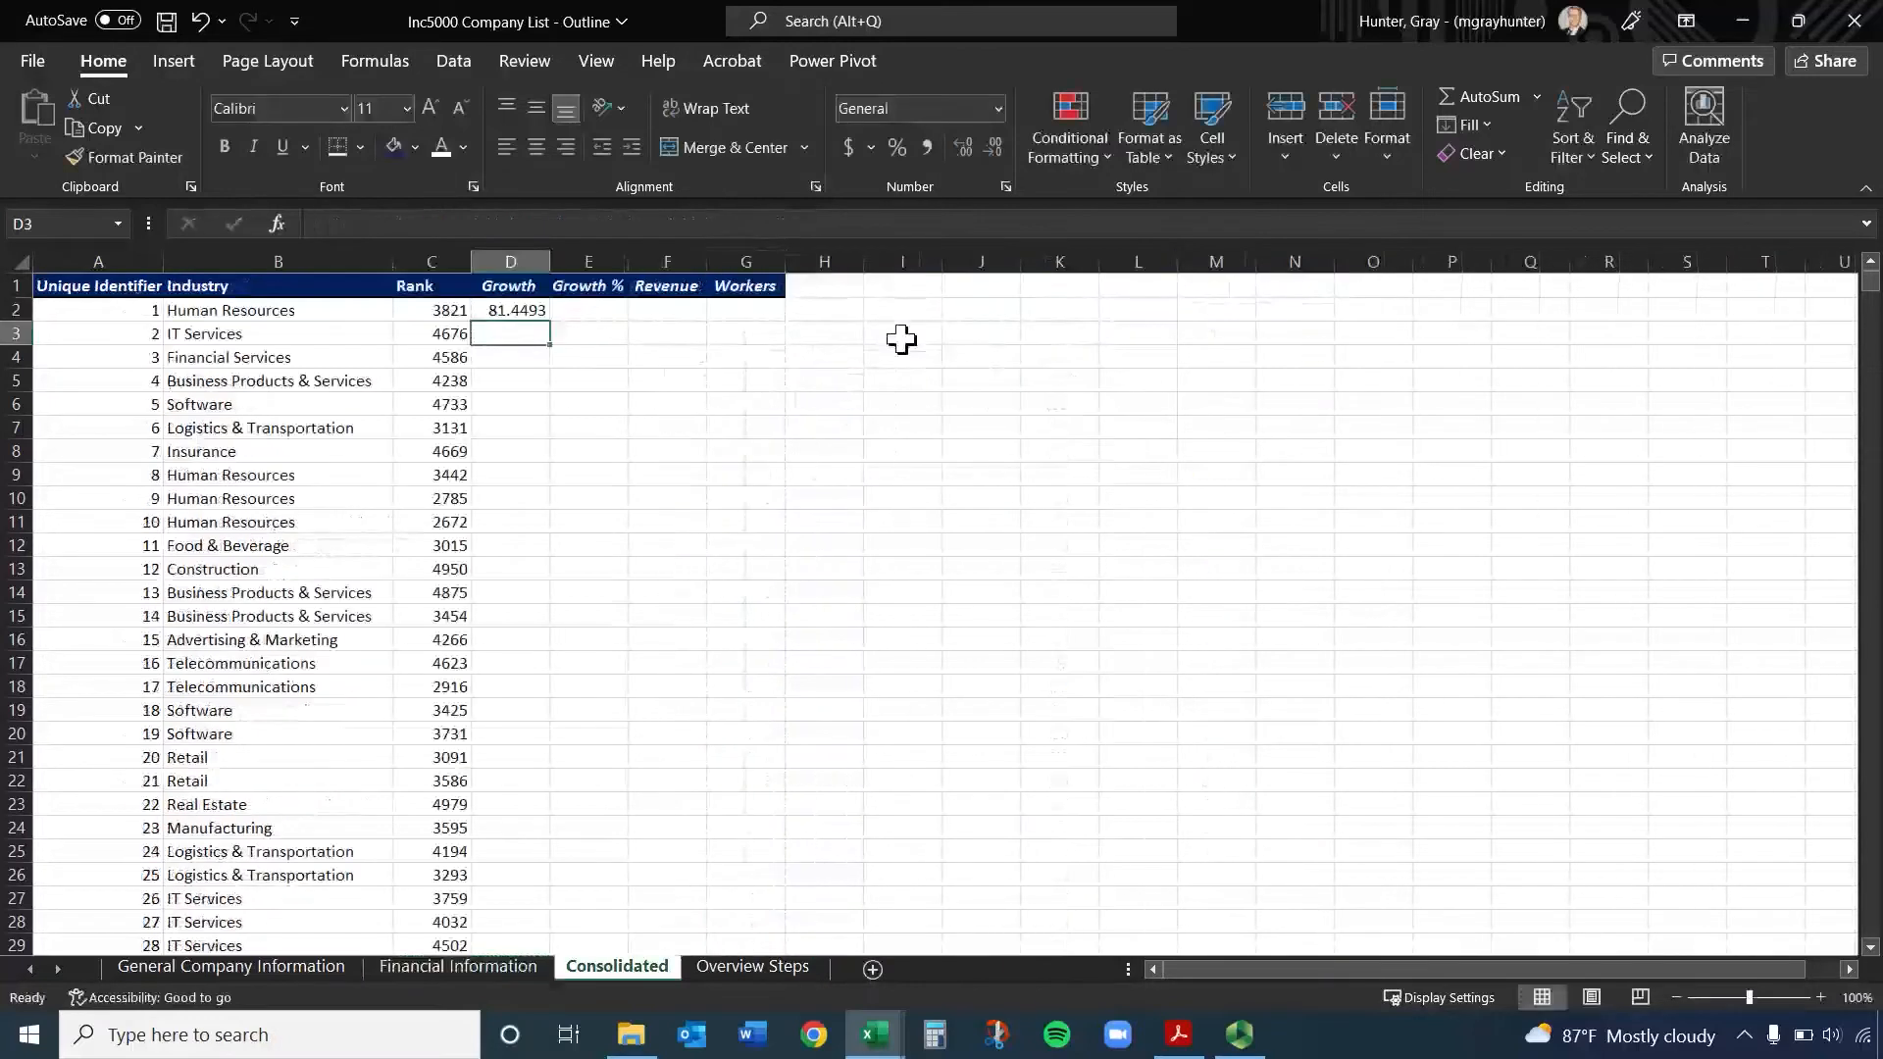
# Fill the D2 lookup down the whole Growth column and review the copied formula in D3
pyautogui.click(530, 310)
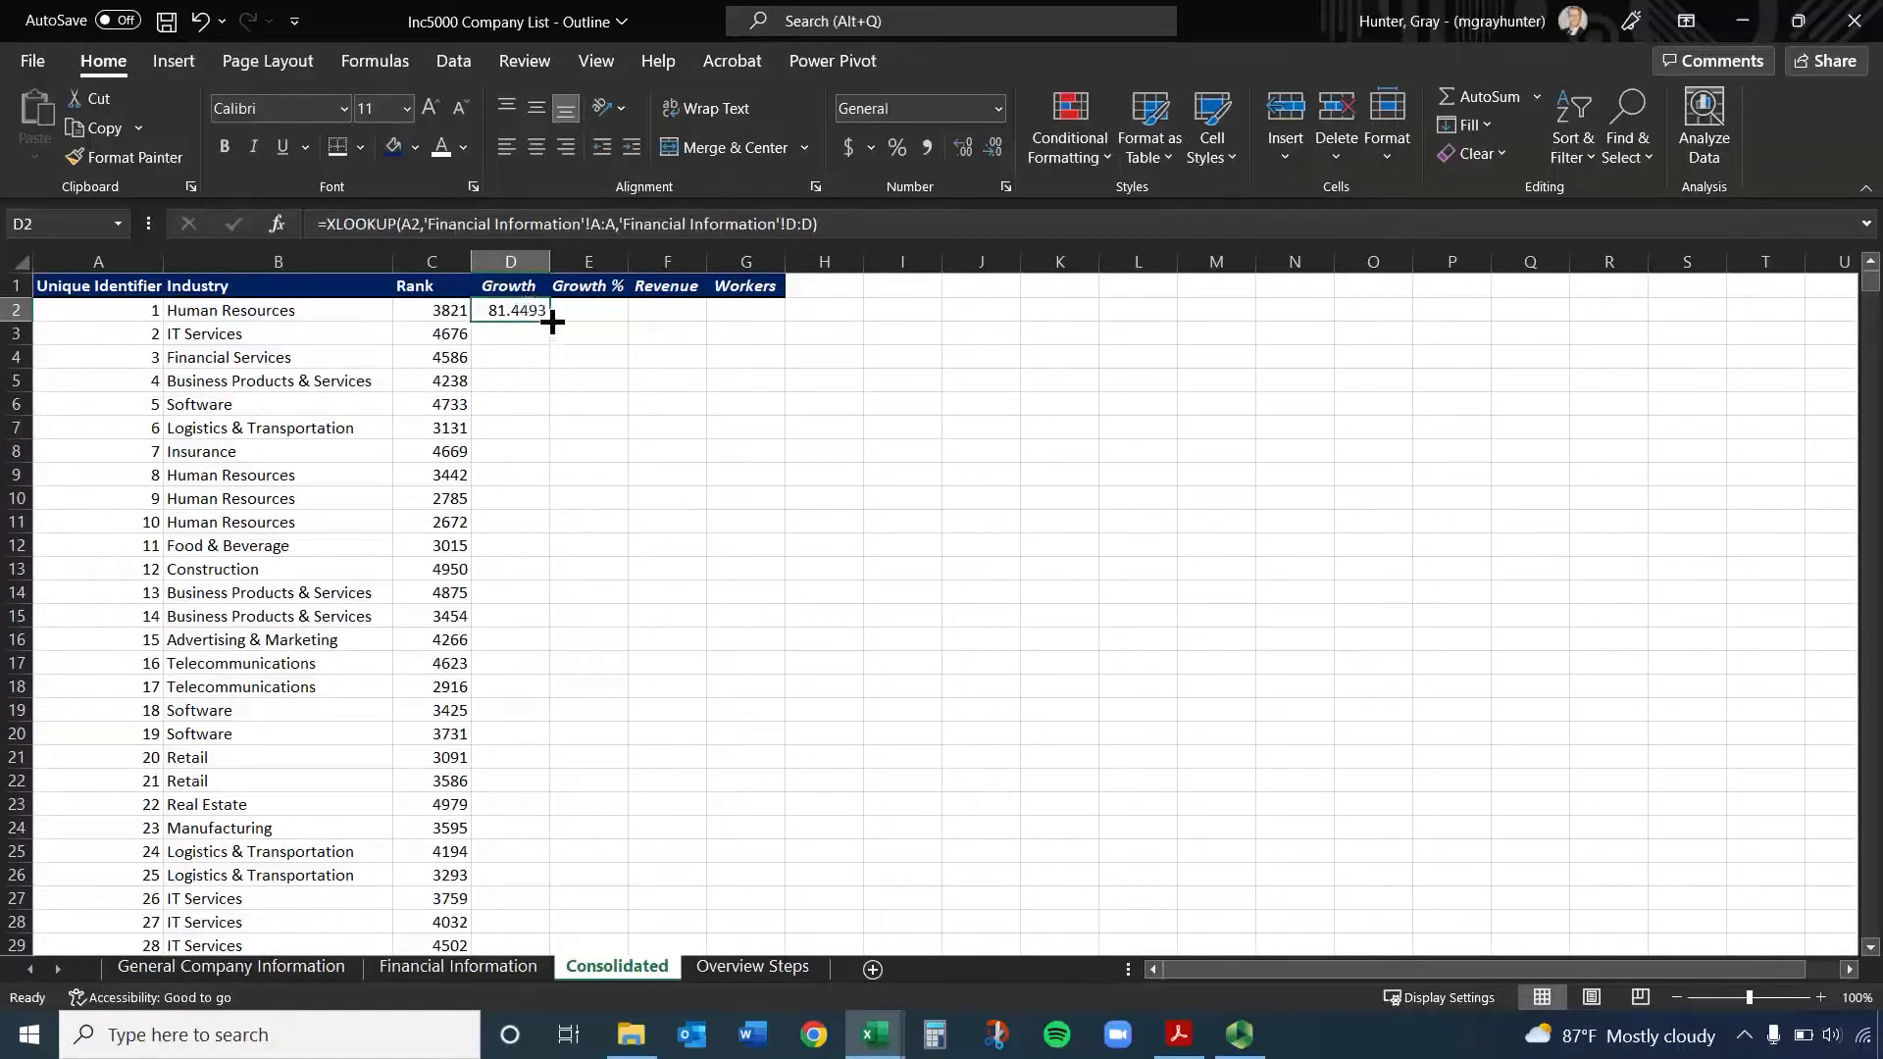
pyautogui.doubleClick(552, 321)
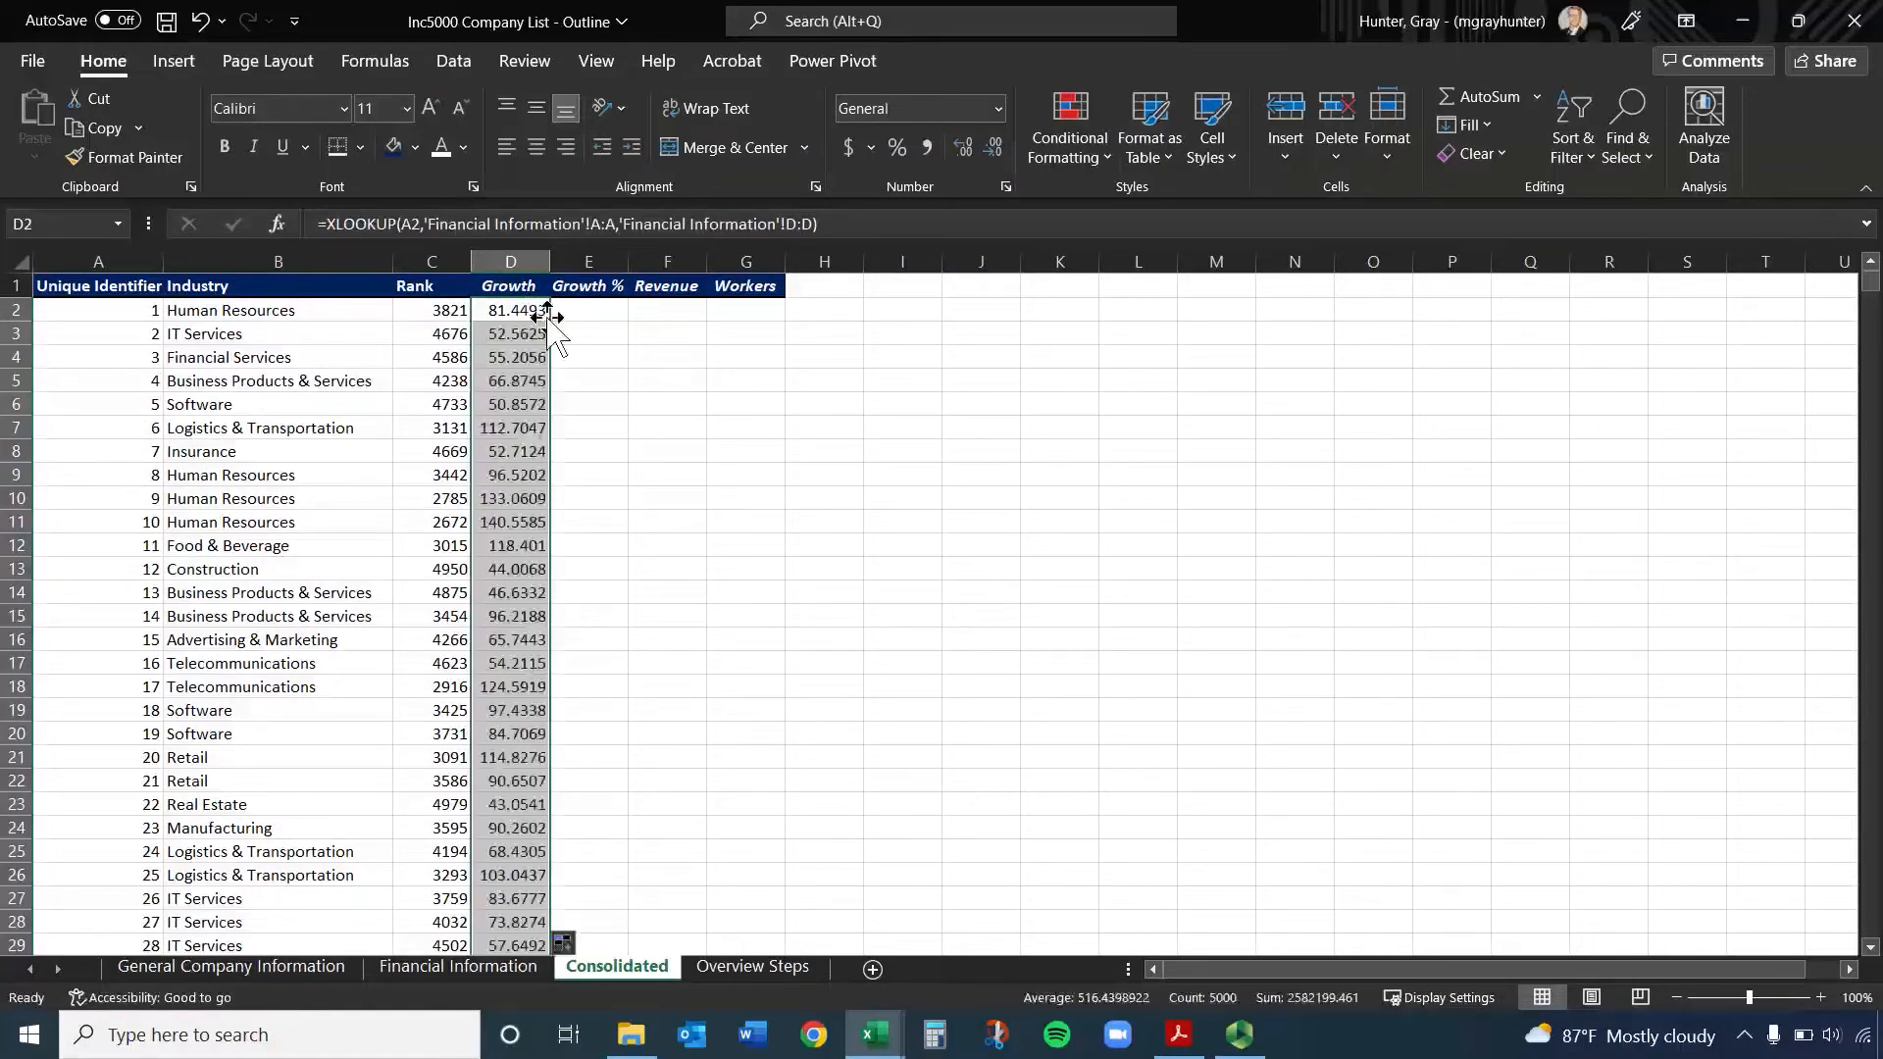
pyautogui.click(514, 334)
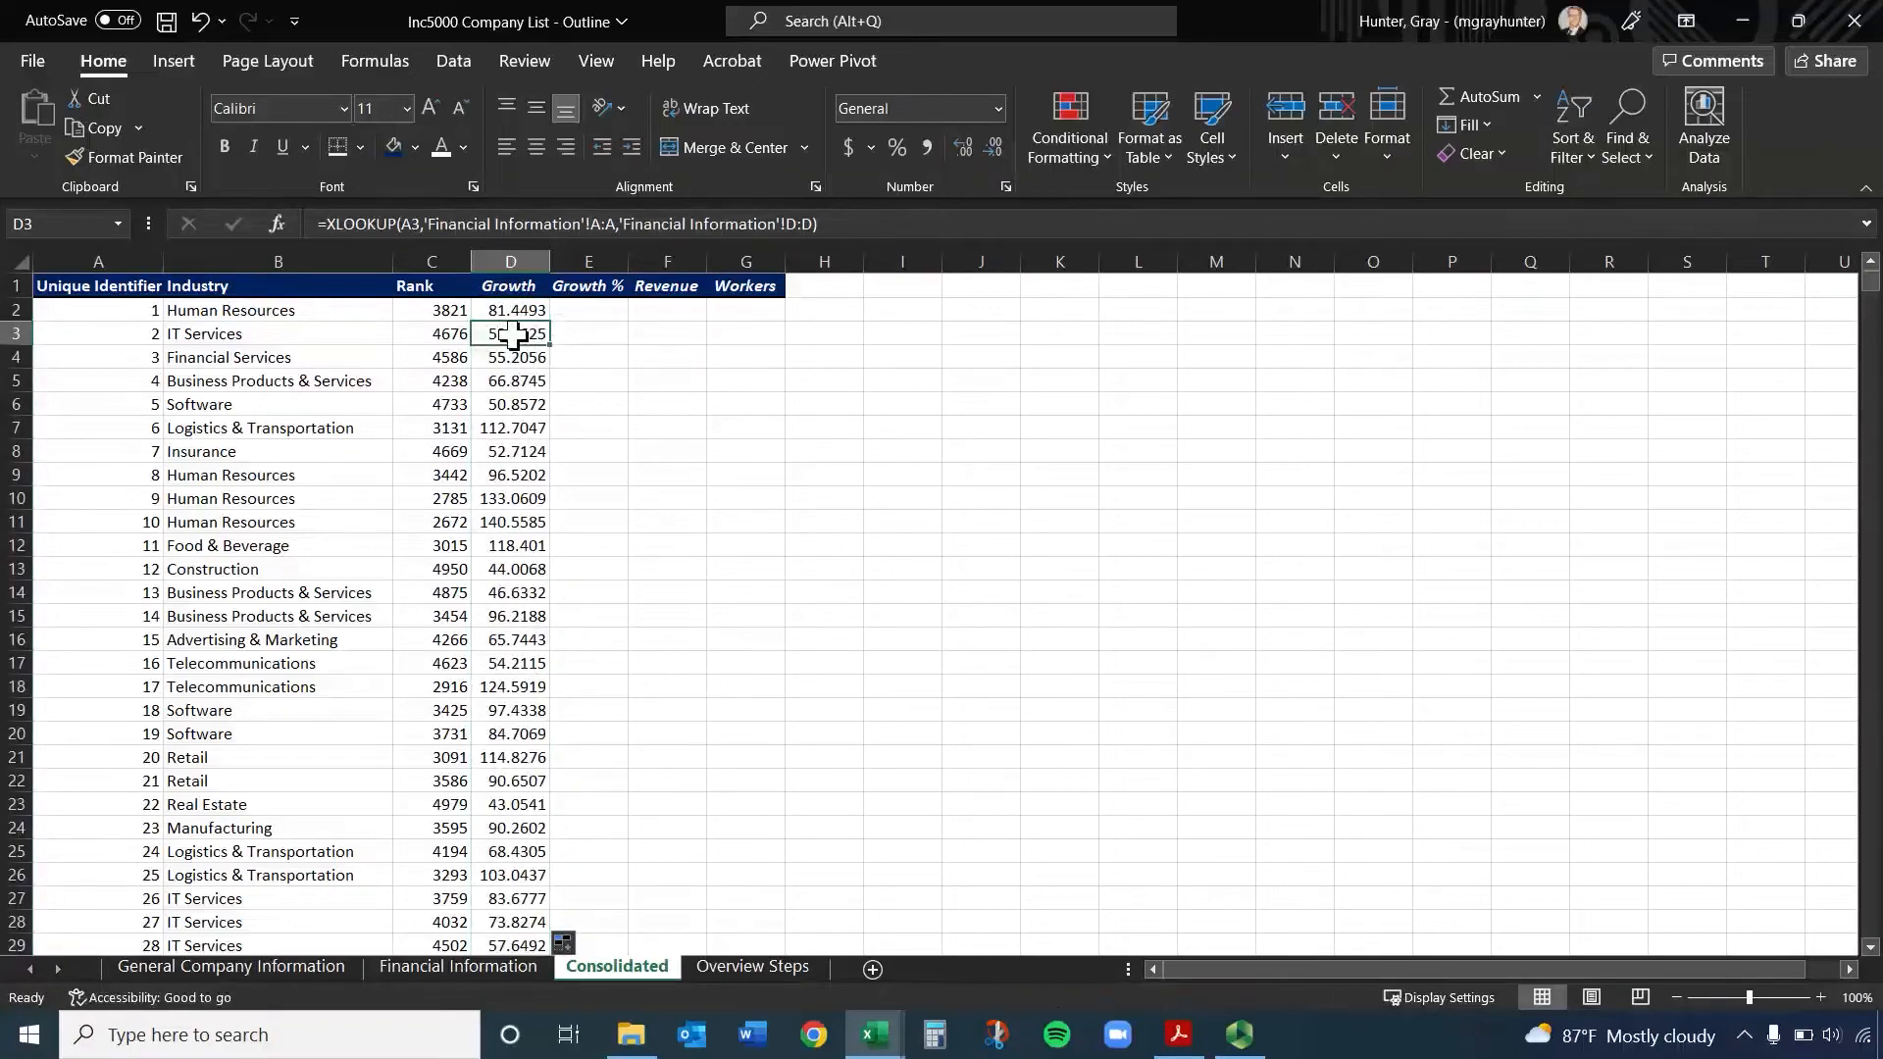
pyautogui.doubleClick(514, 334)
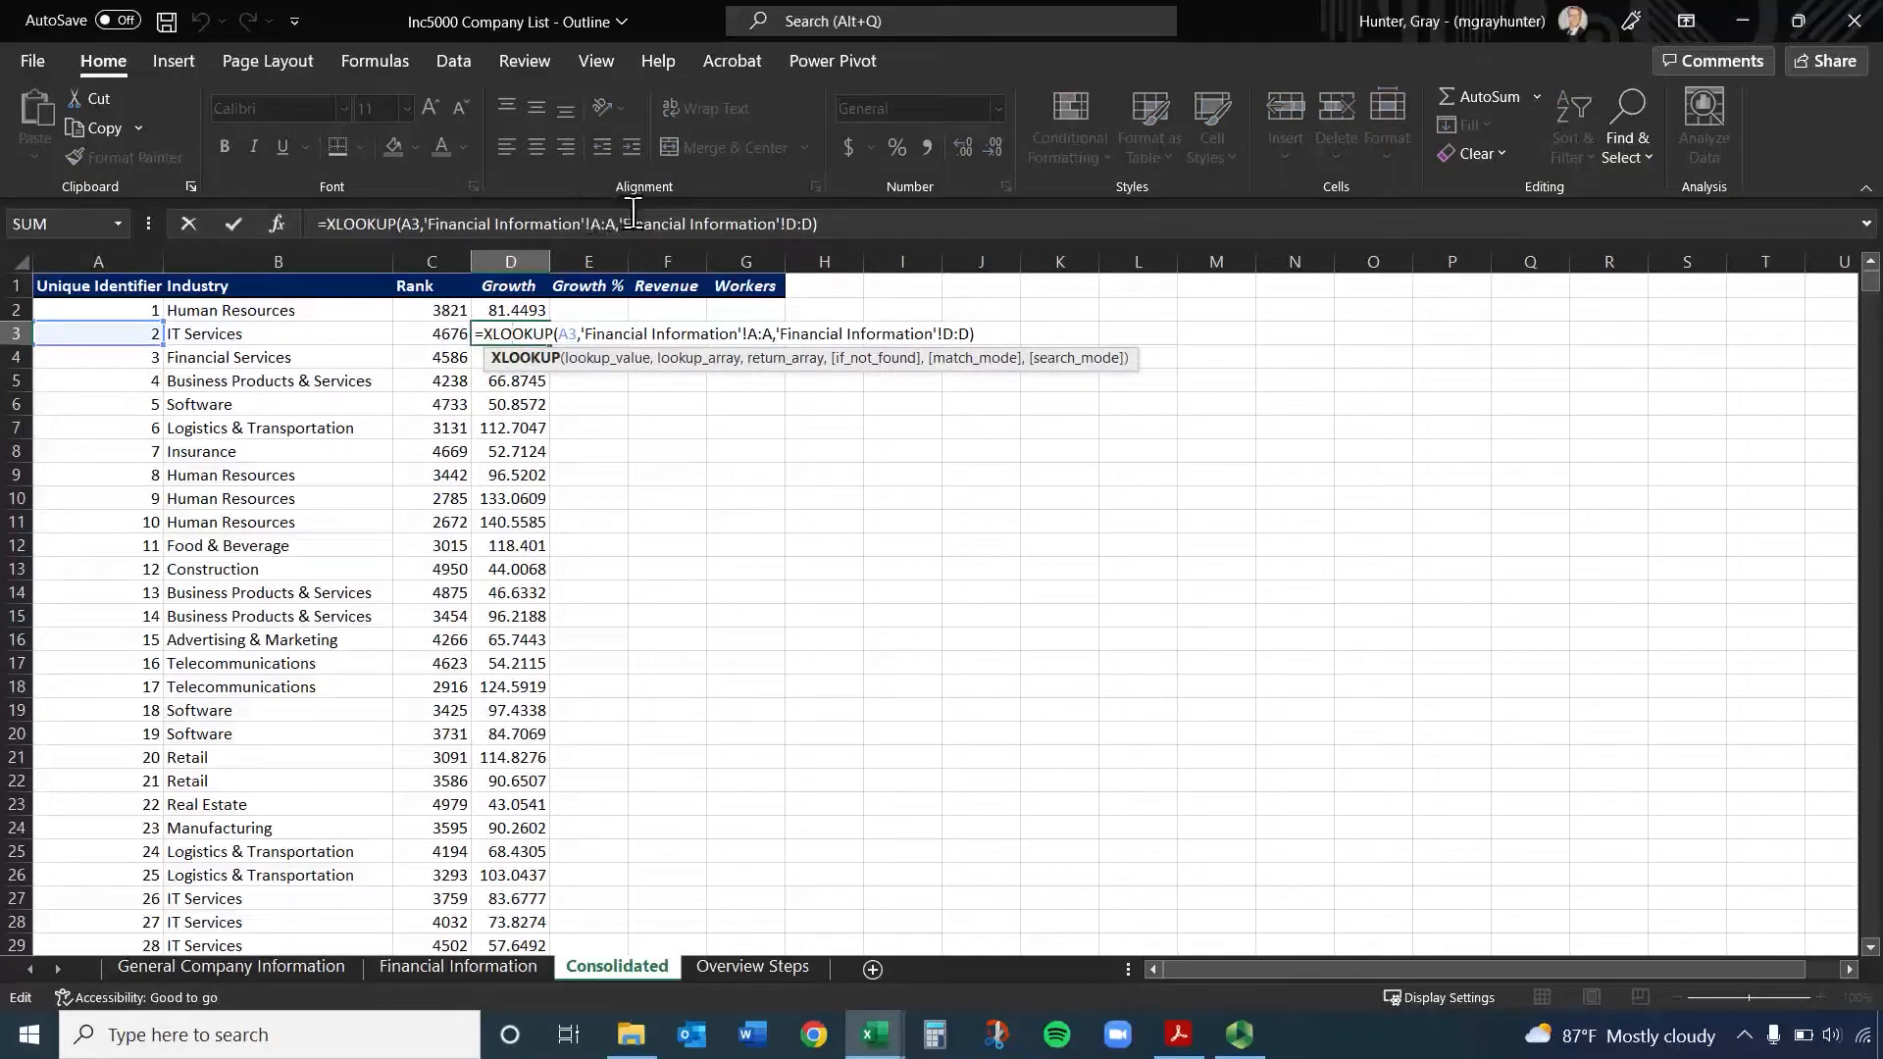
pyautogui.hotkey('ctrl', 'Return')
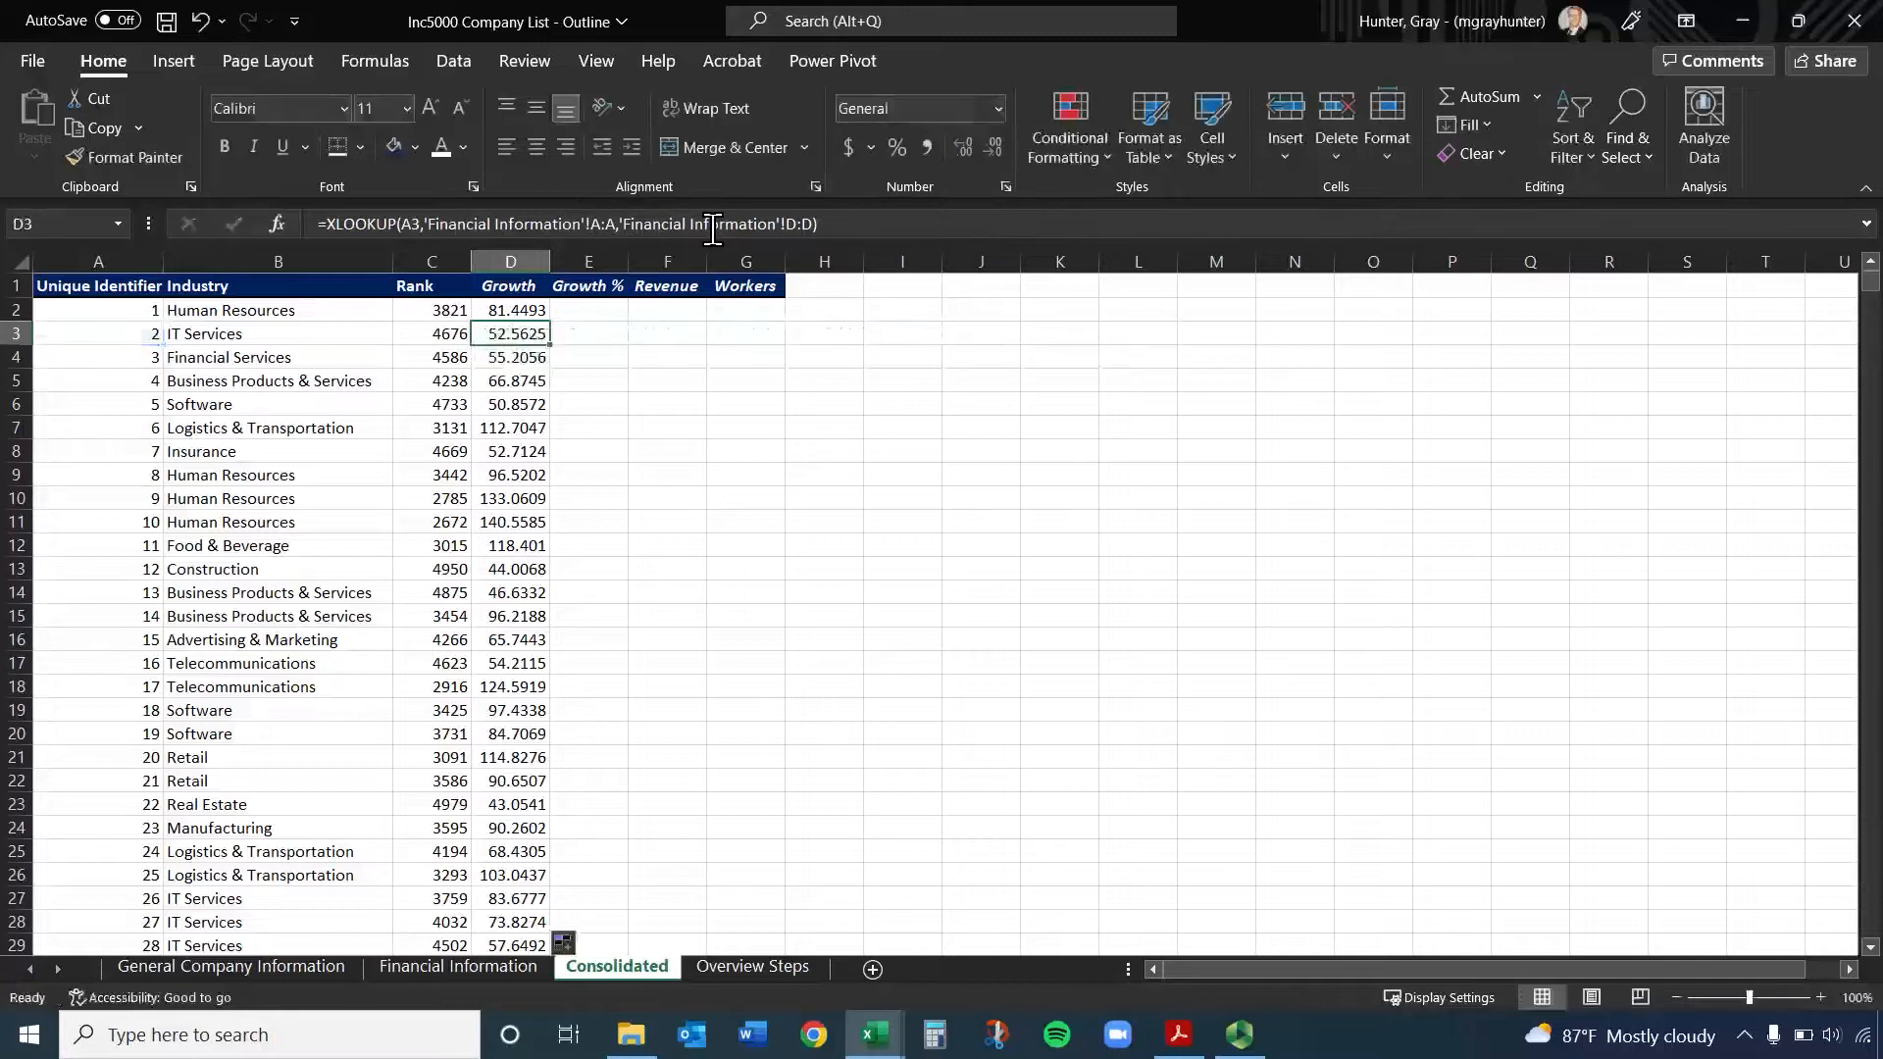
# Enter =XLOOKUP(A2,'Financial Information'!A:A,'Financial Information'!E:E) in E2 and fill it down the Growth % column
pyautogui.click(600, 307)
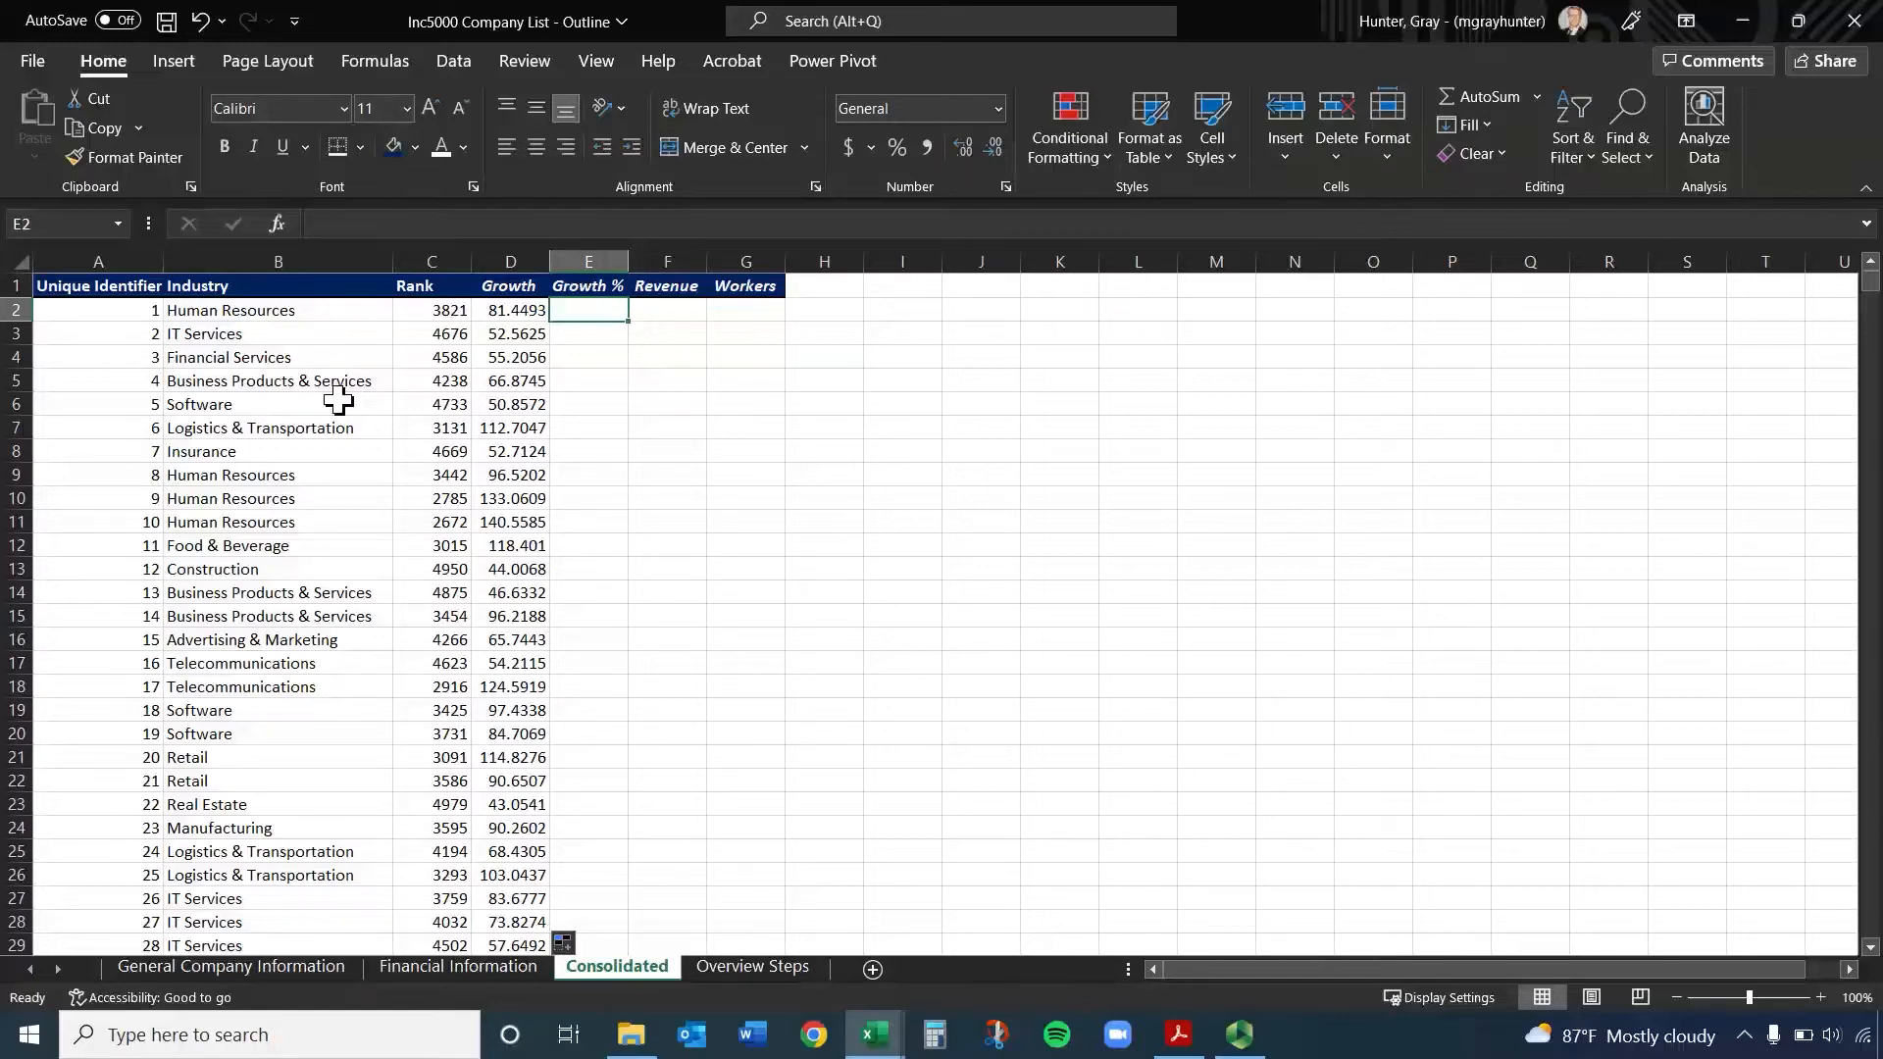
pyautogui.write('=xlo')
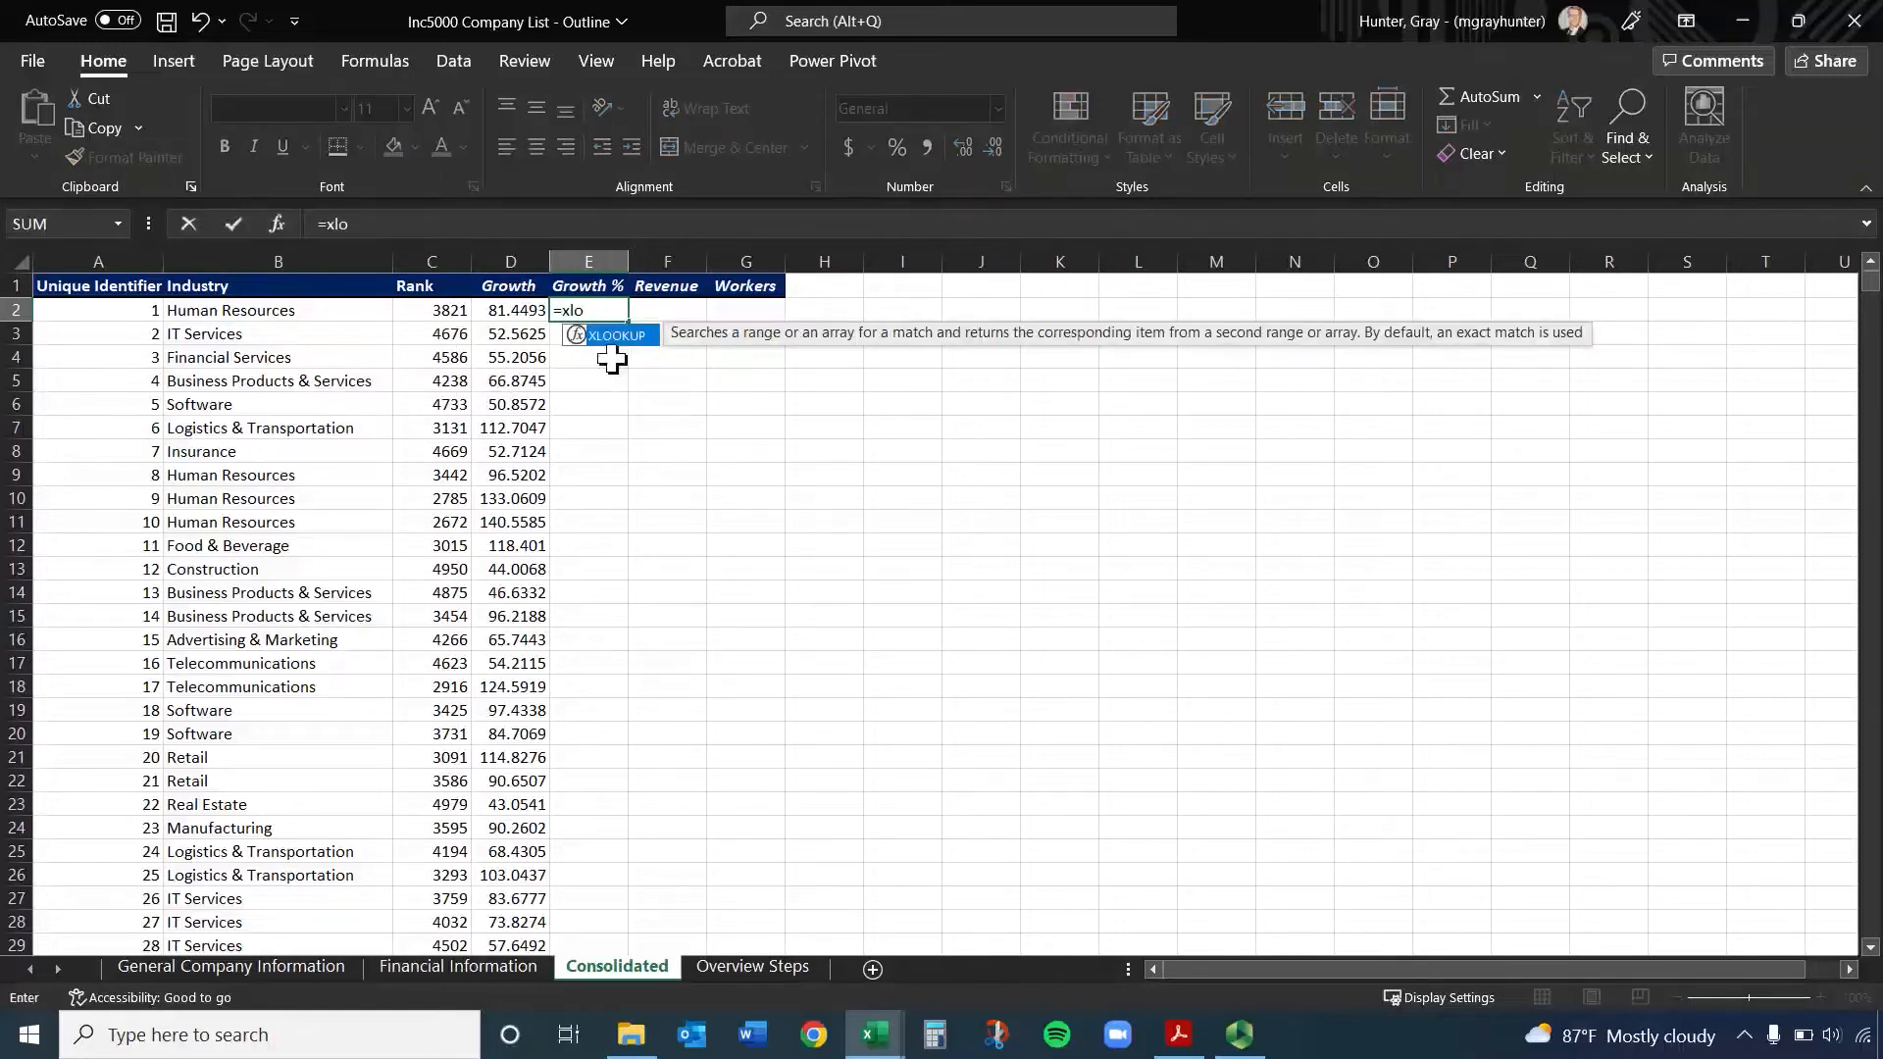
pyautogui.press('Tab')
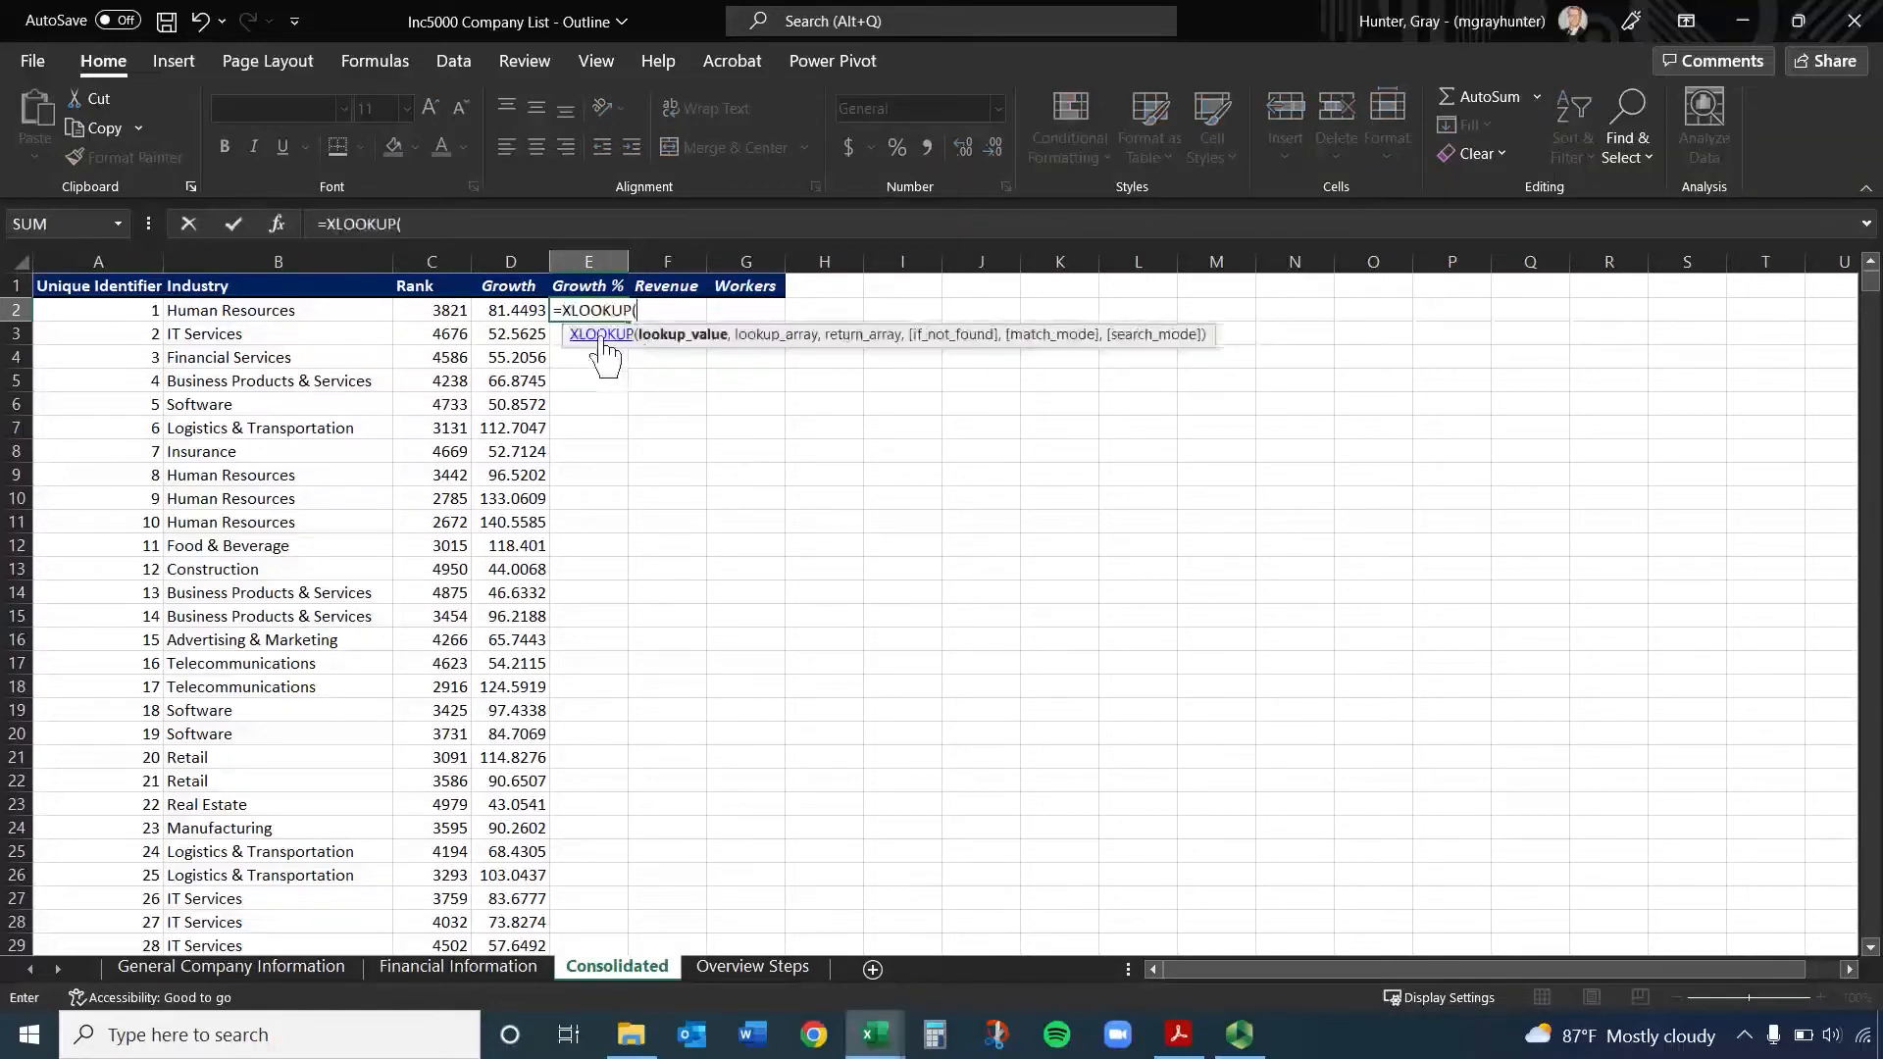
pyautogui.click(95, 310)
pyautogui.write(',')
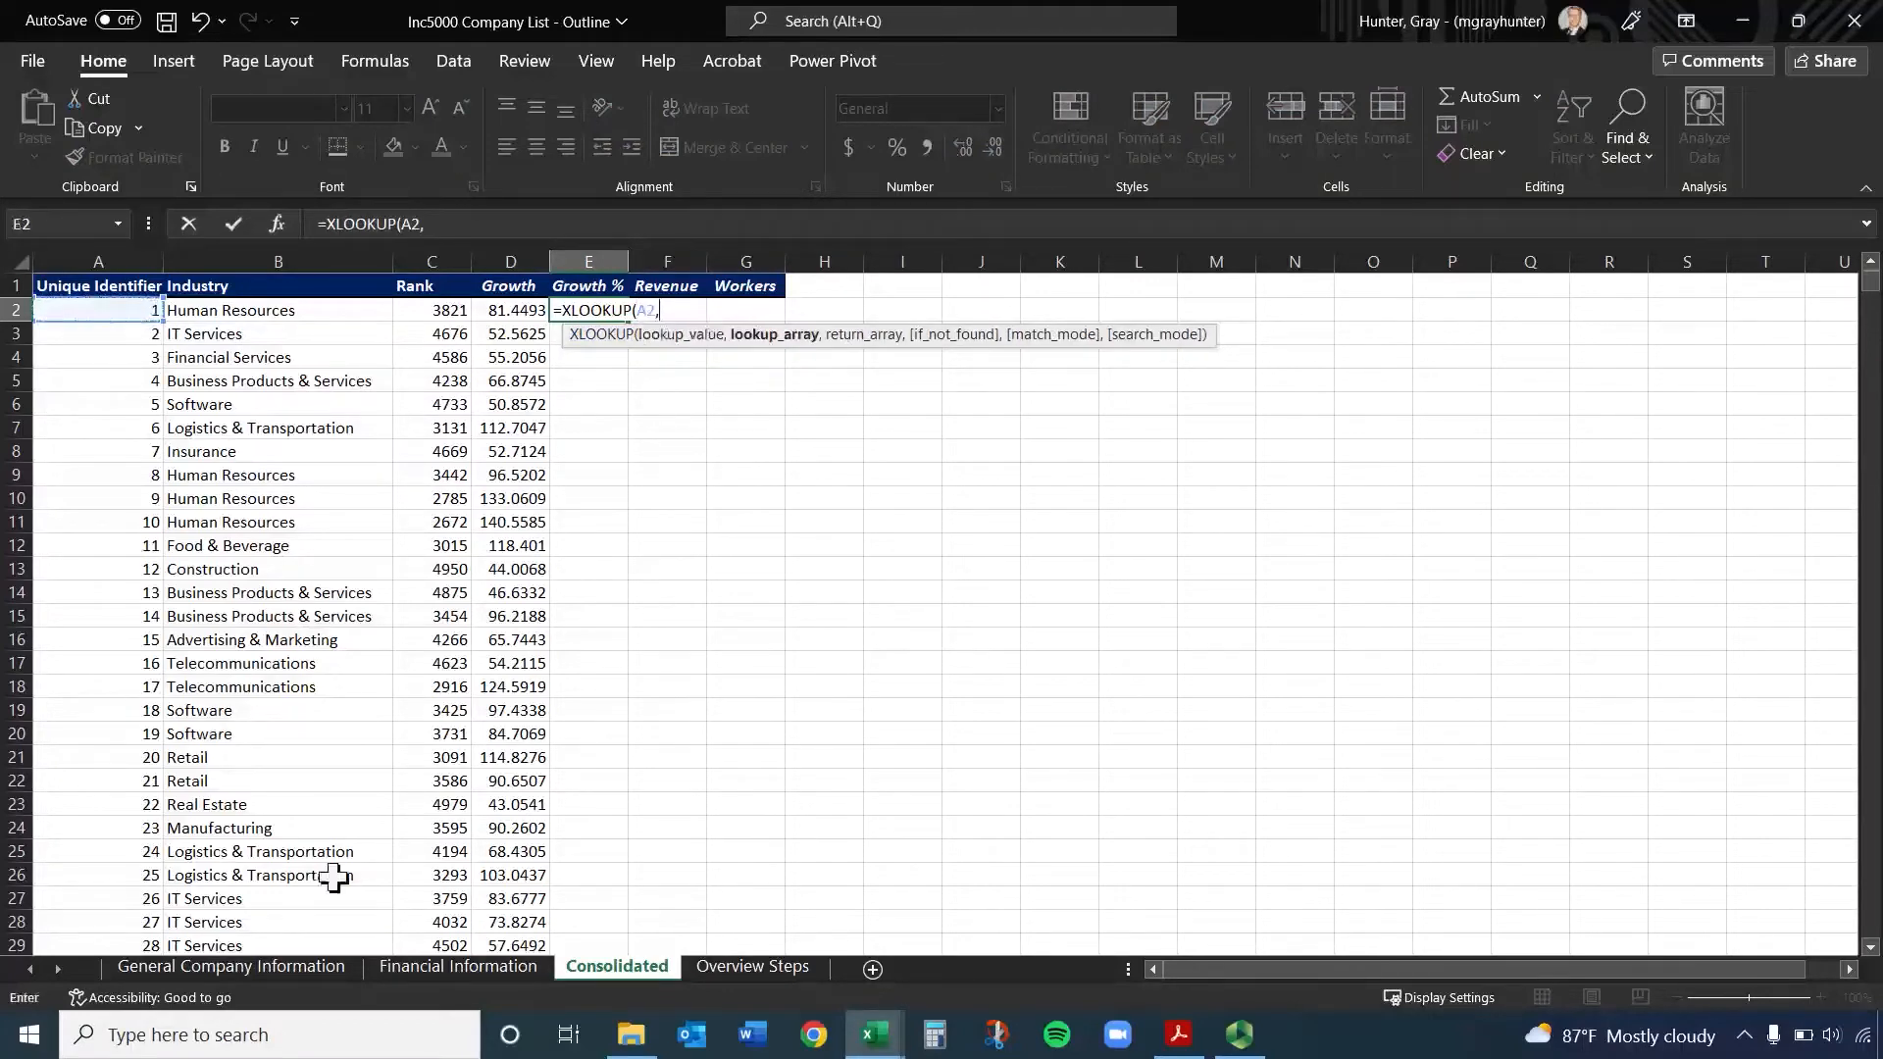
pyautogui.click(459, 968)
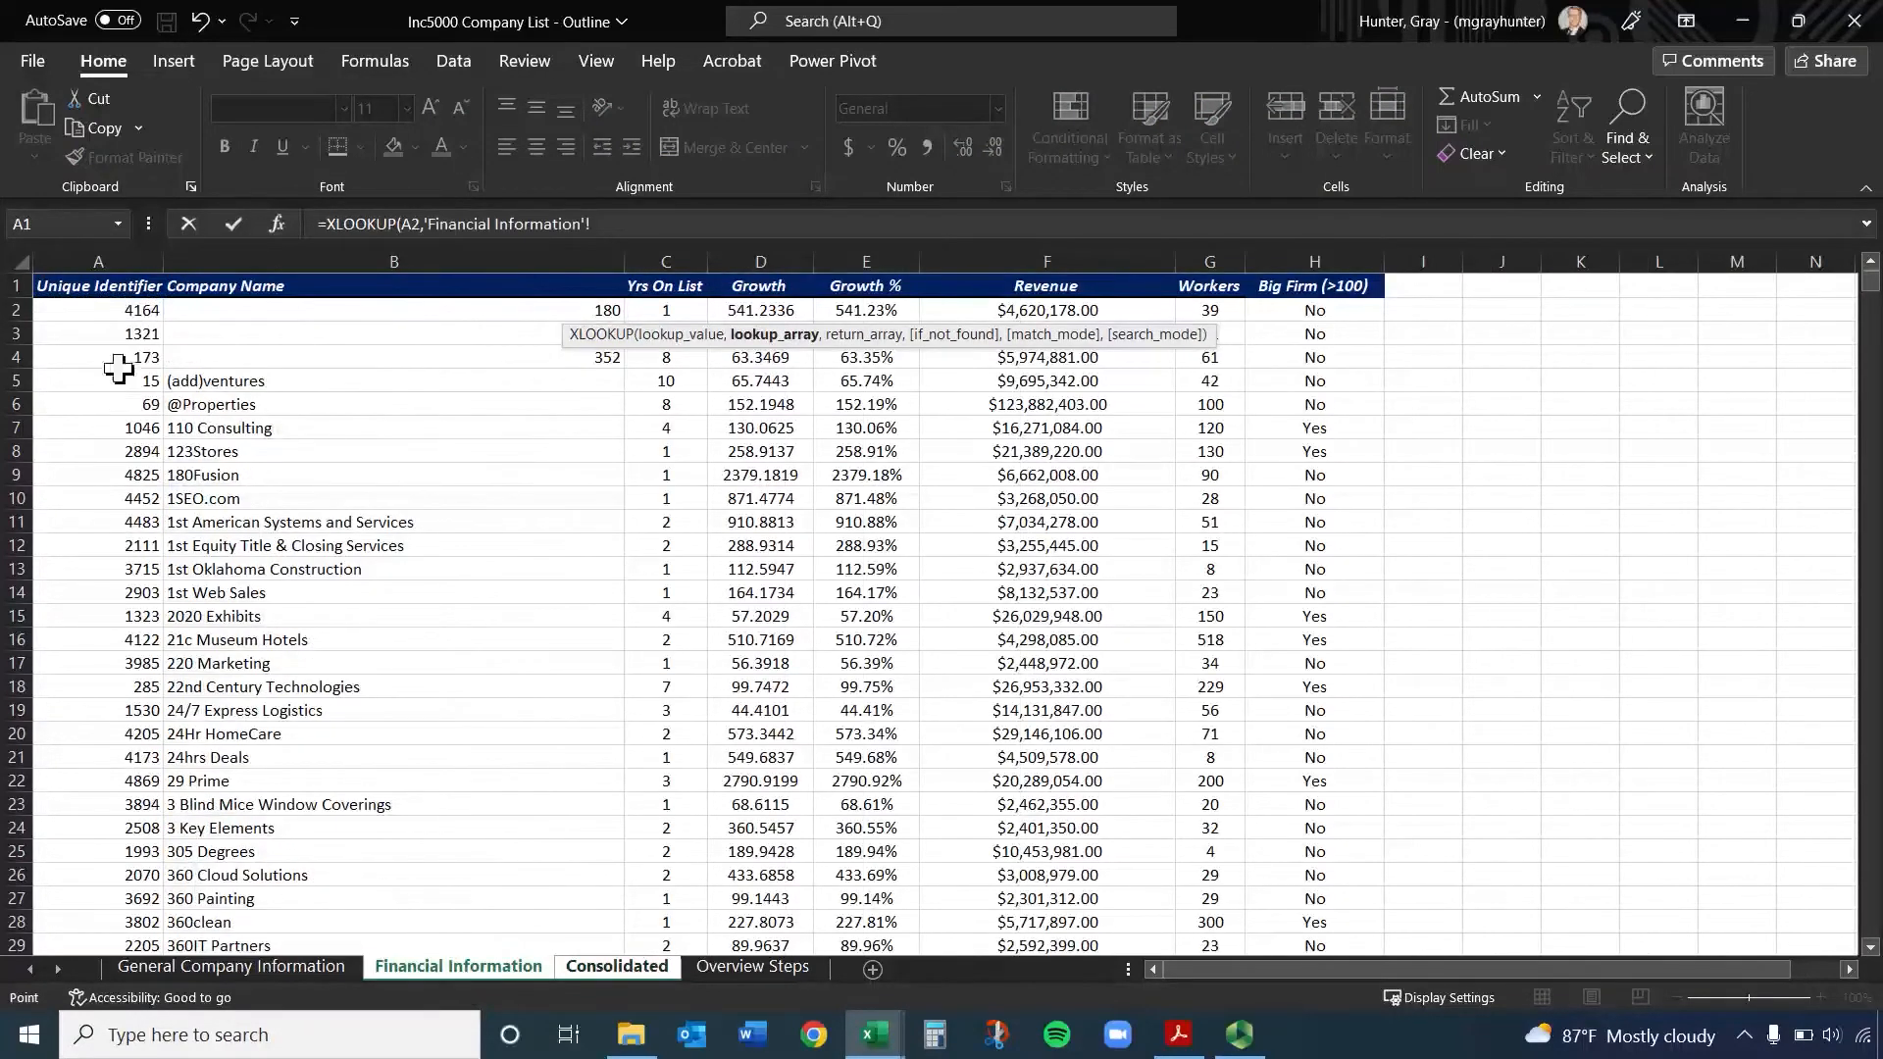
pyautogui.click(115, 257)
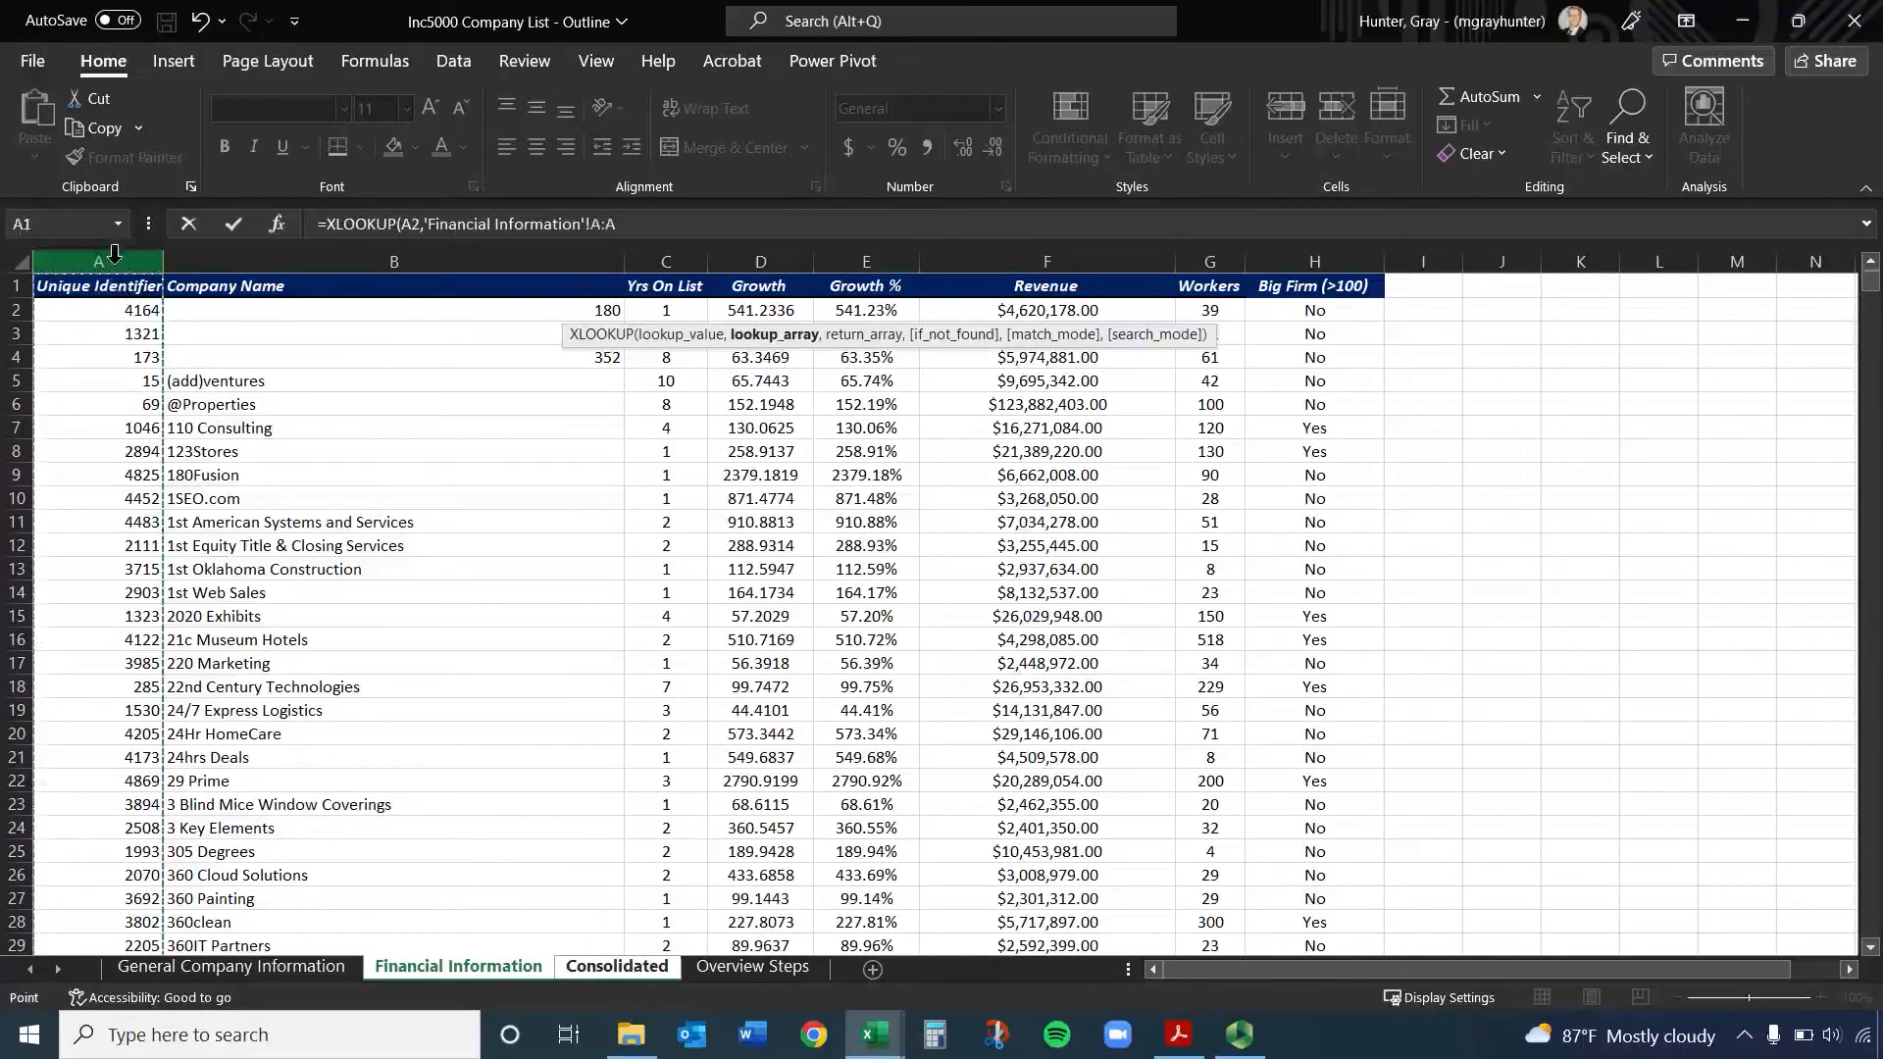
pyautogui.write(',')
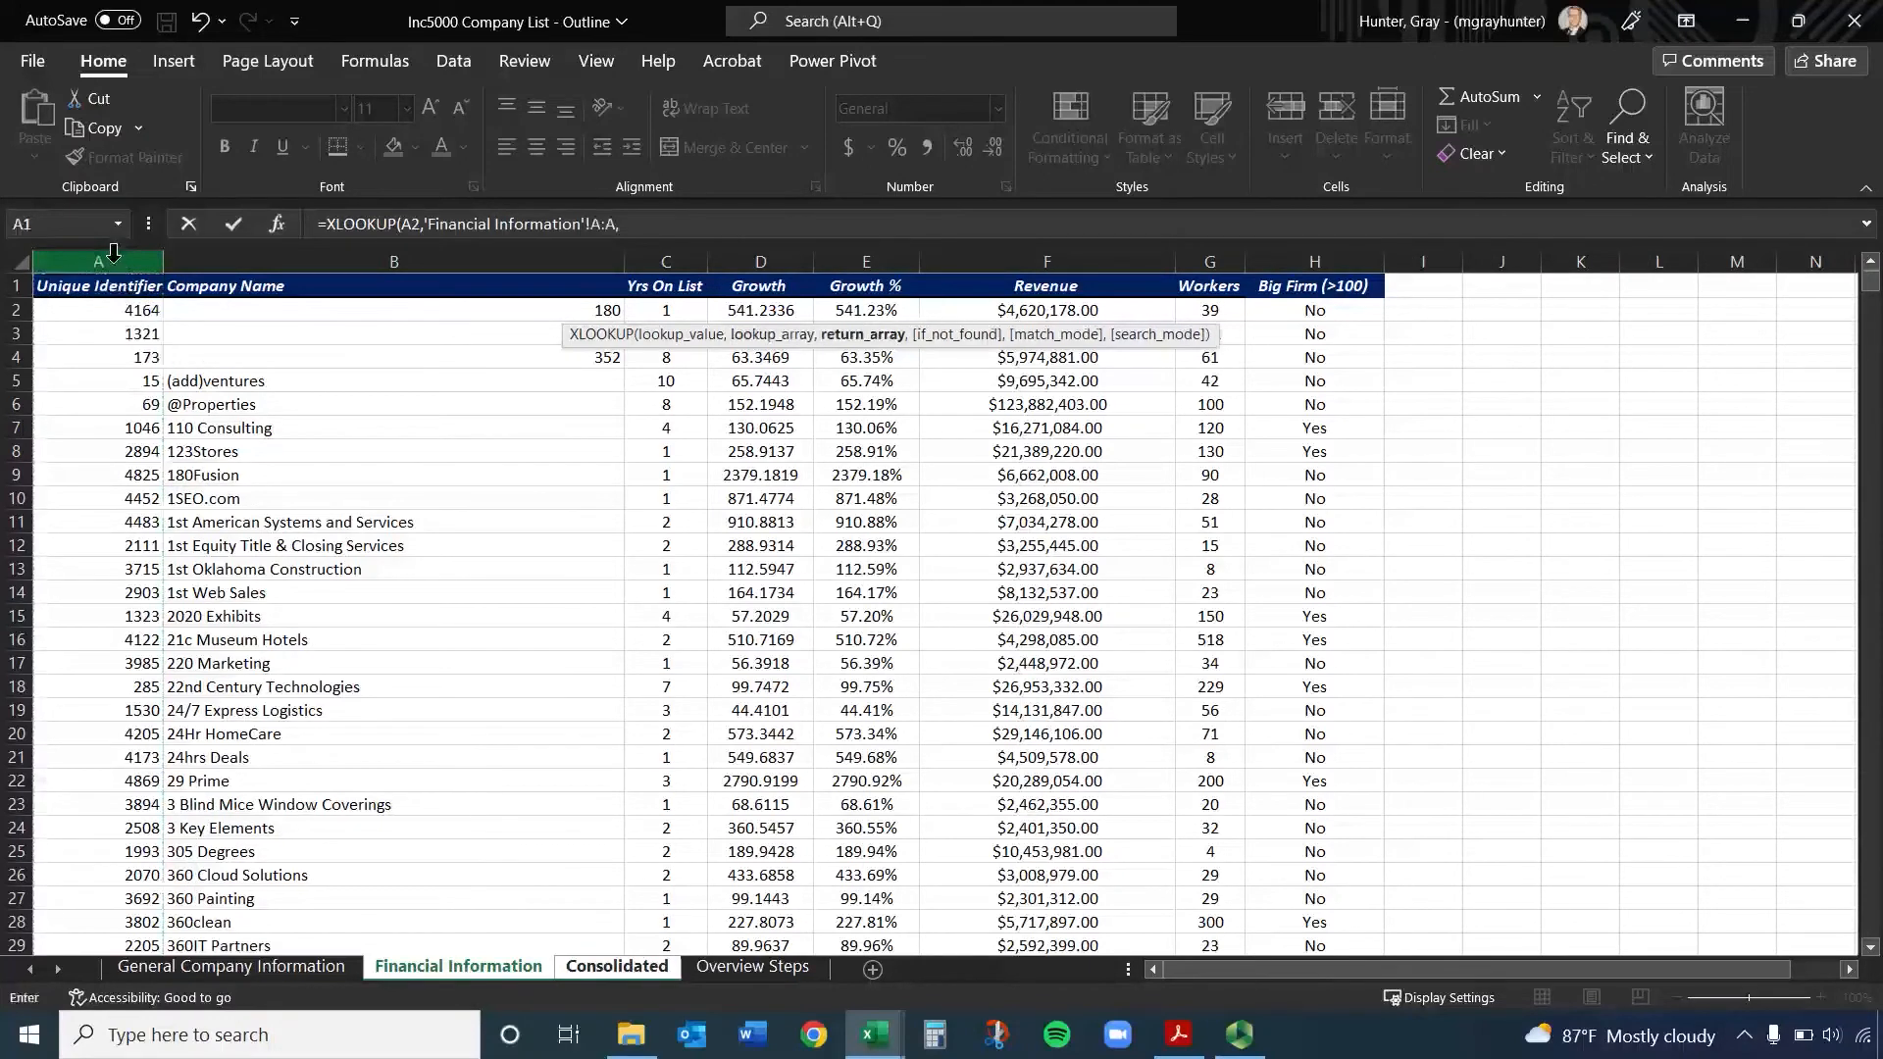
pyautogui.click(893, 257)
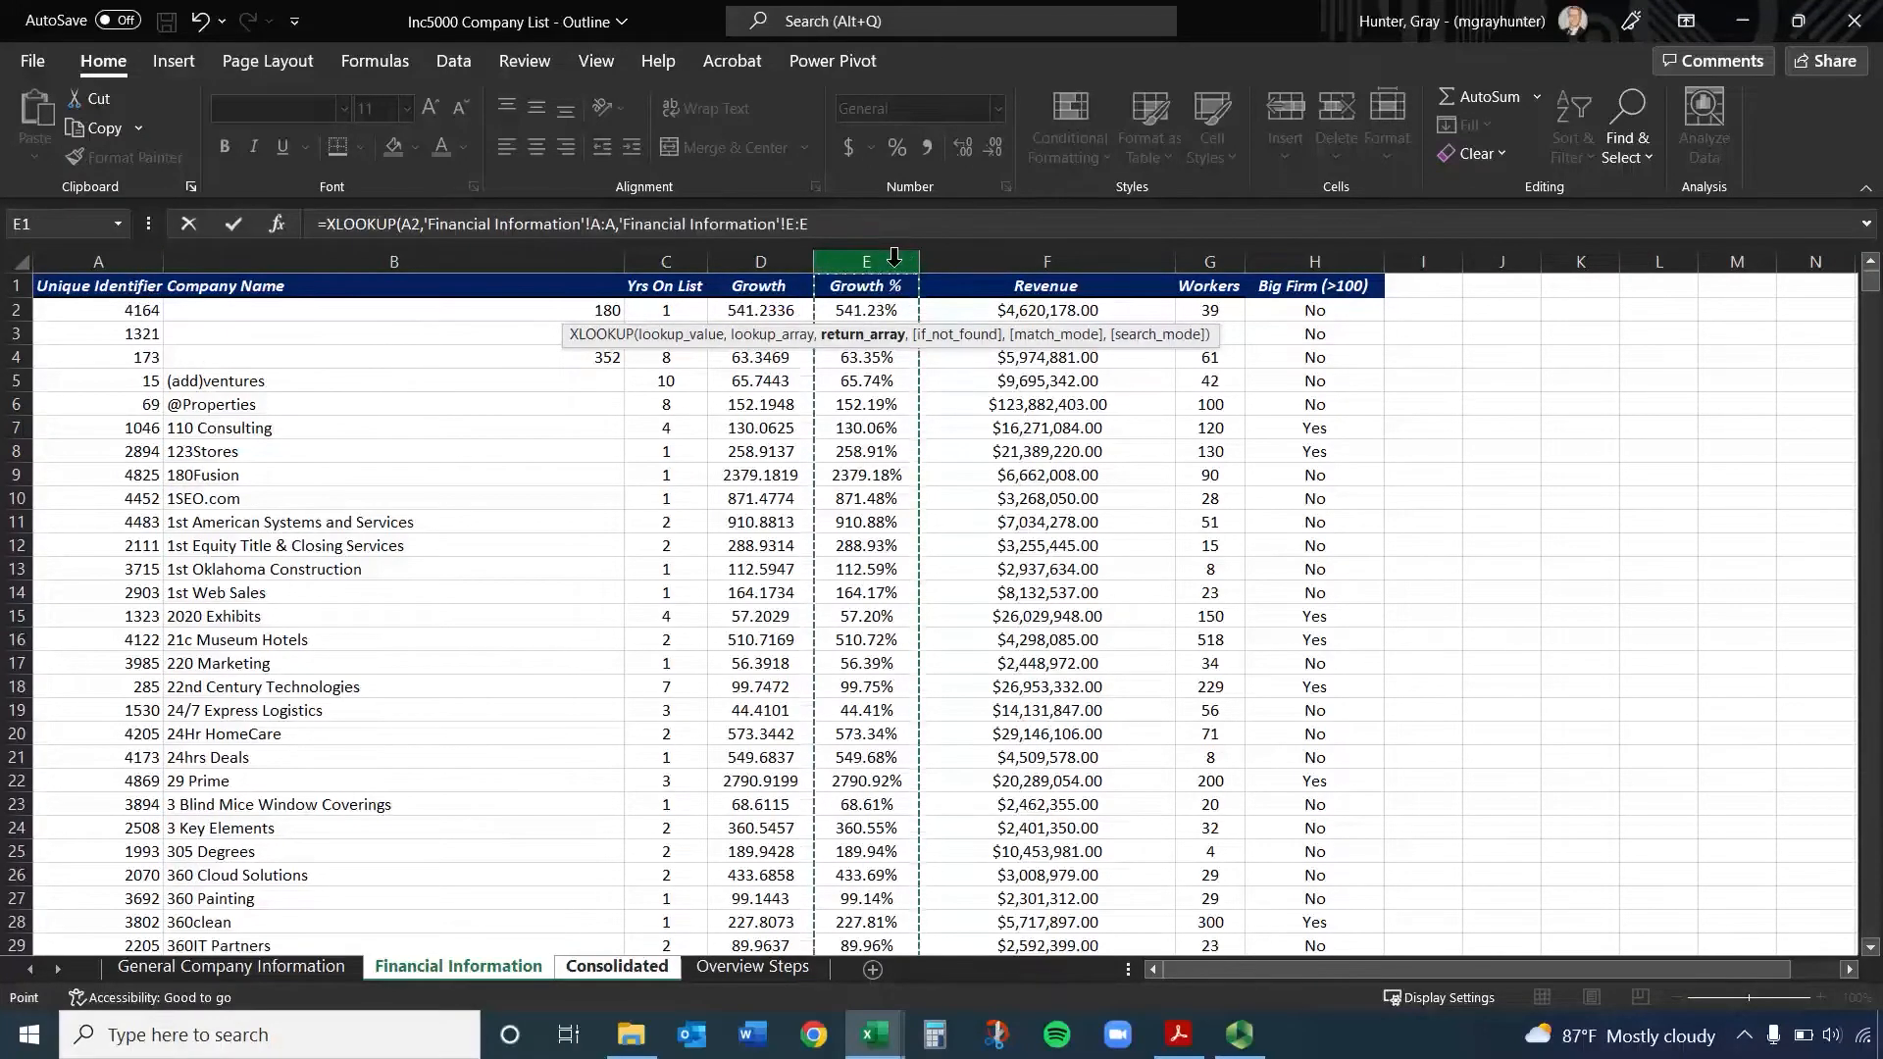
pyautogui.press('Return')
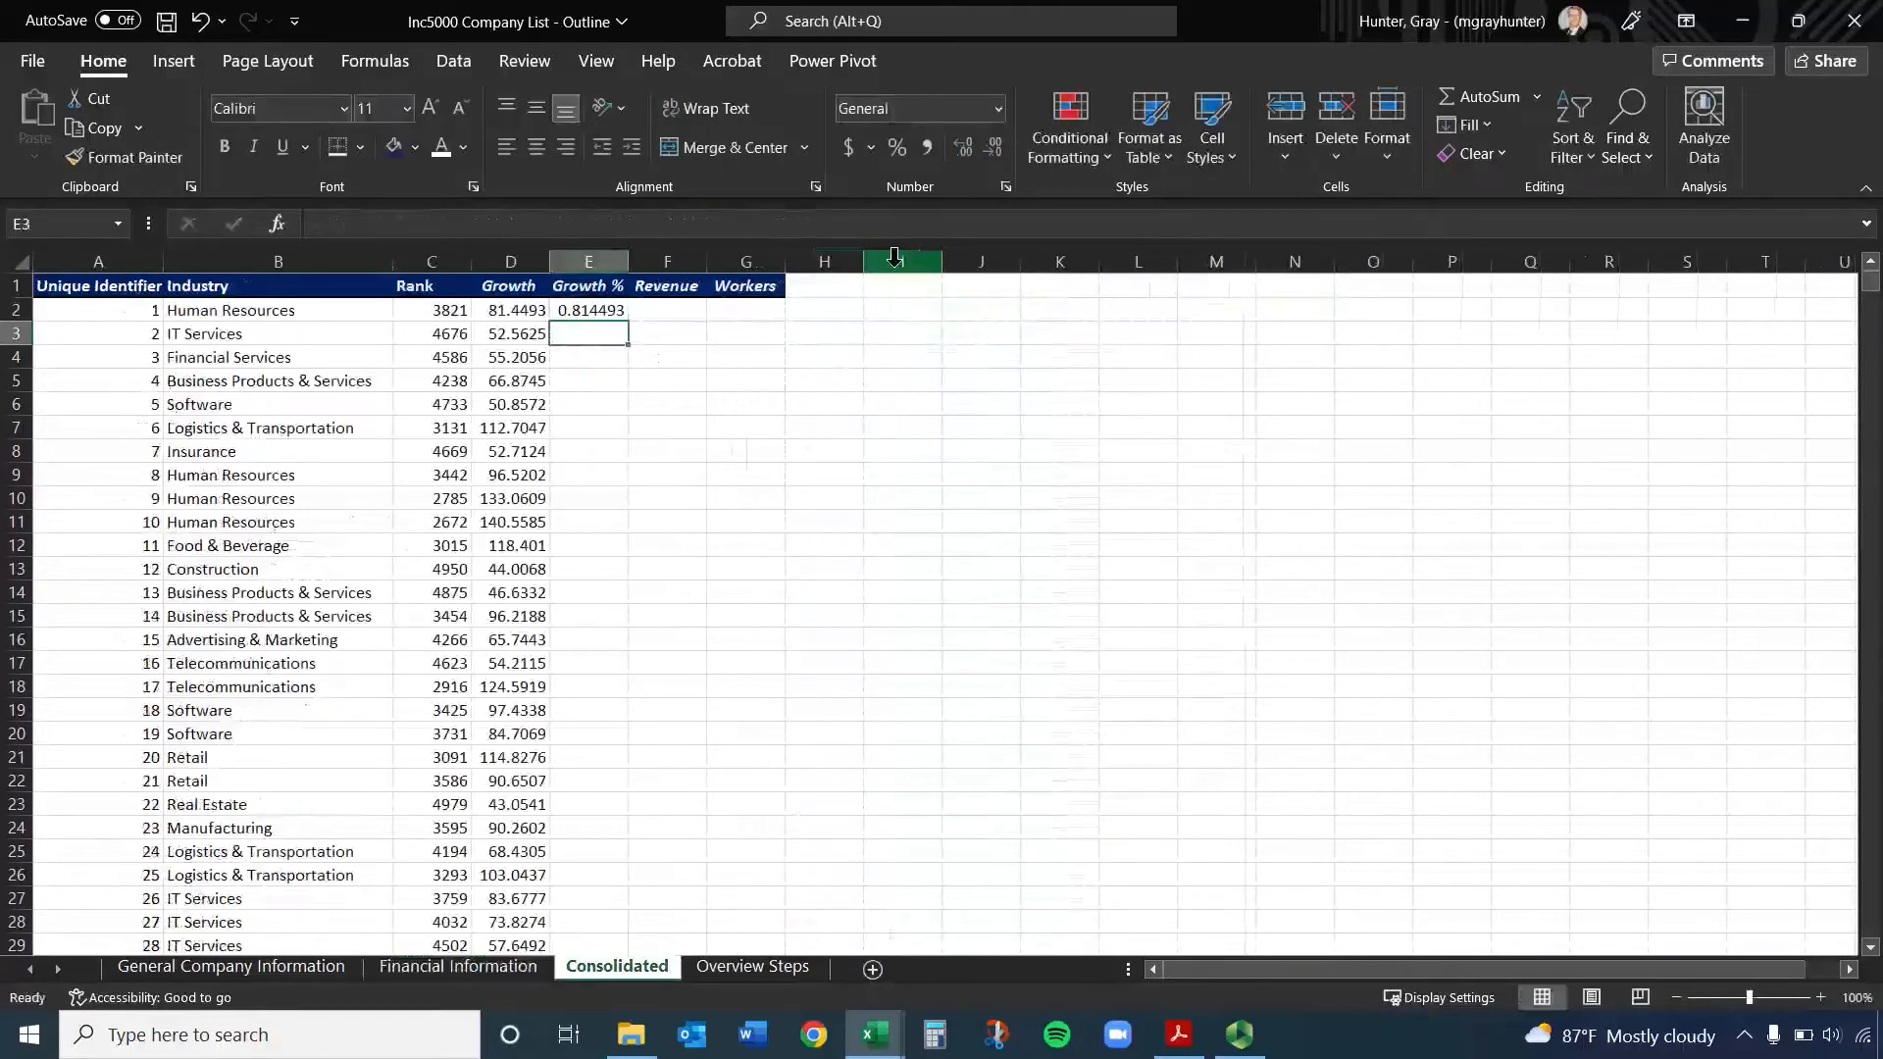
pyautogui.click(603, 310)
pyautogui.doubleClick(628, 321)
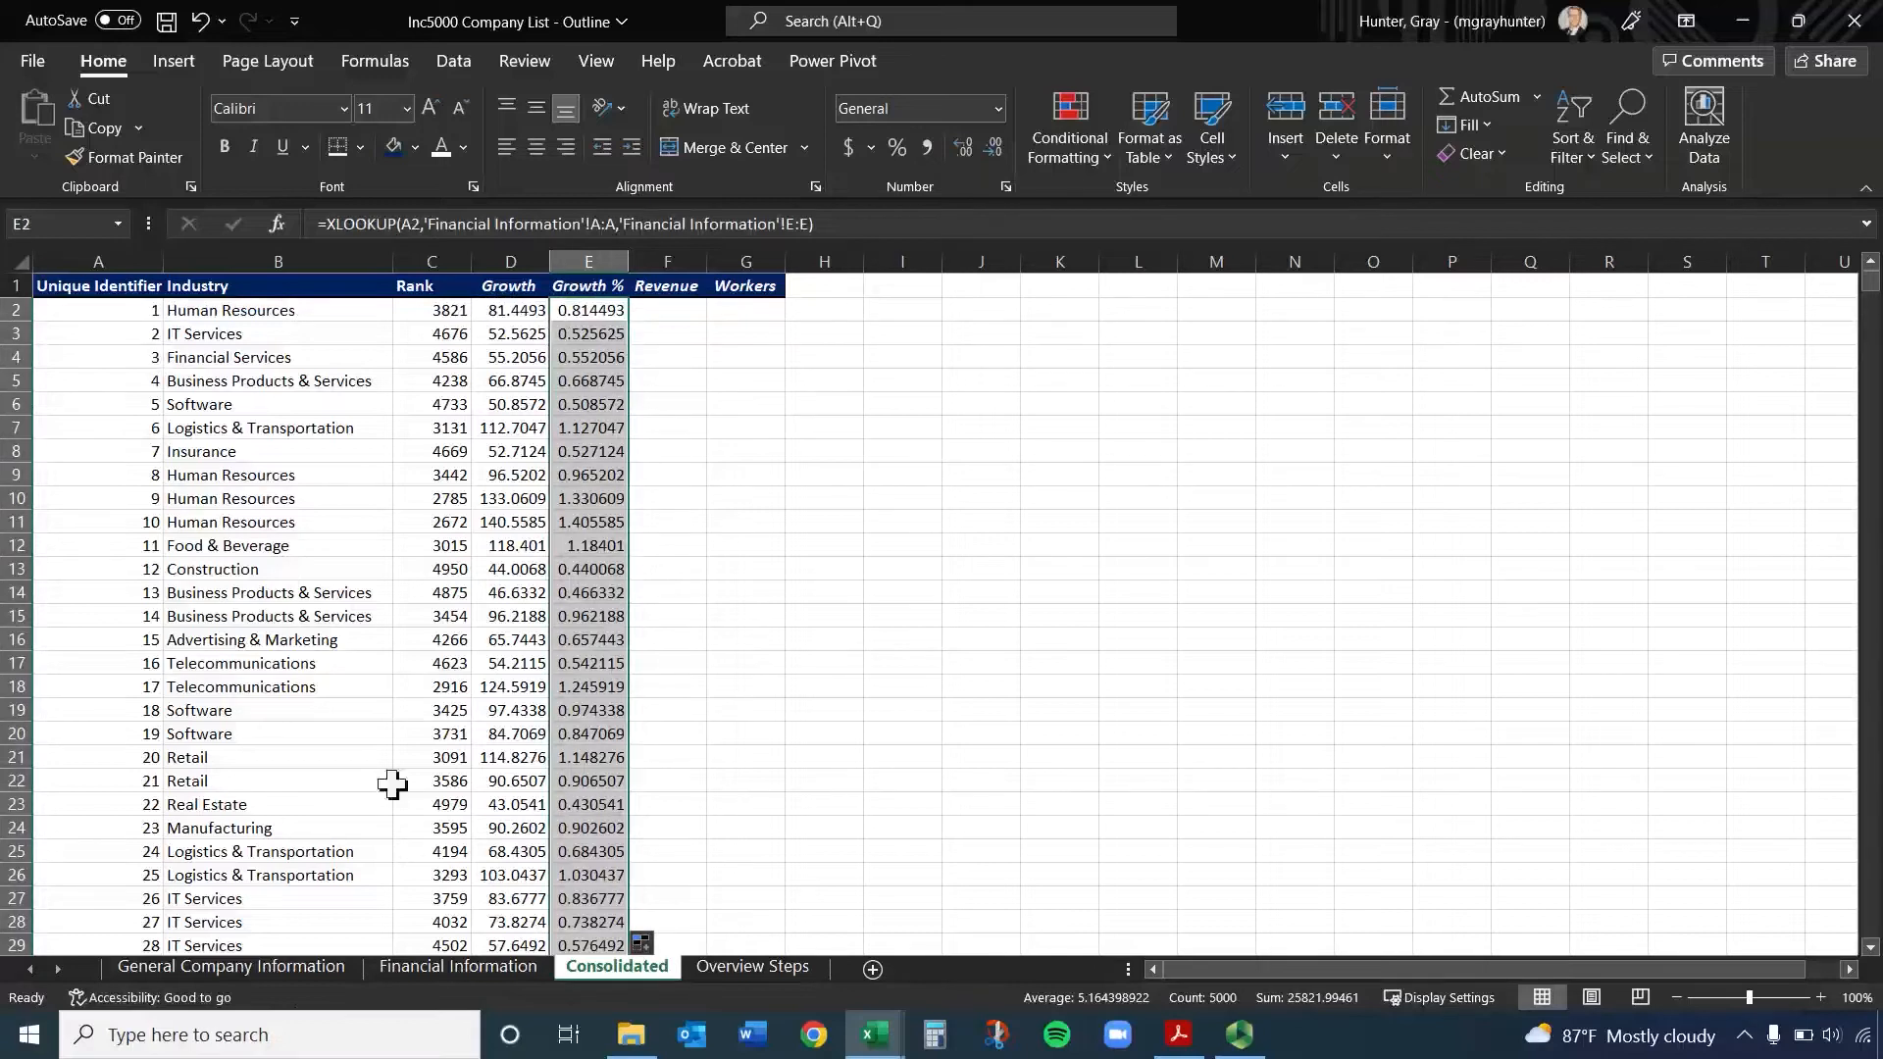
pyautogui.click(473, 969)
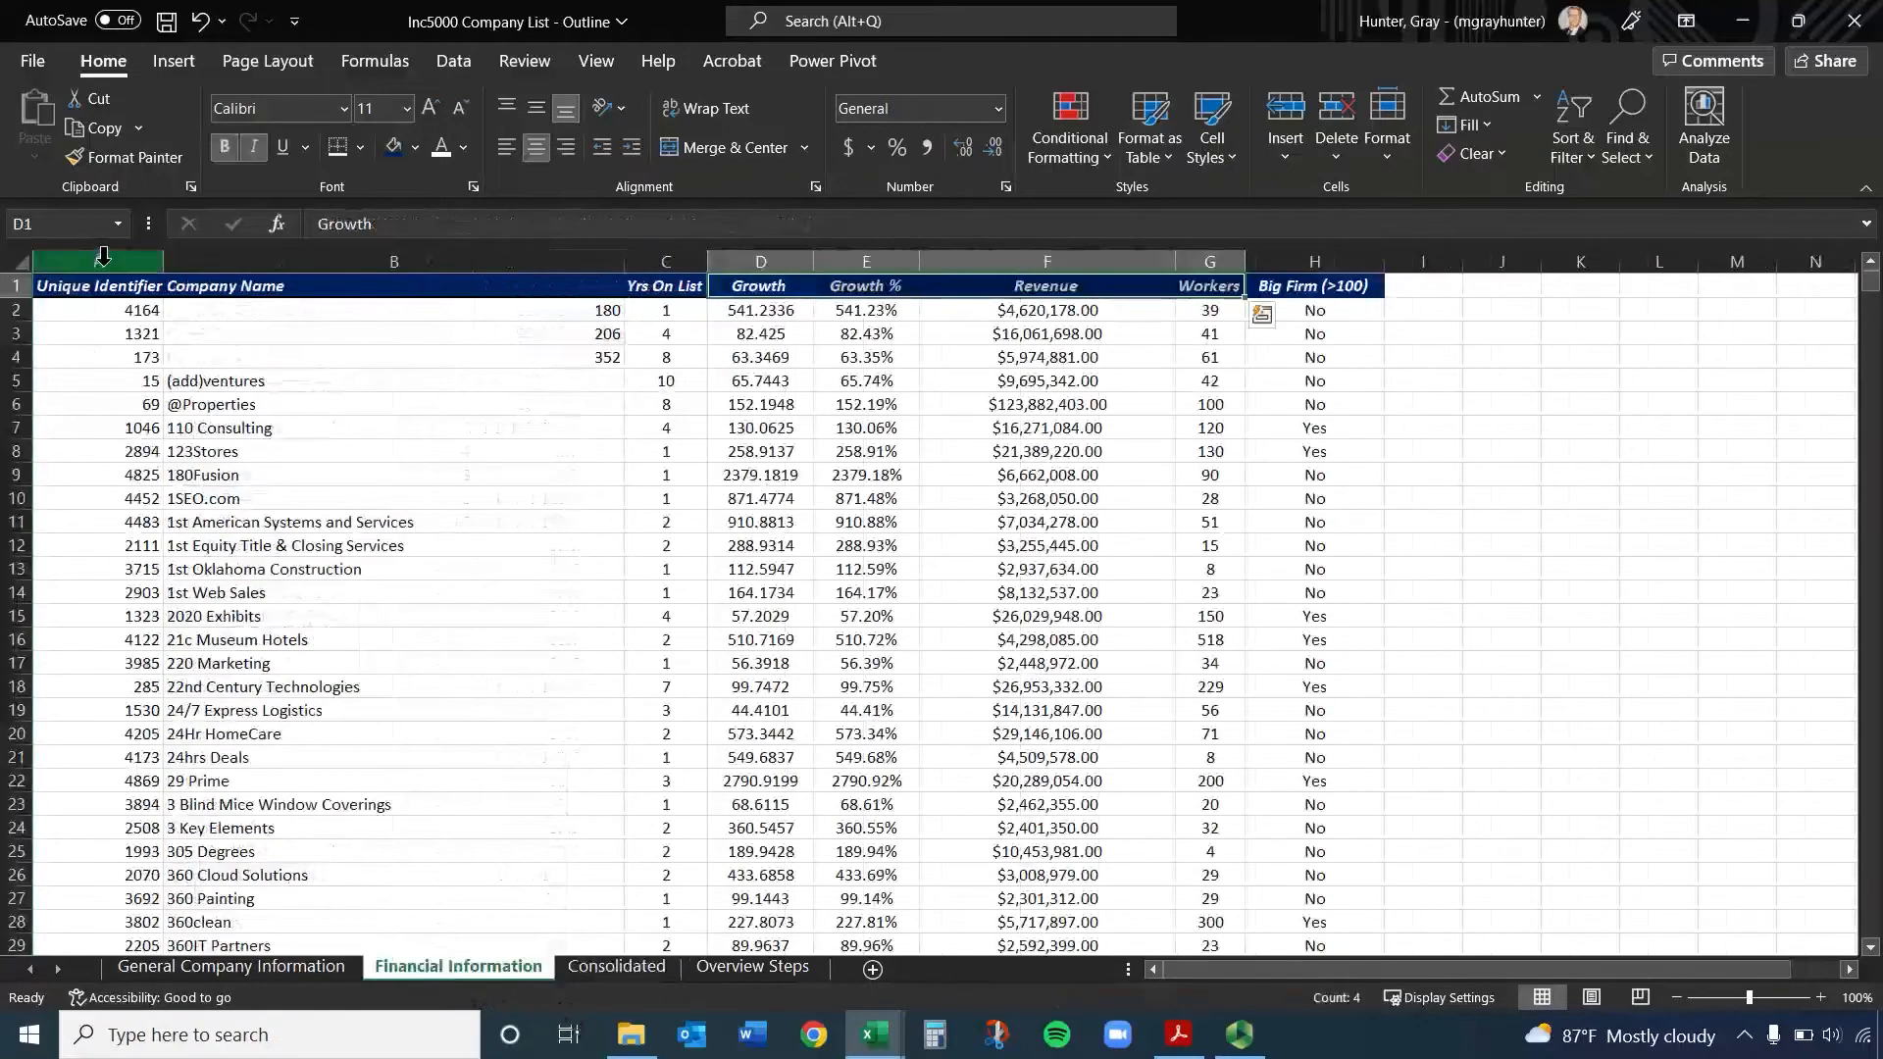
pyautogui.click(103, 253)
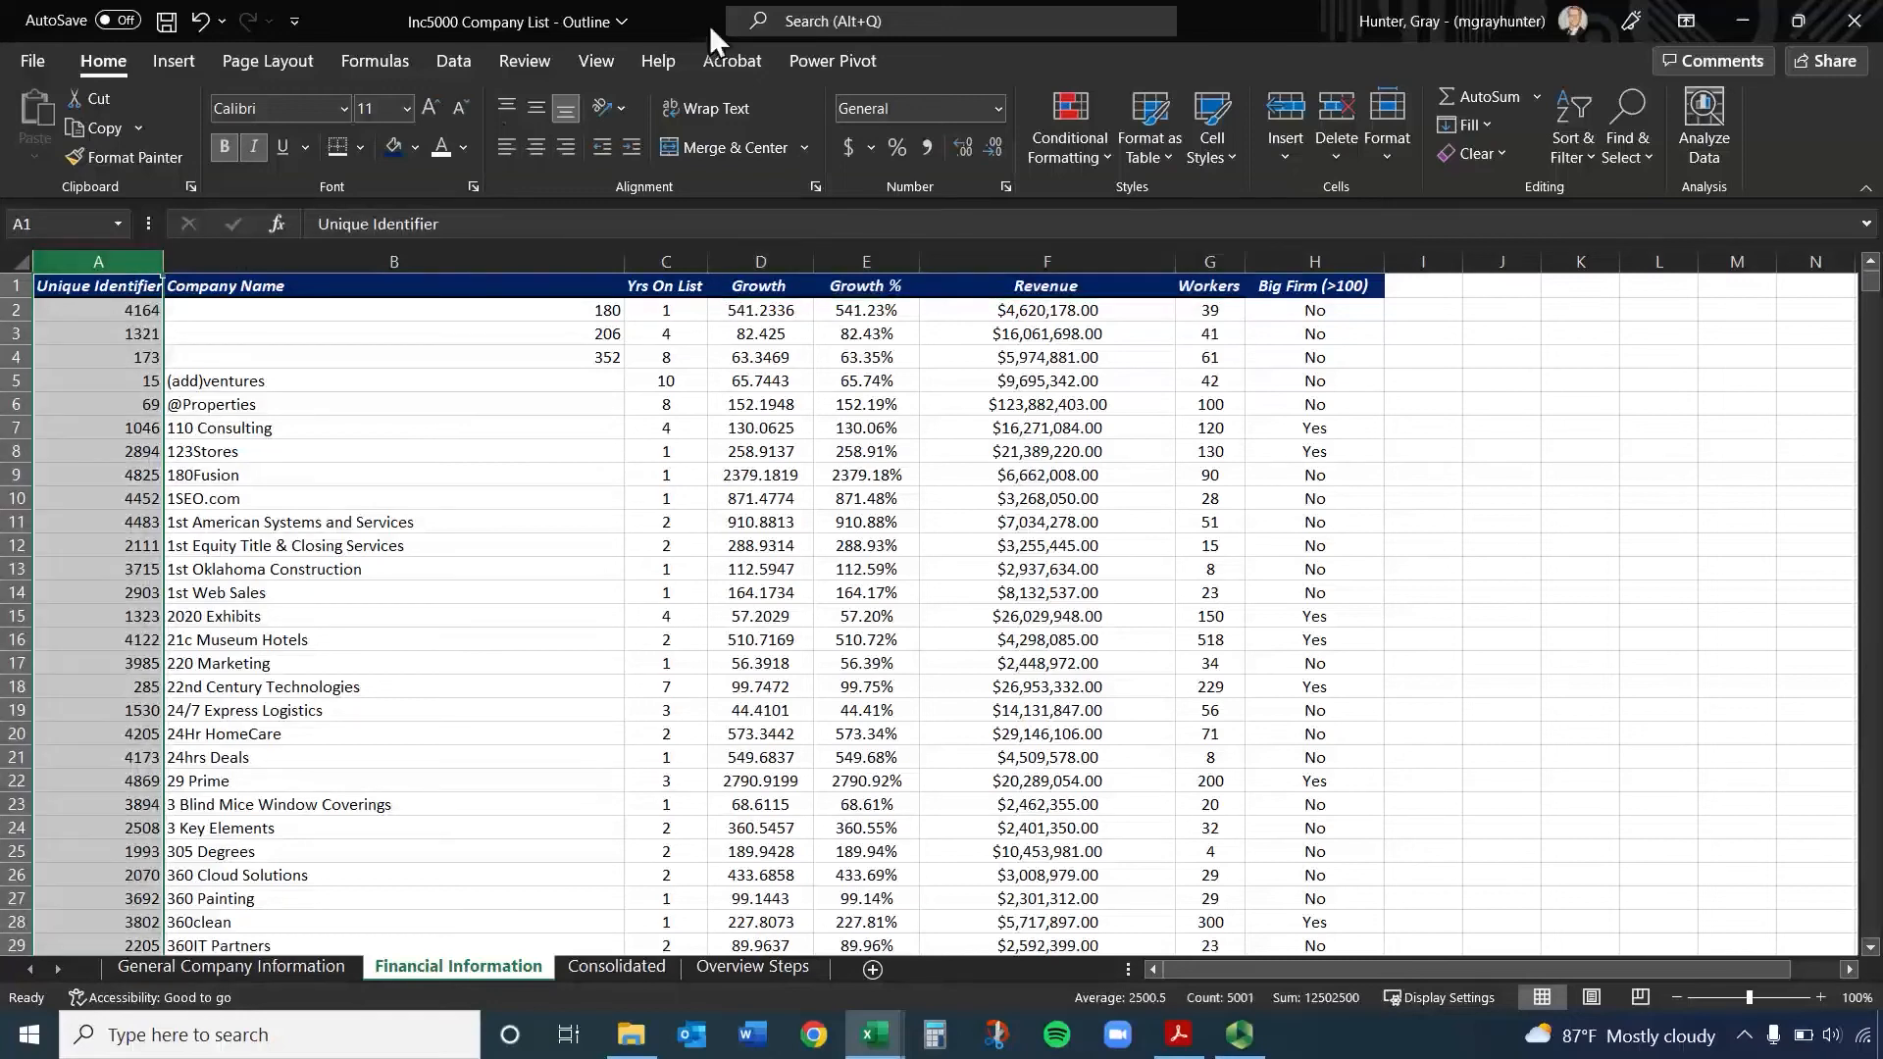
pyautogui.click(840, 21)
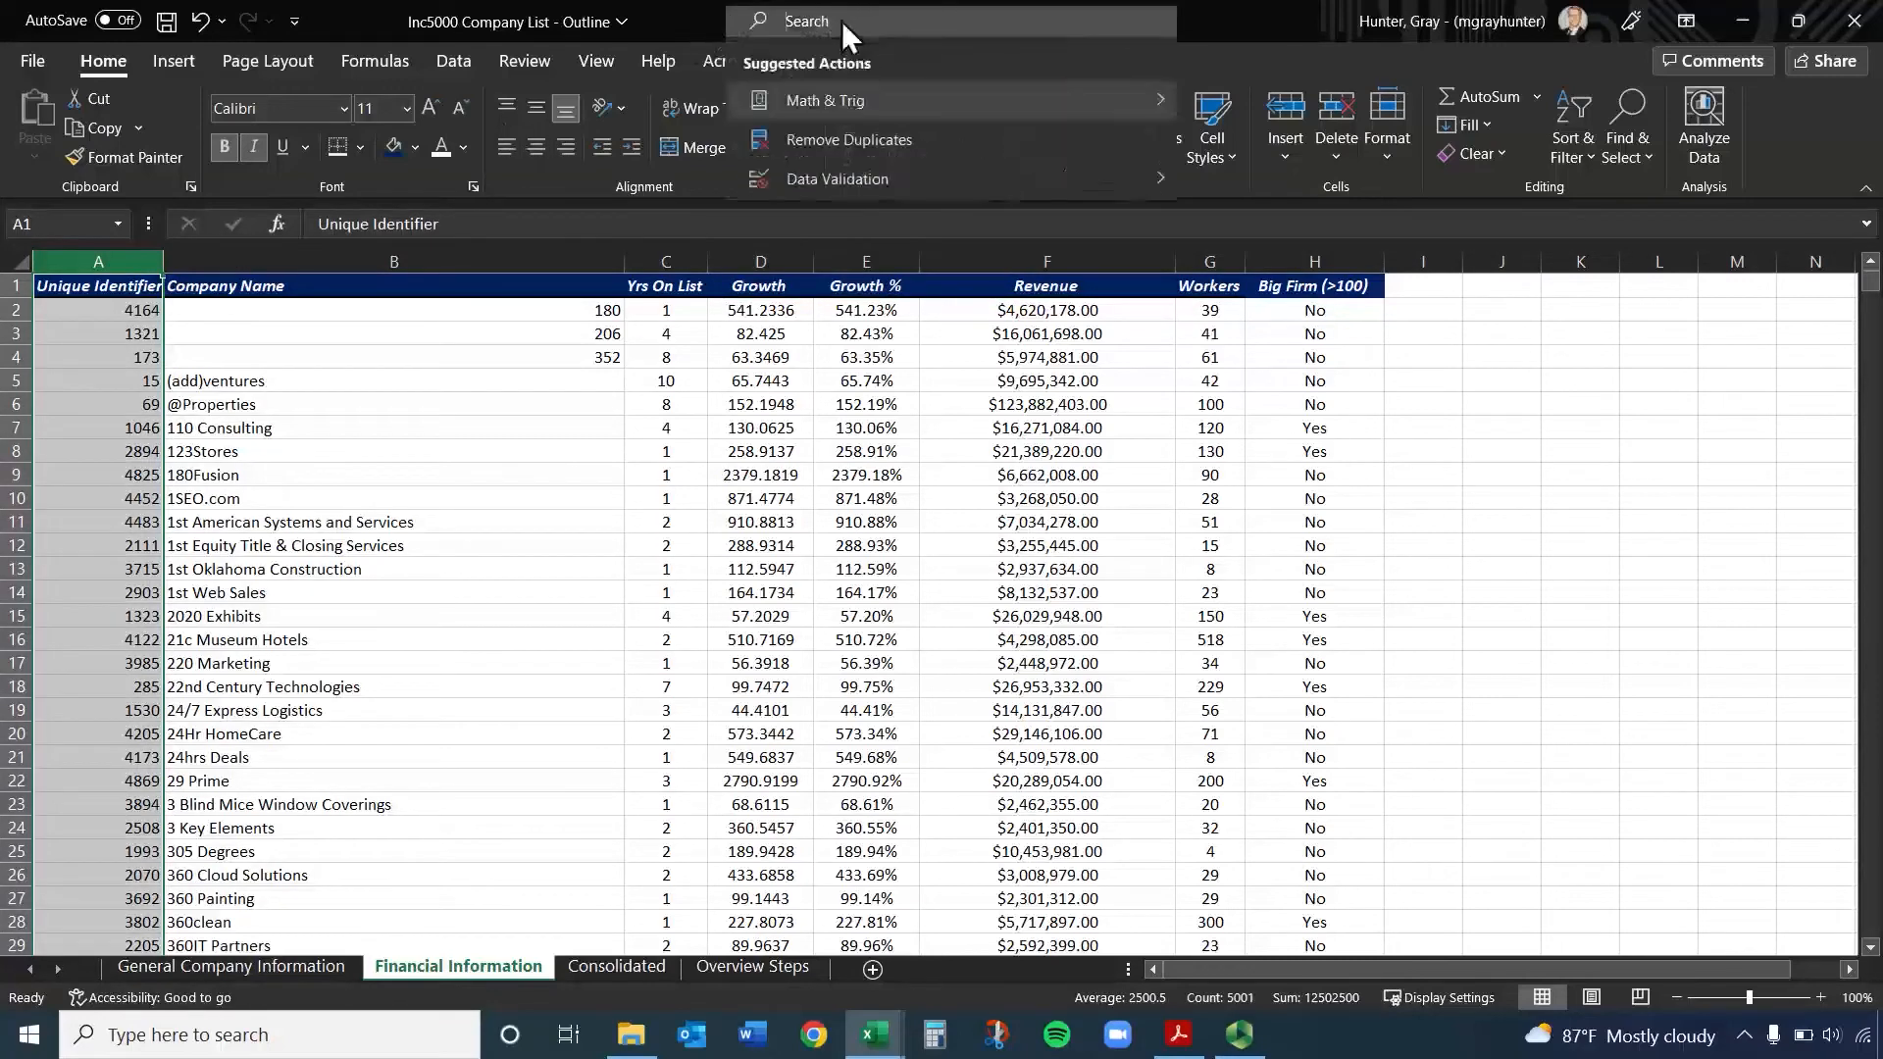
pyautogui.write('1')
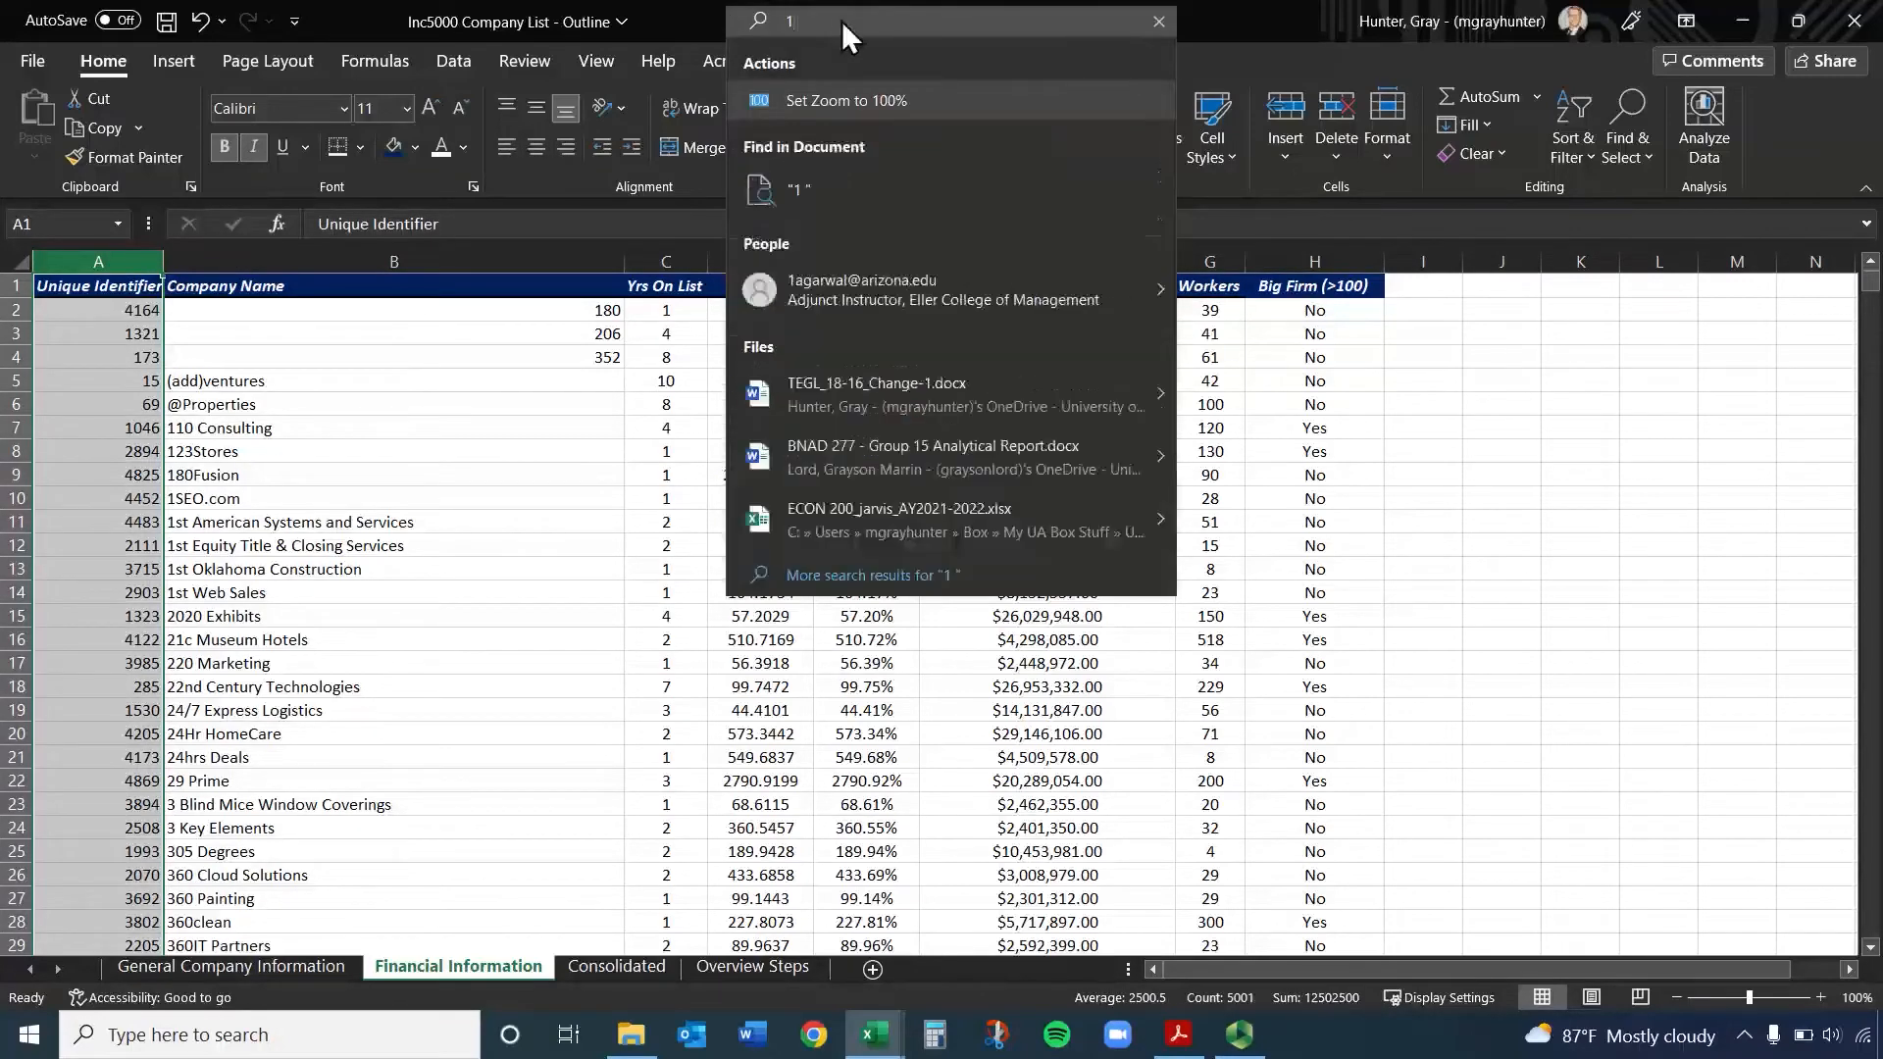
pyautogui.press('Escape')
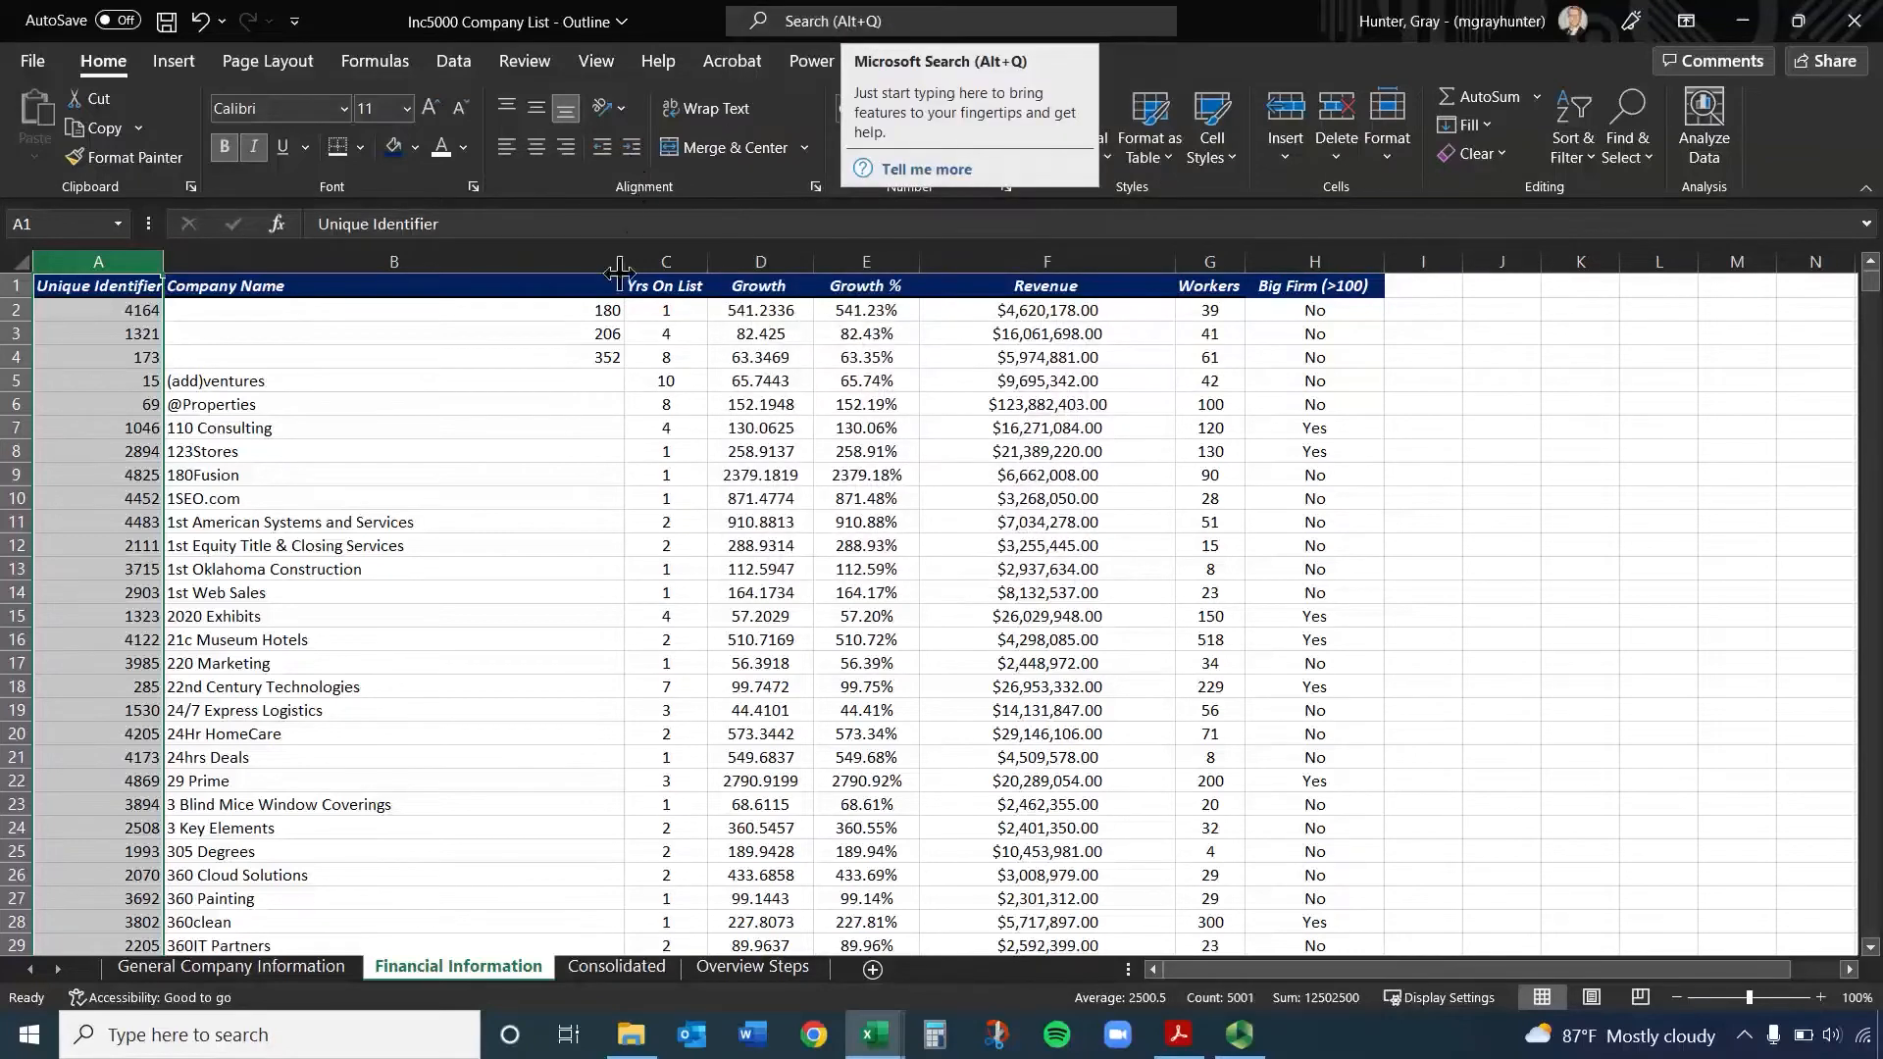
pyautogui.click(247, 520)
pyautogui.click(98, 261)
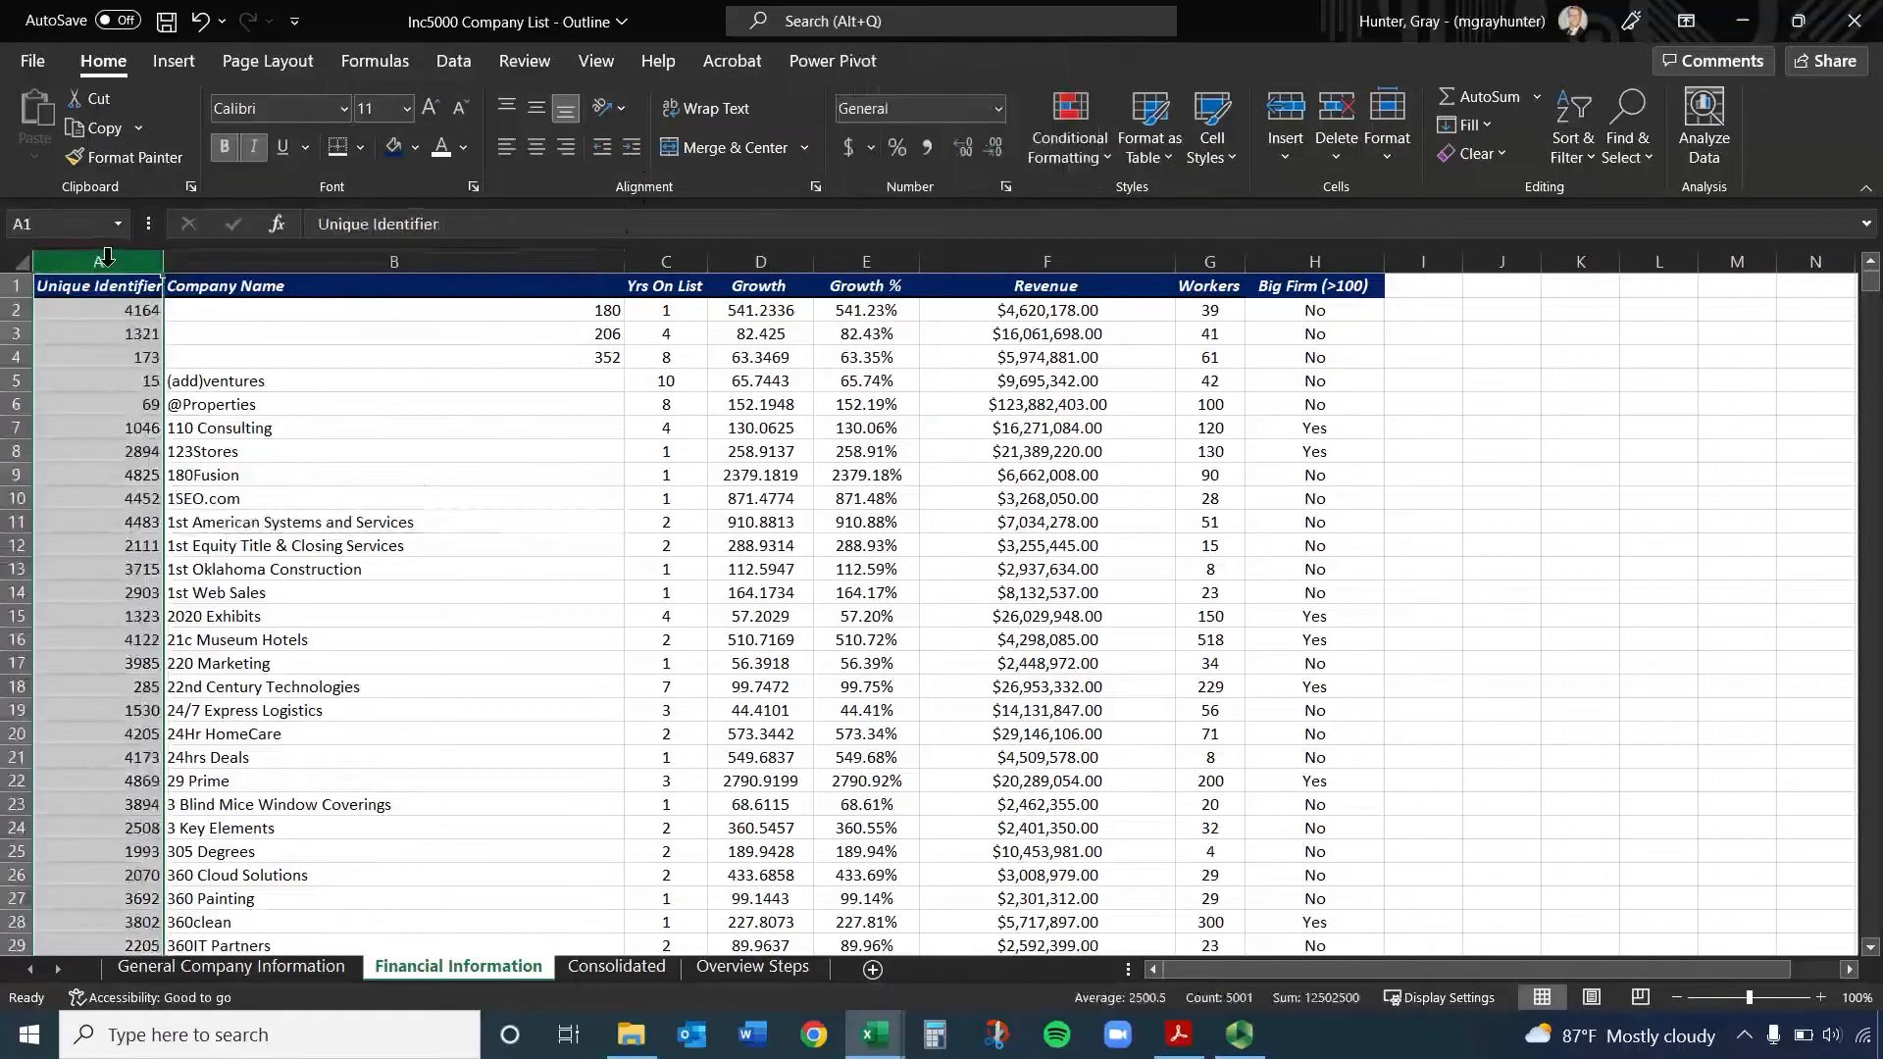
pyautogui.click(947, 21)
pyautogui.write('1')
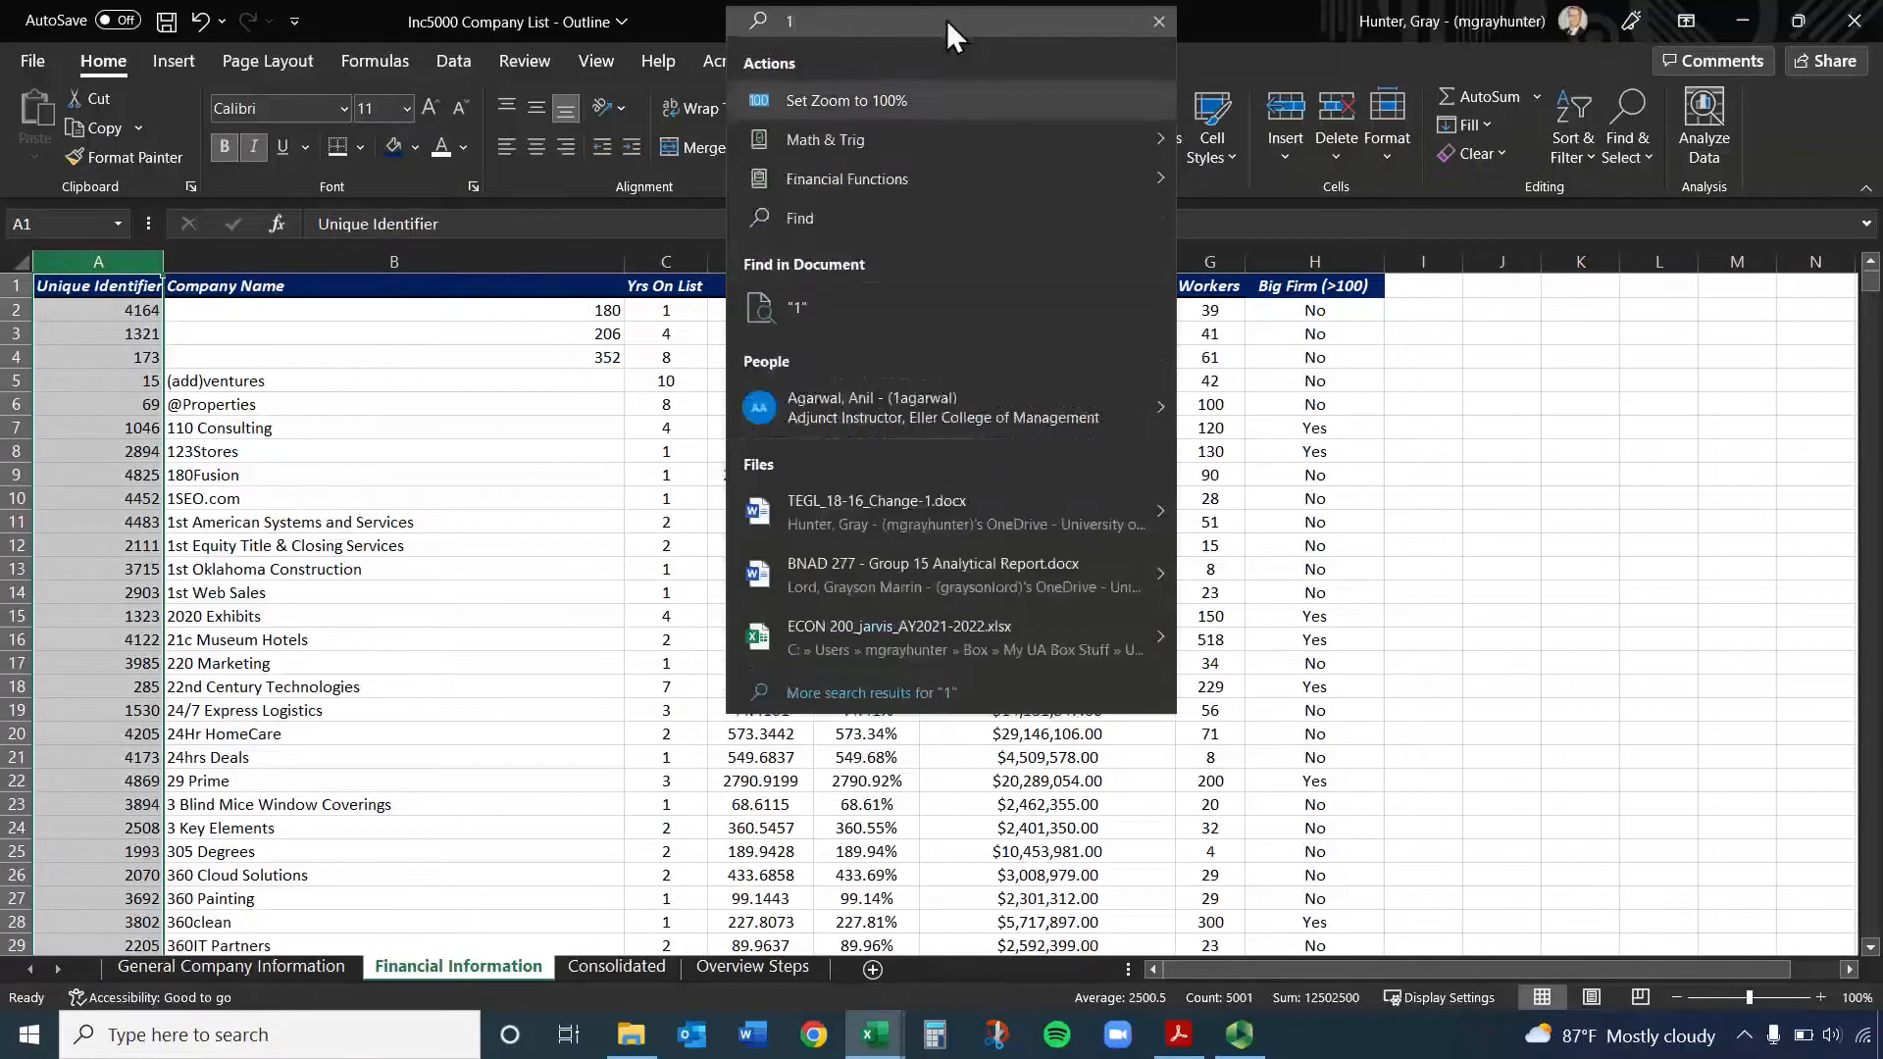
pyautogui.press('BackSpace')
pyautogui.press('Escape')
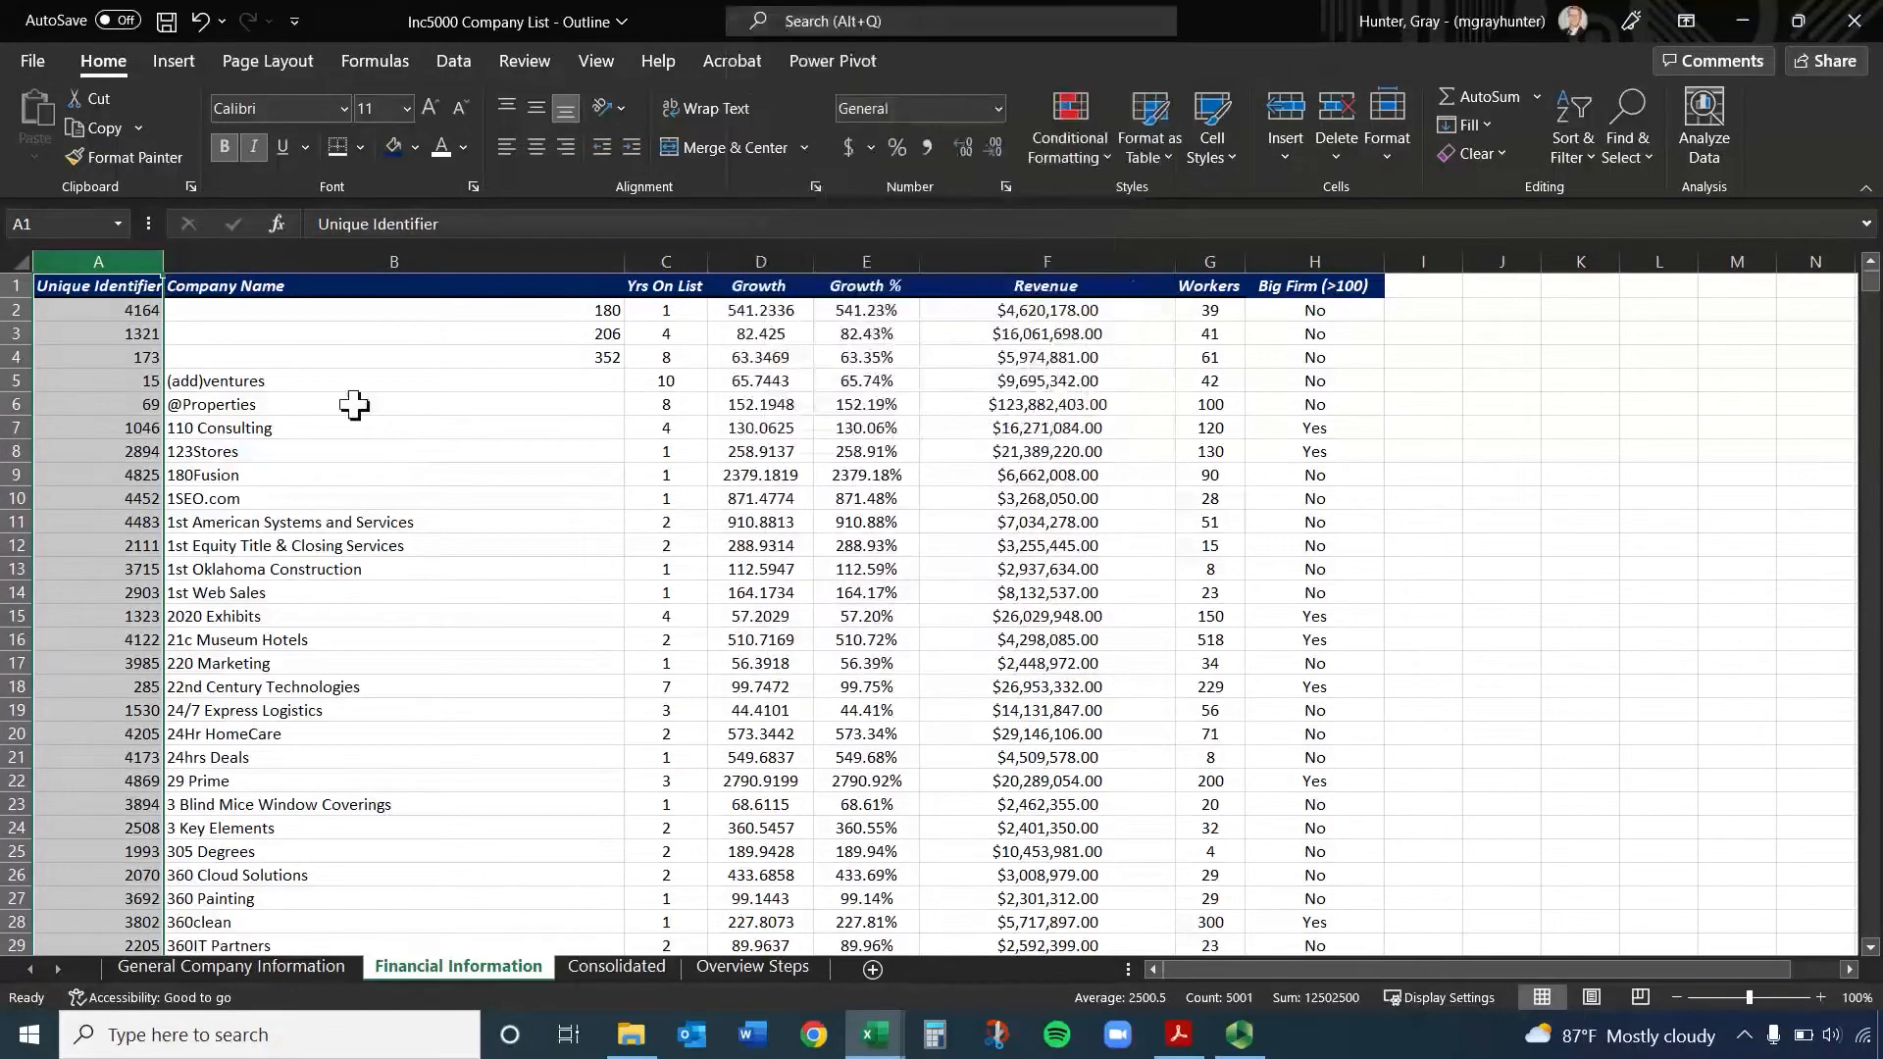
# Sort columns A to H of the Financial Information sheet by Unique Identifier in ascending order
pyautogui.moveTo(79, 260); pyautogui.dragTo(1314, 261)
pyautogui.click(451, 61)
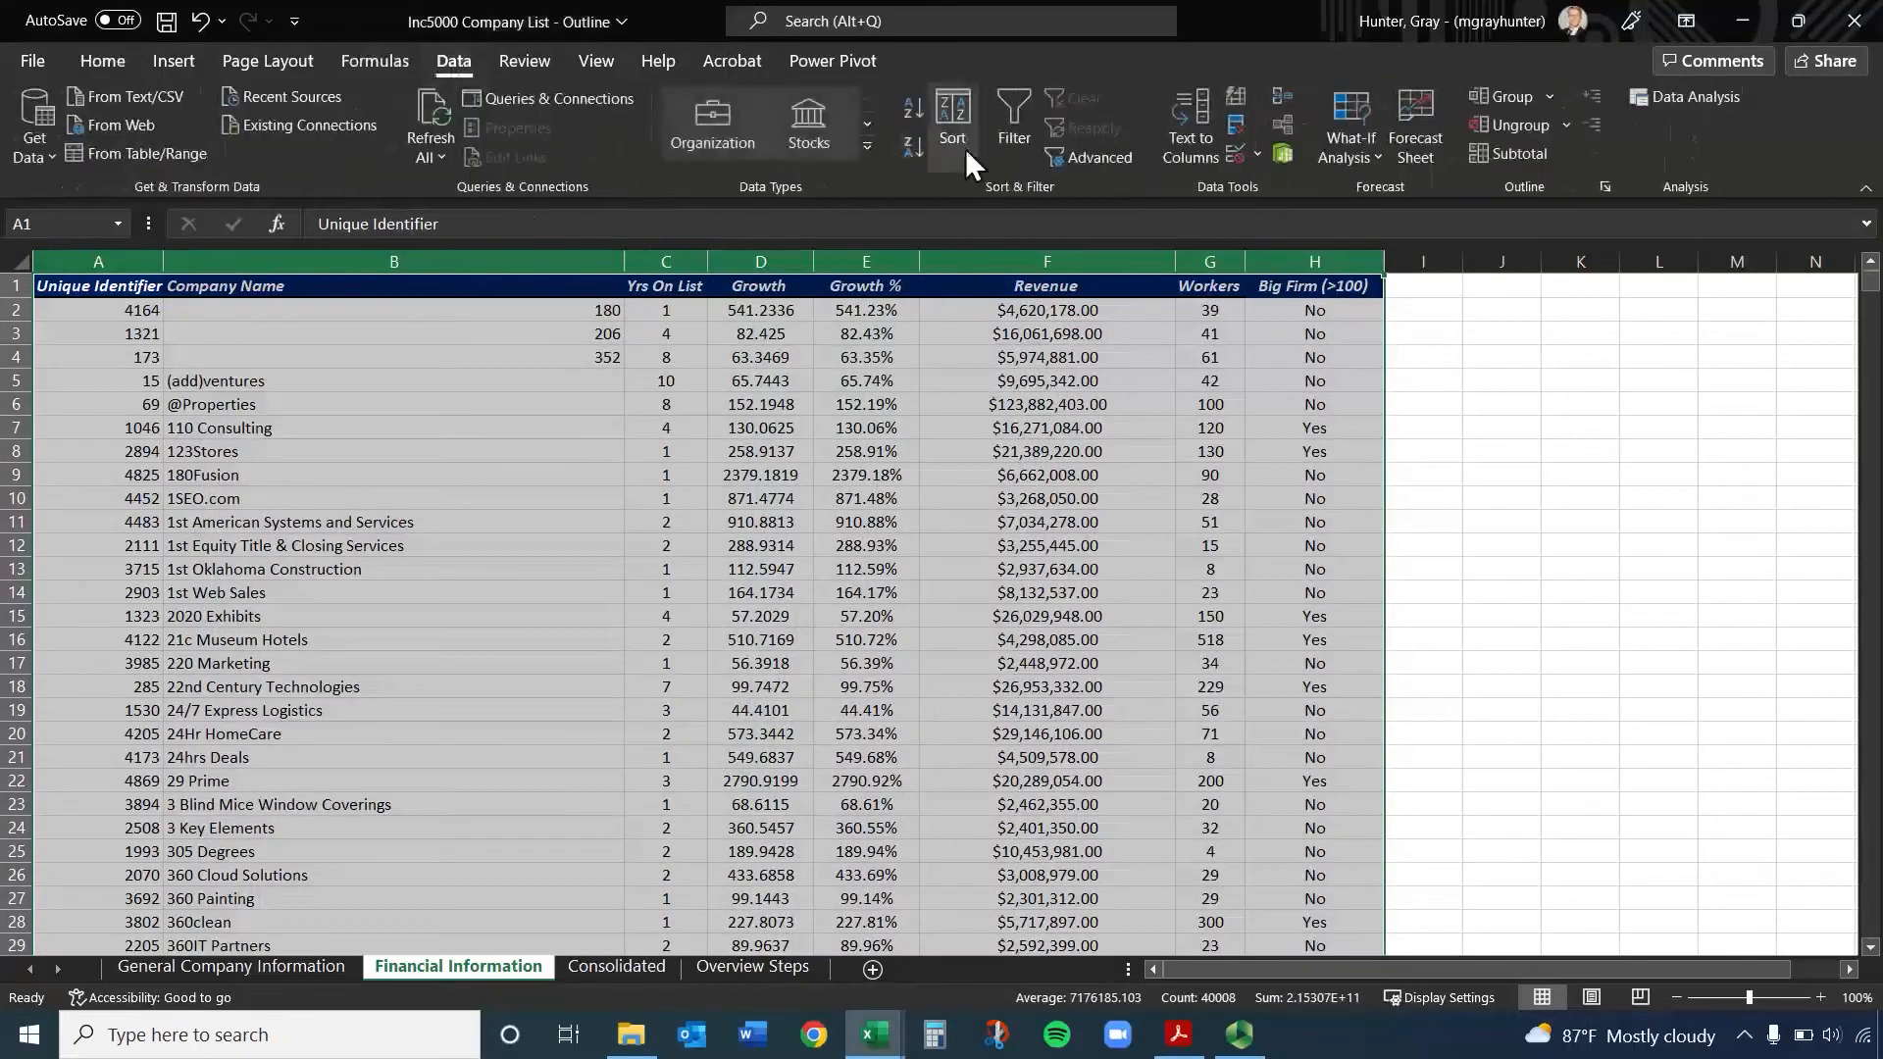
pyautogui.click(967, 108)
pyautogui.click(583, 603)
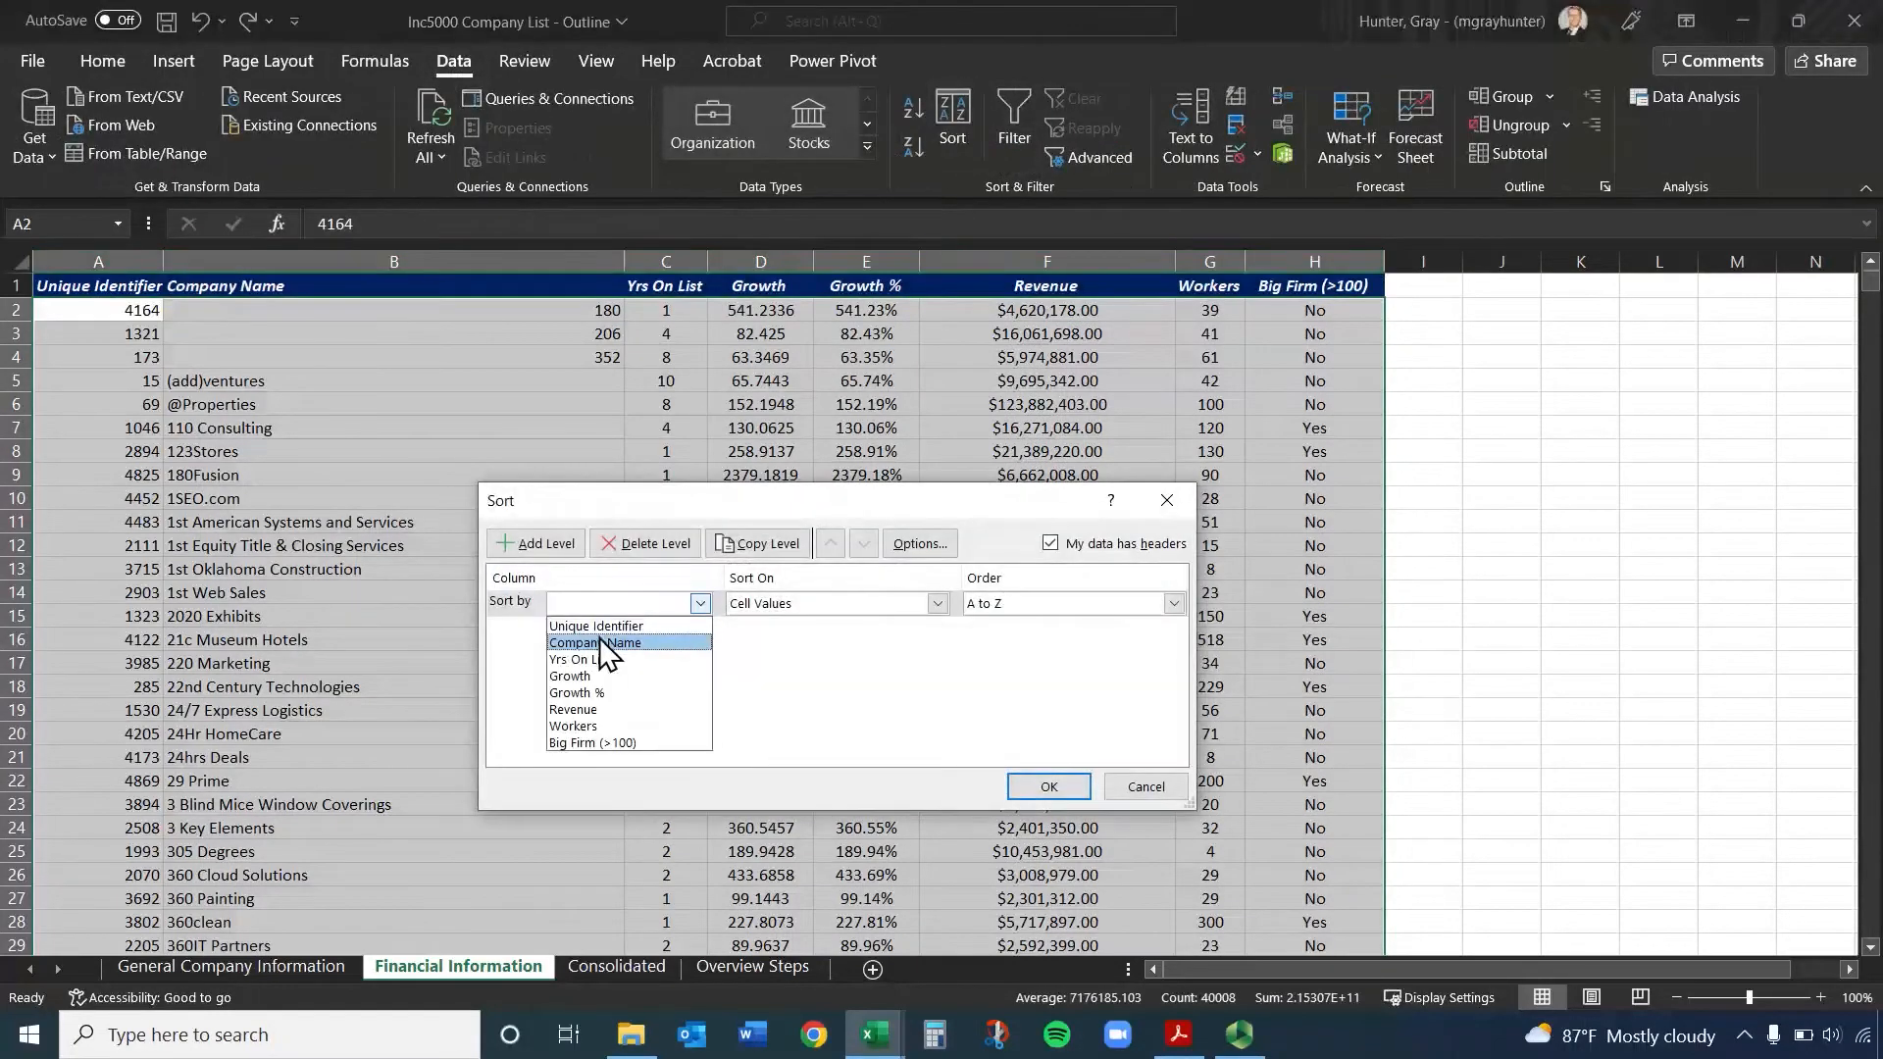
pyautogui.click(598, 632)
pyautogui.click(1069, 785)
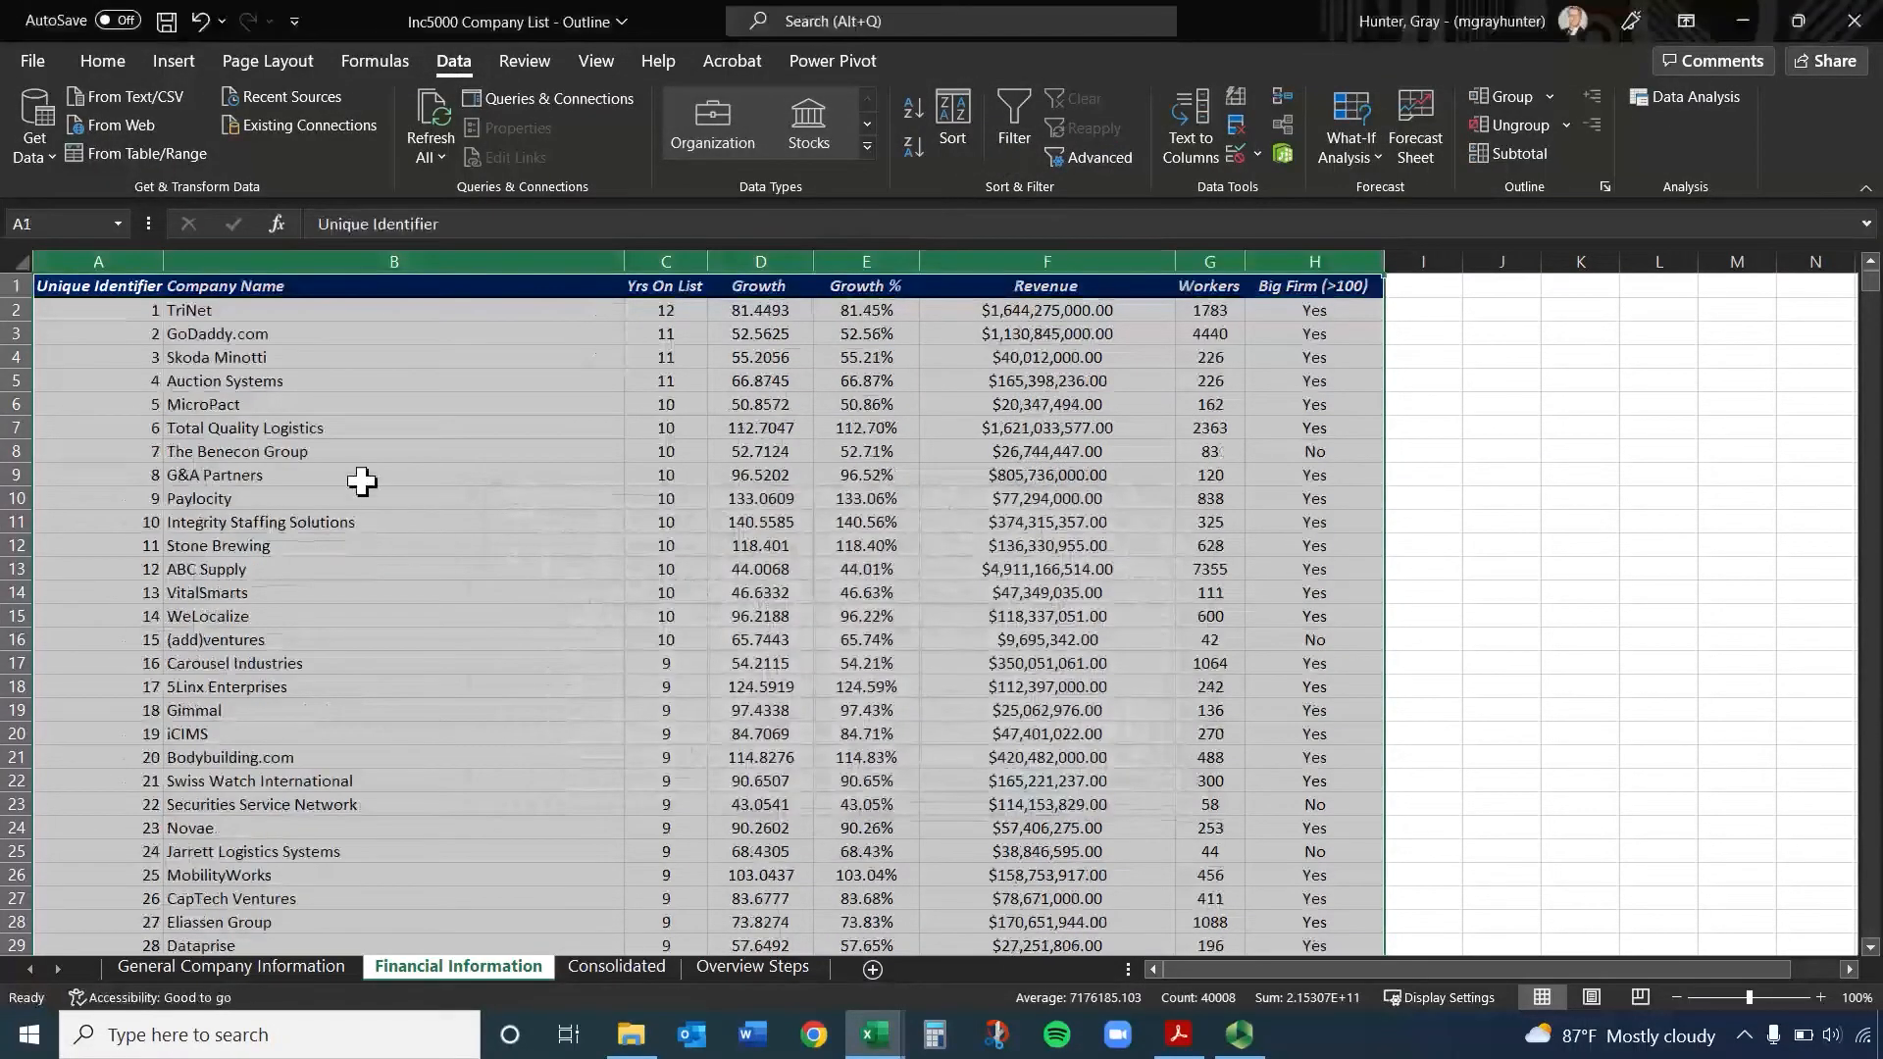
# Check the Growth values on Financial Information and format the Growth % column on Consolidated as a percentage with two decimals
pyautogui.moveTo(755, 310); pyautogui.dragTo(867, 312)
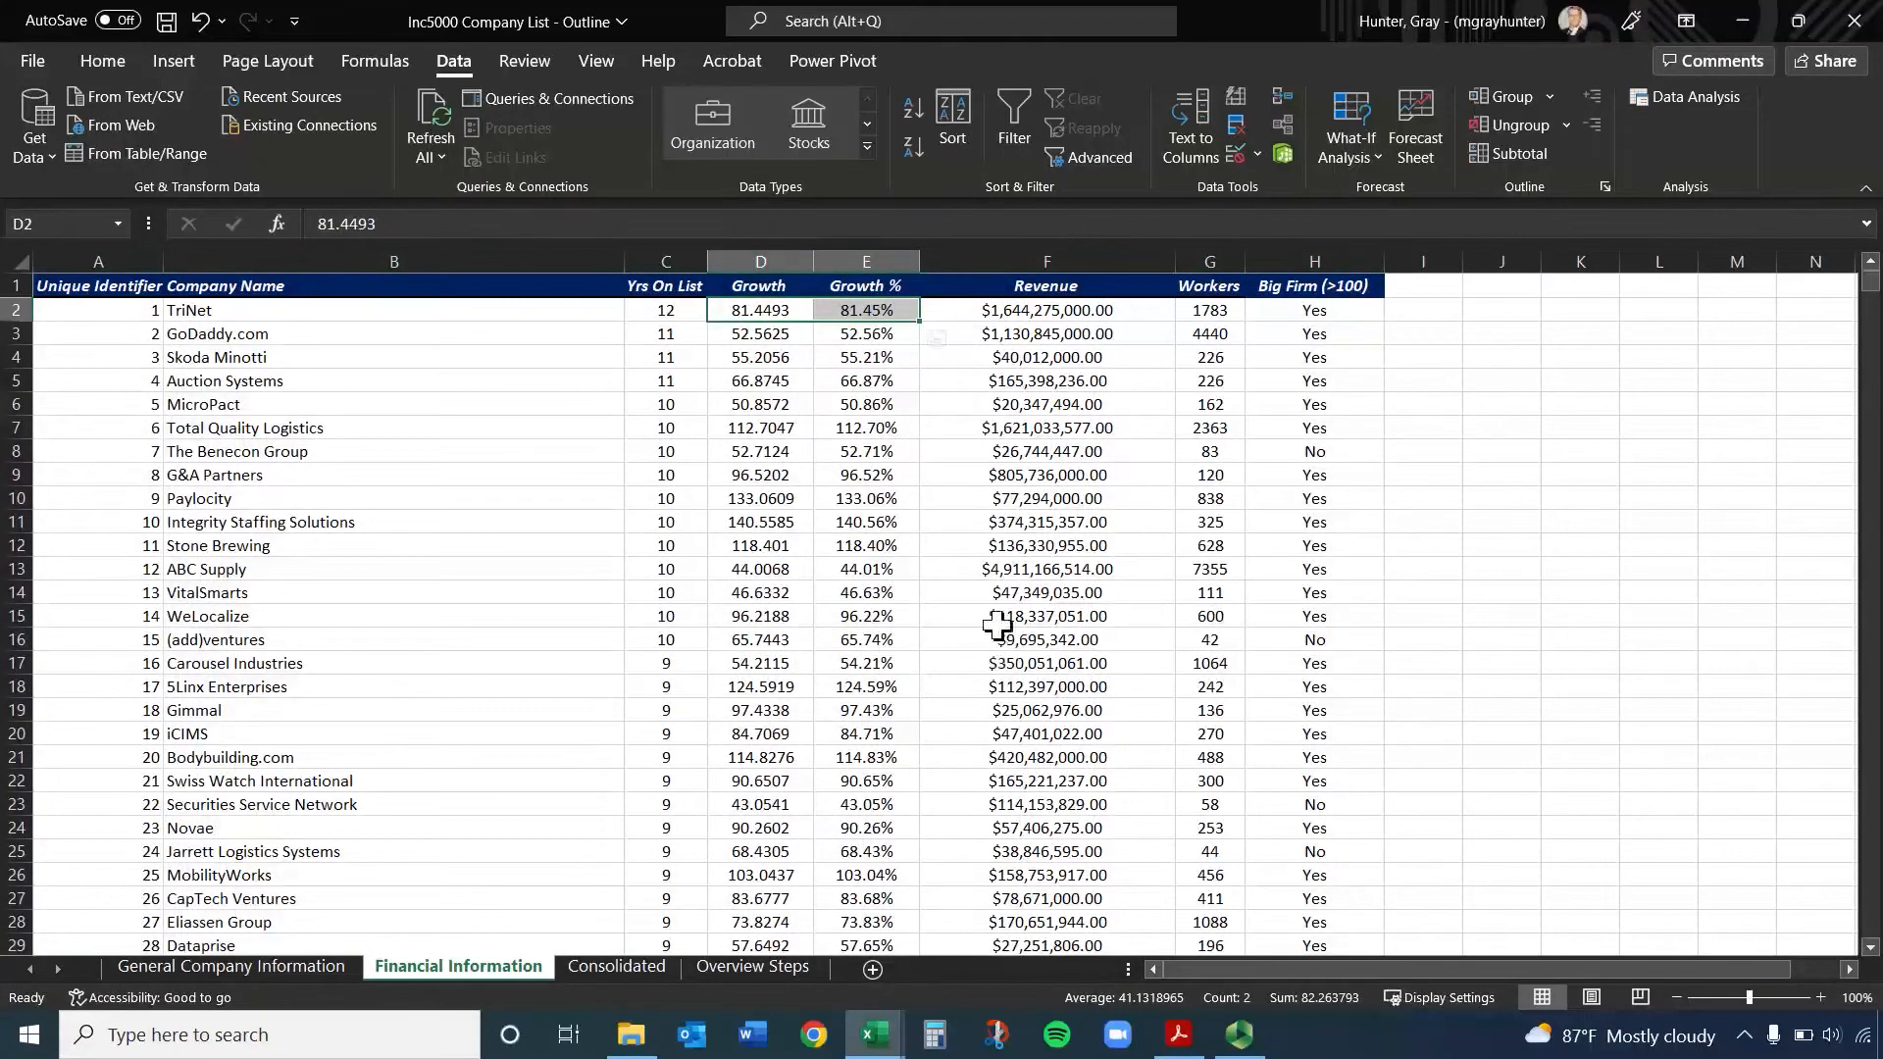
pyautogui.click(596, 963)
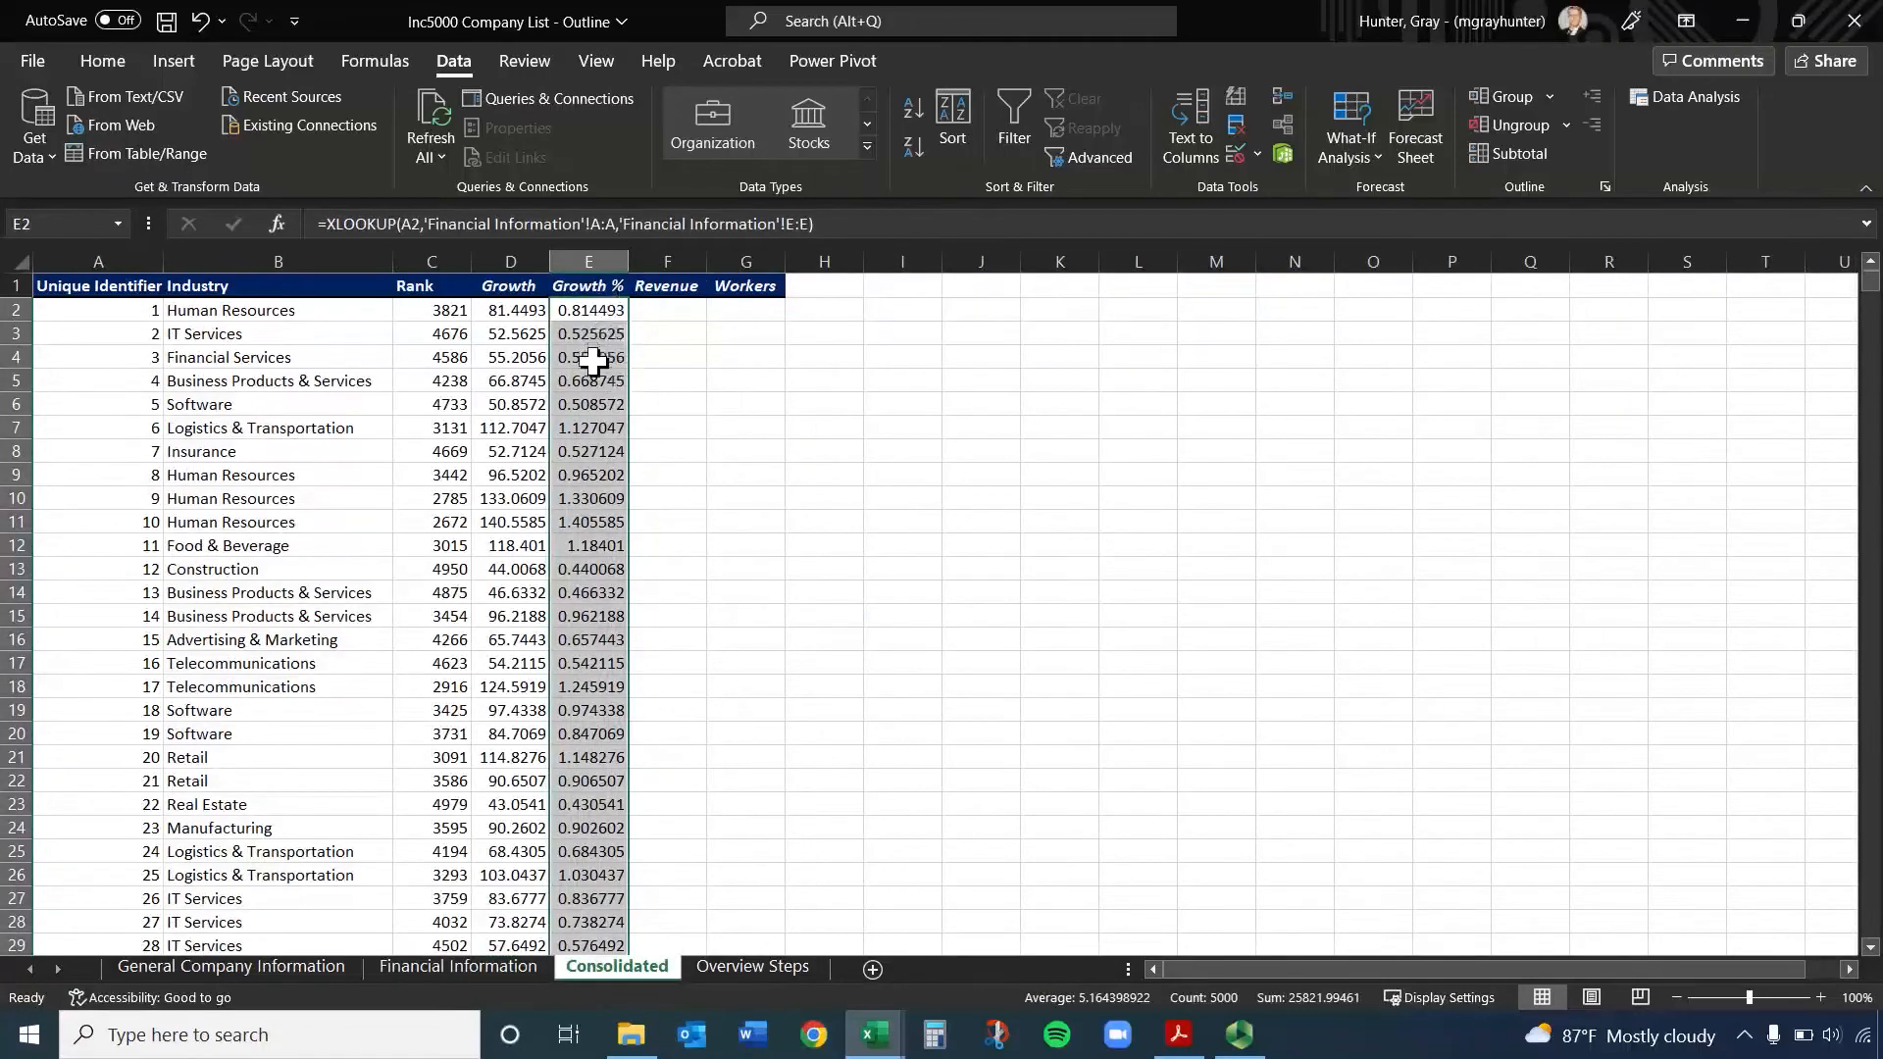
pyautogui.click(108, 61)
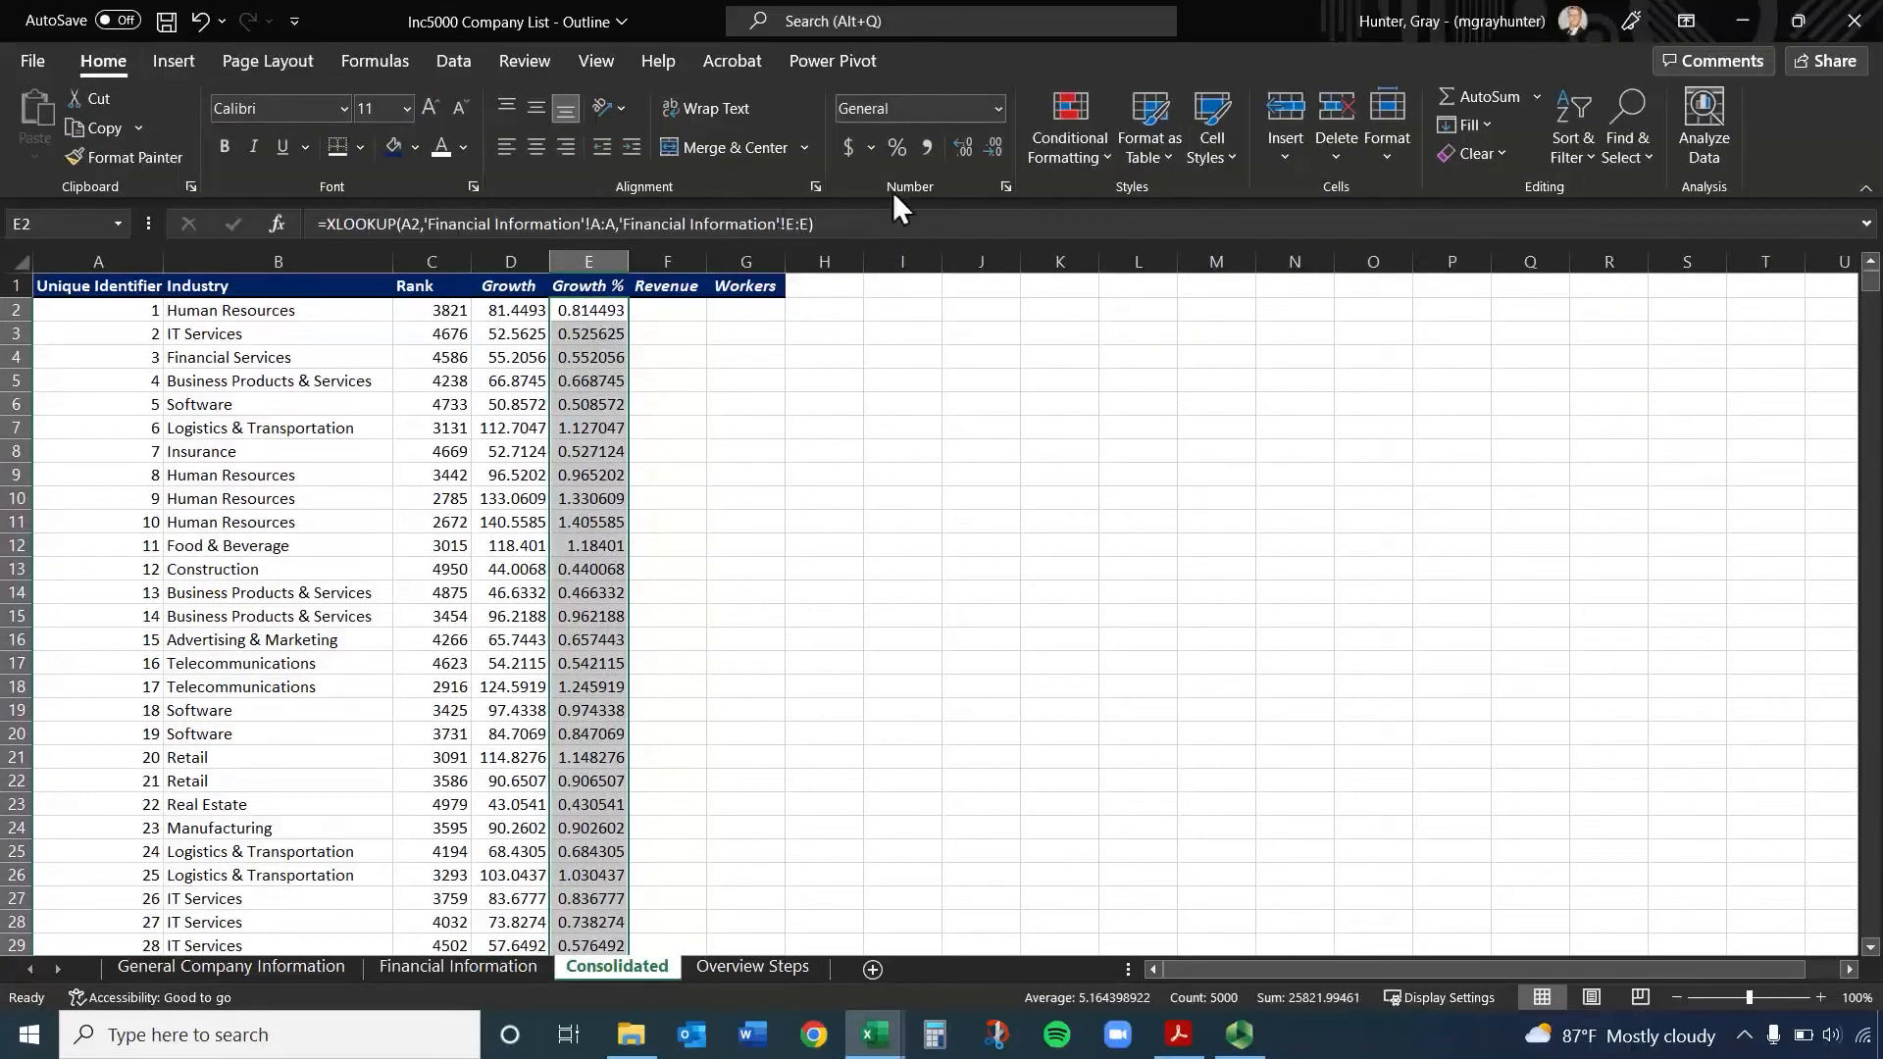
pyautogui.click(896, 147)
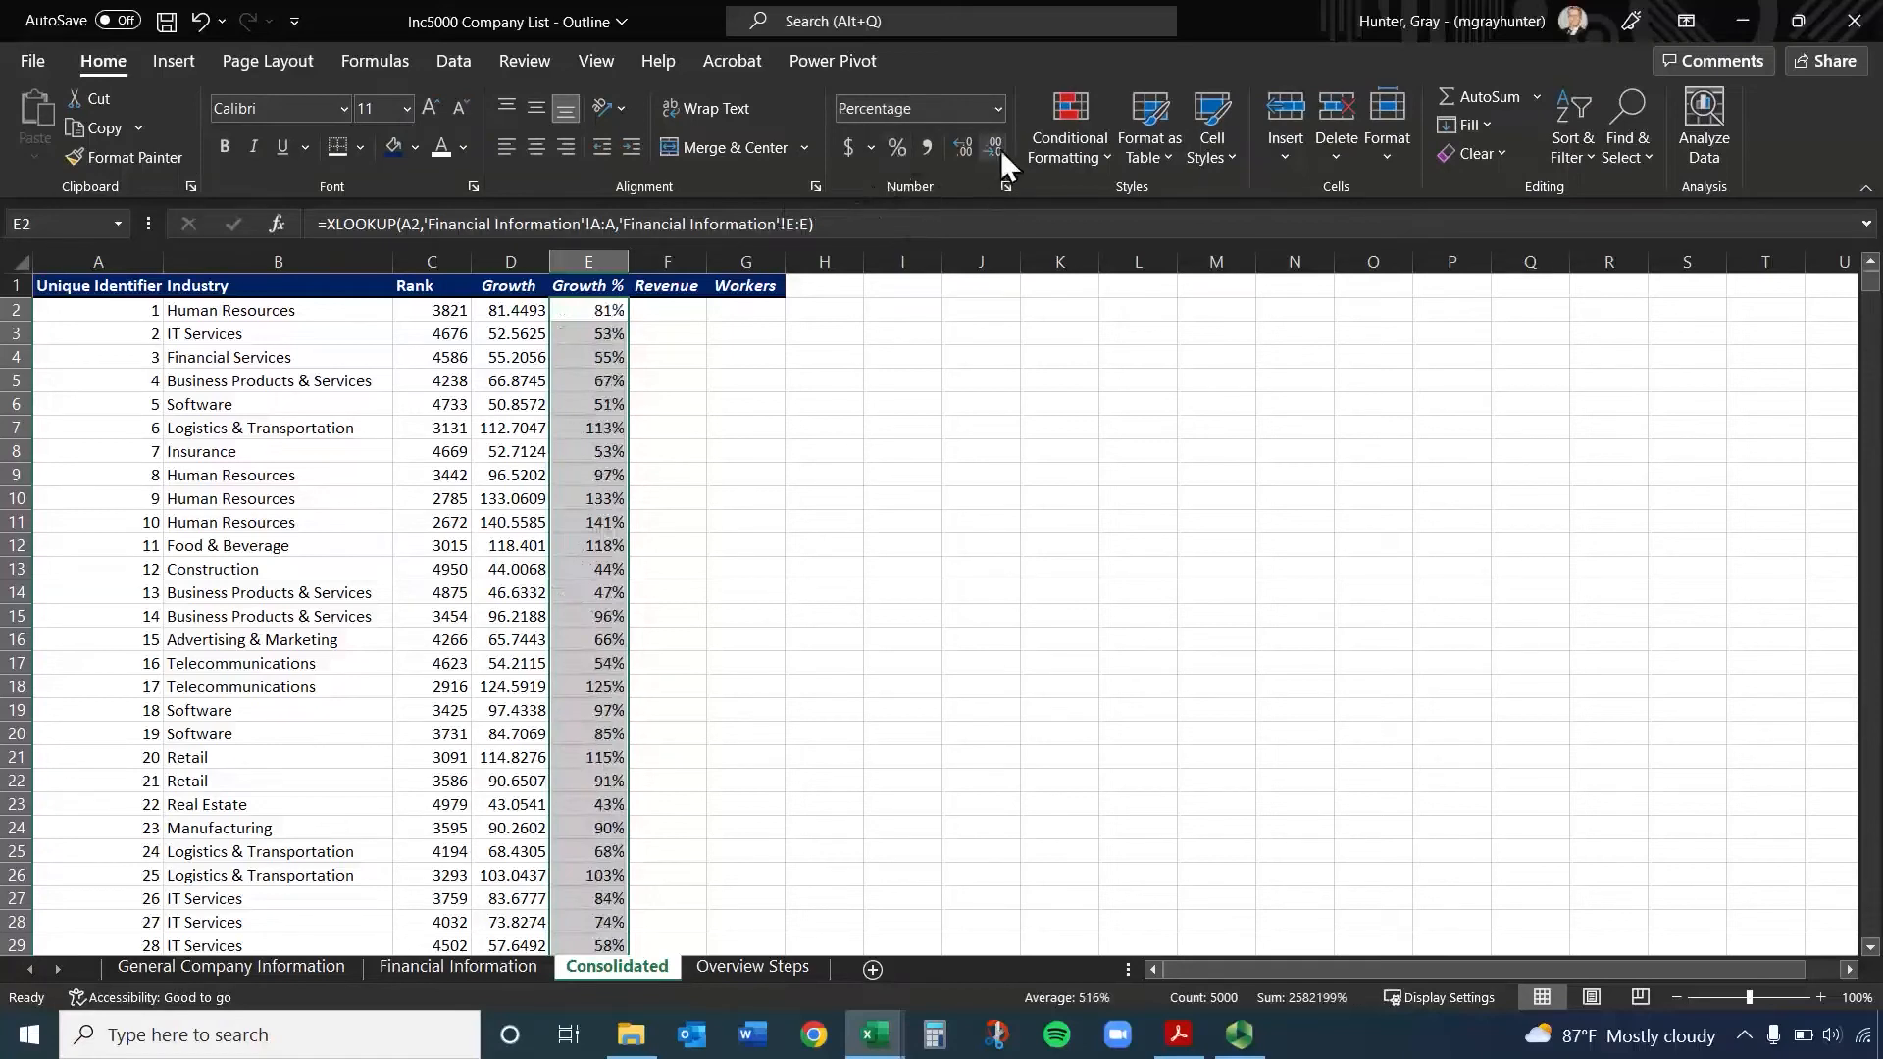
pyautogui.click(965, 148)
pyautogui.click(965, 148)
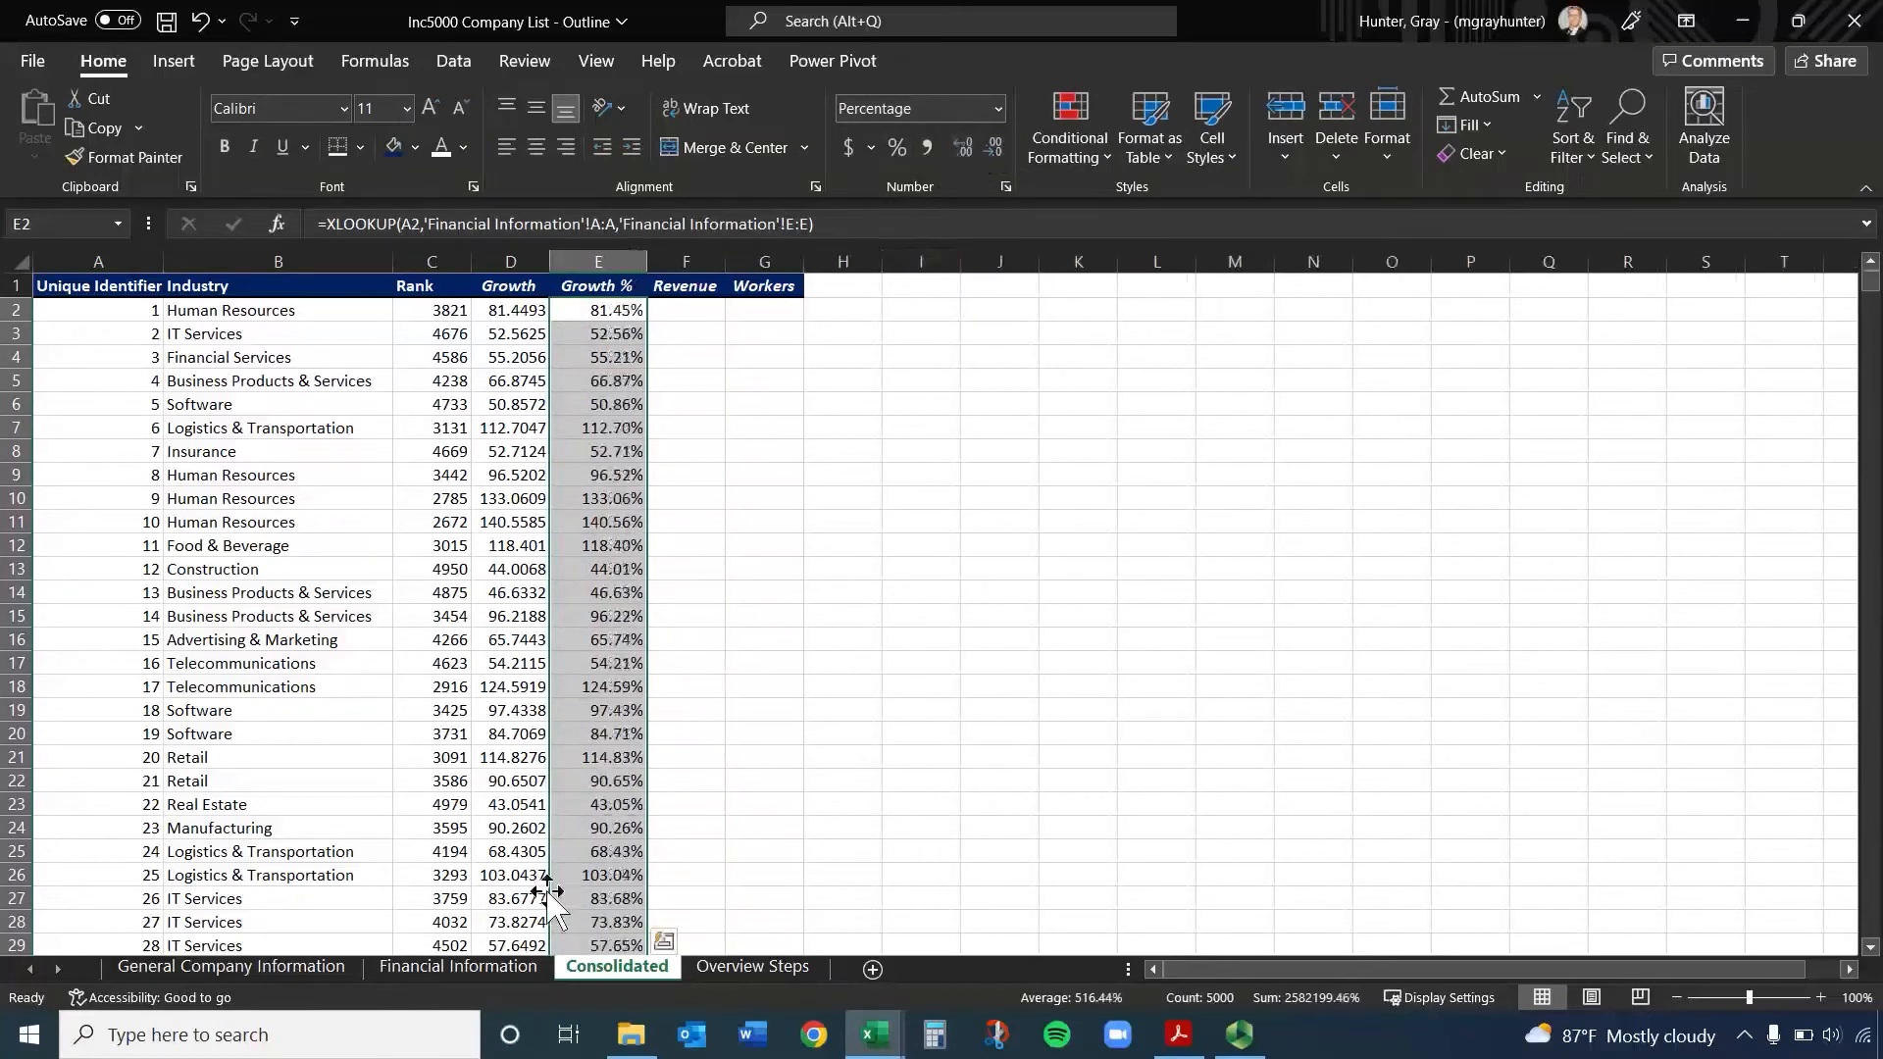
# Locate the Revenue and Workers columns on Financial Information and copy the XLOOKUP formula text from cell E2 of Consolidated
pyautogui.click(450, 965)
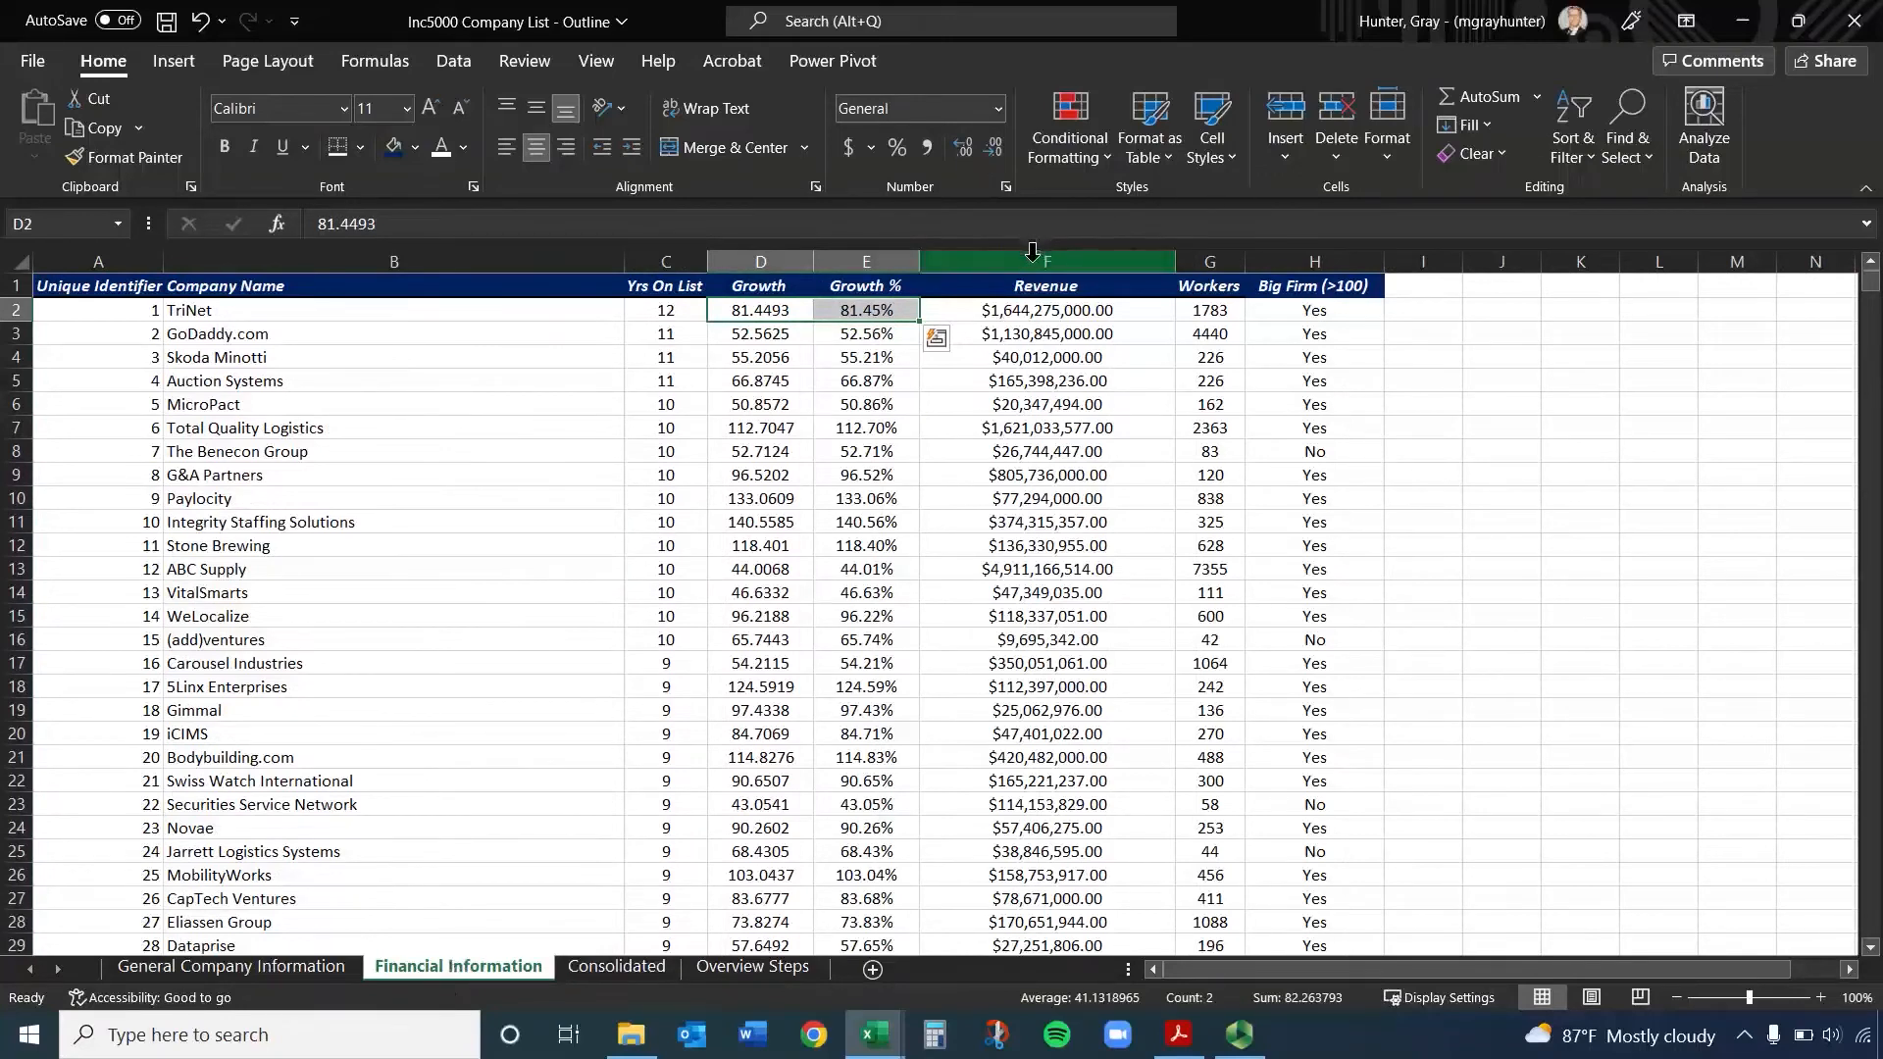
pyautogui.moveTo(1028, 257); pyautogui.dragTo(1314, 261)
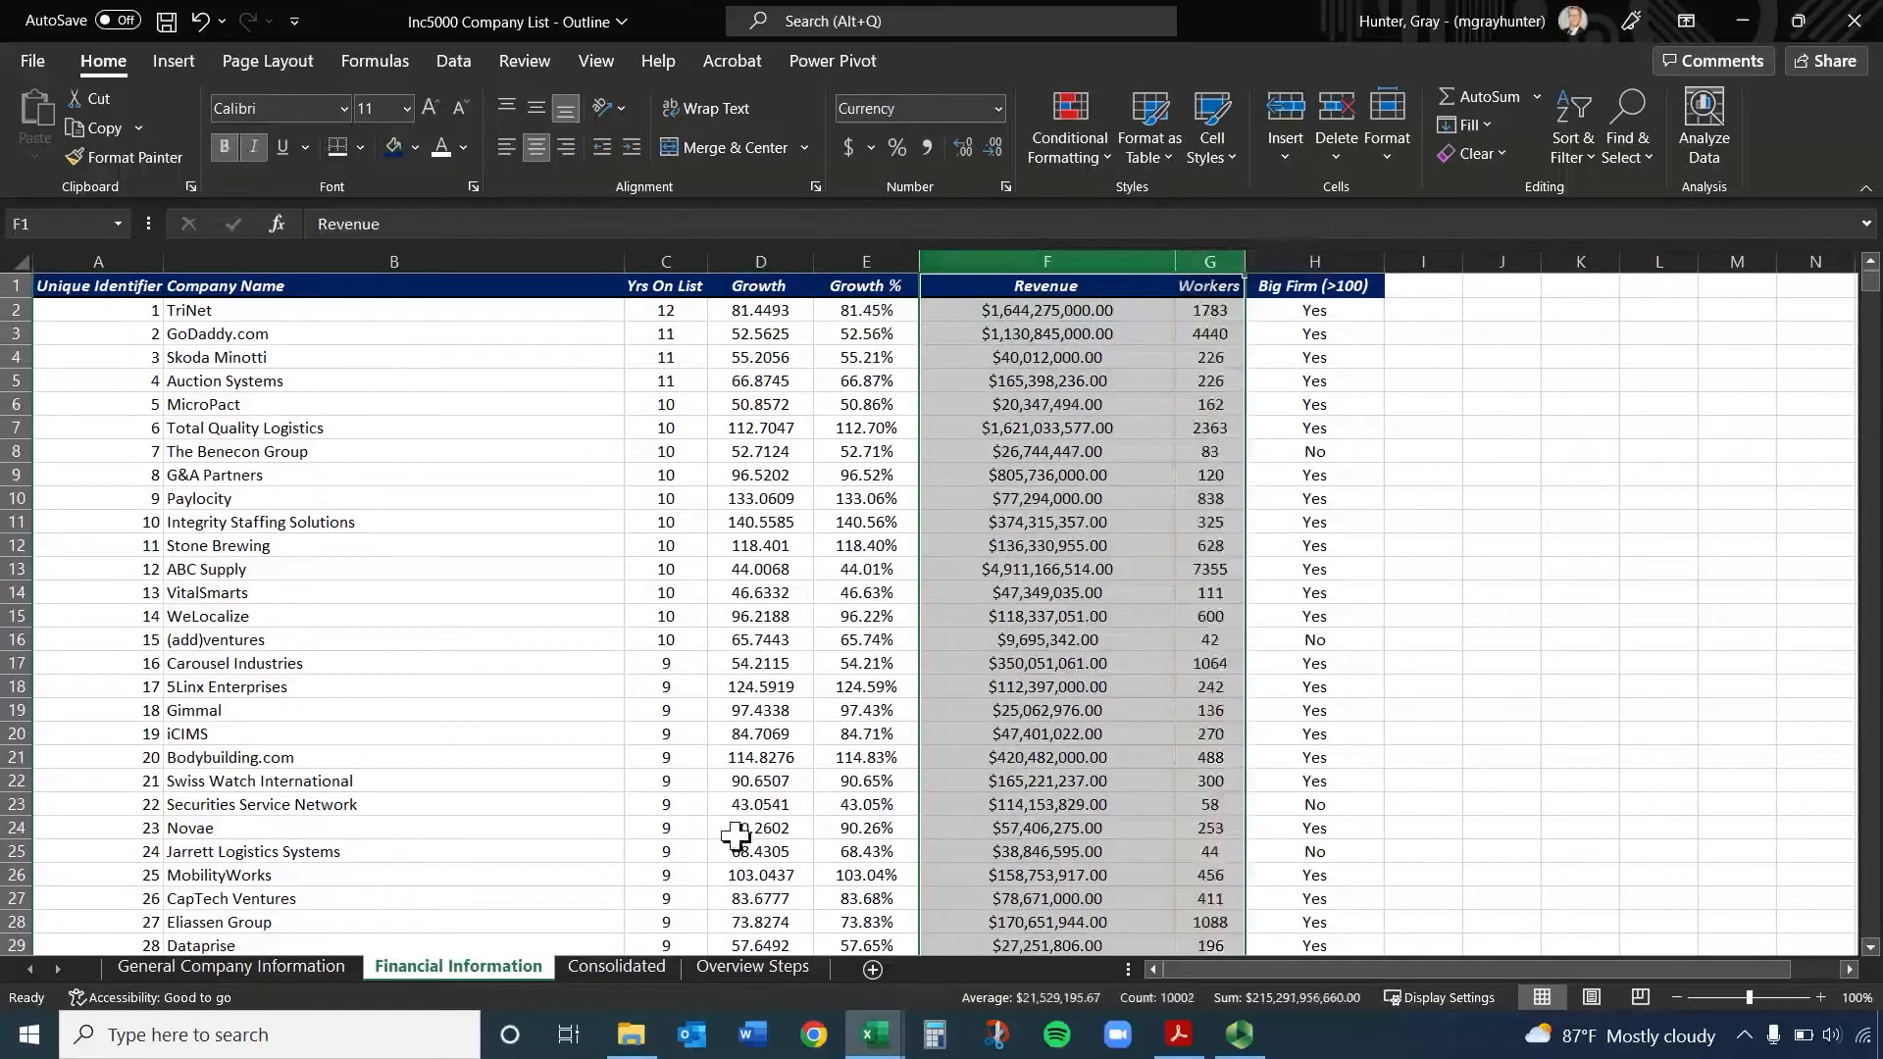
pyautogui.click(638, 968)
pyautogui.click(681, 312)
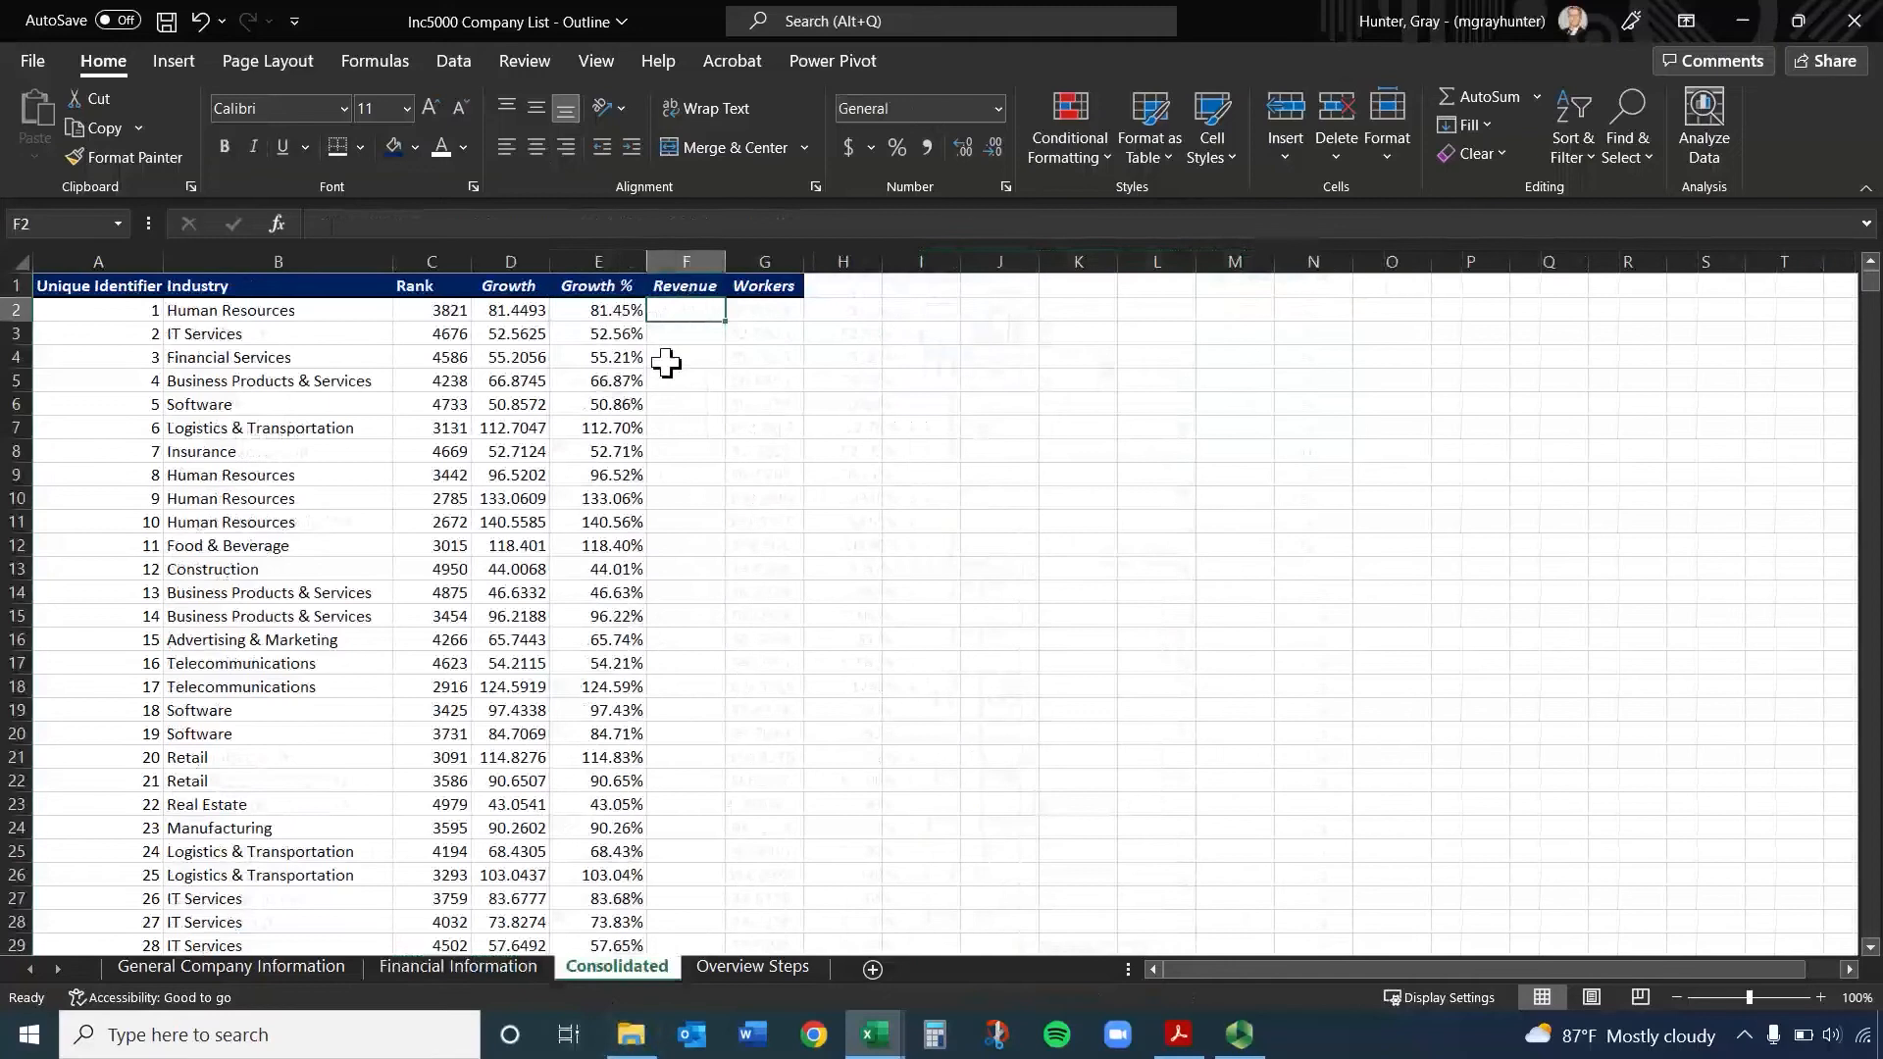
pyautogui.click(611, 312)
pyautogui.doubleClick(612, 310)
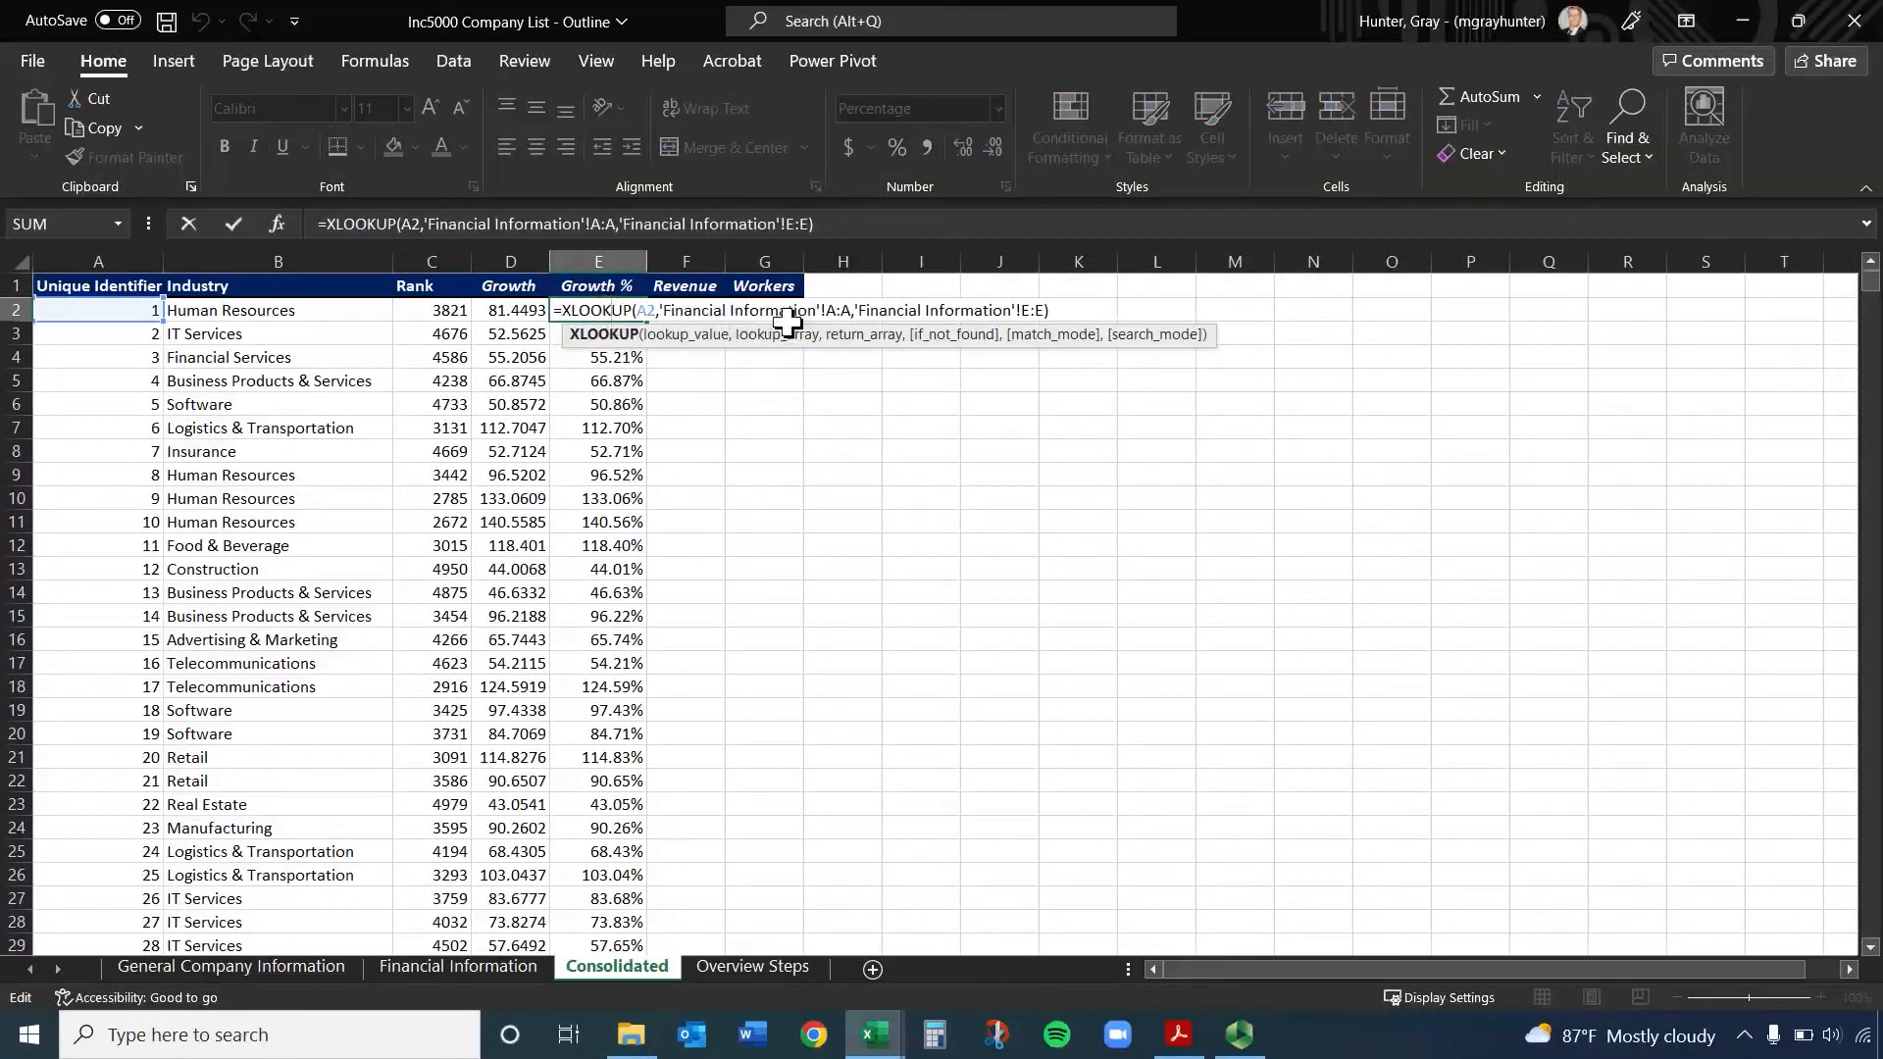
pyautogui.click(843, 222)
pyautogui.press('Home')
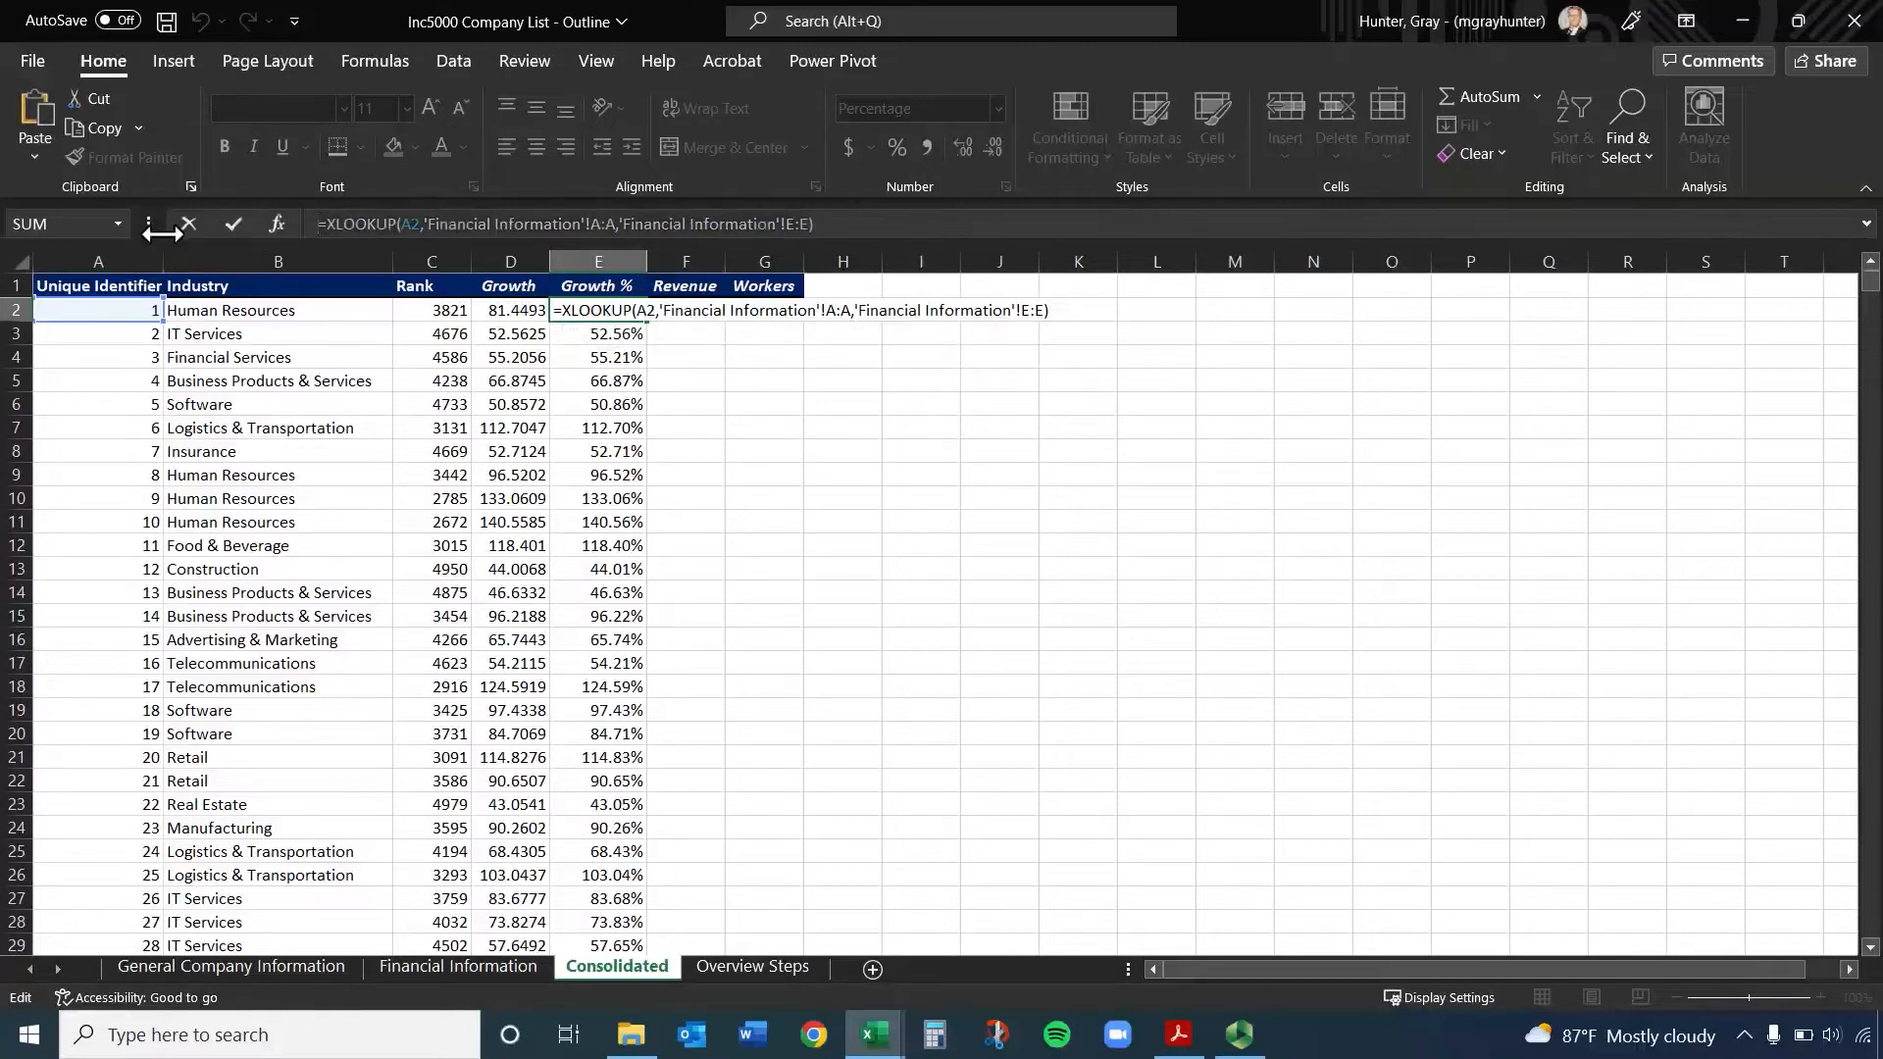
pyautogui.press('Escape')
pyautogui.click(701, 310)
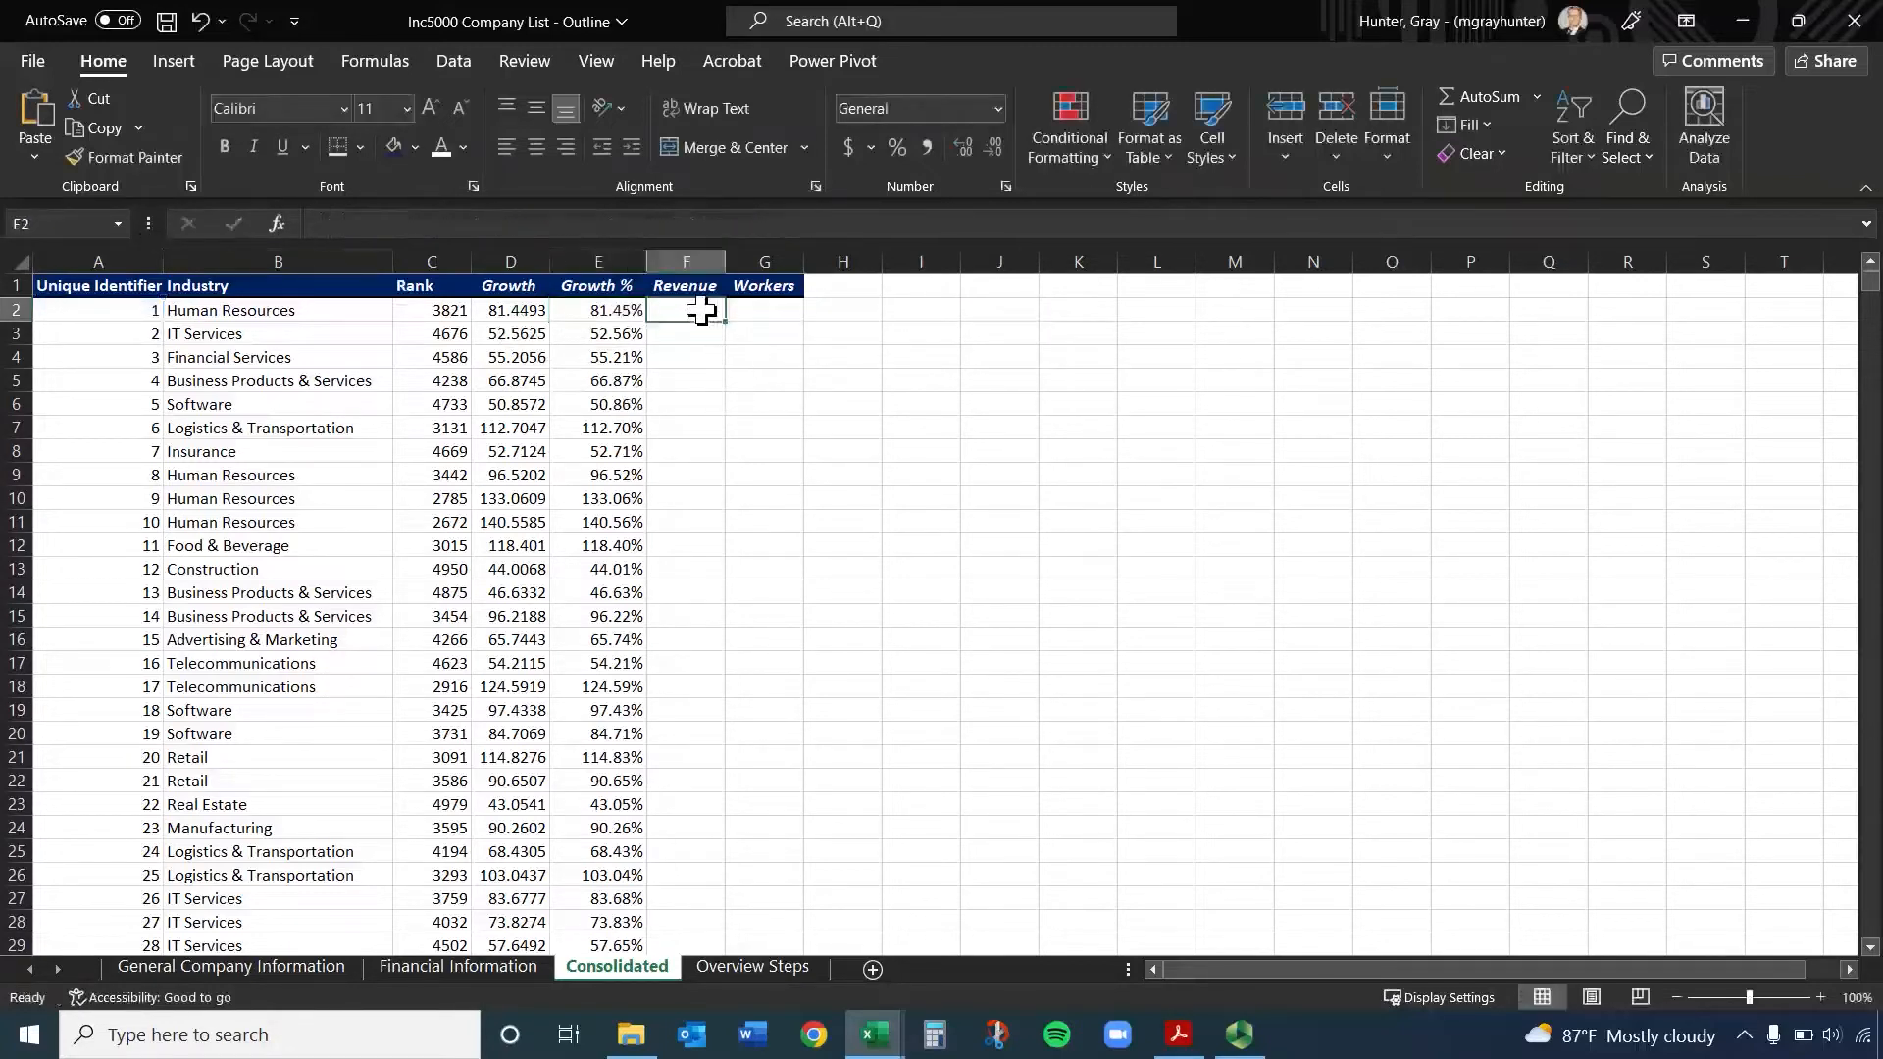
pyautogui.write("=XLOOKUP(A2,'Financial Information'!A:A,'Financial Information'!E:E)")
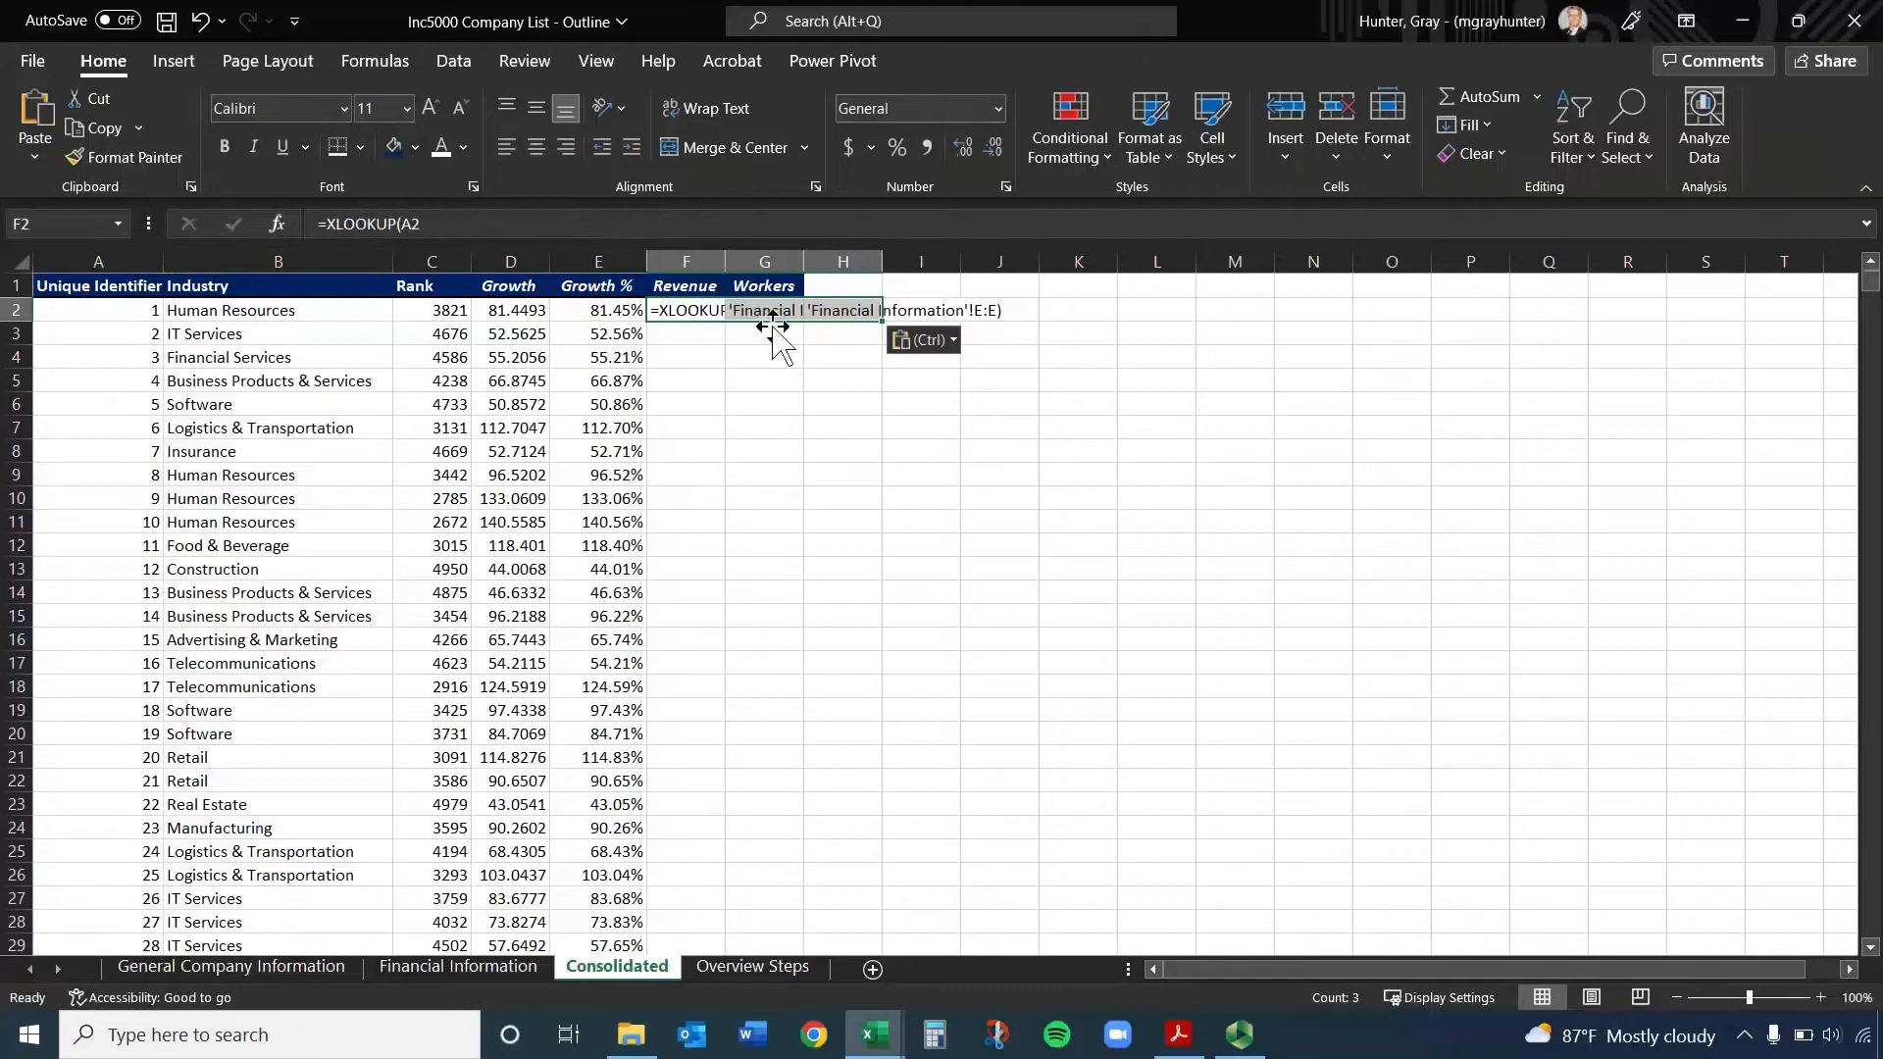
pyautogui.press('Tab')
pyautogui.click(697, 424)
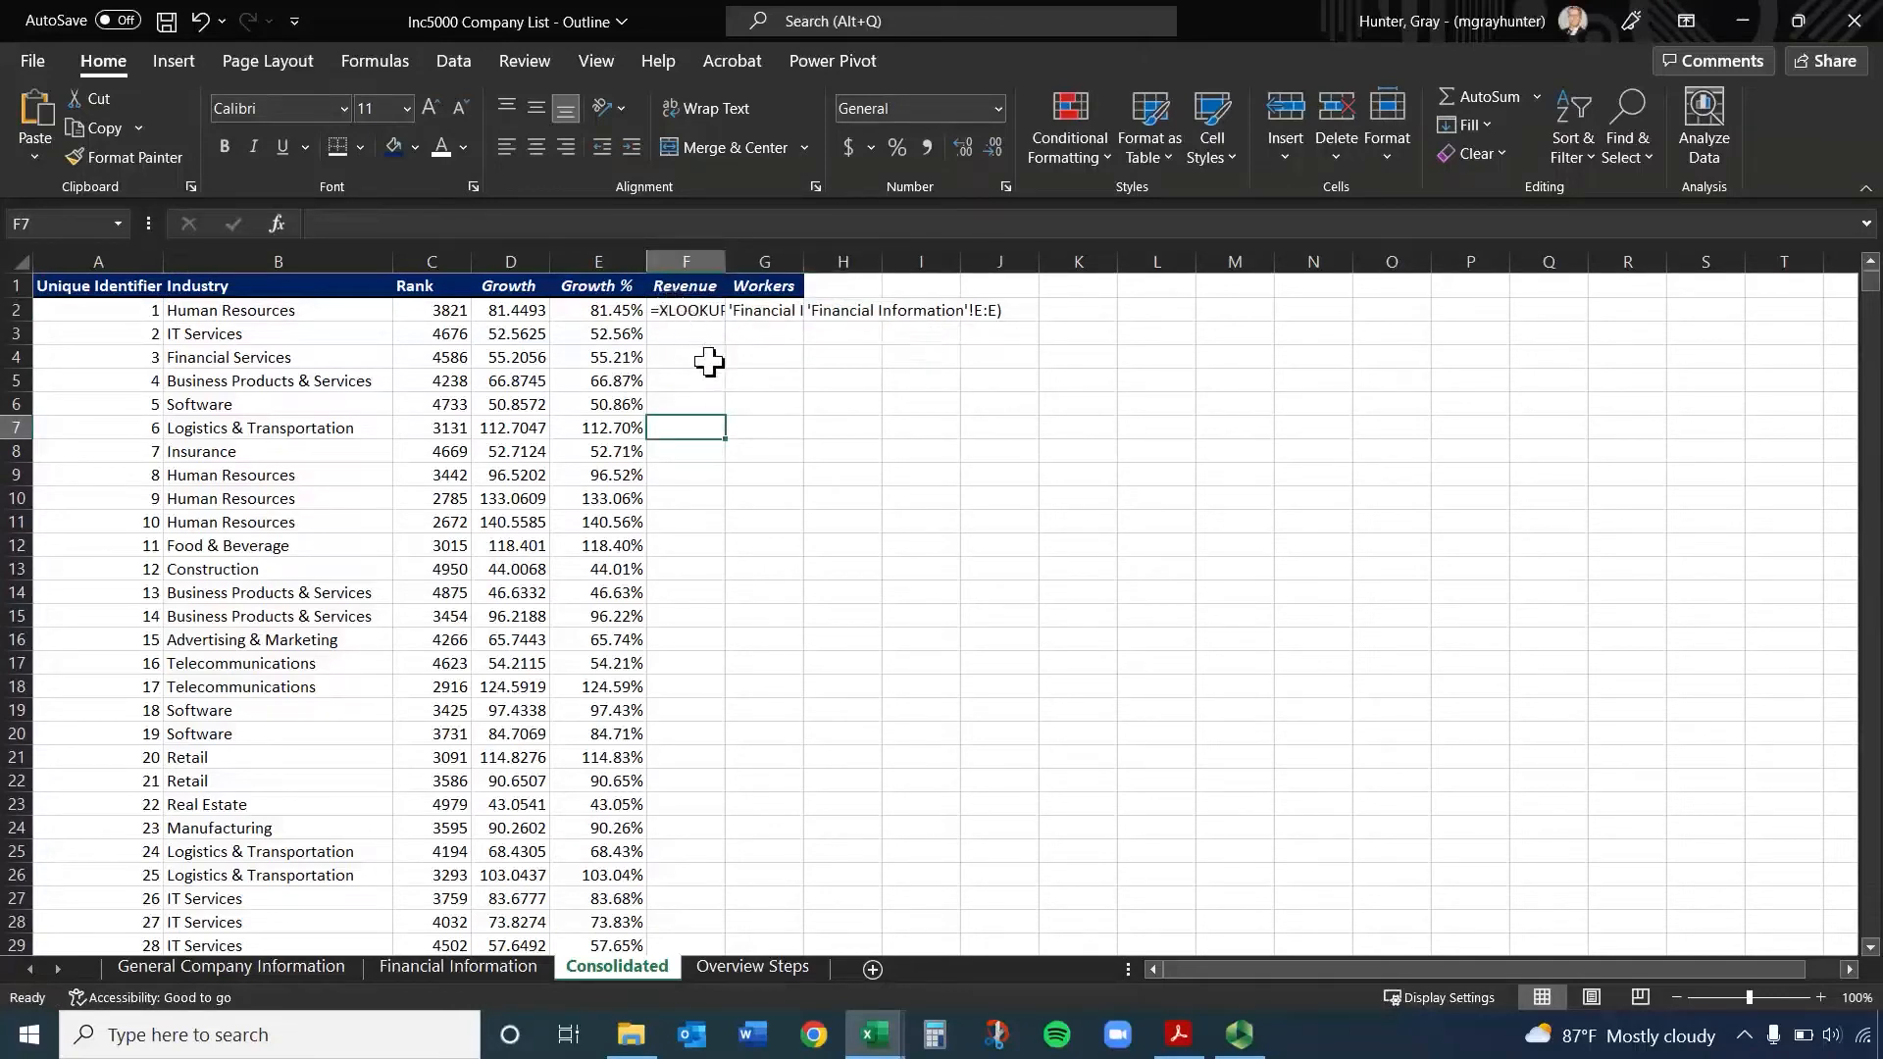
pyautogui.hotkey('ctrl', 'z')
# Enlarge the formula area and enter =XLOOKUP(A2,'Financial Information'!A:A,'Financial Information'!F:F) in F2 by adapting the copied formula
pyautogui.doubleClick(684, 312)
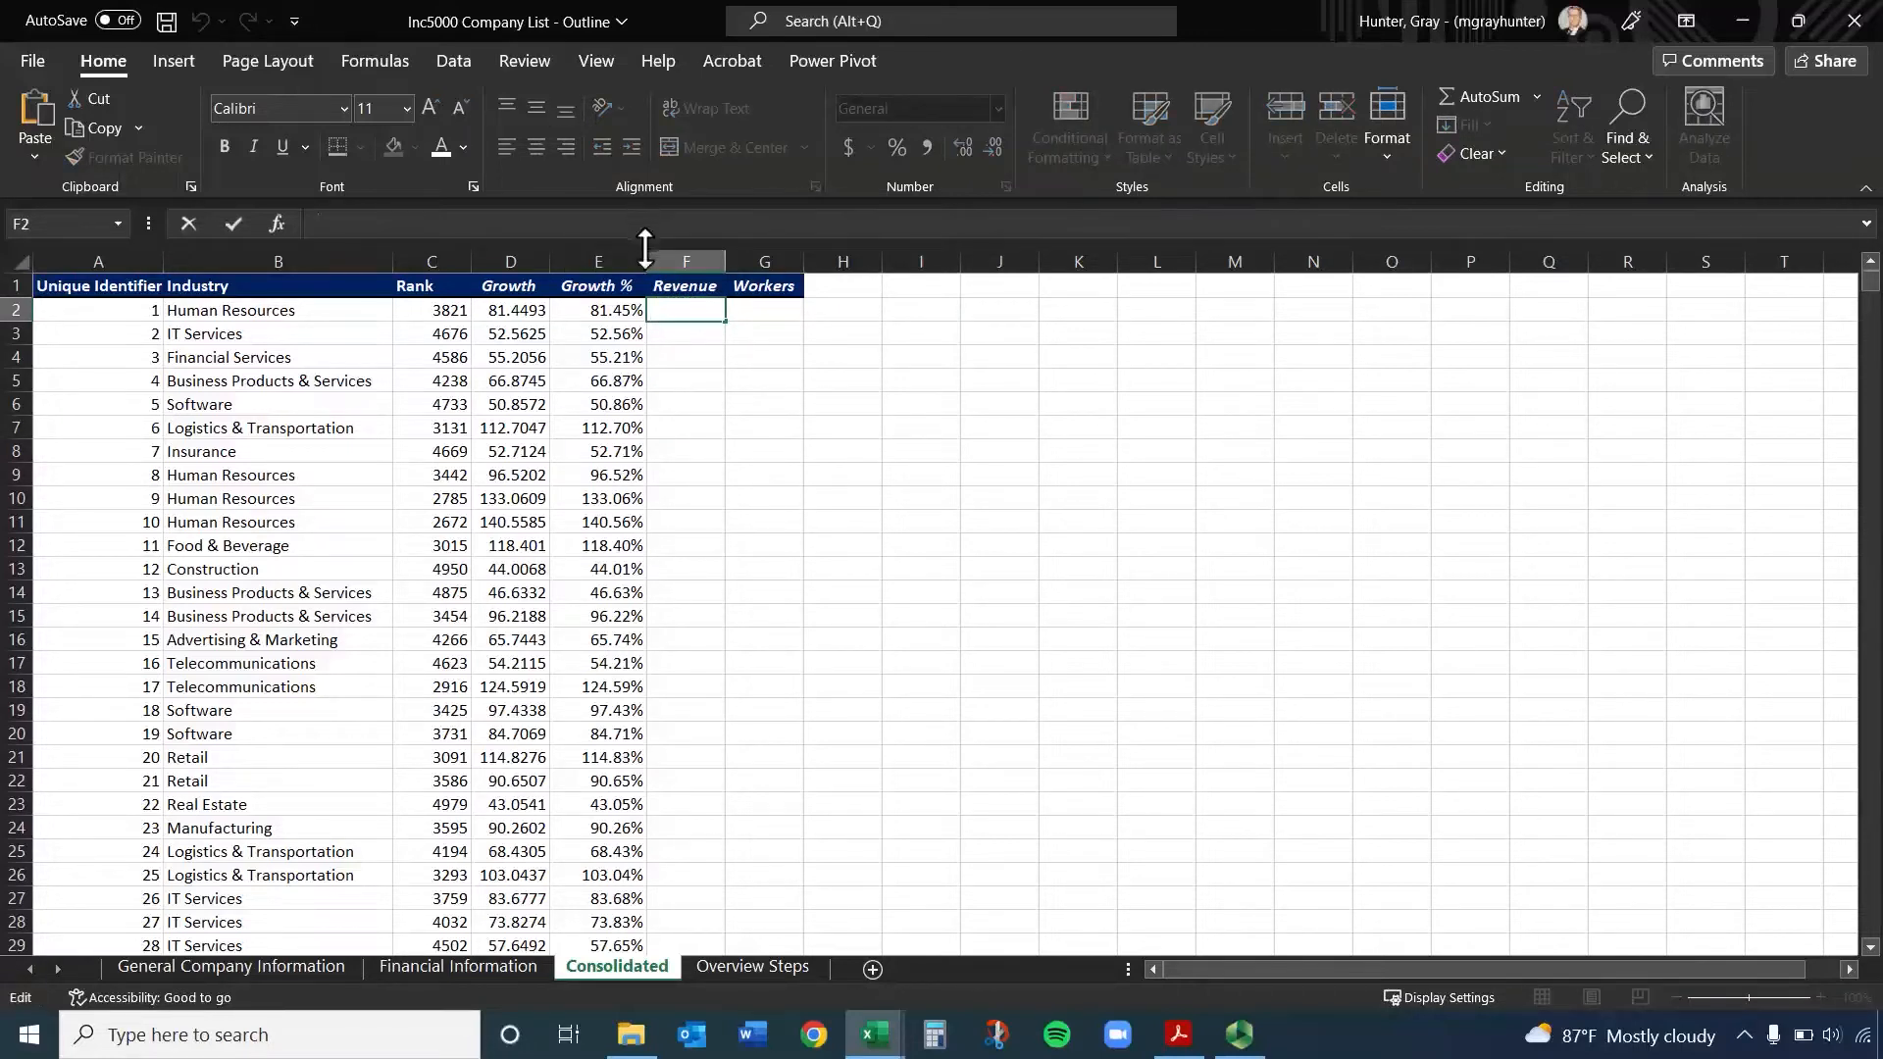
pyautogui.moveTo(645, 249); pyautogui.dragTo(647, 304)
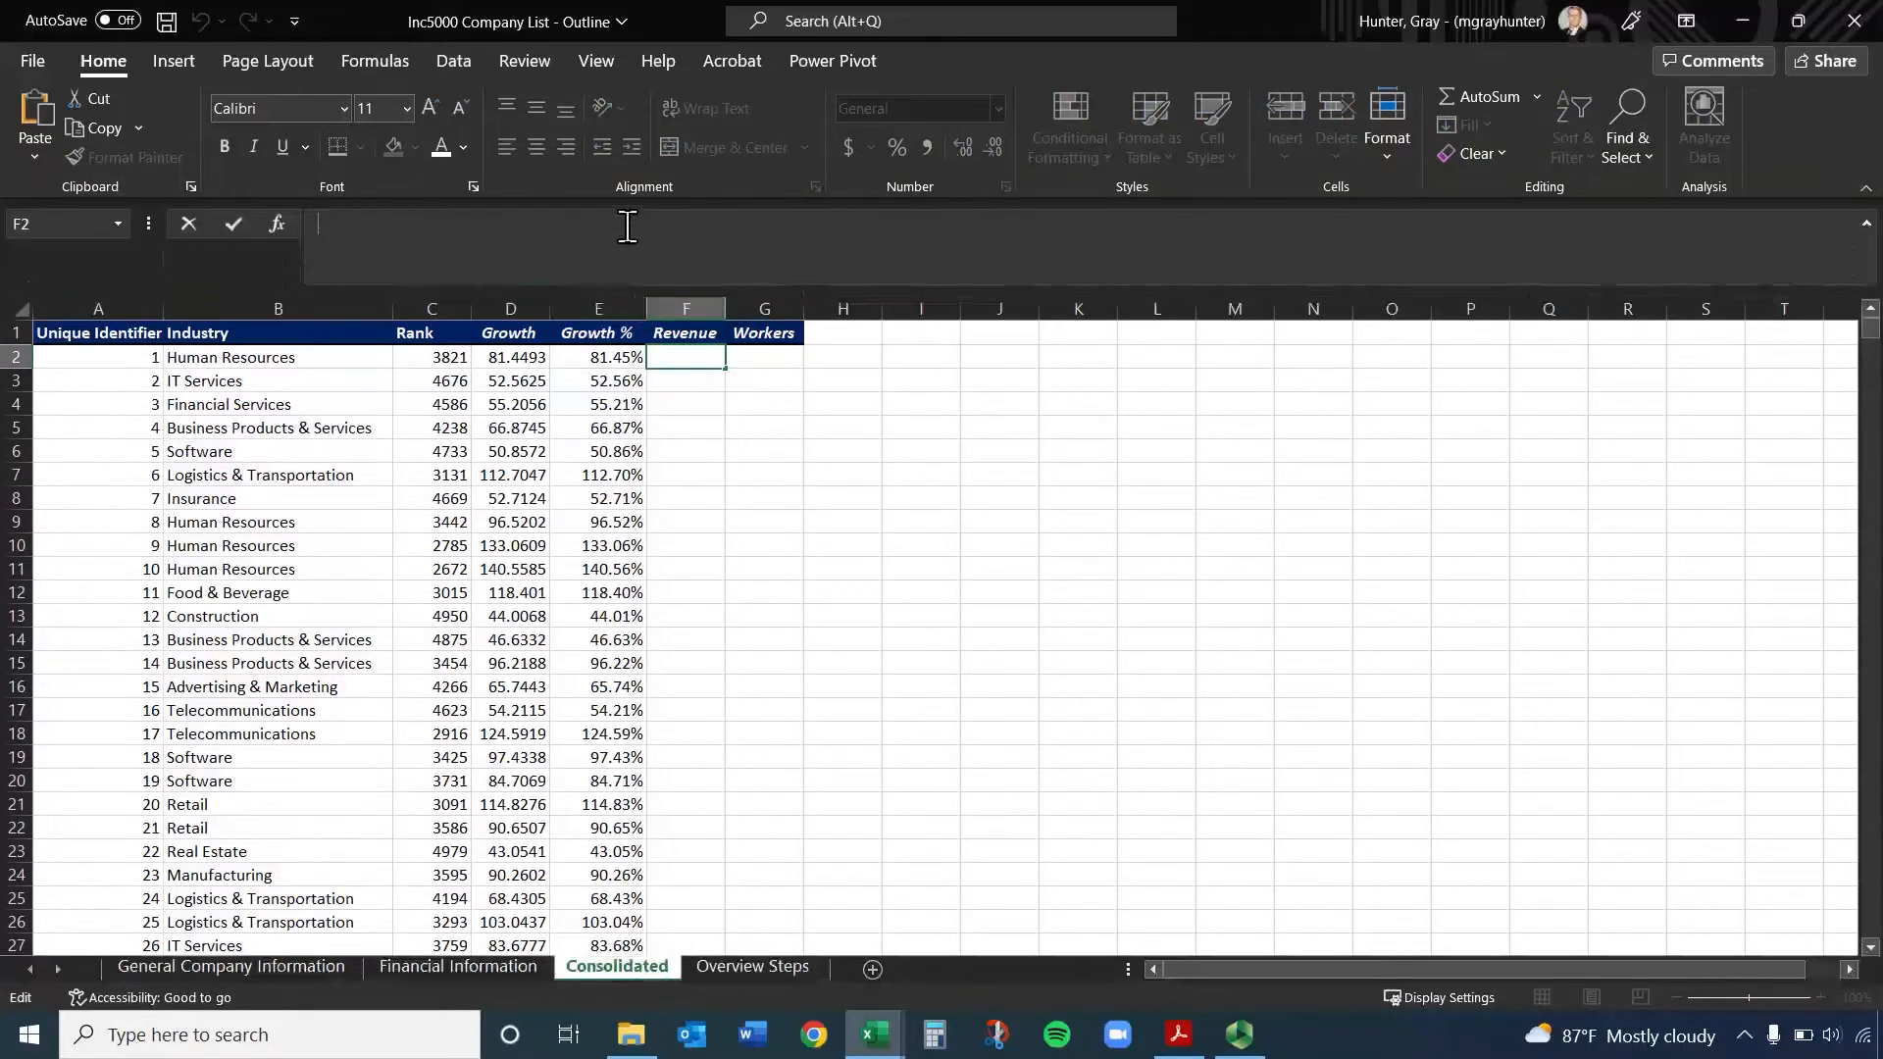
pyautogui.write("=XLOOKUP(A2,'Financial Information'!A:A,'Financial Information'!E:E)")
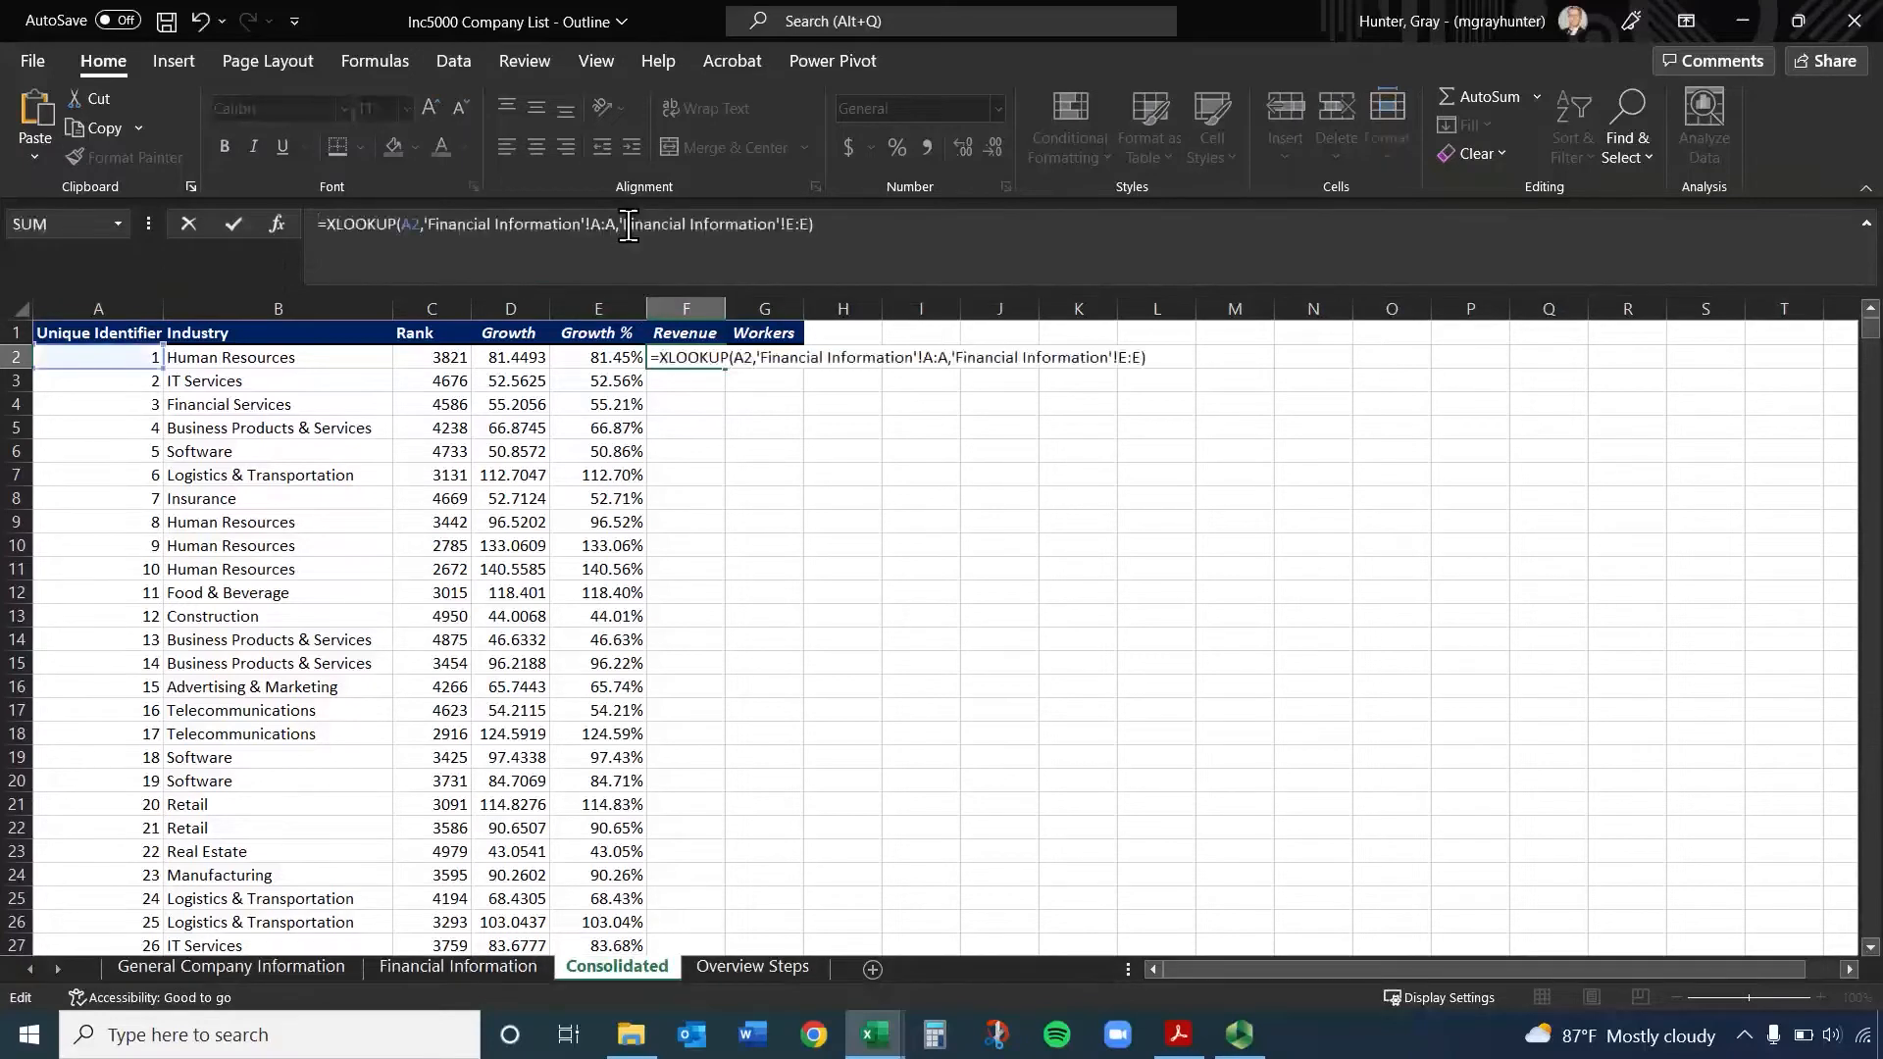
pyautogui.click(795, 224)
pyautogui.press('BackSpace')
pyautogui.write('F')
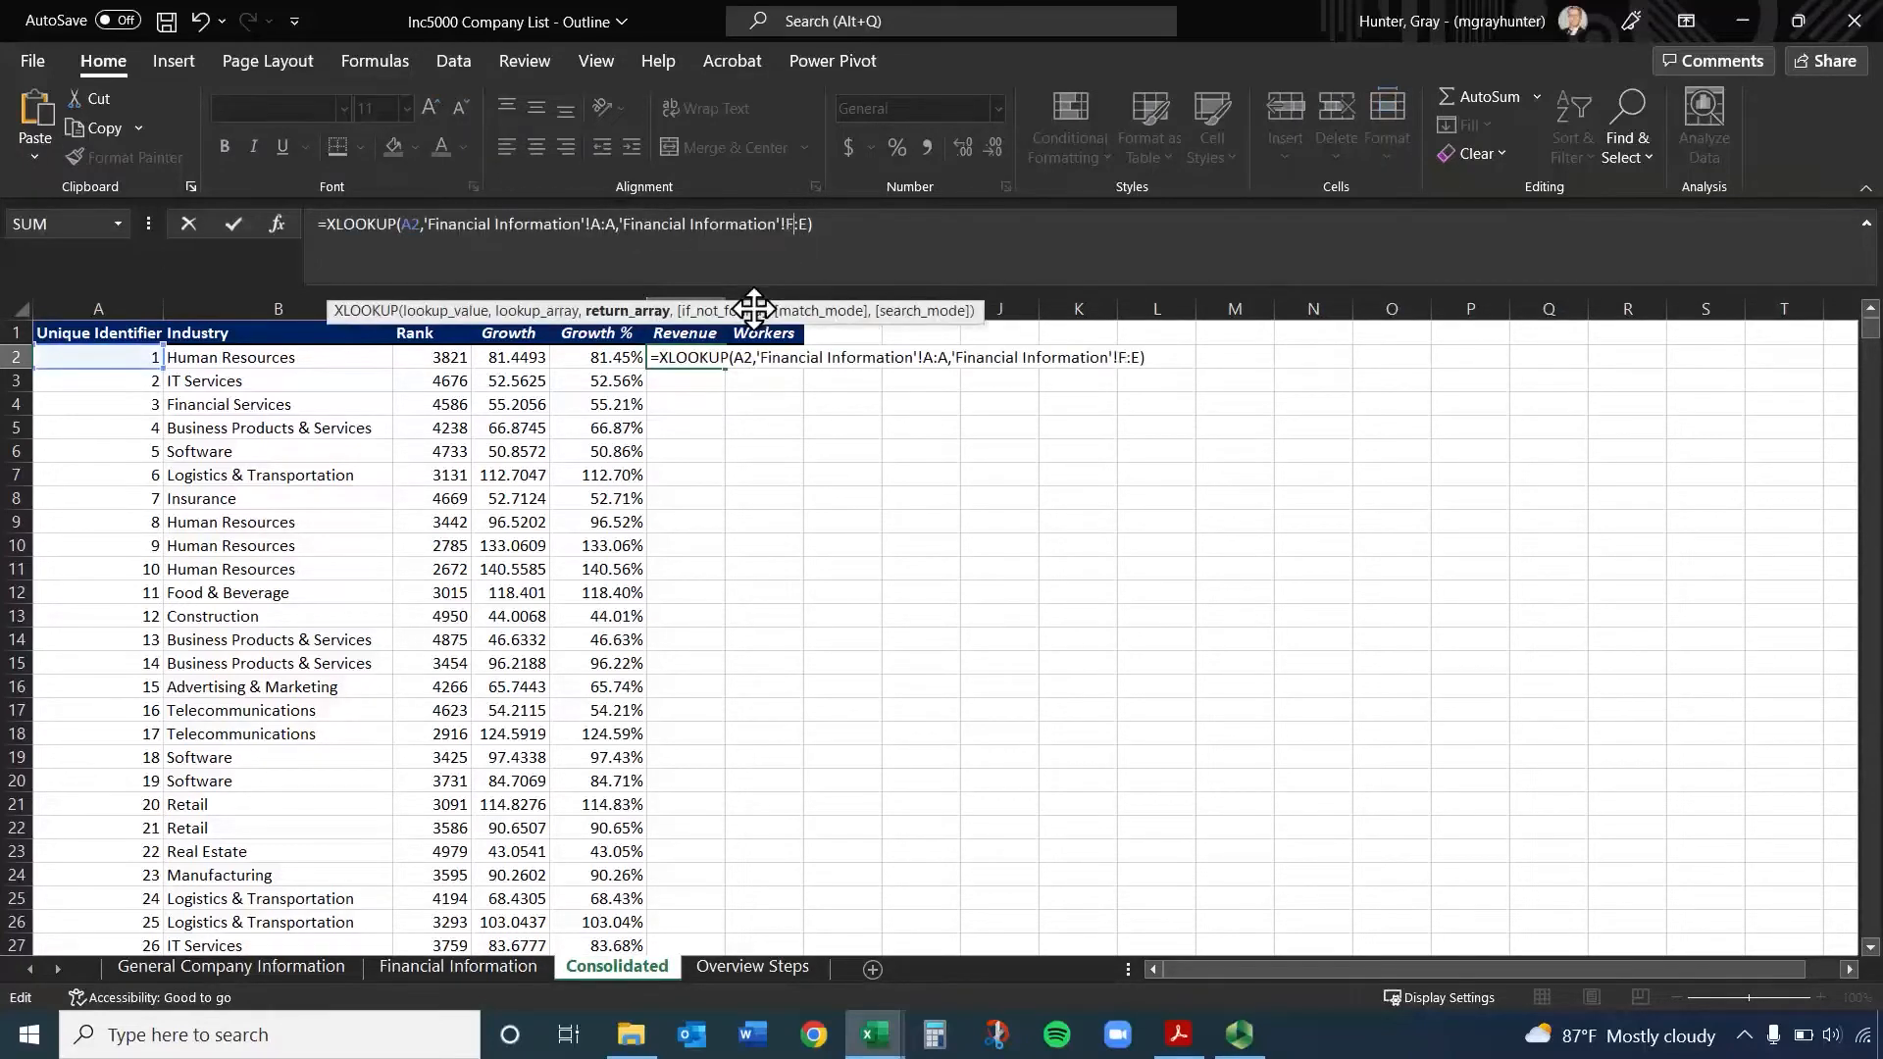
pyautogui.press('BackSpace')
pyautogui.write('F')
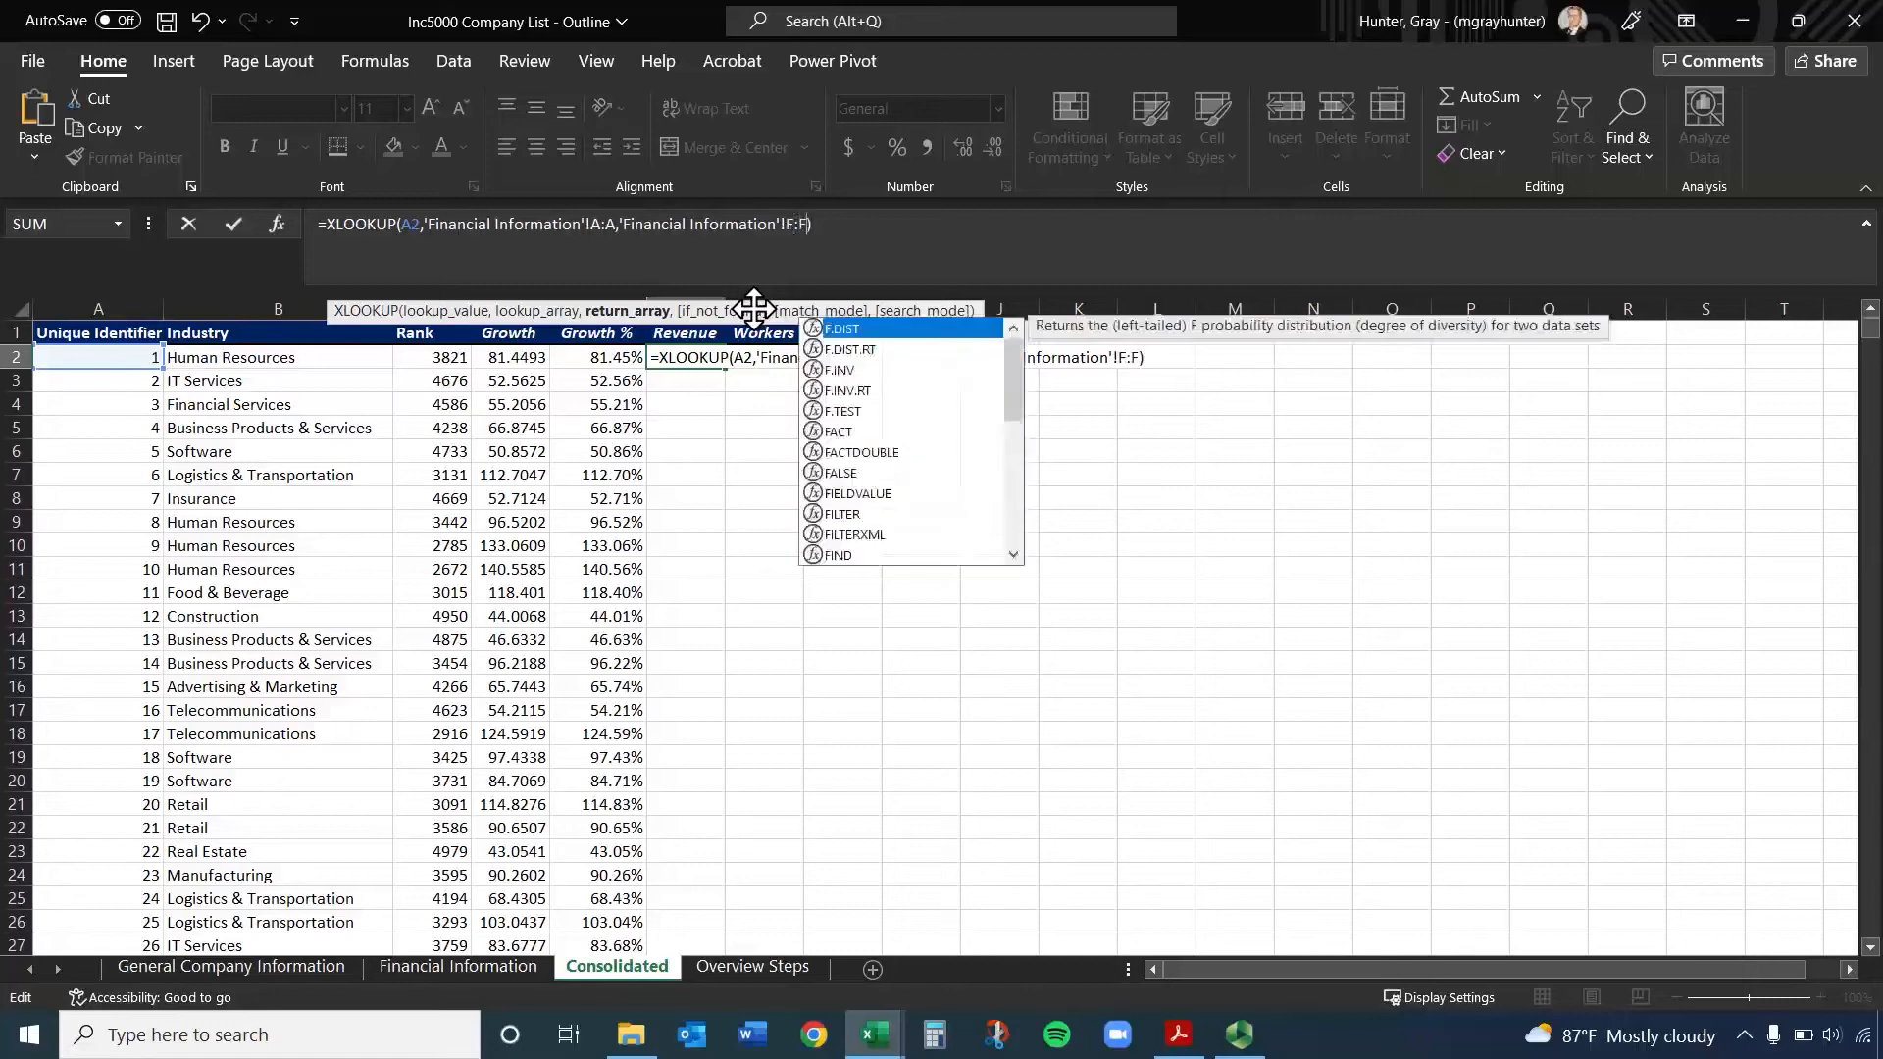
pyautogui.press('Return')
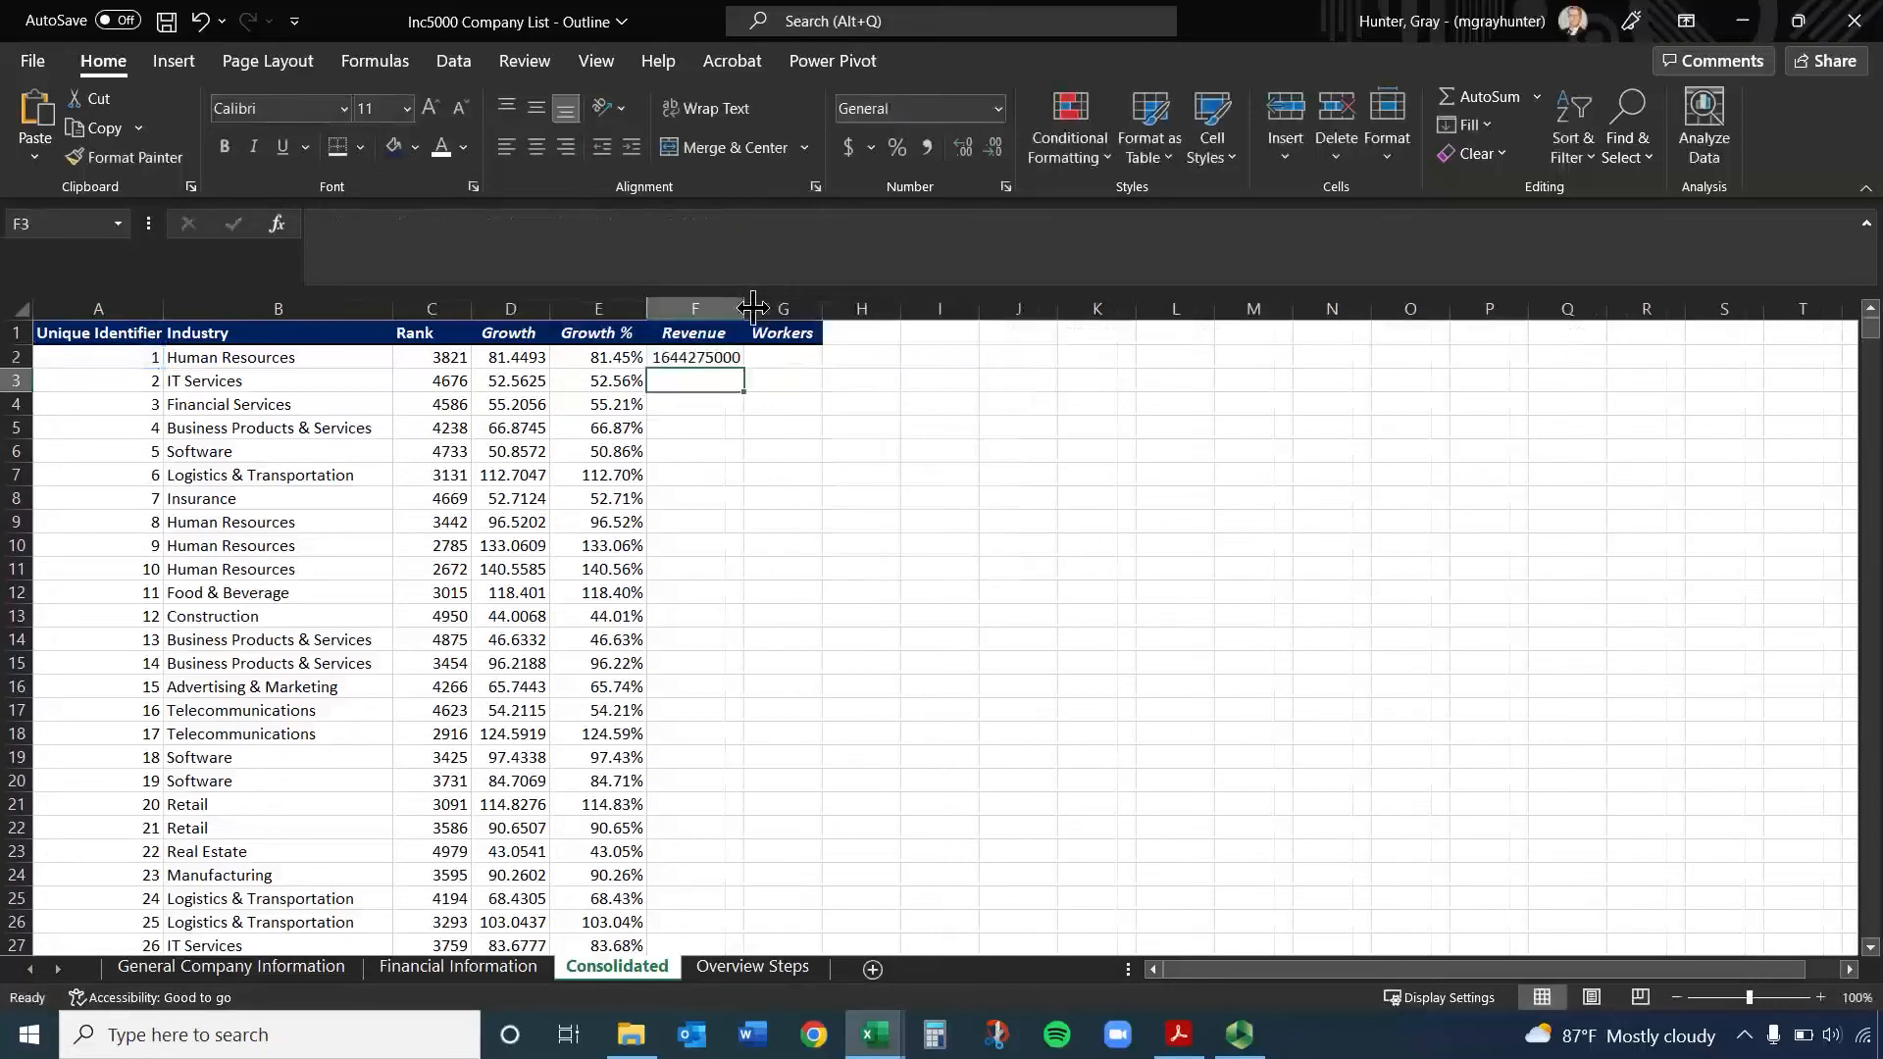
# Reuse the copied formula in G2, changing the return range to give =XLOOKUP(A2,'Financial Information'!A:A,'Financial Information'!G:G) for Workers
pyautogui.click(723, 357)
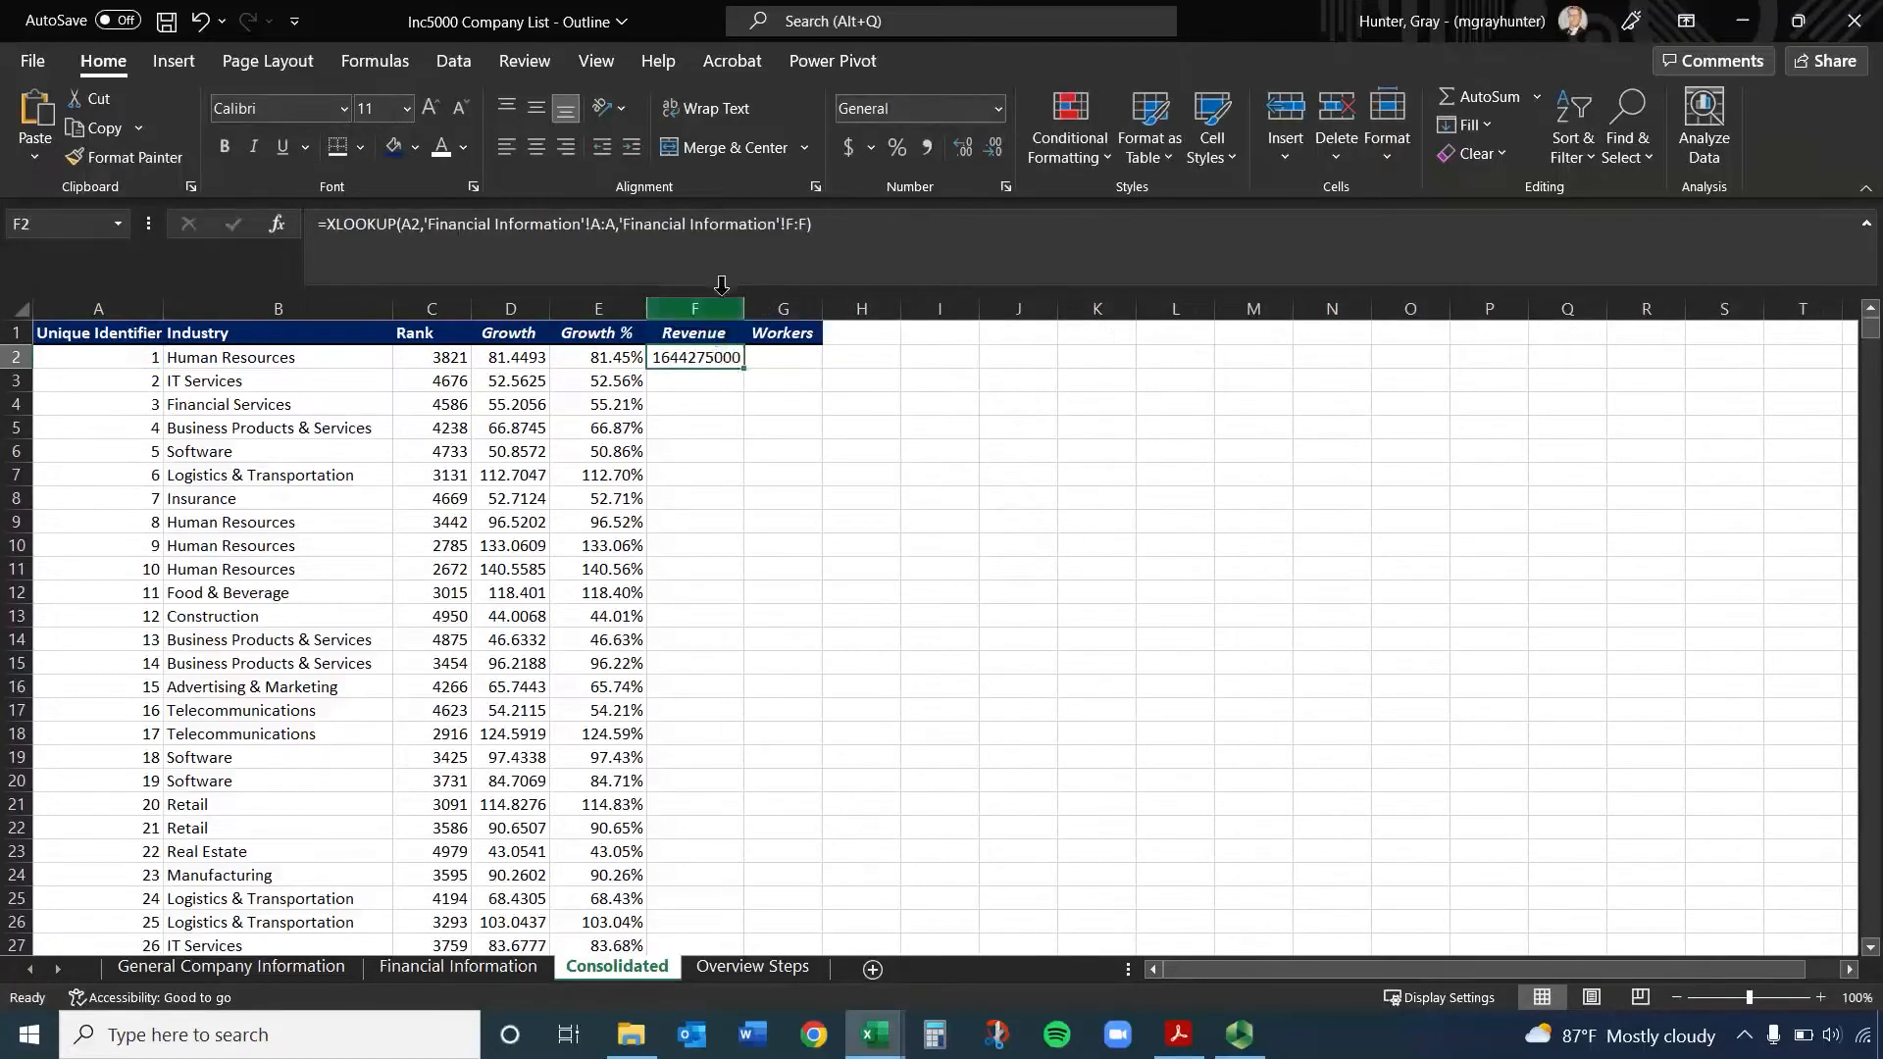
pyautogui.click(804, 361)
pyautogui.click(805, 233)
pyautogui.write("=XLOOKUP(A2,'Financial Information'!A:A,'Financial Information'!E:E)")
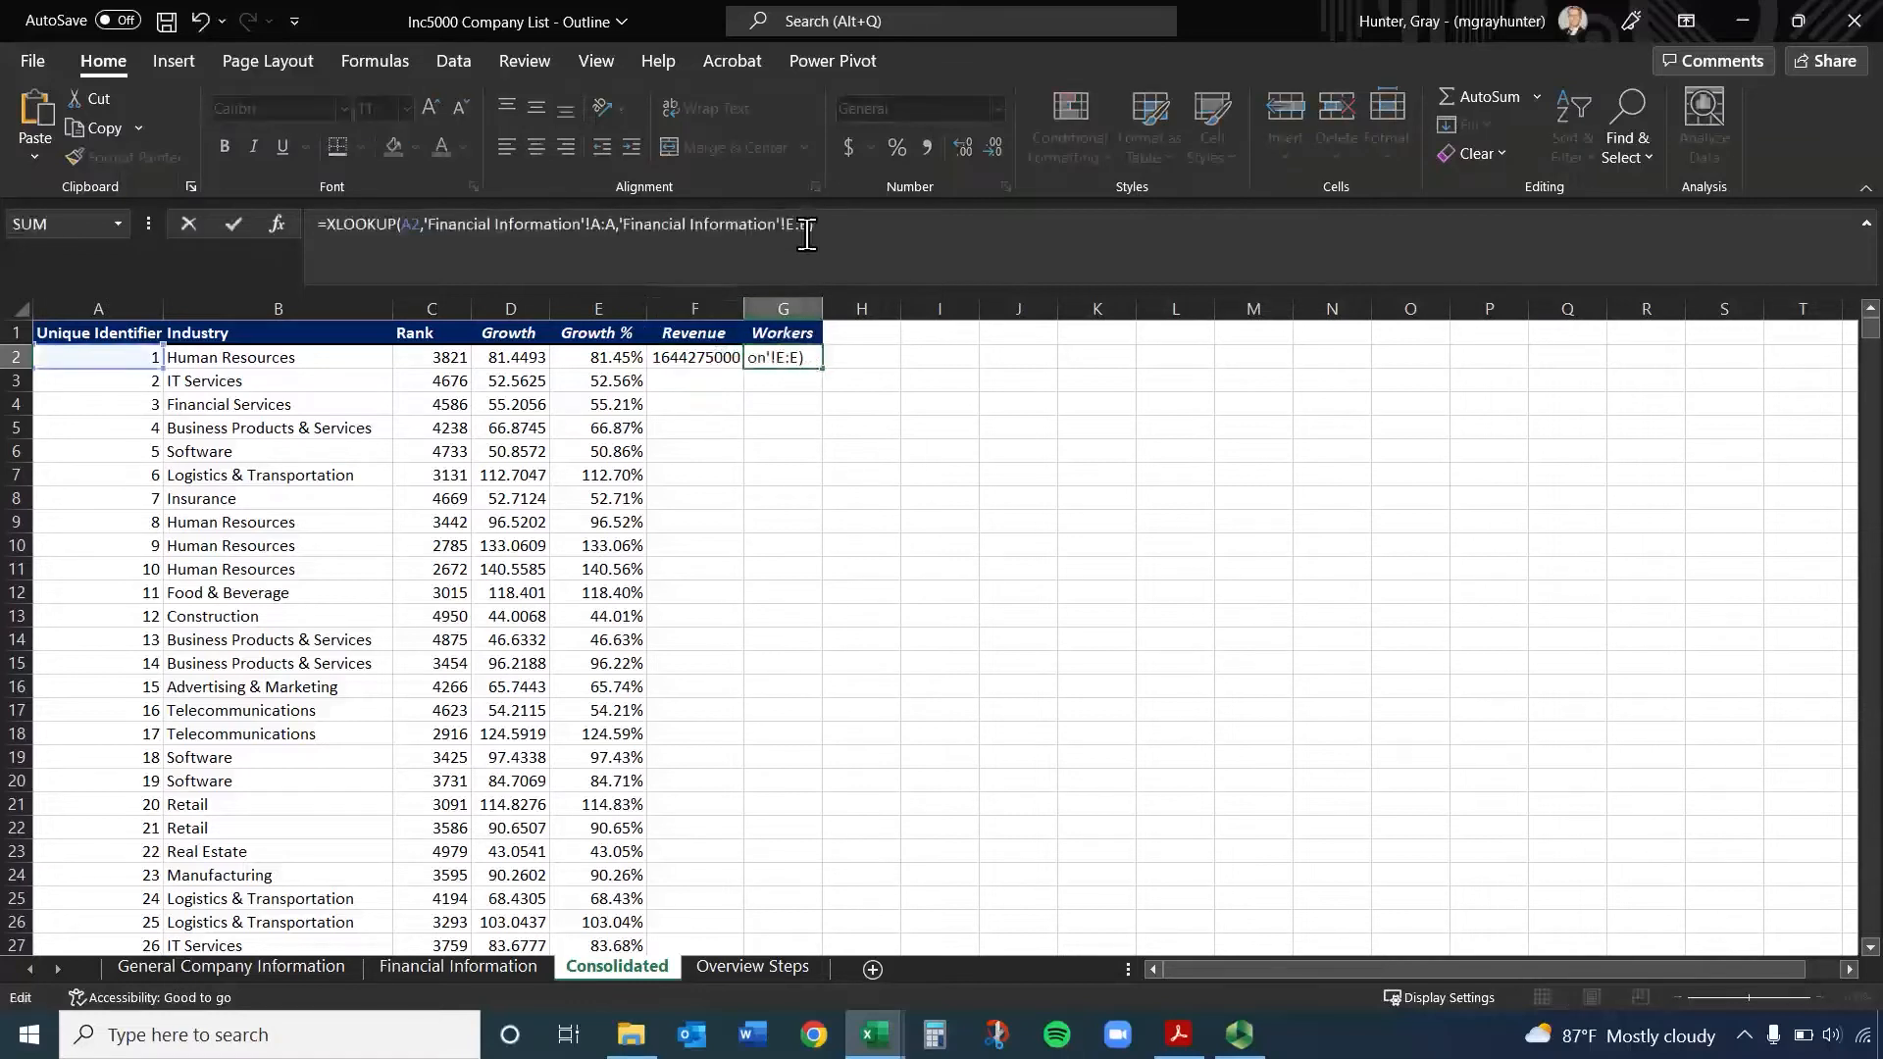
pyautogui.click(797, 225)
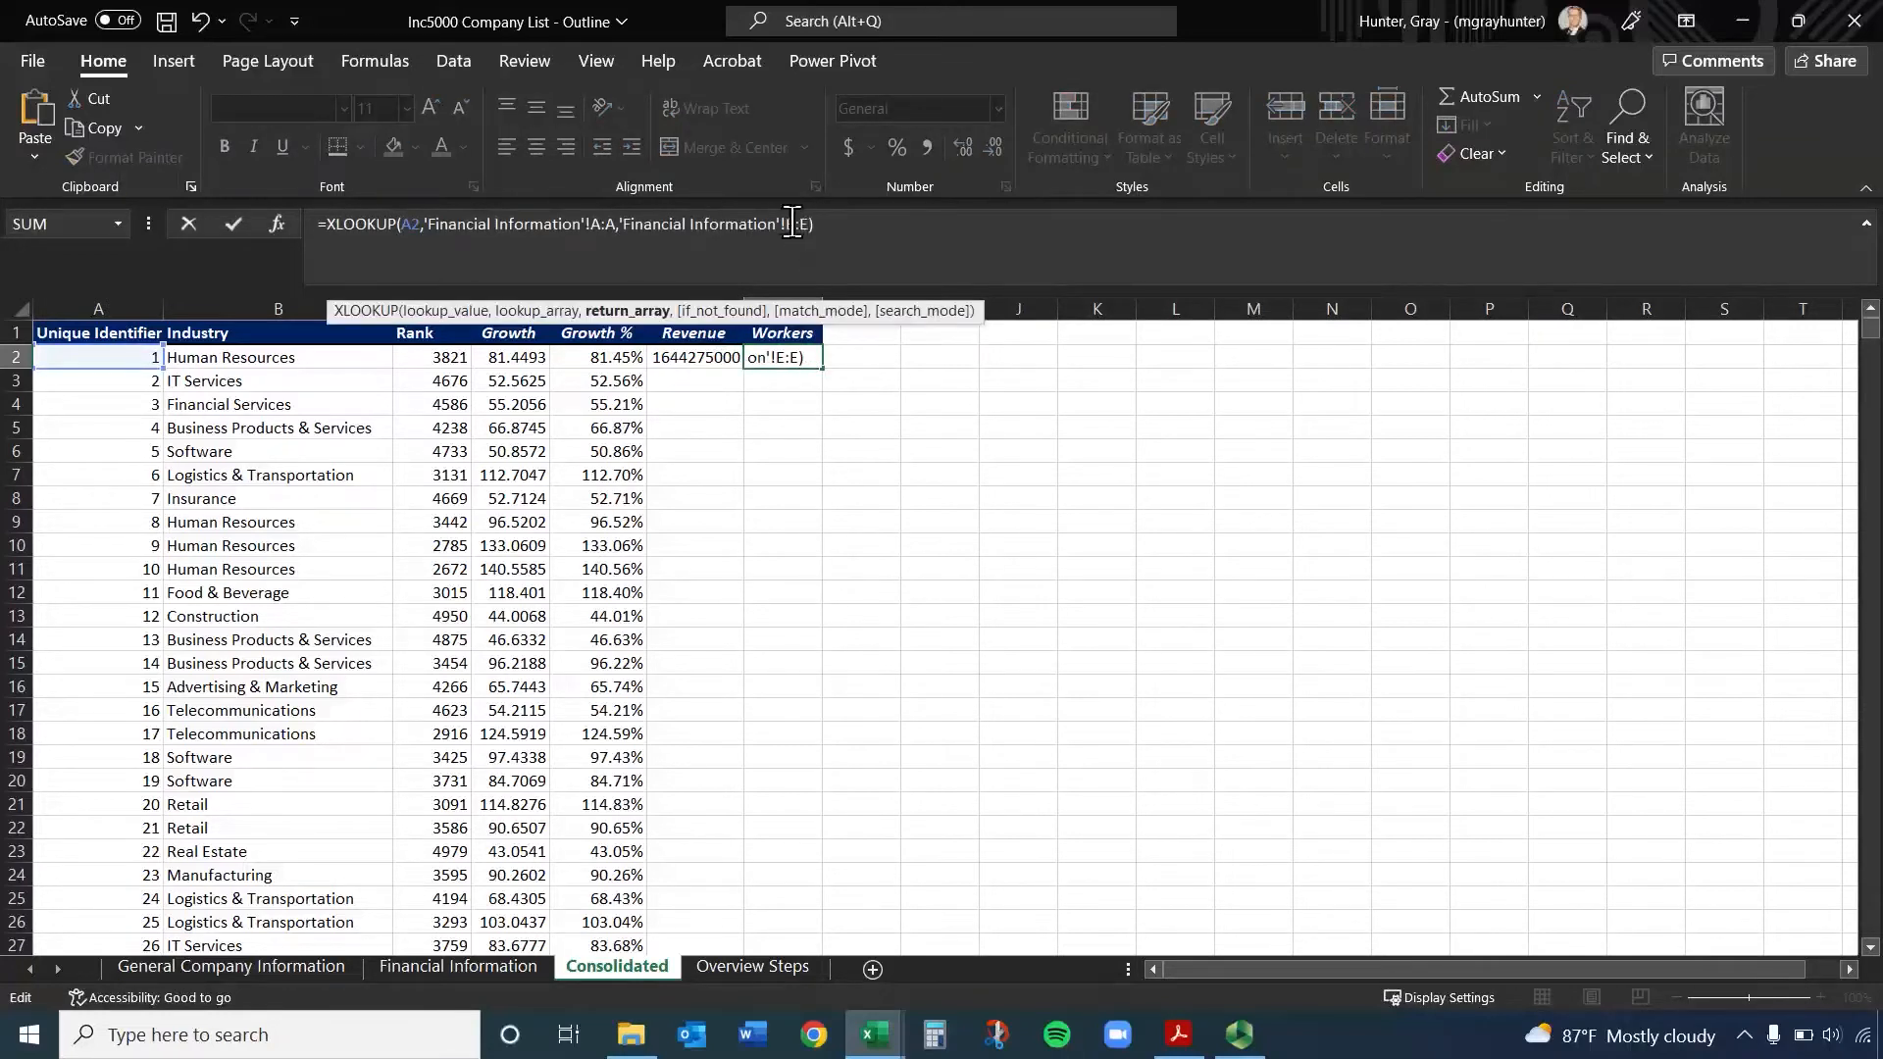
pyautogui.press('BackSpace')
pyautogui.write('G')
pyautogui.press('BackSpace')
pyautogui.write('G')
pyautogui.press('Return')
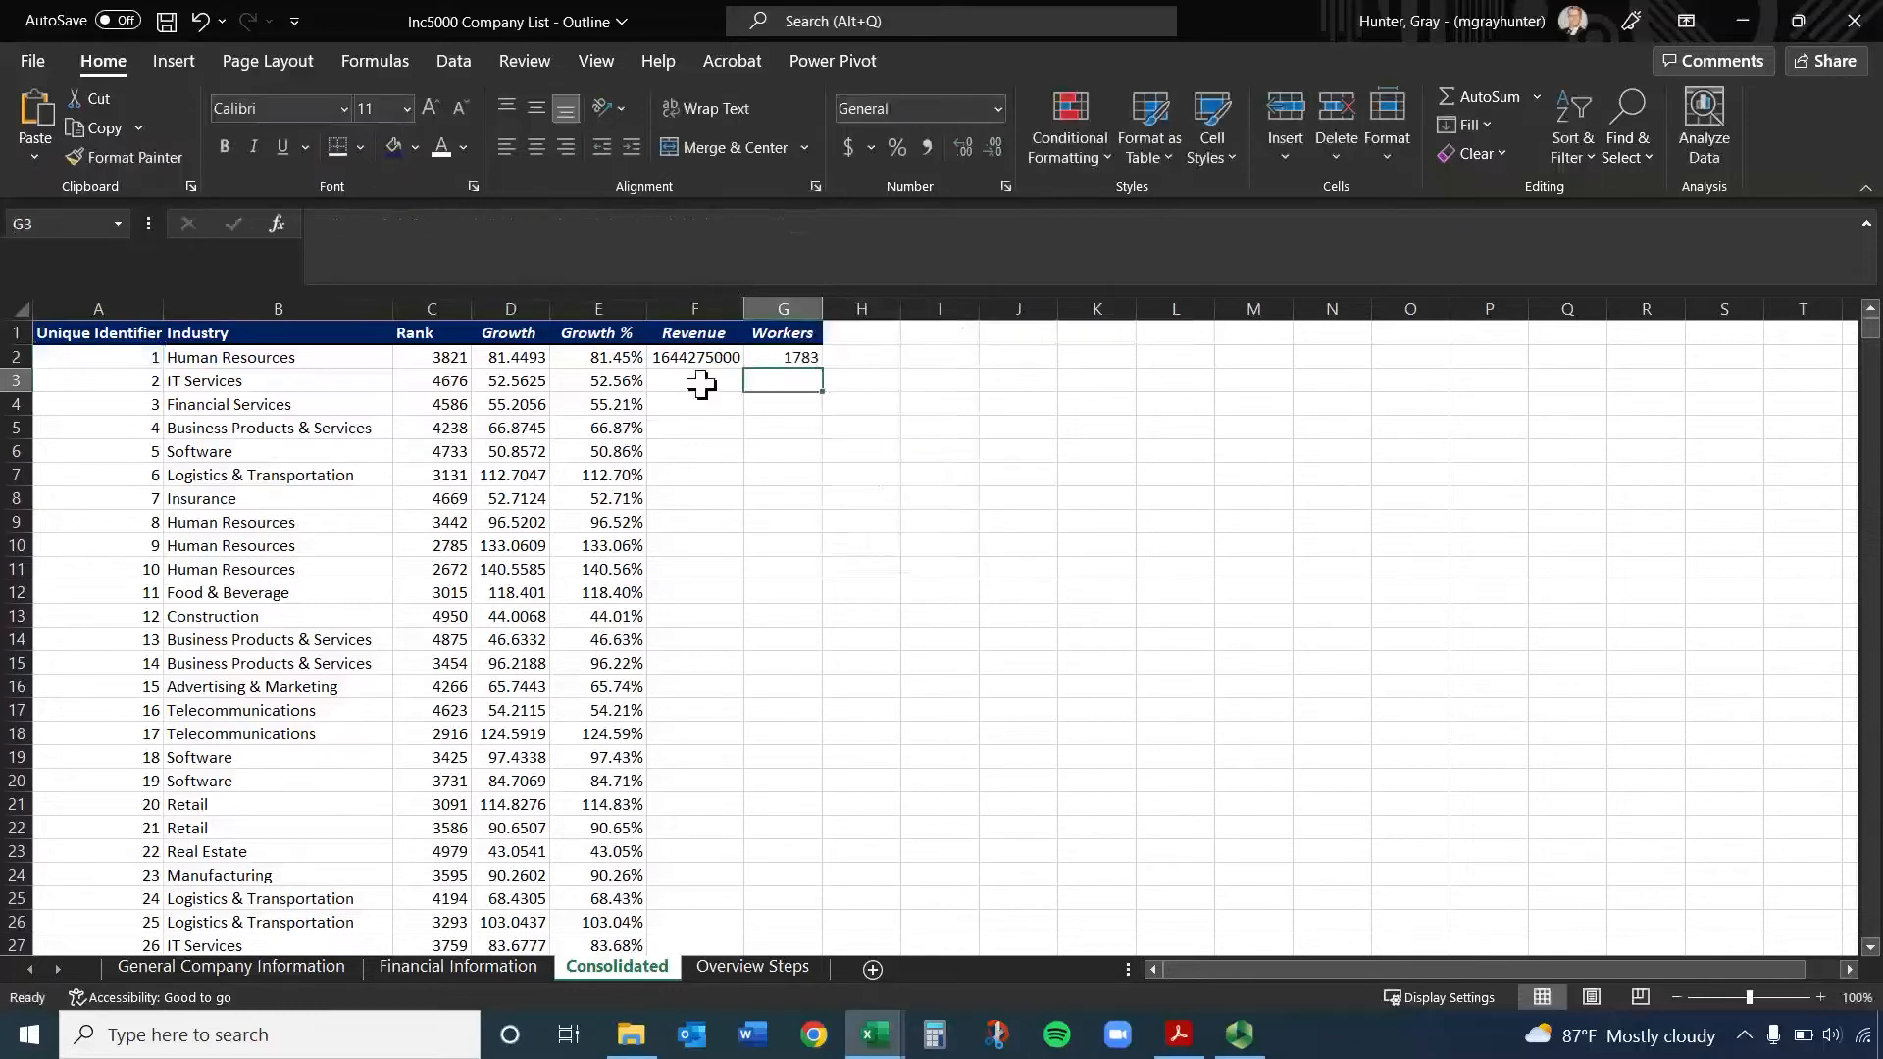
# Fill the F2:G2 lookups down the Revenue and Workers columns and apply the Accounting dollar format to Revenue
pyautogui.moveTo(721, 358); pyautogui.dragTo(785, 358)
pyautogui.doubleClick(823, 369)
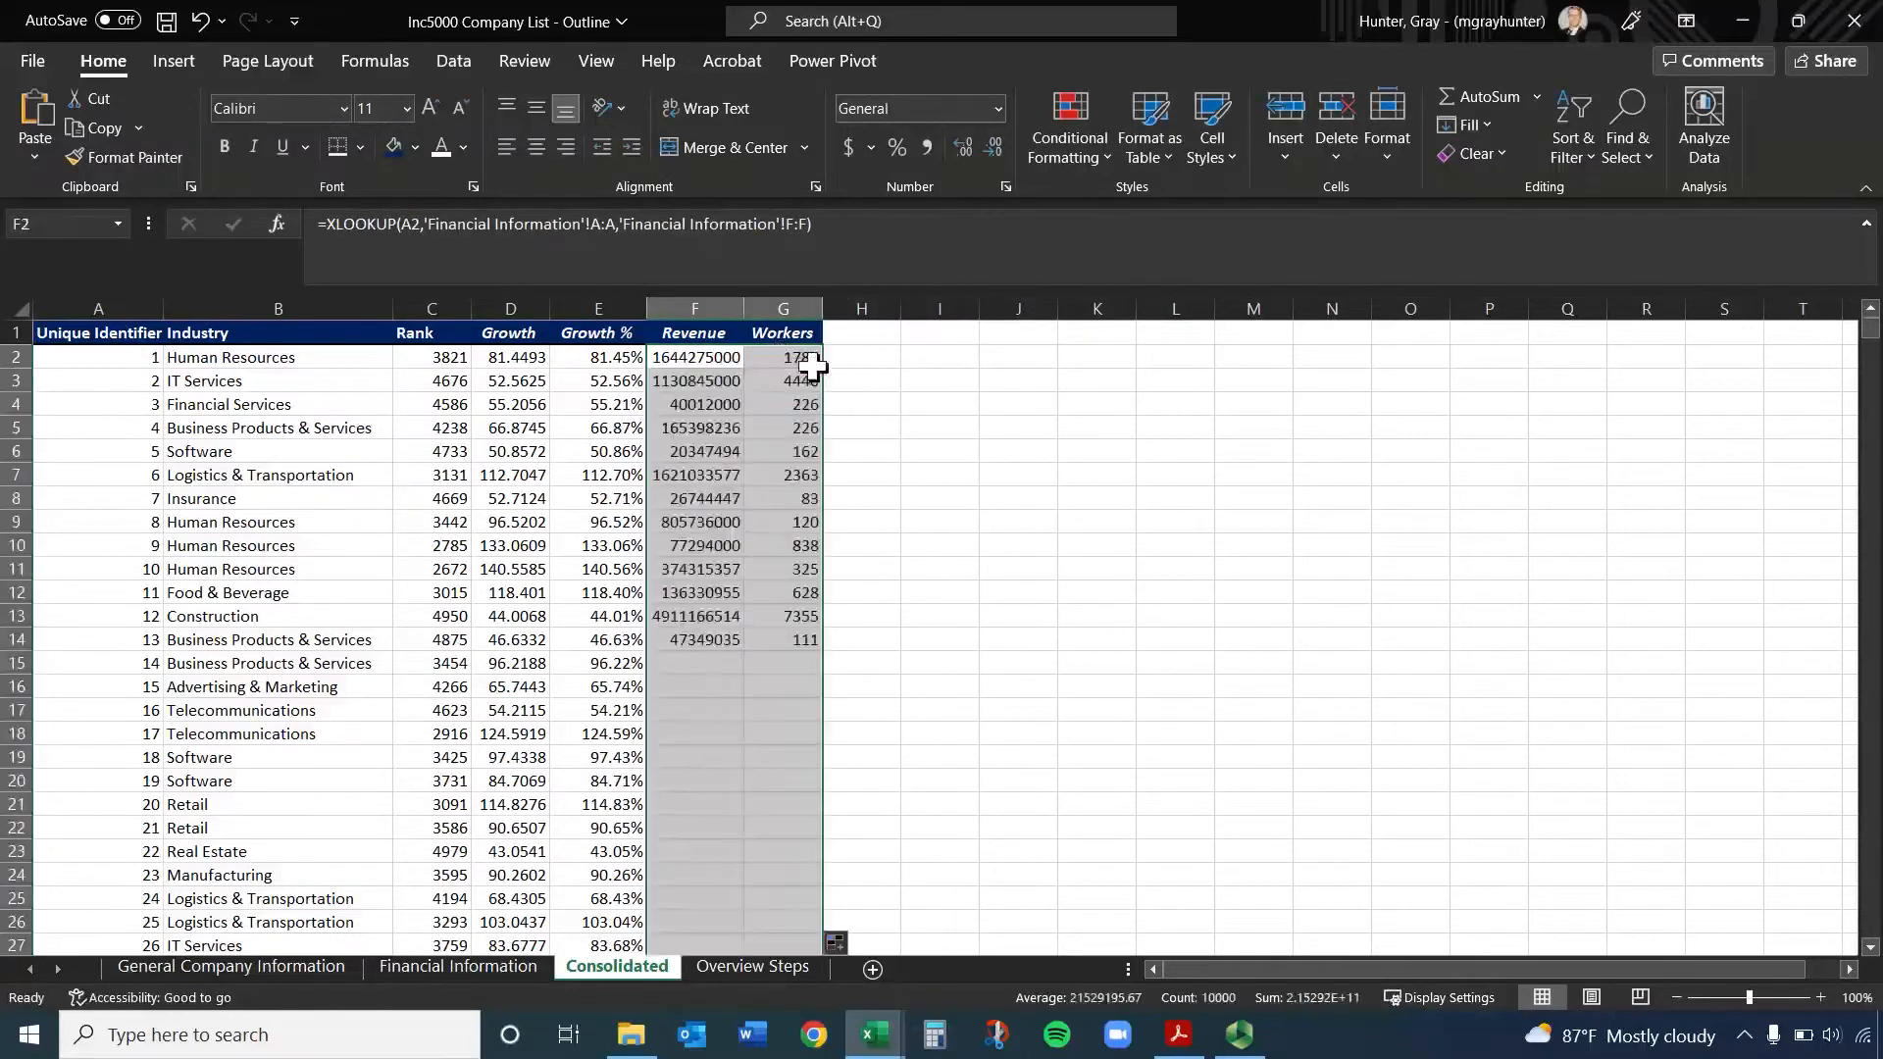
pyautogui.click(702, 306)
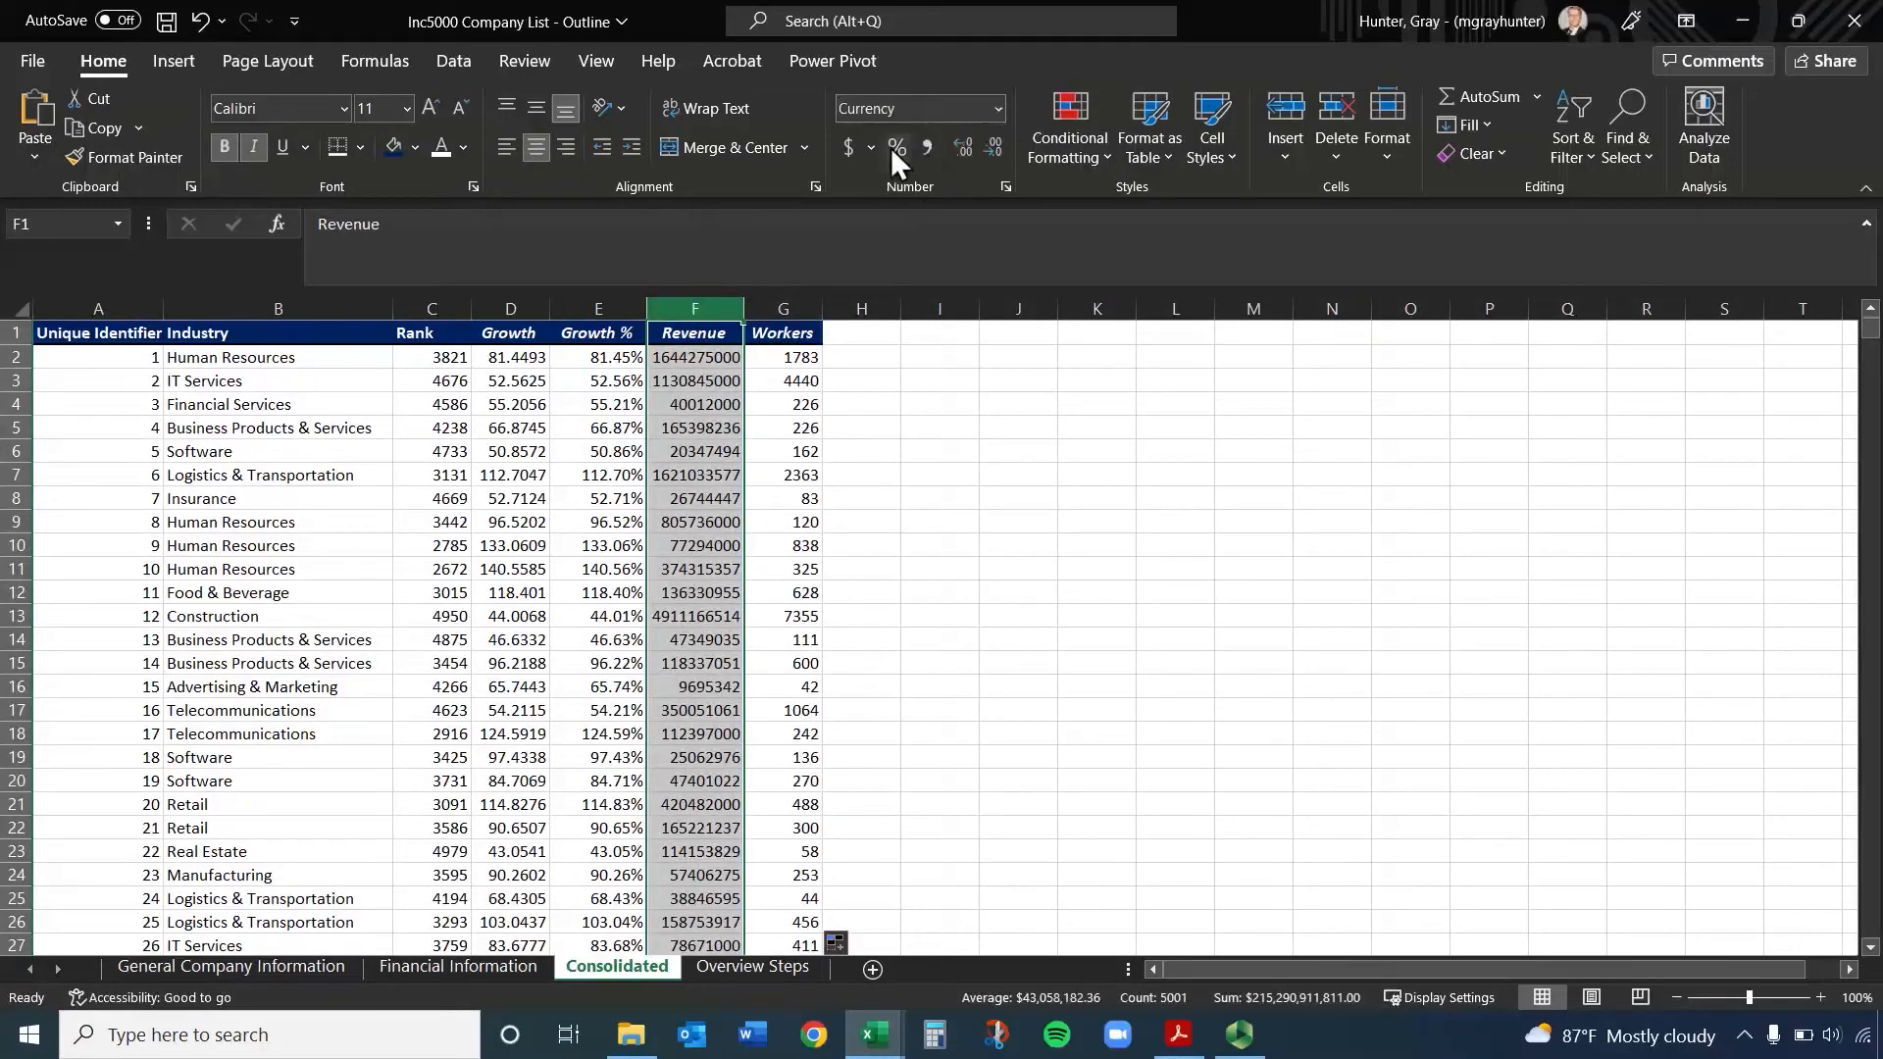
pyautogui.click(847, 149)
pyautogui.click(917, 498)
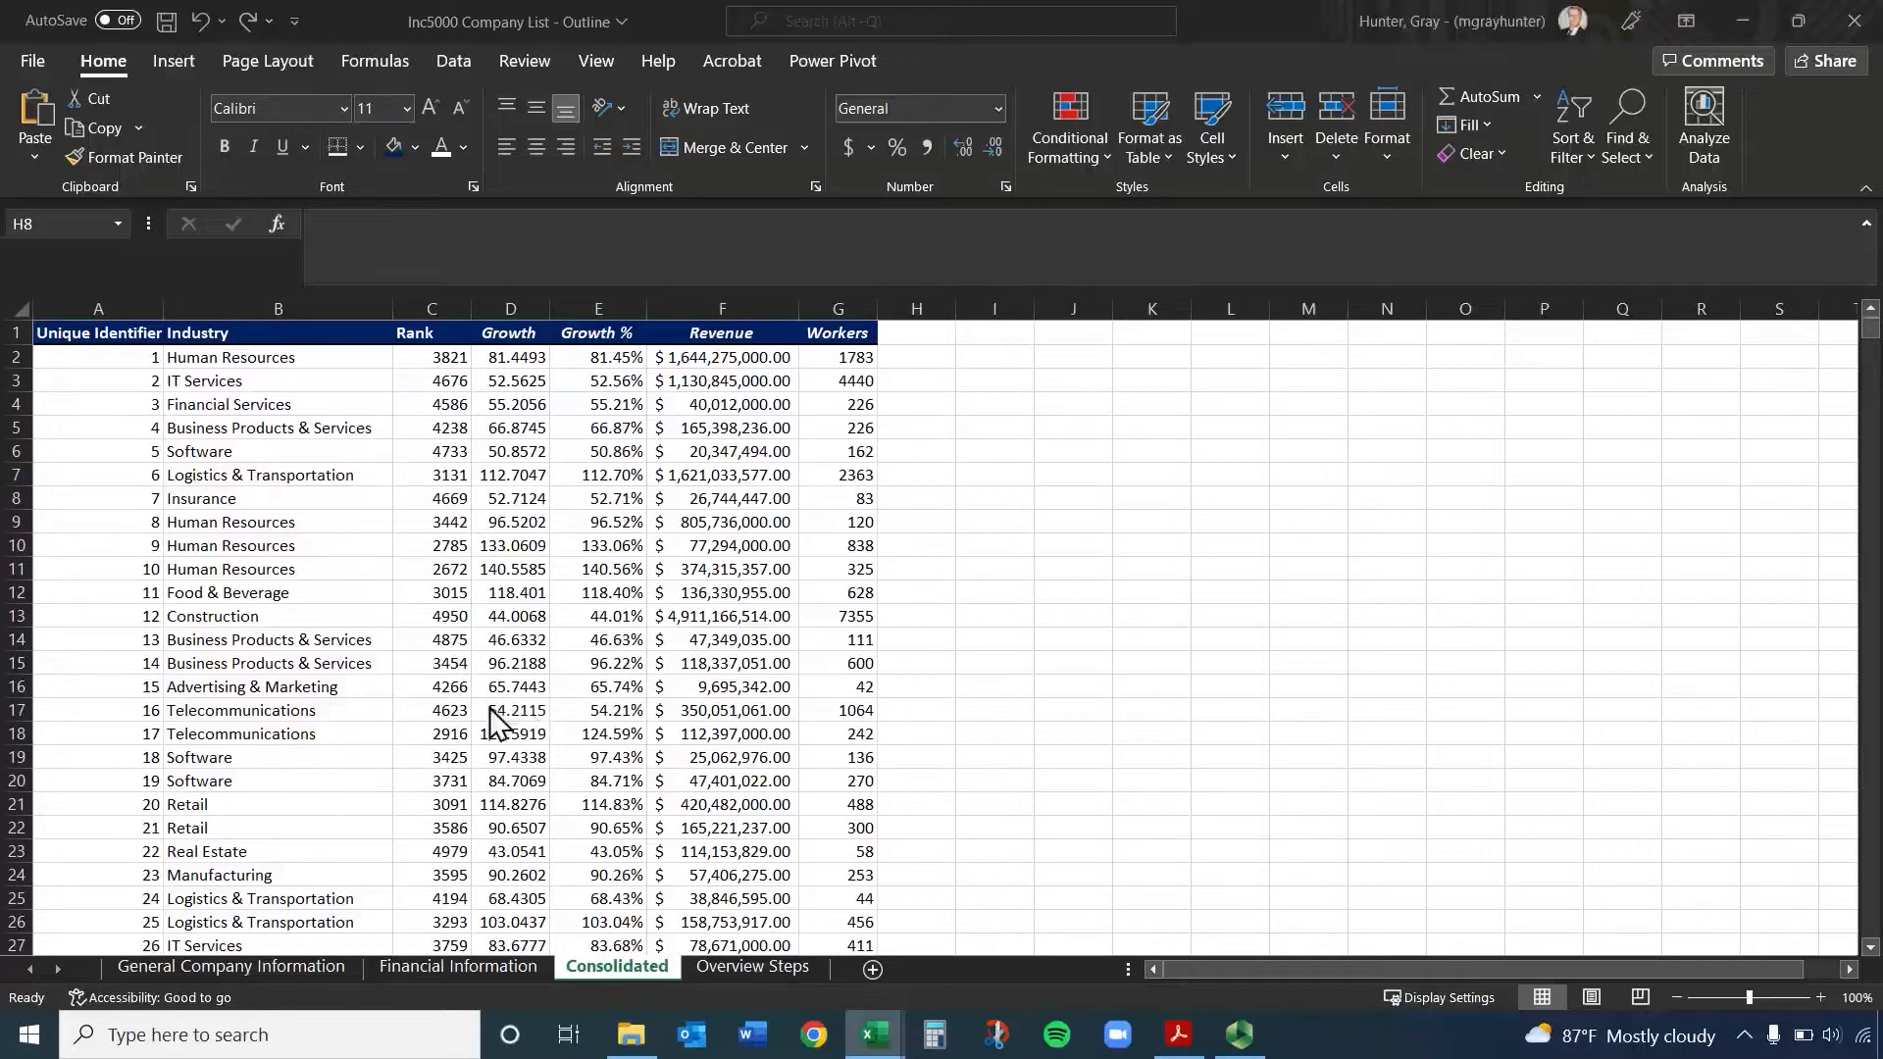
# Try selecting columns A to G and the entire Consolidated sheet as alternative ways of selecting the data
pyautogui.click(479, 678)
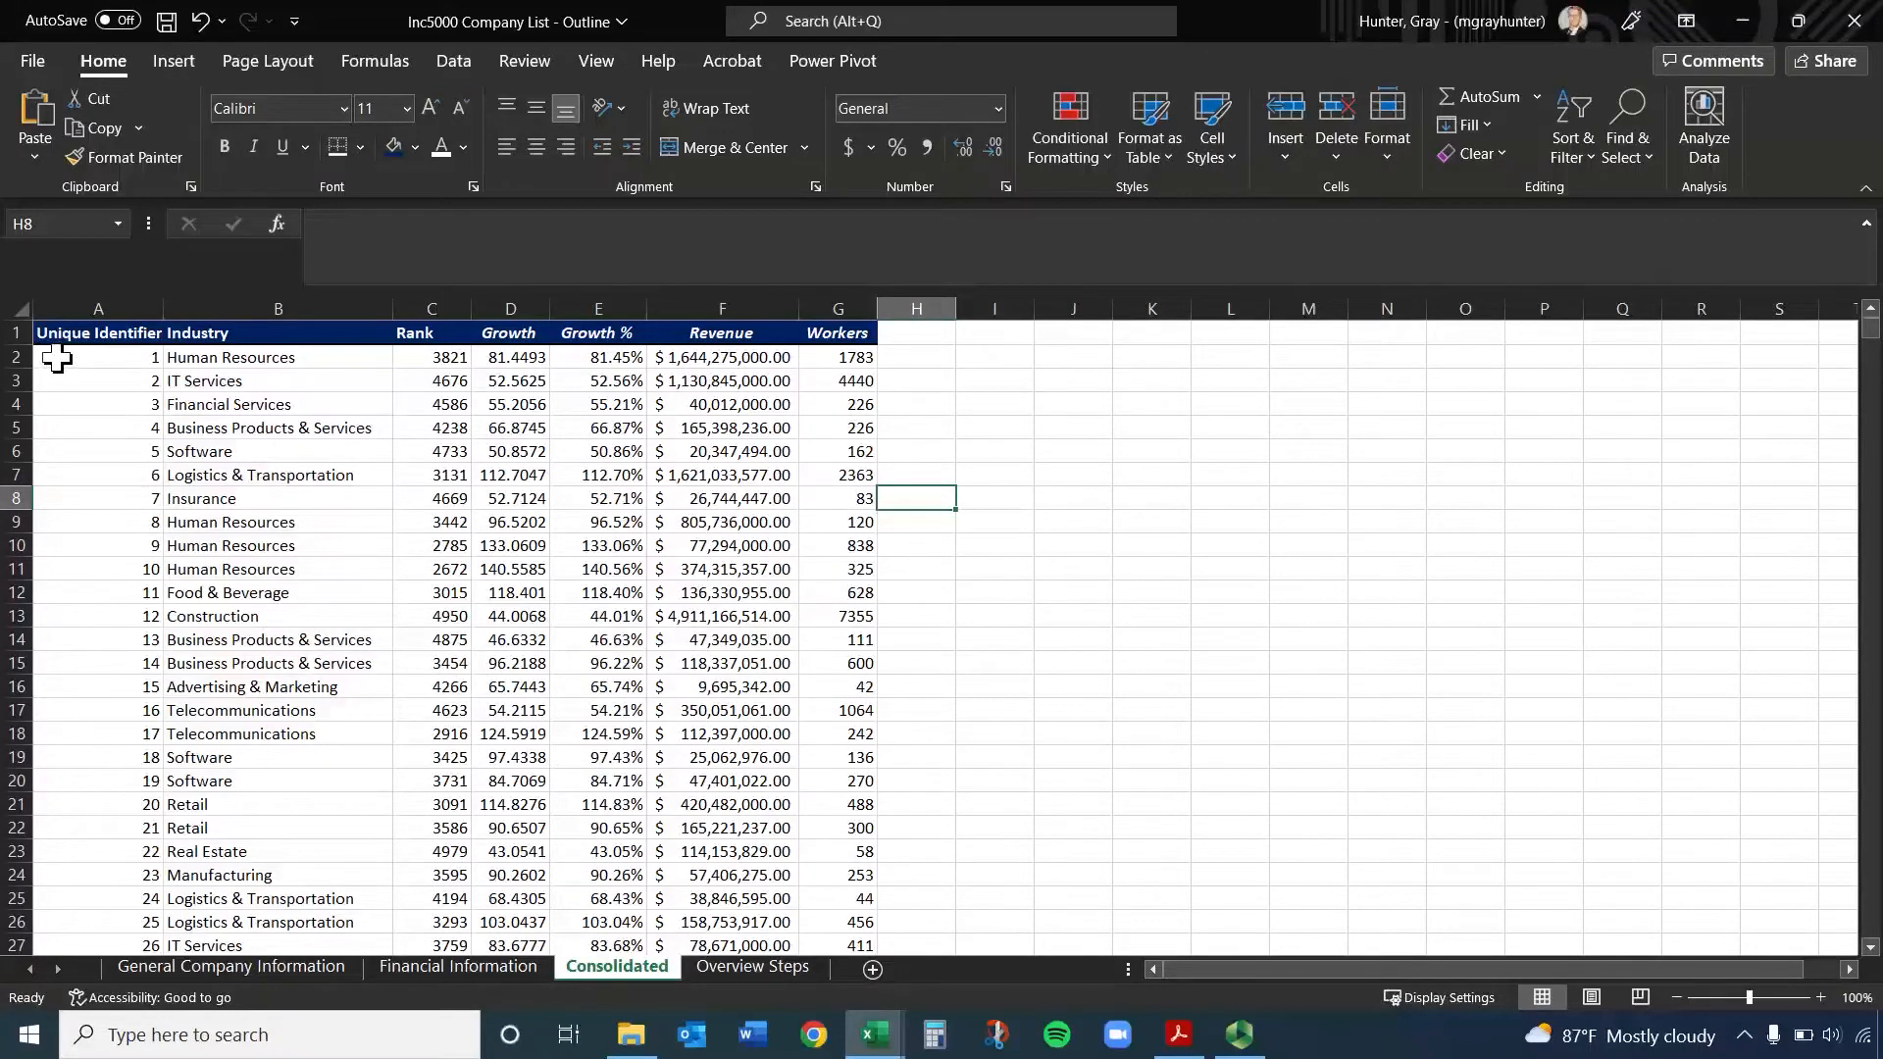
pyautogui.moveTo(59, 309); pyautogui.dragTo(839, 309)
pyautogui.click(652, 402)
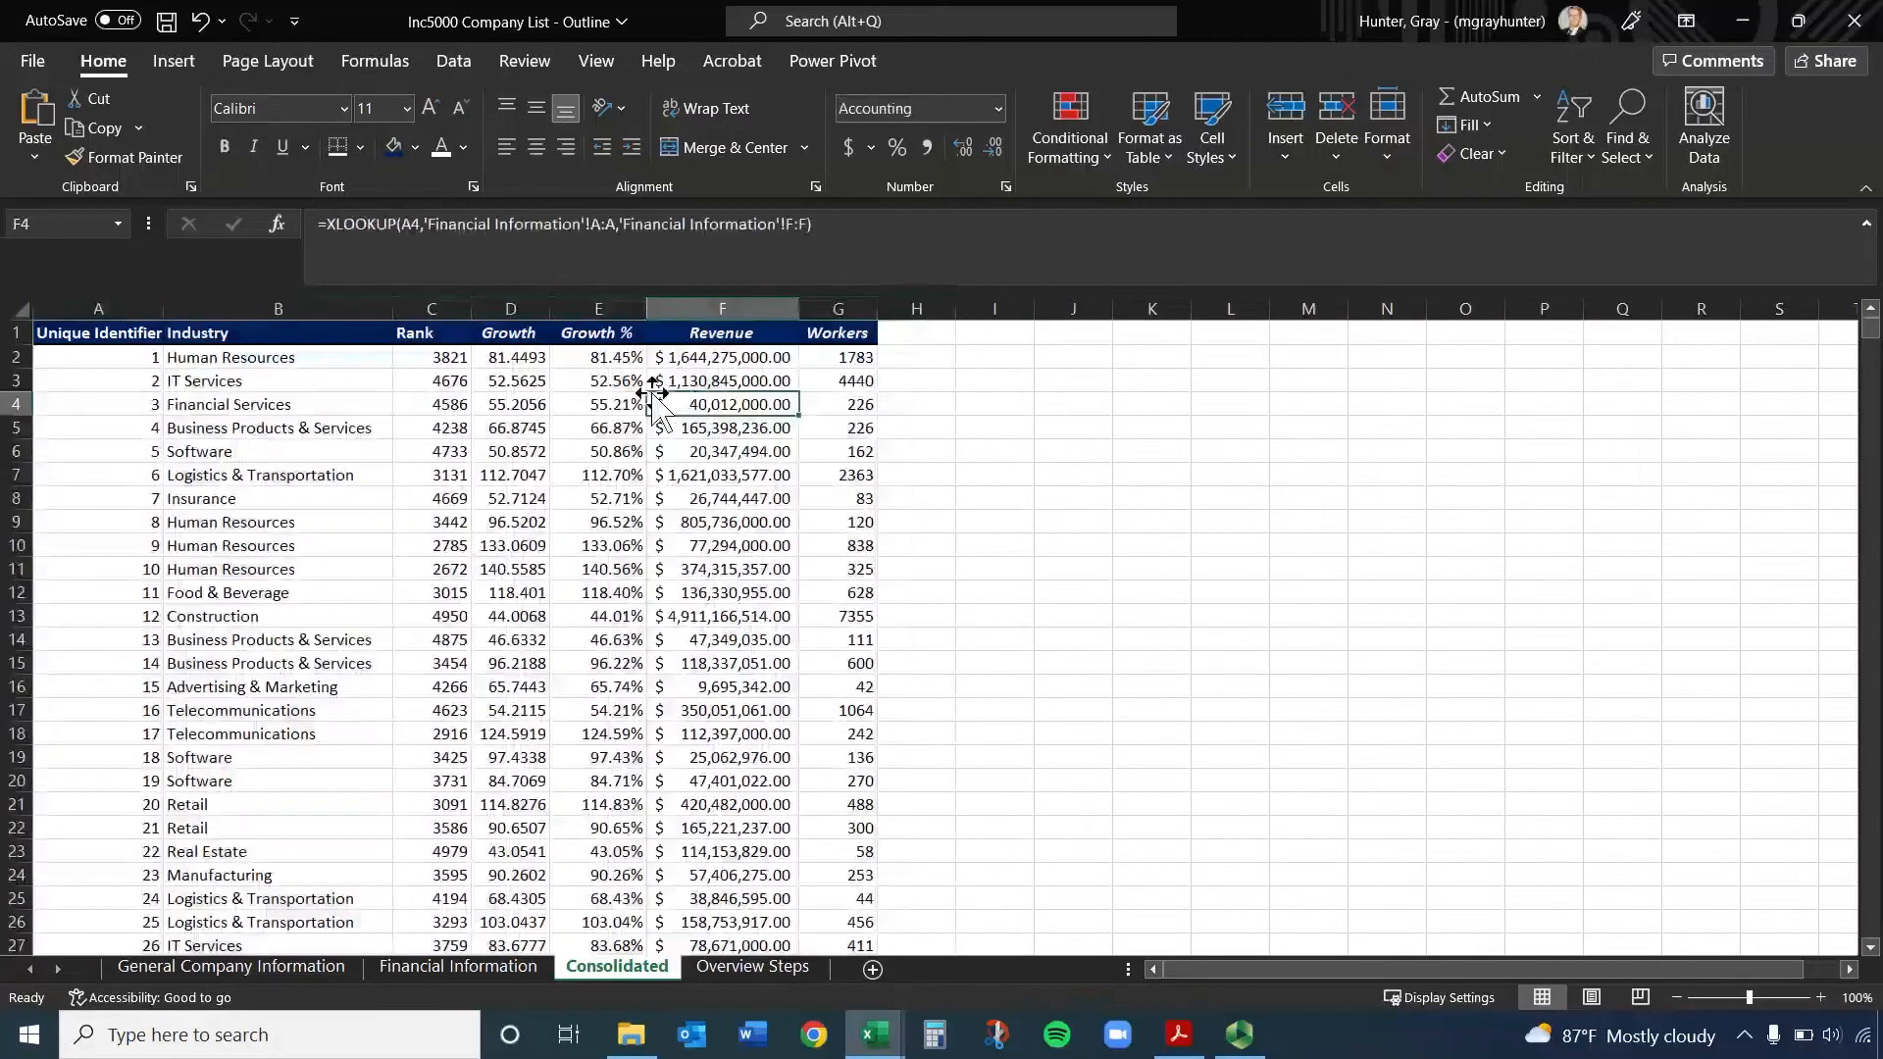
pyautogui.click(19, 309)
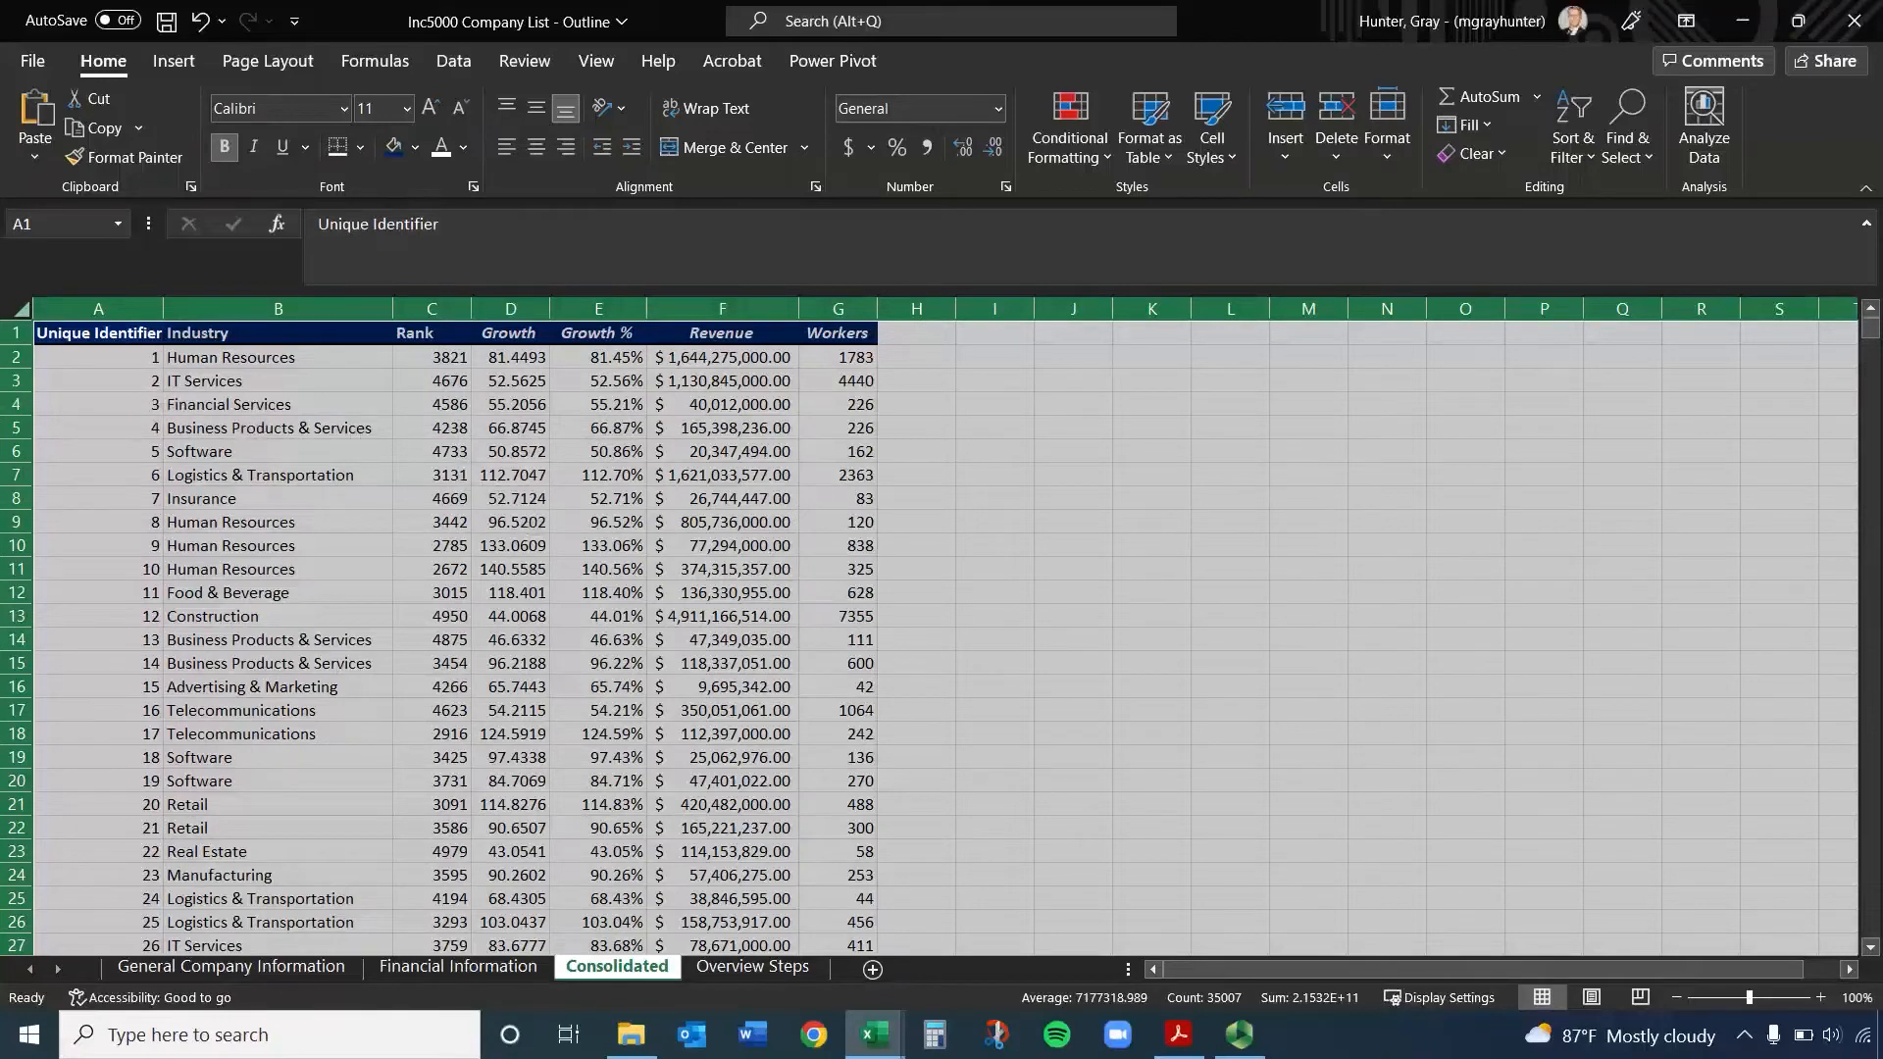
pyautogui.click(136, 453)
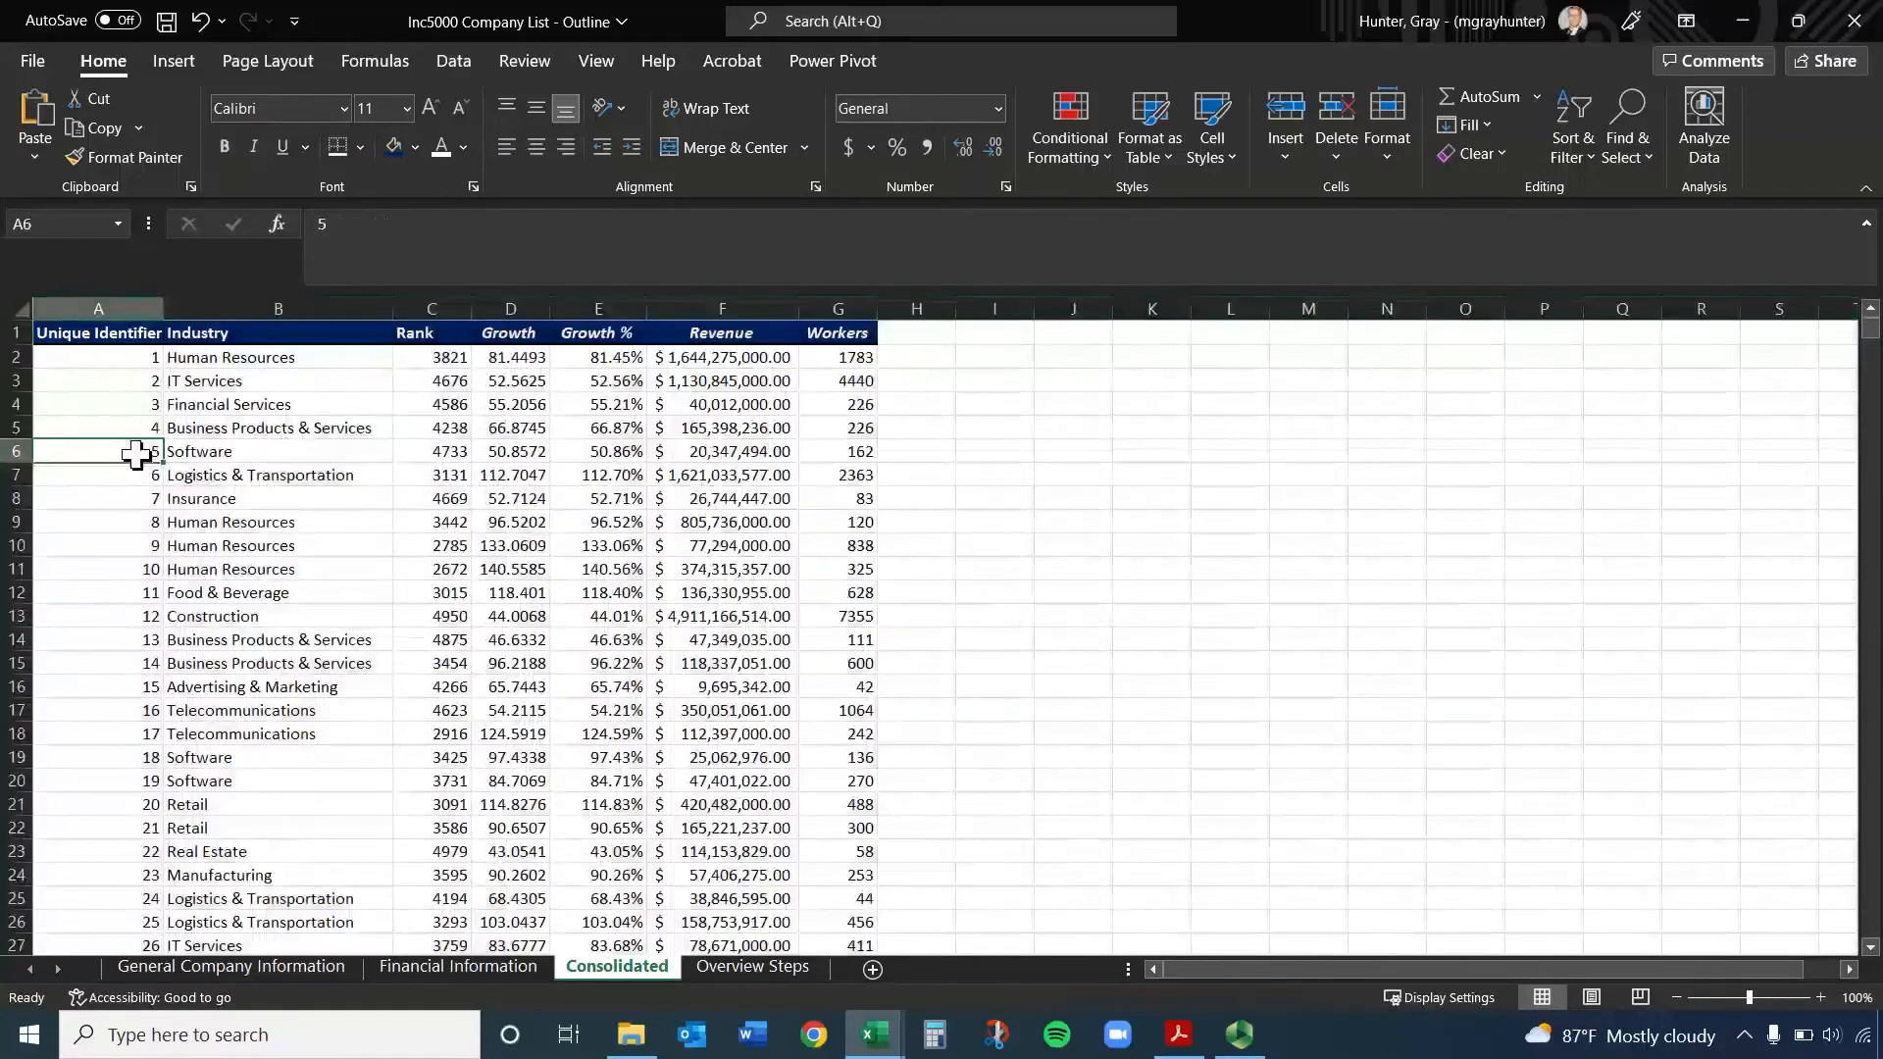
# Select the complete data range A1:G5001 on the Consolidated sheet, starting from the Unique Identifier header
pyautogui.click(96, 334)
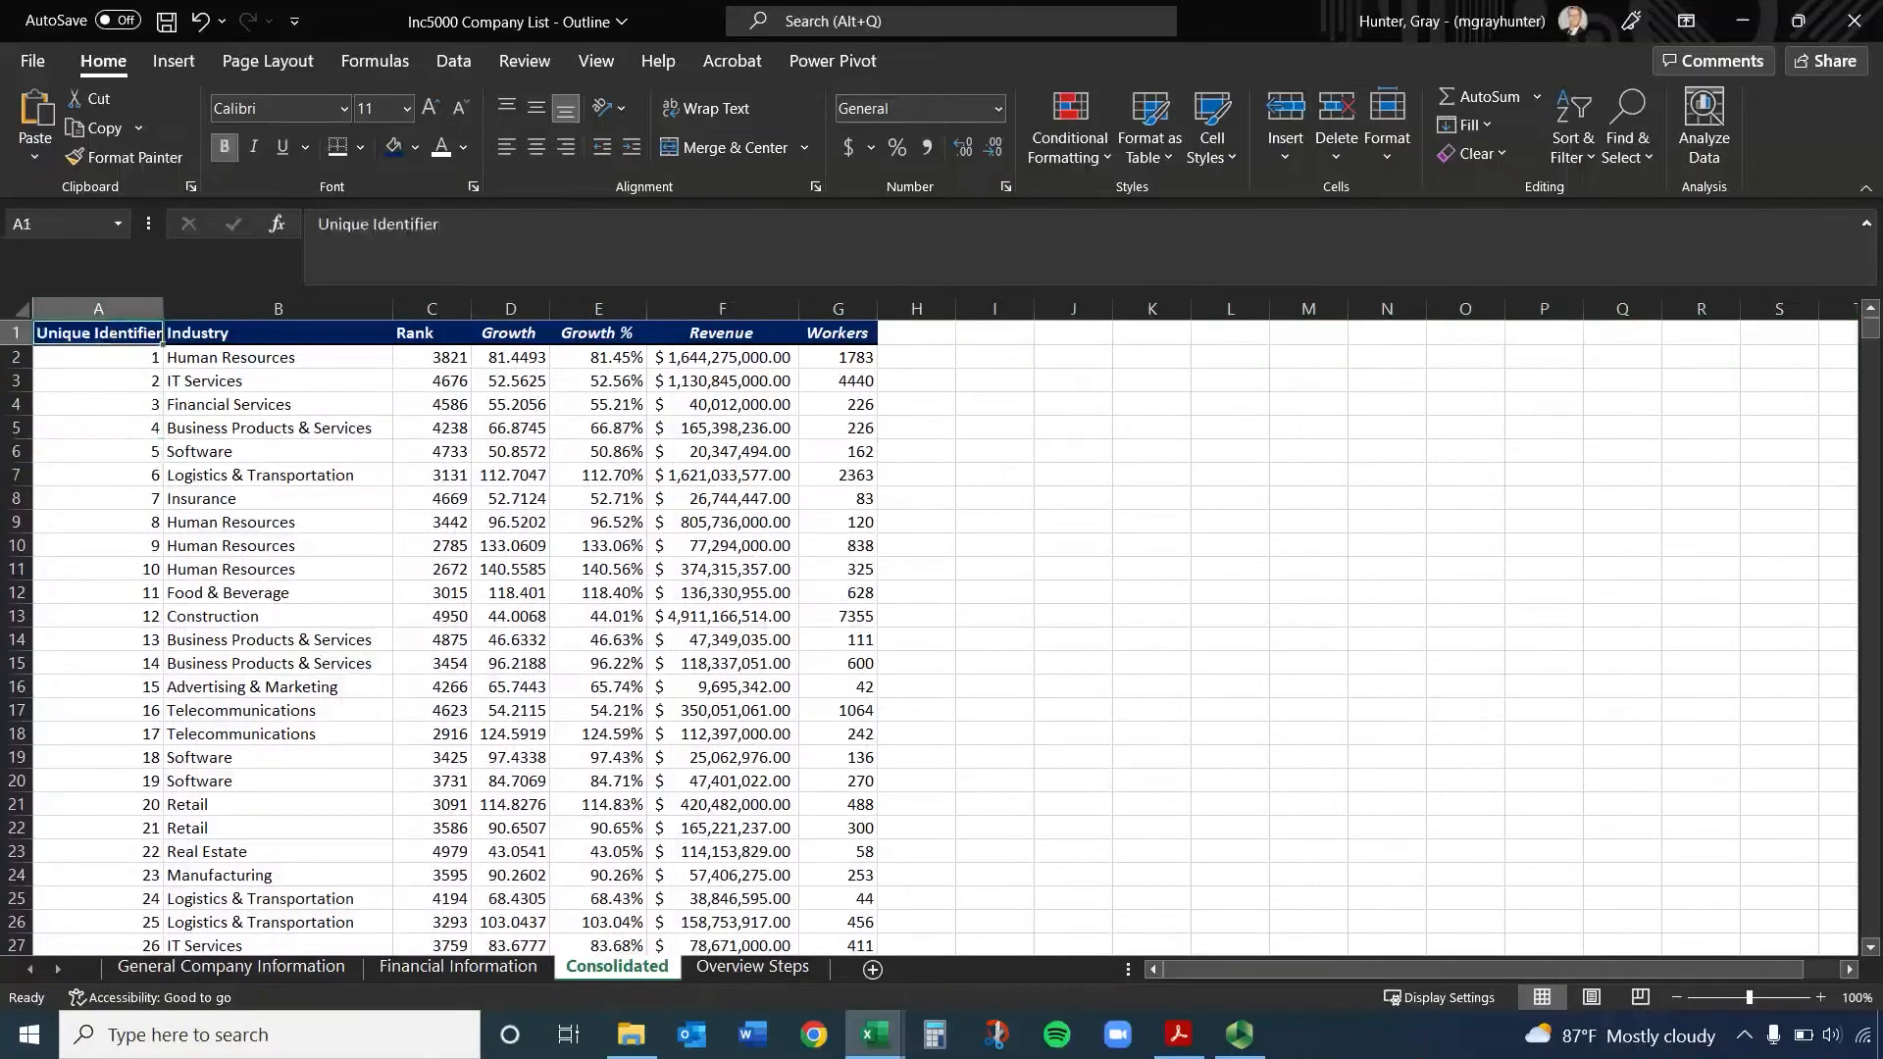
pyautogui.hotkey('ctrl', 'shift', 'Right')
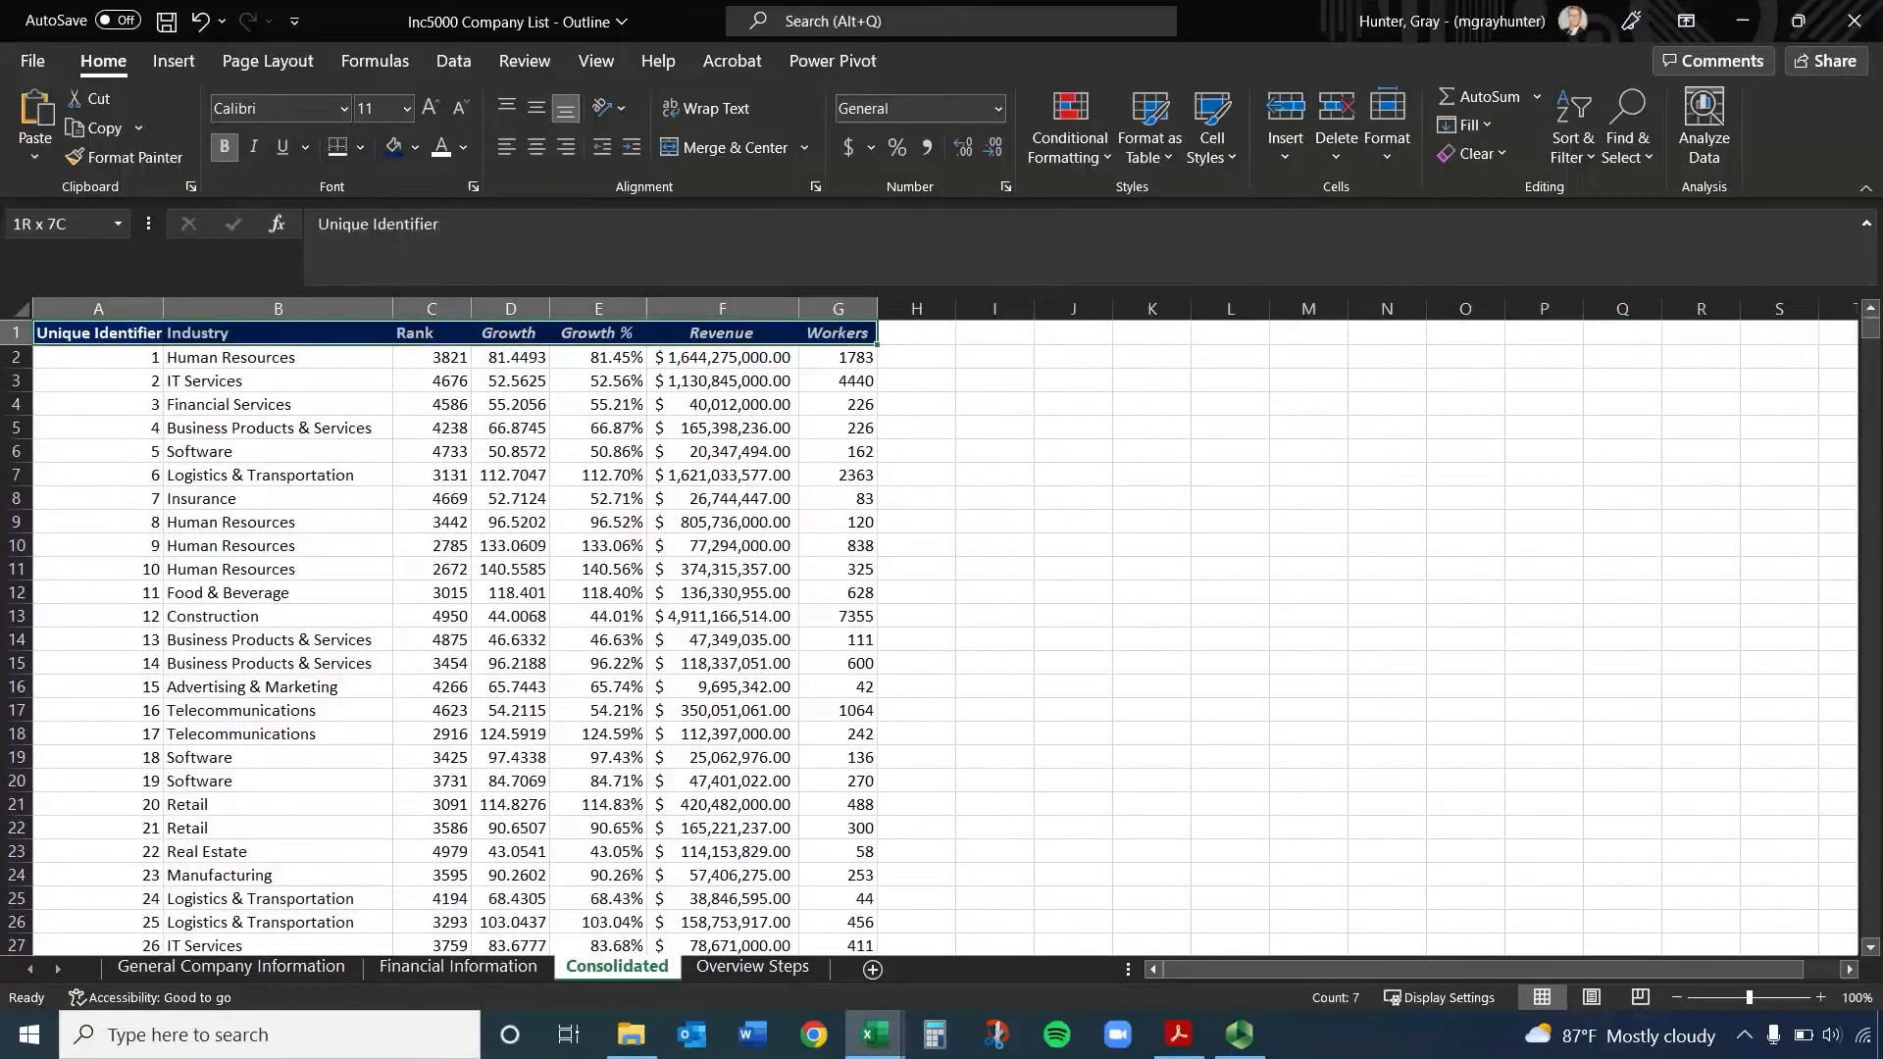
pyautogui.hotkey('ctrl', 'shift', 'Down')
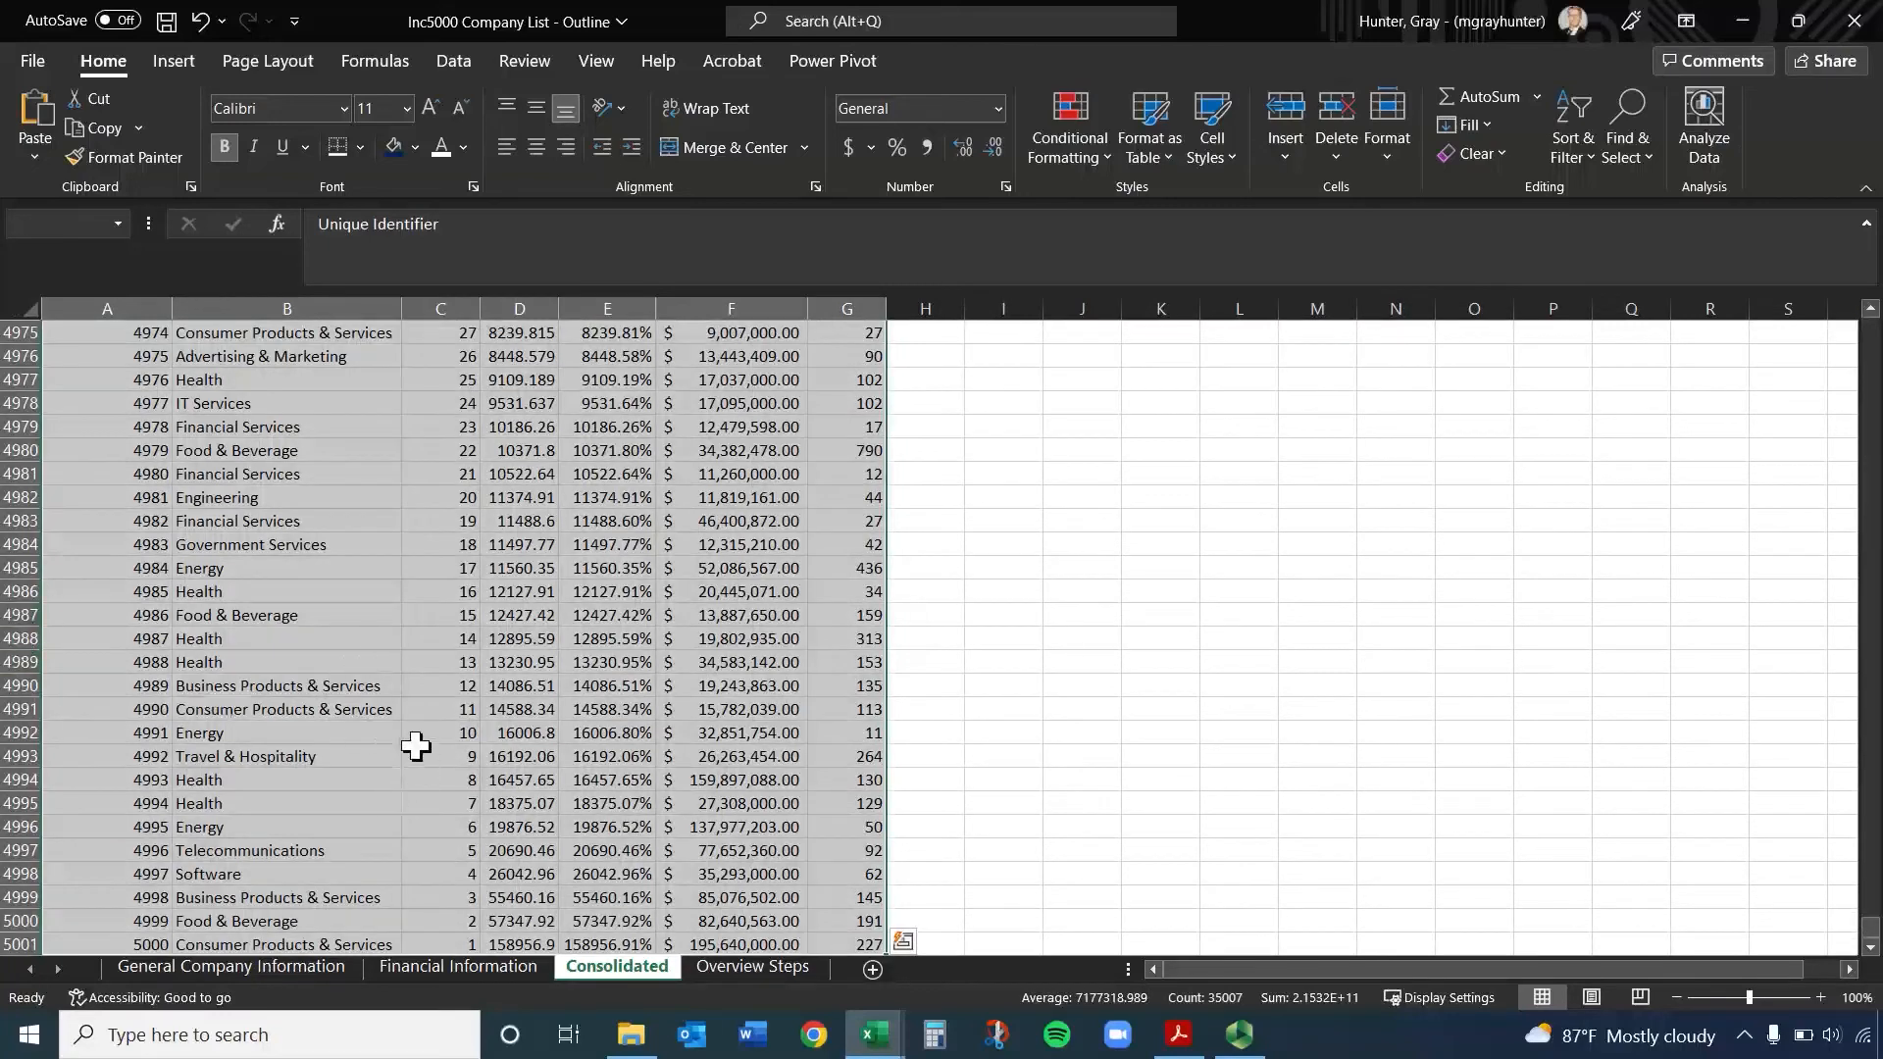
pyautogui.scroll(-1, 416, 747)
pyautogui.scroll(4, 415, 747)
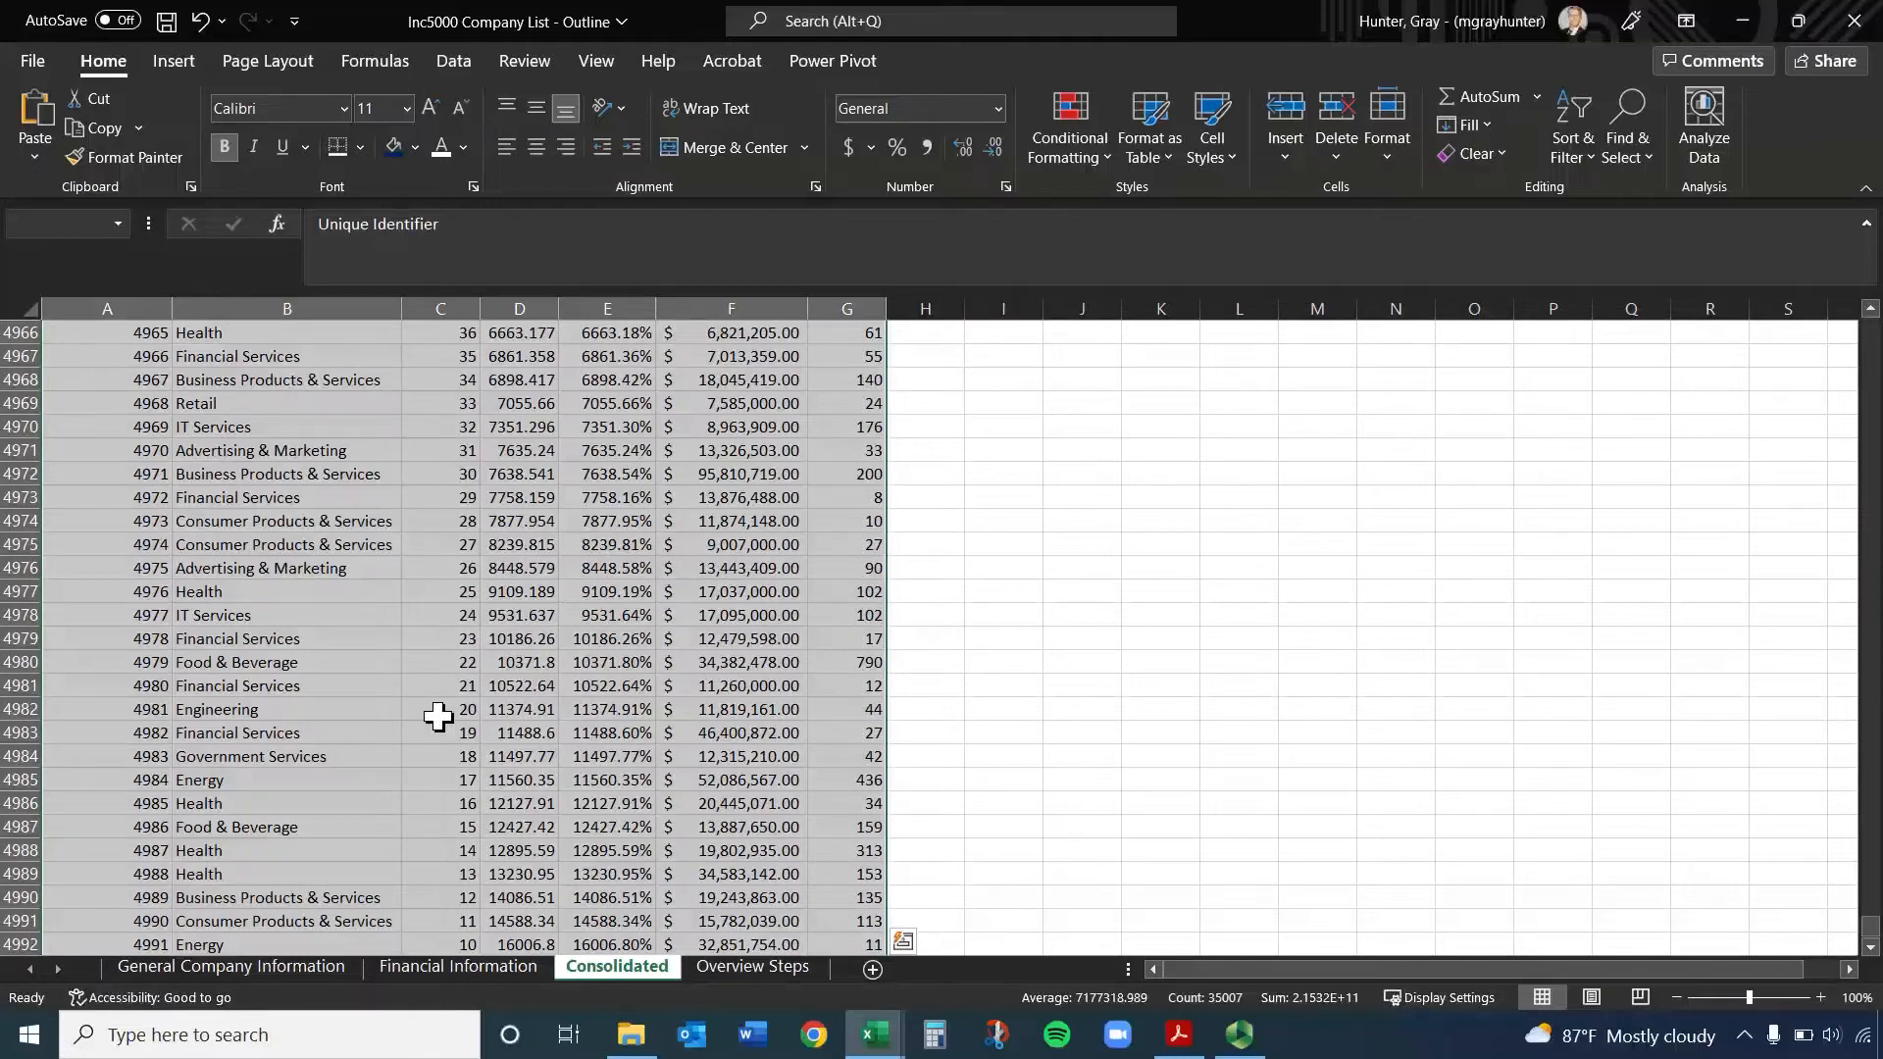
# Start a PivotTable based on the selected Consolidated data range
pyautogui.click(167, 61)
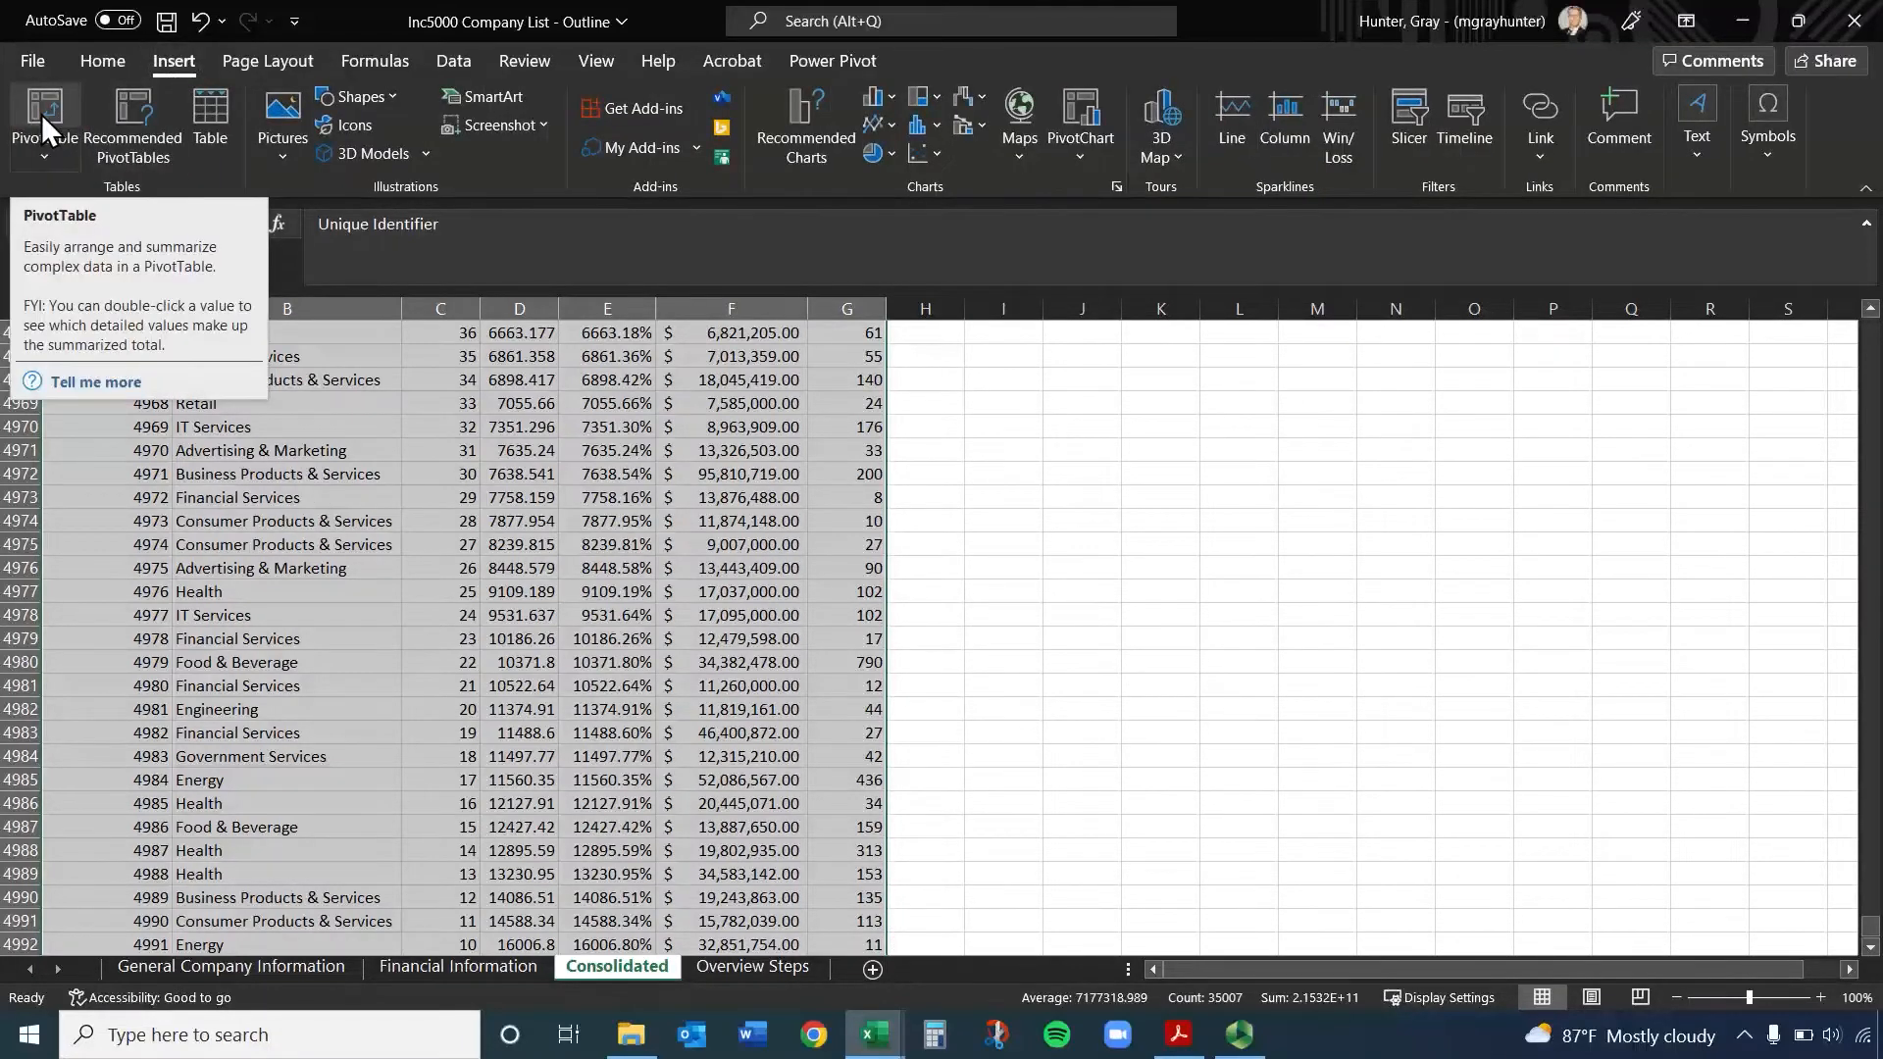
pyautogui.click(45, 157)
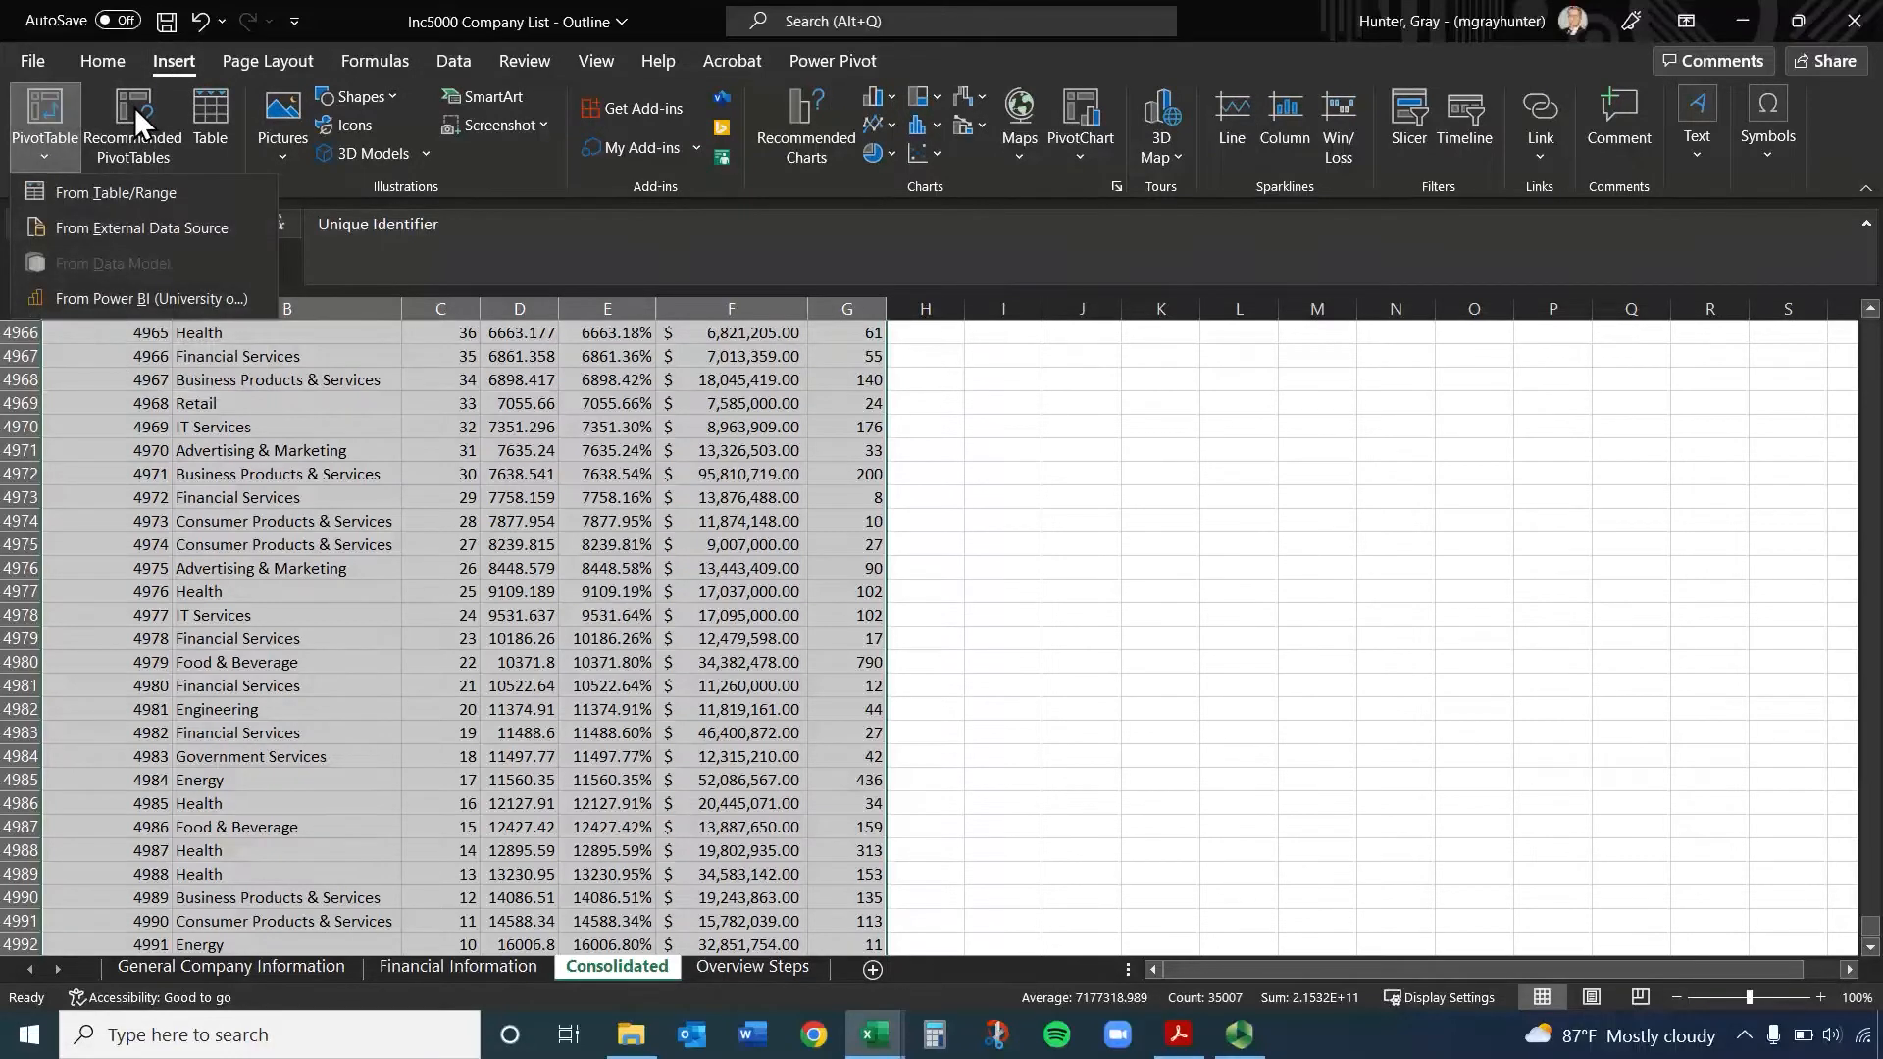
pyautogui.click(61, 112)
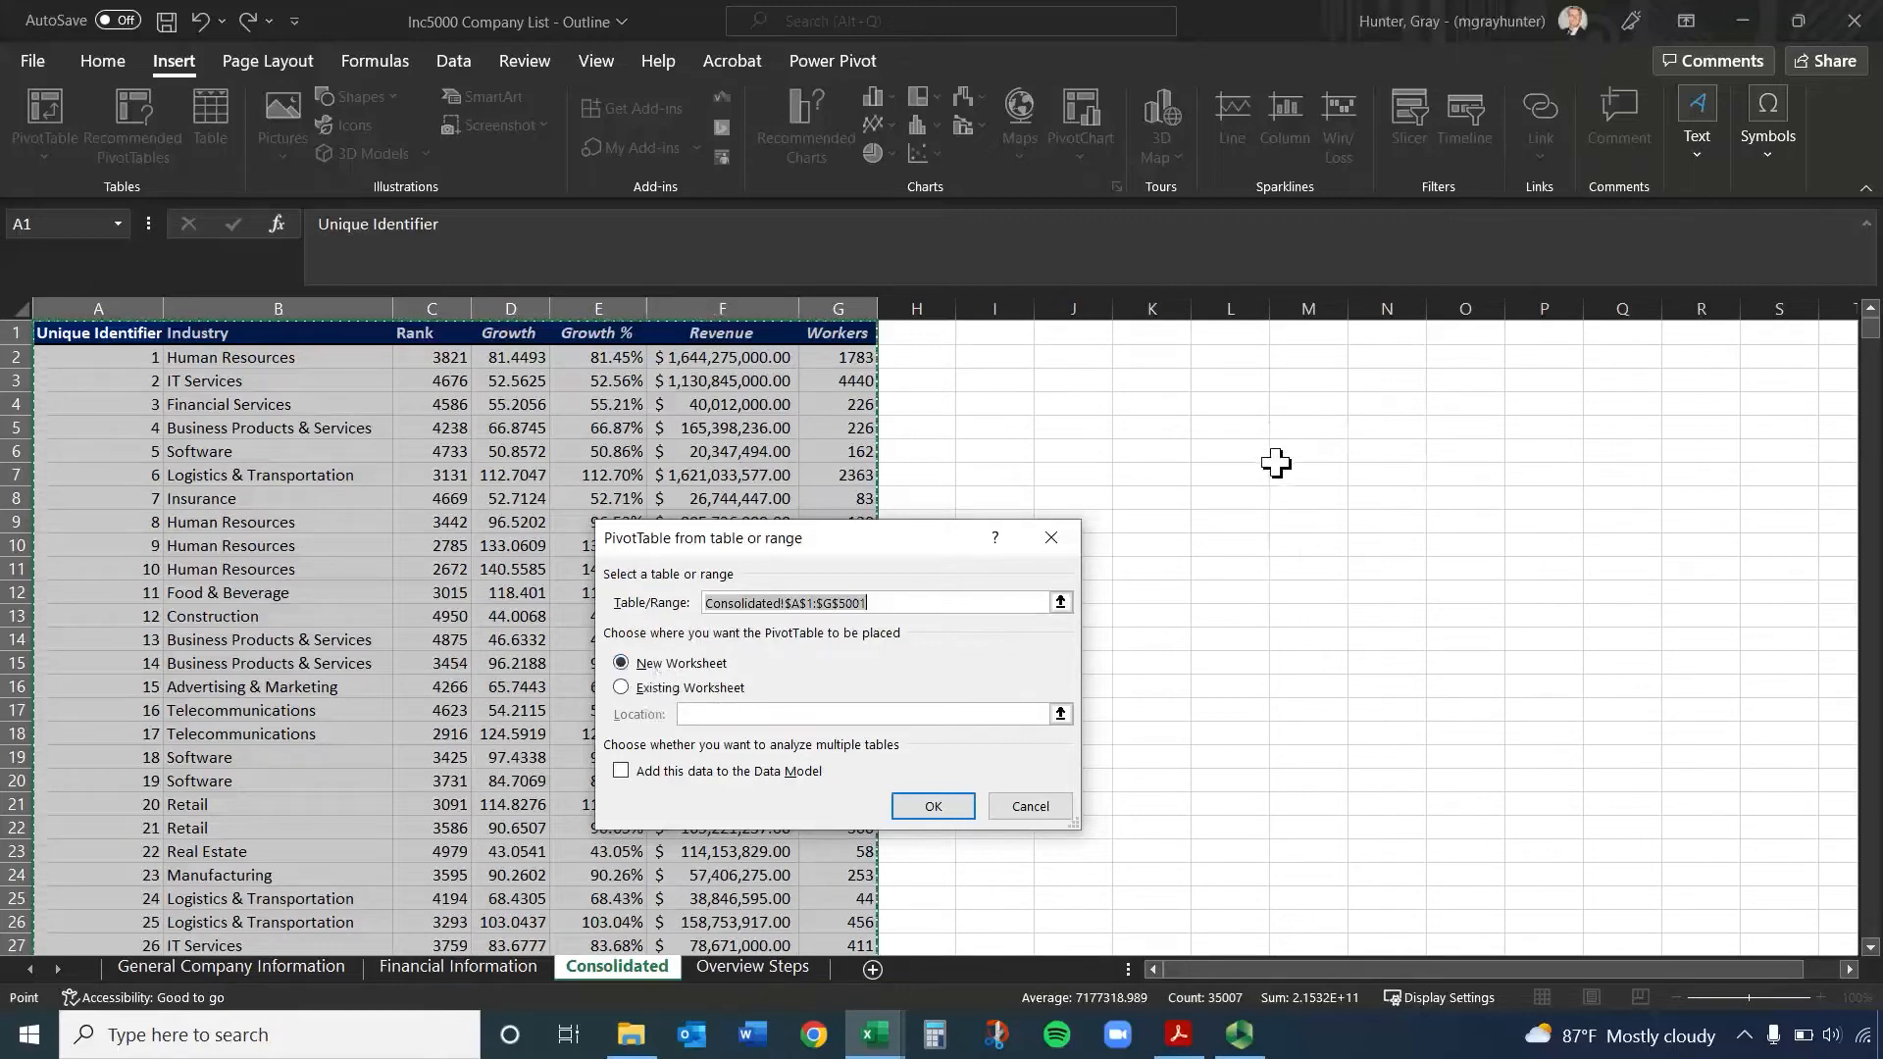
# Try placing the PivotTable on the existing worksheet at Consolidated!$J$2
pyautogui.click(704, 689)
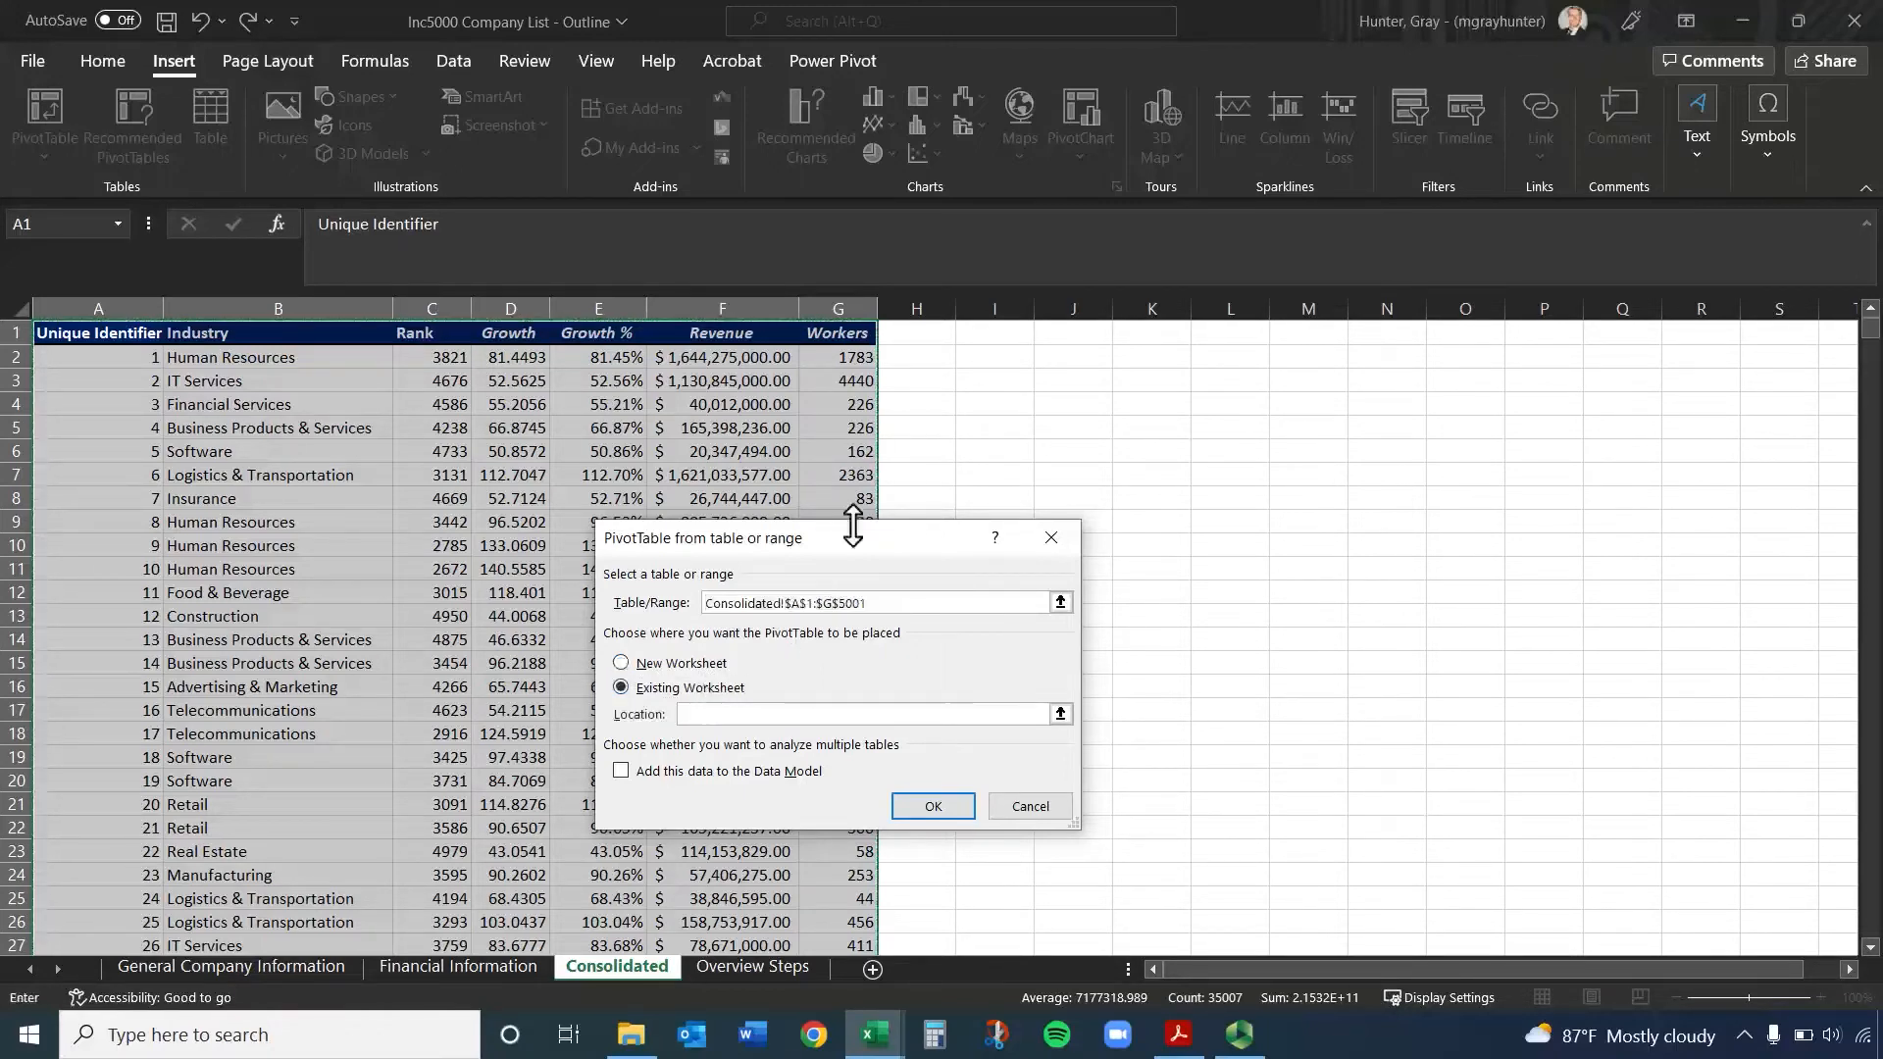
pyautogui.click(1060, 714)
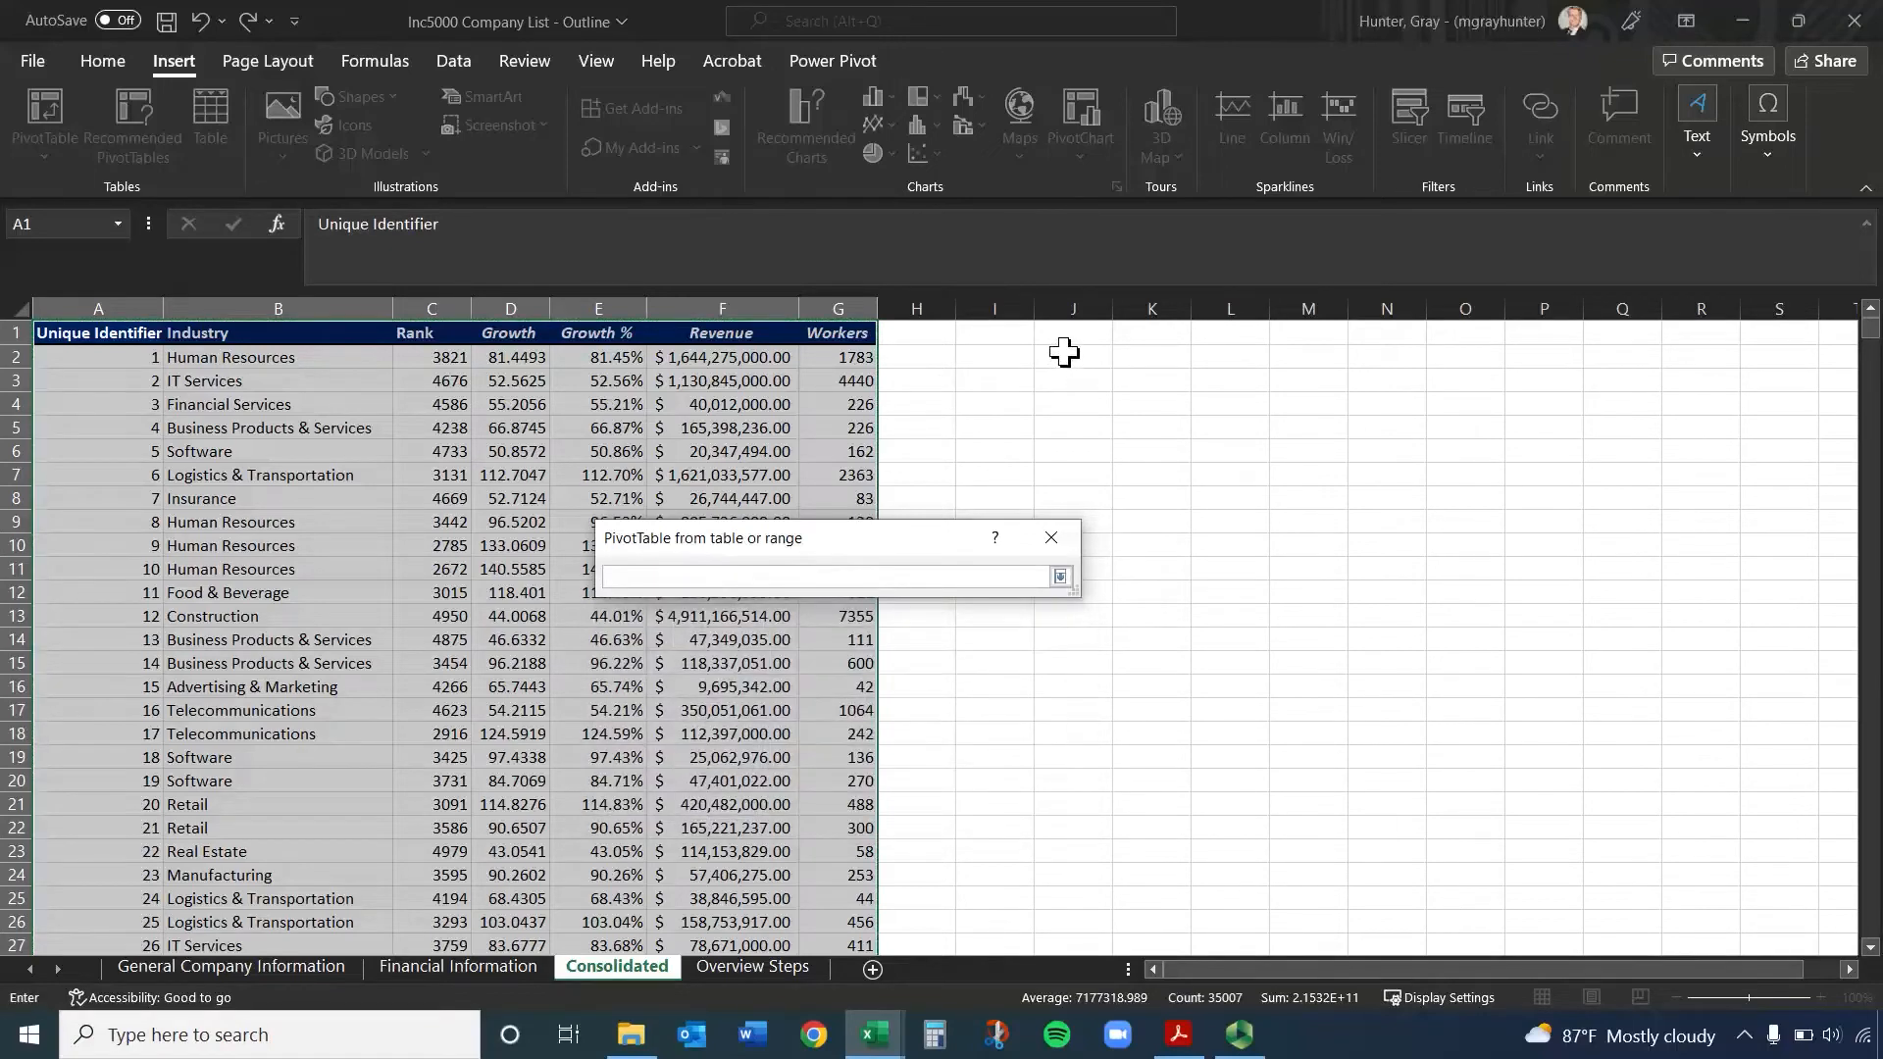
pyautogui.click(1065, 353)
pyautogui.click(1060, 577)
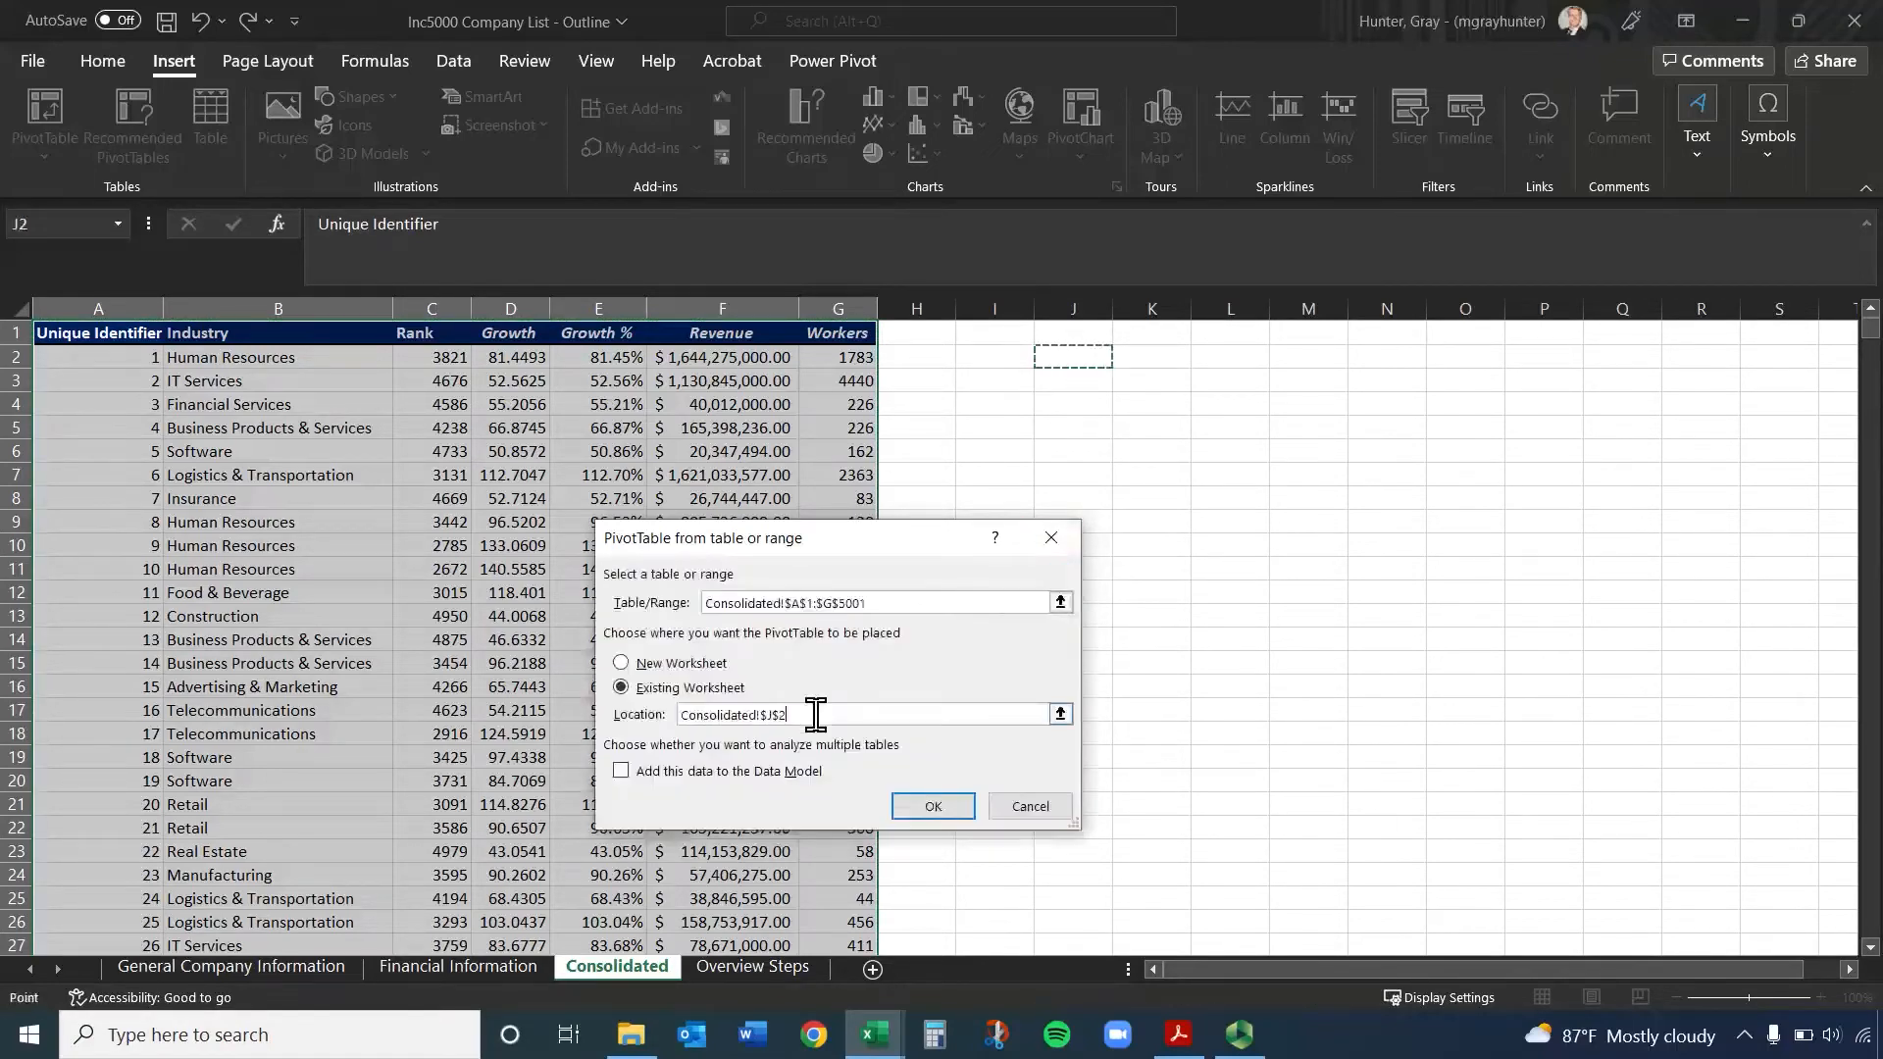
# Choose a new worksheet as the PivotTable's location and create it
pyautogui.click(621, 663)
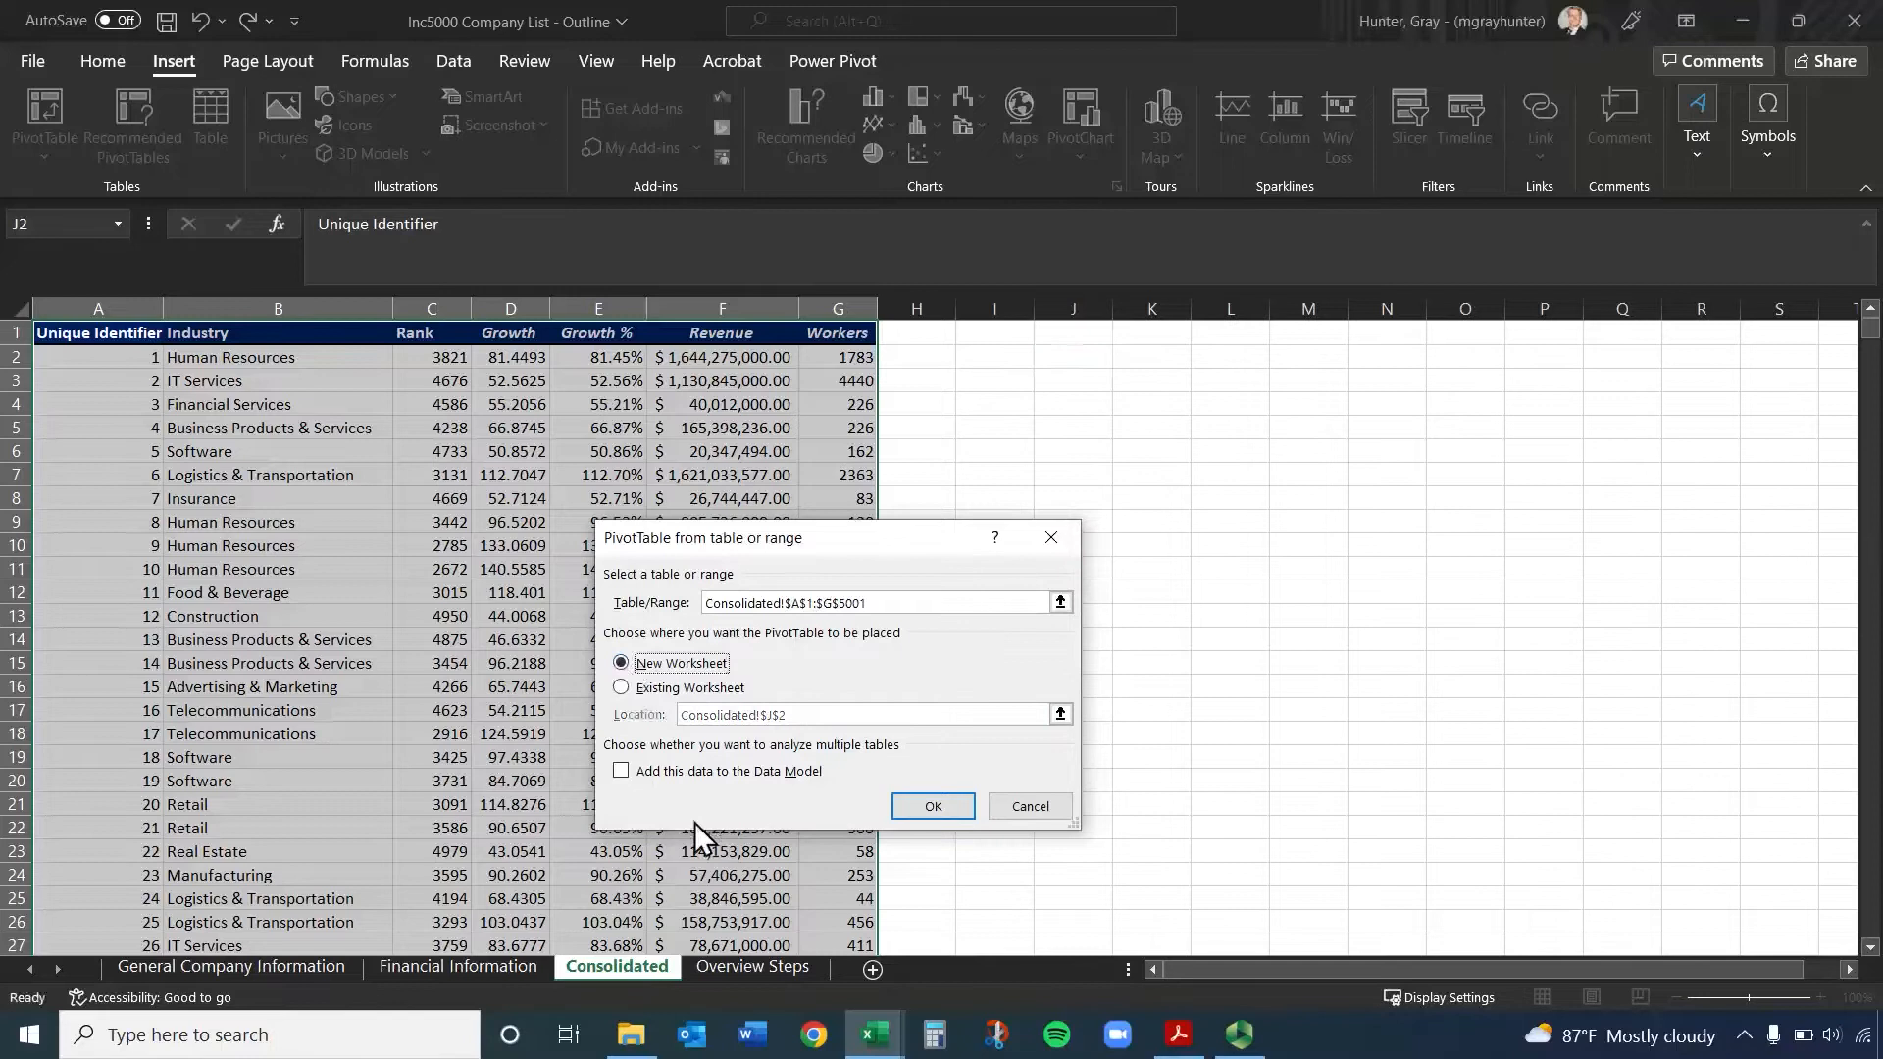
pyautogui.click(957, 810)
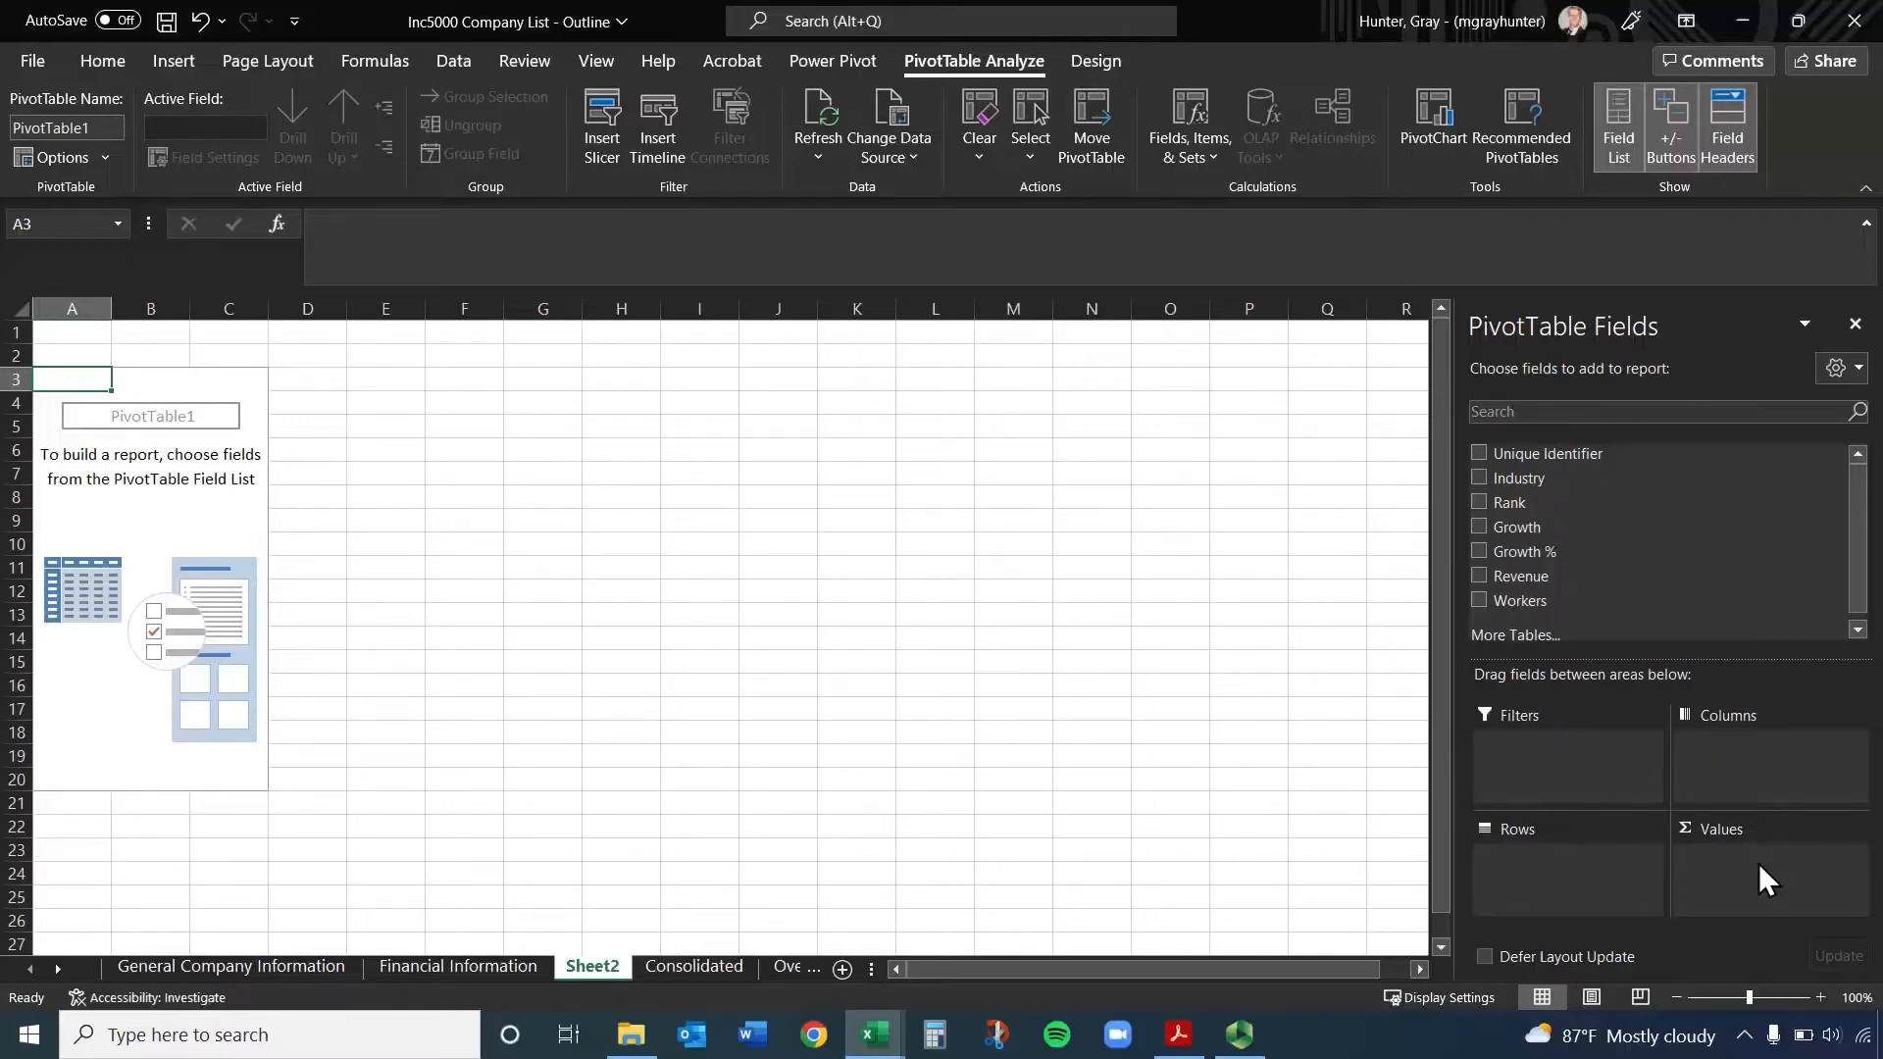
# Try adding the Industry, Growth %, Revenue and Workers fields to the PivotTable, and remove all four again
pyautogui.click(1481, 477)
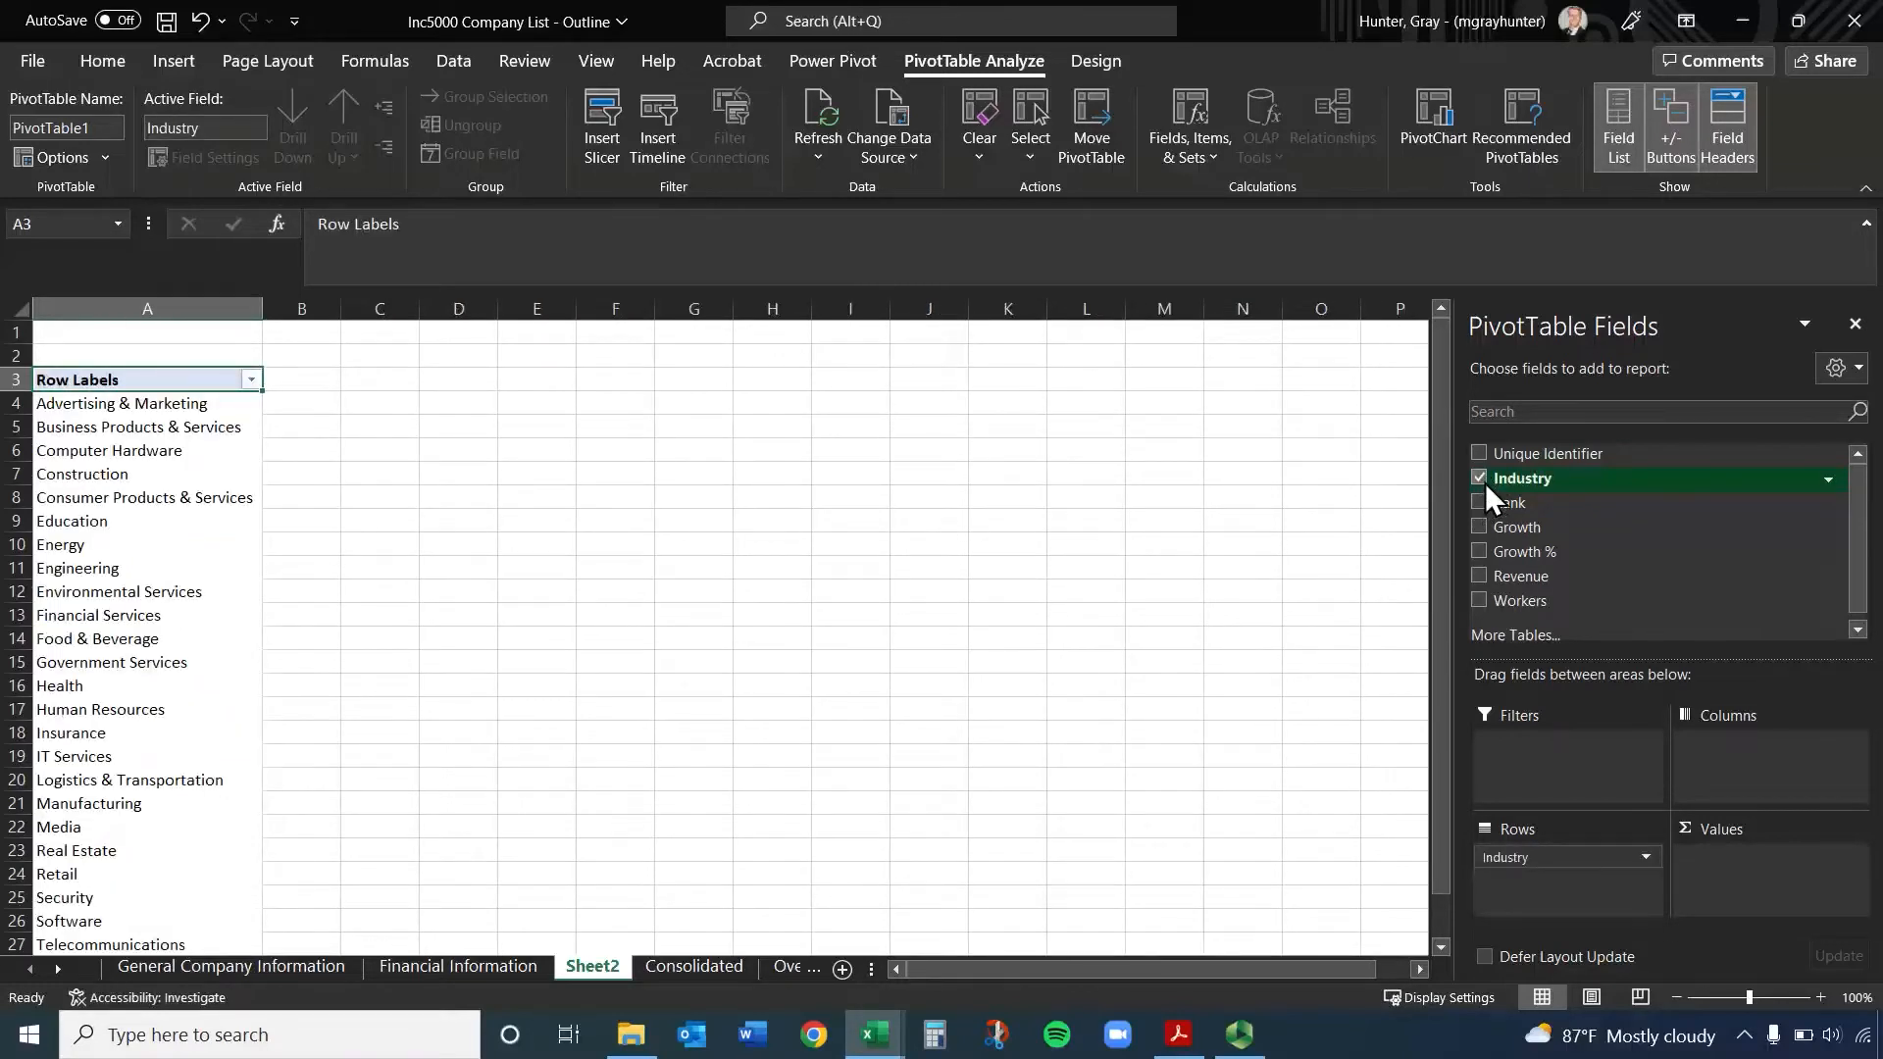
pyautogui.click(1479, 552)
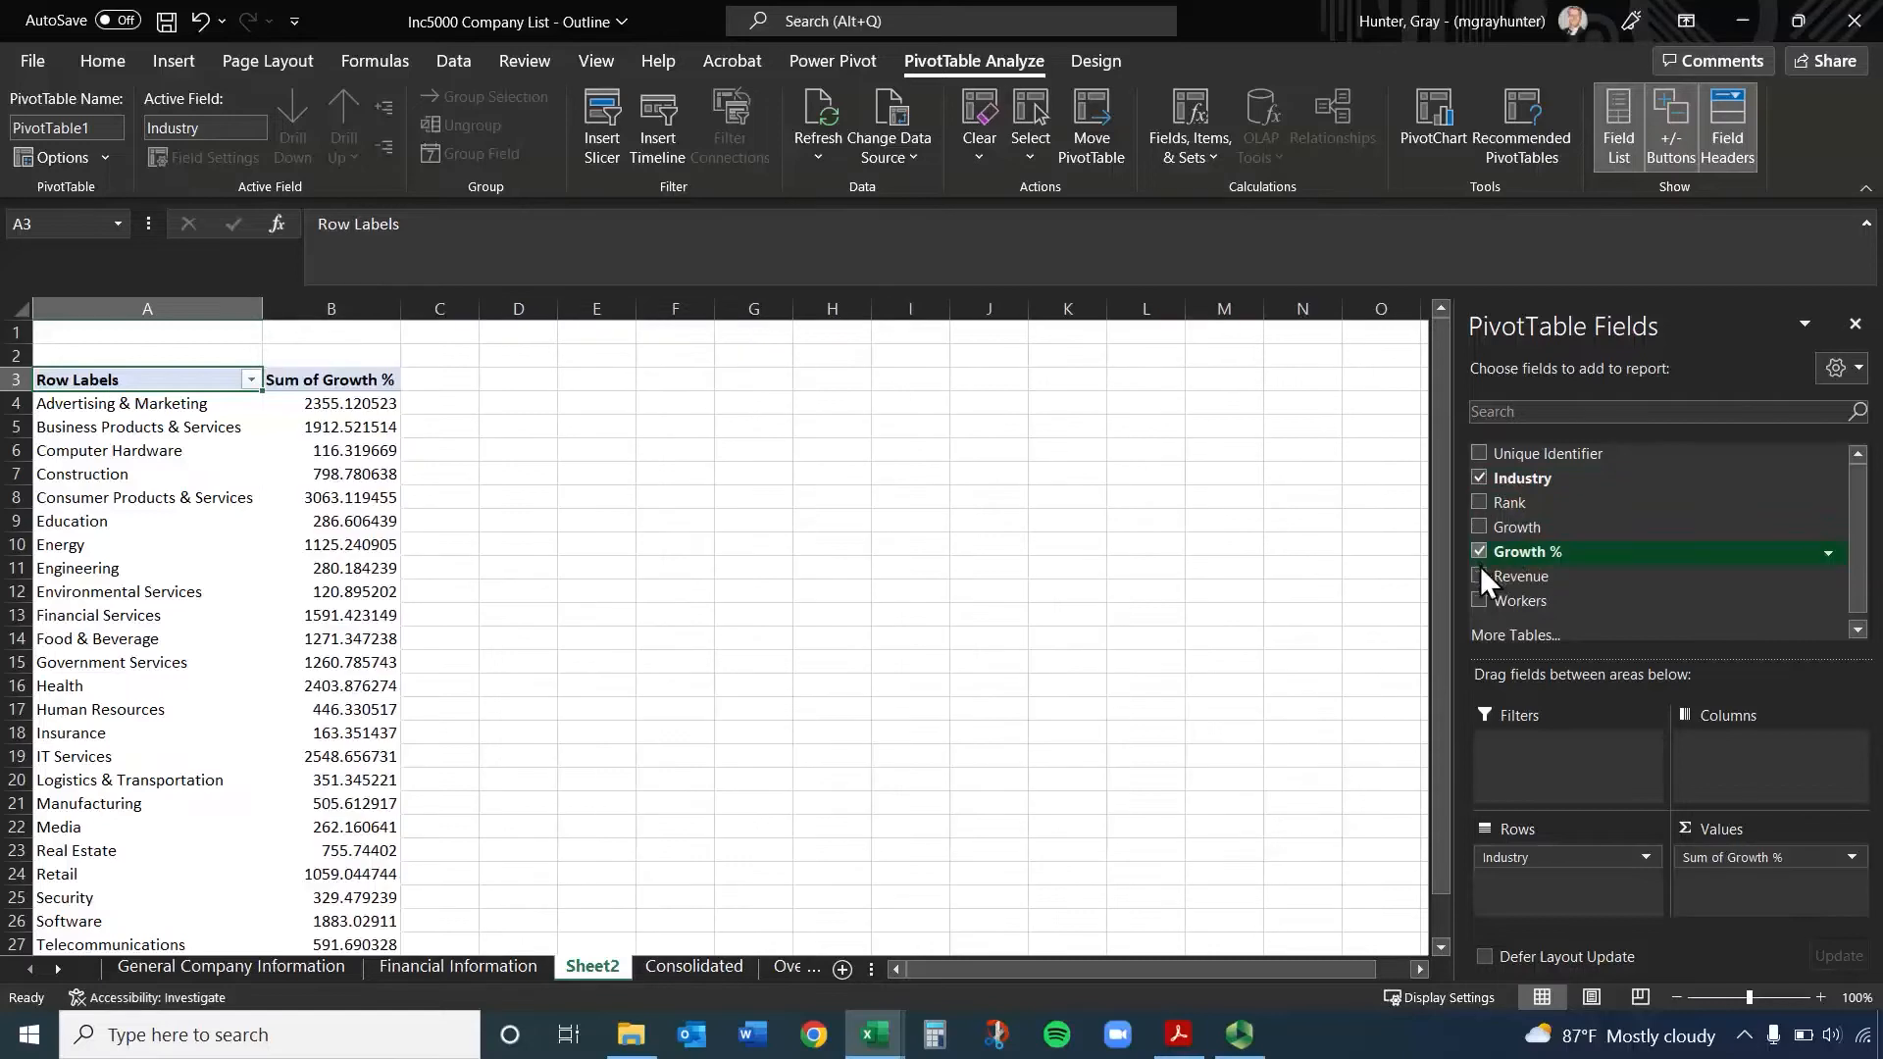
pyautogui.click(1479, 577)
pyautogui.click(1480, 600)
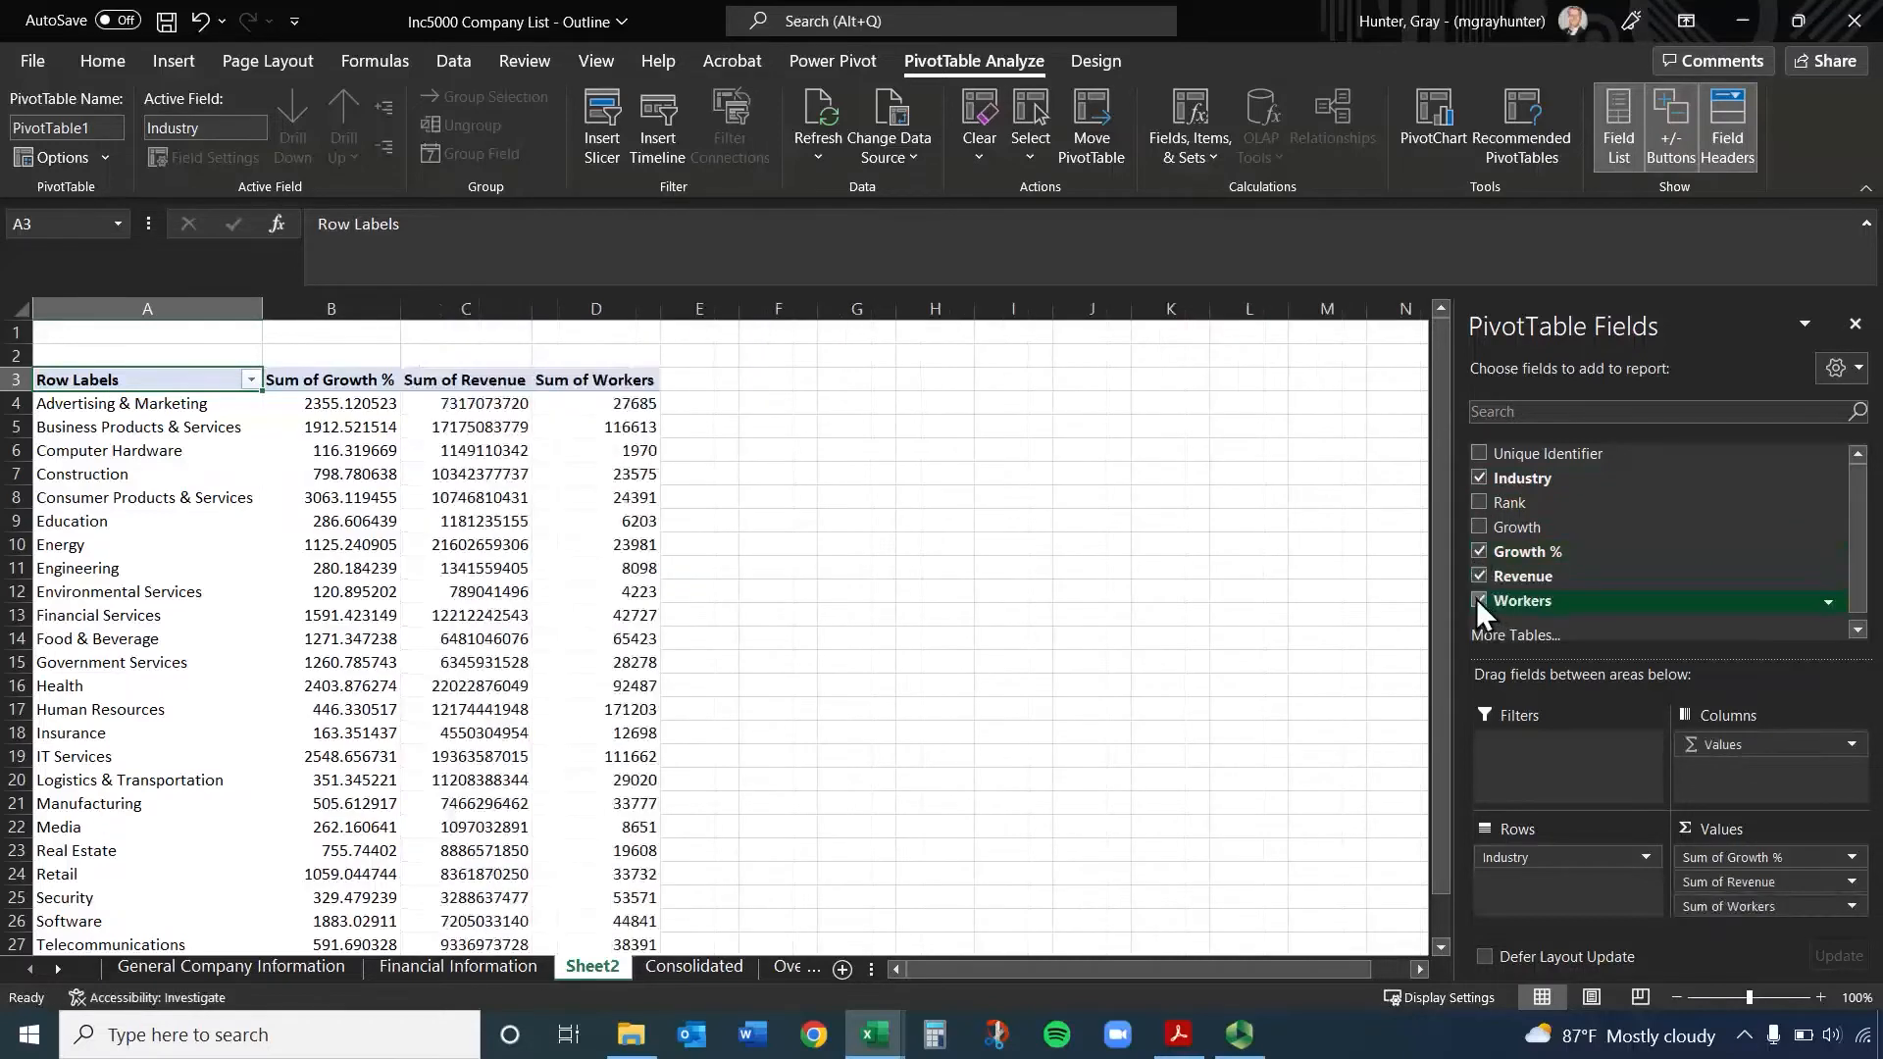
pyautogui.click(1478, 600)
pyautogui.click(1479, 575)
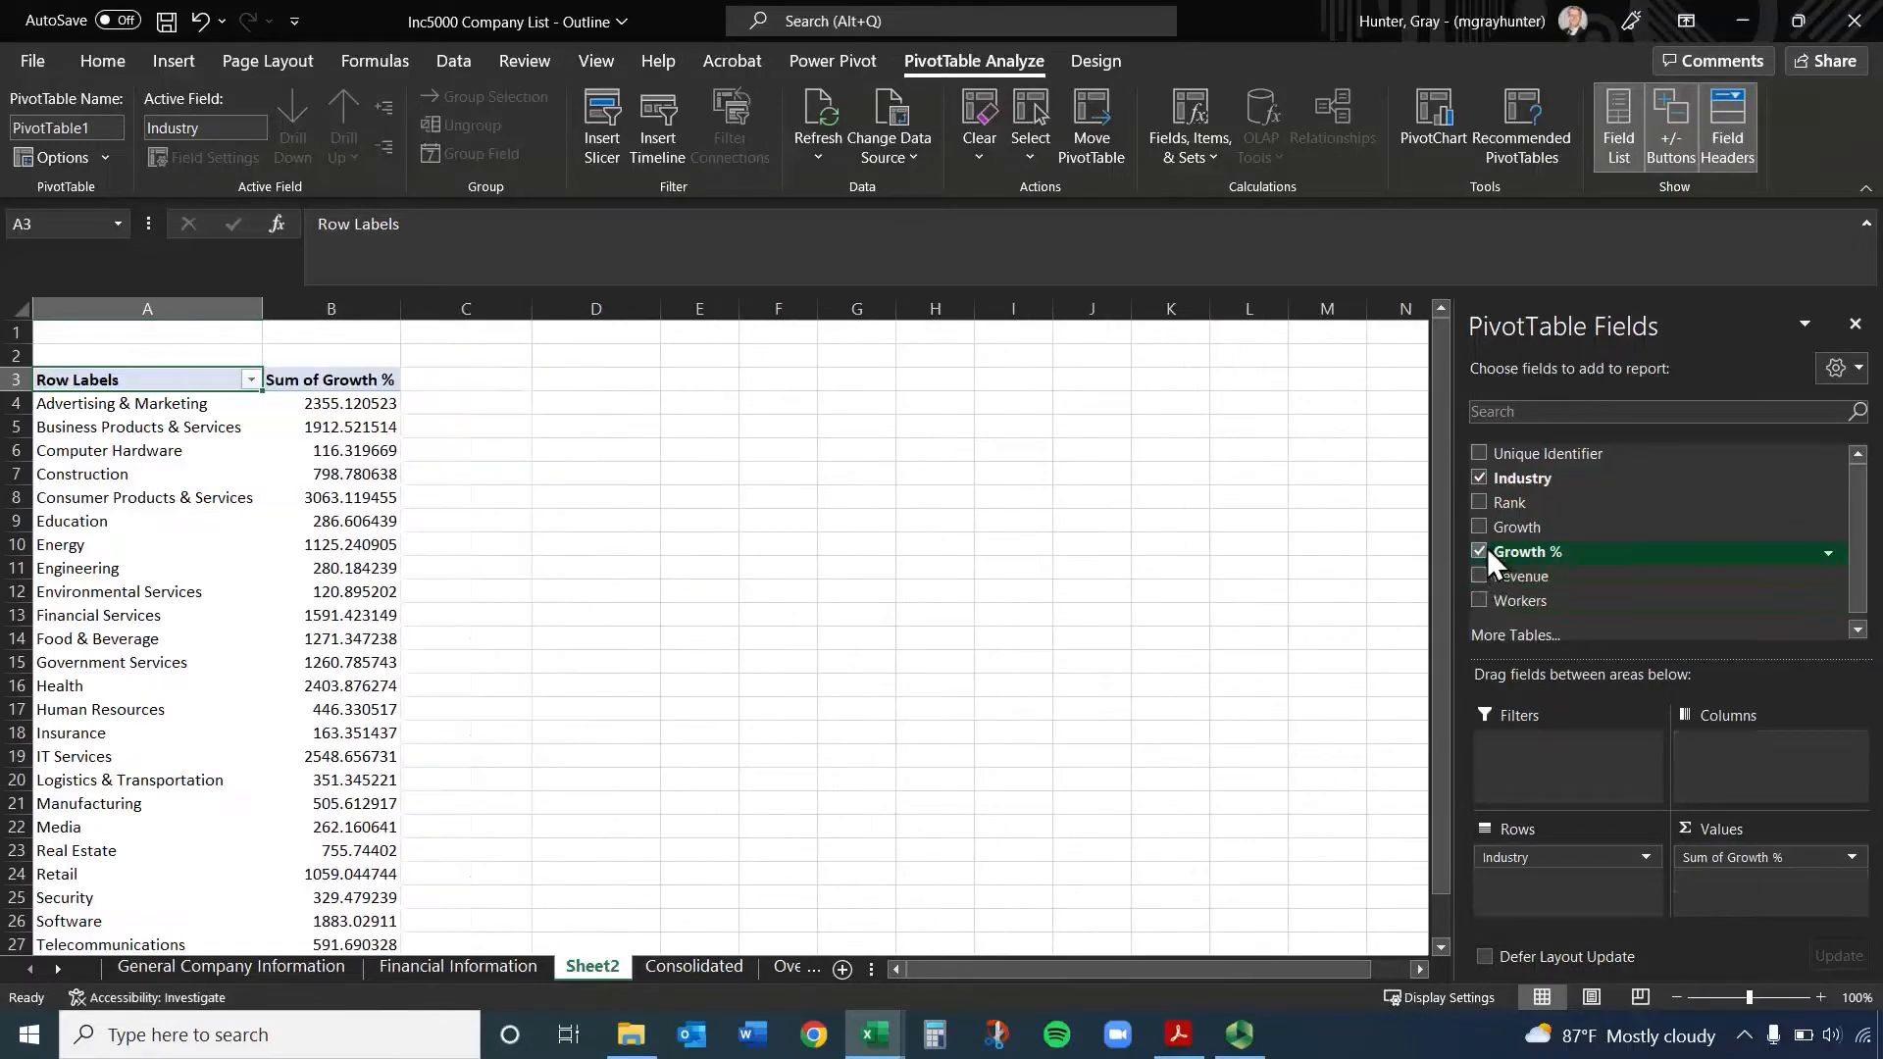
pyautogui.click(1480, 551)
pyautogui.click(1480, 477)
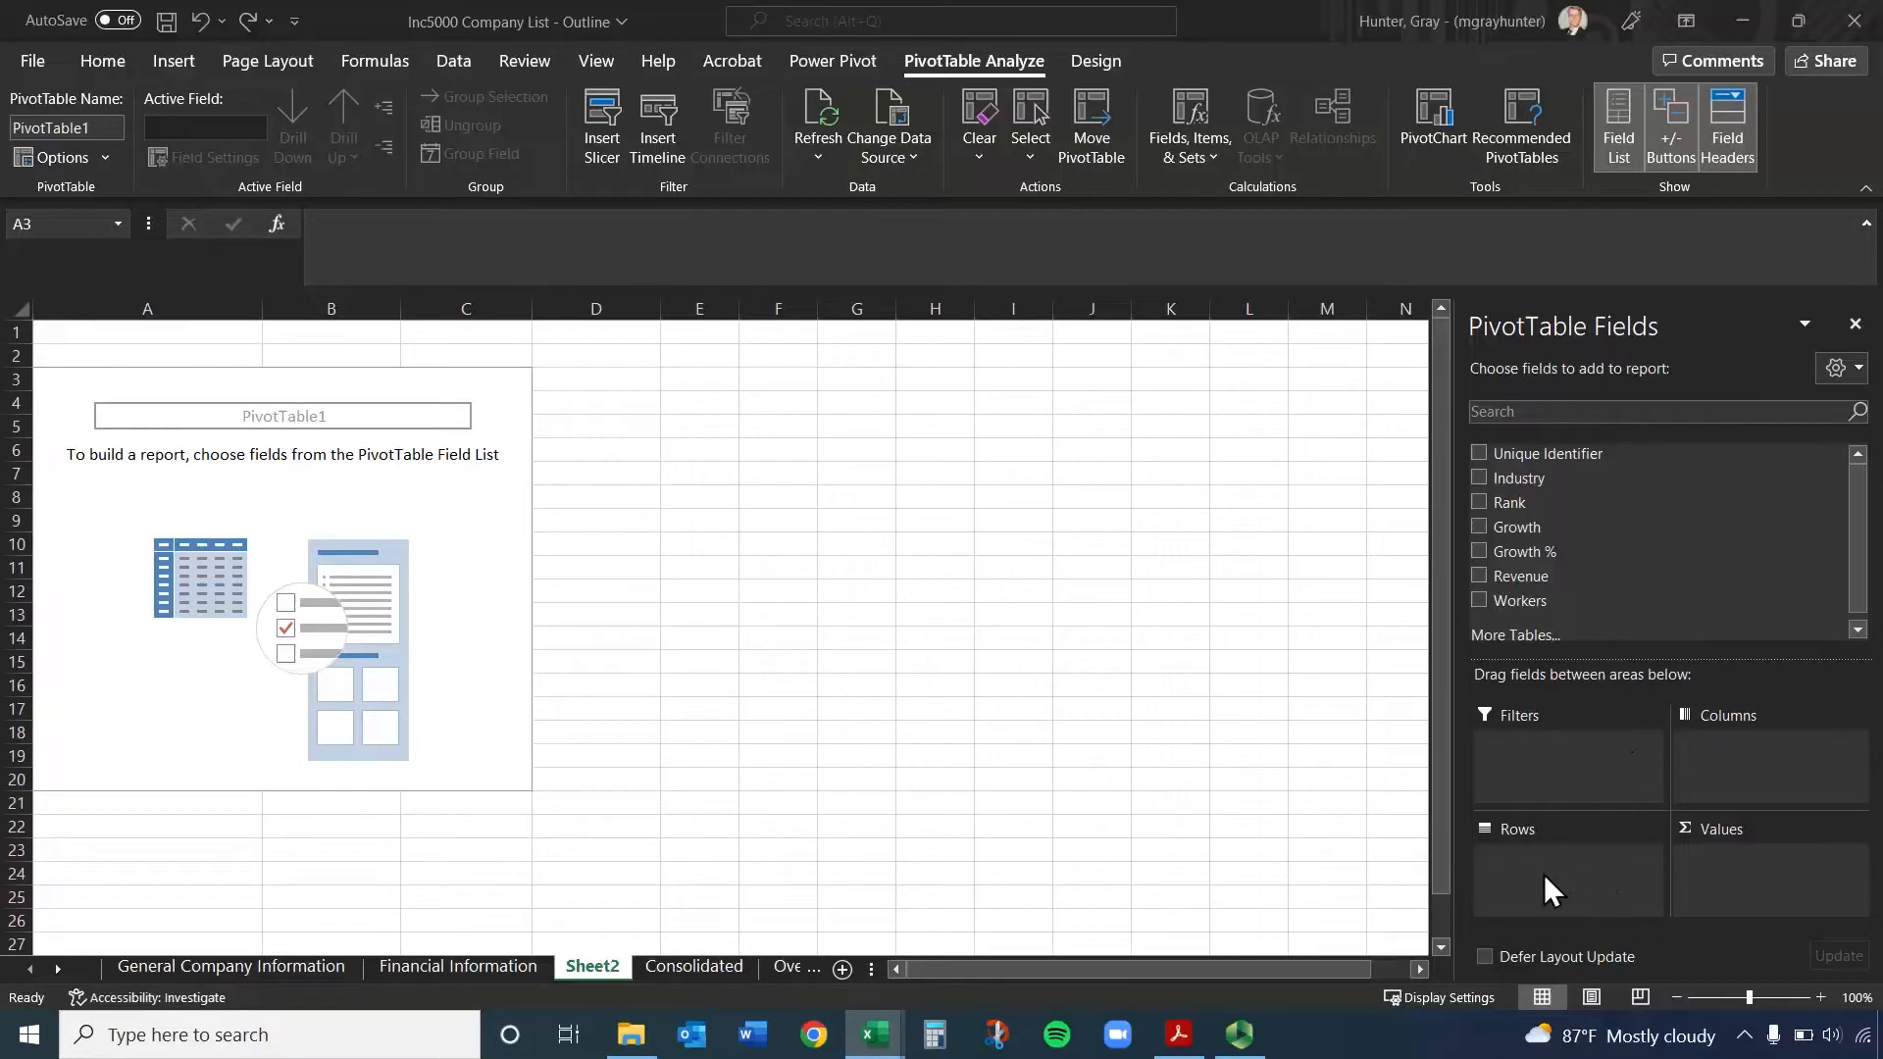
# Place the Industry field in the PivotTable's Rows and again in Values to count the companies per industry
pyautogui.click(1528, 478)
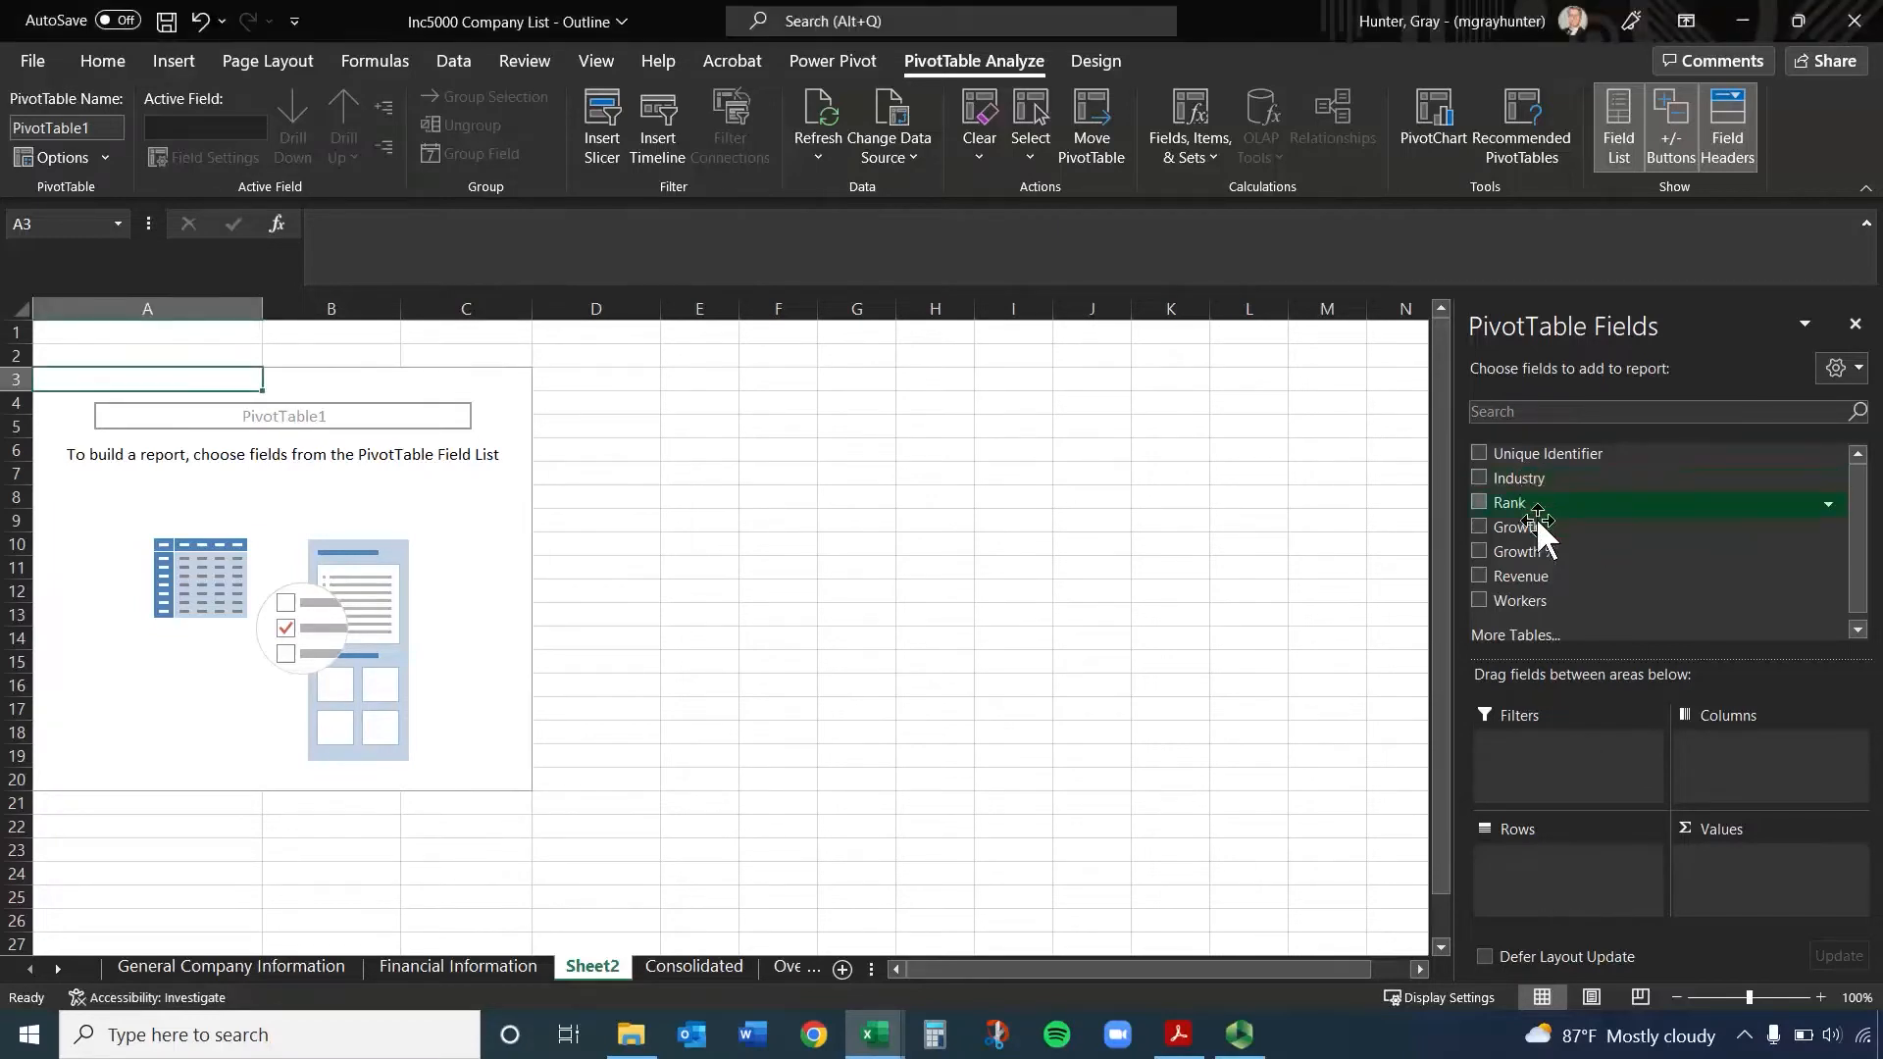
pyautogui.moveTo(1505, 478); pyautogui.dragTo(1555, 859)
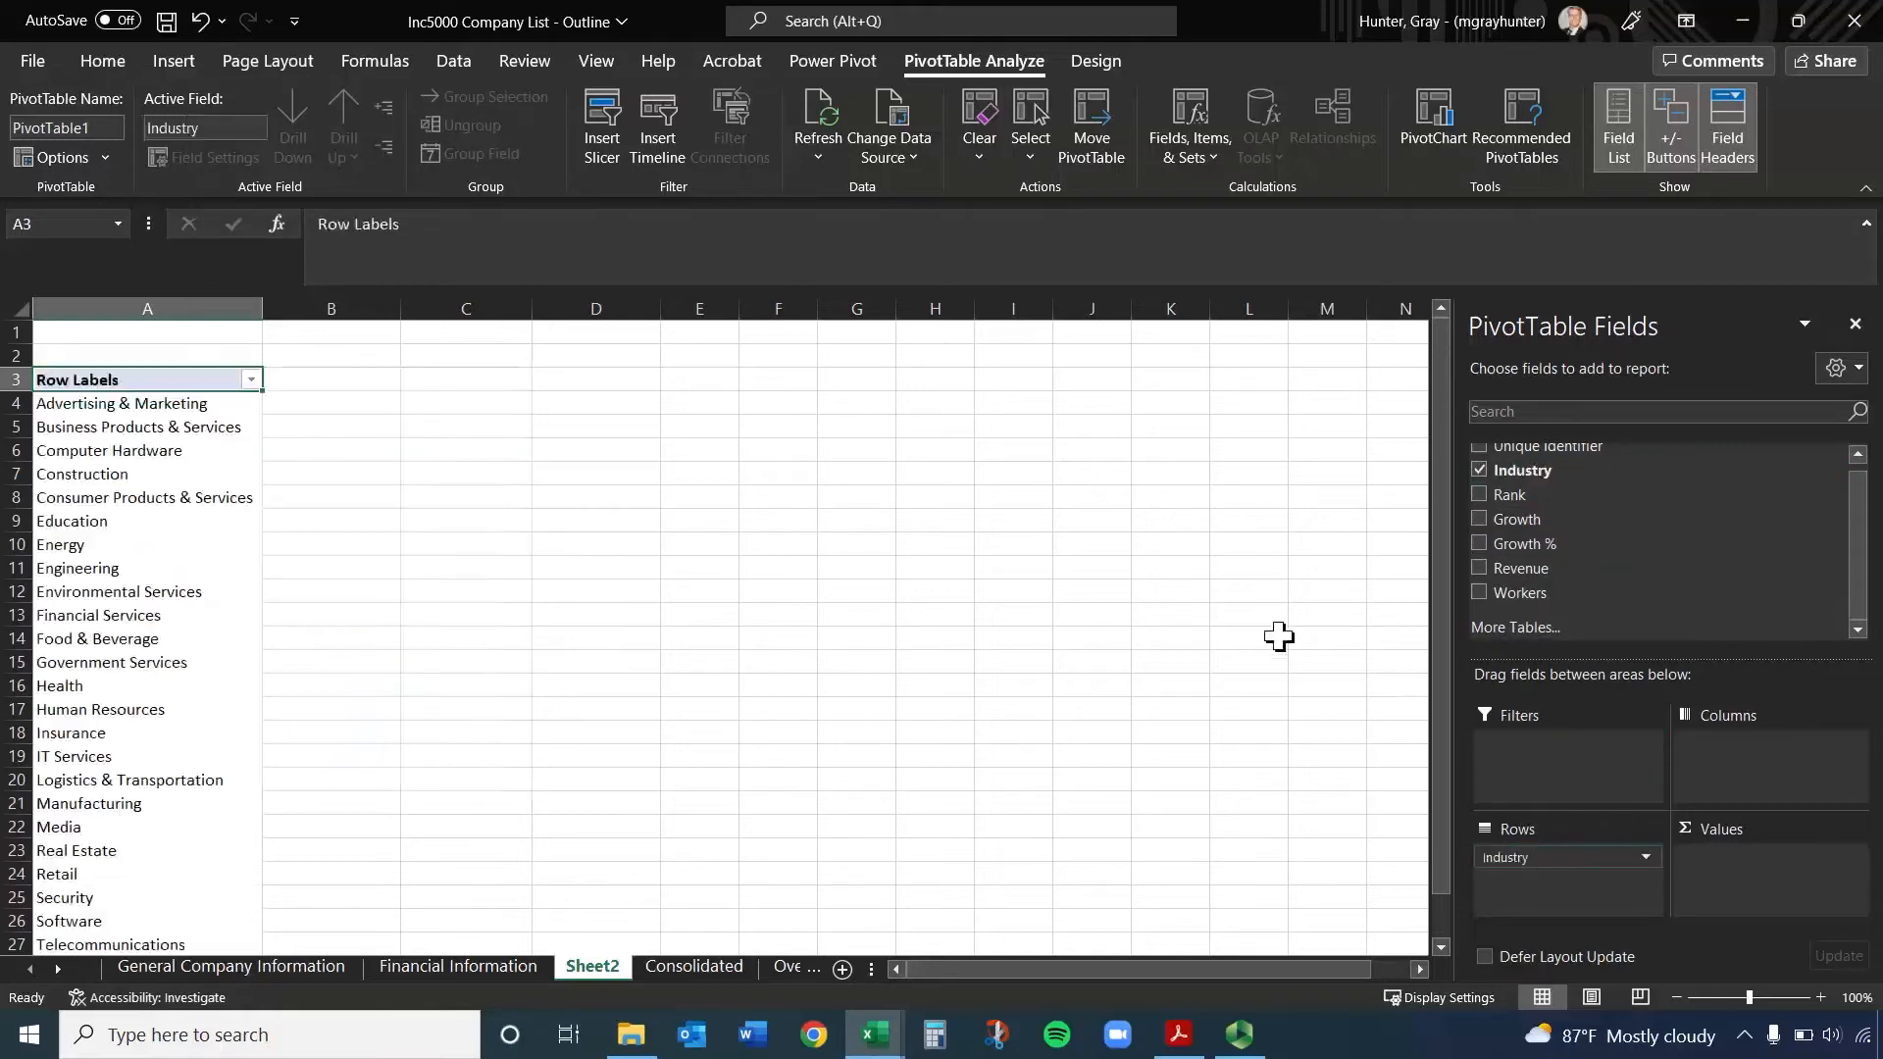
pyautogui.scroll(-2, 140, 436)
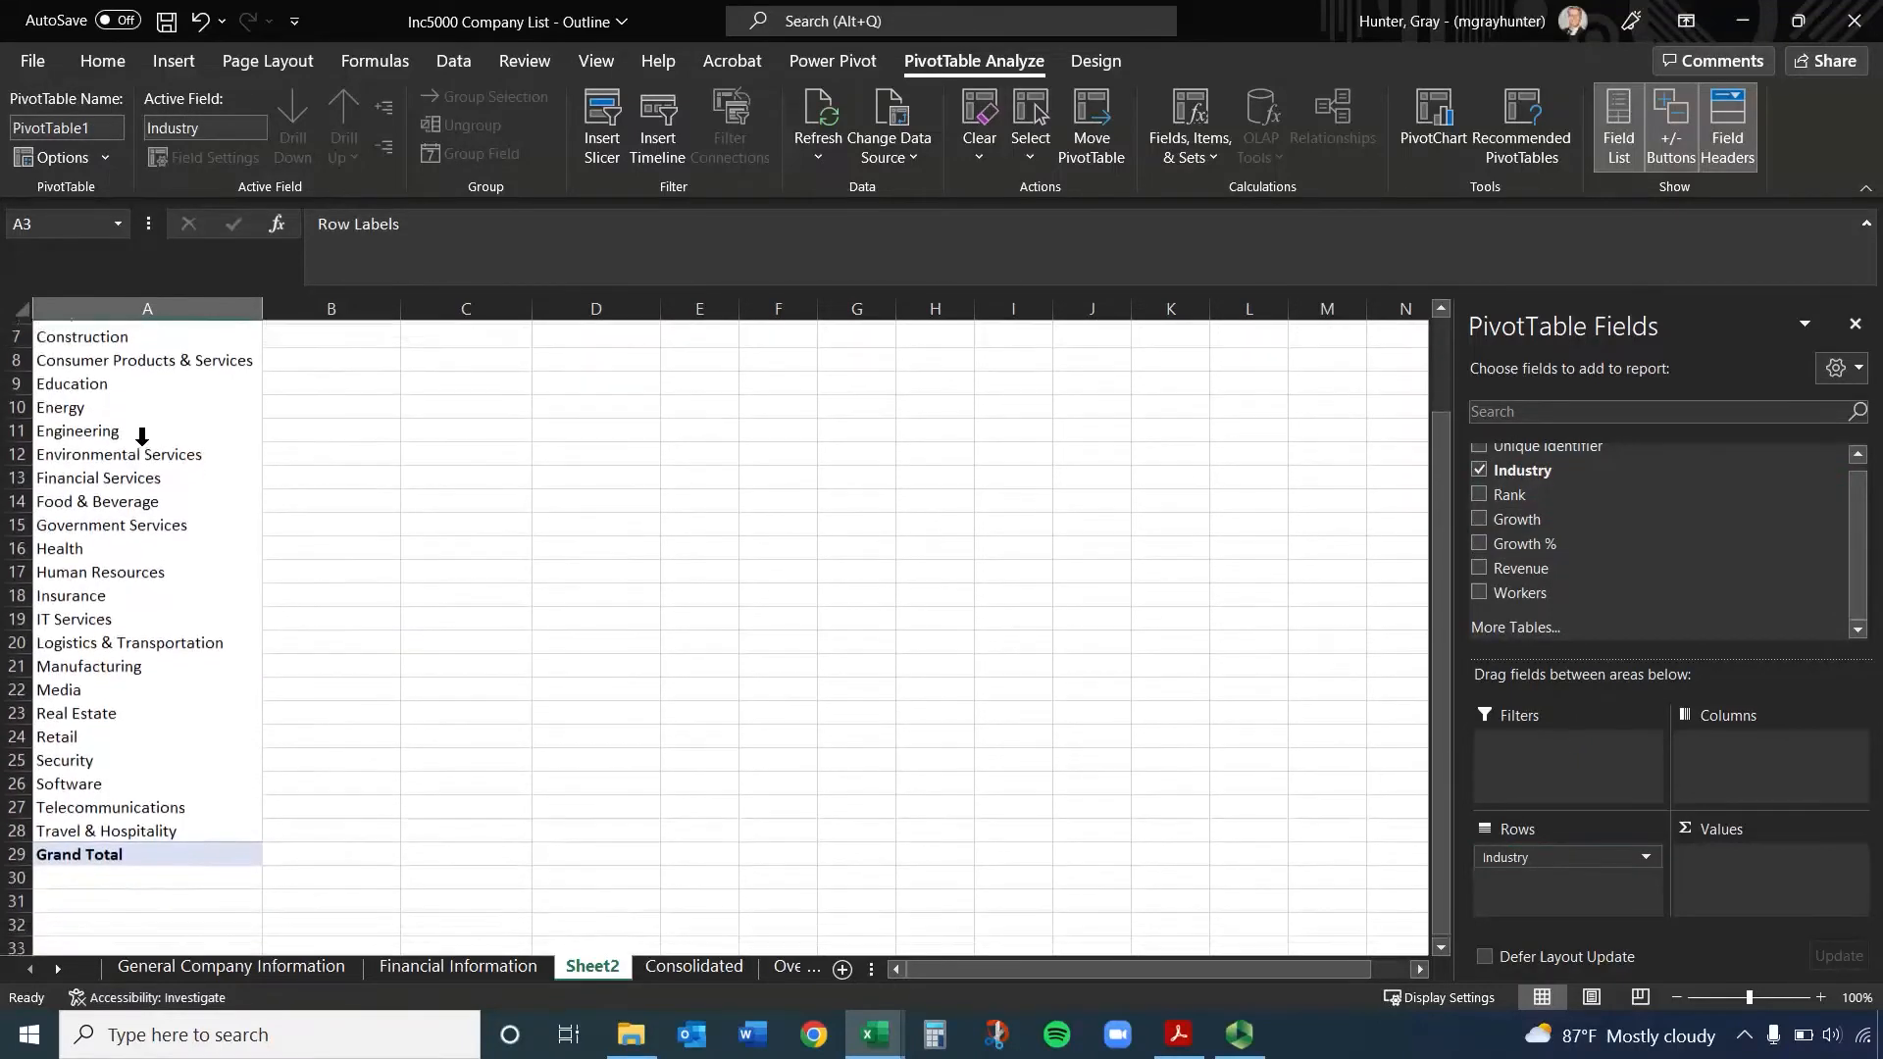
pyautogui.scroll(2, 142, 460)
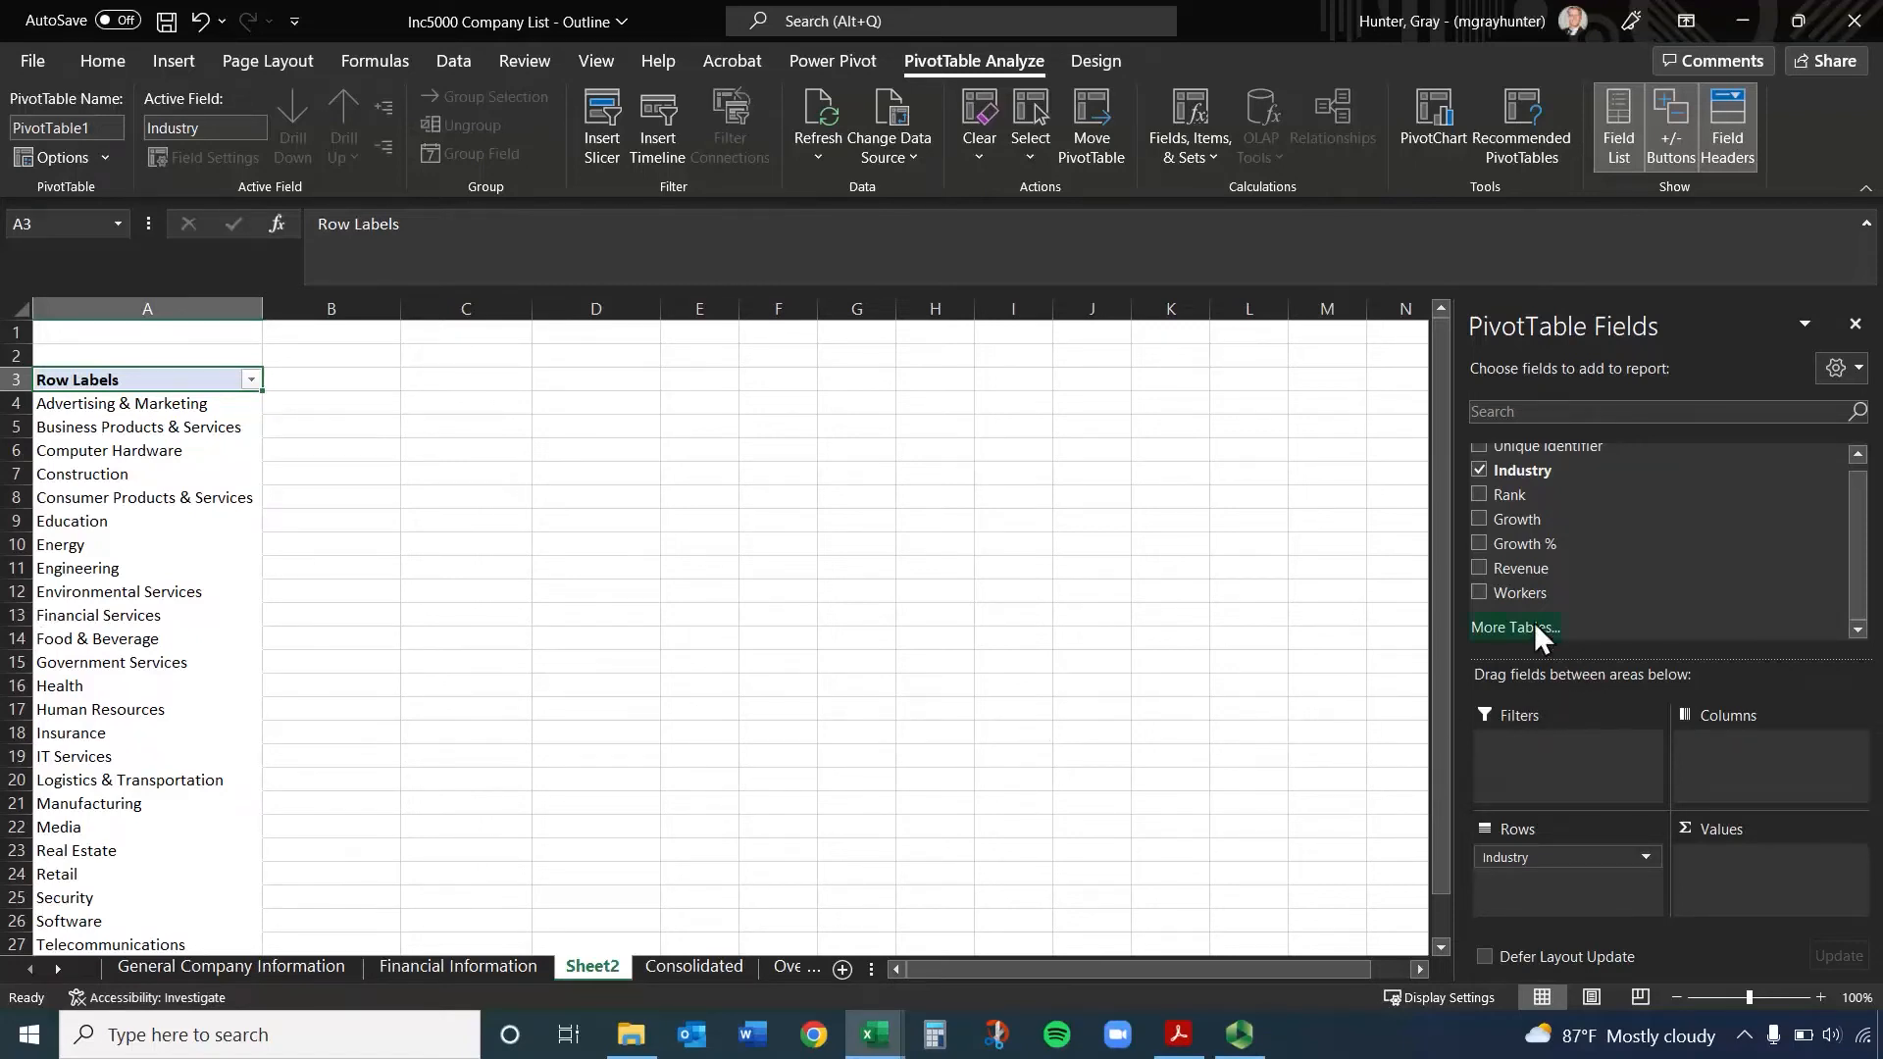
pyautogui.moveTo(1514, 468); pyautogui.dragTo(1698, 790)
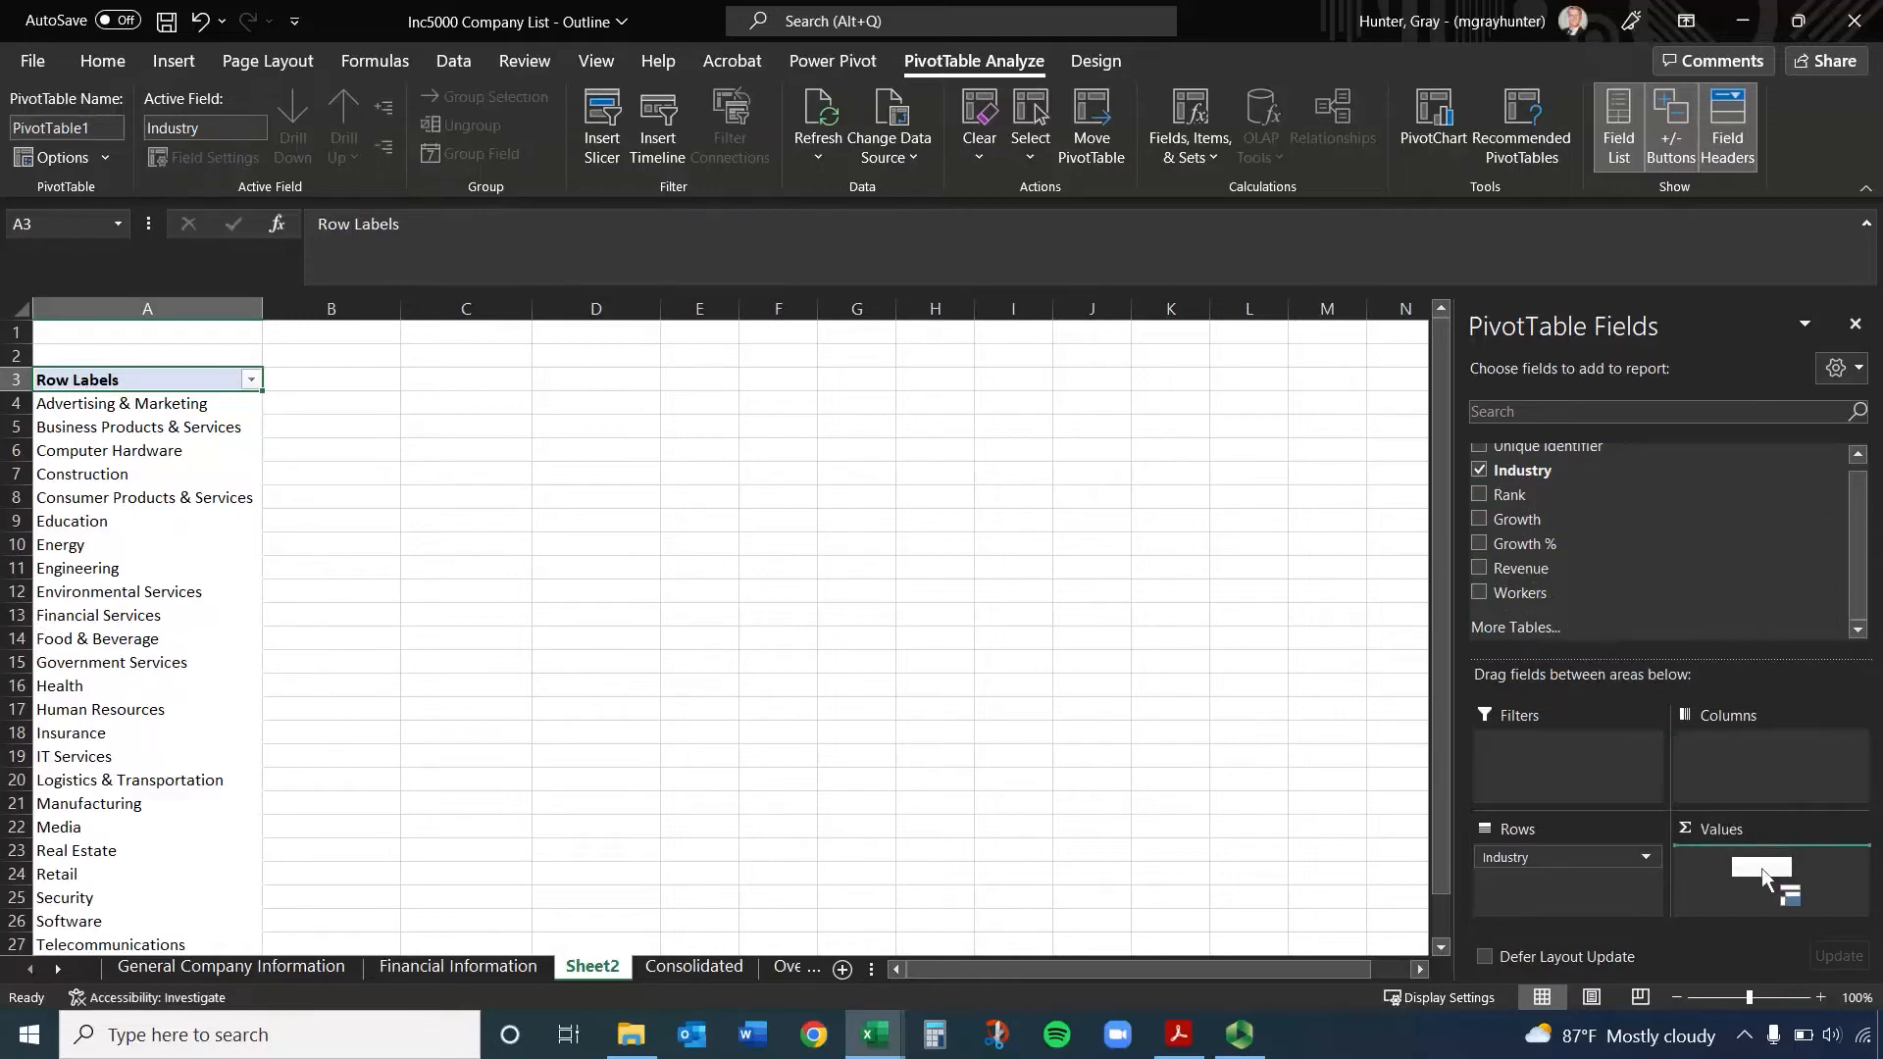
pyautogui.moveTo(1761, 868); pyautogui.dragTo(1761, 868)
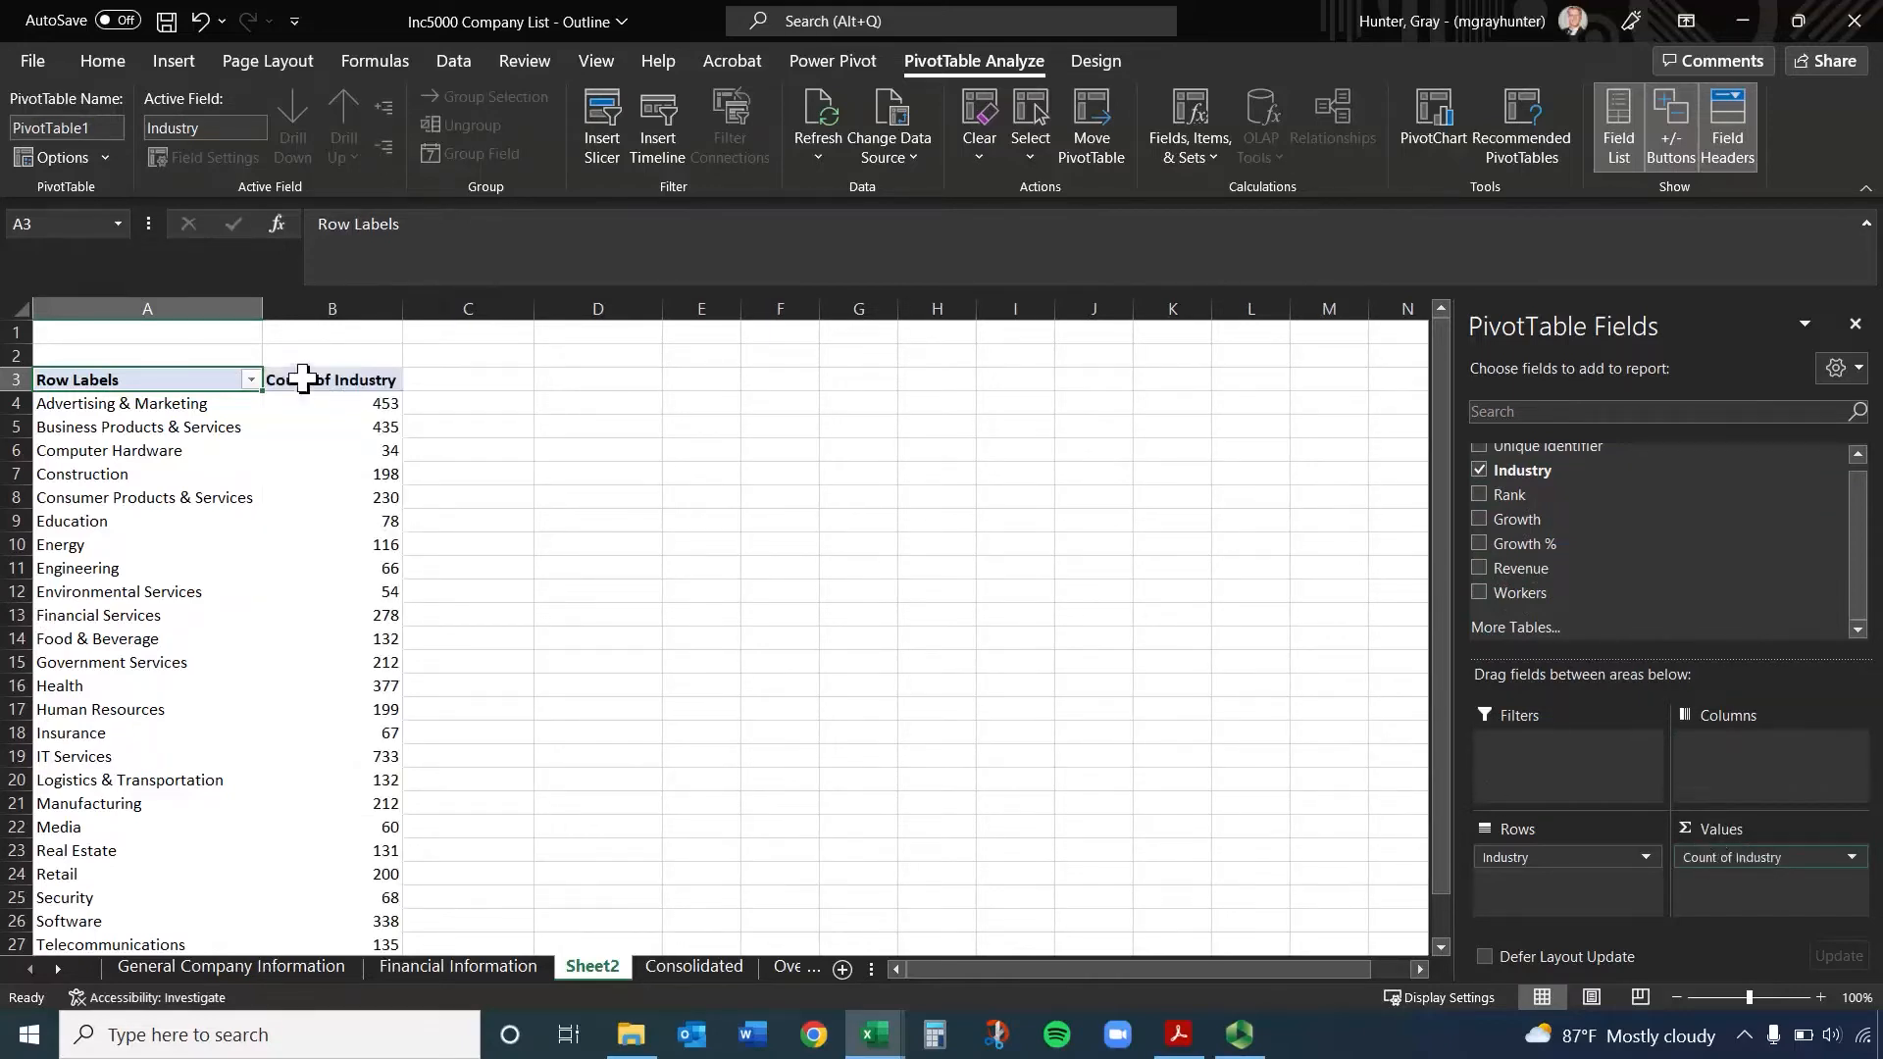
# Rename the PivotTable's Count of Industry header to n and center the contents of column B
pyautogui.click(378, 403)
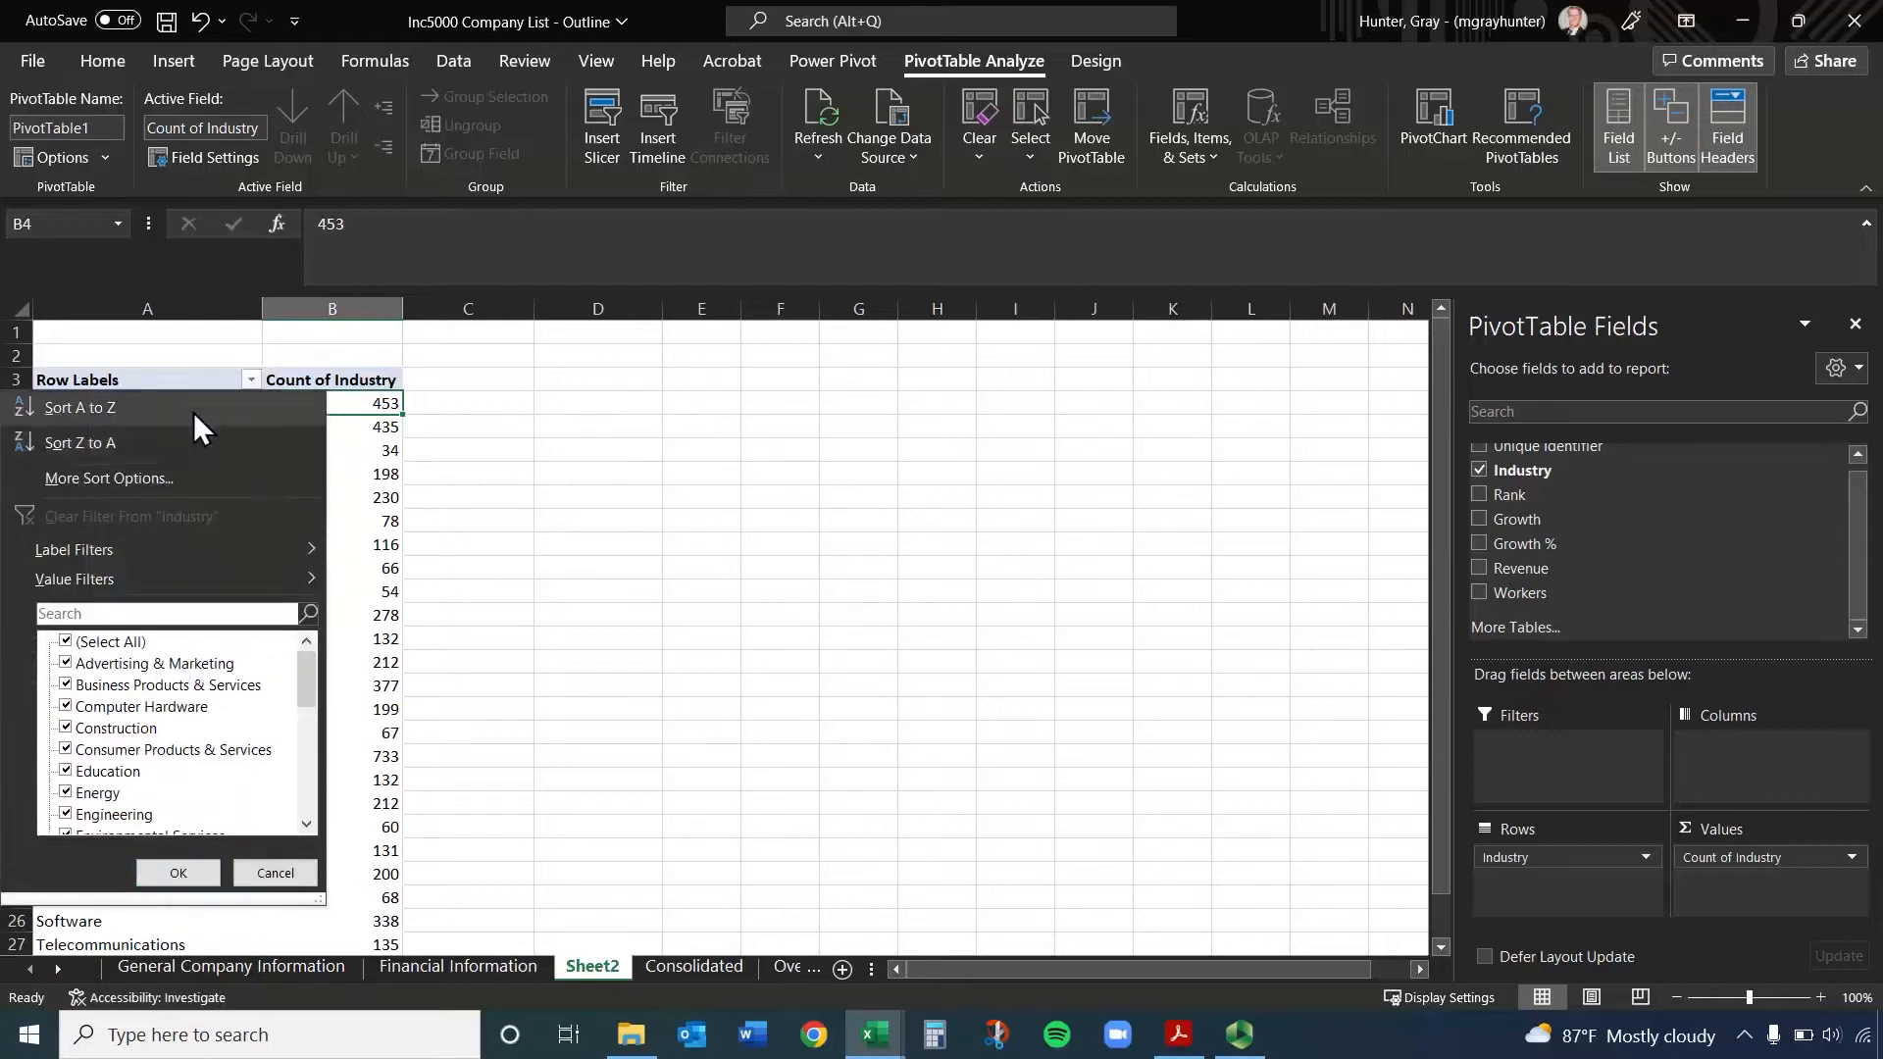
pyautogui.click(285, 872)
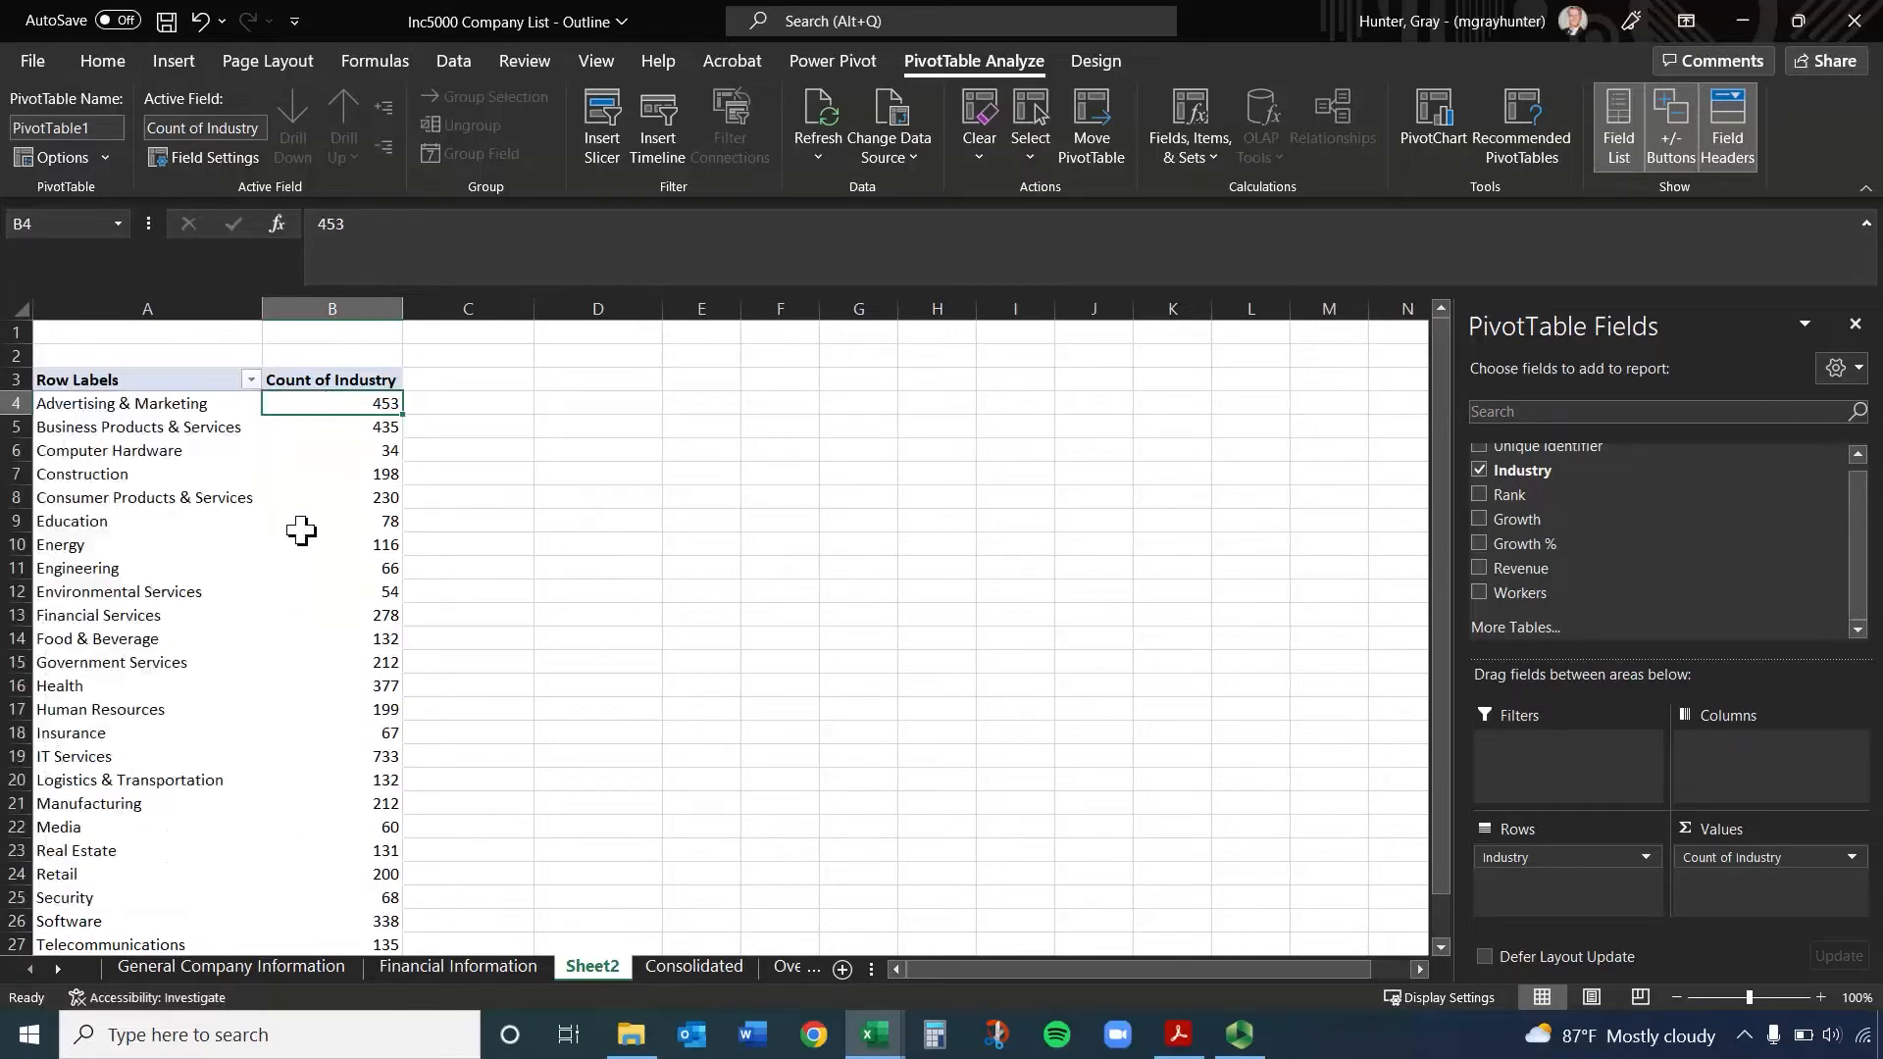
pyautogui.click(337, 380)
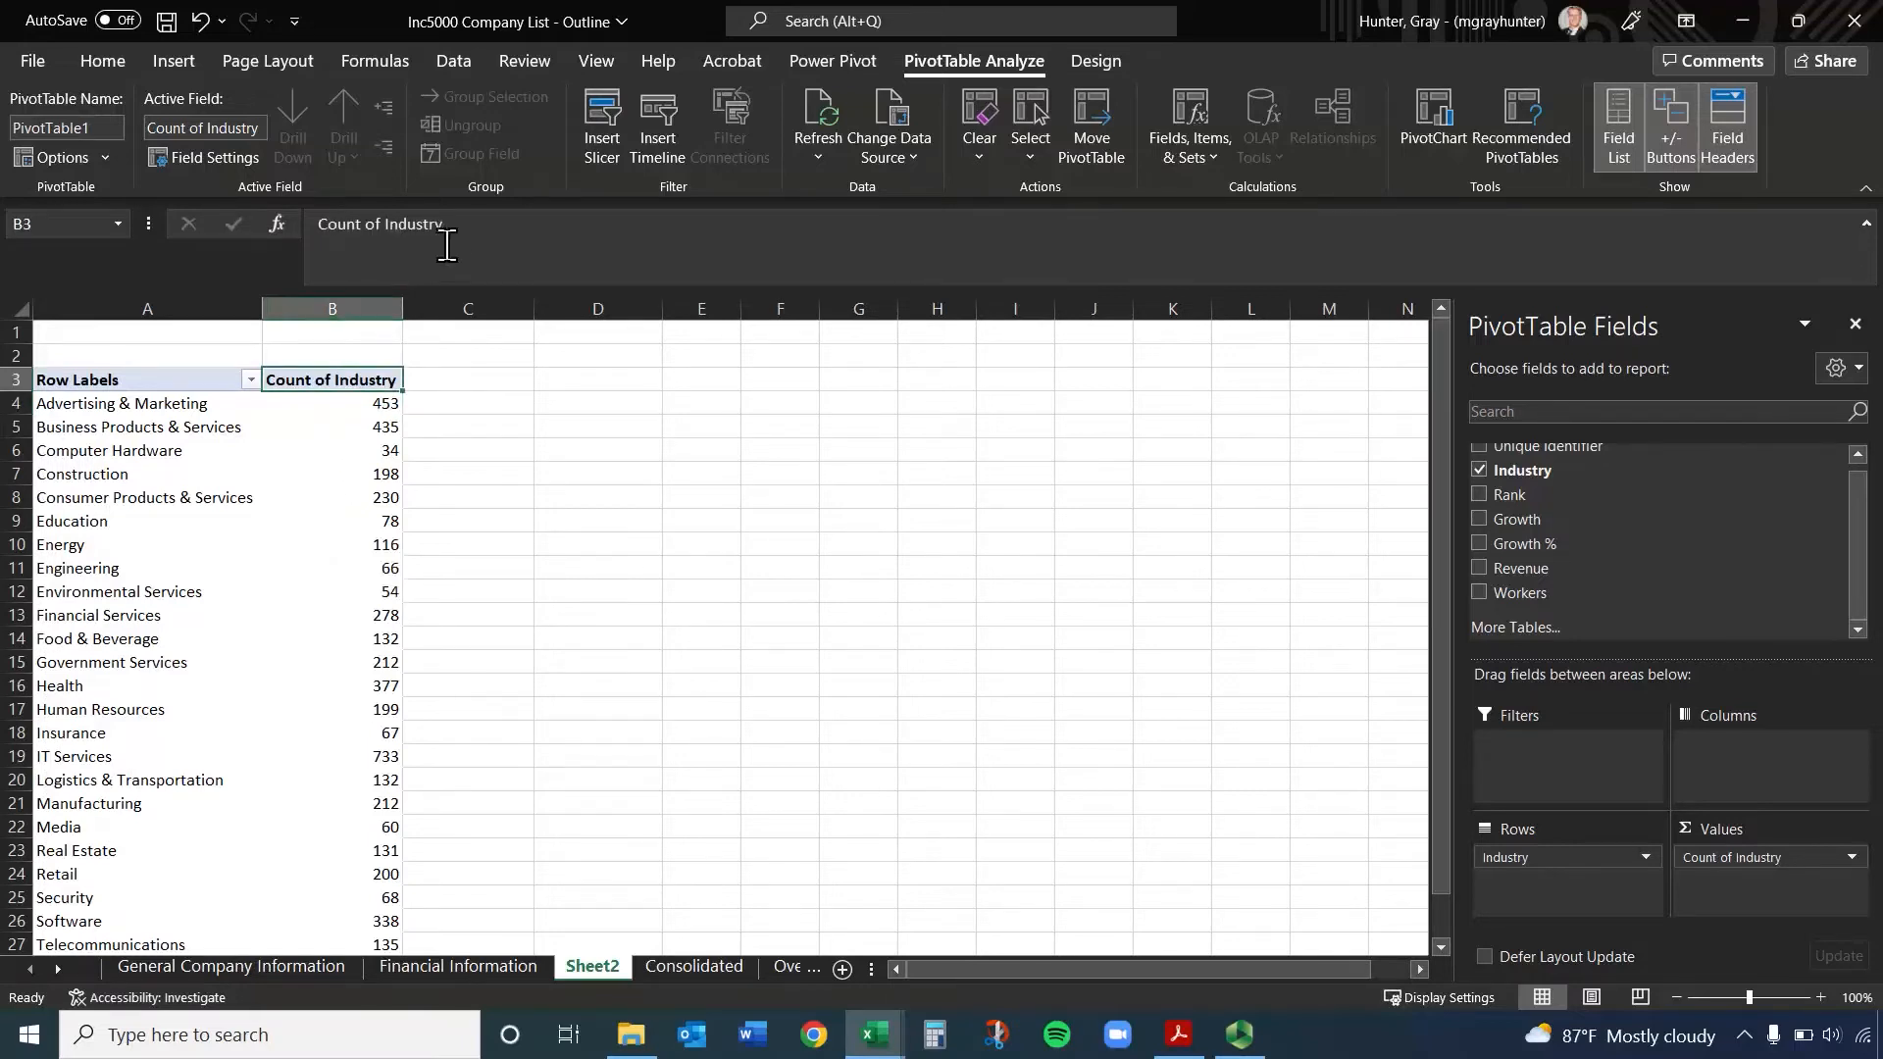
pyautogui.write('n')
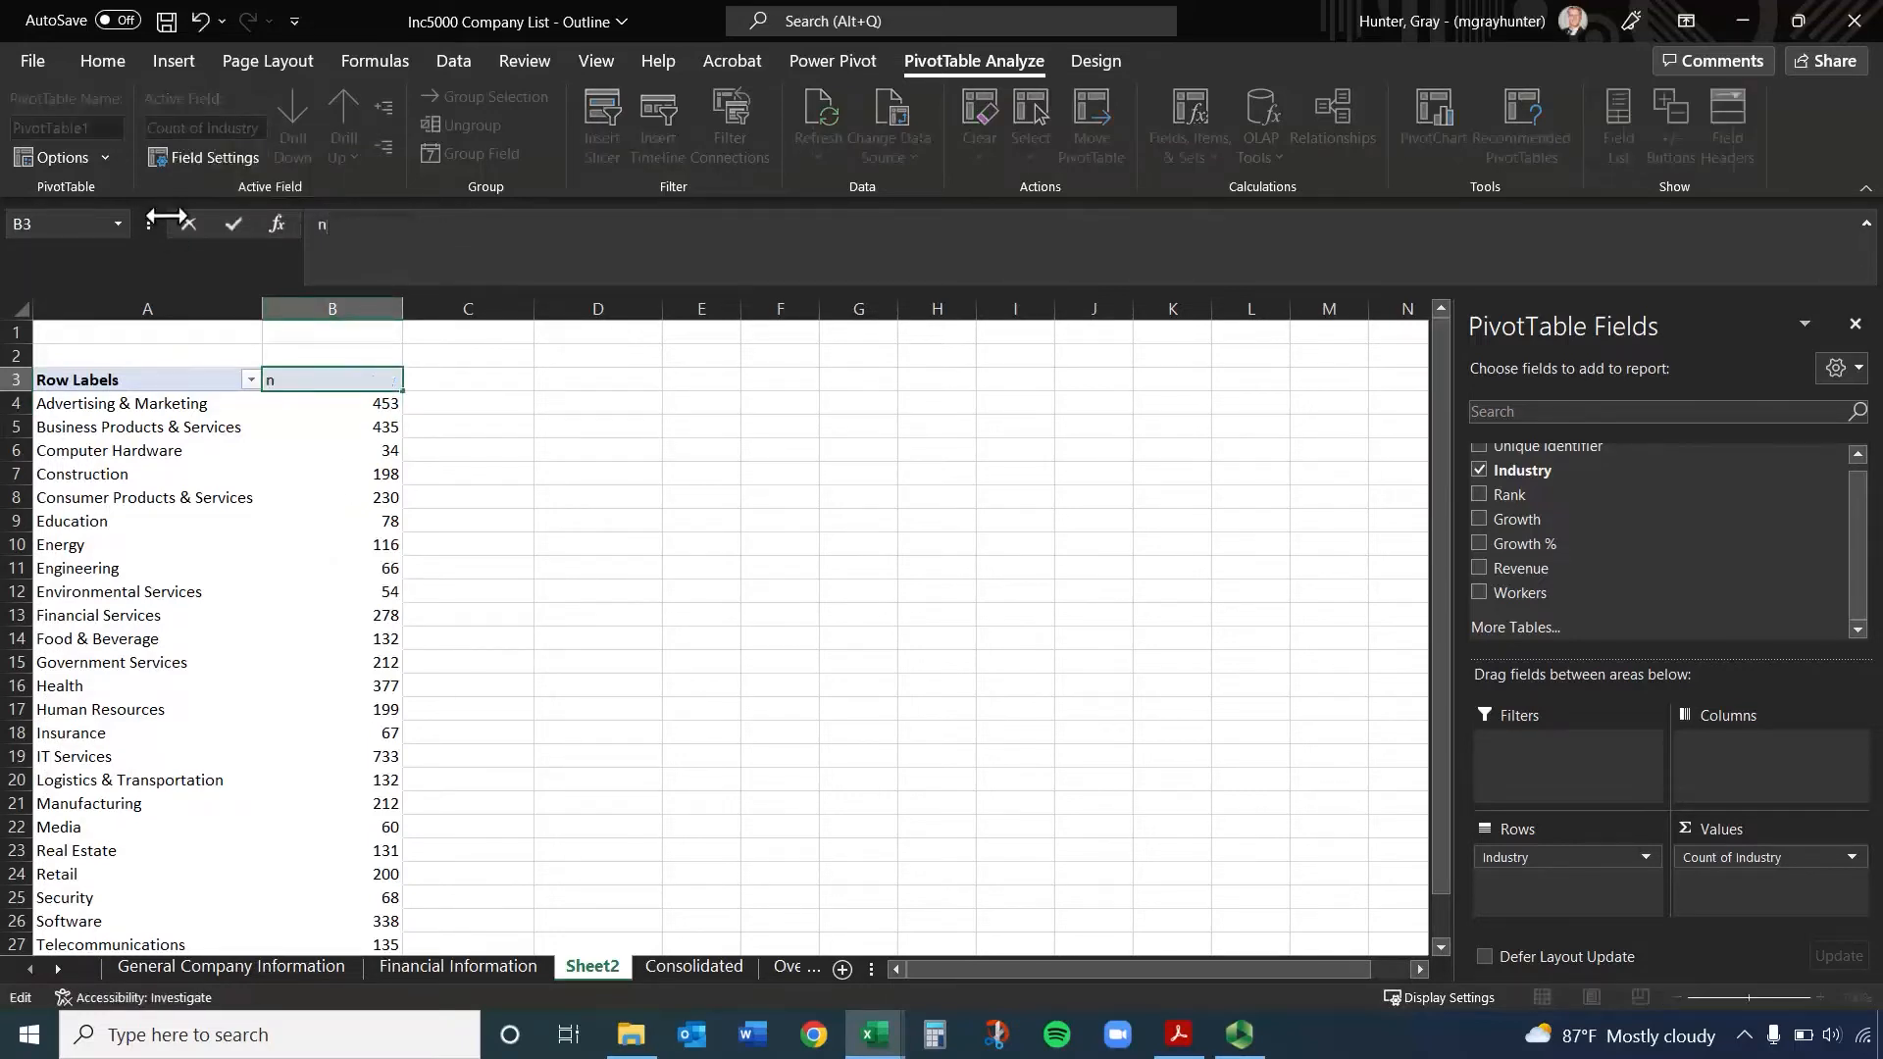
pyautogui.click(287, 310)
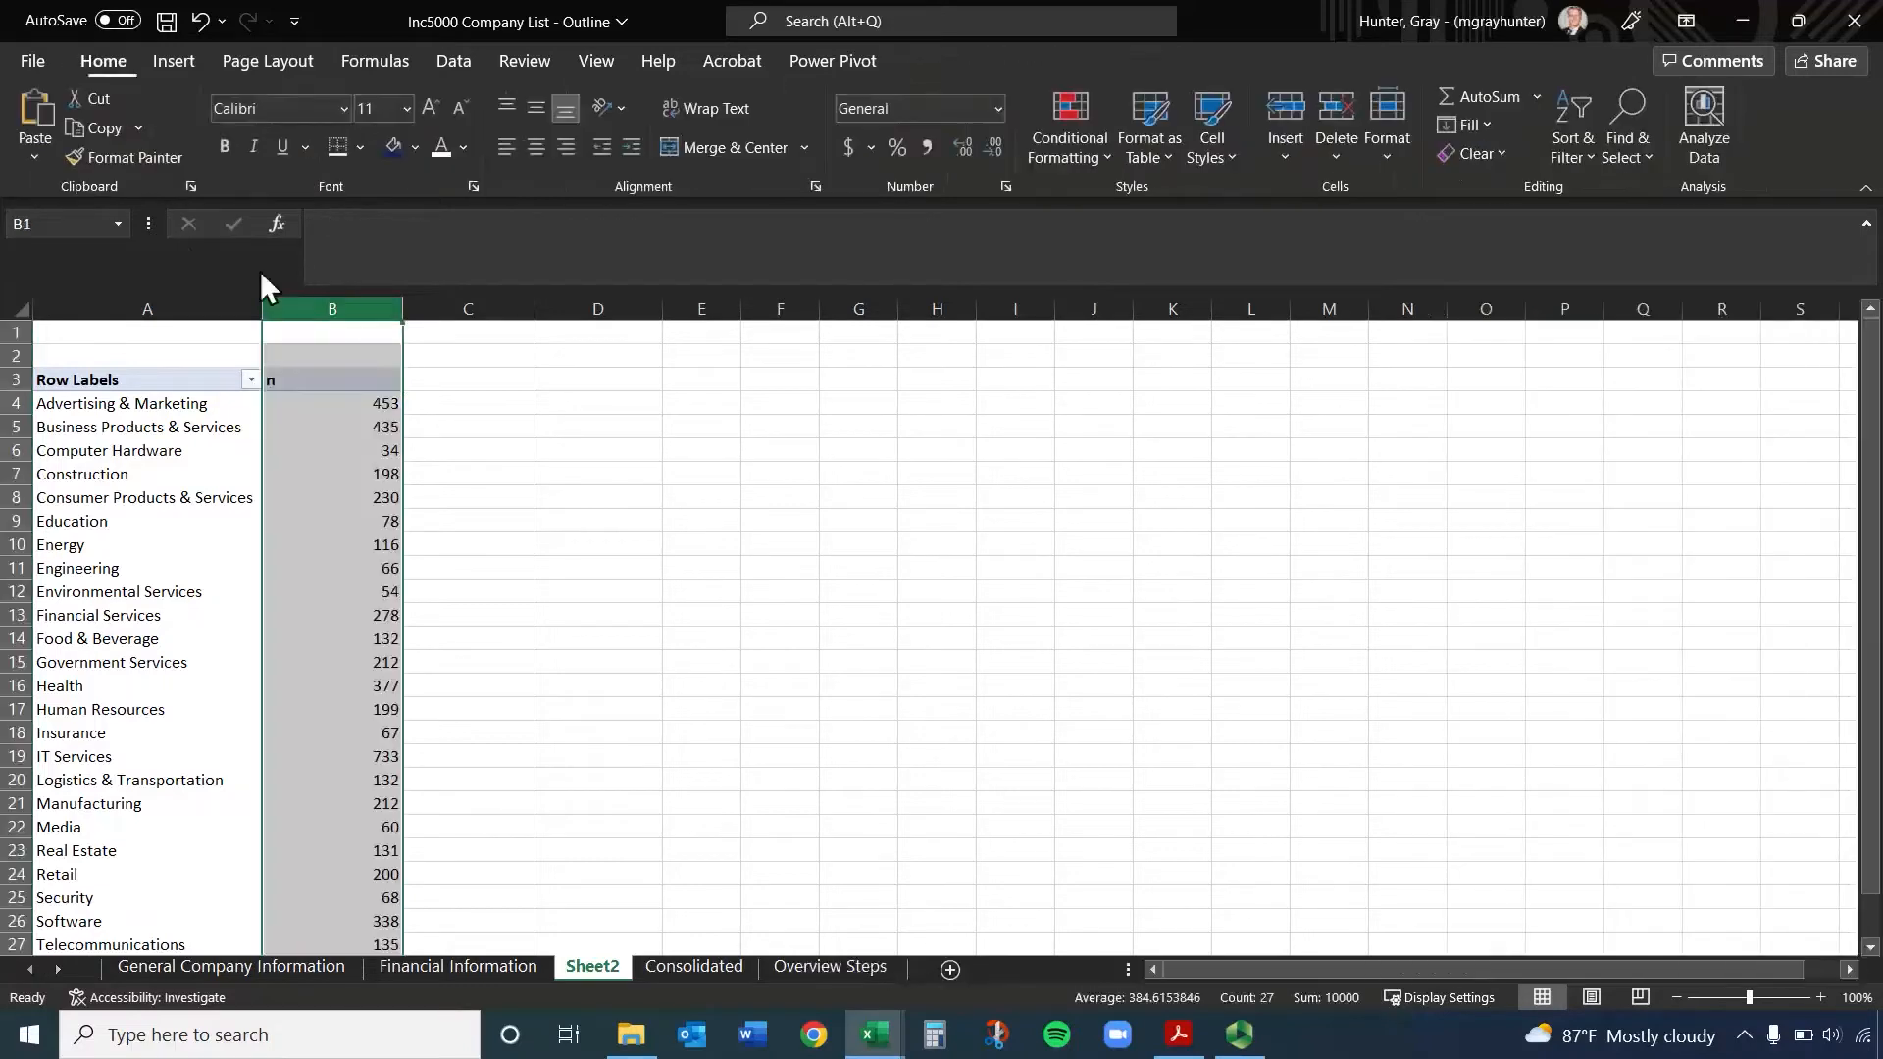
pyautogui.click(539, 147)
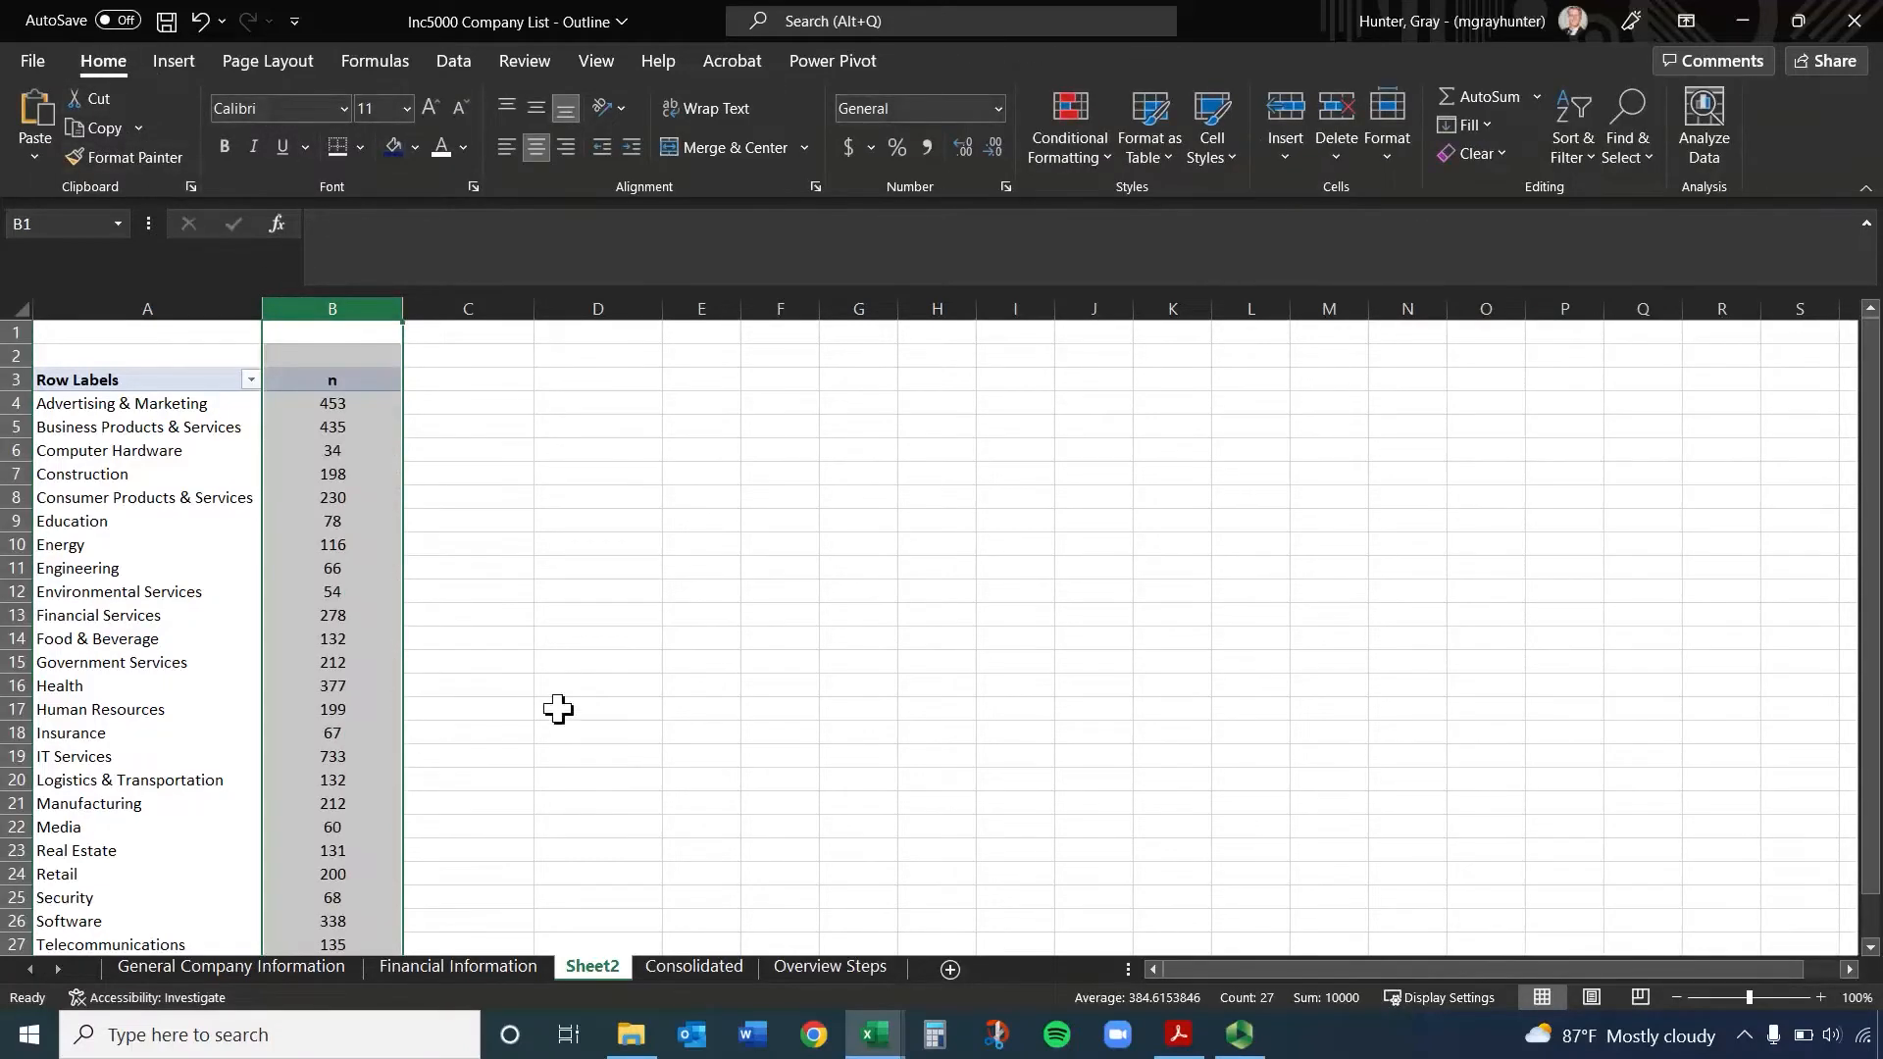
# Try hiding and restoring the PivotTable field list by selecting cells outside and inside the table and by toggling its display
pyautogui.click(549, 591)
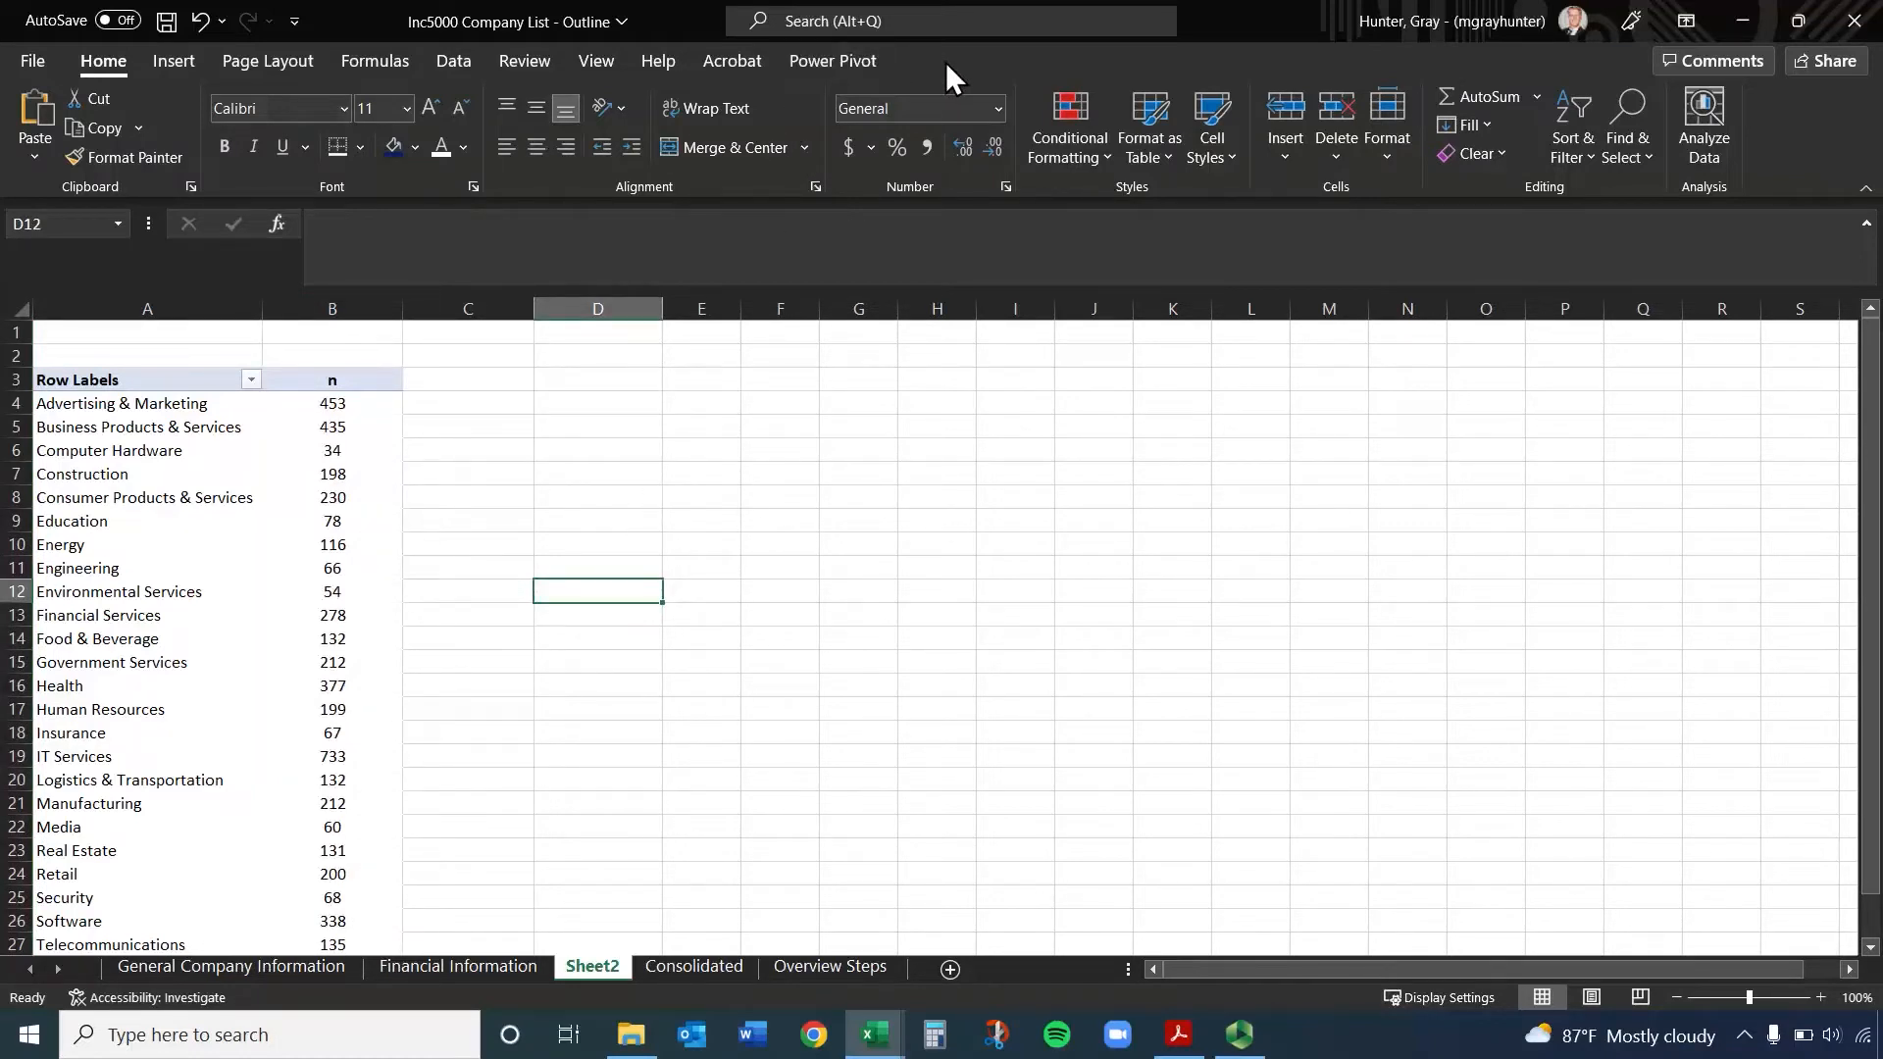
pyautogui.click(169, 457)
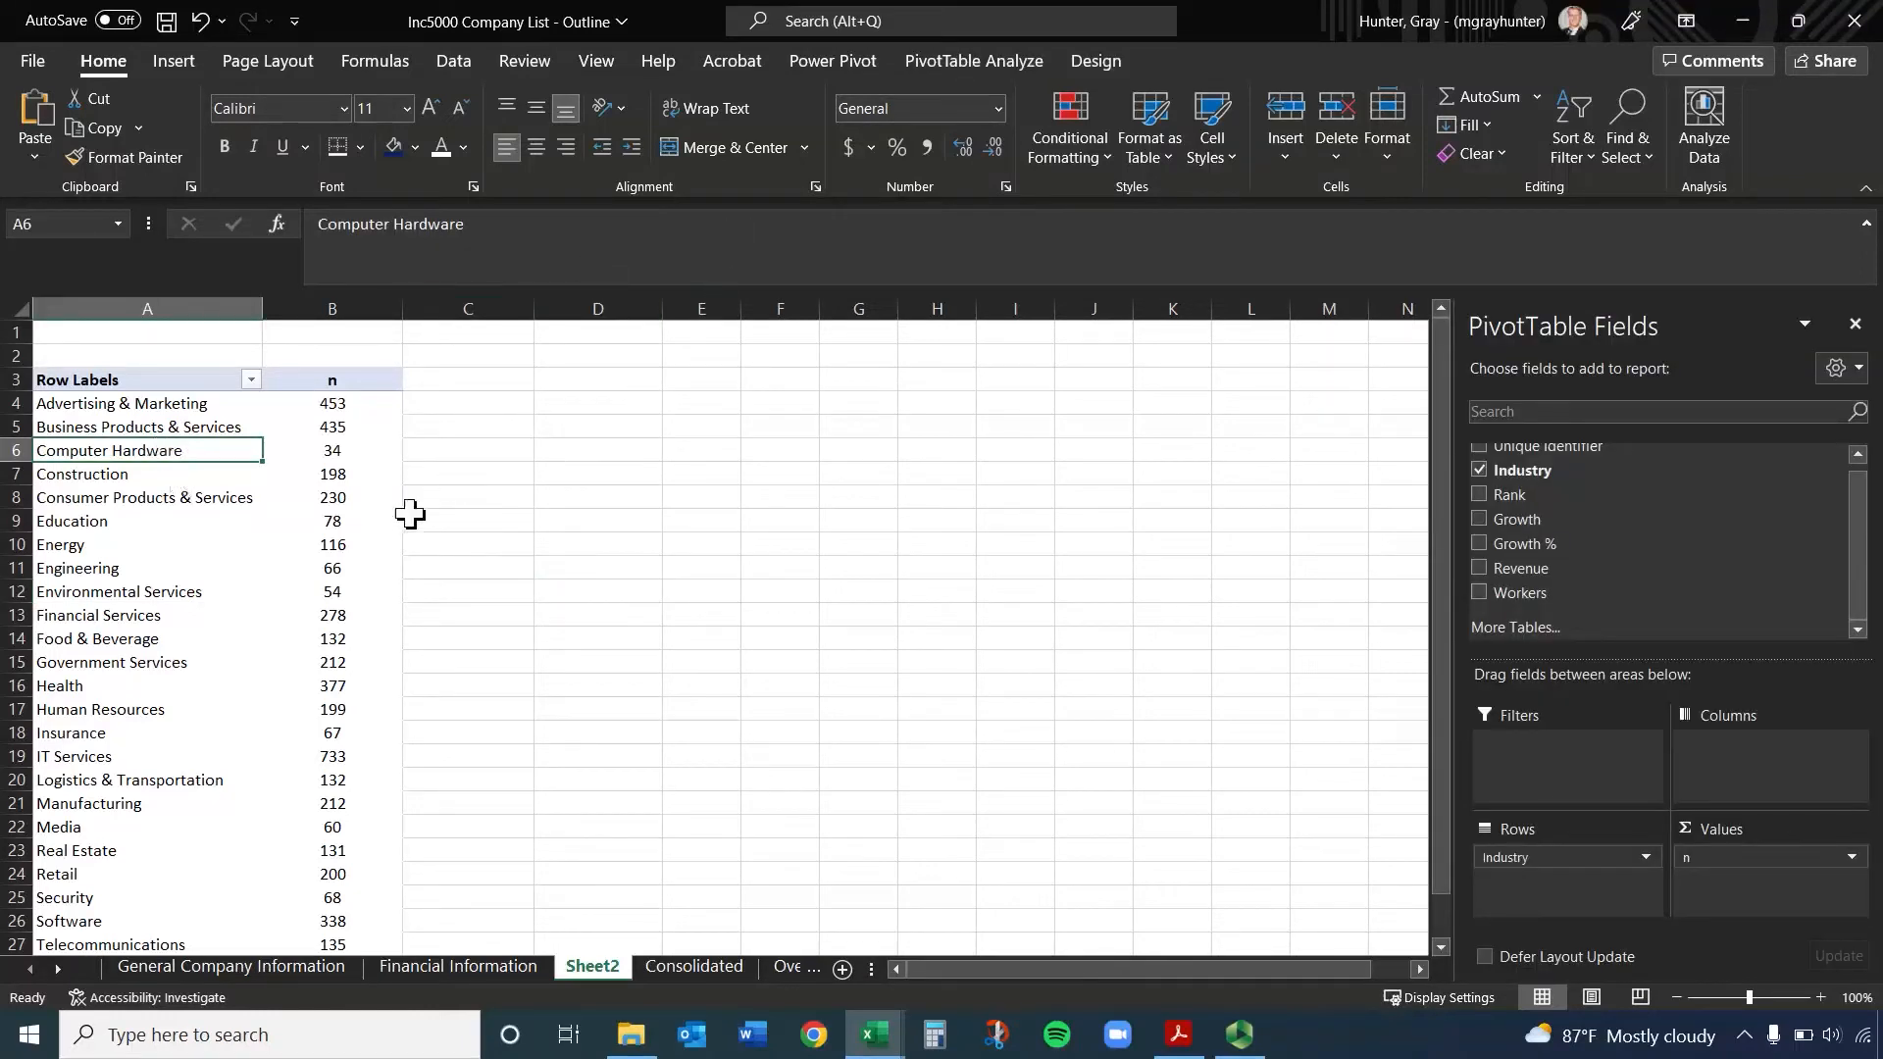
pyautogui.click(861, 498)
pyautogui.click(299, 502)
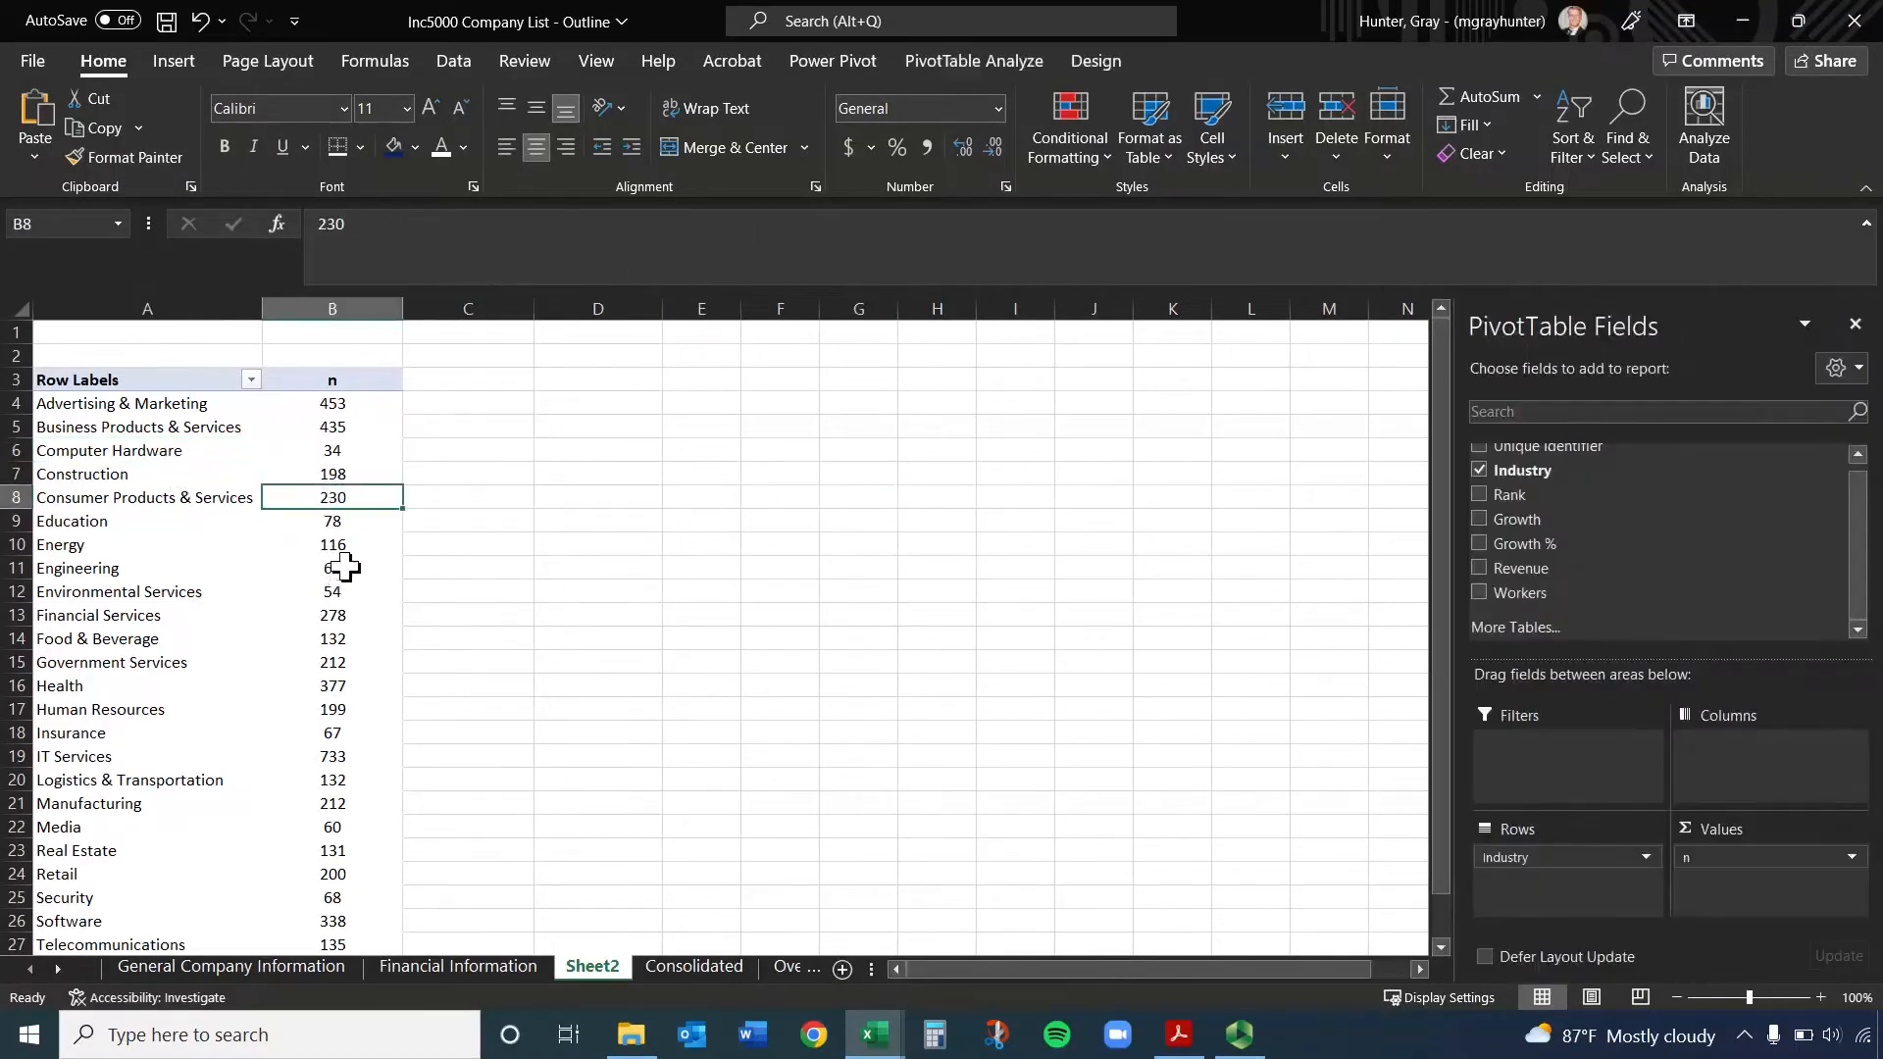
pyautogui.click(1115, 69)
pyautogui.click(1004, 63)
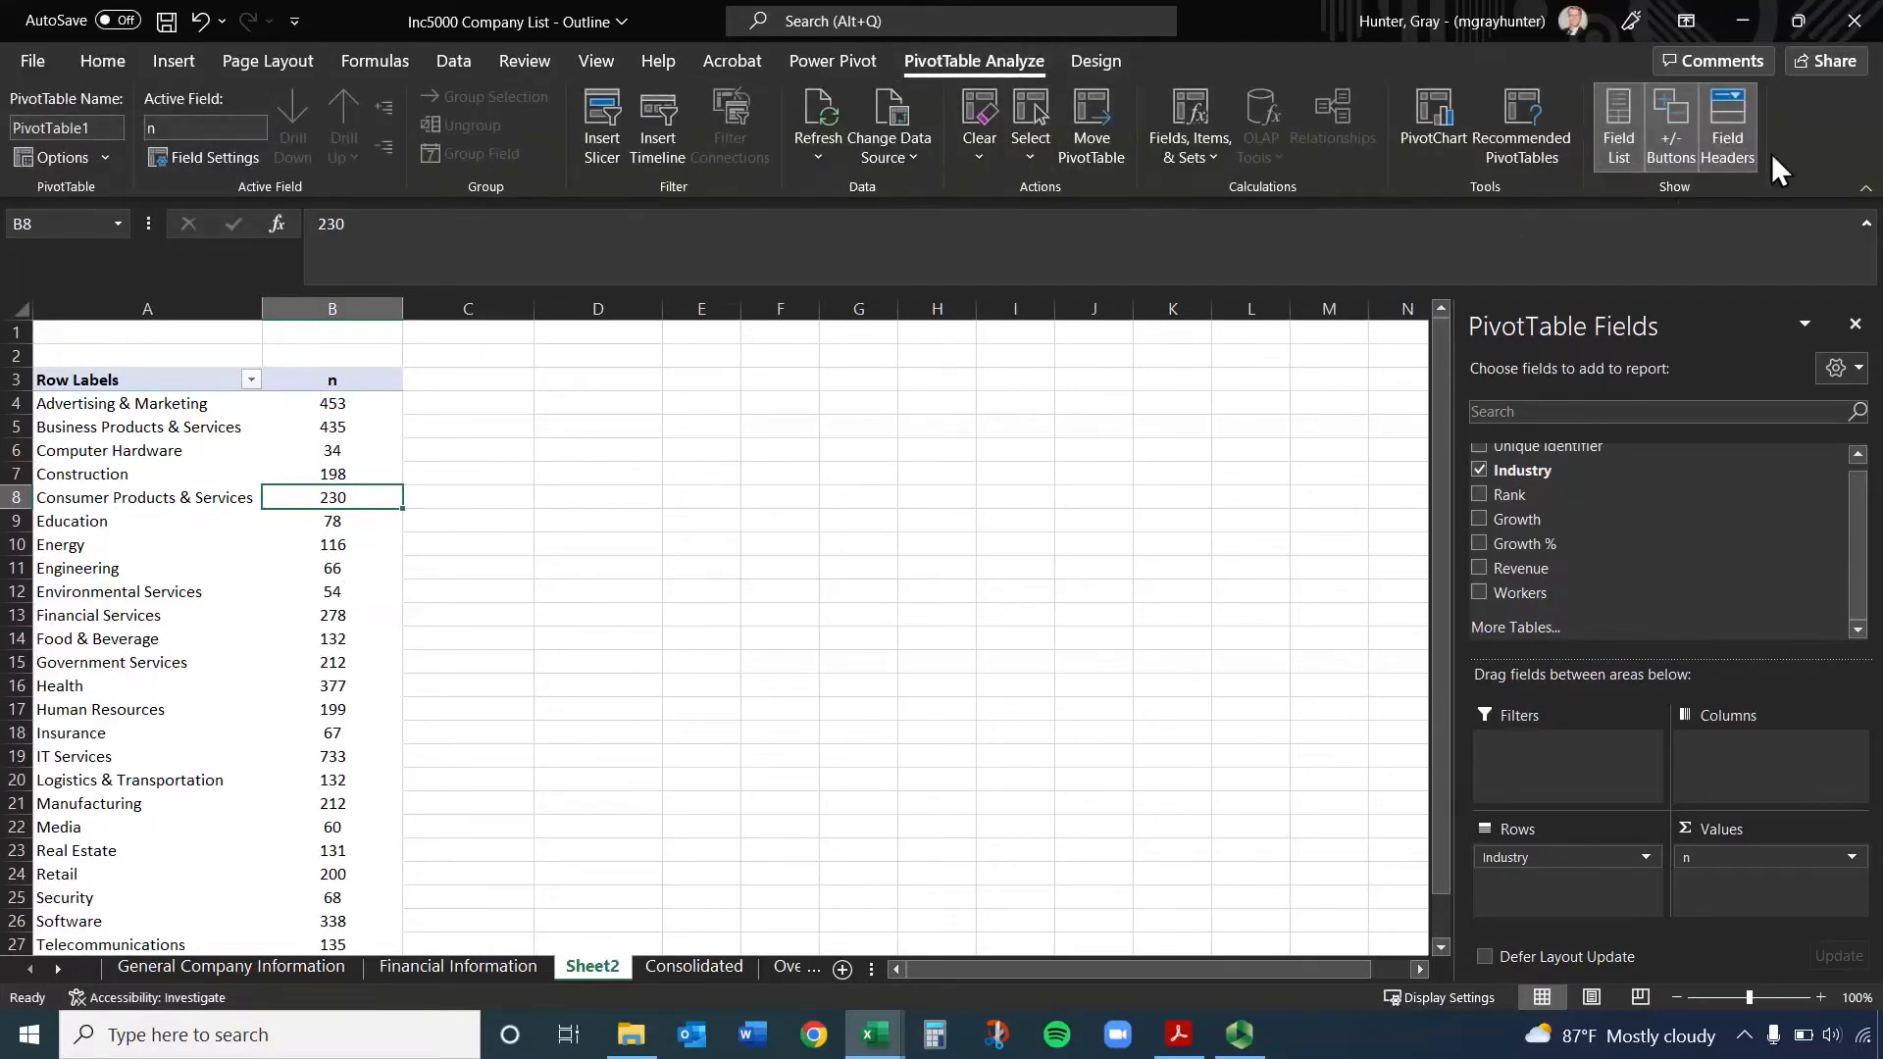
pyautogui.click(1614, 111)
pyautogui.click(1614, 111)
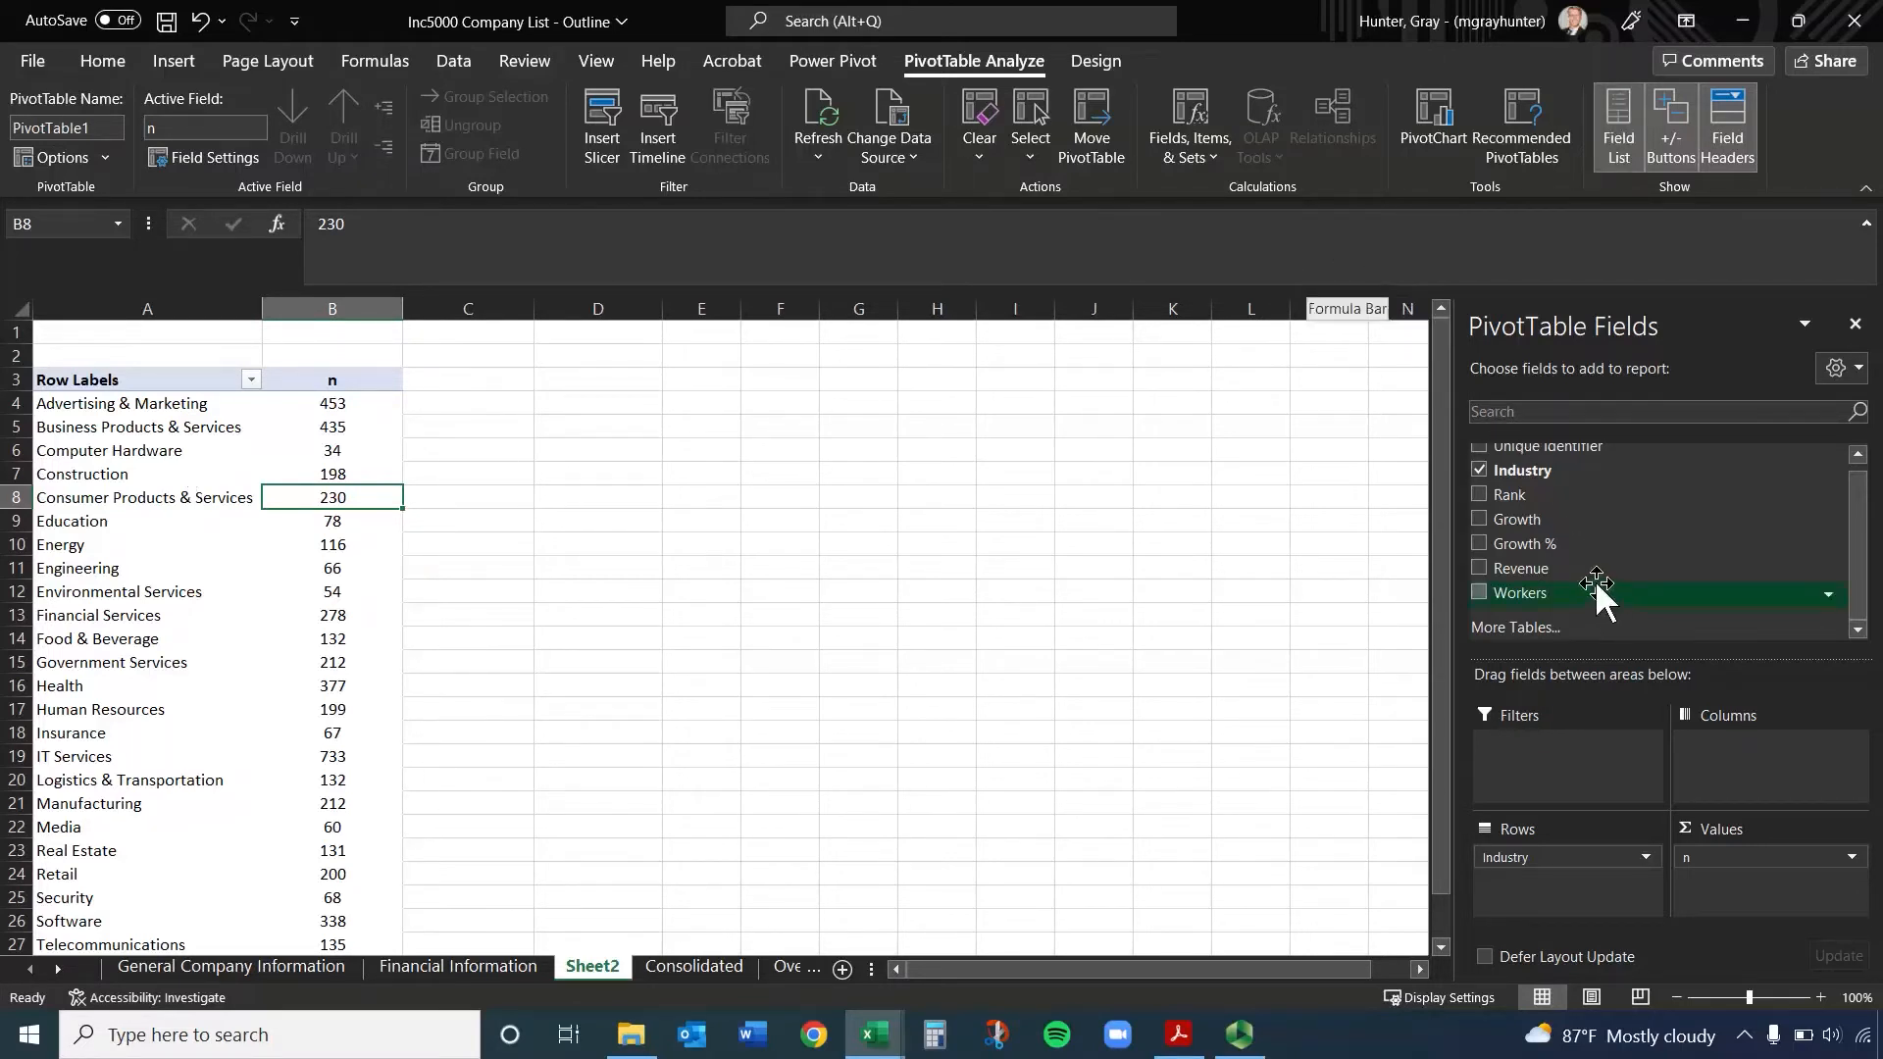
# Add the Growth % field to the PivotTable's Values and summarize it by Average with no further calculation
pyautogui.moveTo(1559, 545); pyautogui.dragTo(1775, 883)
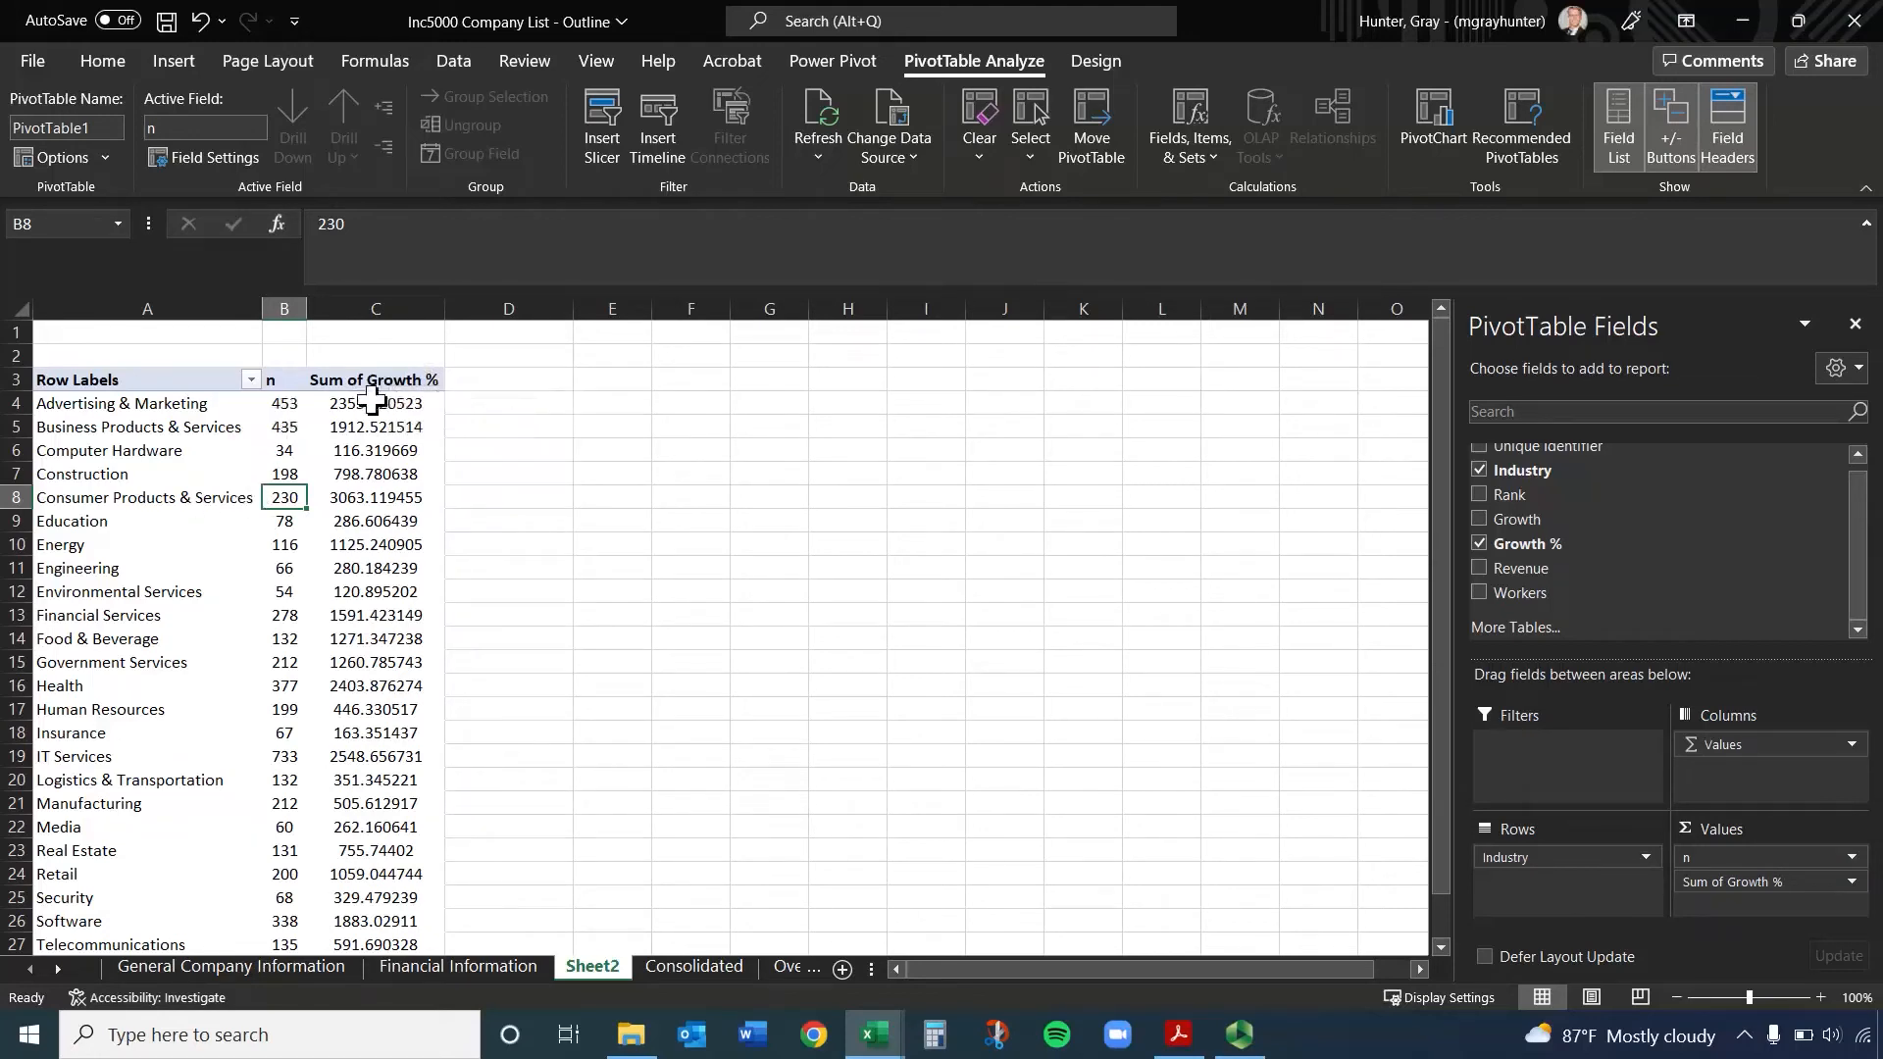
pyautogui.click(1851, 883)
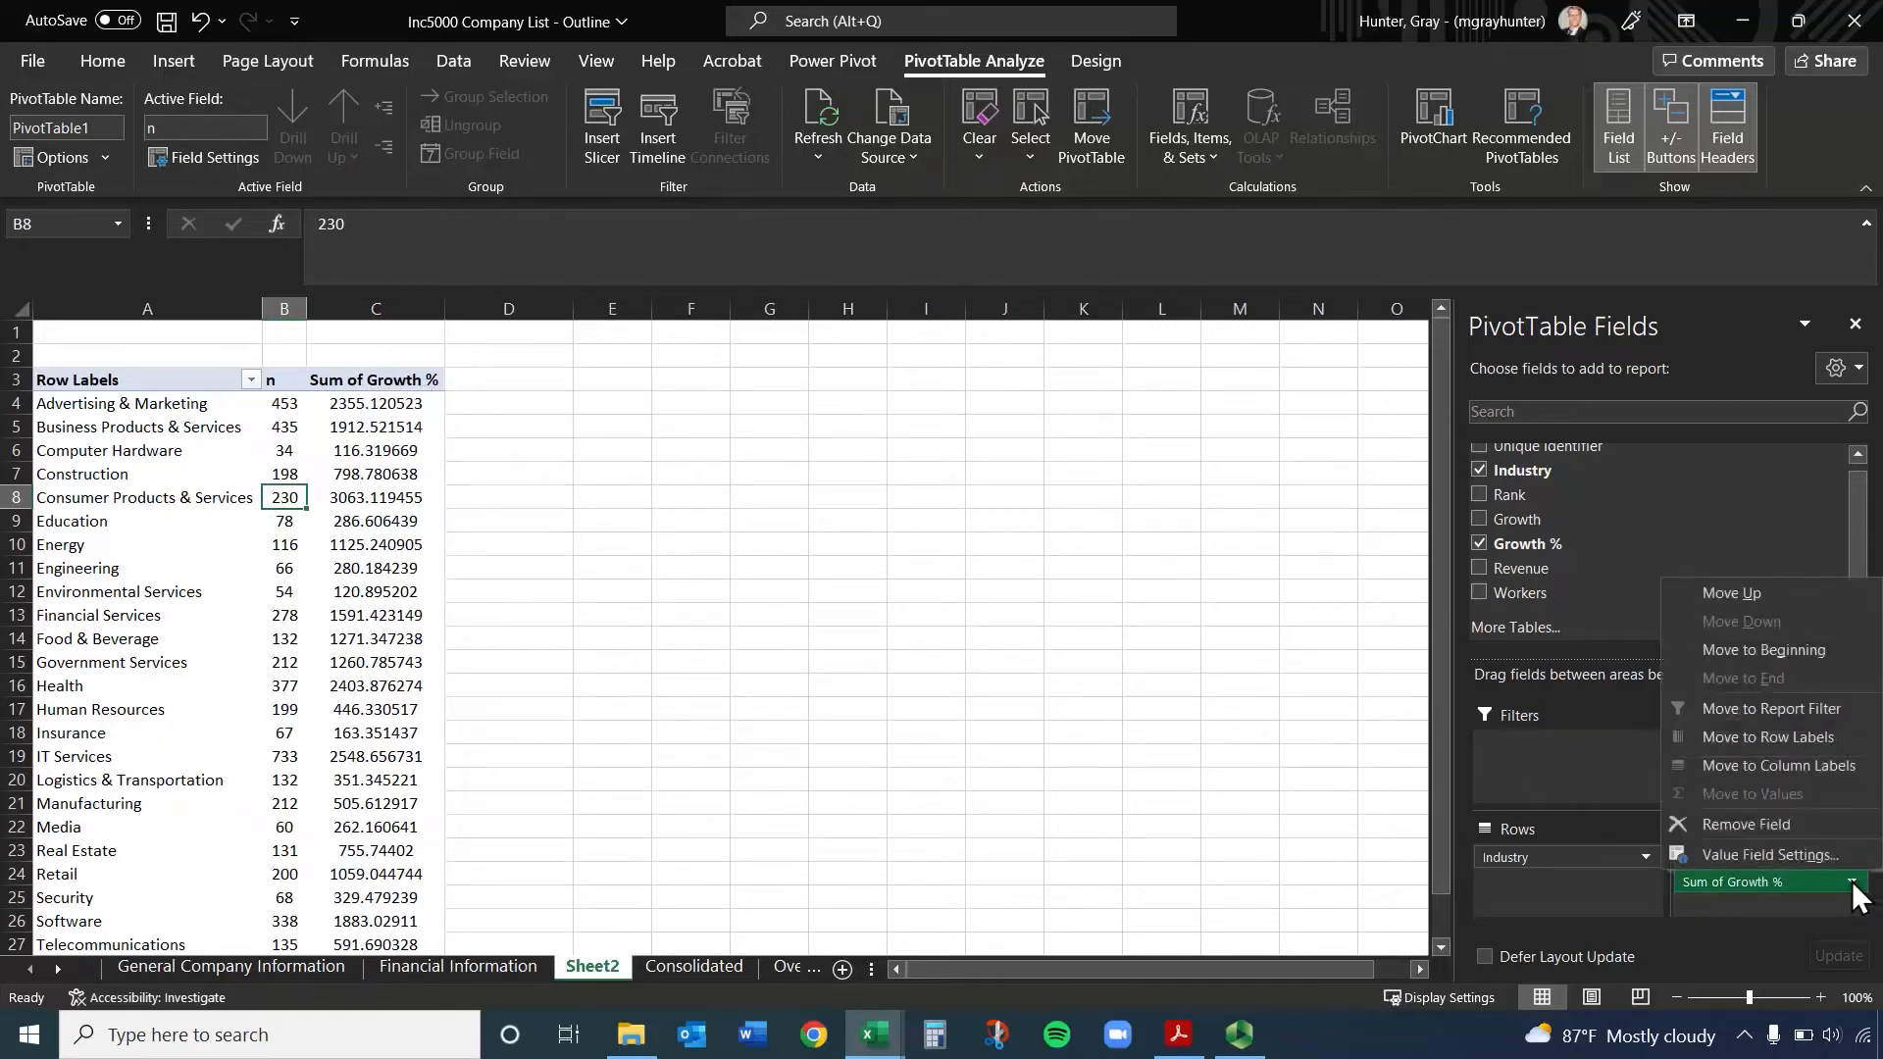
pyautogui.click(1810, 856)
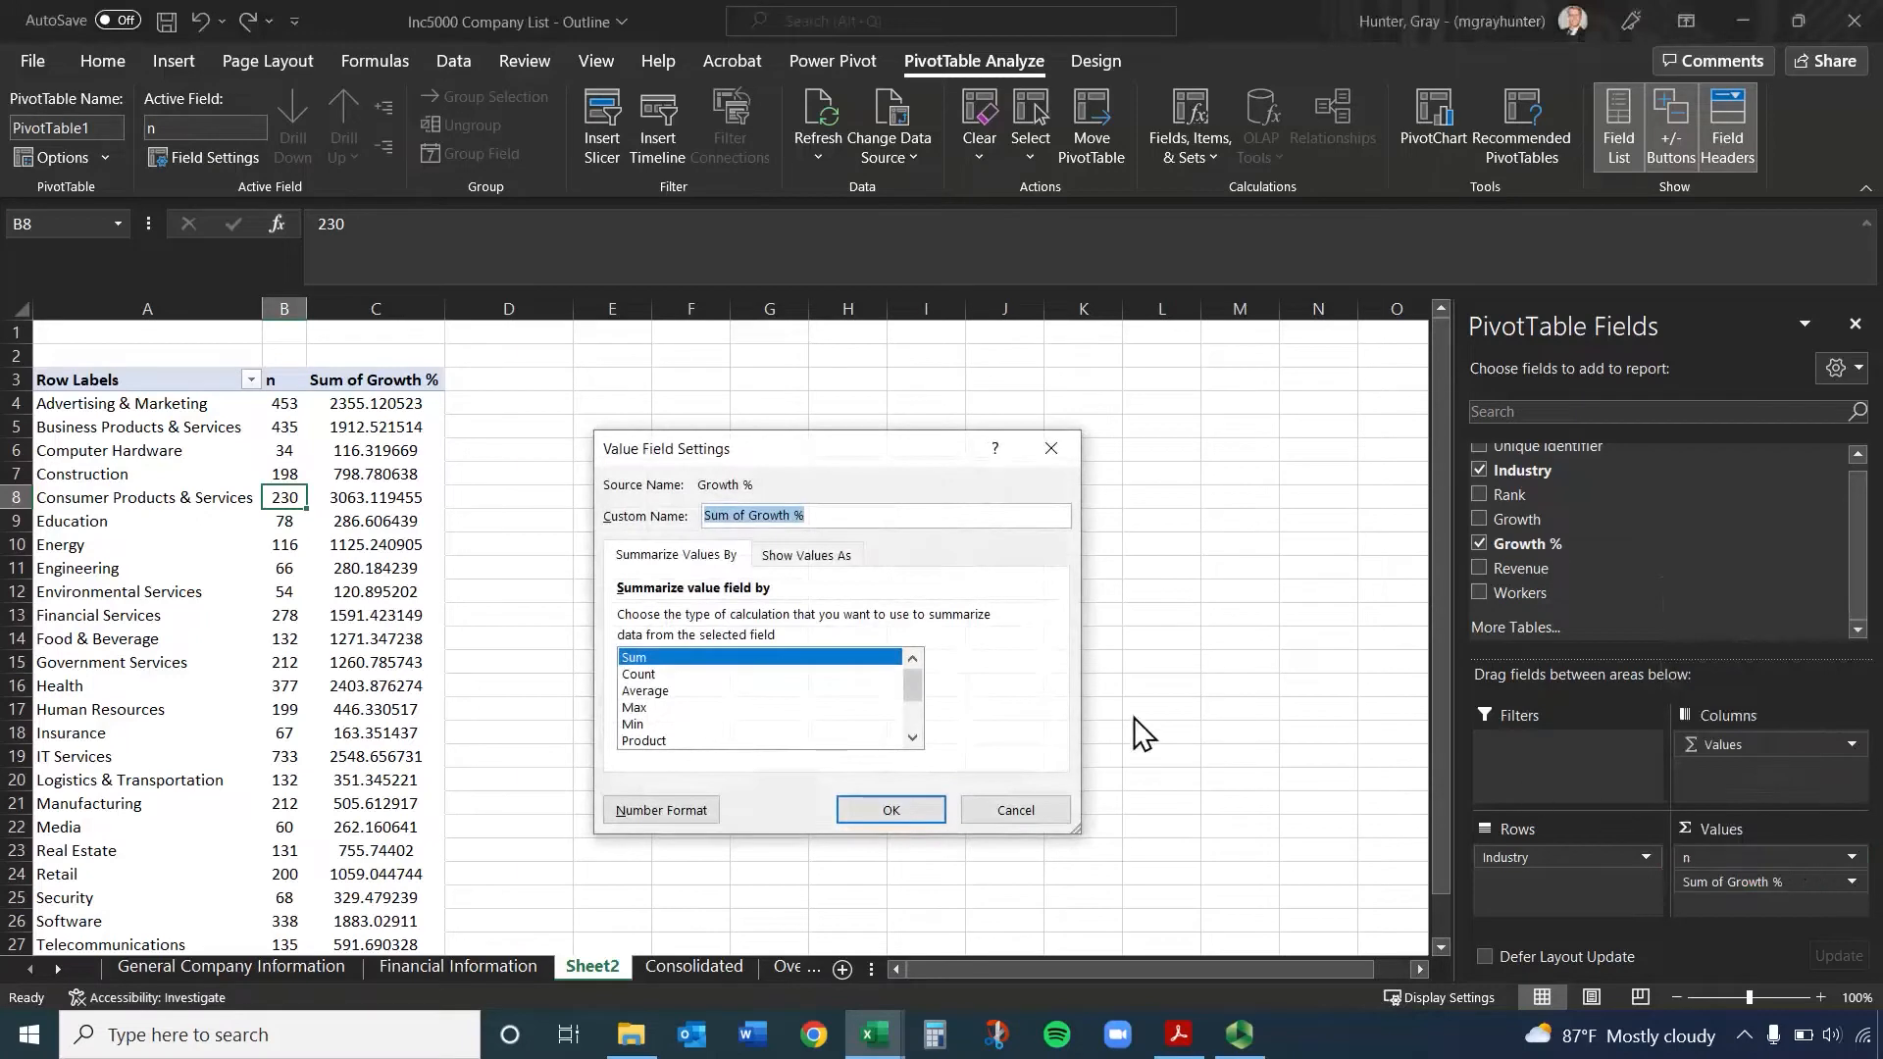
pyautogui.click(634, 692)
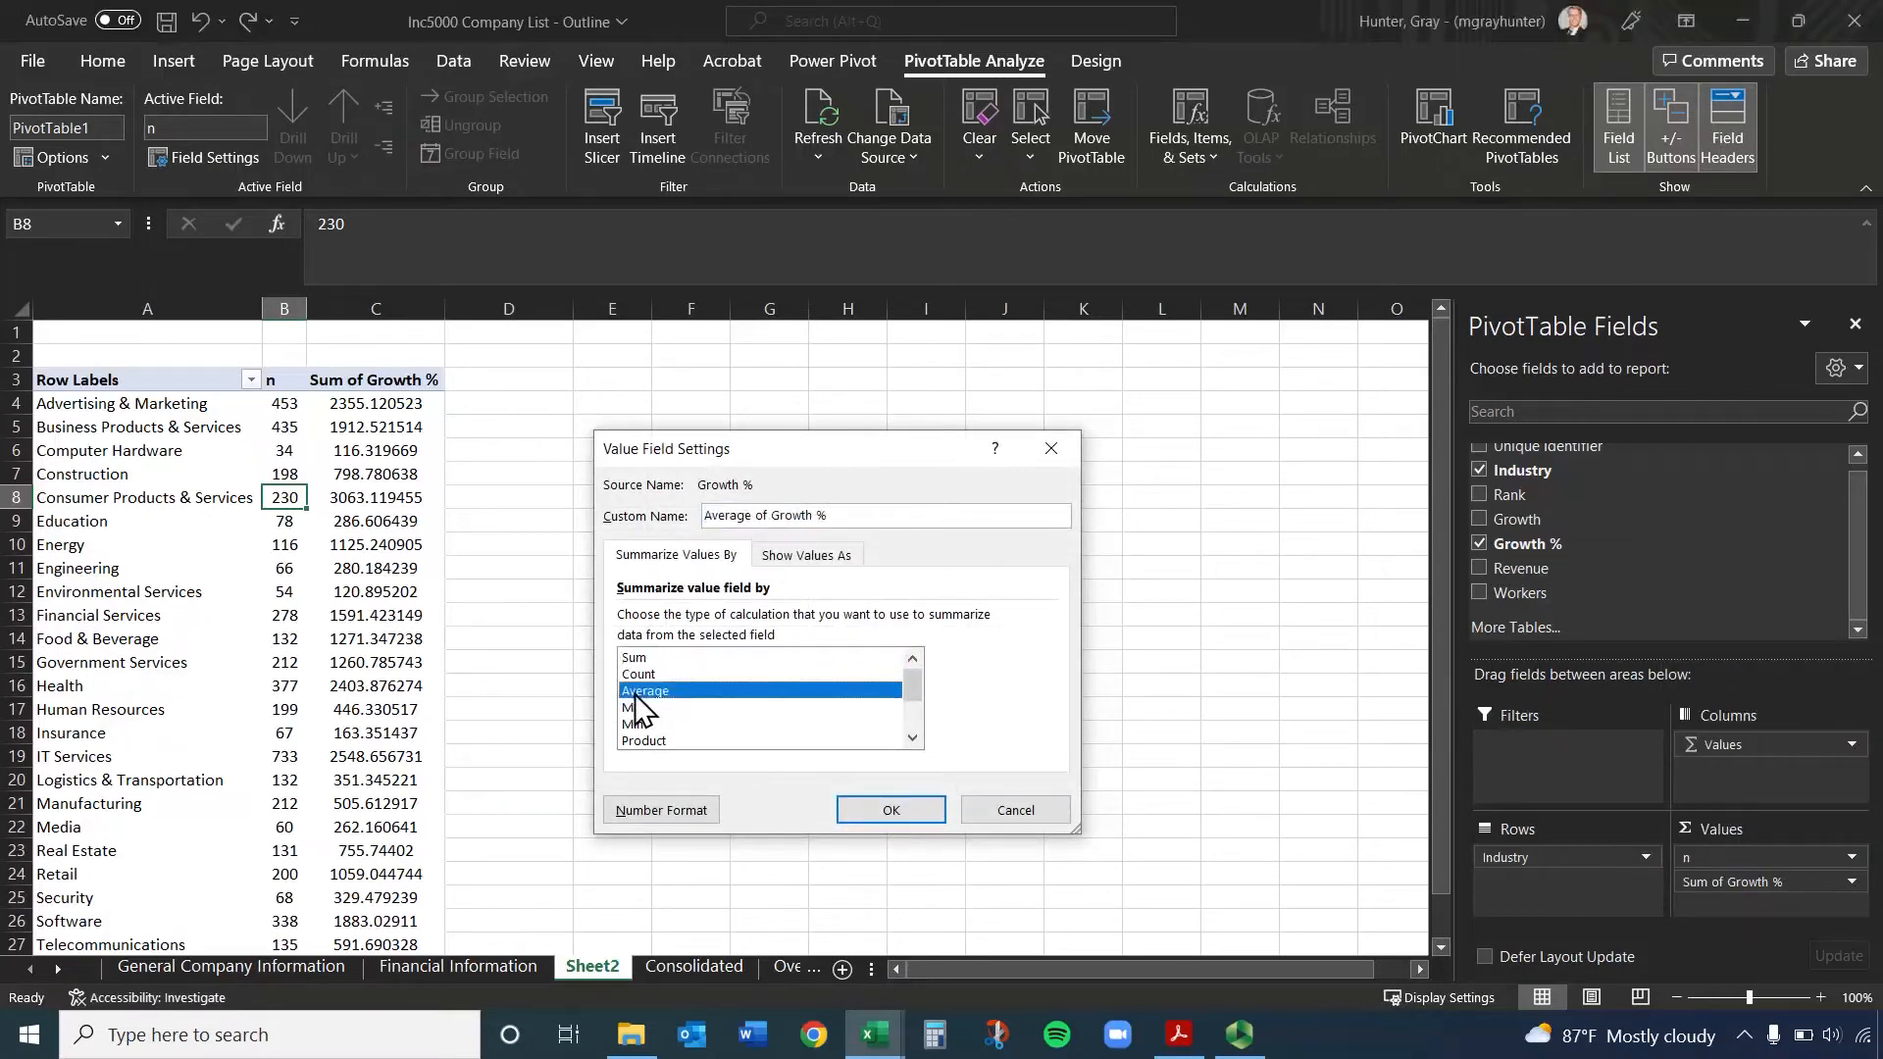
pyautogui.click(844, 549)
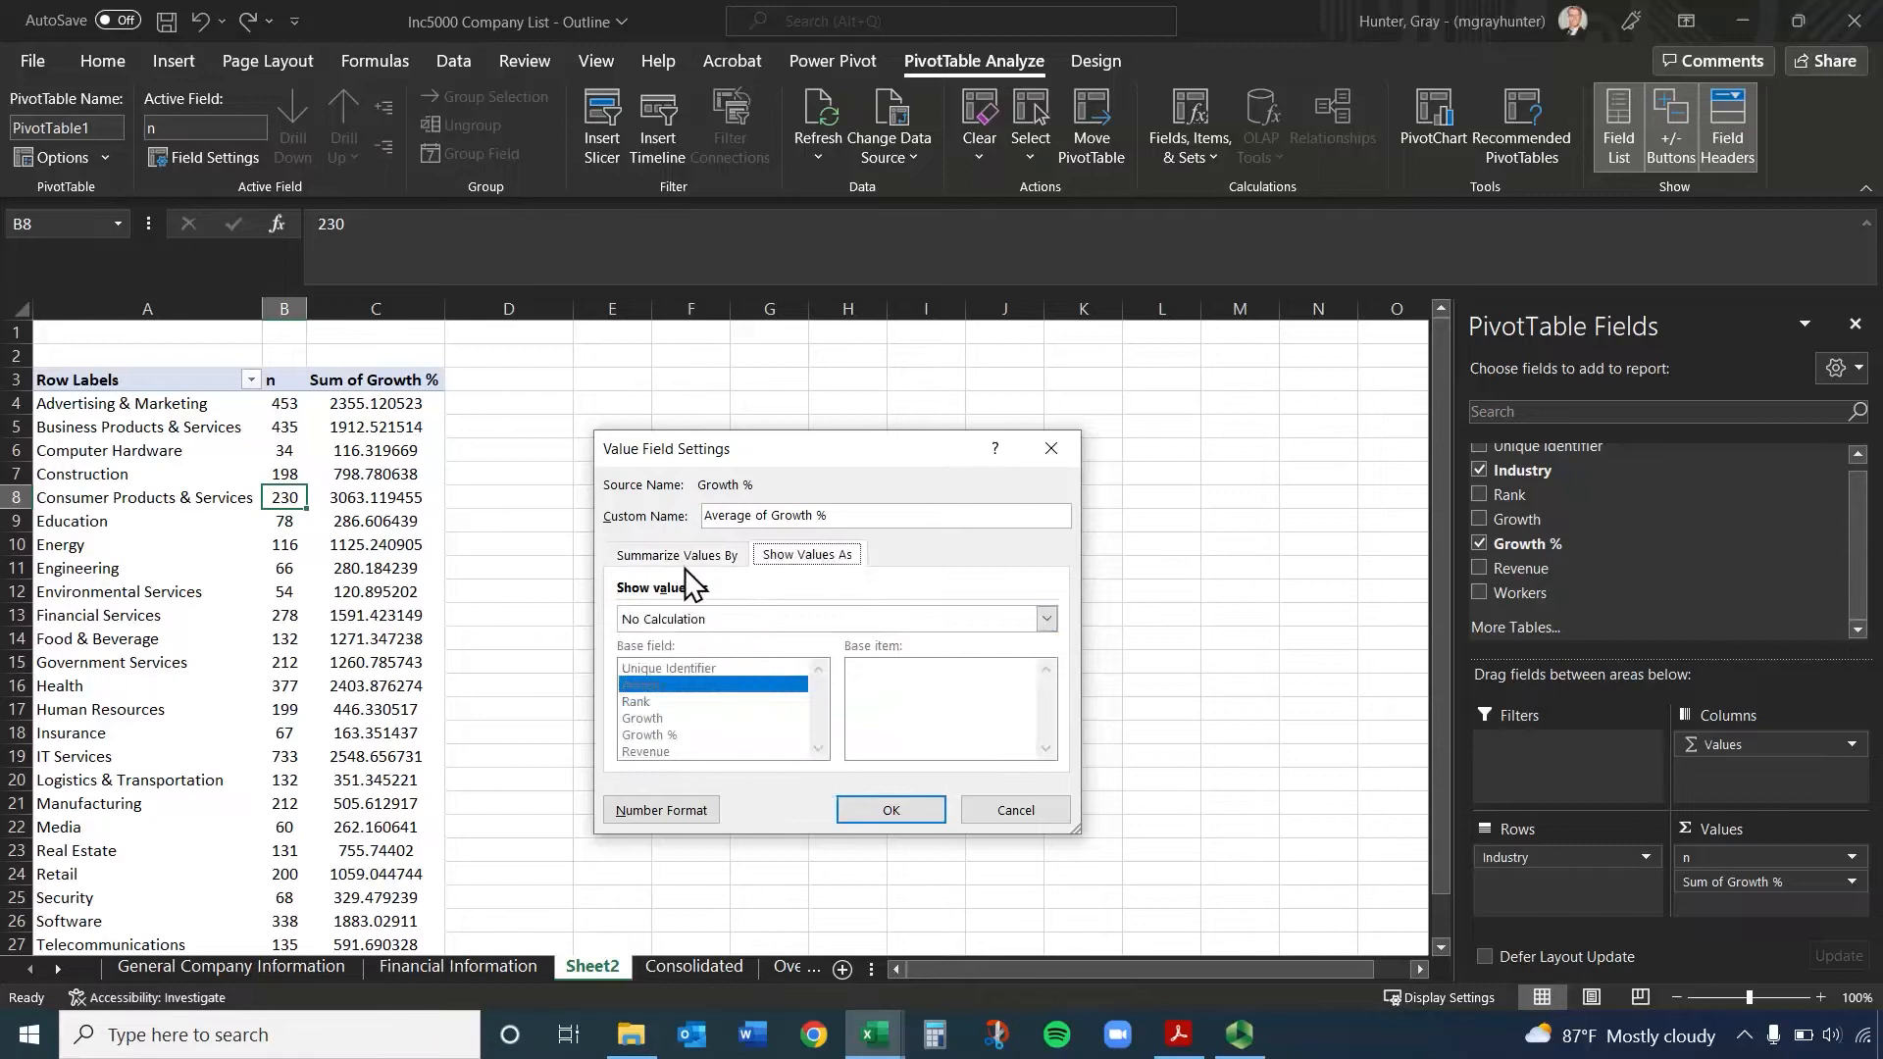
pyautogui.click(727, 620)
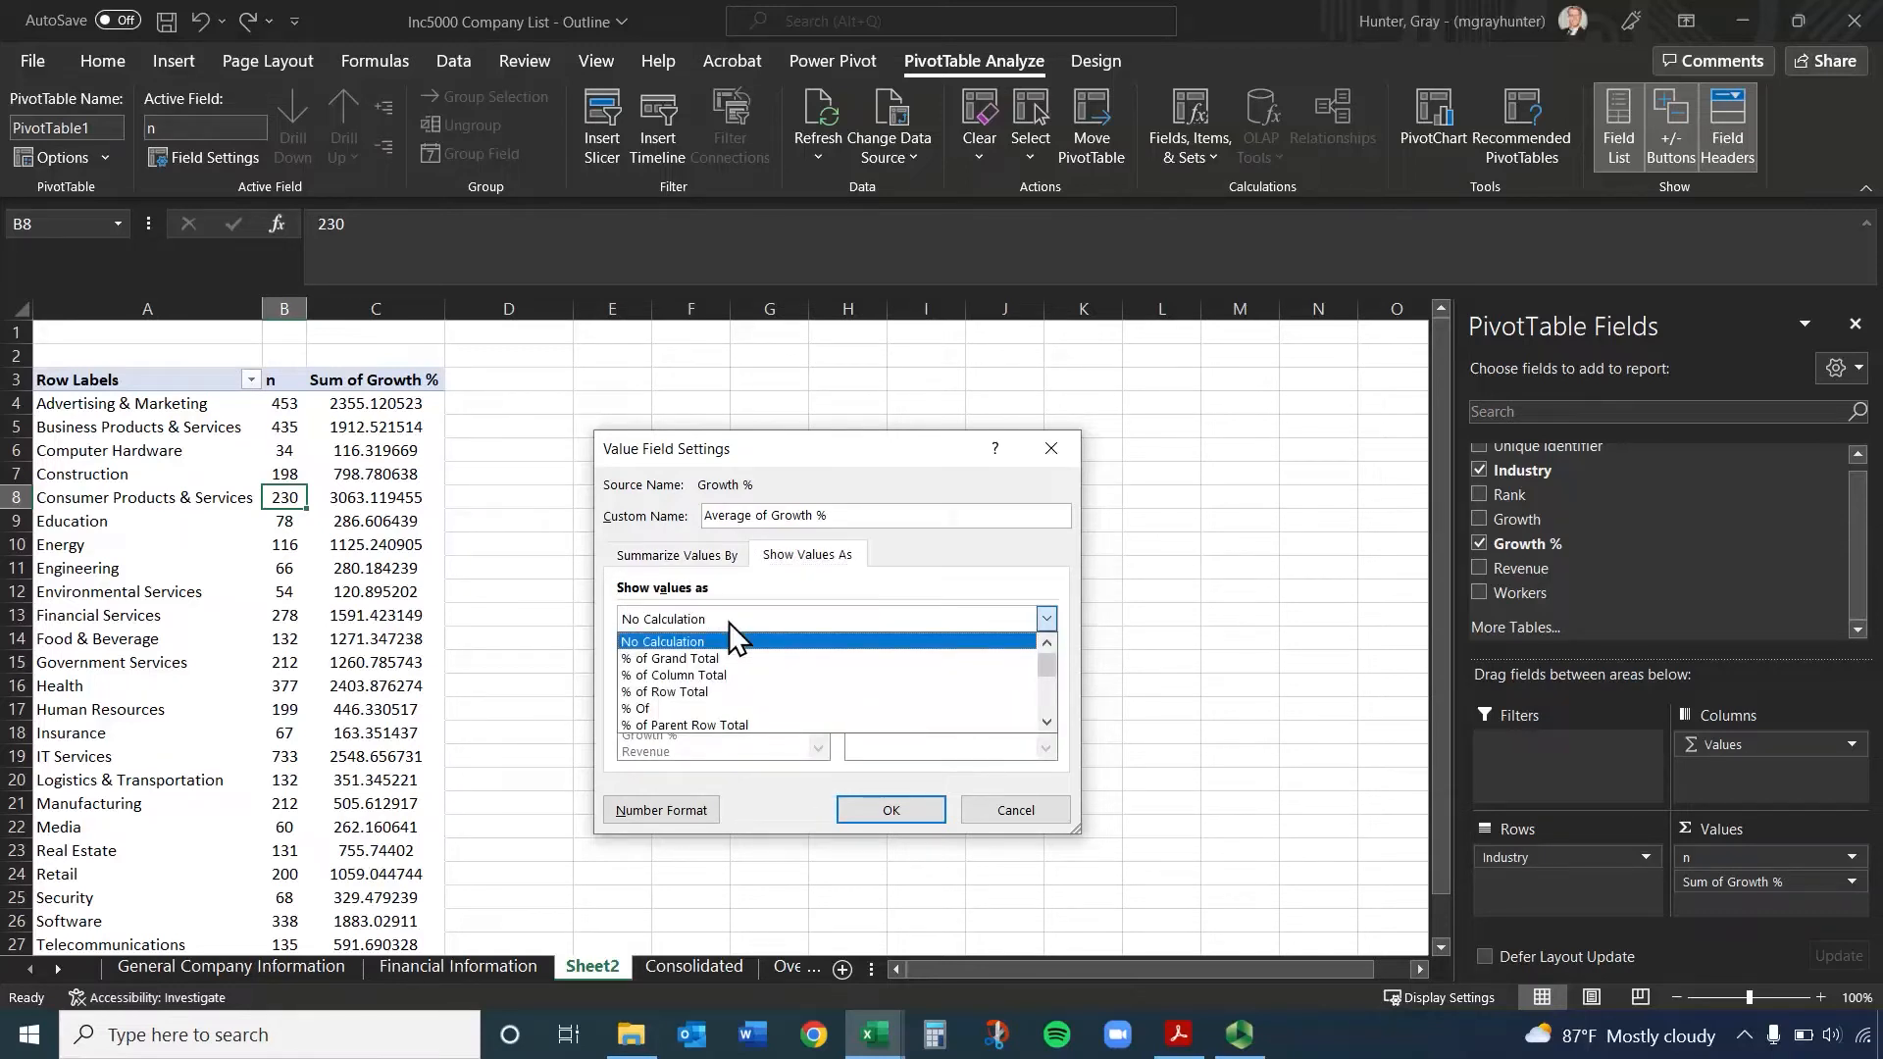
pyautogui.click(685, 553)
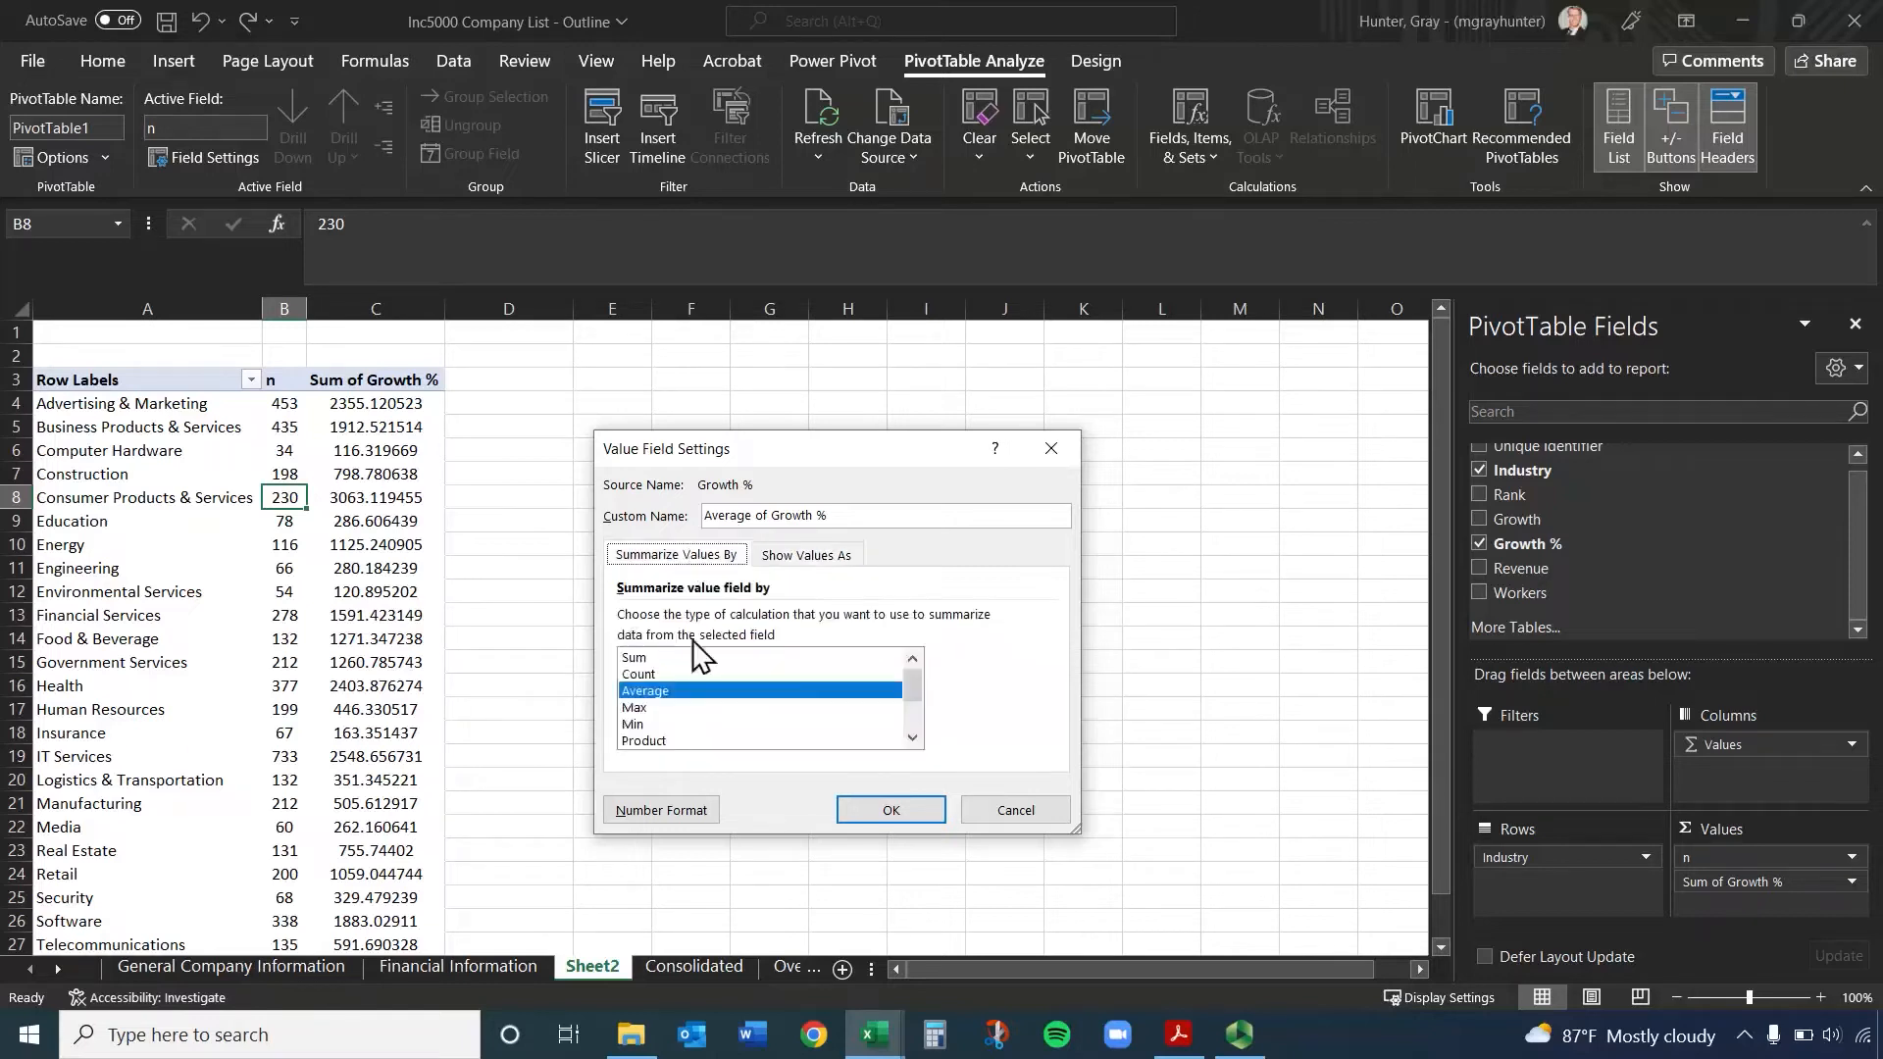
pyautogui.click(886, 810)
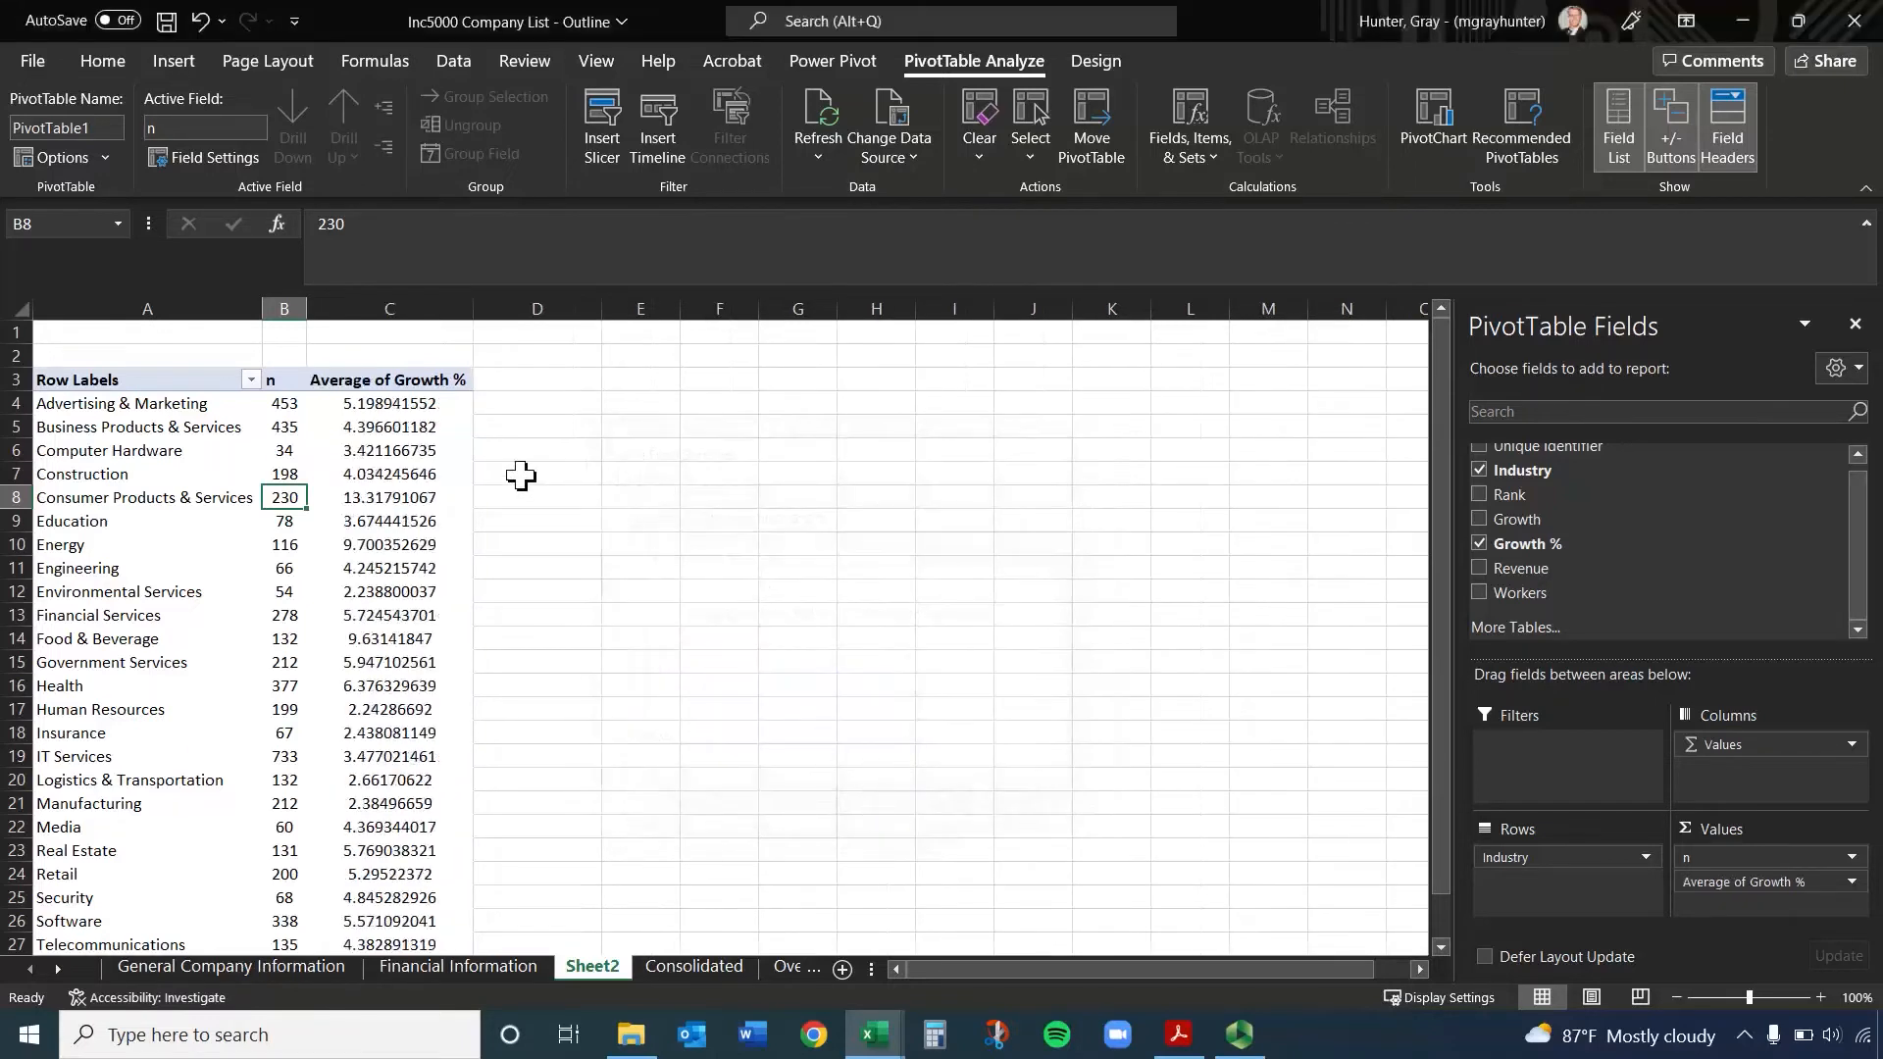
# Add the Revenue and Workers fields to the PivotTable's Values and enlarge the field areas to show all entries
pyautogui.click(428, 403)
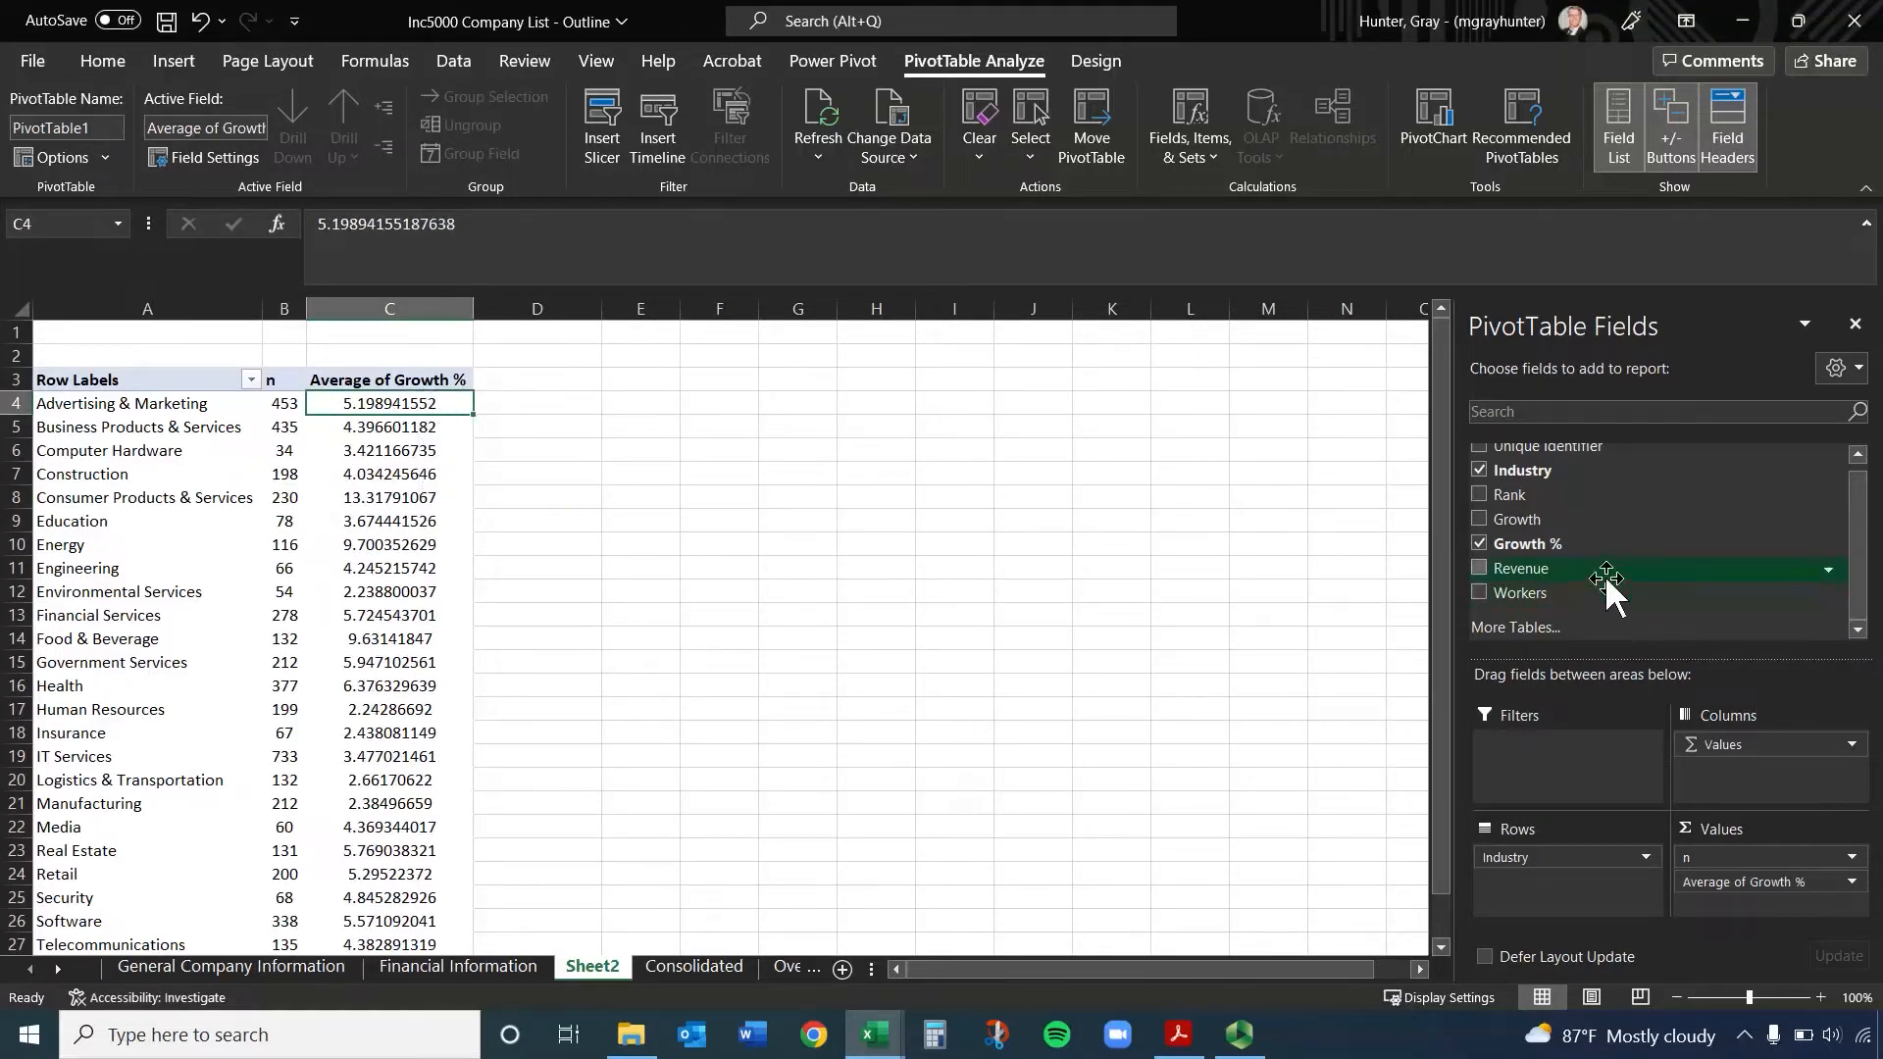
pyautogui.moveTo(1601, 568); pyautogui.dragTo(1794, 904)
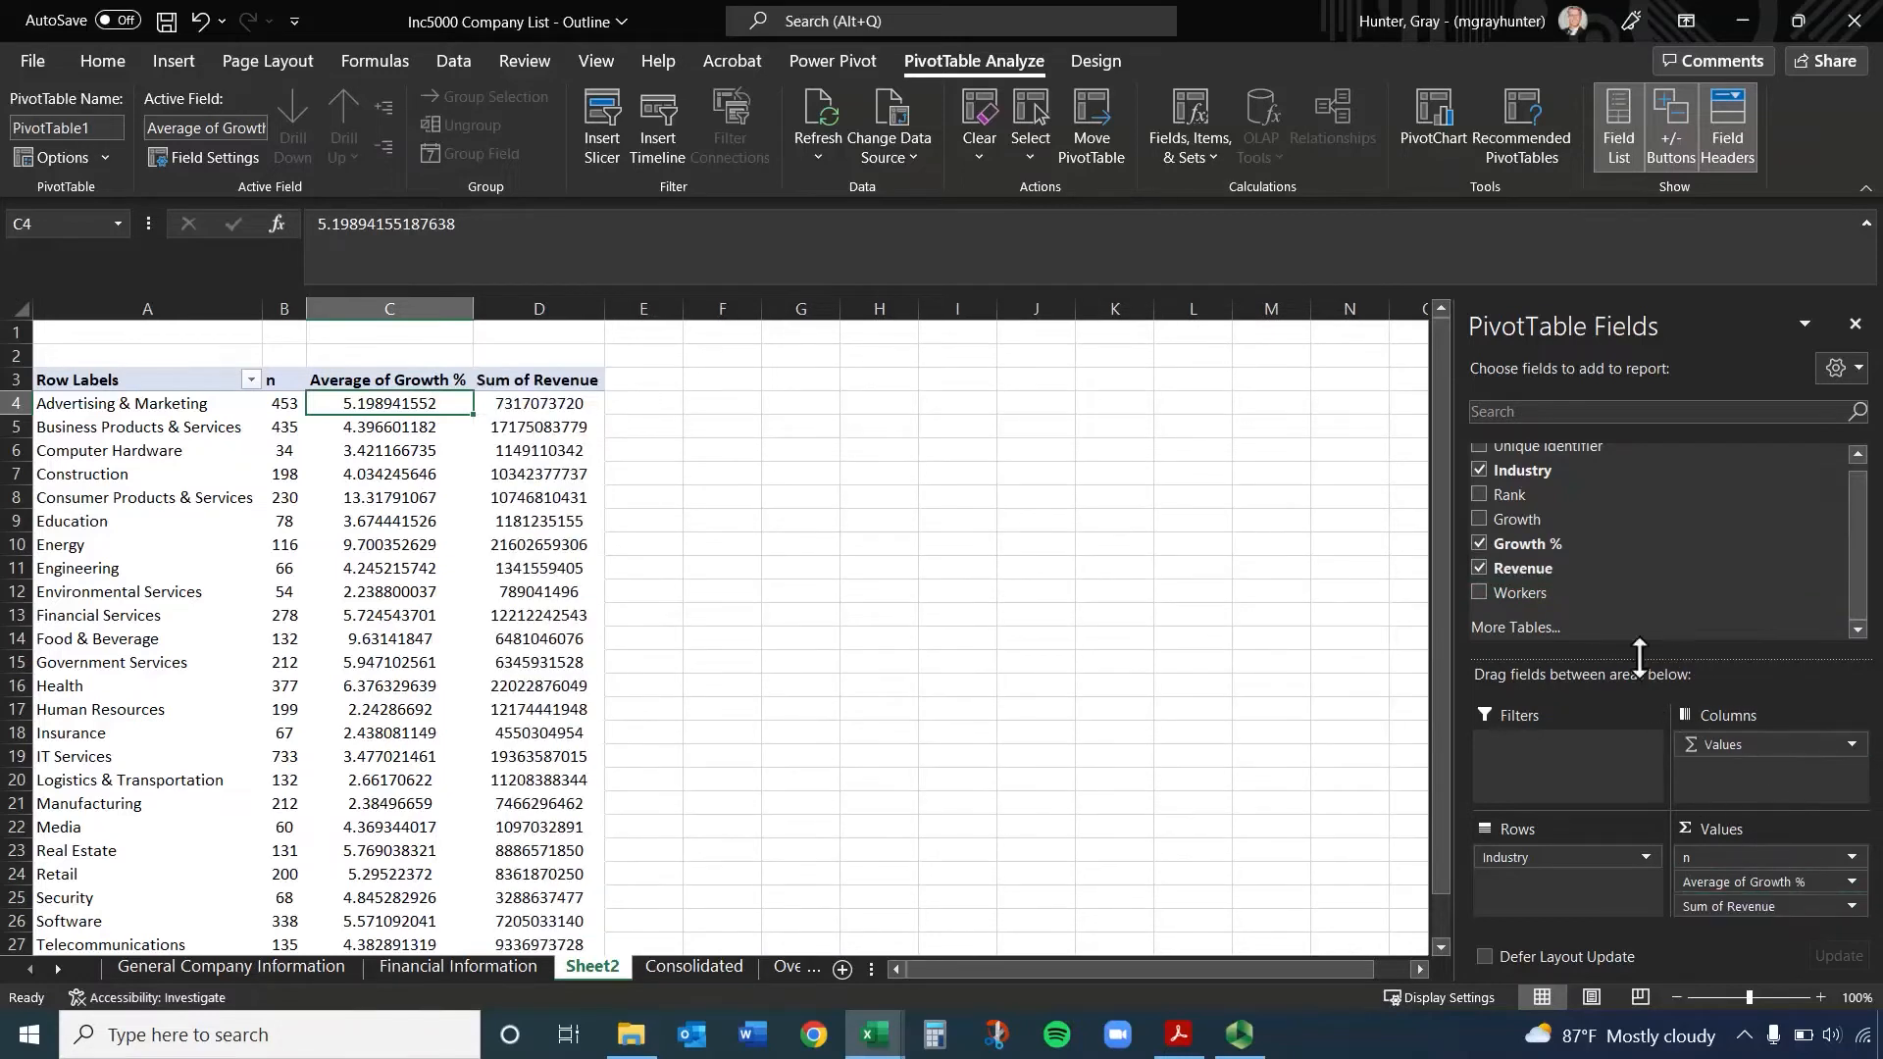
pyautogui.moveTo(1547, 596); pyautogui.dragTo(1761, 857)
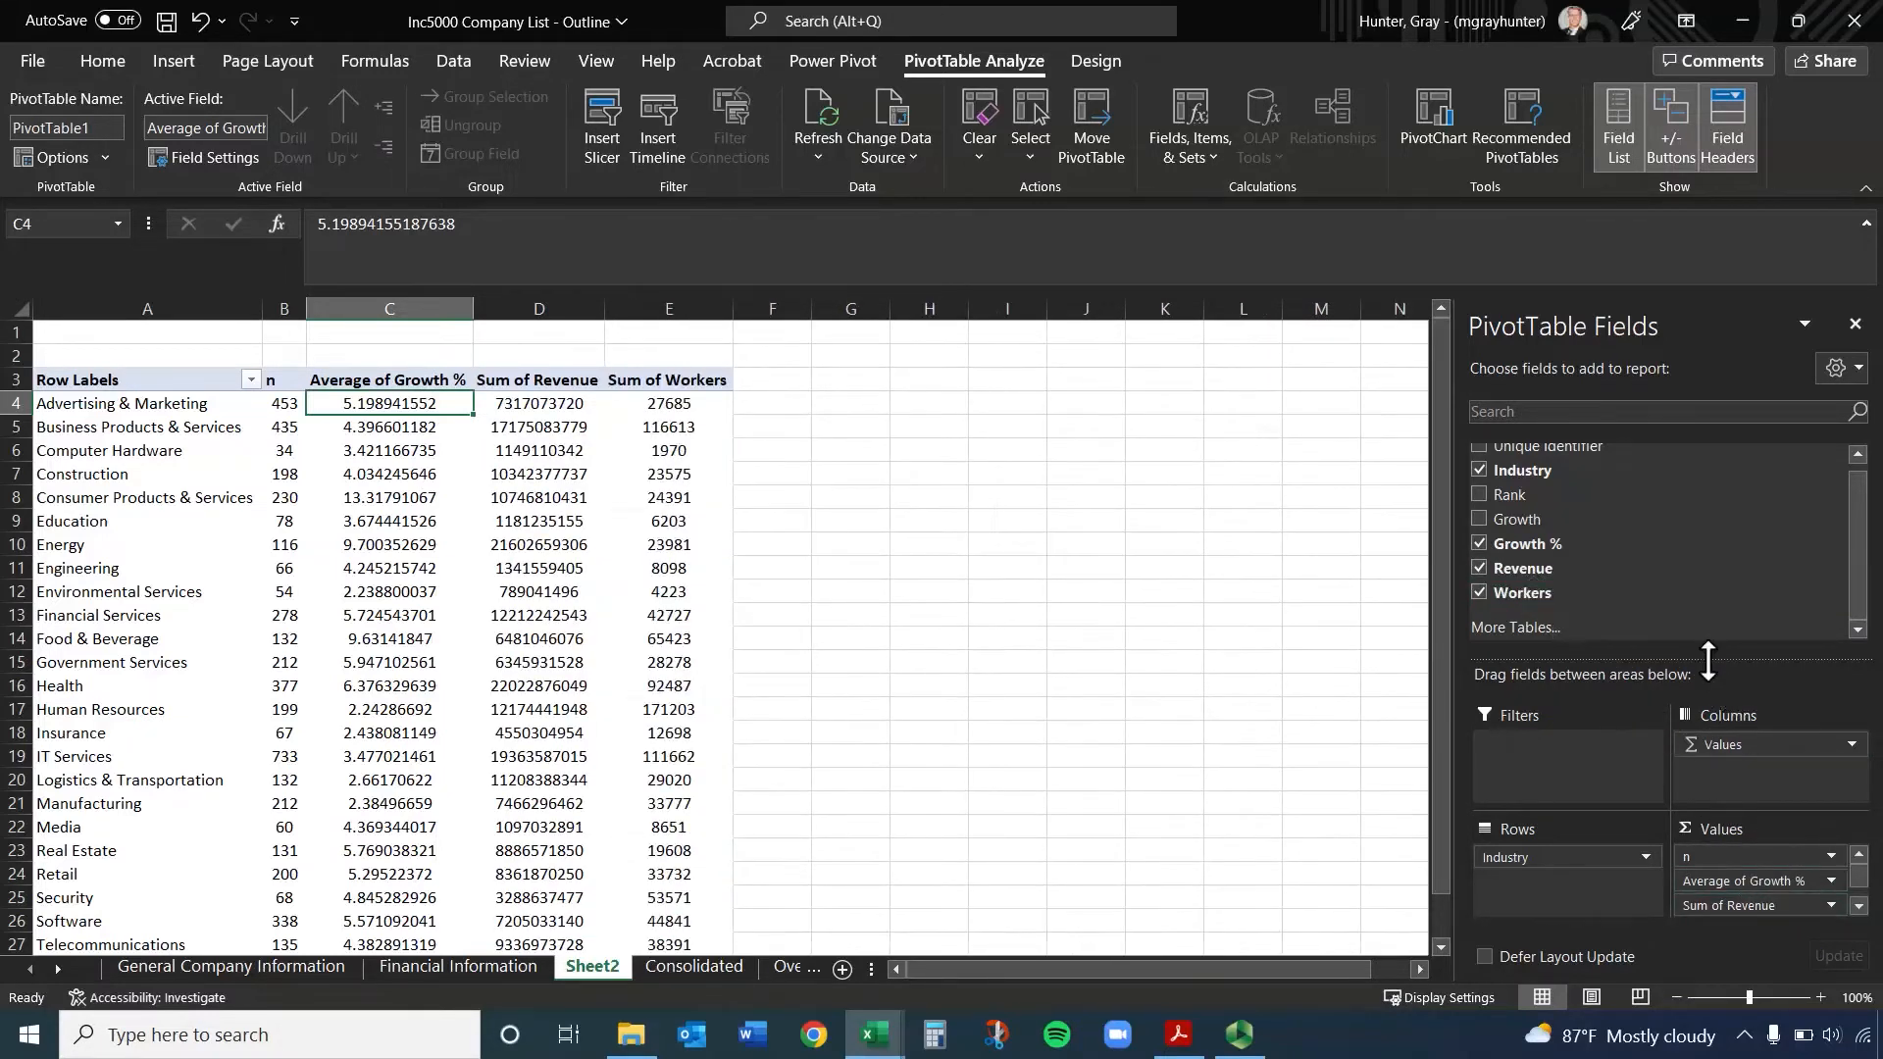
pyautogui.moveTo(1708, 655); pyautogui.dragTo(1710, 573)
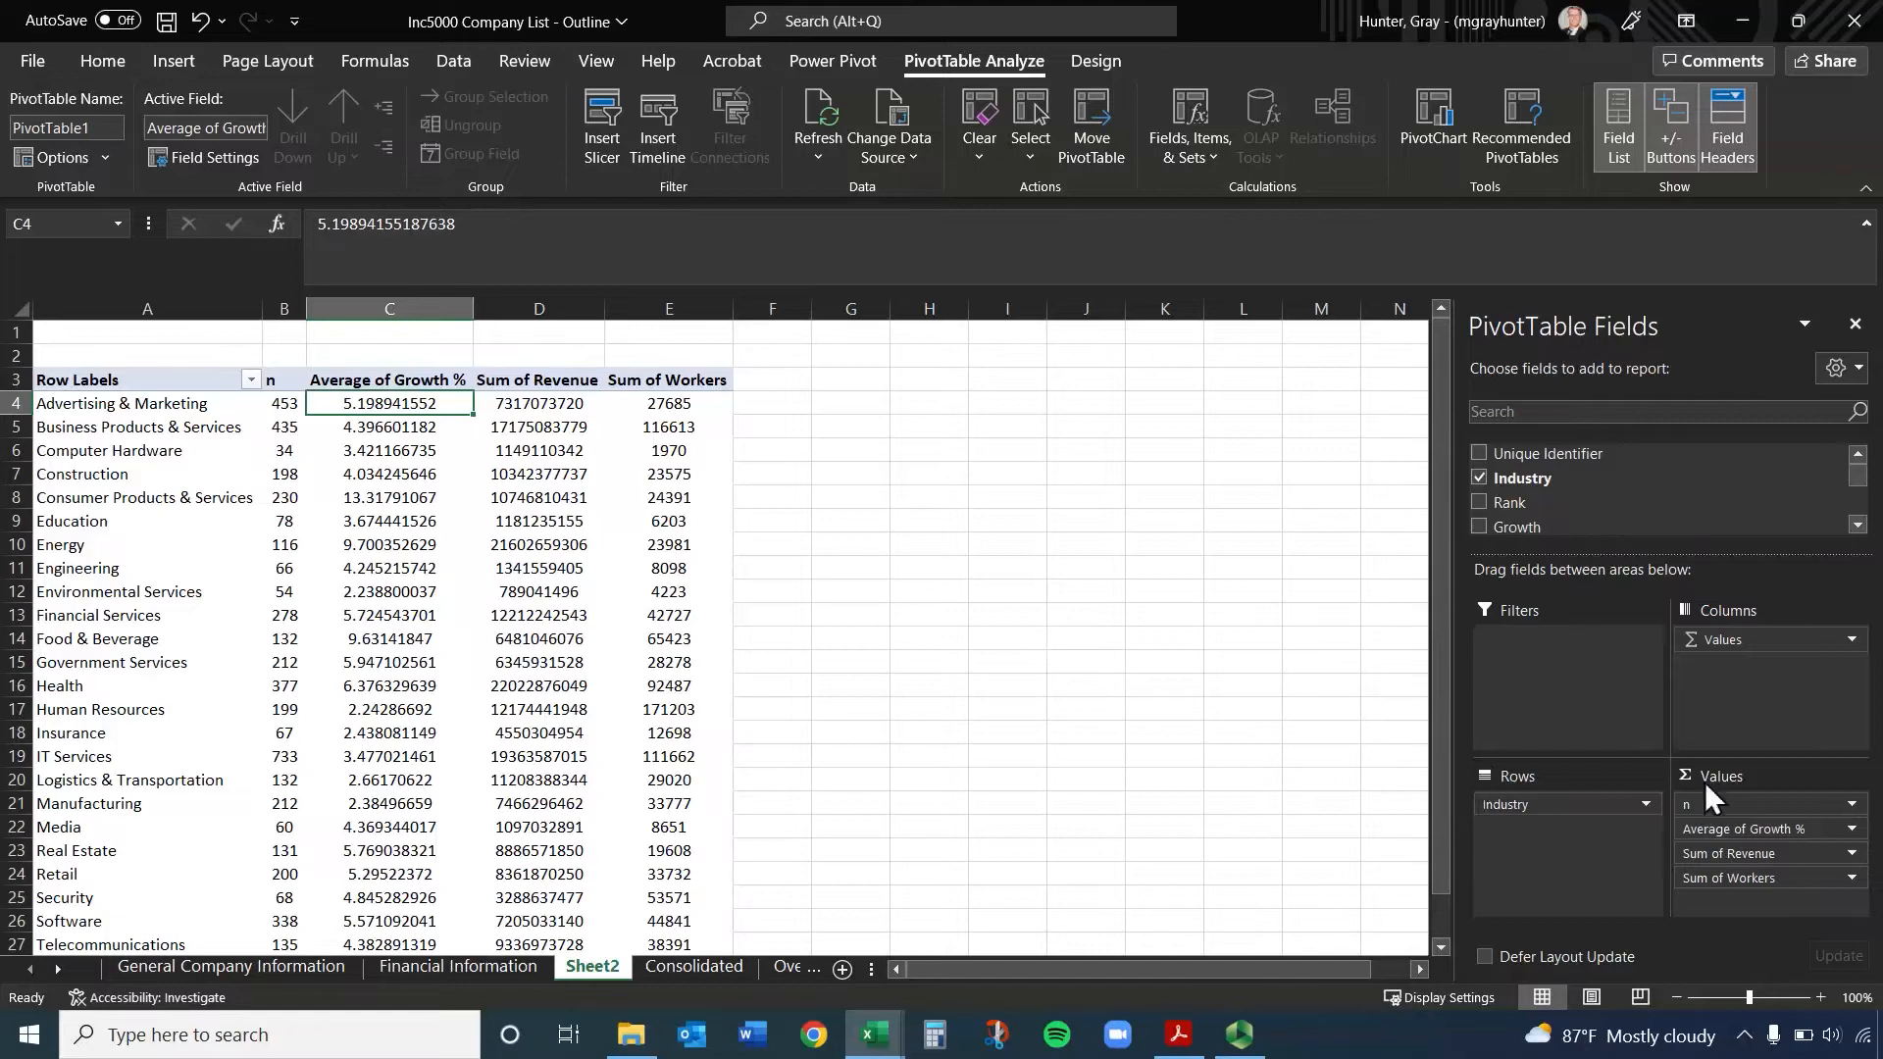
# Change the summary calculation of both the Revenue and the Workers value fields from Sum to Average
pyautogui.click(1852, 855)
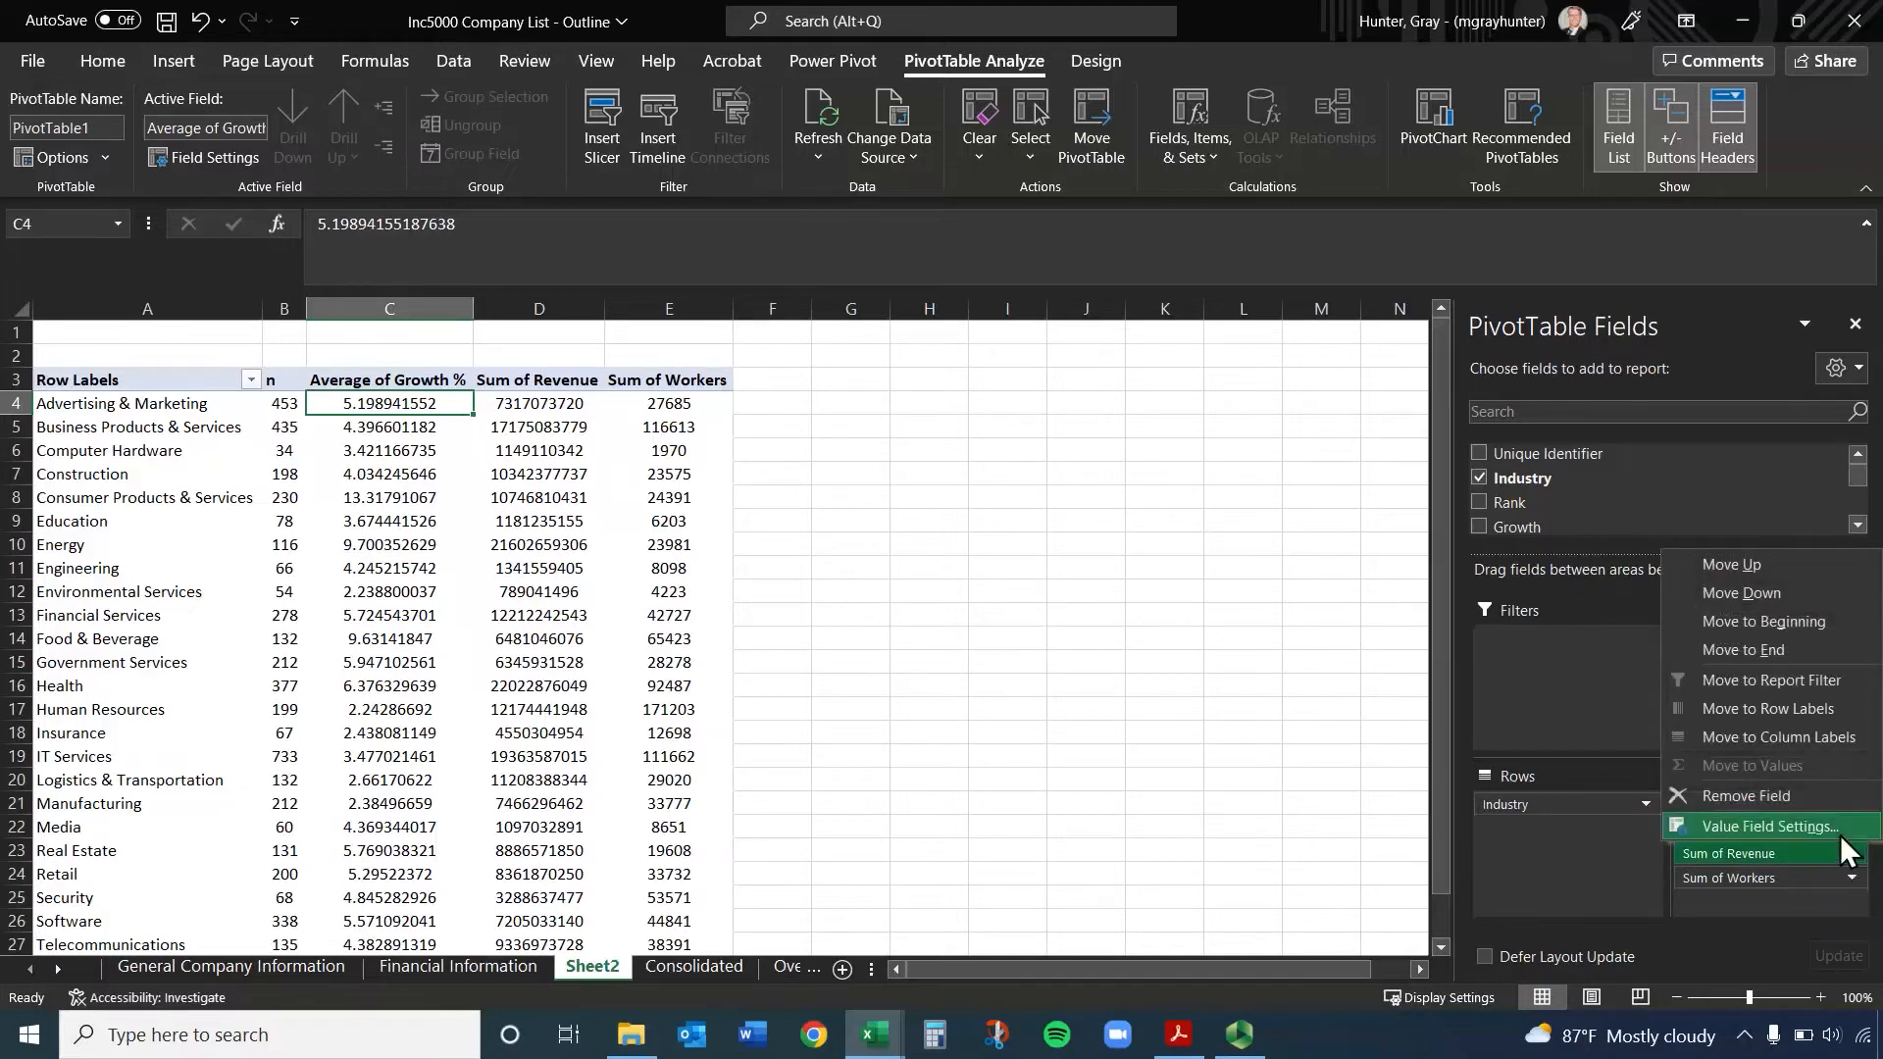
pyautogui.click(1841, 829)
pyautogui.click(729, 691)
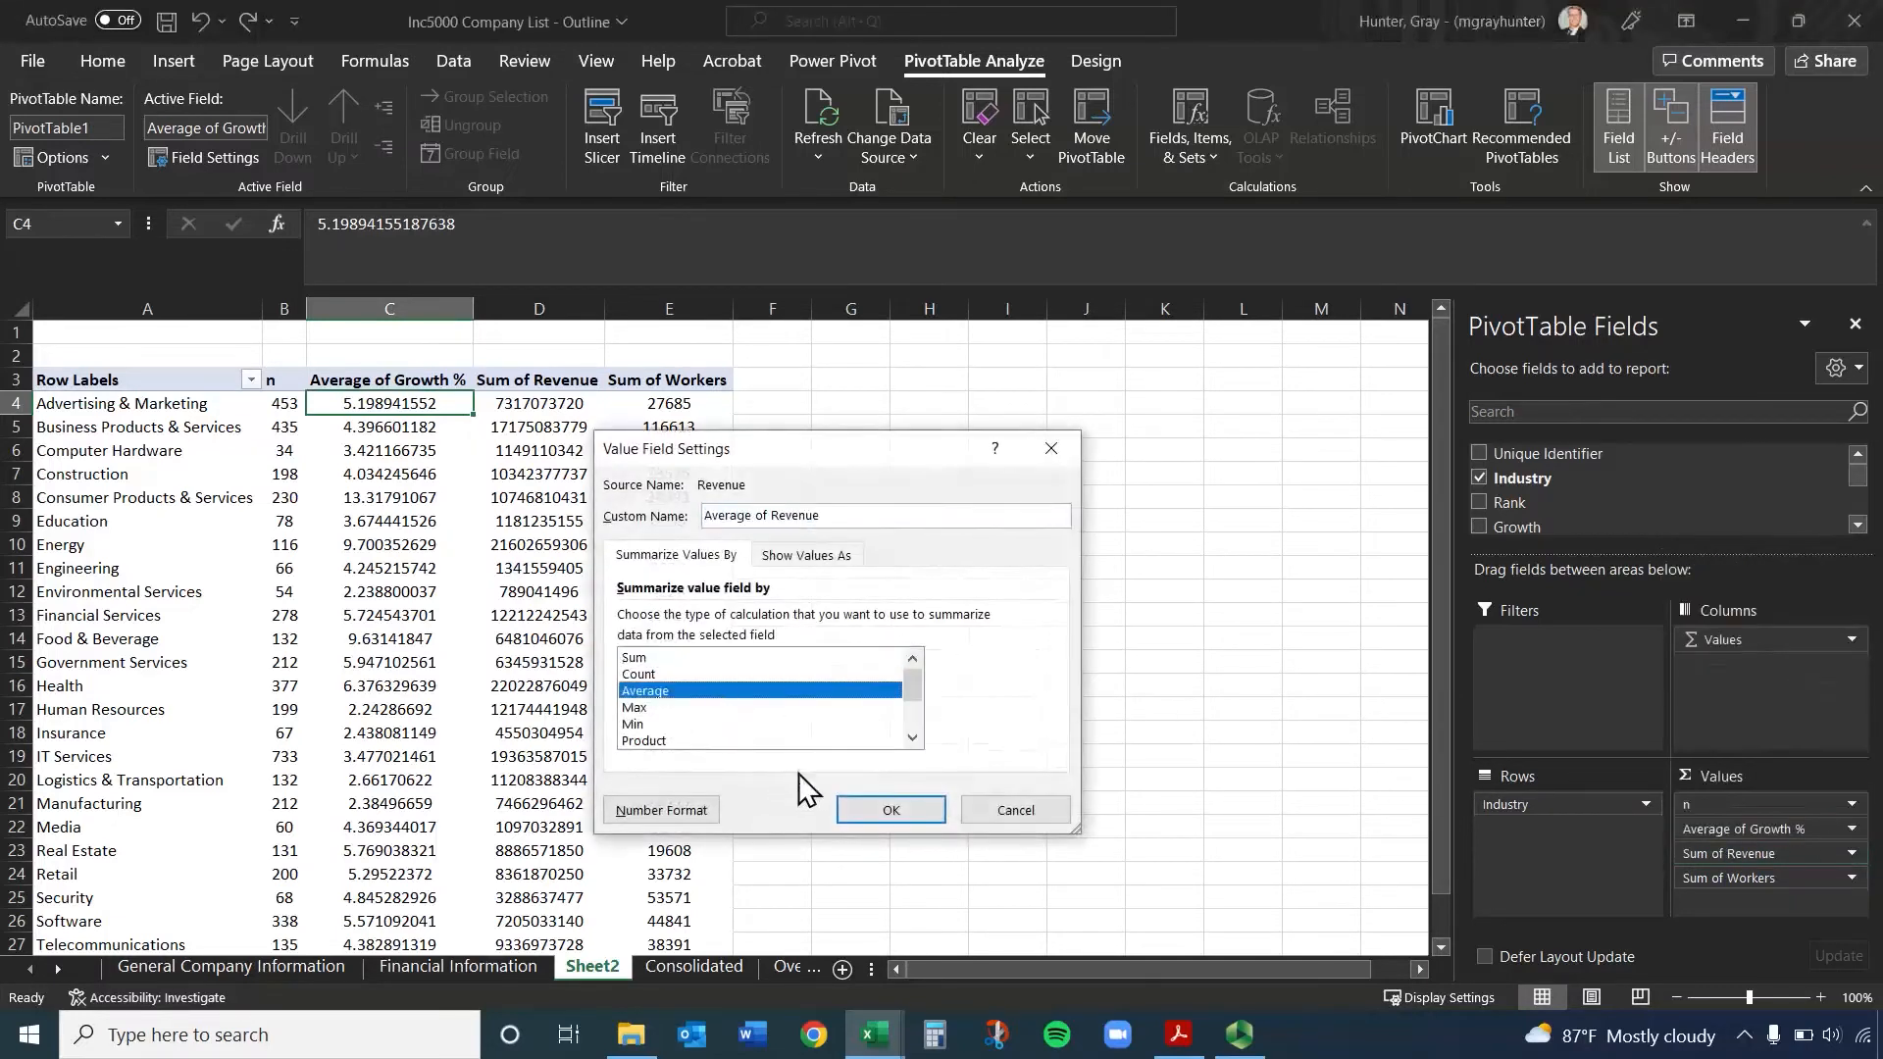
pyautogui.click(890, 810)
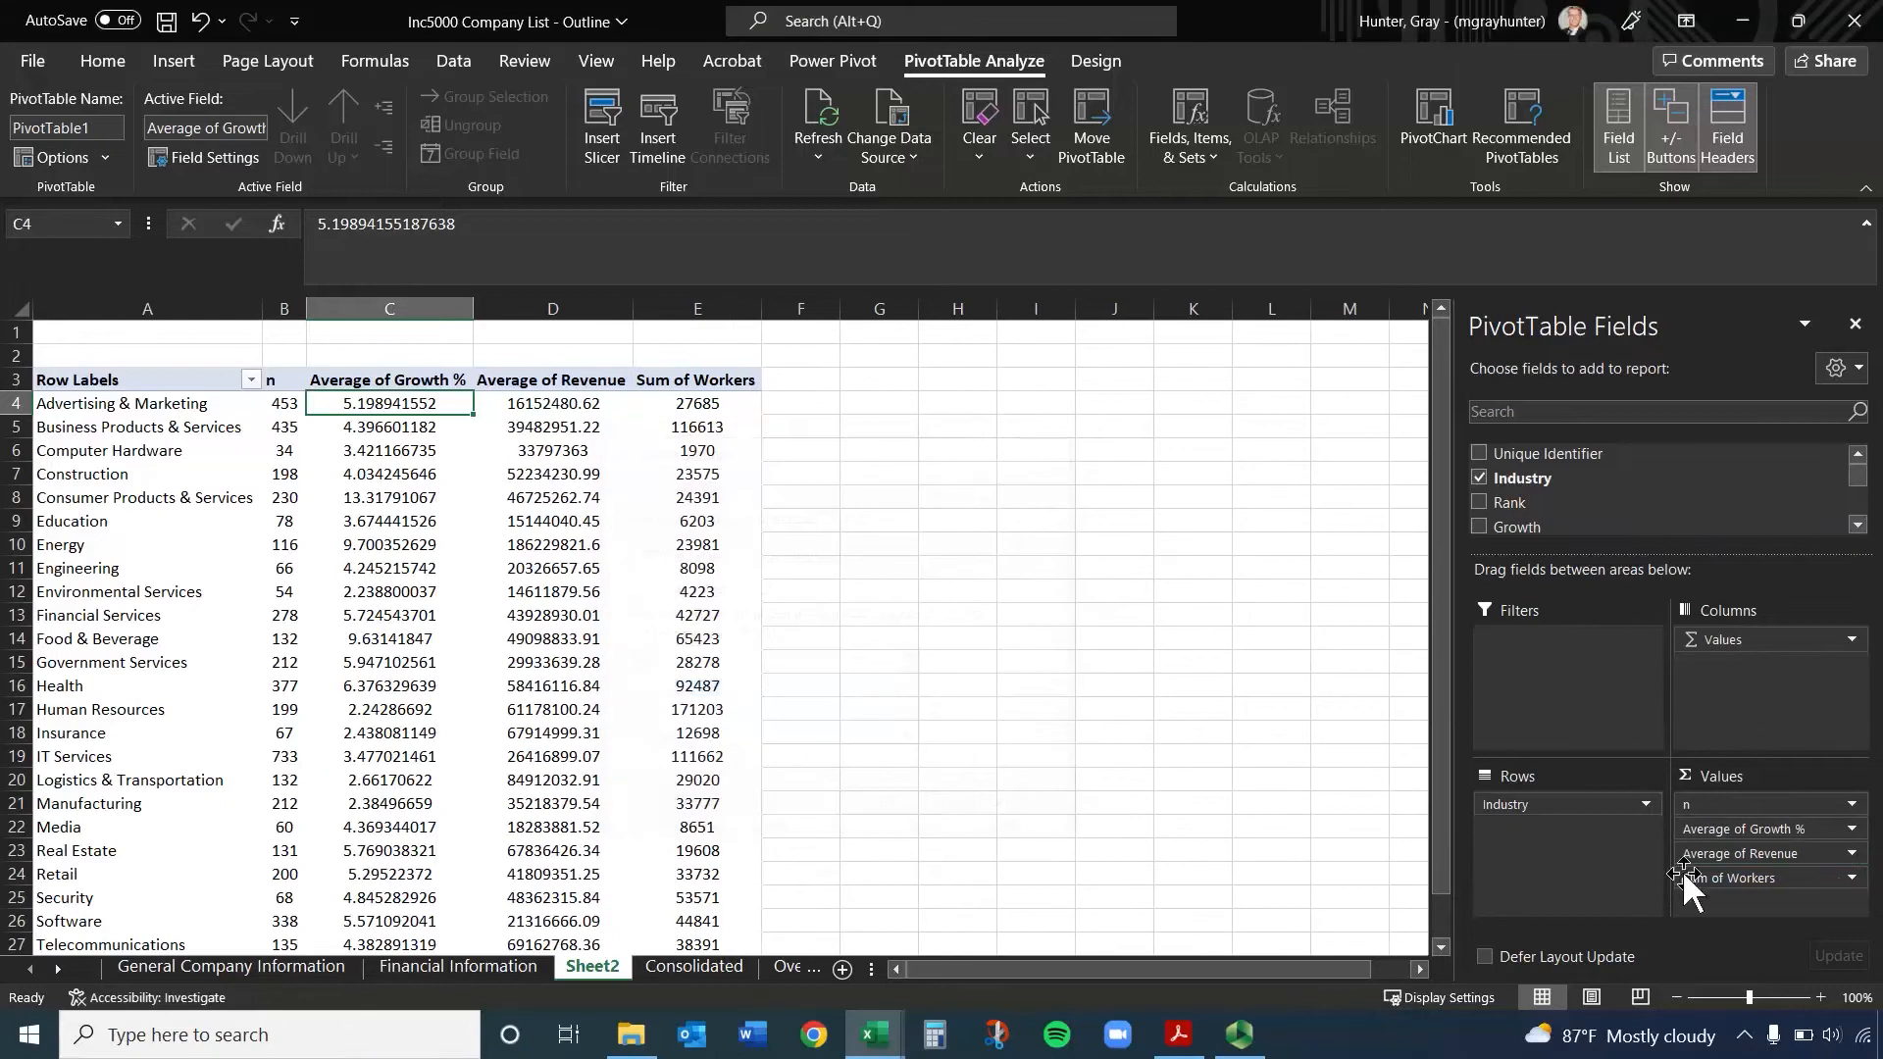
pyautogui.click(1852, 879)
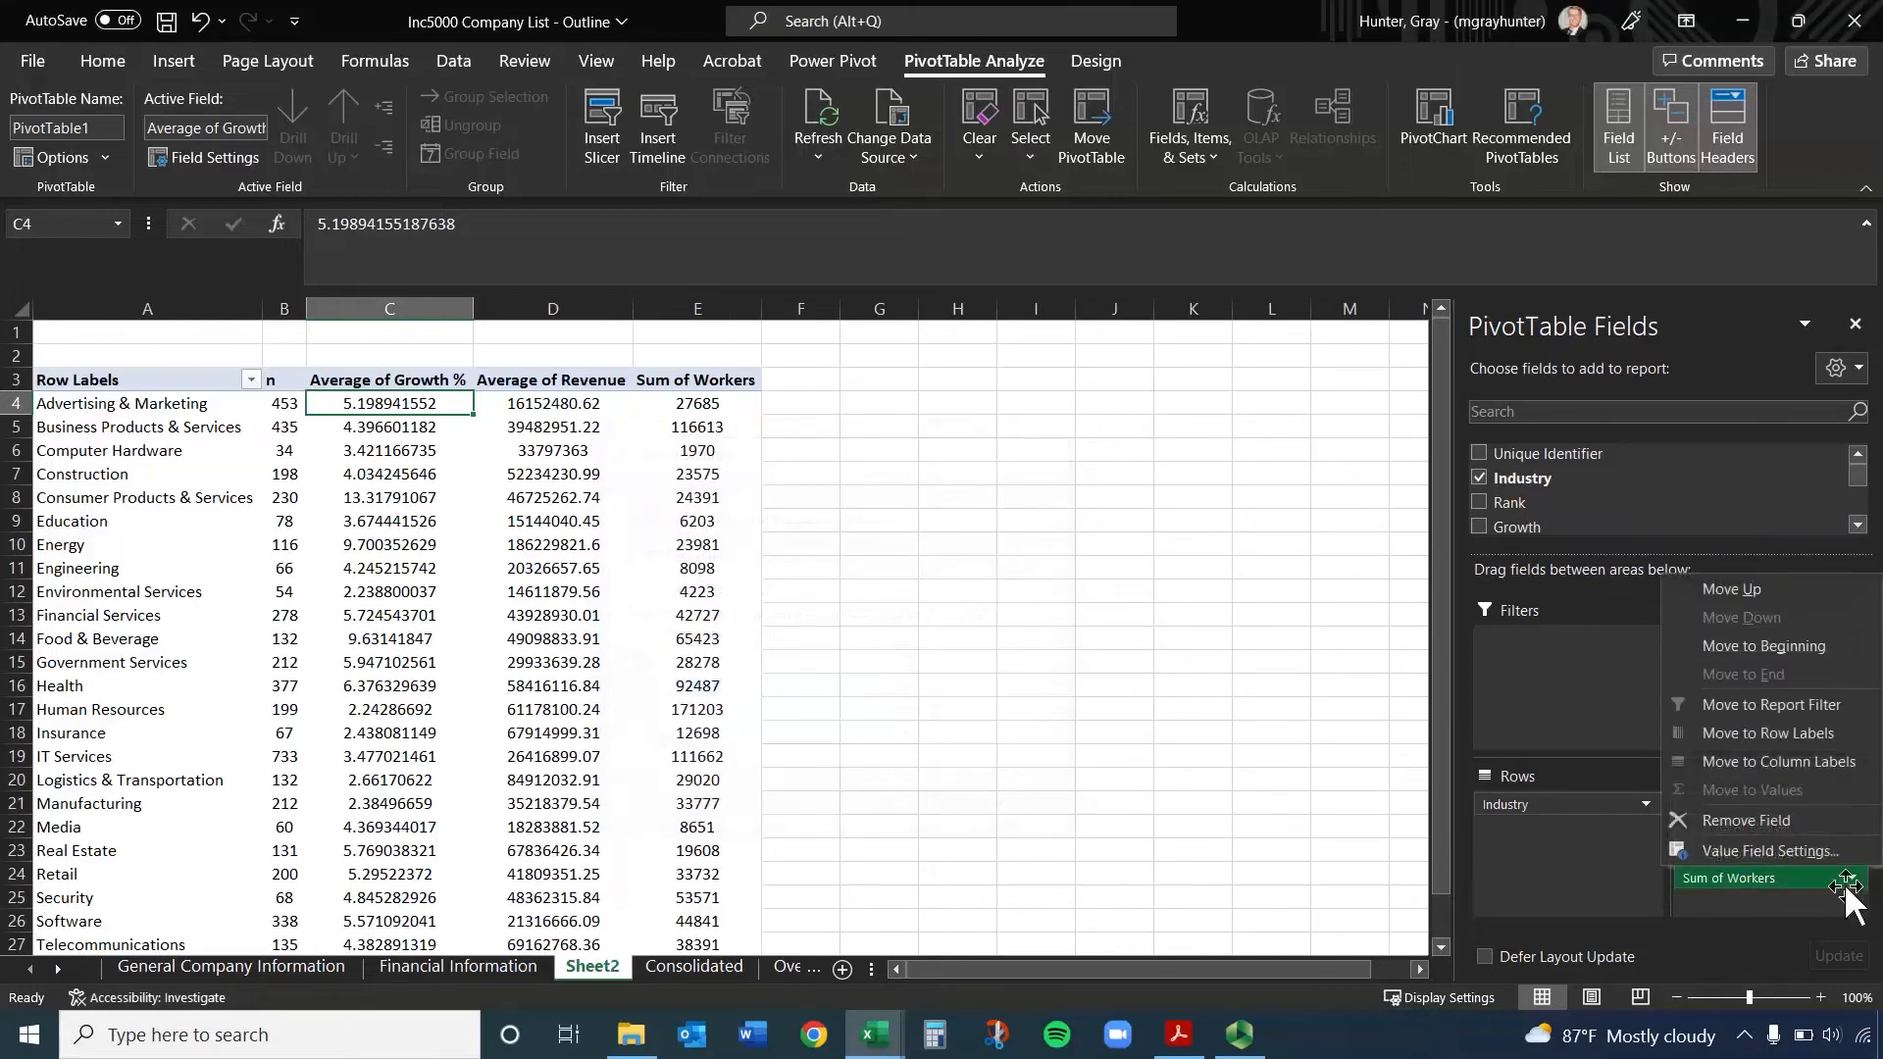
pyautogui.click(1793, 855)
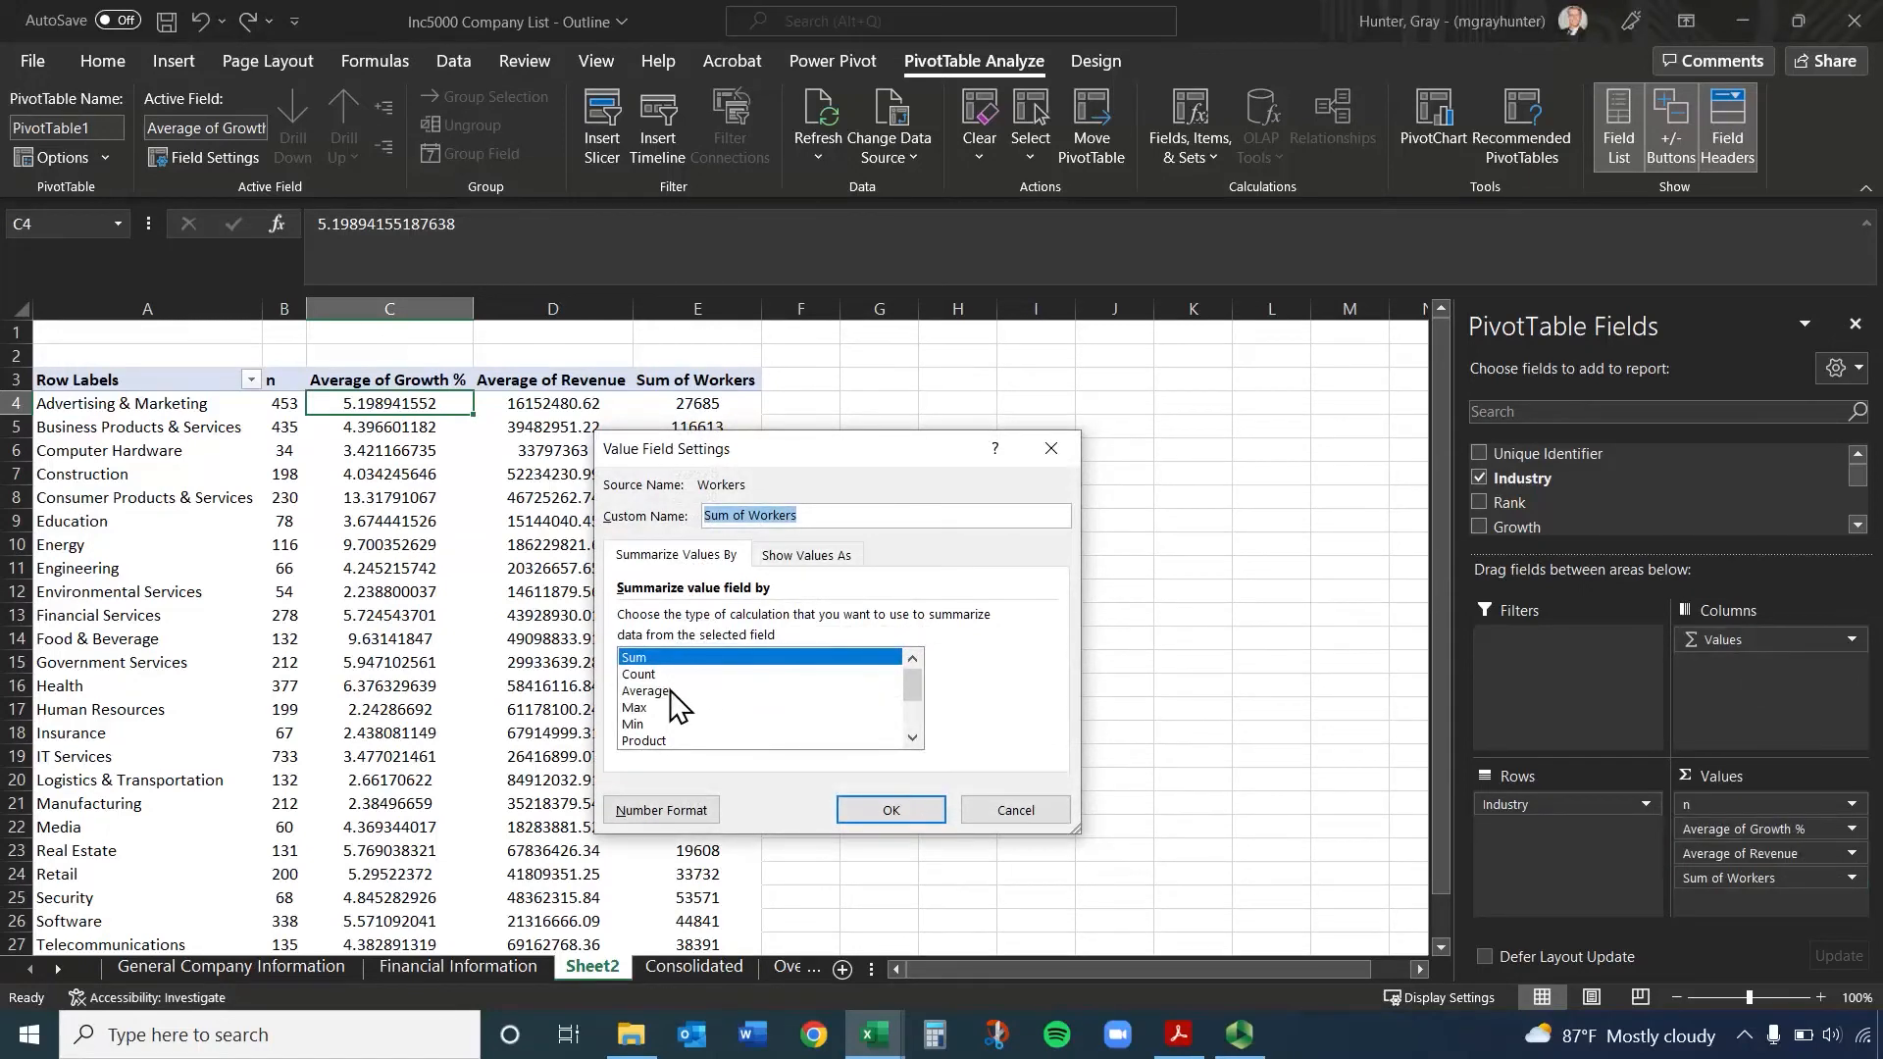
pyautogui.click(671, 692)
pyautogui.click(902, 811)
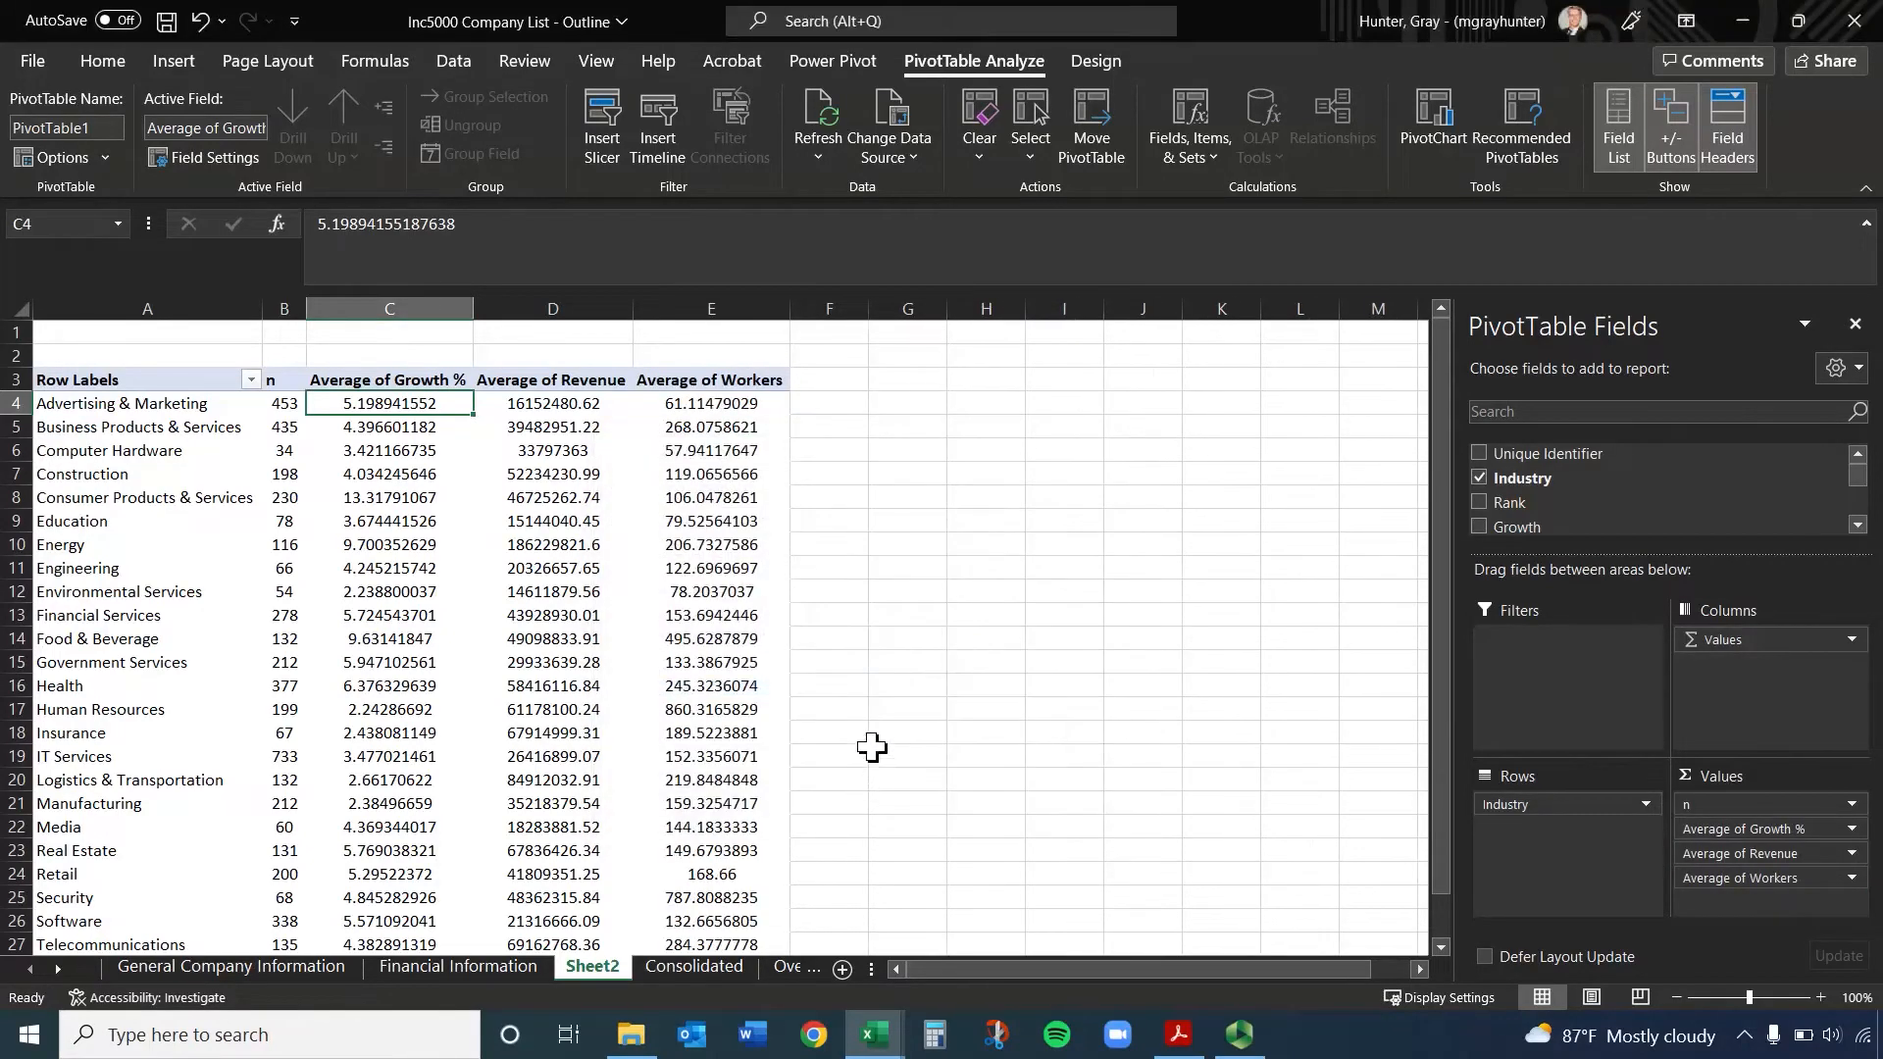
# Rename the PivotTable's Average of Workers header in E3 to Average Number Workers
pyautogui.click(670, 380)
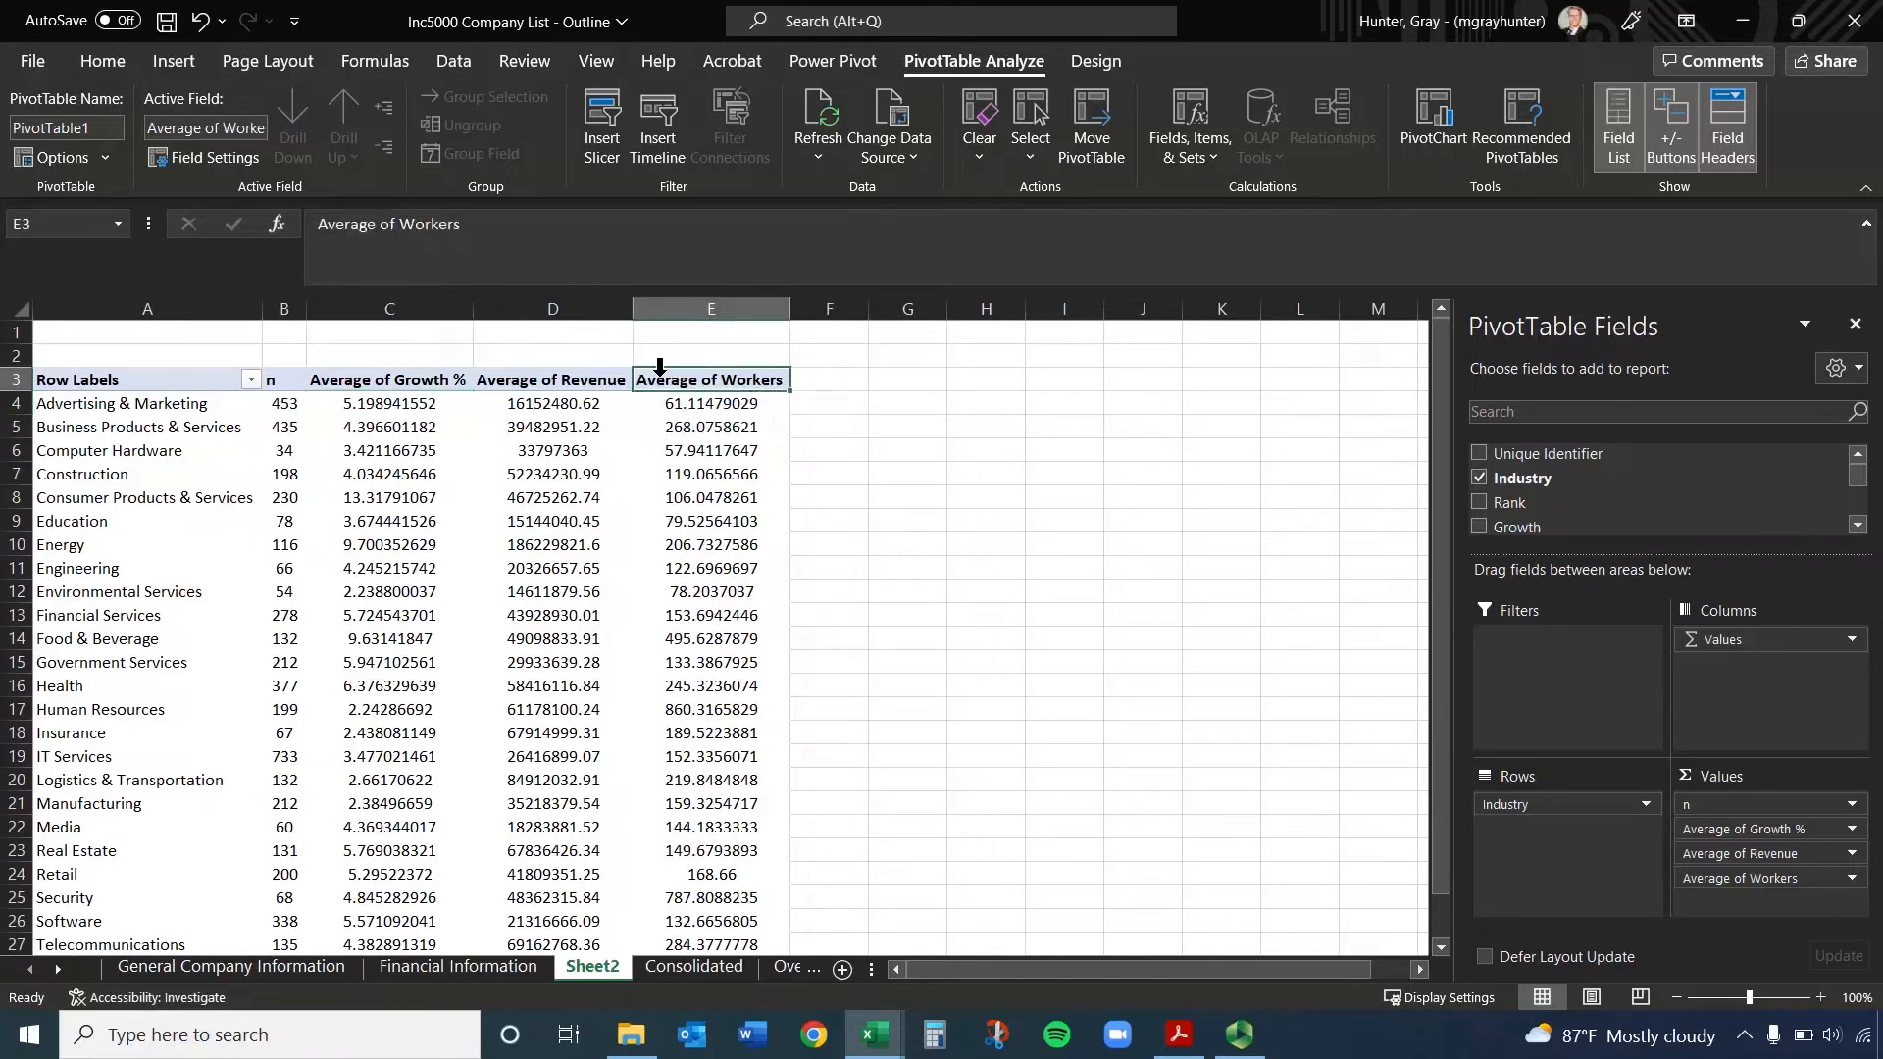
pyautogui.click(404, 223)
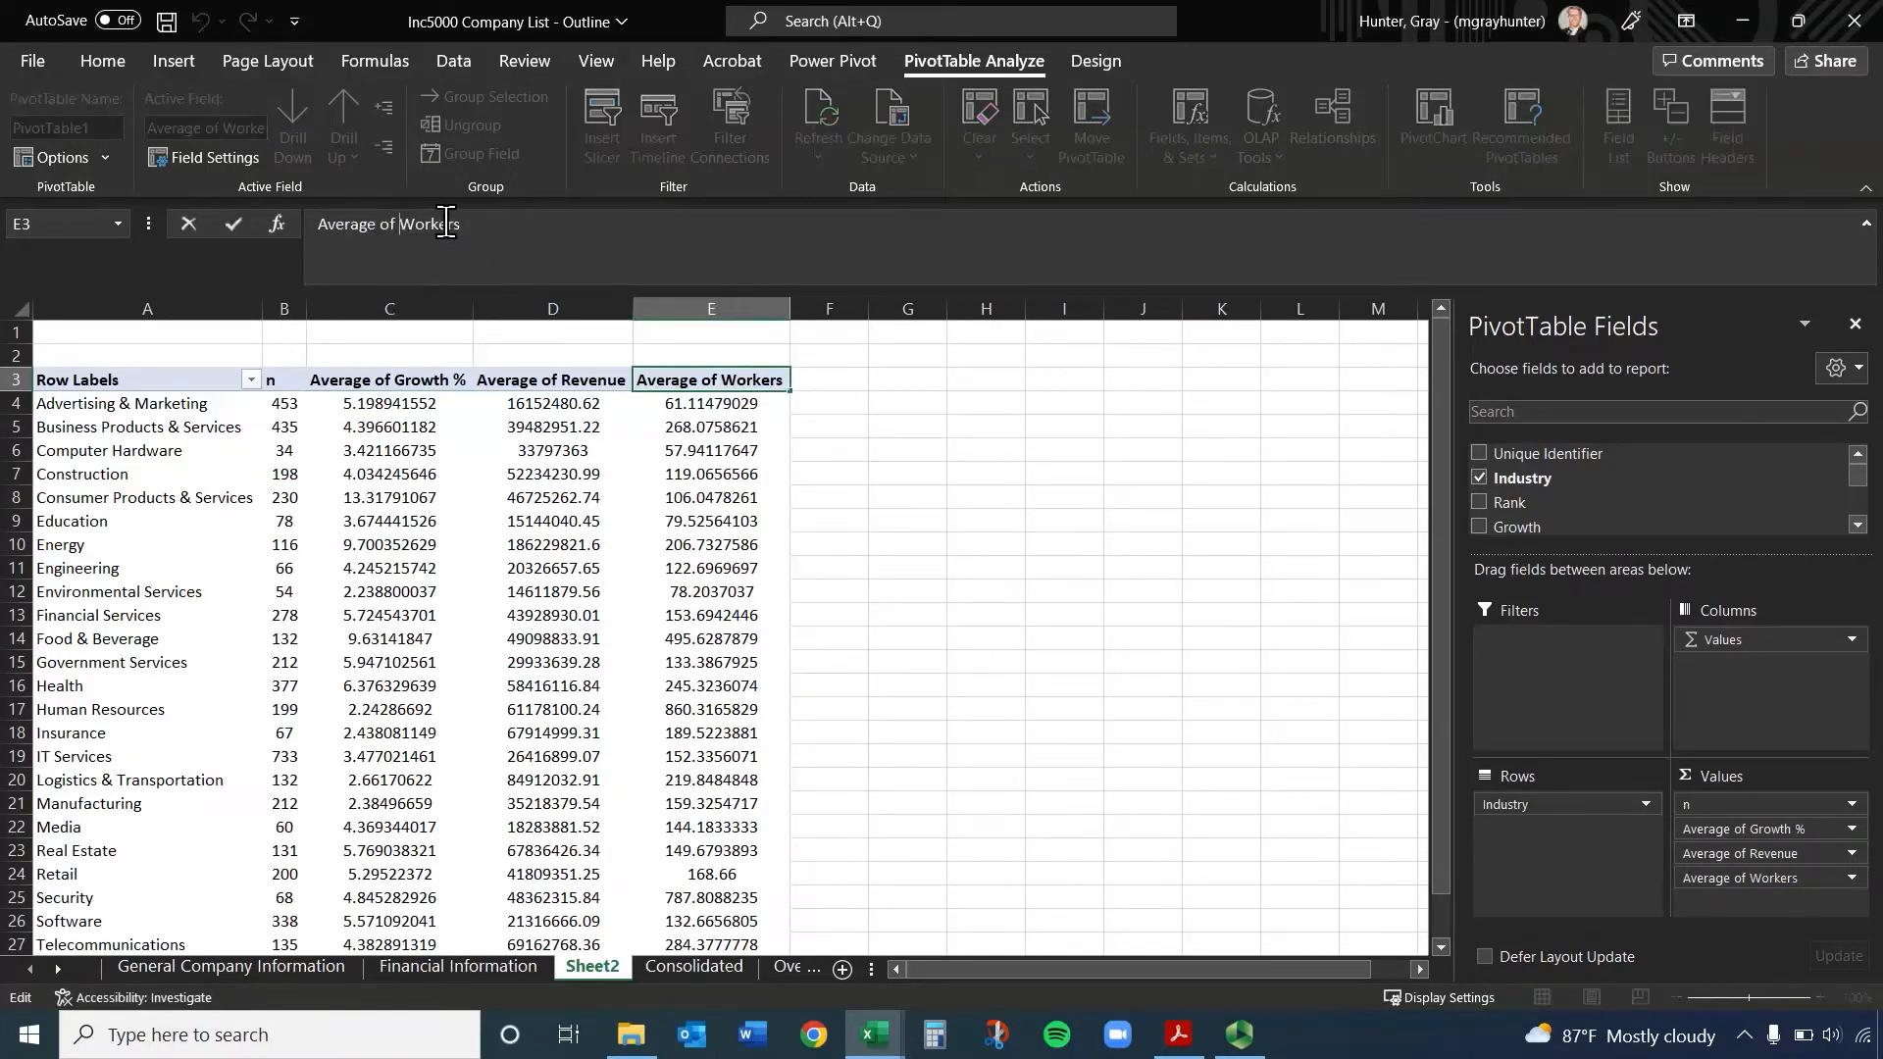
pyautogui.press('BackSpace')
pyautogui.press('BackSpace')
pyautogui.write('Number')
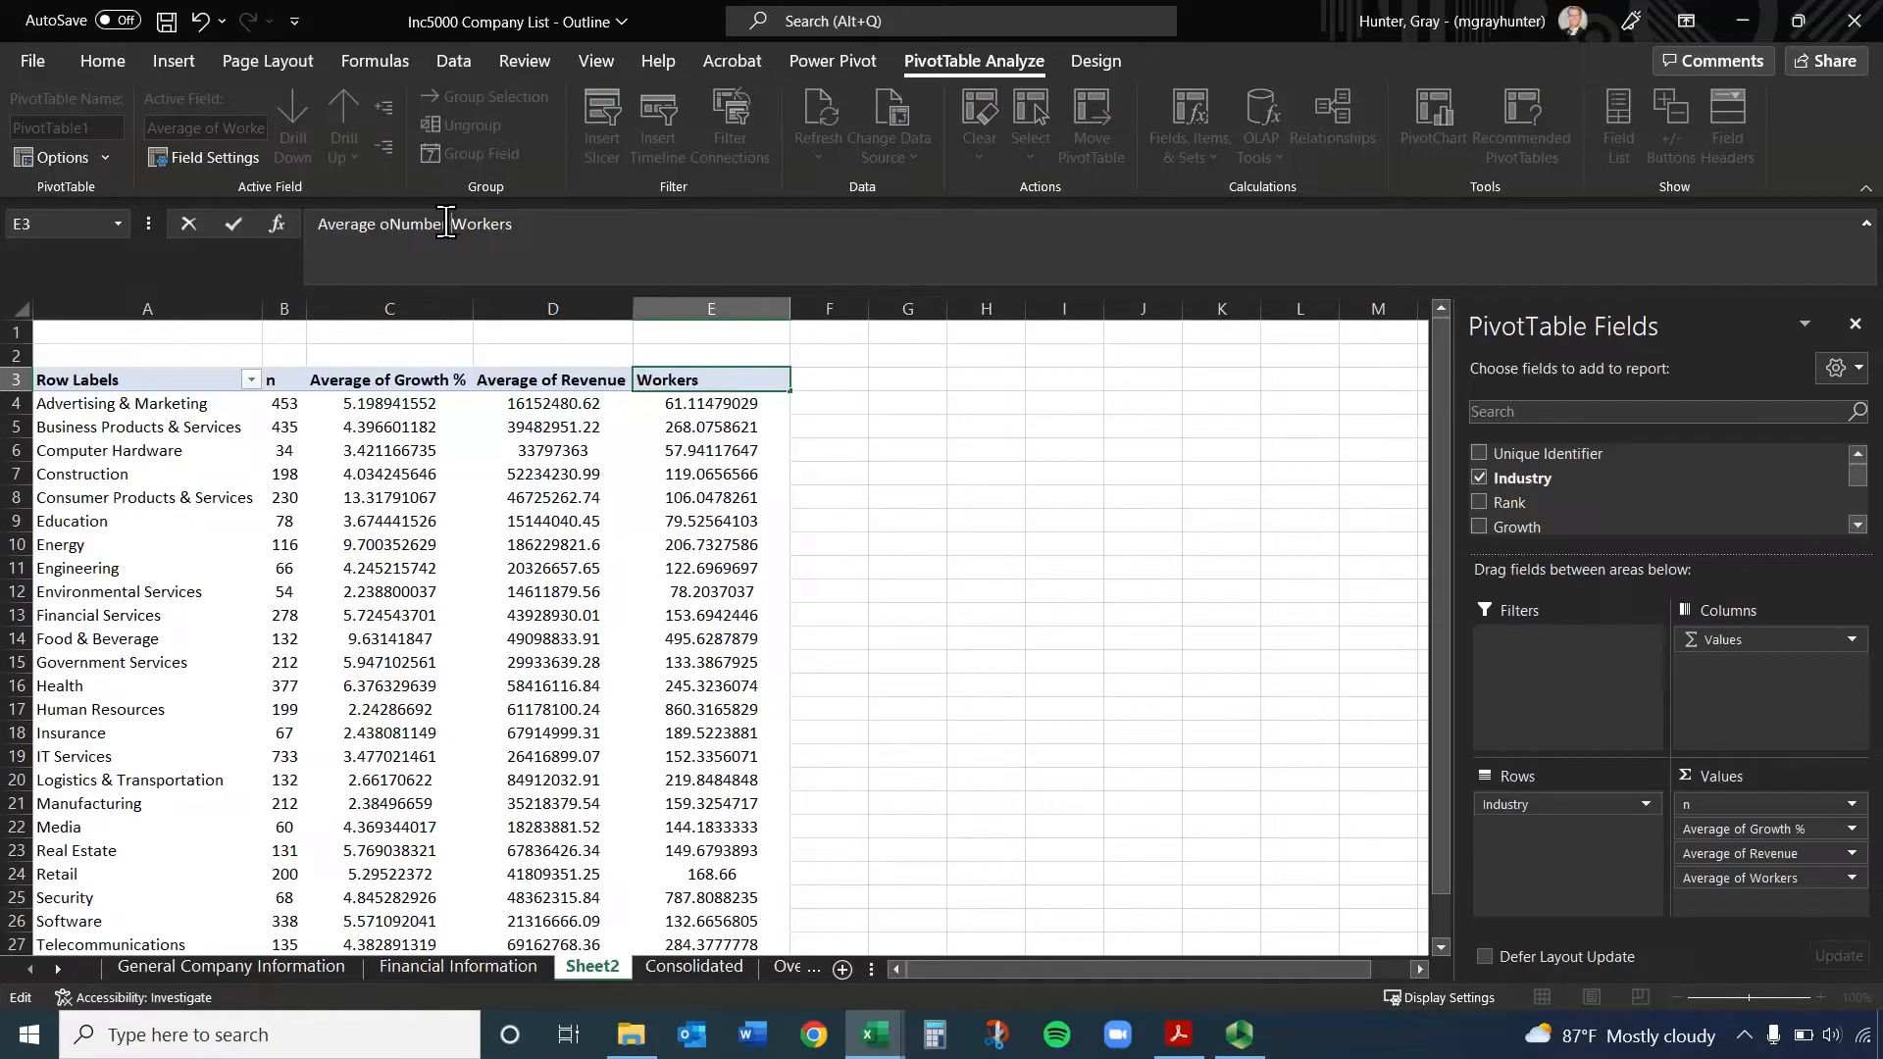
pyautogui.click(390, 224)
pyautogui.press('BackSpace')
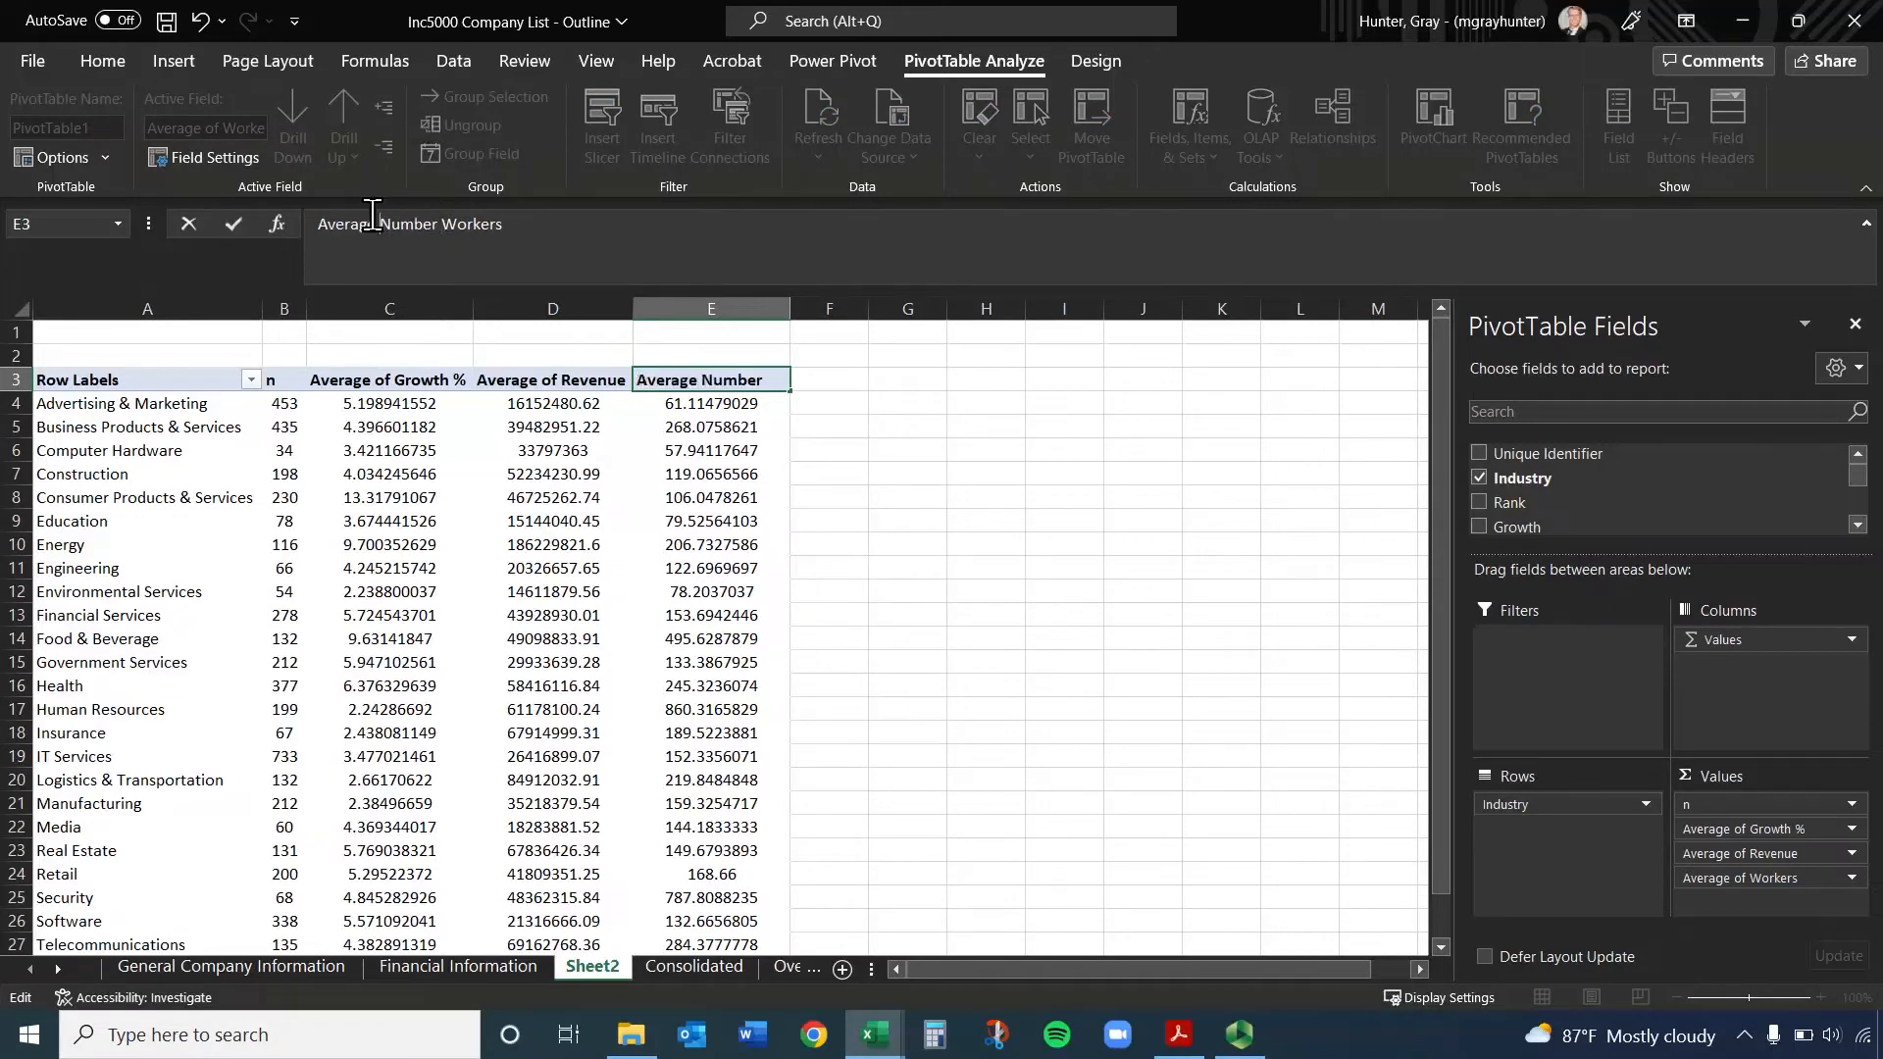
pyautogui.press('Return')
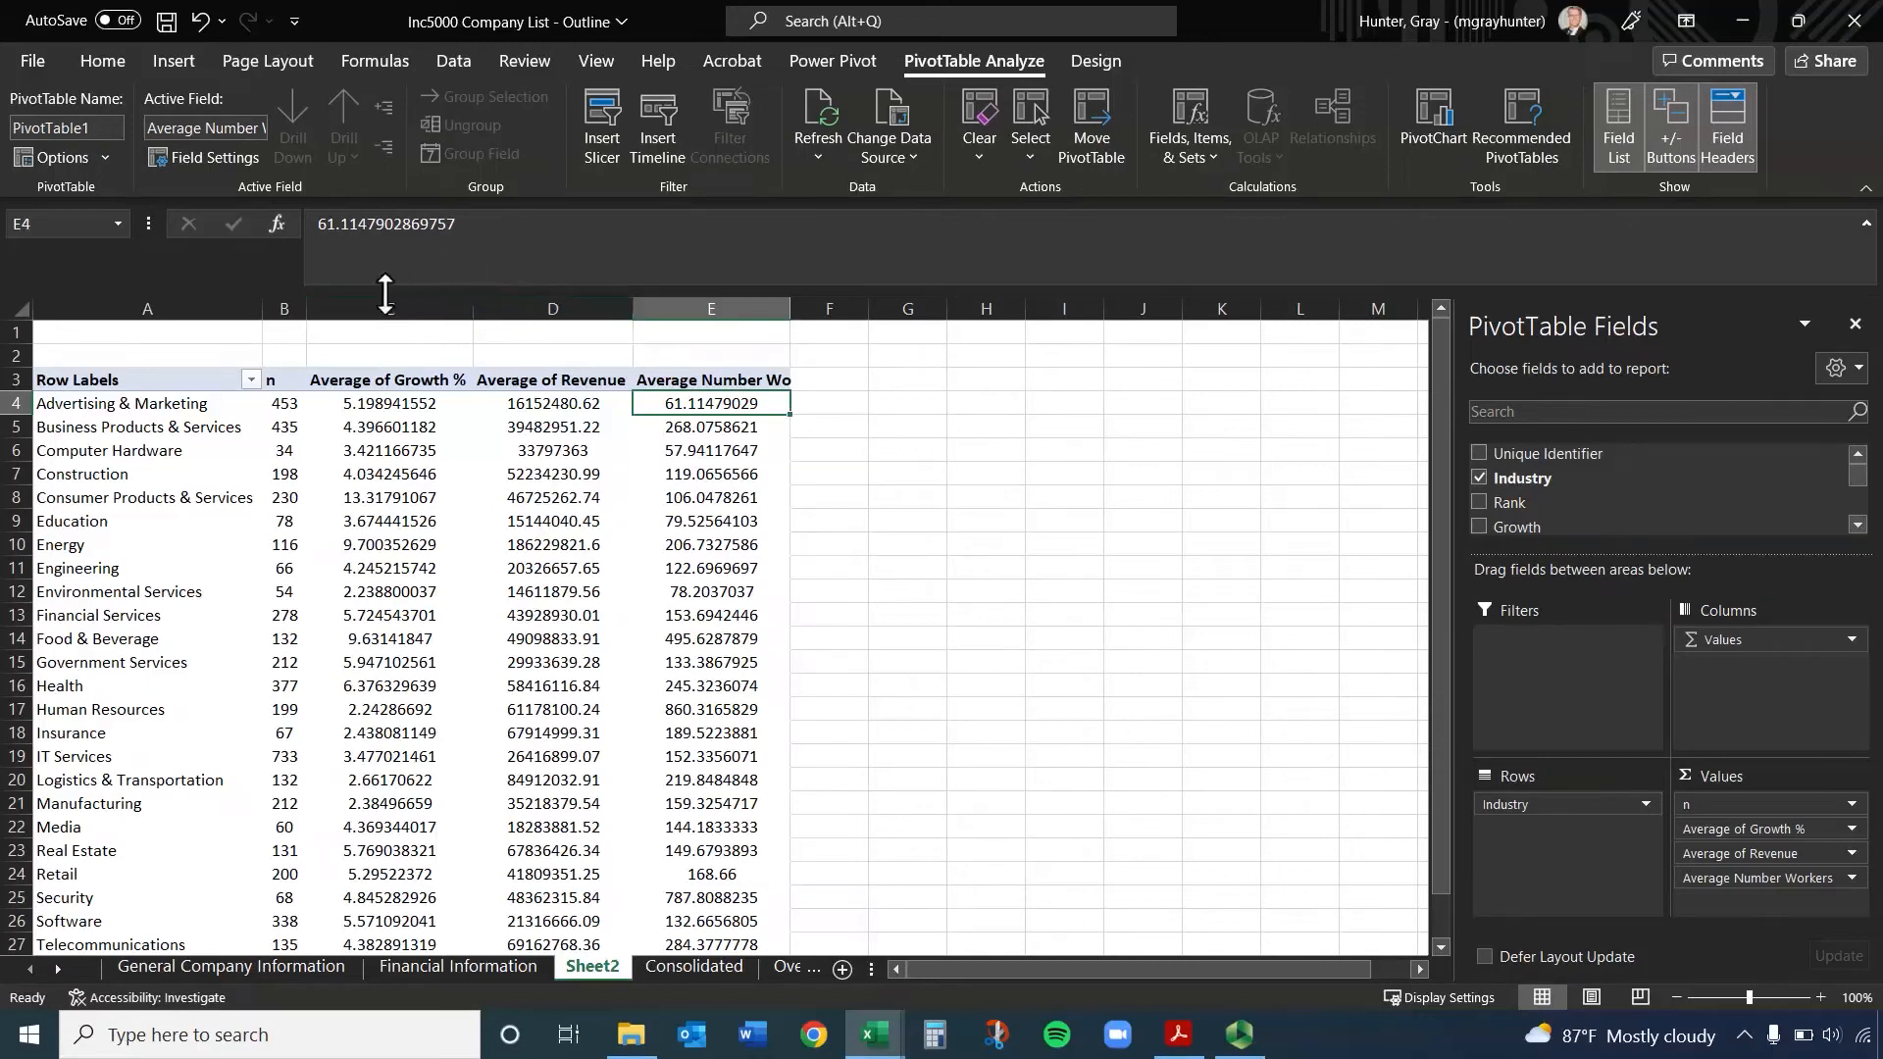
# Narrow columns C through E together to one equal, compact width
pyautogui.moveTo(389, 298); pyautogui.dragTo(728, 293)
pyautogui.doubleClick(790, 309)
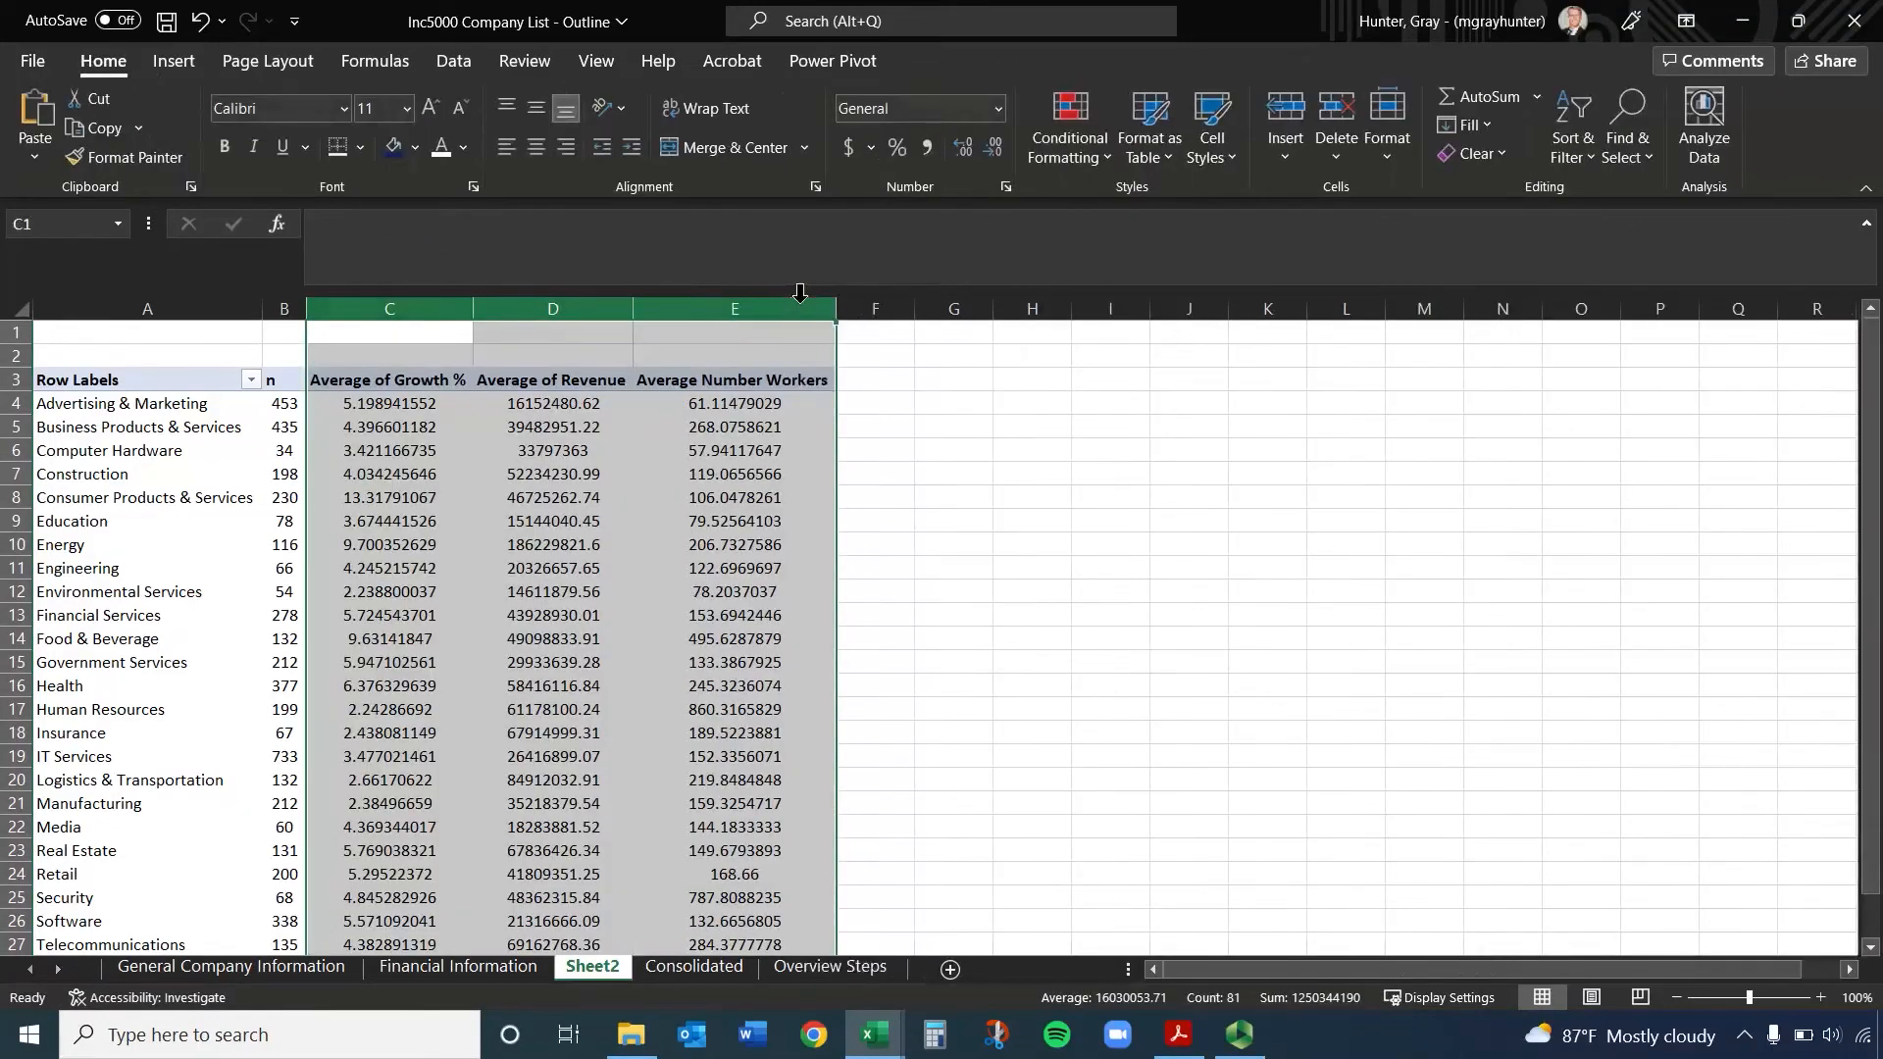
pyautogui.moveTo(832, 332); pyautogui.dragTo(615, 312)
pyautogui.click(736, 429)
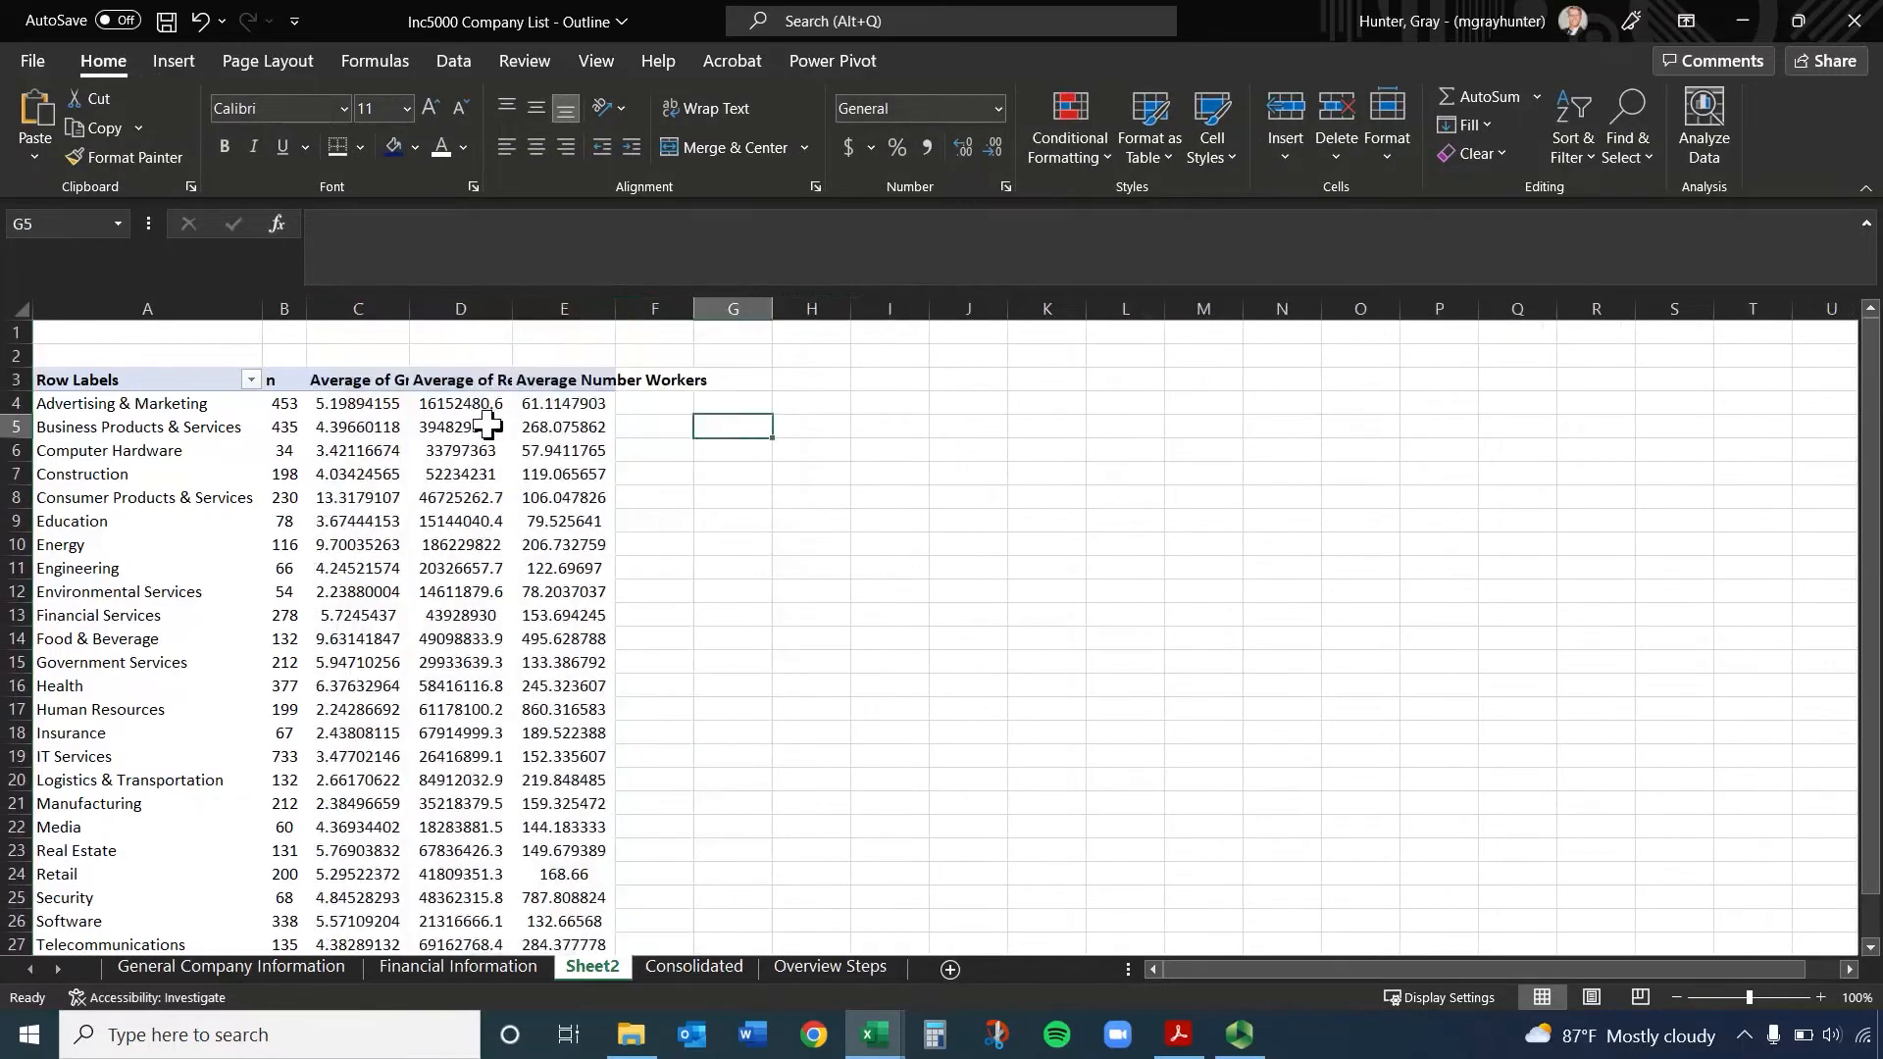
# Wrap the text of the growth, revenue and workers headers in C3:E3 and center them
pyautogui.click(361, 385)
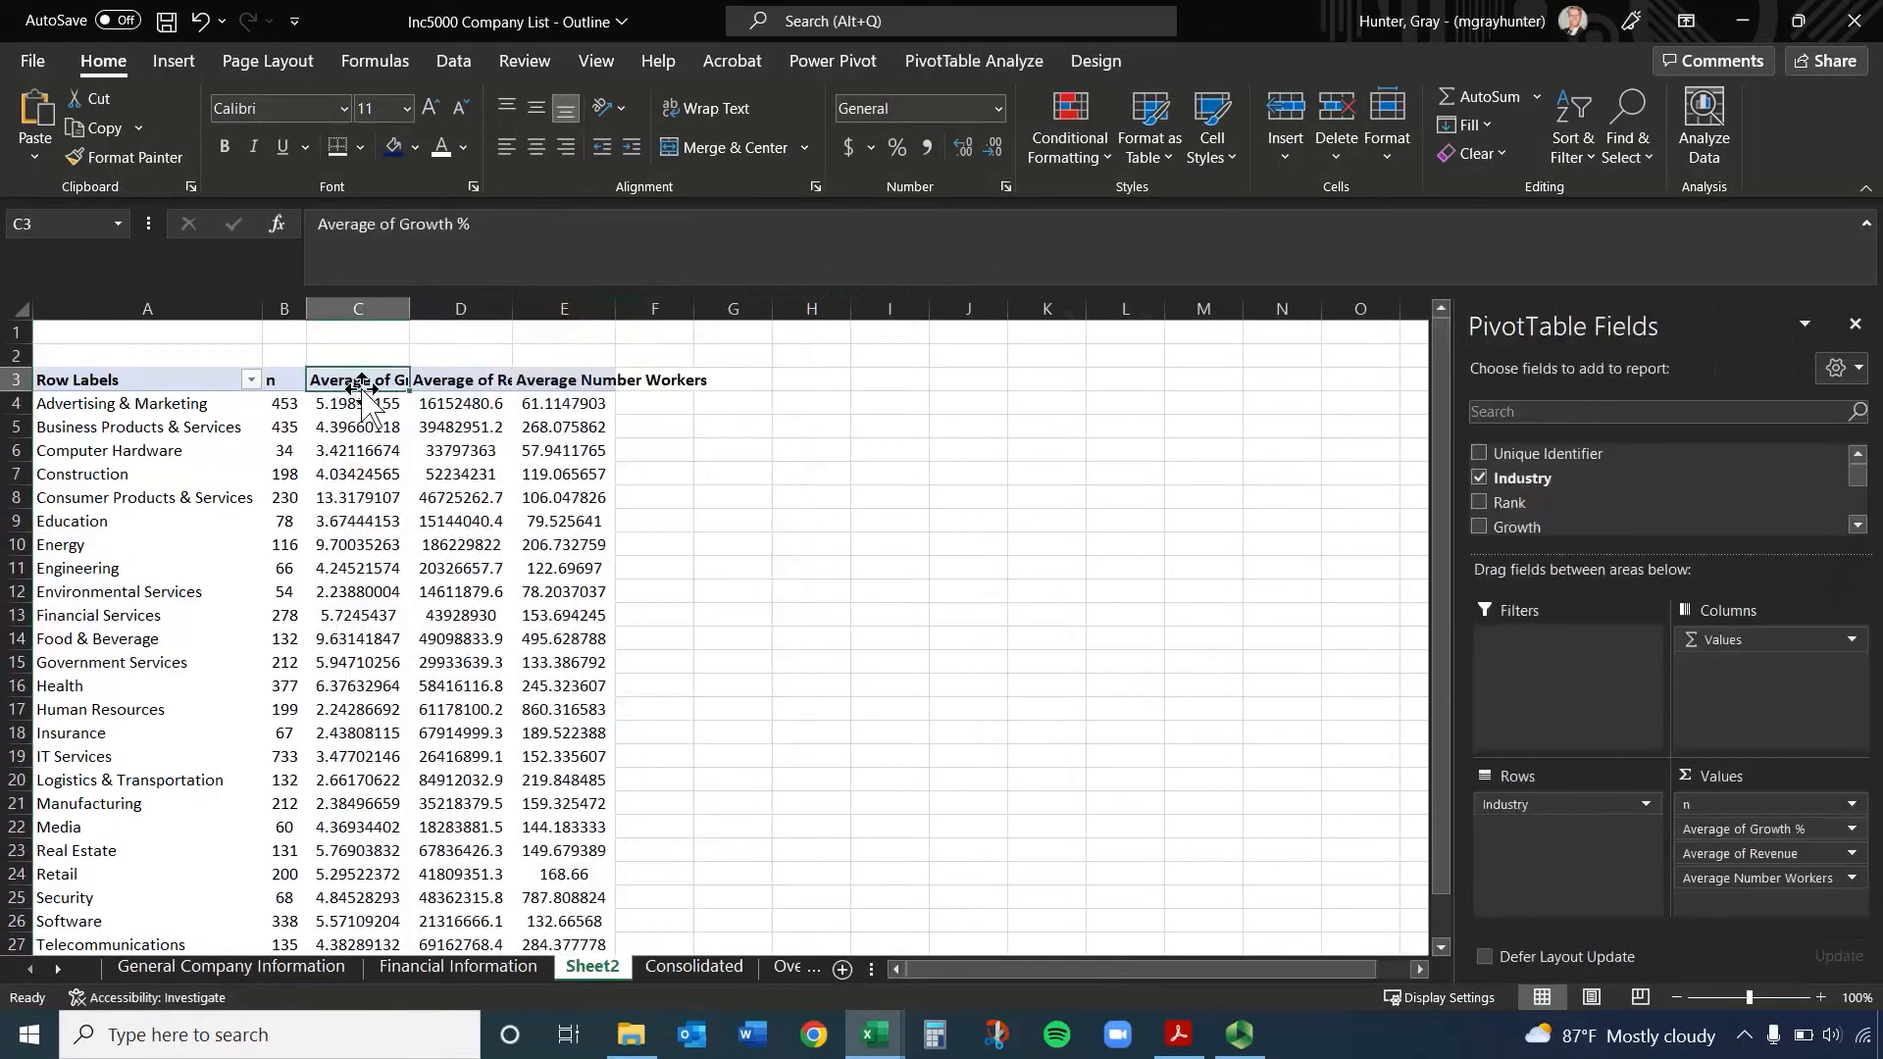
pyautogui.click(717, 109)
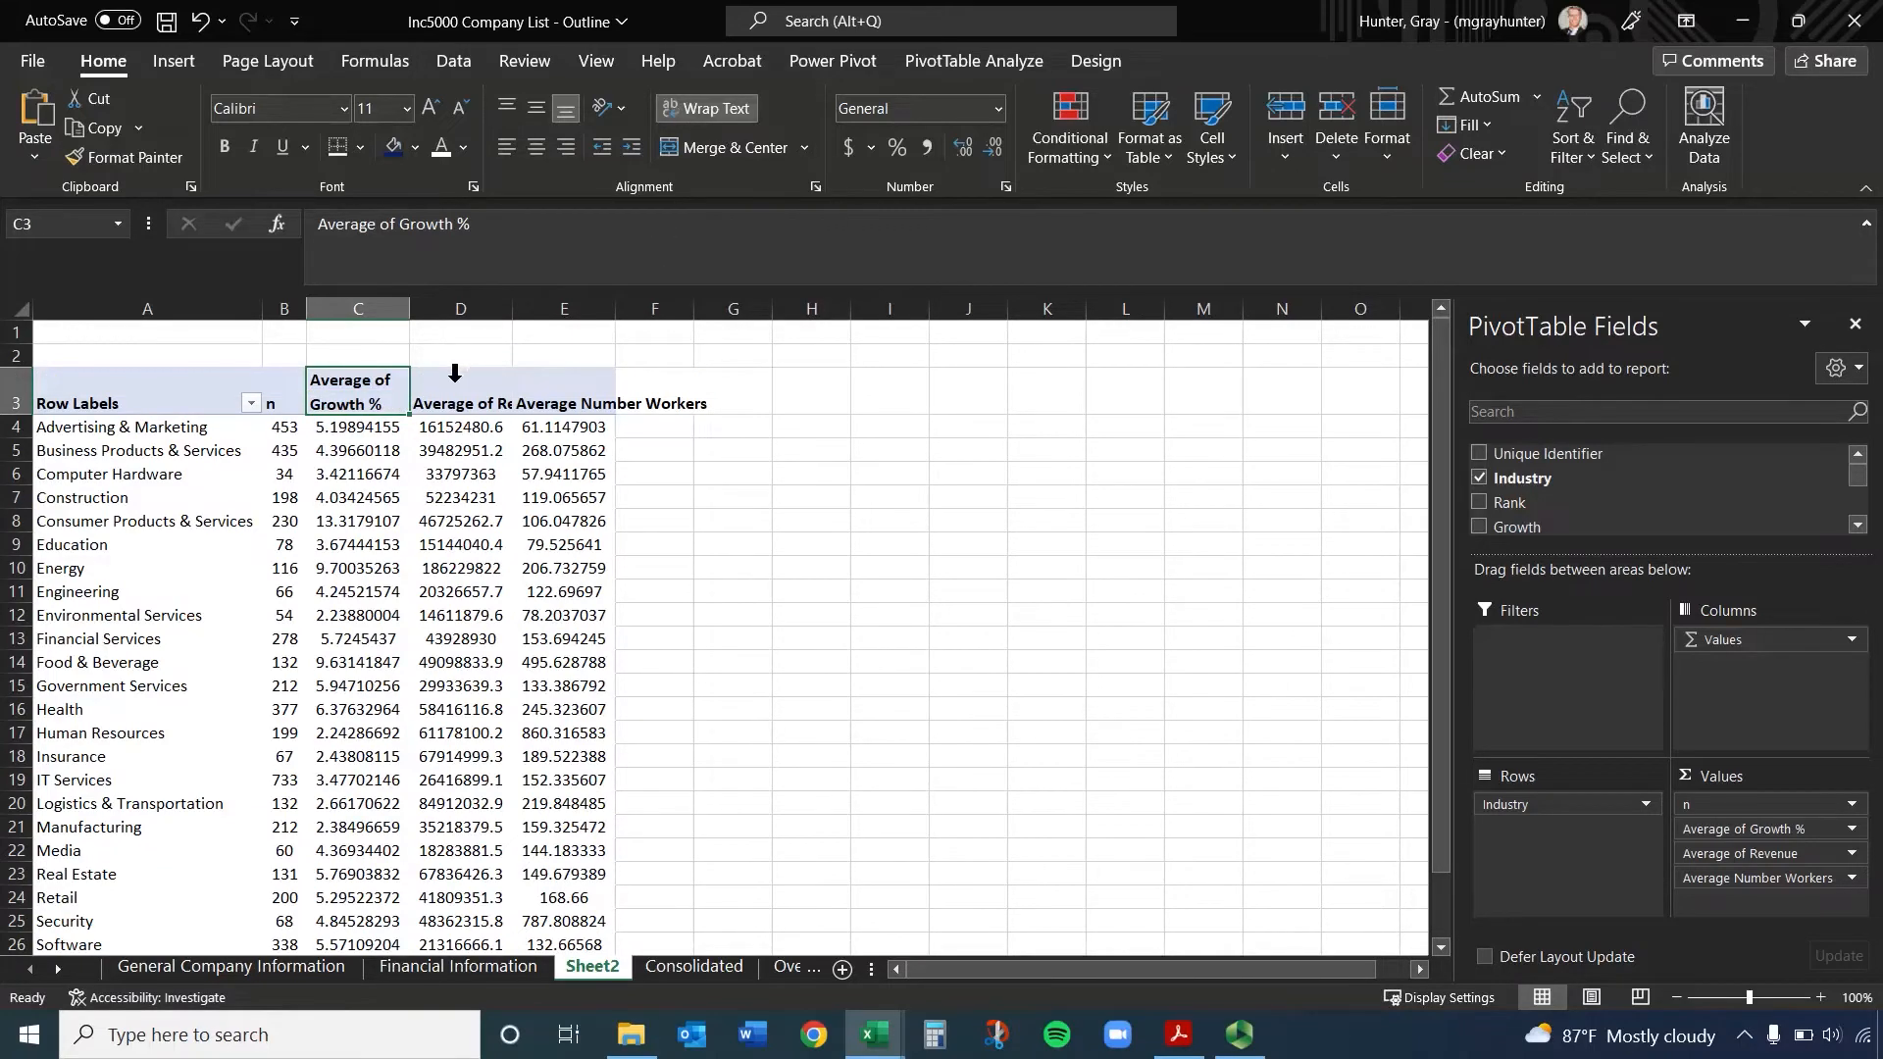
pyautogui.moveTo(455, 374); pyautogui.dragTo(542, 383)
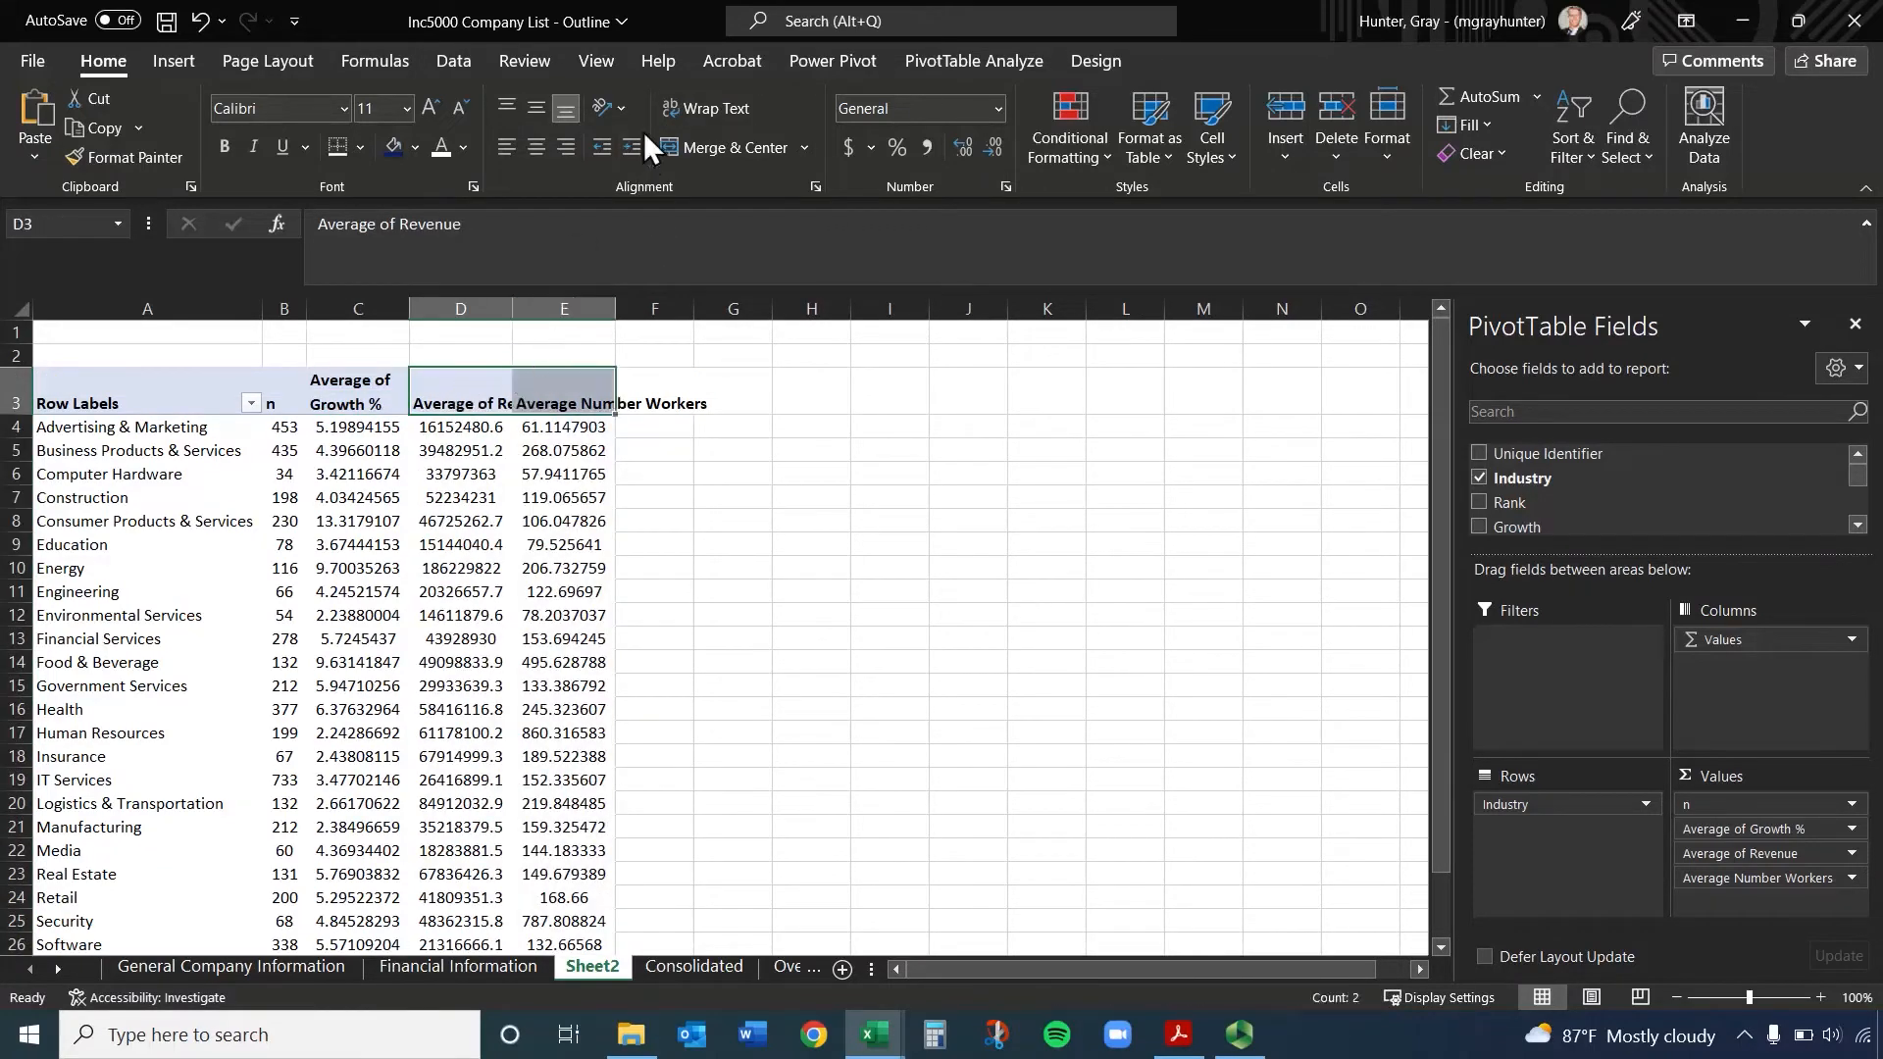
pyautogui.click(702, 107)
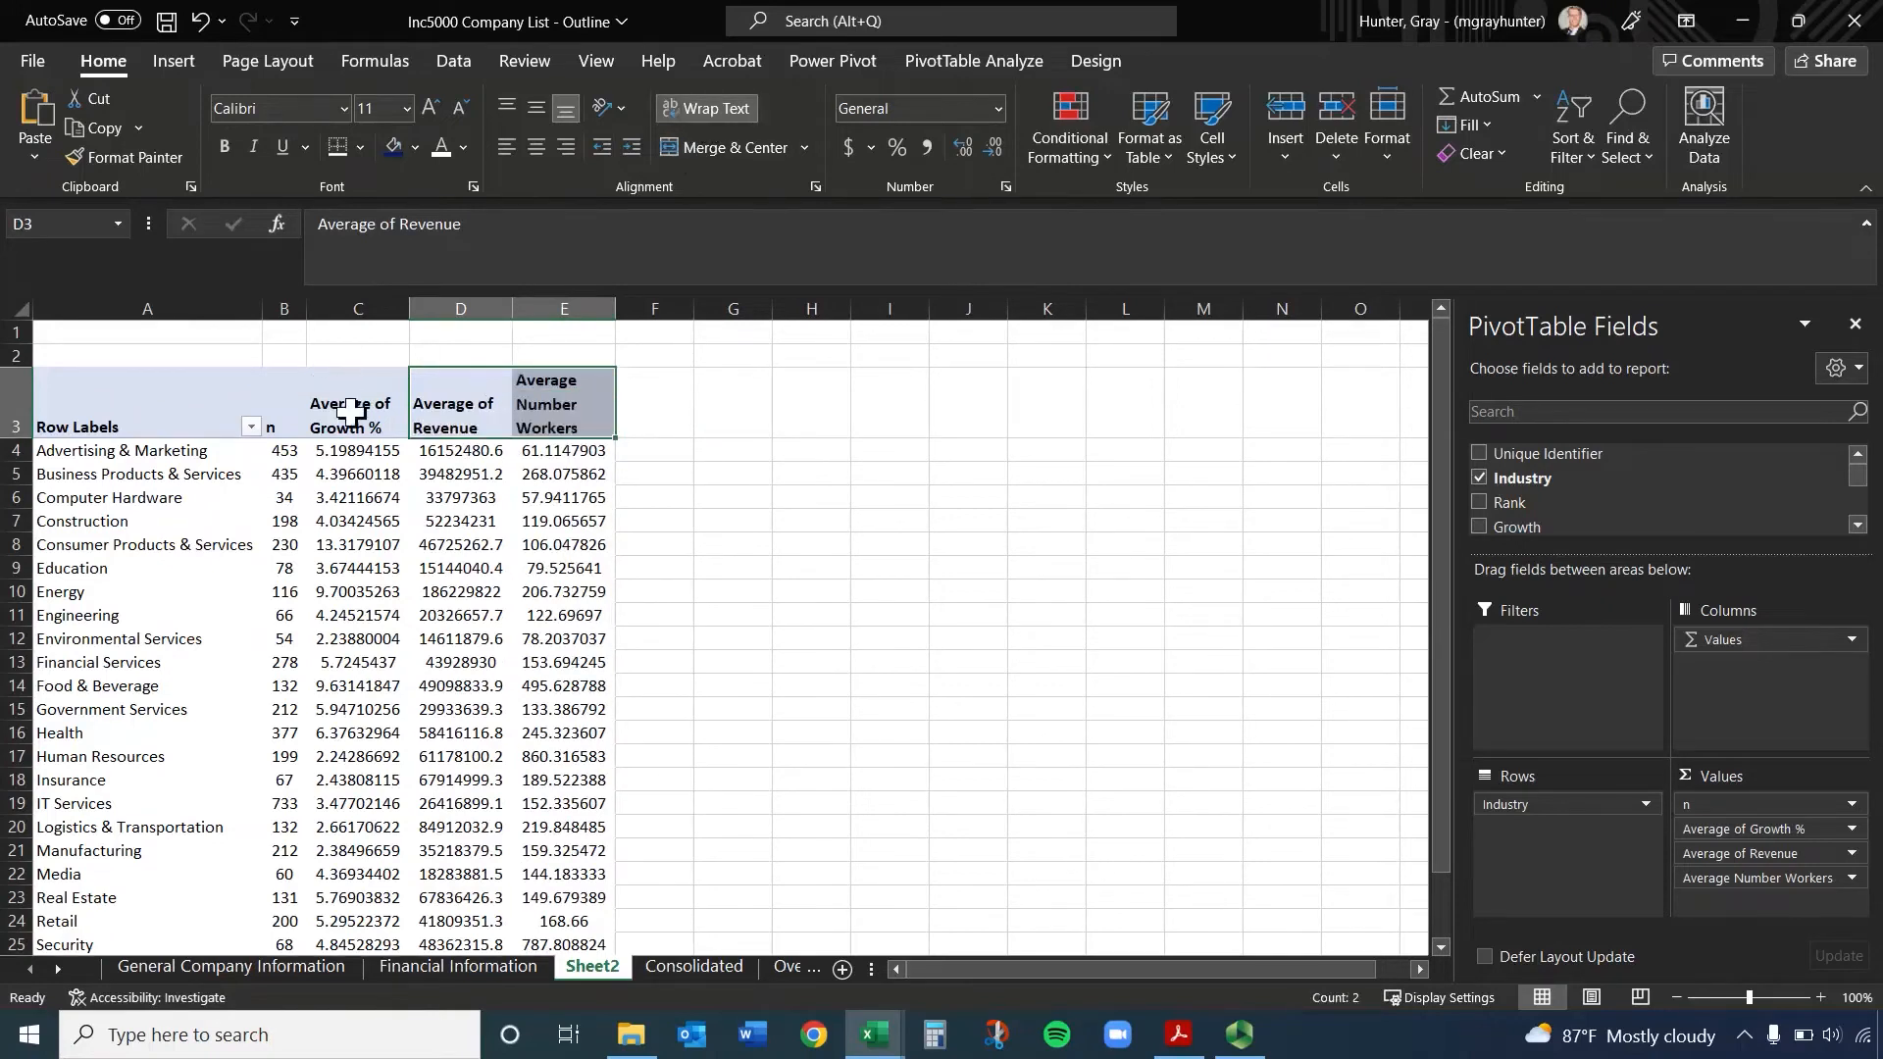
pyautogui.moveTo(350, 409); pyautogui.dragTo(564, 410)
pyautogui.click(536, 147)
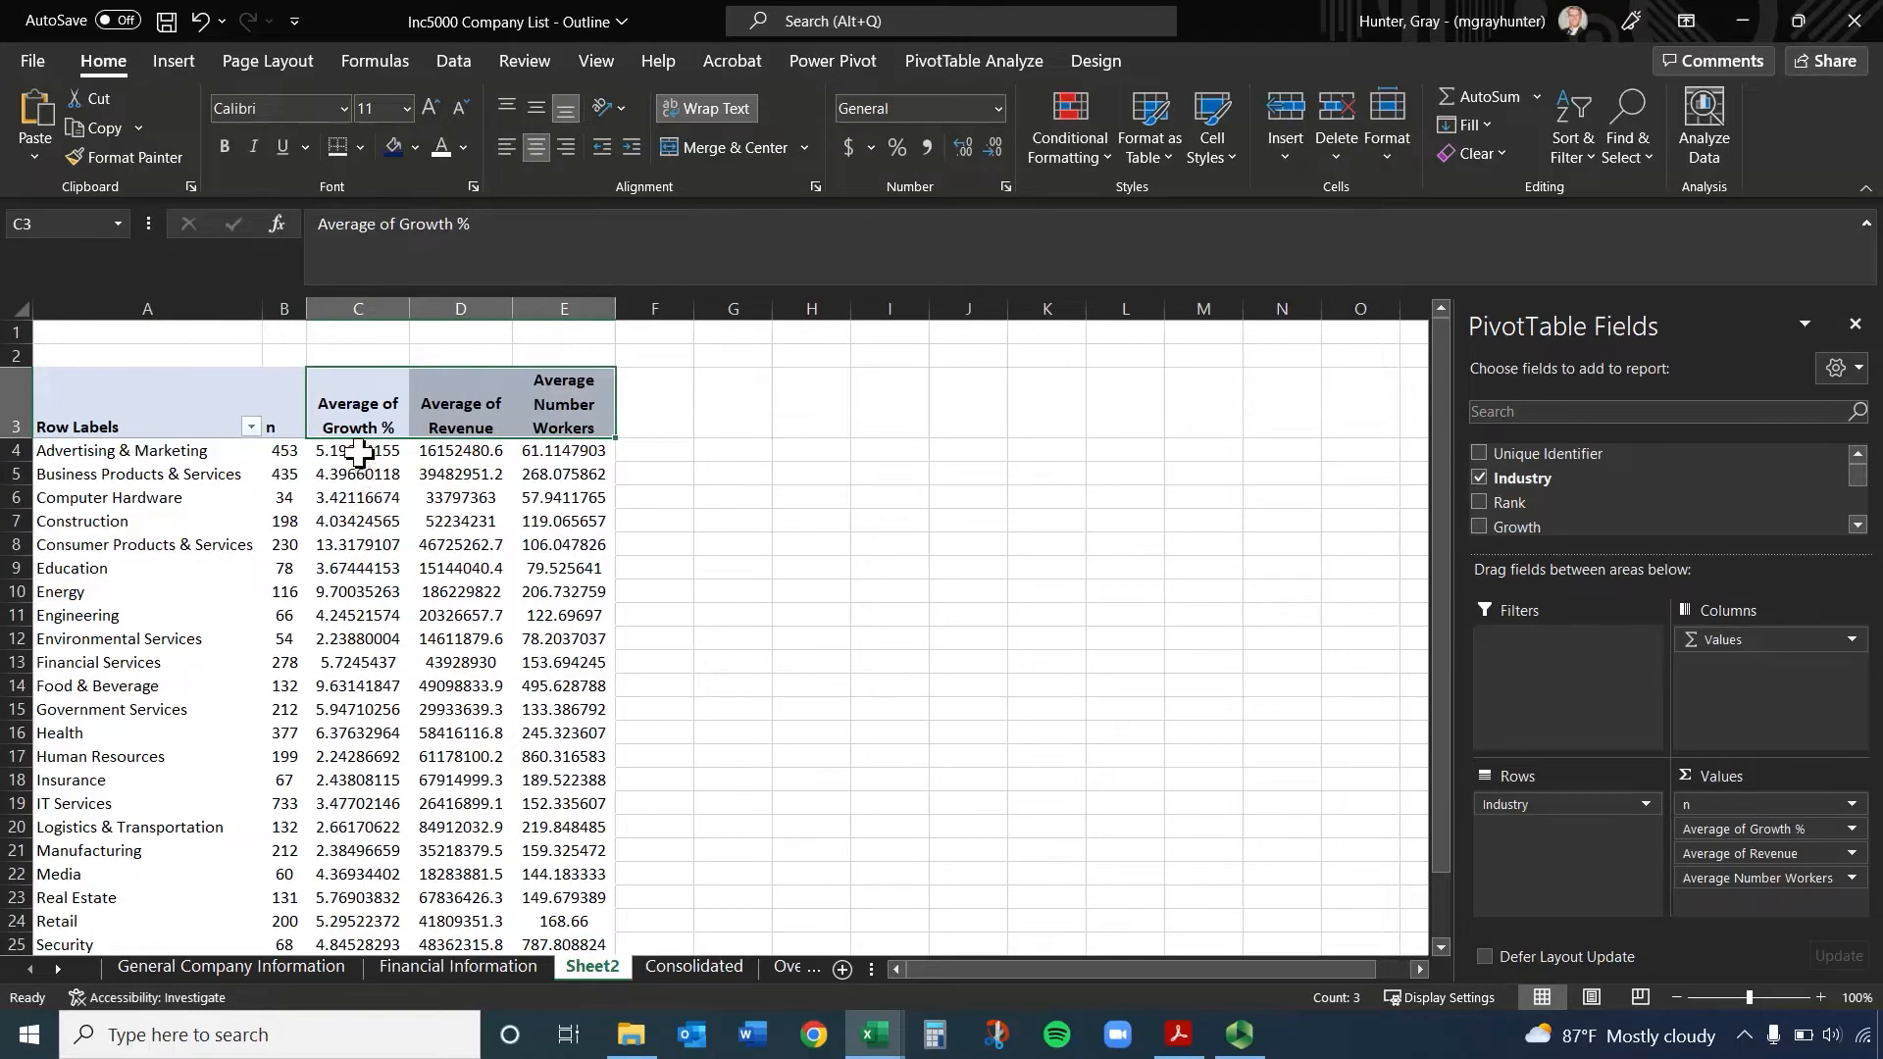
pyautogui.moveTo(357, 452); pyautogui.dragTo(556, 989)
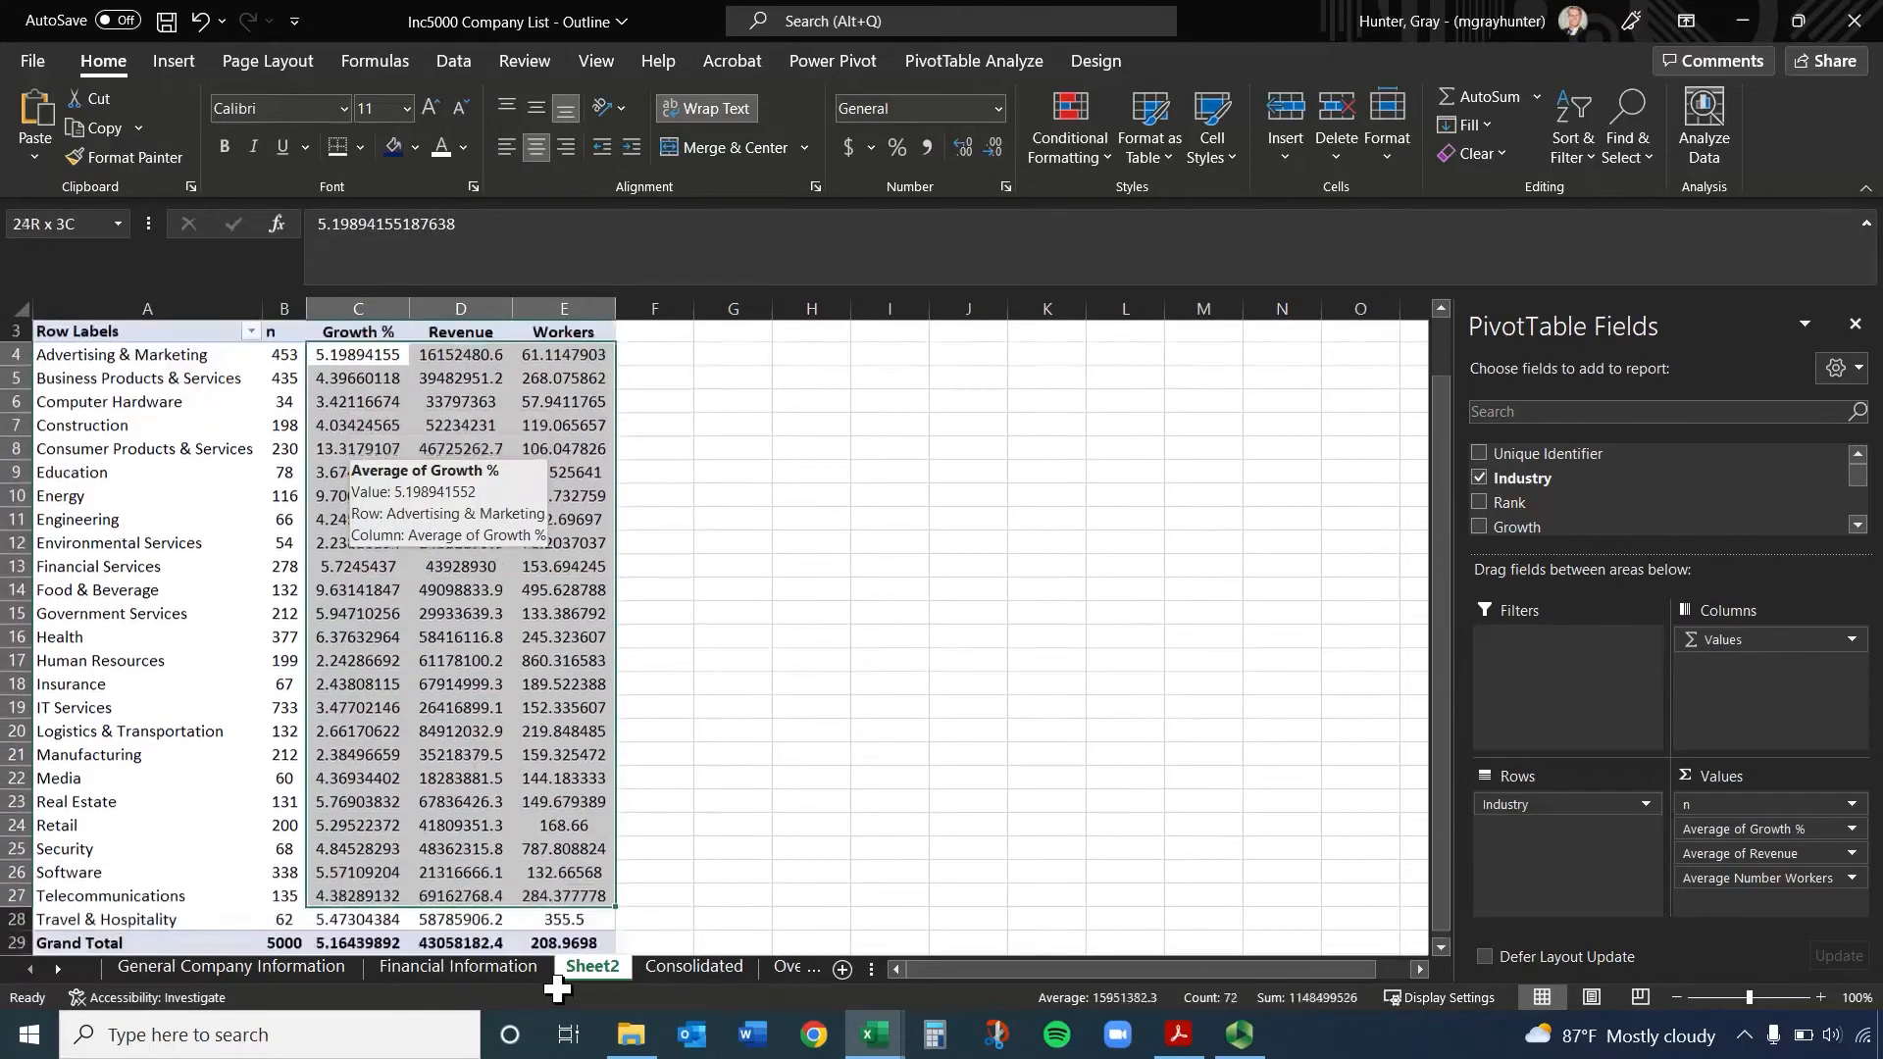
pyautogui.click(559, 849)
pyautogui.scroll(2, 358, 558)
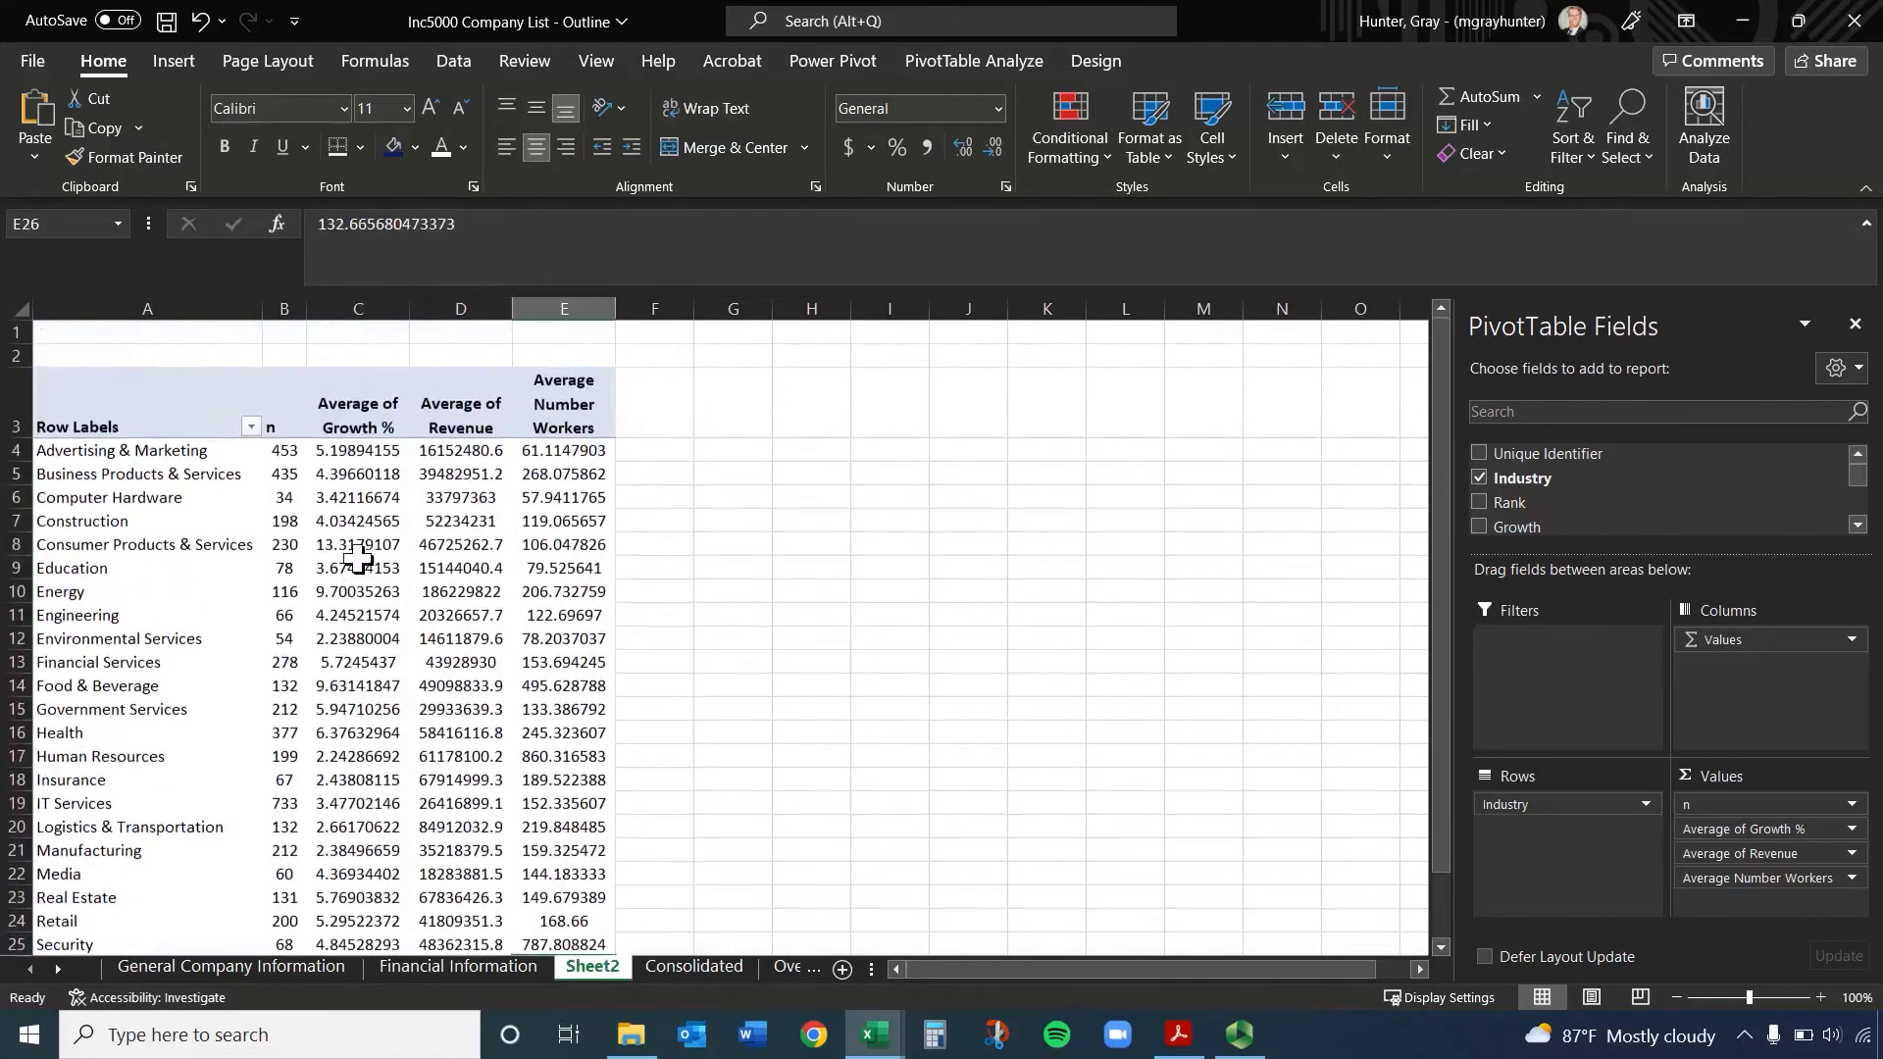
# Format the PivotTable's growth, revenue and workers values in C4:E29 as numbers with two decimal places
pyautogui.click(341, 450)
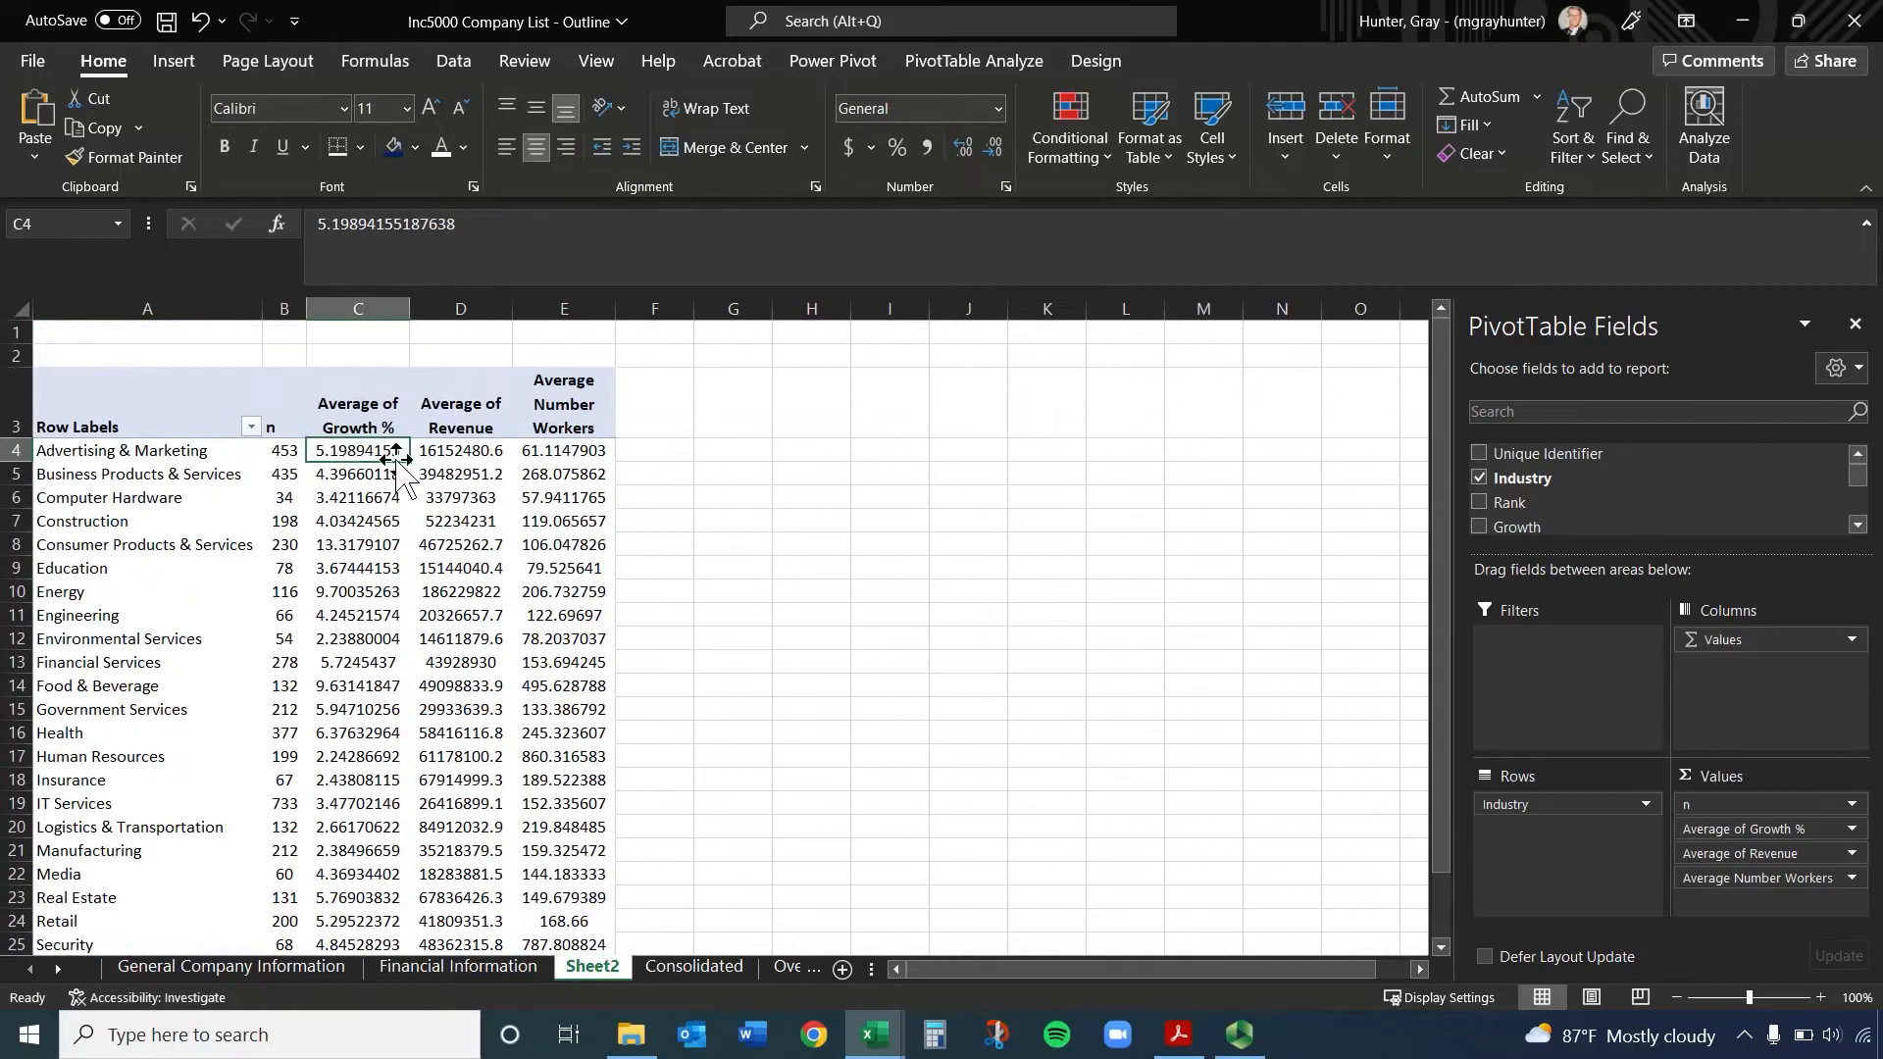
pyautogui.hotkey('ctrl', 'shift', 'Right')
pyautogui.hotkey('ctrl', 'shift', 'Down')
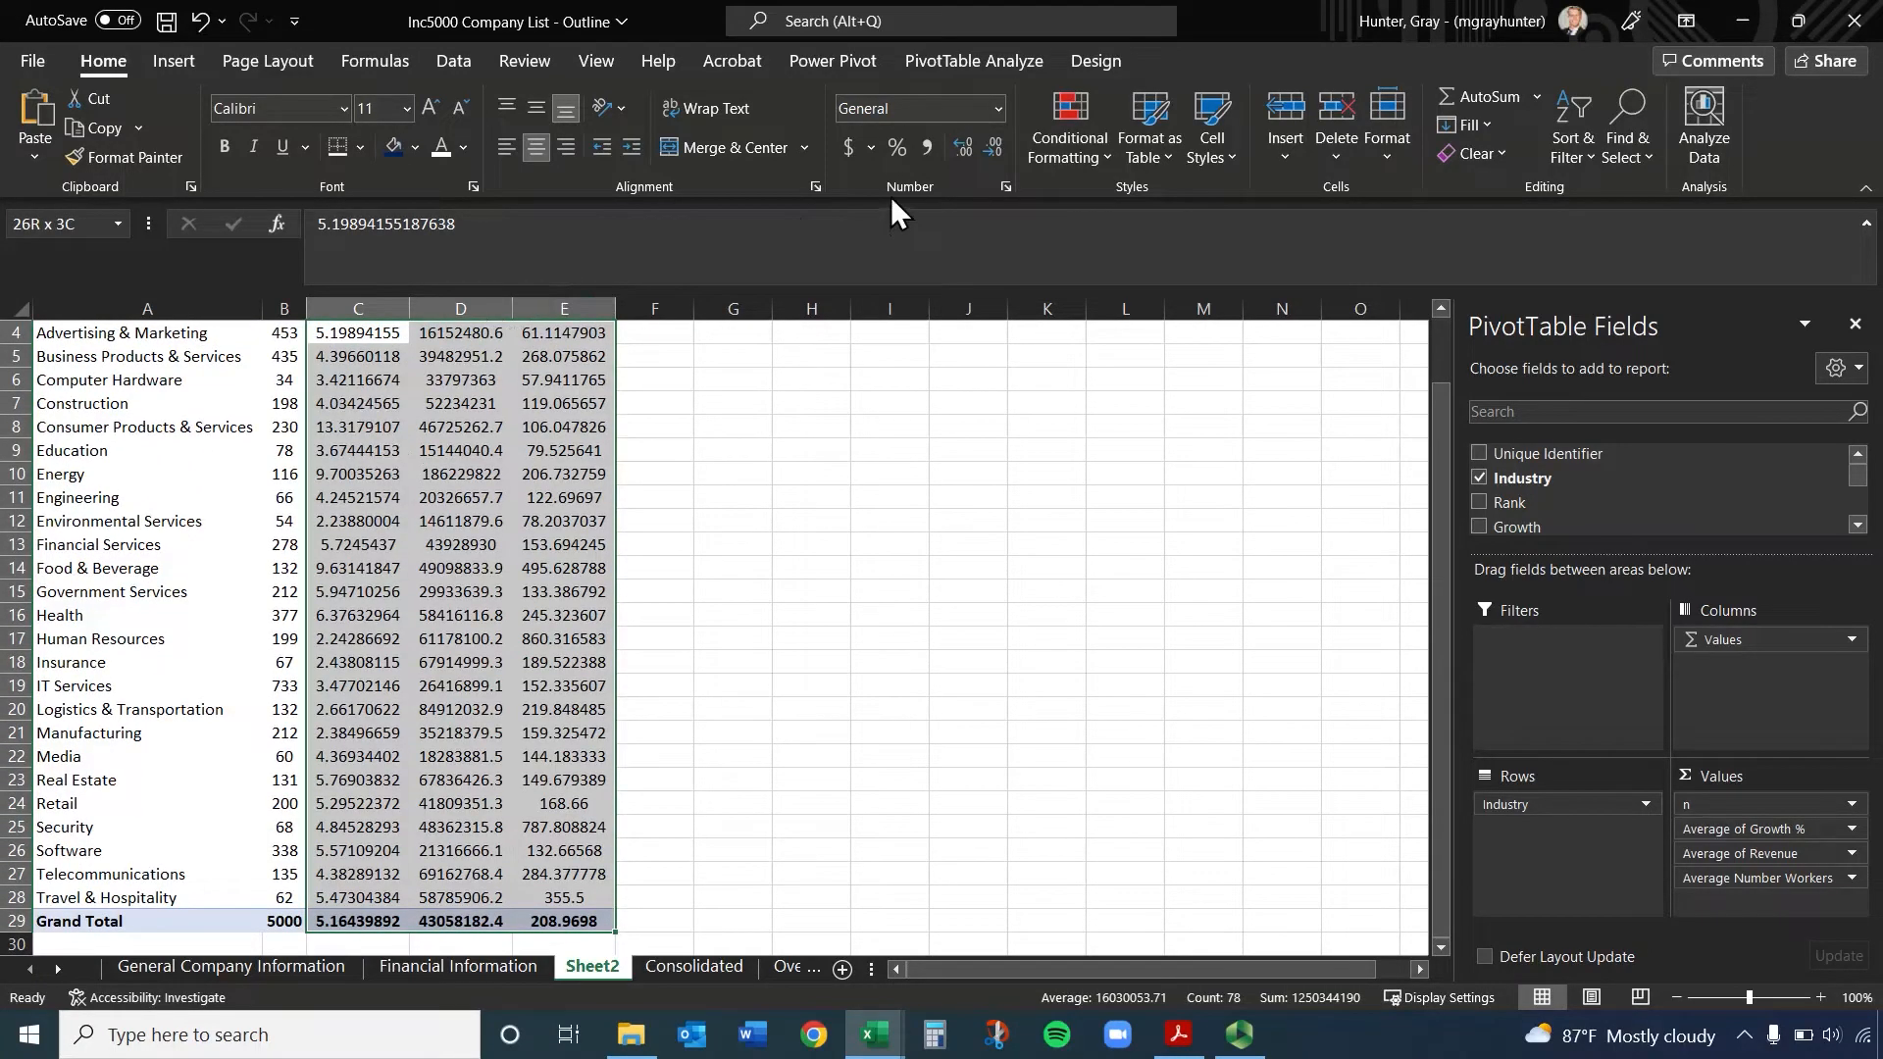
pyautogui.click(994, 145)
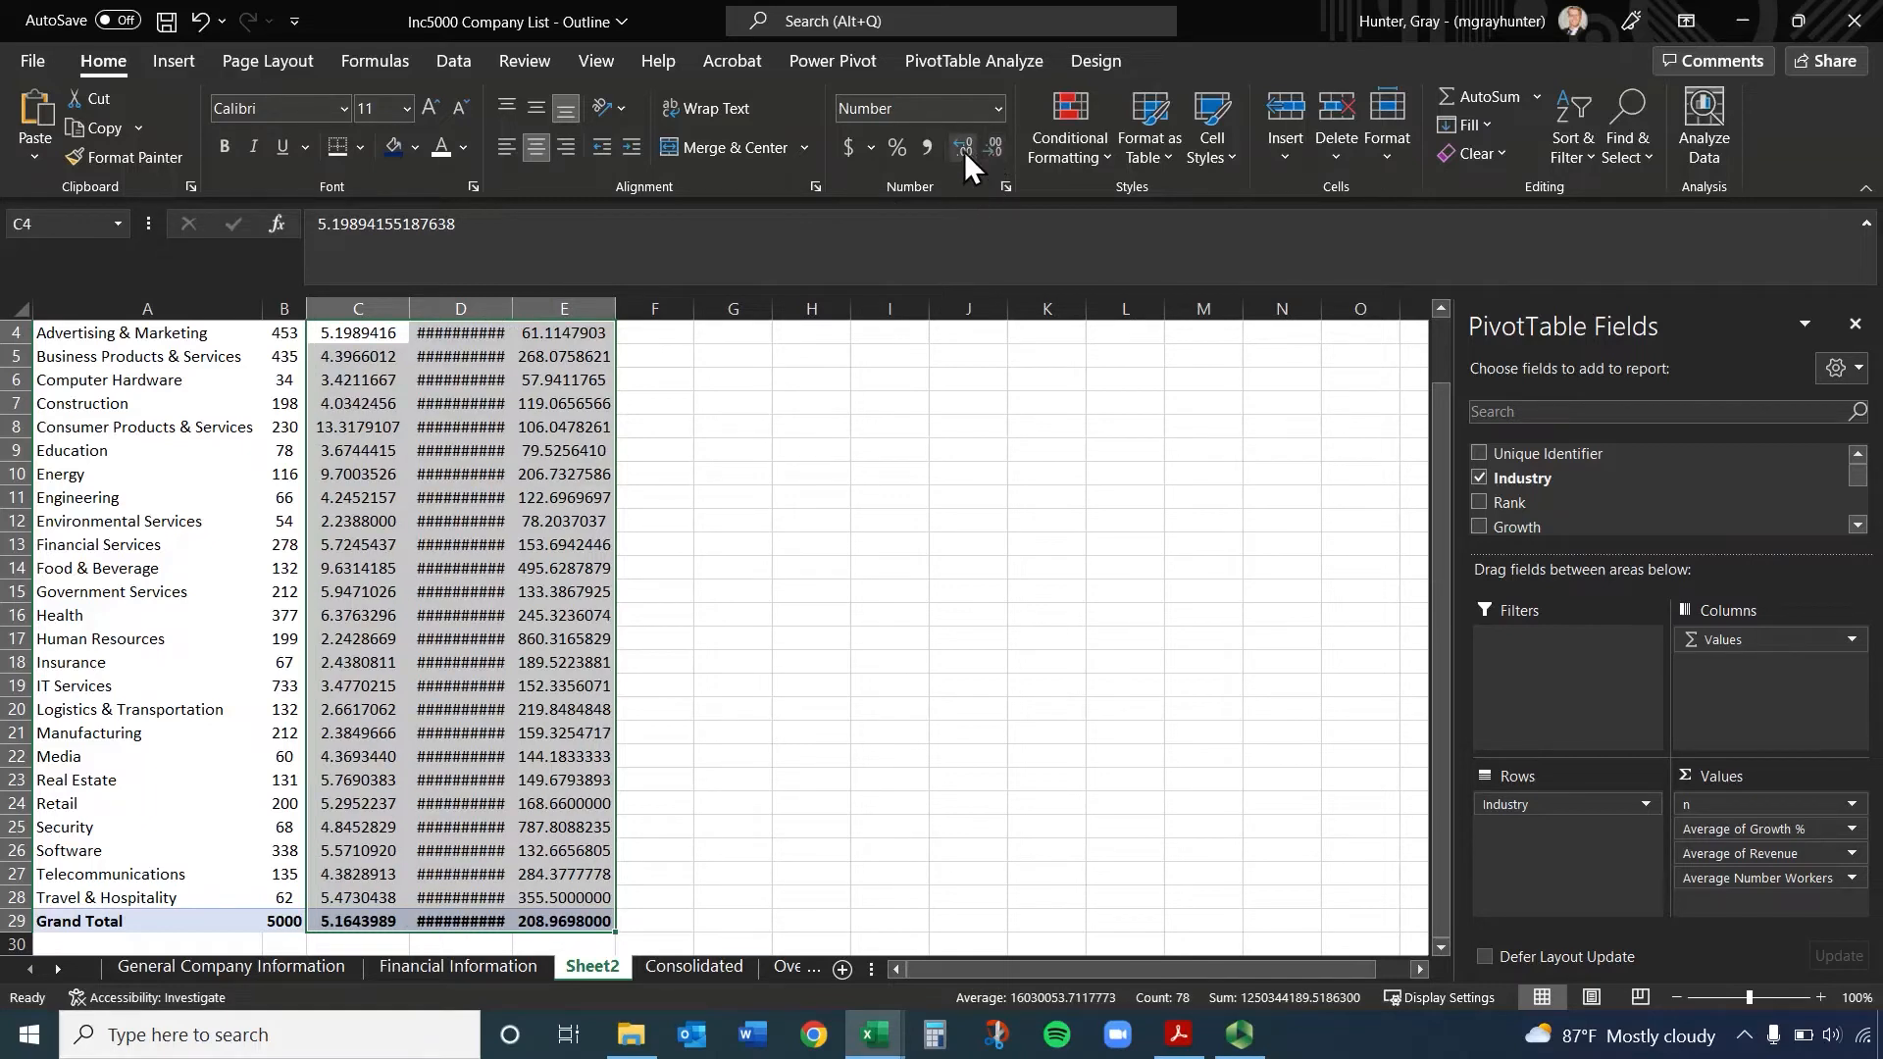
pyautogui.click(1004, 155)
pyautogui.click(1004, 155)
pyautogui.click(1004, 155)
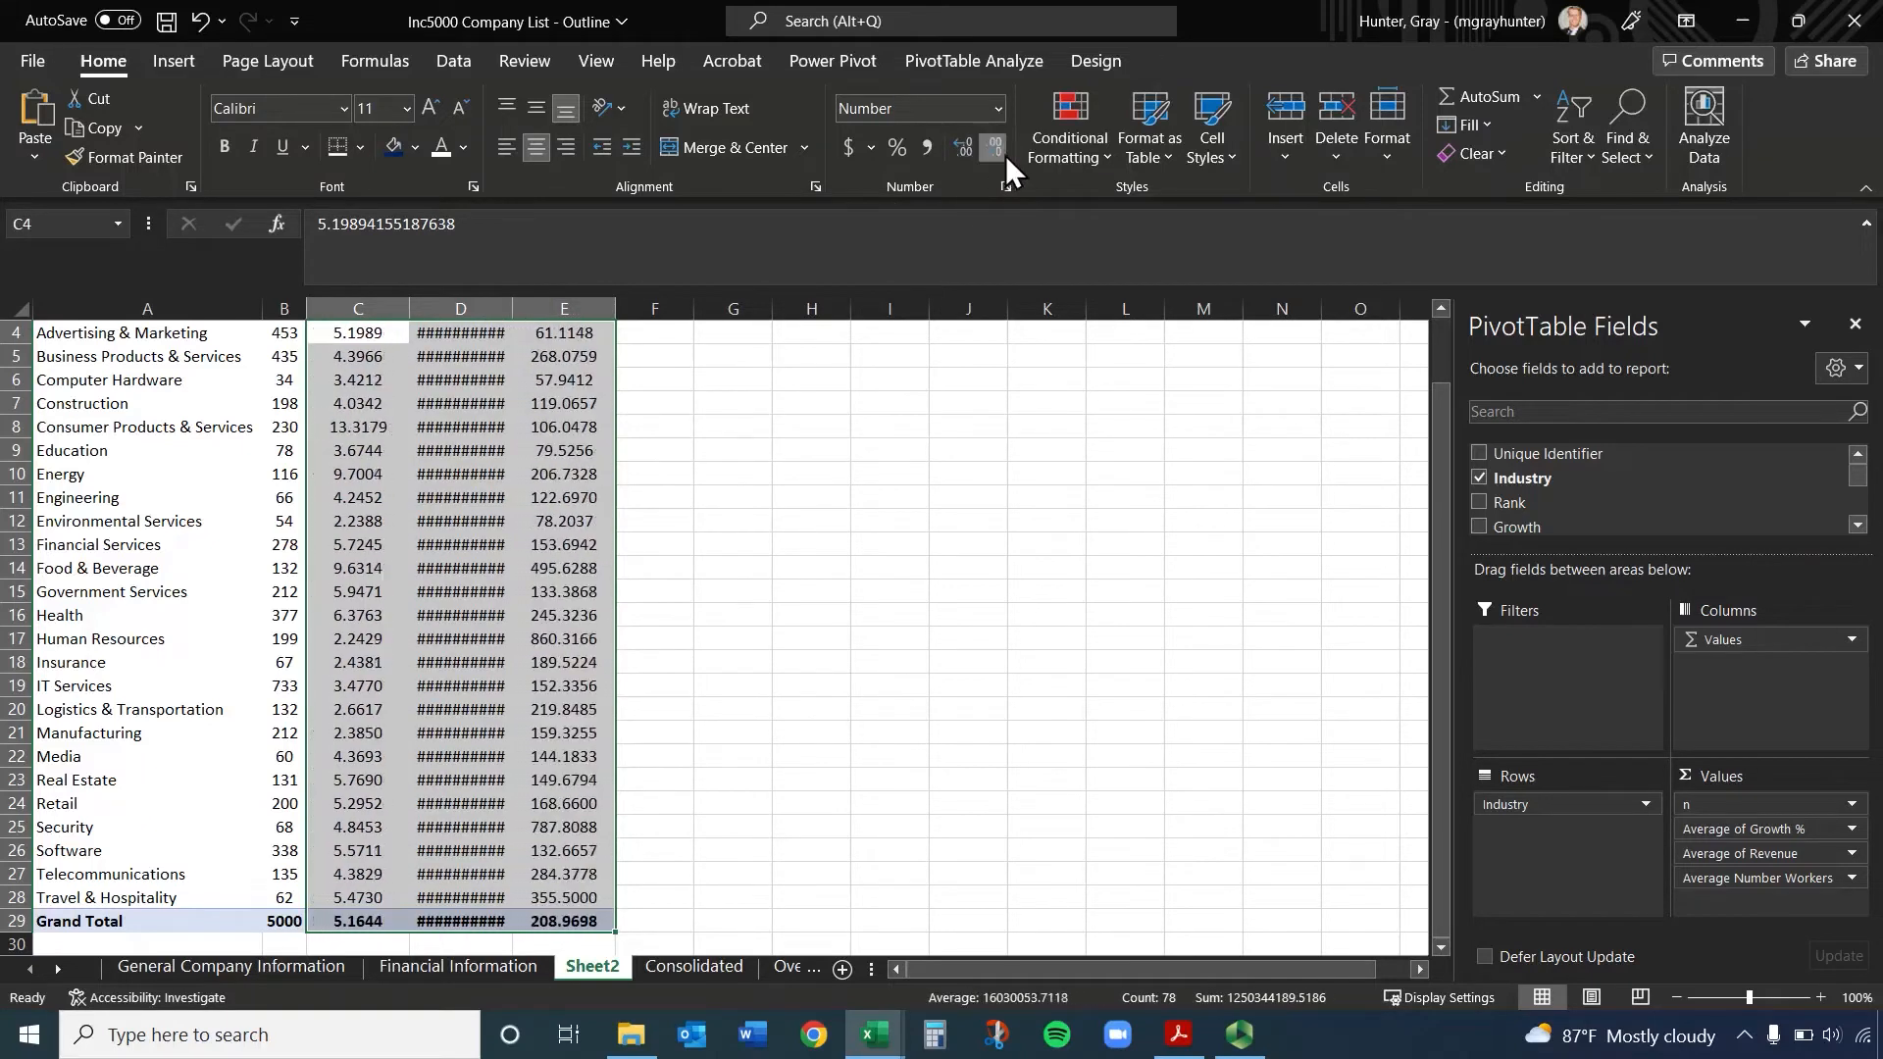
pyautogui.click(1004, 155)
pyautogui.click(1004, 155)
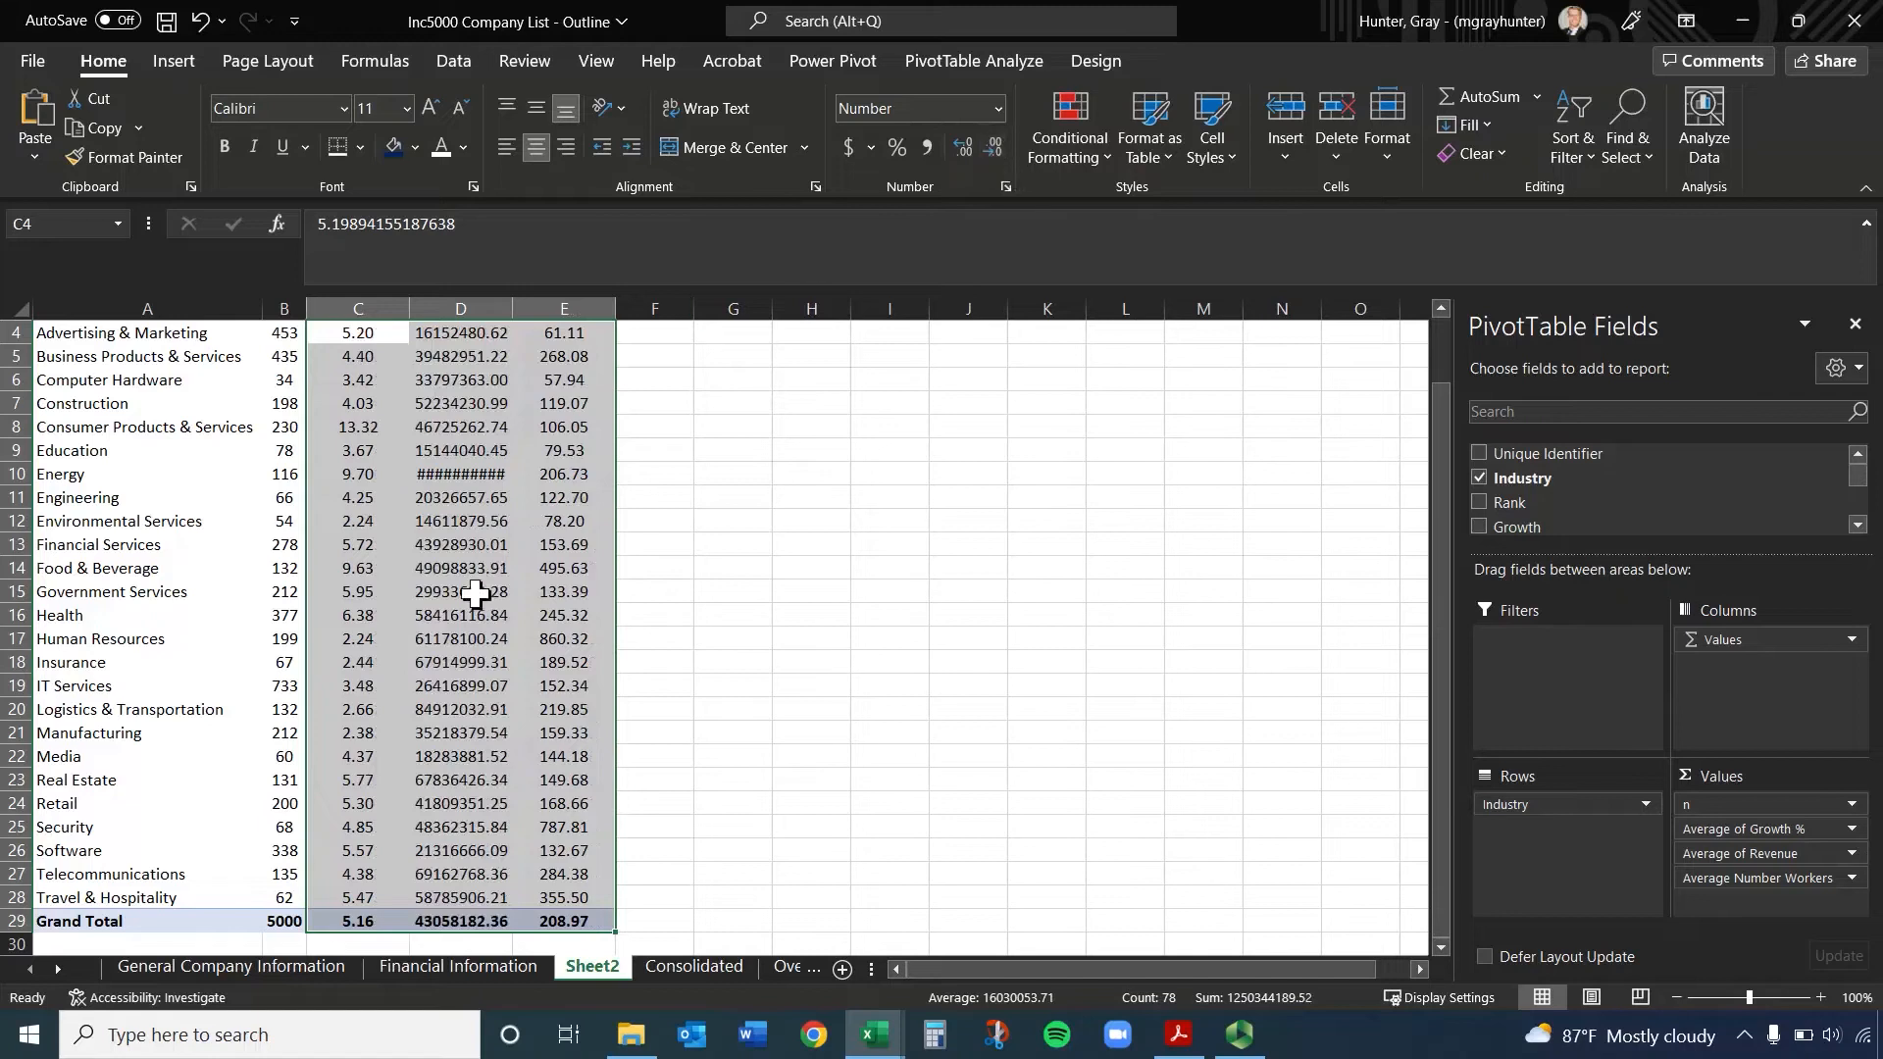
# Show the Average Number Workers values in column E as whole numbers without decimals
pyautogui.scroll(1, 457, 588)
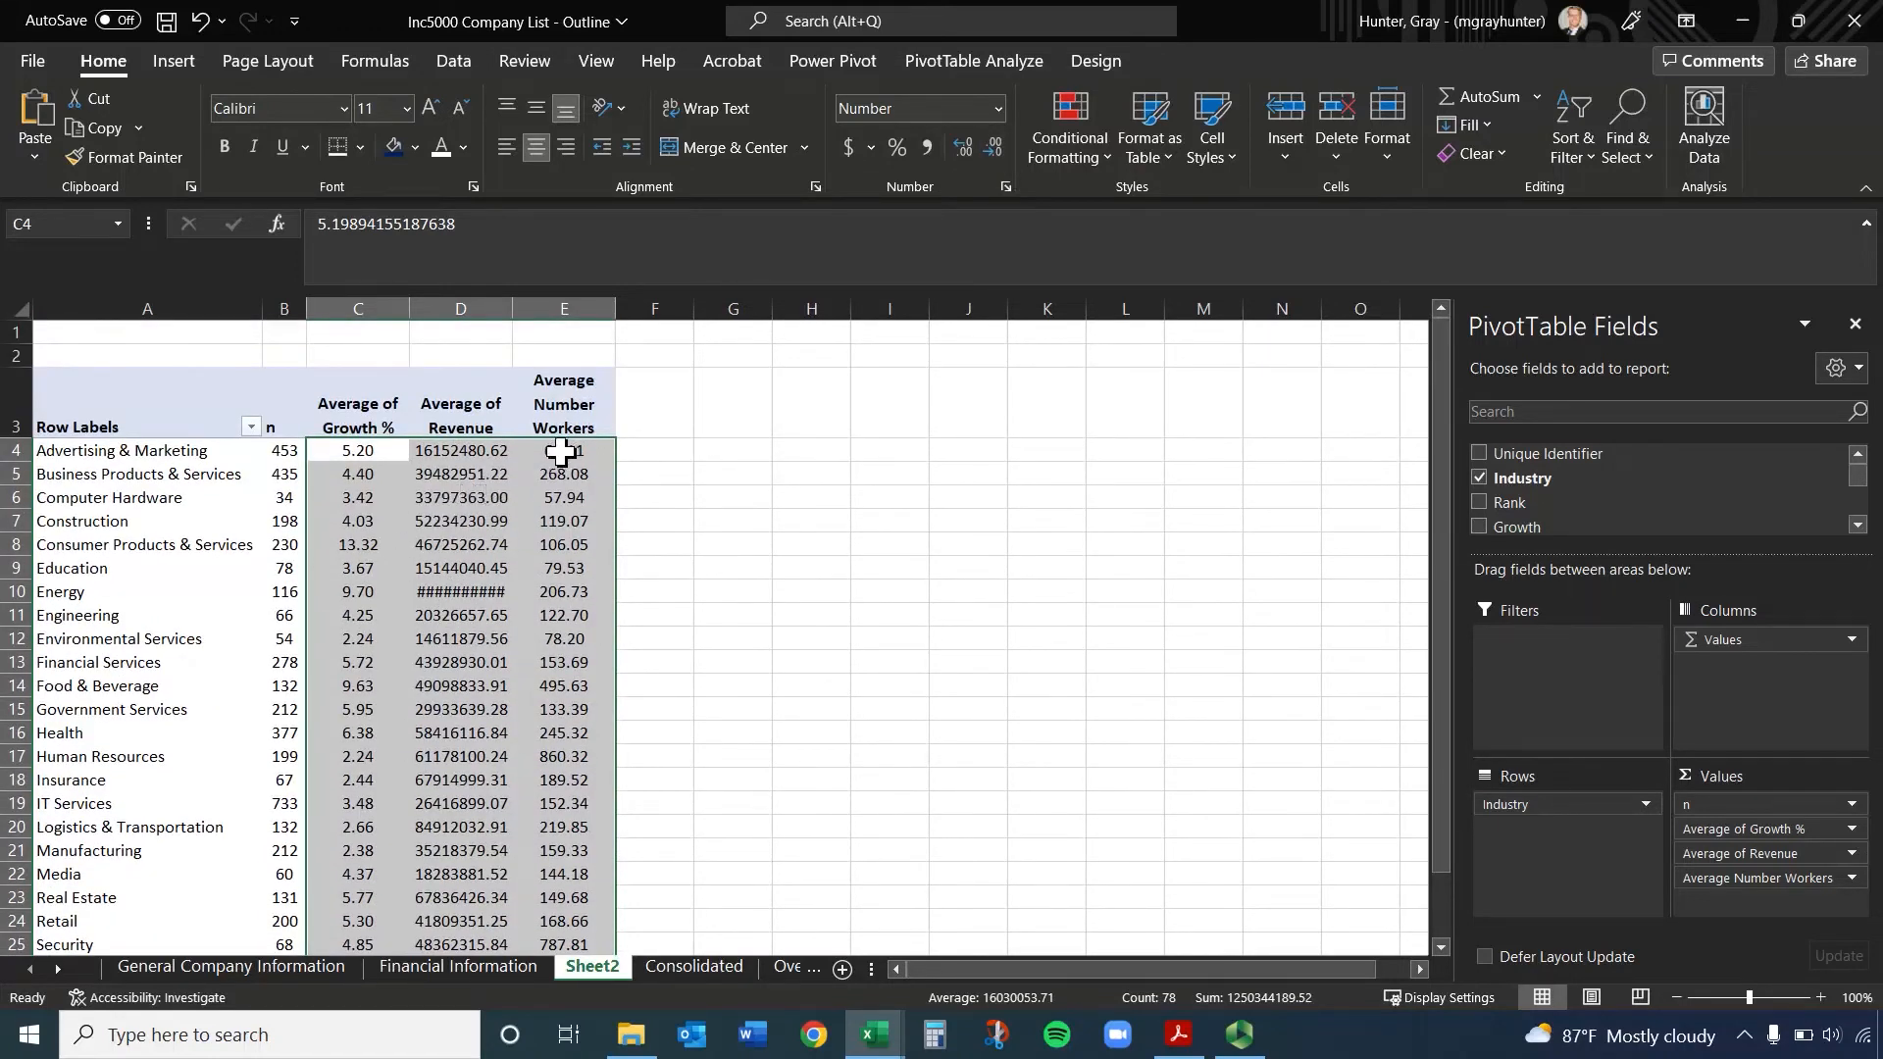
pyautogui.moveTo(559, 450); pyautogui.dragTo(549, 927)
pyautogui.click(998, 151)
pyautogui.click(998, 151)
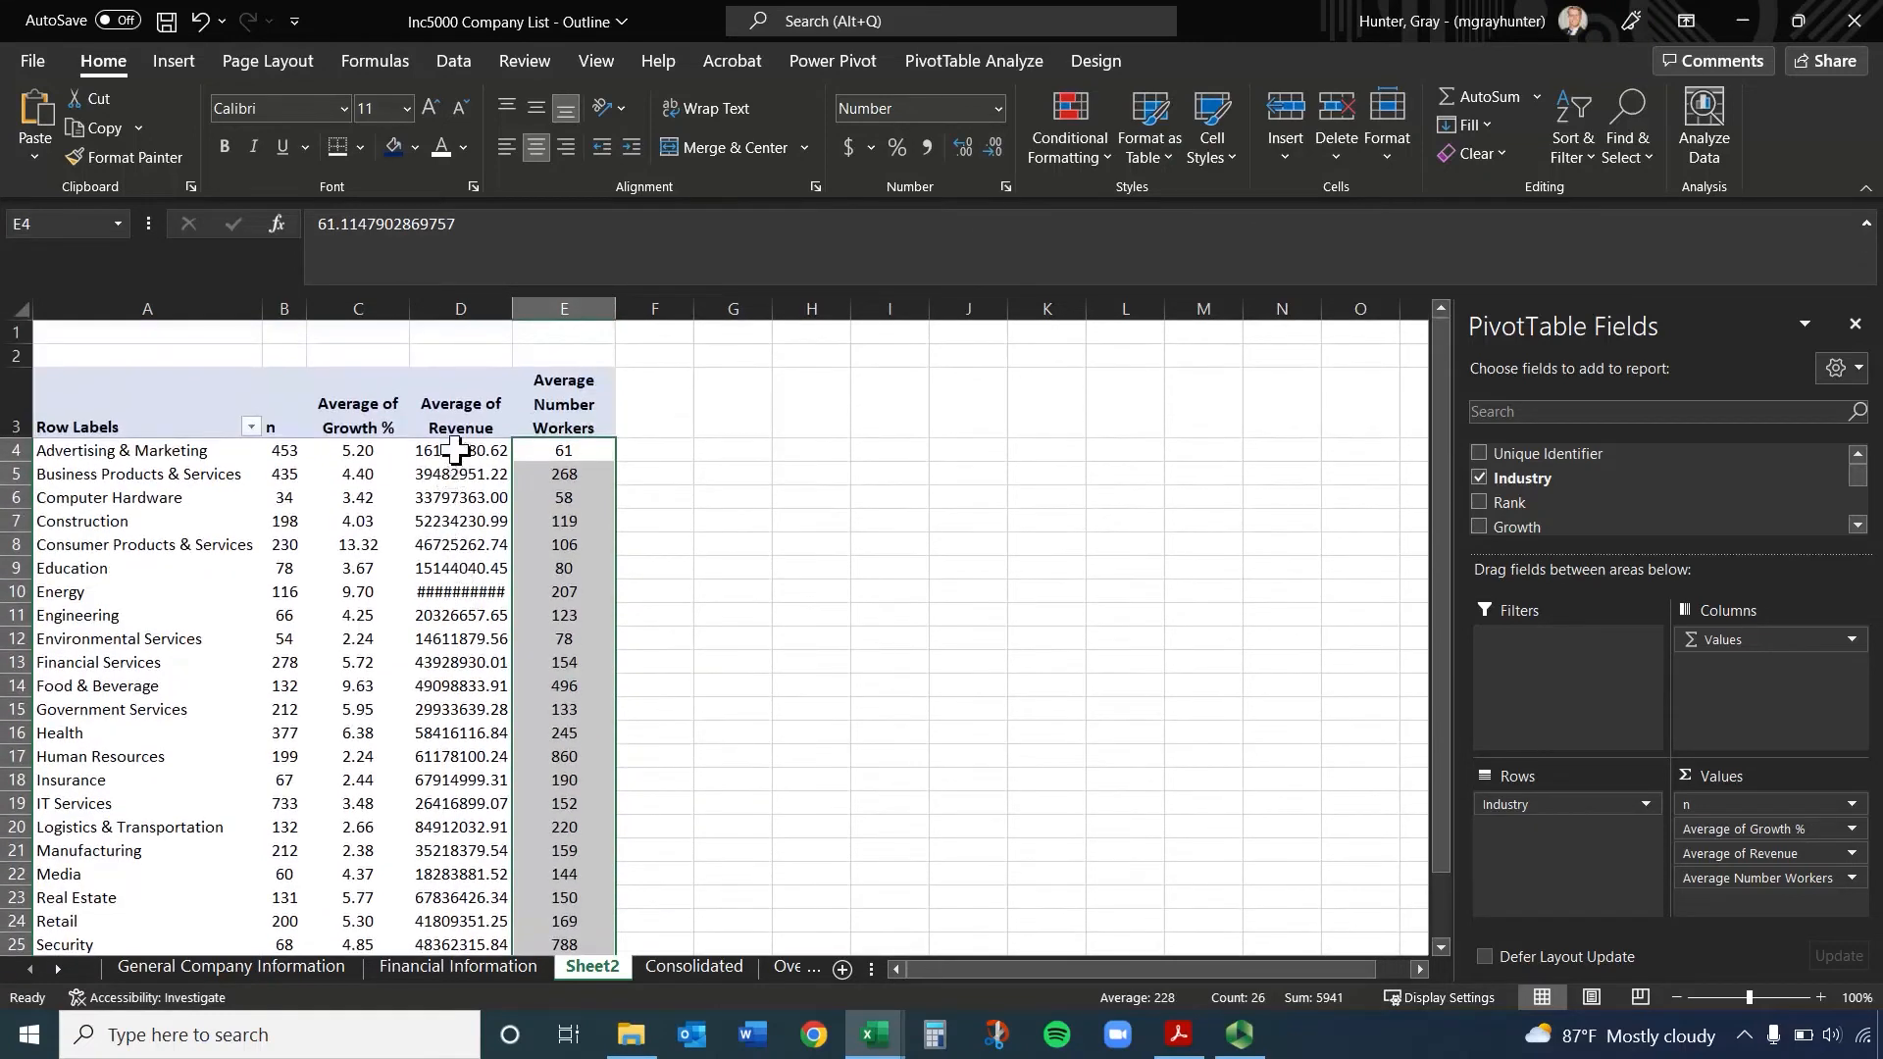
# Apply the Accounting dollar format to the average revenue values in D4:D29 and autofit column D's width
pyautogui.moveTo(454, 451); pyautogui.dragTo(474, 921)
pyautogui.click(849, 146)
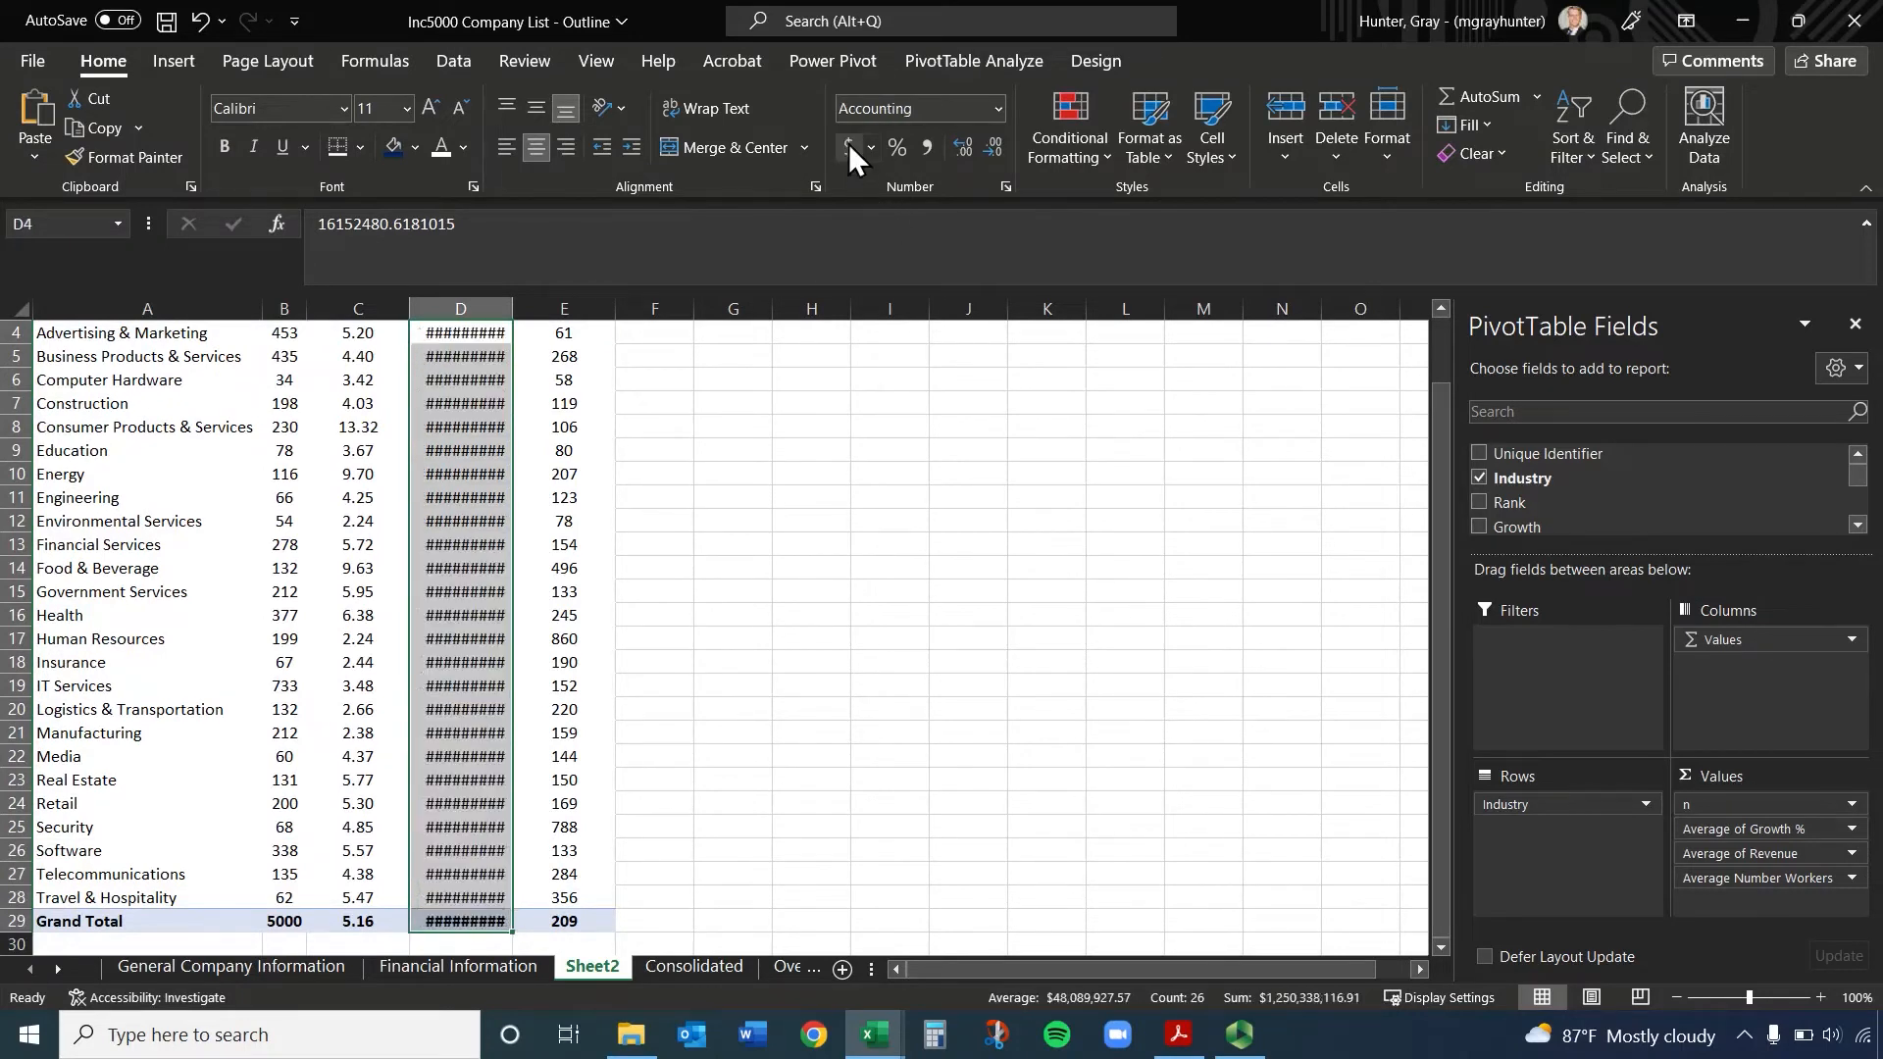
pyautogui.scroll(2, 549, 402)
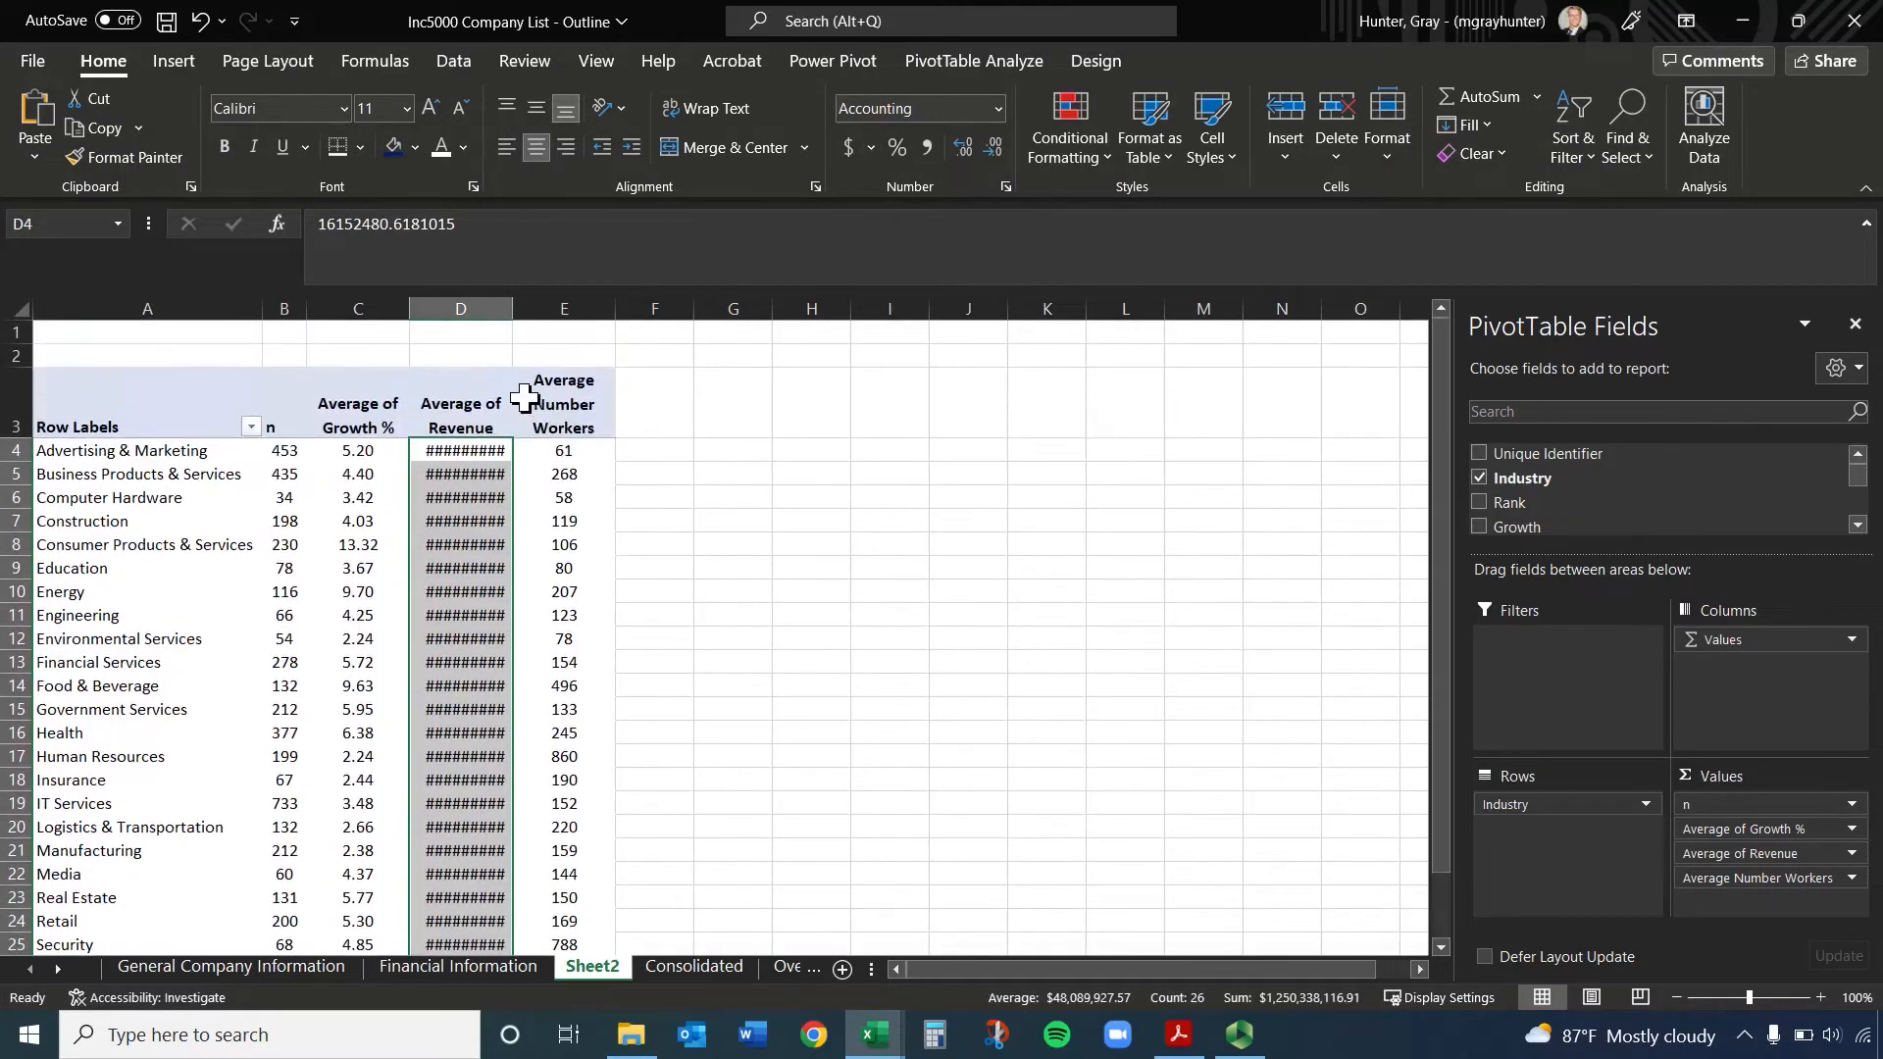
pyautogui.doubleClick(512, 309)
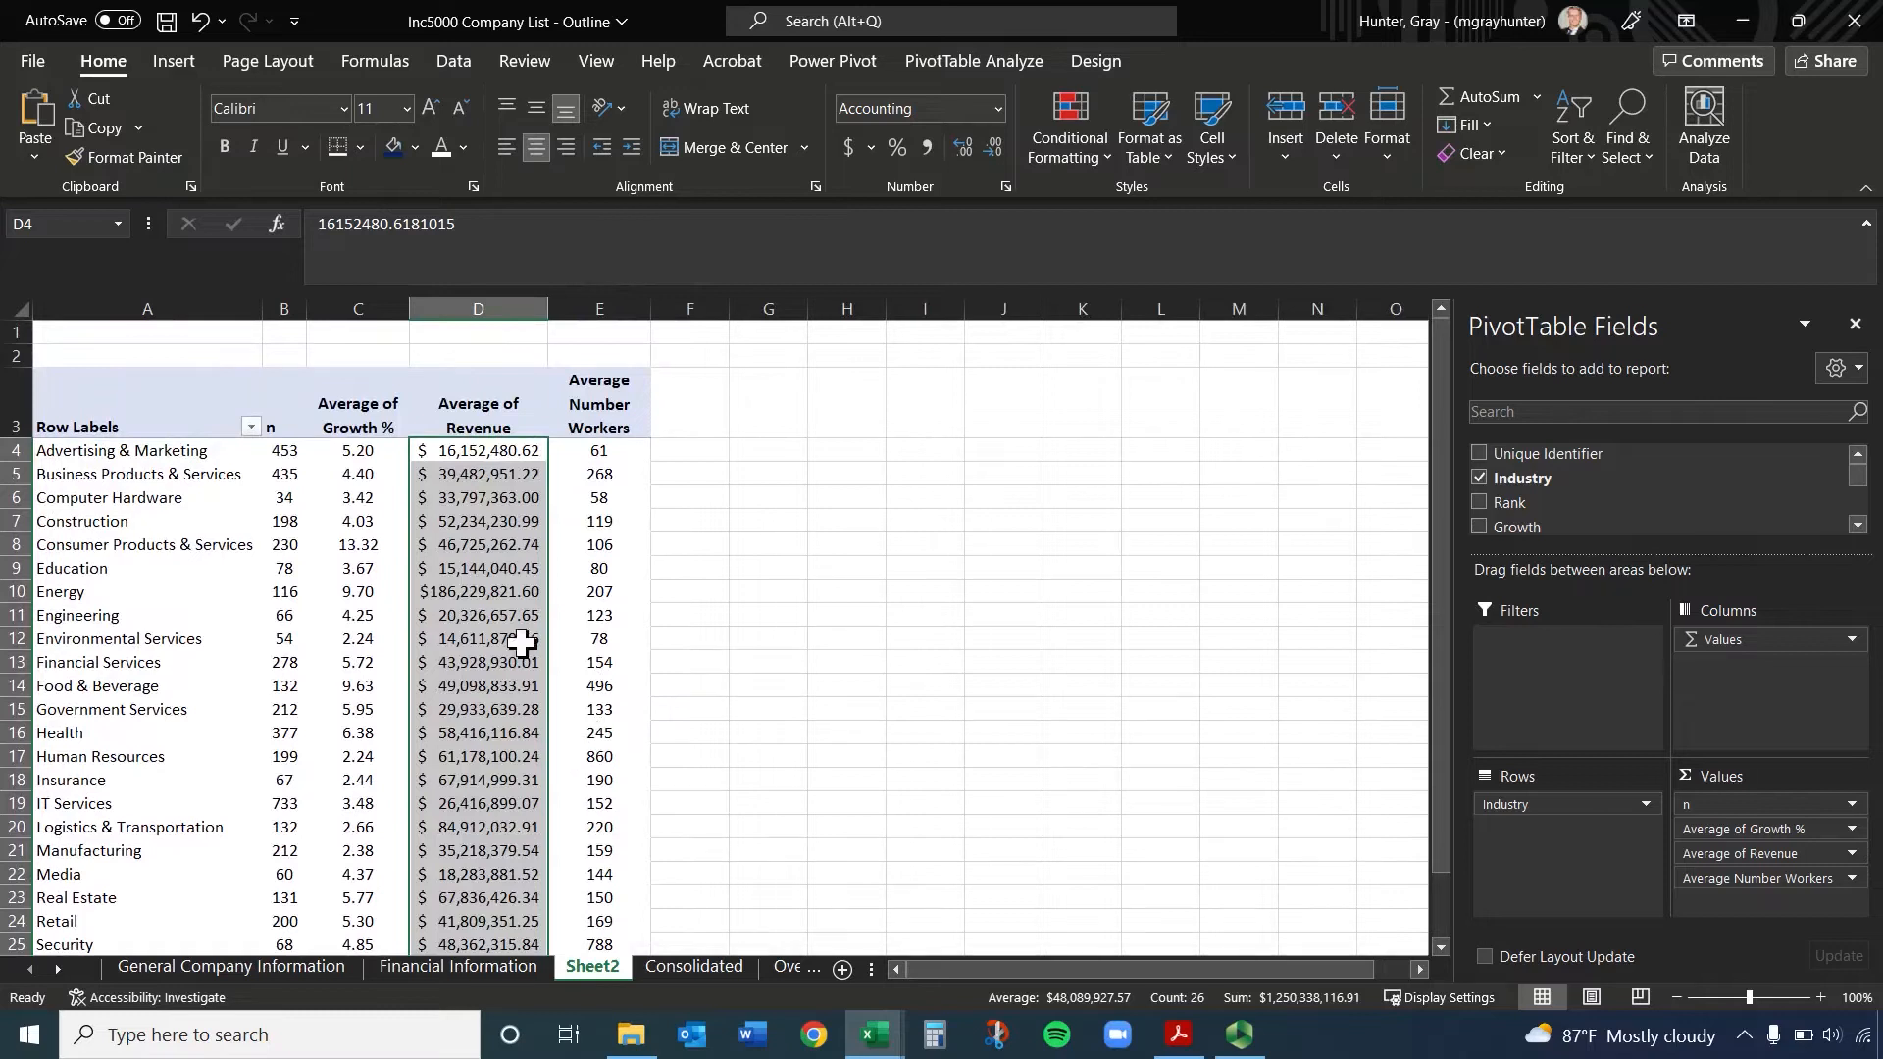
pyautogui.click(495, 598)
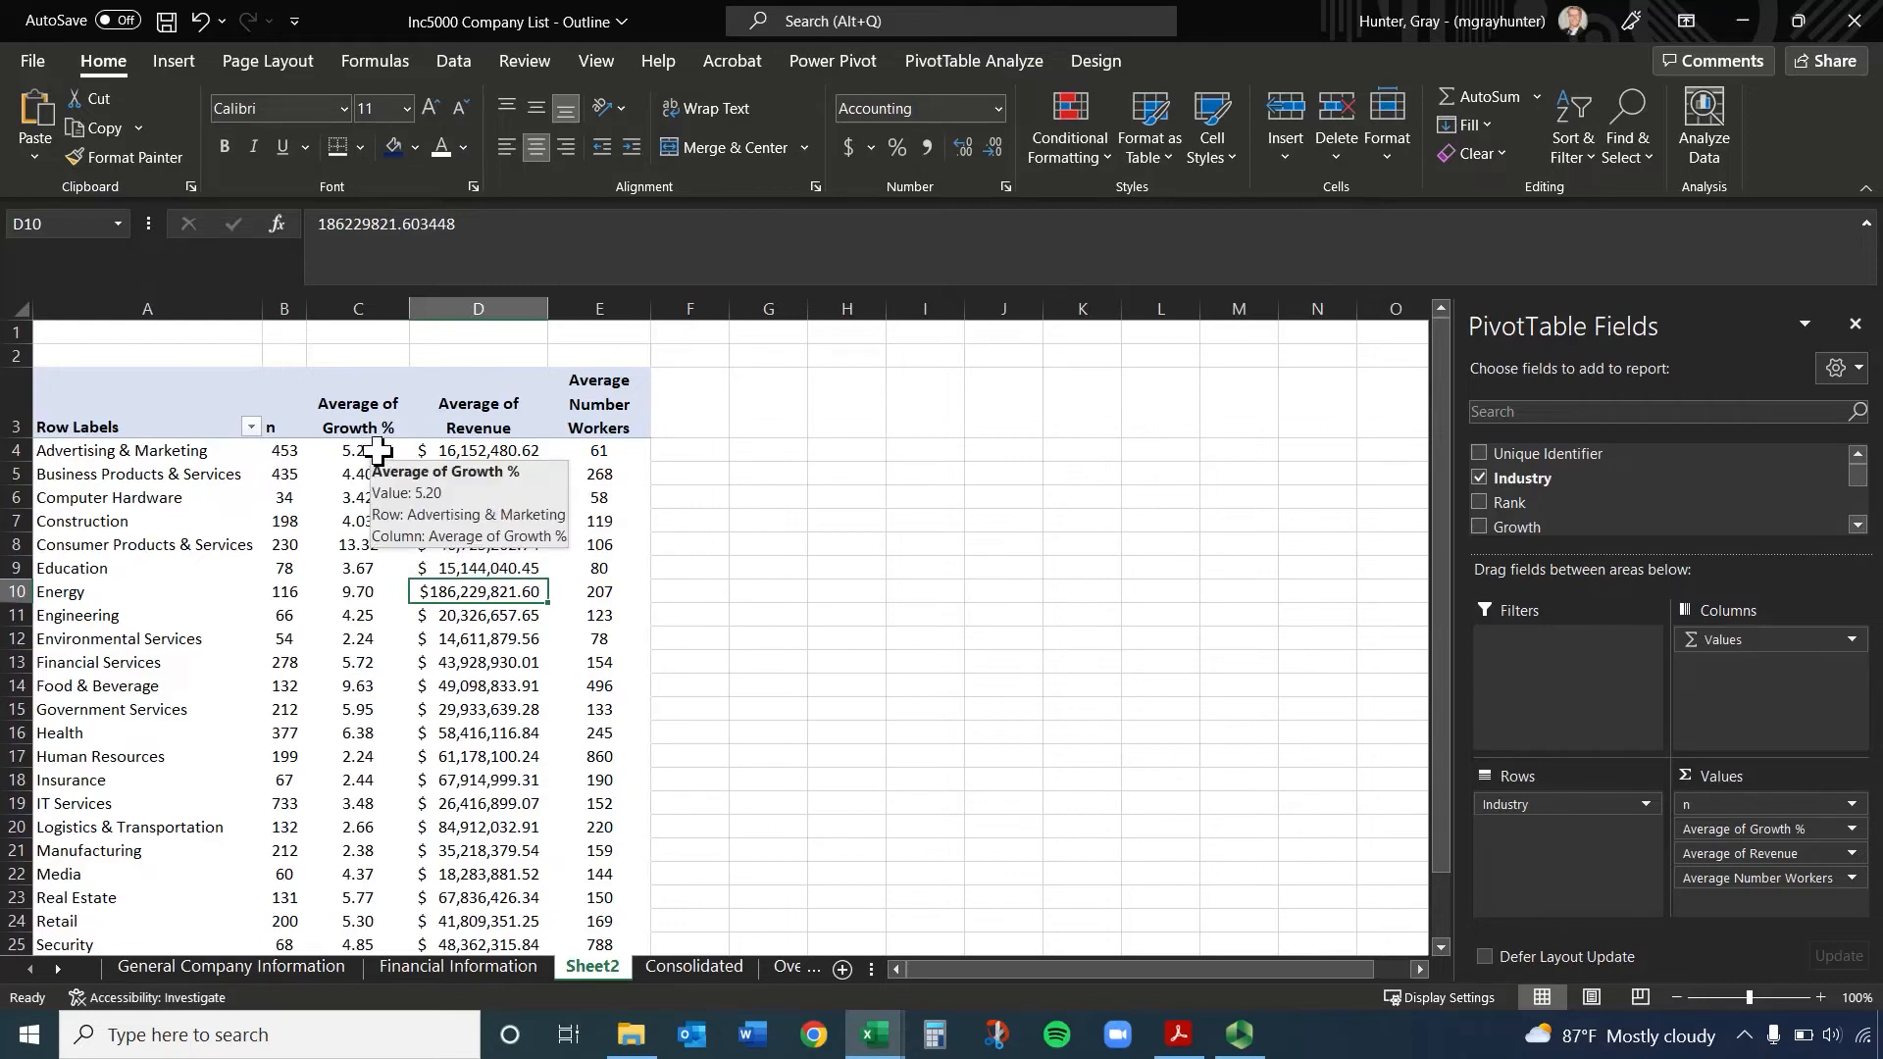
# Format the average growth values in C4:C29 as percentages with two decimal places
pyautogui.moveTo(378, 451); pyautogui.dragTo(365, 922)
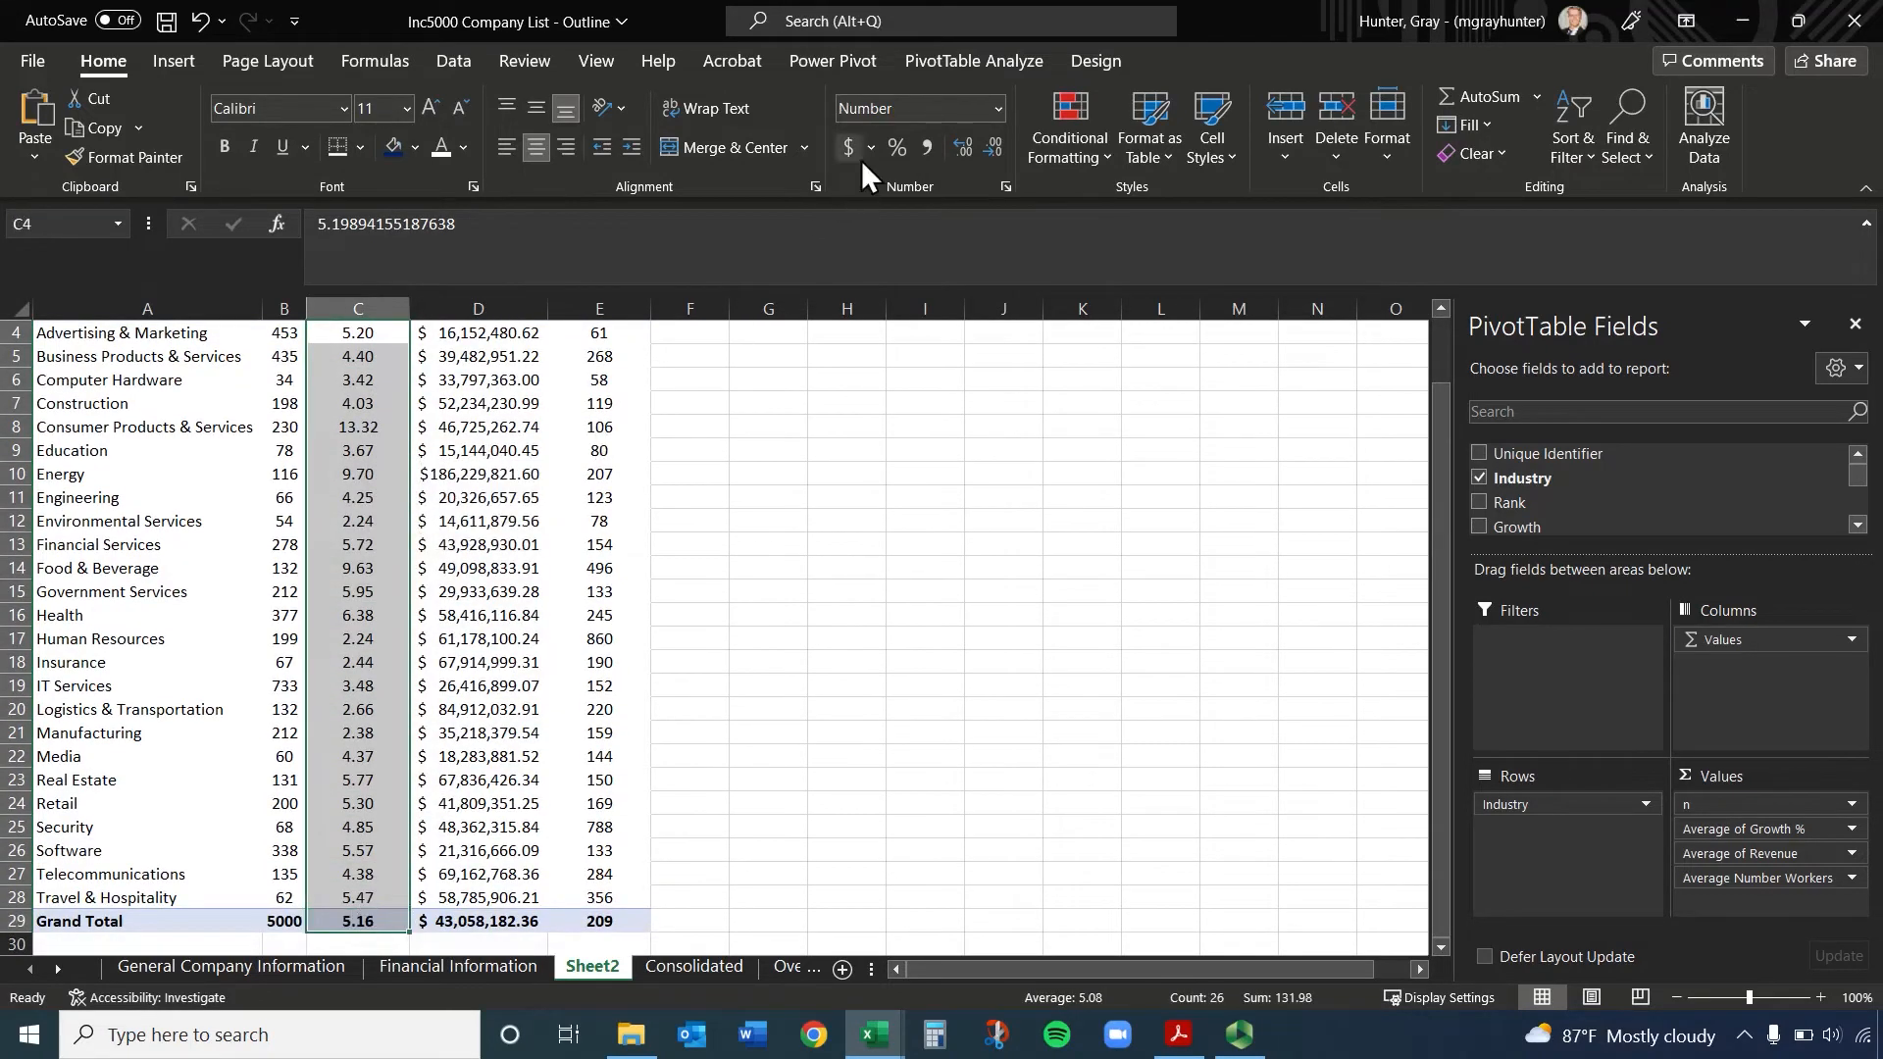
pyautogui.click(892, 147)
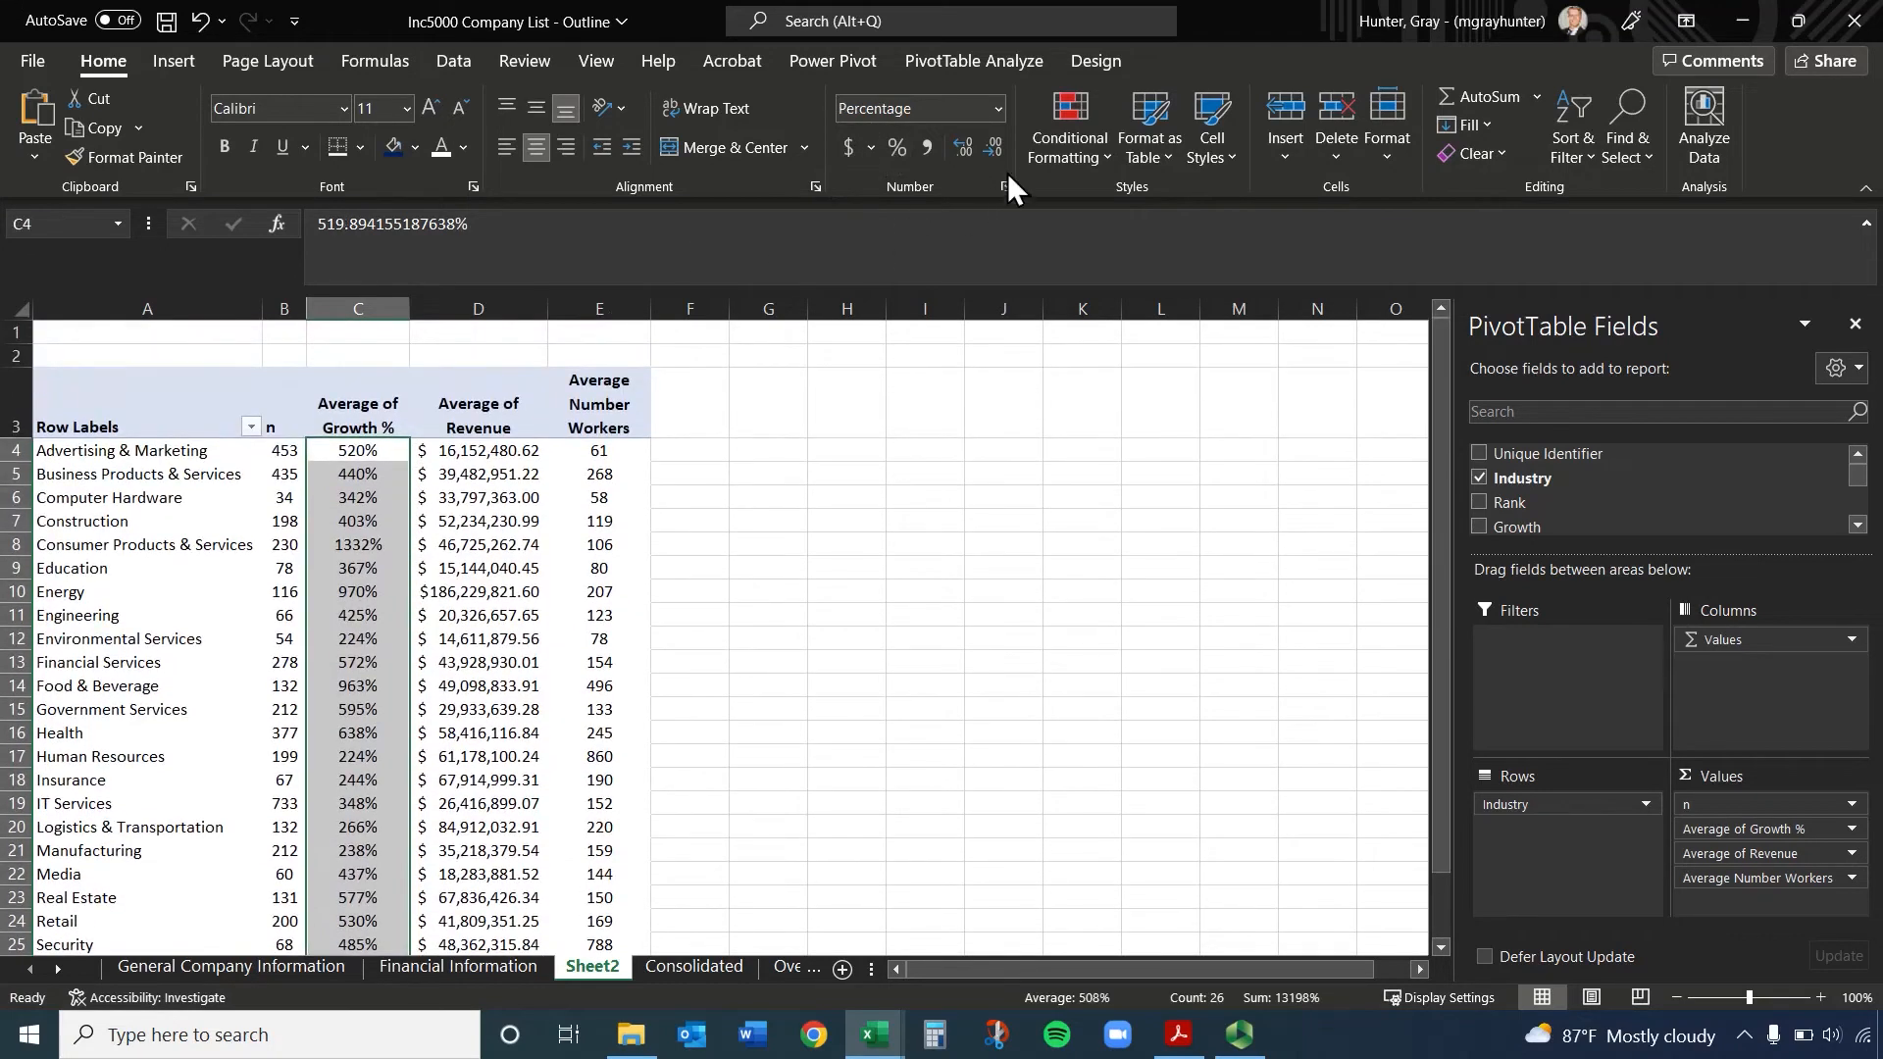
pyautogui.click(975, 150)
pyautogui.click(975, 150)
pyautogui.click(824, 404)
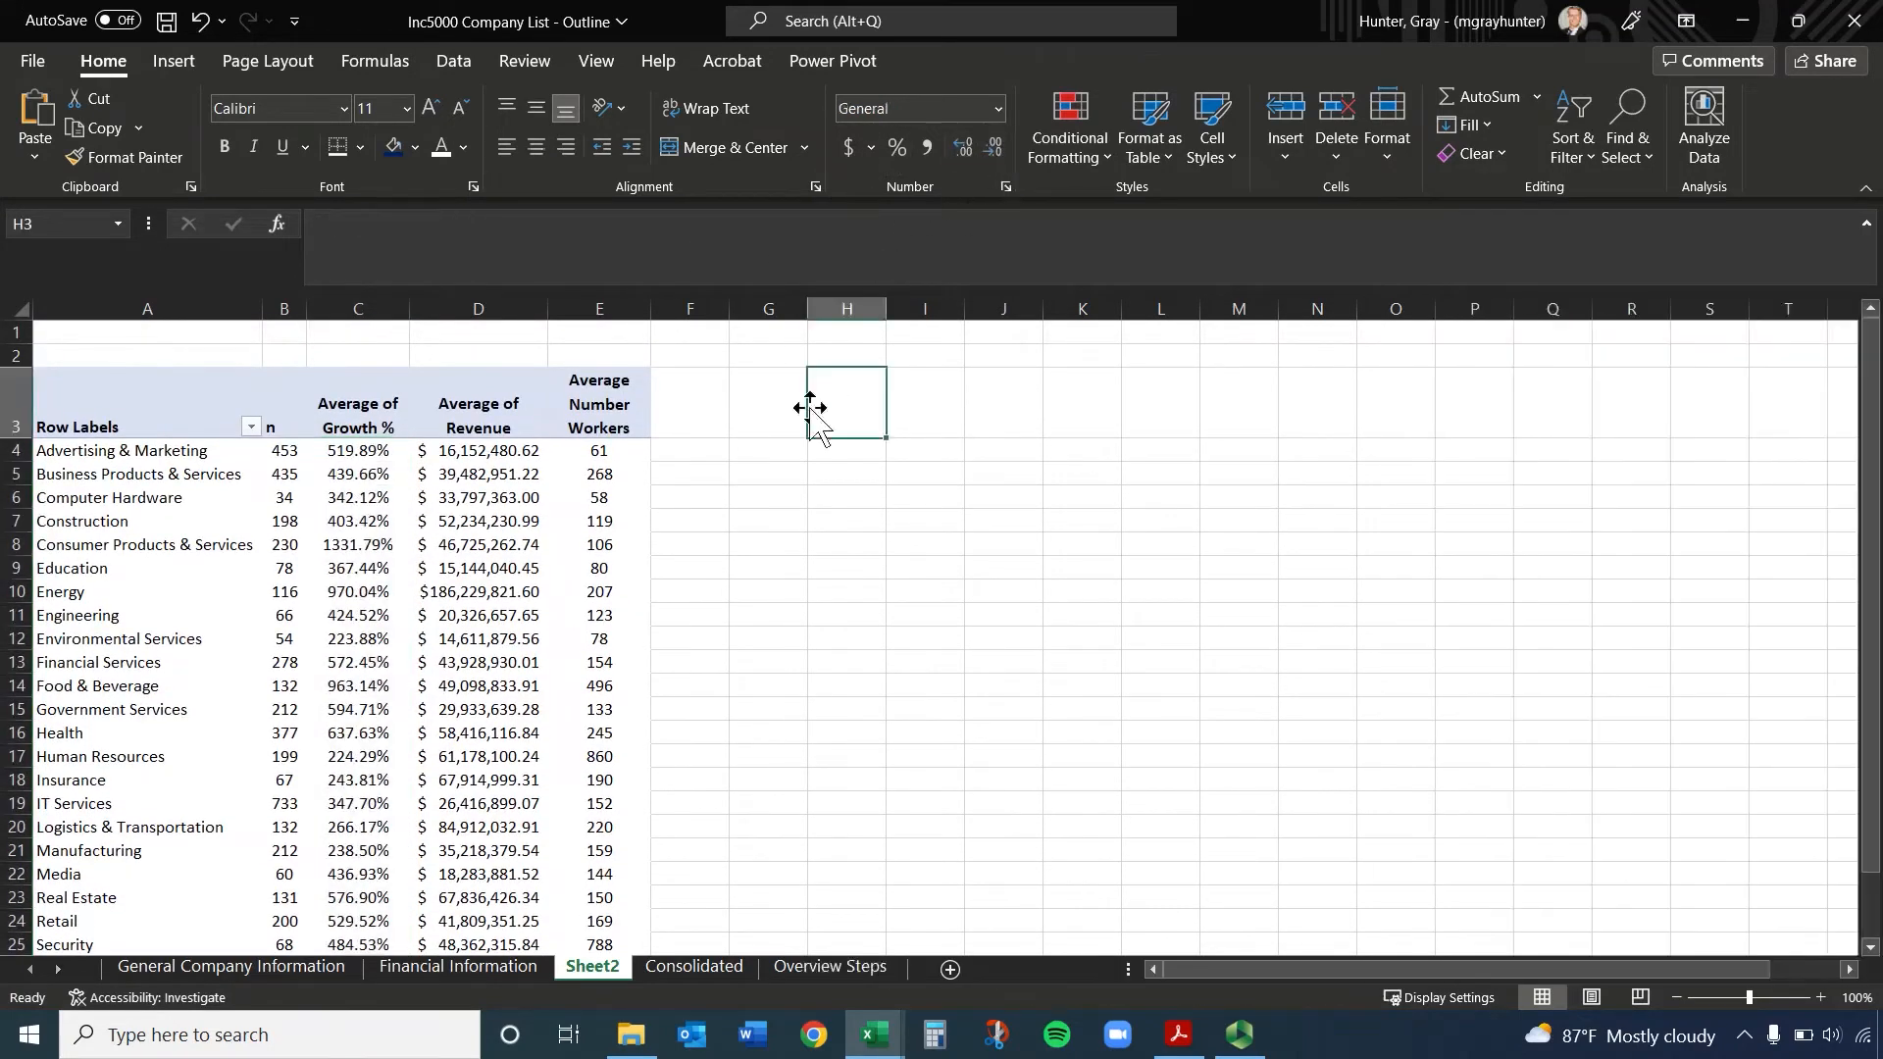
# Give the PivotTable's header row A3:E3 a dark blue fill with white text
pyautogui.moveTo(597, 490)
pyautogui.moveTo(152, 421); pyautogui.dragTo(585, 421)
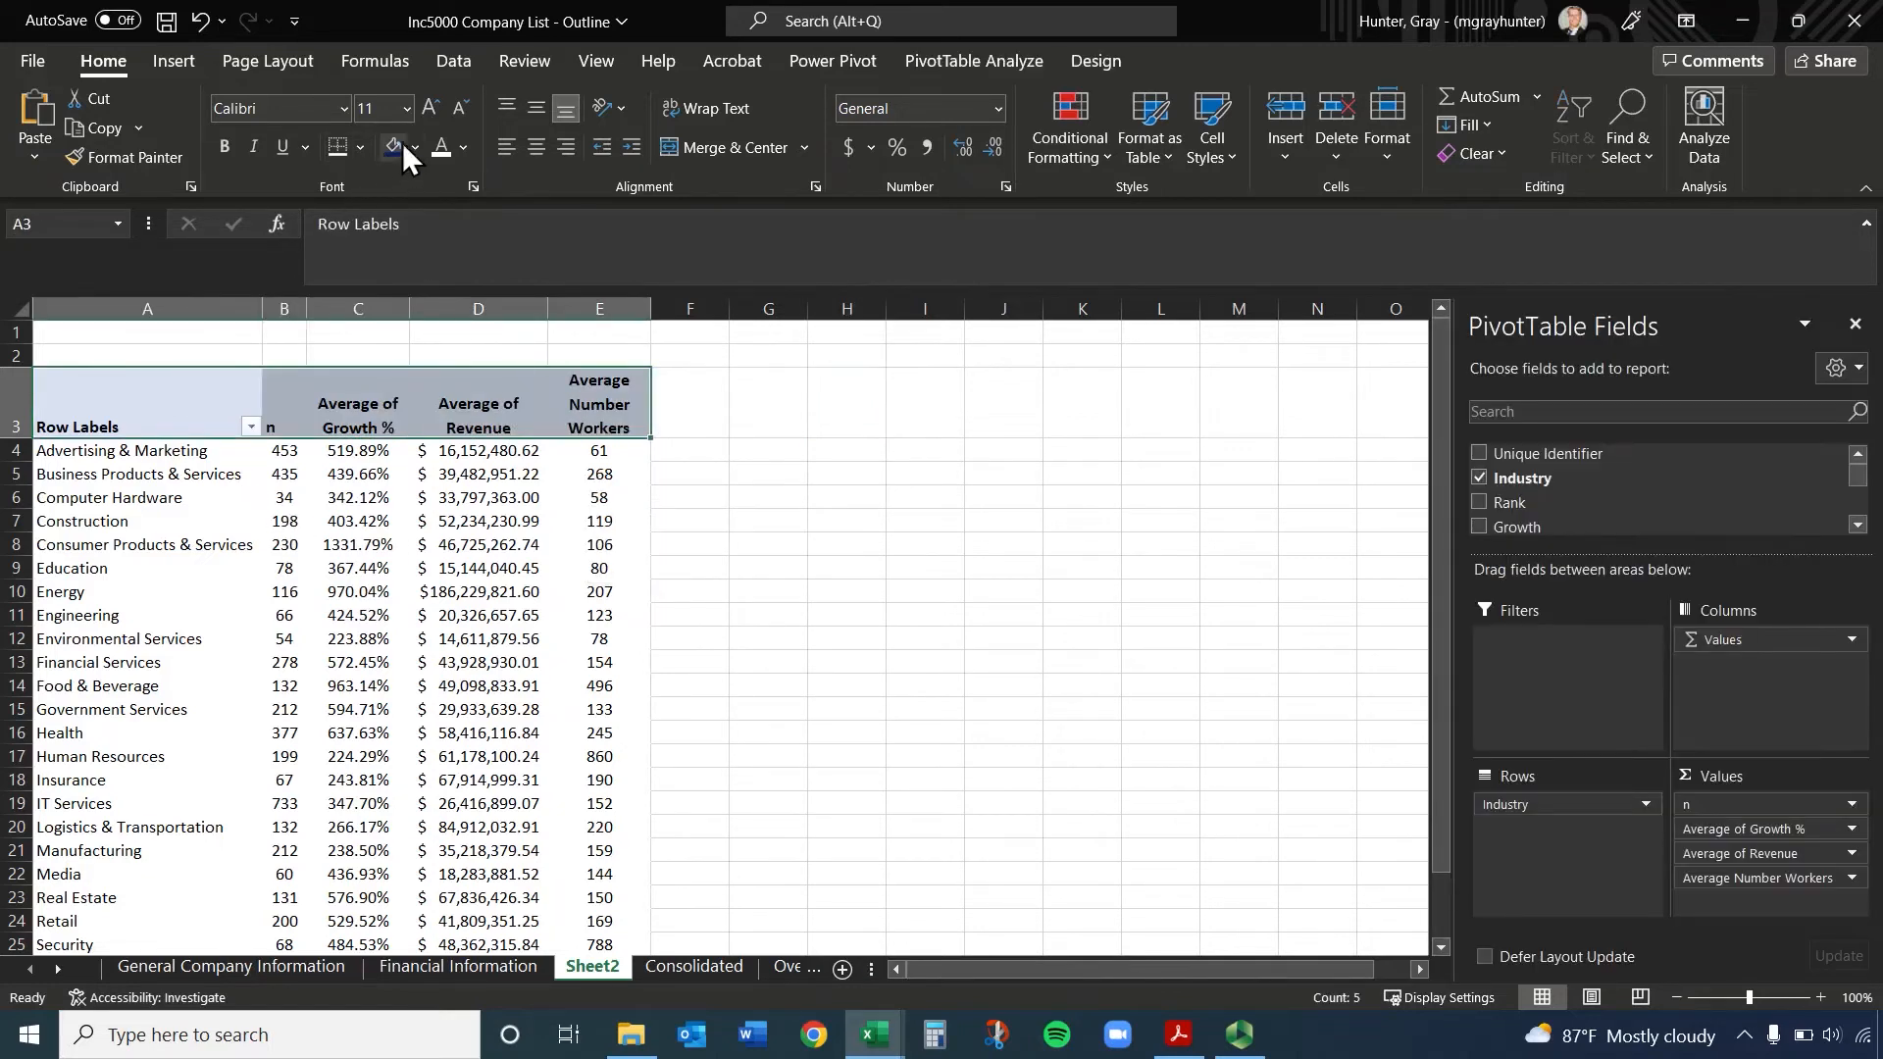
pyautogui.click(399, 144)
pyautogui.click(444, 145)
pyautogui.scroll(-2, 260, 714)
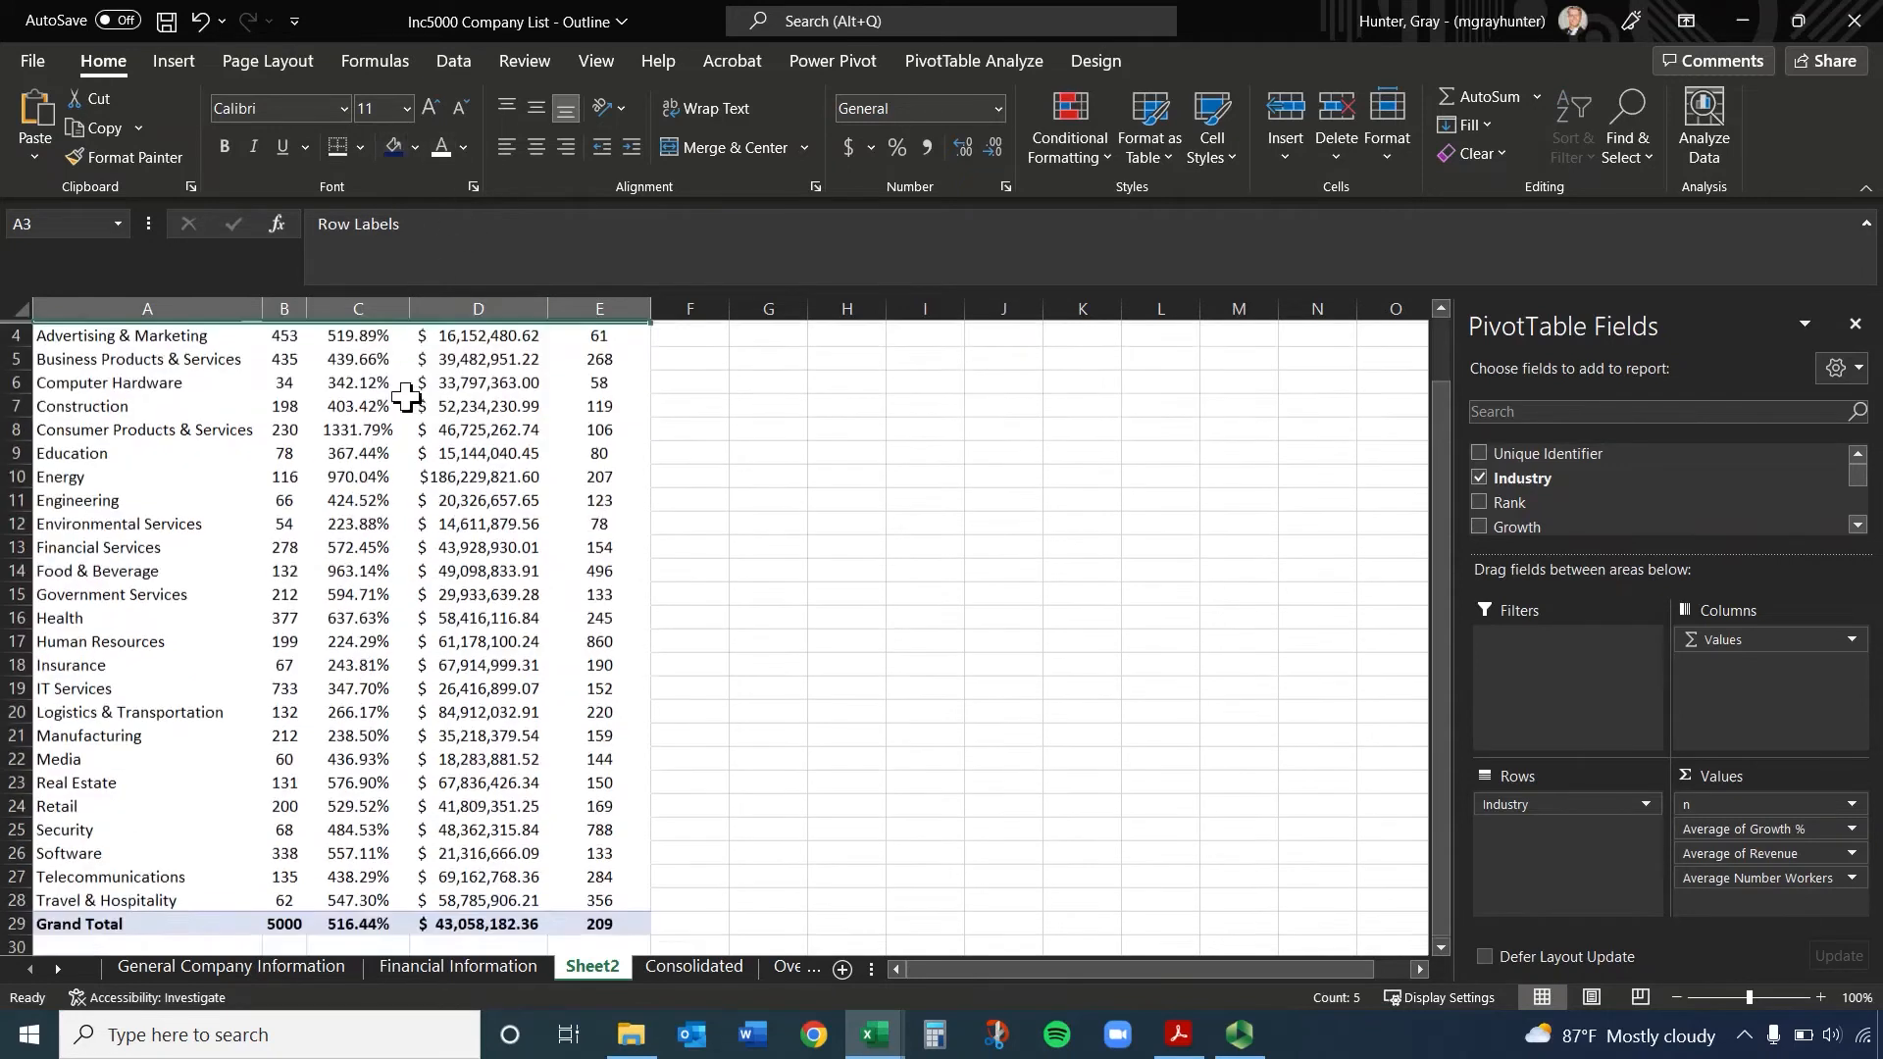
# Give the Grand Total row A29:E29 the same dark blue fill and white text, and slightly widen column E
pyautogui.moveTo(92, 851); pyautogui.dragTo(619, 851)
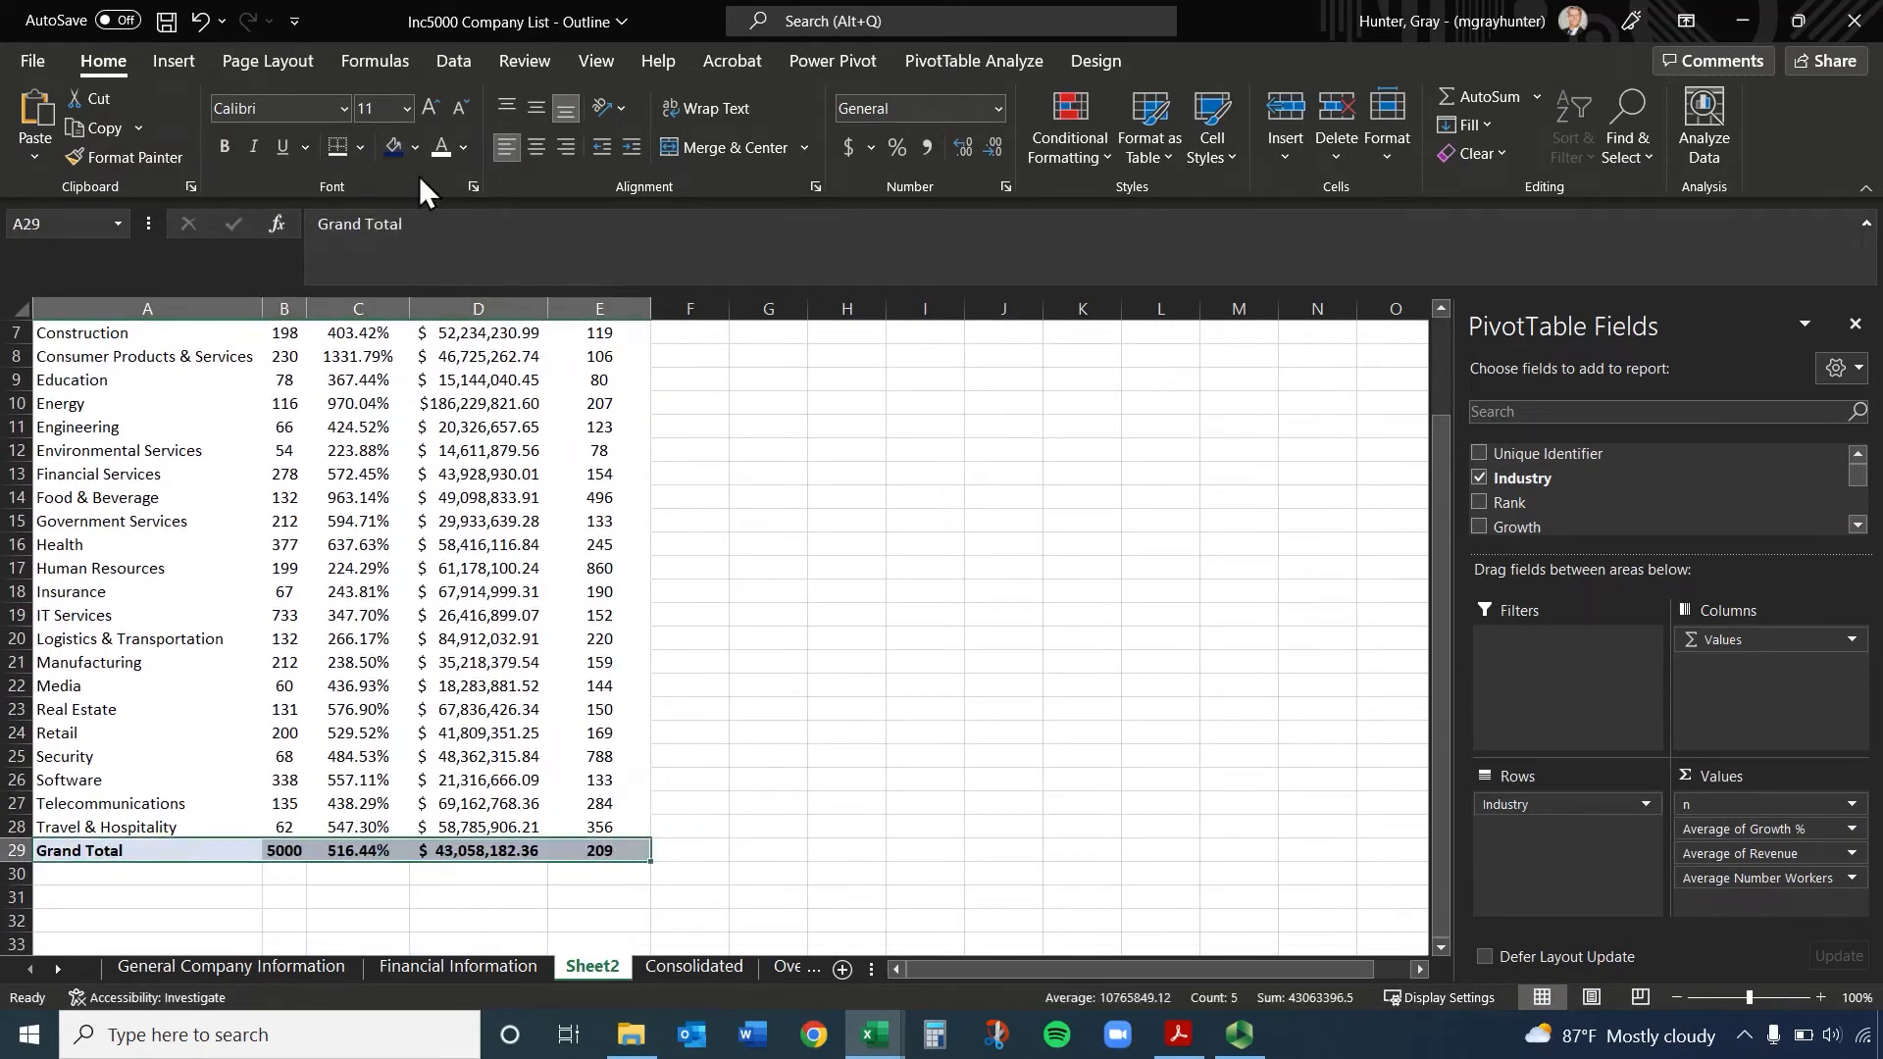
pyautogui.click(394, 147)
pyautogui.click(441, 147)
pyautogui.scroll(2, 628, 635)
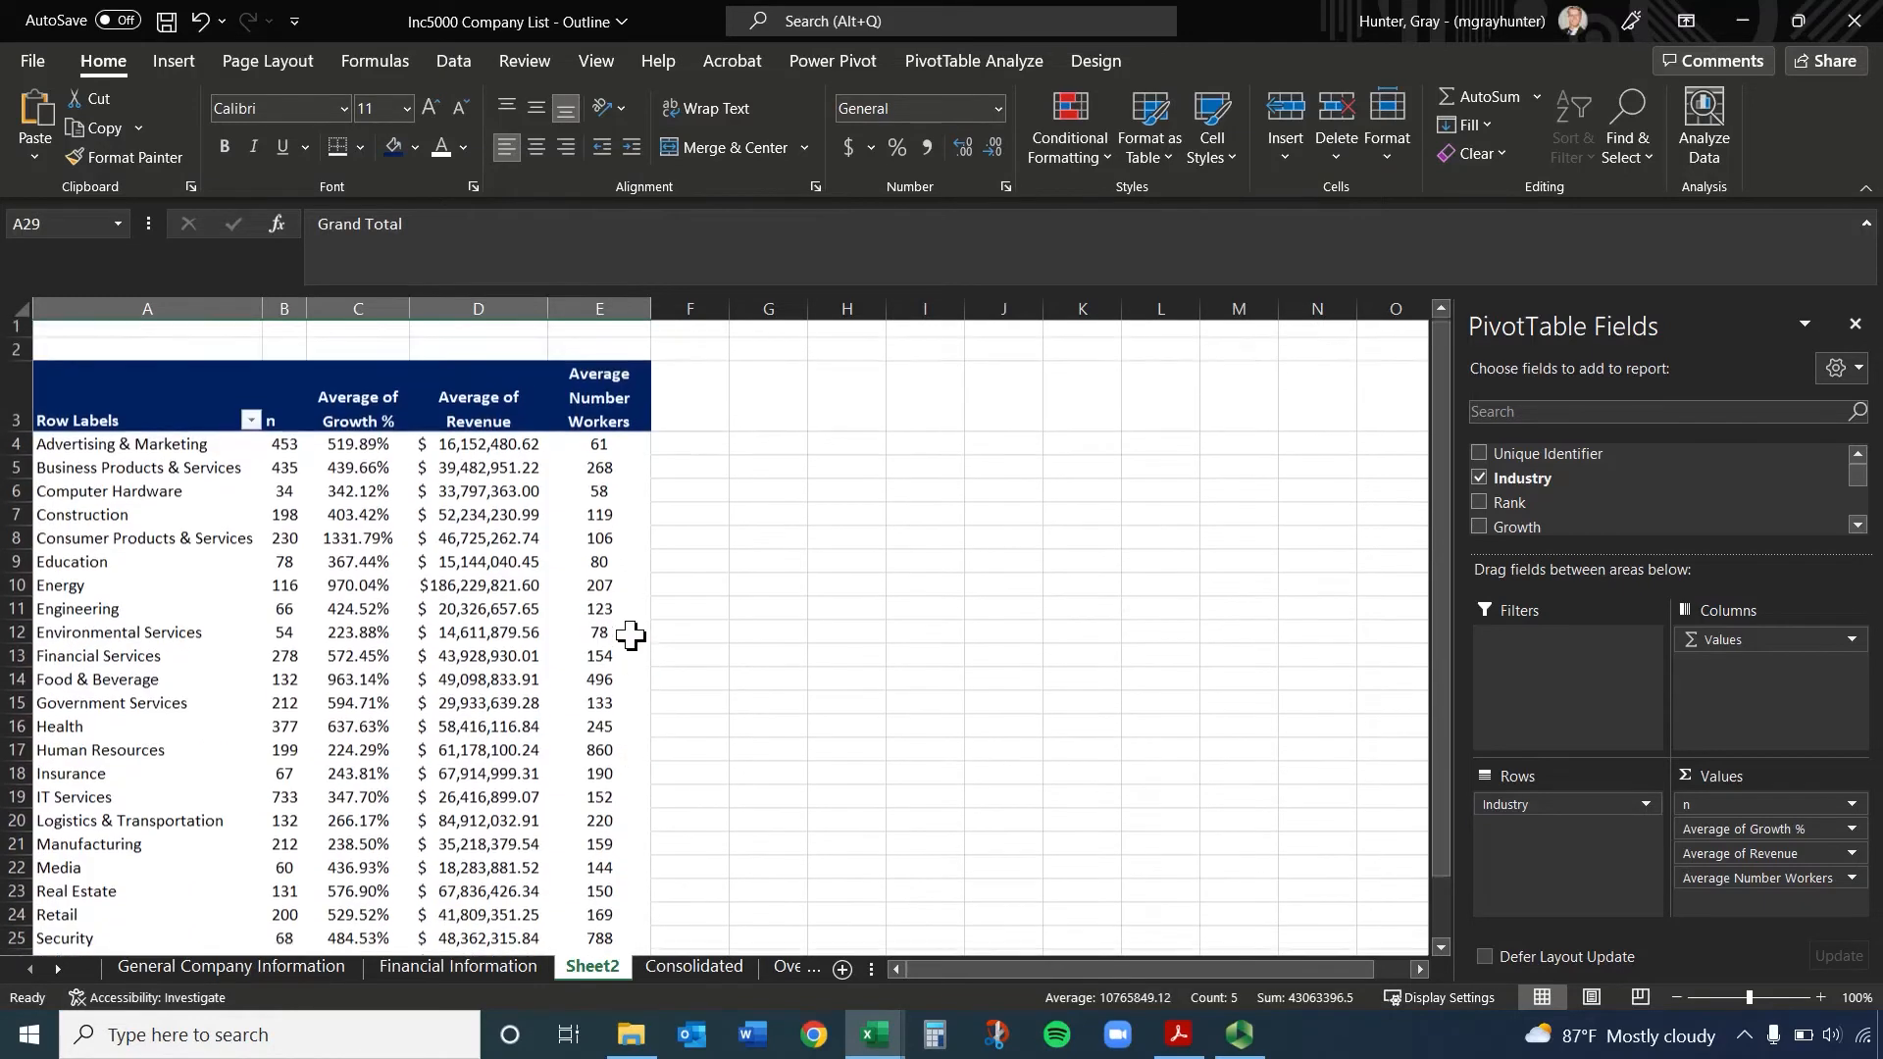
pyautogui.click(795, 502)
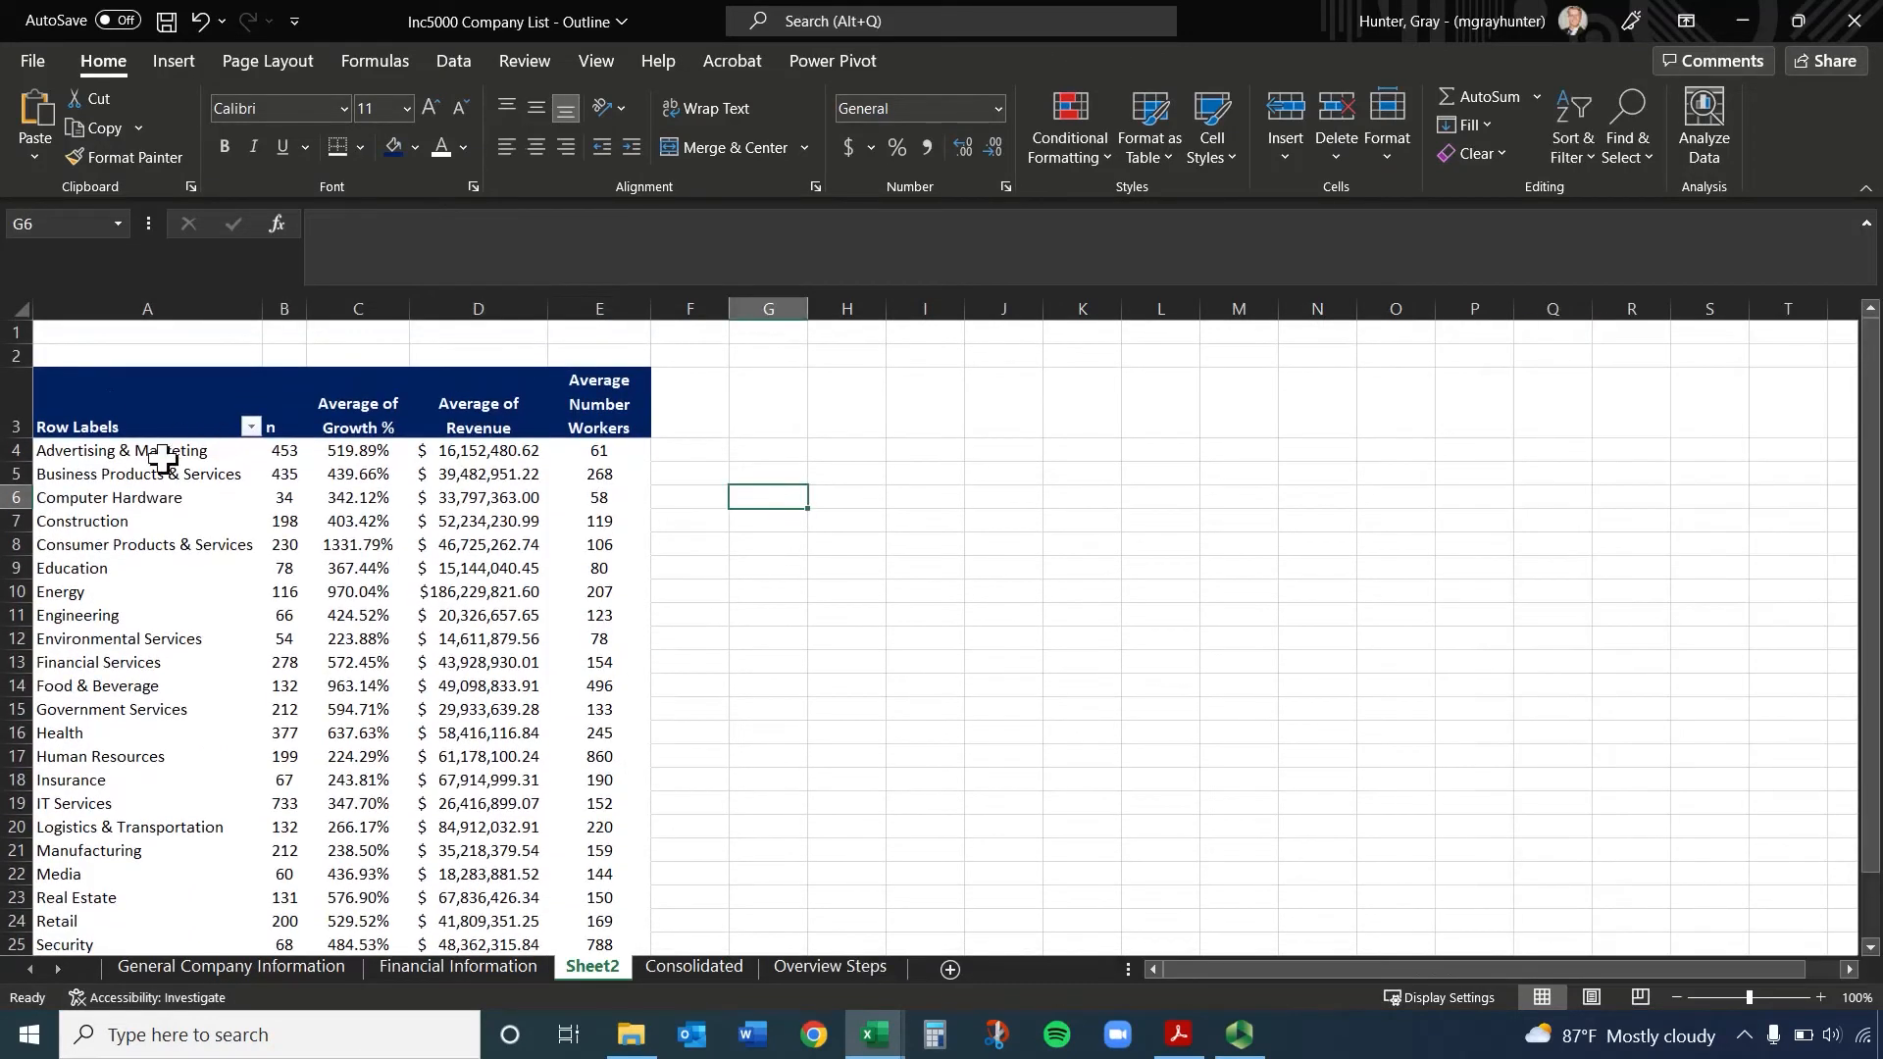
pyautogui.moveTo(649, 300); pyautogui.dragTo(680, 298)
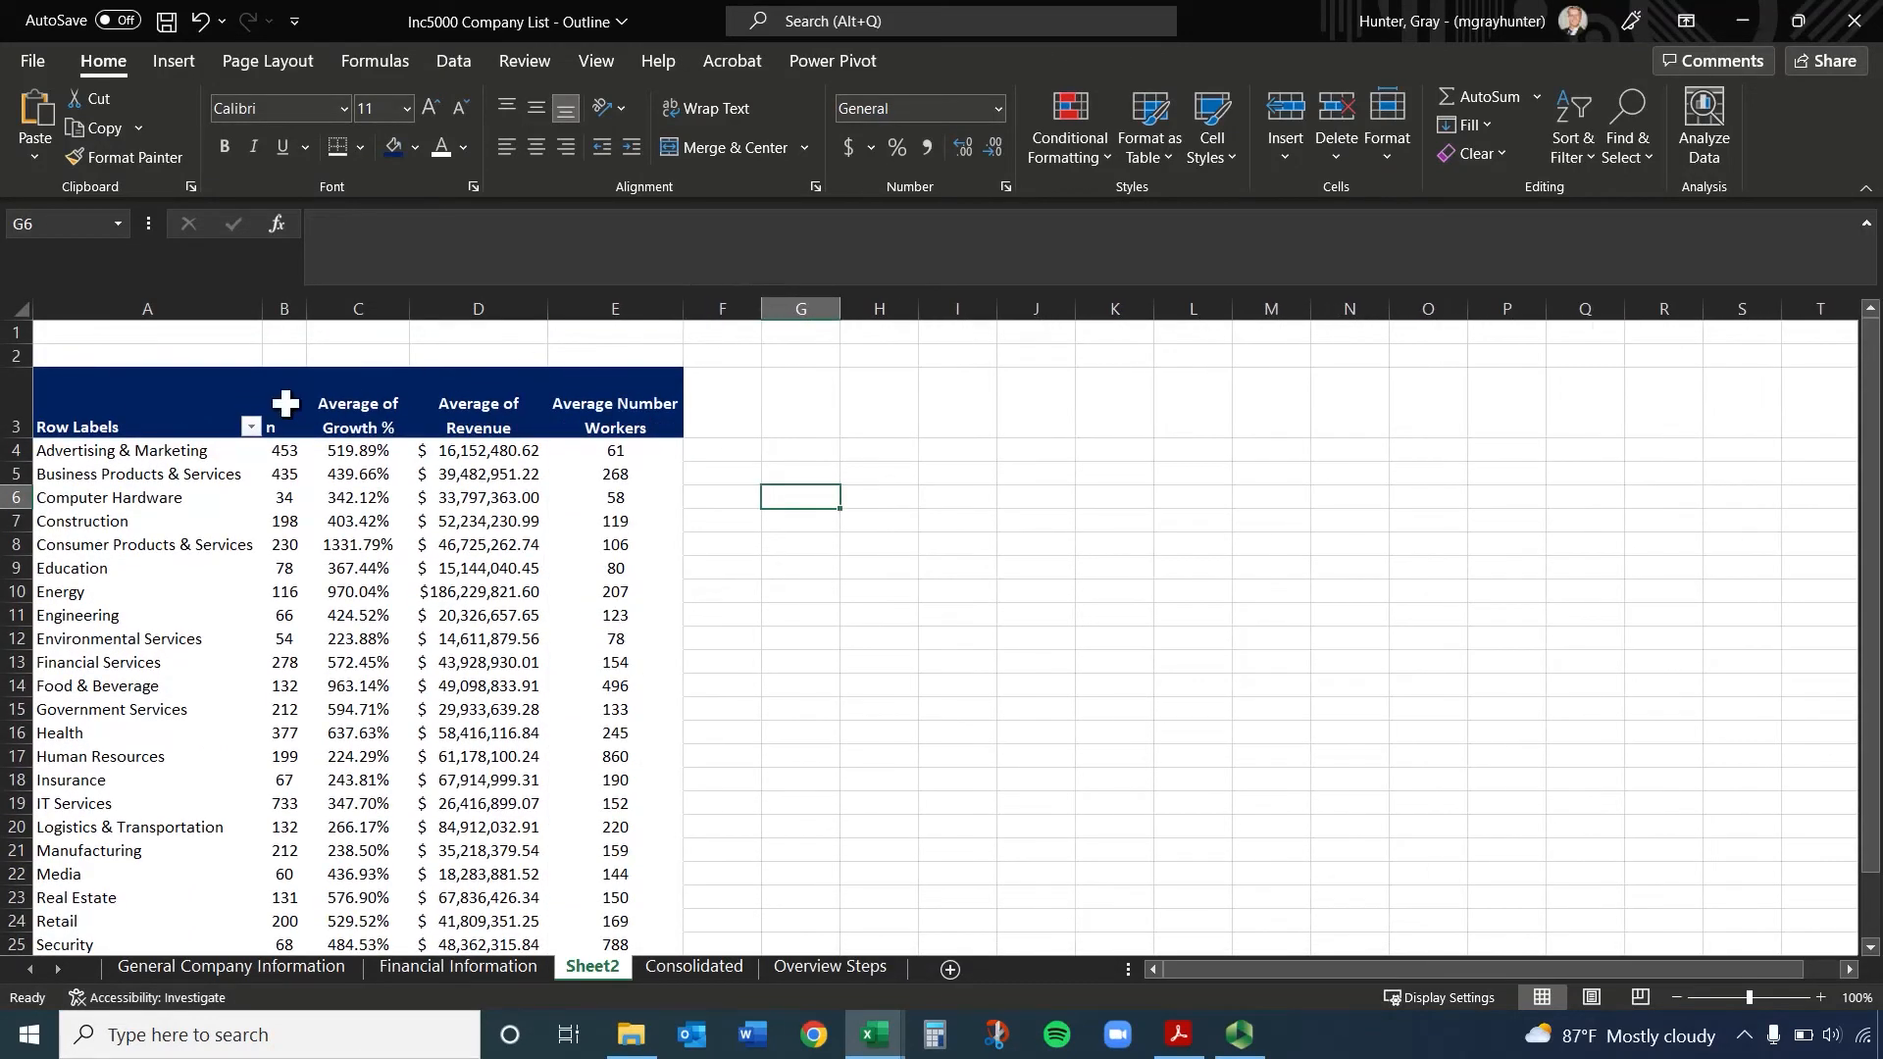
pyautogui.click(84, 415)
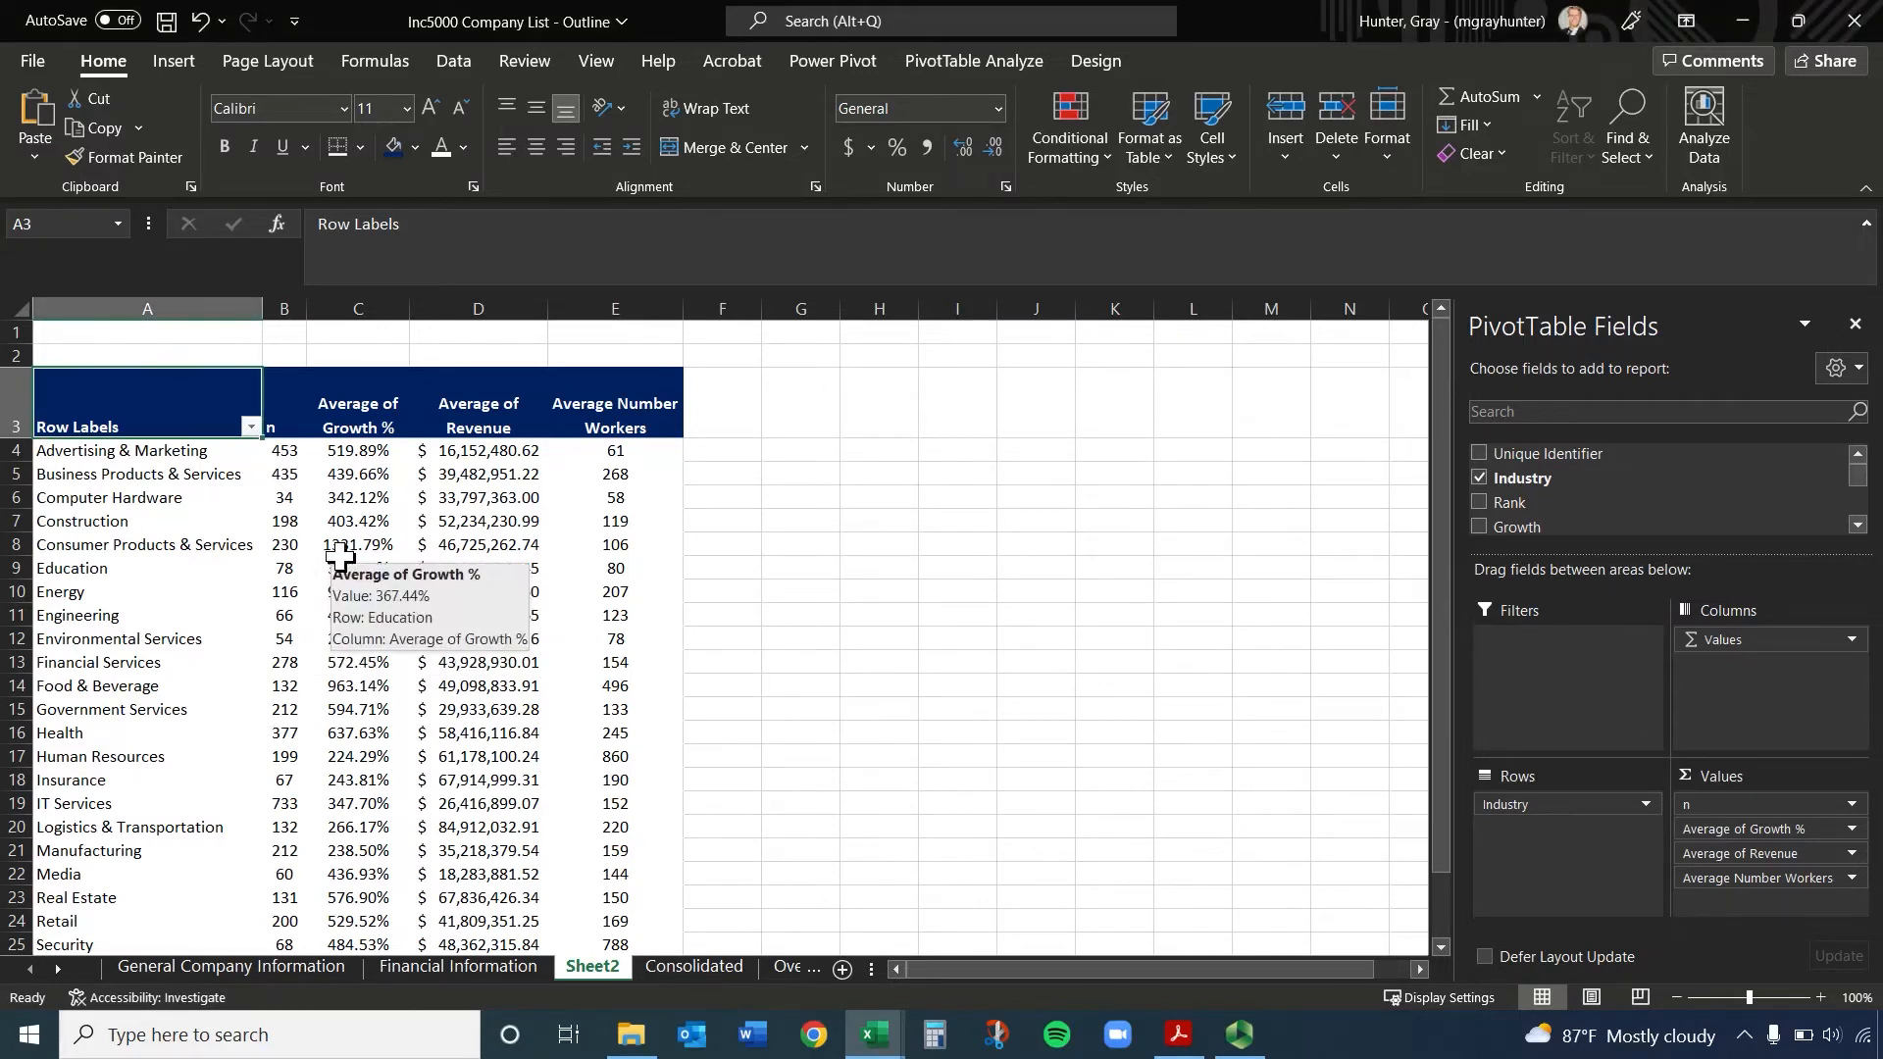
pyautogui.click(251, 427)
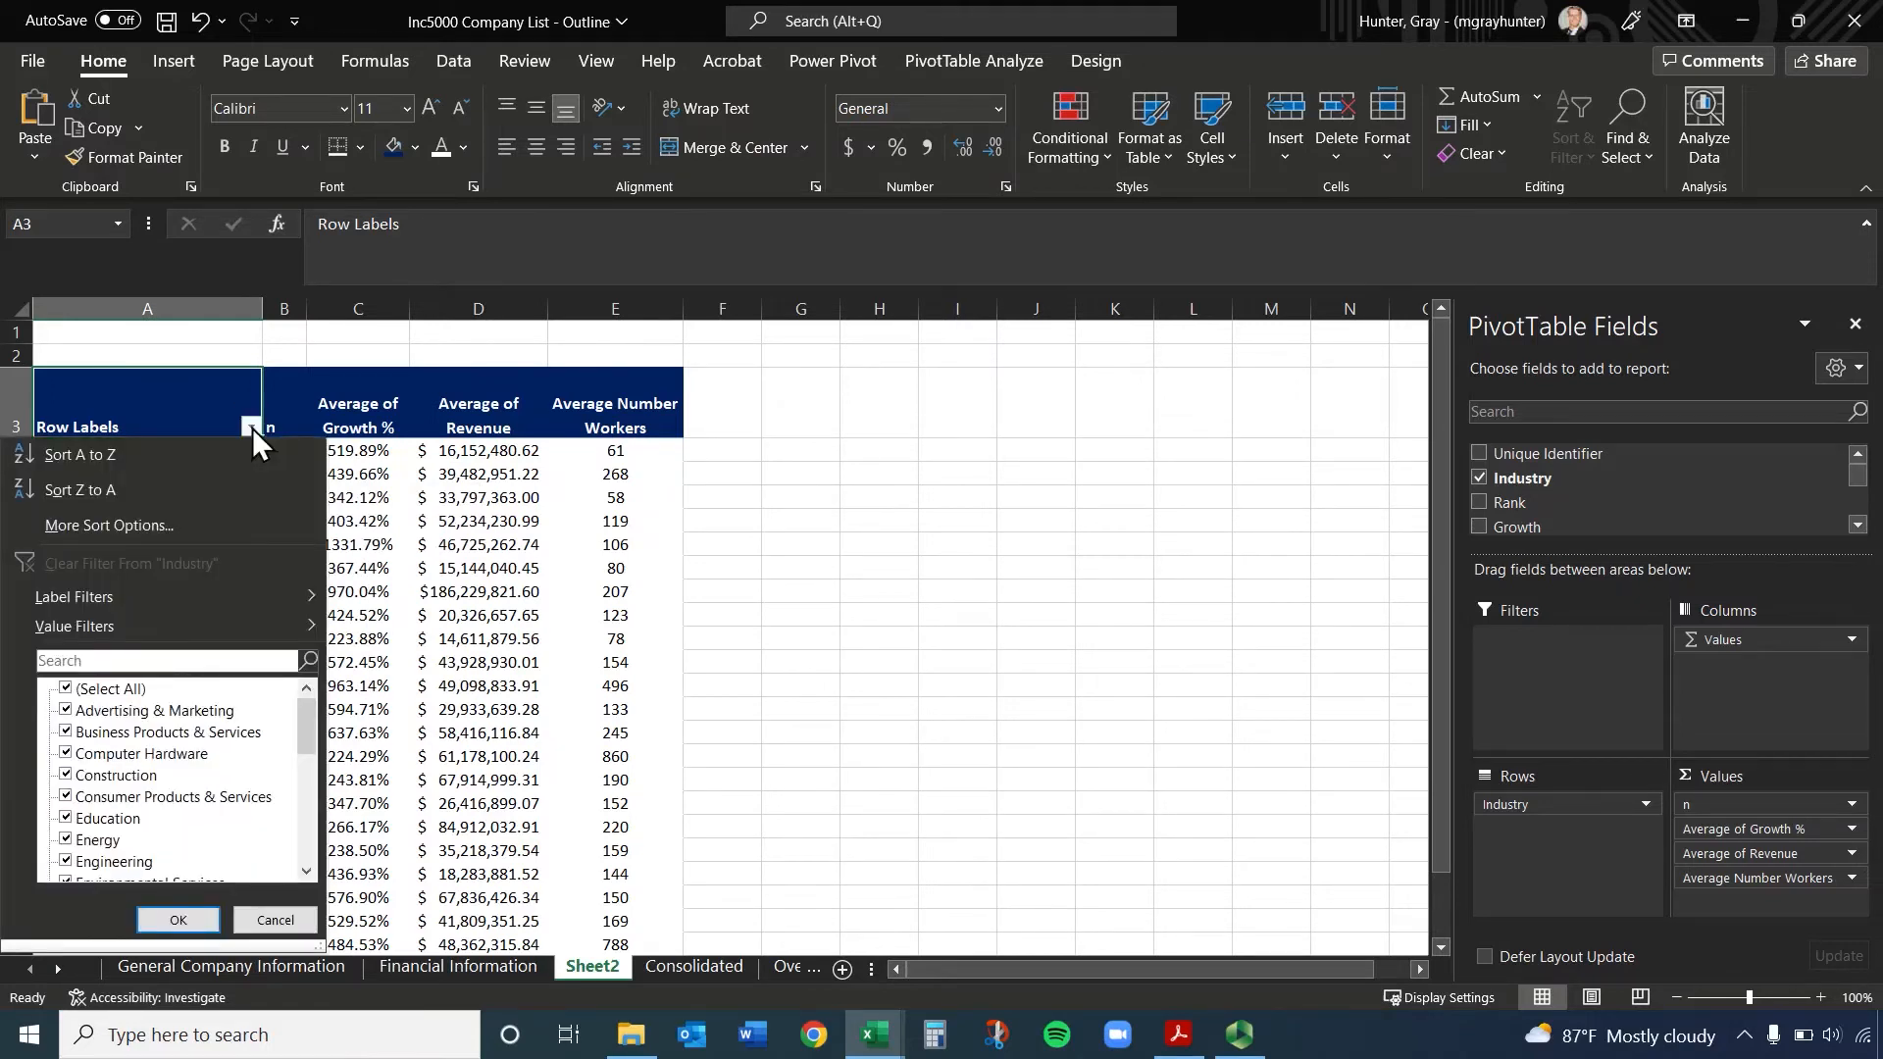
pyautogui.click(251, 427)
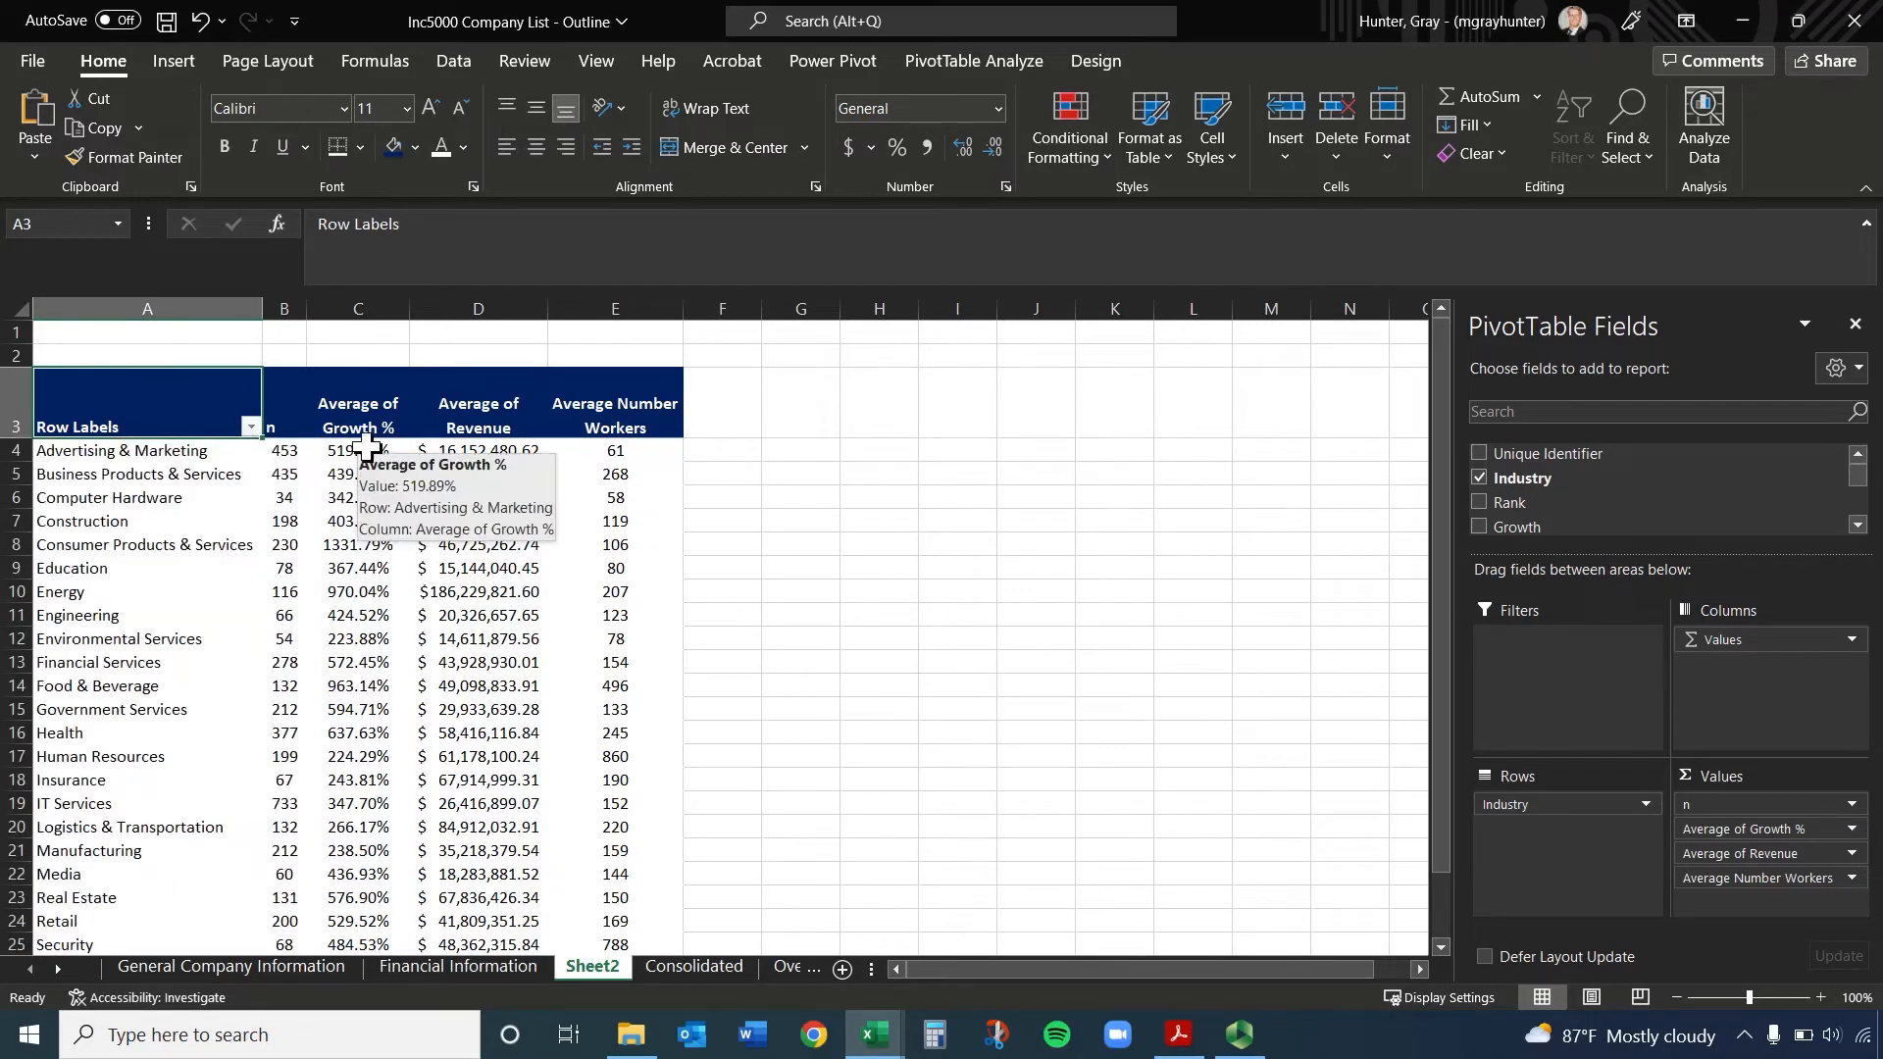
pyautogui.click(364, 449)
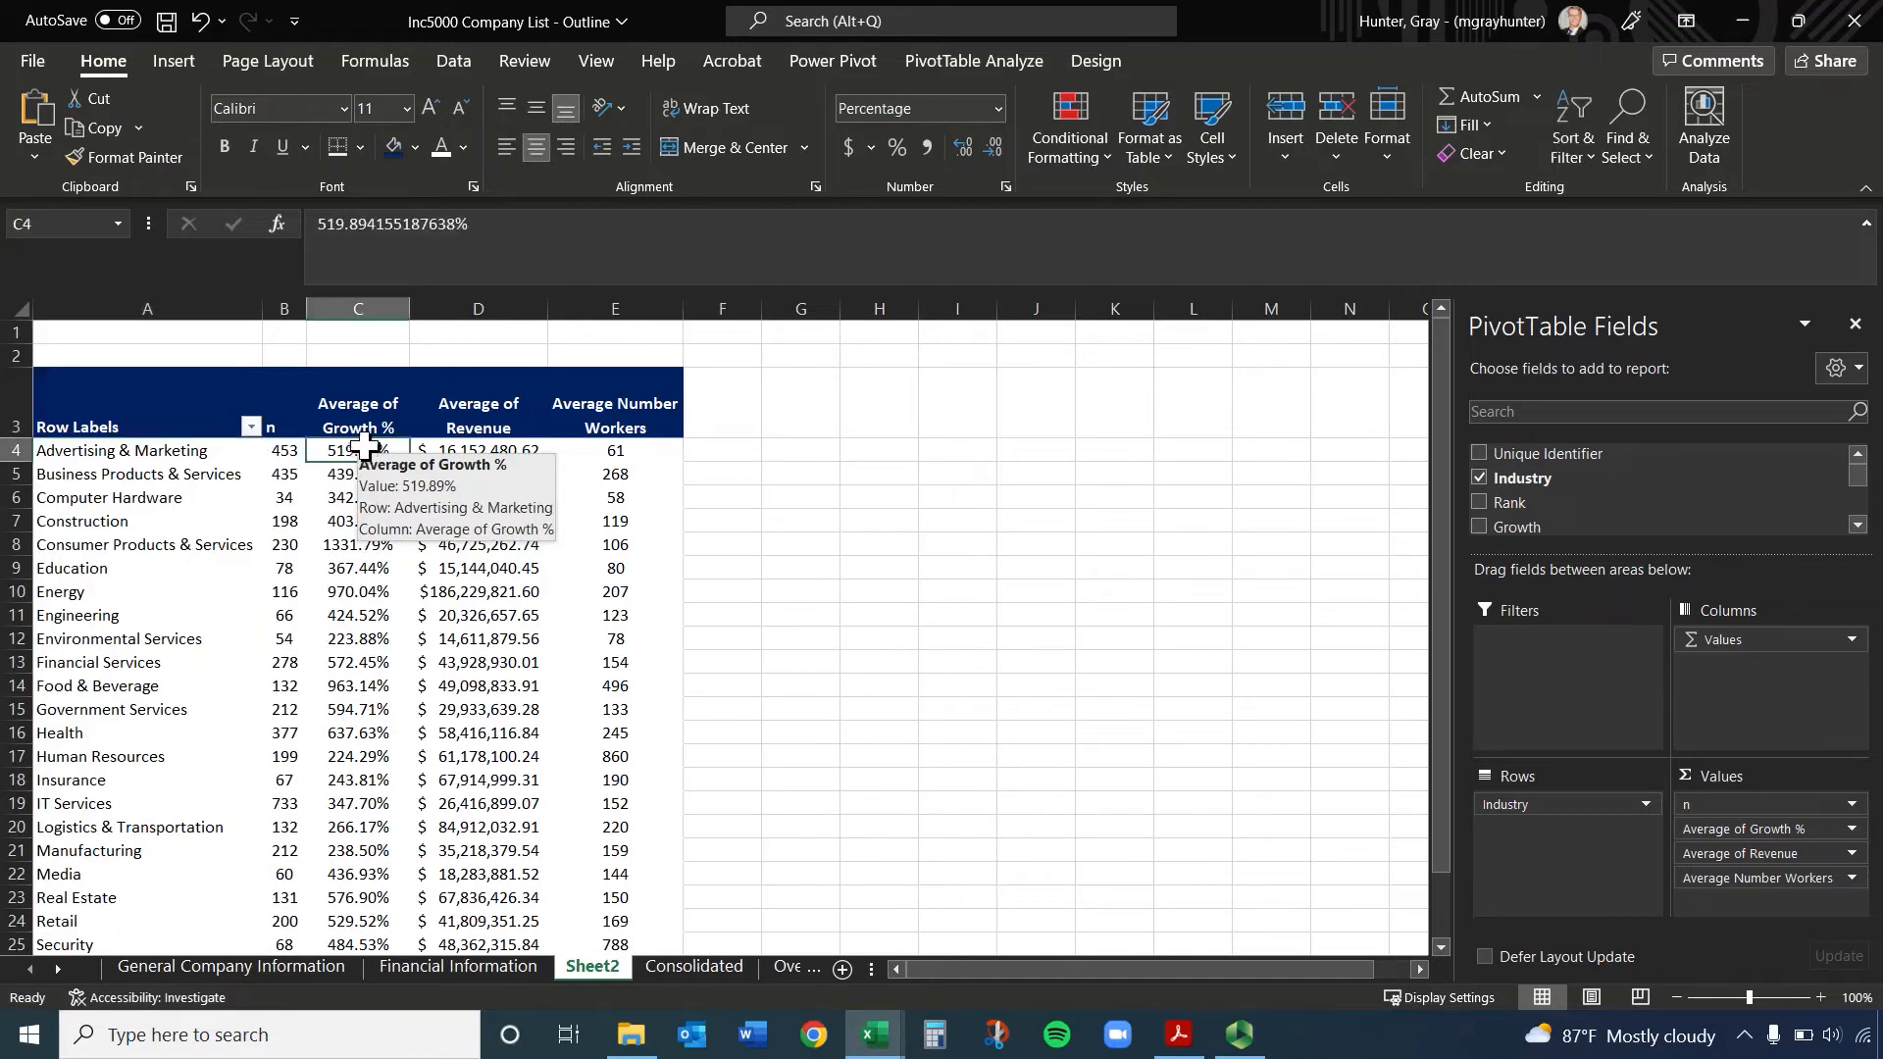
pyautogui.click(364, 414)
pyautogui.click(365, 451)
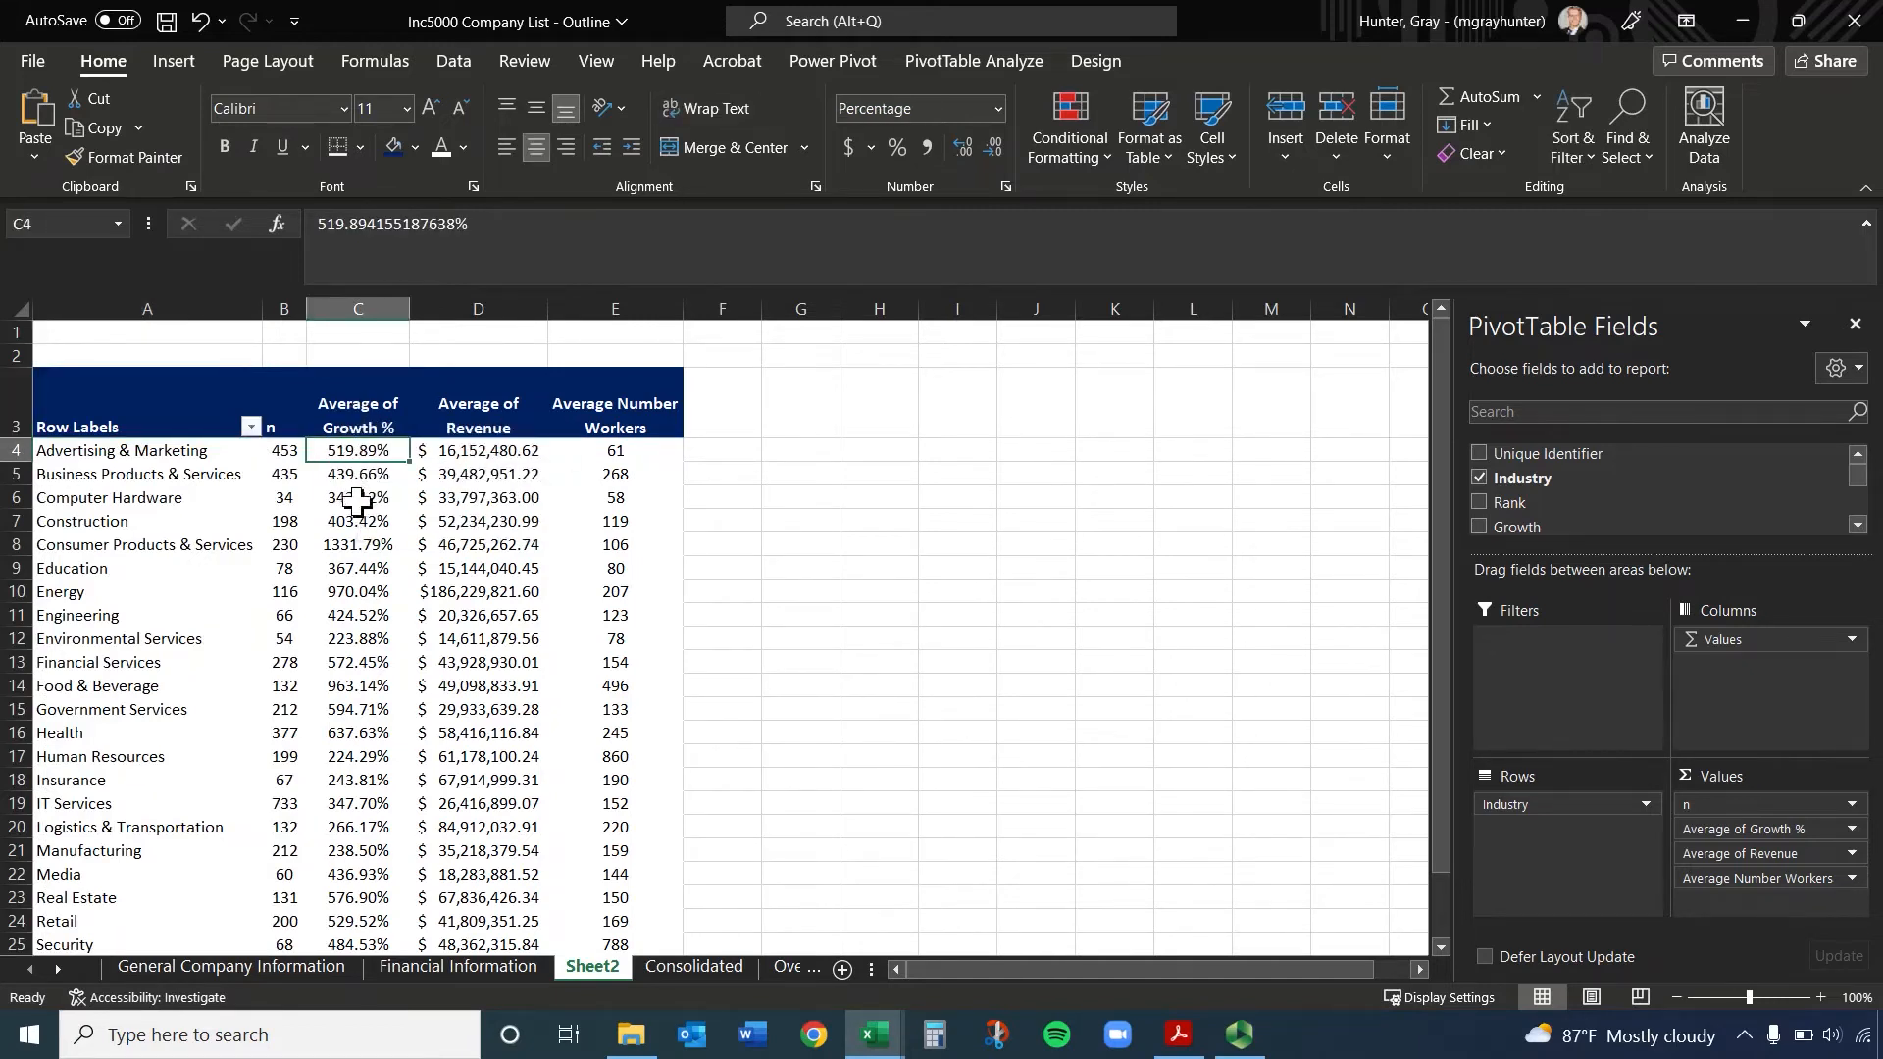
pyautogui.click(367, 498)
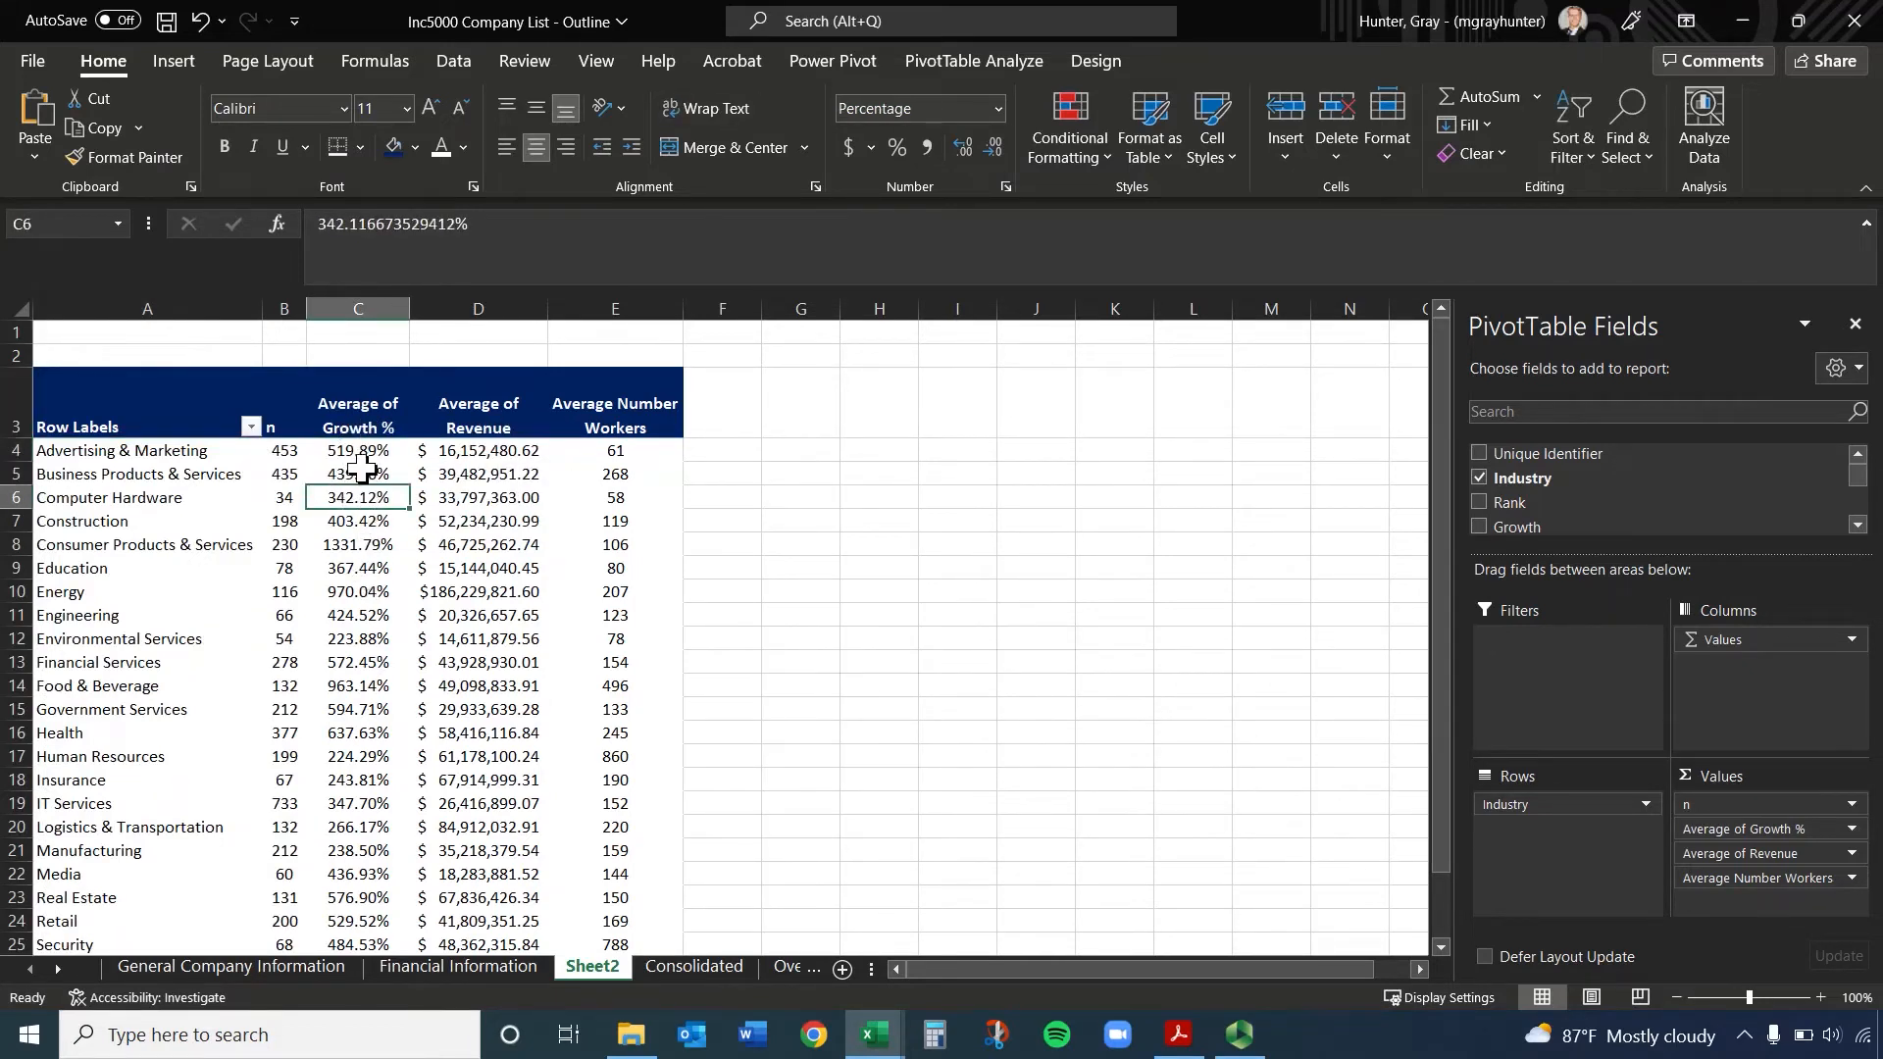
pyautogui.rightClick(363, 473)
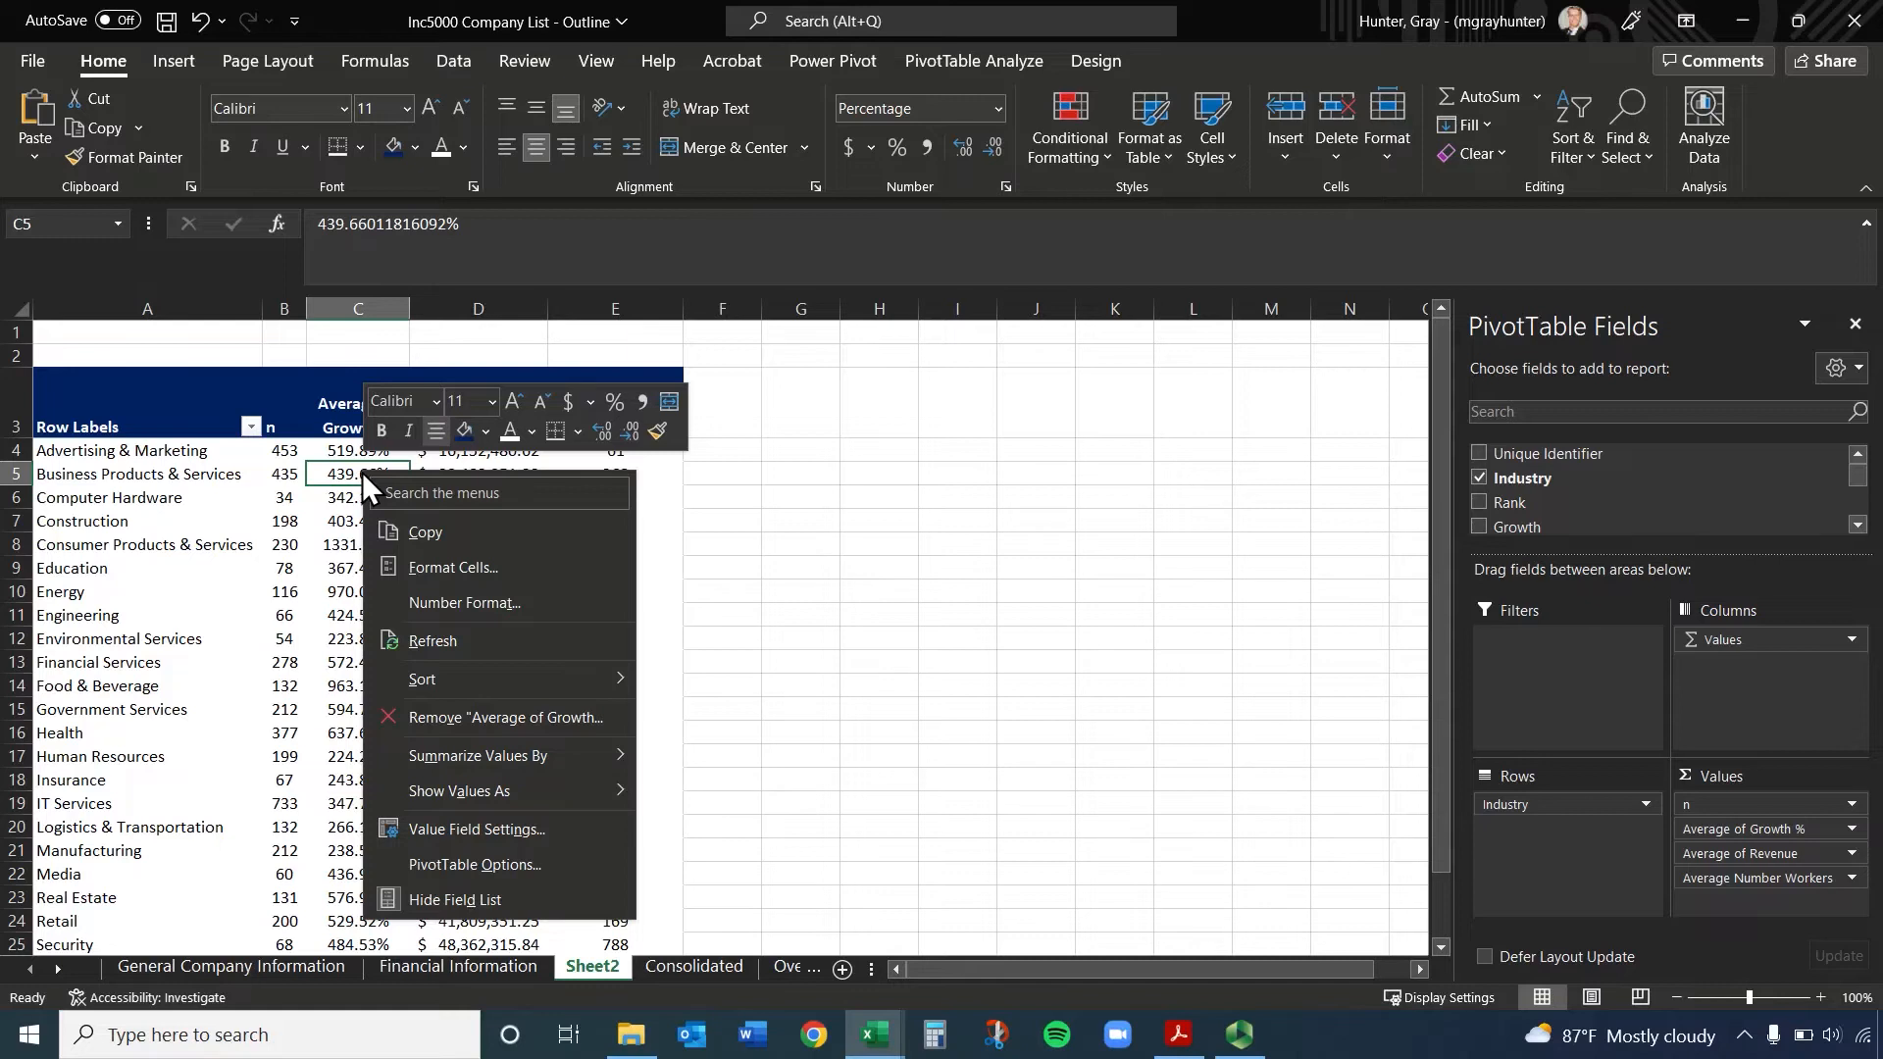
pyautogui.click(349, 472)
# Apply a largest-to-smallest sort from the PivotTable's Average of Growth % header in C3
pyautogui.click(371, 412)
pyautogui.rightClick(371, 410)
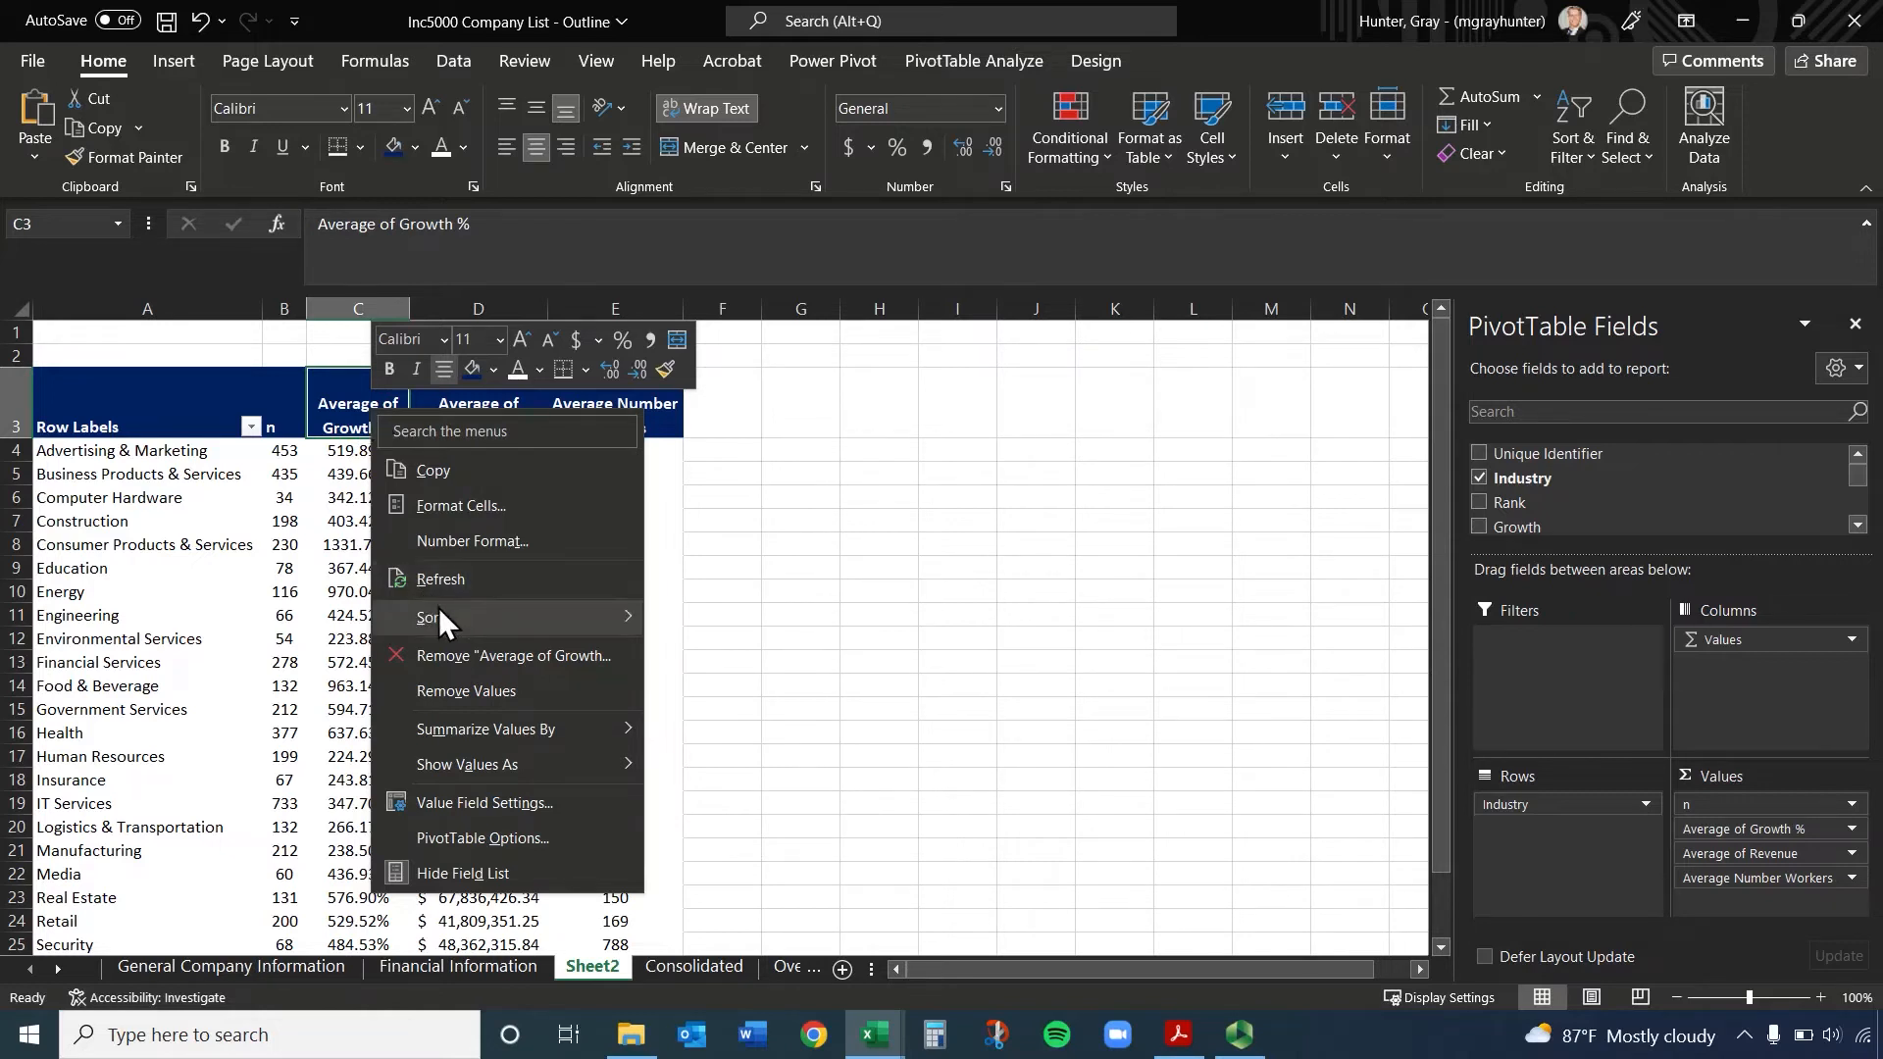
pyautogui.moveTo(438, 612)
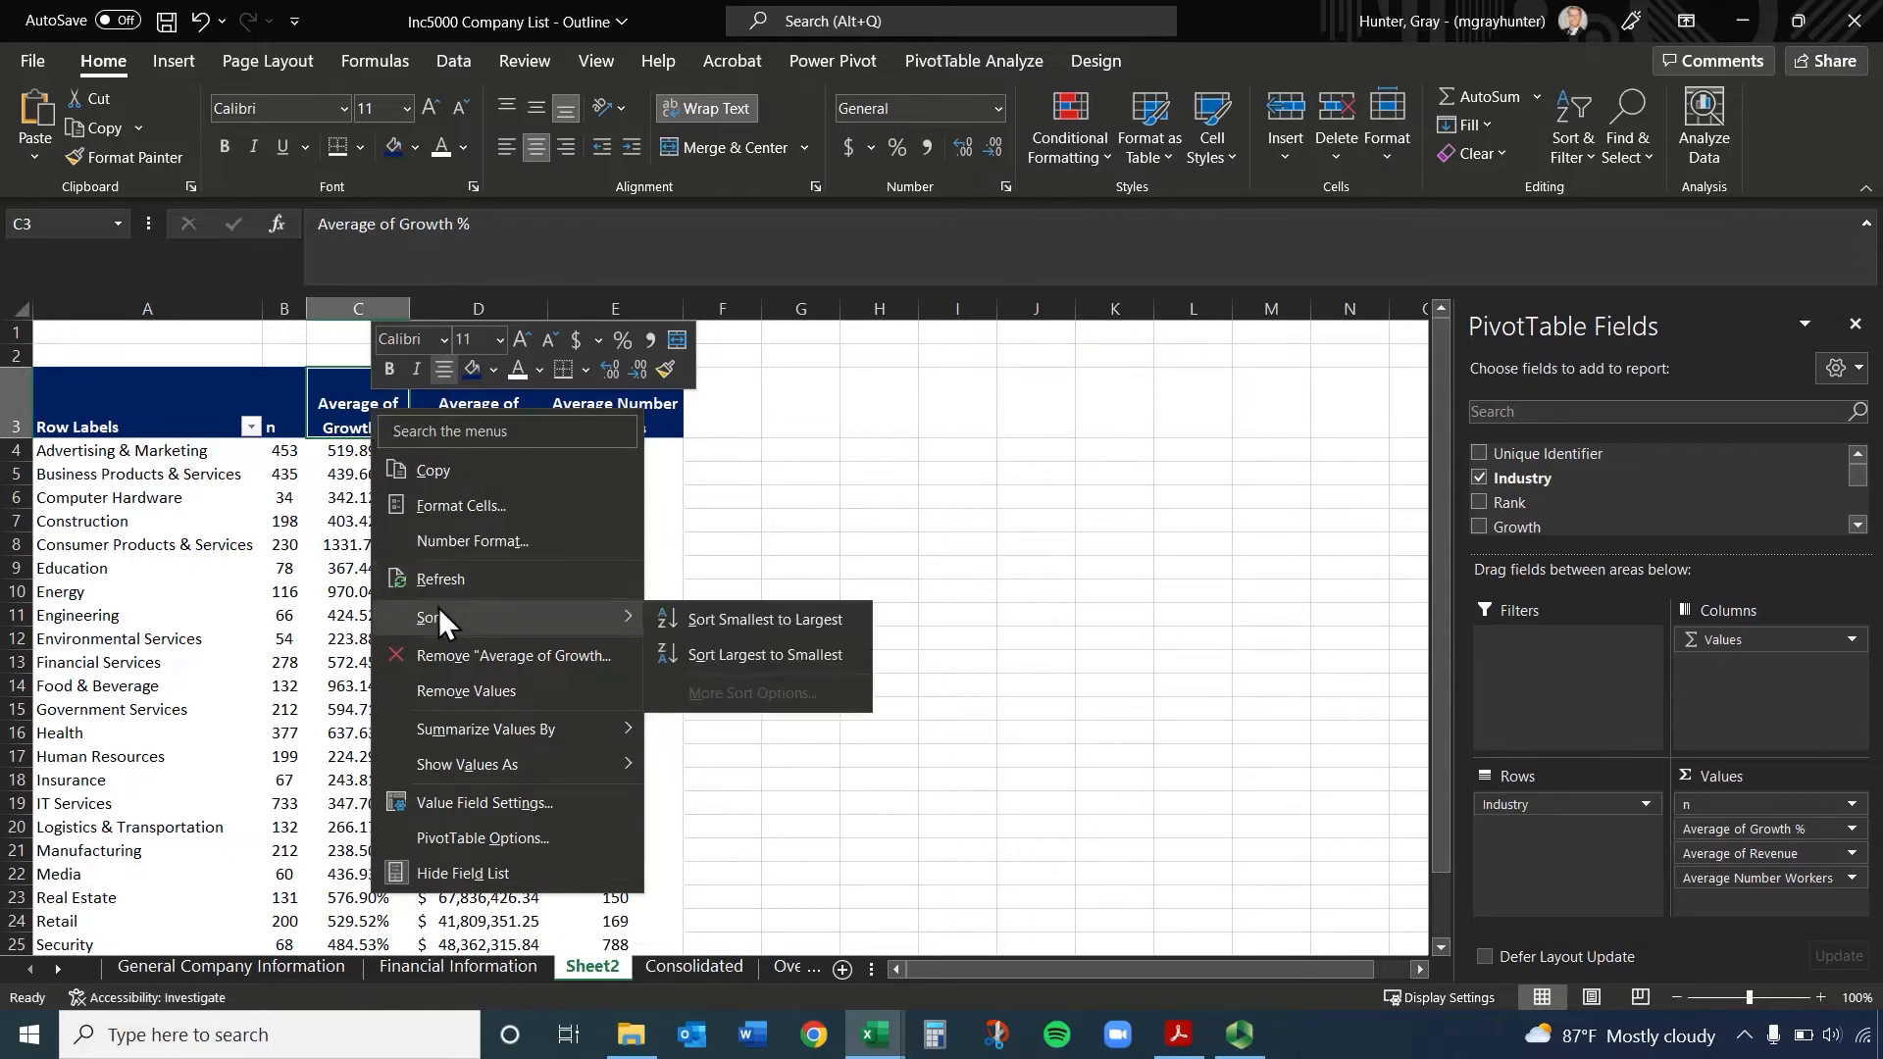
pyautogui.click(768, 653)
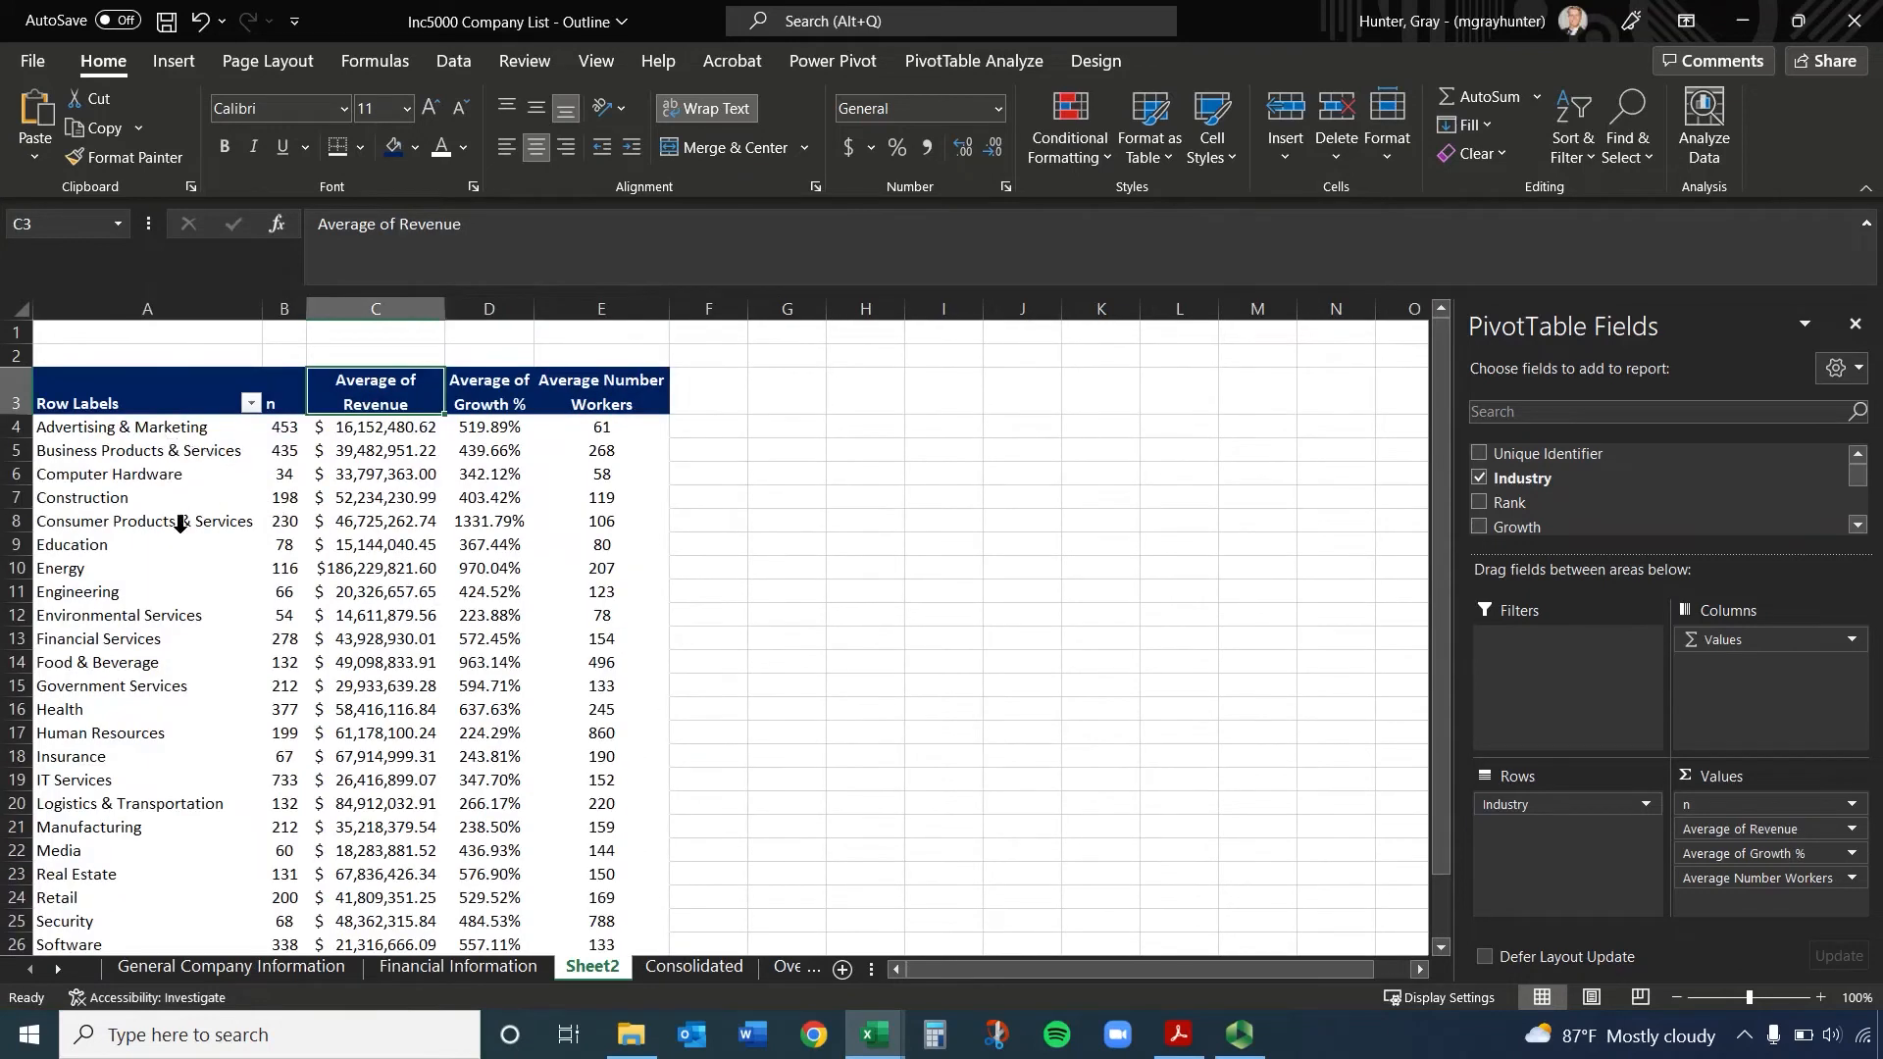
# Sort the PivotTable's industries by Average of Revenue from largest to smallest, starting from a revenue value cell
pyautogui.click(392, 474)
pyautogui.rightClick(380, 451)
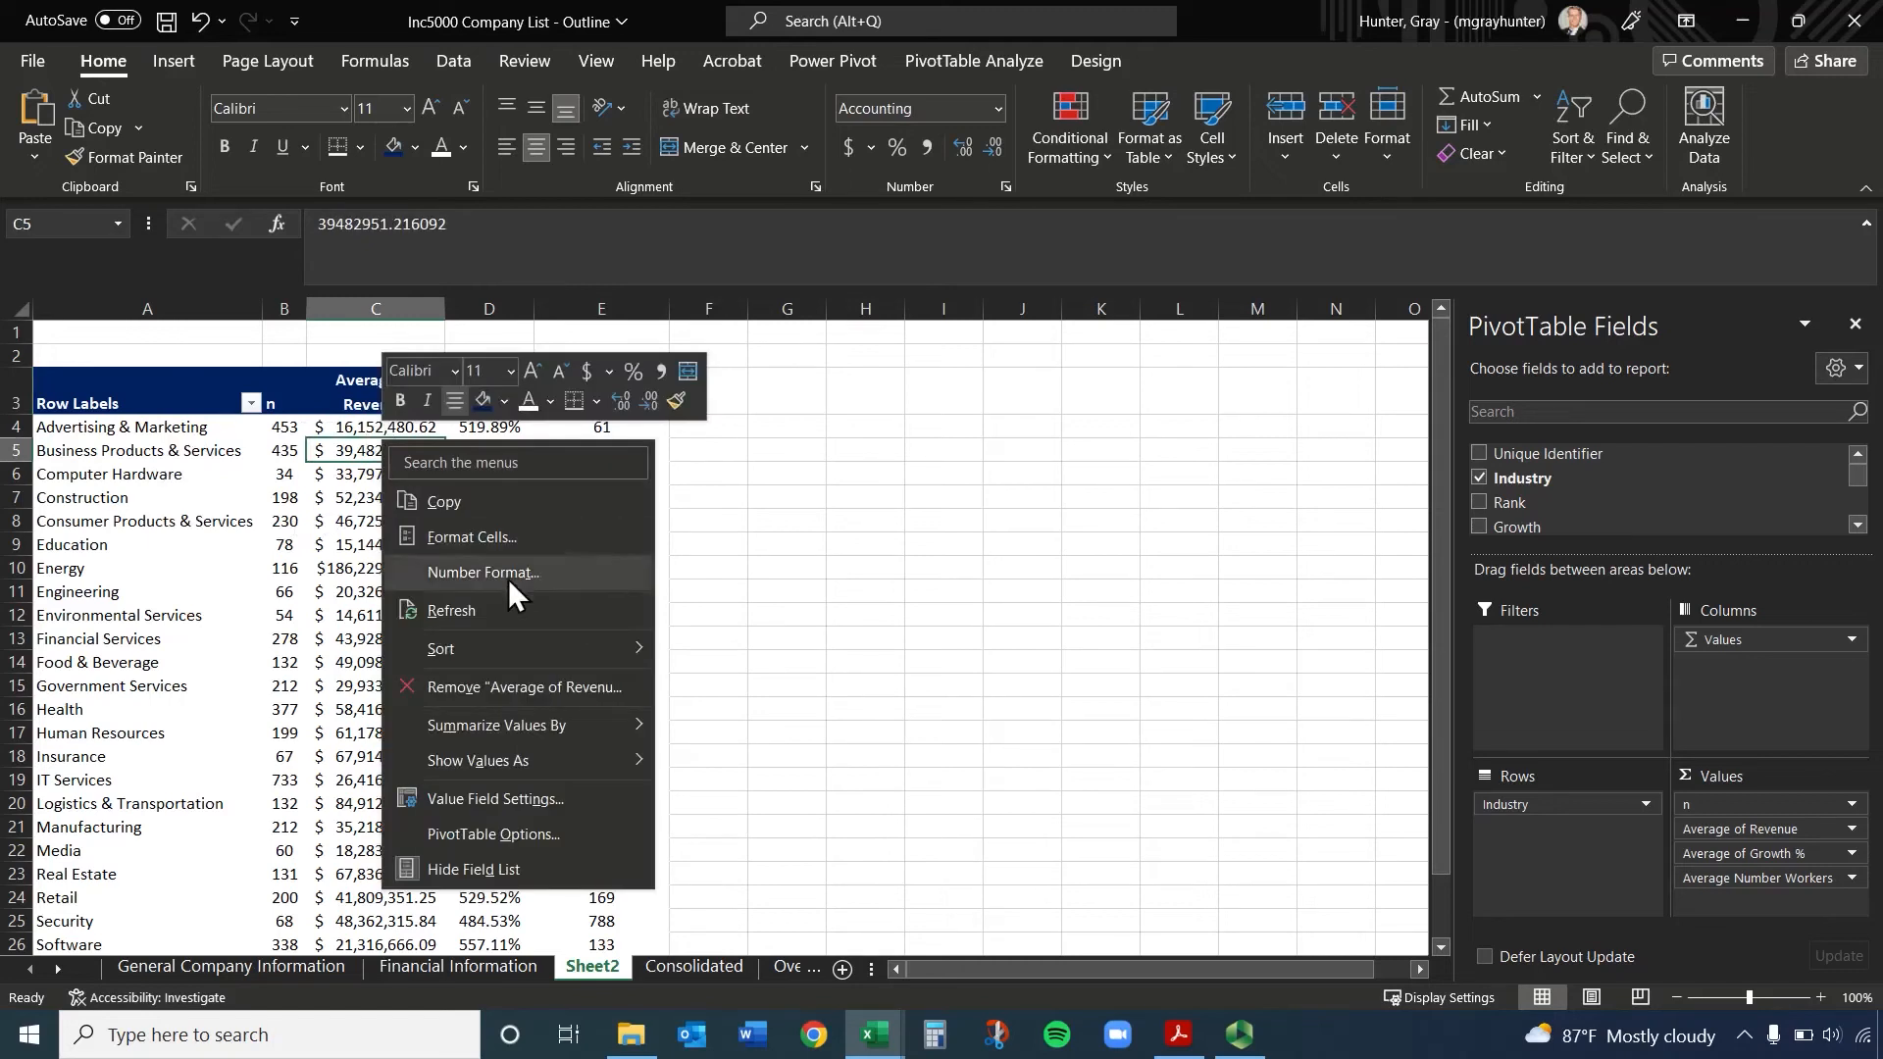
pyautogui.moveTo(520, 650)
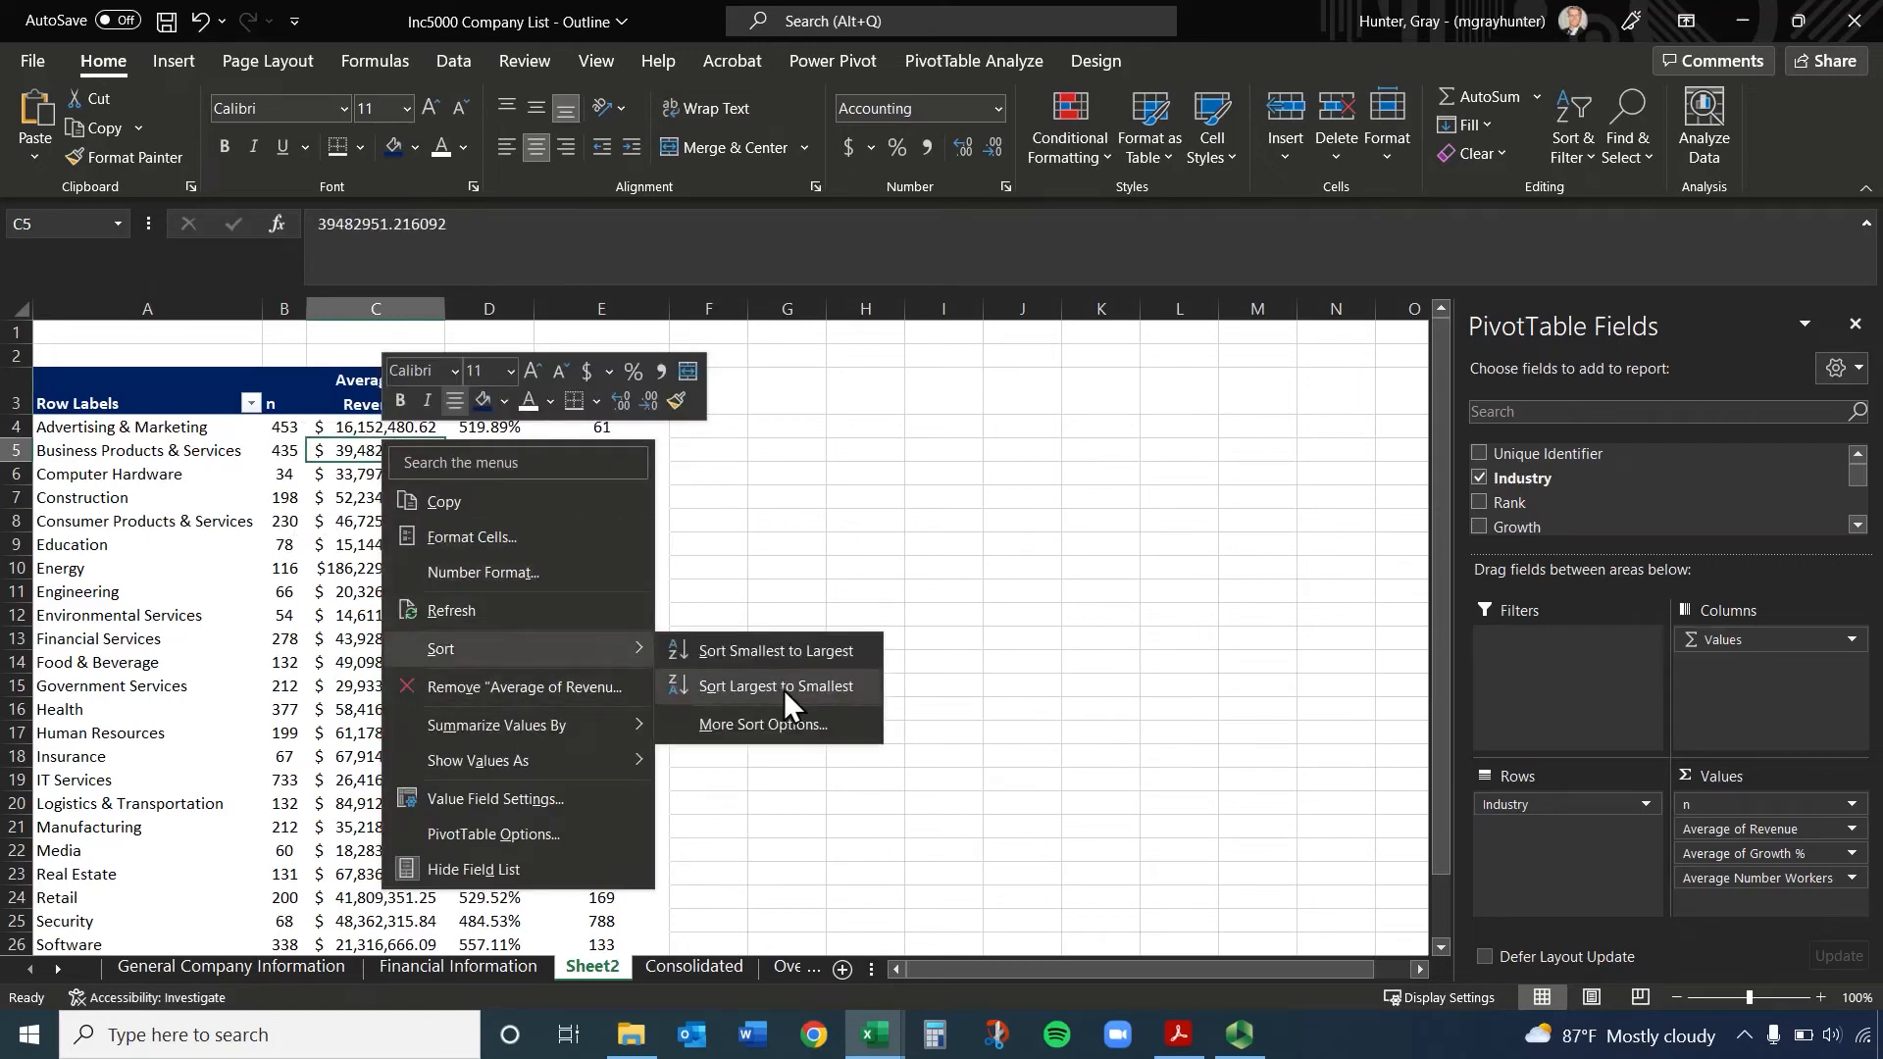
pyautogui.click(784, 686)
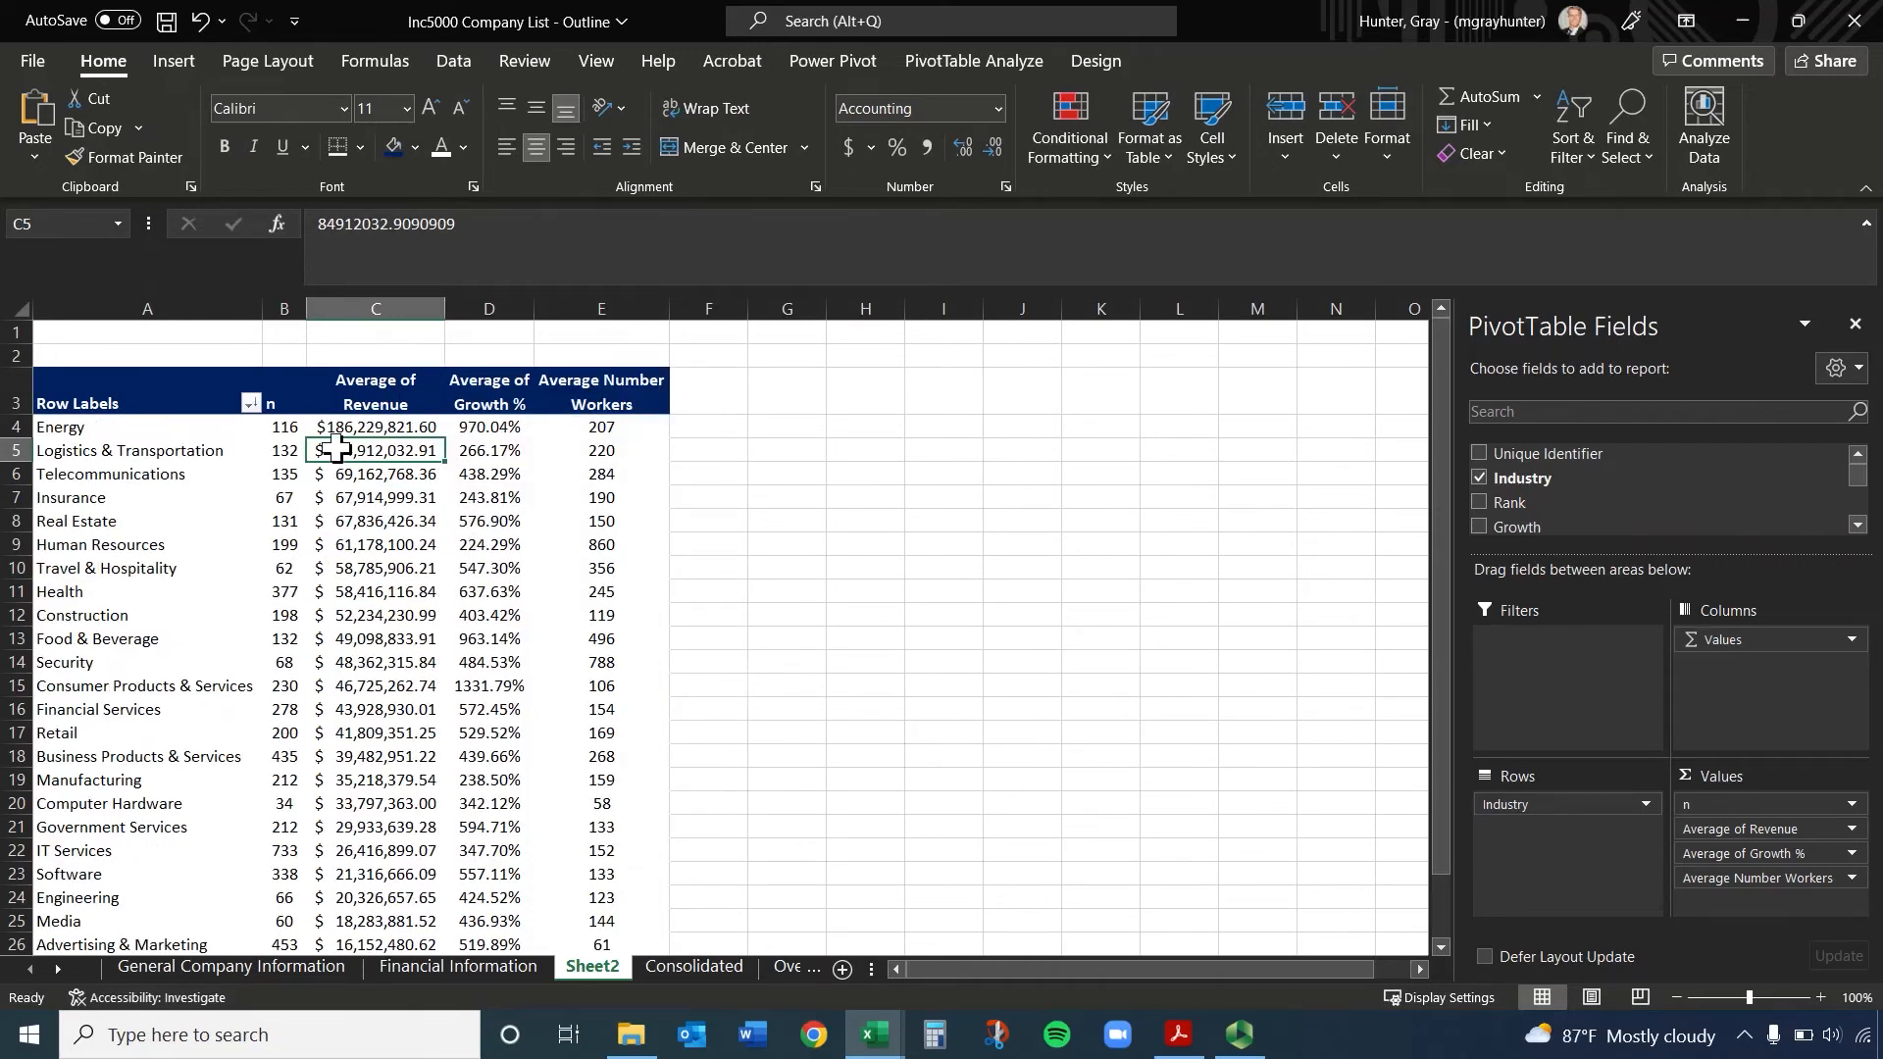
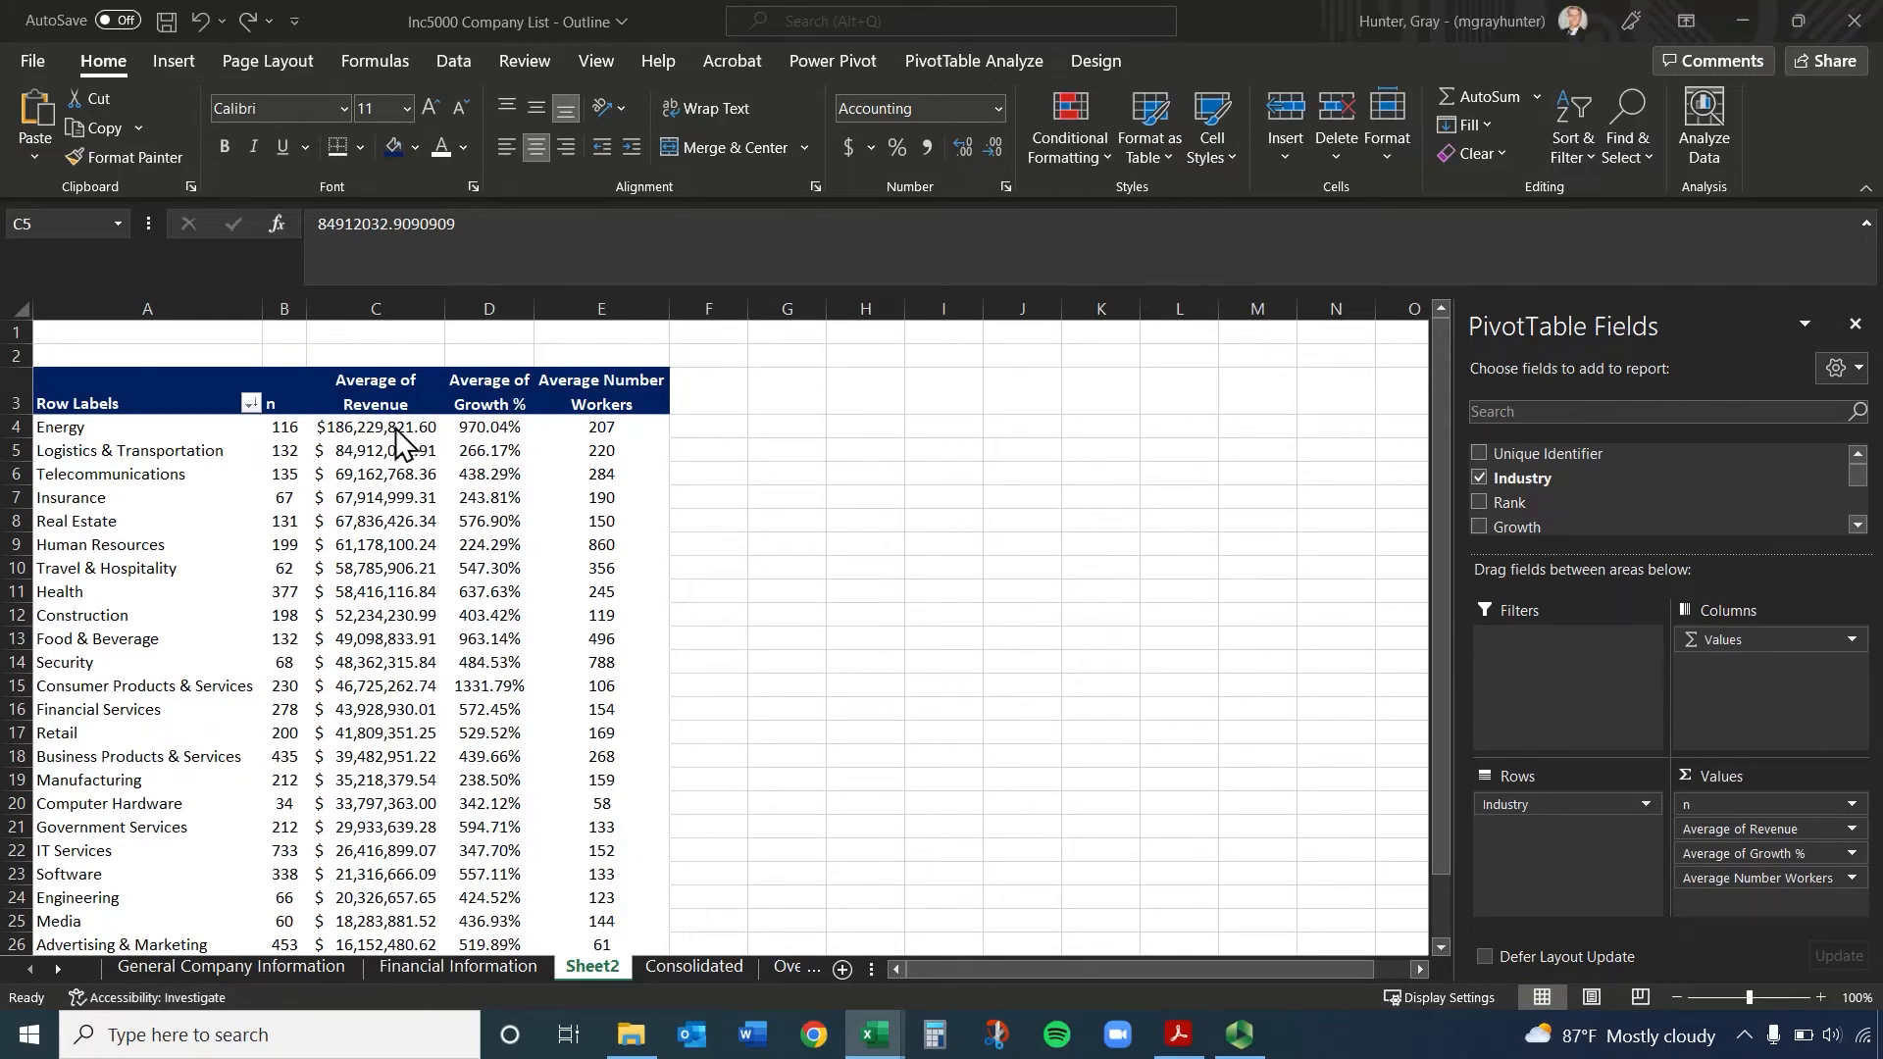
# Start a Top 10 Items conditional formatting rule on the Average of Revenue range C3:C28 with the rank set to 5
pyautogui.moveTo(384, 430); pyautogui.dragTo(395, 713)
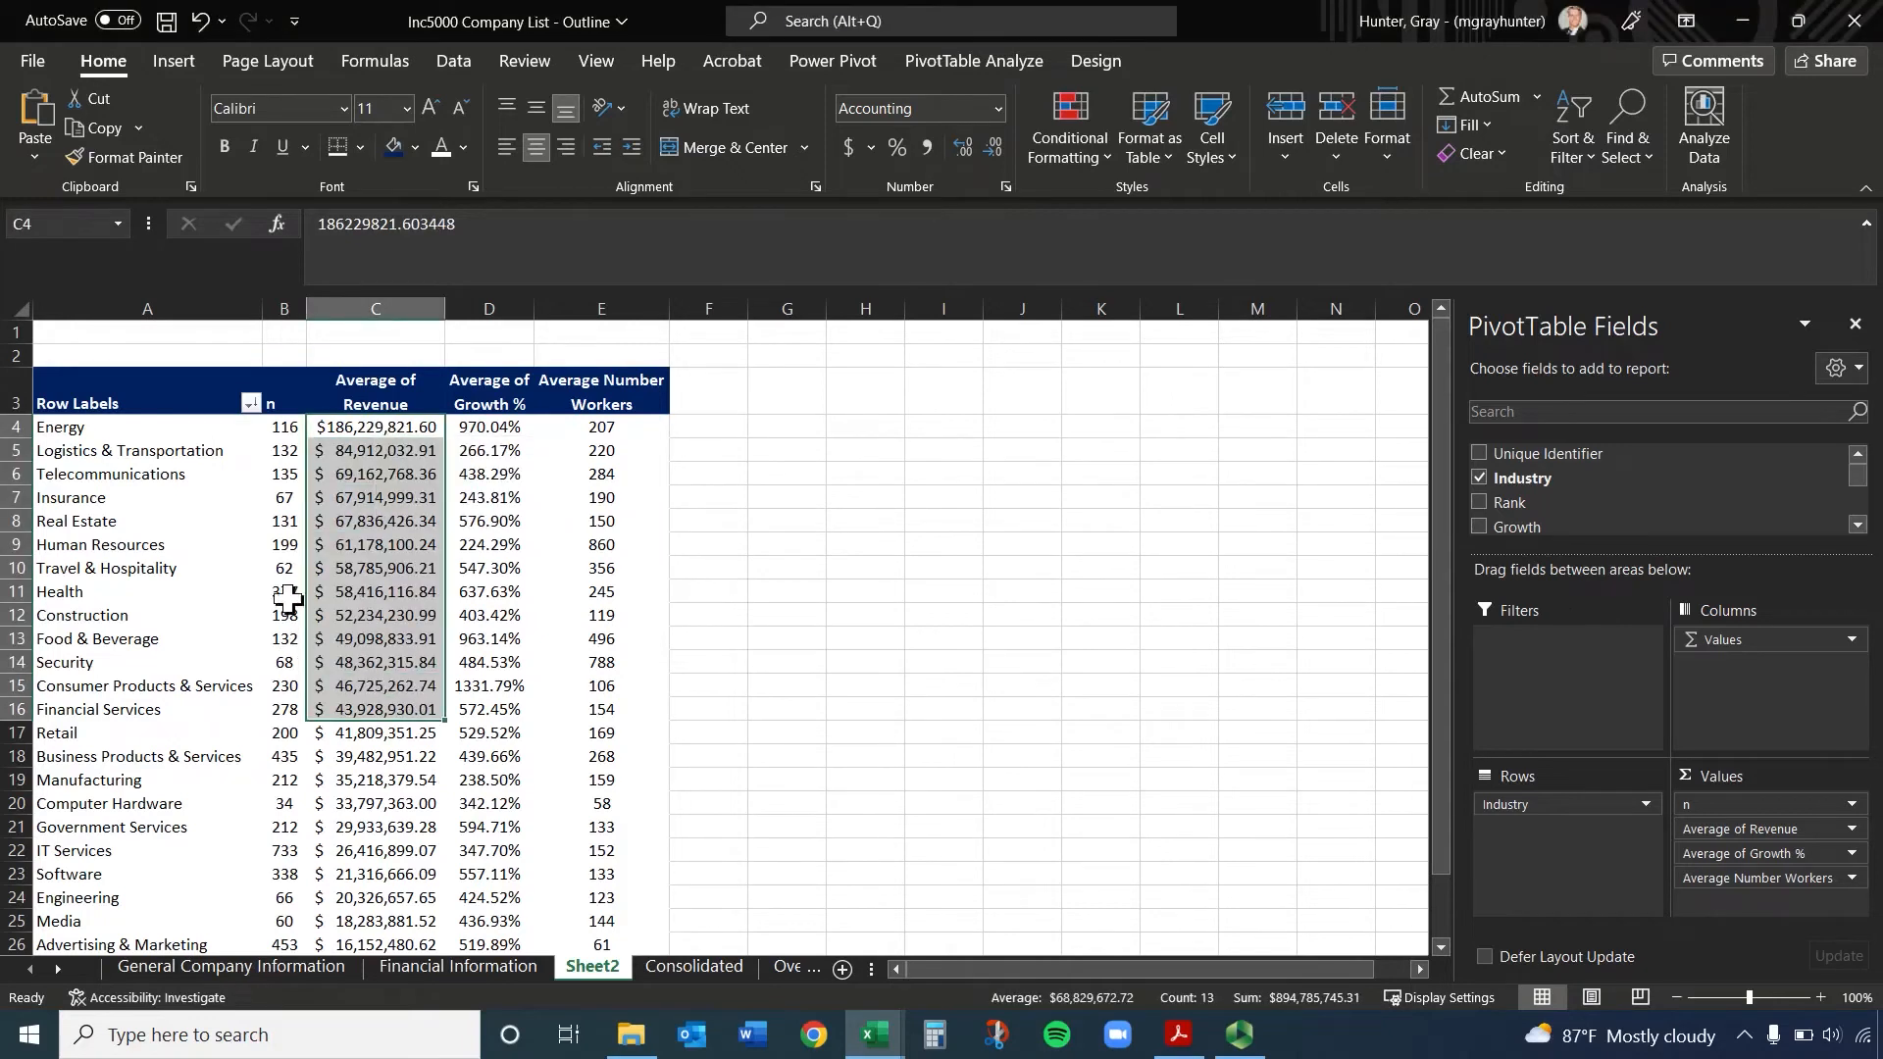
pyautogui.click(397, 453)
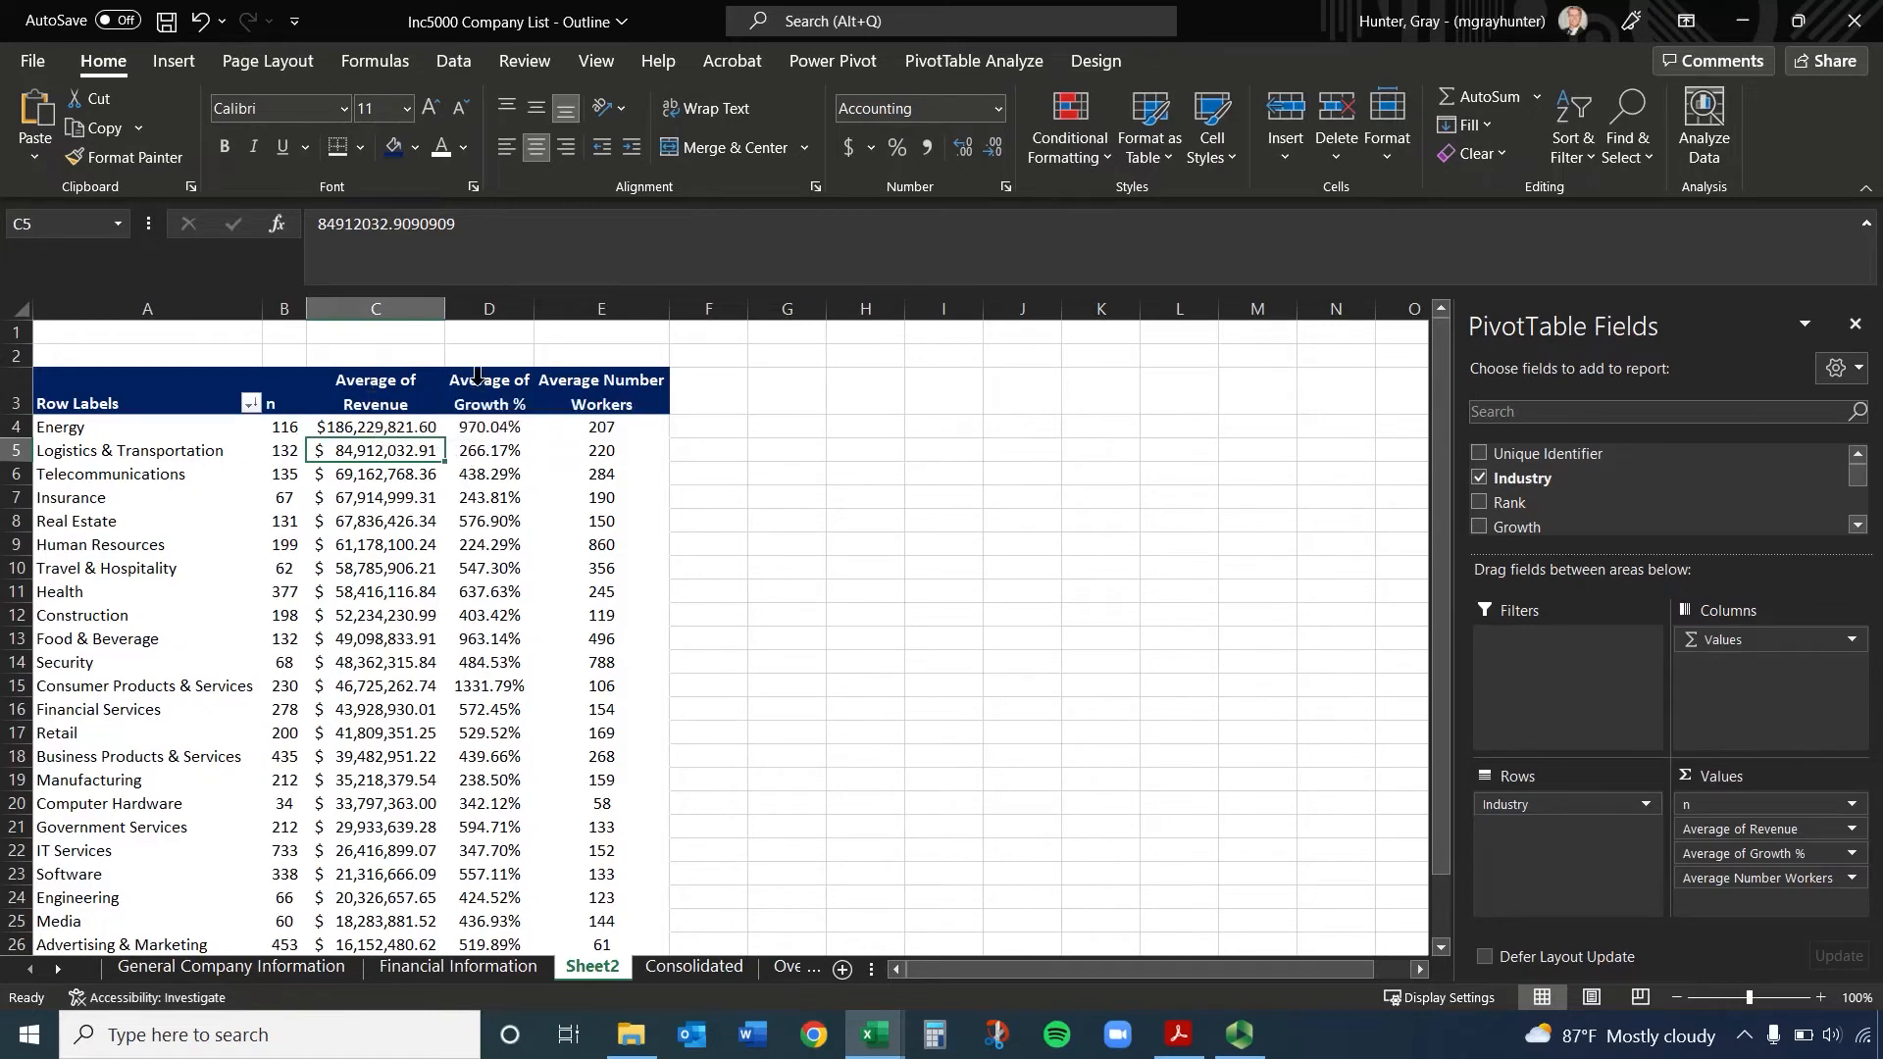
pyautogui.click(411, 393)
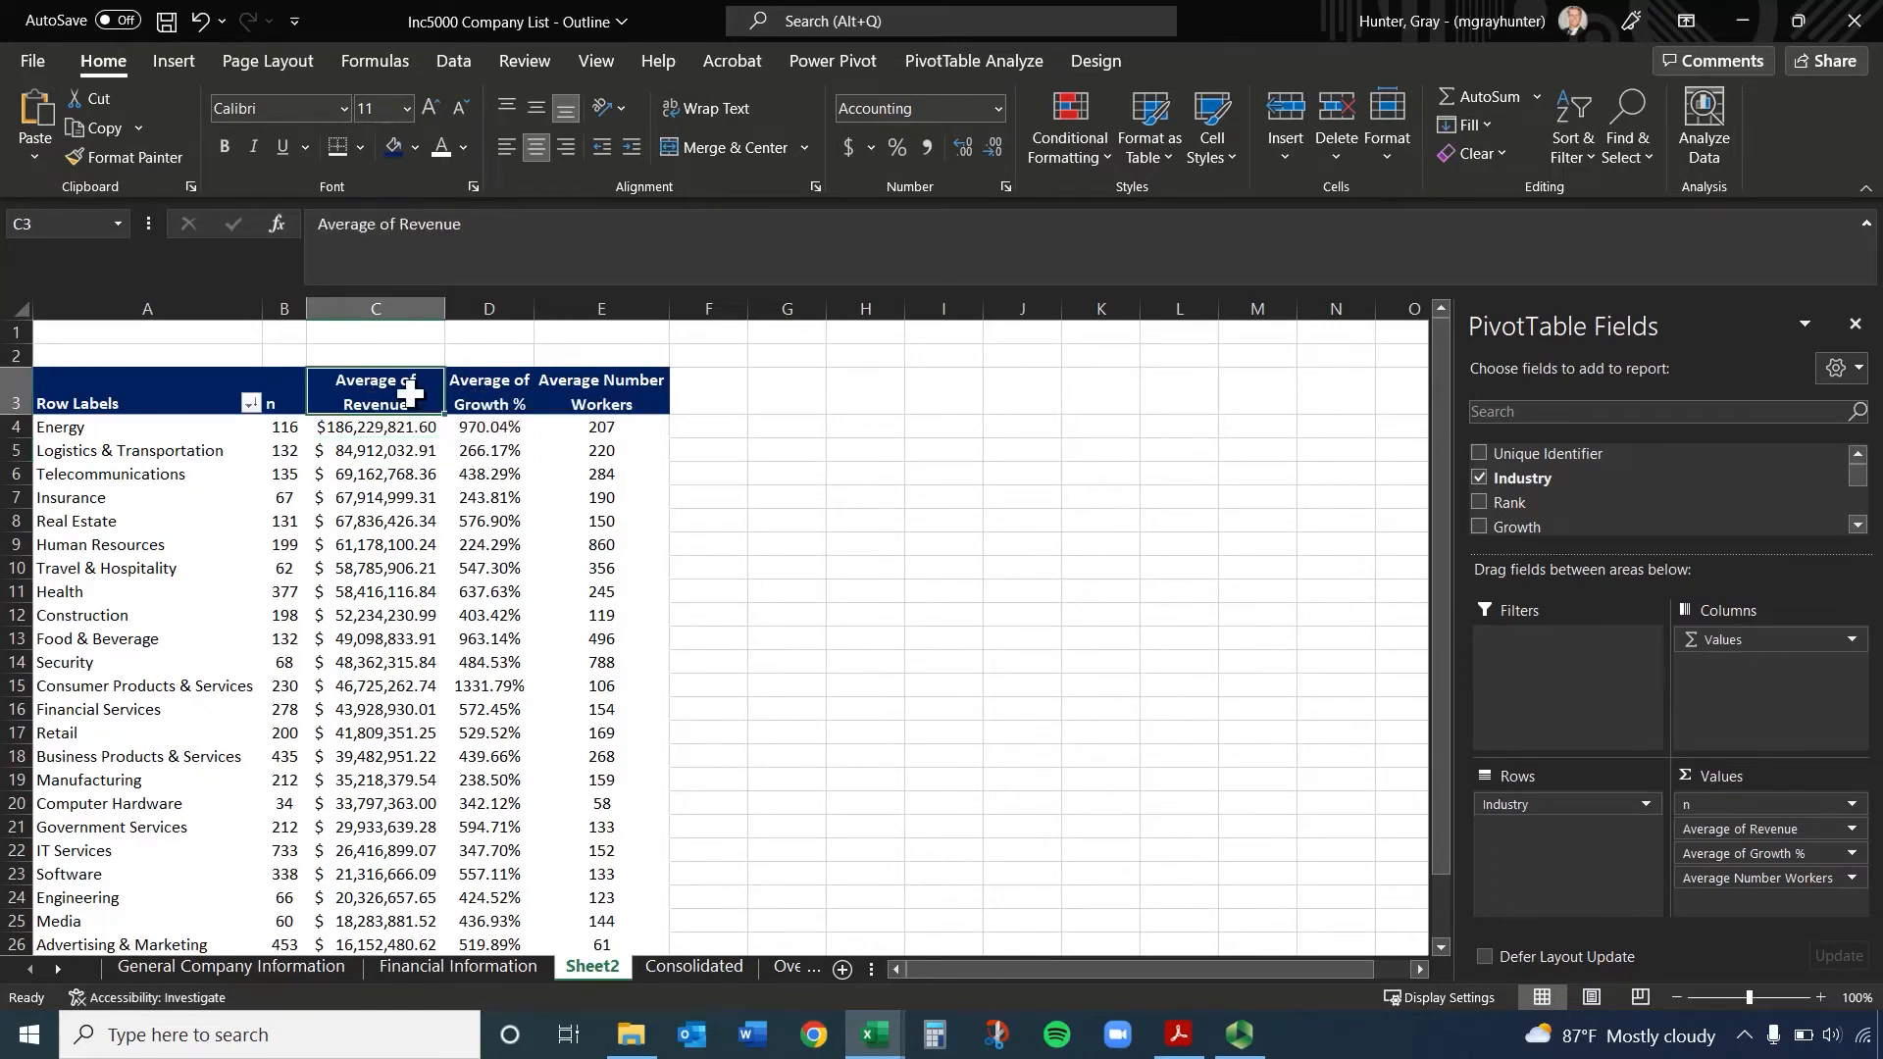
pyautogui.moveTo(411, 392); pyautogui.dragTo(411, 900)
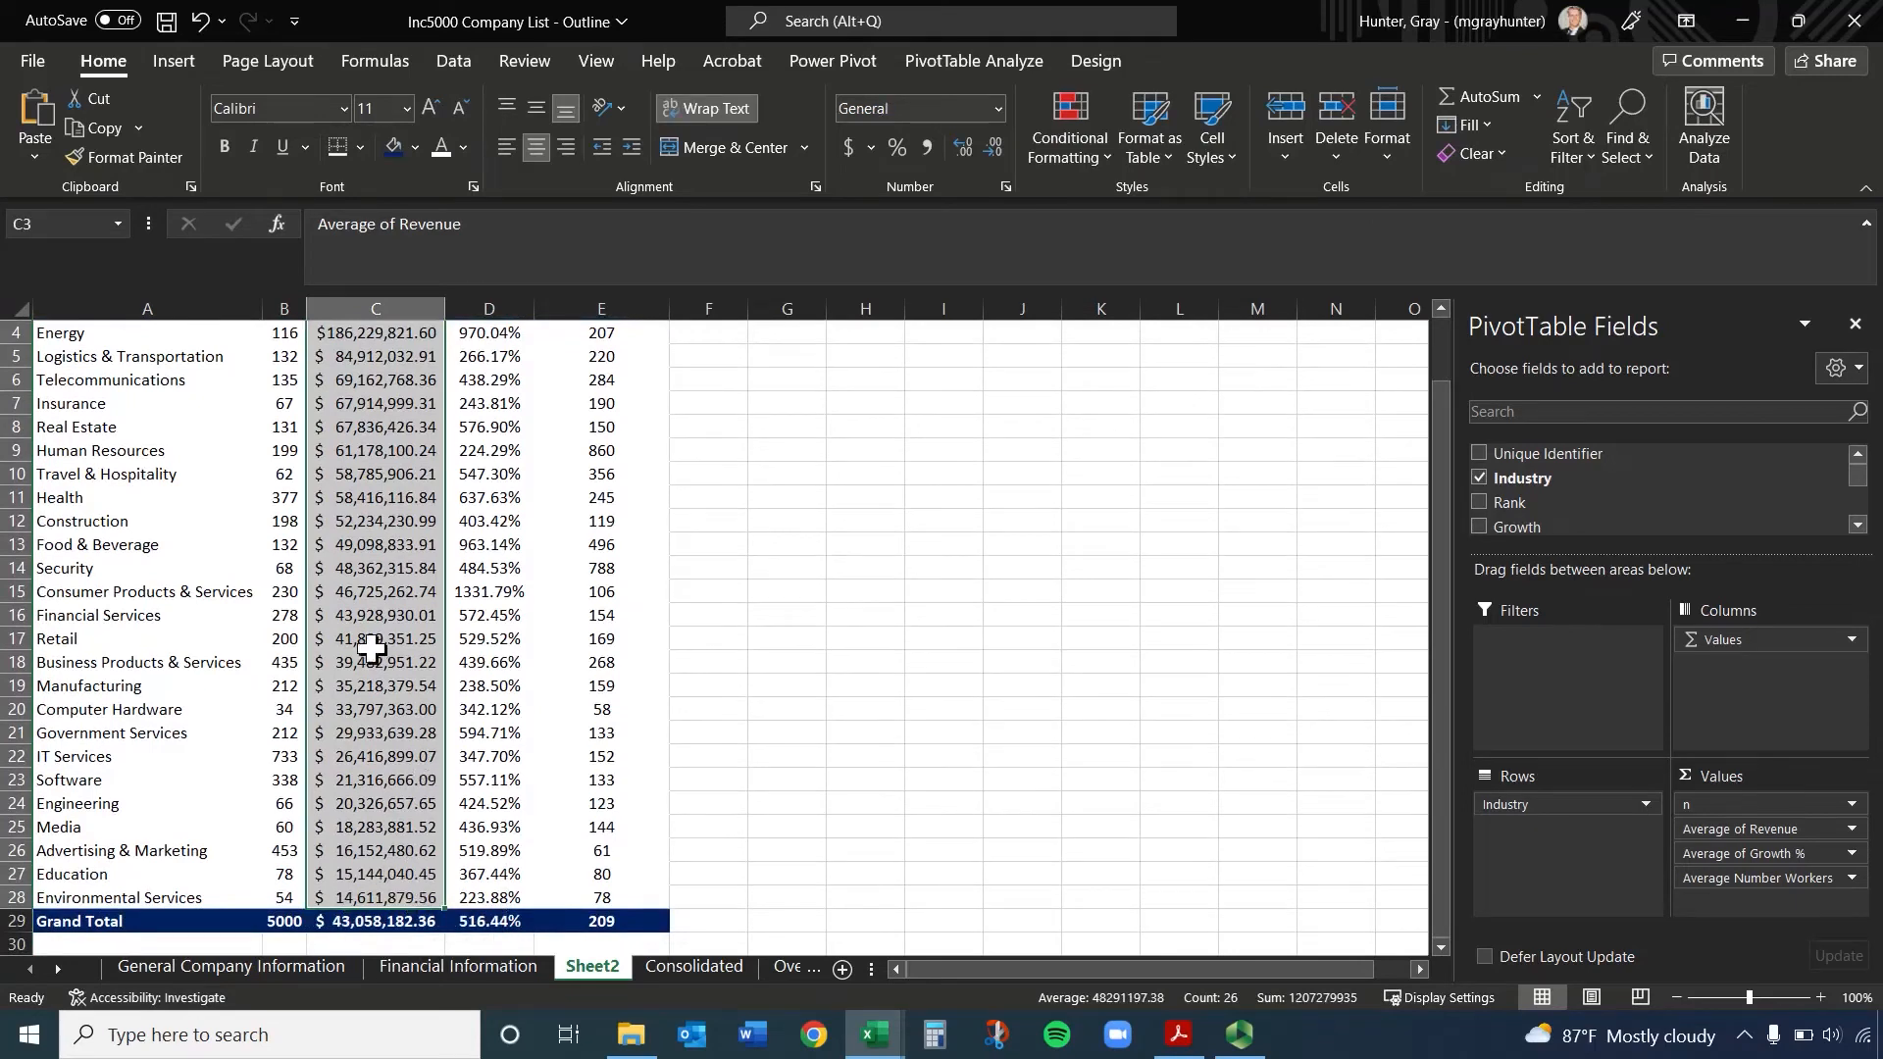
pyautogui.scroll(1, 371, 647)
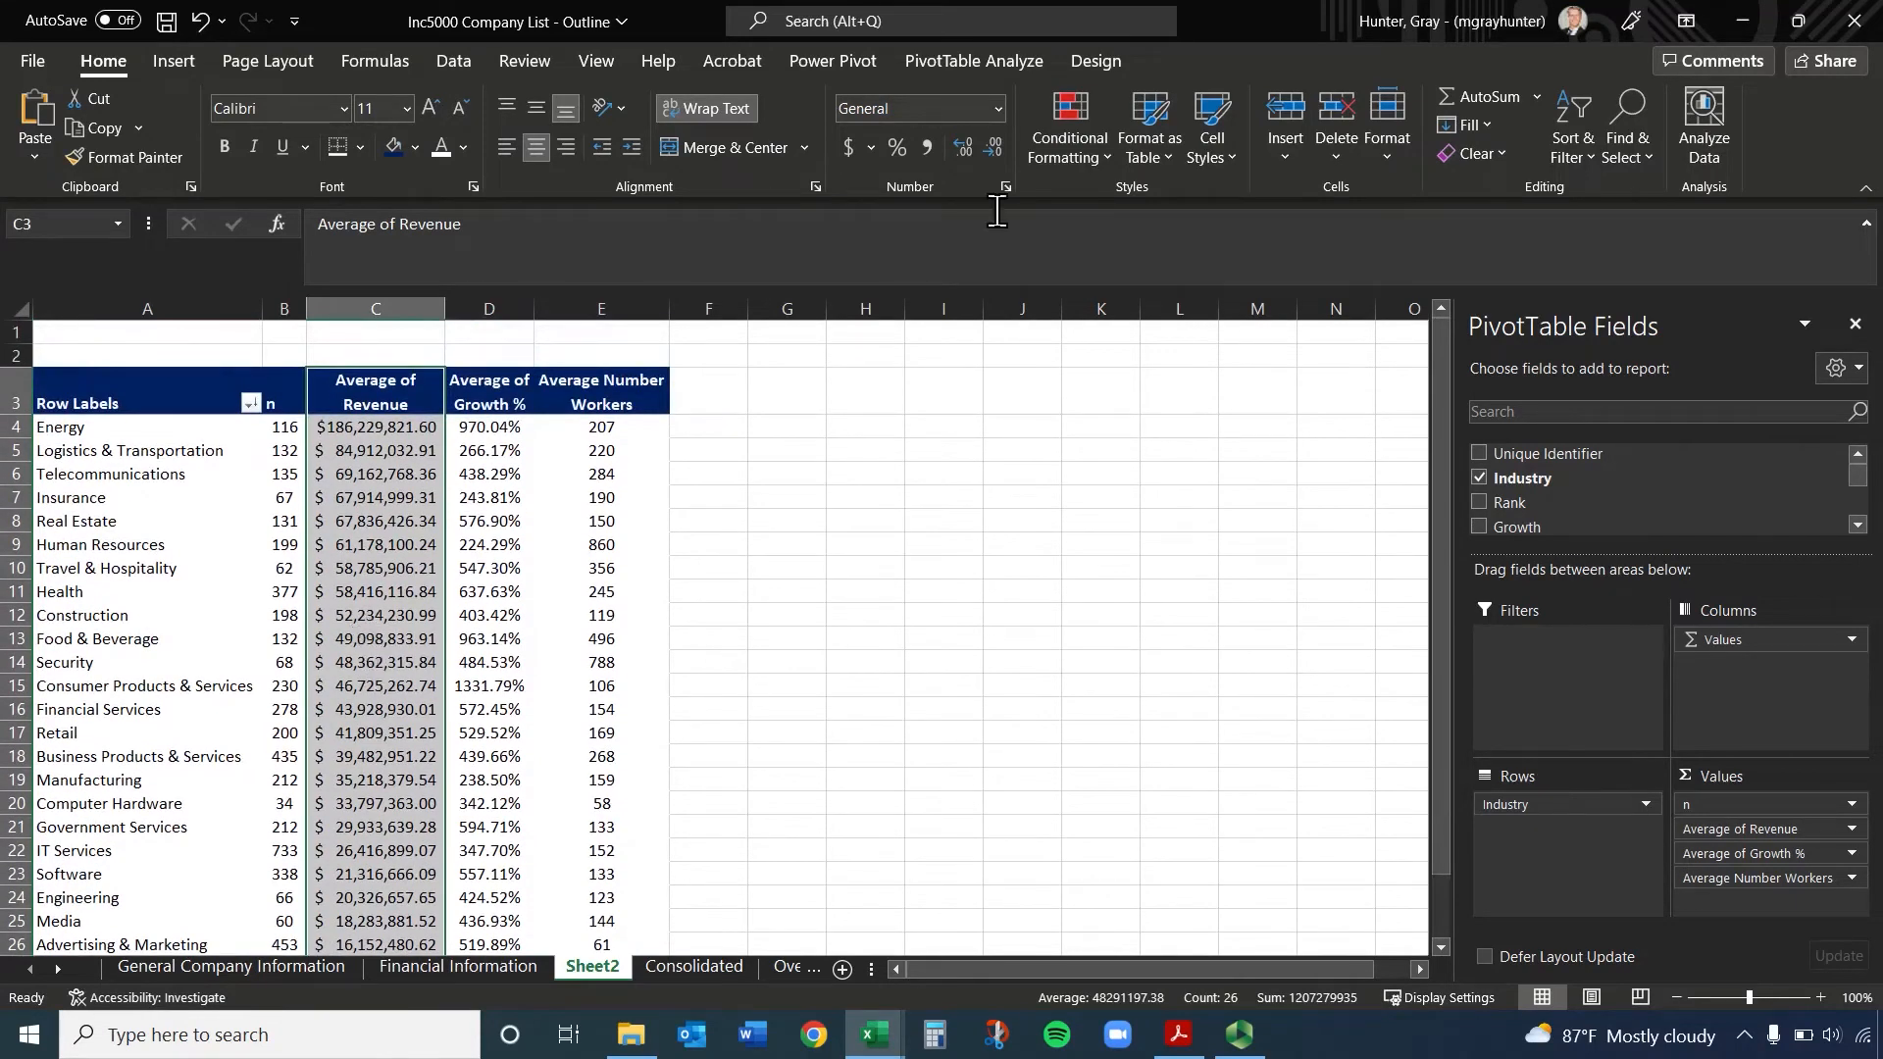
pyautogui.click(1059, 114)
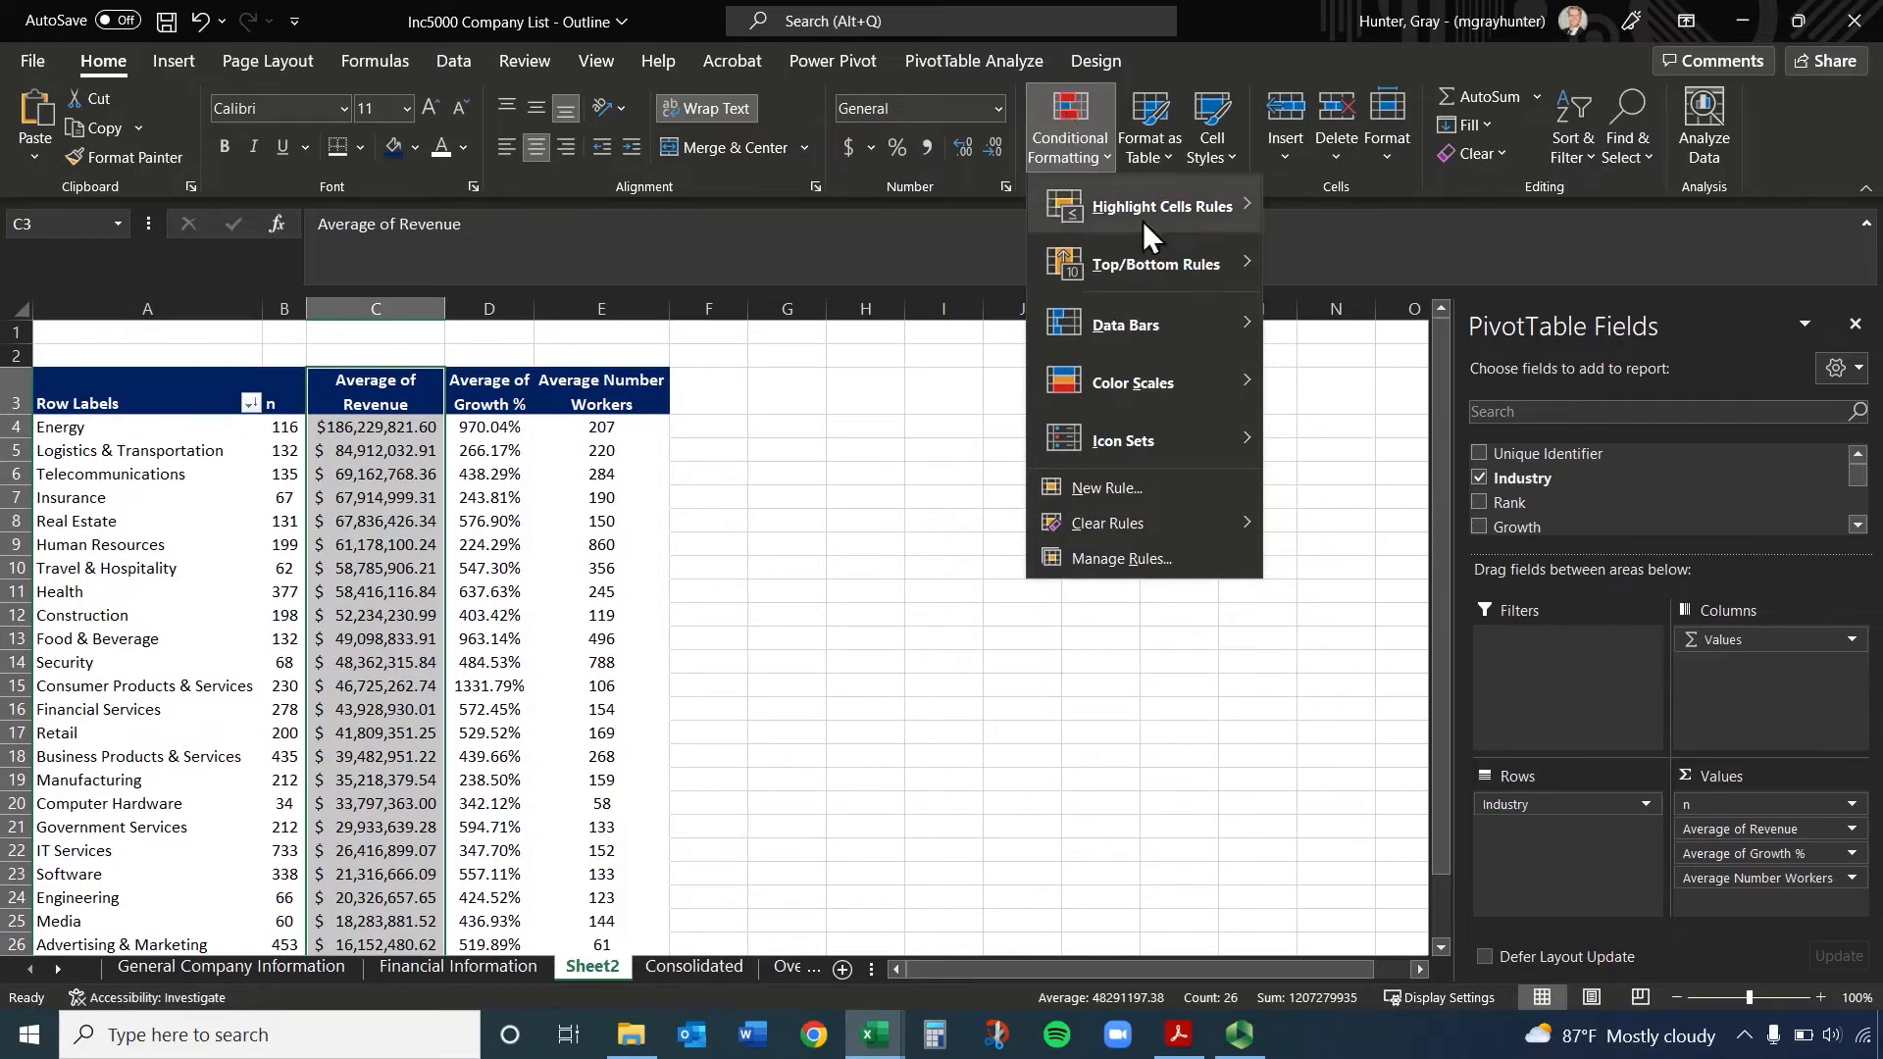
pyautogui.moveTo(1138, 261)
pyautogui.moveTo(1152, 222)
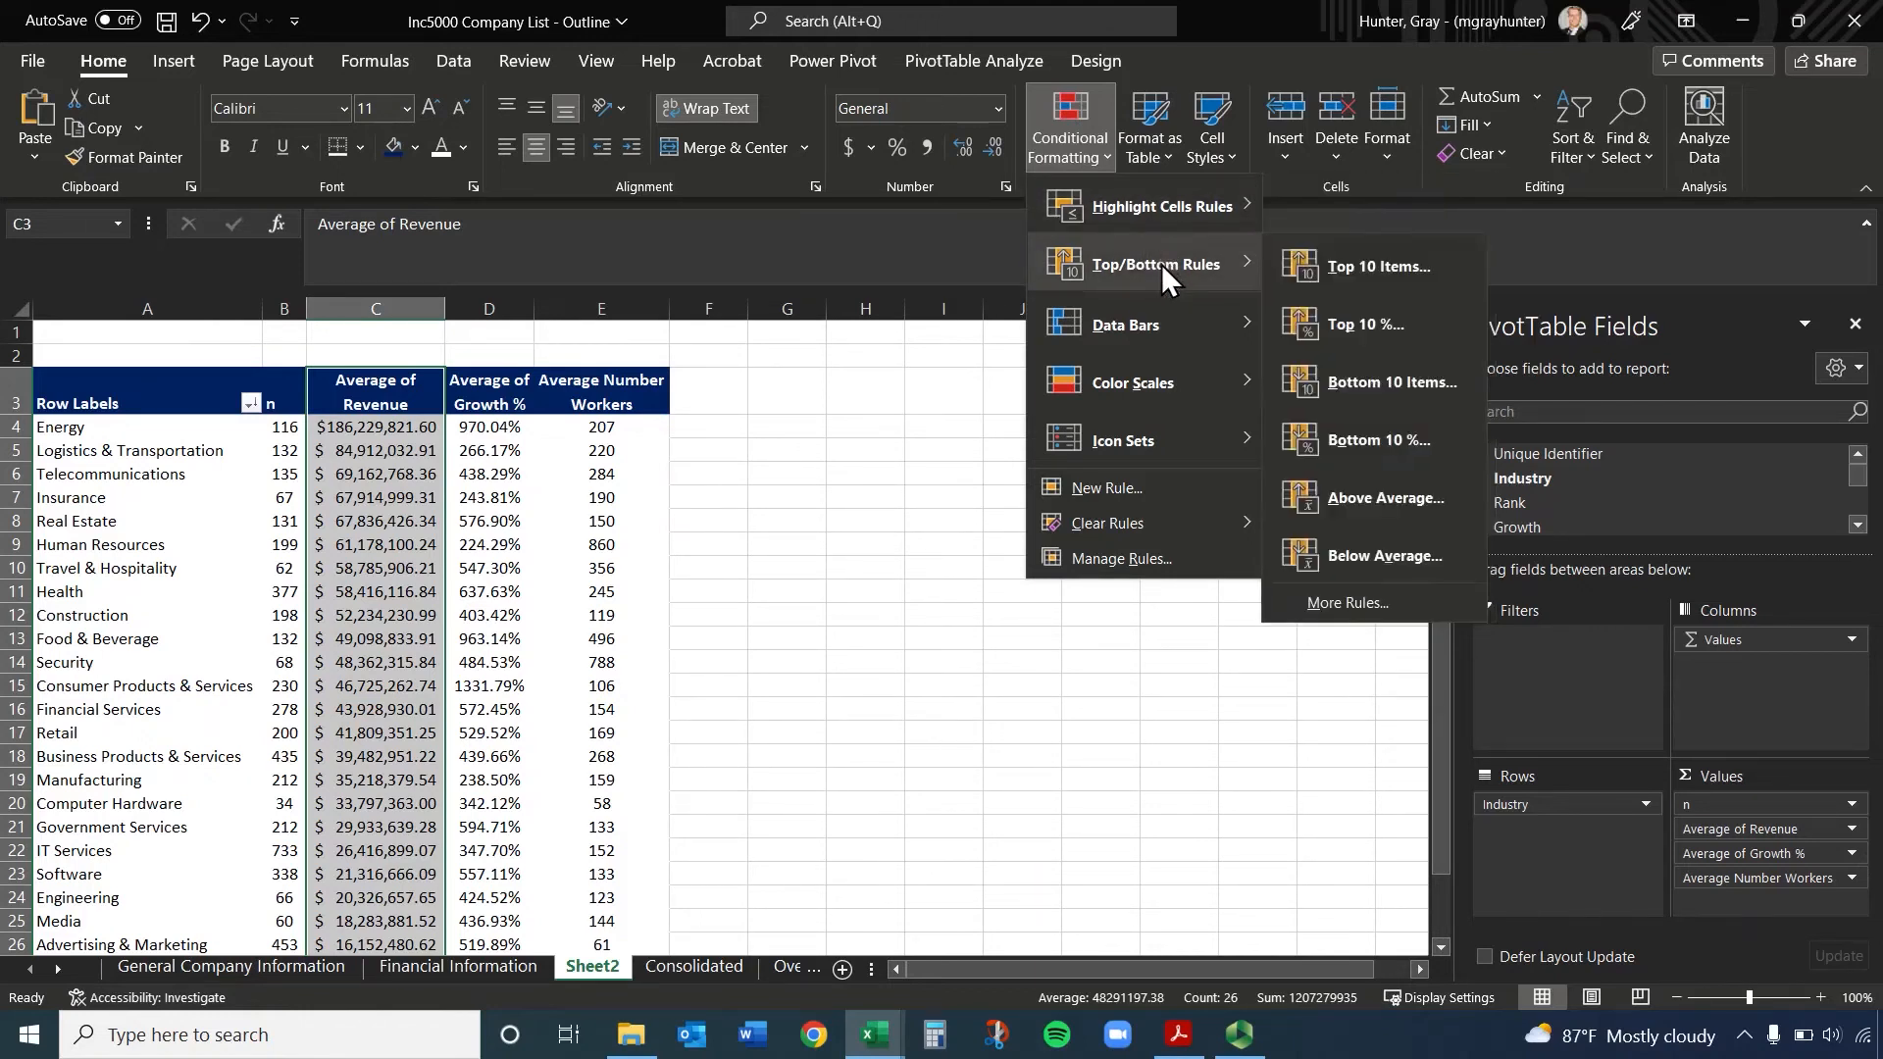
pyautogui.click(1417, 267)
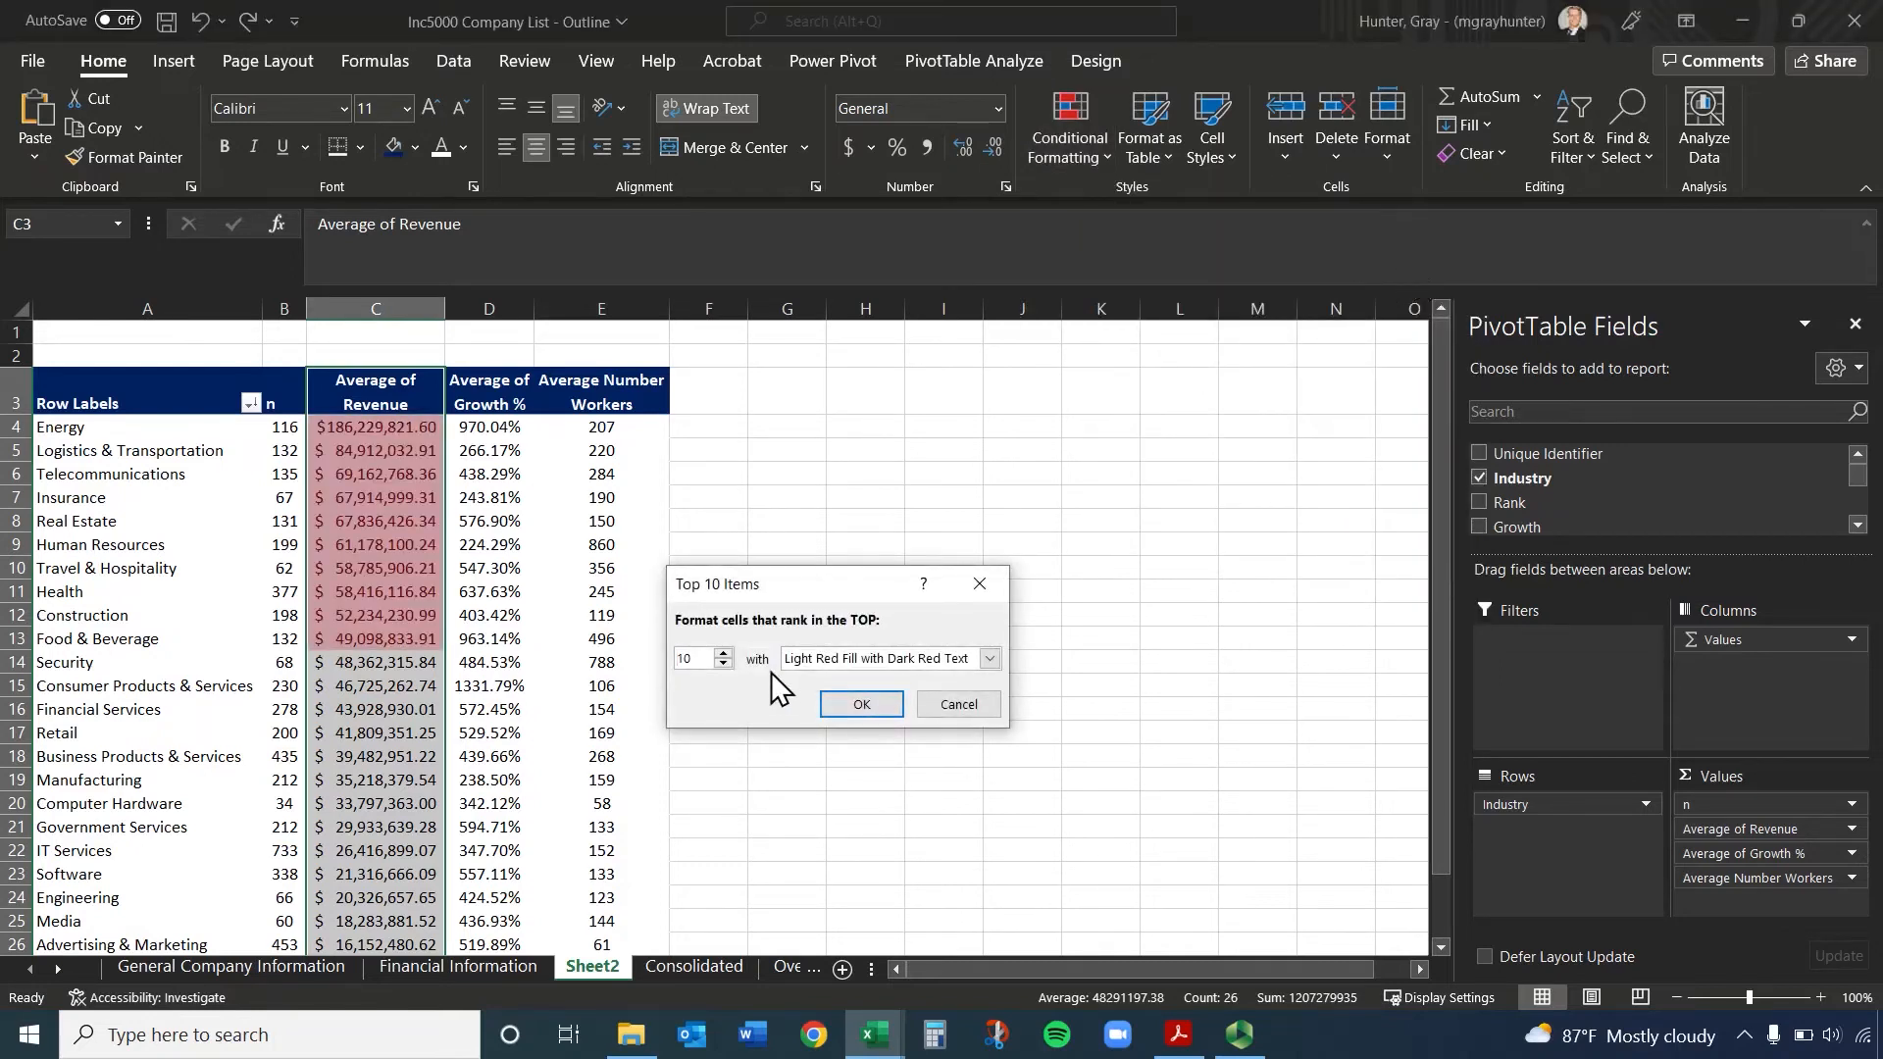
pyautogui.moveTo(704, 658); pyautogui.dragTo(642, 659)
pyautogui.write('5')
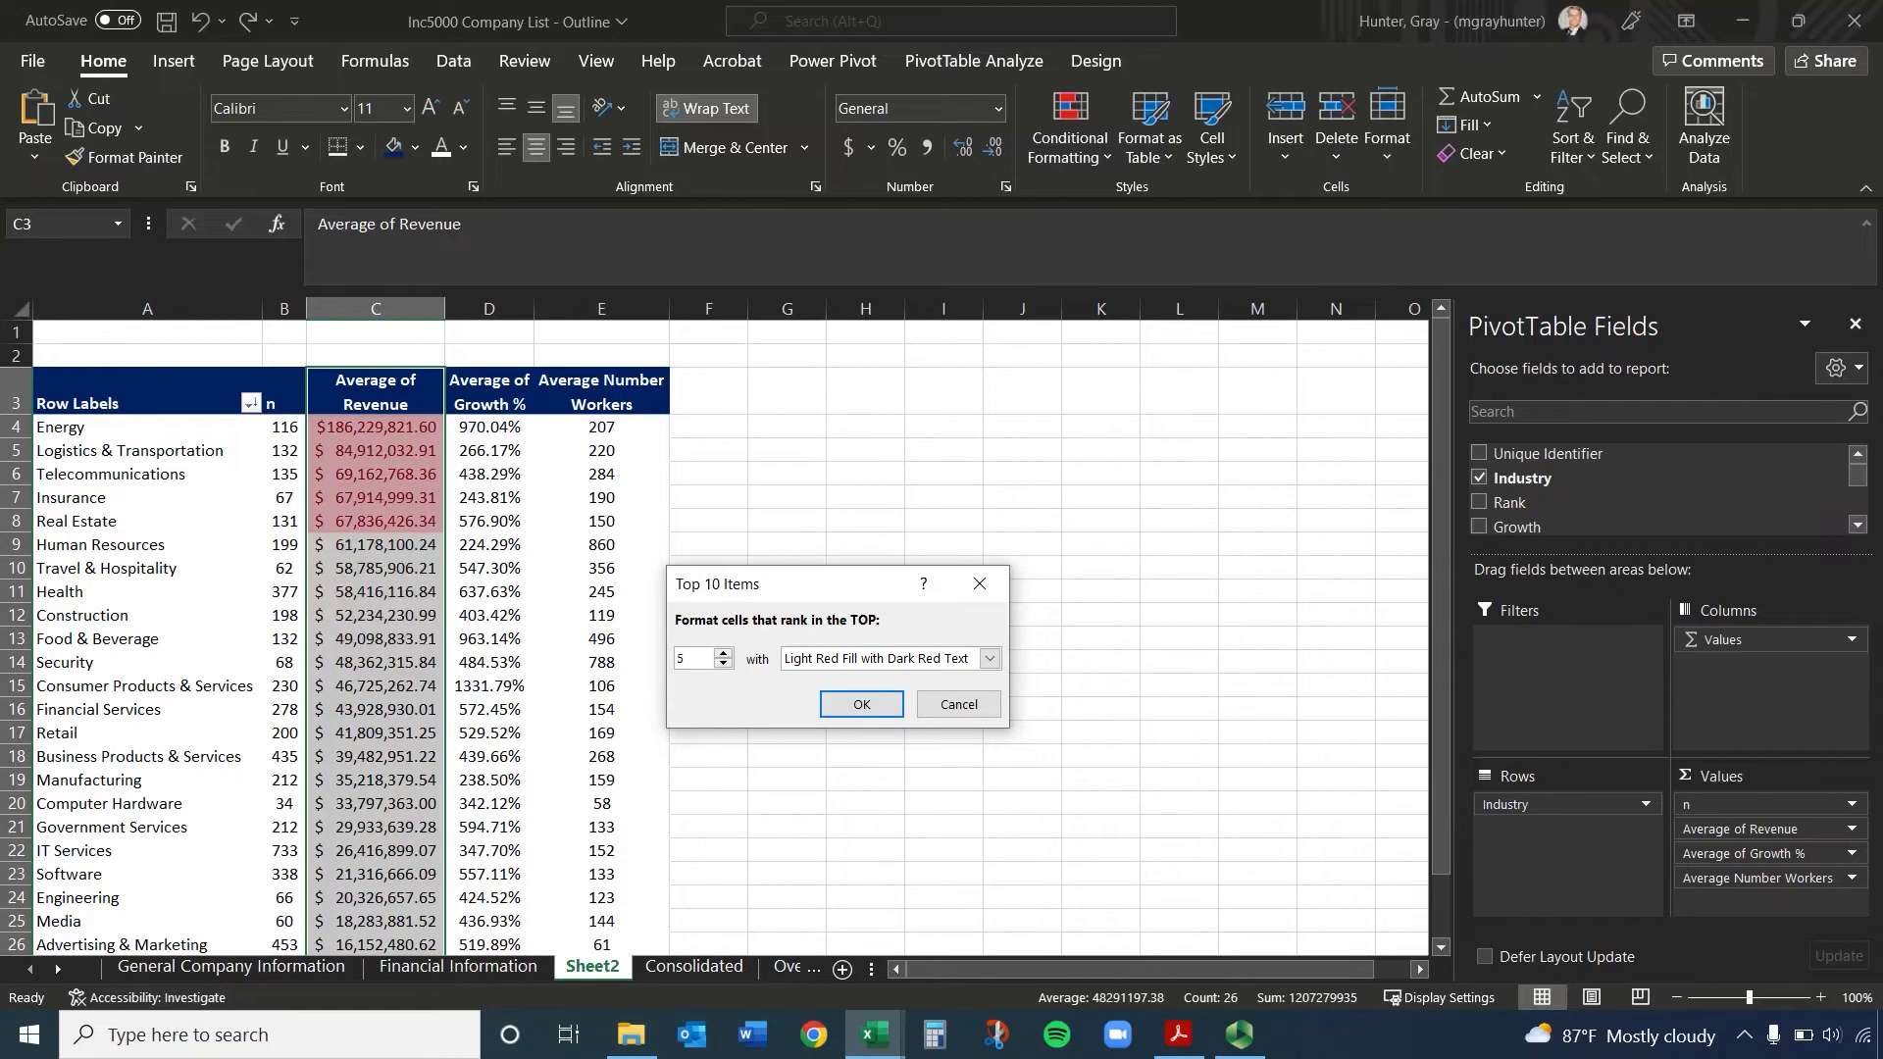
pyautogui.click(941, 661)
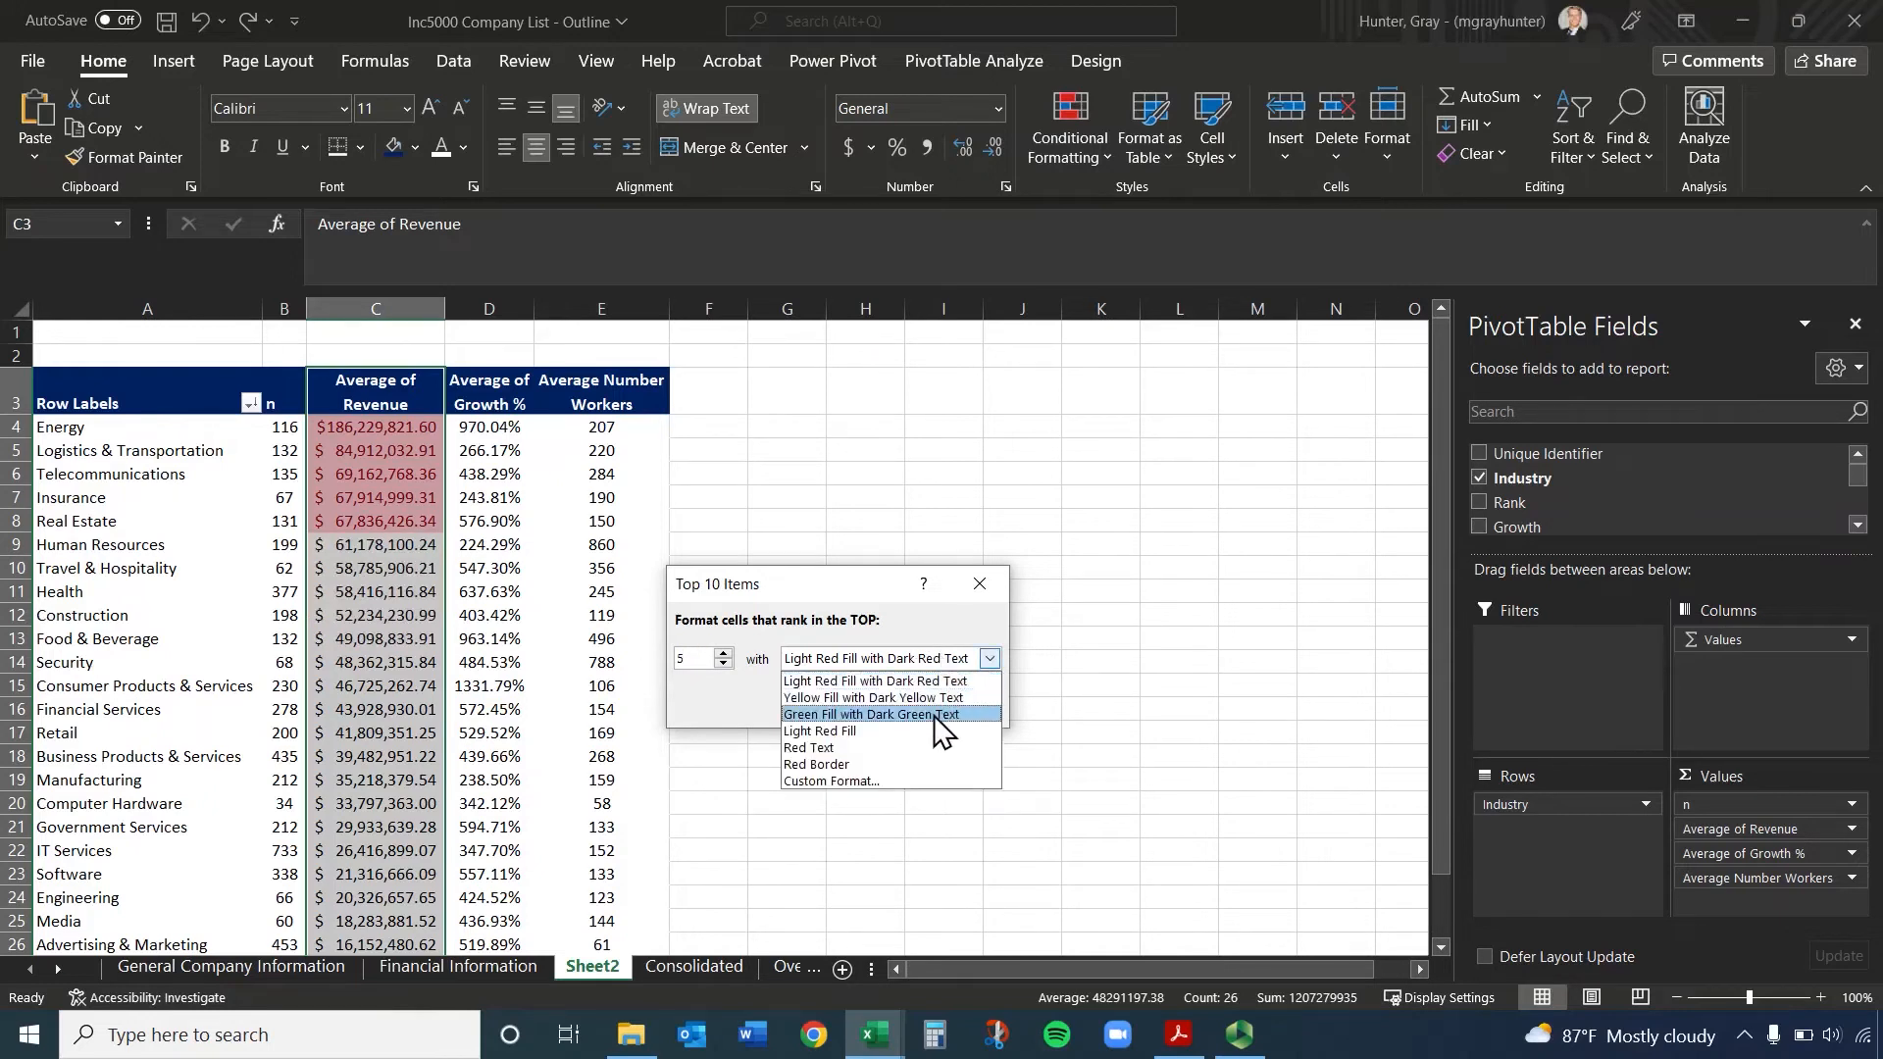
pyautogui.click(891, 783)
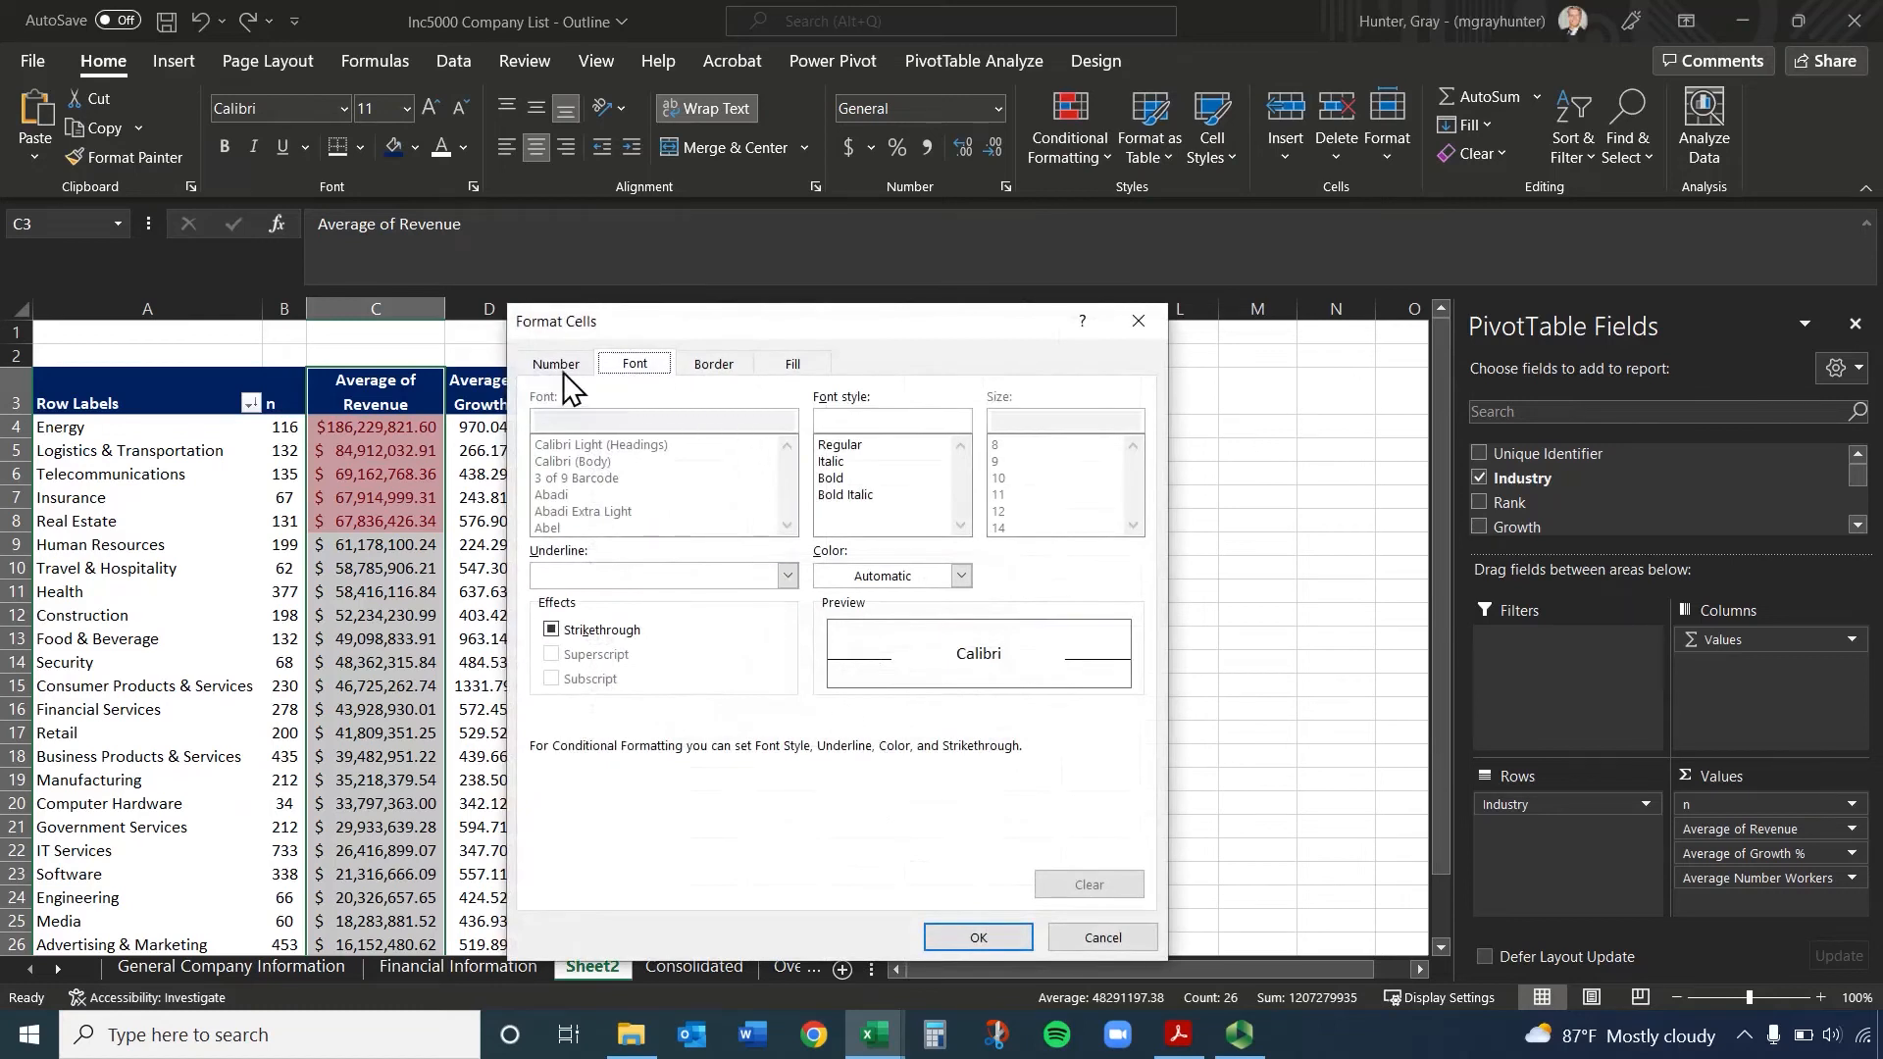
pyautogui.click(787, 575)
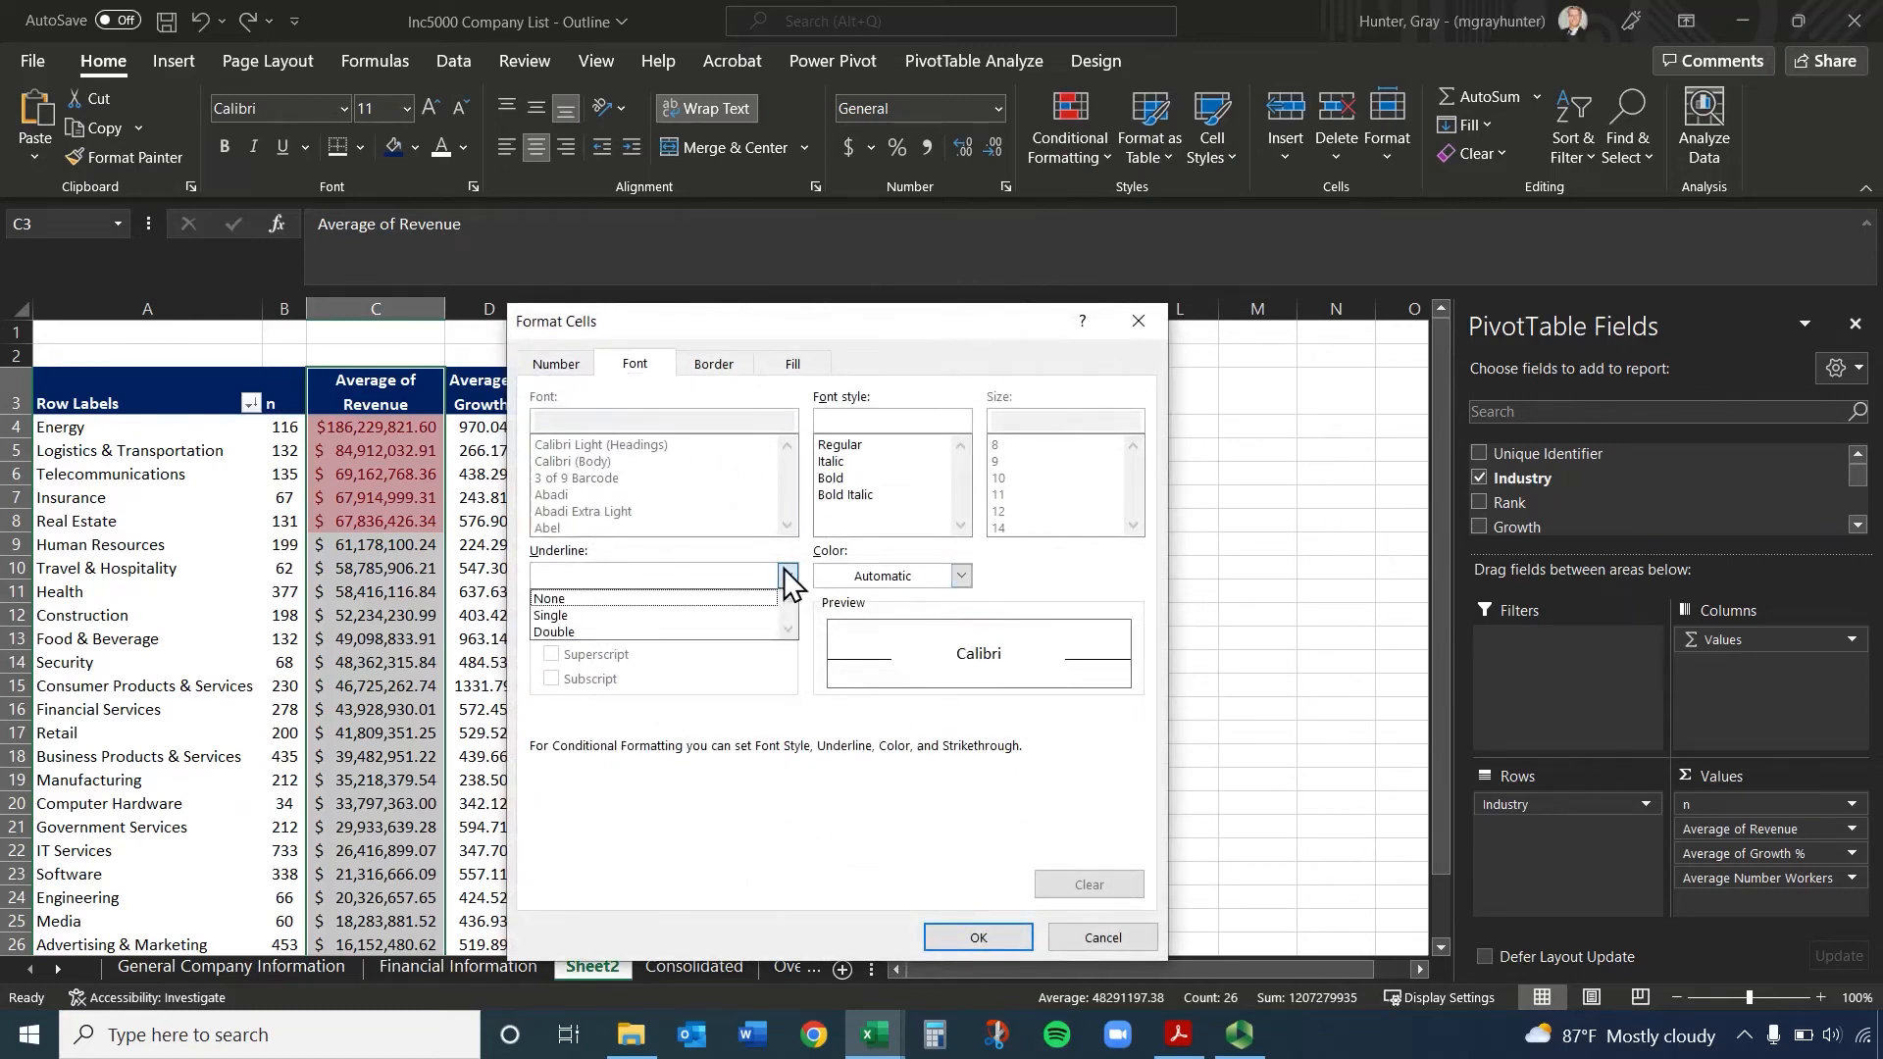
pyautogui.click(865, 575)
pyautogui.click(864, 574)
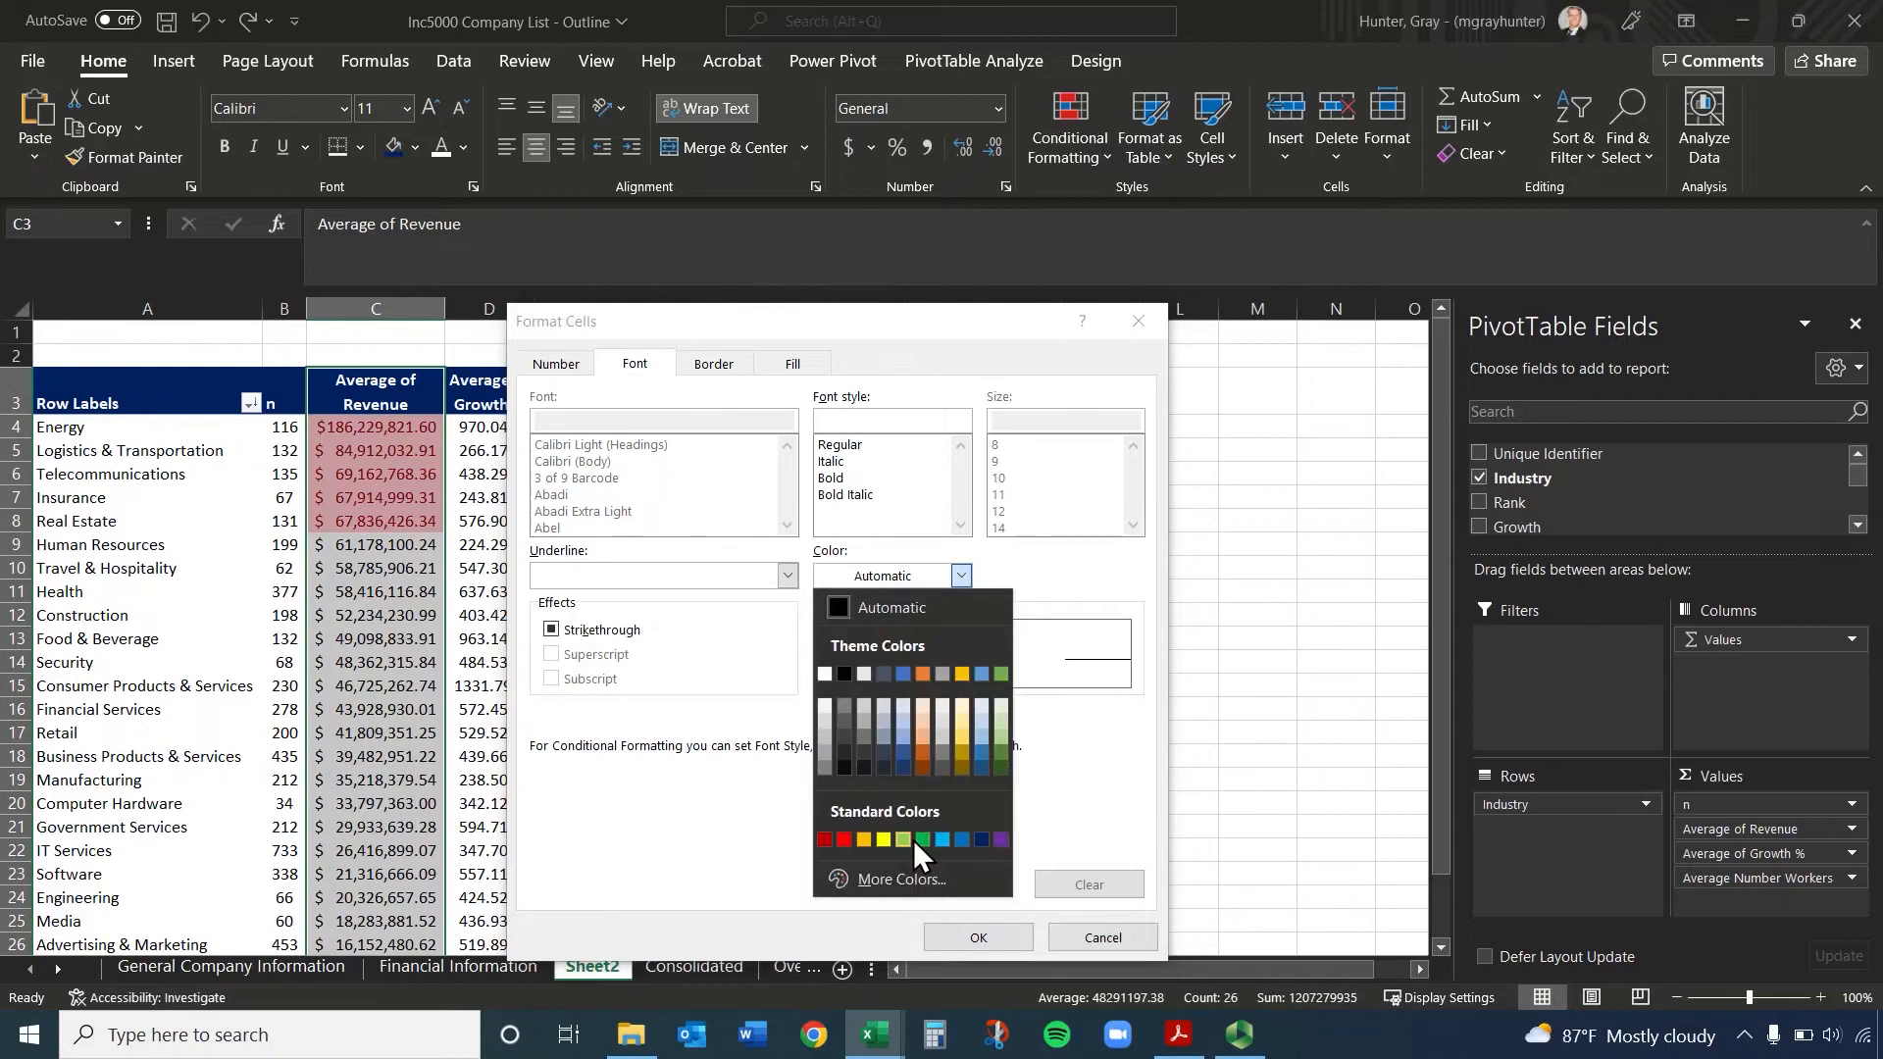
pyautogui.click(1108, 942)
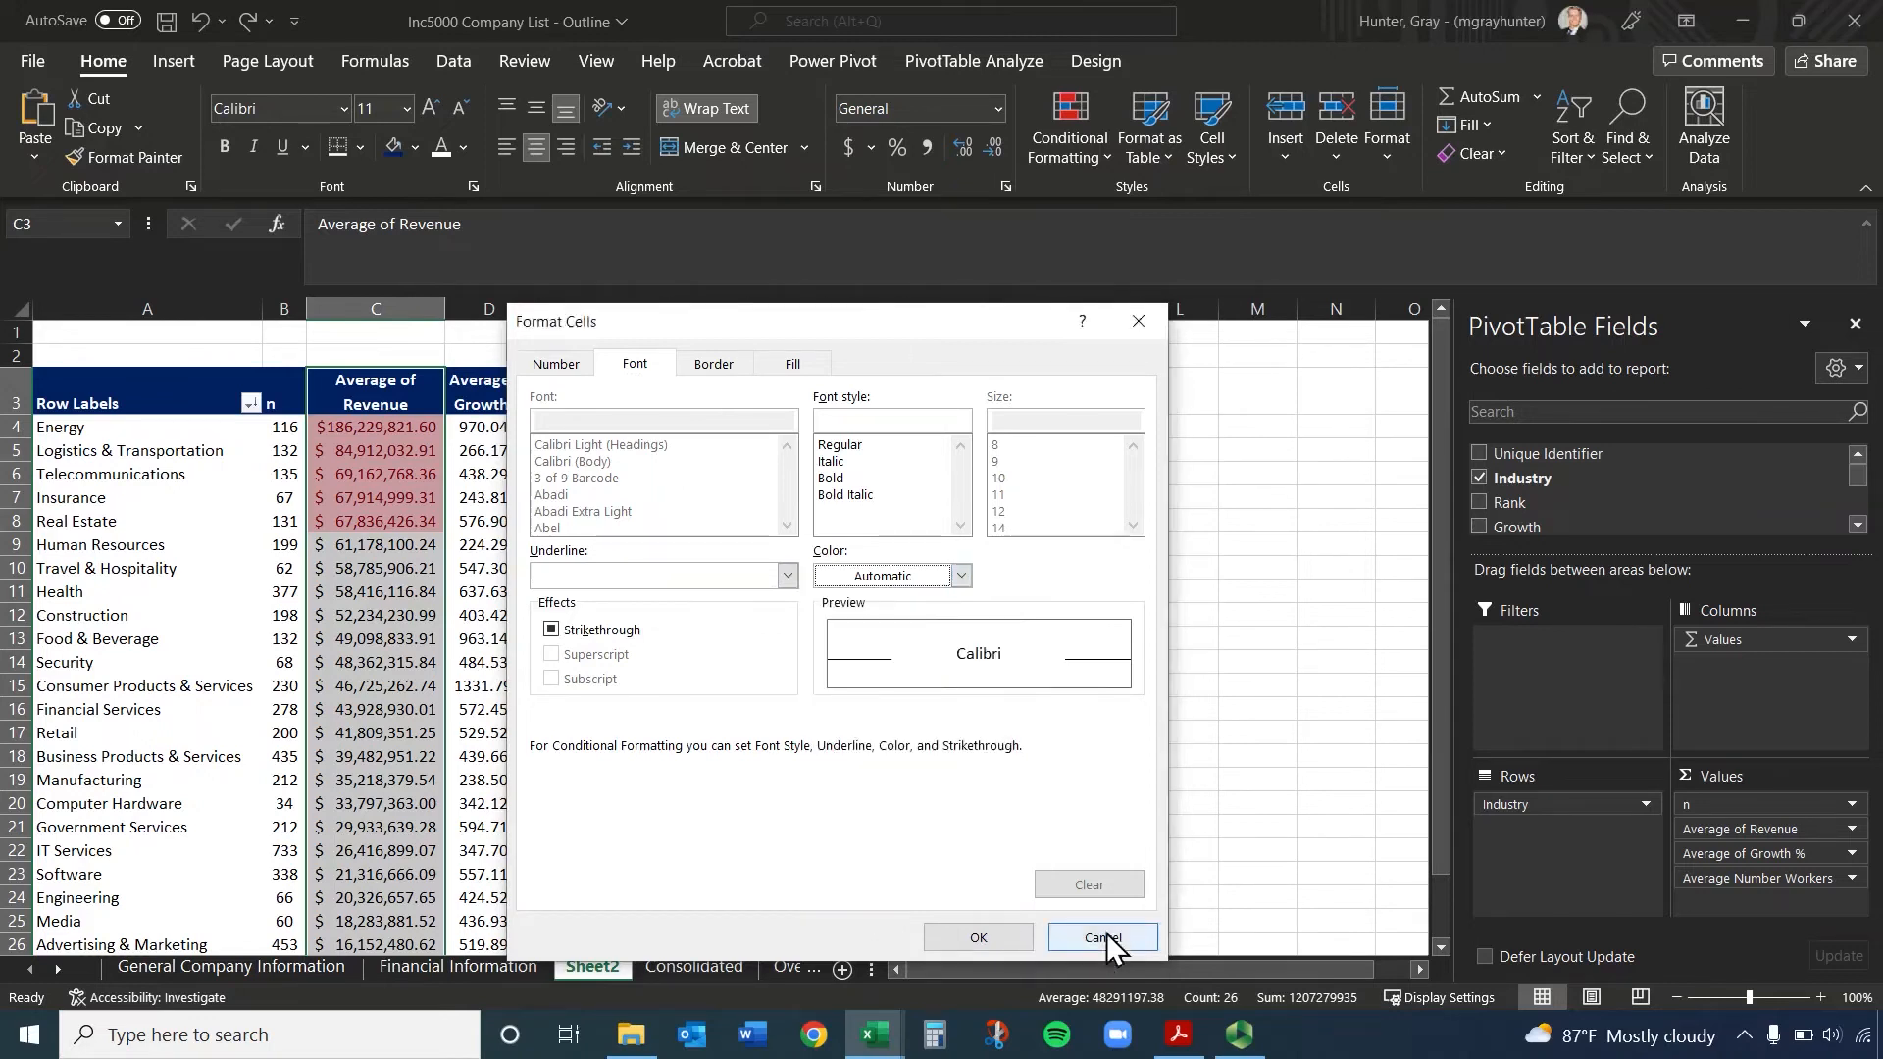
pyautogui.click(1137, 321)
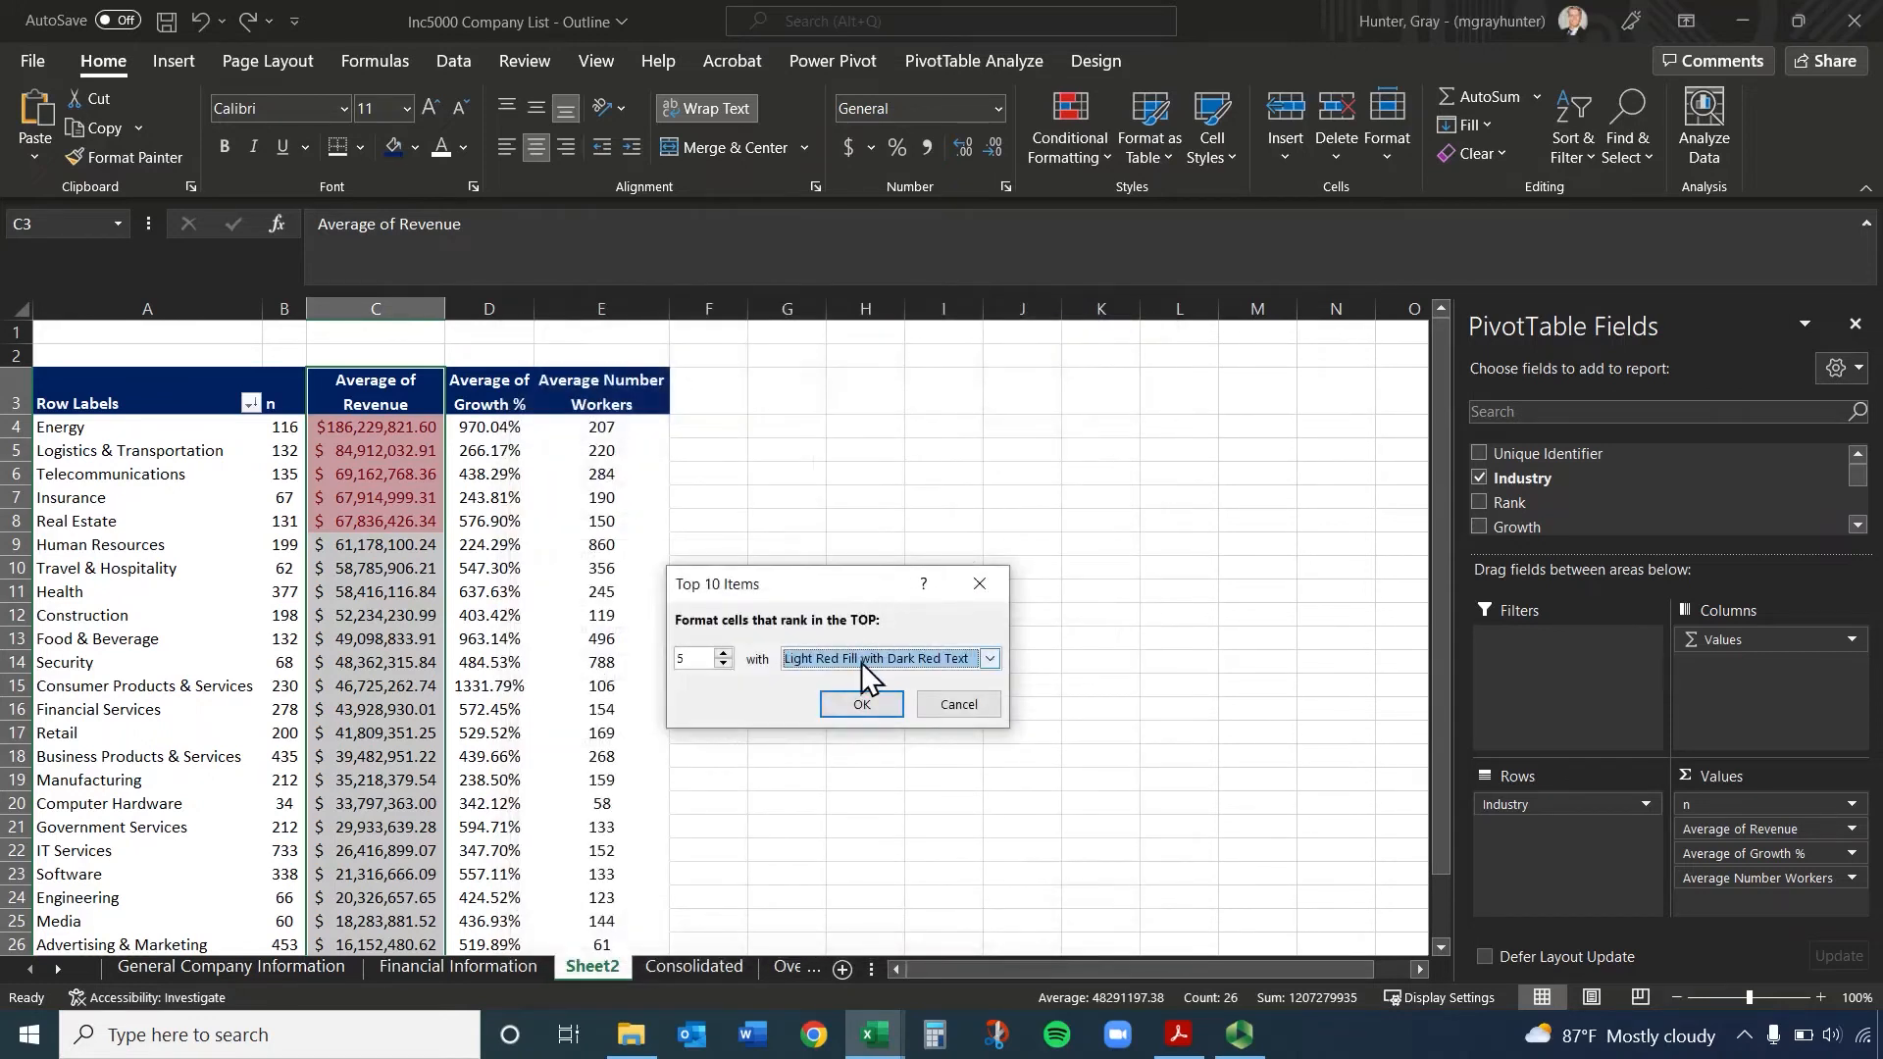
# Set the top 5 revenue rule's format to Green Fill with Dark Green Text and apply it
pyautogui.click(933, 660)
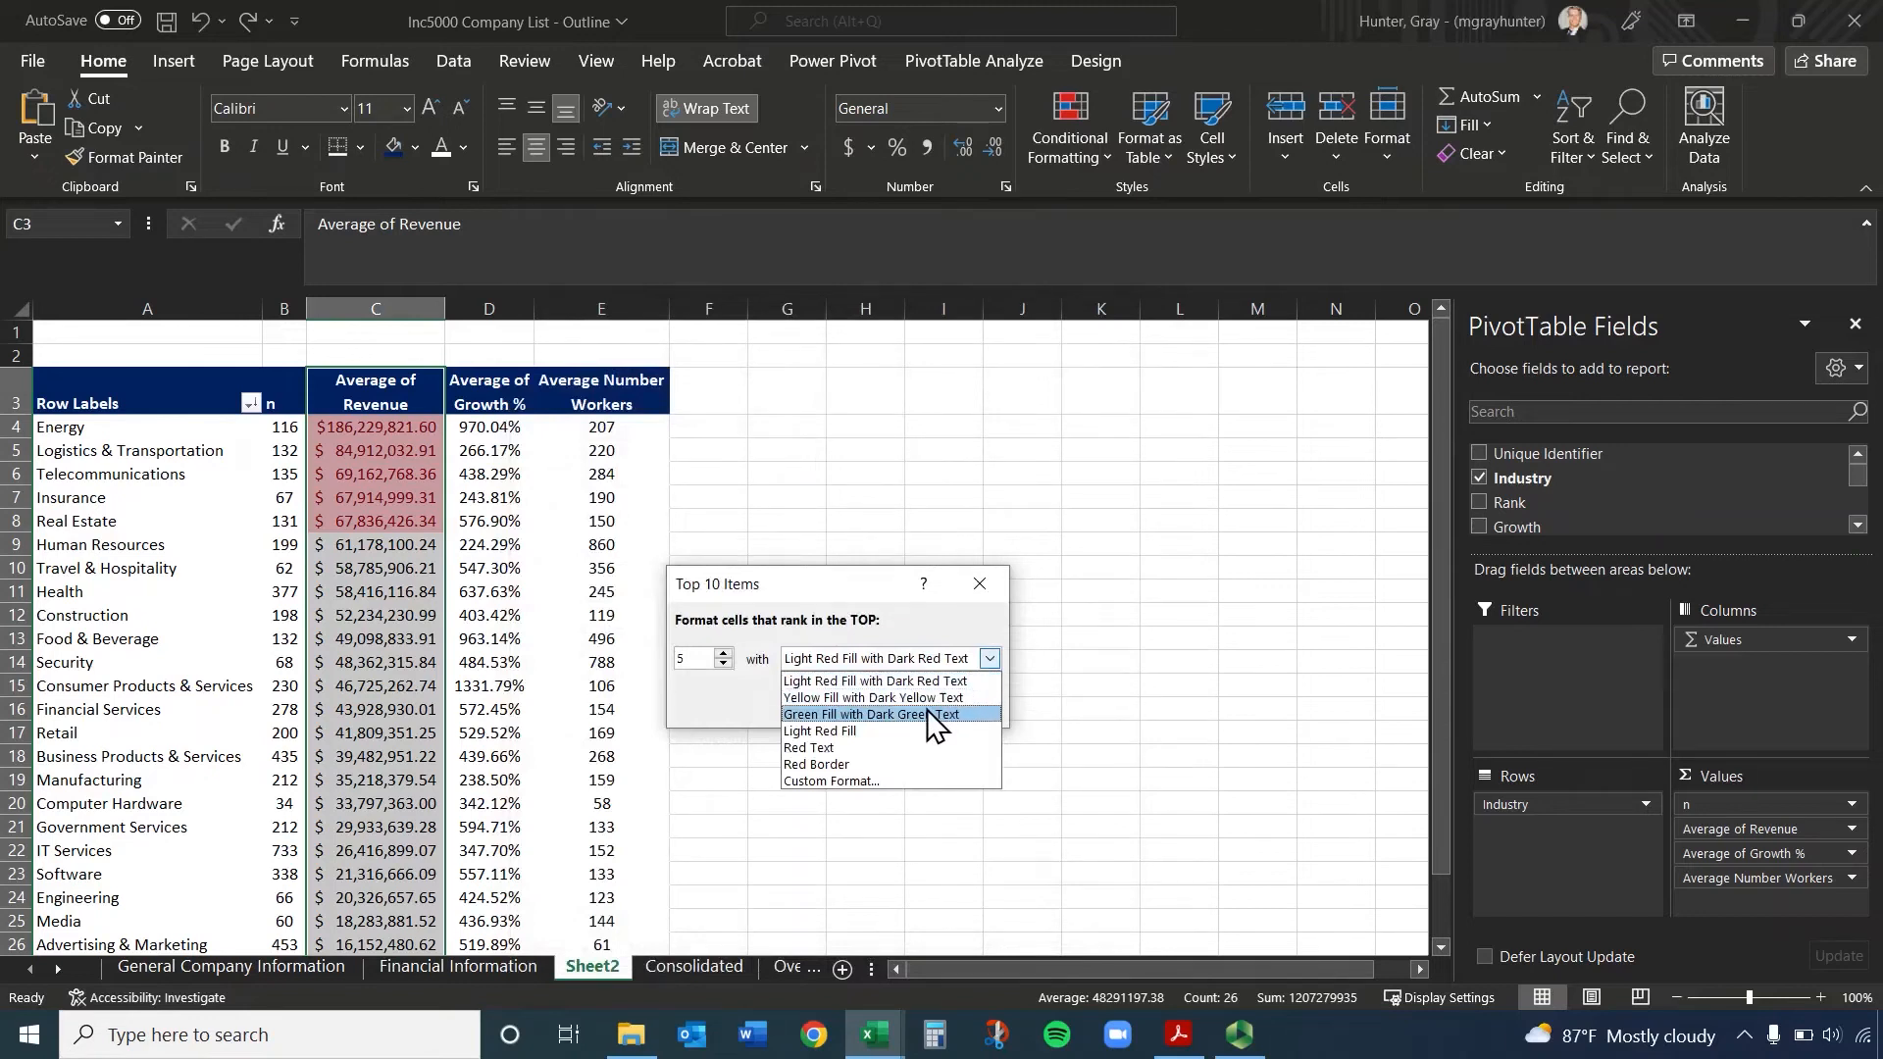
pyautogui.click(928, 714)
pyautogui.click(902, 657)
pyautogui.click(903, 657)
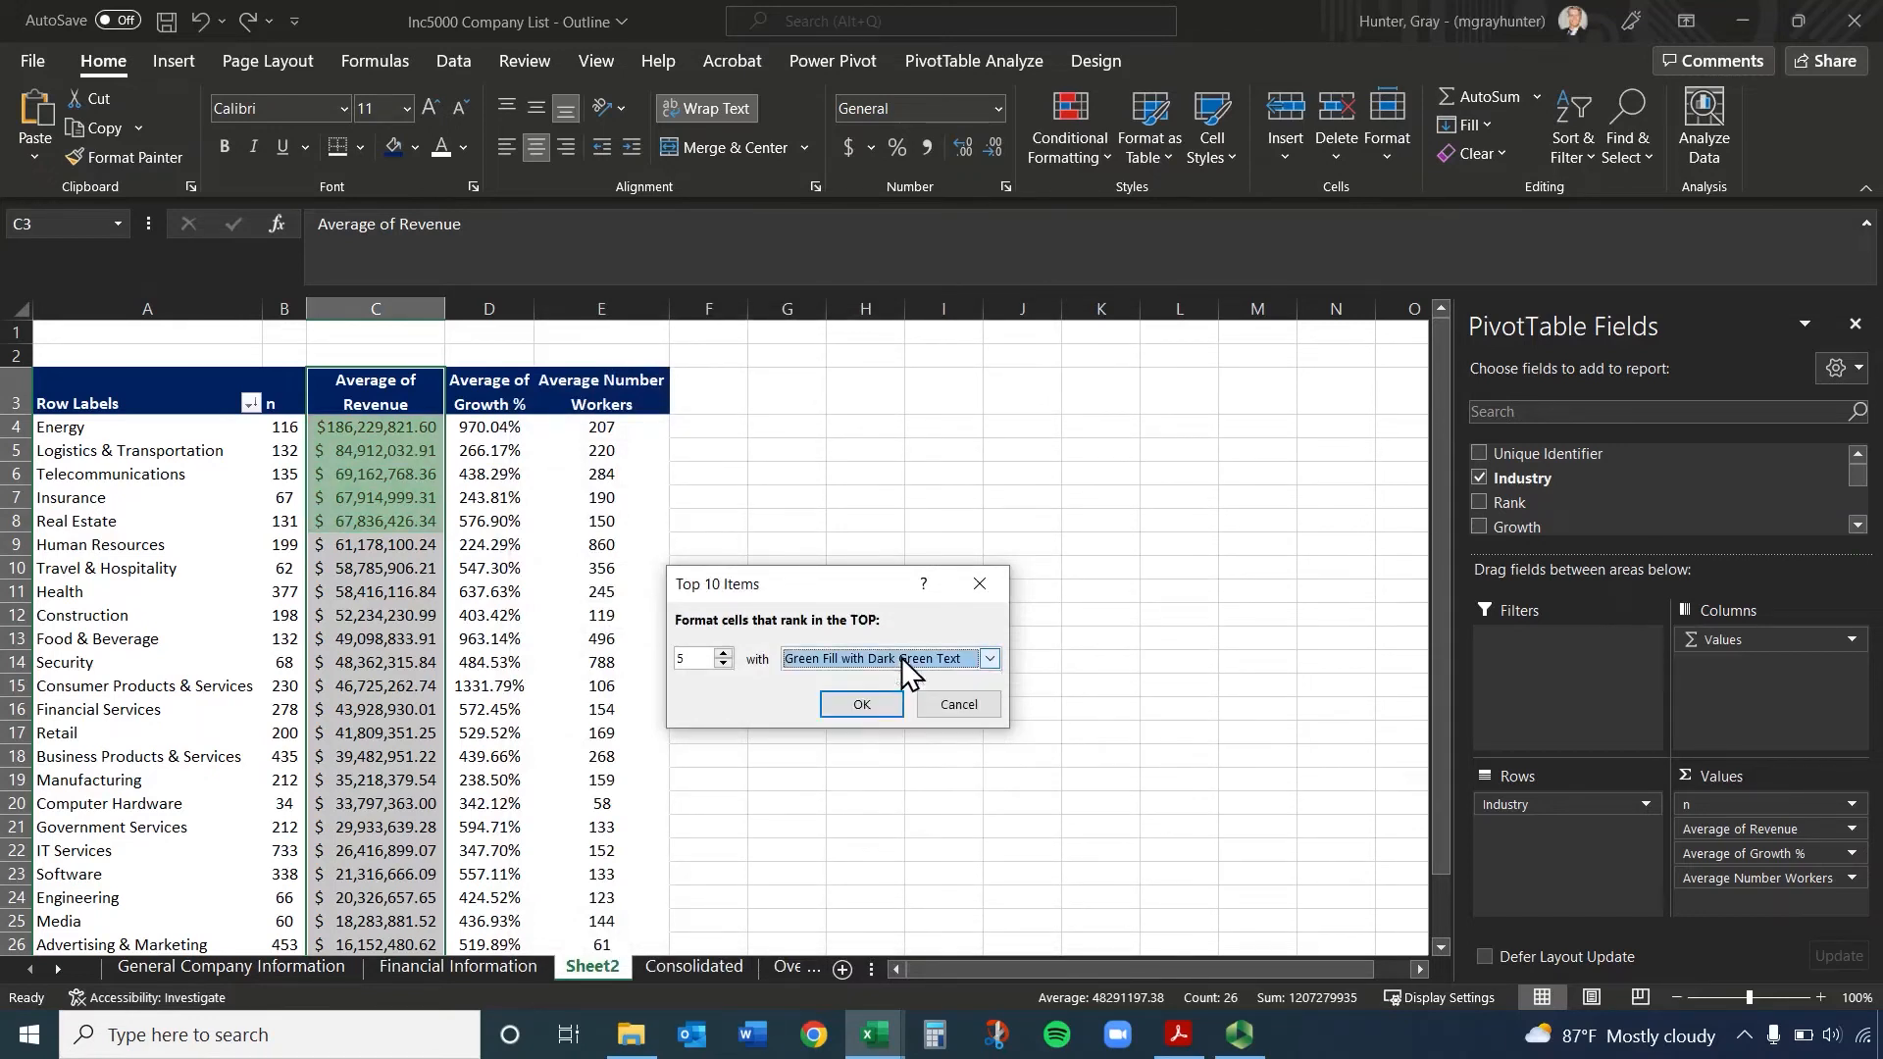
pyautogui.click(873, 705)
pyautogui.click(470, 592)
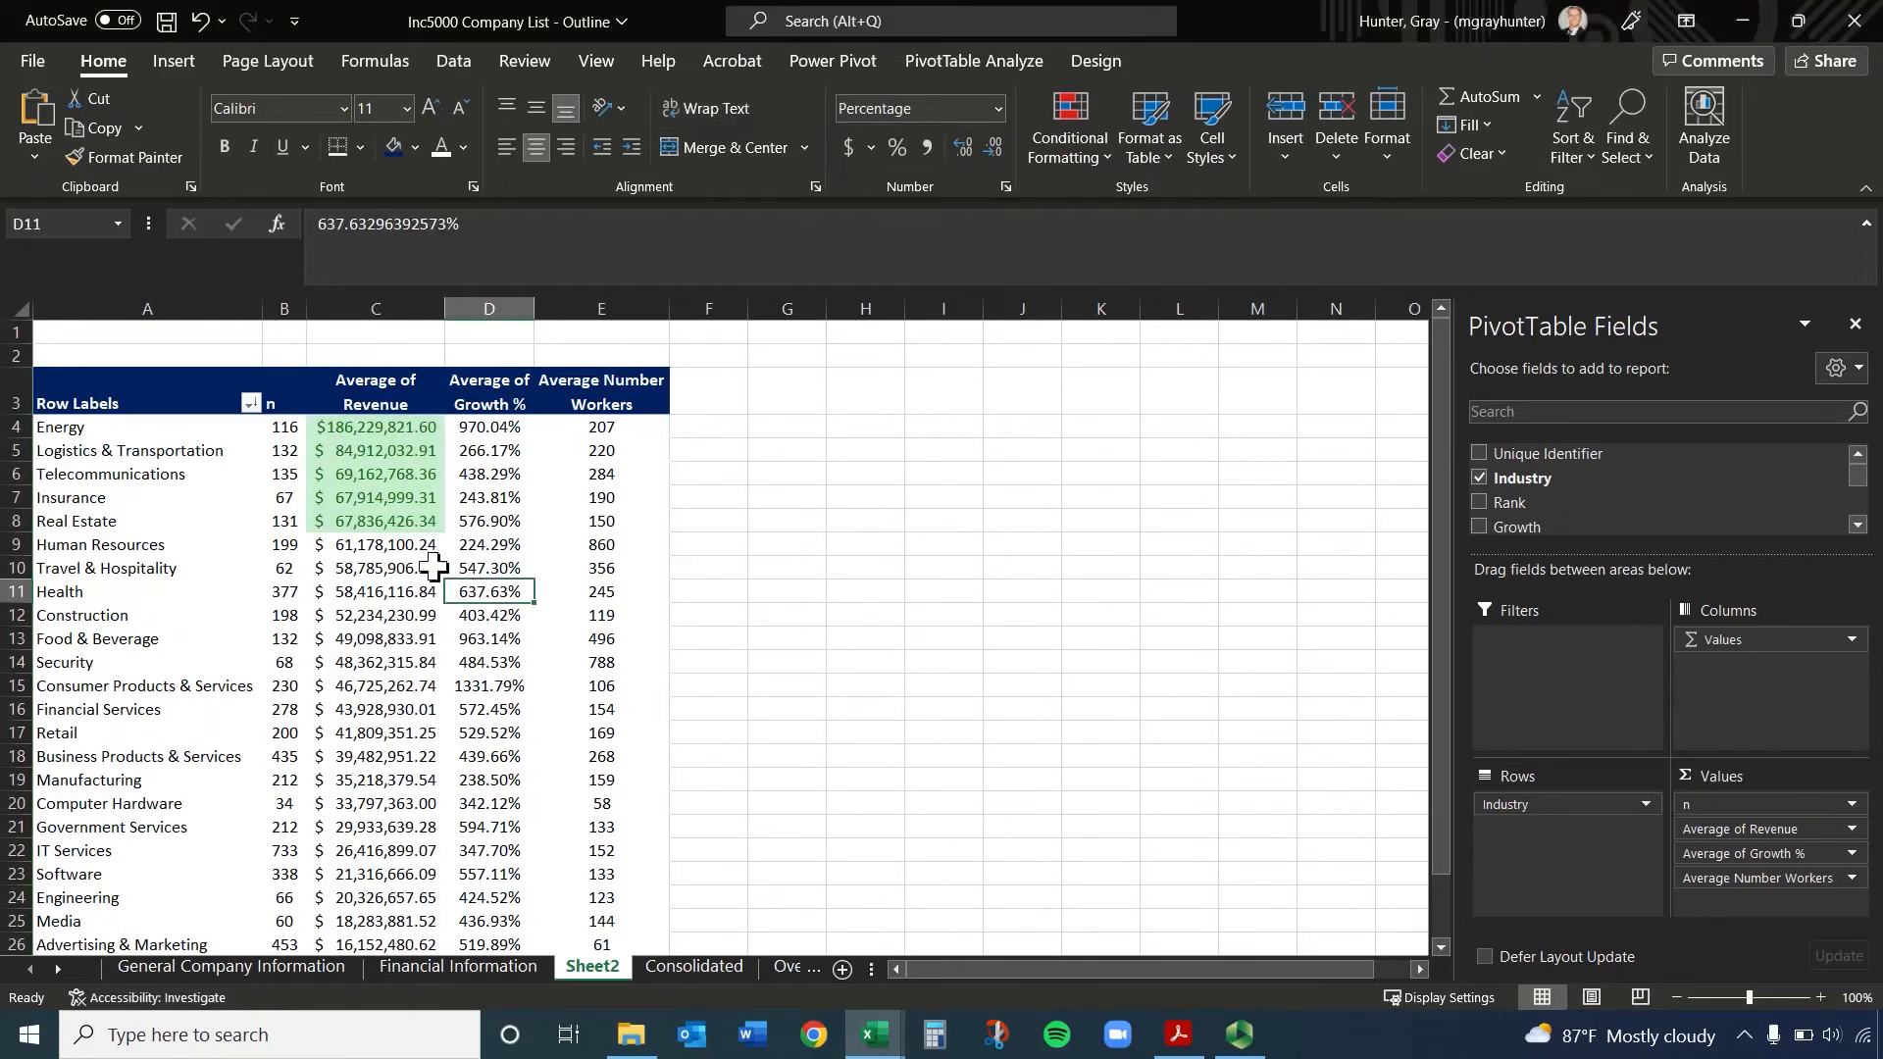
# Highlight the bottom 5 Average of Revenue values in C4:C28 with Light Red Fill with Dark Red Text
pyautogui.moveTo(380, 427); pyautogui.dragTo(375, 895)
pyautogui.click(1061, 112)
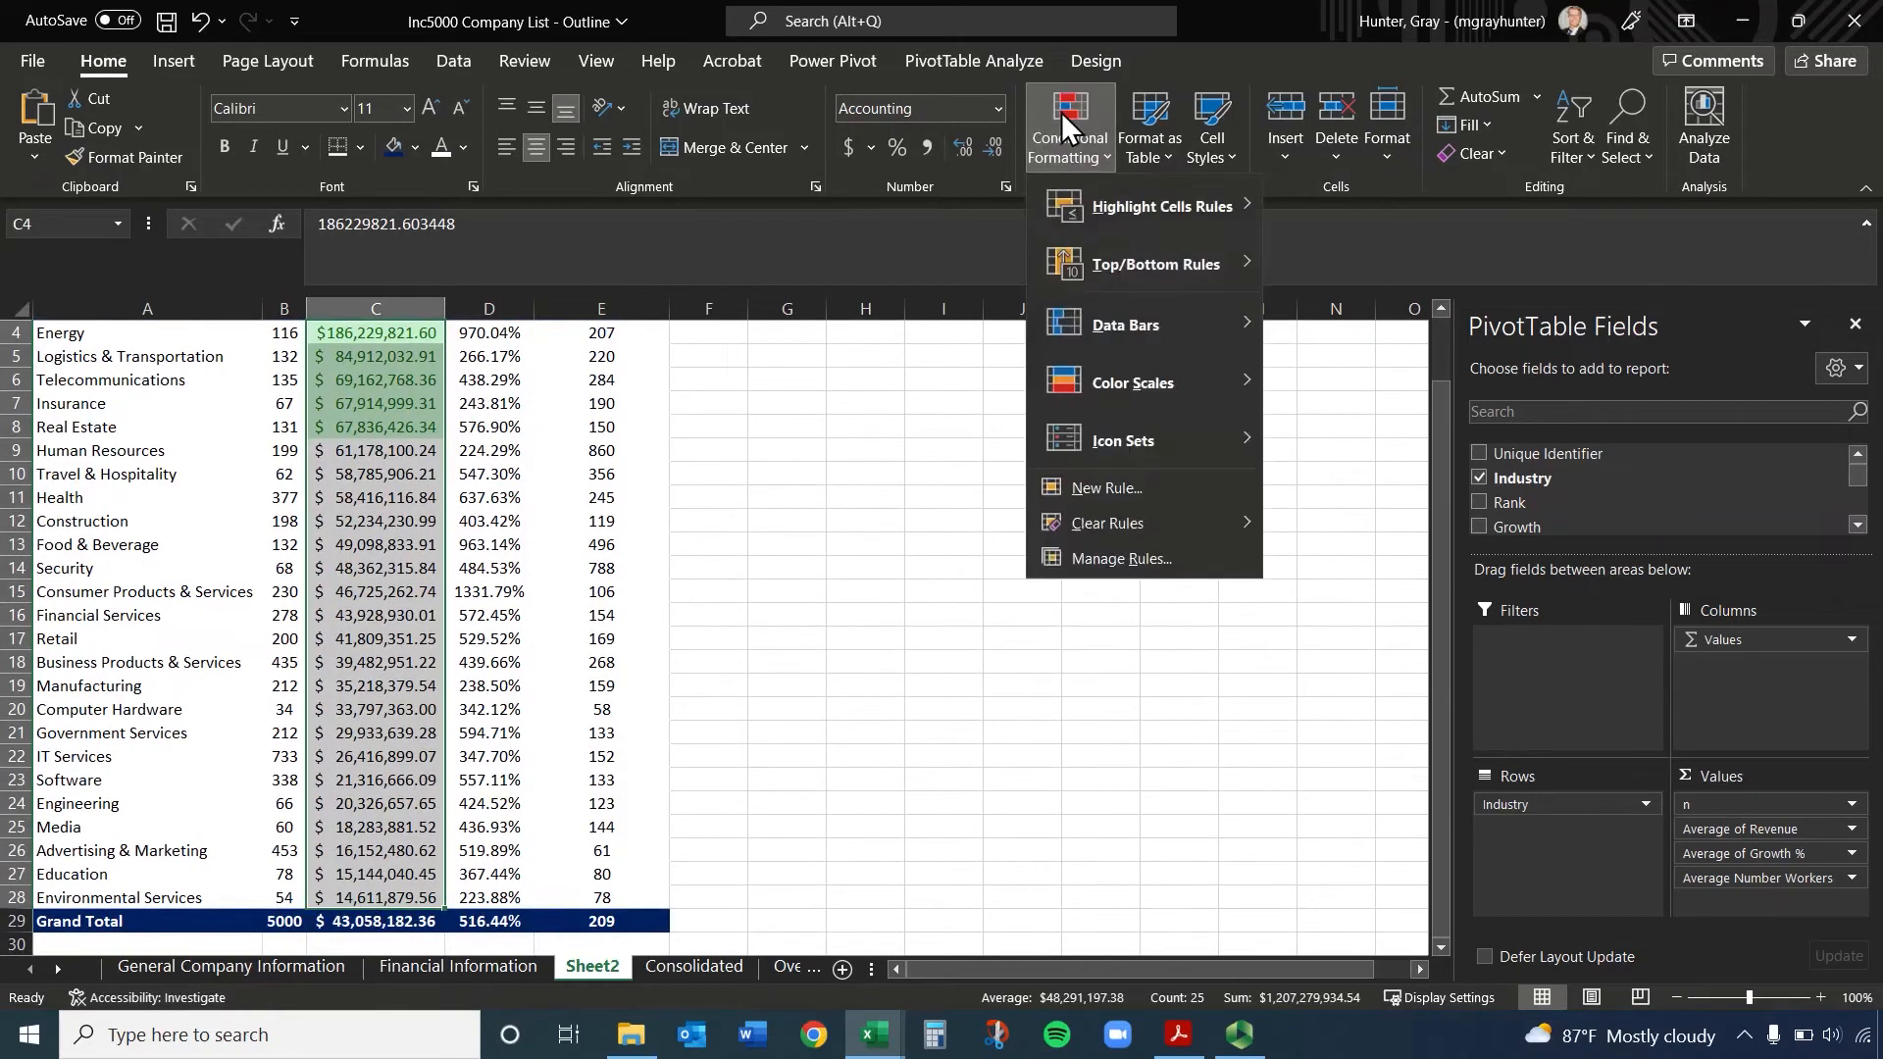
pyautogui.moveTo(1114, 208)
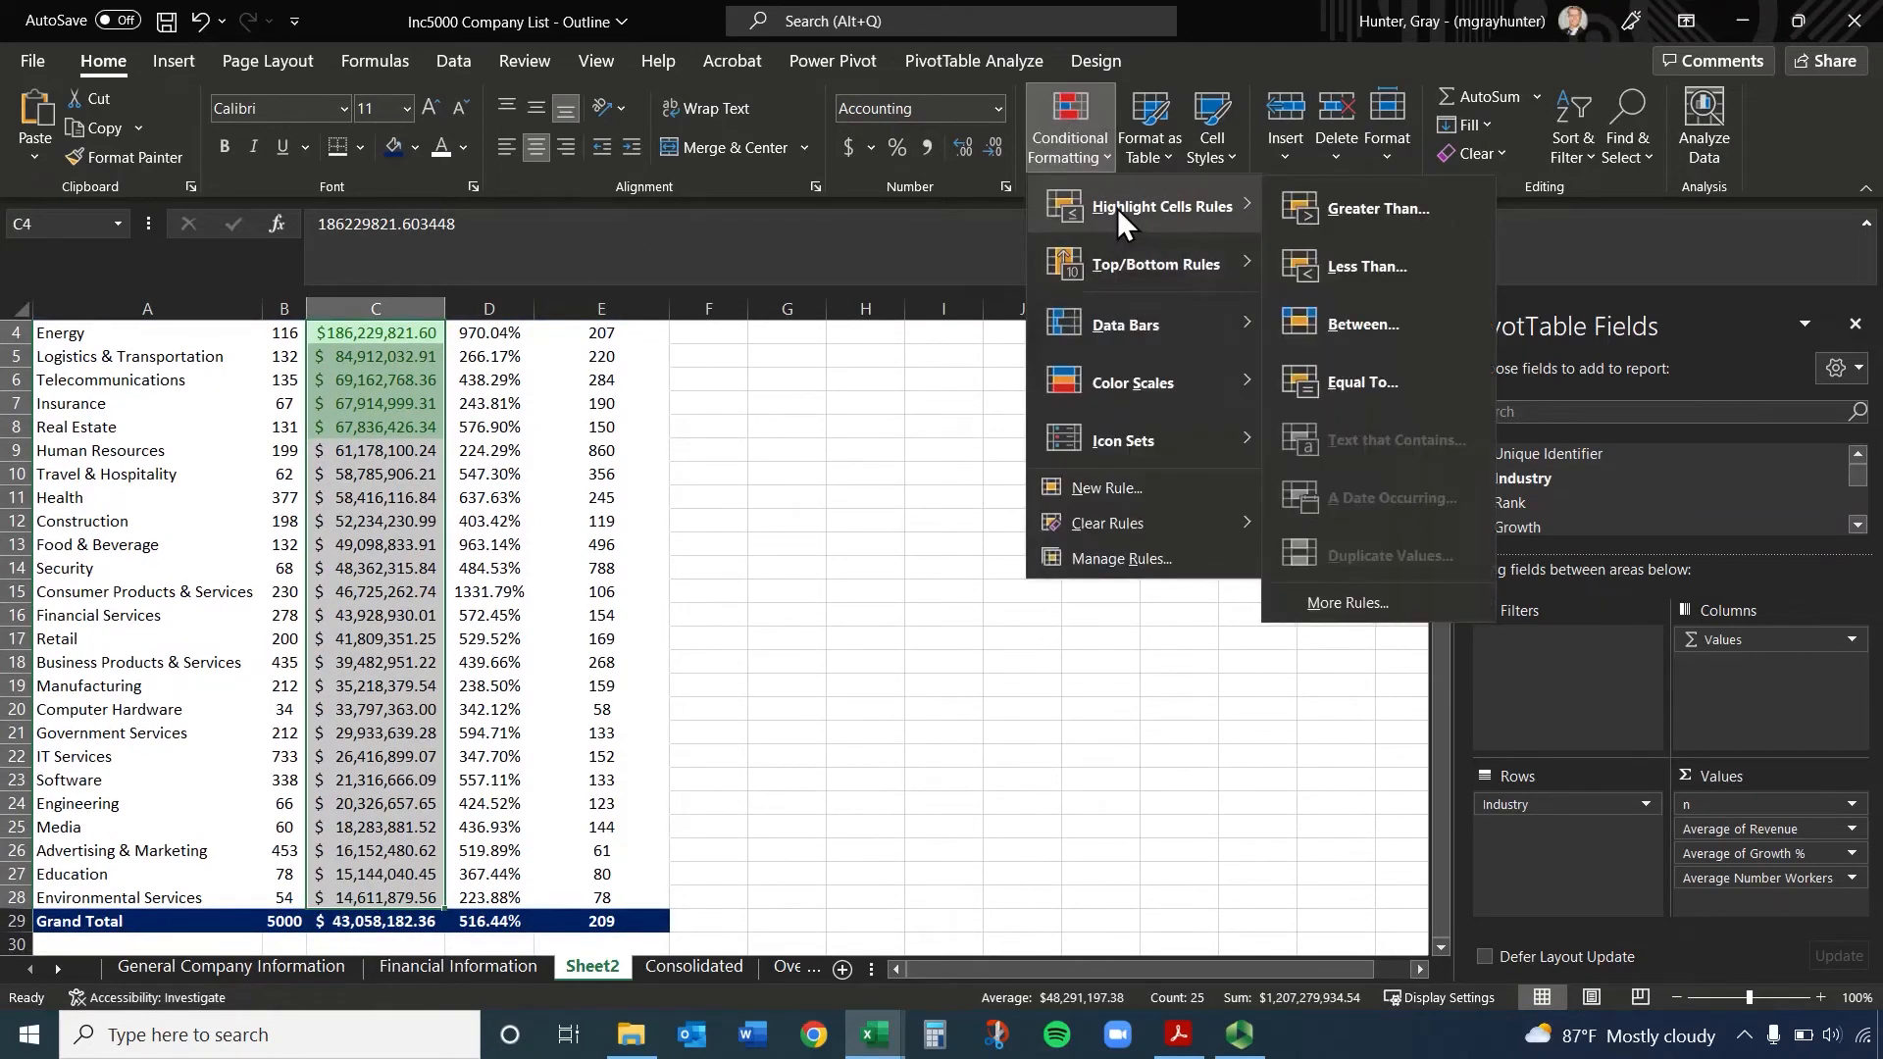
pyautogui.moveTo(1137, 260)
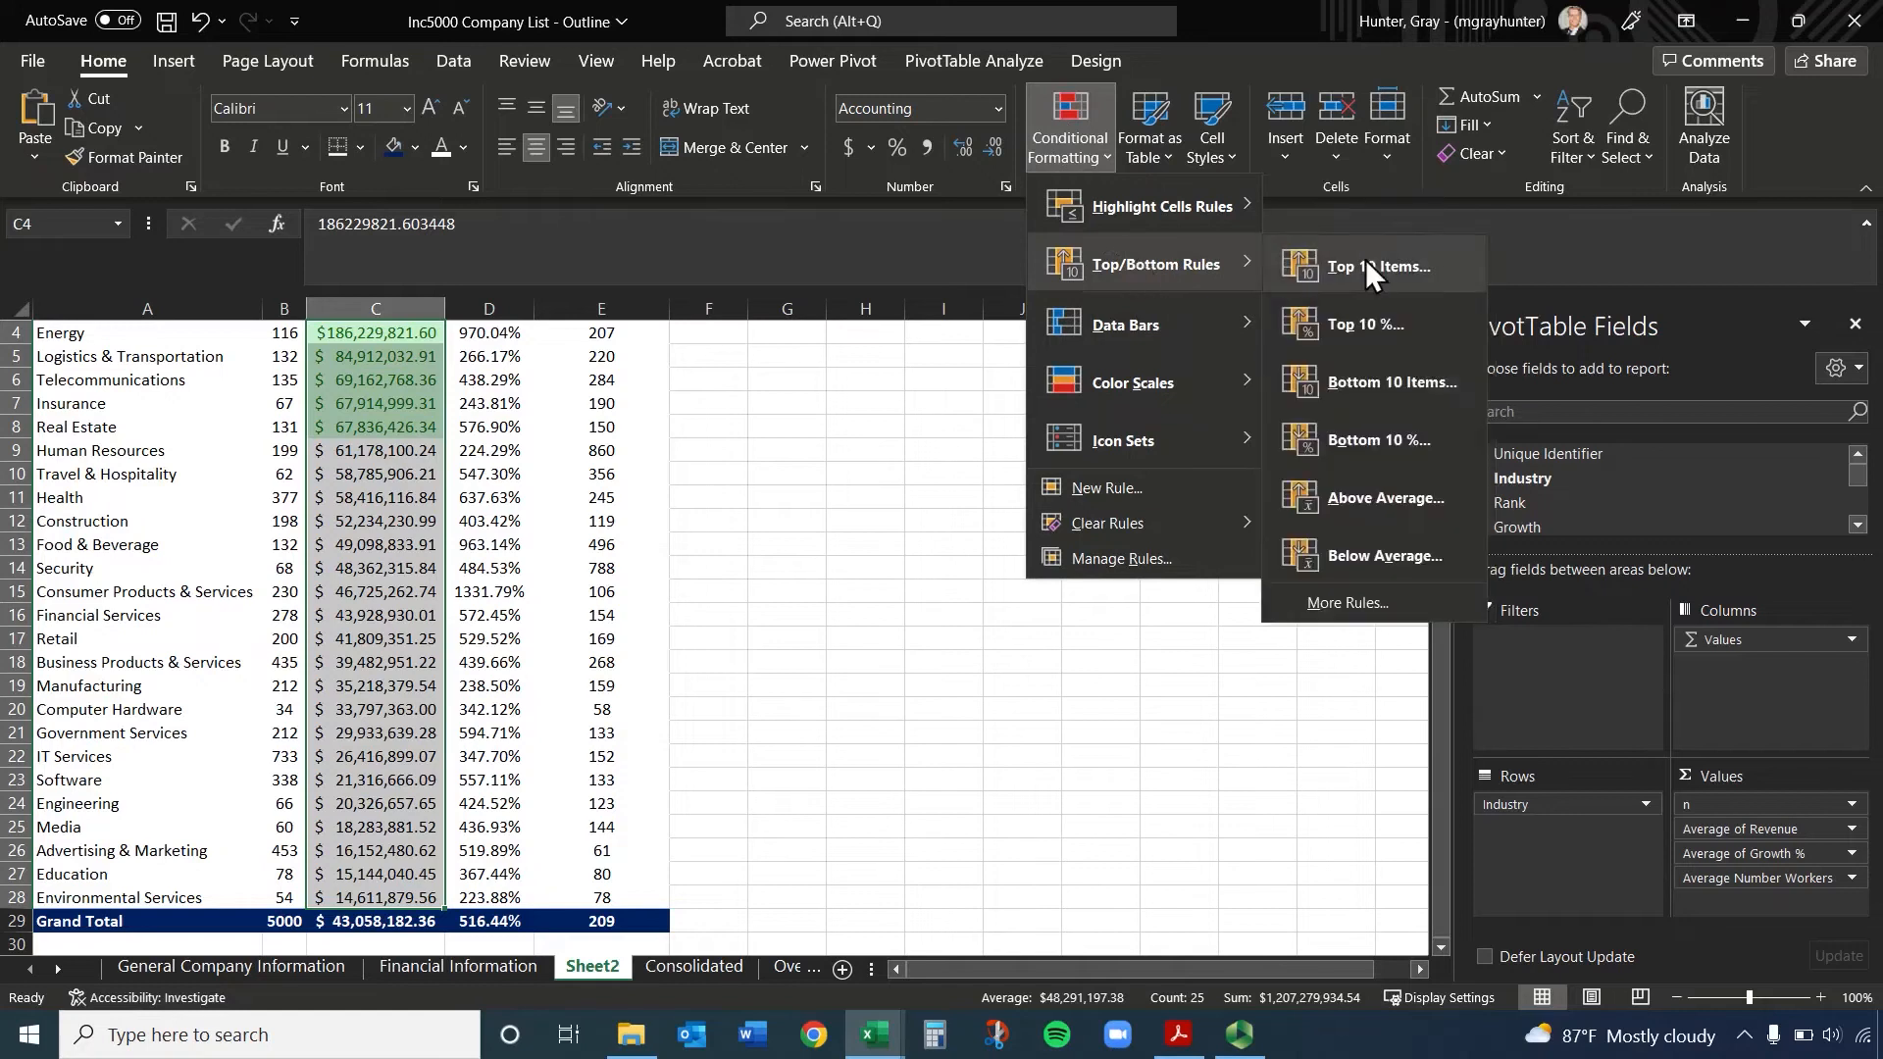
pyautogui.click(1386, 384)
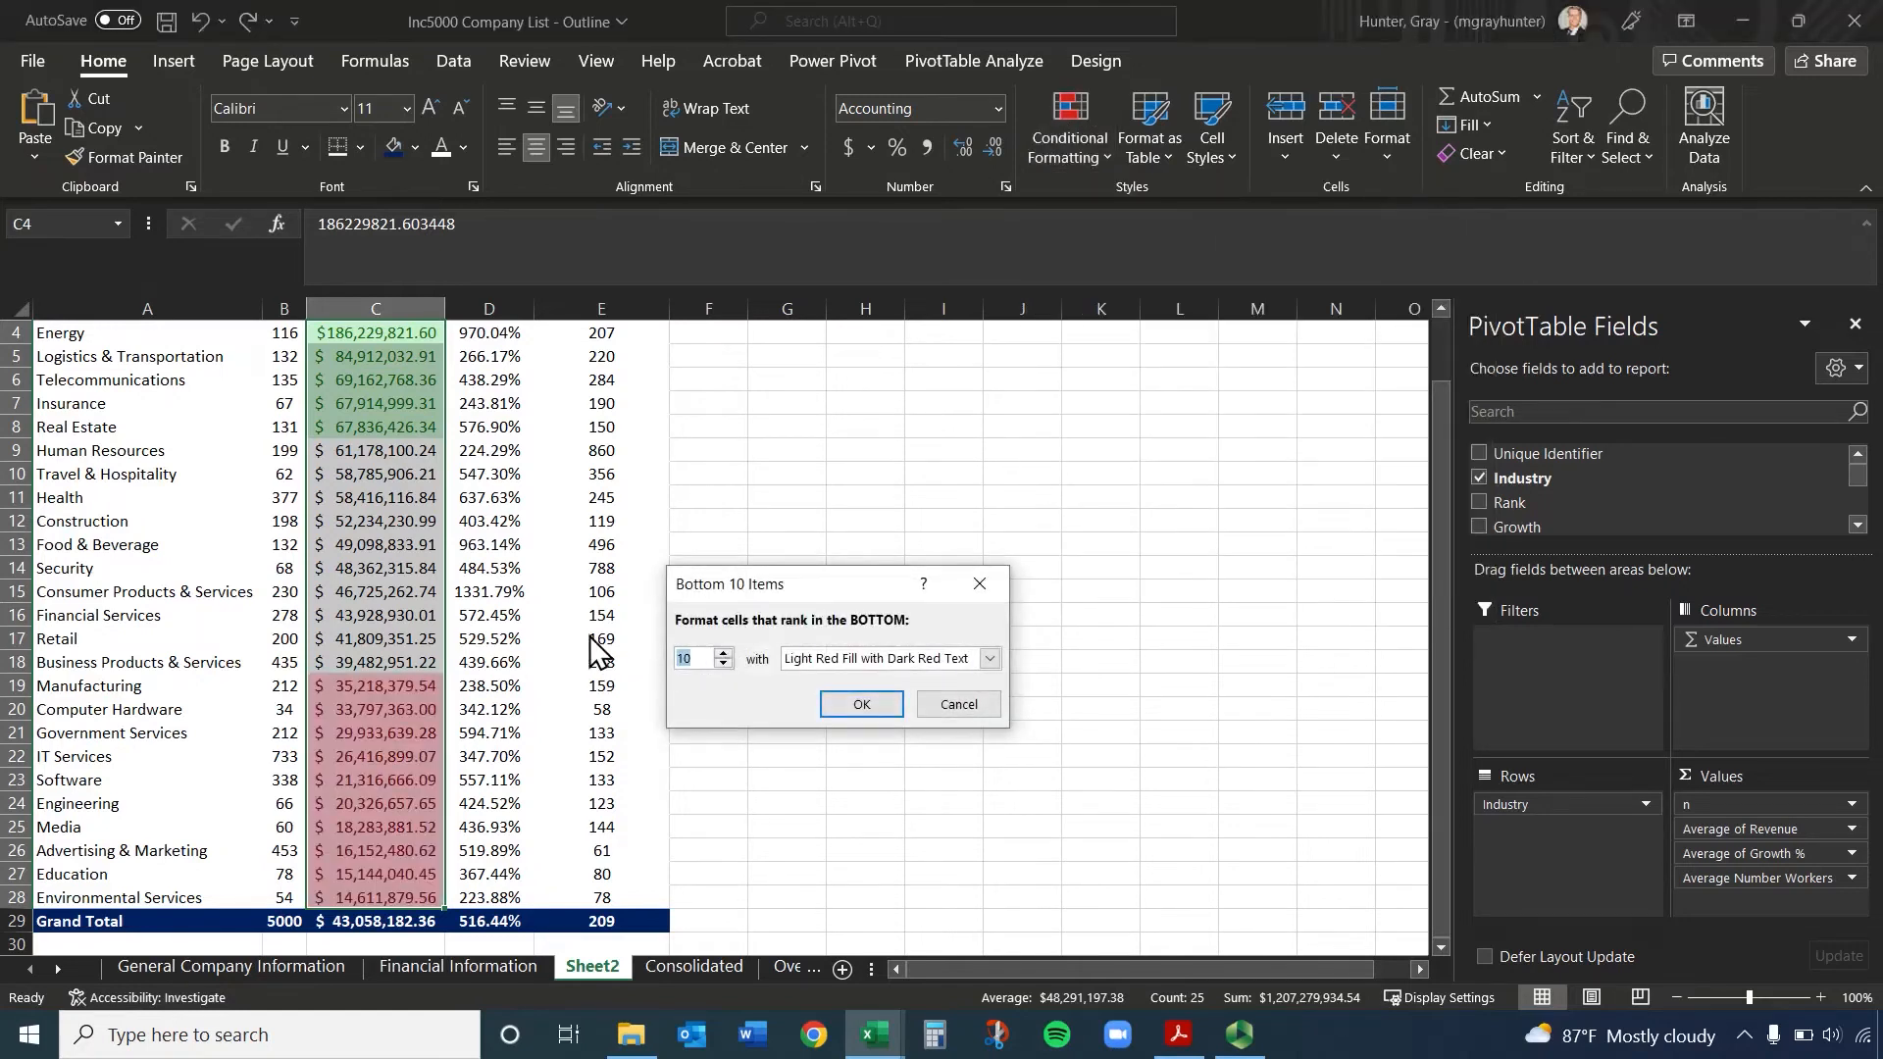
pyautogui.write('5')
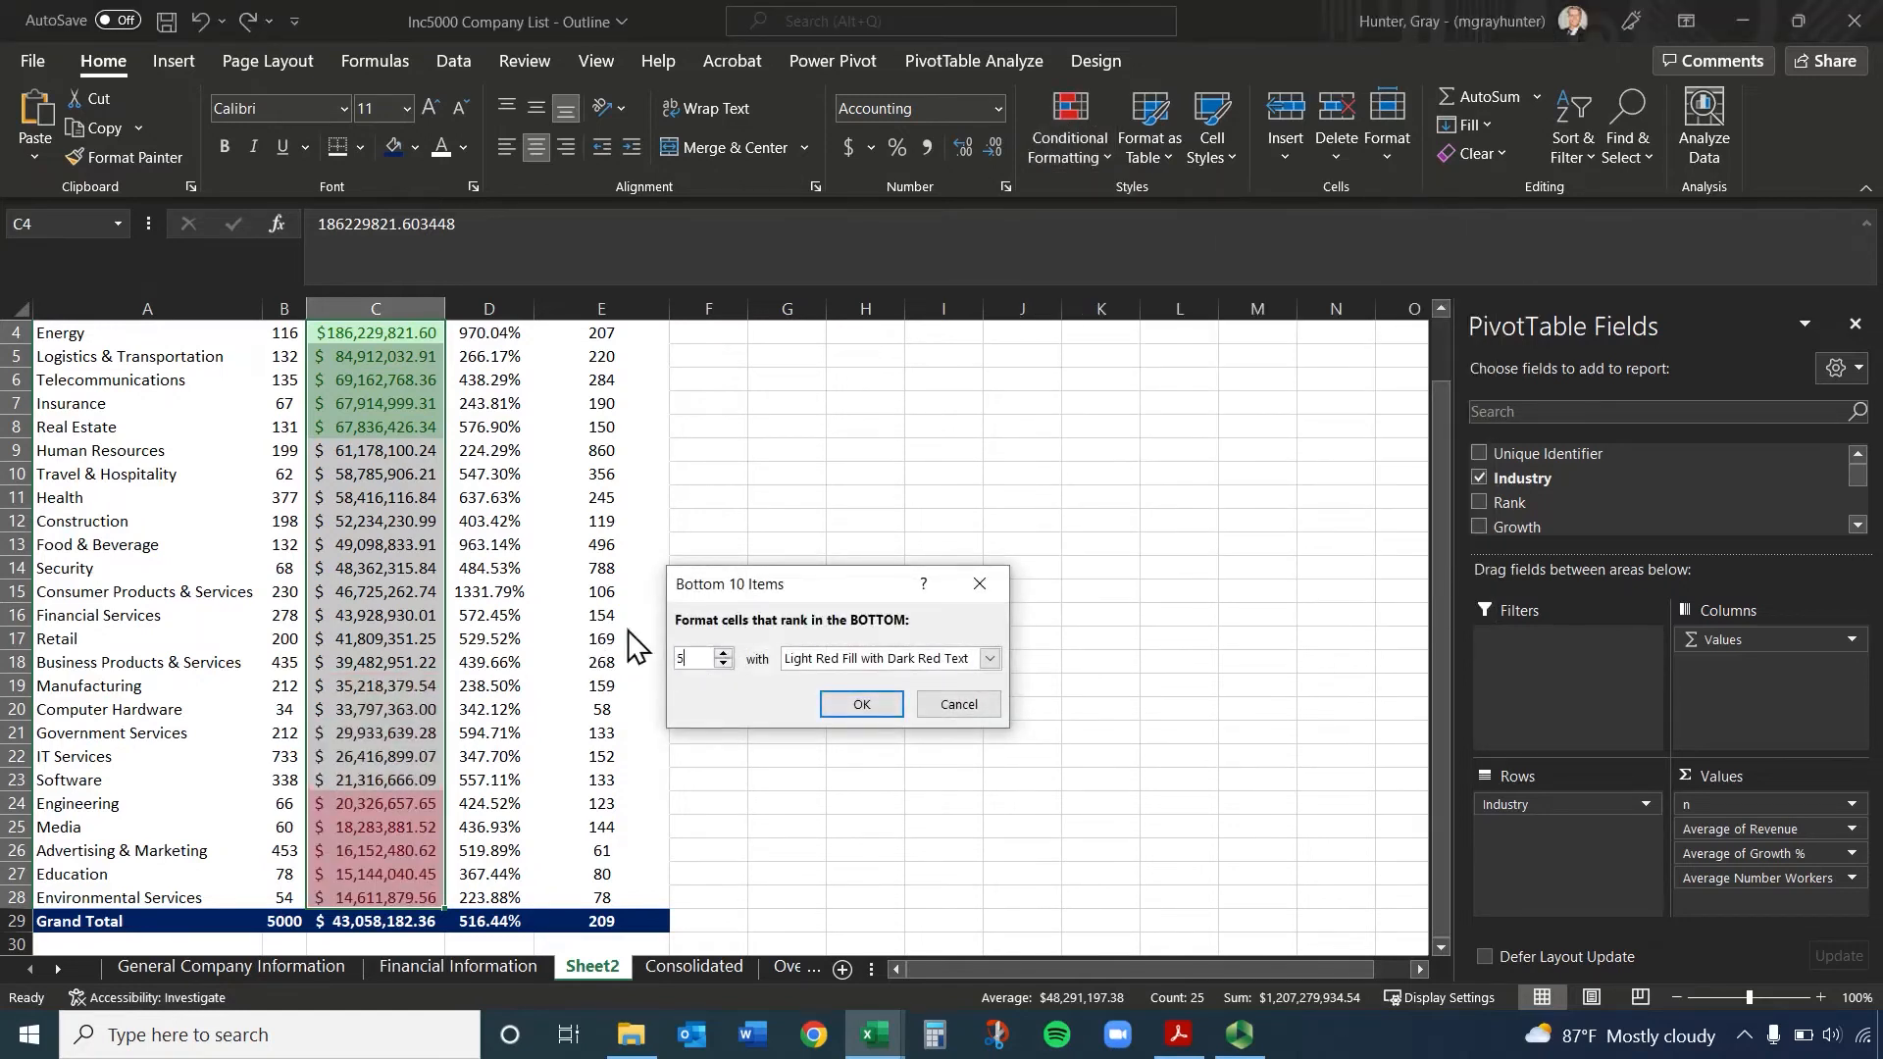
pyautogui.click(857, 702)
pyautogui.scroll(1, 549, 715)
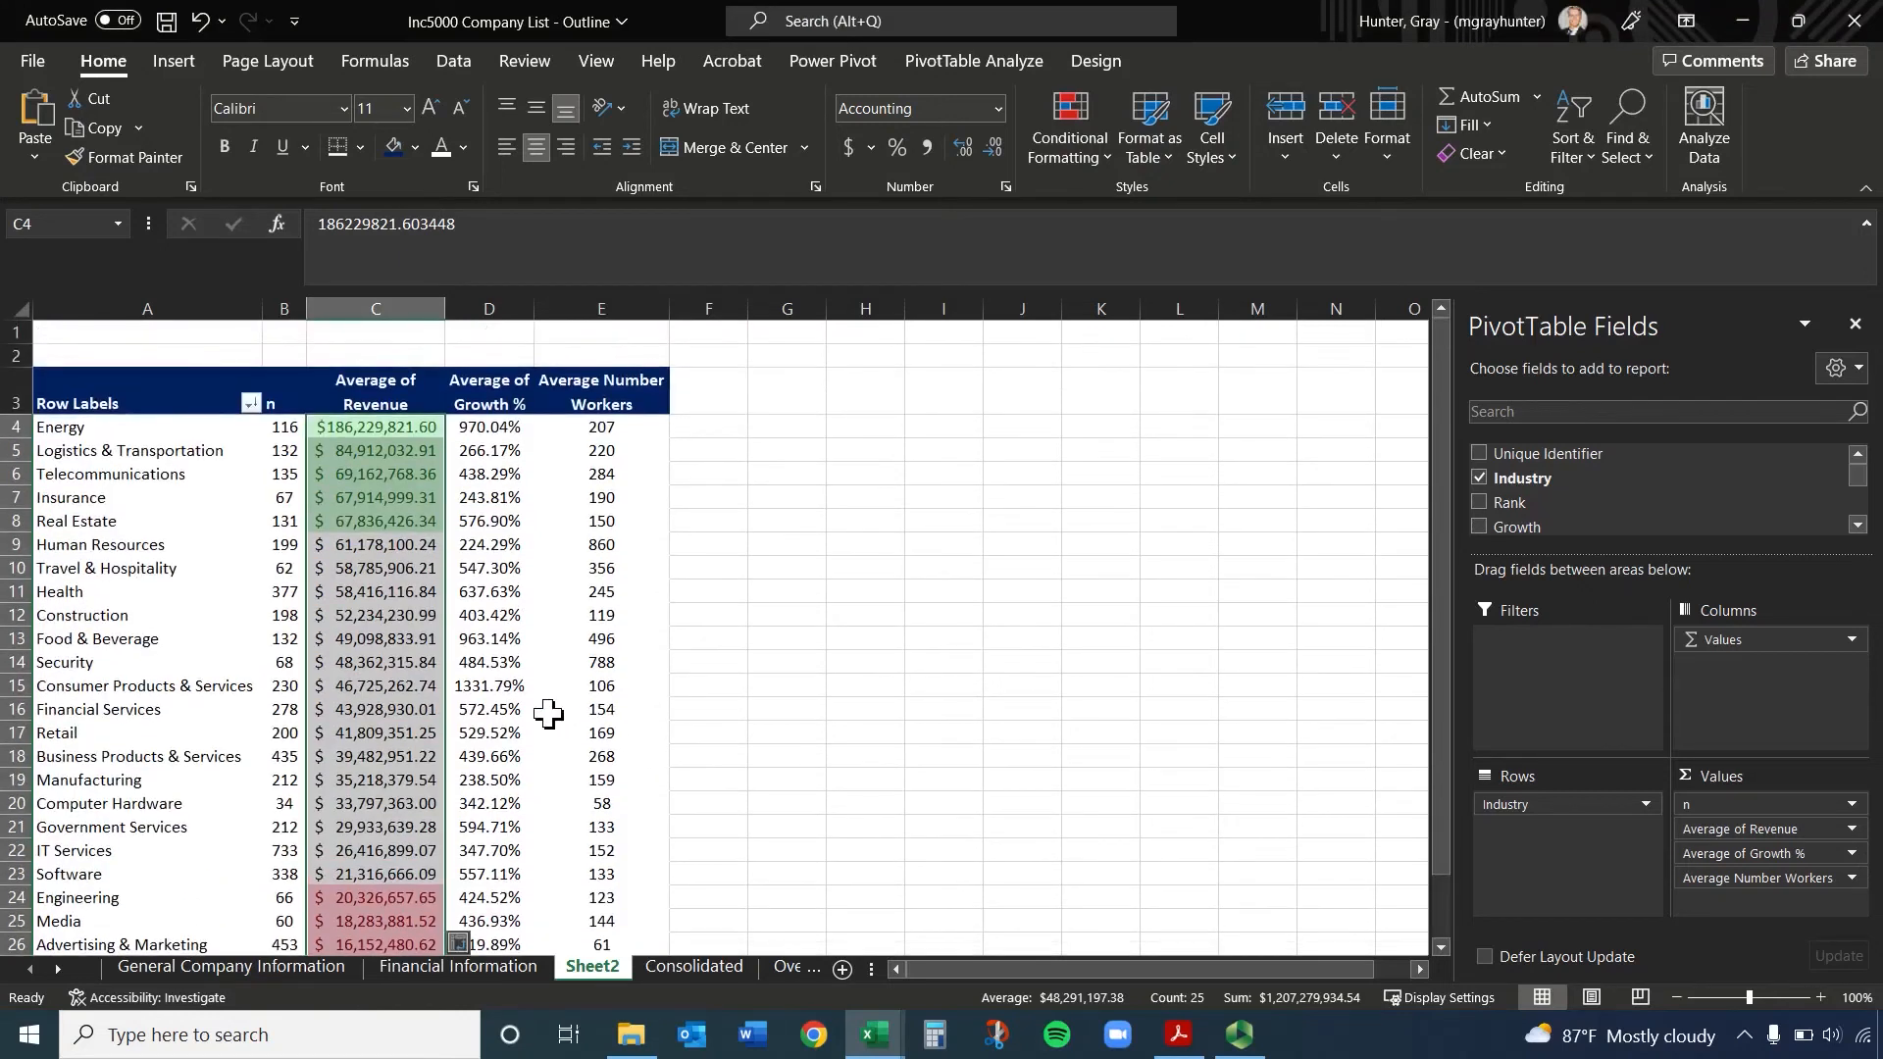
# Highlight the top 5 Average of Growth % values in D4:D28 with Green Fill with Dark Green Text
pyautogui.moveTo(499, 424)
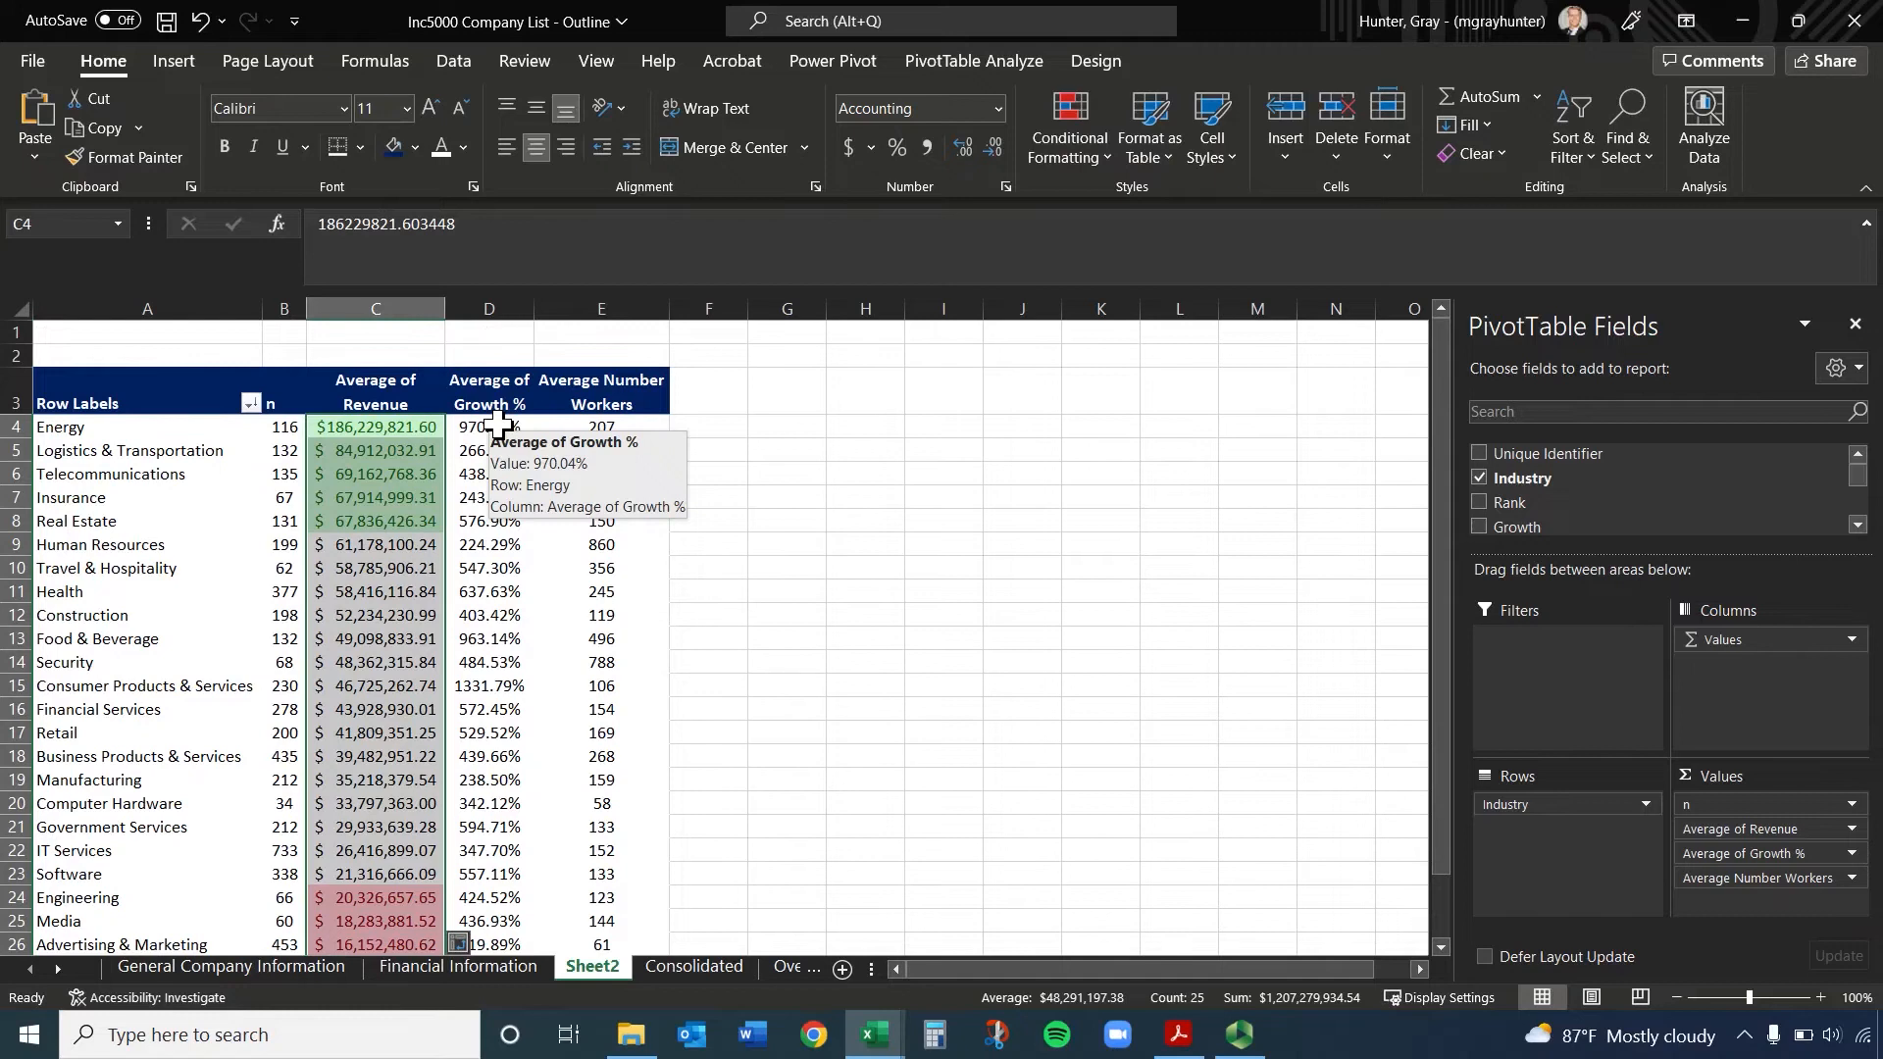
pyautogui.moveTo(499, 423); pyautogui.dragTo(529, 845)
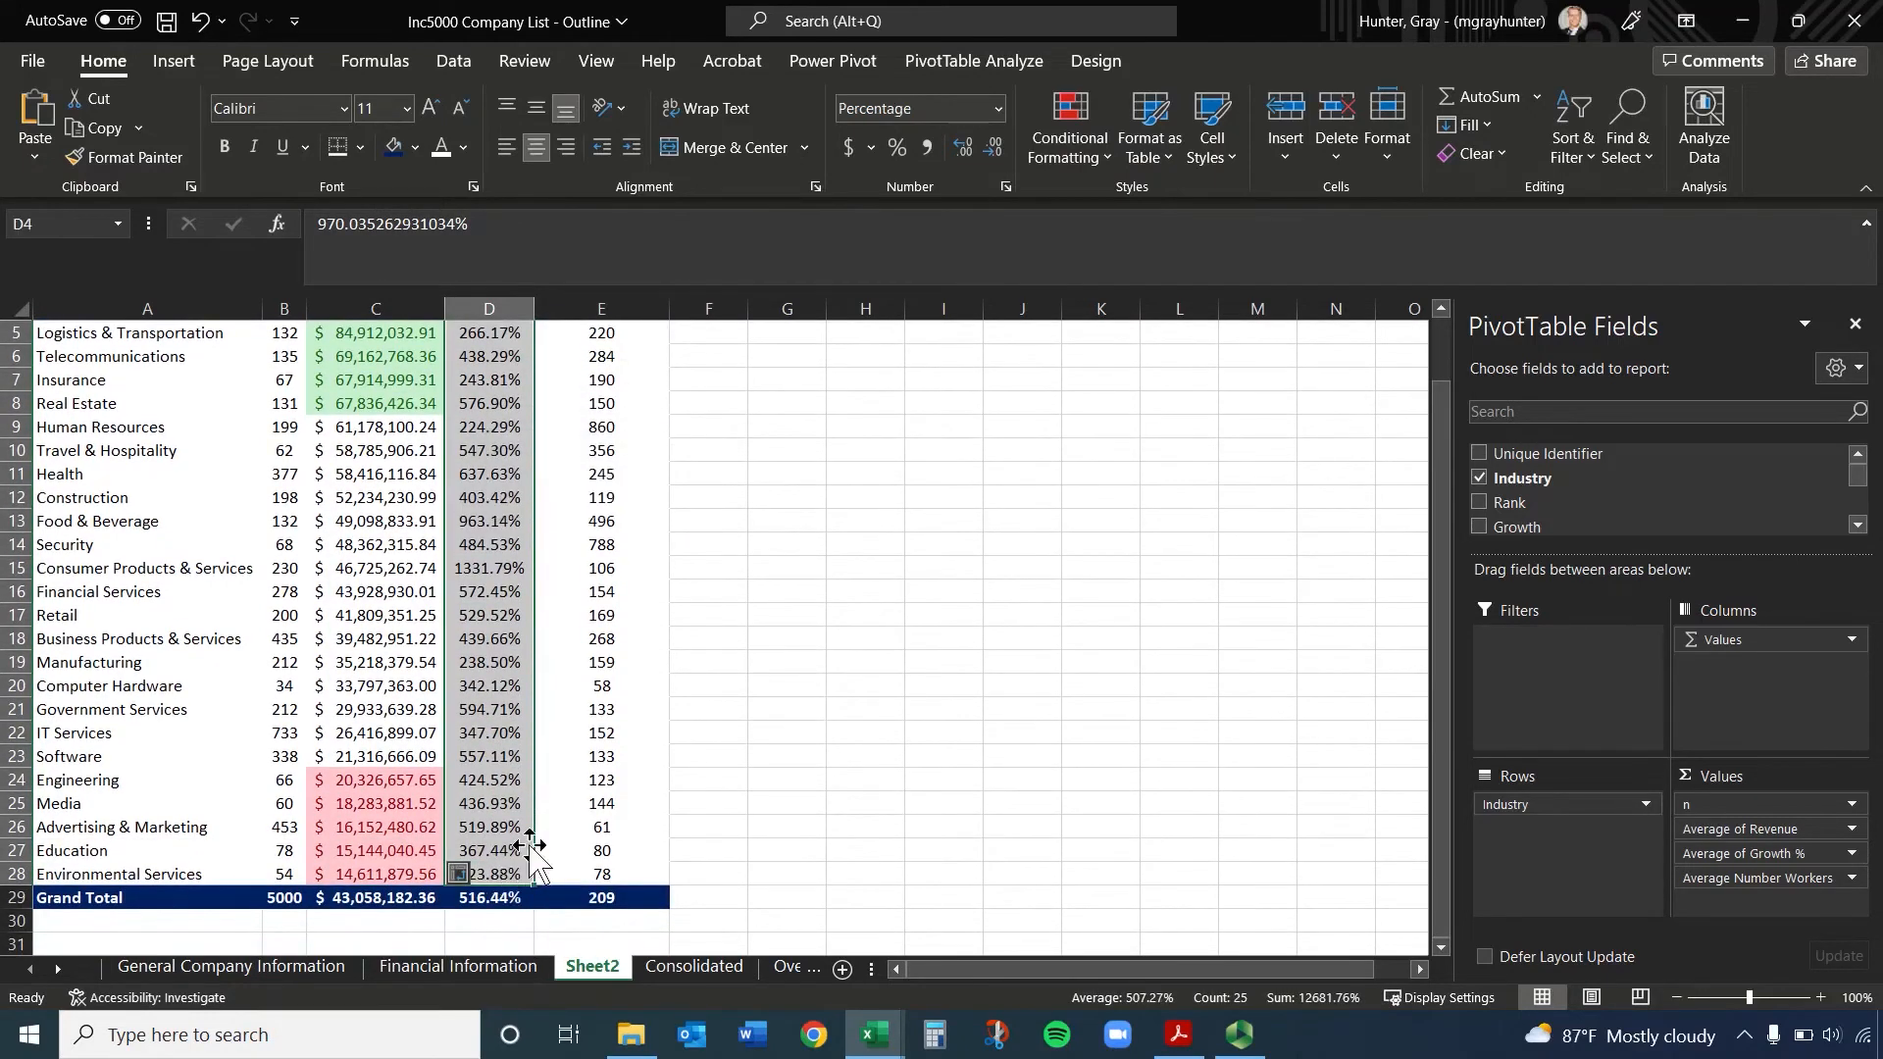
pyautogui.click(1068, 121)
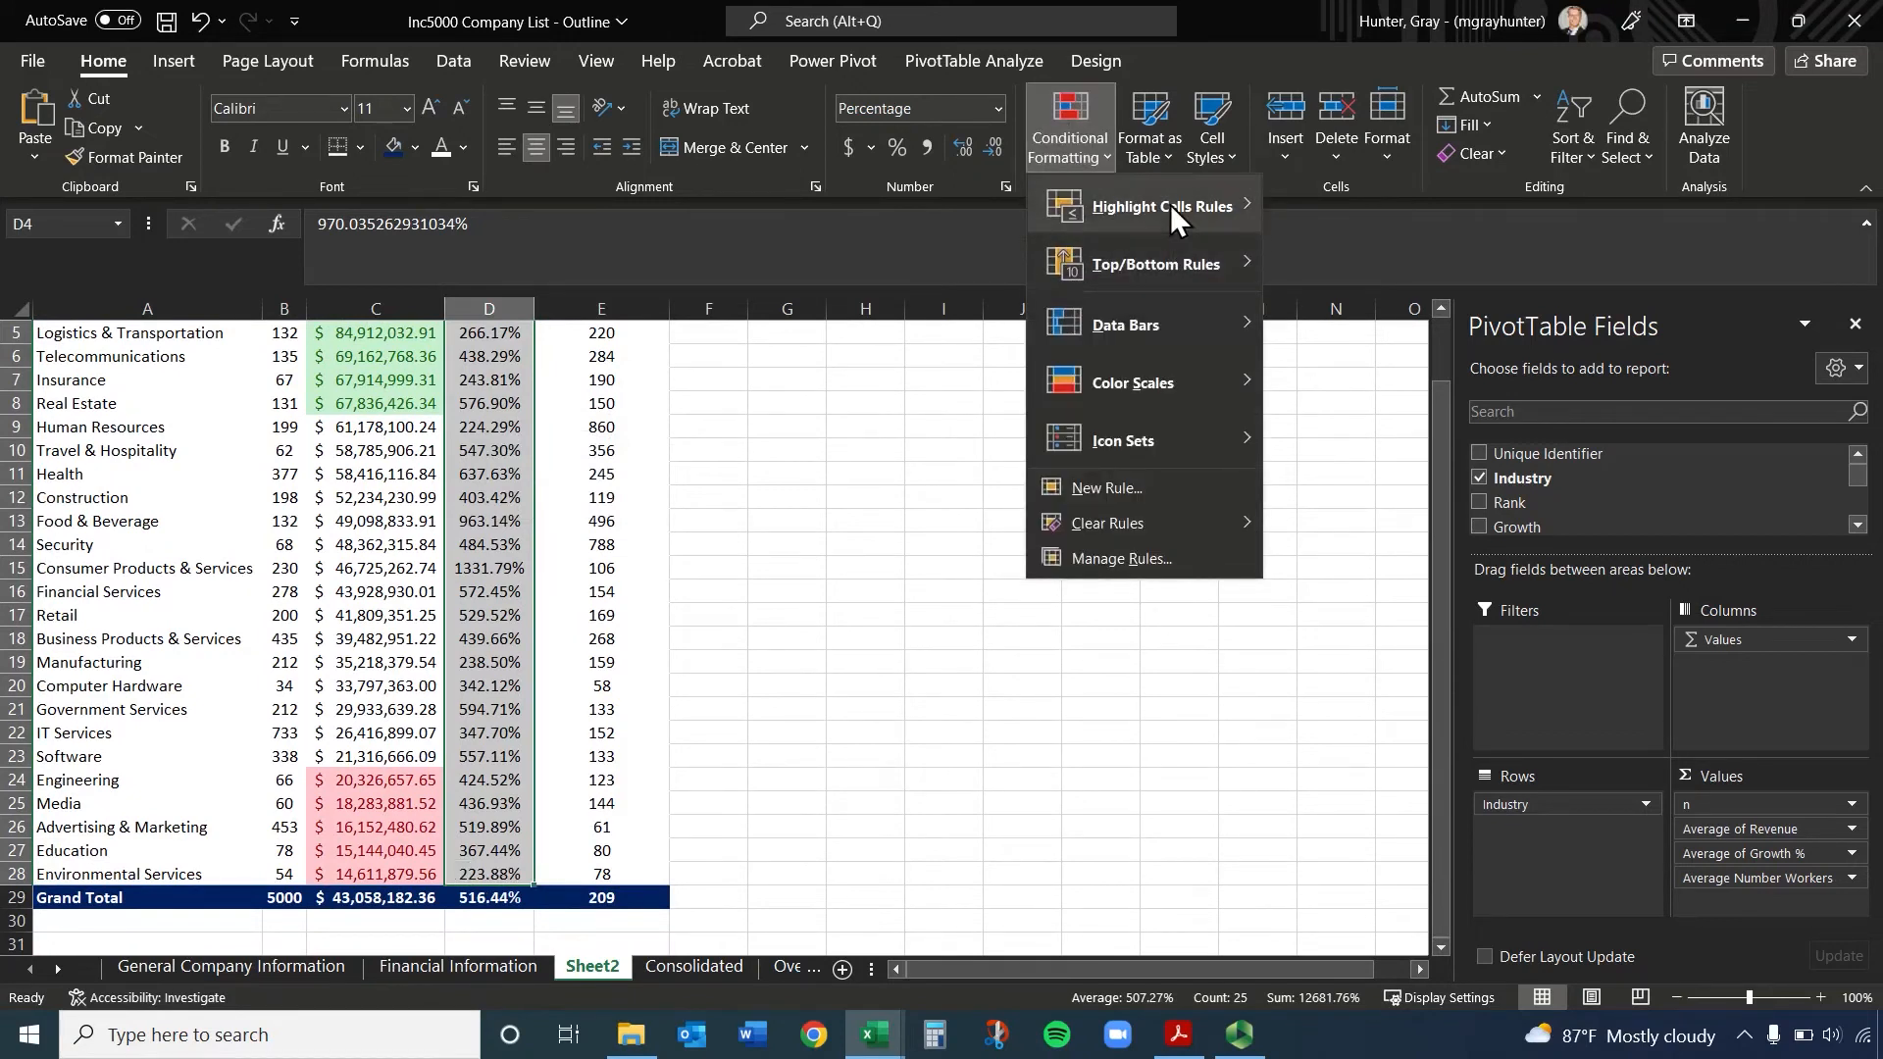
pyautogui.moveTo(1155, 262)
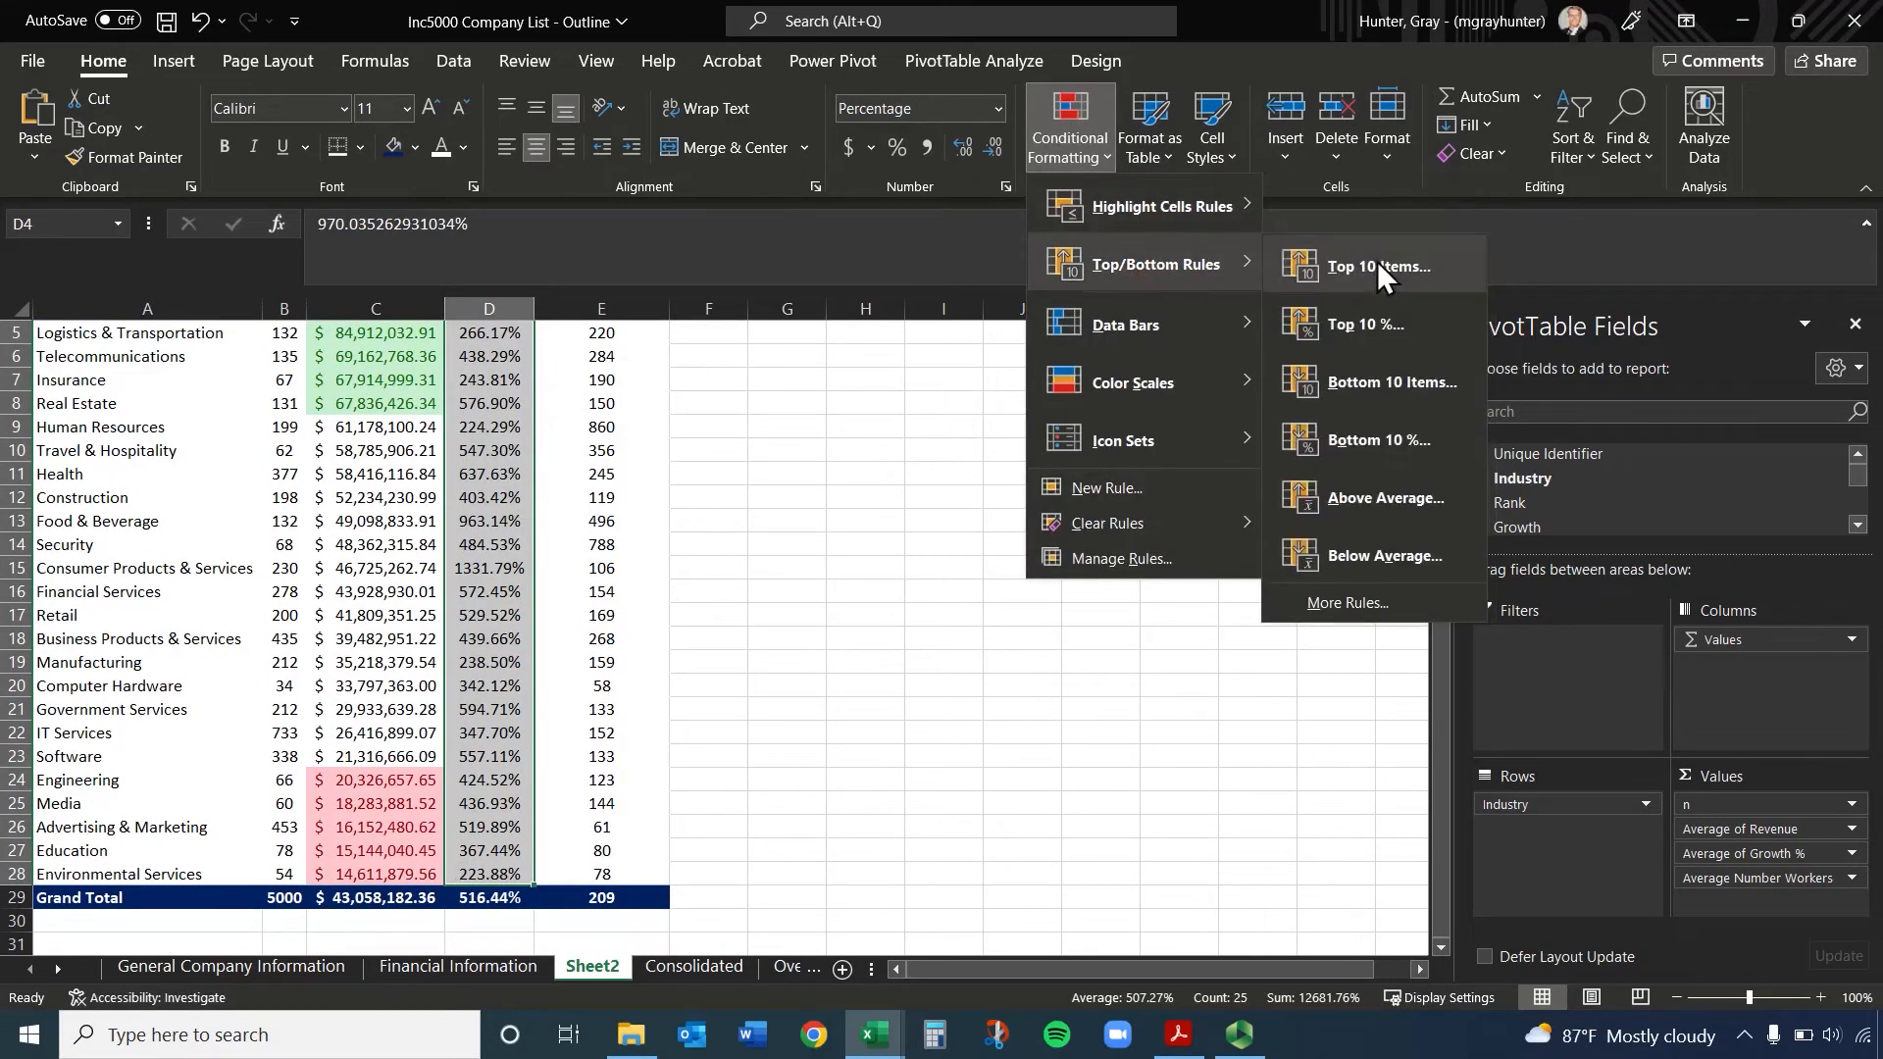
pyautogui.click(1377, 262)
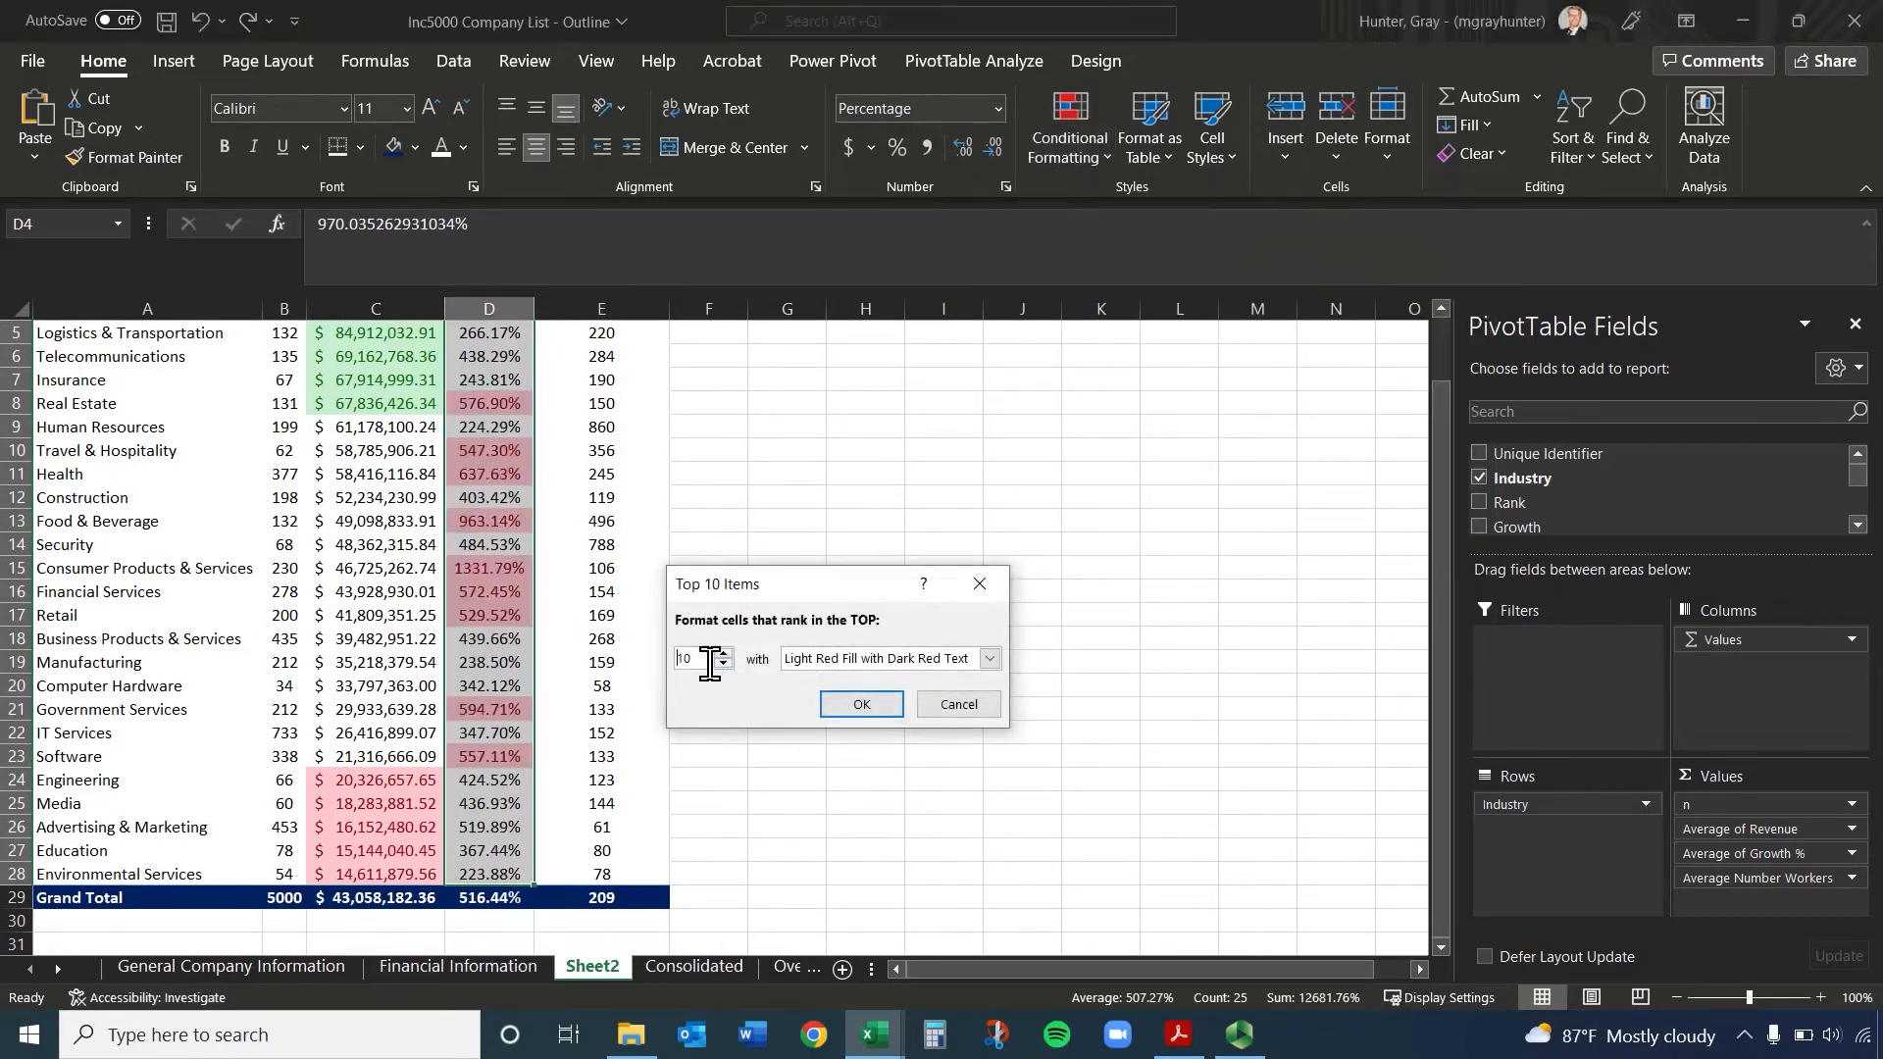
pyautogui.write('5')
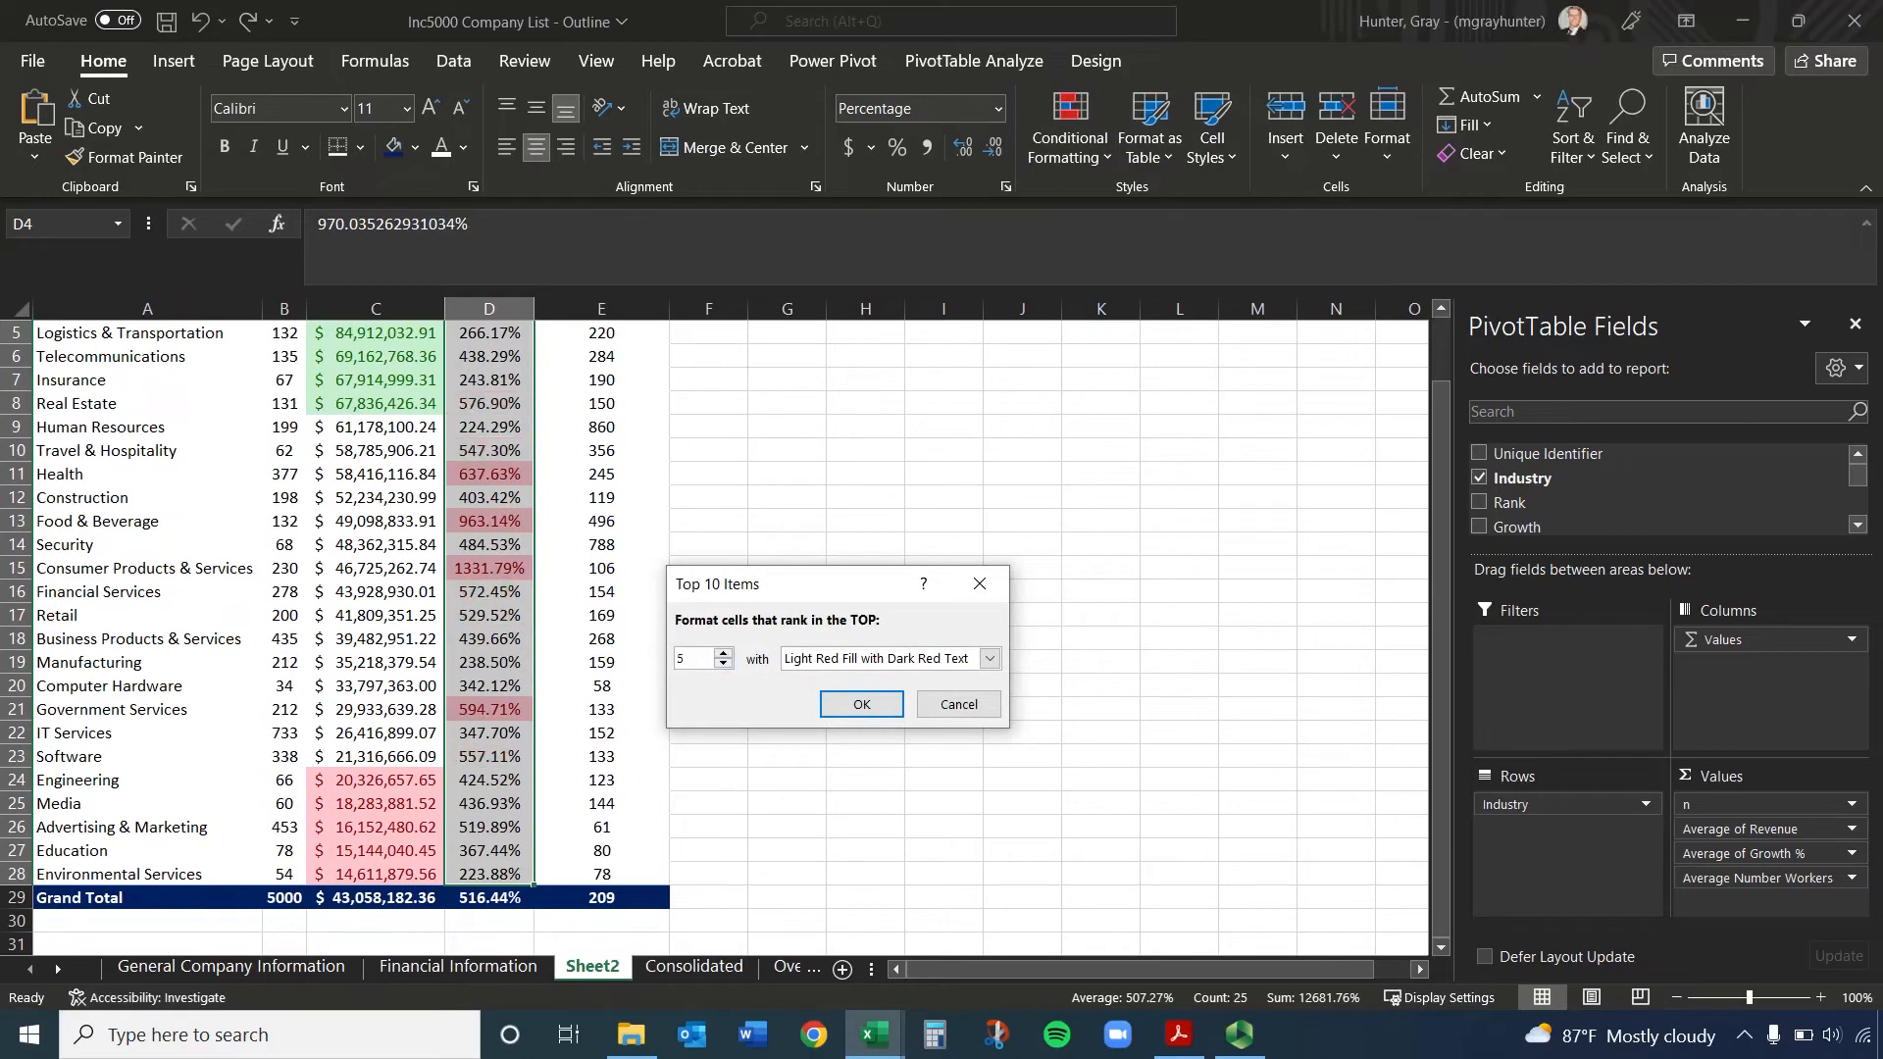
pyautogui.click(823, 659)
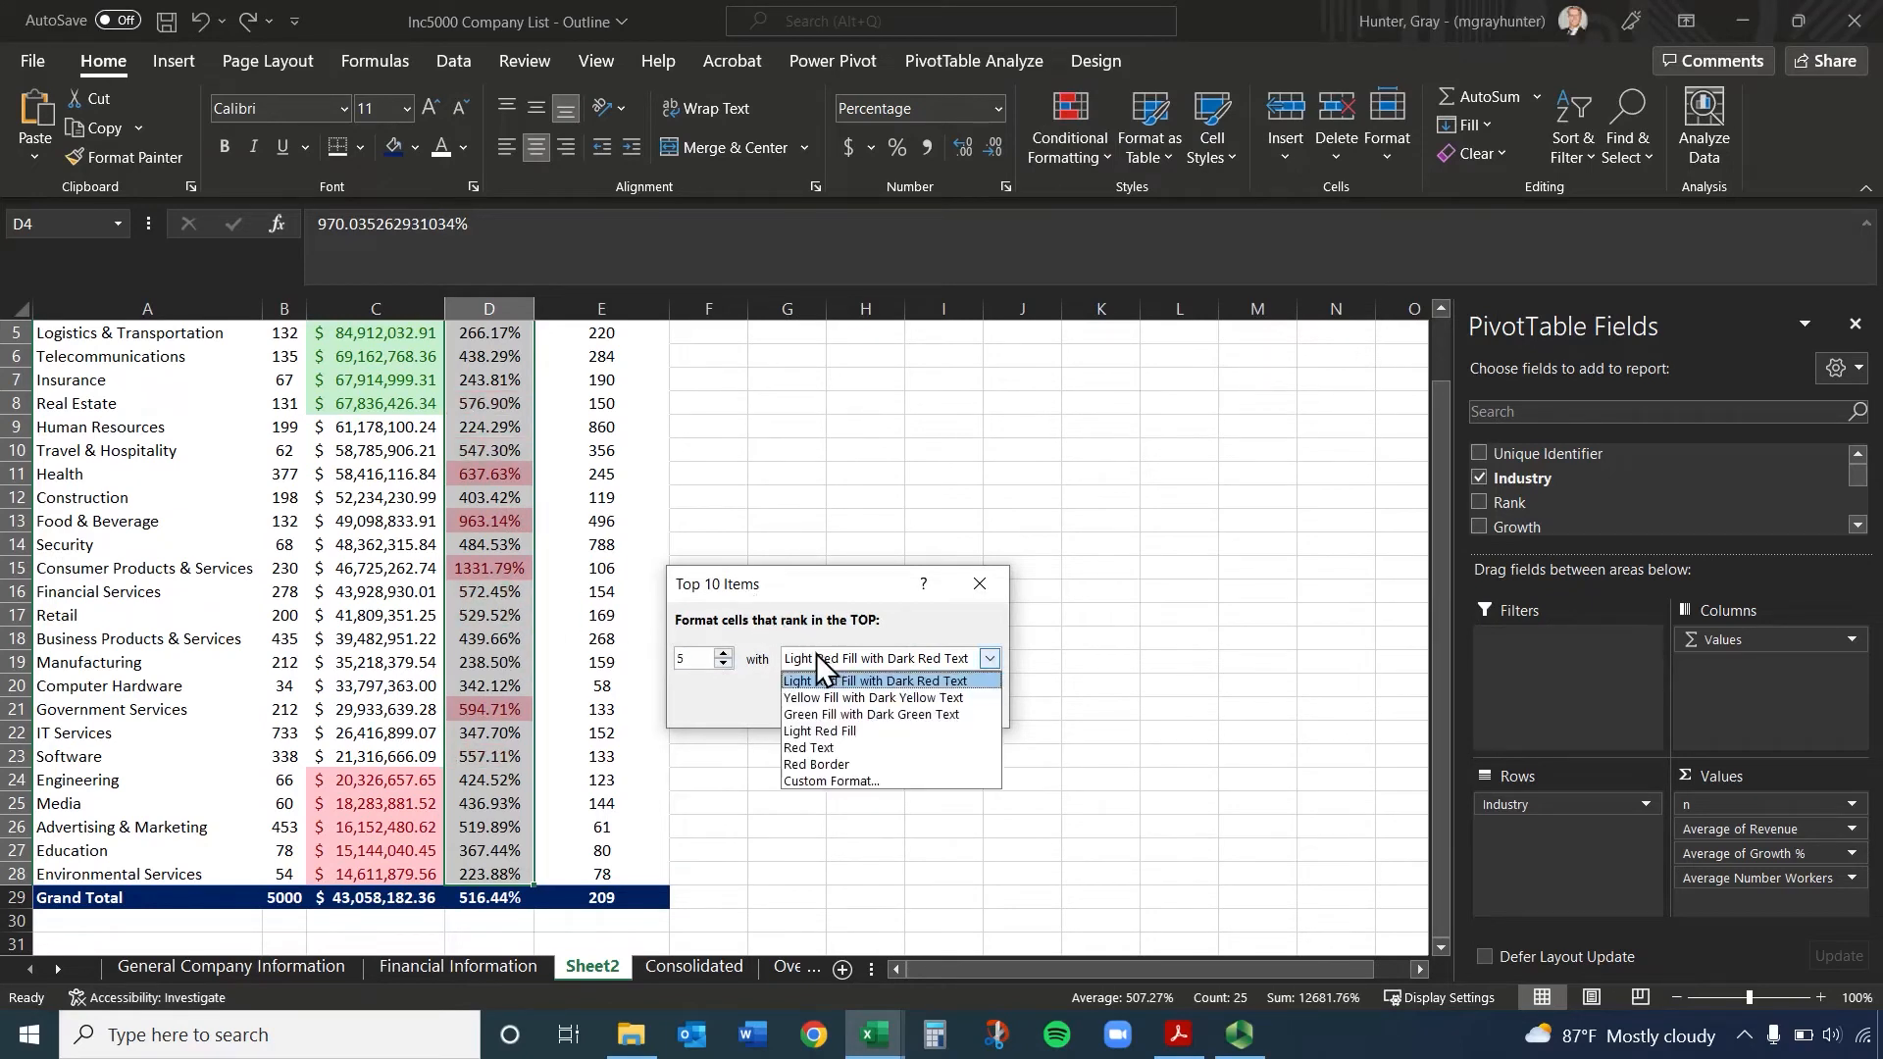
pyautogui.click(869, 714)
pyautogui.click(866, 710)
pyautogui.scroll(2, 501, 588)
pyautogui.click(493, 430)
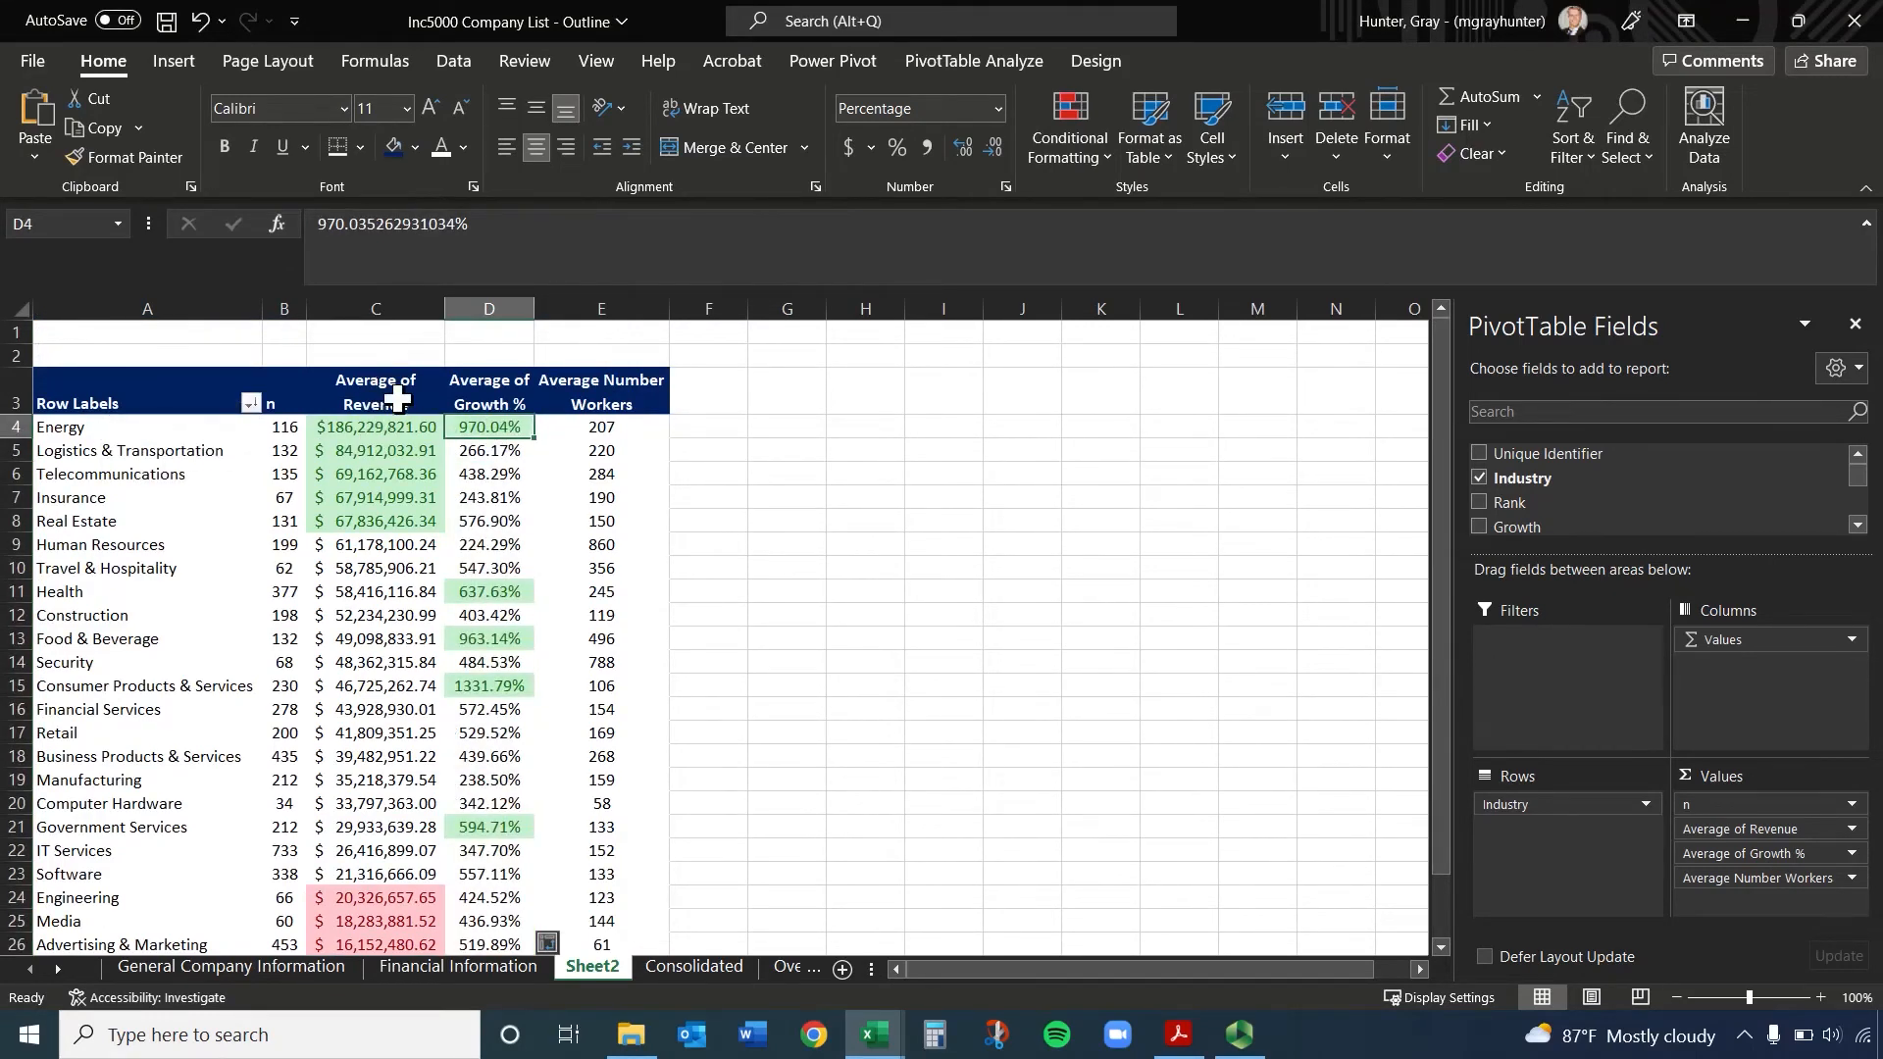
# Select the industries' Average of Growth % values in D4:D28, leaving out the header and the grand total
pyautogui.moveTo(397, 397); pyautogui.dragTo(487, 429)
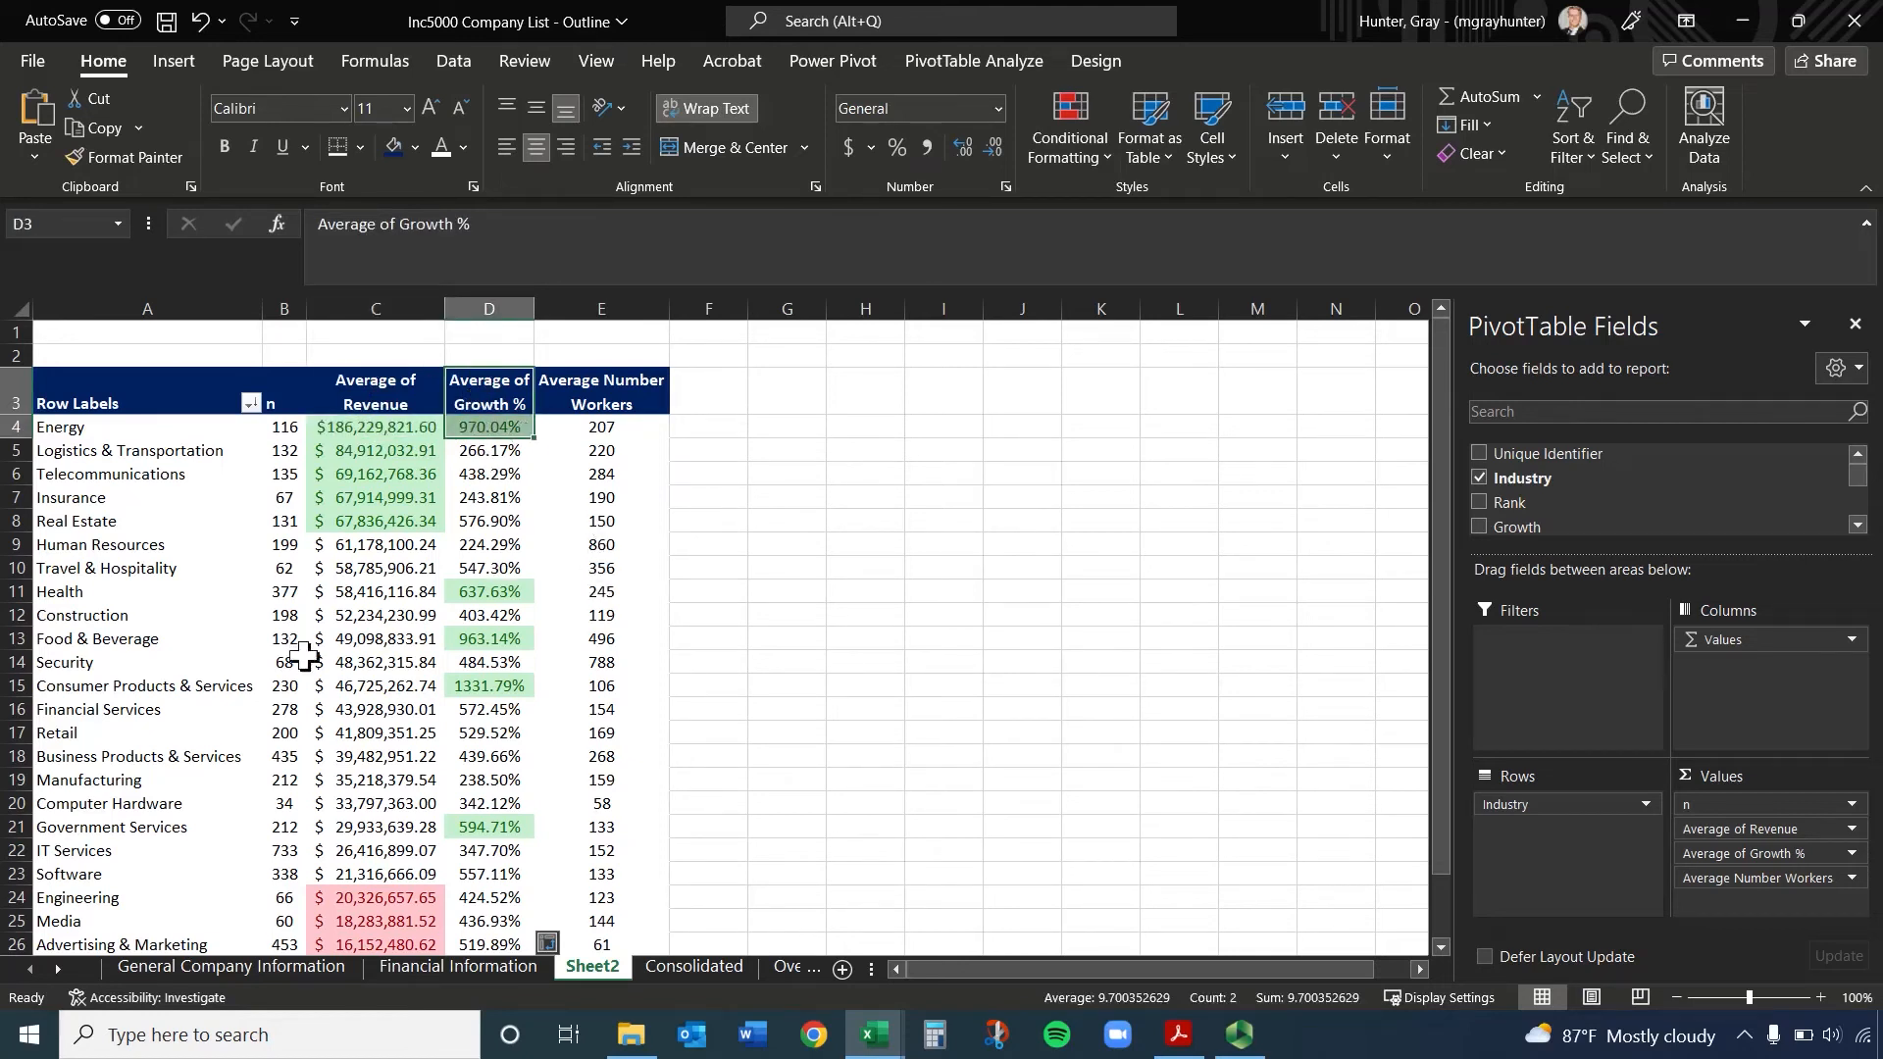
pyautogui.moveTo(480, 426); pyautogui.dragTo(485, 872)
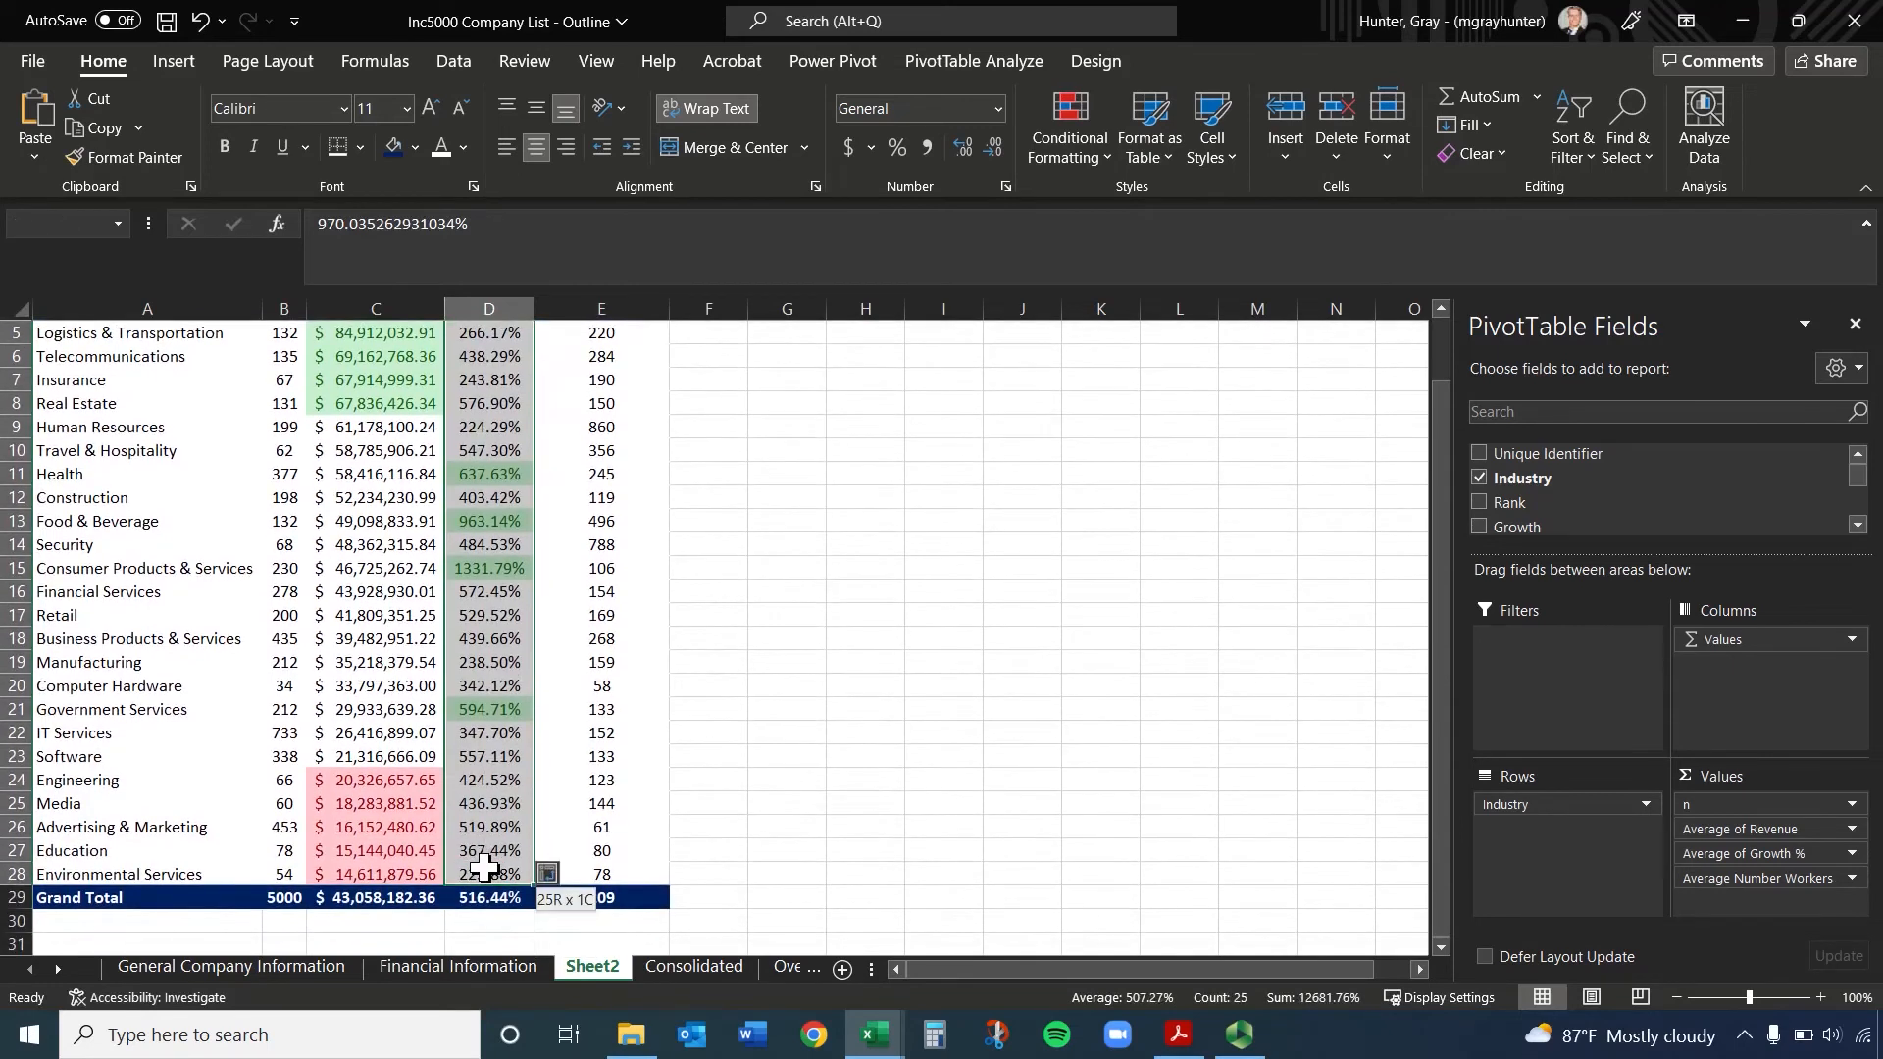
pyautogui.click(1080, 98)
pyautogui.moveTo(1168, 257)
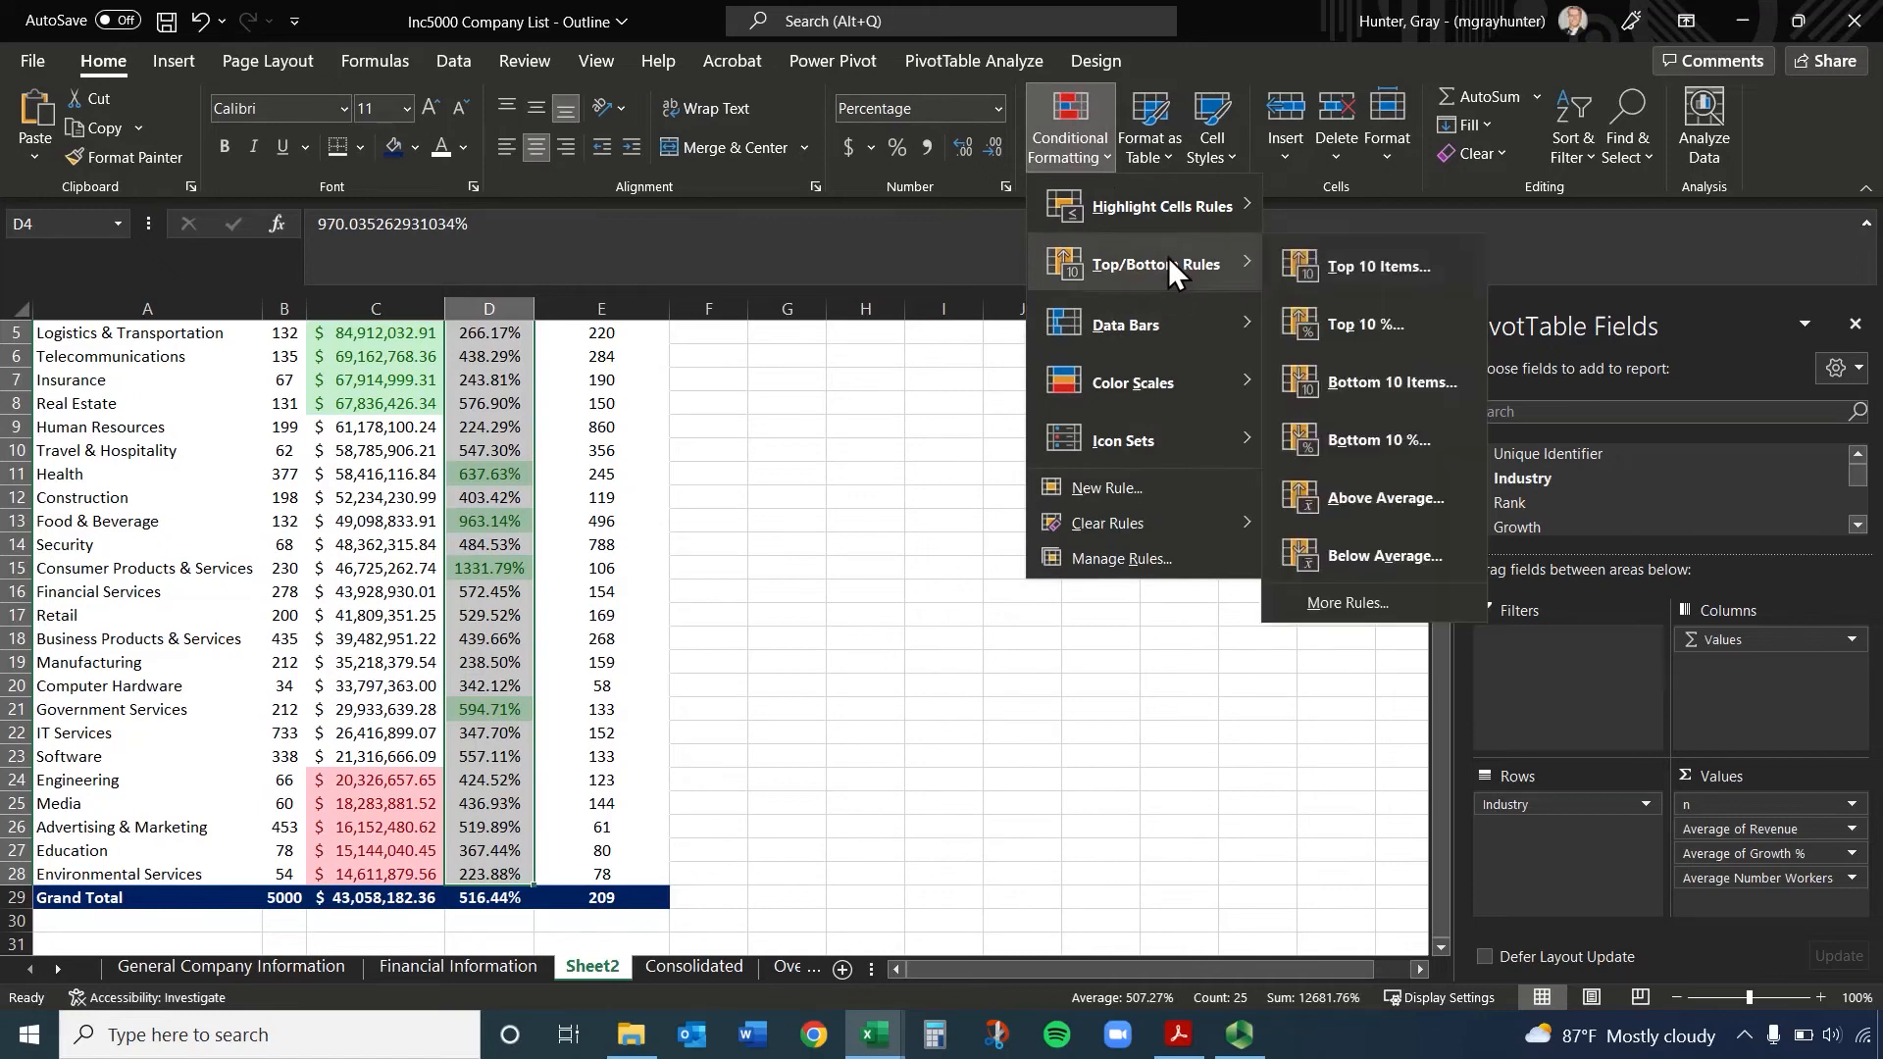
pyautogui.click(1411, 449)
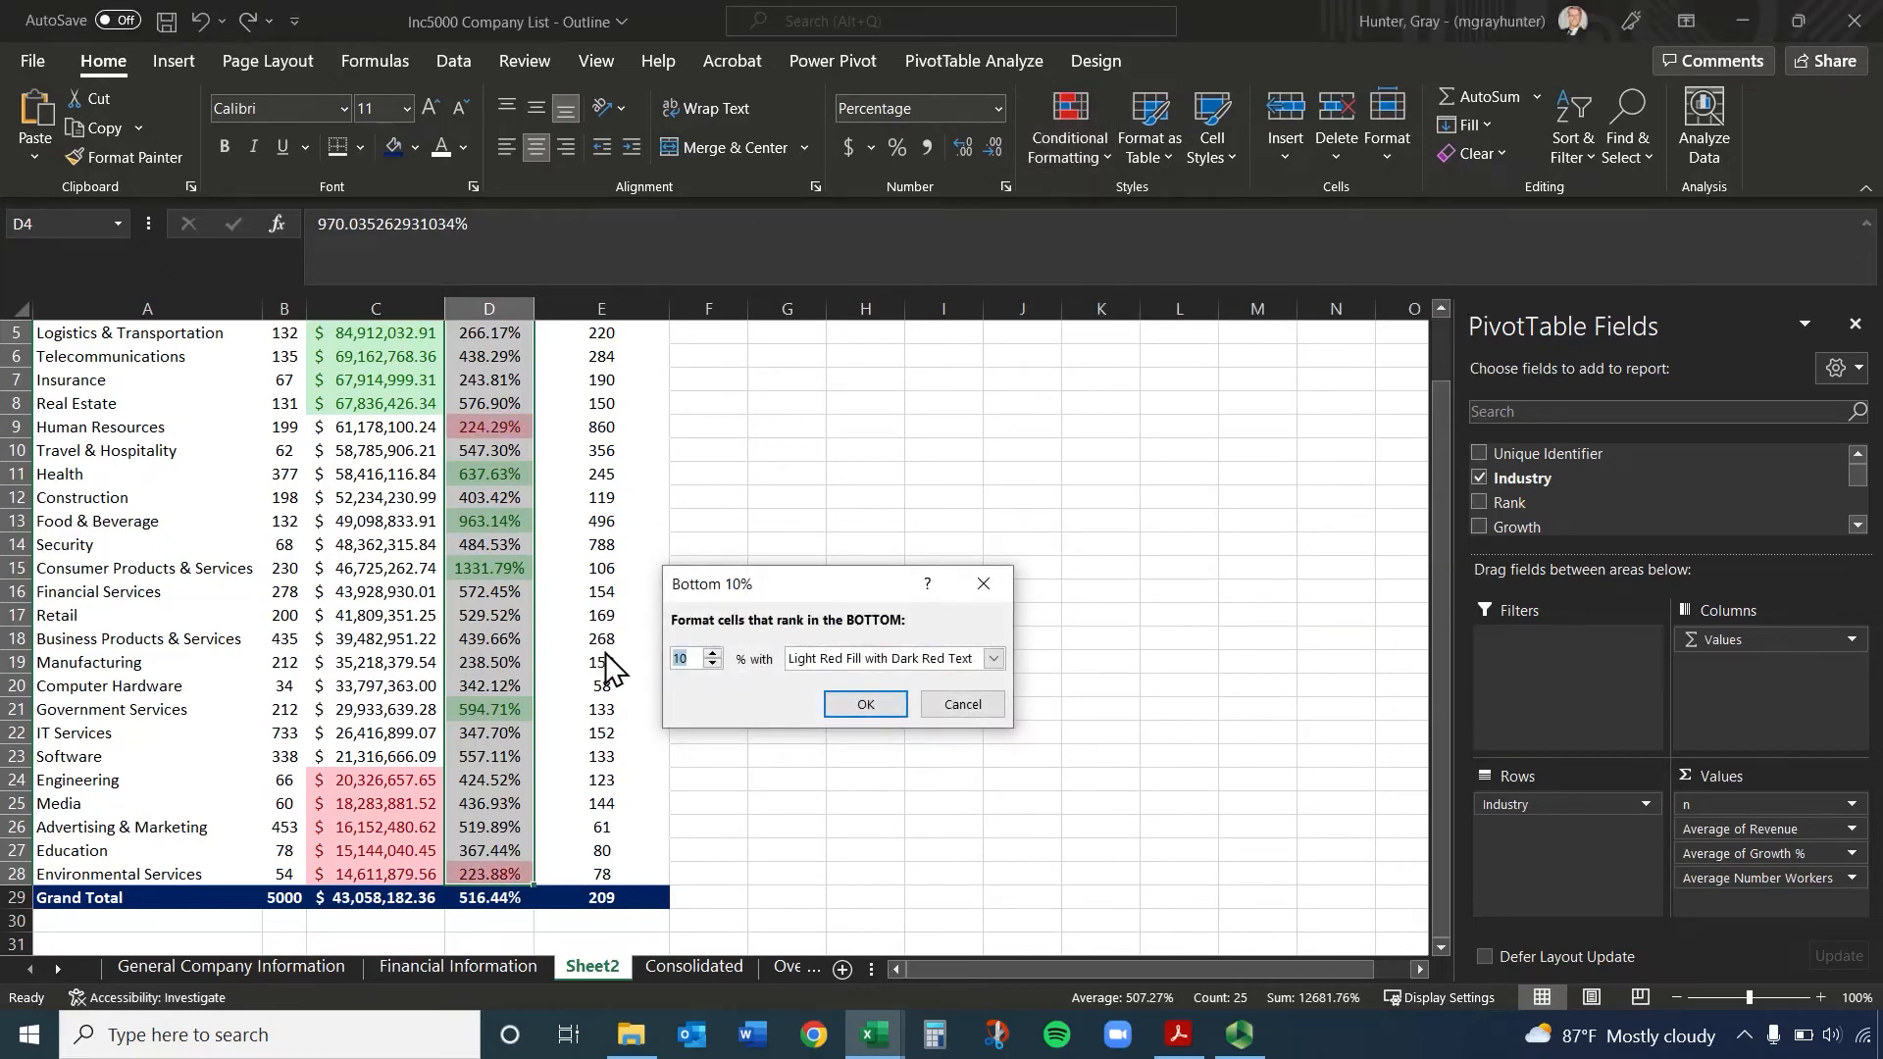
pyautogui.click(966, 705)
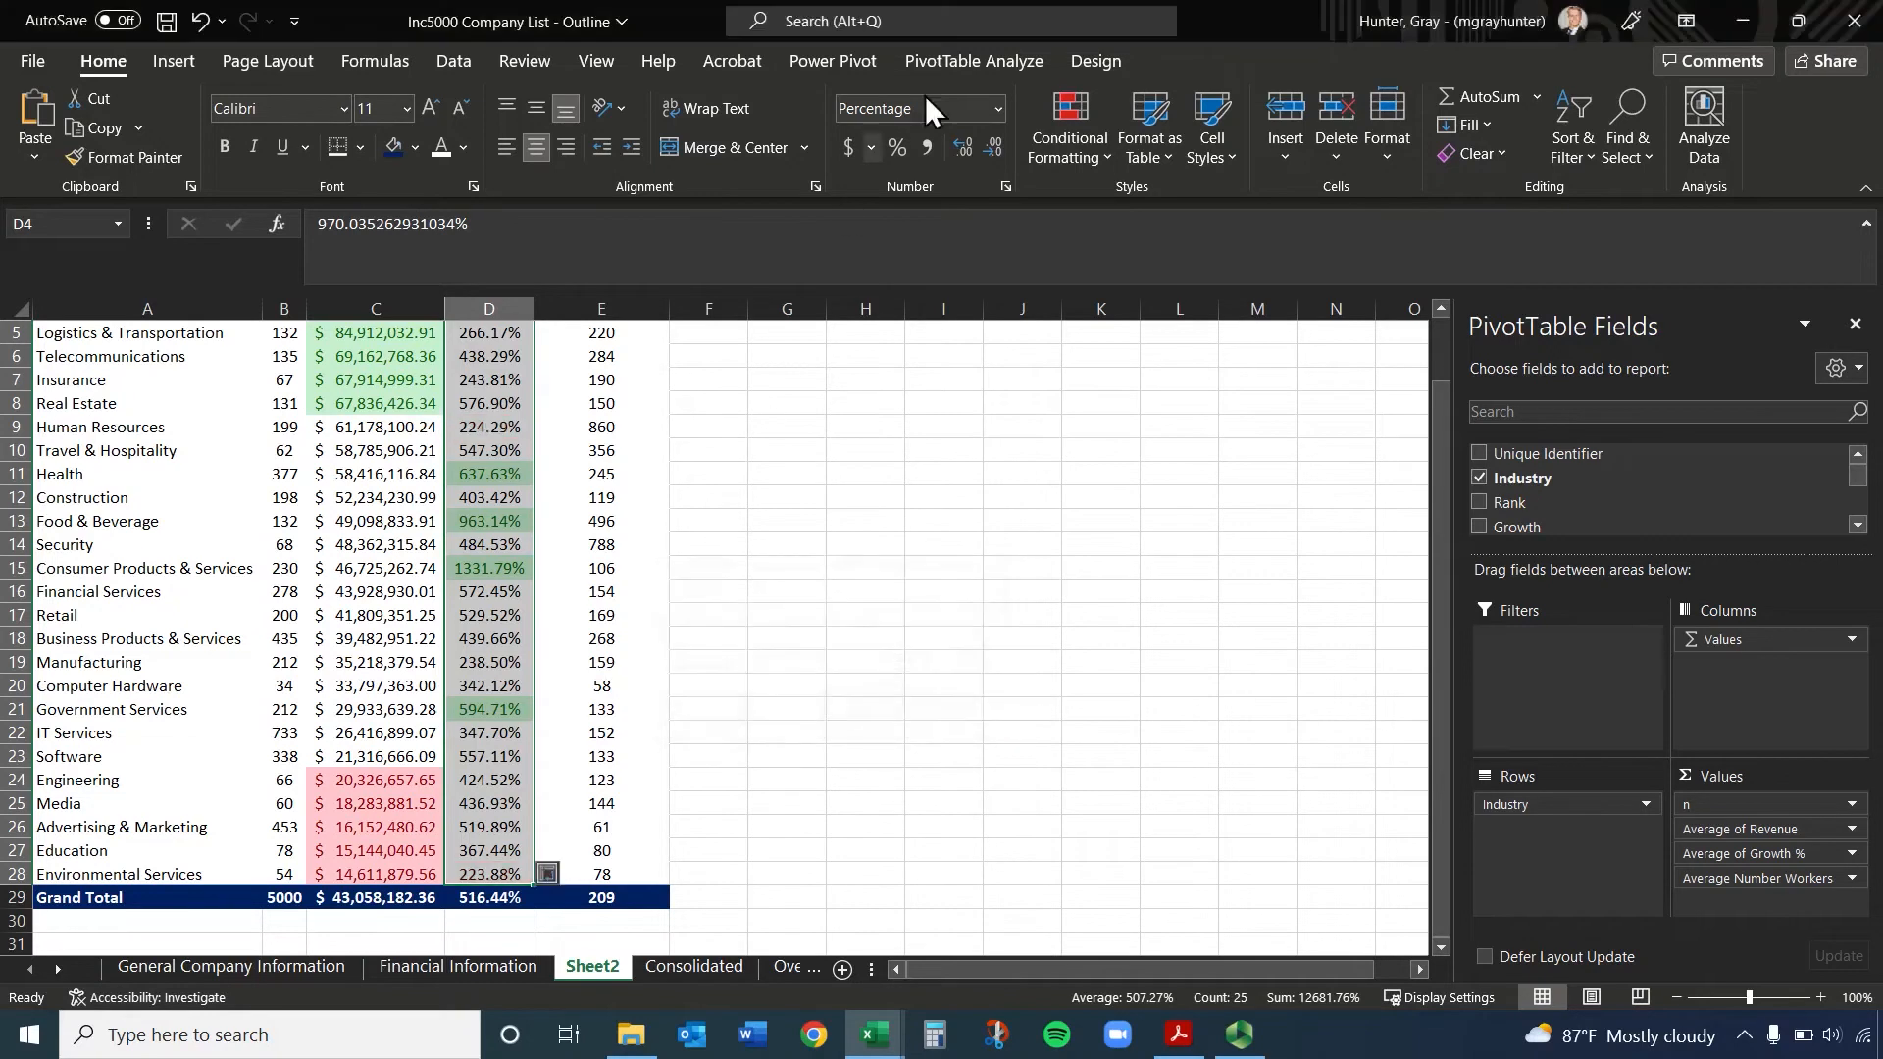
# Highlight the bottom 5 Average of Growth % values in D4:D28 with Light Red Fill with Dark Red Text
pyautogui.click(1055, 139)
pyautogui.moveTo(1161, 275)
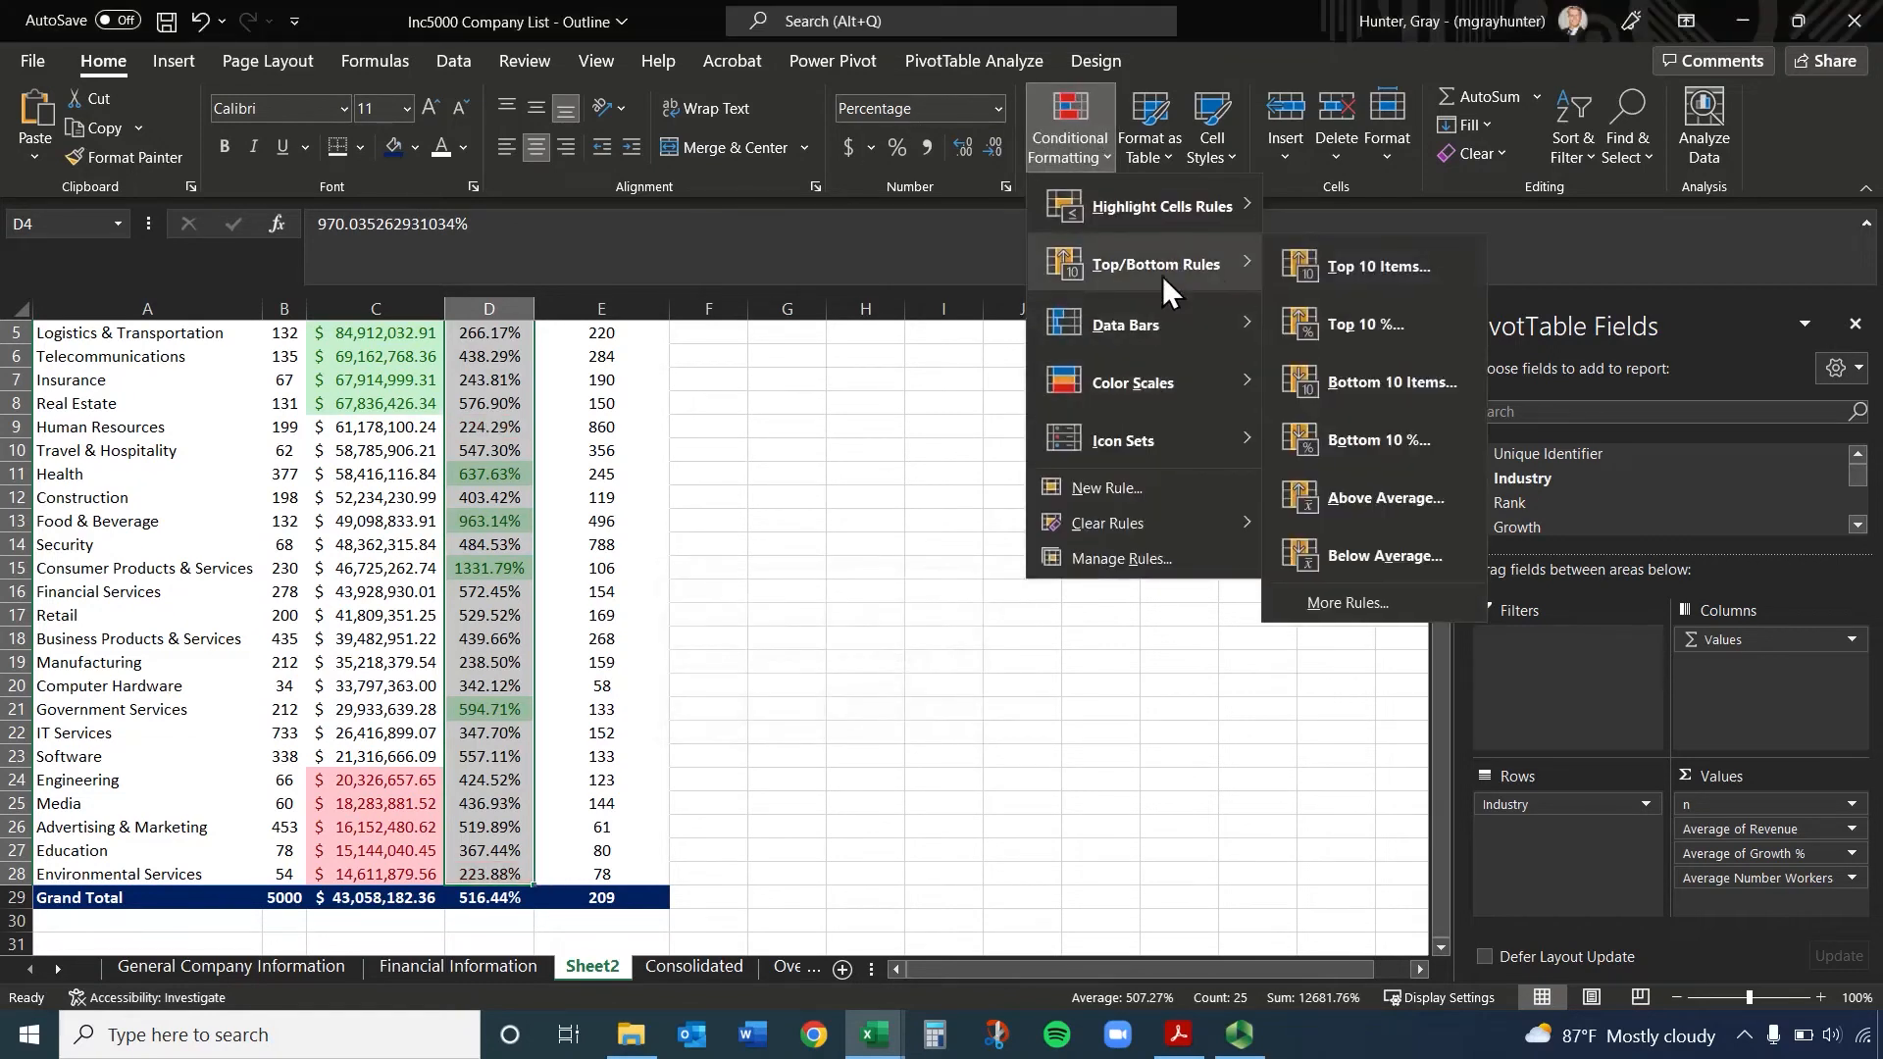
pyautogui.click(1391, 392)
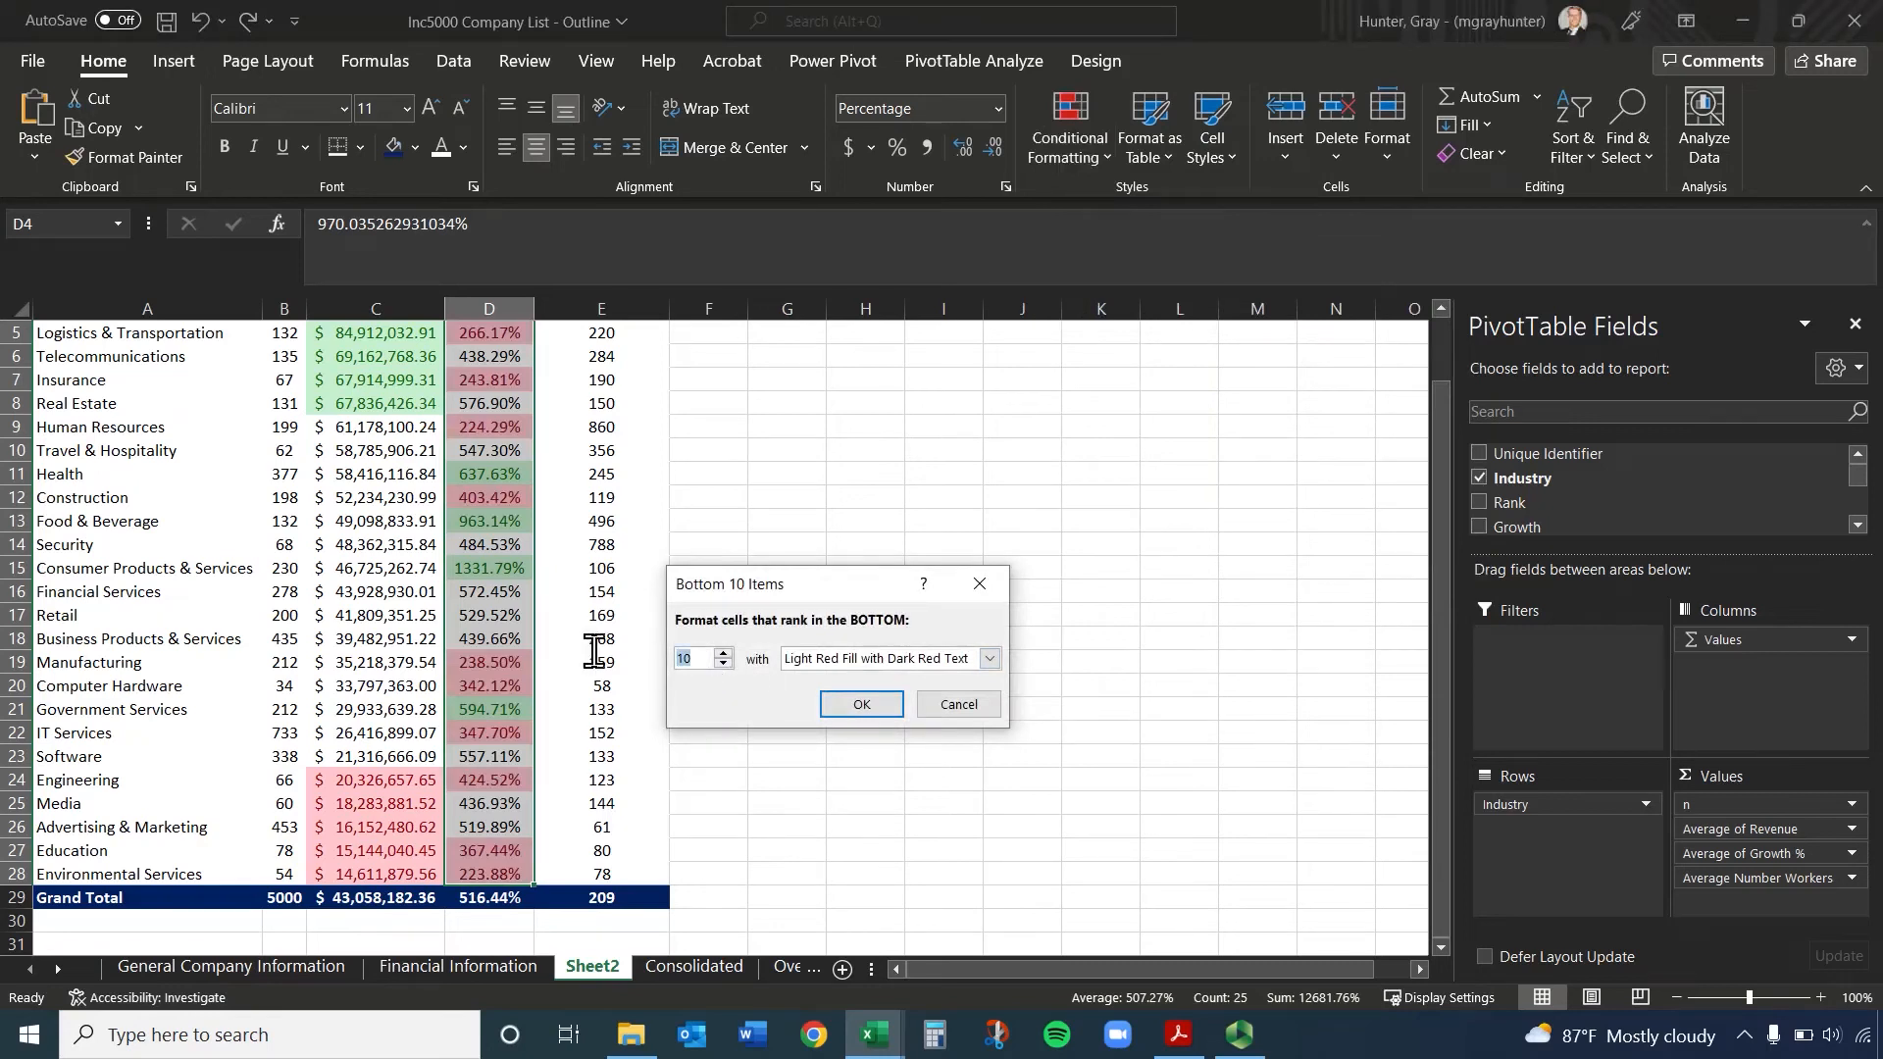
pyautogui.write('5')
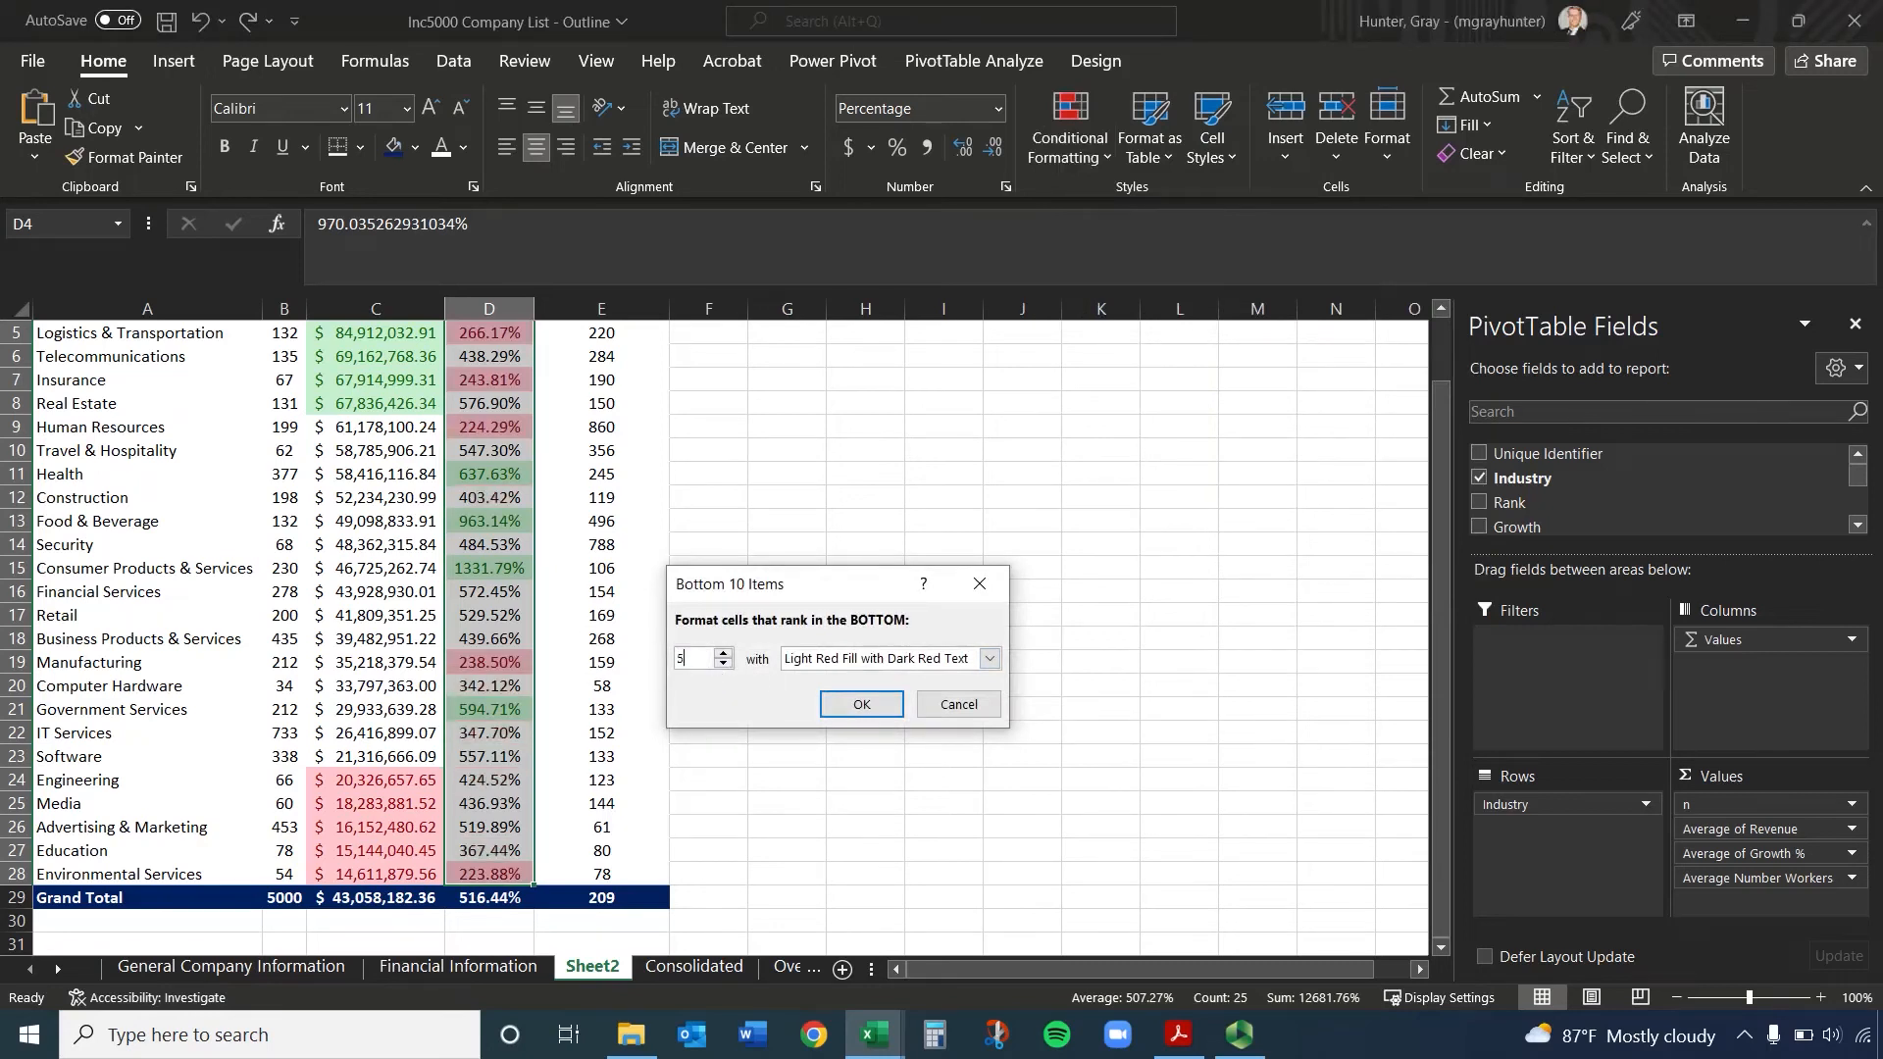
pyautogui.click(862, 704)
pyautogui.click(796, 639)
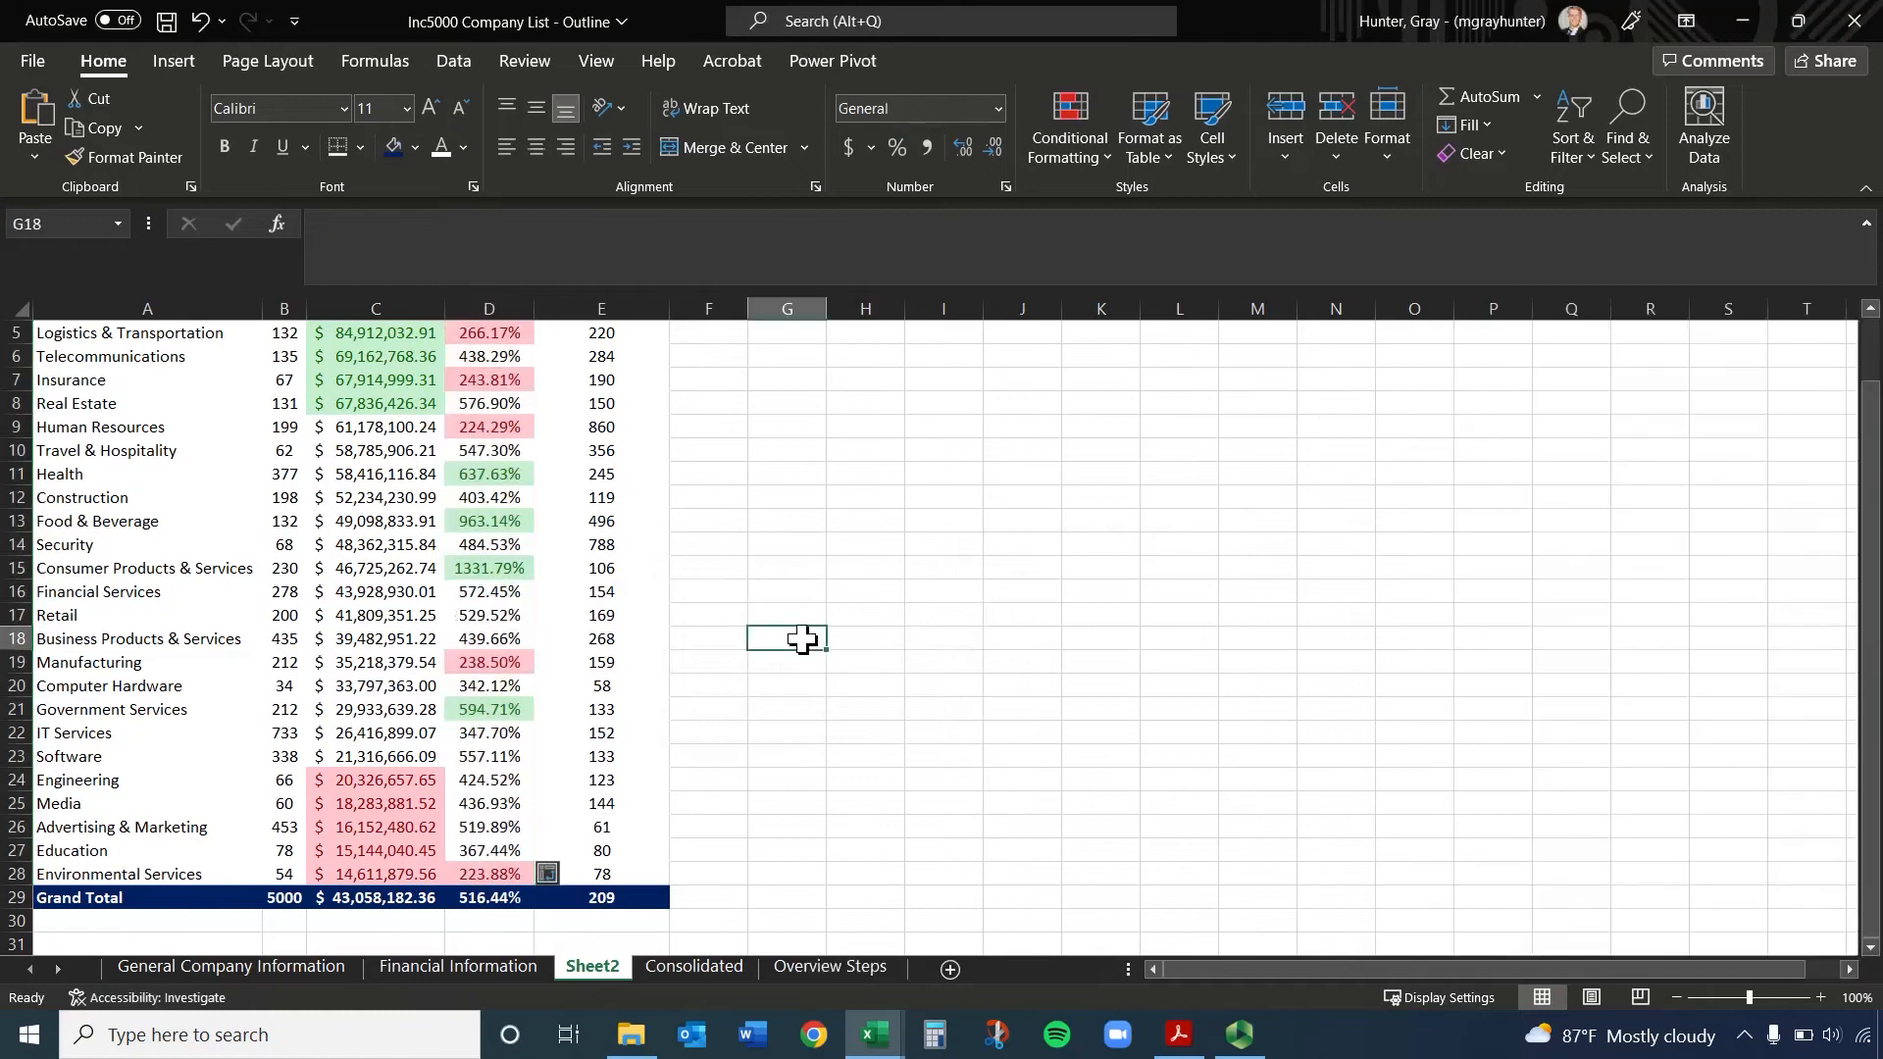
pyautogui.scroll(2, 530, 559)
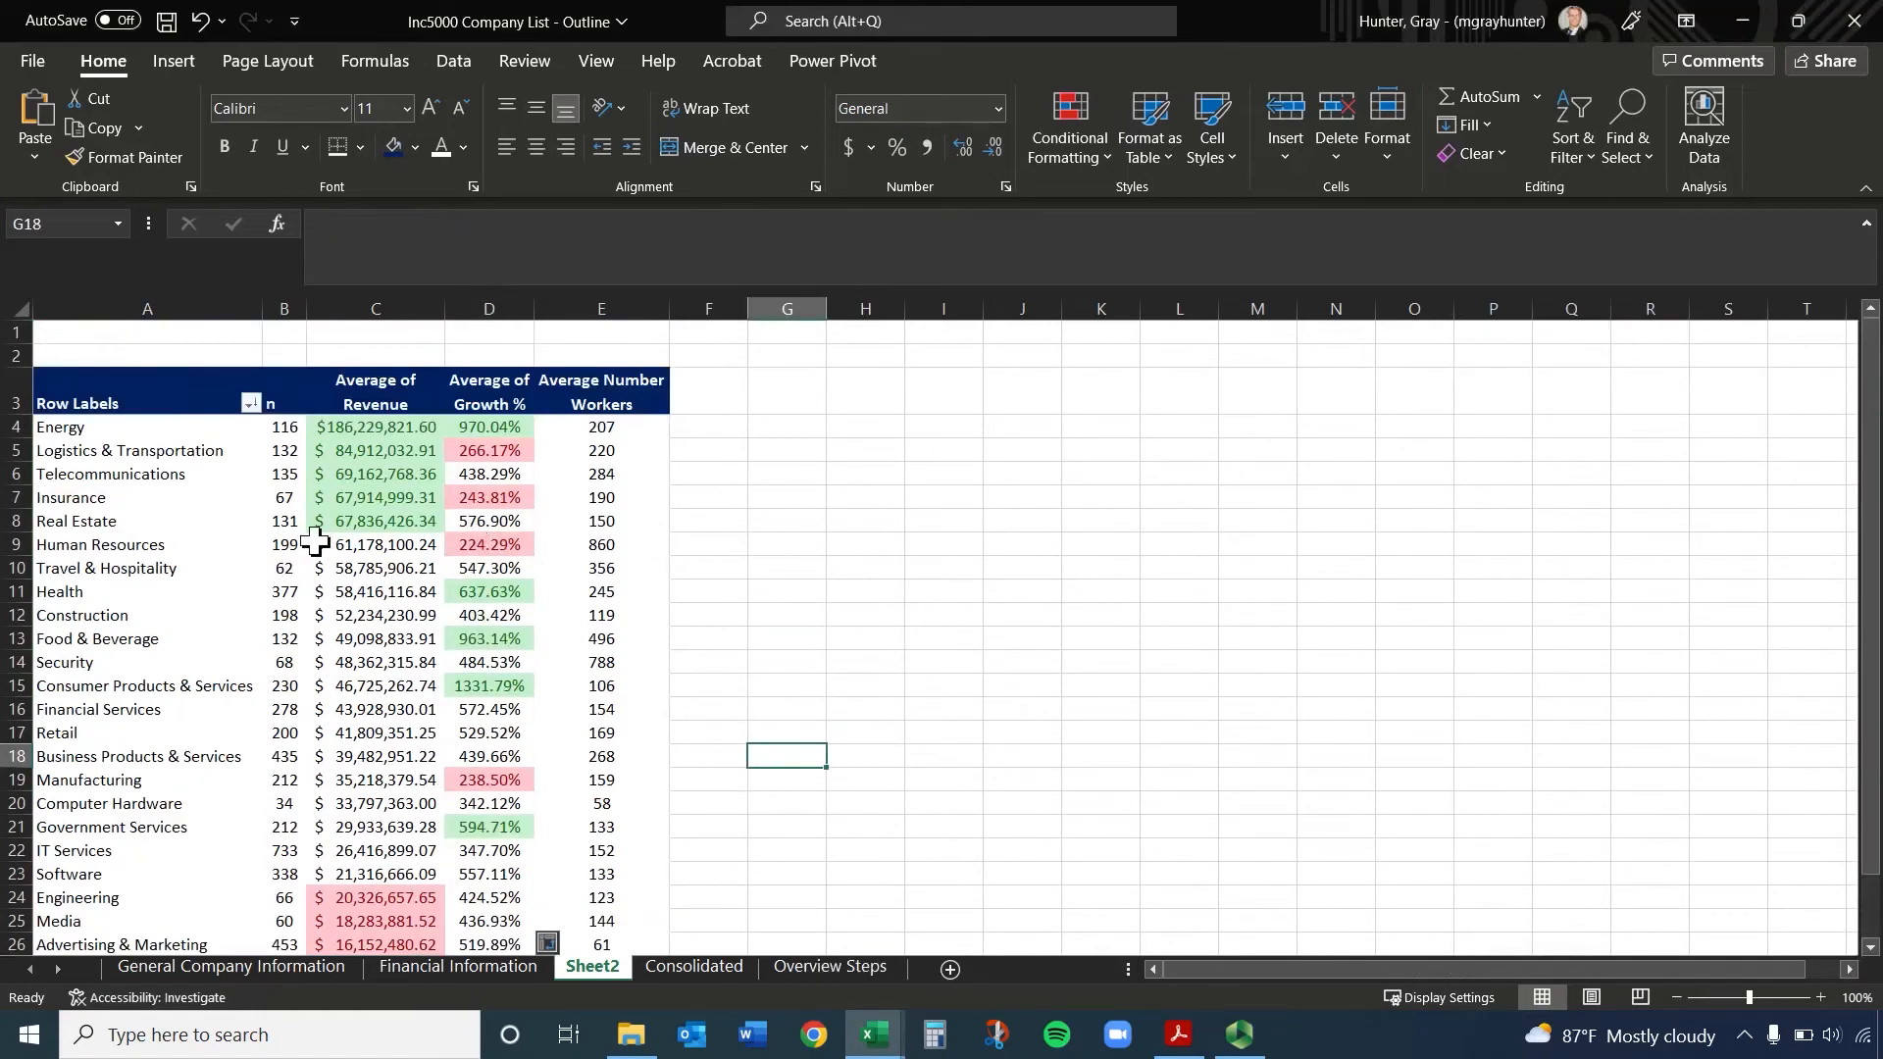
pyautogui.moveTo(315, 539)
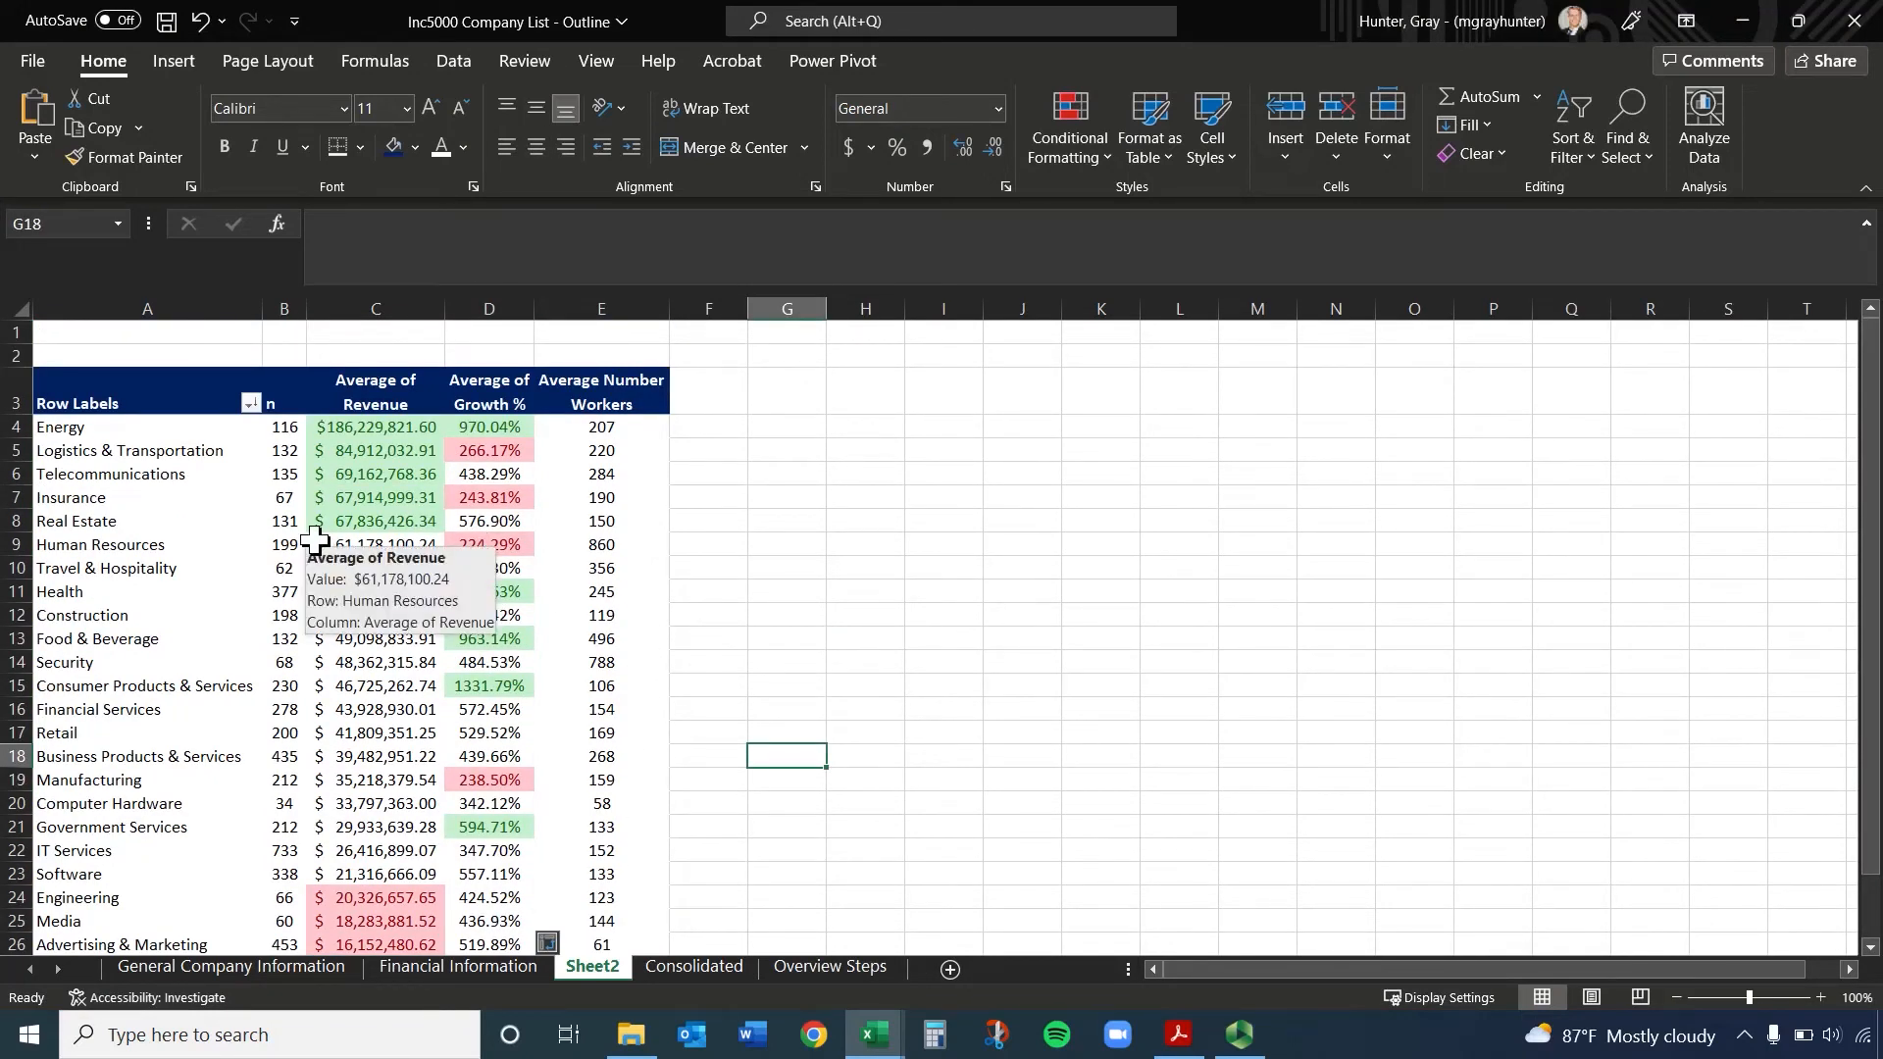
pyautogui.click(375, 539)
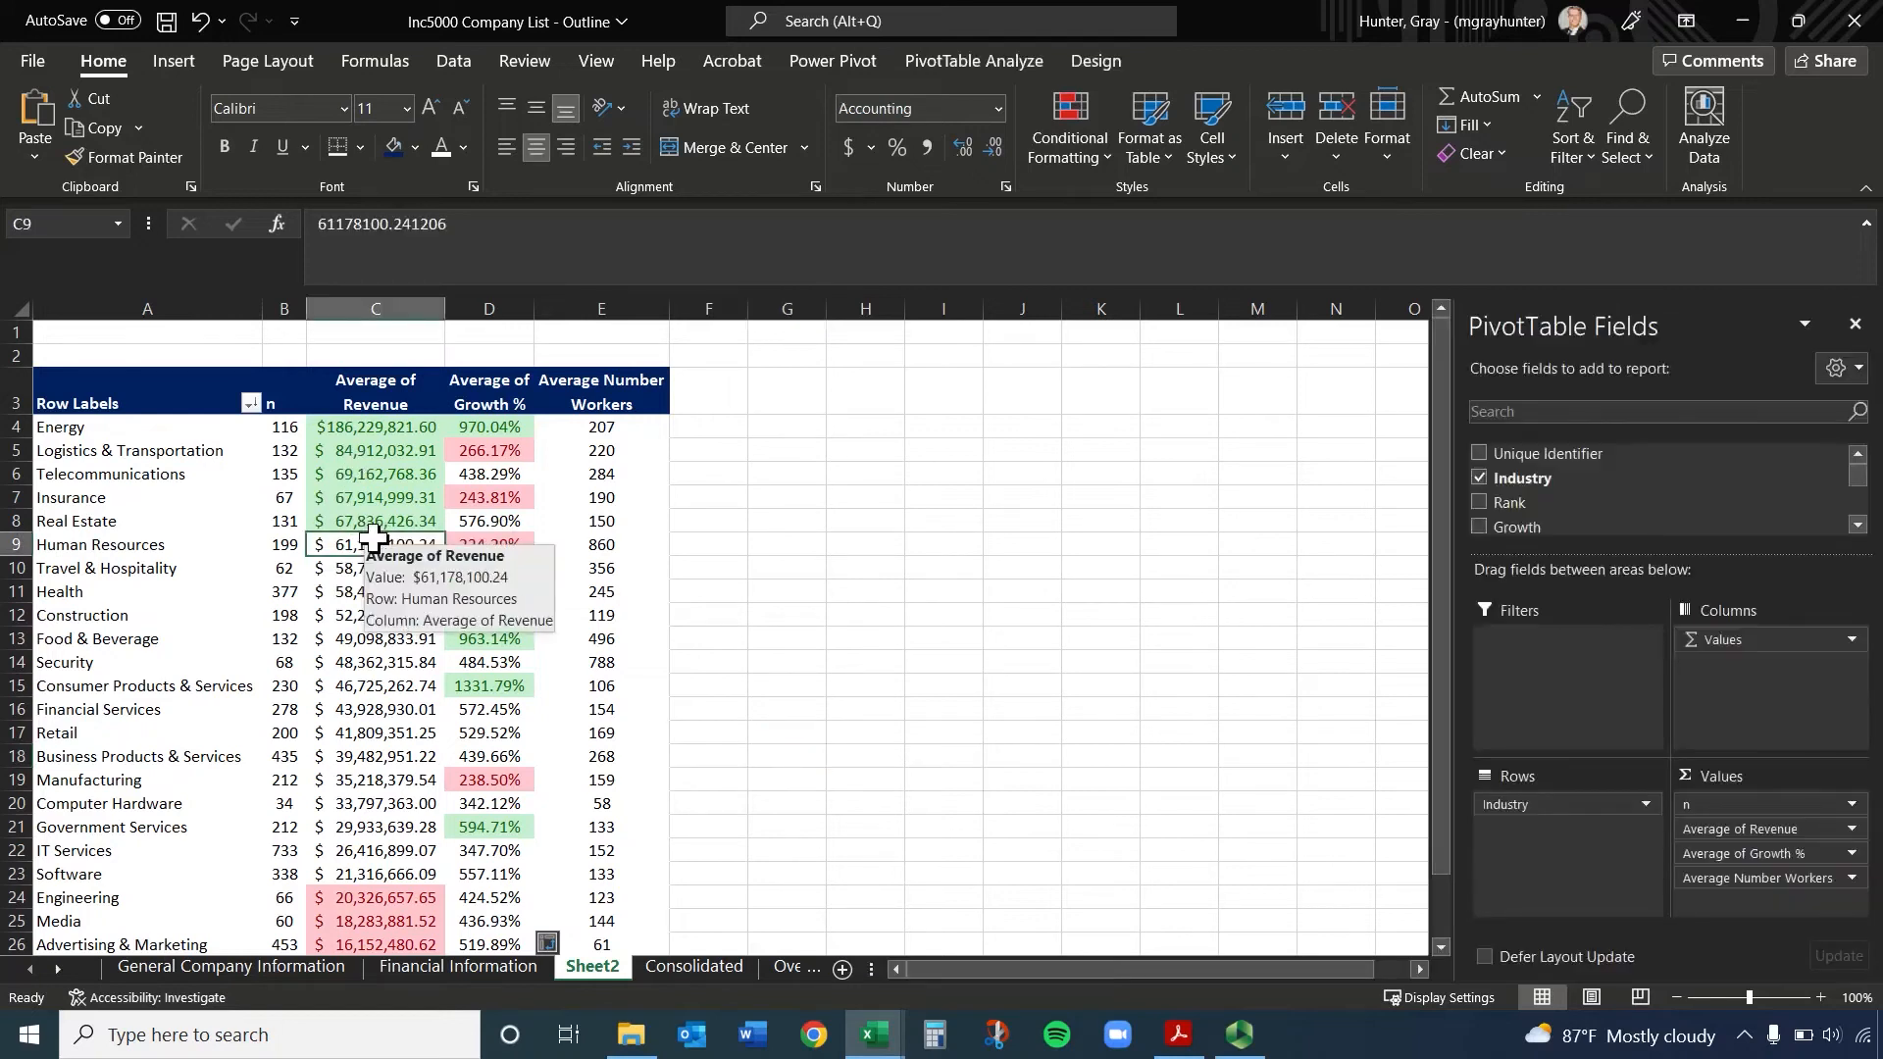
pyautogui.click(1010, 70)
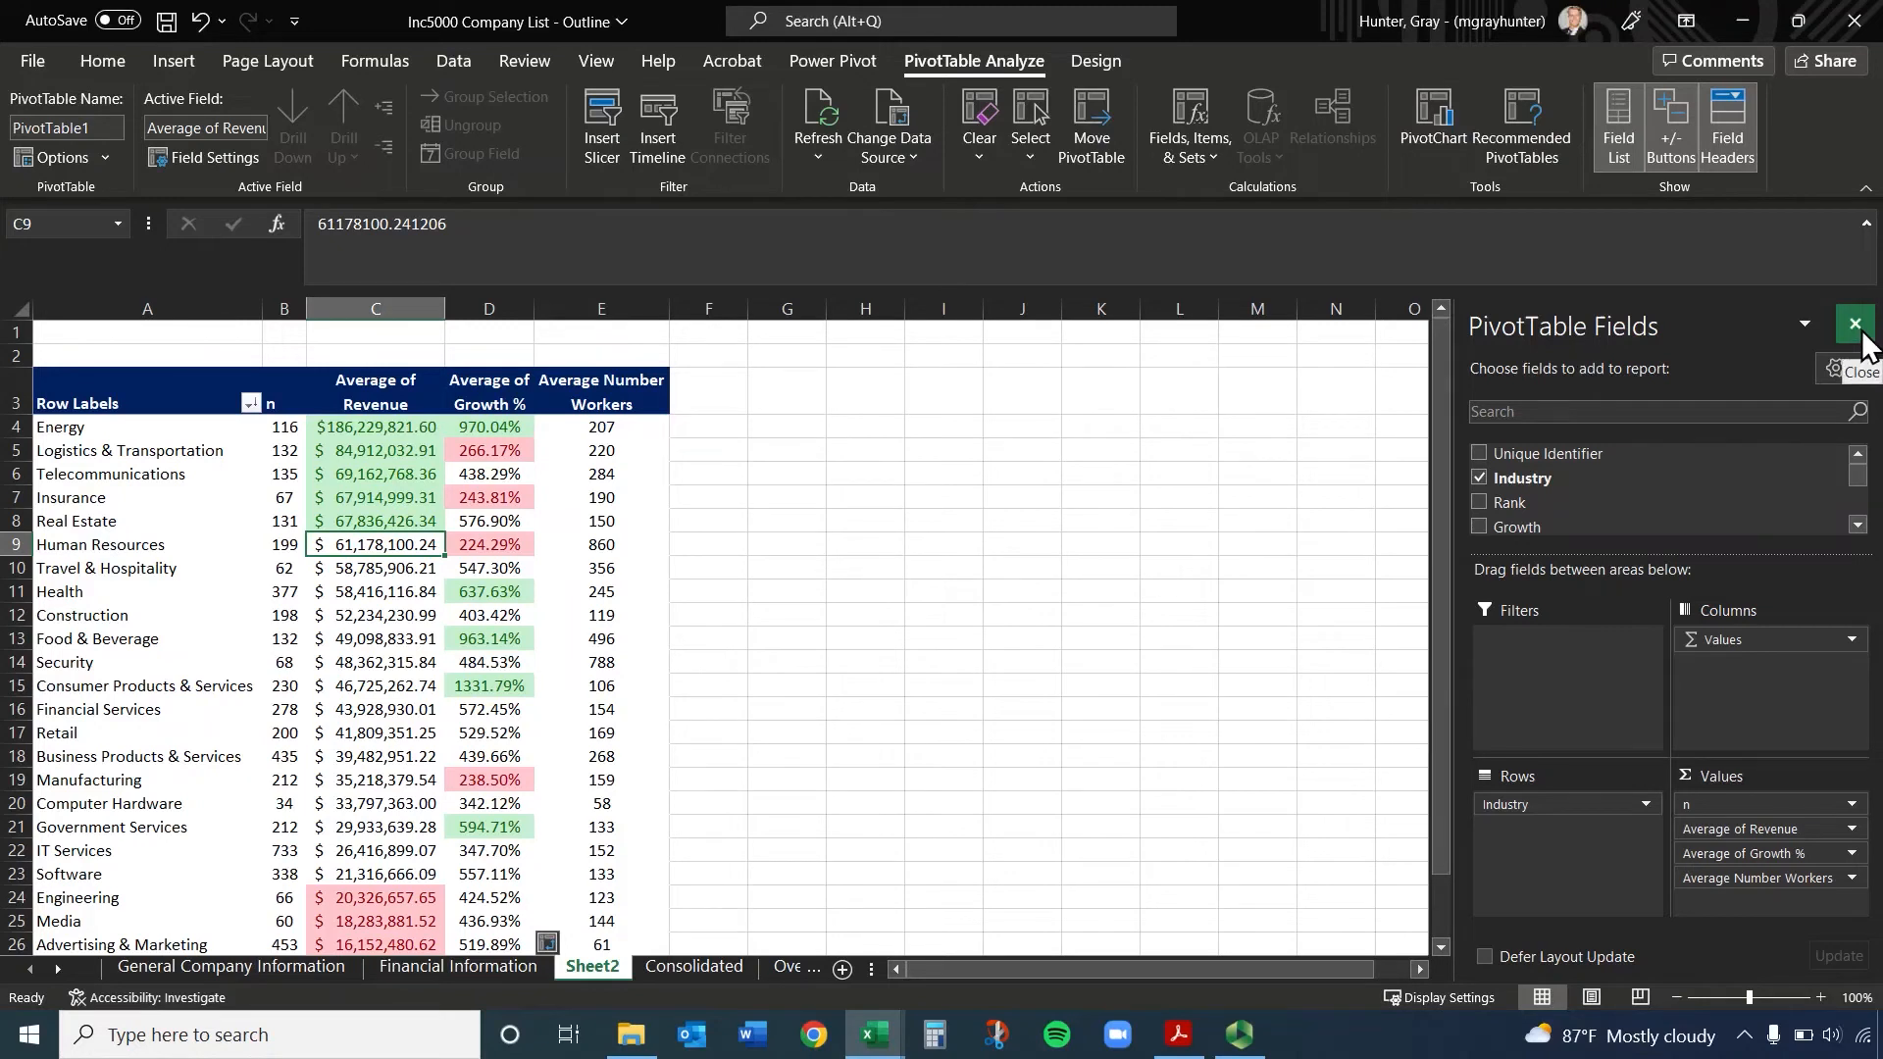
# Rename Sheet2 as Pivot Table and close the PivotTable Fields pane
pyautogui.rightClick(598, 966)
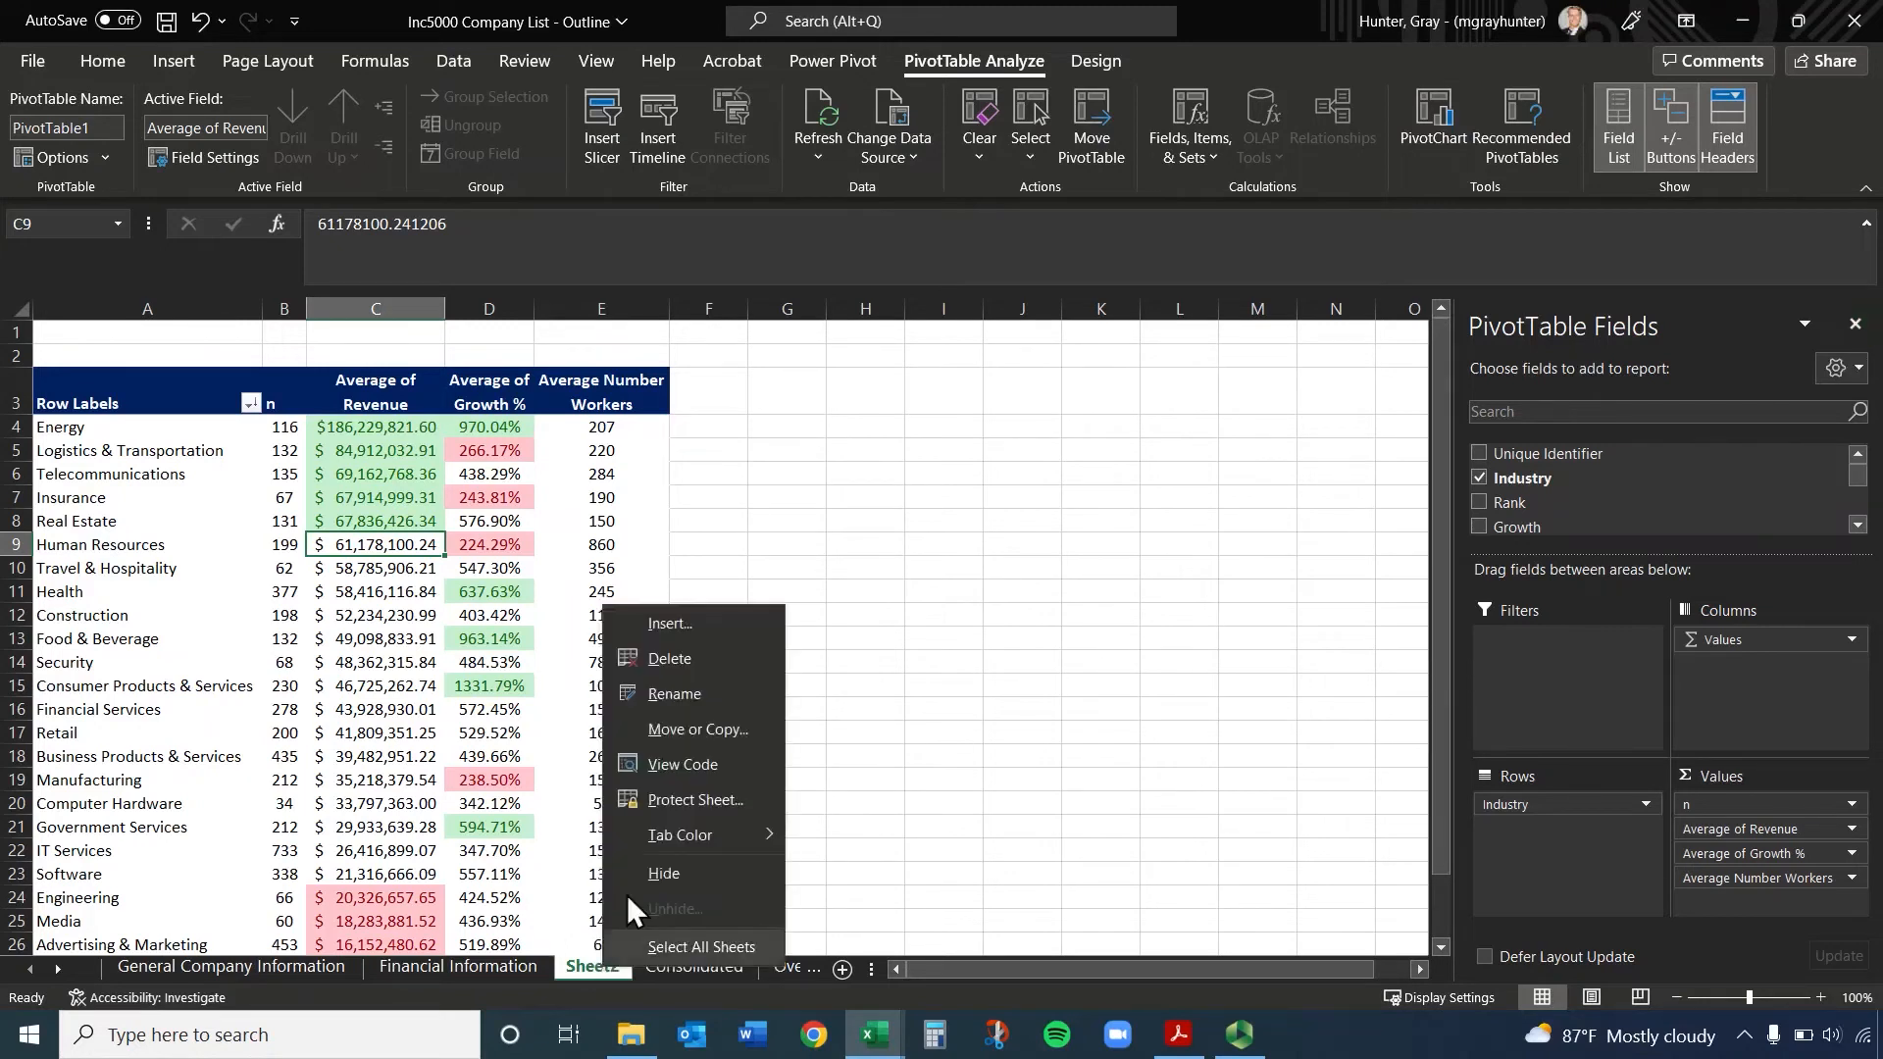
pyautogui.click(675, 694)
pyautogui.write('Piv')
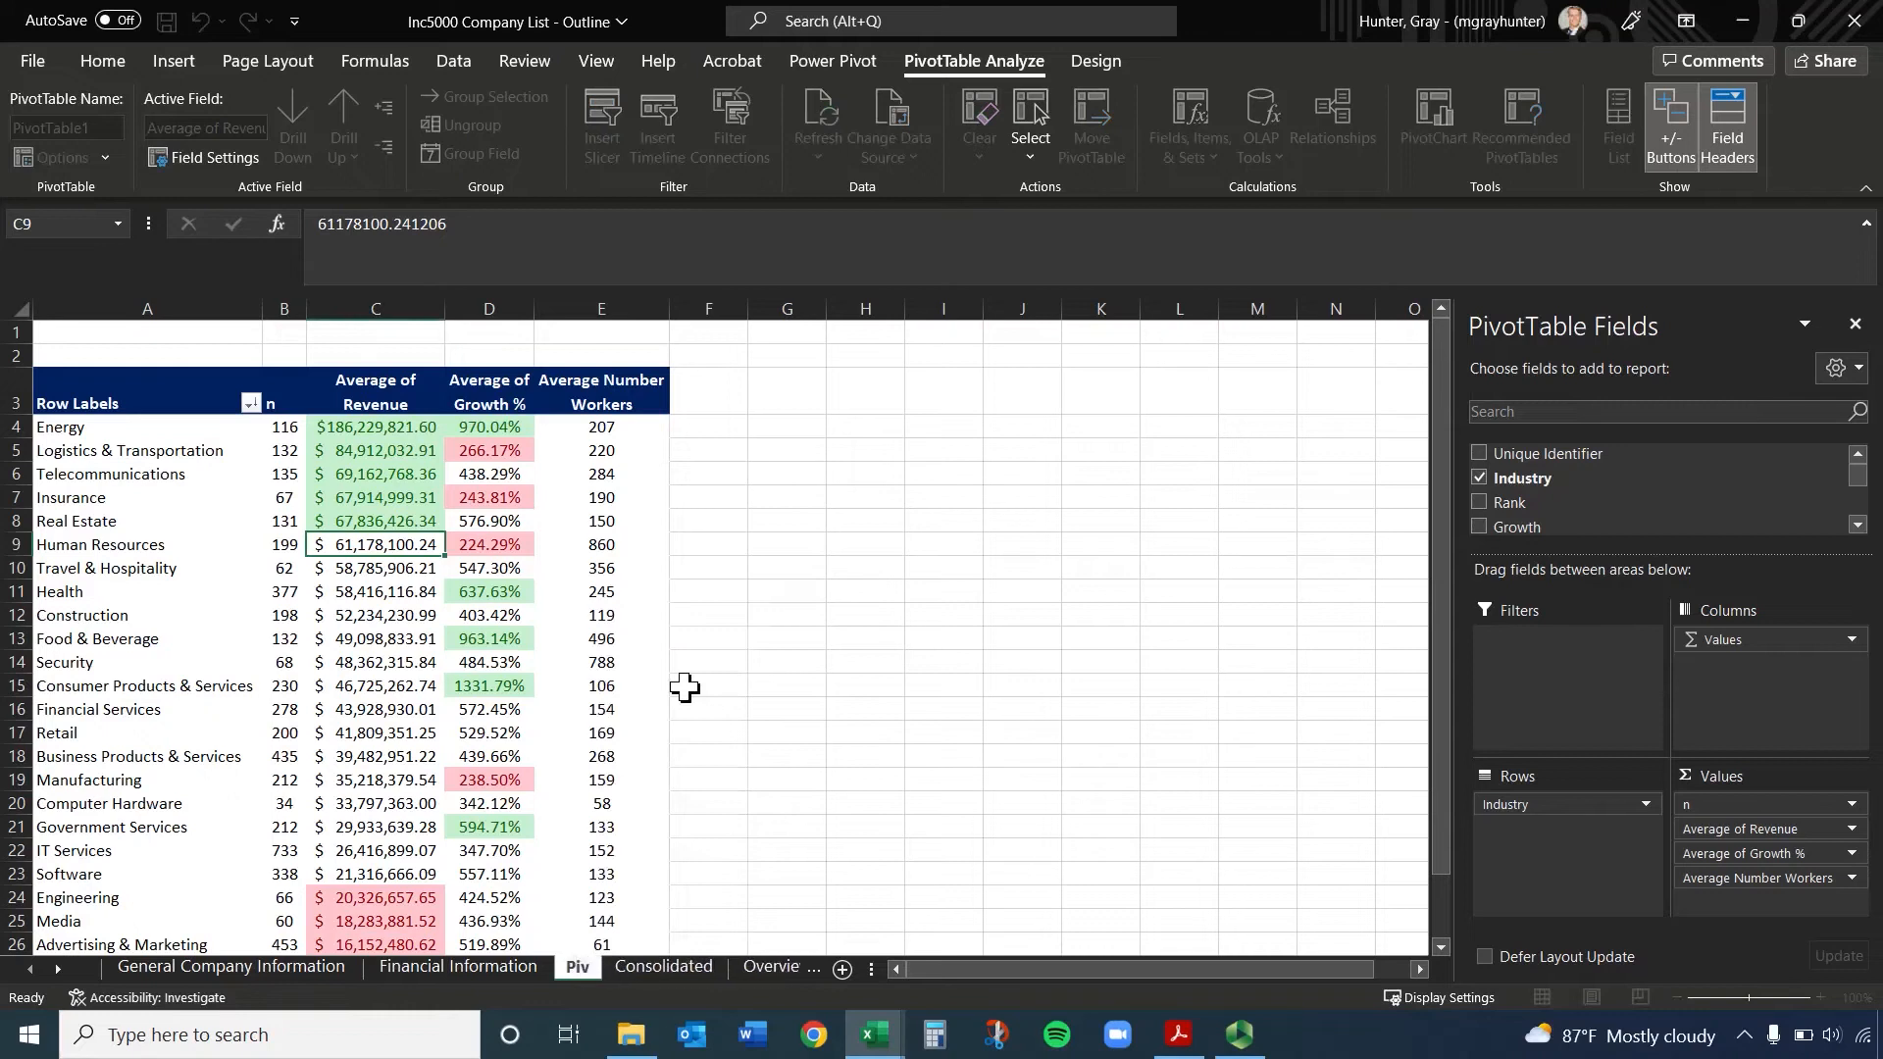
pyautogui.write('ot Table')
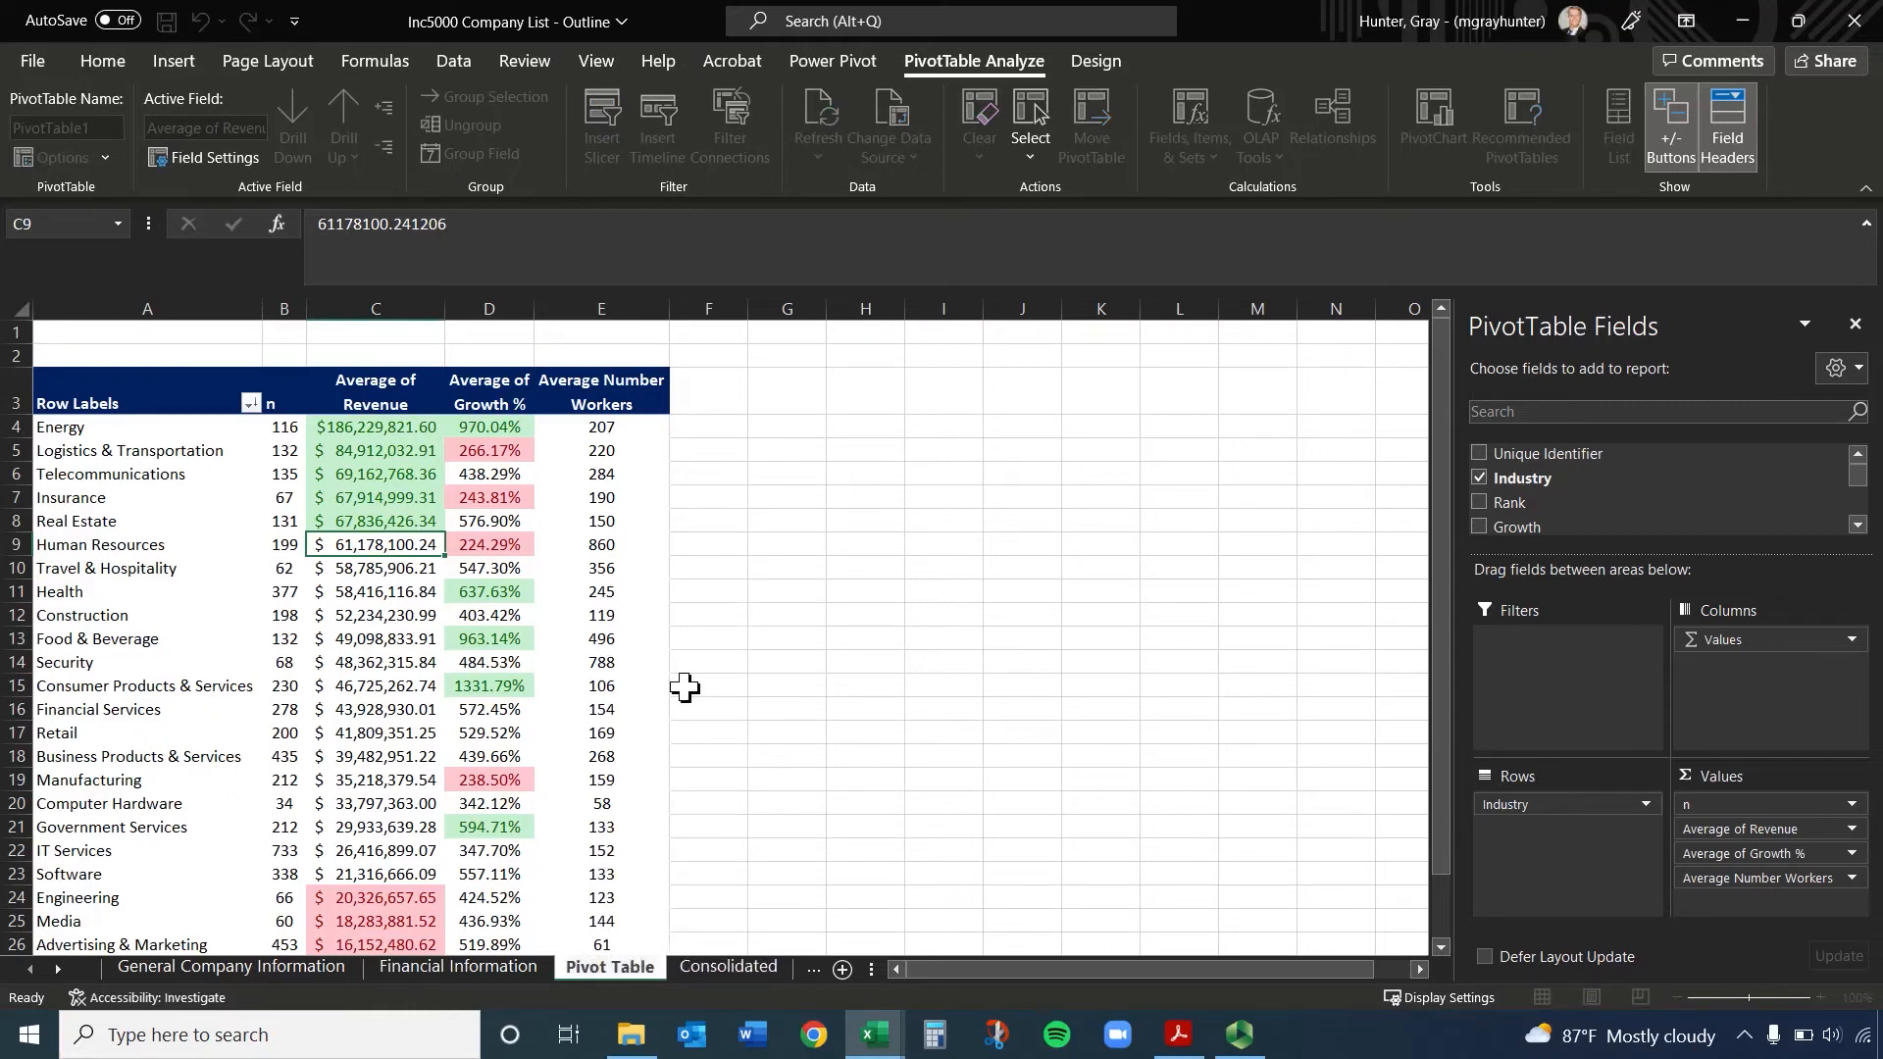
pyautogui.press('Return')
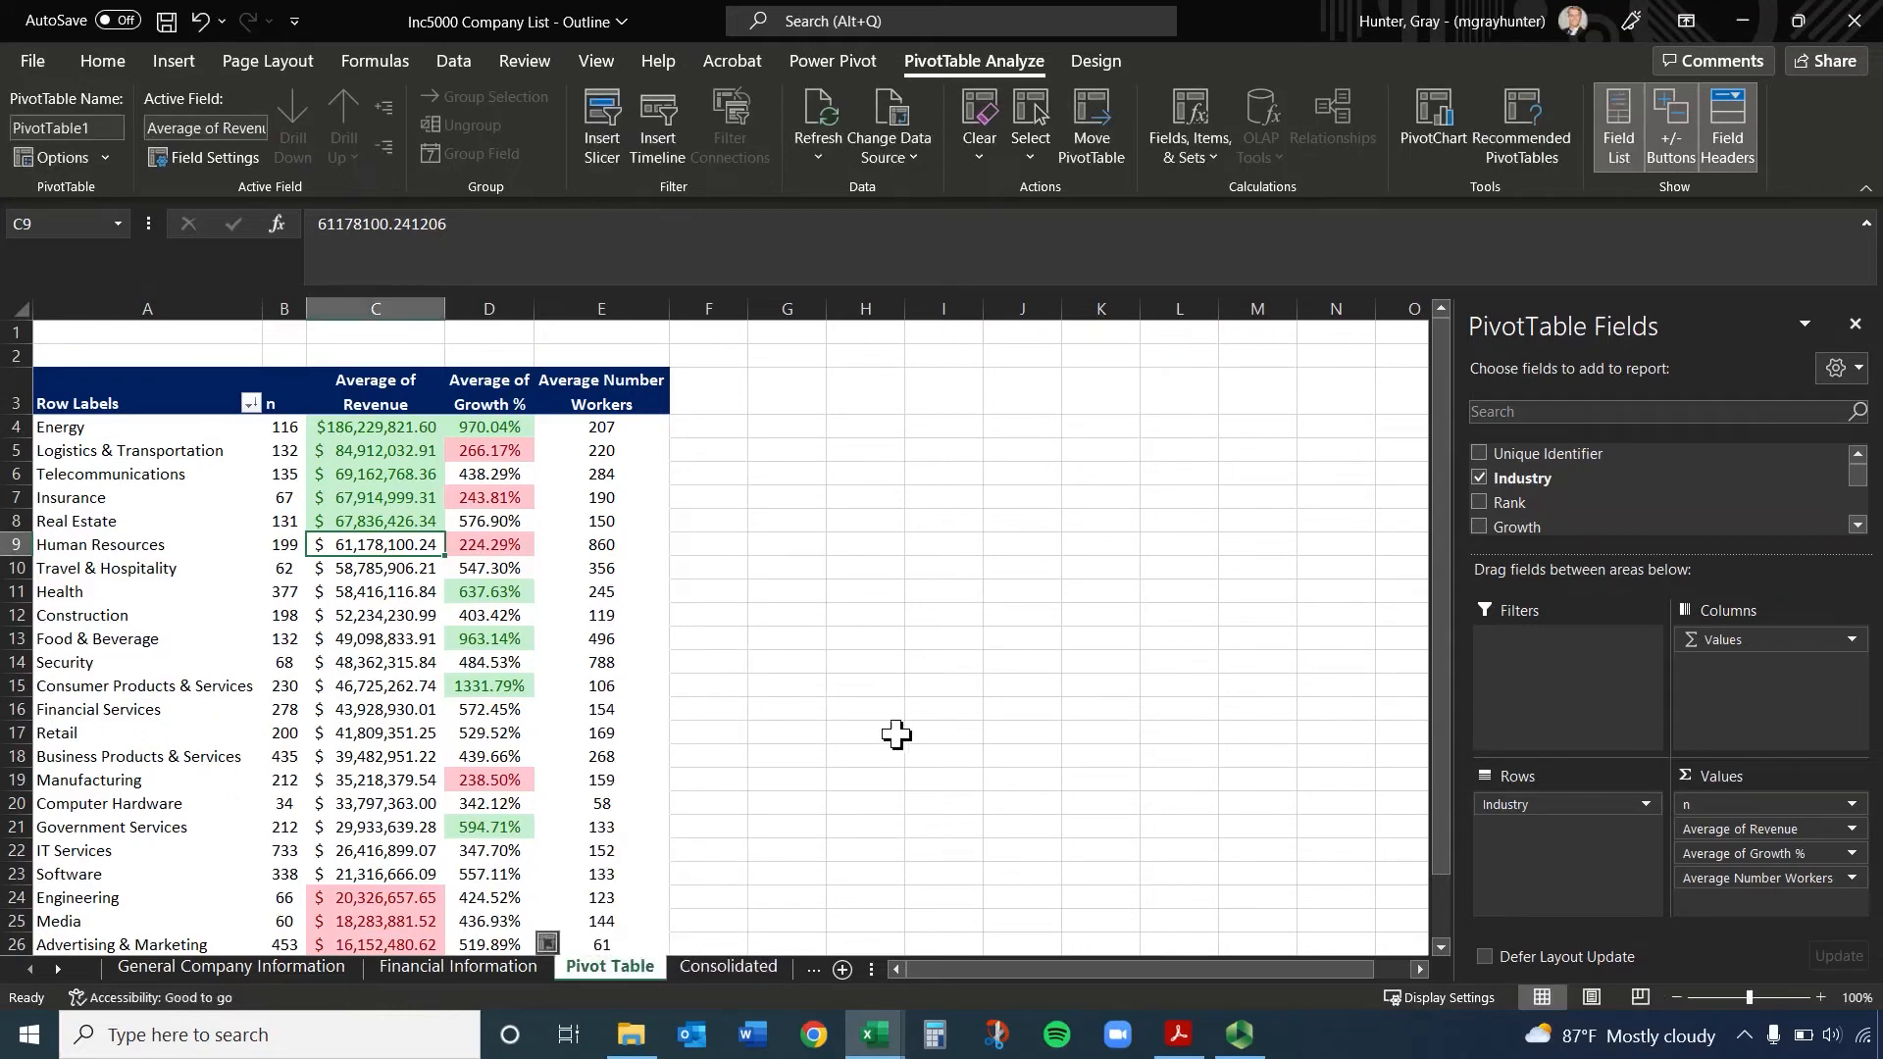
pyautogui.click(1854, 324)
pyautogui.click(1038, 449)
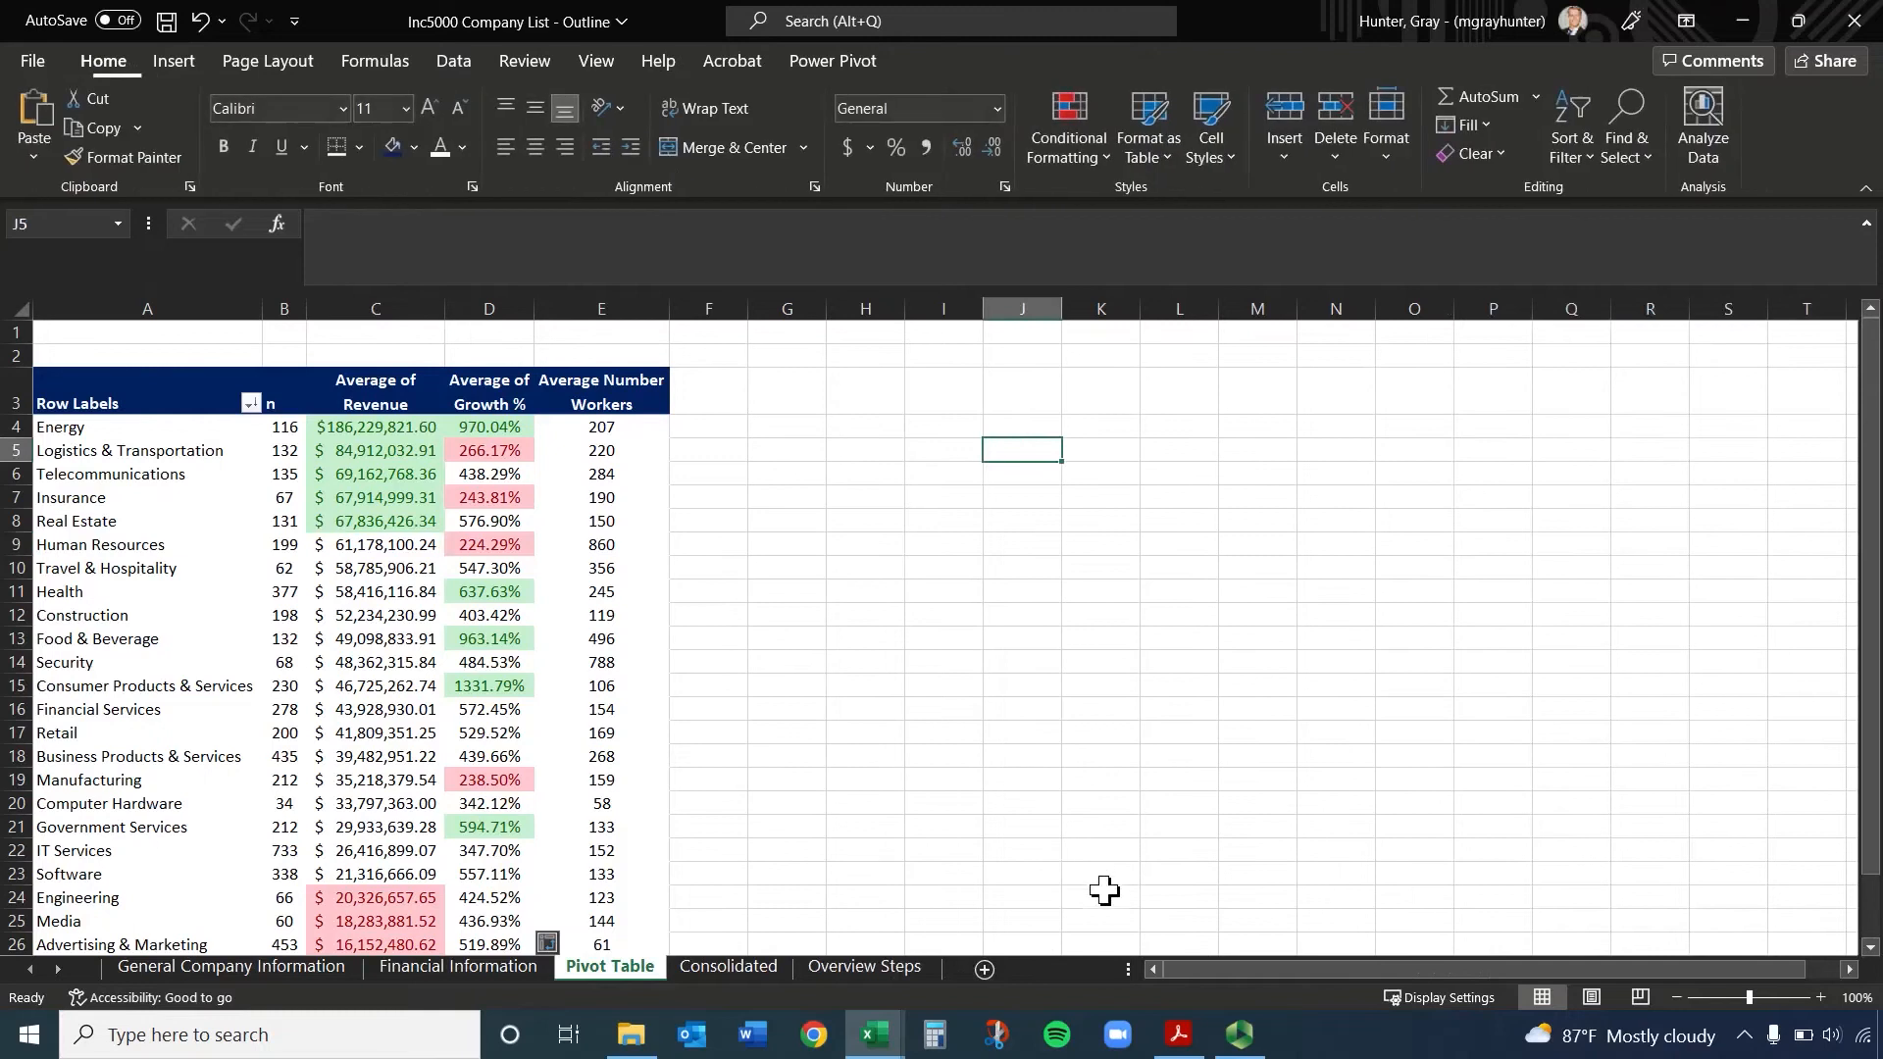
# Add a new worksheet after the Pivot Table sheet and name it Visuals
pyautogui.click(984, 969)
pyautogui.rightClick(714, 967)
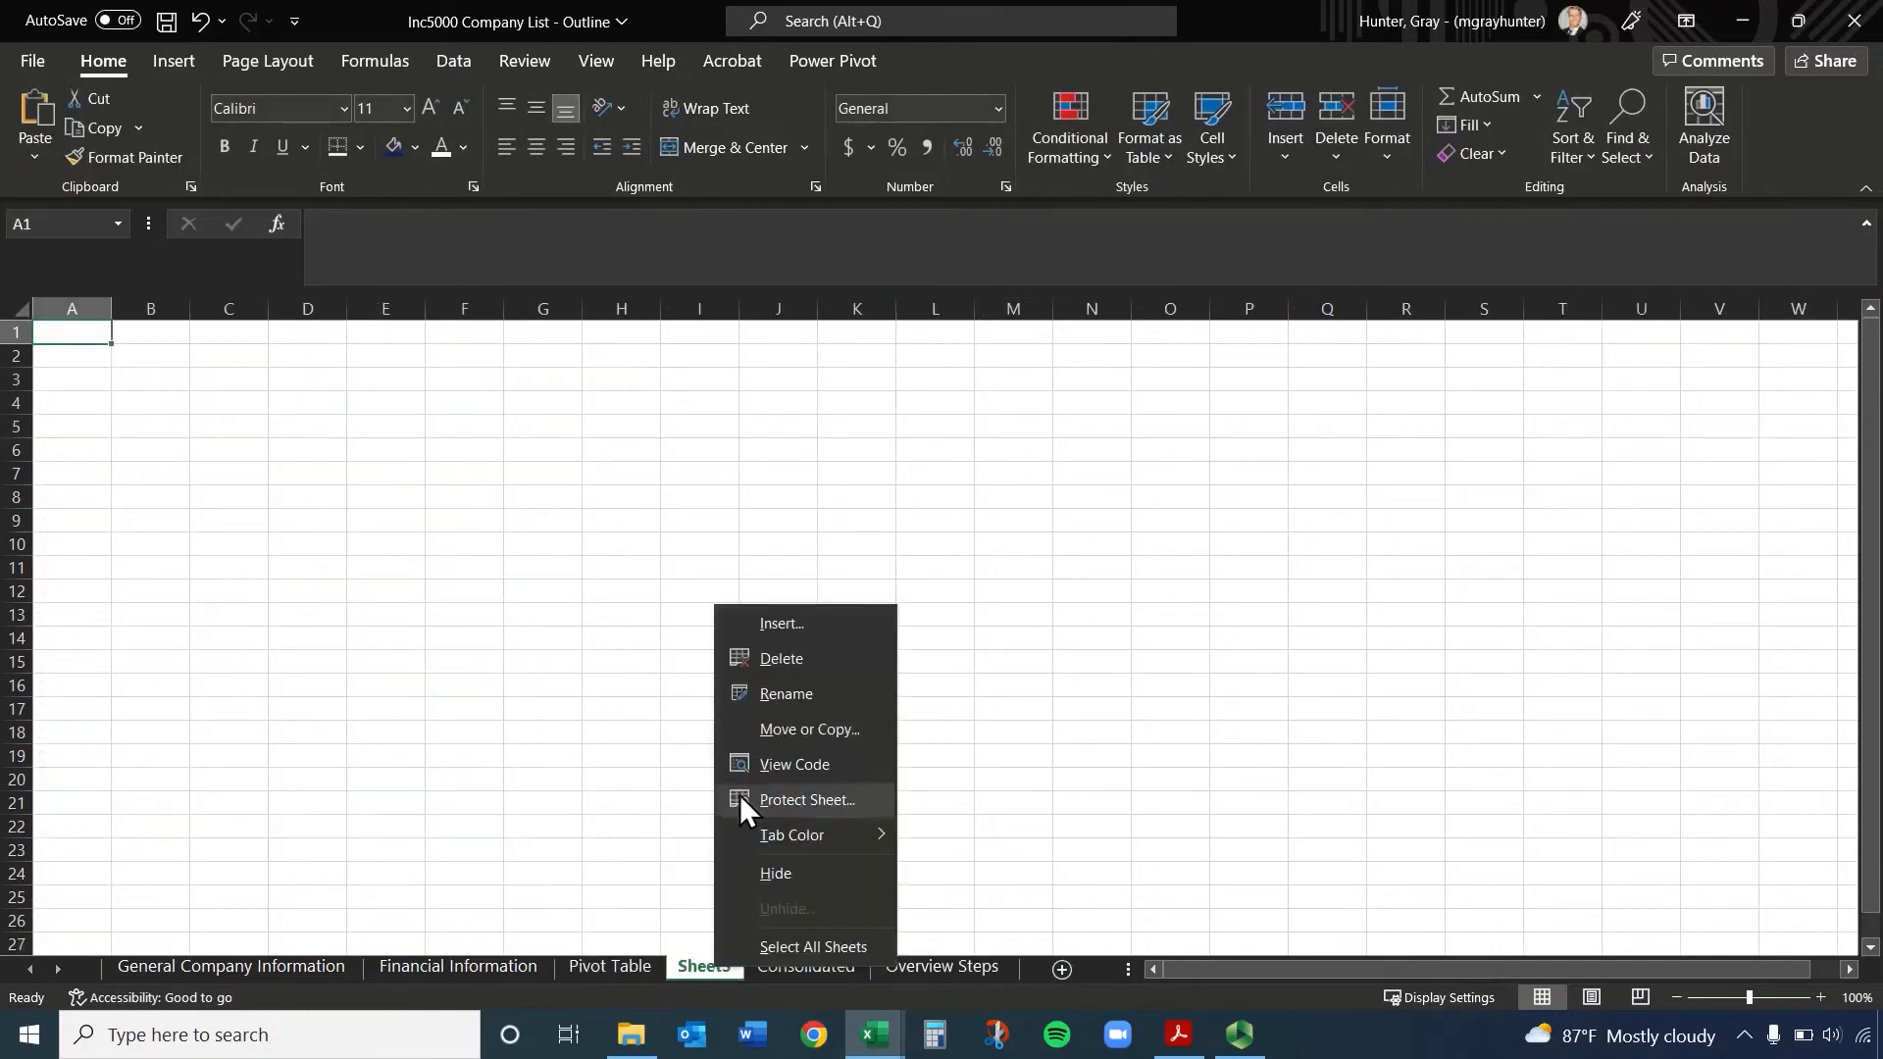
pyautogui.click(824, 692)
pyautogui.write('Visuals')
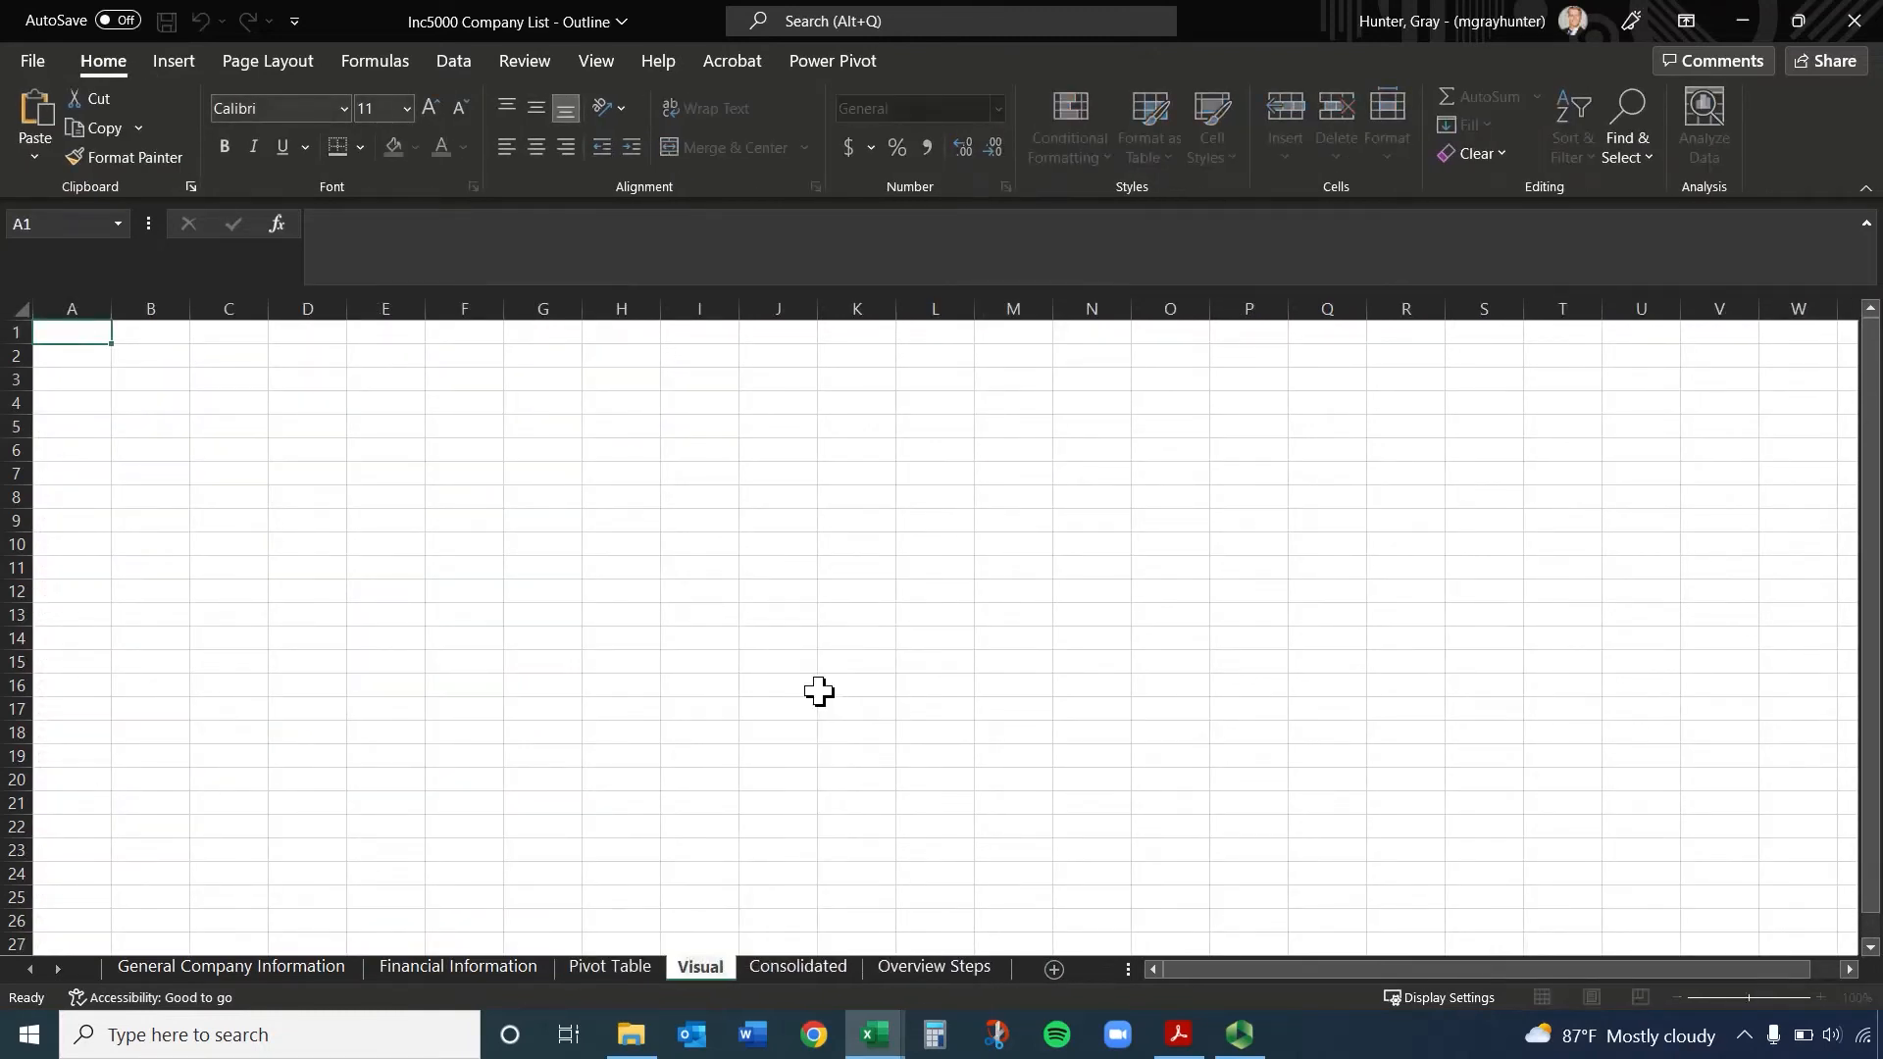
pyautogui.press('Return')
# Copy the industry labels with their header from A3:A28 of the Pivot Table sheet to A1 of the Visuals sheet
pyautogui.click(578, 973)
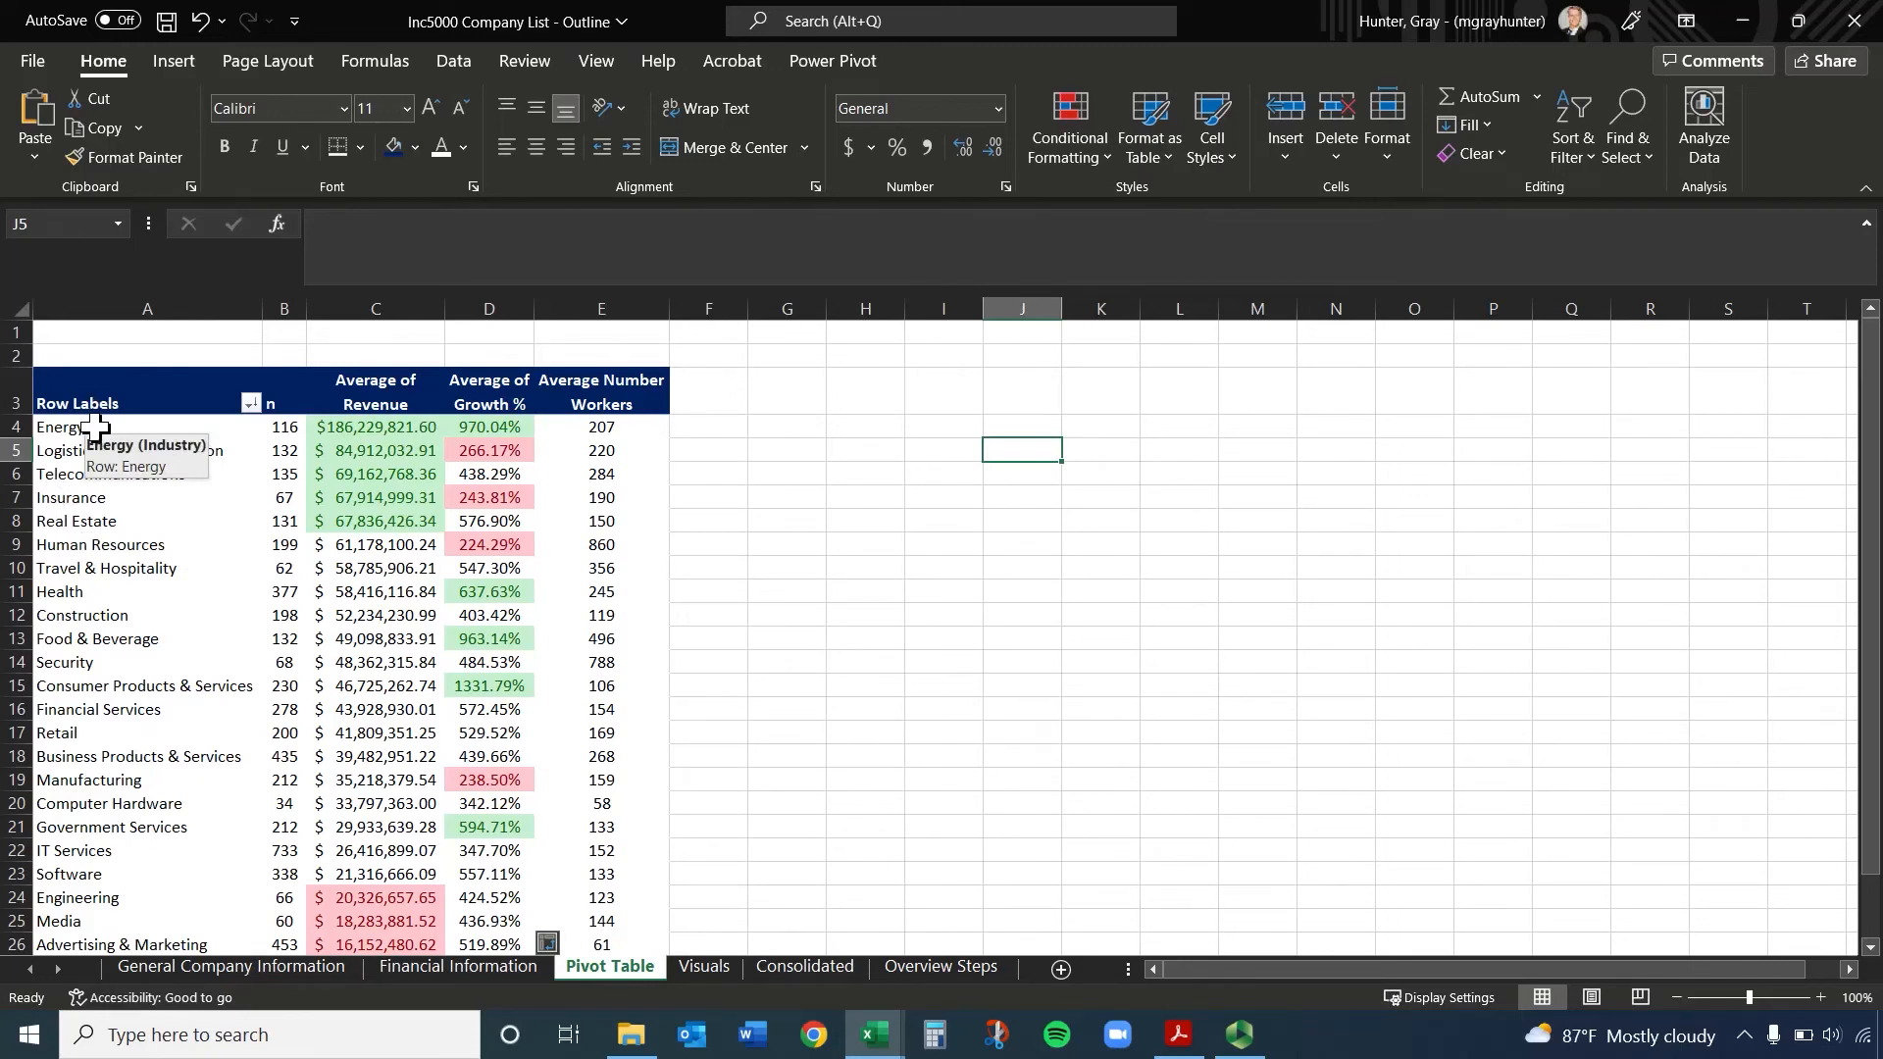
pyautogui.moveTo(131, 403); pyautogui.dragTo(134, 875)
pyautogui.scroll(2, 441, 710)
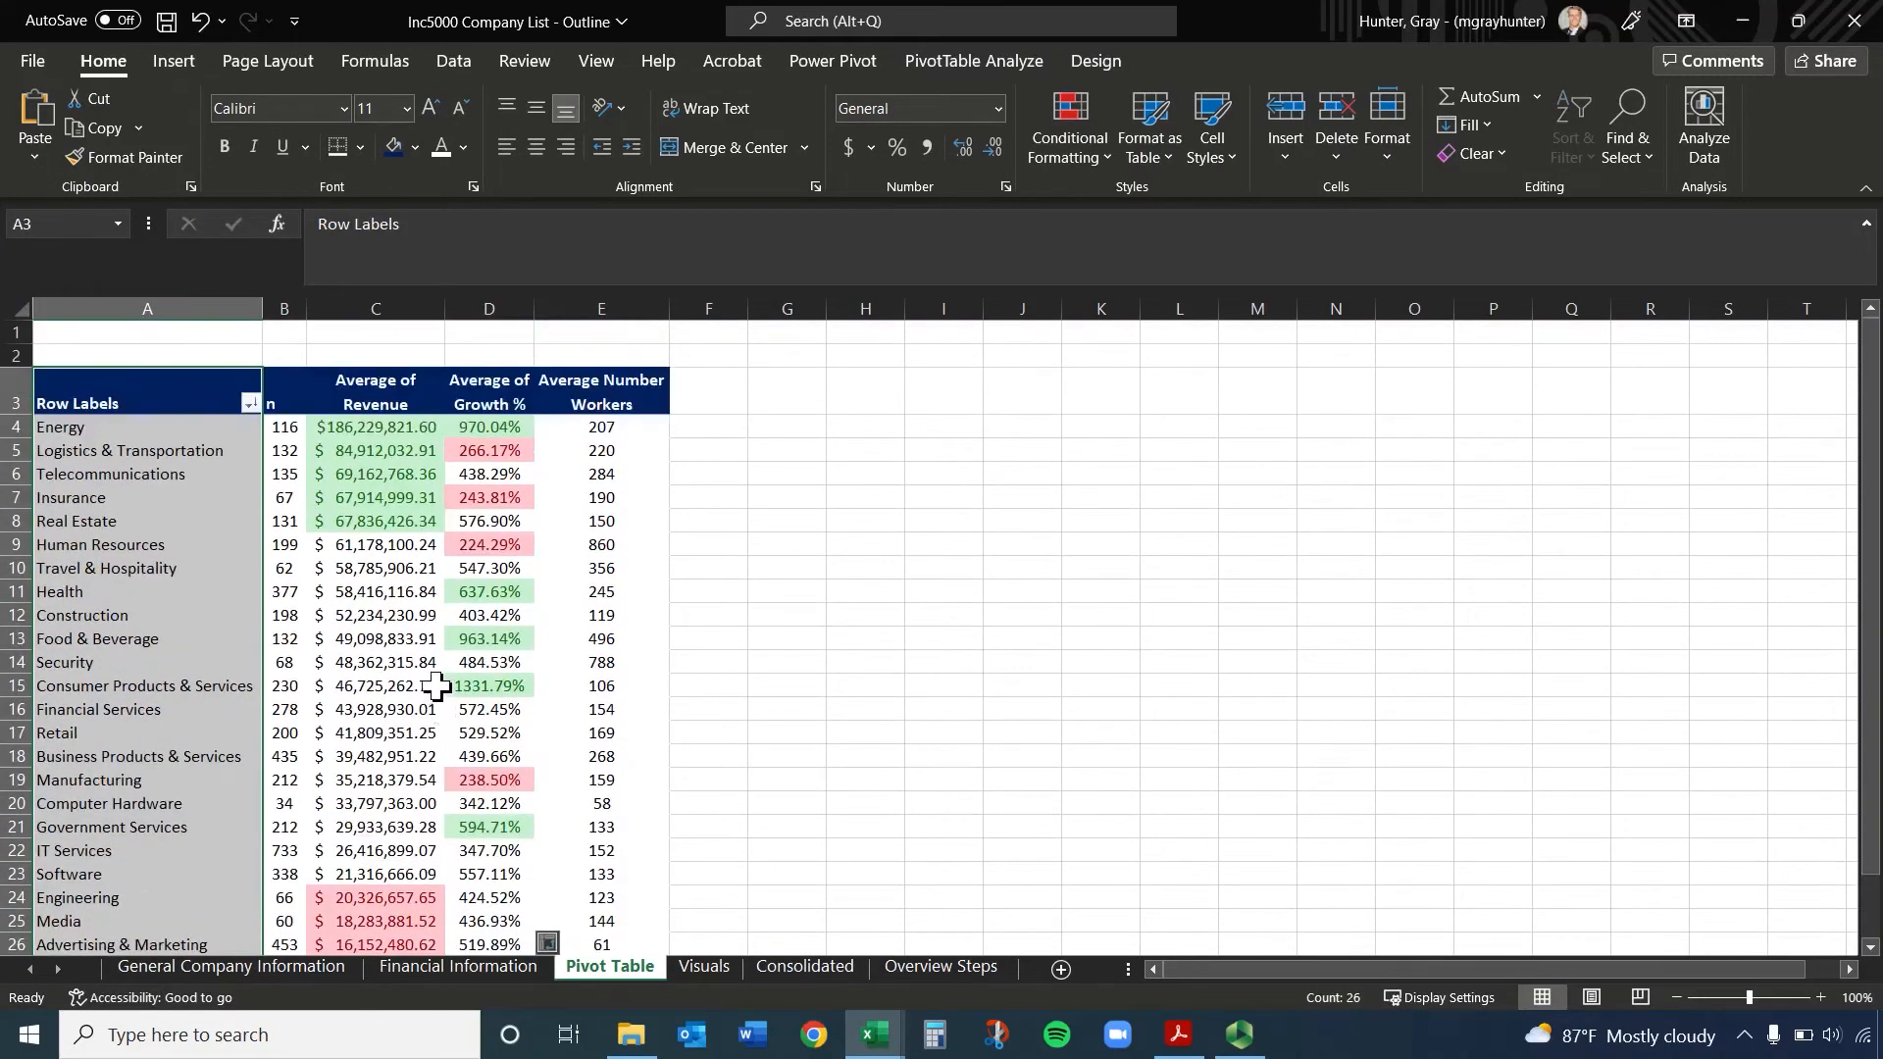
pyautogui.hotkey('ctrl', 'c')
pyautogui.click(722, 969)
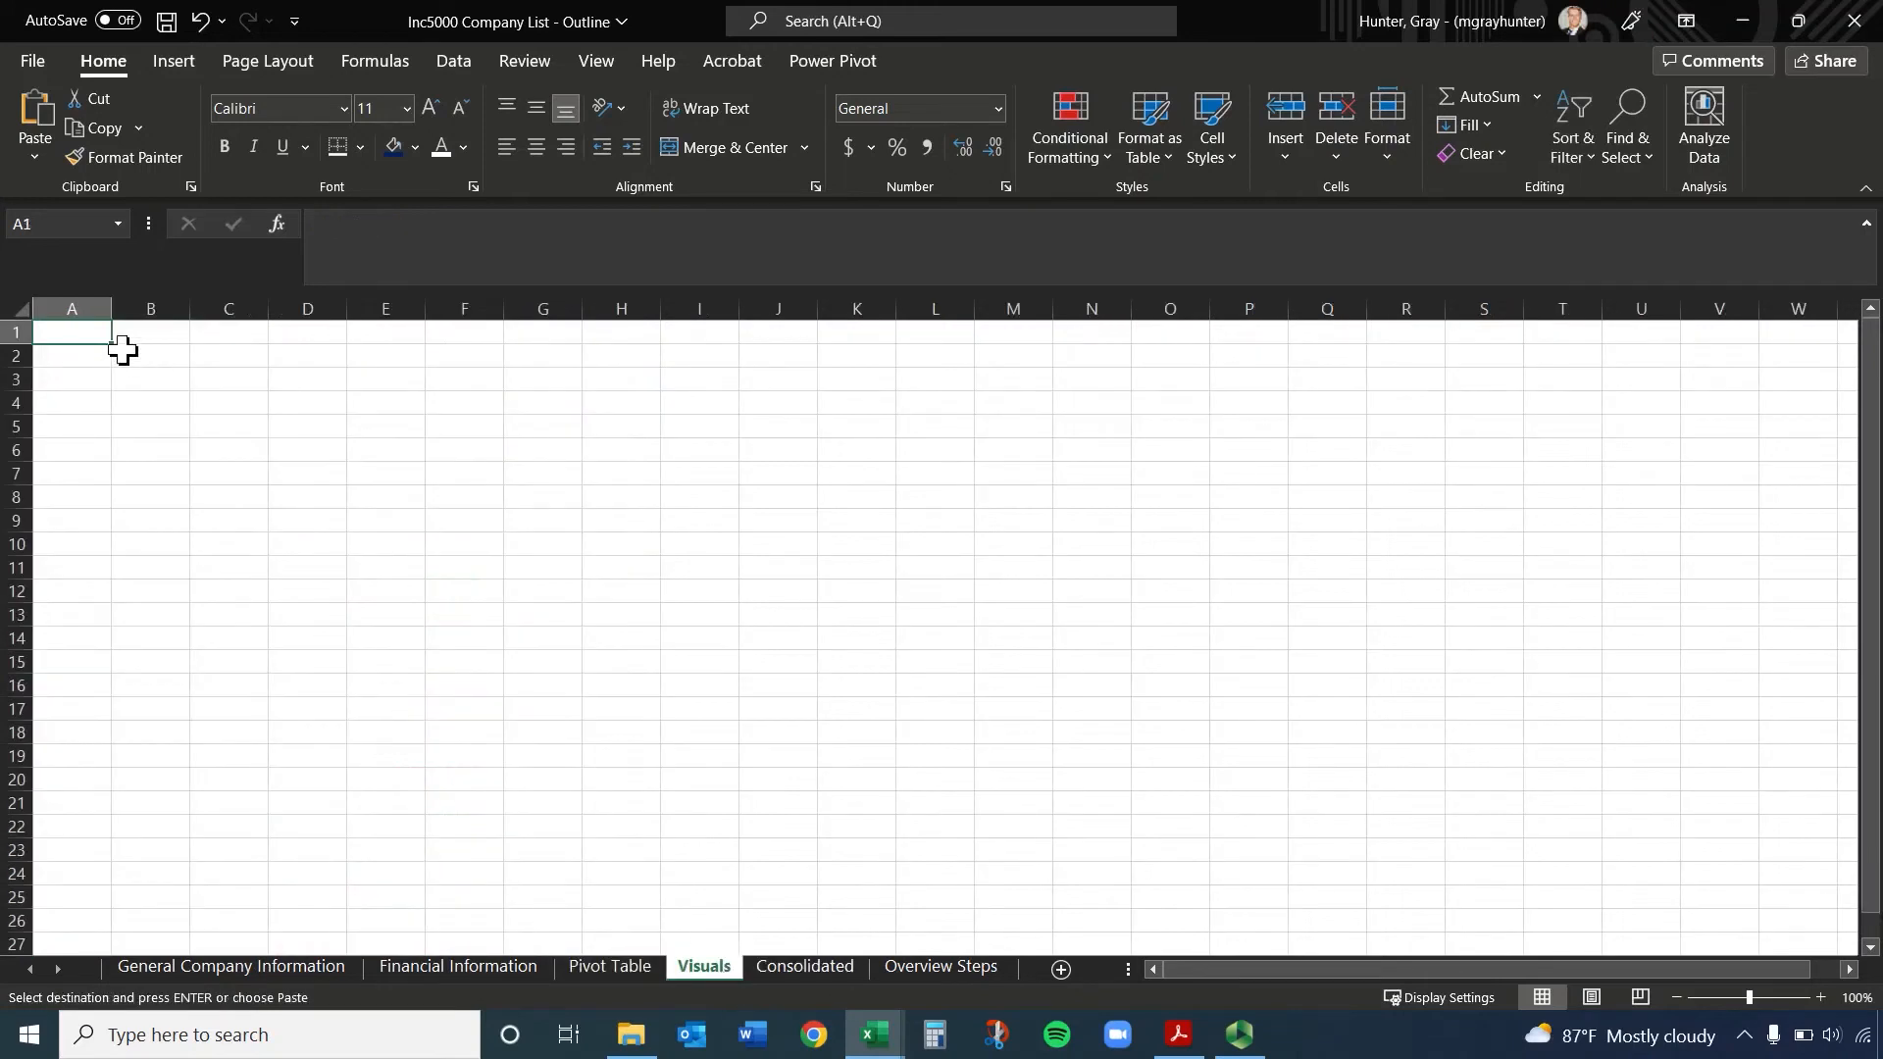
pyautogui.hotkey('ctrl', 'v')
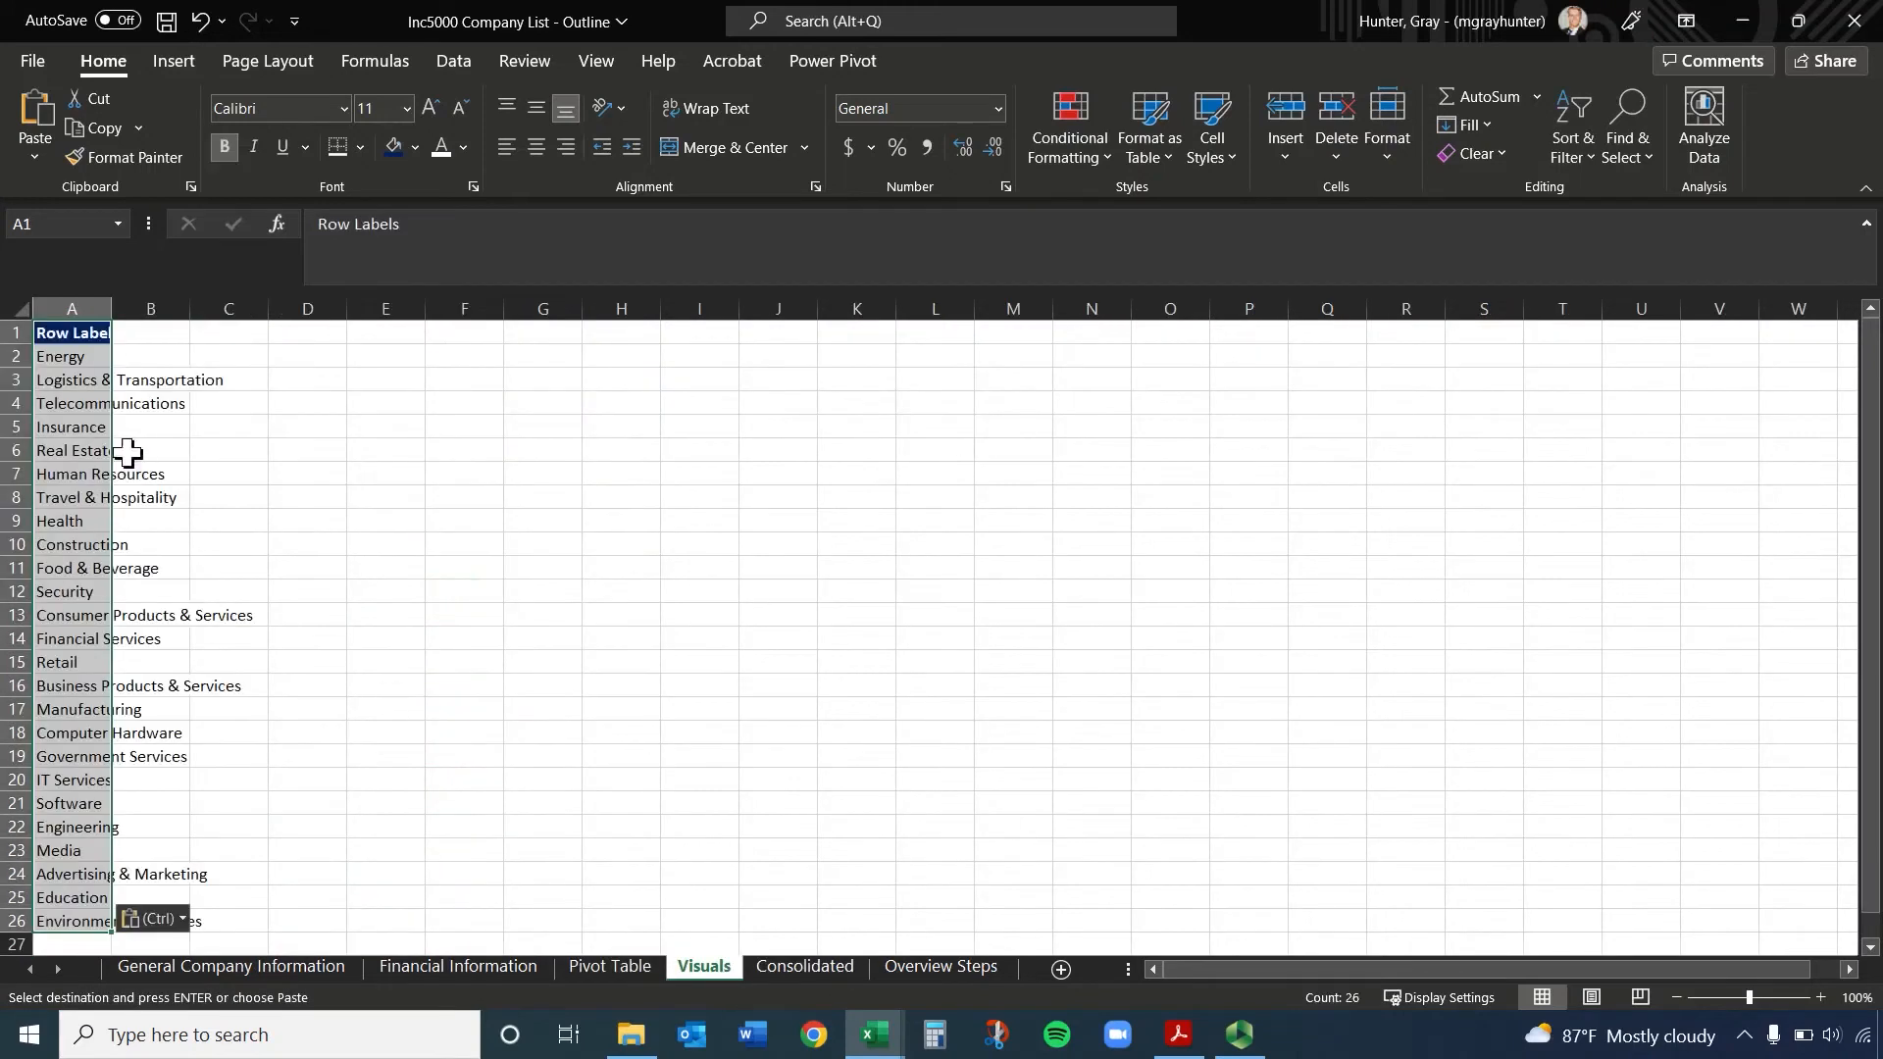
# Fit column A of the Visuals sheet to its contents and change the header in A1 to Industry
pyautogui.doubleClick(111, 308)
pyautogui.click(110, 334)
pyautogui.write('Indu')
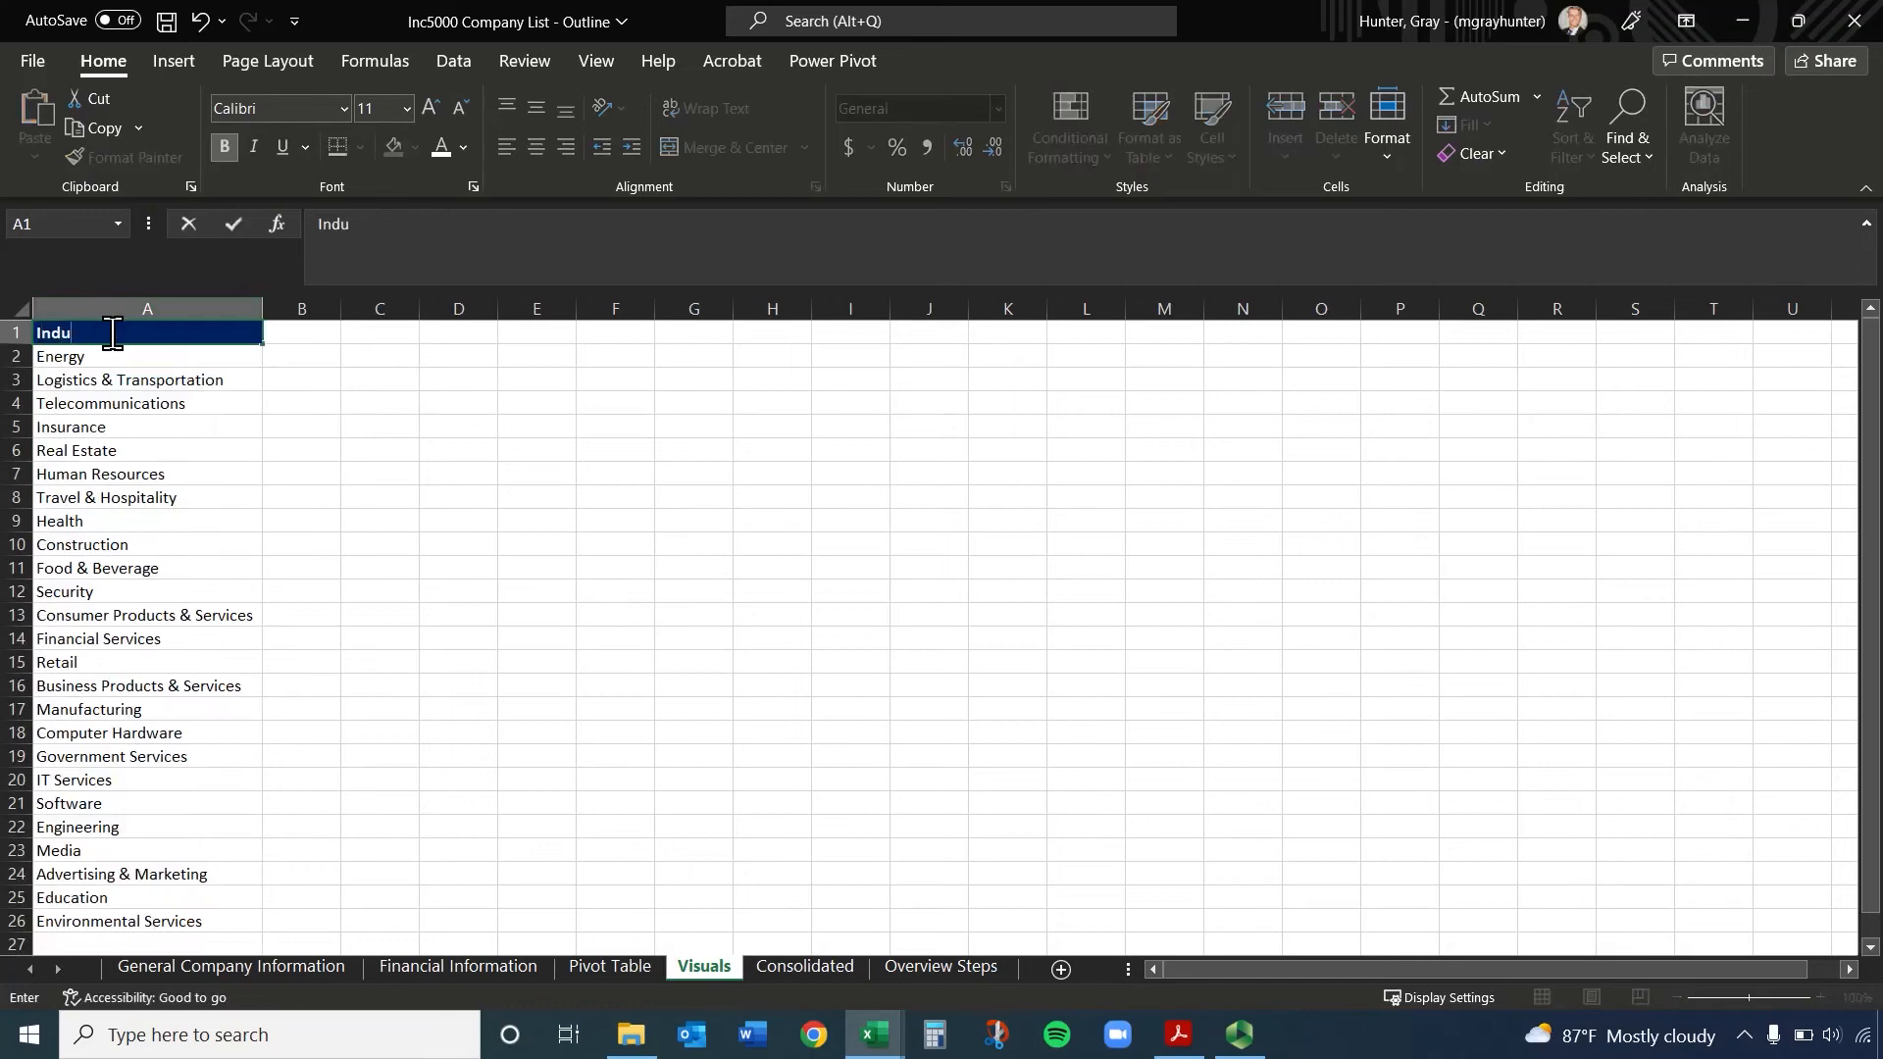
pyautogui.write('stry')
pyautogui.press('Return')
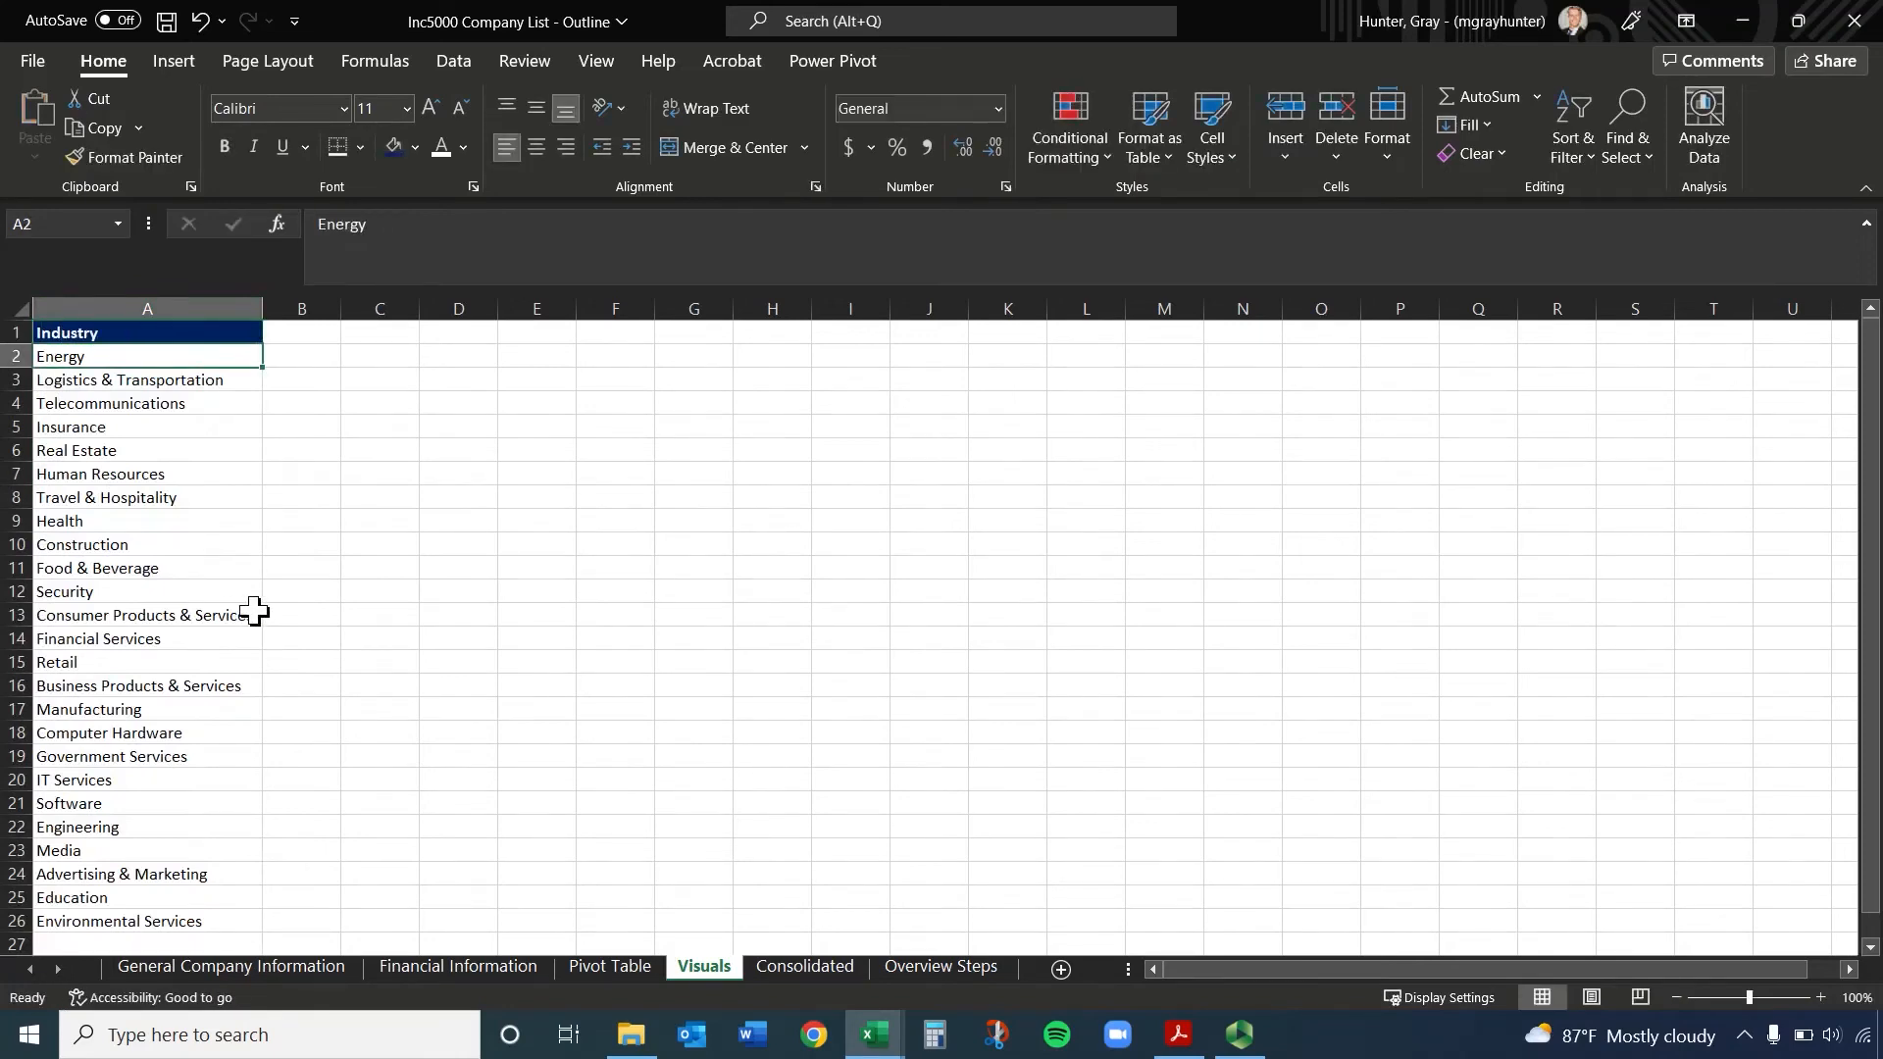
# Copy the Average of Growth % column with its header, D3:D28, from the Pivot Table sheet and return to Visuals
pyautogui.click(617, 968)
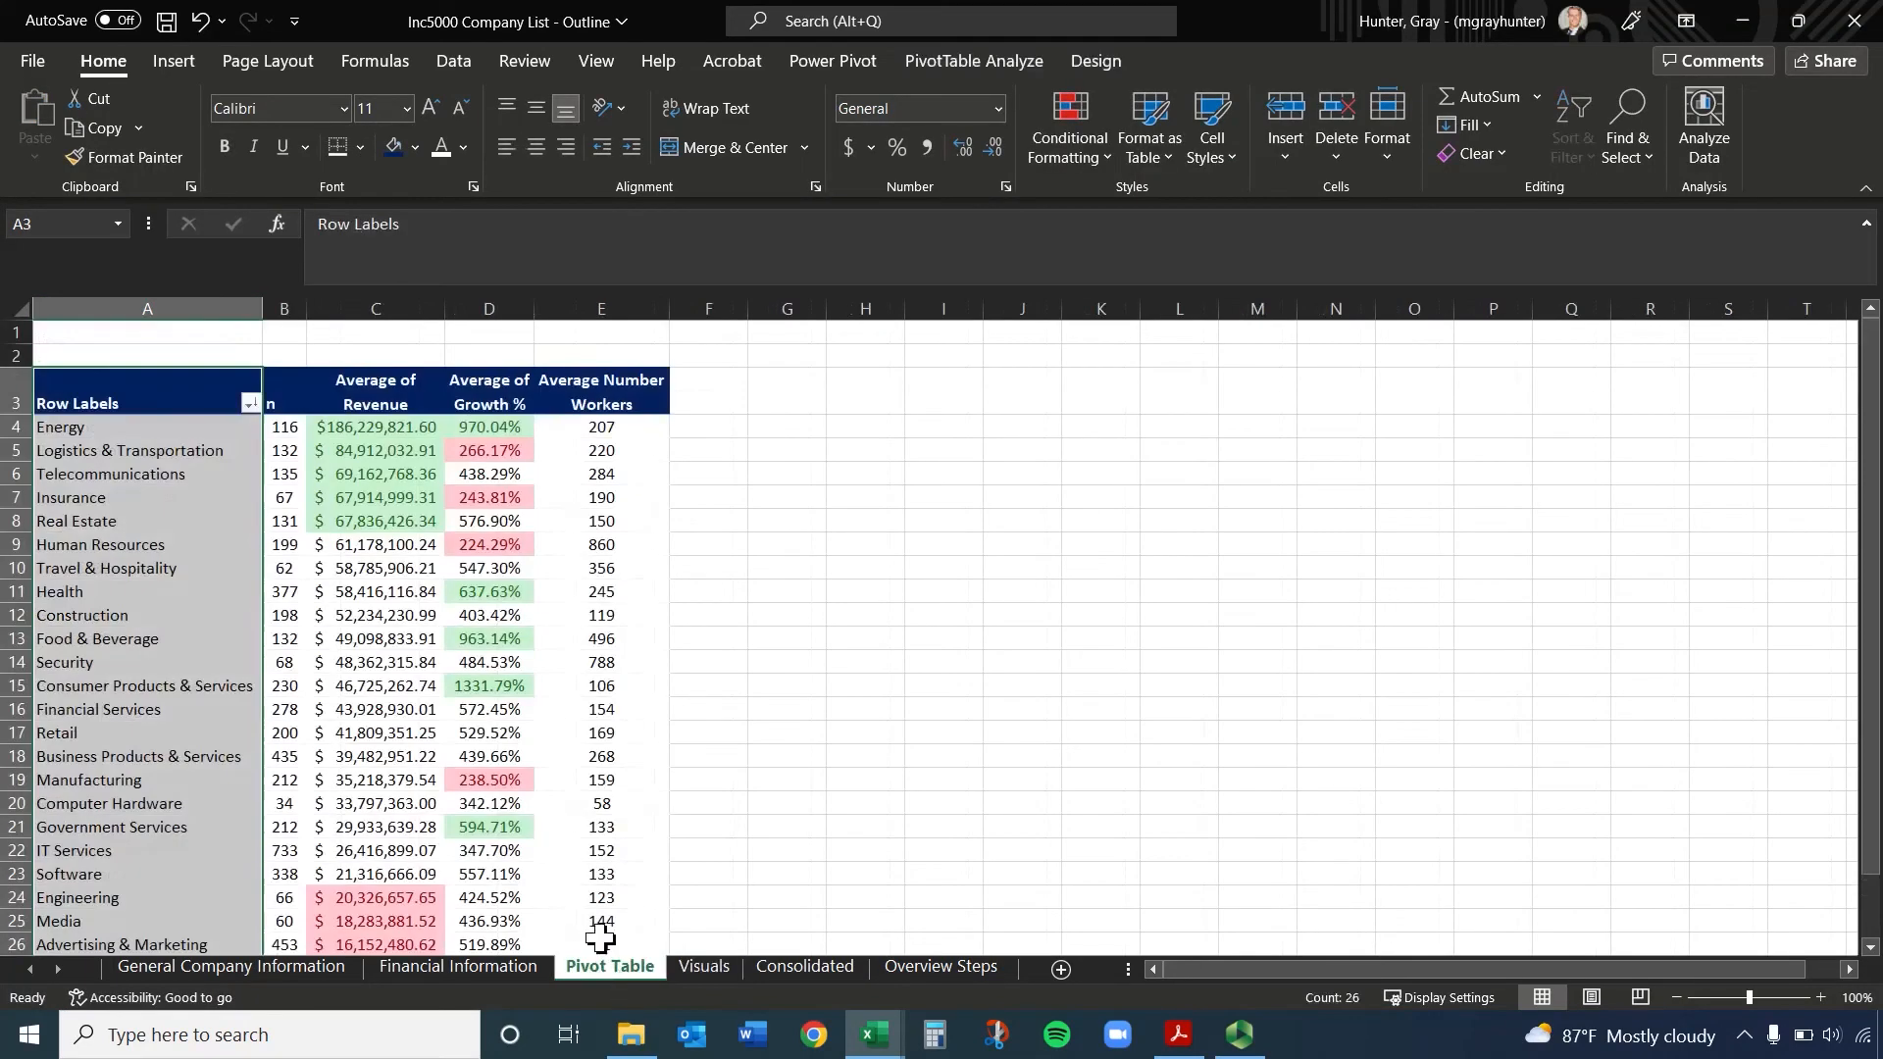
pyautogui.moveTo(481, 407); pyautogui.dragTo(496, 871)
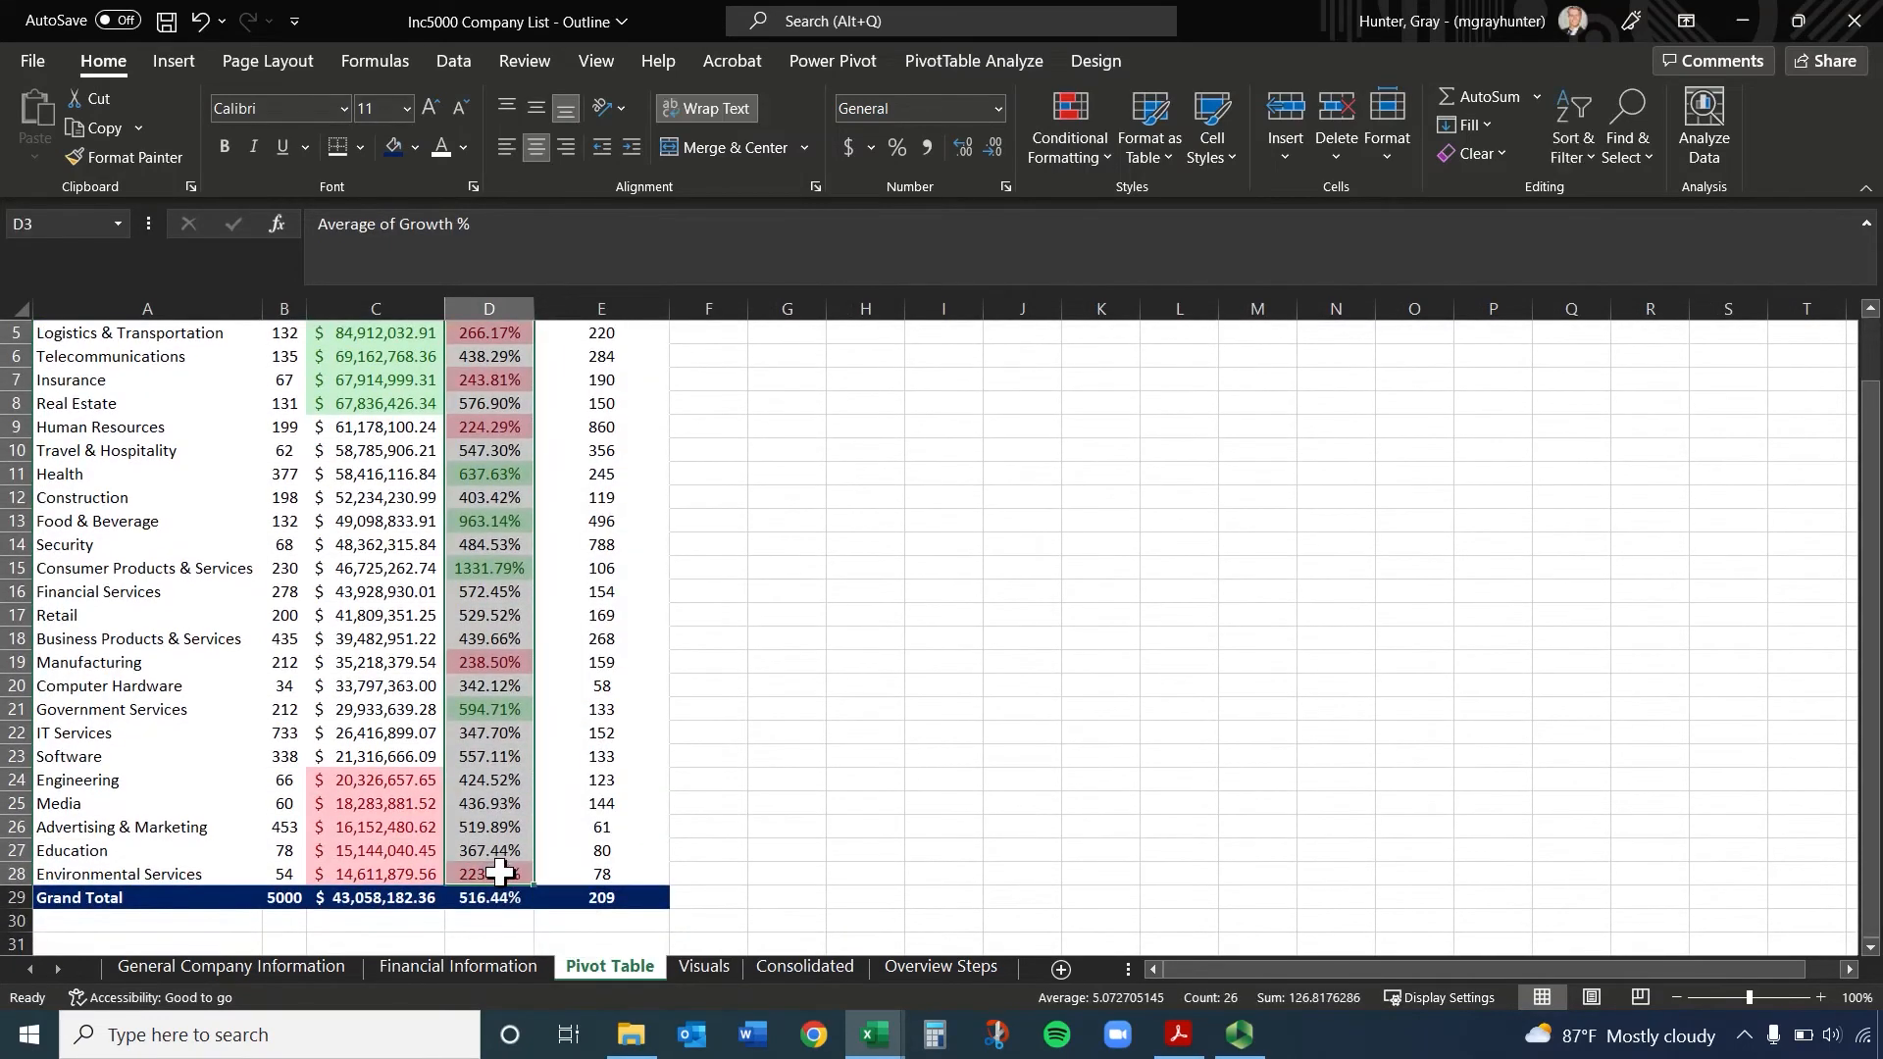
pyautogui.hotkey('ctrl', 'c')
pyautogui.click(791, 969)
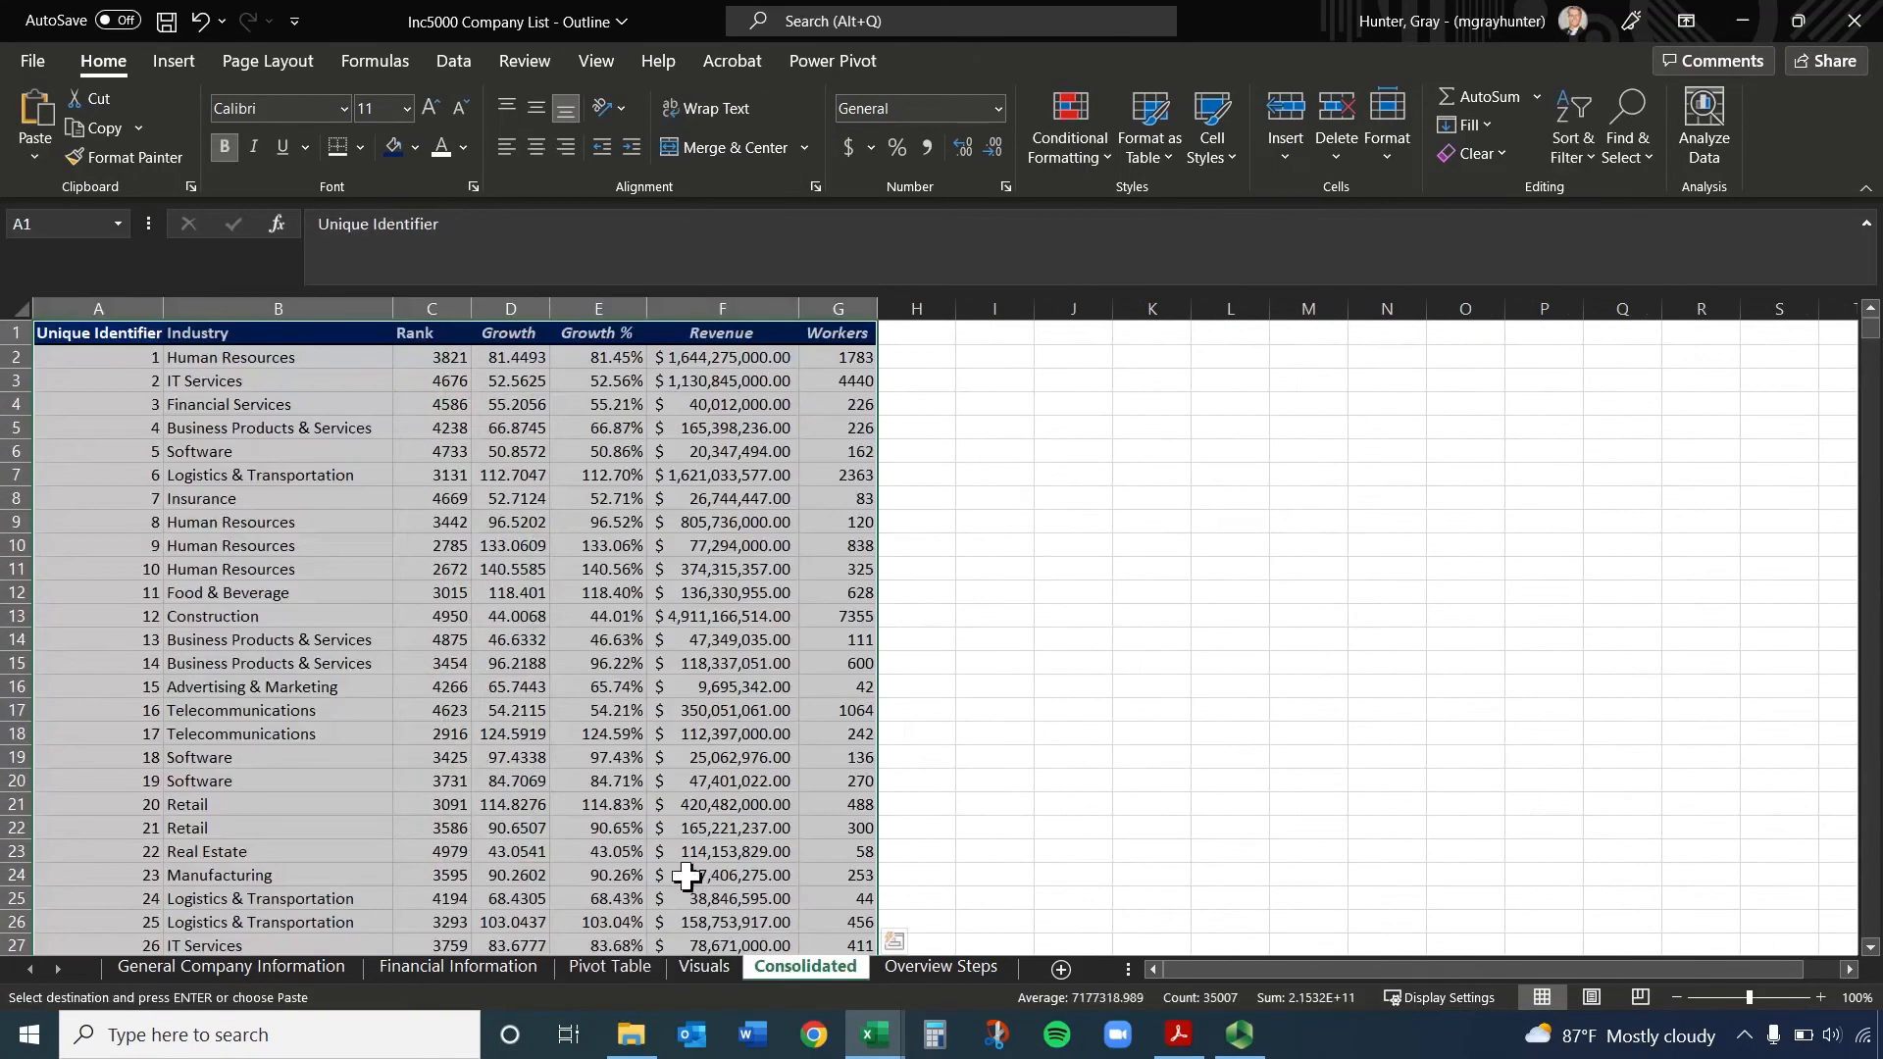
pyautogui.click(719, 969)
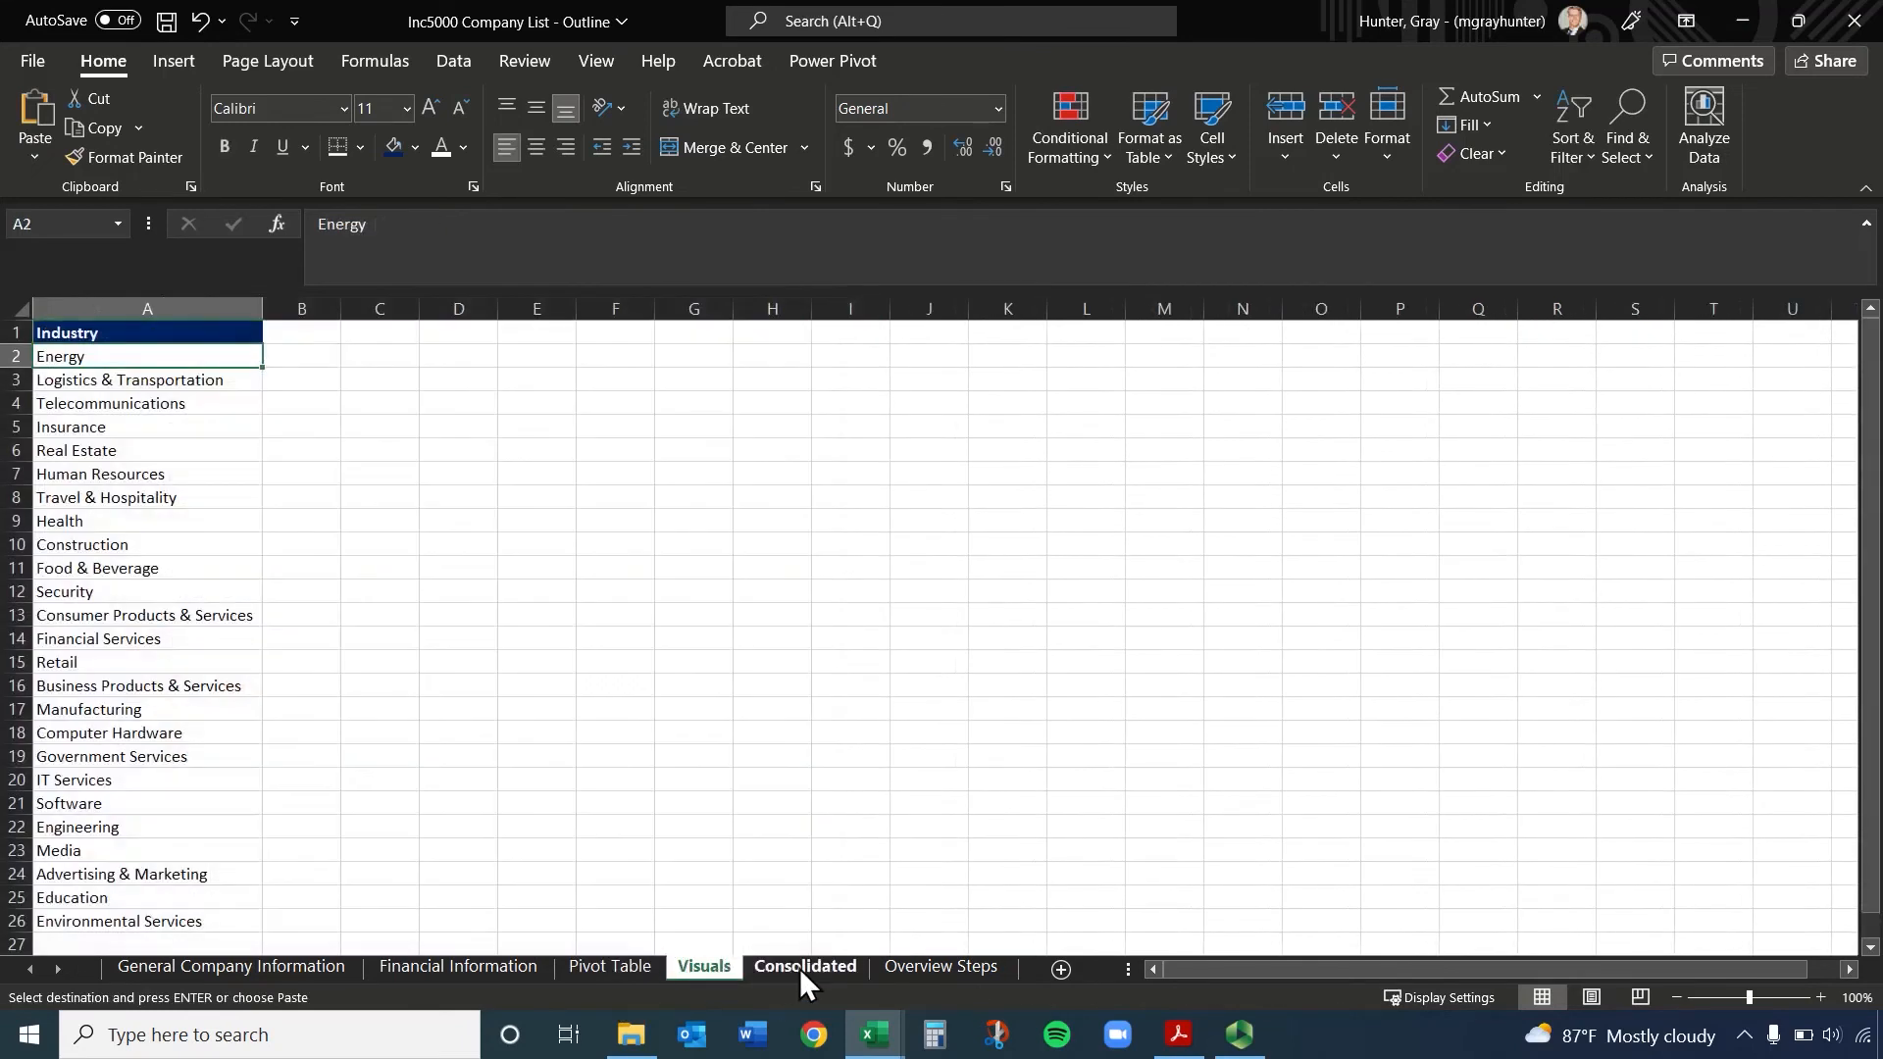
# Move the Consolidated sheet so that it sits directly before the Pivot Table sheet
pyautogui.click(798, 968)
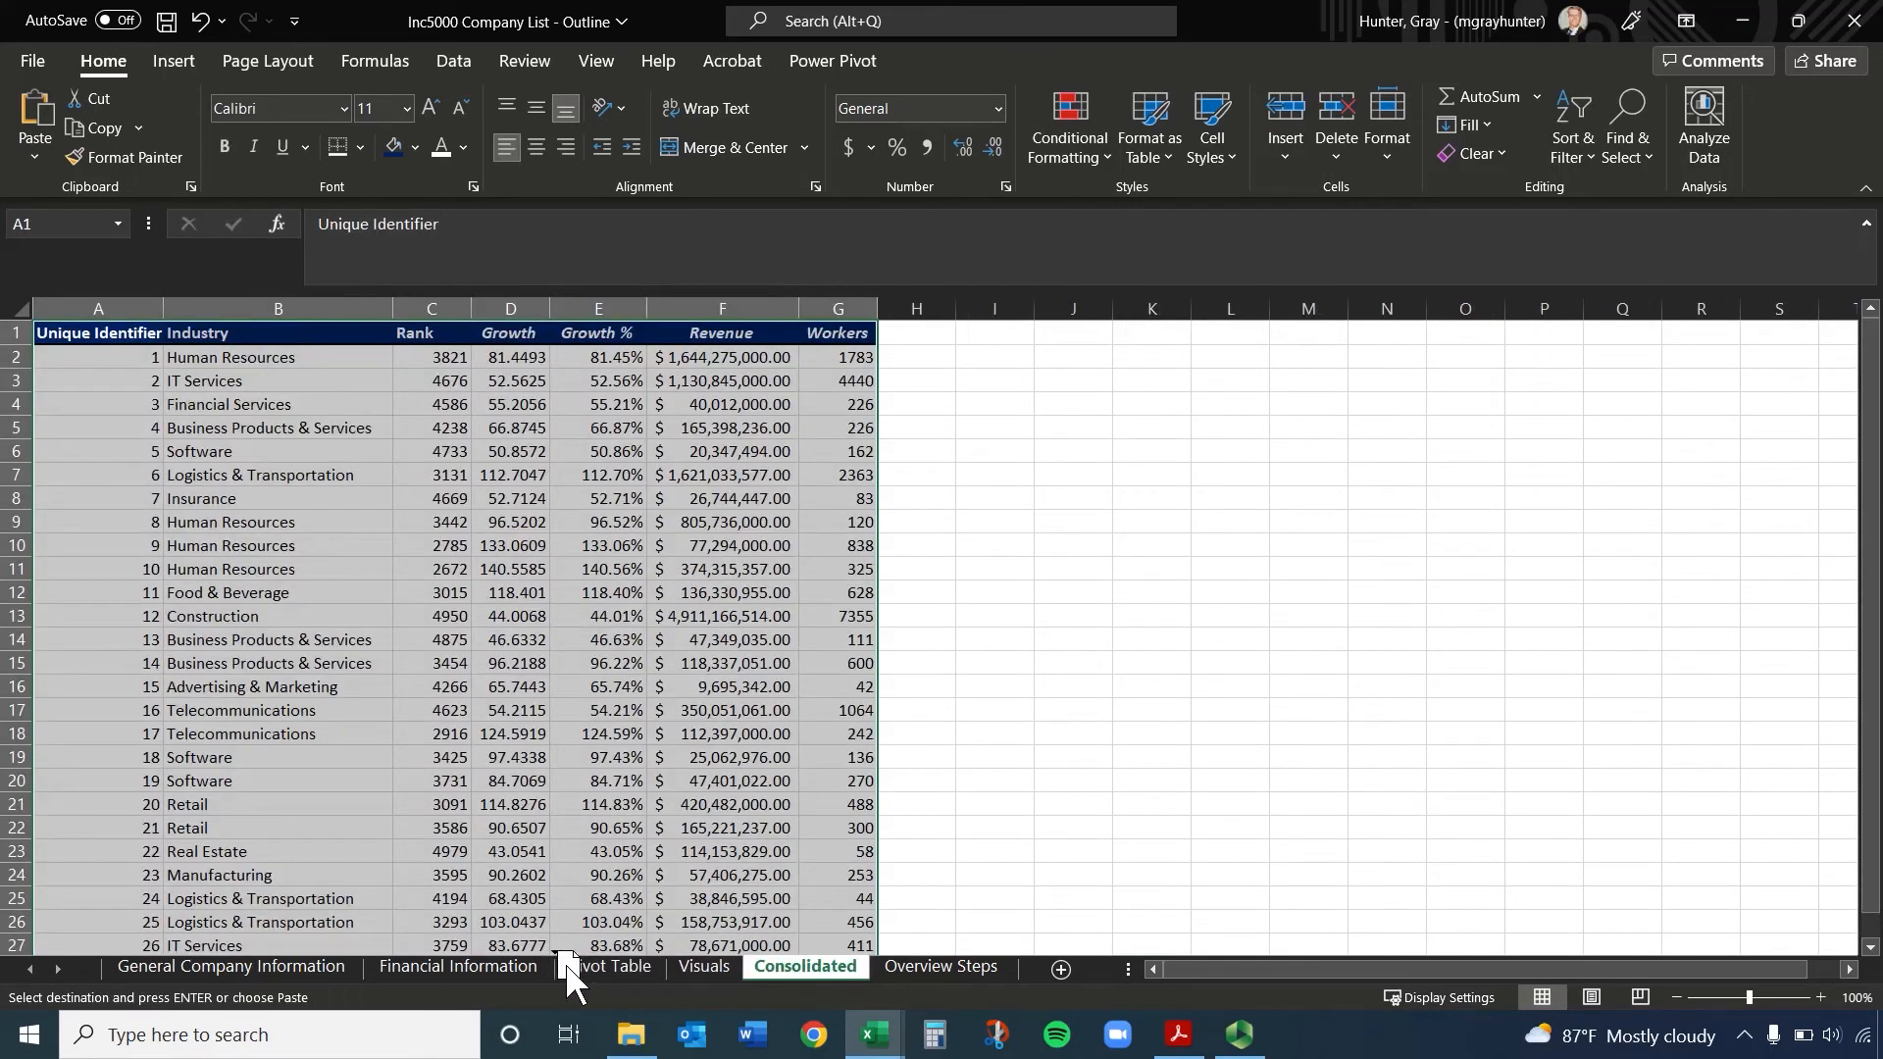
pyautogui.moveTo(566, 975); pyautogui.dragTo(578, 1002)
pyautogui.click(706, 968)
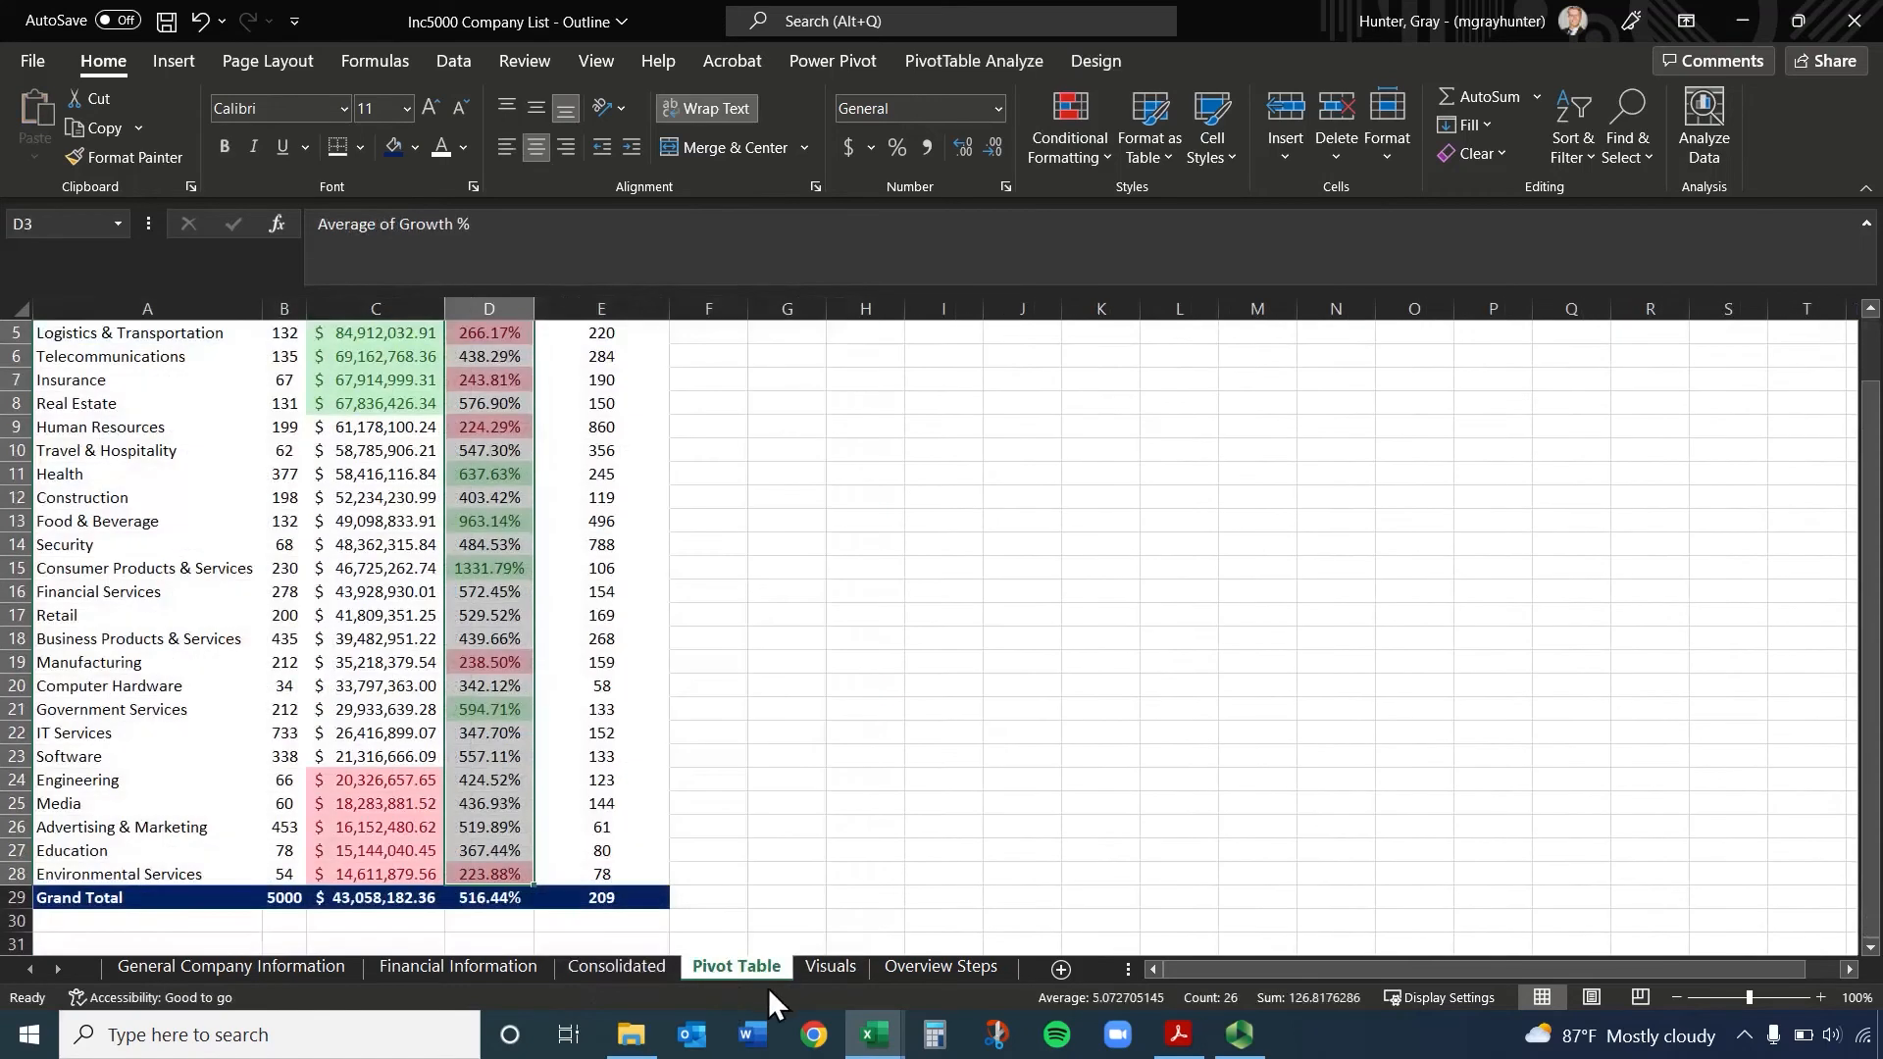
# Copy the Average of Growth % column with its header from the Pivot Table sheet to B1 of the Visuals sheet
pyautogui.click(830, 966)
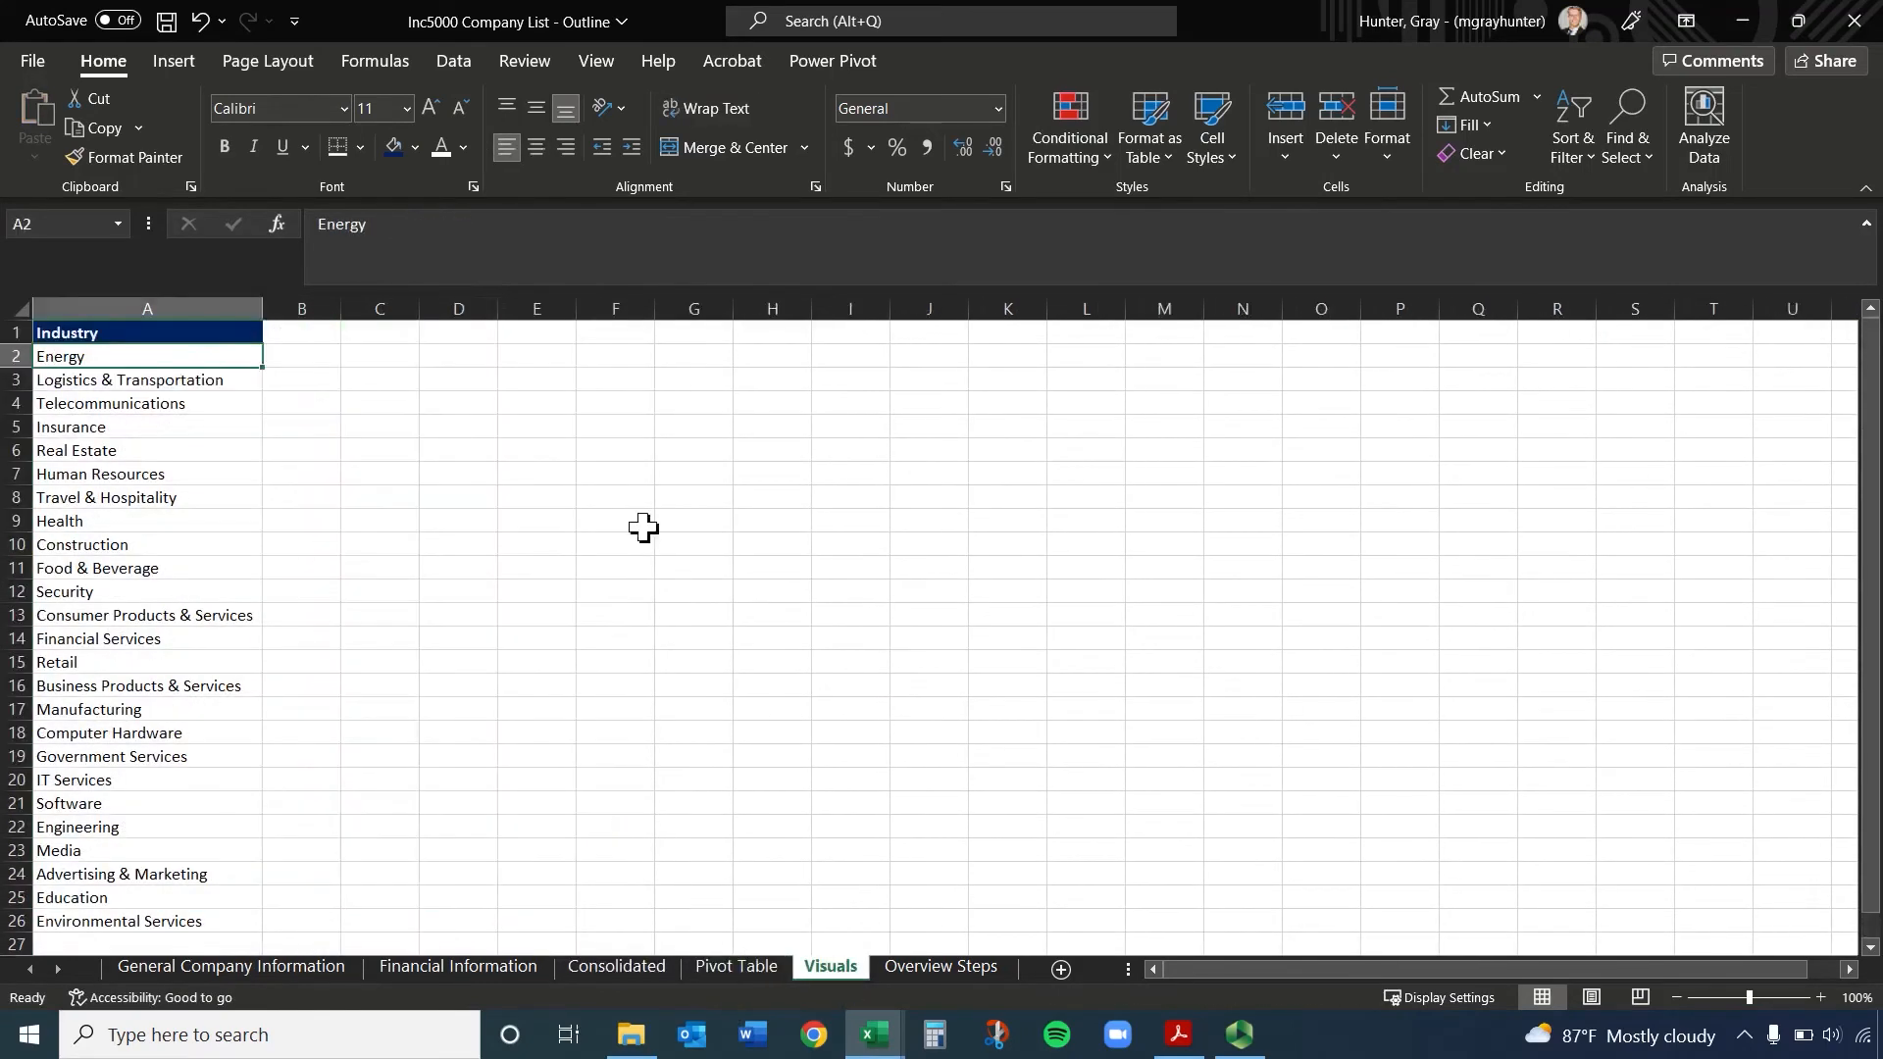
pyautogui.click(312, 333)
pyautogui.click(355, 478)
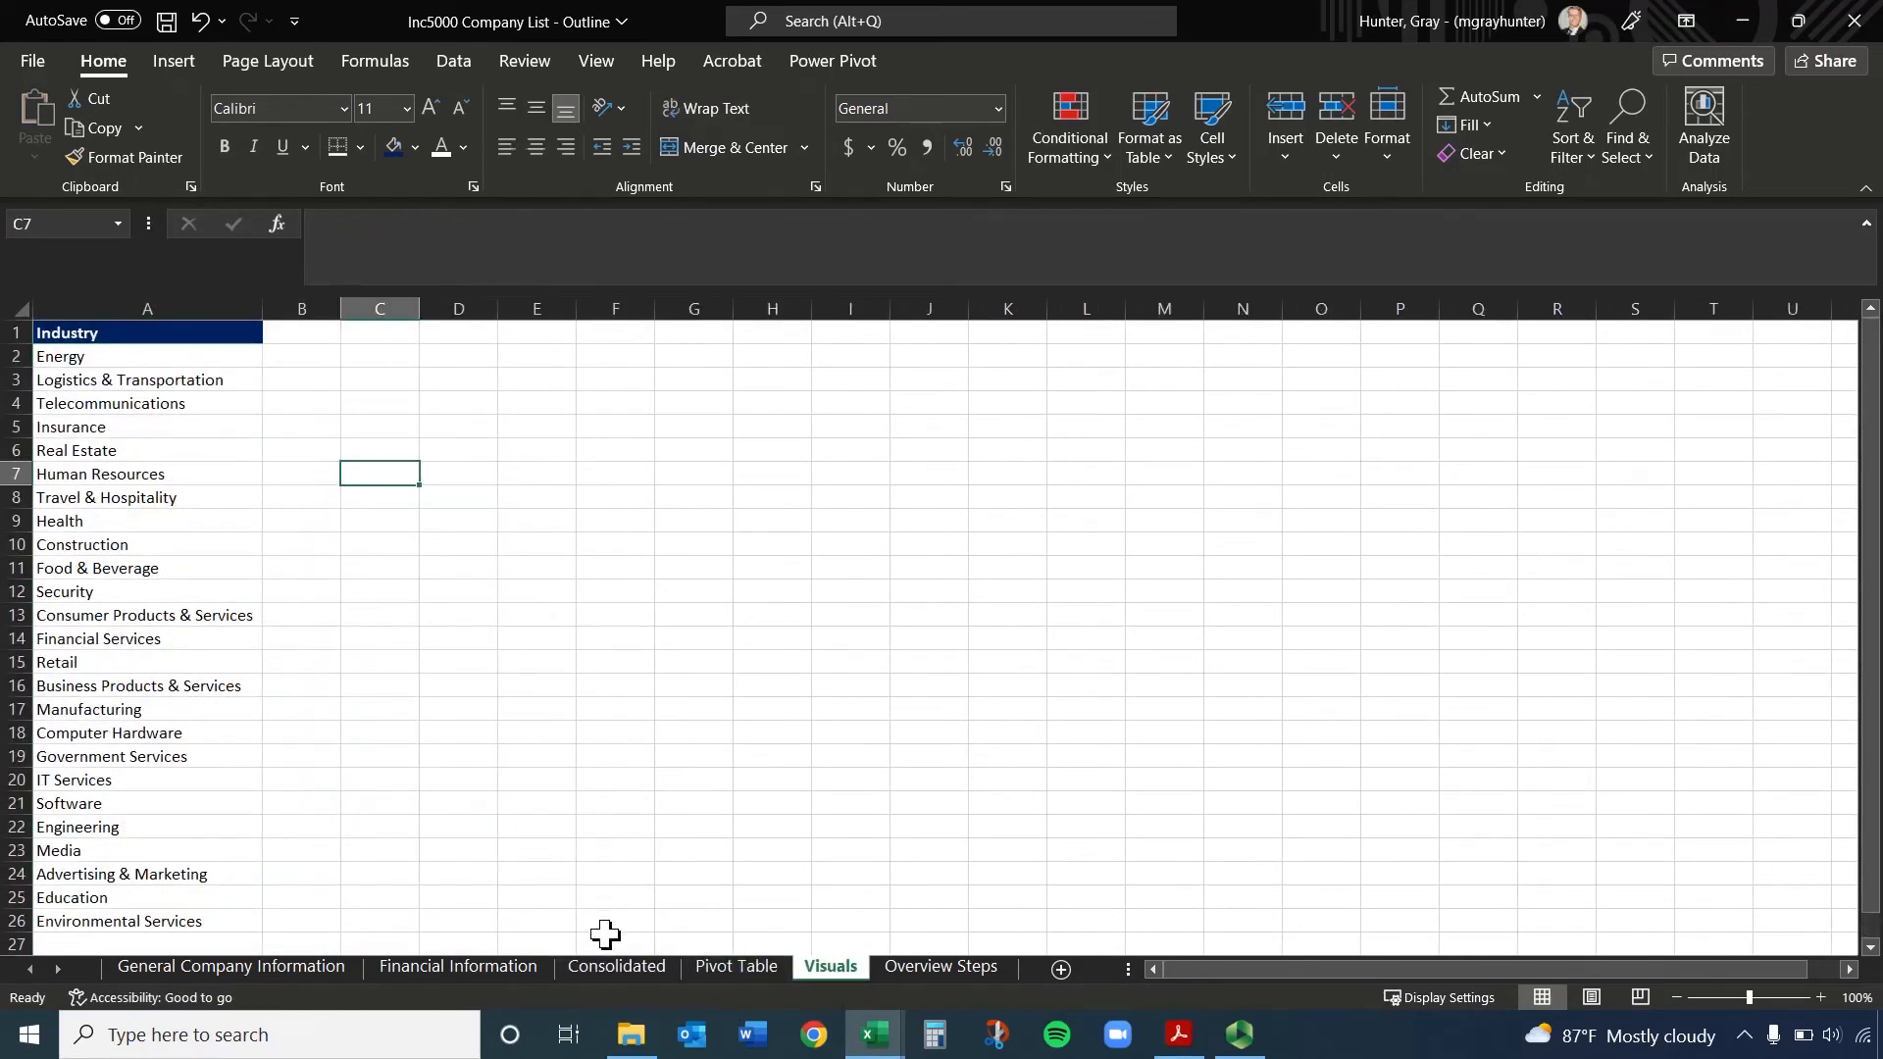
pyautogui.click(736, 968)
pyautogui.hotkey('ctrl', 'c')
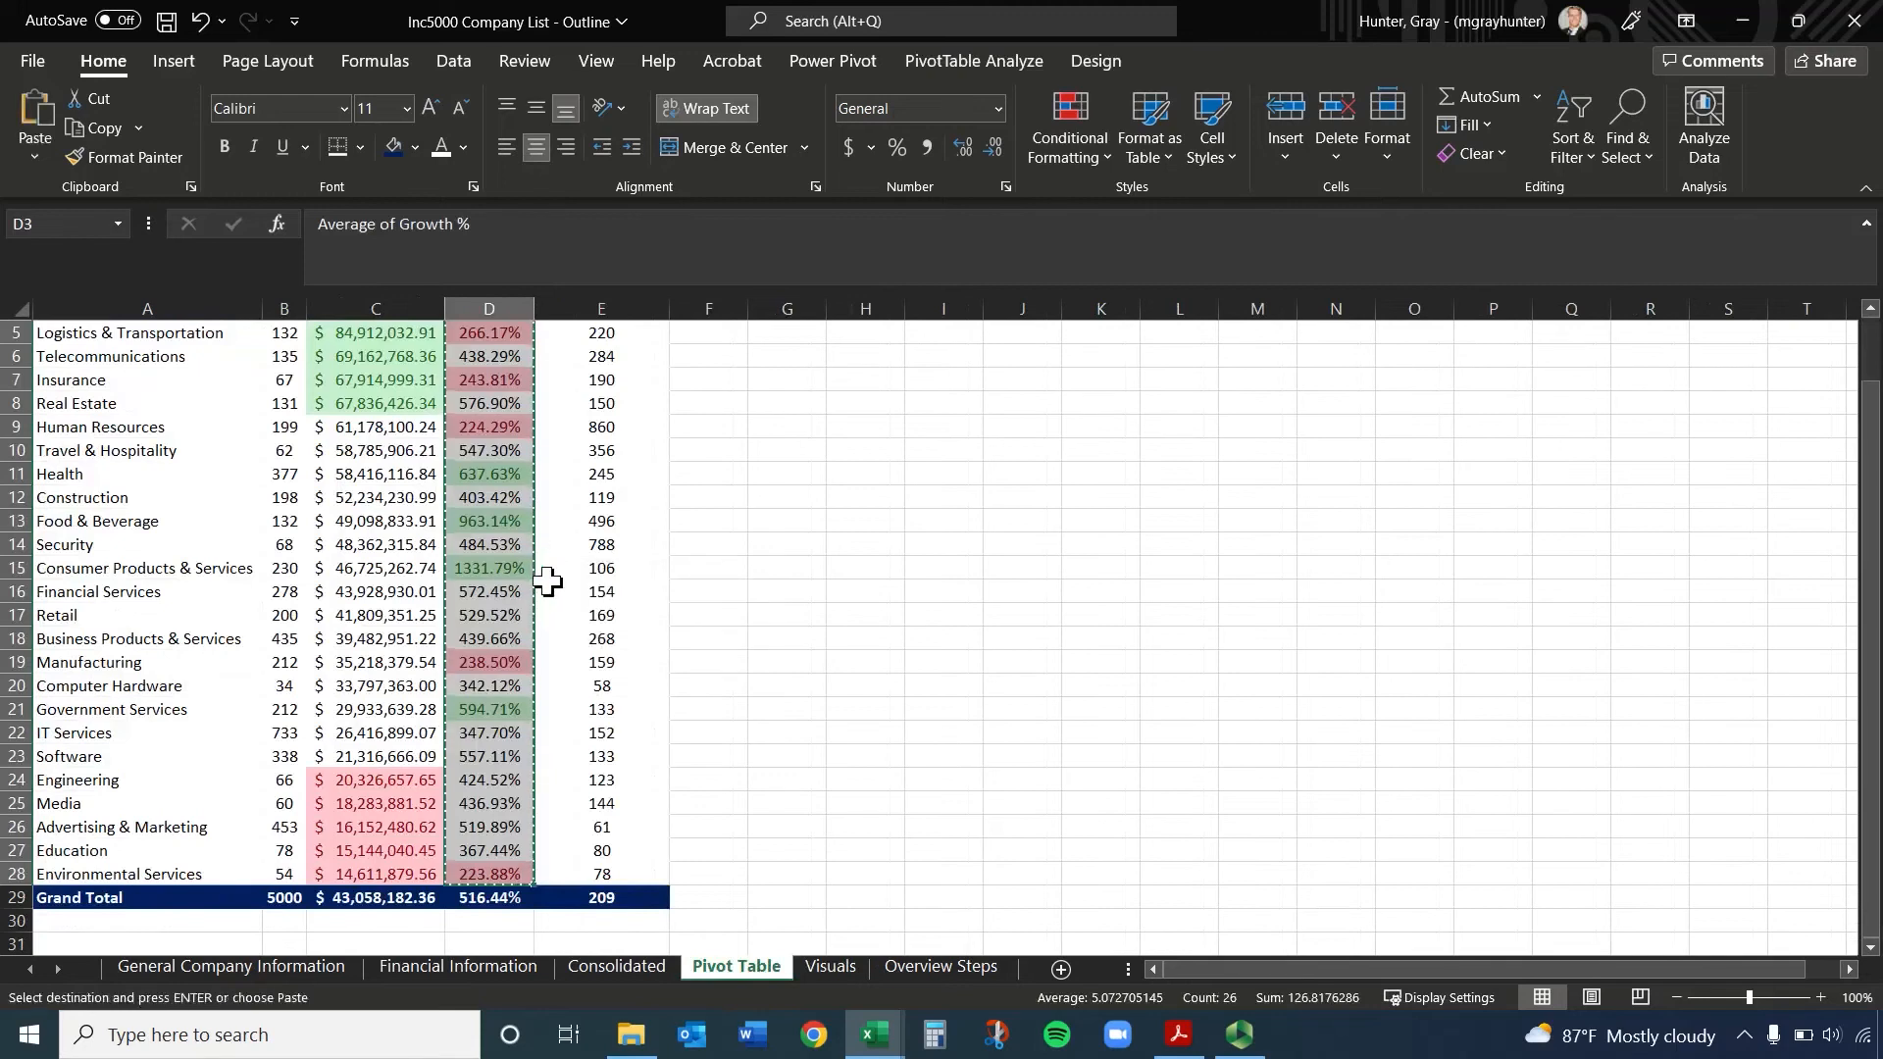
pyautogui.click(840, 969)
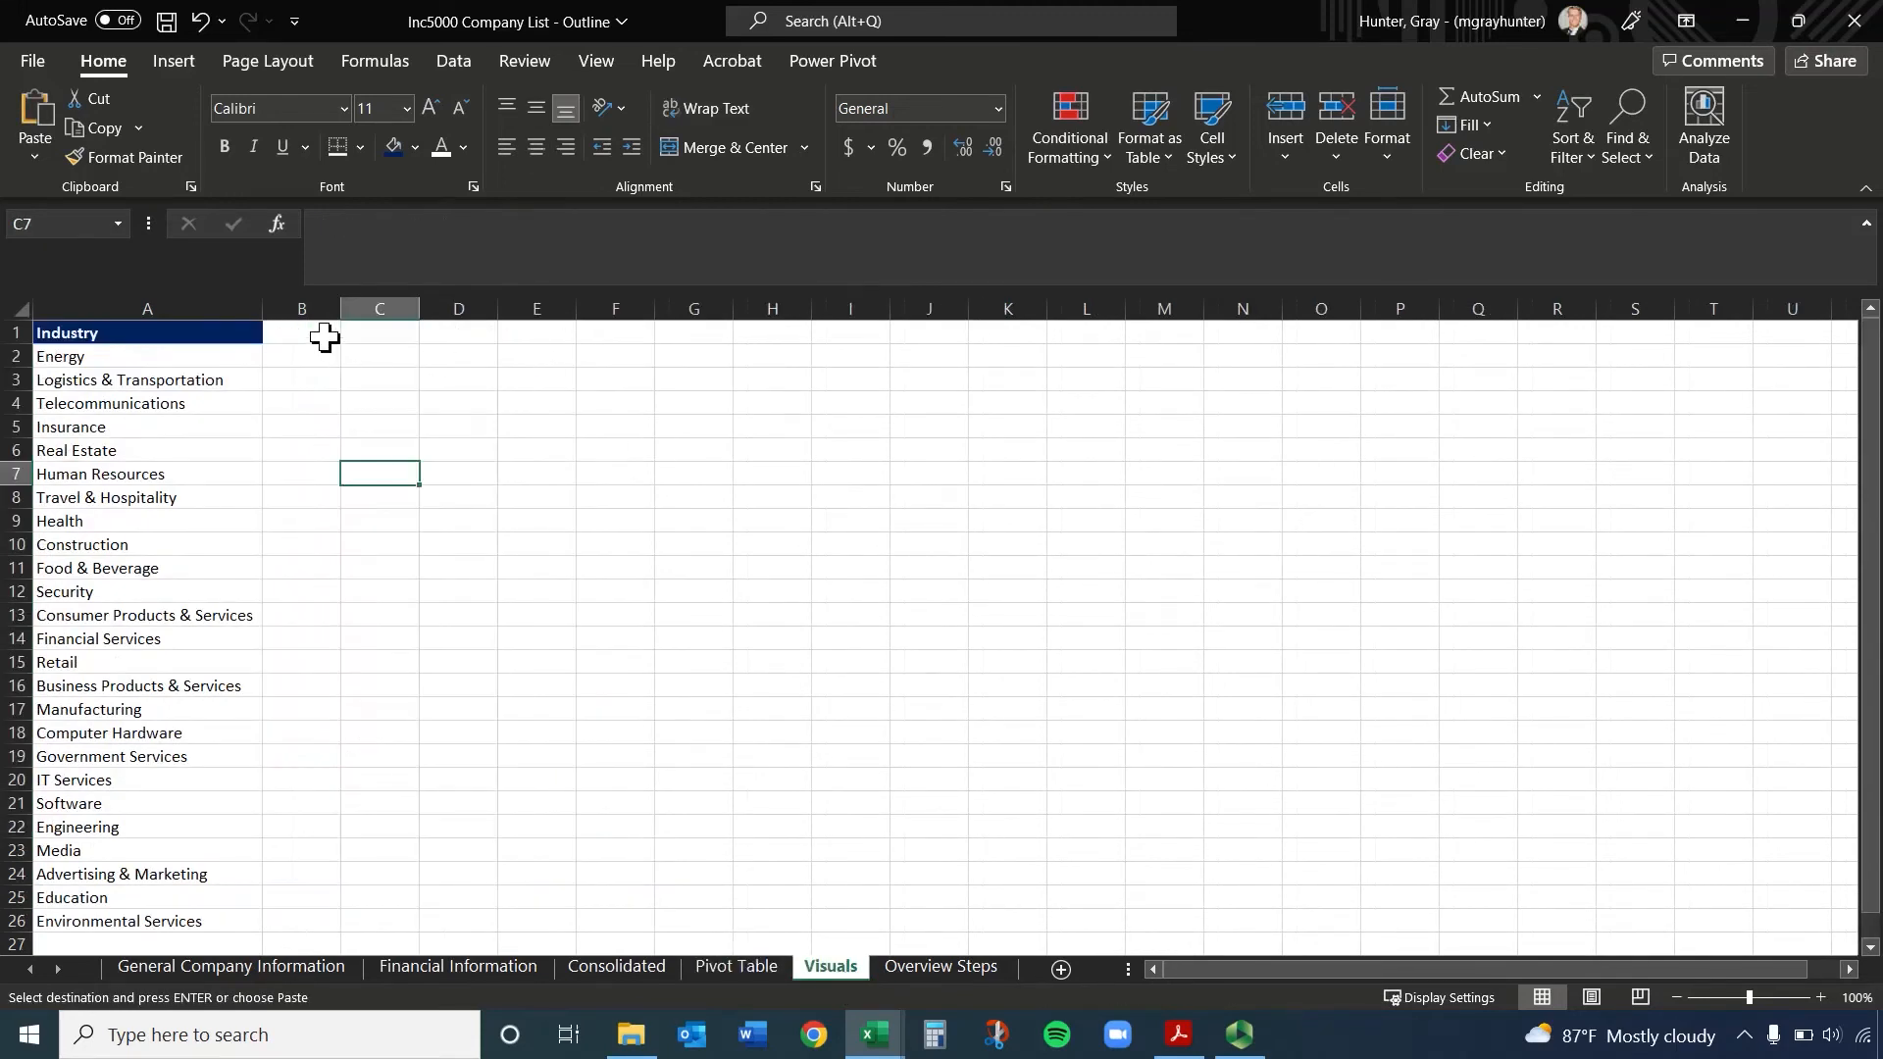
pyautogui.click(323, 337)
pyautogui.hotkey('ctrl', 'v')
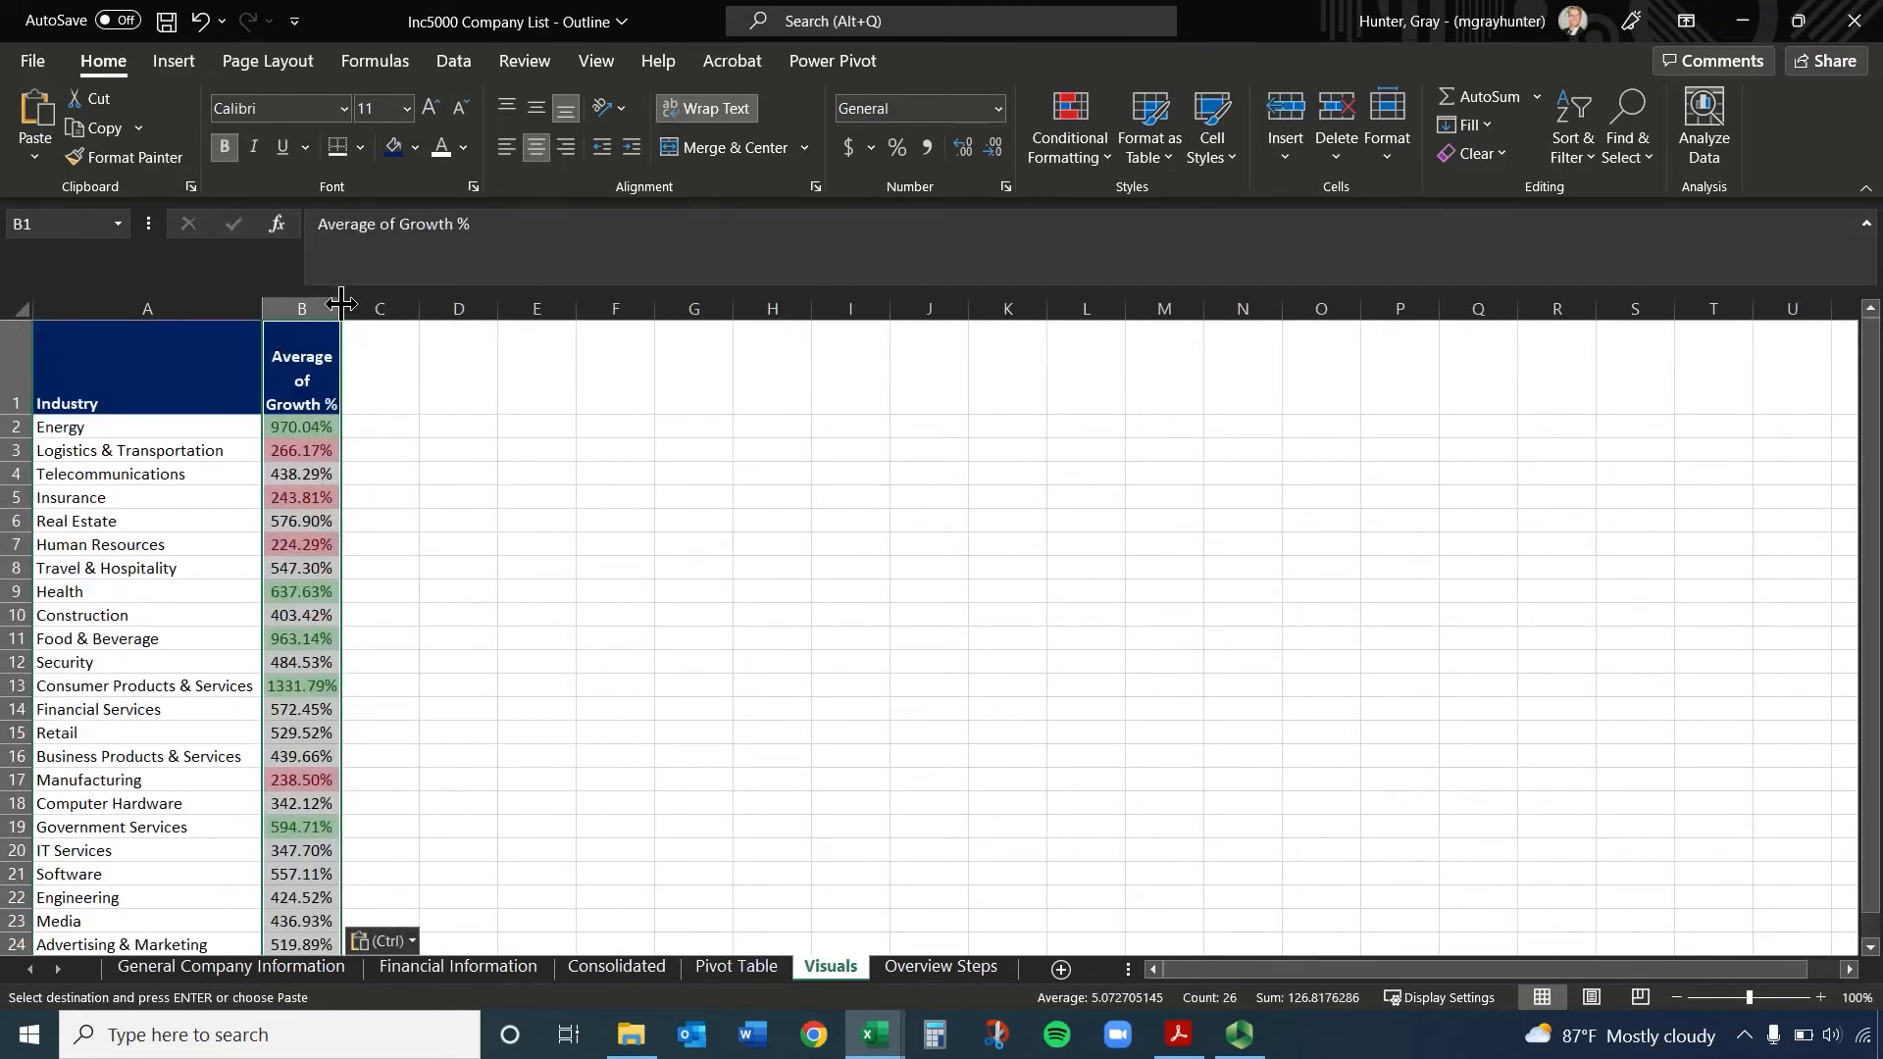
# Widen column B and reduce the height of row 1 so the Average of Growth % header fits on two lines
pyautogui.moveTo(341, 304); pyautogui.dragTo(385, 304)
pyautogui.moveTo(22, 415); pyautogui.dragTo(22, 368)
pyautogui.click(510, 449)
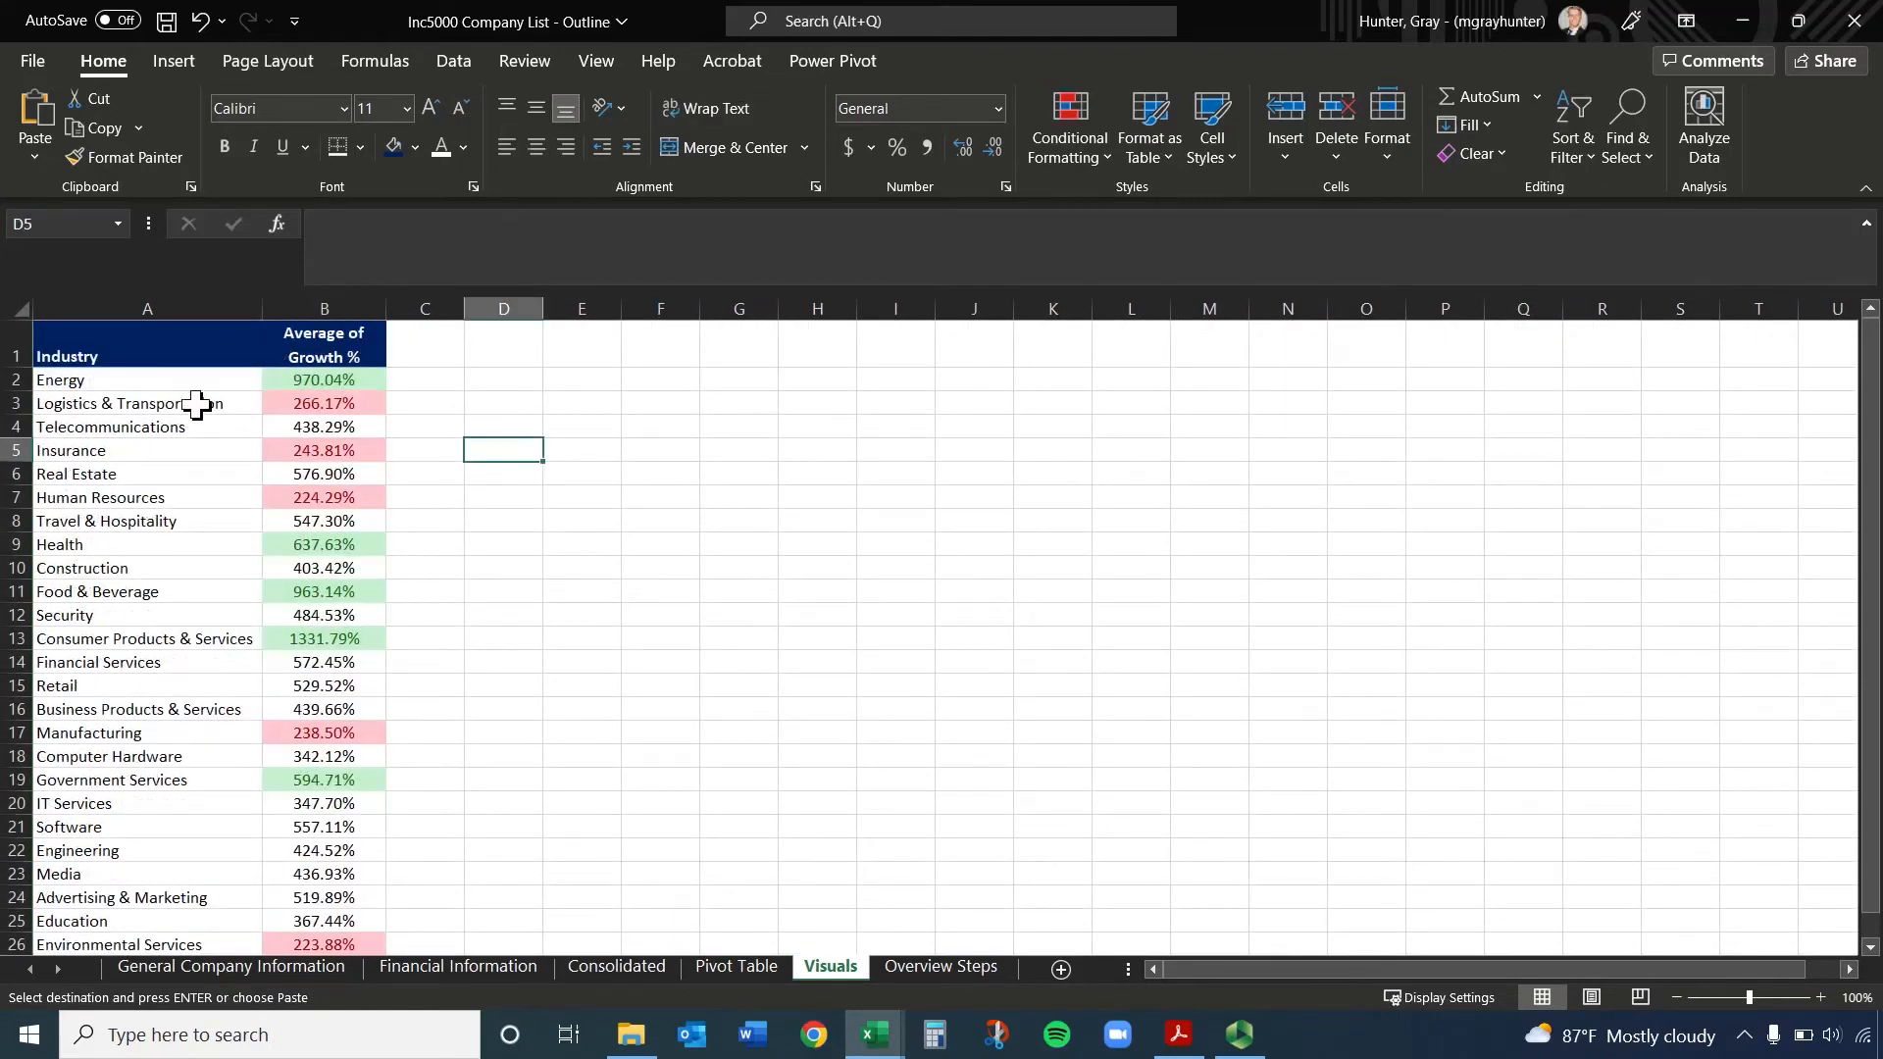
# Insert the recommended Clustered Bar chart from the industry and growth data in A1:B26
pyautogui.scroll(-2, 379, 476)
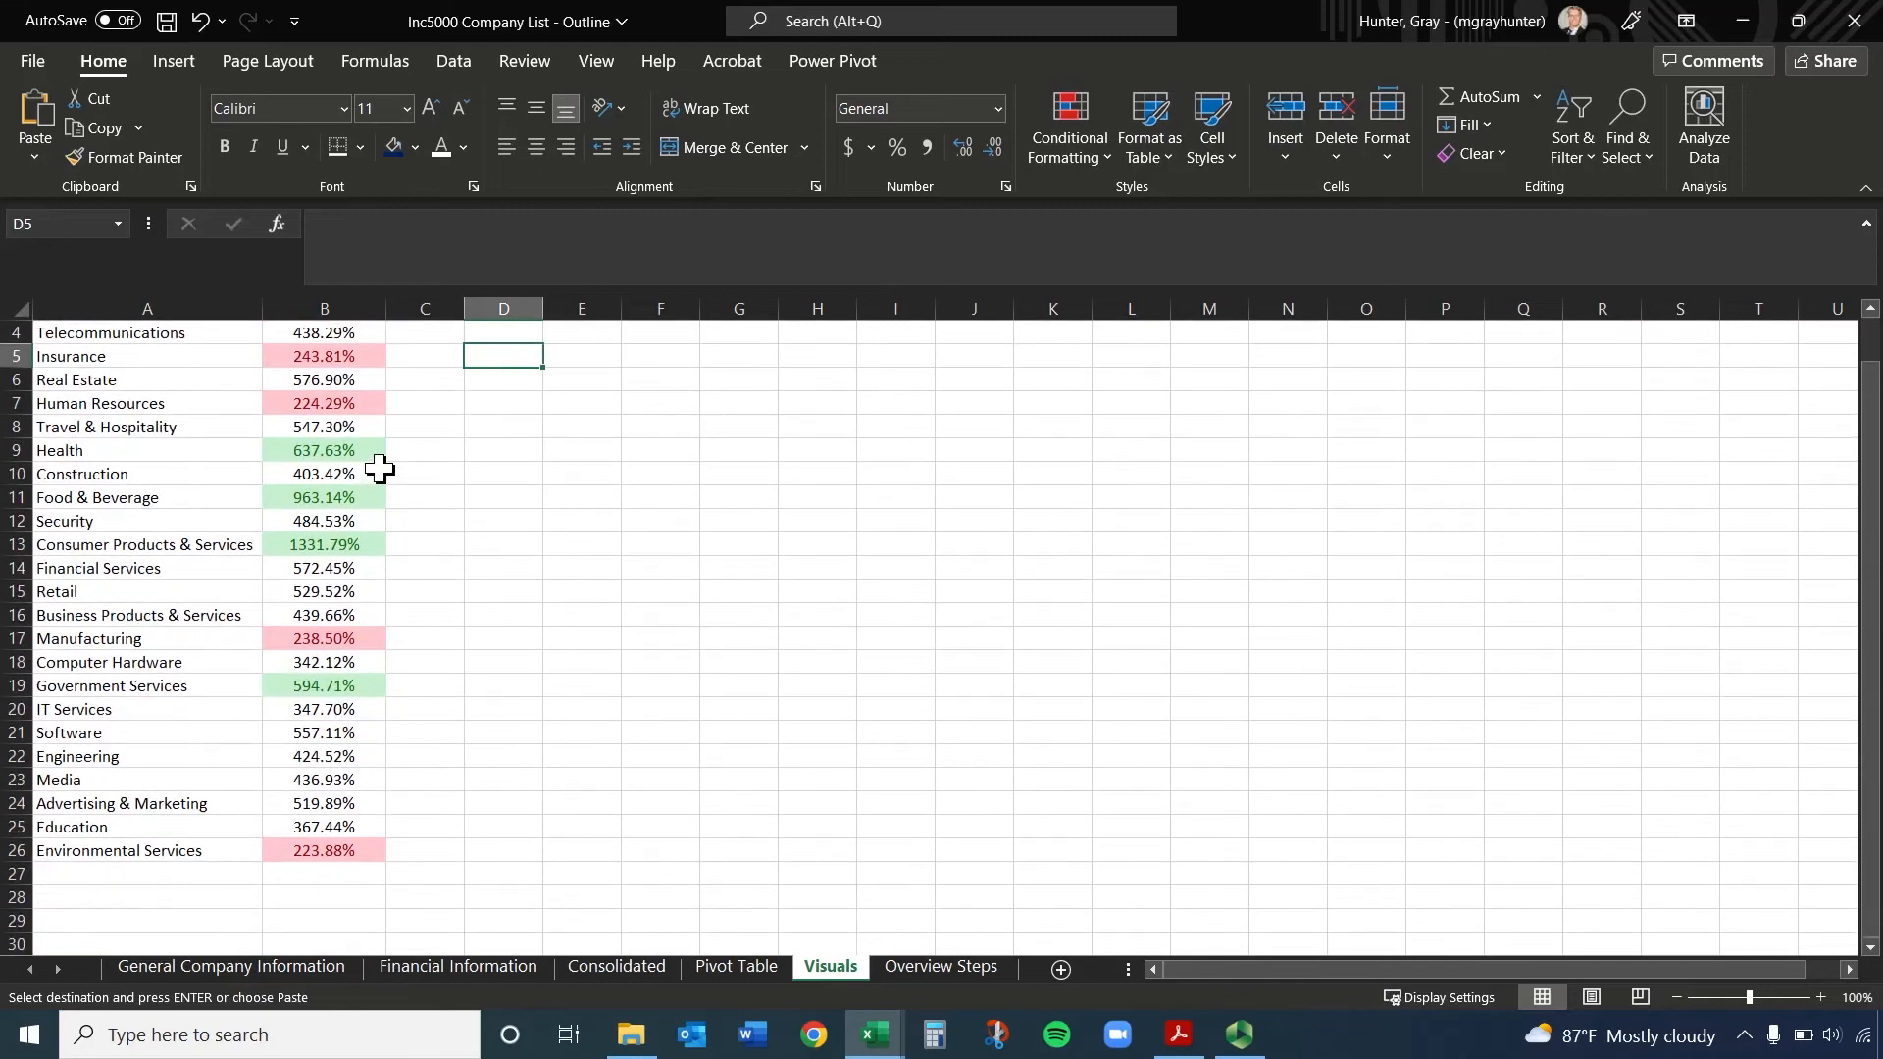
pyautogui.scroll(2, 380, 470)
pyautogui.moveTo(159, 355); pyautogui.dragTo(362, 755)
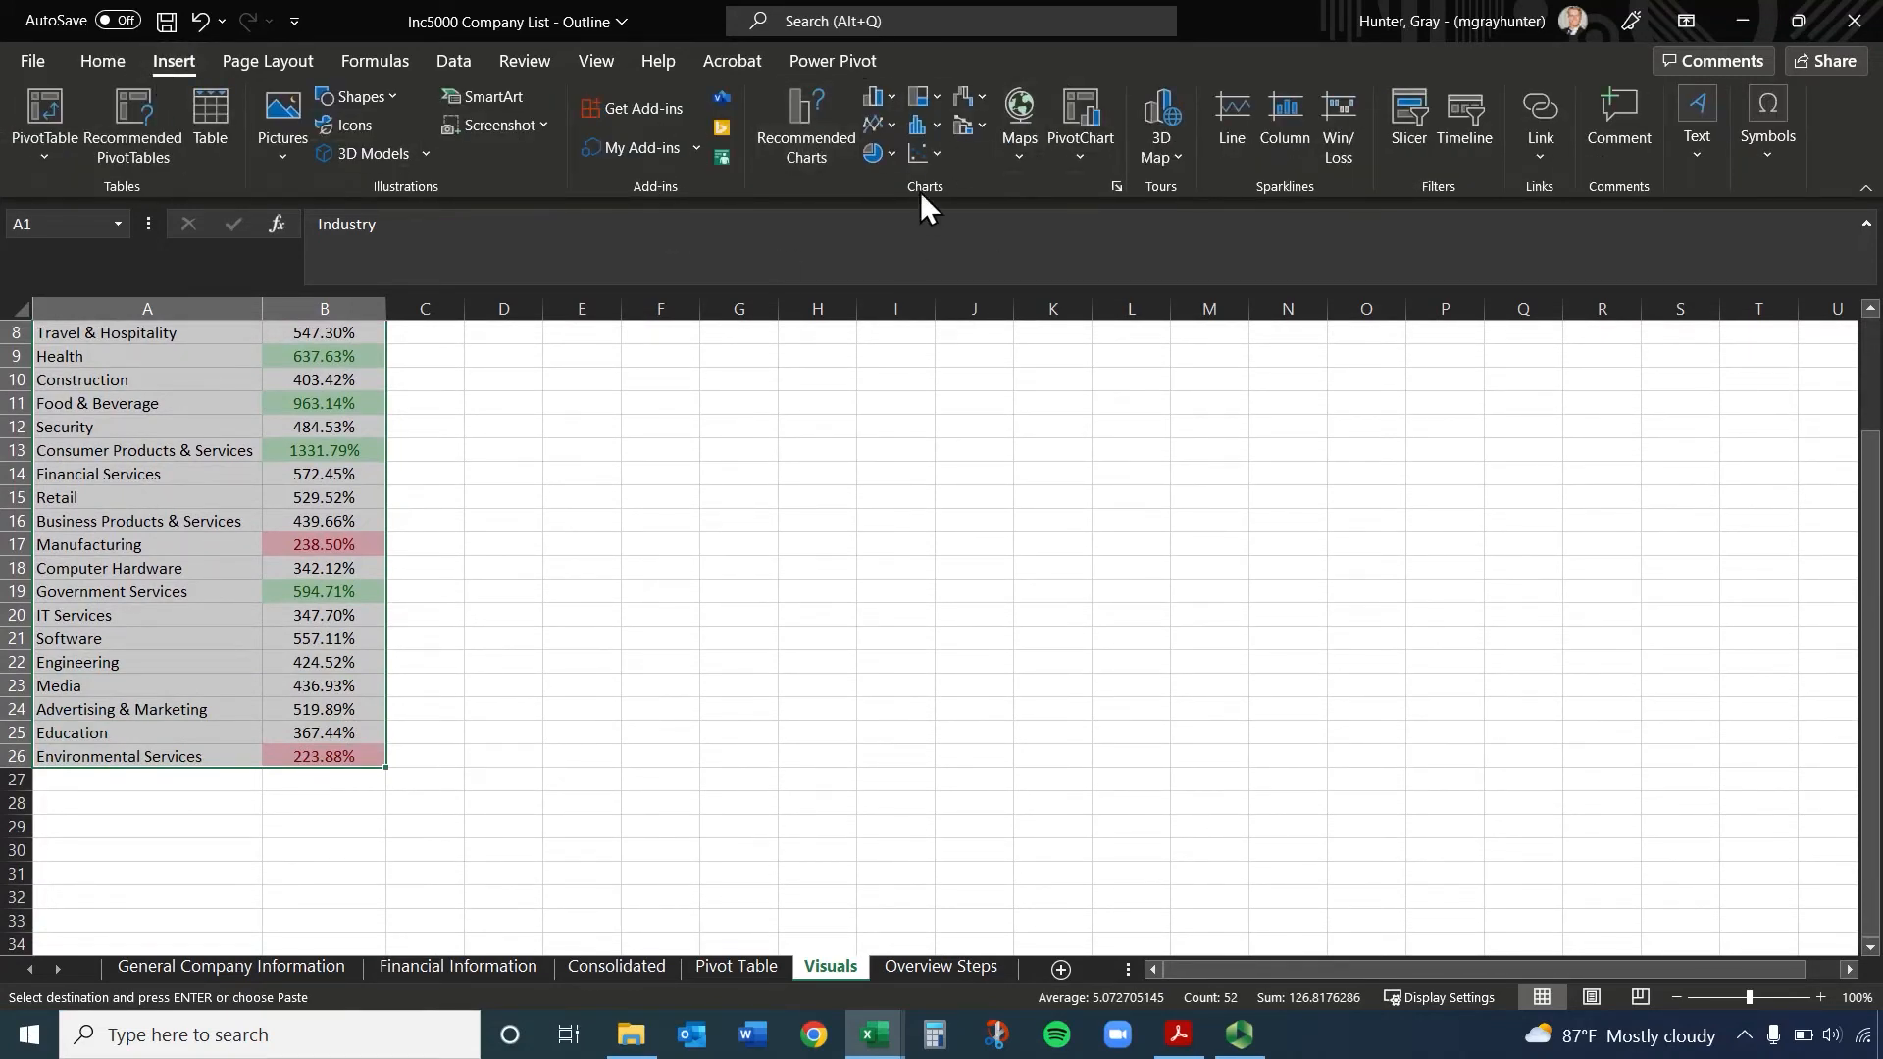
pyautogui.click(885, 100)
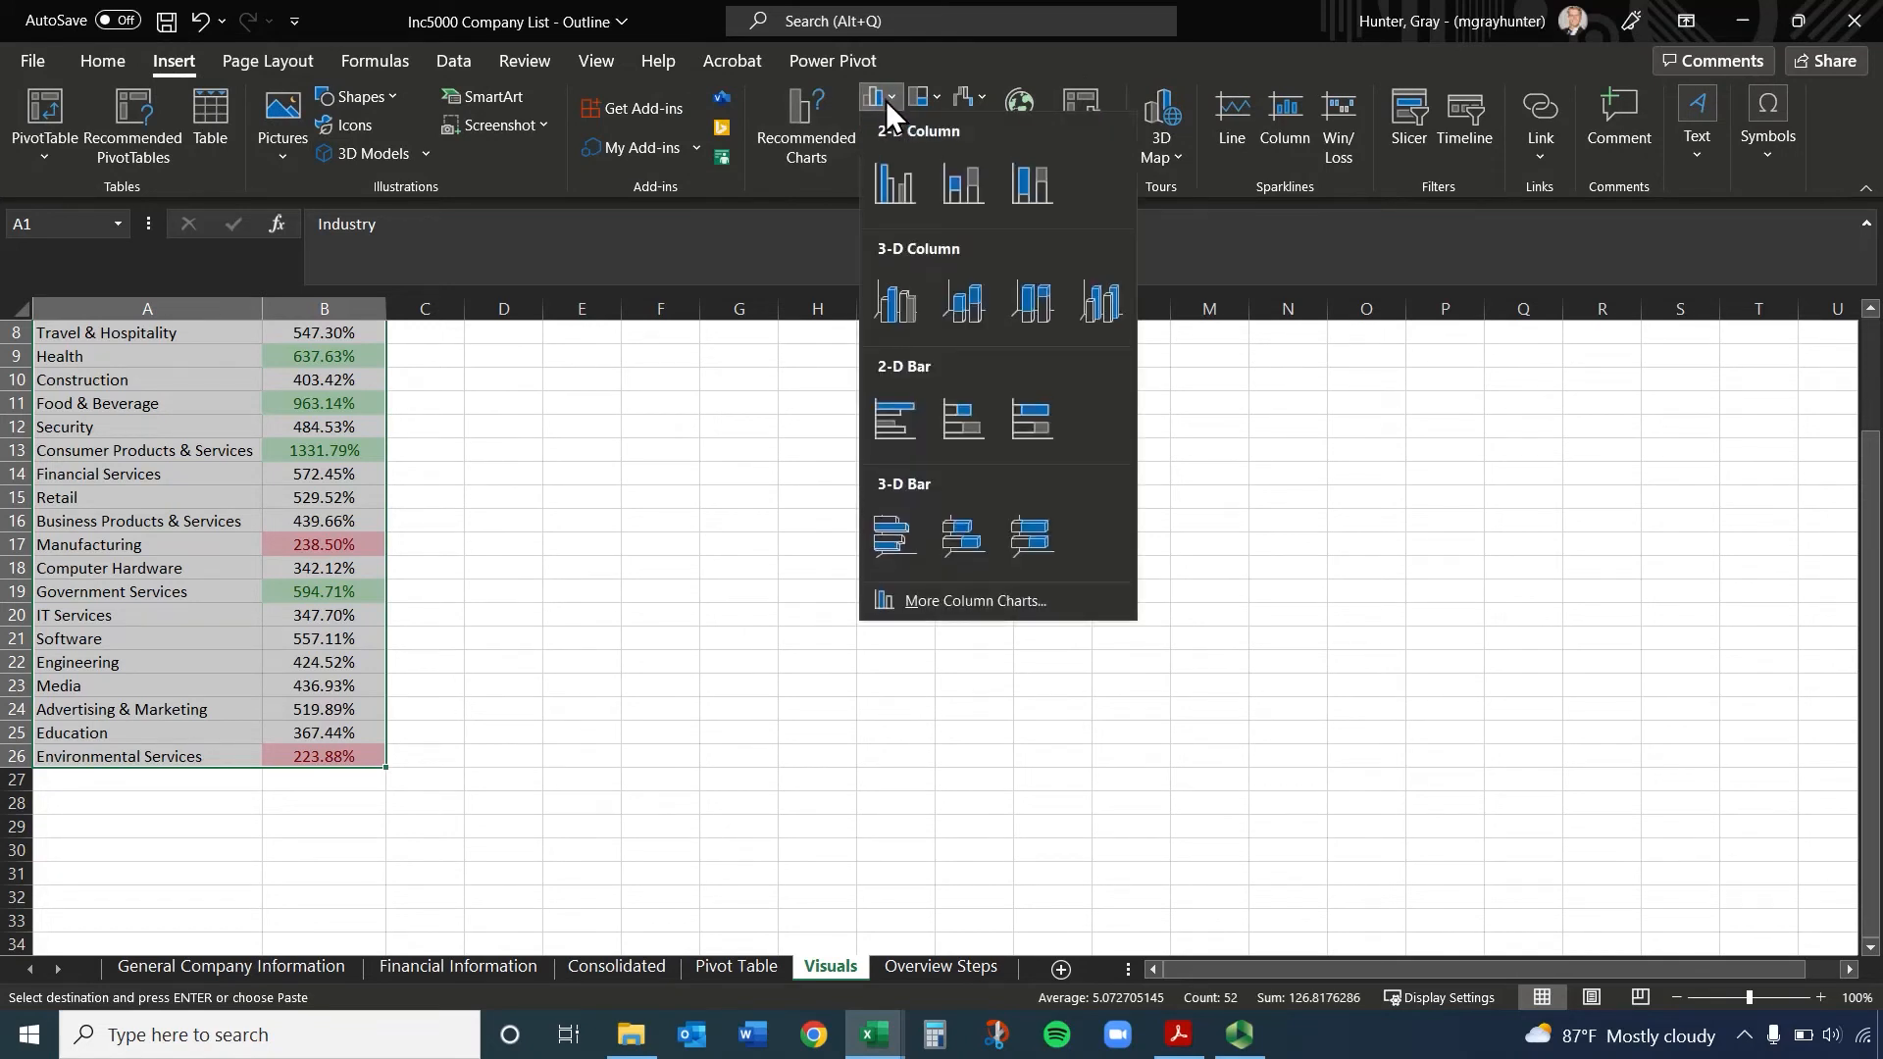
pyautogui.click(797, 104)
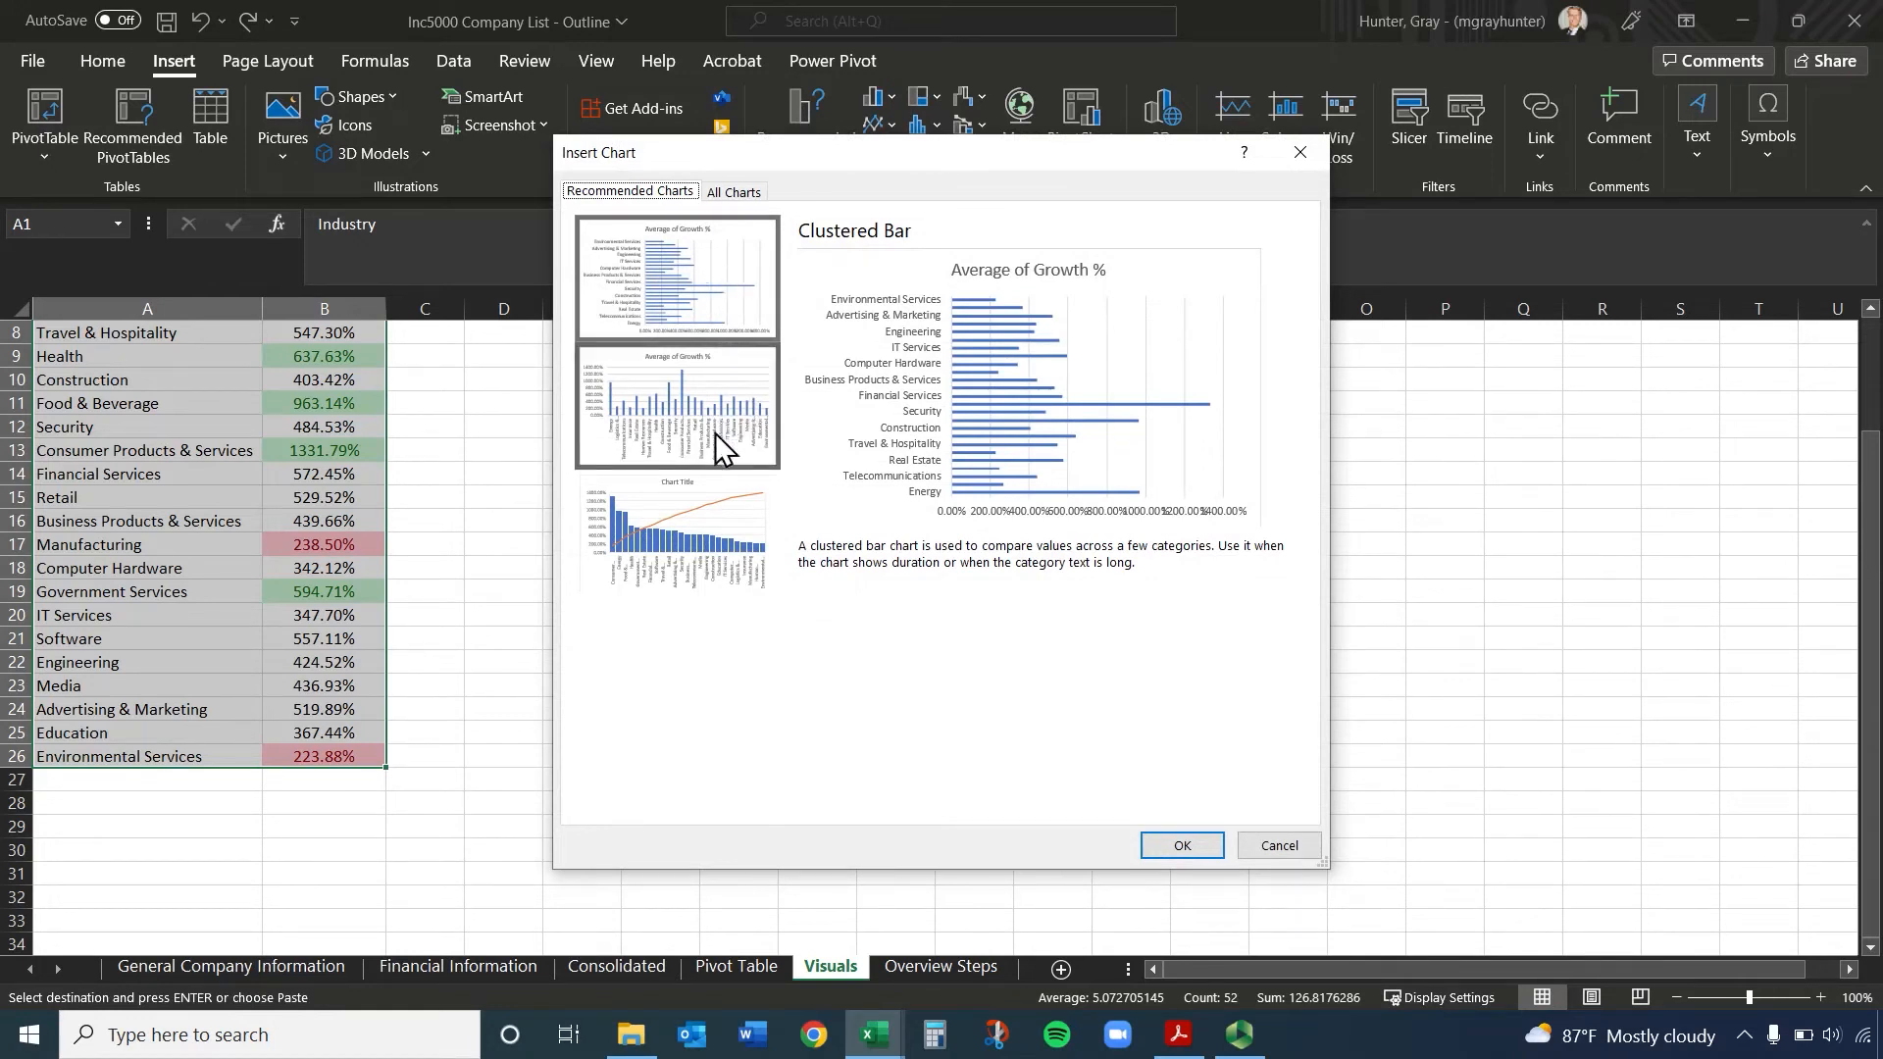
pyautogui.click(690, 274)
pyautogui.click(1177, 842)
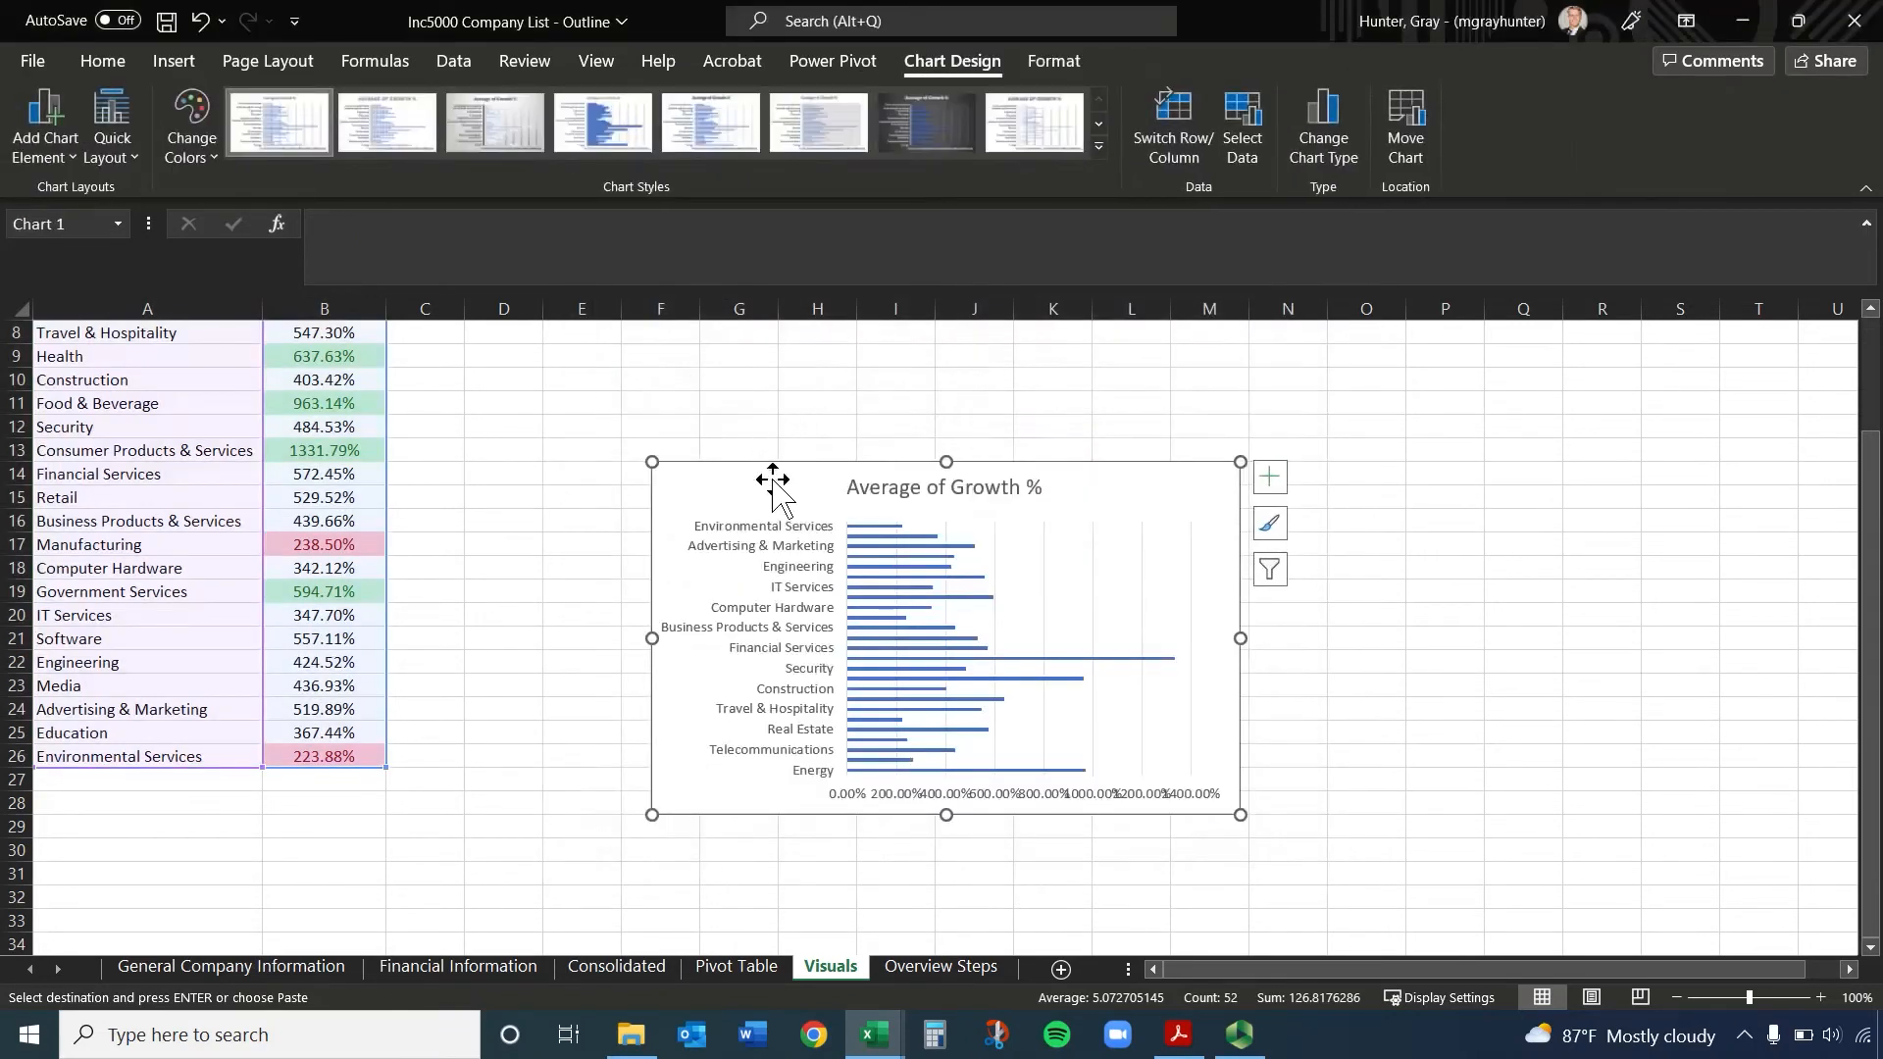
# Move the chart beside the data so that its upper corner sits at about D2
pyautogui.moveTo(769, 480); pyautogui.dragTo(576, 328)
pyautogui.scroll(2, 632, 400)
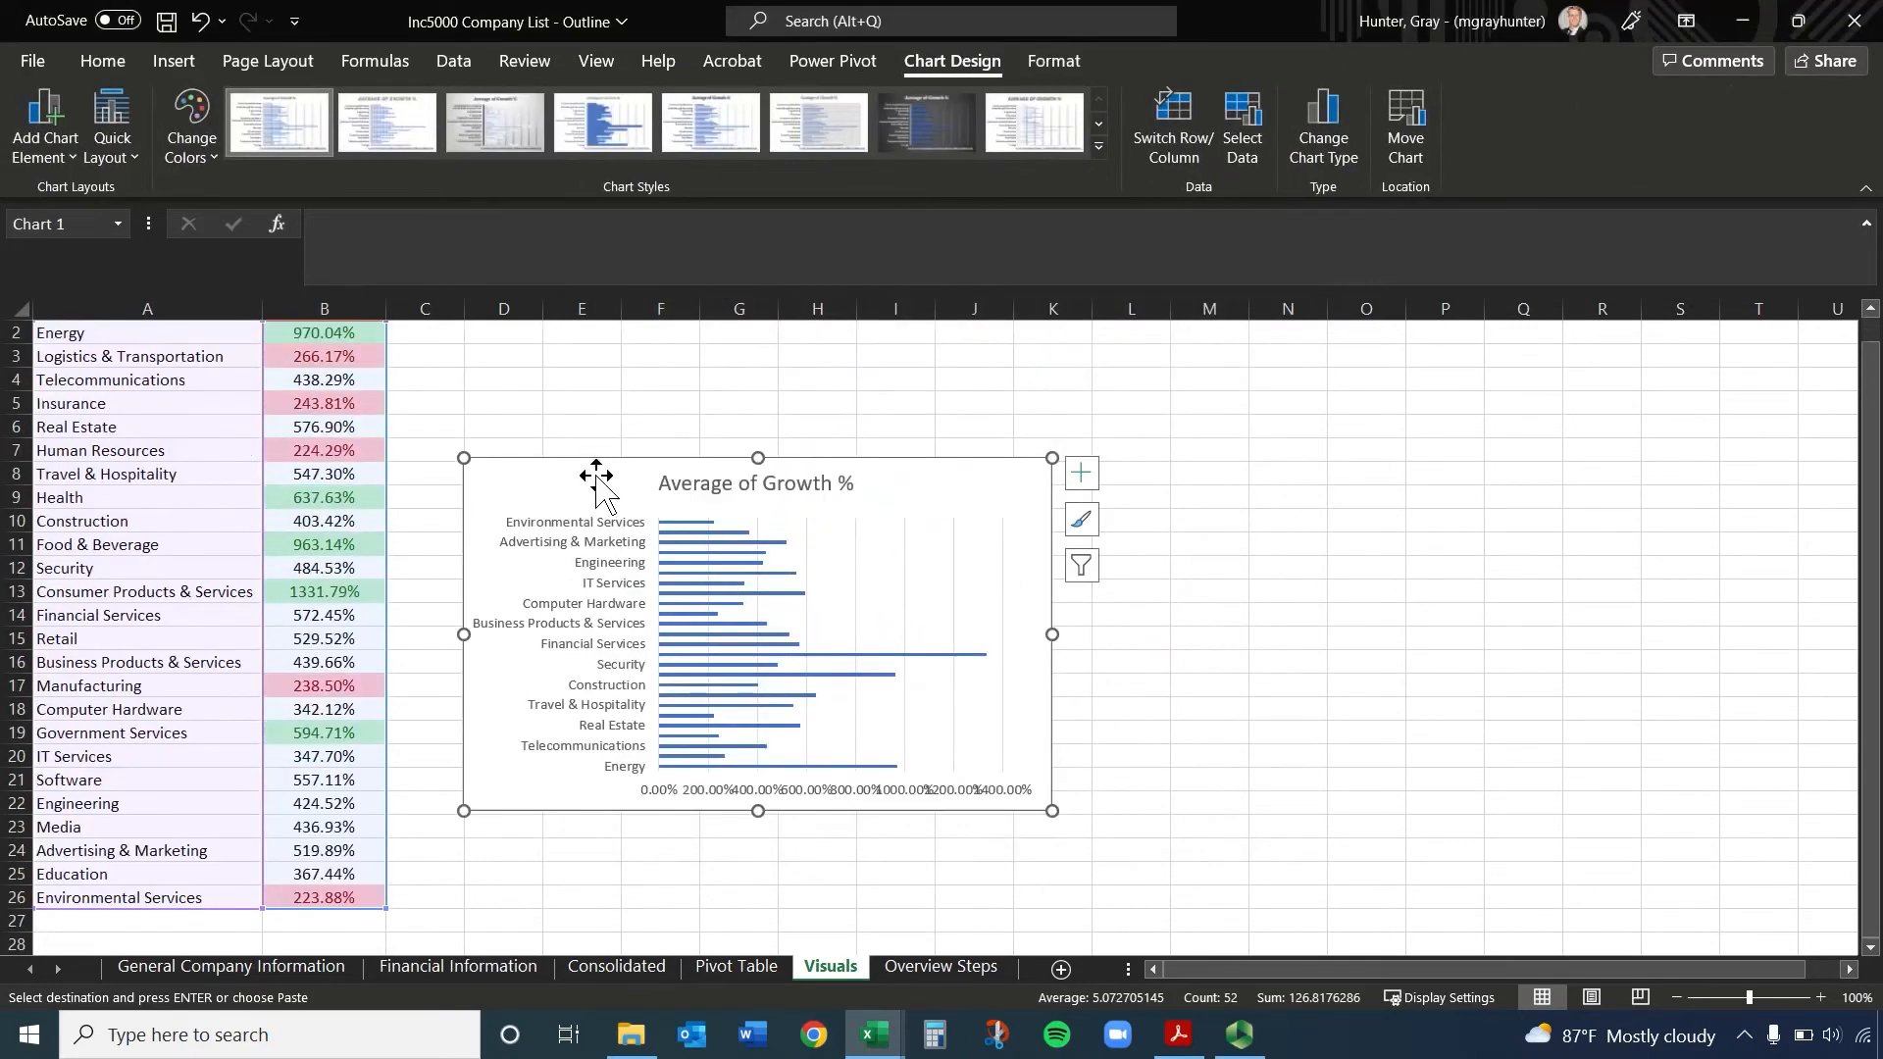
pyautogui.scroll(1, 601, 475)
pyautogui.moveTo(614, 526); pyautogui.dragTo(591, 394)
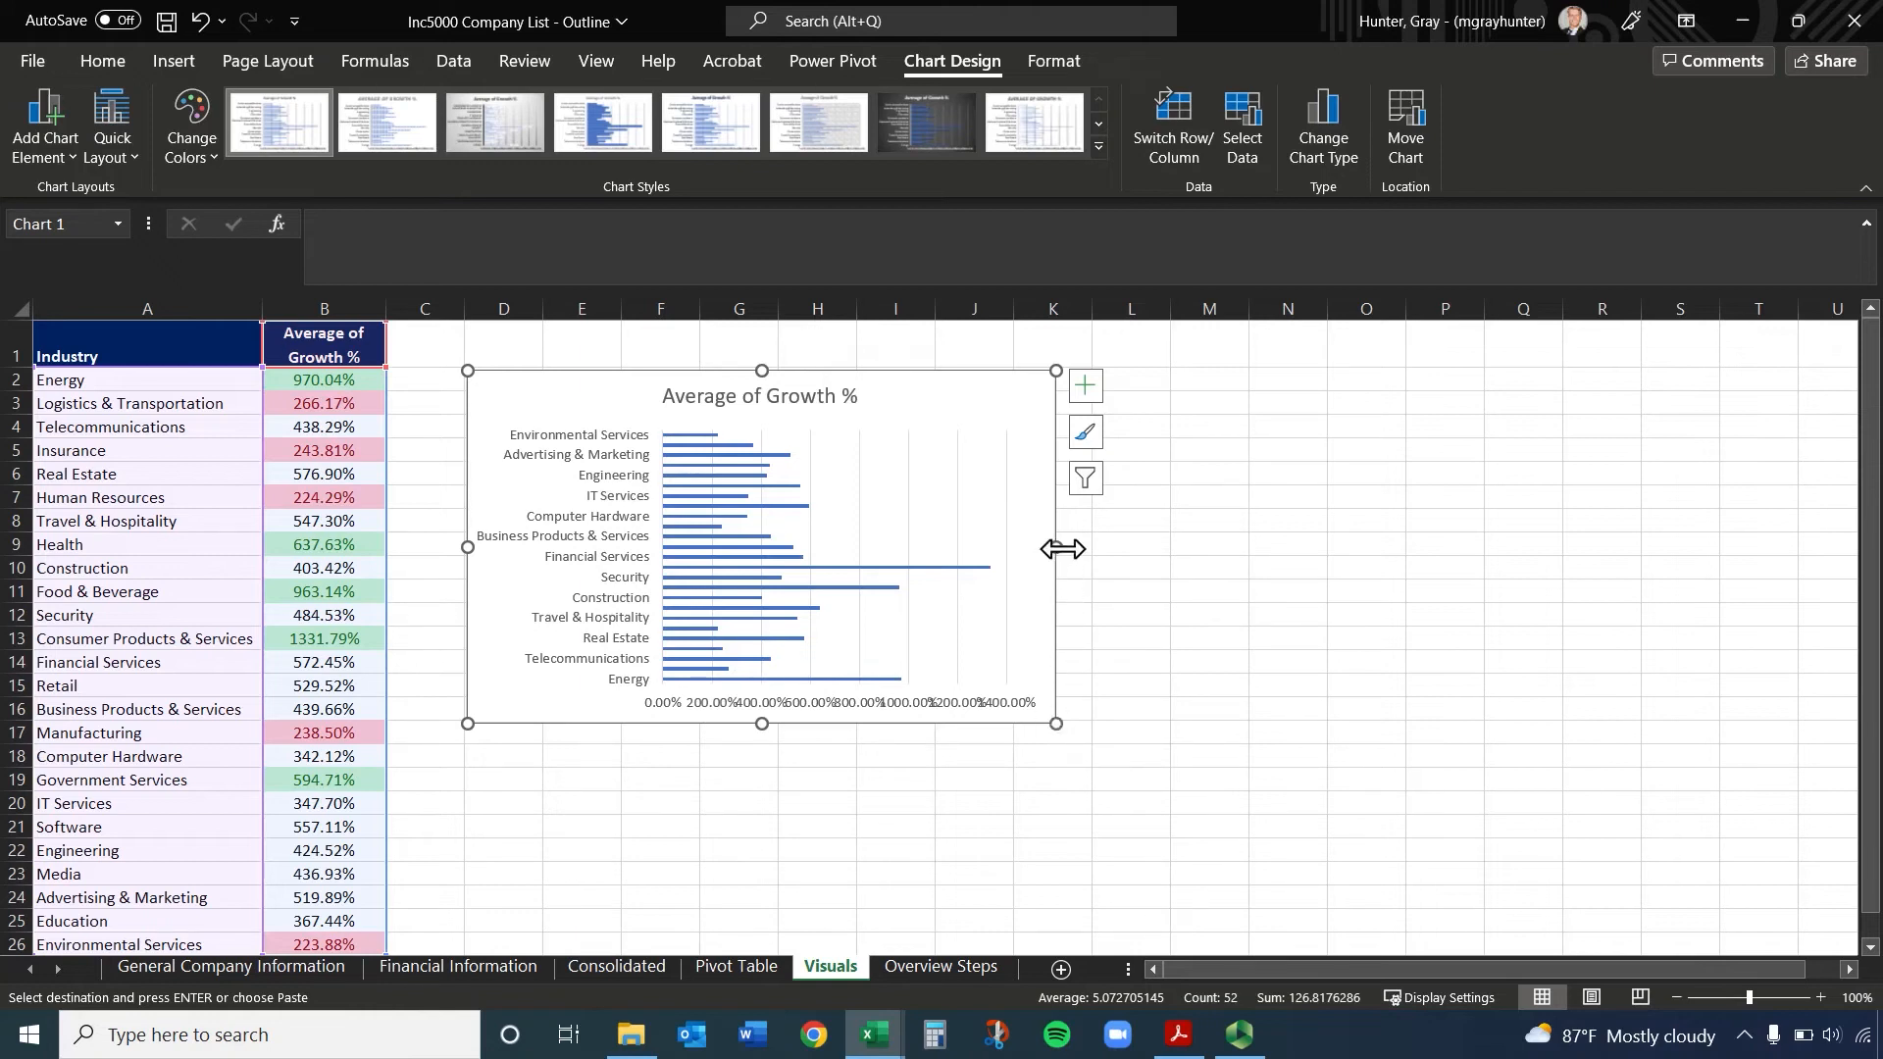
# Try resizing the chart by its side, bottom edge and corner, and undo each size change
pyautogui.moveTo(1062, 547); pyautogui.dragTo(1554, 547)
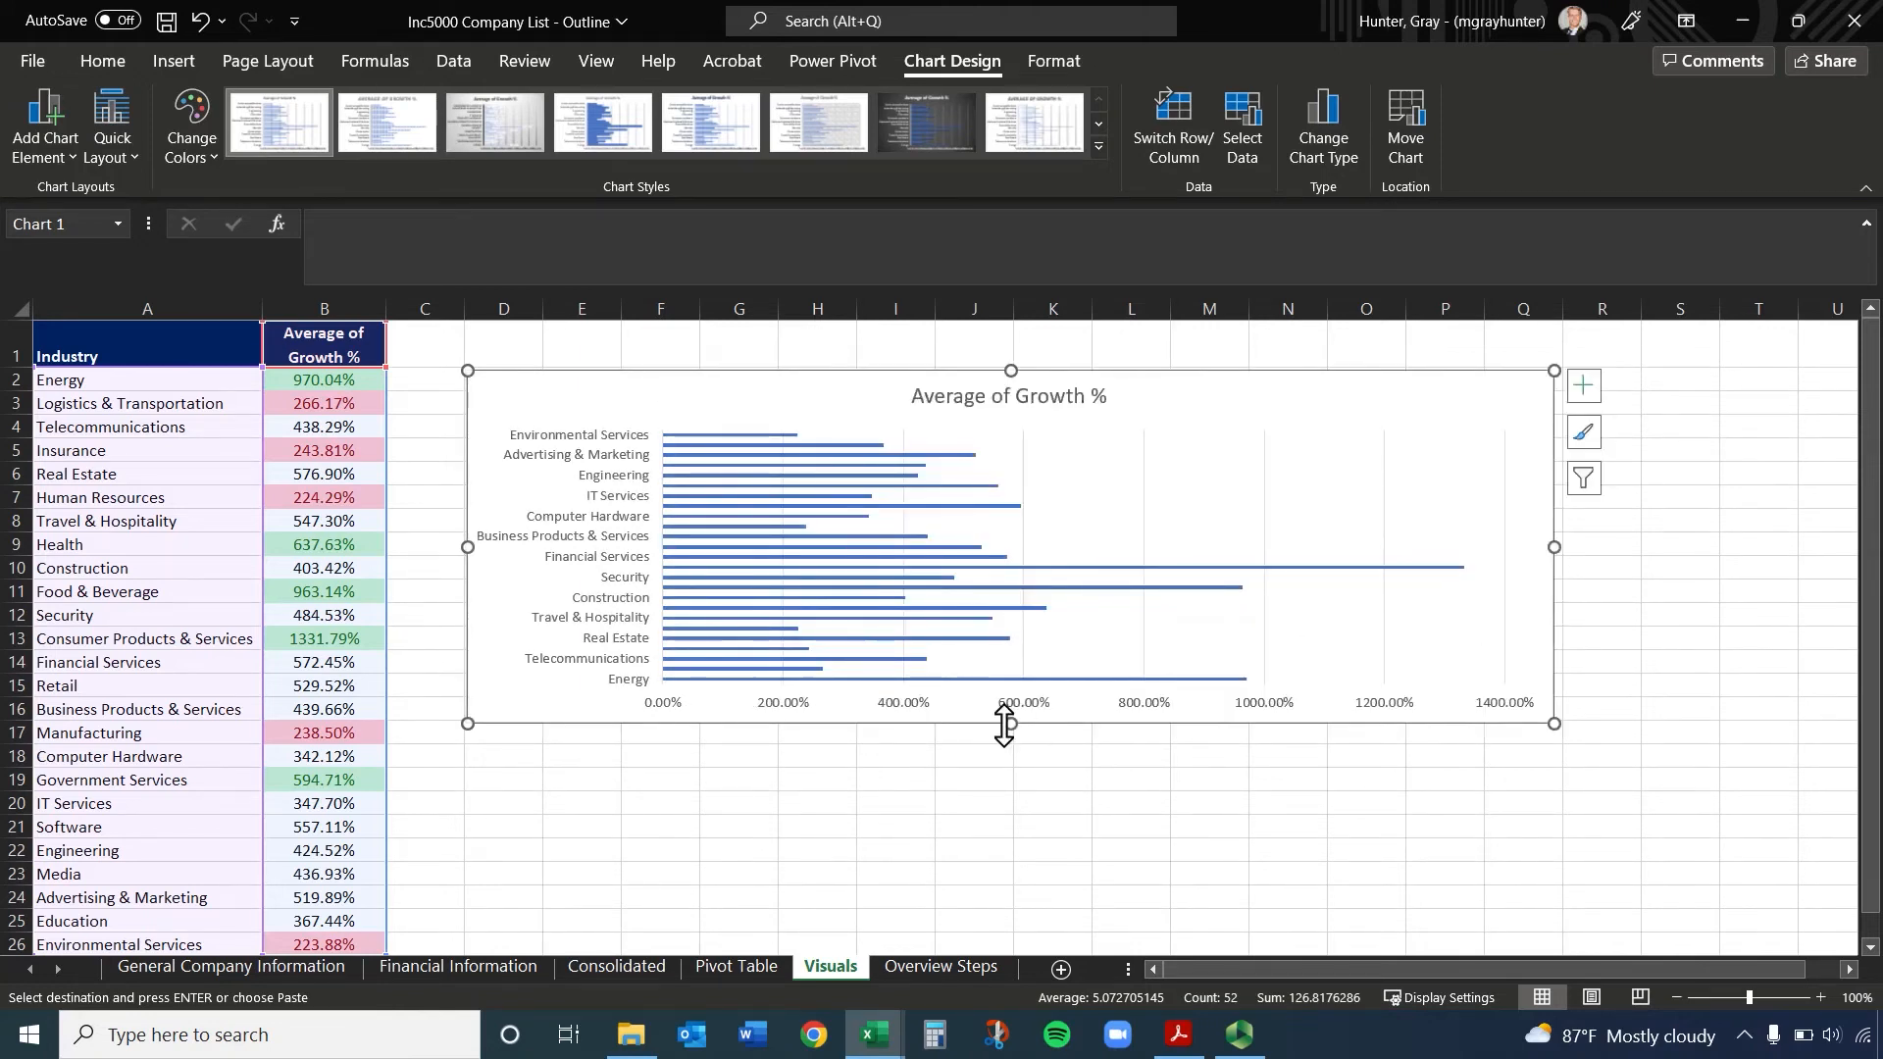
pyautogui.moveTo(1004, 722); pyautogui.dragTo(1010, 871)
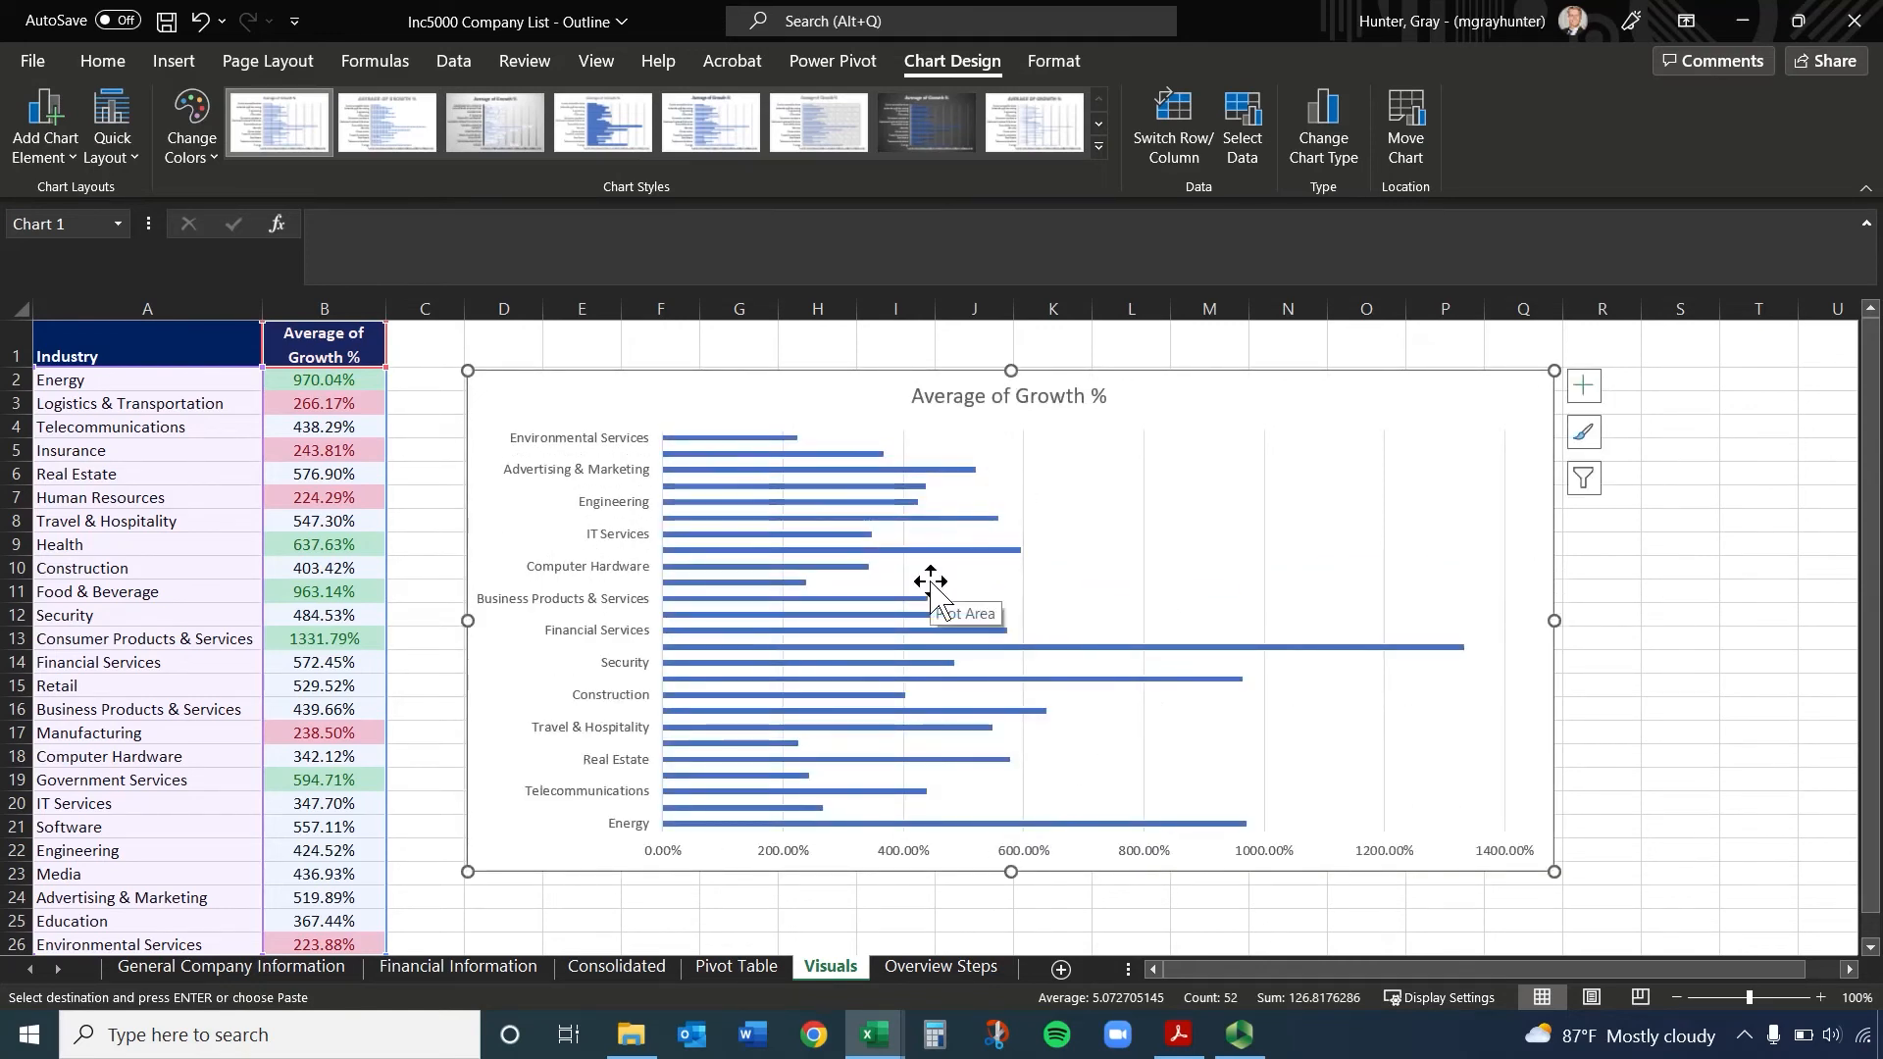
pyautogui.hotkey('ctrl', 'z')
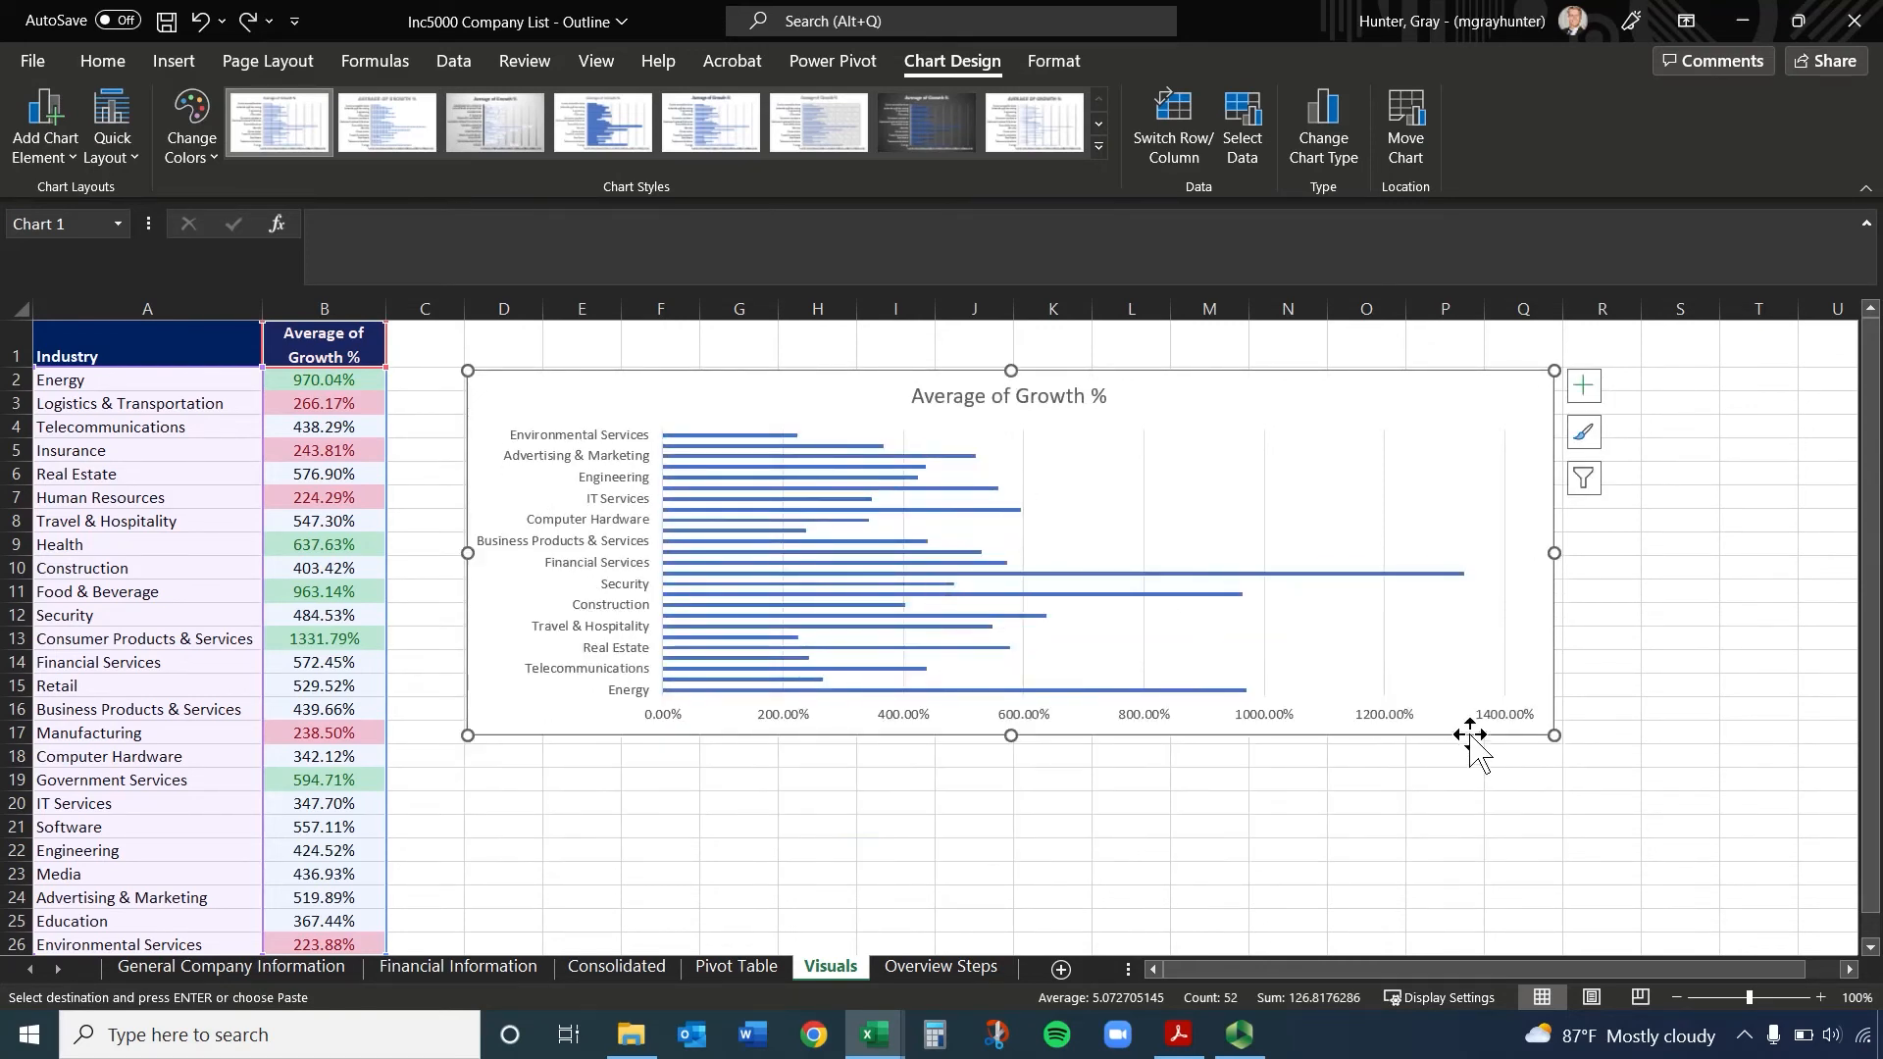
pyautogui.hotkey('ctrl', 'z')
pyautogui.hotkey('ctrl', 'z')
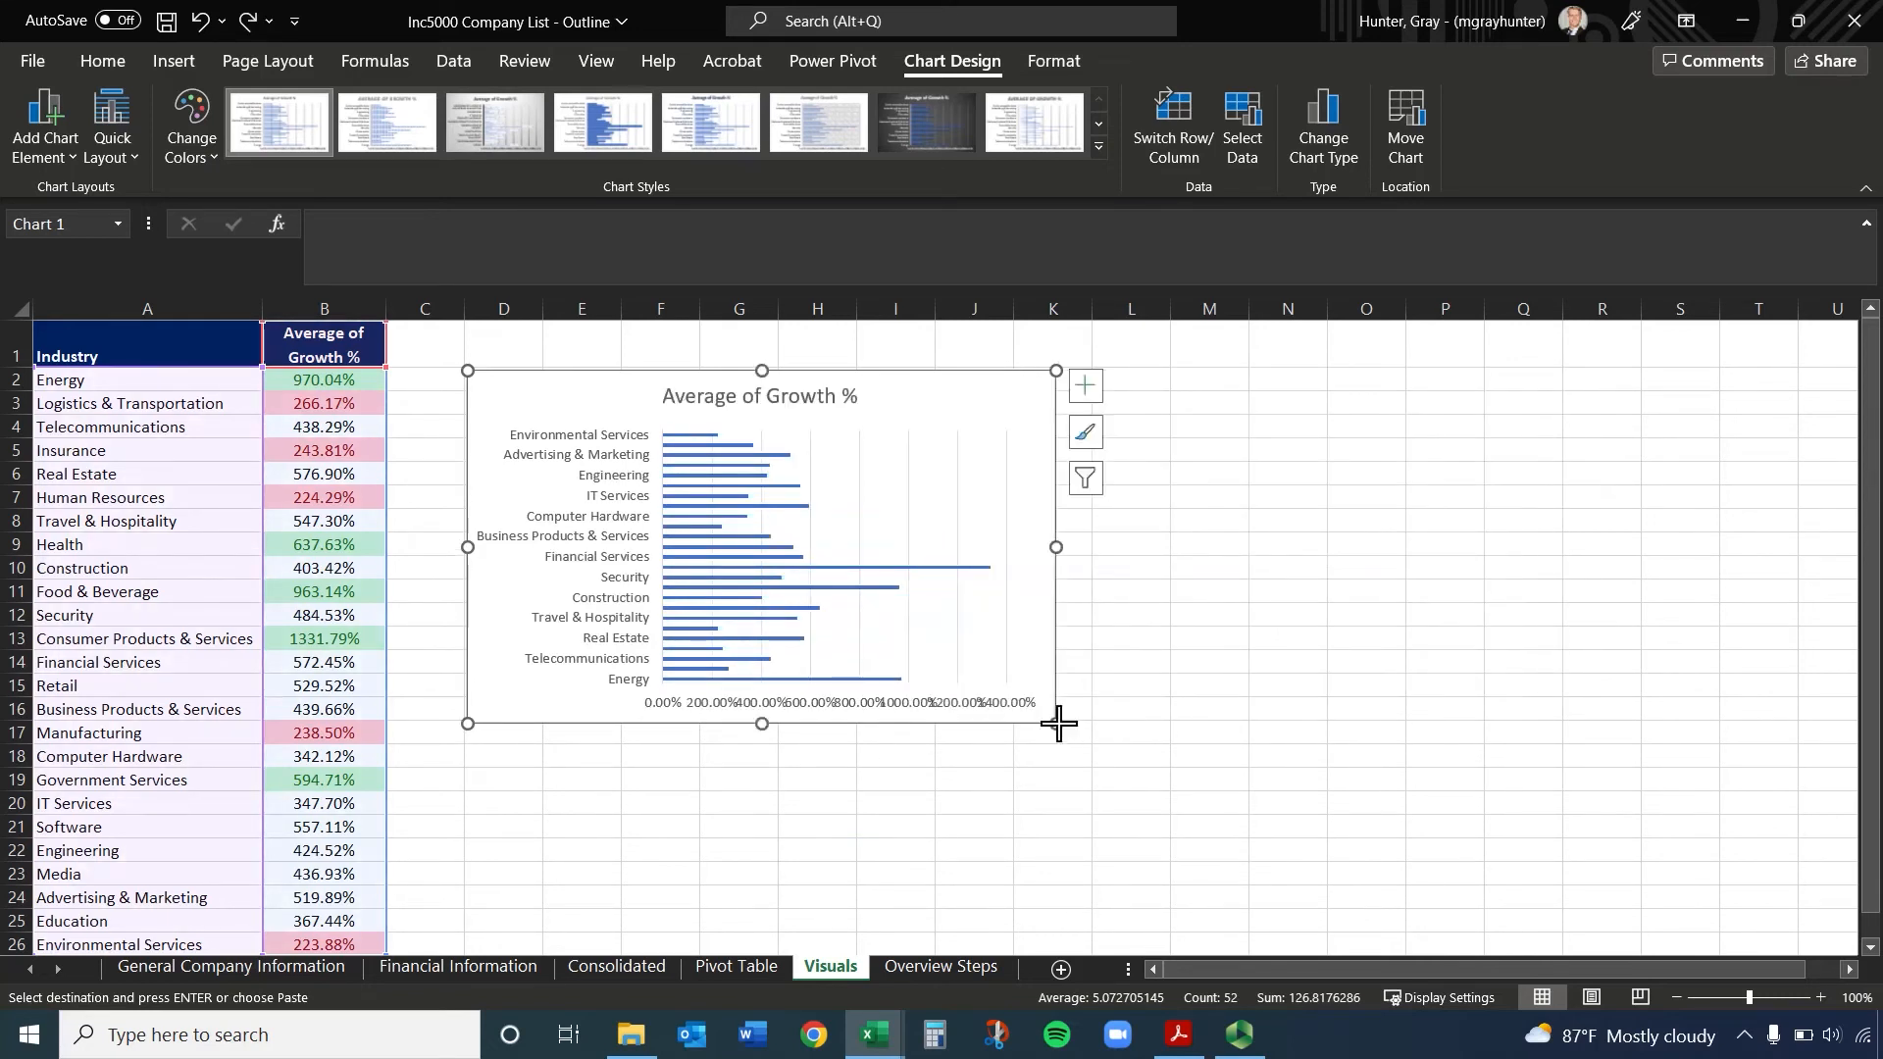
pyautogui.moveTo(1058, 724); pyautogui.dragTo(1205, 596)
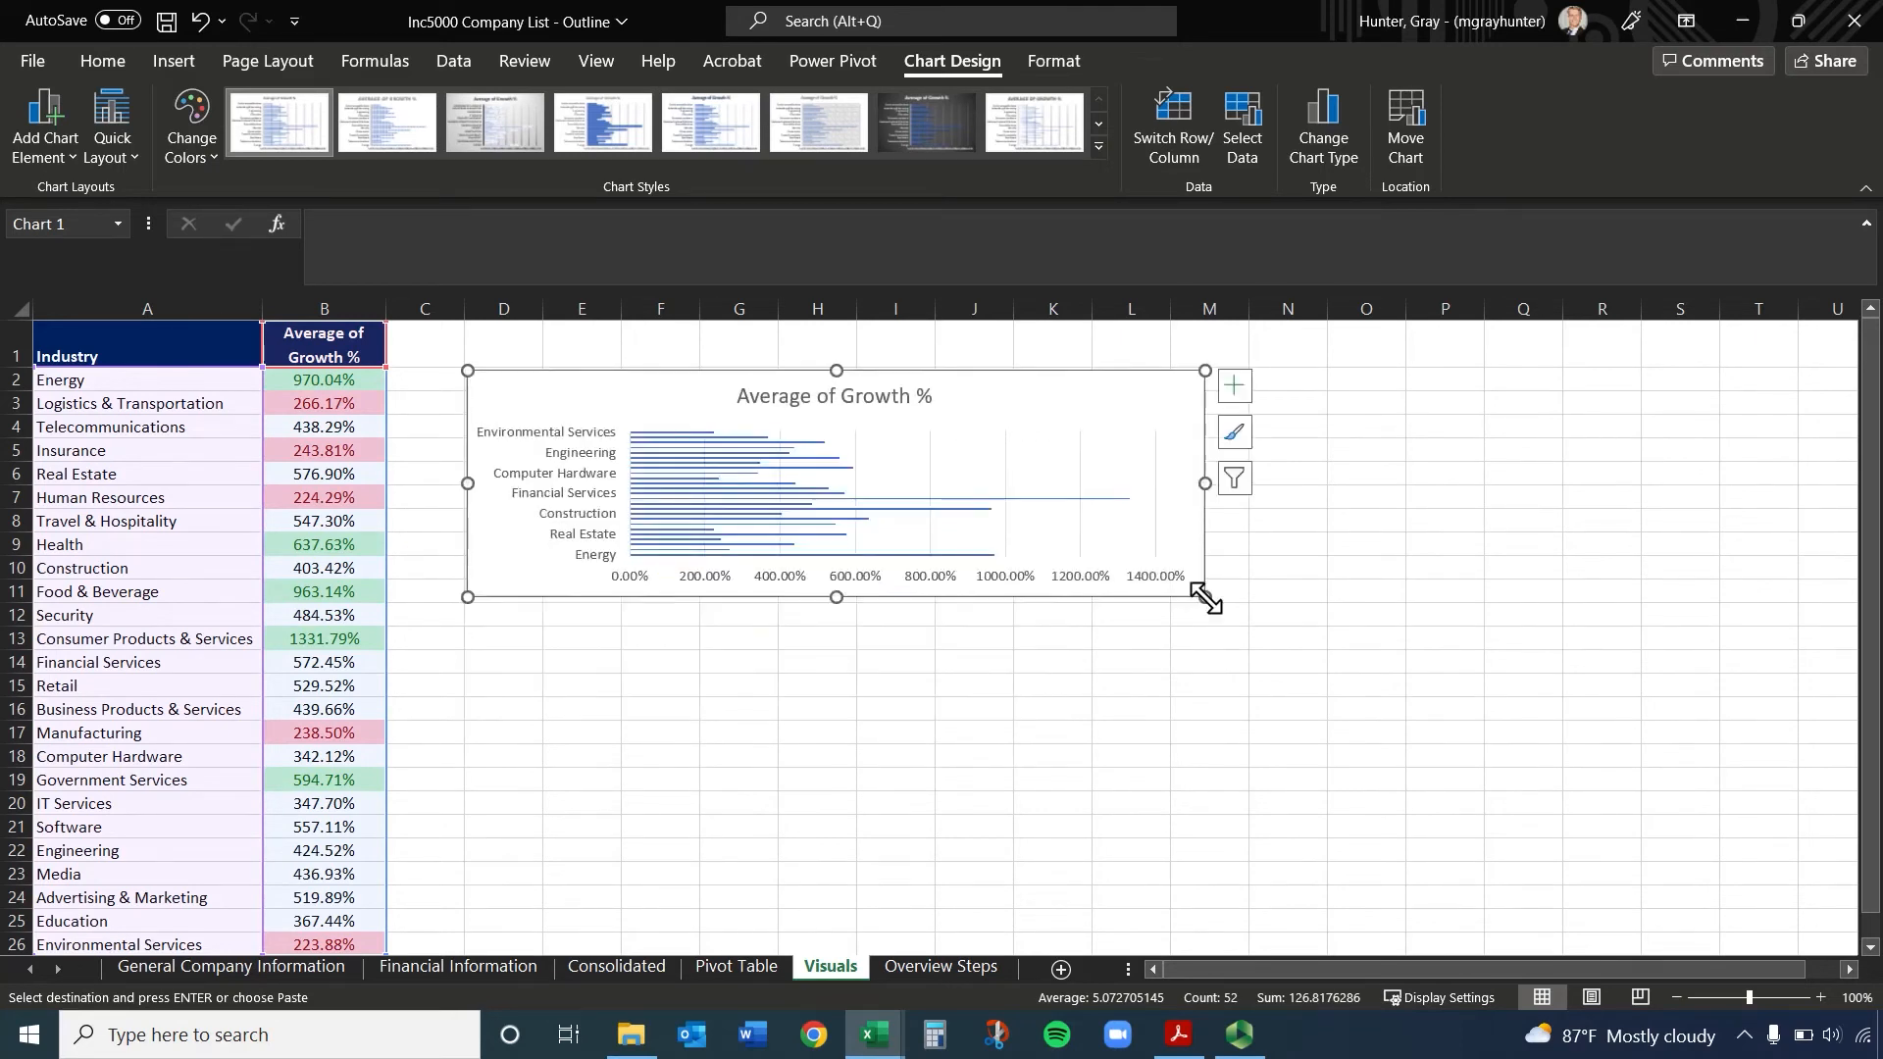
pyautogui.hotkey('ctrl', 'z')
pyautogui.click(1202, 637)
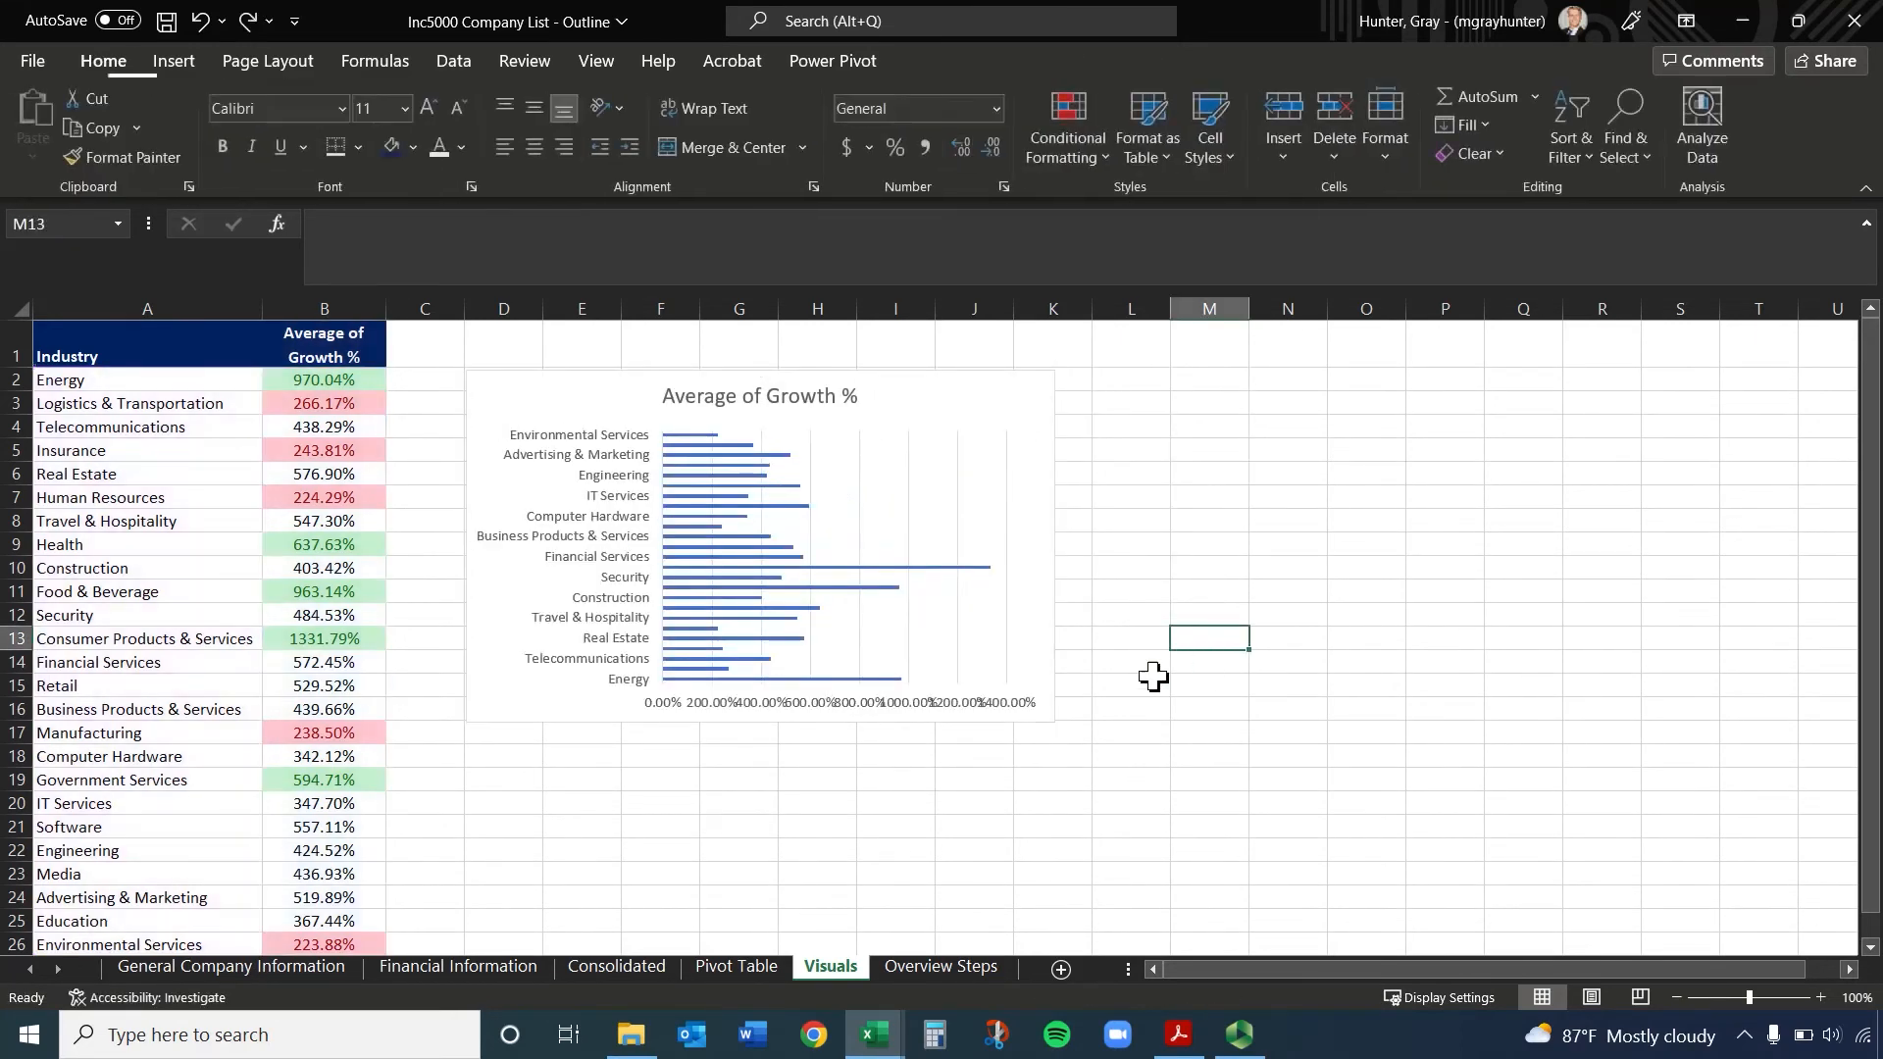
# Enlarge the chart proportionally from its corner so it covers about D2:N23
pyautogui.click(1050, 720)
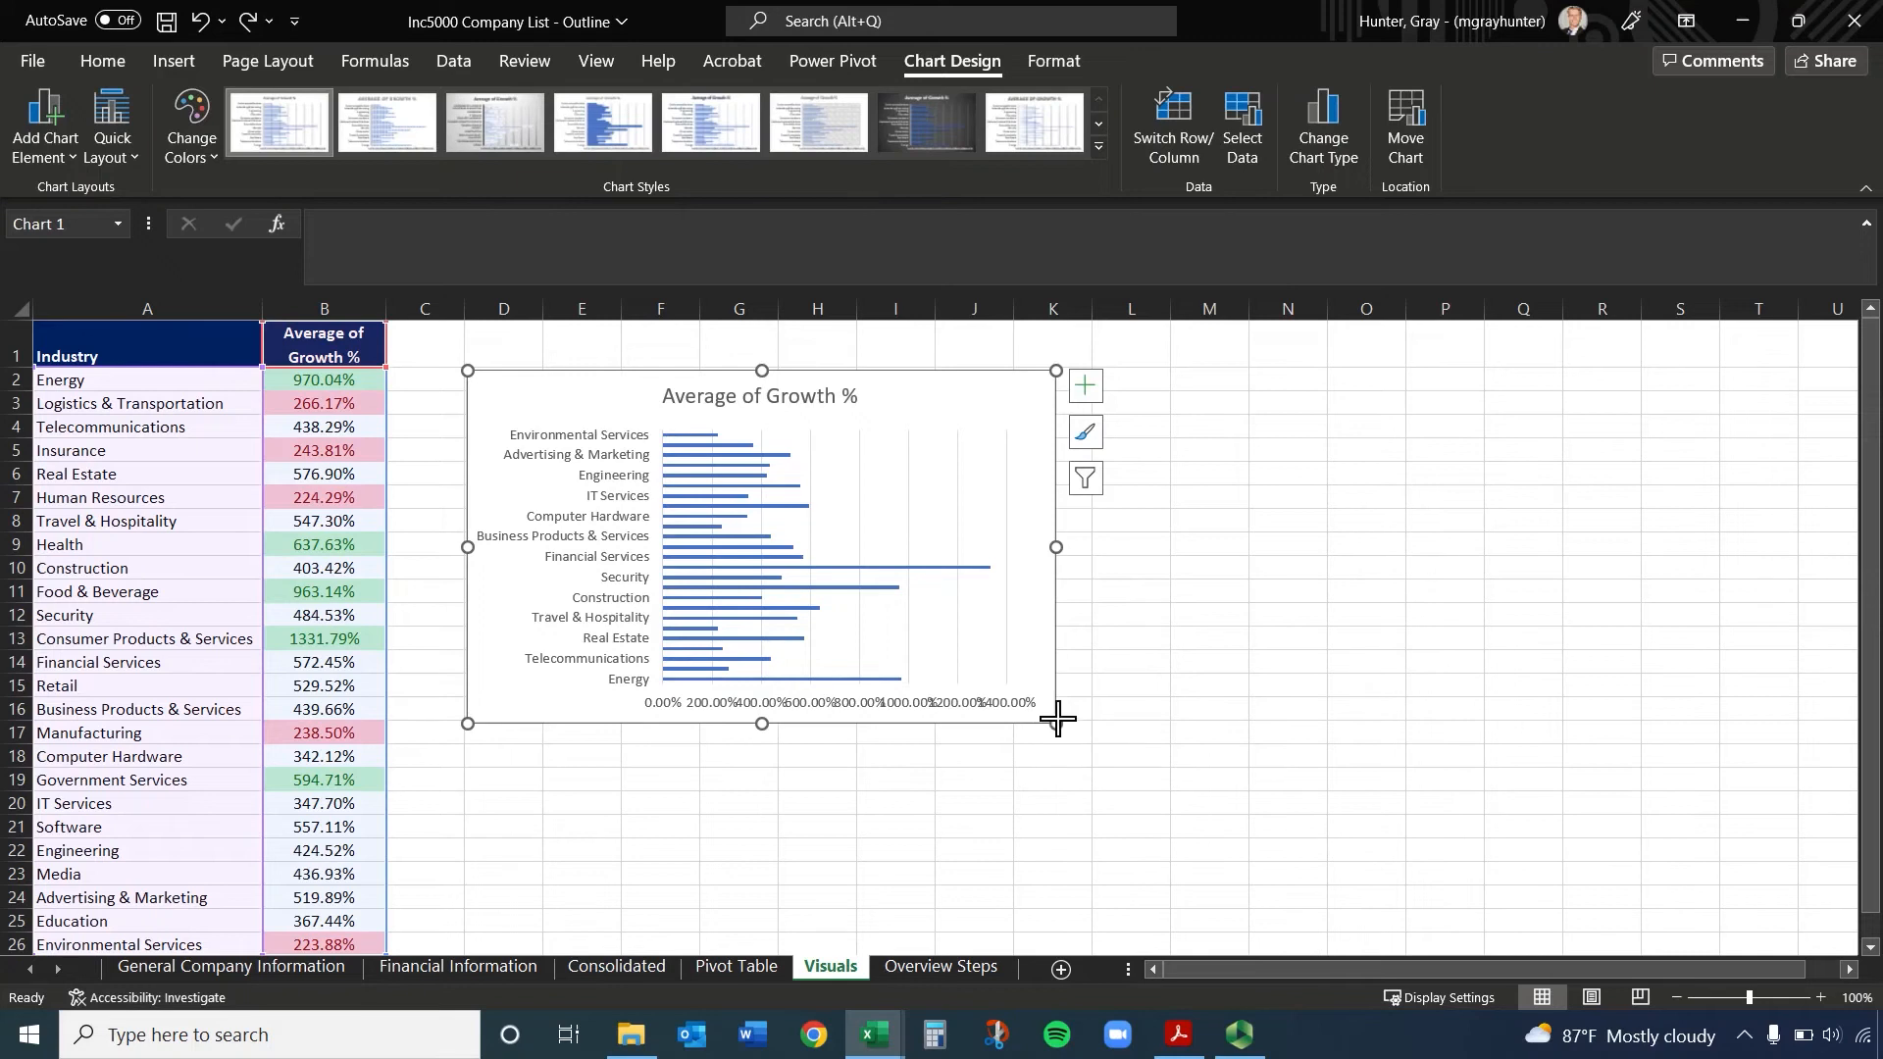
pyautogui.moveTo(1054, 722); pyautogui.dragTo(1261, 836)
pyautogui.scroll(1, 1119, 708)
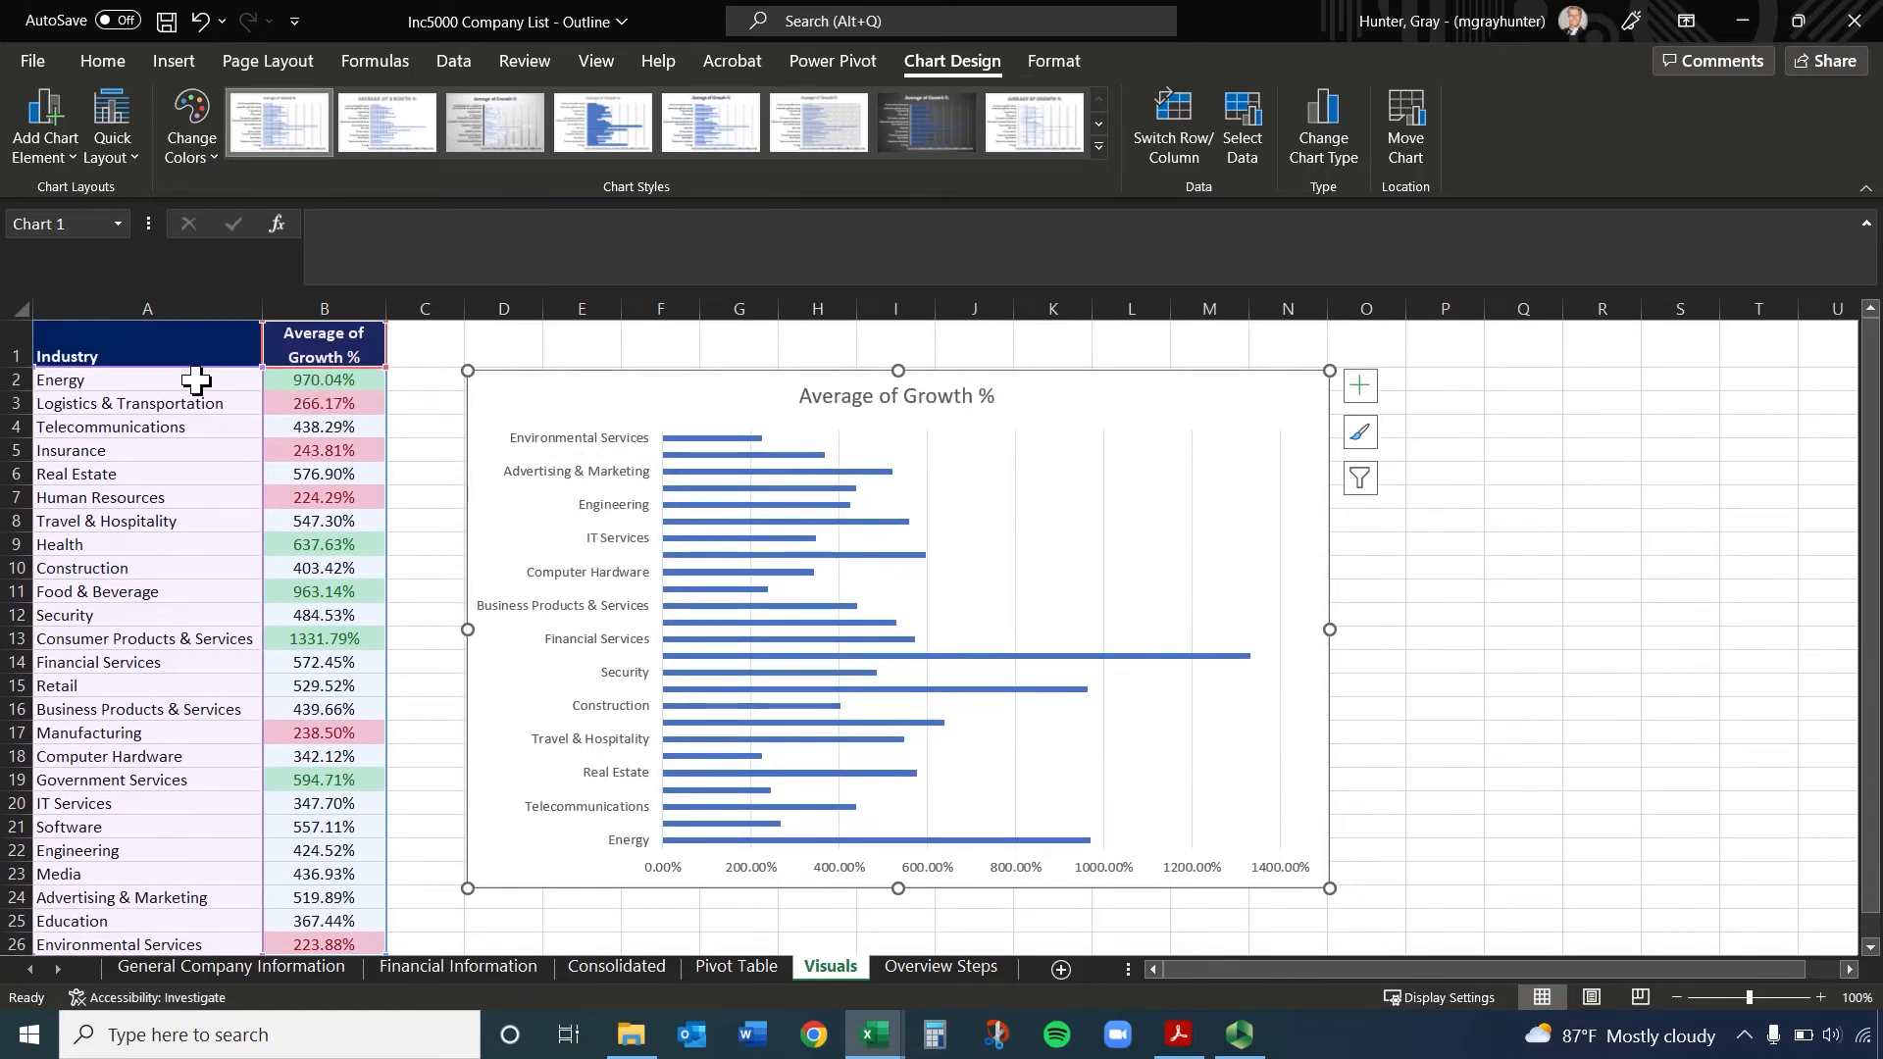
# Sort the industry table A1:B26 by Average of Growth % from largest to smallest
pyautogui.moveTo(147, 348); pyautogui.dragTo(332, 920)
pyautogui.click(159, 338)
pyautogui.hotkey('ctrl', 'a')
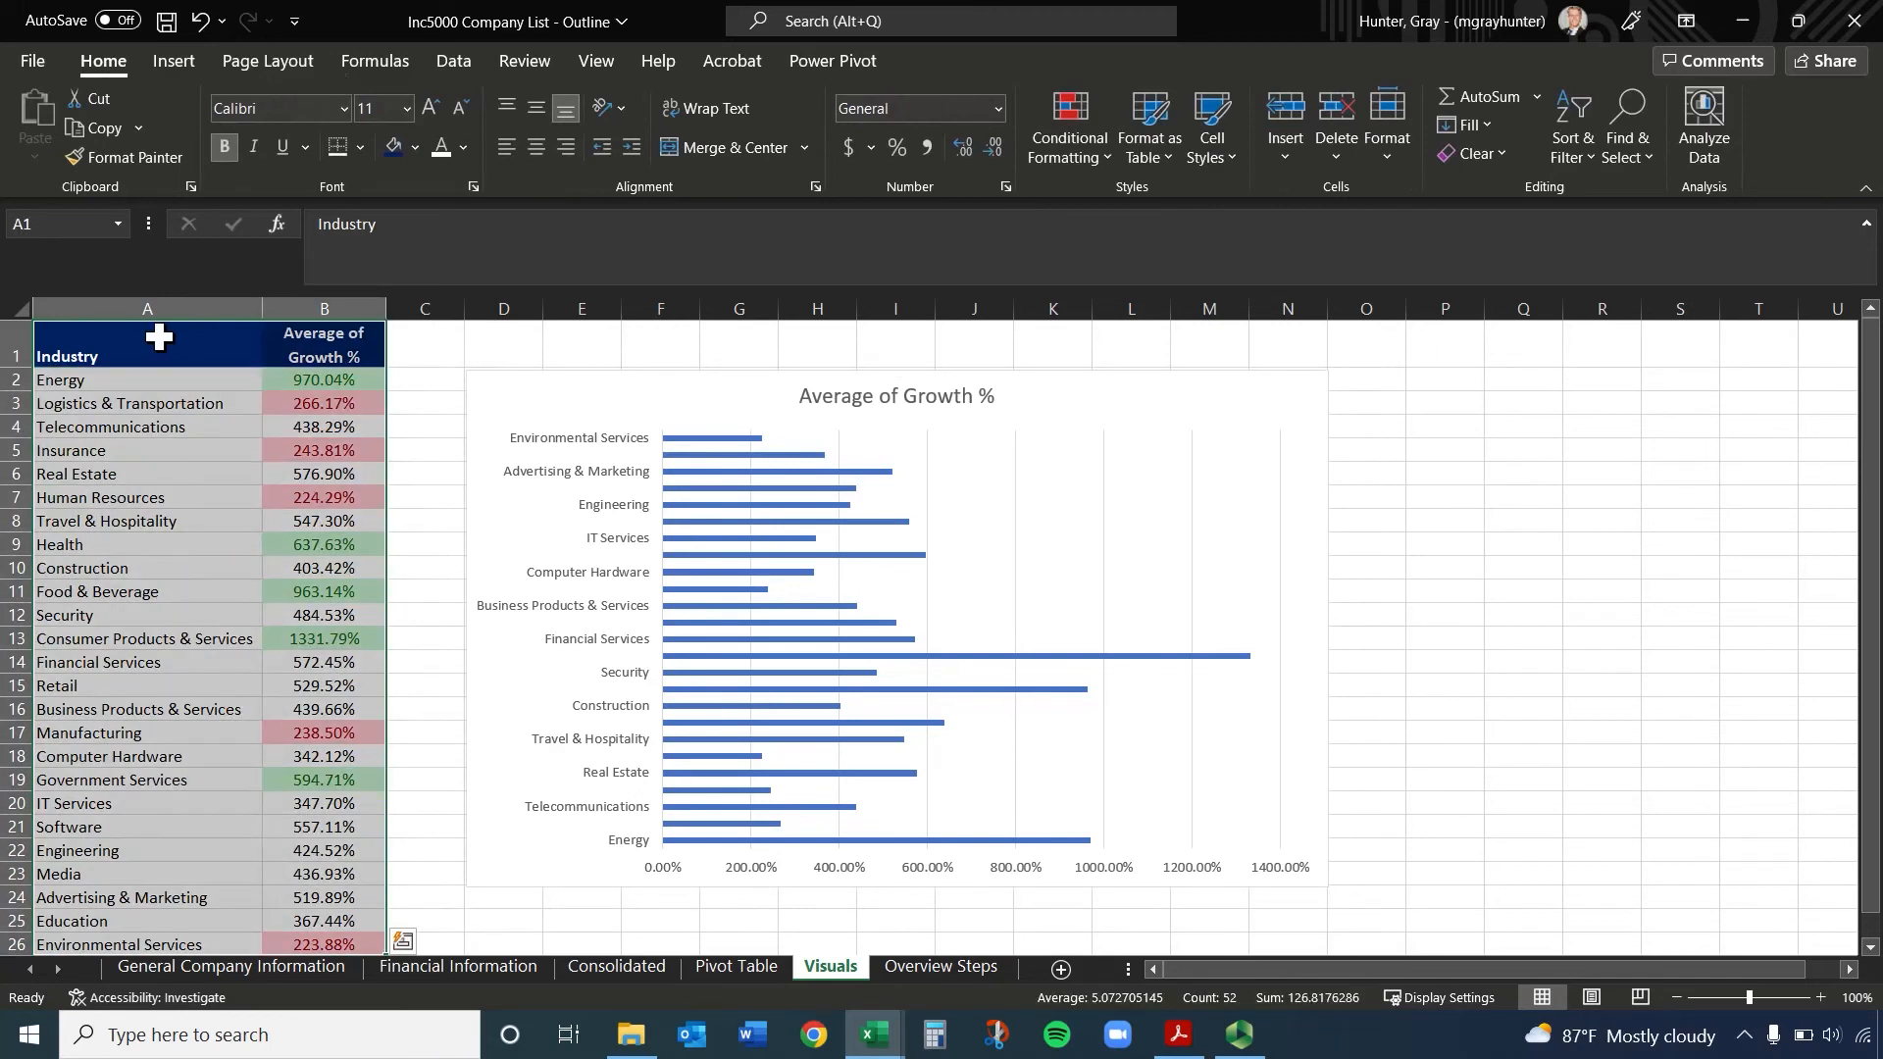
pyautogui.click(449, 64)
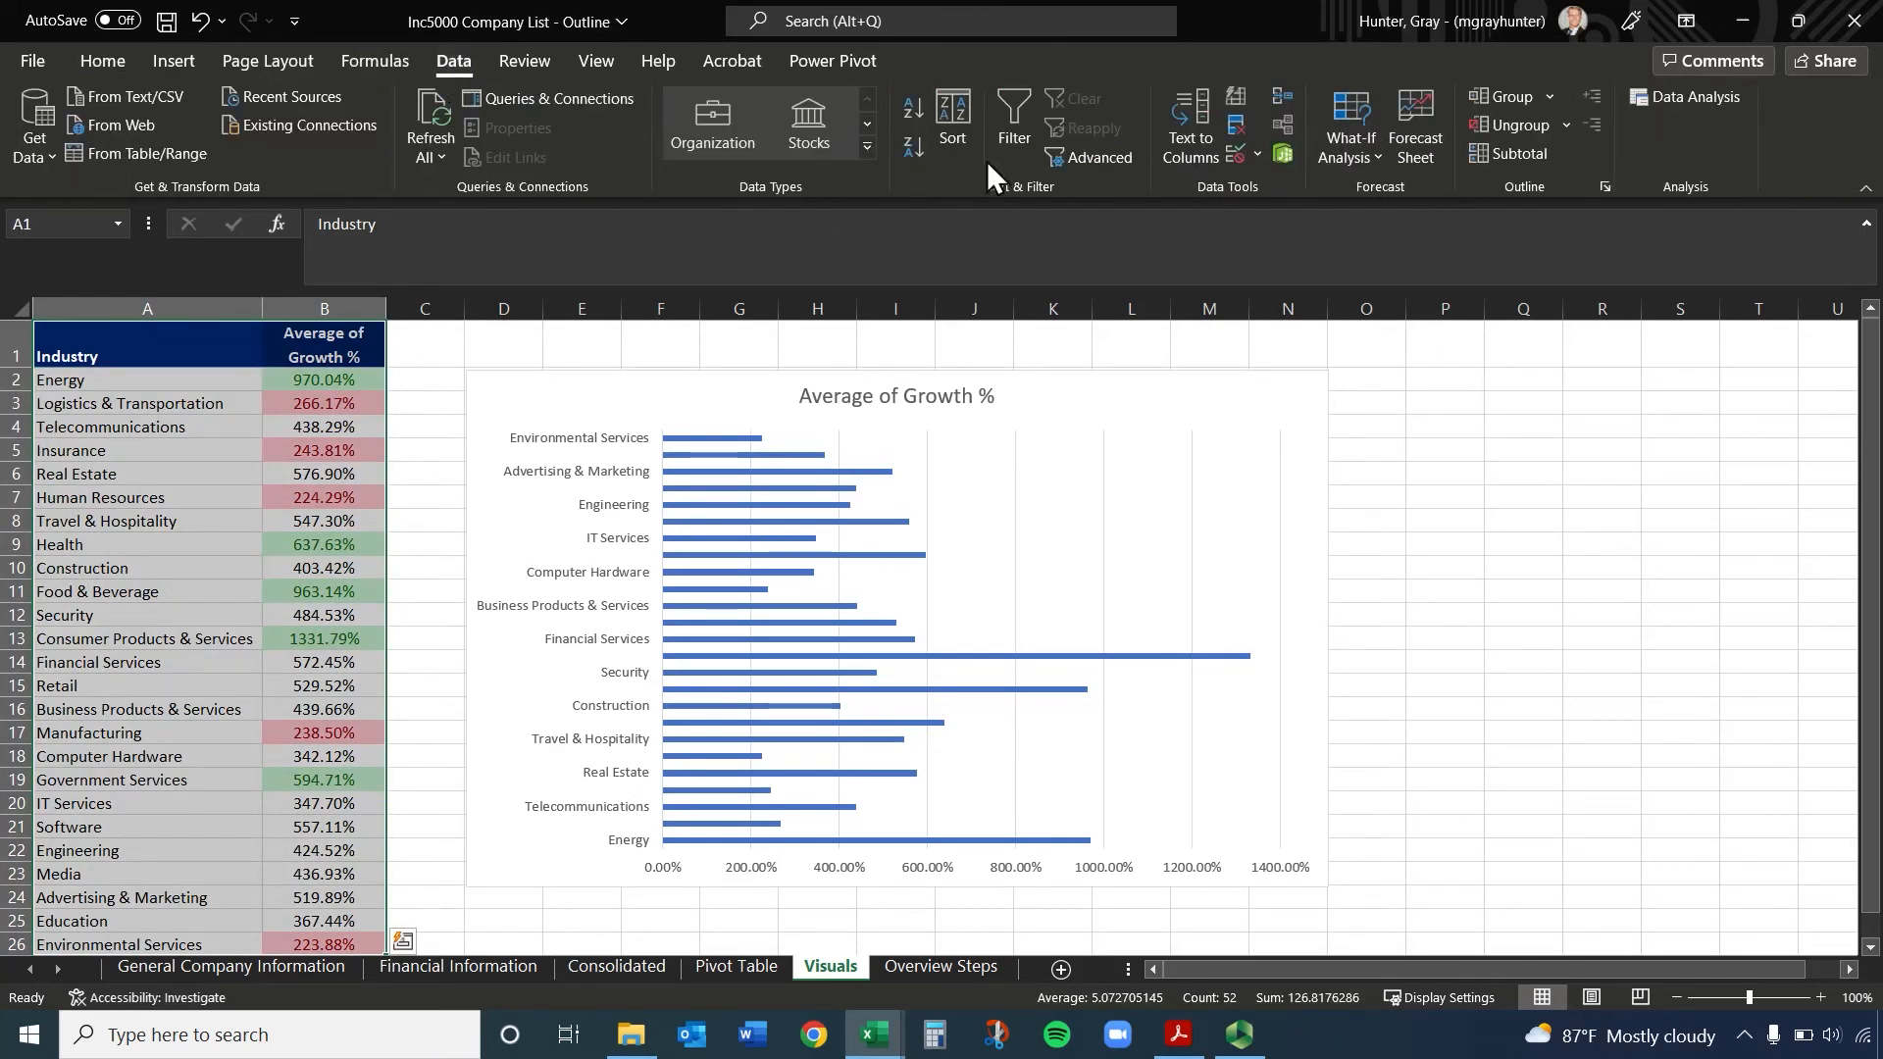
pyautogui.click(957, 111)
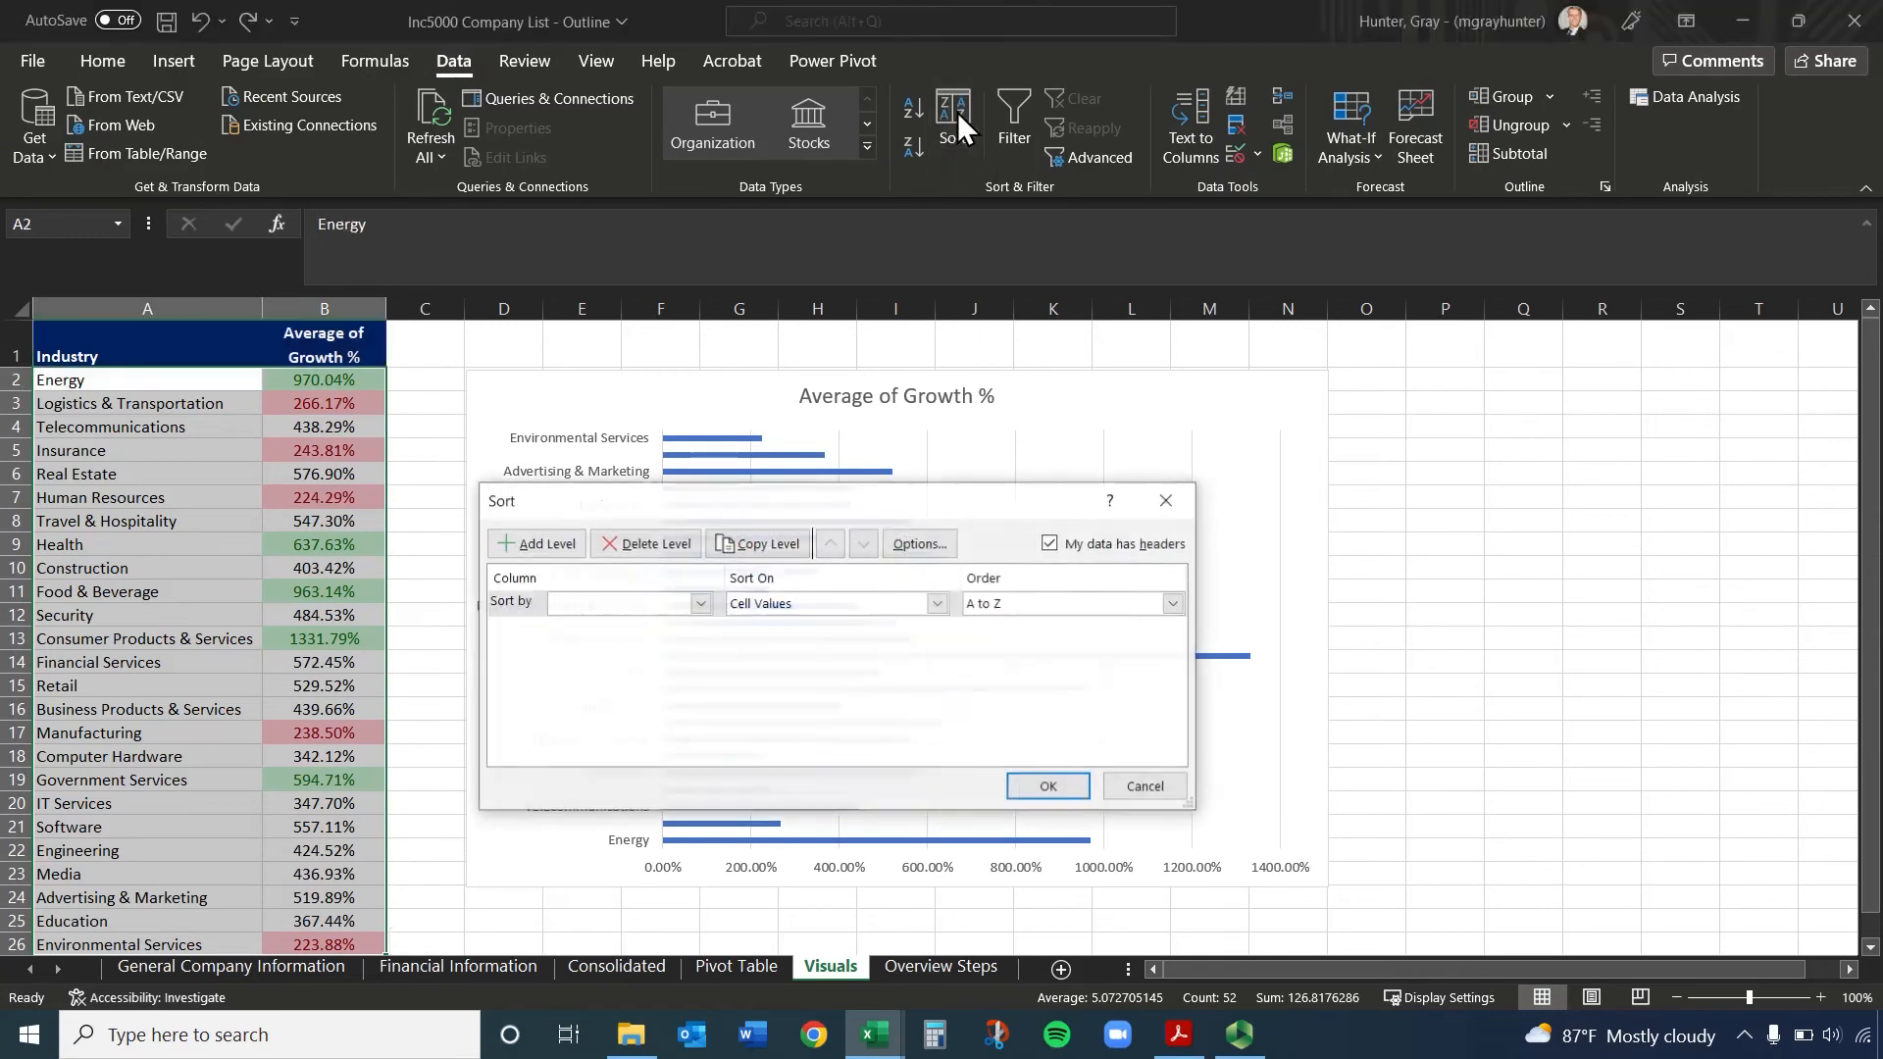
pyautogui.click(682, 604)
pyautogui.click(682, 638)
pyautogui.click(1058, 603)
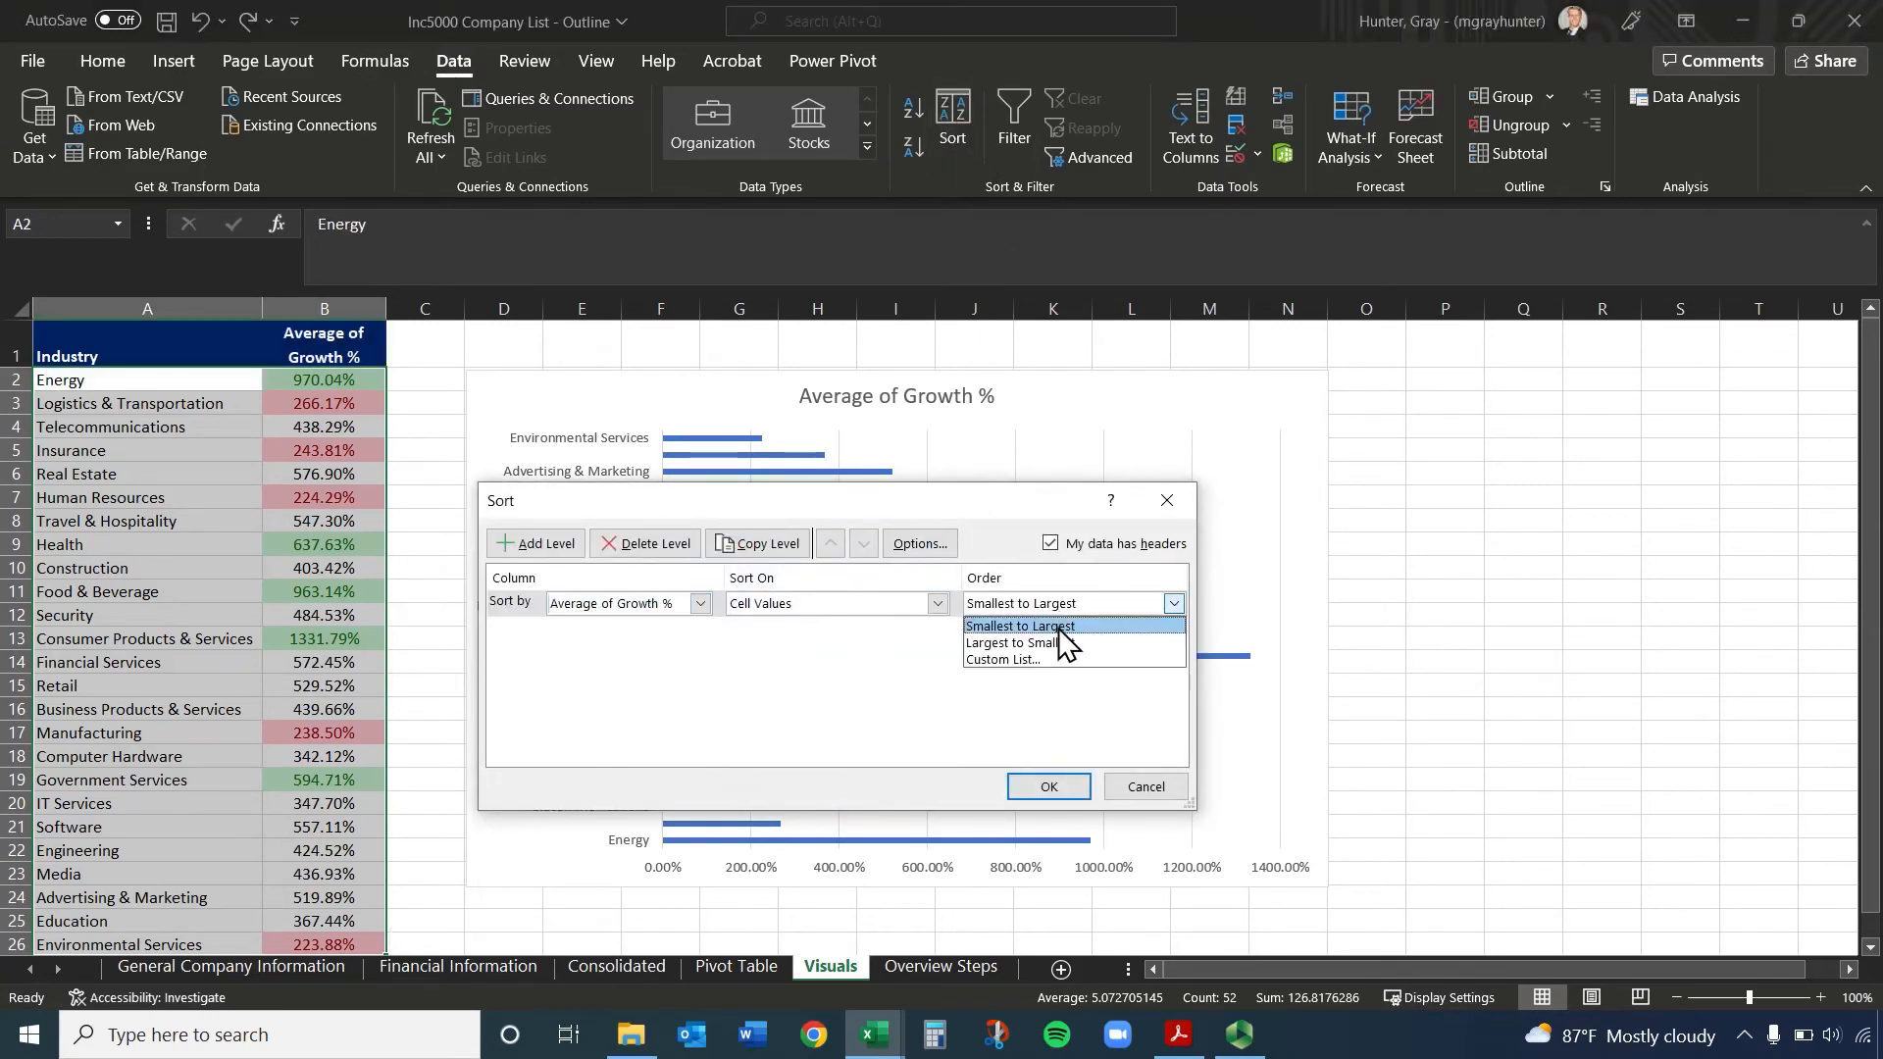
pyautogui.click(1056, 638)
pyautogui.click(1069, 786)
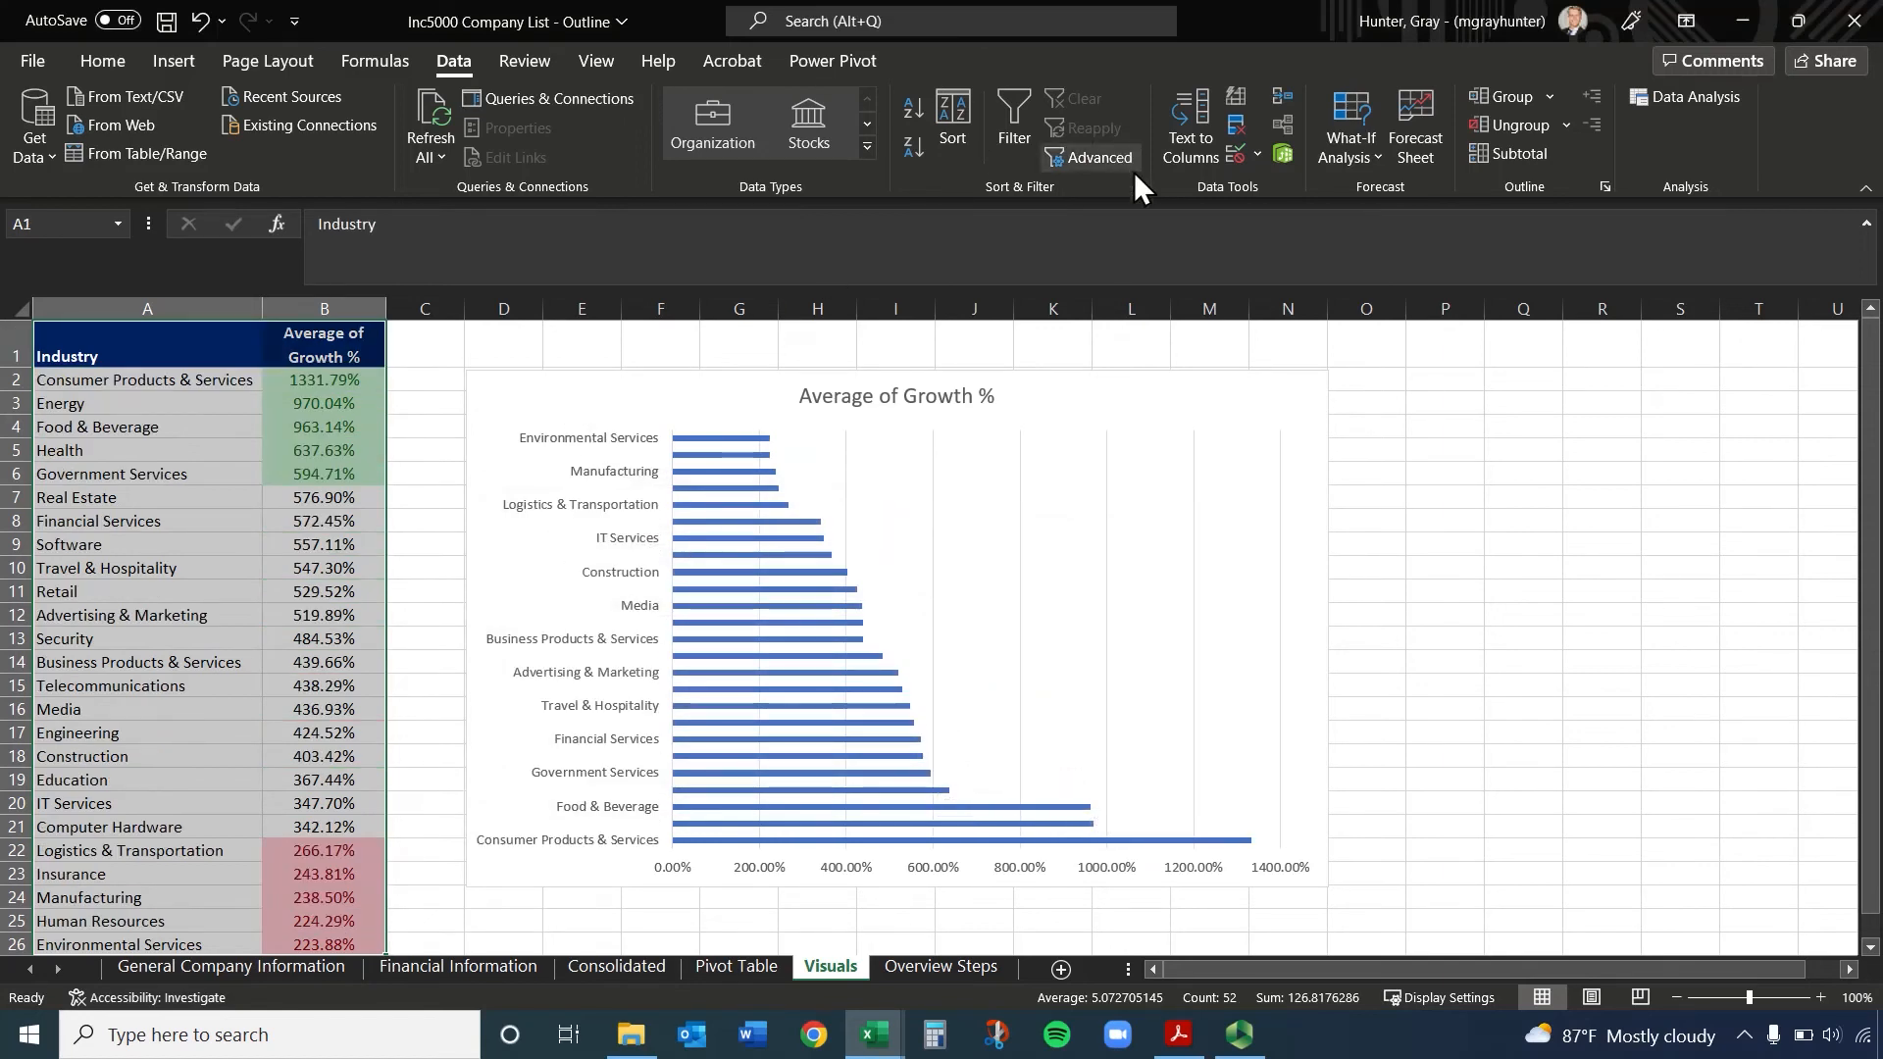
# Re-sort the industry table by Average of Growth % from smallest to largest, which orders the chart's bars accordingly
pyautogui.click(949, 123)
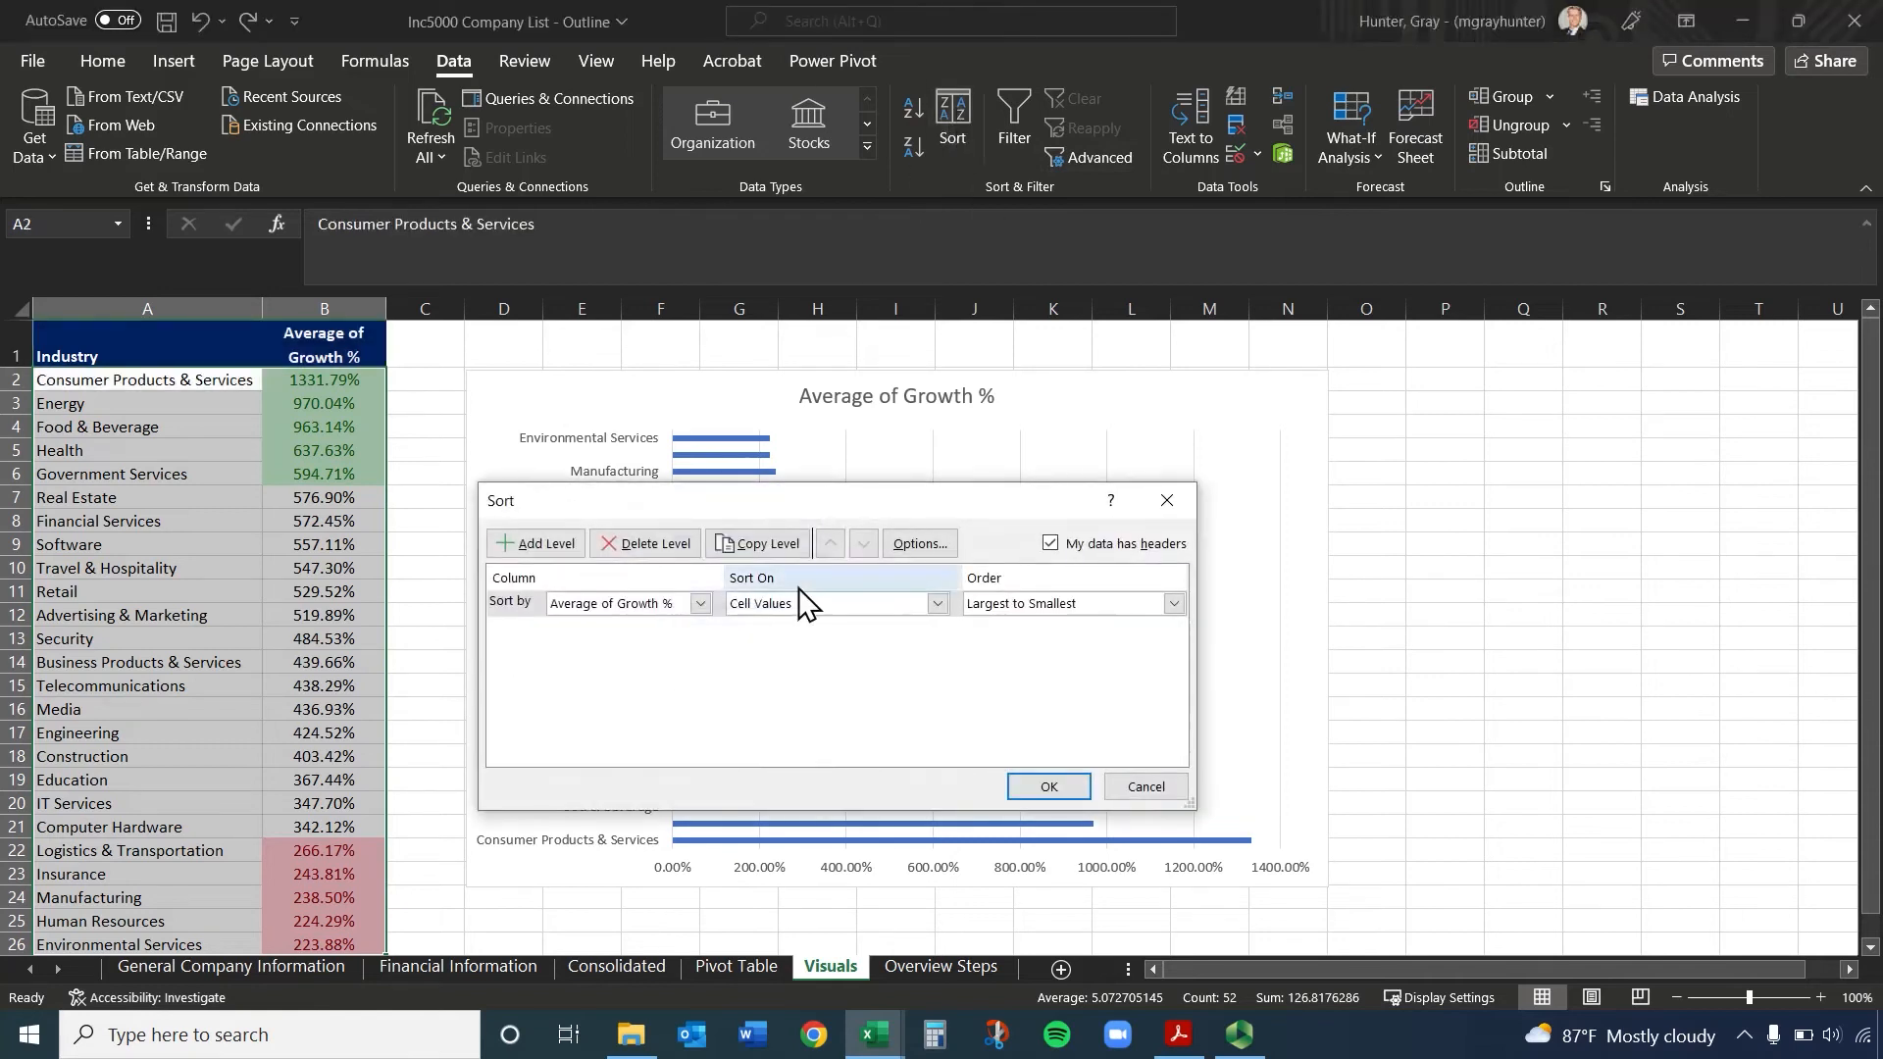
pyautogui.click(700, 601)
pyautogui.click(1079, 642)
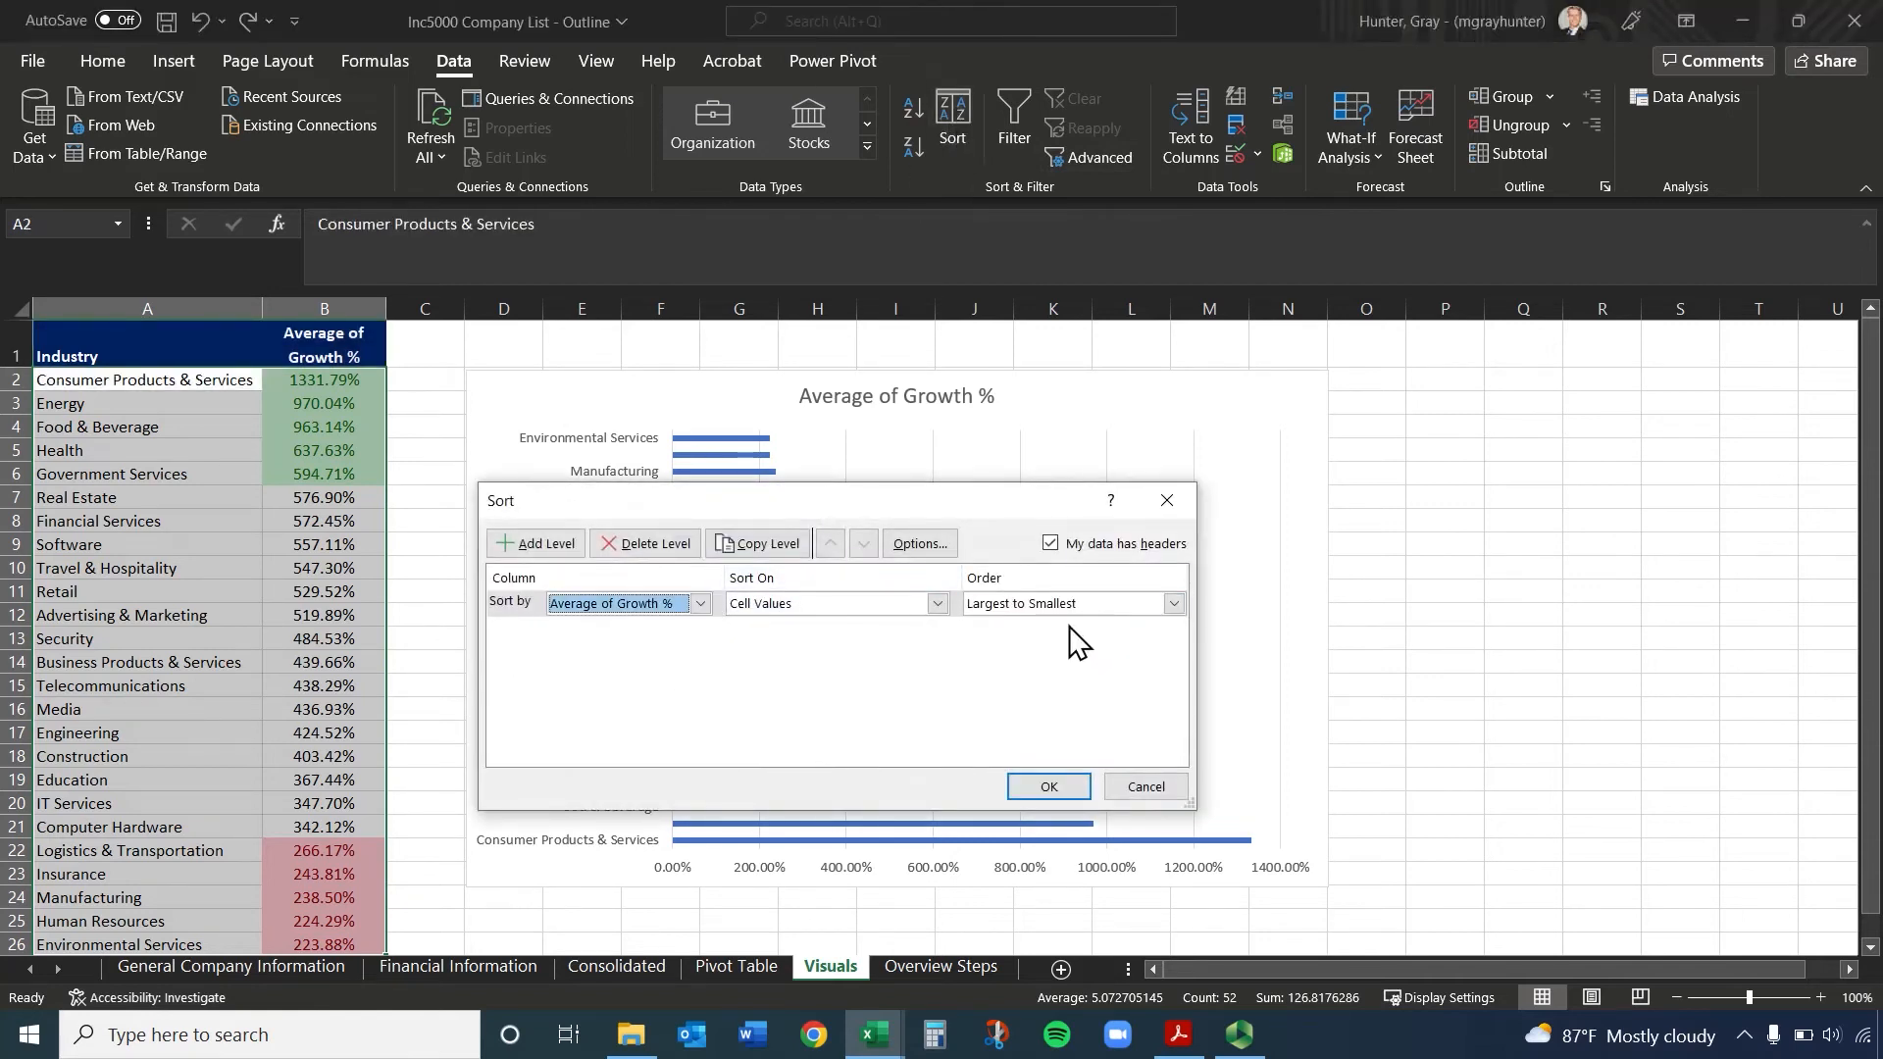
pyautogui.click(1068, 604)
pyautogui.click(1063, 631)
pyautogui.click(1084, 780)
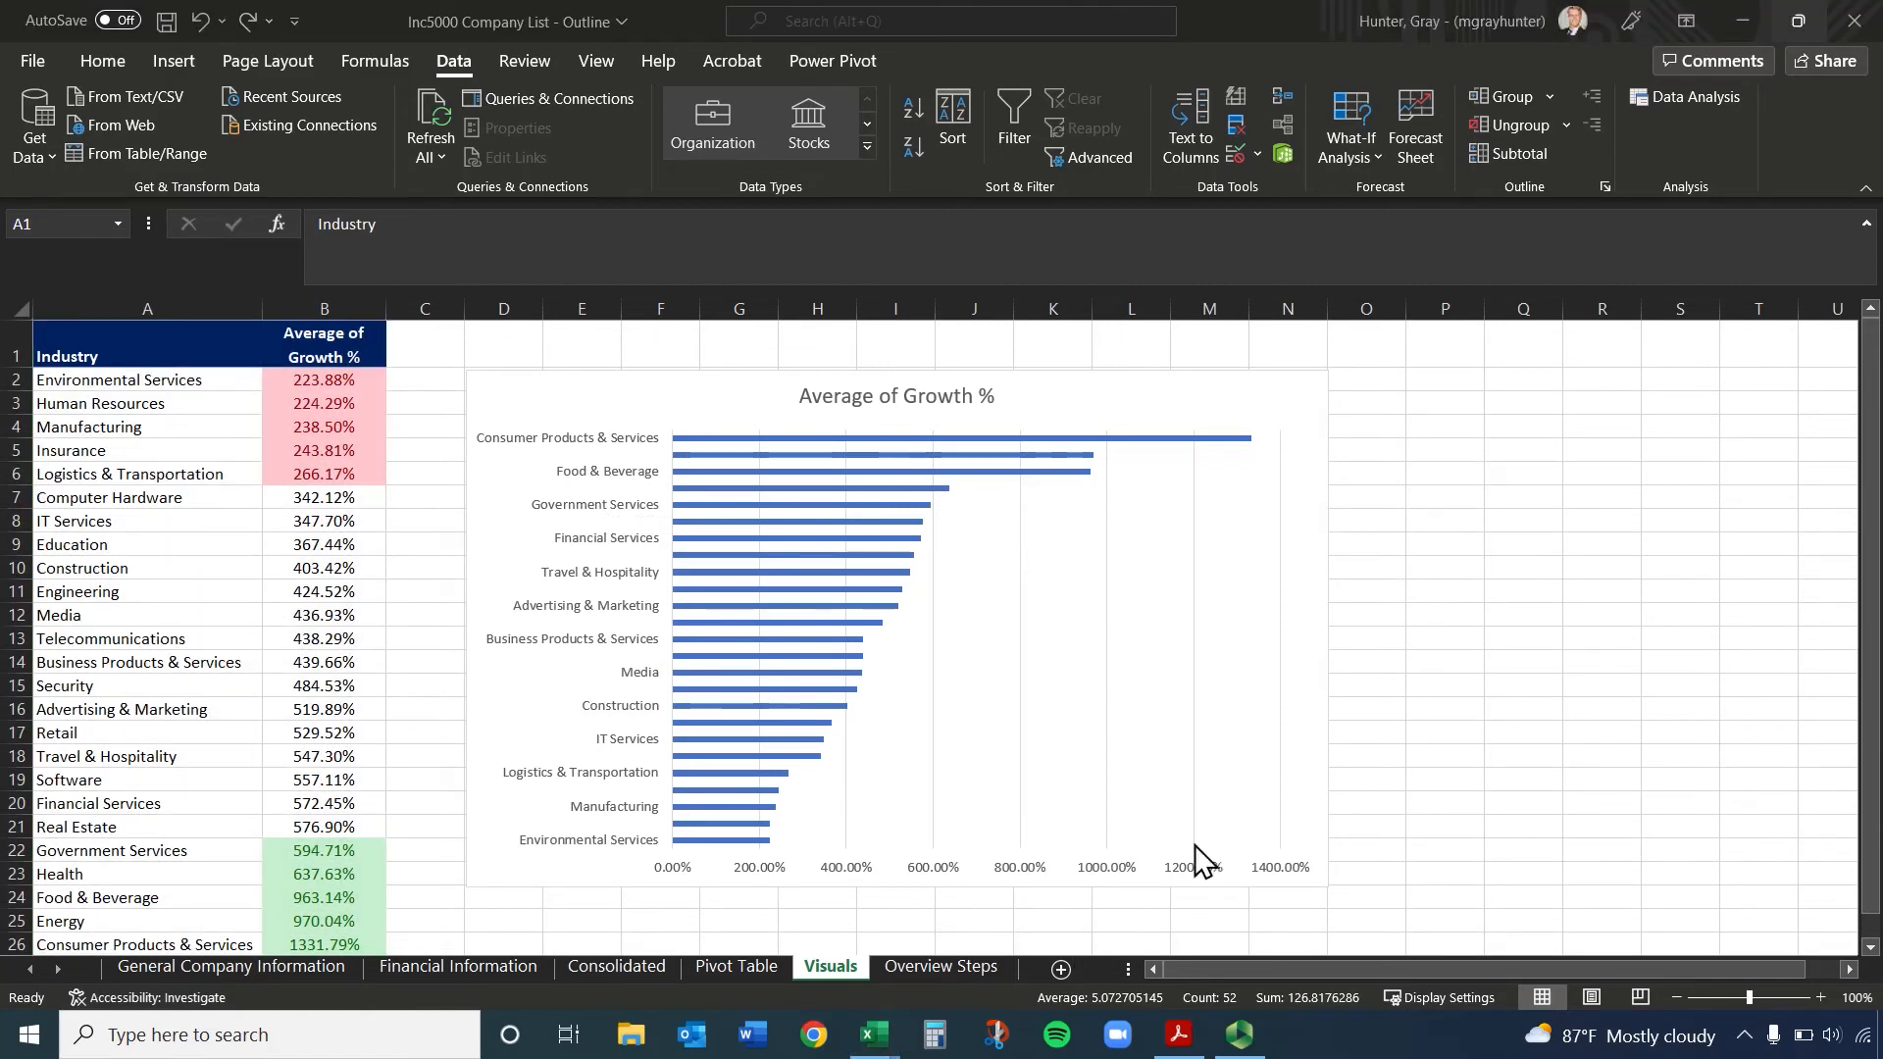
# Add axis titles to the chart, naming the vertical axis Industry and the horizontal axis Growth %
pyautogui.click(1142, 397)
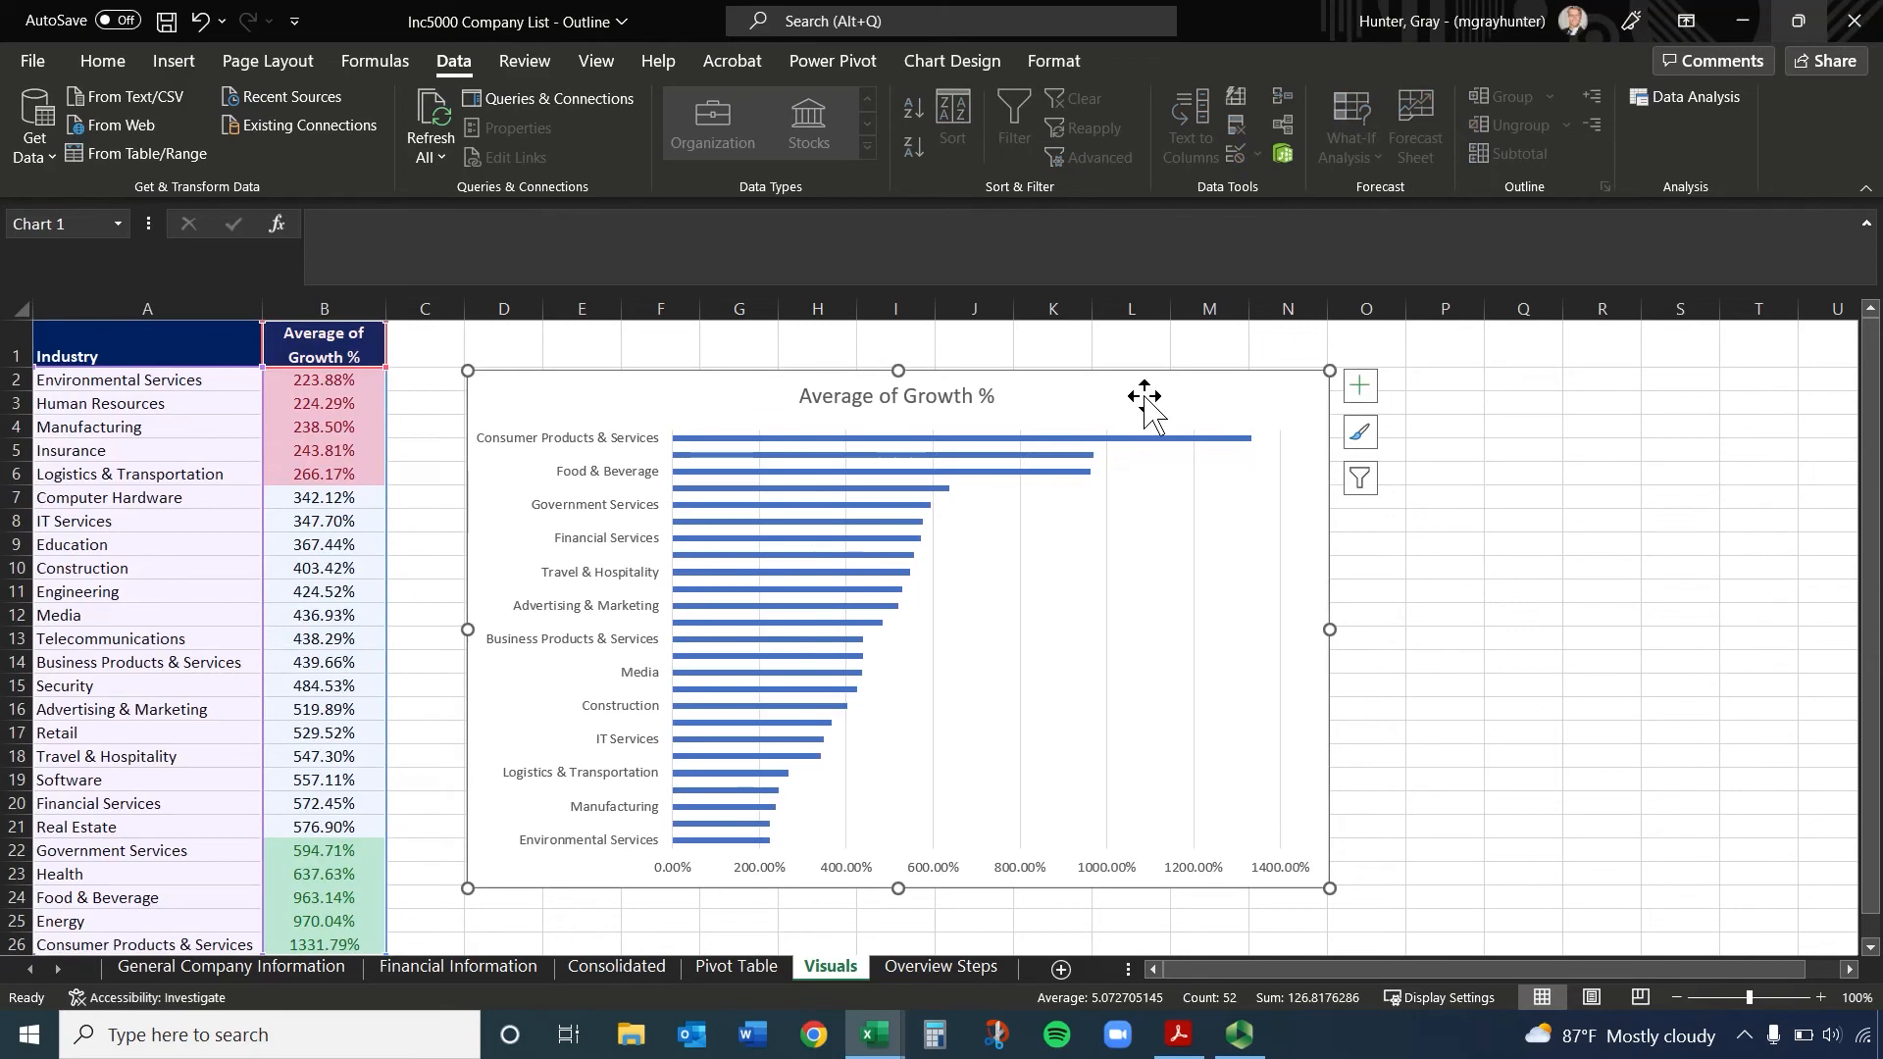
pyautogui.click(1362, 390)
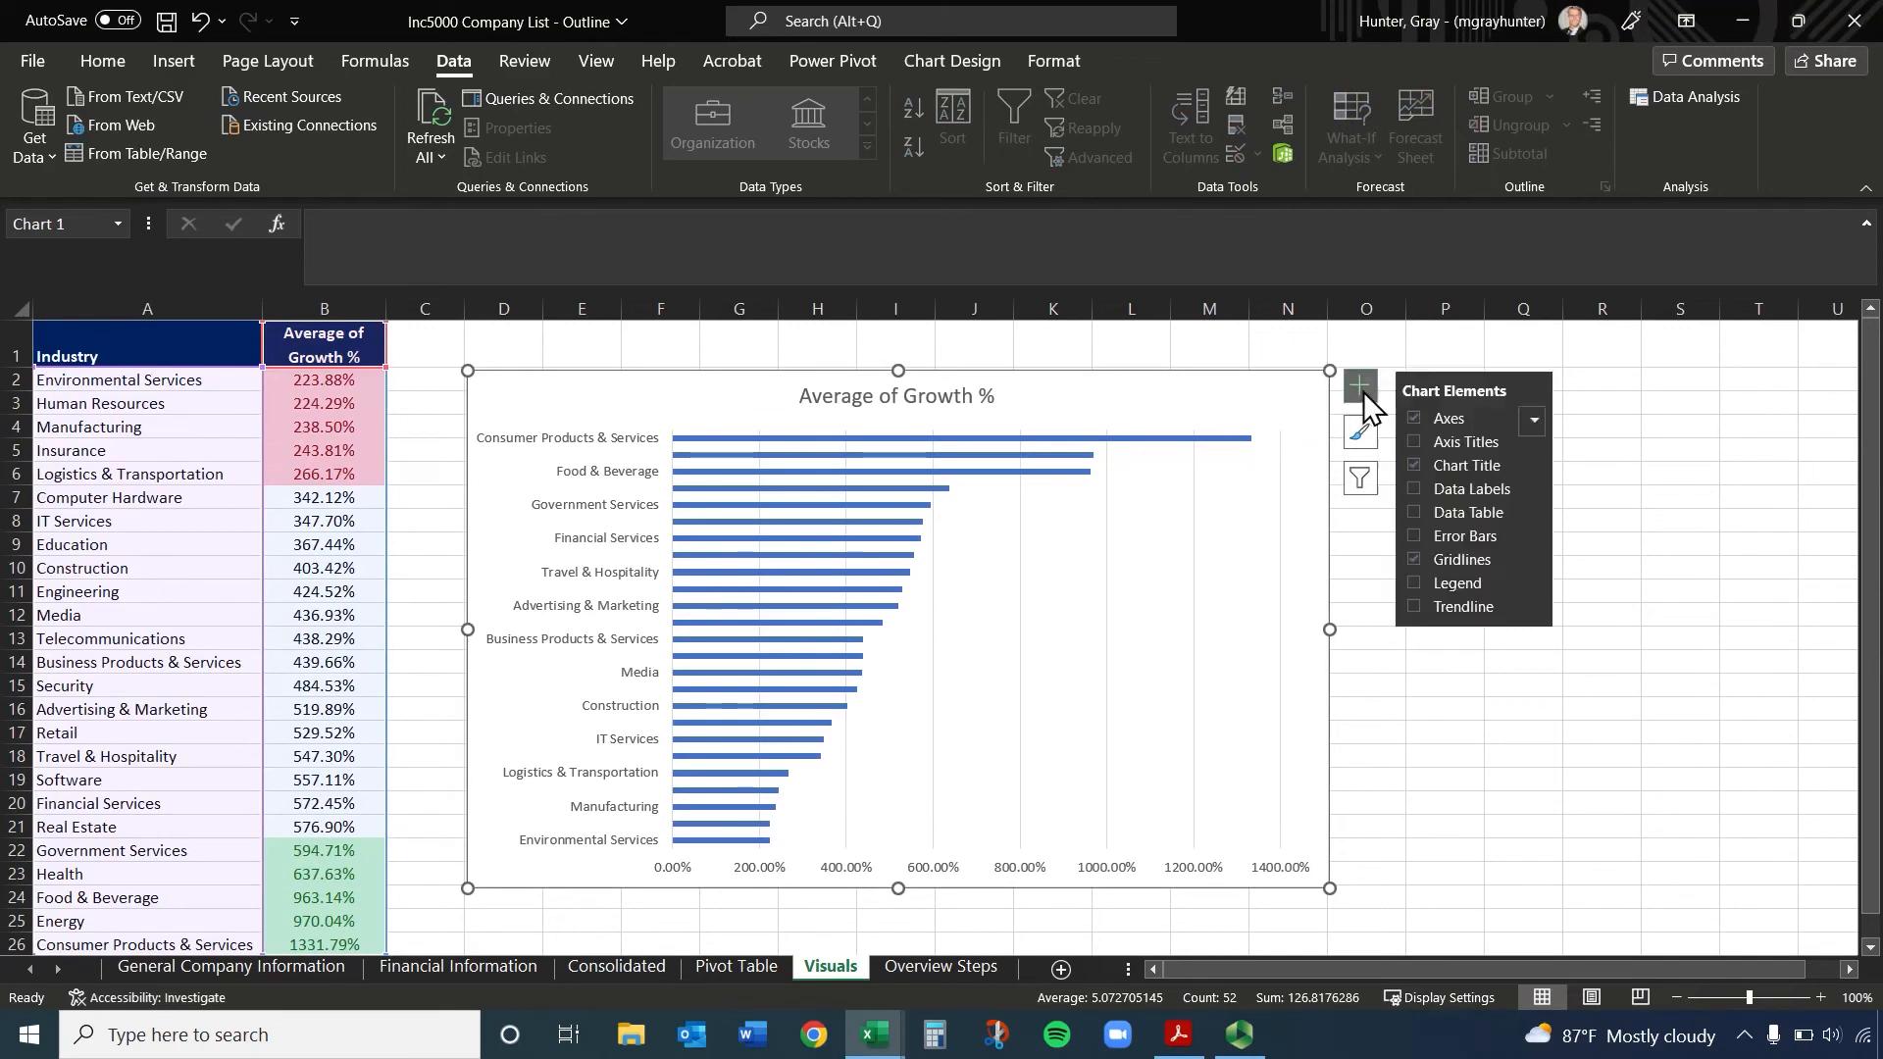
pyautogui.click(1415, 441)
pyautogui.doubleClick(490, 631)
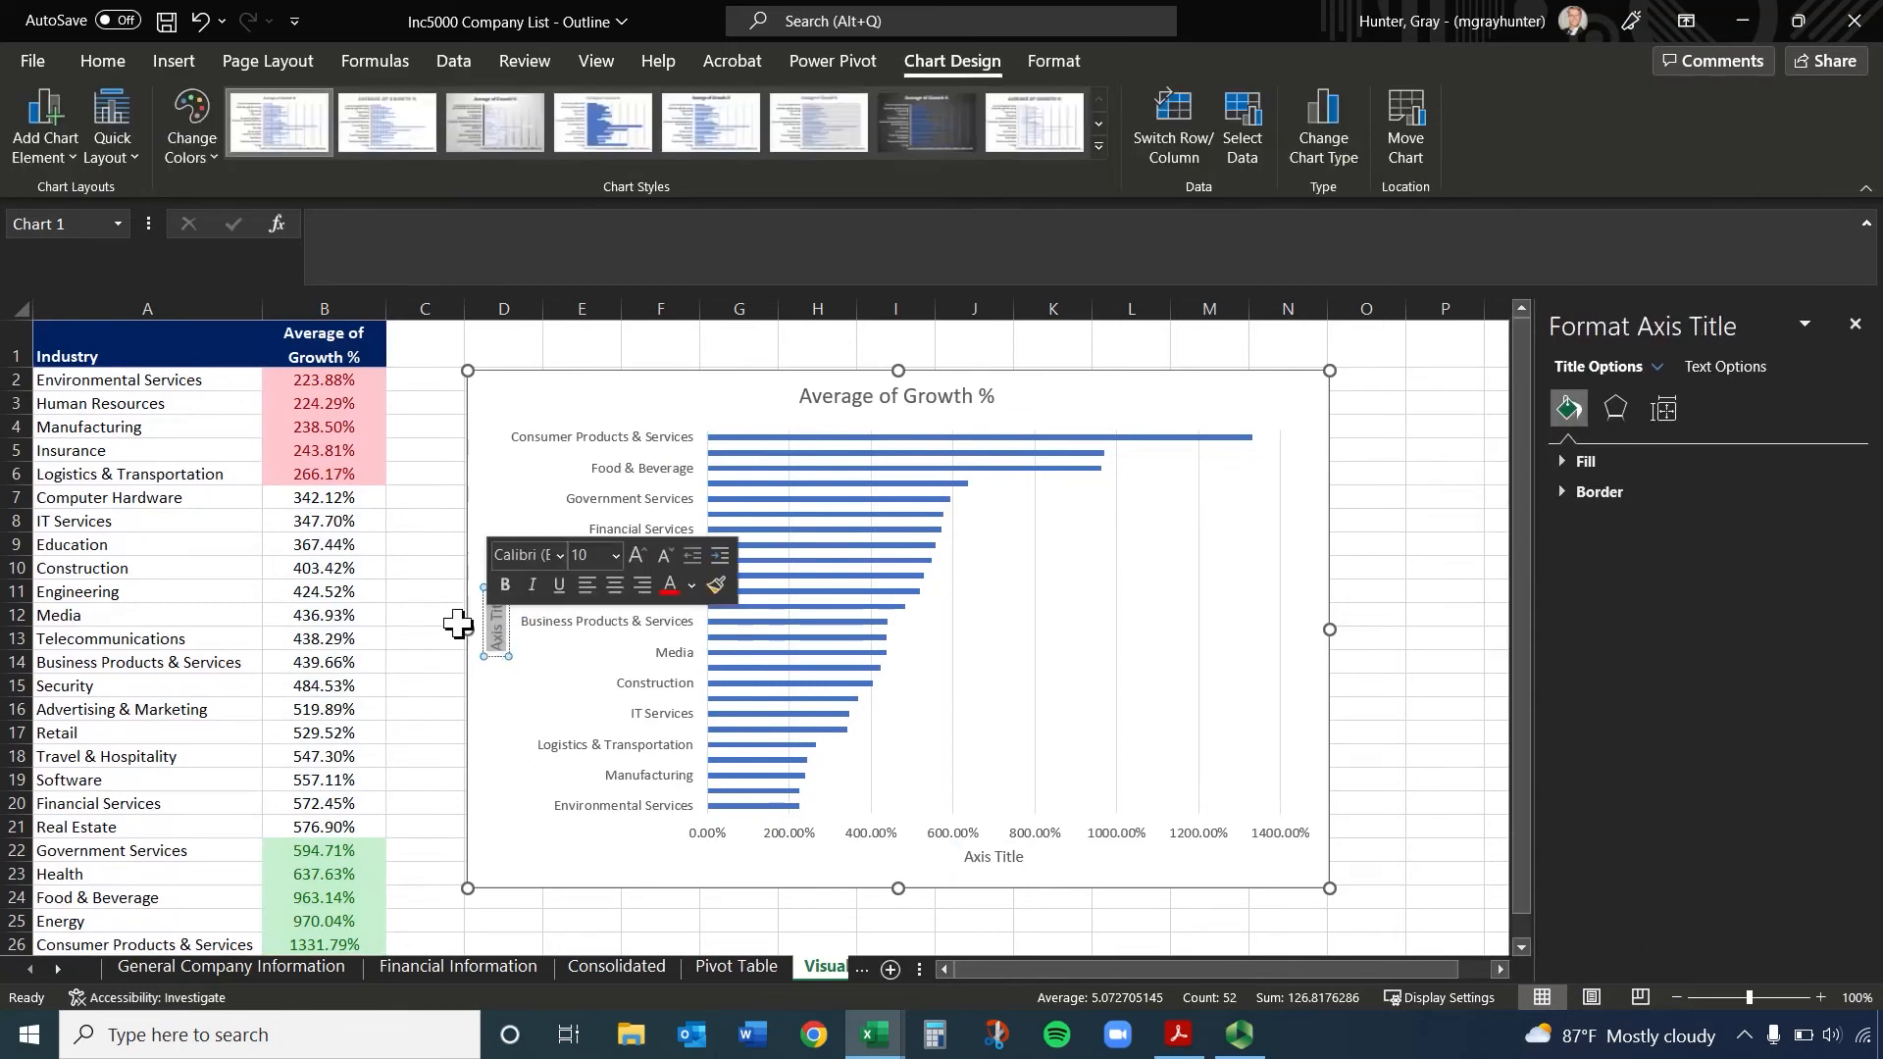
pyautogui.write('Industry')
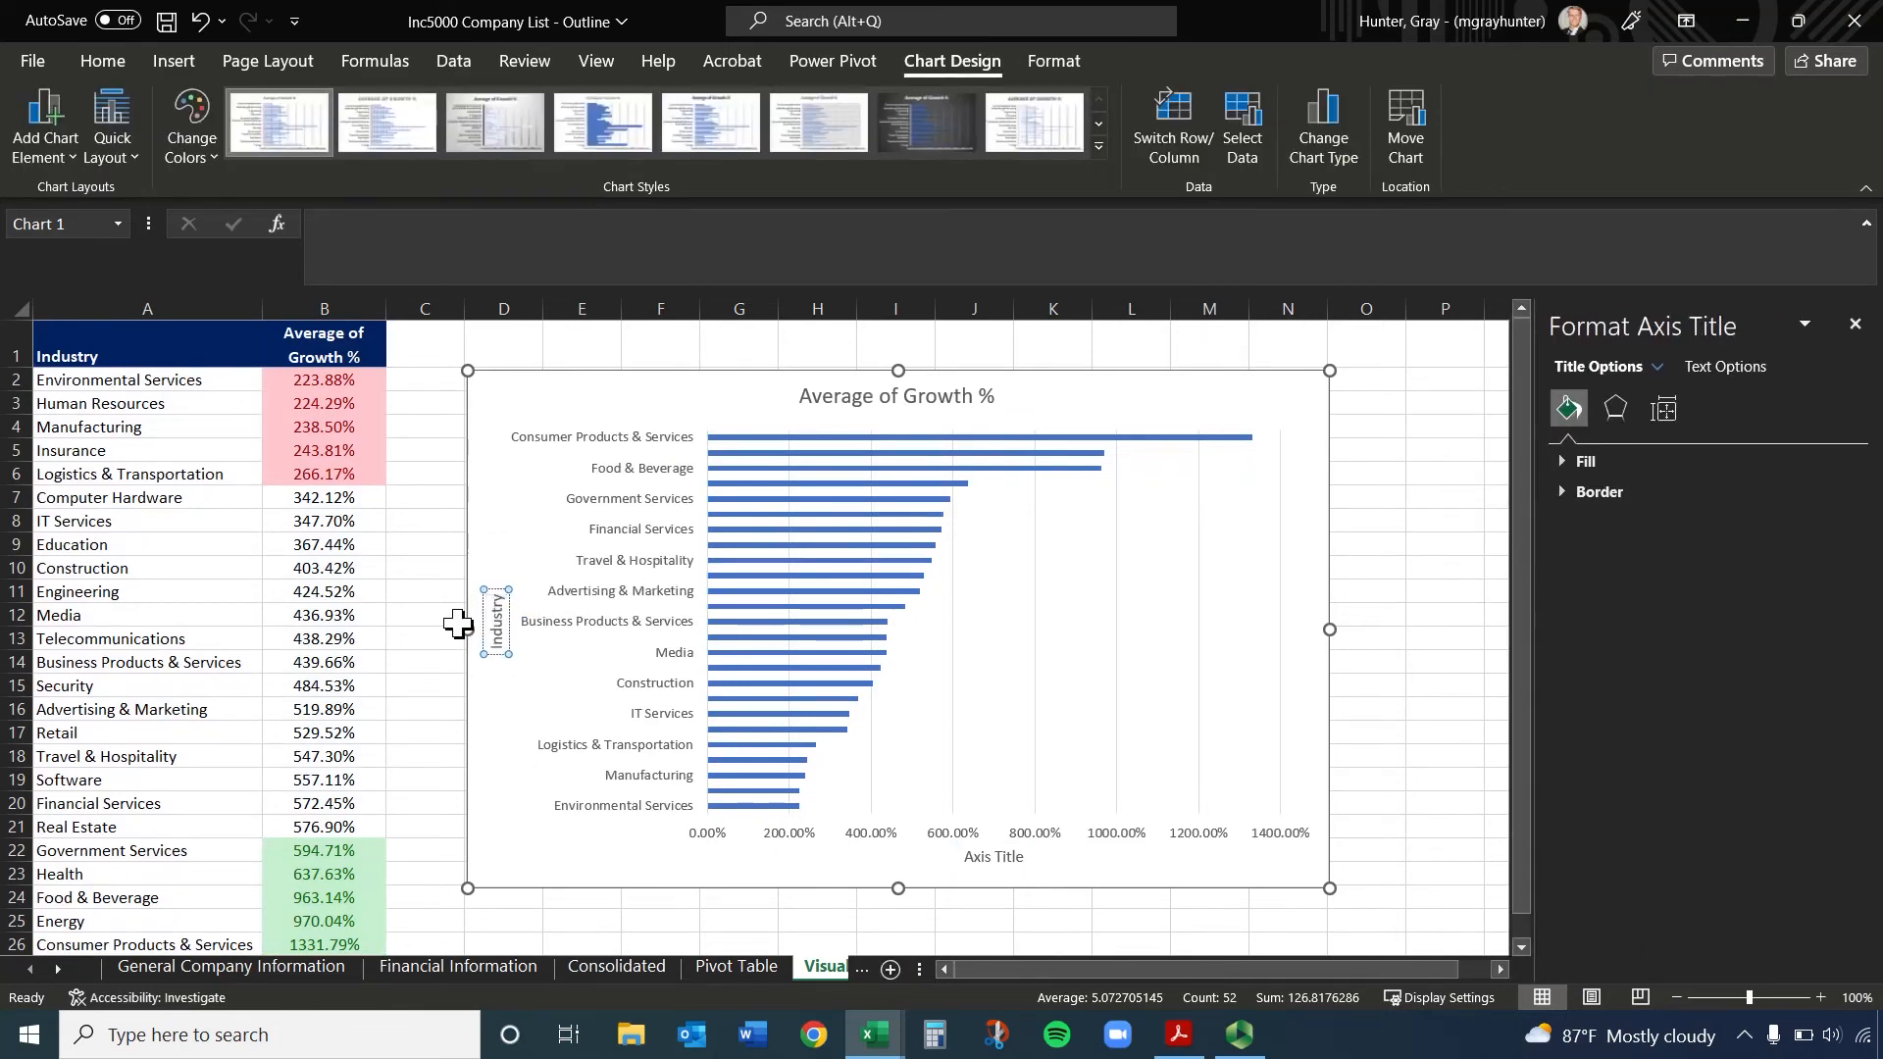
pyautogui.doubleClick(996, 859)
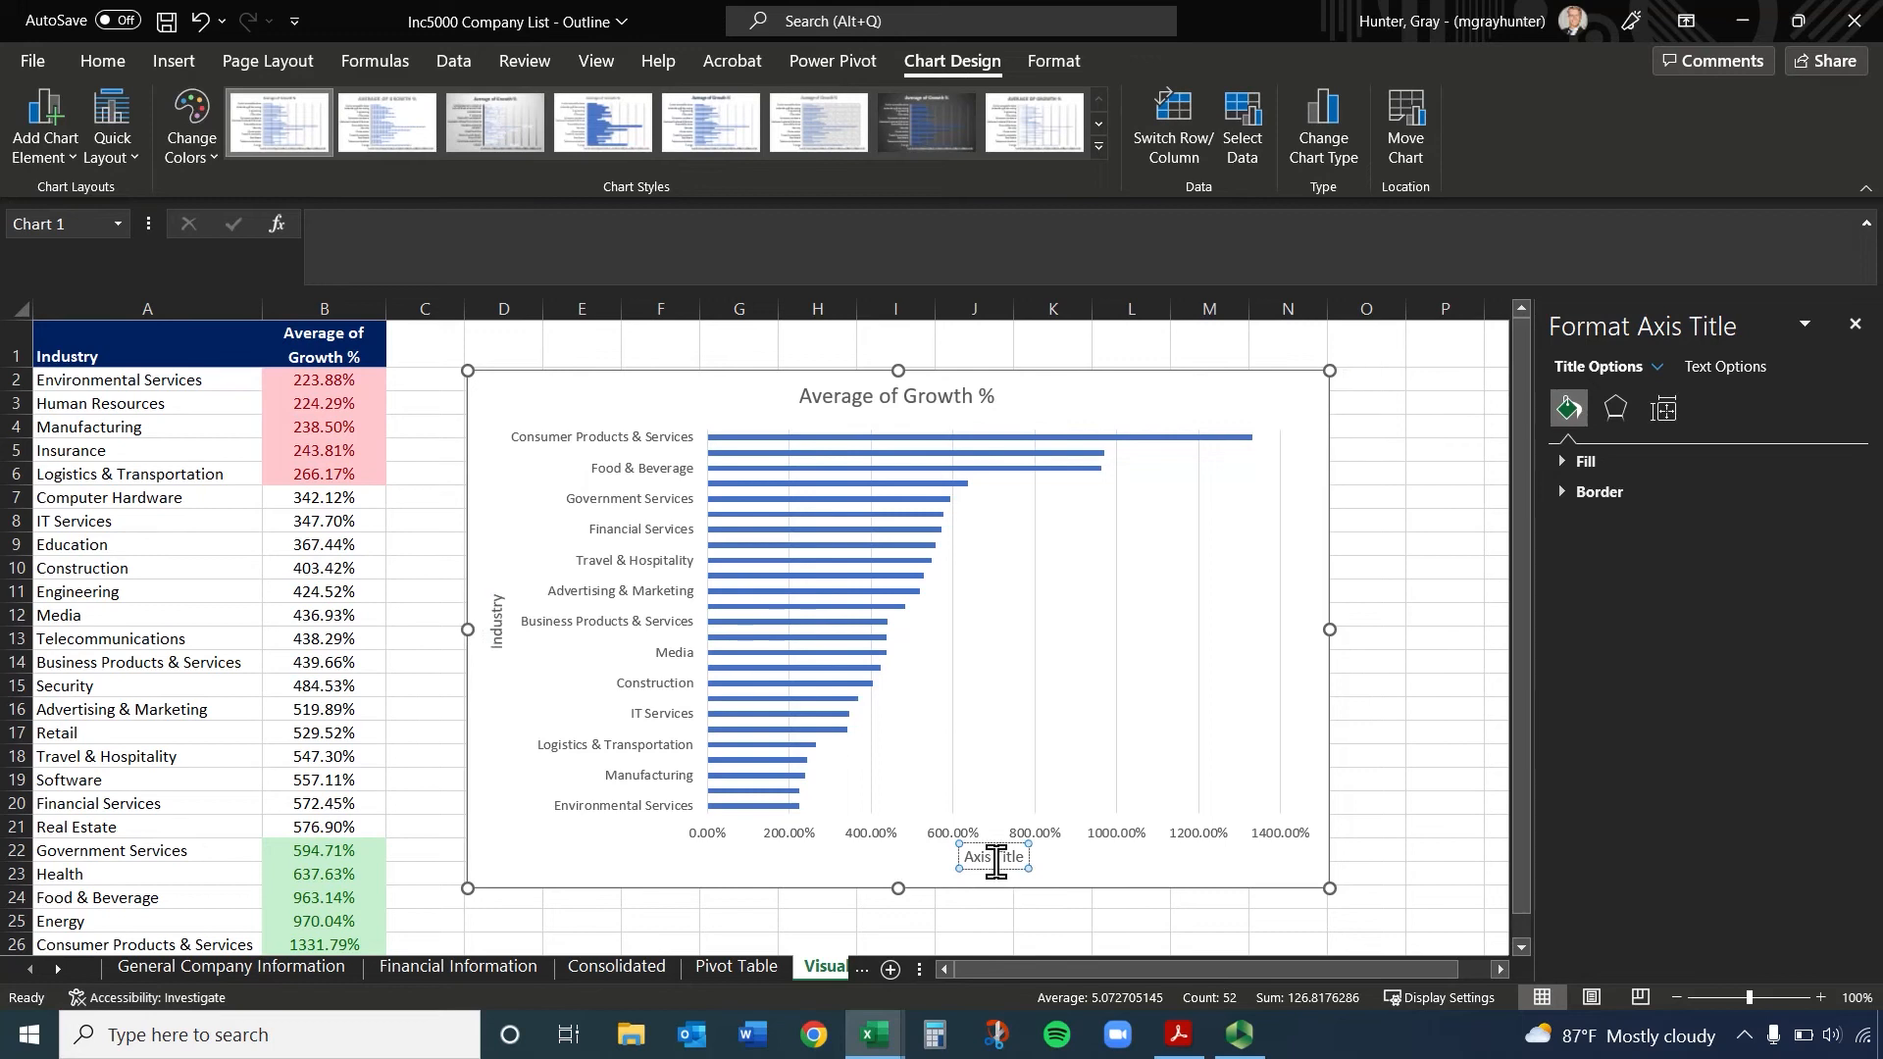
pyautogui.write('Growth %')
# Remove the bar chart's major gridlines by setting them to No line
pyautogui.click(1037, 610)
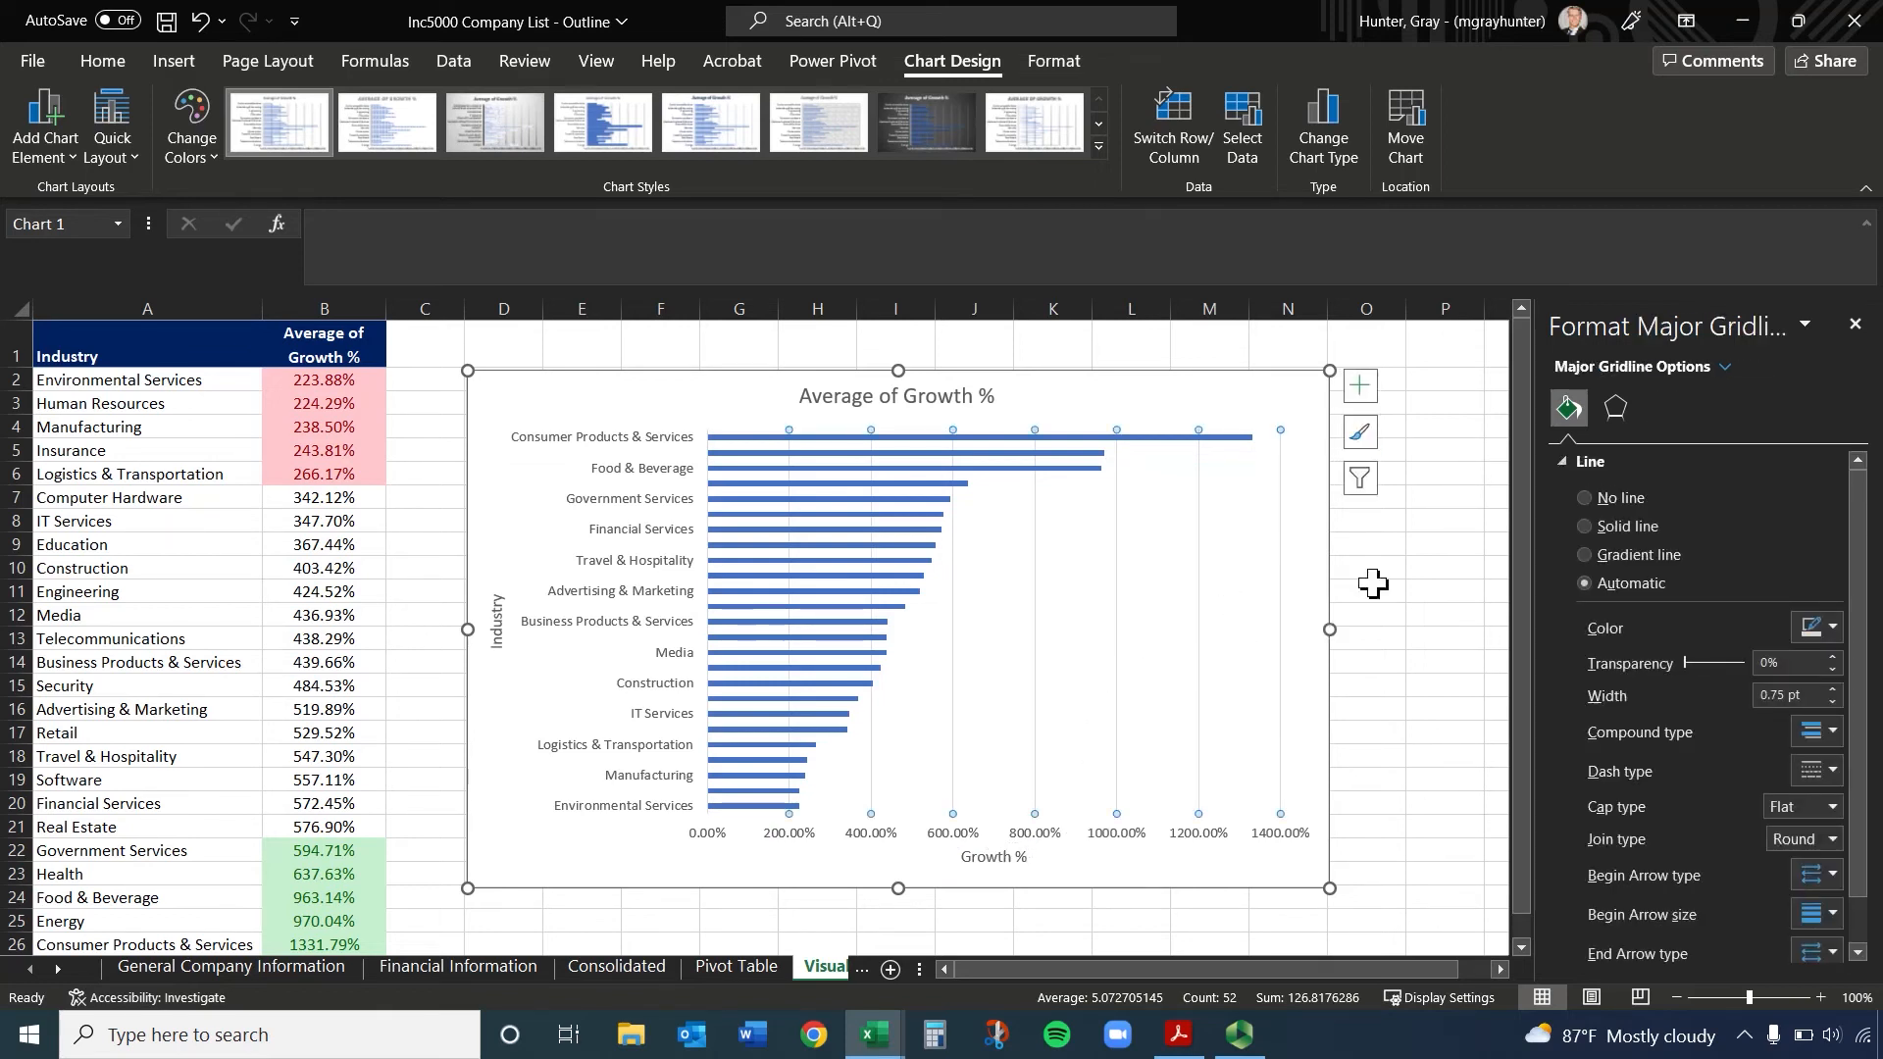
pyautogui.click(1584, 500)
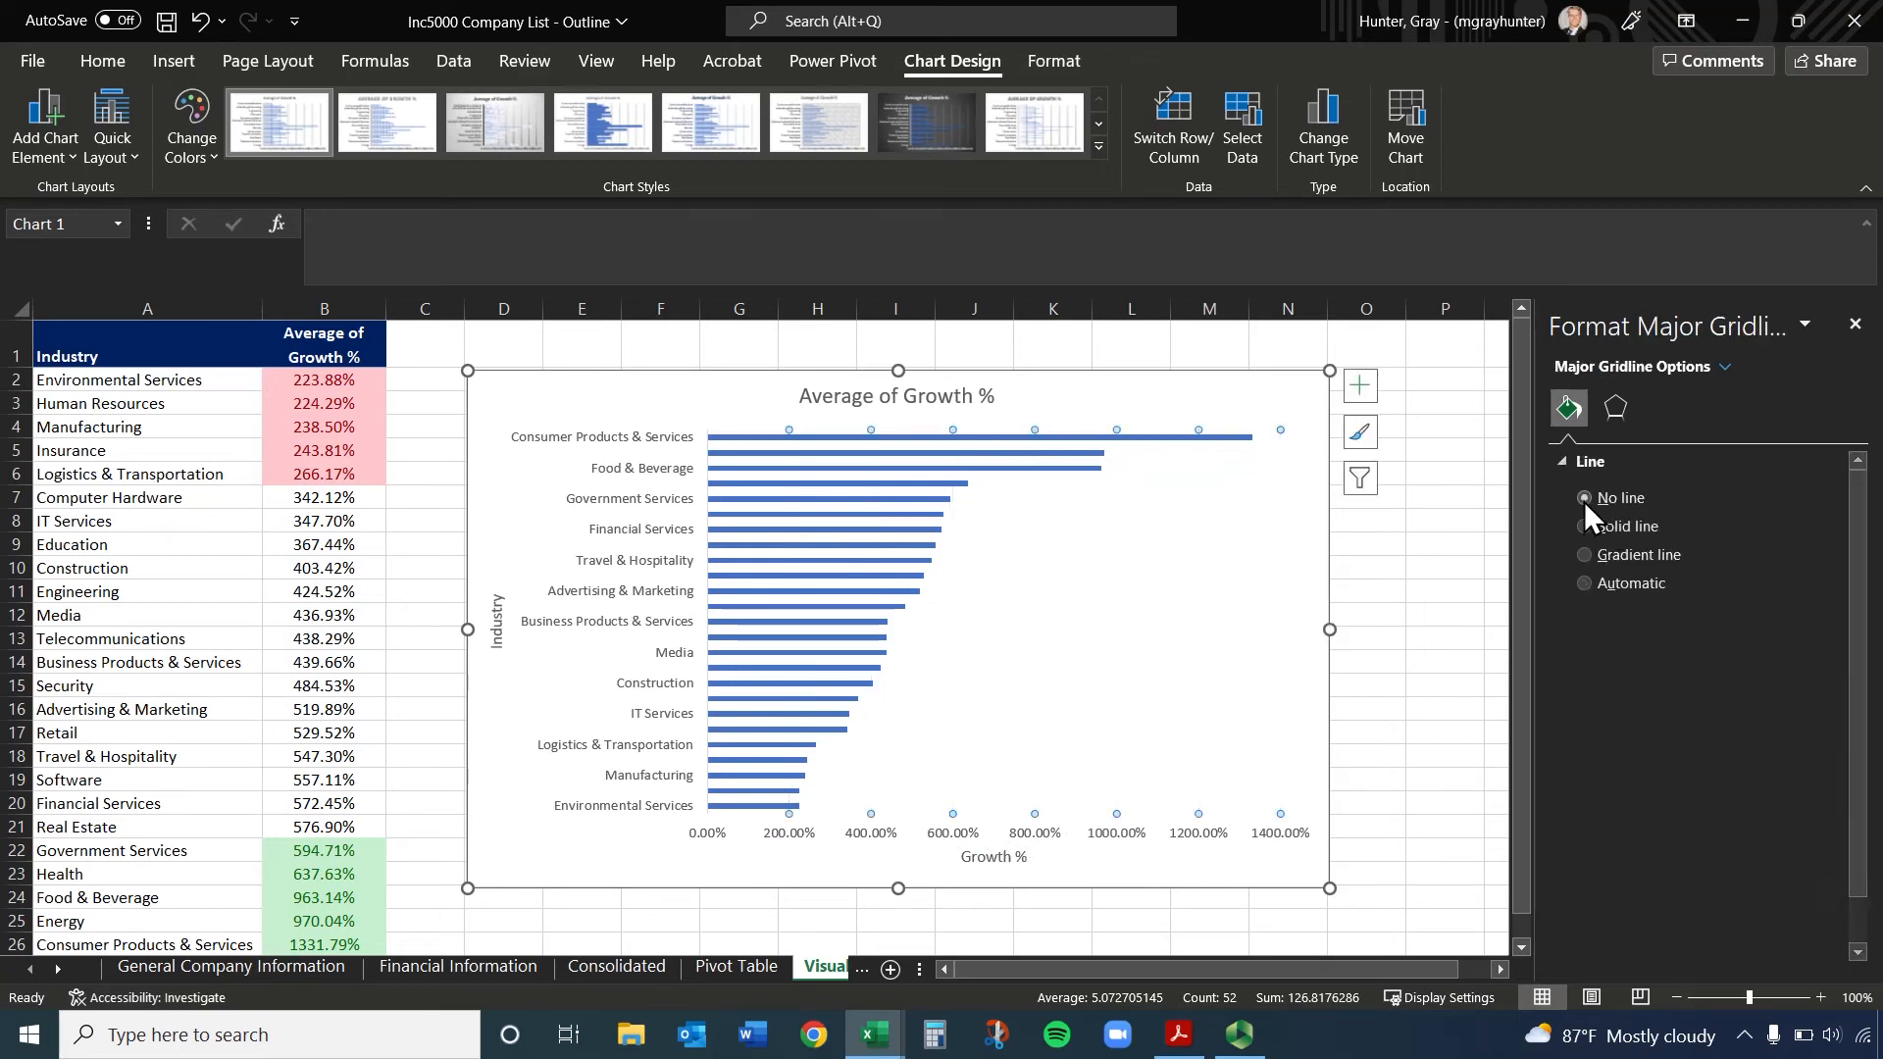
pyautogui.click(1104, 835)
# Examine the series and category choices in the chart's filter options
pyautogui.click(1362, 393)
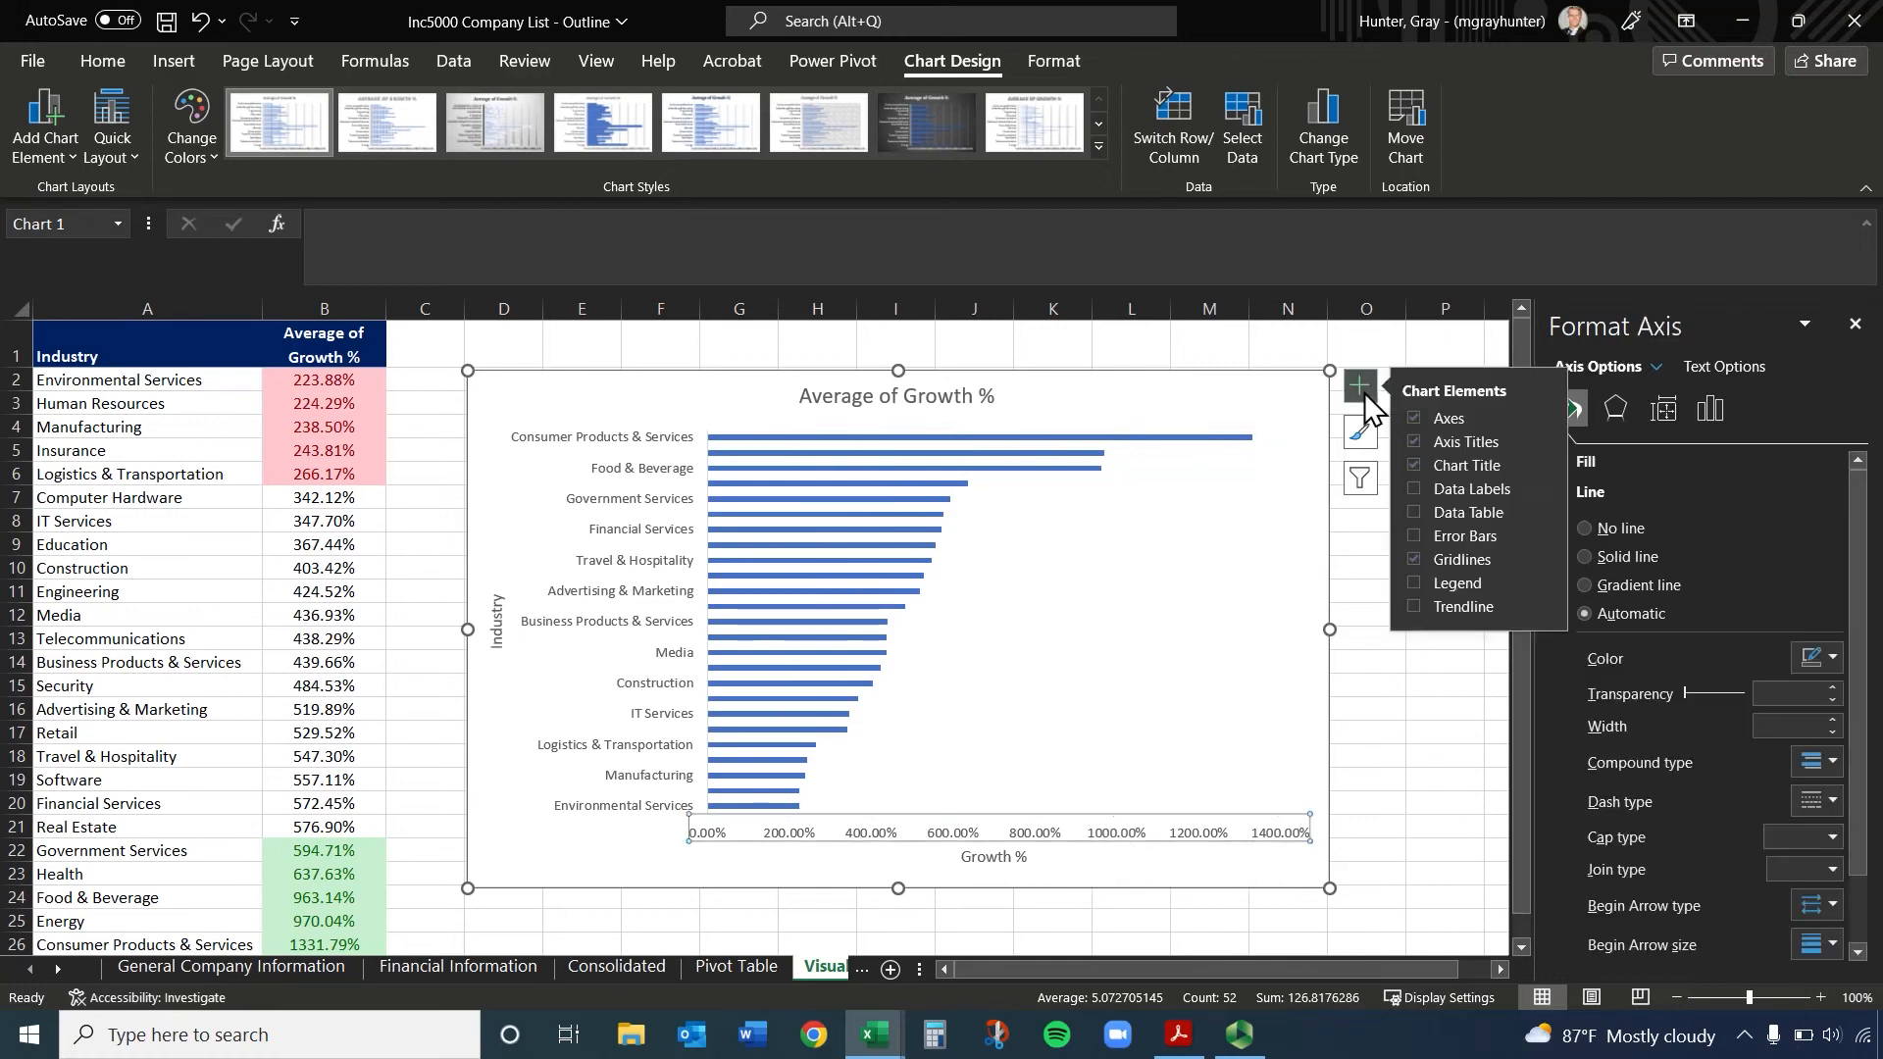
pyautogui.click(1363, 477)
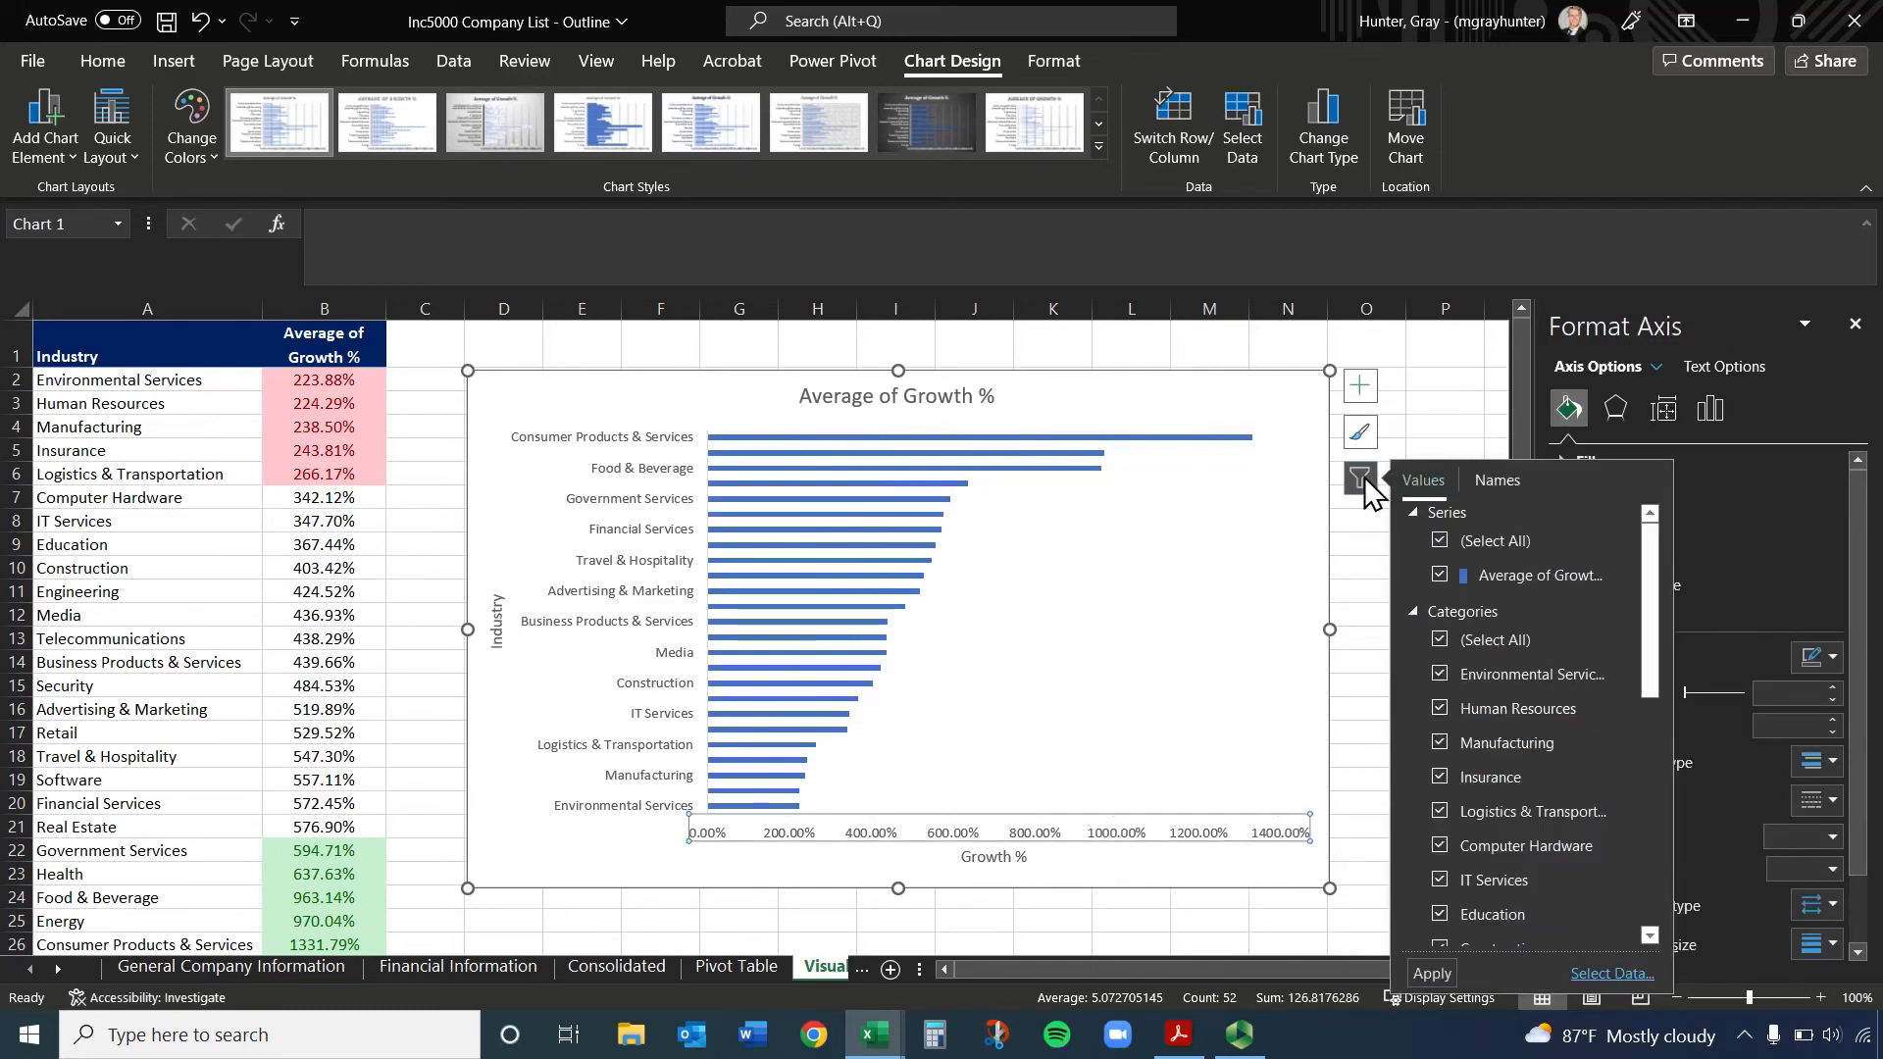
pyautogui.scroll(-6, 1452, 693)
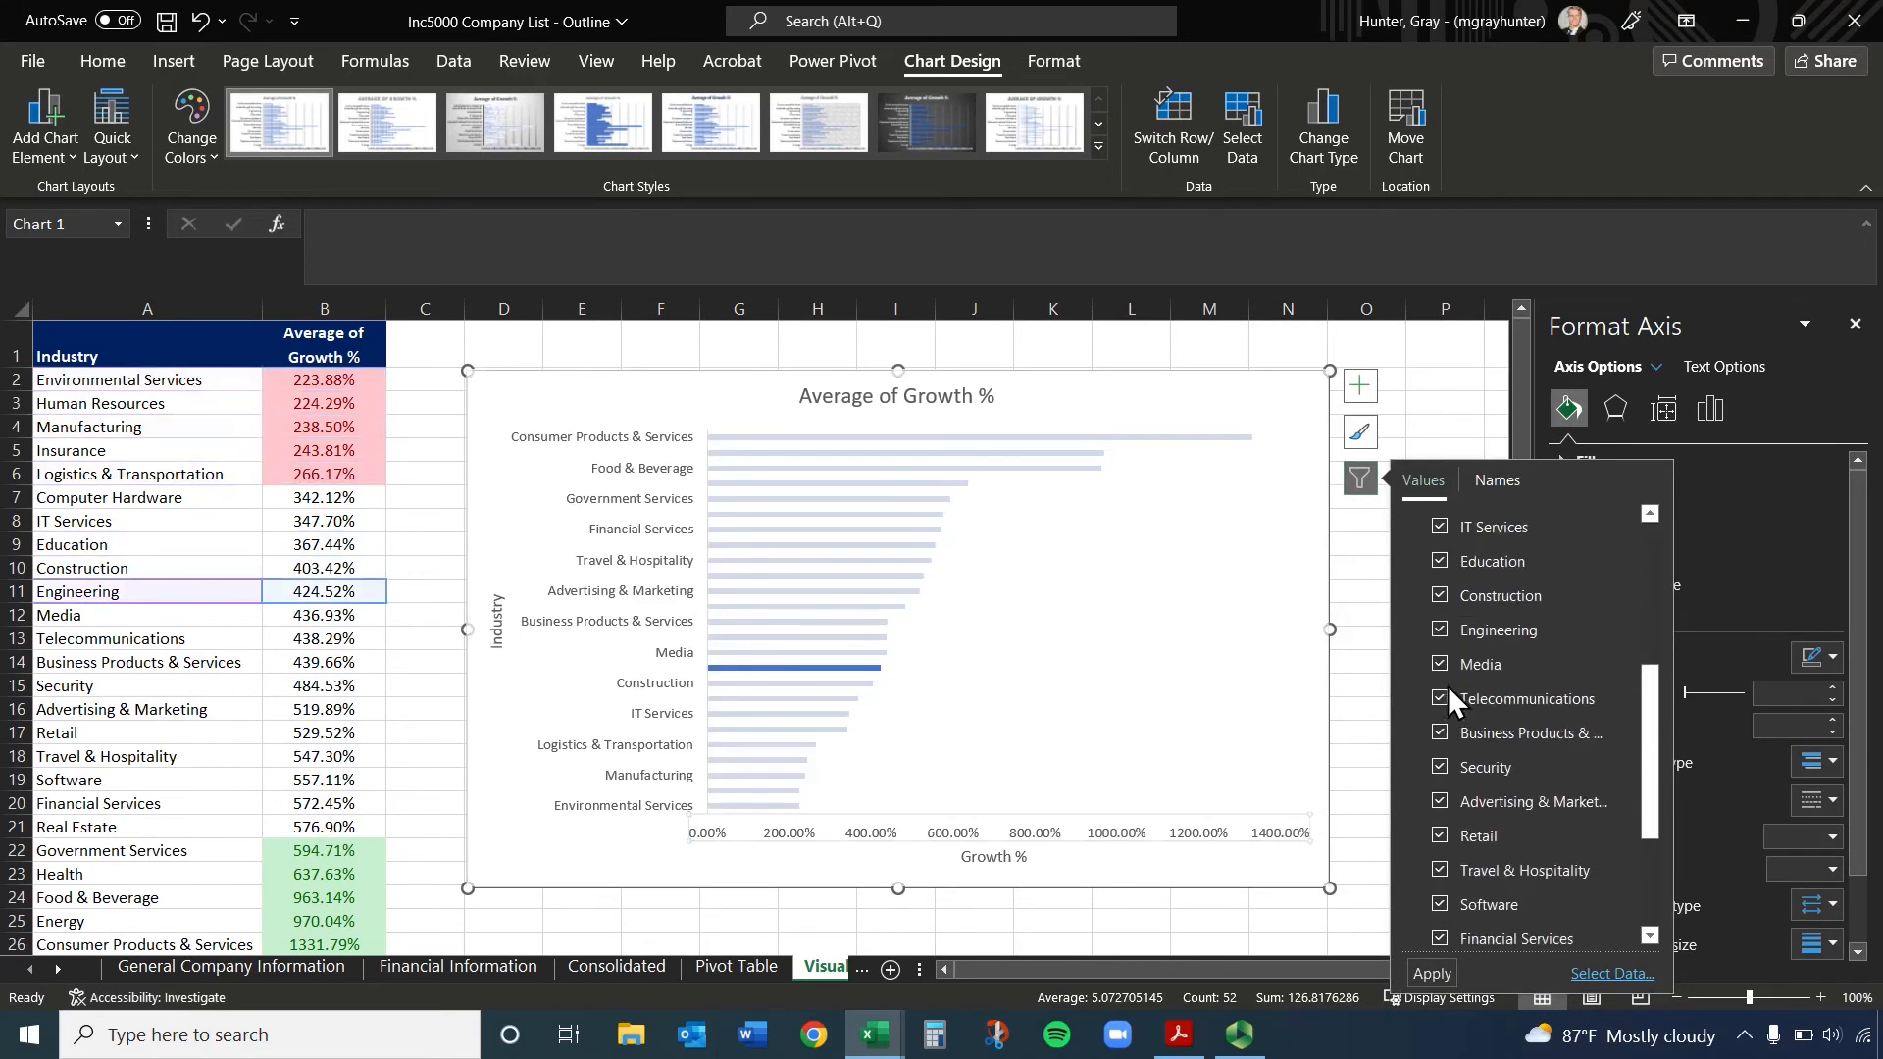
pyautogui.click(1353, 521)
pyautogui.click(1324, 419)
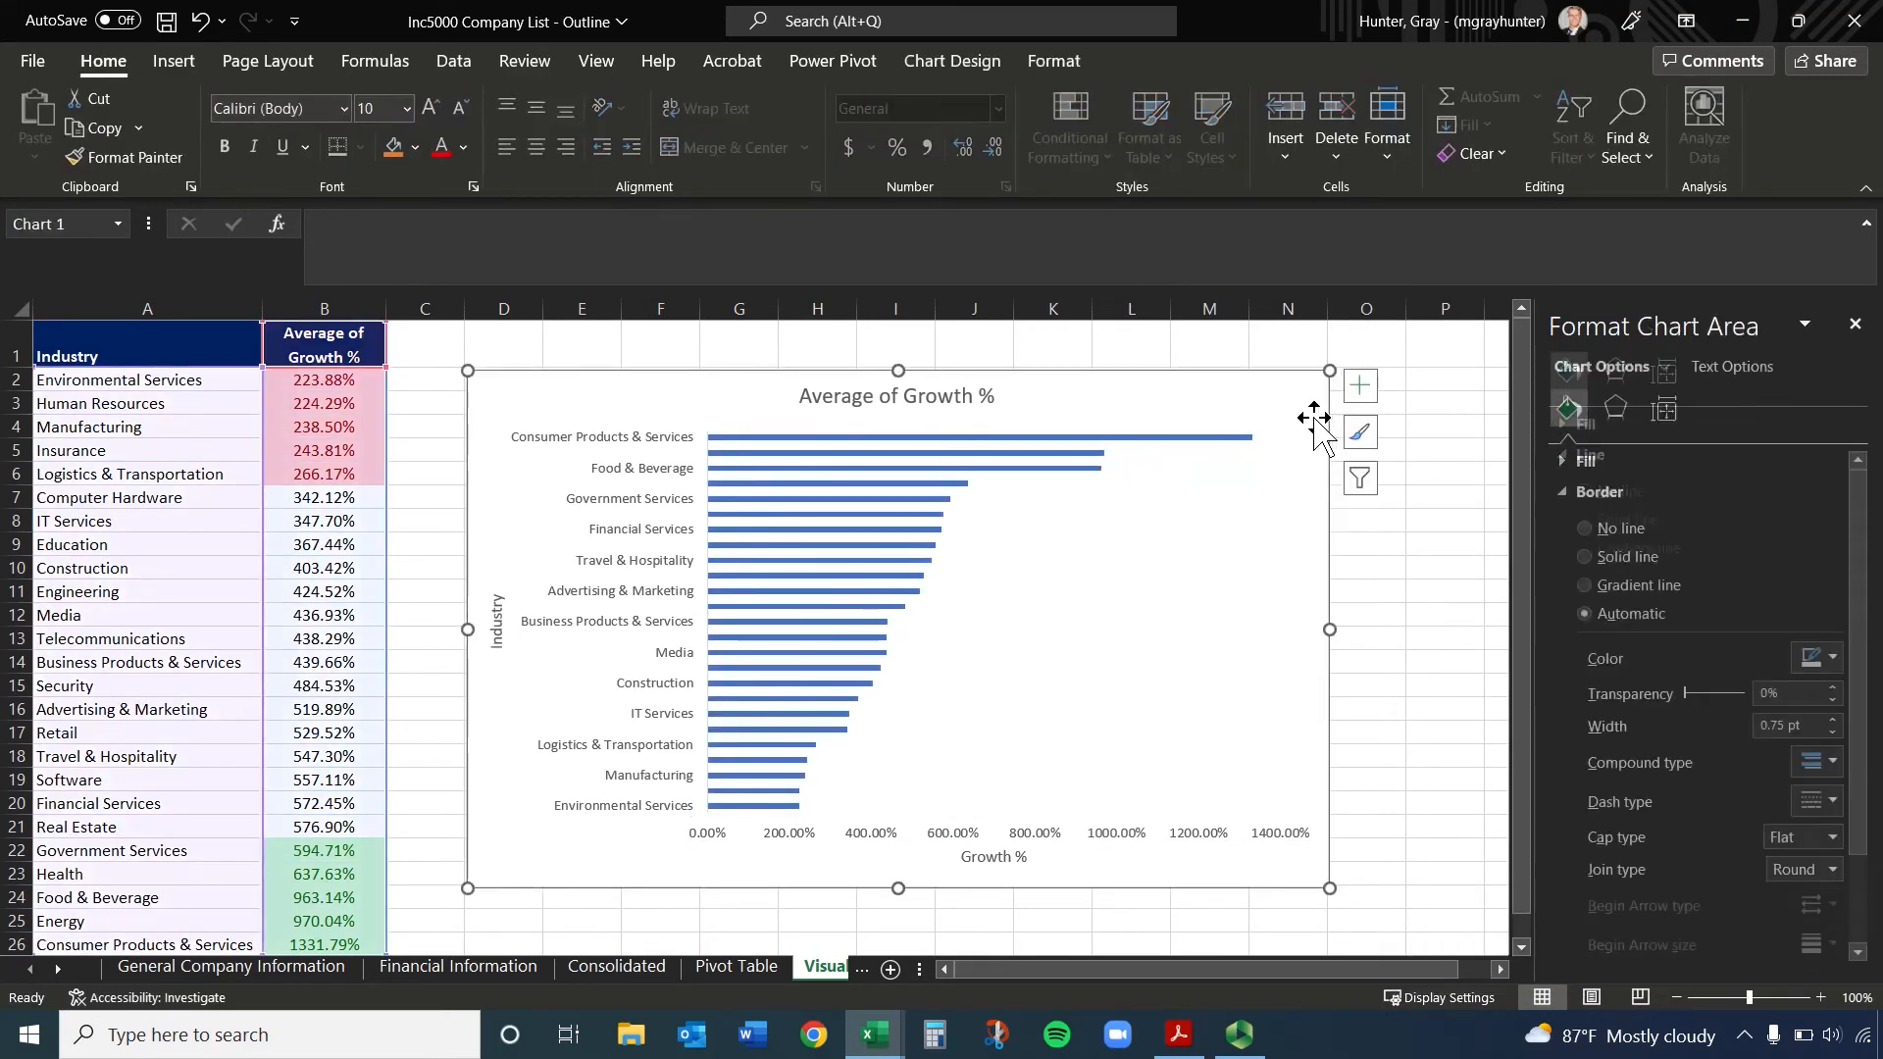
# Try showing a data table and error bars on the chart, removing each one again
pyautogui.click(1362, 391)
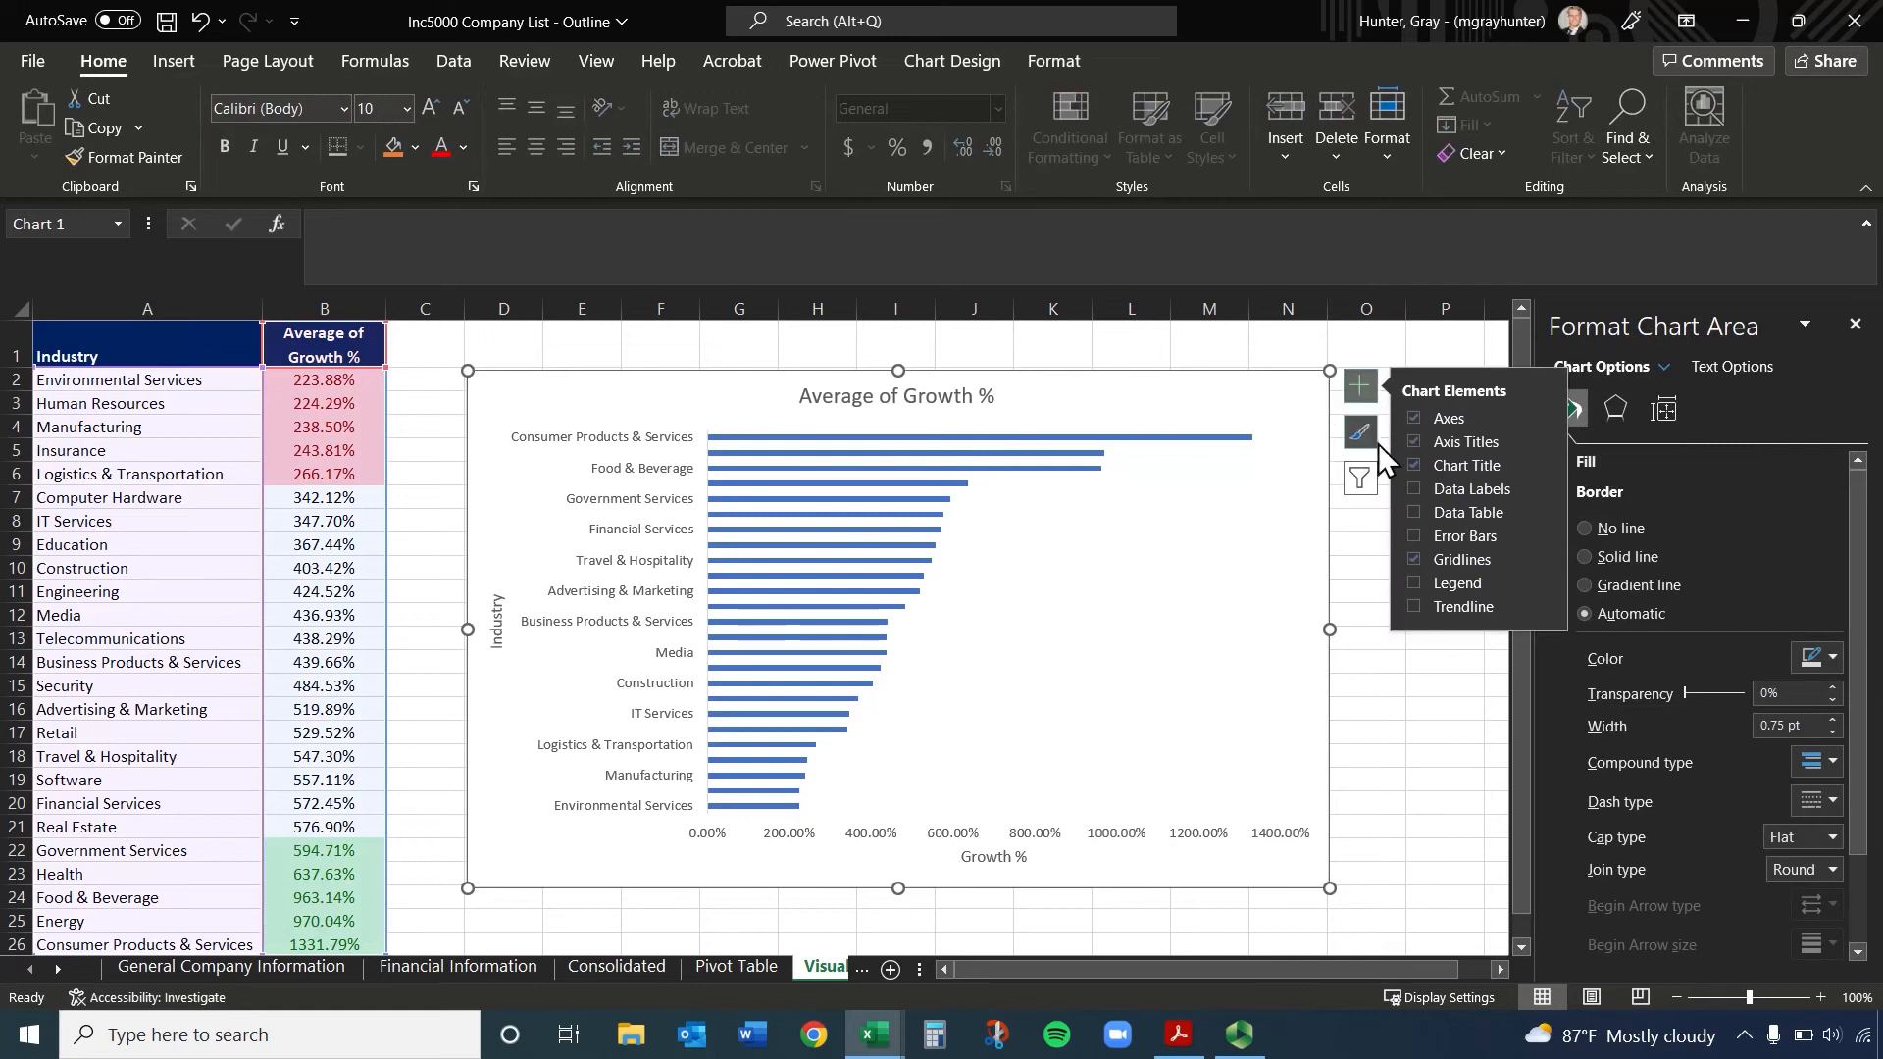
pyautogui.click(1412, 512)
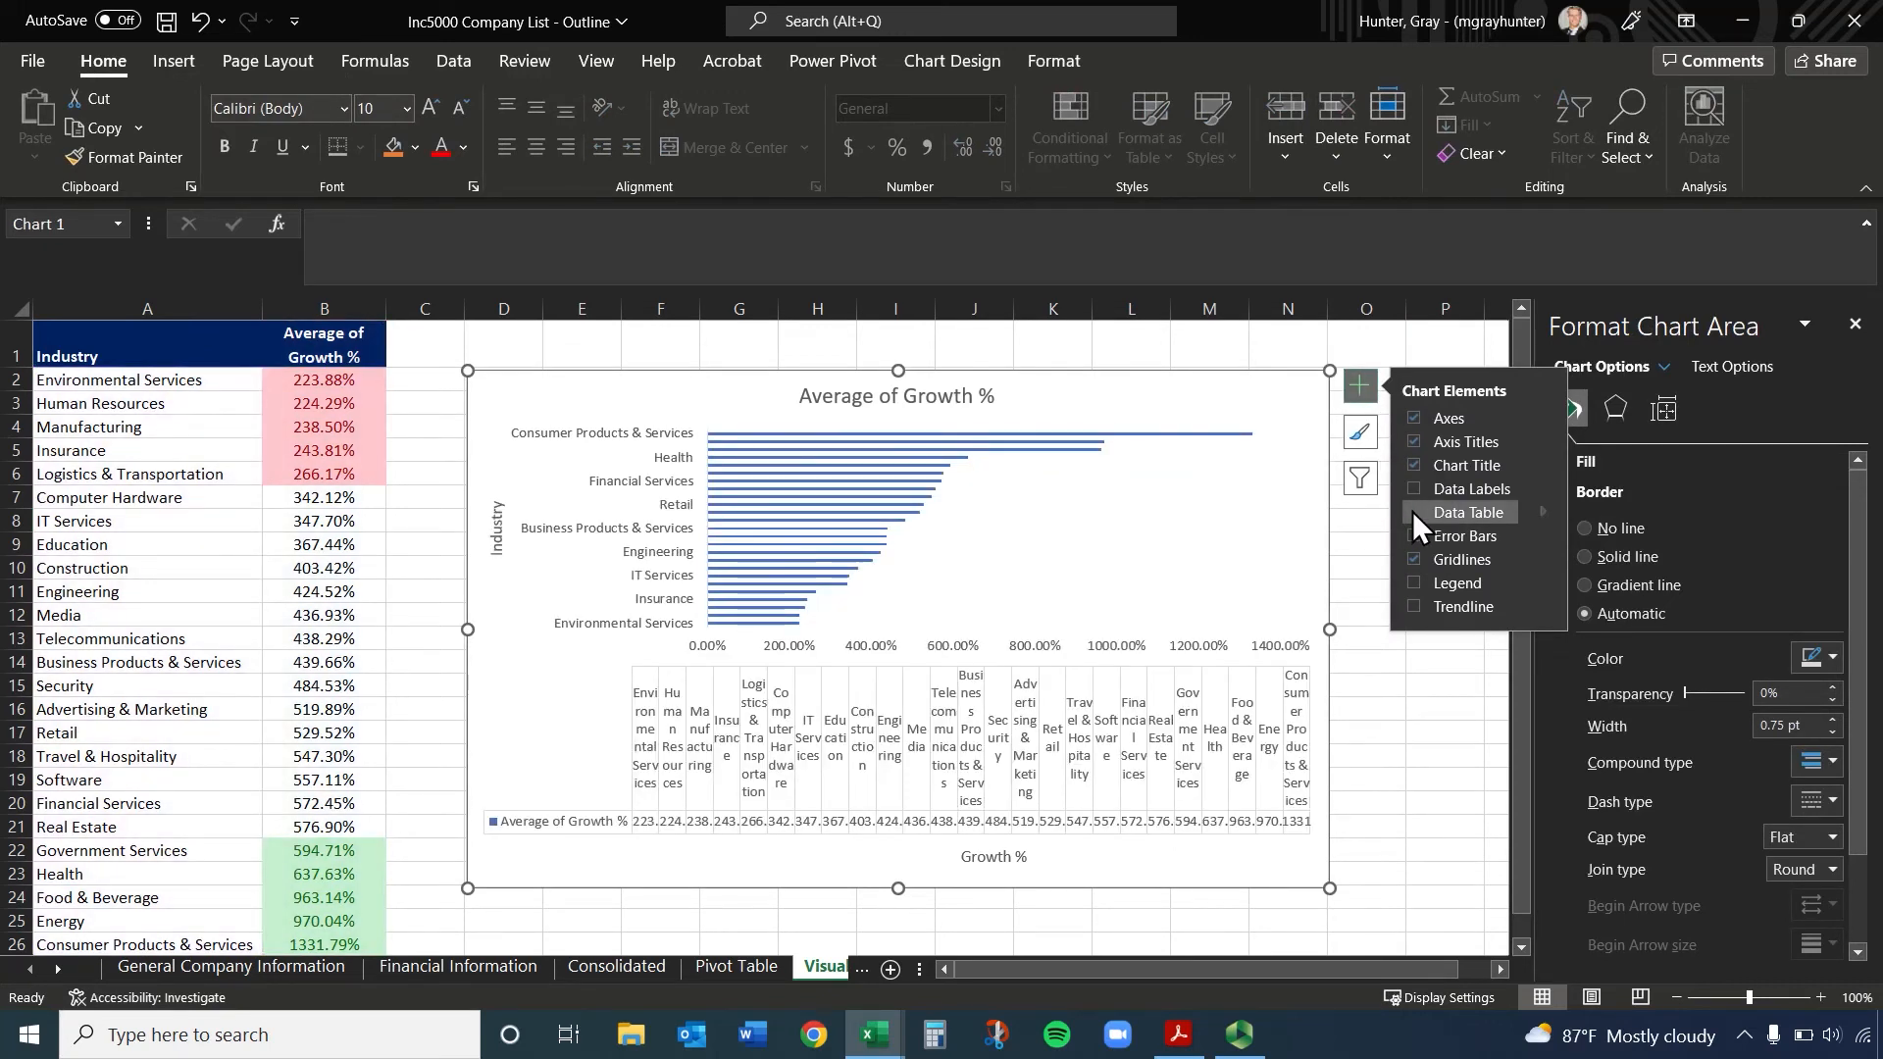
pyautogui.click(1412, 512)
pyautogui.click(1408, 535)
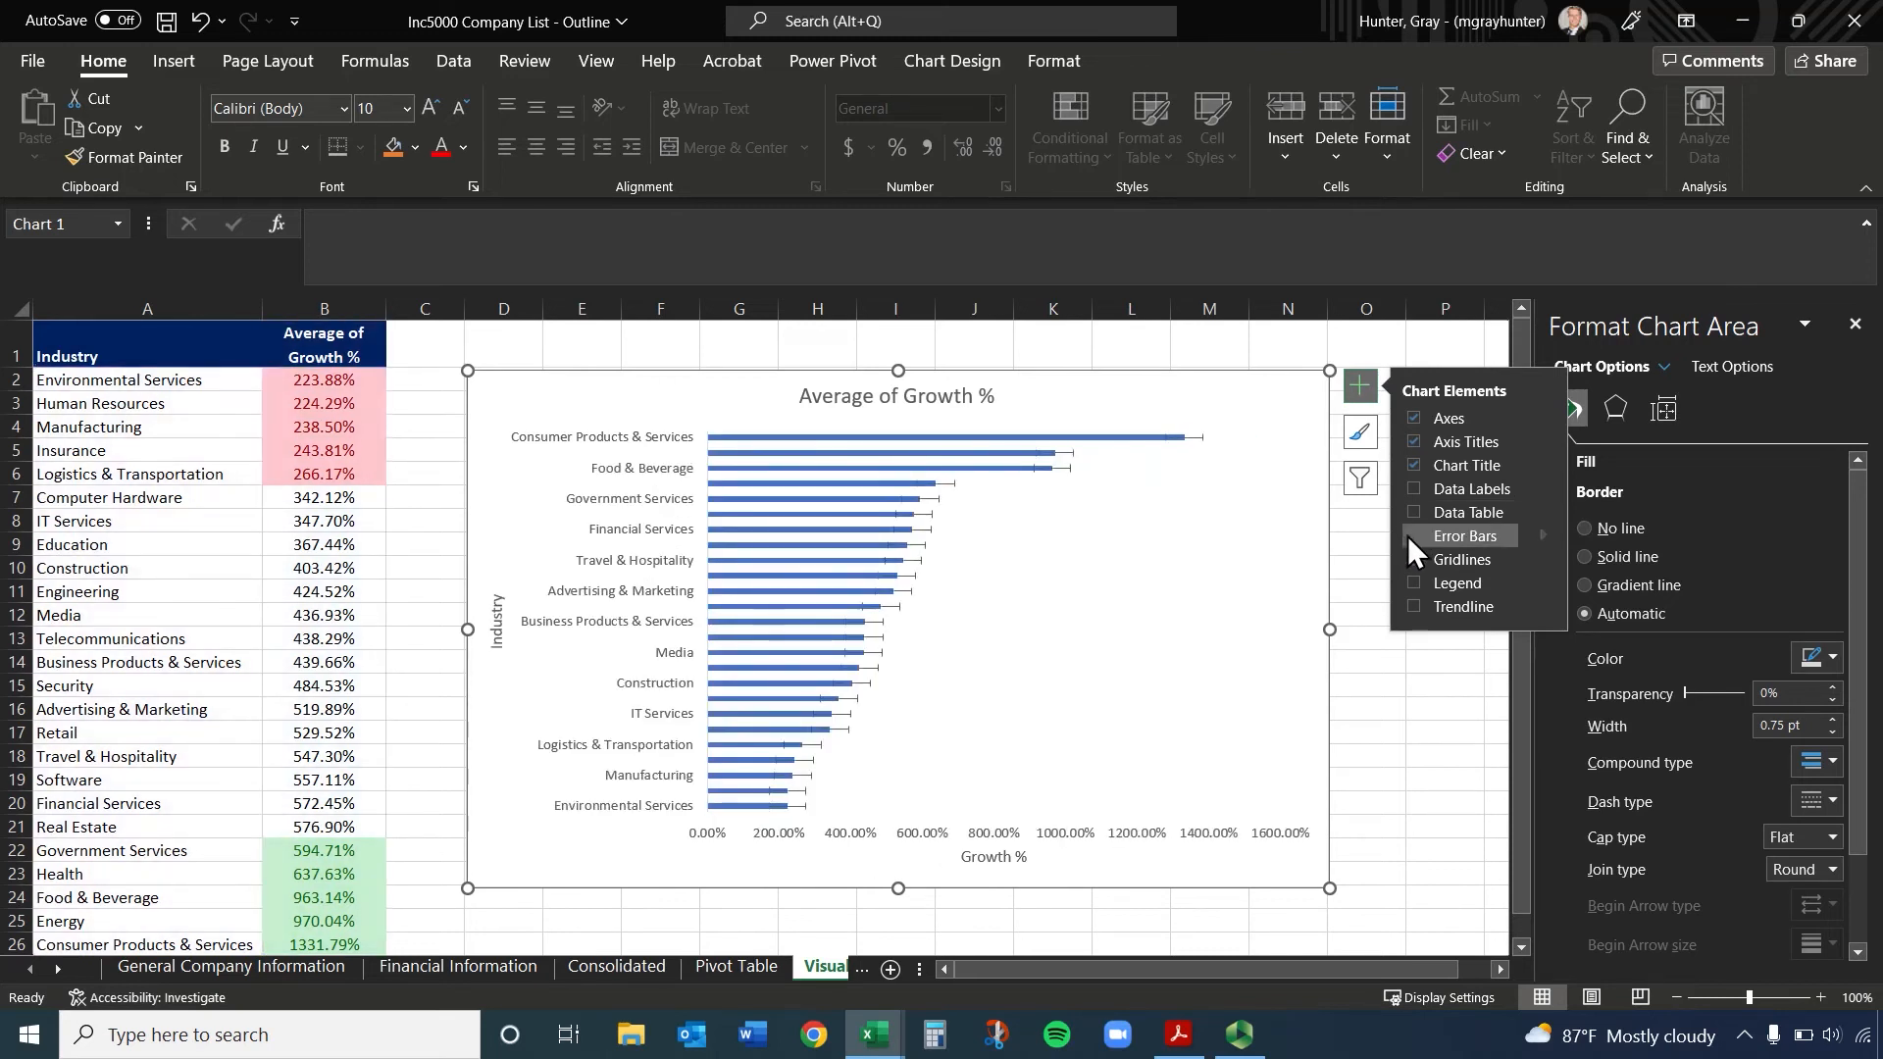
pyautogui.click(1414, 541)
pyautogui.click(1414, 566)
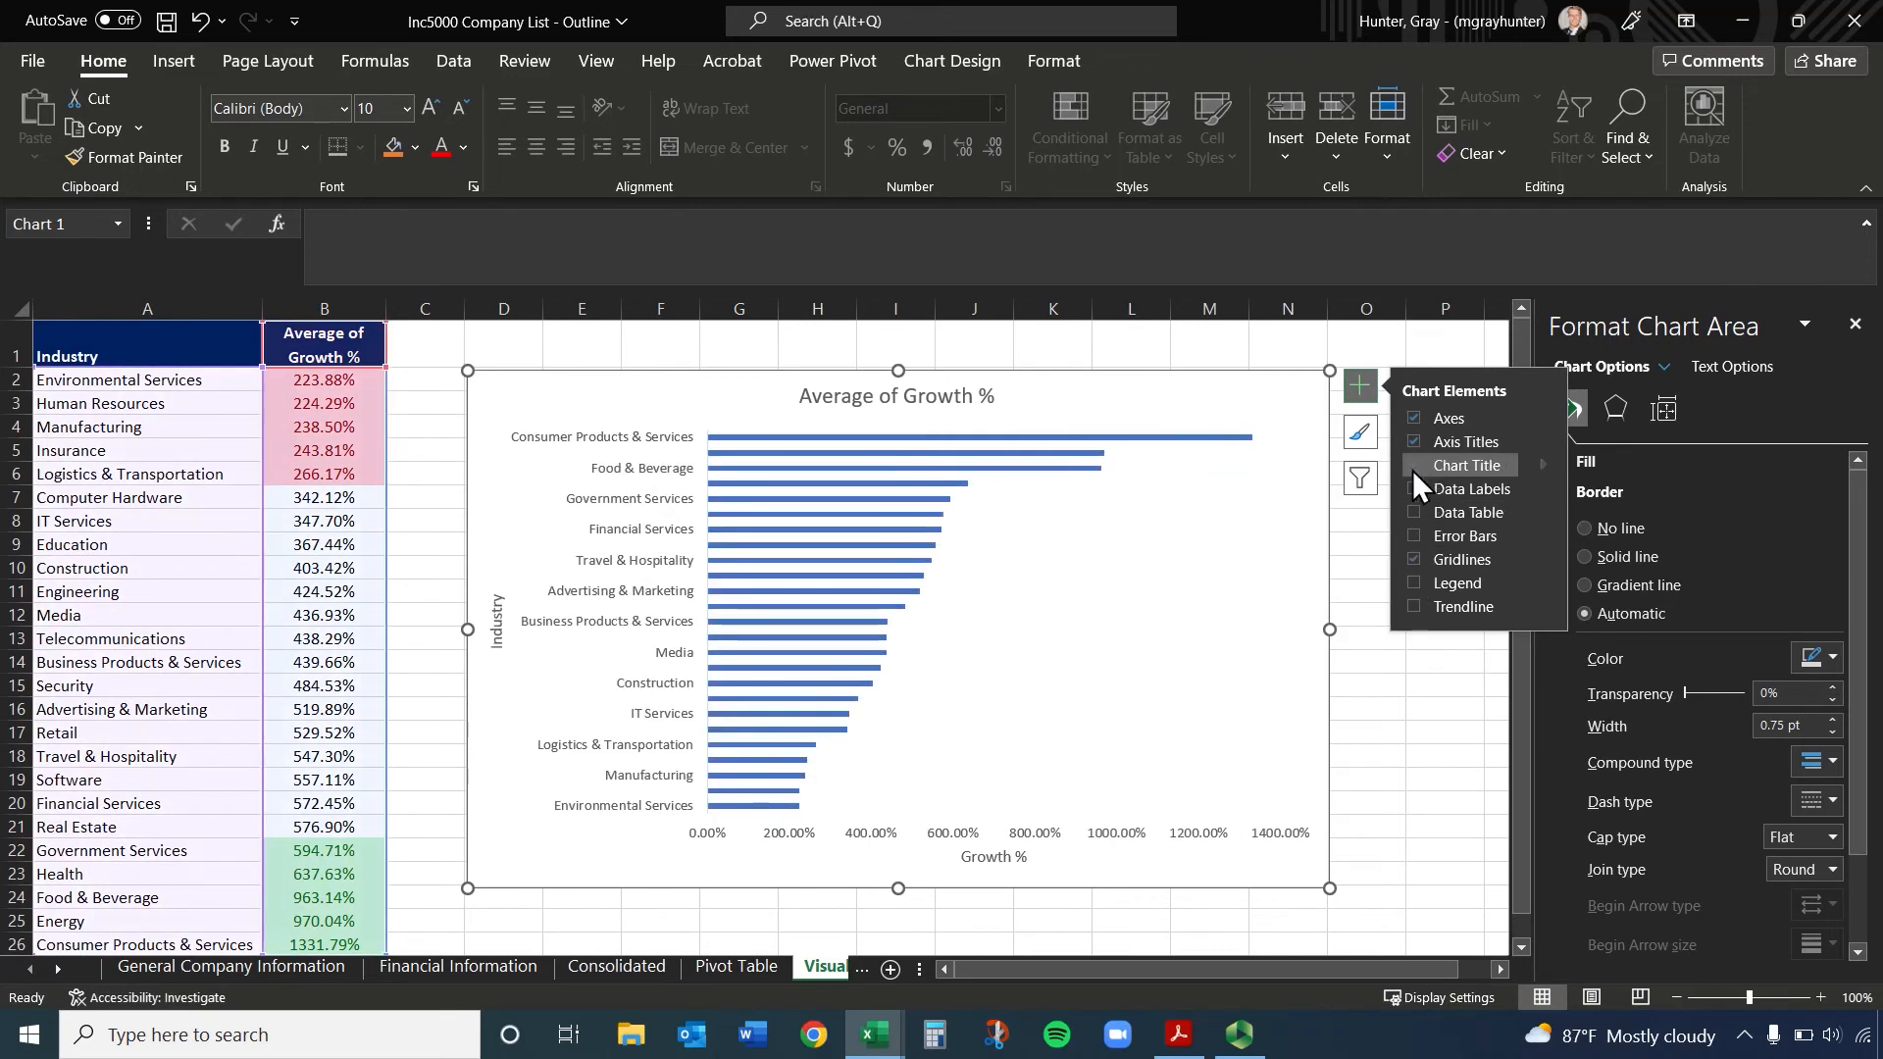
pyautogui.click(1430, 730)
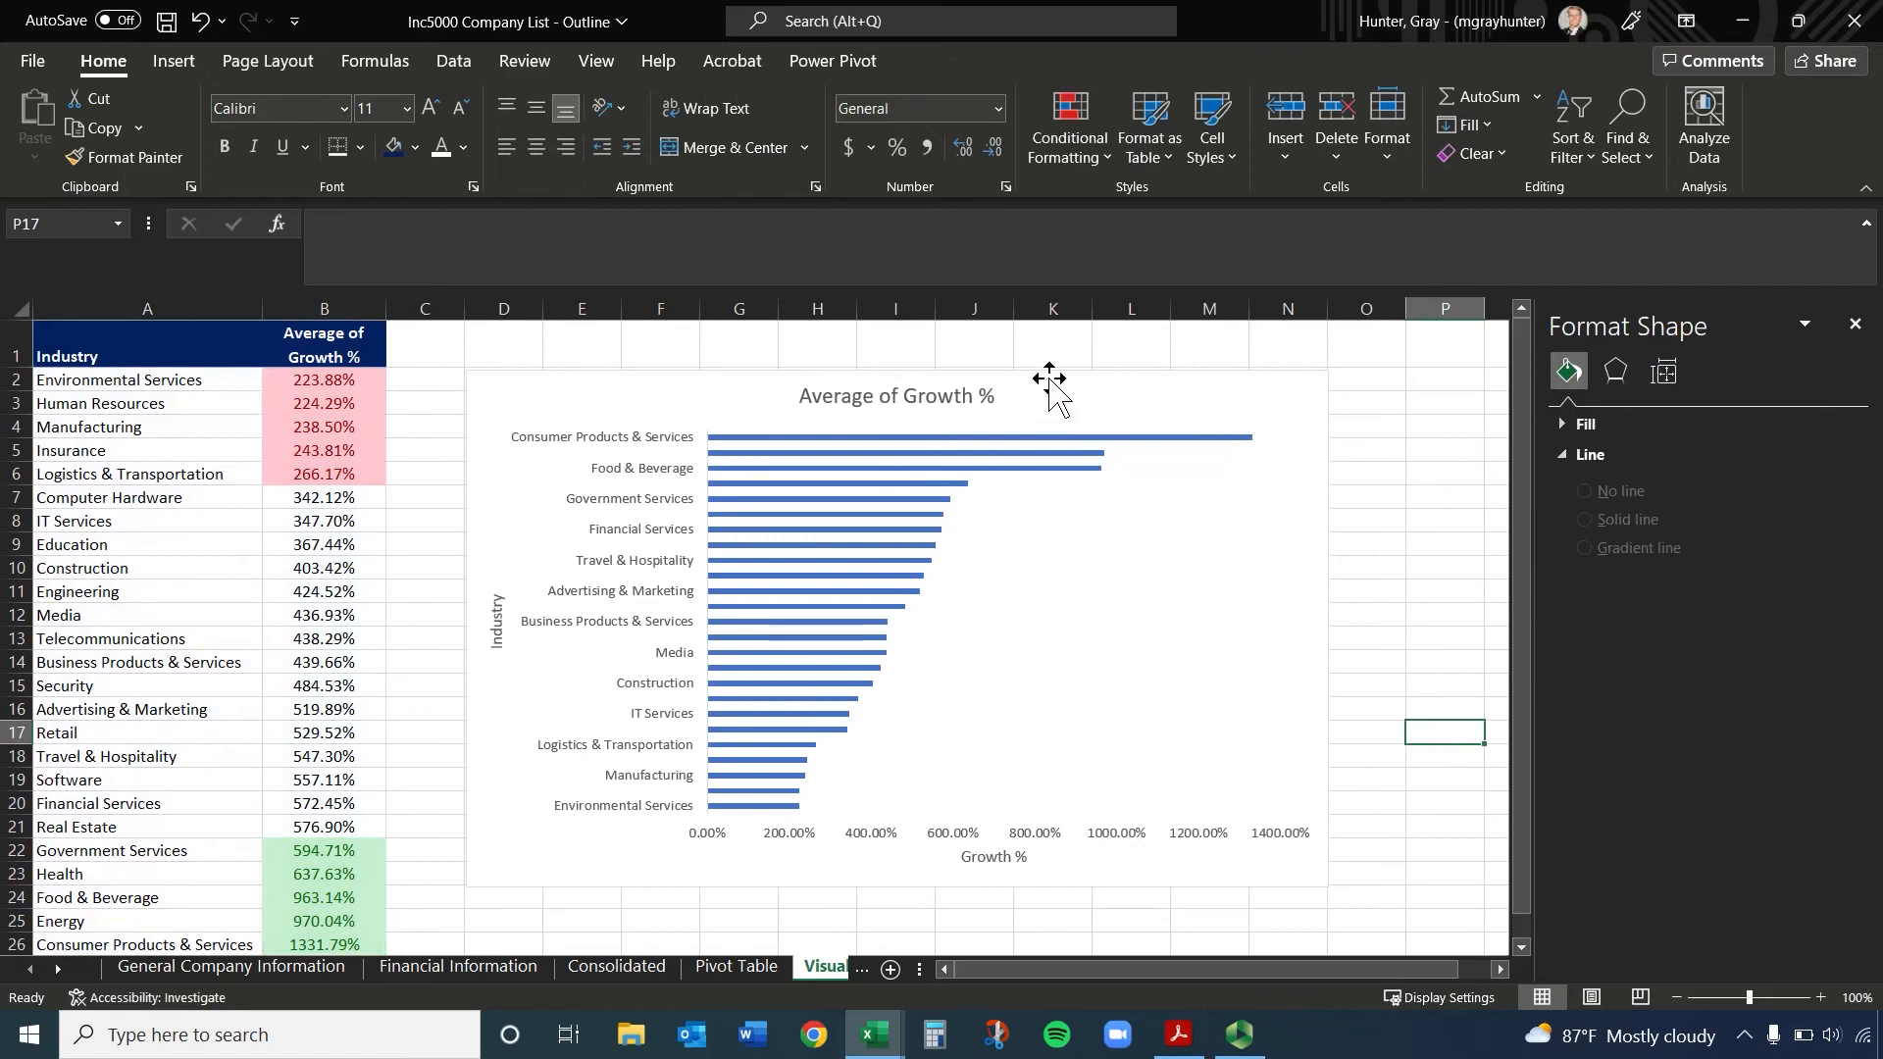
# Extend the chart title to read "Average of Growth % by Industry" and close the formatting pane
pyautogui.click(973, 397)
pyautogui.click(995, 397)
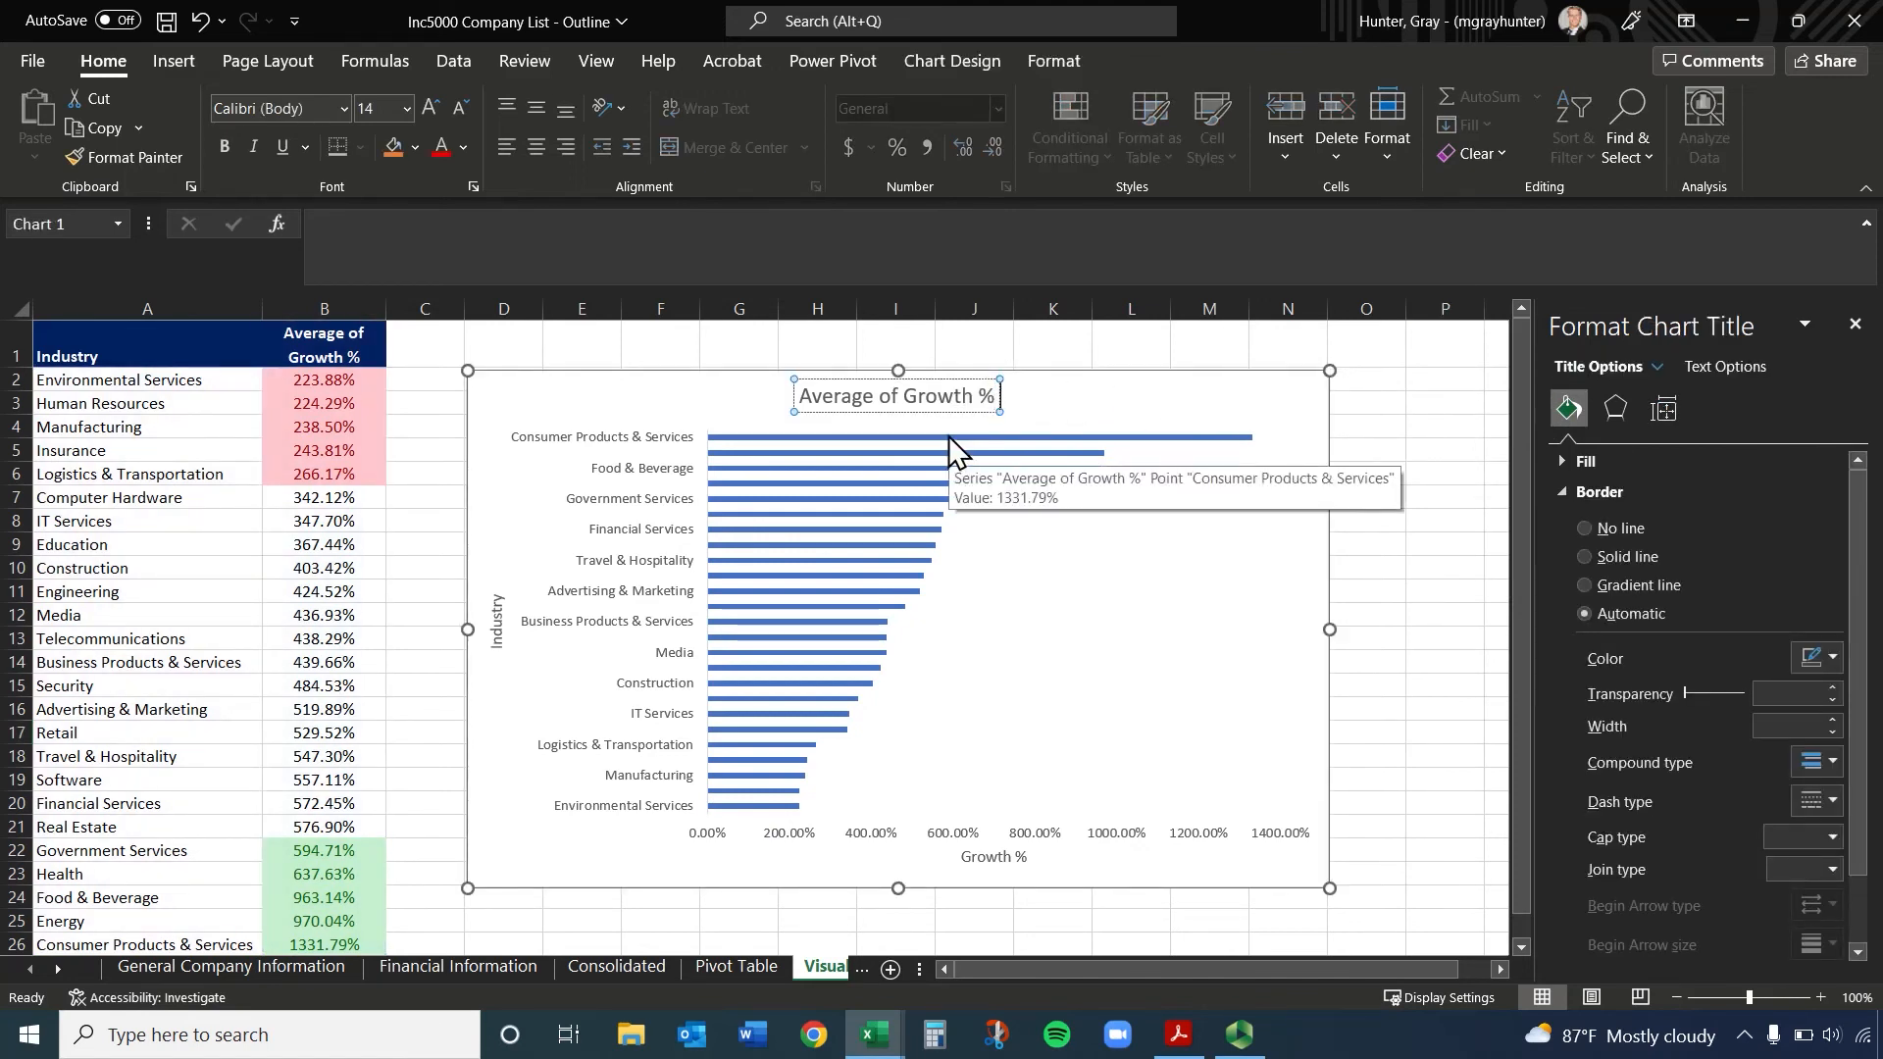
pyautogui.write('by Industry')
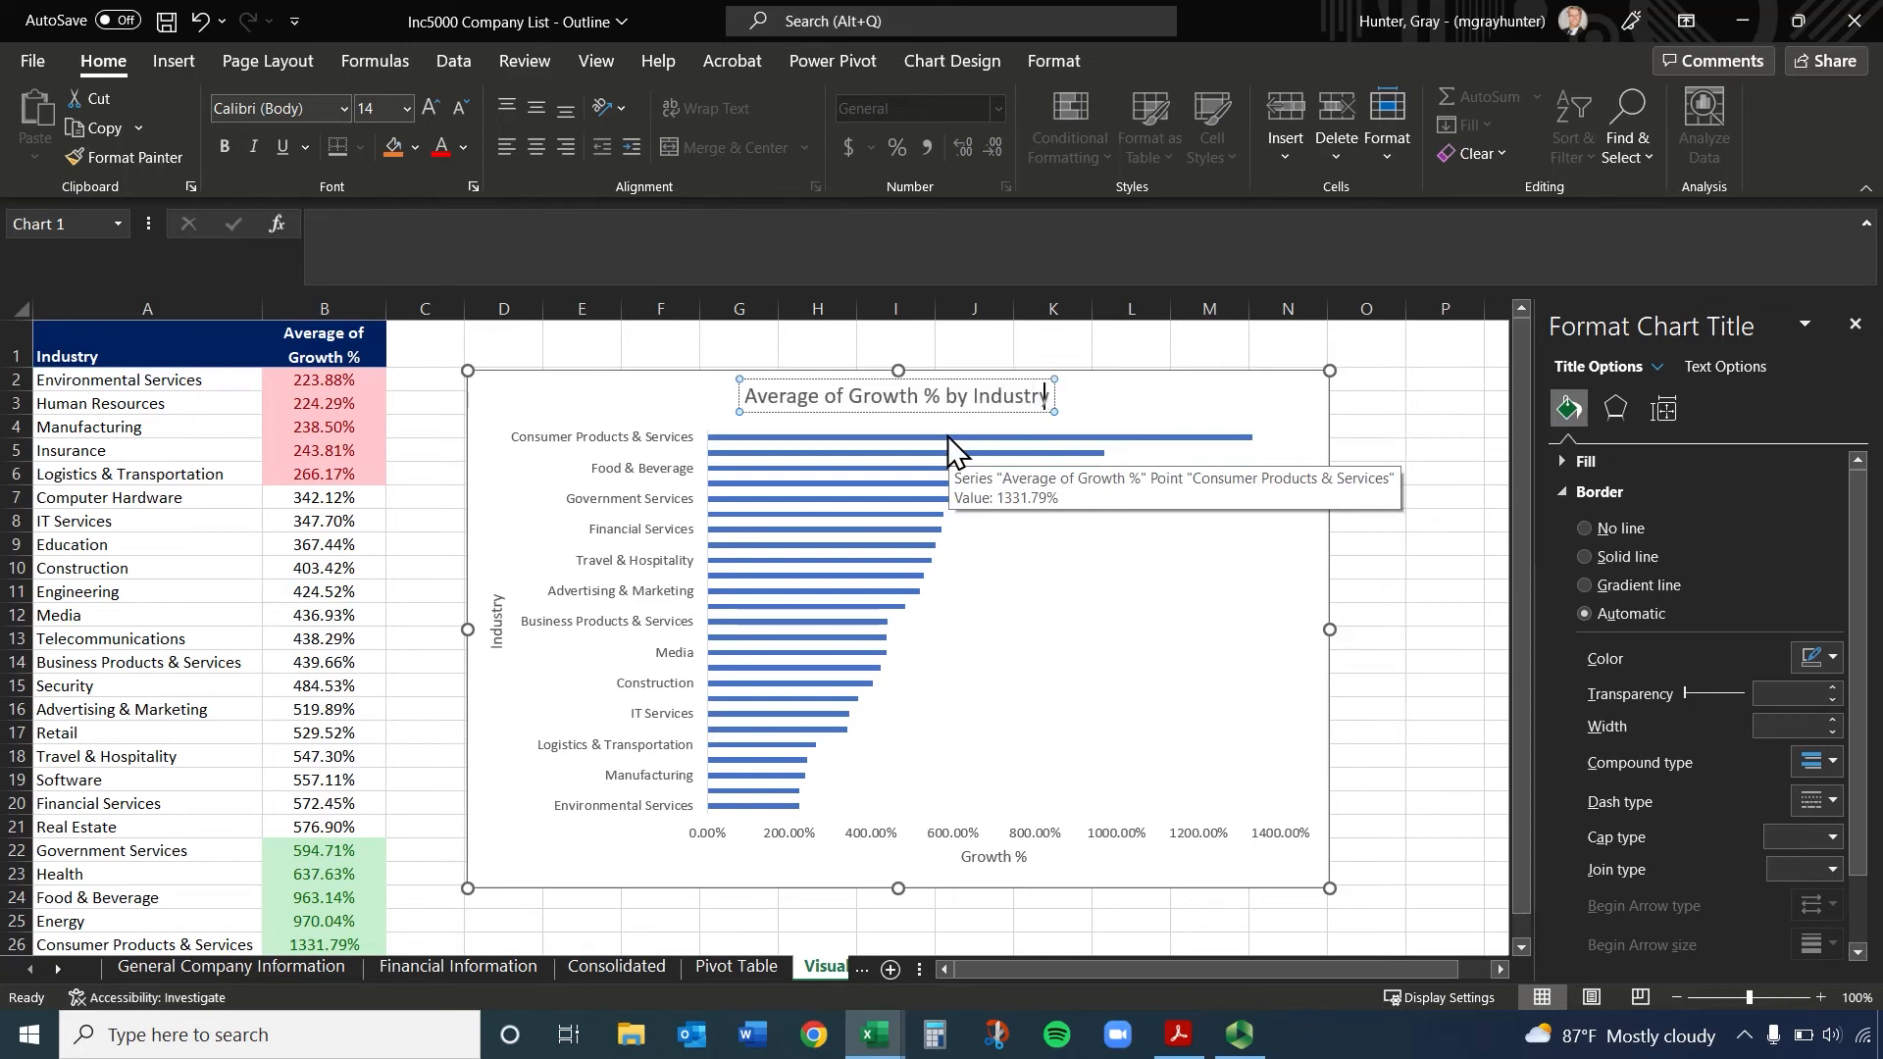
pyautogui.click(1387, 390)
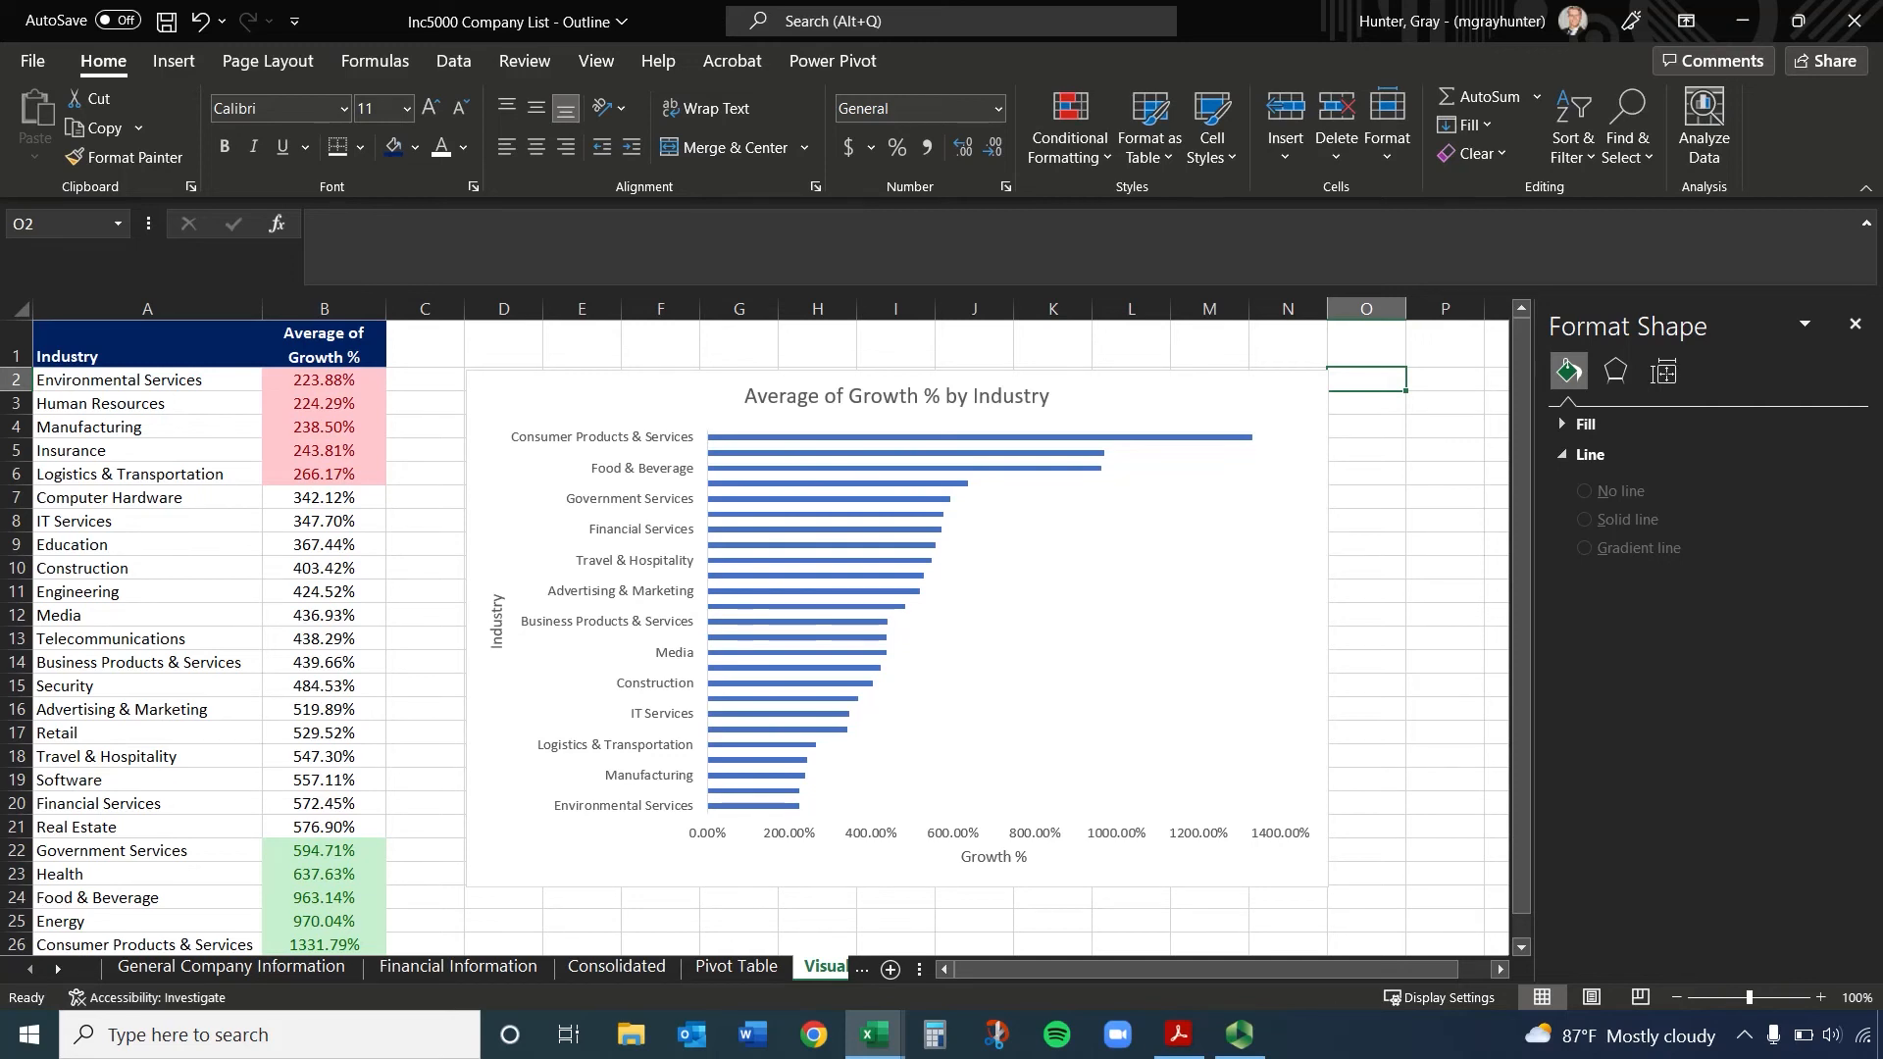
pyautogui.click(1854, 324)
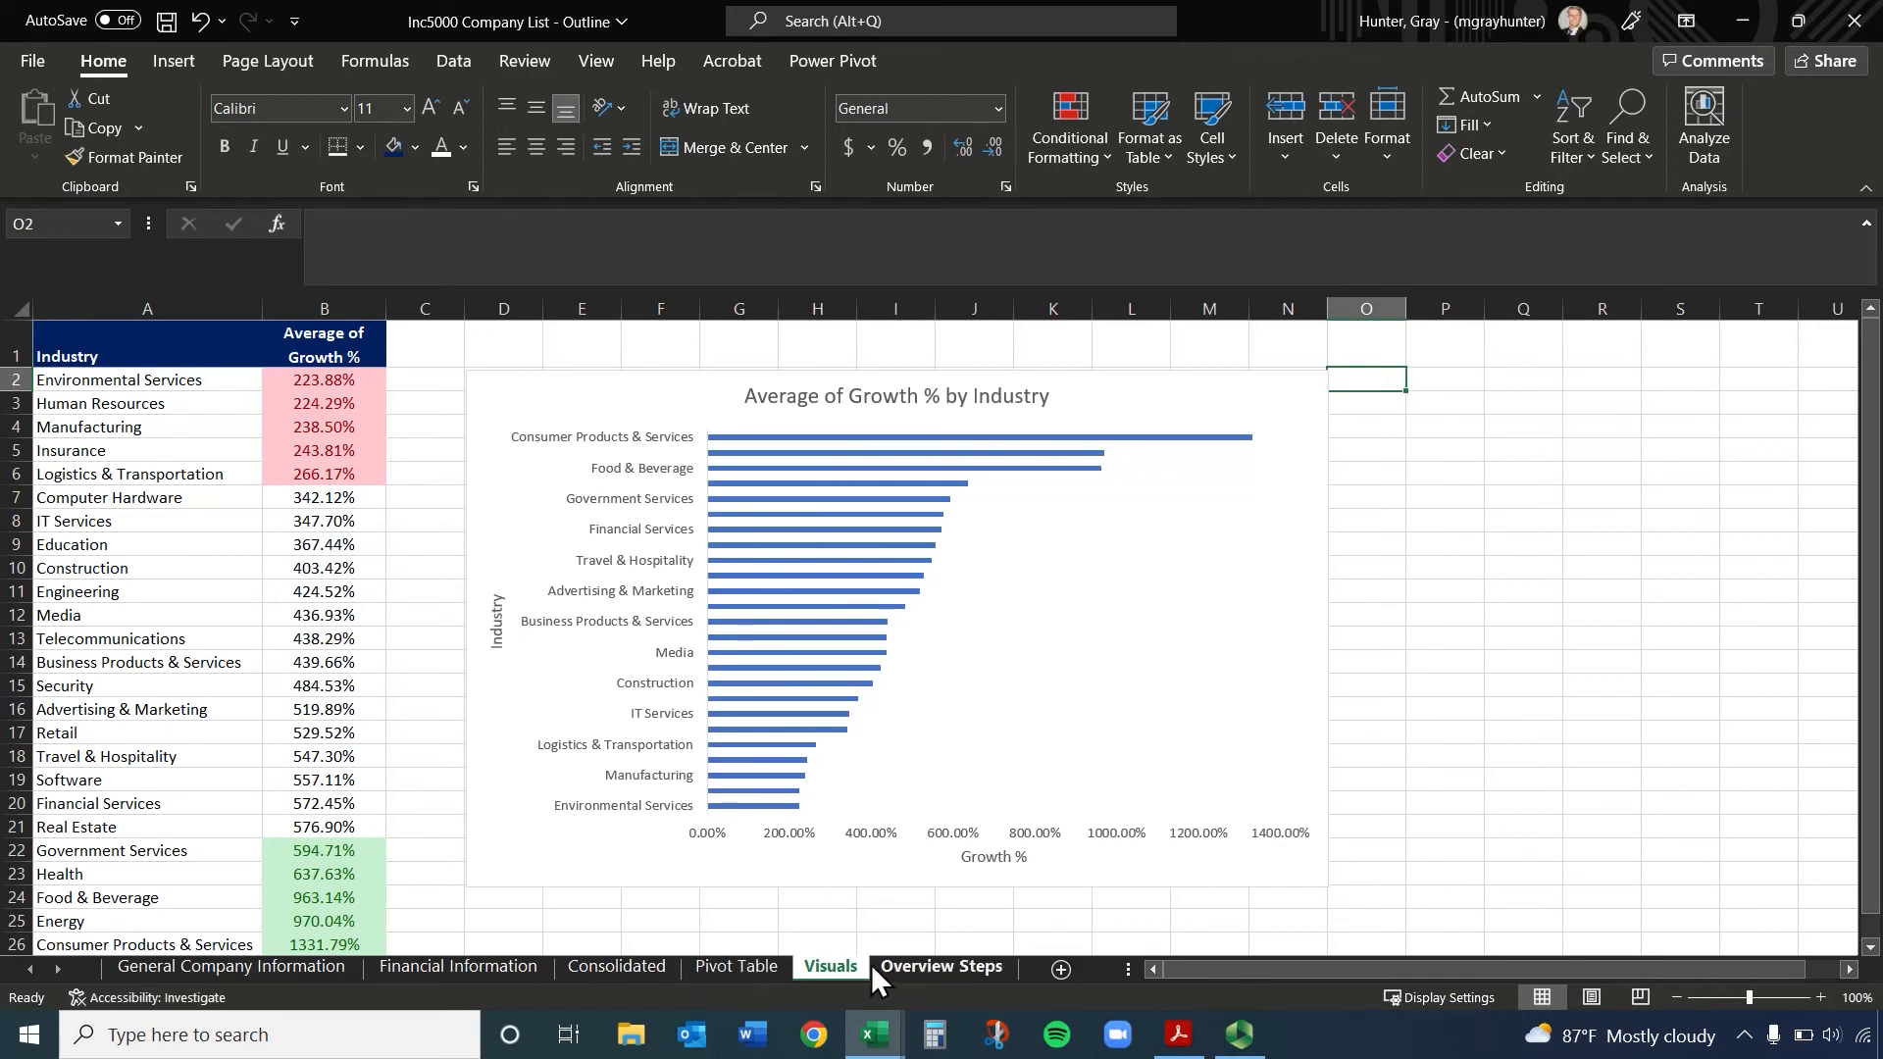
# Copy columns D:E, Average of Growth % and Average Number Workers, from the Pivot Table sheet to columns P:Q of the Visuals sheet
pyautogui.click(747, 965)
pyautogui.scroll(2, 585, 633)
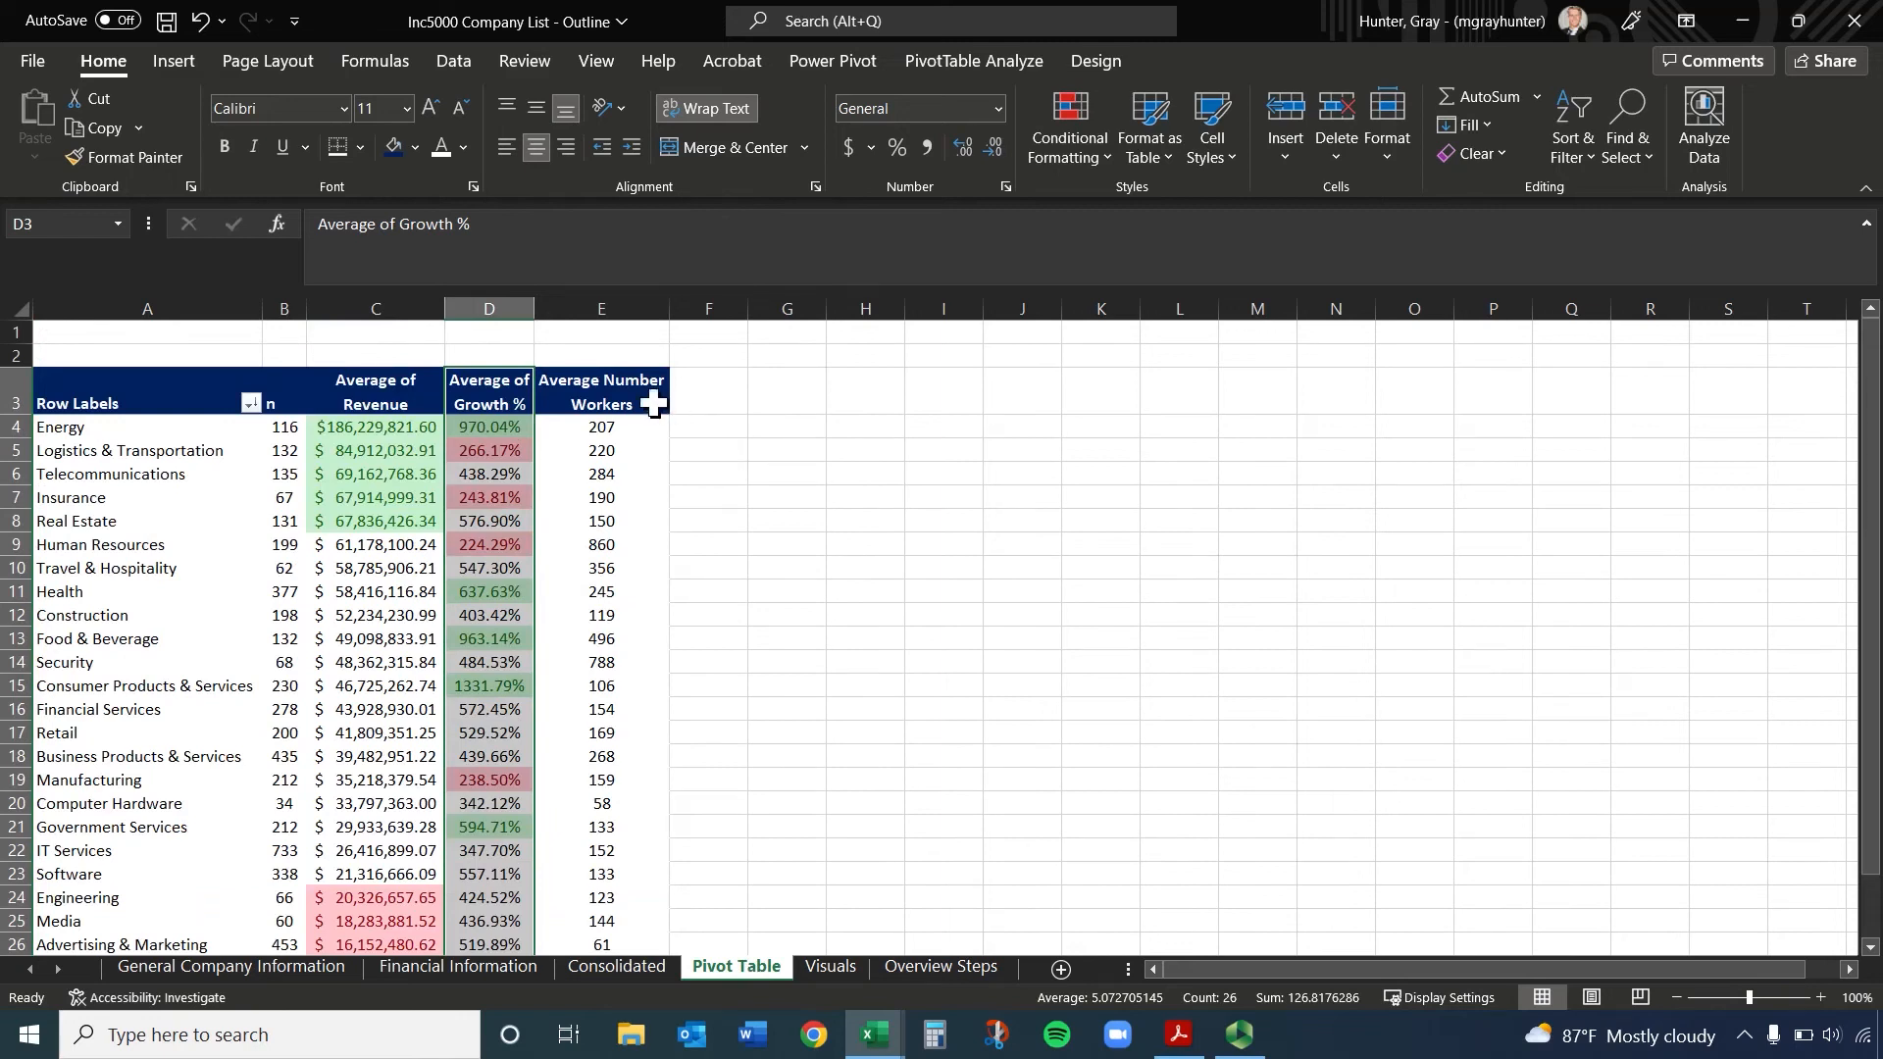
pyautogui.click(619, 306)
pyautogui.keyDown('ctrl'); pyautogui.click(488, 308); pyautogui.keyUp('ctrl')
pyautogui.hotkey('ctrl', 'c')
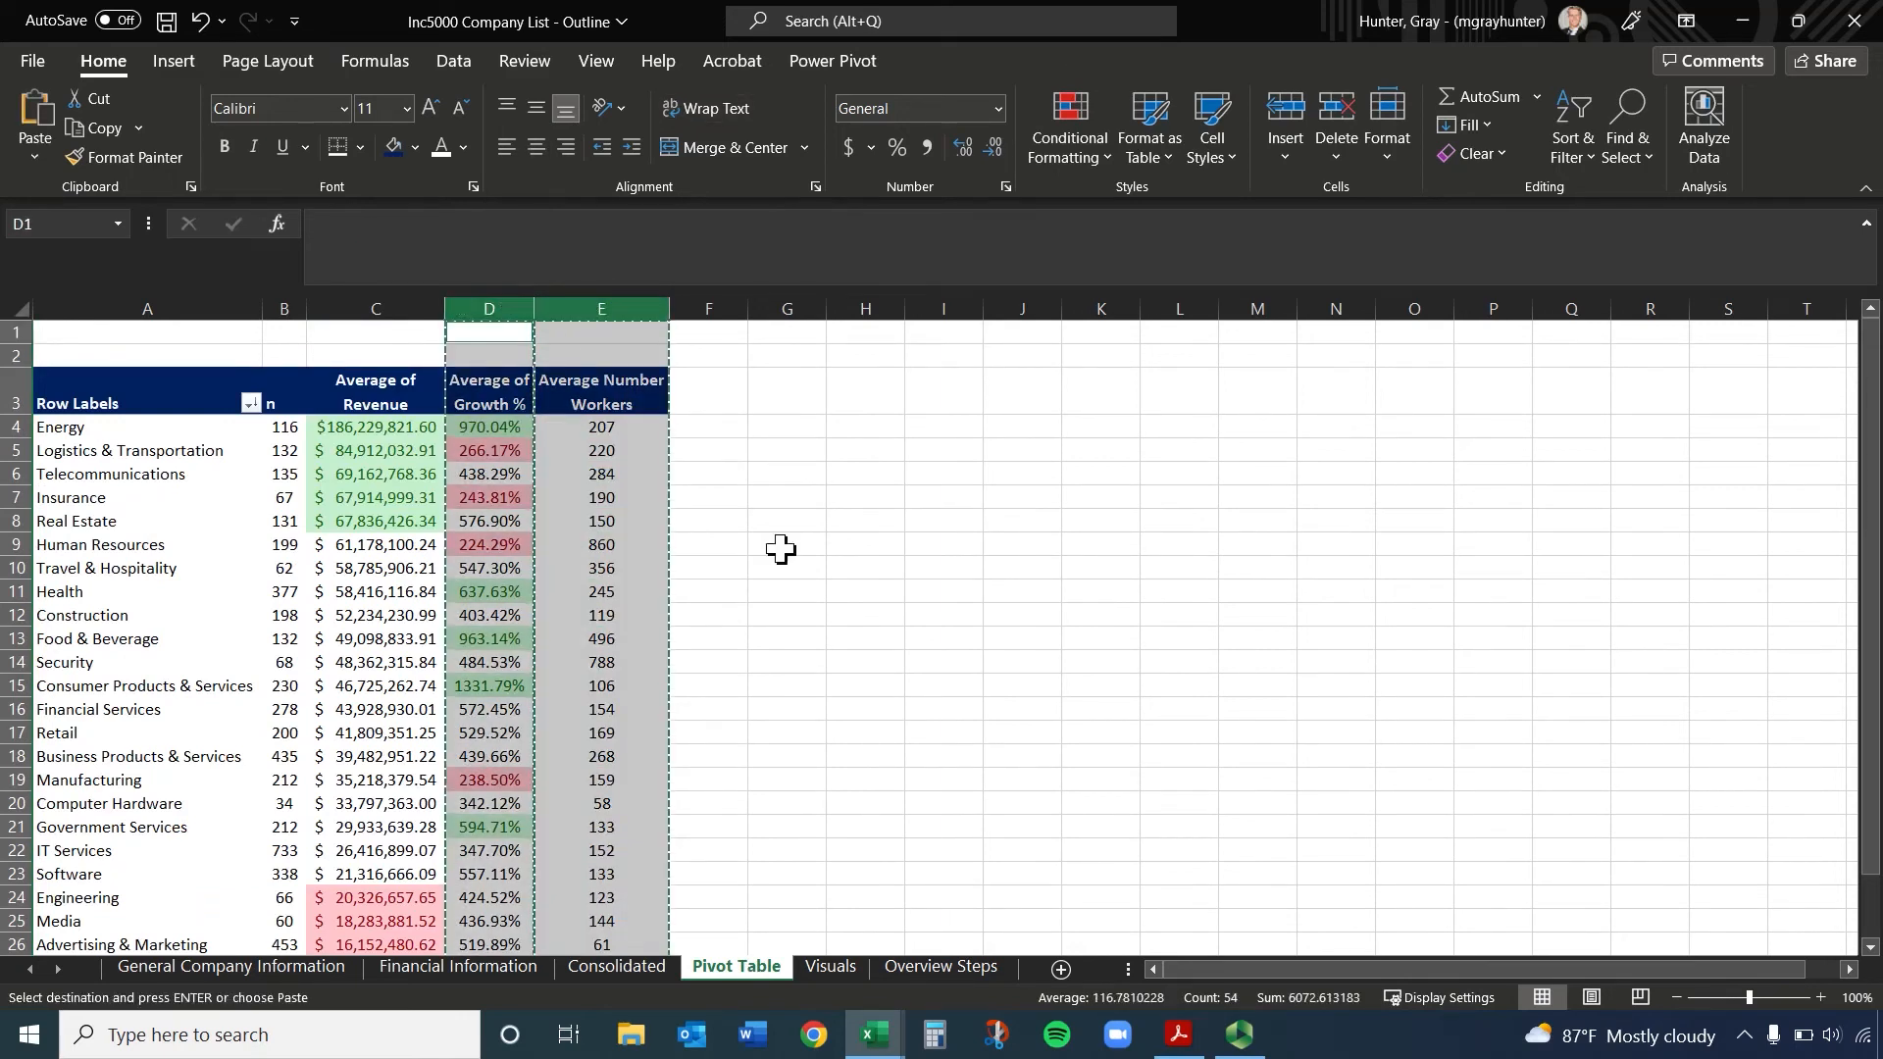
pyautogui.click(849, 969)
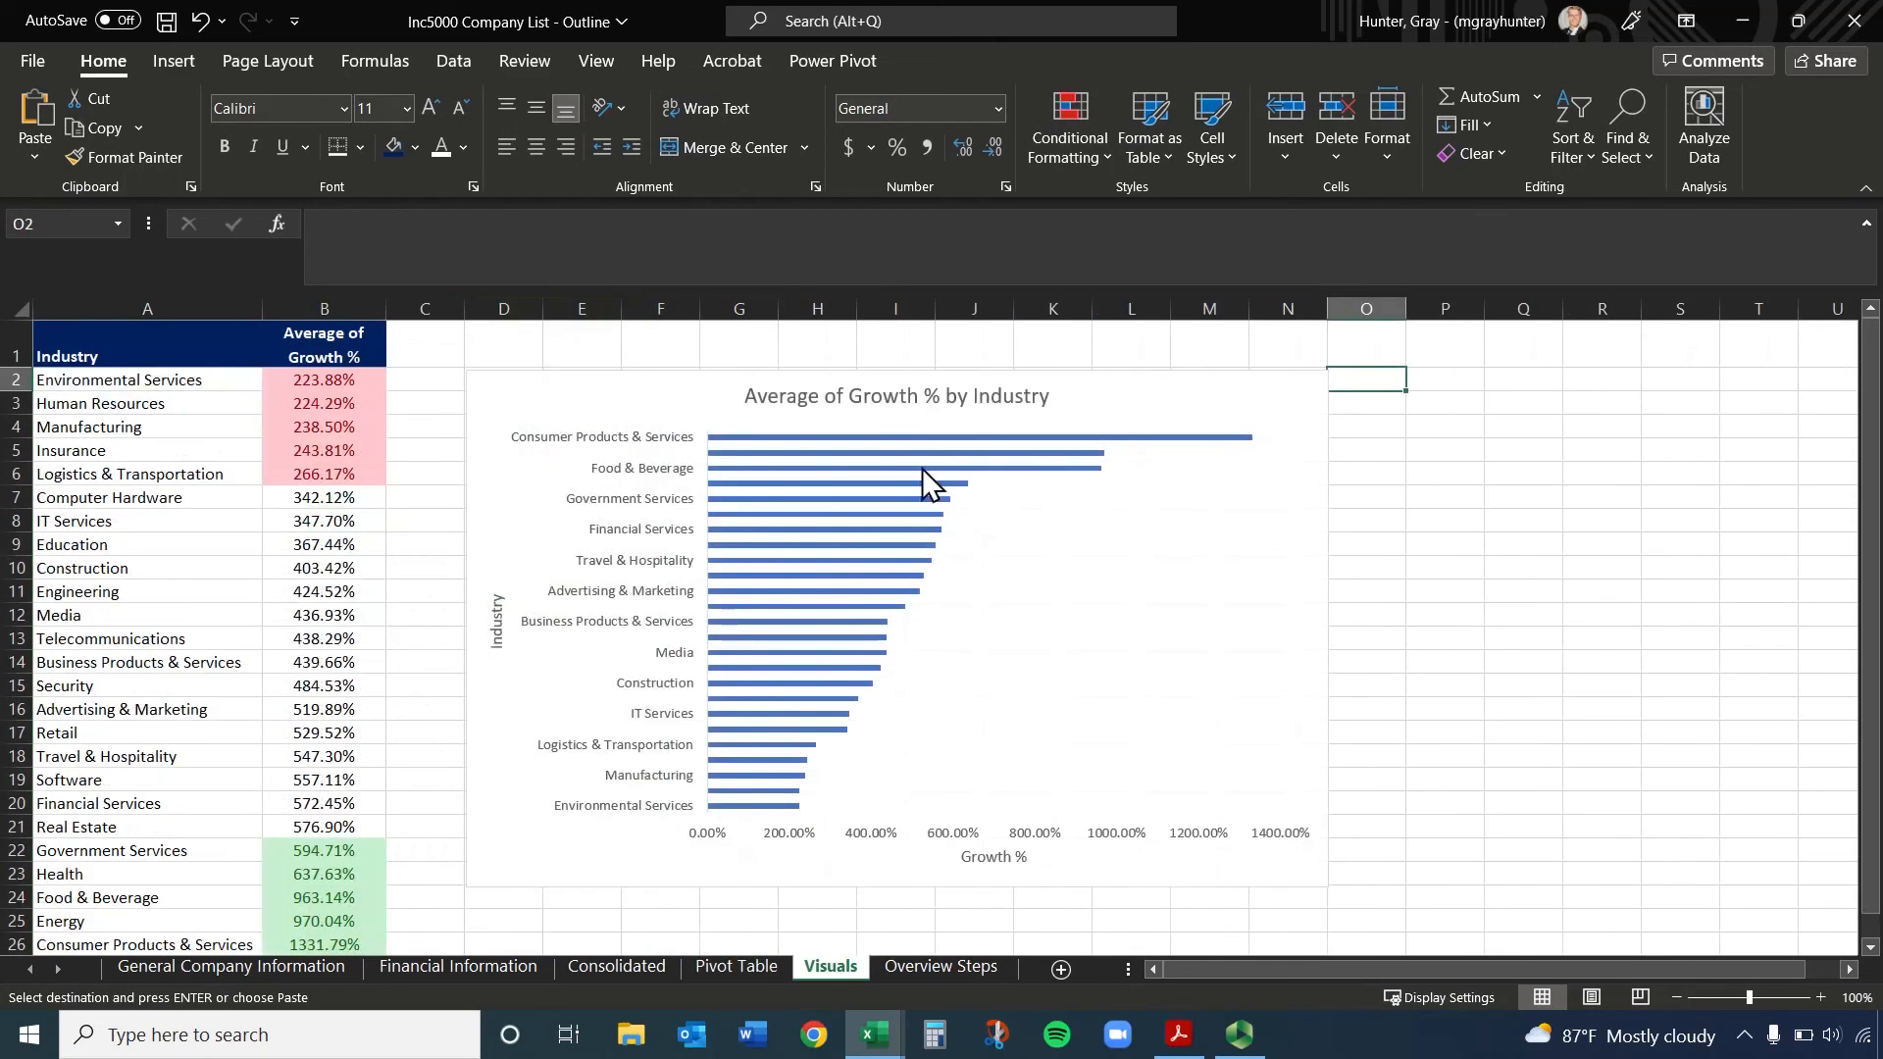
pyautogui.moveTo(1445, 308); pyautogui.dragTo(1574, 377)
pyautogui.hotkey('ctrl', 'v')
# Delete the blank cells P1:Q2 above the pasted headers, shifting the cells up
pyautogui.rightClick(1556, 350)
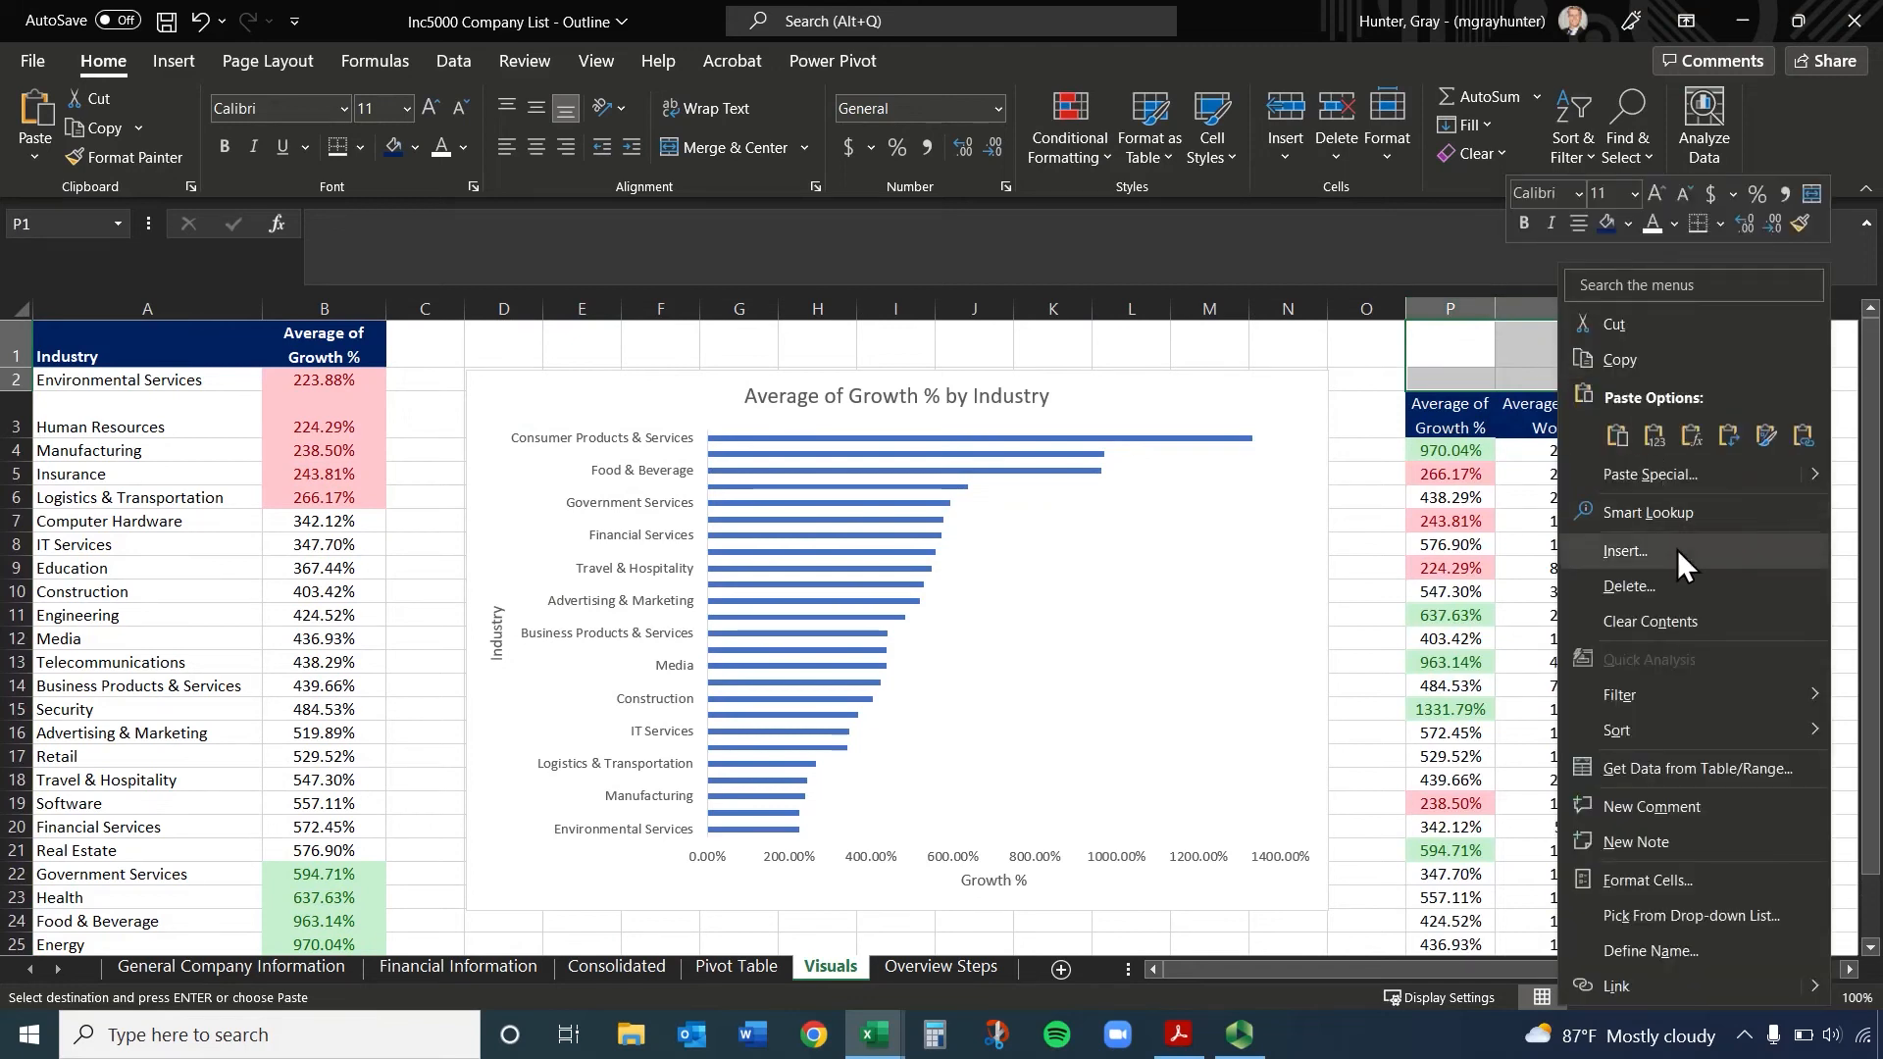
pyautogui.click(1686, 586)
pyautogui.click(1657, 611)
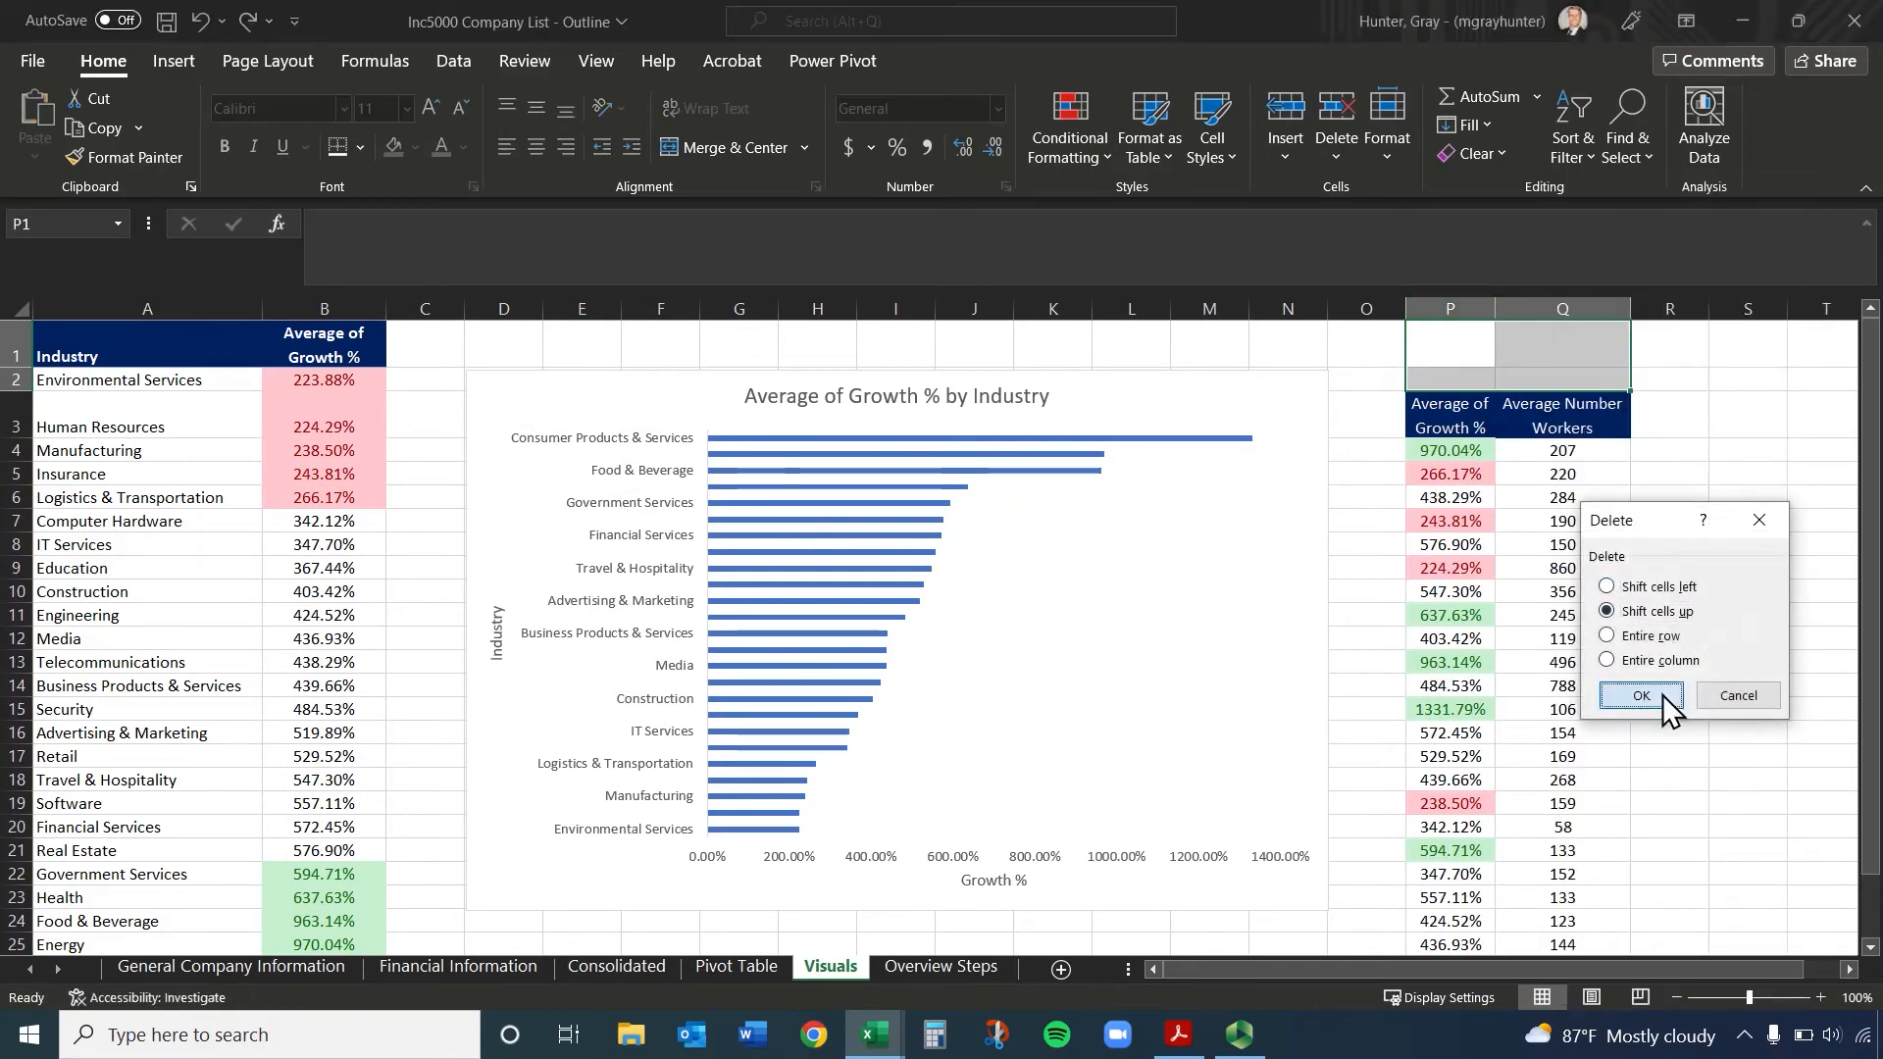
pyautogui.click(1662, 694)
pyautogui.moveTo(1427, 353); pyautogui.dragTo(1559, 350)
pyautogui.click(1667, 474)
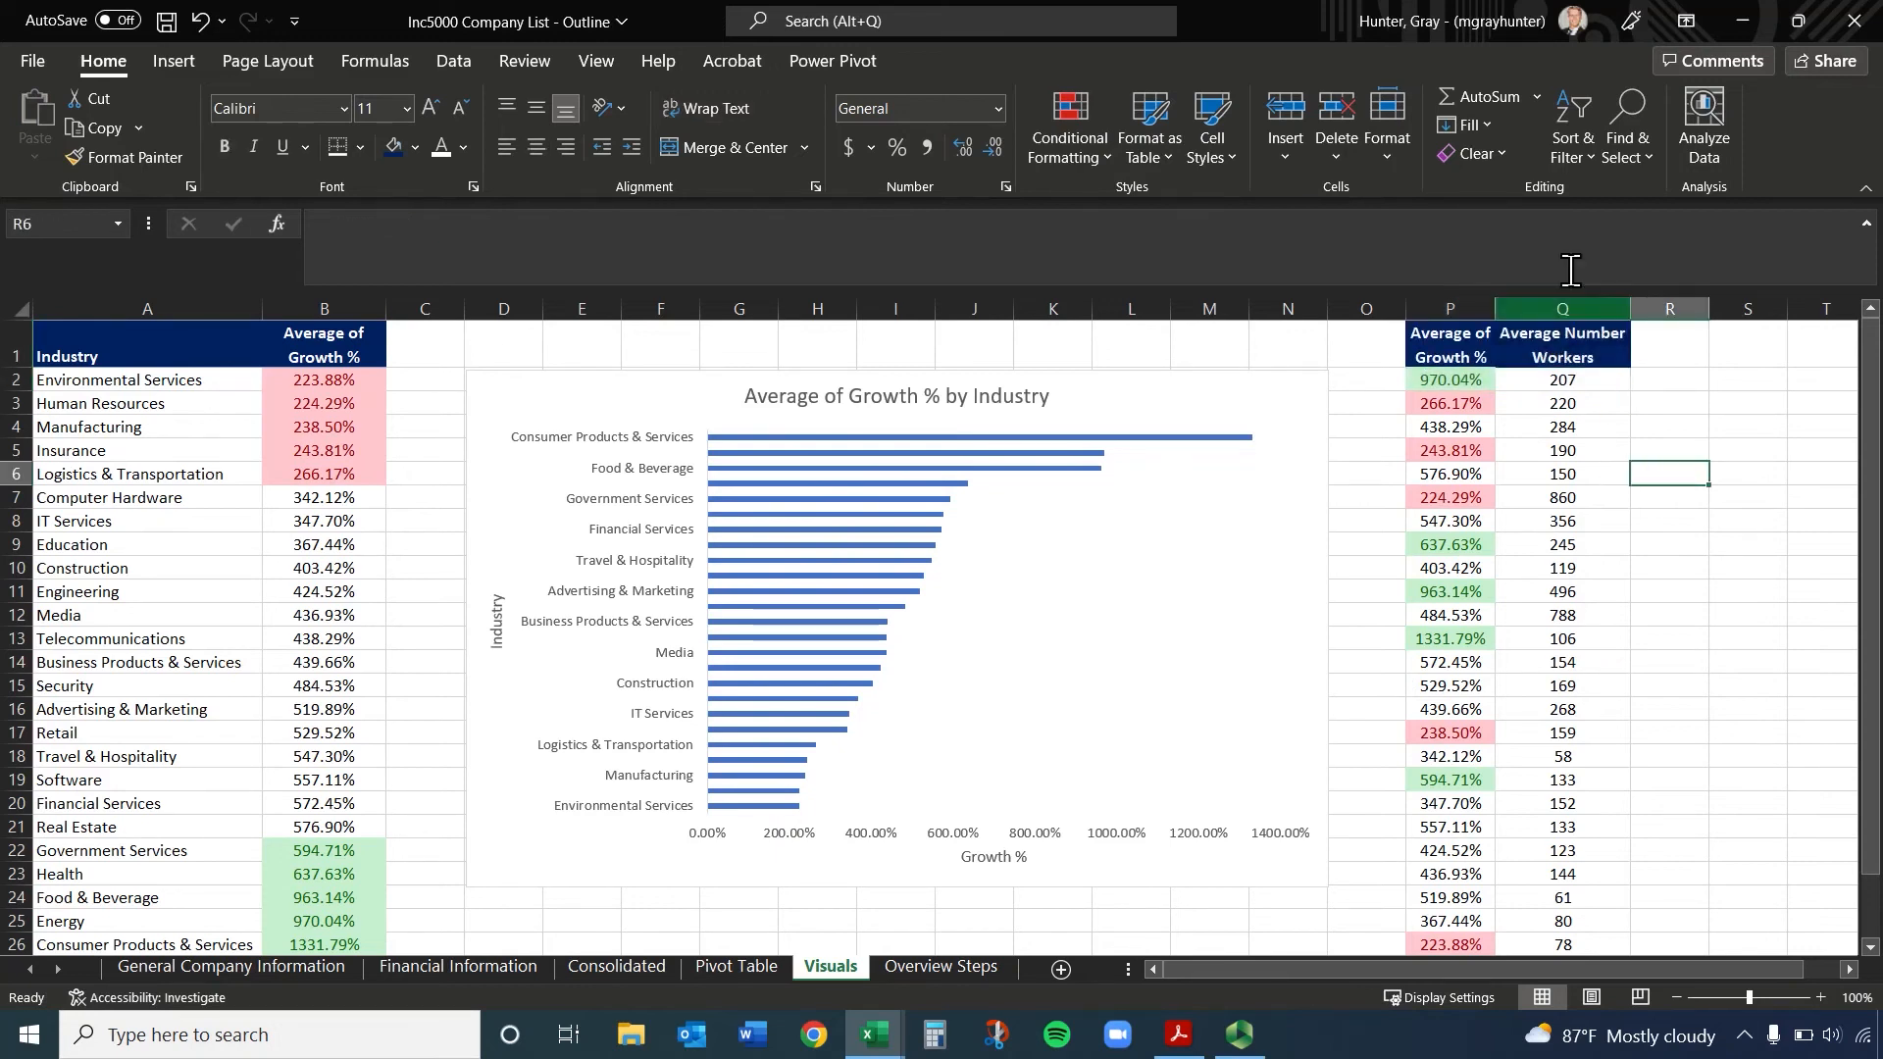
# Delete the overall average cells P27:Q27 beneath the pasted growth and workers data, shifting the cells up
pyautogui.moveTo(1737, 968); pyautogui.dragTo(1798, 966)
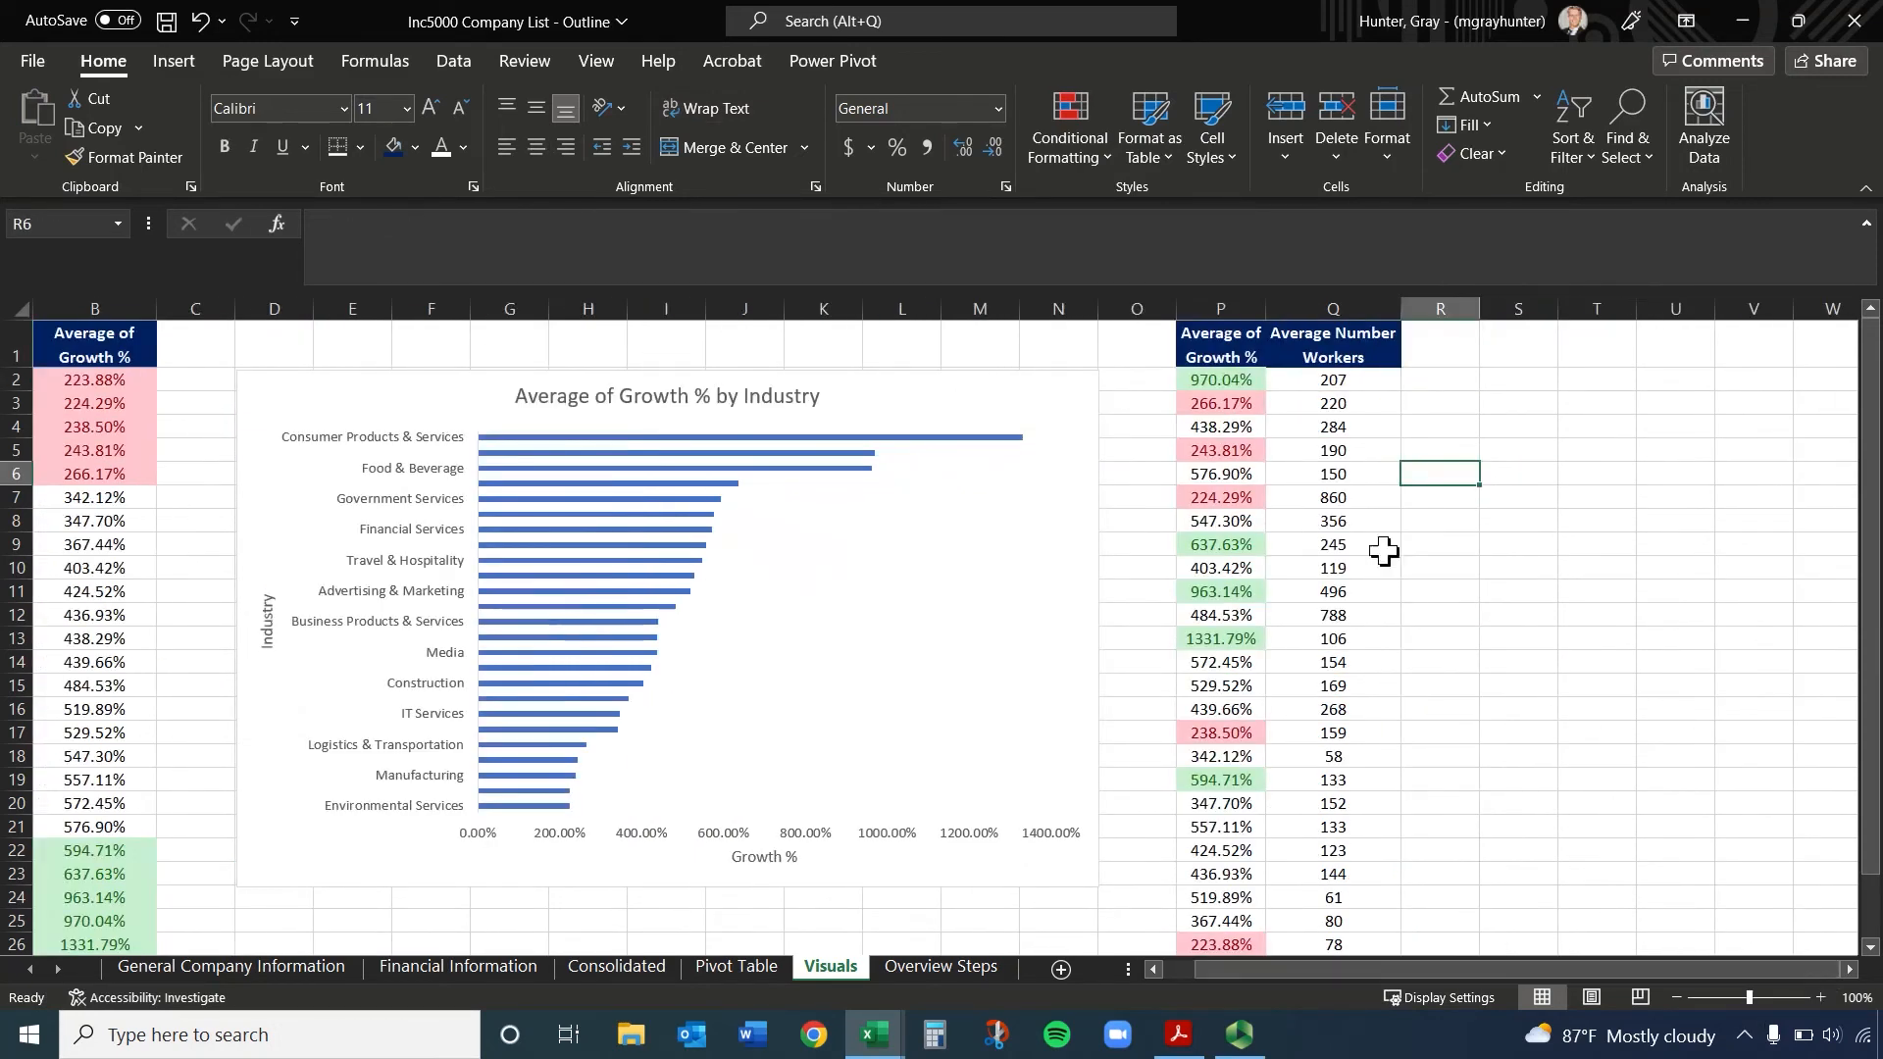
pyautogui.click(1214, 345)
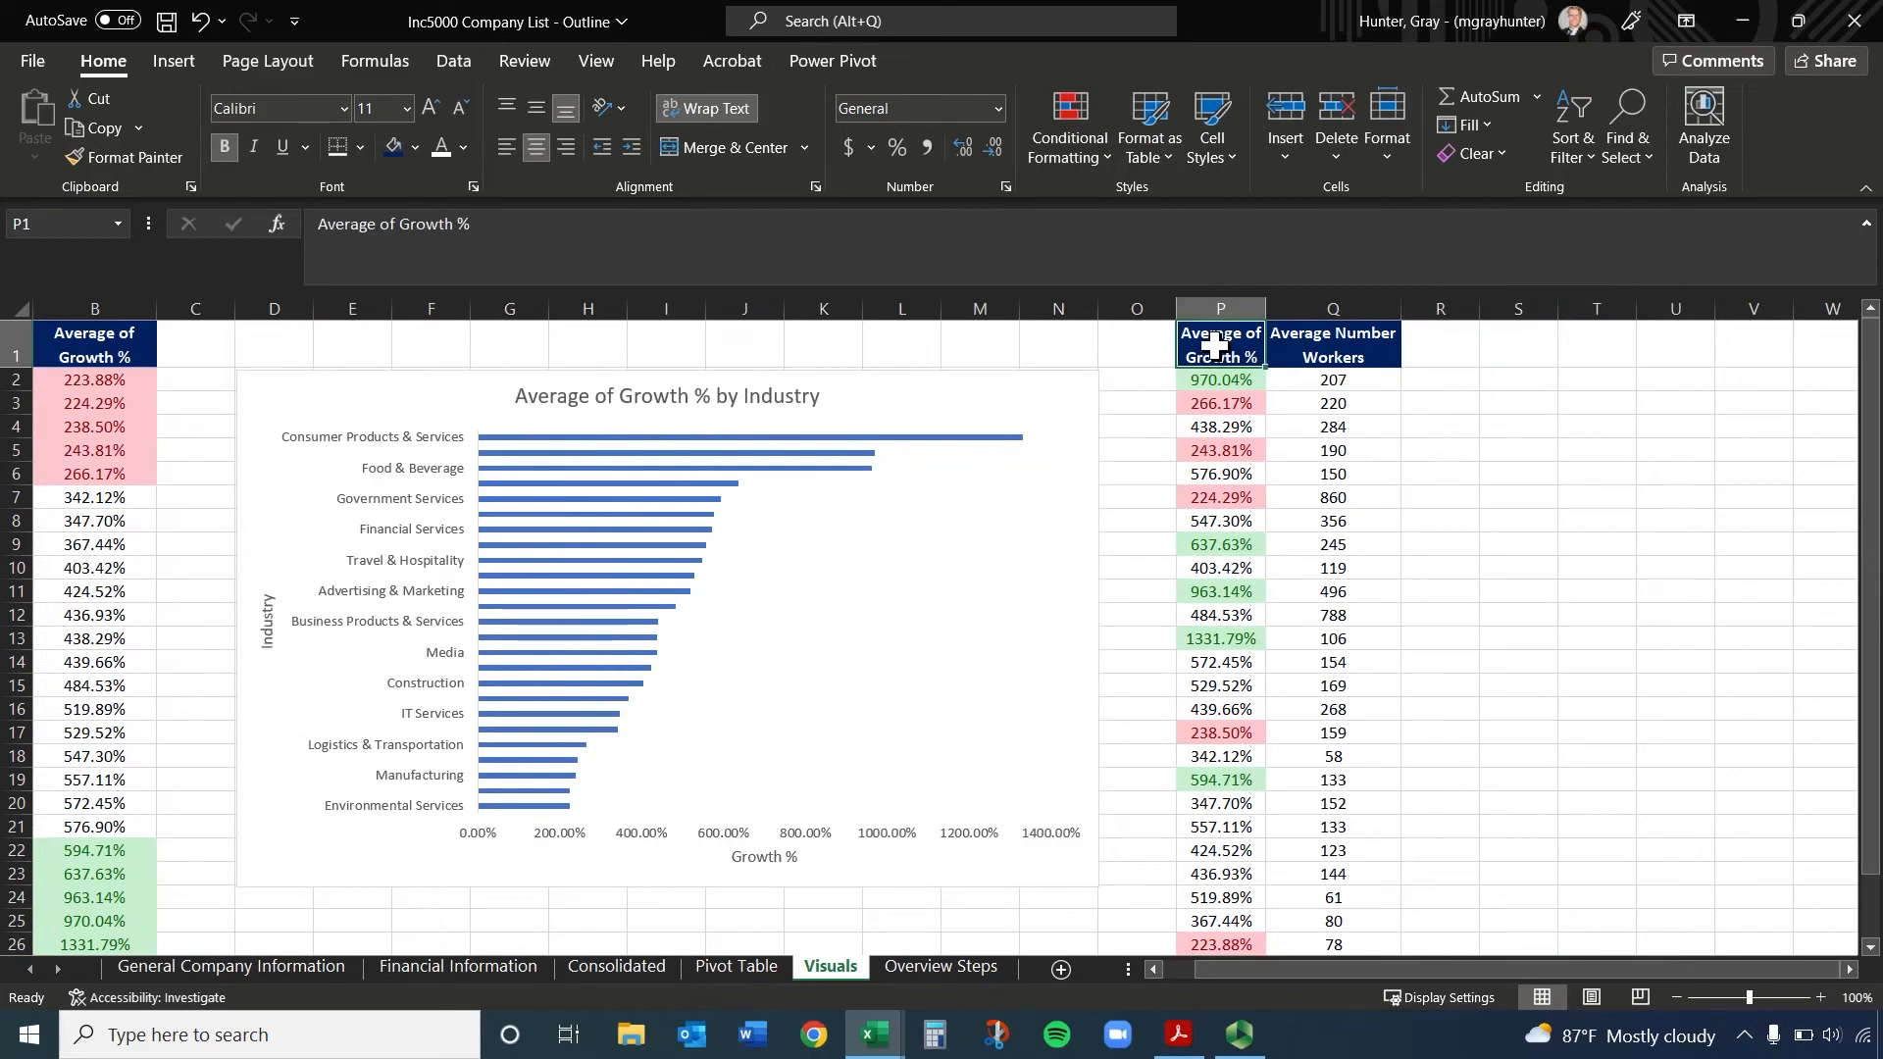
pyautogui.hotkey('ctrl', 'shift', 'Down')
pyautogui.hotkey('ctrl', 'shift', 'Right')
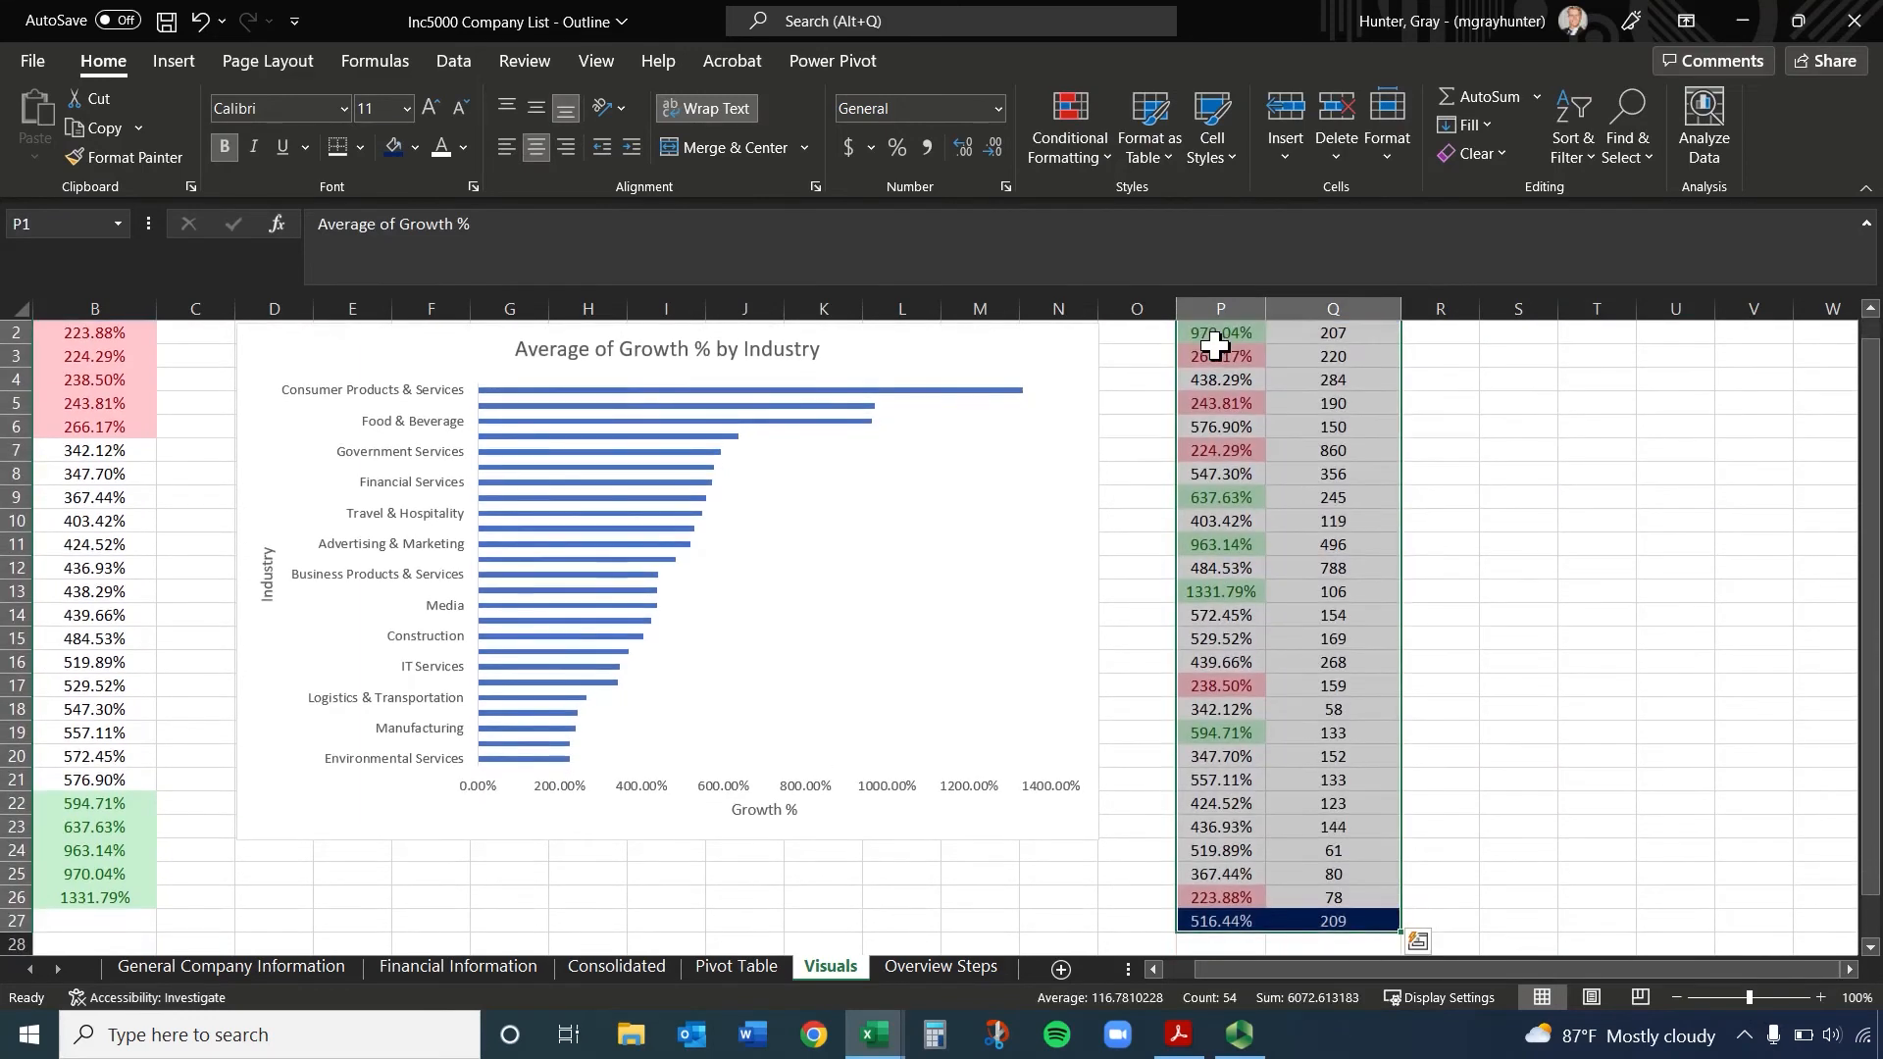
pyautogui.click(1219, 922)
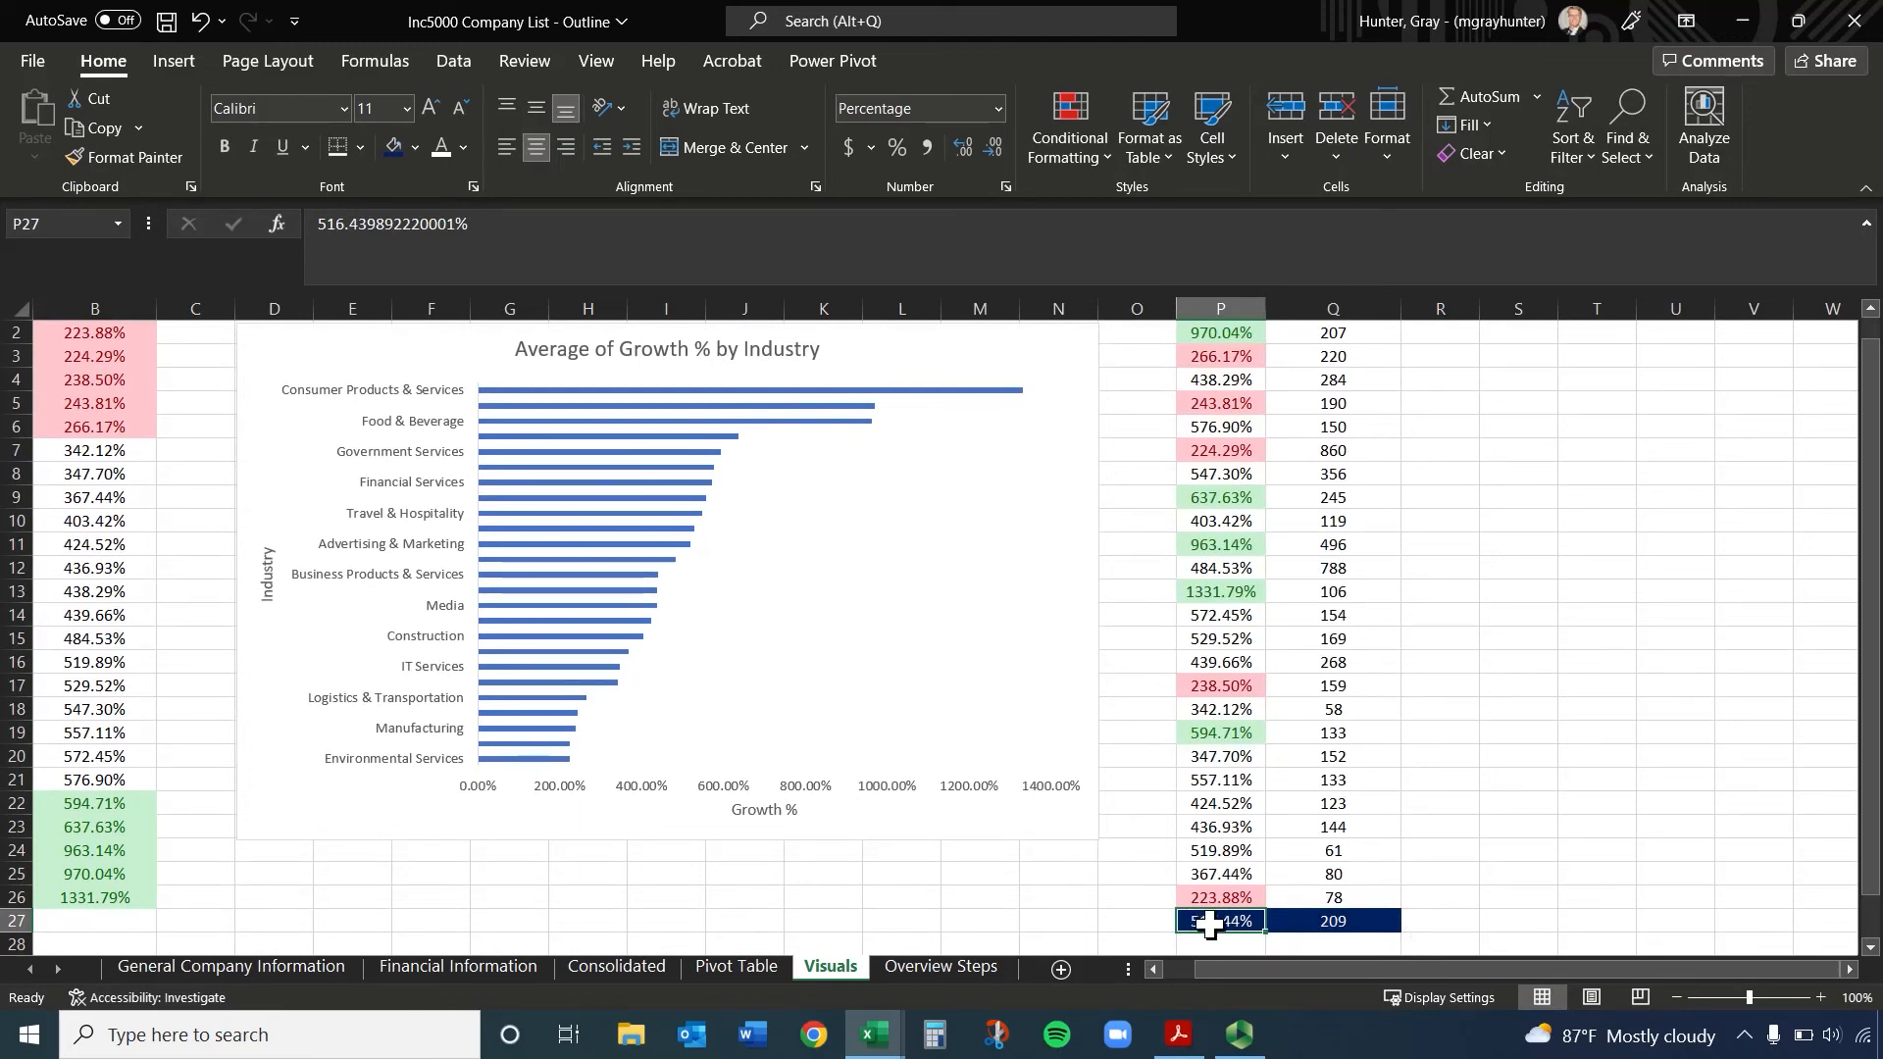
pyautogui.moveTo(1209, 923); pyautogui.dragTo(1309, 921)
pyautogui.rightClick(1309, 922)
pyautogui.click(1429, 504)
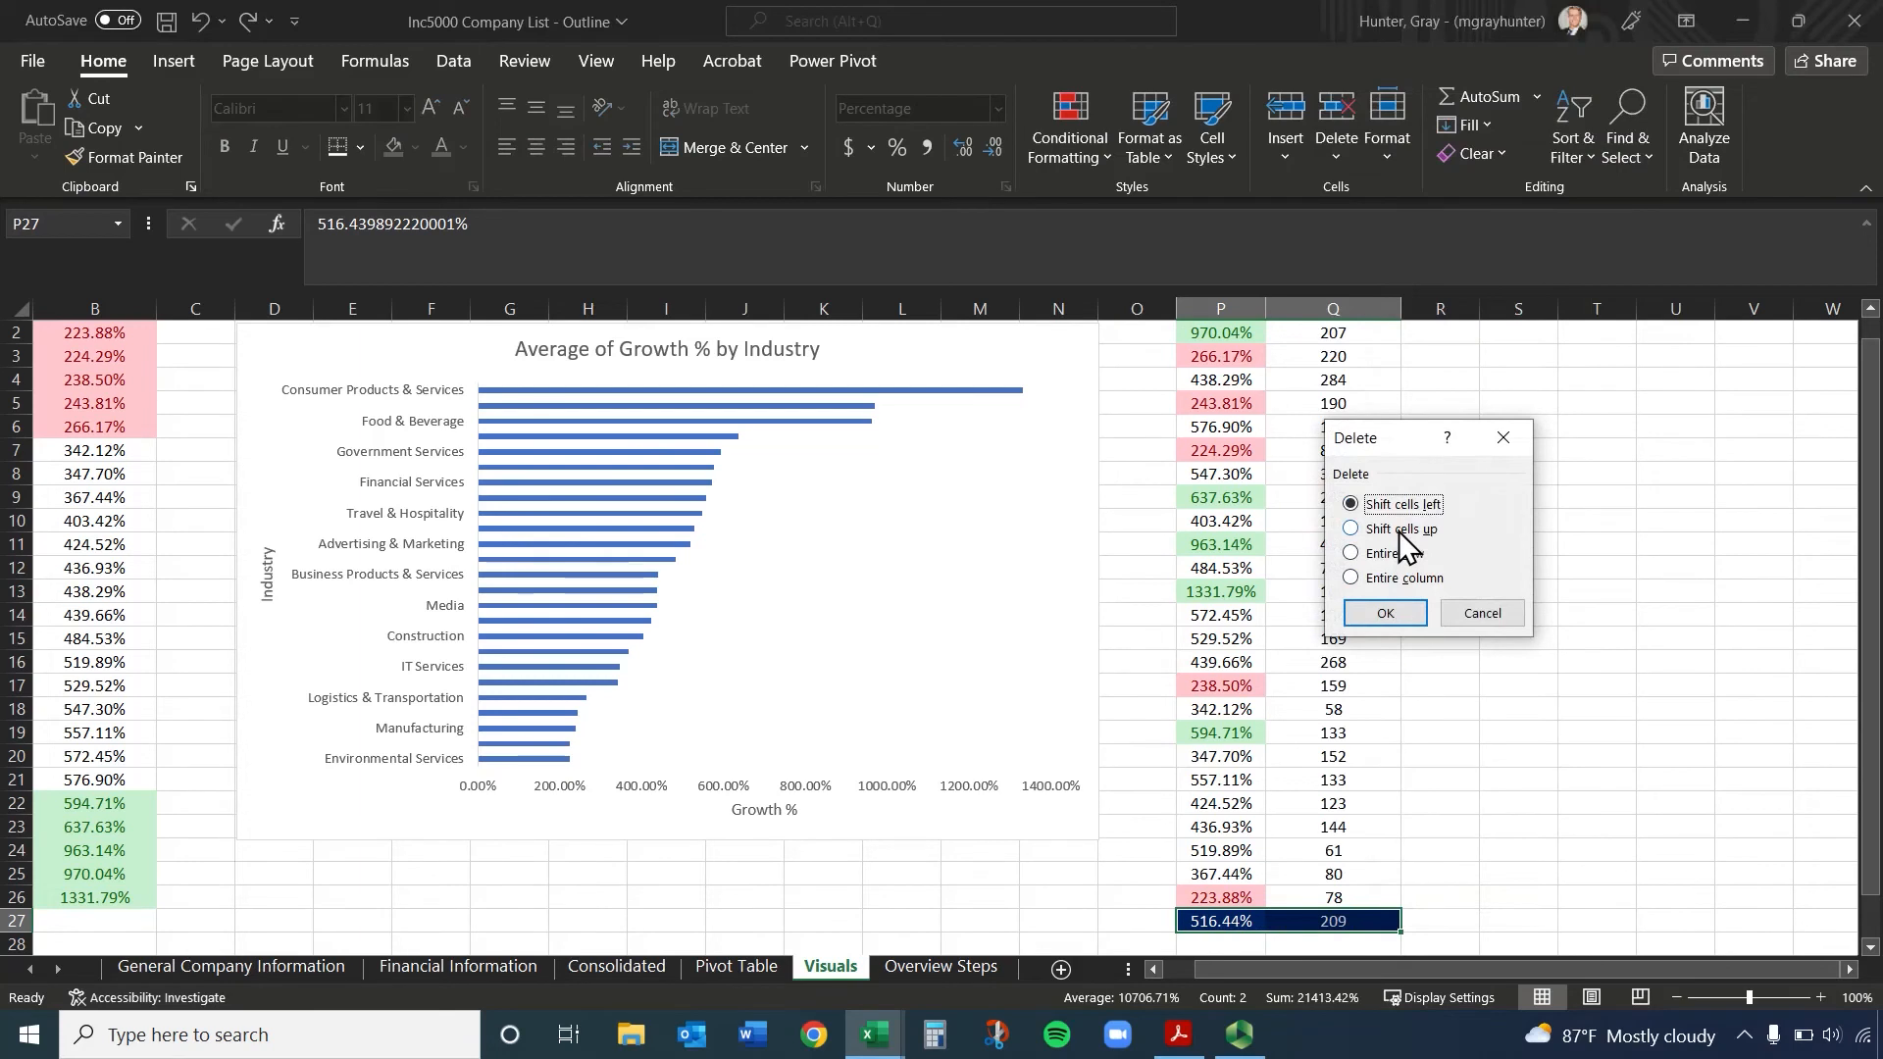
pyautogui.click(1400, 531)
pyautogui.click(1410, 614)
pyautogui.click(1336, 663)
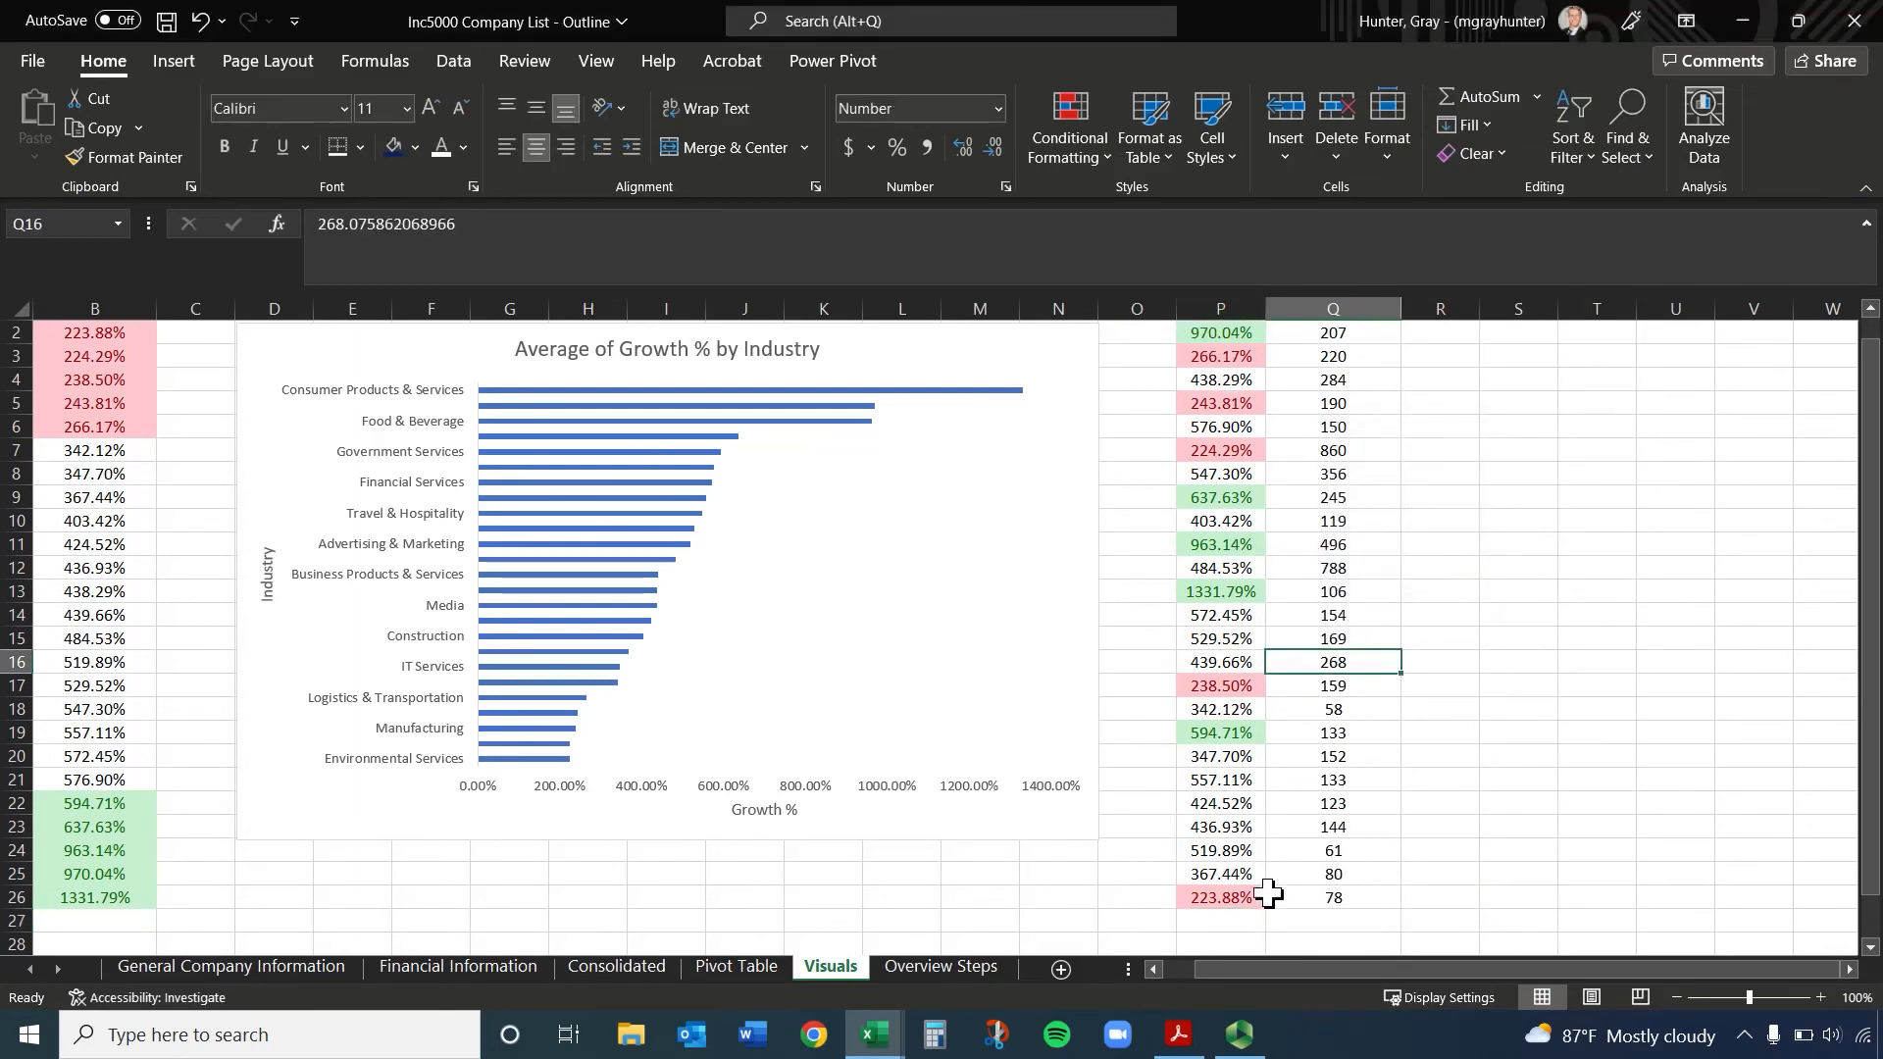
# Preview the recommended scatter chart for the growth and workers data in P1:Q26 without inserting it
pyautogui.moveTo(1268, 894); pyautogui.dragTo(1281, 896)
pyautogui.hotkey('ctrl', 'shift', 'Up')
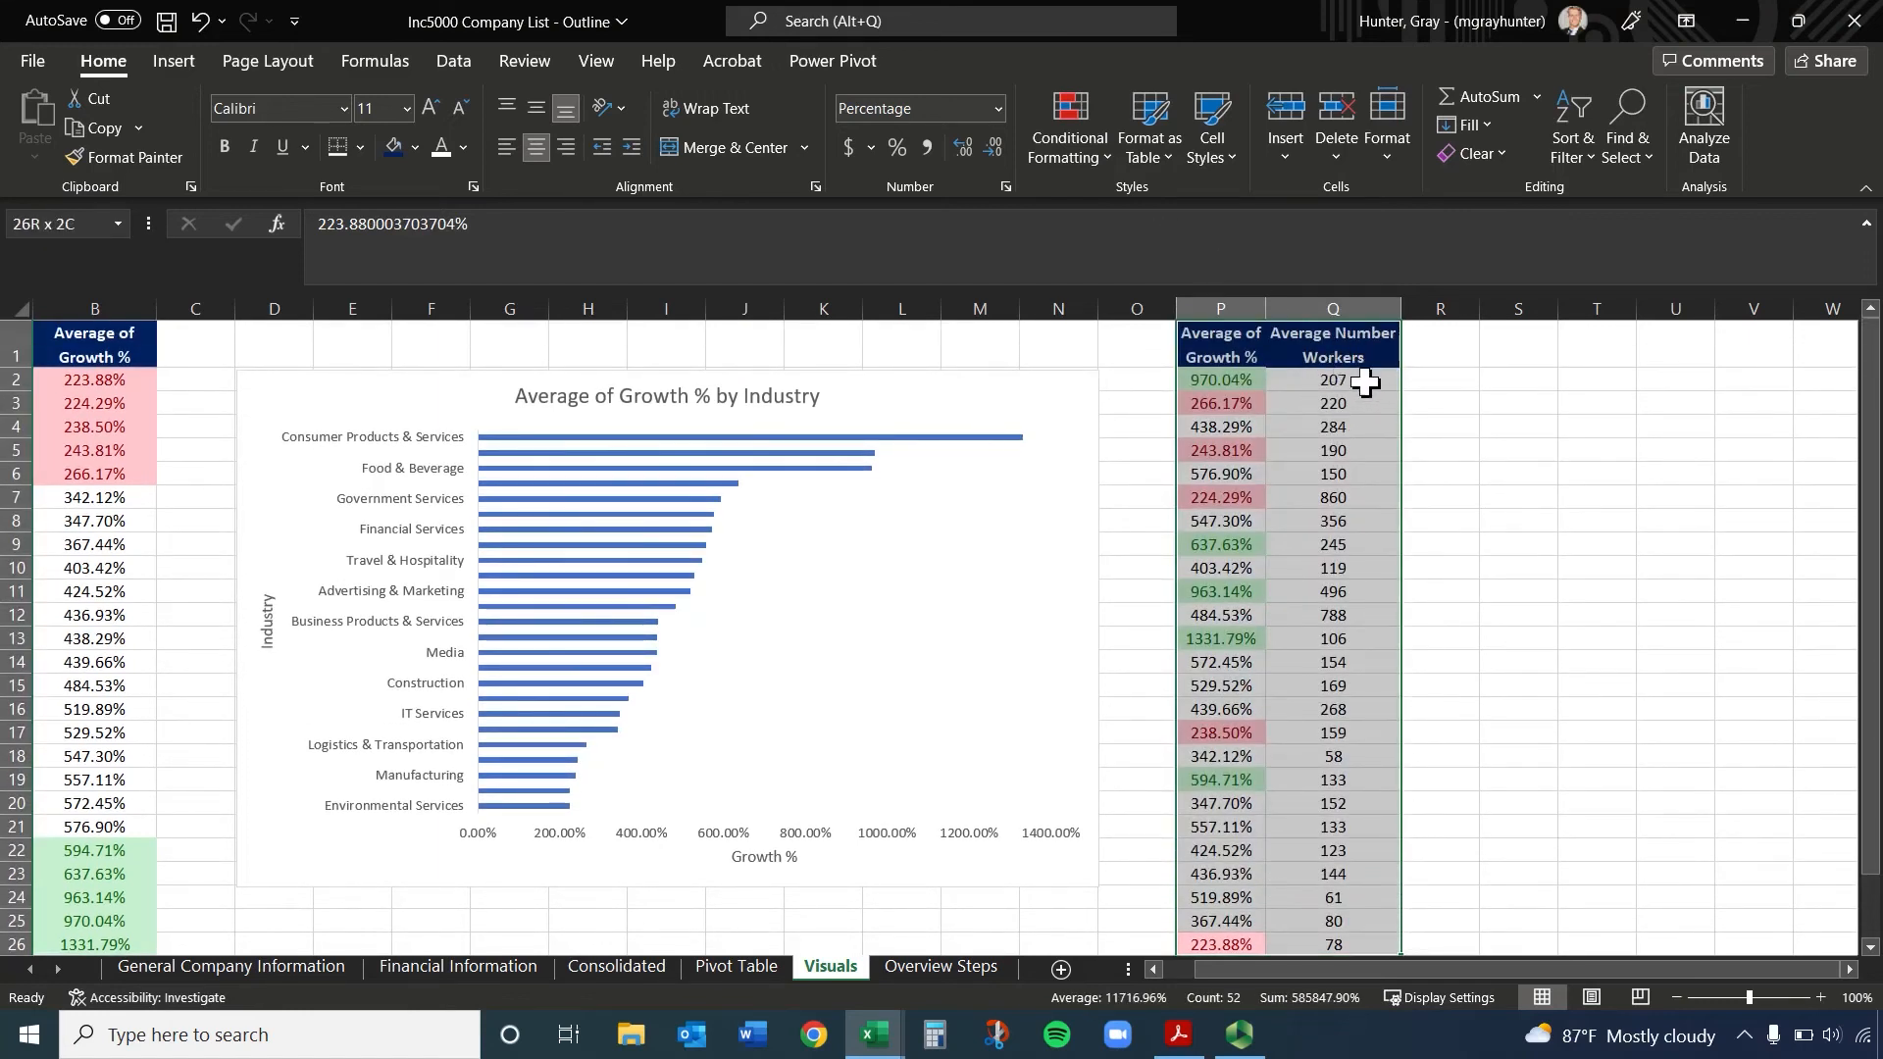
pyautogui.click(191, 62)
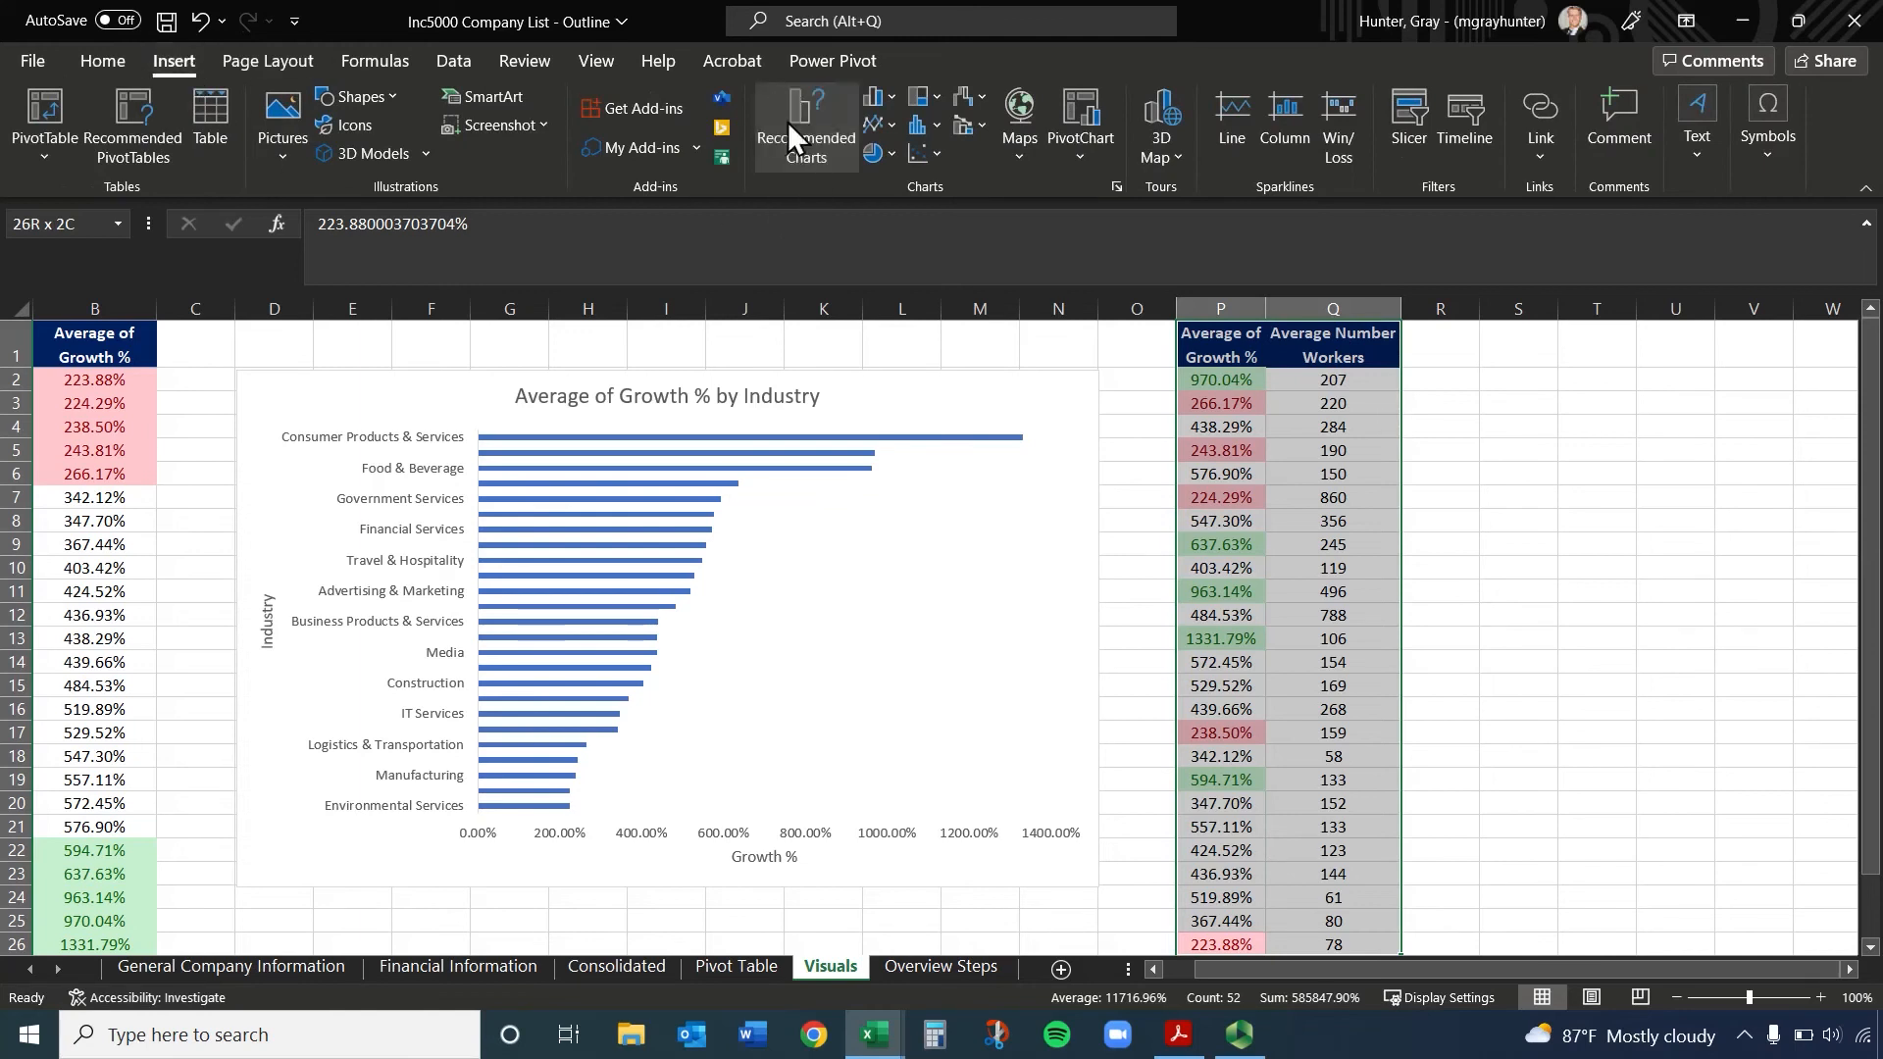
pyautogui.click(786, 122)
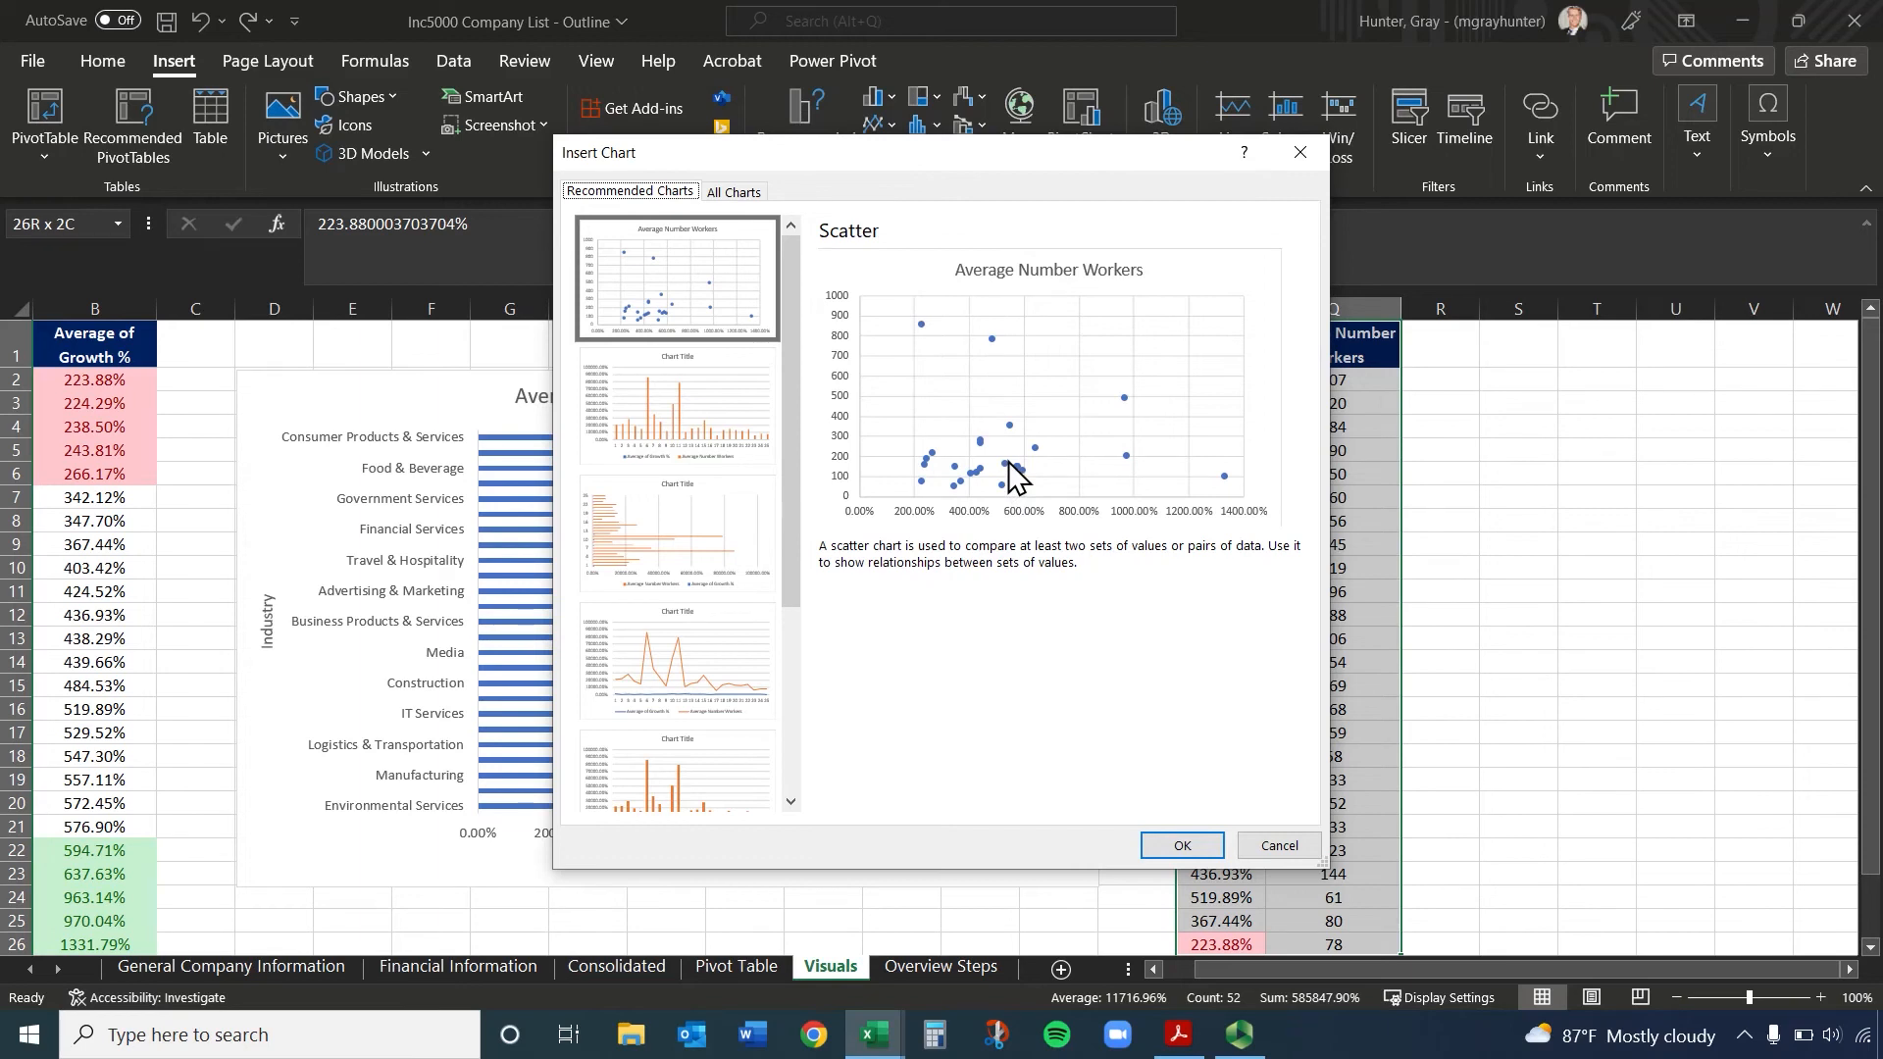
pyautogui.click(1281, 845)
# Place Average of Growth % after Average Number Workers by copying column P to column R and deleting the original column P
pyautogui.click(1229, 307)
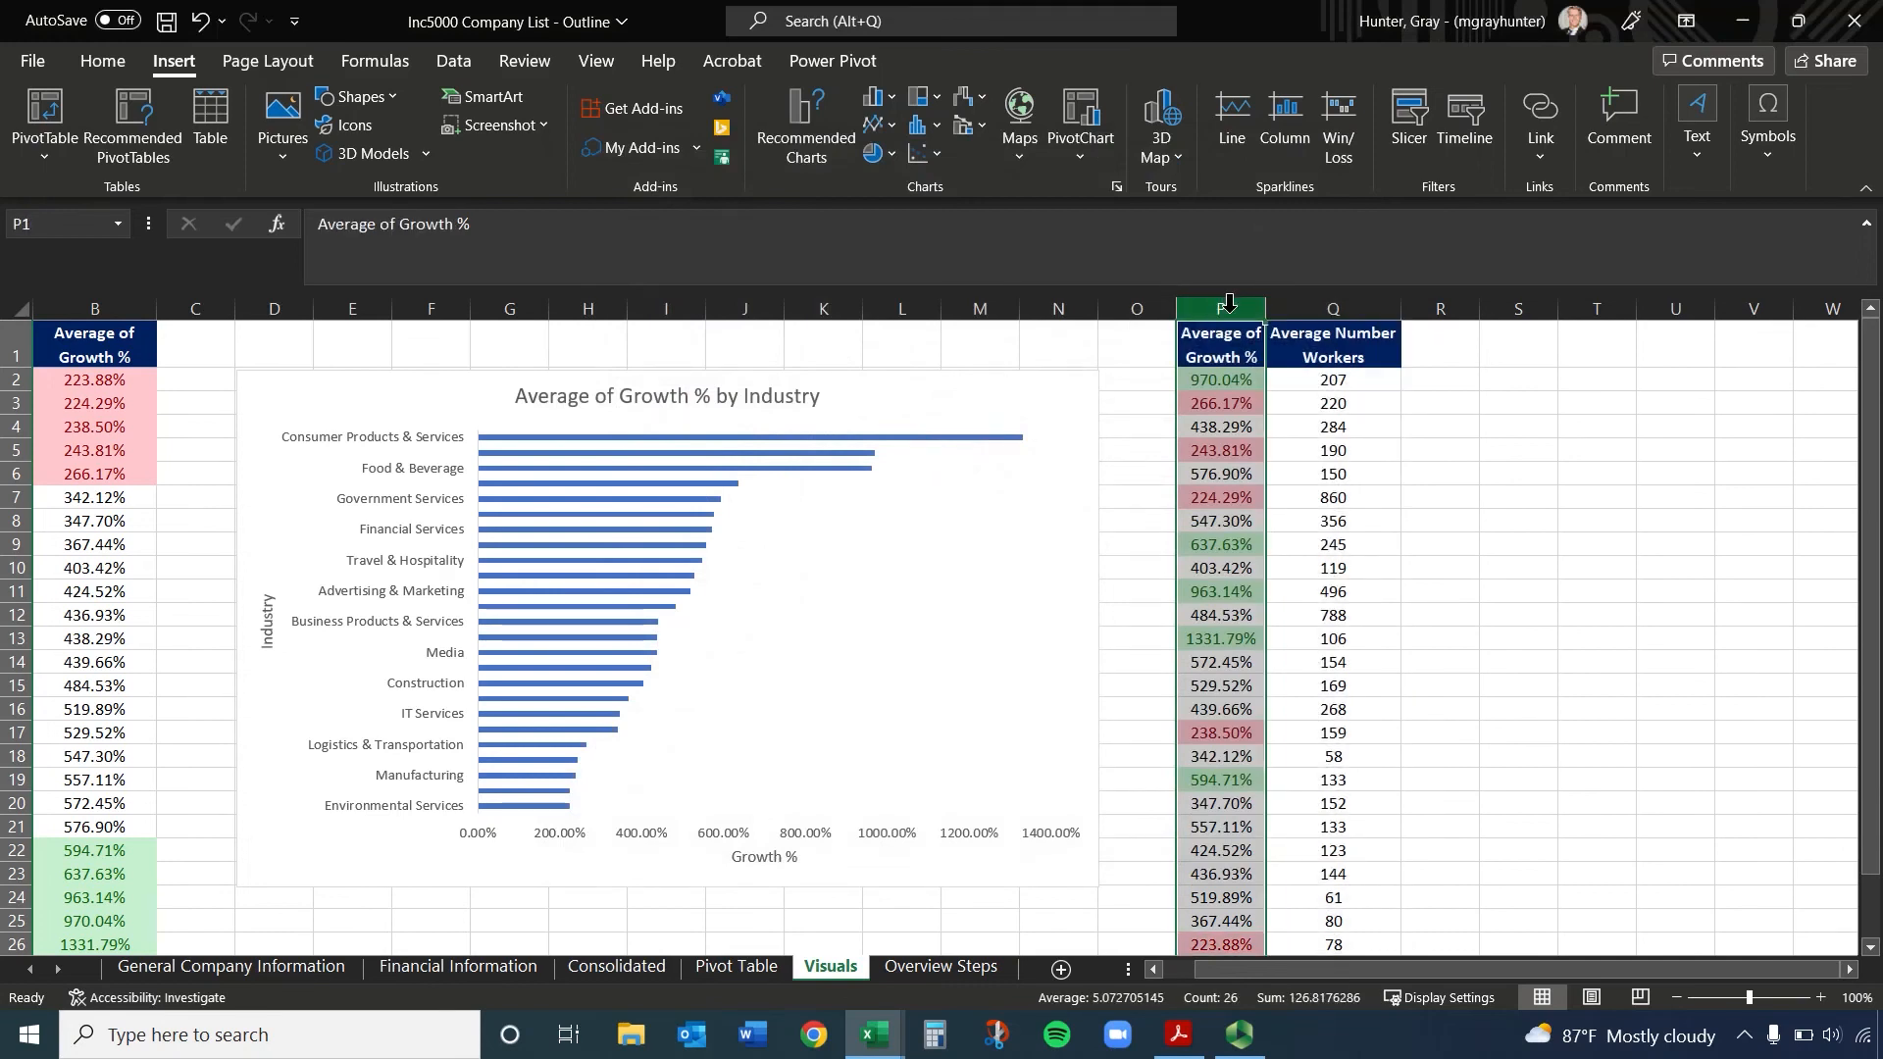
pyautogui.hotkey('ctrl', 'c')
pyautogui.click(1427, 298)
pyautogui.hotkey('ctrl', 'c')
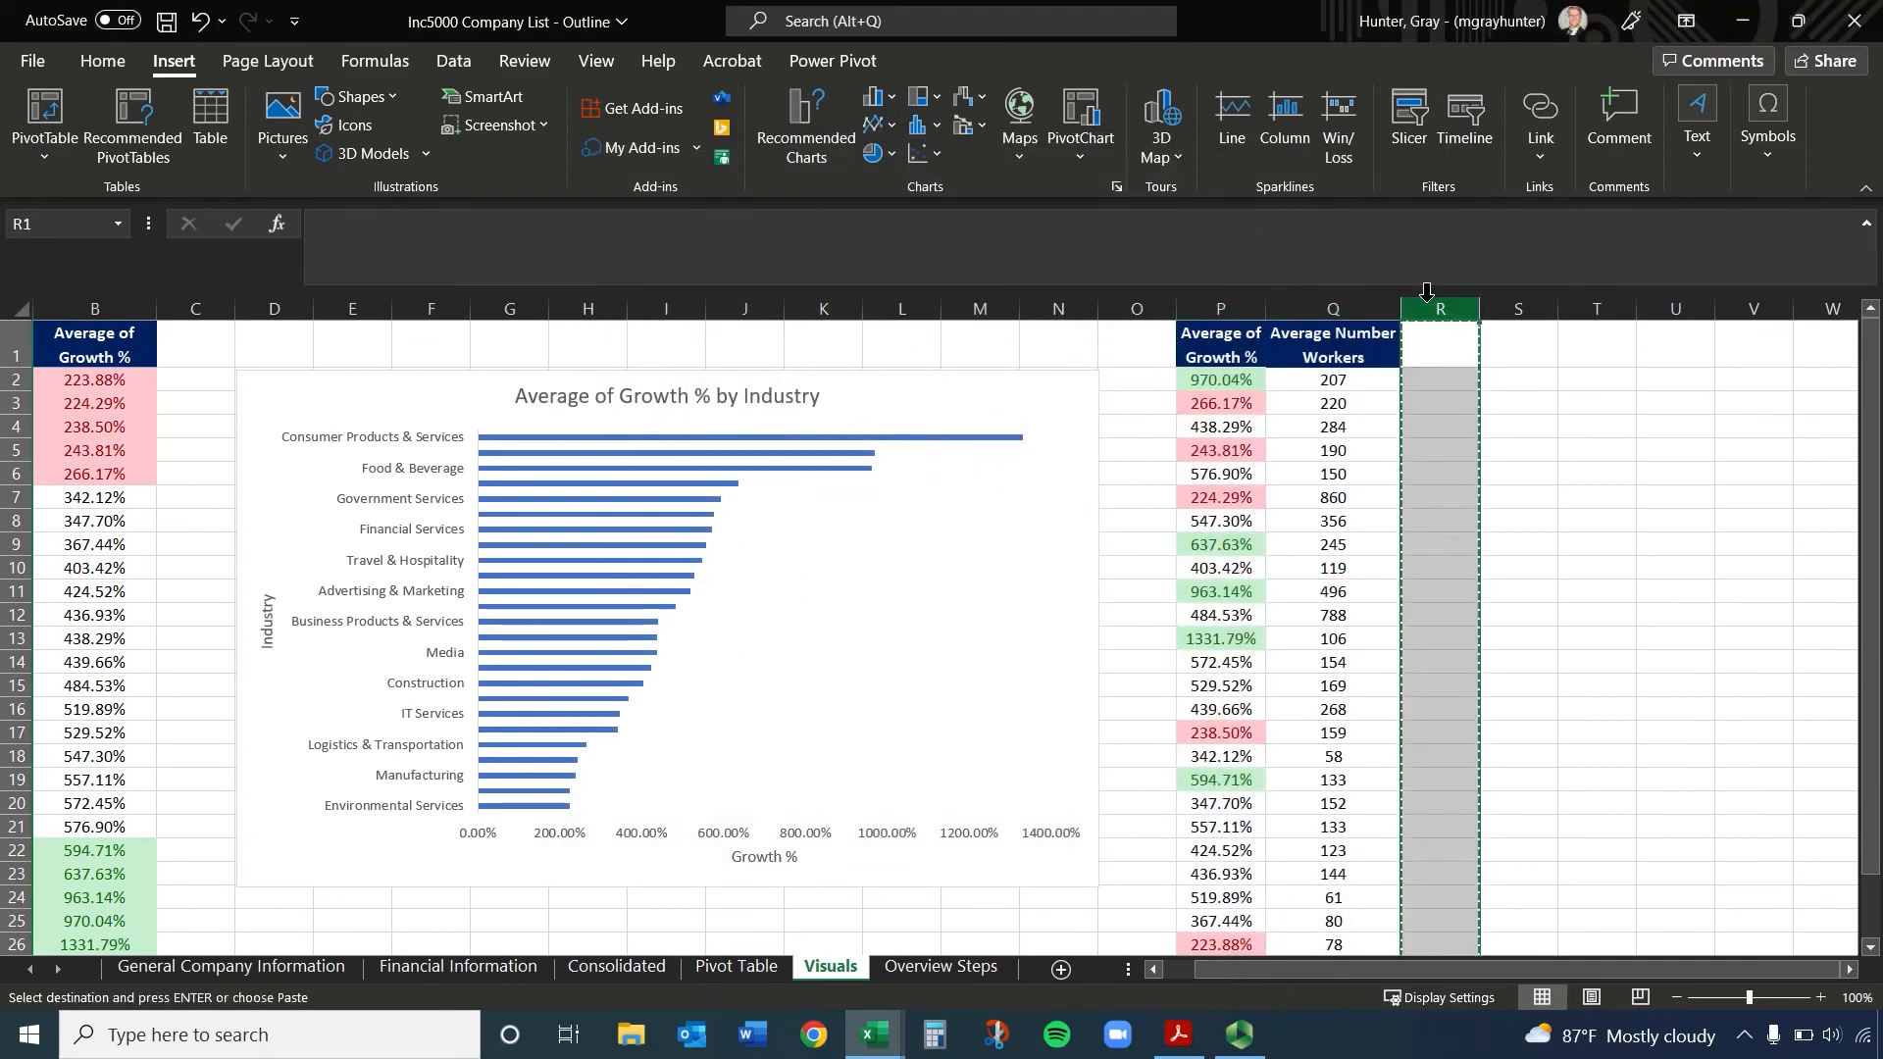
pyautogui.click(1220, 308)
pyautogui.hotkey('ctrl', 'c')
pyautogui.click(1438, 301)
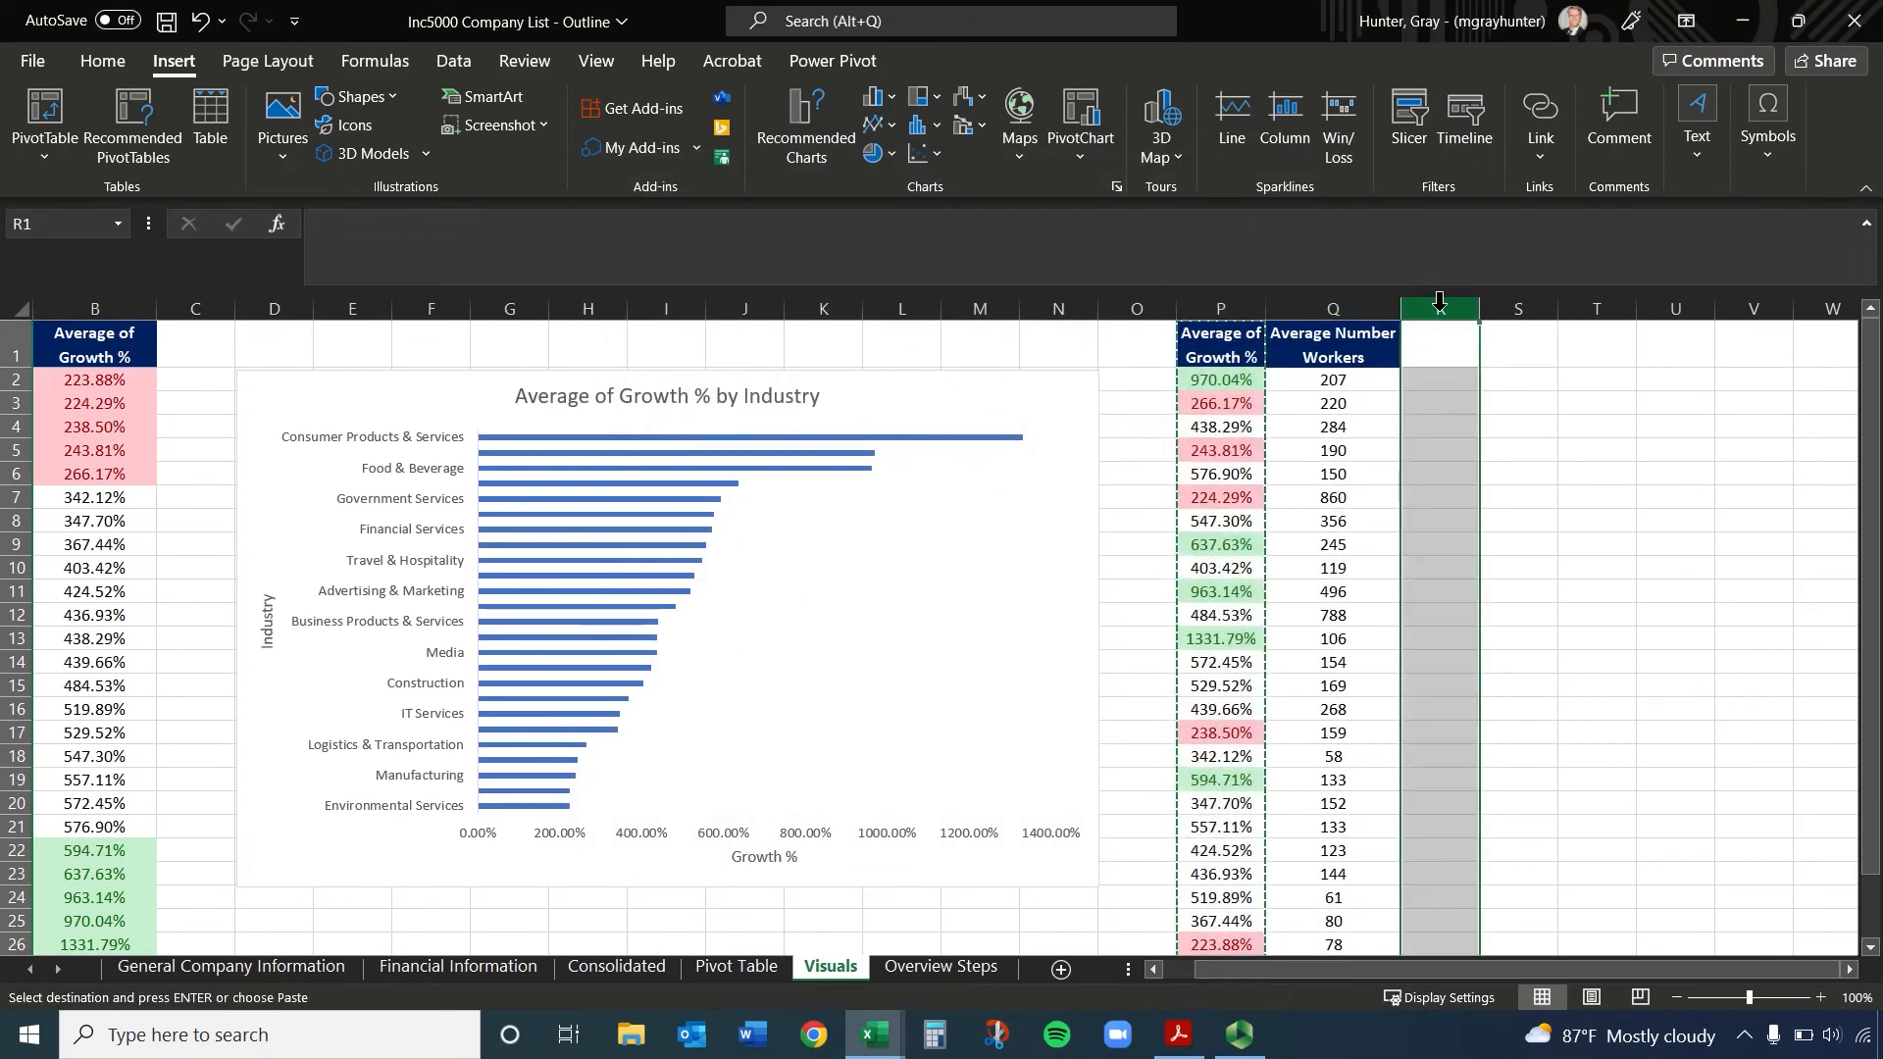
pyautogui.hotkey('ctrl', 'v')
pyautogui.click(1193, 303)
pyautogui.rightClick(1208, 306)
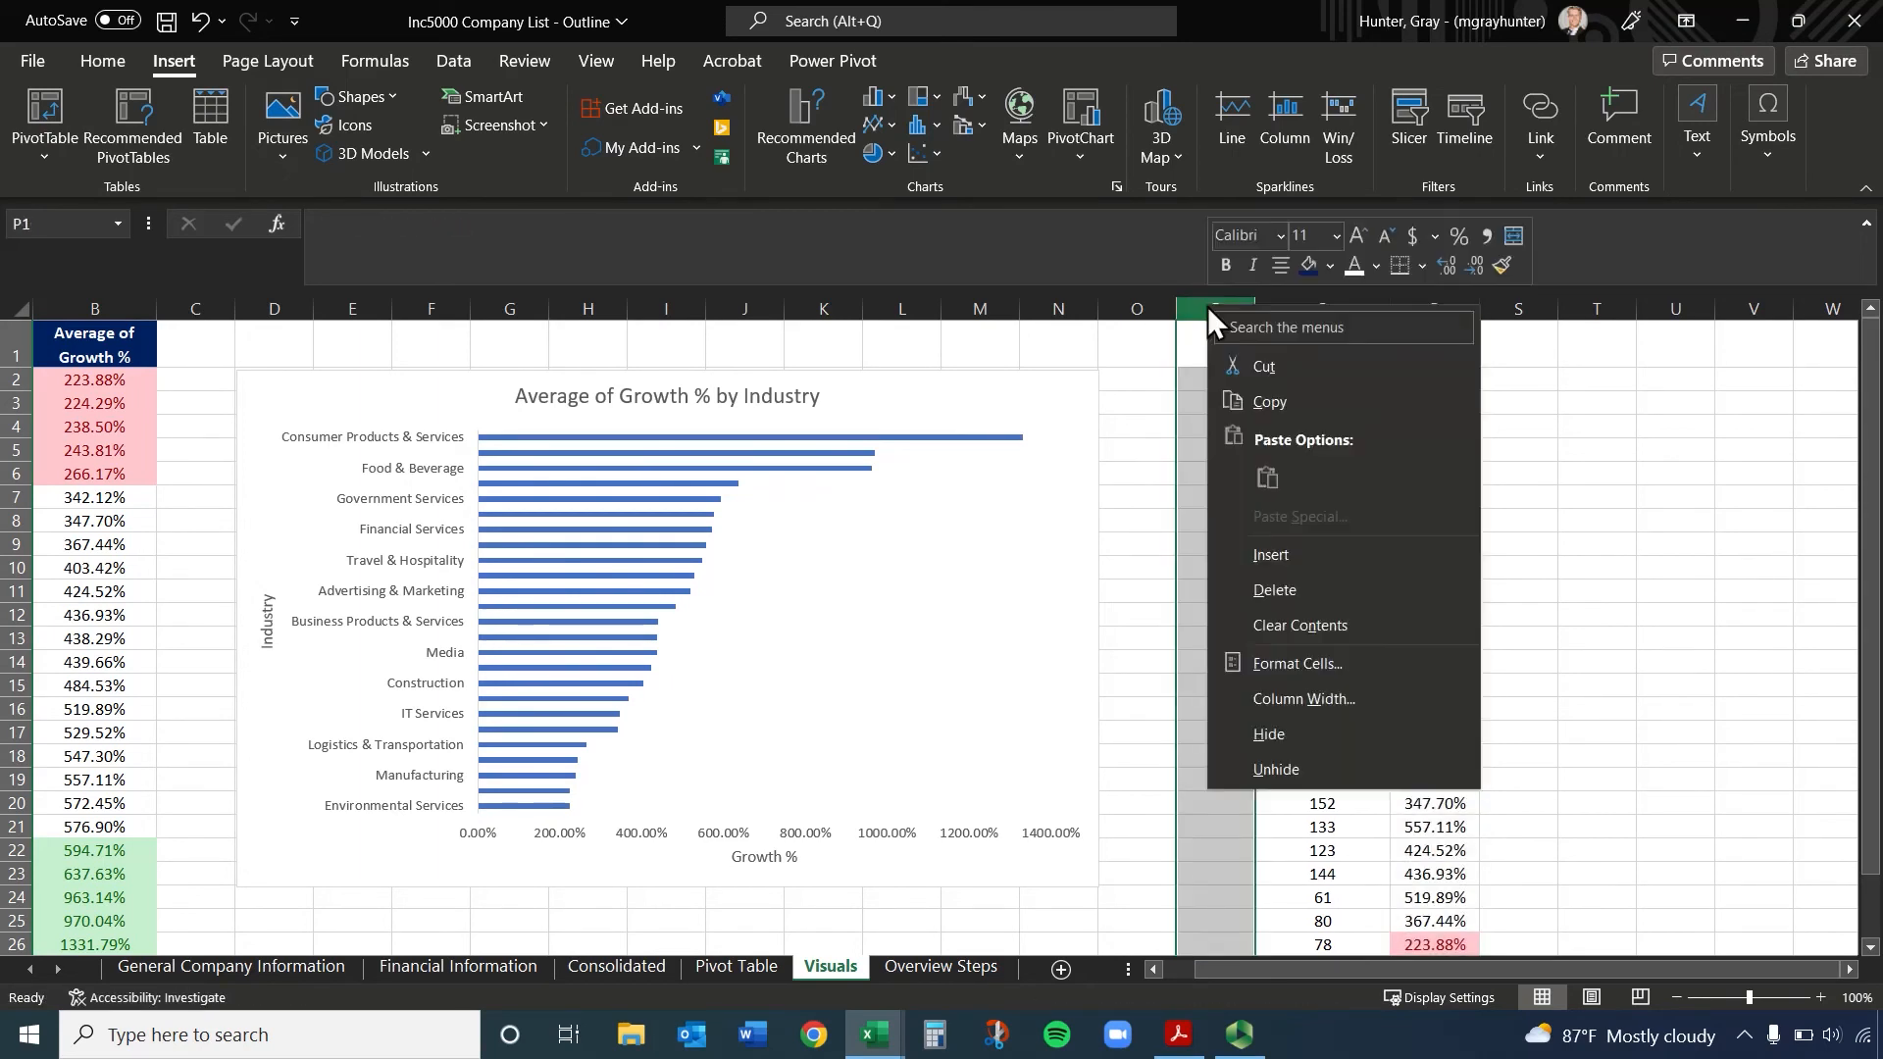
pyautogui.click(1275, 589)
pyautogui.click(1430, 404)
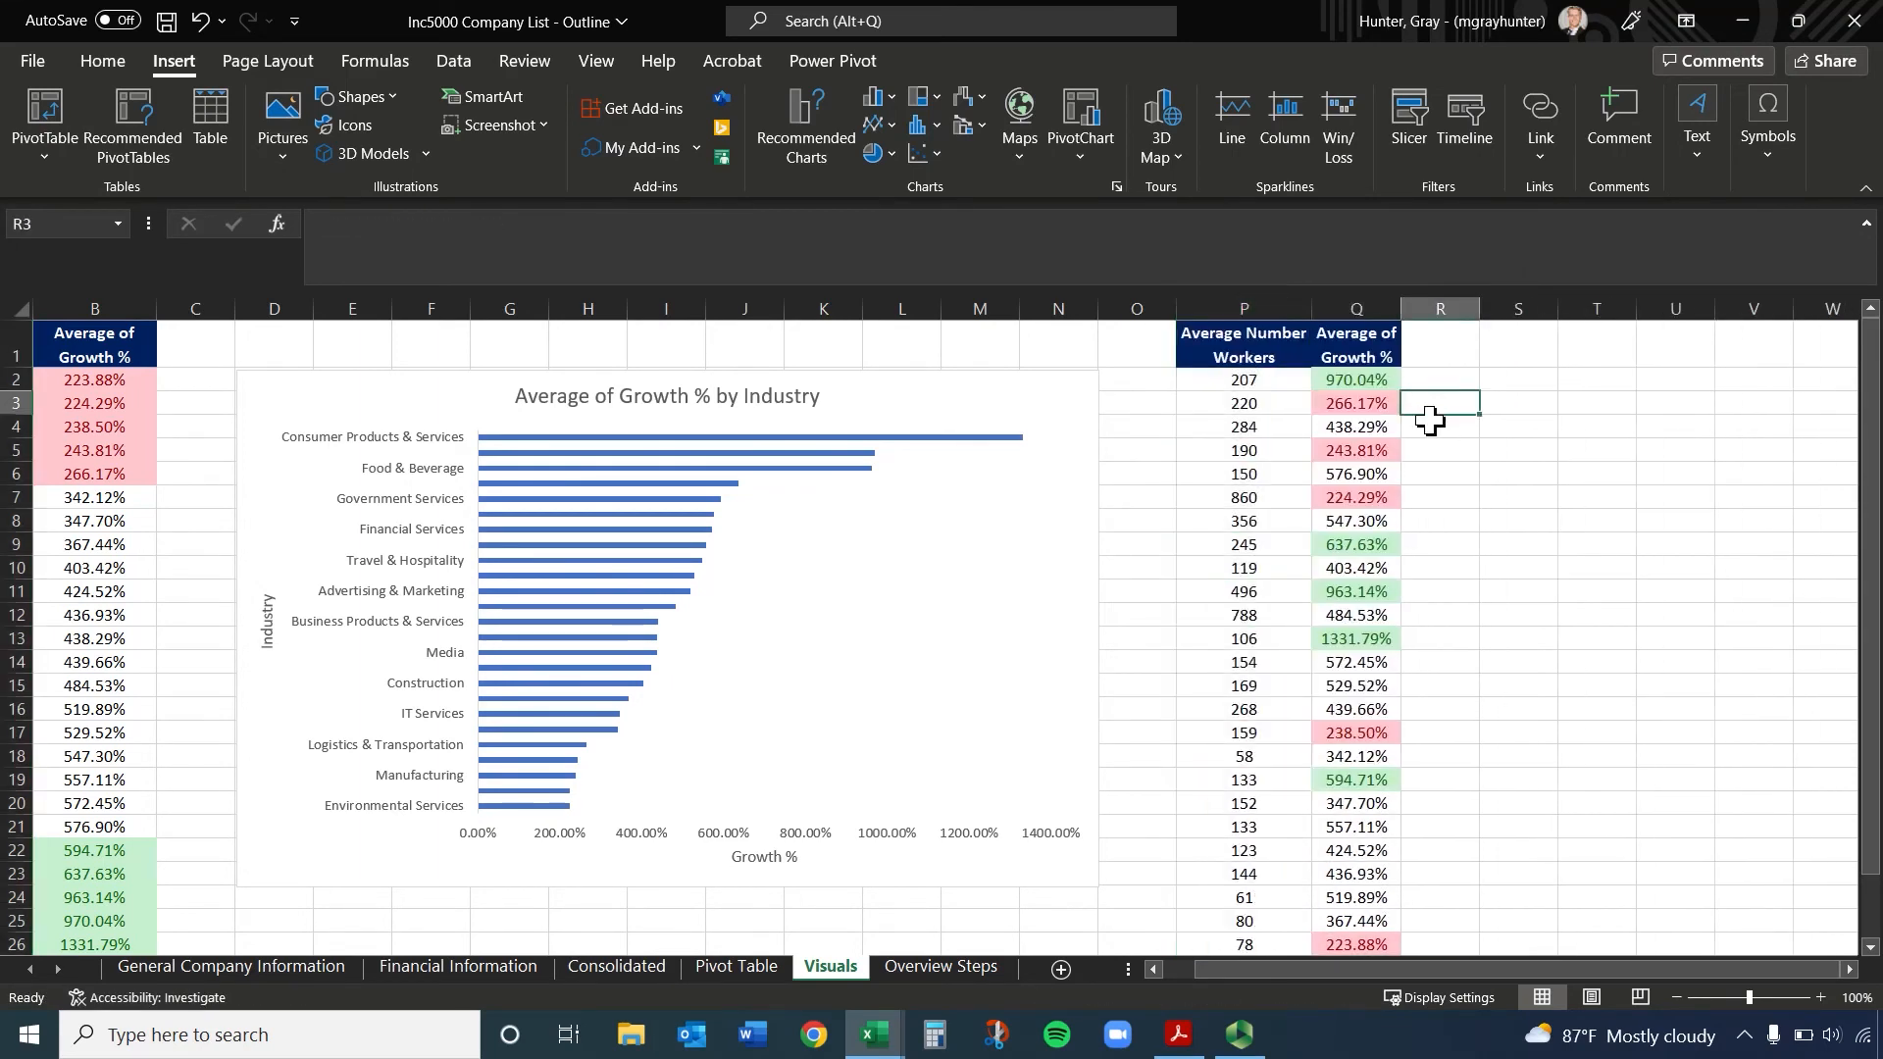
# Insert a markers-only scatter chart from the Average Number Workers and Average of Growth % data and place it beside the data columns
pyautogui.click(1245, 340)
pyautogui.hotkey('ctrl', 'a')
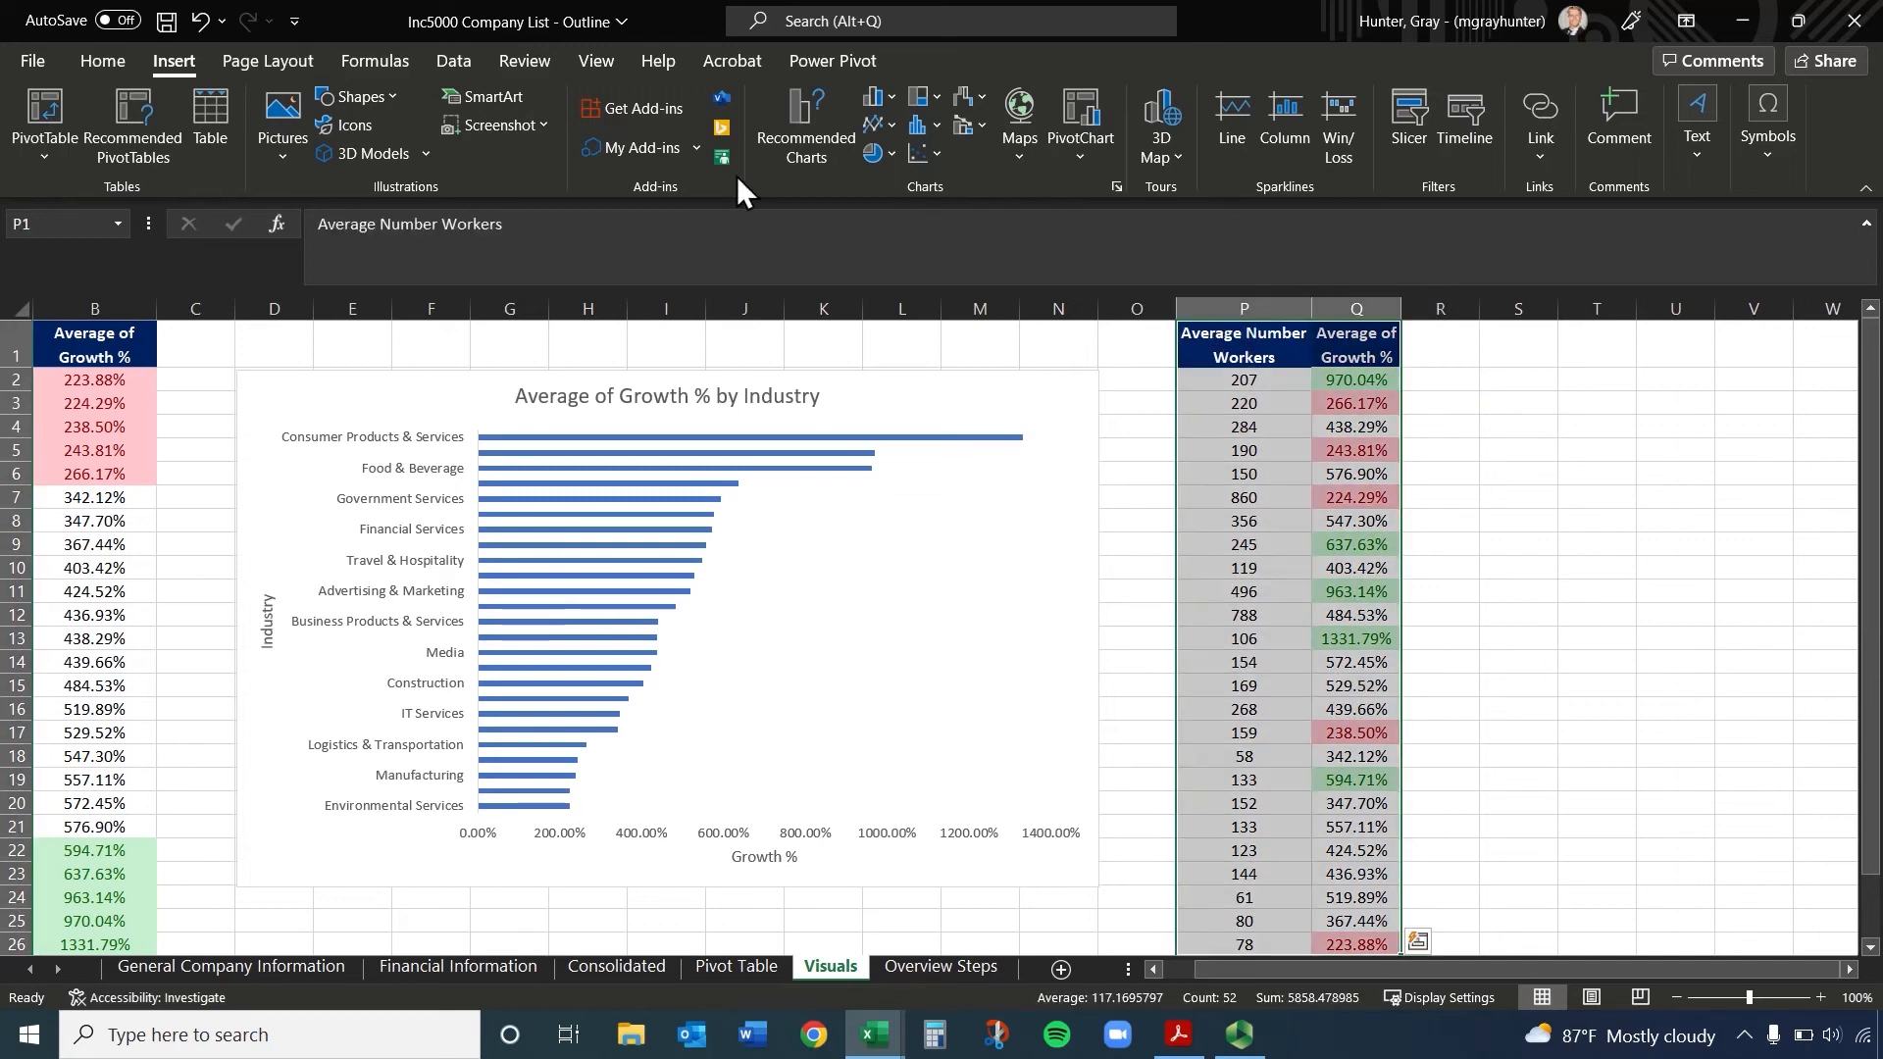
pyautogui.click(808, 97)
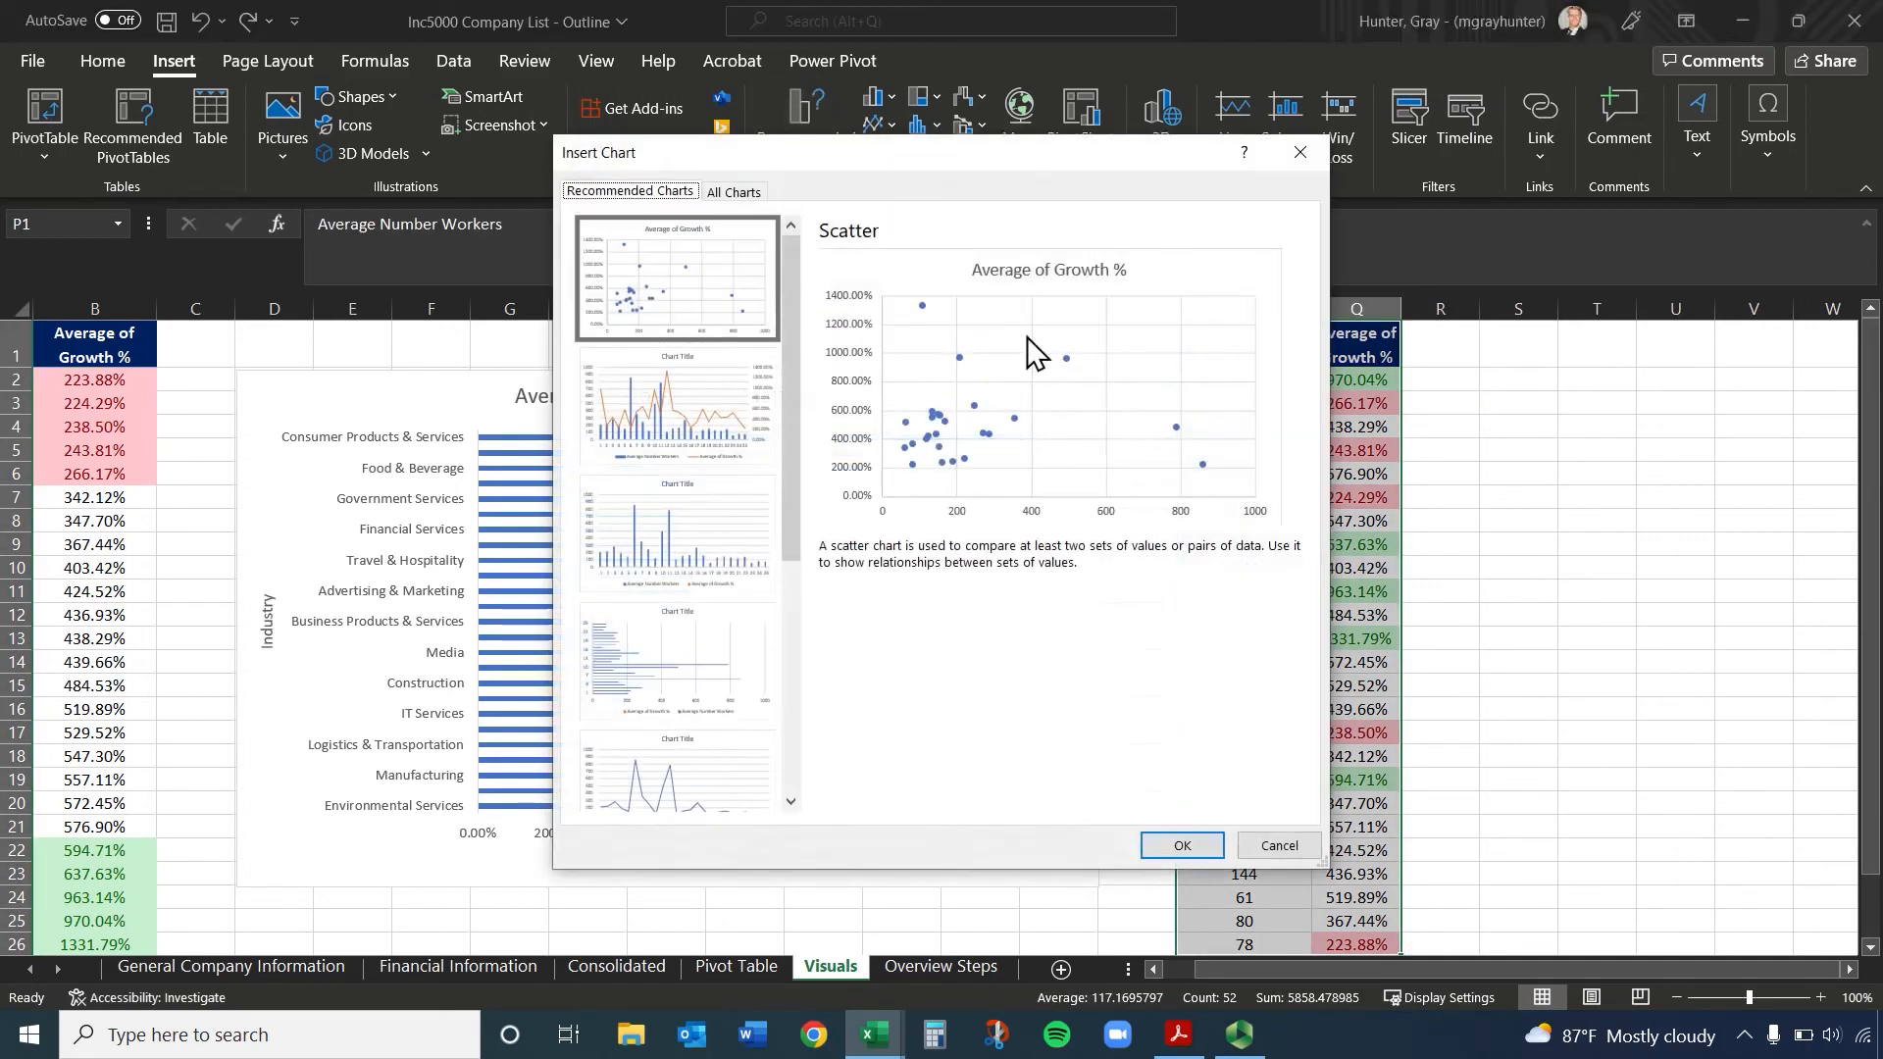
pyautogui.click(1300, 152)
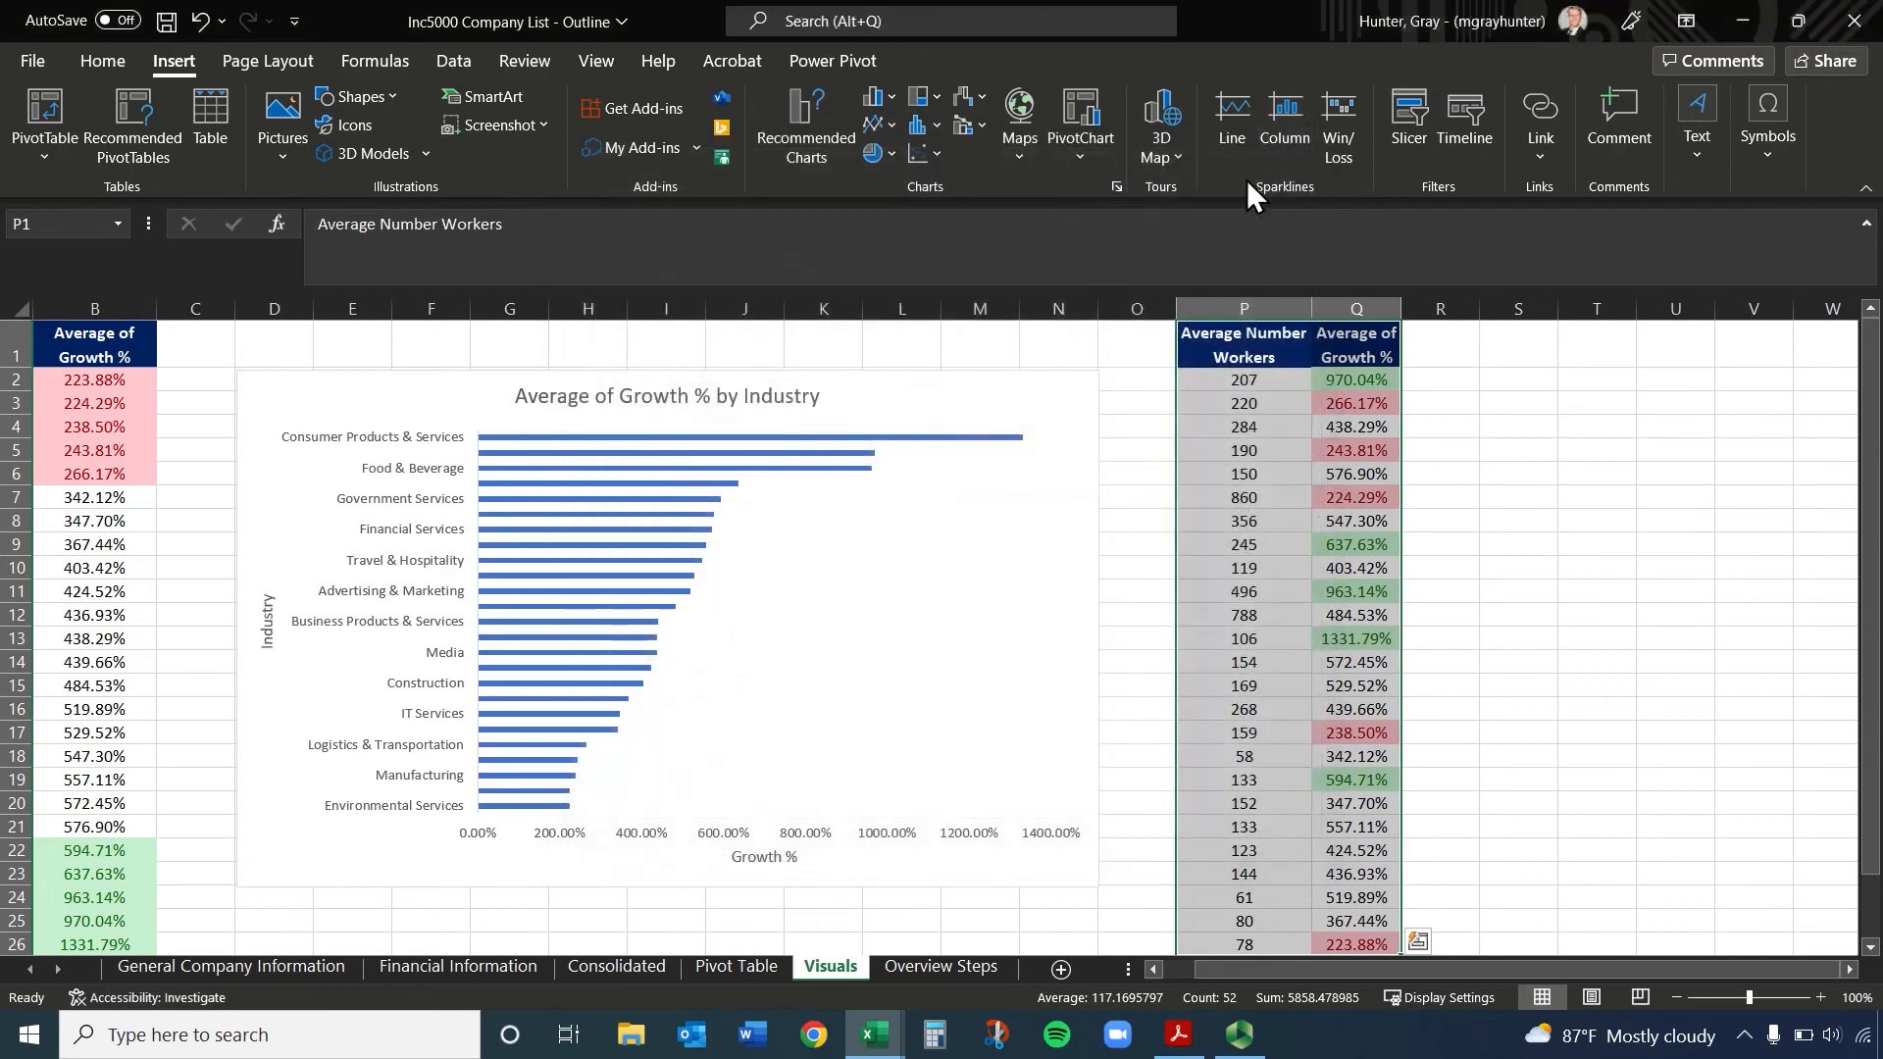
pyautogui.click(938, 153)
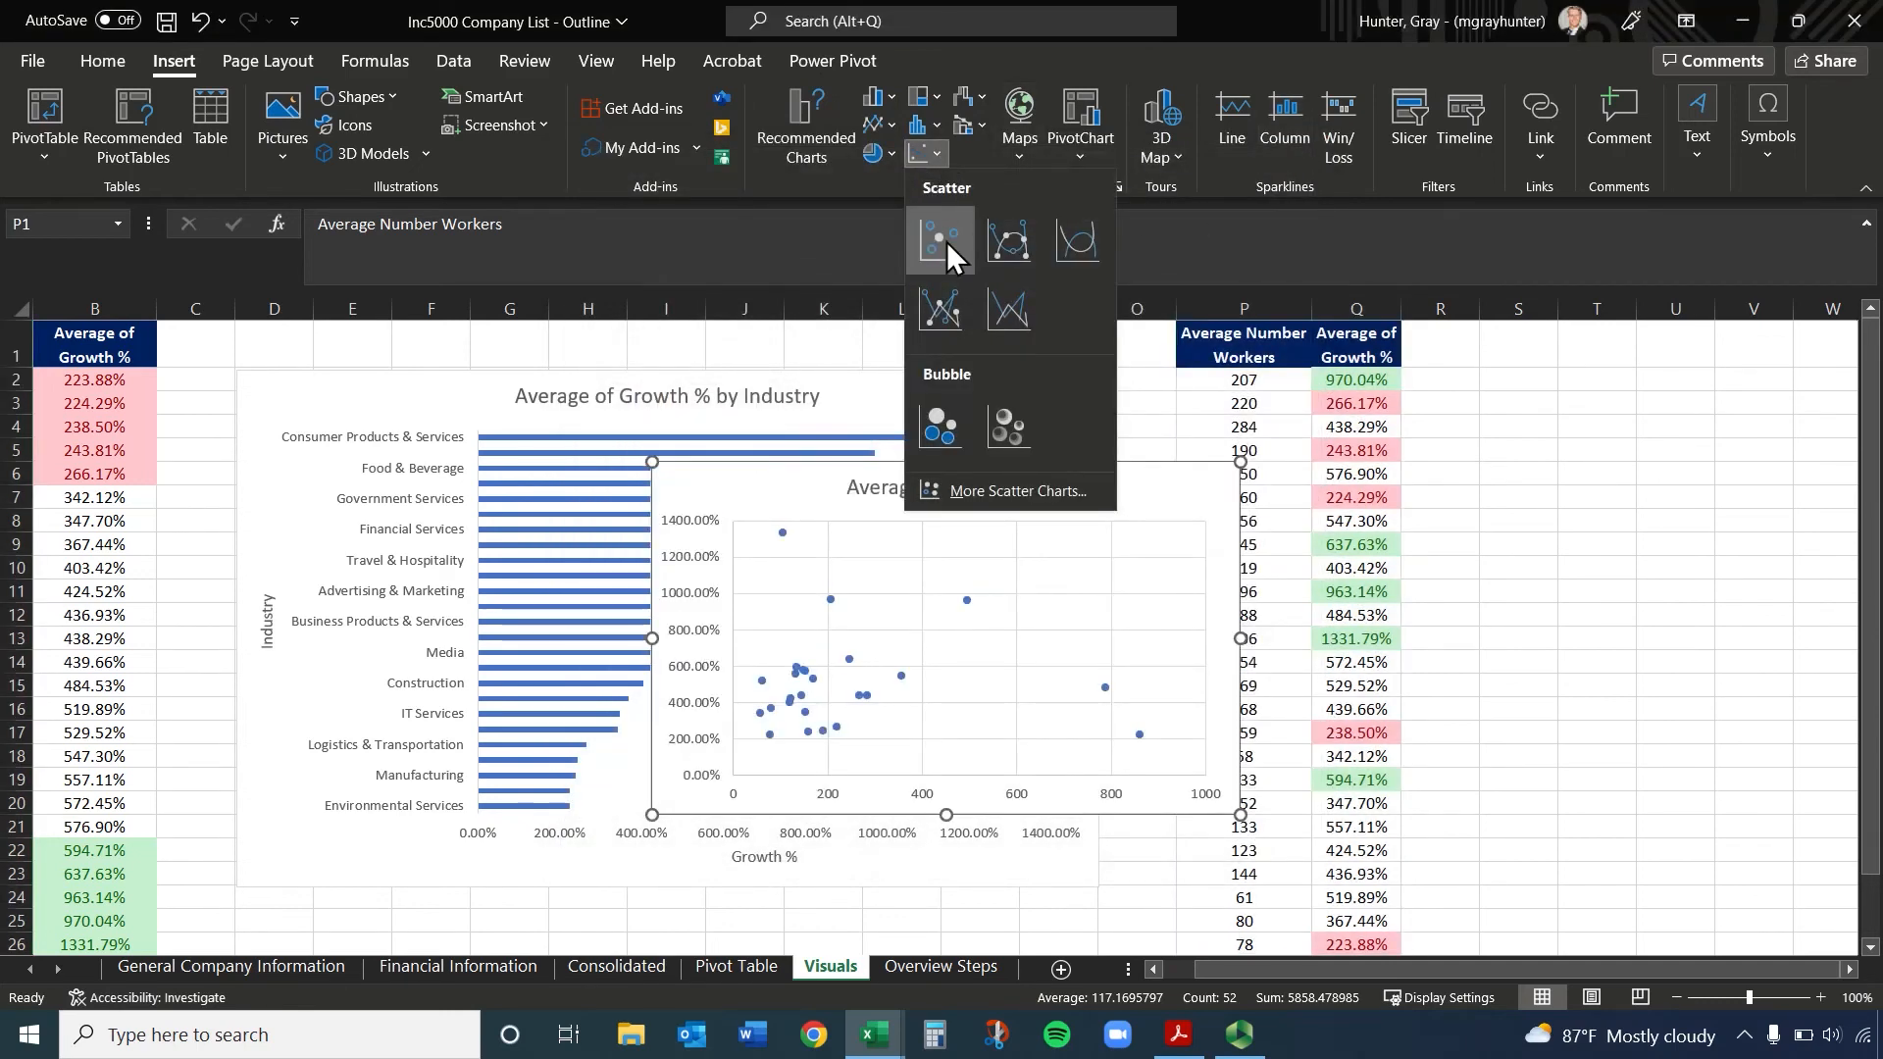
pyautogui.click(946, 241)
pyautogui.moveTo(1223, 491); pyautogui.dragTo(1782, 408)
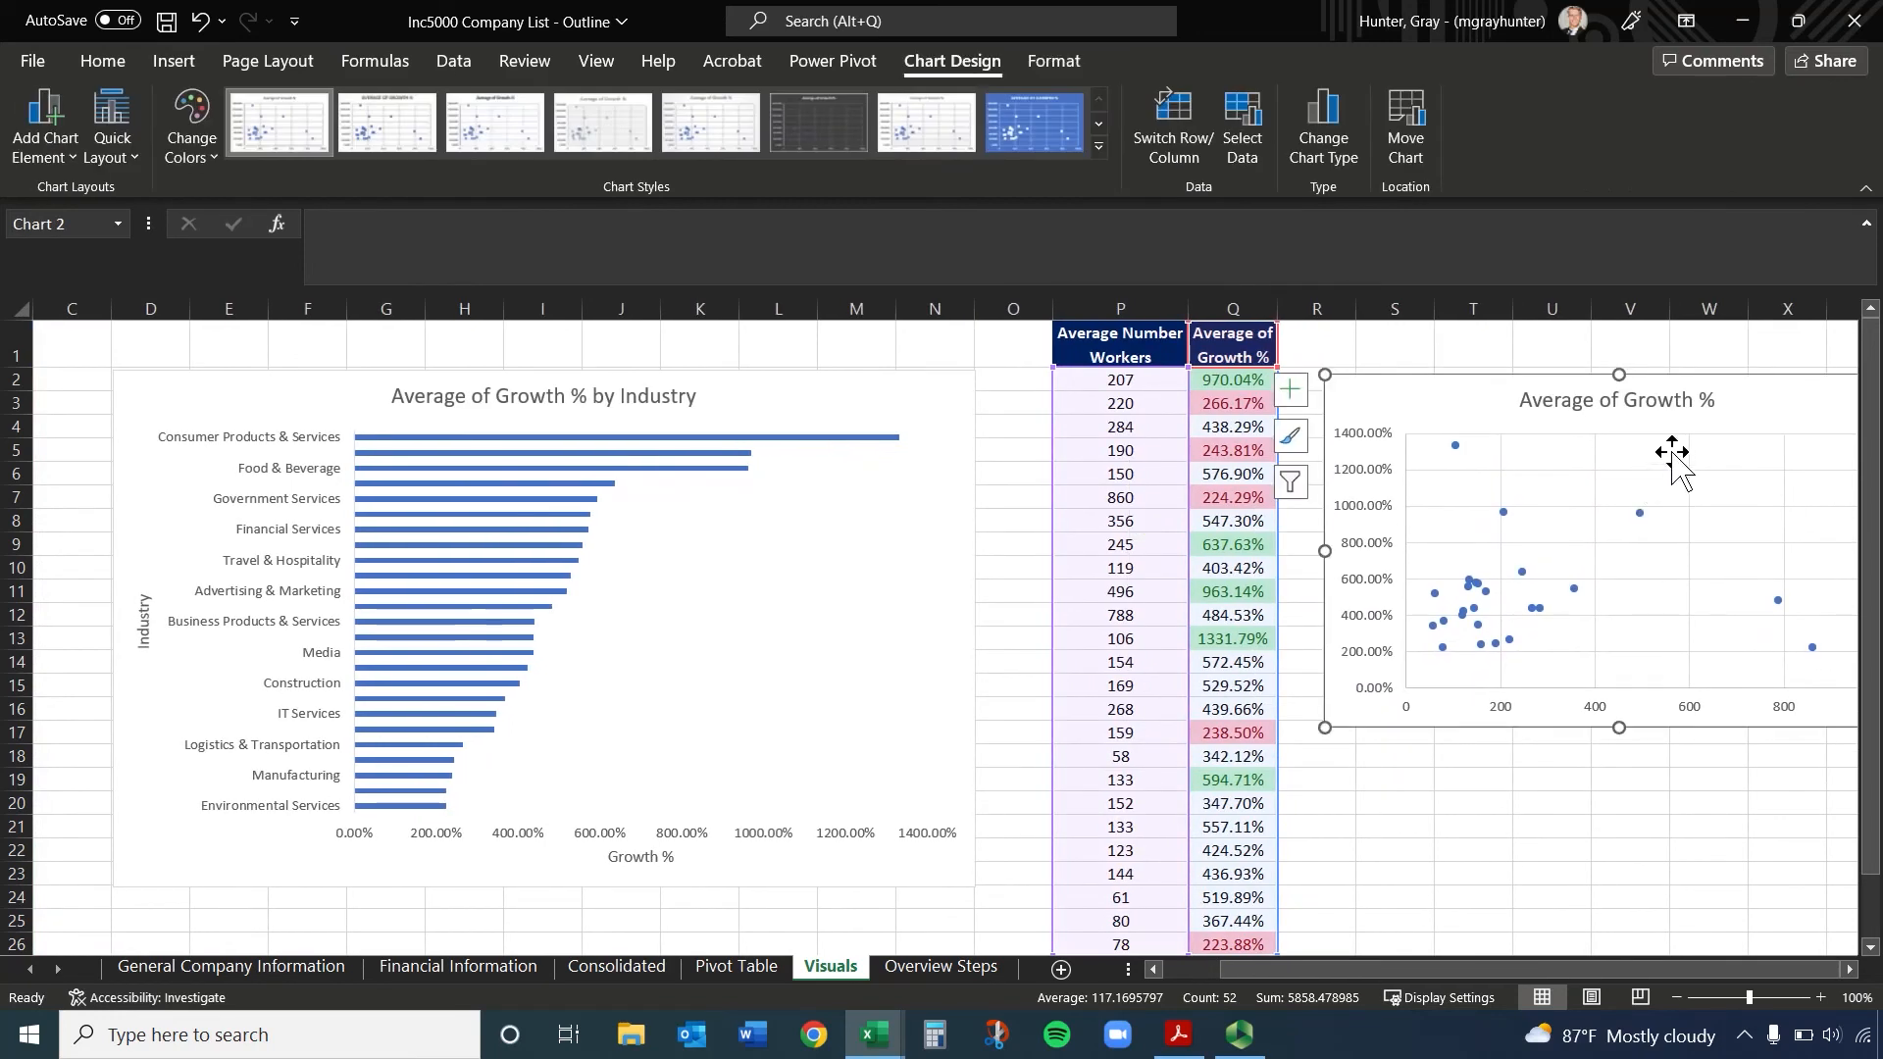
# Change the scatter chart's title to "Average of Growth % vs Avg Number of Workers"
pyautogui.click(1655, 395)
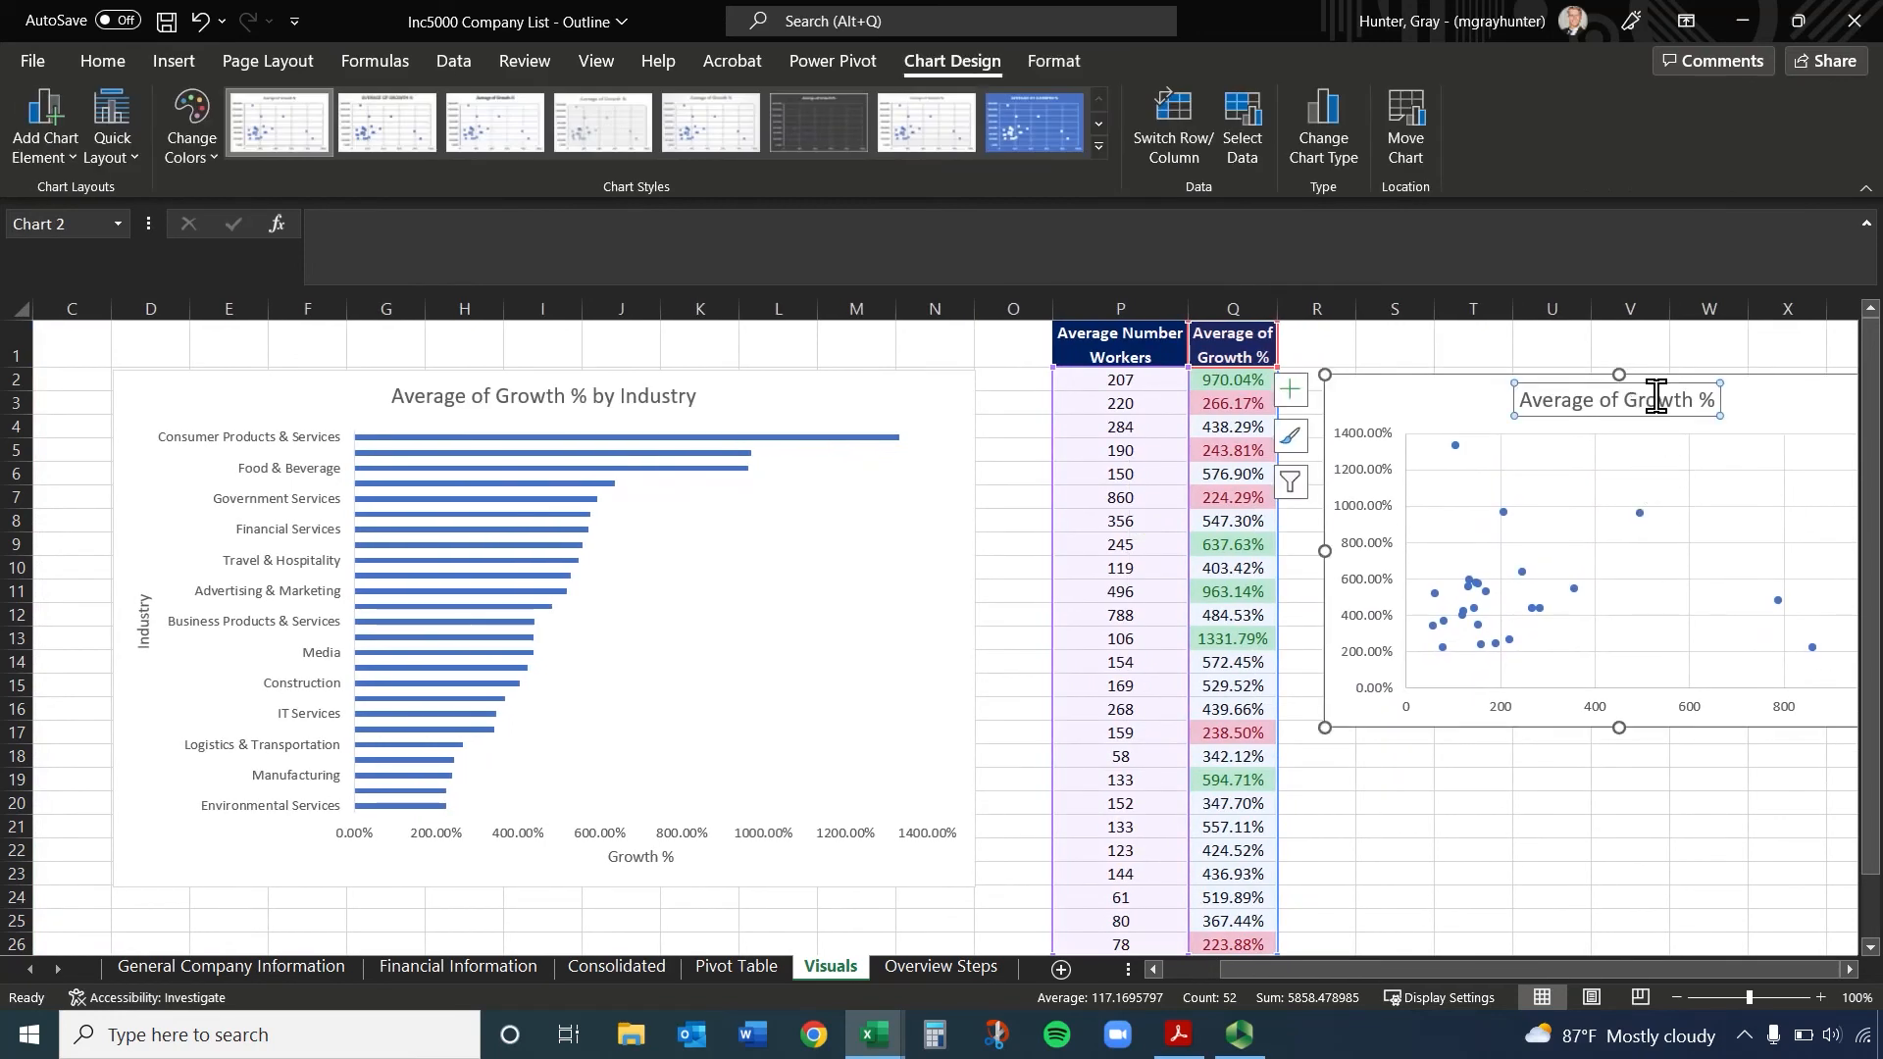
pyautogui.click(1711, 396)
pyautogui.write('vs')
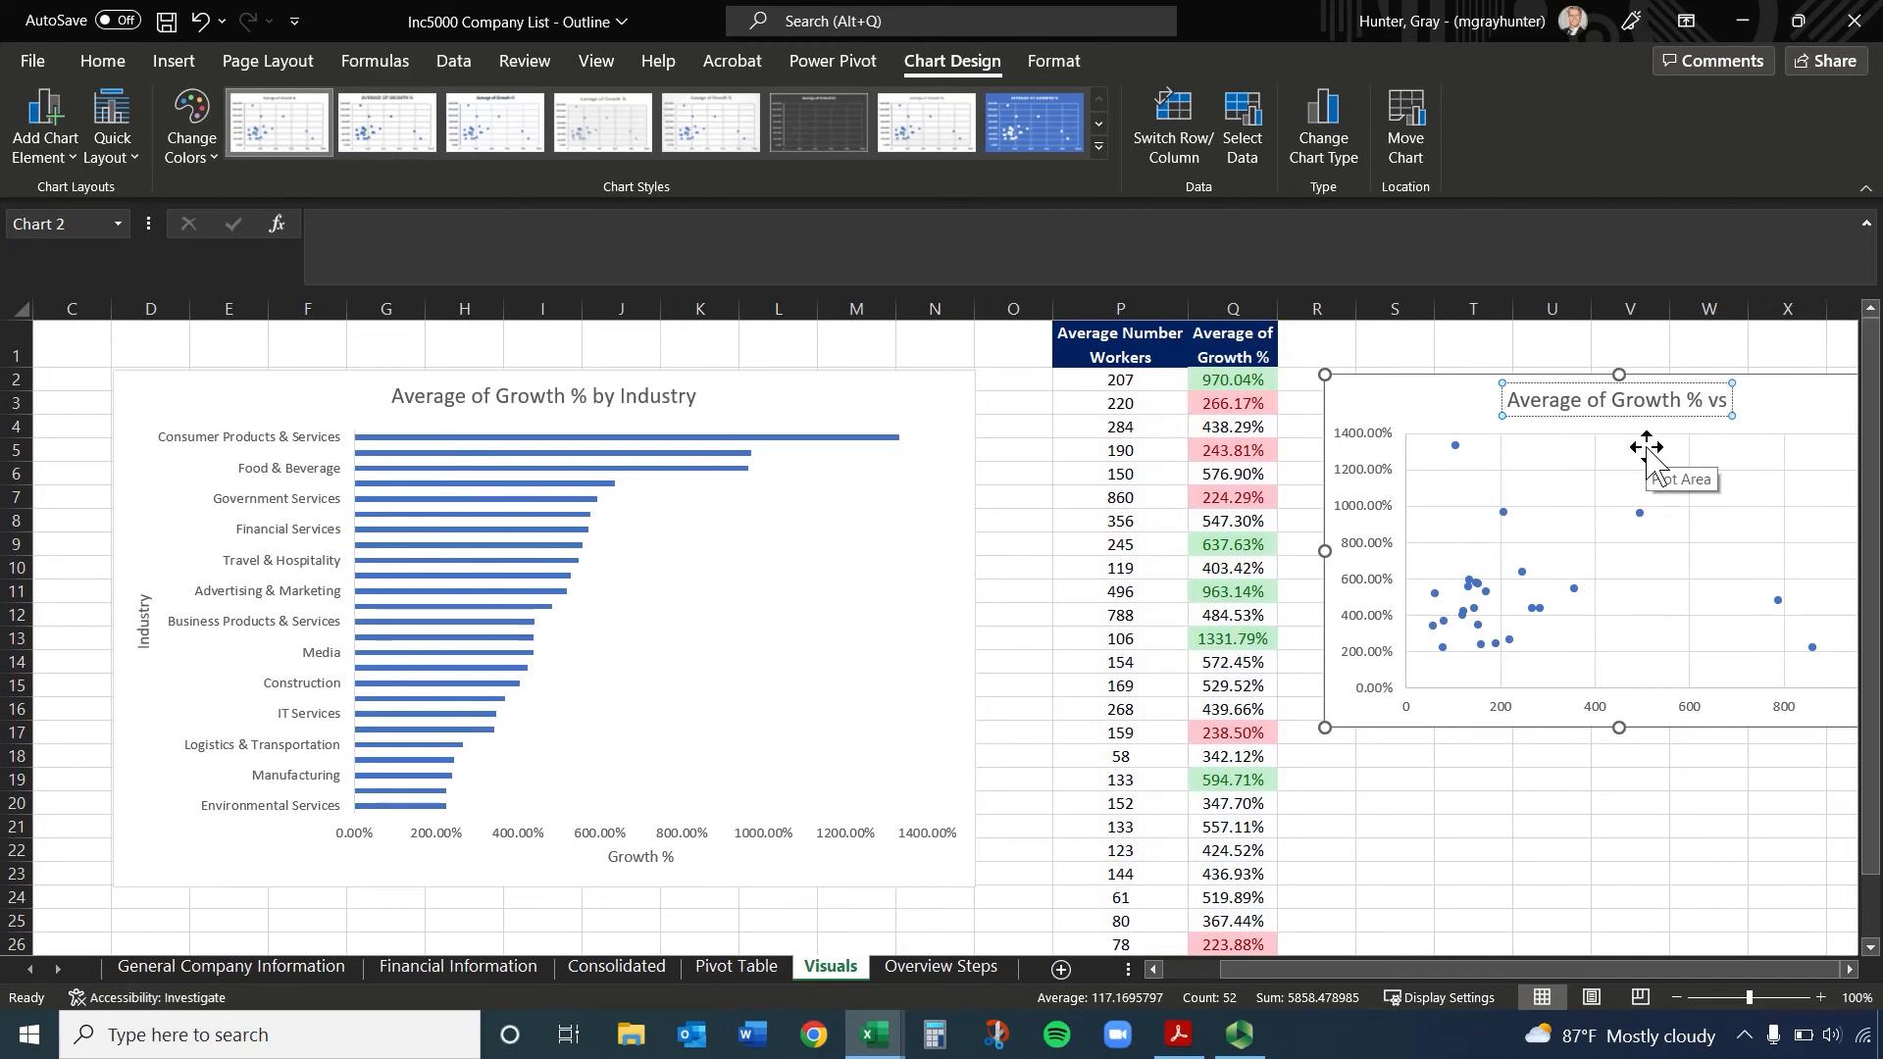
pyautogui.write(' Avg Number of W')
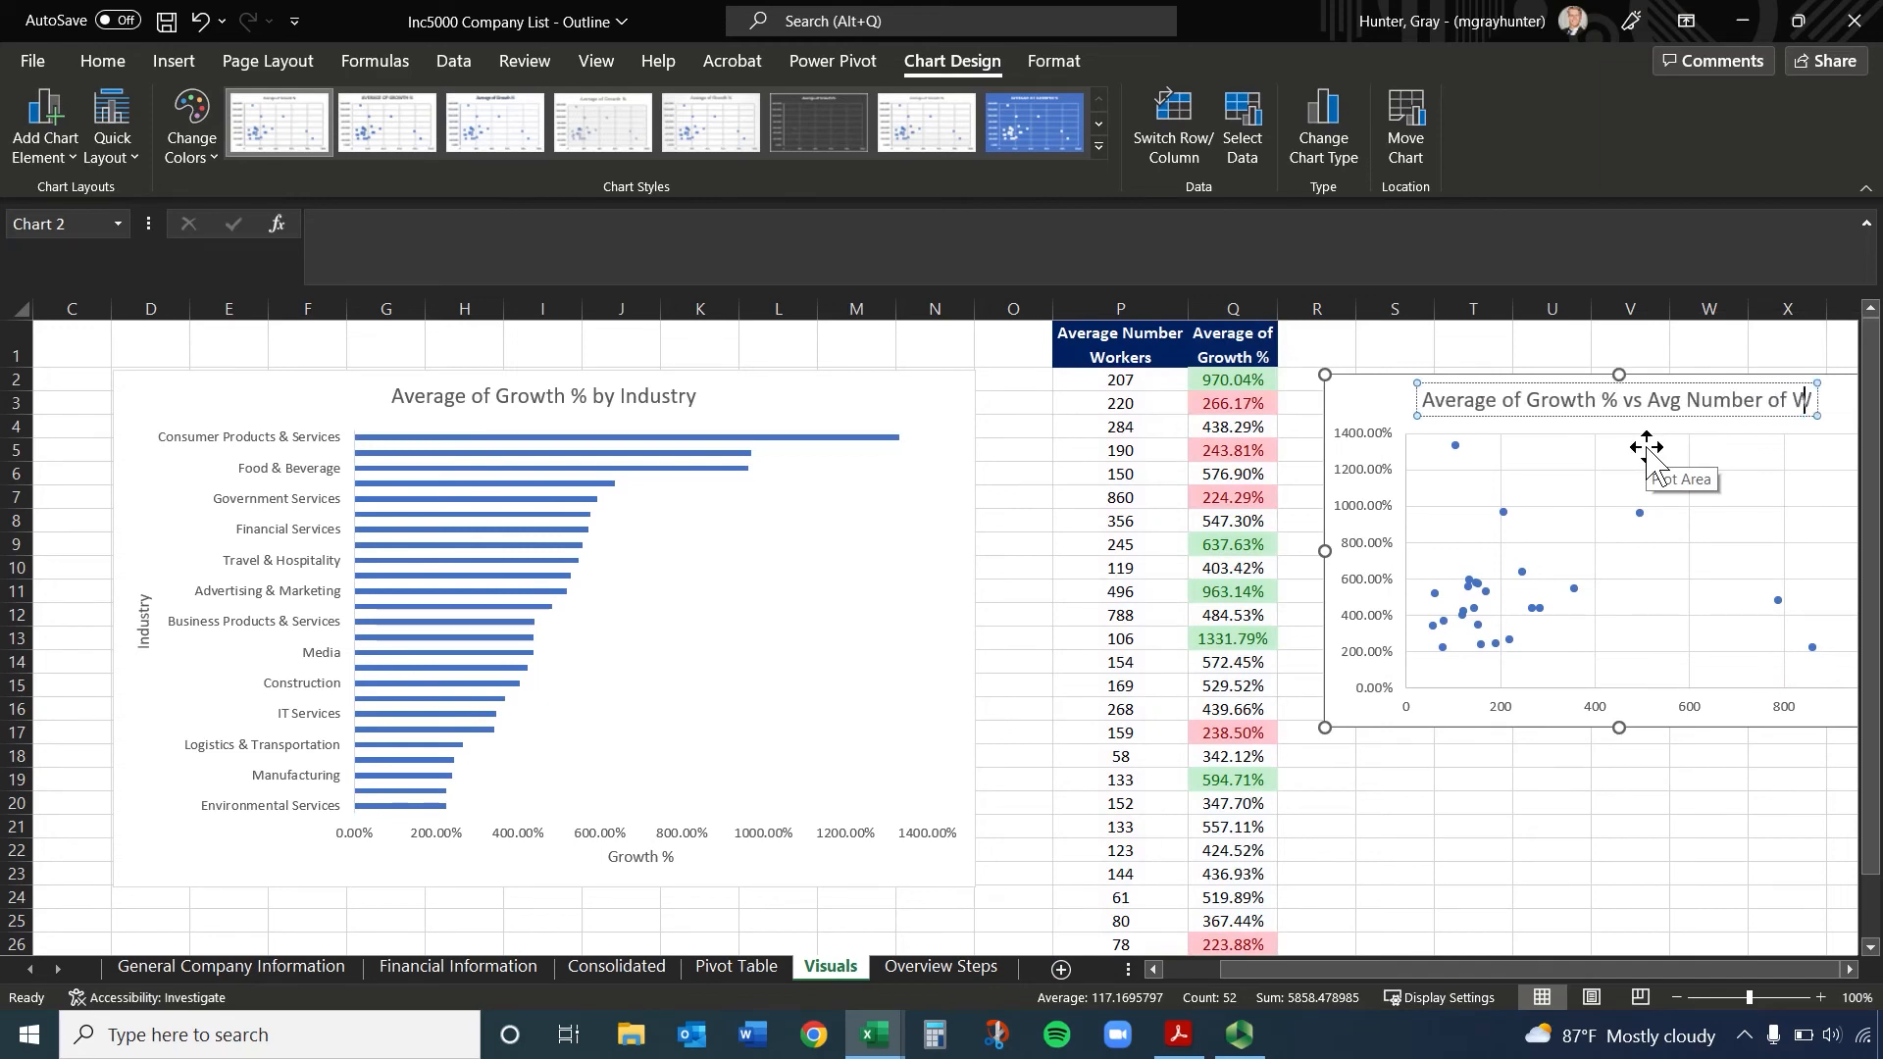
pyautogui.write('orkers')
pyautogui.press('Escape')
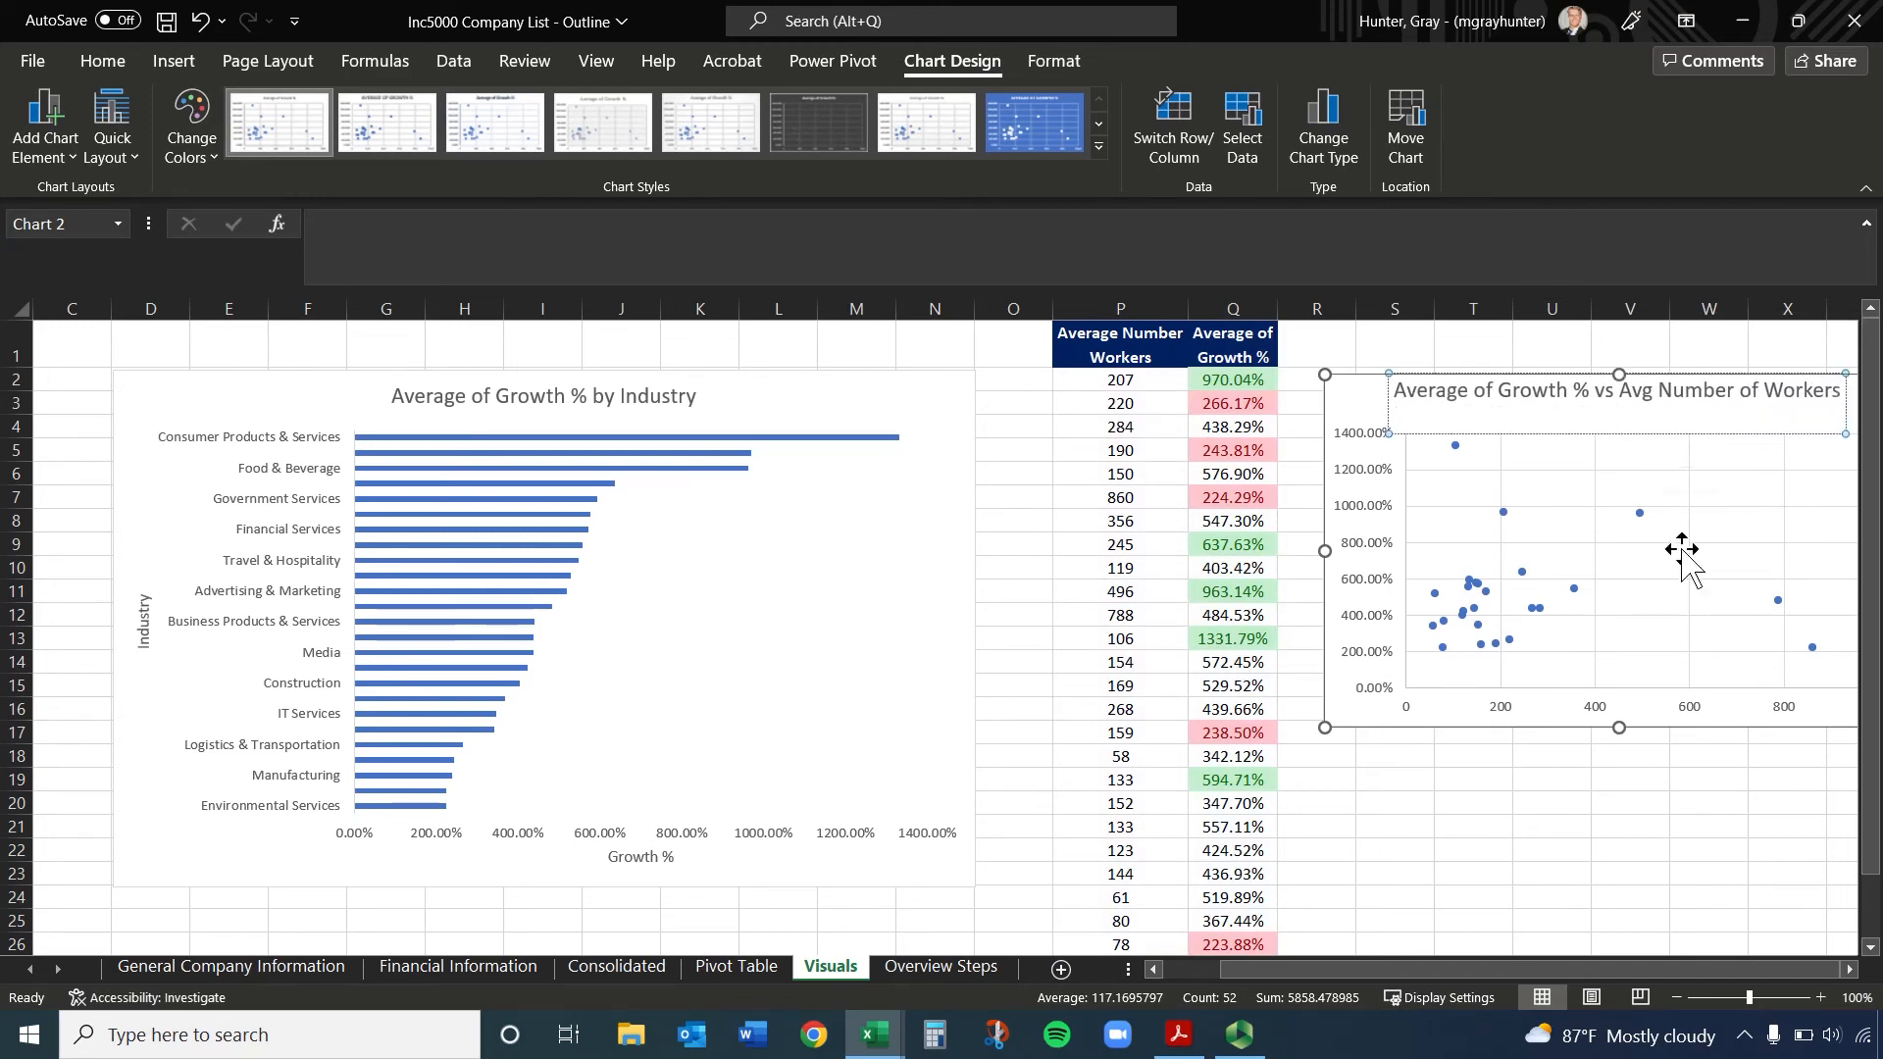
pyautogui.scroll(10, 1683, 564)
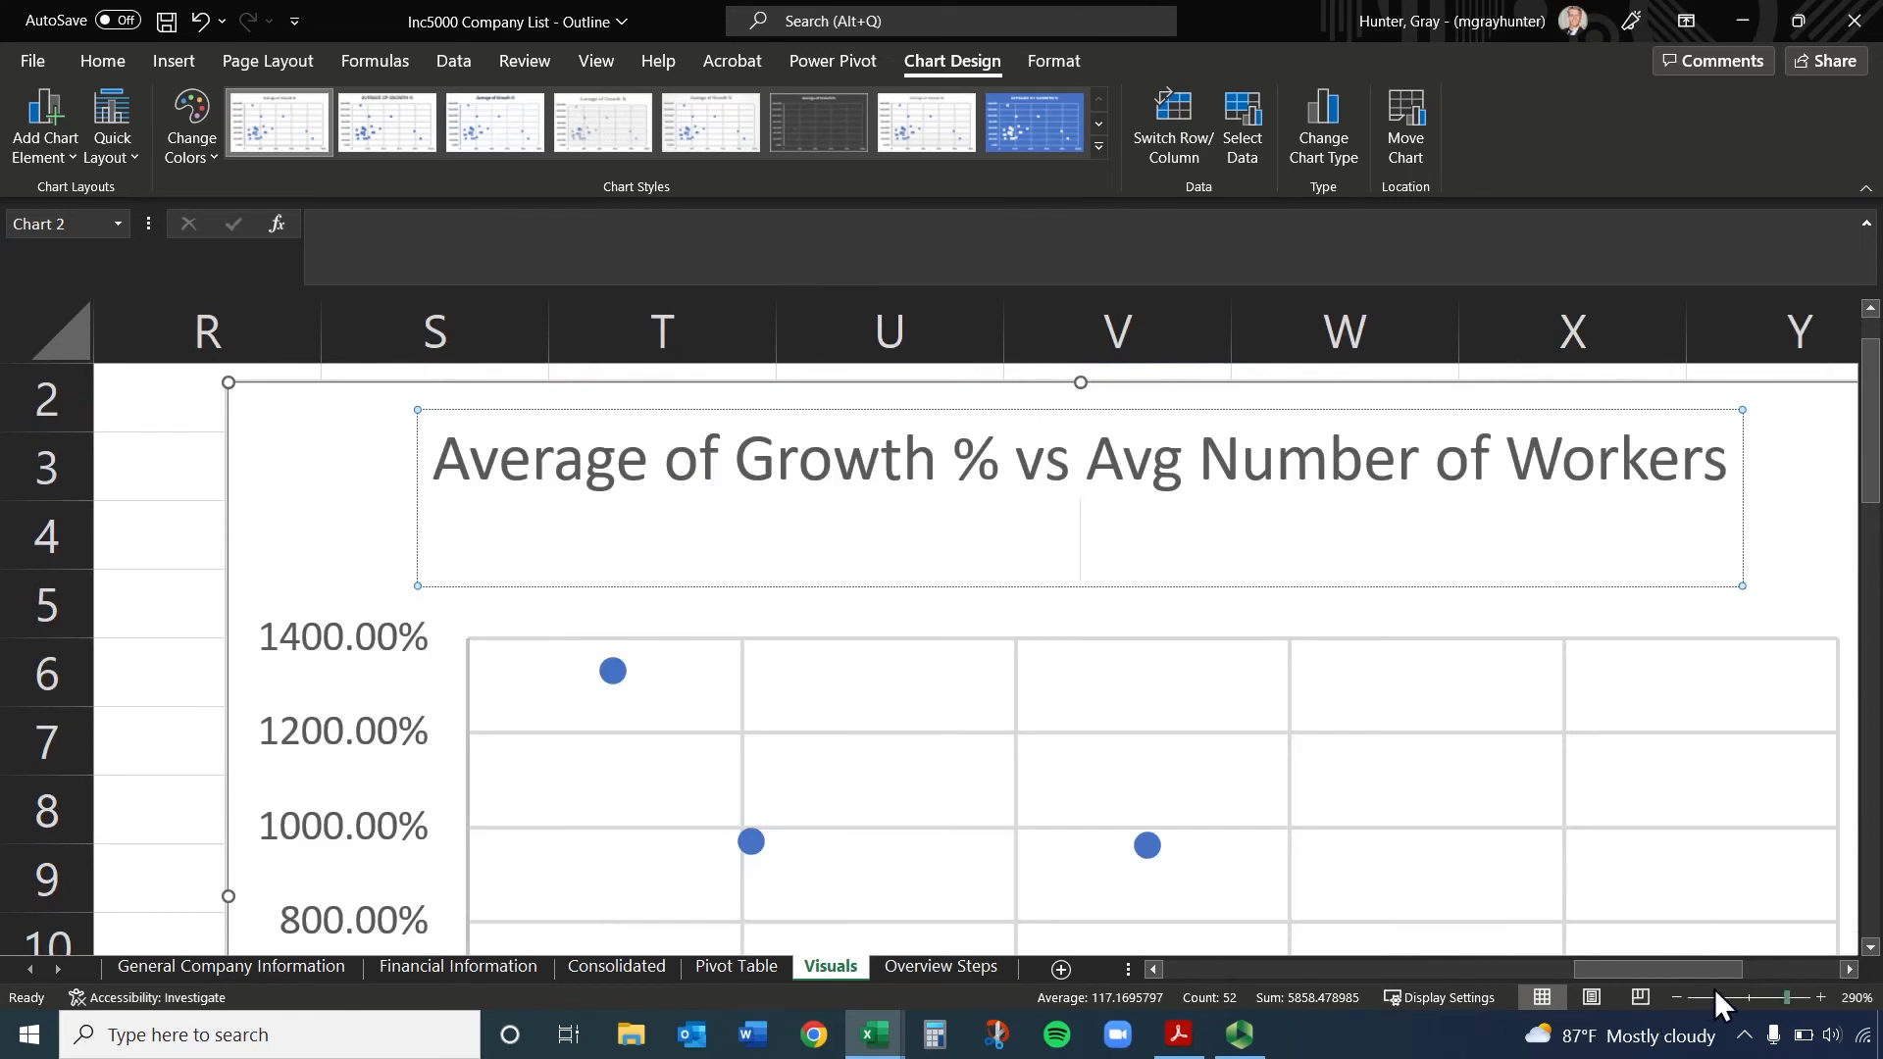
pyautogui.click(1738, 997)
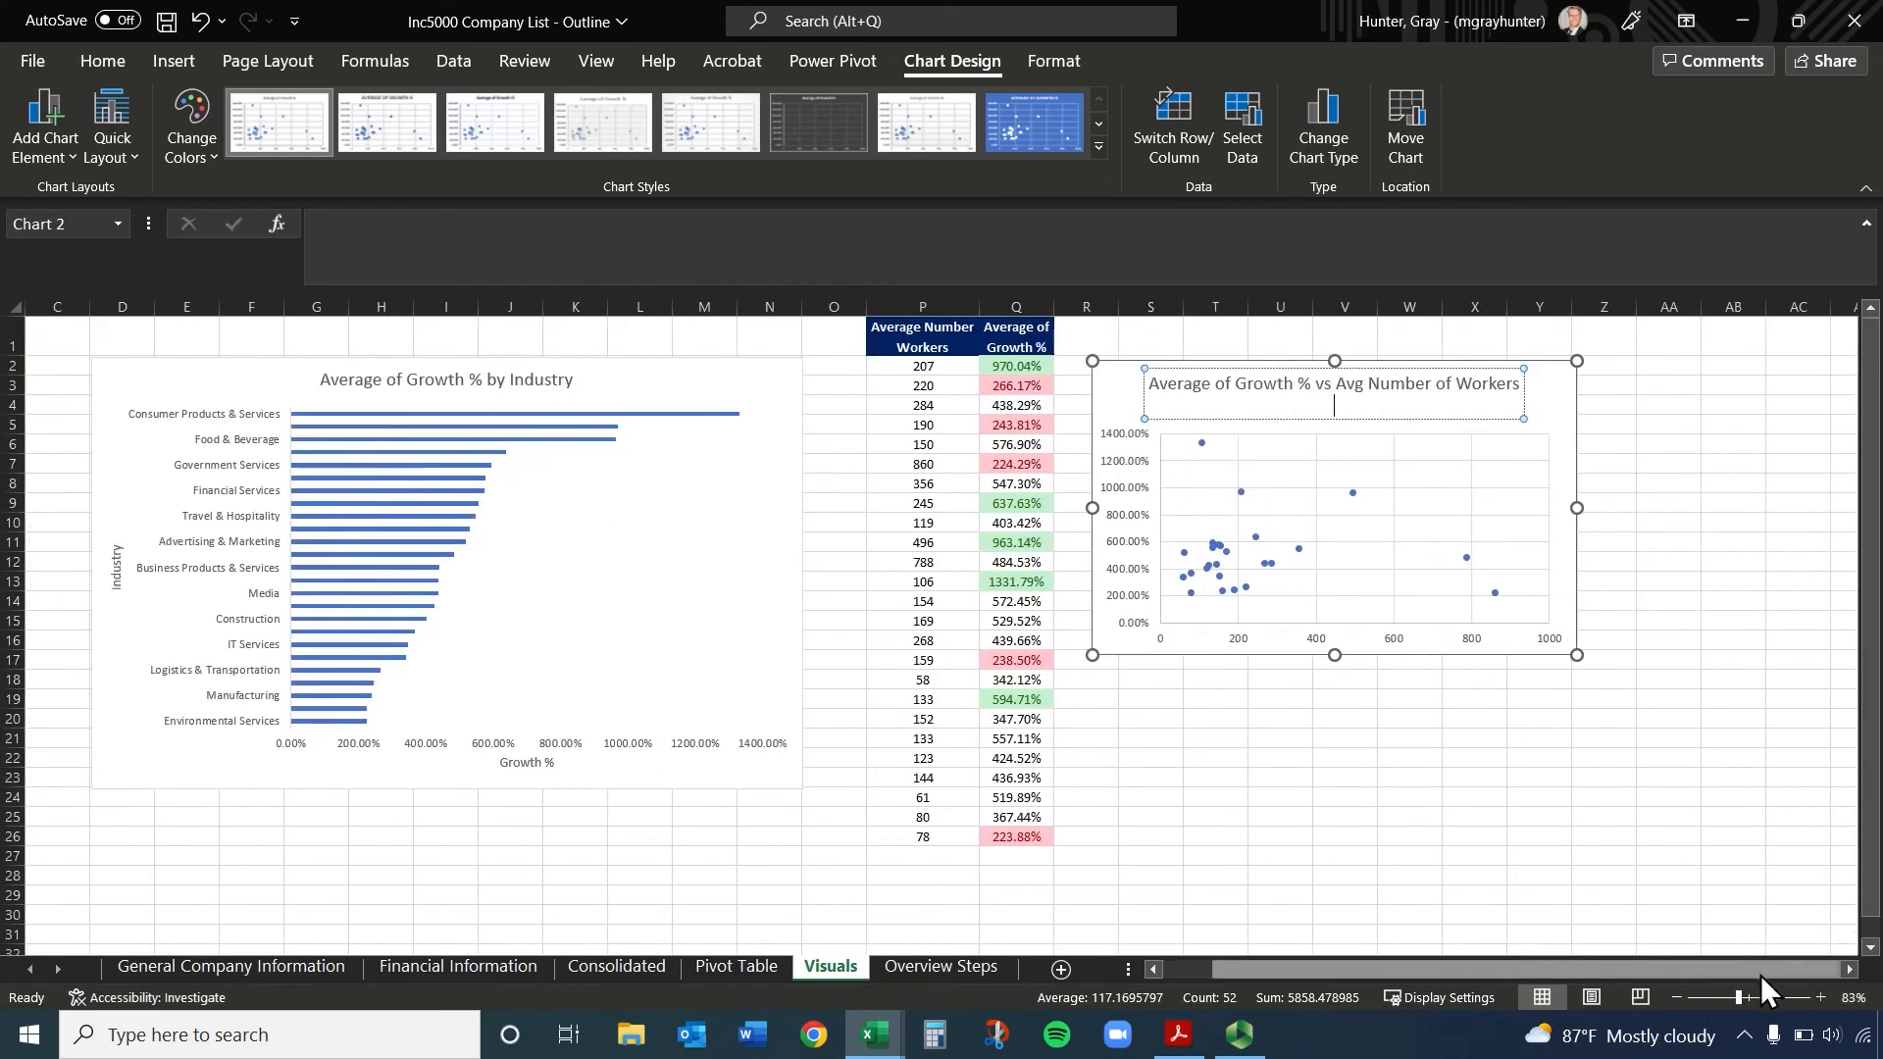
pyautogui.click(1708, 561)
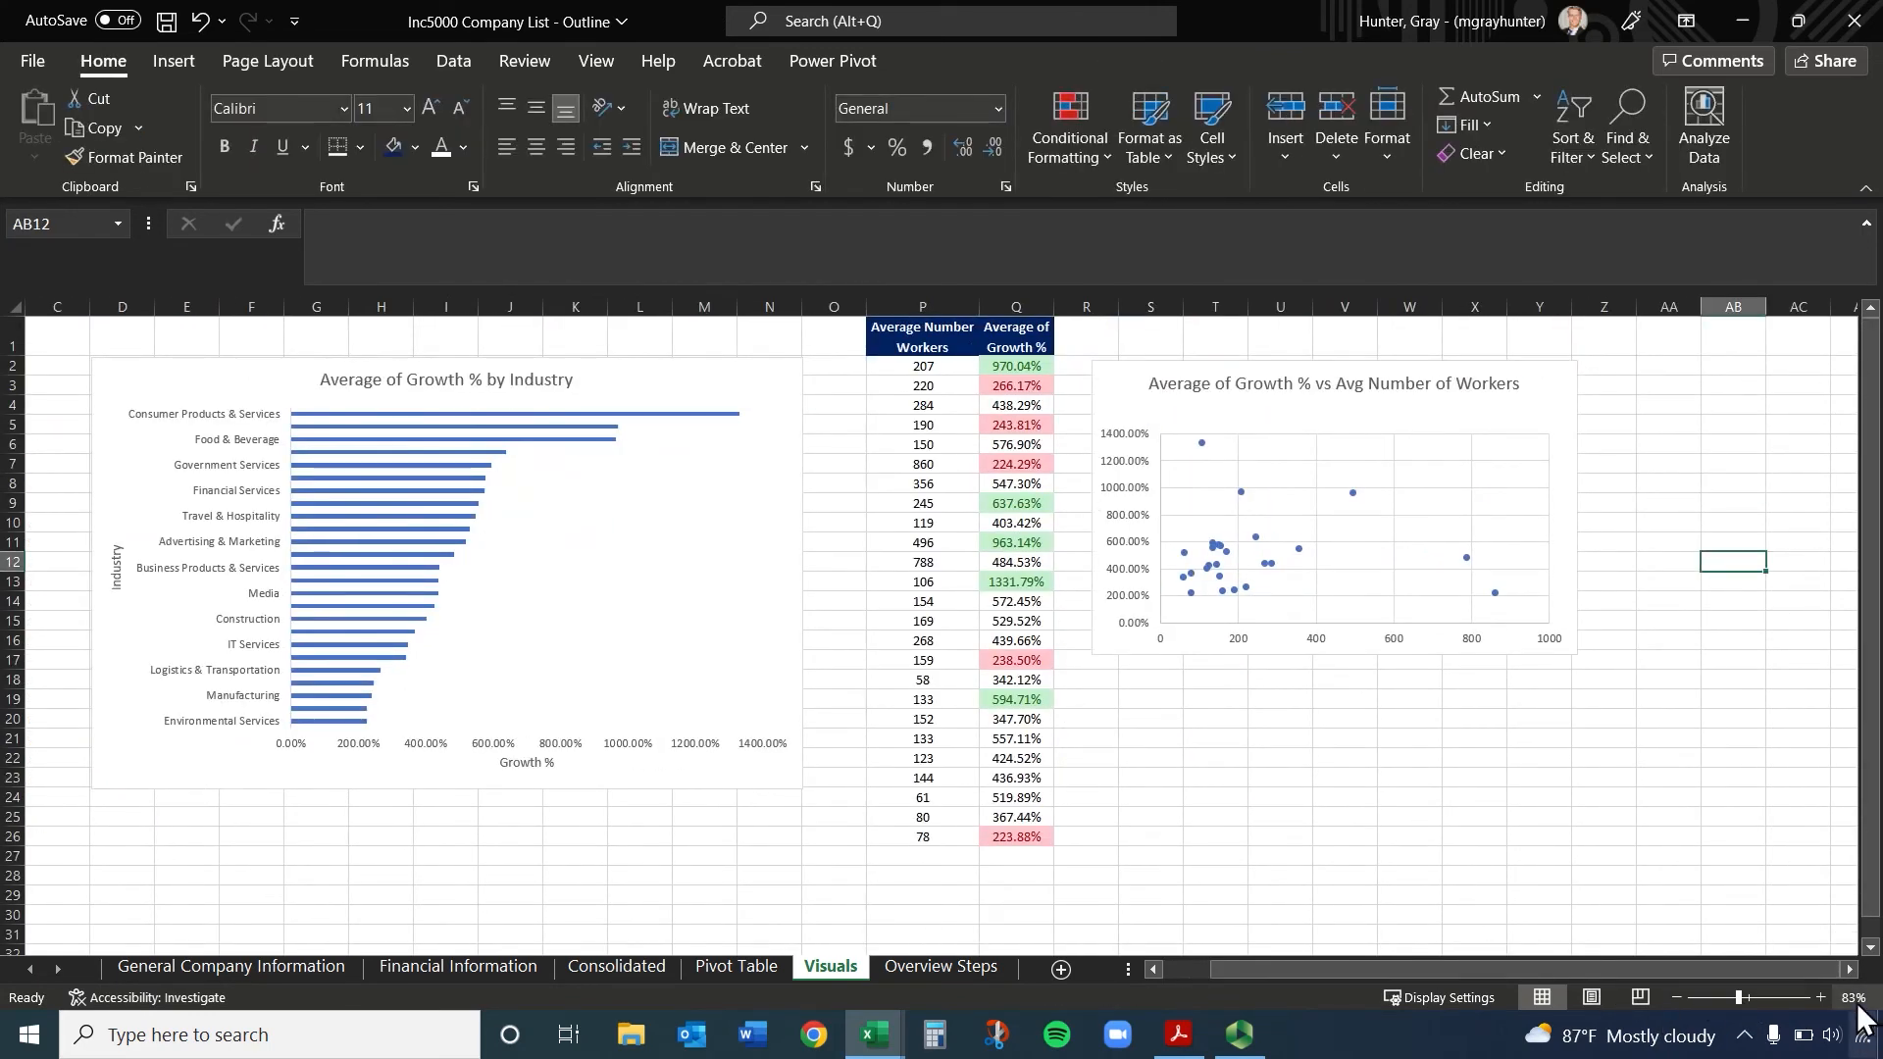
# Remove the horizontal and vertical major gridlines from the scatter chart
pyautogui.click(1820, 998)
pyautogui.click(1820, 998)
pyautogui.click(1821, 999)
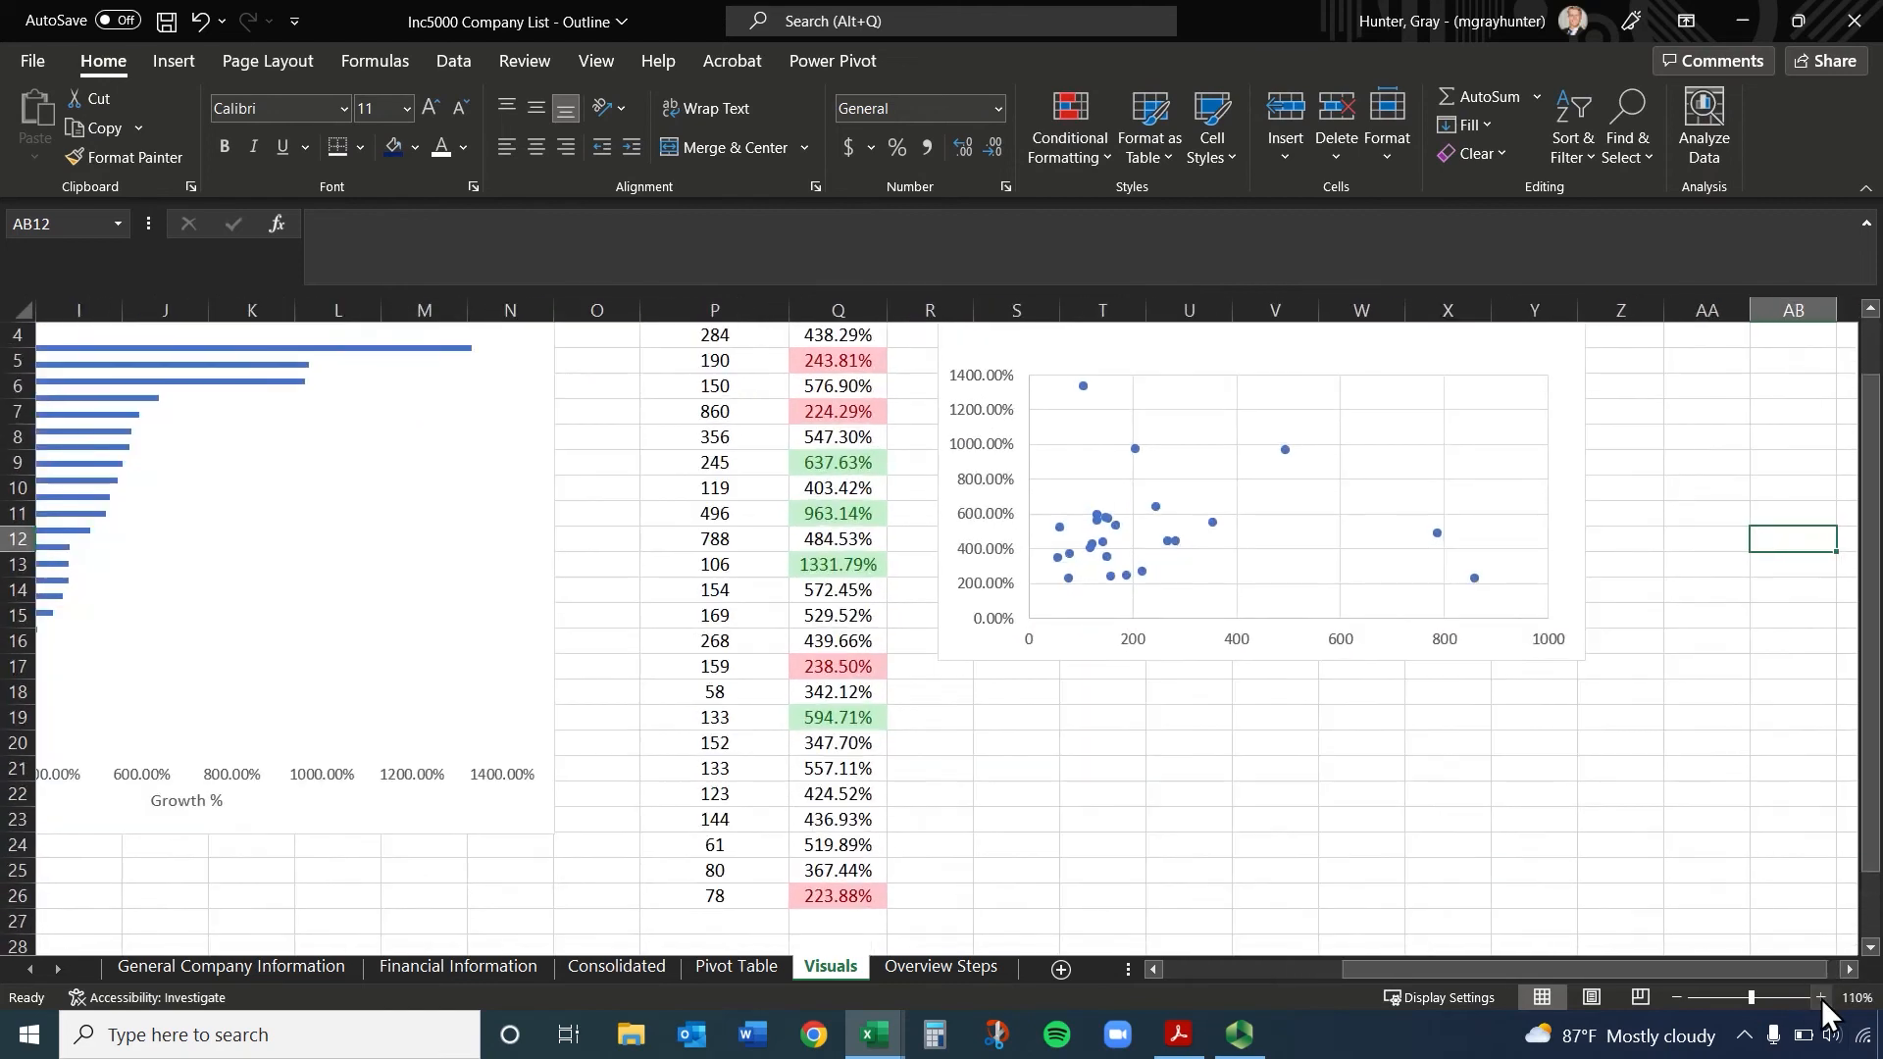
pyautogui.scroll(1, 1704, 799)
pyautogui.click(1314, 610)
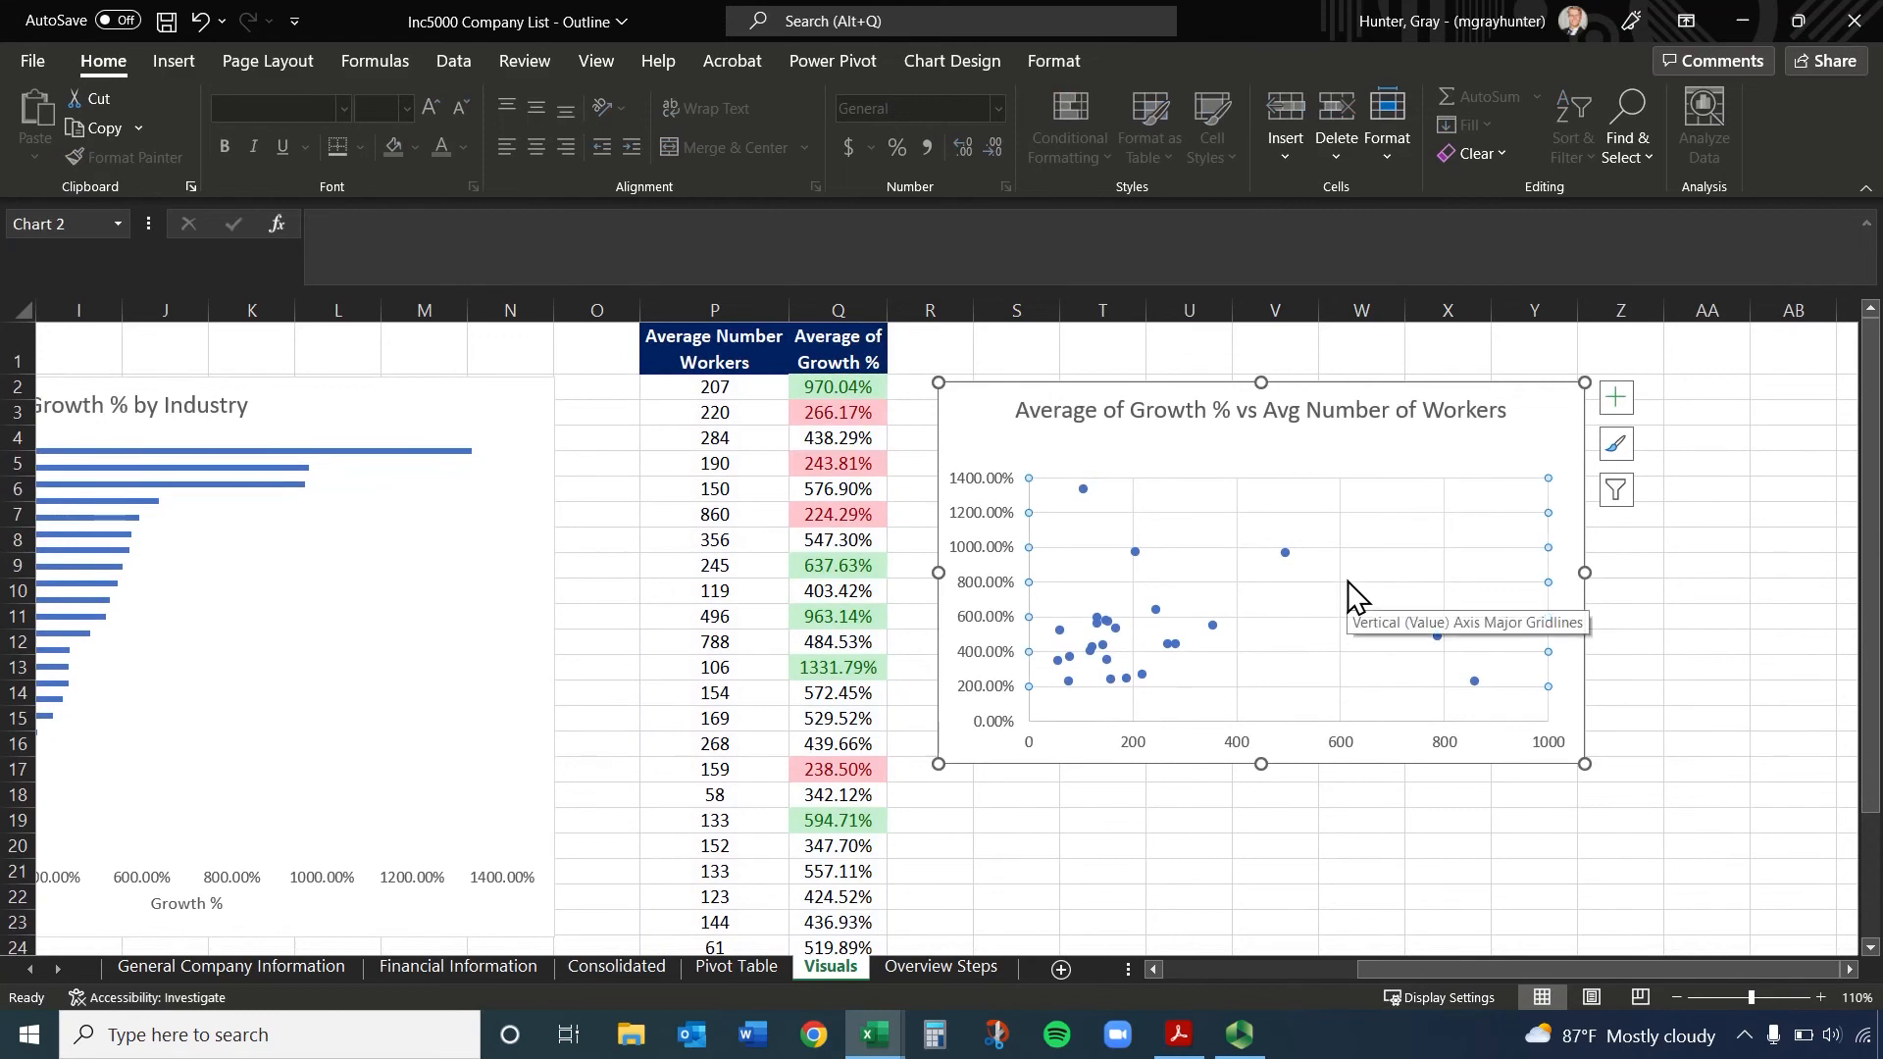
pyautogui.press('Delete')
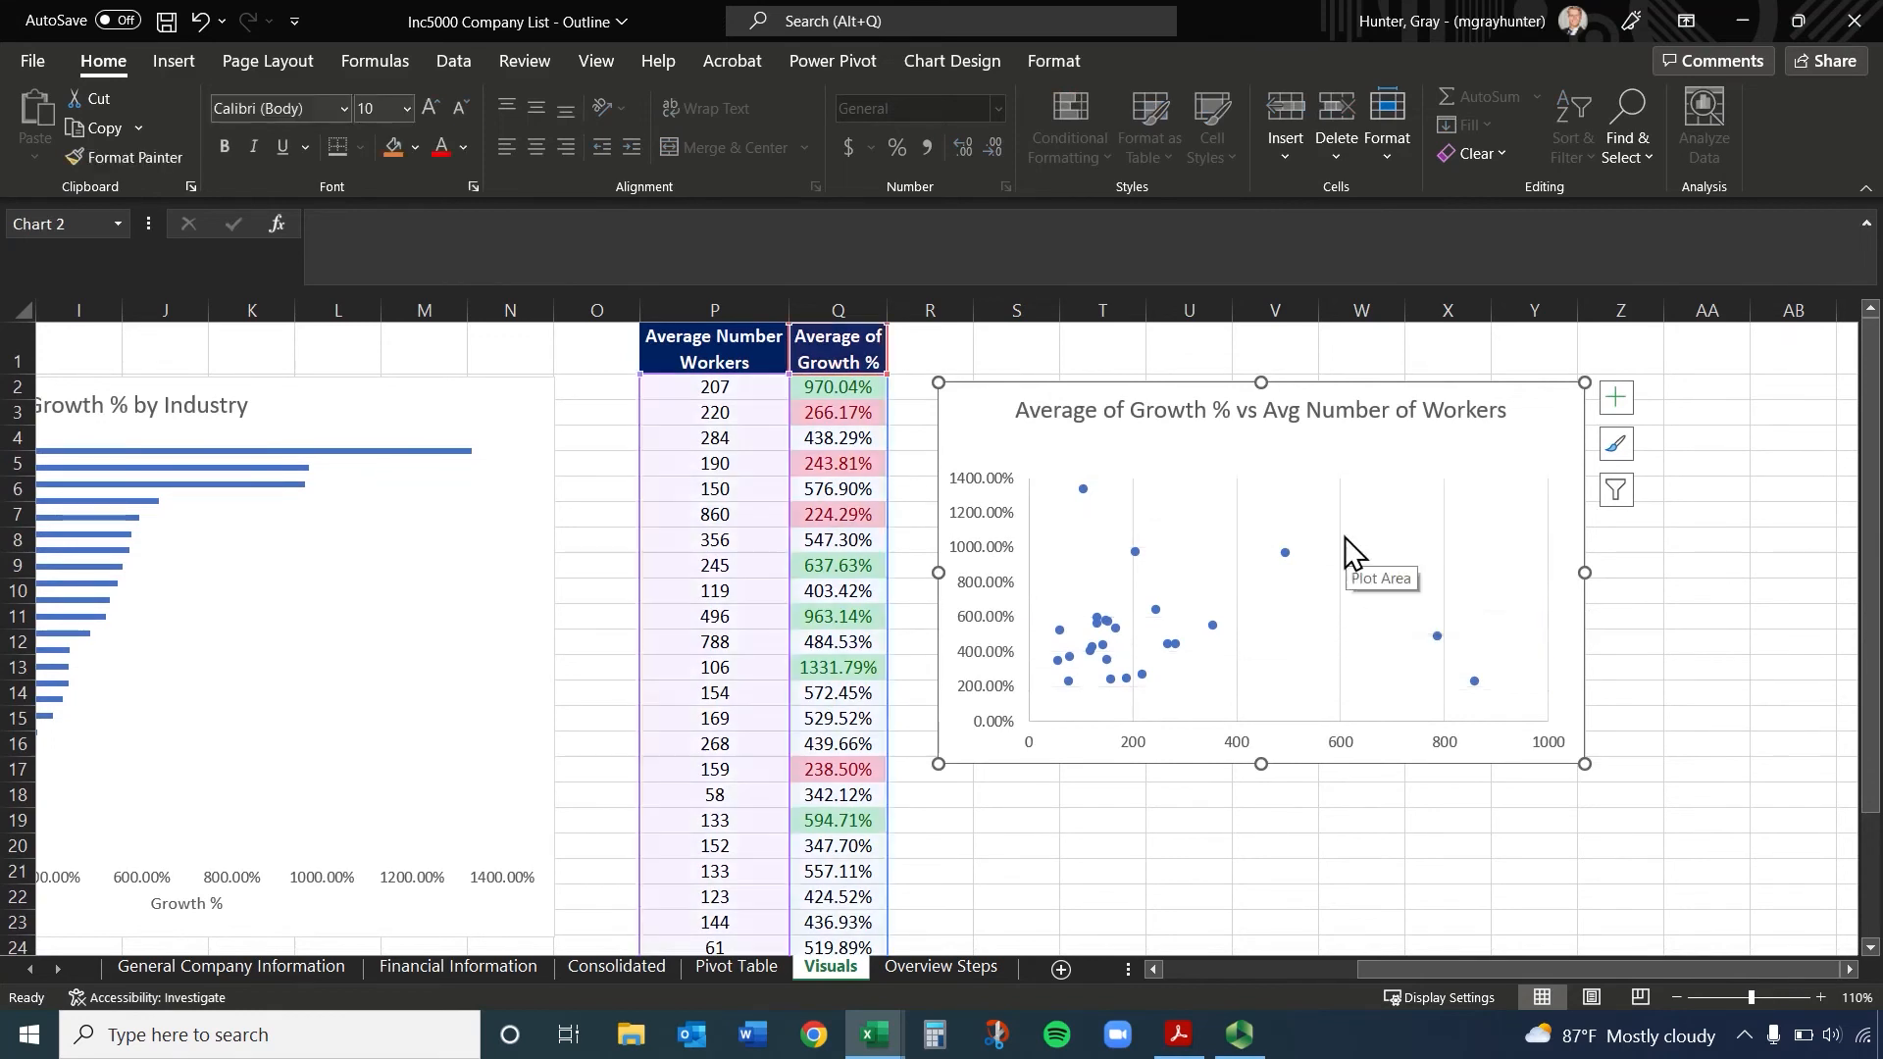
pyautogui.click(1341, 507)
pyautogui.press('Delete')
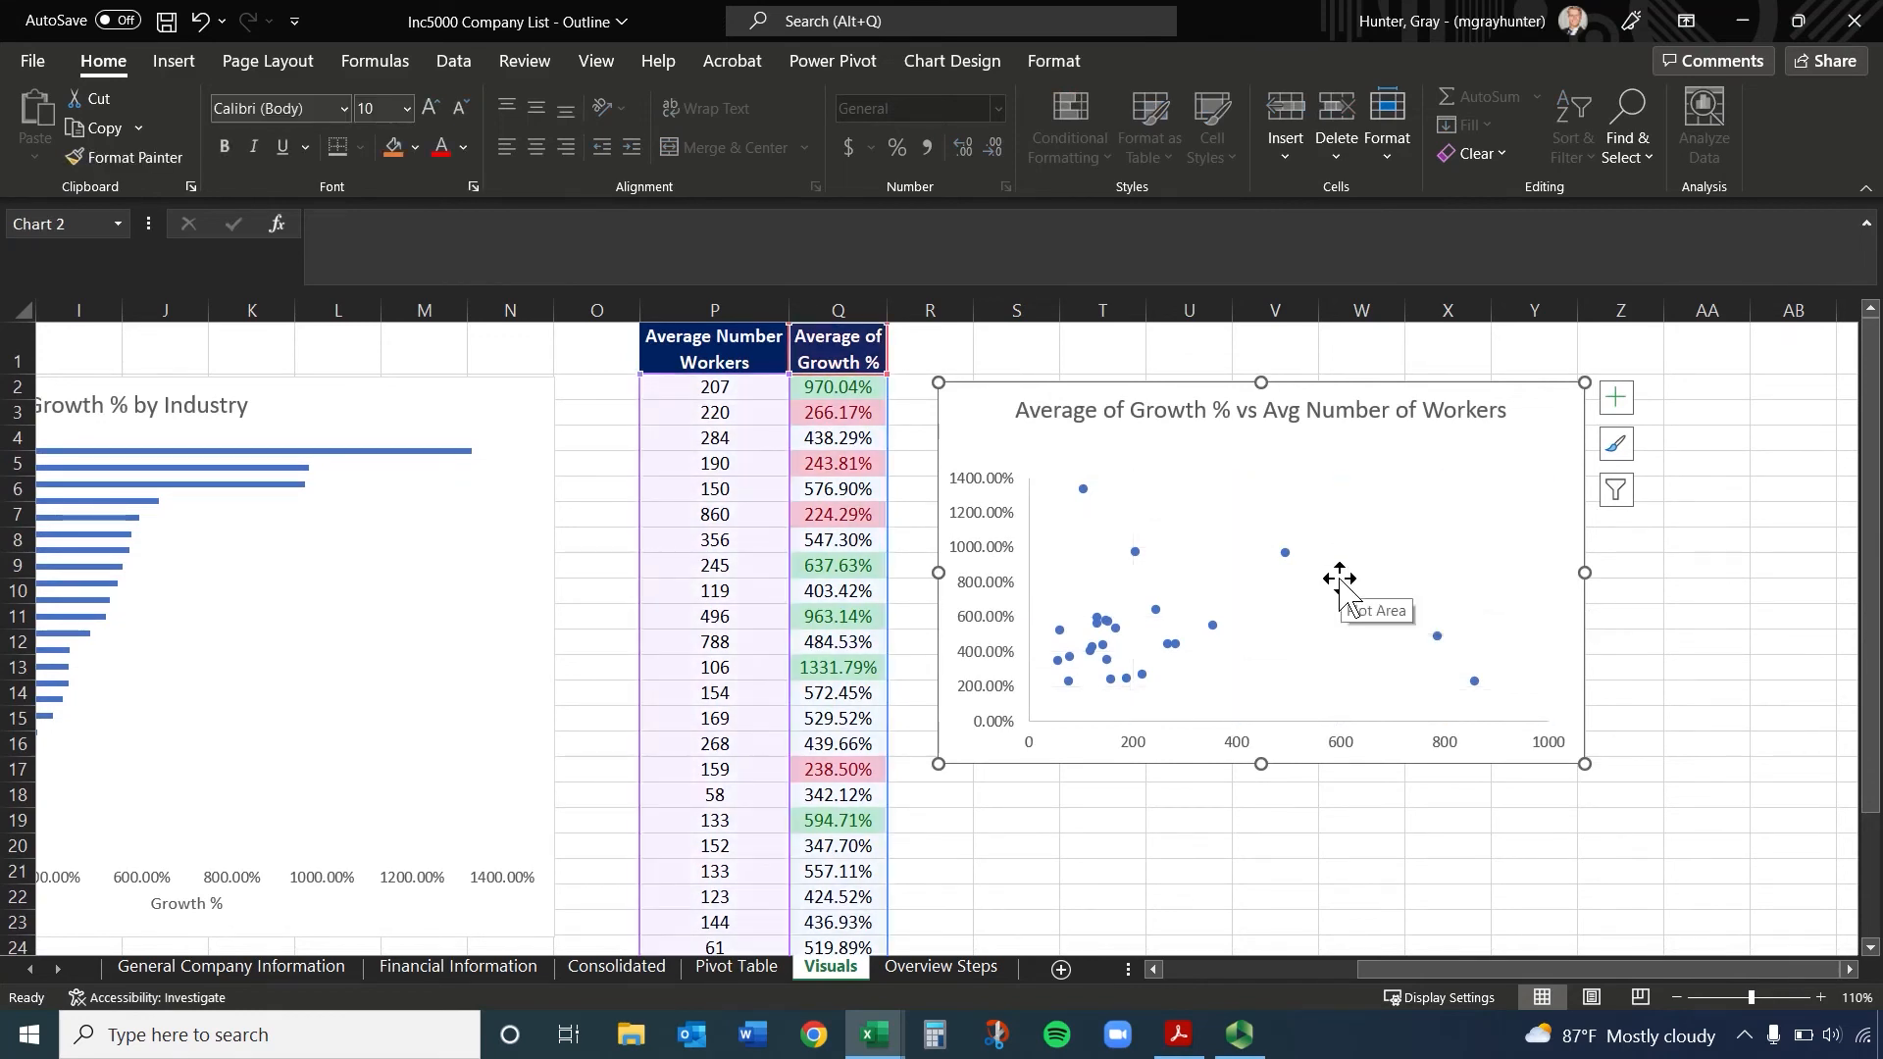
# Add axis titles to the scatter chart and name the horizontal axis "Avg # of Workers"
pyautogui.click(1620, 409)
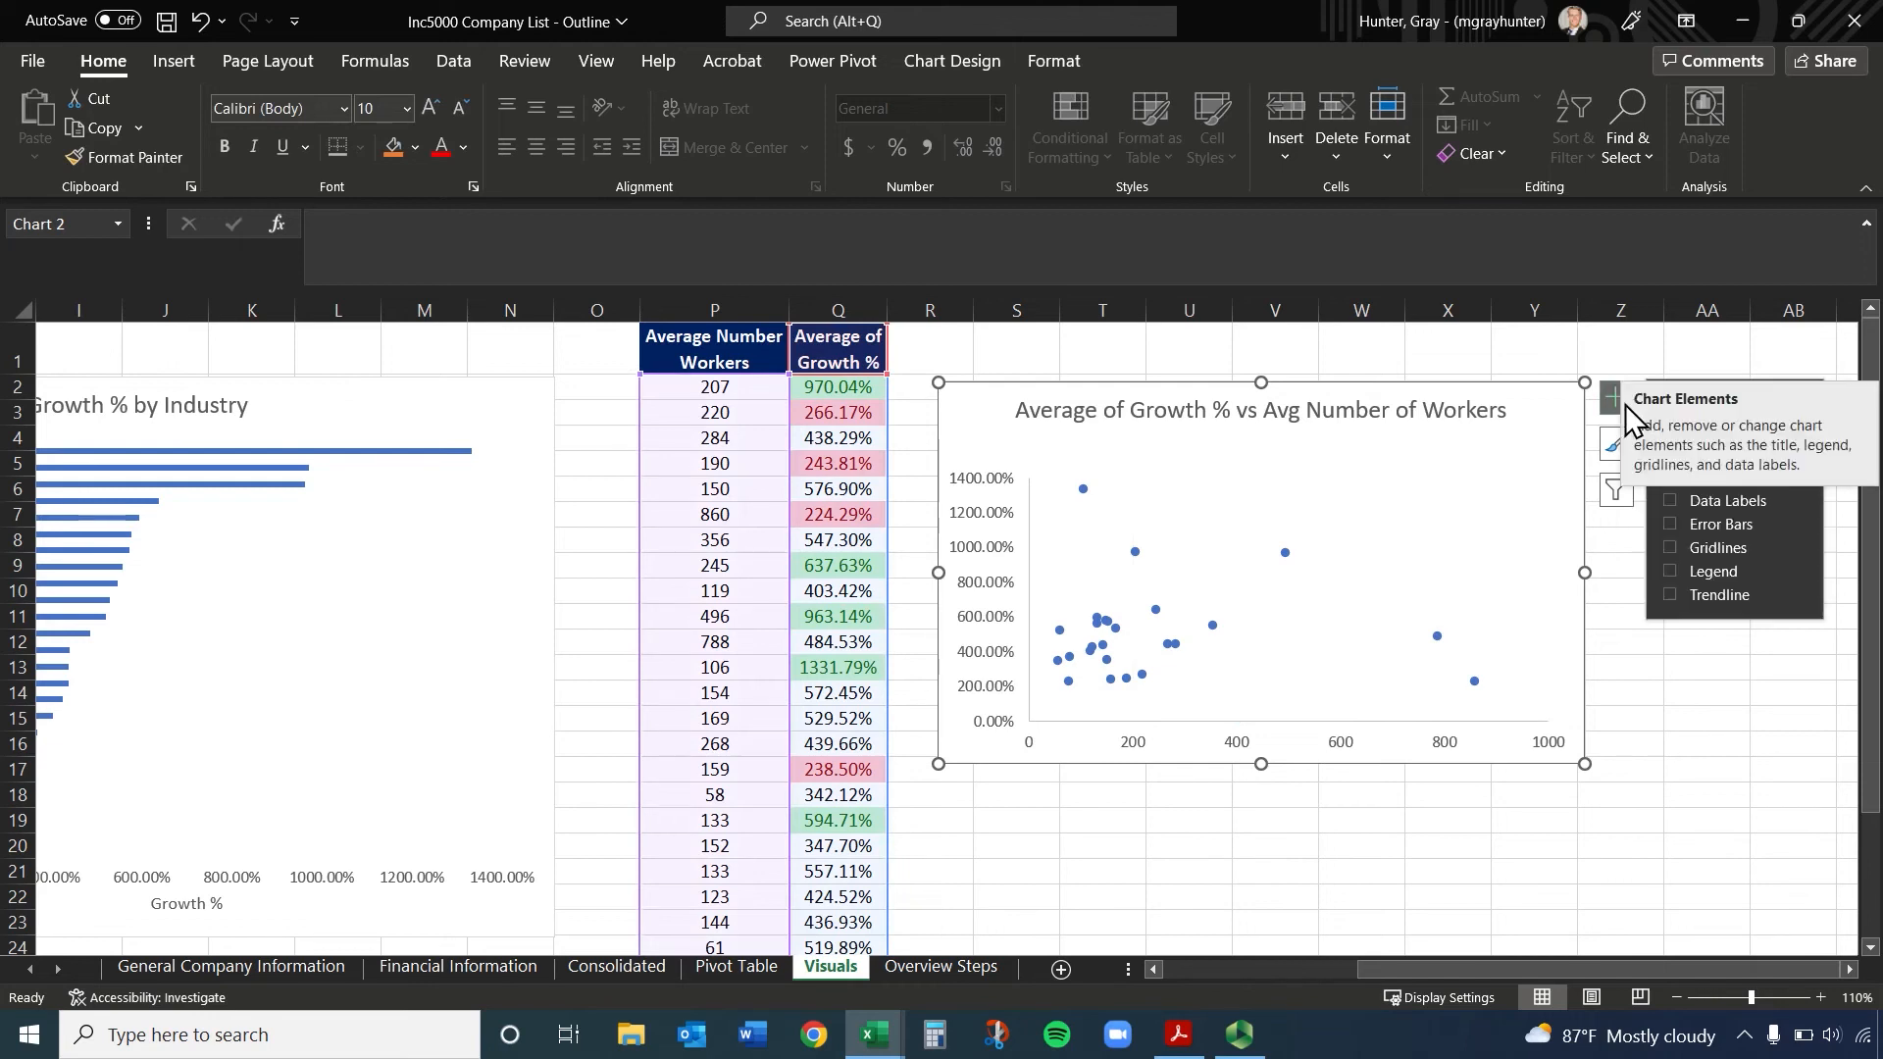
pyautogui.click(1616, 407)
pyautogui.click(1613, 407)
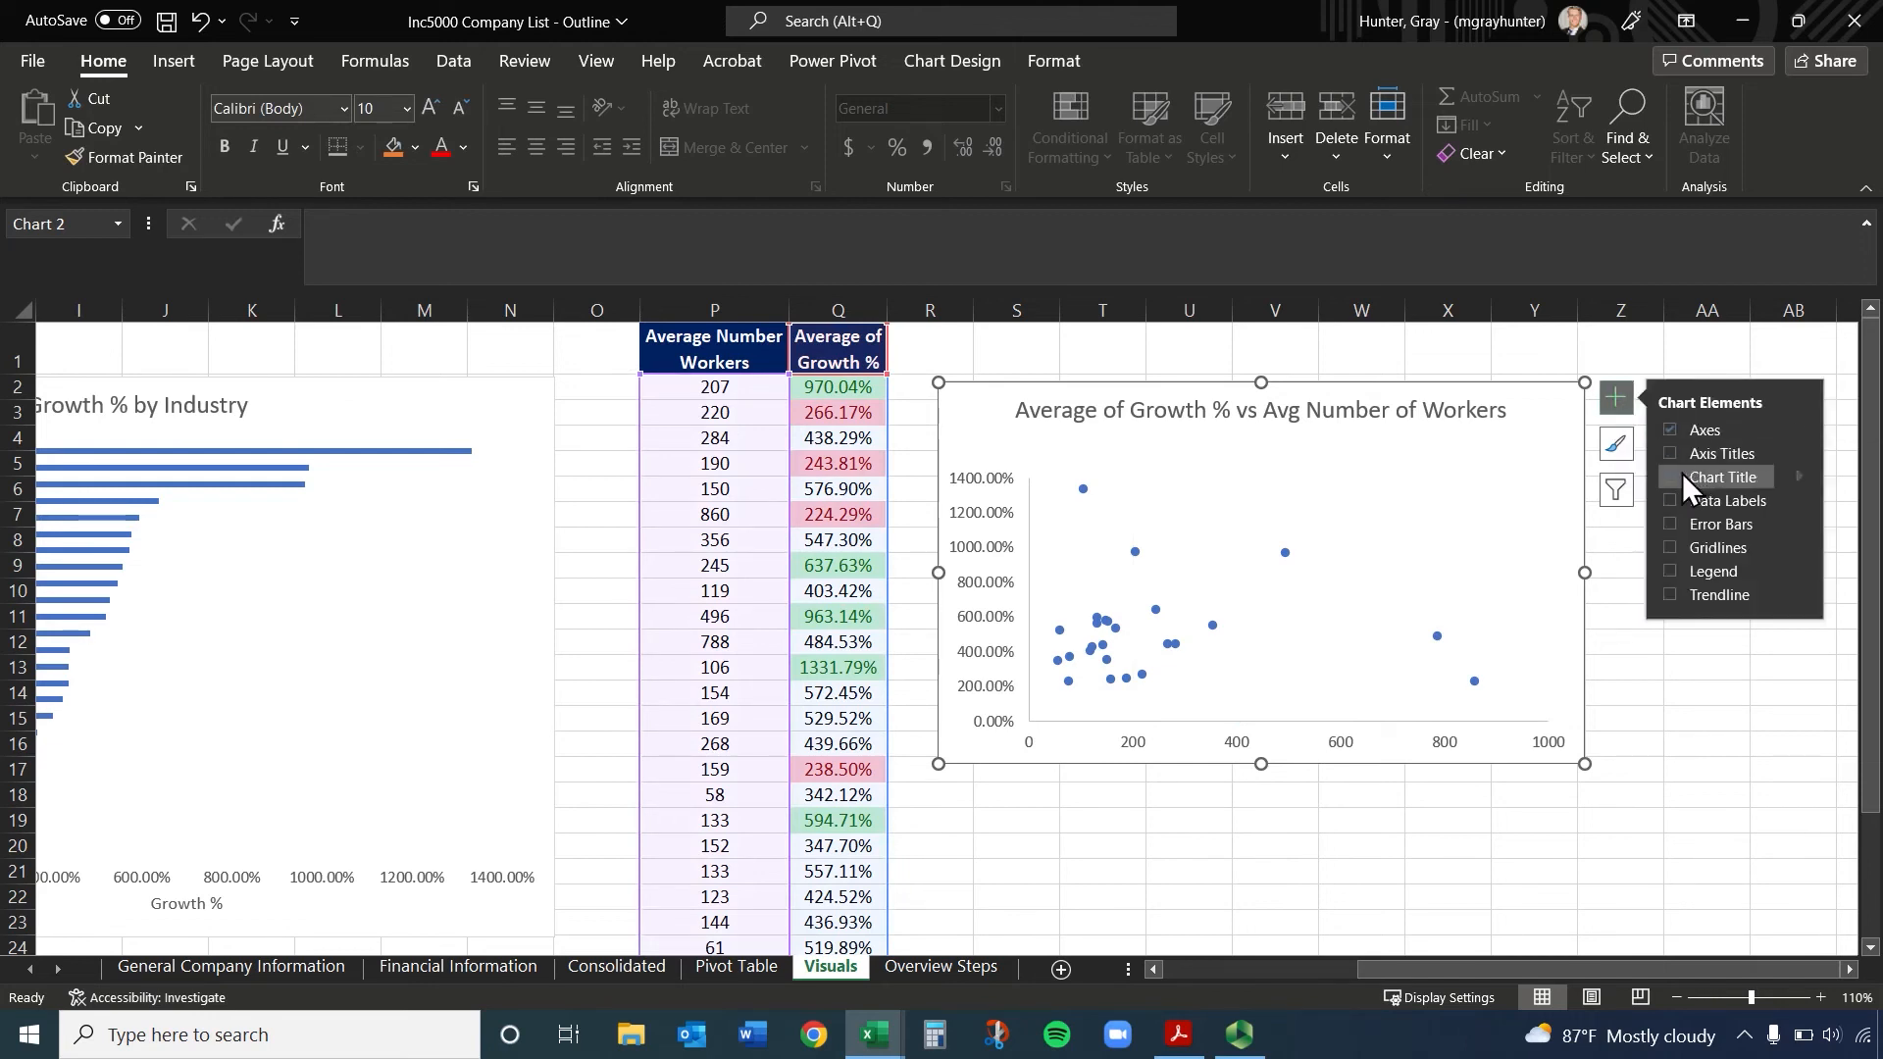
pyautogui.click(1670, 453)
pyautogui.click(1294, 731)
pyautogui.tripleClick(1294, 731)
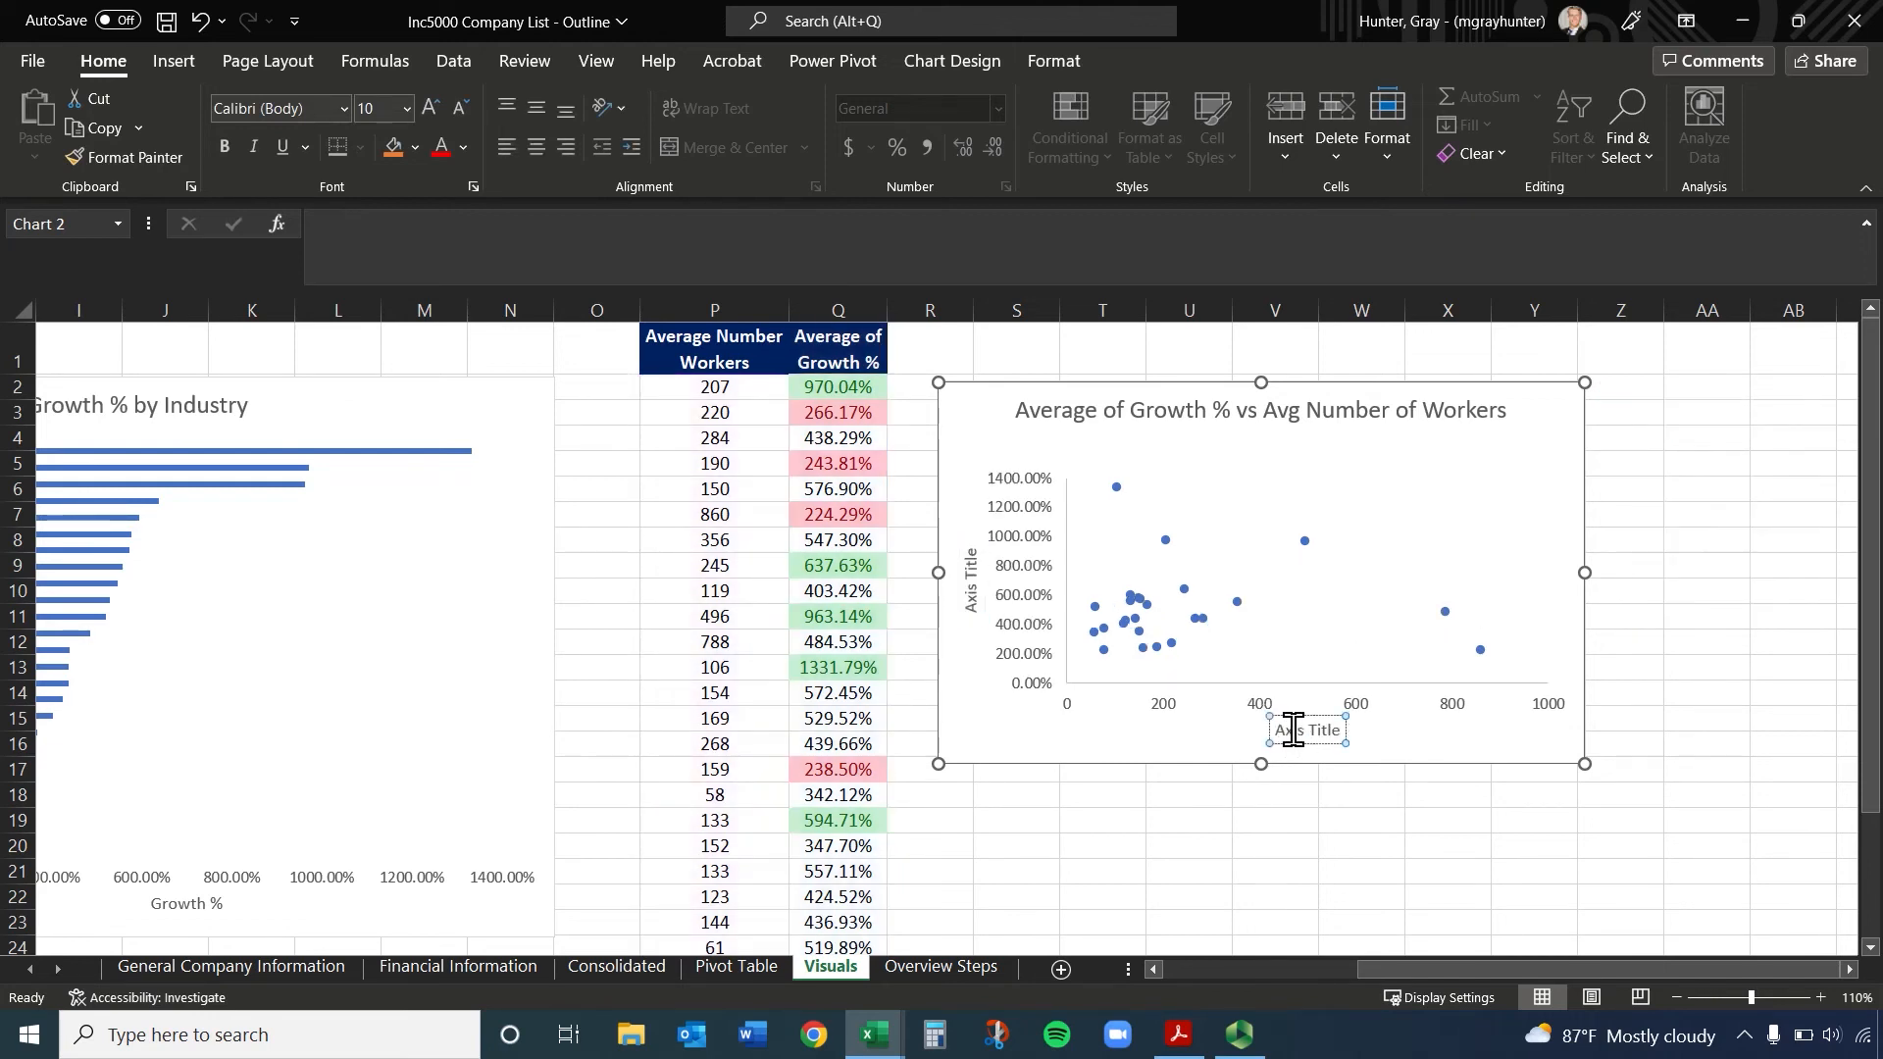
pyautogui.write('Avg')
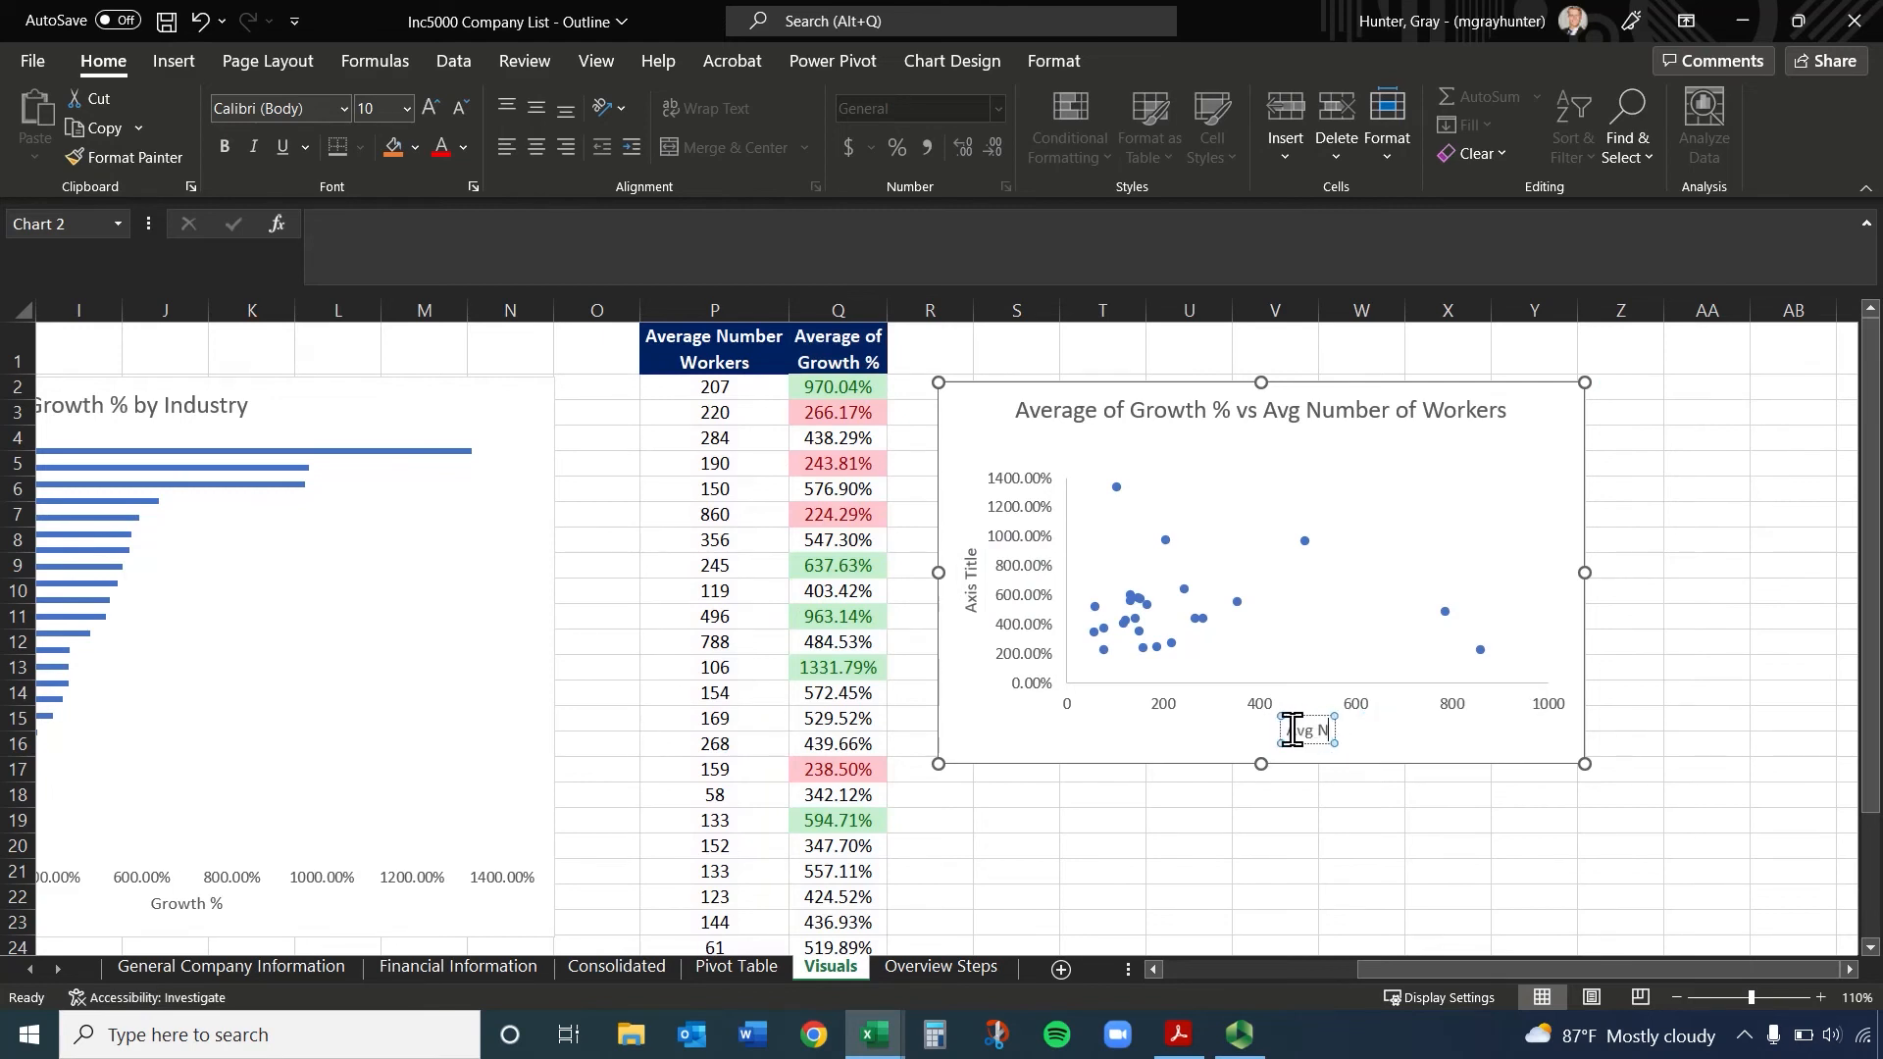
pyautogui.write(' # of Workers')
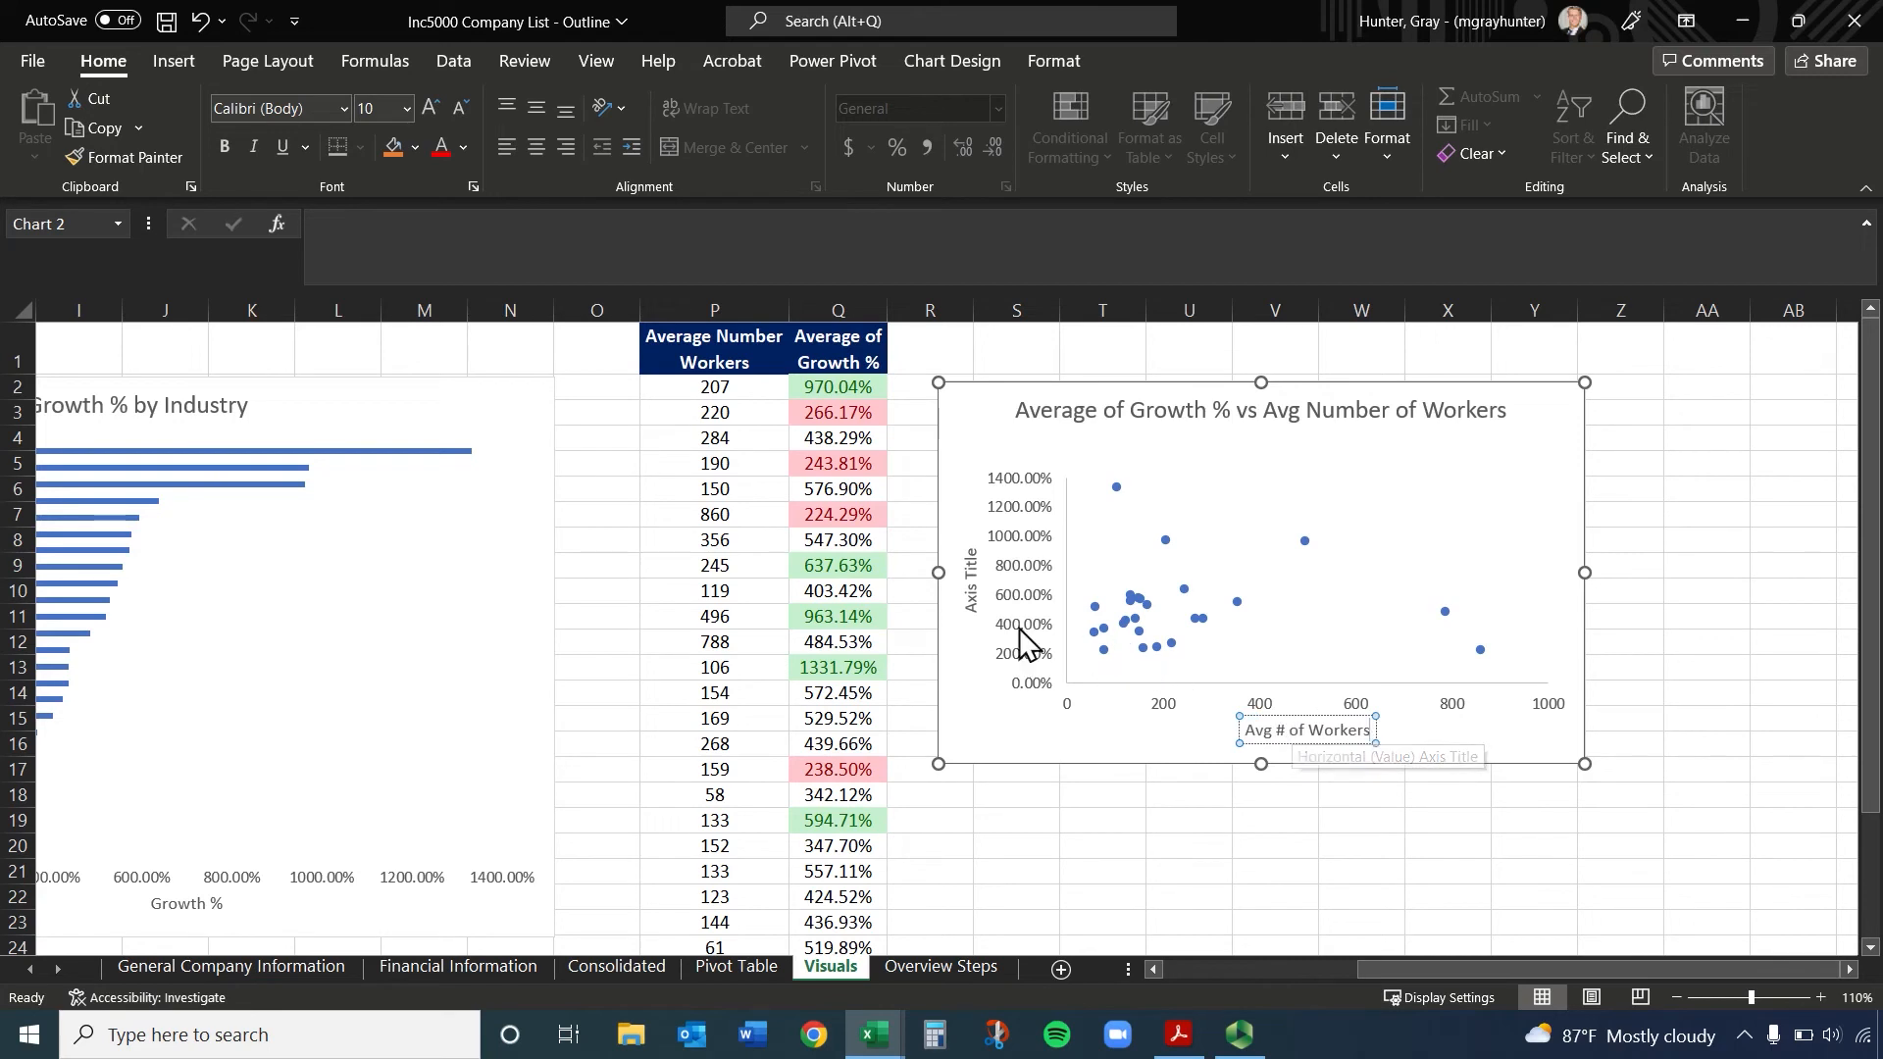
# Name the scatter chart's vertical axis "Average Growth %"
pyautogui.click(969, 591)
pyautogui.doubleClick(971, 595)
pyautogui.tripleClick(971, 592)
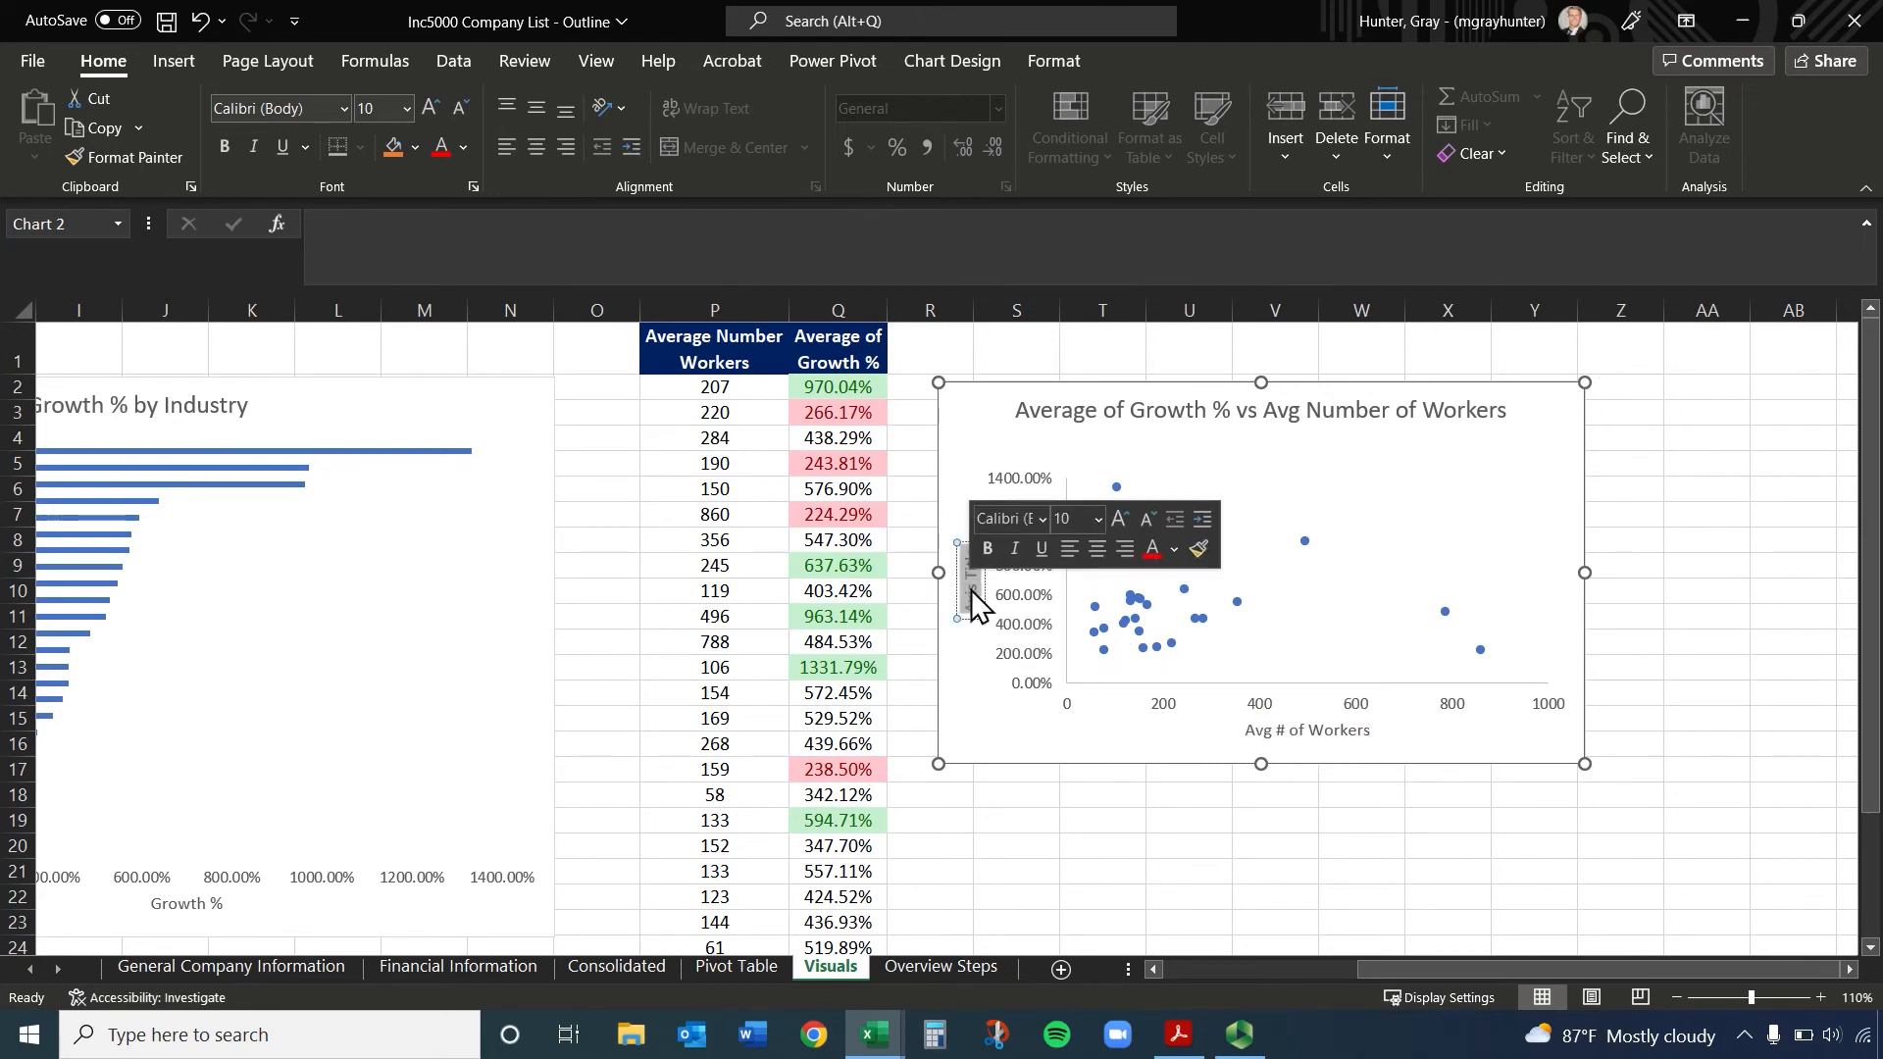
pyautogui.write('Average Growth')
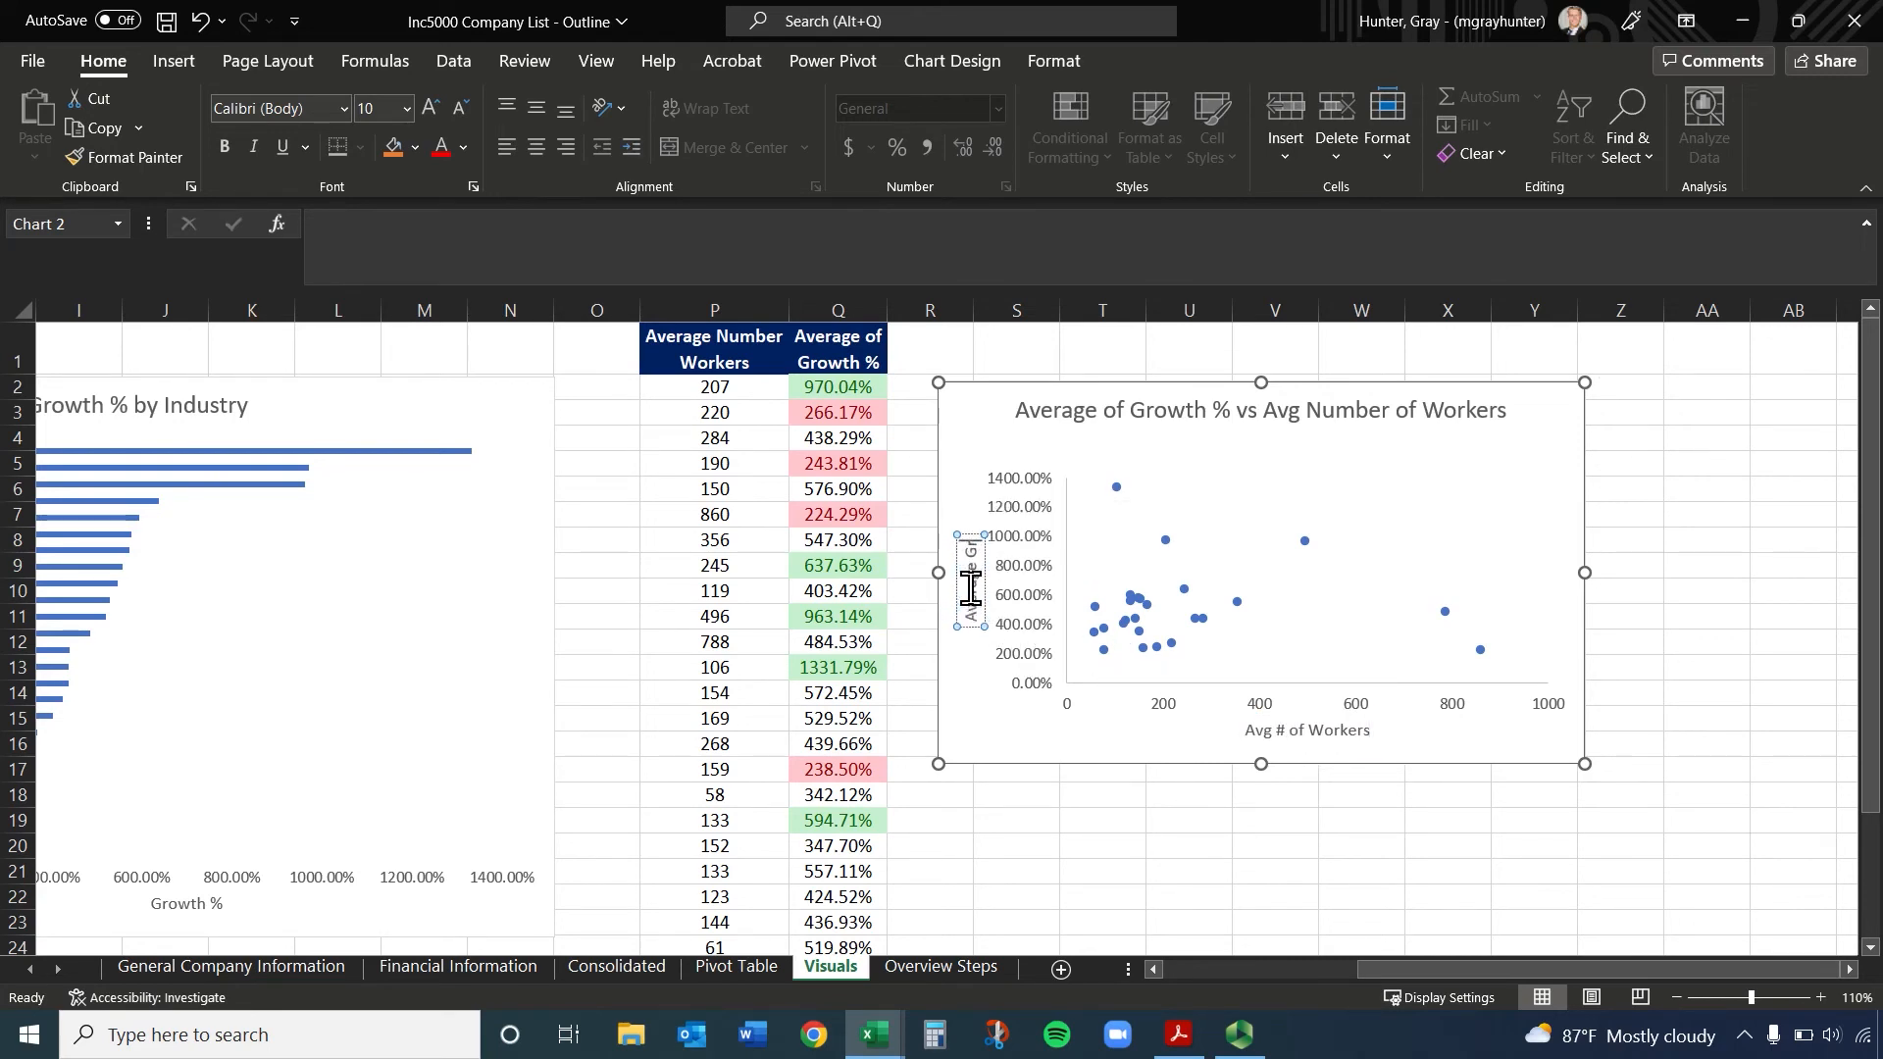
pyautogui.write(' %')
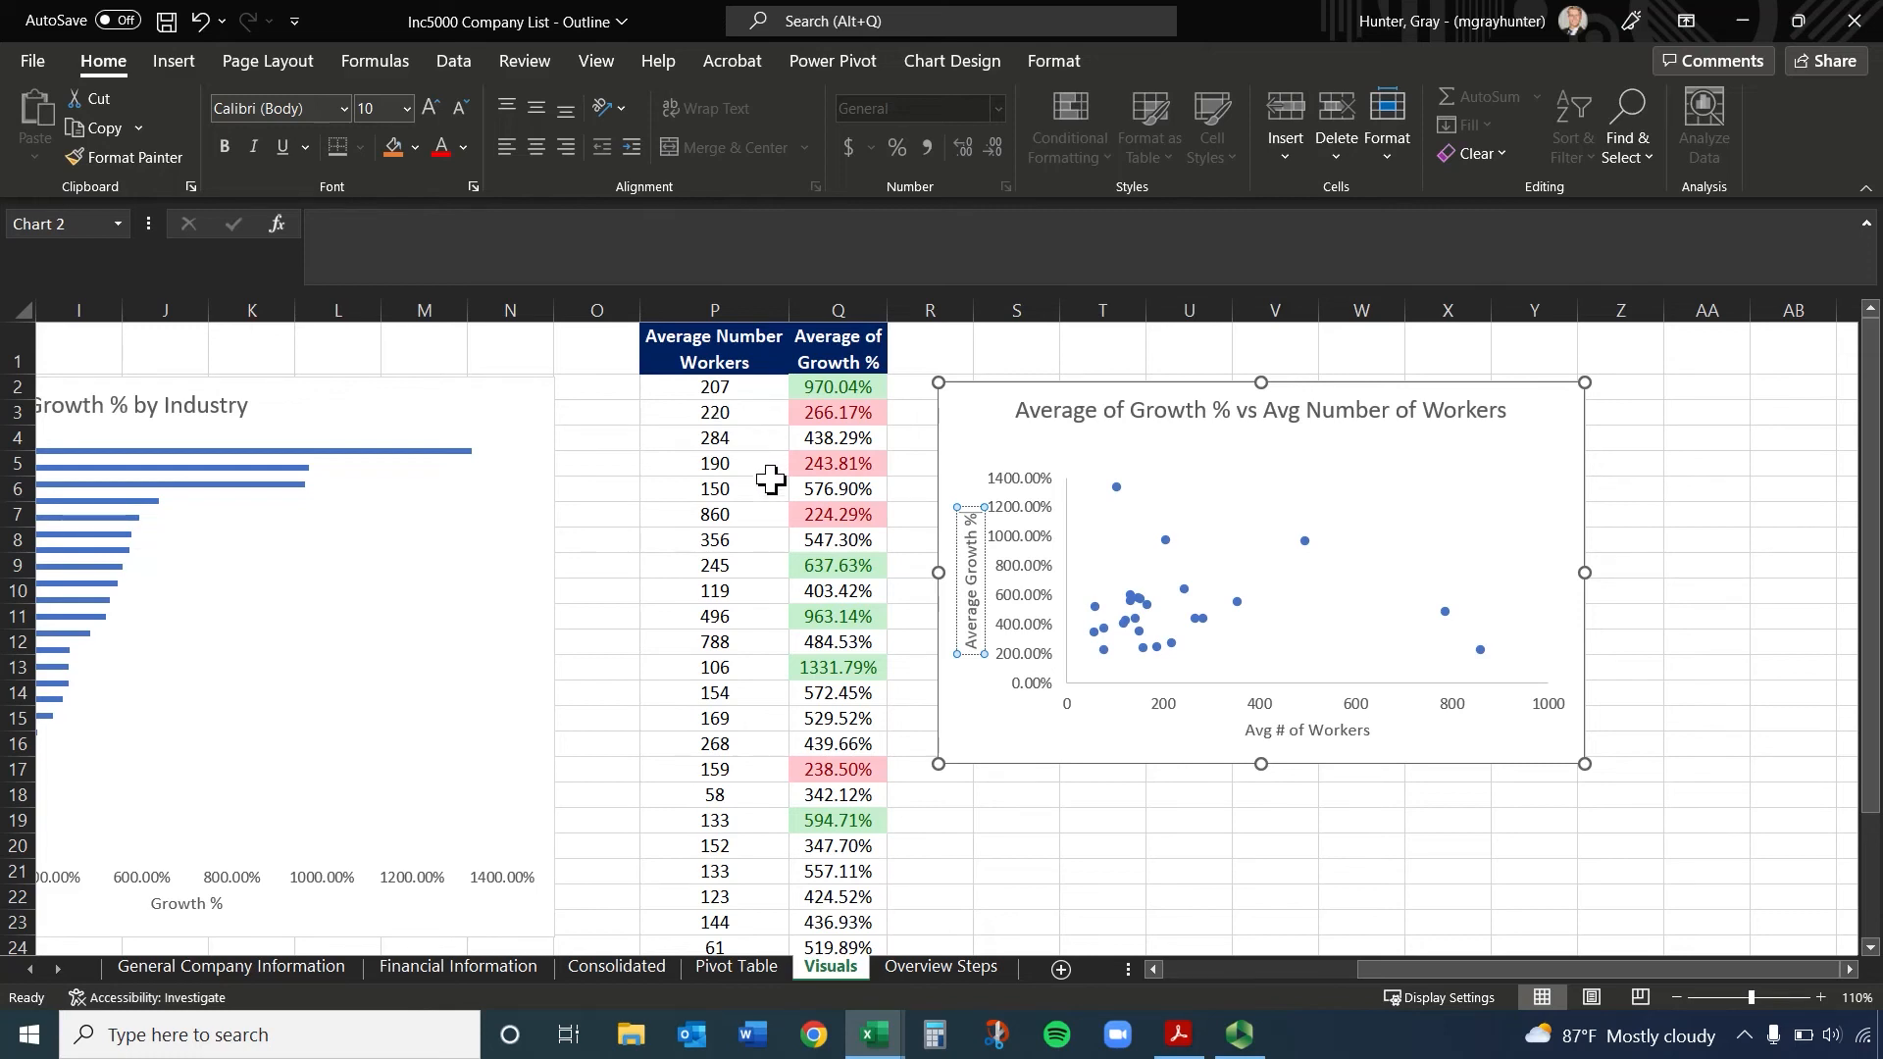
pyautogui.click(1510, 474)
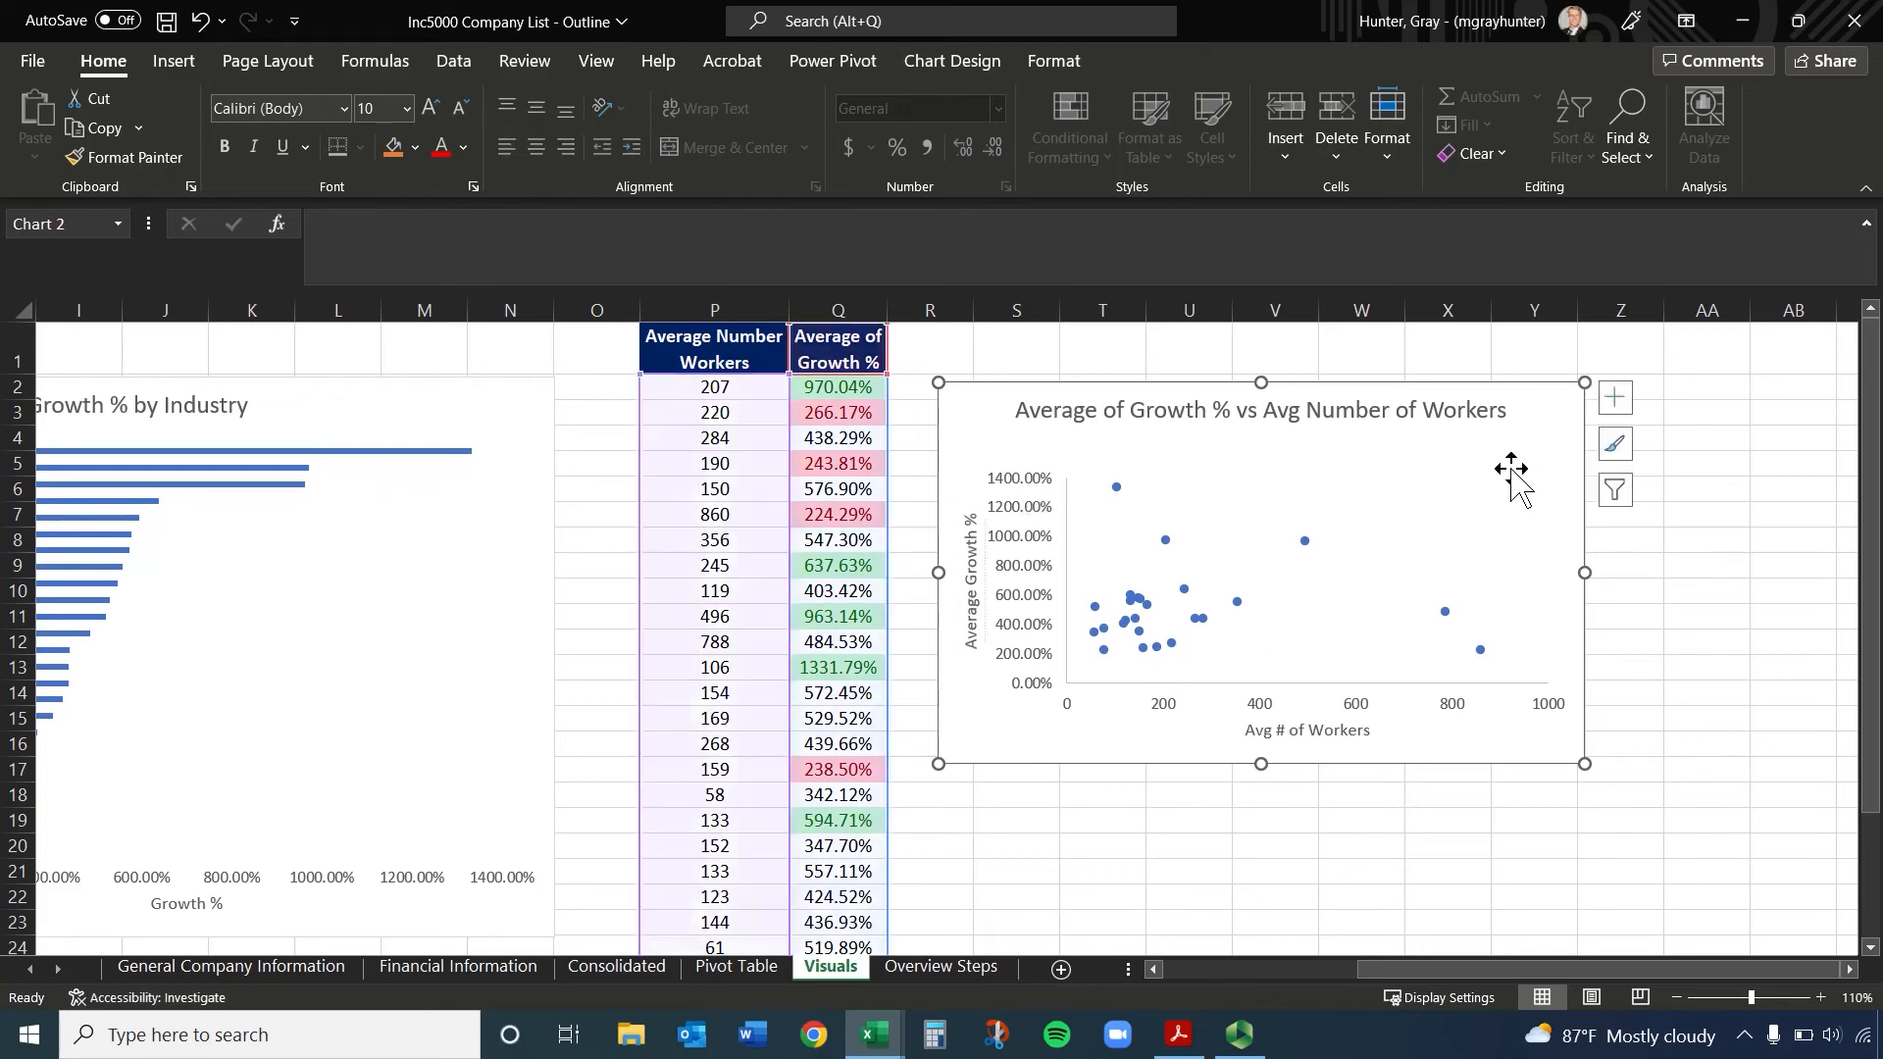
# Add a linear trendline to the scatter chart with its equation and R-squared value displayed
pyautogui.click(1618, 414)
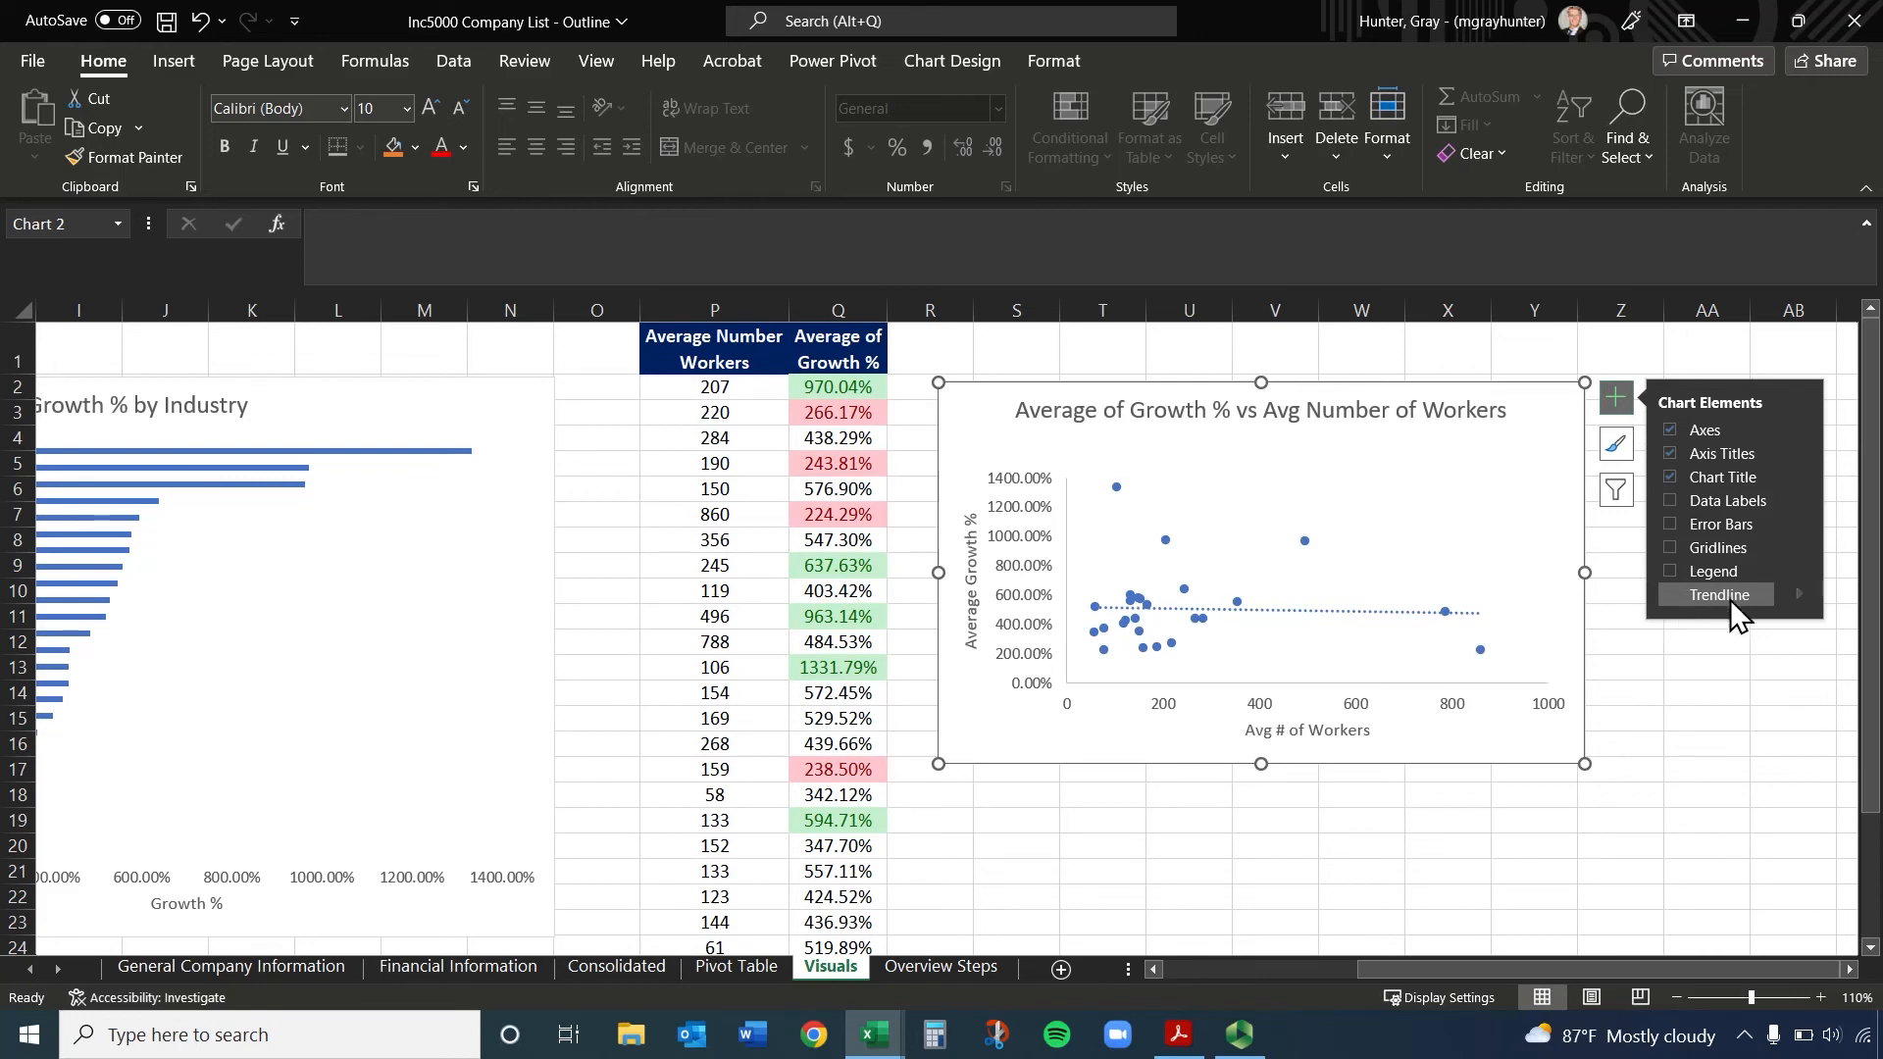
pyautogui.click(1672, 594)
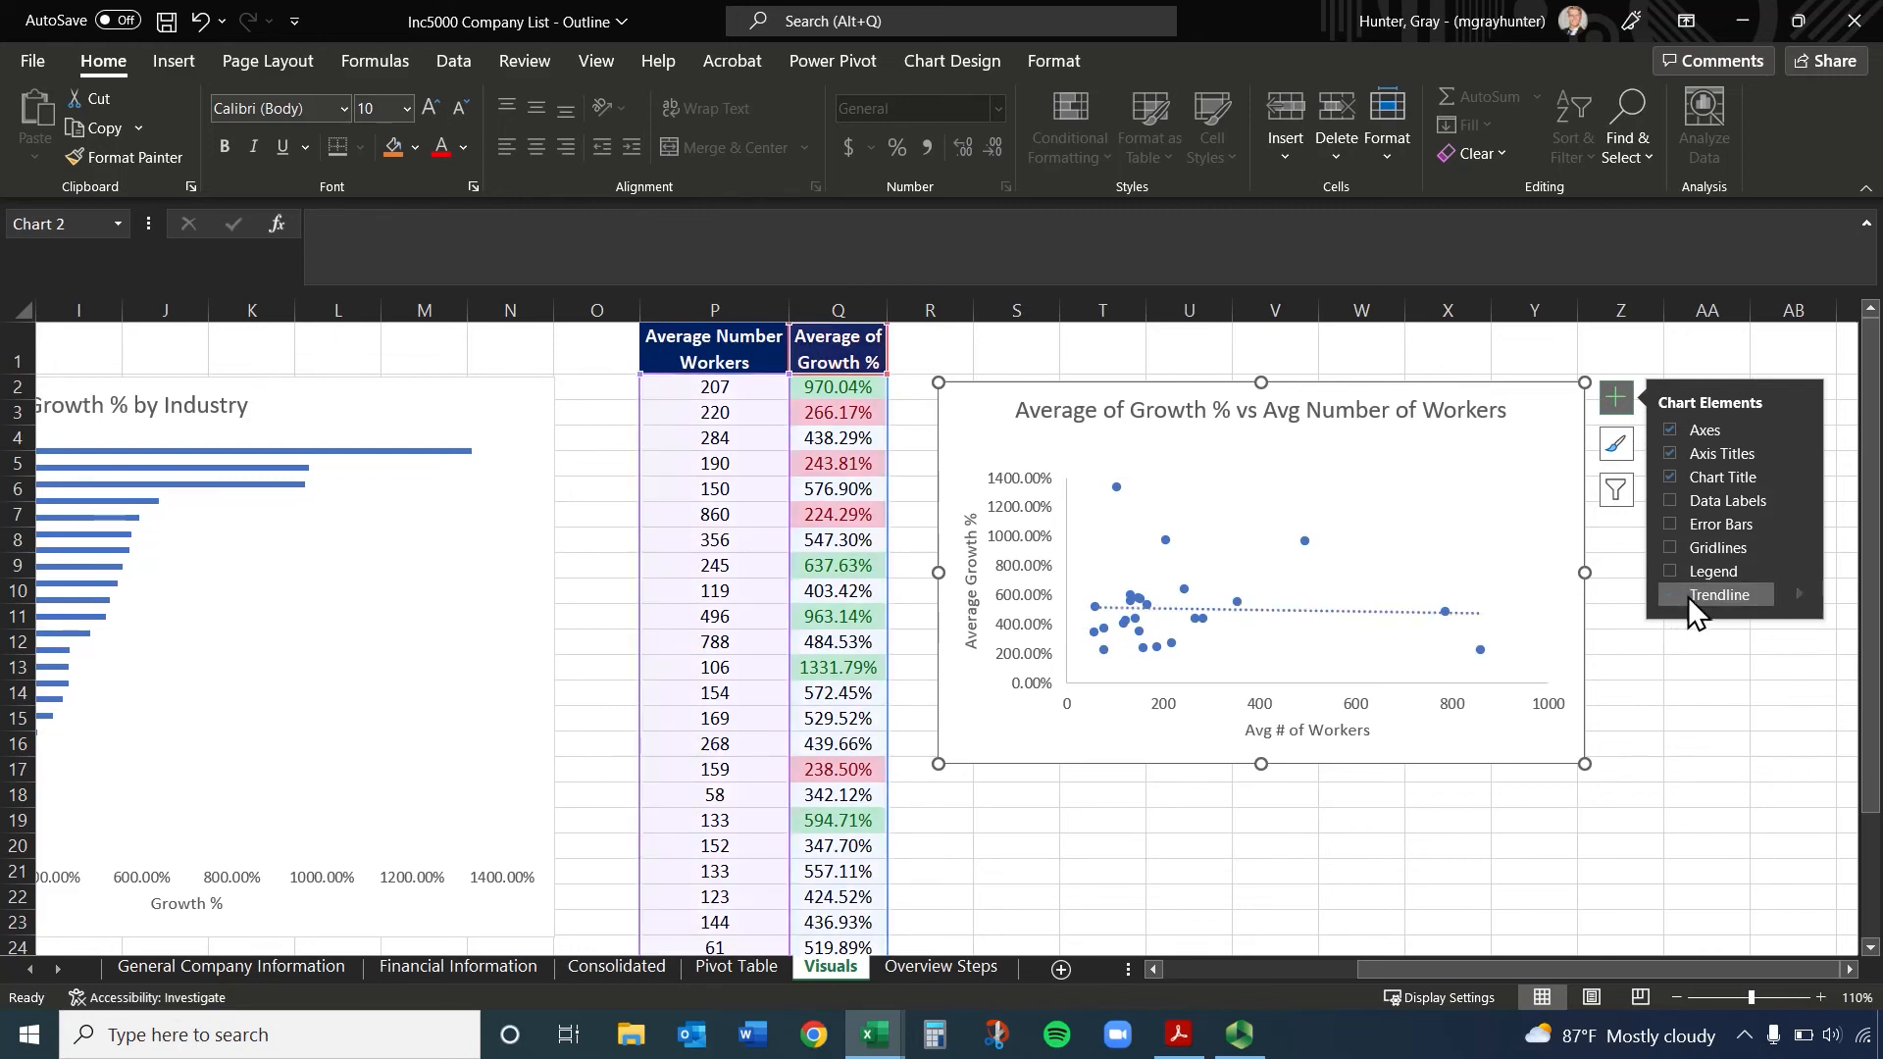
pyautogui.click(1798, 592)
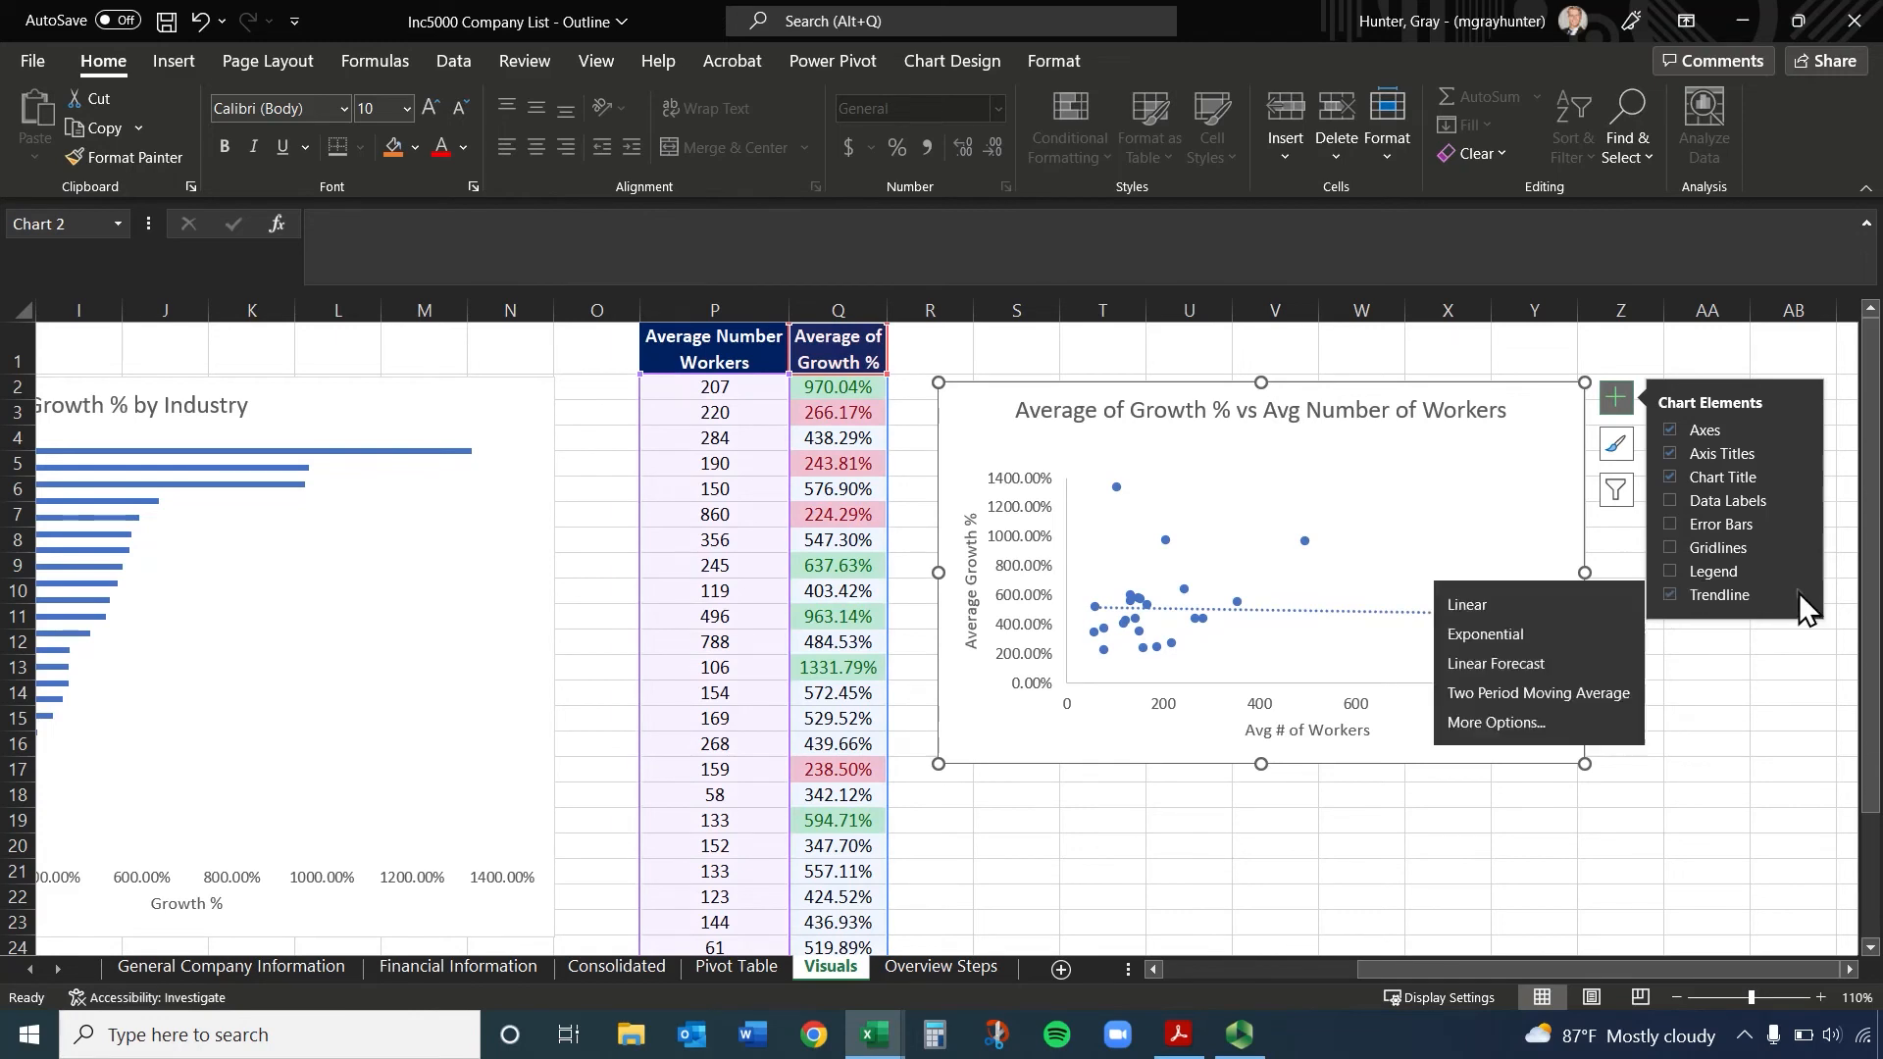
pyautogui.click(1553, 723)
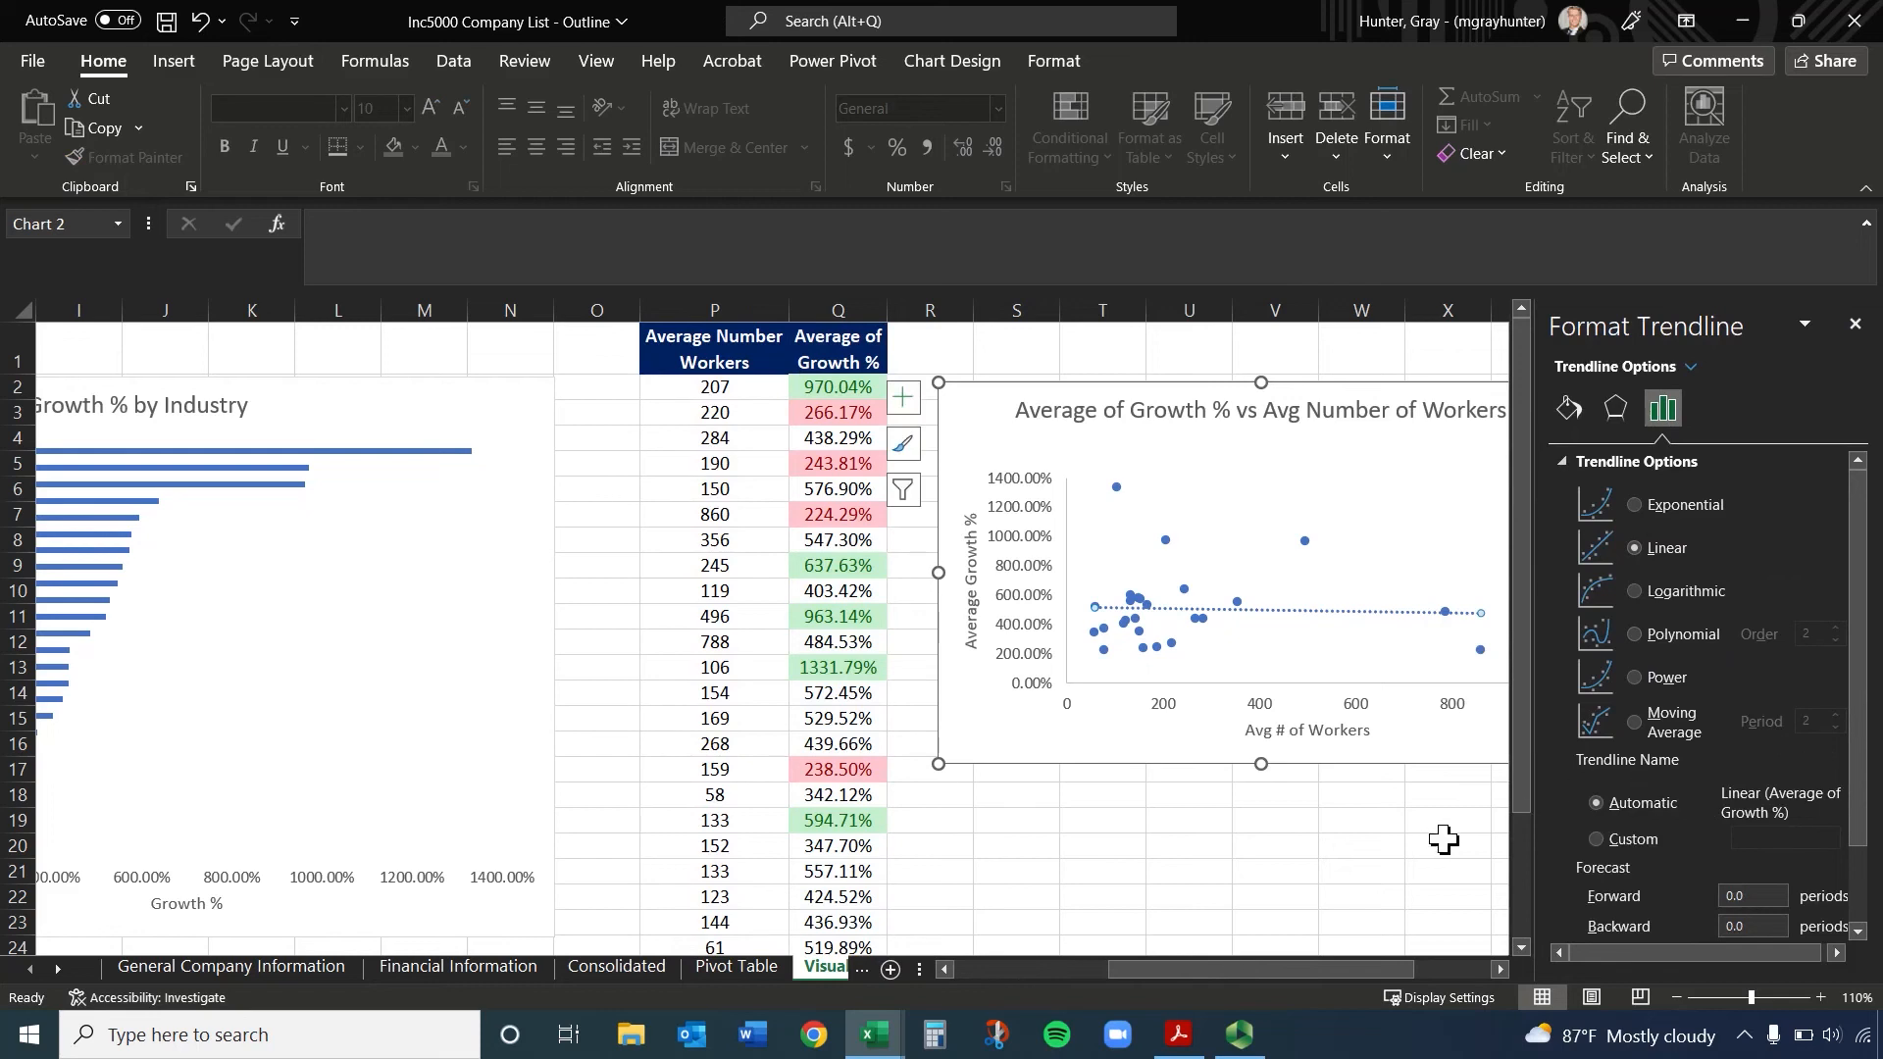
pyautogui.scroll(-2, 1630, 790)
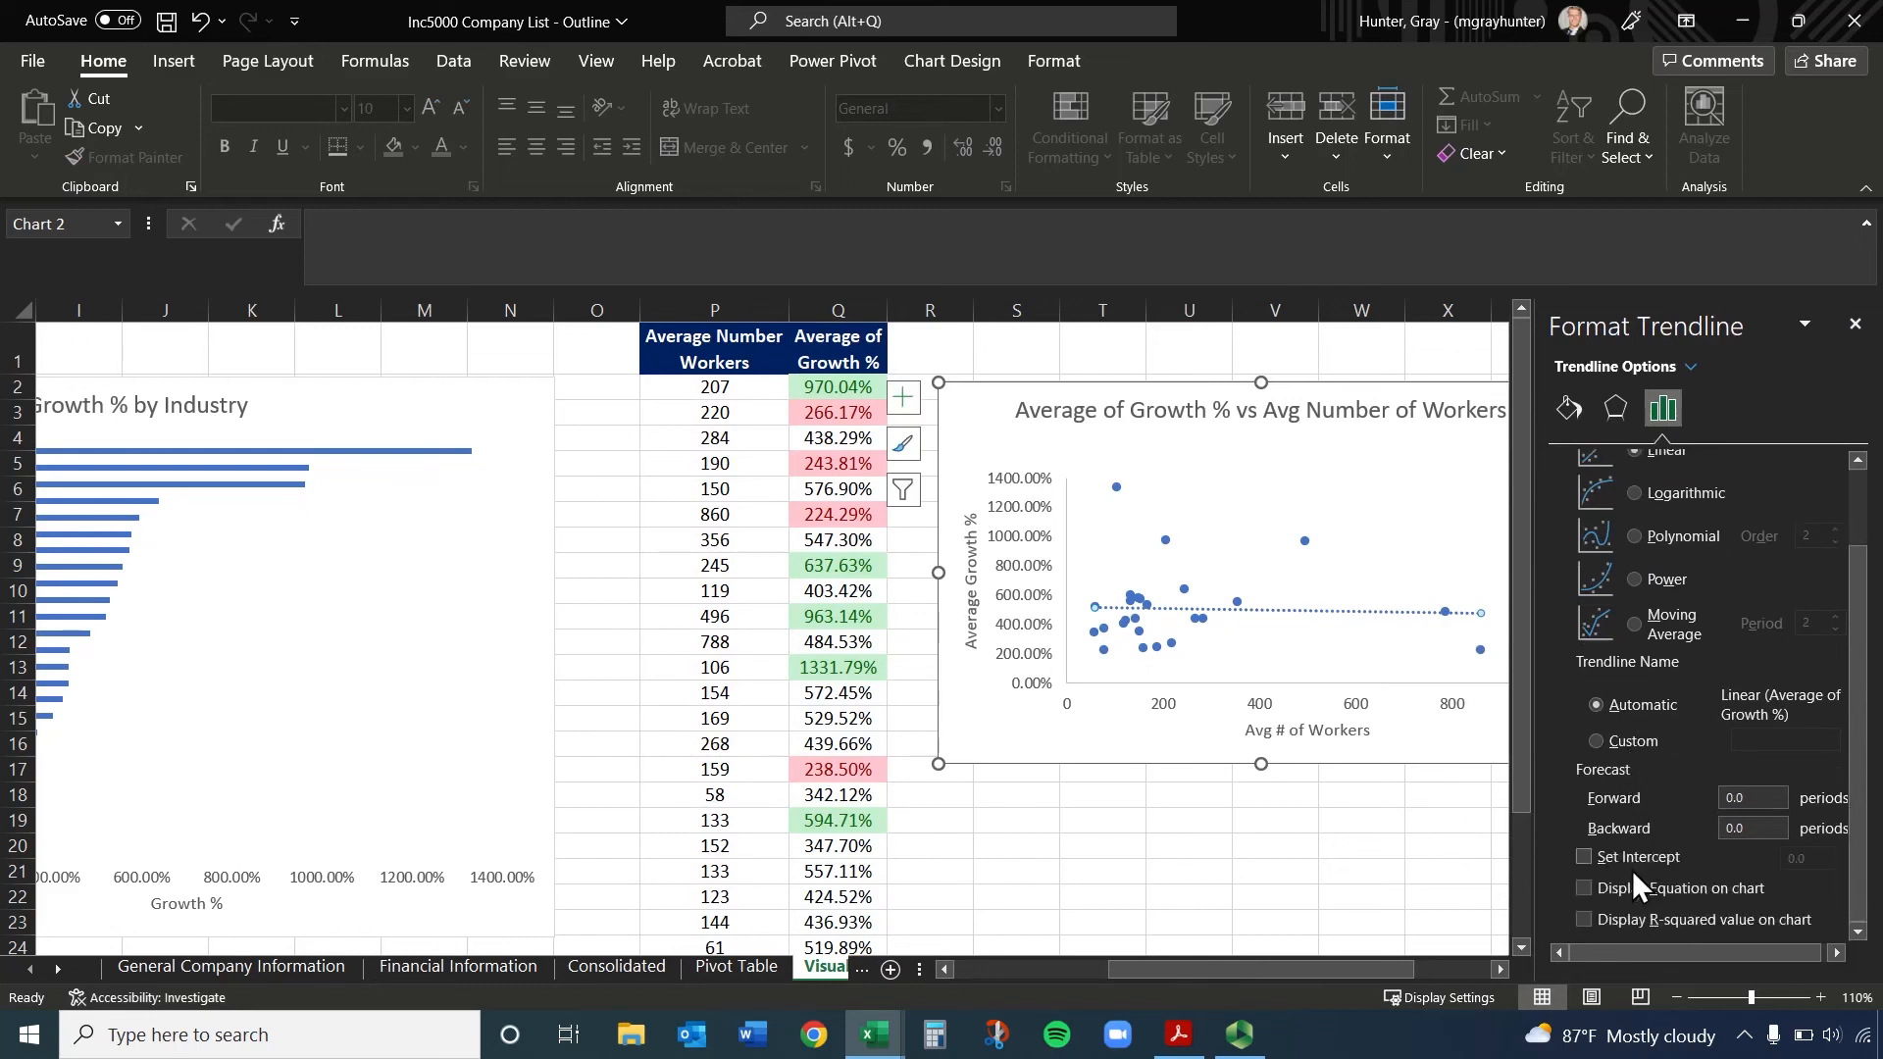
pyautogui.click(1582, 887)
pyautogui.click(1582, 915)
# Move the trendline equation label clear of the points to the plot area's upper right, then close the formatting options
pyautogui.click(1384, 591)
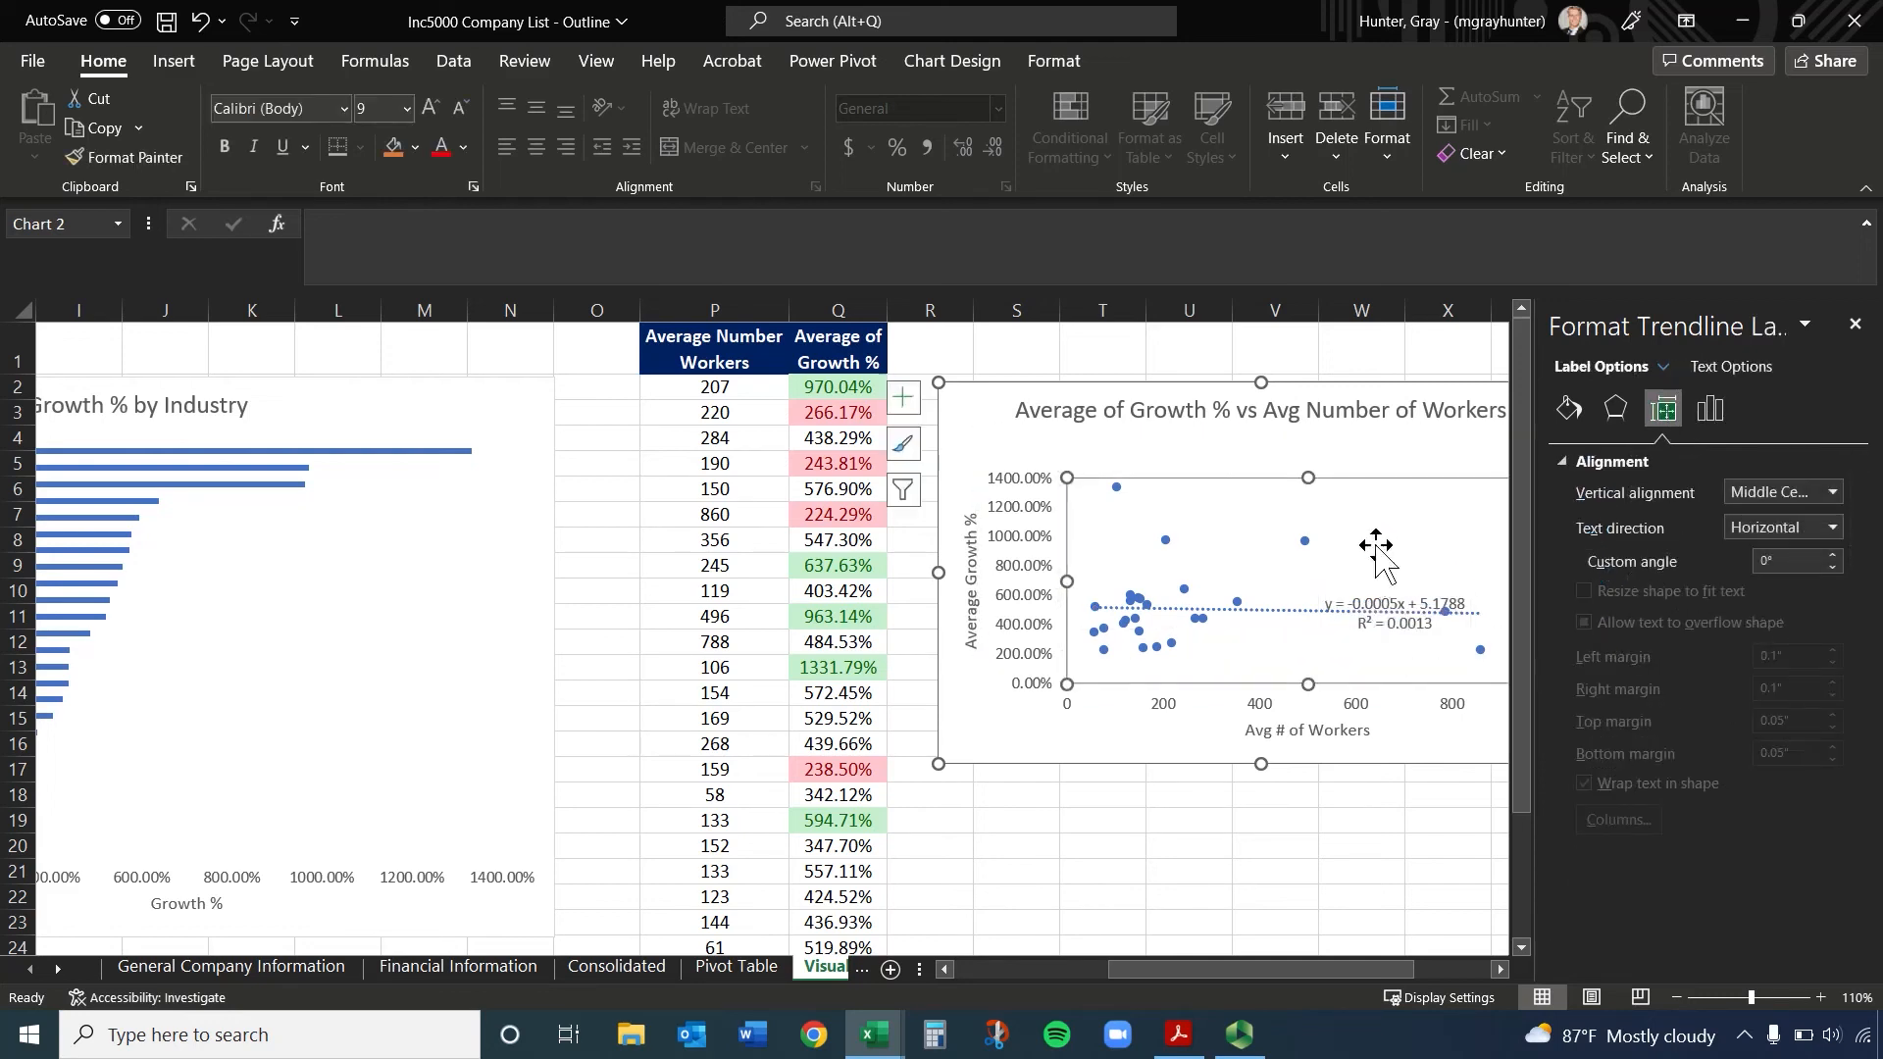
pyautogui.click(1383, 591)
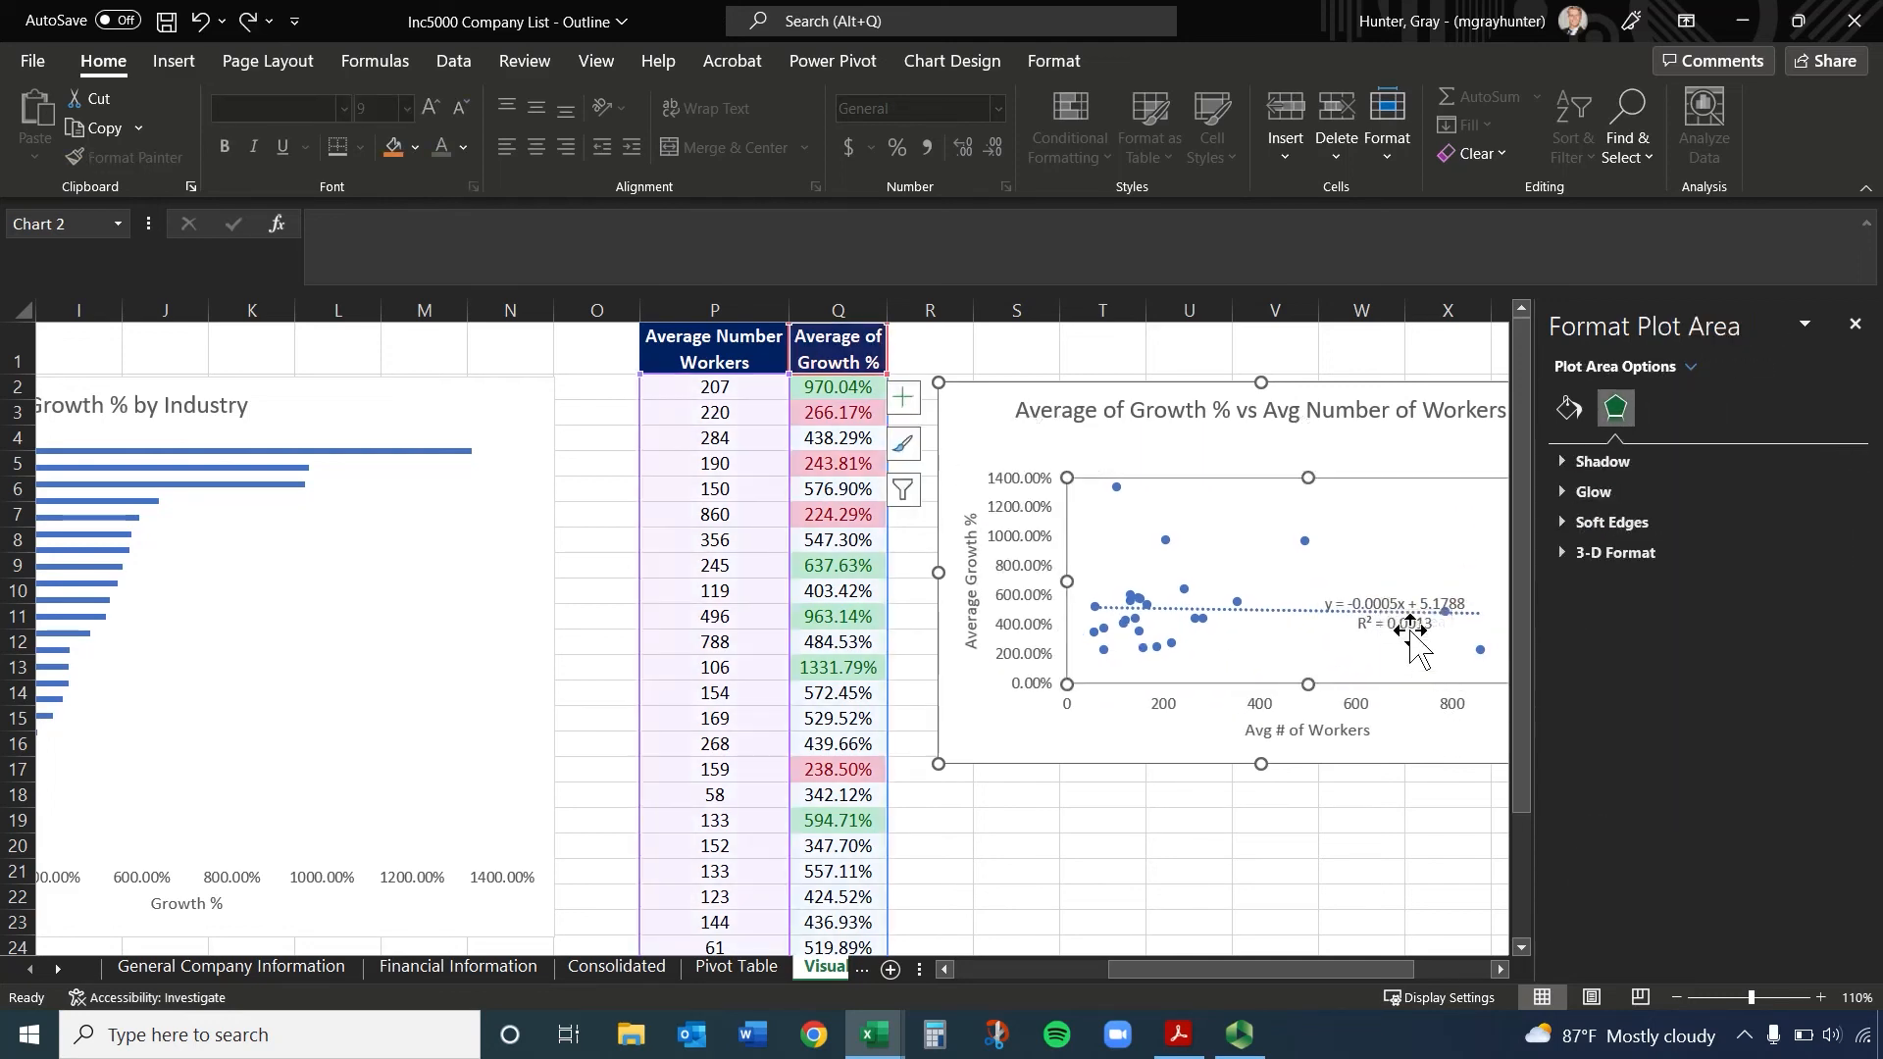
pyautogui.click(1387, 598)
pyautogui.moveTo(1394, 591); pyautogui.dragTo(1466, 475)
pyautogui.click(1854, 324)
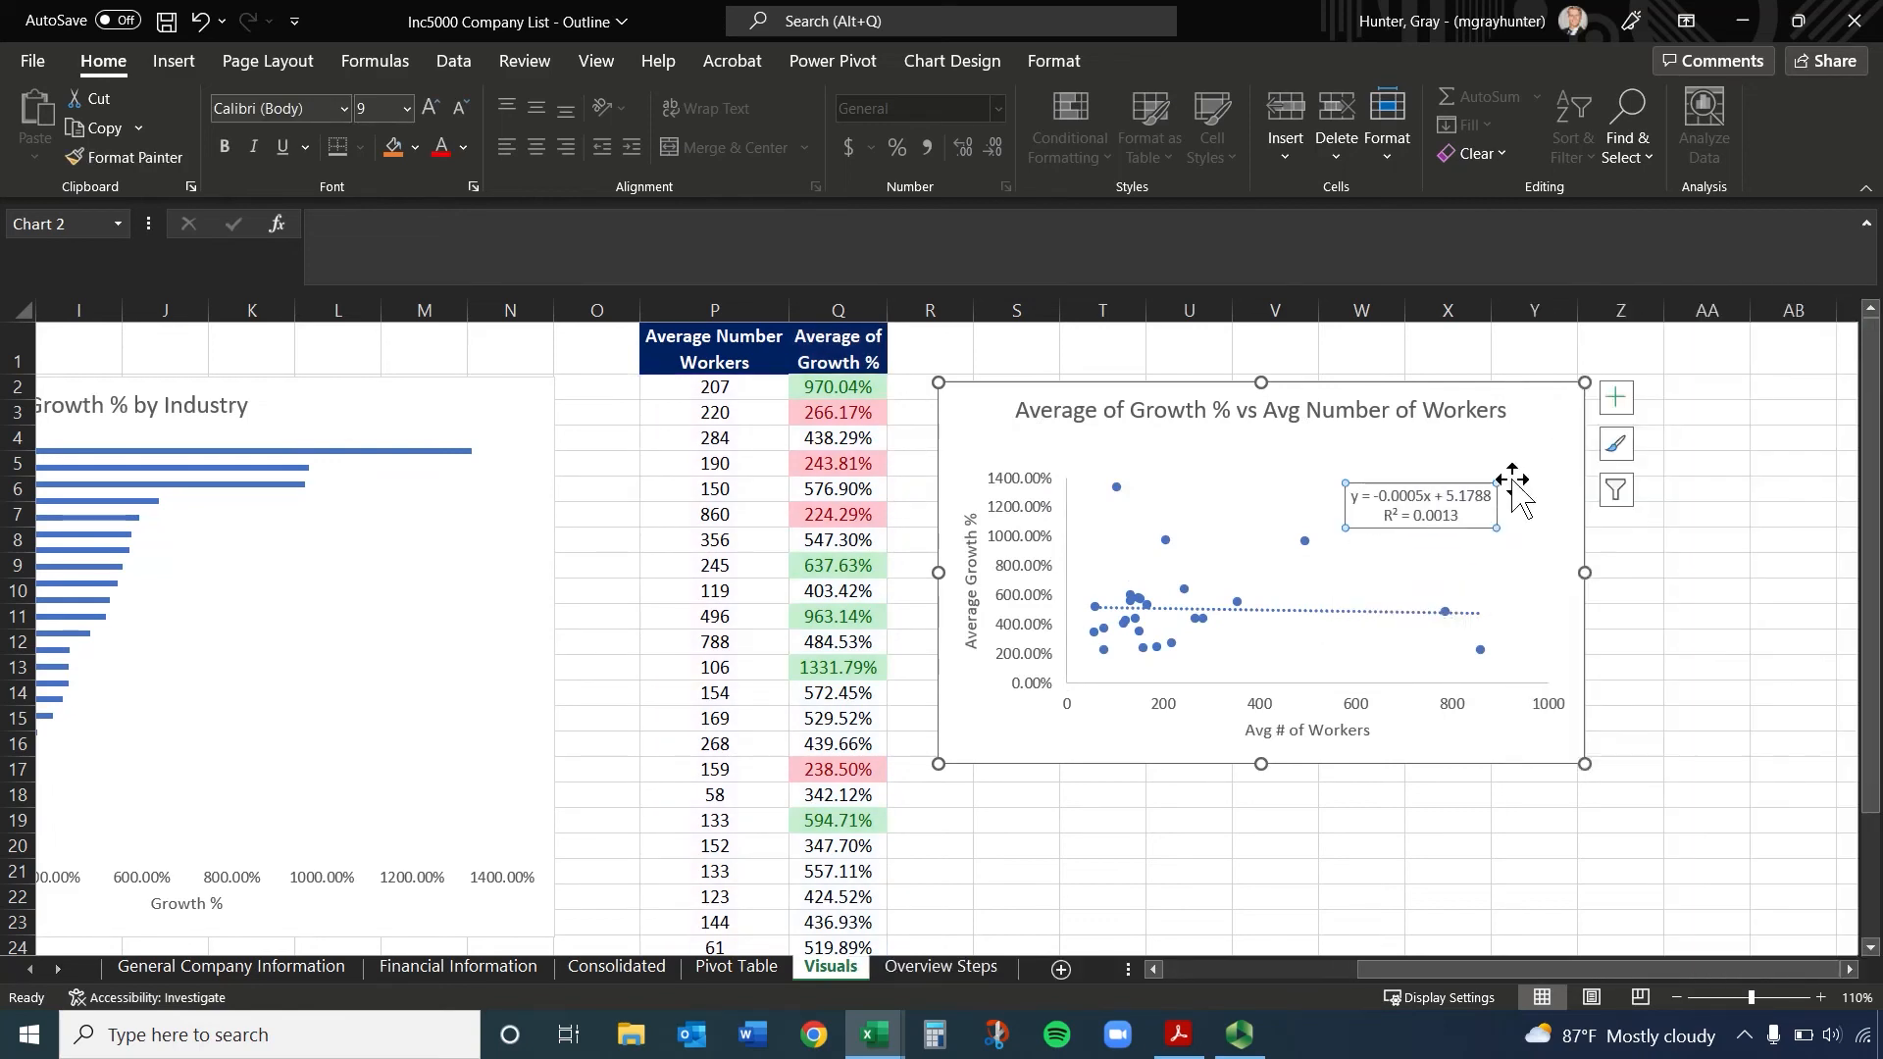
pyautogui.click(1177, 793)
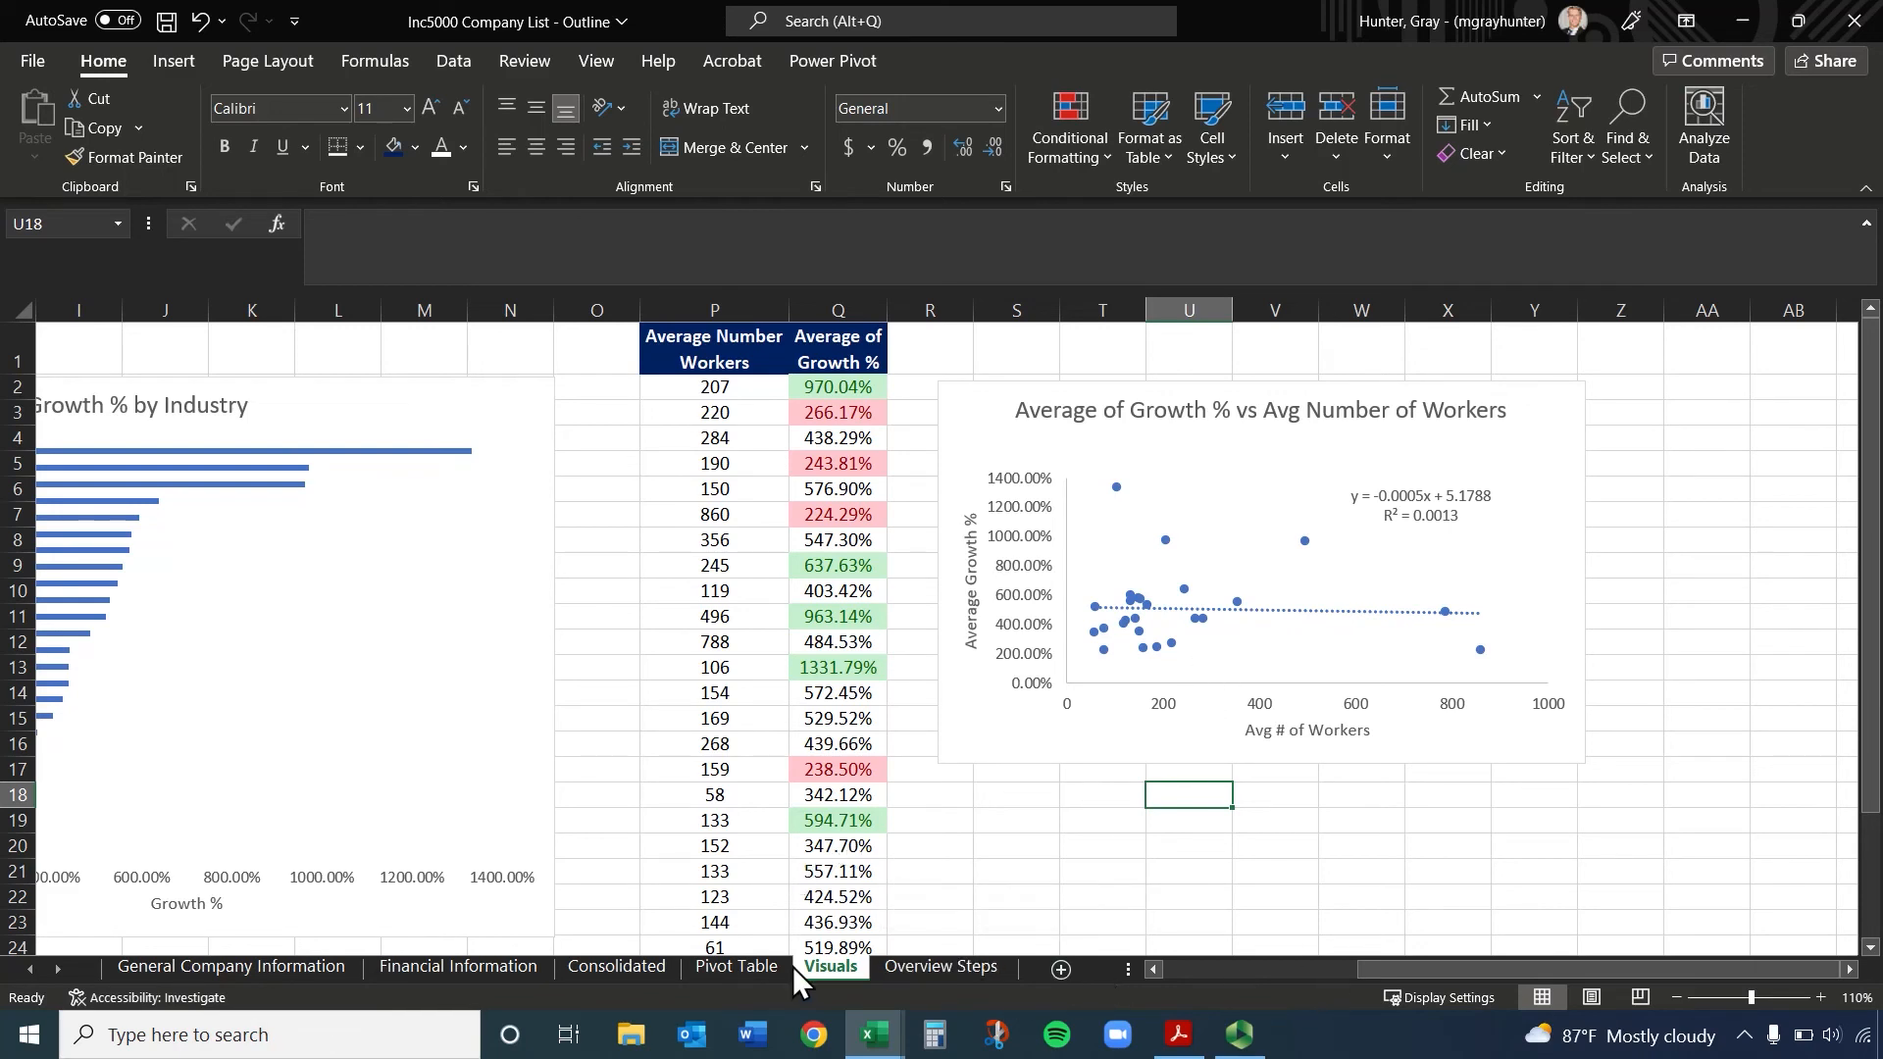
# Copy the Industry column from column A of the Visuals sheet into column AA, beyond the scatter chart
pyautogui.click(749, 969)
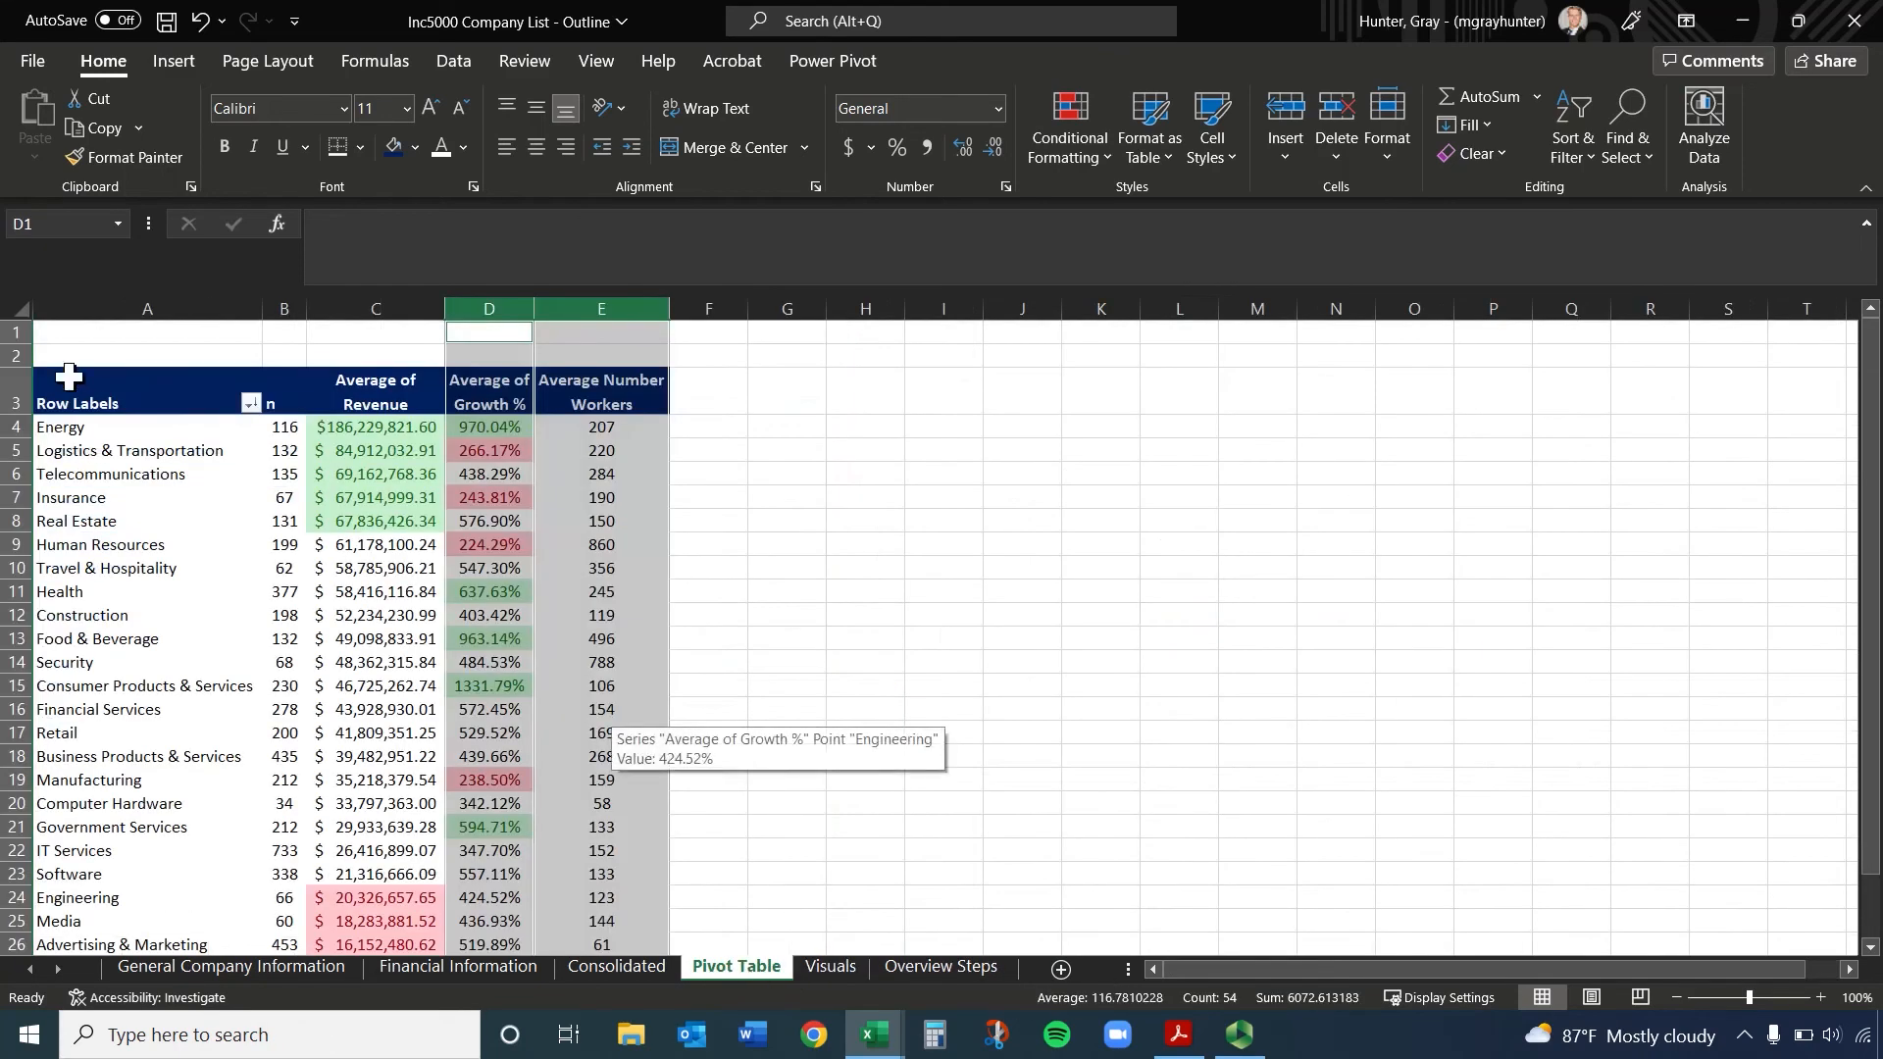
pyautogui.click(904, 963)
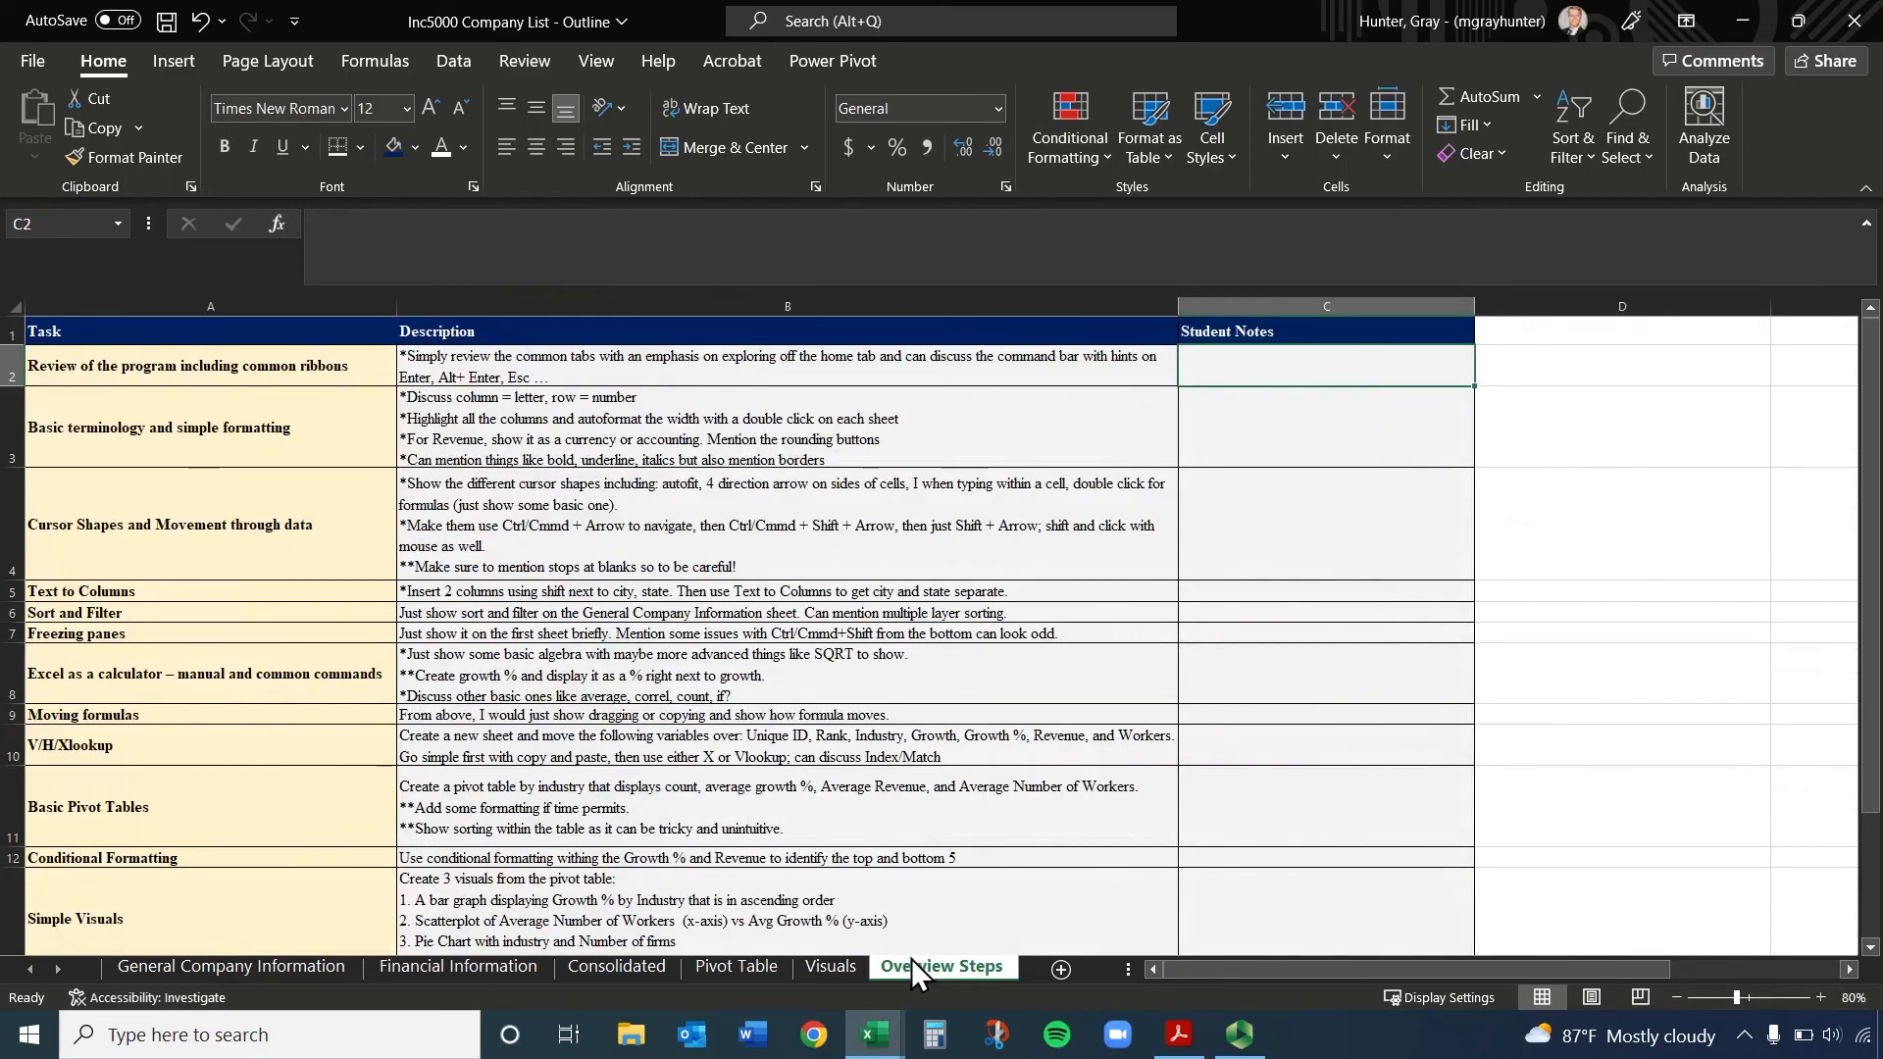
pyautogui.click(844, 965)
pyautogui.moveTo(1431, 969); pyautogui.dragTo(1215, 969)
pyautogui.click(147, 310)
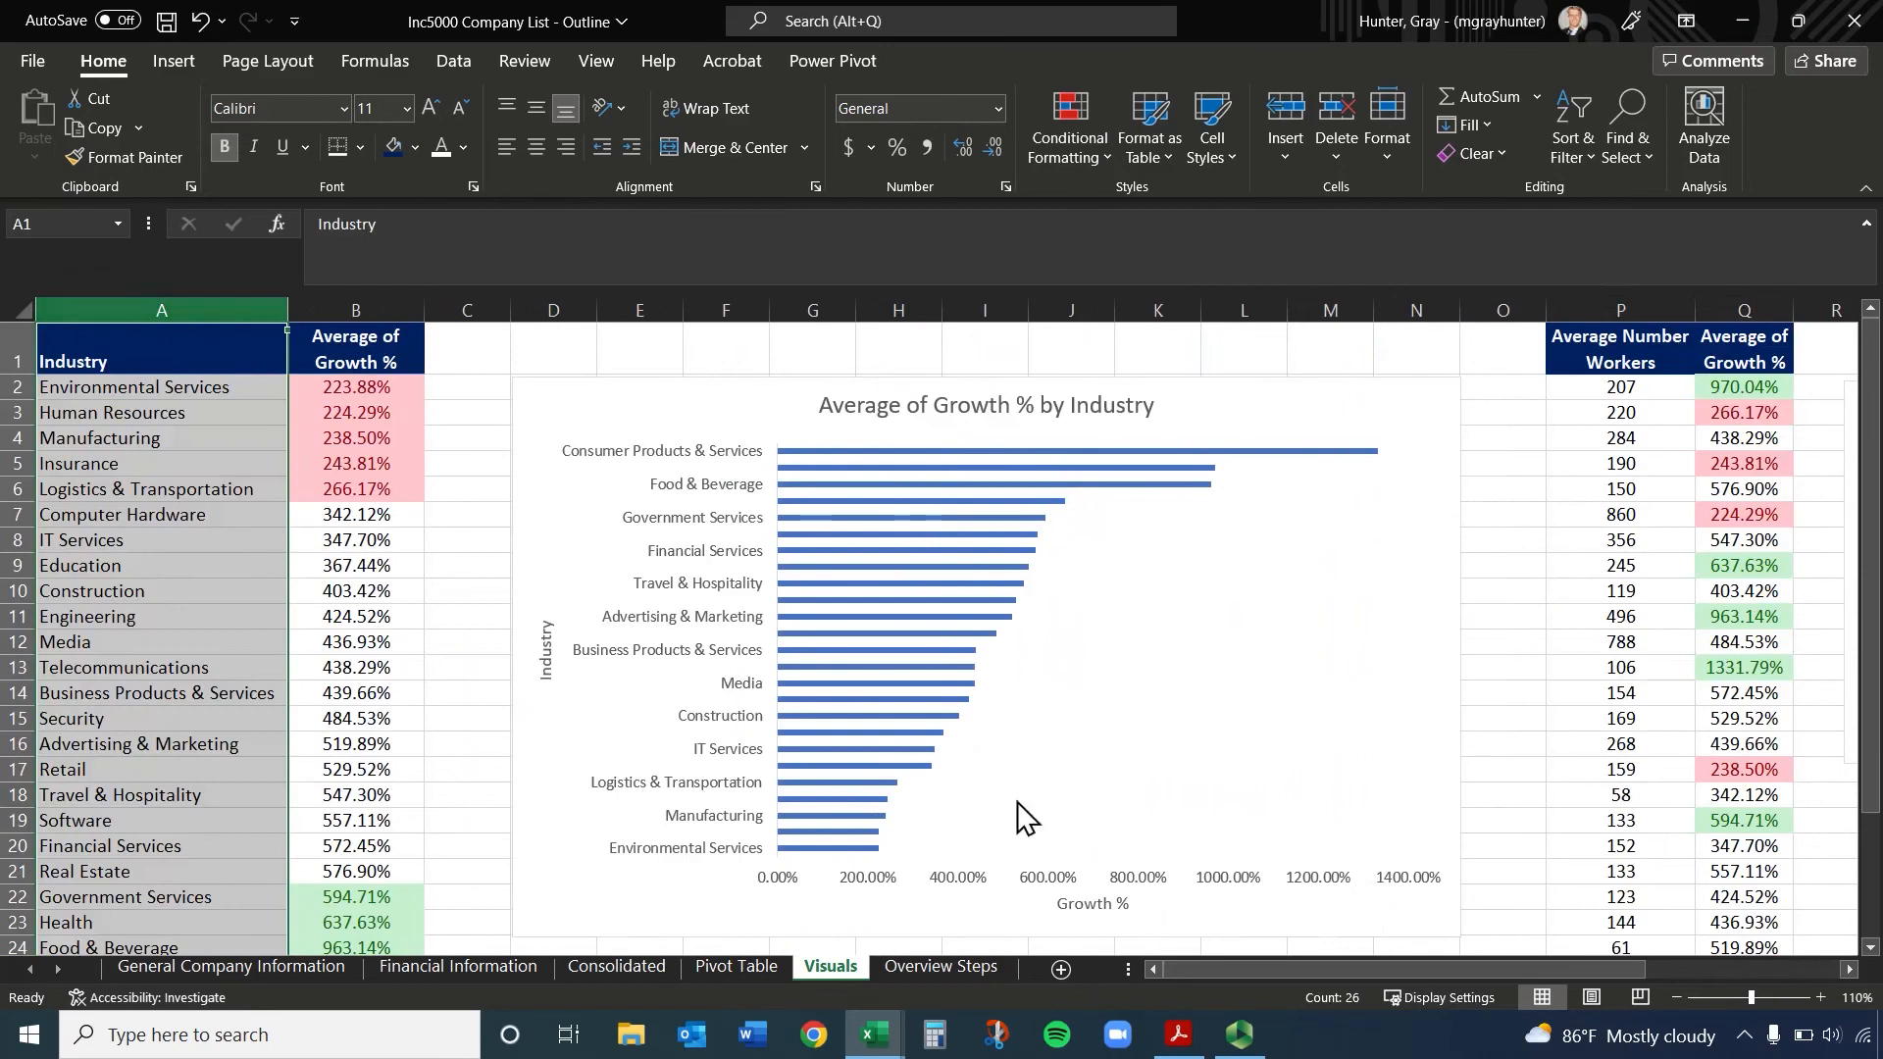
pyautogui.hotkey('ctrl', 'c')
pyautogui.moveTo(1626, 970); pyautogui.dragTo(1822, 971)
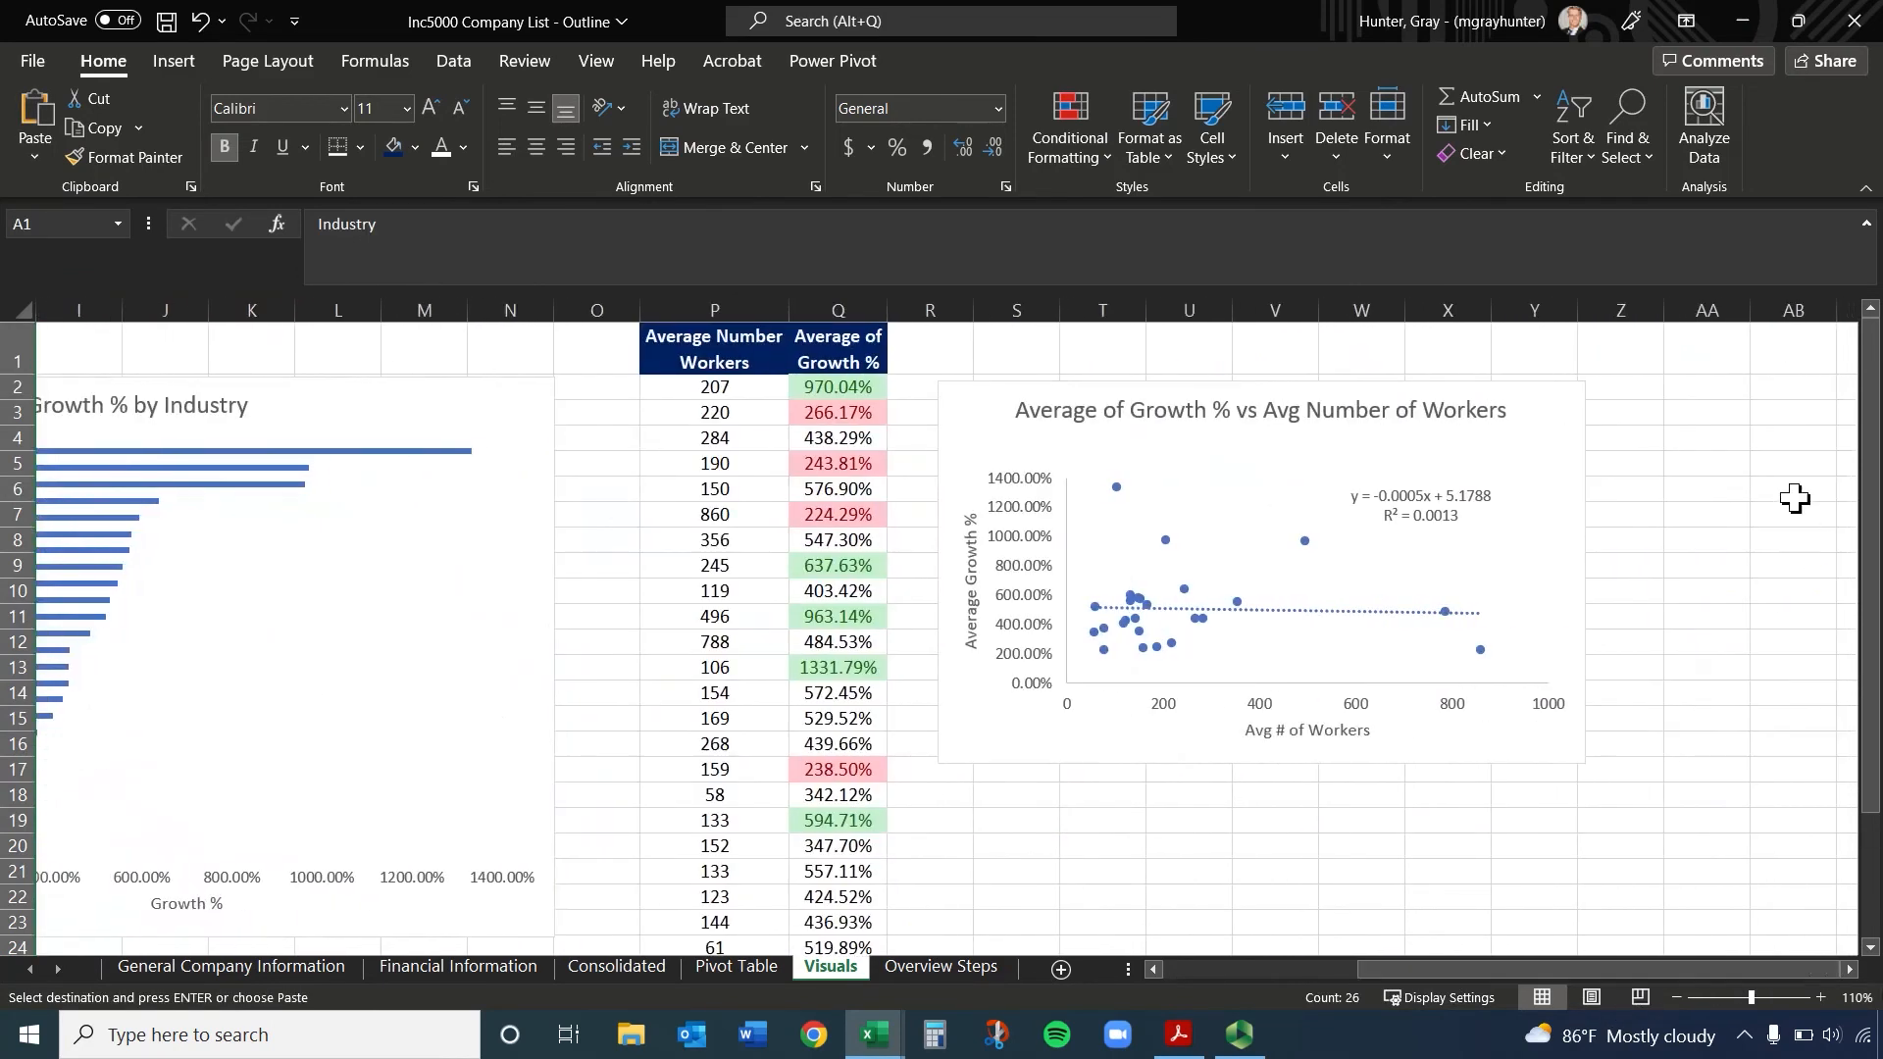
pyautogui.click(1704, 310)
pyautogui.hotkey('ctrl', 'v')
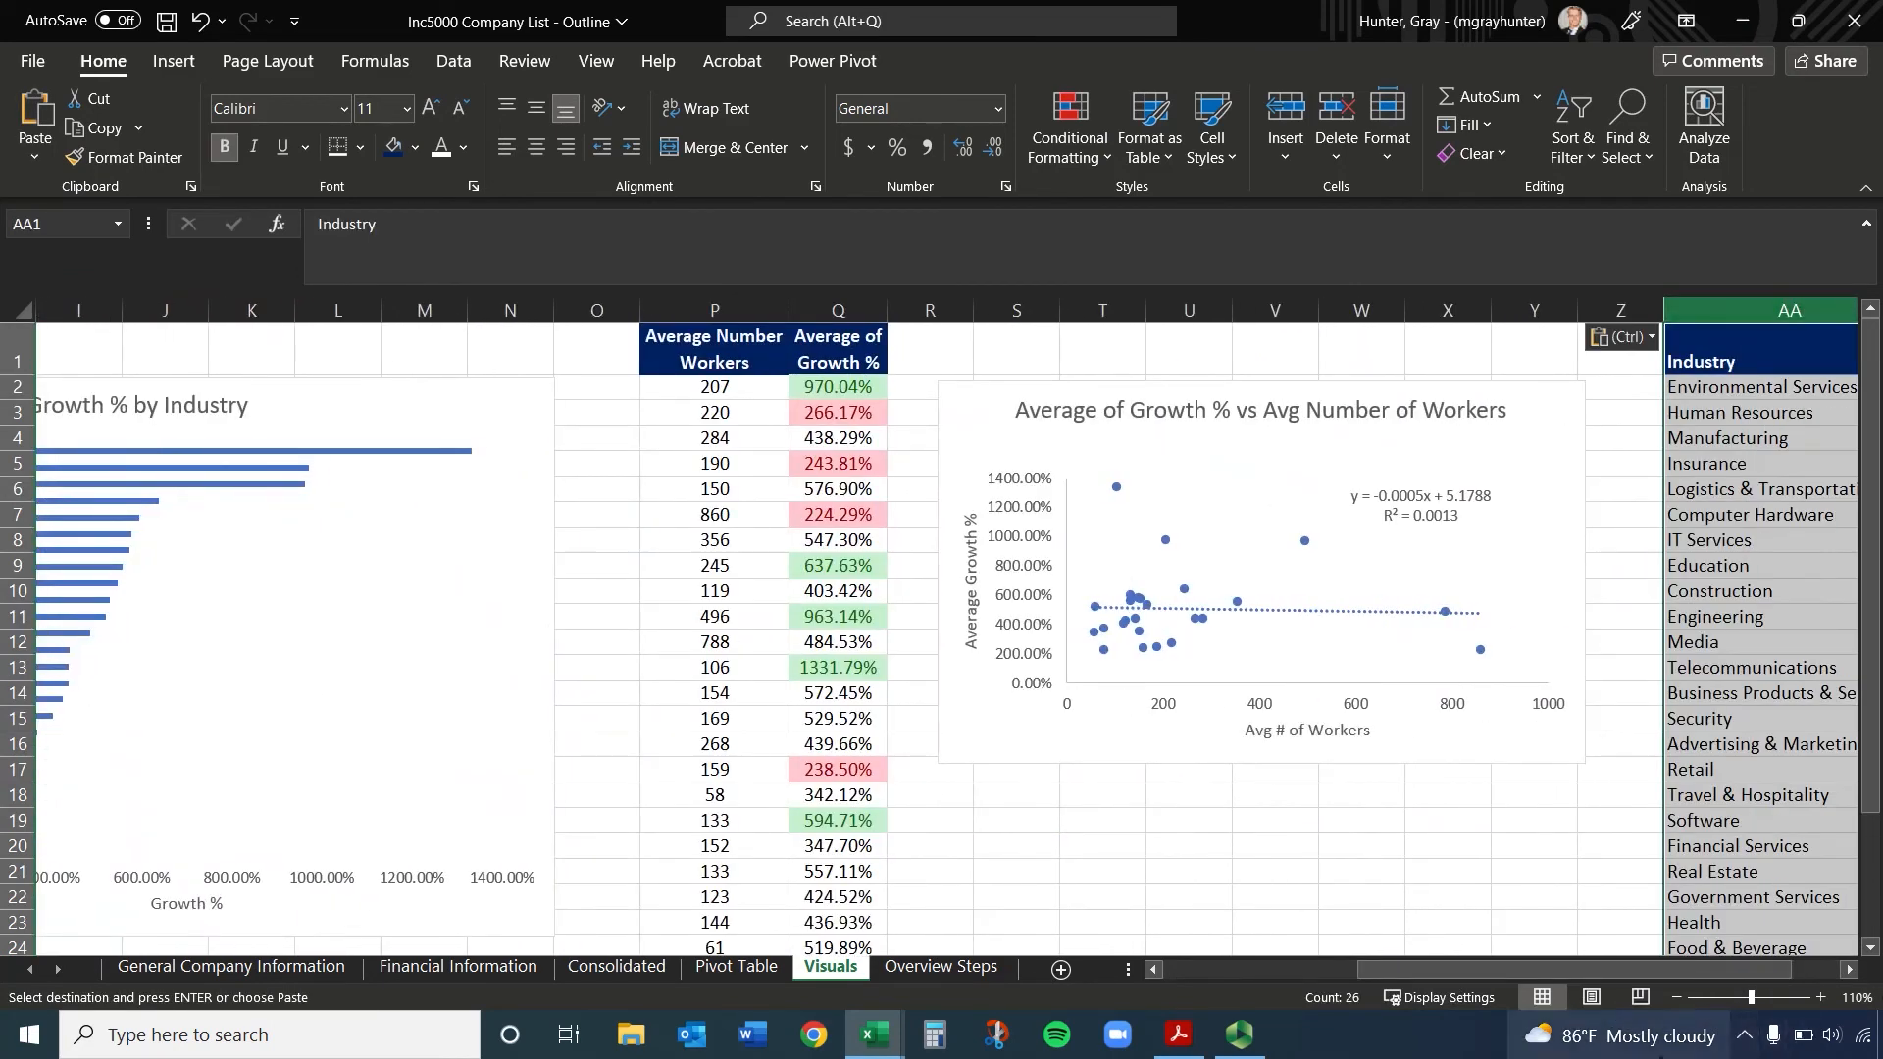
# Copy the pivot table's n column into column AB of the Visuals sheet, beside the Industry list
pyautogui.moveTo(1644, 971); pyautogui.dragTo(1777, 969)
pyautogui.click(1849, 970)
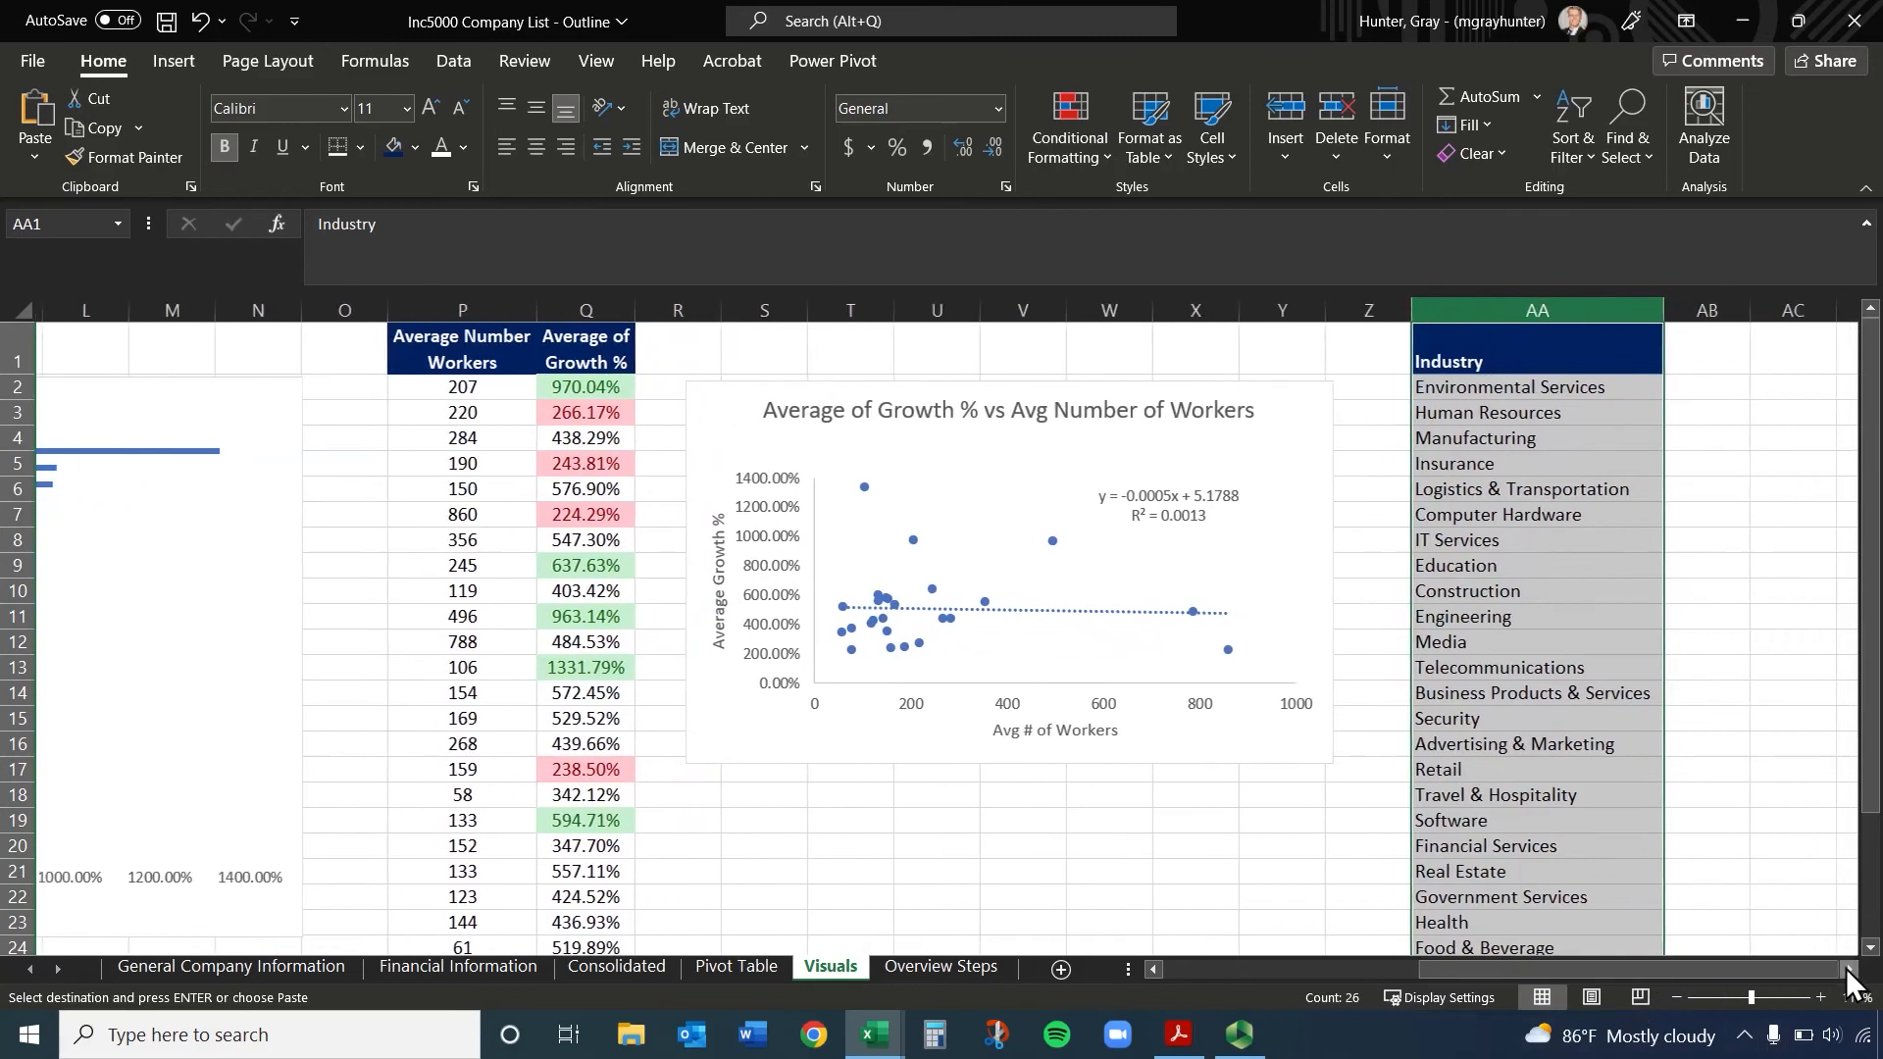
pyautogui.click(1849, 970)
pyautogui.click(1849, 970)
pyautogui.click(1849, 970)
pyautogui.click(1849, 970)
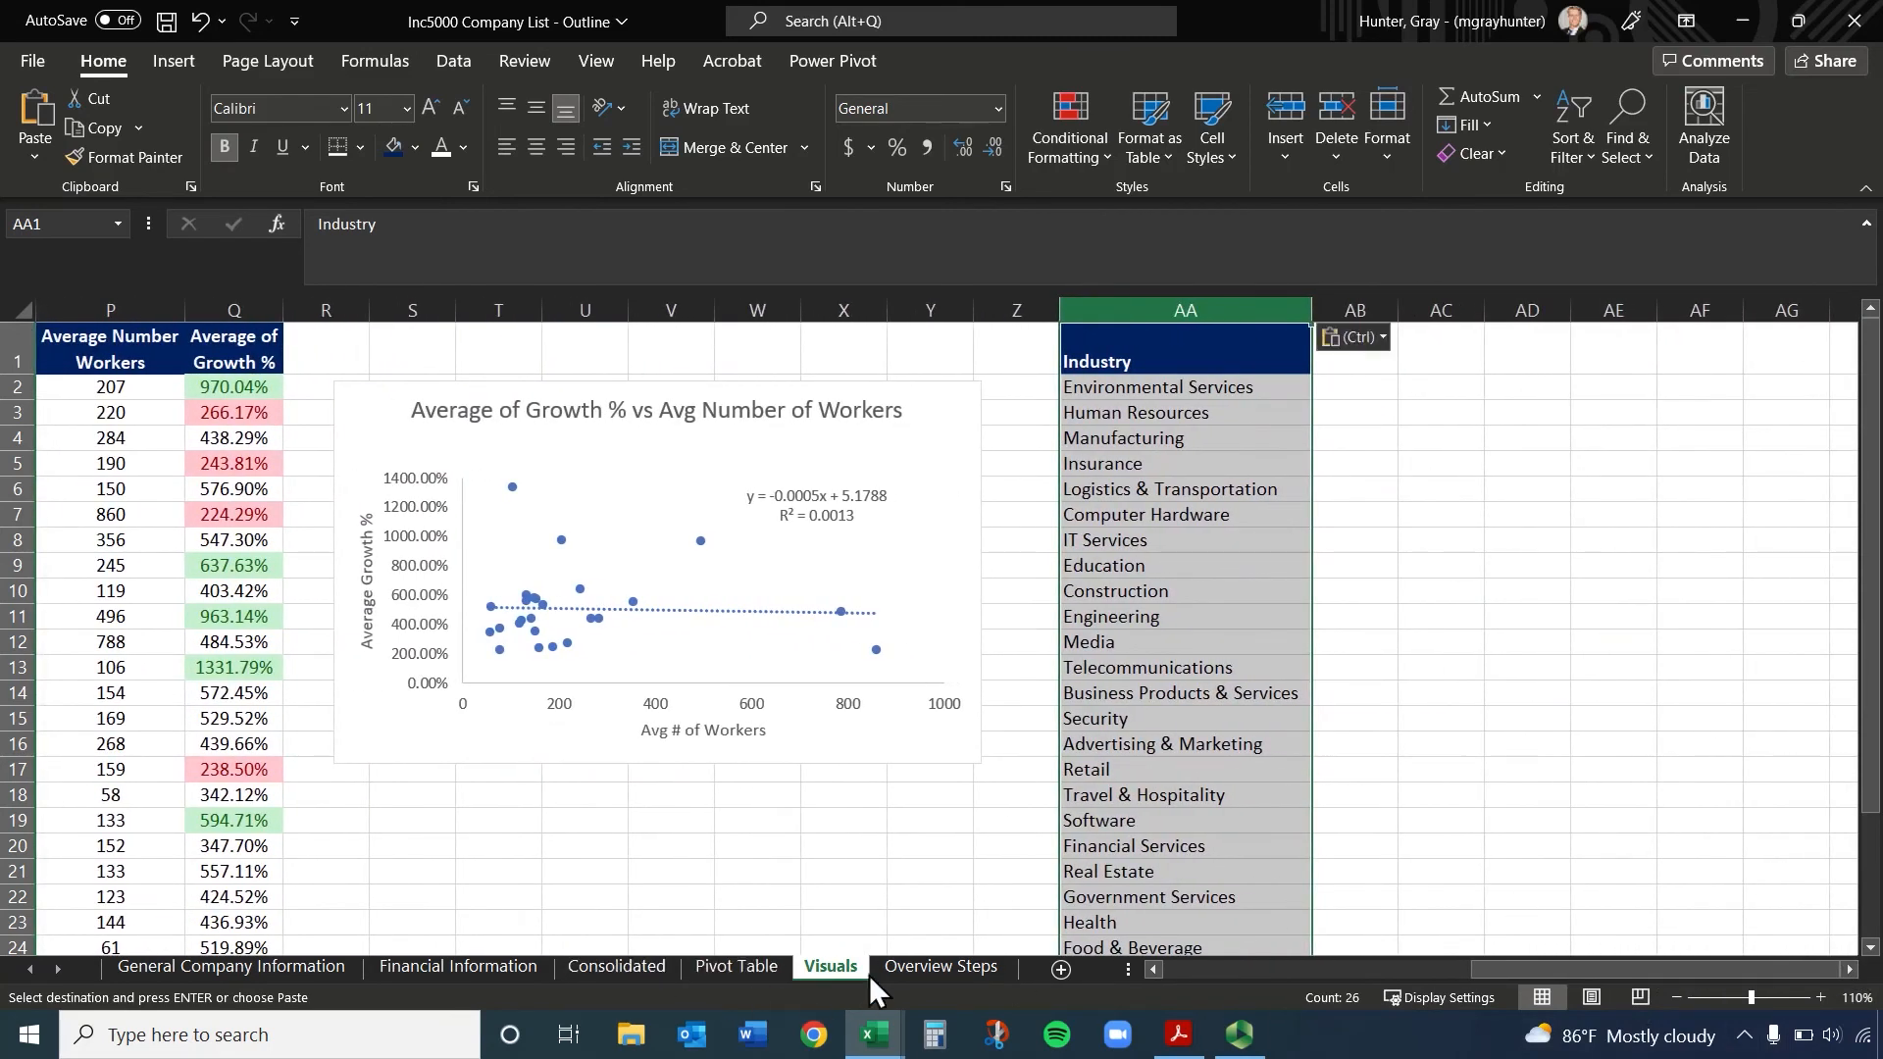
pyautogui.click(937, 967)
pyautogui.click(830, 966)
pyautogui.click(725, 965)
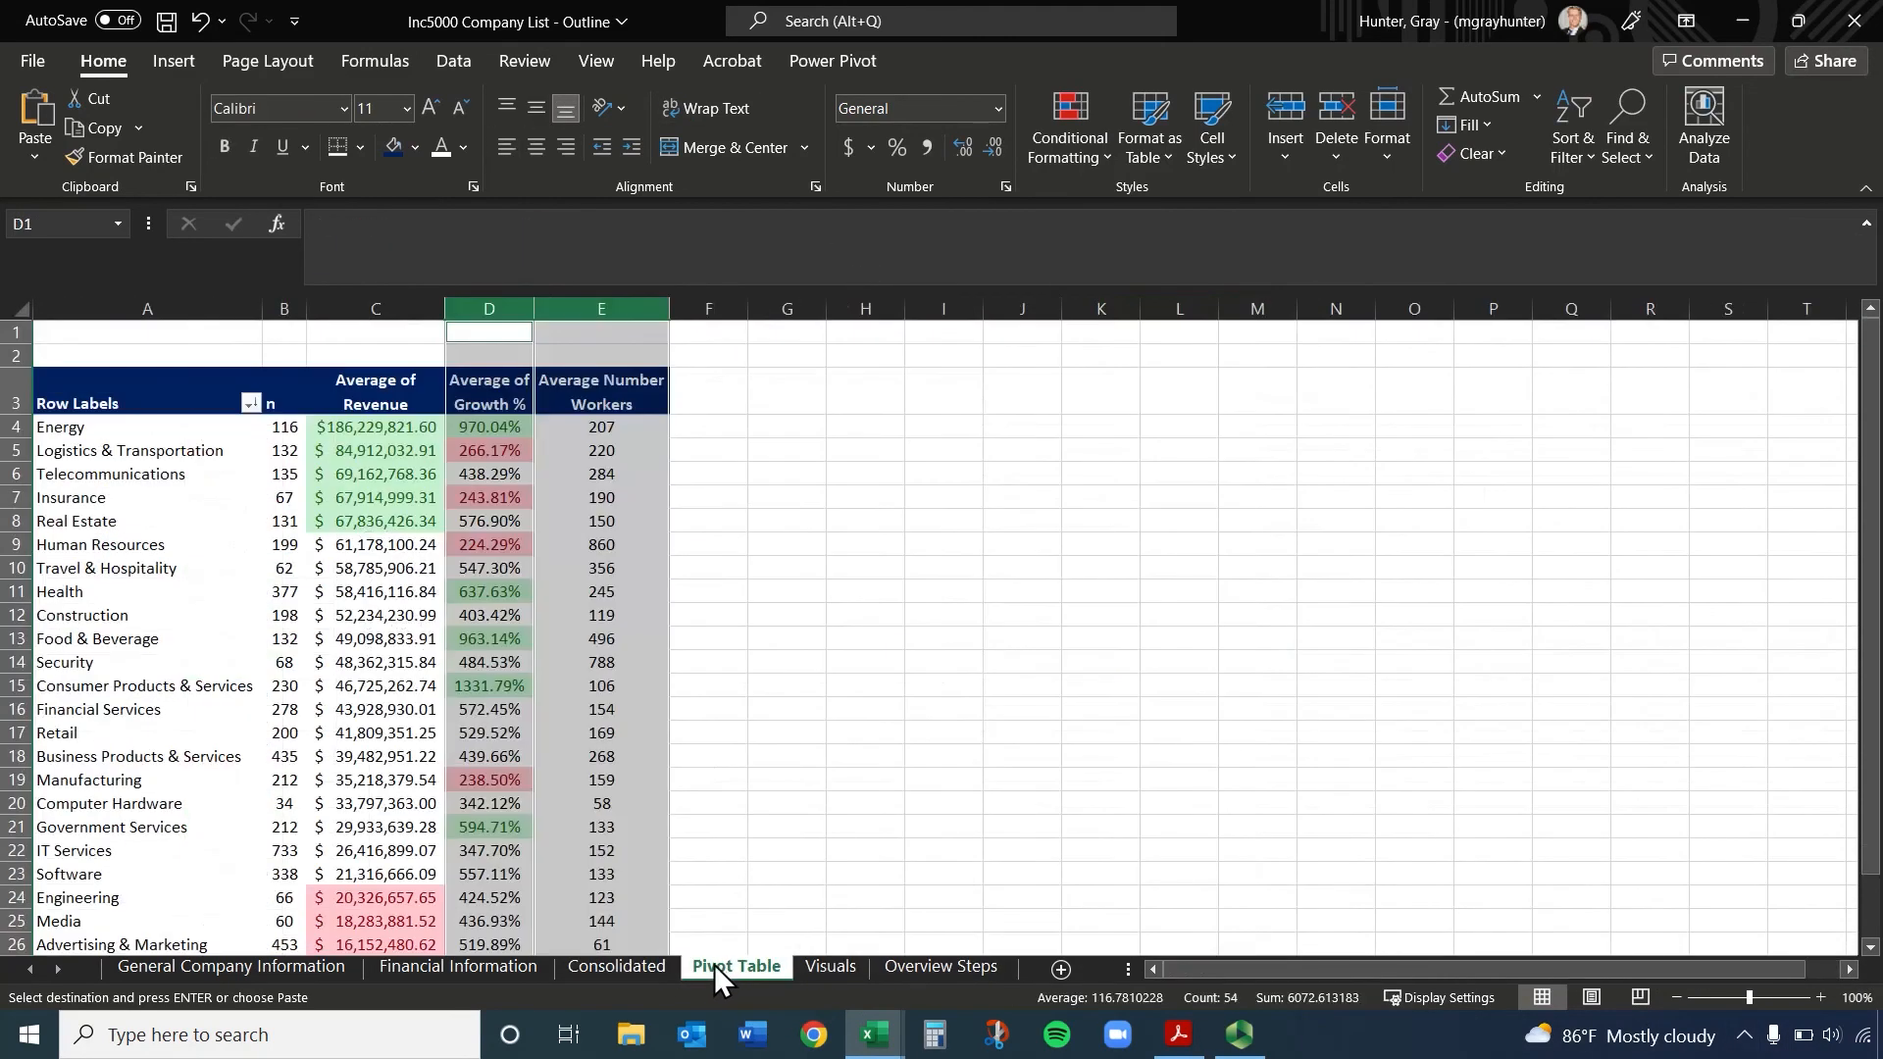
pyautogui.click(281, 396)
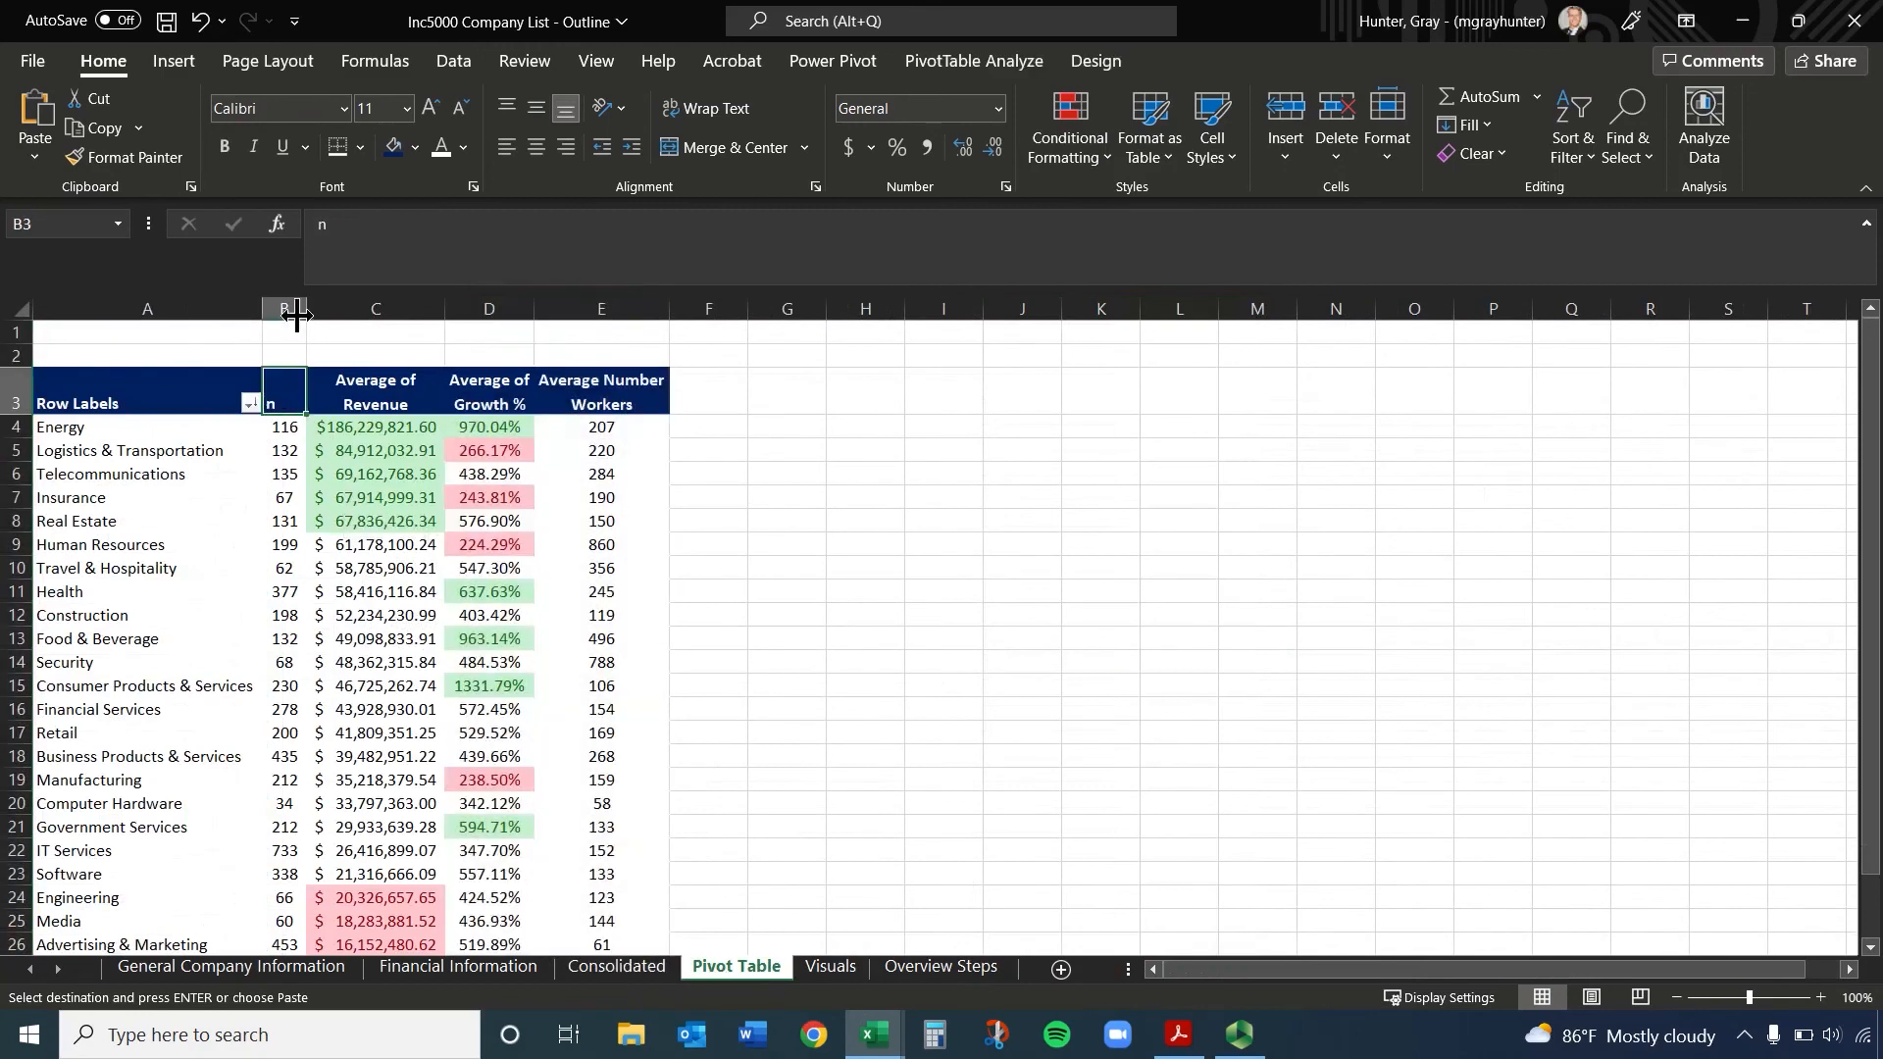
pyautogui.click(296, 312)
pyautogui.hotkey('ctrl', 'c')
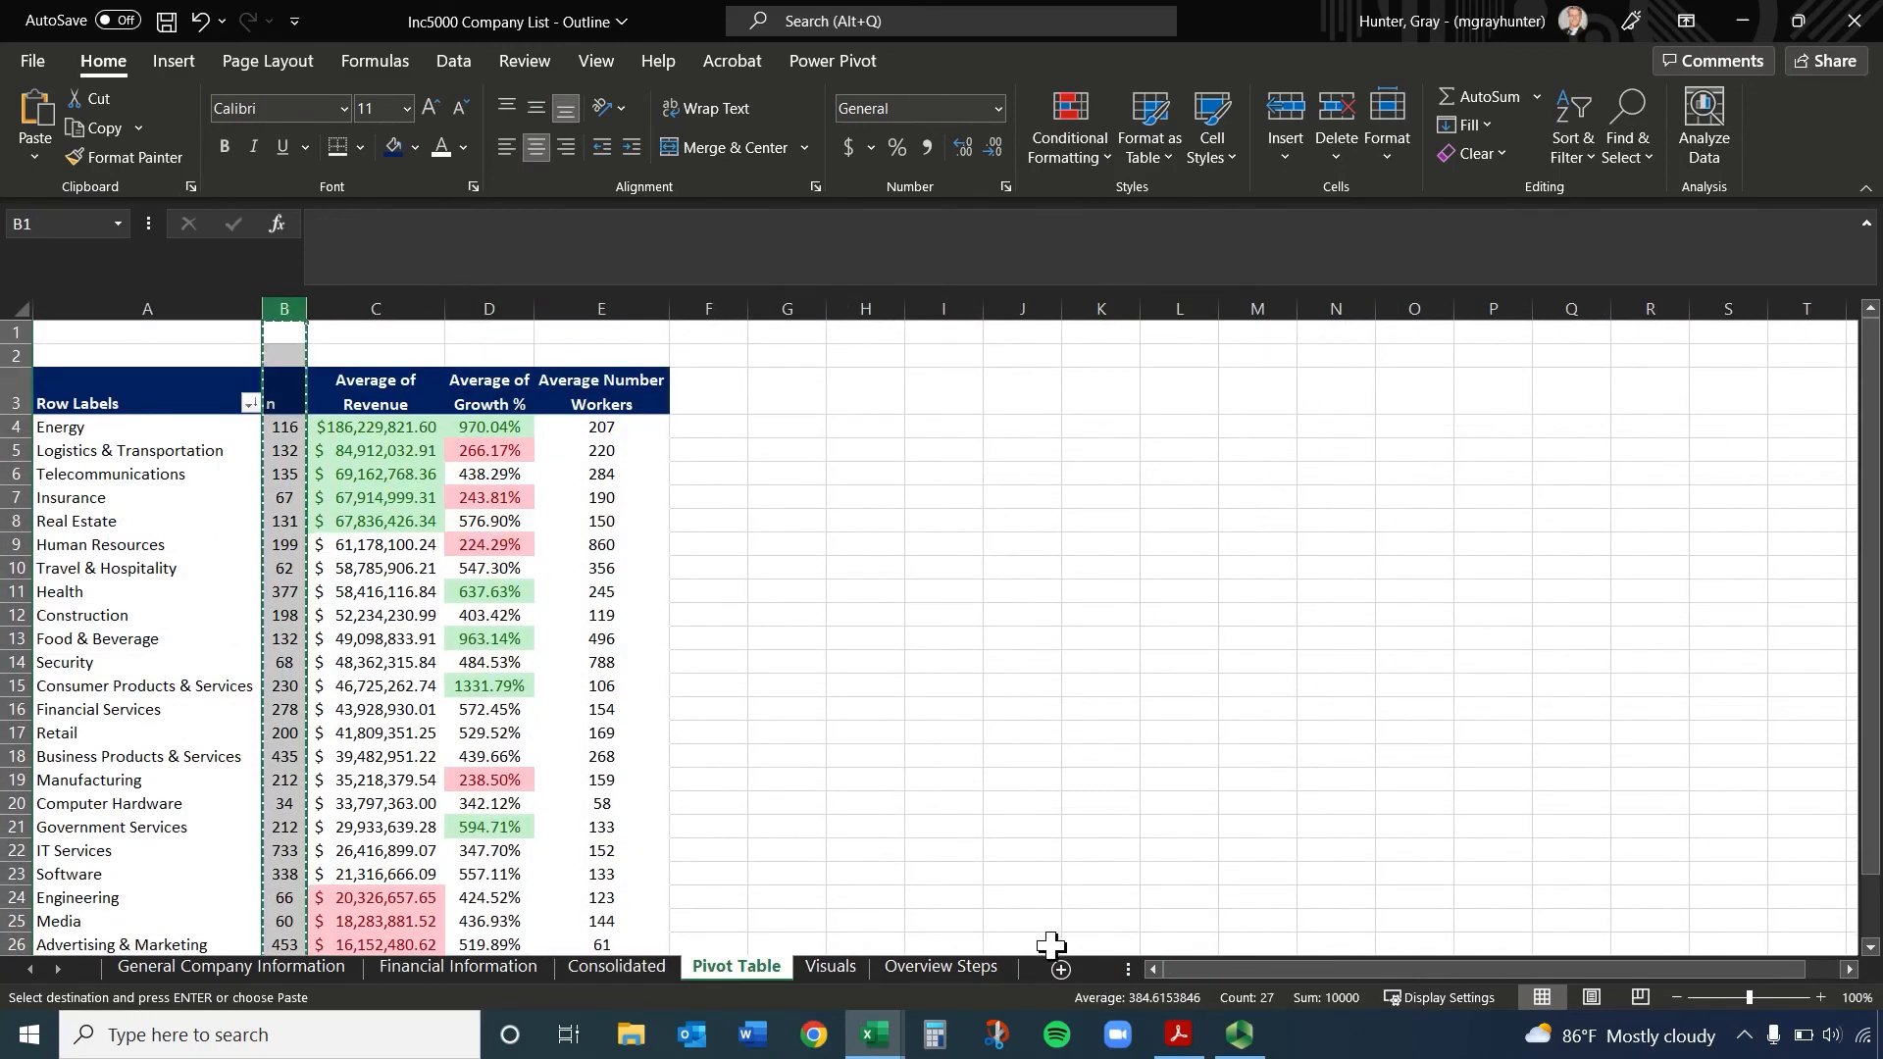
pyautogui.click(937, 967)
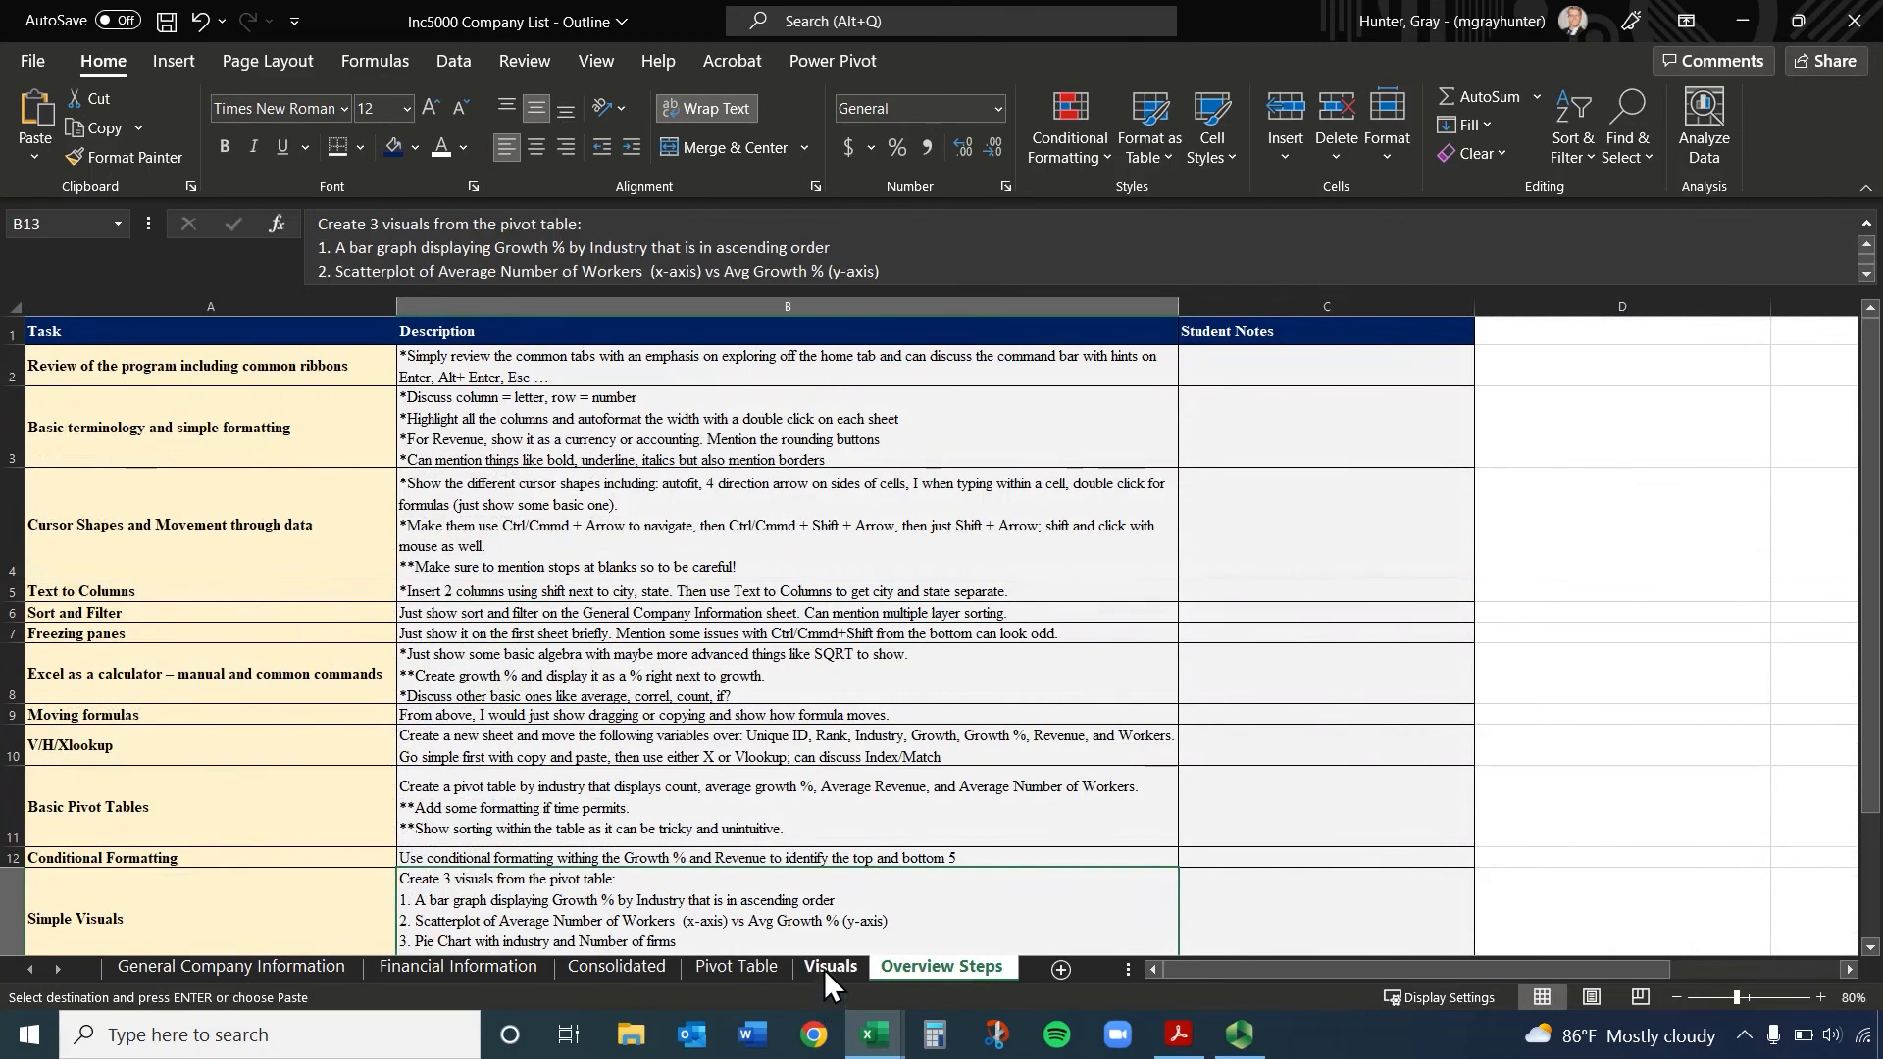
pyautogui.click(824, 969)
pyautogui.click(1358, 310)
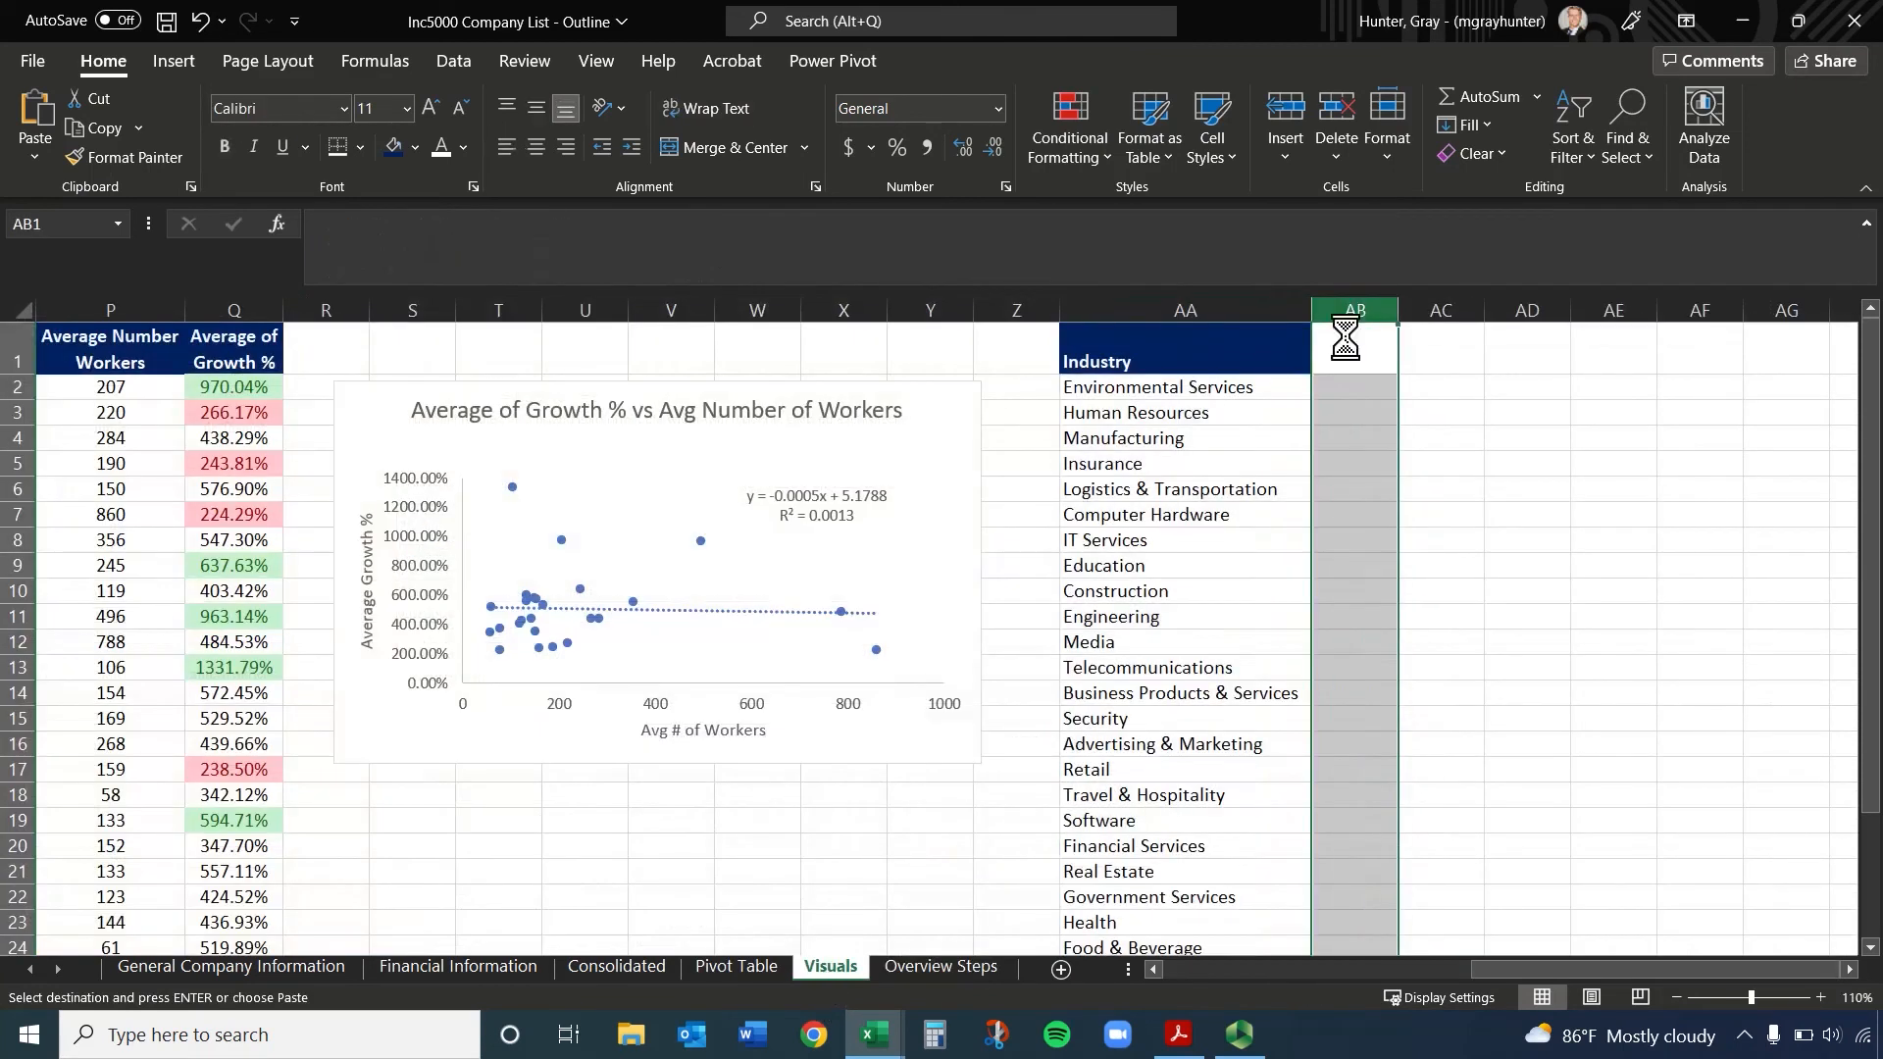
pyautogui.hotkey('ctrl', 'v')
# Delete the two blank cells AB1:AB2 above the n header, shifting the cells up
pyautogui.click(1339, 429)
pyautogui.moveTo(1334, 359); pyautogui.dragTo(1343, 385)
pyautogui.rightClick(1344, 370)
pyautogui.click(1495, 591)
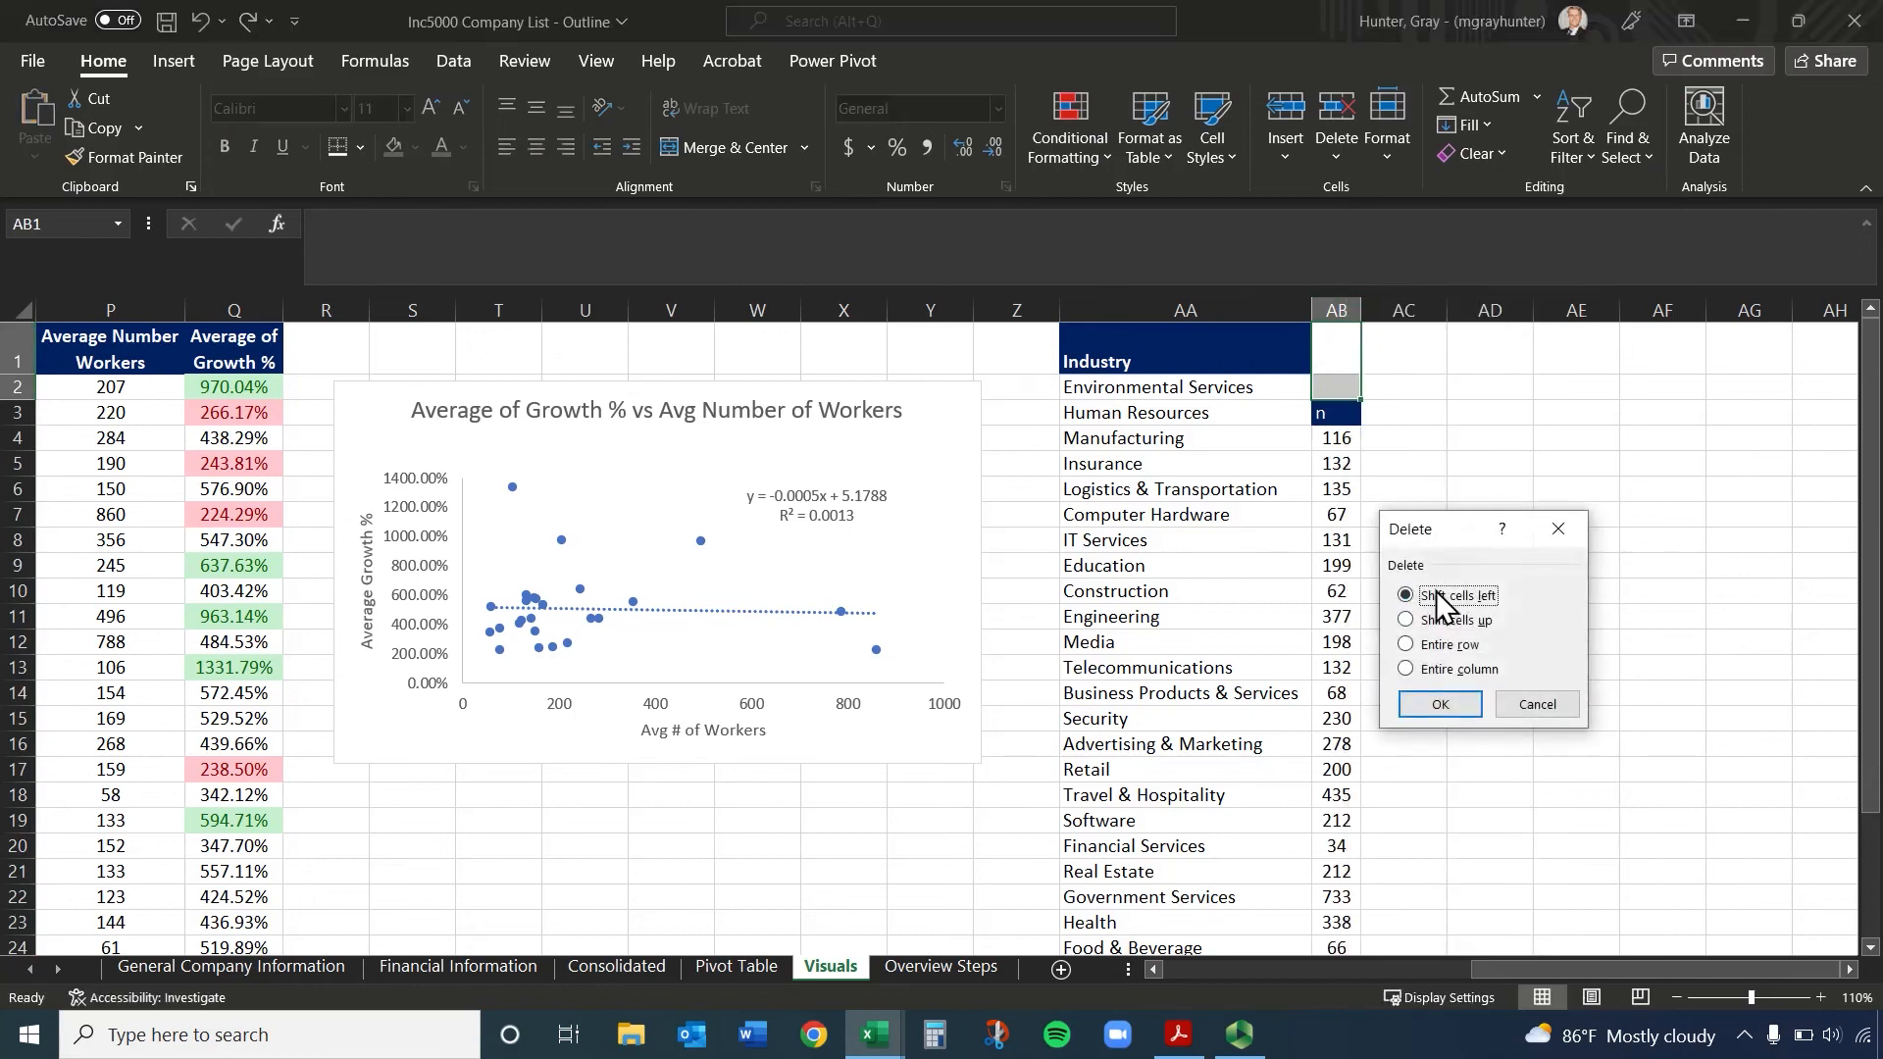
pyautogui.click(1444, 618)
pyautogui.click(1402, 705)
# Delete the leftover shaded cell AB27 below the firm counts, shifting the cells up
pyautogui.scroll(-3, 1384, 693)
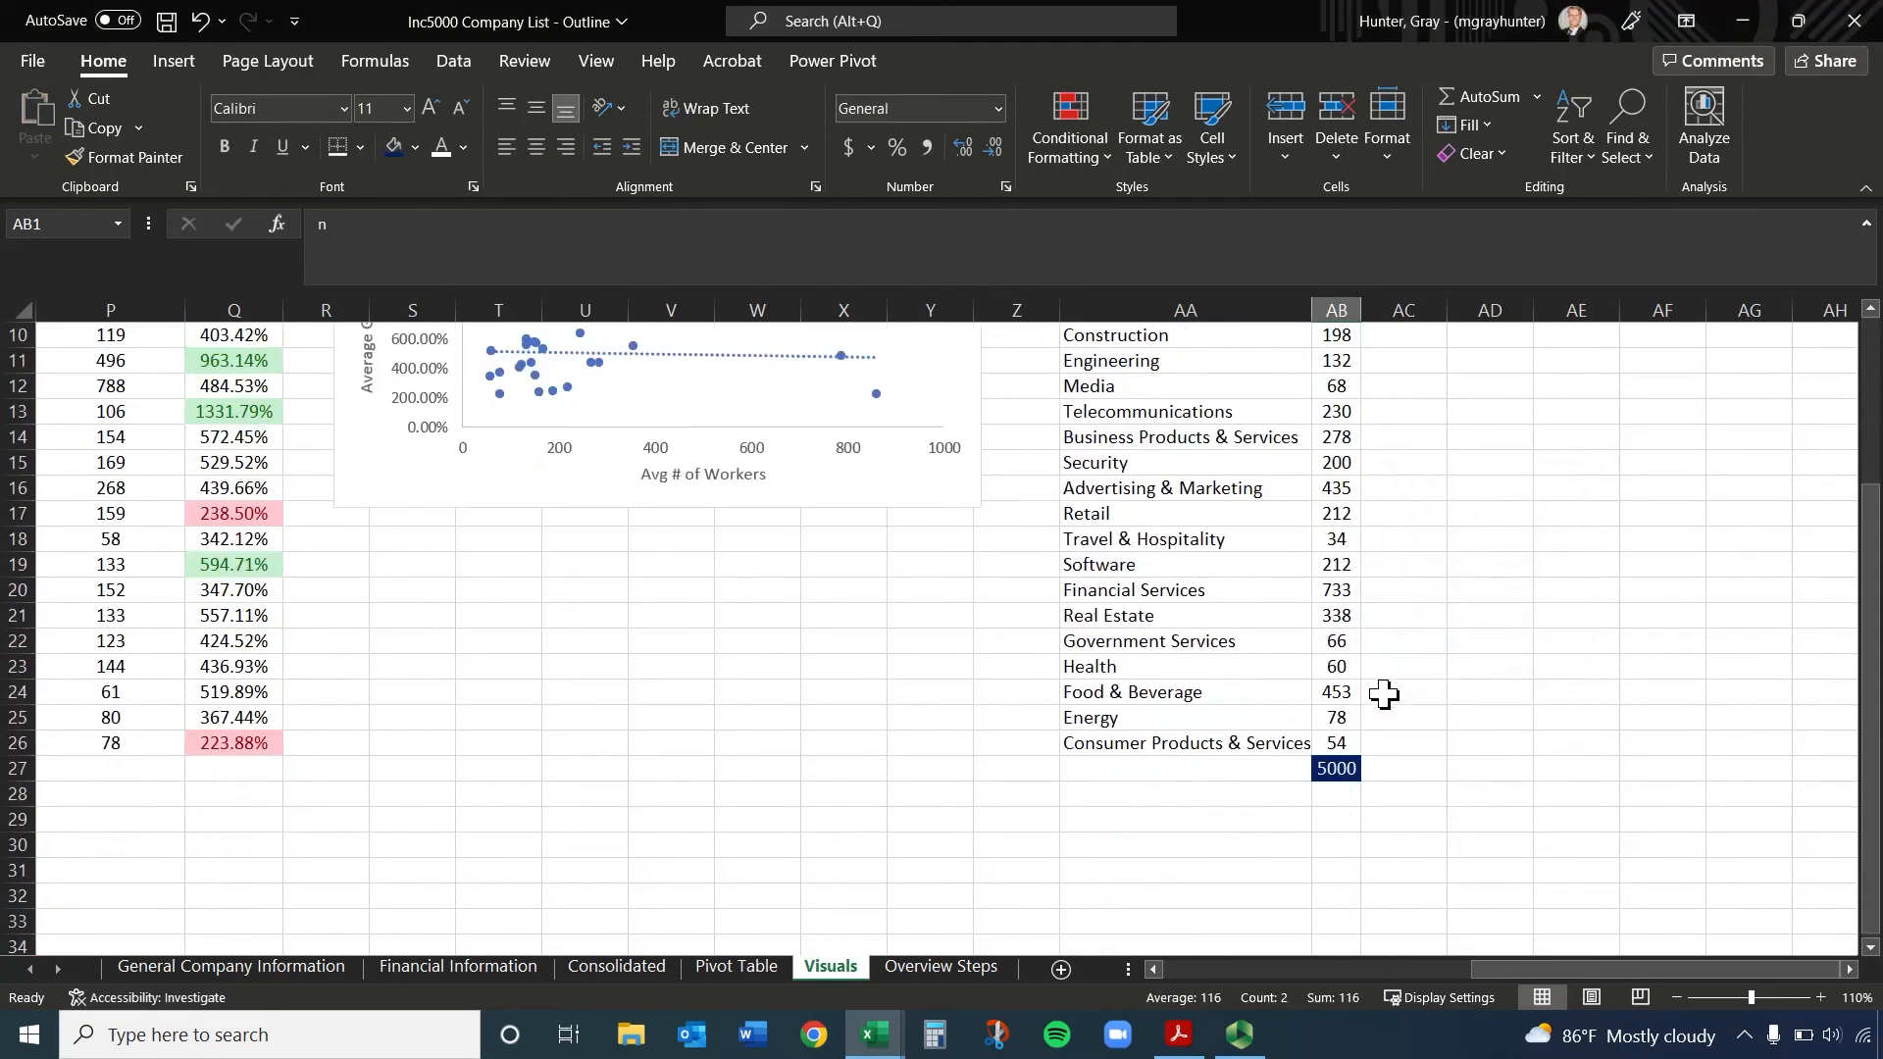
pyautogui.click(1329, 769)
pyautogui.rightClick(1329, 769)
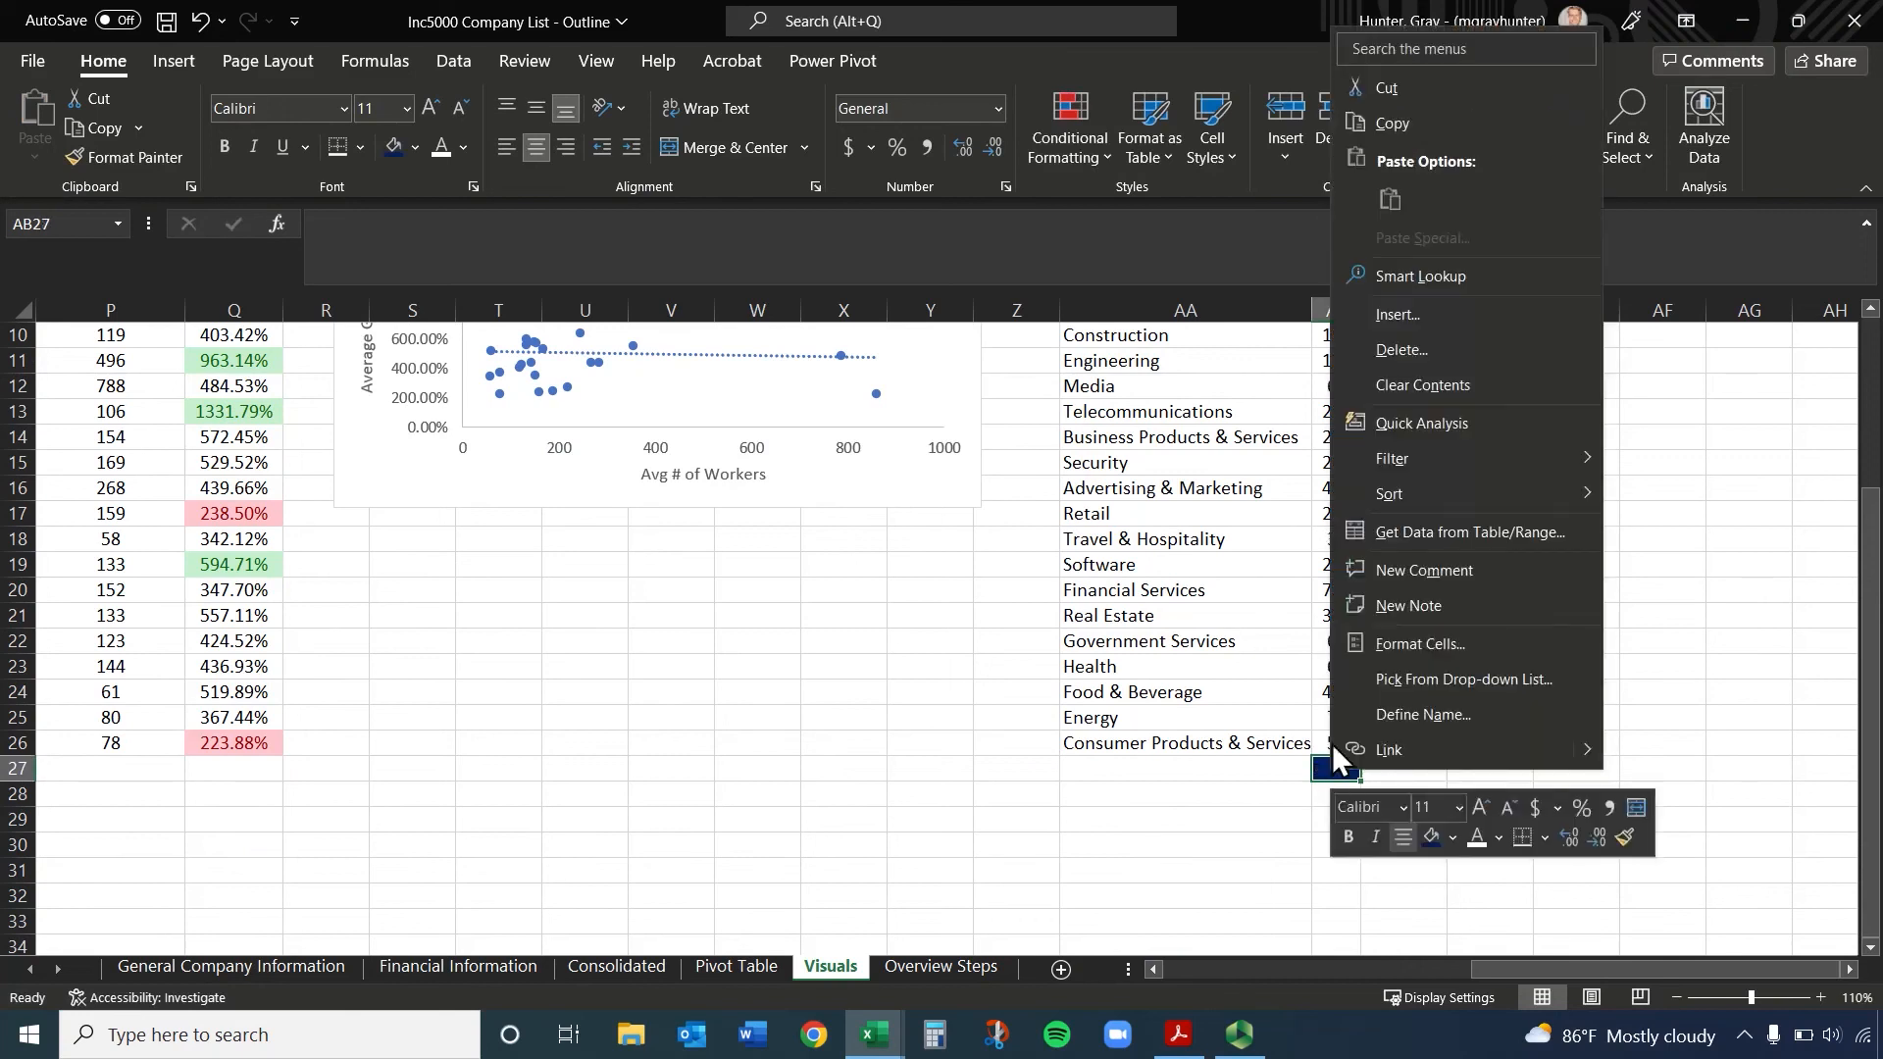
pyautogui.click(1475, 353)
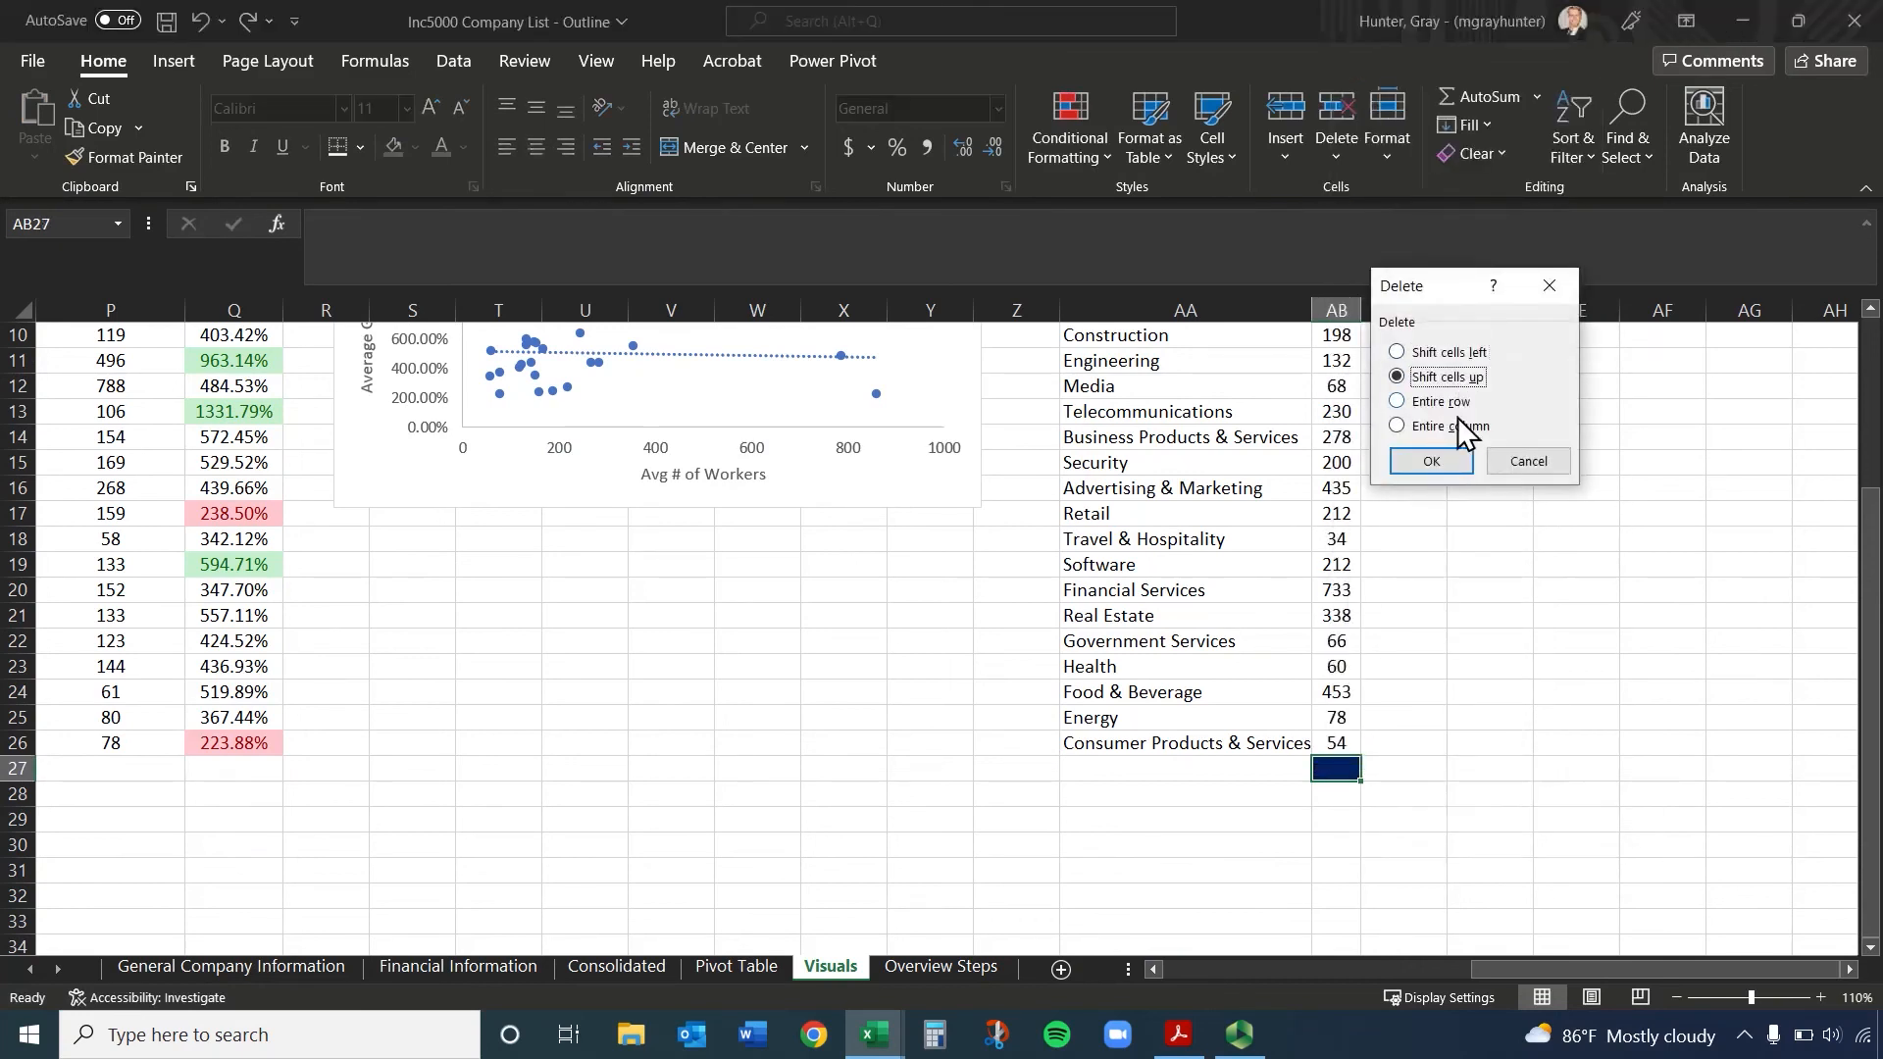
pyautogui.click(1432, 462)
# Rename the header in AB1 as "Number of Firms" and fit the column width to it
pyautogui.scroll(3, 1584, 709)
pyautogui.click(1348, 365)
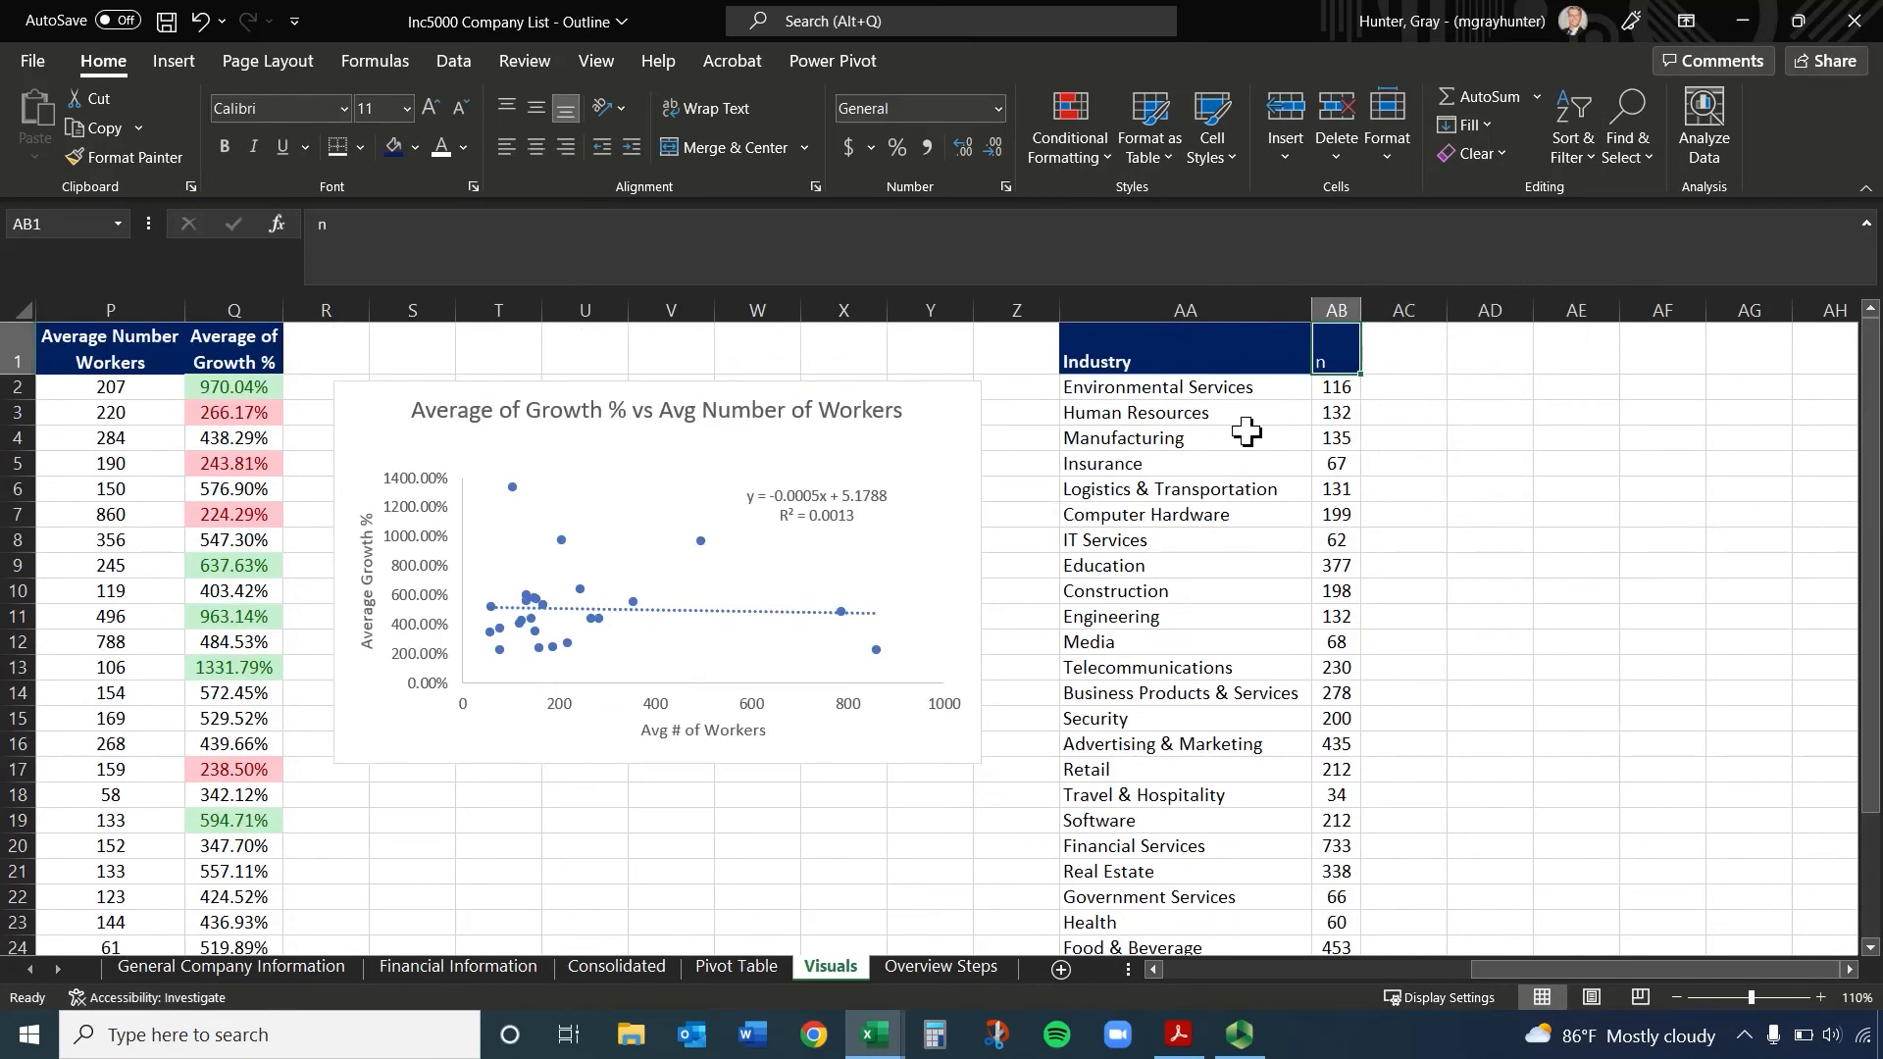
pyautogui.write('Number of Firms')
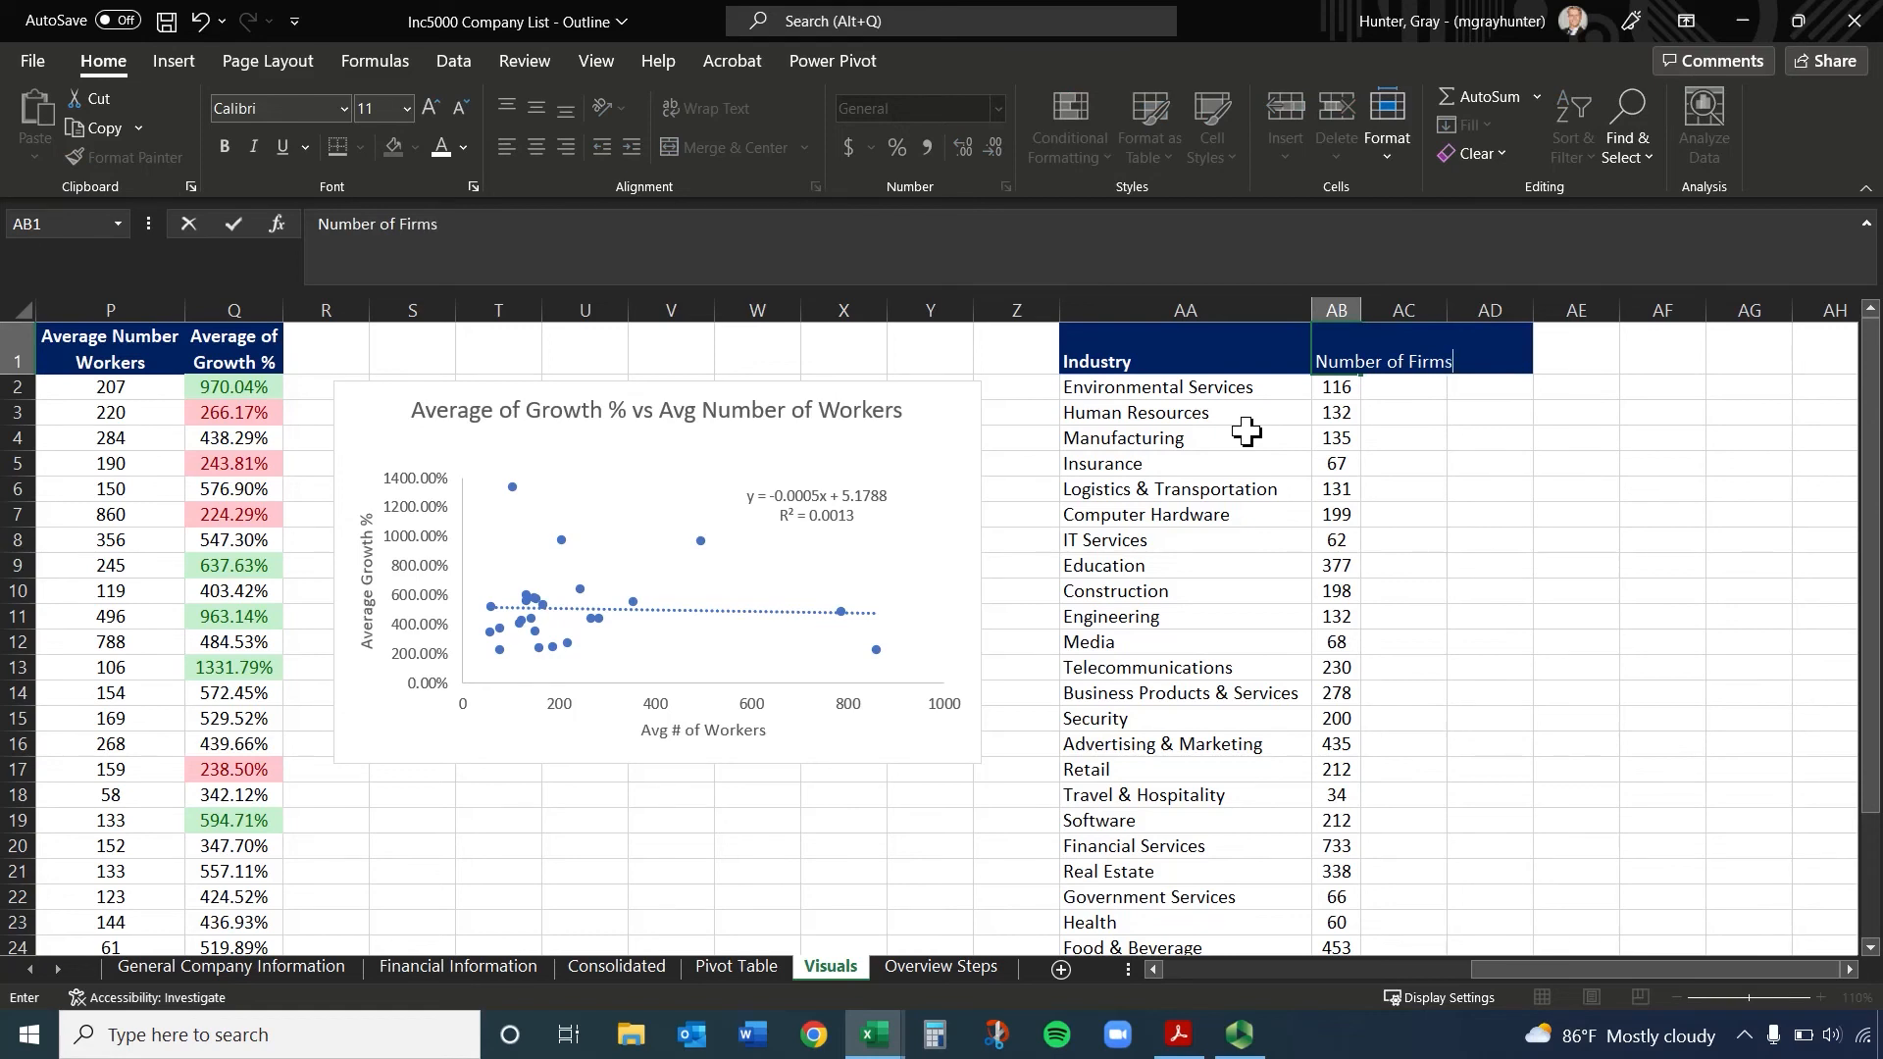
pyautogui.press('Return')
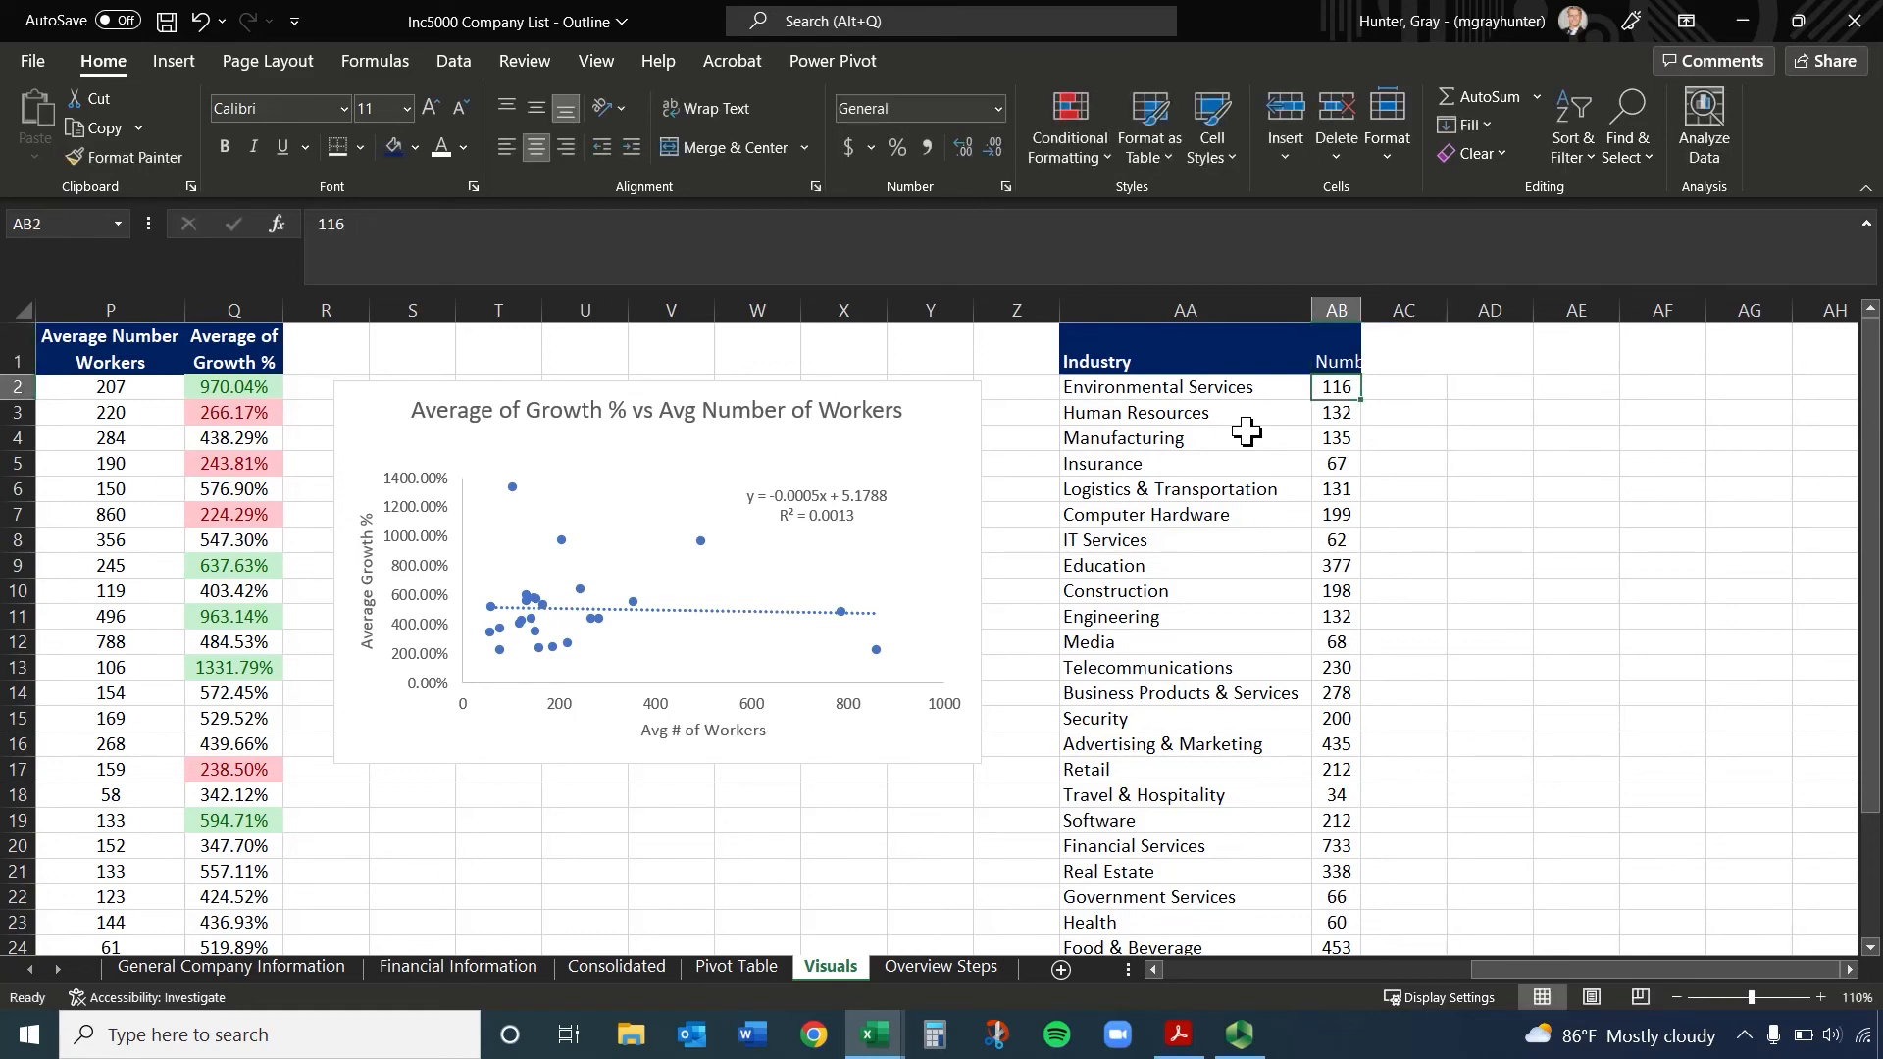
pyautogui.doubleClick(1366, 312)
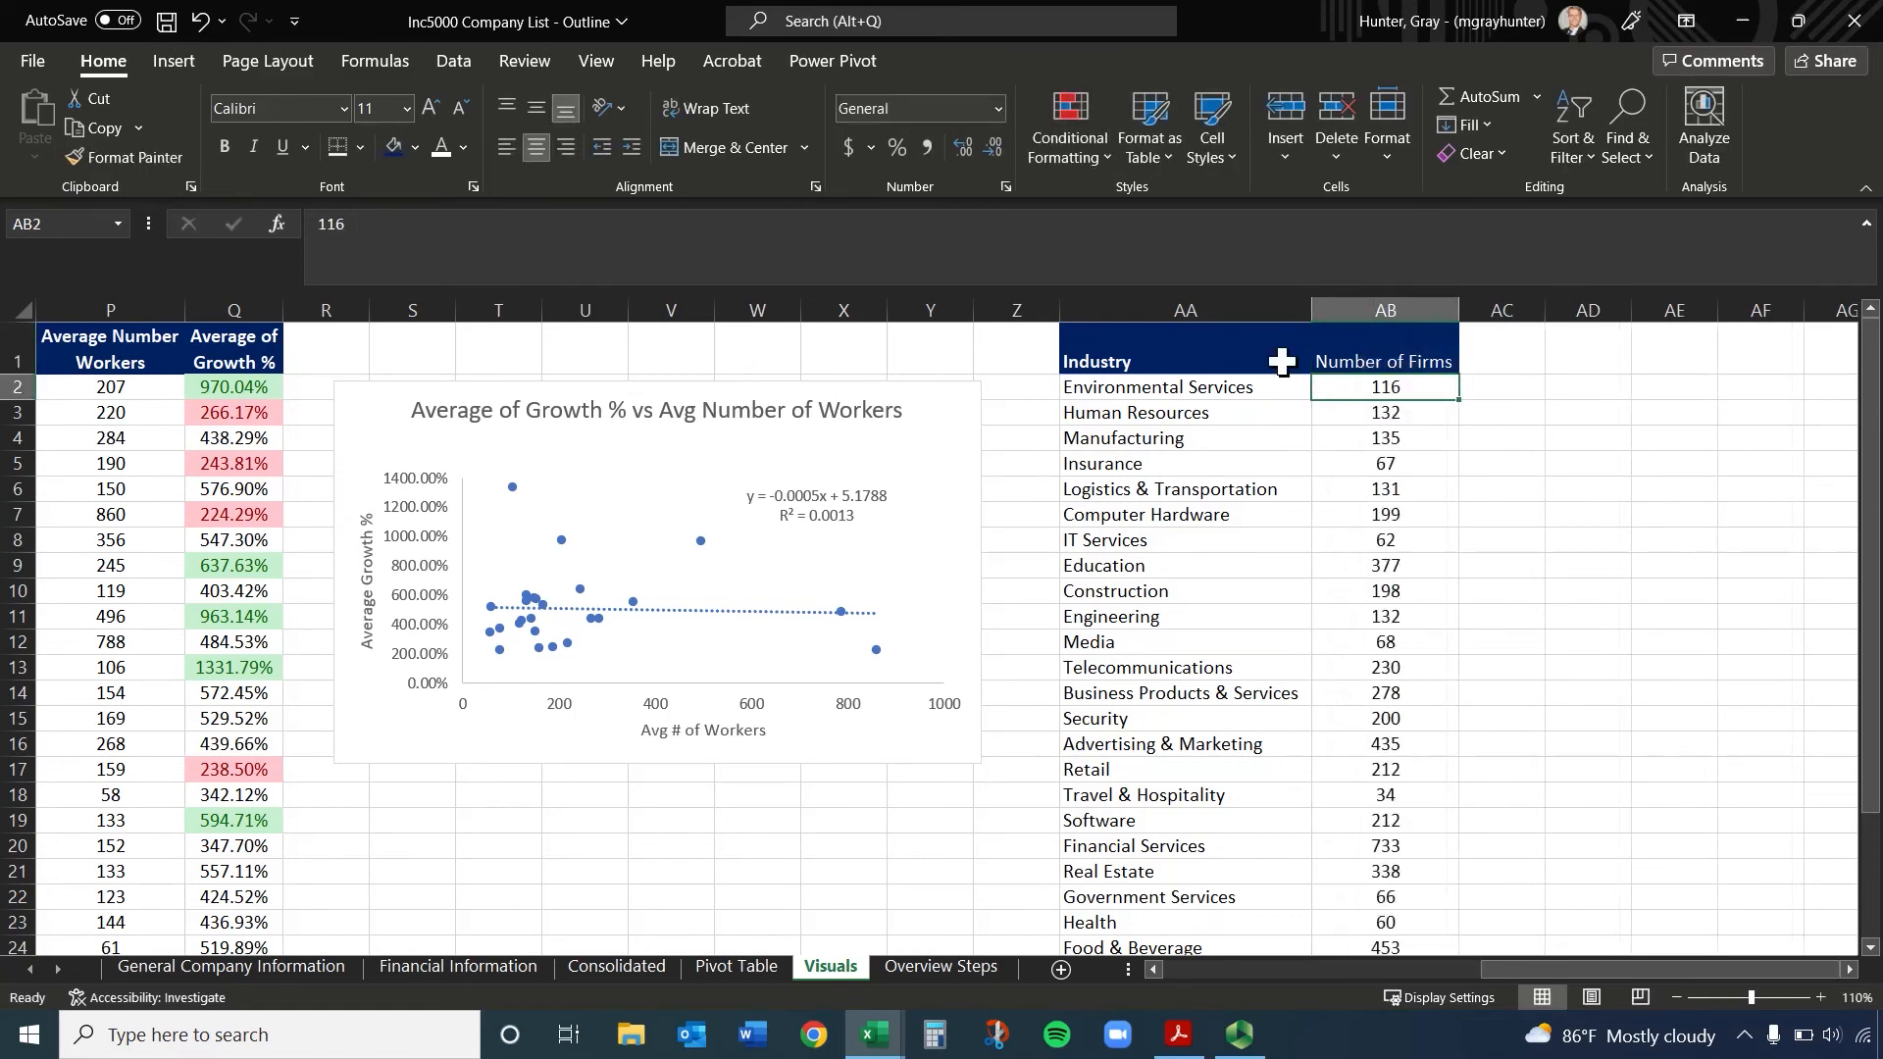
# Select the Industry and Number of Firms data in AA1:AB26 and bring up the recommended charts for it
pyautogui.moveTo(1307, 365); pyautogui.dragTo(1331, 365)
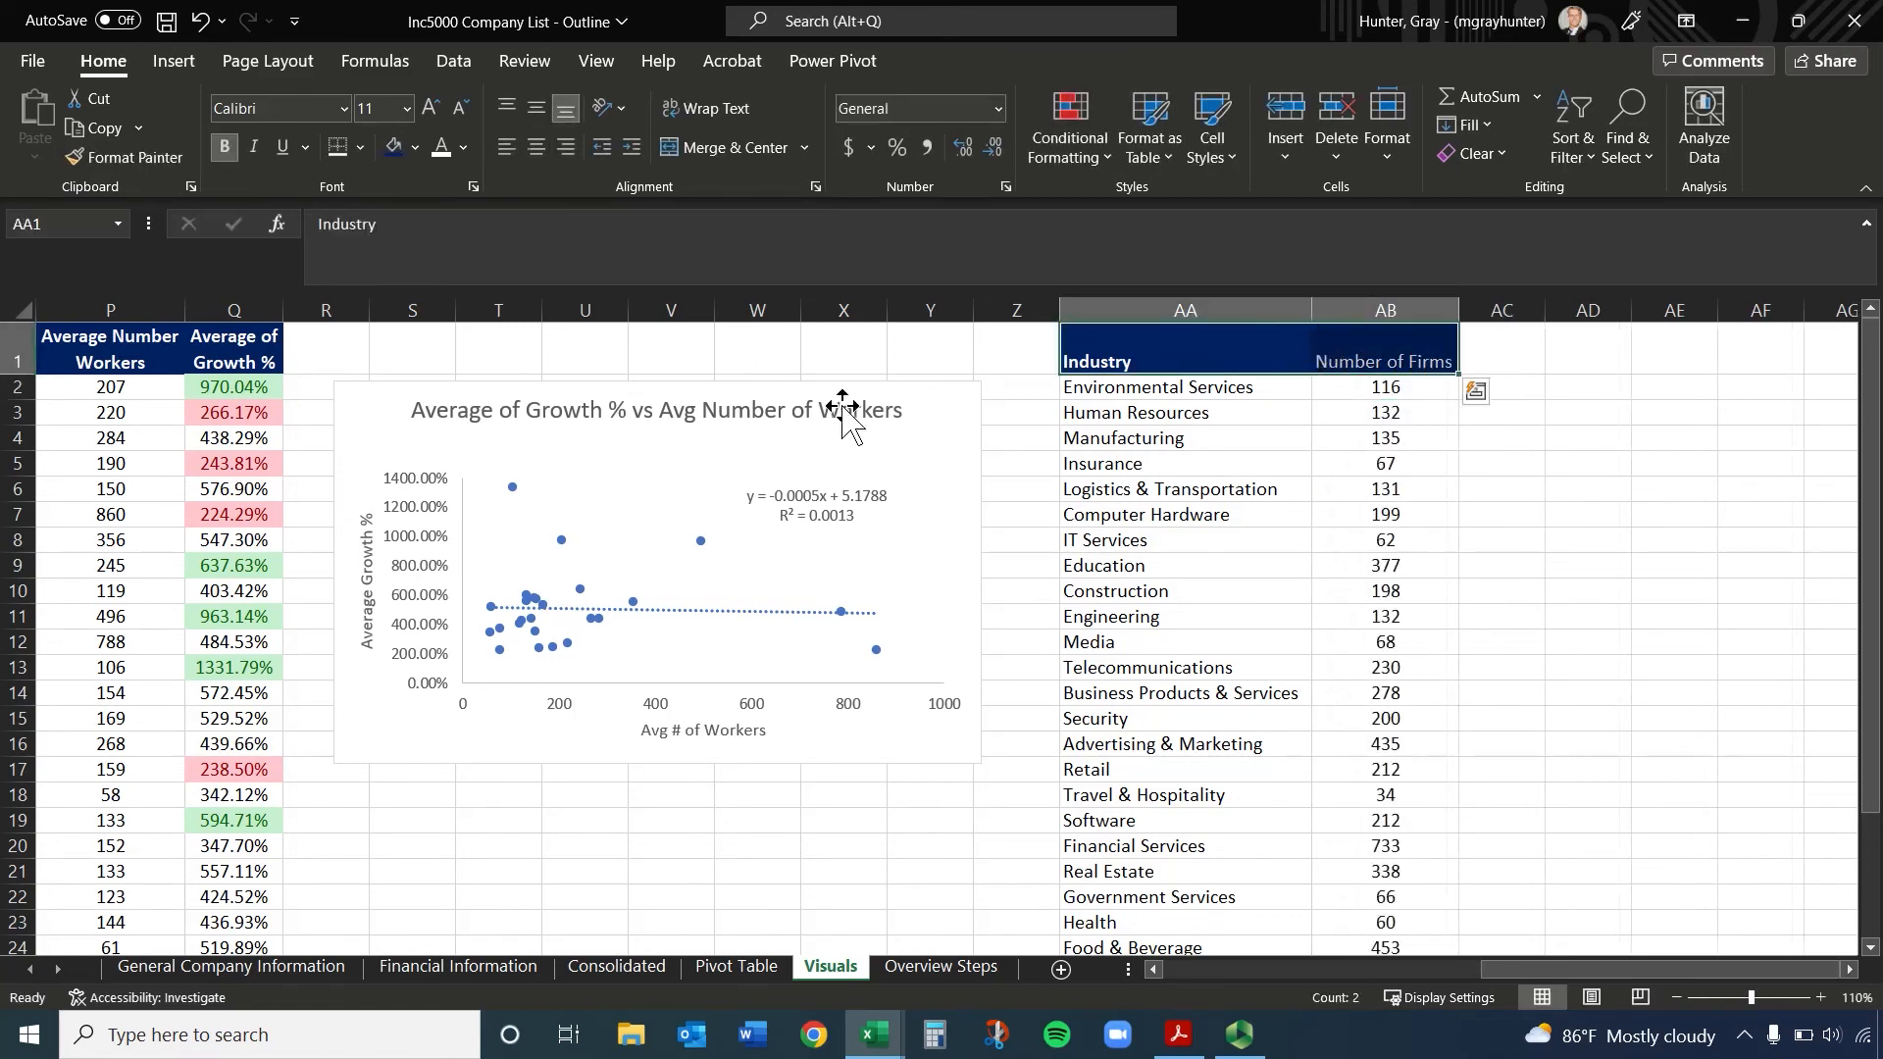
pyautogui.hotkey('ctrl', 'shift', 'Down')
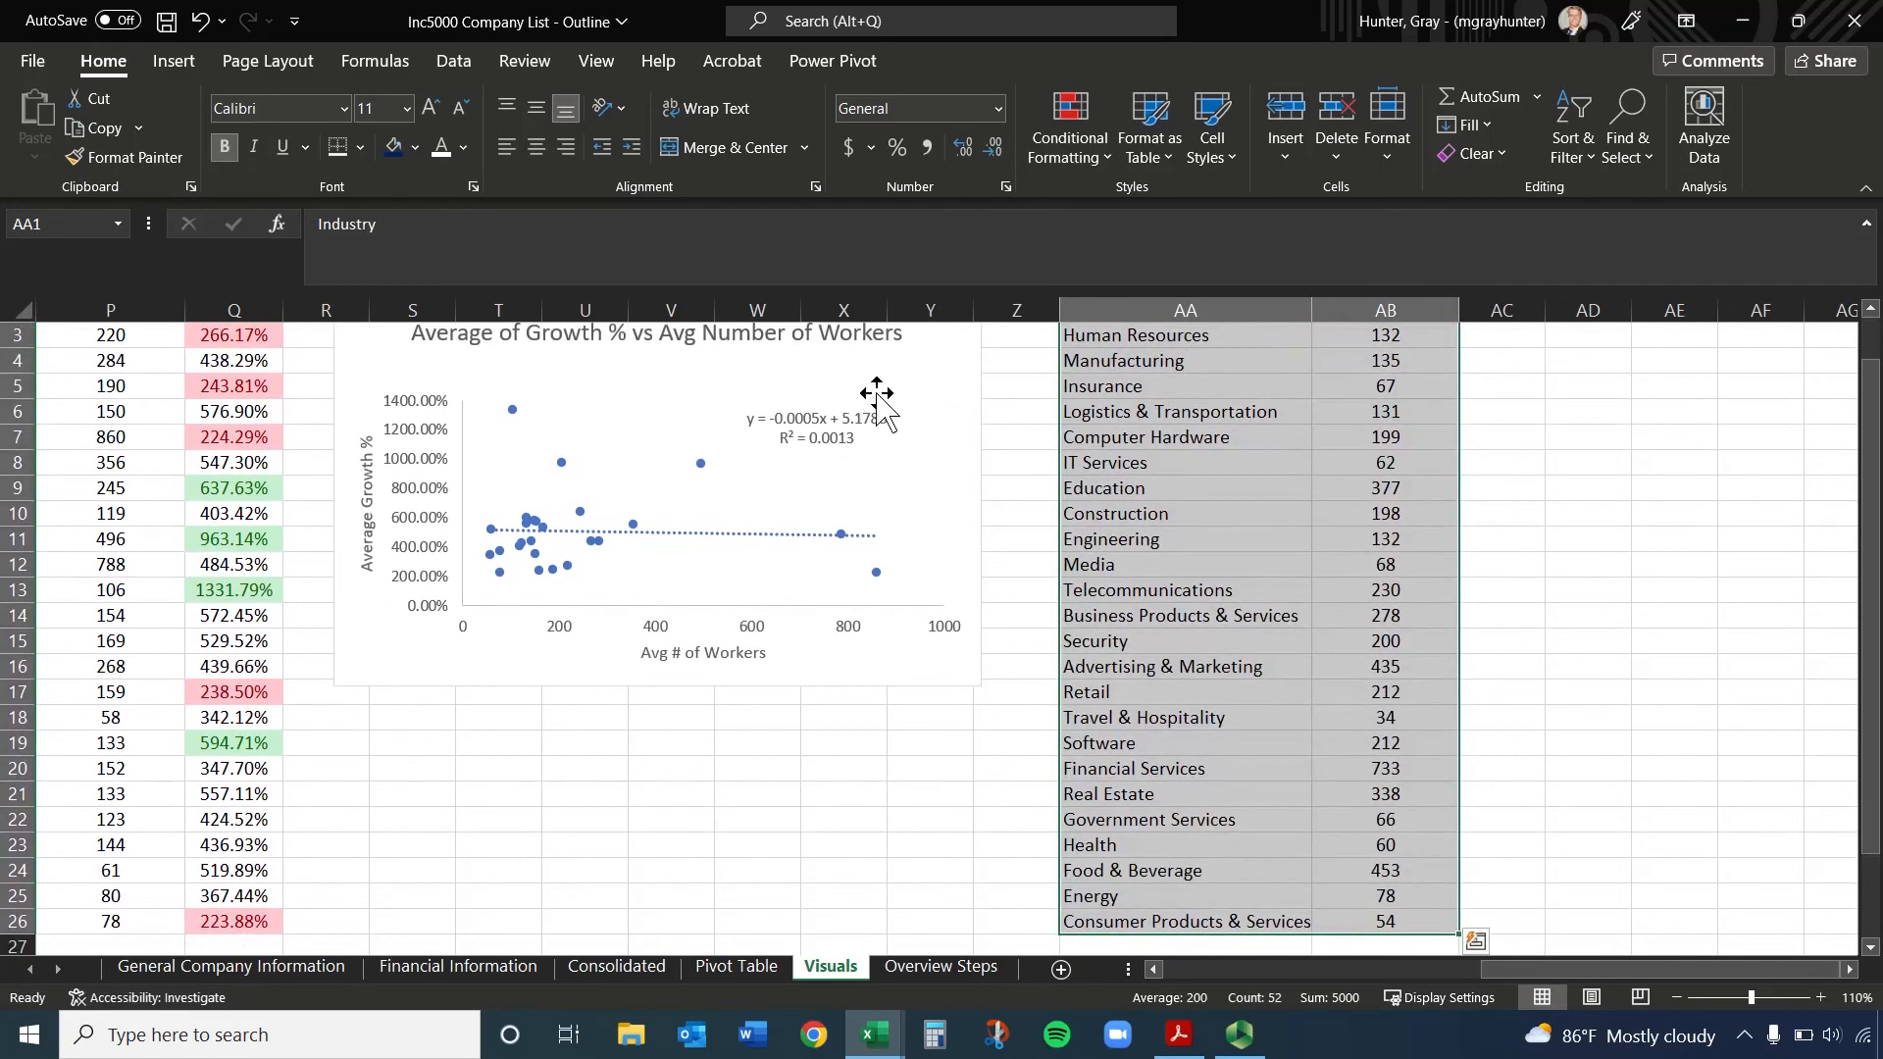
pyautogui.click(163, 62)
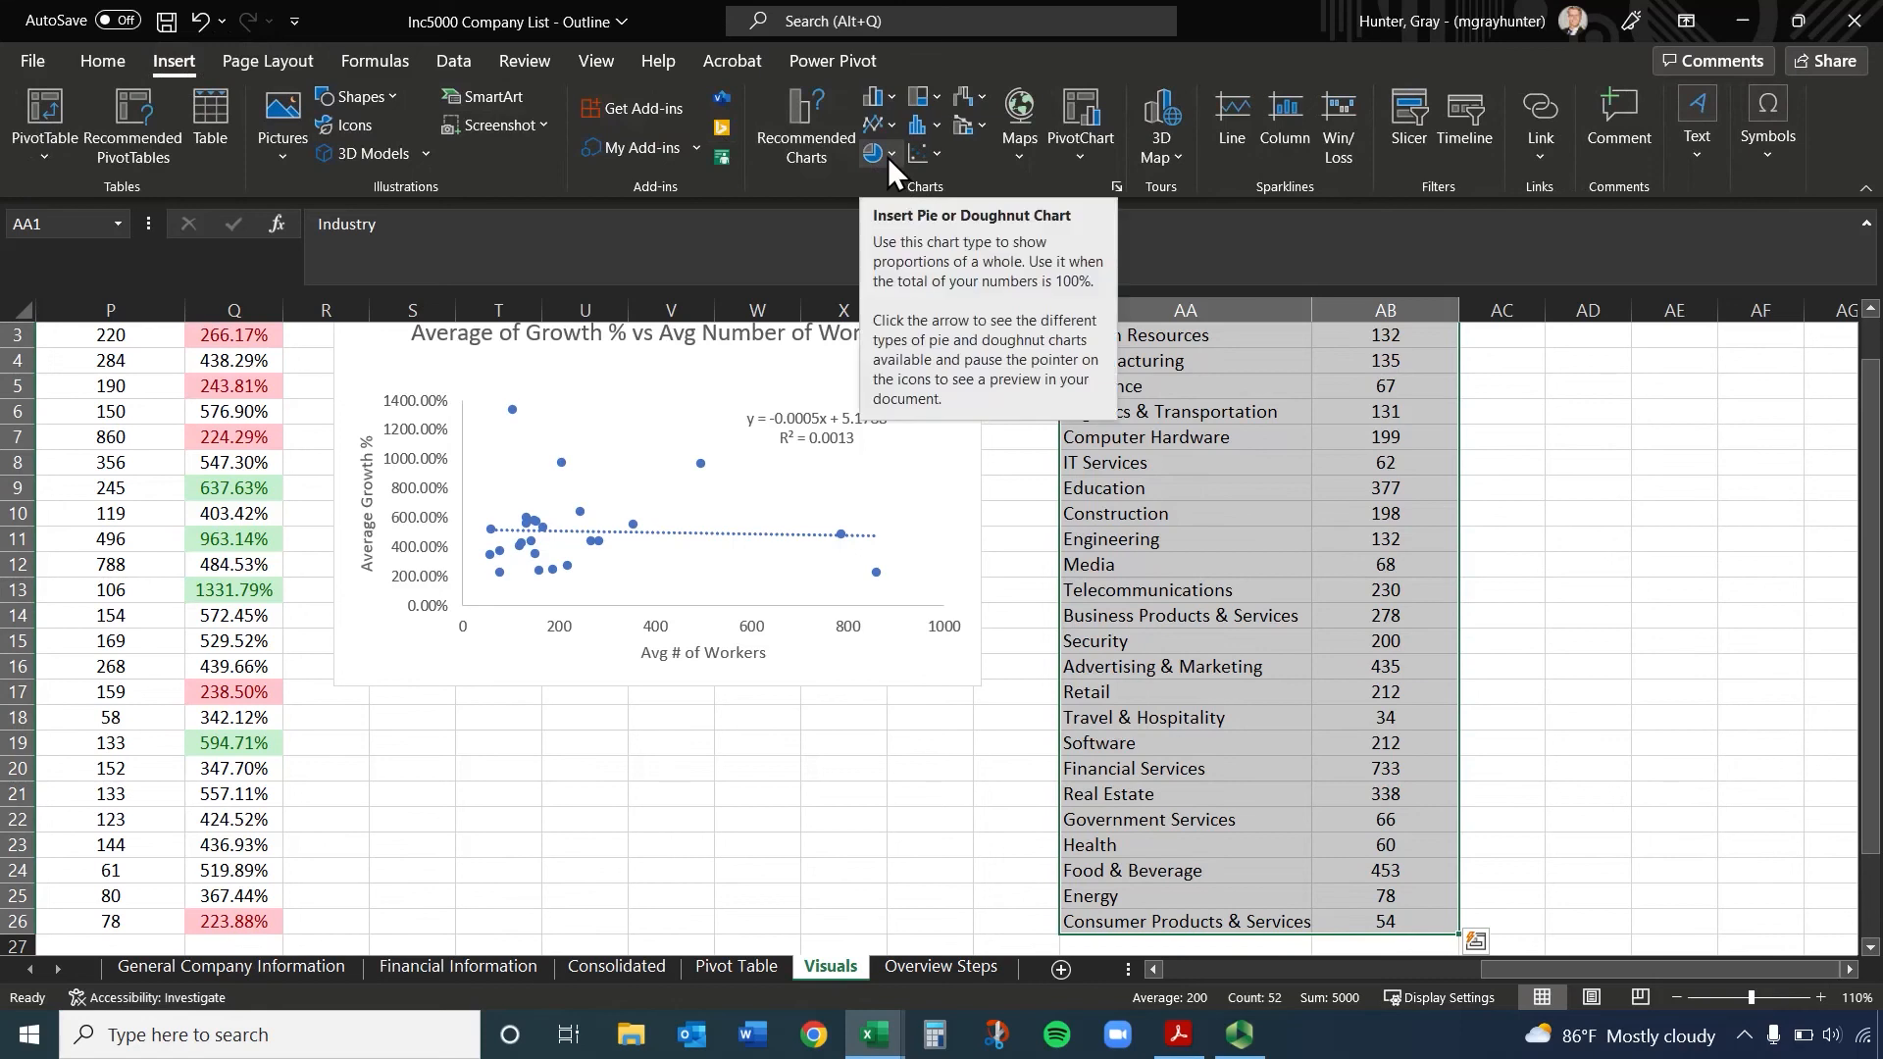
pyautogui.click(774, 116)
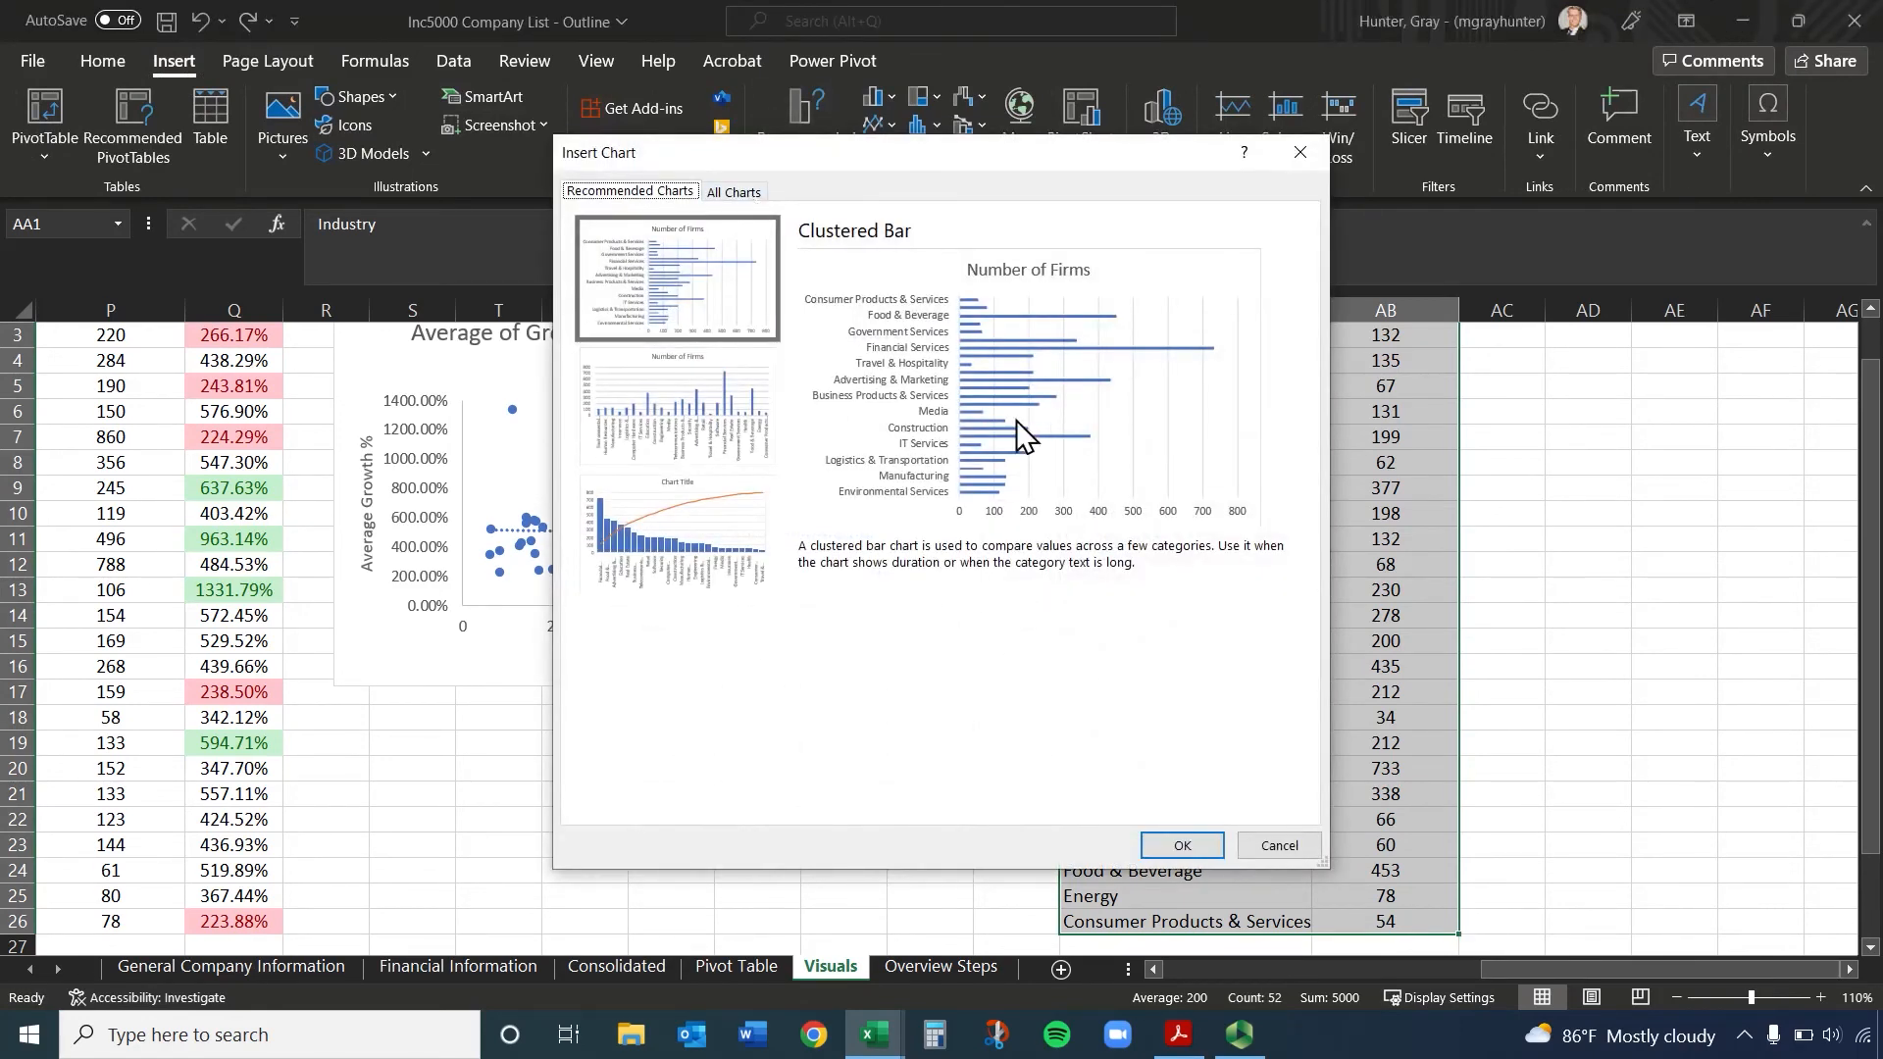
# Preview the Clustered Column, Pareto, Area and Sunburst charts for the selected firm counts
pyautogui.click(723, 412)
pyautogui.click(708, 522)
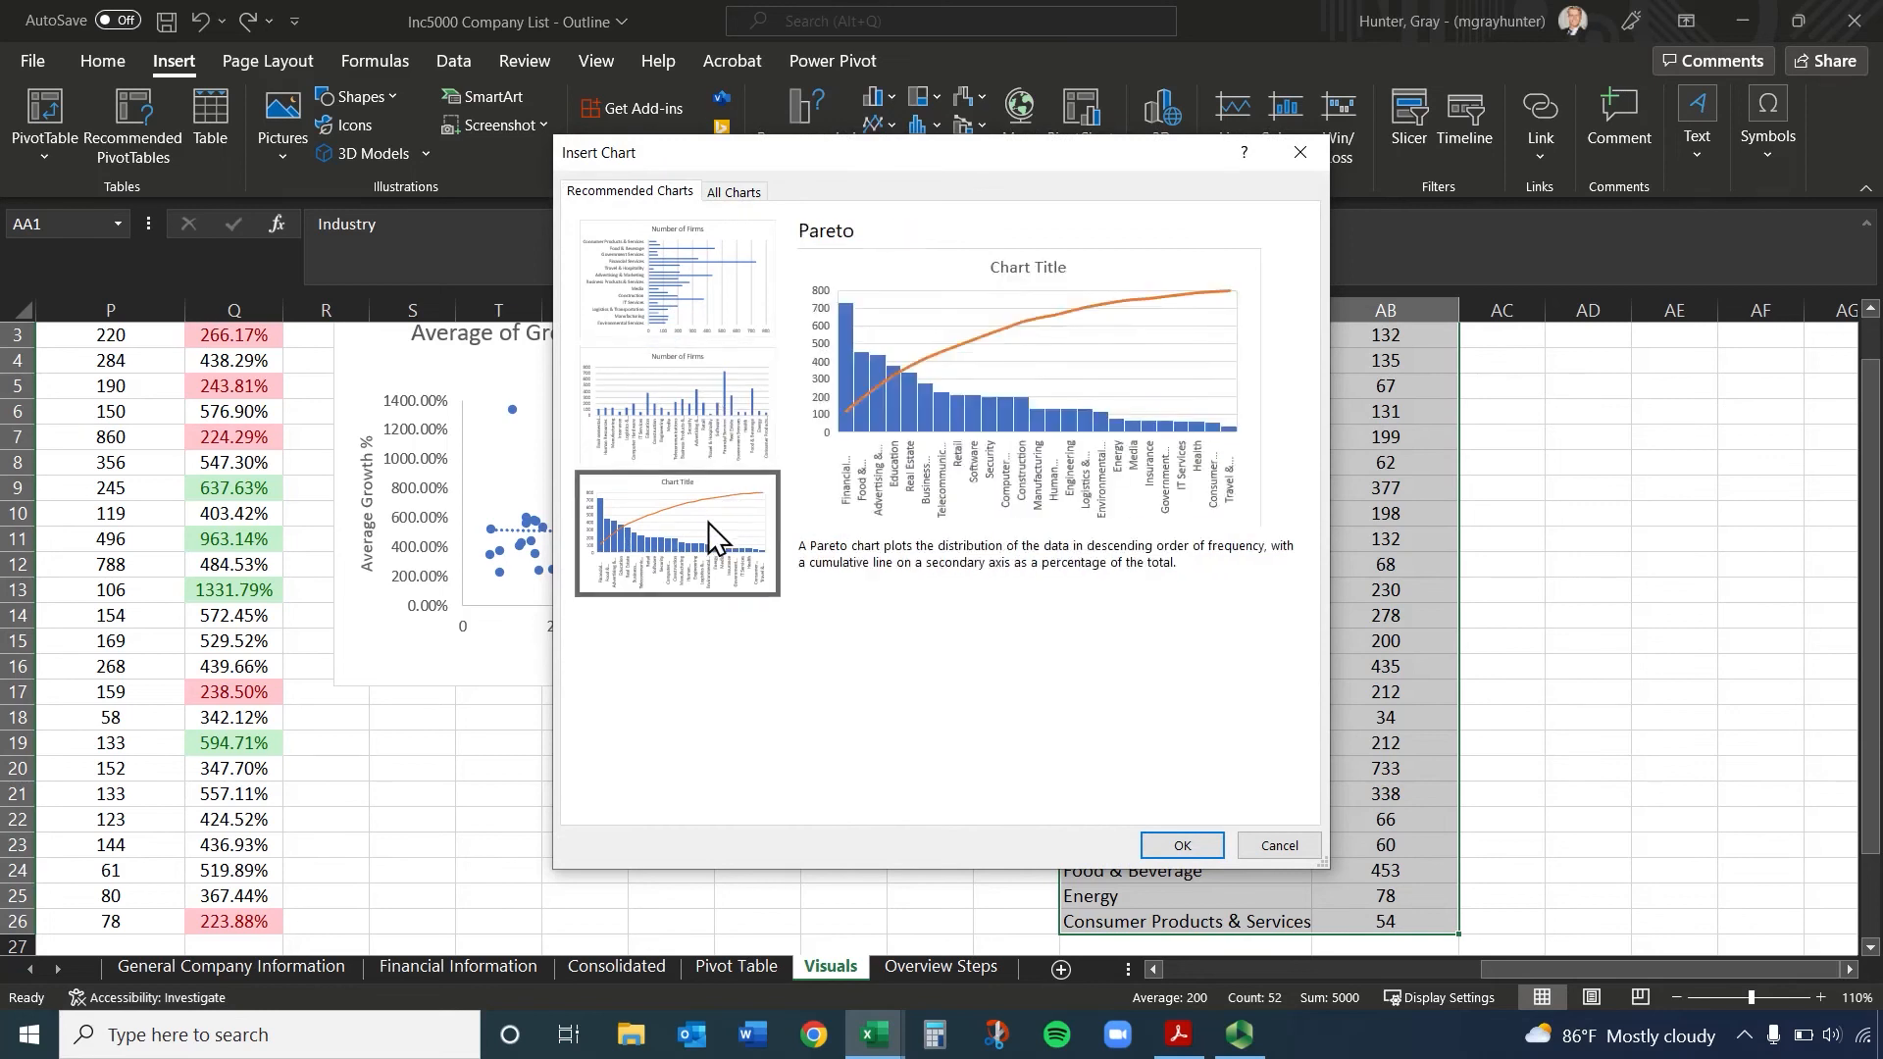
pyautogui.click(673, 404)
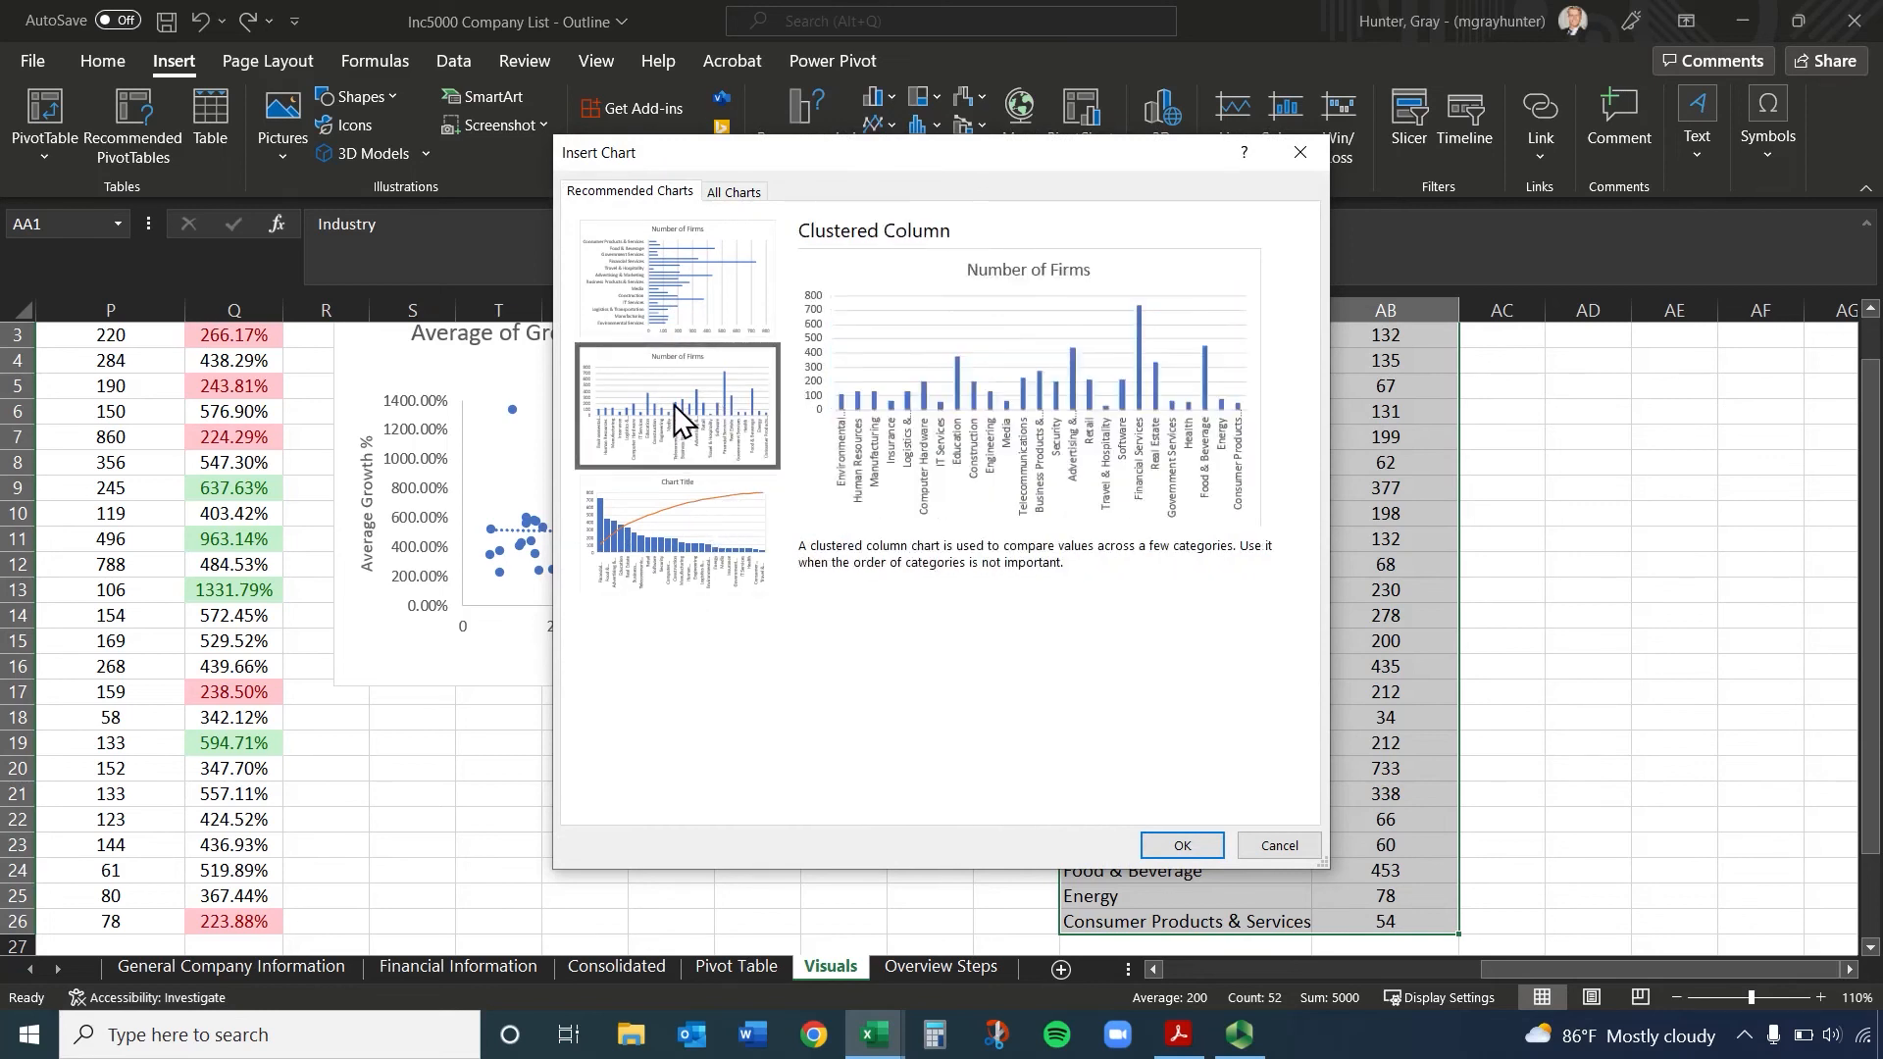
pyautogui.click(743, 193)
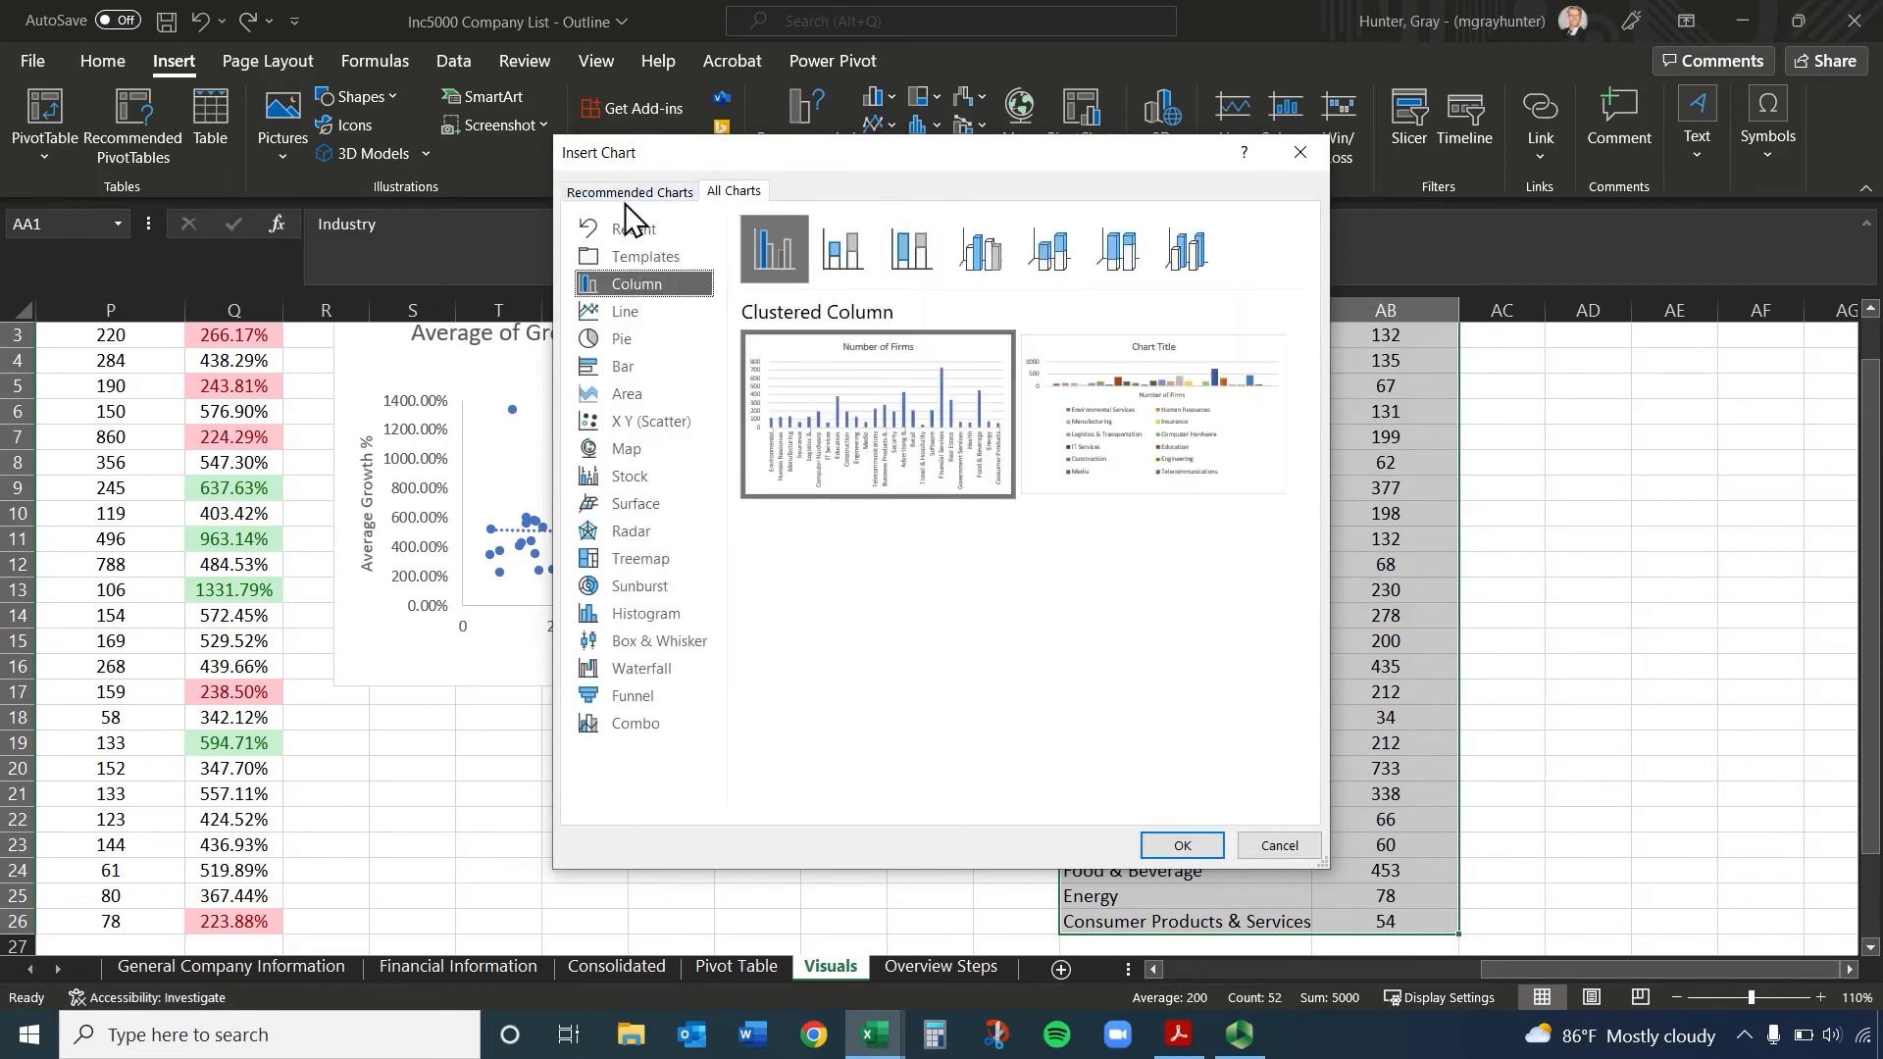
pyautogui.click(623, 404)
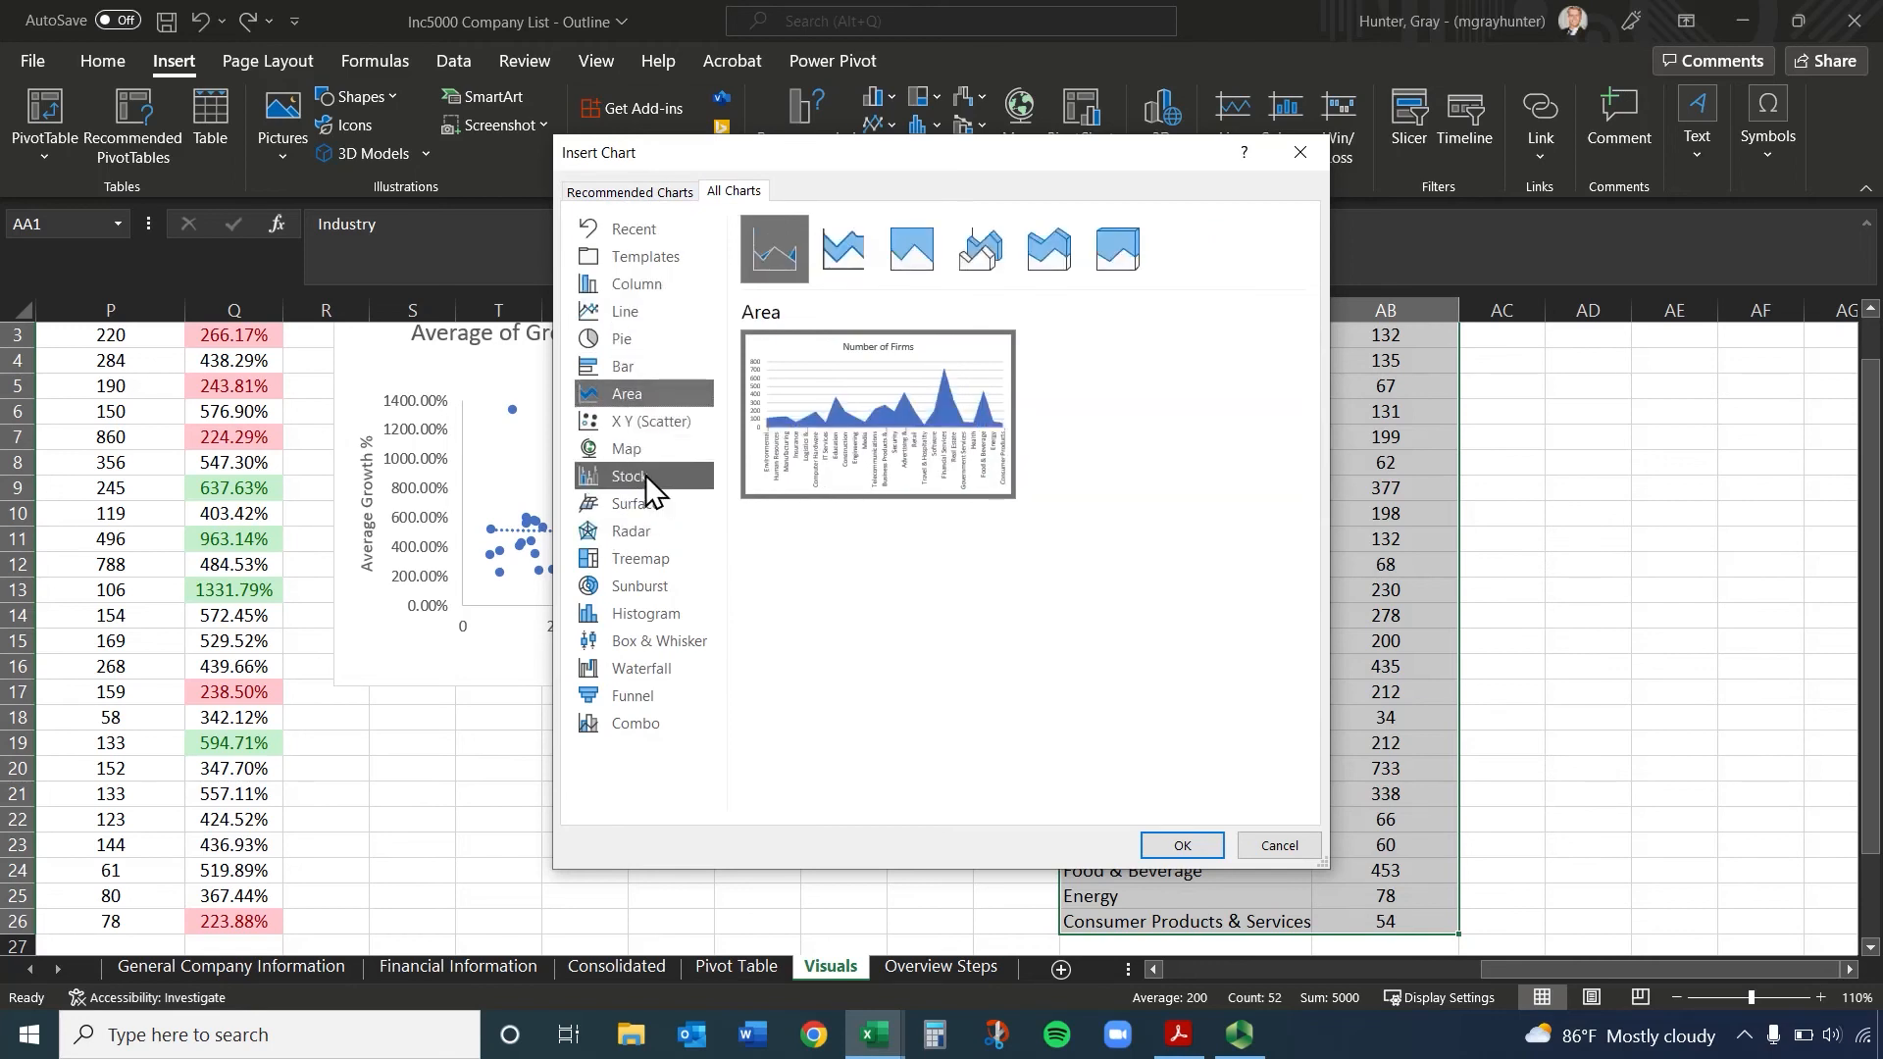
pyautogui.click(645, 583)
pyautogui.moveTo(886, 475)
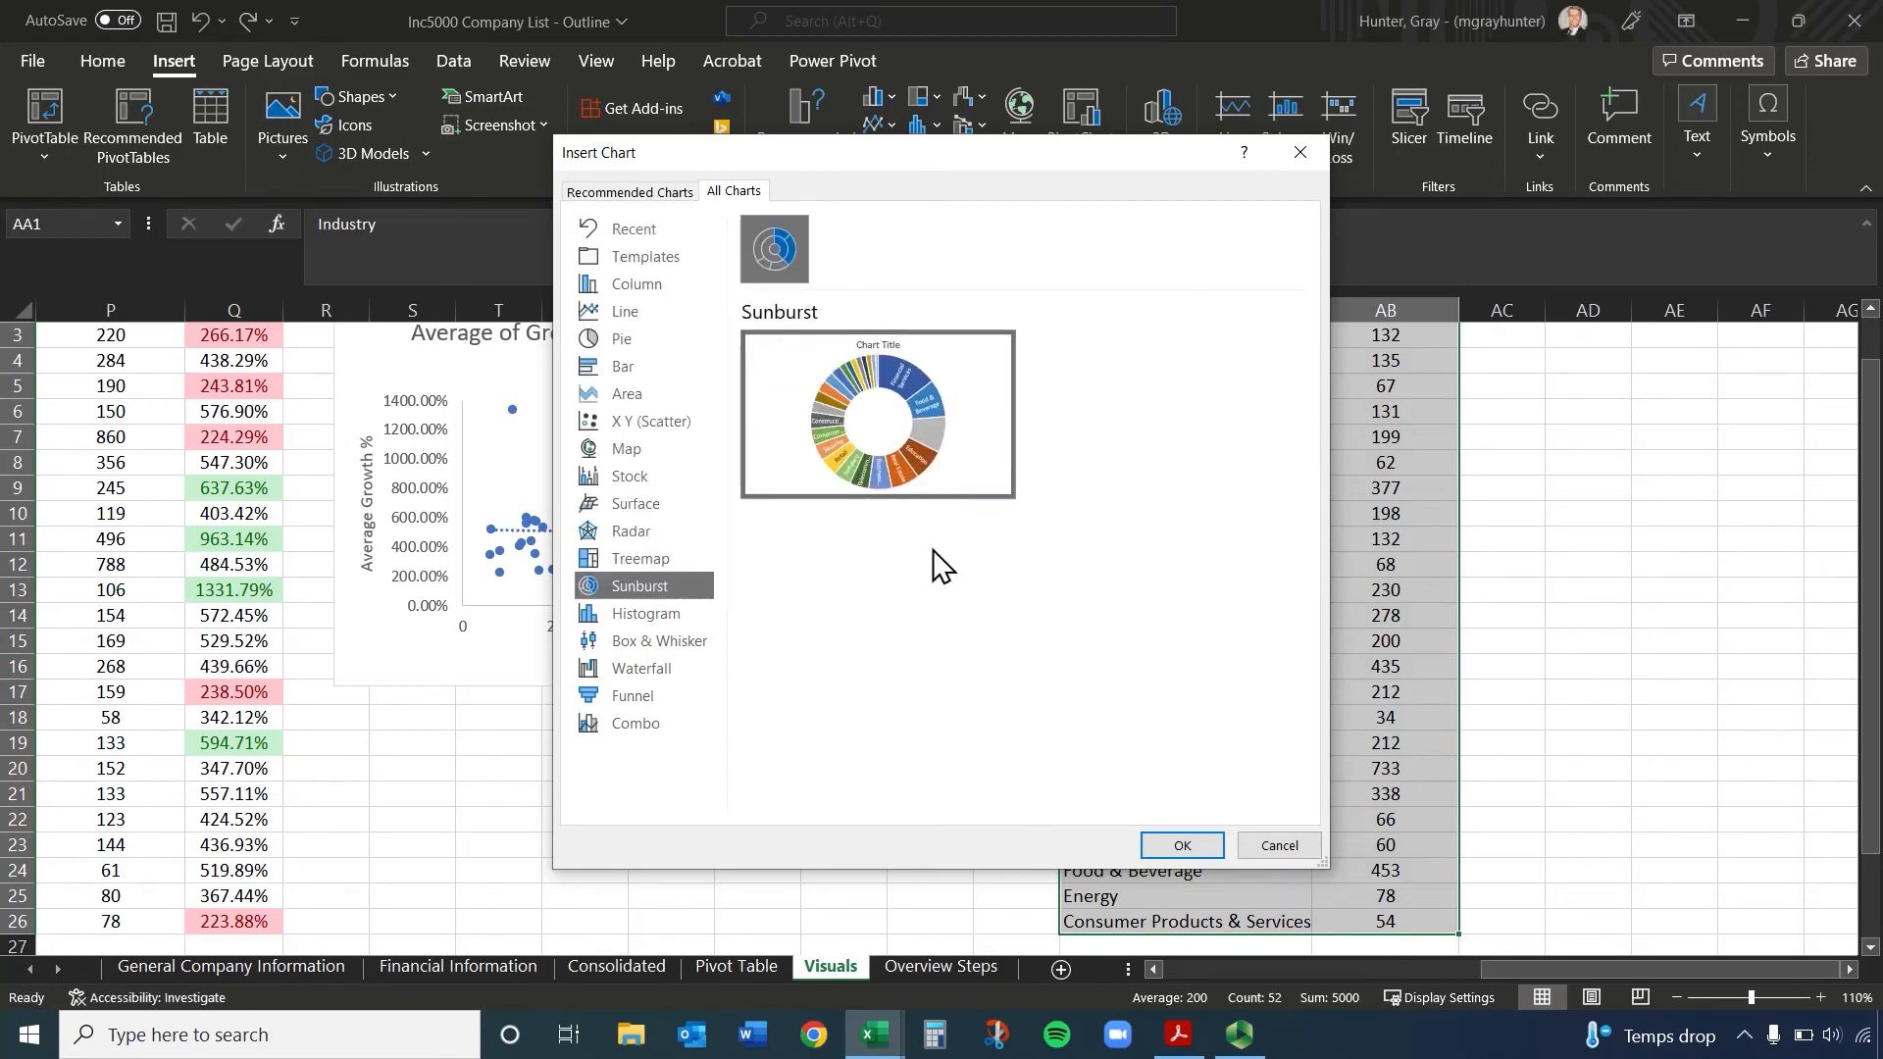
# Compare the pie chart subtypes and insert a 3-D Pie chart of Number of Firms by industry
pyautogui.click(642, 343)
pyautogui.click(853, 262)
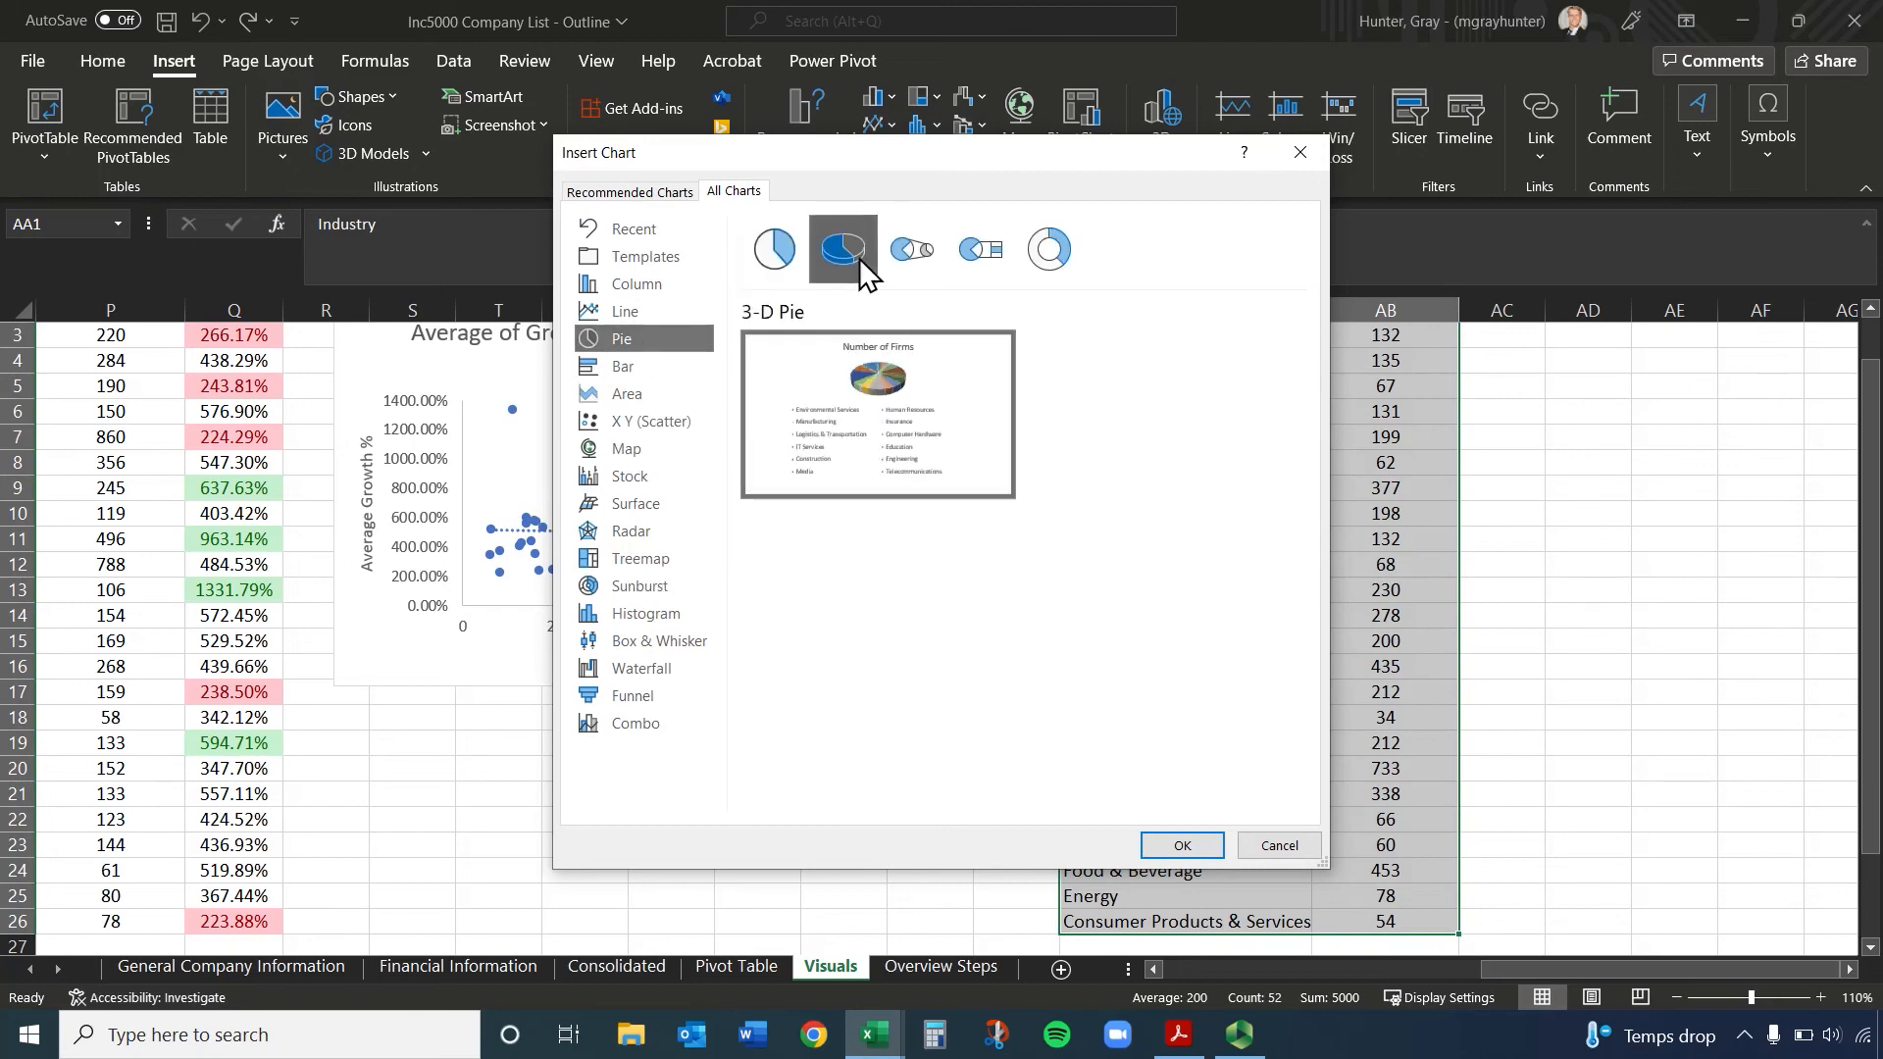
pyautogui.click(966, 263)
pyautogui.click(1059, 257)
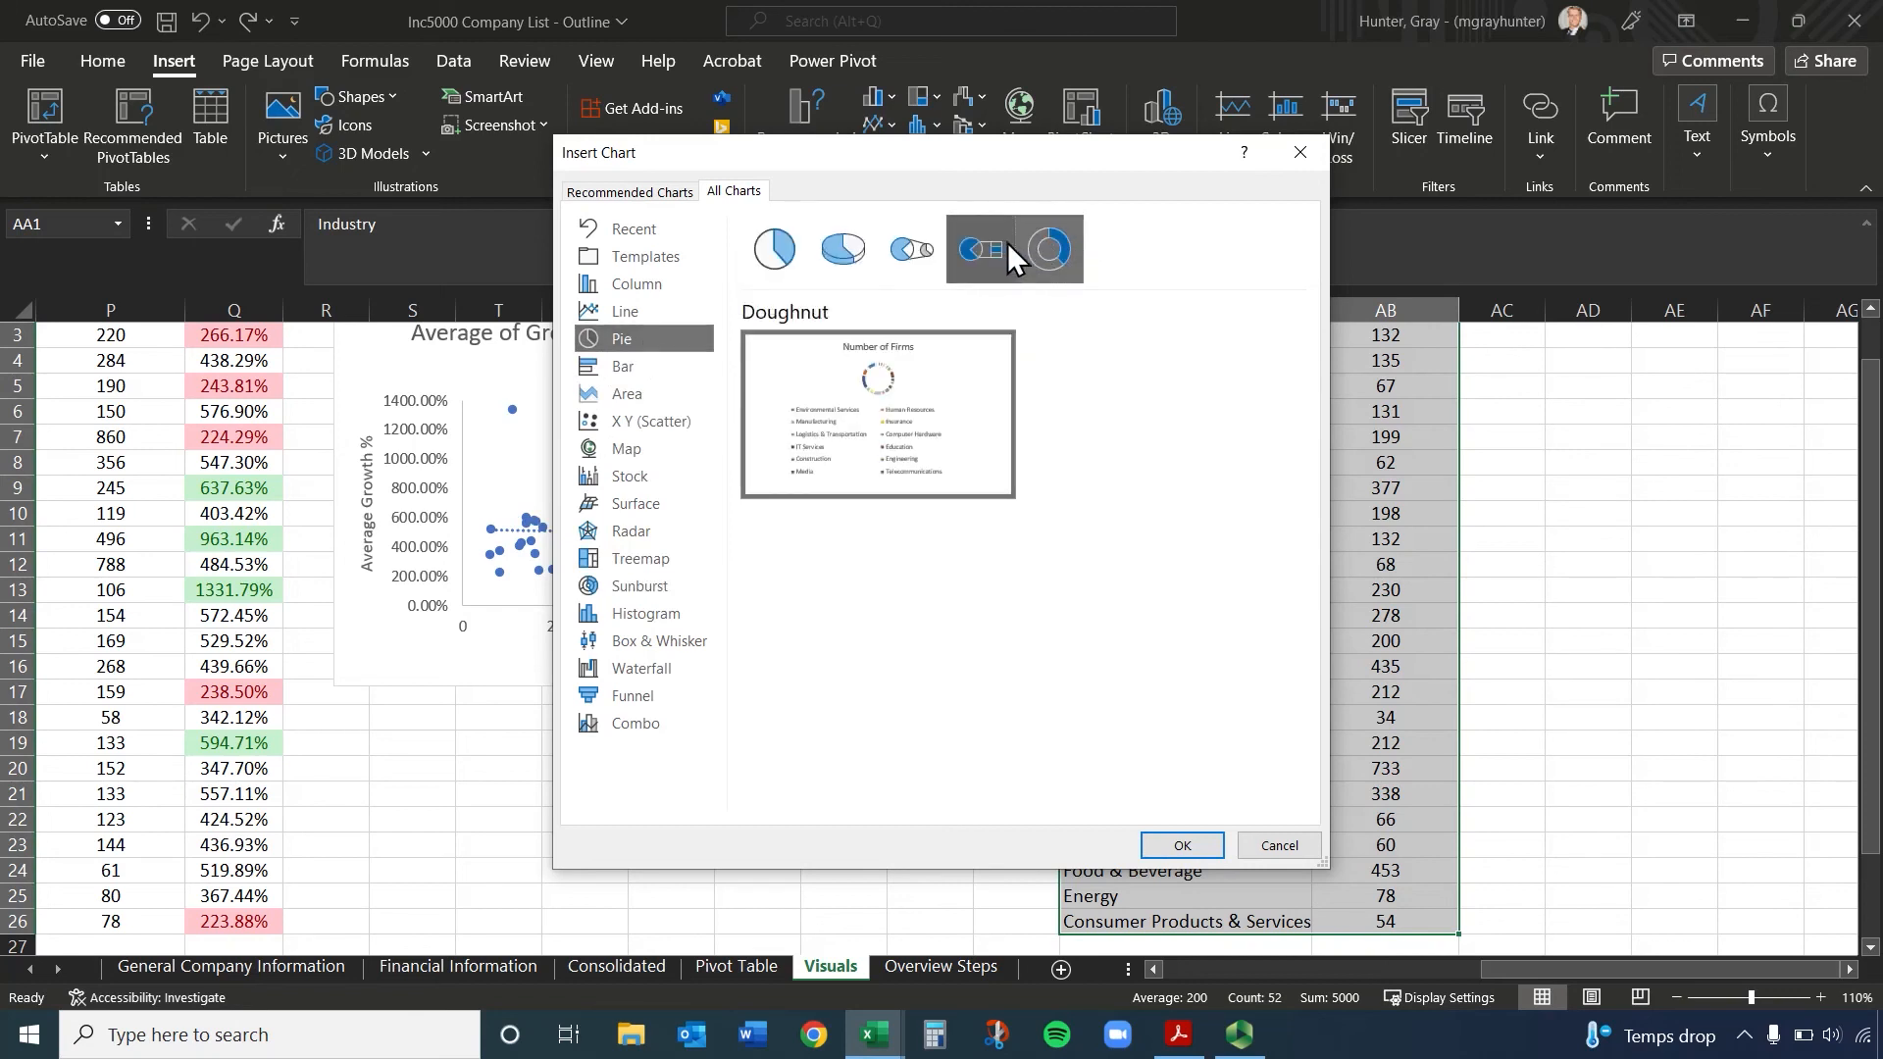
pyautogui.click(973, 257)
pyautogui.click(882, 263)
pyautogui.click(845, 257)
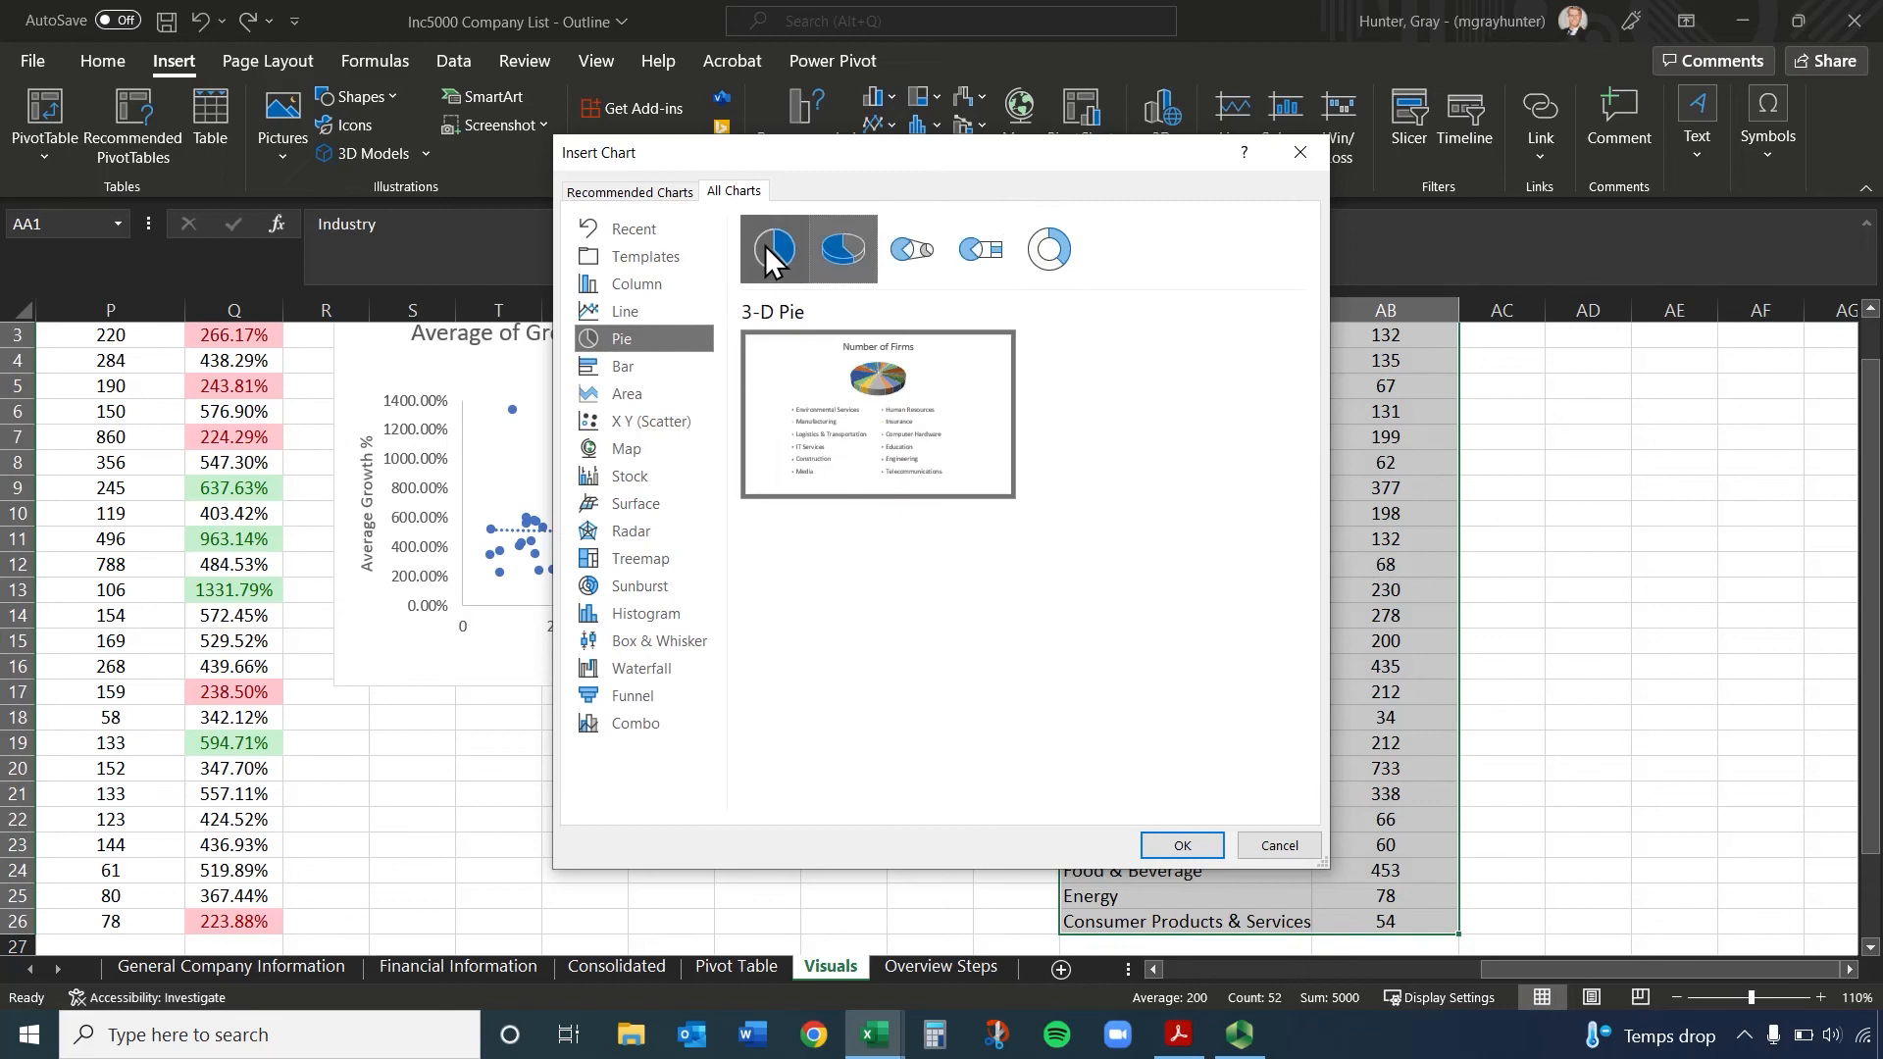
pyautogui.click(1185, 843)
pyautogui.moveTo(1145, 494); pyautogui.dragTo(1661, 536)
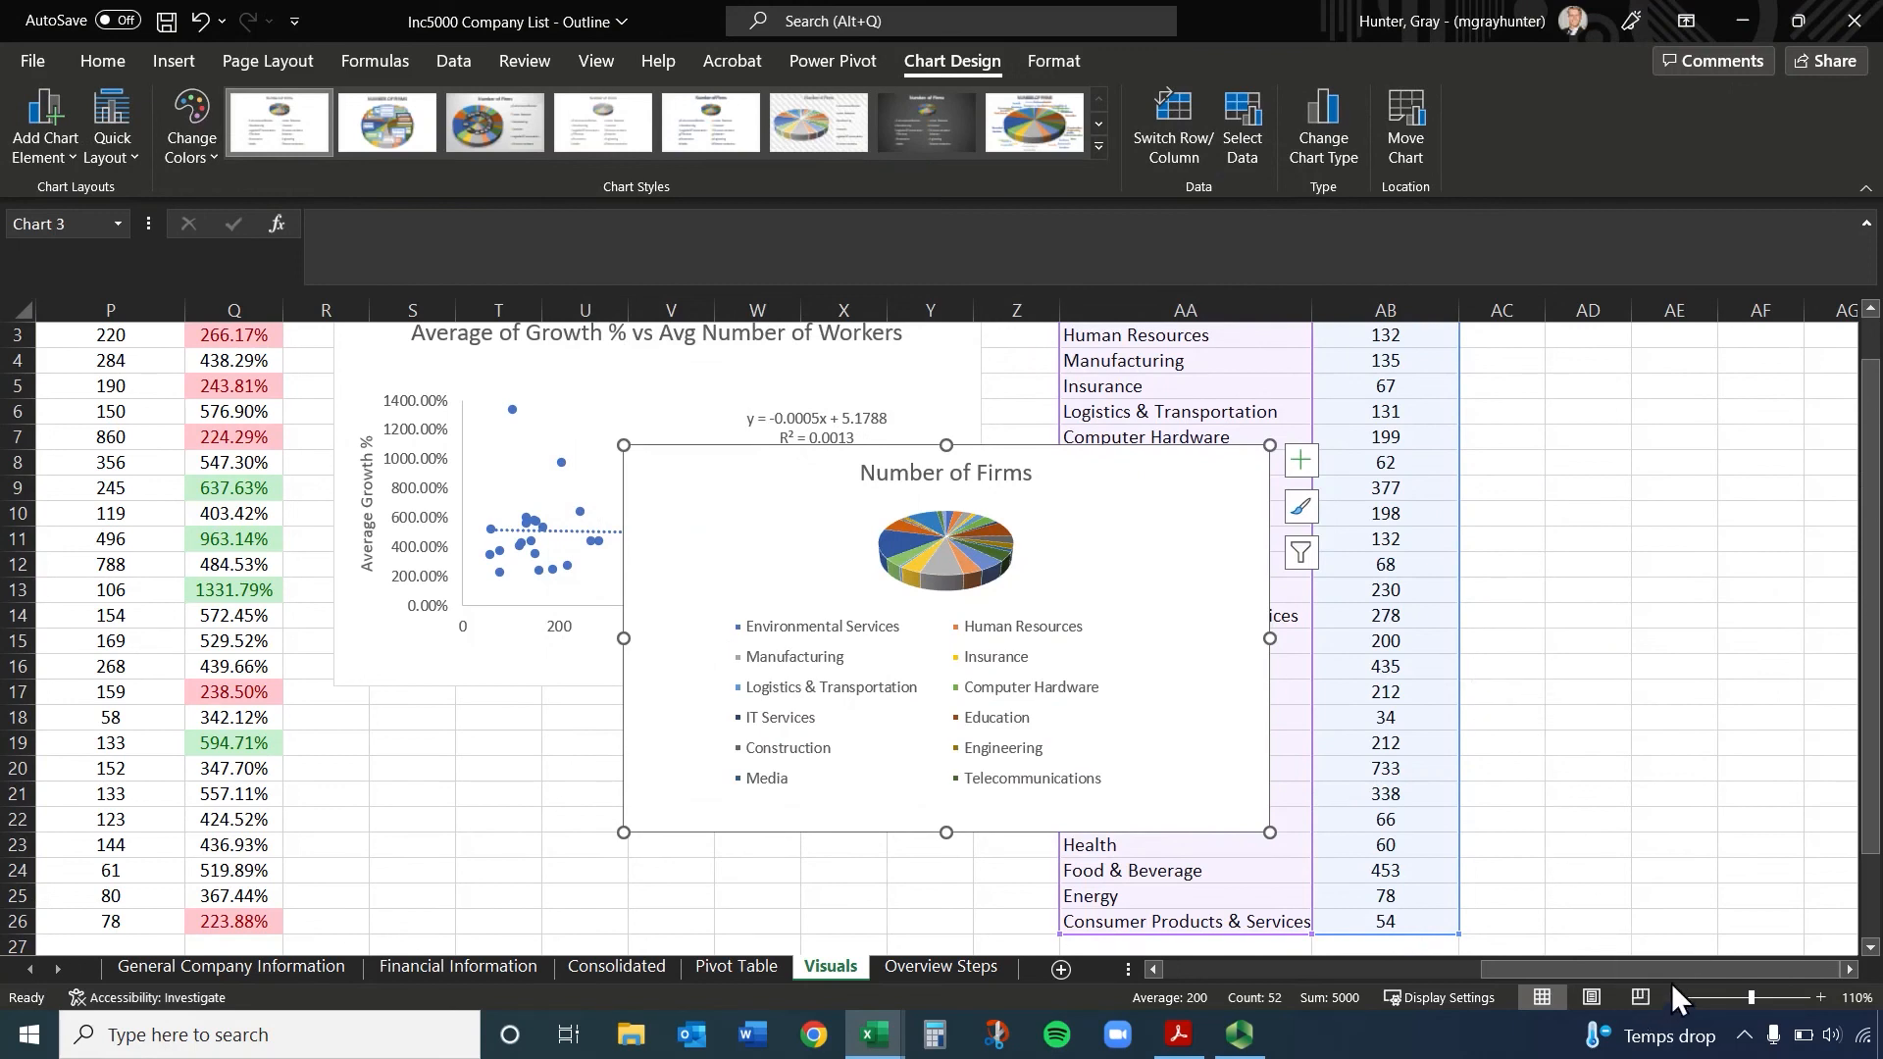
pyautogui.click(1849, 969)
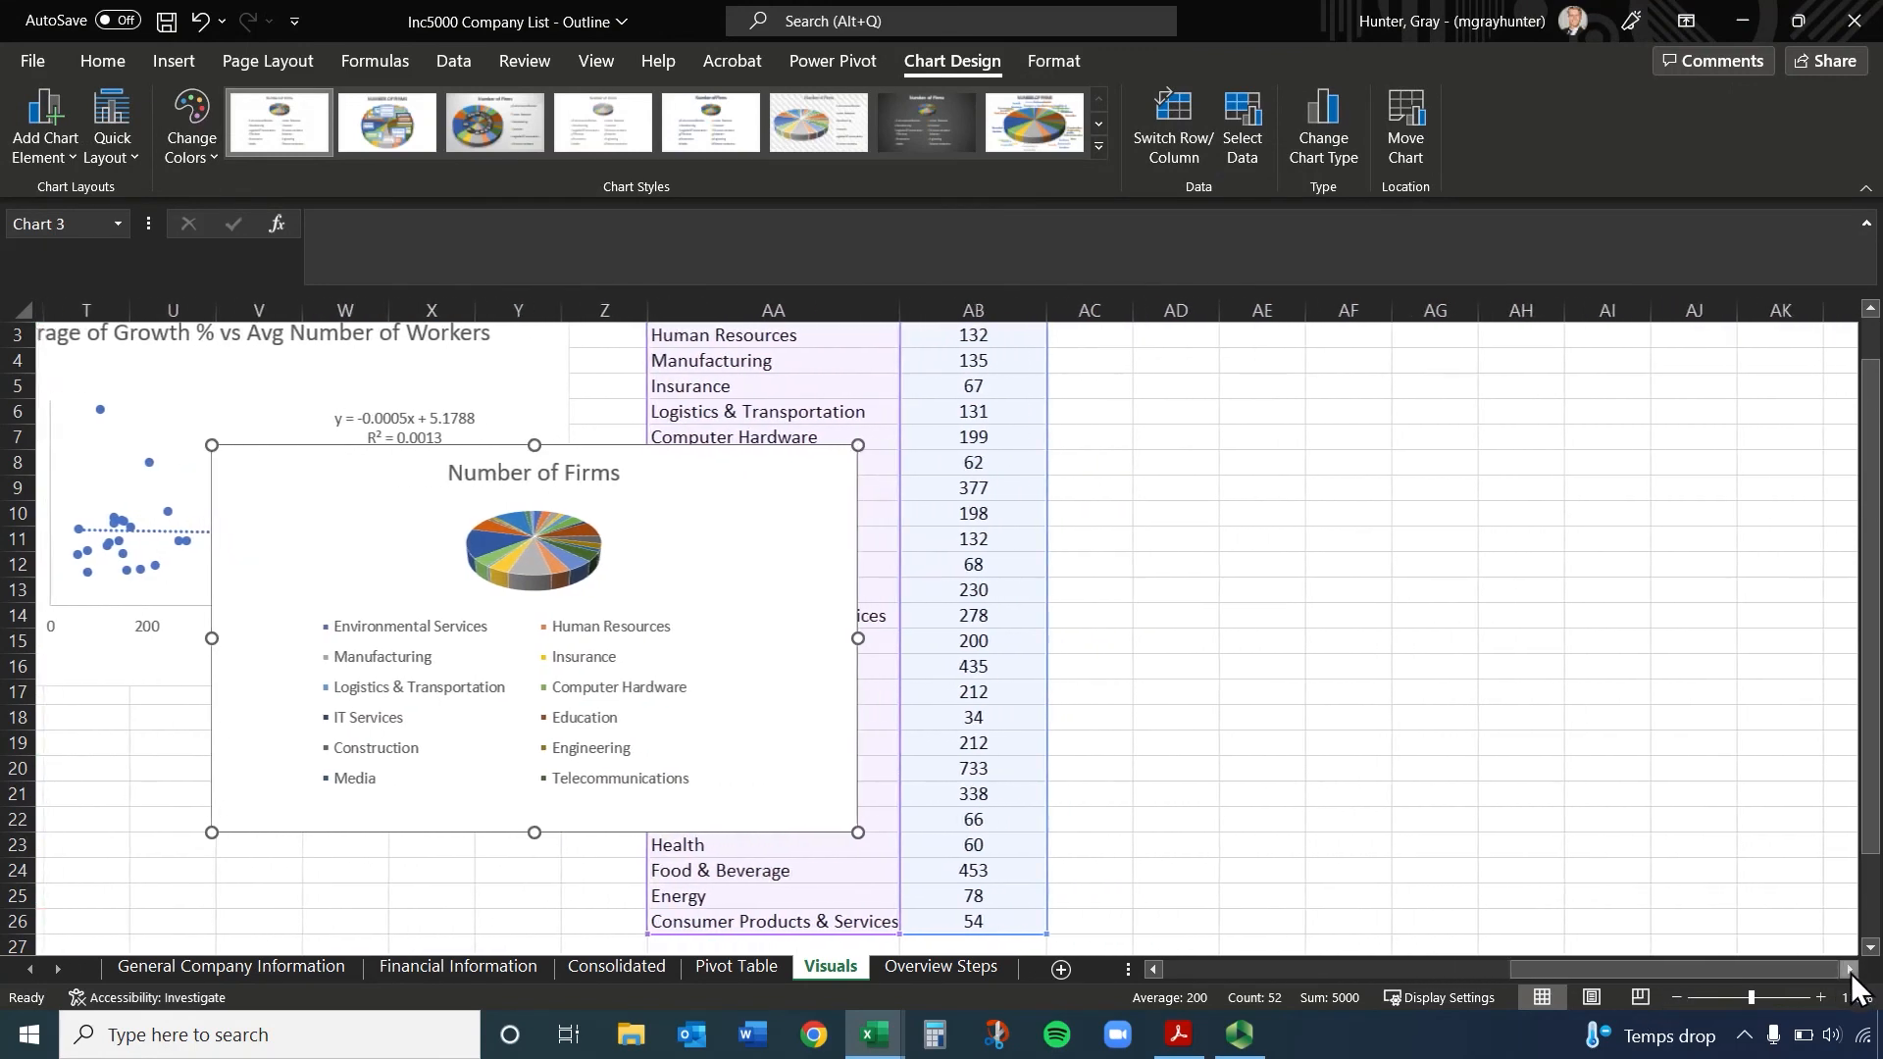
pyautogui.moveTo(1069, 503); pyautogui.dragTo(1079, 475)
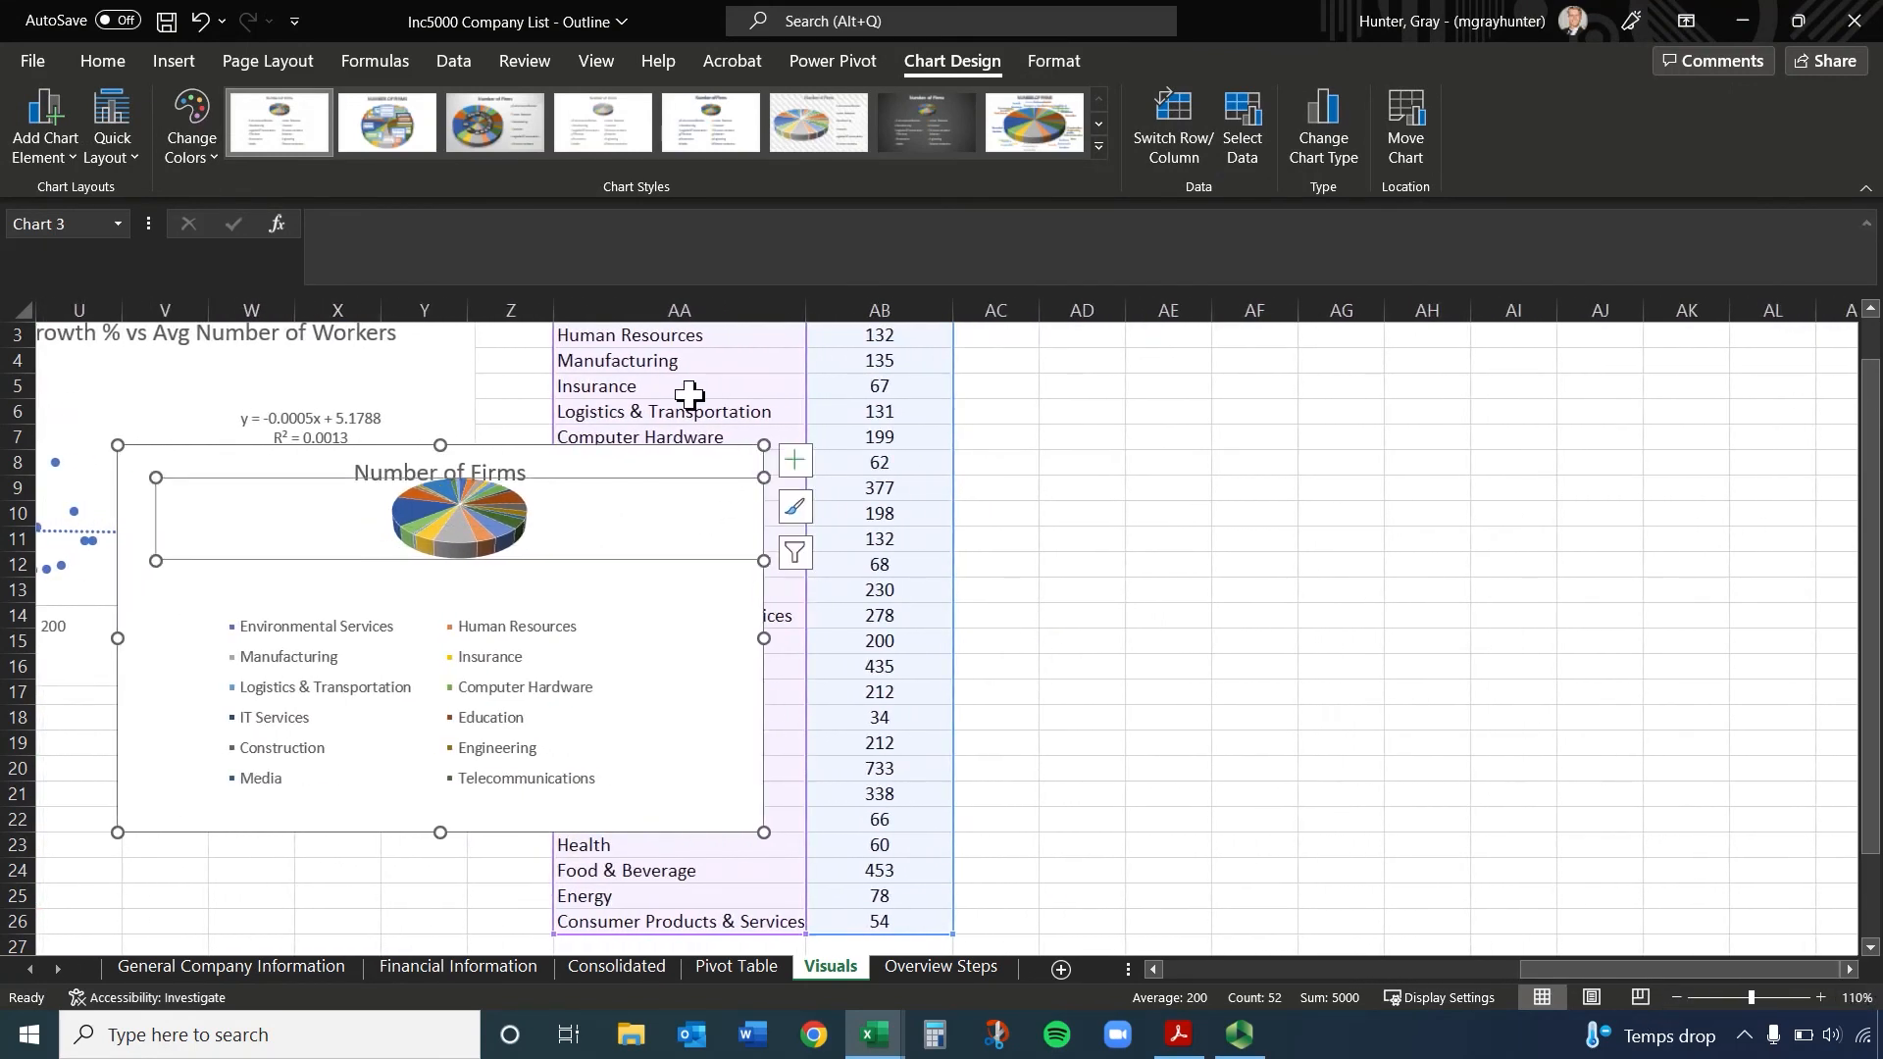
pyautogui.hotkey('ctrl', 'z')
pyautogui.click(697, 476)
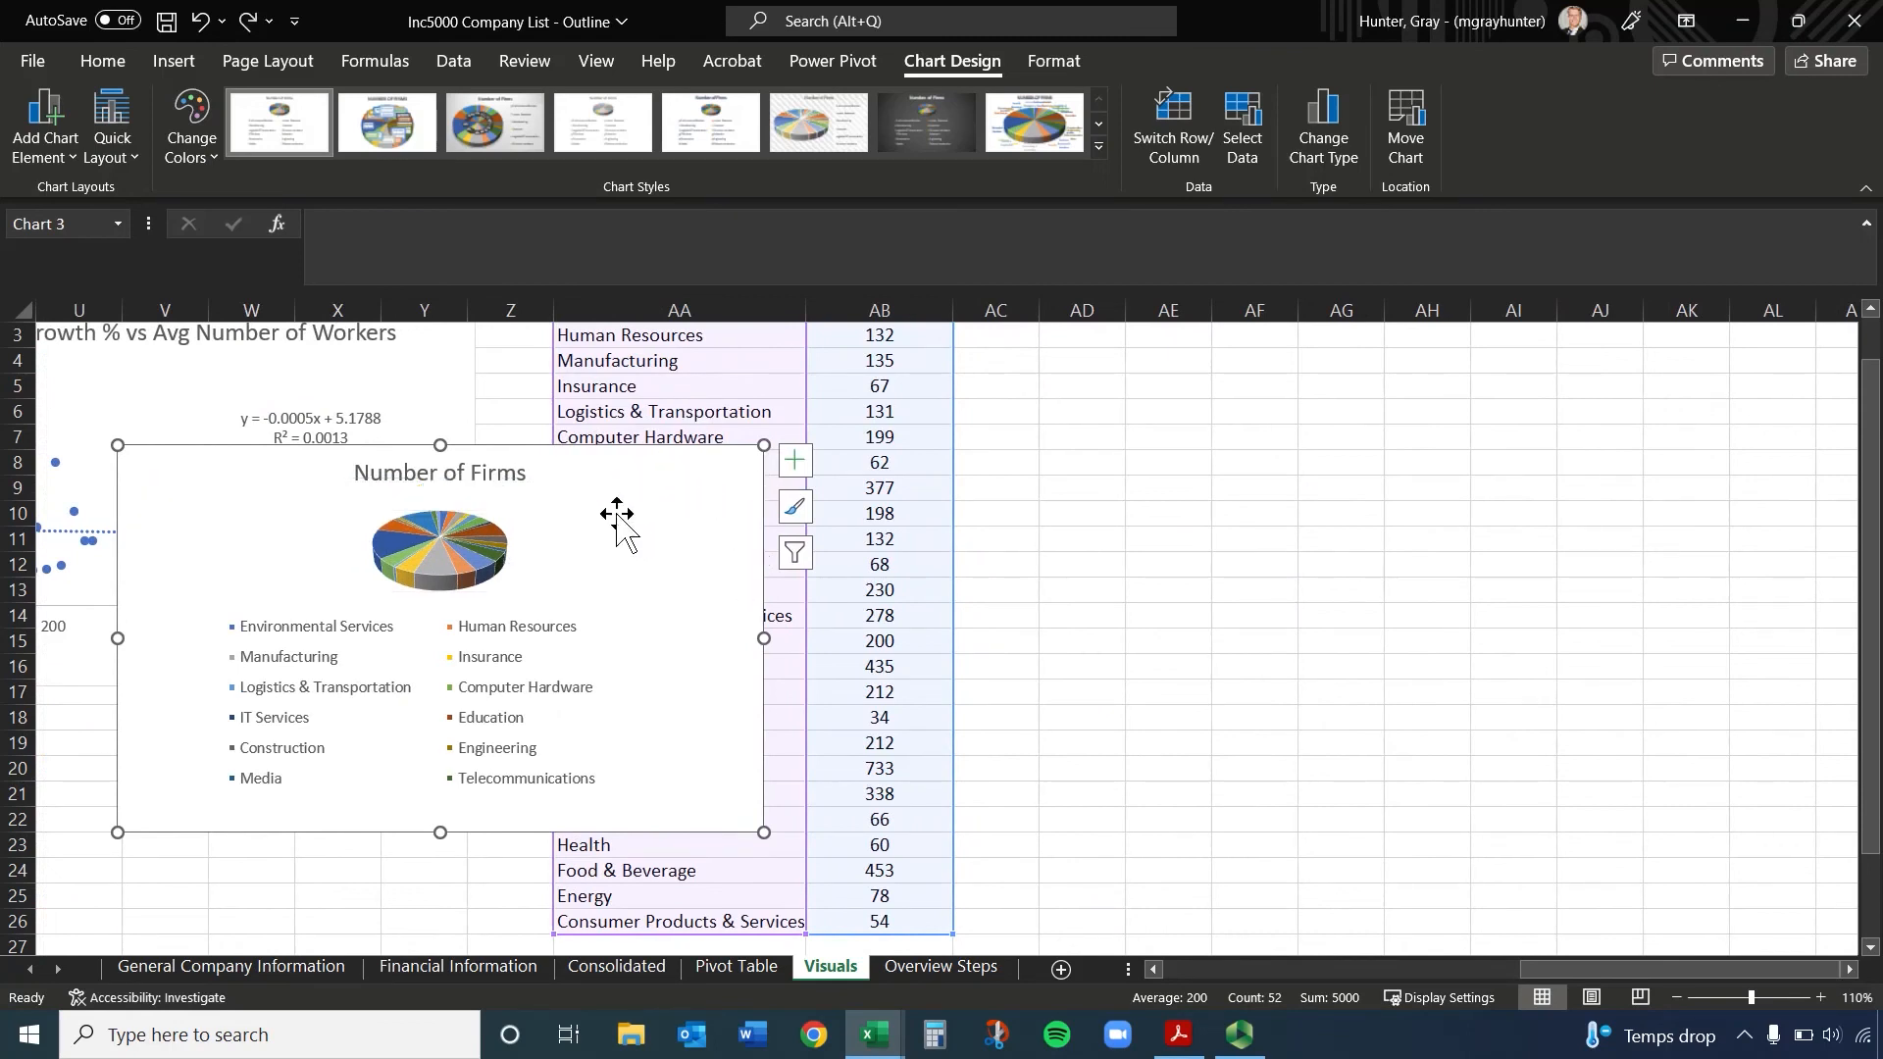
pyautogui.moveTo(625, 524); pyautogui.dragTo(767, 787)
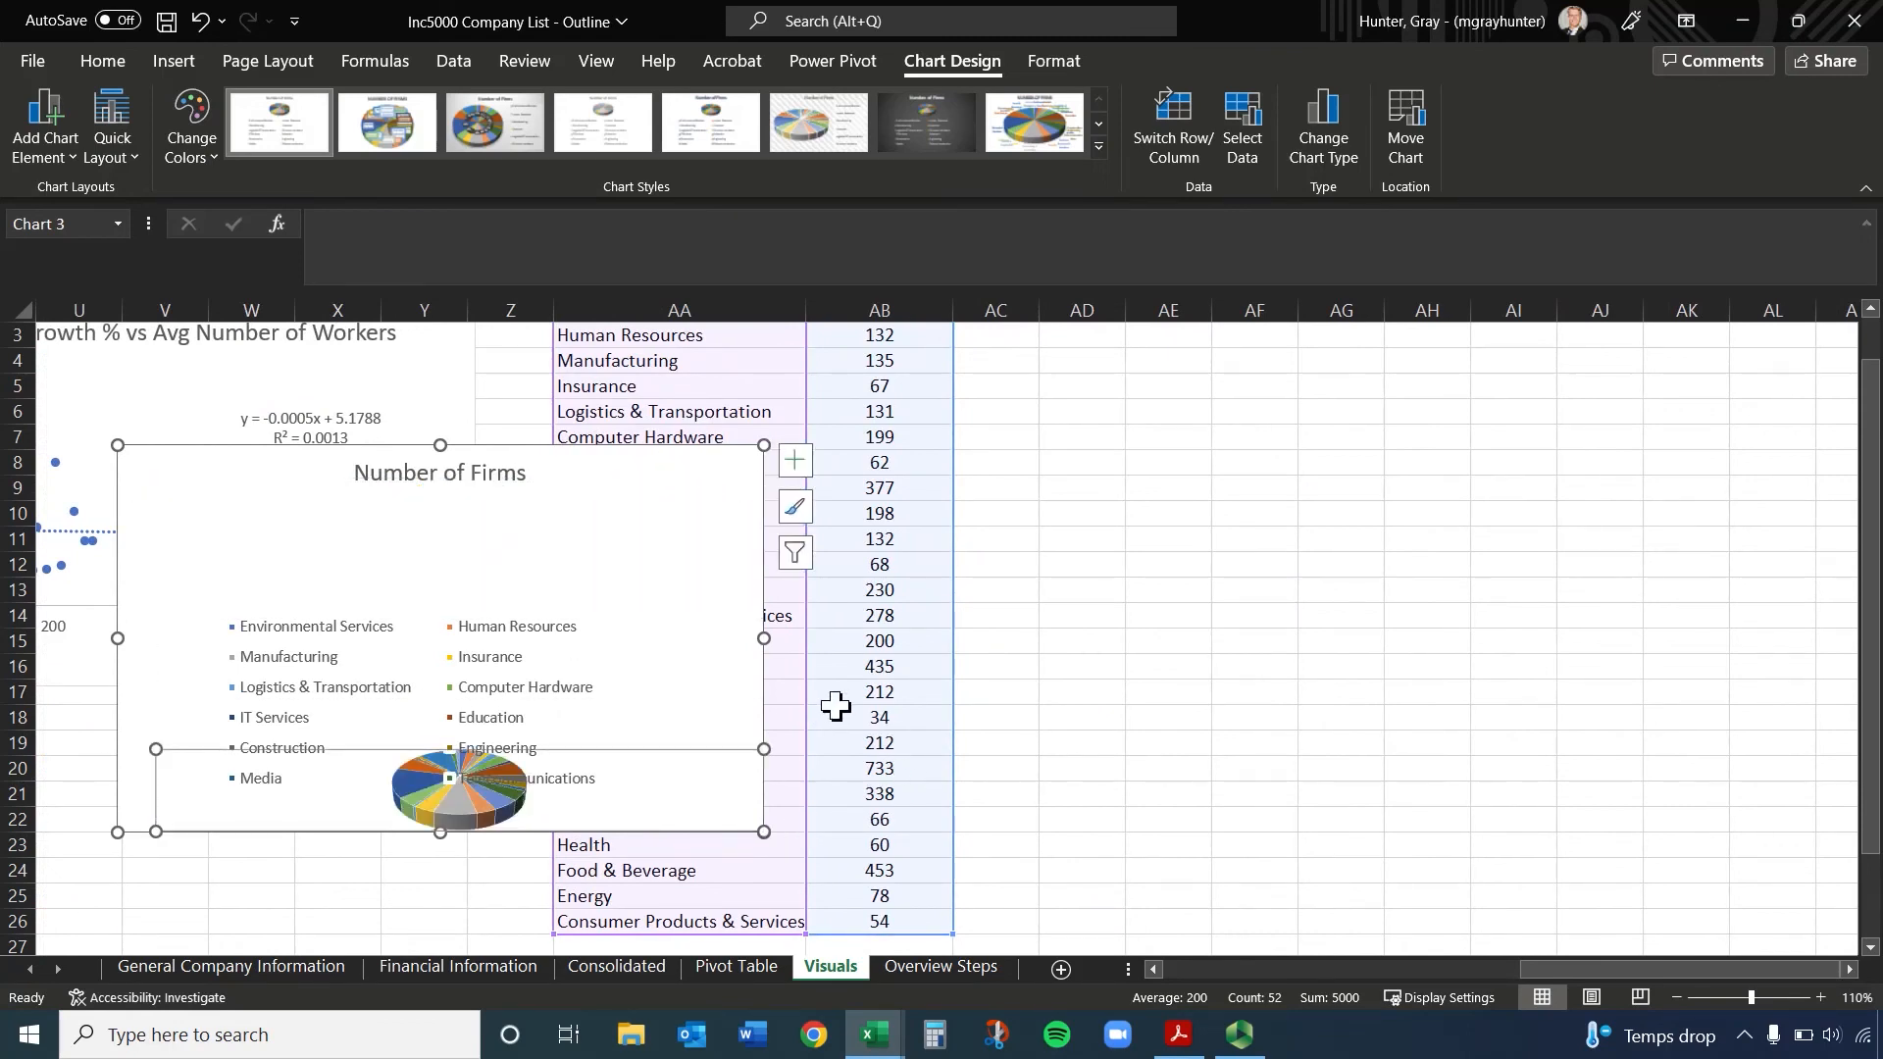
pyautogui.hotkey('ctrl', 'z')
# Move the whole 3-D pie chart beside the Number of Firms table, starting at about cell AC1
pyautogui.moveTo(651, 478); pyautogui.dragTo(1496, 383)
pyautogui.scroll(1, 1544, 540)
pyautogui.moveTo(1550, 549); pyautogui.dragTo(1546, 390)
# Change the pie chart's title to "Number of Firms by Industry"
pyautogui.click(1362, 391)
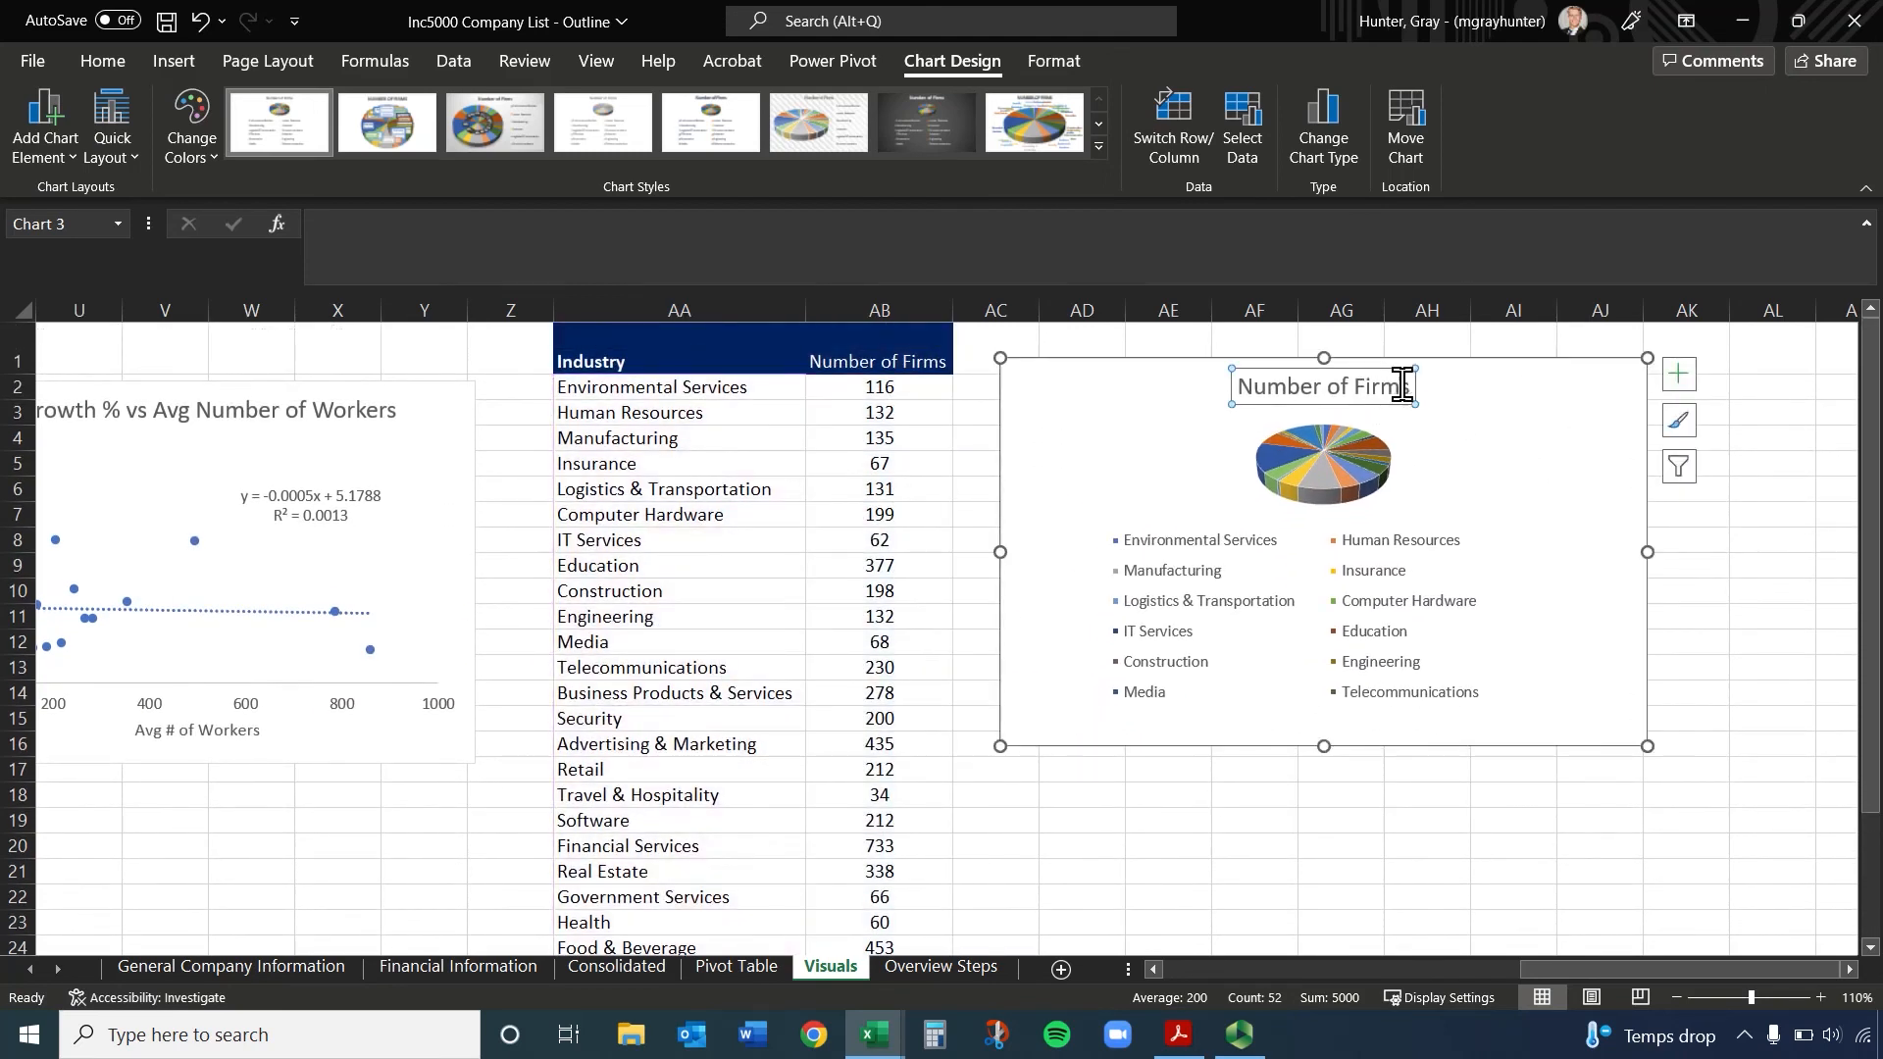
pyautogui.click(1409, 387)
pyautogui.write('b')
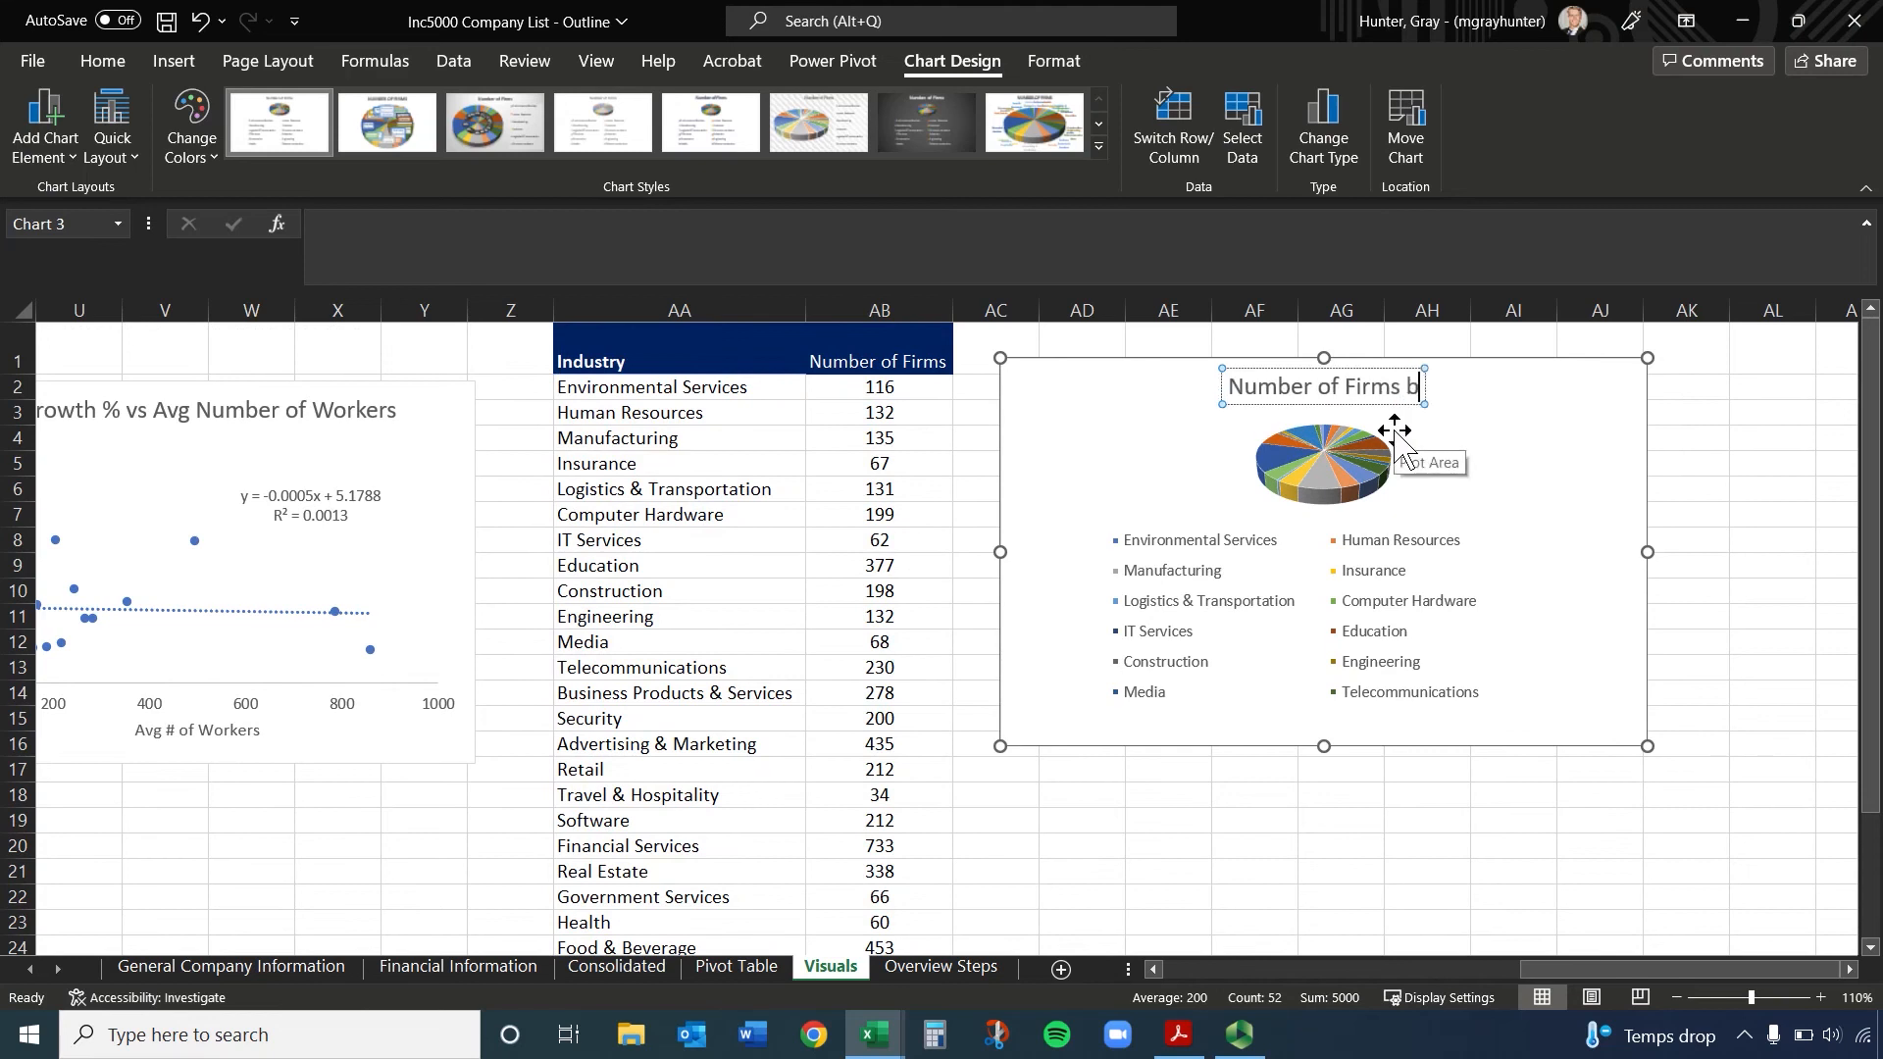
pyautogui.write('y Industry')
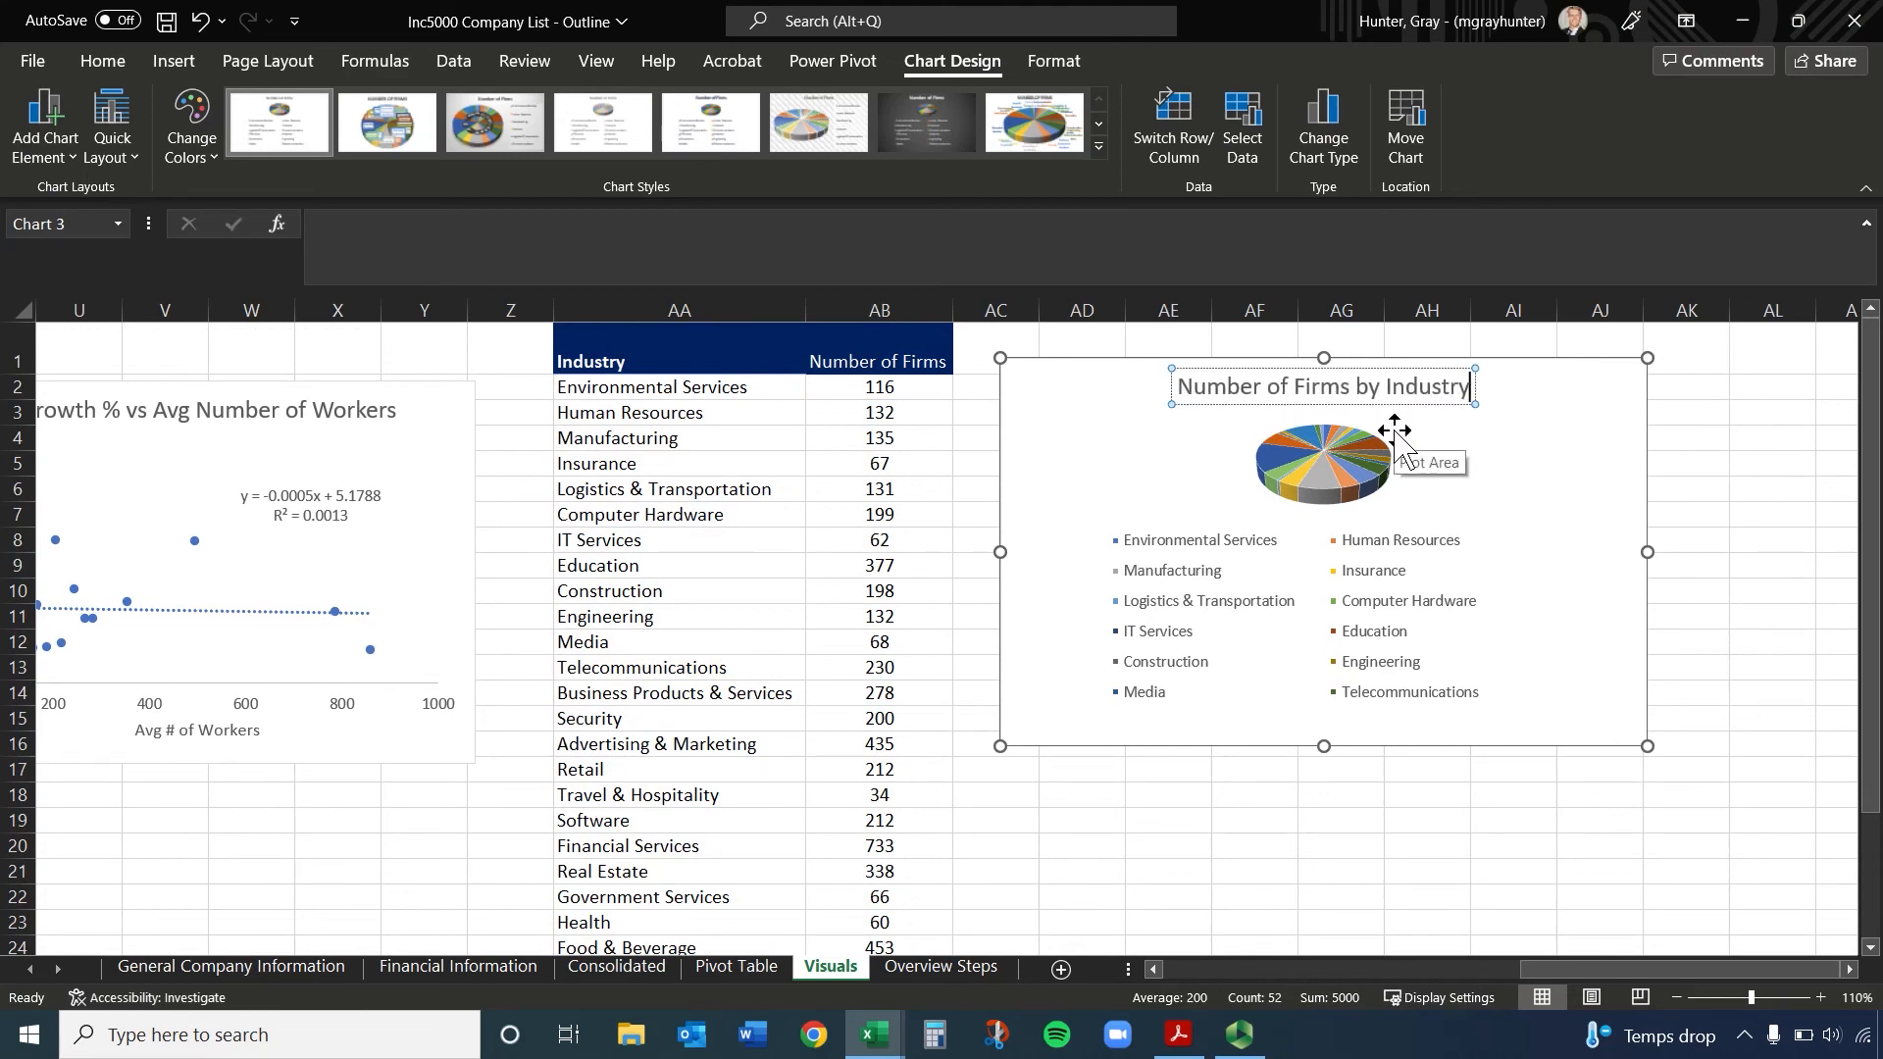
pyautogui.click(1559, 657)
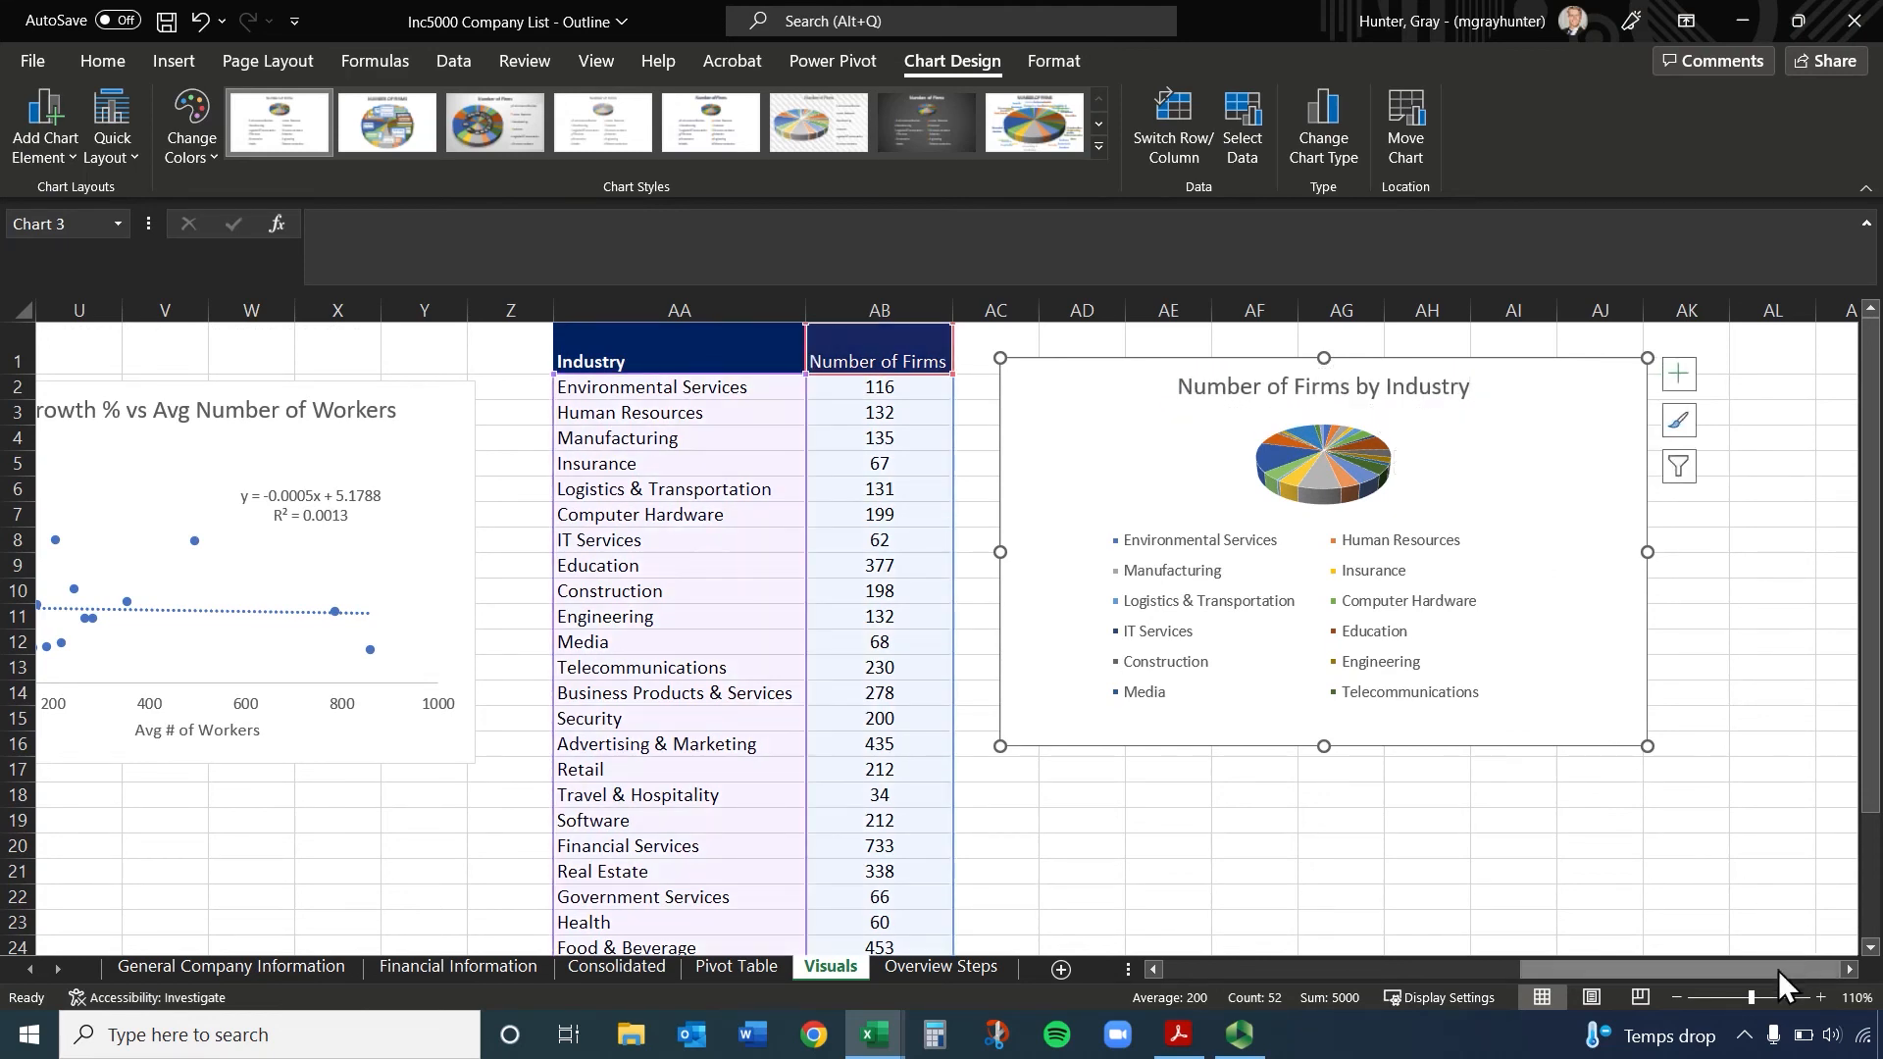
# Enlarge the pie chart so it spans about columns AC to AO and extends down to row 26
pyautogui.click(1848, 970)
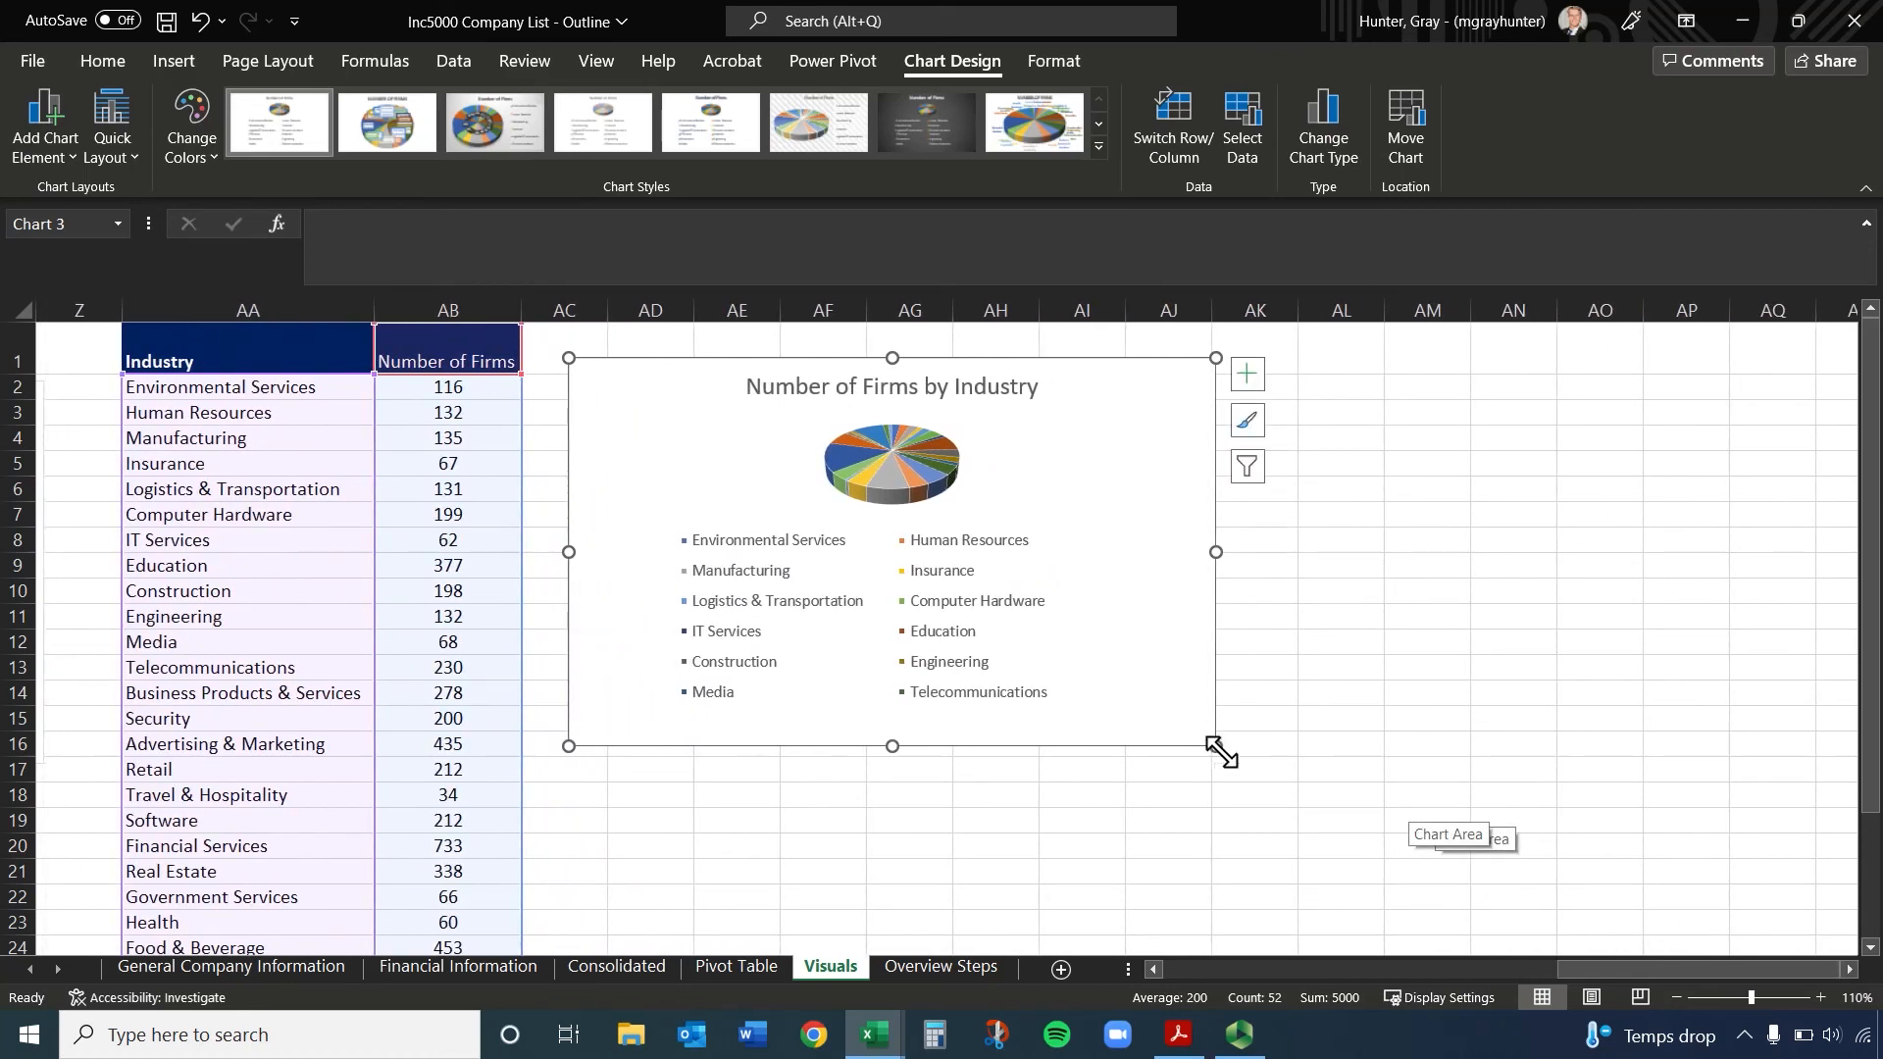
pyautogui.moveTo(1218, 748); pyautogui.dragTo(1647, 861)
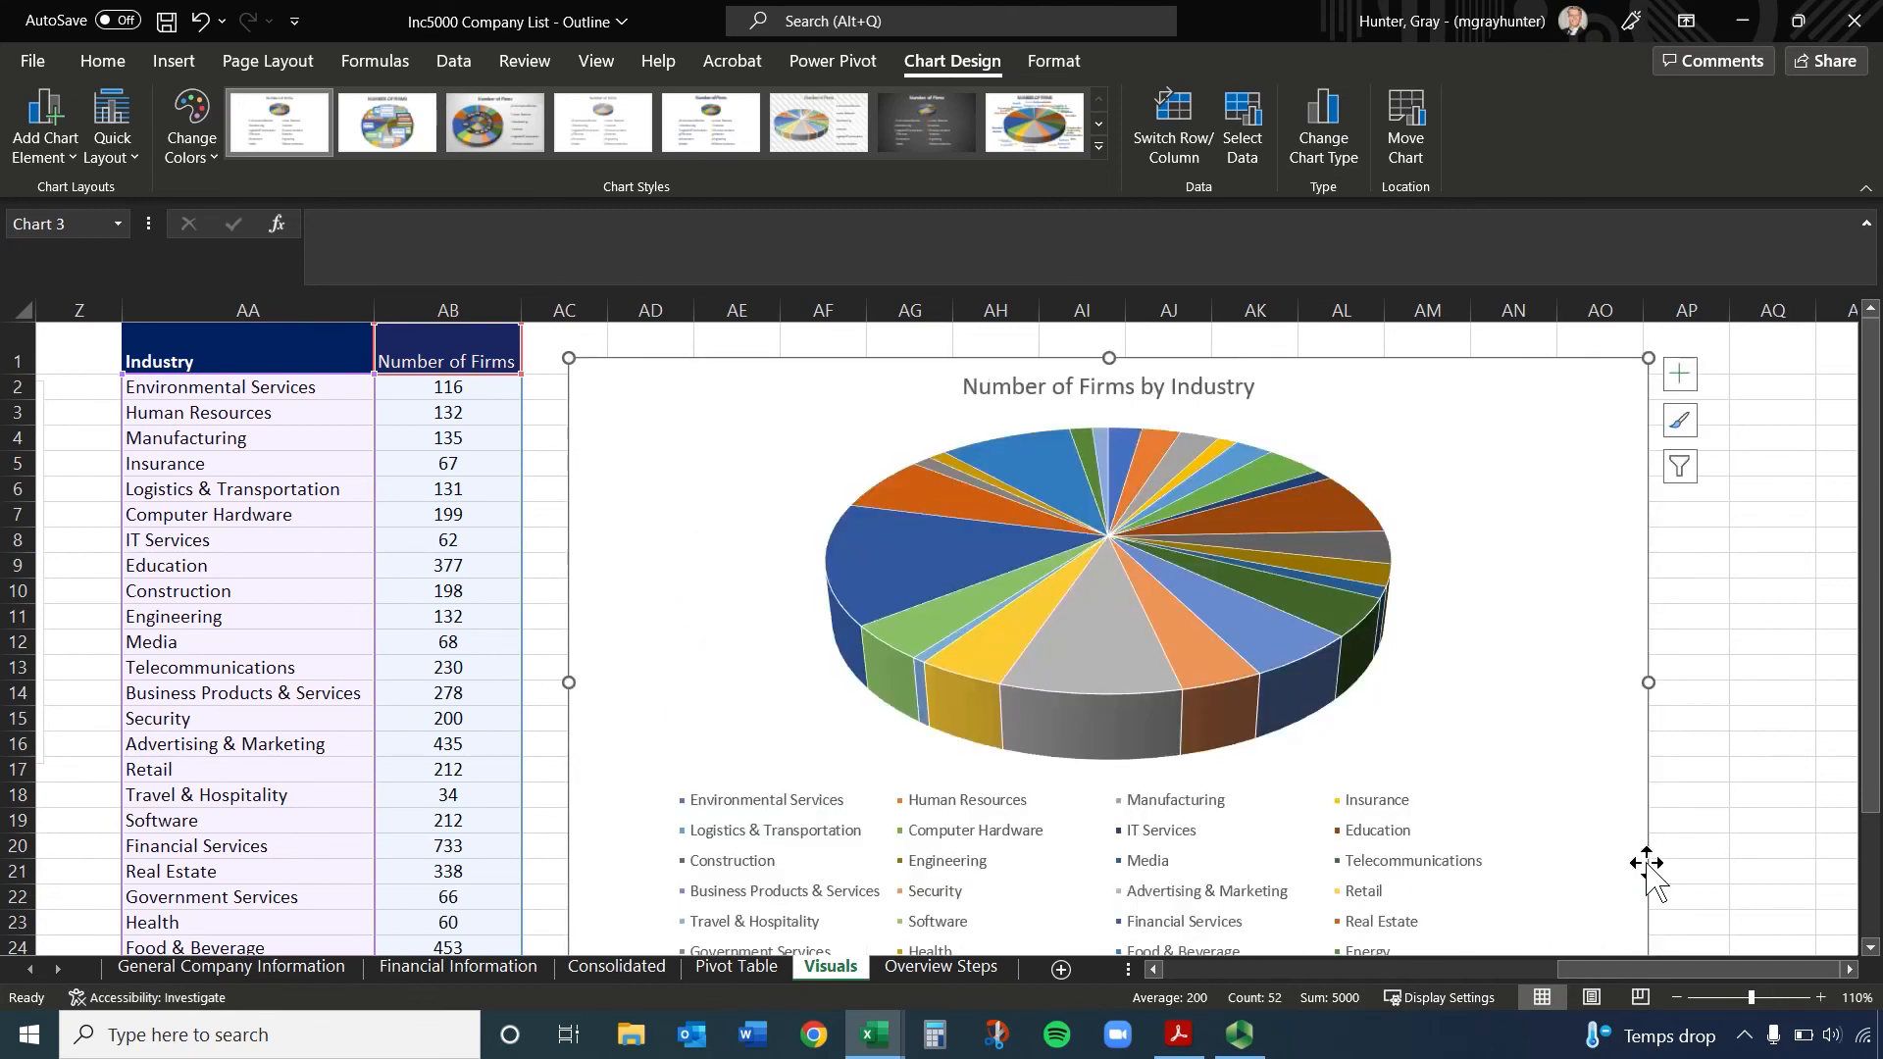
pyautogui.scroll(-1, 1318, 706)
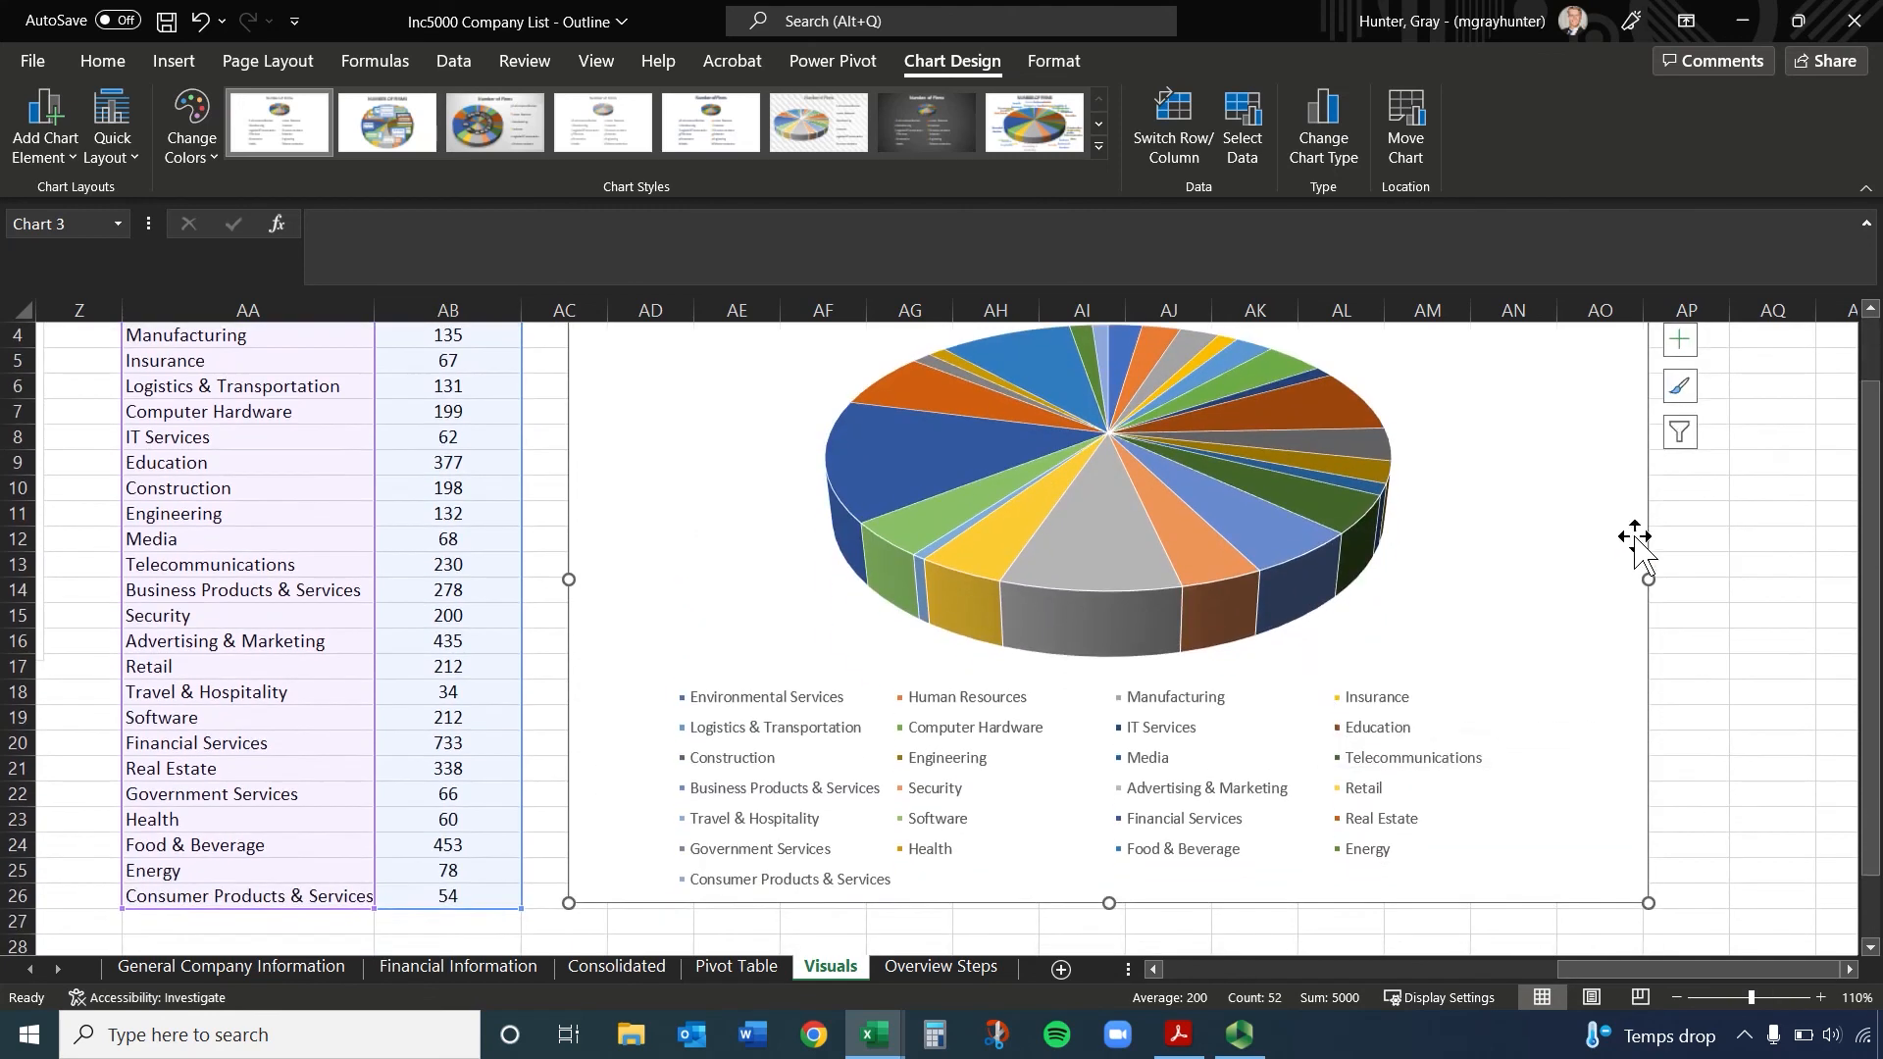
# Add data labels to the pie chart and place its legend to the right of the pie
pyautogui.click(1684, 339)
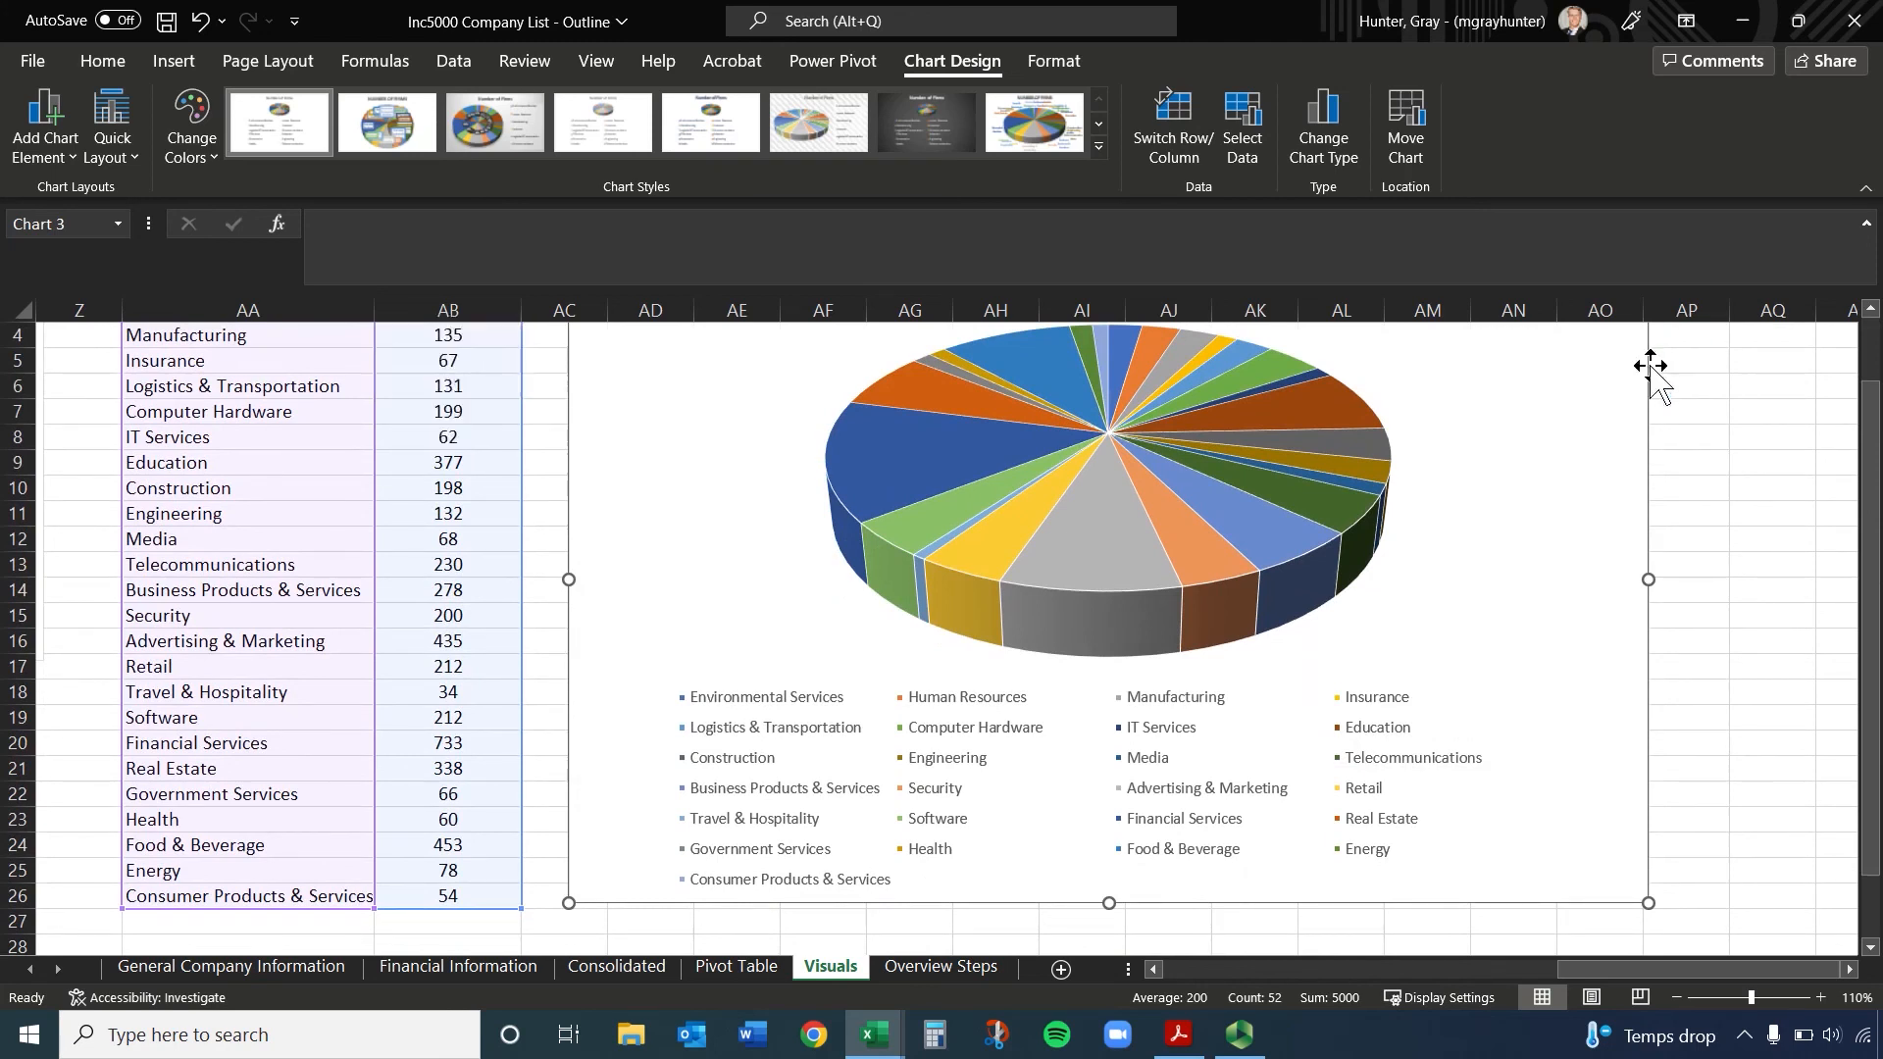
pyautogui.scroll(1, 1456, 446)
pyautogui.click(404, 429)
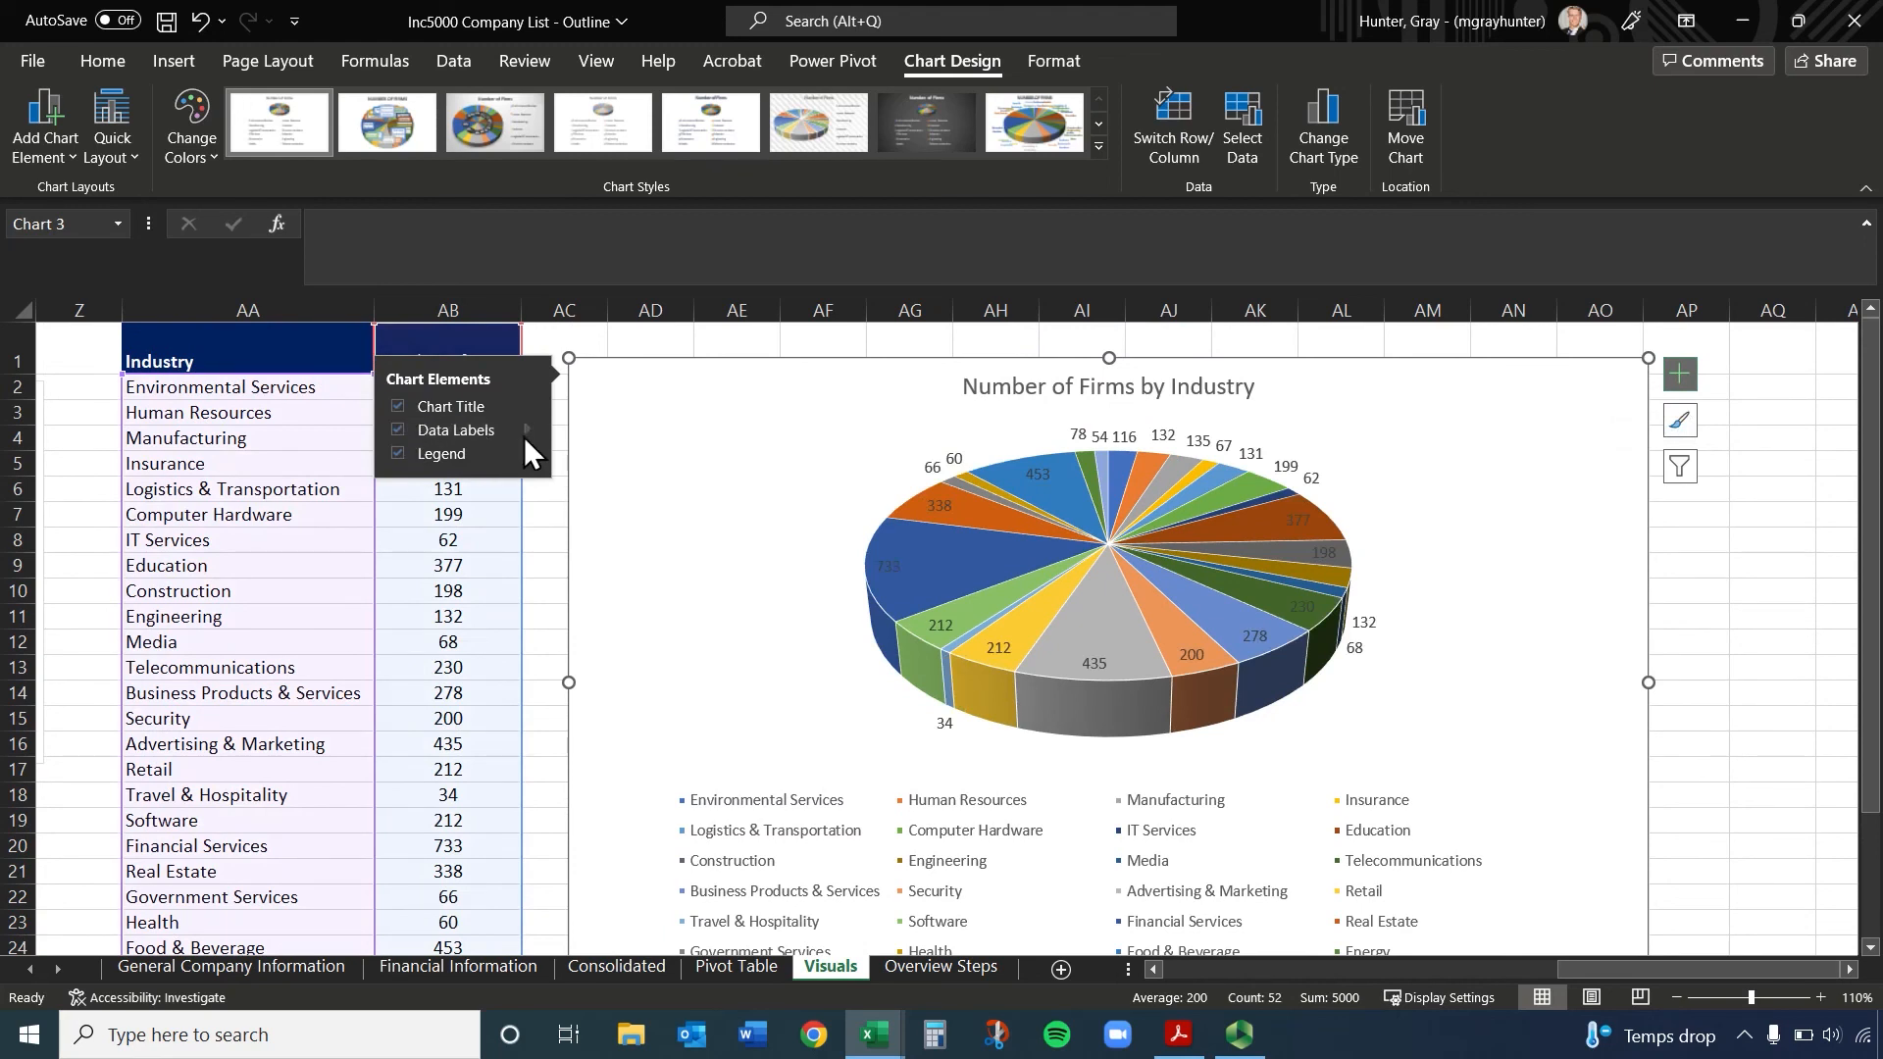
pyautogui.click(402, 455)
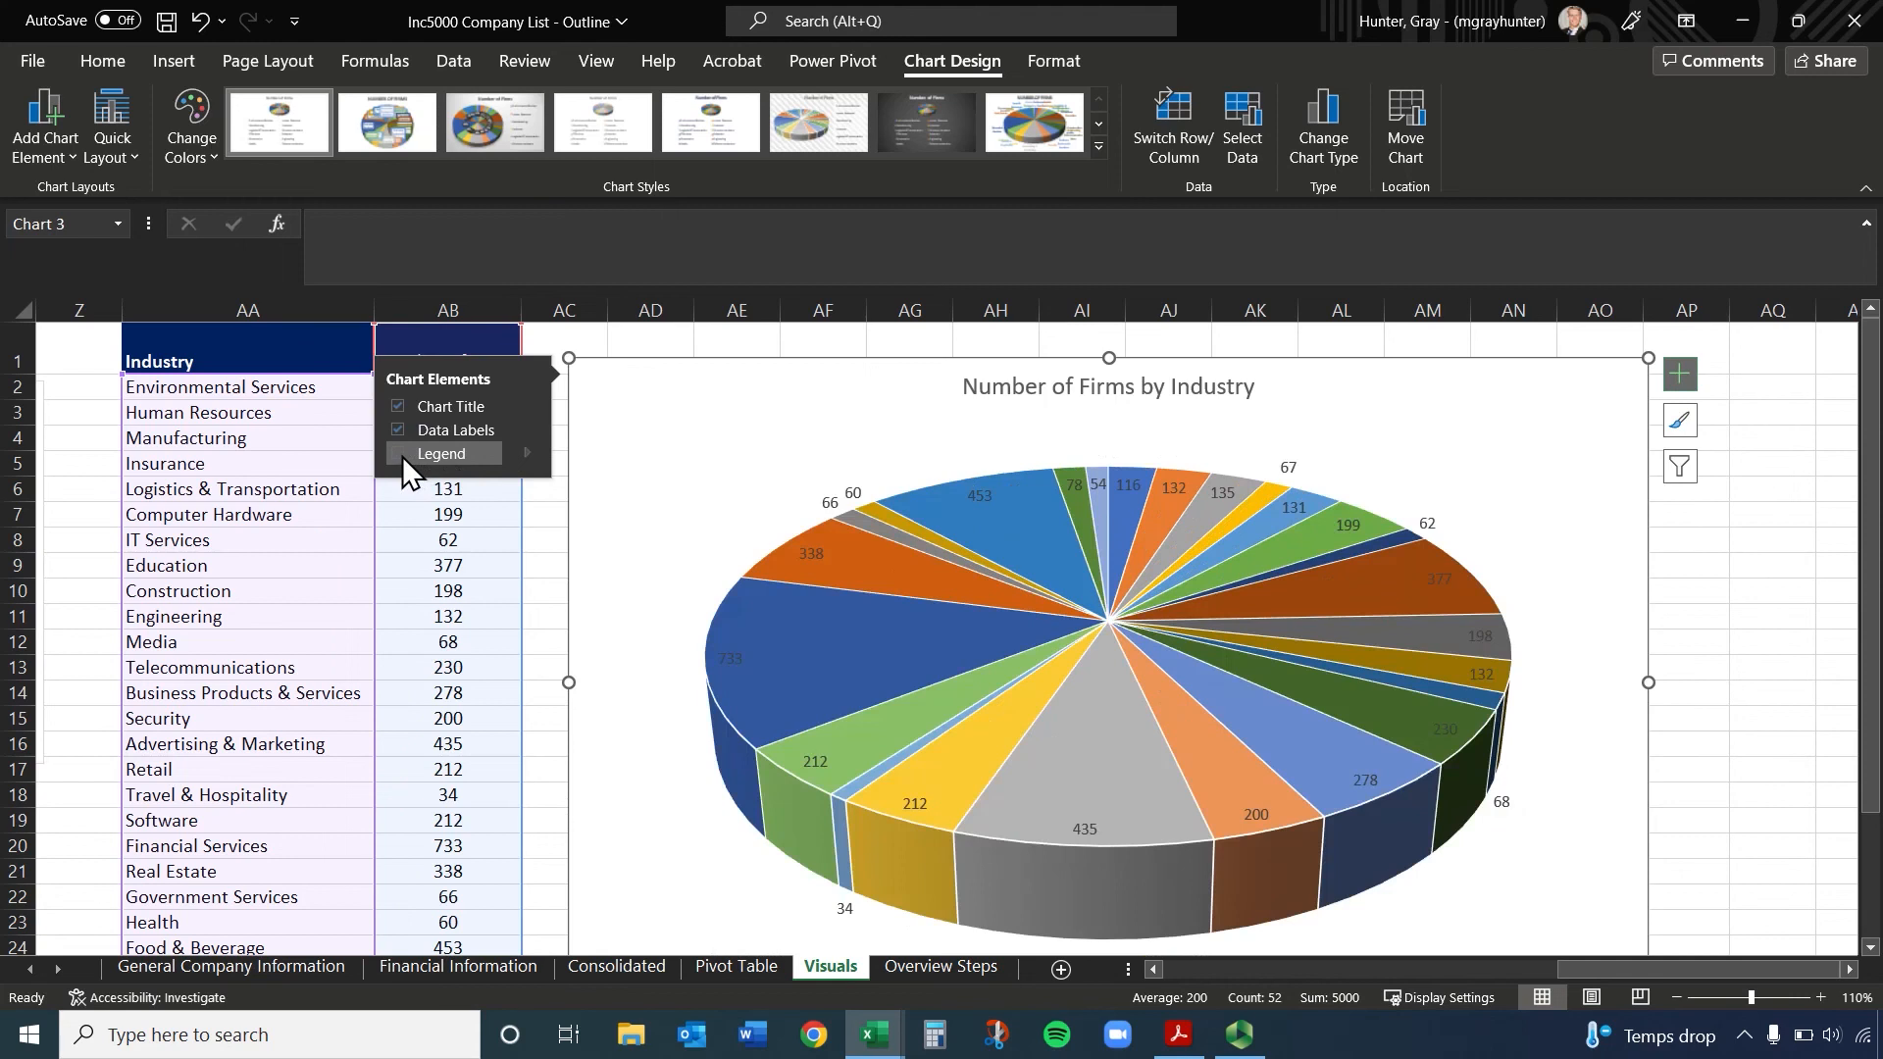
pyautogui.click(402, 455)
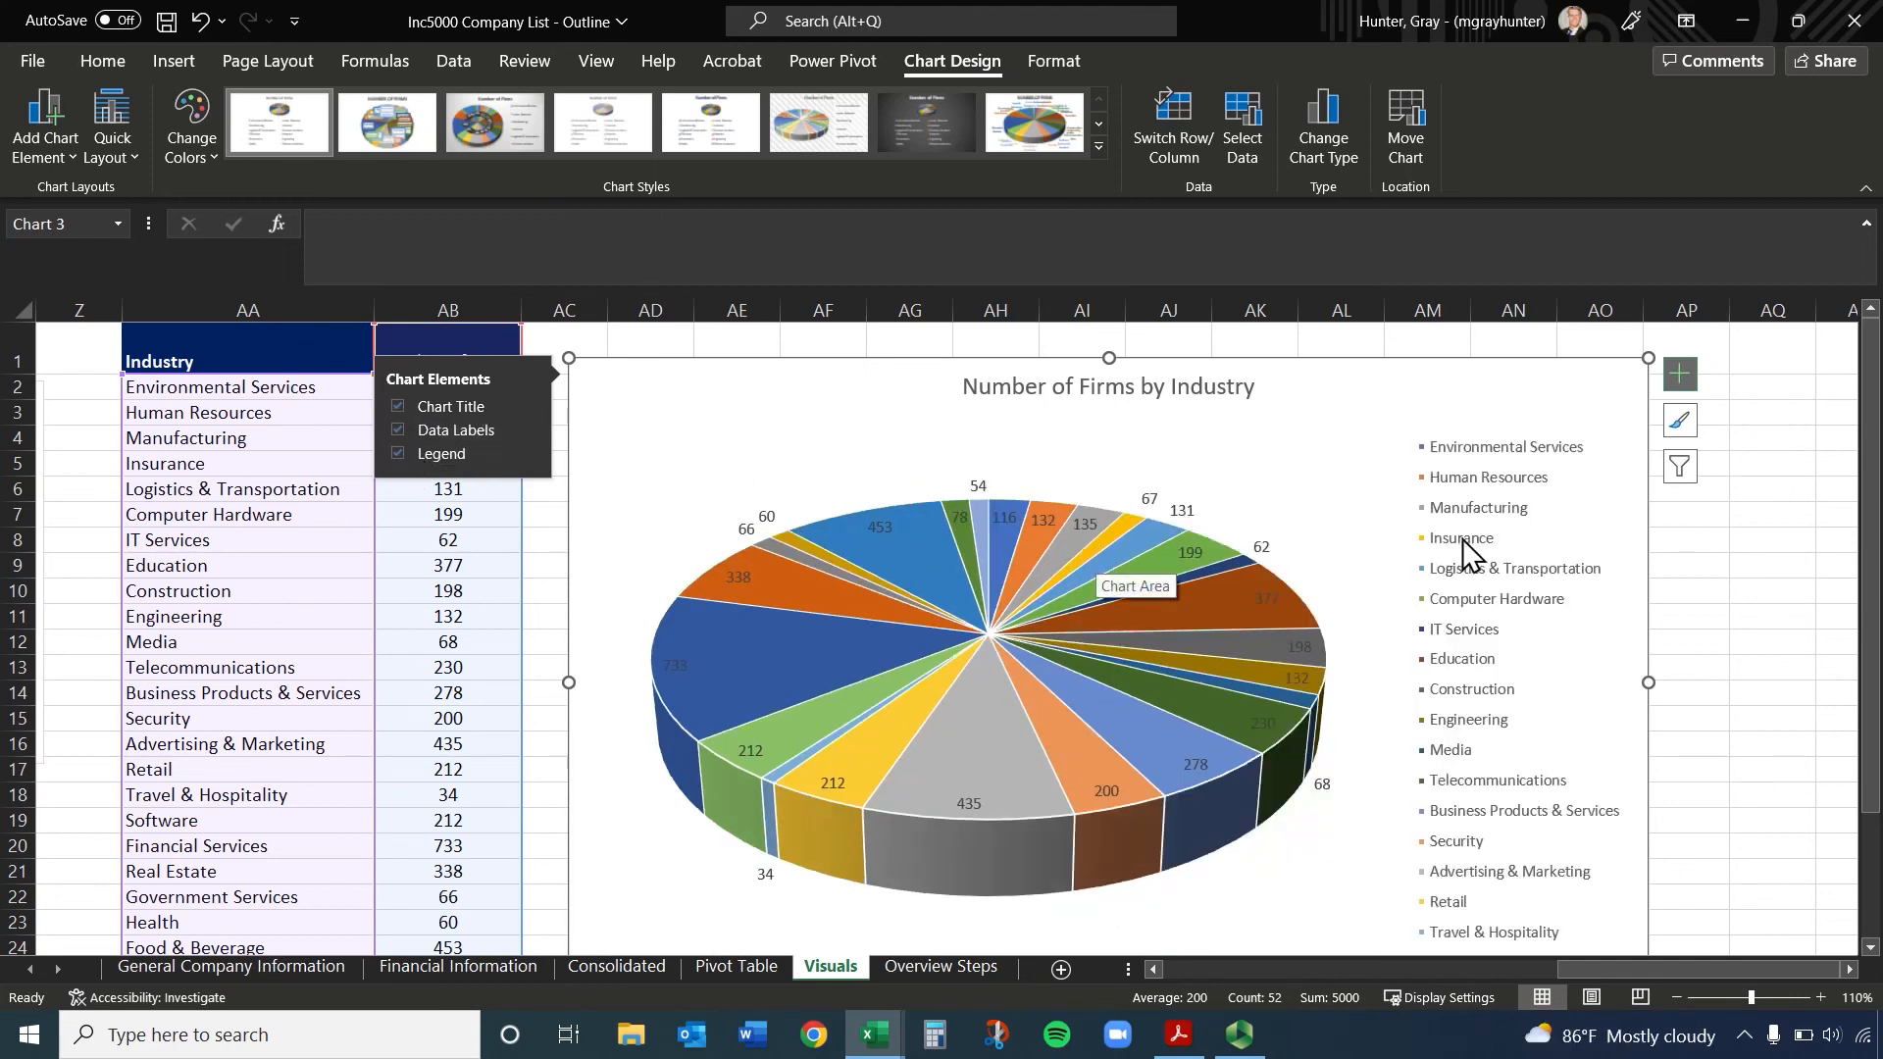
pyautogui.scroll(-2, 1471, 541)
pyautogui.scroll(2, 1470, 546)
pyautogui.scroll(-1, 1471, 546)
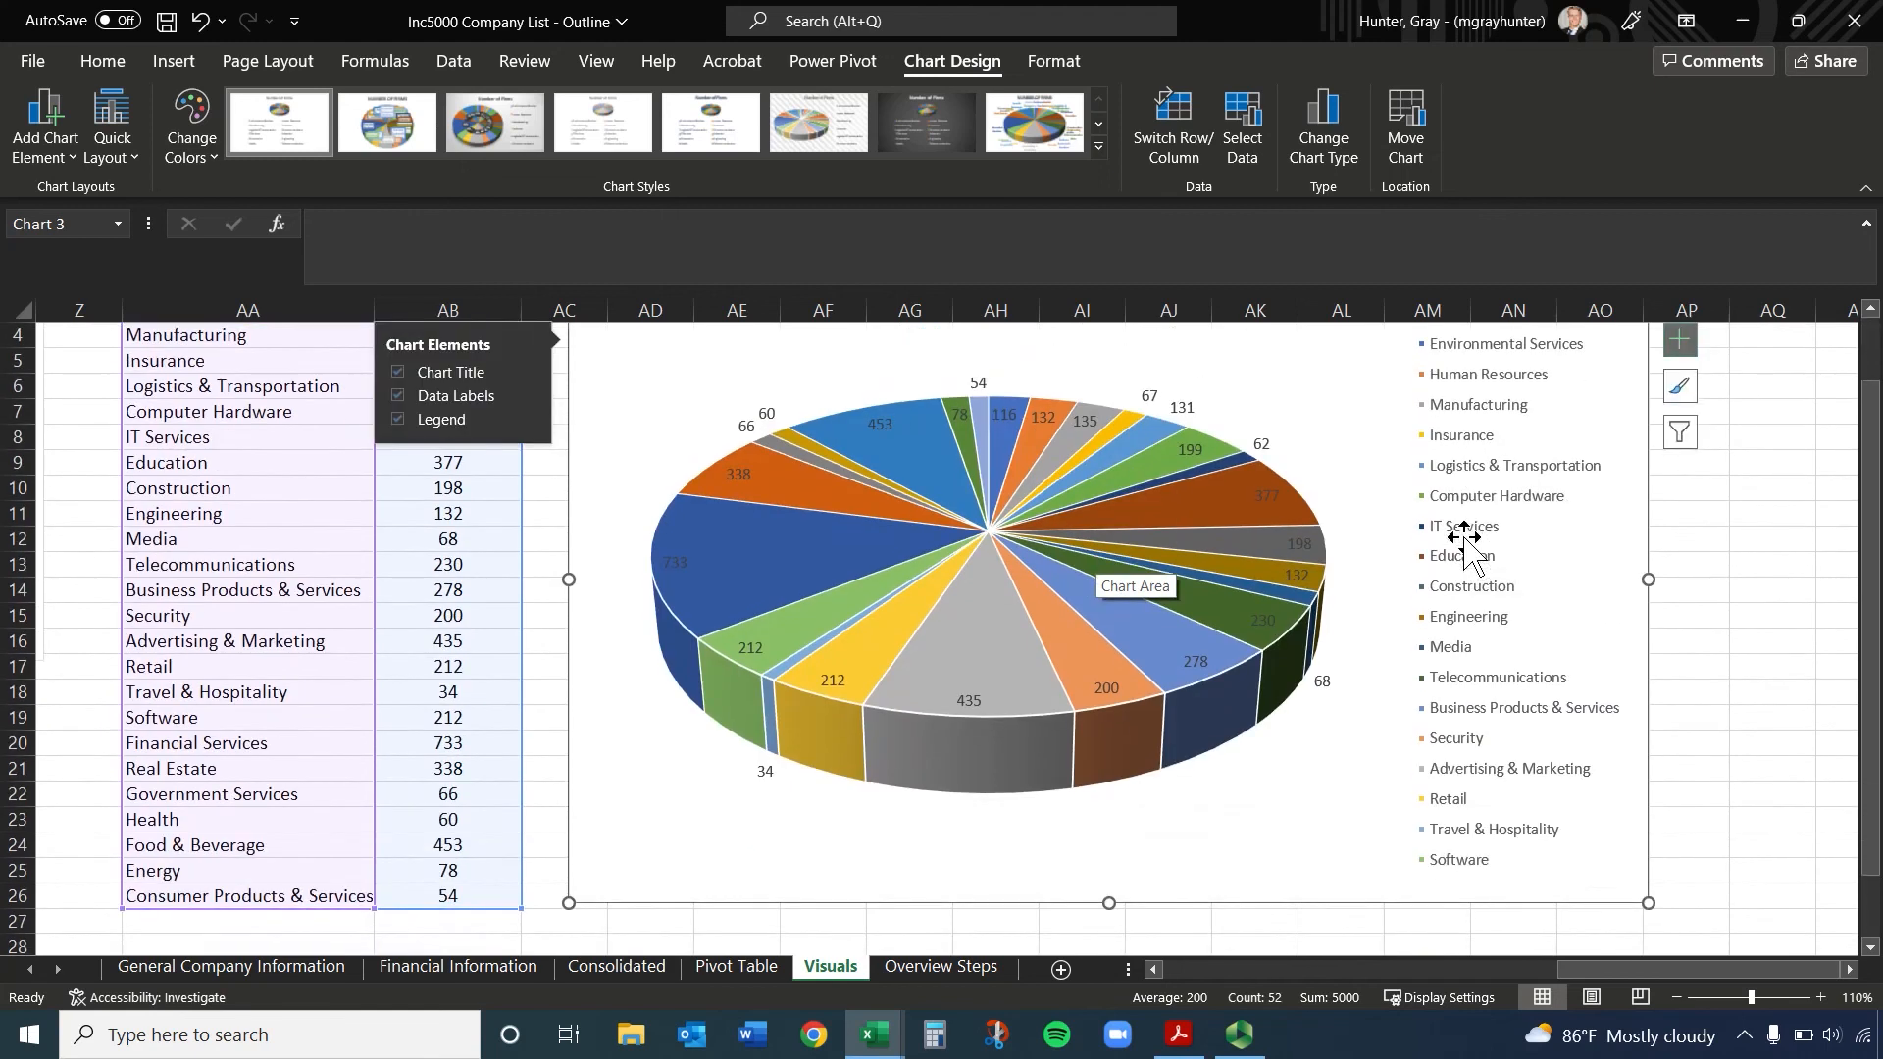
pyautogui.click(1680, 345)
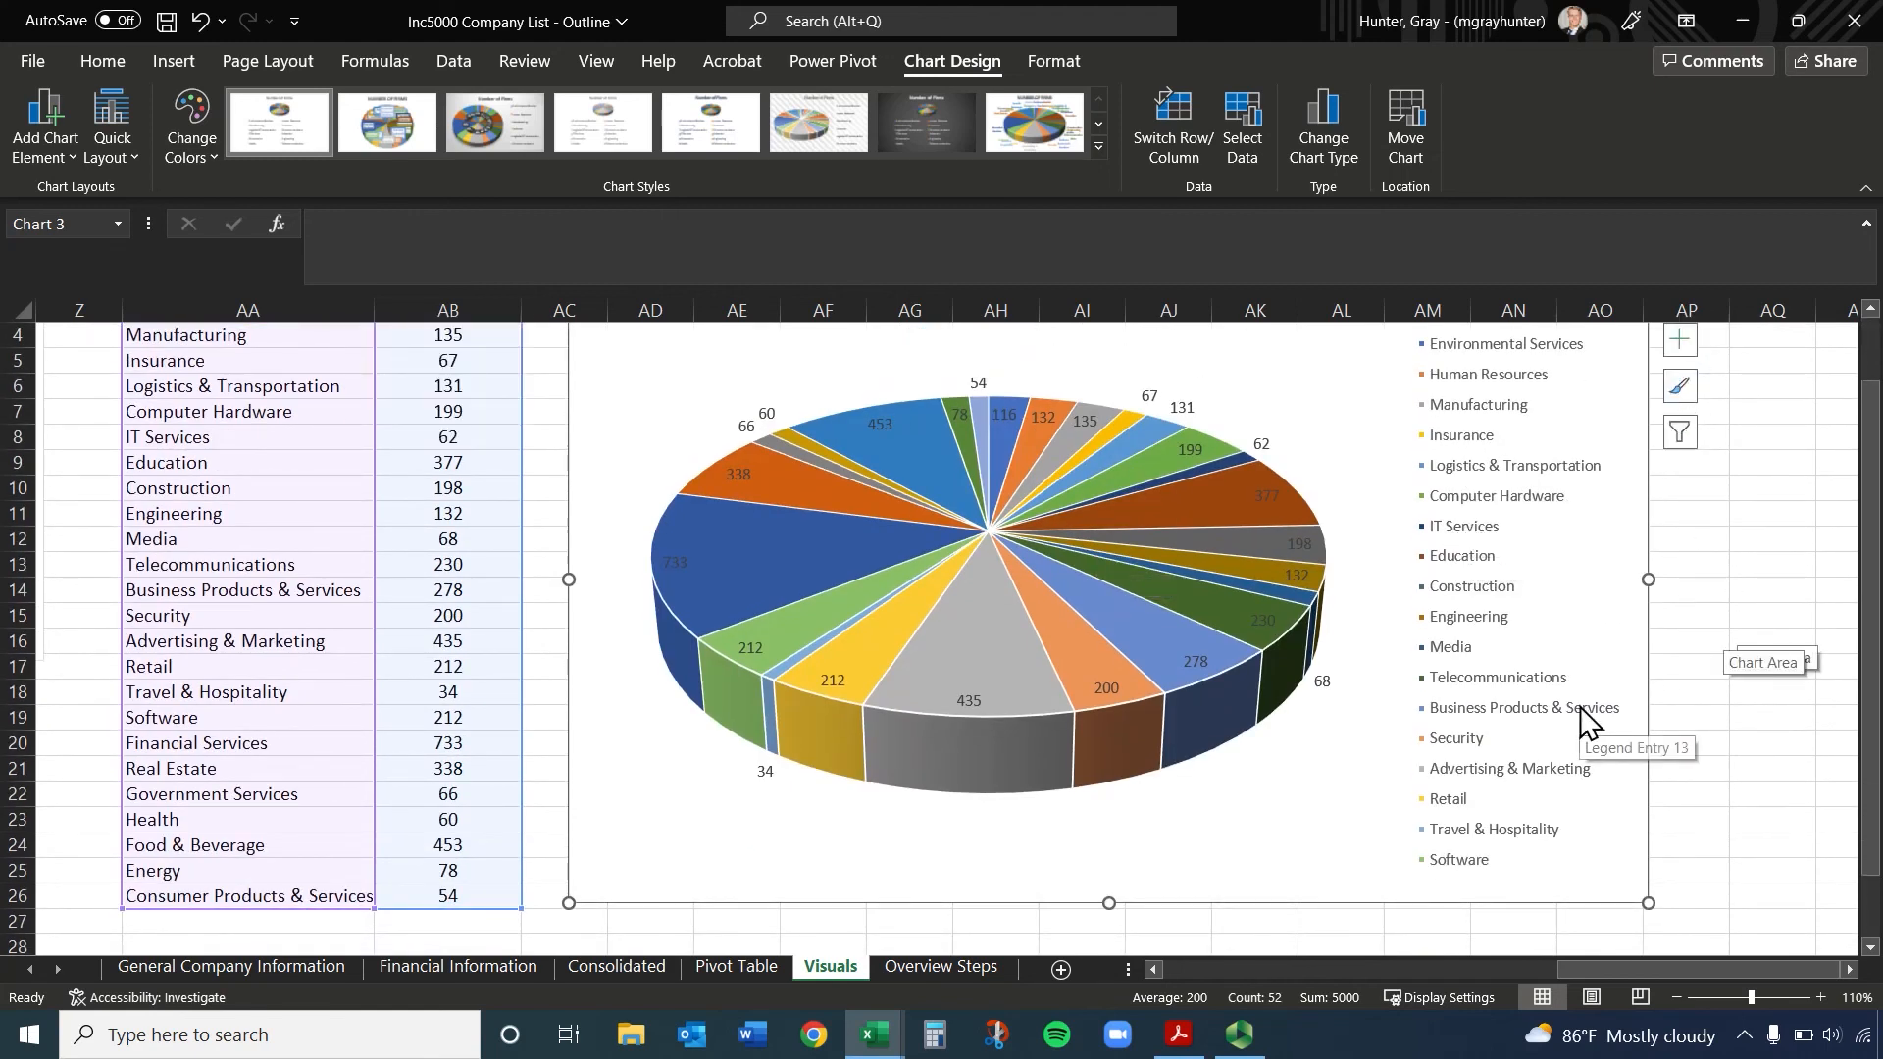
pyautogui.click(1686, 565)
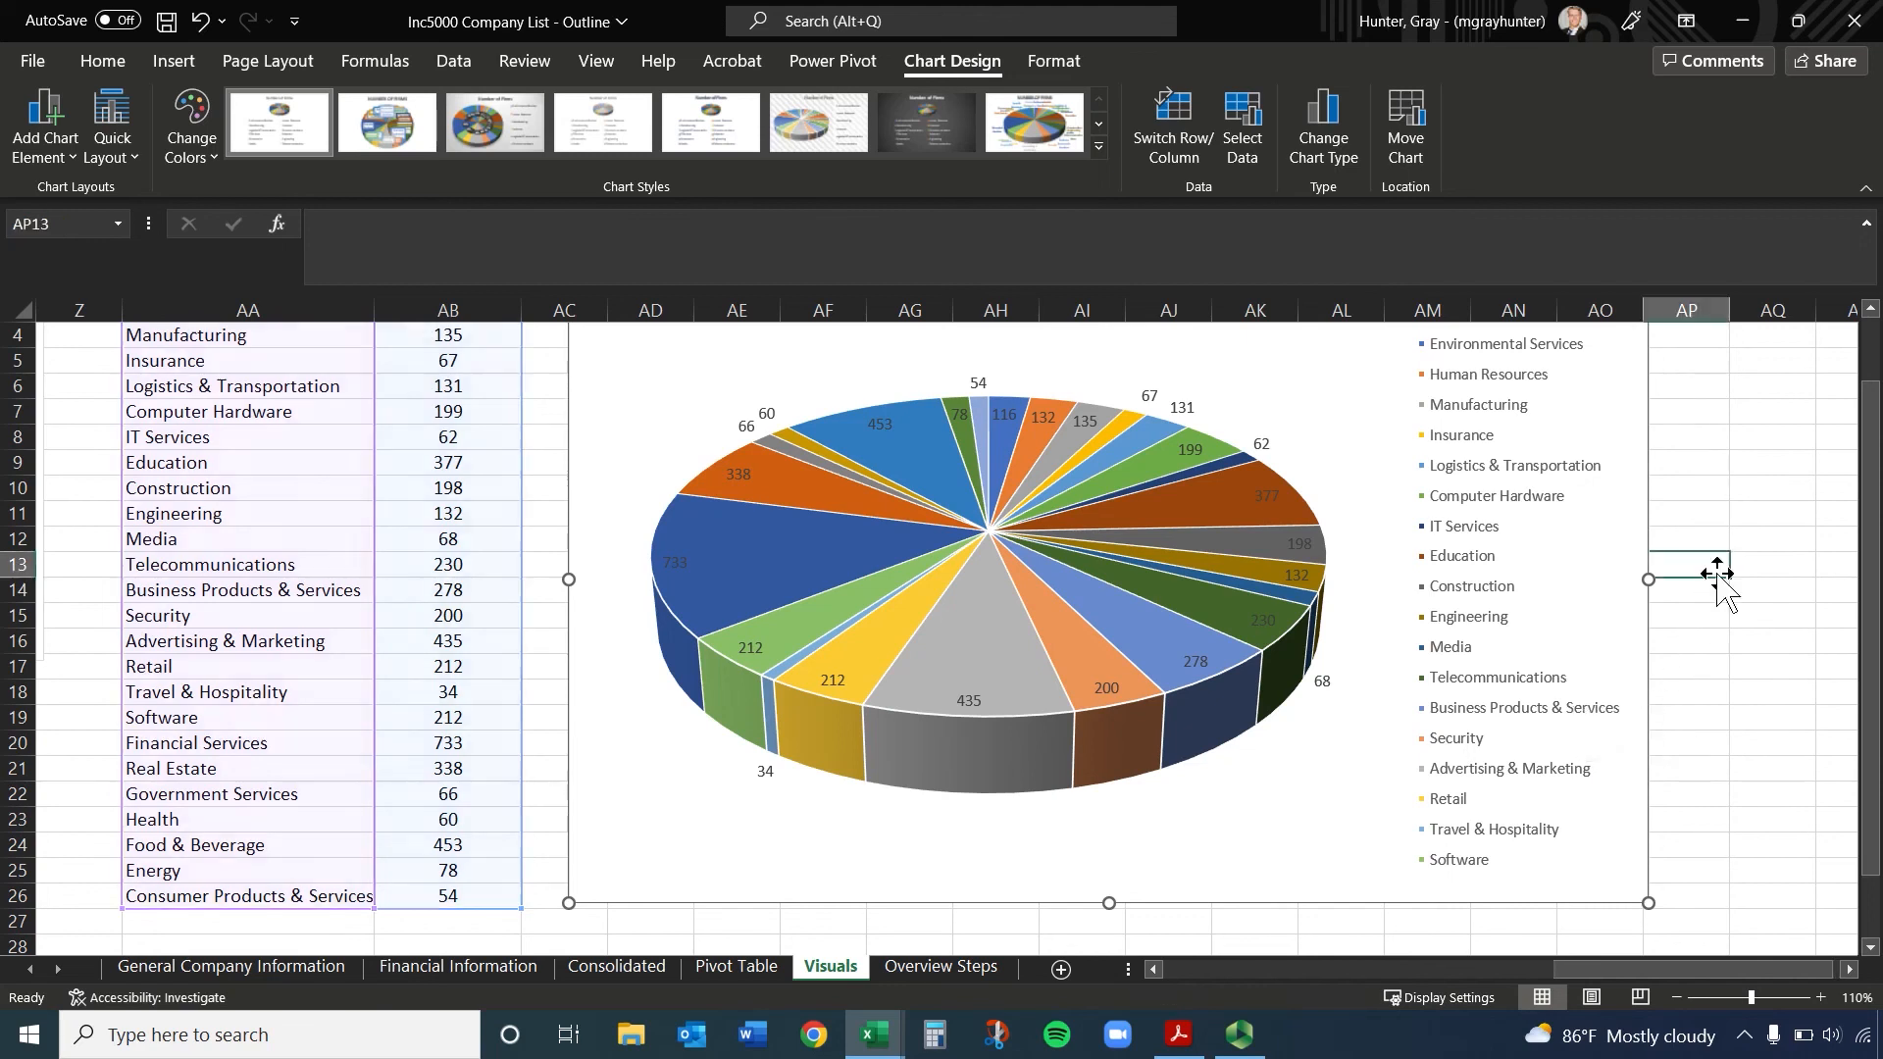
pyautogui.scroll(1, 879, 725)
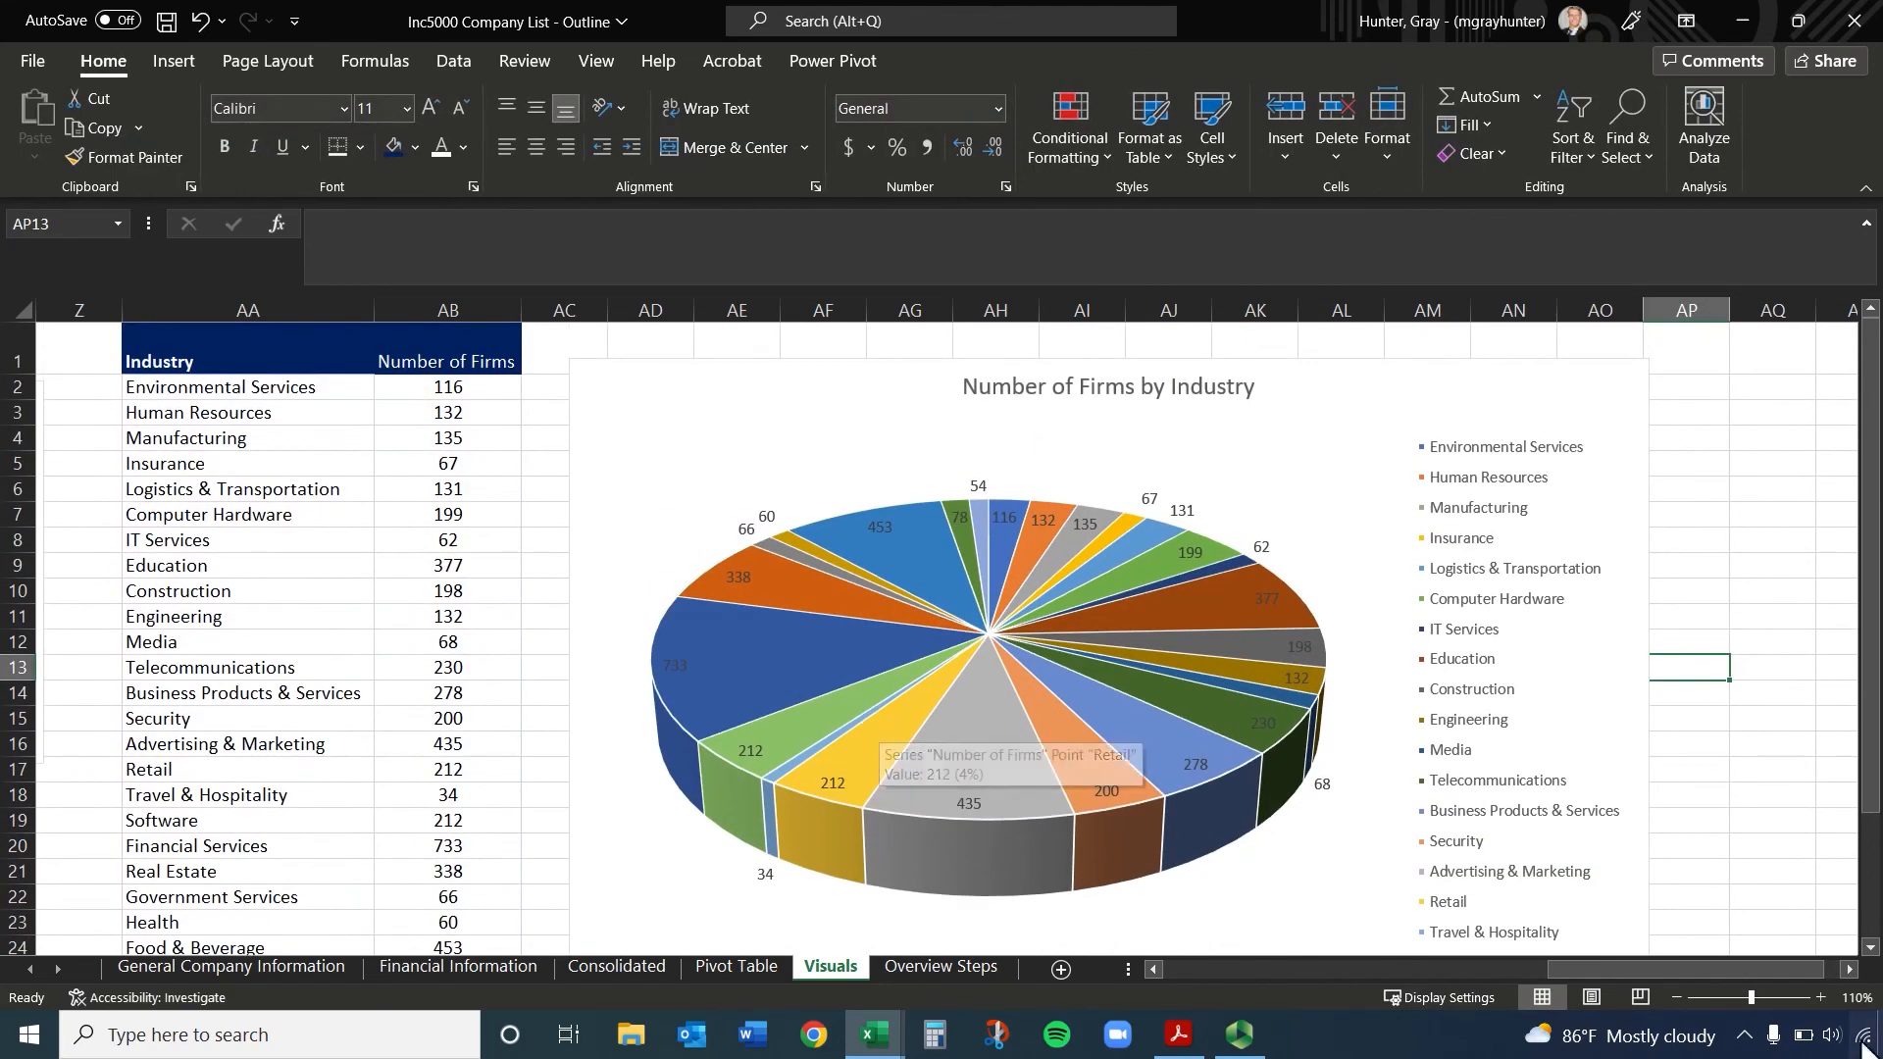
# Bring up the axis formatting options for the vertical axis of the Average of Growth % vs Avg Number of Workers chart
pyautogui.moveTo(1743, 969); pyautogui.dragTo(1798, 961)
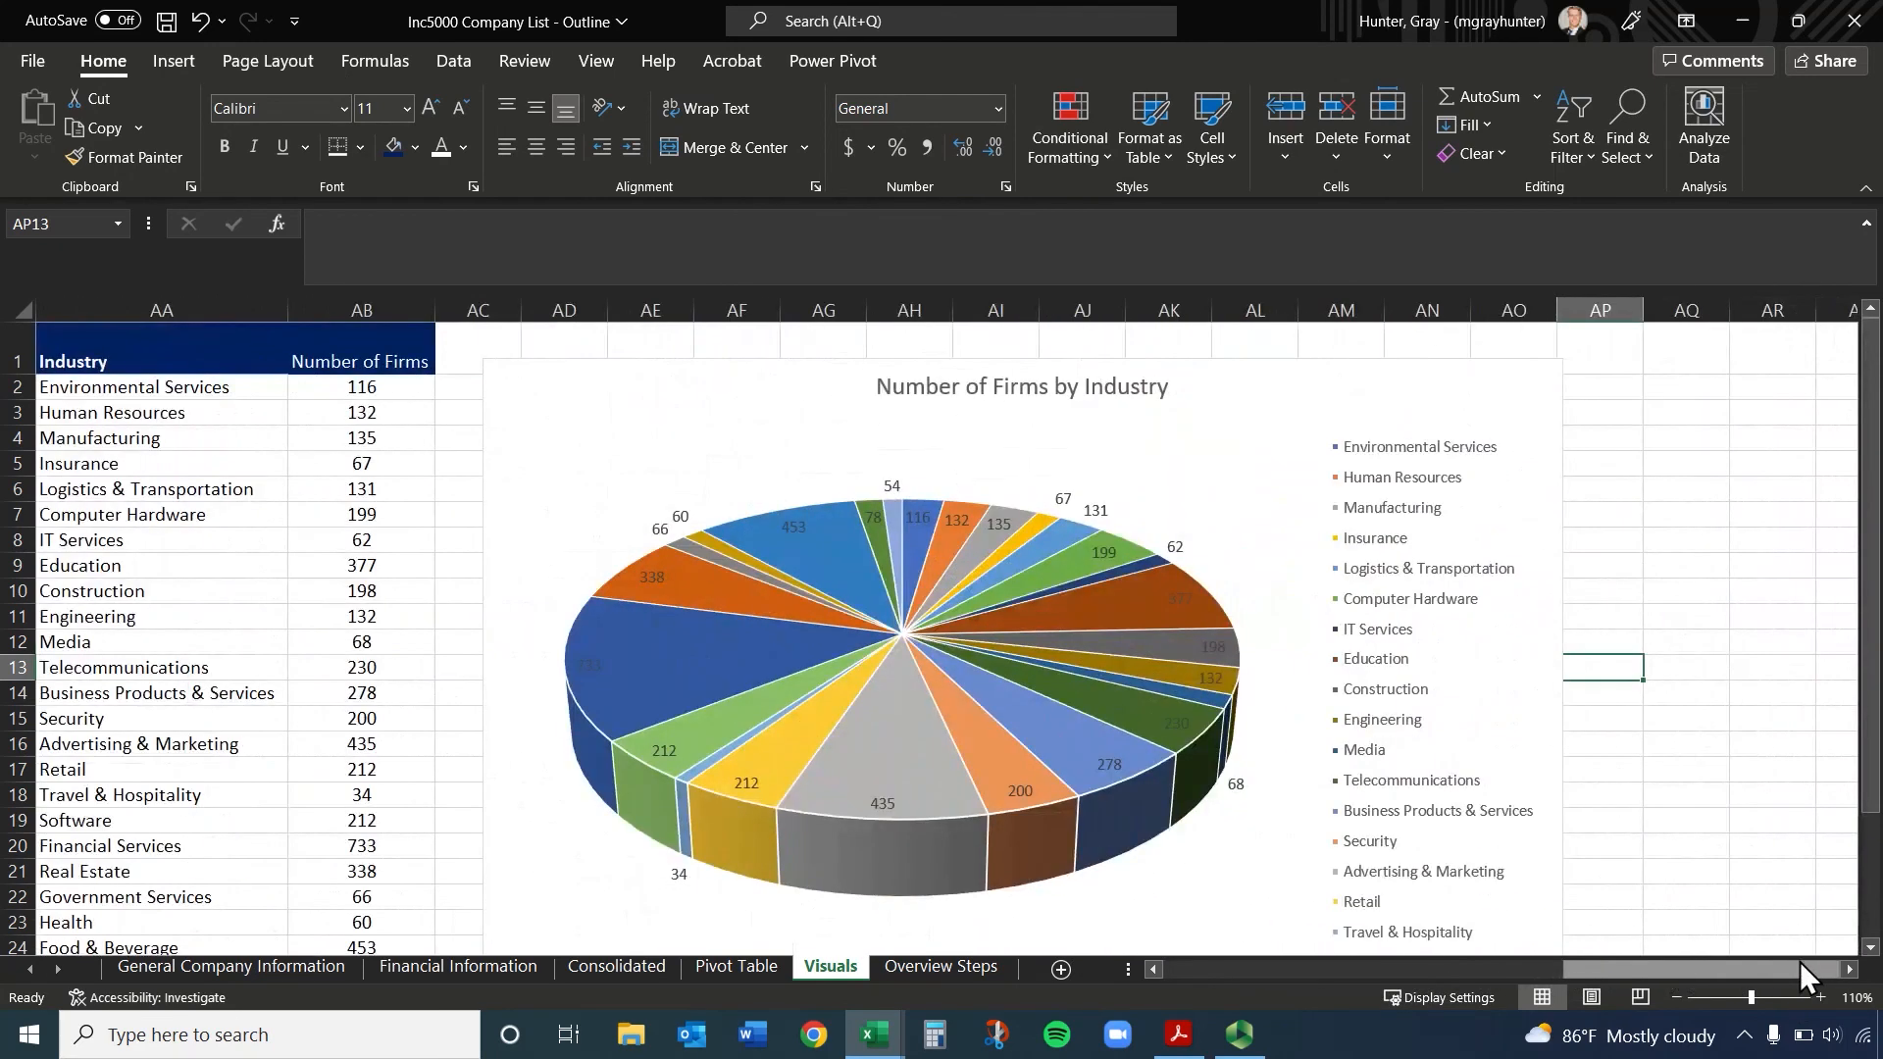
pyautogui.moveTo(1614, 967); pyautogui.dragTo(1336, 971)
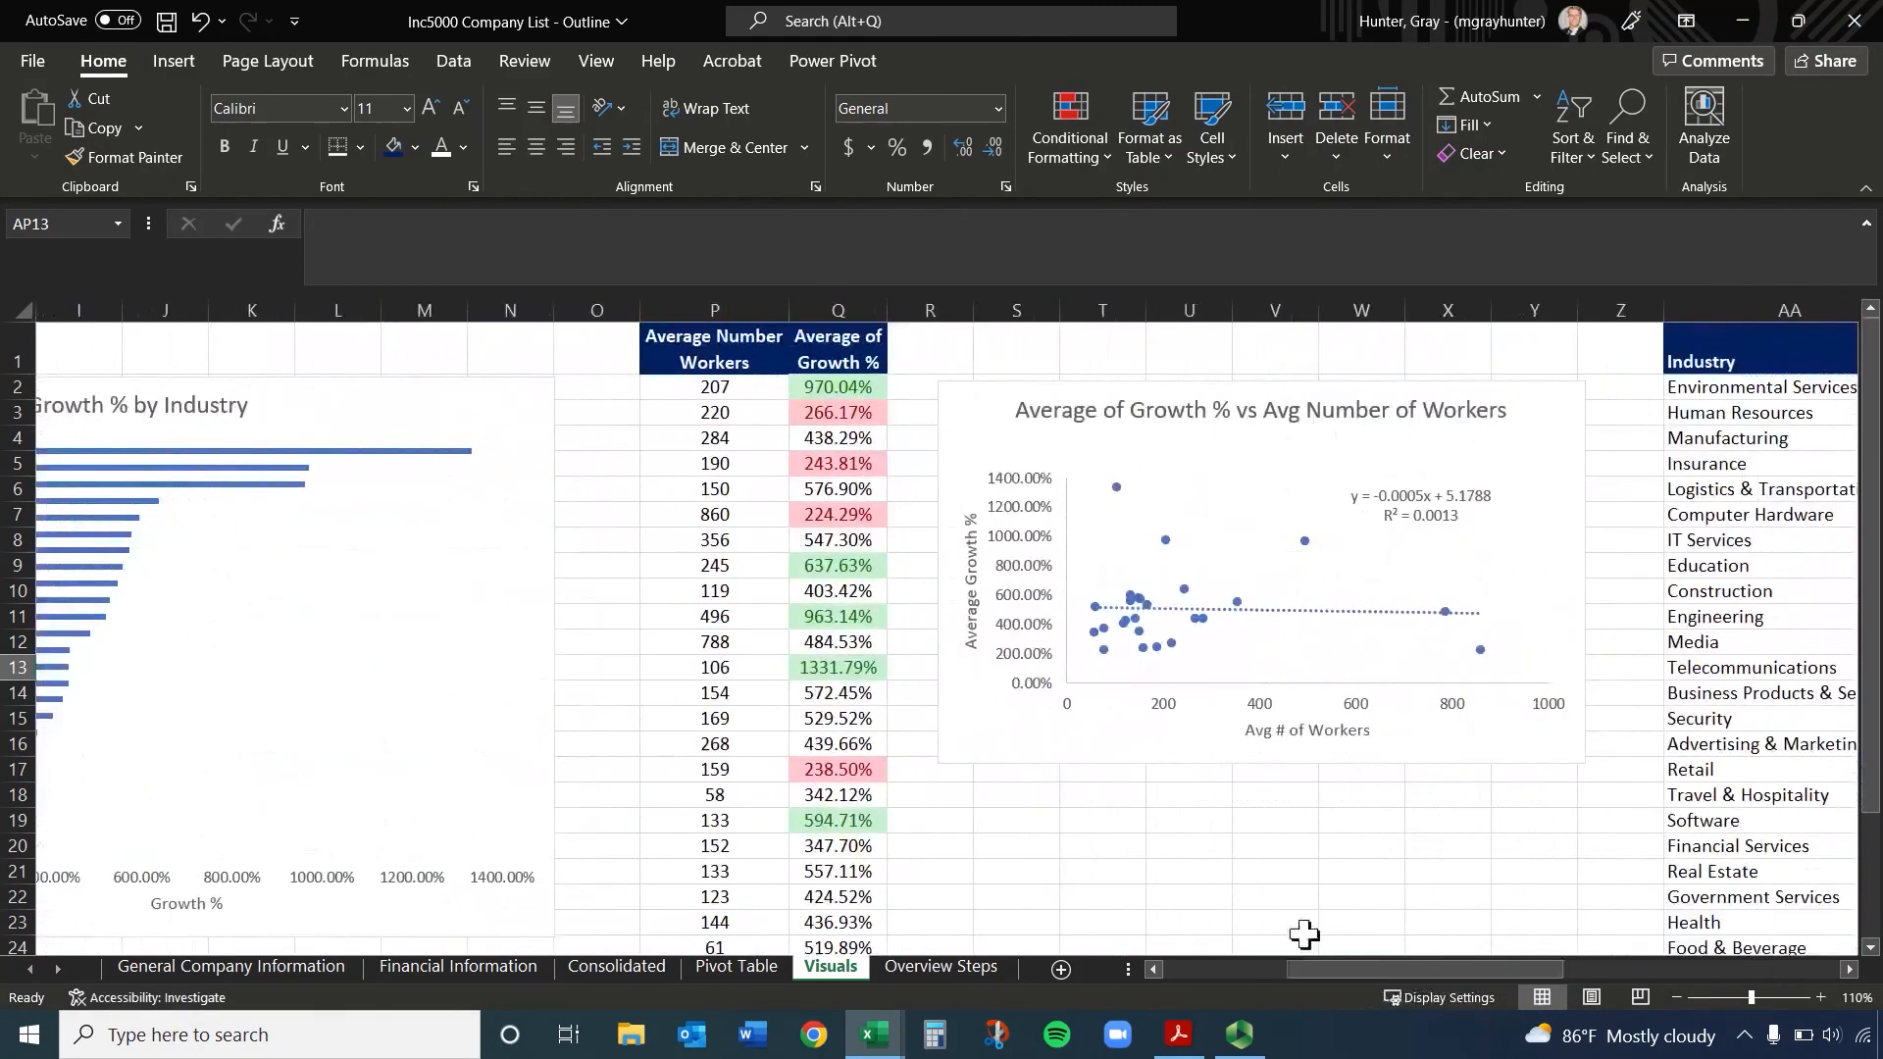
pyautogui.click(1034, 555)
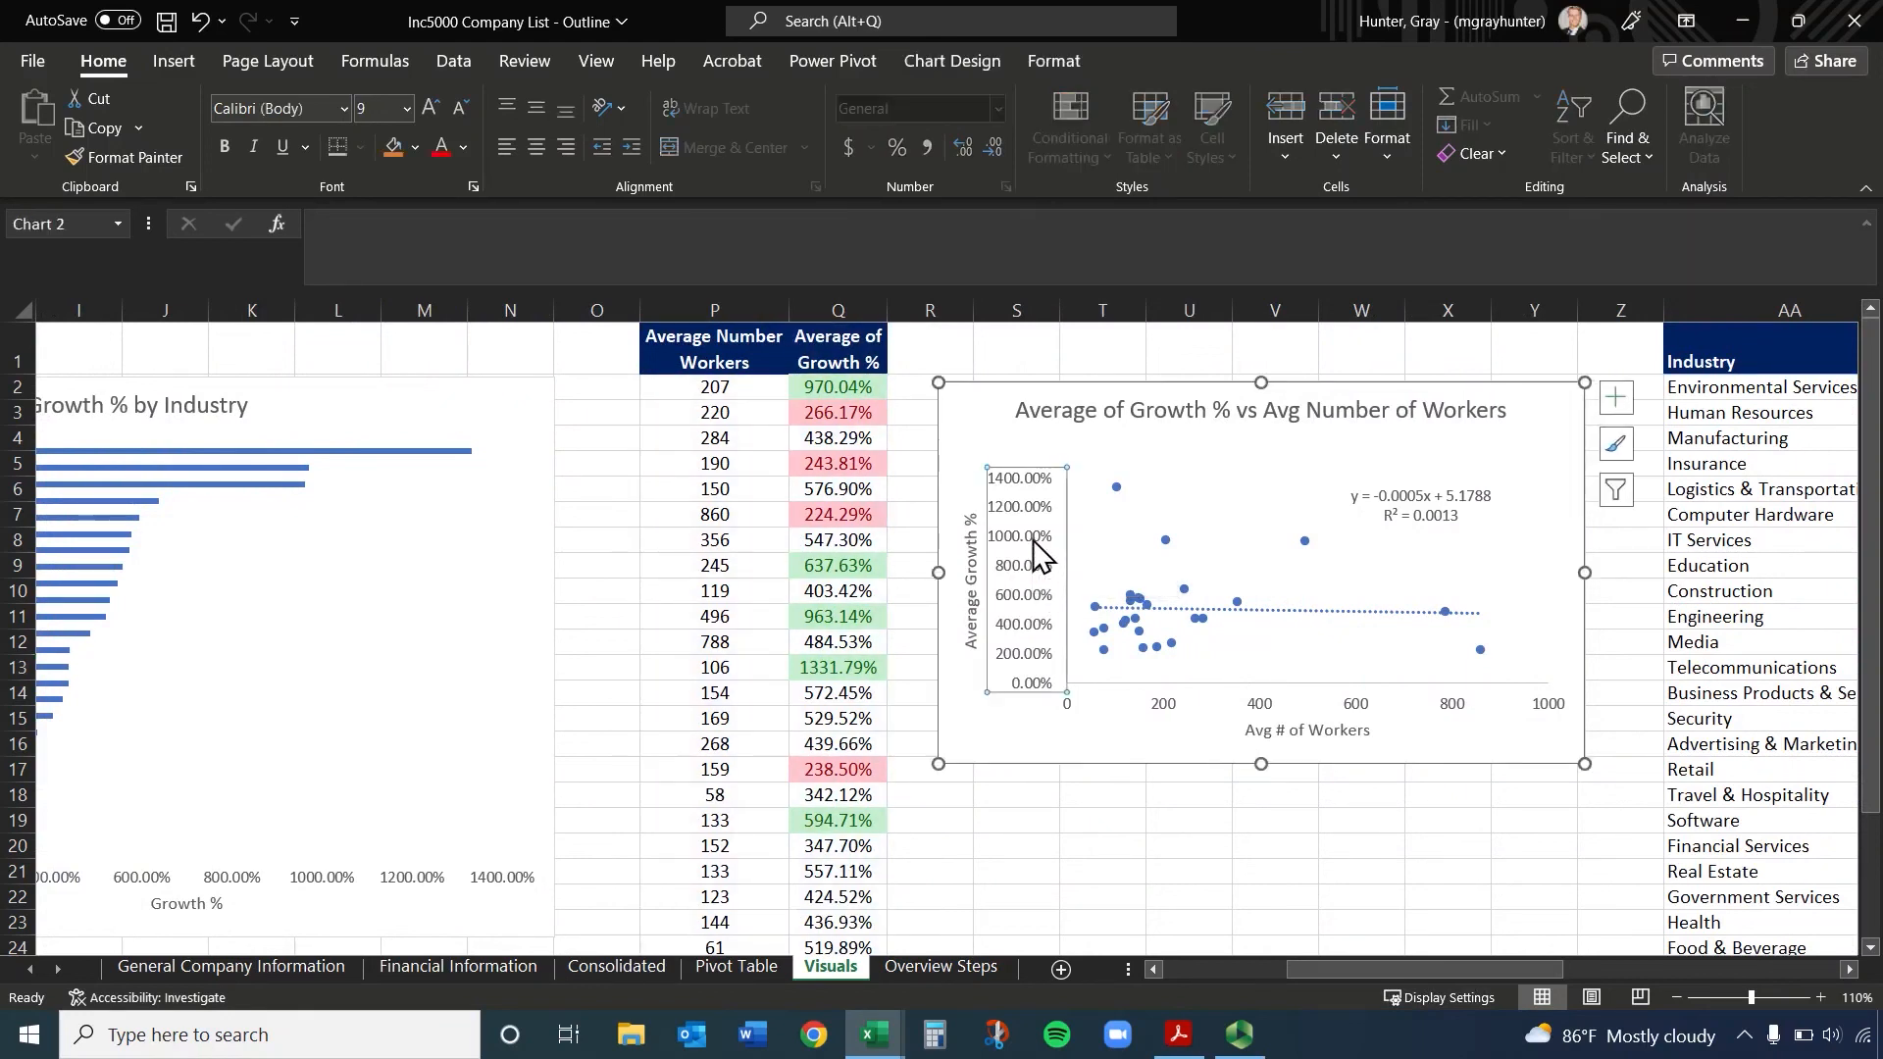
pyautogui.rightClick(1031, 539)
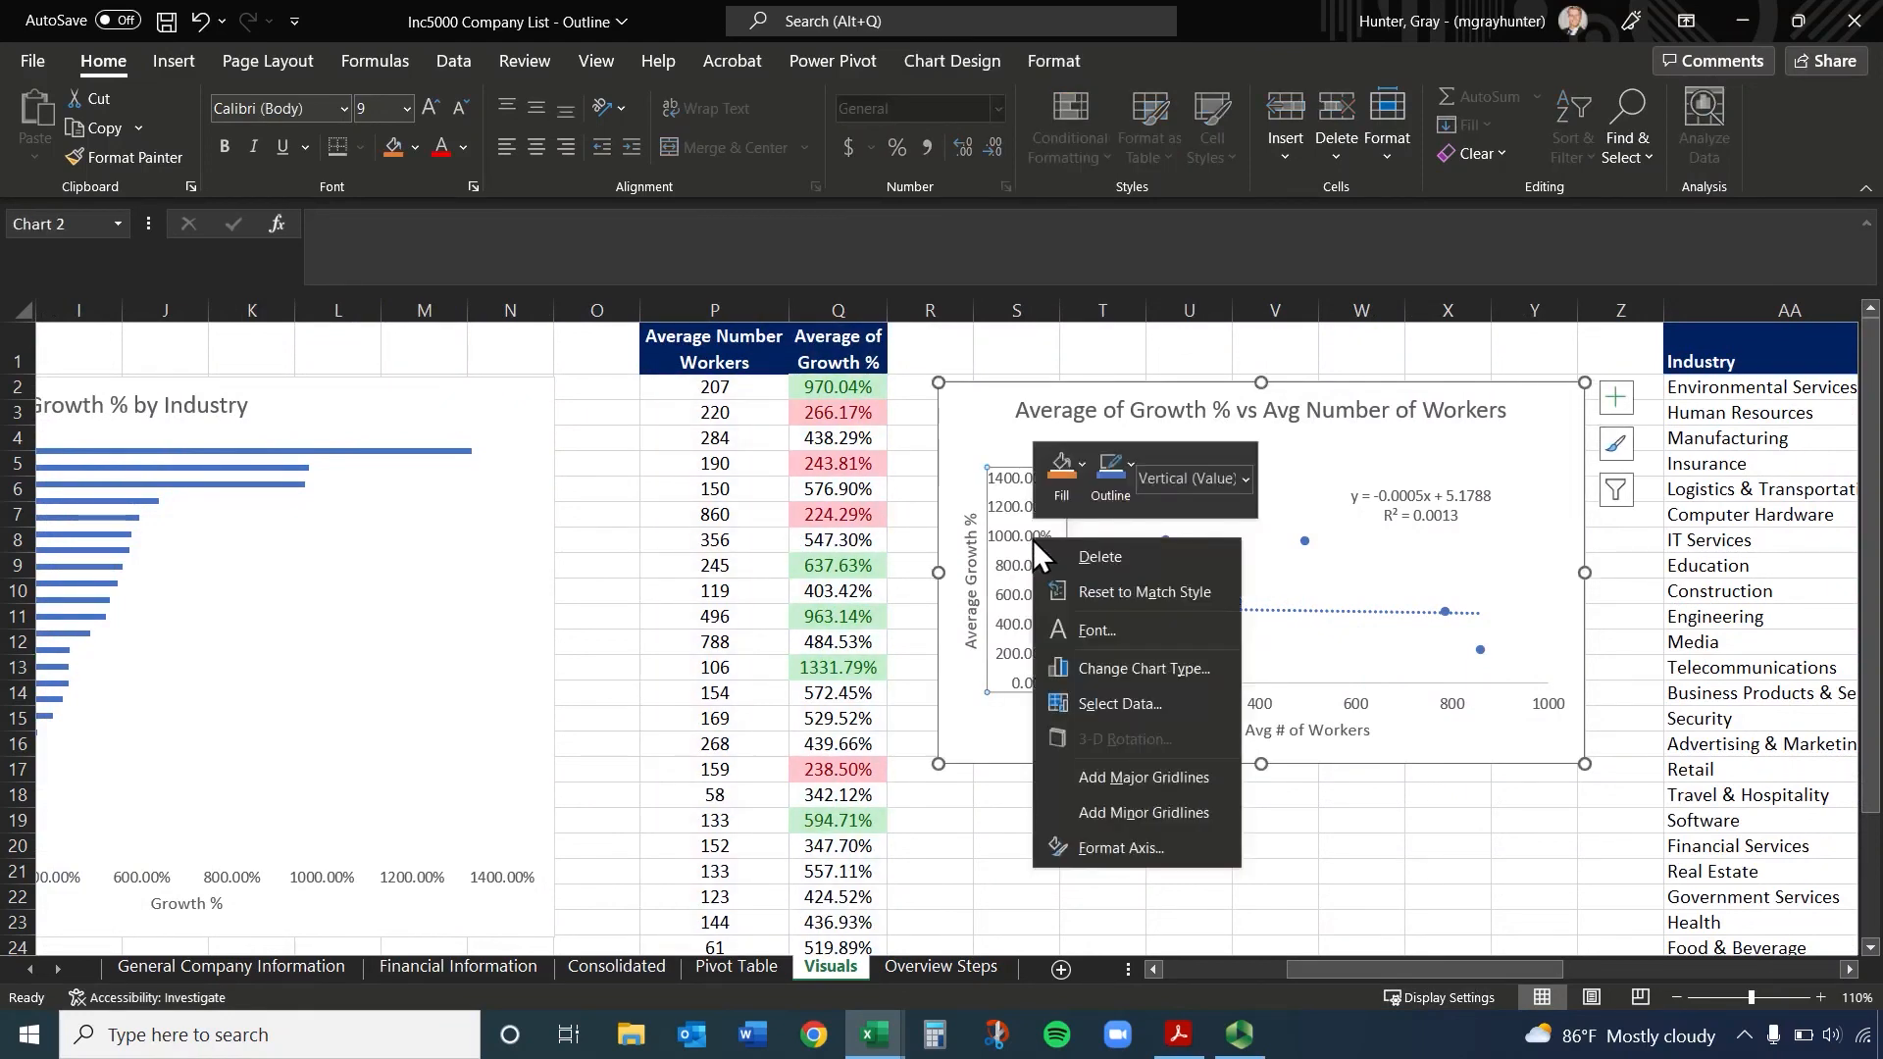
pyautogui.click(1118, 847)
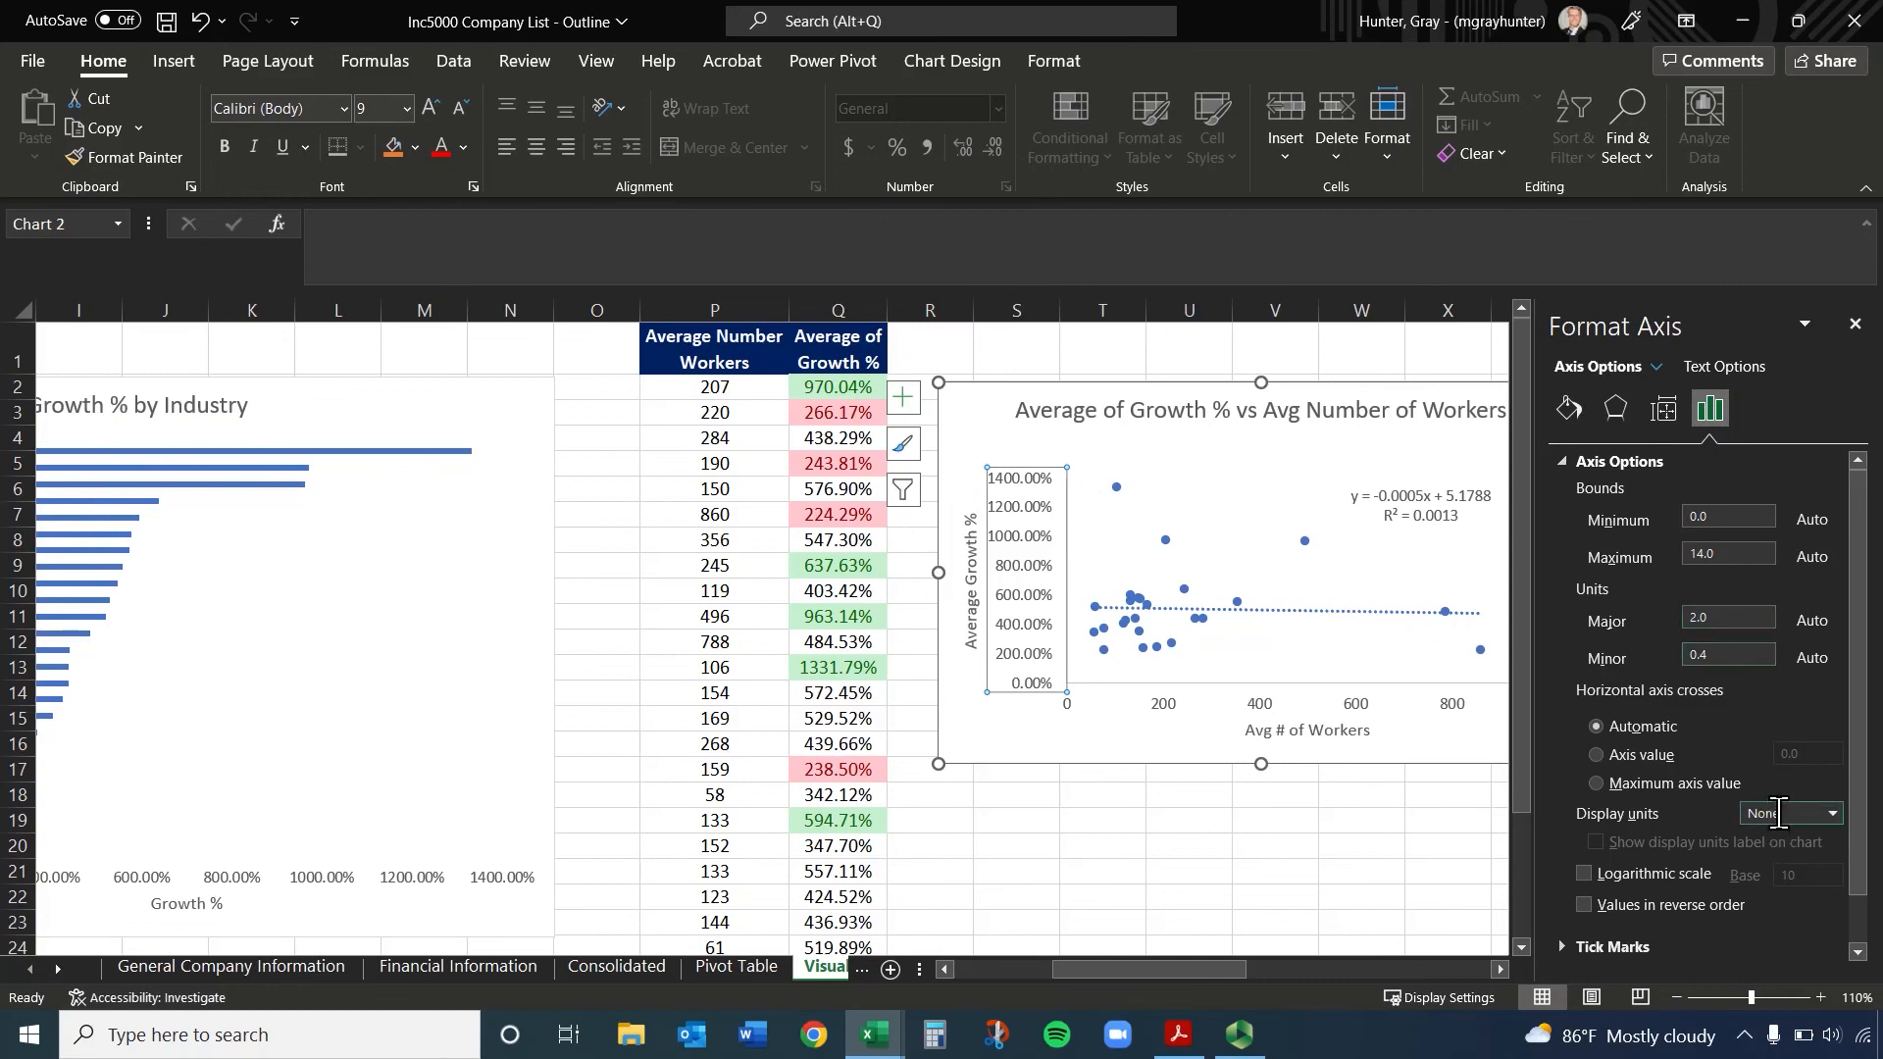
# Set the scatter chart's vertical axis percentages to 0 decimal places and close the formatting options
pyautogui.click(1662, 411)
pyautogui.click(1698, 410)
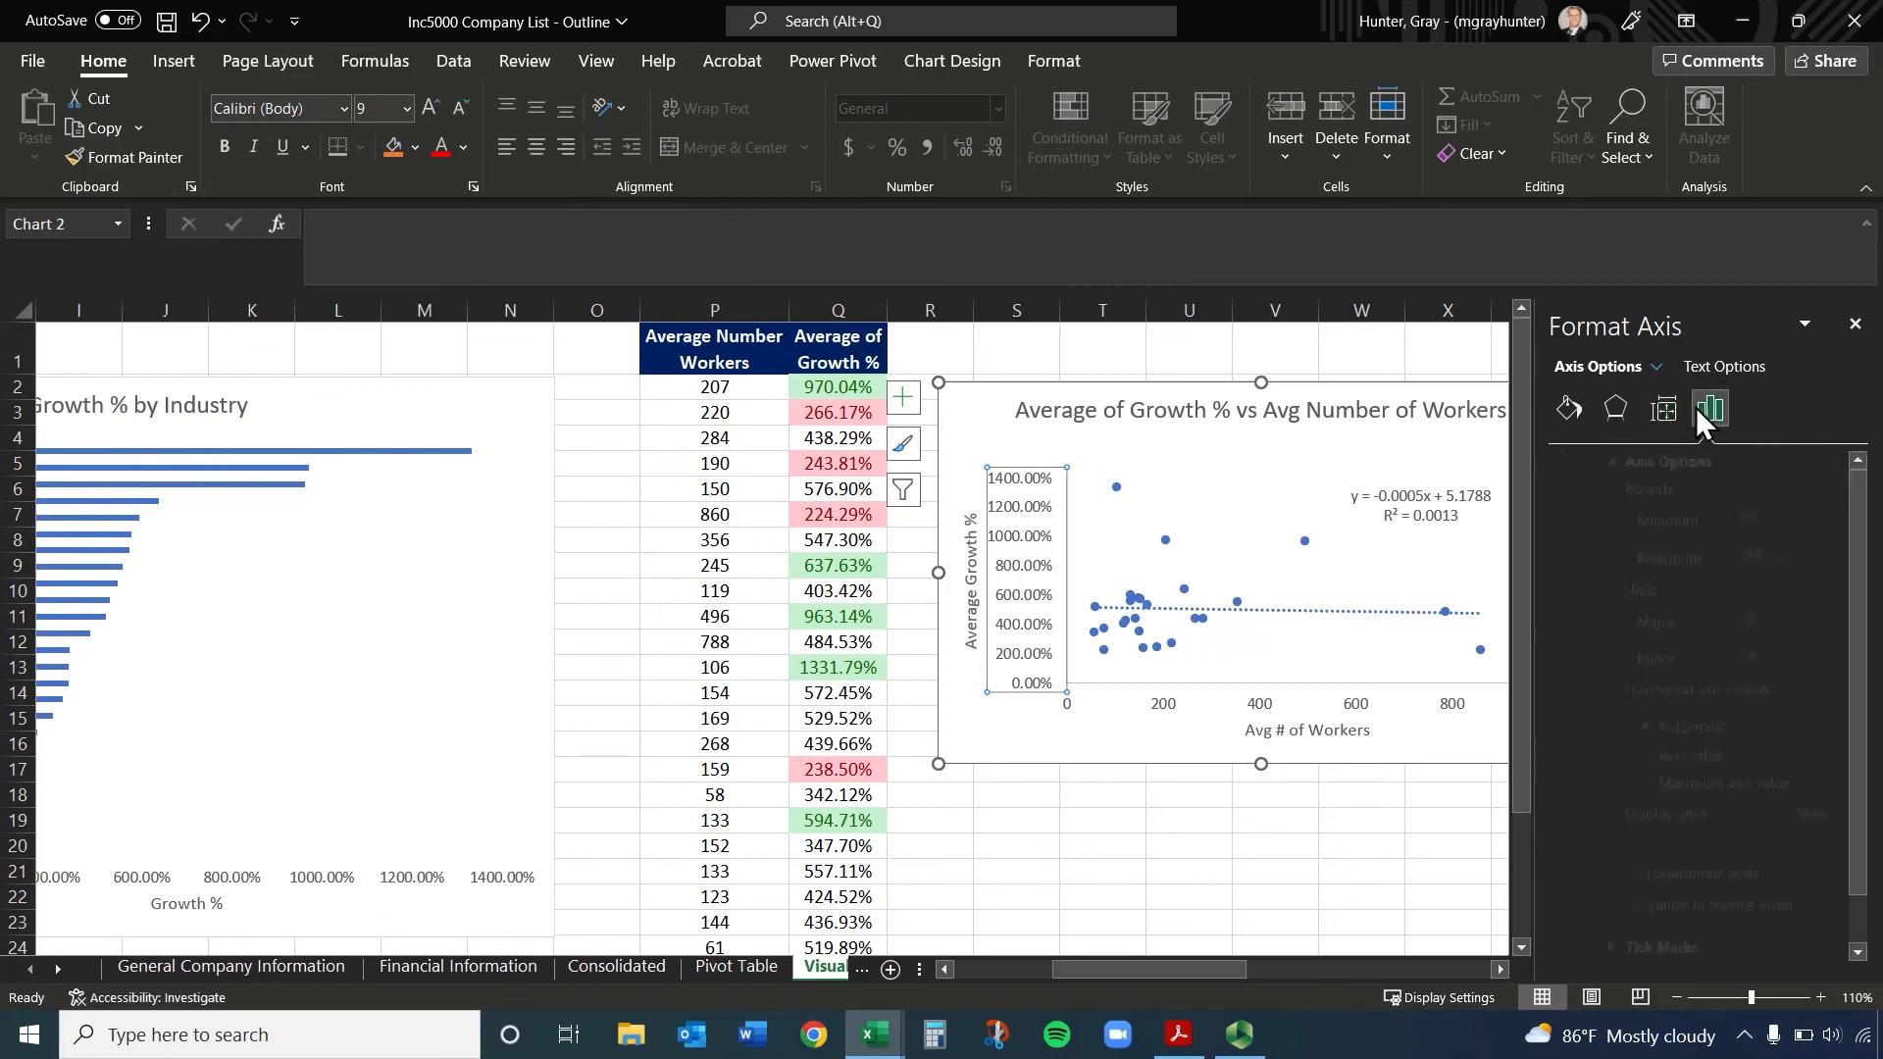
pyautogui.scroll(-2, 1706, 588)
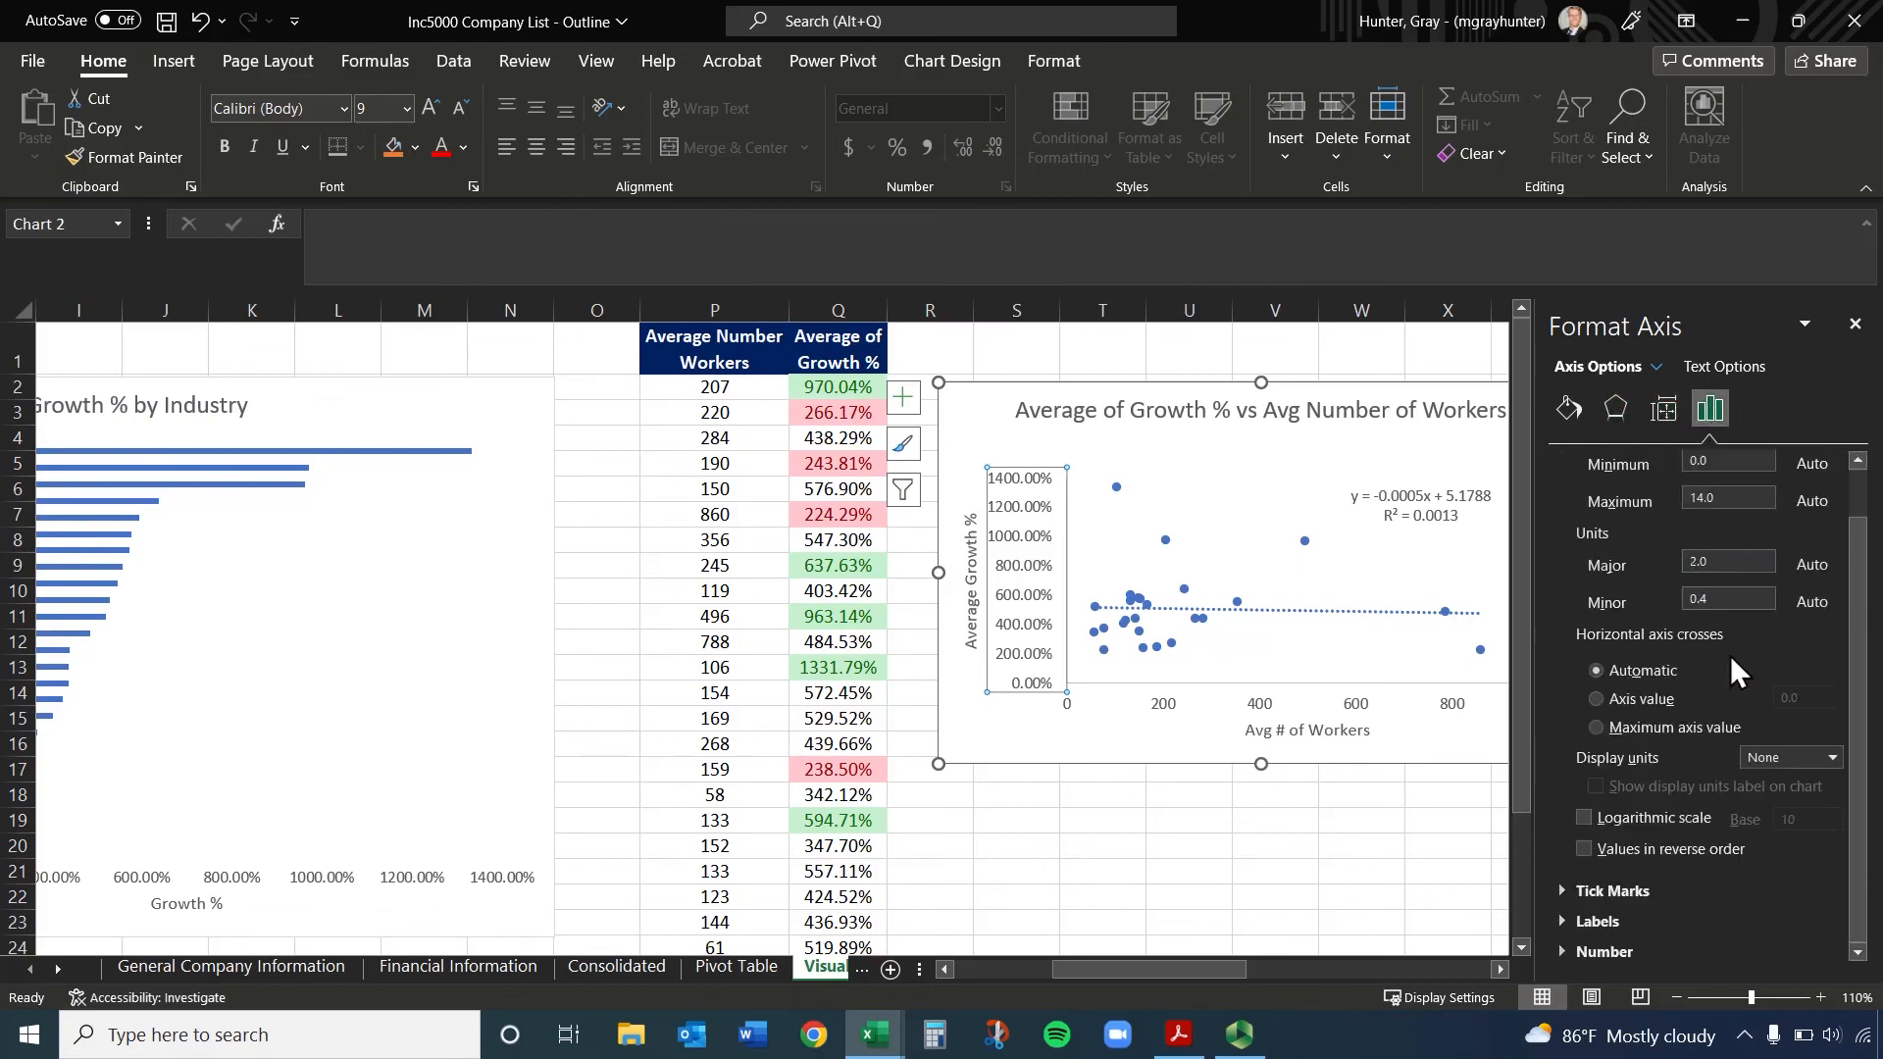
pyautogui.click(1567, 921)
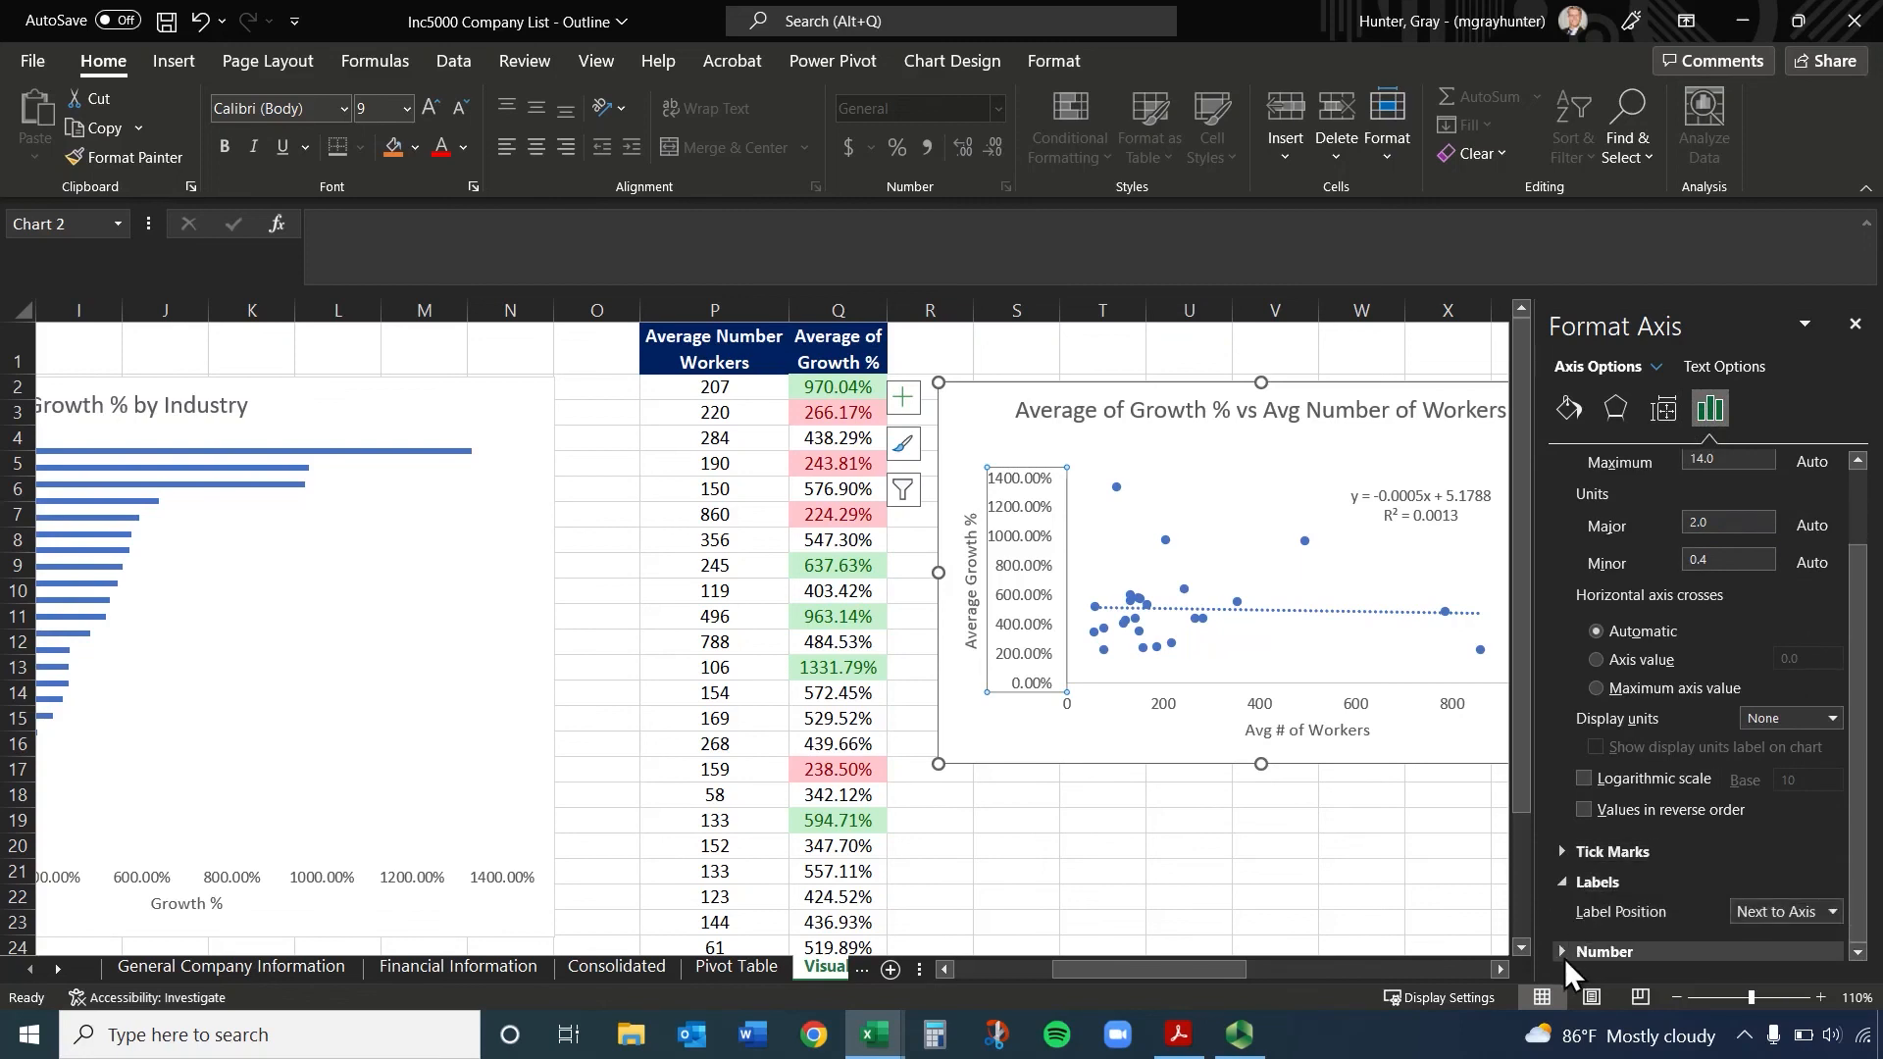
pyautogui.click(1557, 951)
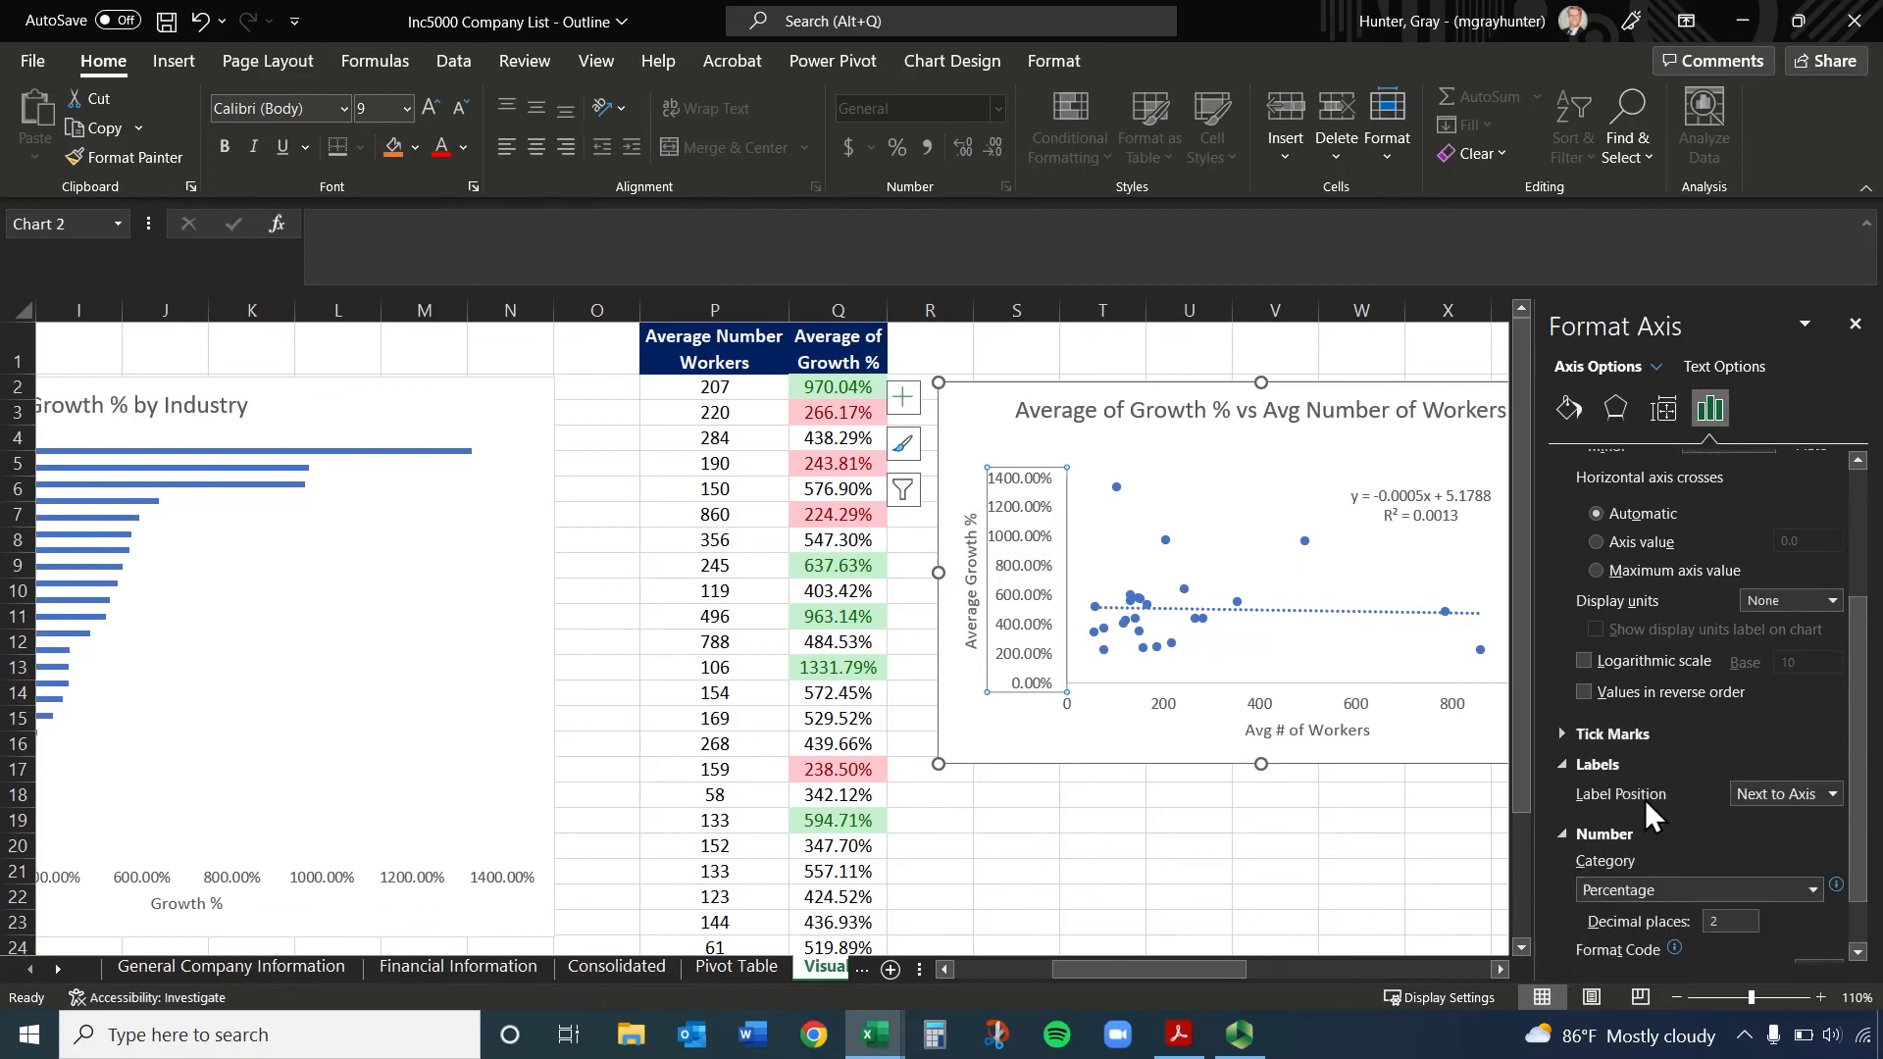
pyautogui.click(1743, 860)
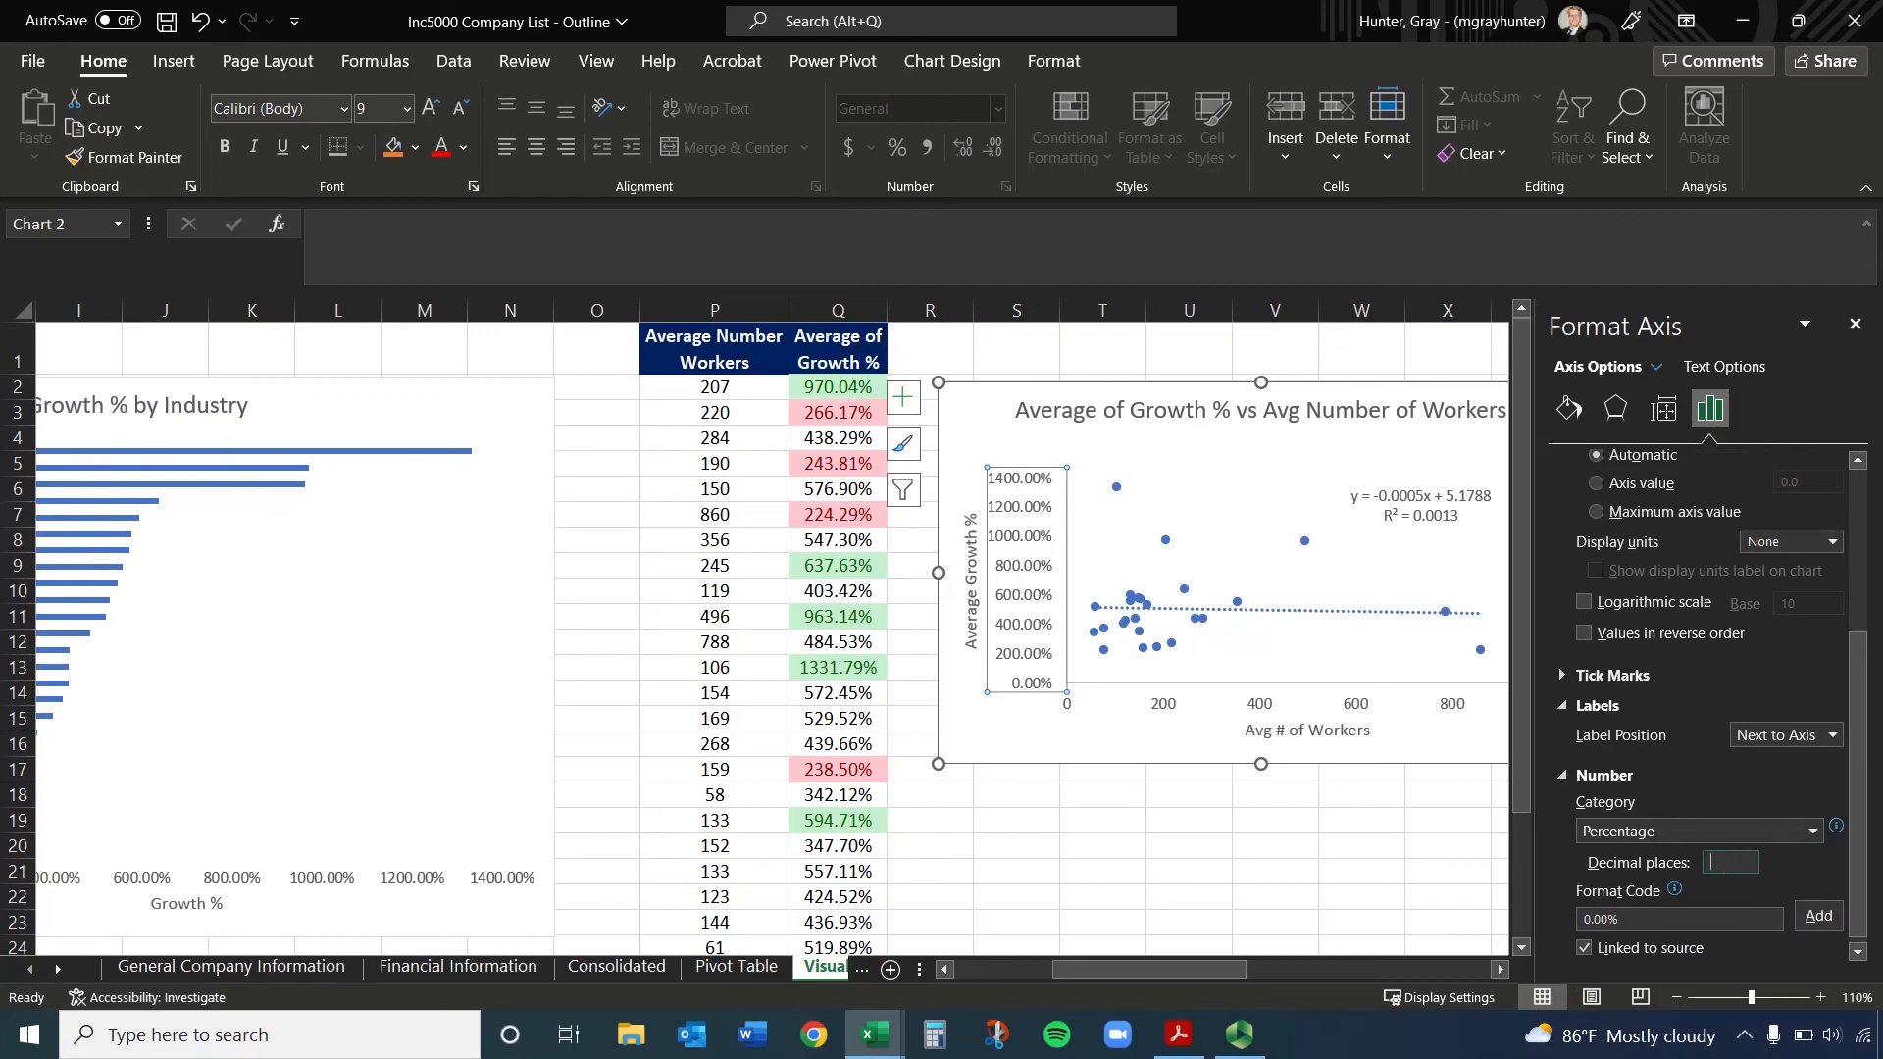
pyautogui.write('0')
pyautogui.click(1422, 870)
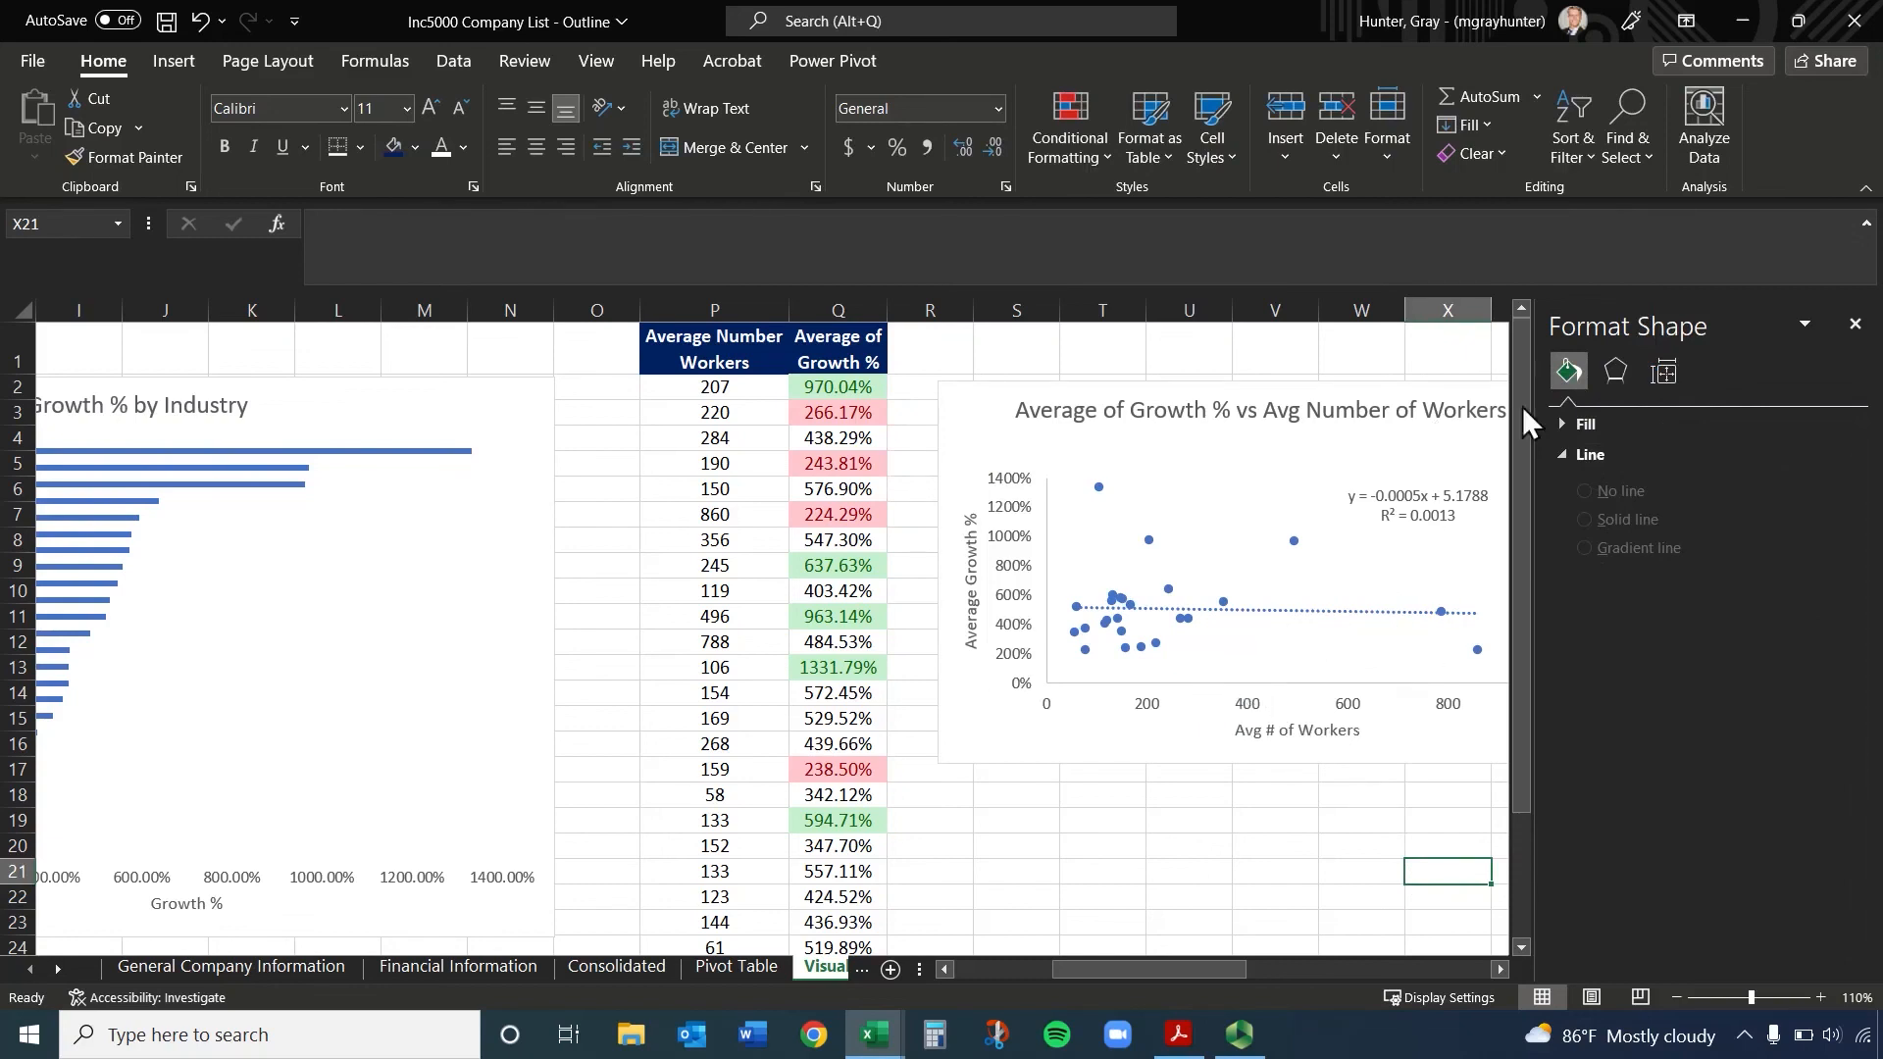
pyautogui.click(1616, 377)
pyautogui.click(1667, 372)
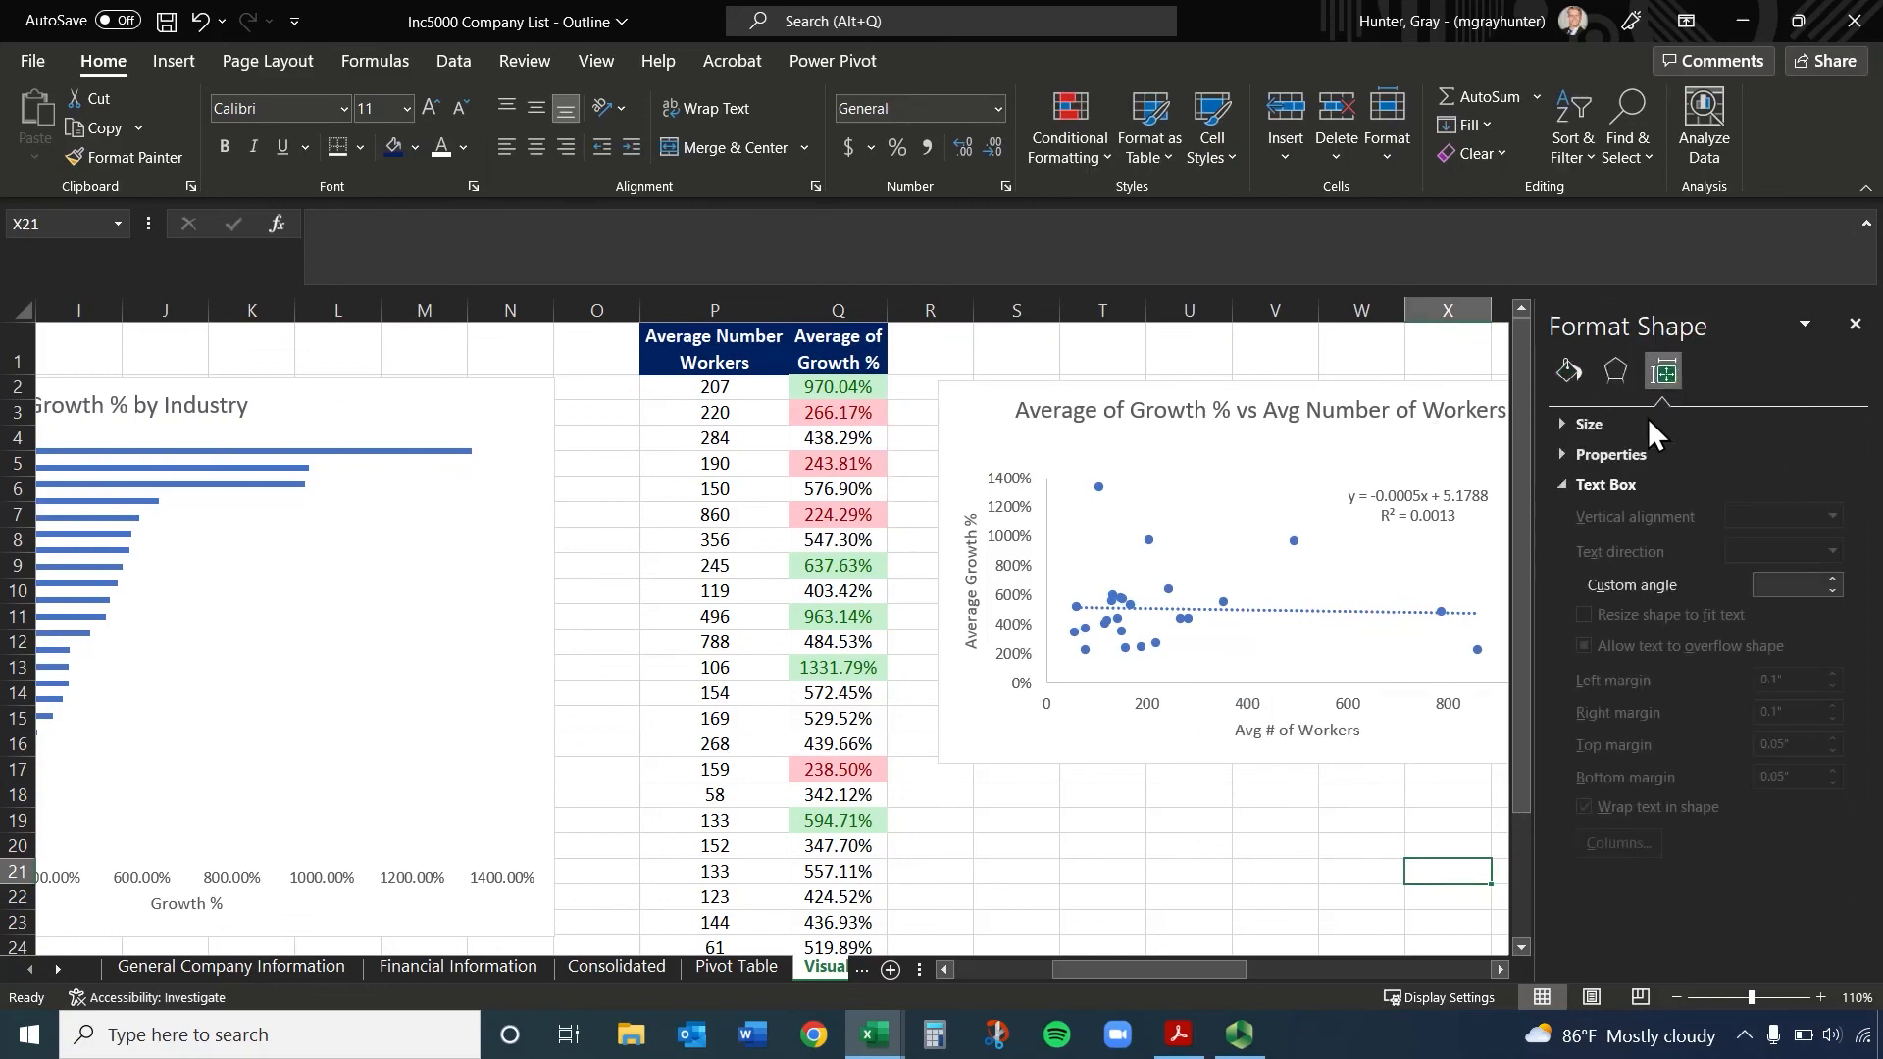
pyautogui.click(1854, 325)
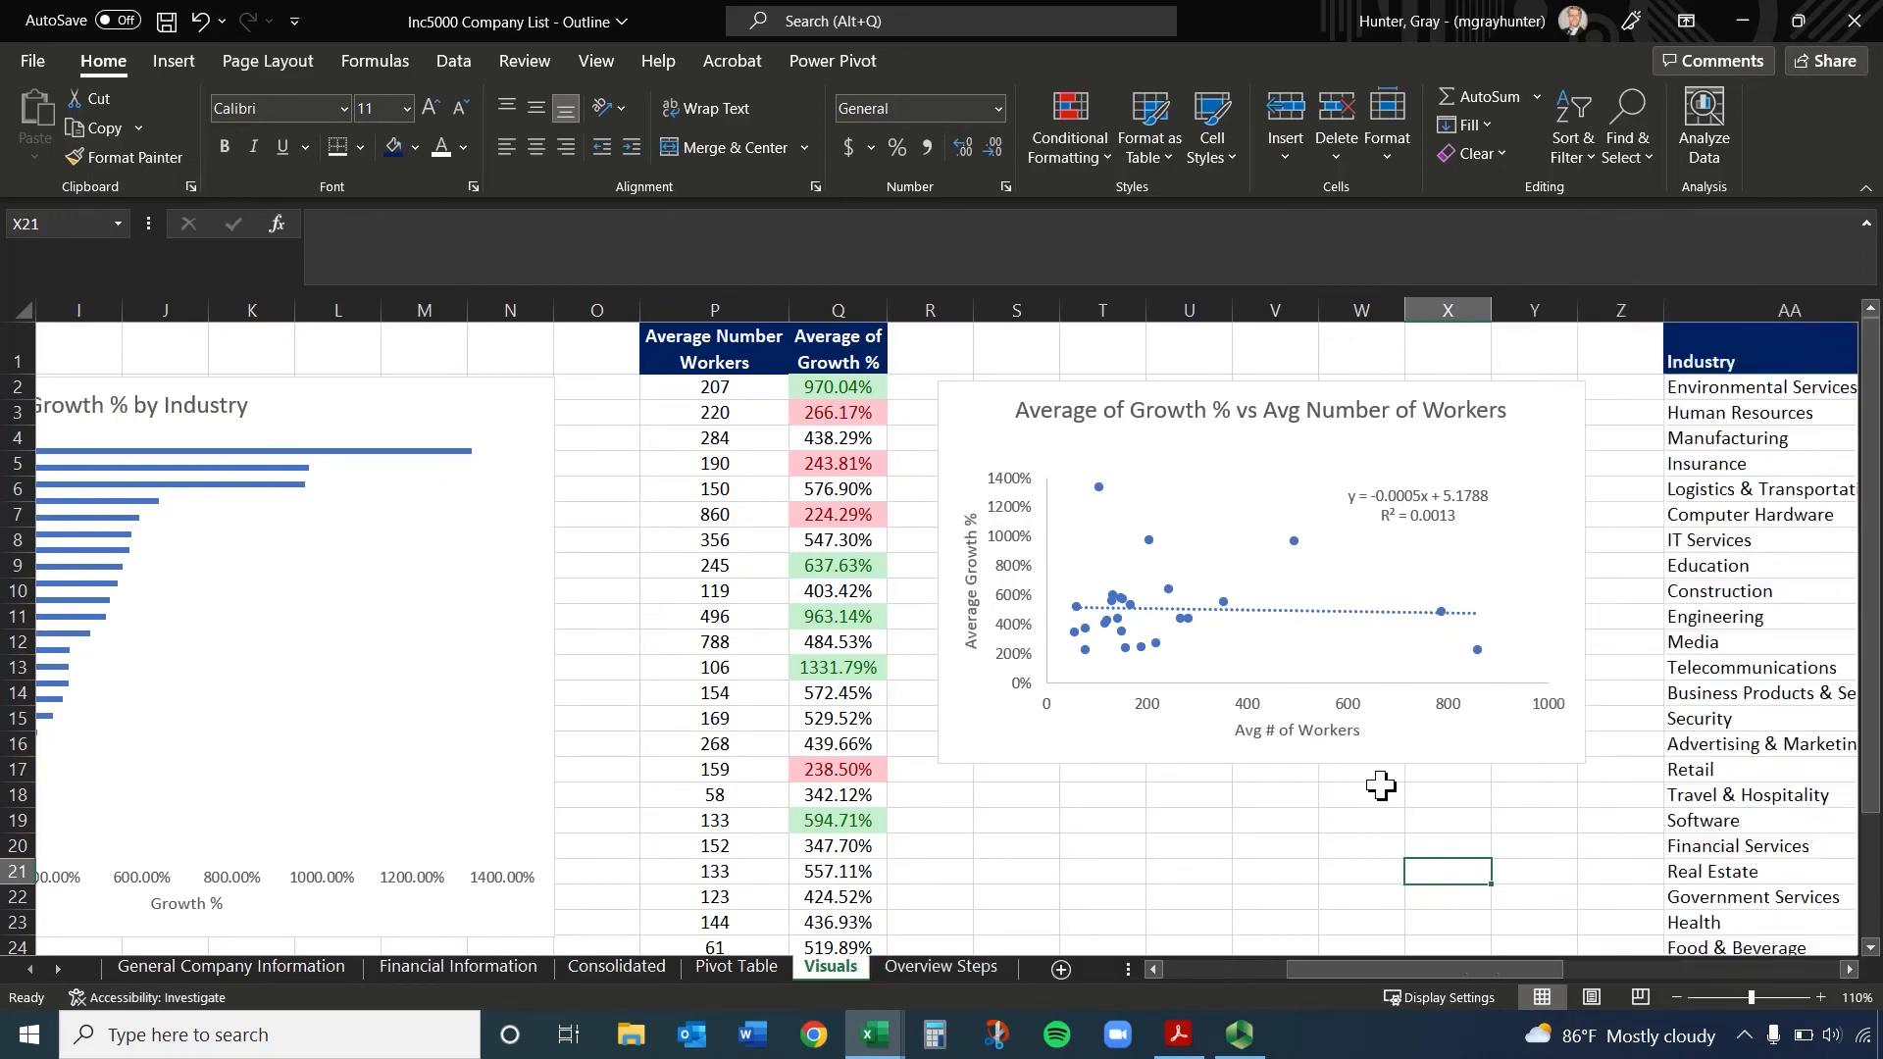
# Select the scatter chart's horizontal axis, vertical axis and data points one after another to examine them
pyautogui.click(1356, 704)
pyautogui.click(1030, 628)
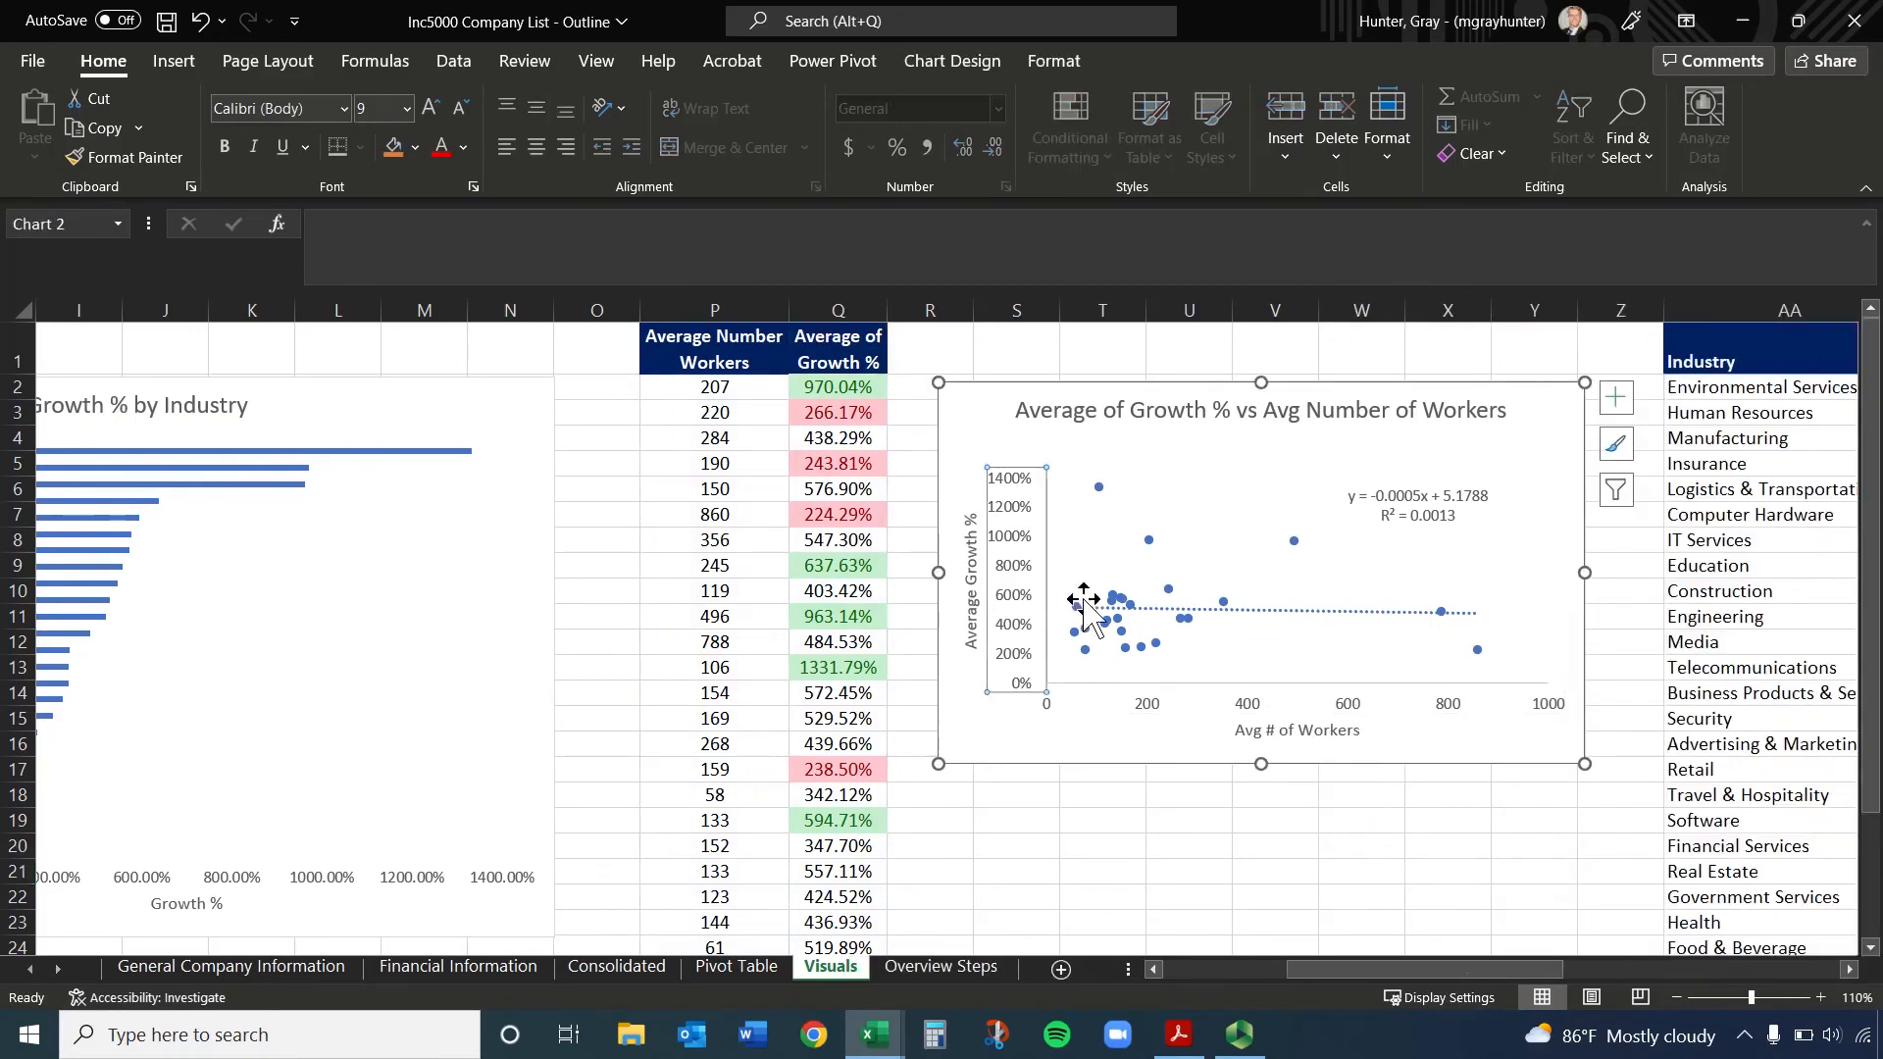
pyautogui.click(1123, 612)
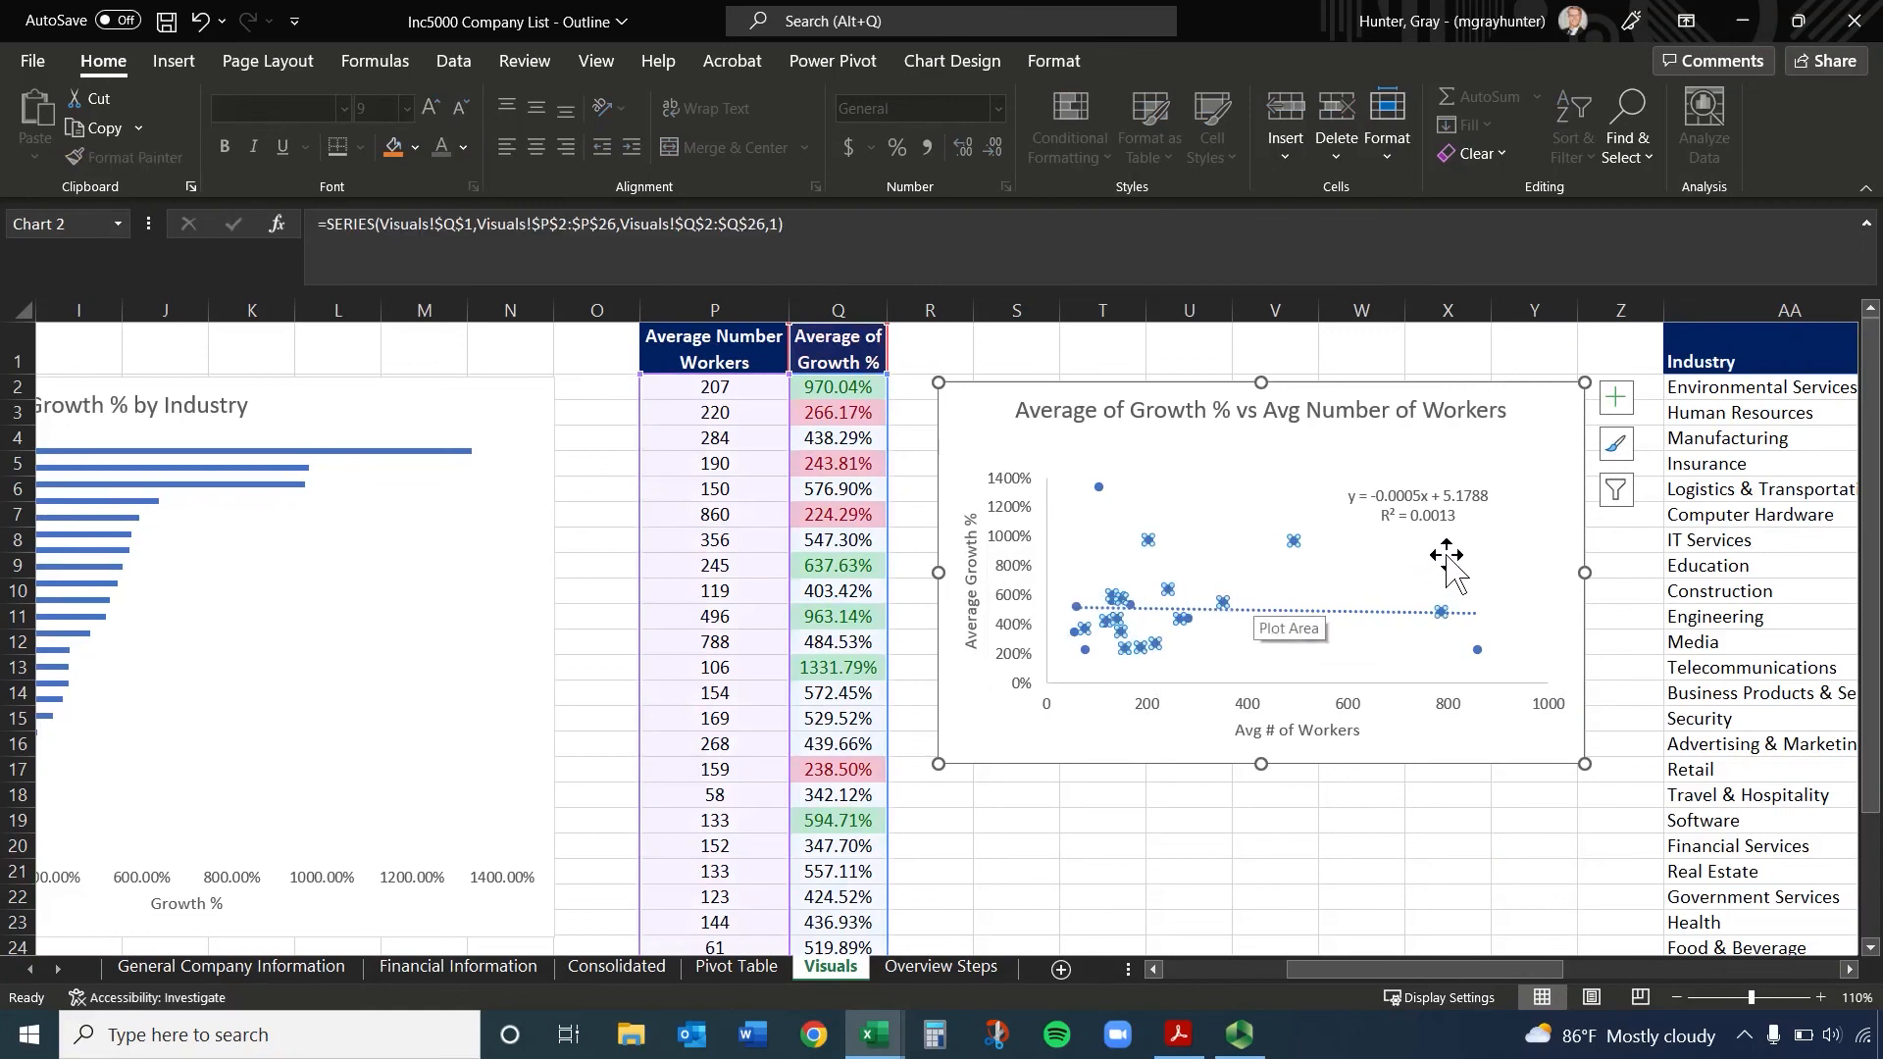
# Select the scatter chart's plot area, horizontal axis, horizontal axis title and vertical axis in turn to review what each represents
pyautogui.click(1431, 523)
pyautogui.click(1388, 609)
pyautogui.click(1358, 704)
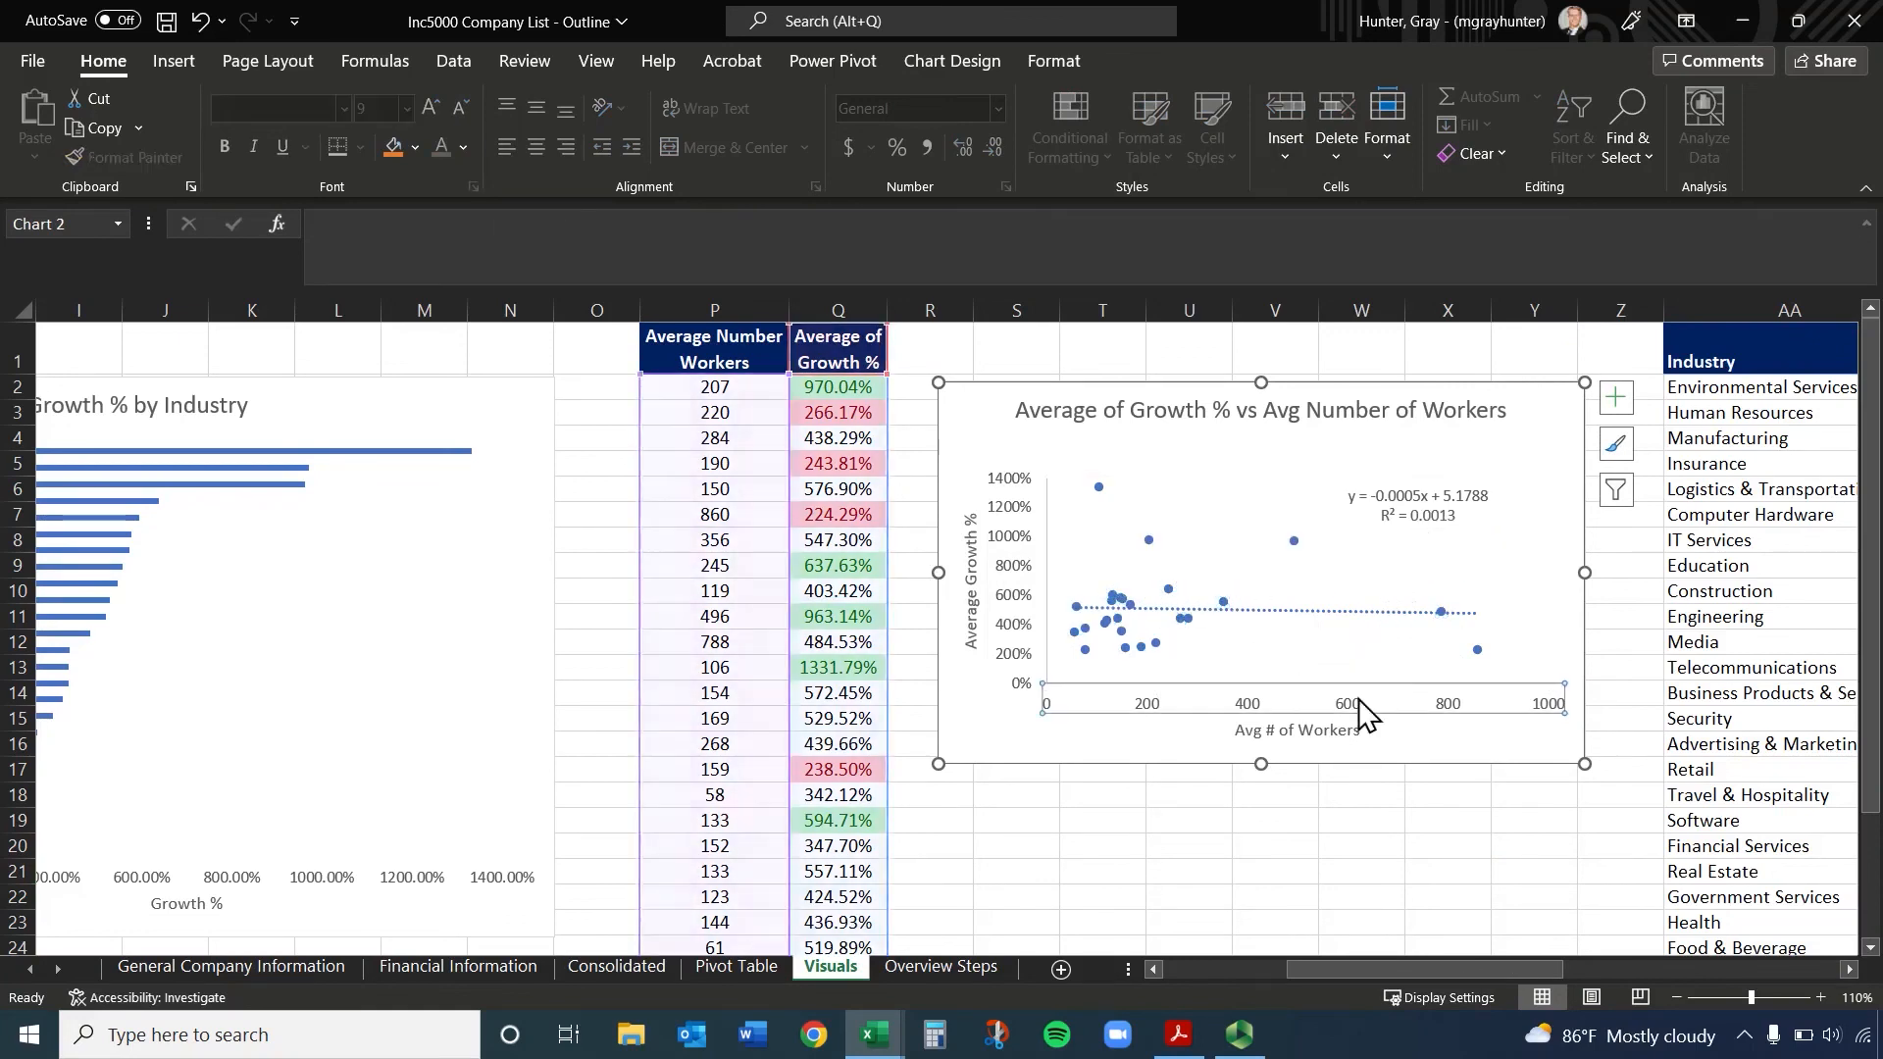
pyautogui.click(1353, 729)
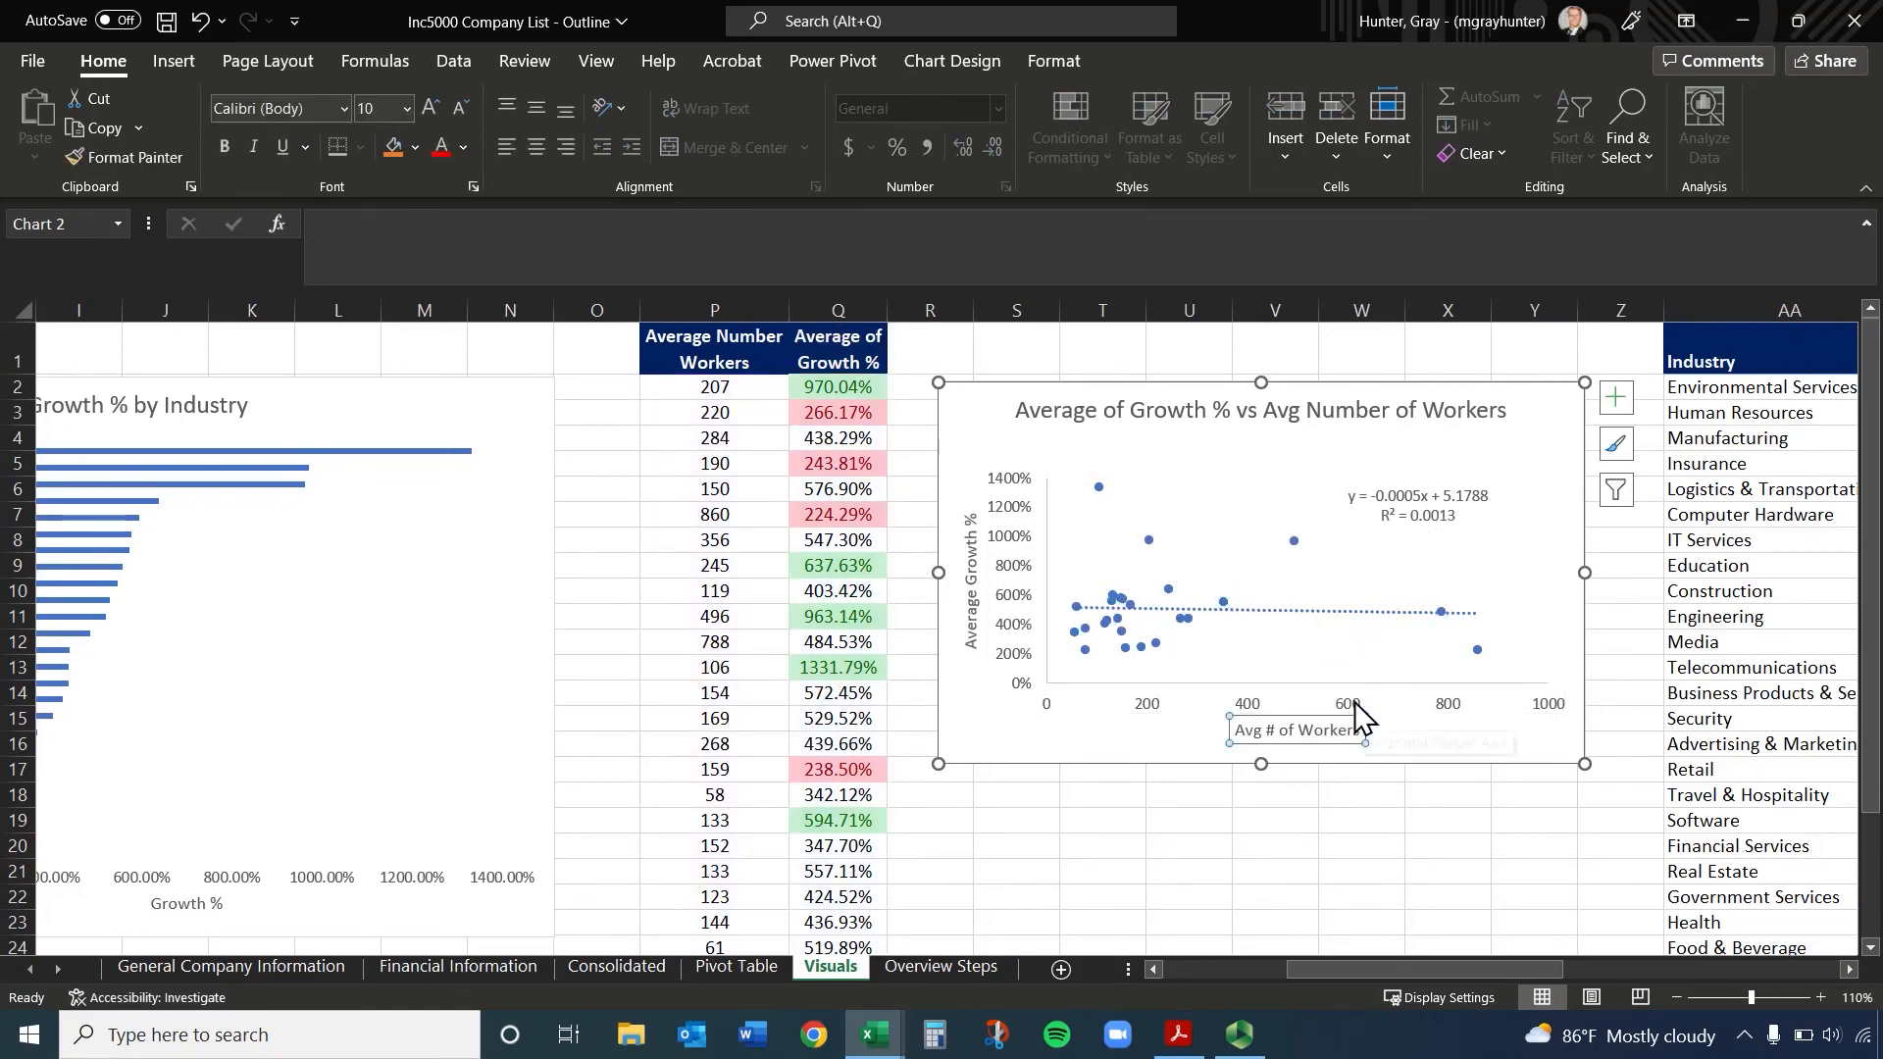
pyautogui.click(1358, 706)
pyautogui.click(1076, 608)
pyautogui.click(1013, 600)
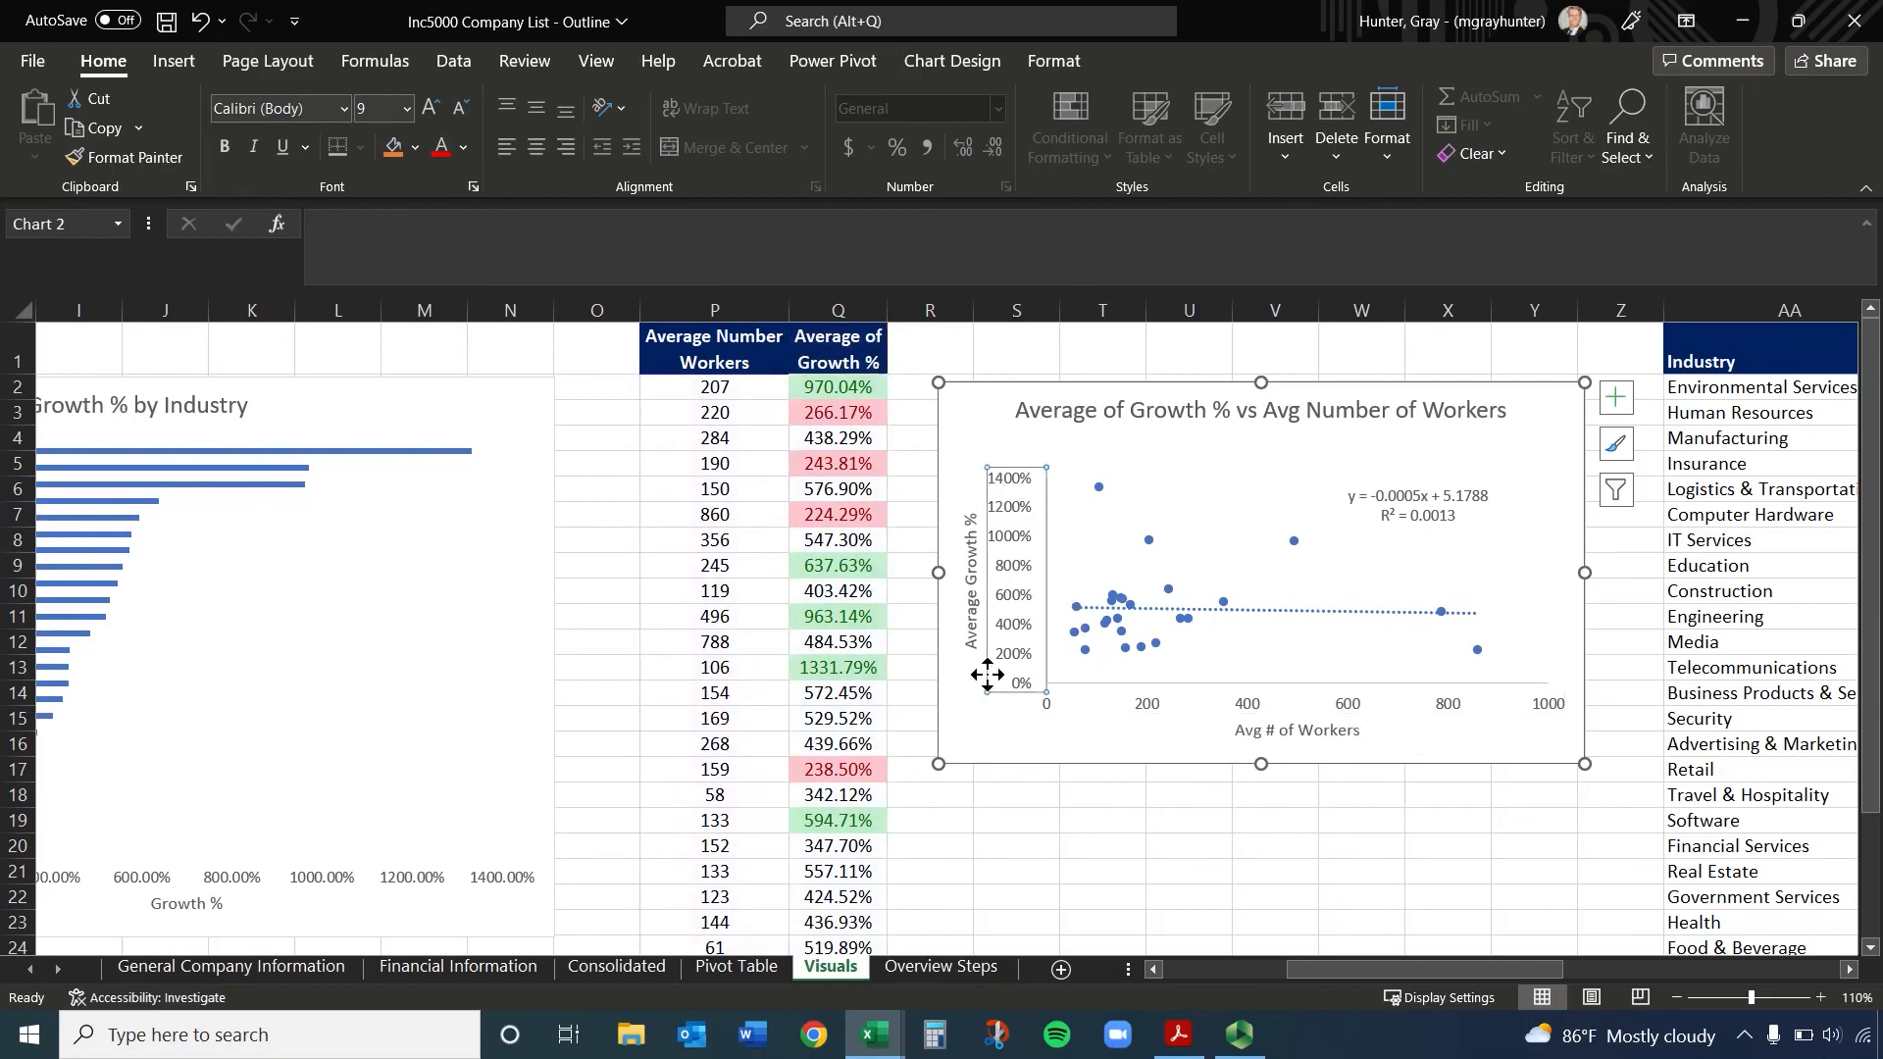
# Bring up Excel's add-ins manager from the program options and accept it with Analysis ToolPak enabled
pyautogui.moveTo(1357, 967); pyautogui.dragTo(1187, 975)
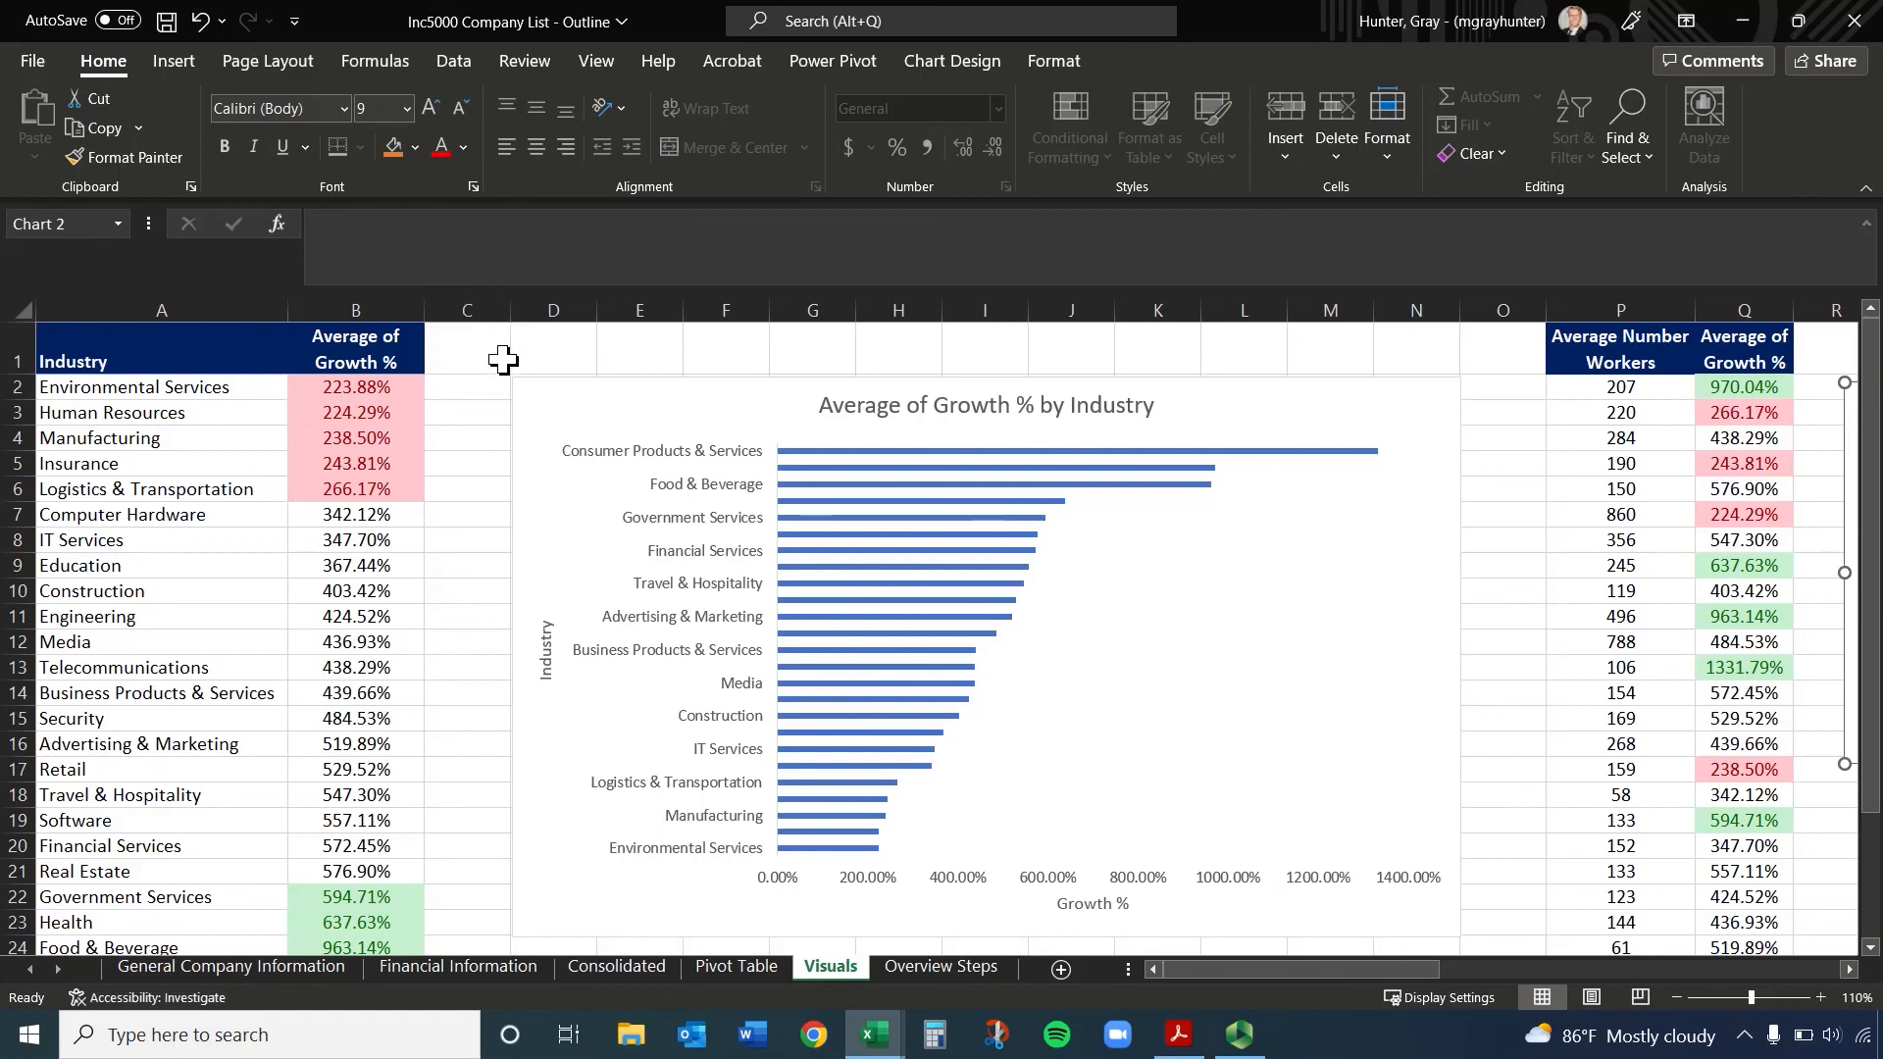
pyautogui.click(447, 65)
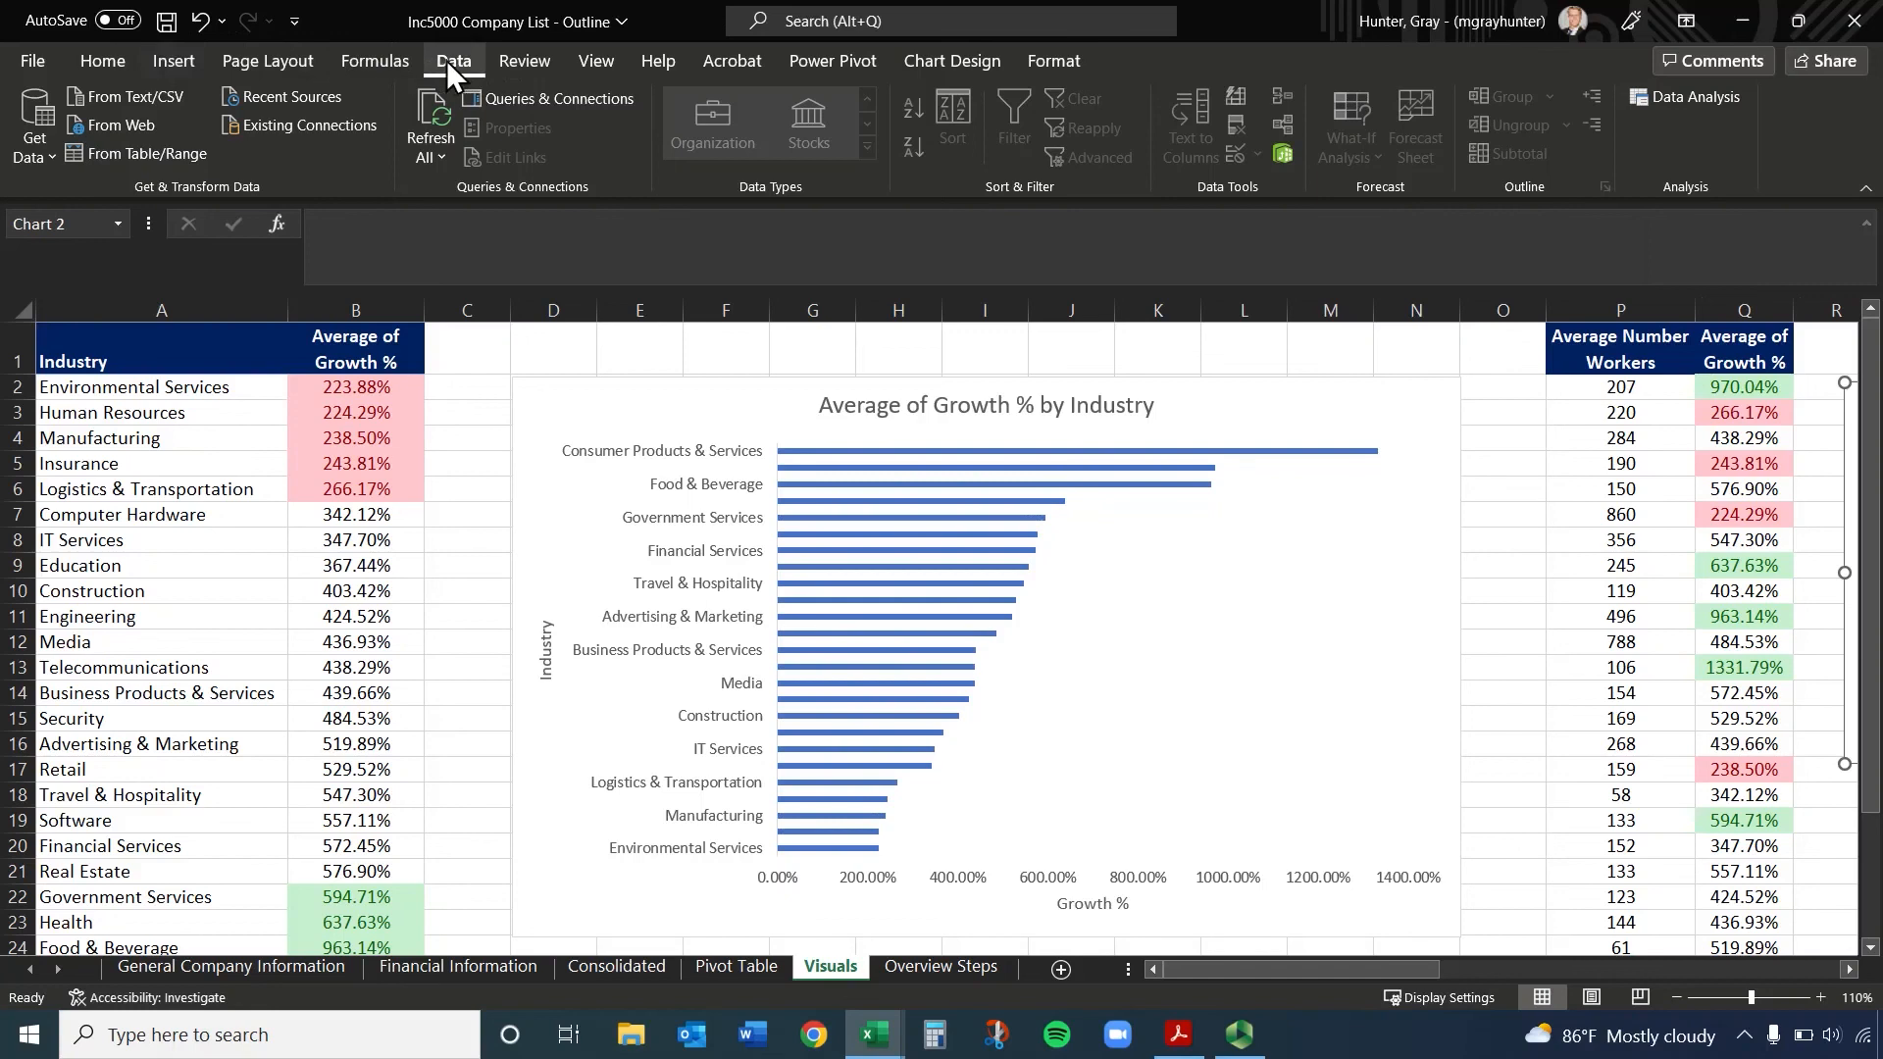
pyautogui.click(45, 65)
pyautogui.click(85, 969)
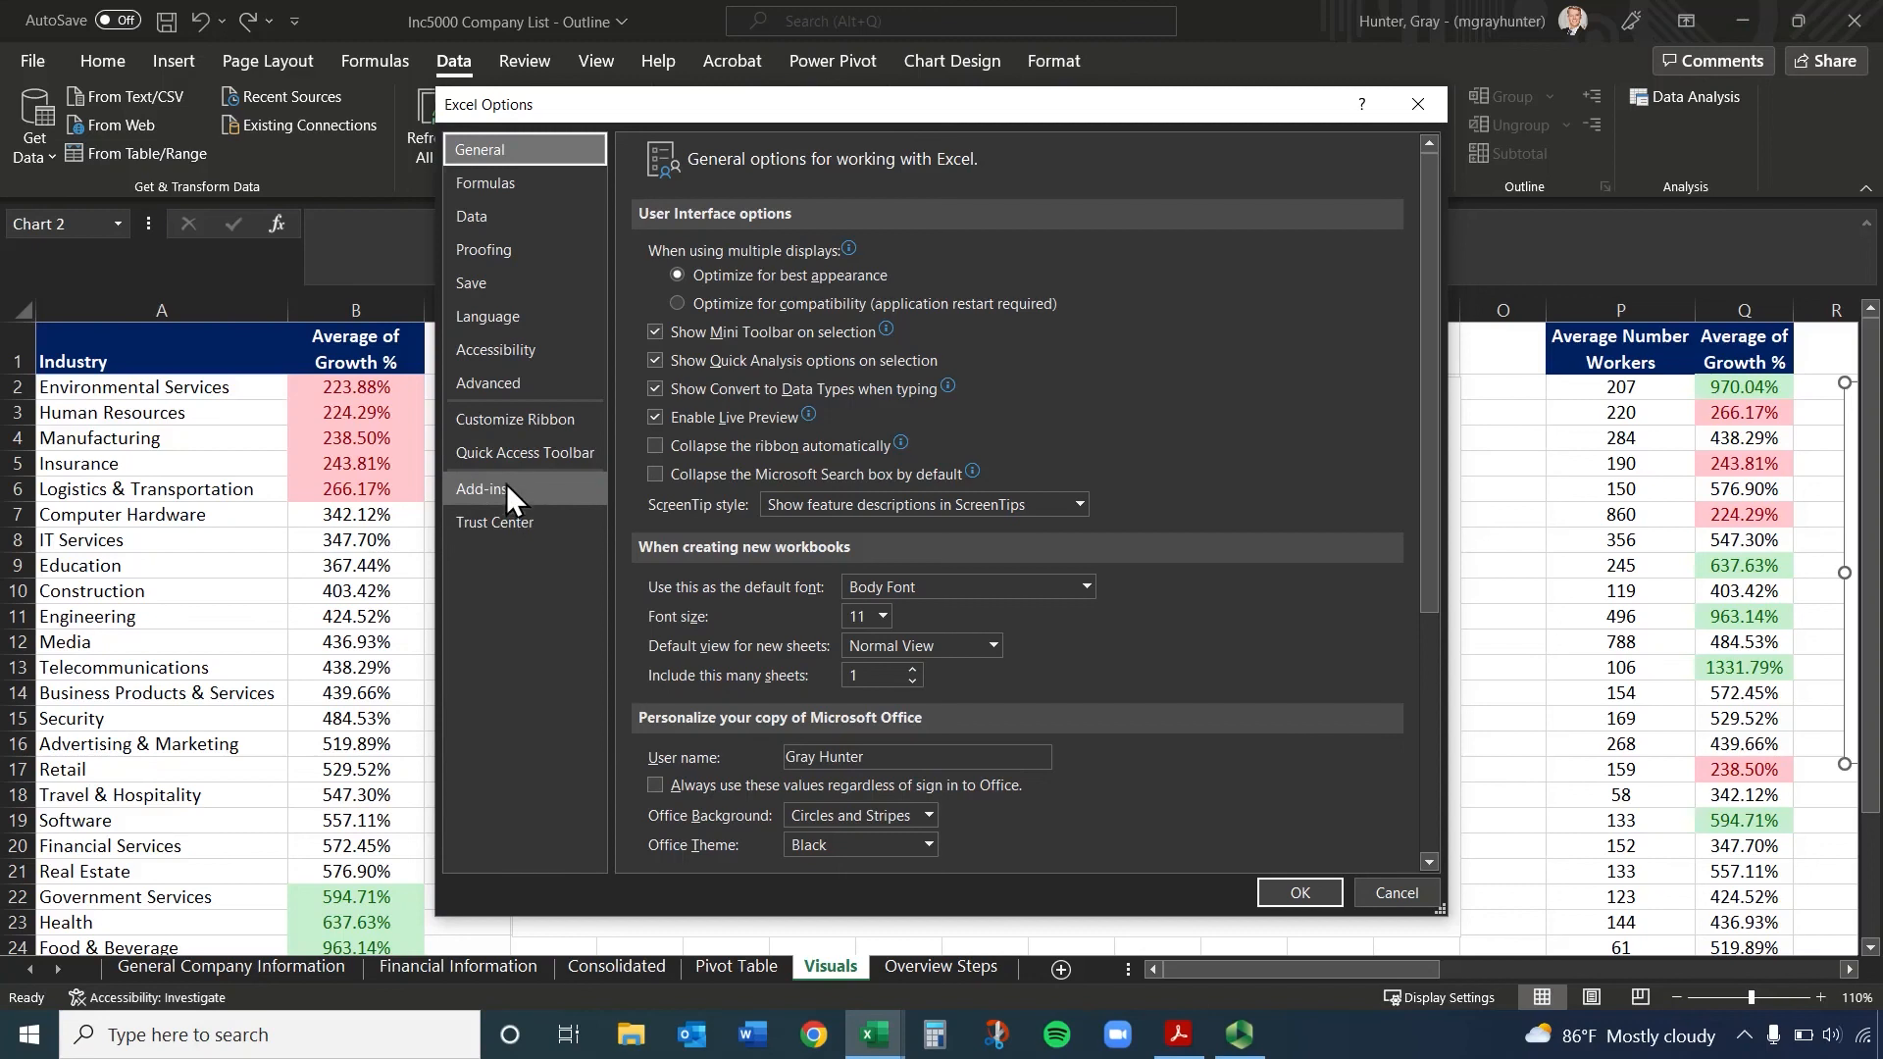
pyautogui.click(506, 486)
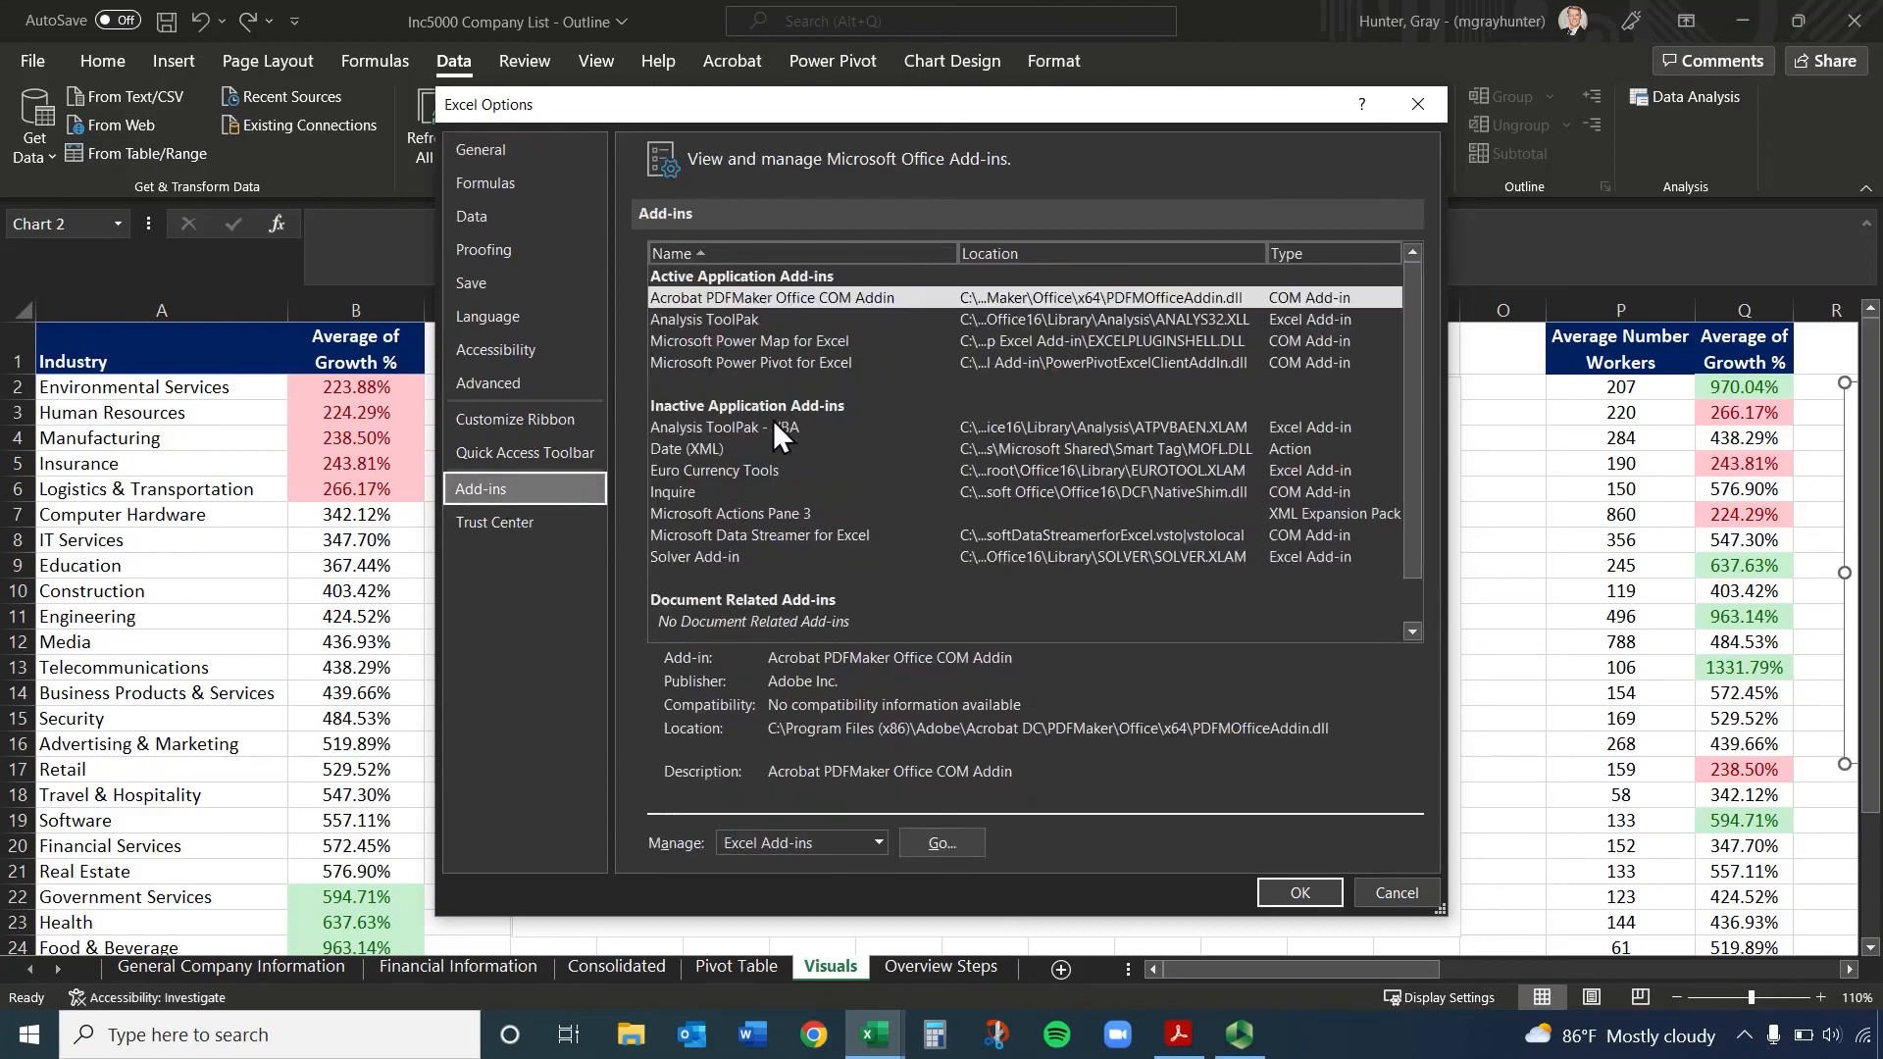
pyautogui.click(941, 846)
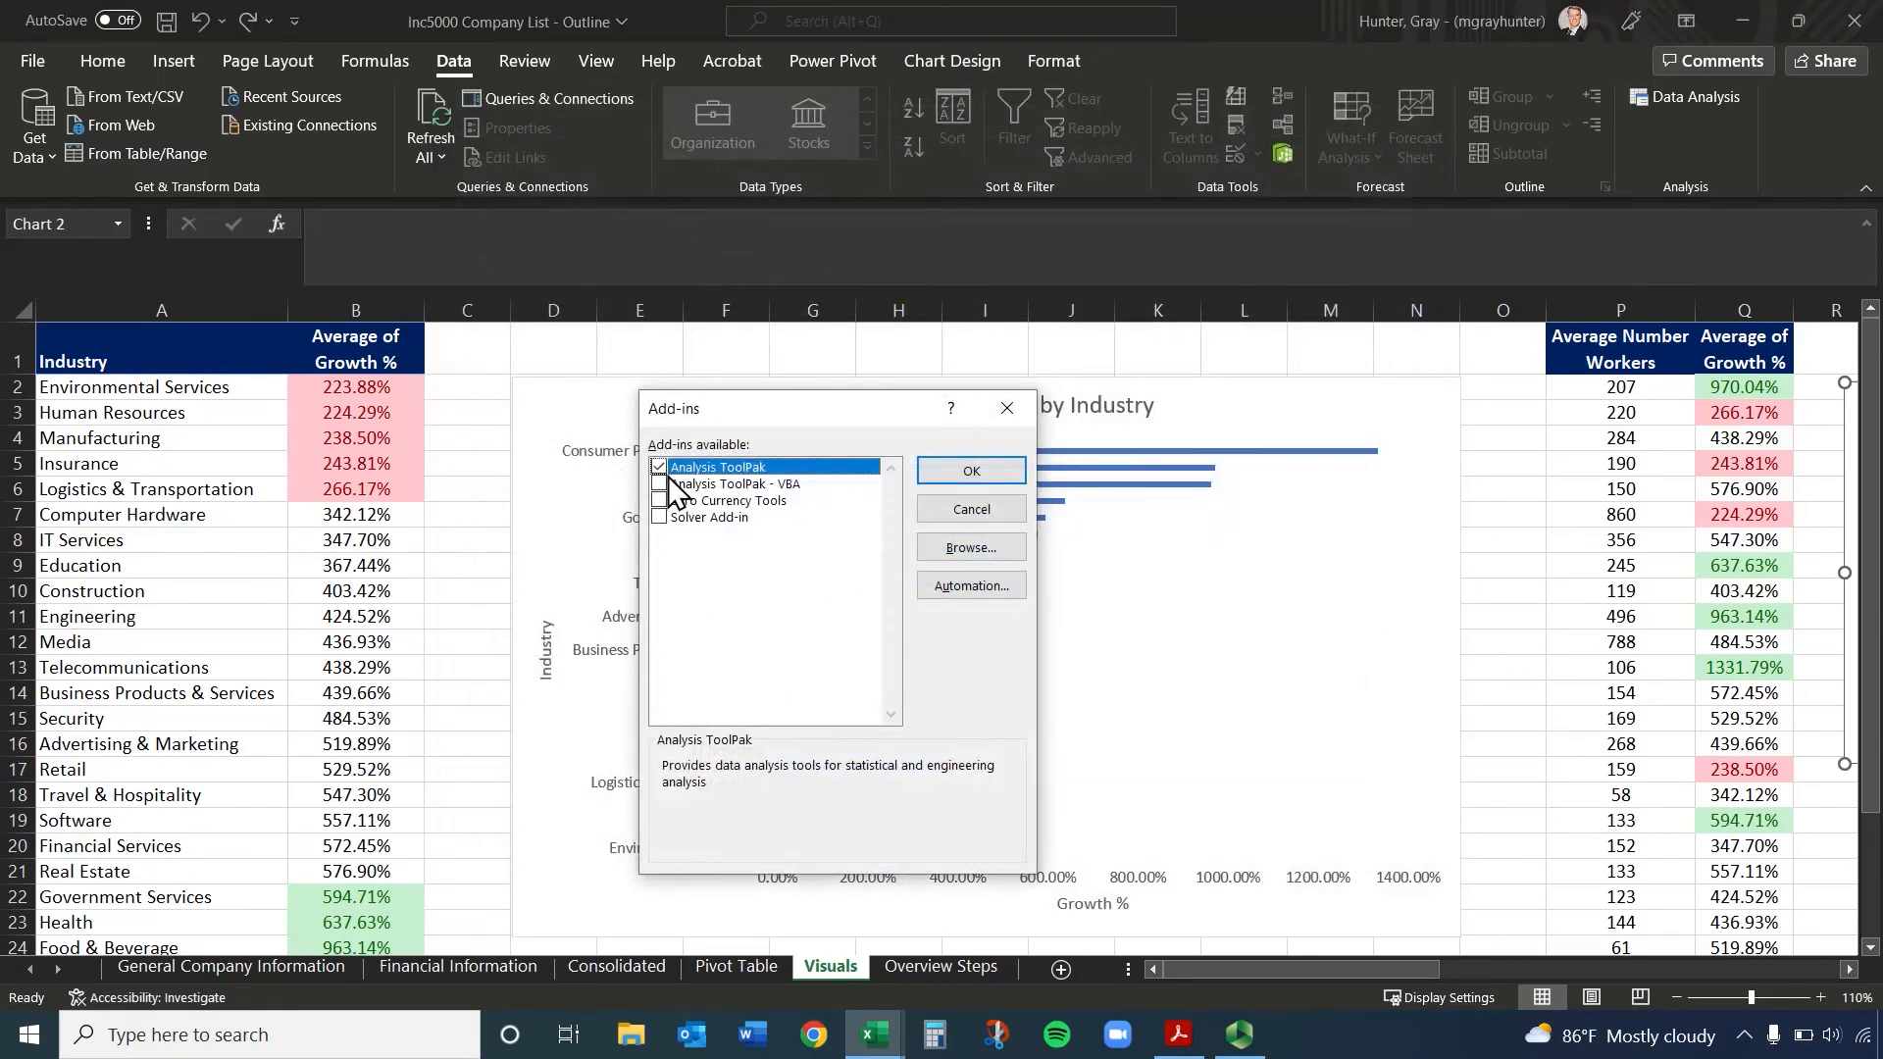
pyautogui.click(982, 469)
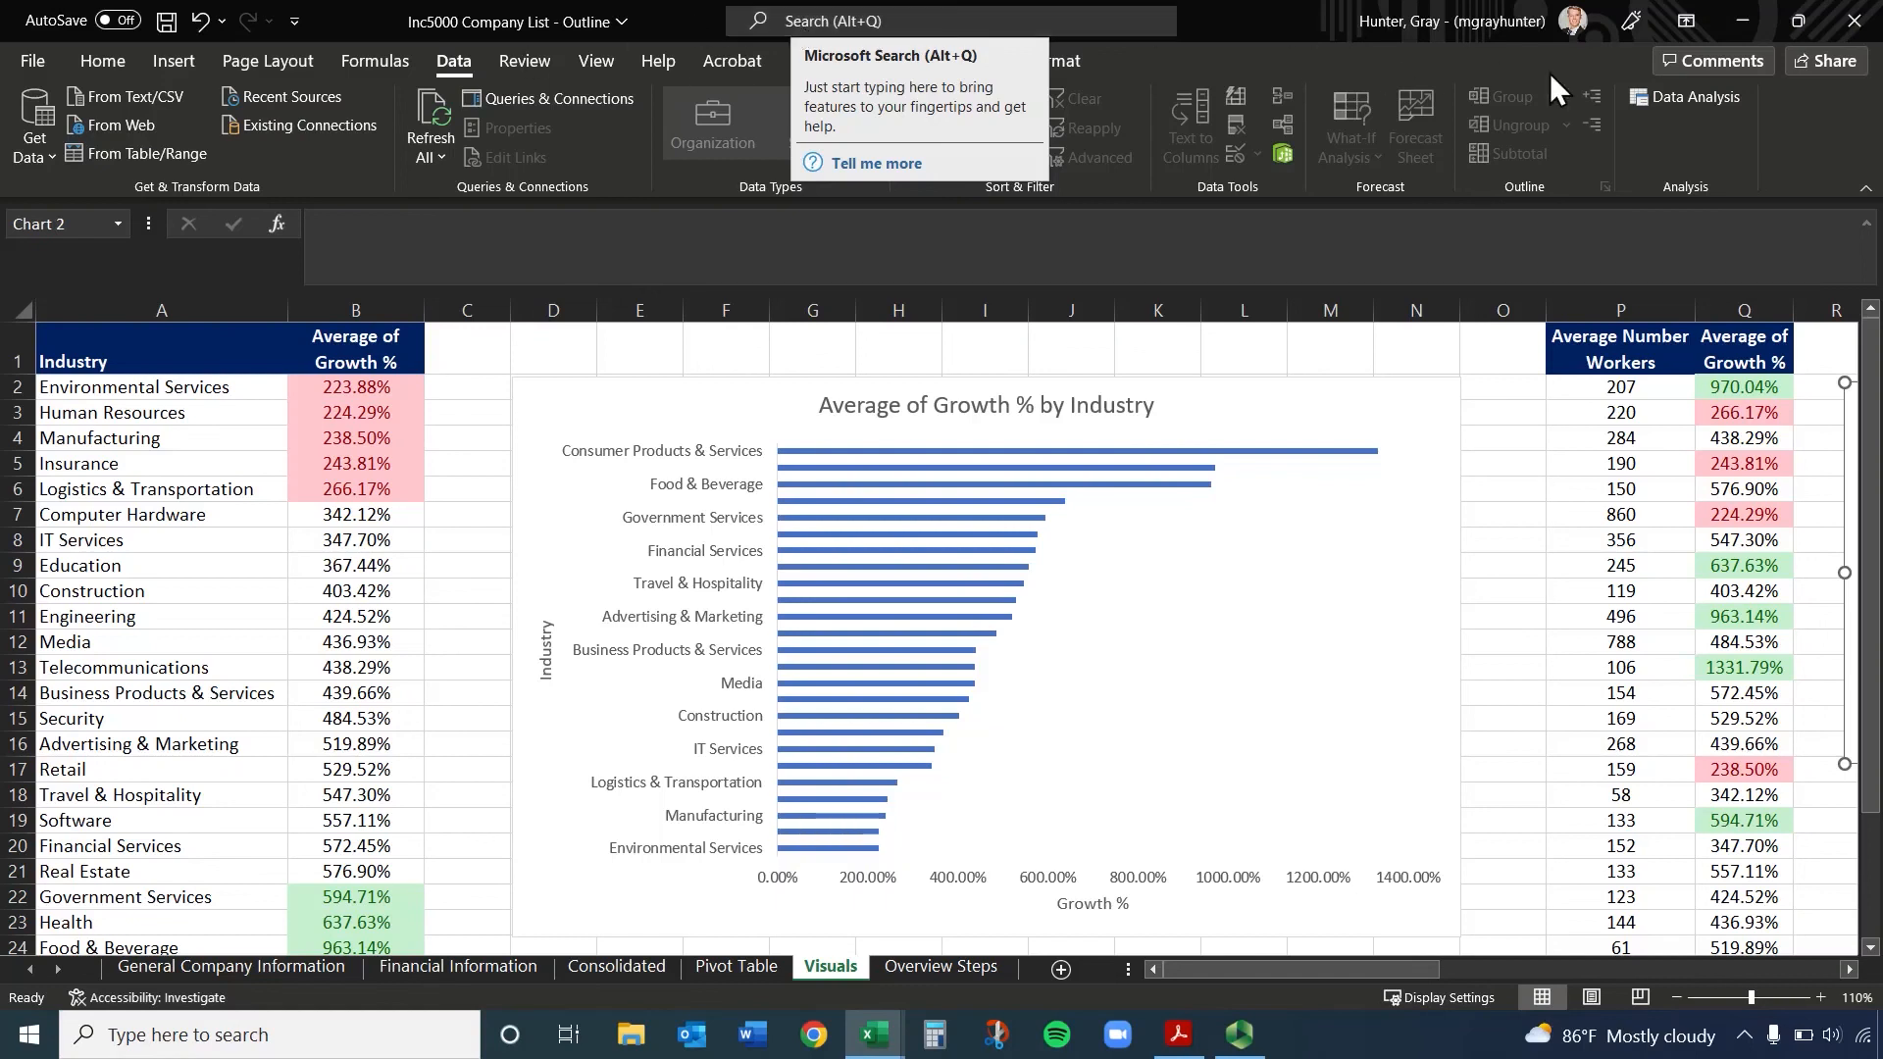
# Open the Data Analysis dialog and look through its list of statistical analysis tools
pyautogui.click(102, 60)
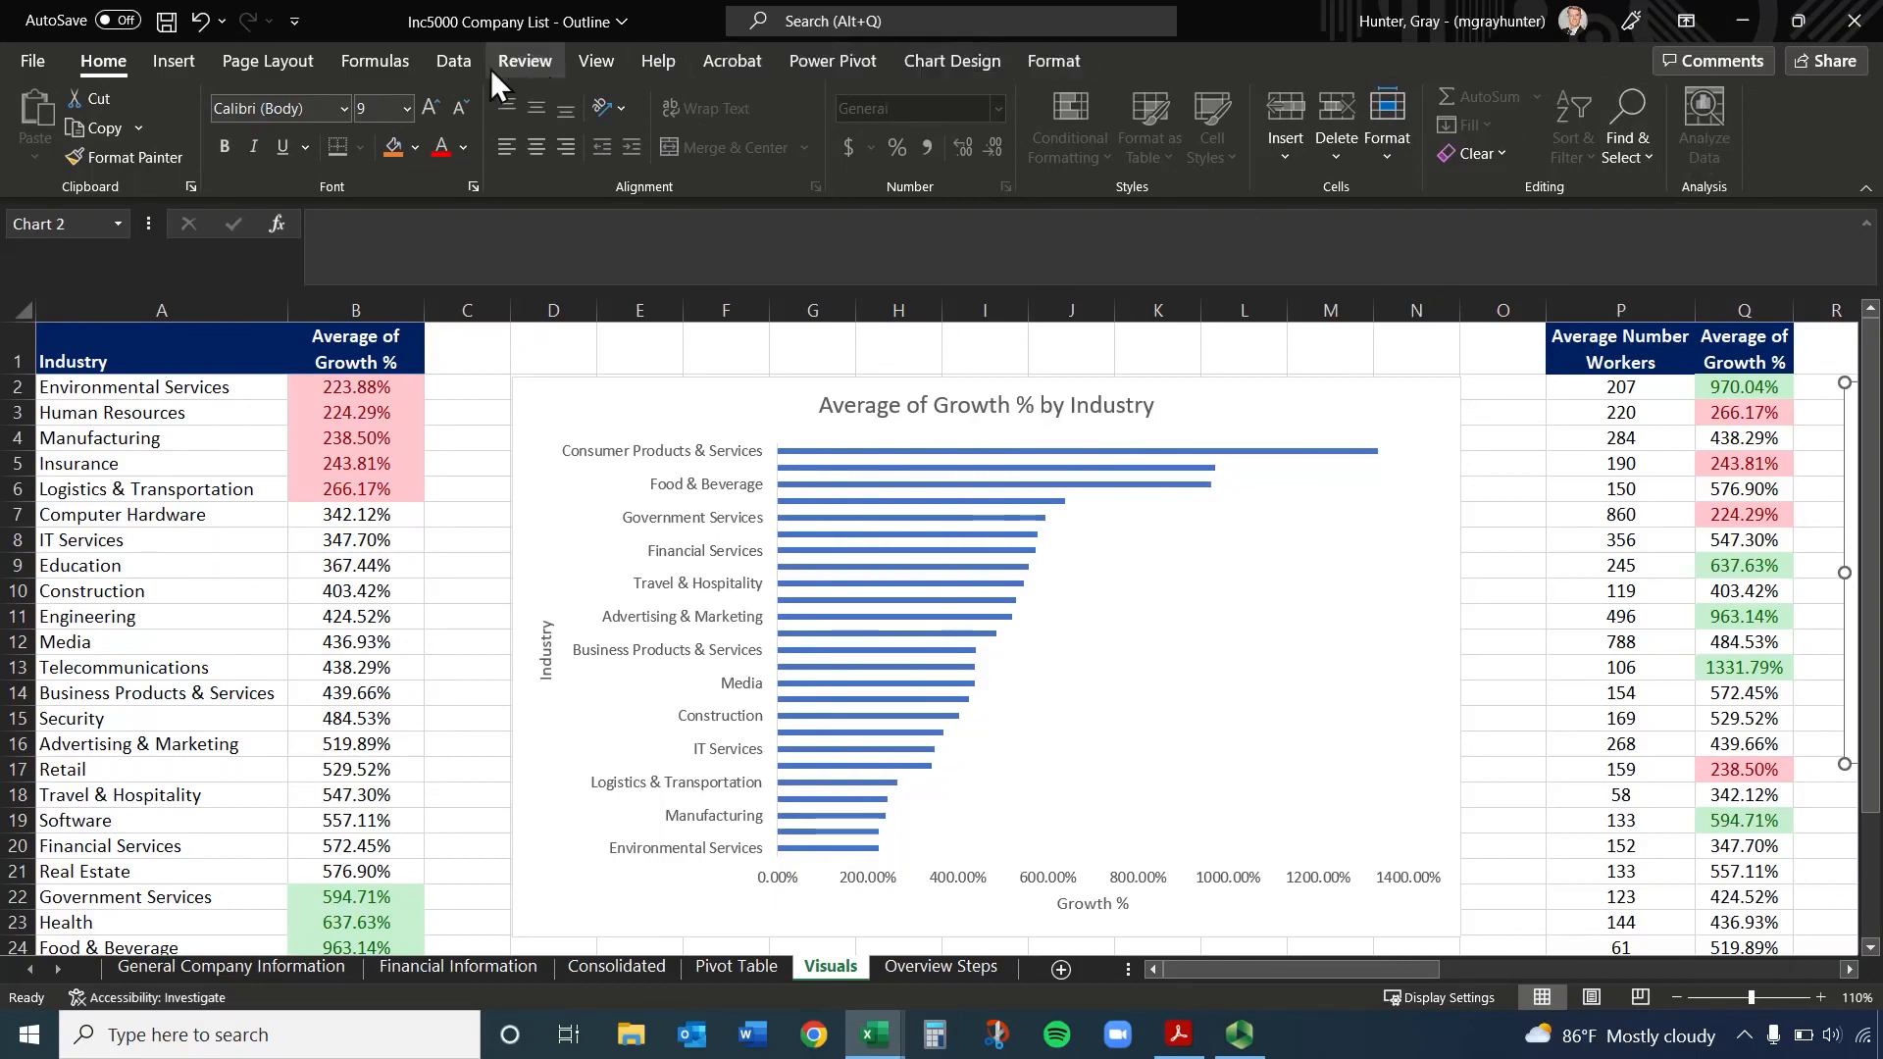
pyautogui.click(454, 61)
pyautogui.click(1687, 96)
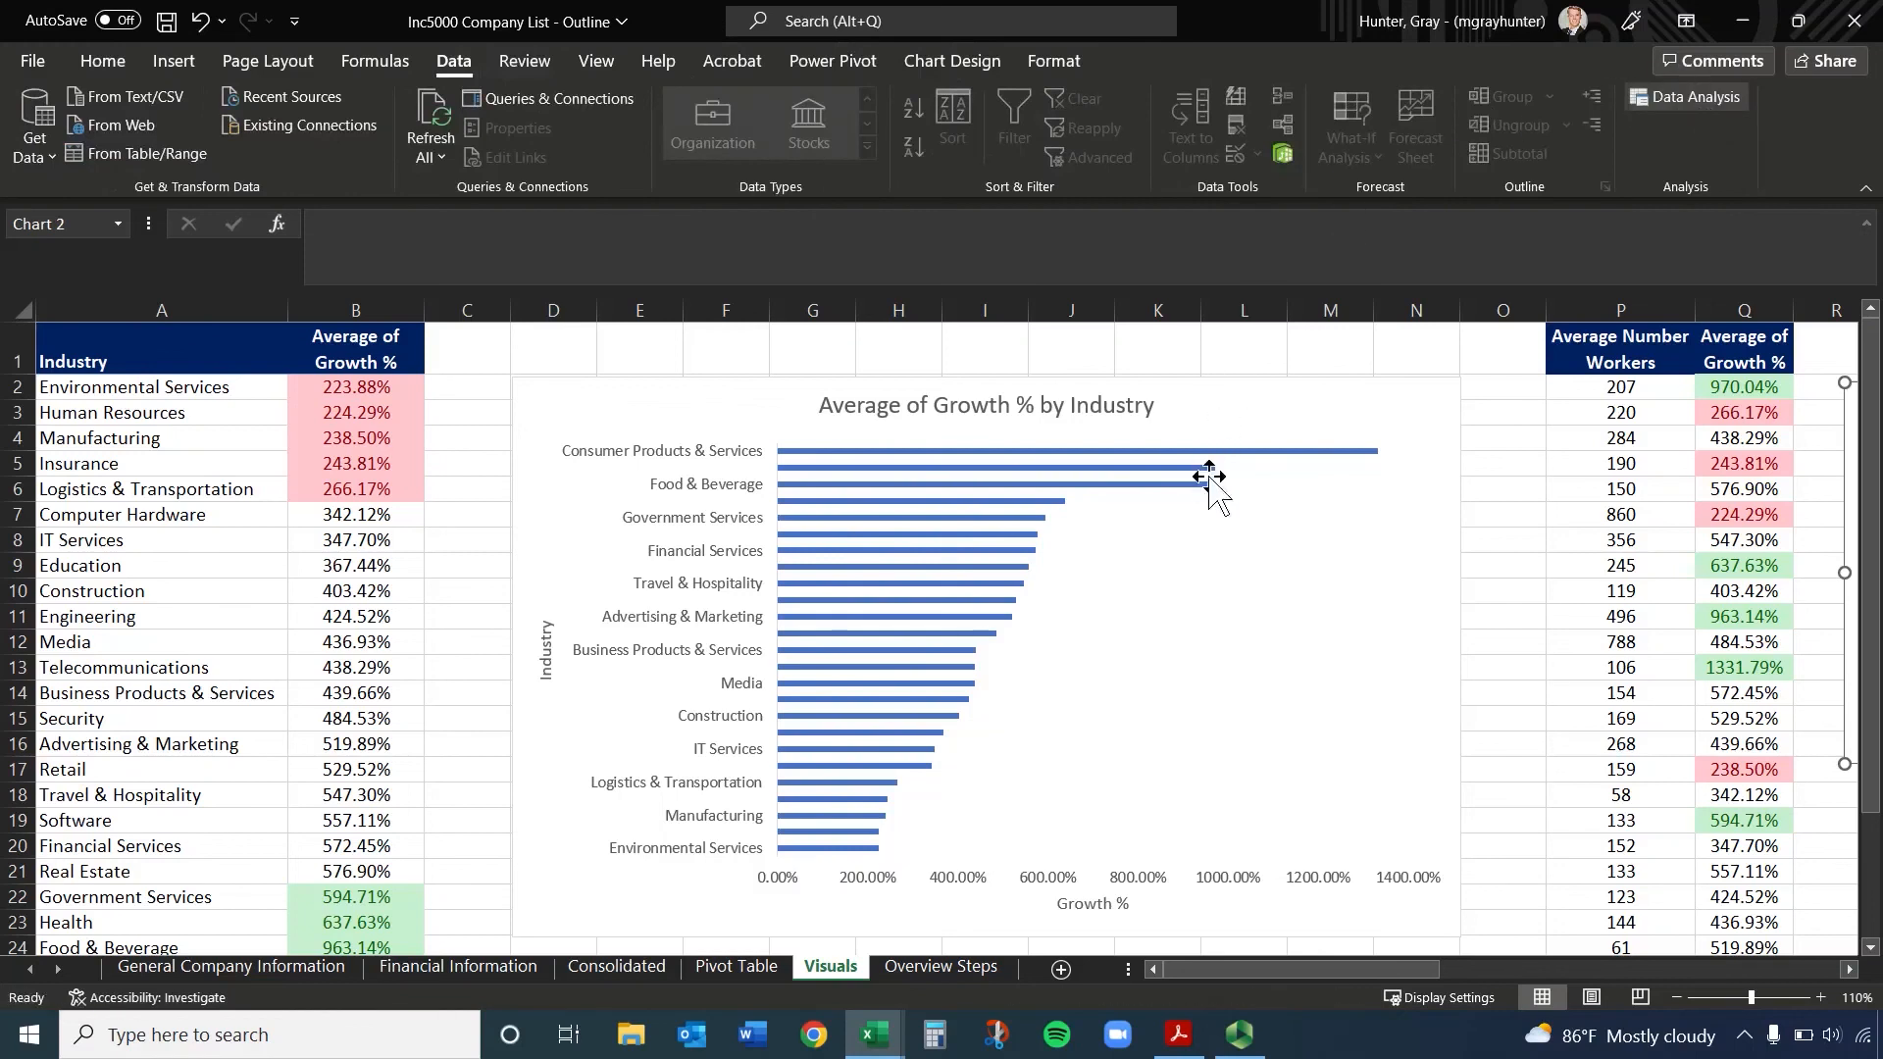
pyautogui.moveTo(977, 634); pyautogui.dragTo(980, 597)
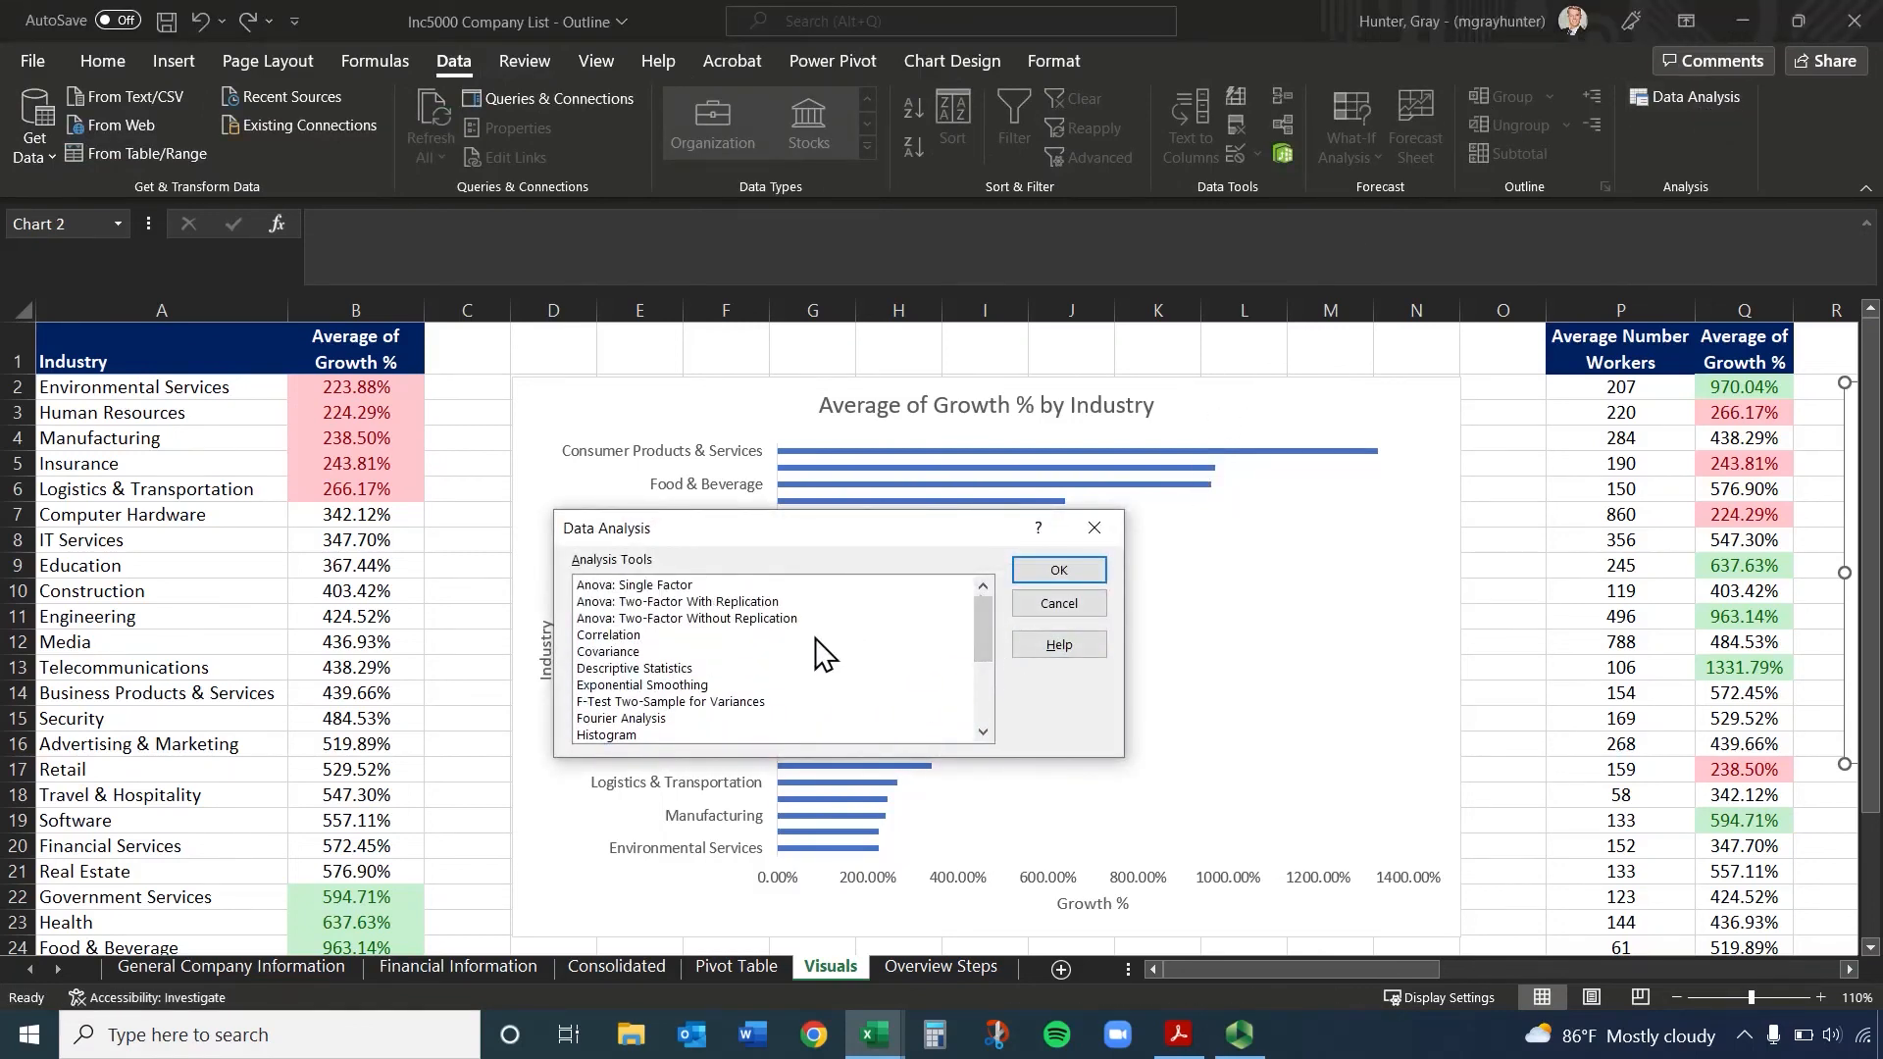